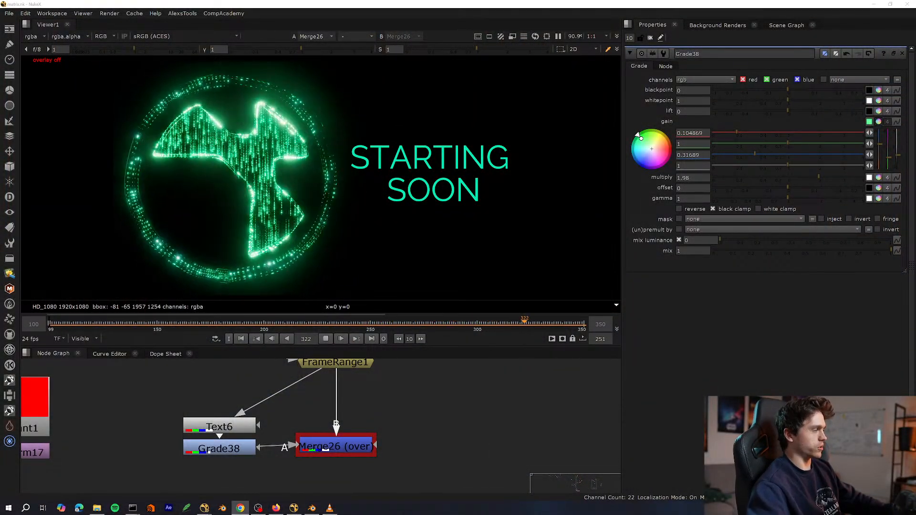
Look over the node graph around the "STARTING SOON" text merge and the nodes feeding it.
{"action": "scroll", "coordinate": [296, 403], "scroll_direction": "down", "scroll_amount": 3}
{"action": "key", "text": "space"}
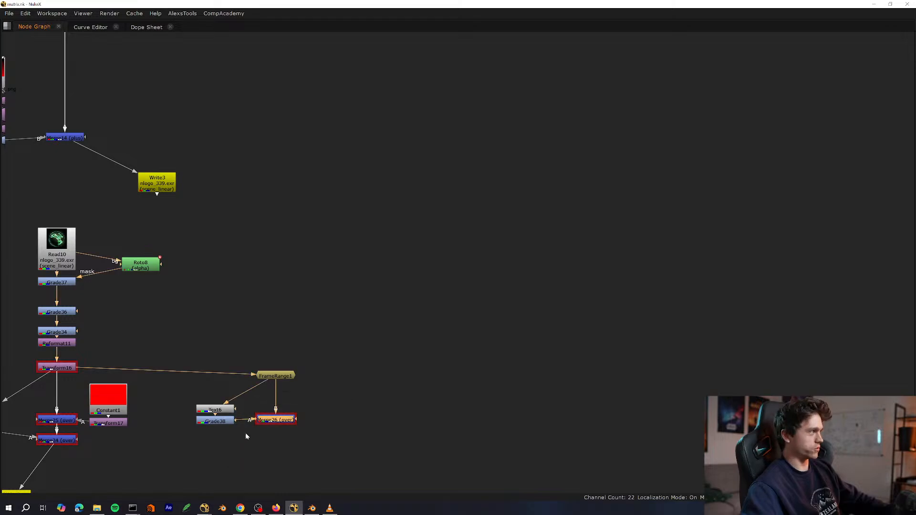
{"action": "key", "text": "space"}
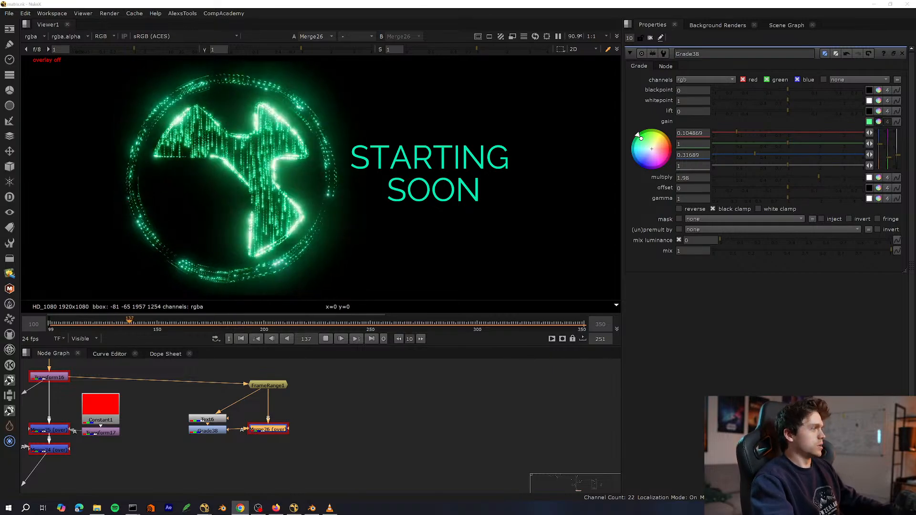
{"action": "scroll", "coordinate": [219, 405], "scroll_direction": "down", "scroll_amount": 3}
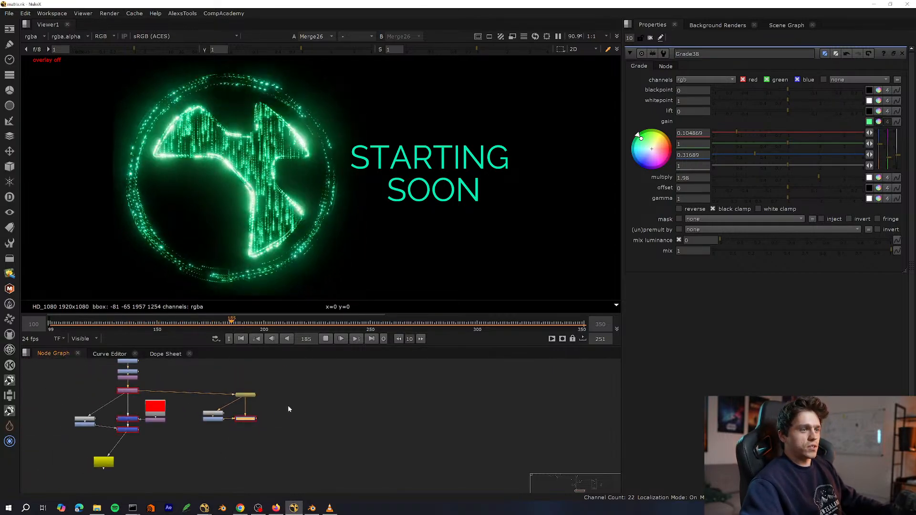
{"action": "key", "text": "space"}
{"action": "scroll", "coordinate": [288, 409], "scroll_direction": "up", "scroll_amount": 3}
{"action": "middle_click_drag", "start_coordinate": [289, 409], "coordinate": [313, 428]}
{"action": "scroll", "coordinate": [315, 425], "scroll_direction": "down", "scroll_amount": 5}
{"action": "scroll", "coordinate": [327, 383], "scroll_direction": "up", "scroll_amount": 5}
{"action": "key", "text": "space"}
Display the Read10 logo render in the viewer and fit the whole image to the frame.
{"action": "left_click", "coordinate": [215, 429]}
{"action": "key", "text": "1"}
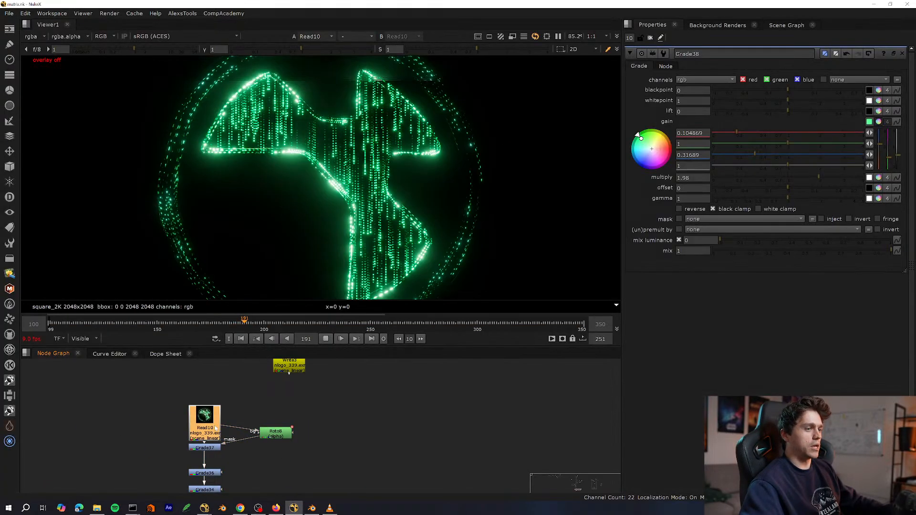
{"action": "key", "text": "f"}
{"action": "scroll", "coordinate": [295, 419], "scroll_direction": "down", "scroll_amount": 4}
{"action": "middle_click_drag", "start_coordinate": [315, 450], "coordinate": [226, 459]}
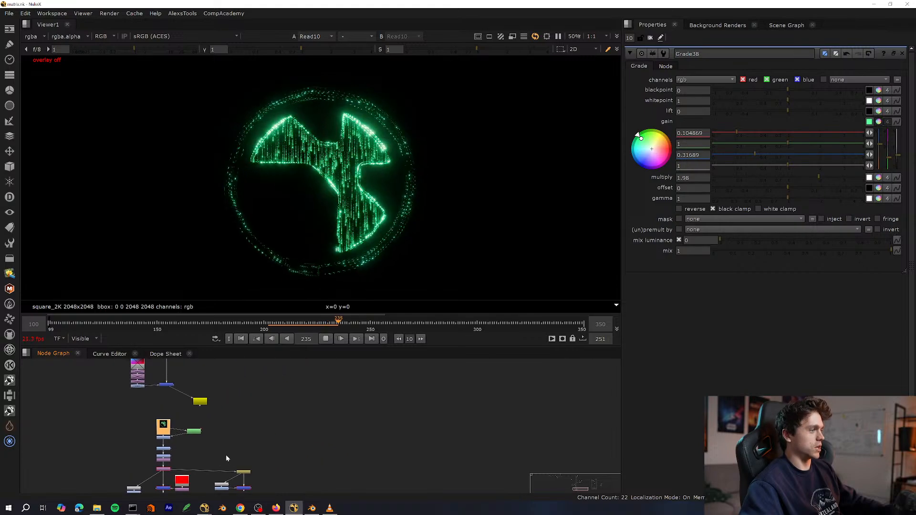
Examine the overall script layout, from the green 3D node group across to the tall logo compositing branch.
{"action": "key", "text": "space"}
{"action": "scroll", "coordinate": [214, 423], "scroll_direction": "down", "scroll_amount": 4}
{"action": "scroll", "coordinate": [215, 449], "scroll_direction": "up", "scroll_amount": 3}
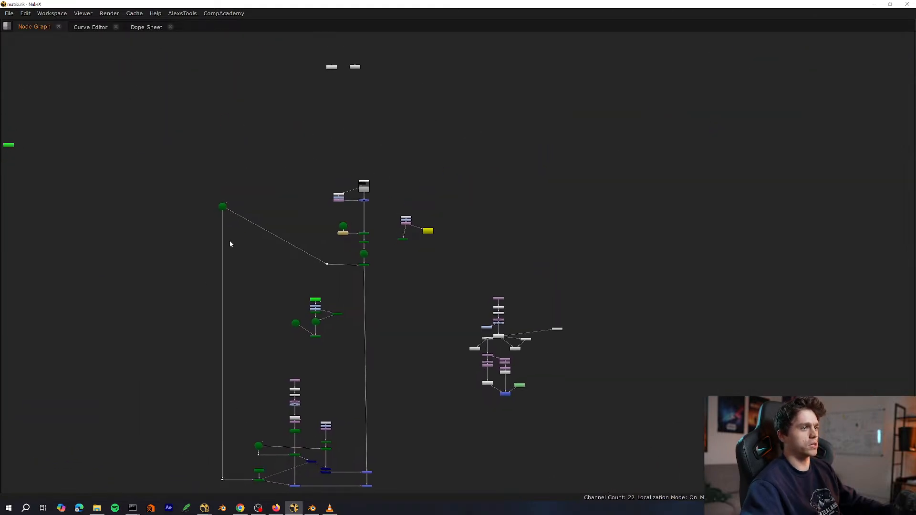
{"action": "scroll", "coordinate": [239, 244], "scroll_direction": "up", "scroll_amount": 3}
{"action": "left_click", "coordinate": [173, 286]}
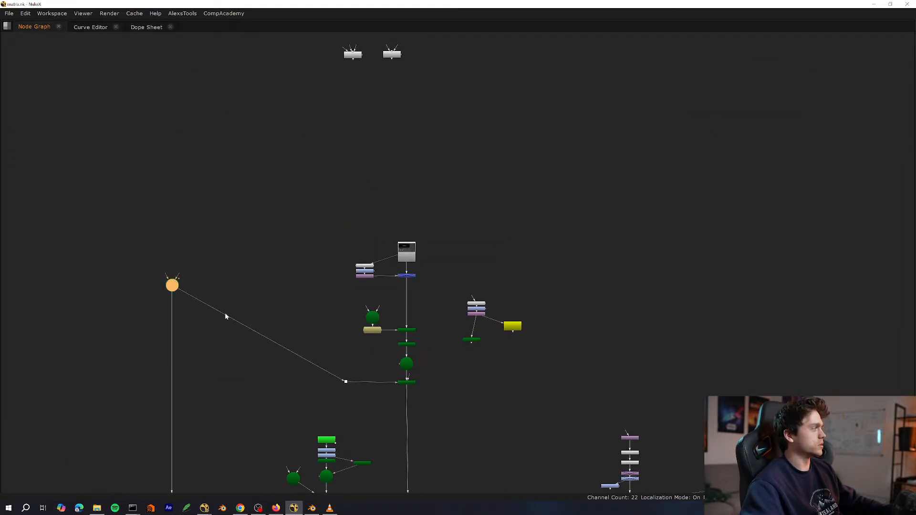
{"action": "key", "text": "space"}
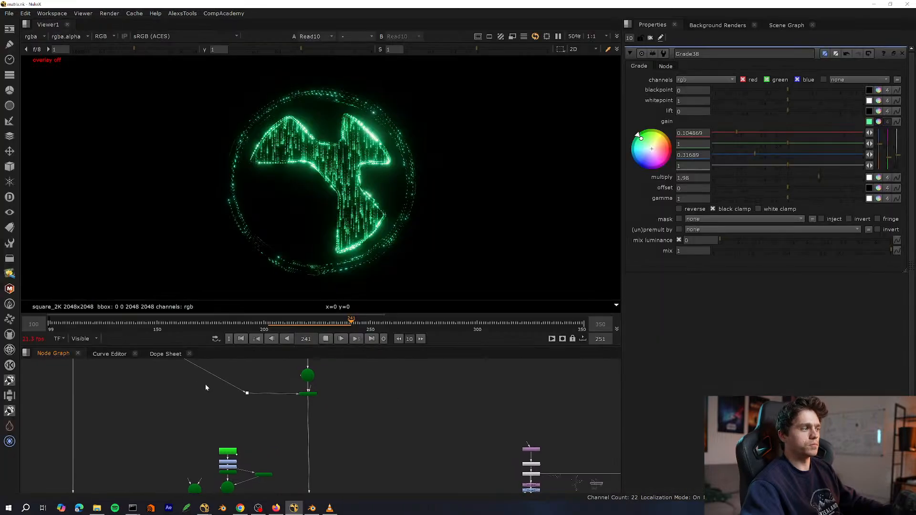
{"action": "scroll", "coordinate": [205, 385], "scroll_direction": "down", "scroll_amount": 3}
{"action": "key", "text": "space"}
{"action": "scroll", "coordinate": [134, 257], "scroll_direction": "up", "scroll_amount": 4}
{"action": "middle_click_drag", "start_coordinate": [129, 254], "coordinate": [199, 278]}
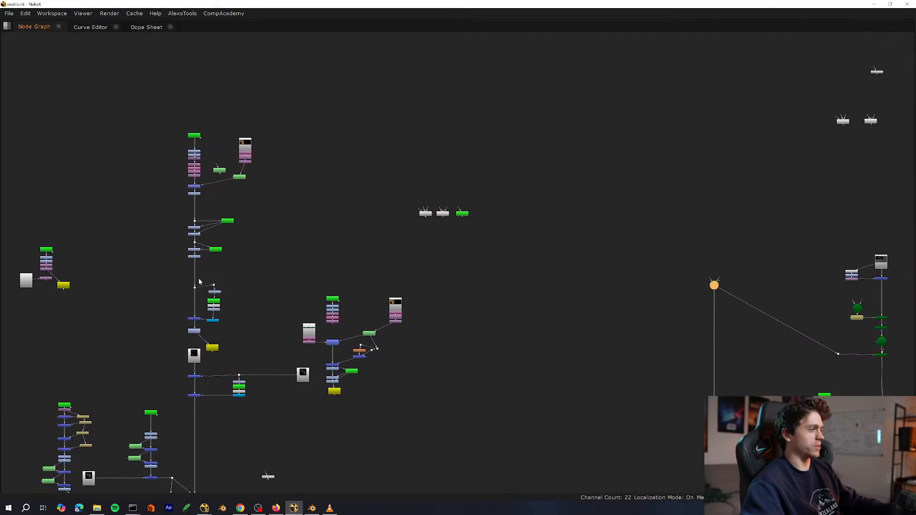
{"action": "scroll", "coordinate": [242, 244], "scroll_direction": "up", "scroll_amount": 1}
{"action": "middle_click_drag", "start_coordinate": [241, 247], "coordinate": [281, 325]}
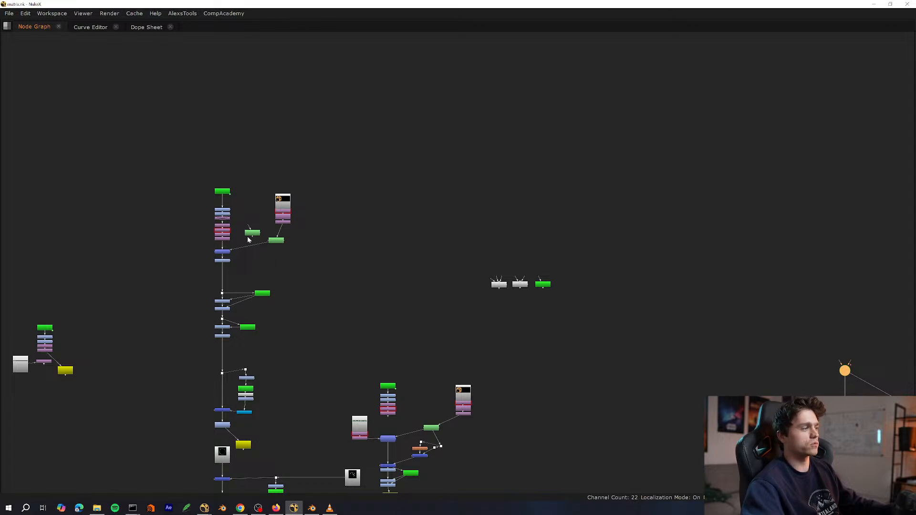
Examine the logo ring branch around Merge11 and Write5 and the separate experimental node groups beyond it.
{"action": "middle_click_drag", "start_coordinate": [234, 215], "coordinate": [363, 187]}
{"action": "middle_click_drag", "start_coordinate": [342, 413], "coordinate": [176, 317]}
{"action": "scroll", "coordinate": [176, 317], "scroll_direction": "up", "scroll_amount": 6}
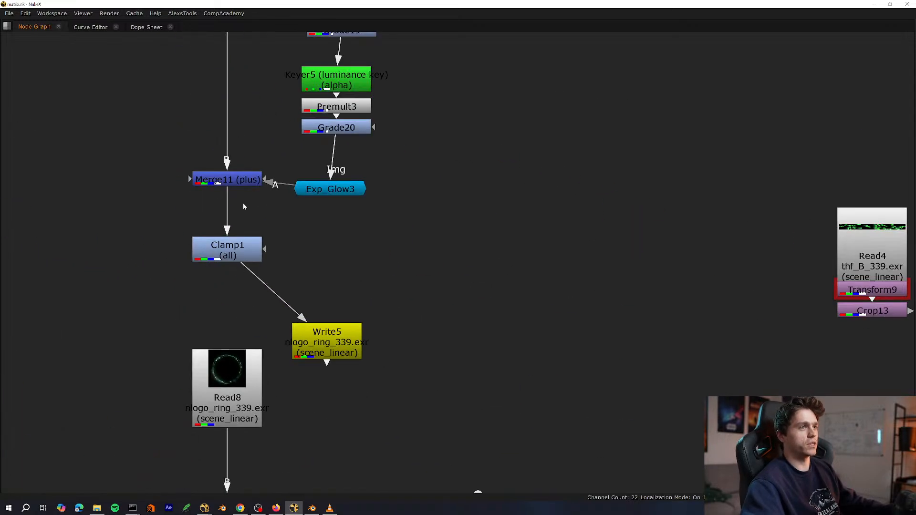
{"action": "scroll", "coordinate": [267, 217], "scroll_direction": "down", "scroll_amount": 11}
{"action": "middle_click_drag", "start_coordinate": [275, 220], "coordinate": [264, 301]}
{"action": "middle_click_drag", "start_coordinate": [108, 268], "coordinate": [269, 230]}
{"action": "scroll", "coordinate": [267, 196], "scroll_direction": "up", "scroll_amount": 5}
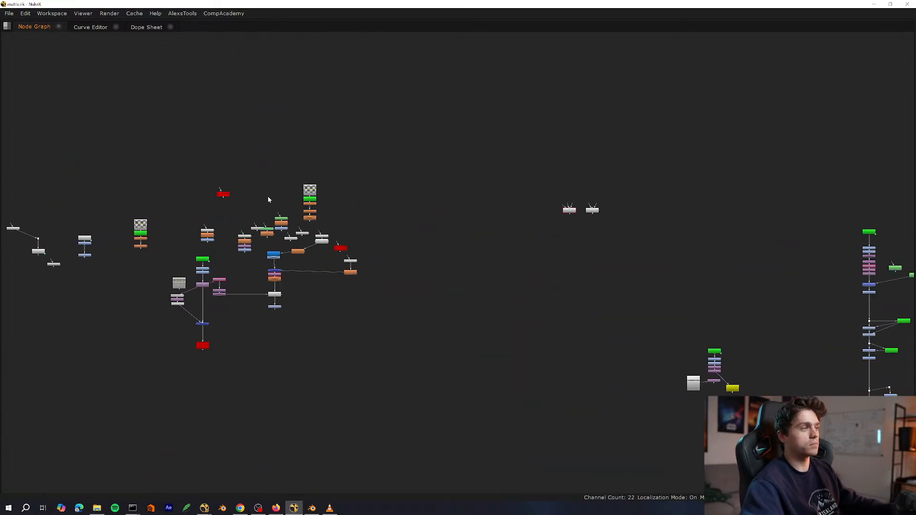
{"action": "middle_click_drag", "start_coordinate": [267, 196], "coordinate": [249, 233]}
{"action": "scroll", "coordinate": [241, 259], "scroll_direction": "up", "scroll_amount": 5}
{"action": "scroll", "coordinate": [241, 259], "scroll_direction": "up", "scroll_amount": 2}
{"action": "scroll", "coordinate": [263, 298], "scroll_direction": "down", "scroll_amount": 10}
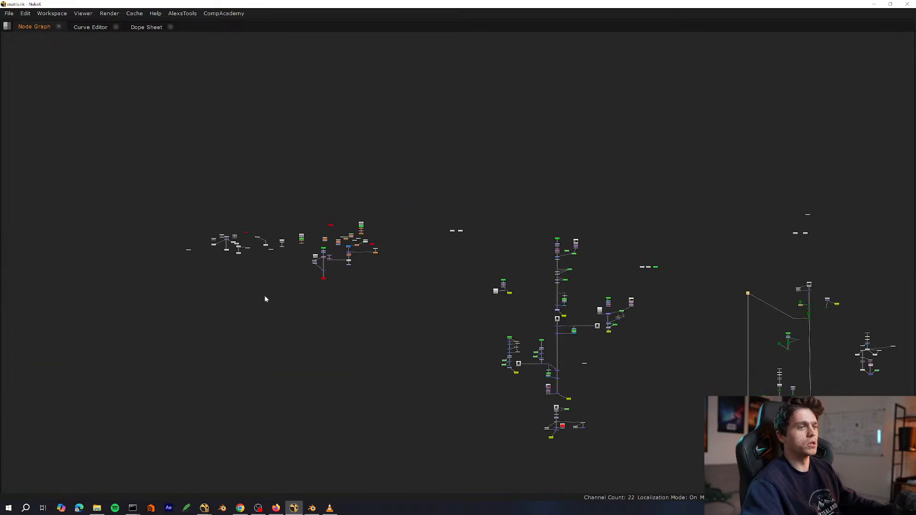
{"action": "middle_click_drag", "start_coordinate": [300, 288], "coordinate": [171, 256]}
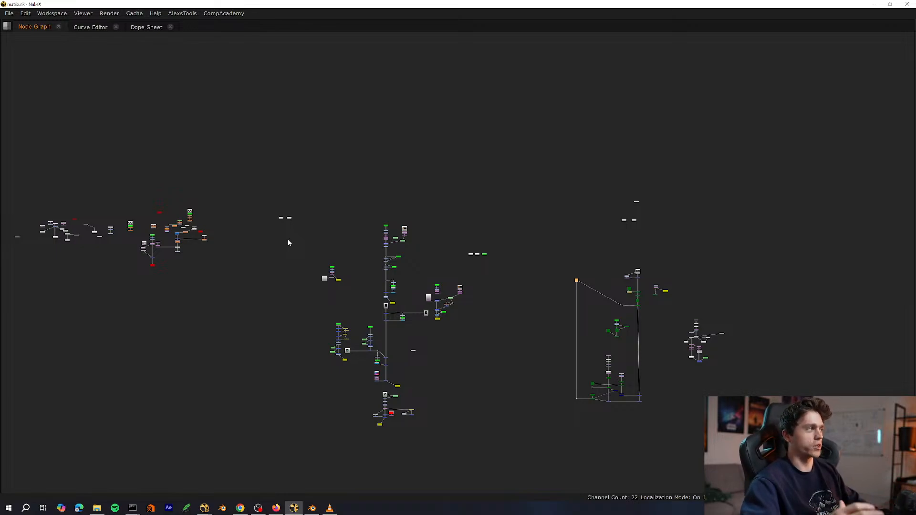
Examine the CA_FlowWarp9 node in the main branch and the nodes feeding its Image and Roto inputs.
{"action": "scroll", "coordinate": [391, 255], "scroll_direction": "up", "scroll_amount": 9}
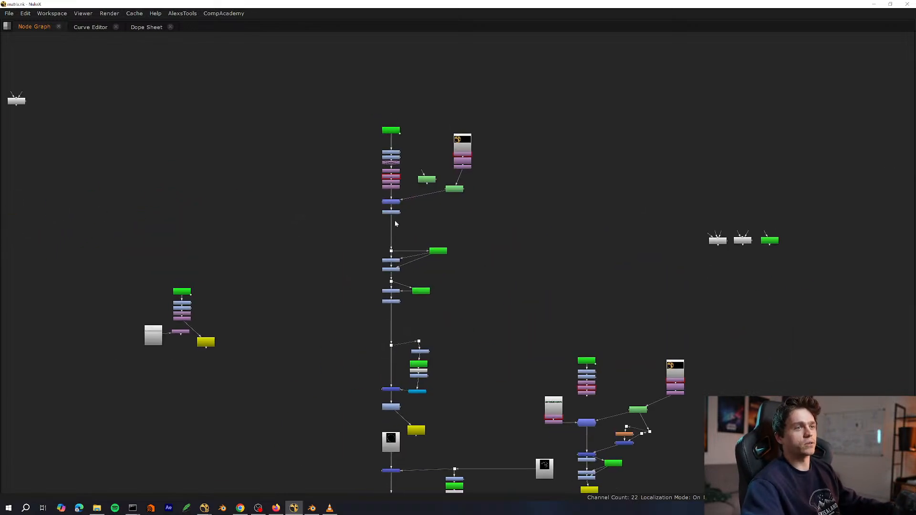
{"action": "middle_click_drag", "start_coordinate": [429, 203], "coordinate": [358, 343]}
{"action": "left_click", "coordinate": [382, 290]}
{"action": "scroll", "coordinate": [391, 274], "scroll_direction": "up", "scroll_amount": 3}
{"action": "scroll", "coordinate": [357, 343], "scroll_direction": "up", "scroll_amount": 3}
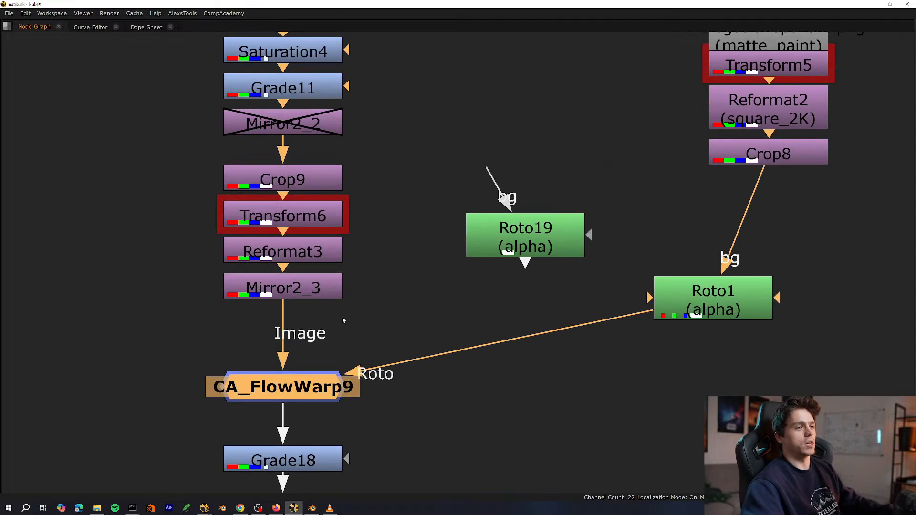
{"action": "scroll", "coordinate": [389, 287], "scroll_direction": "down", "scroll_amount": 8}
{"action": "middle_click_drag", "start_coordinate": [391, 298], "coordinate": [305, 351]}
{"action": "scroll", "coordinate": [305, 348], "scroll_direction": "up", "scroll_amount": 5}
{"action": "scroll", "coordinate": [413, 266], "scroll_direction": "down", "scroll_amount": 4}
{"action": "middle_click_drag", "start_coordinate": [510, 212], "coordinate": [303, 316]}
{"action": "scroll", "coordinate": [315, 305], "scroll_direction": "down", "scroll_amount": 8}
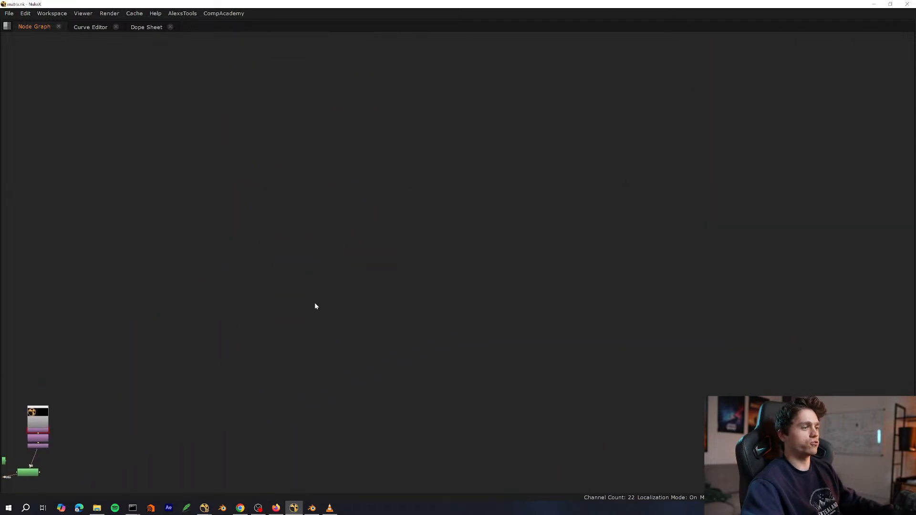
Examine the animated logo in the enlarged viewer and stop the playback.
{"action": "scroll", "coordinate": [313, 232], "scroll_direction": "up", "scroll_amount": 5}
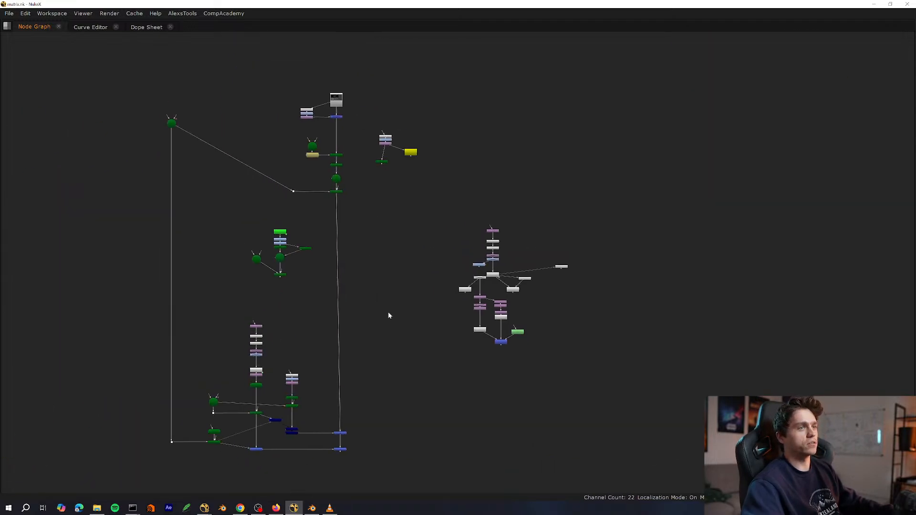
{"action": "key", "text": "space"}
{"action": "key", "text": "space"}
{"action": "key", "text": "space"}
{"action": "key", "text": "space"}
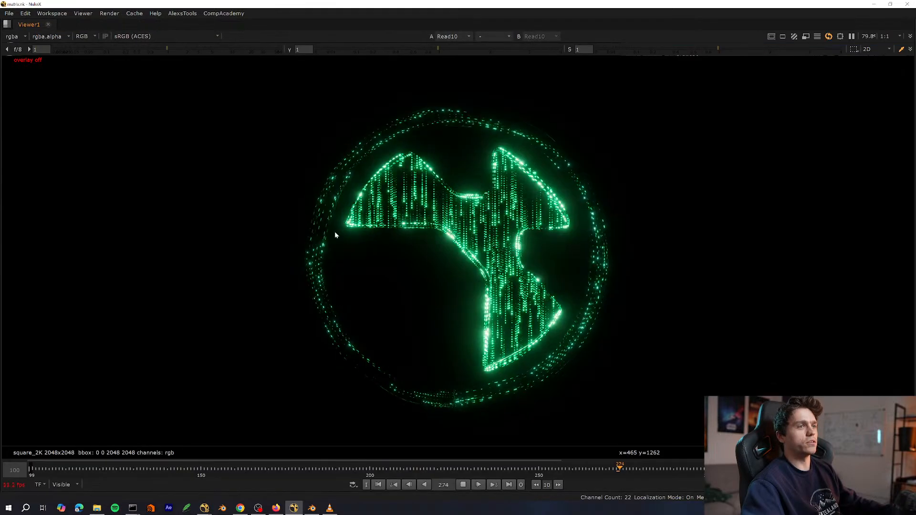
{"action": "key", "text": "space"}
{"action": "key", "text": "space"}
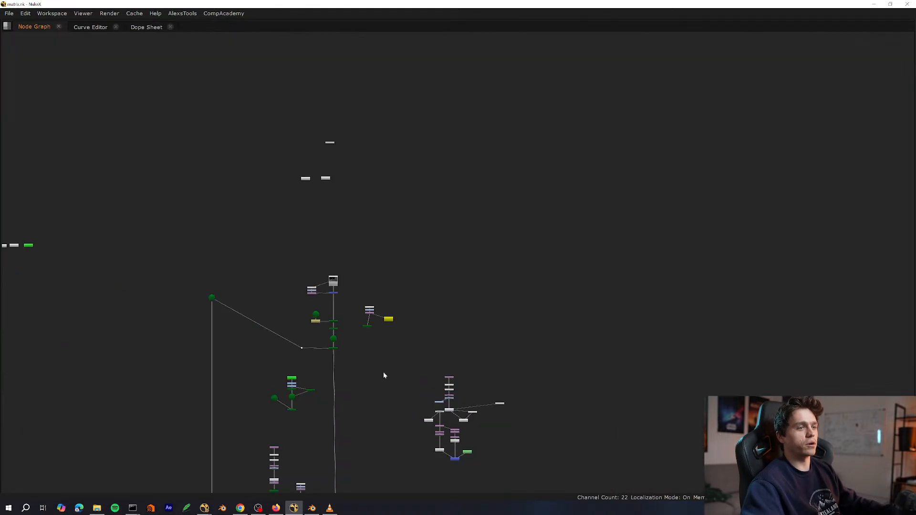
{"action": "scroll", "coordinate": [382, 374], "scroll_direction": "up", "scroll_amount": 5}
{"action": "key", "text": "space"}
{"action": "left_click", "coordinate": [326, 339]}
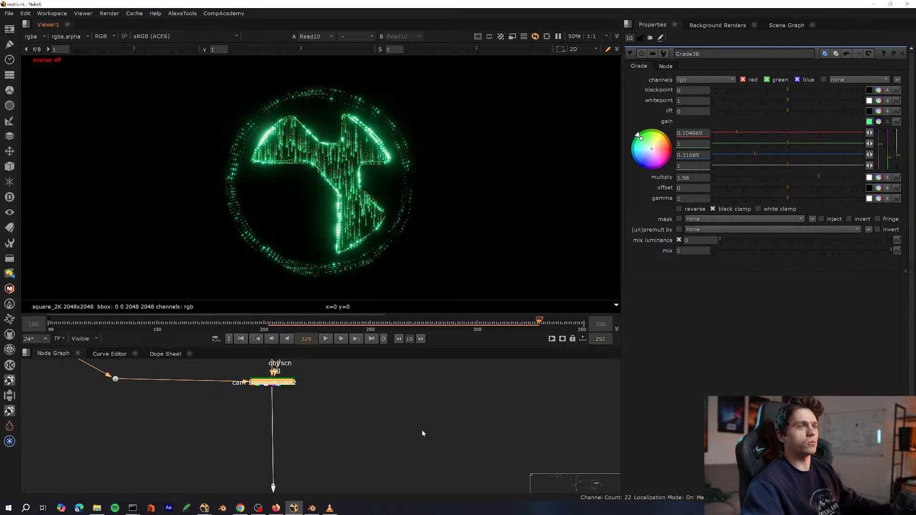
Paste a new CA_FlowWarp node and move it to an empty area of the node graph, leaving it deselected.
{"action": "key", "text": "ctrl+v"}
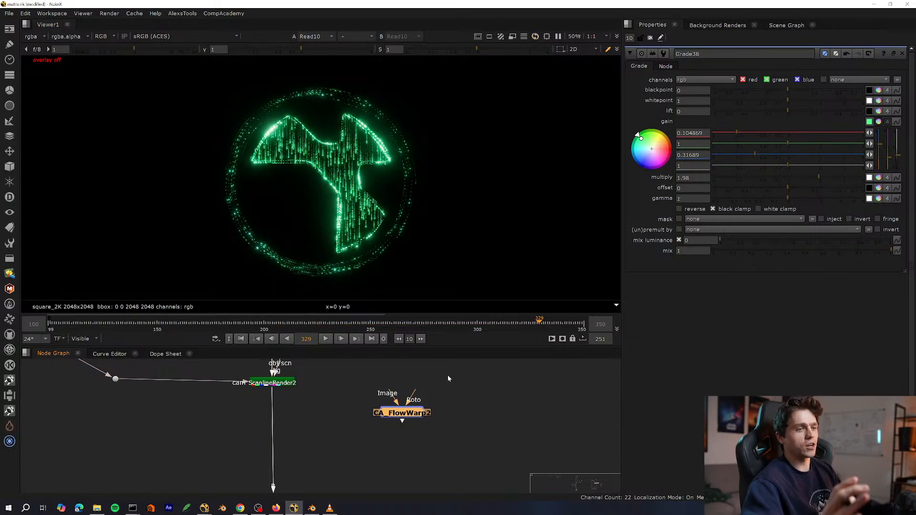
{"action": "key", "text": "space"}
{"action": "scroll", "coordinate": [256, 411], "scroll_direction": "down", "scroll_amount": 8}
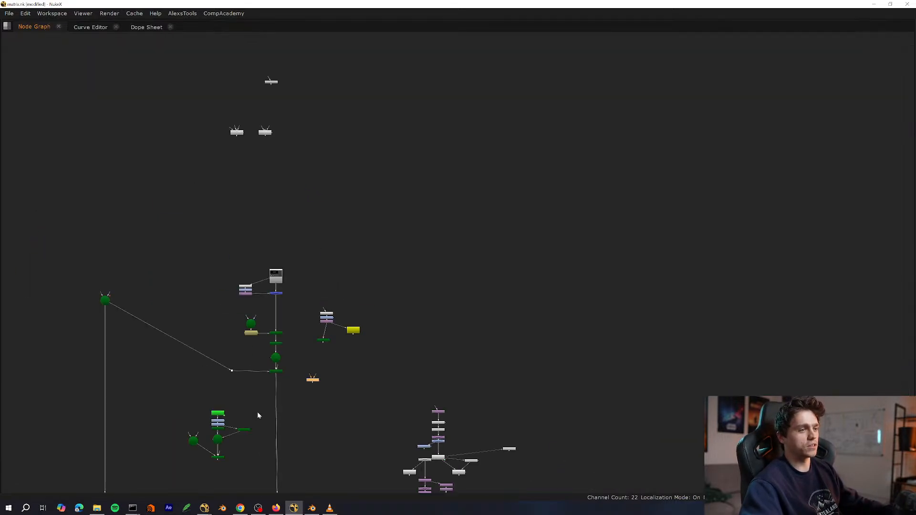
{"action": "left_click_drag", "start_coordinate": [315, 381], "coordinate": [608, 322]}
{"action": "scroll", "coordinate": [621, 317], "scroll_direction": "up", "scroll_amount": 10}
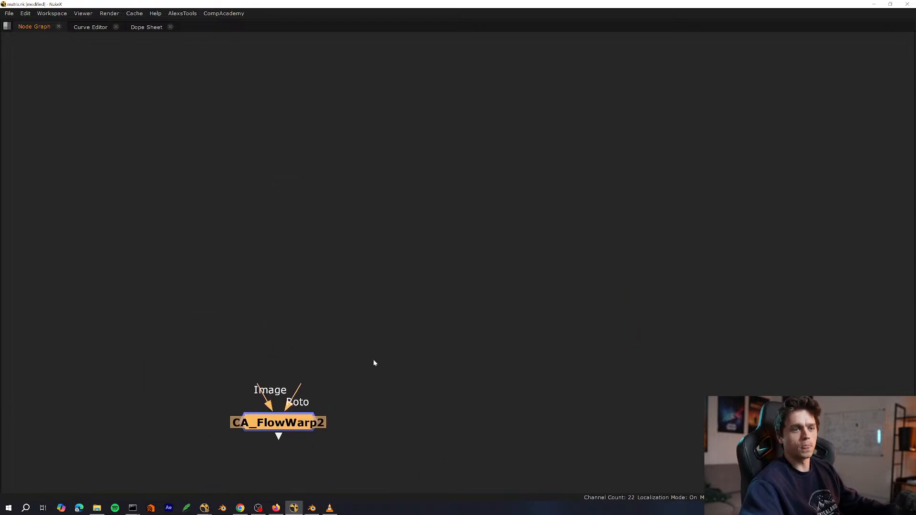
{"action": "left_click", "coordinate": [388, 330]}
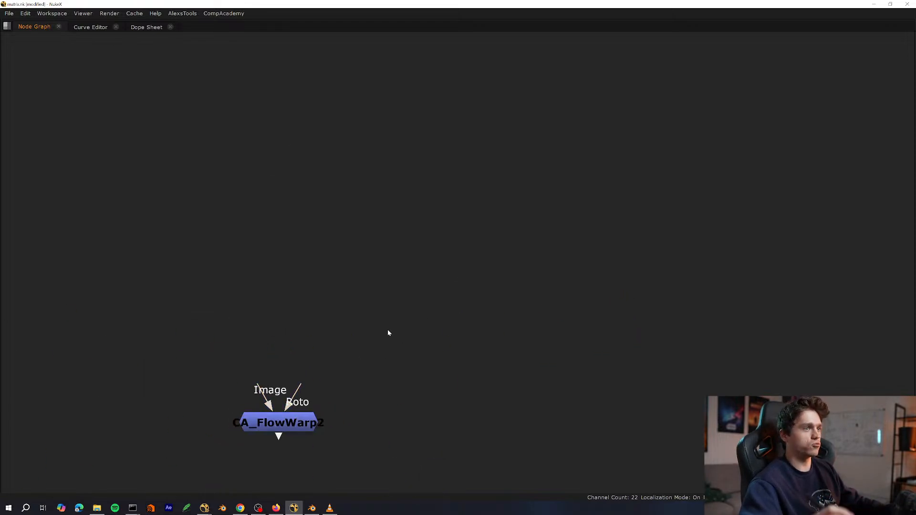
Add a Roto node above CA_FlowWarp2 and connect it to the warp's Roto input.
{"action": "key", "text": "o"}
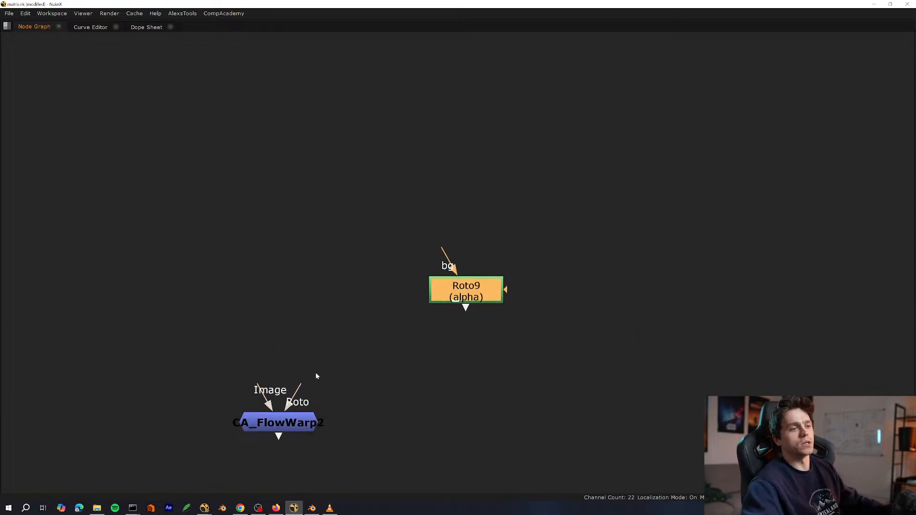
{"action": "left_click_drag", "start_coordinate": [303, 384], "coordinate": [359, 338]}
{"action": "middle_click_drag", "start_coordinate": [359, 338], "coordinate": [389, 325]}
{"action": "middle_click_drag", "start_coordinate": [346, 433], "coordinate": [326, 459]}
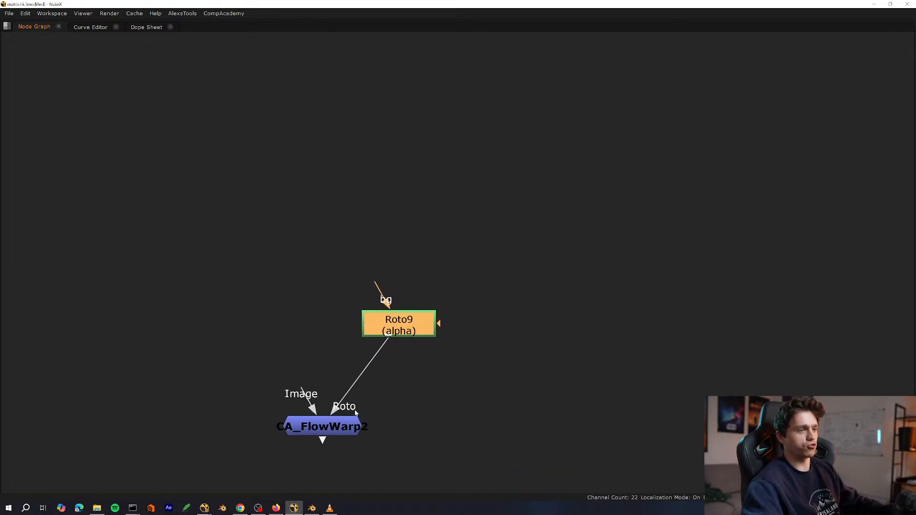
Add a ColorWheel node, connect it to CA_FlowWarp2's Image input and place it farther from the Roto node.
{"action": "left_click", "coordinate": [220, 296]}
{"action": "key", "text": "Tab"}
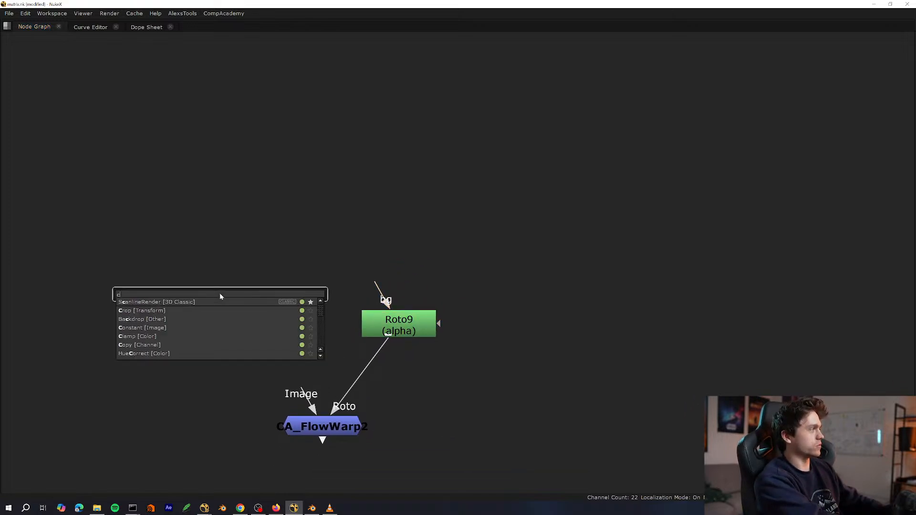
{"action": "type", "text": "colorw"}
{"action": "key", "text": "Return"}
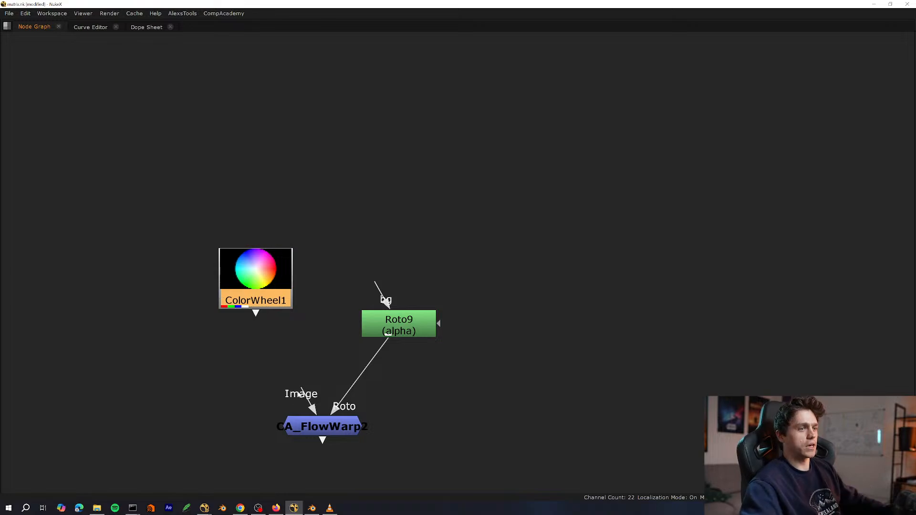
{"action": "left_click_drag", "start_coordinate": [305, 396], "coordinate": [246, 310]}
{"action": "left_click", "coordinate": [134, 221]}
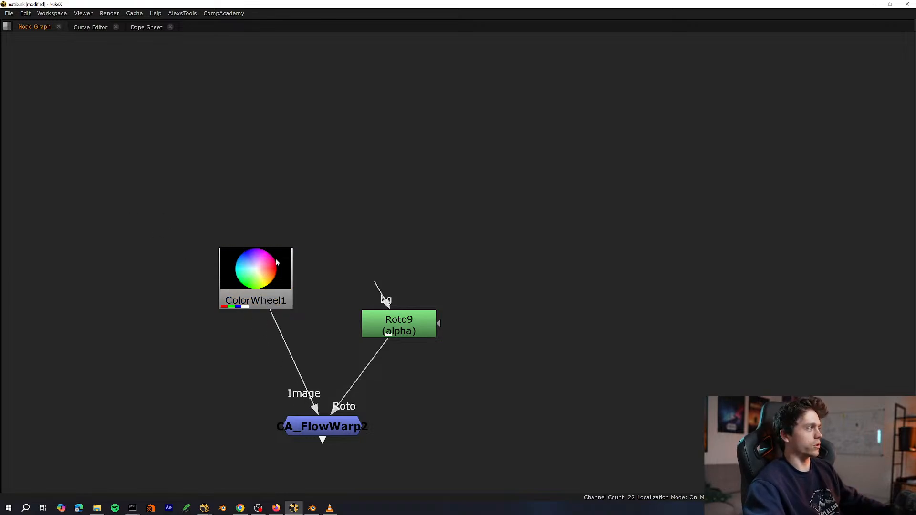
{"action": "middle_click_drag", "start_coordinate": [297, 333], "coordinate": [327, 314]}
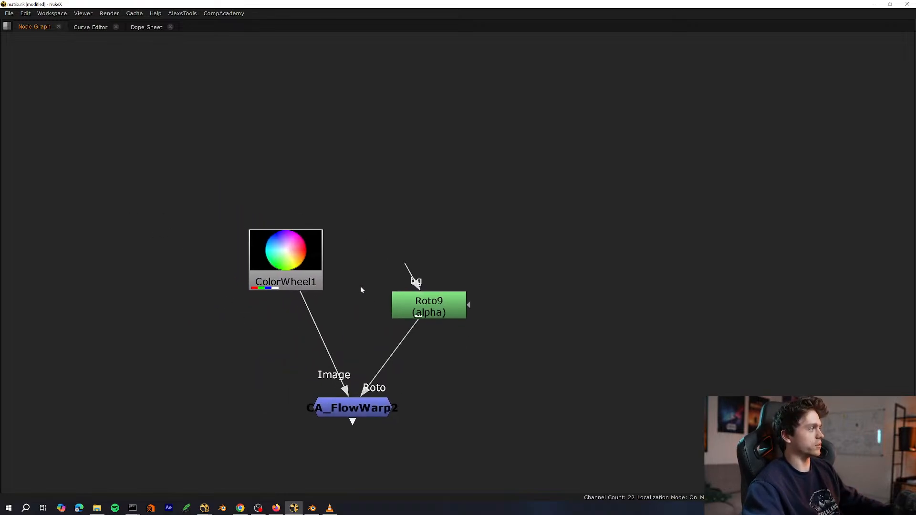
{"action": "left_click_drag", "start_coordinate": [300, 264], "coordinate": [192, 326]}
Display the output of CA_FlowWarp2 in the viewer.
{"action": "middle_click_drag", "start_coordinate": [362, 406], "coordinate": [295, 394]}
{"action": "left_click", "coordinate": [296, 395]}
{"action": "key", "text": "space"}
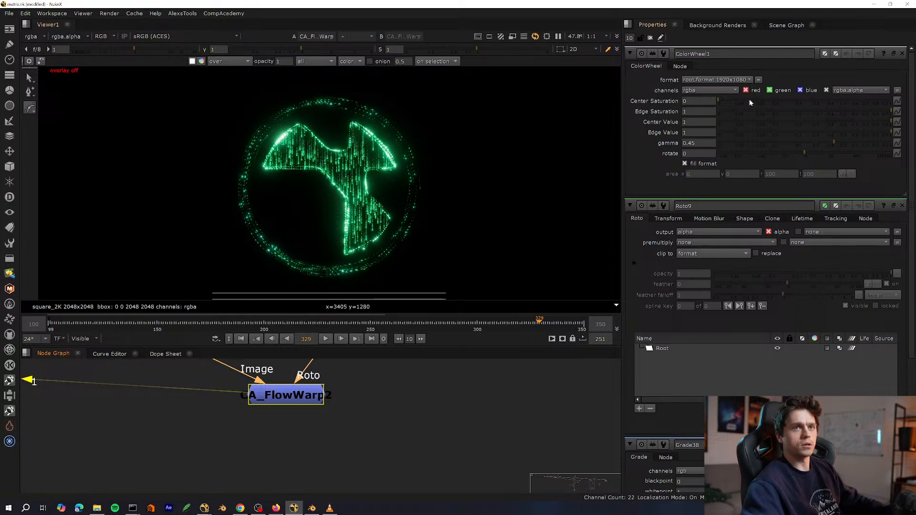
{"action": "left_click", "coordinate": [389, 403]}
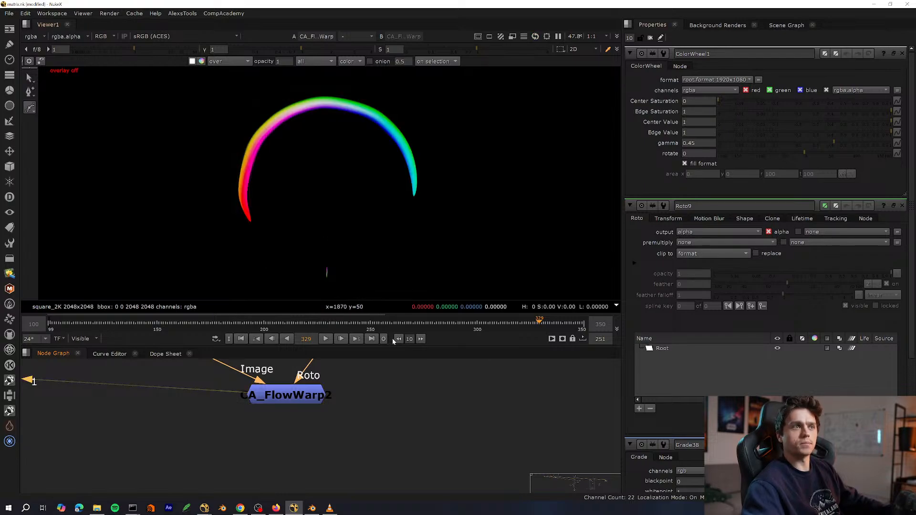
Close the Roto9 properties and display ColorWheel1 in the viewer.
{"action": "left_click", "coordinate": [902, 208]}
{"action": "middle_click_drag", "start_coordinate": [360, 384], "coordinate": [401, 461]}
{"action": "scroll", "coordinate": [401, 461], "scroll_direction": "down", "scroll_amount": 2}
{"action": "left_click", "coordinate": [249, 435]}
{"action": "key", "text": "1"}
Display Roto9 in the viewer and open its properties.
{"action": "middle_click_drag", "start_coordinate": [387, 424], "coordinate": [343, 376]}
{"action": "scroll", "coordinate": [341, 373], "scroll_direction": "up", "scroll_amount": 2}
{"action": "left_click", "coordinate": [373, 371]}
{"action": "key", "text": "1"}
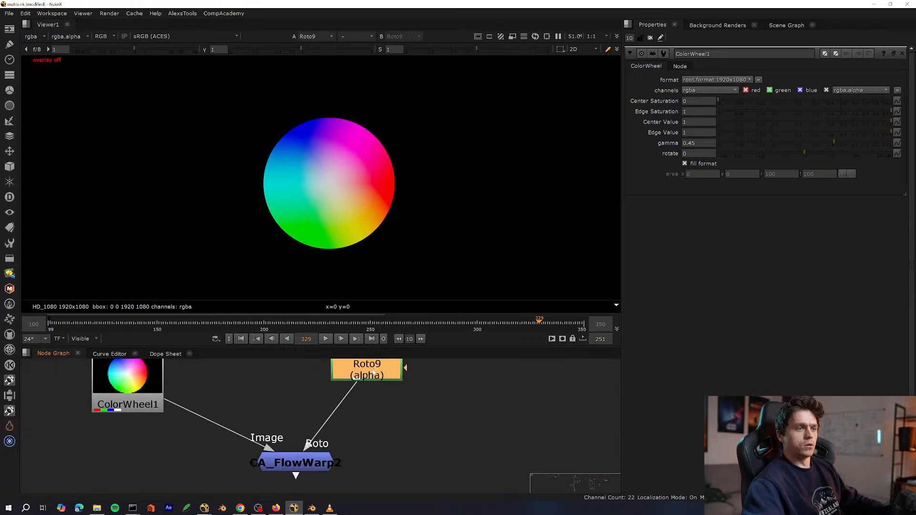
{"action": "double_click", "coordinate": [374, 372]}
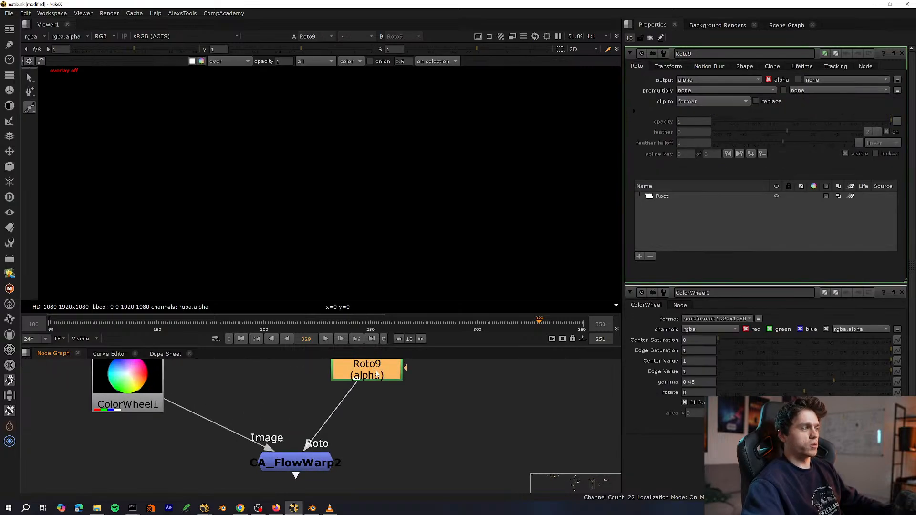
Display the CA_FlowWarp2 output in the viewer and open its properties, closing the ColorWheel1 and Roto9 properties.
{"action": "left_click", "coordinate": [902, 293]}
{"action": "middle_click_drag", "start_coordinate": [349, 454], "coordinate": [370, 417]}
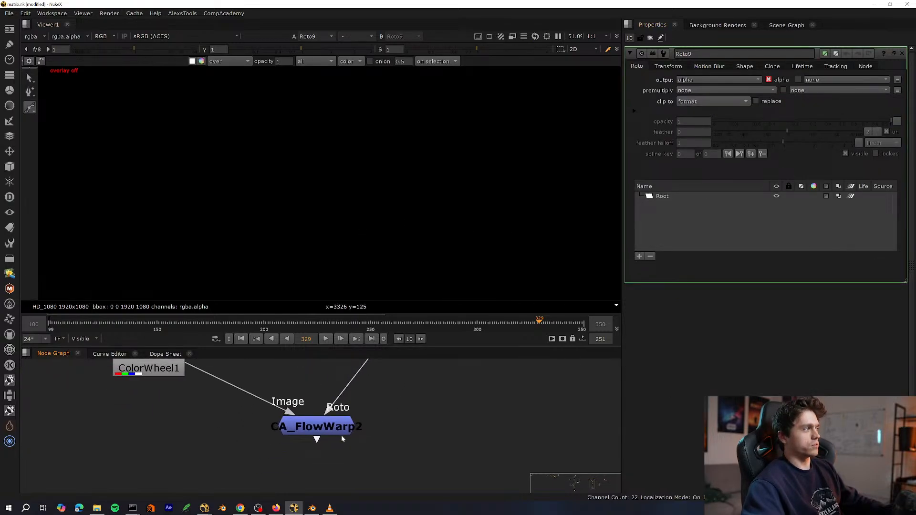
{"action": "left_click_drag", "start_coordinate": [342, 439], "coordinate": [423, 453]}
{"action": "key", "text": "1"}
{"action": "double_click", "coordinate": [426, 443]}
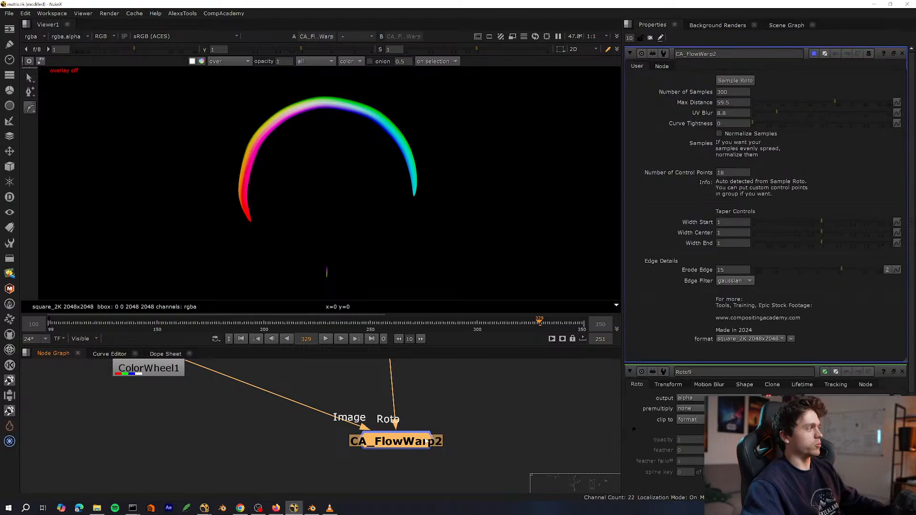
{"action": "middle_click_drag", "start_coordinate": [508, 388], "coordinate": [435, 403]}
{"action": "middle_click_drag", "start_coordinate": [506, 267], "coordinate": [520, 251]}
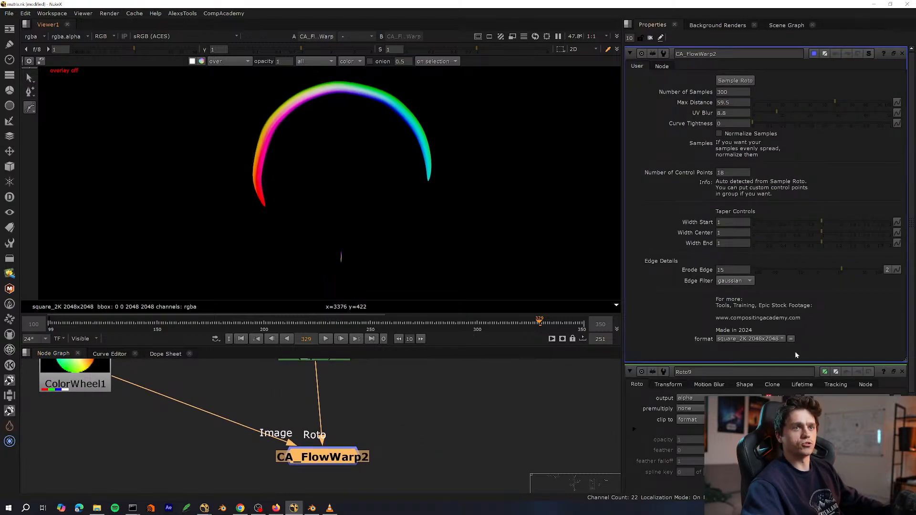
{"action": "left_click", "coordinate": [902, 372]}
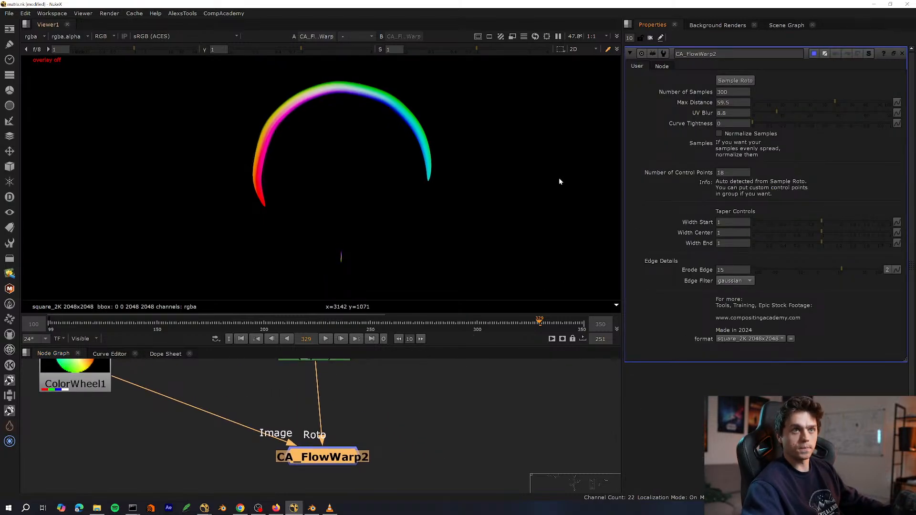
Reopen the Roto9 properties with viewer overlays on, and close the CA_FlowWarp2 properties.
{"action": "scroll", "coordinate": [380, 414], "scroll_direction": "down", "scroll_amount": 2}
{"action": "middle_click_drag", "start_coordinate": [355, 369], "coordinate": [350, 414]}
{"action": "left_click", "coordinate": [346, 393]}
{"action": "double_click", "coordinate": [345, 410]}
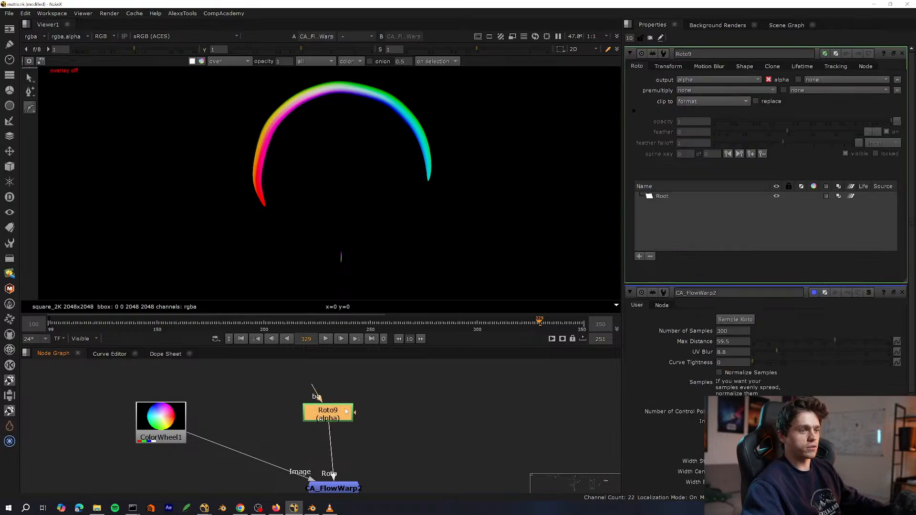
{"action": "key", "text": "o"}
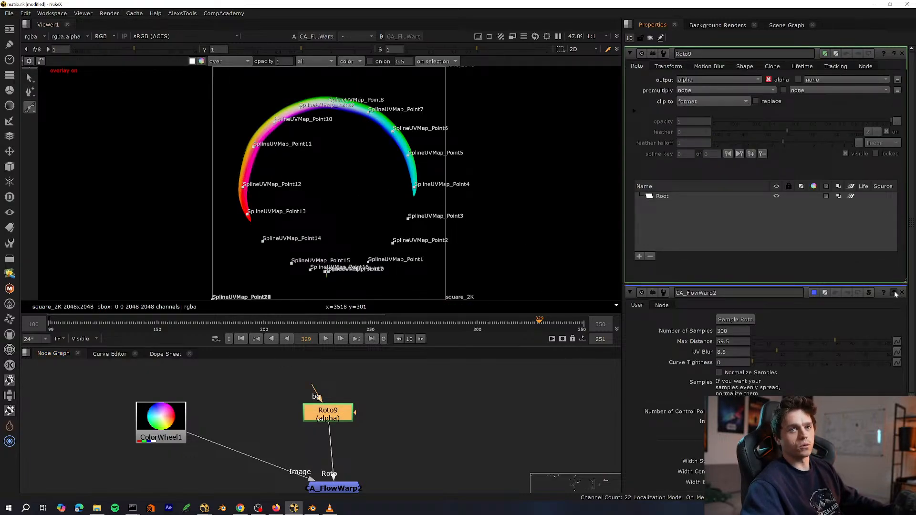
{"action": "left_click", "coordinate": [894, 293]}
{"action": "left_click", "coordinate": [891, 293]}
Create a fresh Roto node, connect it to CA_FlowWarp2's Roto input and delete the Roto9 node.
{"action": "left_click", "coordinate": [382, 411]}
{"action": "left_click_drag", "start_coordinate": [346, 412], "coordinate": [435, 433]}
{"action": "key", "text": "a"}
{"action": "left_click", "coordinate": [433, 424]}
{"action": "key", "text": "o"}
{"action": "middle_click_drag", "start_coordinate": [436, 436], "coordinate": [424, 390]}
{"action": "left_click_drag", "start_coordinate": [423, 390], "coordinate": [424, 413]}
{"action": "scroll", "coordinate": [311, 387], "scroll_direction": "up", "scroll_amount": 2}
{"action": "left_click", "coordinate": [333, 370]}
{"action": "key", "text": "Delete"}
Rearrange Roto10 and ColorWheel1 so both sit neatly above CA_FlowWarp2 in the node graph.
{"action": "middle_click_drag", "start_coordinate": [366, 385], "coordinate": [328, 360]}
{"action": "left_click_drag", "start_coordinate": [396, 382], "coordinate": [312, 358]}
{"action": "middle_click_drag", "start_coordinate": [197, 400], "coordinate": [289, 444]}
{"action": "left_click_drag", "start_coordinate": [135, 416], "coordinate": [189, 435]}
{"action": "middle_click_drag", "start_coordinate": [410, 480], "coordinate": [354, 448]}
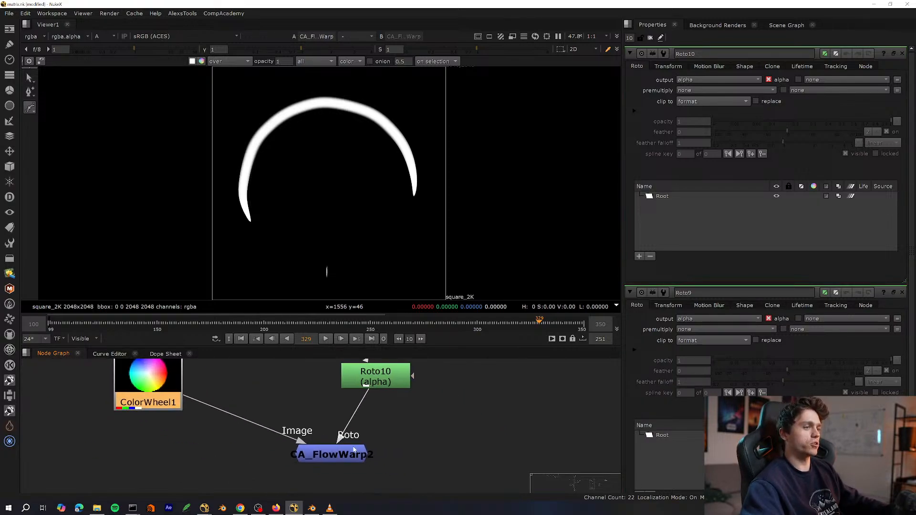
Display Roto10 in the viewer with its properties open and close the CA_FlowWarp2 properties.
{"action": "left_click_drag", "start_coordinate": [361, 458], "coordinate": [354, 459]}
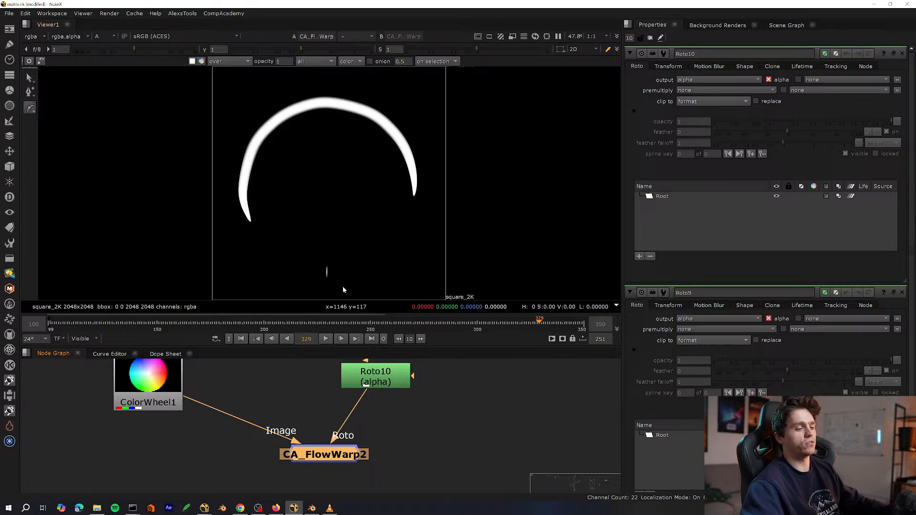
{"action": "double_click", "coordinate": [330, 453]}
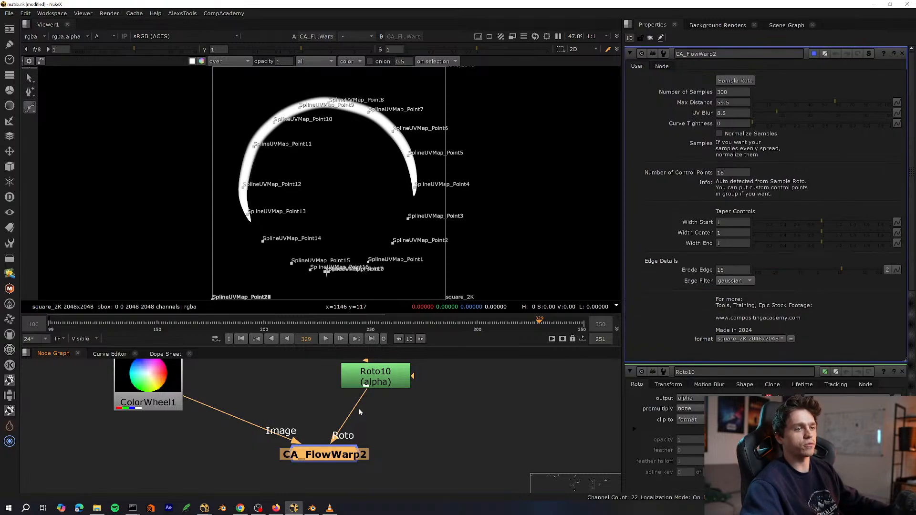
{"action": "left_click_drag", "start_coordinate": [392, 383], "coordinate": [390, 381]}
{"action": "key", "text": "1"}
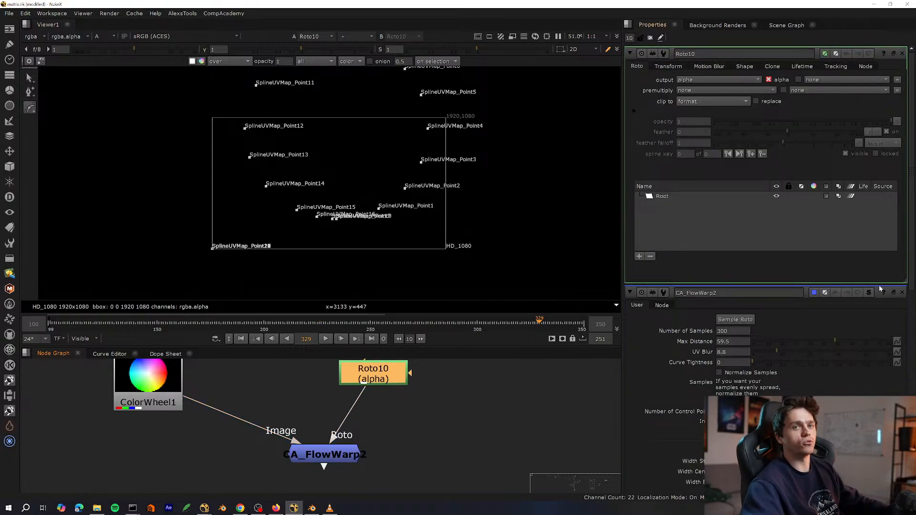
{"action": "left_click", "coordinate": [902, 292]}
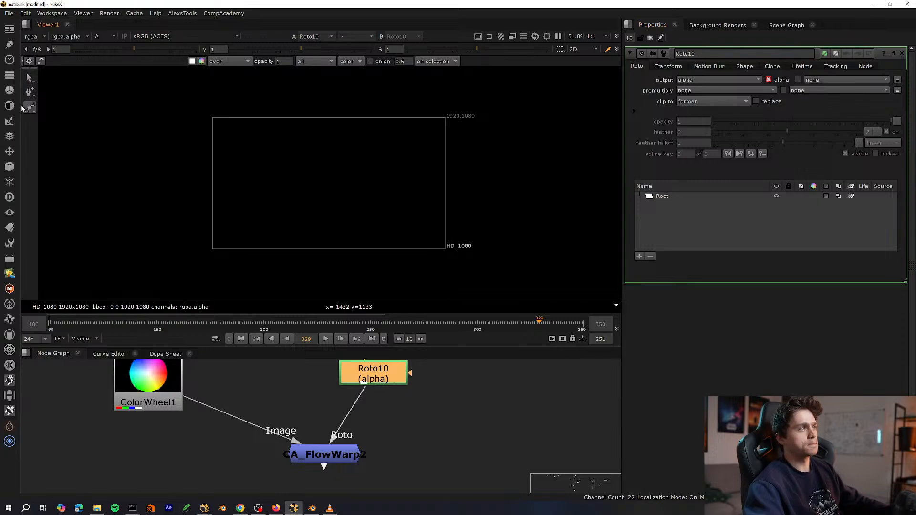
Draw a winding 12-point open spline across the HD_1080 frame in Roto10, ending in a squared-off bend.
{"action": "left_click_drag", "start_coordinate": [30, 111], "coordinate": [62, 168]}
{"action": "scroll", "coordinate": [278, 208], "scroll_direction": "up", "scroll_amount": 2}
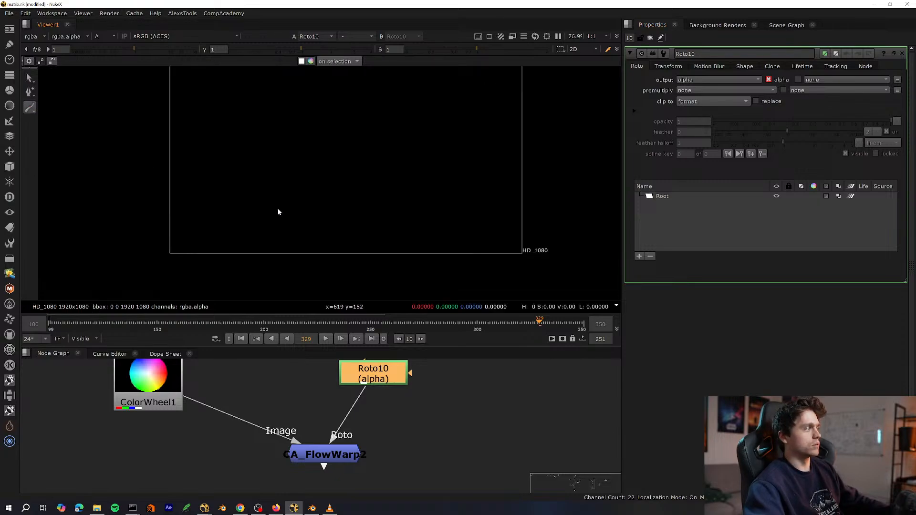
{"action": "key", "text": "o"}
{"action": "key", "text": "o"}
{"action": "left_click", "coordinate": [229, 243]}
{"action": "left_click", "coordinate": [244, 198]}
{"action": "left_click", "coordinate": [262, 178]}
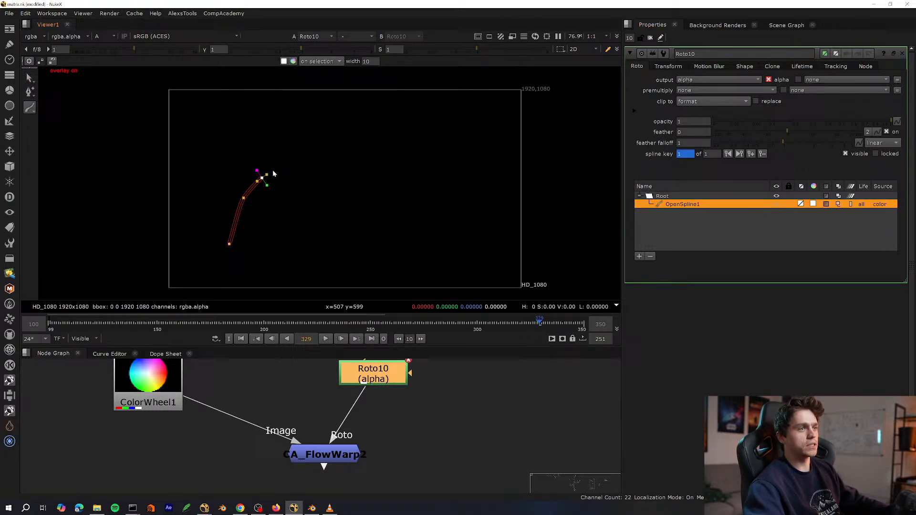
{"action": "left_click", "coordinate": [319, 193]}
{"action": "left_click", "coordinate": [328, 217]}
{"action": "left_click", "coordinate": [354, 238]}
{"action": "left_click", "coordinate": [396, 223]}
{"action": "left_click", "coordinate": [392, 179]}
{"action": "left_click", "coordinate": [387, 141]}
{"action": "left_click", "coordinate": [428, 137]}
{"action": "left_click", "coordinate": [441, 197]}
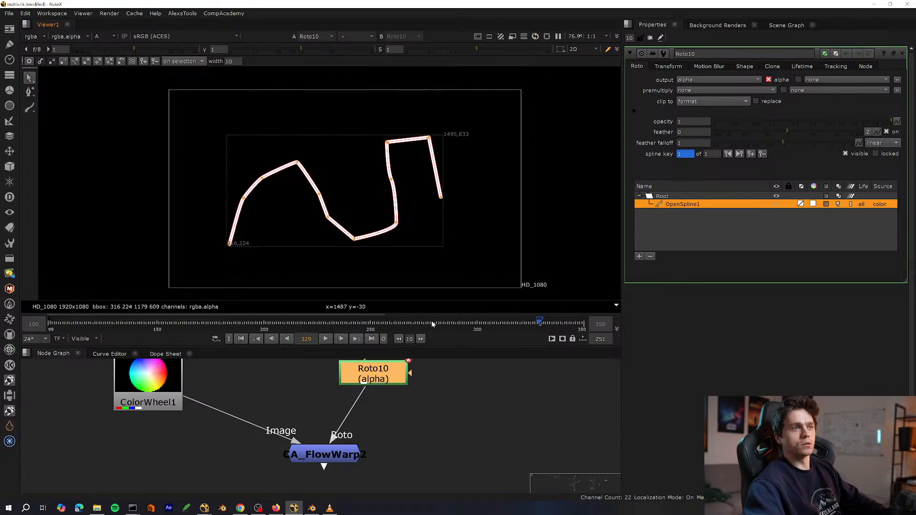
Display ColorWheel1 in the viewer in full color, fitted to the view with overlays hidden.
{"action": "middle_click_drag", "start_coordinate": [340, 472], "coordinate": [349, 417]}
{"action": "left_click_drag", "start_coordinate": [349, 403], "coordinate": [354, 436]}
{"action": "middle_click_drag", "start_coordinate": [334, 382], "coordinate": [371, 462]}
{"action": "left_click", "coordinate": [198, 416]}
{"action": "key", "text": "1"}
{"action": "left_click", "coordinate": [284, 415]}
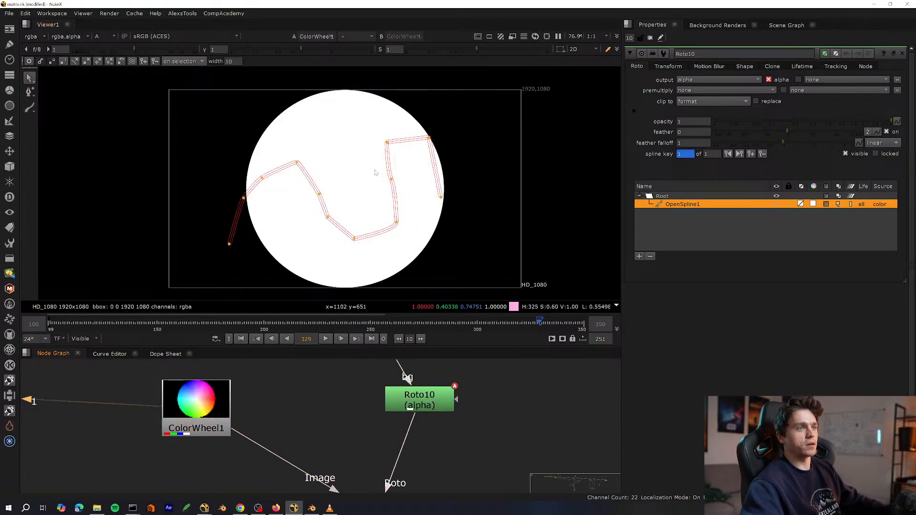
{"action": "middle_click_drag", "start_coordinate": [386, 198], "coordinate": [383, 204]}
{"action": "key", "text": "o"}
{"action": "scroll", "coordinate": [384, 203], "scroll_direction": "down", "scroll_amount": 3}
{"action": "key", "text": "f"}
{"action": "middle_click_drag", "start_coordinate": [410, 446], "coordinate": [371, 372]}
{"action": "key", "text": "a"}
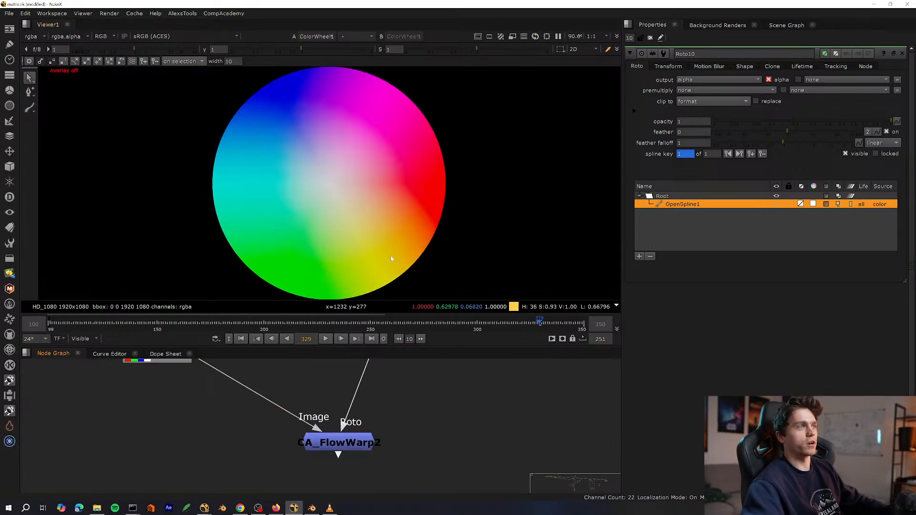
Display CA_FlowWarp2, sample the new roto spline from its properties, and show the result fitted with overlays on.
{"action": "left_click_drag", "start_coordinate": [340, 442], "coordinate": [337, 443]}
{"action": "key", "text": "1"}
{"action": "double_click", "coordinate": [337, 443]}
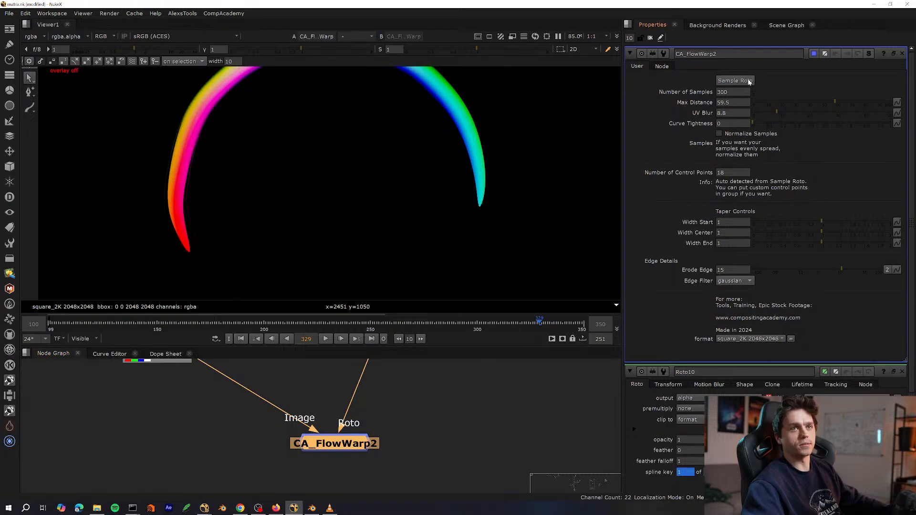
{"action": "left_click", "coordinate": [750, 82]}
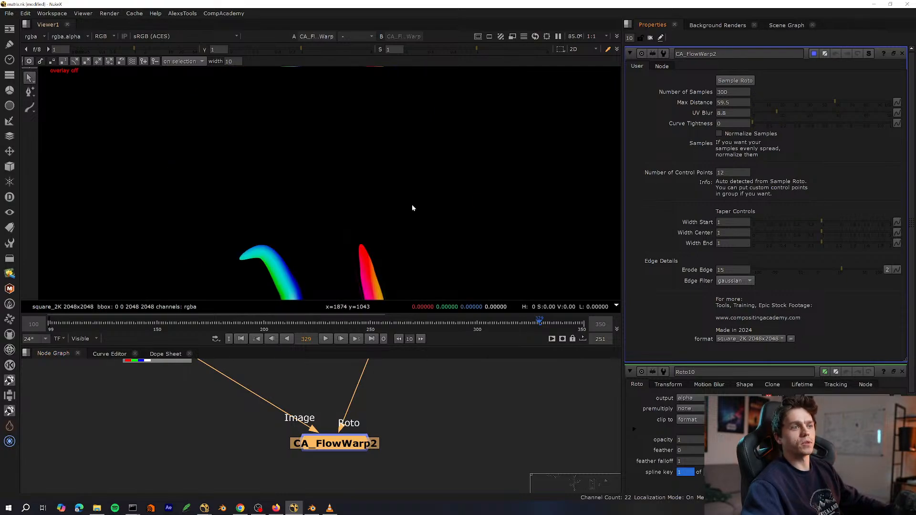
{"action": "key", "text": "f"}
{"action": "key", "text": "o"}
Reposition ColorWheel1 beside Roto10 and display it in the viewer with the roto overlay on.
{"action": "middle_click_drag", "start_coordinate": [407, 407], "coordinate": [389, 420]}
{"action": "middle_click_drag", "start_coordinate": [380, 361], "coordinate": [435, 402]}
{"action": "left_click_drag", "start_coordinate": [195, 414], "coordinate": [234, 430]}
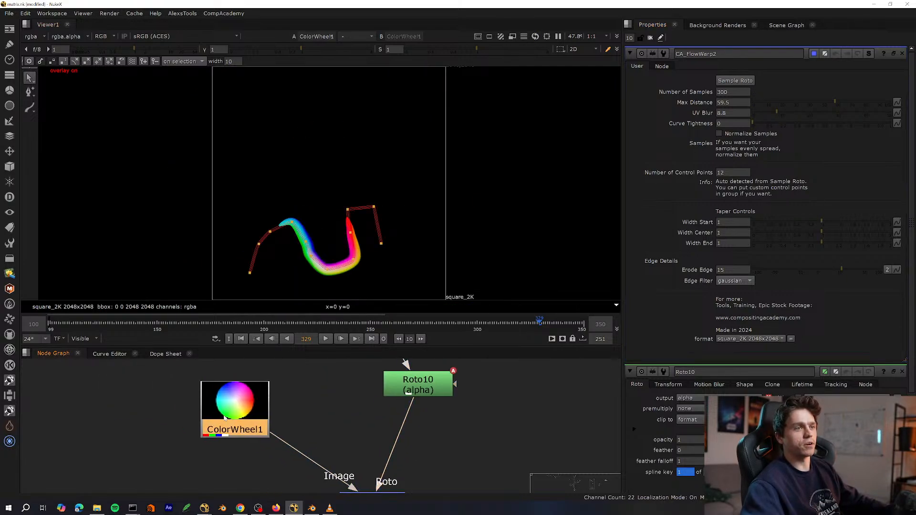
{"action": "key", "text": "1"}
Set the CA_FlowWarp2 format to HD_1080 (1920x1080).
{"action": "left_click_drag", "start_coordinate": [417, 382], "coordinate": [413, 387]}
{"action": "middle_click_drag", "start_coordinate": [406, 444], "coordinate": [399, 366]}
{"action": "left_click", "coordinate": [374, 431]}
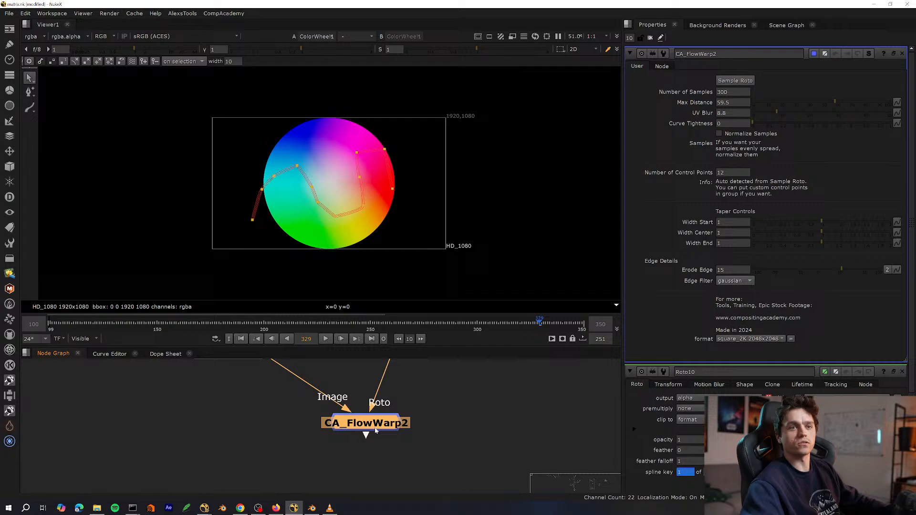
{"action": "left_click", "coordinate": [749, 338]}
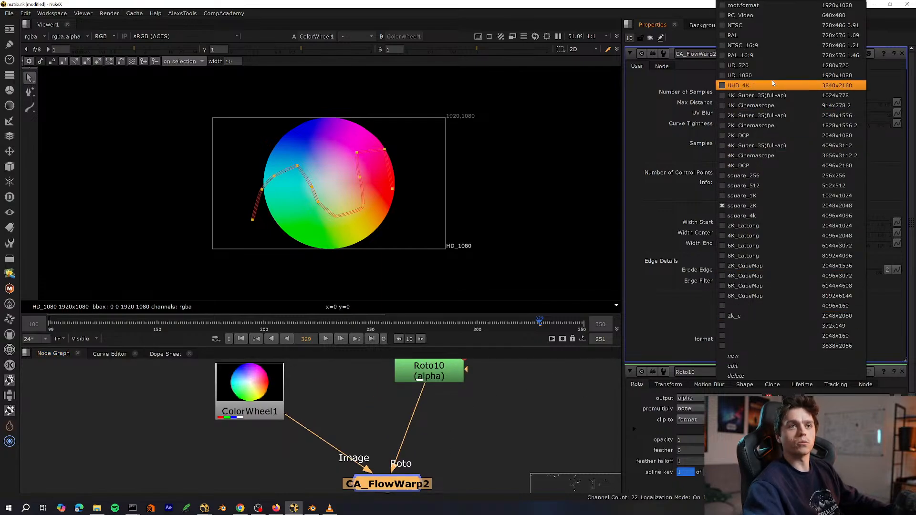
{"action": "left_click", "coordinate": [765, 76]}
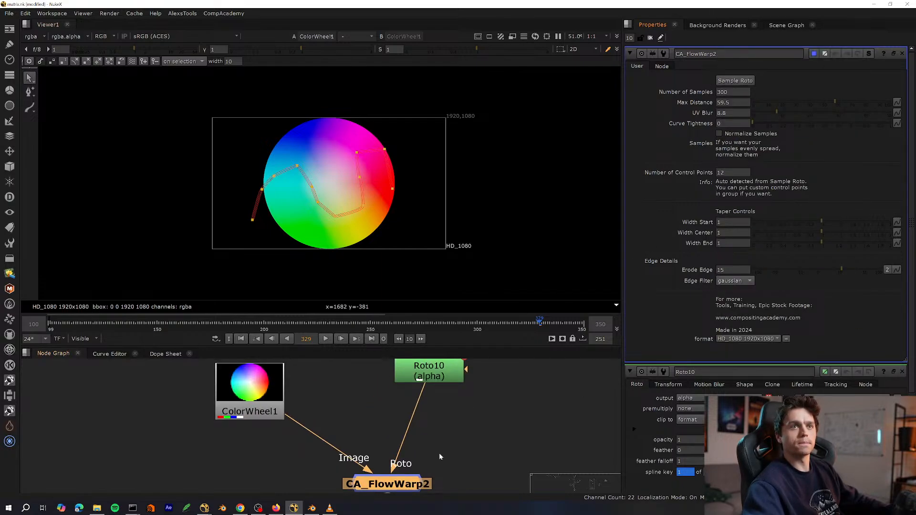
Display the CA_FlowWarp2 output in its HD_1080 format.
{"action": "left_click", "coordinate": [440, 457]}
{"action": "middle_click_drag", "start_coordinate": [425, 430], "coordinate": [382, 430]}
{"action": "left_click", "coordinate": [360, 441]}
{"action": "key", "text": "1"}
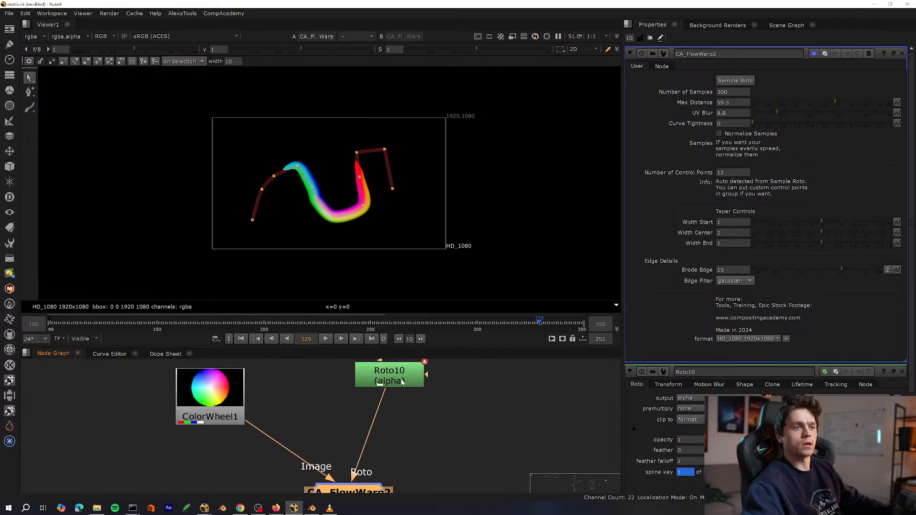
Select Roto10 and examine how the color wheel follows its spline, toggling the viewer overlays off and on.
{"action": "left_click", "coordinate": [402, 382]}
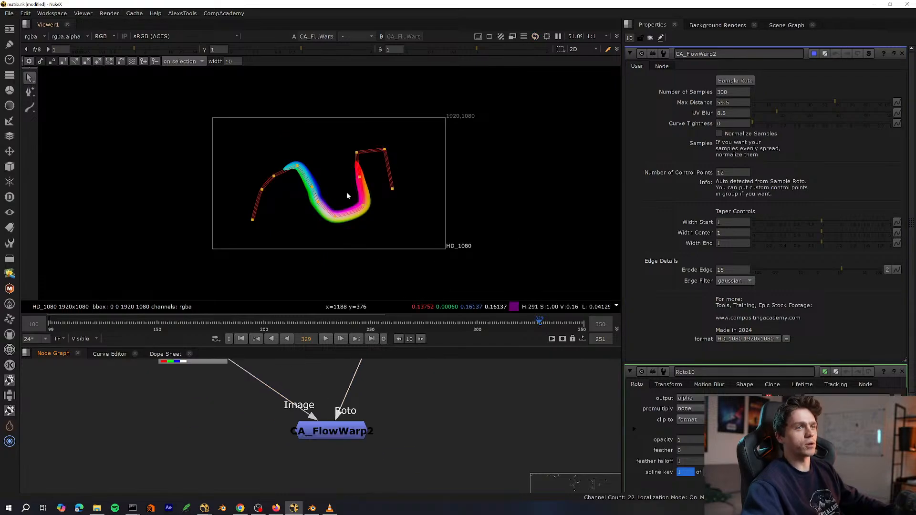
{"action": "scroll", "coordinate": [334, 196], "scroll_direction": "up", "scroll_amount": 6}
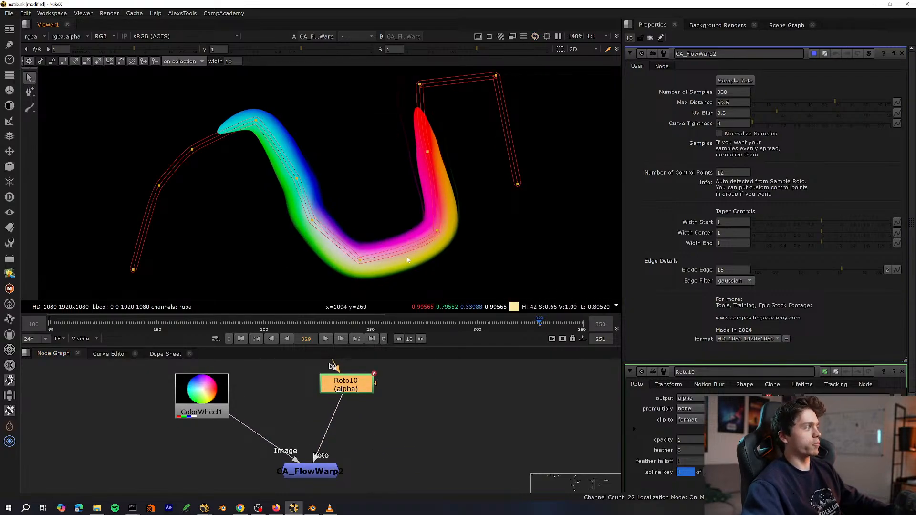
{"action": "middle_click_drag", "start_coordinate": [405, 156], "coordinate": [368, 205]}
{"action": "key", "text": "o"}
{"action": "key", "text": "o"}
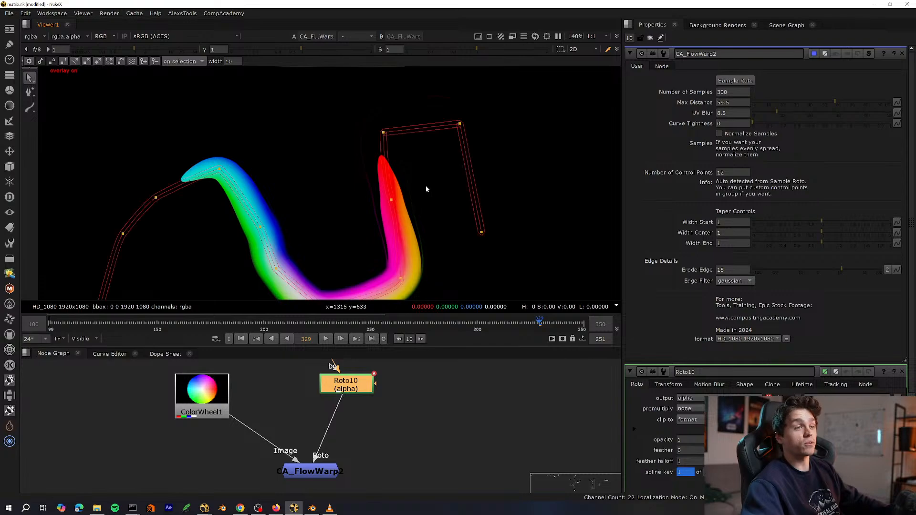
{"action": "key", "text": "f"}
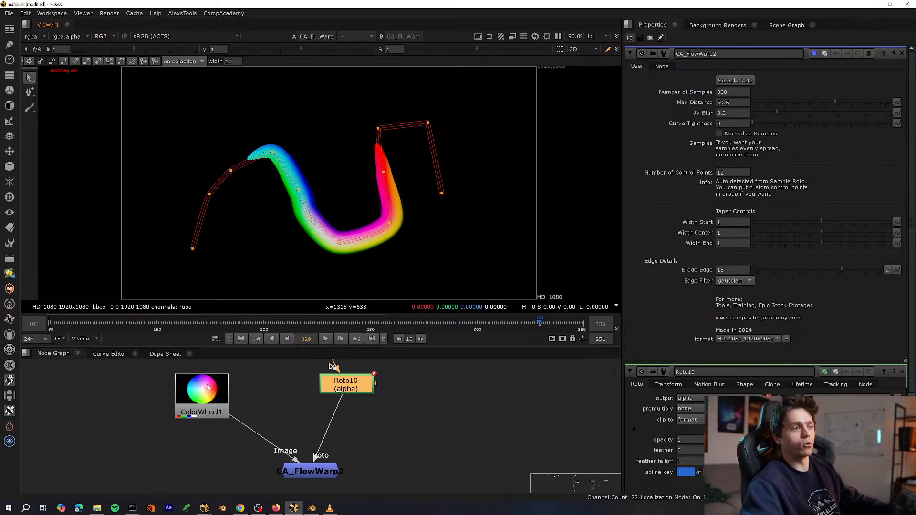
Insert a Transform node between ColorWheel1 and CA_FlowWarp2, keeping only its properties open.
{"action": "left_click", "coordinate": [204, 405]}
{"action": "key", "text": "t"}
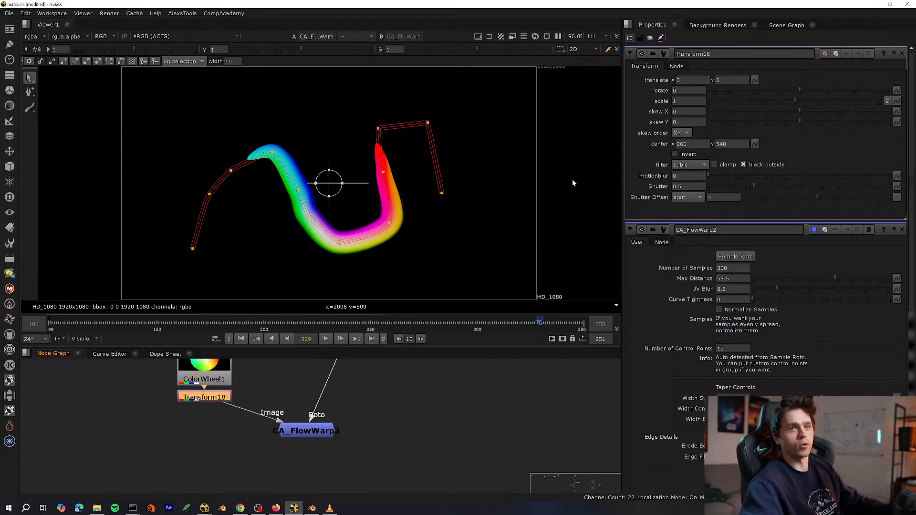
{"action": "left_click", "coordinate": [903, 230]}
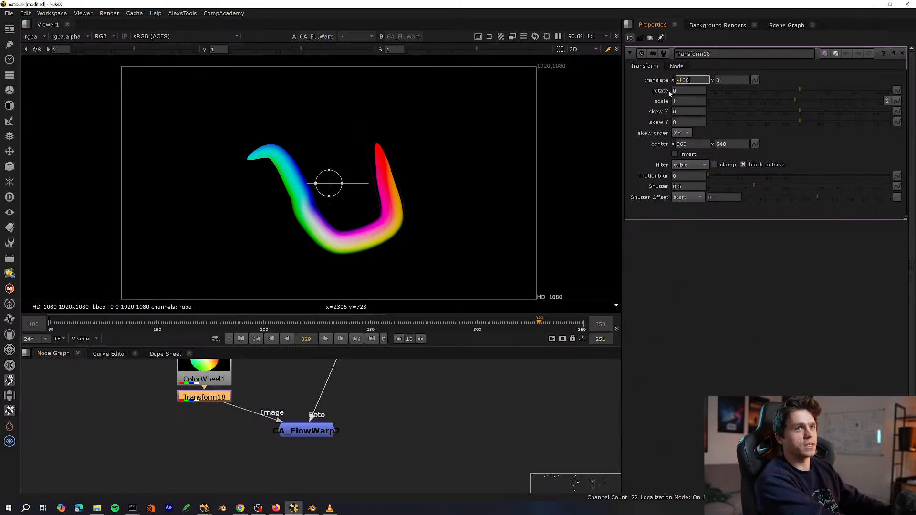
Shift the color wheel by setting Transform18's translate x to -100 and lowering it in hundreds to -700.
{"action": "key", "text": "Return"}
{"action": "key", "text": "Down"}
{"action": "key", "text": "Down"}
{"action": "key", "text": "Down"}
{"action": "key", "text": "Down"}
{"action": "key", "text": "Down"}
{"action": "key", "text": "Down"}
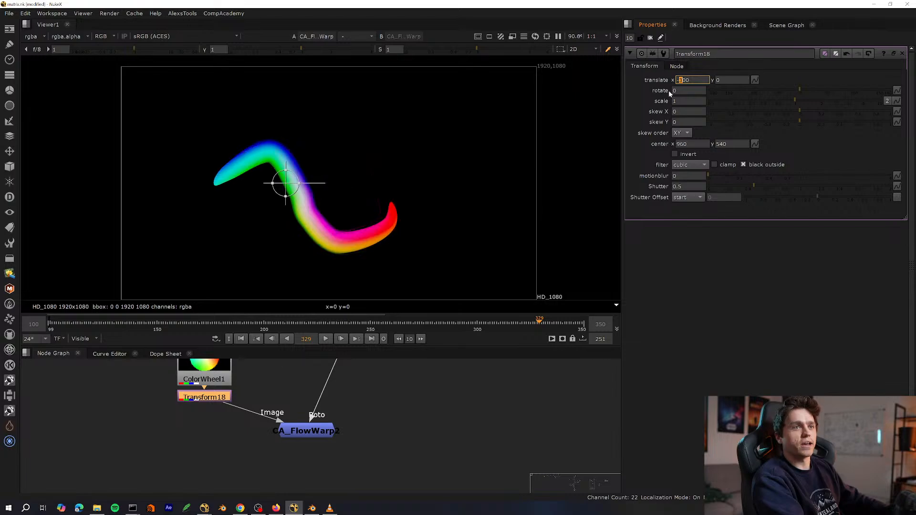
Compare the shifted color wheel at Transform18 with the warped result at CA_FlowWarp2 in the viewer.
{"action": "left_click_drag", "start_coordinate": [207, 398], "coordinate": [208, 403]}
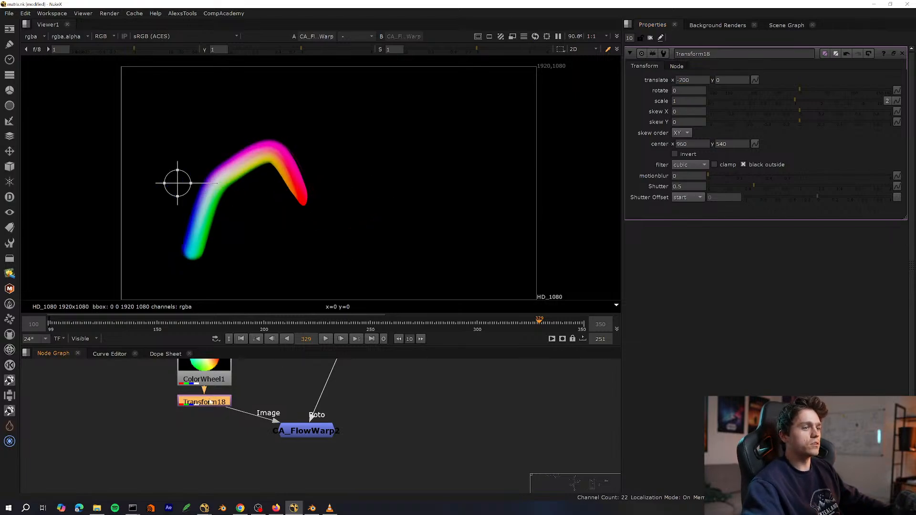
{"action": "key", "text": "1"}
{"action": "left_click", "coordinate": [163, 388]}
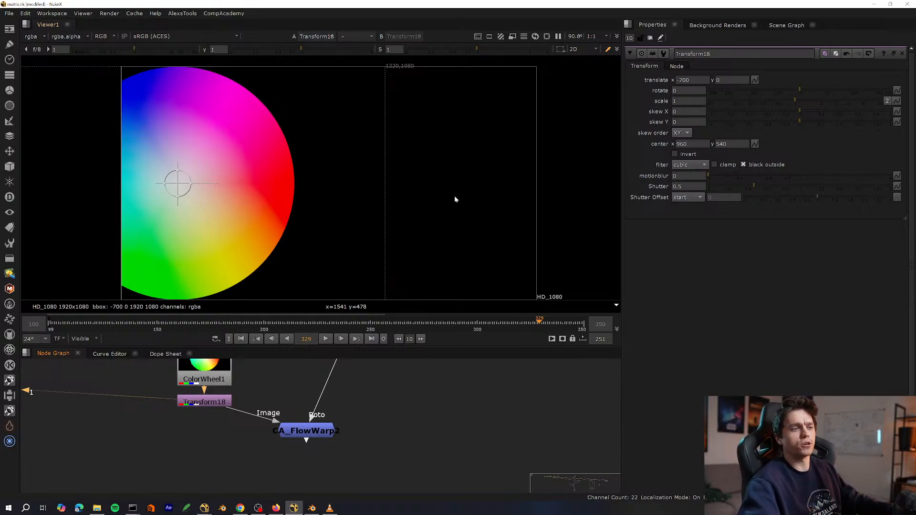
{"action": "key", "text": "1"}
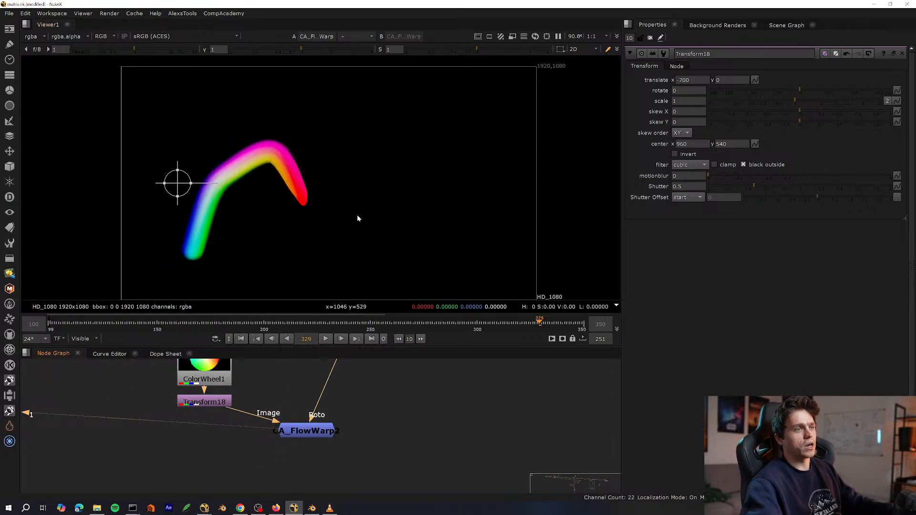
Slide the color wheel farther along the spline by lowering Transform18's translate x in hundreds to -1200.
{"action": "left_click_drag", "start_coordinate": [205, 403], "coordinate": [206, 398]}
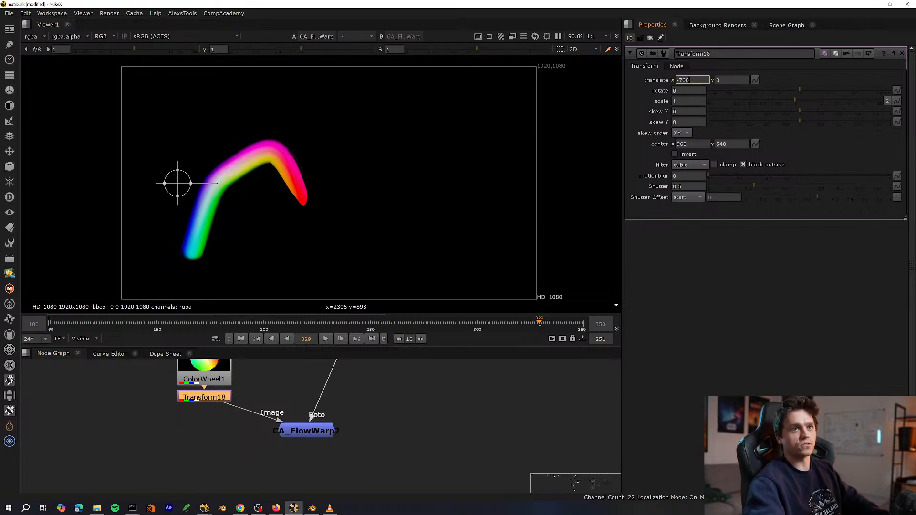
{"action": "left_click", "coordinate": [692, 80]}
{"action": "key", "text": "Down"}
{"action": "key", "text": "Down"}
{"action": "key", "text": "Down"}
{"action": "key", "text": "Down"}
{"action": "key", "text": "Down"}
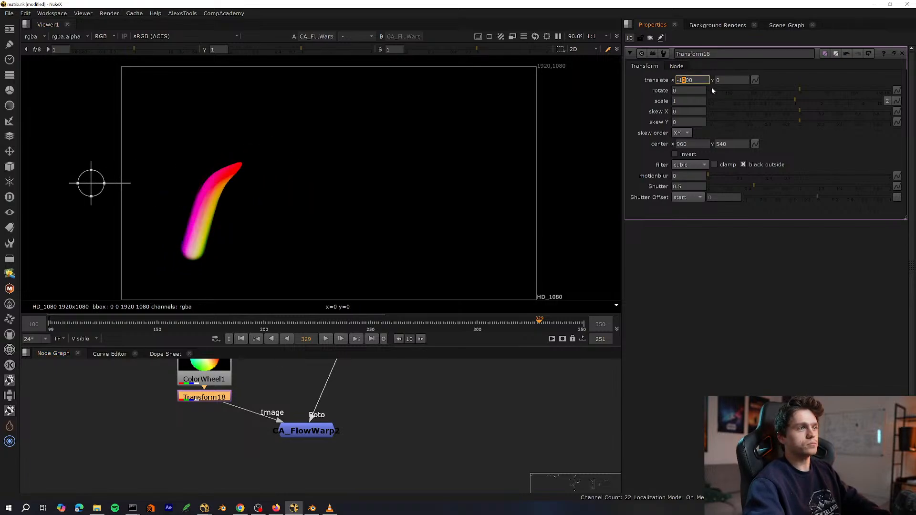
Check the shifted color wheel at Transform18 in the viewer, and return the viewer to the CA_FlowWarp2 result.
{"action": "left_click", "coordinate": [211, 401]}
{"action": "key", "text": "1"}
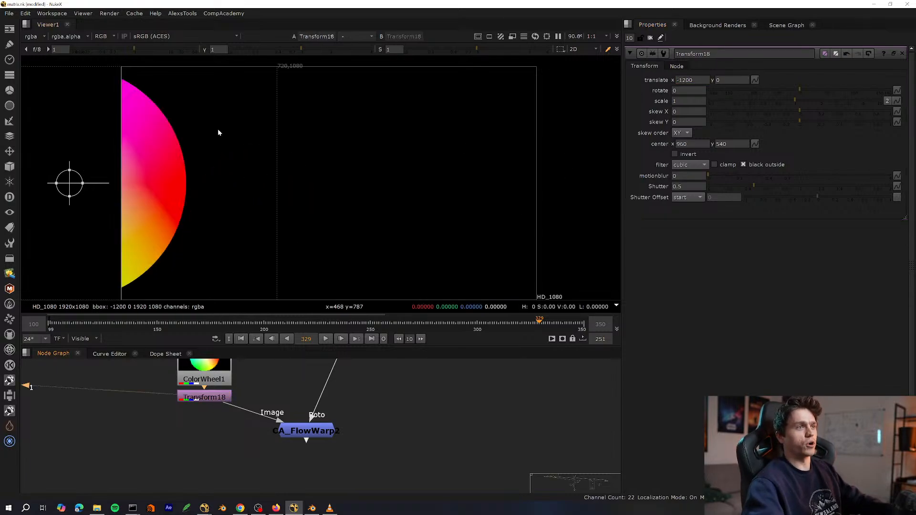
{"action": "left_click", "coordinate": [392, 412]}
{"action": "left_click", "coordinate": [315, 431], "text": "ctrl+shift"}
Sweep the color wheel along the spline by raising Transform18's translate x in hundreds past 1000, and lower it again to finish at 300.
{"action": "left_click", "coordinate": [686, 81]}
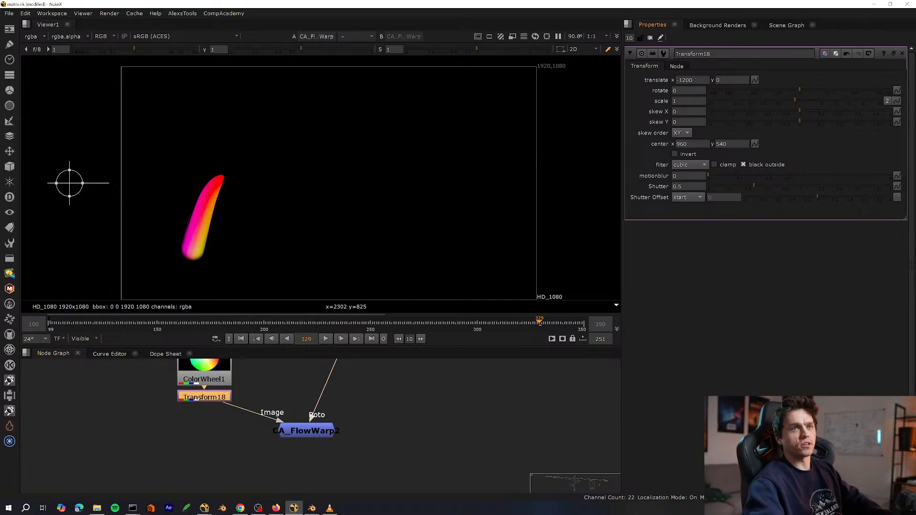
{"action": "key", "text": "Up"}
{"action": "key", "text": "Up"}
{"action": "key", "text": "Up"}
{"action": "key", "text": "Up"}
{"action": "key", "text": "Up"}
{"action": "key", "text": "Up"}
{"action": "key", "text": "Up"}
{"action": "key", "text": "Up"}
{"action": "key", "text": "Up"}
{"action": "key", "text": "Up"}
{"action": "key", "text": "Up"}
{"action": "key", "text": "Up"}
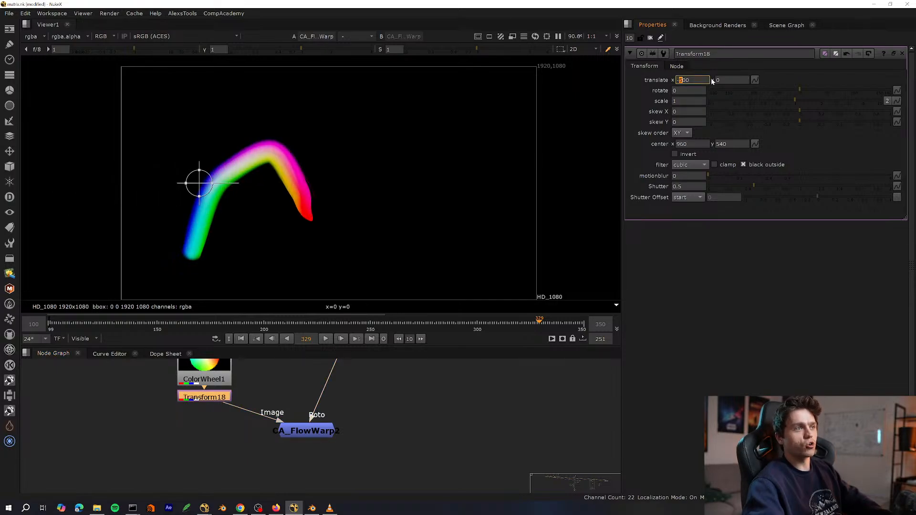
{"action": "key", "text": "Up"}
{"action": "key", "text": "Up"}
{"action": "key", "text": "Up"}
{"action": "key", "text": "Up"}
{"action": "key", "text": "Up"}
{"action": "key", "text": "Up"}
{"action": "key", "text": "Up"}
{"action": "key", "text": "Up"}
{"action": "key", "text": "Up"}
{"action": "key", "text": "Up"}
{"action": "key", "text": "Up"}
{"action": "key", "text": "Up"}
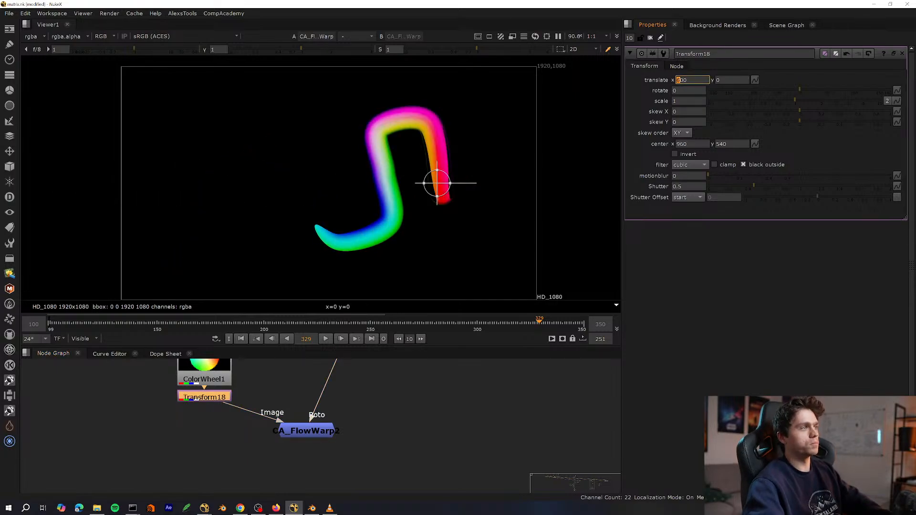
{"action": "key", "text": "Up"}
{"action": "key", "text": "Up"}
{"action": "key", "text": "Up"}
{"action": "key", "text": "Down"}
{"action": "key", "text": "Down"}
{"action": "key", "text": "Down"}
{"action": "key", "text": "Down"}
{"action": "key", "text": "Down"}
{"action": "key", "text": "Down"}
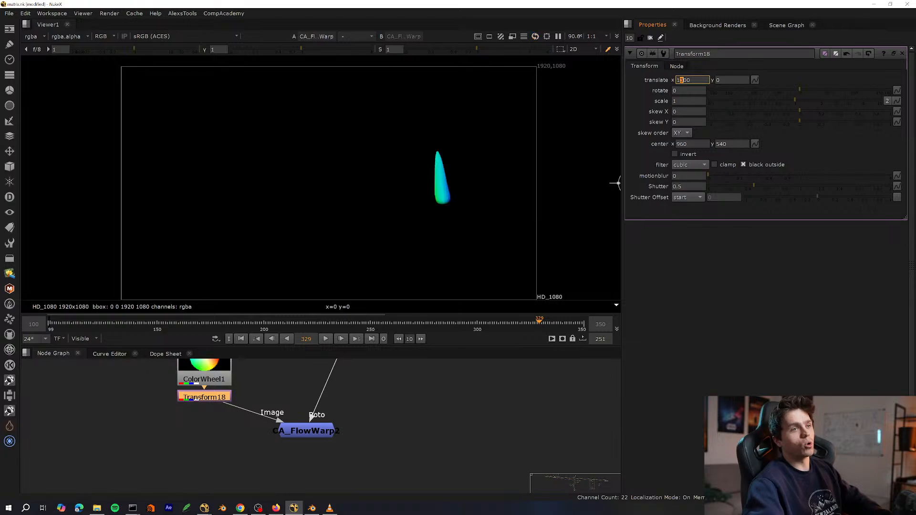
{"action": "key", "text": "Down"}
{"action": "key", "text": "Down"}
{"action": "key", "text": "Down"}
{"action": "key", "text": "Down"}
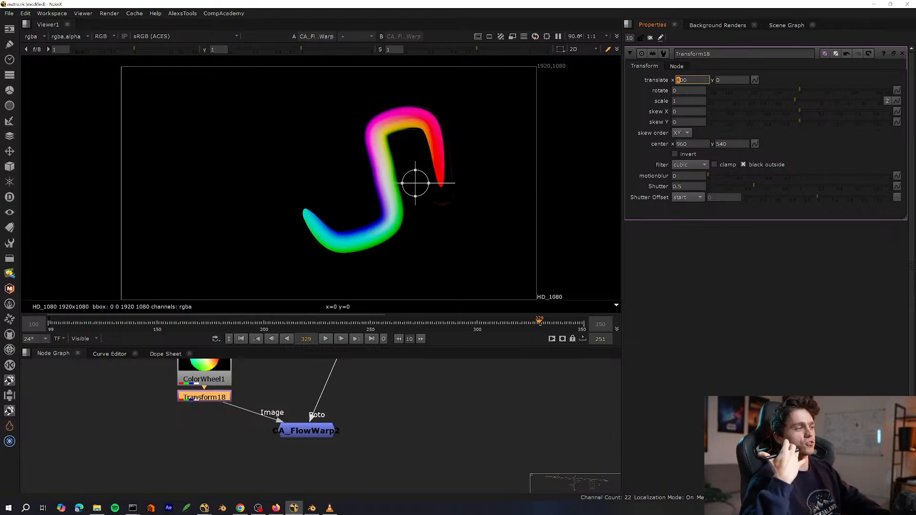
{"action": "key", "text": "Down"}
{"action": "key", "text": "Down"}
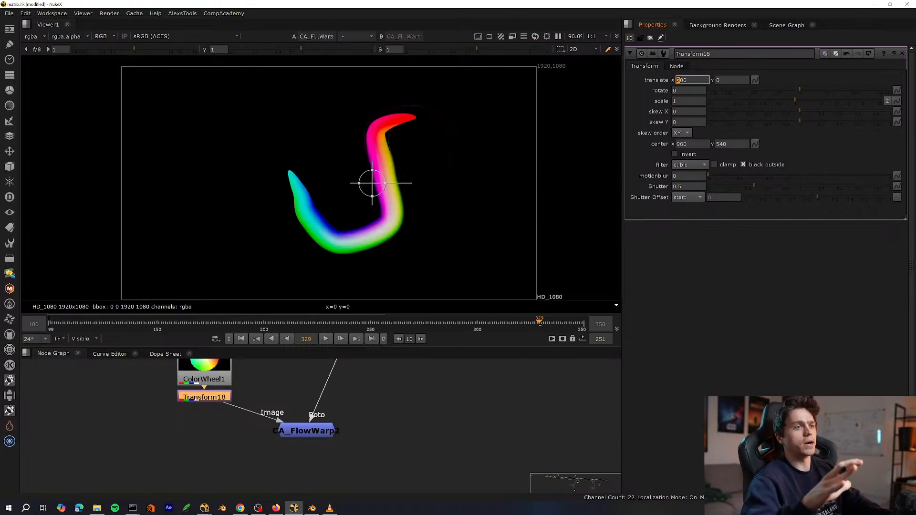
{"action": "key", "text": "Up"}
View the output of the Roto10 node that feeds CA_FlowWarp2.
{"action": "middle_click_drag", "start_coordinate": [287, 373], "coordinate": [288, 425]}
{"action": "left_click", "coordinate": [333, 430]}
{"action": "key", "text": "1"}
Open the internal node graph of CA_FlowWarp2 and view the output of its BlinkScript12 node.
{"action": "left_click", "coordinate": [285, 391]}
{"action": "left_click", "coordinate": [300, 400]}
{"action": "middle_click_drag", "start_coordinate": [267, 492], "coordinate": [292, 423]}
{"action": "left_click", "coordinate": [286, 408]}
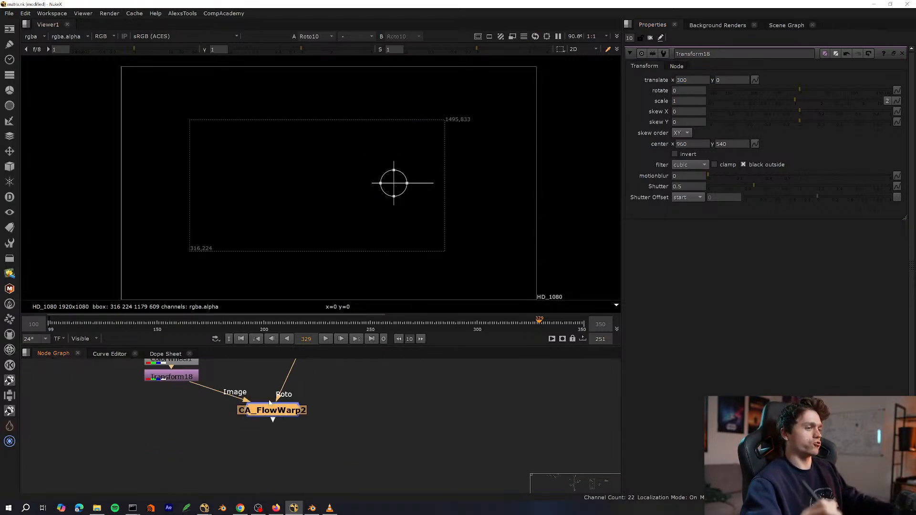
{"action": "key", "text": "ctrl+Return"}
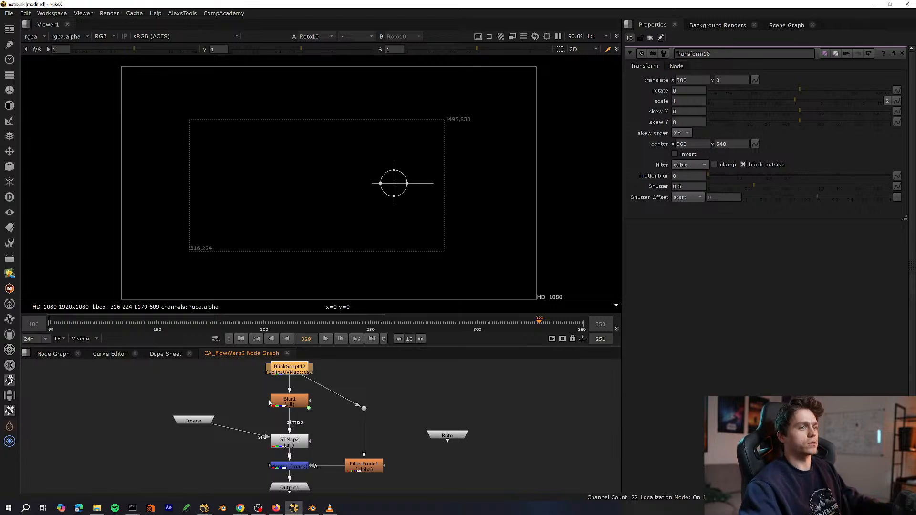
{"action": "scroll", "coordinate": [303, 451], "scroll_direction": "up", "scroll_amount": 3}
{"action": "scroll", "coordinate": [321, 413], "scroll_direction": "up", "scroll_amount": 1}
{"action": "middle_click_drag", "start_coordinate": [297, 425], "coordinate": [325, 461]}
{"action": "key", "text": "1"}
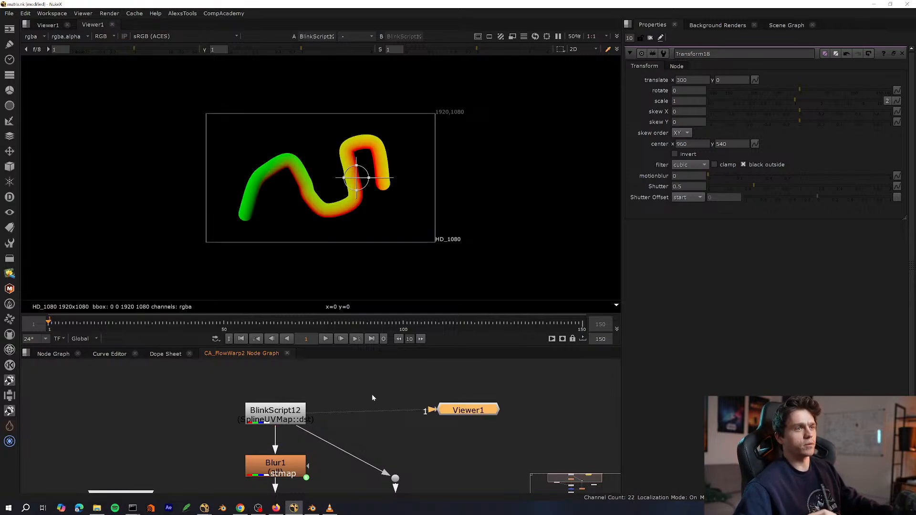
Hide the viewer overlay and examine the UV gradient along the whole spline from end to end.
{"action": "middle_click_drag", "start_coordinate": [349, 198], "coordinate": [313, 213]}
{"action": "key", "text": "o"}
{"action": "scroll", "coordinate": [329, 214], "scroll_direction": "up", "scroll_amount": 4}
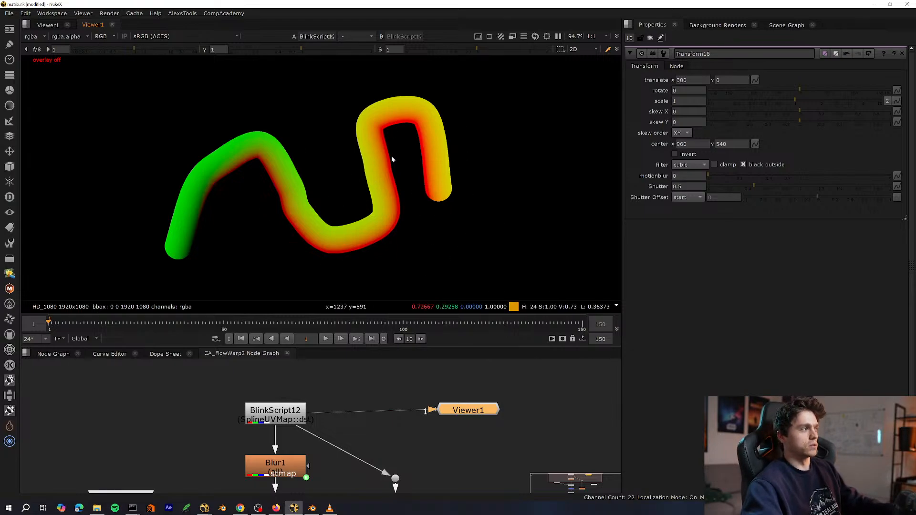
{"action": "left_click_drag", "start_coordinate": [517, 93], "coordinate": [178, 249]}
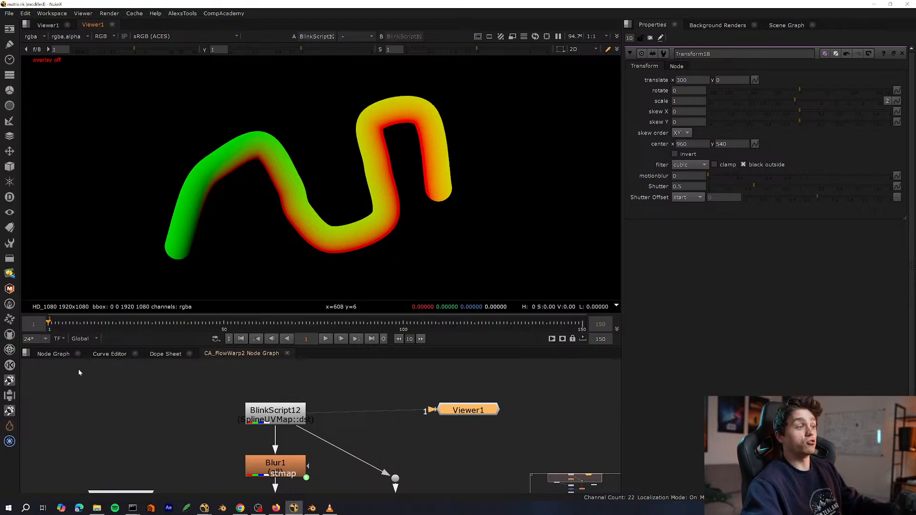
Return to the main node graph, view Roto10 and open its properties to show the open spline.
{"action": "left_click", "coordinate": [53, 353]}
{"action": "left_click", "coordinate": [316, 389]}
{"action": "key", "text": "1"}
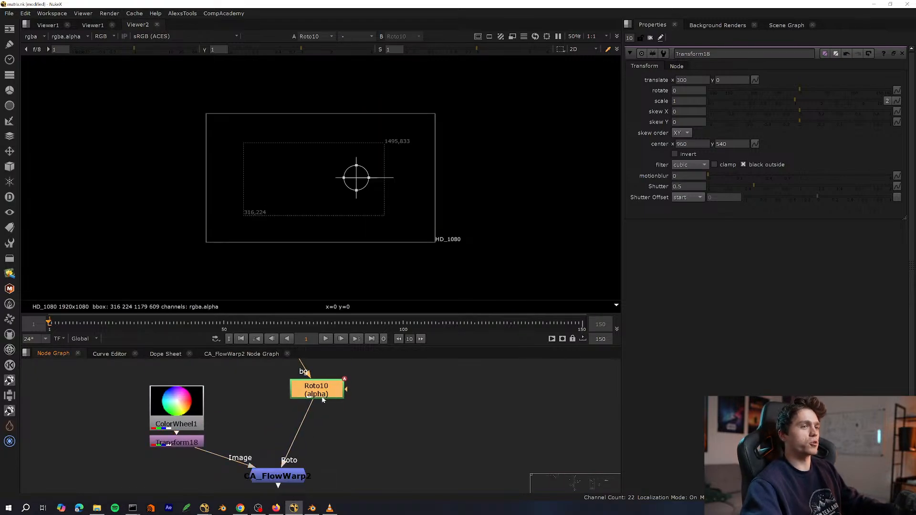
{"action": "double_click", "coordinate": [323, 399]}
{"action": "scroll", "coordinate": [322, 188], "scroll_direction": "up", "scroll_amount": 3}
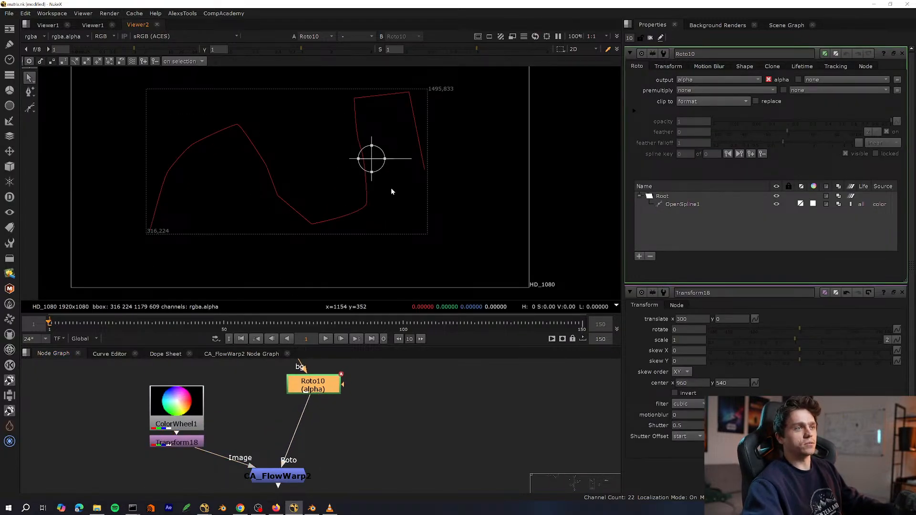
Close Transform18's properties and open the properties of CA_FlowWarp2.
{"action": "left_click", "coordinate": [902, 293]}
{"action": "middle_click_drag", "start_coordinate": [367, 396], "coordinate": [311, 449]}
{"action": "left_click", "coordinate": [372, 385]}
{"action": "double_click", "coordinate": [241, 482]}
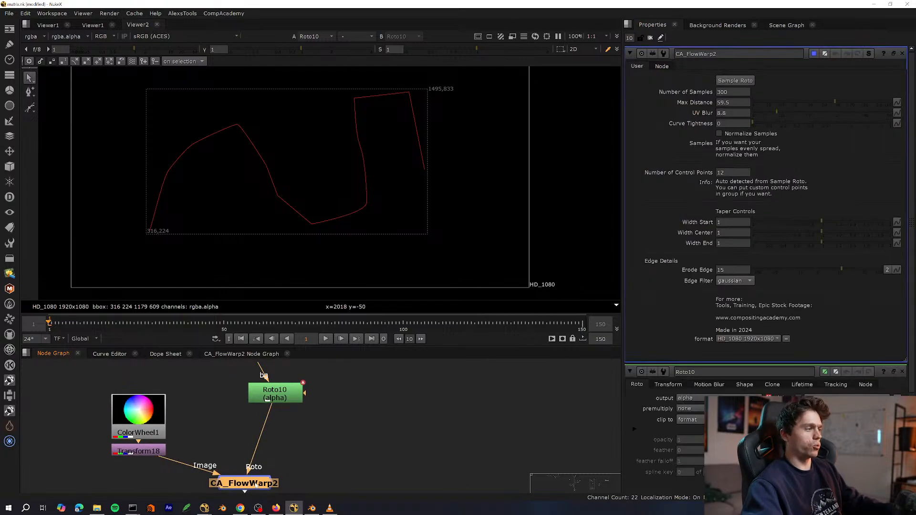
Enter the CA_FlowWarp2 group again and show the kernel parameters of BlinkScript12.
{"action": "key", "text": "ctrl+Return"}
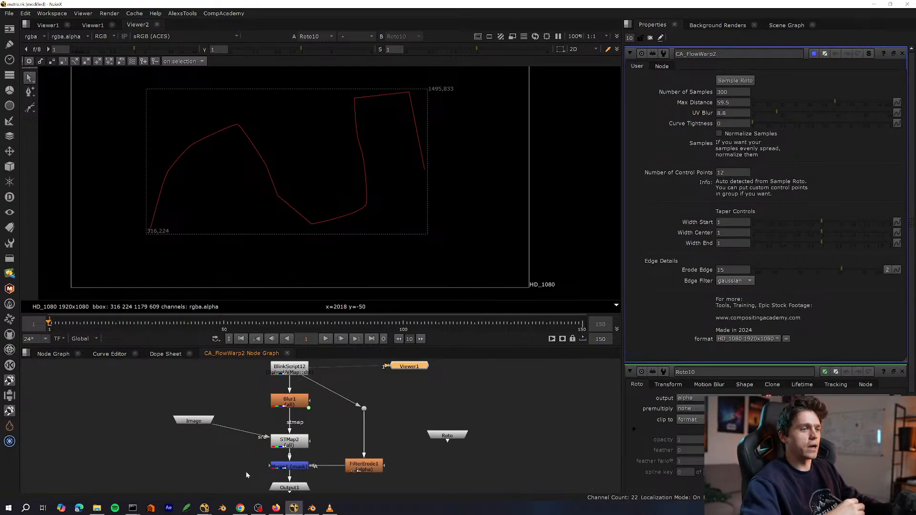
{"action": "double_click", "coordinate": [298, 369]}
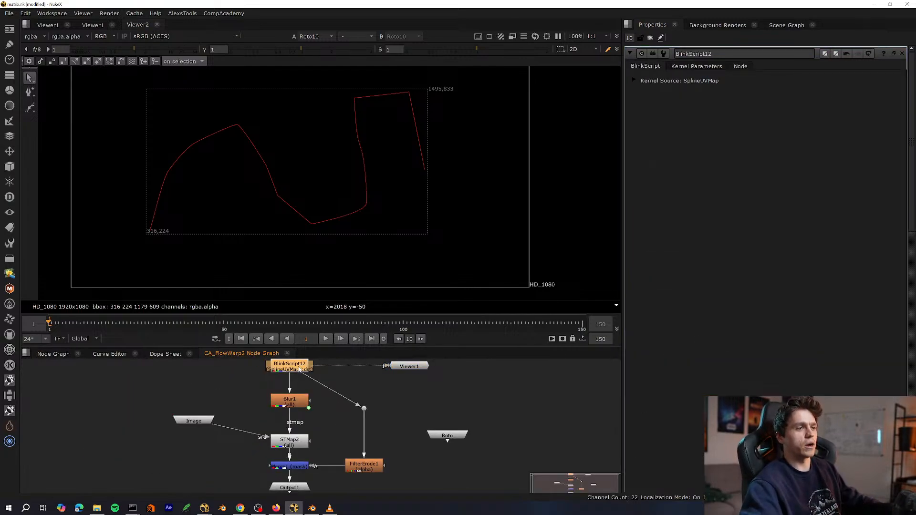
{"action": "left_click", "coordinate": [714, 66]}
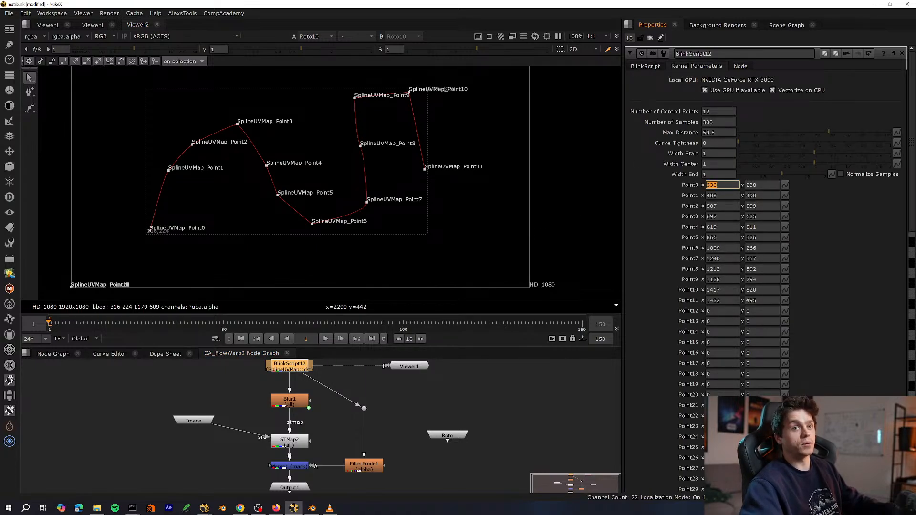
Step through BlinkScript12's control point coordinates from Point0 to Point4, comparing them with the points on the spline.
{"action": "key", "text": "Tab"}
{"action": "key", "text": "Tab"}
{"action": "key", "text": "Tab"}
{"action": "key", "text": "Tab"}
{"action": "key", "text": "Tab"}
{"action": "key", "text": "Tab"}
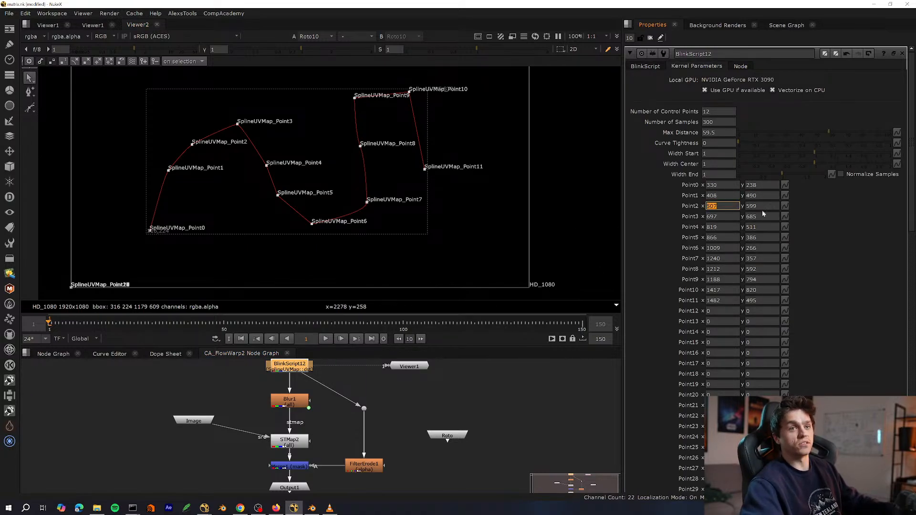
{"action": "key", "text": "Tab"}
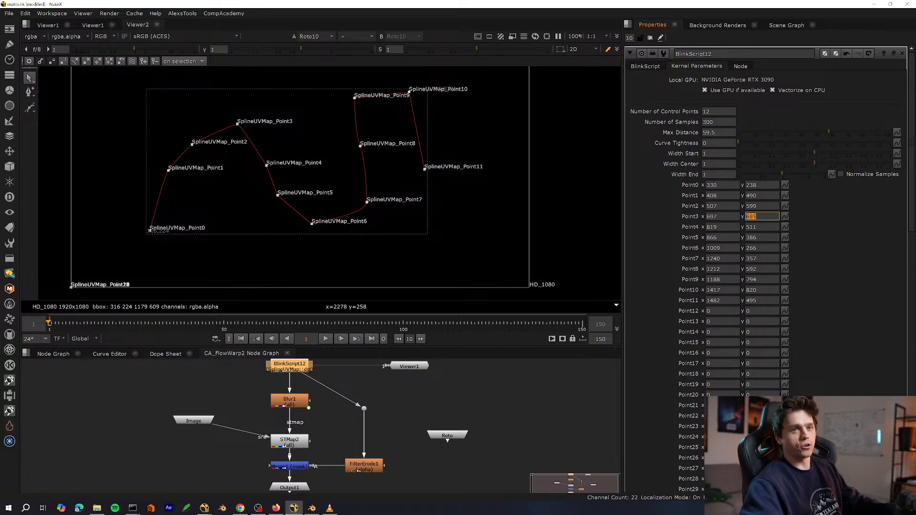
{"action": "key", "text": "Tab"}
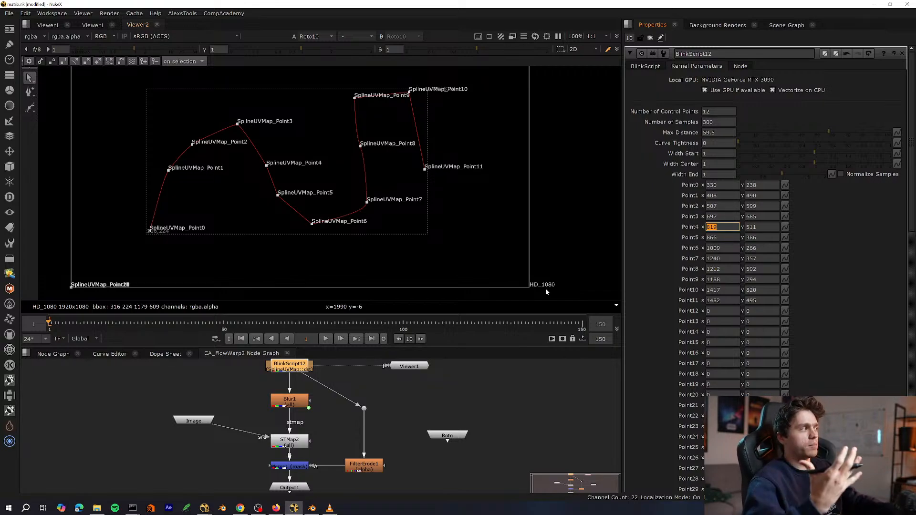
Return to the main node graph and view ColorWheel1 and the Transform18 result, fitted to the viewer with overlays hidden.
{"action": "left_click", "coordinate": [53, 354]}
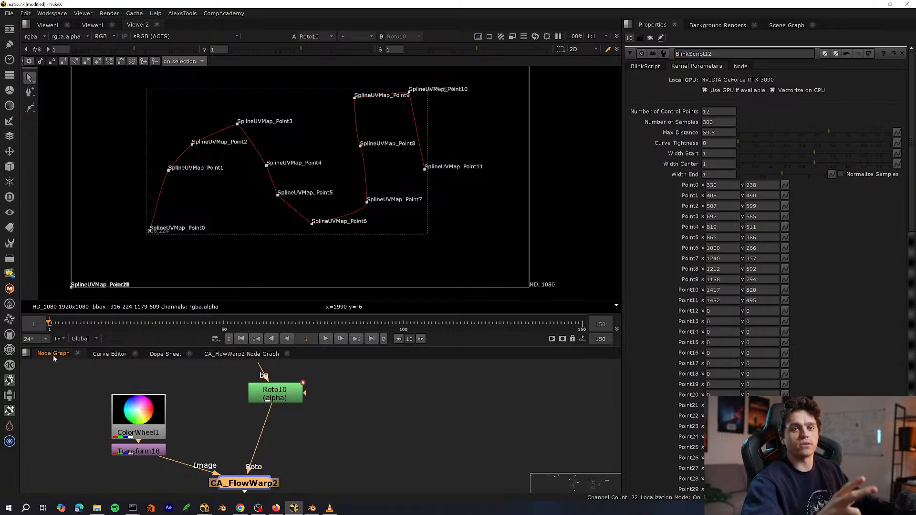
{"action": "middle_click_drag", "start_coordinate": [180, 459], "coordinate": [184, 421]}
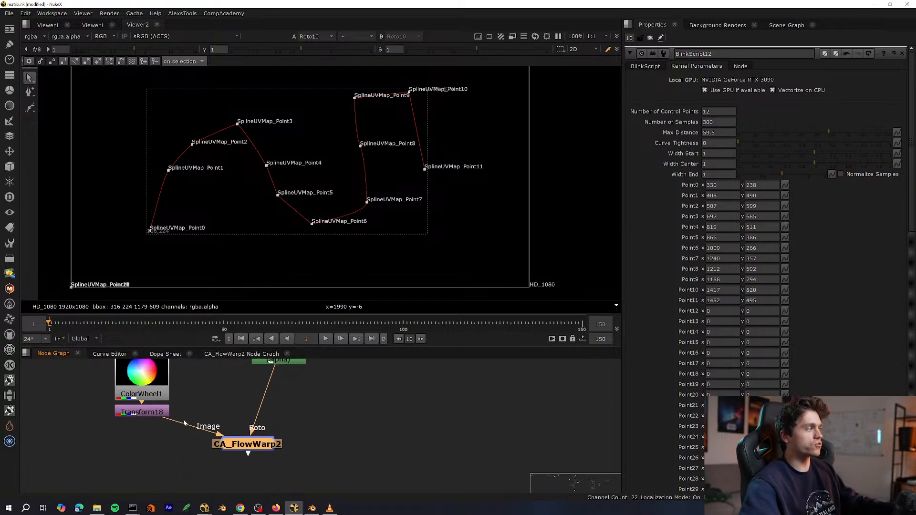
{"action": "left_click", "coordinate": [160, 395]}
{"action": "key", "text": "1"}
{"action": "left_click", "coordinate": [157, 411]}
{"action": "key", "text": "1"}
{"action": "key", "text": "f"}
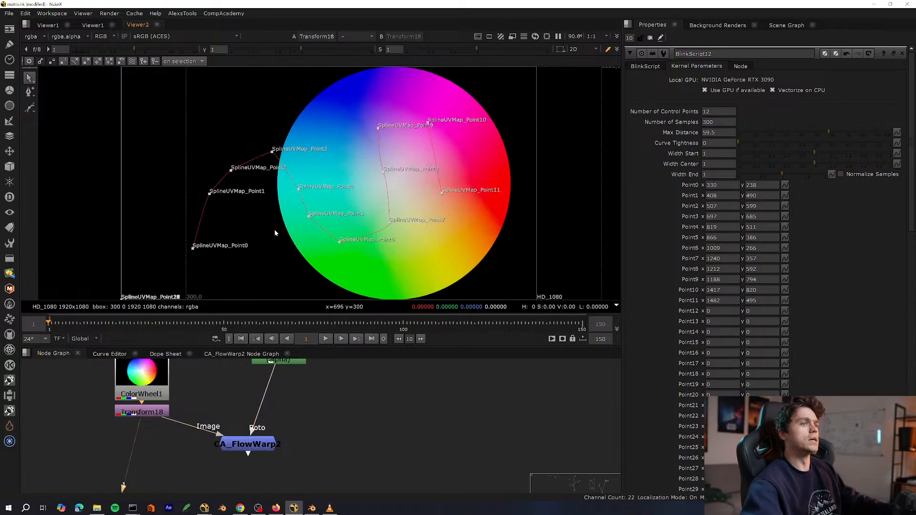
{"action": "key", "text": "q"}
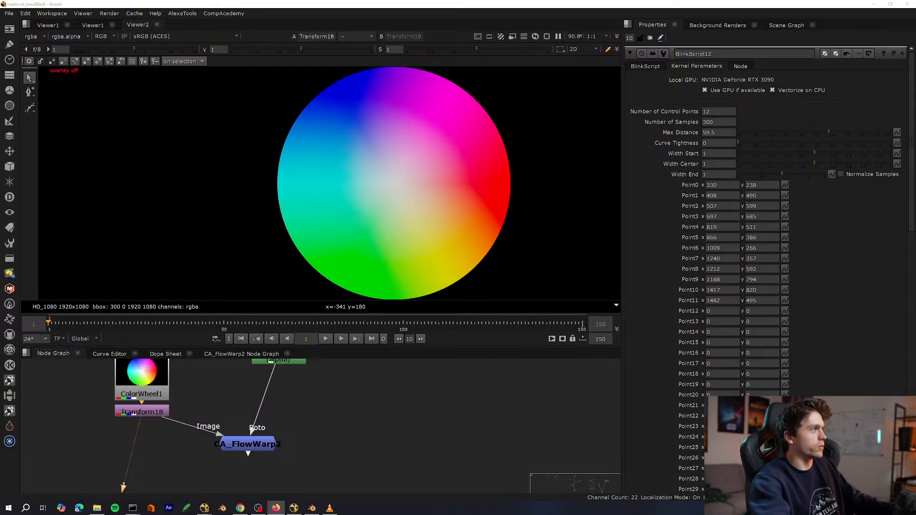
Switch to Firefox and play the "Smart Vectors in Nuke" YouTube video up to its Breakdown title, pausing along the way.
{"action": "left_click_drag", "start_coordinate": [0, 91], "coordinate": [434, 90]}
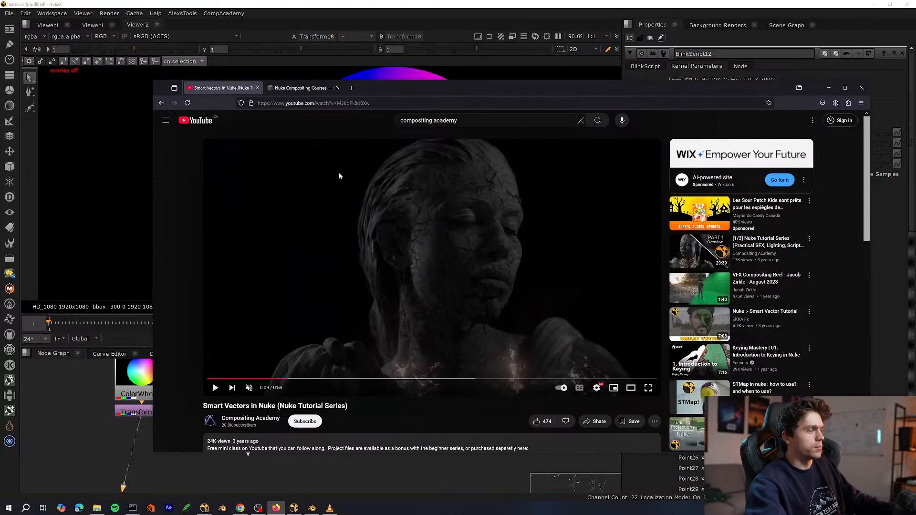
{"action": "left_click", "coordinate": [389, 293]}
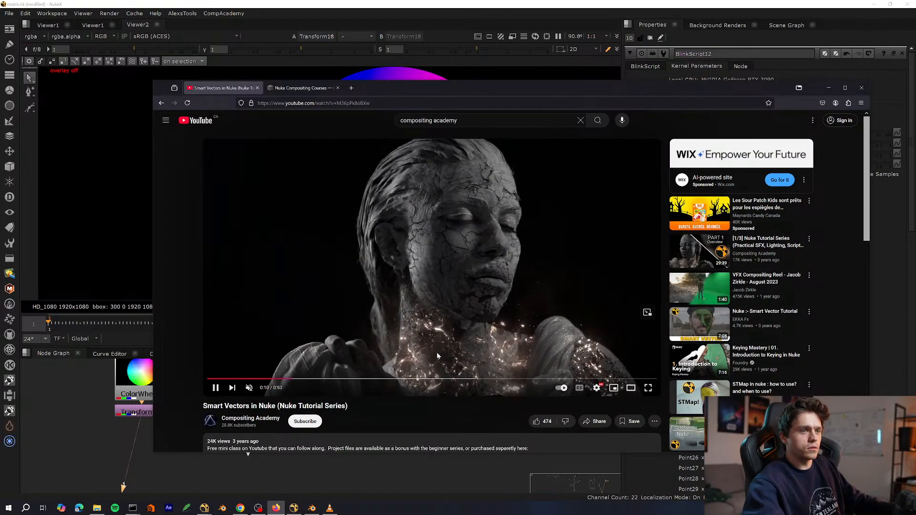
{"action": "left_click", "coordinate": [511, 337]}
{"action": "left_click", "coordinate": [521, 273]}
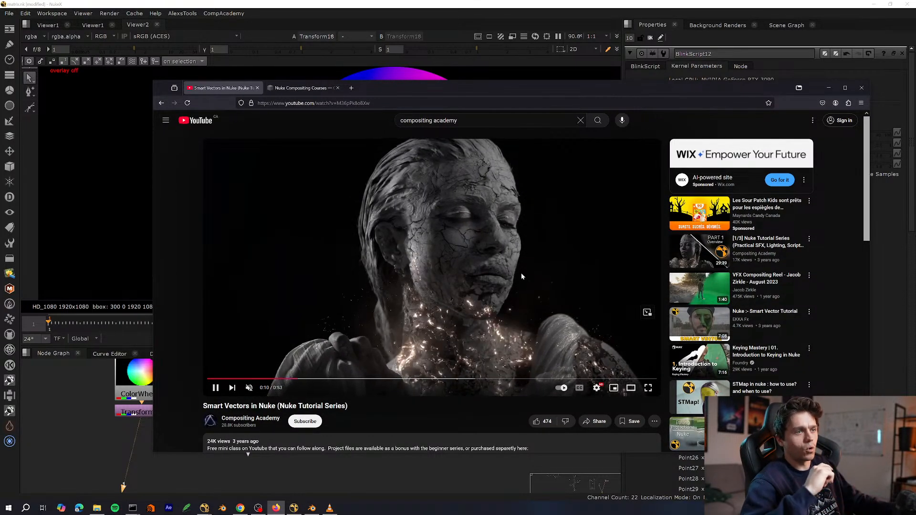
{"action": "left_click", "coordinate": [520, 273]}
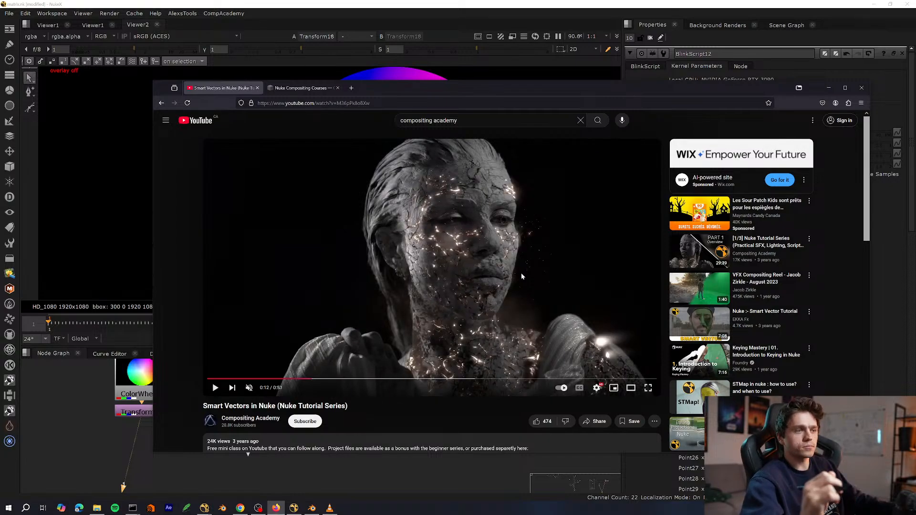
{"action": "left_click", "coordinate": [520, 273]}
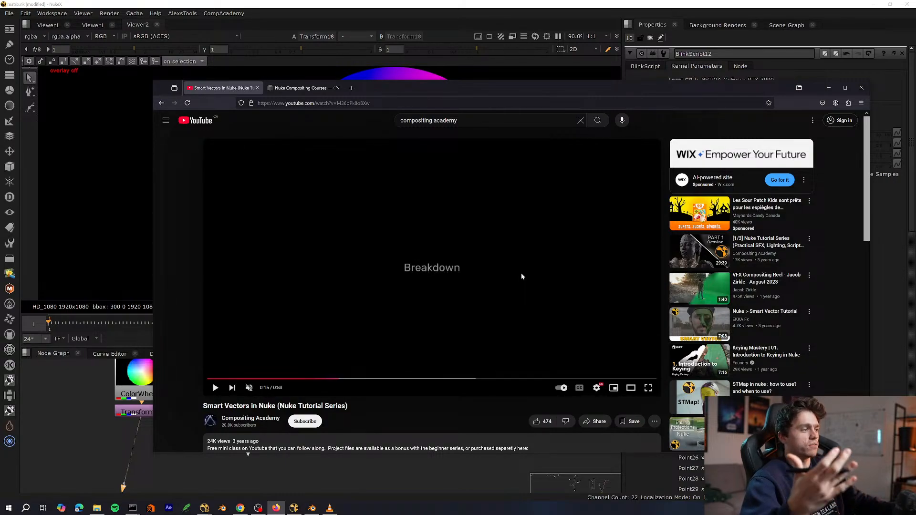
{"action": "left_click", "coordinate": [521, 273]}
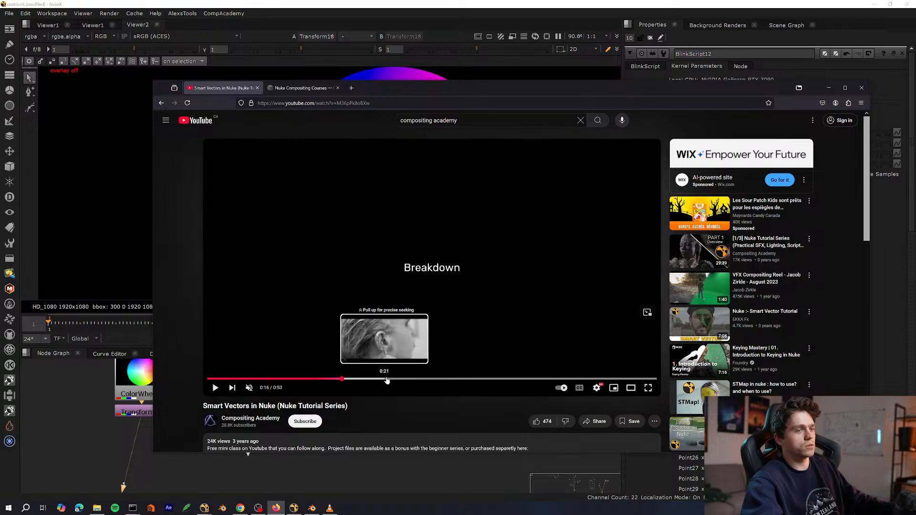
Skip ahead through the video's breakdown, past the face tracking and CG texture enhancement parts, to the Effects Simulation section.
{"action": "left_click", "coordinate": [417, 380]}
{"action": "left_click", "coordinate": [422, 375]}
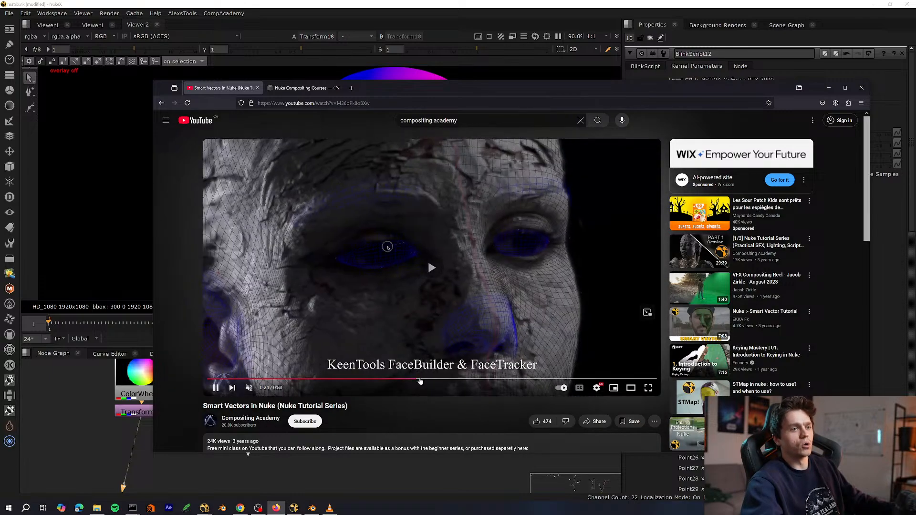
{"action": "left_click", "coordinate": [441, 374]}
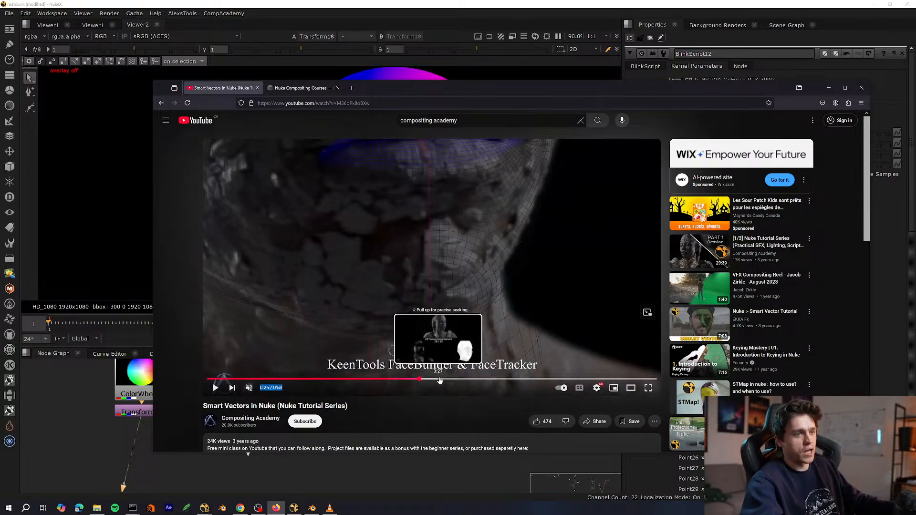
{"action": "left_click", "coordinate": [438, 380]}
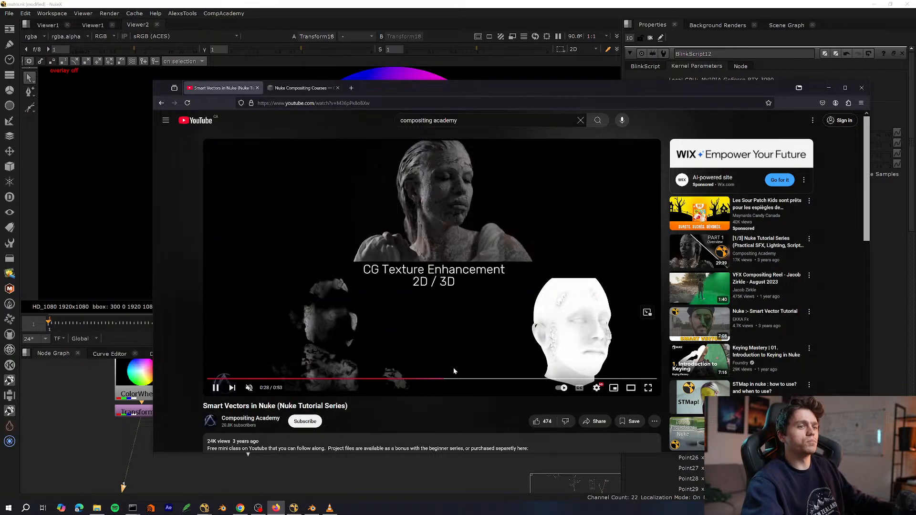
{"action": "left_click_drag", "start_coordinate": [454, 379], "coordinate": [456, 380]}
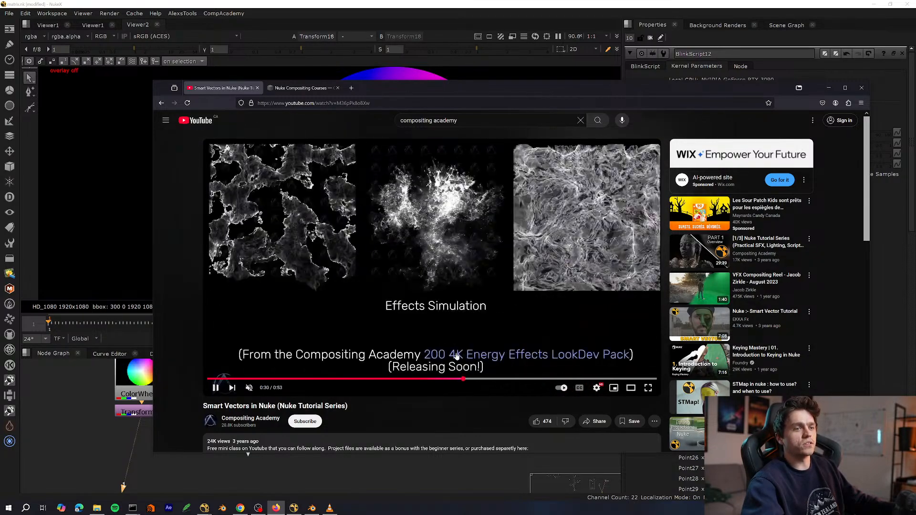
Play past the Effects Simulation part and skip ahead to the "Creating effects 'Flow Paths' in Oculus Quest" section of the video.
{"action": "left_click", "coordinate": [300, 234]}
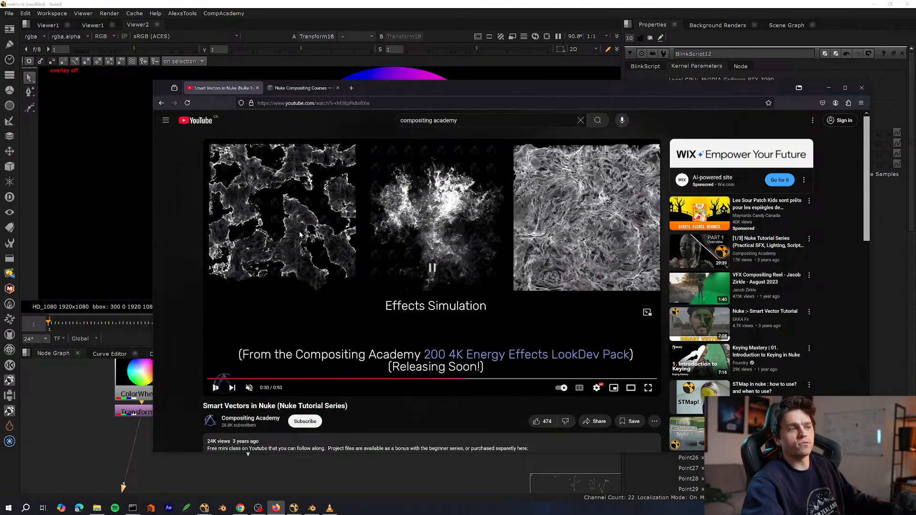
{"action": "left_click", "coordinate": [340, 190]}
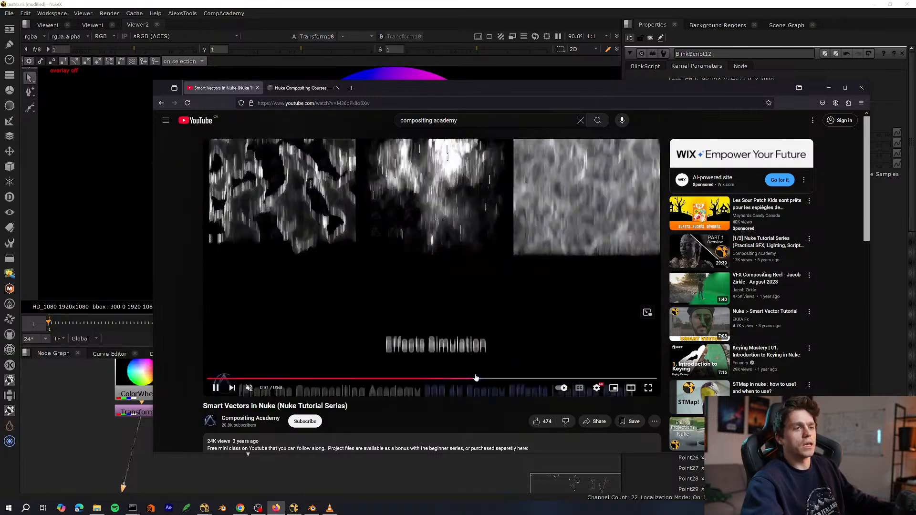
{"action": "left_click", "coordinate": [480, 311]}
{"action": "left_click", "coordinate": [480, 312]}
{"action": "left_click_drag", "start_coordinate": [485, 380], "coordinate": [521, 382]}
{"action": "left_click", "coordinate": [466, 298]}
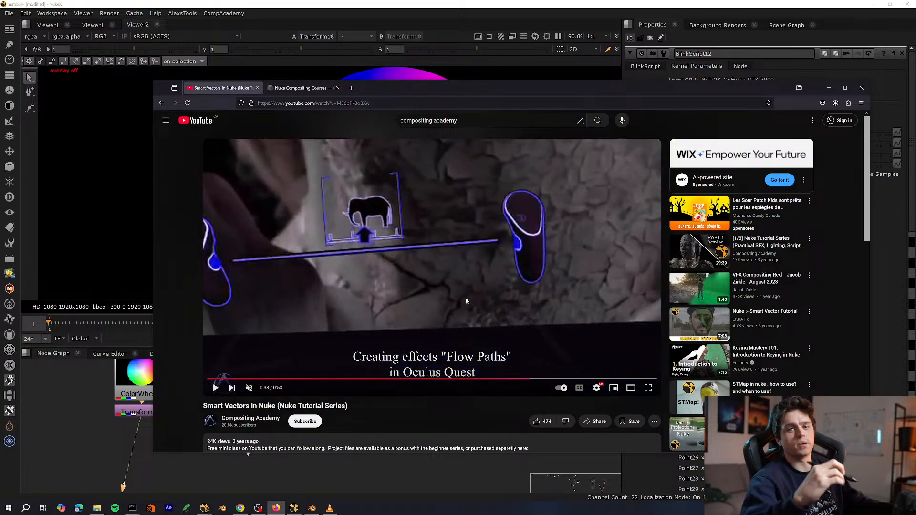
Play the Flow Paths drawing in short bursts, pausing at 0:40.
{"action": "left_click", "coordinate": [486, 305]}
{"action": "left_click", "coordinate": [485, 306]}
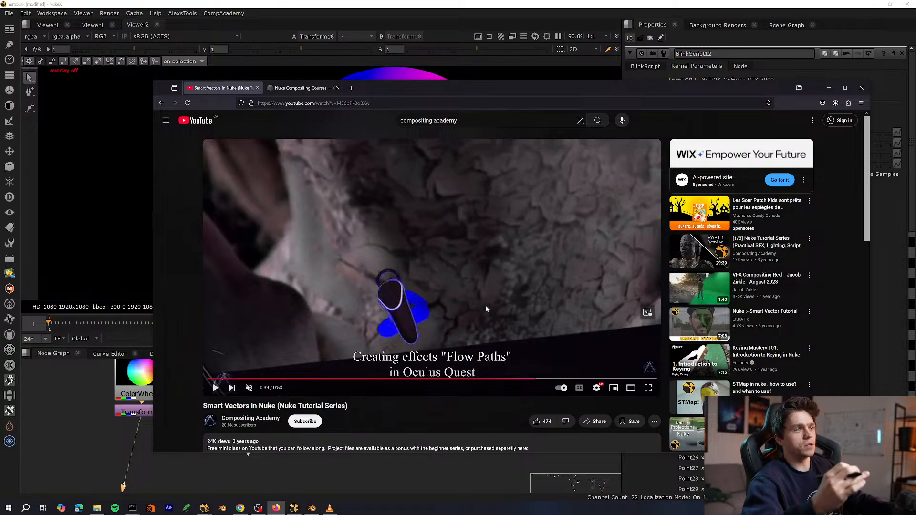
{"action": "left_click", "coordinate": [486, 306]}
{"action": "left_click", "coordinate": [485, 308]}
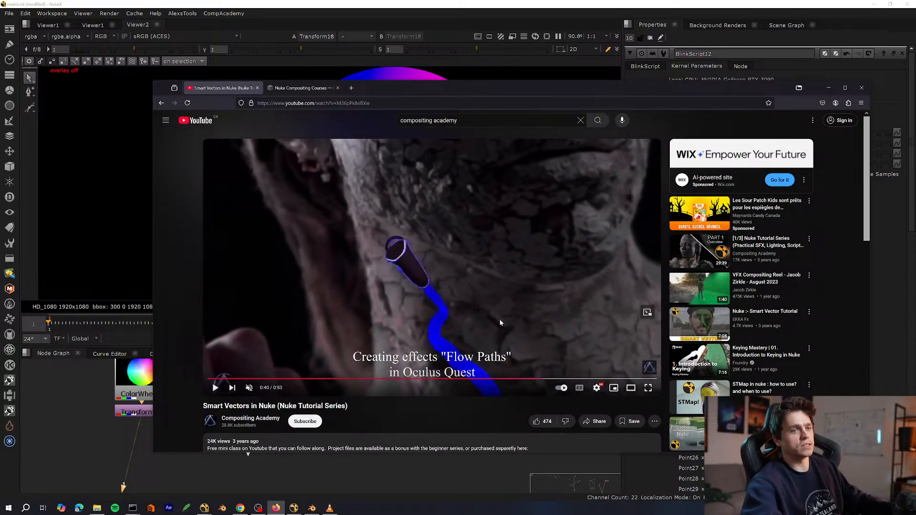
Enlarge the video to theater mode and play the flow path drawing through to the glowing effect shot, pausing at 0:46.
{"action": "key", "text": "t"}
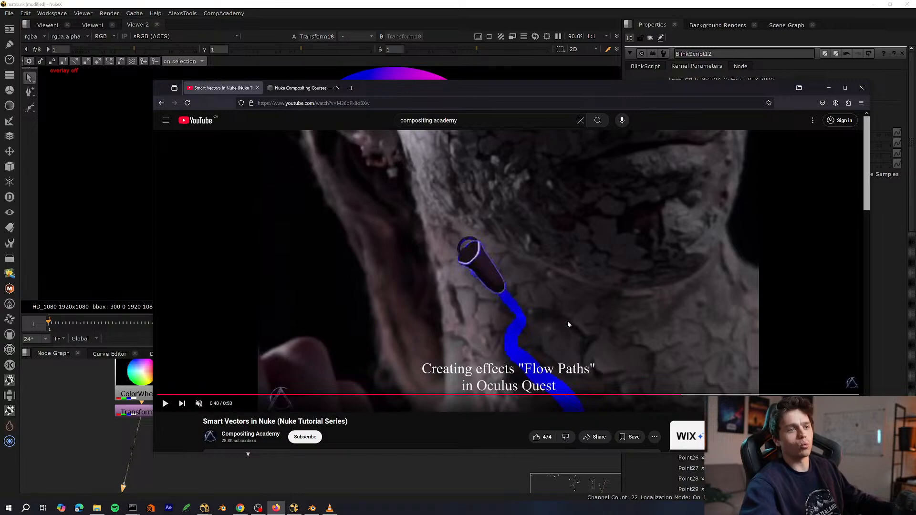
{"action": "left_click", "coordinate": [567, 322]}
{"action": "left_click", "coordinate": [507, 345]}
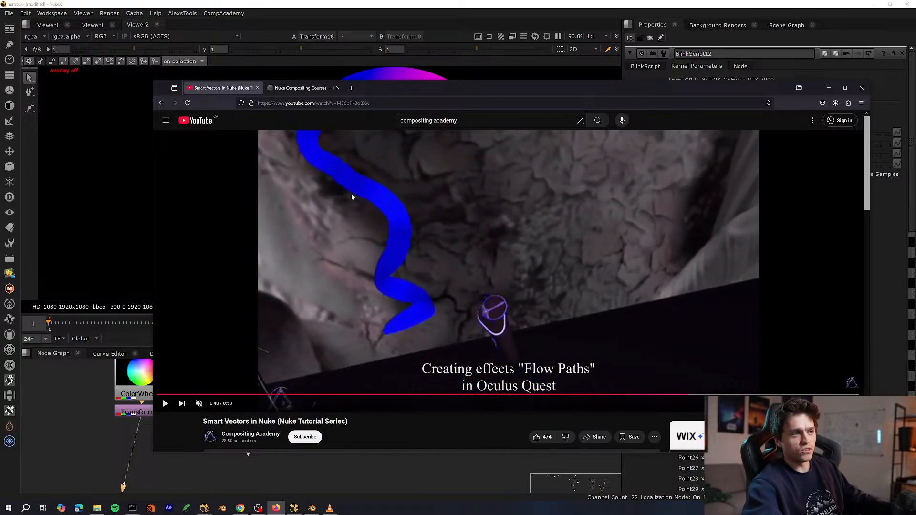
{"action": "left_click", "coordinate": [505, 283]}
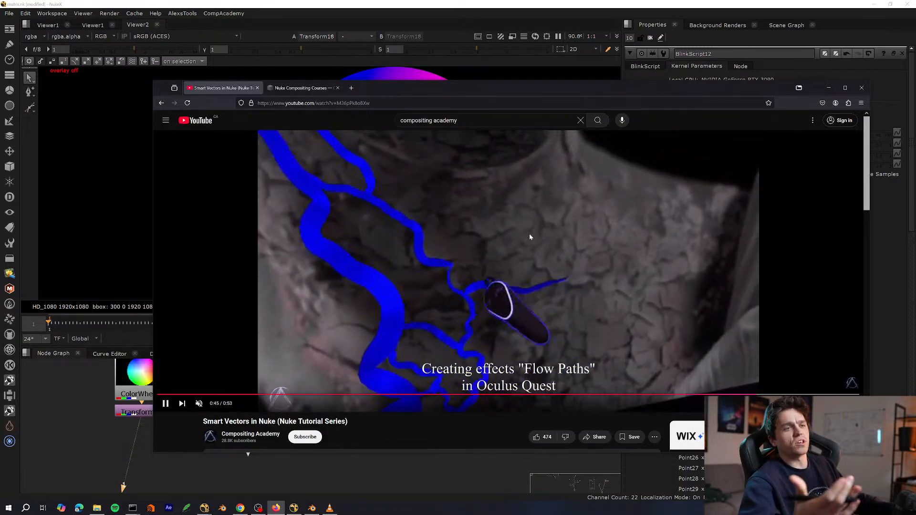
{"action": "left_click", "coordinate": [530, 236]}
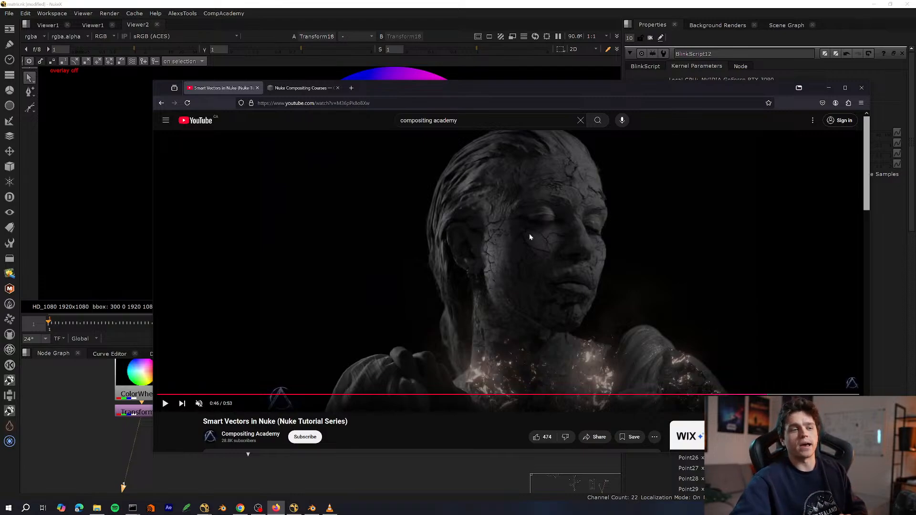
Jump back through the flow path drawing in stages to the brush palette shot at 0:36.
{"action": "left_click", "coordinate": [743, 395]}
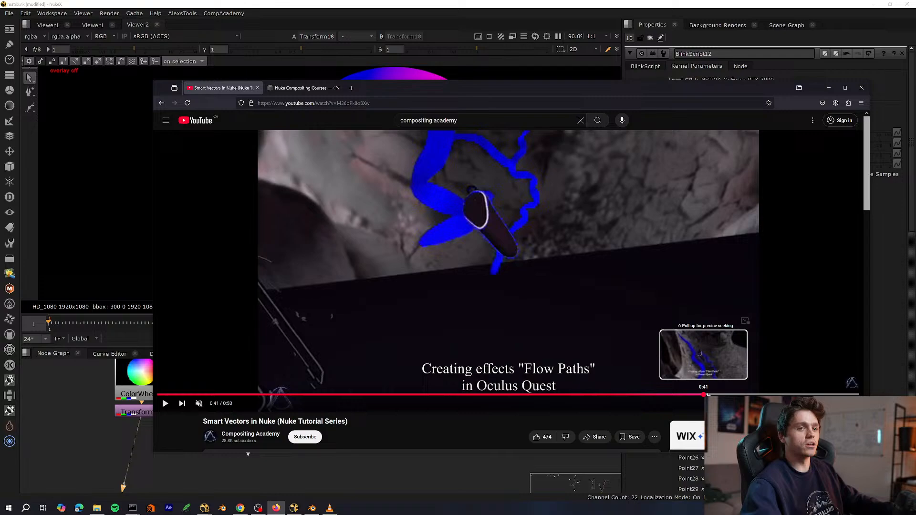
{"action": "left_click", "coordinate": [699, 394]}
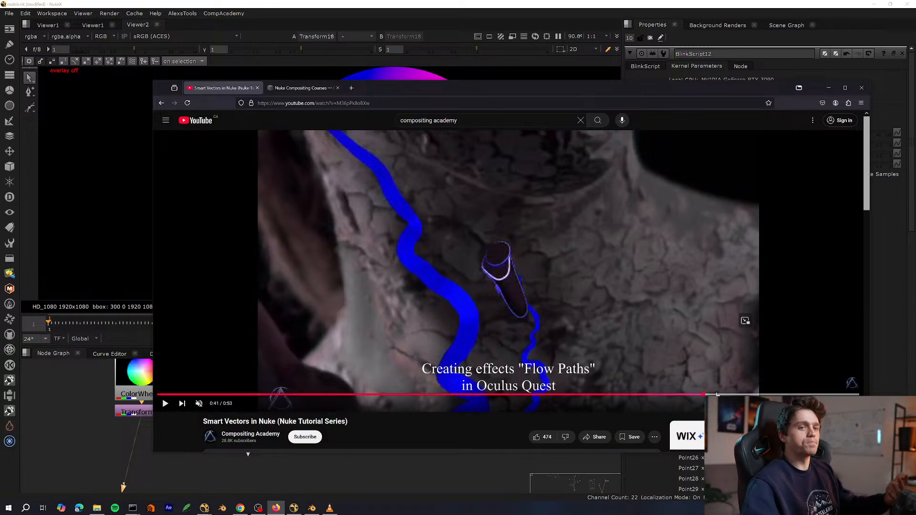
{"action": "left_click", "coordinate": [670, 395]}
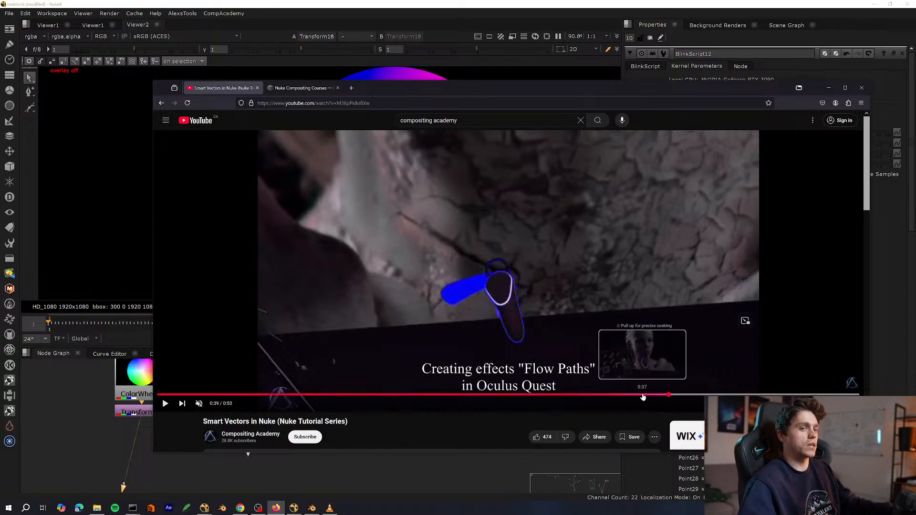
{"action": "left_click", "coordinate": [640, 396]}
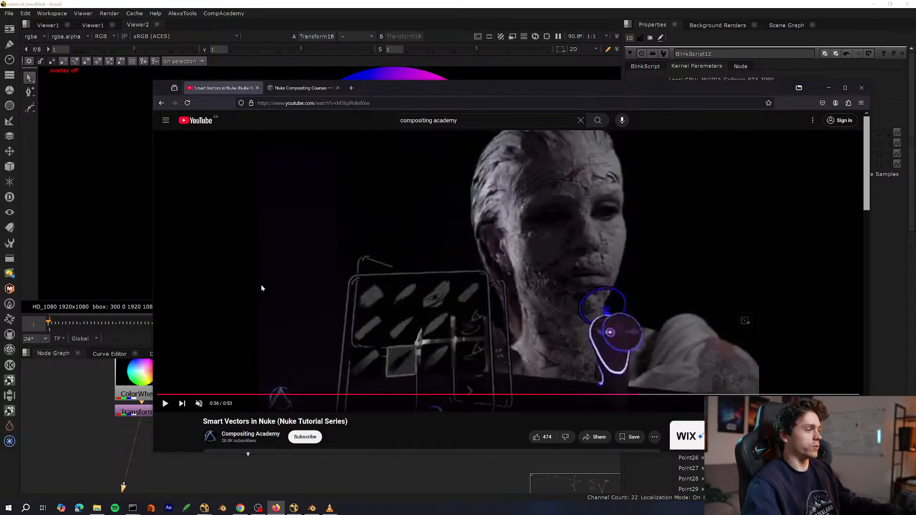
Switch to Nuke and look over the ColorWheel1, Roto10 and CA_FlowWarp2 nodes in the main node graph.
{"action": "left_click", "coordinate": [107, 444]}
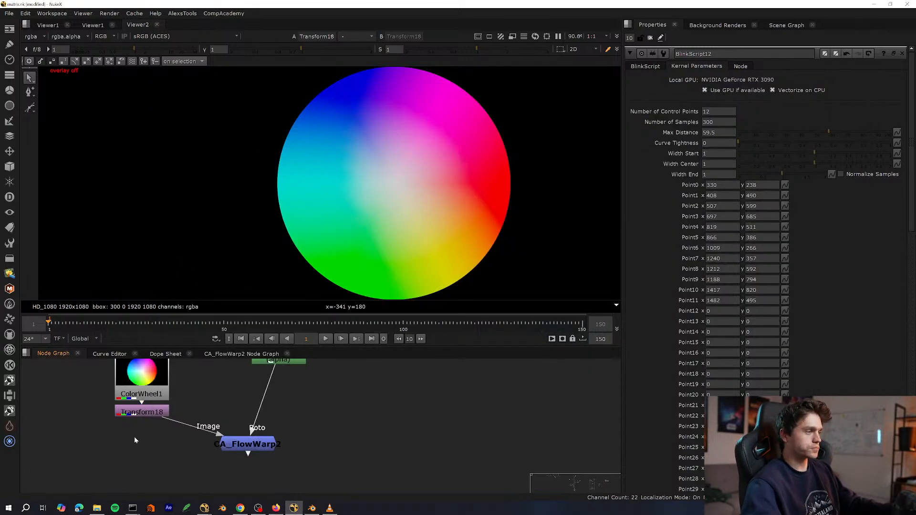
{"action": "middle_click_drag", "start_coordinate": [158, 454], "coordinate": [187, 463]}
{"action": "scroll", "coordinate": [232, 424], "scroll_direction": "down", "scroll_amount": 2}
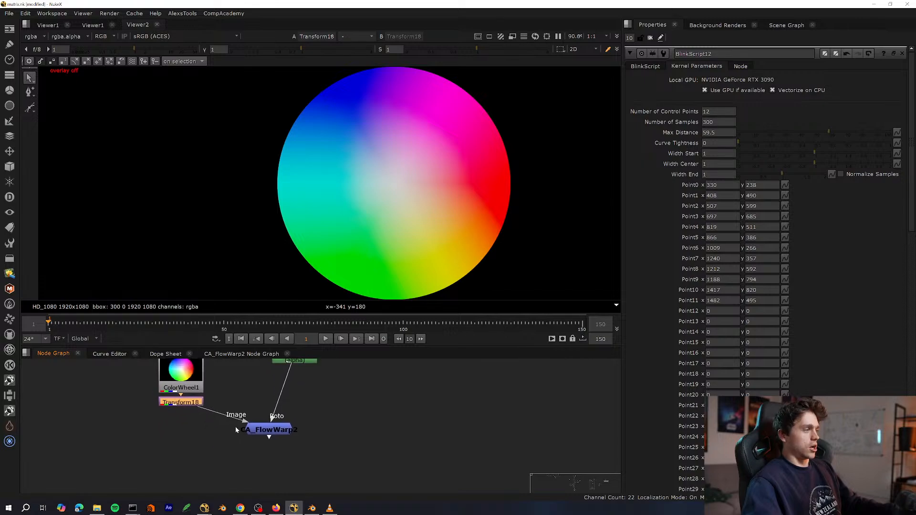
{"action": "scroll", "coordinate": [236, 427], "scroll_direction": "up", "scroll_amount": 2}
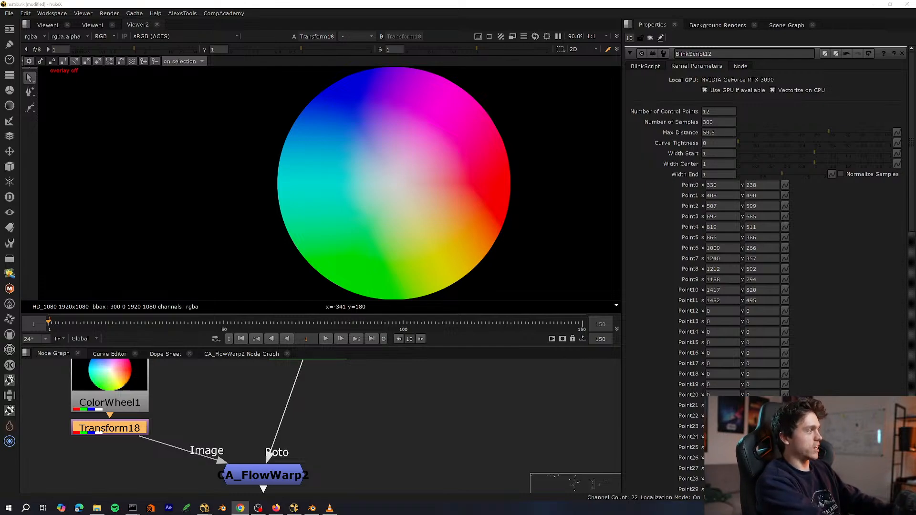
{"action": "middle_click_drag", "start_coordinate": [306, 442], "coordinate": [319, 476]}
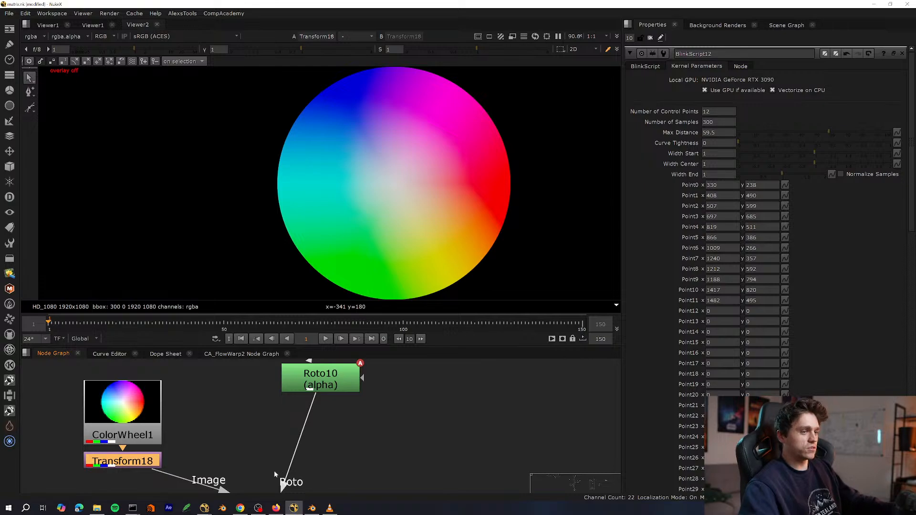
Switch back to Firefox and replay the Flow Paths section from 0:37, pausing at 0:40.
{"action": "left_click", "coordinate": [276, 507]}
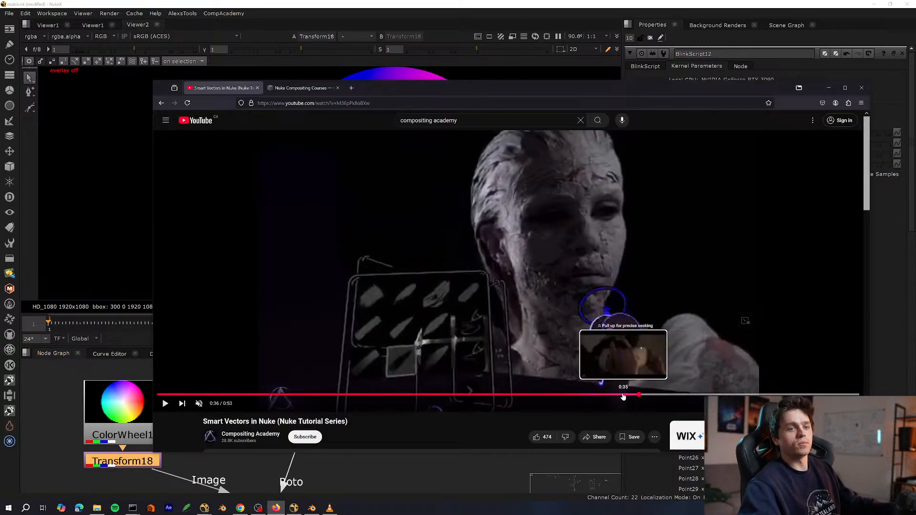
{"action": "left_click_drag", "start_coordinate": [622, 396], "coordinate": [647, 397]}
{"action": "left_click", "coordinate": [655, 318]}
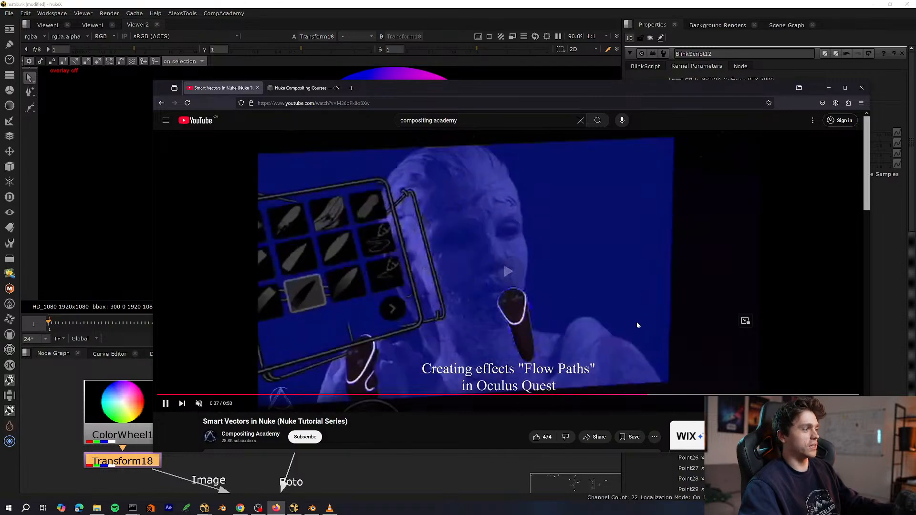
{"action": "left_click", "coordinate": [575, 257]}
{"action": "left_click", "coordinate": [575, 257]}
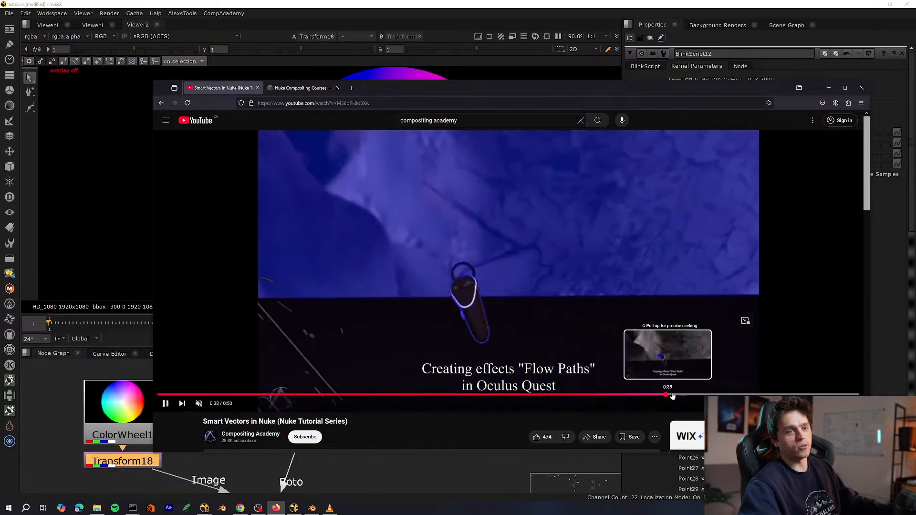
{"action": "left_click", "coordinate": [542, 389]}
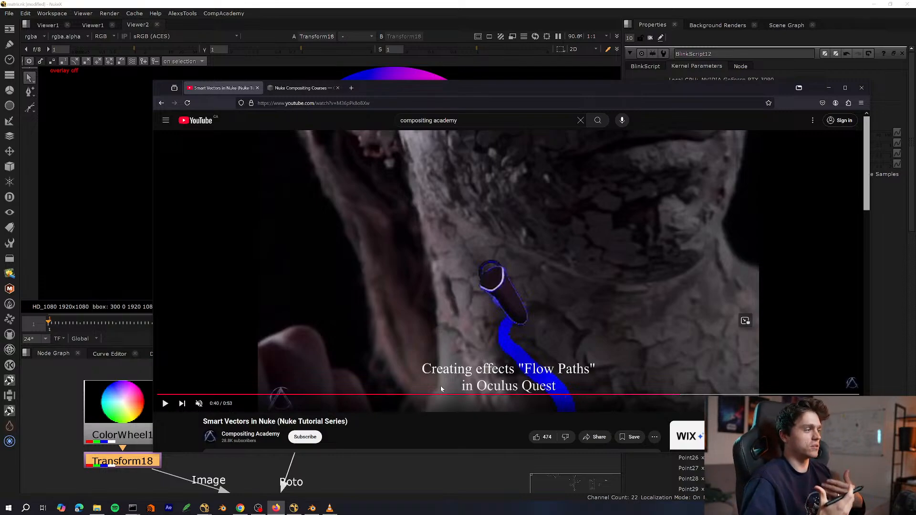
Return to Nuke and view the CA_FlowWarp2 output in the viewer.
{"action": "left_click", "coordinate": [128, 251]}
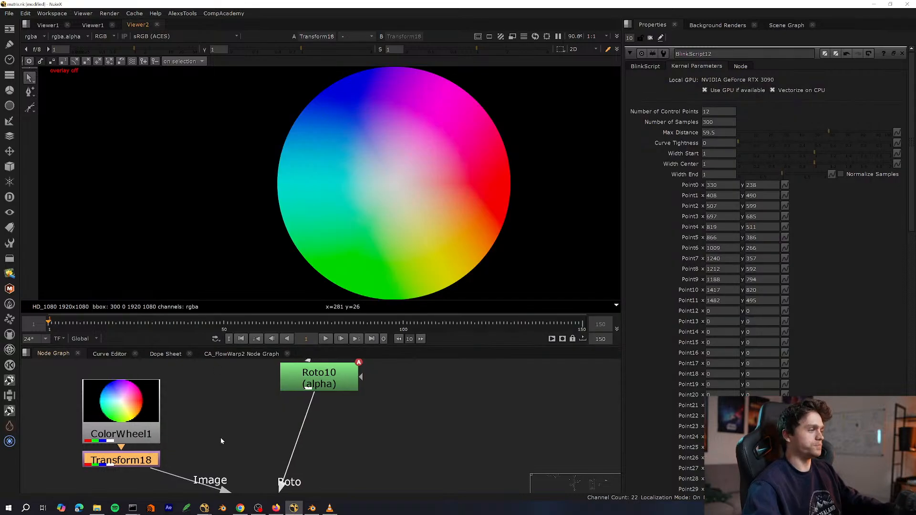
{"action": "middle_click_drag", "start_coordinate": [197, 459], "coordinate": [146, 408]}
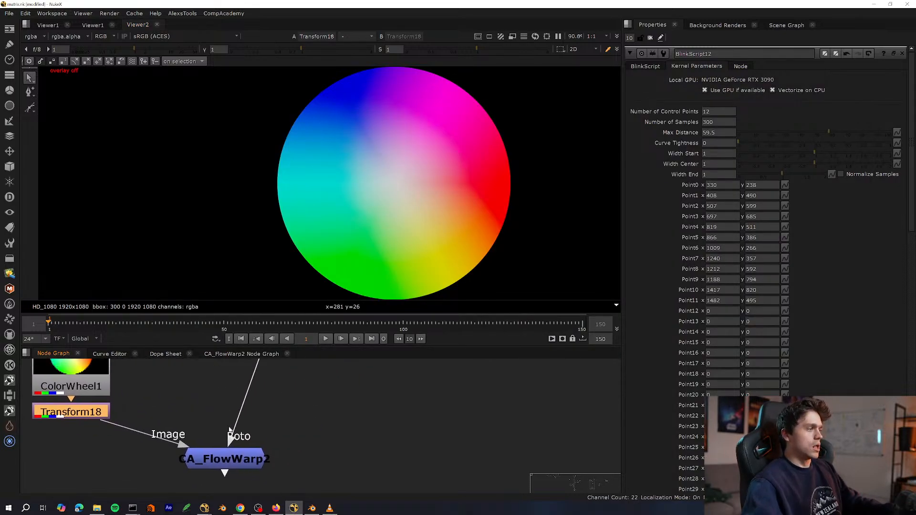
{"action": "left_click", "coordinate": [238, 454]}
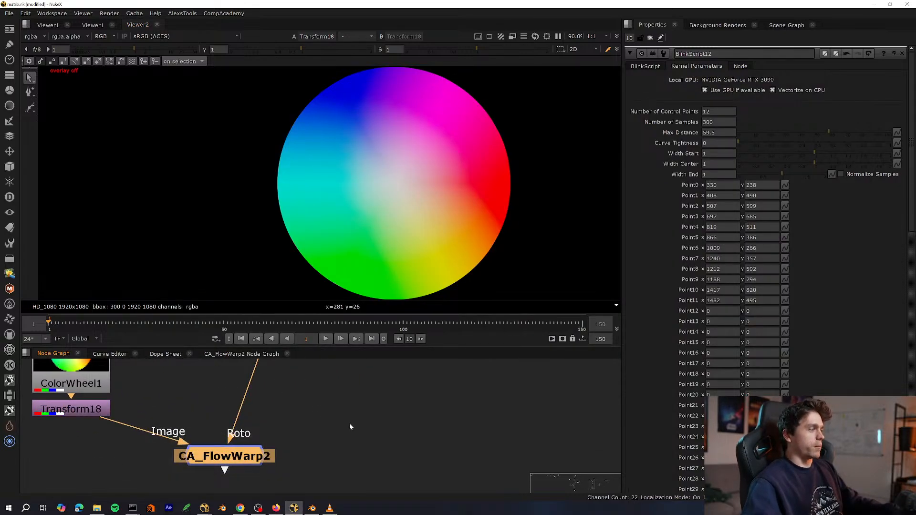
{"action": "mouse_move", "coordinate": [339, 431]}
{"action": "middle_mouse_down"}
{"action": "mouse_move", "coordinate": [343, 401]}
{"action": "mouse_move", "coordinate": [384, 419]}
{"action": "mouse_move", "coordinate": [384, 434]}
{"action": "middle_mouse_up"}
{"action": "key", "text": "1"}
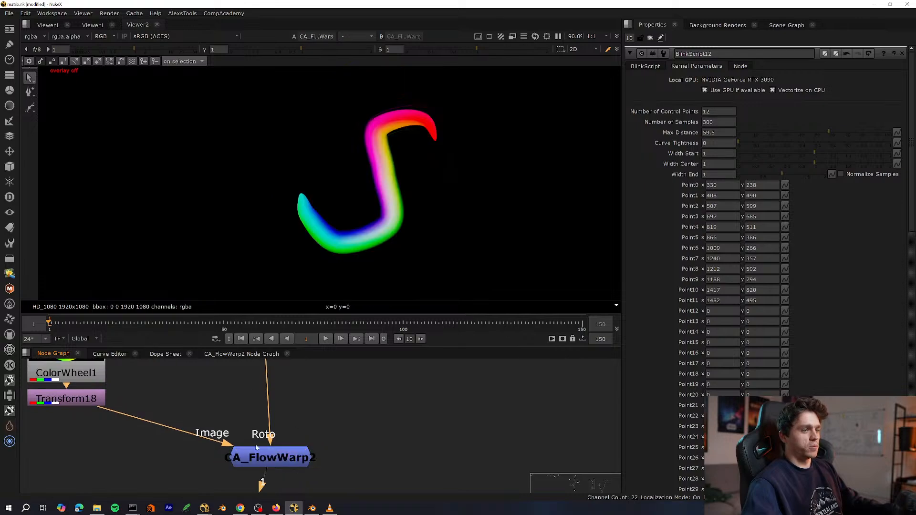
Show BlinkScript12's kernel source section and examine how ColorWheel1, Transform18 and Roto10 feed CA_FlowWarp2.
{"action": "left_click", "coordinate": [659, 67]}
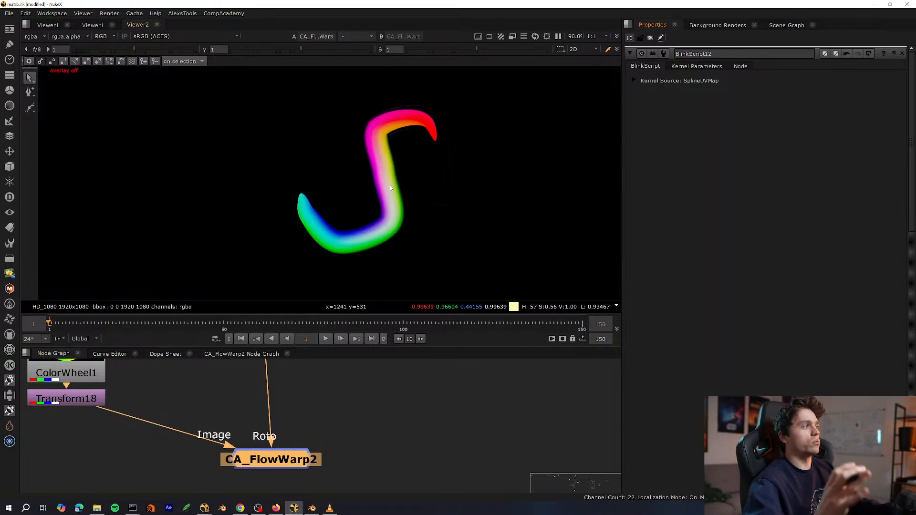
{"action": "scroll", "coordinate": [223, 413], "scroll_direction": "down", "scroll_amount": 5}
{"action": "middle_click_drag", "start_coordinate": [258, 392], "coordinate": [269, 449]}
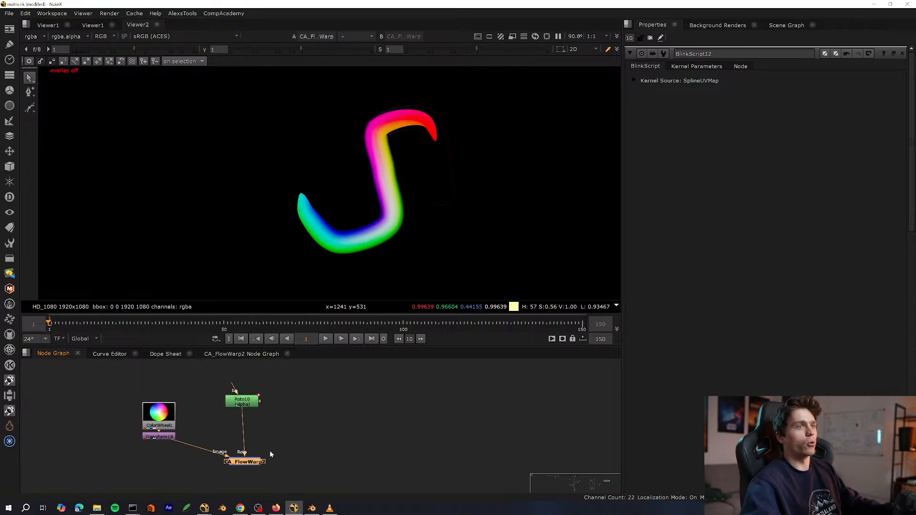
{"action": "scroll", "coordinate": [270, 446], "scroll_direction": "up", "scroll_amount": 5}
{"action": "left_click", "coordinate": [261, 422]}
{"action": "scroll", "coordinate": [261, 417], "scroll_direction": "down", "scroll_amount": 5}
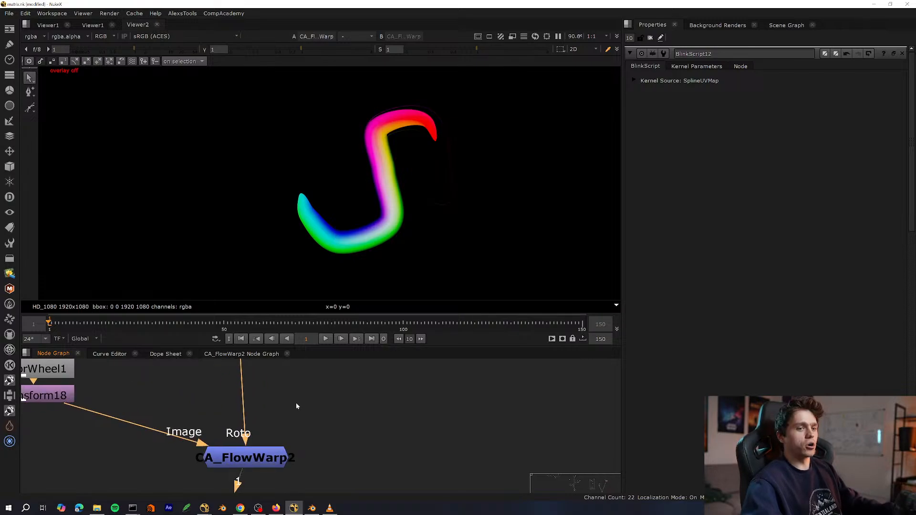
{"action": "scroll", "coordinate": [282, 432], "scroll_direction": "up", "scroll_amount": 5}
{"action": "scroll", "coordinate": [324, 394], "scroll_direction": "down", "scroll_amount": 4}
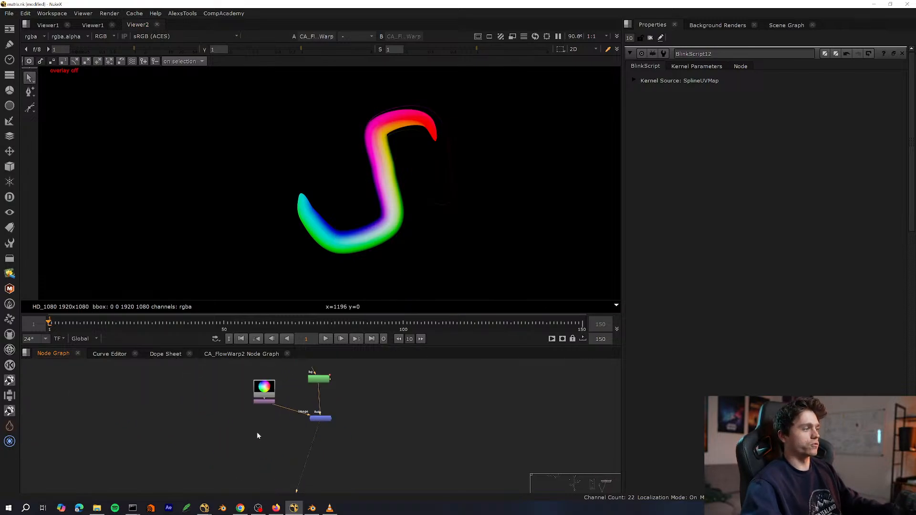
{"action": "middle_click_drag", "start_coordinate": [256, 432], "coordinate": [321, 420]}
{"action": "key", "text": "space"}
{"action": "scroll", "coordinate": [384, 395], "scroll_direction": "up", "scroll_amount": 5}
{"action": "key", "text": "space"}
{"action": "middle_click_drag", "start_coordinate": [426, 373], "coordinate": [369, 422]}
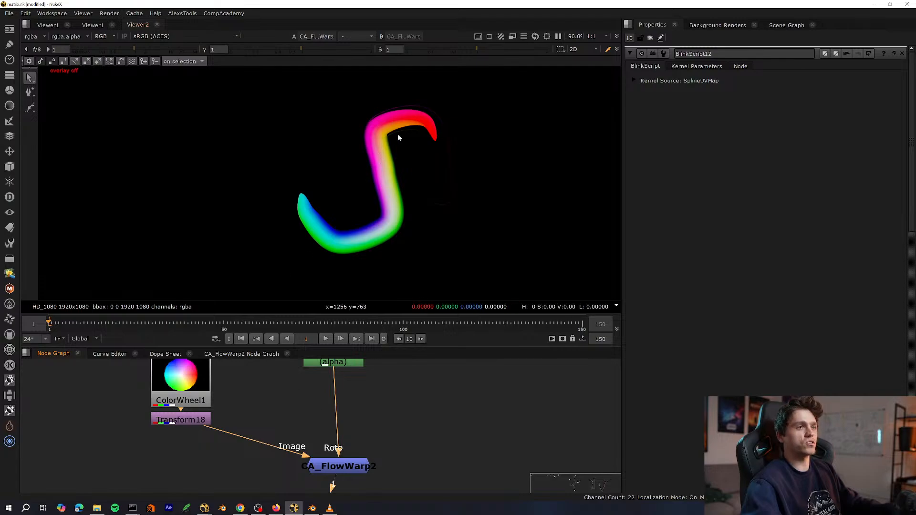
Open Transform18's properties and view its output with the viewer overlays shown.
{"action": "double_click", "coordinate": [198, 422]}
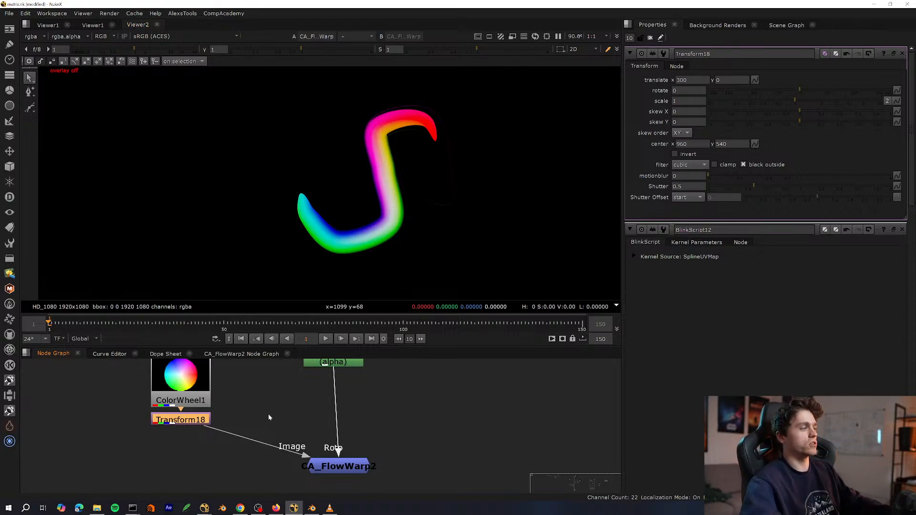
{"action": "left_click_drag", "start_coordinate": [205, 422], "coordinate": [201, 423]}
{"action": "key", "text": "1"}
{"action": "key", "text": "o"}
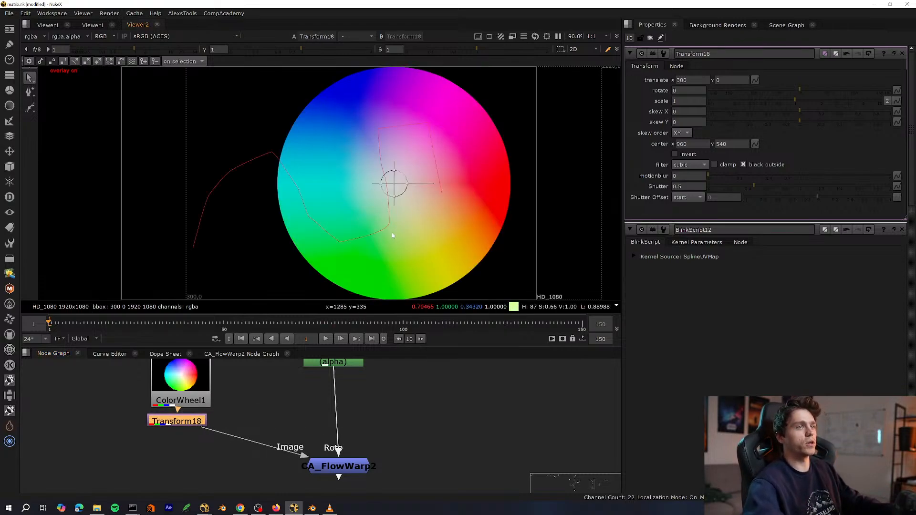
Split Transform18's scale into separate width and height values and set the width to 0.5.
{"action": "left_click", "coordinate": [887, 101]}
{"action": "left_click", "coordinate": [706, 101]}
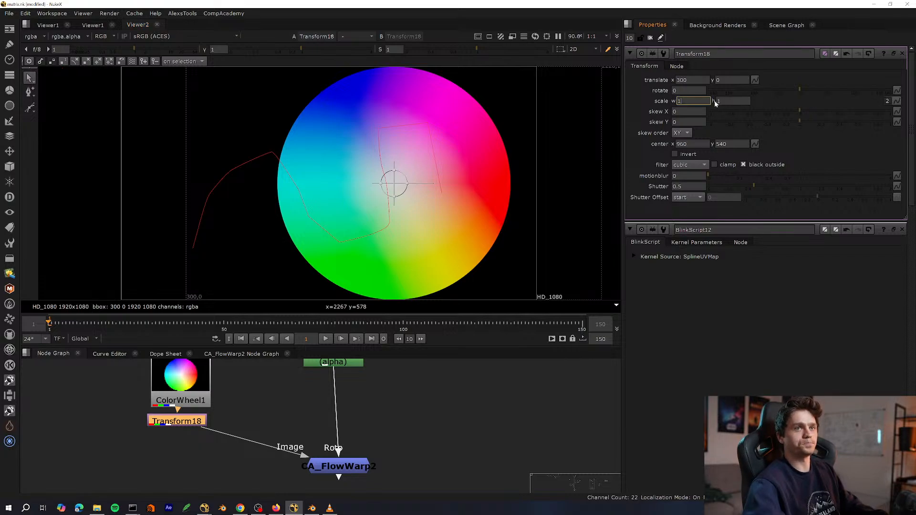
{"action": "key", "text": "Down"}
{"action": "key", "text": "Down"}
{"action": "key", "text": "Down"}
{"action": "key", "text": "Down"}
{"action": "key", "text": "Down"}
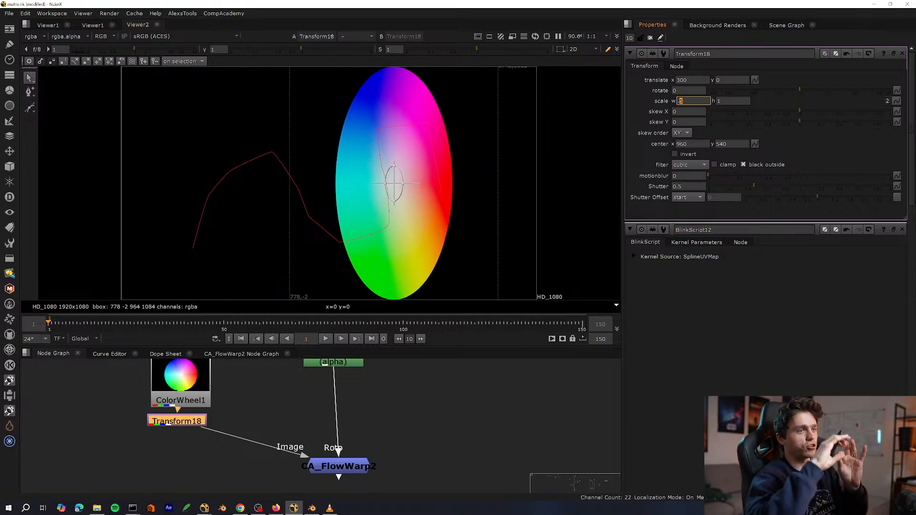
View the CA_FlowWarp2 output and lower Transform18's scale width to 0.1.
{"action": "middle_click_drag", "start_coordinate": [227, 411], "coordinate": [215, 388]}
{"action": "mouse_move", "coordinate": [354, 412]}
{"action": "left_mouse_down"}
{"action": "mouse_move", "coordinate": [217, 476]}
{"action": "mouse_move", "coordinate": [142, 481]}
{"action": "left_mouse_up"}
{"action": "left_click_drag", "start_coordinate": [409, 417], "coordinate": [261, 496]}
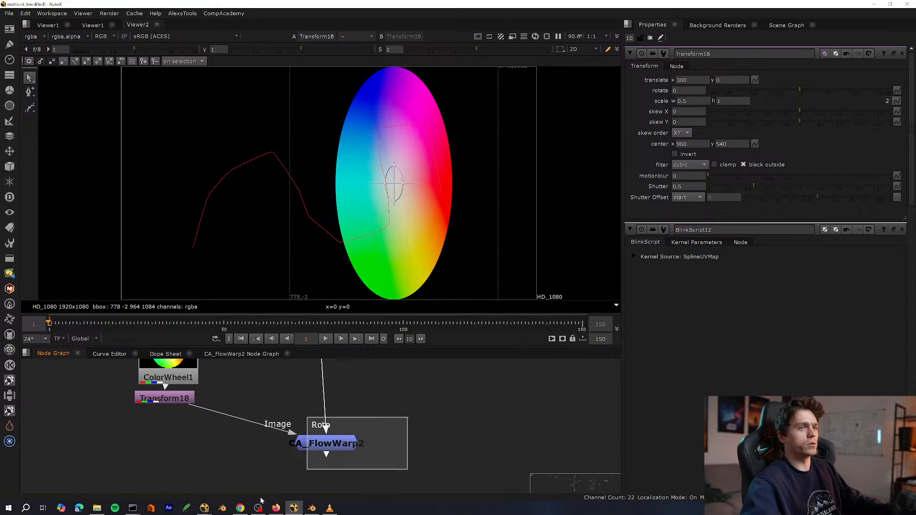
{"action": "key", "text": "1"}
{"action": "left_click", "coordinate": [693, 101]}
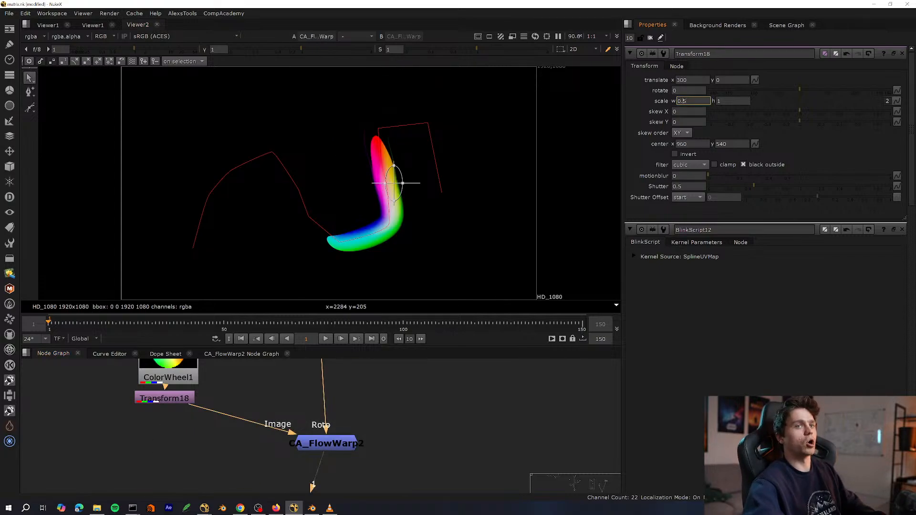
{"action": "key", "text": "Down"}
{"action": "key", "text": "Down"}
{"action": "key", "text": "Down"}
{"action": "key", "text": "Down"}
{"action": "scroll", "coordinate": [376, 192], "scroll_direction": "up", "scroll_amount": 5}
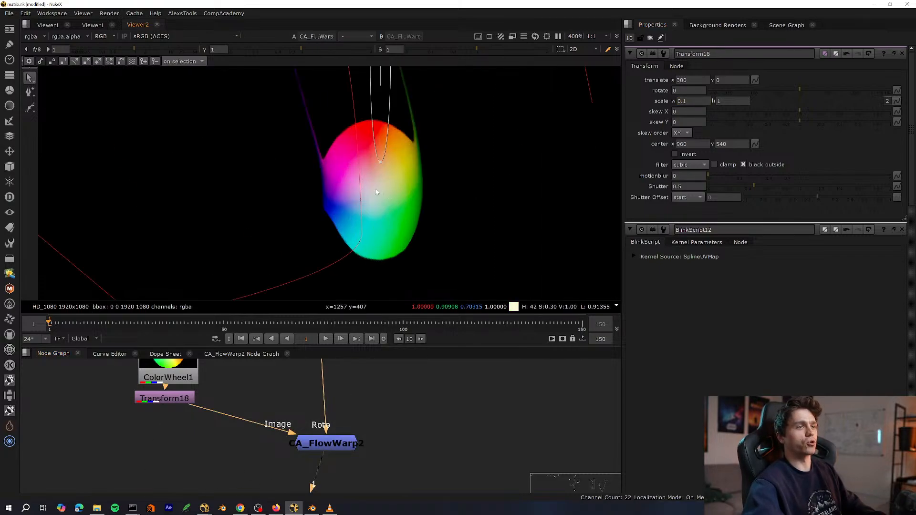
{"action": "scroll", "coordinate": [381, 193], "scroll_direction": "down", "scroll_amount": 1}
Fine-tune Transform18's scale width to 0.08.
{"action": "left_click", "coordinate": [709, 102]}
{"action": "key", "text": "Down"}
{"action": "key", "text": "Down"}
{"action": "key", "text": "Down"}
{"action": "key", "text": "Up"}
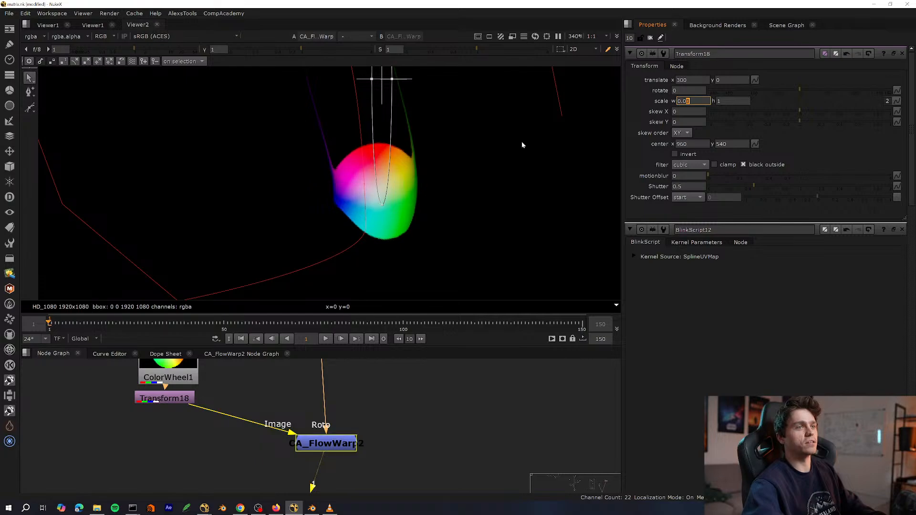
Insert a Transform node between Transform18 and CA_FlowWarp2 and disable it.
{"action": "key", "text": "t"}
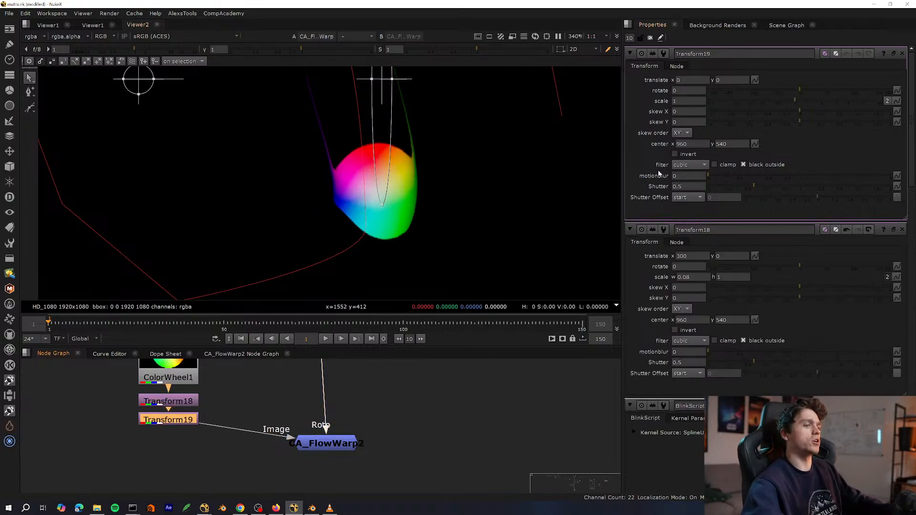
{"action": "middle_click_drag", "start_coordinate": [205, 409], "coordinate": [243, 465]}
{"action": "key", "text": "d"}
Add a Transform node directly below ColorWheel1, set its scale to 0.6, and check the warped result without viewer overlays.
{"action": "left_click_drag", "start_coordinate": [206, 431], "coordinate": [199, 404]}
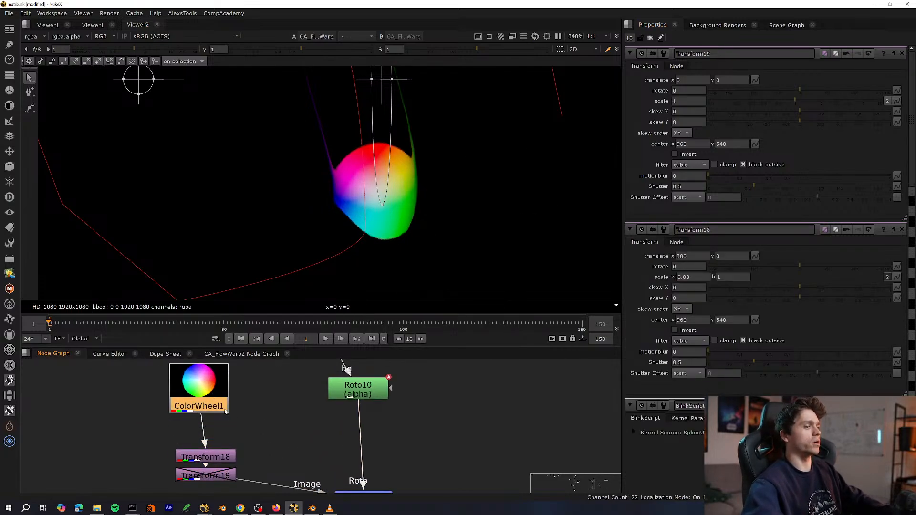
{"action": "key", "text": "t"}
{"action": "left_click", "coordinate": [776, 101]}
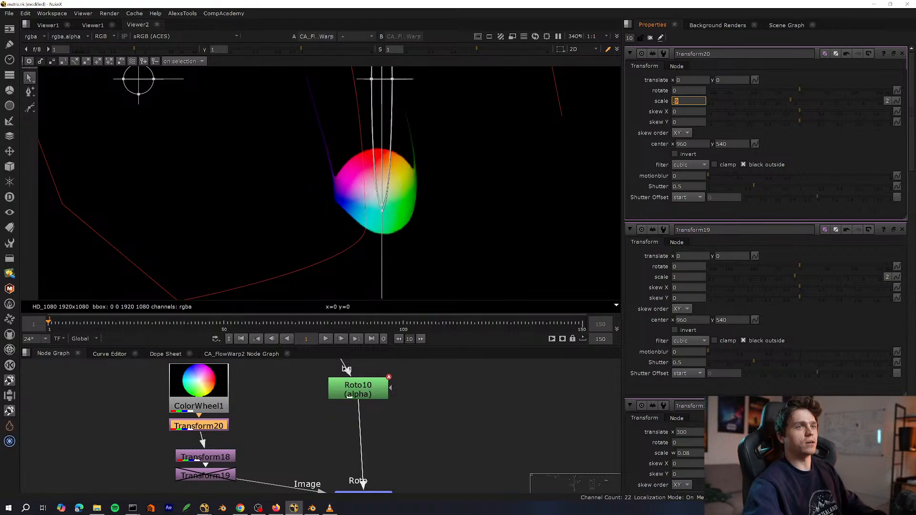
{"action": "key", "text": "o"}
{"action": "scroll", "coordinate": [387, 187], "scroll_direction": "down", "scroll_amount": 6}
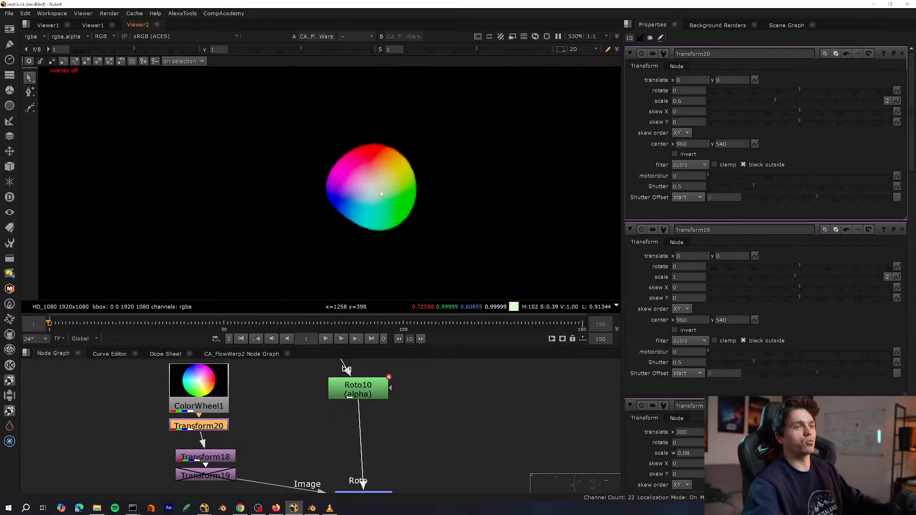
{"action": "scroll", "coordinate": [399, 214], "scroll_direction": "up", "scroll_amount": 3}
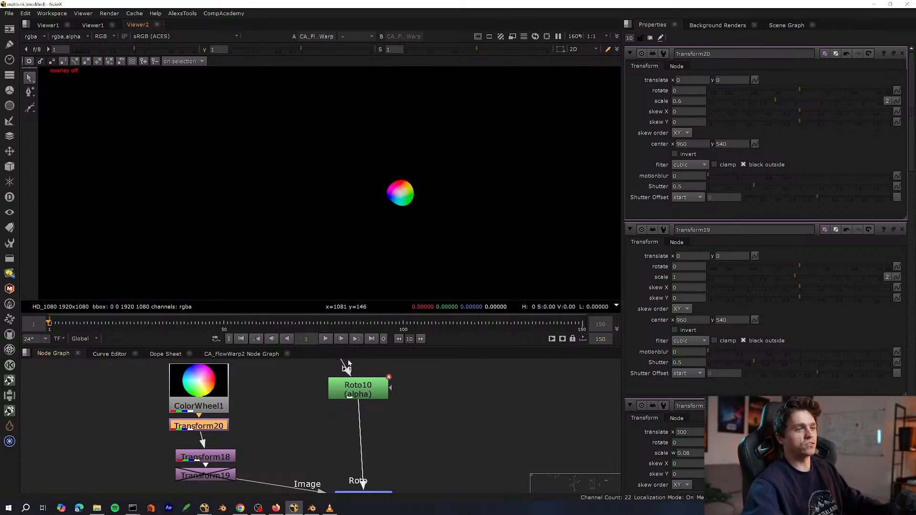
Add another Transform node between Transform19 and CA_FlowWarp2 and go to frame 2.
{"action": "left_click", "coordinate": [326, 339]}
{"action": "left_click", "coordinate": [328, 343]}
{"action": "middle_click_drag", "start_coordinate": [249, 426], "coordinate": [273, 347]}
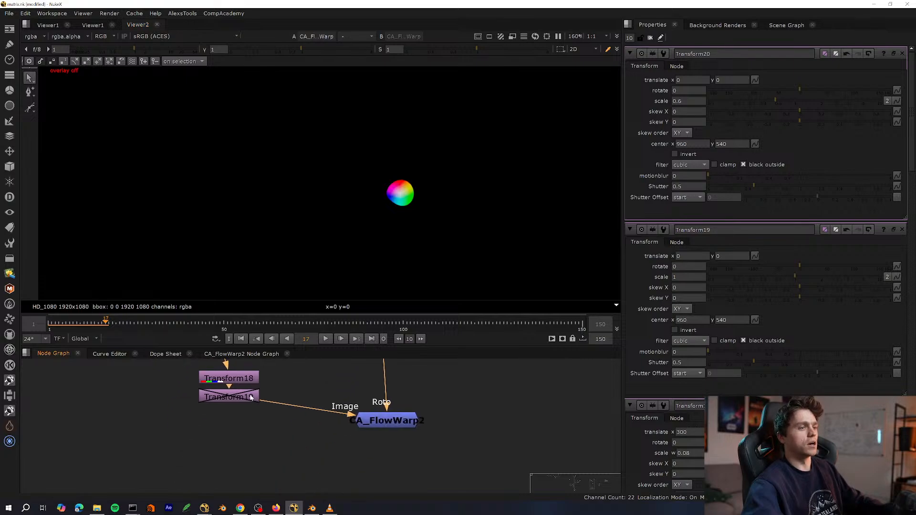
{"action": "left_click", "coordinate": [238, 401]}
{"action": "key", "text": "t"}
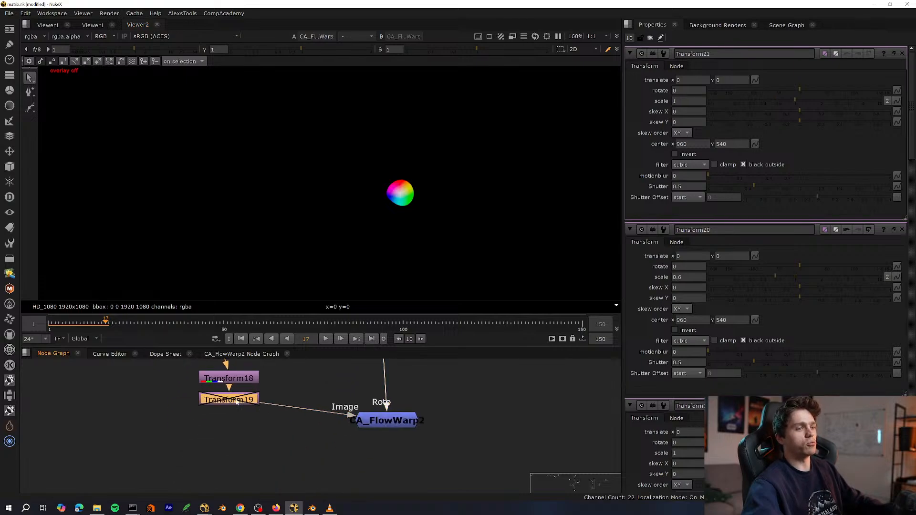
{"action": "left_click", "coordinate": [50, 322]}
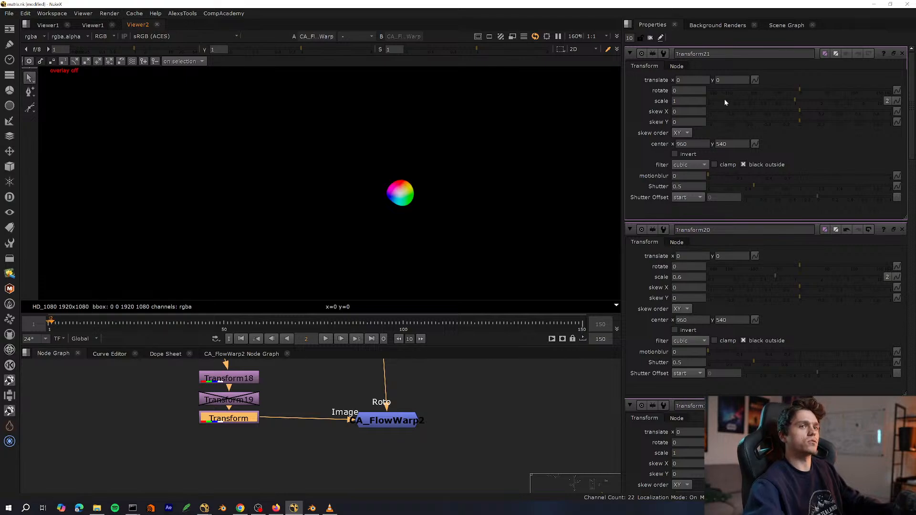
Shift the input sideways by lowering Transform21's translate x in steps of 100 to -1300.
{"action": "left_click", "coordinate": [692, 81]}
{"action": "type", "text": "-"}
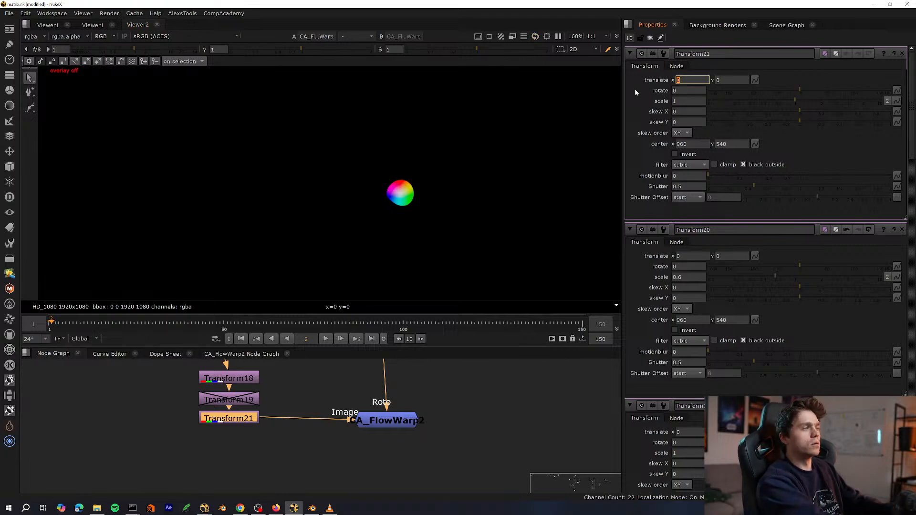
{"action": "type", "text": "100"}
{"action": "key", "text": "Return"}
{"action": "key", "text": "Left"}
{"action": "key", "text": "Left"}
{"action": "key", "text": "Down"}
{"action": "key", "text": "Down"}
{"action": "key", "text": "Down"}
{"action": "key", "text": "Down"}
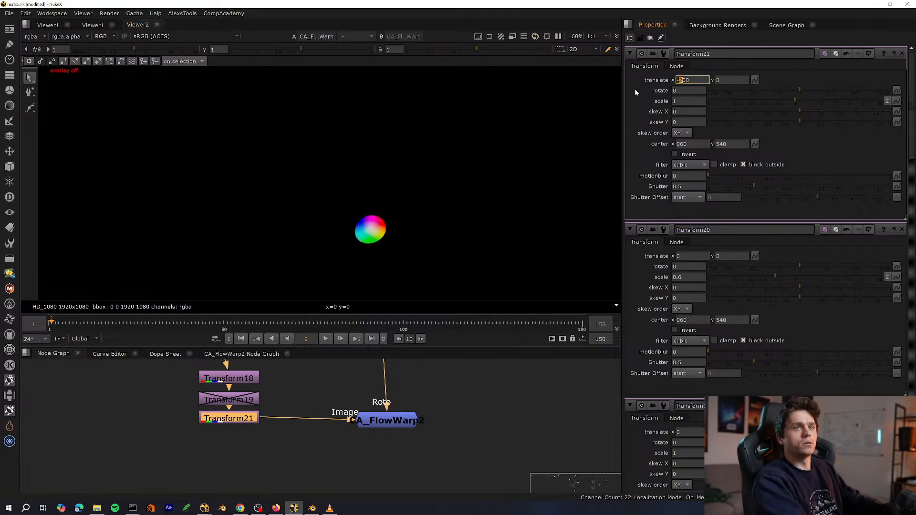
{"action": "key", "text": "Down"}
{"action": "key", "text": "Down"}
{"action": "key", "text": "Down"}
{"action": "key", "text": "Down"}
{"action": "key", "text": "Down"}
{"action": "key", "text": "Down"}
{"action": "key", "text": "Down"}
{"action": "key", "text": "Down"}
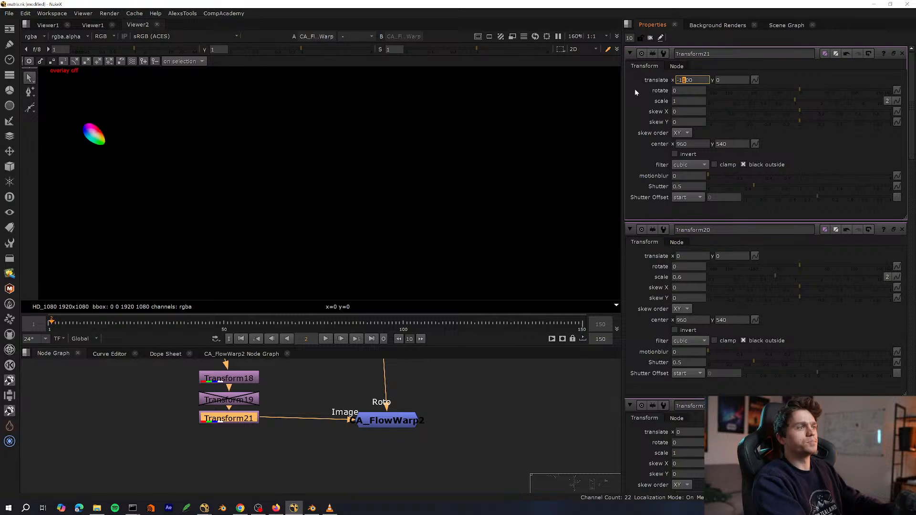
Show the viewer overlays, set Transform21's translate x to -1220, and keyframe the translate at frame 2.
{"action": "middle_click", "coordinate": [239, 189]}
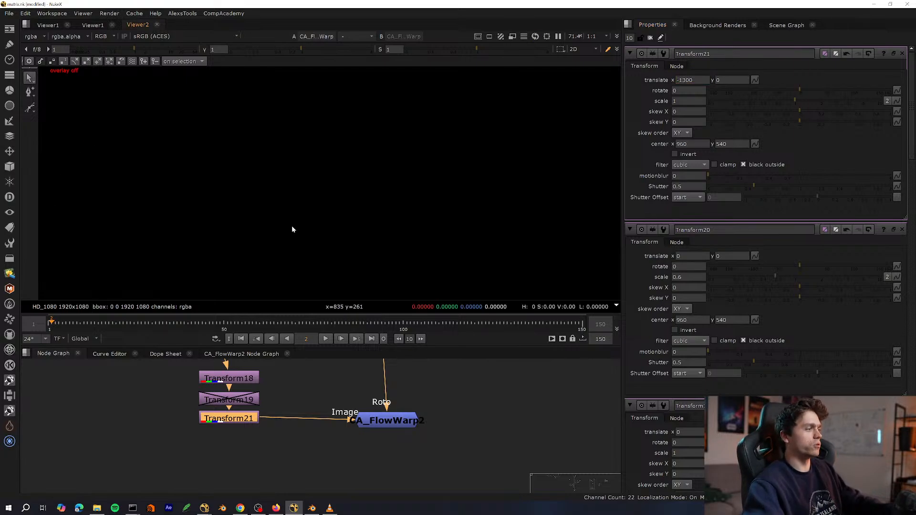
{"action": "key", "text": "o"}
{"action": "left_click", "coordinate": [691, 80]}
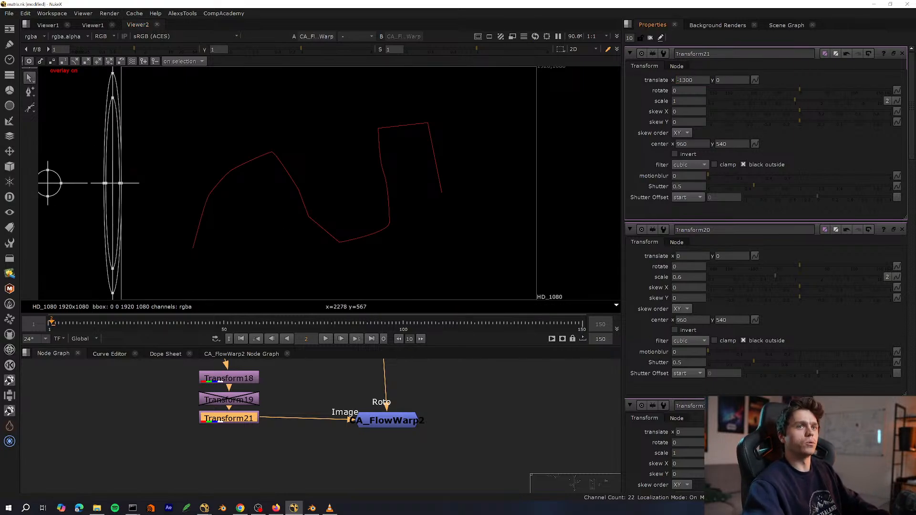
{"action": "key", "text": "Up"}
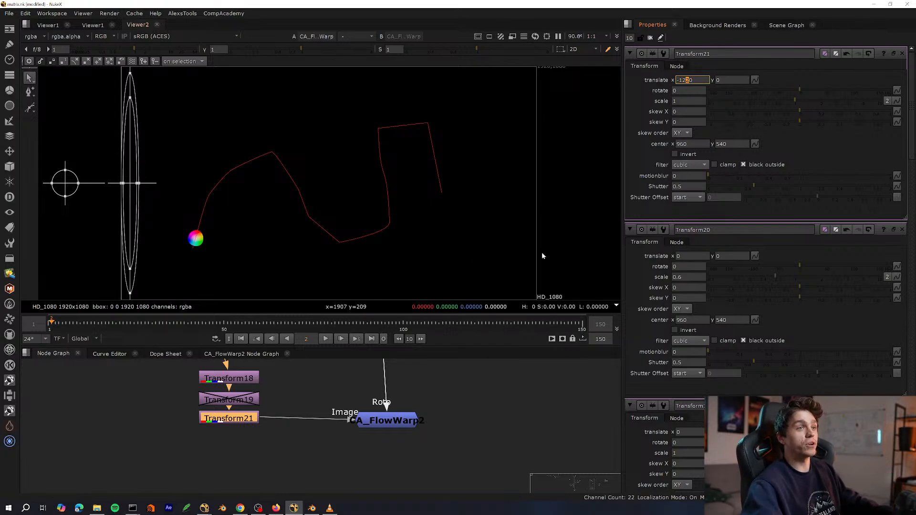
{"action": "left_click", "coordinate": [754, 79]}
{"action": "left_click", "coordinate": [725, 84]}
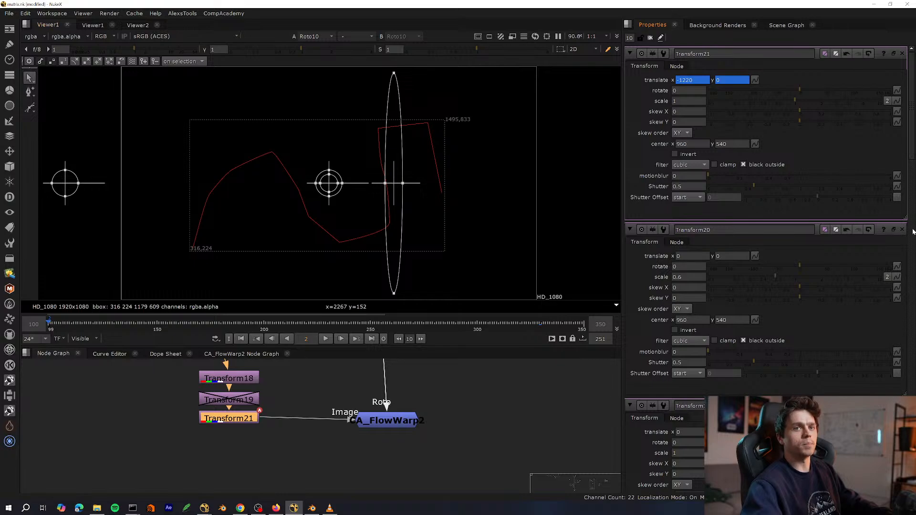
Close every properties panel except Transform21's and view the CA_FlowWarp2 output.
{"action": "left_click", "coordinate": [902, 230]}
{"action": "left_click", "coordinate": [902, 230]}
{"action": "left_click", "coordinate": [902, 230]}
{"action": "left_click", "coordinate": [902, 230]}
{"action": "left_click", "coordinate": [902, 230]}
{"action": "left_click", "coordinate": [396, 421]}
{"action": "key", "text": "1"}
{"action": "left_click", "coordinate": [515, 380]}
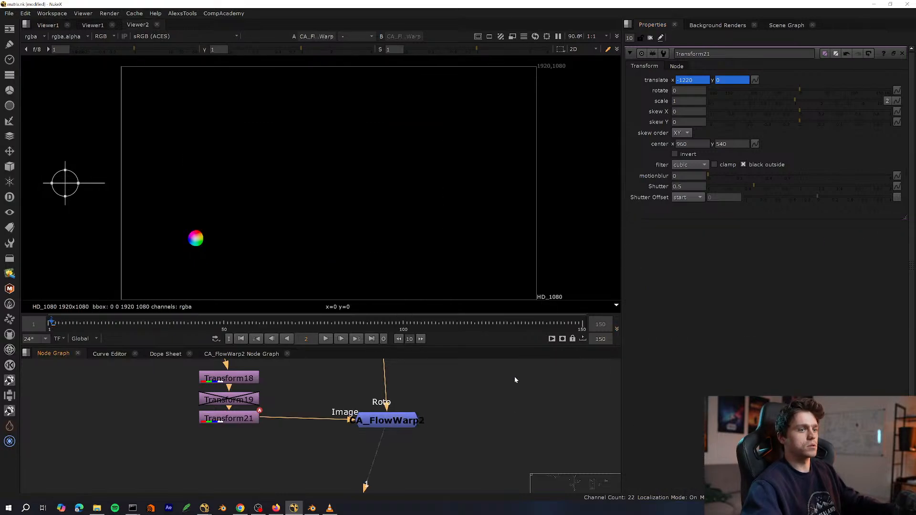
Keyframe Transform21's translate x at 700 on frame 50.
{"action": "left_click", "coordinate": [387, 420]}
{"action": "left_click", "coordinate": [225, 324]}
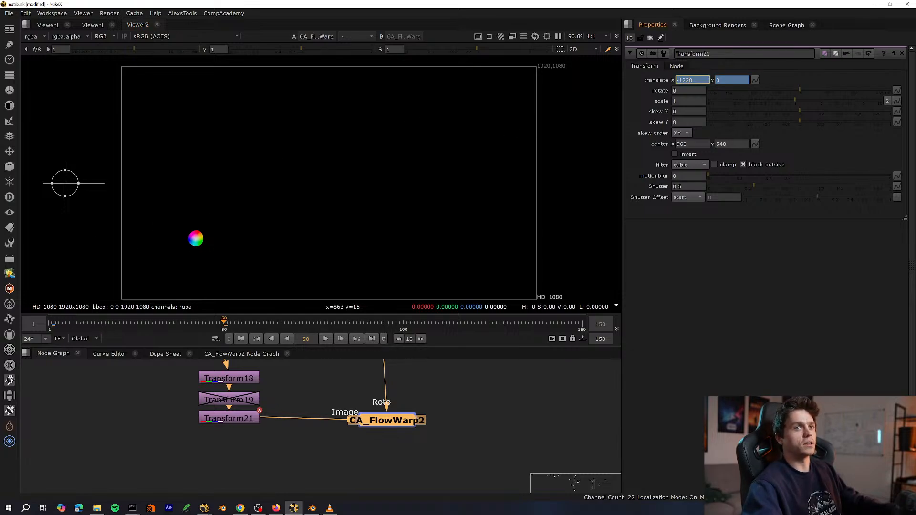
{"action": "type", "text": "0"}
{"action": "key", "text": "Return"}
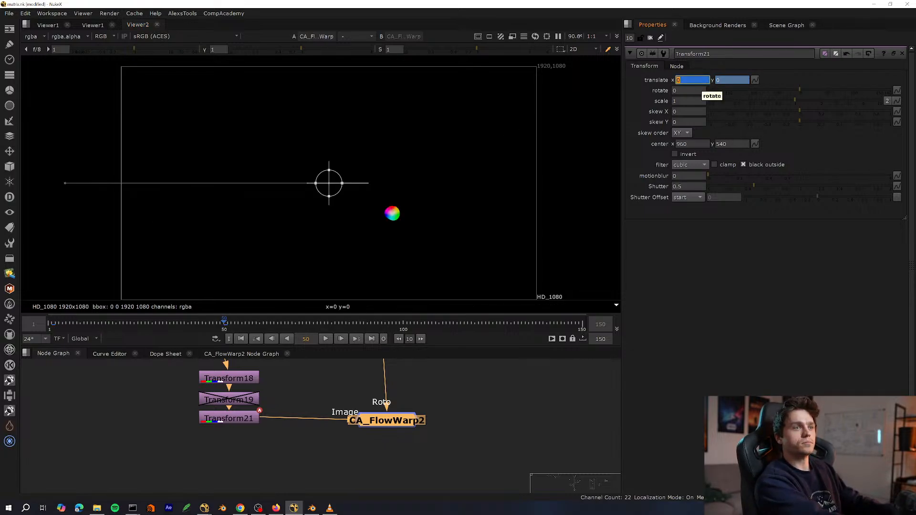
{"action": "type", "text": "-"}
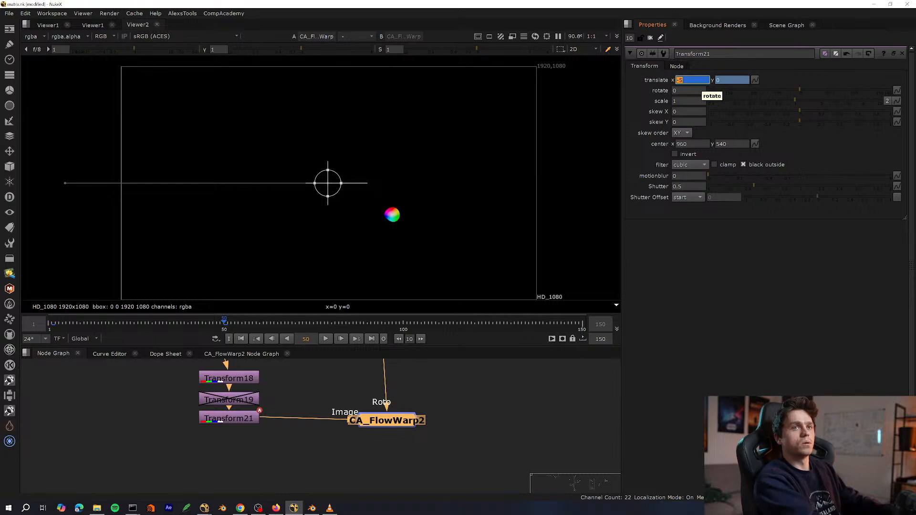
{"action": "type", "text": "100"}
{"action": "key", "text": "Return"}
{"action": "type", "text": "800"}
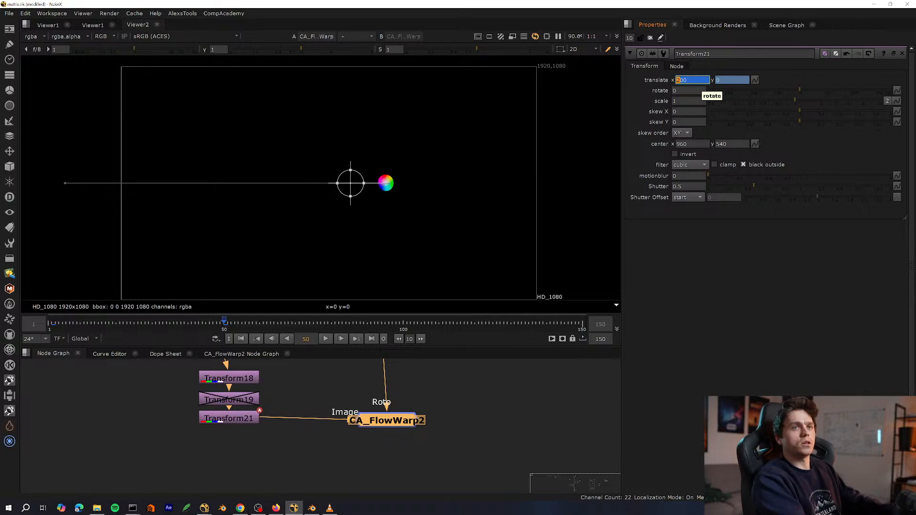
{"action": "key", "text": "Return"}
{"action": "key", "text": "Down"}
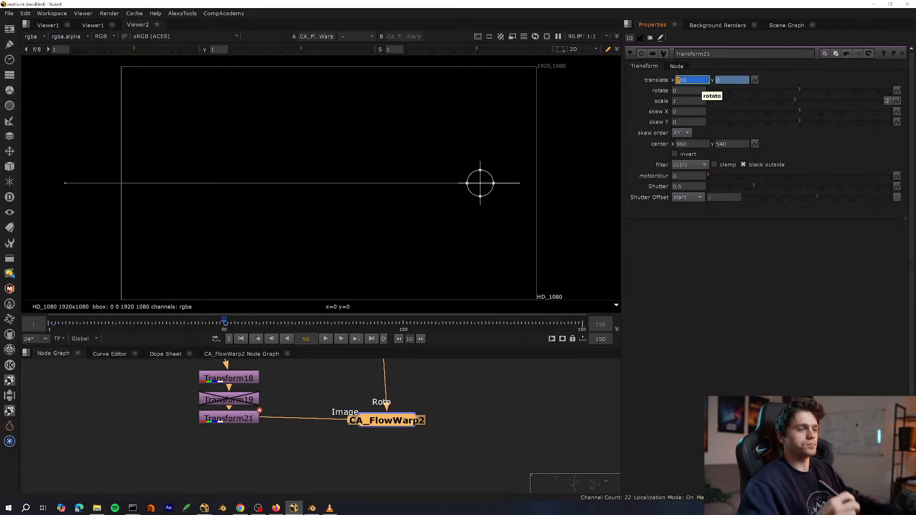
View Transform21's output and play back its translate animation to examine how the squeezed color wheel crosses the frame.
{"action": "left_click", "coordinate": [229, 418]}
{"action": "key", "text": "1"}
{"action": "key", "text": "o"}
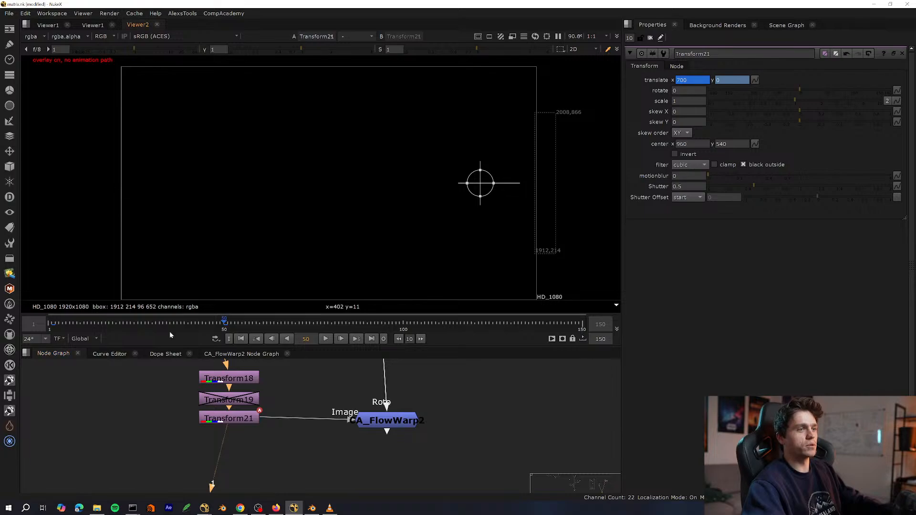
{"action": "left_click", "coordinate": [67, 325]}
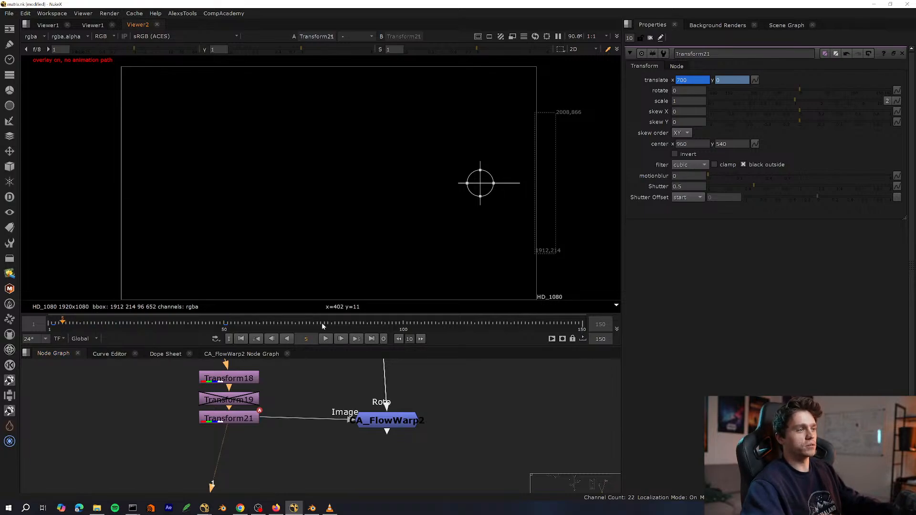
{"action": "key", "text": "l"}
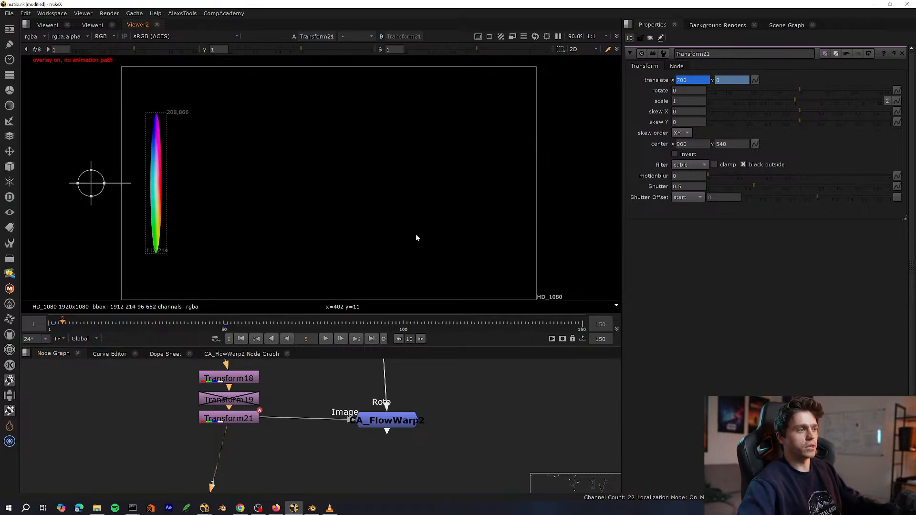
{"action": "left_click", "coordinate": [77, 326]}
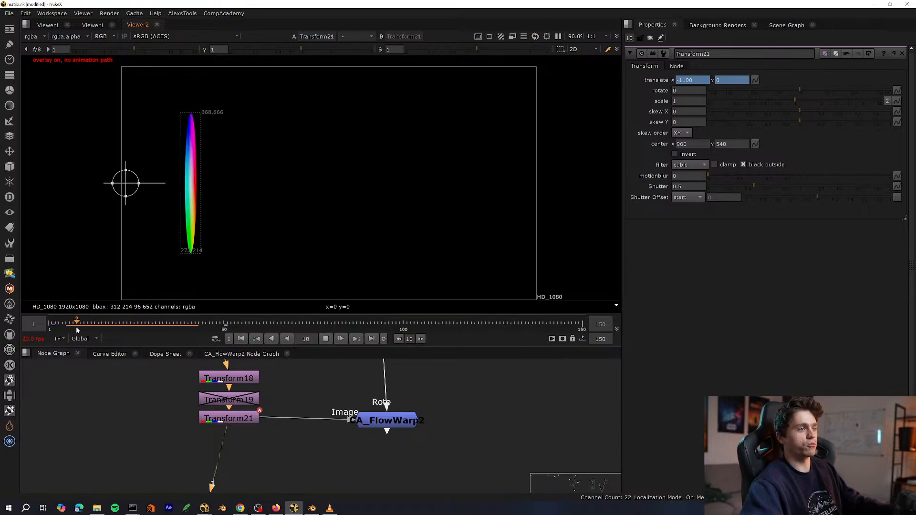
{"action": "left_click", "coordinate": [80, 327]}
{"action": "left_click_drag", "start_coordinate": [404, 108], "coordinate": [329, 290]}
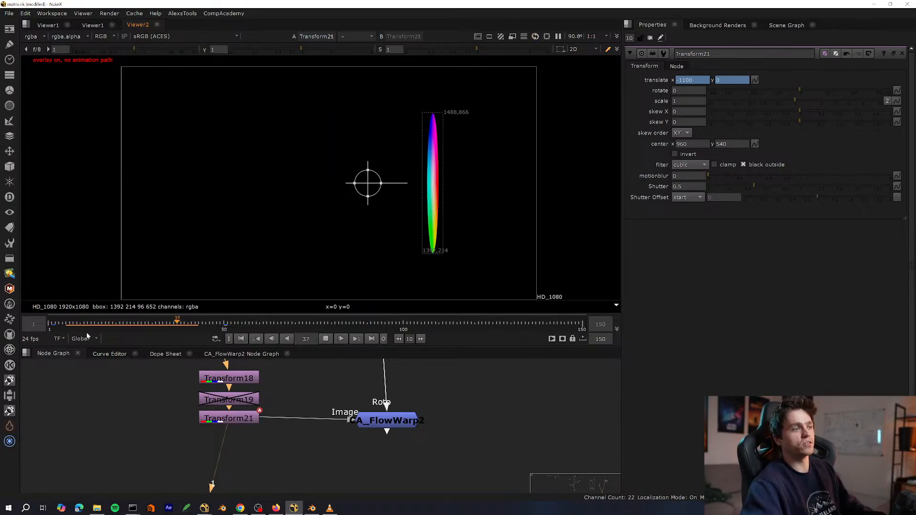
{"action": "left_click", "coordinate": [73, 326]}
{"action": "left_click", "coordinate": [75, 322]}
{"action": "key", "text": "k"}
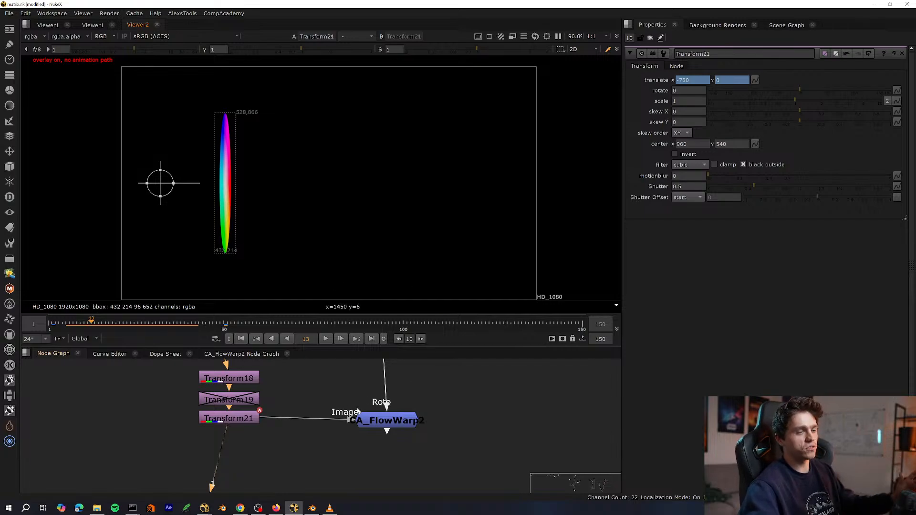
View the CA_FlowWarp2 output and play the animation from frame 2 to watch the wheel travel along the spline.
{"action": "middle_click_drag", "start_coordinate": [377, 458], "coordinate": [324, 468]}
{"action": "left_click", "coordinate": [334, 430]}
{"action": "key", "text": "1"}
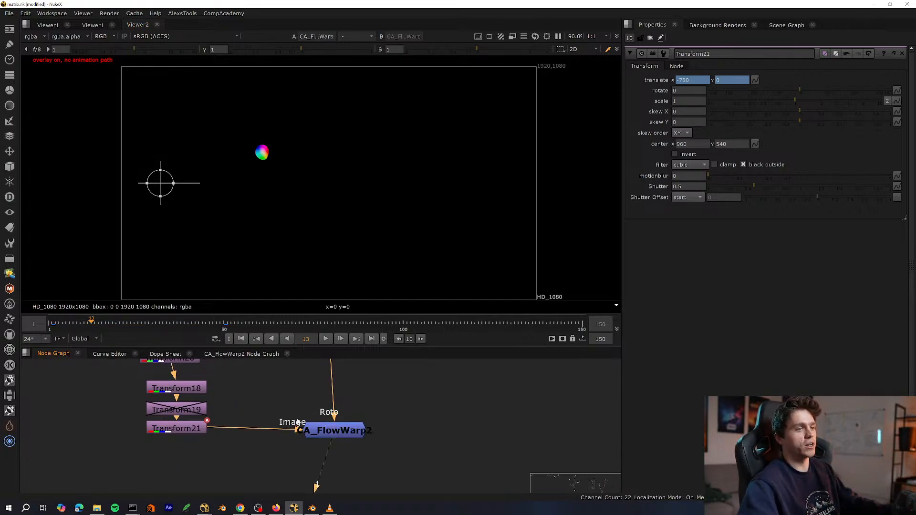
{"action": "left_click", "coordinate": [333, 430]}
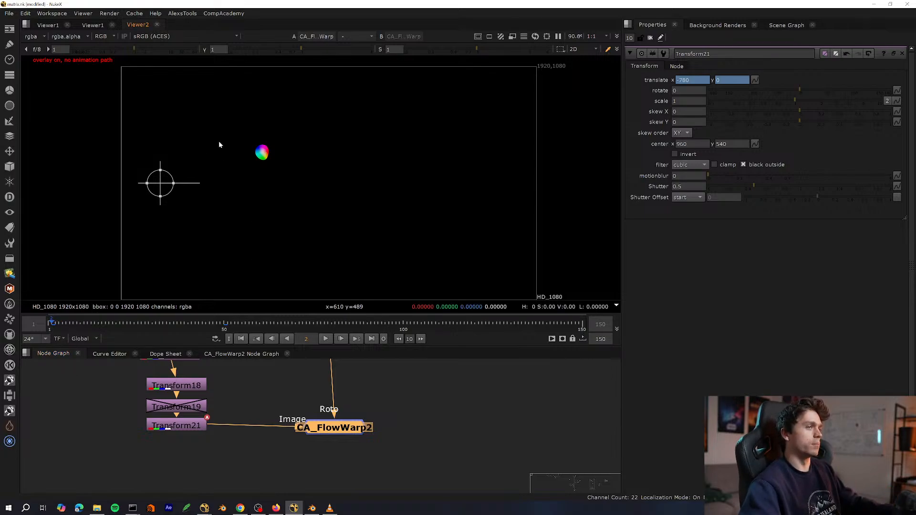
{"action": "left_click", "coordinate": [332, 336]}
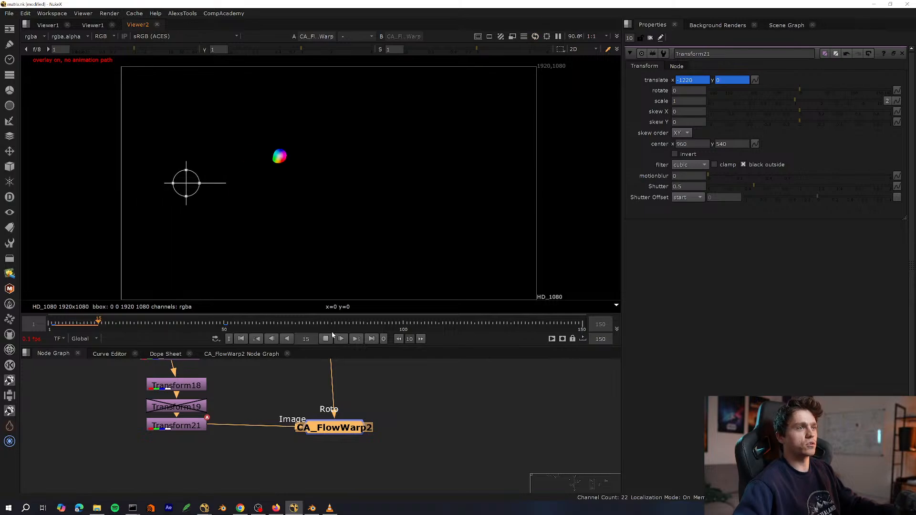
Open Roto10's properties to show its spline overlay and replay the warped wheel to examine how it follows the curve.
{"action": "middle_click_drag", "start_coordinate": [333, 376], "coordinate": [298, 451]}
{"action": "double_click", "coordinate": [308, 396]}
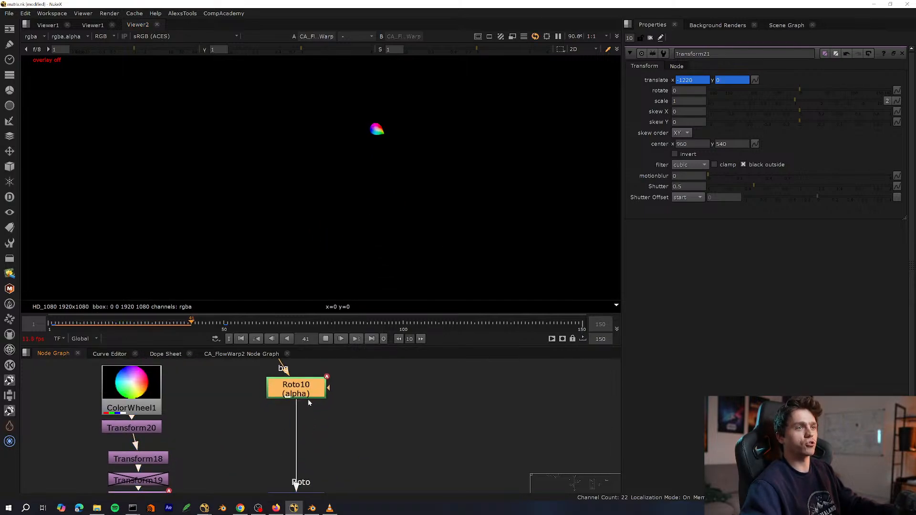
{"action": "left_click_drag", "start_coordinate": [178, 324], "coordinate": [93, 325]}
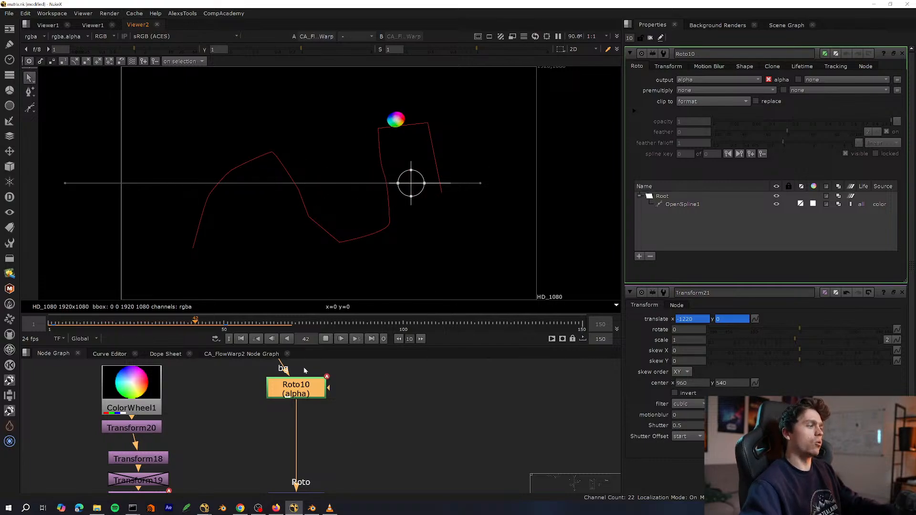
{"action": "left_click", "coordinate": [268, 340]}
View ScanlineRender2's output and close all open properties panels.
{"action": "left_click", "coordinate": [375, 451]}
{"action": "middle_click_drag", "start_coordinate": [376, 415], "coordinate": [380, 404]}
{"action": "scroll", "coordinate": [380, 403], "scroll_direction": "down", "scroll_amount": 6}
{"action": "middle_click_drag", "start_coordinate": [329, 371], "coordinate": [325, 448]}
{"action": "middle_click_drag", "start_coordinate": [296, 365], "coordinate": [396, 384]}
{"action": "key", "text": "space"}
{"action": "scroll", "coordinate": [362, 353], "scroll_direction": "up", "scroll_amount": 6}
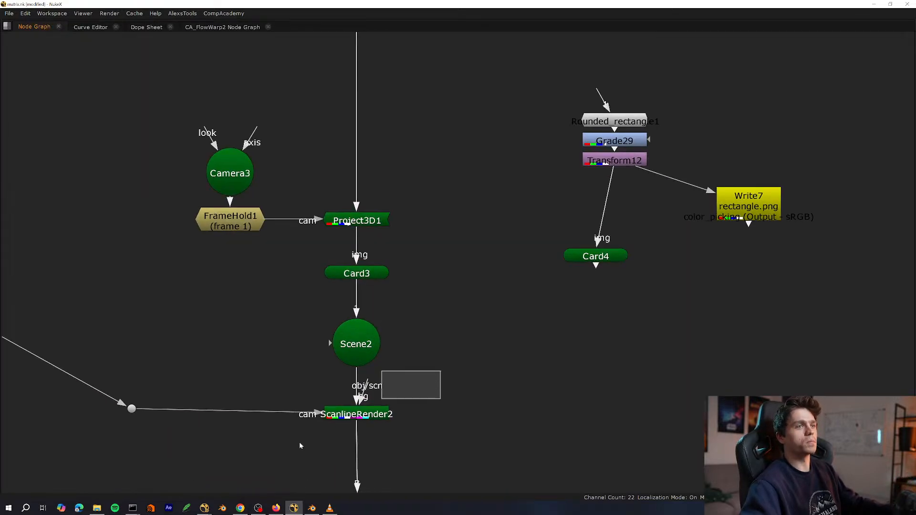
{"action": "key", "text": "space"}
{"action": "left_click", "coordinate": [339, 414]}
{"action": "key", "text": "1"}
{"action": "left_click", "coordinate": [314, 452]}
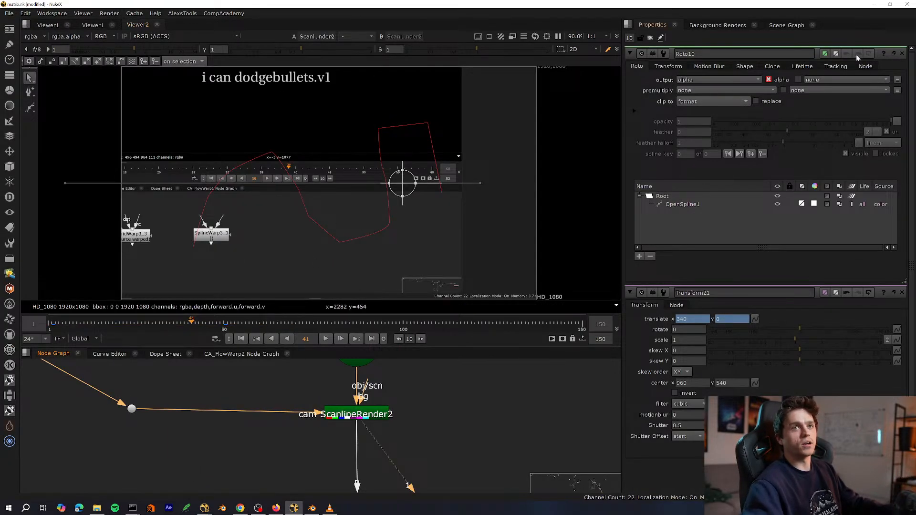
{"action": "left_click", "coordinate": [903, 54]}
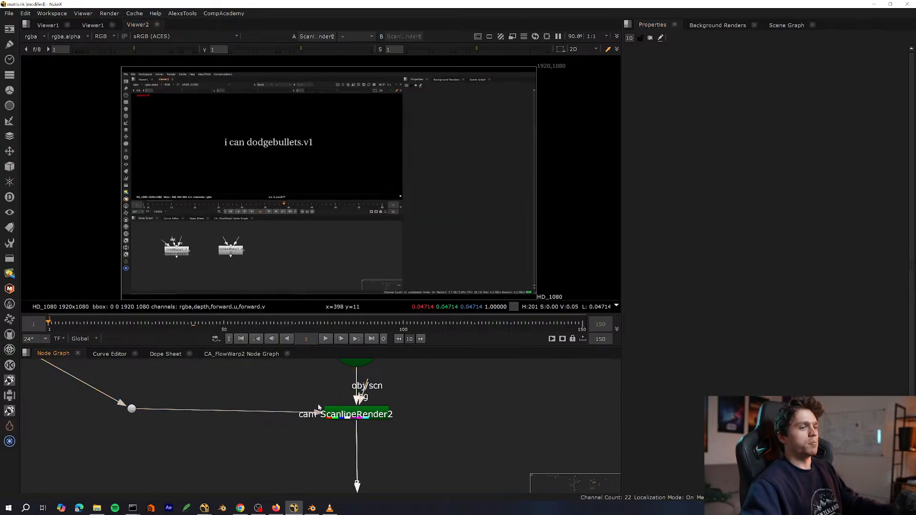
View the Read10 logo image close up and play back its sequence.
{"action": "scroll", "coordinate": [336, 413], "scroll_direction": "down", "scroll_amount": 3}
{"action": "key", "text": "space"}
{"action": "scroll", "coordinate": [265, 386], "scroll_direction": "up", "scroll_amount": 4}
{"action": "key", "text": "space"}
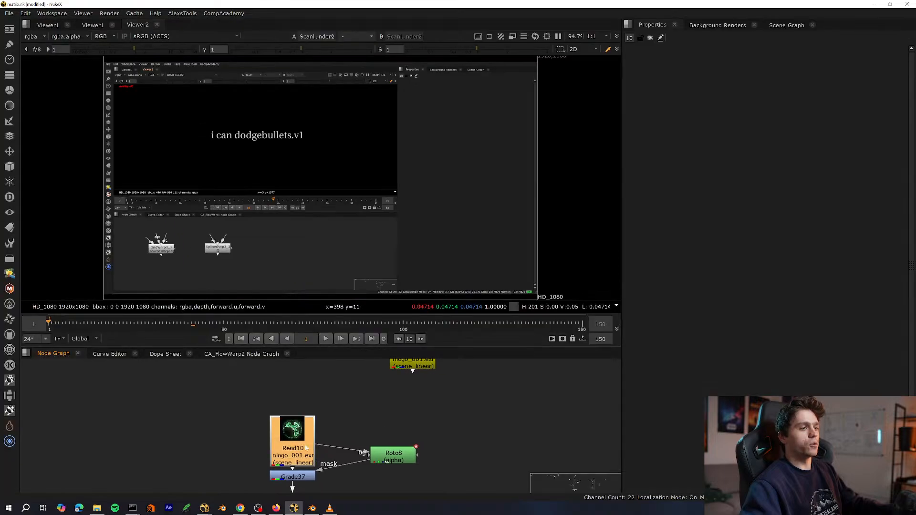
{"action": "scroll", "coordinate": [392, 187], "scroll_direction": "up", "scroll_amount": 1}
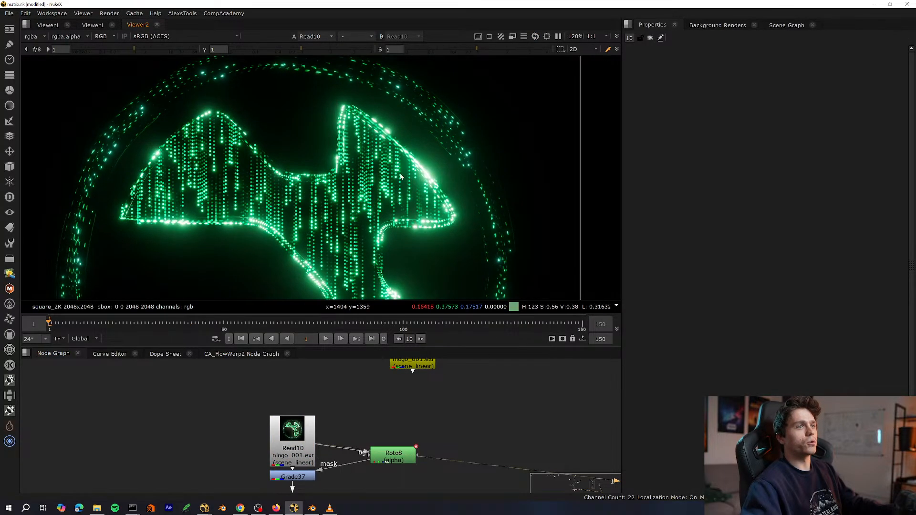
{"action": "scroll", "coordinate": [333, 265], "scroll_direction": "up", "scroll_amount": 1}
{"action": "left_click", "coordinate": [326, 339]}
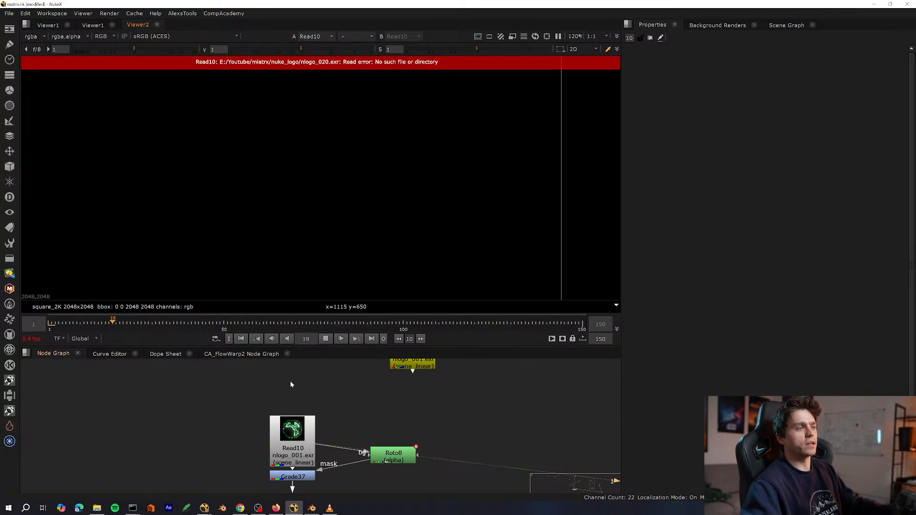
View the FrameRange node's output and set the timeline range to Input.
{"action": "scroll", "coordinate": [265, 383], "scroll_direction": "down", "scroll_amount": 3}
{"action": "middle_click_drag", "start_coordinate": [280, 467], "coordinate": [191, 390]}
{"action": "left_click", "coordinate": [321, 406]}
{"action": "key", "text": "1"}
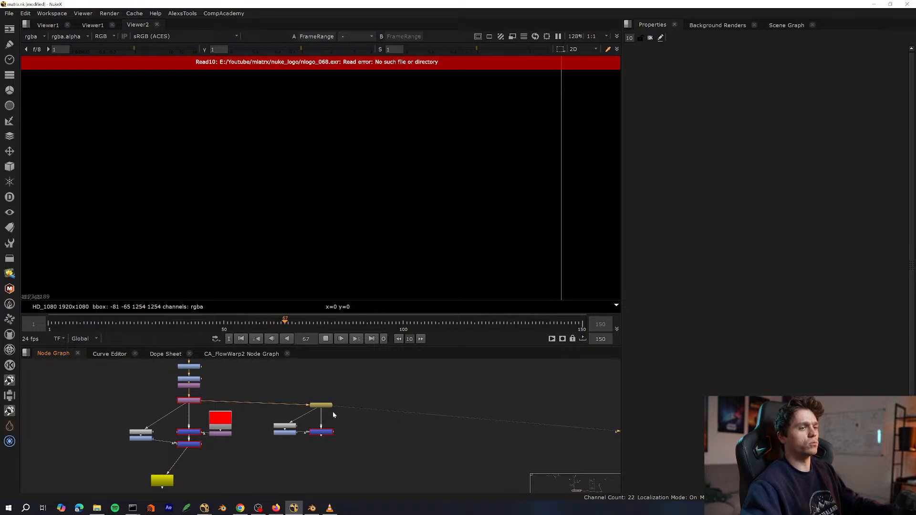
{"action": "left_click", "coordinate": [83, 339]}
{"action": "left_click", "coordinate": [80, 364]}
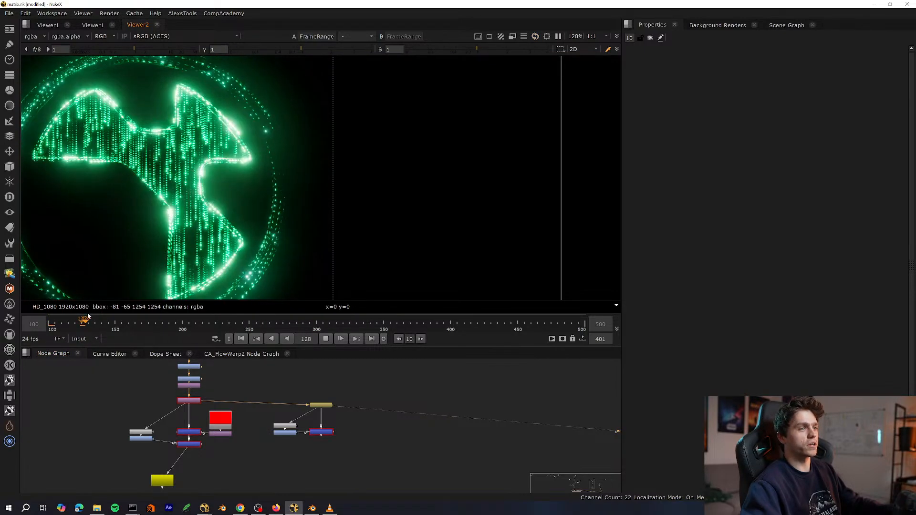
Replay the glowing logo animation from the start of the range and examine the flow along its outline.
{"action": "middle_click_drag", "start_coordinate": [347, 262], "coordinate": [358, 267]}
{"action": "left_click", "coordinate": [62, 324]}
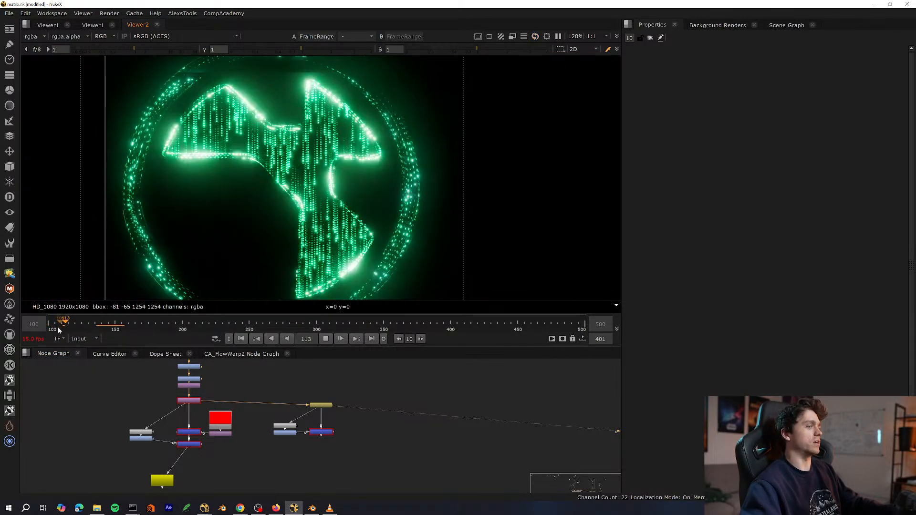
{"action": "left_click", "coordinate": [52, 325]}
{"action": "scroll", "coordinate": [286, 266], "scroll_direction": "up", "scroll_amount": 5}
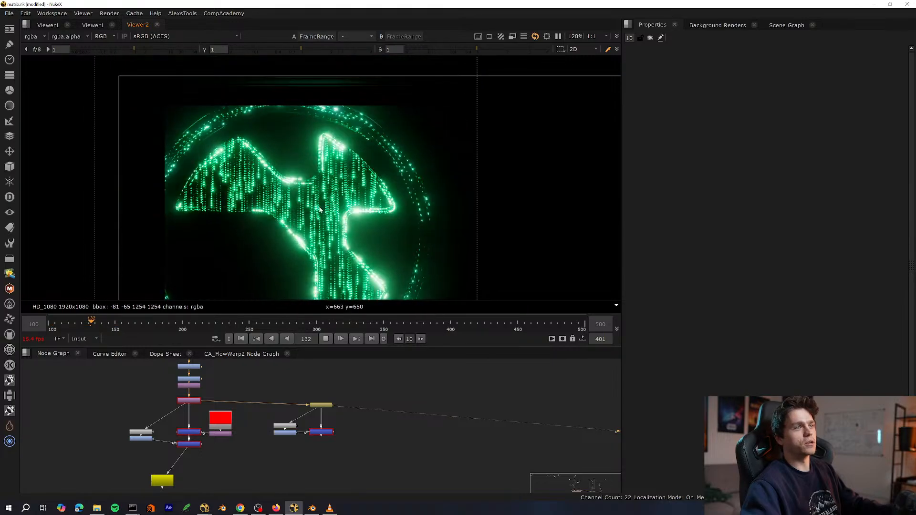
{"action": "middle_click_drag", "start_coordinate": [331, 167], "coordinate": [317, 210]}
{"action": "middle_click_drag", "start_coordinate": [268, 388], "coordinate": [274, 513]}
{"action": "key", "text": "f"}
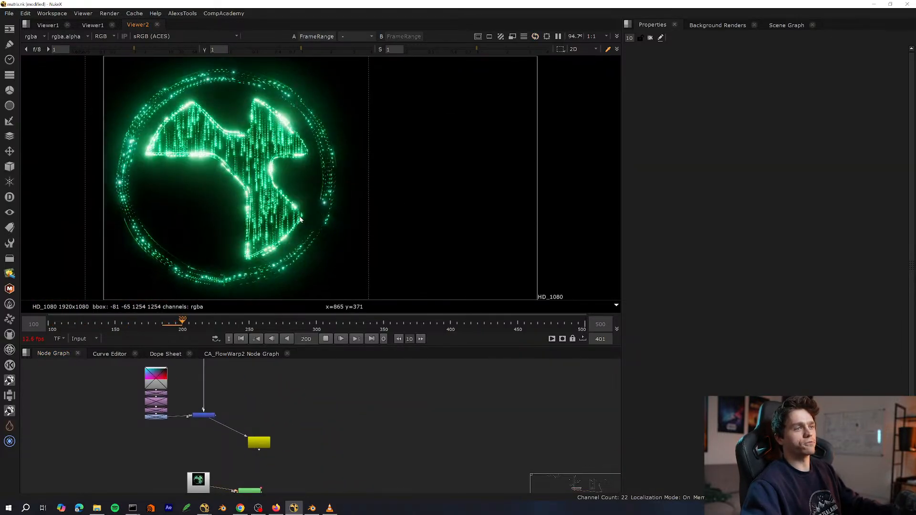
Find the Read9 center flow render in the node graph and view its output.
{"action": "scroll", "coordinate": [286, 430], "scroll_direction": "down", "scroll_amount": 5}
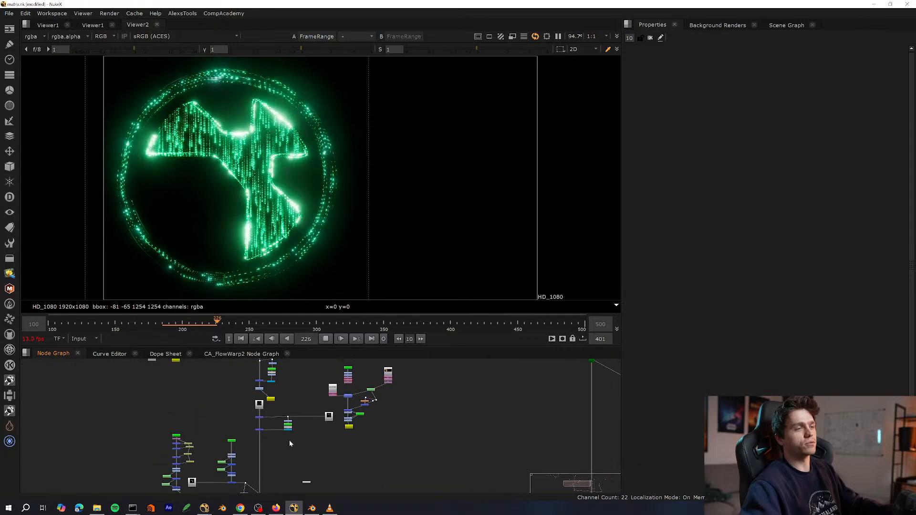
{"action": "scroll", "coordinate": [307, 414], "scroll_direction": "up", "scroll_amount": 3}
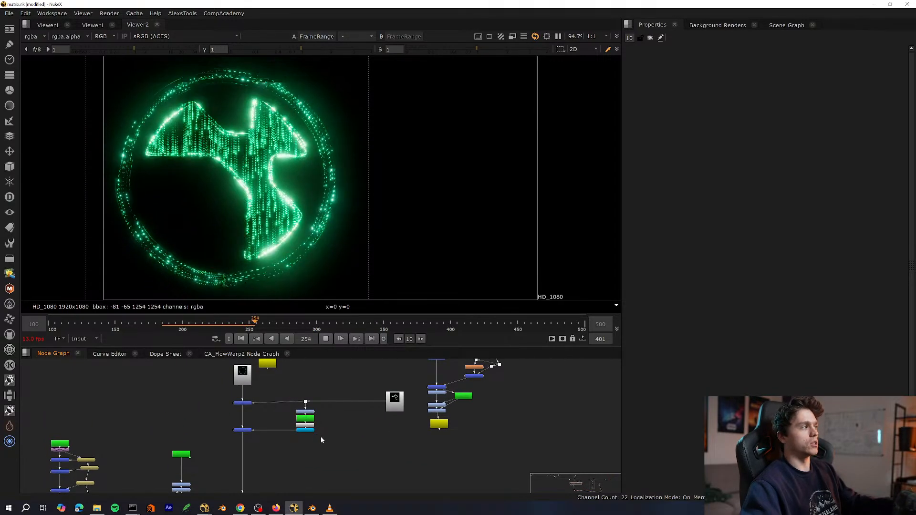
{"action": "scroll", "coordinate": [322, 433], "scroll_direction": "up", "scroll_amount": 1}
{"action": "key", "text": "space"}
{"action": "scroll", "coordinate": [305, 446], "scroll_direction": "up", "scroll_amount": 3}
{"action": "left_click", "coordinate": [384, 409]}
{"action": "key", "text": "1"}
{"action": "key", "text": "space"}
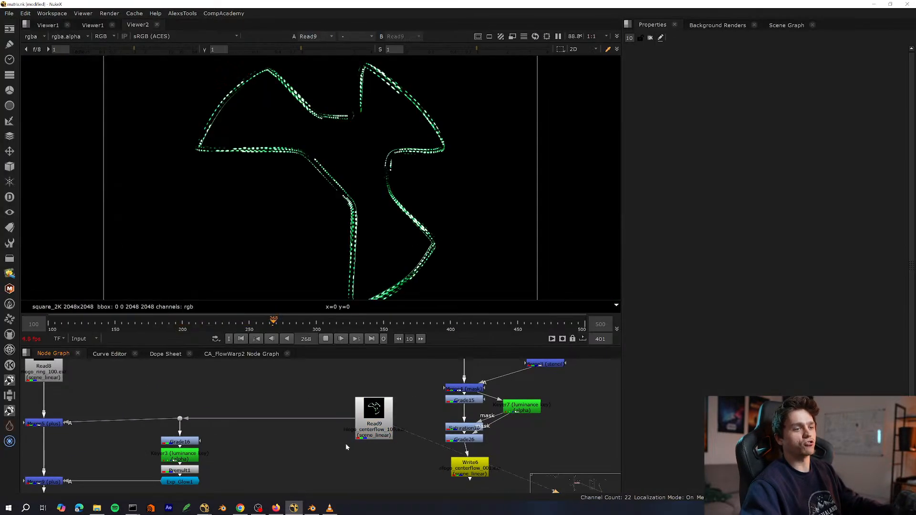
Enlarge the viewer and examine how the green dashes in Read9 flow around the logo's corners and curves during playback.
{"action": "key", "text": "space"}
{"action": "scroll", "coordinate": [401, 233], "scroll_direction": "up", "scroll_amount": 5}
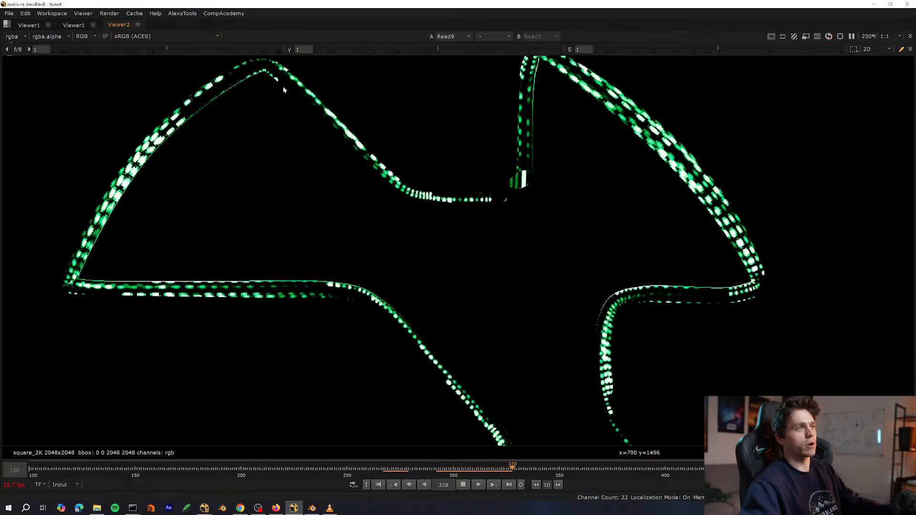
{"action": "middle_click_drag", "start_coordinate": [467, 194], "coordinate": [265, 316]}
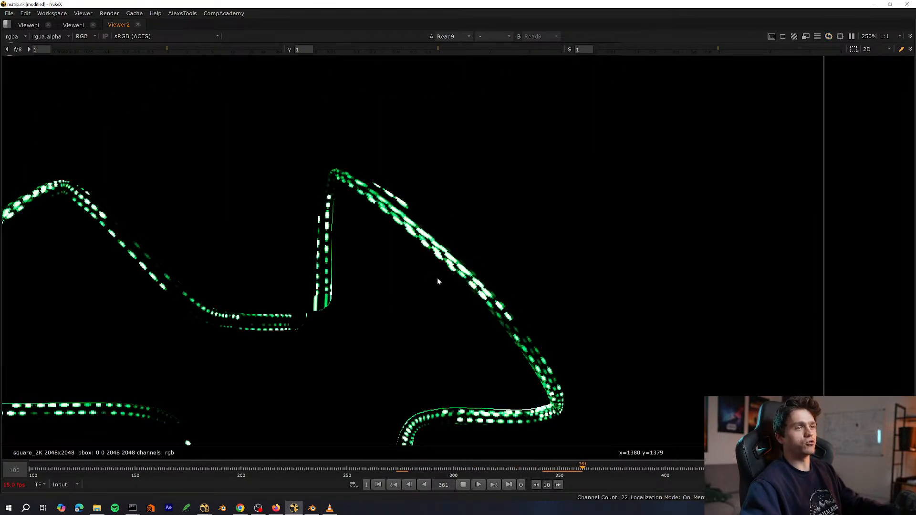
{"action": "middle_click_drag", "start_coordinate": [467, 307], "coordinate": [421, 206]}
{"action": "scroll", "coordinate": [420, 205], "scroll_direction": "down", "scroll_amount": 4}
{"action": "key", "text": "f"}
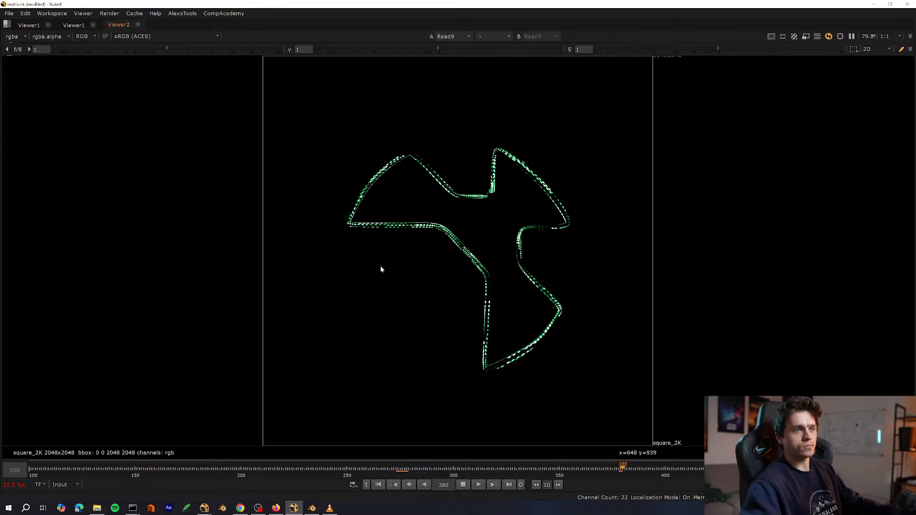
{"action": "key", "text": "space"}
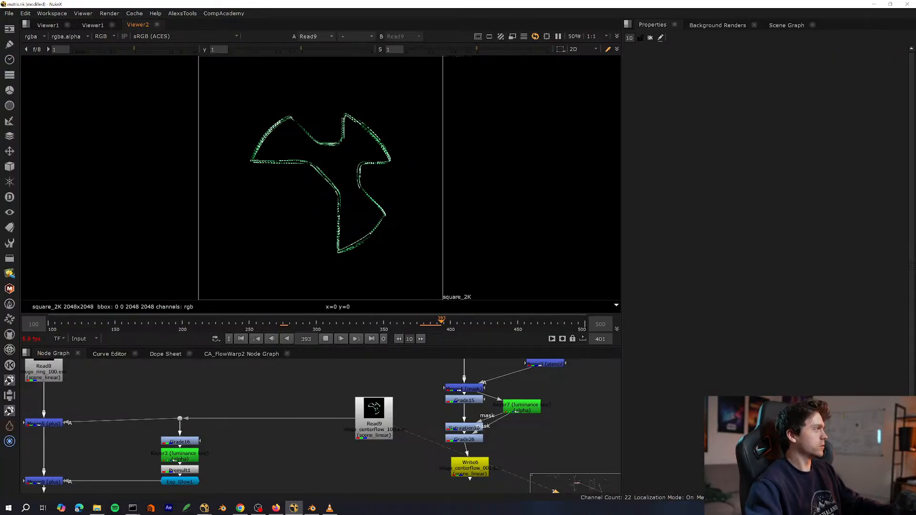
{"action": "key", "text": "space"}
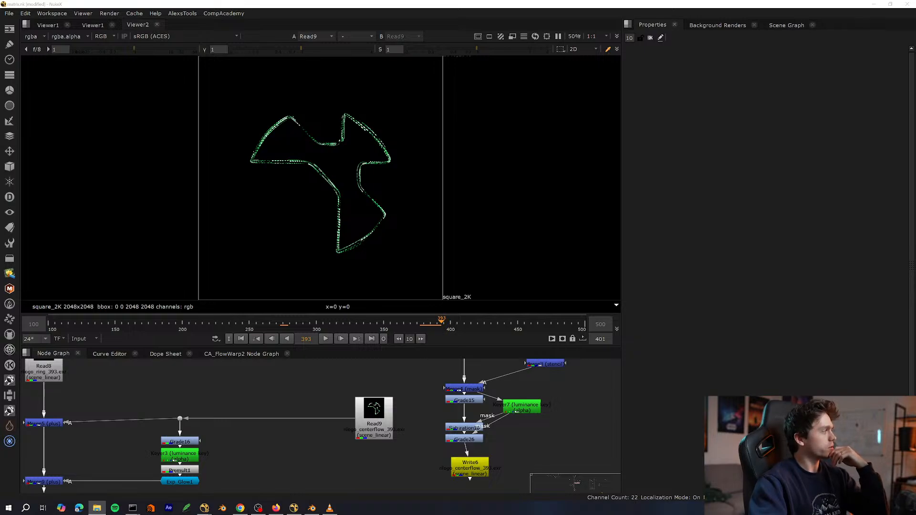
Import eb_CW_015.exr from the 152 Energy Beam Center Wavey folder into an empty graph area and open its Read node's properties.
{"action": "left_click_drag", "start_coordinate": [363, 405], "coordinate": [529, 448]}
{"action": "scroll", "coordinate": [510, 461], "scroll_direction": "down", "scroll_amount": 5}
{"action": "middle_click_drag", "start_coordinate": [511, 460], "coordinate": [339, 389]}
{"action": "key", "text": "space"}
{"action": "left_click_drag", "start_coordinate": [362, 384], "coordinate": [387, 455]}
{"action": "scroll", "coordinate": [387, 455], "scroll_direction": "up", "scroll_amount": 8}
{"action": "key", "text": "space"}
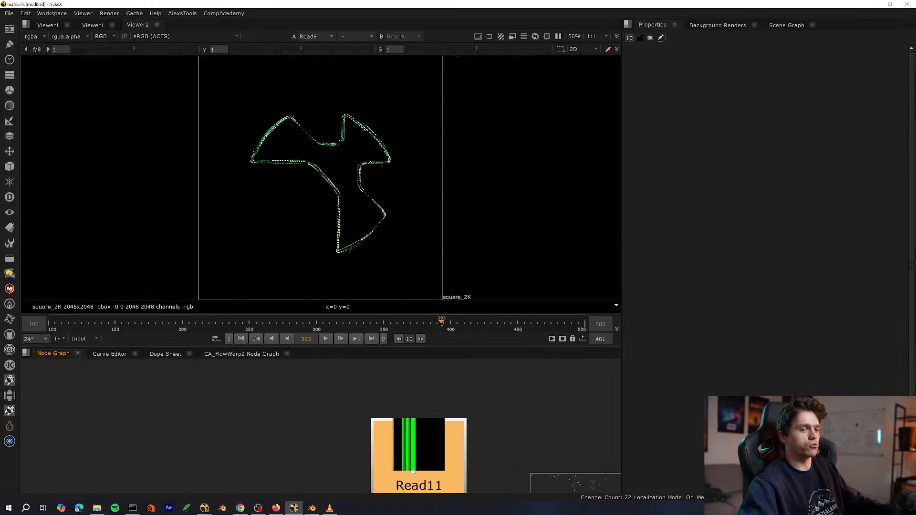
{"action": "double_click", "coordinate": [387, 455]}
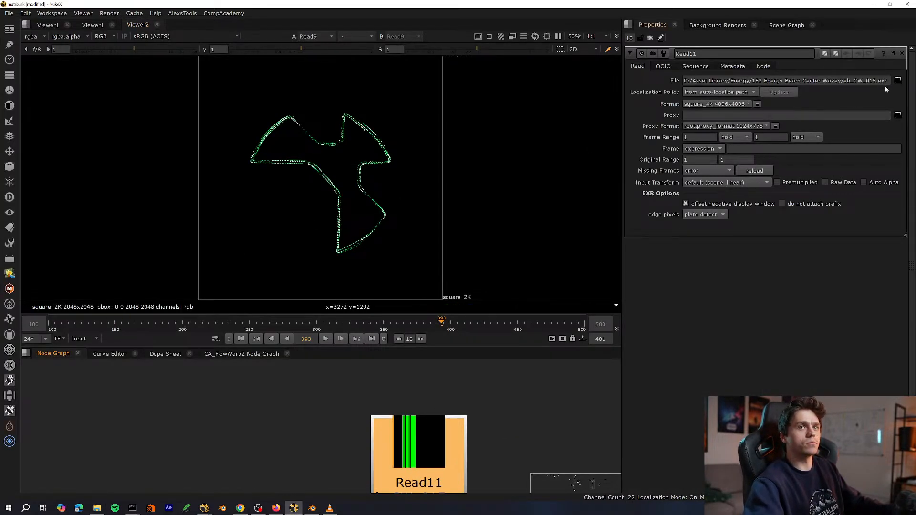
Replace the Read11 file with the eb_CW_###.exr 15-500 sequence and view its output.
{"action": "left_click", "coordinate": [898, 80]}
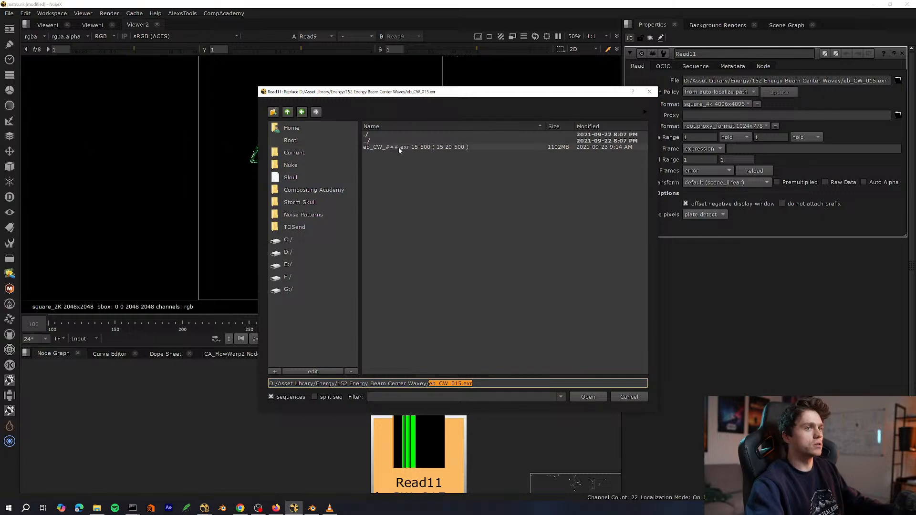
{"action": "left_click", "coordinate": [409, 148]}
{"action": "double_click", "coordinate": [424, 147]}
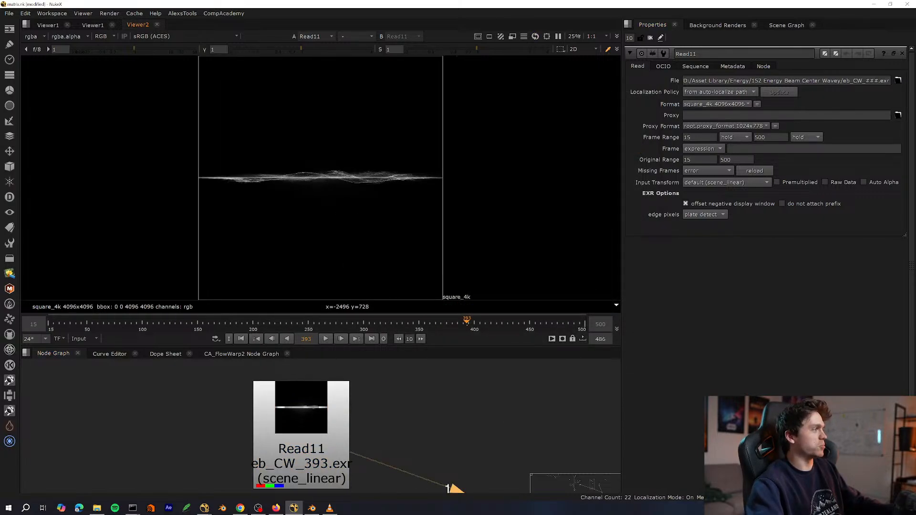
Examine the wavy strands of the energy beam in Read11 up close and at full frame.
{"action": "middle_click_drag", "start_coordinate": [189, 392], "coordinate": [109, 385]}
{"action": "left_click", "coordinate": [215, 420]}
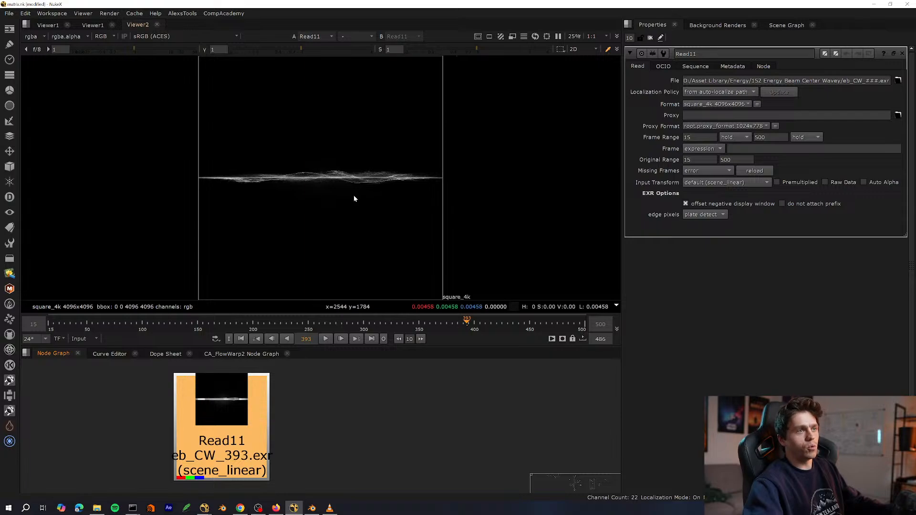
{"action": "scroll", "coordinate": [315, 167], "scroll_direction": "up", "scroll_amount": 4}
{"action": "scroll", "coordinate": [329, 194], "scroll_direction": "down", "scroll_amount": 4}
{"action": "scroll", "coordinate": [262, 204], "scroll_direction": "up", "scroll_amount": 4}
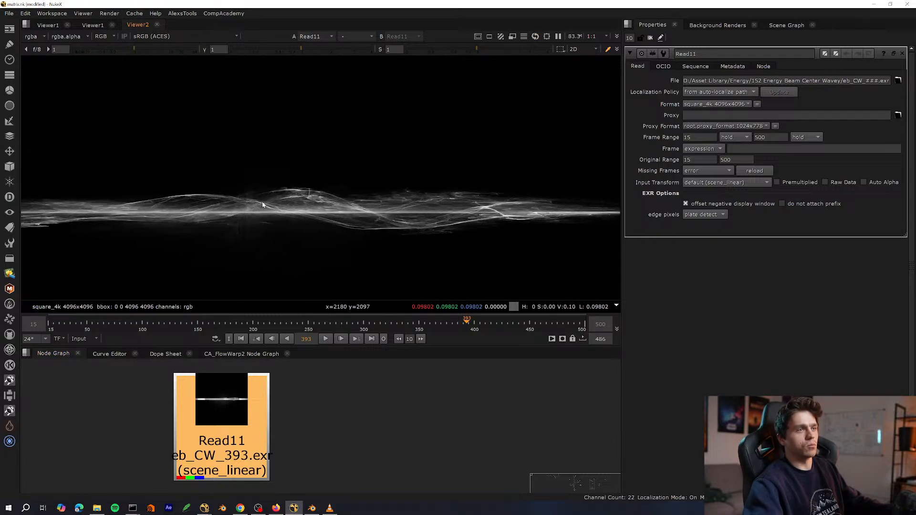
{"action": "scroll", "coordinate": [396, 230], "scroll_direction": "down", "scroll_amount": 5}
{"action": "scroll", "coordinate": [374, 205], "scroll_direction": "up", "scroll_amount": 4}
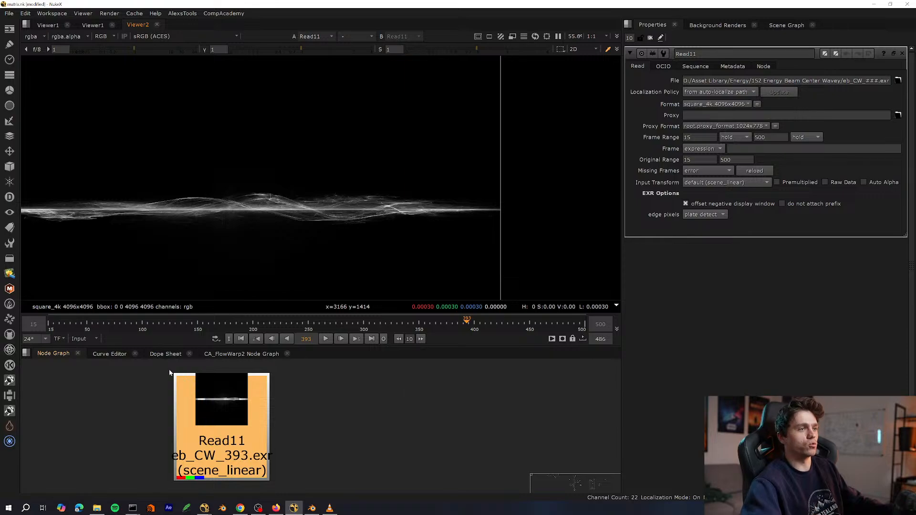
{"action": "left_click_drag", "start_coordinate": [255, 434], "coordinate": [280, 451]}
{"action": "left_click", "coordinate": [301, 384]}
{"action": "scroll", "coordinate": [301, 384], "scroll_direction": "down", "scroll_amount": 4}
{"action": "key", "text": "space"}
{"action": "scroll", "coordinate": [297, 326], "scroll_direction": "down", "scroll_amount": 6}
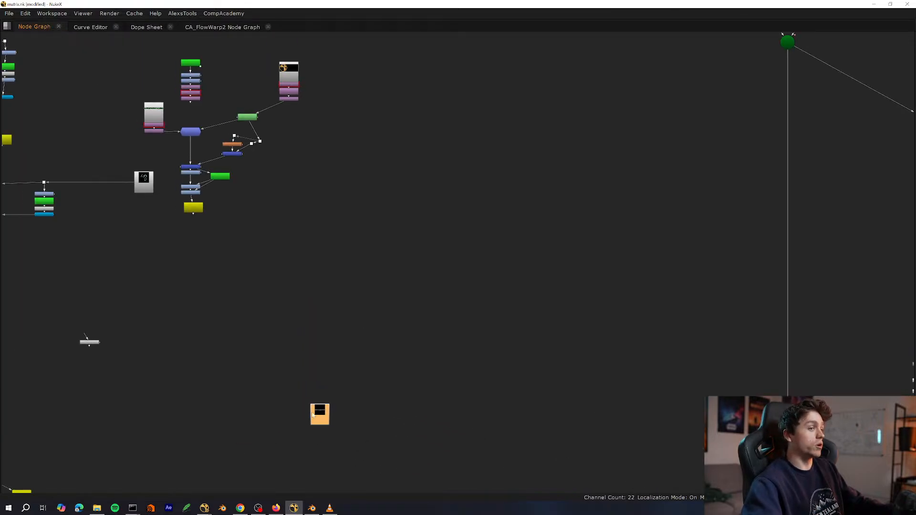
{"action": "scroll", "coordinate": [401, 319], "scroll_direction": "up", "scroll_amount": 8}
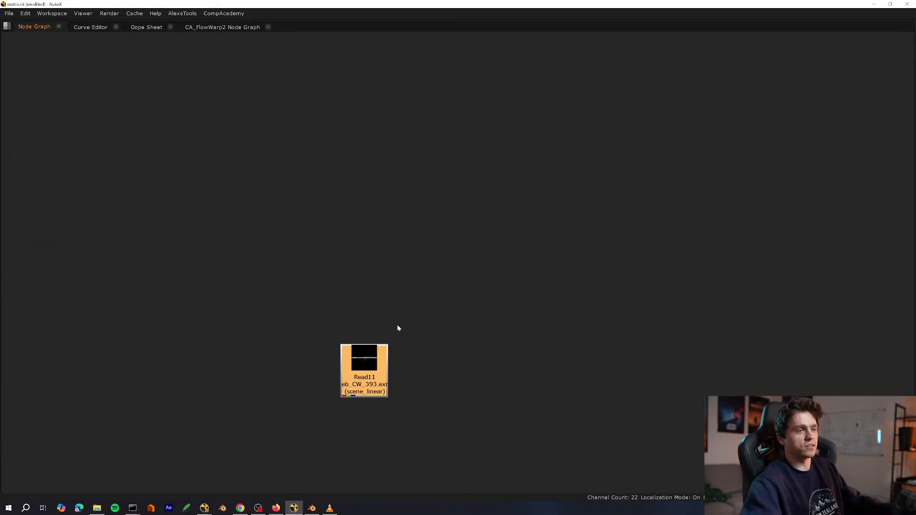
{"action": "key", "text": "space"}
{"action": "key", "text": "f"}
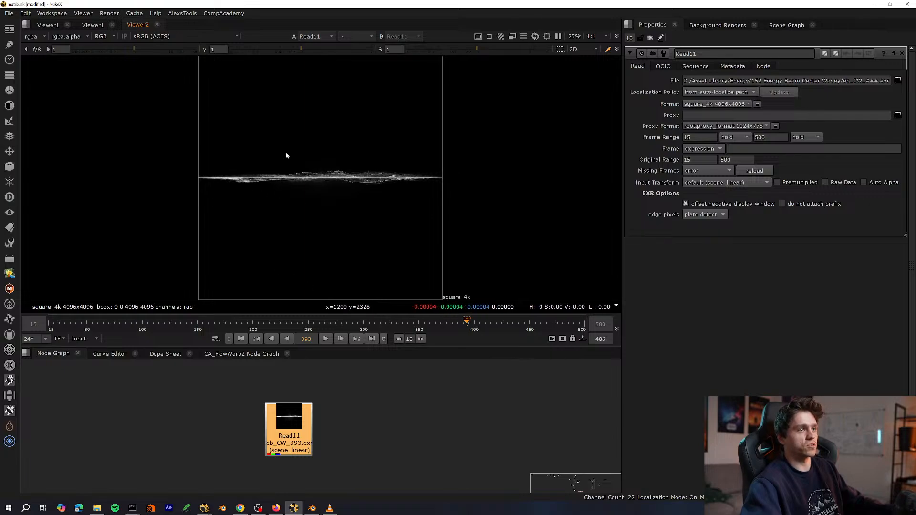
{"action": "middle_click_drag", "start_coordinate": [392, 413], "coordinate": [361, 404]}
{"action": "key", "text": "space"}
{"action": "scroll", "coordinate": [278, 410], "scroll_direction": "up", "scroll_amount": 2}
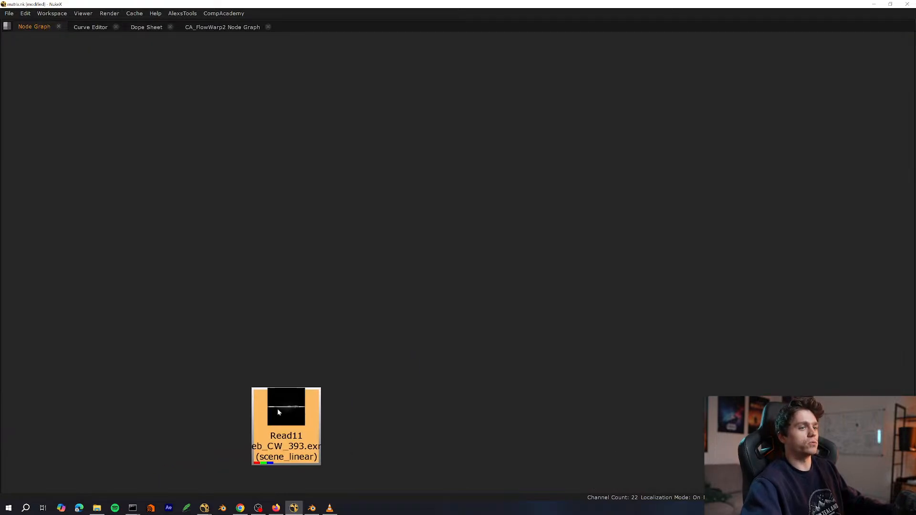
{"action": "key", "text": "space"}
{"action": "middle_click_drag", "start_coordinate": [278, 410], "coordinate": [191, 379]}
{"action": "scroll", "coordinate": [233, 409], "scroll_direction": "up", "scroll_amount": 3}
Add a Grade node after Read11 and brighten the beam with gain 1.84 and multiply 1.72.
{"action": "left_click", "coordinate": [310, 417]}
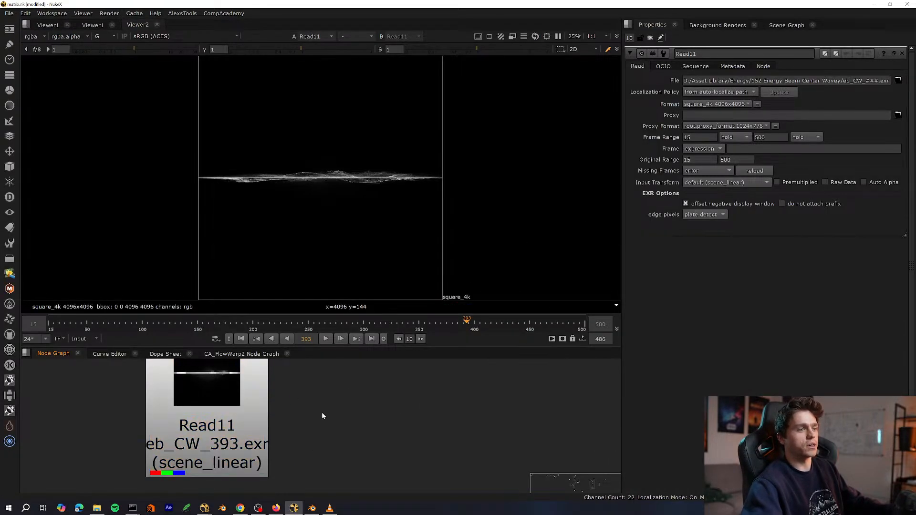
{"action": "middle_click_drag", "start_coordinate": [322, 412], "coordinate": [303, 385]}
{"action": "left_click", "coordinate": [233, 414]}
{"action": "key", "text": "g"}
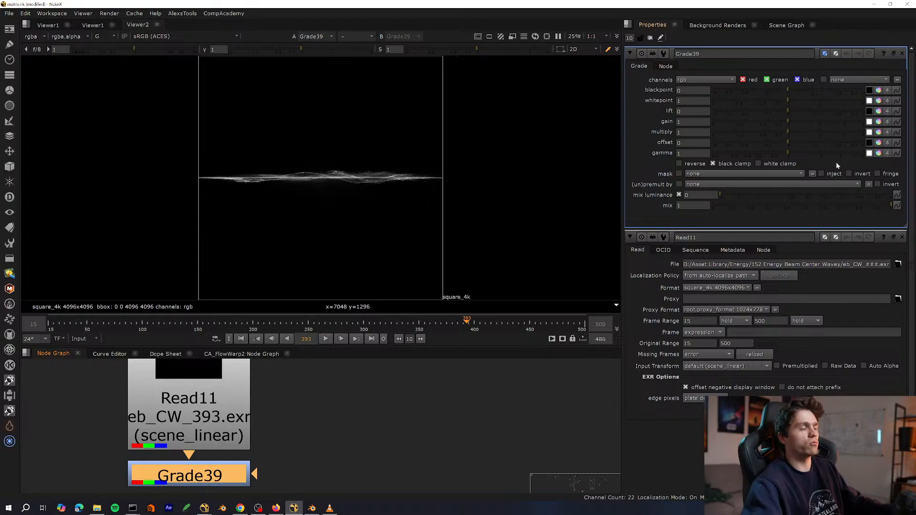
{"action": "left_click", "coordinate": [813, 124]}
{"action": "left_click_drag", "start_coordinate": [815, 129], "coordinate": [810, 129]}
{"action": "middle_click_drag", "start_coordinate": [344, 178], "coordinate": [345, 178]}
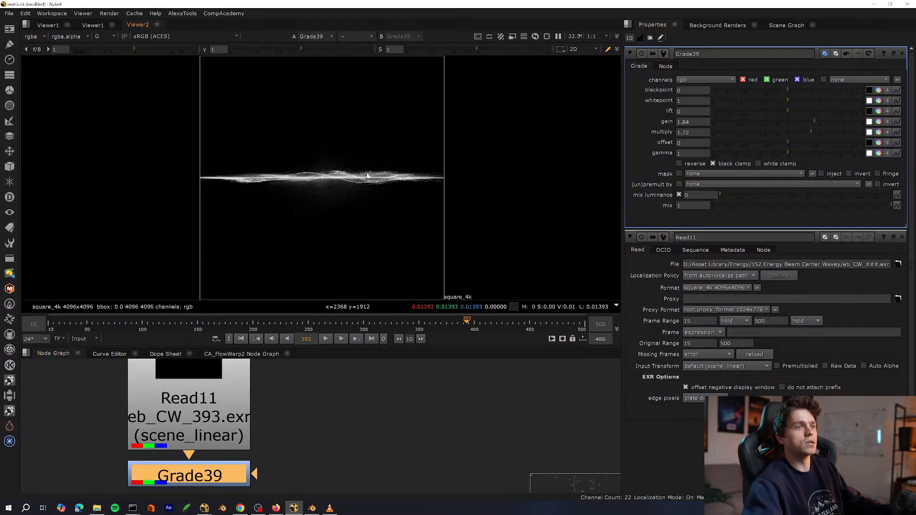
Reduce the beam brightening in Grade39 to gain 1.68 and multiply 1.16.
{"action": "scroll", "coordinate": [346, 179], "scroll_direction": "up", "scroll_amount": 3}
{"action": "scroll", "coordinate": [368, 196], "scroll_direction": "down", "scroll_amount": 1}
{"action": "left_click", "coordinate": [793, 132]}
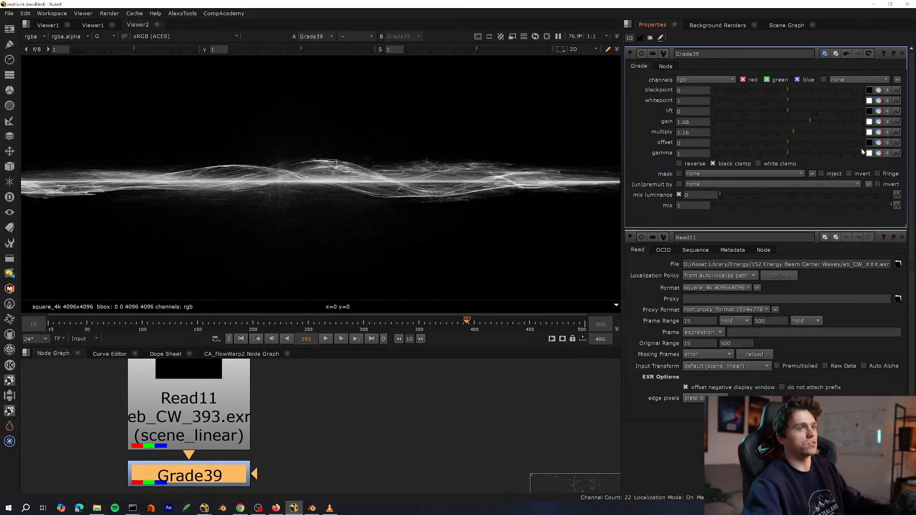
Add a second Grade after Grade39 and tint its gain red, with green 0.375808 and blue 0.261644, checking the red channel.
{"action": "middle_click_drag", "start_coordinate": [319, 491], "coordinate": [370, 447]}
{"action": "key", "text": "g"}
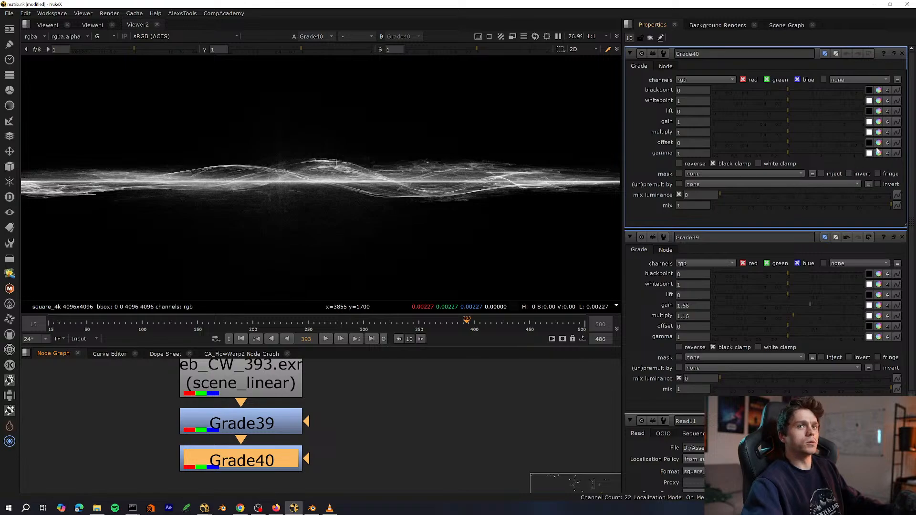
{"action": "left_click", "coordinate": [889, 122]}
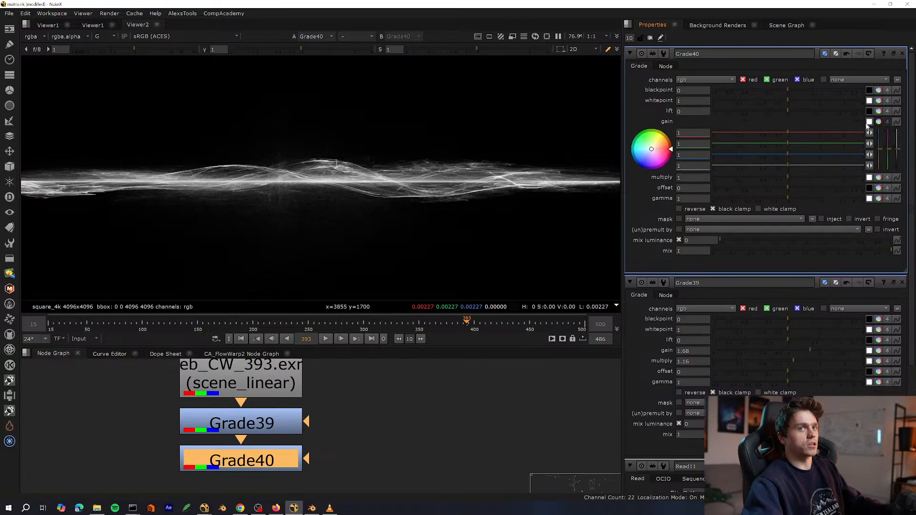
{"action": "left_click_drag", "start_coordinate": [652, 148], "coordinate": [782, 126]}
{"action": "key", "text": "r"}
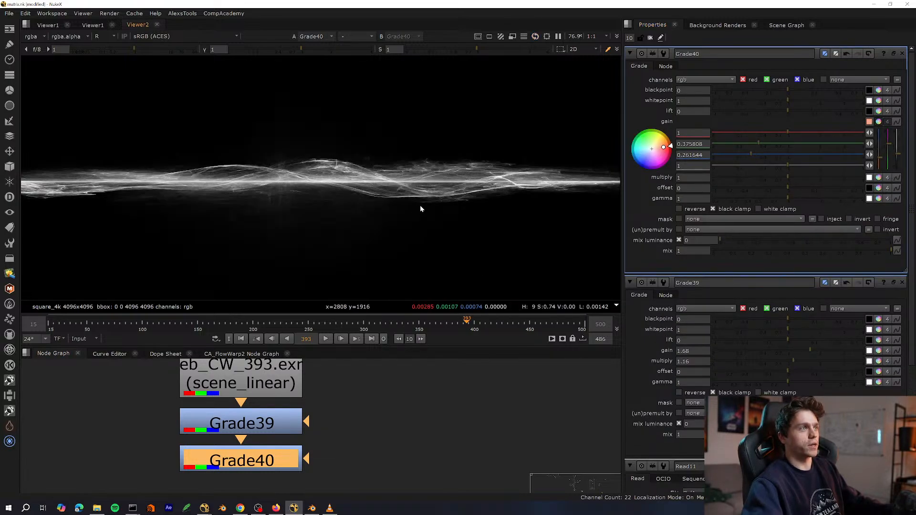
{"action": "key", "text": "r"}
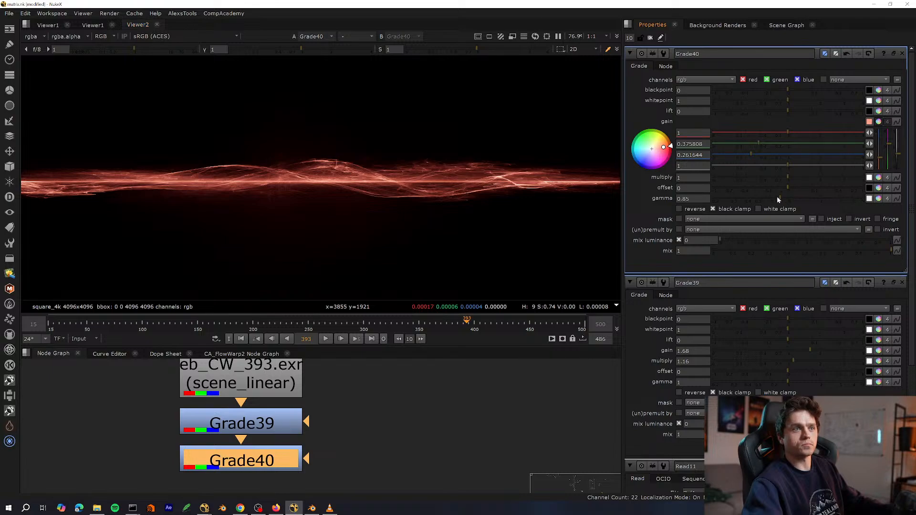
Set Grade40 to gamma 0.76, a teal gain of 0.261644, 1 and 0.817442, and multiply 1.64.
{"action": "left_click_drag", "start_coordinate": [777, 200], "coordinate": [775, 200]}
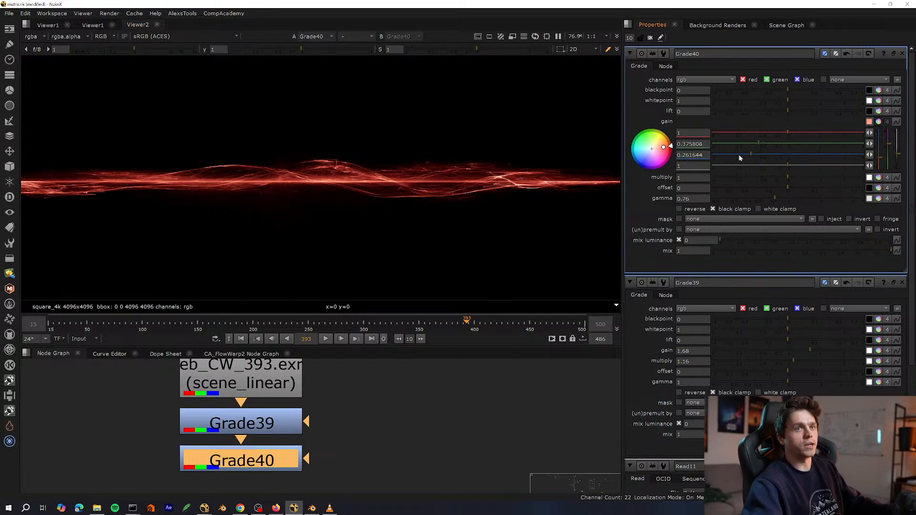
{"action": "left_click_drag", "start_coordinate": [657, 163], "coordinate": [613, 143]}
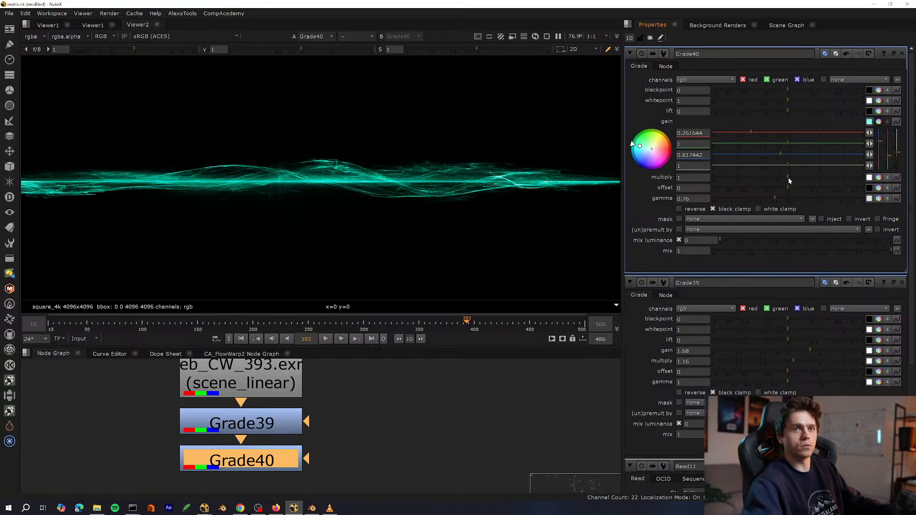
{"action": "left_click_drag", "start_coordinate": [798, 176], "coordinate": [813, 176]}
Add a luminance Keyer node beside Grade40, fed by Read11.
{"action": "scroll", "coordinate": [329, 455], "scroll_direction": "down", "scroll_amount": 2}
{"action": "middle_click_drag", "start_coordinate": [315, 478], "coordinate": [301, 409]}
{"action": "key", "text": "space"}
{"action": "key", "text": "Tab"}
{"action": "type", "text": "keyer"}
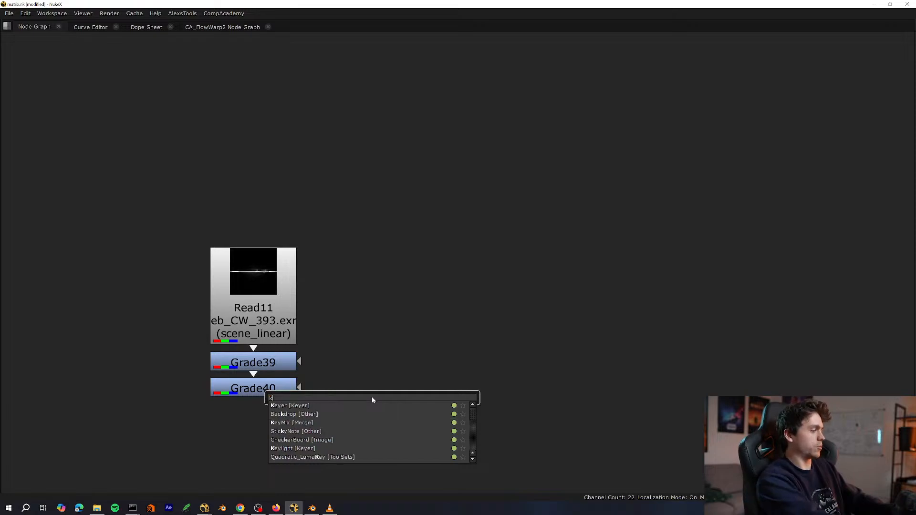
{"action": "key", "text": "Return"}
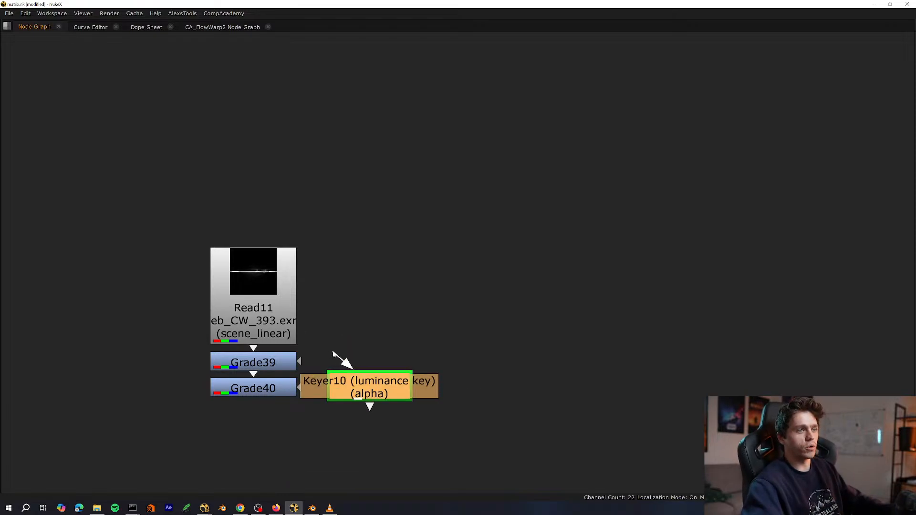
{"action": "left_click", "coordinate": [267, 389]}
{"action": "key", "text": "g"}
{"action": "scroll", "coordinate": [265, 422], "scroll_direction": "up", "scroll_amount": 2}
{"action": "left_click_drag", "start_coordinate": [313, 403], "coordinate": [420, 373]}
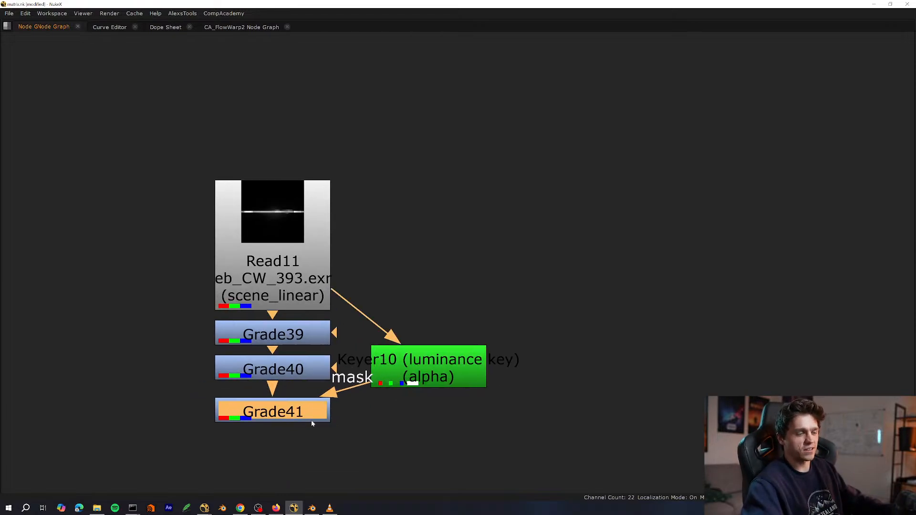
{"action": "key", "text": "space"}
{"action": "double_click", "coordinate": [306, 416]}
{"action": "middle_click_drag", "start_coordinate": [339, 418], "coordinate": [368, 459]}
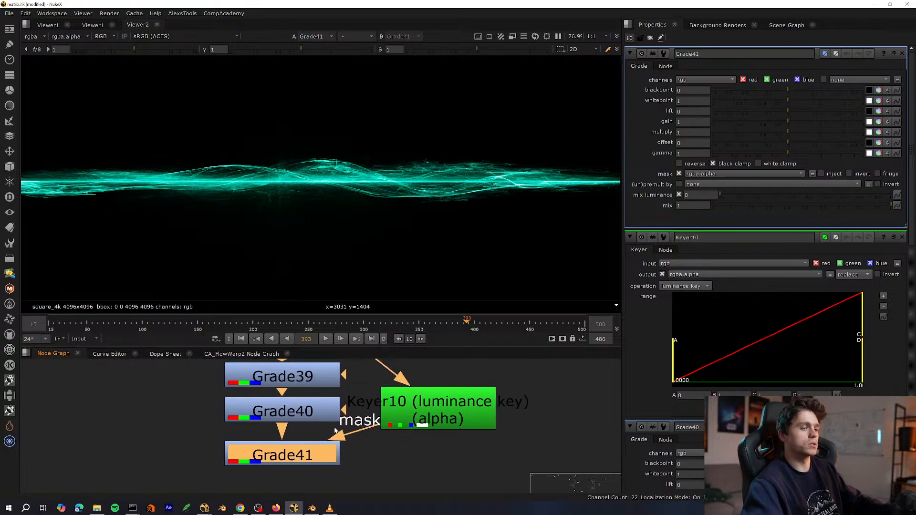
{"action": "left_click", "coordinate": [324, 417]}
{"action": "key", "text": "Tab"}
{"action": "left_click", "coordinate": [372, 390]}
{"action": "left_click", "coordinate": [310, 452]}
{"action": "key", "text": "Delete"}
Add a Saturation node after Grade40, mask it with Keyer10 and set saturation to 0.08.
{"action": "left_click_drag", "start_coordinate": [315, 413], "coordinate": [316, 415]}
{"action": "key", "text": "Tab"}
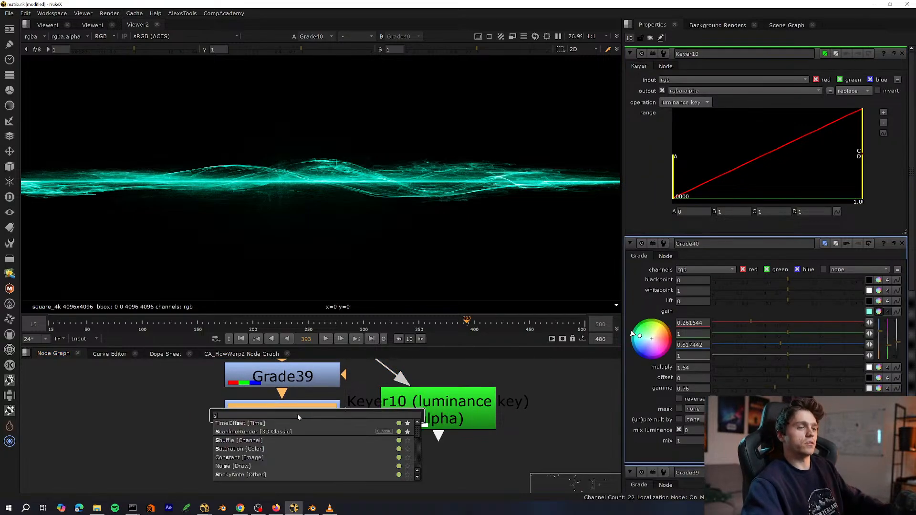
{"action": "type", "text": "sat"}
{"action": "key", "text": "Return"}
{"action": "left_click_drag", "start_coordinate": [344, 448], "coordinate": [418, 422]}
{"action": "middle_click_drag", "start_coordinate": [310, 481], "coordinate": [284, 452]}
{"action": "left_click_drag", "start_coordinate": [294, 423], "coordinate": [294, 449]}
{"action": "left_click_drag", "start_coordinate": [778, 93], "coordinate": [738, 95]}
Examine the masked desaturation on the beam's bright strands up close and at full frame.
{"action": "key", "text": "f"}
{"action": "scroll", "coordinate": [381, 191], "scroll_direction": "up", "scroll_amount": 8}
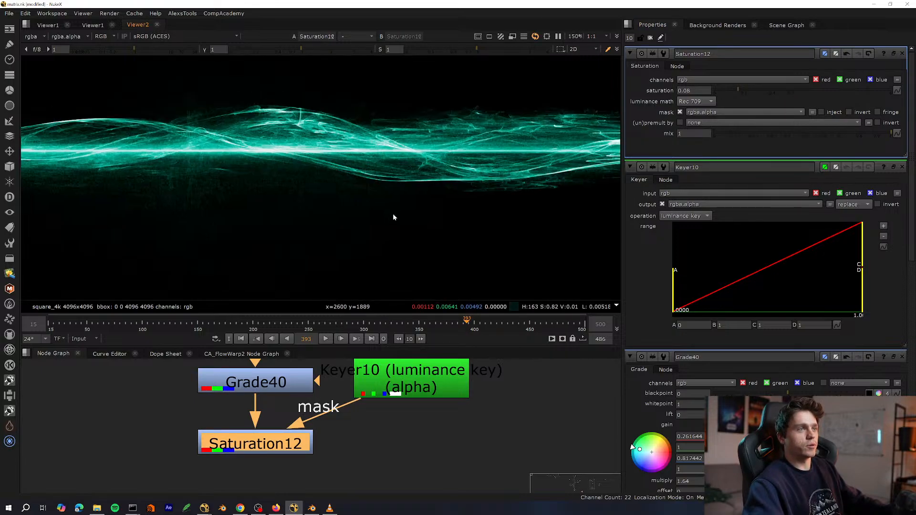
{"action": "middle_click_drag", "start_coordinate": [393, 213], "coordinate": [386, 243]}
{"action": "middle_click_drag", "start_coordinate": [319, 411], "coordinate": [335, 395]}
{"action": "left_click_drag", "start_coordinate": [310, 436], "coordinate": [315, 449]}
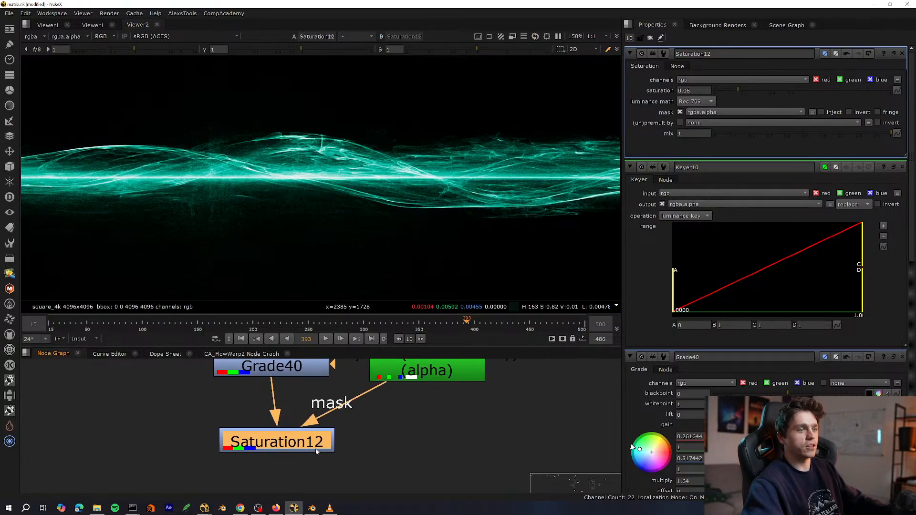
{"action": "scroll", "coordinate": [333, 192], "scroll_direction": "up", "scroll_amount": 3}
{"action": "middle_click_drag", "start_coordinate": [295, 220], "coordinate": [299, 282]}
{"action": "key", "text": "f"}
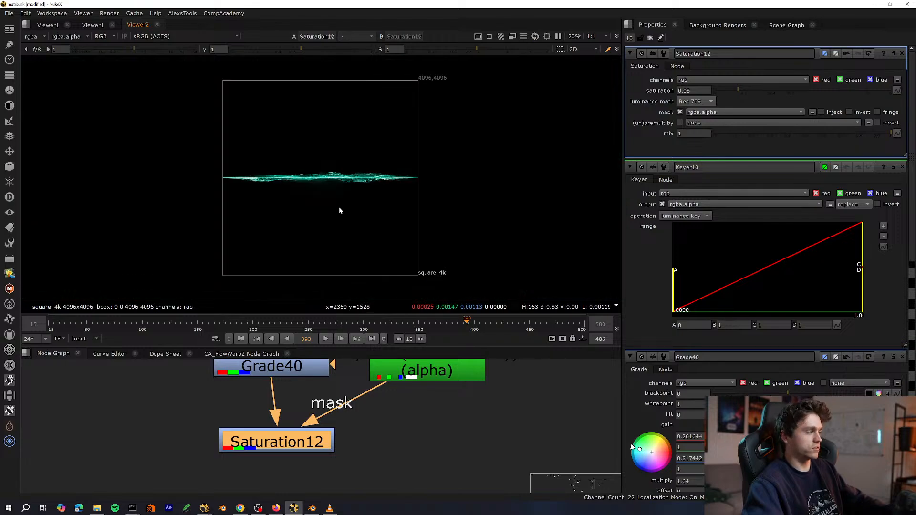
{"action": "scroll", "coordinate": [304, 190], "scroll_direction": "up", "scroll_amount": 7}
{"action": "scroll", "coordinate": [281, 385], "scroll_direction": "down", "scroll_amount": 3}
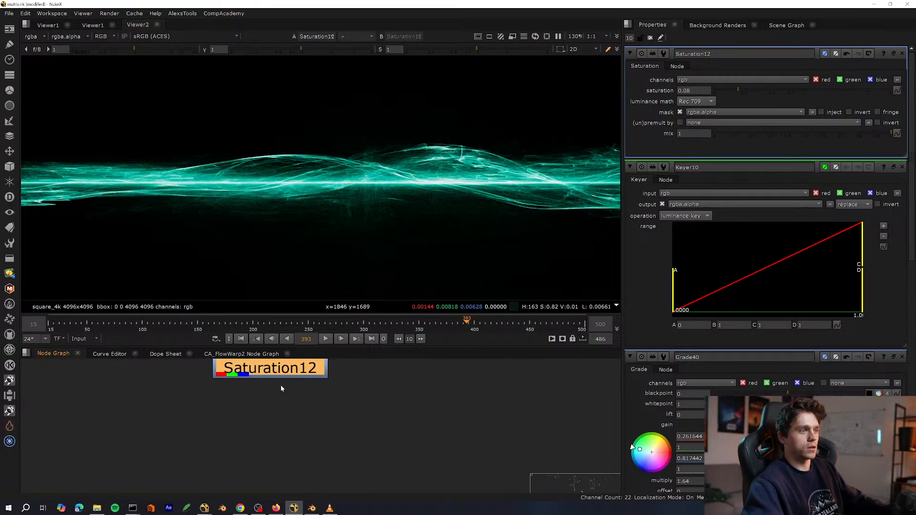
{"action": "key", "text": "g"}
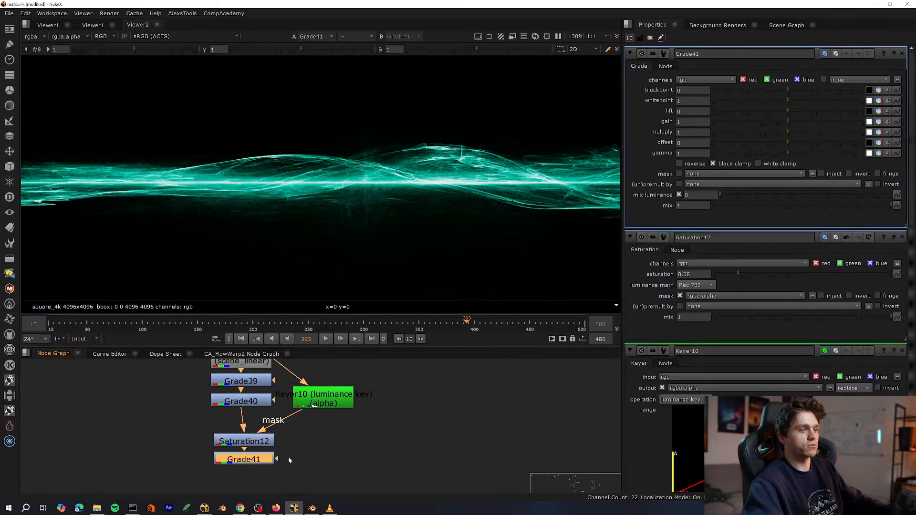
{"action": "left_click_drag", "start_coordinate": [280, 458], "coordinate": [326, 403]}
{"action": "middle_click_drag", "start_coordinate": [286, 442], "coordinate": [311, 414]}
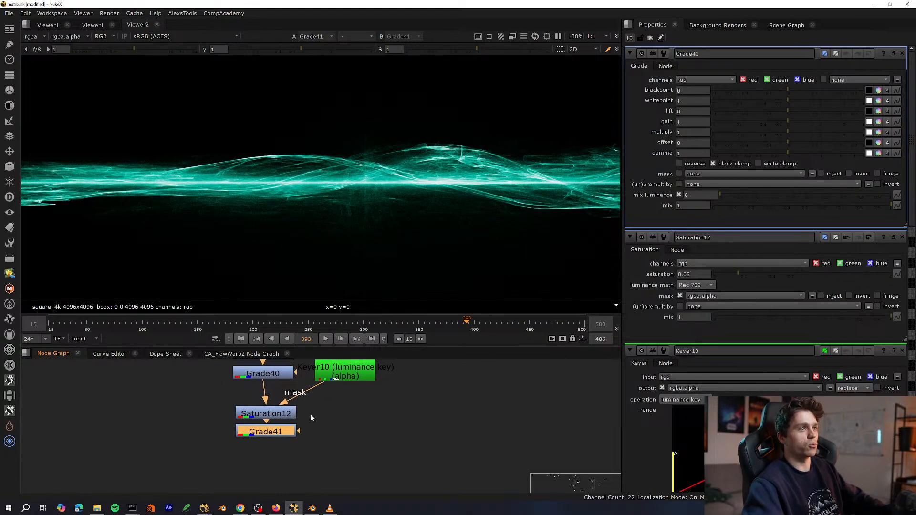
{"action": "key", "text": "Delete"}
Add an Exp_Glow toolset node in the free graph area beside Saturation12.
{"action": "scroll", "coordinate": [266, 426], "scroll_direction": "up", "scroll_amount": 2}
{"action": "left_click", "coordinate": [150, 428]}
{"action": "key", "text": "Tab"}
{"action": "type", "text": "exp"}
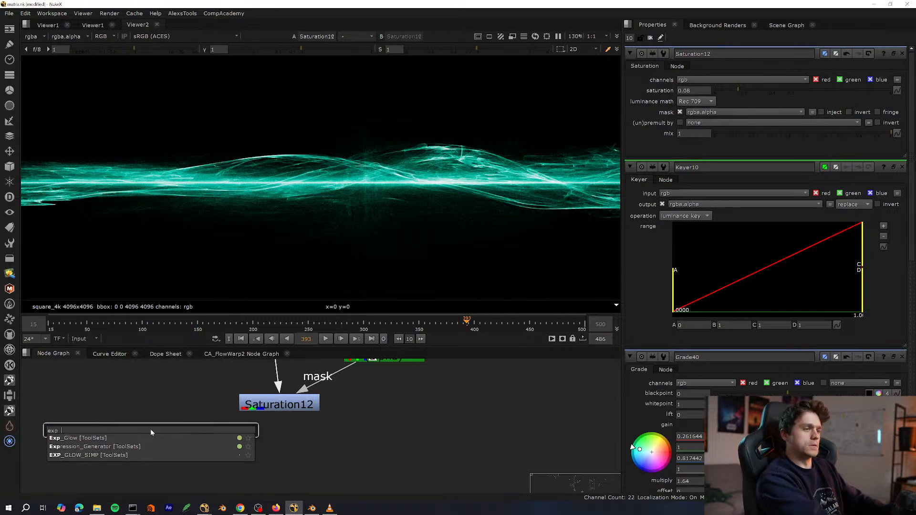
{"action": "key", "text": "Return"}
{"action": "left_click_drag", "start_coordinate": [152, 431], "coordinate": [27, 470]}
Add a luminance Keyer fed by Saturation12 and view its alpha channel.
{"action": "key", "text": "Tab"}
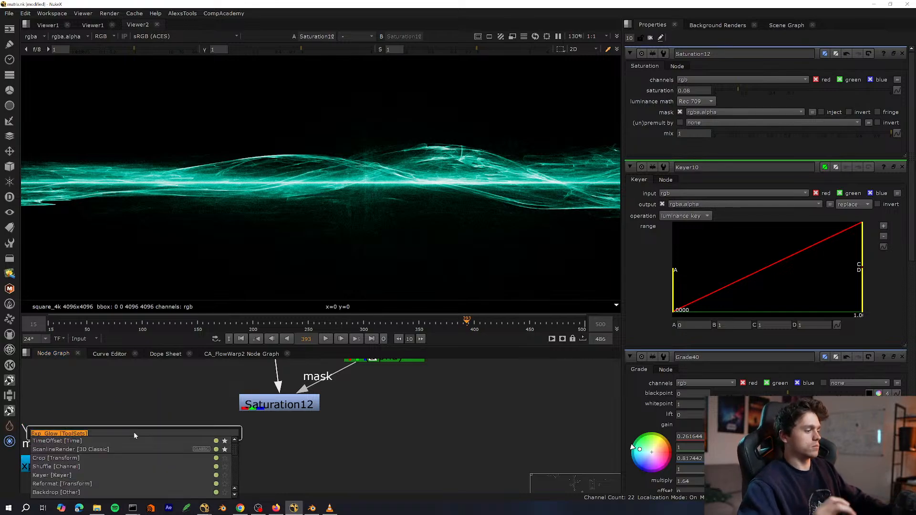
{"action": "type", "text": "key"}
{"action": "key", "text": "Return"}
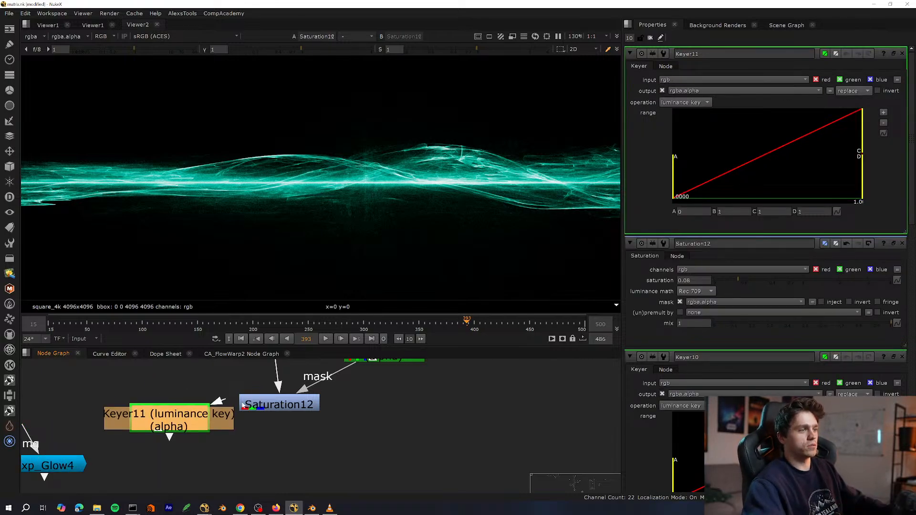
{"action": "left_click", "coordinate": [171, 446]}
{"action": "key", "text": "a"}
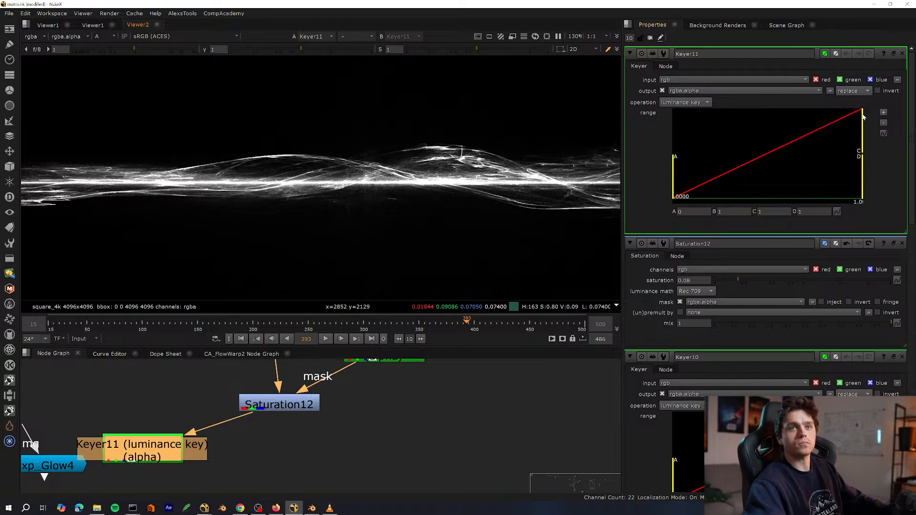
Raise the A value of Keyer11's luminance range to about 0.107 to isolate the brightest strands.
{"action": "left_click_drag", "start_coordinate": [863, 117], "coordinate": [779, 132]}
{"action": "key", "text": "ctrl+z"}
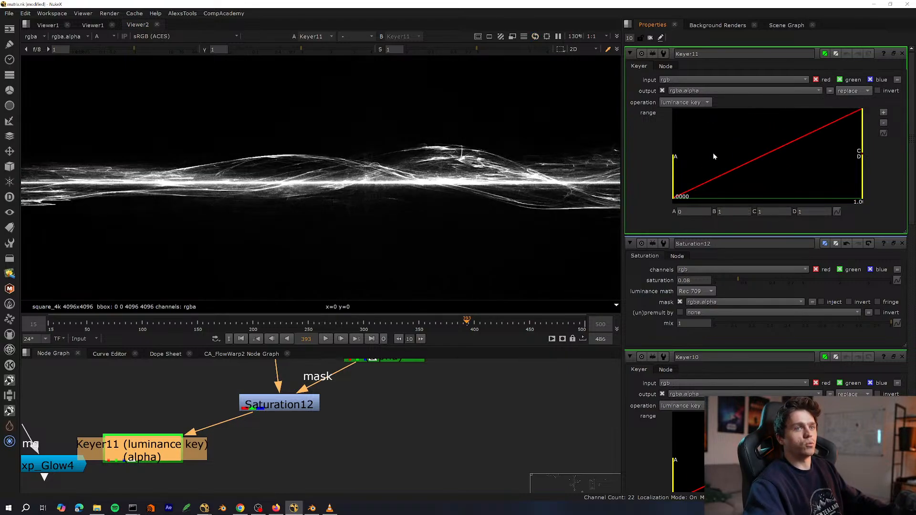
{"action": "left_click_drag", "start_coordinate": [680, 164], "coordinate": [735, 162]}
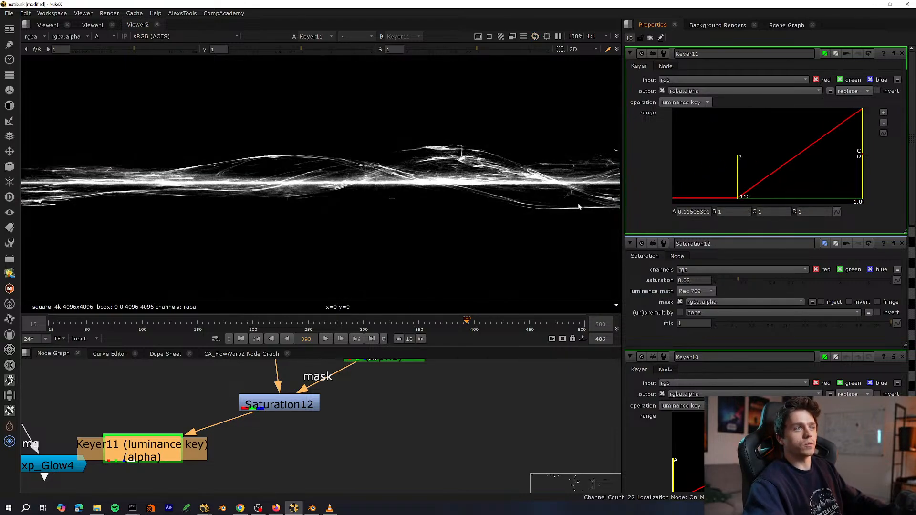
Add a Premult node after Keyer11.
{"action": "middle_click_drag", "start_coordinate": [305, 467], "coordinate": [310, 431]}
{"action": "key", "text": "Tab"}
{"action": "type", "text": "prem"}
{"action": "key", "text": "Return"}
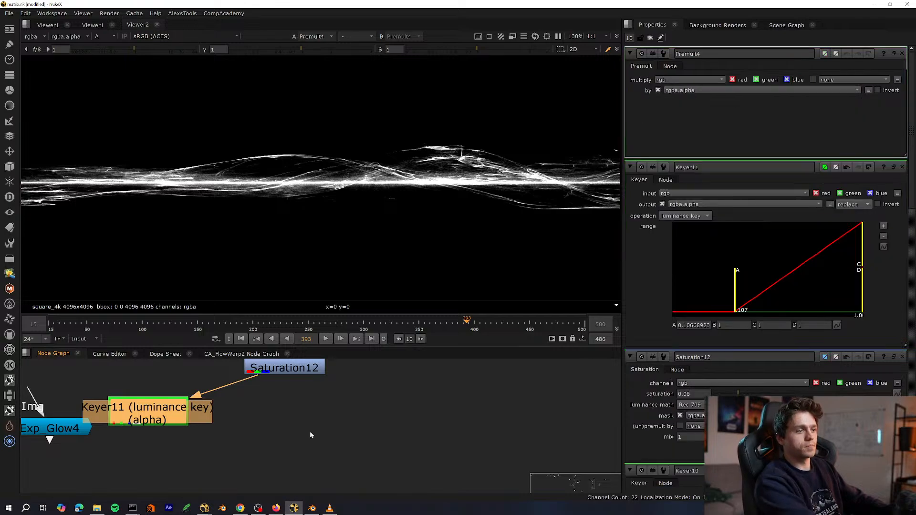
{"action": "middle_click_drag", "start_coordinate": [227, 408], "coordinate": [271, 382]}
Connect Exp_Glow4's image input to Premult4, place it underneath and view the glow in full colour.
{"action": "left_click_drag", "start_coordinate": [82, 379], "coordinate": [188, 414]}
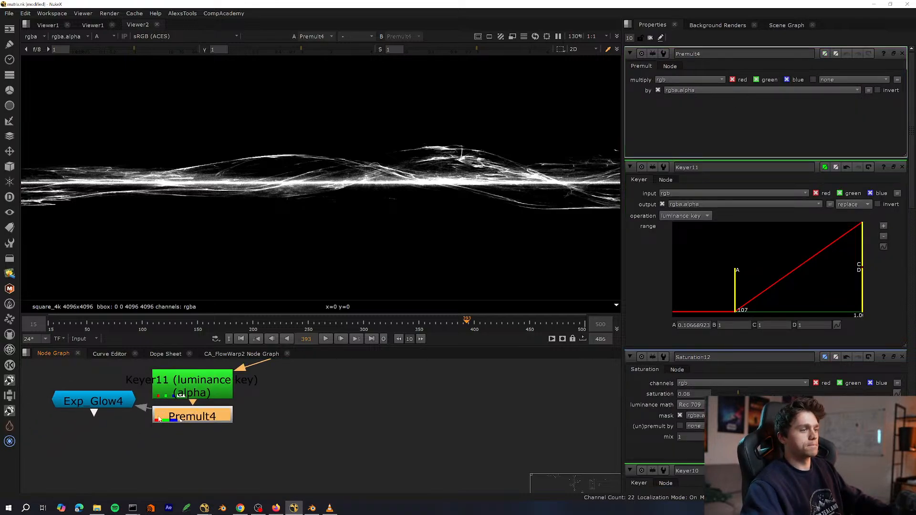
{"action": "key", "text": "1"}
{"action": "left_click_drag", "start_coordinate": [94, 400], "coordinate": [192, 477]}
{"action": "key", "text": "a"}
{"action": "key", "text": "a"}
{"action": "middle_click_drag", "start_coordinate": [265, 418], "coordinate": [246, 382]}
{"action": "scroll", "coordinate": [202, 420], "scroll_direction": "down", "scroll_amount": 3}
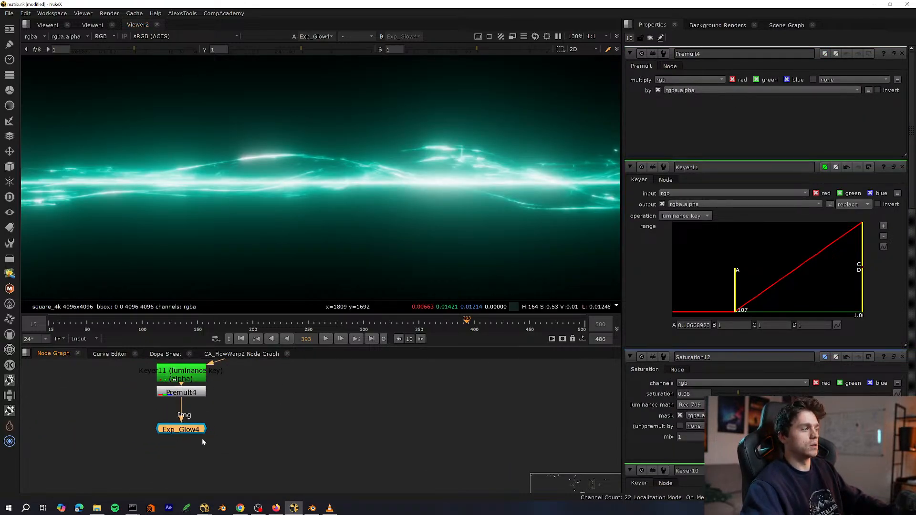
Merge Exp_Glow4 as A over Saturation12 as B using the plus operation.
{"action": "middle_click_drag", "start_coordinate": [202, 438], "coordinate": [206, 459]}
{"action": "key", "text": "m"}
{"action": "left_click_drag", "start_coordinate": [282, 377], "coordinate": [276, 368]}
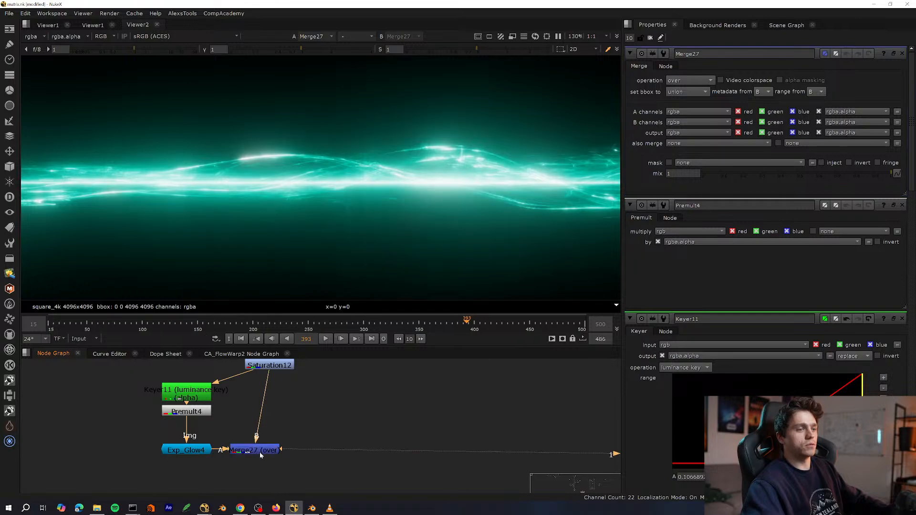
{"action": "left_click_drag", "start_coordinate": [259, 451], "coordinate": [269, 451]}
{"action": "left_click", "coordinate": [690, 82]}
{"action": "left_click", "coordinate": [691, 245]}
Set Exp_Glow4's brightness to 0.04 and view the whole frame.
{"action": "left_click_drag", "start_coordinate": [187, 450], "coordinate": [196, 450]}
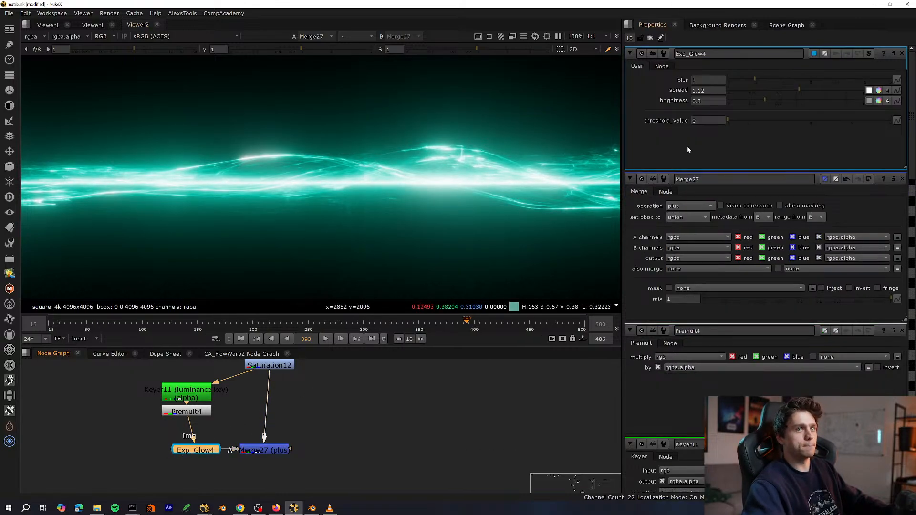
{"action": "left_click", "coordinate": [739, 100]}
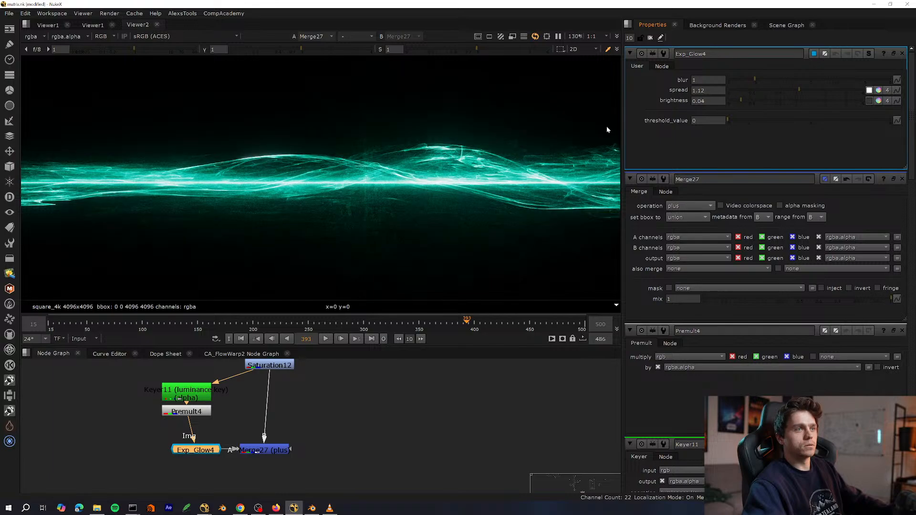
{"action": "key", "text": "f"}
Insert a Dot below Saturation12 where the glow branch splits and move it down with the glow nodes and merge.
{"action": "middle_click_drag", "start_coordinate": [377, 460], "coordinate": [403, 439]}
{"action": "key", "text": "space"}
{"action": "left_click_drag", "start_coordinate": [394, 407], "coordinate": [296, 443]}
{"action": "middle_click_drag", "start_coordinate": [319, 363], "coordinate": [378, 330]}
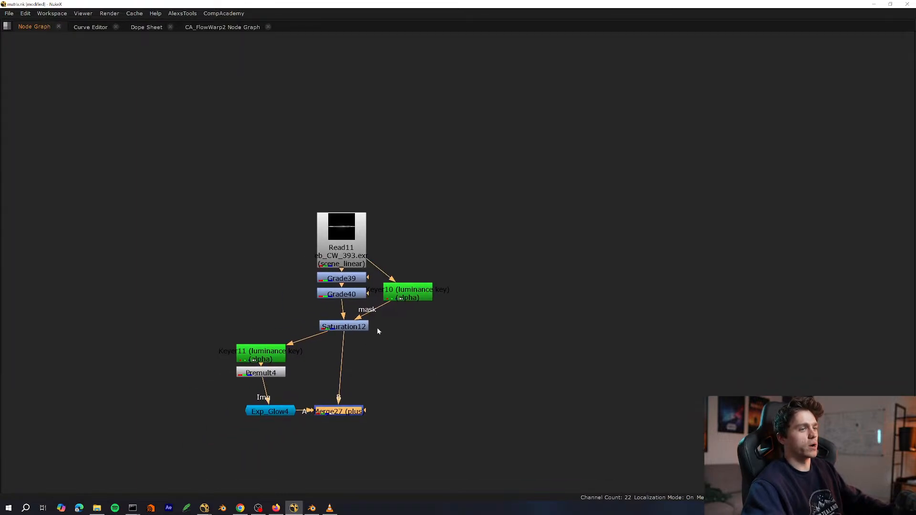
{"action": "scroll", "coordinate": [350, 325], "scroll_direction": "up", "scroll_amount": 2}
{"action": "left_click", "coordinate": [350, 329]}
{"action": "middle_click_drag", "start_coordinate": [375, 366], "coordinate": [373, 298]}
{"action": "key", "text": "period"}
{"action": "left_click_drag", "start_coordinate": [476, 263], "coordinate": [190, 379]}
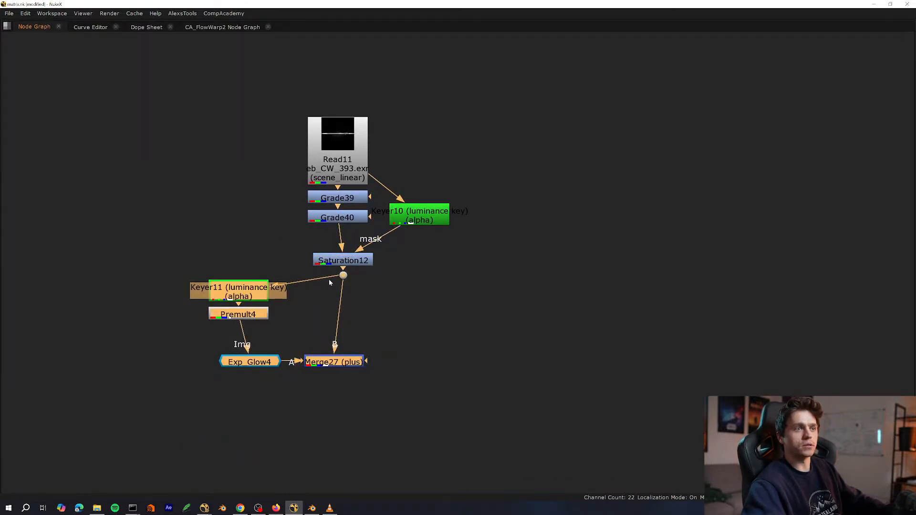
{"action": "left_click_drag", "start_coordinate": [343, 275], "coordinate": [348, 418]}
Copy Roto10 and CA_FlowWarp2 from the colour wheel setup.
{"action": "scroll", "coordinate": [391, 336], "scroll_direction": "down", "scroll_amount": 6}
{"action": "middle_click_drag", "start_coordinate": [679, 204], "coordinate": [218, 453]}
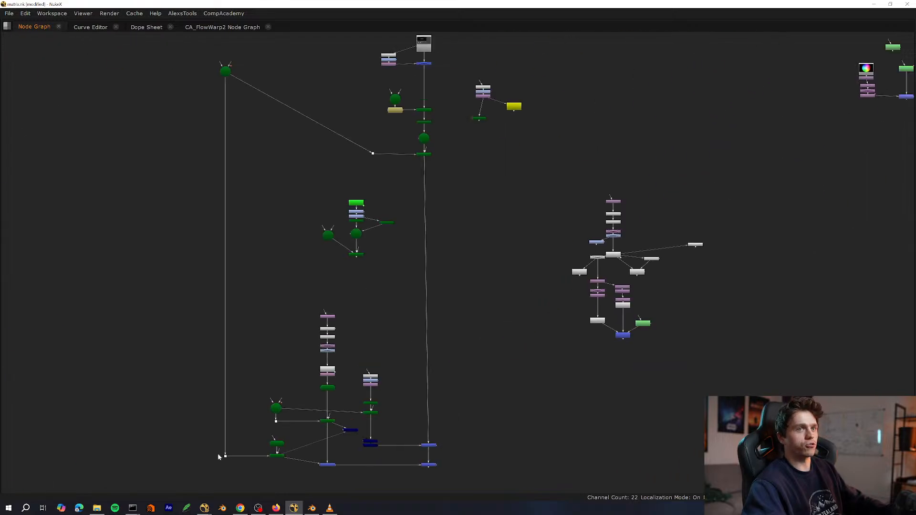
{"action": "middle_click_drag", "start_coordinate": [589, 283], "coordinate": [234, 452]}
{"action": "scroll", "coordinate": [470, 282], "scroll_direction": "up", "scroll_amount": 4}
{"action": "left_click_drag", "start_coordinate": [707, 257], "coordinate": [570, 331]}
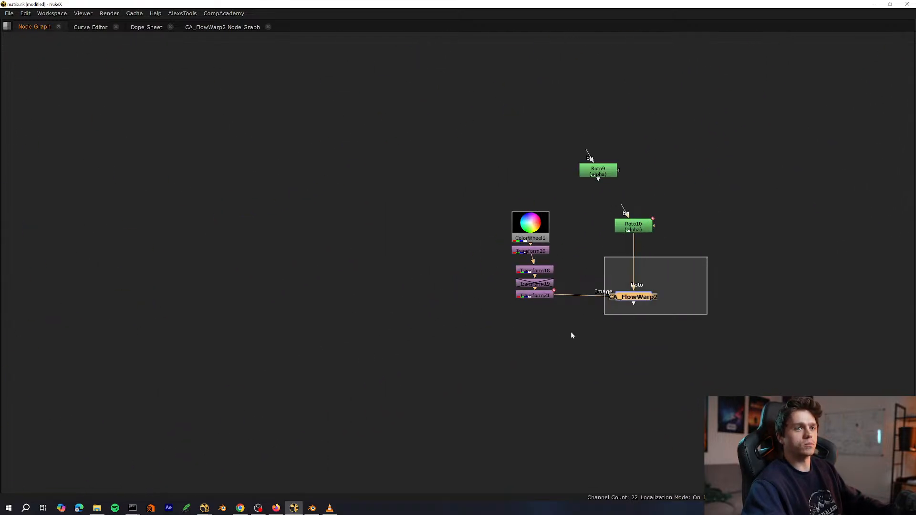
{"action": "scroll", "coordinate": [571, 331], "scroll_direction": "up", "scroll_amount": 2}
{"action": "middle_click_drag", "start_coordinate": [571, 331], "coordinate": [431, 417]}
{"action": "left_click_drag", "start_coordinate": [572, 266], "coordinate": [407, 380]}
{"action": "middle_click_drag", "start_coordinate": [551, 261], "coordinate": [431, 236]}
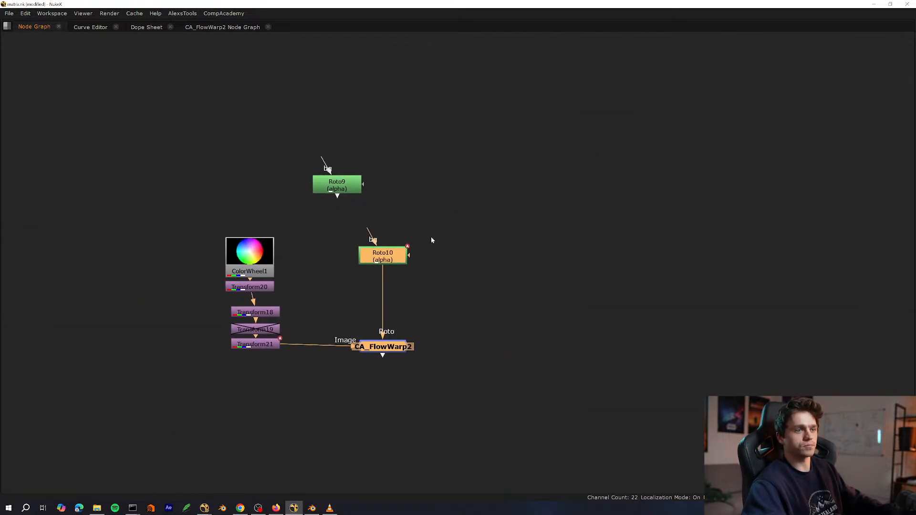
Move Keyer11, Premult4 and Exp_Glow4 farther from the main beam branch to make room beside it.
{"action": "scroll", "coordinate": [431, 237], "scroll_direction": "down", "scroll_amount": 5}
{"action": "scroll", "coordinate": [284, 288], "scroll_direction": "up", "scroll_amount": 6}
{"action": "middle_click_drag", "start_coordinate": [286, 324], "coordinate": [353, 271]}
{"action": "left_click_drag", "start_coordinate": [335, 312], "coordinate": [219, 467]}
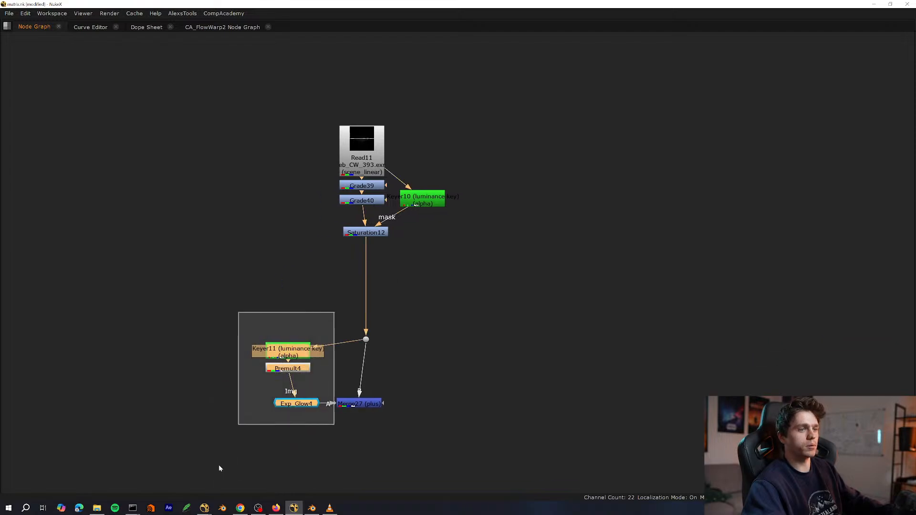
{"action": "left_click", "coordinate": [226, 443]}
{"action": "mouse_move", "coordinate": [288, 351]}
{"action": "left_mouse_down"}
{"action": "mouse_move", "coordinate": [273, 355]}
{"action": "mouse_move", "coordinate": [278, 341]}
{"action": "left_mouse_up"}
{"action": "key", "text": "ctrl+z"}
{"action": "left_click_drag", "start_coordinate": [340, 319], "coordinate": [218, 460]}
{"action": "left_click_drag", "start_coordinate": [287, 369], "coordinate": [188, 368]}
Paste the copied Roto and CA_FlowWarp nodes between the glow nodes and the main beam branch.
{"action": "scroll", "coordinate": [267, 320], "scroll_direction": "up", "scroll_amount": 4}
{"action": "key", "text": "ctrl+v"}
{"action": "middle_click_drag", "start_coordinate": [416, 311], "coordinate": [402, 251]}
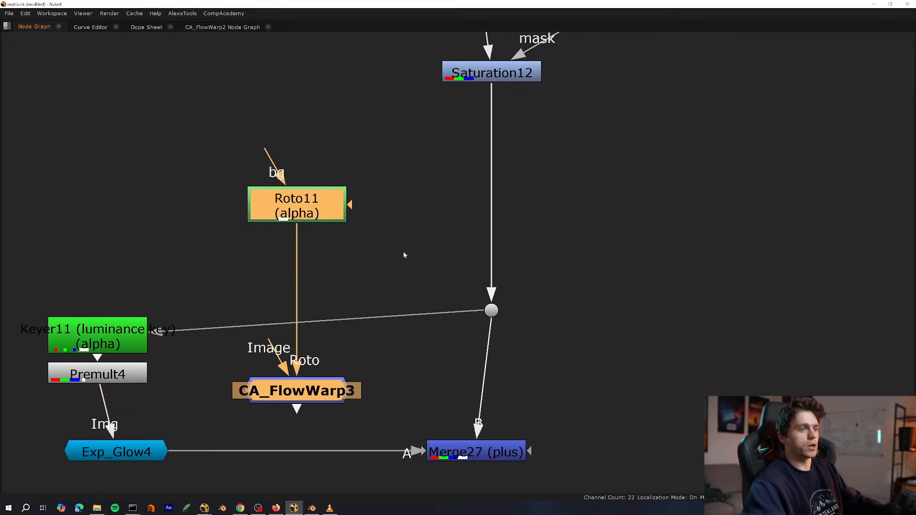
{"action": "scroll", "coordinate": [347, 418], "scroll_direction": "down", "scroll_amount": 3}
{"action": "left_click", "coordinate": [343, 417]}
View the beam at the Dot and at Saturation12 to check its frame format.
{"action": "middle_click_drag", "start_coordinate": [324, 409], "coordinate": [330, 454]}
{"action": "left_click", "coordinate": [456, 387]}
{"action": "key", "text": "1"}
{"action": "left_click", "coordinate": [359, 422]}
{"action": "key", "text": "space"}
{"action": "middle_click_drag", "start_coordinate": [432, 372], "coordinate": [366, 459]}
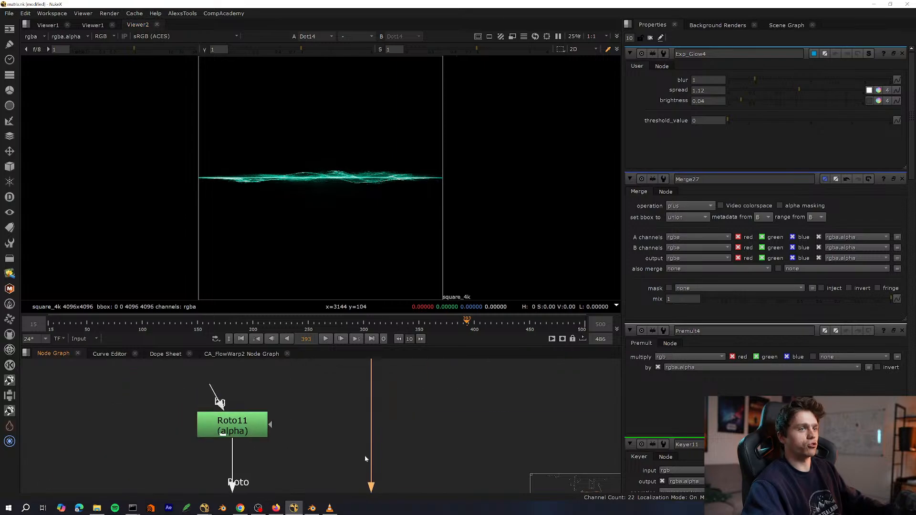
{"action": "middle_click_drag", "start_coordinate": [370, 377], "coordinate": [330, 443]}
{"action": "left_click", "coordinate": [336, 401]}
{"action": "key", "text": "1"}
Insert a Reformat node below Saturation12 with the output format root.format 1920x1080.
{"action": "key", "text": "Tab"}
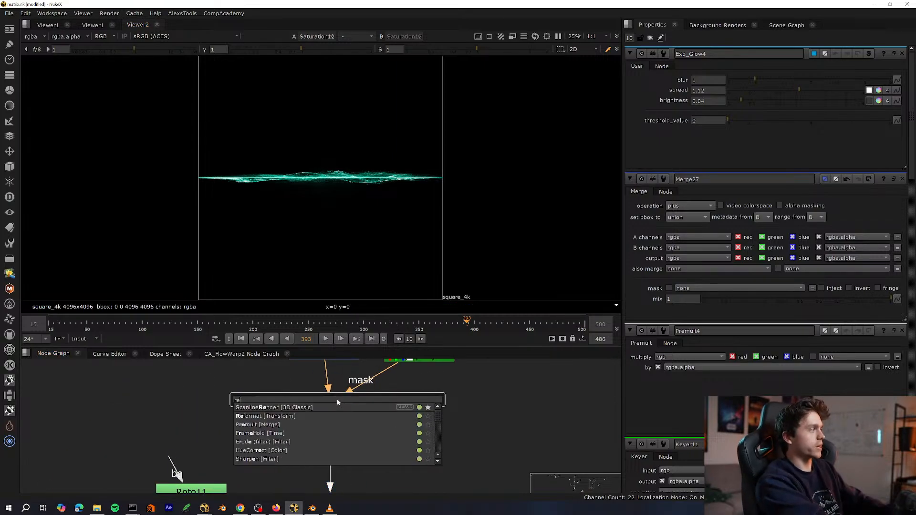
{"action": "type", "text": "reformat"}
{"action": "key", "text": "Return"}
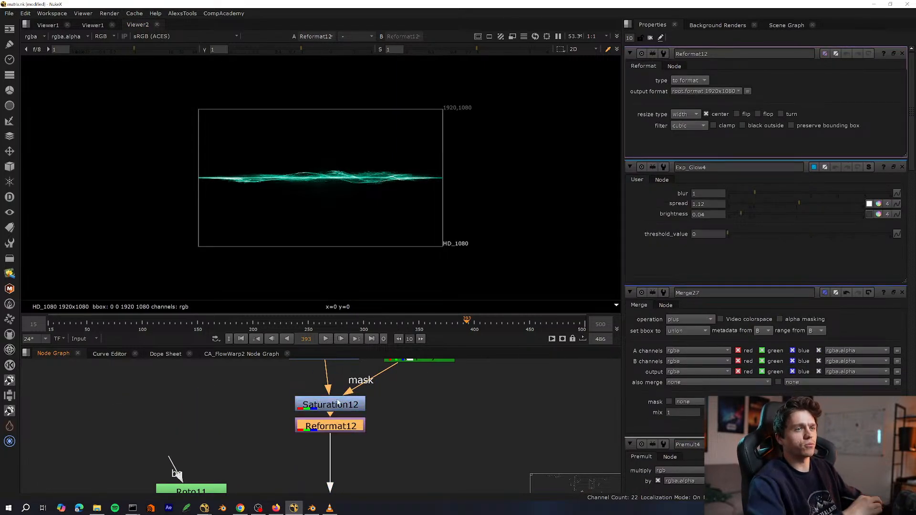
{"action": "left_click", "coordinate": [704, 91]}
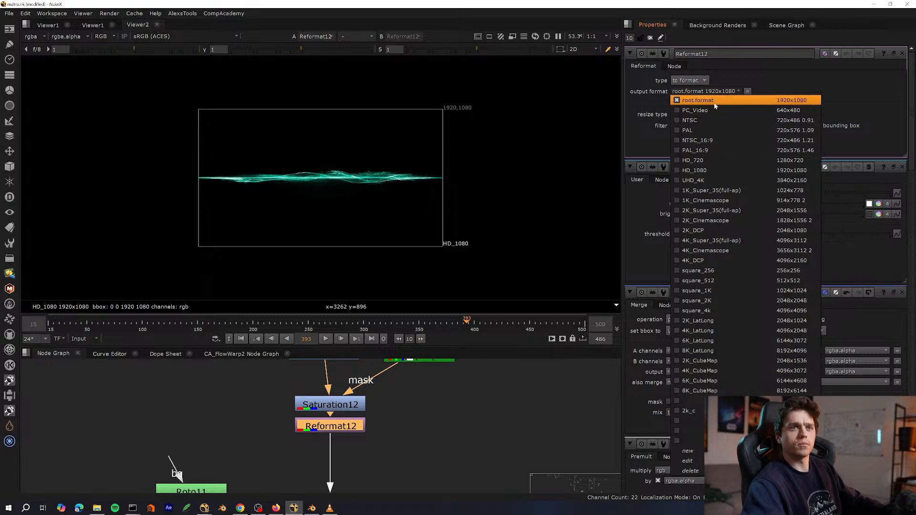
{"action": "left_click", "coordinate": [714, 103]}
{"action": "scroll", "coordinate": [291, 408], "scroll_direction": "down", "scroll_amount": 2}
{"action": "middle_click_drag", "start_coordinate": [269, 420], "coordinate": [314, 393]}
{"action": "key", "text": "space"}
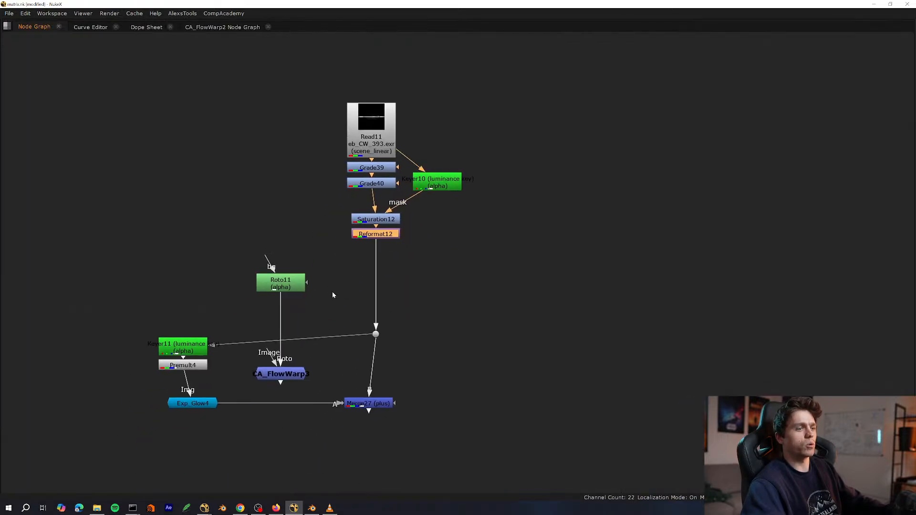
Connect CA_FlowWarp3's Image input to Reformat12 and place CA_FlowWarp3 and Roto11 beside the main branch.
{"action": "scroll", "coordinate": [333, 291], "scroll_direction": "up", "scroll_amount": 2}
{"action": "middle_click_drag", "start_coordinate": [328, 261], "coordinate": [345, 244]}
{"action": "left_click_drag", "start_coordinate": [355, 220], "coordinate": [206, 440]}
{"action": "left_click", "coordinate": [308, 310]}
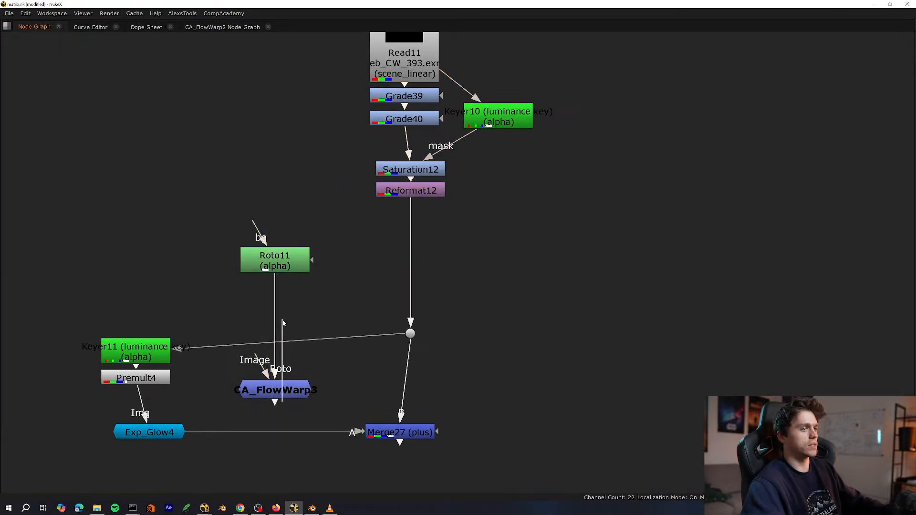
{"action": "left_click_drag", "start_coordinate": [281, 393], "coordinate": [438, 264]}
{"action": "middle_click_drag", "start_coordinate": [438, 264], "coordinate": [452, 355]}
{"action": "left_click_drag", "start_coordinate": [420, 318], "coordinate": [433, 284]}
{"action": "left_click_drag", "start_coordinate": [441, 354], "coordinate": [365, 364]}
Open the project's root settings, then close them together with all open node properties.
{"action": "left_click", "coordinate": [430, 407]}
{"action": "key", "text": "space"}
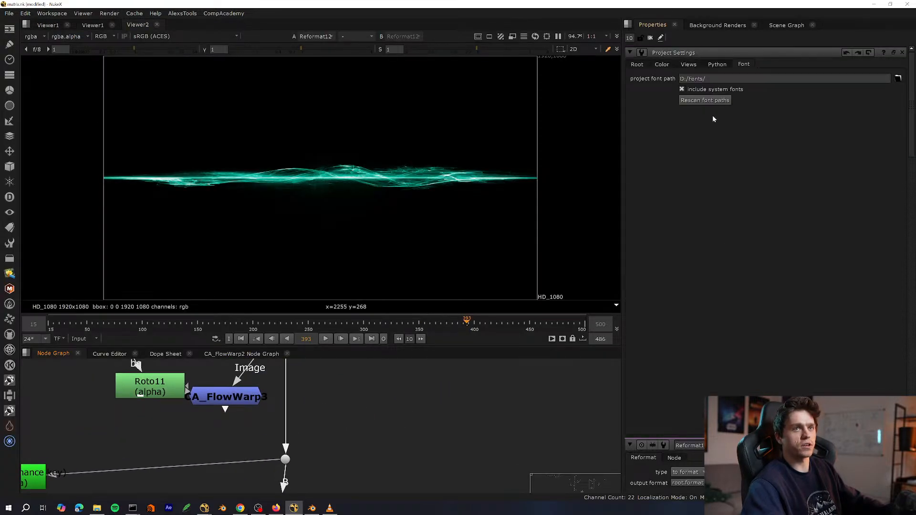
{"action": "left_click", "coordinate": [637, 66]}
{"action": "left_click", "coordinate": [902, 53]}
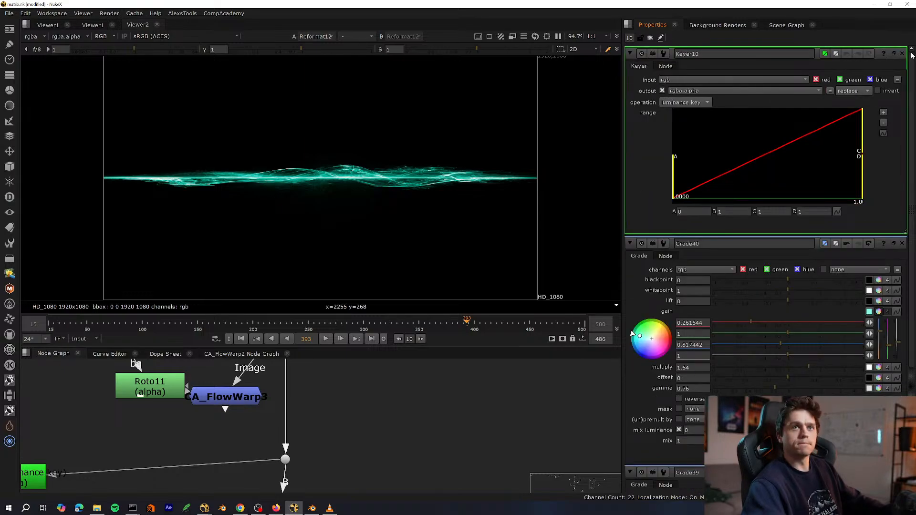
{"action": "left_click", "coordinate": [902, 53]}
{"action": "left_click", "coordinate": [902, 53]}
{"action": "key", "text": "space"}
{"action": "key", "text": "space"}
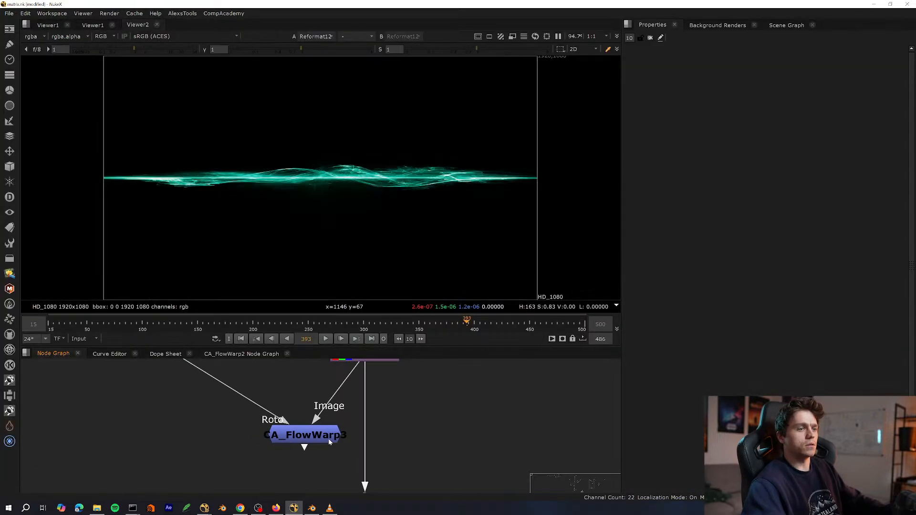
View CA_FlowWarp3's output, open Roto11's properties and inspect its existing spline with the overlay toggled.
{"action": "key", "text": "1"}
{"action": "left_click_drag", "start_coordinate": [329, 441], "coordinate": [256, 460]}
{"action": "double_click", "coordinate": [250, 401]}
{"action": "middle_click_drag", "start_coordinate": [231, 401], "coordinate": [305, 478]}
{"action": "key", "text": "1"}
{"action": "left_click", "coordinate": [273, 444]}
{"action": "middle_click_drag", "start_coordinate": [274, 444], "coordinate": [319, 422]}
{"action": "scroll", "coordinate": [339, 203], "scroll_direction": "down", "scroll_amount": 1}
{"action": "key", "text": "q"}
{"action": "key", "text": "q"}
Create a new Roto node feeding CA_FlowWarp3's Roto input and delete Roto11.
{"action": "left_click", "coordinate": [244, 446]}
{"action": "key", "text": "o"}
{"action": "left_click_drag", "start_coordinate": [303, 418], "coordinate": [226, 448]}
{"action": "left_click_drag", "start_coordinate": [289, 397], "coordinate": [292, 387]}
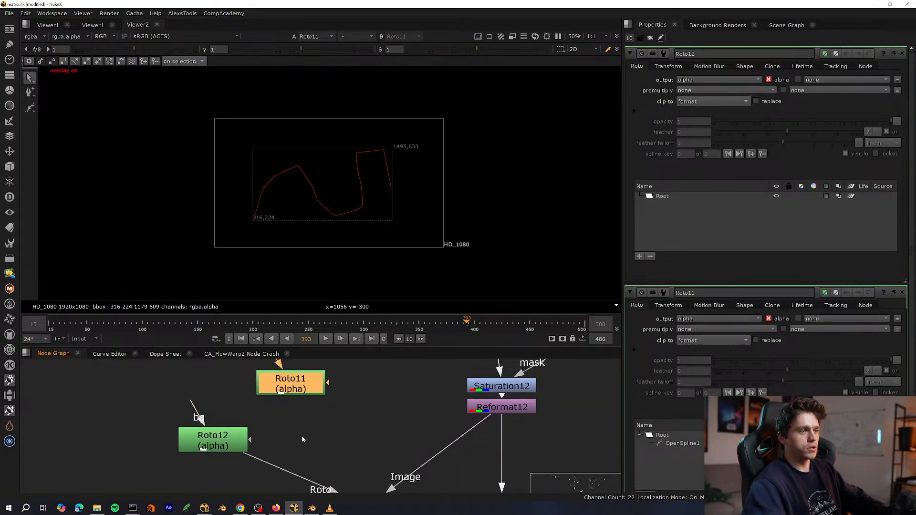
{"action": "key", "text": "Delete"}
{"action": "left_click", "coordinate": [225, 446]}
{"action": "scroll", "coordinate": [268, 217], "scroll_direction": "up", "scroll_amount": 2}
{"action": "middle_click_drag", "start_coordinate": [251, 205], "coordinate": [186, 211]}
{"action": "left_click_drag", "start_coordinate": [179, 266], "coordinate": [190, 238]}
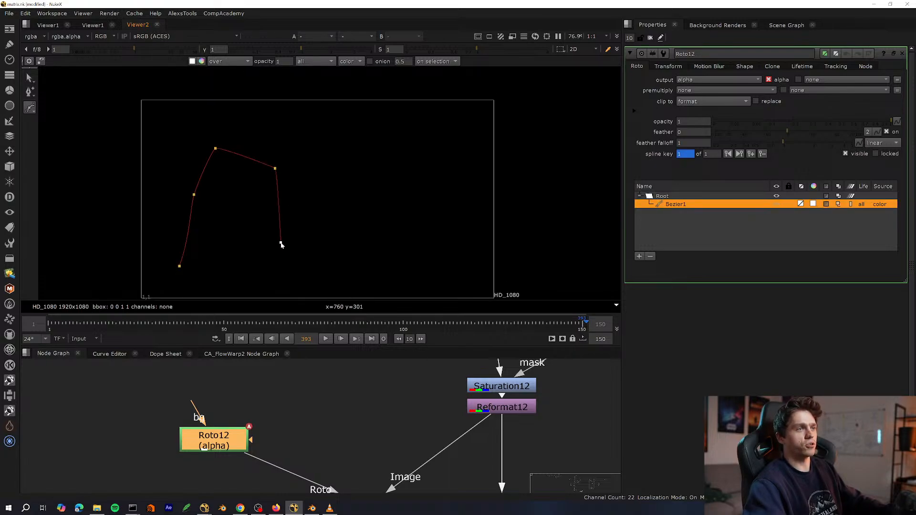
{"action": "key", "text": "Return"}
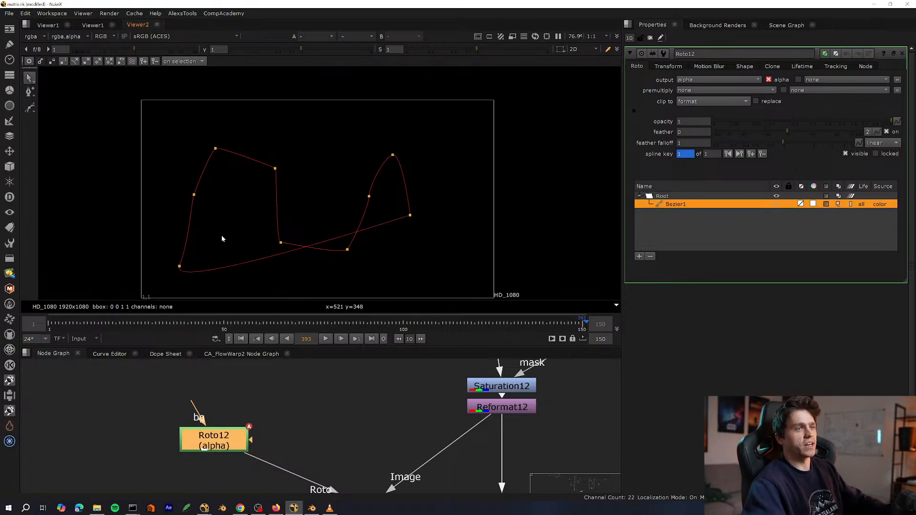
{"action": "left_click", "coordinate": [650, 257]}
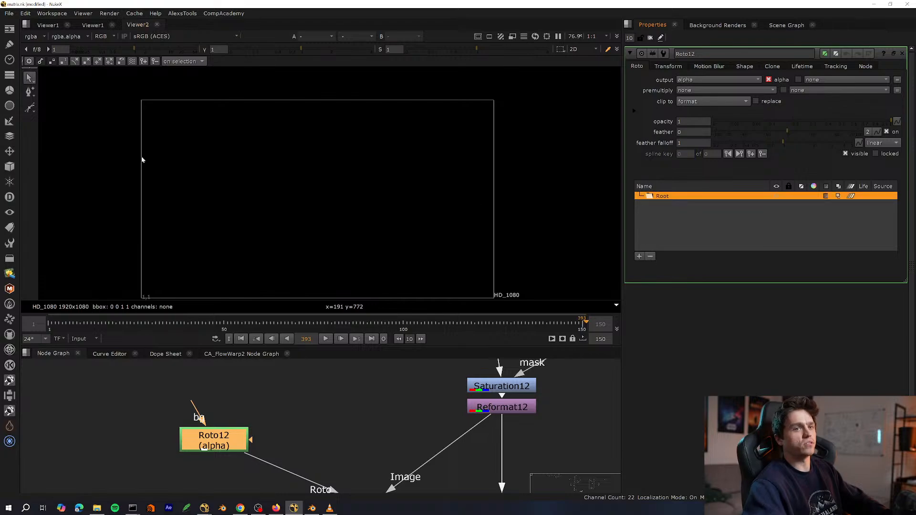
Draw a six-point zigzag open spline across the frame in Roto12.
{"action": "left_click_drag", "start_coordinate": [27, 110], "coordinate": [57, 166]}
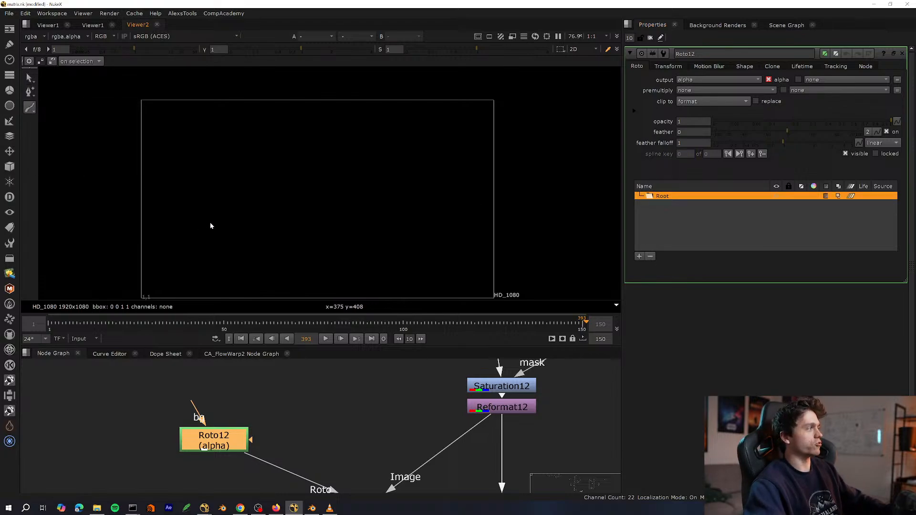
{"action": "left_click", "coordinate": [190, 242]}
{"action": "left_click", "coordinate": [206, 169]}
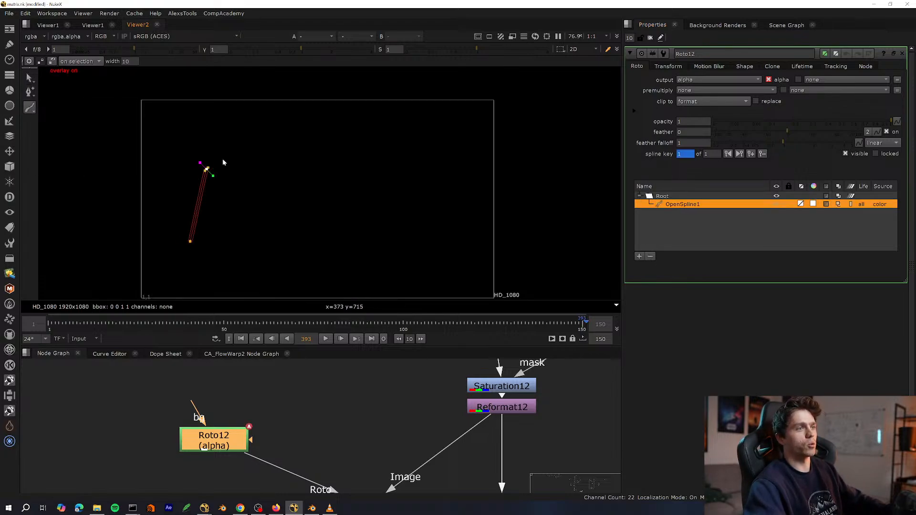
{"action": "left_click", "coordinate": [389, 217]}
{"action": "left_click", "coordinate": [431, 157]}
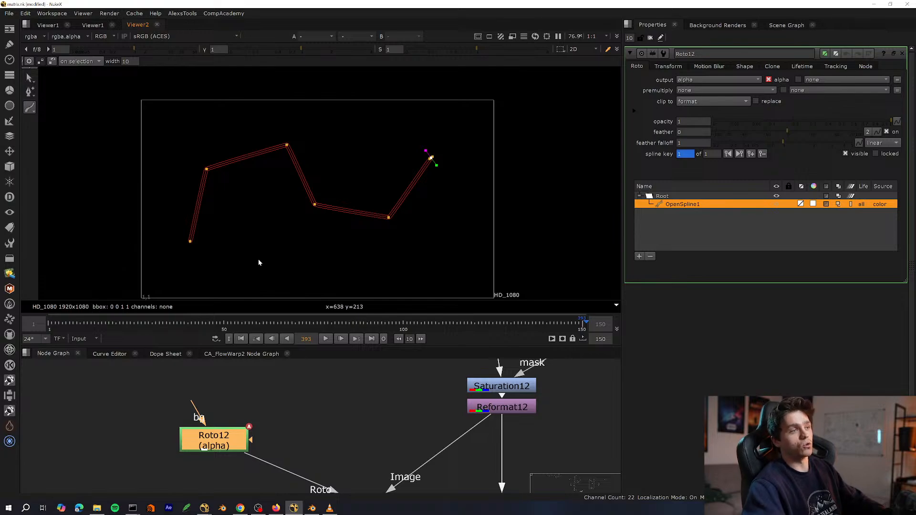
{"action": "key", "text": "Escape"}
View CA_FlowWarp3's output, open its properties and sample the new roto spline.
{"action": "middle_click_drag", "start_coordinate": [310, 461], "coordinate": [291, 372]}
{"action": "scroll", "coordinate": [306, 377], "scroll_direction": "down", "scroll_amount": 2}
{"action": "middle_click_drag", "start_coordinate": [377, 389], "coordinate": [306, 395]}
{"action": "left_click_drag", "start_coordinate": [336, 393], "coordinate": [188, 432]}
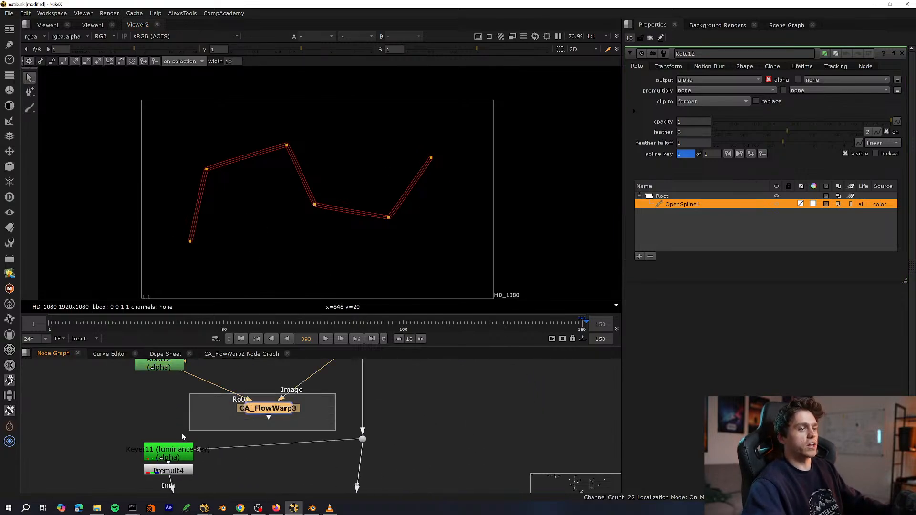
{"action": "middle_click_drag", "start_coordinate": [195, 410], "coordinate": [227, 457]}
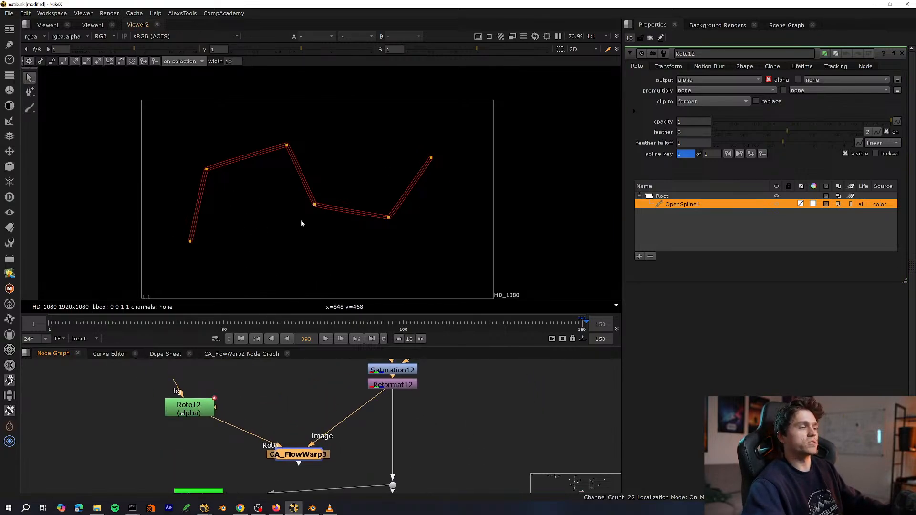
{"action": "key", "text": "1"}
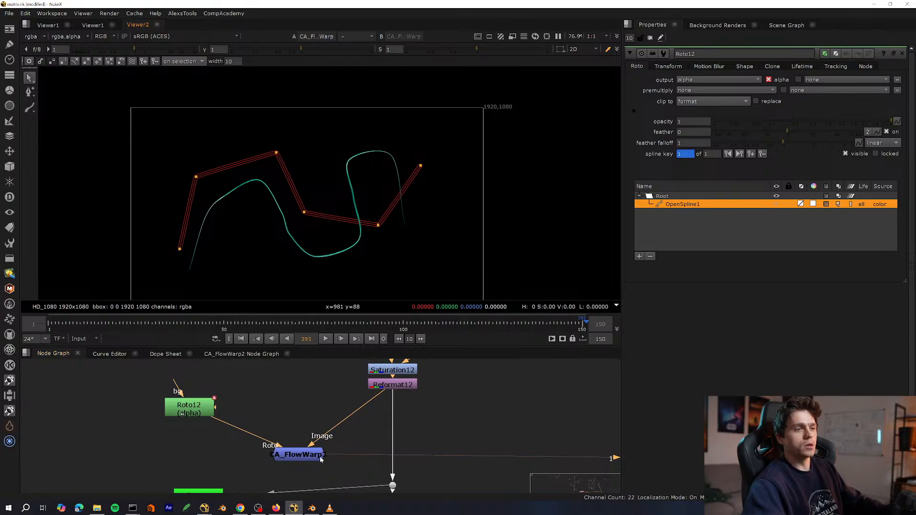
{"action": "double_click", "coordinate": [315, 455]}
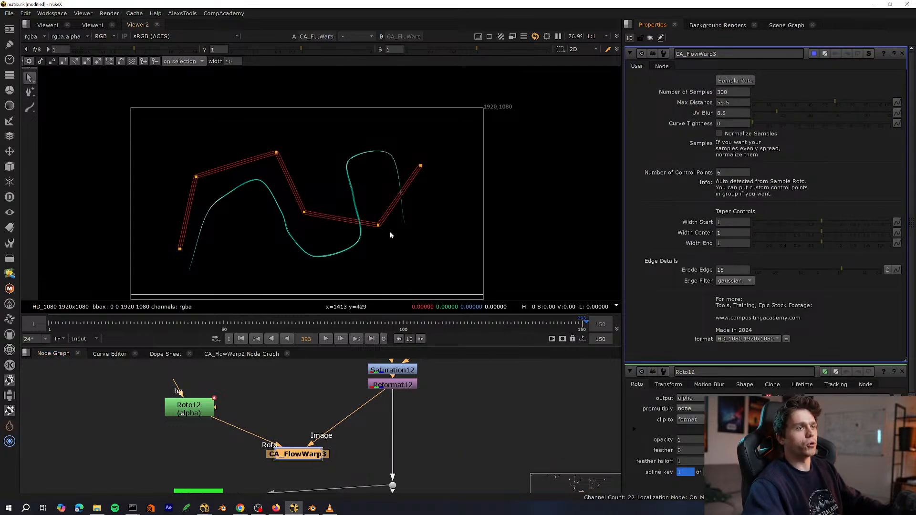
{"action": "scroll", "coordinate": [290, 169], "scroll_direction": "up", "scroll_amount": 5}
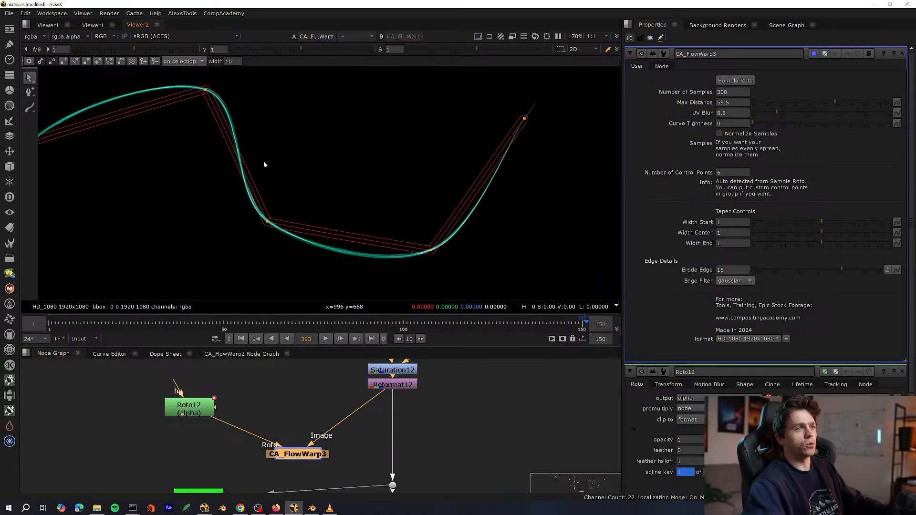
Try Curve Tightness at 0.935 and 0.17 on CA_FlowWarp3 with the overlay hidden, and return it to 0.
{"action": "key", "text": "space"}
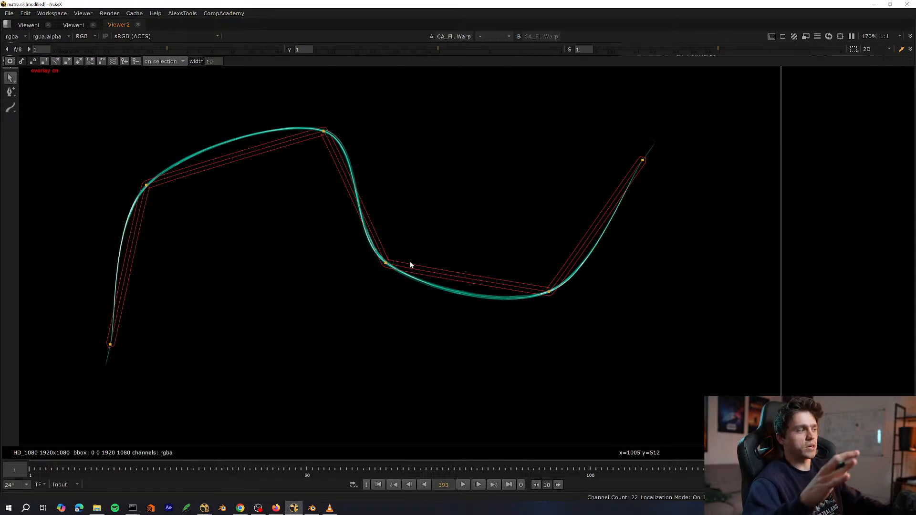
{"action": "middle_click_drag", "start_coordinate": [410, 263], "coordinate": [449, 296]}
{"action": "middle_click_drag", "start_coordinate": [415, 220], "coordinate": [306, 295]}
{"action": "scroll", "coordinate": [377, 237], "scroll_direction": "down", "scroll_amount": 2}
{"action": "key", "text": "space"}
{"action": "left_click_drag", "start_coordinate": [808, 126], "coordinate": [862, 124]}
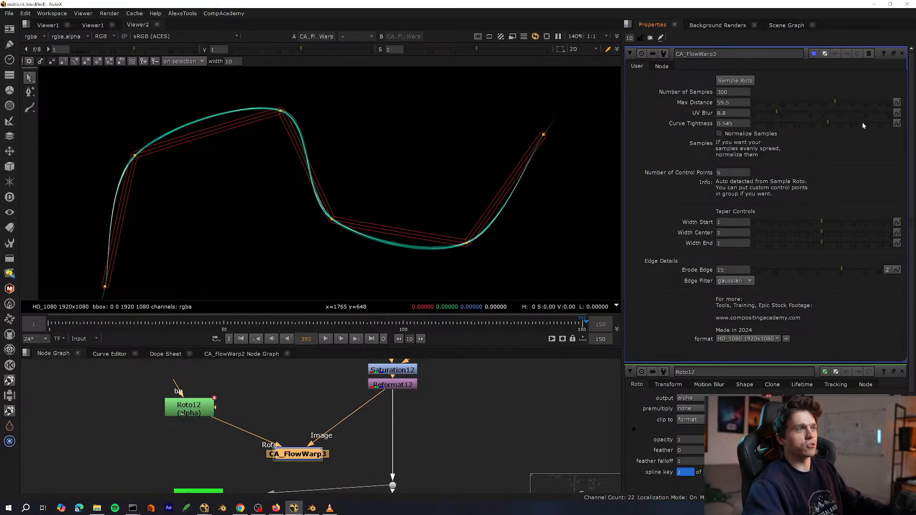
{"action": "key", "text": "q"}
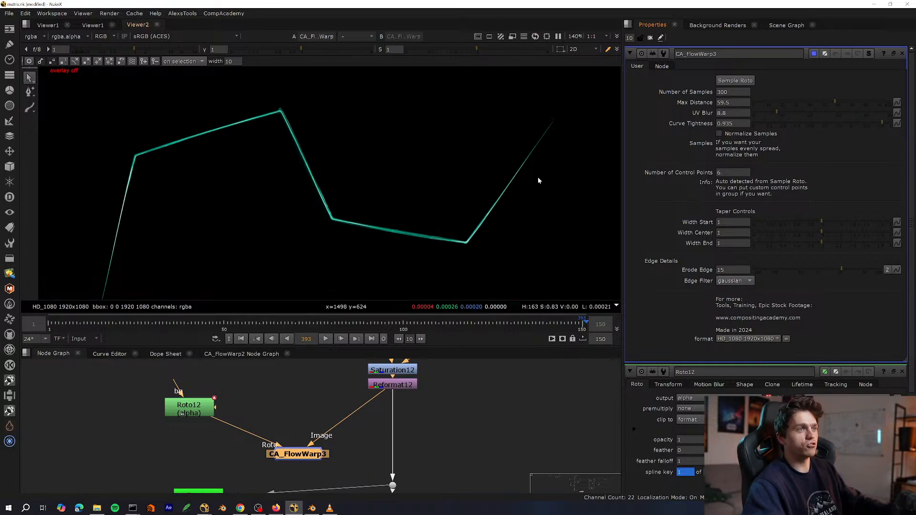
{"action": "left_click", "coordinate": [779, 124]}
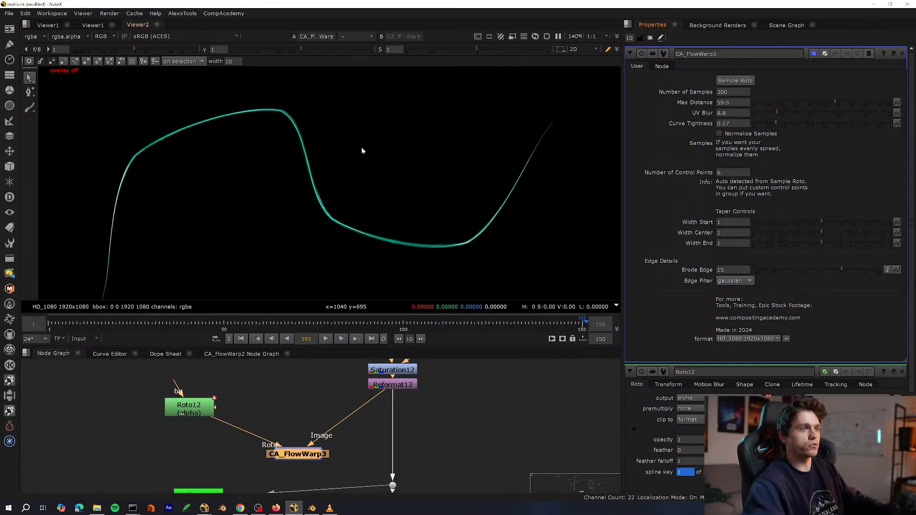
{"action": "left_click", "coordinate": [754, 123]}
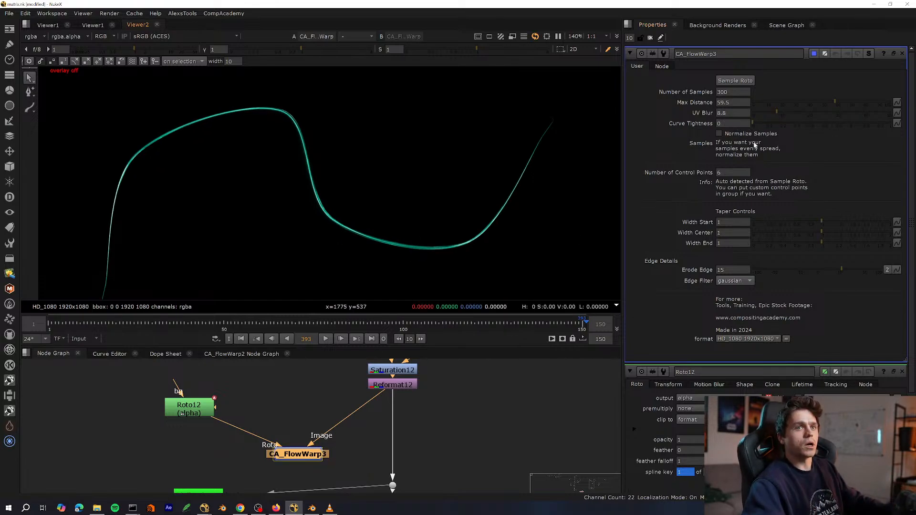
Show the overlay again and raise CA_FlowWarp3's Max Distance to 639.5 to widen the warped beam.
{"action": "key", "text": "o"}
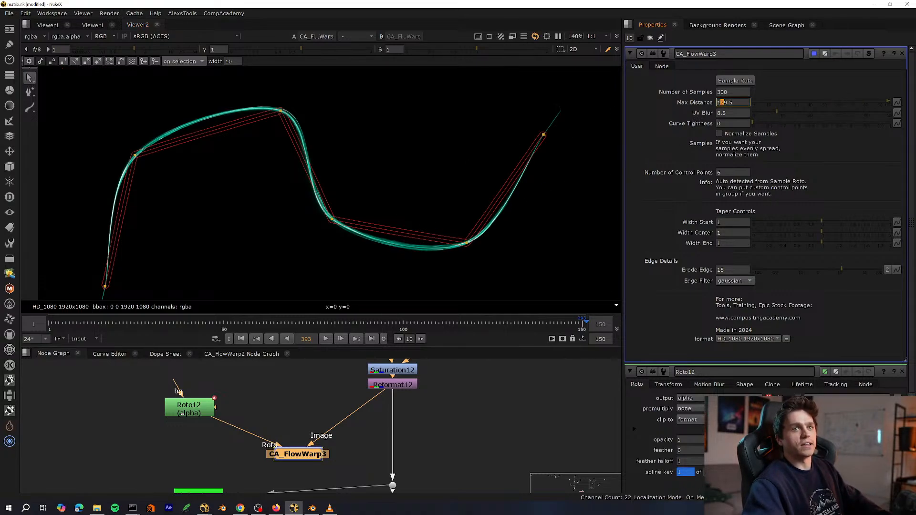
{"action": "key", "text": "Up"}
{"action": "key", "text": "Left"}
{"action": "key", "text": "Up"}
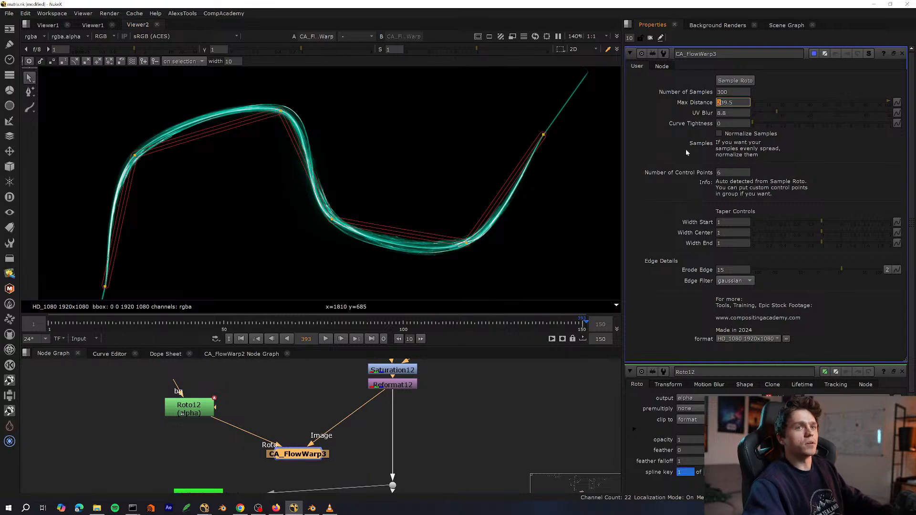
{"action": "key", "text": "Up"}
{"action": "key", "text": "Up"}
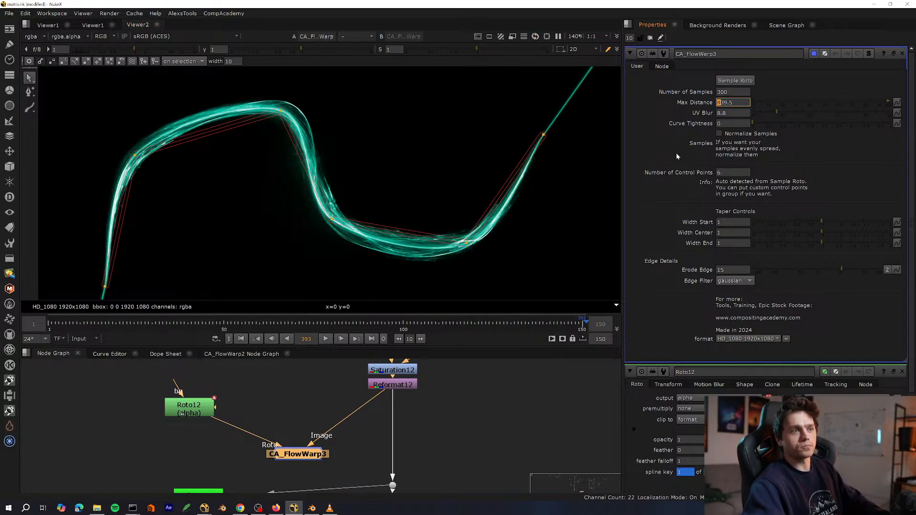
{"action": "key", "text": "Up"}
{"action": "key", "text": "Up"}
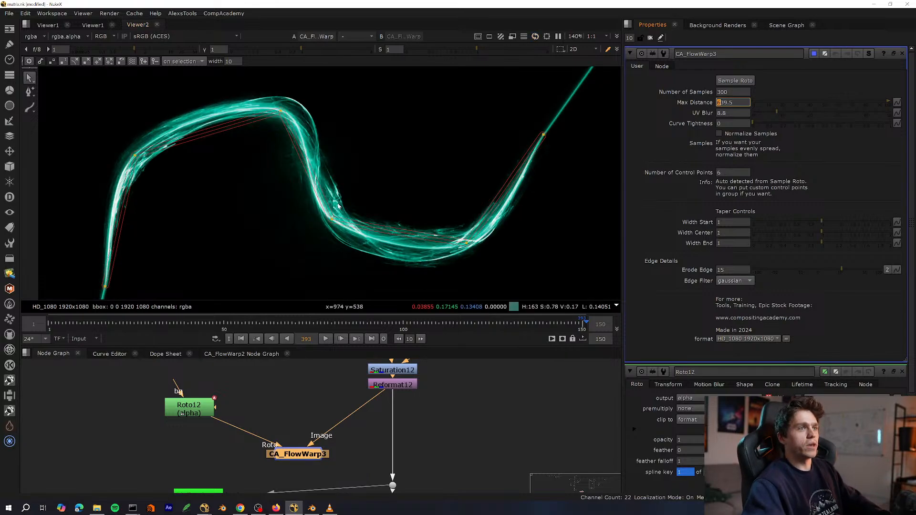
Hide the overlay and try CA_FlowWarp3's Max Distance at 539.5, returning it to 639.5.
{"action": "key", "text": "Down"}
{"action": "key", "text": "o"}
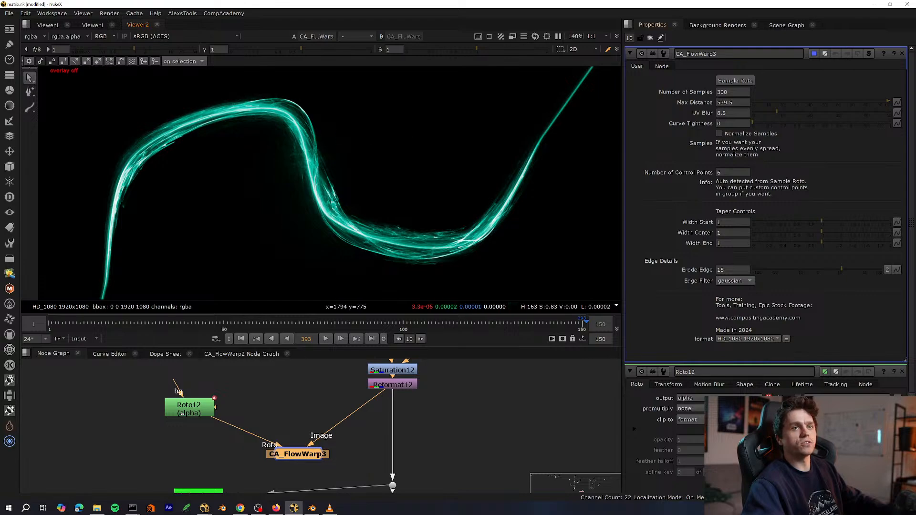
{"action": "left_click", "coordinate": [718, 103]}
{"action": "key", "text": "Up"}
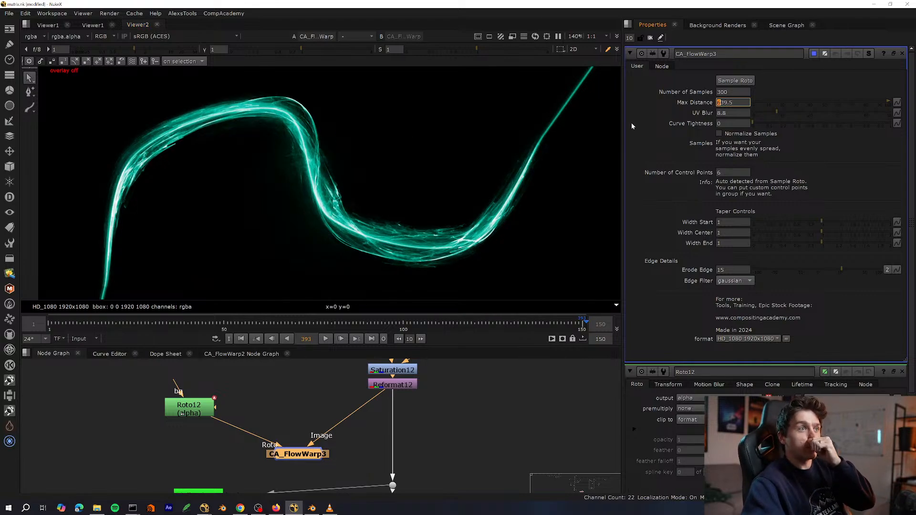
View CA_FlowWarp3's output and examine the beam detail around the middle and lower bends.
{"action": "left_click", "coordinate": [300, 402]}
{"action": "scroll", "coordinate": [318, 369], "scroll_direction": "down", "scroll_amount": 4}
{"action": "middle_click_drag", "start_coordinate": [300, 401], "coordinate": [285, 436]}
{"action": "scroll", "coordinate": [305, 382], "scroll_direction": "up", "scroll_amount": 2}
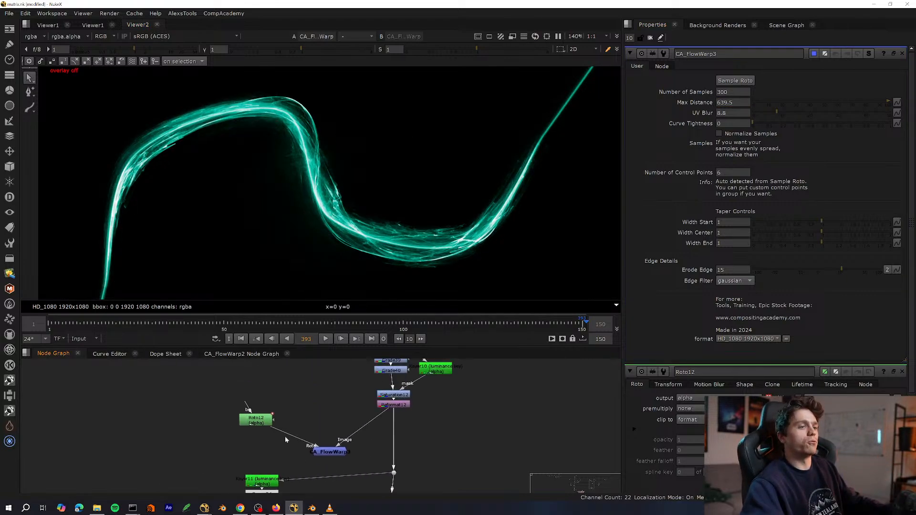
{"action": "left_click_drag", "start_coordinate": [298, 389], "coordinate": [239, 417]}
{"action": "key", "text": "1"}
{"action": "left_click", "coordinate": [265, 431]}
{"action": "middle_click_drag", "start_coordinate": [287, 402], "coordinate": [283, 381]}
{"action": "left_click_drag", "start_coordinate": [364, 414], "coordinate": [313, 440]}
{"action": "key", "text": "1"}
{"action": "left_click", "coordinate": [263, 414]}
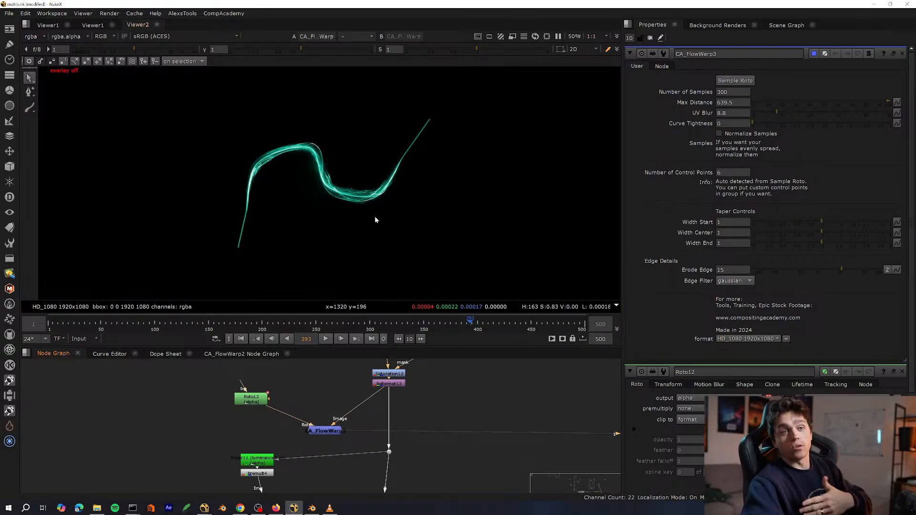
{"action": "scroll", "coordinate": [361, 212], "scroll_direction": "up", "scroll_amount": 8}
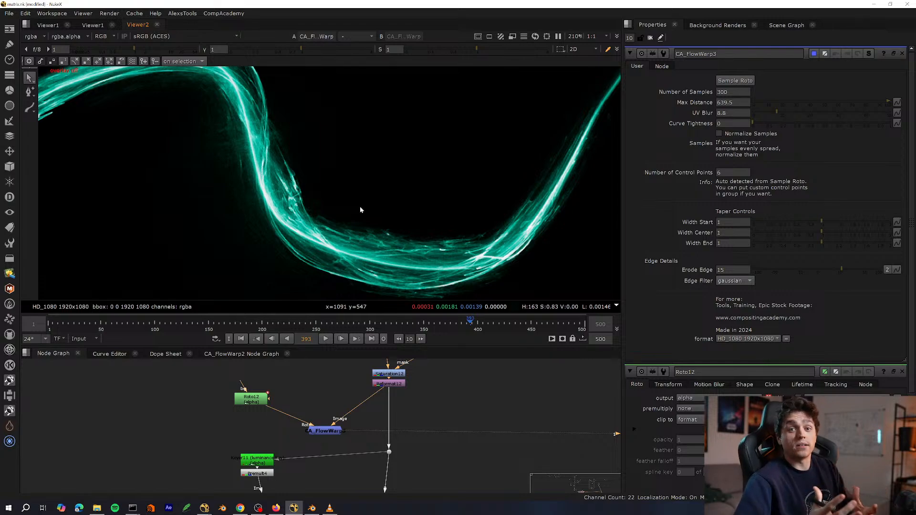
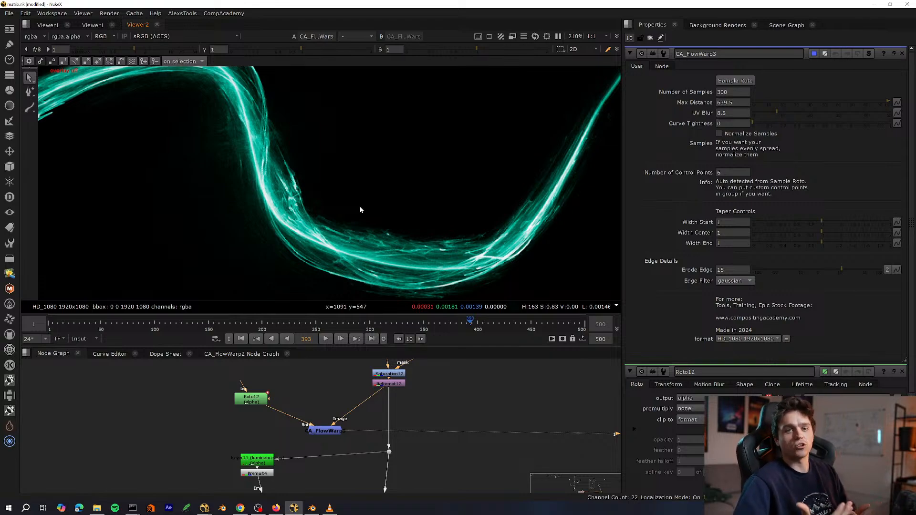
{"action": "scroll", "coordinate": [309, 437], "scroll_direction": "up", "scroll_amount": 3}
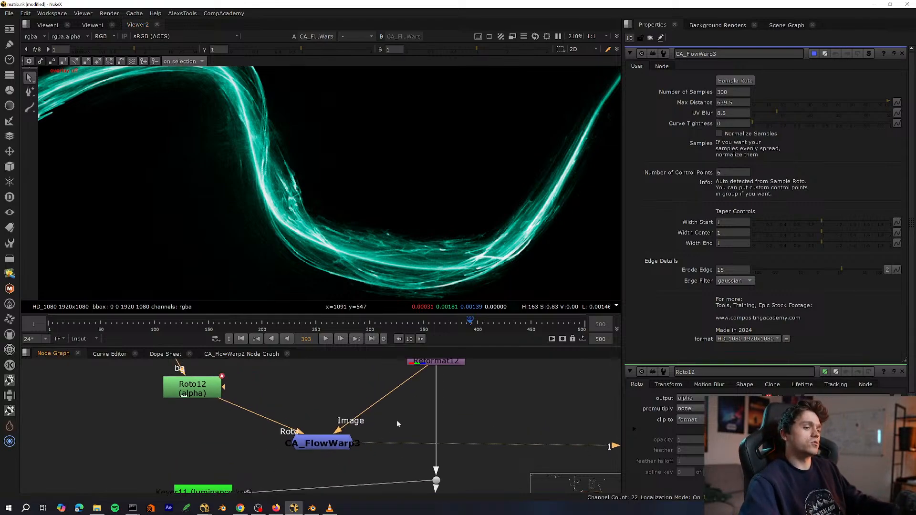
{"action": "left_click", "coordinate": [324, 431]}
{"action": "middle_click_drag", "start_coordinate": [305, 445], "coordinate": [289, 464]}
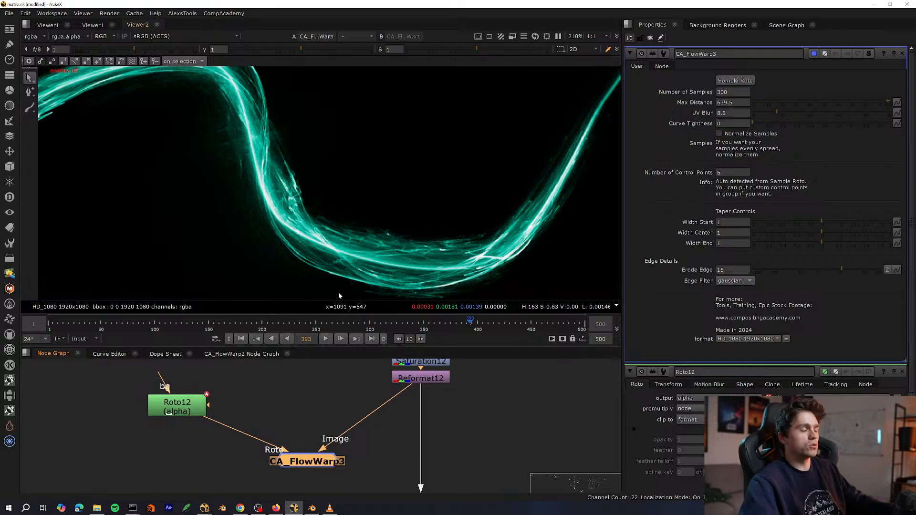
{"action": "scroll", "coordinate": [333, 181], "scroll_direction": "down", "scroll_amount": 5}
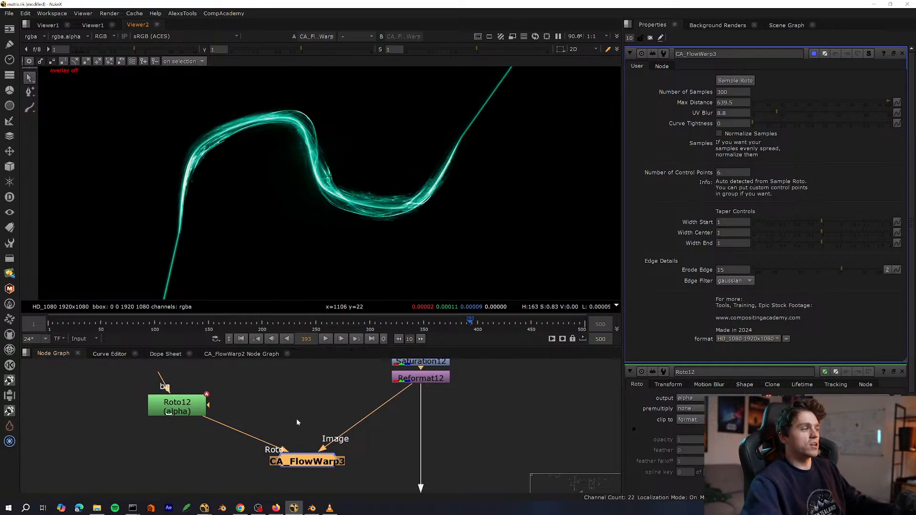
{"action": "middle_click_drag", "start_coordinate": [296, 422], "coordinate": [240, 431]}
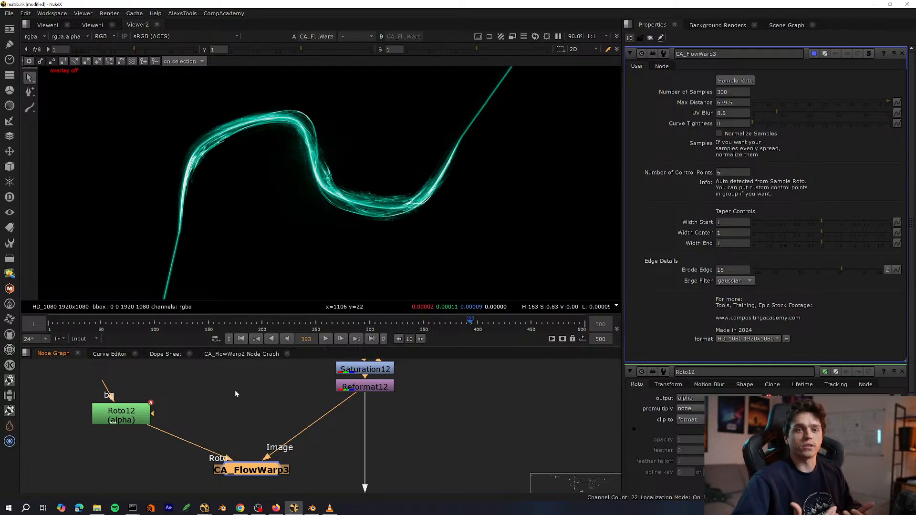
{"action": "middle_click_drag", "start_coordinate": [262, 445], "coordinate": [290, 389]}
{"action": "left_click", "coordinate": [290, 427]}
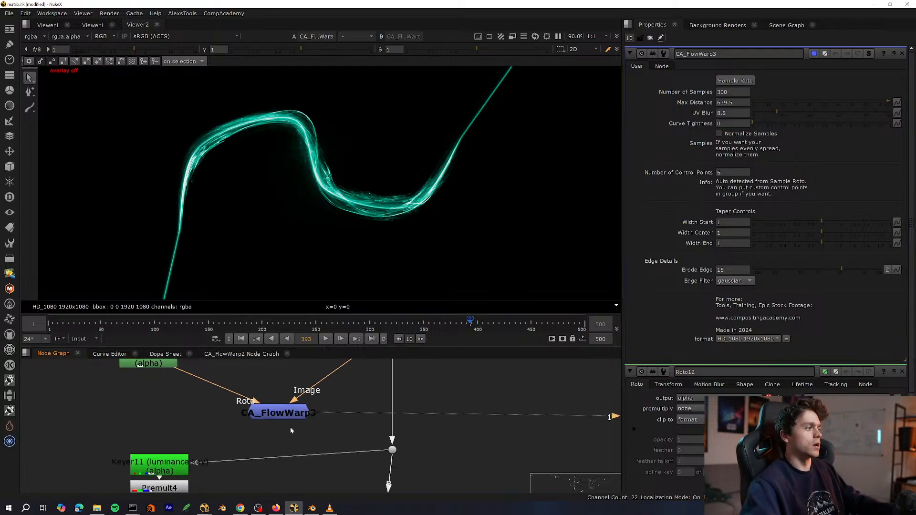
{"action": "middle_click_drag", "start_coordinate": [290, 428], "coordinate": [273, 449]}
{"action": "left_click", "coordinate": [285, 433]}
{"action": "middle_click_drag", "start_coordinate": [345, 424], "coordinate": [334, 443]}
{"action": "scroll", "coordinate": [357, 210], "scroll_direction": "up", "scroll_amount": 1}
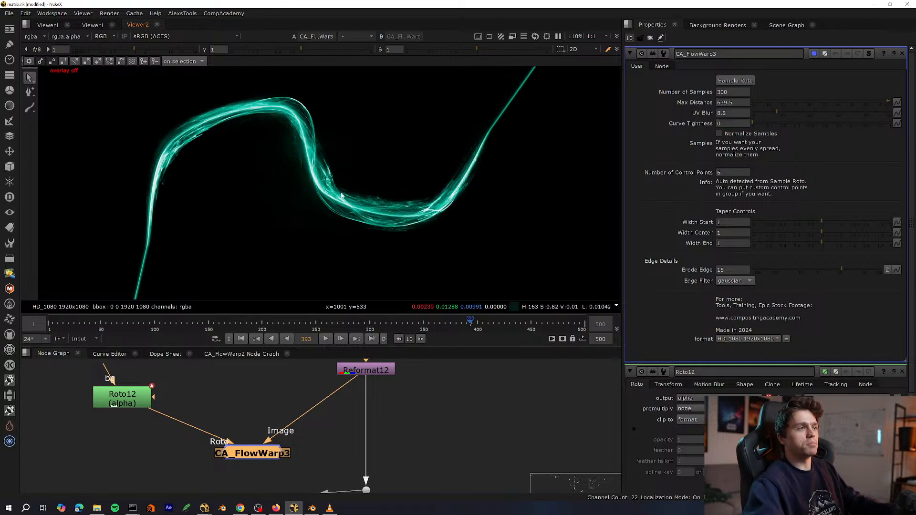
{"action": "scroll", "coordinate": [357, 203], "scroll_direction": "down", "scroll_amount": 1}
Play the sequence and examine the moving beam close up along its bends and at the tail end.
{"action": "key", "text": "l"}
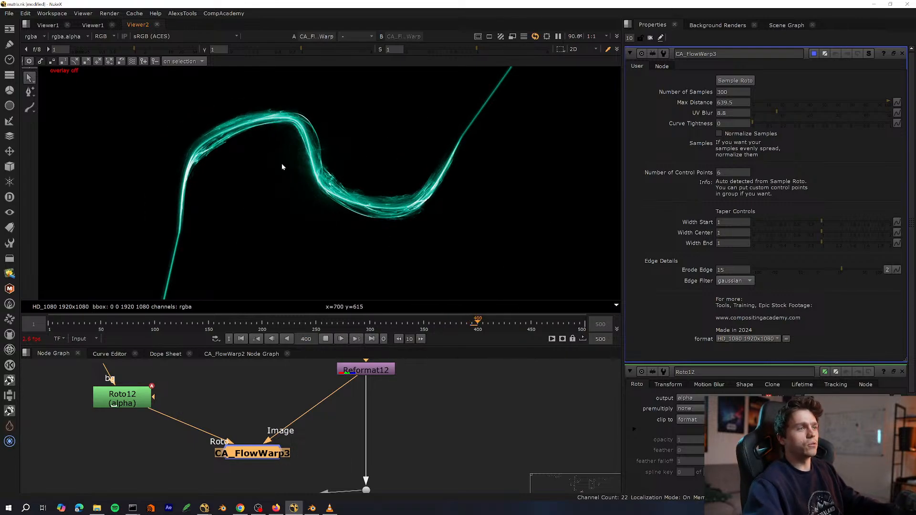
{"action": "scroll", "coordinate": [263, 190], "scroll_direction": "up", "scroll_amount": 8}
{"action": "scroll", "coordinate": [321, 184], "scroll_direction": "down", "scroll_amount": 6}
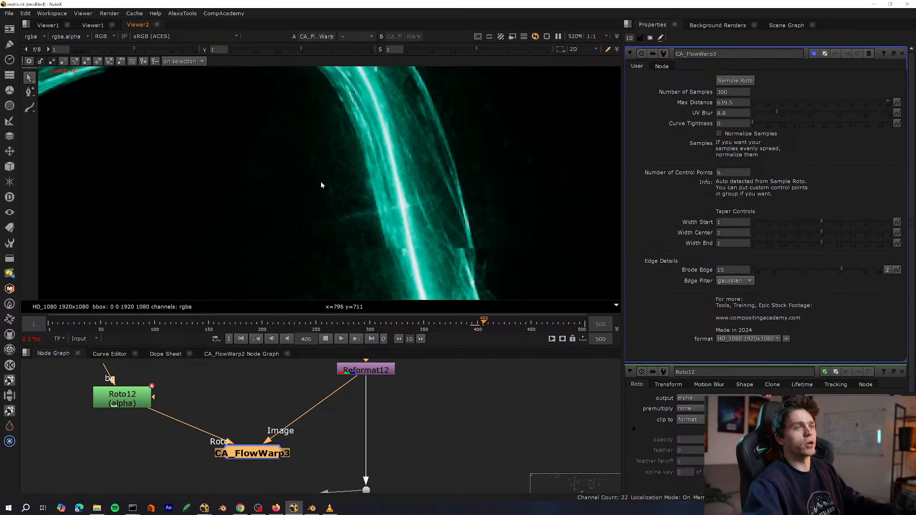
{"action": "middle_click_drag", "start_coordinate": [327, 249], "coordinate": [356, 230]}
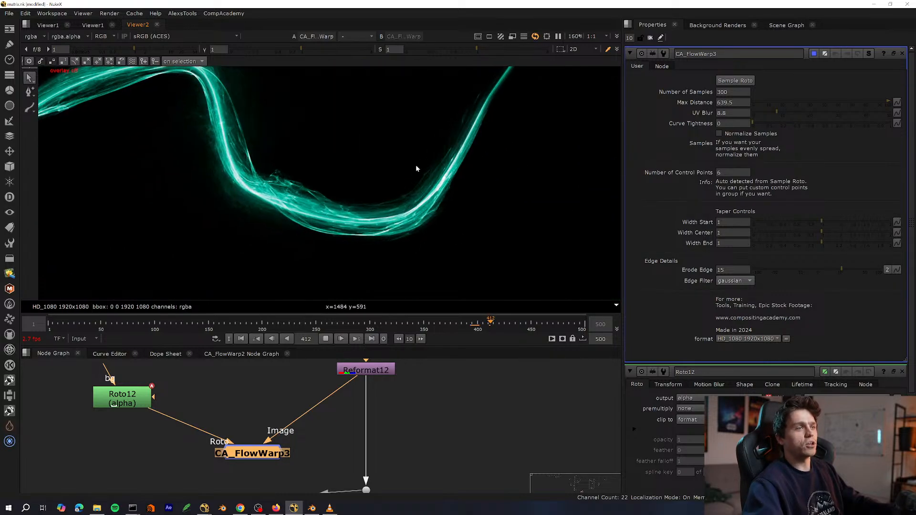
{"action": "middle_click_drag", "start_coordinate": [416, 164], "coordinate": [266, 262]}
{"action": "key", "text": "f"}
{"action": "scroll", "coordinate": [496, 112], "scroll_direction": "up", "scroll_amount": 3}
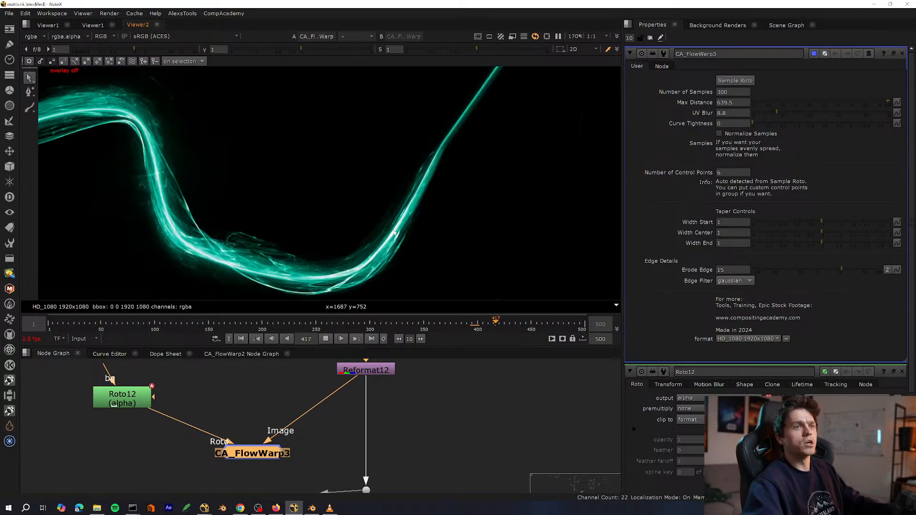
{"action": "middle_click_drag", "start_coordinate": [500, 109], "coordinate": [406, 195]}
{"action": "left_click_drag", "start_coordinate": [501, 108], "coordinate": [326, 241]}
{"action": "key", "text": "f"}
View Reformat12, add a Crop node after it and set its softness to 400 to fade the beam's ends.
{"action": "left_click", "coordinate": [385, 371]}
{"action": "key", "text": "1"}
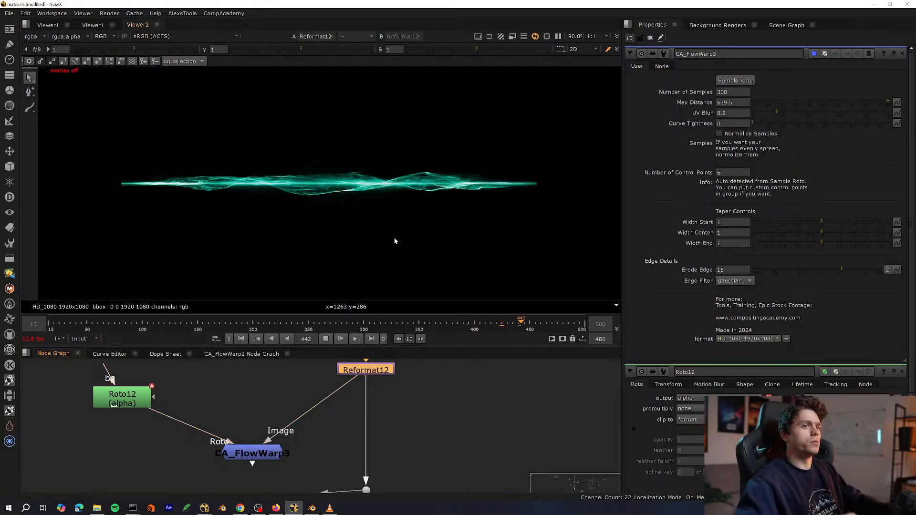
{"action": "key", "text": "Tab"}
{"action": "type", "text": "cro"}
{"action": "key", "text": "Return"}
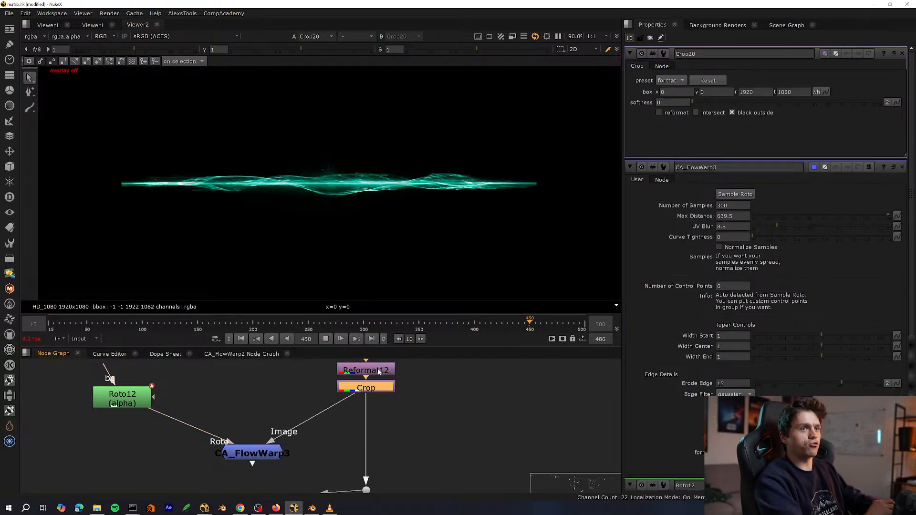
{"action": "left_click_drag", "start_coordinate": [676, 102], "coordinate": [572, 135]}
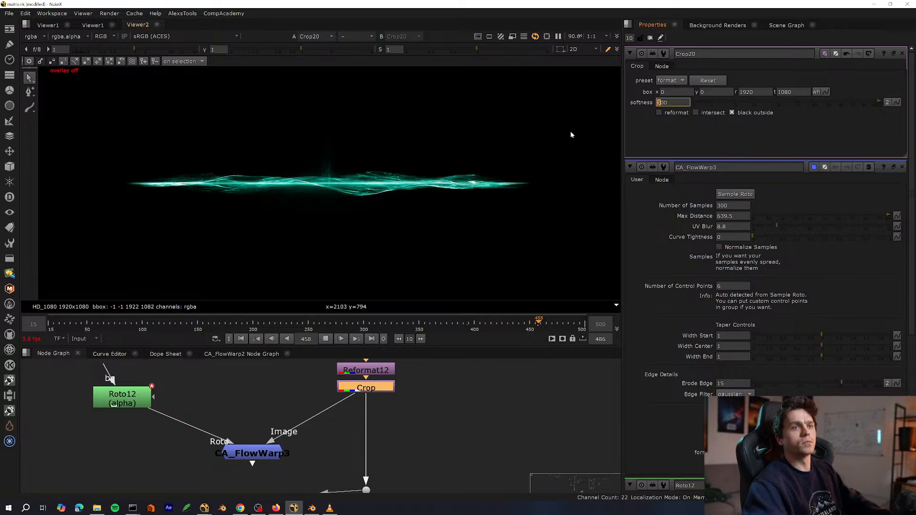
{"action": "type", "text": "400"}
{"action": "left_click", "coordinate": [429, 390]}
Toggle the Crop node off and on to compare the beam's ends, and view CA_FlowWarp3's output.
{"action": "left_click", "coordinate": [376, 389]}
{"action": "key", "text": "d"}
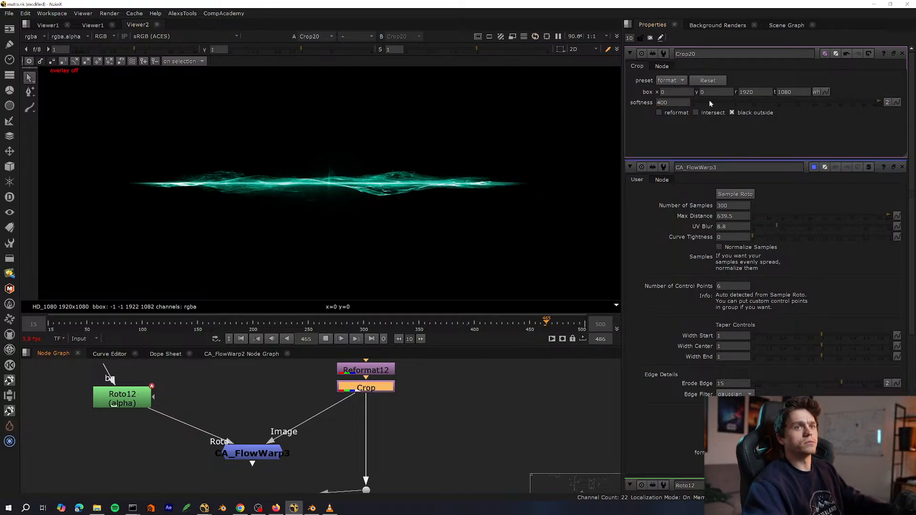
{"action": "key", "text": "d"}
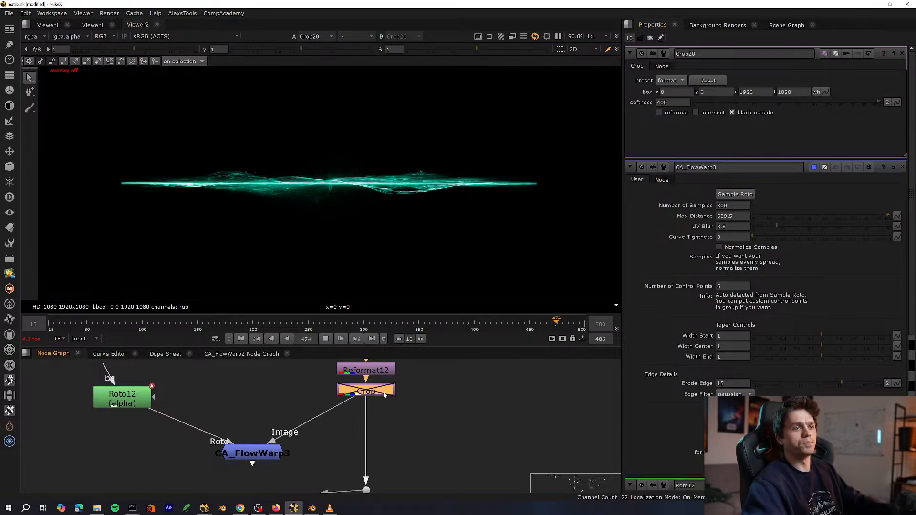
{"action": "middle_click_drag", "start_coordinate": [362, 420], "coordinate": [396, 380]}
{"action": "left_click", "coordinate": [285, 413]}
{"action": "key", "text": "1"}
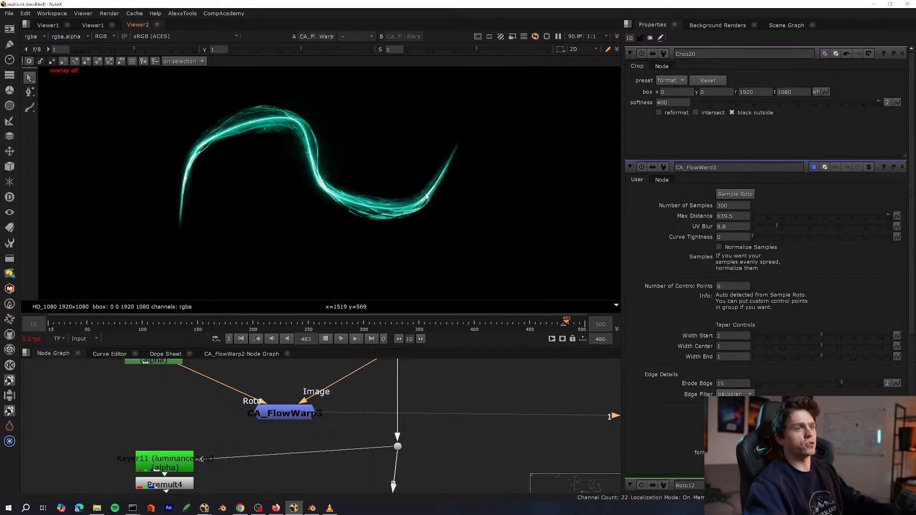
Add a CheckerBoard node above CA_FlowWarp3 and stop the playback.
{"action": "middle_click_drag", "start_coordinate": [317, 403], "coordinate": [336, 460]}
{"action": "scroll", "coordinate": [288, 404], "scroll_direction": "up", "scroll_amount": 2}
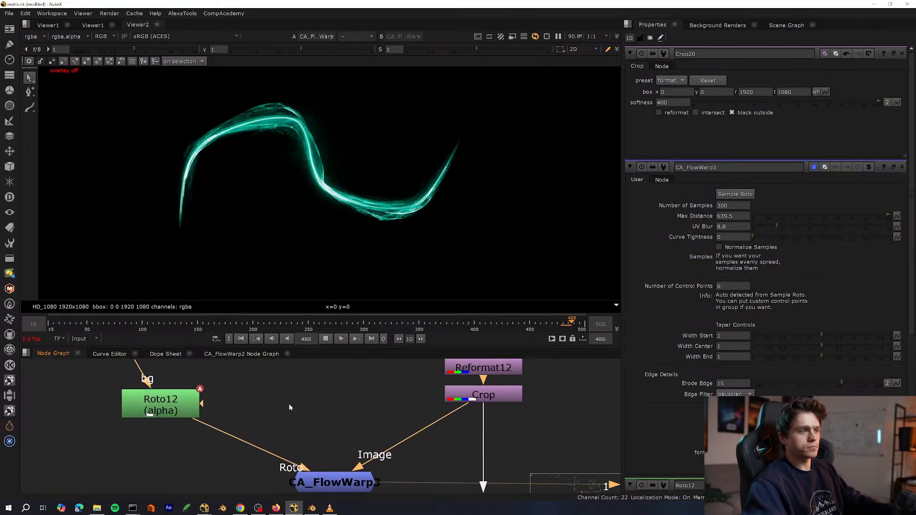
{"action": "key", "text": "Tab"}
{"action": "type", "text": "check"}
{"action": "key", "text": "Return"}
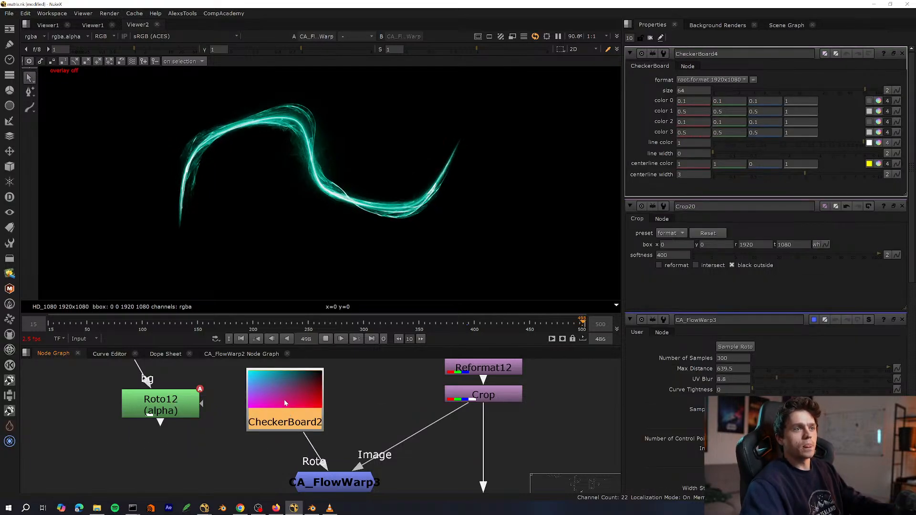
{"action": "left_click_drag", "start_coordinate": [285, 400], "coordinate": [287, 392]}
{"action": "middle_click_drag", "start_coordinate": [310, 410], "coordinate": [271, 386]}
{"action": "left_click", "coordinate": [327, 338]}
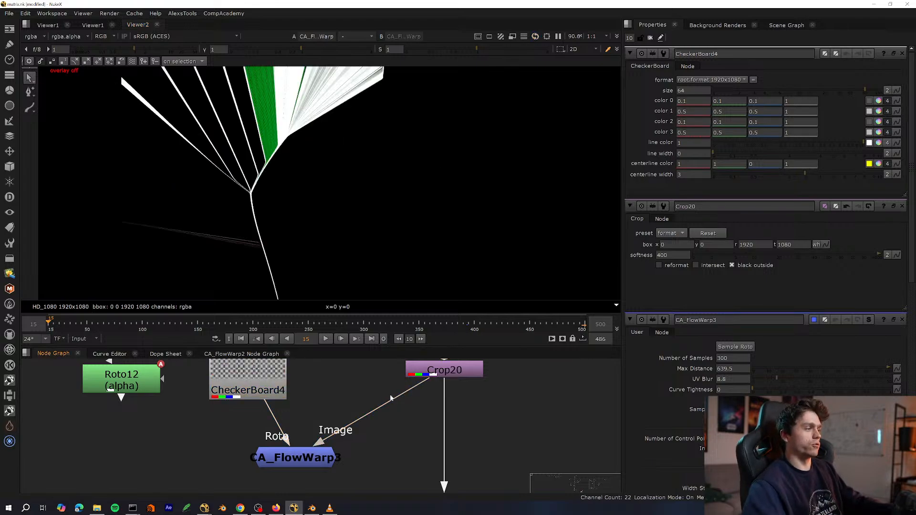
Compare the CheckerBoard pattern with CA_FlowWarp3's output in the viewer.
{"action": "left_click", "coordinate": [298, 458]}
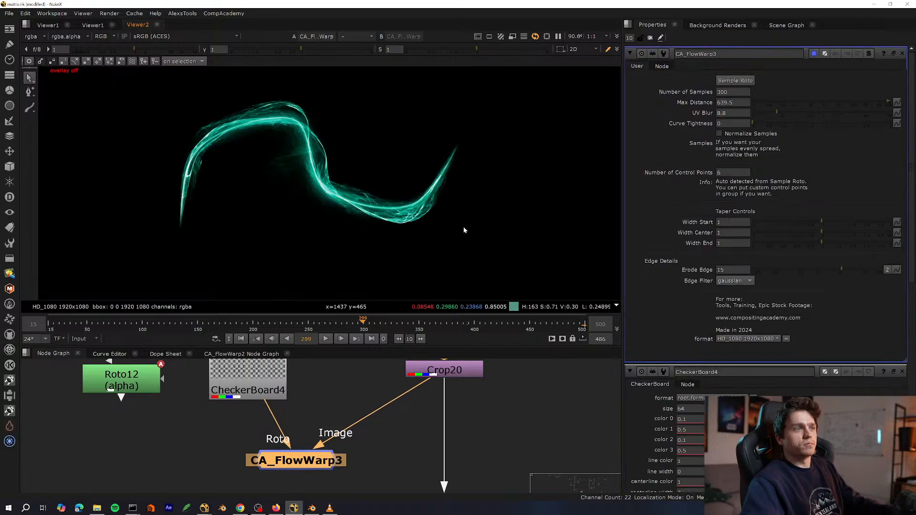
{"action": "left_click_drag", "start_coordinate": [267, 389], "coordinate": [280, 397]}
{"action": "key", "text": "1"}
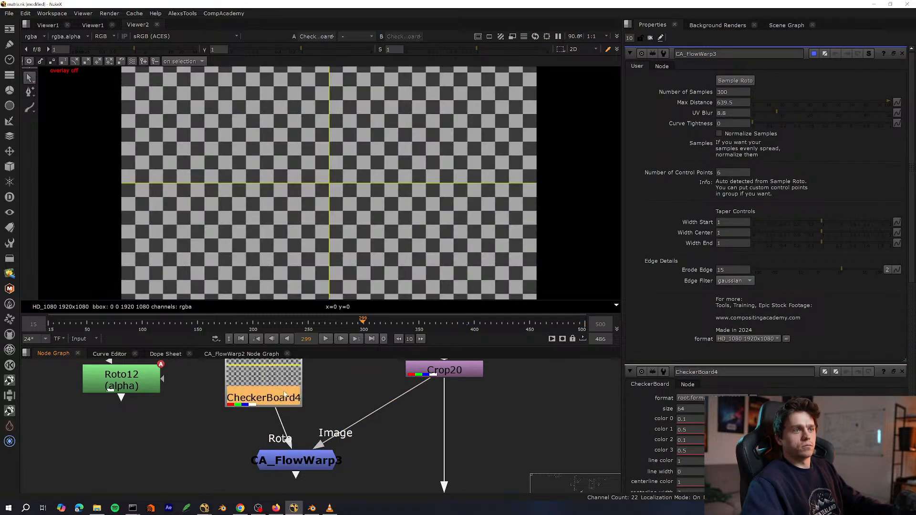
{"action": "left_click_drag", "start_coordinate": [318, 463], "coordinate": [316, 467]}
{"action": "key", "text": "1"}
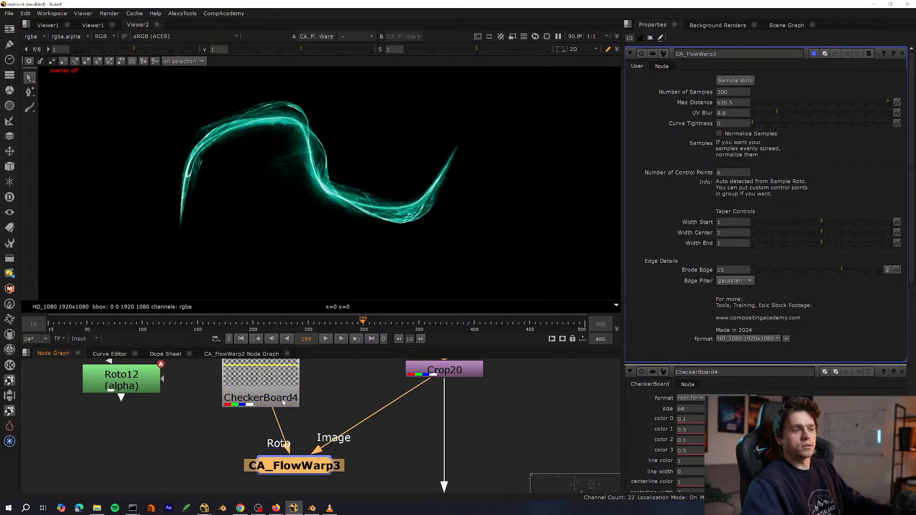
Rewire CA_FlowWarp3 so Roto12 feeds its Roto input and the CheckerBoard feeds its Image input.
{"action": "middle_click_drag", "start_coordinate": [283, 402], "coordinate": [354, 442]}
{"action": "left_click_drag", "start_coordinate": [357, 489], "coordinate": [192, 420]}
{"action": "middle_click_drag", "start_coordinate": [334, 430], "coordinate": [261, 394]}
{"action": "left_click_drag", "start_coordinate": [308, 456], "coordinate": [267, 391]}
{"action": "left_click_drag", "start_coordinate": [267, 391], "coordinate": [298, 393]}
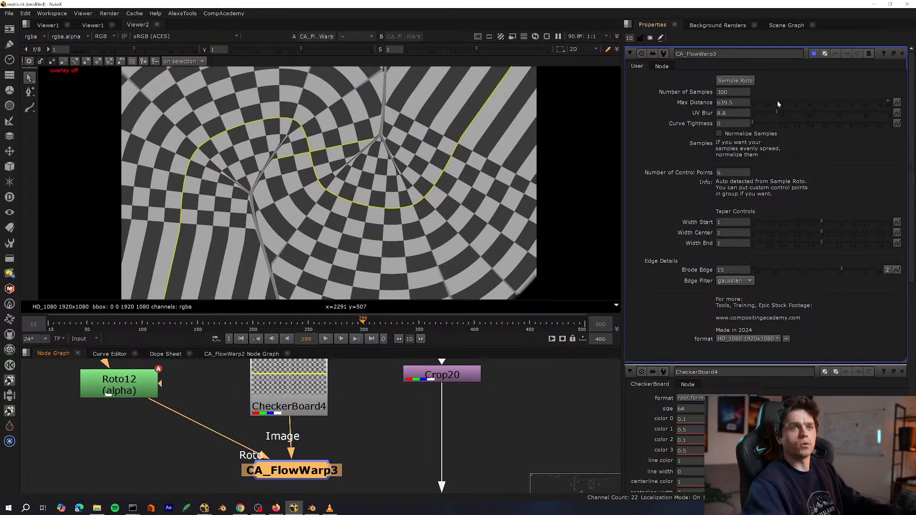
Try CA_FlowWarp3's Max Distance at 29 and 63, and set it to 79 to widen the checkered band.
{"action": "left_click_drag", "start_coordinate": [778, 101], "coordinate": [793, 101]}
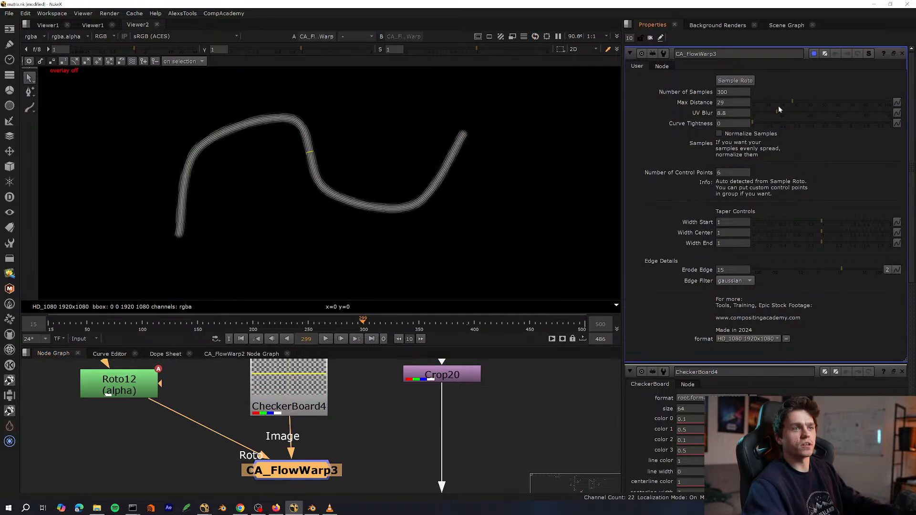
{"action": "left_click", "coordinate": [777, 109]}
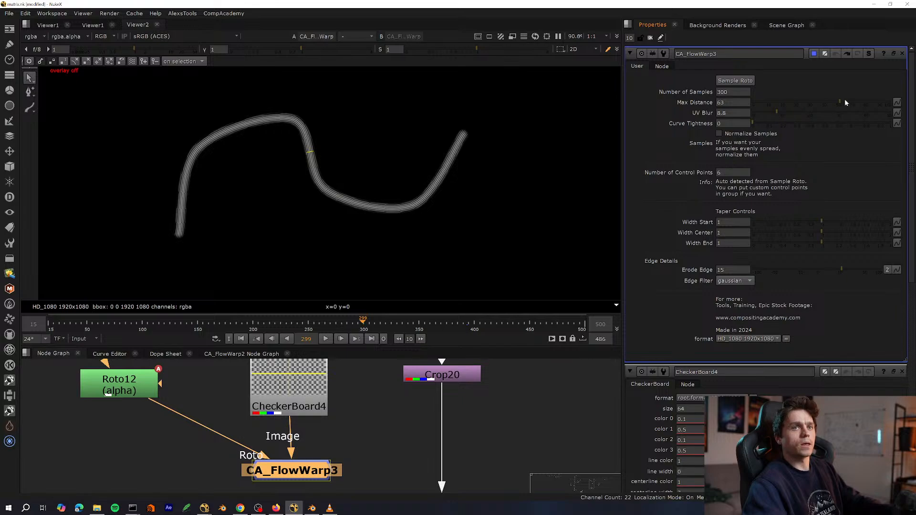
{"action": "left_click_drag", "start_coordinate": [845, 100], "coordinate": [862, 100]}
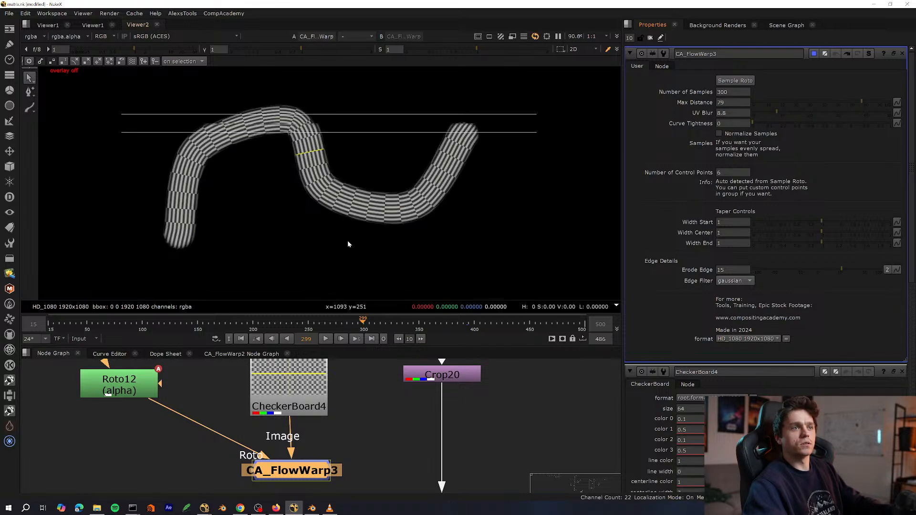
Check the CheckerBoard source and return the viewer to CA_FlowWarp3's warped output.
{"action": "left_click", "coordinate": [286, 388]}
{"action": "key", "text": "2"}
{"action": "left_click", "coordinate": [259, 417]}
{"action": "key", "text": "1"}
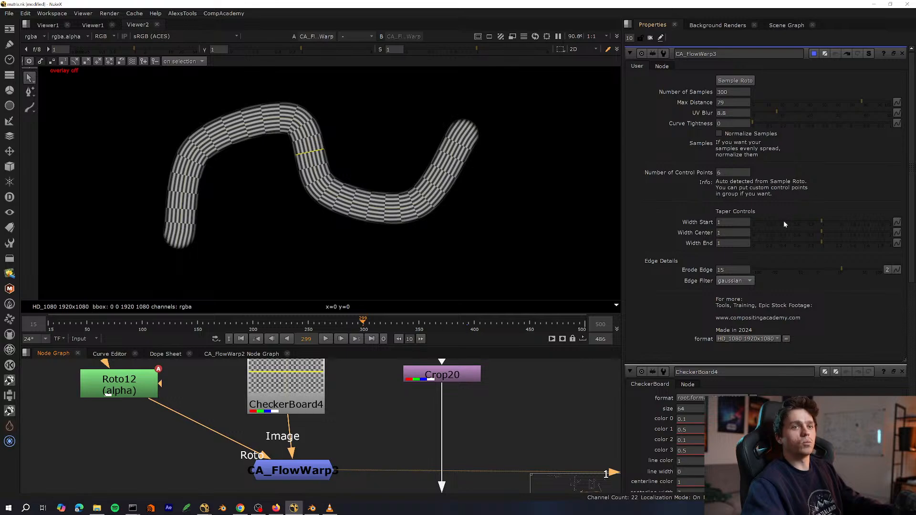
Set CA_FlowWarp3's Width Center taper to 0.
{"action": "double_click", "coordinate": [729, 232]}
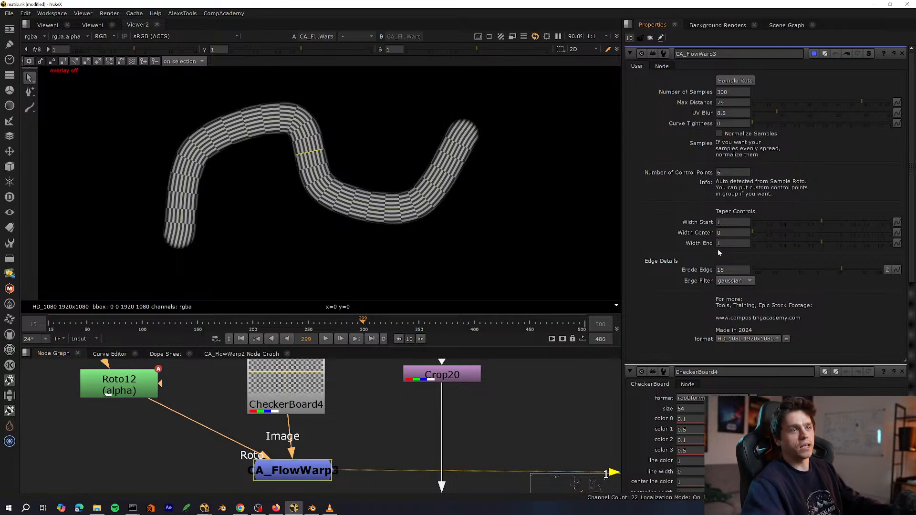
{"action": "type", "text": "0"}
{"action": "key", "text": "Return"}
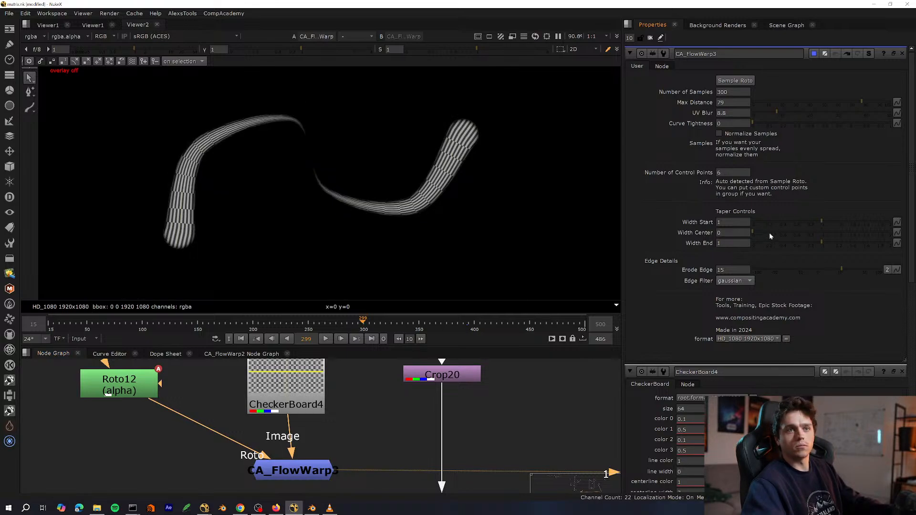
Undo the last taper width changes on CA_FlowWarp3.
{"action": "key", "text": "ctrl+z"}
{"action": "key", "text": "ctrl+z"}
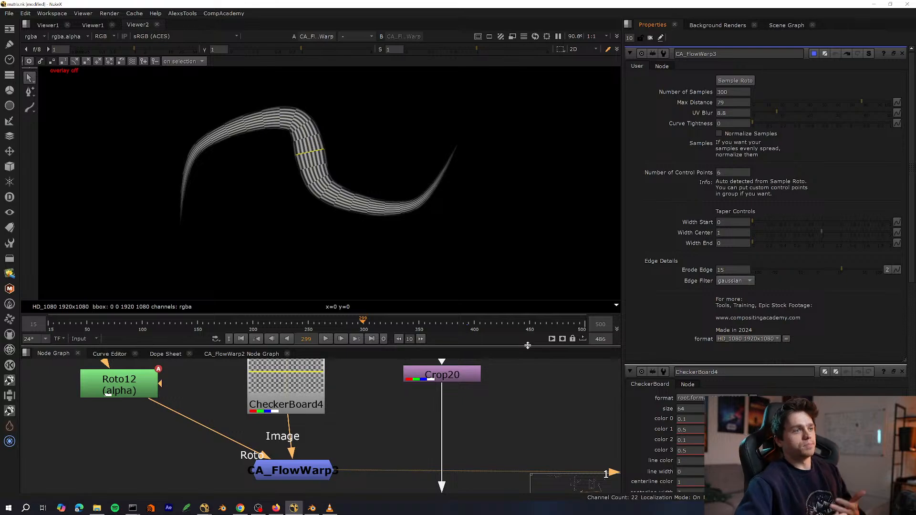
{"action": "scroll", "coordinate": [319, 427], "scroll_direction": "down", "scroll_amount": 4}
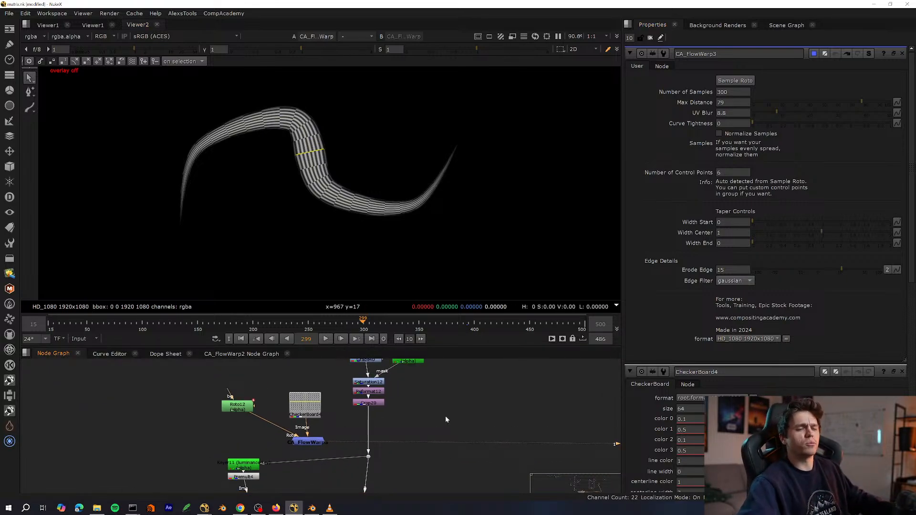
{"action": "scroll", "coordinate": [445, 435], "scroll_direction": "up", "scroll_amount": 1}
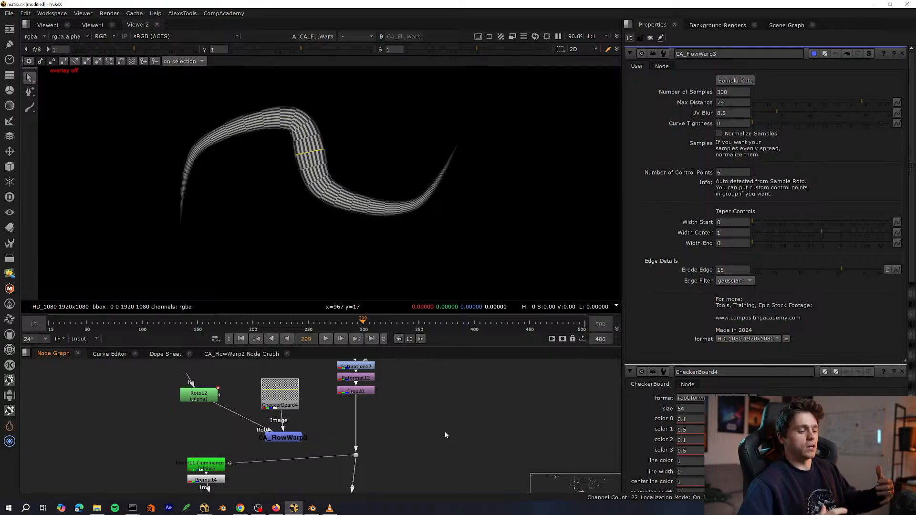
{"action": "scroll", "coordinate": [282, 419], "scroll_direction": "up", "scroll_amount": 4}
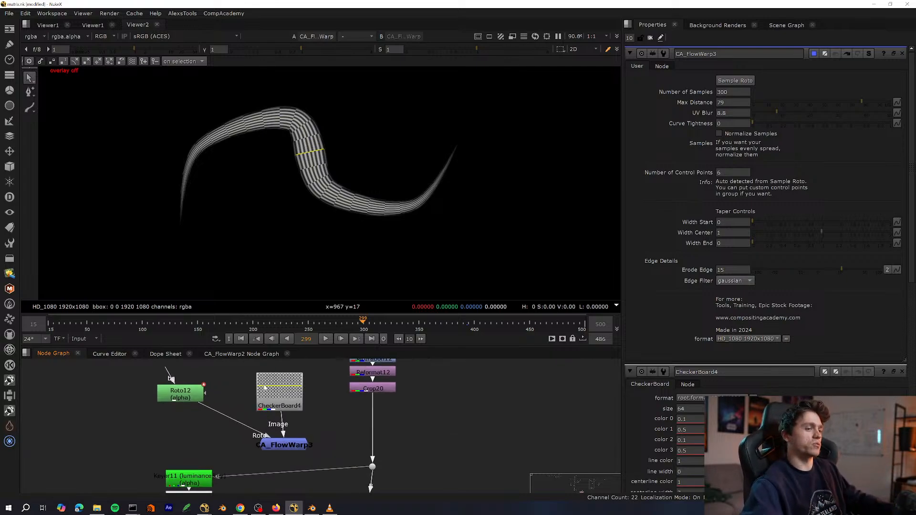
Set CA_FlowWarp3's Width Start and Width End tapers to 1 and inspect the evenly wide checkered band.
{"action": "left_click", "coordinate": [301, 439]}
{"action": "middle_click_drag", "start_coordinate": [314, 387], "coordinate": [308, 430]}
{"action": "left_click_drag", "start_coordinate": [256, 428], "coordinate": [260, 423], "text": "shift"}
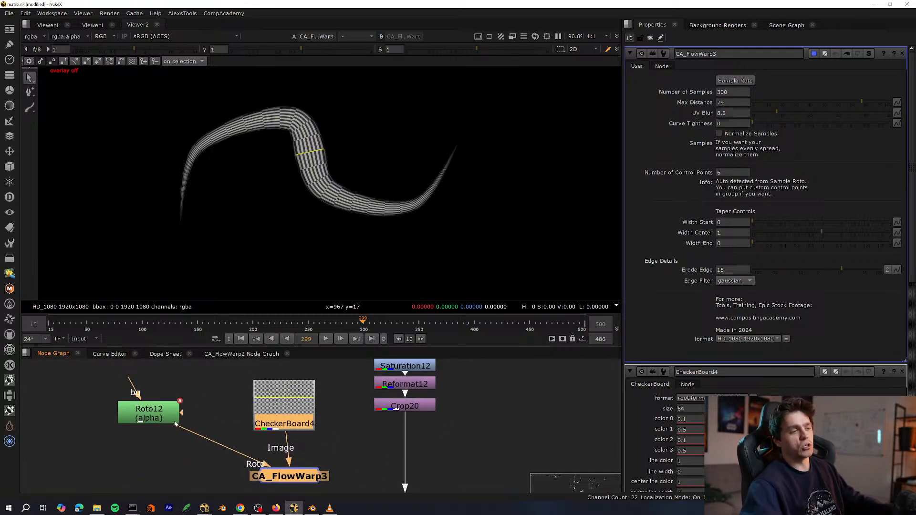
{"action": "left_click_drag", "start_coordinate": [167, 413], "coordinate": [156, 392], "text": "shift"}
{"action": "middle_click_drag", "start_coordinate": [310, 395], "coordinate": [268, 383]}
{"action": "left_click", "coordinate": [307, 428]}
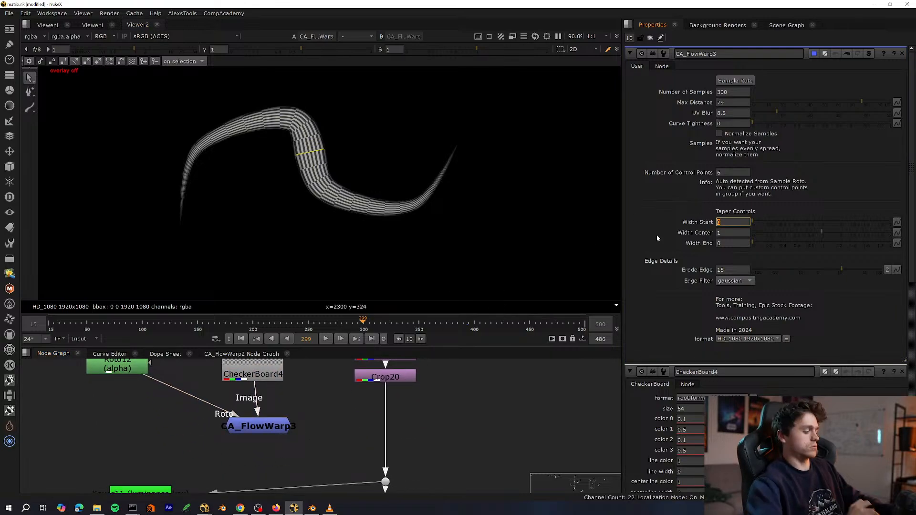
{"action": "type", "text": "1"}
{"action": "key", "text": "Tab"}
{"action": "key", "text": "Tab"}
{"action": "type", "text": "1"}
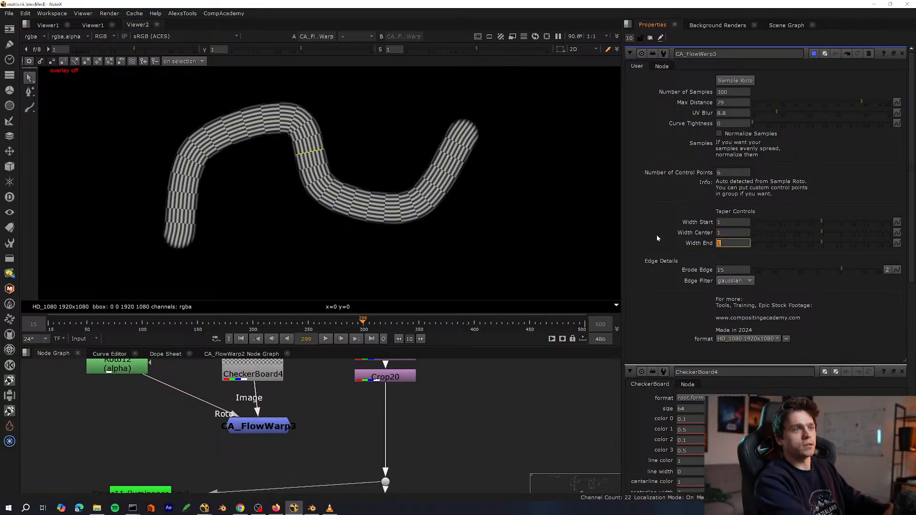
{"action": "scroll", "coordinate": [223, 270], "scroll_direction": "up", "scroll_amount": 4}
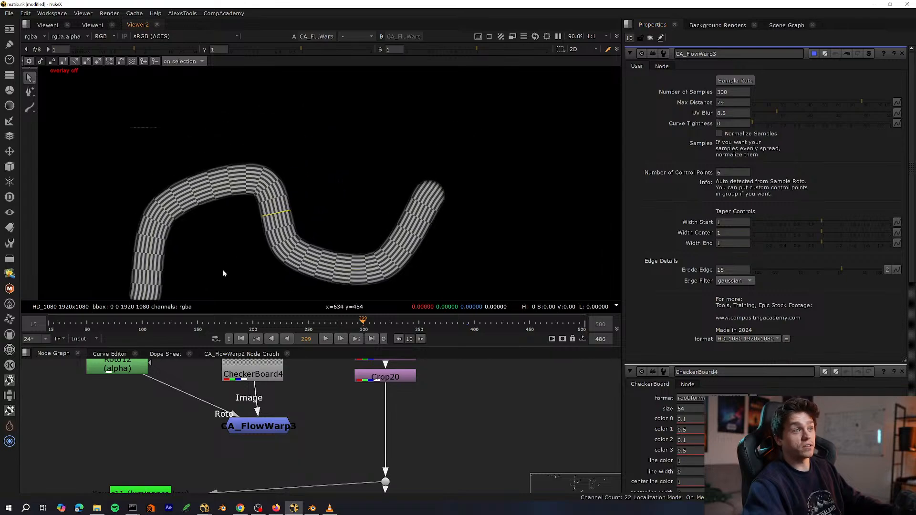
{"action": "scroll", "coordinate": [222, 205], "scroll_direction": "down", "scroll_amount": 6}
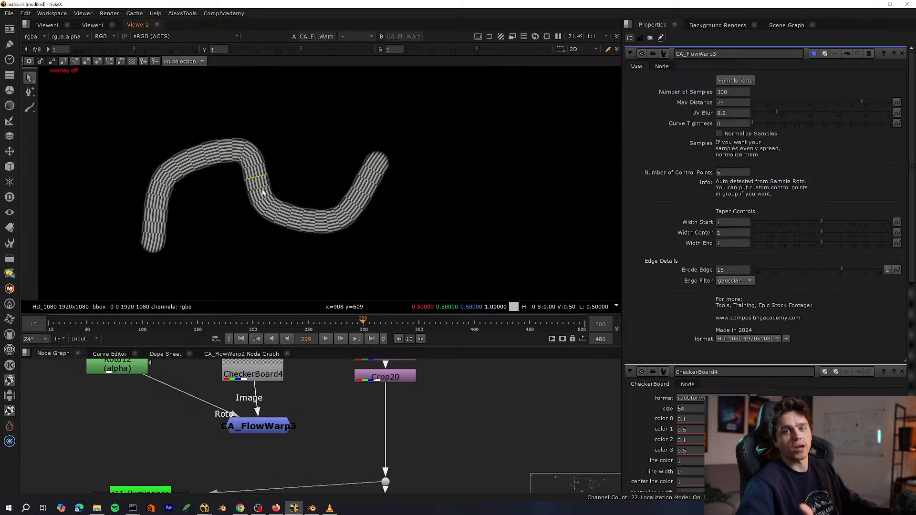
View the energy beam before the glow at Dot14 and after it at the Merge27 plus node.
{"action": "left_click", "coordinate": [260, 423]}
{"action": "middle_click_drag", "start_coordinate": [261, 423], "coordinate": [292, 404]}
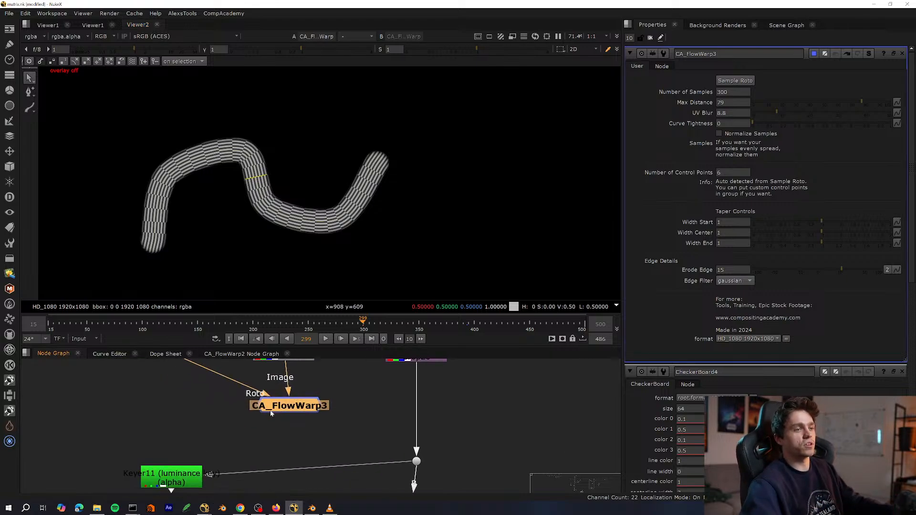
{"action": "scroll", "coordinate": [270, 413], "scroll_direction": "down", "scroll_amount": 3}
{"action": "scroll", "coordinate": [270, 413], "scroll_direction": "up", "scroll_amount": 2}
{"action": "left_click_drag", "start_coordinate": [402, 400], "coordinate": [329, 446]}
{"action": "key", "text": "1"}
{"action": "middle_click_drag", "start_coordinate": [286, 419], "coordinate": [293, 351]}
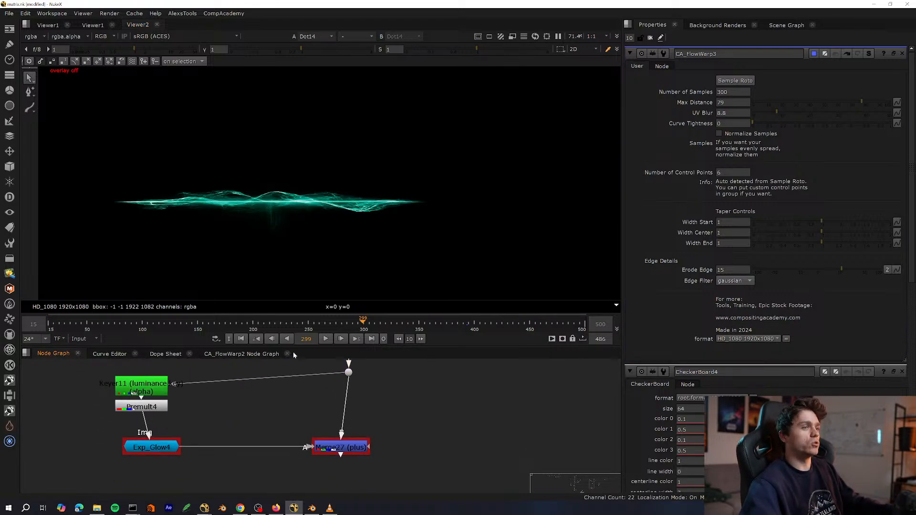
{"action": "scroll", "coordinate": [351, 375], "scroll_direction": "down", "scroll_amount": 3}
{"action": "left_click_drag", "start_coordinate": [410, 391], "coordinate": [222, 464]}
{"action": "key", "text": "1"}
{"action": "middle_click_drag", "start_coordinate": [309, 406], "coordinate": [266, 483]}
{"action": "scroll", "coordinate": [248, 444], "scroll_direction": "up", "scroll_amount": 3}
{"action": "mouse_move", "coordinate": [272, 398]}
{"action": "middle_mouse_down"}
{"action": "mouse_move", "coordinate": [248, 443]}
{"action": "mouse_move", "coordinate": [262, 414]}
{"action": "middle_mouse_up"}
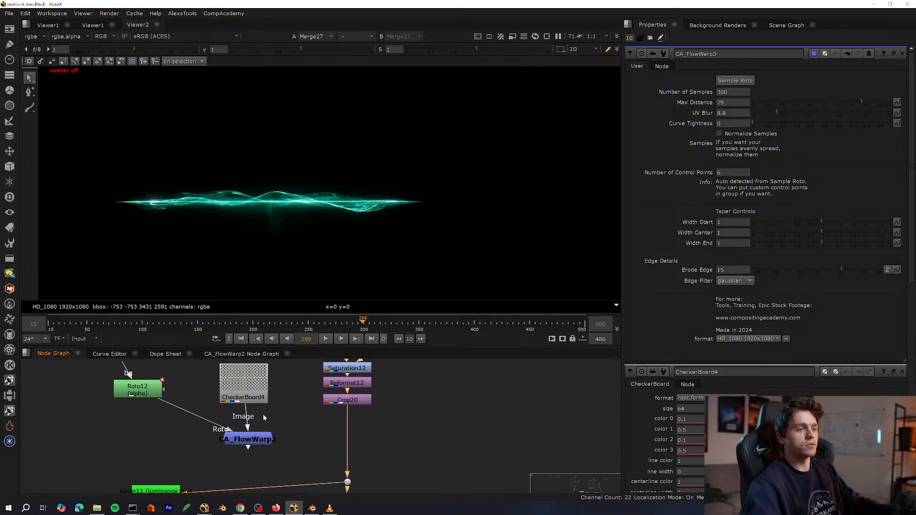
Reconnect CA_FlowWarp3's Image input to Crop20 and view the warped energy beam up close.
{"action": "left_click_drag", "start_coordinate": [257, 438], "coordinate": [346, 402]}
{"action": "key", "text": "shift+x"}
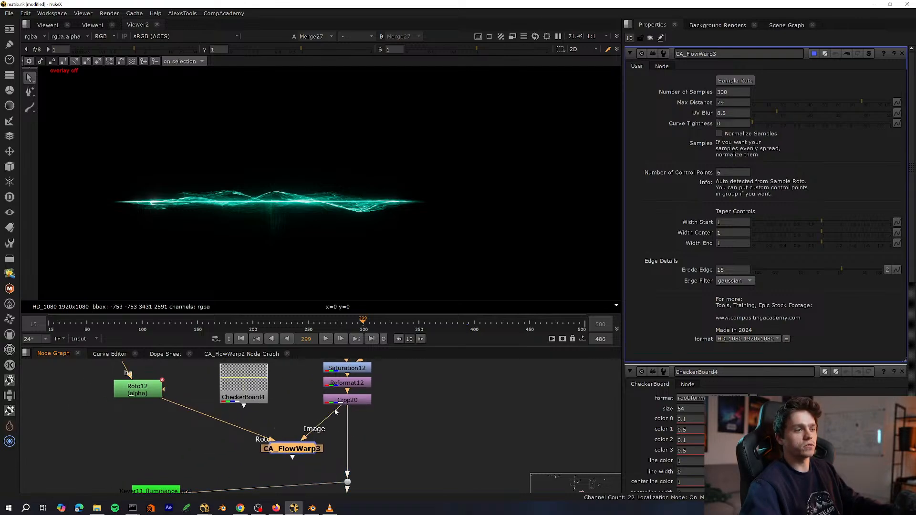
{"action": "key", "text": "1"}
{"action": "scroll", "coordinate": [329, 249], "scroll_direction": "up", "scroll_amount": 5}
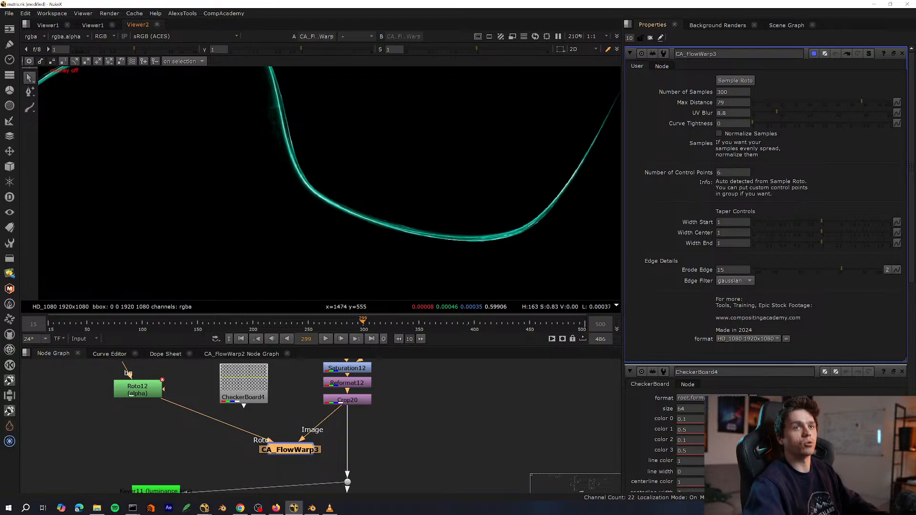
Raise CA_FlowWarp3's Max Distance to 619 to widen the warped beam.
{"action": "key", "text": "Up"}
{"action": "key", "text": "Up"}
{"action": "key", "text": "Up"}
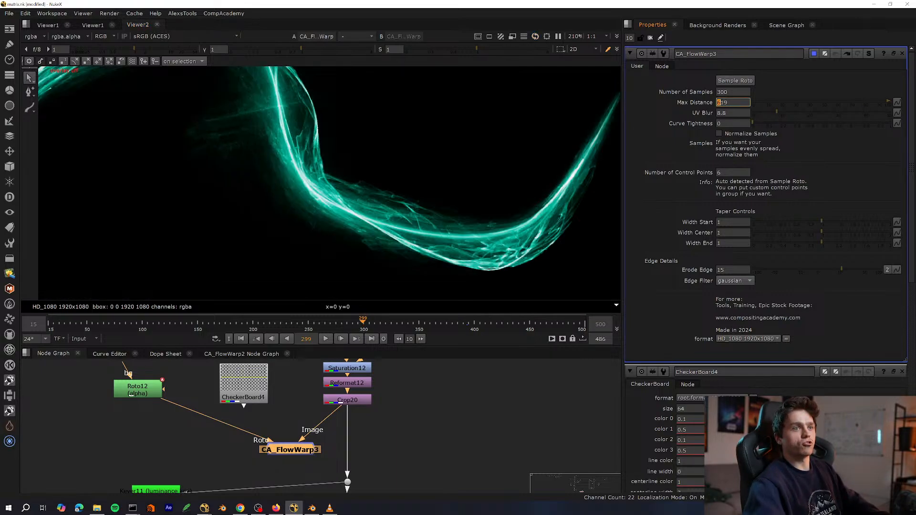
{"action": "scroll", "coordinate": [454, 211], "scroll_direction": "down", "scroll_amount": 4}
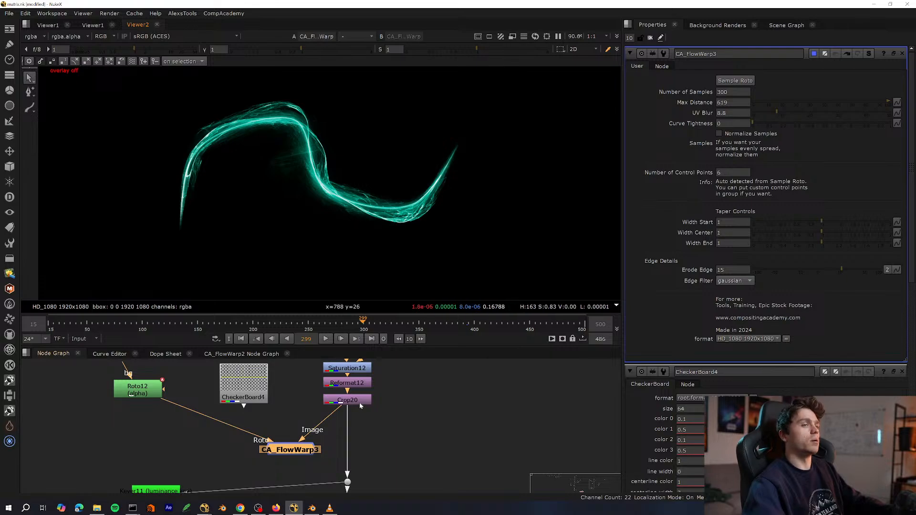
Set CA_FlowWarp3's Number of Samples to 10.
{"action": "middle_click_drag", "start_coordinate": [389, 415], "coordinate": [321, 430]}
{"action": "left_click_drag", "start_coordinate": [233, 467], "coordinate": [235, 467]}
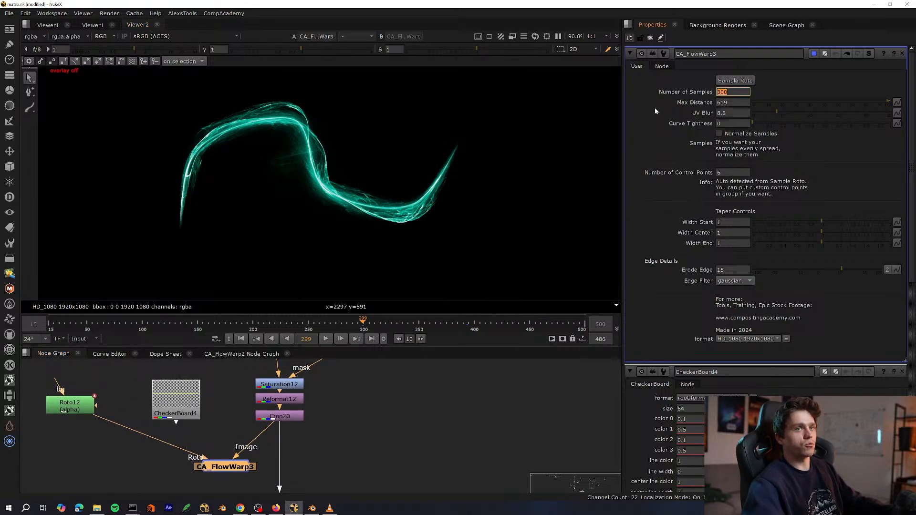
{"action": "type", "text": "10"}
{"action": "key", "text": "Return"}
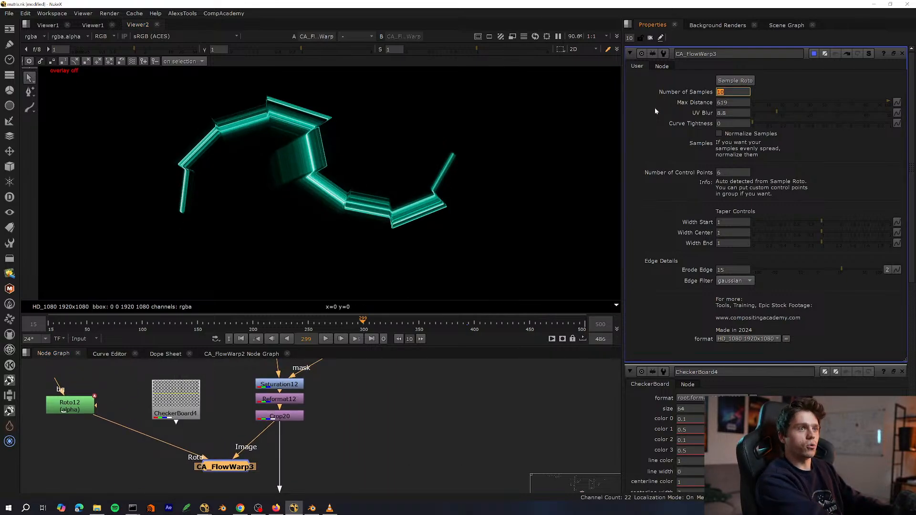
{"action": "middle_click_drag", "start_coordinate": [192, 485], "coordinate": [249, 463]}
{"action": "scroll", "coordinate": [249, 464], "scroll_direction": "up", "scroll_amount": 1}
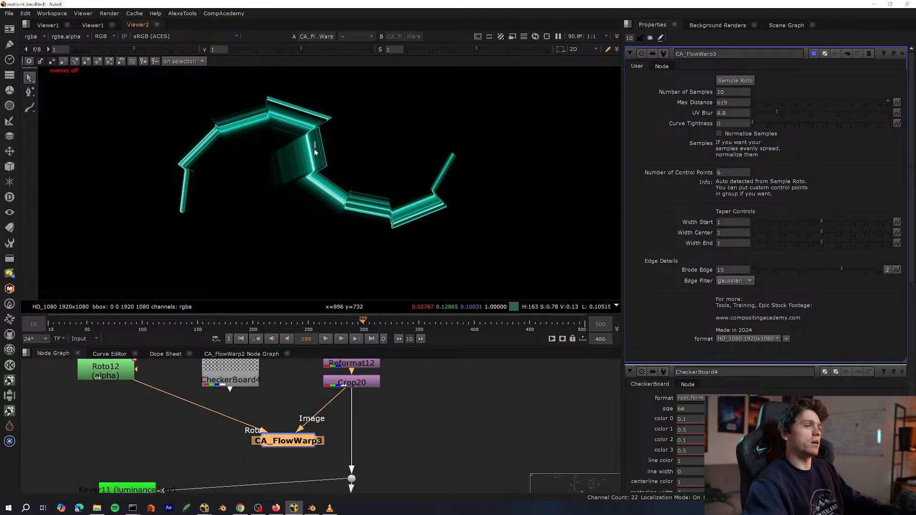
Connect CheckerBoard4 to CA_FlowWarp3's Image input in place of Crop20.
{"action": "middle_click_drag", "start_coordinate": [275, 400], "coordinate": [354, 434]}
{"action": "left_click", "coordinate": [198, 446]}
{"action": "left_click_drag", "start_coordinate": [309, 414], "coordinate": [306, 417]}
{"action": "mouse_move", "coordinate": [217, 420]}
{"action": "left_mouse_down"}
{"action": "mouse_move", "coordinate": [304, 421]}
{"action": "mouse_move", "coordinate": [208, 409]}
{"action": "left_mouse_up"}
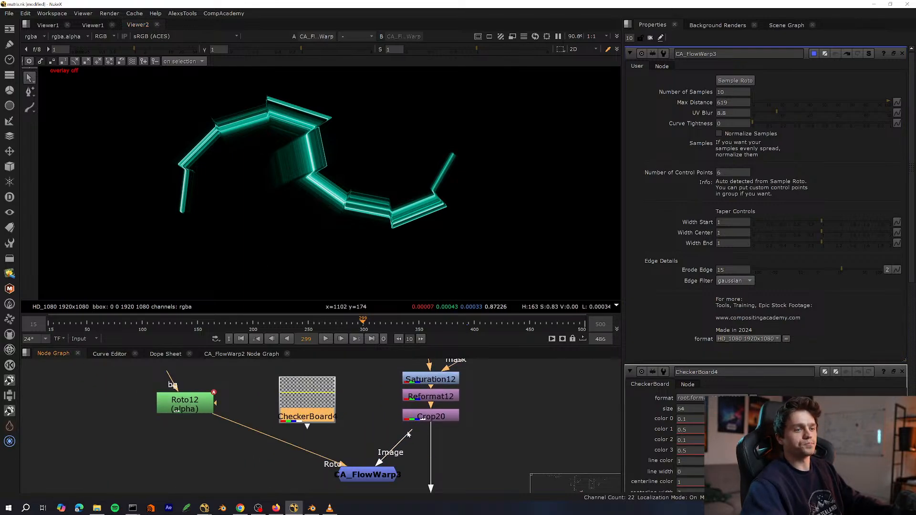
{"action": "left_click_drag", "start_coordinate": [408, 437], "coordinate": [353, 417]}
{"action": "left_click", "coordinate": [292, 408], "text": "ctrl"}
Add a Radial node above the CheckerBoard and show it in the viewer.
{"action": "key", "text": "space"}
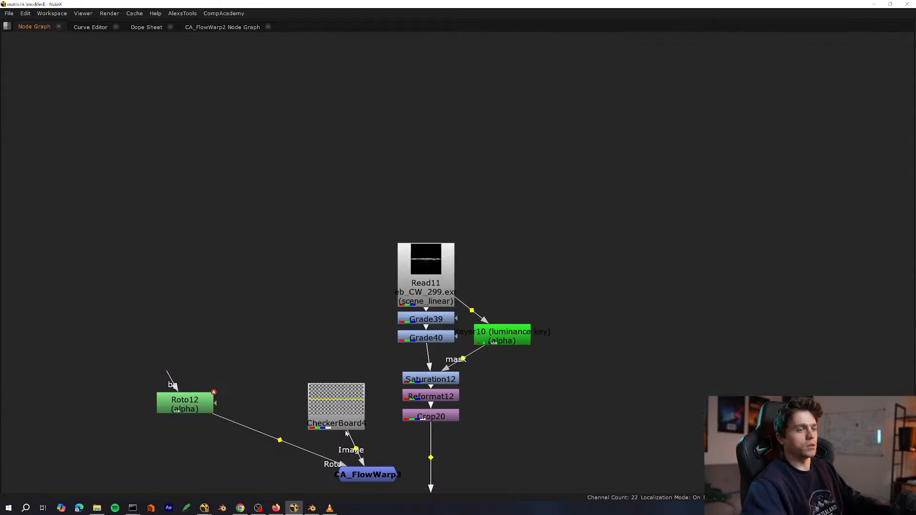
{"action": "scroll", "coordinate": [336, 244], "scroll_direction": "up", "scroll_amount": 2}
{"action": "key", "text": "Tab"}
{"action": "type", "text": "radial"}
{"action": "key", "text": "Return"}
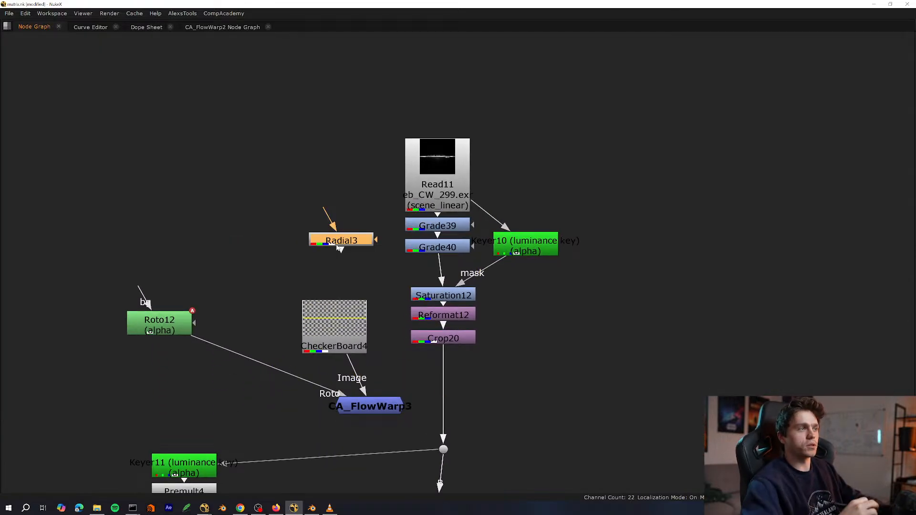
{"action": "key", "text": "space"}
{"action": "key", "text": "1"}
{"action": "middle_click_drag", "start_coordinate": [356, 364], "coordinate": [350, 428]}
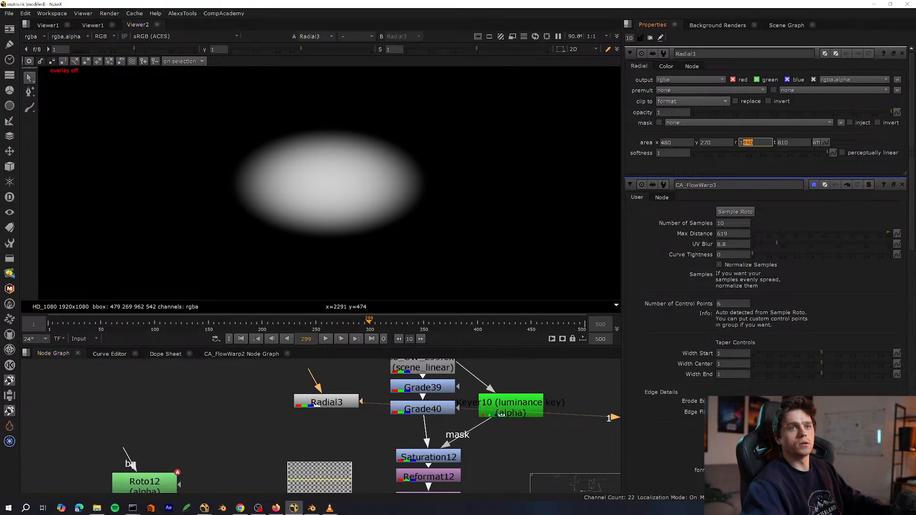
Set the Radial's softness to 0 and narrow its area to x 652 and r 1310.
{"action": "left_click_drag", "start_coordinate": [734, 153], "coordinate": [689, 154]}
{"action": "left_click", "coordinate": [327, 402]}
{"action": "key", "text": "o"}
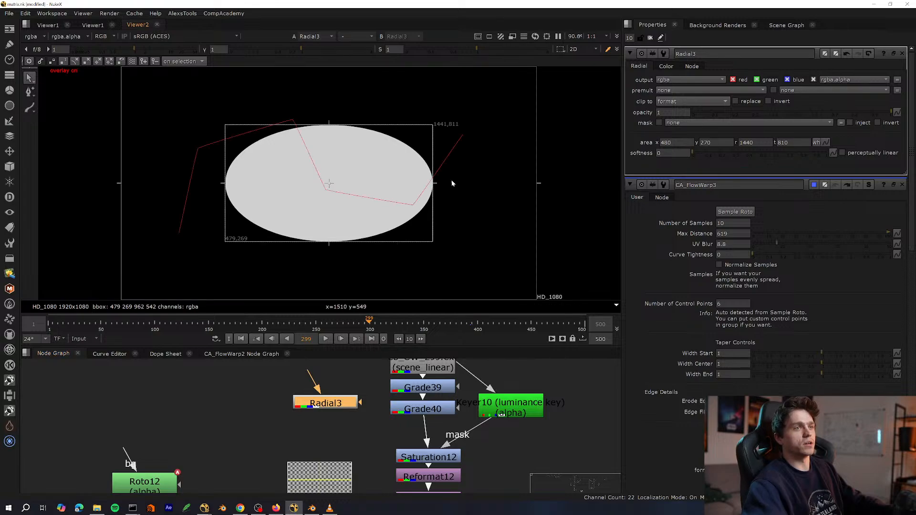
{"action": "left_click_drag", "start_coordinate": [433, 186], "coordinate": [405, 186]}
{"action": "left_click_drag", "start_coordinate": [225, 184], "coordinate": [262, 185]}
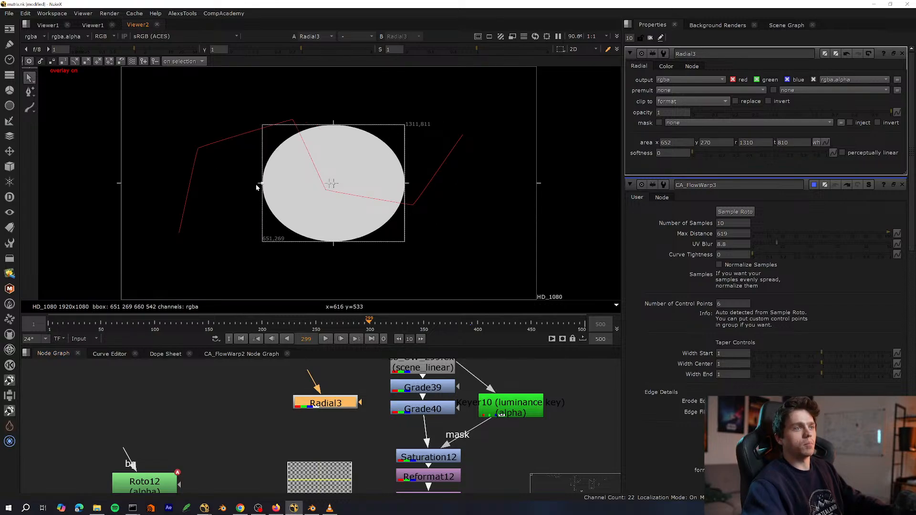
Connect Radial3 to CA_FlowWarp3's Image input, view the warp, and move CheckerBoard4 aside.
{"action": "middle_click_drag", "start_coordinate": [326, 460], "coordinate": [305, 359]}
{"action": "scroll", "coordinate": [330, 422], "scroll_direction": "down", "scroll_amount": 1}
{"action": "left_click_drag", "start_coordinate": [329, 420], "coordinate": [310, 365]}
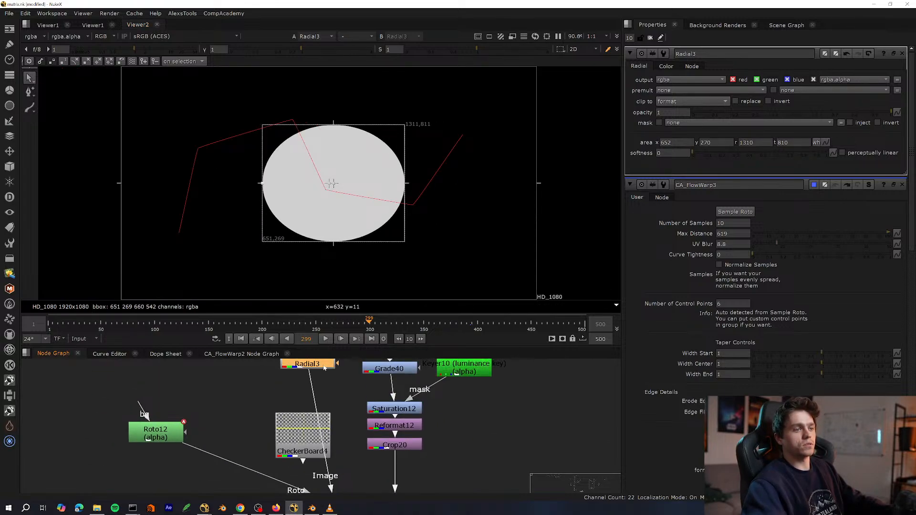
{"action": "middle_click_drag", "start_coordinate": [286, 480], "coordinate": [290, 415]}
{"action": "left_click", "coordinate": [327, 438]}
{"action": "key", "text": "1"}
{"action": "middle_click_drag", "start_coordinate": [307, 382], "coordinate": [297, 415]}
{"action": "left_click_drag", "start_coordinate": [296, 414], "coordinate": [246, 381]}
{"action": "key", "text": "1"}
Insert a Transform node below Radial3 and scale the ellipse down to 0.235.
{"action": "middle_click_drag", "start_coordinate": [315, 365], "coordinate": [311, 453]}
{"action": "left_click", "coordinate": [310, 428]}
{"action": "key", "text": "t"}
{"action": "key", "text": "1"}
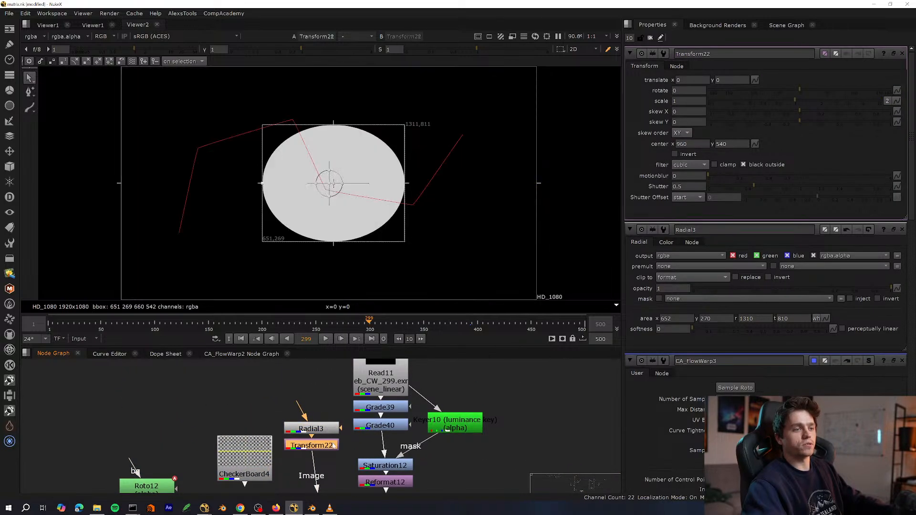
{"action": "left_click_drag", "start_coordinate": [785, 101], "coordinate": [740, 101]}
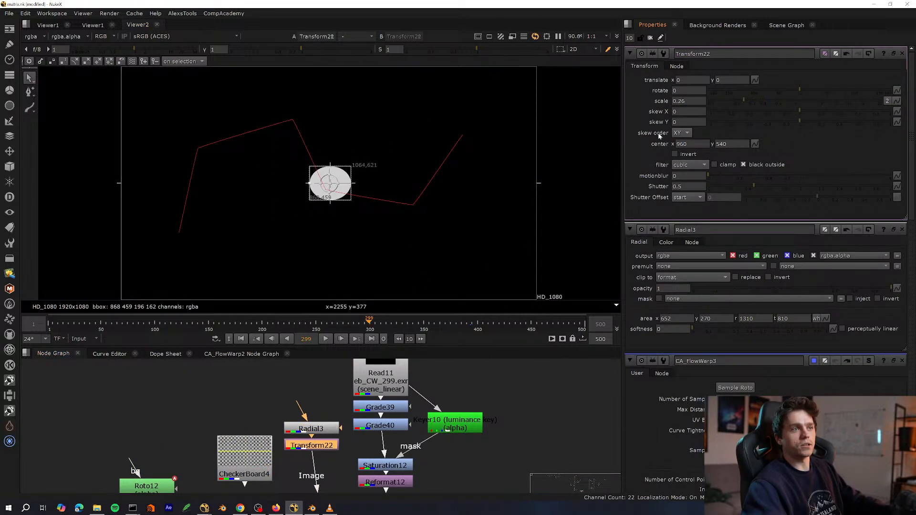
View CA_FlowWarp3's output and raise its Number of Samples to 20.
{"action": "middle_click_drag", "start_coordinate": [366, 513], "coordinate": [336, 418]}
{"action": "left_click", "coordinate": [306, 467]}
{"action": "key", "text": "1"}
{"action": "double_click", "coordinate": [310, 471]}
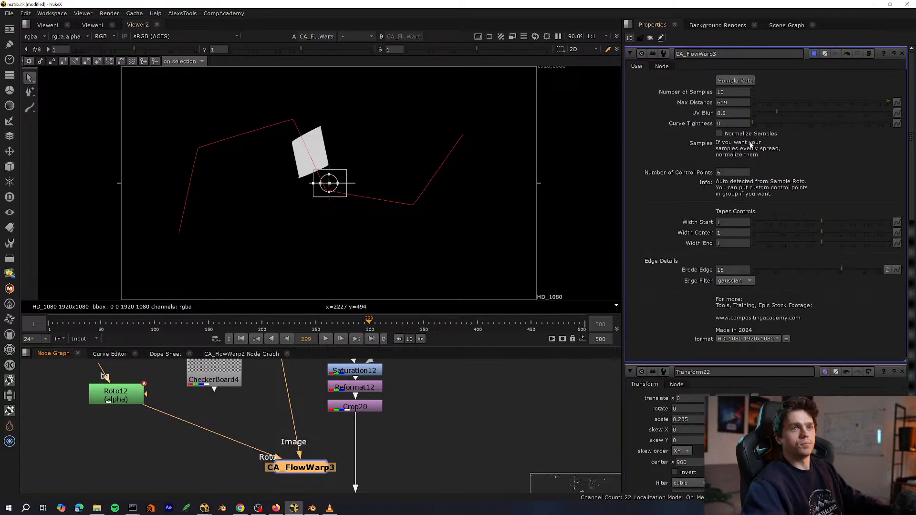
{"action": "left_click", "coordinate": [734, 92]}
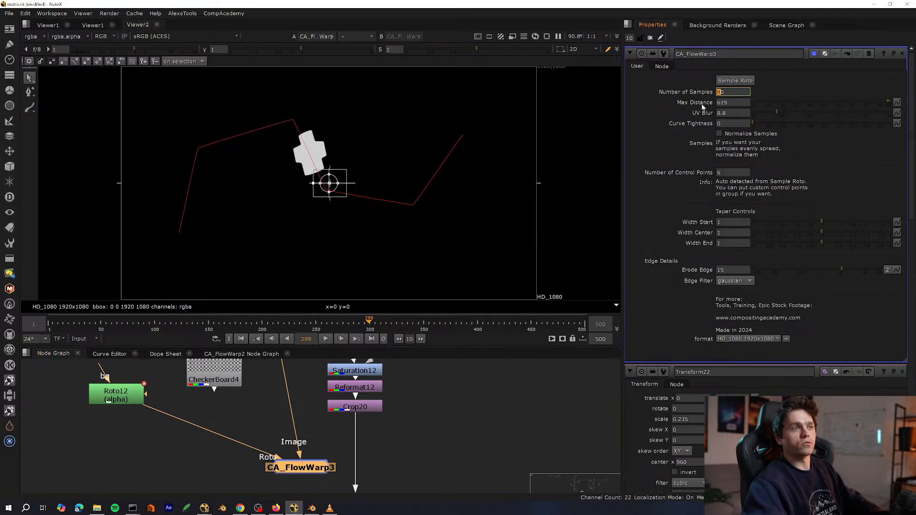
{"action": "middle_click_drag", "start_coordinate": [377, 393], "coordinate": [443, 457]}
Separate Transform22's scale into width and height, and stretch the width scale to 2.235.
{"action": "double_click", "coordinate": [347, 416]}
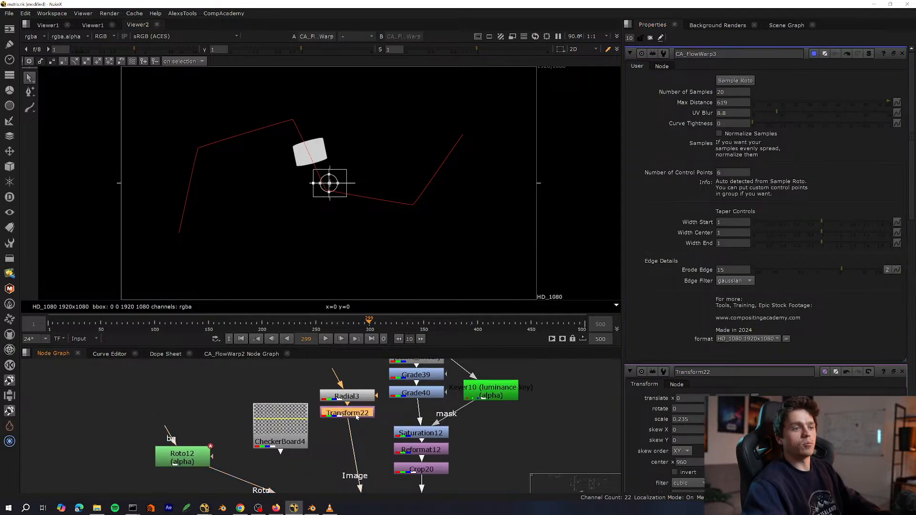
{"action": "middle_click_drag", "start_coordinate": [376, 418], "coordinate": [346, 442]}
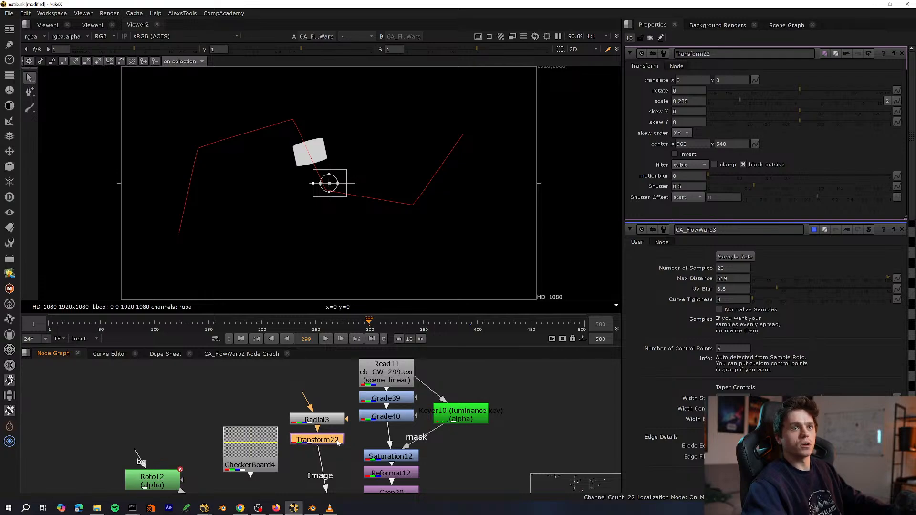
{"action": "left_click", "coordinate": [886, 100]}
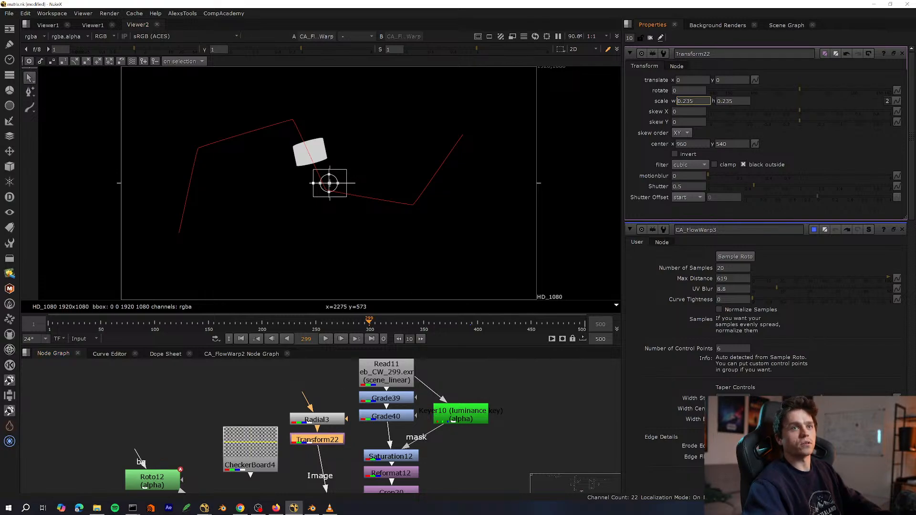
{"action": "key", "text": "Up"}
{"action": "key", "text": "Up"}
{"action": "key", "text": "Up"}
{"action": "key", "text": "Down"}
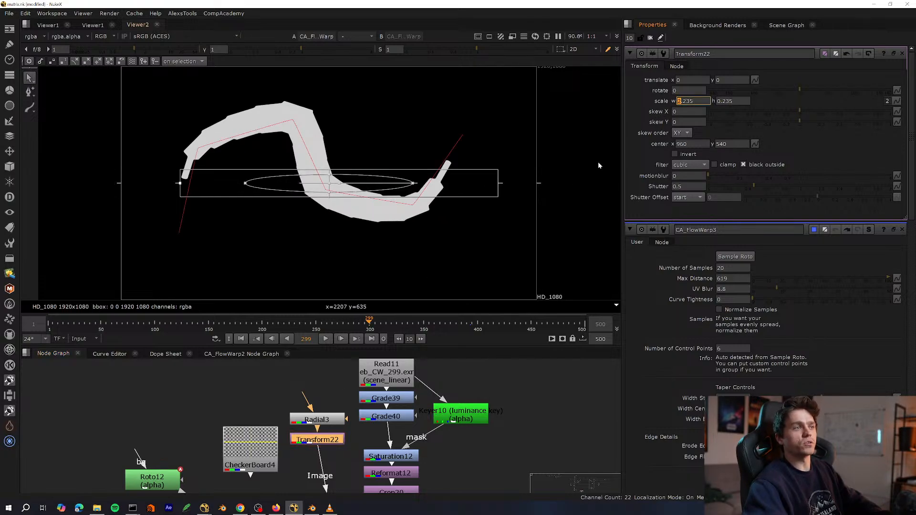
Increase Transform22's width scale in tenths to 2.735 so the ellipse covers more of the spline.
{"action": "key", "text": "Right"}
{"action": "key", "text": "Right"}
{"action": "key", "text": "Up"}
{"action": "key", "text": "Up"}
{"action": "key", "text": "Up"}
{"action": "key", "text": "Up"}
{"action": "key", "text": "Up"}
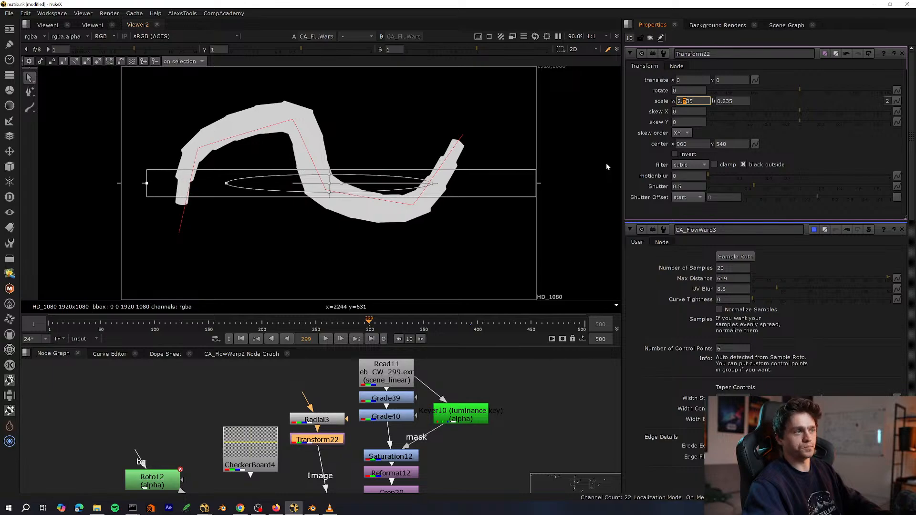
Nudge Transform22's width scale in tenths, settle on 2.735, and hide the viewer overlays over the warped shape.
{"action": "key", "text": "Up"}
{"action": "key", "text": "Up"}
{"action": "key", "text": "Up"}
{"action": "key", "text": "Down"}
{"action": "key", "text": "Down"}
{"action": "key", "text": "Down"}
{"action": "middle_click_drag", "start_coordinate": [214, 189], "coordinate": [213, 186]}
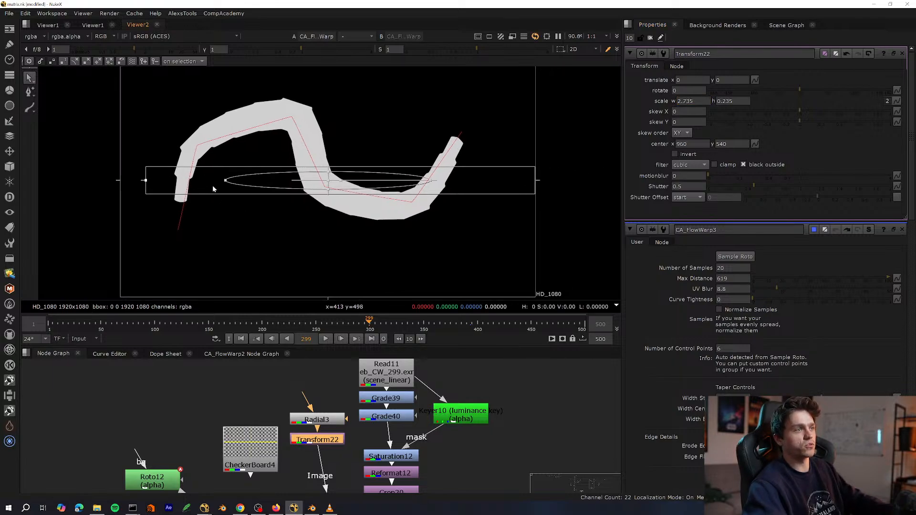
{"action": "scroll", "coordinate": [213, 184], "scroll_direction": "up", "scroll_amount": 4}
{"action": "key", "text": "q"}
{"action": "middle_click_drag", "start_coordinate": [288, 184], "coordinate": [266, 240]}
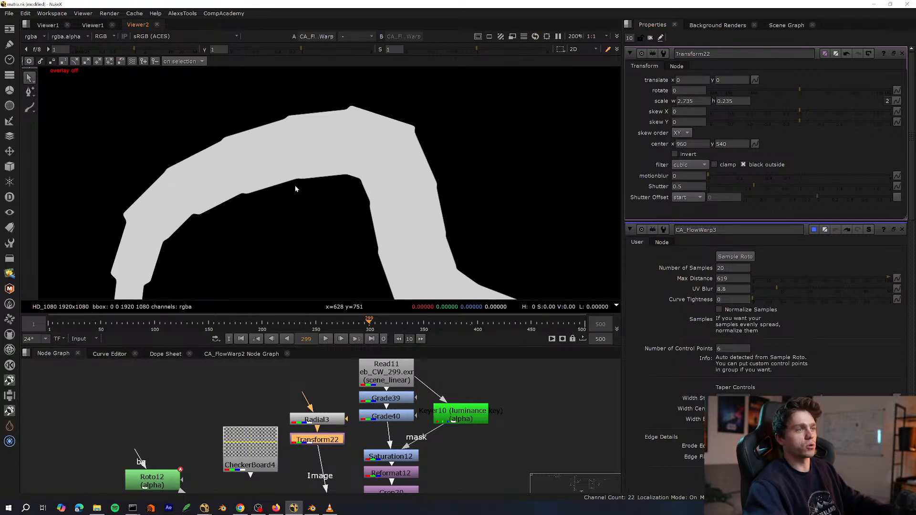
Open CA_FlowWarp3's properties, try 7 samples, and set Number of Samples to 10.
{"action": "key", "text": "f"}
{"action": "middle_click_drag", "start_coordinate": [393, 462], "coordinate": [345, 362]}
{"action": "scroll", "coordinate": [291, 431], "scroll_direction": "up", "scroll_amount": 1}
{"action": "middle_click_drag", "start_coordinate": [290, 433], "coordinate": [329, 484]}
{"action": "left_click_drag", "start_coordinate": [316, 447], "coordinate": [300, 444]}
{"action": "double_click", "coordinate": [299, 444]}
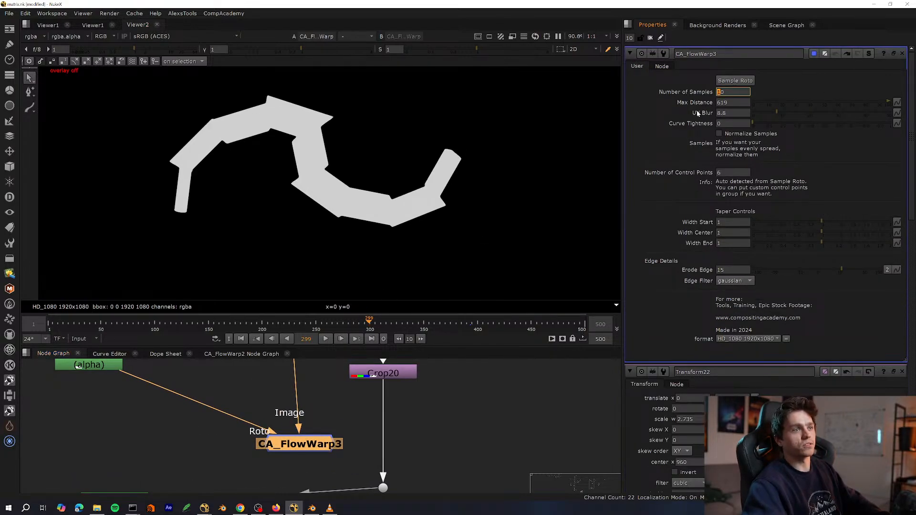
{"action": "type", "text": "7"}
{"action": "key", "text": "Return"}
{"action": "type", "text": "10"}
{"action": "key", "text": "Return"}
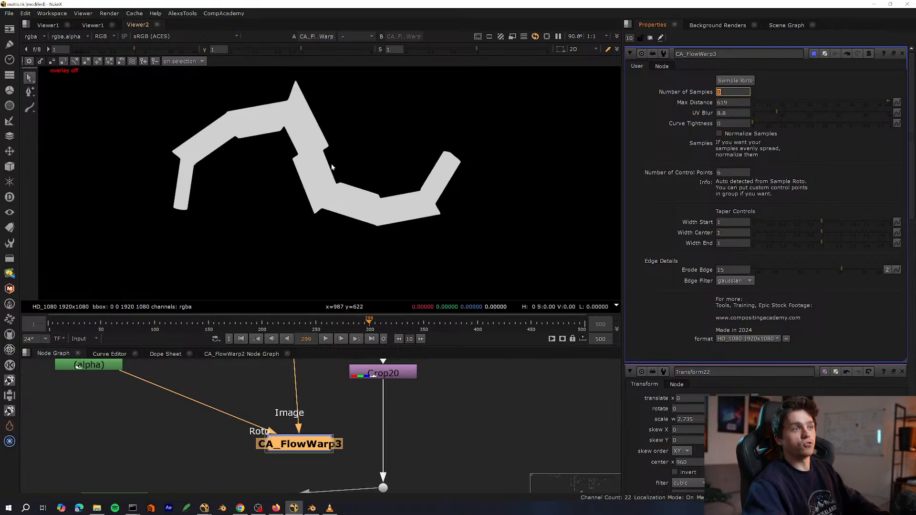
Examine the bends between the warped segments up close and set CA_FlowWarp3's UV Blur to 0.
{"action": "scroll", "coordinate": [216, 223], "scroll_direction": "up", "scroll_amount": 4}
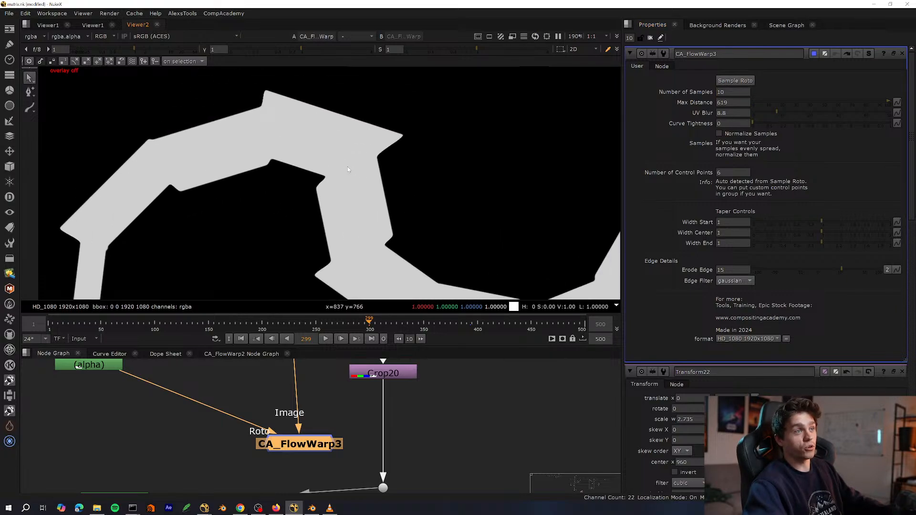
{"action": "scroll", "coordinate": [310, 161], "scroll_direction": "down", "scroll_amount": 5}
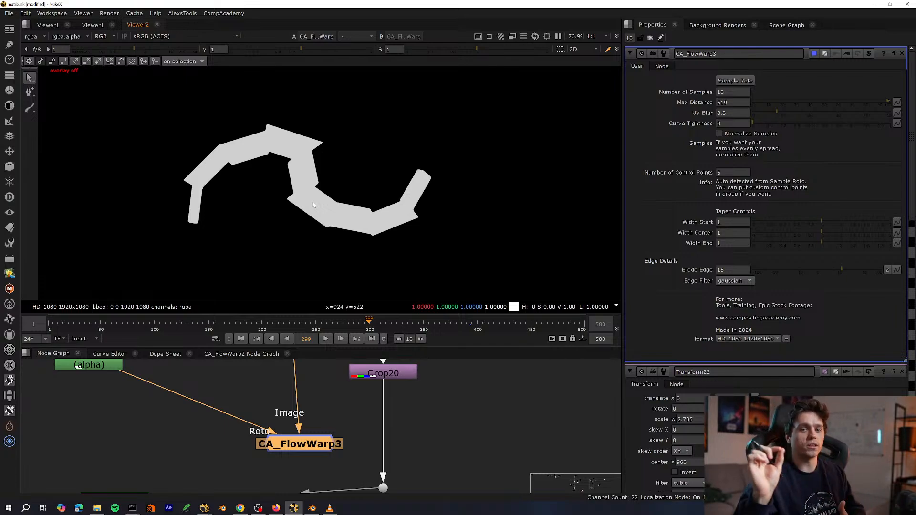
{"action": "left_click", "coordinate": [751, 113]}
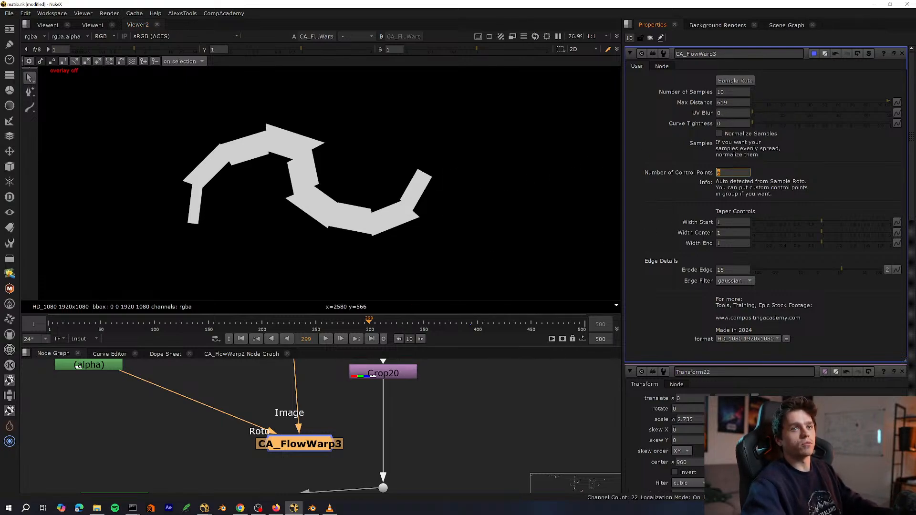
Vary CA_FlowWarp3's Max Distance in steps of 100 and leave it at 519.
{"action": "left_click", "coordinate": [717, 103]}
{"action": "key", "text": "Down"}
{"action": "key", "text": "Down"}
{"action": "key", "text": "Down"}
{"action": "key", "text": "Down"}
{"action": "key", "text": "Up"}
{"action": "key", "text": "Up"}
{"action": "key", "text": "Up"}
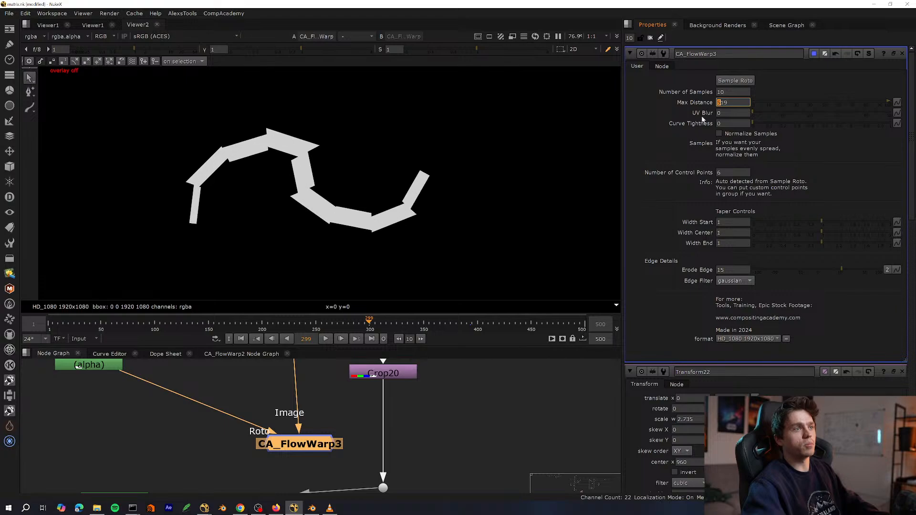
Lower CA_FlowWarp3's Number of Samples one by one and bring it back to 10.
{"action": "left_click", "coordinate": [721, 93]}
{"action": "key", "text": "Down"}
{"action": "key", "text": "Down"}
{"action": "key", "text": "Down"}
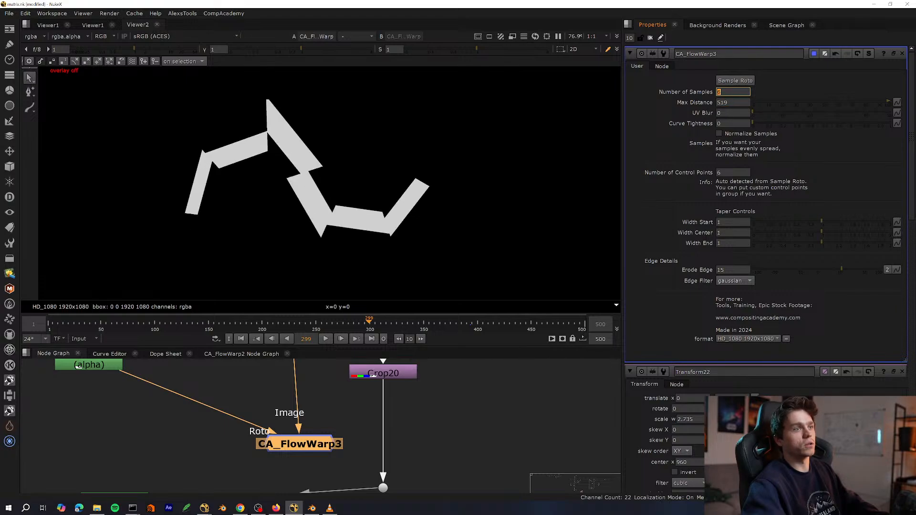
{"action": "key", "text": "Up"}
{"action": "key", "text": "Up"}
{"action": "key", "text": "Up"}
Open Transform22 and view its unwarped ellipse, closing the properties of the other nodes.
{"action": "middle_click_drag", "start_coordinate": [329, 396], "coordinate": [392, 469]}
{"action": "double_click", "coordinate": [344, 382]}
{"action": "key", "text": "1"}
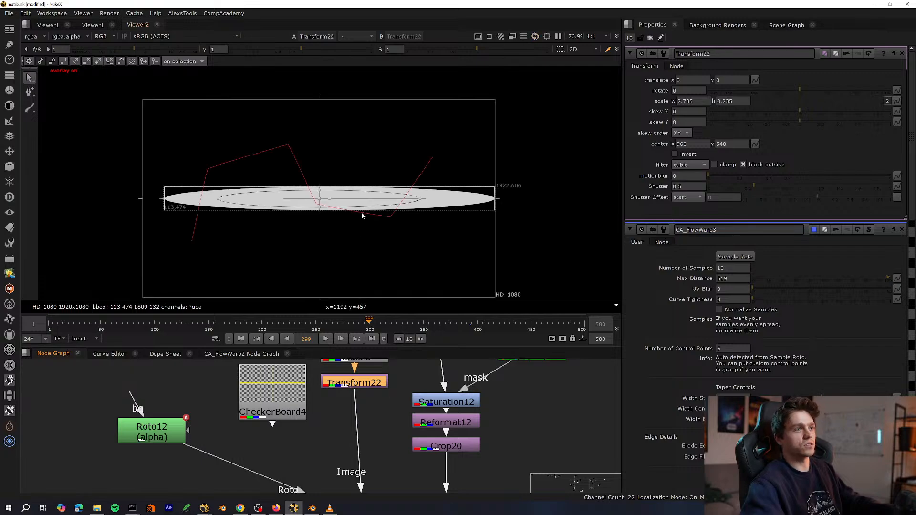
{"action": "left_click", "coordinate": [905, 228]}
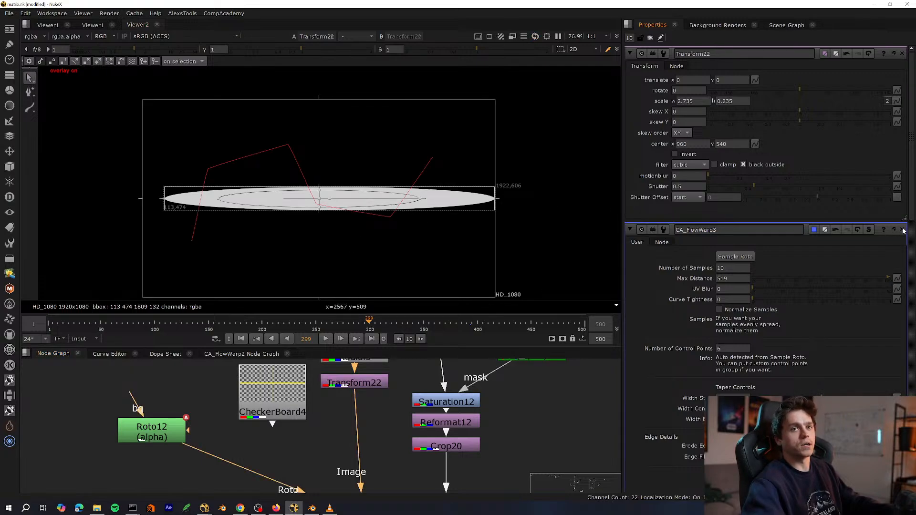
{"action": "left_click", "coordinate": [903, 230]}
{"action": "left_click", "coordinate": [903, 230]}
{"action": "left_click", "coordinate": [902, 230]}
{"action": "left_click", "coordinate": [902, 230]}
View CA_FlowWarp3 again, raise its Number of Samples to 50, and set UV Blur to 9.8.
{"action": "middle_click_drag", "start_coordinate": [382, 479], "coordinate": [333, 369]}
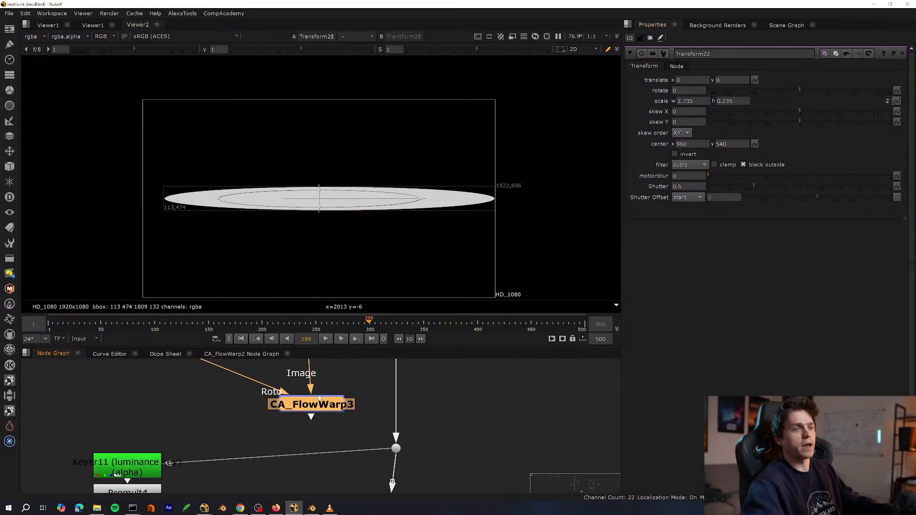
{"action": "key", "text": "1"}
{"action": "double_click", "coordinate": [318, 401]}
{"action": "key", "text": "Up"}
{"action": "key", "text": "Up"}
{"action": "key", "text": "Up"}
{"action": "key", "text": "Up"}
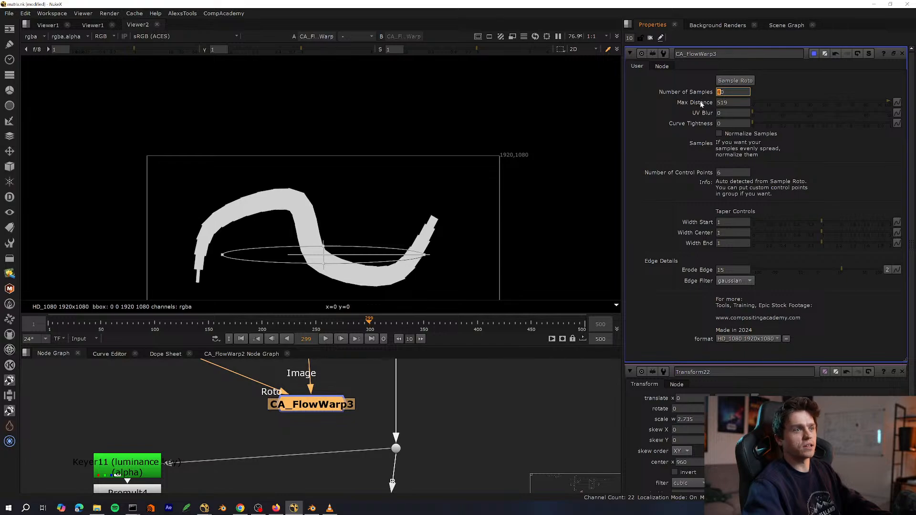
{"action": "key", "text": "Down"}
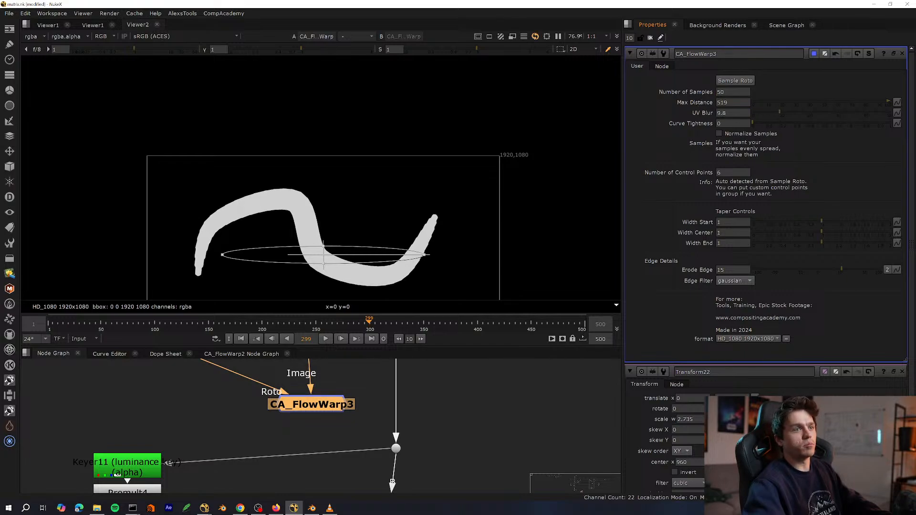
Return Curve Tightness to 0 and raise CA_FlowWarp3's Number of Samples in tens to 120.
{"action": "middle_click_drag", "start_coordinate": [393, 202], "coordinate": [416, 143]}
{"action": "mouse_move", "coordinate": [775, 122]}
{"action": "left_mouse_down"}
{"action": "mouse_move", "coordinate": [902, 123]}
{"action": "mouse_move", "coordinate": [718, 124]}
{"action": "left_mouse_up"}
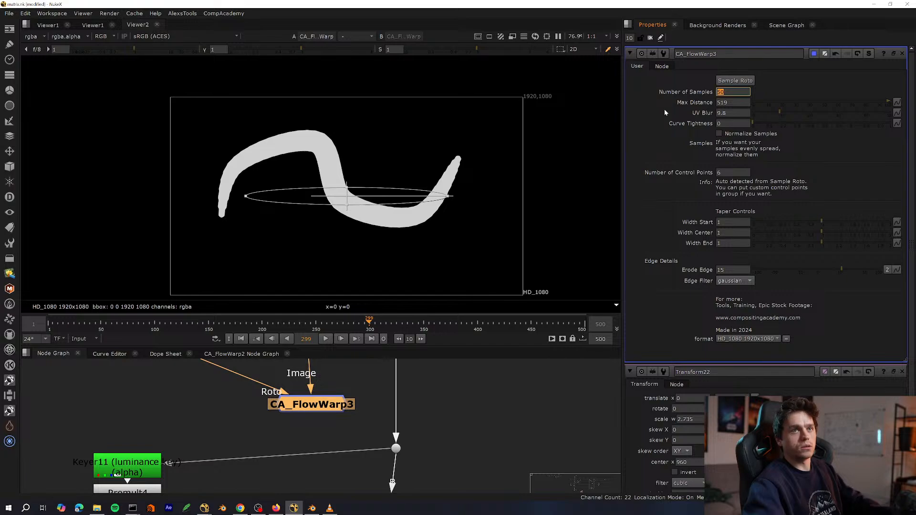
{"action": "key", "text": "Up"}
{"action": "key", "text": "Up"}
{"action": "key", "text": "Up"}
{"action": "key", "text": "Up"}
{"action": "key", "text": "Up"}
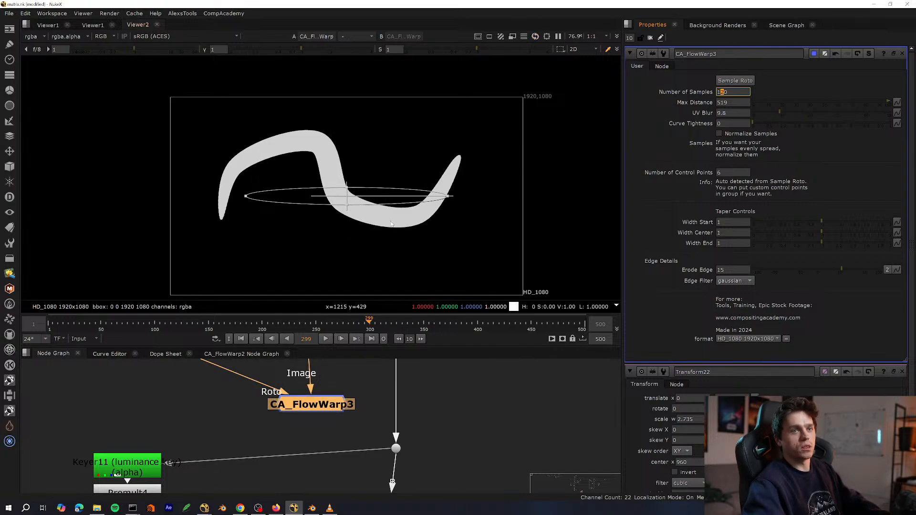
Display the final logo merge feeding Write3 in an enlarged viewer.
{"action": "key", "text": "space"}
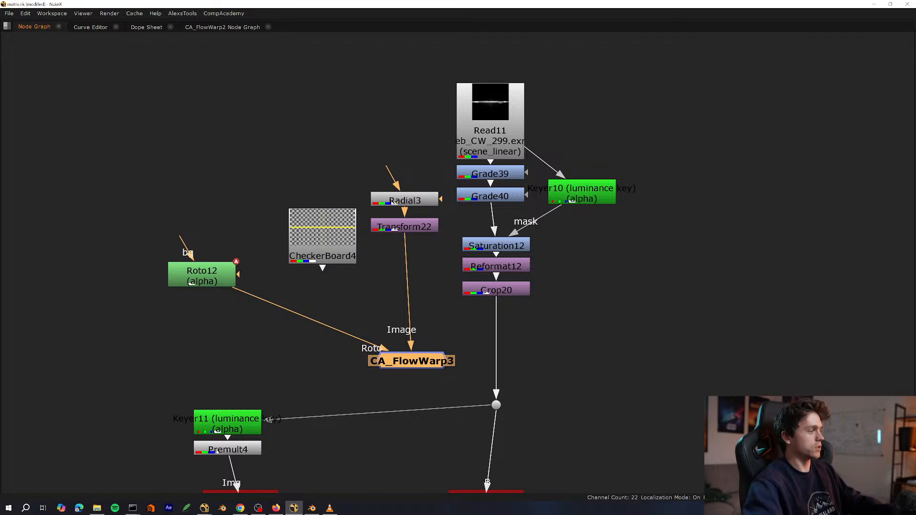
{"action": "key", "text": "alt+Tab"}
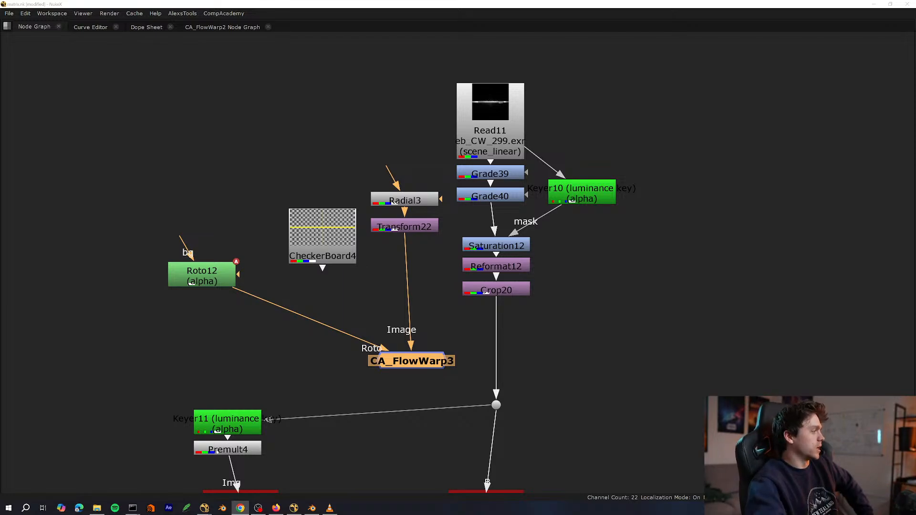
{"action": "key", "text": "alt+Tab"}
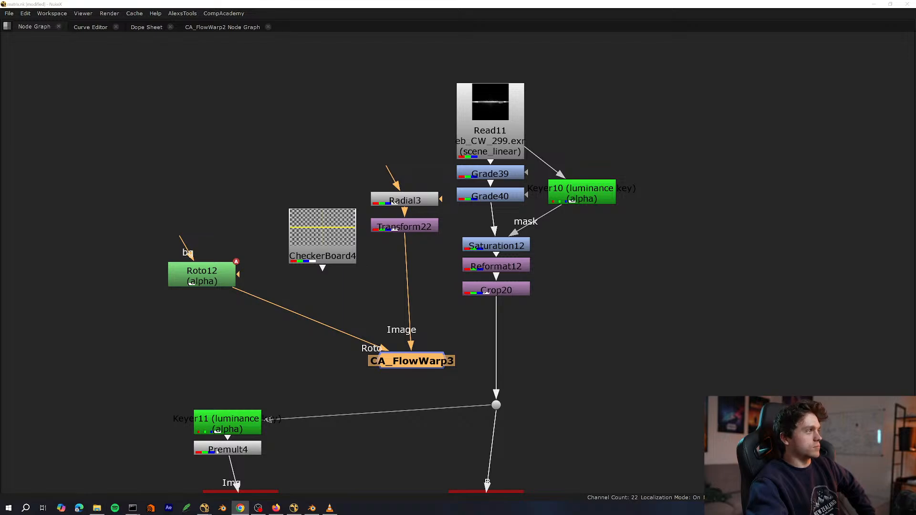
{"action": "scroll", "coordinate": [452, 354], "scroll_direction": "down", "scroll_amount": 10}
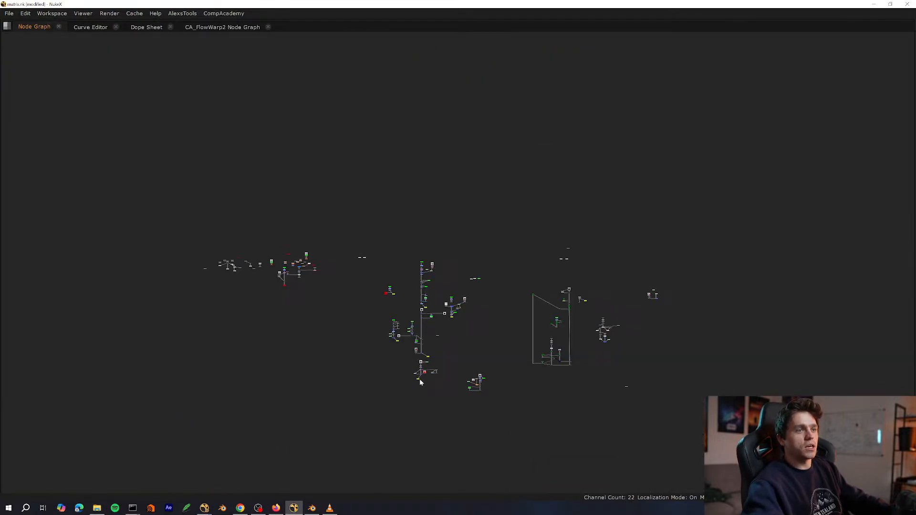
{"action": "scroll", "coordinate": [423, 354], "scroll_direction": "up", "scroll_amount": 10}
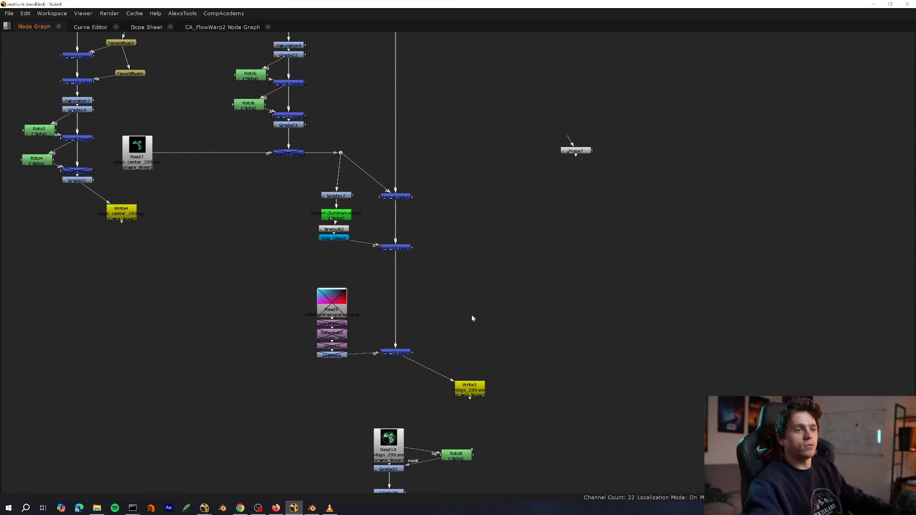
{"action": "left_click", "coordinate": [396, 350]}
{"action": "key", "text": "space"}
{"action": "key", "text": "1"}
{"action": "key", "text": "space"}
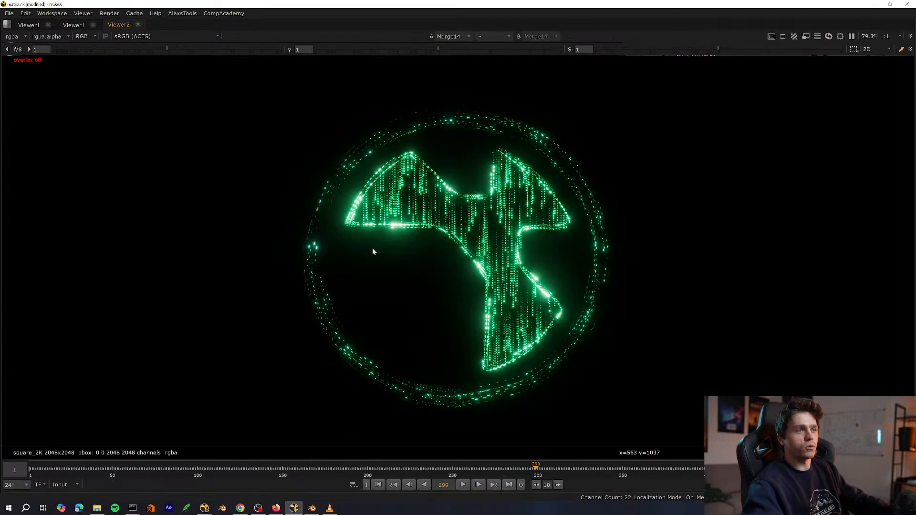
Return to the node graph and display the last merge of the deep compositing tree in the viewer.
{"action": "key", "text": "space"}
{"action": "scroll", "coordinate": [339, 399], "scroll_direction": "down", "scroll_amount": 7}
{"action": "key", "text": "space"}
{"action": "middle_click_drag", "start_coordinate": [479, 373], "coordinate": [402, 393]}
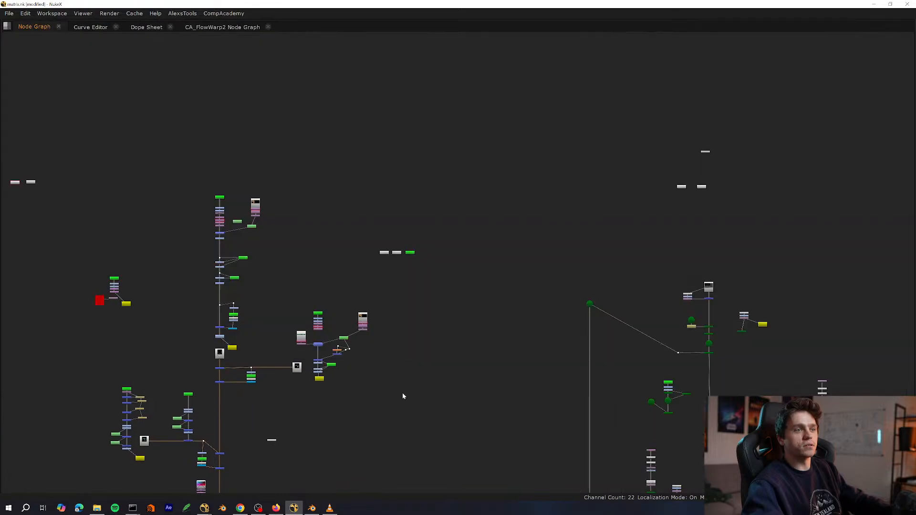
{"action": "middle_click_drag", "start_coordinate": [576, 400], "coordinate": [339, 259]}
{"action": "scroll", "coordinate": [501, 377], "scroll_direction": "up", "scroll_amount": 7}
{"action": "left_click", "coordinate": [373, 447]}
{"action": "key", "text": "space"}
{"action": "key", "text": "1"}
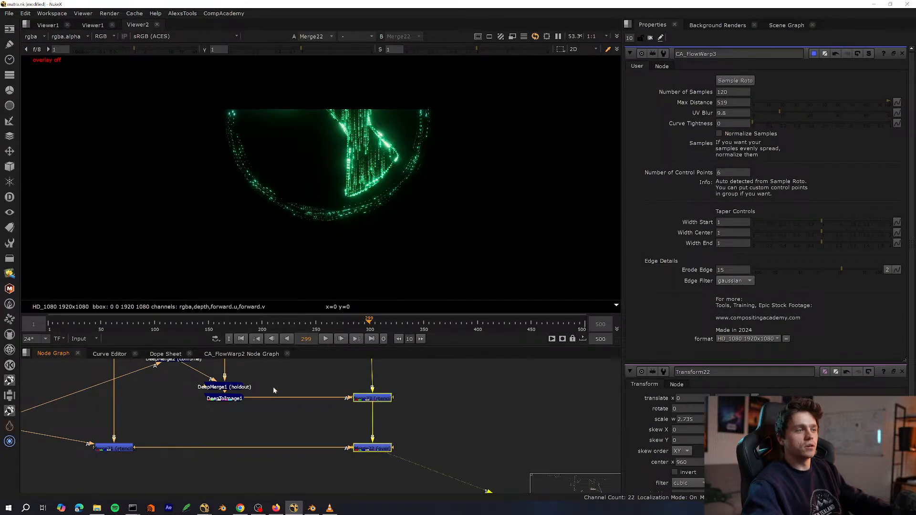
Go to frame 2 and examine the composited software-screen image up close.
{"action": "left_click", "coordinate": [52, 324]}
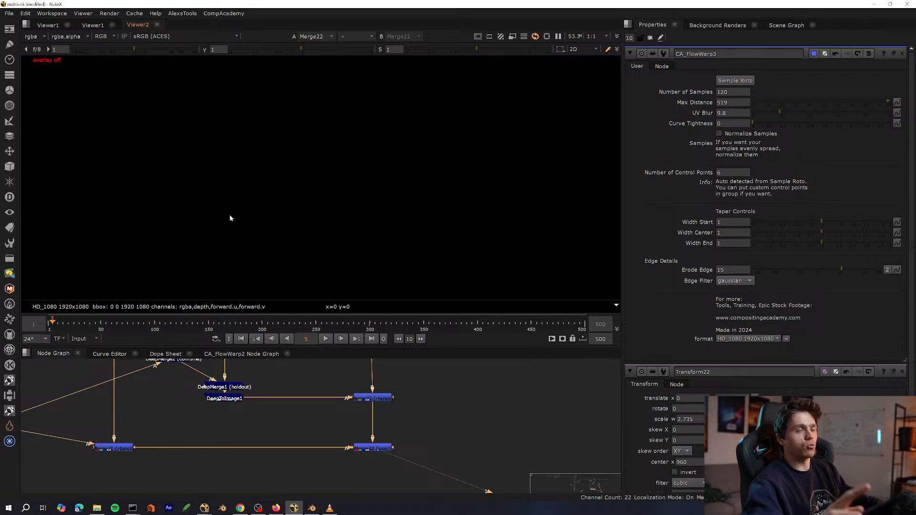
{"action": "key", "text": "Left"}
{"action": "key", "text": "Left"}
{"action": "key", "text": "Left"}
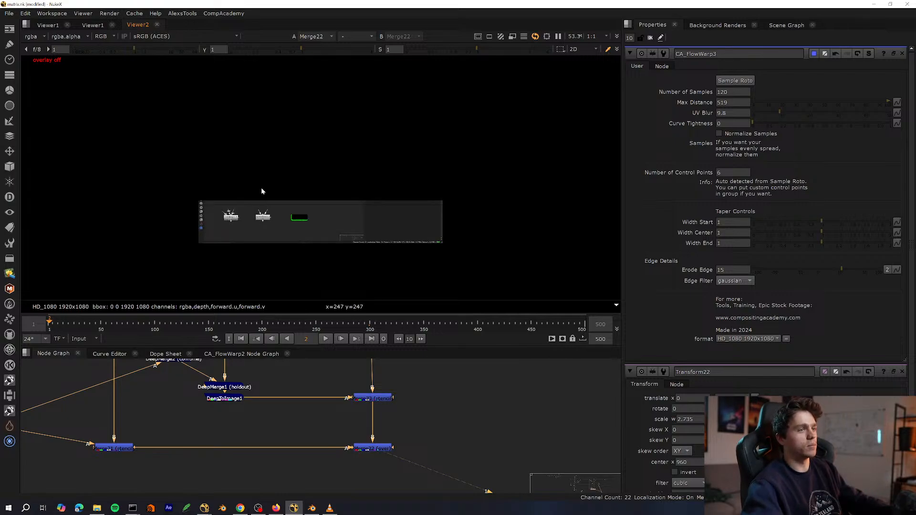
{"action": "scroll", "coordinate": [300, 210], "scroll_direction": "up", "scroll_amount": 6}
{"action": "scroll", "coordinate": [377, 207], "scroll_direction": "up", "scroll_amount": 4}
{"action": "scroll", "coordinate": [296, 250], "scroll_direction": "down", "scroll_amount": 10}
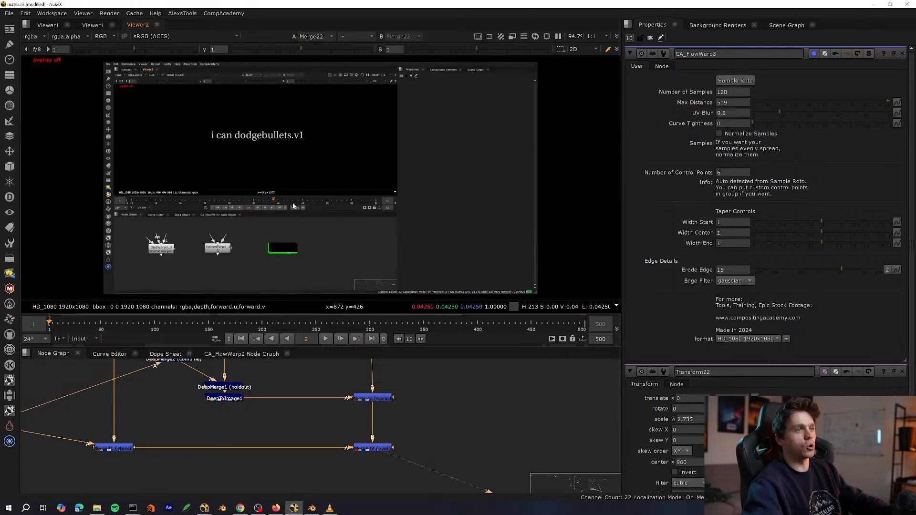
{"action": "scroll", "coordinate": [288, 252], "scroll_direction": "up", "scroll_amount": 6}
{"action": "scroll", "coordinate": [275, 208], "scroll_direction": "down", "scroll_amount": 5}
Switch to Blender, inspect the rounded rectangular frame model from another angle, and return to the Nuke compositing script.
{"action": "key", "text": "space"}
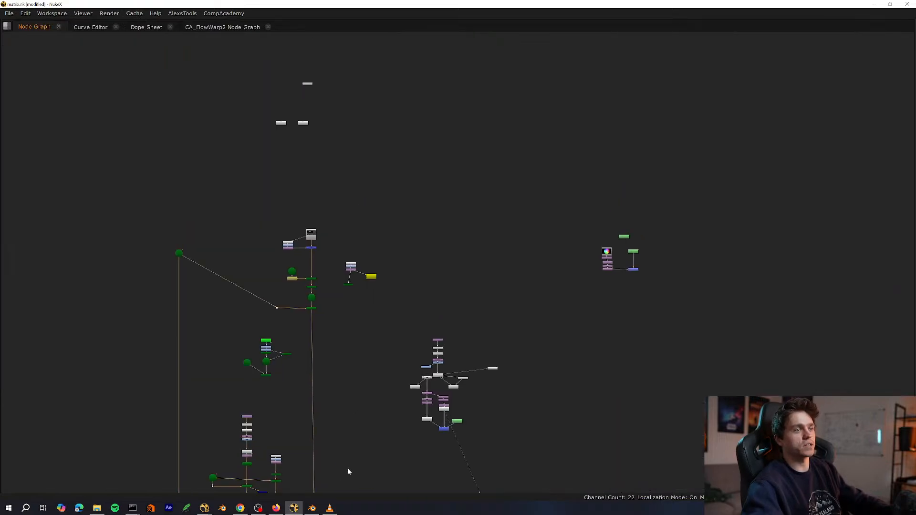
{"action": "scroll", "coordinate": [349, 458], "scroll_direction": "up", "scroll_amount": 3}
{"action": "left_click", "coordinate": [311, 509]}
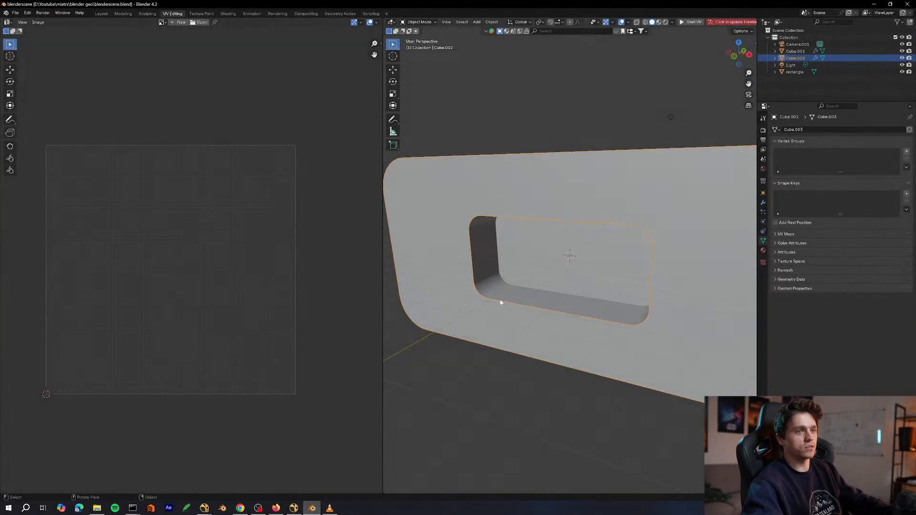
{"action": "middle_click_drag", "start_coordinate": [499, 303], "coordinate": [555, 286]}
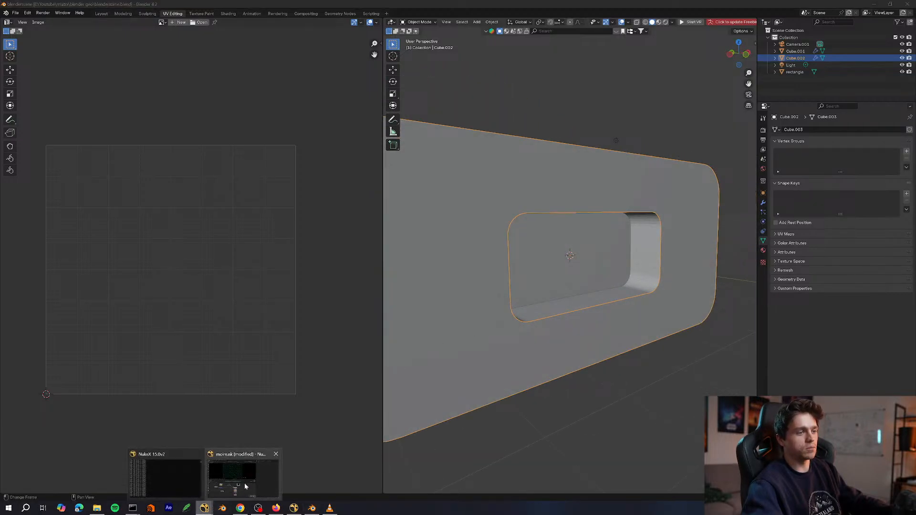
{"action": "left_click", "coordinate": [204, 508]}
{"action": "left_click", "coordinate": [294, 509]}
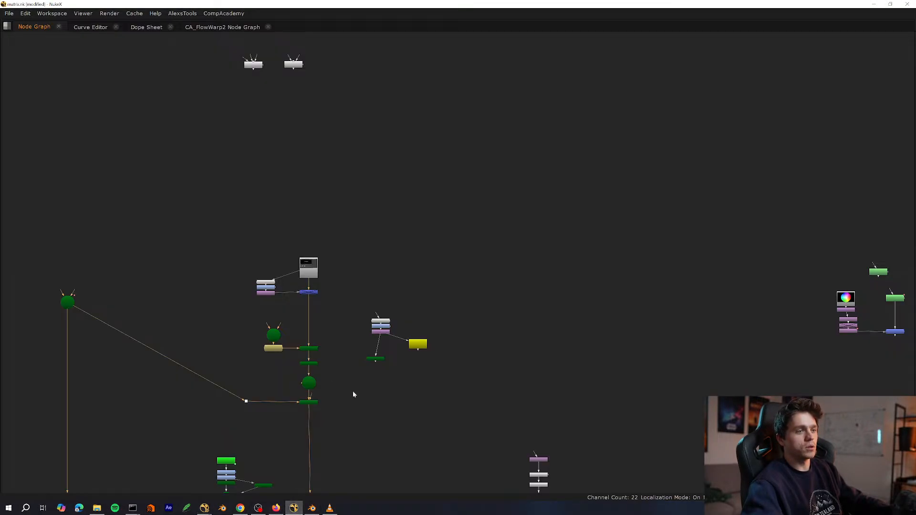
Display the ScanlineRender2 output in the viewer and check it at several frames up to 84.
{"action": "scroll", "coordinate": [353, 394], "scroll_direction": "up", "scroll_amount": 2}
{"action": "key", "text": "space"}
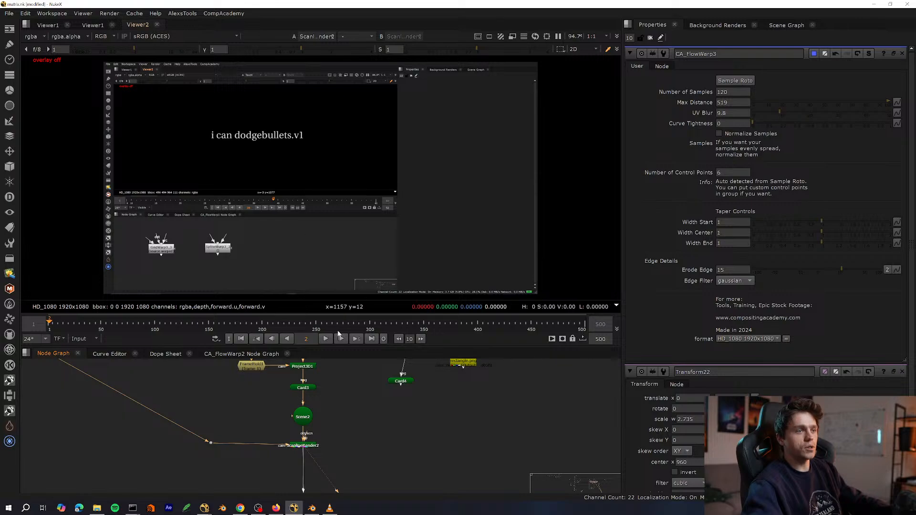
{"action": "left_click", "coordinate": [97, 326]}
{"action": "left_click", "coordinate": [136, 327]}
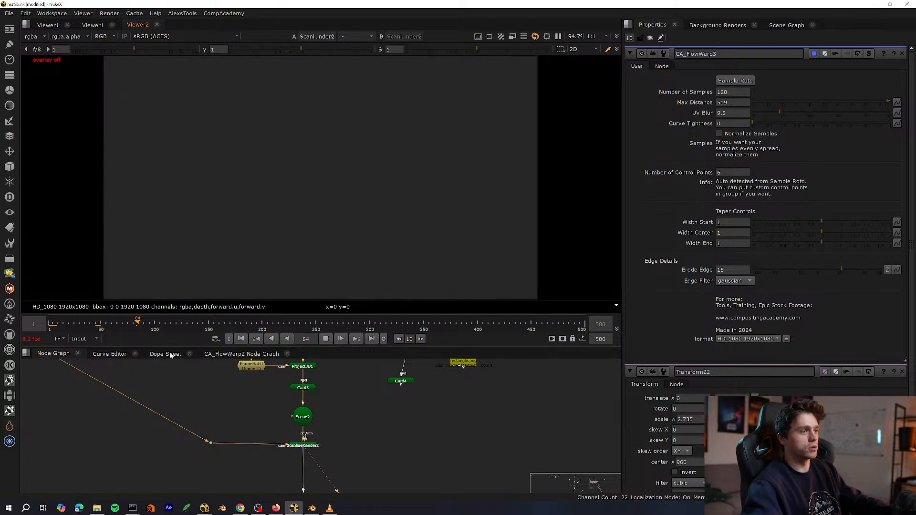
{"action": "scroll", "coordinate": [300, 363], "scroll_direction": "down", "scroll_amount": 4}
{"action": "left_click", "coordinate": [117, 326]}
Display the final merge of the deep tree and inspect the green rounded frame at frames 87 and 88.
{"action": "middle_click_drag", "start_coordinate": [220, 406], "coordinate": [286, 430]}
{"action": "scroll", "coordinate": [256, 368], "scroll_direction": "up", "scroll_amount": 3}
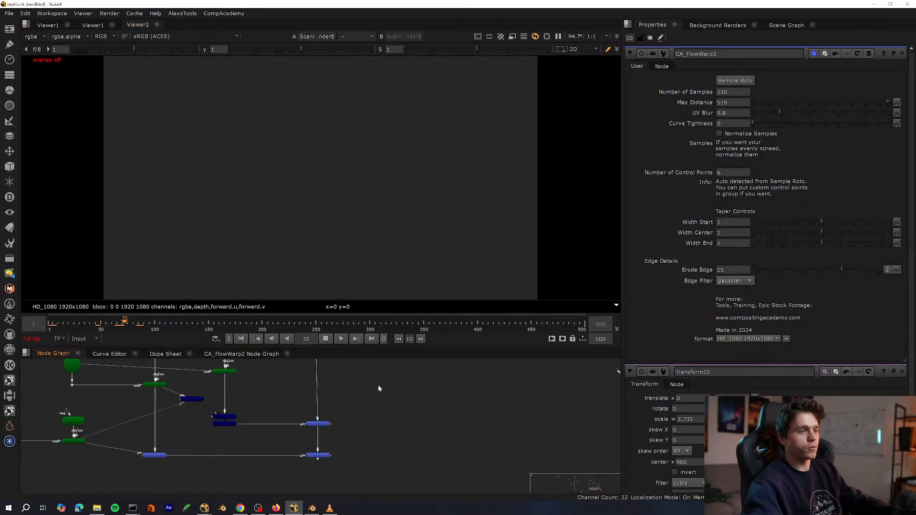
{"action": "left_click_drag", "start_coordinate": [354, 432], "coordinate": [266, 486]}
{"action": "key", "text": "1"}
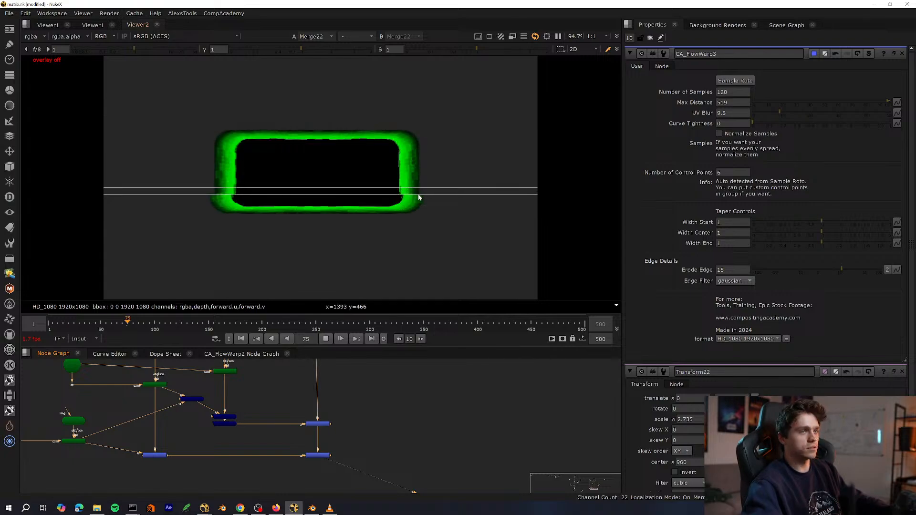
{"action": "left_click", "coordinate": [140, 329]}
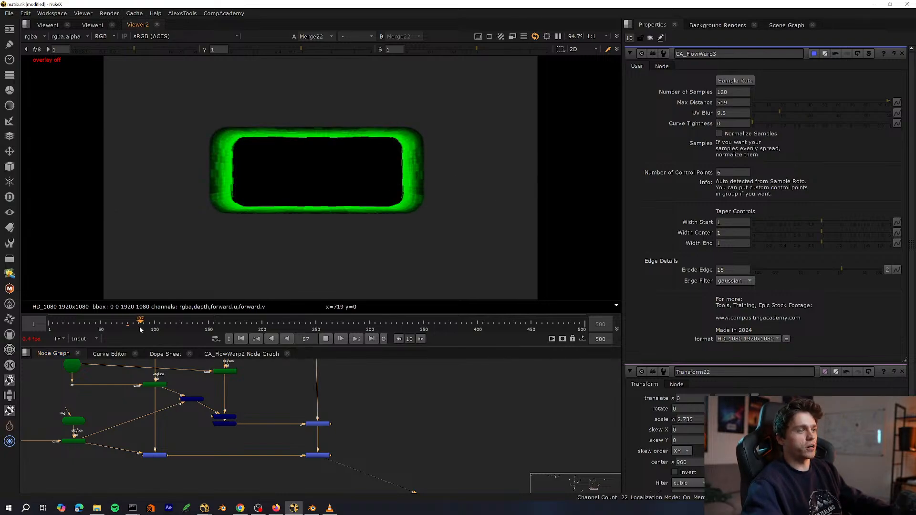
{"action": "scroll", "coordinate": [296, 396], "scroll_direction": "down", "scroll_amount": 5}
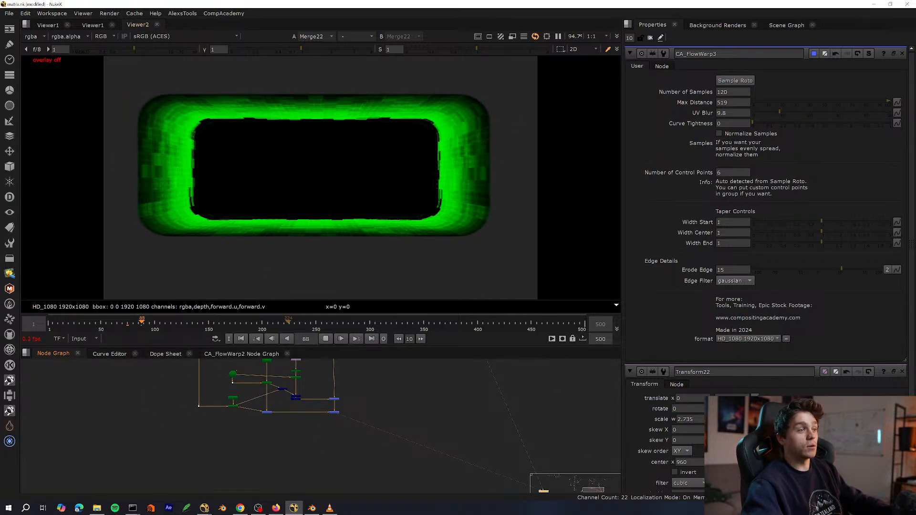
{"action": "left_click", "coordinate": [331, 338]}
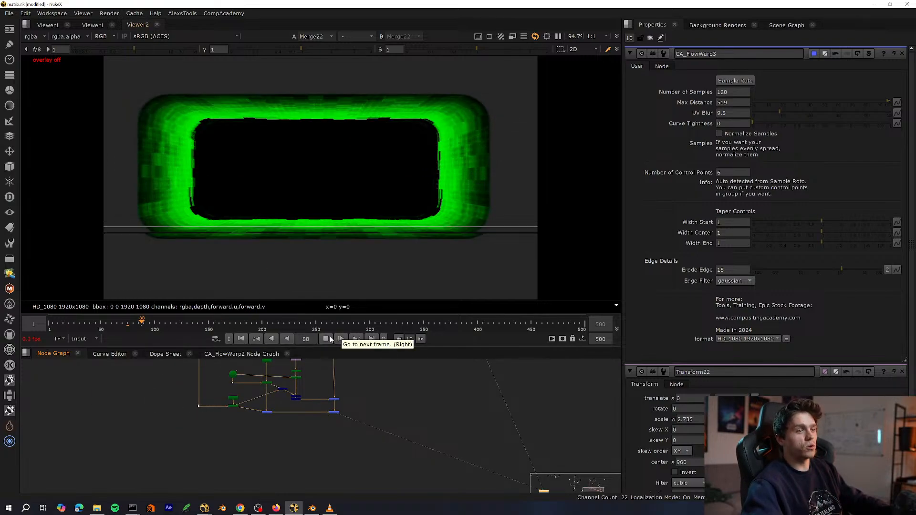
Switch to the other Nuke script with the BlinkScript moiré setup and fit its pattern in an enlarged viewer.
{"action": "left_click", "coordinate": [205, 508]}
{"action": "scroll", "coordinate": [295, 429], "scroll_direction": "up", "scroll_amount": 5}
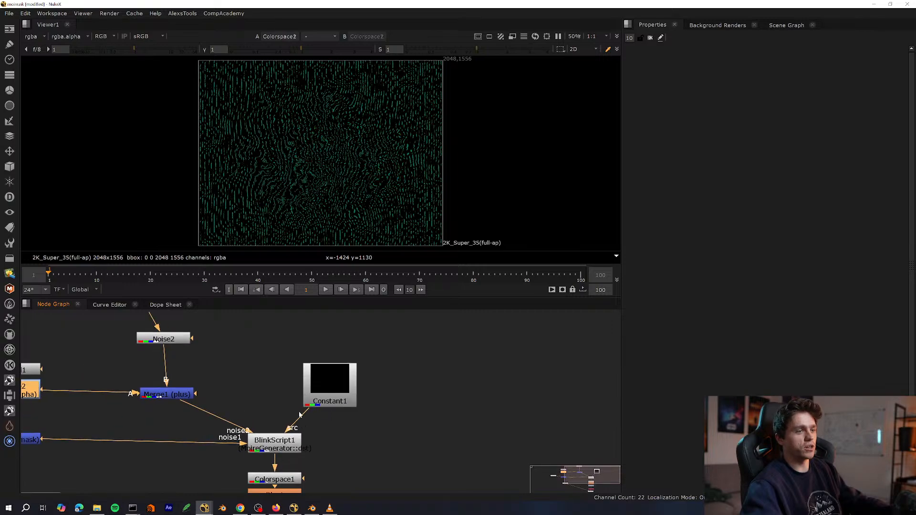
{"action": "scroll", "coordinate": [299, 414], "scroll_direction": "down", "scroll_amount": 3}
{"action": "scroll", "coordinate": [374, 159], "scroll_direction": "up", "scroll_amount": 4}
{"action": "key", "text": "space"}
{"action": "key", "text": "f"}
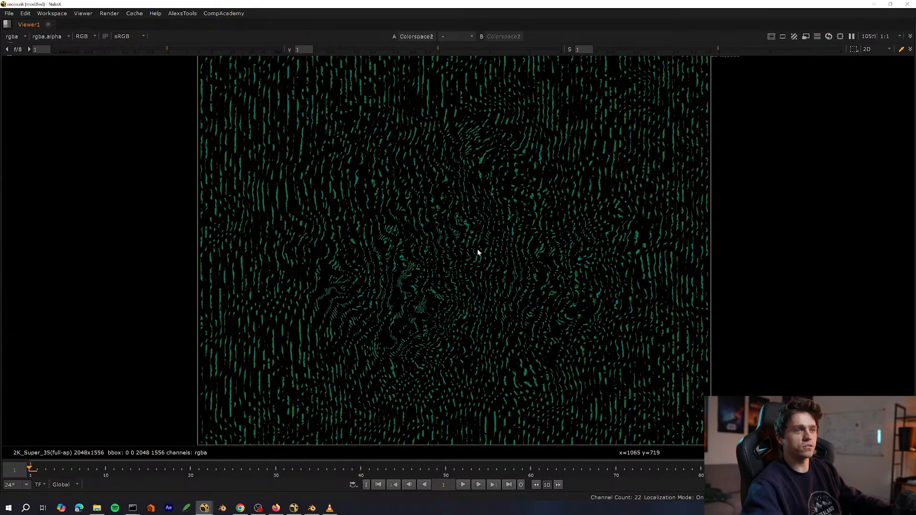
Set the viewer gain to about 1.7 to brighten the green moiré pattern.
{"action": "scroll", "coordinate": [477, 250], "scroll_direction": "up", "scroll_amount": 3}
{"action": "left_click_drag", "start_coordinate": [171, 50], "coordinate": [218, 50]}
{"action": "key", "text": "f"}
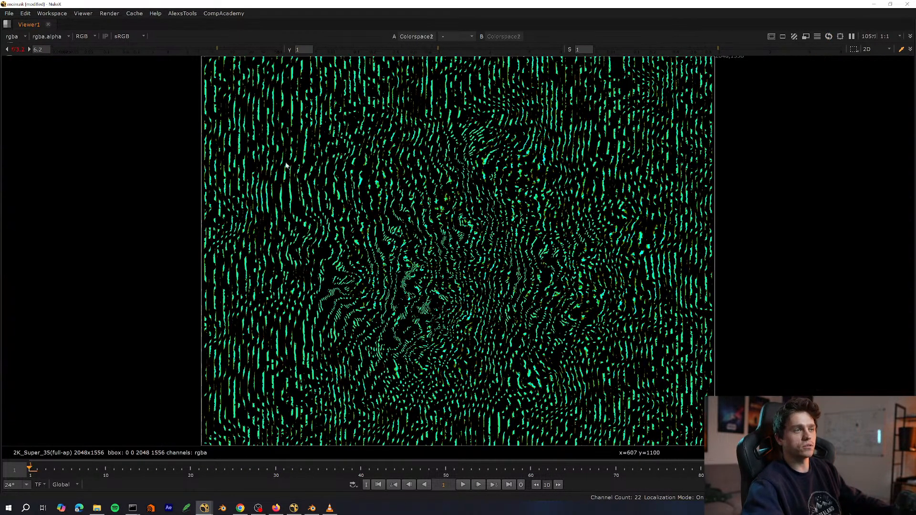
{"action": "left_click", "coordinate": [16, 49]}
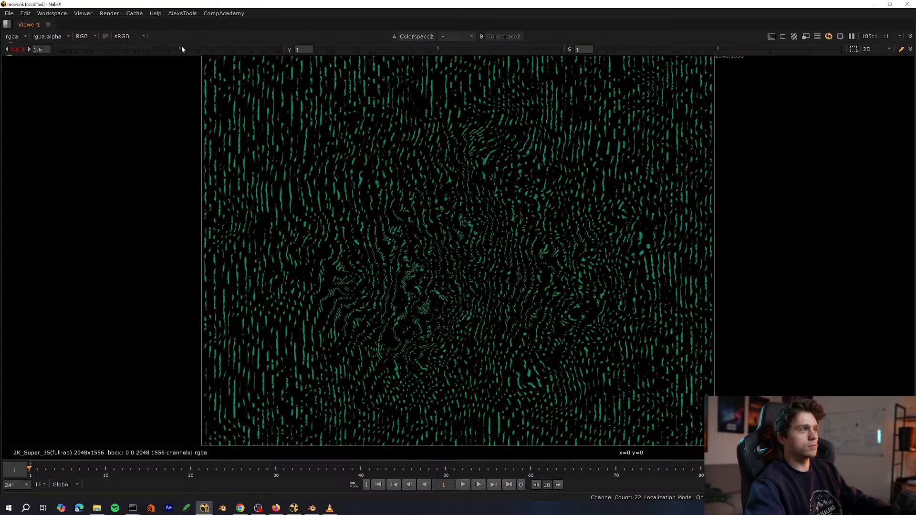
{"action": "left_click", "coordinate": [182, 49]}
{"action": "key", "text": "space"}
Open the kernel parameters of the BlinkScript1 moiré generator node.
{"action": "scroll", "coordinate": [302, 445], "scroll_direction": "up", "scroll_amount": 3}
{"action": "middle_click_drag", "start_coordinate": [302, 444], "coordinate": [357, 493]}
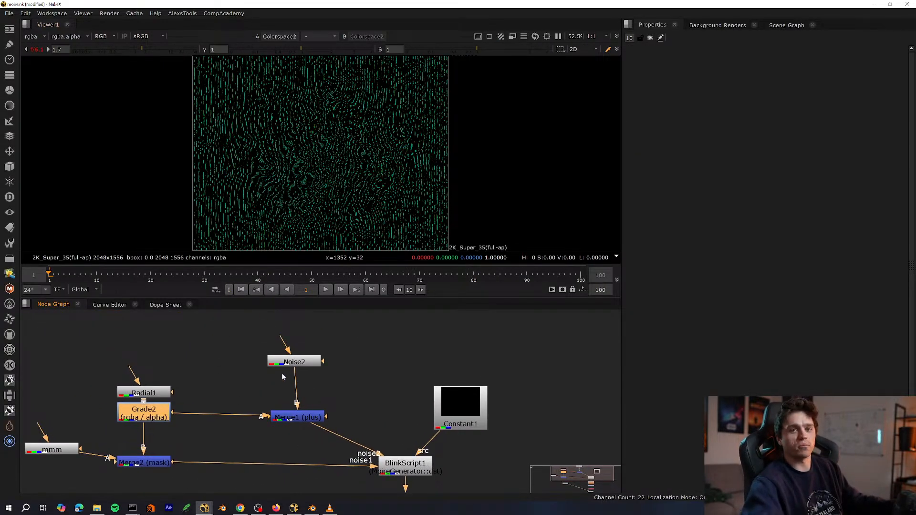
{"action": "middle_click_drag", "start_coordinate": [282, 377], "coordinate": [377, 338]}
{"action": "middle_click_drag", "start_coordinate": [265, 396], "coordinate": [197, 409]}
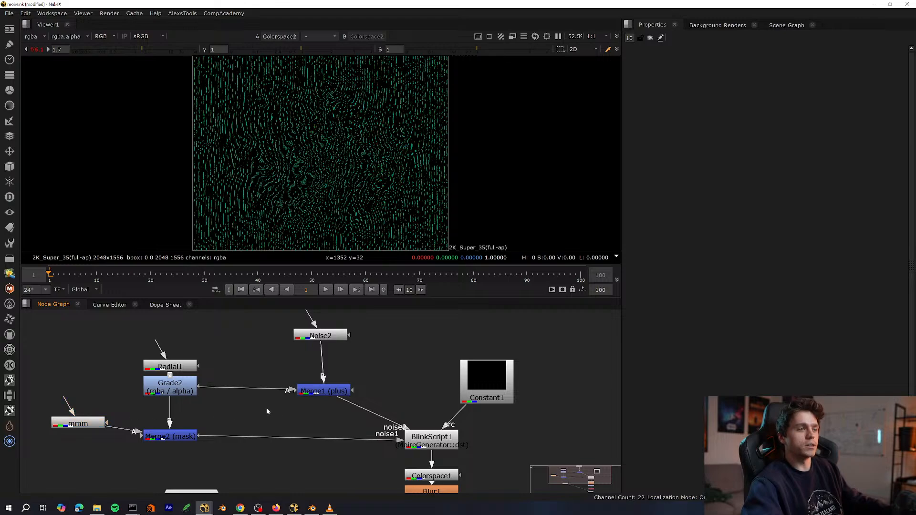
{"action": "middle_click_drag", "start_coordinate": [267, 407], "coordinate": [189, 406]}
{"action": "double_click", "coordinate": [376, 435]}
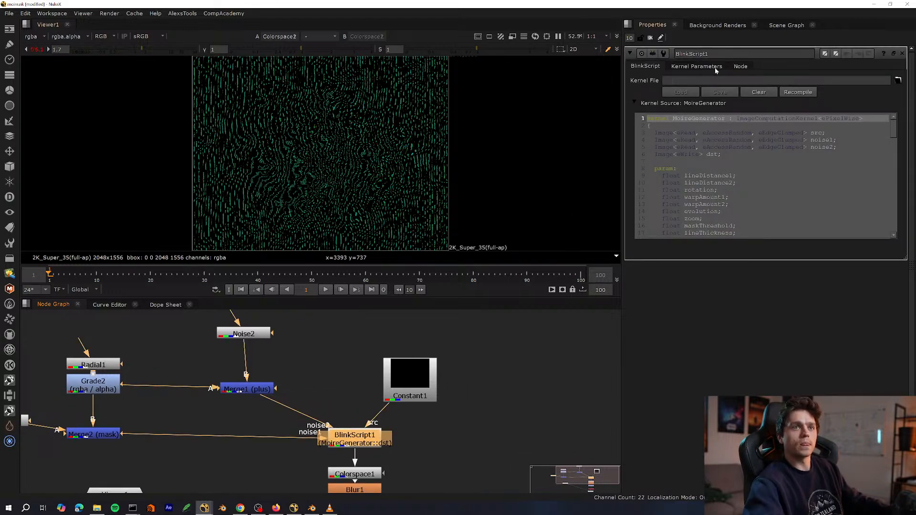
{"action": "left_click", "coordinate": [715, 68]}
{"action": "middle_click_drag", "start_coordinate": [224, 409], "coordinate": [304, 401]}
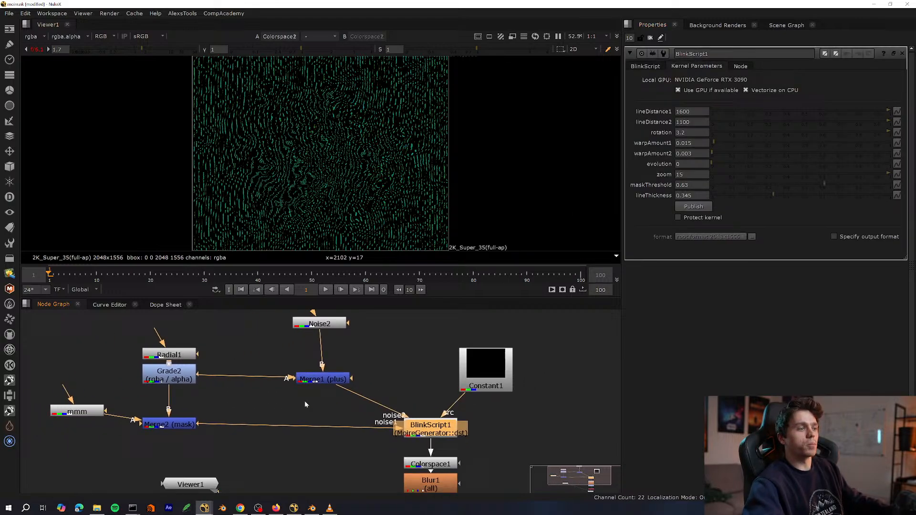
Set the z value of the Noise2 node to 0.94 and check the changed pattern in the viewer.
{"action": "double_click", "coordinate": [344, 325]}
{"action": "left_click_drag", "start_coordinate": [716, 165], "coordinate": [732, 163]}
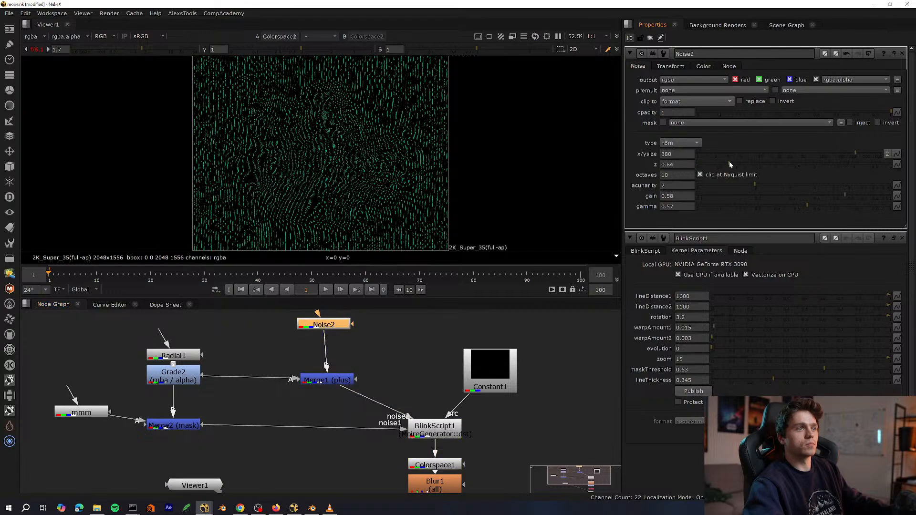
{"action": "scroll", "coordinate": [370, 179], "scroll_direction": "up", "scroll_amount": 3}
{"action": "middle_click_drag", "start_coordinate": [369, 179], "coordinate": [403, 228]}
{"action": "key", "text": "f"}
{"action": "key", "text": "f"}
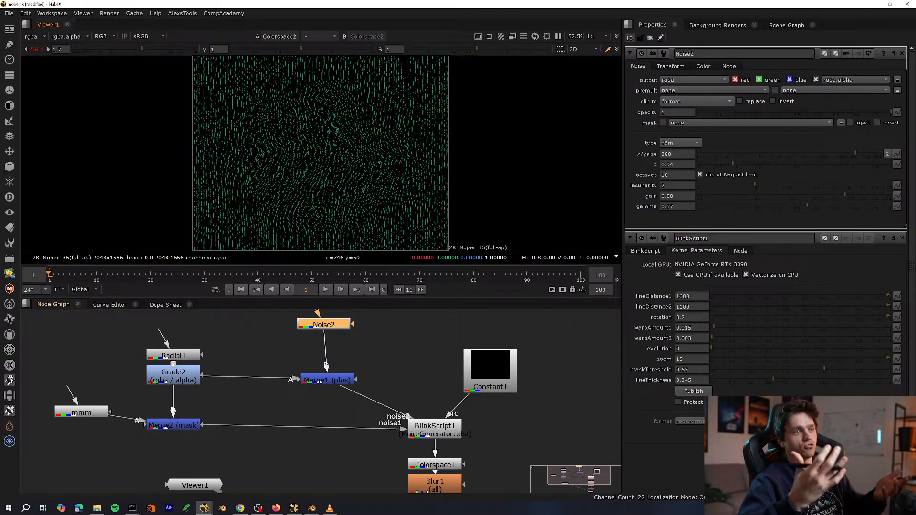
Display the raw BlinkScript1 output in the viewer and look over the nodes around it.
{"action": "left_click", "coordinate": [454, 434]}
{"action": "key", "text": "1"}
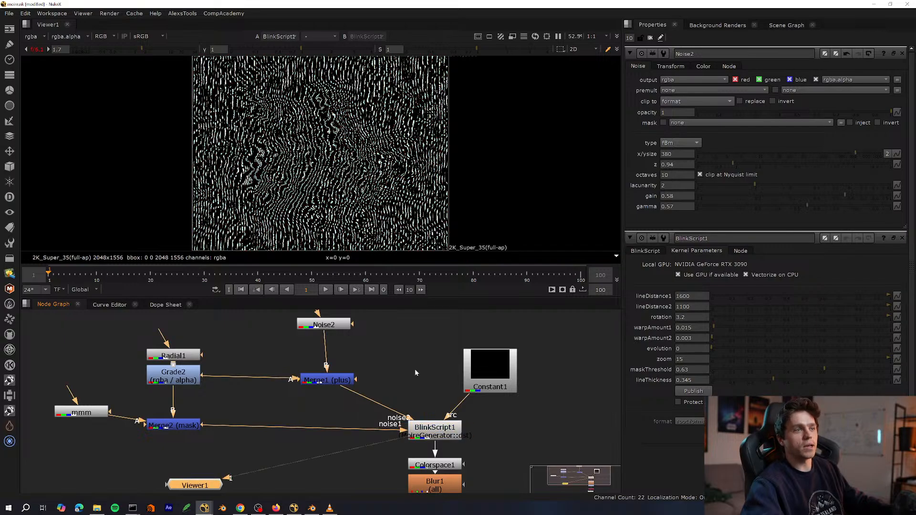
{"action": "middle_click_drag", "start_coordinate": [440, 403], "coordinate": [363, 364]}
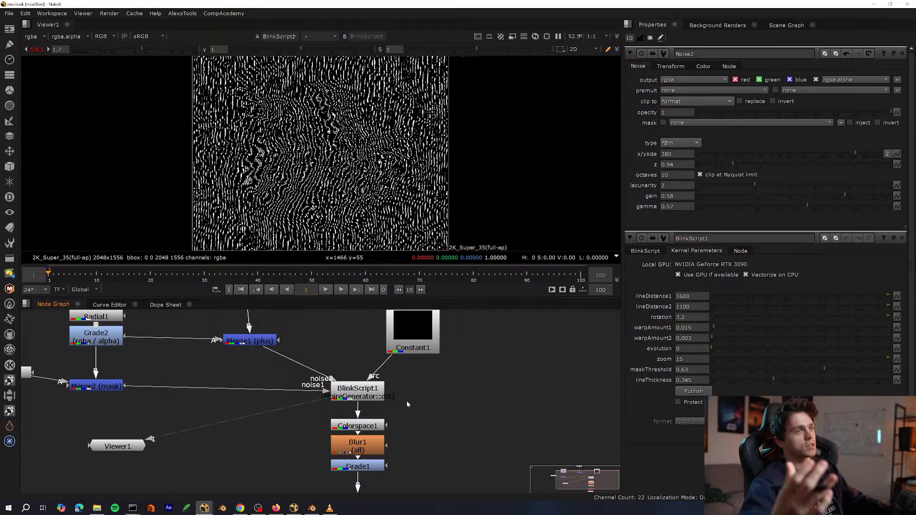
{"action": "middle_click_drag", "start_coordinate": [406, 400], "coordinate": [355, 423]}
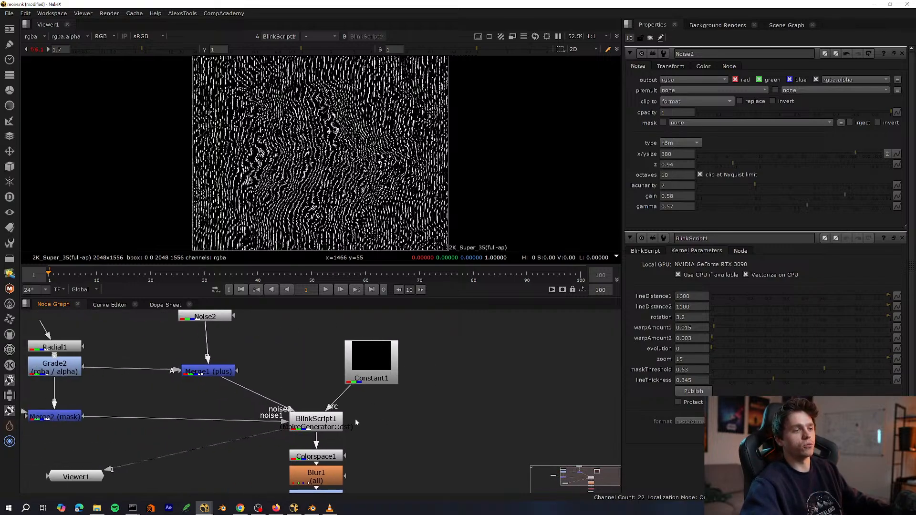
{"action": "left_click", "coordinate": [335, 419]}
{"action": "middle_click", "coordinate": [339, 416]}
{"action": "left_click", "coordinate": [368, 400]}
{"action": "scroll", "coordinate": [366, 397], "scroll_direction": "up", "scroll_amount": 3}
{"action": "left_click", "coordinate": [457, 395]}
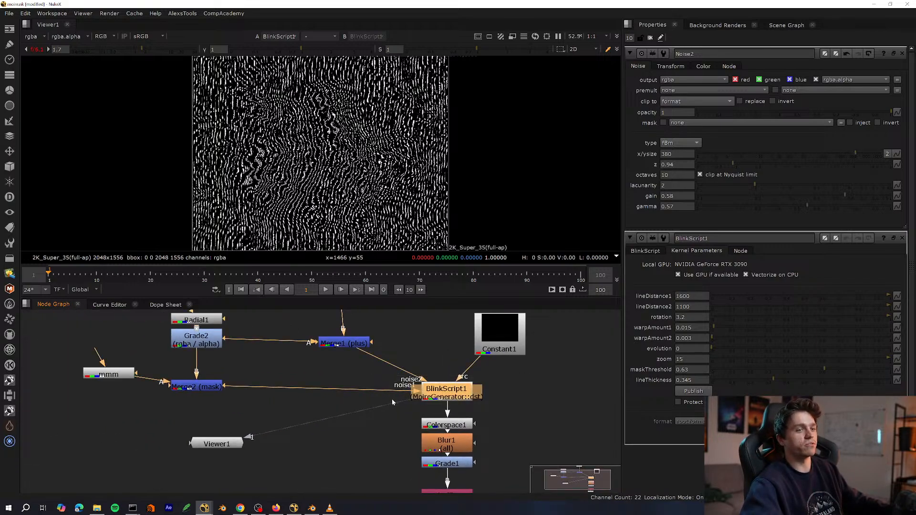
{"action": "middle_click_drag", "start_coordinate": [288, 371], "coordinate": [150, 395]}
{"action": "left_click", "coordinate": [298, 427]}
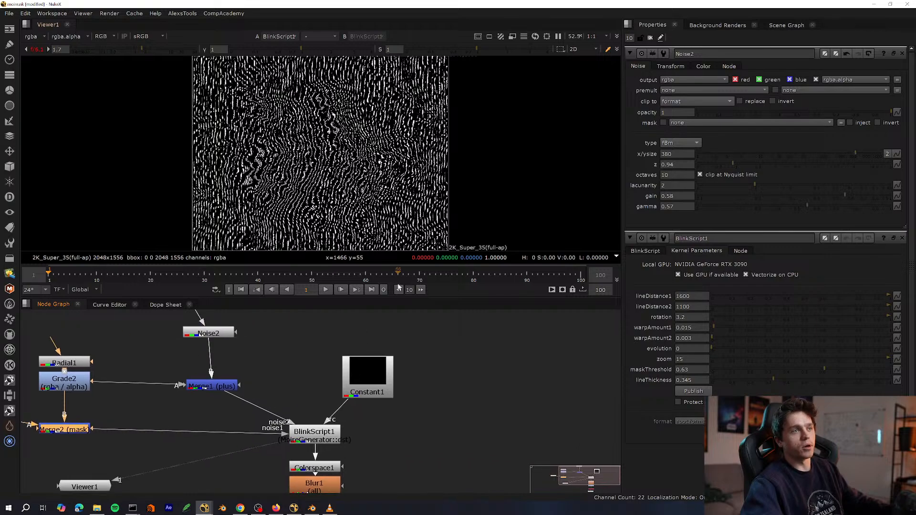
Add a Grid node in the empty area beyond Constant1 and set its number values to 60 and 0 for vertical lines only.
{"action": "middle_click_drag", "start_coordinate": [661, 393], "coordinate": [355, 381]}
{"action": "key", "text": "Tab"}
{"action": "type", "text": "grid"}
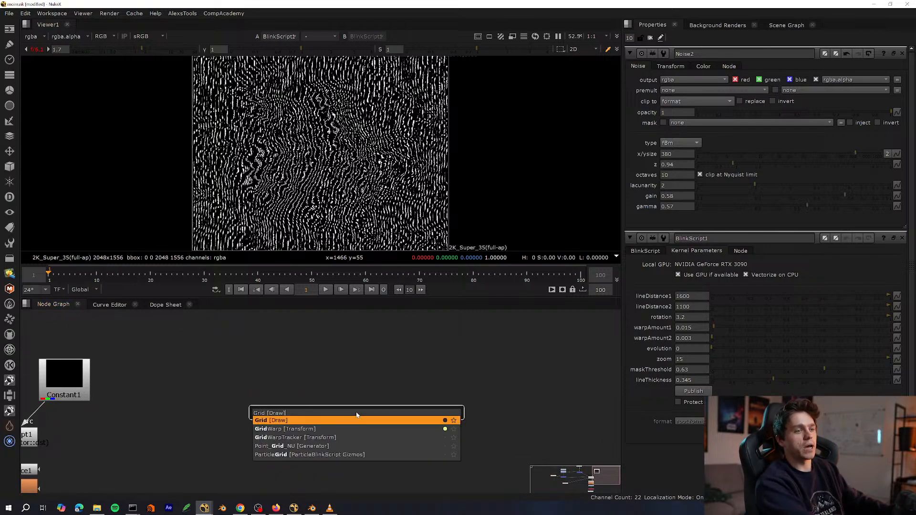
{"action": "key", "text": "Return"}
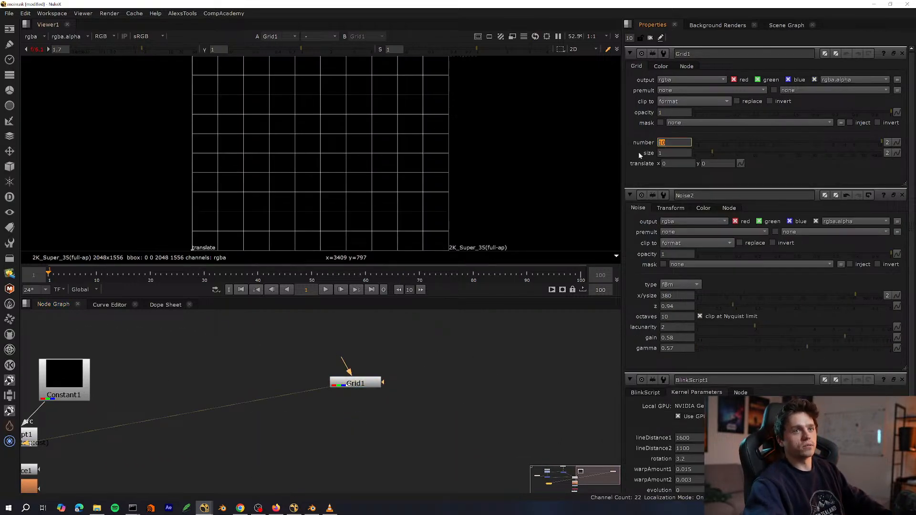
{"action": "type", "text": "60"}
{"action": "key", "text": "Return"}
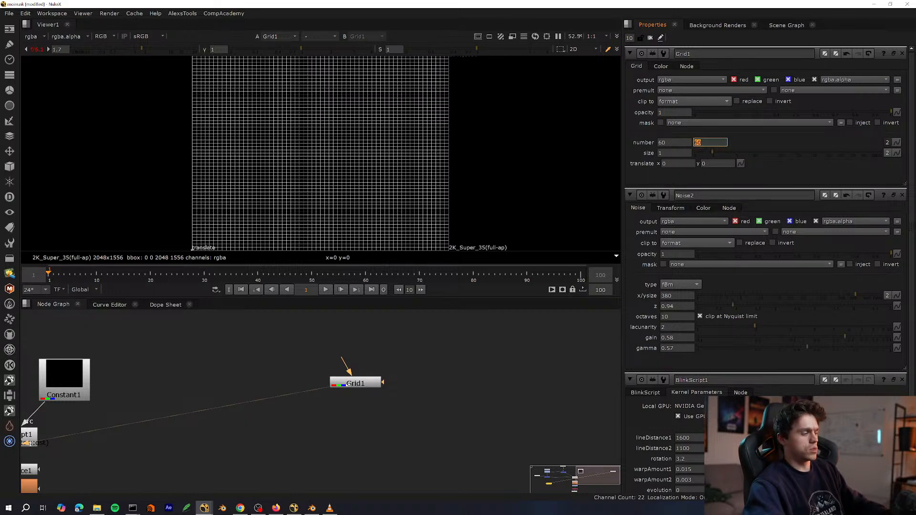
{"action": "type", "text": "0"}
{"action": "key", "text": "Return"}
{"action": "scroll", "coordinate": [419, 134], "scroll_direction": "up", "scroll_amount": 5}
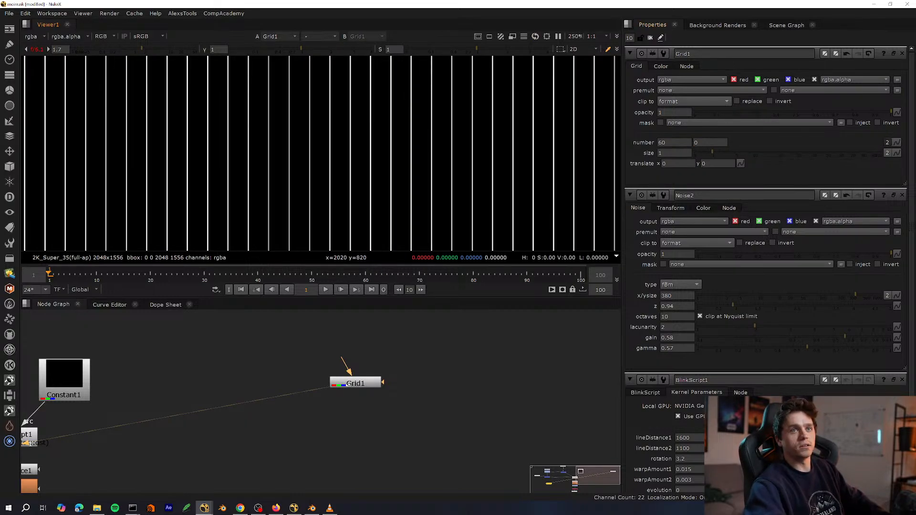
Raise the first number value of Grid1 to 330 to pack the vertical lines tightly, and fit the image in the viewer.
{"action": "left_click", "coordinate": [661, 143]}
{"action": "key", "text": "Up"}
{"action": "key", "text": "Up"}
{"action": "key", "text": "Up"}
{"action": "key", "text": "Up"}
{"action": "key", "text": "Up"}
{"action": "key", "text": "Up"}
{"action": "key", "text": "Up"}
{"action": "left_click", "coordinate": [661, 143]}
{"action": "key", "text": "Up"}
{"action": "key", "text": "Up"}
{"action": "key", "text": "Up"}
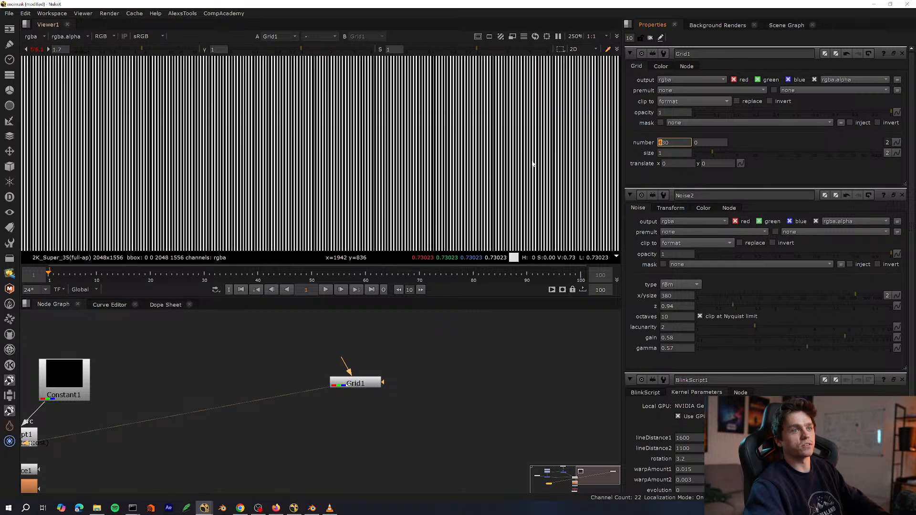
{"action": "key", "text": "Down"}
{"action": "key", "text": "f"}
Duplicate the Grid1 node and place the copy beside the original.
{"action": "key", "text": "ctrl+c"}
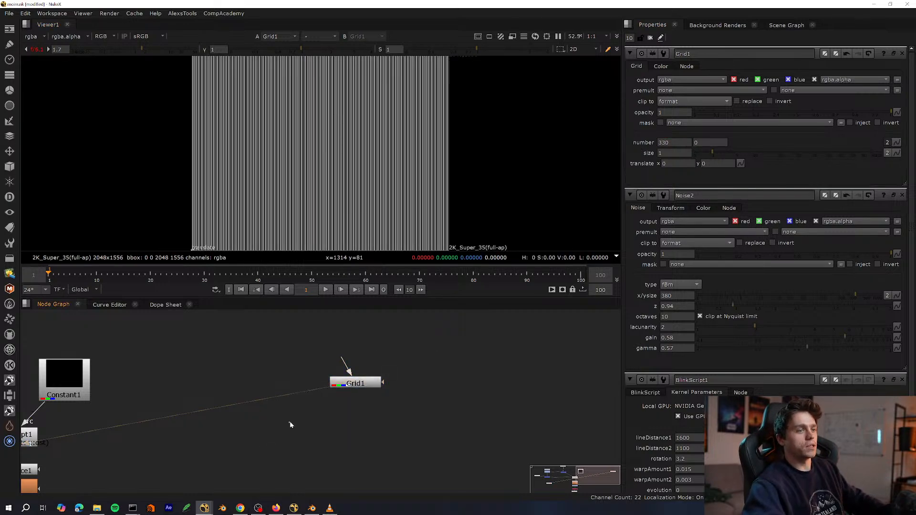
{"action": "scroll", "coordinate": [290, 422], "scroll_direction": "up", "scroll_amount": 2}
{"action": "left_click", "coordinate": [261, 423]}
{"action": "key", "text": "ctrl+v"}
Add a Merge node with Grid1 as B and Grid2 as A, display it in the viewer and set its operation to mask.
{"action": "key", "text": "m"}
{"action": "left_click_drag", "start_coordinate": [354, 401], "coordinate": [380, 369]}
{"action": "left_click_drag", "start_coordinate": [351, 418], "coordinate": [359, 418]}
{"action": "left_click_drag", "start_coordinate": [357, 397], "coordinate": [375, 435]}
{"action": "key", "text": "1"}
{"action": "left_click", "coordinate": [698, 79]}
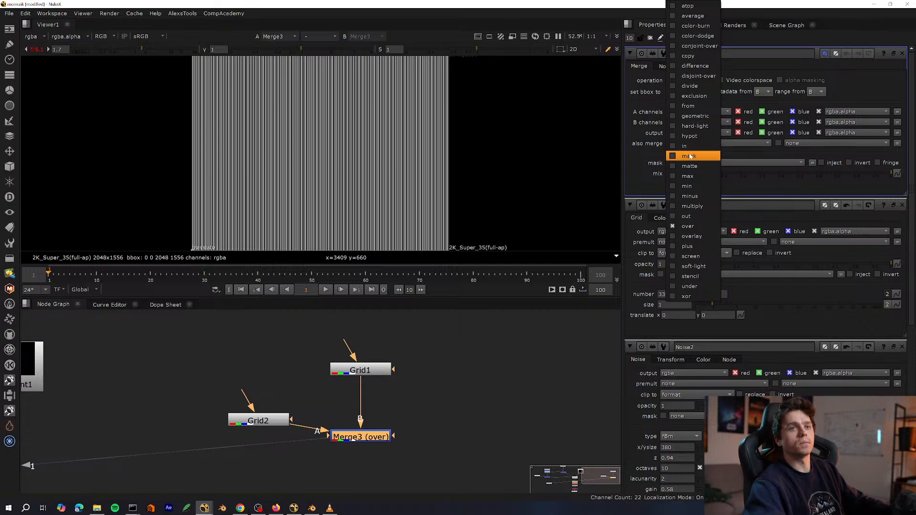
{"action": "left_click", "coordinate": [687, 156]}
Insert a Transform node below Grid2, set its rotation to 3, and inspect the resulting line interference in the viewer.
{"action": "scroll", "coordinate": [295, 438], "scroll_direction": "up", "scroll_amount": 2}
{"action": "left_click", "coordinate": [264, 415]}
{"action": "key", "text": "t"}
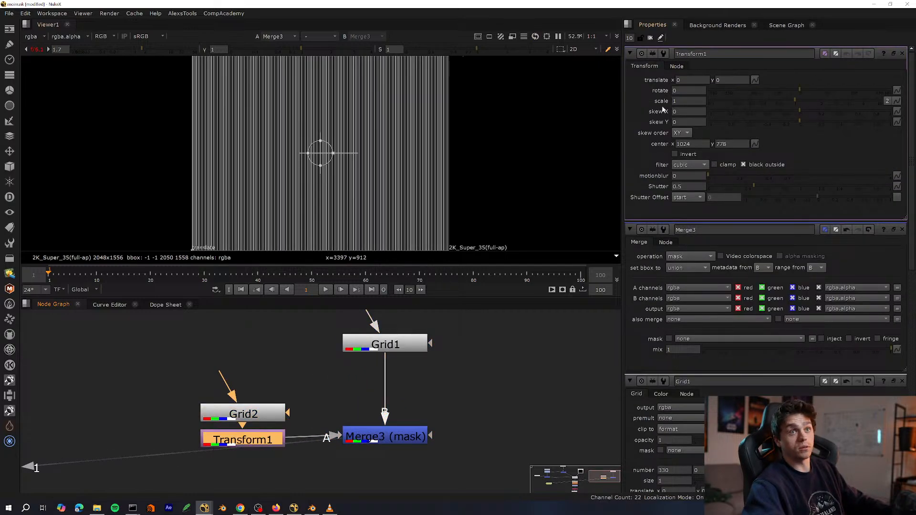
{"action": "left_click", "coordinate": [680, 91]}
{"action": "key", "text": "Up"}
{"action": "key", "text": "Up"}
{"action": "key", "text": "Up"}
{"action": "scroll", "coordinate": [337, 165], "scroll_direction": "up", "scroll_amount": 7}
{"action": "middle_click_drag", "start_coordinate": [334, 122], "coordinate": [333, 147]}
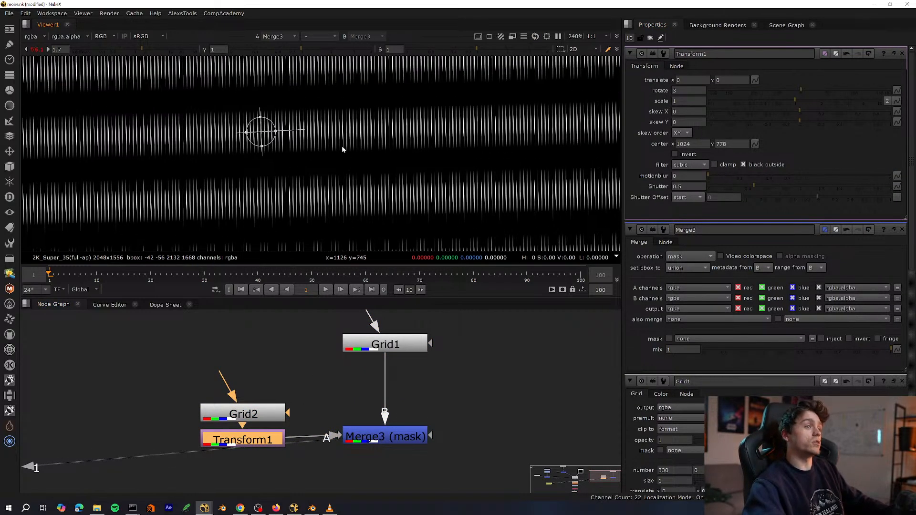
{"action": "middle_click_drag", "start_coordinate": [395, 181], "coordinate": [395, 205]}
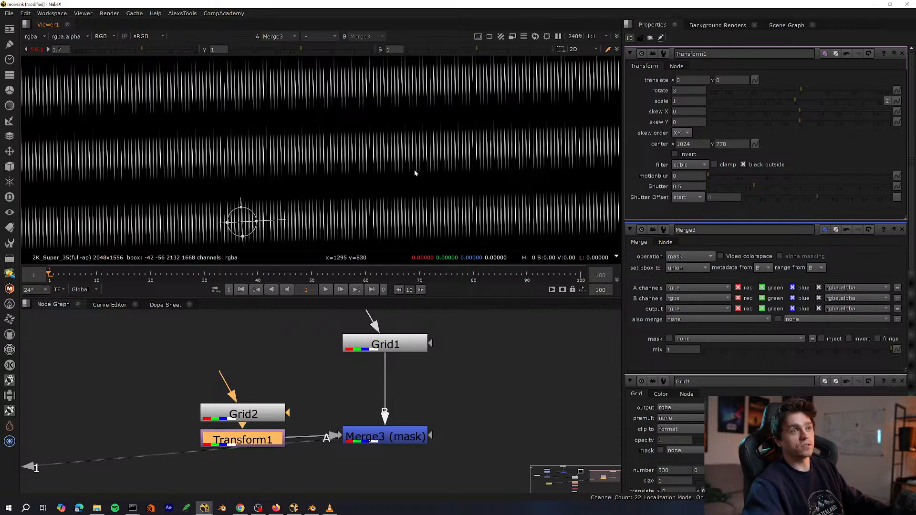
{"action": "scroll", "coordinate": [406, 173], "scroll_direction": "down", "scroll_amount": 4}
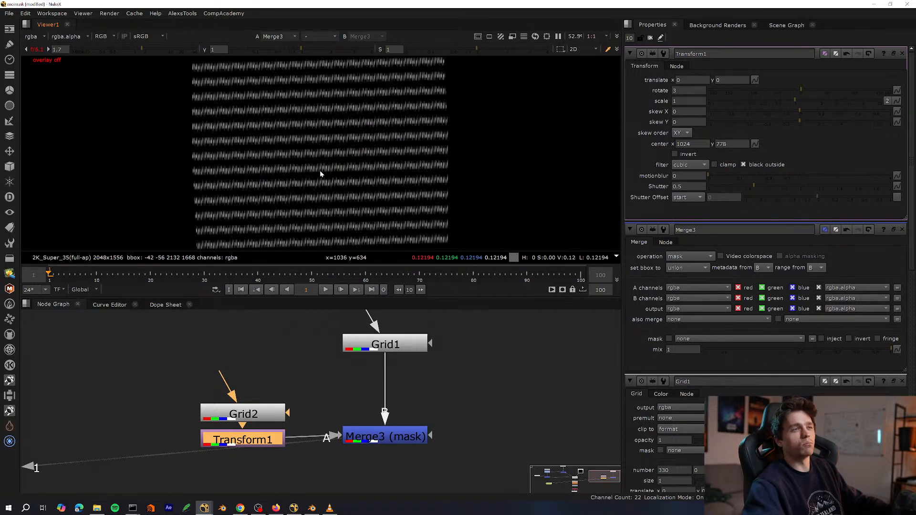
{"action": "scroll", "coordinate": [355, 180], "scroll_direction": "down", "scroll_amount": 7}
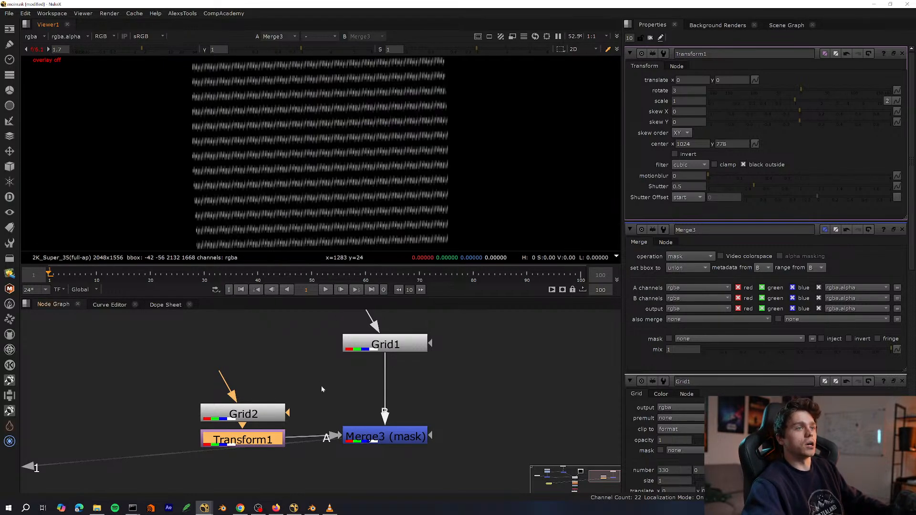
Set the rotation of Transform1 to 7 and inspect the denser pattern up close and at full frame.
{"action": "left_click", "coordinate": [683, 91]}
{"action": "key", "text": "Up"}
{"action": "key", "text": "Up"}
{"action": "key", "text": "Up"}
{"action": "key", "text": "Up"}
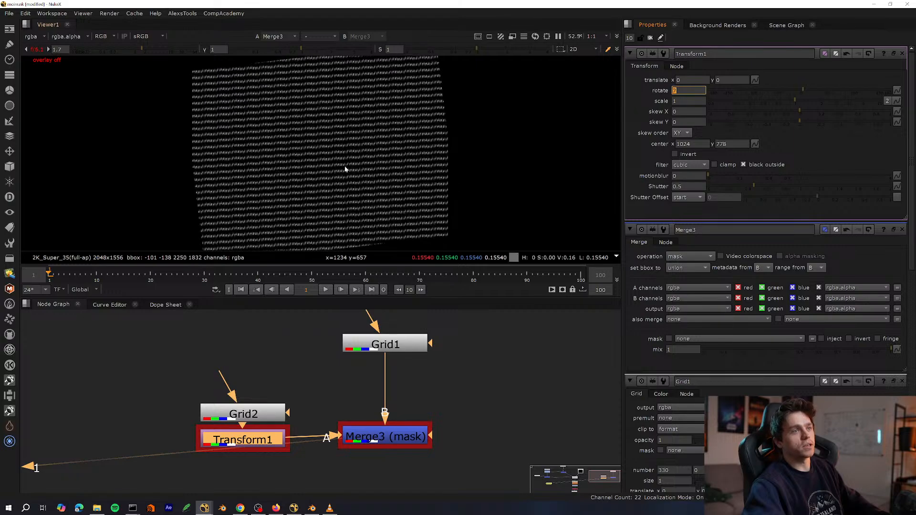
{"action": "scroll", "coordinate": [352, 146], "scroll_direction": "up", "scroll_amount": 10}
{"action": "scroll", "coordinate": [357, 146], "scroll_direction": "down", "scroll_amount": 9}
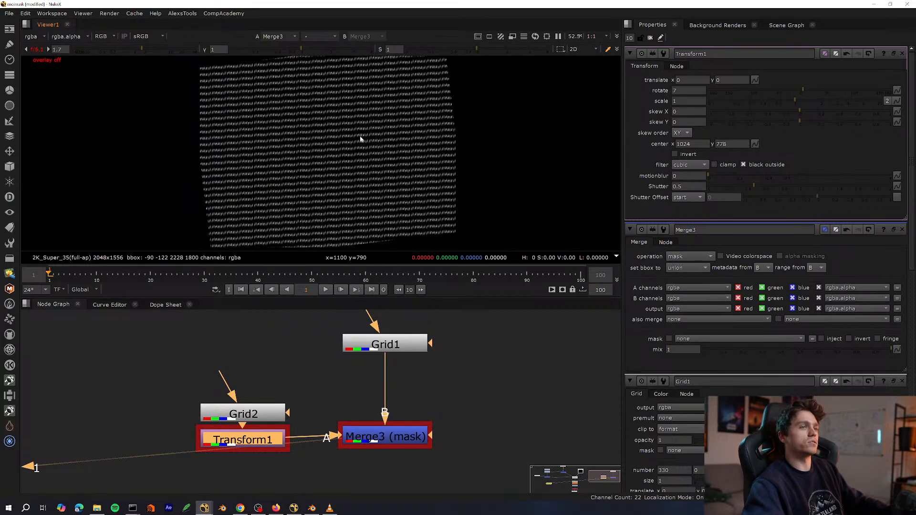
{"action": "scroll", "coordinate": [367, 162], "scroll_direction": "up", "scroll_amount": 6}
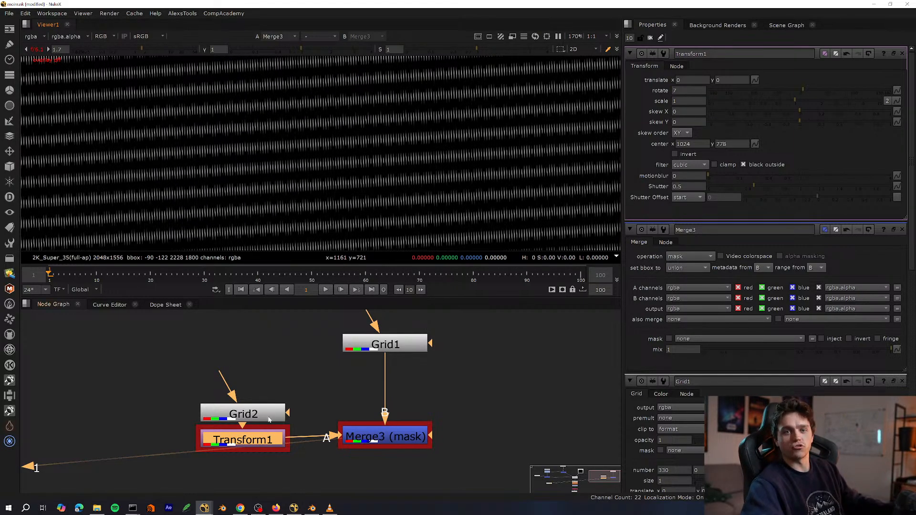
Insert a GridWarp node after Transform1, turn the viewer overlay on and close the Transform1 properties.
{"action": "middle_click_drag", "start_coordinate": [246, 458], "coordinate": [227, 416]}
{"action": "key", "text": "Tab"}
{"action": "type", "text": "gridwarp"}
{"action": "key", "text": "Return"}
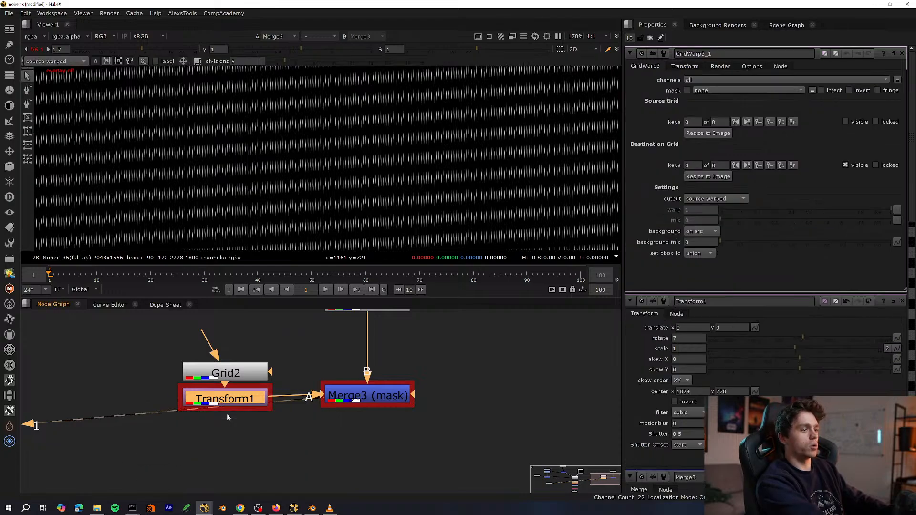
{"action": "key", "text": "o"}
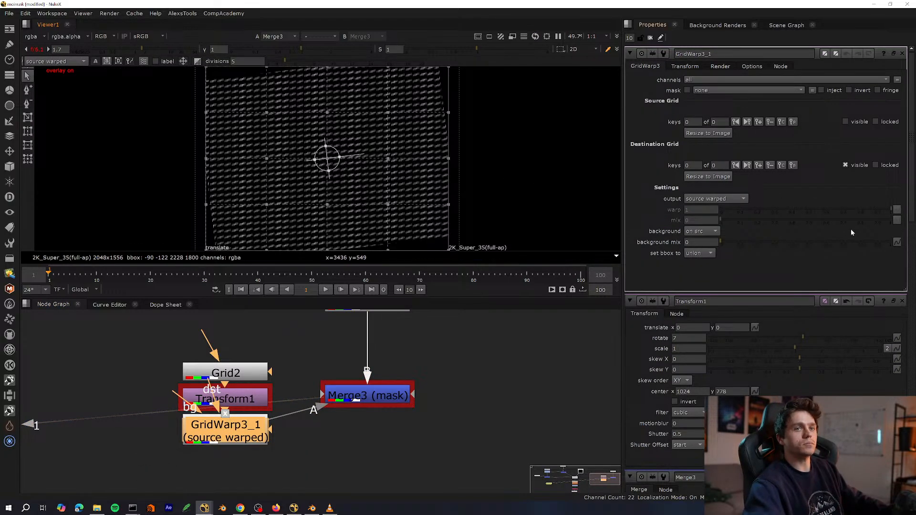
{"action": "left_click", "coordinate": [902, 301]}
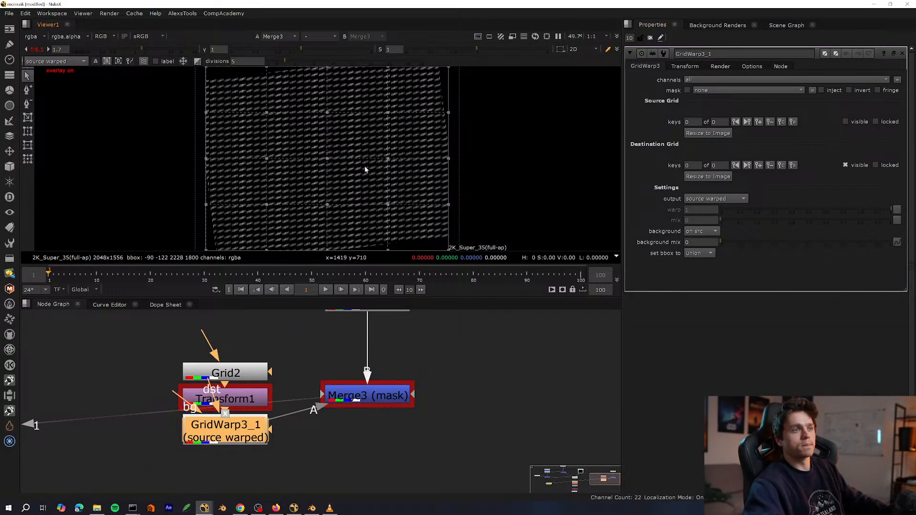
Move the centre point of the warp grid slightly and examine the curved moiré pattern at different zoom levels.
{"action": "left_click_drag", "start_coordinate": [330, 163], "coordinate": [334, 165]}
{"action": "scroll", "coordinate": [292, 148], "scroll_direction": "up", "scroll_amount": 4}
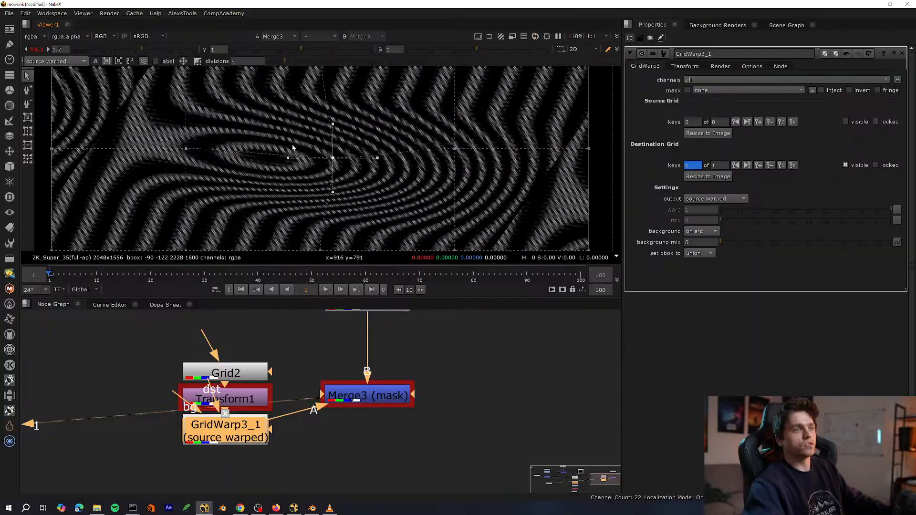
{"action": "scroll", "coordinate": [292, 148], "scroll_direction": "down", "scroll_amount": 4}
{"action": "scroll", "coordinate": [320, 167], "scroll_direction": "up", "scroll_amount": 10}
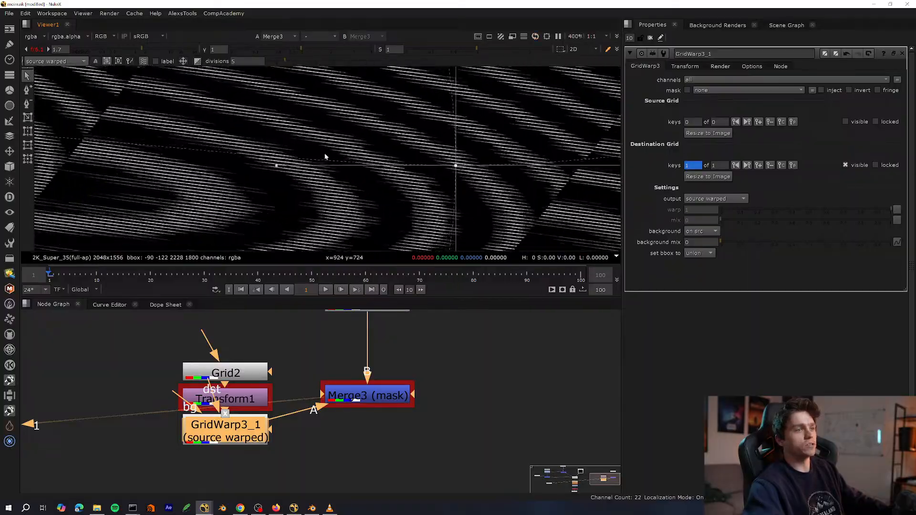
{"action": "scroll", "coordinate": [320, 171], "scroll_direction": "down", "scroll_amount": 7}
{"action": "scroll", "coordinate": [316, 175], "scroll_direction": "up", "scroll_amount": 7}
{"action": "scroll", "coordinate": [324, 162], "scroll_direction": "down", "scroll_amount": 8}
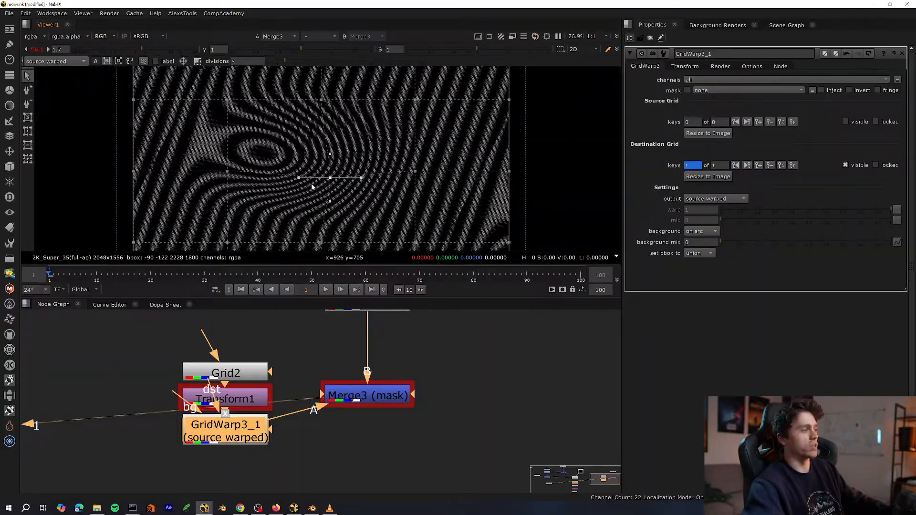
{"action": "scroll", "coordinate": [313, 187], "scroll_direction": "up", "scroll_amount": 4}
{"action": "scroll", "coordinate": [328, 179], "scroll_direction": "down", "scroll_amount": 4}
Adjust the centre and lower-middle warp grid points together to distort the pattern further, and hide the viewer overlay.
{"action": "left_click_drag", "start_coordinate": [395, 160], "coordinate": [299, 247]}
{"action": "scroll", "coordinate": [321, 219], "scroll_direction": "up", "scroll_amount": 2}
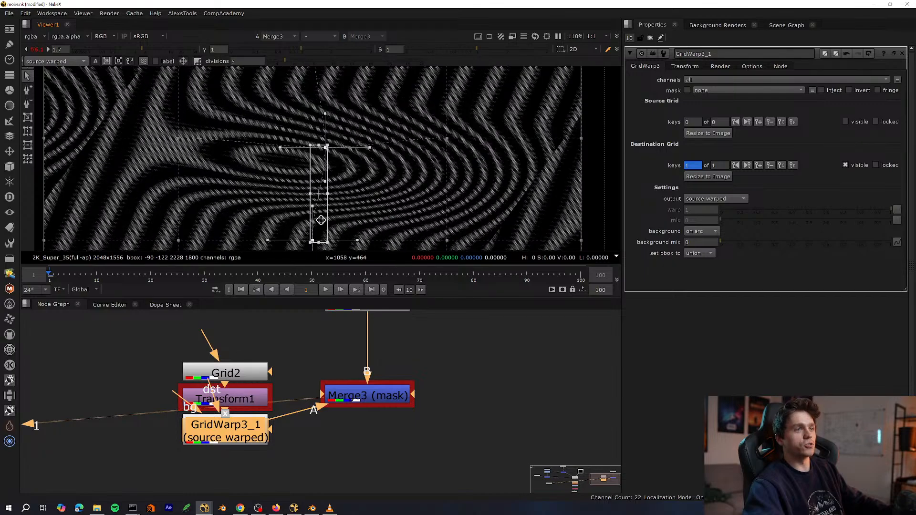
{"action": "scroll", "coordinate": [321, 220], "scroll_direction": "down", "scroll_amount": 4}
{"action": "key", "text": "o"}
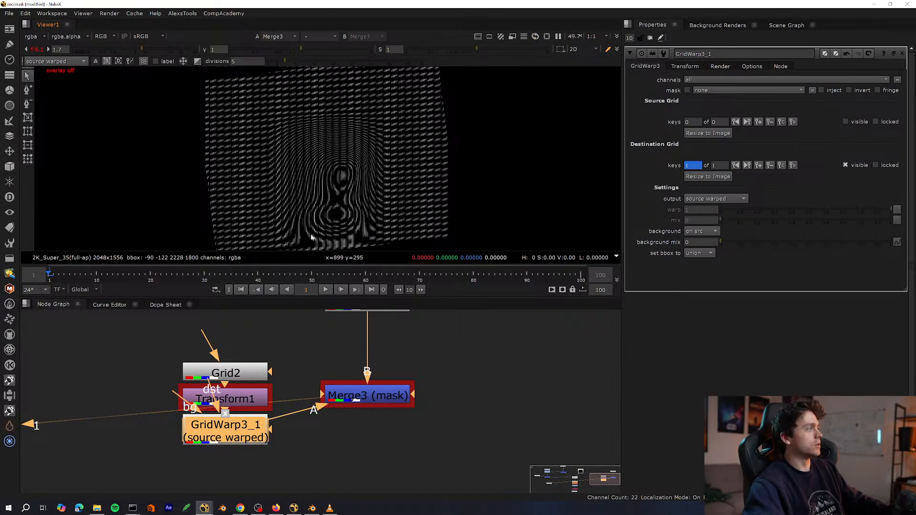
Compare the straight lines of Grid1 with the masked Merge3 result in the viewer, and examine the merged lines up close.
{"action": "middle_click_drag", "start_coordinate": [429, 314], "coordinate": [382, 431]}
{"action": "left_click_drag", "start_coordinate": [418, 386], "coordinate": [305, 429]}
{"action": "key", "text": "1"}
{"action": "middle_click_drag", "start_coordinate": [286, 458], "coordinate": [306, 344]}
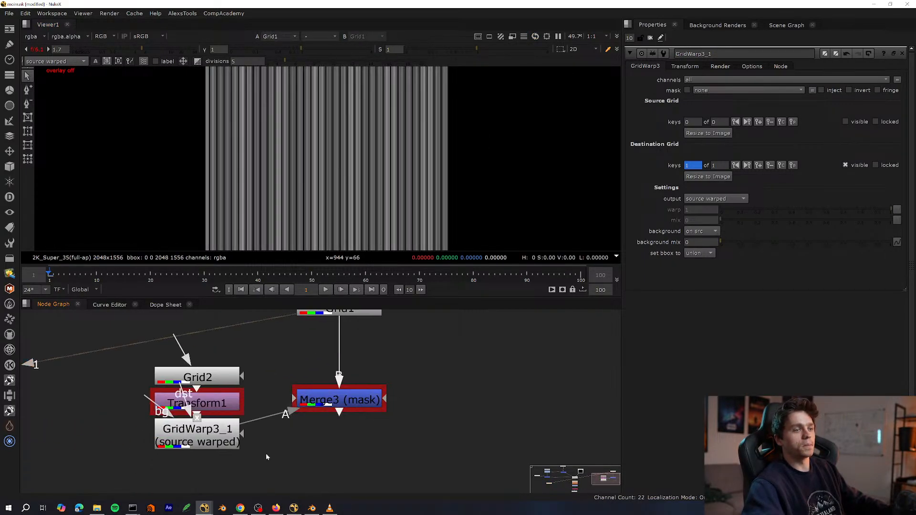
{"action": "left_click_drag", "start_coordinate": [353, 386], "coordinate": [348, 412]}
{"action": "key", "text": "1"}
{"action": "scroll", "coordinate": [368, 180], "scroll_direction": "up", "scroll_amount": 10}
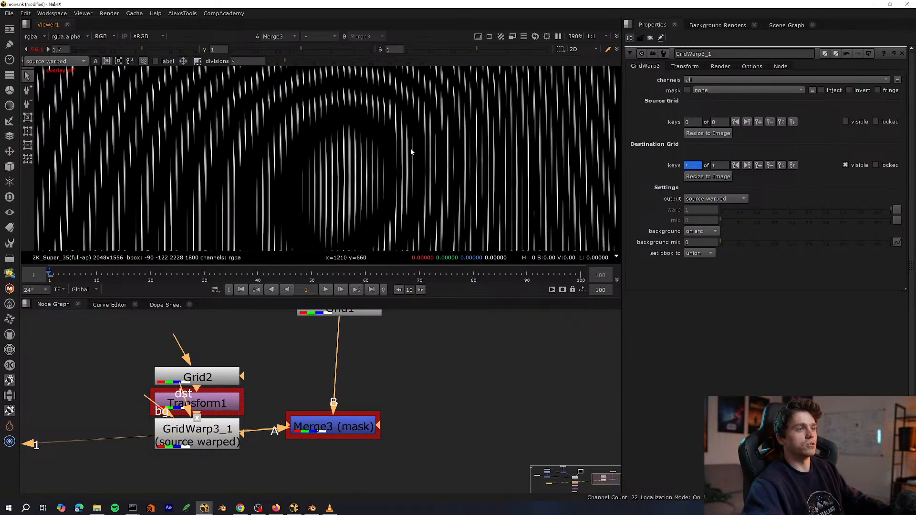
{"action": "scroll", "coordinate": [371, 139], "scroll_direction": "up", "scroll_amount": 3}
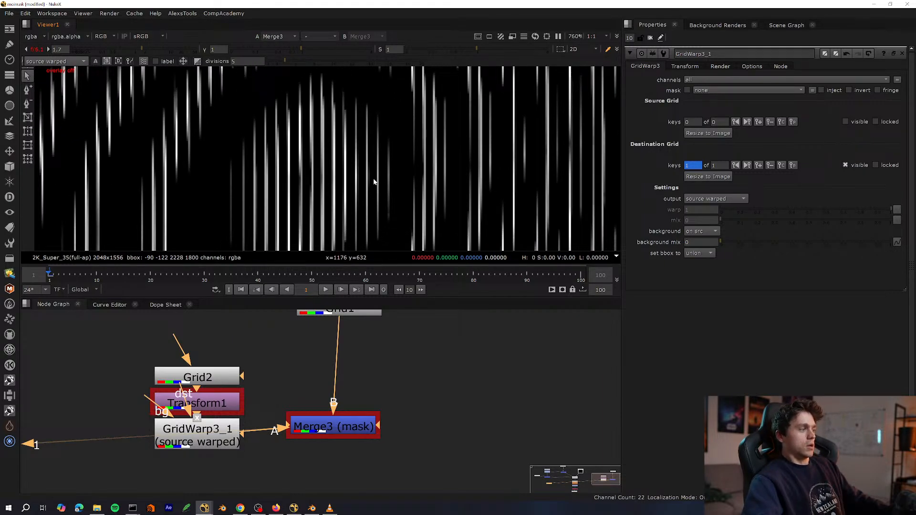
Look over the whole node graph at full size, from the BlinkScript tree to the grid setup.
{"action": "key", "text": "f"}
{"action": "scroll", "coordinate": [394, 357], "scroll_direction": "down", "scroll_amount": 3}
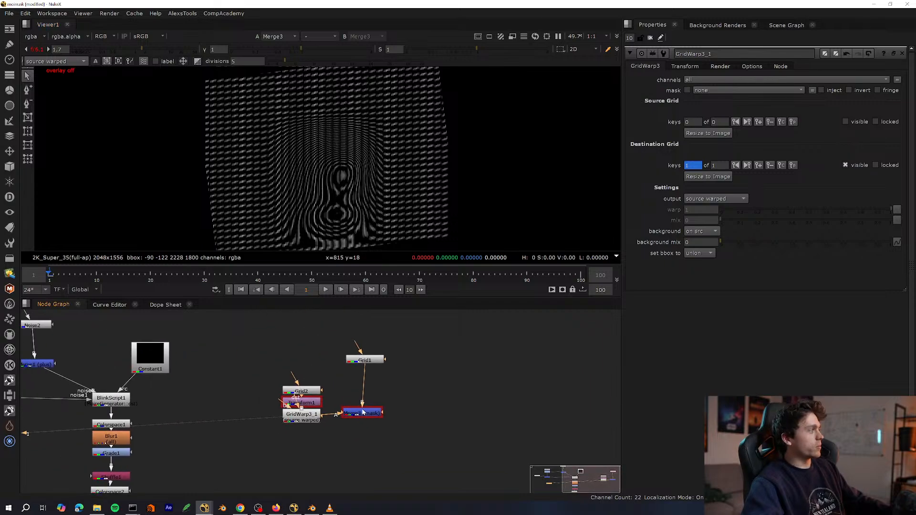
{"action": "key", "text": "space"}
{"action": "scroll", "coordinate": [368, 297], "scroll_direction": "up", "scroll_amount": 3}
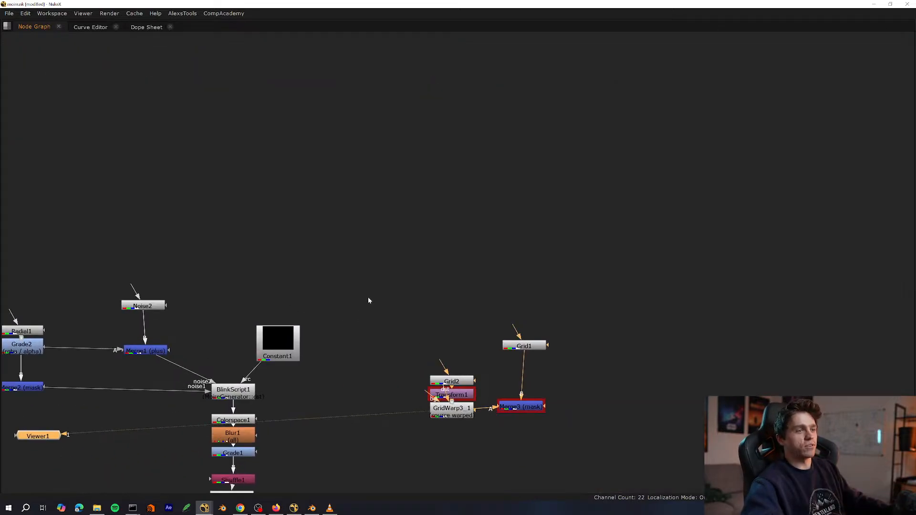
{"action": "key", "text": "space"}
{"action": "scroll", "coordinate": [318, 449], "scroll_direction": "down", "scroll_amount": 8}
{"action": "key", "text": "space"}
{"action": "middle_click_drag", "start_coordinate": [317, 447], "coordinate": [495, 292]}
{"action": "scroll", "coordinate": [495, 293], "scroll_direction": "down", "scroll_amount": 6}
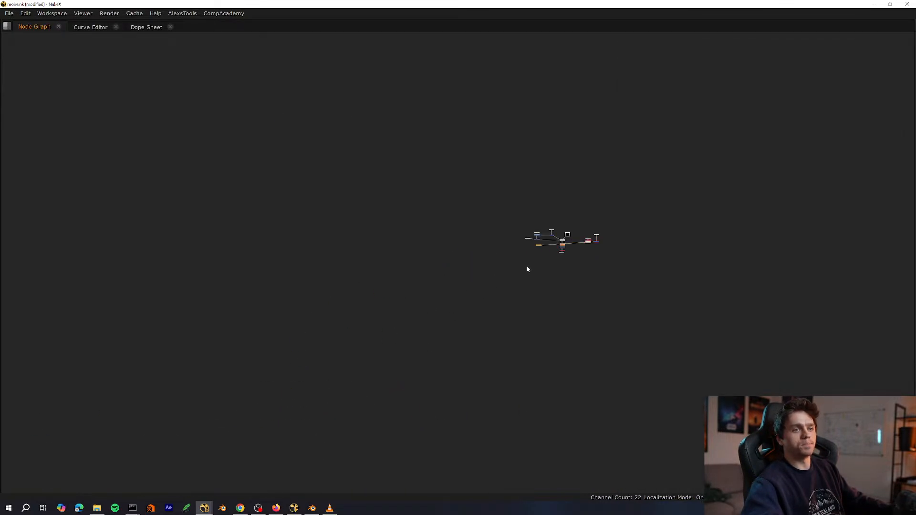
{"action": "middle_click_drag", "start_coordinate": [527, 266], "coordinate": [521, 268]}
{"action": "scroll", "coordinate": [521, 268], "scroll_direction": "up", "scroll_amount": 10}
{"action": "middle_click_drag", "start_coordinate": [205, 400], "coordinate": [321, 331]}
{"action": "key", "text": "space"}
{"action": "middle_click_drag", "start_coordinate": [353, 359], "coordinate": [242, 394]}
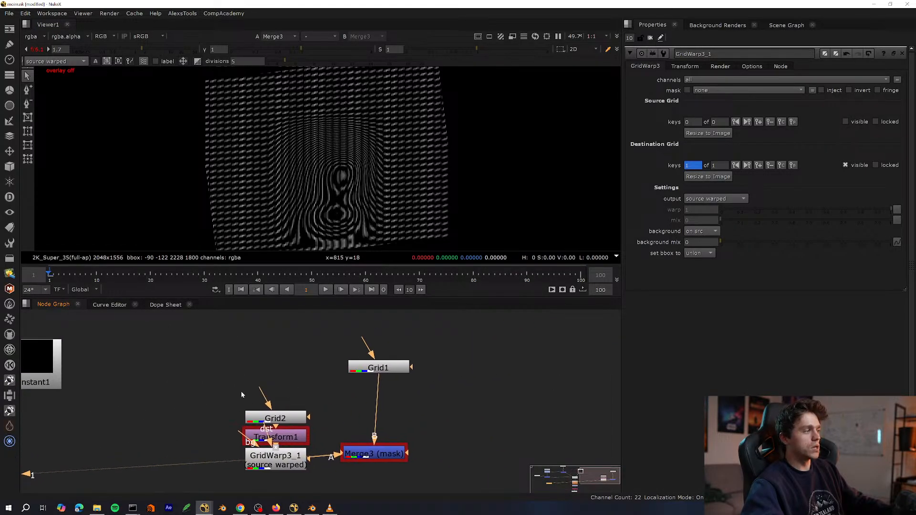
Move the grid moiré nodes farther from the BlinkScript tree and spread Grid1 and Merge3 apart.
{"action": "left_click_drag", "start_coordinate": [403, 360], "coordinate": [238, 472]}
{"action": "left_click_drag", "start_coordinate": [270, 432], "coordinate": [424, 387]}
{"action": "scroll", "coordinate": [367, 380], "scroll_direction": "up", "scroll_amount": 2}
{"action": "middle_click_drag", "start_coordinate": [366, 380], "coordinate": [79, 427]}
{"action": "left_click", "coordinate": [362, 398]}
{"action": "left_click_drag", "start_coordinate": [334, 473], "coordinate": [360, 504]}
{"action": "left_click_drag", "start_coordinate": [319, 340], "coordinate": [318, 344]}
Display Grid1, Grid2, Transform1 and GridWarp3_1 one after another in the viewer to examine each stage of the pattern.
{"action": "key", "text": "1"}
{"action": "left_click", "coordinate": [210, 413]}
{"action": "key", "text": "1"}
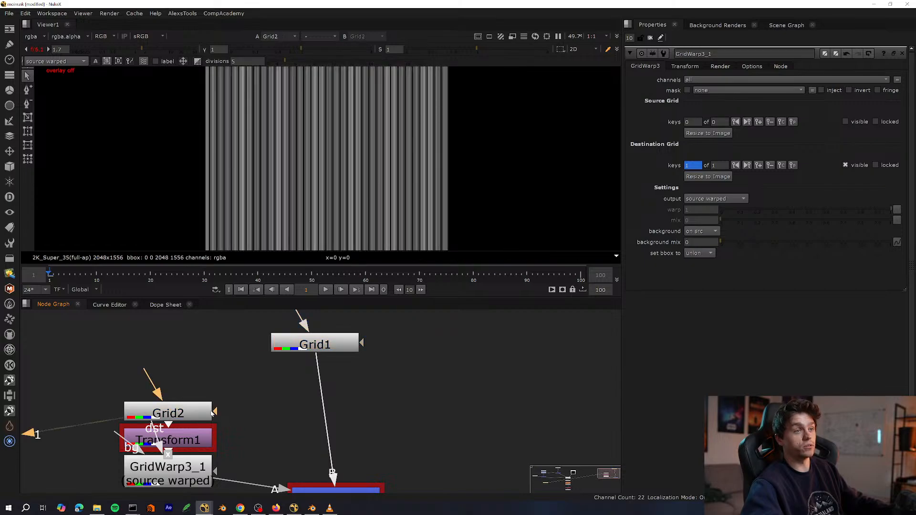
{"action": "left_click", "coordinate": [214, 403]}
{"action": "left_click", "coordinate": [186, 438]}
{"action": "key", "text": "1"}
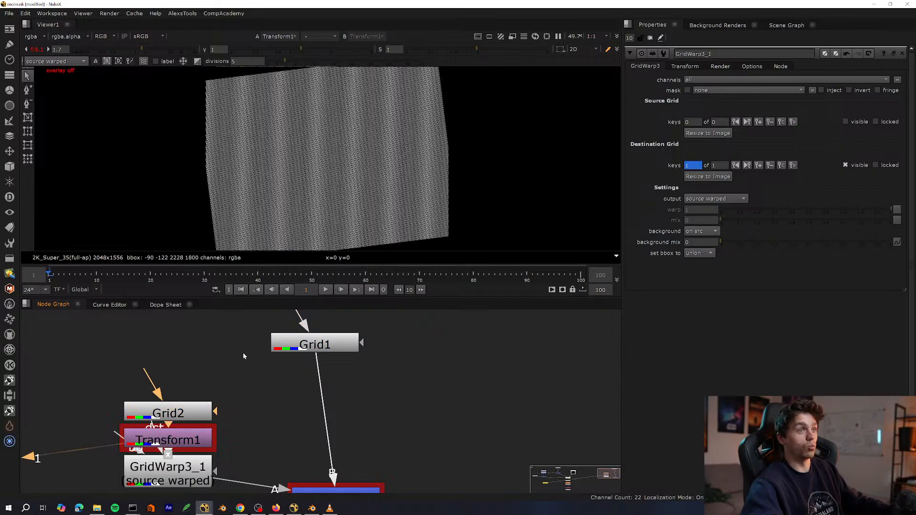
{"action": "scroll", "coordinate": [356, 154], "scroll_direction": "up", "scroll_amount": 5}
{"action": "middle_click_drag", "start_coordinate": [271, 432], "coordinate": [256, 345]}
{"action": "left_click", "coordinate": [191, 389]}
{"action": "key", "text": "1"}
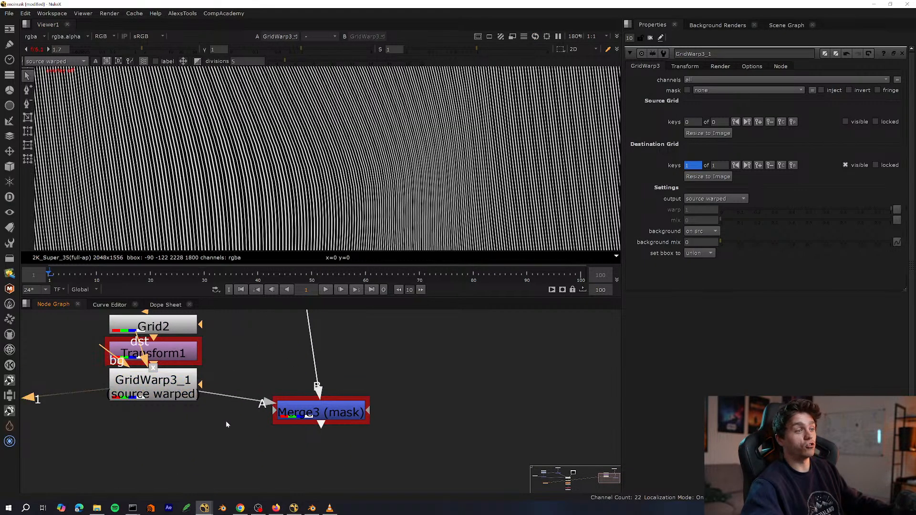
Display Merge3 in the viewer and move GridWarp3_1 and Merge3 lower in the node graph.
{"action": "left_click", "coordinate": [294, 411]}
{"action": "key", "text": "1"}
{"action": "left_click", "coordinate": [193, 394]}
{"action": "left_click_drag", "start_coordinate": [183, 388], "coordinate": [173, 422]}
{"action": "middle_click_drag", "start_coordinate": [253, 390], "coordinate": [329, 413]}
{"action": "scroll", "coordinate": [346, 163], "scroll_direction": "down", "scroll_amount": 5}
{"action": "left_click_drag", "start_coordinate": [396, 435], "coordinate": [360, 453]}
{"action": "scroll", "coordinate": [306, 179], "scroll_direction": "up", "scroll_amount": 5}
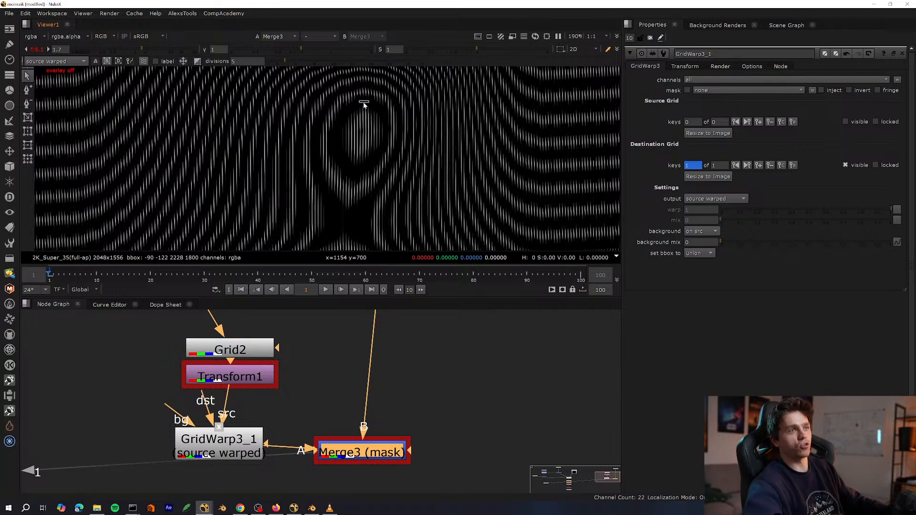
Copy the Colorspace, Blur, Grade, Shuffle and Colorspace chain from below BlinkScript1 and paste it beneath Merge3.
{"action": "scroll", "coordinate": [362, 147], "scroll_direction": "down", "scroll_amount": 6}
{"action": "scroll", "coordinate": [370, 366], "scroll_direction": "down", "scroll_amount": 6}
{"action": "key", "text": "space"}
{"action": "scroll", "coordinate": [320, 397], "scroll_direction": "up", "scroll_amount": 5}
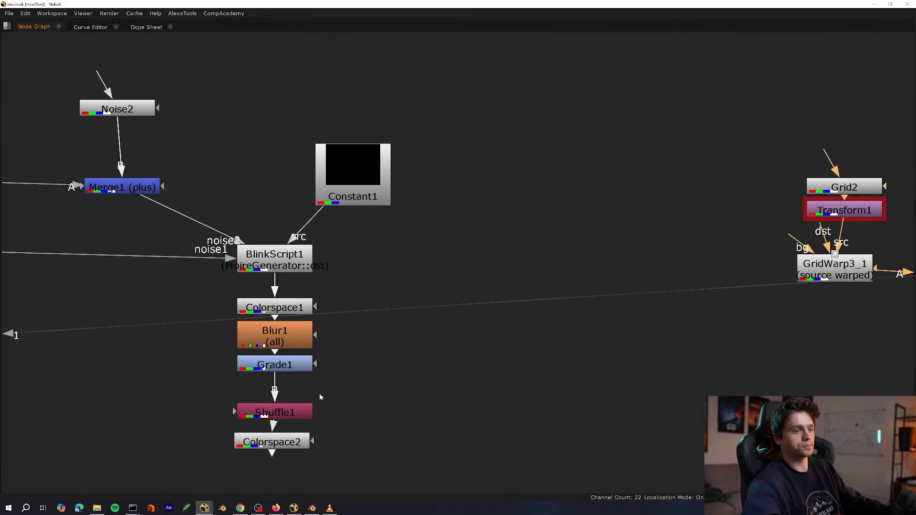
{"action": "middle_click_drag", "start_coordinate": [319, 397], "coordinate": [362, 354]}
{"action": "left_click_drag", "start_coordinate": [281, 248], "coordinate": [405, 358]}
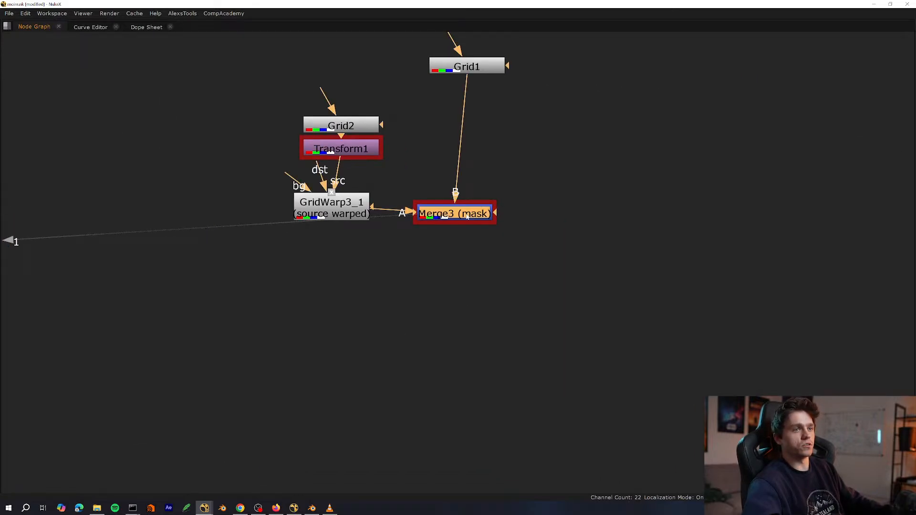
{"action": "key", "text": "ctrl+v"}
{"action": "left_click_drag", "start_coordinate": [487, 370], "coordinate": [488, 419]}
{"action": "middle_click_drag", "start_coordinate": [490, 419], "coordinate": [318, 392]}
{"action": "scroll", "coordinate": [315, 376], "scroll_direction": "down", "scroll_amount": 2}
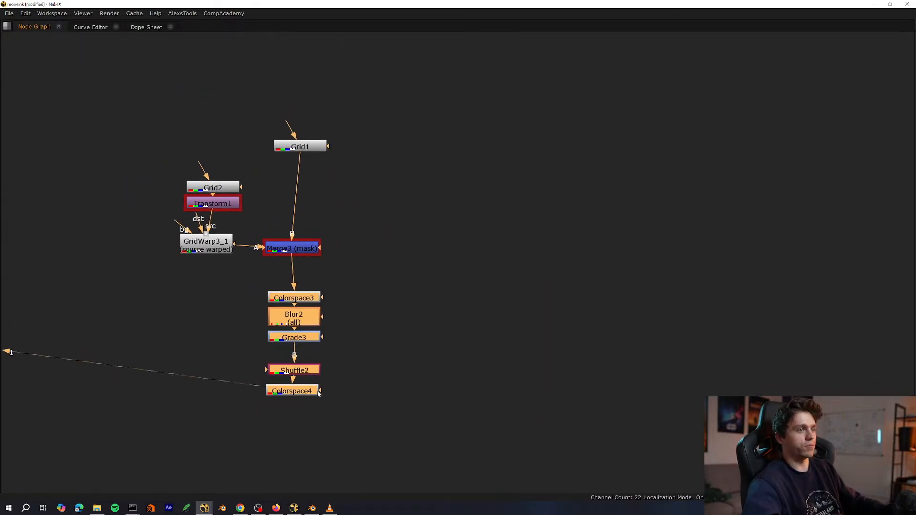
Display the pasted chain's result and insert a Grade after Merge3 with multiply 2.75 and gain 2.8.
{"action": "key", "text": "space"}
{"action": "middle_click_drag", "start_coordinate": [313, 351], "coordinate": [300, 491]}
{"action": "double_click", "coordinate": [279, 415]}
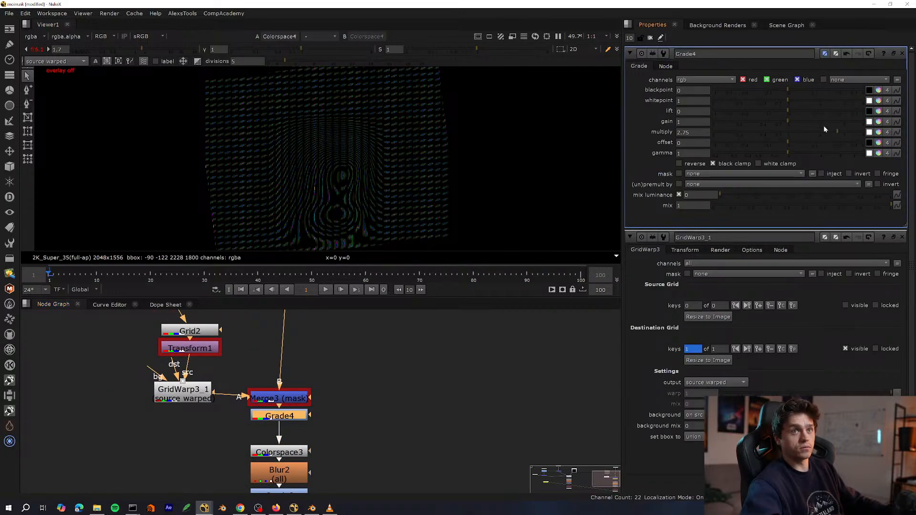
{"action": "scroll", "coordinate": [570, 157], "scroll_direction": "up", "scroll_amount": 10}
Examine the graded grid moiré up close in the viewer, focusing on its coloured pixel lines.
{"action": "key", "text": "space"}
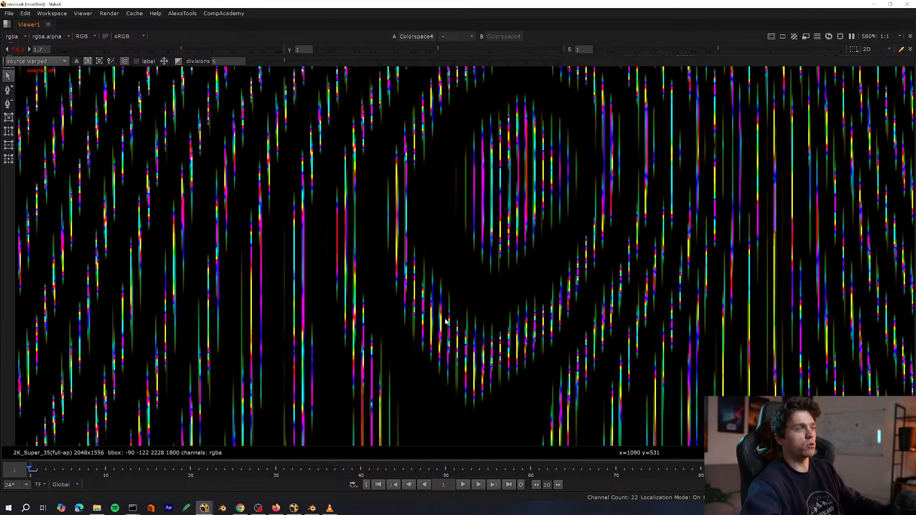
{"action": "middle_click_drag", "start_coordinate": [446, 212], "coordinate": [400, 403]}
{"action": "middle_click_drag", "start_coordinate": [423, 306], "coordinate": [488, 389]}
{"action": "middle_click_drag", "start_coordinate": [467, 327], "coordinate": [321, 387]}
{"action": "middle_click_drag", "start_coordinate": [477, 302], "coordinate": [422, 354]}
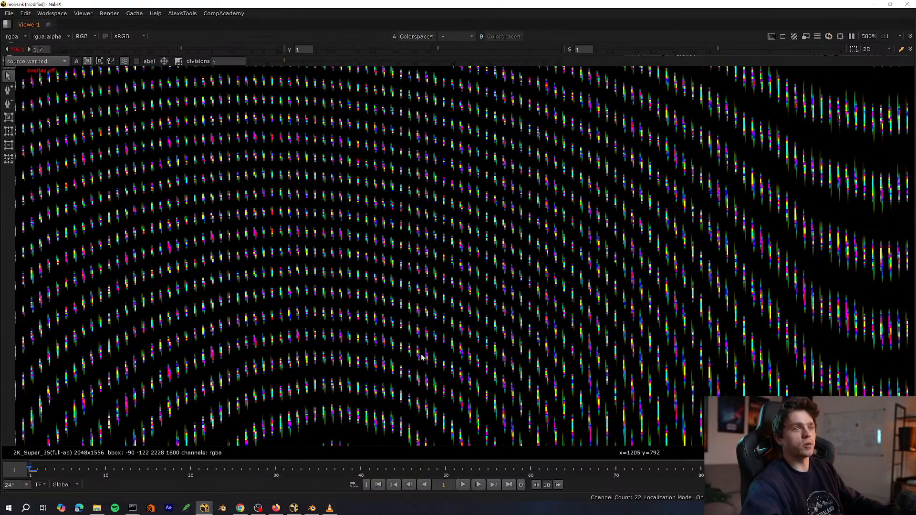
{"action": "scroll", "coordinate": [422, 357], "scroll_direction": "up", "scroll_amount": 5}
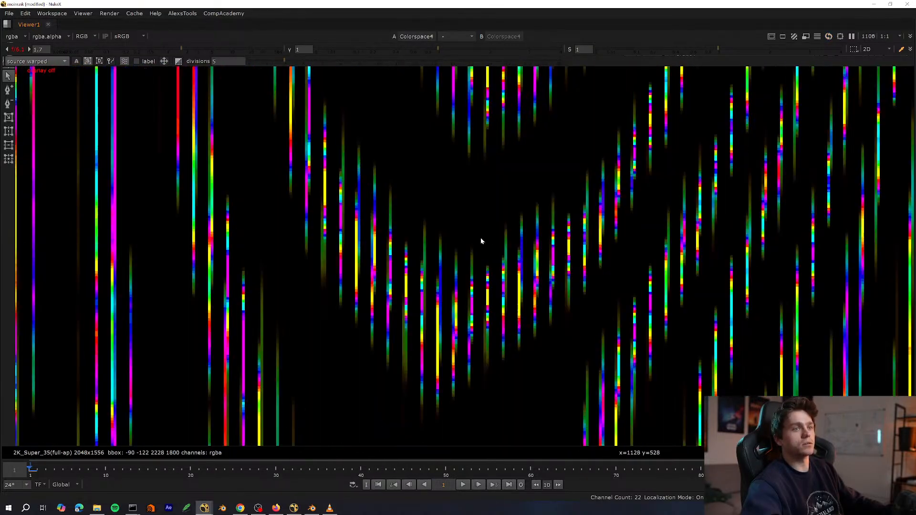
{"action": "scroll", "coordinate": [479, 238], "scroll_direction": "down", "scroll_amount": 15}
{"action": "key", "text": "space"}
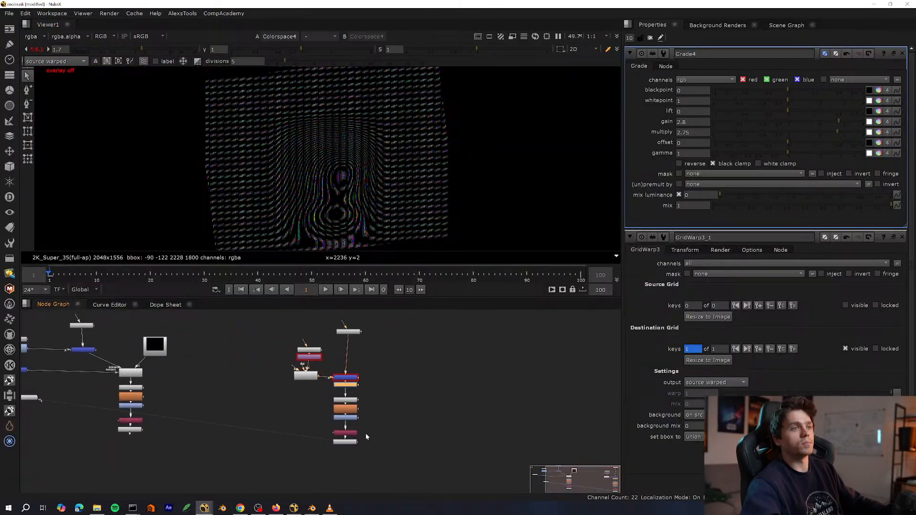
{"action": "middle_click_drag", "start_coordinate": [365, 437], "coordinate": [374, 469]}
{"action": "scroll", "coordinate": [335, 248], "scroll_direction": "up", "scroll_amount": 6}
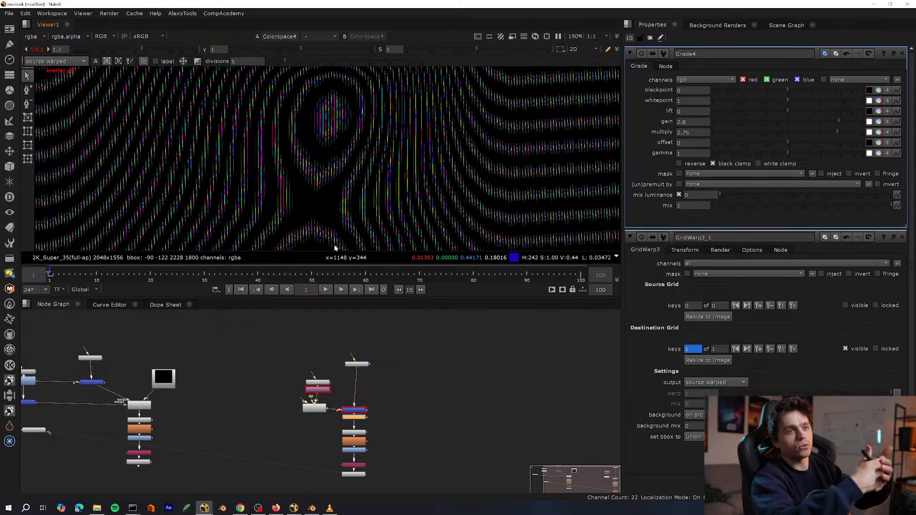
Display BlinkScript1 and Colorspace2 in turn to compare the raw script pattern with its treated output.
{"action": "middle_click_drag", "start_coordinate": [194, 403], "coordinate": [347, 405]}
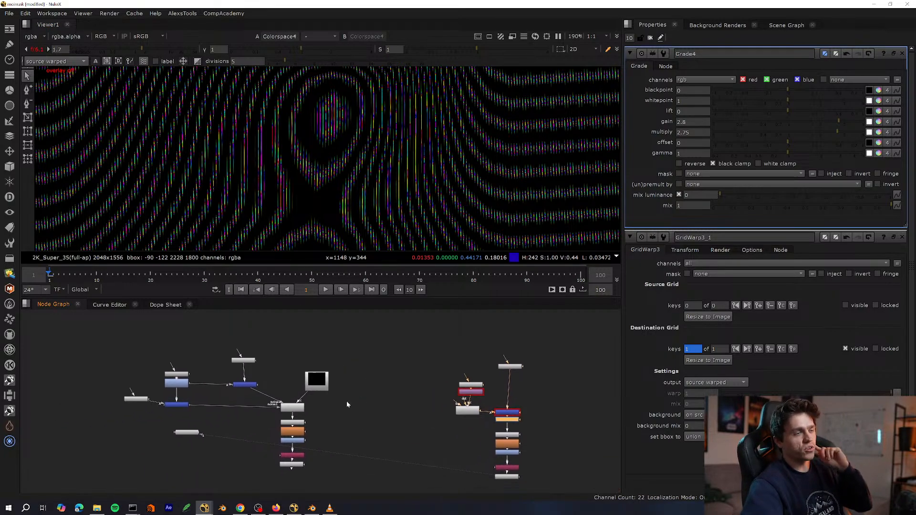
{"action": "scroll", "coordinate": [347, 391], "scroll_direction": "up", "scroll_amount": 5}
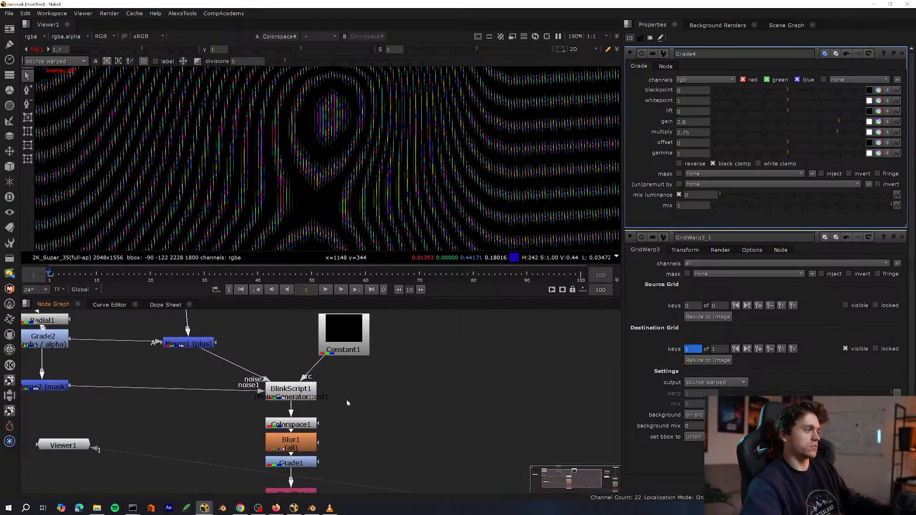
{"action": "left_click_drag", "start_coordinate": [423, 392], "coordinate": [289, 367]}
{"action": "key", "text": "1"}
{"action": "key", "text": "f"}
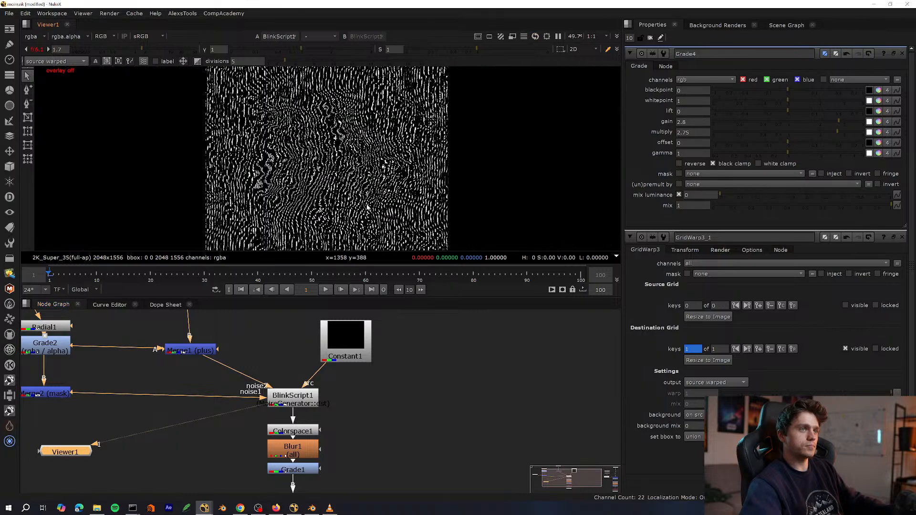
{"action": "middle_click_drag", "start_coordinate": [349, 427], "coordinate": [376, 374]}
{"action": "left_click", "coordinate": [331, 467]}
{"action": "key", "text": "1"}
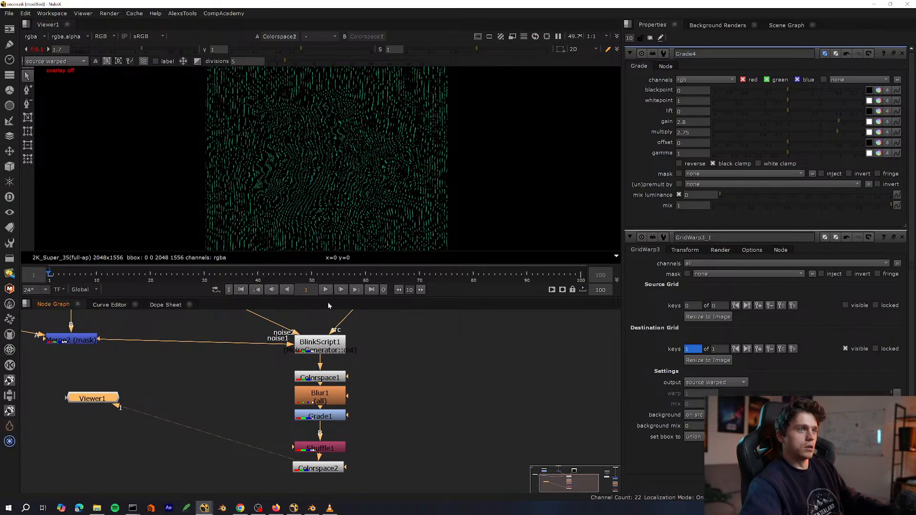
{"action": "key", "text": "space"}
{"action": "key", "text": "f"}
{"action": "key", "text": "space"}
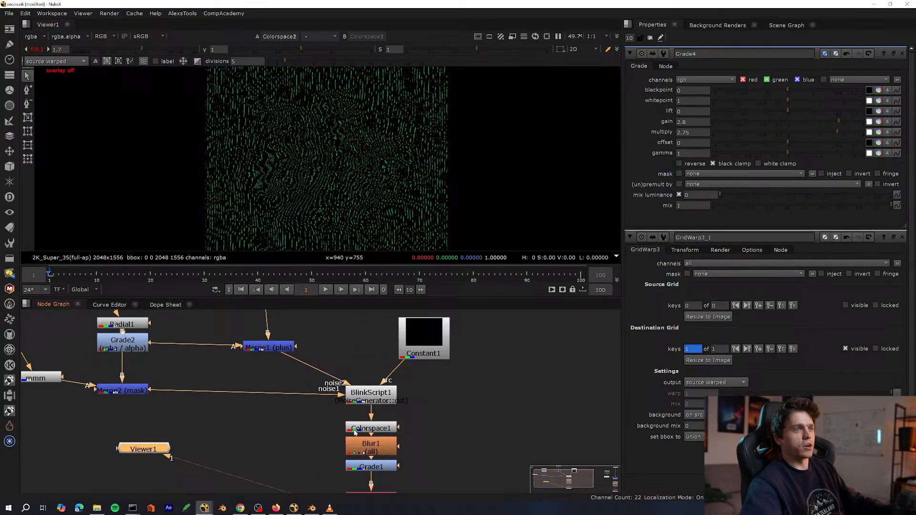
Open BlinkScript1's parameters, insert a Grade between Merge2 and its noise1 input with gain 2.55 and multiply 2.65, and disable the Grade.
{"action": "double_click", "coordinate": [381, 402]}
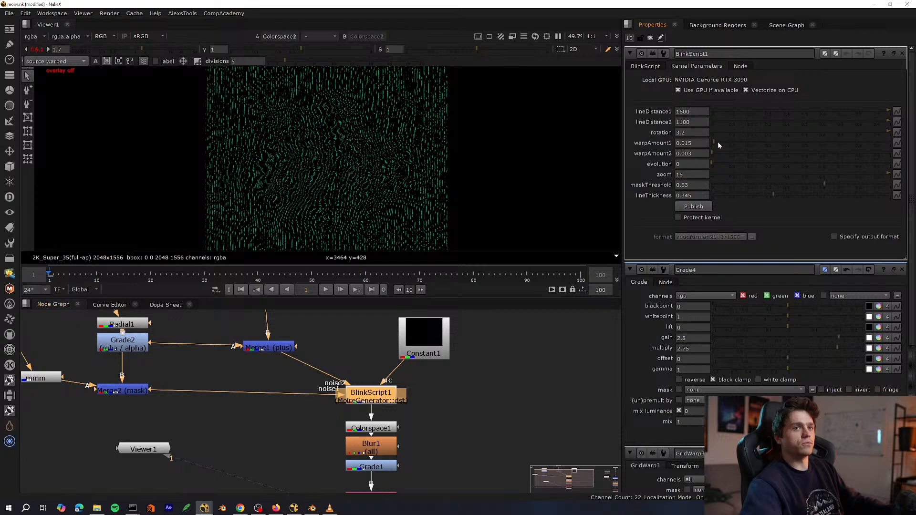
{"action": "middle_click_drag", "start_coordinate": [240, 399], "coordinate": [315, 406]}
{"action": "left_click", "coordinate": [314, 403]}
{"action": "key", "text": "g"}
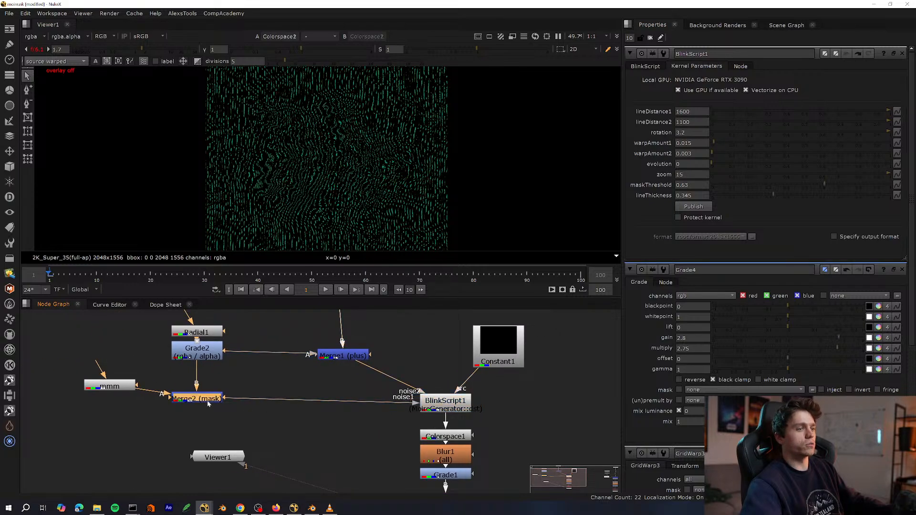
{"action": "left_click_drag", "start_coordinate": [801, 124], "coordinate": [835, 127]}
{"action": "mouse_move", "coordinate": [829, 122]}
{"action": "left_mouse_down"}
{"action": "mouse_move", "coordinate": [848, 121]}
{"action": "mouse_move", "coordinate": [833, 122]}
{"action": "left_mouse_up"}
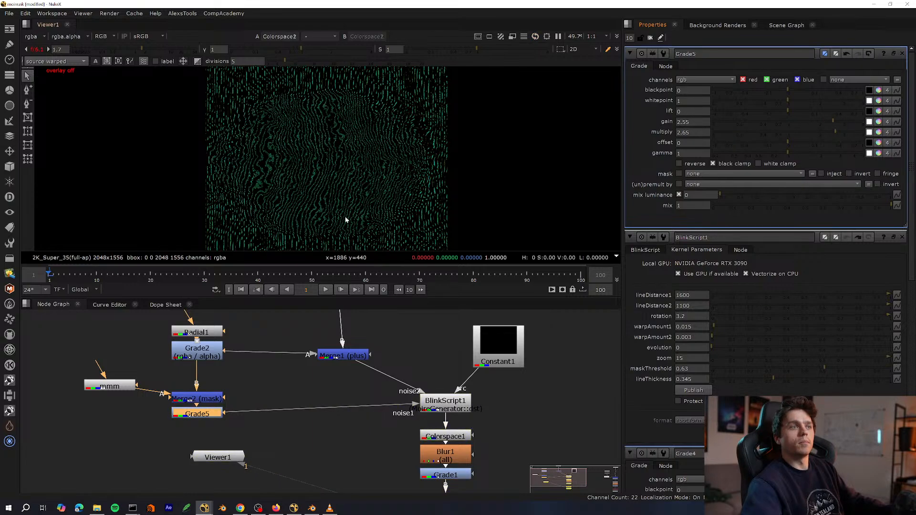
{"action": "key", "text": "d"}
Display Transform1 and Merge3 in turn, and examine the shapes of the grid-warped moiré at full viewer size.
{"action": "middle_click_drag", "start_coordinate": [364, 410], "coordinate": [207, 390]}
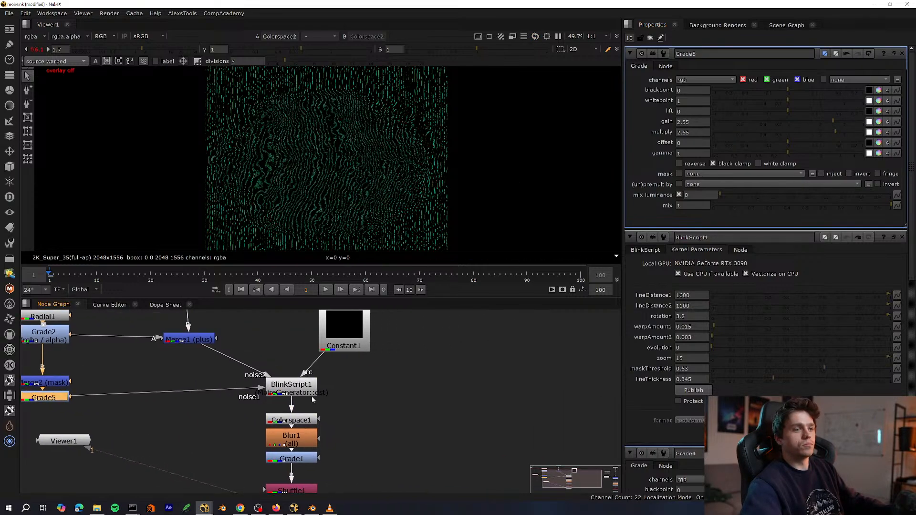
{"action": "scroll", "coordinate": [322, 397], "scroll_direction": "down", "scroll_amount": 6}
{"action": "scroll", "coordinate": [282, 340], "scroll_direction": "up", "scroll_amount": 8}
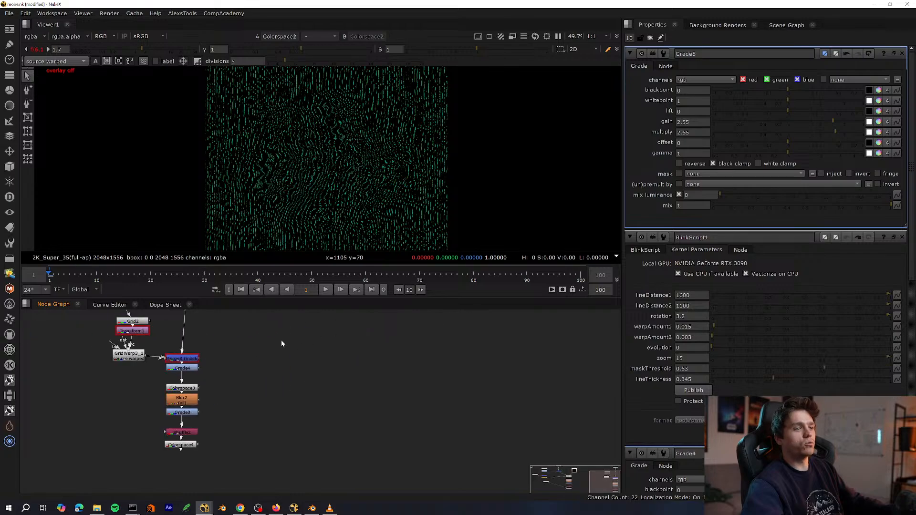
{"action": "left_click", "coordinate": [230, 338]}
{"action": "key", "text": "1"}
{"action": "scroll", "coordinate": [338, 177], "scroll_direction": "up", "scroll_amount": 3}
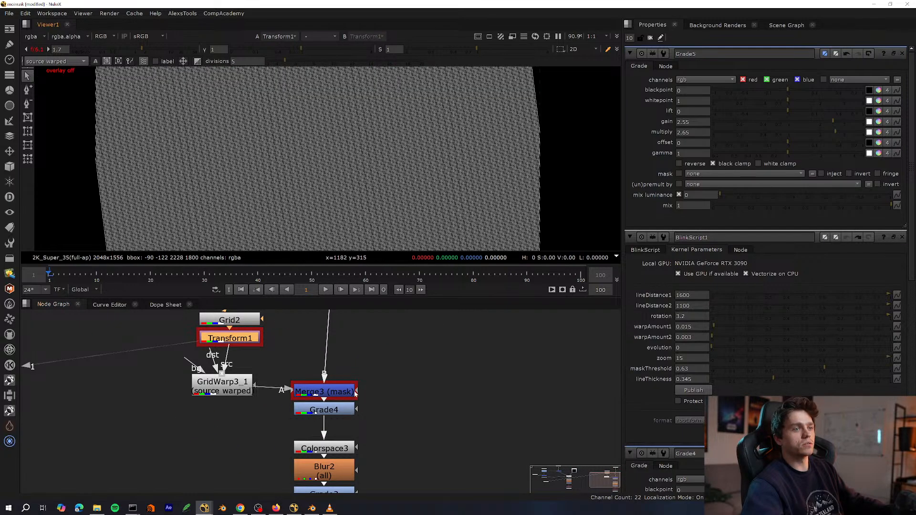
{"action": "left_click", "coordinate": [351, 392]}
{"action": "key", "text": "1"}
{"action": "scroll", "coordinate": [324, 187], "scroll_direction": "down", "scroll_amount": 2}
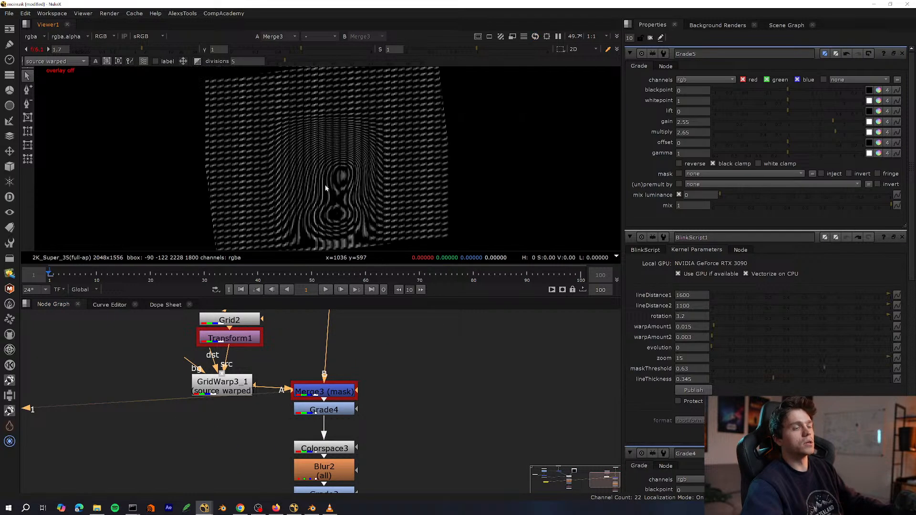
{"action": "scroll", "coordinate": [362, 185], "scroll_direction": "up", "scroll_amount": 3}
{"action": "key", "text": "space"}
{"action": "scroll", "coordinate": [385, 304], "scroll_direction": "up", "scroll_amount": 2}
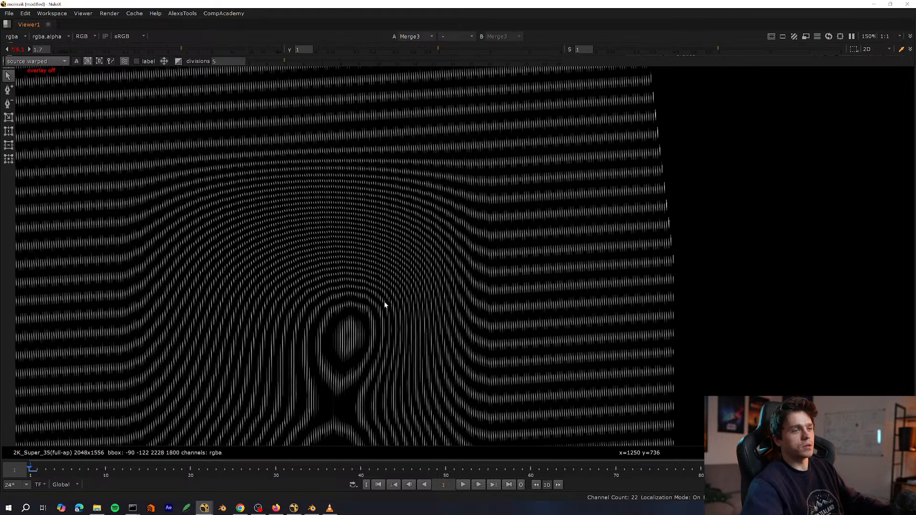
{"action": "scroll", "coordinate": [366, 314], "scroll_direction": "down", "scroll_amount": 5}
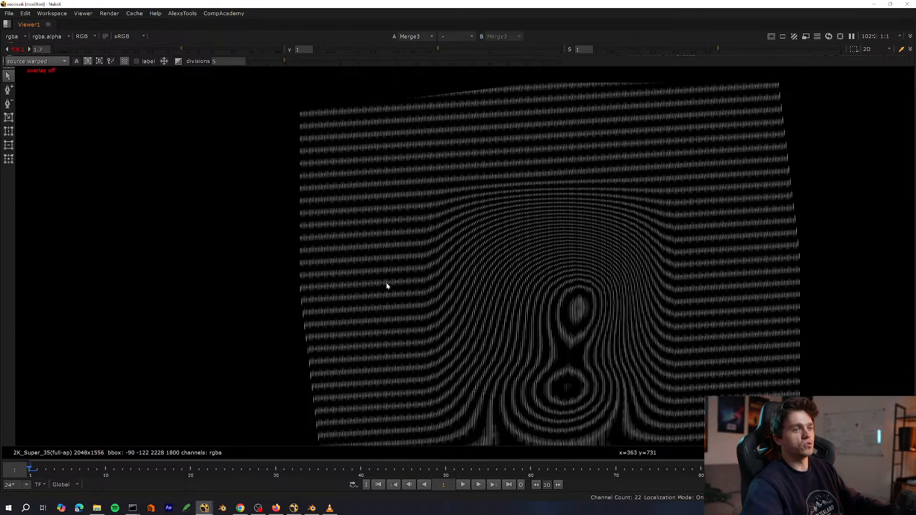
Add a Noise node beside the grid setup and attach a Glass node below it.
{"action": "key", "text": "space"}
{"action": "key", "text": "Tab"}
{"action": "type", "text": "nois"}
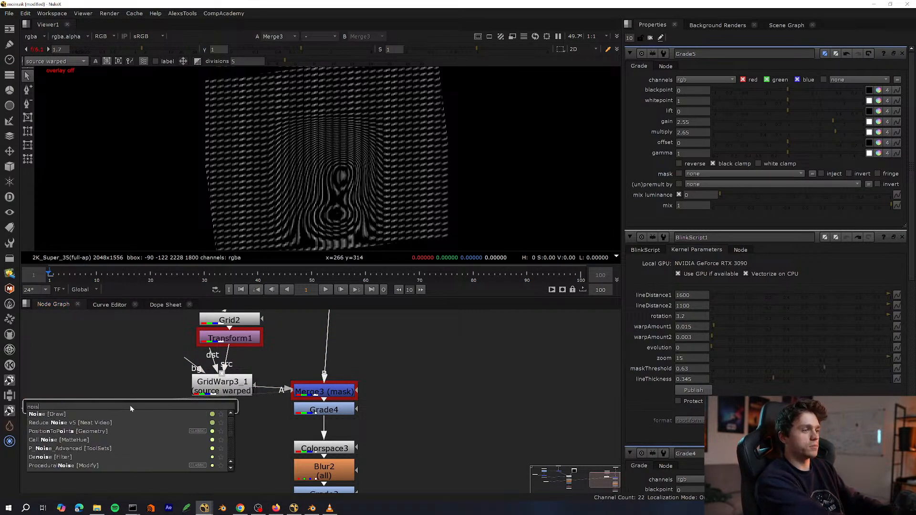
{"action": "key", "text": "Return"}
{"action": "key", "text": "Tab"}
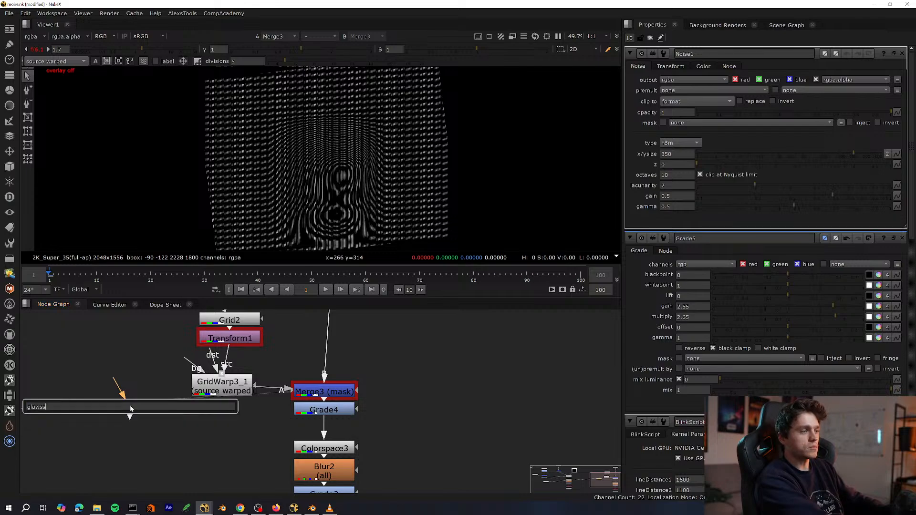
{"action": "type", "text": "glass"}
{"action": "key", "text": "Return"}
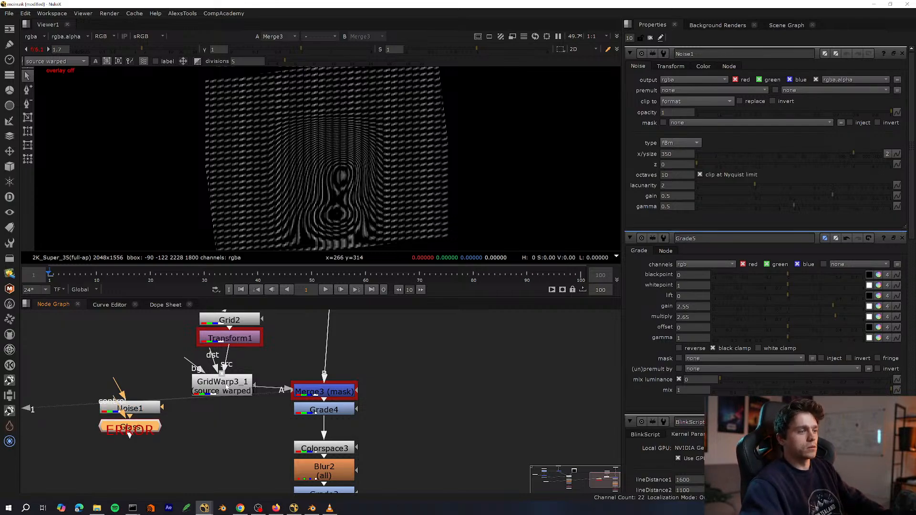
Delete GridWarp3_1, place Glass between Transform1 and Merge3 with Noise1 as its control, and display the Glass output.
{"action": "left_click", "coordinate": [227, 386]}
{"action": "key", "text": "Delete"}
{"action": "left_click_drag", "start_coordinate": [130, 430], "coordinate": [223, 455]}
{"action": "key", "text": "1"}
{"action": "scroll", "coordinate": [329, 180], "scroll_direction": "up", "scroll_amount": 3}
Compare the Noise1 control image with the distorted Glass output in the viewer.
{"action": "left_click", "coordinate": [145, 408]}
{"action": "key", "text": "1"}
{"action": "left_click", "coordinate": [152, 416]}
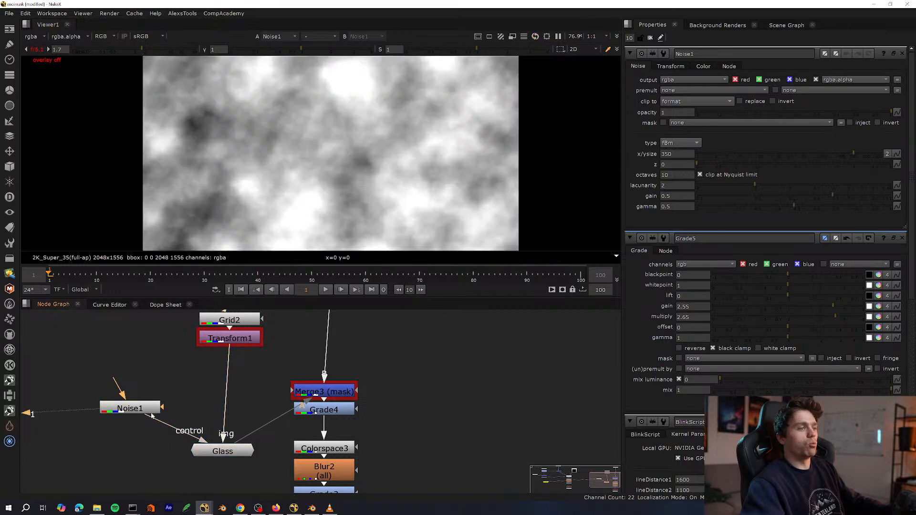
{"action": "left_click", "coordinate": [236, 455]}
{"action": "key", "text": "1"}
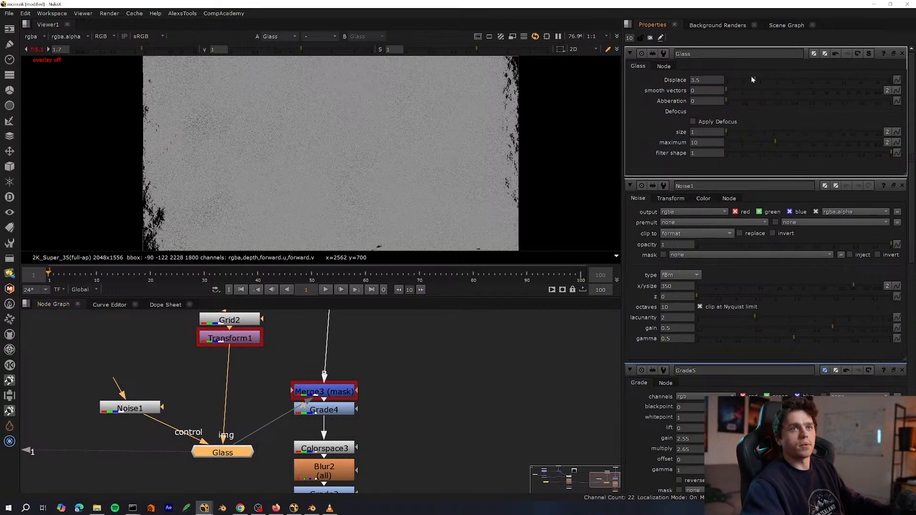
Set Glass's smooth vectors to 55 and Displace to 1.3, with Merge3 displayed in the viewer.
{"action": "left_click_drag", "start_coordinate": [751, 79], "coordinate": [841, 88]}
{"action": "left_click", "coordinate": [337, 391]}
{"action": "key", "text": "1"}
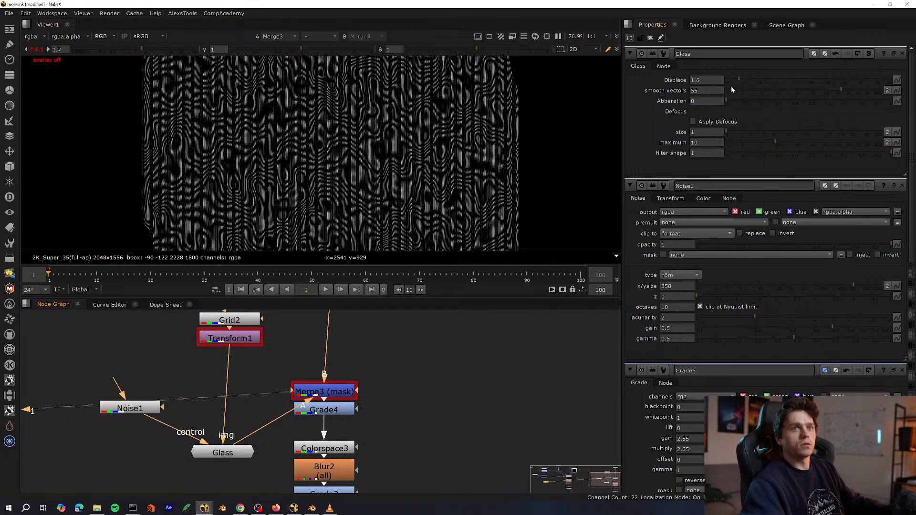
{"action": "left_click_drag", "start_coordinate": [731, 79], "coordinate": [737, 79]}
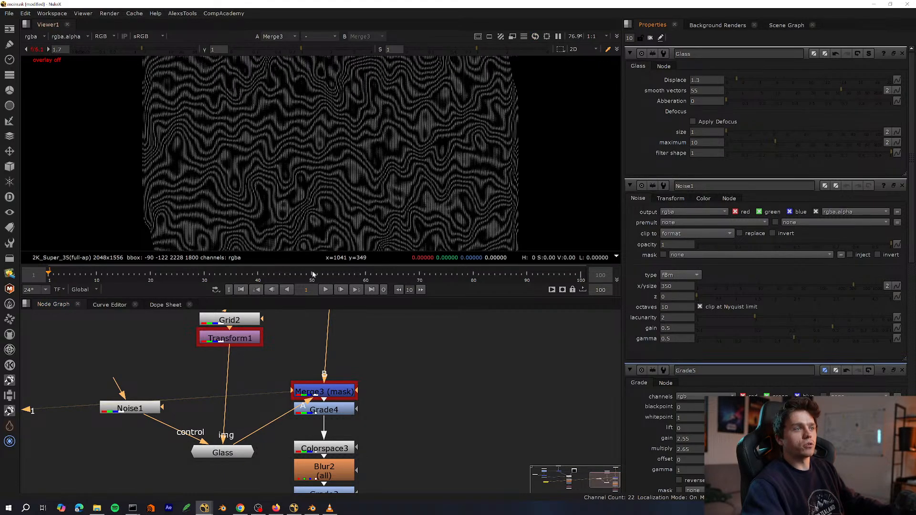
Raise Glass's Displace to 5.7 while viewing the Merge3 pattern up close.
{"action": "middle_click_drag", "start_coordinate": [325, 390], "coordinate": [322, 420]}
{"action": "left_click", "coordinate": [322, 421]}
{"action": "scroll", "coordinate": [376, 184], "scroll_direction": "up", "scroll_amount": 6}
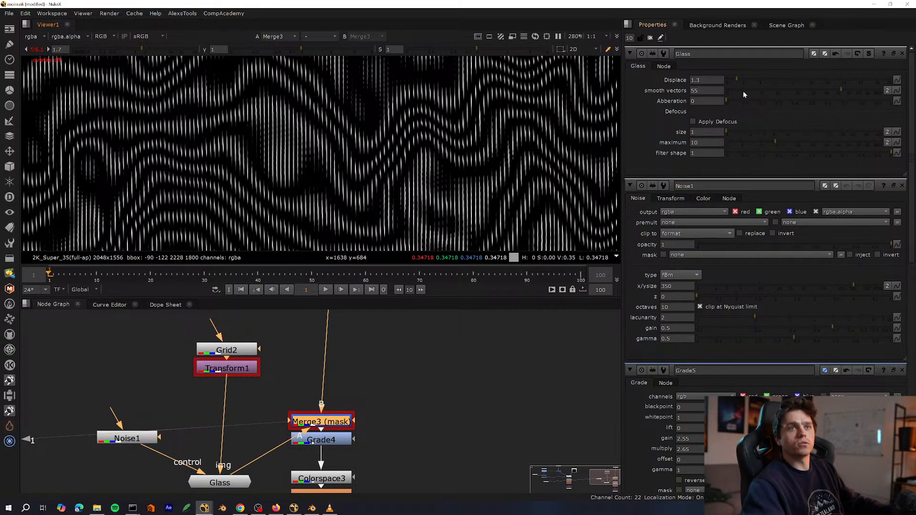
{"action": "left_click_drag", "start_coordinate": [743, 78], "coordinate": [777, 78]}
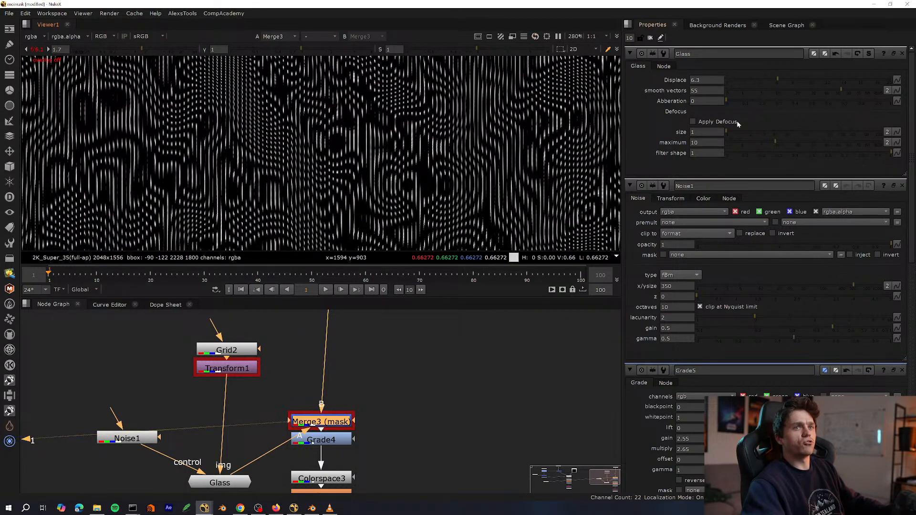
{"action": "left_click", "coordinate": [771, 79]}
Compare Noise1 with the Merge3 moiré in the viewer, and select Noise1 again.
{"action": "left_click", "coordinate": [140, 443]}
{"action": "key", "text": "1"}
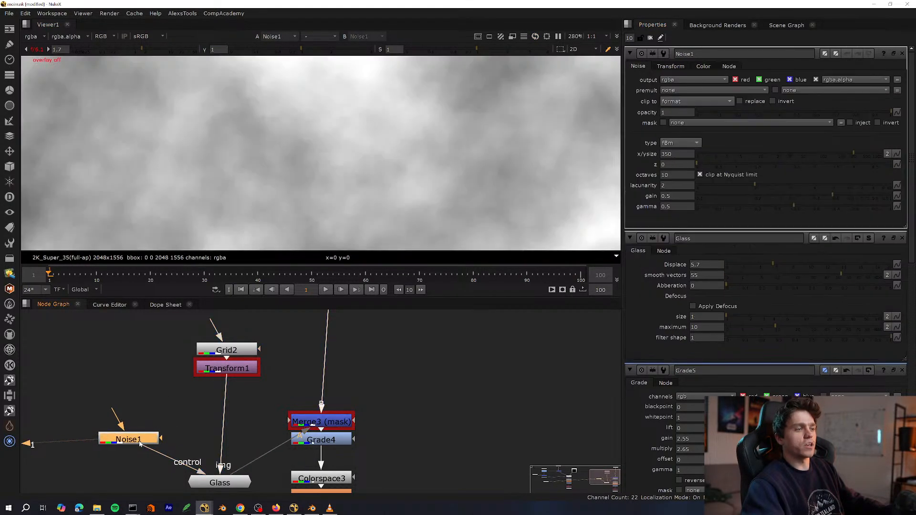
{"action": "left_click", "coordinate": [320, 423]}
{"action": "key", "text": "1"}
{"action": "left_click", "coordinate": [133, 440]}
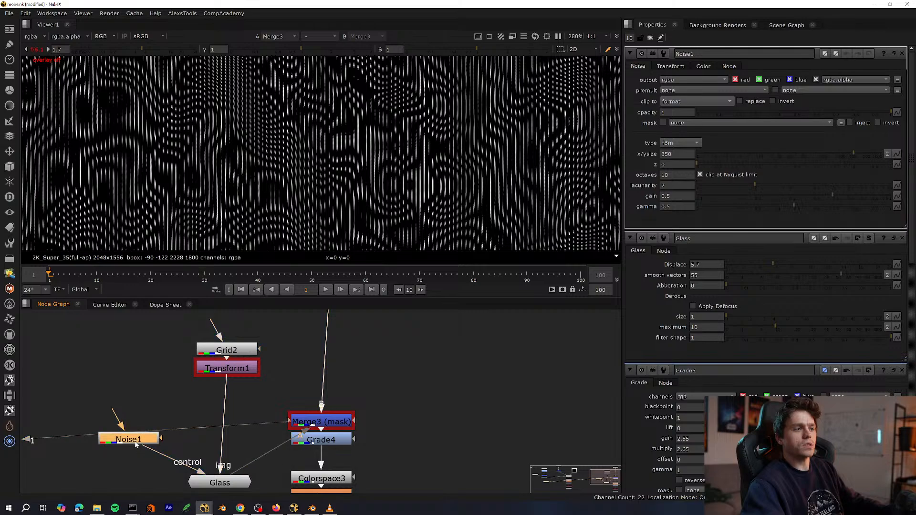
Set Noise1's z to 0.98 and display the coloured Colorspace4 result in the viewer.
{"action": "left_click_drag", "start_coordinate": [704, 165], "coordinate": [733, 162]}
{"action": "middle_click_drag", "start_coordinate": [314, 376], "coordinate": [293, 279]}
{"action": "middle_click_drag", "start_coordinate": [297, 412], "coordinate": [292, 319]}
{"action": "left_click", "coordinate": [295, 402]}
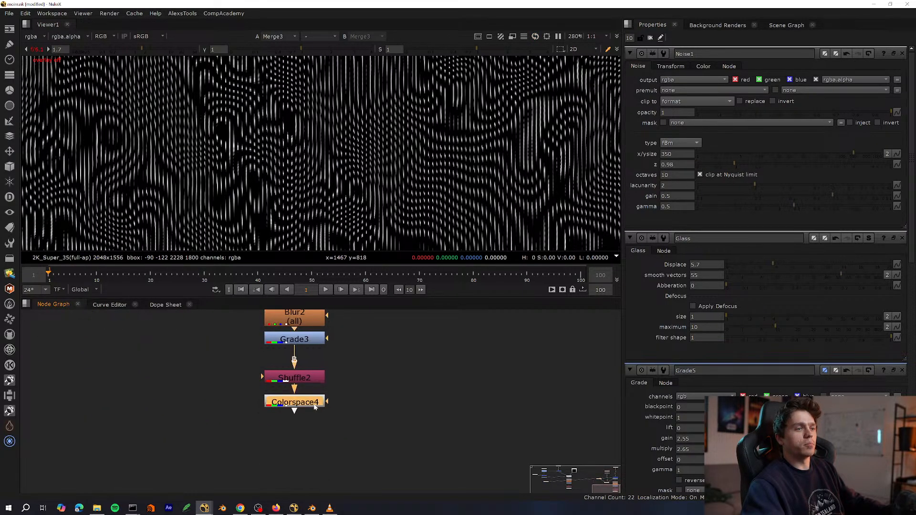
{"action": "key", "text": "1"}
Examine the coloured moiré up close, set Noise1's z to 1.1 and fit the whole image in the viewer.
{"action": "key", "text": "space"}
{"action": "scroll", "coordinate": [520, 248], "scroll_direction": "down", "scroll_amount": 7}
{"action": "scroll", "coordinate": [523, 249], "scroll_direction": "up", "scroll_amount": 11}
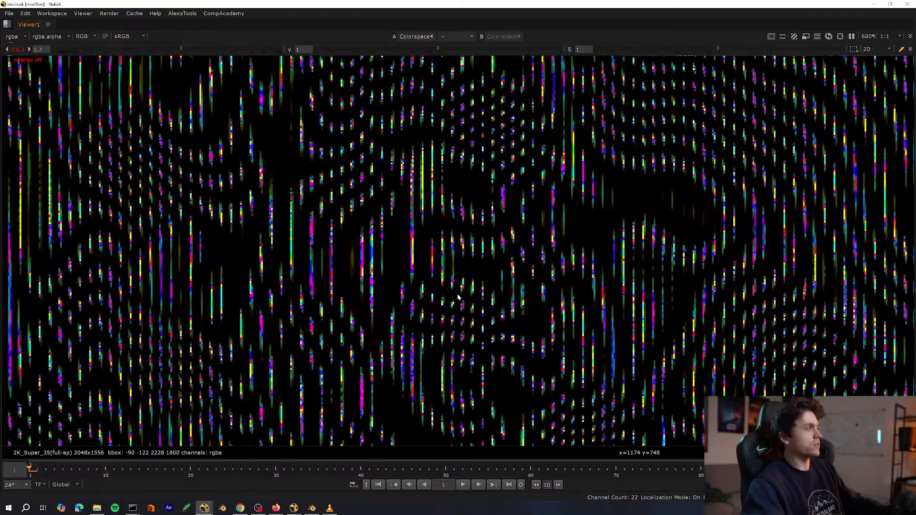
{"action": "scroll", "coordinate": [468, 298], "scroll_direction": "down", "scroll_amount": 3}
{"action": "key", "text": "space"}
{"action": "mouse_move", "coordinate": [734, 163]}
{"action": "left_mouse_down"}
{"action": "mouse_move", "coordinate": [787, 163]}
{"action": "mouse_move", "coordinate": [739, 165]}
{"action": "left_mouse_up"}
{"action": "key", "text": "f"}
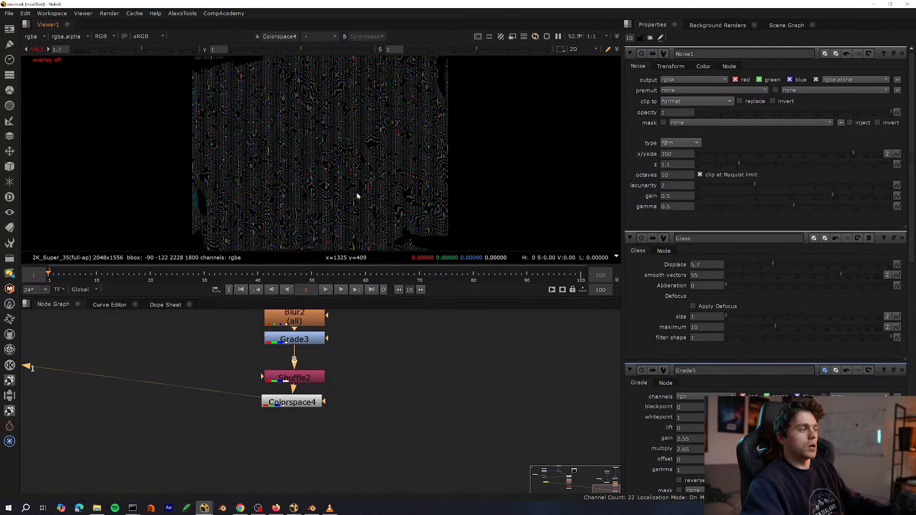
Space out the rebuilt moiré tree by moving the nodes below Merge3 farther down.
{"action": "middle_click_drag", "start_coordinate": [384, 369], "coordinate": [408, 414]}
{"action": "key", "text": "space"}
{"action": "scroll", "coordinate": [361, 391], "scroll_direction": "down", "scroll_amount": 4}
{"action": "left_click_drag", "start_coordinate": [331, 423], "coordinate": [367, 344]}
{"action": "scroll", "coordinate": [366, 341], "scroll_direction": "up", "scroll_amount": 3}
{"action": "left_click_drag", "start_coordinate": [453, 276], "coordinate": [294, 465]}
{"action": "middle_click_drag", "start_coordinate": [305, 444], "coordinate": [290, 403]}
{"action": "left_click_drag", "start_coordinate": [359, 281], "coordinate": [358, 346]}
{"action": "left_click", "coordinate": [380, 366]}
Move the entire grid-based moiré tree farther away from the BlinkScript tree.
{"action": "scroll", "coordinate": [354, 325], "scroll_direction": "down", "scroll_amount": 5}
{"action": "left_click_drag", "start_coordinate": [437, 207], "coordinate": [235, 452]}
{"action": "scroll", "coordinate": [288, 380], "scroll_direction": "up", "scroll_amount": 3}
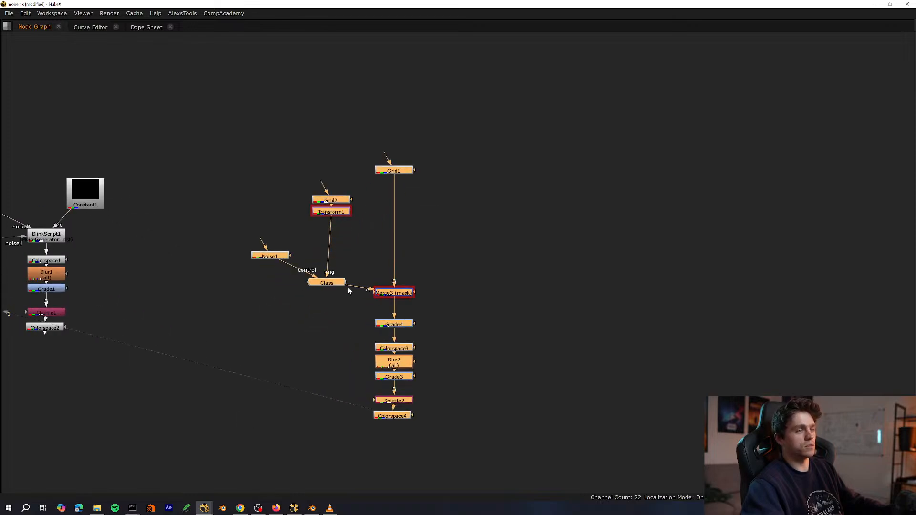
{"action": "left_click_drag", "start_coordinate": [343, 281], "coordinate": [386, 271]}
{"action": "scroll", "coordinate": [389, 299], "scroll_direction": "down", "scroll_amount": 3}
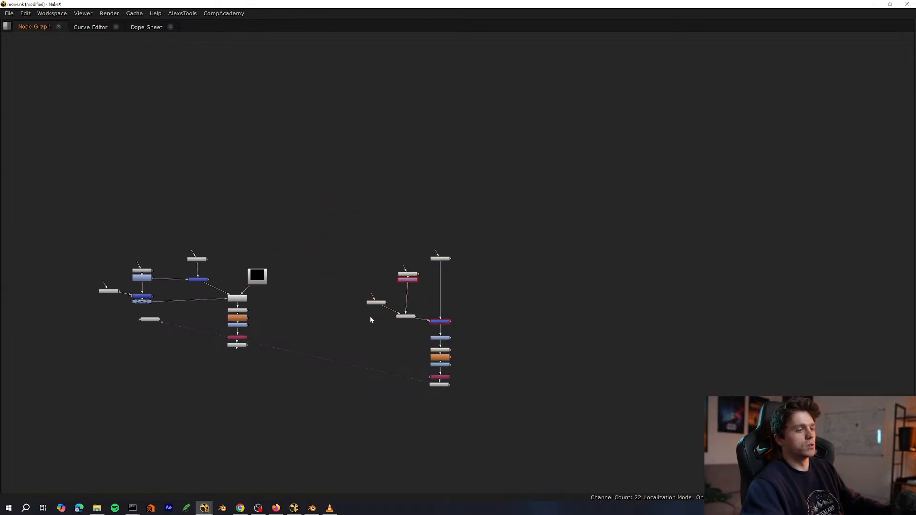
{"action": "scroll", "coordinate": [370, 317], "scroll_direction": "up", "scroll_amount": 2}
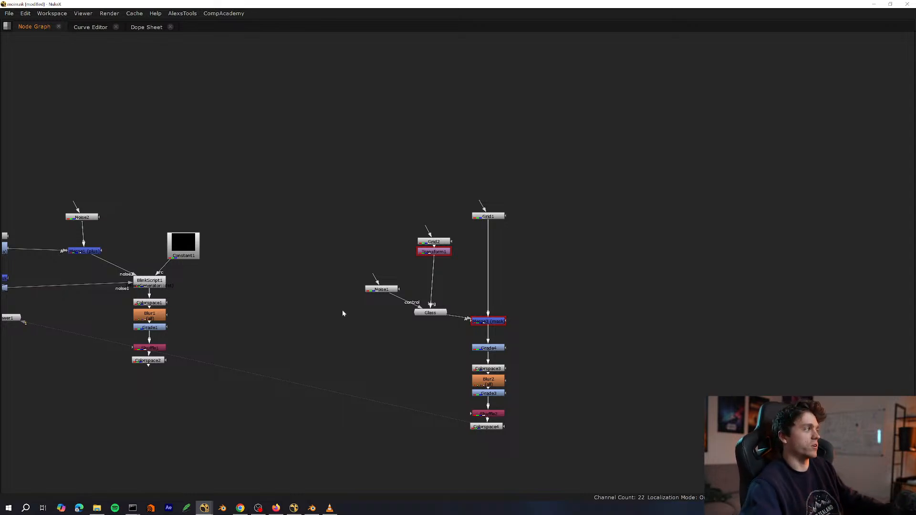
Review the grid-based tree down to Colorspace4 and examine its coloured moiré enlarged in the viewer.
{"action": "middle_click_drag", "start_coordinate": [315, 330], "coordinate": [291, 384]}
{"action": "key", "text": "space"}
{"action": "middle_click_drag", "start_coordinate": [378, 361], "coordinate": [274, 407]}
{"action": "scroll", "coordinate": [323, 175], "scroll_direction": "up", "scroll_amount": 5}
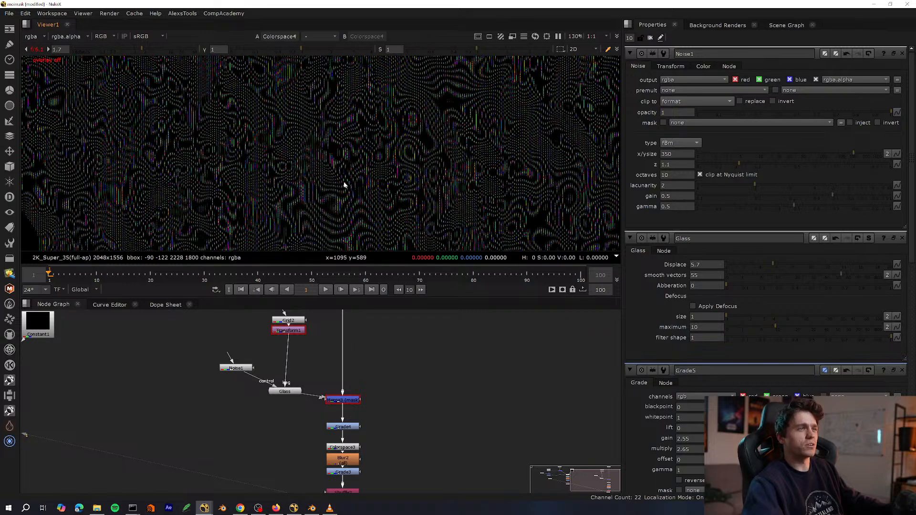
{"action": "middle_click_drag", "start_coordinate": [278, 449], "coordinate": [267, 334]}
{"action": "scroll", "coordinate": [306, 392], "scroll_direction": "up", "scroll_amount": 1}
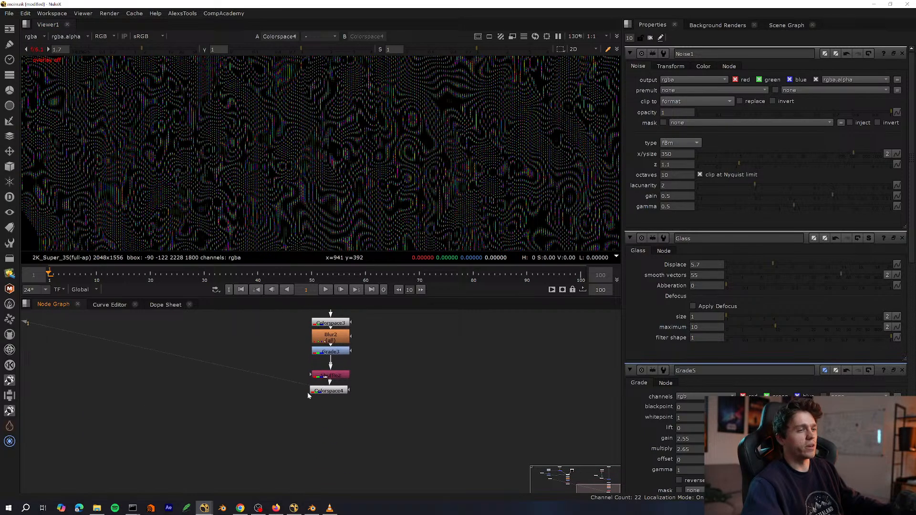
Switch to the other Nuke script with the full Matrix composite and display ScanlineRender2 in the viewer.
{"action": "left_click", "coordinate": [294, 508]}
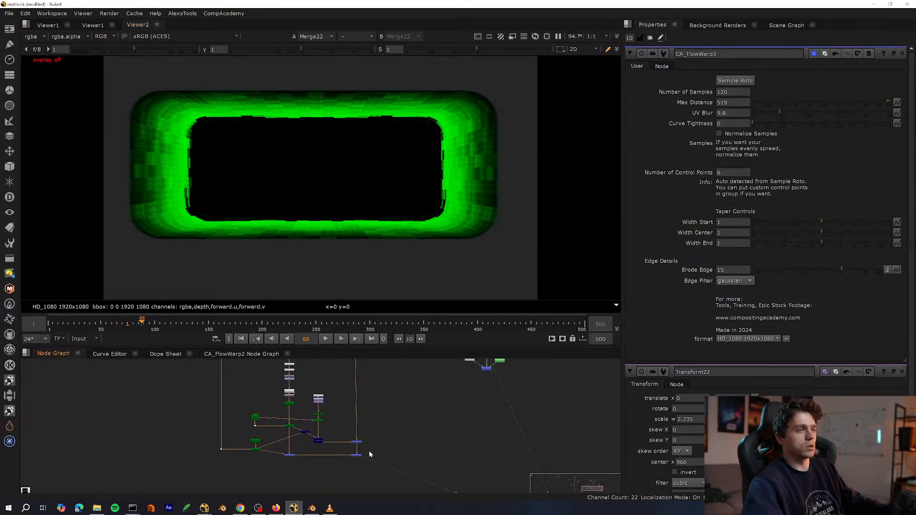
{"action": "key", "text": "space"}
{"action": "key", "text": "space"}
{"action": "key", "text": "space"}
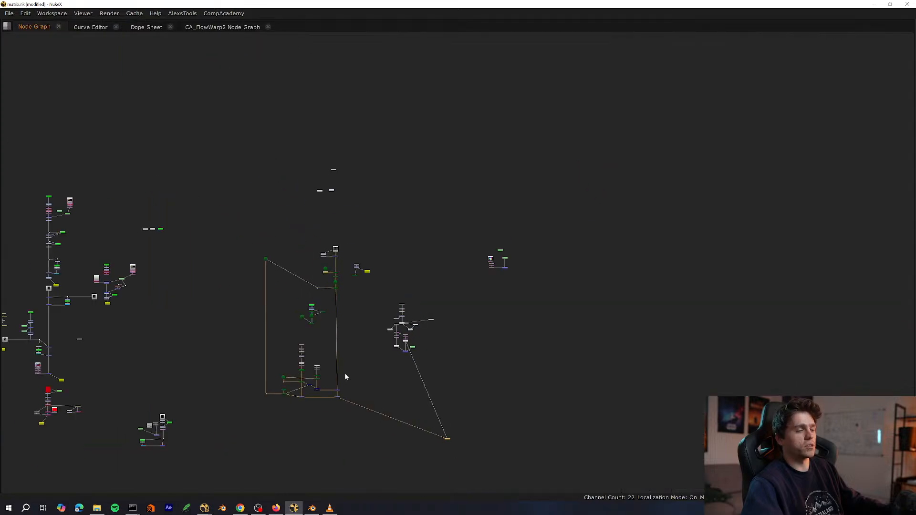
{"action": "scroll", "coordinate": [344, 373], "scroll_direction": "up", "scroll_amount": 4}
{"action": "scroll", "coordinate": [334, 300], "scroll_direction": "up", "scroll_amount": 2}
{"action": "middle_click_drag", "start_coordinate": [495, 177], "coordinate": [341, 364]}
{"action": "scroll", "coordinate": [341, 364], "scroll_direction": "up", "scroll_amount": 3}
{"action": "left_click_drag", "start_coordinate": [370, 354], "coordinate": [247, 425]}
{"action": "scroll", "coordinate": [310, 407], "scroll_direction": "up", "scroll_amount": 3}
{"action": "left_click_drag", "start_coordinate": [364, 353], "coordinate": [273, 428]}
{"action": "key", "text": "space"}
{"action": "key", "text": "1"}
{"action": "left_click", "coordinate": [259, 407]}
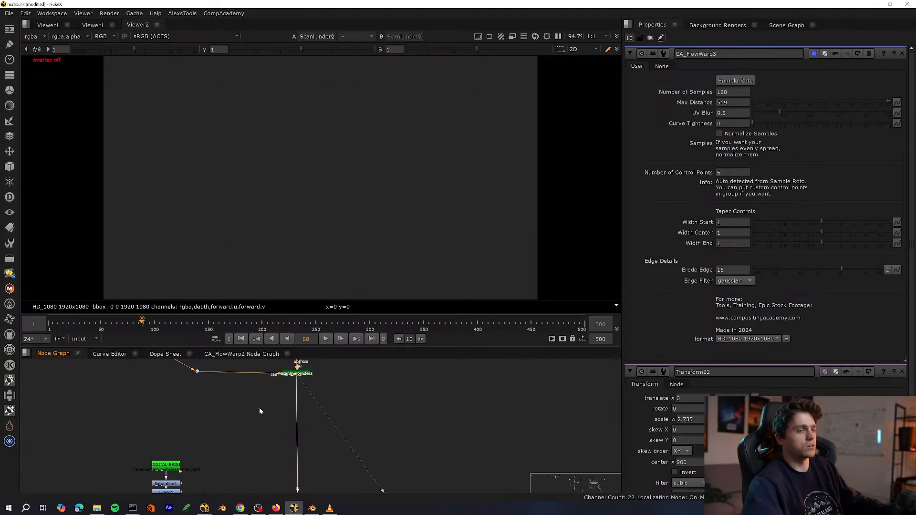
Locate the two merge nodes at the end of the 3D render branch and select the last one.
{"action": "scroll", "coordinate": [286, 388], "scroll_direction": "down", "scroll_amount": 5}
{"action": "middle_click_drag", "start_coordinate": [310, 482], "coordinate": [316, 390]}
{"action": "scroll", "coordinate": [315, 405], "scroll_direction": "up", "scroll_amount": 4}
{"action": "left_click_drag", "start_coordinate": [325, 404], "coordinate": [250, 453]}
{"action": "scroll", "coordinate": [277, 468], "scroll_direction": "up", "scroll_amount": 2}
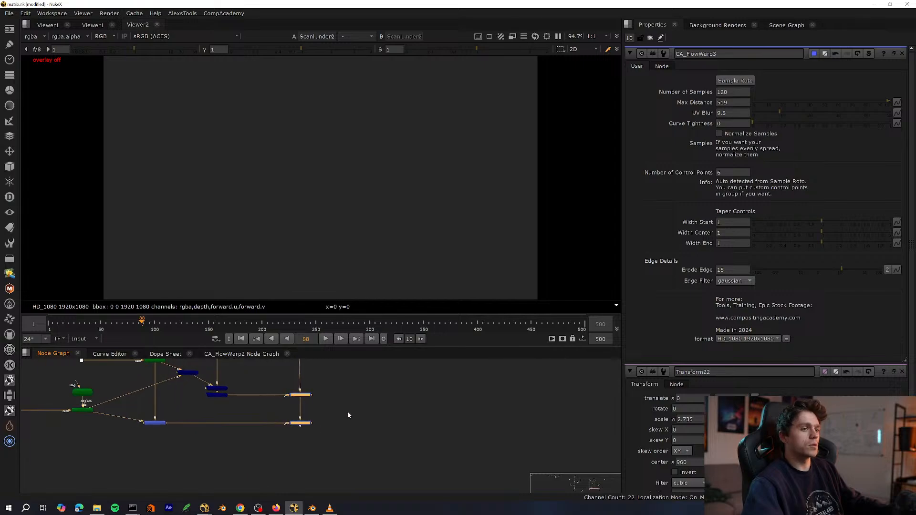
{"action": "left_click_drag", "start_coordinate": [347, 411], "coordinate": [282, 440]}
{"action": "key", "text": "1"}
{"action": "left_click", "coordinate": [286, 444]}
Survey the full node graph, including the BlinkScript distortion branch, the 3D render branch and the separate node clusters.
{"action": "scroll", "coordinate": [357, 413], "scroll_direction": "down", "scroll_amount": 5}
{"action": "key", "text": "space"}
{"action": "middle_click_drag", "start_coordinate": [548, 229], "coordinate": [497, 360]}
{"action": "scroll", "coordinate": [497, 360], "scroll_direction": "up", "scroll_amount": 6}
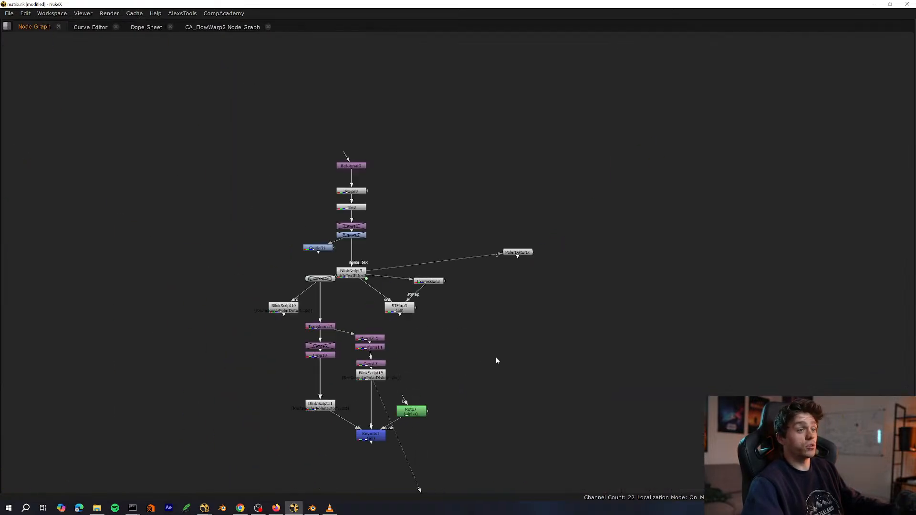
{"action": "scroll", "coordinate": [419, 382], "scroll_direction": "down", "scroll_amount": 3}
{"action": "middle_click_drag", "start_coordinate": [444, 332], "coordinate": [601, 229]}
{"action": "scroll", "coordinate": [539, 219], "scroll_direction": "down", "scroll_amount": 3}
{"action": "middle_click_drag", "start_coordinate": [276, 401], "coordinate": [477, 299]}
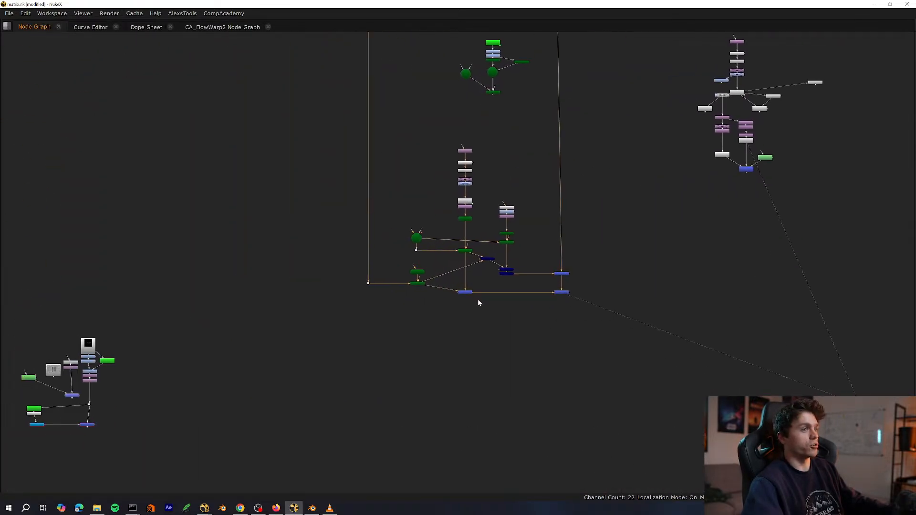
{"action": "scroll", "coordinate": [477, 300], "scroll_direction": "down", "scroll_amount": 5}
{"action": "middle_click_drag", "start_coordinate": [416, 294], "coordinate": [419, 385]}
{"action": "middle_click_drag", "start_coordinate": [365, 364], "coordinate": [302, 388]}
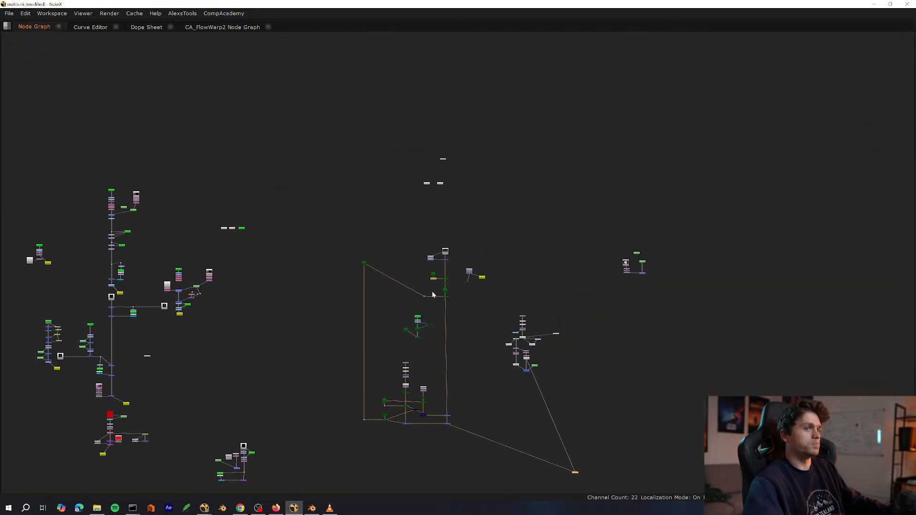
Return to the 3D render branch, and display ScanlineRender5 and the Merge23 stencil in the viewer.
{"action": "scroll", "coordinate": [494, 283], "scroll_direction": "up", "scroll_amount": 6}
{"action": "key", "text": "space"}
{"action": "key", "text": "1"}
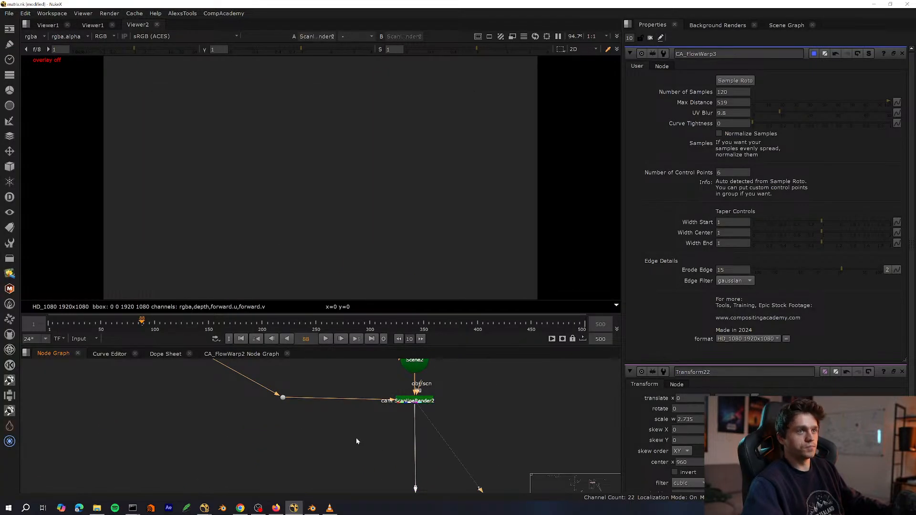
{"action": "scroll", "coordinate": [358, 436], "scroll_direction": "down", "scroll_amount": 3}
{"action": "scroll", "coordinate": [319, 404], "scroll_direction": "down", "scroll_amount": 2}
{"action": "scroll", "coordinate": [328, 401], "scroll_direction": "up", "scroll_amount": 5}
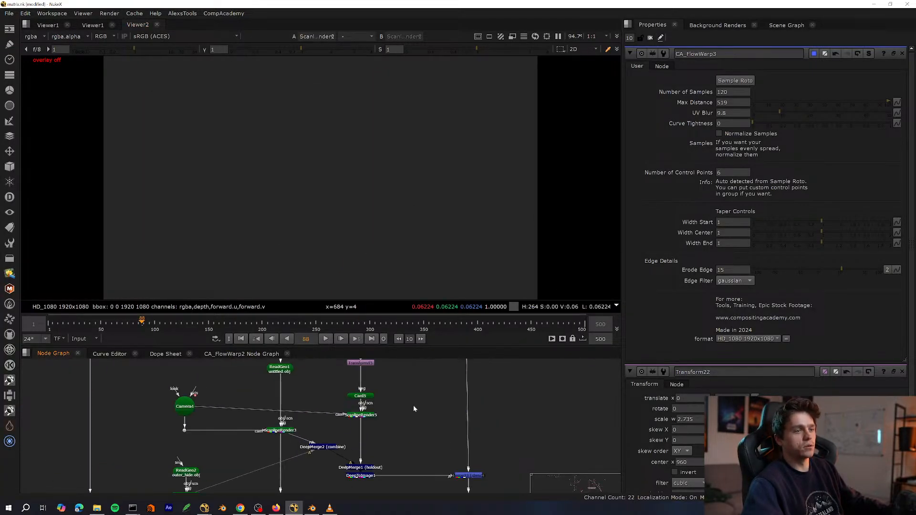
{"action": "left_click", "coordinate": [359, 414]}
{"action": "key", "text": "1"}
{"action": "middle_click_drag", "start_coordinate": [477, 470], "coordinate": [419, 399]}
{"action": "left_click_drag", "start_coordinate": [455, 391], "coordinate": [405, 414]}
{"action": "key", "text": "1"}
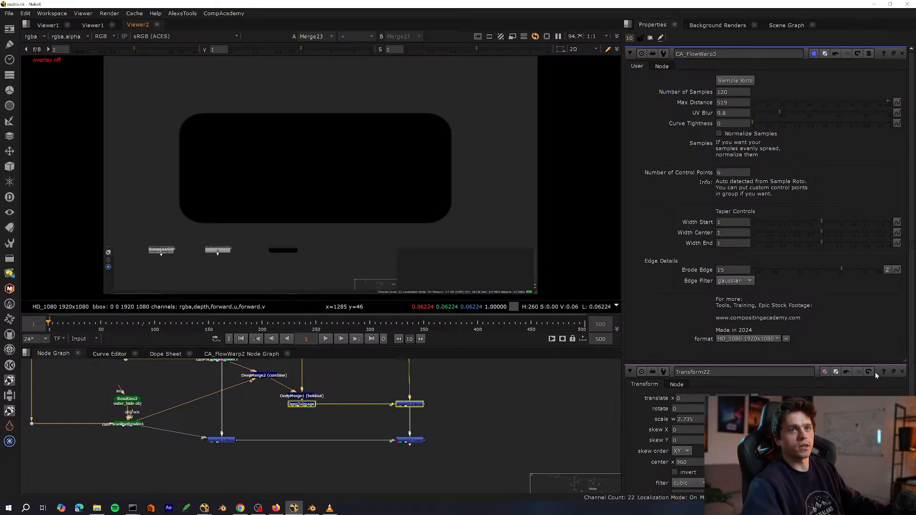
Close Transform22's properties and clear all of Nuke's caches.
{"action": "left_click", "coordinate": [903, 374]}
{"action": "left_click", "coordinate": [134, 13]}
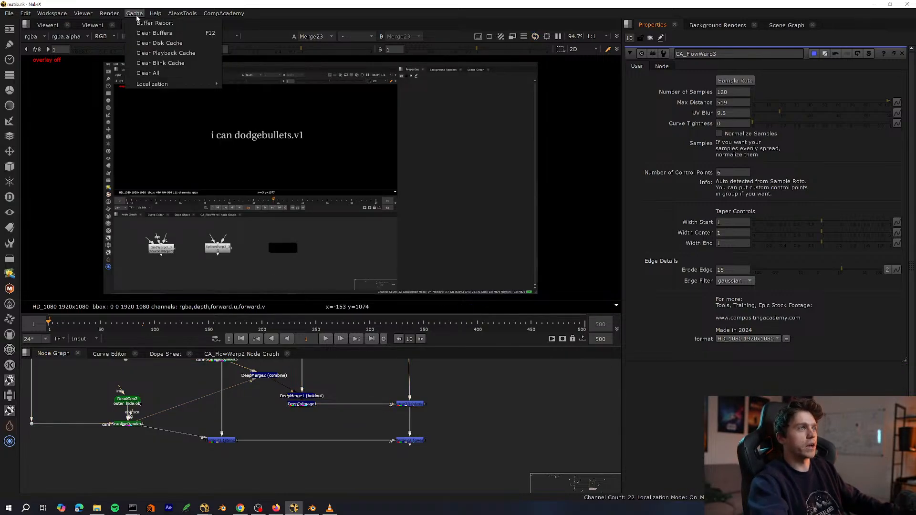
{"action": "left_click", "coordinate": [202, 76]}
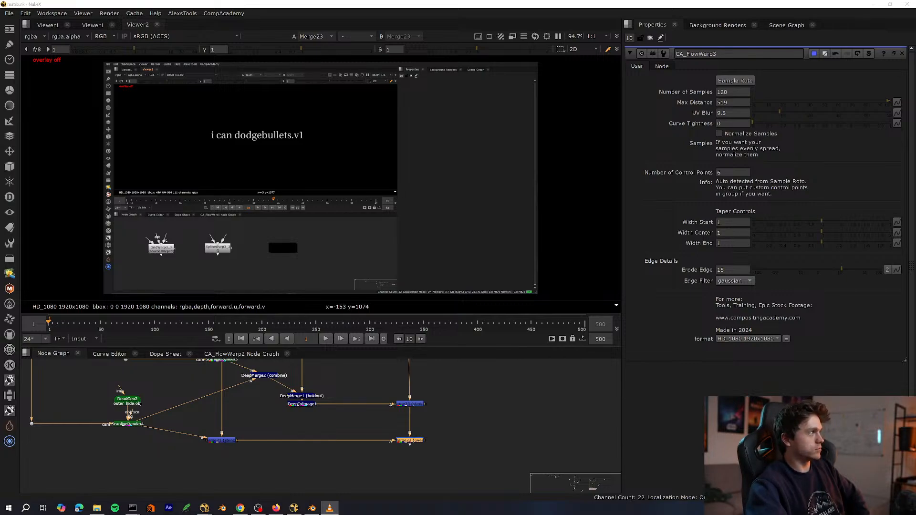
Switch to VLC media player, maximize its window and play meme.mp4.
{"action": "left_click", "coordinate": [329, 508]}
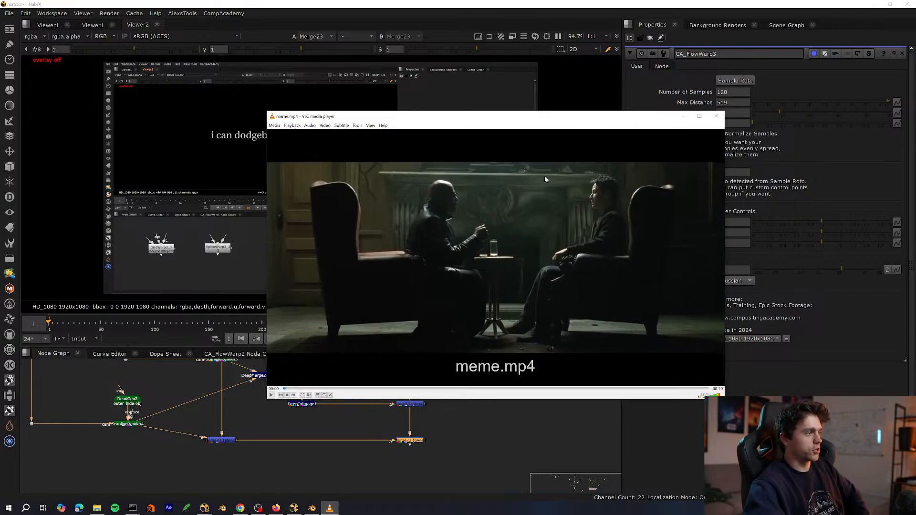
{"action": "left_click", "coordinate": [699, 117]}
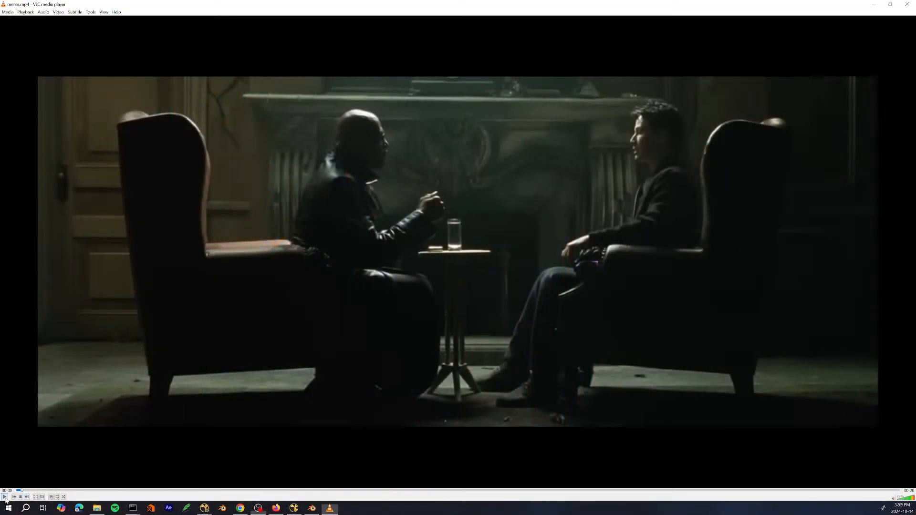
{"action": "left_click", "coordinate": [5, 497]}
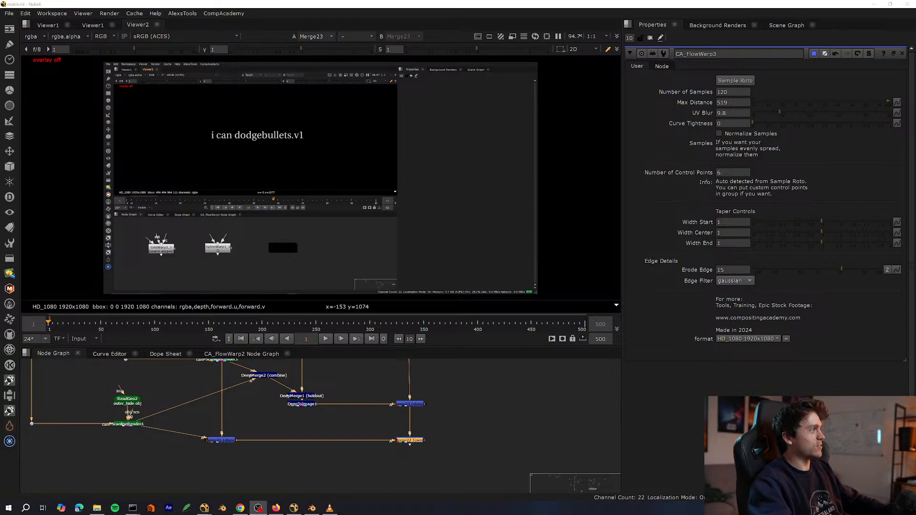
Compare the Dot15 plate with the Merge22 composite in the viewer.
{"action": "scroll", "coordinate": [288, 420], "scroll_direction": "down", "scroll_amount": 3}
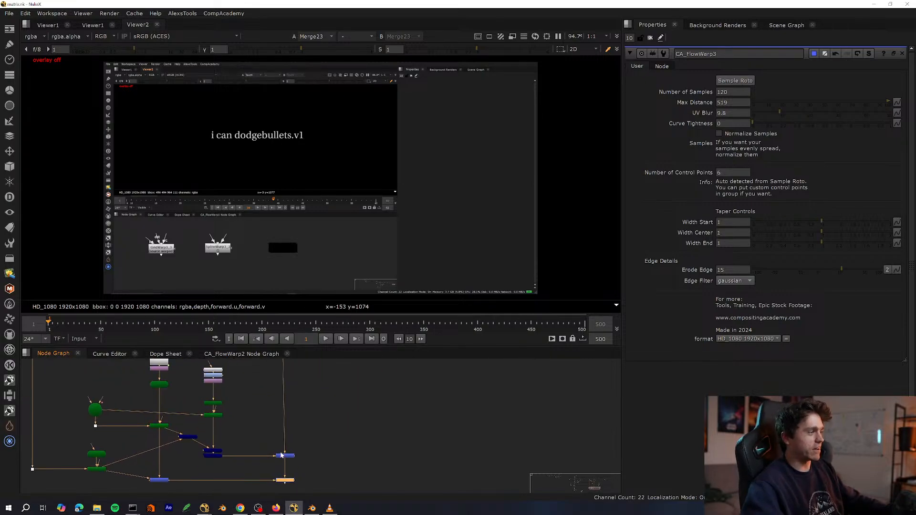
{"action": "scroll", "coordinate": [293, 427], "scroll_direction": "up", "scroll_amount": 8}
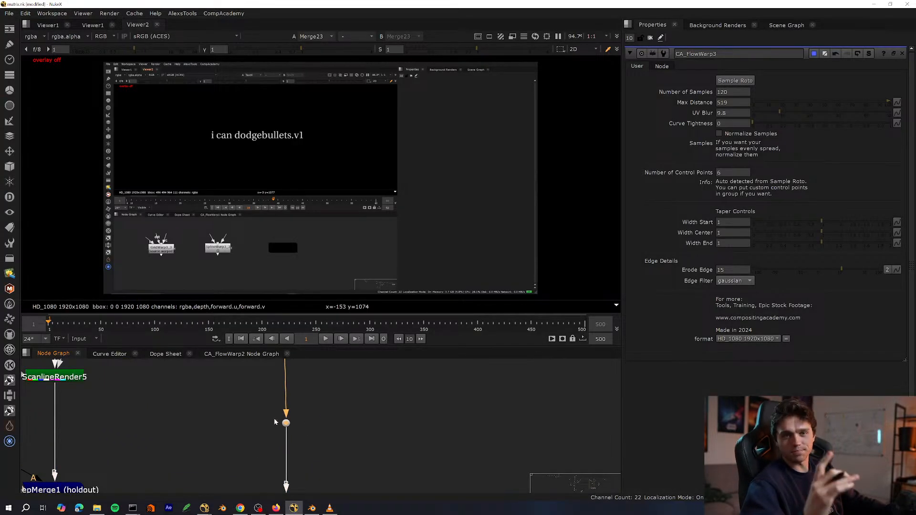
{"action": "scroll", "coordinate": [298, 421], "scroll_direction": "down", "scroll_amount": 5}
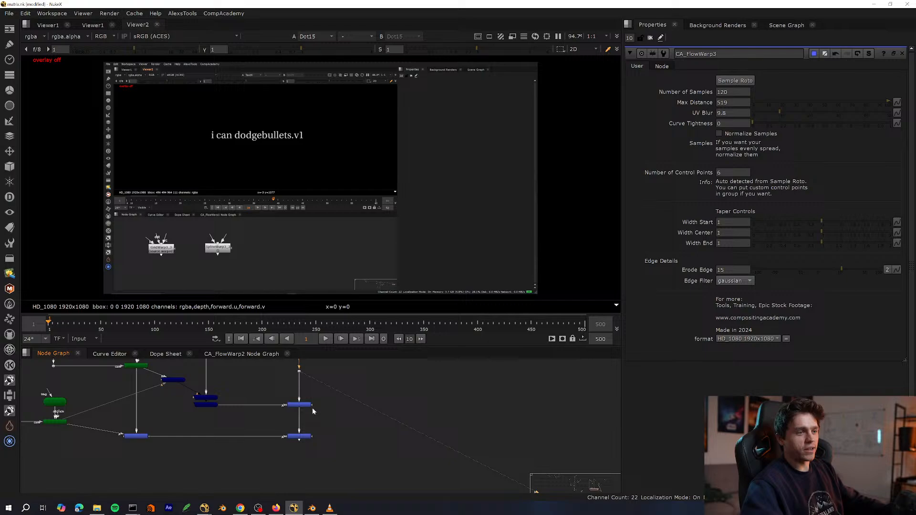
{"action": "left_click", "coordinate": [307, 442]}
{"action": "key", "text": "1"}
Select Merge23, advance one frame and play the Merge22 composite forward.
{"action": "middle_click_drag", "start_coordinate": [334, 457], "coordinate": [349, 506]}
{"action": "scroll", "coordinate": [333, 424], "scroll_direction": "up", "scroll_amount": 4}
{"action": "left_click", "coordinate": [335, 435]}
{"action": "middle_click_drag", "start_coordinate": [335, 435], "coordinate": [370, 378]}
{"action": "middle_click_drag", "start_coordinate": [316, 407], "coordinate": [298, 404]}
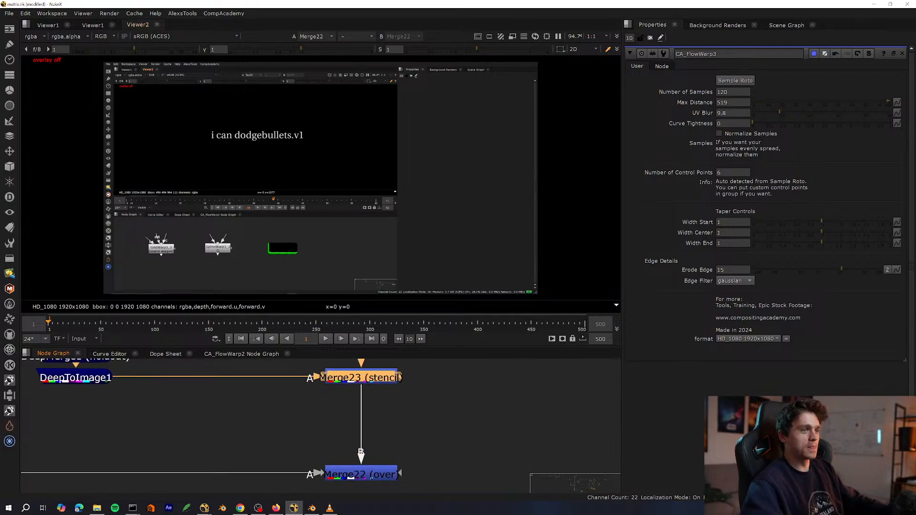
{"action": "left_click", "coordinate": [337, 339]}
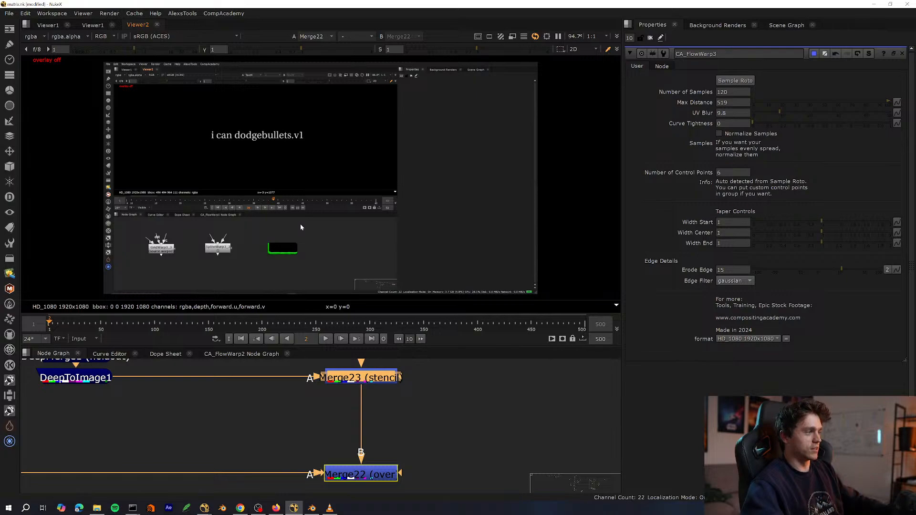
{"action": "key", "text": "l"}
Display the alpha of DeepToImage1, below the DeepMerge1 holdout, in the viewer during playback.
{"action": "scroll", "coordinate": [251, 380], "scroll_direction": "down", "scroll_amount": 4}
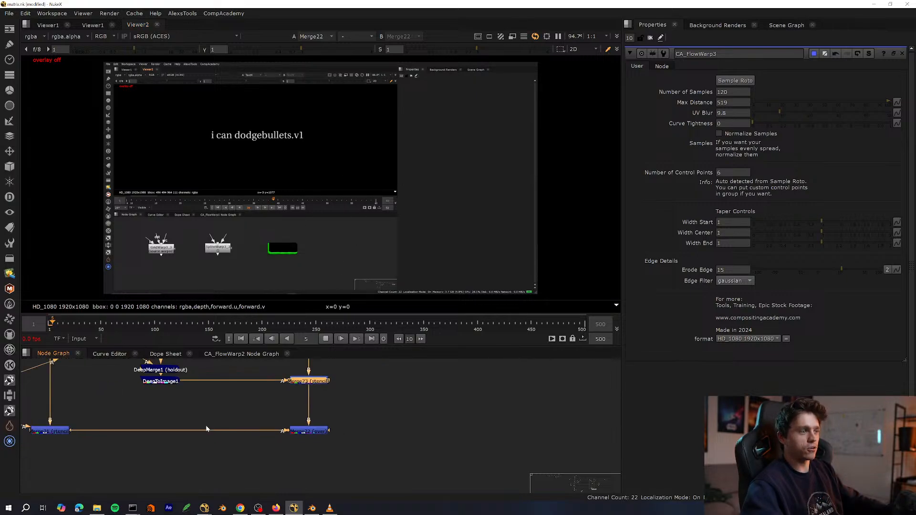
{"action": "middle_click_drag", "start_coordinate": [206, 427], "coordinate": [228, 485]}
{"action": "left_click", "coordinate": [186, 429]}
{"action": "key", "text": "1"}
{"action": "left_click", "coordinate": [173, 460]}
{"action": "key", "text": "1"}
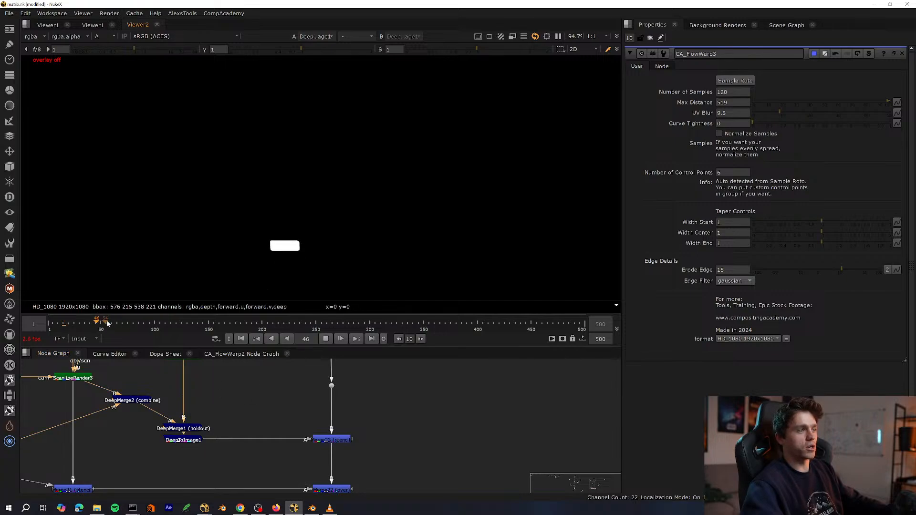
Display Merge23's stencilled alpha and switch the viewer back to colour.
{"action": "left_click", "coordinate": [332, 439]}
{"action": "key", "text": "1"}
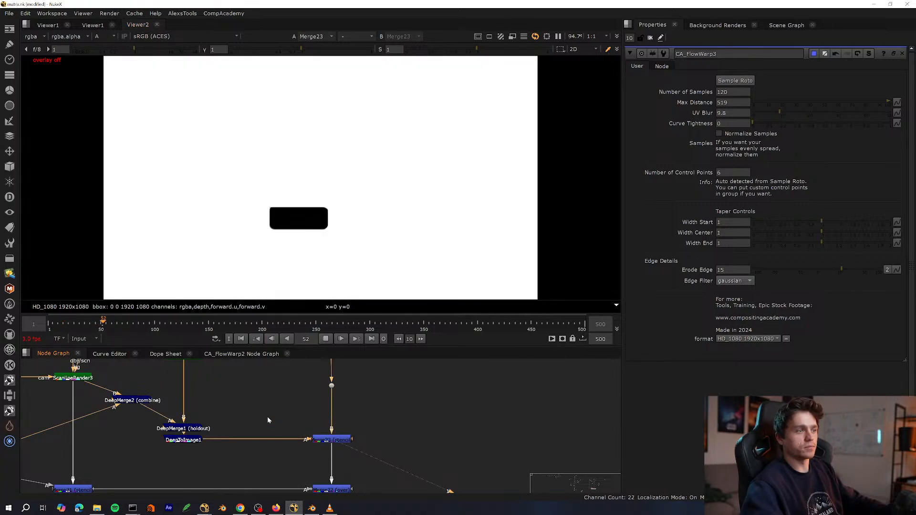
{"action": "key", "text": "a"}
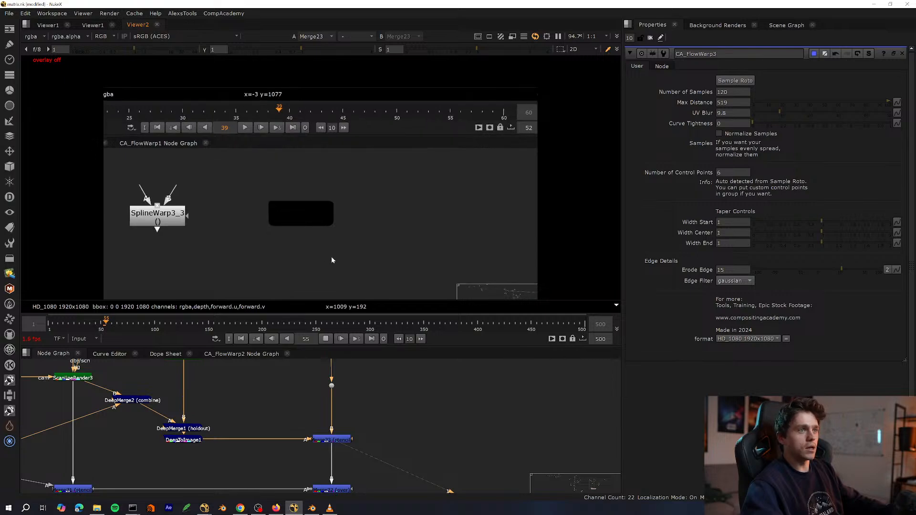
Stop playback and display the Merge22 composite in the viewer.
{"action": "middle_click_drag", "start_coordinate": [281, 416], "coordinate": [335, 389]}
{"action": "left_click", "coordinate": [326, 339]}
{"action": "left_click", "coordinate": [379, 462]}
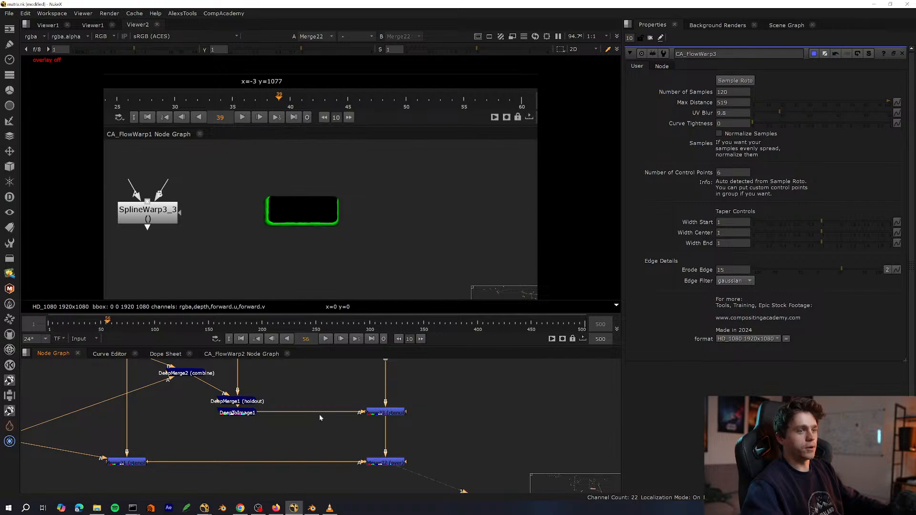
Display ScanlineRender4 and inspect its outer_hide.obj geometry and camera in the 3D view.
{"action": "middle_click_drag", "start_coordinate": [66, 424], "coordinate": [260, 419]}
{"action": "left_click", "coordinate": [202, 443]}
{"action": "key", "text": "1"}
{"action": "key", "text": "Tab"}
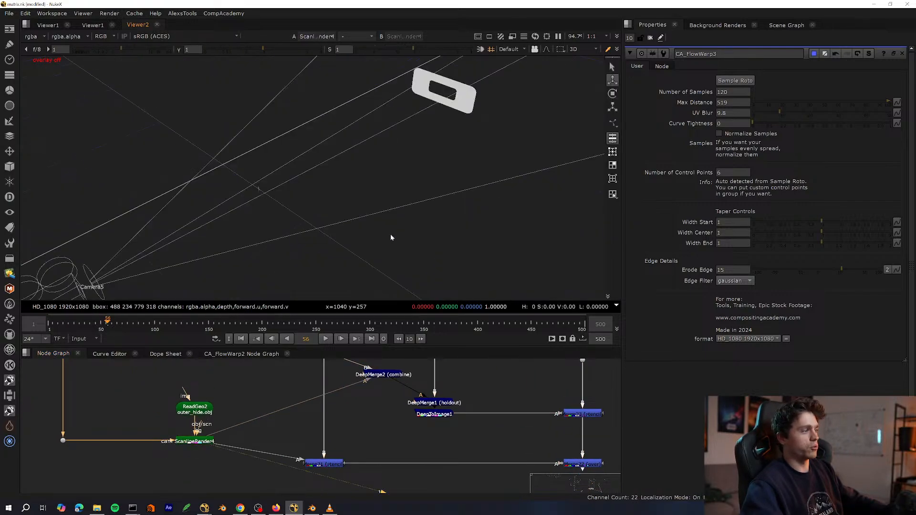
{"action": "middle_click_drag", "start_coordinate": [427, 209], "coordinate": [339, 230]}
{"action": "scroll", "coordinate": [339, 230], "scroll_direction": "down", "scroll_amount": 3}
Display ScanlineRender3 and inspect its untitled.obj tunnel geometry with the Matrix texture from several angles in the 3D view.
{"action": "middle_click_drag", "start_coordinate": [312, 366], "coordinate": [256, 471]}
{"action": "key", "text": "space"}
{"action": "left_click_drag", "start_coordinate": [244, 435], "coordinate": [318, 471]}
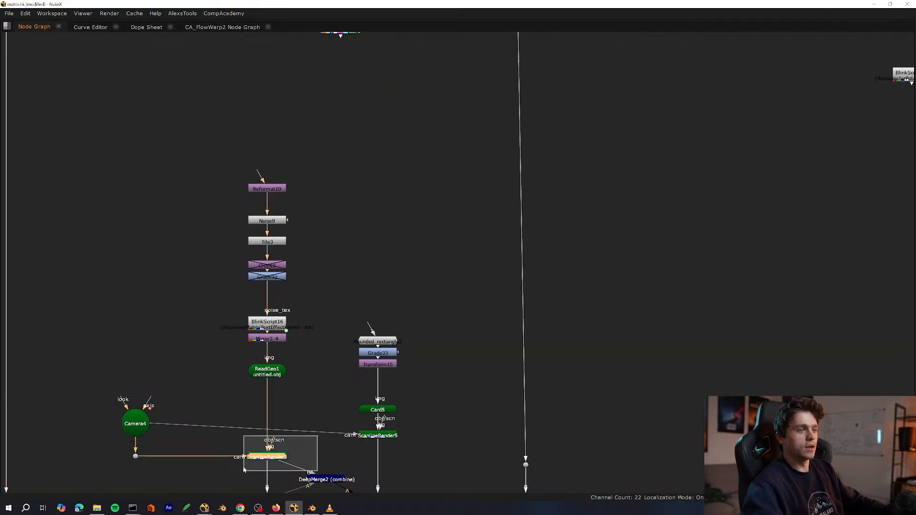
{"action": "key", "text": "space"}
{"action": "key", "text": "1"}
{"action": "left_click", "coordinate": [350, 147]}
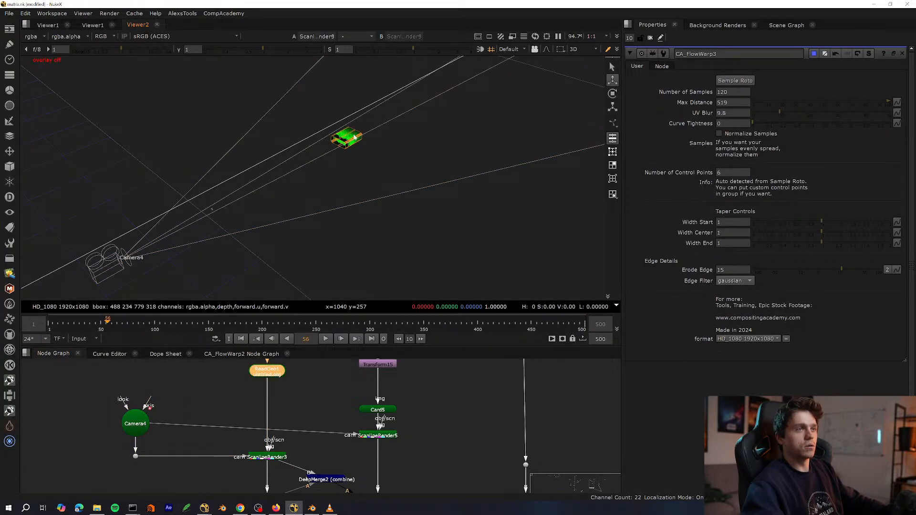
{"action": "key", "text": "f"}
{"action": "left_click_drag", "start_coordinate": [382, 205], "coordinate": [264, 205], "text": "ctrl"}
{"action": "scroll", "coordinate": [313, 197], "scroll_direction": "up", "scroll_amount": 5}
{"action": "left_click_drag", "start_coordinate": [348, 243], "coordinate": [453, 203], "text": "ctrl"}
{"action": "scroll", "coordinate": [418, 235], "scroll_direction": "up", "scroll_amount": 4}
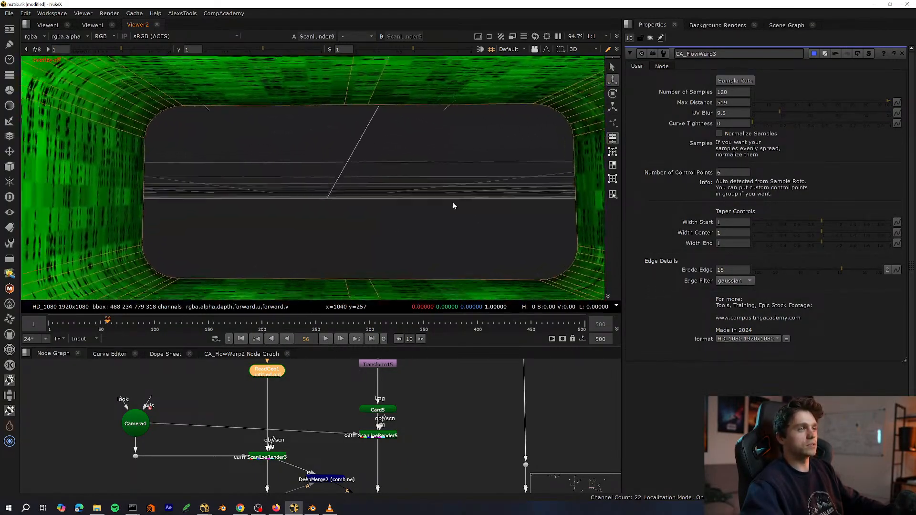
{"action": "scroll", "coordinate": [382, 219], "scroll_direction": "down", "scroll_amount": 5}
{"action": "left_click_drag", "start_coordinate": [380, 210], "coordinate": [235, 201], "text": "ctrl"}
{"action": "scroll", "coordinate": [330, 396], "scroll_direction": "down", "scroll_amount": 3}
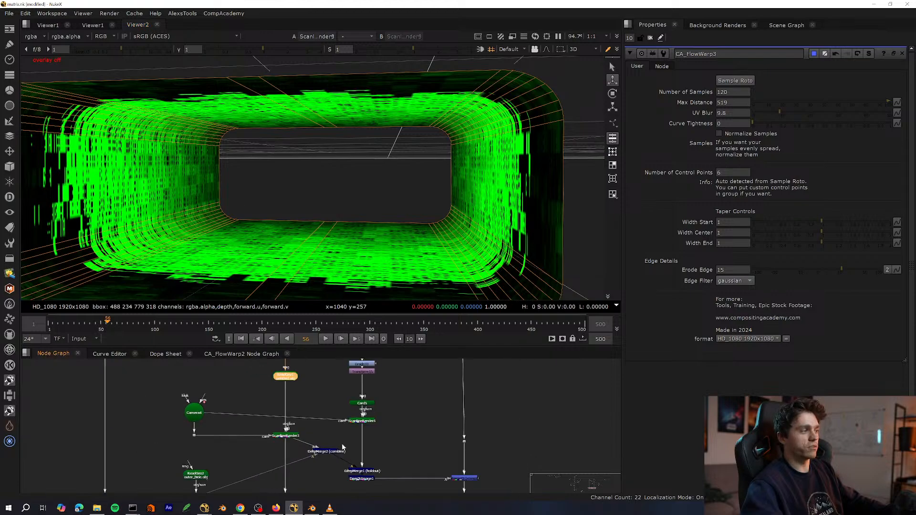
Survey the script's node groups to examine how the logo branches and the 3D Matrix composite are laid out.
{"action": "key", "text": "space"}
{"action": "scroll", "coordinate": [322, 451], "scroll_direction": "down", "scroll_amount": 5}
{"action": "middle_click_drag", "start_coordinate": [320, 305], "coordinate": [467, 364]}
{"action": "middle_click_drag", "start_coordinate": [230, 490], "coordinate": [348, 355]}
{"action": "scroll", "coordinate": [400, 305], "scroll_direction": "up", "scroll_amount": 4}
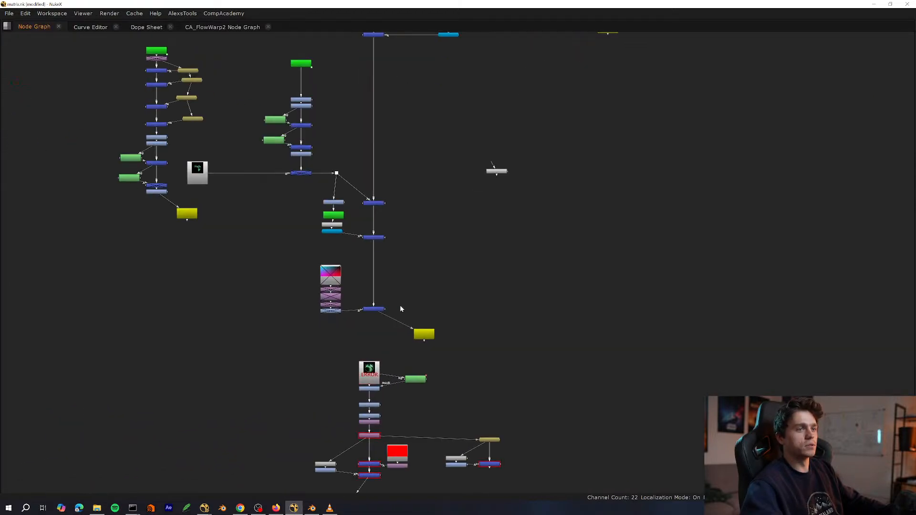
{"action": "scroll", "coordinate": [395, 346], "scroll_direction": "up", "scroll_amount": 2}
{"action": "scroll", "coordinate": [398, 422], "scroll_direction": "down", "scroll_amount": 6}
{"action": "middle_click_drag", "start_coordinate": [173, 258], "coordinate": [293, 286]}
{"action": "scroll", "coordinate": [333, 262], "scroll_direction": "up", "scroll_amount": 4}
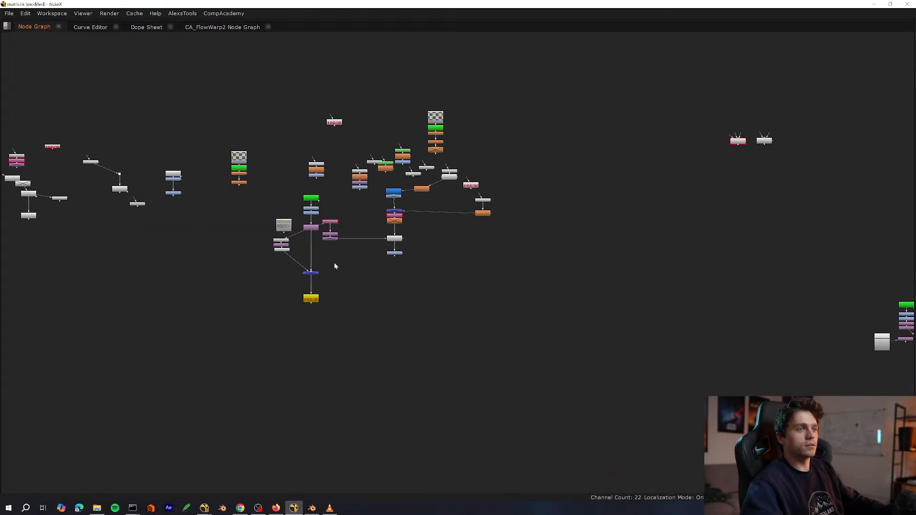
{"action": "scroll", "coordinate": [413, 328], "scroll_direction": "down", "scroll_amount": 6}
{"action": "middle_click_drag", "start_coordinate": [676, 327], "coordinate": [315, 278]}
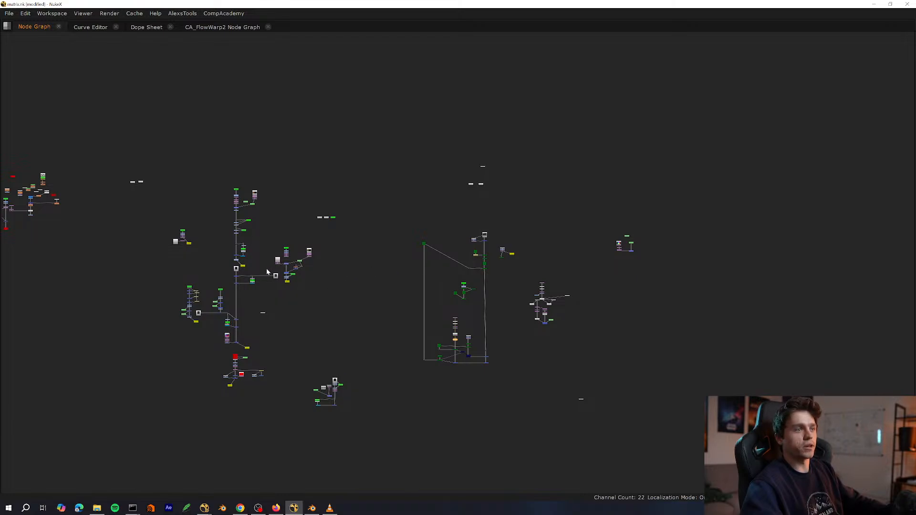
{"action": "scroll", "coordinate": [267, 272], "scroll_direction": "up", "scroll_amount": 5}
{"action": "scroll", "coordinate": [417, 268], "scroll_direction": "down", "scroll_amount": 3}
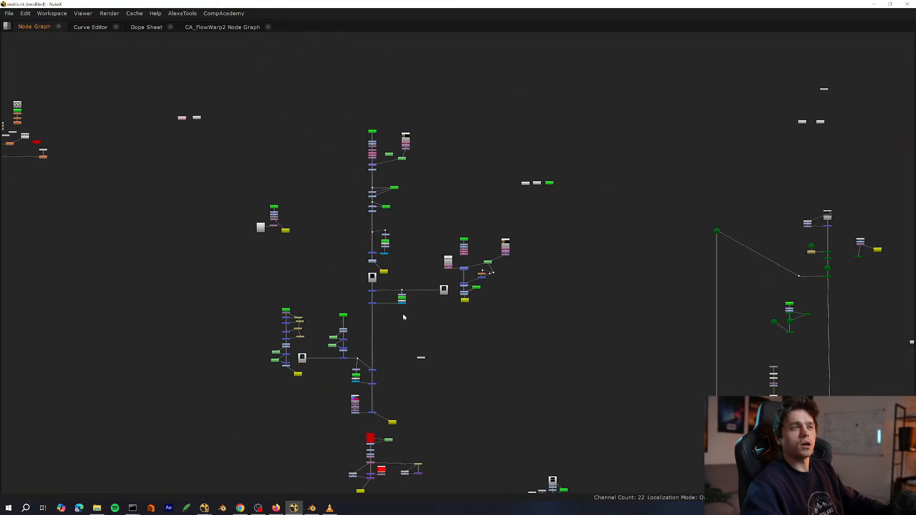
{"action": "middle_click_drag", "start_coordinate": [550, 296], "coordinate": [517, 395]}
{"action": "scroll", "coordinate": [552, 335], "scroll_direction": "down", "scroll_amount": 2}
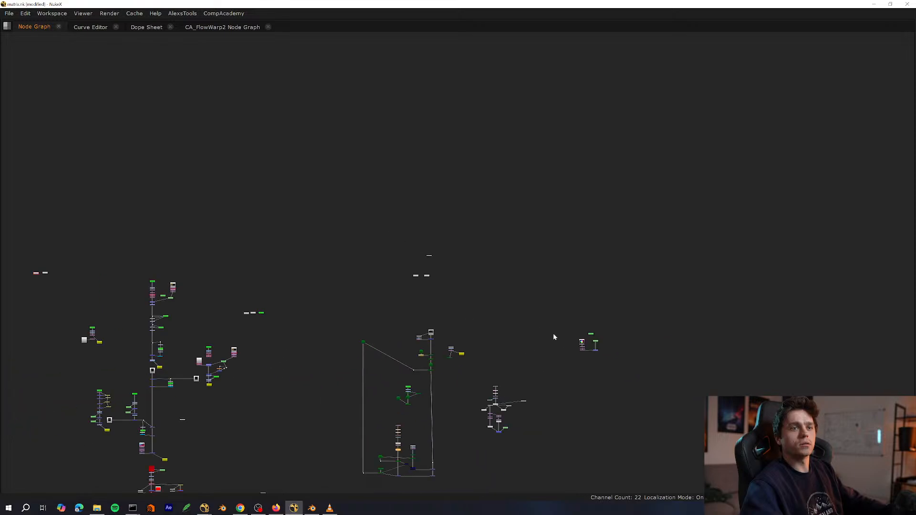
{"action": "scroll", "coordinate": [539, 388], "scroll_direction": "up", "scroll_amount": 6}
{"action": "scroll", "coordinate": [540, 388], "scroll_direction": "down", "scroll_amount": 8}
{"action": "middle_click_drag", "start_coordinate": [470, 371], "coordinate": [529, 402]}
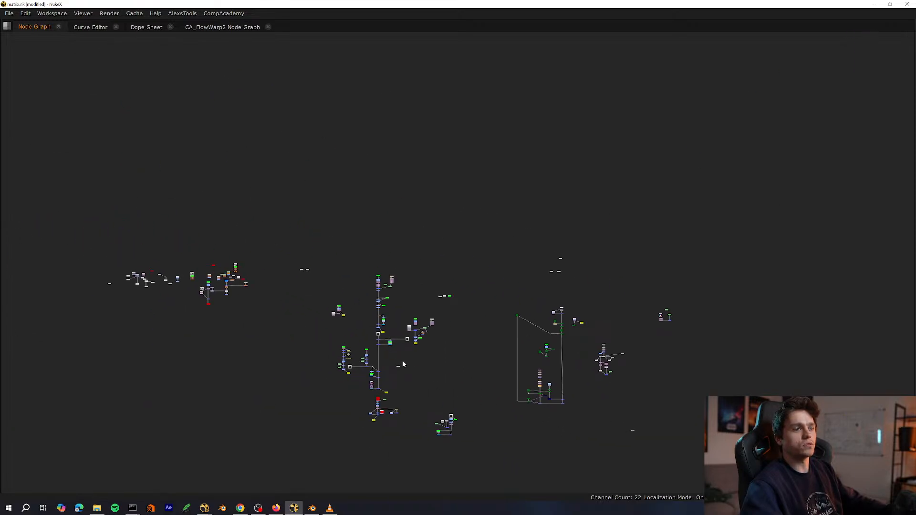
{"action": "scroll", "coordinate": [602, 322], "scroll_direction": "up", "scroll_amount": 2}
{"action": "scroll", "coordinate": [521, 337], "scroll_direction": "up", "scroll_amount": 5}
{"action": "middle_click_drag", "start_coordinate": [521, 337], "coordinate": [443, 321]}
{"action": "scroll", "coordinate": [444, 321], "scroll_direction": "down", "scroll_amount": 3}
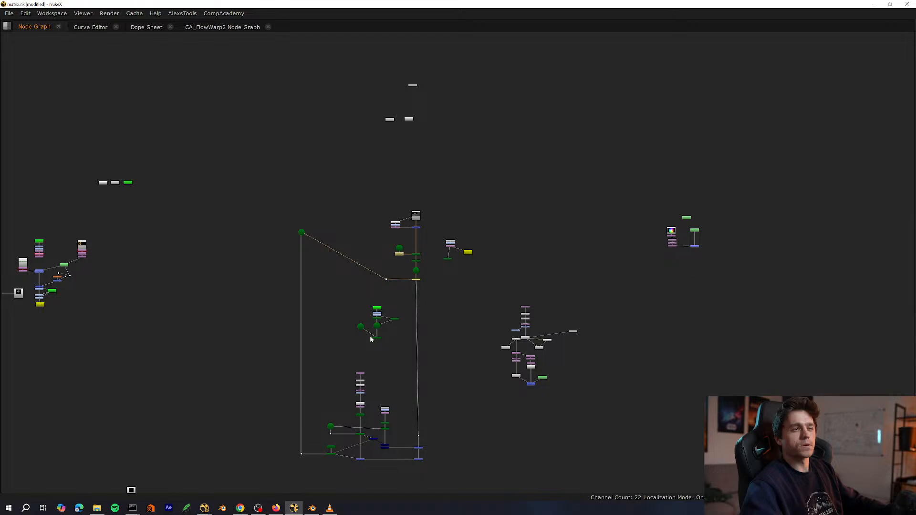
Display the digital rain render from ScanlineRender1 in the viewer.
{"action": "scroll", "coordinate": [371, 340], "scroll_direction": "up", "scroll_amount": 3}
{"action": "key", "text": "space"}
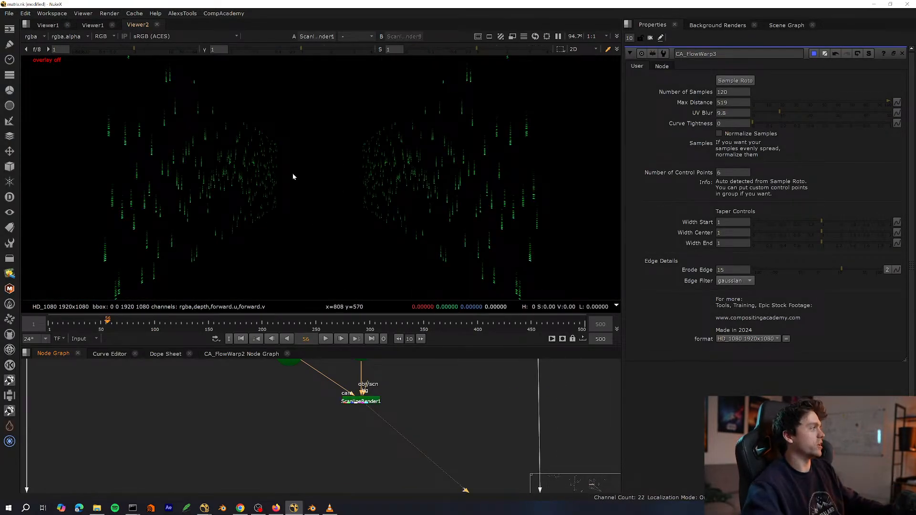
{"action": "middle_click_drag", "start_coordinate": [440, 407], "coordinate": [367, 416]}
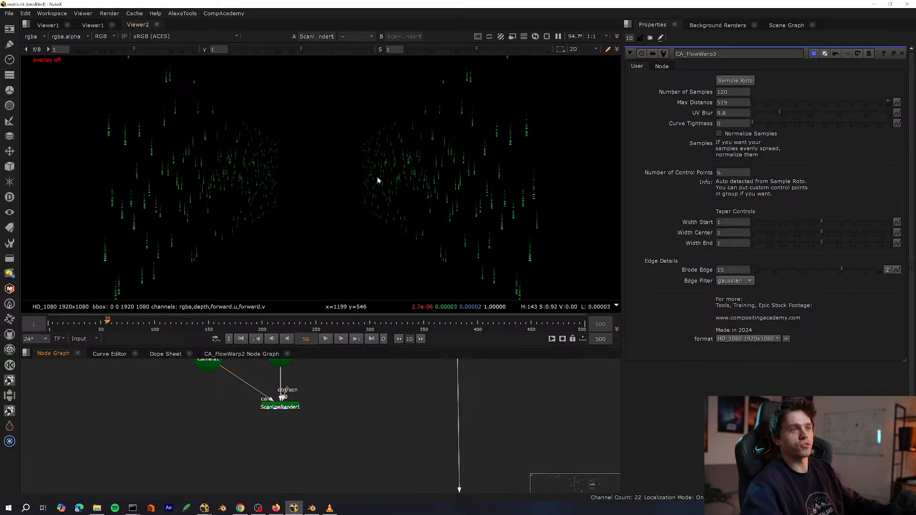
Duplicate the nlogo_056.exr read chain with its roto mask, grades, reformat, transform and FrameRange node below the 3D Matrix composite.
{"action": "scroll", "coordinate": [382, 381], "scroll_direction": "down", "scroll_amount": 8}
{"action": "key", "text": "space"}
{"action": "middle_click_drag", "start_coordinate": [126, 406], "coordinate": [211, 322]}
{"action": "scroll", "coordinate": [212, 322], "scroll_direction": "up", "scroll_amount": 4}
{"action": "middle_click_drag", "start_coordinate": [516, 358], "coordinate": [293, 335]}
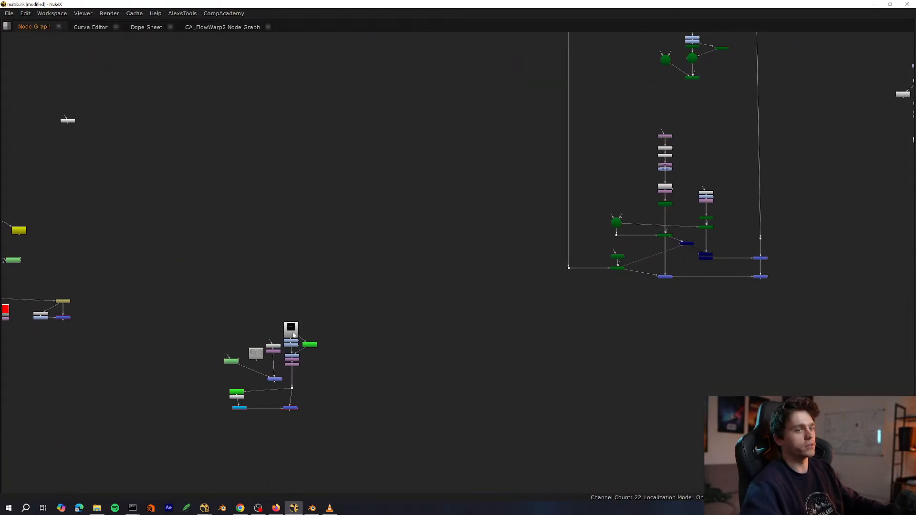
{"action": "scroll", "coordinate": [293, 335], "scroll_direction": "up", "scroll_amount": 5}
{"action": "scroll", "coordinate": [382, 310], "scroll_direction": "down", "scroll_amount": 10}
{"action": "scroll", "coordinate": [286, 267], "scroll_direction": "up", "scroll_amount": 5}
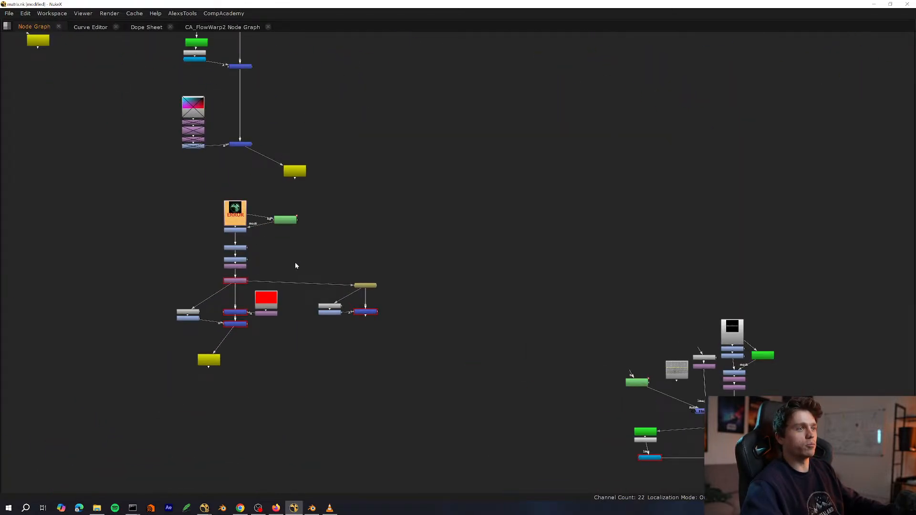
{"action": "scroll", "coordinate": [295, 266], "scroll_direction": "up", "scroll_amount": 3}
{"action": "middle_click_drag", "start_coordinate": [317, 343], "coordinate": [318, 366]}
{"action": "left_click_drag", "start_coordinate": [370, 239], "coordinate": [257, 396]}
{"action": "middle_click_drag", "start_coordinate": [280, 396], "coordinate": [206, 335]}
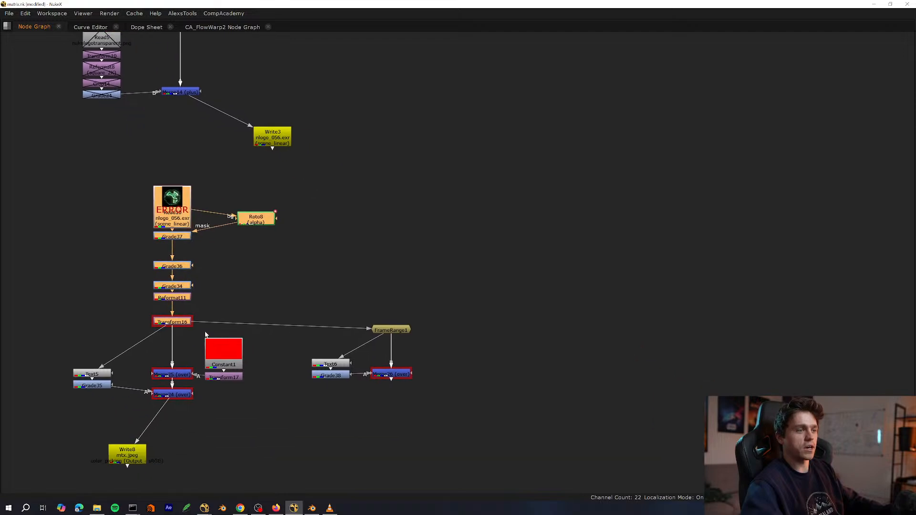
{"action": "scroll", "coordinate": [242, 357], "scroll_direction": "down", "scroll_amount": 6}
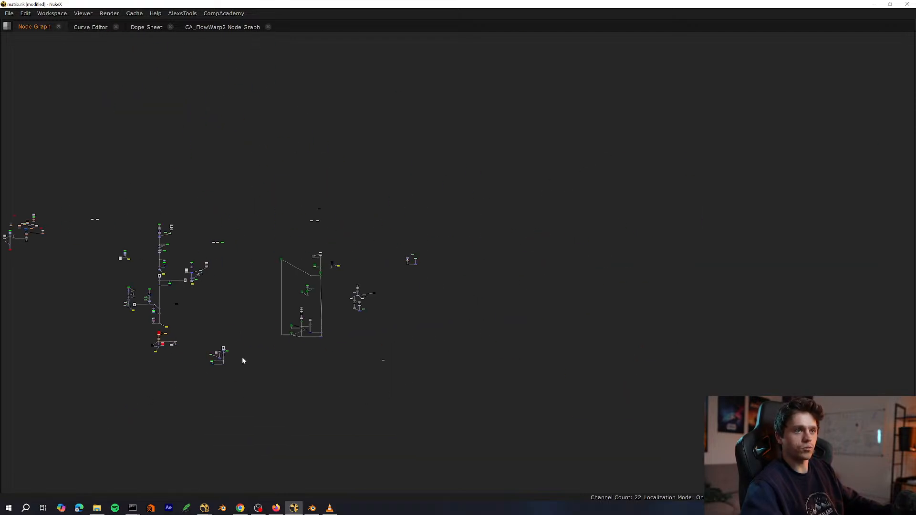
{"action": "scroll", "coordinate": [468, 282], "scroll_direction": "up", "scroll_amount": 3}
{"action": "scroll", "coordinate": [297, 312], "scroll_direction": "down", "scroll_amount": 2}
{"action": "scroll", "coordinate": [374, 98], "scroll_direction": "up", "scroll_amount": 3}
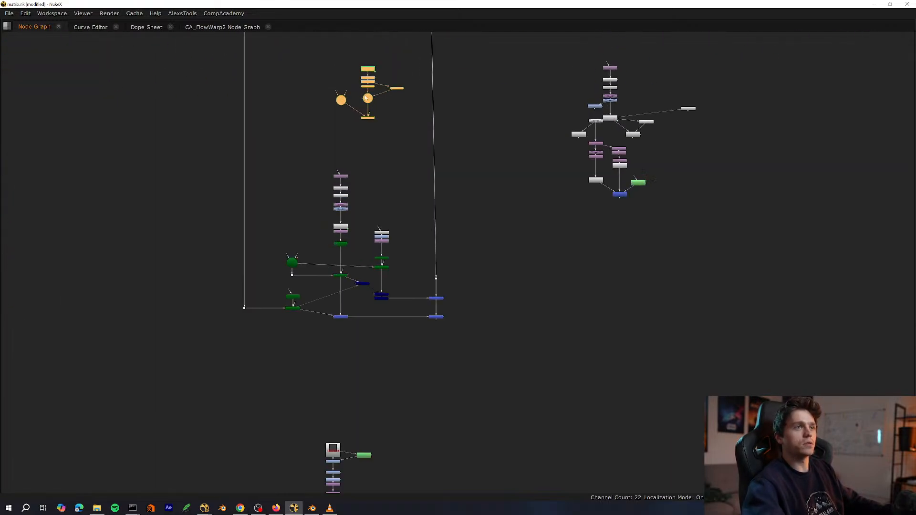
{"action": "middle_click_drag", "start_coordinate": [470, 252], "coordinate": [392, 243]}
{"action": "scroll", "coordinate": [335, 162], "scroll_direction": "down", "scroll_amount": 1}
Move the DIGITAL_RAIN1 setup with its cards, scene, camera and ScanlineRender1 down to the duplicated logo chain.
{"action": "left_click_drag", "start_coordinate": [323, 93], "coordinate": [299, 101]}
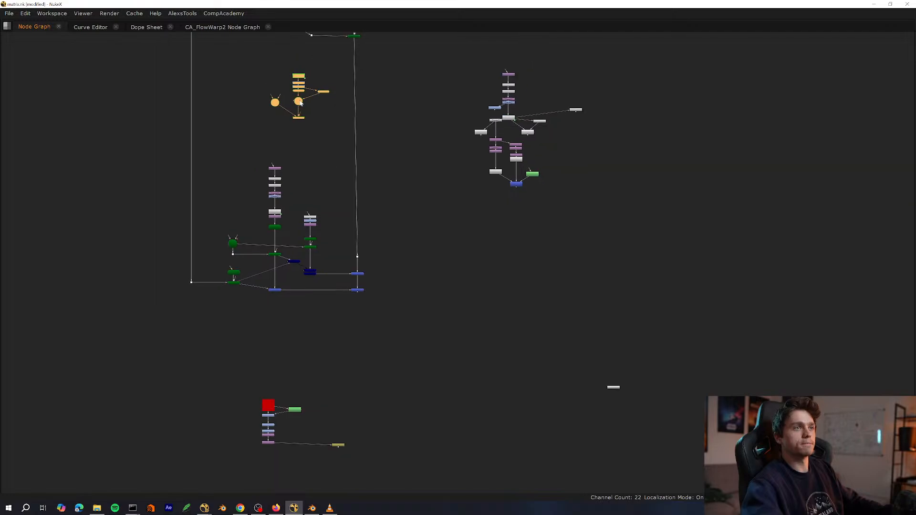
{"action": "left_click_drag", "start_coordinate": [366, 428], "coordinate": [364, 407]}
{"action": "scroll", "coordinate": [365, 407], "scroll_direction": "up", "scroll_amount": 6}
{"action": "middle_click_drag", "start_coordinate": [364, 408], "coordinate": [411, 262]}
{"action": "scroll", "coordinate": [443, 241], "scroll_direction": "down", "scroll_amount": 3}
{"action": "left_click_drag", "start_coordinate": [436, 247], "coordinate": [307, 393]}
{"action": "scroll", "coordinate": [307, 392], "scroll_direction": "up", "scroll_amount": 4}
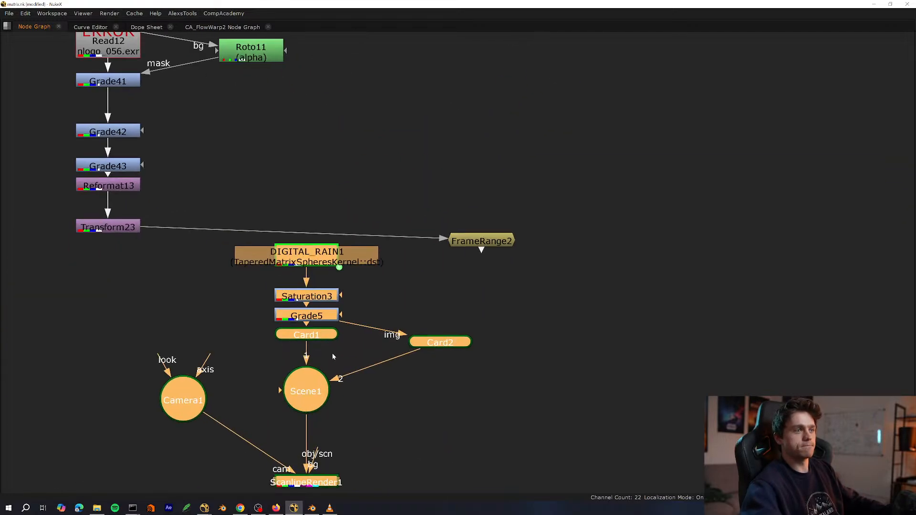
Reposition the whole DIGITAL_RAIN1 setup below and to the left of Transform23, leaving free space beside Card2.
{"action": "middle_click_drag", "start_coordinate": [330, 398], "coordinate": [431, 312]}
{"action": "scroll", "coordinate": [431, 312], "scroll_direction": "down", "scroll_amount": 2}
{"action": "left_click_drag", "start_coordinate": [427, 312], "coordinate": [330, 372]}
{"action": "middle_click_drag", "start_coordinate": [358, 266], "coordinate": [351, 311]}
{"action": "scroll", "coordinate": [351, 341], "scroll_direction": "up", "scroll_amount": 2}
{"action": "left_click", "coordinate": [365, 350]}
{"action": "scroll", "coordinate": [348, 361], "scroll_direction": "down", "scroll_amount": 3}
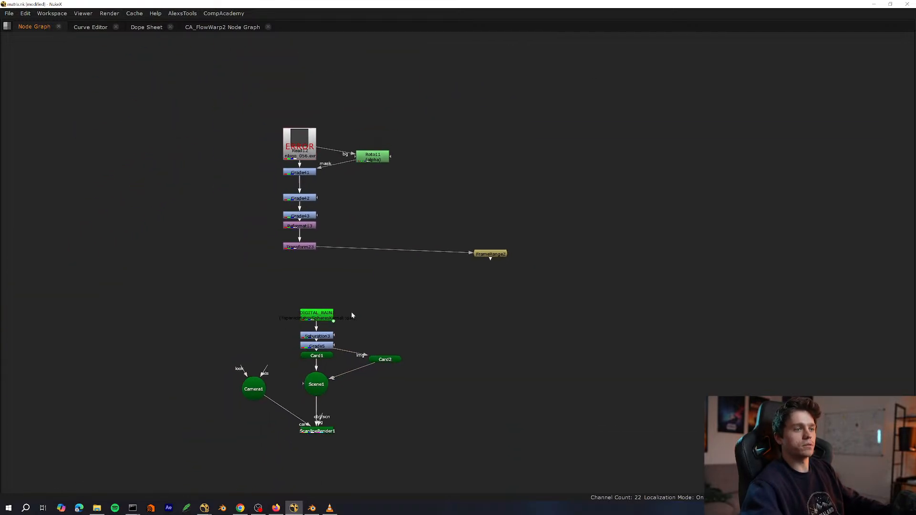
{"action": "left_click_drag", "start_coordinate": [446, 299], "coordinate": [240, 449]}
{"action": "left_click_drag", "start_coordinate": [322, 382], "coordinate": [237, 390]}
{"action": "left_click", "coordinate": [355, 368]}
Add a Card geometry node to the right of Card2.
{"action": "scroll", "coordinate": [355, 367], "scroll_direction": "up", "scroll_amount": 3}
{"action": "key", "text": "Tab"}
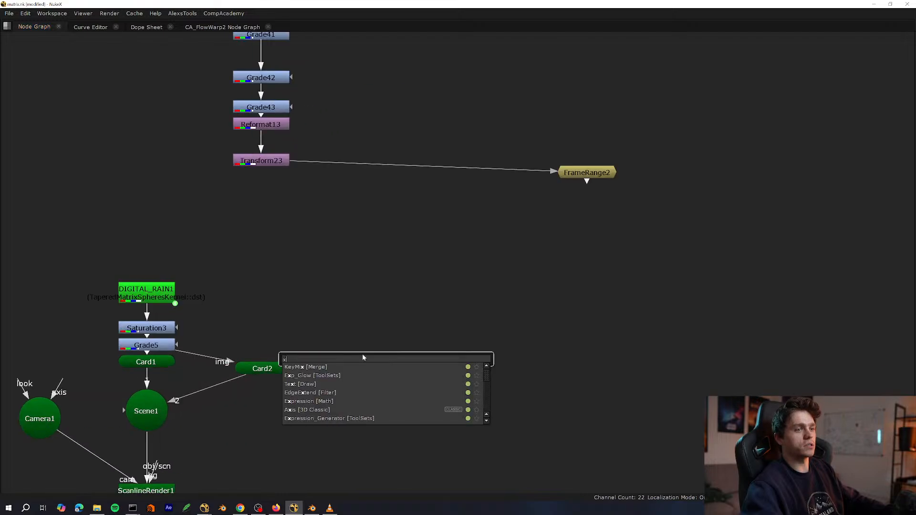
{"action": "type", "text": "ard [Geometry"}
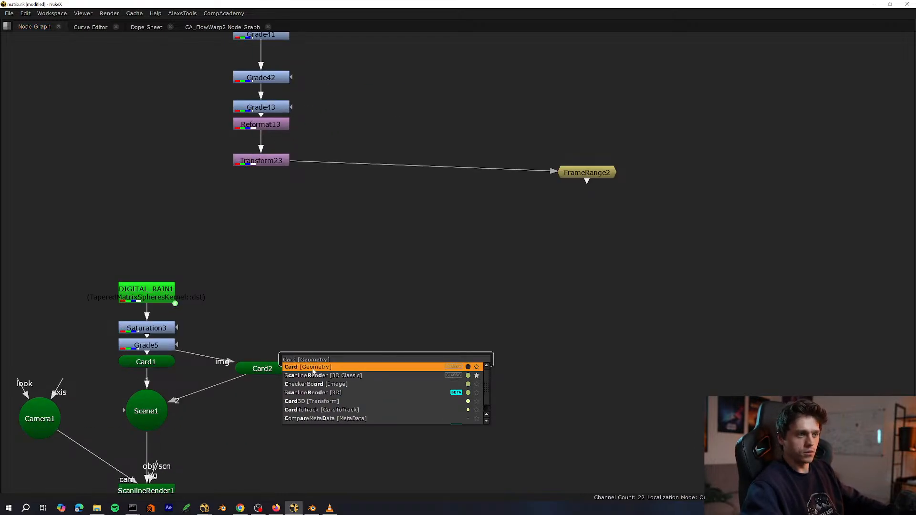
{"action": "key", "text": "Return"}
{"action": "mouse_move", "coordinate": [376, 371]}
{"action": "left_mouse_down"}
{"action": "mouse_move", "coordinate": [163, 413]}
{"action": "mouse_move", "coordinate": [380, 370]}
{"action": "left_mouse_up"}
Connect Card6 to Scene1 as its third input and feed Transform23 into the card's img input.
{"action": "middle_click_drag", "start_coordinate": [148, 410], "coordinate": [163, 460]}
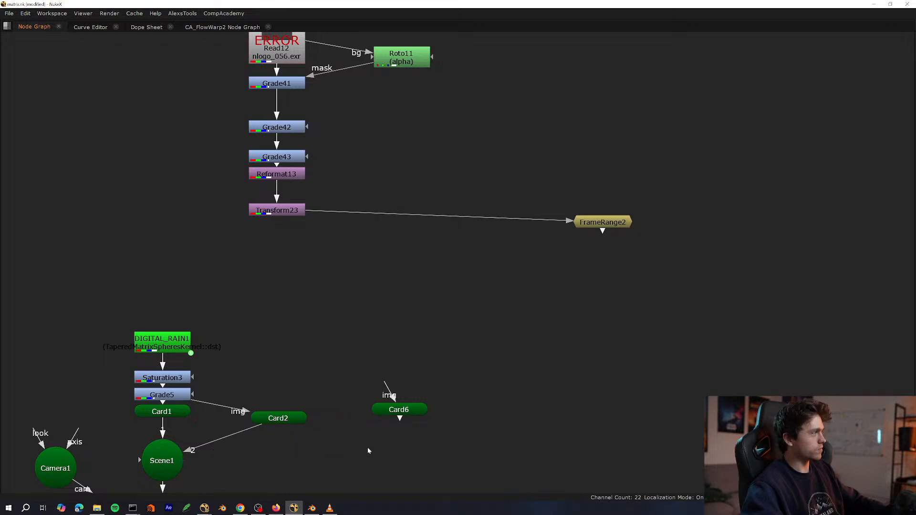
{"action": "middle_click_drag", "start_coordinate": [369, 451], "coordinate": [334, 433]}
{"action": "scroll", "coordinate": [352, 420], "scroll_direction": "down", "scroll_amount": 1}
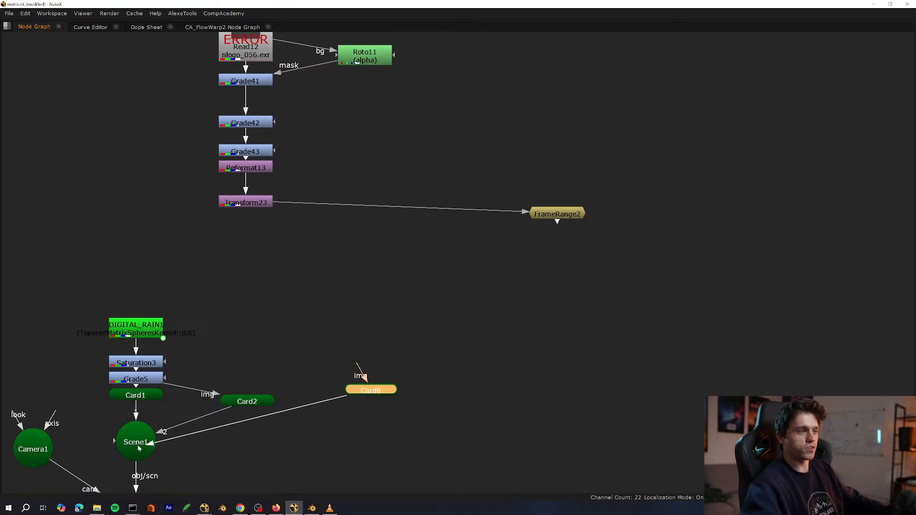
{"action": "left_click_drag", "start_coordinate": [355, 366], "coordinate": [246, 203]}
Move the logo chain from Read12 to Transform23 directly above Card6 and place FrameRange2 to the card's lower right.
{"action": "scroll", "coordinate": [326, 382], "scroll_direction": "down", "scroll_amount": 5}
{"action": "left_click_drag", "start_coordinate": [471, 144], "coordinate": [249, 301]}
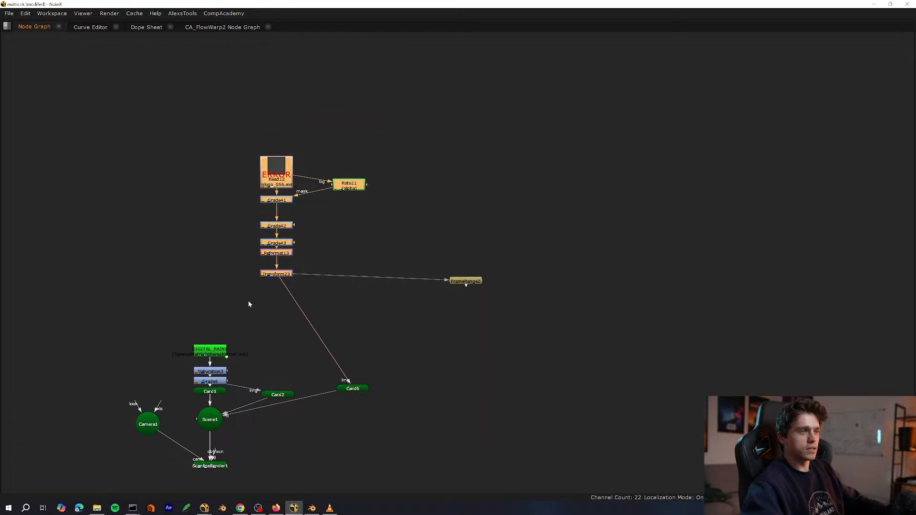
{"action": "left_click_drag", "start_coordinate": [281, 275], "coordinate": [362, 348]}
{"action": "left_click", "coordinate": [471, 285]}
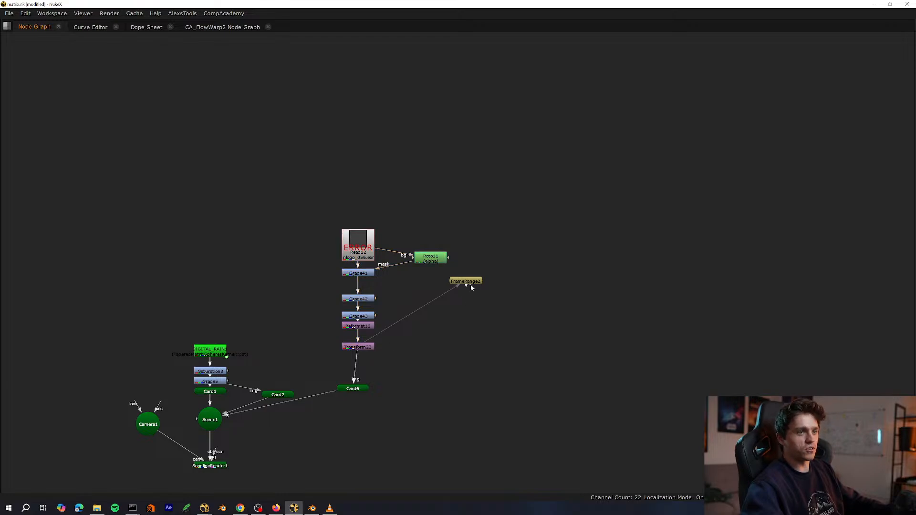
{"action": "left_click_drag", "start_coordinate": [551, 206], "coordinate": [295, 366]}
{"action": "scroll", "coordinate": [374, 342], "scroll_direction": "up", "scroll_amount": 3}
{"action": "left_click_drag", "start_coordinate": [362, 350], "coordinate": [355, 357]}
{"action": "left_click", "coordinate": [371, 362]}
{"action": "middle_click_drag", "start_coordinate": [371, 362], "coordinate": [346, 274]}
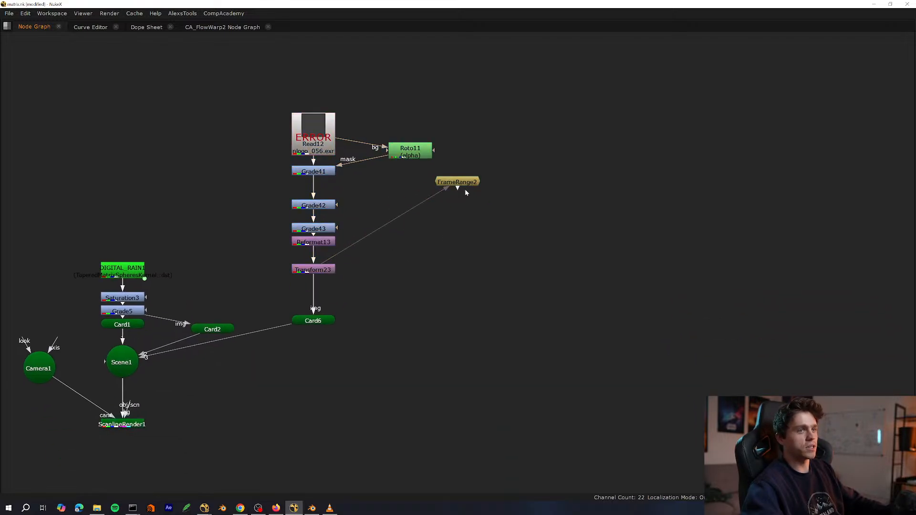
{"action": "left_click_drag", "start_coordinate": [463, 184], "coordinate": [439, 351]}
{"action": "scroll", "coordinate": [428, 311], "scroll_direction": "down", "scroll_amount": 4}
{"action": "scroll", "coordinate": [335, 326], "scroll_direction": "up", "scroll_amount": 3}
Display ScanlineRender1 in the viewer and close the Card6 and CA_FlowWarp3 properties.
{"action": "left_click", "coordinate": [338, 368]}
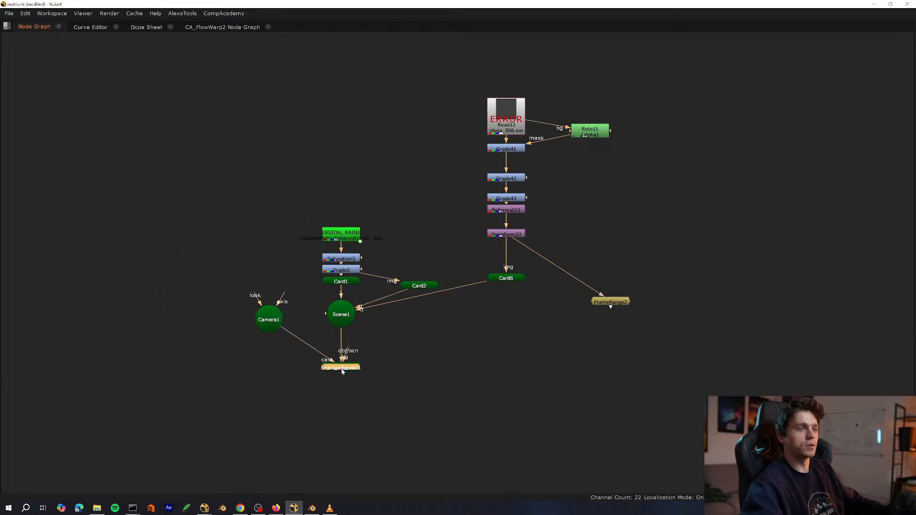
{"action": "key", "text": "space"}
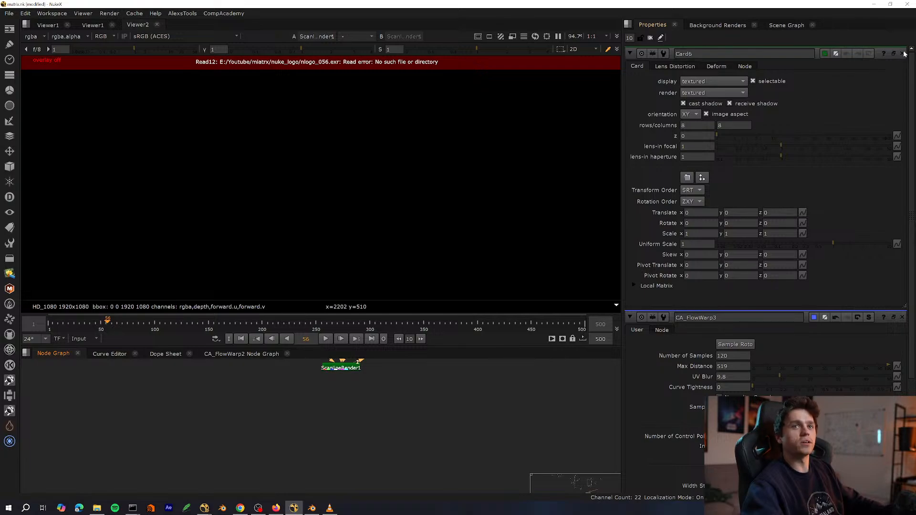
{"action": "left_click", "coordinate": [903, 53]}
{"action": "left_click", "coordinate": [904, 55]}
{"action": "middle_click_drag", "start_coordinate": [370, 394], "coordinate": [349, 448]}
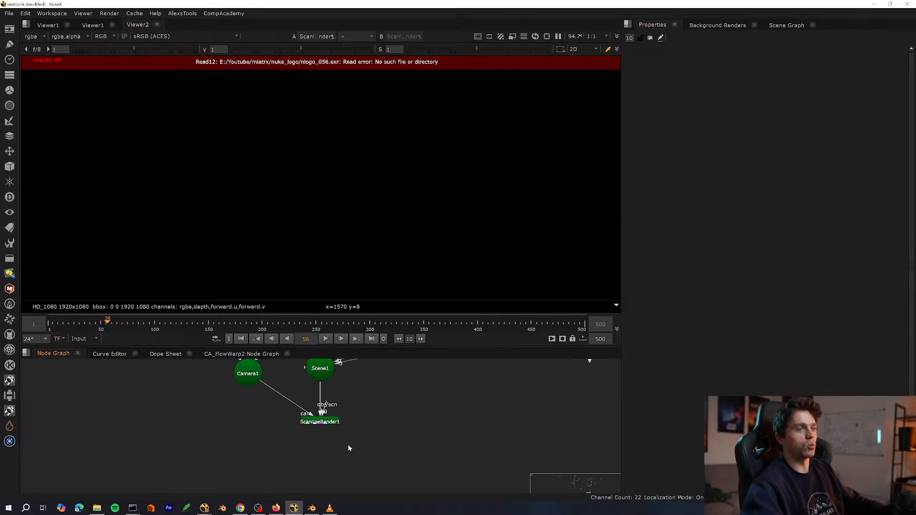
Switch the viewer to the 3D view and examine the digital rain walls of the ScanlineRender1 scene.
{"action": "key", "text": "space"}
{"action": "scroll", "coordinate": [365, 371], "scroll_direction": "up", "scroll_amount": 3}
{"action": "key", "text": "space"}
{"action": "key", "text": "Tab"}
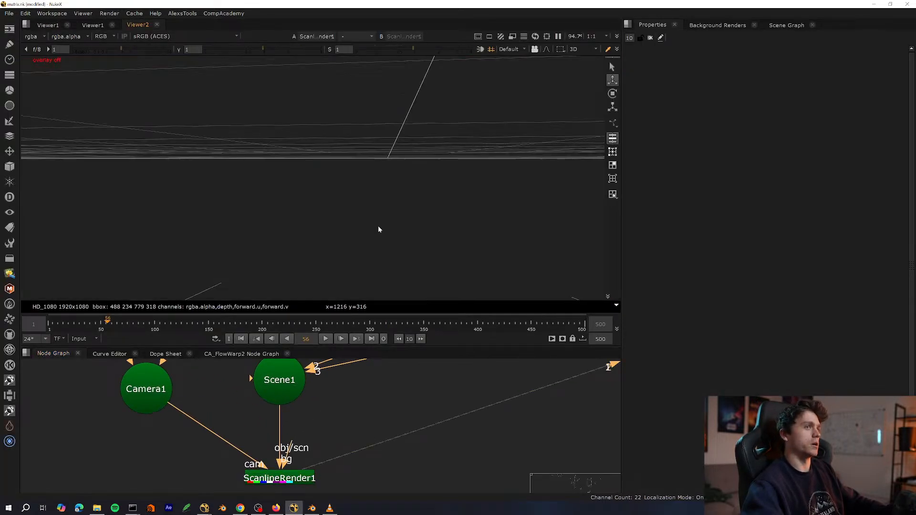
{"action": "scroll", "coordinate": [391, 210], "scroll_direction": "down", "scroll_amount": 8}
{"action": "left_click_drag", "start_coordinate": [399, 189], "coordinate": [435, 193], "text": "ctrl"}
{"action": "middle_click_drag", "start_coordinate": [501, 369], "coordinate": [372, 491]}
Open Card6's properties and frame the card between the two digital rain walls in the 3D view.
{"action": "key", "text": "space"}
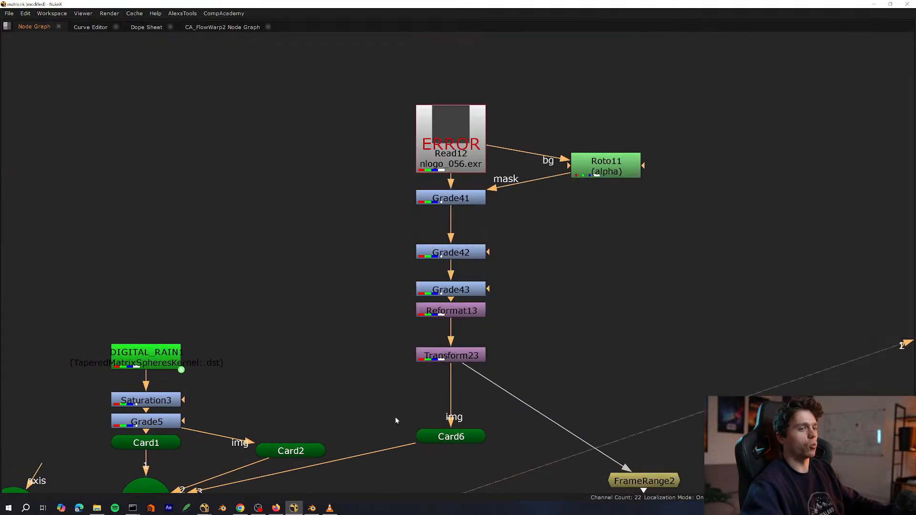
{"action": "middle_click_drag", "start_coordinate": [451, 460], "coordinate": [330, 390]}
{"action": "key", "text": "space"}
{"action": "double_click", "coordinate": [334, 409]}
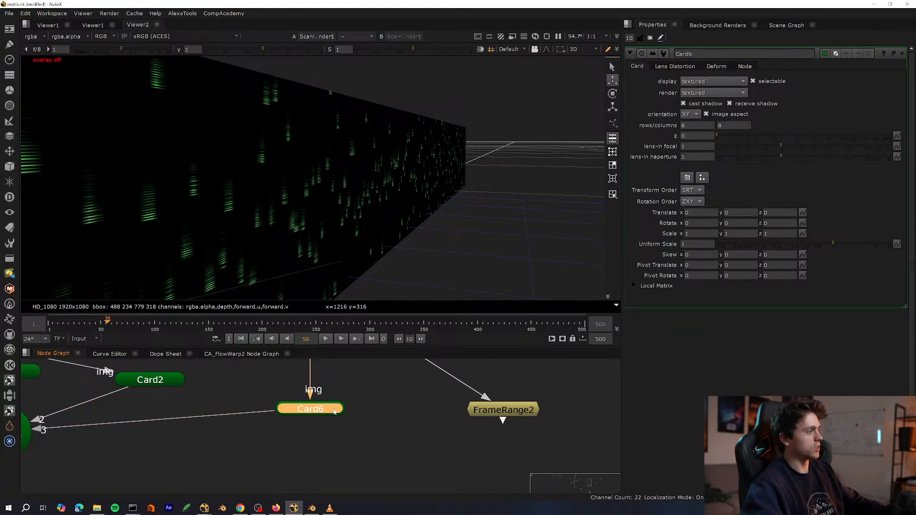
{"action": "scroll", "coordinate": [423, 240], "scroll_direction": "down", "scroll_amount": 6}
{"action": "left_click_drag", "start_coordinate": [425, 242], "coordinate": [354, 235], "text": "ctrl"}
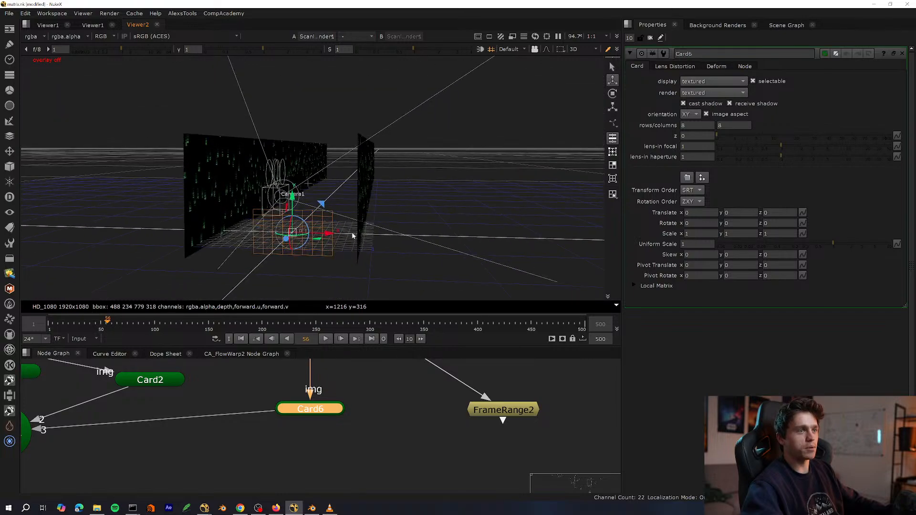
Raise Card6 to a Y translation of about 0.472 in the 3D view.
{"action": "scroll", "coordinate": [305, 239], "scroll_direction": "up", "scroll_amount": 4}
{"action": "left_click_drag", "start_coordinate": [282, 201], "coordinate": [282, 192]}
{"action": "scroll", "coordinate": [330, 405], "scroll_direction": "down", "scroll_amount": 5}
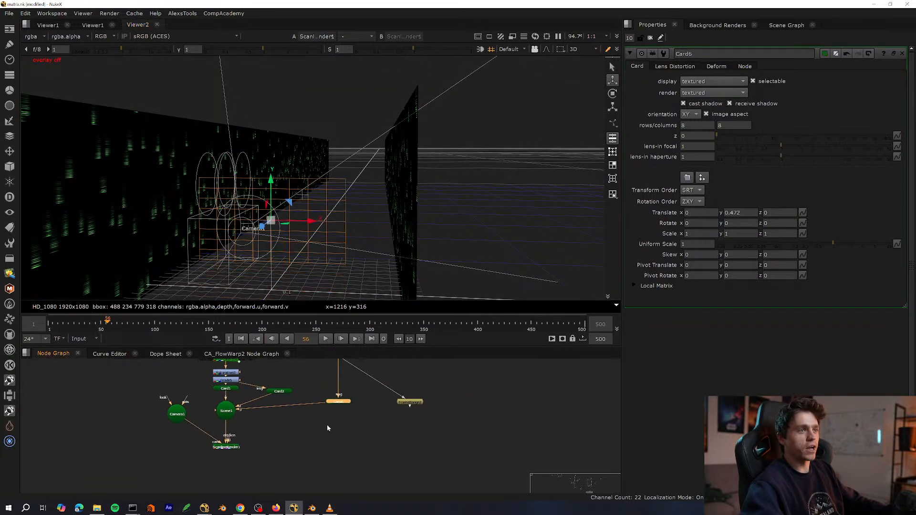
Display Transform23 in the viewer to check the logo image feeding Card6.
{"action": "middle_click_drag", "start_coordinate": [327, 425], "coordinate": [342, 477]}
{"action": "scroll", "coordinate": [401, 399], "scroll_direction": "up", "scroll_amount": 3}
{"action": "left_click", "coordinate": [312, 414]}
{"action": "key", "text": "1"}
{"action": "left_click", "coordinate": [307, 455]}
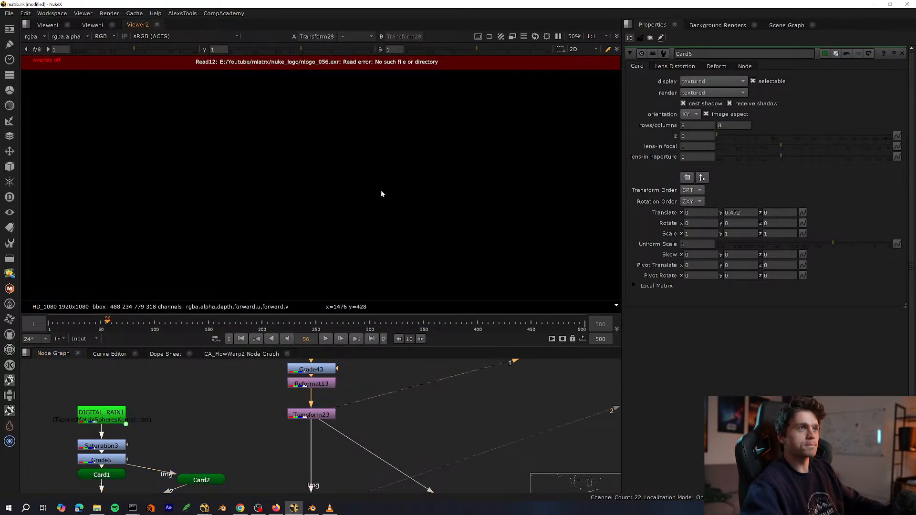
{"action": "key", "text": "q"}
Insert FrameRange2 between Transform23 and Card6, align it with the chain, and open its properties.
{"action": "middle_click_drag", "start_coordinate": [307, 372], "coordinate": [339, 454]}
{"action": "key", "text": "space"}
{"action": "middle_click_drag", "start_coordinate": [414, 439], "coordinate": [388, 388]}
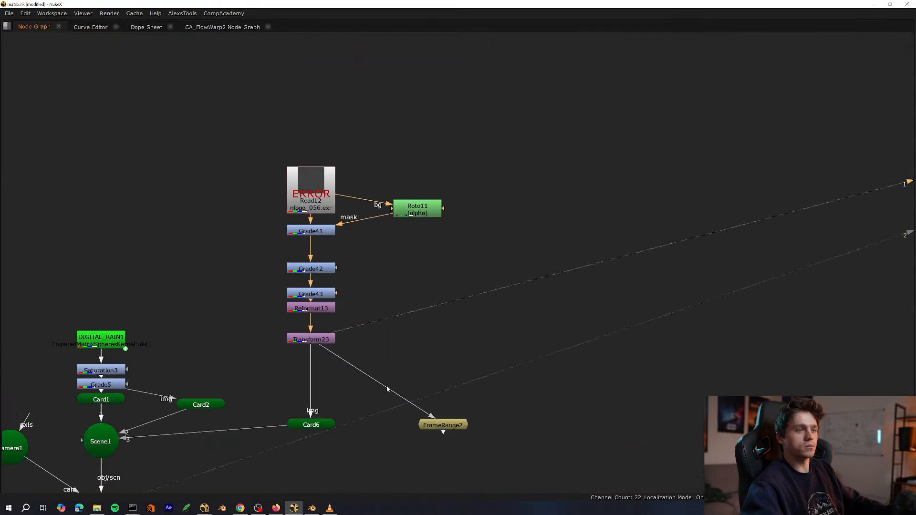
{"action": "left_click_drag", "start_coordinate": [437, 420], "coordinate": [367, 375]}
{"action": "left_click_drag", "start_coordinate": [313, 358], "coordinate": [315, 380]}
{"action": "key", "text": "space"}
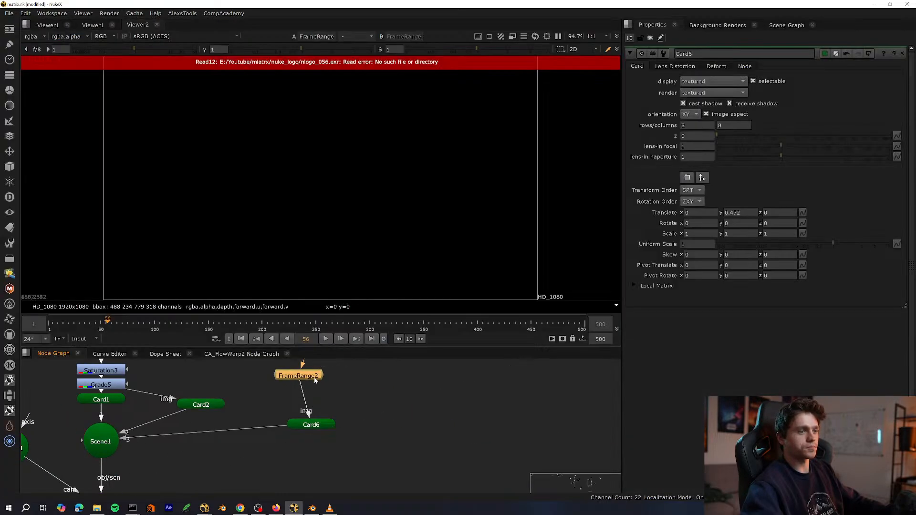
{"action": "double_click", "coordinate": [317, 382]}
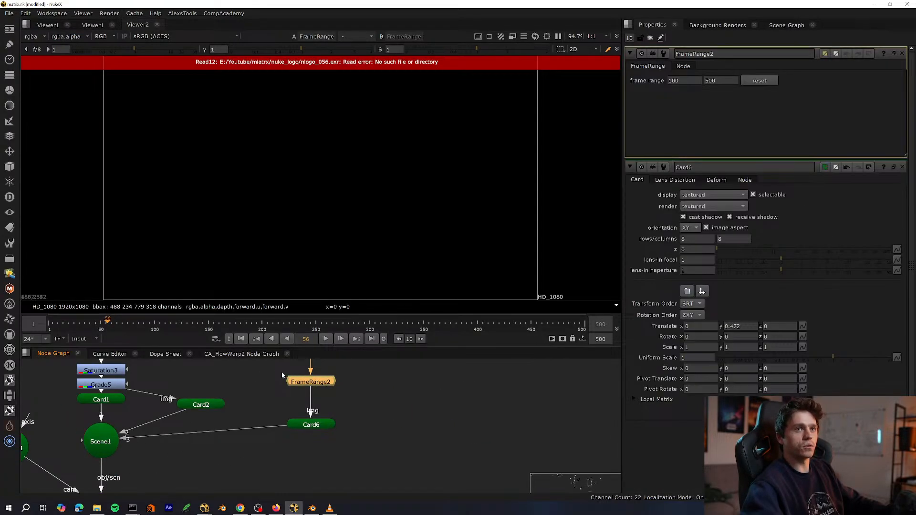
Add a TimeOffset node after FrameRange2 with a time offset of -100 frames.
{"action": "scroll", "coordinate": [319, 406], "scroll_direction": "up", "scroll_amount": 3}
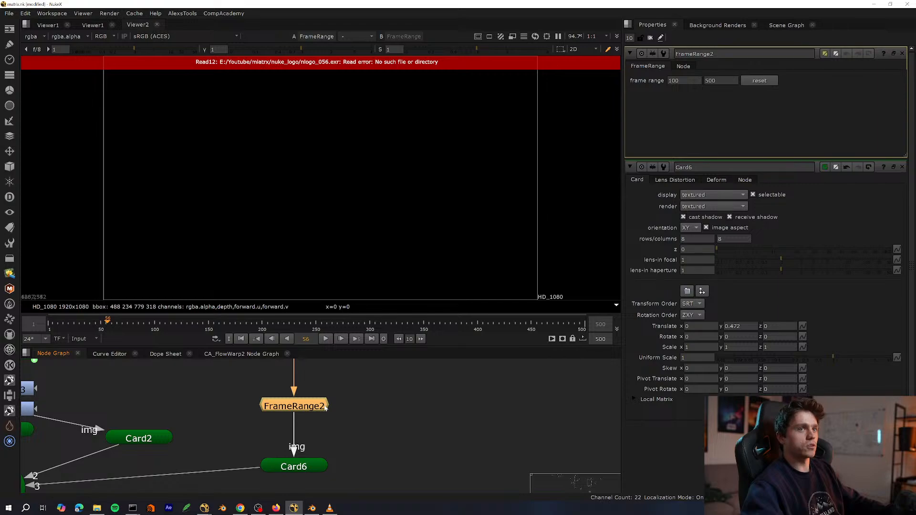
{"action": "key", "text": "Tab"}
{"action": "type", "text": "time"}
{"action": "key", "text": "Return"}
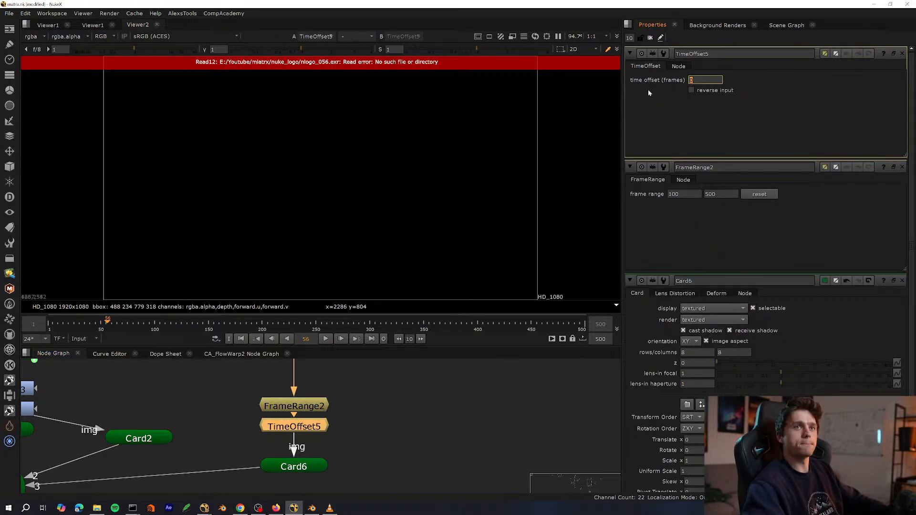
{"action": "type", "text": "-100"}
{"action": "key", "text": "Return"}
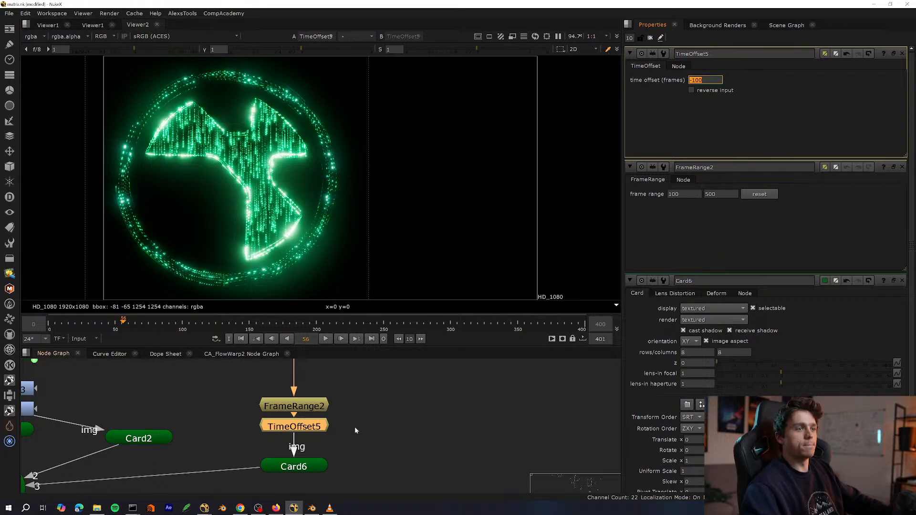
Display ScanlineRender1 in the viewer and check the logo card in its 3D view.
{"action": "scroll", "coordinate": [354, 429], "scroll_direction": "down", "scroll_amount": 5}
{"action": "middle_click_drag", "start_coordinate": [255, 459], "coordinate": [311, 405]}
{"action": "scroll", "coordinate": [304, 401], "scroll_direction": "up", "scroll_amount": 4}
{"action": "left_click", "coordinate": [234, 460]}
{"action": "key", "text": "1"}
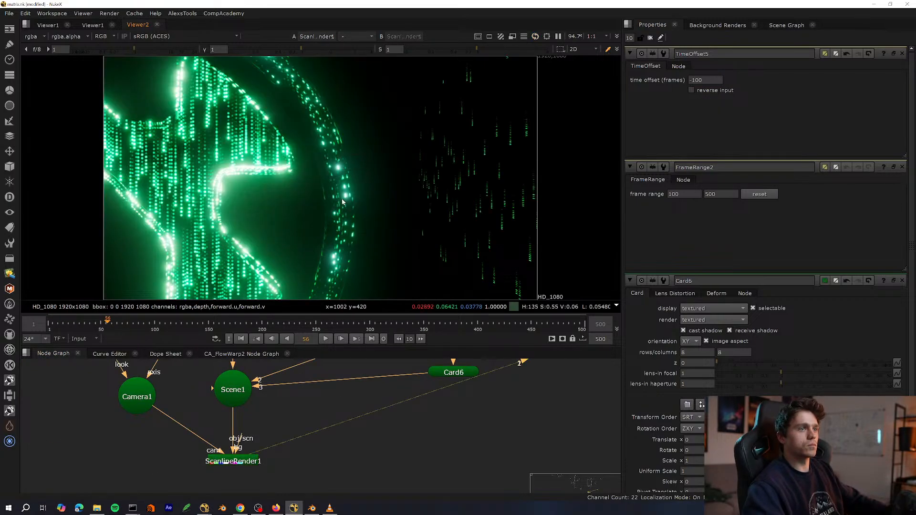
{"action": "key", "text": "Tab"}
{"action": "left_click_drag", "start_coordinate": [434, 229], "coordinate": [341, 143], "text": "ctrl"}
View the TimeOffset5 output and the Merge22 composite in the viewer for comparison.
{"action": "middle_click_drag", "start_coordinate": [427, 421], "coordinate": [339, 470]}
{"action": "left_click", "coordinate": [377, 392]}
{"action": "key", "text": "1"}
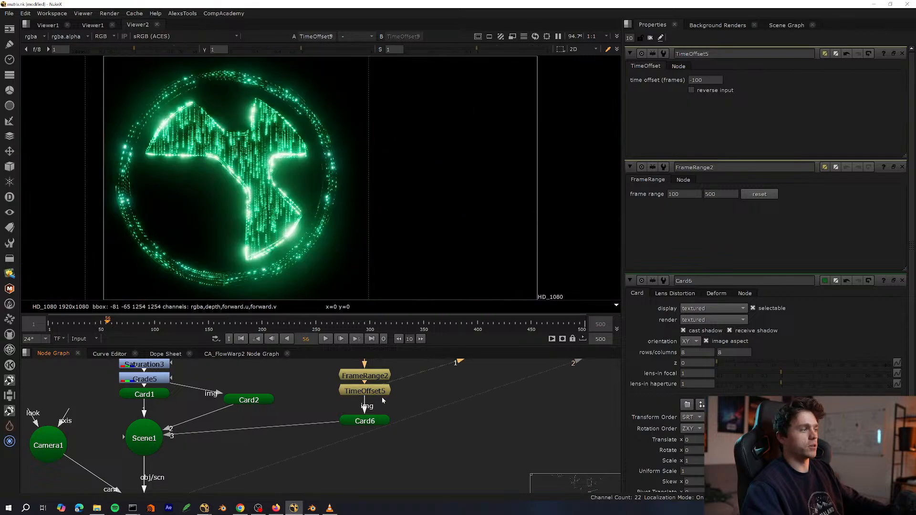
{"action": "scroll", "coordinate": [319, 420], "scroll_direction": "down", "scroll_amount": 3}
{"action": "key", "text": "space"}
{"action": "scroll", "coordinate": [456, 262], "scroll_direction": "up", "scroll_amount": 3}
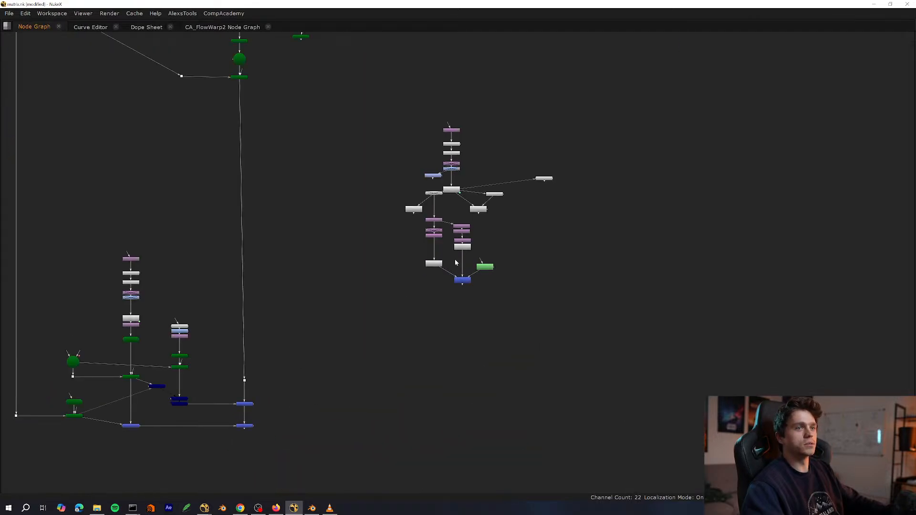
{"action": "key", "text": "space"}
{"action": "scroll", "coordinate": [301, 212], "scroll_direction": "up", "scroll_amount": 3}
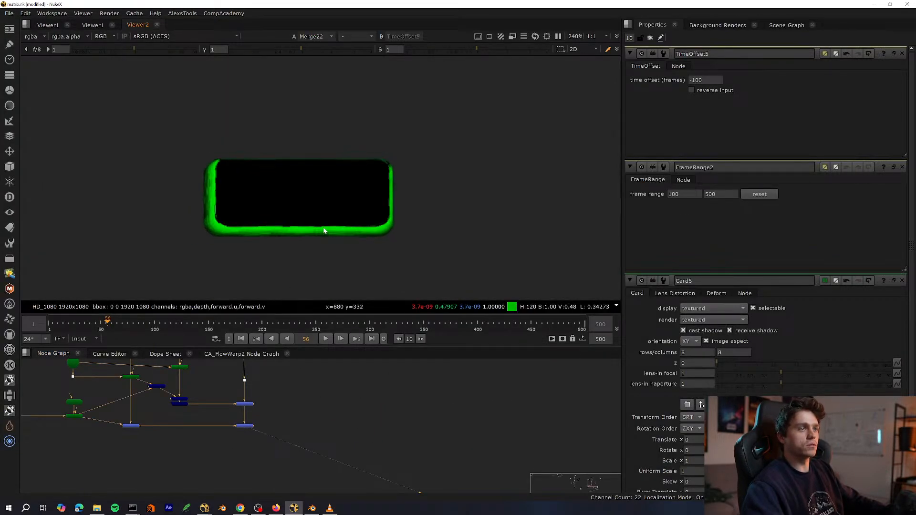
{"action": "scroll", "coordinate": [338, 231], "scroll_direction": "up", "scroll_amount": 3}
{"action": "key", "text": "f"}
{"action": "scroll", "coordinate": [325, 420], "scroll_direction": "down", "scroll_amount": 3}
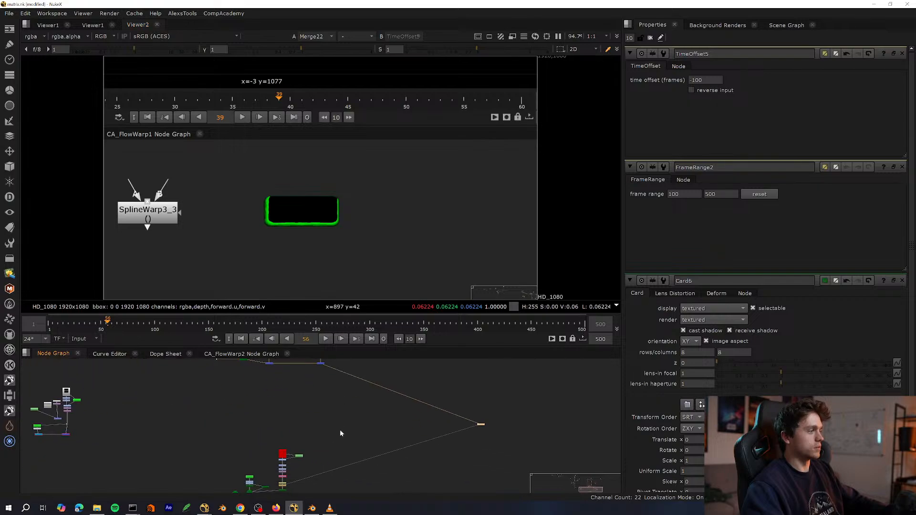
Display ScanlineRender1 in the viewer again and switch to the 3D view of the digital rain walls.
{"action": "key", "text": "space"}
{"action": "scroll", "coordinate": [313, 359], "scroll_direction": "up", "scroll_amount": 3}
{"action": "key", "text": "space"}
{"action": "middle_click_drag", "start_coordinate": [315, 442], "coordinate": [376, 386]}
{"action": "left_click", "coordinate": [273, 440]}
{"action": "key", "text": "1"}
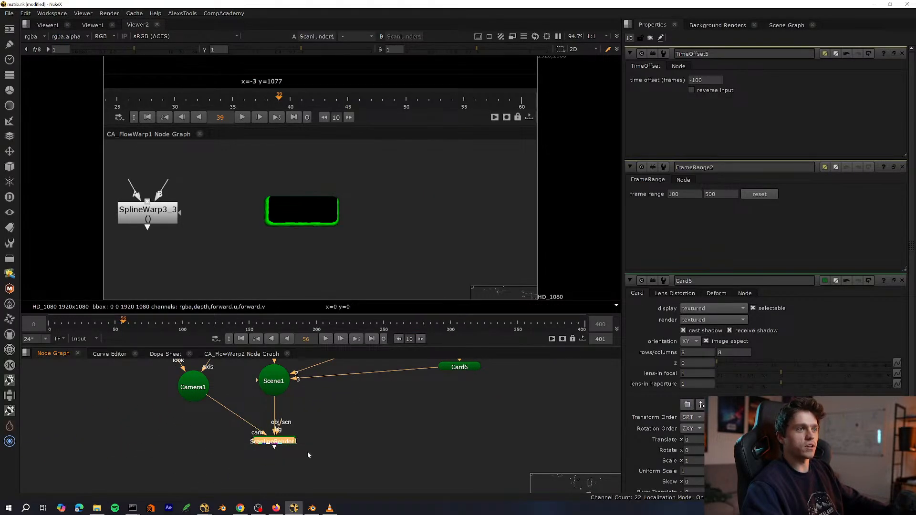
{"action": "key", "text": "Tab"}
{"action": "left_click_drag", "start_coordinate": [352, 229], "coordinate": [319, 248], "text": "ctrl"}
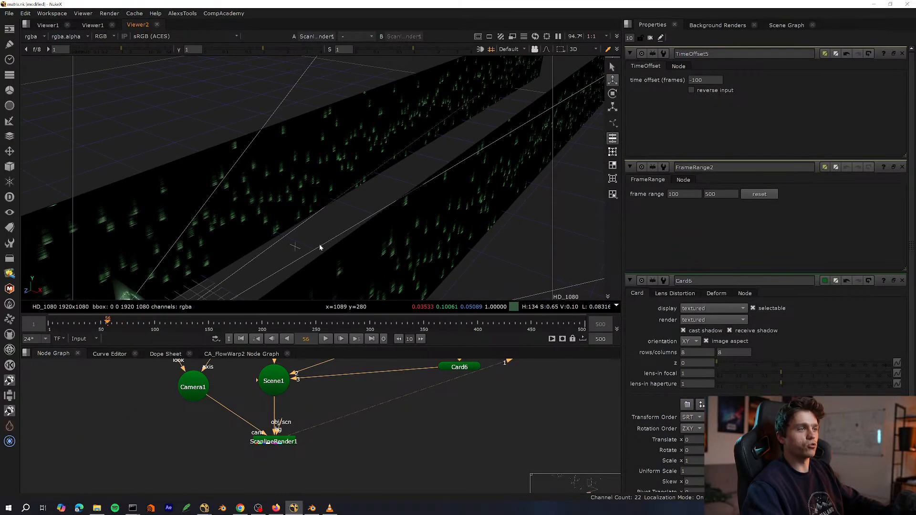
Push Card6 far back in depth between the two digital rain walls, away from Camera1.
{"action": "scroll", "coordinate": [319, 248], "scroll_direction": "down", "scroll_amount": 5}
{"action": "left_click", "coordinate": [221, 260]}
{"action": "left_click_drag", "start_coordinate": [200, 290], "coordinate": [474, 171]}
{"action": "left_click_drag", "start_coordinate": [353, 214], "coordinate": [276, 260], "text": "ctrl"}
{"action": "scroll", "coordinate": [311, 273], "scroll_direction": "down", "scroll_amount": 3}
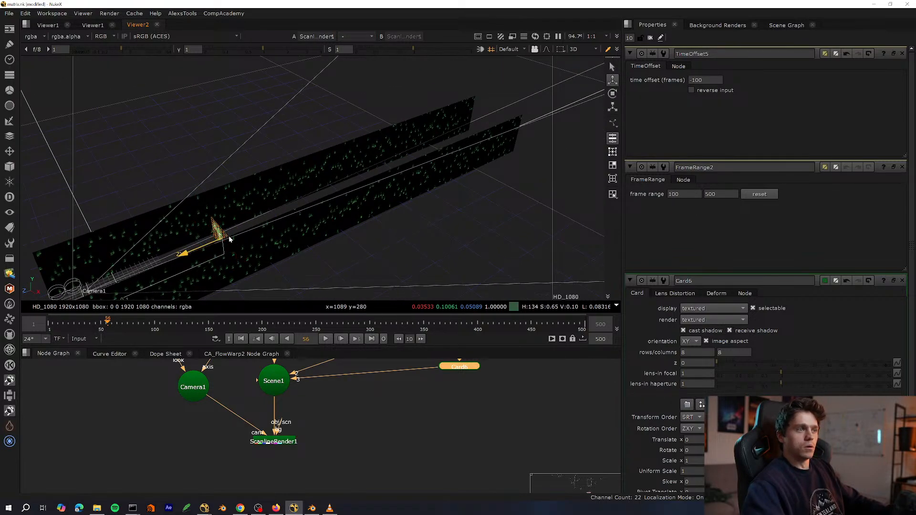
{"action": "left_click_drag", "start_coordinate": [448, 152], "coordinate": [492, 136]}
{"action": "left_click_drag", "start_coordinate": [414, 210], "coordinate": [460, 217], "text": "ctrl"}
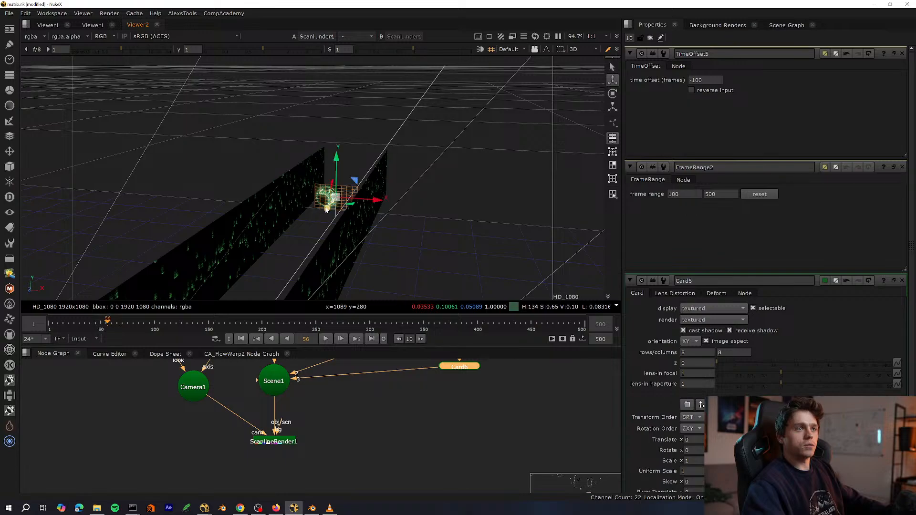
{"action": "left_click_drag", "start_coordinate": [226, 303], "coordinate": [209, 315]}
{"action": "left_click_drag", "start_coordinate": [367, 241], "coordinate": [269, 256], "text": "ctrl"}
{"action": "scroll", "coordinate": [414, 235], "scroll_direction": "down", "scroll_amount": 3}
Shift Card6 to an X translation of about 0.259 in the camera render to centre the logo between the walls.
{"action": "left_click_drag", "start_coordinate": [414, 234], "coordinate": [304, 227], "text": "ctrl"}
{"action": "key", "text": "Tab"}
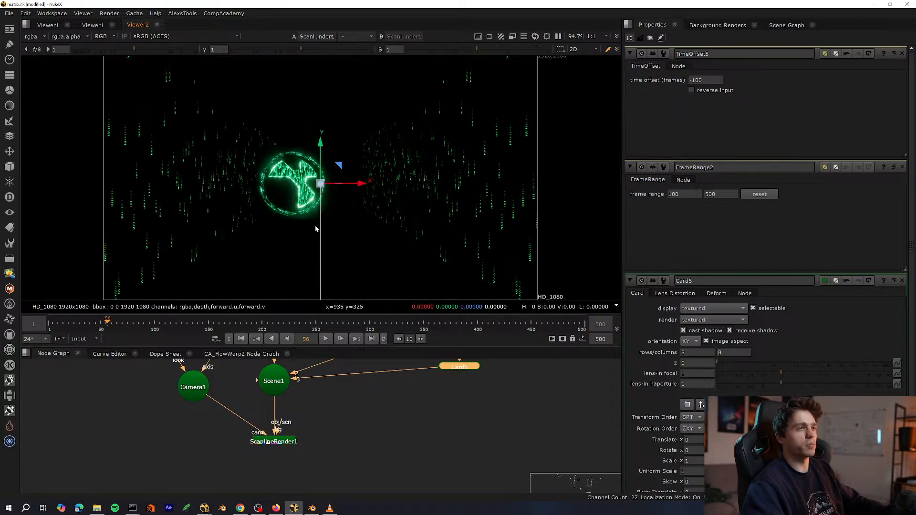
{"action": "left_click_drag", "start_coordinate": [357, 188], "coordinate": [397, 185]}
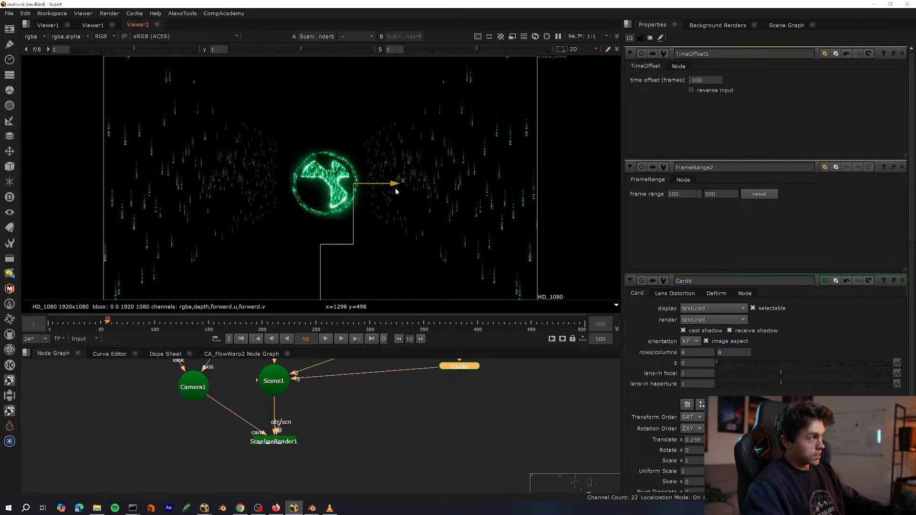
Duplicate the whole logo chain from Read12 and Roto11 down to Card6 in the node graph.
{"action": "scroll", "coordinate": [308, 417], "scroll_direction": "up", "scroll_amount": 2}
{"action": "middle_click_drag", "start_coordinate": [342, 368], "coordinate": [285, 440]}
{"action": "key", "text": "space"}
{"action": "scroll", "coordinate": [285, 440], "scroll_direction": "down", "scroll_amount": 5}
{"action": "middle_click_drag", "start_coordinate": [368, 324], "coordinate": [304, 339]}
{"action": "left_click_drag", "start_coordinate": [463, 212], "coordinate": [277, 432]}
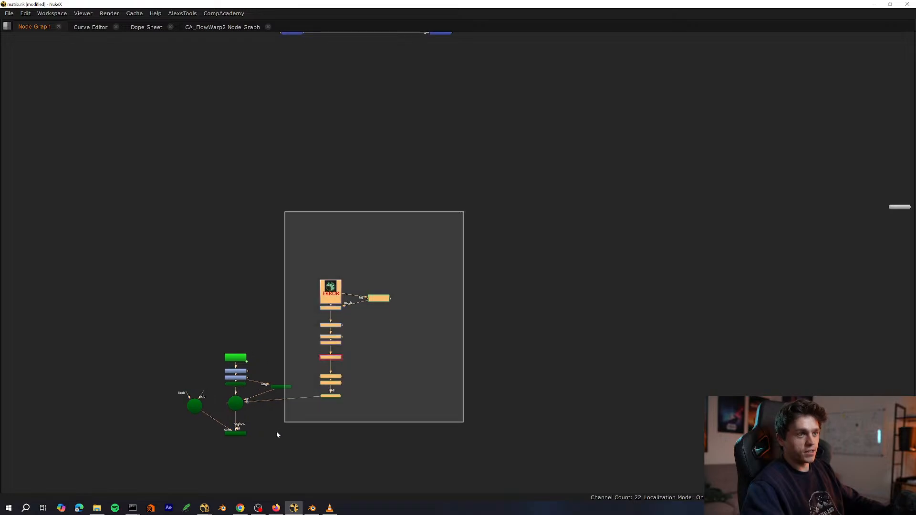
{"action": "scroll", "coordinate": [299, 366], "scroll_direction": "up", "scroll_amount": 2}
{"action": "middle_click_drag", "start_coordinate": [299, 366], "coordinate": [406, 206]}
{"action": "key", "text": "ctrl+c"}
{"action": "left_click", "coordinate": [213, 314]}
{"action": "key", "text": "ctrl+v"}
{"action": "scroll", "coordinate": [274, 167], "scroll_direction": "up", "scroll_amount": 1}
{"action": "middle_click_drag", "start_coordinate": [300, 106], "coordinate": [319, 193]}
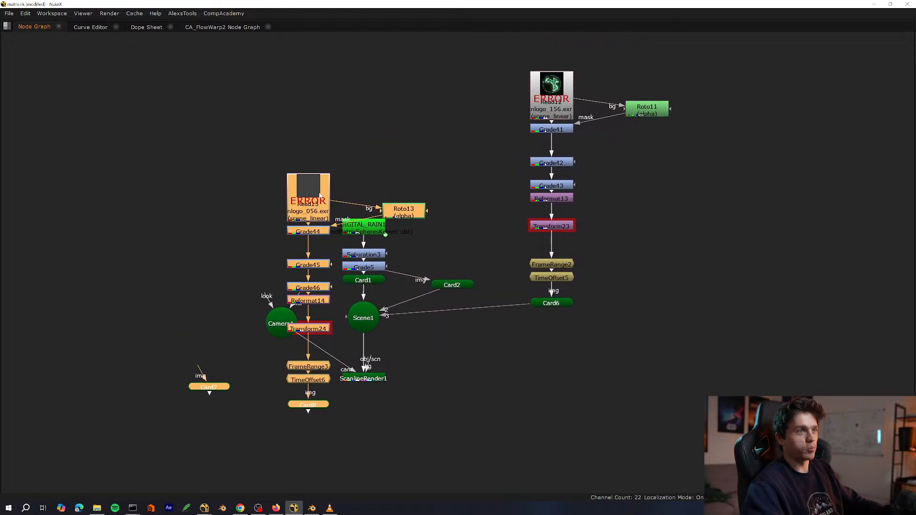
Move the duplicated logo chain to free space at the lower left of ScanlineRender1.
{"action": "left_click_drag", "start_coordinate": [320, 195], "coordinate": [191, 362]}
{"action": "middle_click_drag", "start_coordinate": [303, 407], "coordinate": [255, 278]}
{"action": "scroll", "coordinate": [259, 279], "scroll_direction": "down", "scroll_amount": 1}
{"action": "left_click_drag", "start_coordinate": [250, 258], "coordinate": [271, 292]}
{"action": "scroll", "coordinate": [273, 291], "scroll_direction": "up", "scroll_amount": 3}
{"action": "scroll", "coordinate": [291, 270], "scroll_direction": "up", "scroll_amount": 3}
{"action": "middle_click_drag", "start_coordinate": [291, 270], "coordinate": [351, 258]}
{"action": "left_click", "coordinate": [361, 296]}
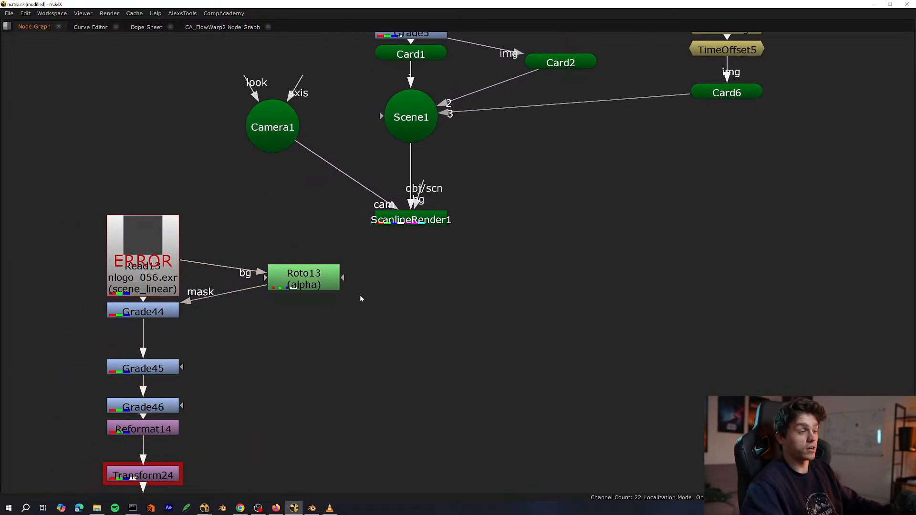
{"action": "scroll", "coordinate": [360, 298], "scroll_direction": "down", "scroll_amount": 3}
Place Roto13 on the left of the Read13 chain and route its bg input through a dot above Grade44.
{"action": "left_click_drag", "start_coordinate": [345, 293], "coordinate": [213, 304]}
{"action": "left_click_drag", "start_coordinate": [266, 287], "coordinate": [267, 258]}
{"action": "scroll", "coordinate": [275, 302], "scroll_direction": "up", "scroll_amount": 3}
{"action": "left_click_drag", "start_coordinate": [264, 311], "coordinate": [266, 292]}
{"action": "middle_click_drag", "start_coordinate": [281, 290], "coordinate": [237, 234]}
{"action": "scroll", "coordinate": [239, 236], "scroll_direction": "down", "scroll_amount": 3}
Duplicate Camera1 and ScanlineRender1 and place the copies below the duplicated logo chain.
{"action": "scroll", "coordinate": [243, 372], "scroll_direction": "up", "scroll_amount": 1}
{"action": "middle_click_drag", "start_coordinate": [239, 387], "coordinate": [227, 430]}
{"action": "left_click_drag", "start_coordinate": [454, 170], "coordinate": [310, 277]}
{"action": "middle_click_drag", "start_coordinate": [310, 276], "coordinate": [334, 346]}
{"action": "left_click_drag", "start_coordinate": [338, 210], "coordinate": [266, 330], "text": "shift"}
{"action": "middle_click_drag", "start_coordinate": [295, 423], "coordinate": [301, 303]}
{"action": "scroll", "coordinate": [229, 393], "scroll_direction": "up", "scroll_amount": 2}
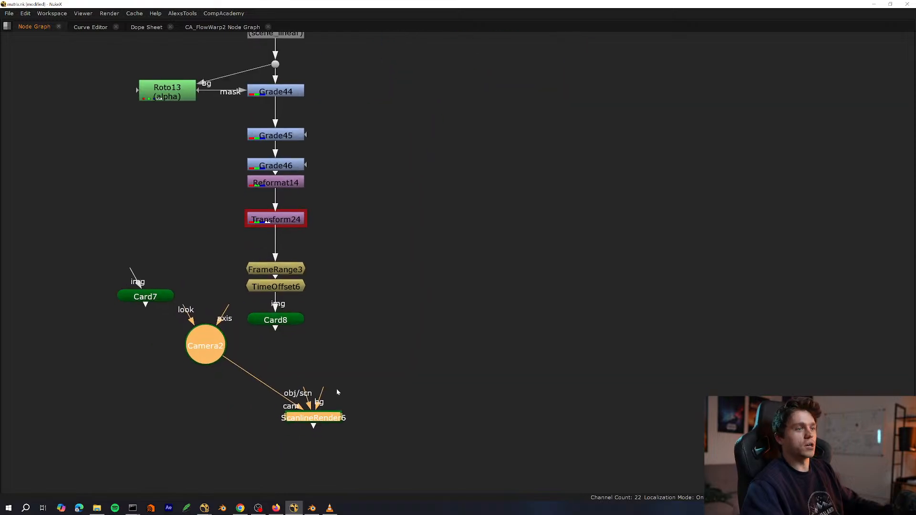
Connect Card8 to ScanlineRender6, aligning the renderer below the card and Camera2 to its left.
{"action": "left_click_drag", "start_coordinate": [286, 324], "coordinate": [285, 321]}
{"action": "left_click_drag", "start_coordinate": [208, 343], "coordinate": [139, 391]}
{"action": "middle_click", "coordinate": [139, 391]}
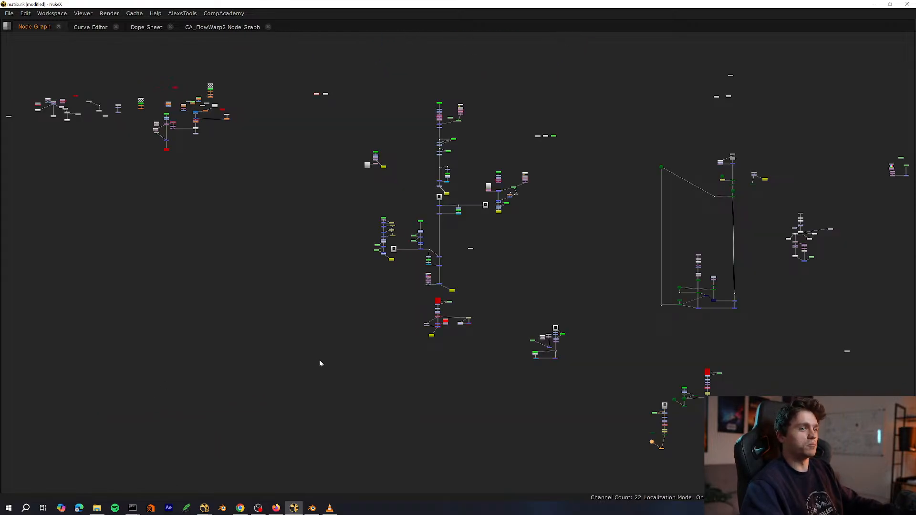
{"action": "middle_click_drag", "start_coordinate": [603, 387], "coordinate": [386, 315]}
{"action": "scroll", "coordinate": [387, 315], "scroll_direction": "up", "scroll_amount": 2}
{"action": "middle_click_drag", "start_coordinate": [442, 381], "coordinate": [350, 316]}
{"action": "scroll", "coordinate": [350, 316], "scroll_direction": "up", "scroll_amount": 6}
{"action": "left_click_drag", "start_coordinate": [459, 410], "coordinate": [485, 405]}
{"action": "middle_click_drag", "start_coordinate": [499, 372], "coordinate": [333, 327]}
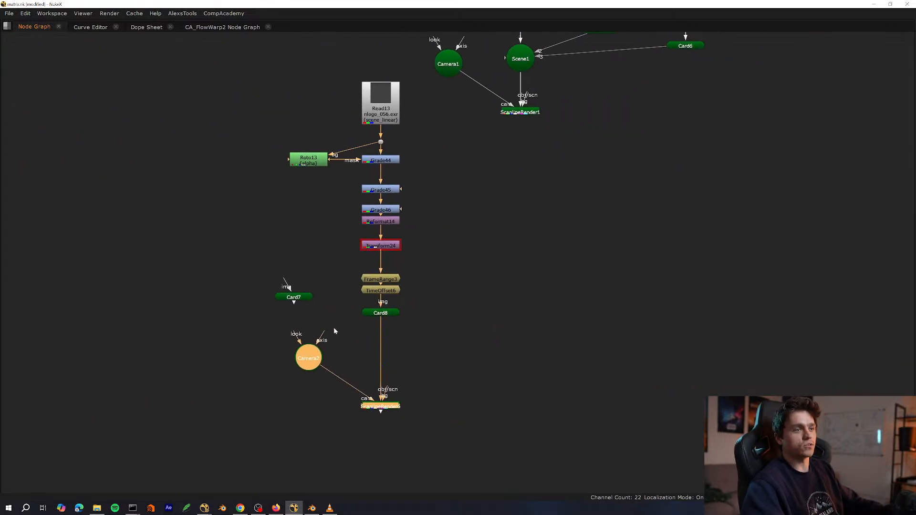
Delete the stray Card7 and display ScanlineRender6 in the viewer.
{"action": "left_click_drag", "start_coordinate": [325, 322], "coordinate": [196, 260]}
{"action": "middle_click_drag", "start_coordinate": [289, 340], "coordinate": [140, 338]}
{"action": "key", "text": "Delete"}
{"action": "left_click", "coordinate": [232, 407]}
{"action": "middle_click_drag", "start_coordinate": [228, 423], "coordinate": [304, 278]}
{"action": "key", "text": "space"}
{"action": "key", "text": "1"}
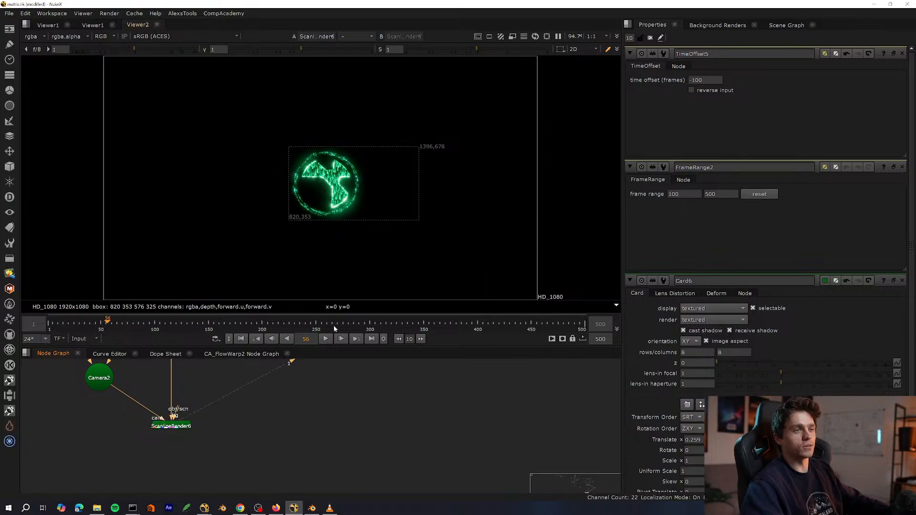
Merge ScanlineRender6 over ScanlineRender1 and align the Merge node below ScanlineRender1.
{"action": "key", "text": "space"}
{"action": "key", "text": "space"}
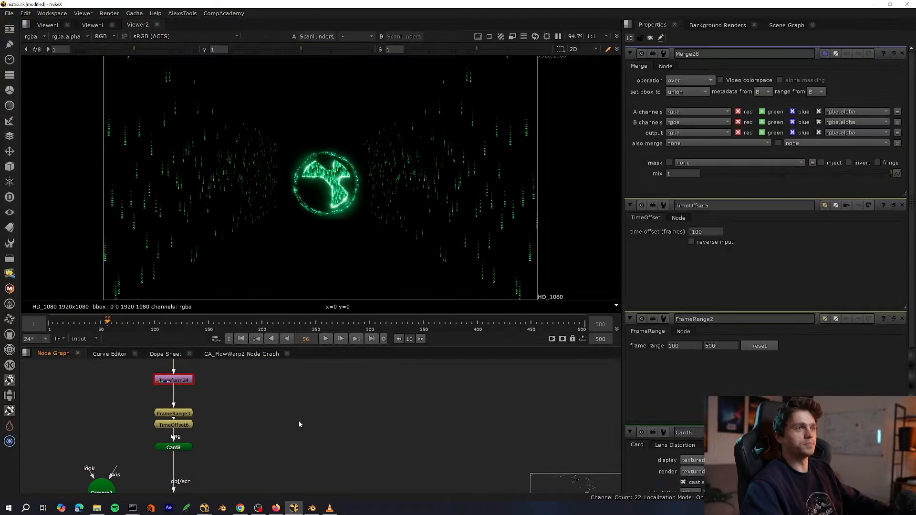
{"action": "scroll", "coordinate": [291, 432], "scroll_direction": "down", "scroll_amount": 3}
{"action": "key", "text": "space"}
{"action": "scroll", "coordinate": [334, 308], "scroll_direction": "up", "scroll_amount": 2}
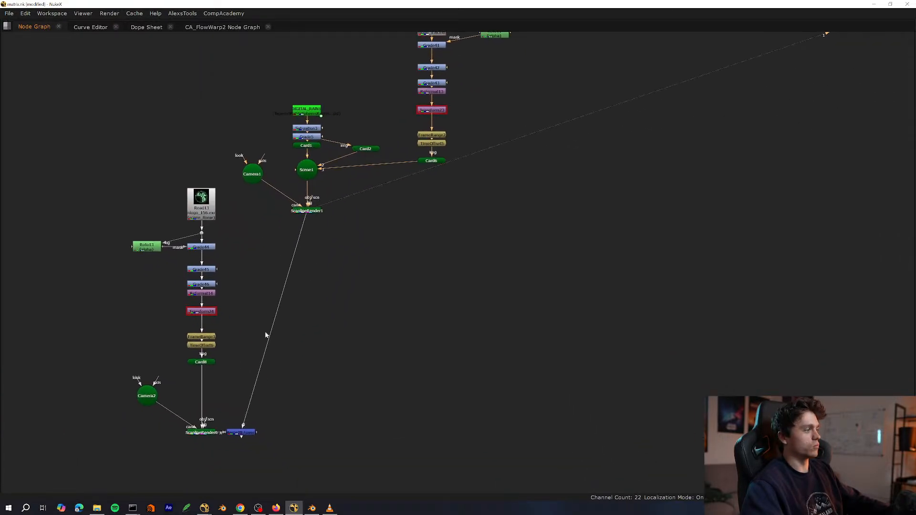
{"action": "left_click_drag", "start_coordinate": [301, 455], "coordinate": [313, 466]}
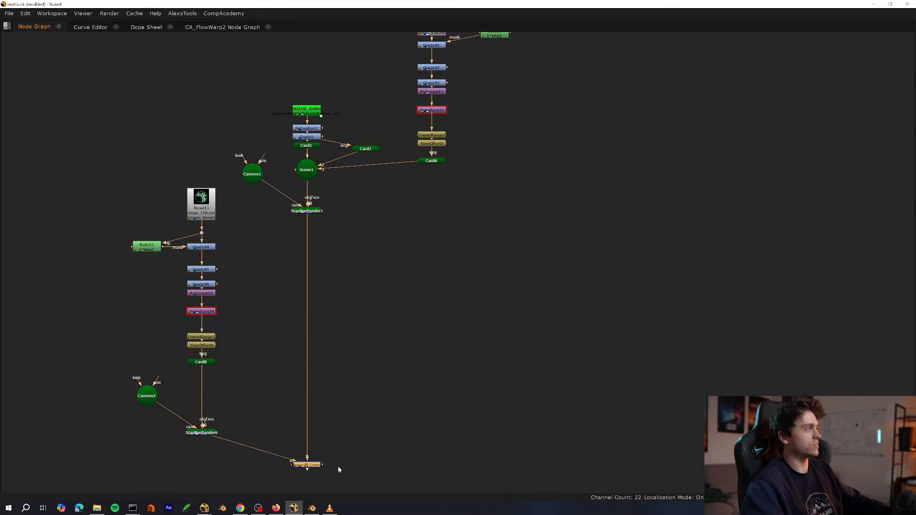
{"action": "middle_click_drag", "start_coordinate": [337, 467], "coordinate": [335, 398]}
{"action": "left_click_drag", "start_coordinate": [311, 396], "coordinate": [322, 429]}
{"action": "key", "text": "space"}
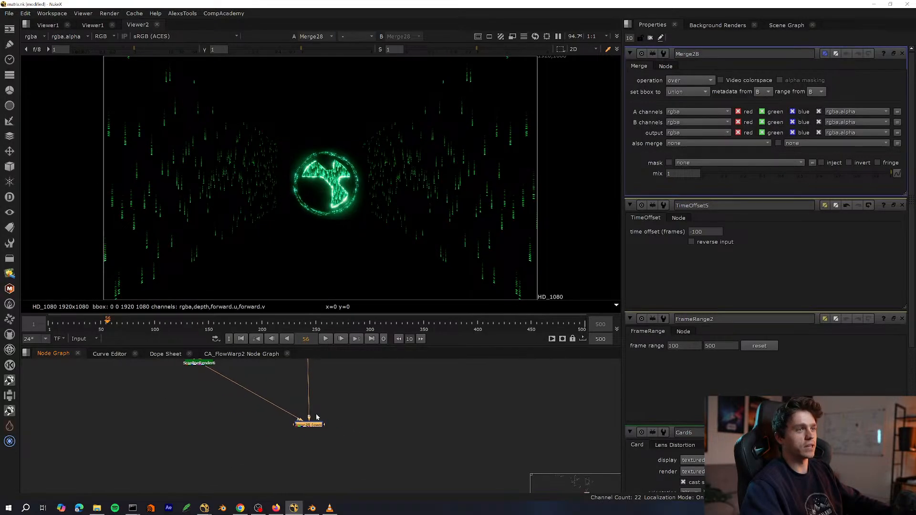
Set Merge28's operation to plus and close the TimeOffset5, FrameRange2 and Card6 properties.
{"action": "left_click", "coordinate": [701, 80]}
{"action": "left_click", "coordinate": [687, 245]}
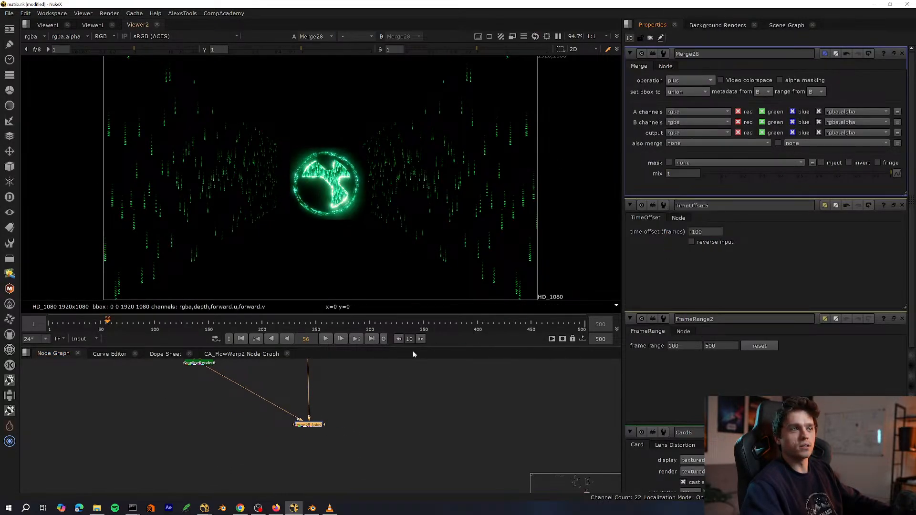
{"action": "left_click", "coordinate": [901, 205]}
{"action": "left_click", "coordinate": [902, 205]}
{"action": "left_click", "coordinate": [901, 205]}
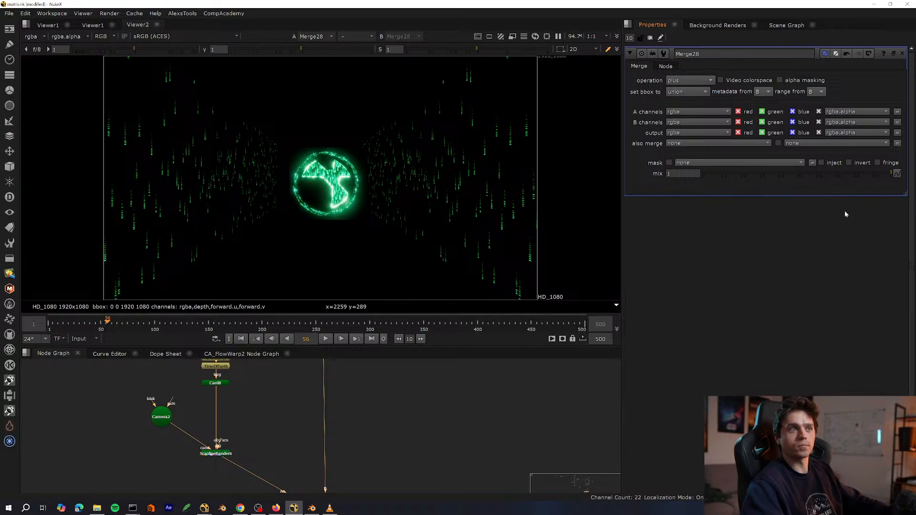
Disconnect Card6 from Scene1 so the original scene holds only the digital rain cards.
{"action": "middle_click_drag", "start_coordinate": [365, 372], "coordinate": [399, 470]}
{"action": "key", "text": "space"}
{"action": "middle_click_drag", "start_coordinate": [399, 332], "coordinate": [376, 473]}
{"action": "key", "text": "space"}
{"action": "mouse_move", "coordinate": [437, 417]}
{"action": "middle_mouse_down"}
{"action": "mouse_move", "coordinate": [454, 406]}
{"action": "mouse_move", "coordinate": [421, 407]}
{"action": "middle_mouse_up"}
{"action": "left_click", "coordinate": [477, 390]}
{"action": "scroll", "coordinate": [421, 407], "scroll_direction": "up", "scroll_amount": 2}
{"action": "left_click_drag", "start_coordinate": [464, 376], "coordinate": [431, 392]}
{"action": "middle_click_drag", "start_coordinate": [369, 414], "coordinate": [374, 458]}
{"action": "middle_click_drag", "start_coordinate": [336, 431], "coordinate": [303, 374]}
Move DIGITAL_RAIN1, Saturation3 and Grade5 well above Card1 and Card2, keeping them aligned with Card1.
{"action": "key", "text": "space"}
{"action": "middle_click_drag", "start_coordinate": [365, 291], "coordinate": [381, 362]}
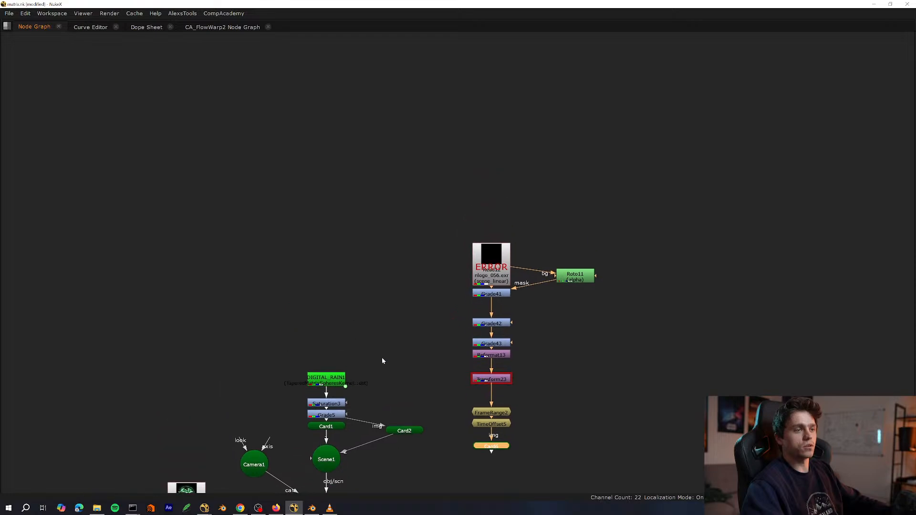
{"action": "left_click_drag", "start_coordinate": [382, 362], "coordinate": [339, 298]}
{"action": "left_click", "coordinate": [358, 289]}
{"action": "left_click", "coordinate": [337, 295]}
{"action": "middle_click_drag", "start_coordinate": [344, 371], "coordinate": [327, 302]}
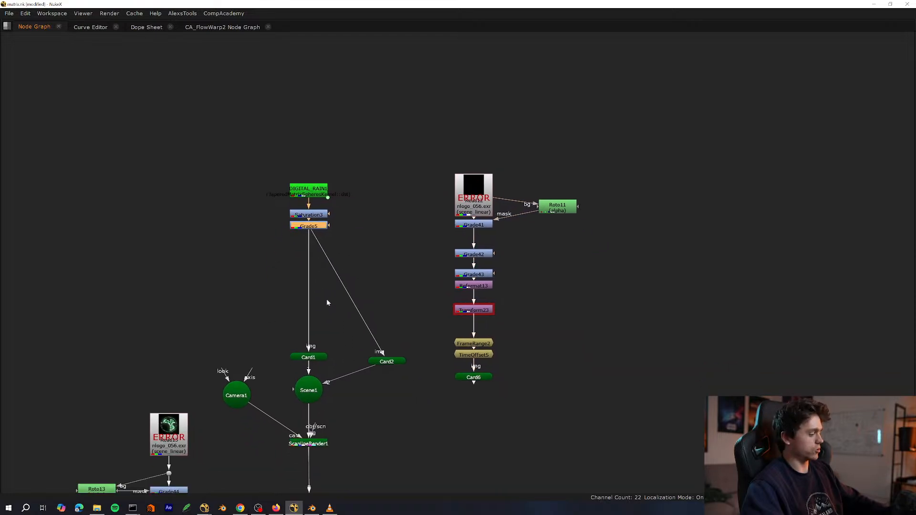
{"action": "left_click_drag", "start_coordinate": [313, 335], "coordinate": [309, 335]}
{"action": "middle_click_drag", "start_coordinate": [329, 322], "coordinate": [355, 374]}
{"action": "scroll", "coordinate": [334, 249], "scroll_direction": "up", "scroll_amount": 5}
{"action": "key", "text": "space"}
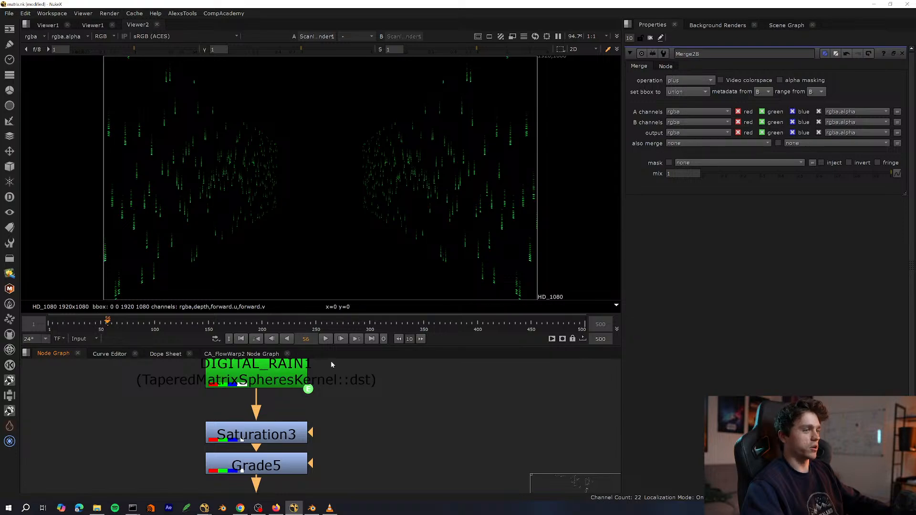
View the Grade5 output in an enlarged viewer and play the digital rain.
{"action": "left_click_drag", "start_coordinate": [291, 377], "coordinate": [297, 378]}
{"action": "key", "text": "1"}
{"action": "left_click", "coordinate": [287, 459]}
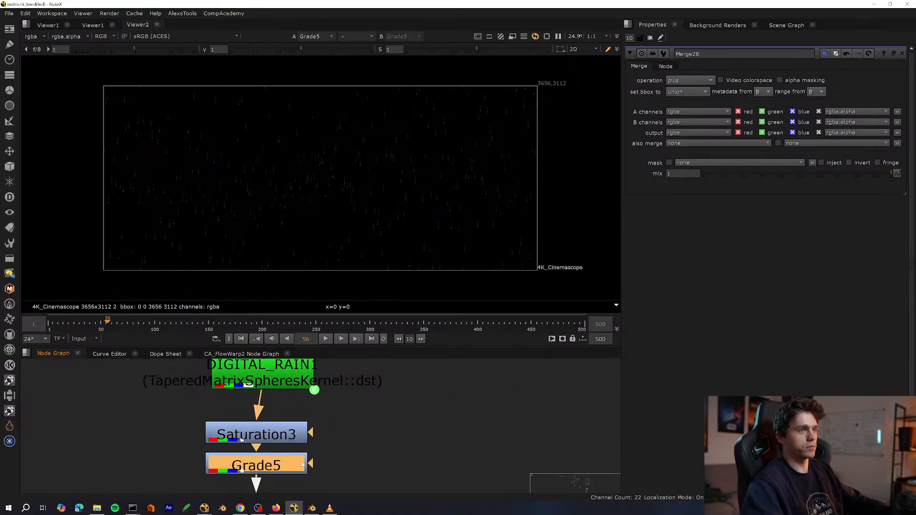
{"action": "key", "text": "1"}
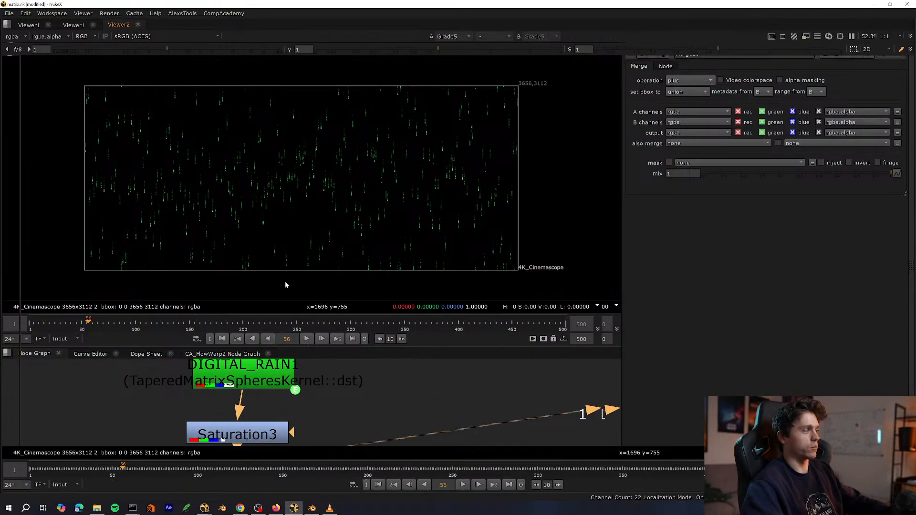
{"action": "key", "text": "space"}
{"action": "key", "text": "f"}
{"action": "key", "text": "l"}
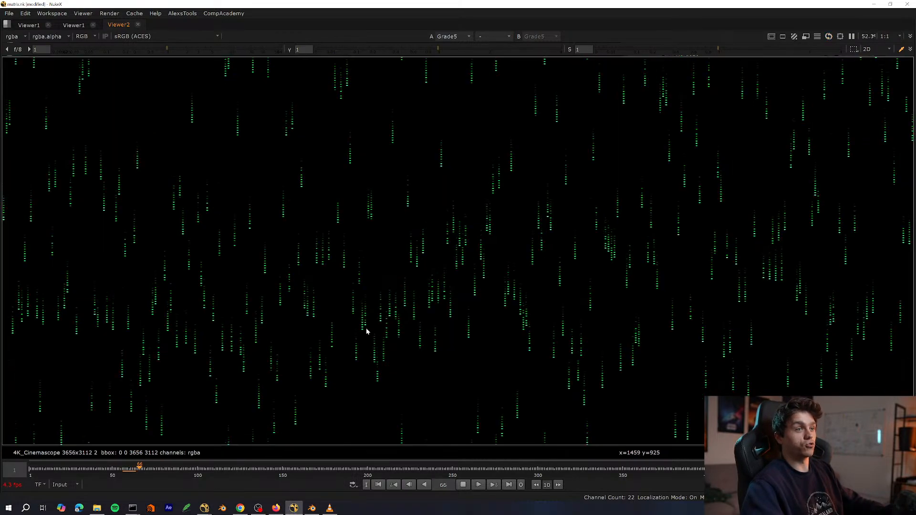
Restore the normal layout, inspect the rain drops up close and stop playback at frame 98.
{"action": "key", "text": "space"}
{"action": "key", "text": "f"}
{"action": "scroll", "coordinate": [330, 395], "scroll_direction": "down", "scroll_amount": 3}
{"action": "middle_click_drag", "start_coordinate": [330, 395], "coordinate": [360, 438]}
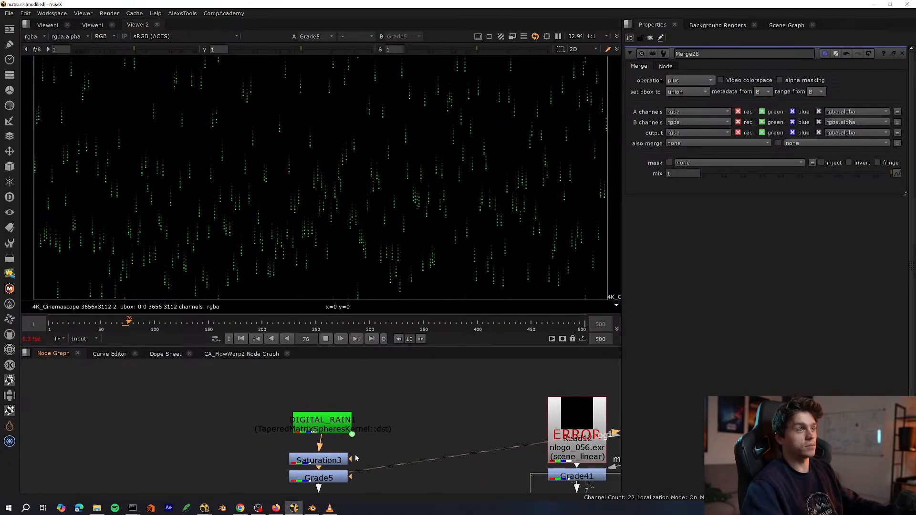
{"action": "left_click", "coordinate": [333, 423]}
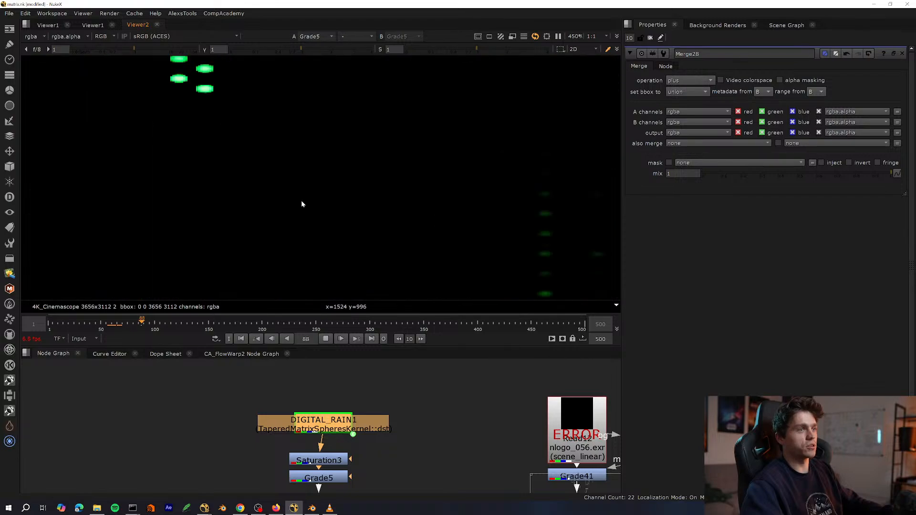
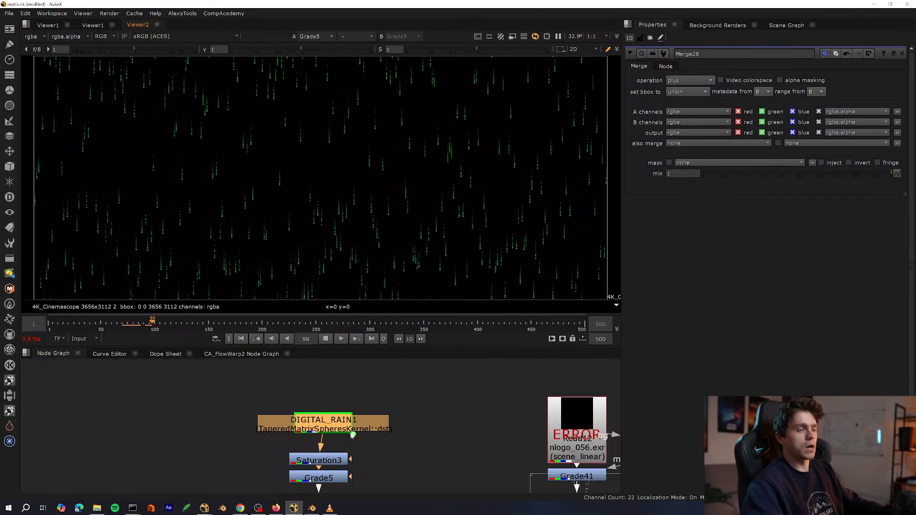
{"action": "left_click", "coordinate": [353, 429]}
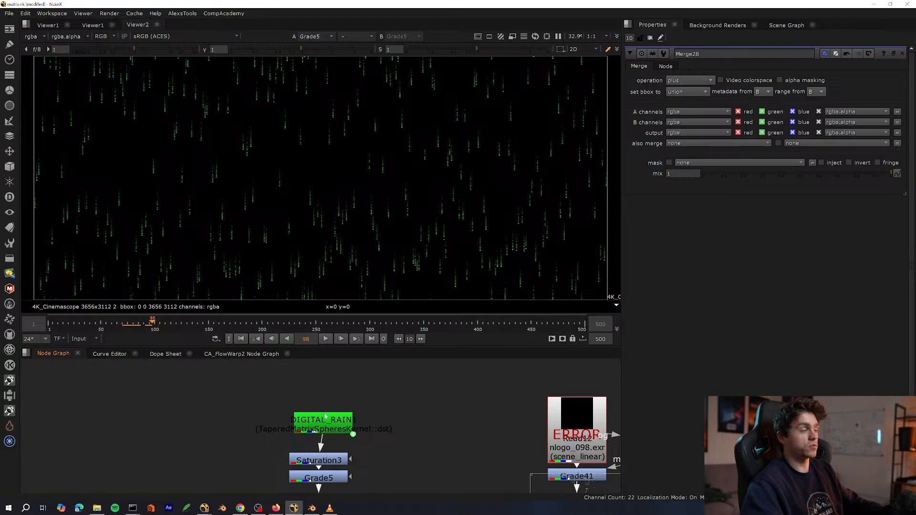
Place a copy of DIGITAL_RAIN1, Saturation3 and Grade5 in empty space beside the originals.
{"action": "scroll", "coordinate": [325, 370], "scroll_direction": "down", "scroll_amount": 2}
{"action": "left_click_drag", "start_coordinate": [347, 382], "coordinate": [269, 453]}
{"action": "left_click", "coordinate": [265, 449]}
{"action": "middle_click_drag", "start_coordinate": [195, 377], "coordinate": [275, 397]}
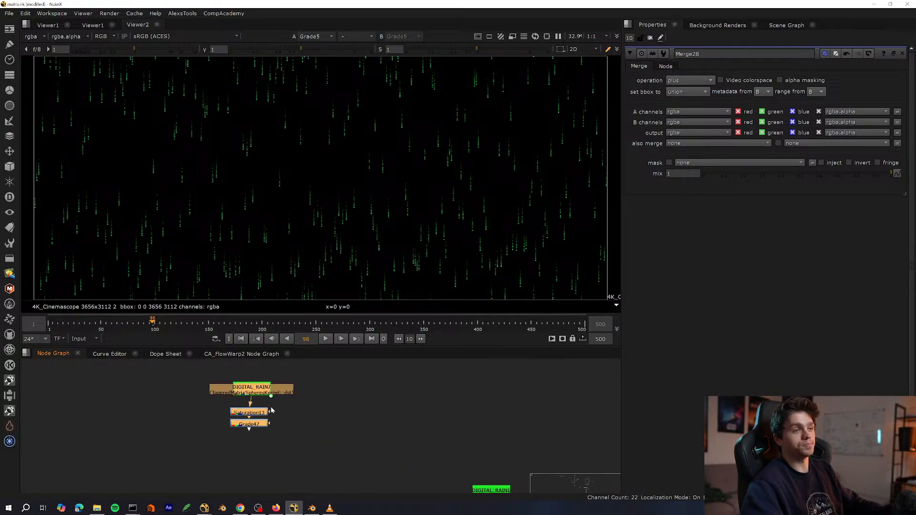
{"action": "left_click", "coordinate": [317, 447]}
{"action": "key", "text": "Tab"}
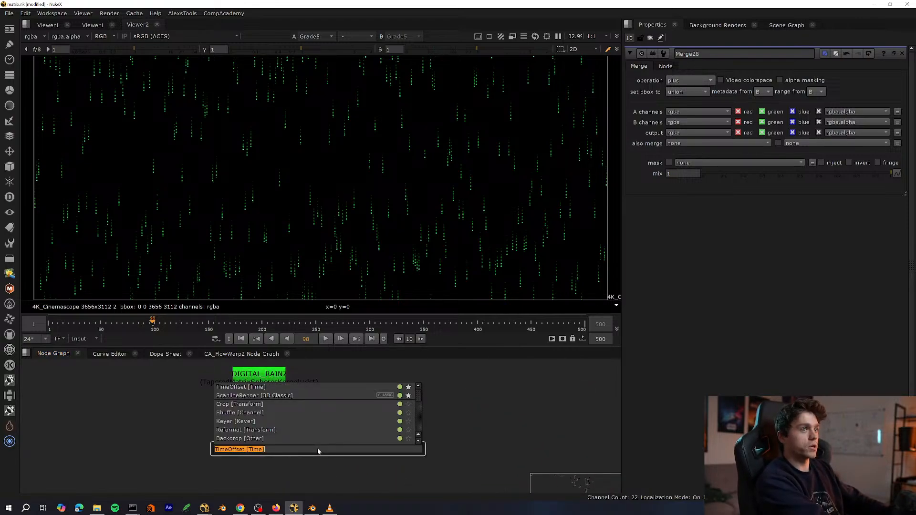
{"action": "left_click", "coordinate": [343, 412]}
{"action": "key", "text": "Delete"}
Locate the logo ring setup with its digital rain source and CA_FlowWarp node in the full node graph.
{"action": "scroll", "coordinate": [411, 401], "scroll_direction": "down", "scroll_amount": 10}
{"action": "key", "text": "space"}
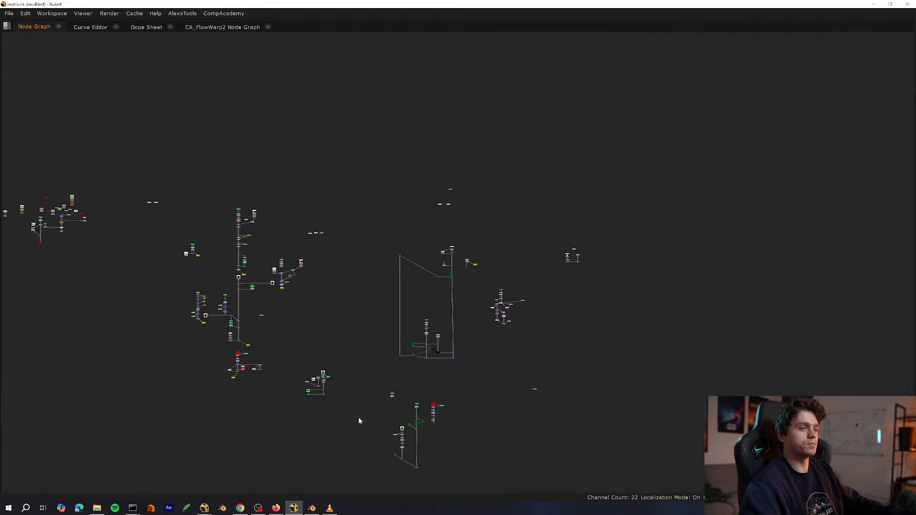
{"action": "scroll", "coordinate": [359, 417], "scroll_direction": "up", "scroll_amount": 3}
{"action": "middle_click_drag", "start_coordinate": [274, 333], "coordinate": [389, 374]}
{"action": "scroll", "coordinate": [390, 377], "scroll_direction": "up", "scroll_amount": 5}
{"action": "middle_click_drag", "start_coordinate": [340, 428], "coordinate": [371, 471]}
{"action": "scroll", "coordinate": [372, 472], "scroll_direction": "down", "scroll_amount": 2}
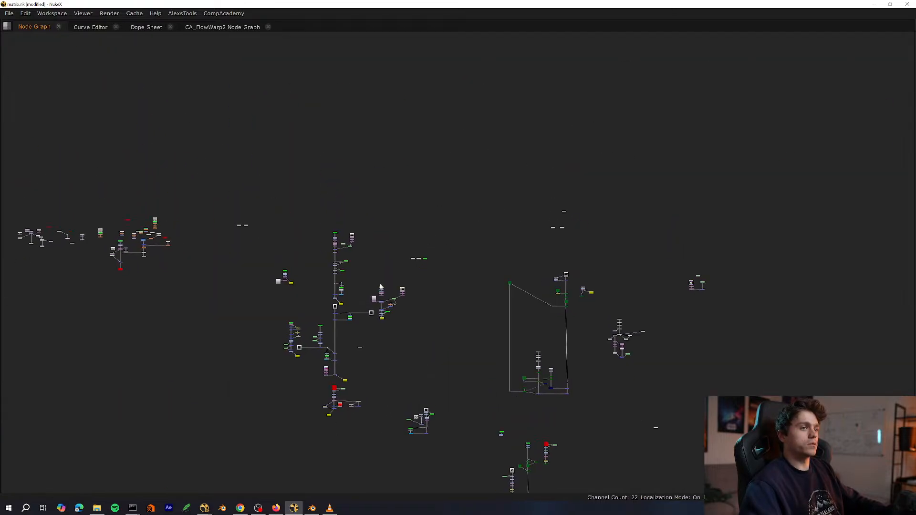
{"action": "scroll", "coordinate": [372, 290], "scroll_direction": "up", "scroll_amount": 5}
{"action": "scroll", "coordinate": [285, 223], "scroll_direction": "up", "scroll_amount": 7}
{"action": "middle_click_drag", "start_coordinate": [284, 160], "coordinate": [297, 276]}
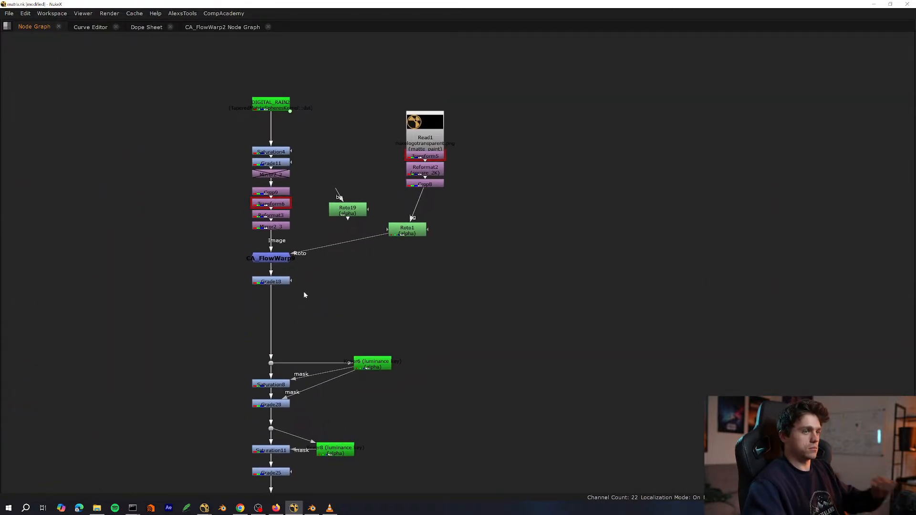
Examine the outputs of Grade18, Grade28 and Grade25 in the ring setup one after another.
{"action": "key", "text": "space"}
{"action": "middle_click_drag", "start_coordinate": [266, 485], "coordinate": [259, 512]}
{"action": "left_click_drag", "start_coordinate": [350, 389], "coordinate": [179, 440]}
{"action": "key", "text": "1"}
{"action": "left_click", "coordinate": [250, 423]}
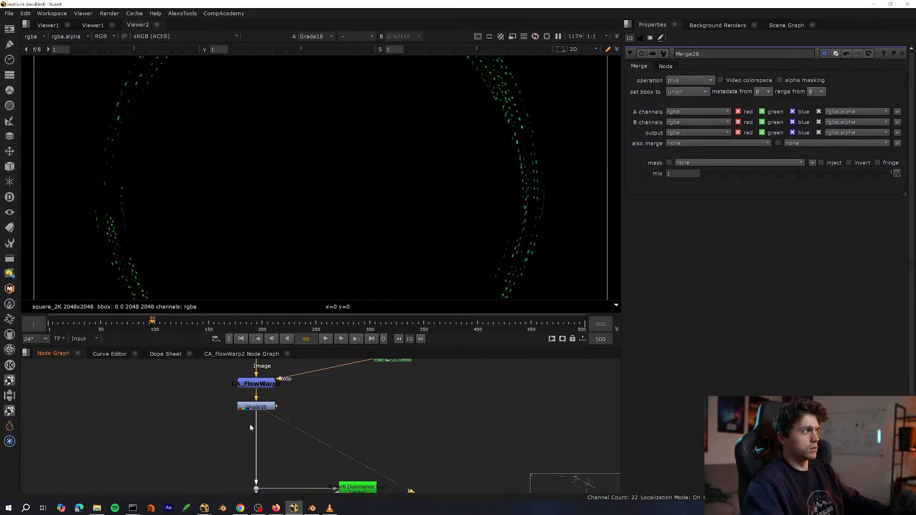
{"action": "middle_click_drag", "start_coordinate": [307, 427], "coordinate": [317, 332]}
{"action": "left_click_drag", "start_coordinate": [276, 418], "coordinate": [237, 444]}
{"action": "key", "text": "1"}
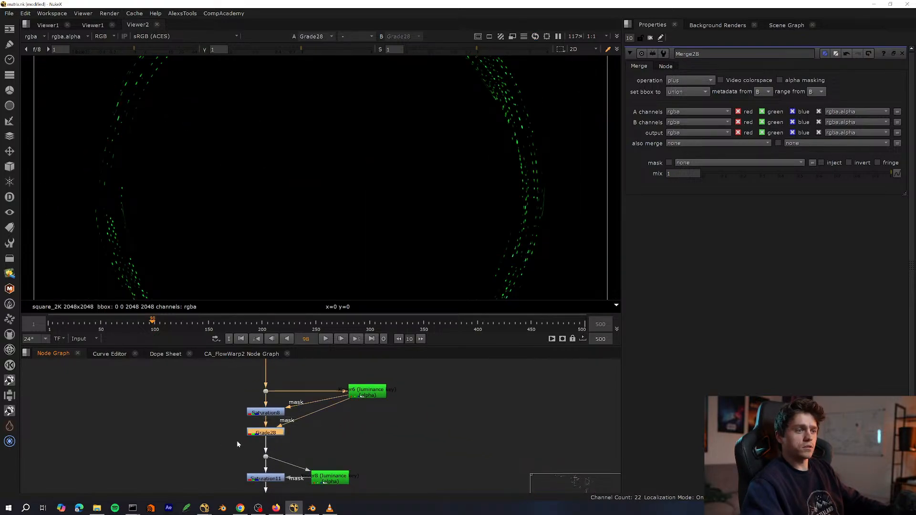
{"action": "middle_click_drag", "start_coordinate": [244, 432], "coordinate": [226, 371]}
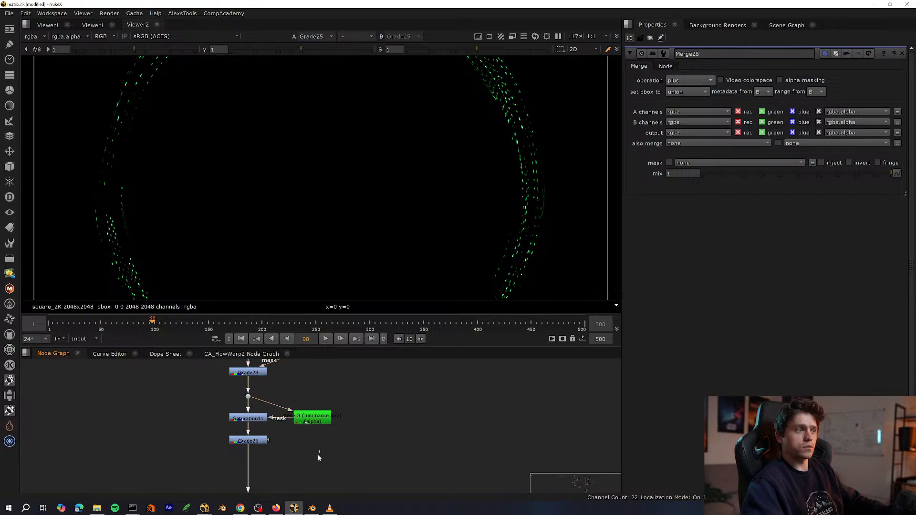
Copy the ring setup's Saturation and Grade nodes with their luminance keyers and paste them in empty space.
{"action": "key", "text": "space"}
{"action": "scroll", "coordinate": [276, 349], "scroll_direction": "down", "scroll_amount": 5}
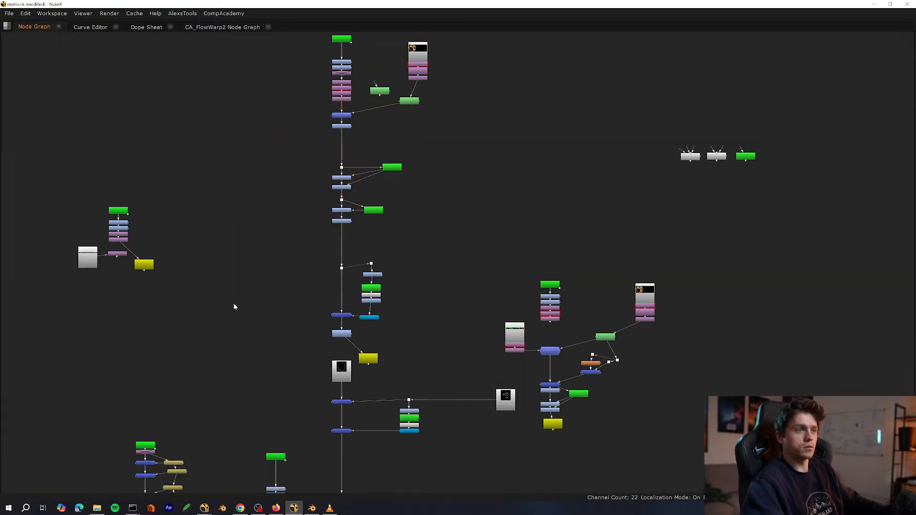
{"action": "middle_click_drag", "start_coordinate": [234, 307], "coordinate": [305, 299]}
{"action": "key", "text": "ctrl+v"}
Paste a copy of the ring setup's glow branch with its plus merge and connect it below Grade49.
{"action": "left_click_drag", "start_coordinate": [567, 264], "coordinate": [472, 177]}
{"action": "scroll", "coordinate": [438, 288], "scroll_direction": "up", "scroll_amount": 3}
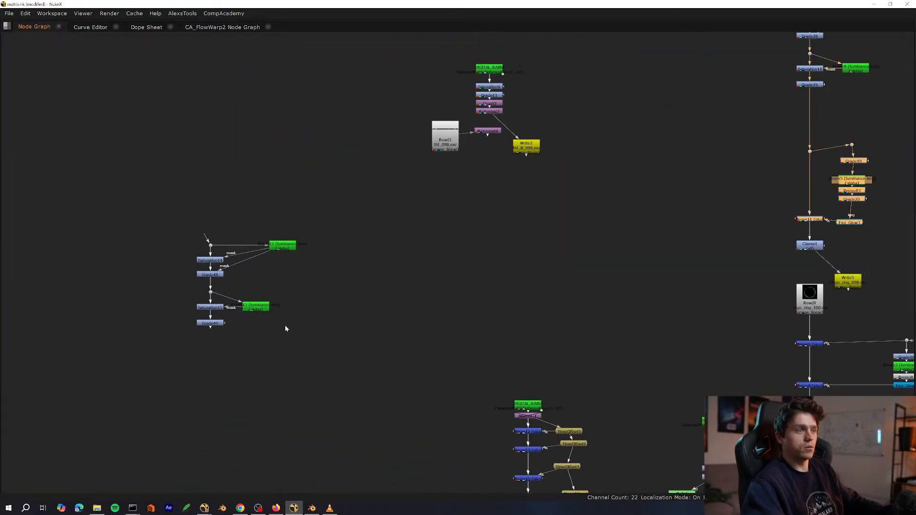
{"action": "scroll", "coordinate": [267, 343], "scroll_direction": "up", "scroll_amount": 2}
{"action": "key", "text": "ctrl+v"}
{"action": "left_click_drag", "start_coordinate": [266, 368], "coordinate": [179, 315]}
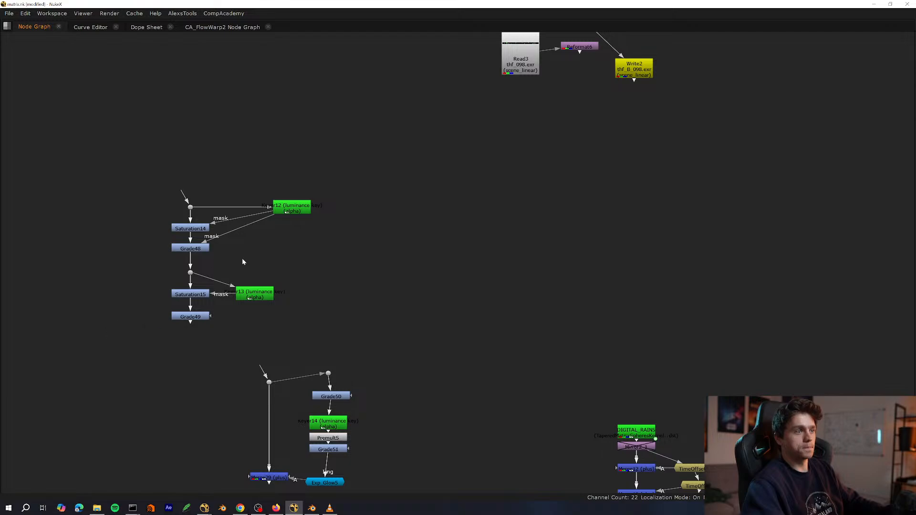
{"action": "left_click_drag", "start_coordinate": [113, 147], "coordinate": [387, 365]}
{"action": "scroll", "coordinate": [277, 353], "scroll_direction": "up", "scroll_amount": 4}
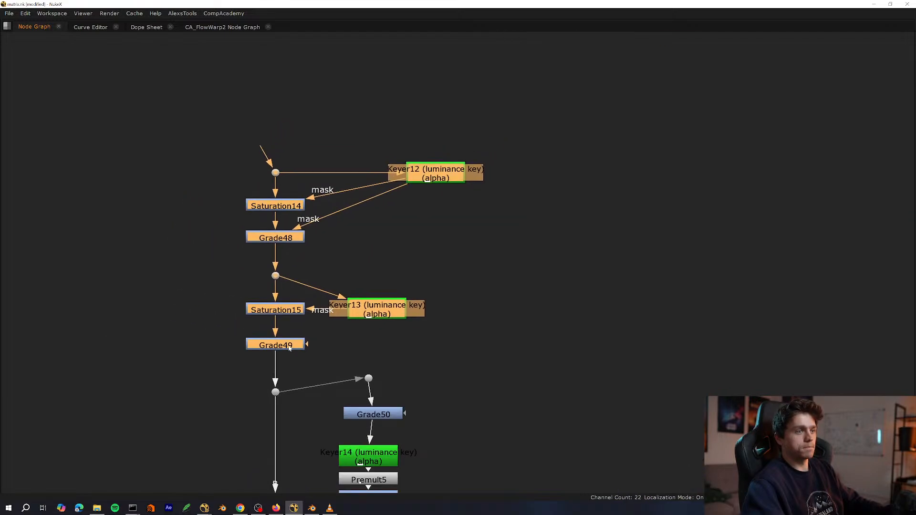
Move the combined keying, grading and glow chain next to the digital rain 3D scene.
{"action": "scroll", "coordinate": [289, 348], "scroll_direction": "down", "scroll_amount": 4}
{"action": "key", "text": "ctrl+v"}
{"action": "scroll", "coordinate": [209, 406], "scroll_direction": "down", "scroll_amount": 3}
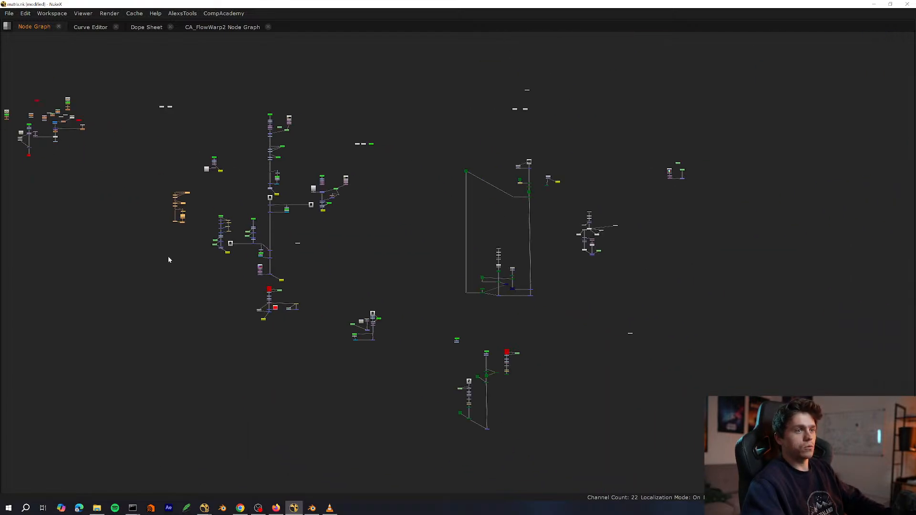
{"action": "scroll", "coordinate": [542, 333], "scroll_direction": "up", "scroll_amount": 8}
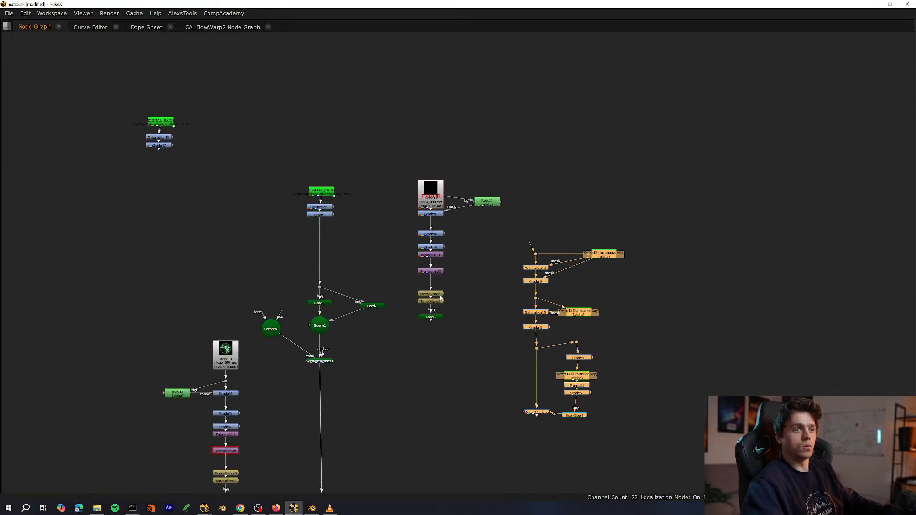
Delete the disconnected Read12 logo branch, including its Roto, grades, time nodes and Card6.
{"action": "left_click", "coordinate": [441, 297]}
{"action": "scroll", "coordinate": [439, 286], "scroll_direction": "up", "scroll_amount": 2}
{"action": "left_click_drag", "start_coordinate": [440, 236], "coordinate": [438, 337]}
{"action": "middle_click_drag", "start_coordinate": [514, 230], "coordinate": [508, 328]}
{"action": "scroll", "coordinate": [499, 313], "scroll_direction": "down", "scroll_amount": 2}
{"action": "left_click_drag", "start_coordinate": [515, 233], "coordinate": [415, 456]}
{"action": "middle_click_drag", "start_coordinate": [428, 374], "coordinate": [421, 248]}
{"action": "left_click_drag", "start_coordinate": [446, 151], "coordinate": [760, 173]}
{"action": "left_click_drag", "start_coordinate": [647, 157], "coordinate": [501, 330]}
{"action": "left_click_drag", "start_coordinate": [887, 125], "coordinate": [593, 332]}
{"action": "middle_click_drag", "start_coordinate": [593, 332], "coordinate": [598, 349]}
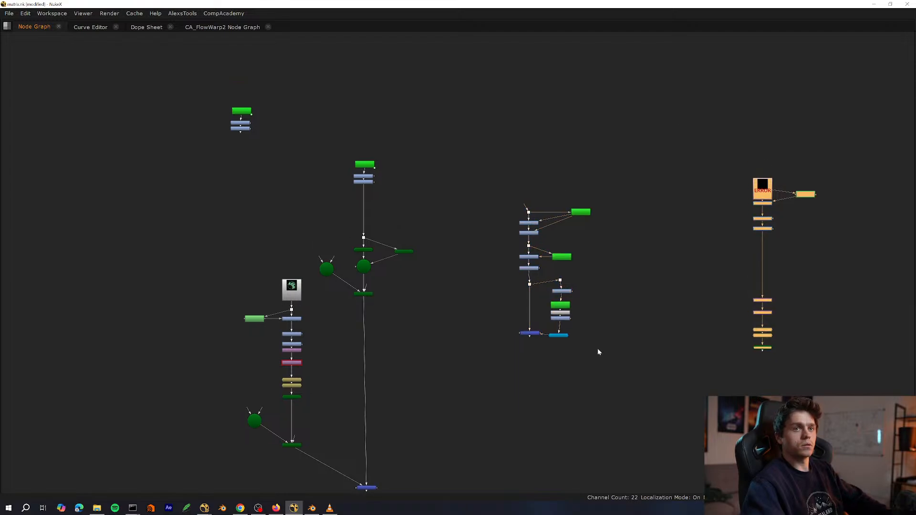
{"action": "key", "text": "Delete"}
Move DIGITAL_RAIN1, Saturation3 and Grade5 higher above Card1 to make room below them.
{"action": "middle_click_drag", "start_coordinate": [435, 156], "coordinate": [474, 206]}
{"action": "left_click_drag", "start_coordinate": [474, 195], "coordinate": [383, 249]}
{"action": "middle_click_drag", "start_coordinate": [386, 239], "coordinate": [446, 343]}
{"action": "left_click_drag", "start_coordinate": [470, 324], "coordinate": [473, 248]}
{"action": "scroll", "coordinate": [453, 260], "scroll_direction": "down", "scroll_amount": 4}
{"action": "scroll", "coordinate": [444, 277], "scroll_direction": "down", "scroll_amount": 4}
{"action": "middle_click_drag", "start_coordinate": [445, 346], "coordinate": [376, 249]}
{"action": "scroll", "coordinate": [400, 272], "scroll_direction": "up", "scroll_amount": 4}
{"action": "scroll", "coordinate": [401, 277], "scroll_direction": "up", "scroll_amount": 3}
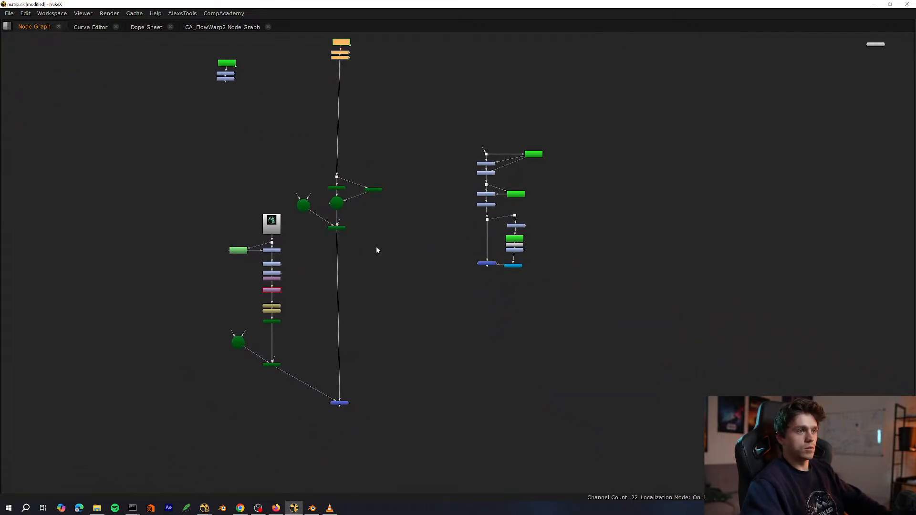
Detach the rain source from the dot above Card1 and move the grading and glow chain between them.
{"action": "left_click_drag", "start_coordinate": [435, 156], "coordinate": [181, 487]}
{"action": "left_click_drag", "start_coordinate": [338, 205], "coordinate": [342, 282]}
{"action": "middle_click_drag", "start_coordinate": [373, 308], "coordinate": [364, 453]}
{"action": "left_click_drag", "start_coordinate": [630, 279], "coordinate": [430, 481]}
{"action": "scroll", "coordinate": [505, 323], "scroll_direction": "up", "scroll_amount": 4}
{"action": "left_click_drag", "start_coordinate": [533, 282], "coordinate": [358, 213]}
{"action": "left_click_drag", "start_coordinate": [547, 231], "coordinate": [378, 493]}
{"action": "left_click_drag", "start_coordinate": [597, 255], "coordinate": [386, 481]}
{"action": "left_click_drag", "start_coordinate": [531, 289], "coordinate": [313, 234]}
{"action": "scroll", "coordinate": [376, 265], "scroll_direction": "up", "scroll_amount": 3}
{"action": "middle_click_drag", "start_coordinate": [375, 265], "coordinate": [408, 367]}
{"action": "scroll", "coordinate": [415, 360], "scroll_direction": "down", "scroll_amount": 5}
{"action": "middle_click_drag", "start_coordinate": [319, 274], "coordinate": [367, 231]}
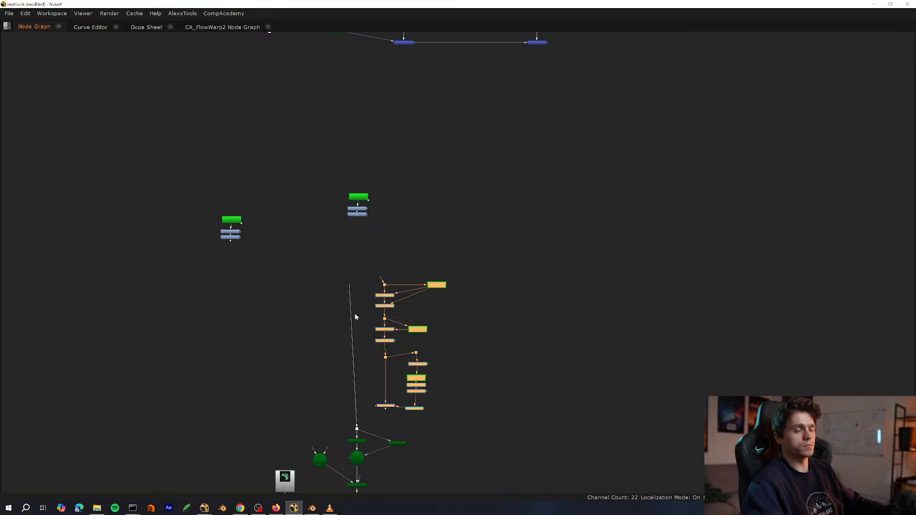
Connect the dot above Card1 and Card2 to Merge29 and align the chain over the cards.
{"action": "scroll", "coordinate": [387, 409], "scroll_direction": "up", "scroll_amount": 4}
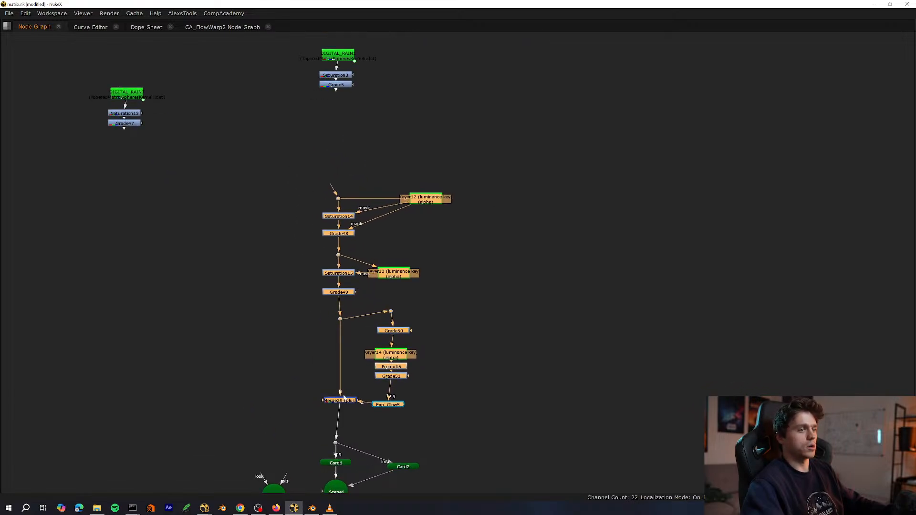
{"action": "middle_click_drag", "start_coordinate": [349, 268], "coordinate": [320, 380]}
{"action": "scroll", "coordinate": [382, 366], "scroll_direction": "down", "scroll_amount": 2}
{"action": "left_click_drag", "start_coordinate": [374, 380], "coordinate": [370, 374]}
{"action": "scroll", "coordinate": [317, 302], "scroll_direction": "up", "scroll_amount": 3}
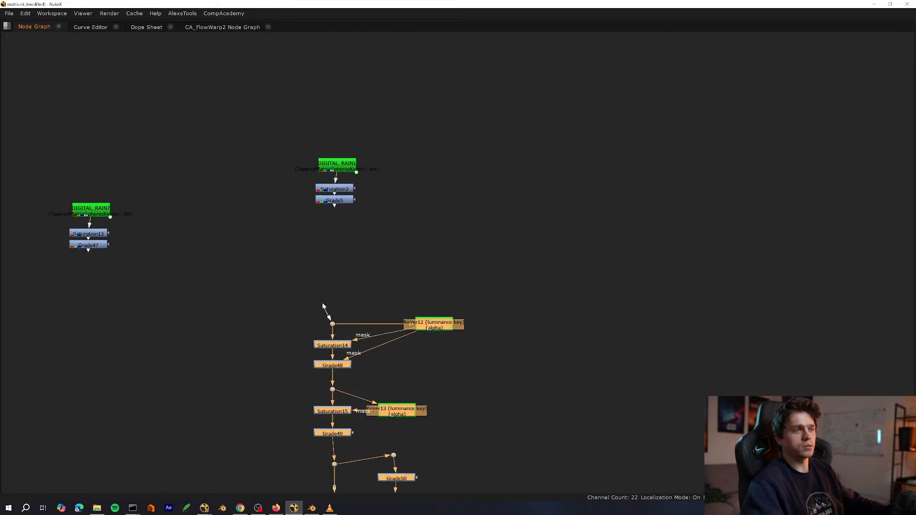
Connect the chain's input dot to Grade5 and line up the rain source nodes with the chain.
{"action": "left_click_drag", "start_coordinate": [323, 305], "coordinate": [346, 200]}
{"action": "left_click_drag", "start_coordinate": [347, 201], "coordinate": [346, 201], "text": "ctrl"}
{"action": "left_click_drag", "start_coordinate": [346, 168], "coordinate": [342, 208]}
{"action": "left_click", "coordinate": [340, 190]}
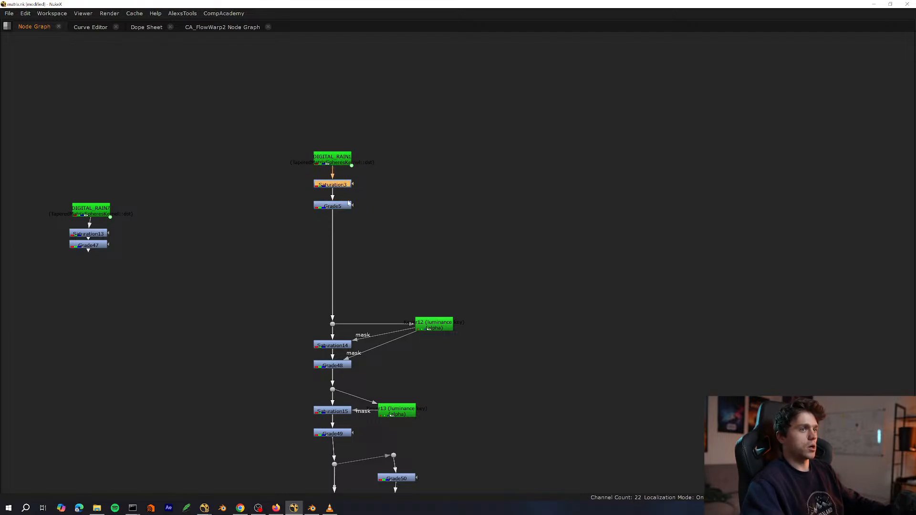
{"action": "left_click", "coordinate": [347, 205]}
{"action": "scroll", "coordinate": [381, 213], "scroll_direction": "down", "scroll_amount": 3}
{"action": "scroll", "coordinate": [341, 319], "scroll_direction": "up", "scroll_amount": 2}
{"action": "left_click", "coordinate": [369, 365]}
{"action": "middle_click_drag", "start_coordinate": [387, 386], "coordinate": [382, 345]}
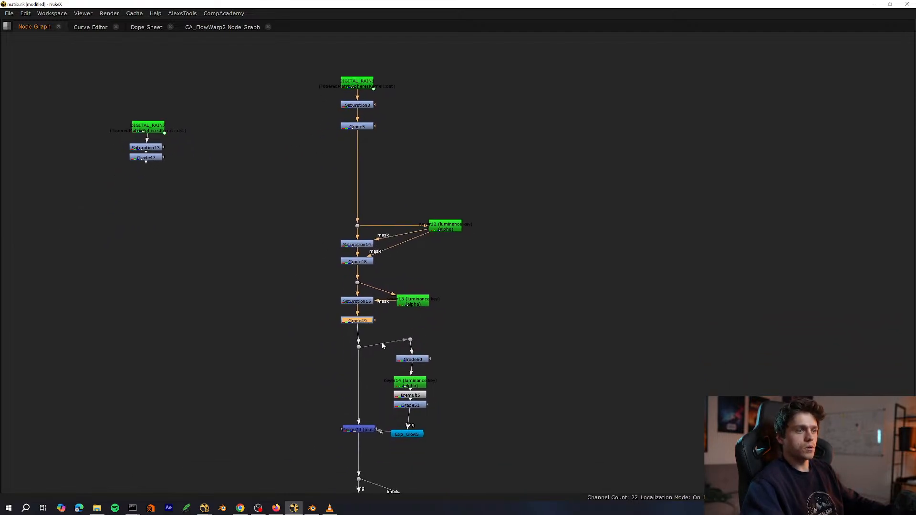
{"action": "left_click", "coordinate": [359, 346]}
{"action": "scroll", "coordinate": [364, 360], "scroll_direction": "up", "scroll_amount": 4}
Compare the Merge29 glow result with the Grade5 output in the viewer.
{"action": "key", "text": "space"}
{"action": "left_click_drag", "start_coordinate": [353, 475], "coordinate": [349, 473]}
{"action": "key", "text": "1"}
{"action": "scroll", "coordinate": [321, 393], "scroll_direction": "down", "scroll_amount": 4}
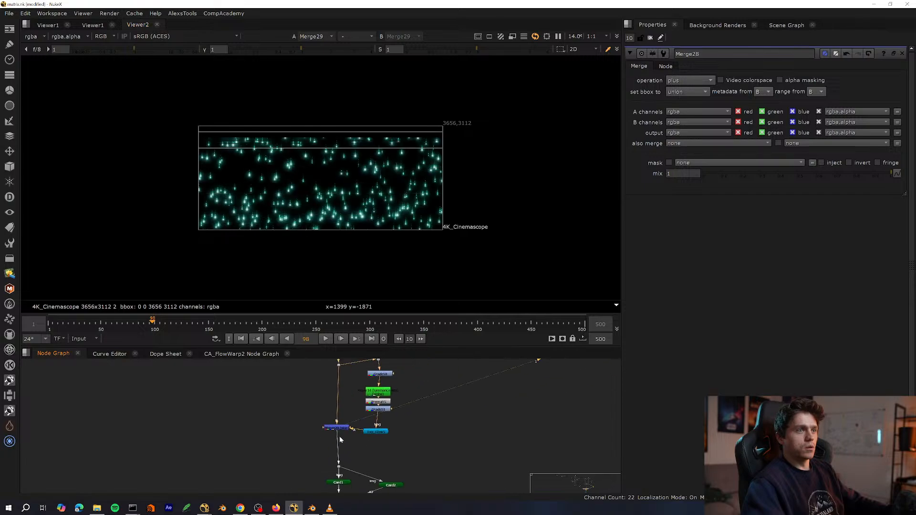
{"action": "middle_click_drag", "start_coordinate": [309, 377], "coordinate": [315, 405]}
{"action": "key", "text": "space"}
{"action": "scroll", "coordinate": [365, 334], "scroll_direction": "up", "scroll_amount": 4}
{"action": "middle_click_drag", "start_coordinate": [365, 334], "coordinate": [334, 436]}
{"action": "middle_click_drag", "start_coordinate": [388, 188], "coordinate": [403, 342]}
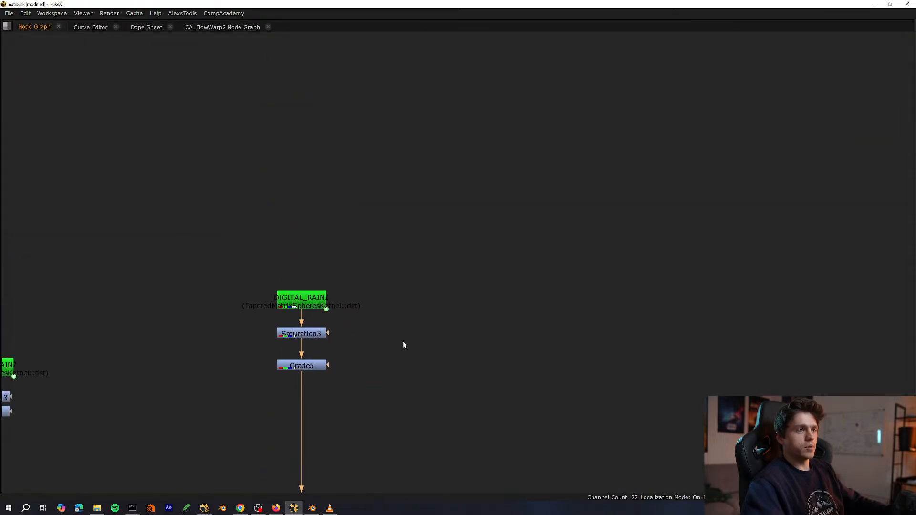
{"action": "left_click", "coordinate": [303, 365]}
{"action": "key", "text": "1"}
View the Saturation14 and Grade48 outputs, open Grade48's properties and inspect the keyed rain drops up close.
{"action": "key", "text": "space"}
{"action": "middle_click_drag", "start_coordinate": [296, 470], "coordinate": [327, 367]}
{"action": "scroll", "coordinate": [329, 438], "scroll_direction": "up", "scroll_amount": 2}
{"action": "left_click", "coordinate": [346, 414]}
{"action": "key", "text": "1"}
{"action": "left_click", "coordinate": [349, 447]}
{"action": "key", "text": "1"}
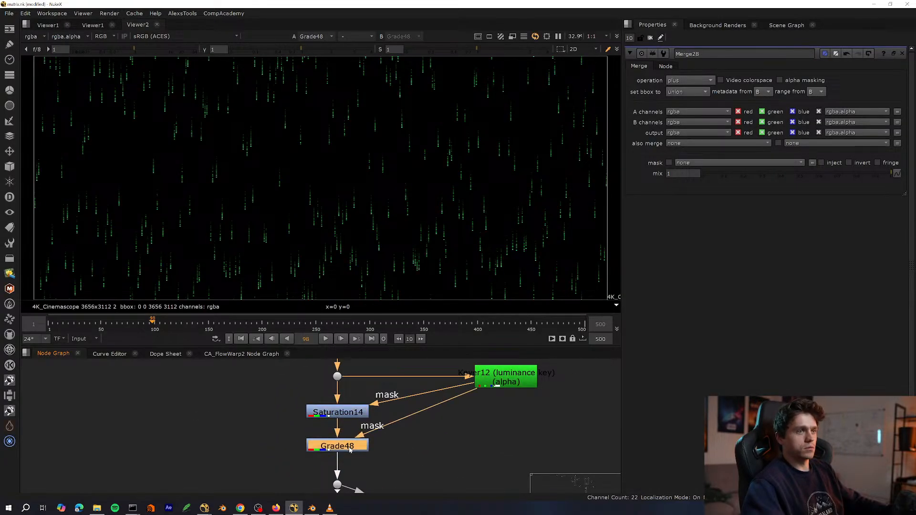
{"action": "double_click", "coordinate": [349, 449]}
{"action": "scroll", "coordinate": [337, 173], "scroll_direction": "up", "scroll_amount": 5}
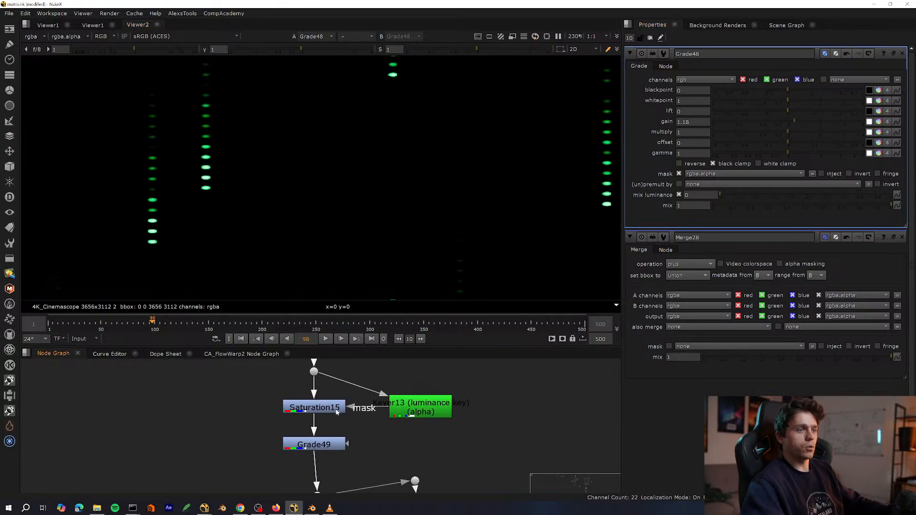
View the Grade49 output with the whole frame fitted in the viewer.
{"action": "left_click", "coordinate": [331, 441]}
{"action": "key", "text": "1"}
{"action": "key", "text": "f"}
{"action": "middle_click_drag", "start_coordinate": [358, 477], "coordinate": [333, 375]}
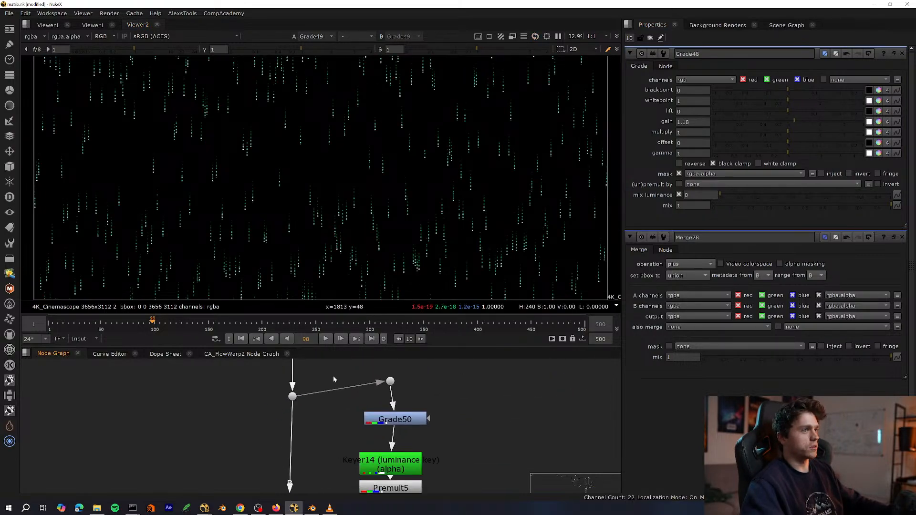
View the Merge29 output and set Exp_Glow5's brightness to 0.035.
{"action": "middle_click_drag", "start_coordinate": [321, 427], "coordinate": [357, 346]}
{"action": "left_click", "coordinate": [350, 473]}
{"action": "key", "text": "1"}
{"action": "double_click", "coordinate": [420, 484]}
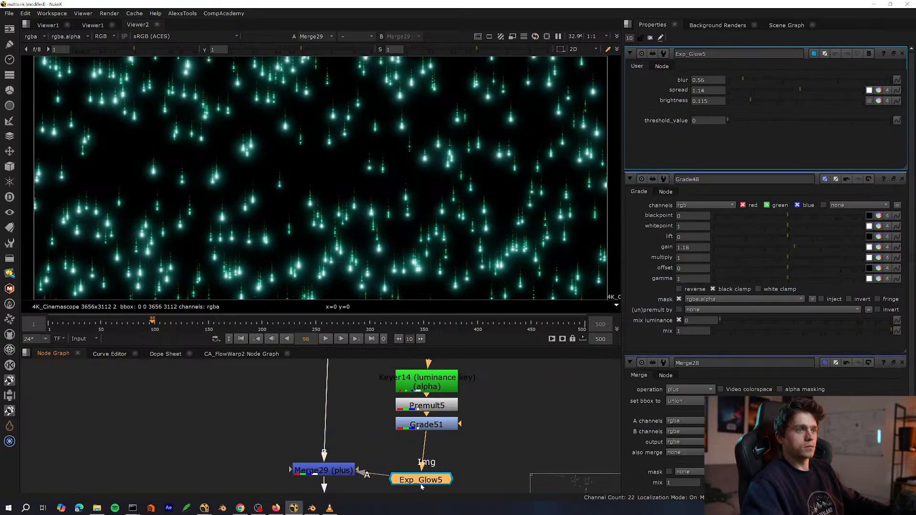
{"action": "left_click", "coordinate": [740, 100]}
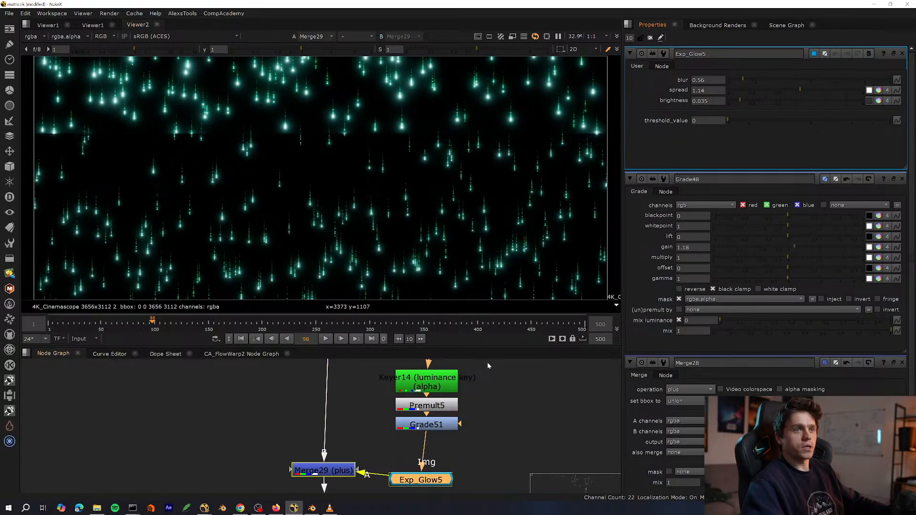
Open Keyer14's properties, view its alpha up close and set the luminance key range's B value to 2.
{"action": "middle_click_drag", "start_coordinate": [488, 362], "coordinate": [456, 415]}
{"action": "left_click", "coordinate": [421, 441]}
{"action": "double_click", "coordinate": [421, 441]}
{"action": "key", "text": "1"}
{"action": "key", "text": "a"}
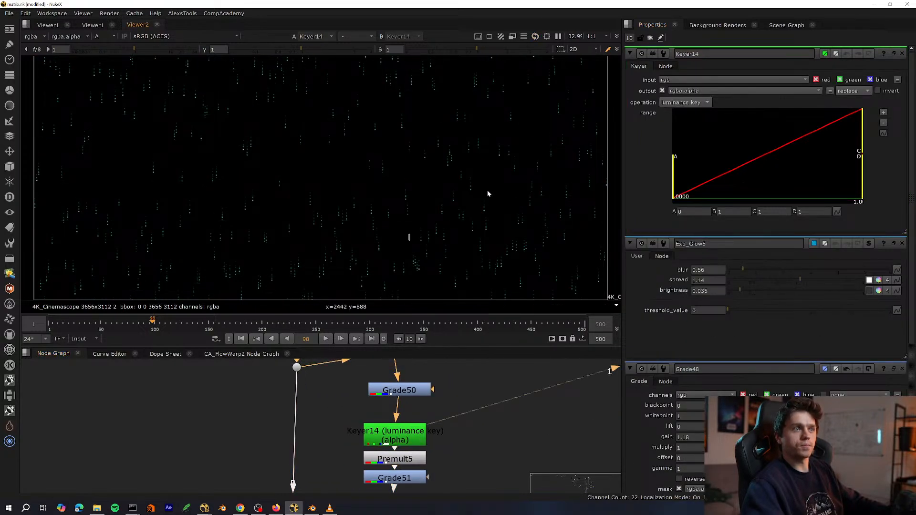
{"action": "scroll", "coordinate": [431, 161], "scroll_direction": "up", "scroll_amount": 10}
{"action": "left_click_drag", "start_coordinate": [725, 212], "coordinate": [698, 227]}
{"action": "type", "text": "2"}
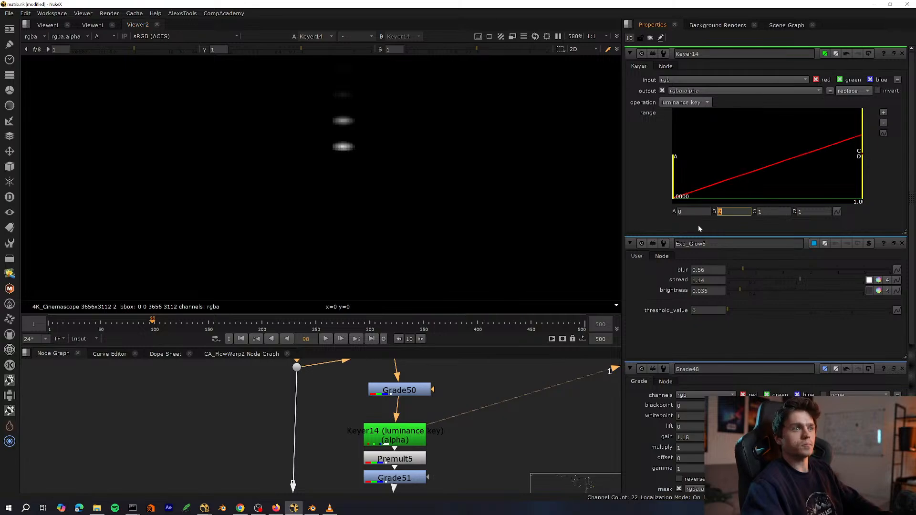
View the Merge29 output in full colour with the whole frame fitted in the viewer.
{"action": "middle_click_drag", "start_coordinate": [370, 484], "coordinate": [323, 370]}
{"action": "left_click", "coordinate": [319, 417]}
{"action": "key", "text": "1"}
{"action": "left_click_drag", "start_coordinate": [263, 410], "coordinate": [268, 412]}
{"action": "key", "text": "1"}
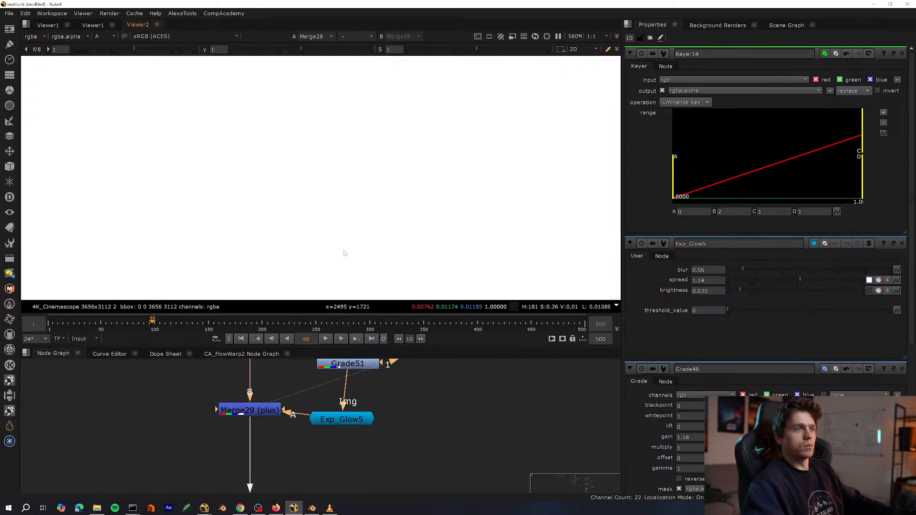
{"action": "key", "text": "f"}
{"action": "key", "text": "a"}
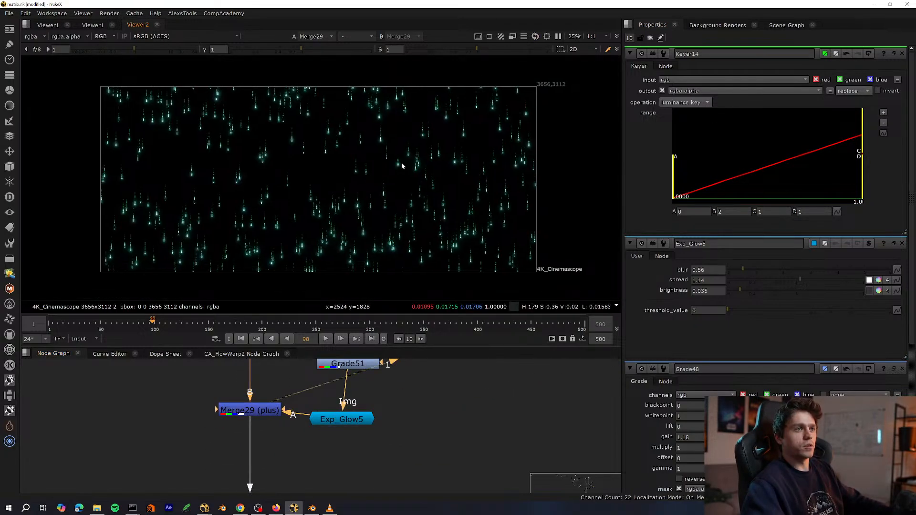
Raise Keyer14's B range value to 6 while checking the glow on the rain drops up close.
{"action": "scroll", "coordinate": [444, 162], "scroll_direction": "up", "scroll_amount": 8}
{"action": "key", "text": "Up"}
{"action": "key", "text": "Up"}
{"action": "key", "text": "Up"}
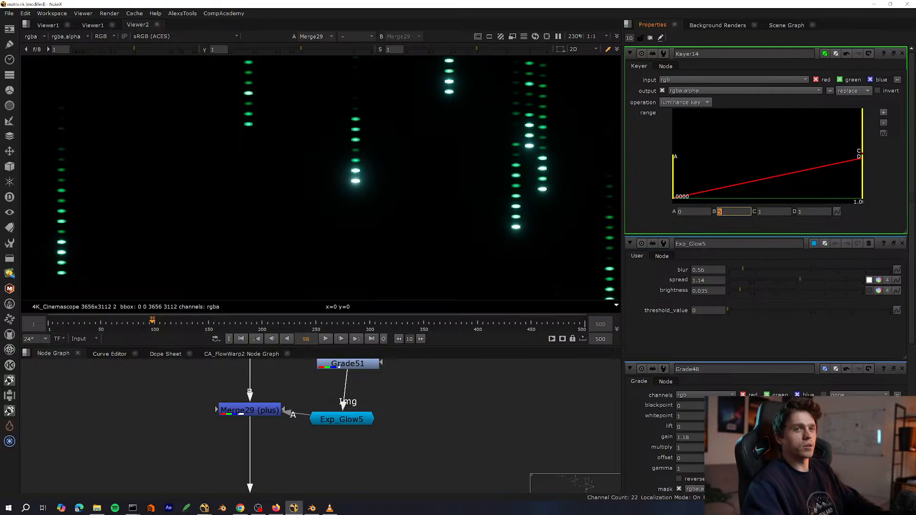
{"action": "key", "text": "Up"}
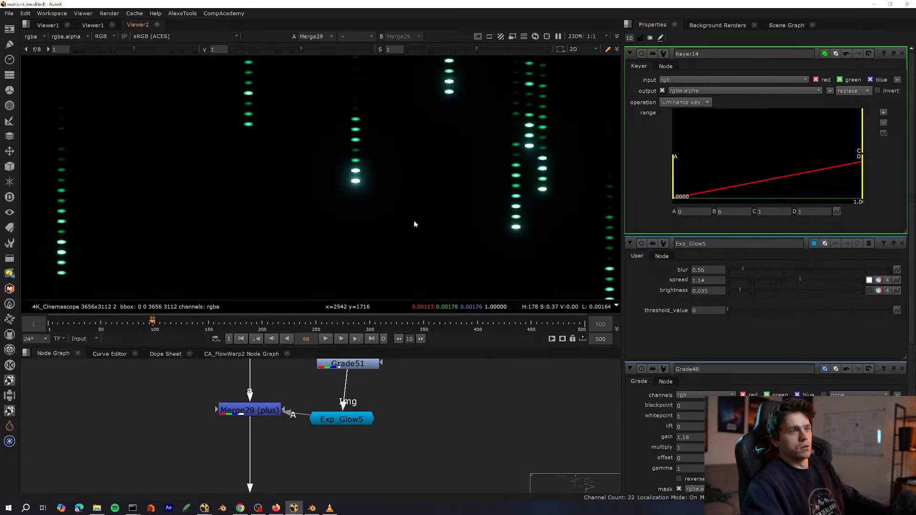
{"action": "key", "text": "f"}
View the ScanlineRender1 rain output and the Merge28 composite with the logo.
{"action": "middle_click_drag", "start_coordinate": [300, 394], "coordinate": [353, 356]}
{"action": "left_click", "coordinate": [305, 375]}
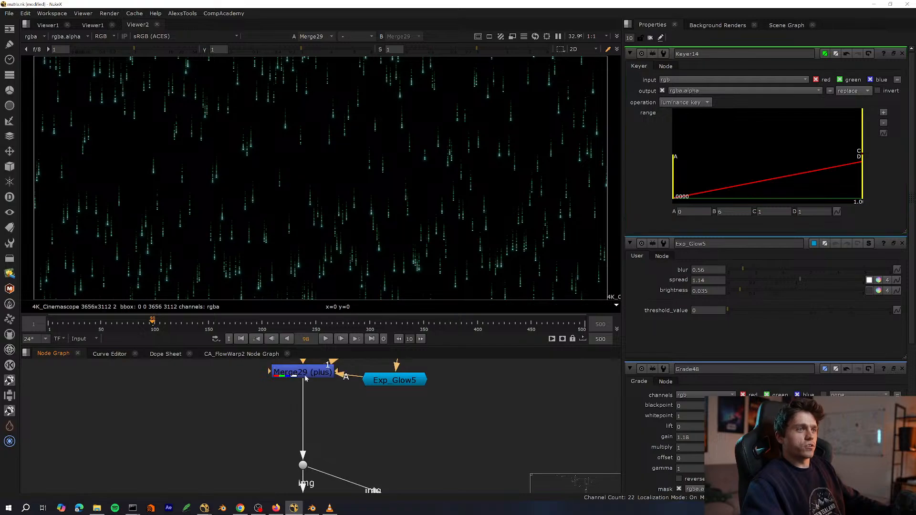
{"action": "middle_click_drag", "start_coordinate": [369, 391], "coordinate": [371, 386]}
{"action": "scroll", "coordinate": [363, 396], "scroll_direction": "down", "scroll_amount": 4}
{"action": "middle_click_drag", "start_coordinate": [337, 422], "coordinate": [334, 391]}
{"action": "scroll", "coordinate": [331, 392], "scroll_direction": "up", "scroll_amount": 3}
{"action": "left_click", "coordinate": [352, 424]}
{"action": "key", "text": "1"}
{"action": "left_click", "coordinate": [329, 449]}
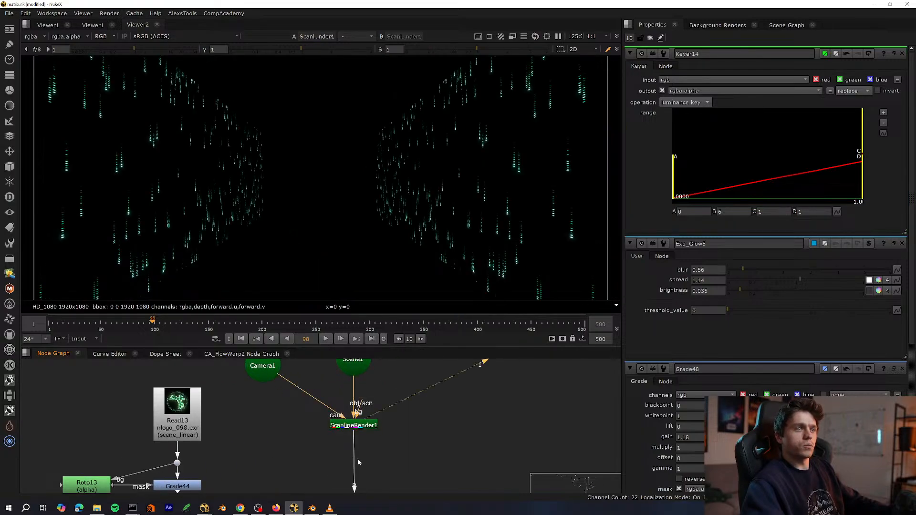
{"action": "middle_click_drag", "start_coordinate": [364, 460], "coordinate": [364, 367]}
{"action": "left_click", "coordinate": [347, 434]}
Open Card8's properties and move the logo card to X 0.229 and Y about 0.531.
{"action": "middle_click_drag", "start_coordinate": [378, 421], "coordinate": [405, 483]}
{"action": "key", "text": "space"}
{"action": "scroll", "coordinate": [318, 433], "scroll_direction": "up", "scroll_amount": 3}
{"action": "middle_click_drag", "start_coordinate": [325, 398], "coordinate": [357, 455]}
{"action": "double_click", "coordinate": [308, 335]}
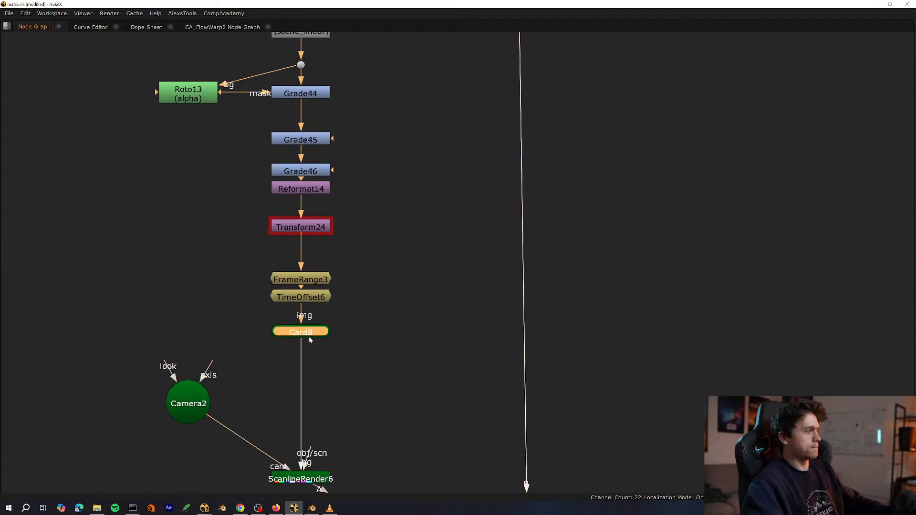
{"action": "key", "text": "space"}
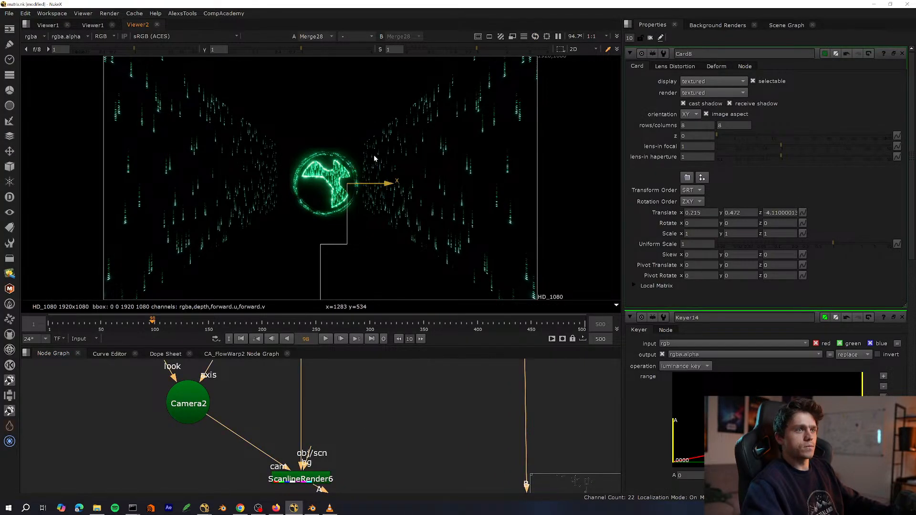
{"action": "left_click_drag", "start_coordinate": [394, 183], "coordinate": [390, 184]}
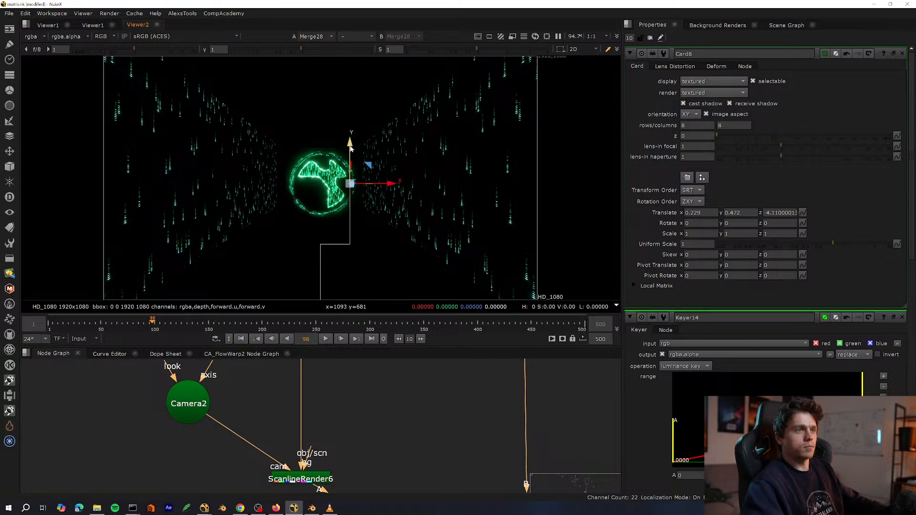
{"action": "left_click_drag", "start_coordinate": [350, 149], "coordinate": [352, 137]}
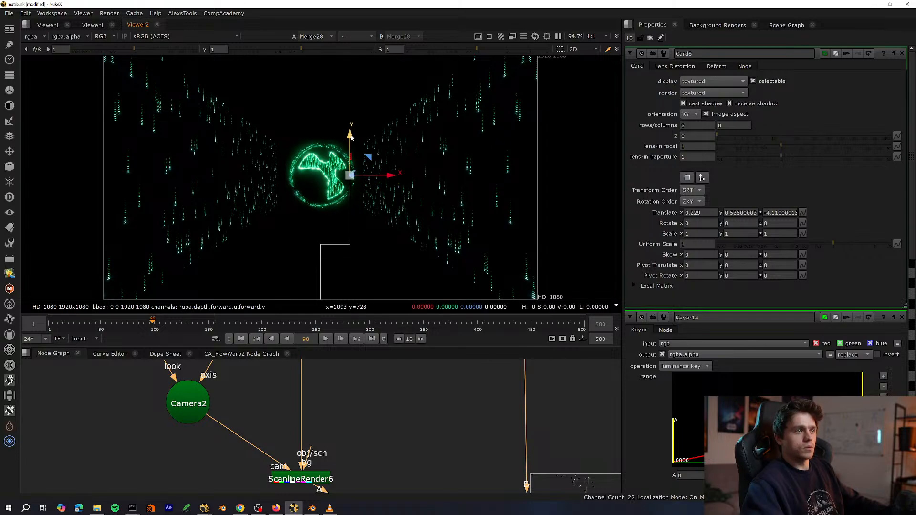
Inspect the logo card's position between the rain cards in the 3D view, undoing the accidental card changes.
{"action": "key", "text": "Tab"}
{"action": "key", "text": "Tab"}
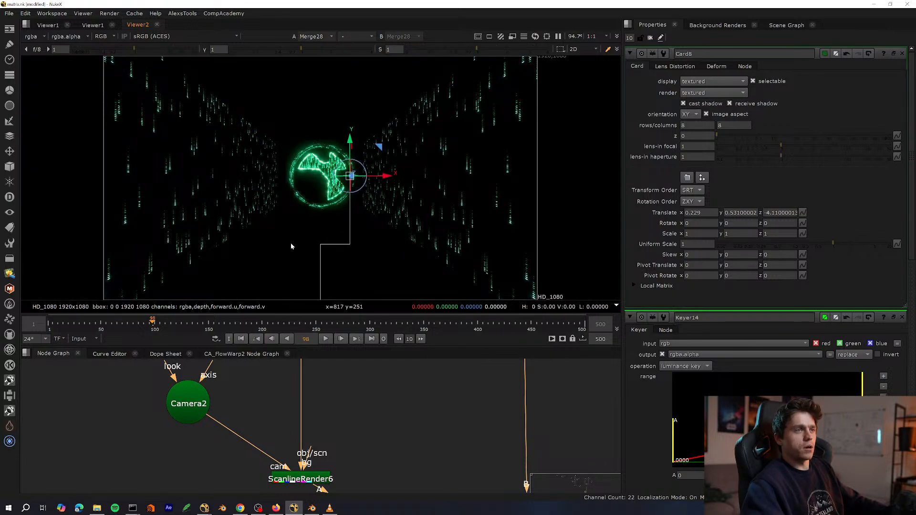
{"action": "key", "text": "Tab"}
{"action": "left_click_drag", "start_coordinate": [413, 247], "coordinate": [337, 172], "text": "ctrl"}
{"action": "scroll", "coordinate": [338, 172], "scroll_direction": "up", "scroll_amount": 8}
{"action": "left_click_drag", "start_coordinate": [401, 157], "coordinate": [374, 180], "text": "ctrl"}
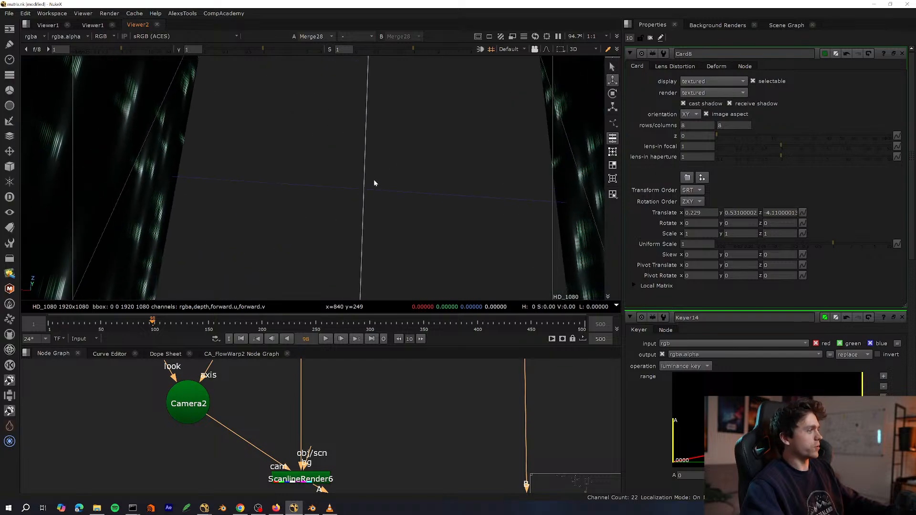
{"action": "scroll", "coordinate": [329, 185], "scroll_direction": "down", "scroll_amount": 6}
{"action": "left_click_drag", "start_coordinate": [308, 188], "coordinate": [345, 219], "text": "ctrl"}
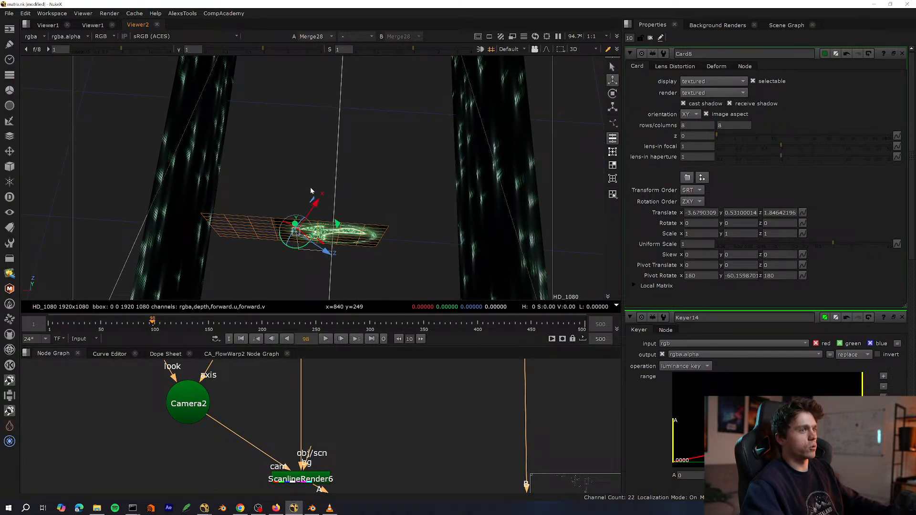
{"action": "key", "text": "ctrl+z"}
{"action": "key", "text": "ctrl+z"}
{"action": "left_click_drag", "start_coordinate": [254, 189], "coordinate": [568, 129], "text": "ctrl"}
{"action": "scroll", "coordinate": [567, 129], "scroll_direction": "down", "scroll_amount": 5}
{"action": "left_click_drag", "start_coordinate": [296, 160], "coordinate": [441, 154], "text": "ctrl"}
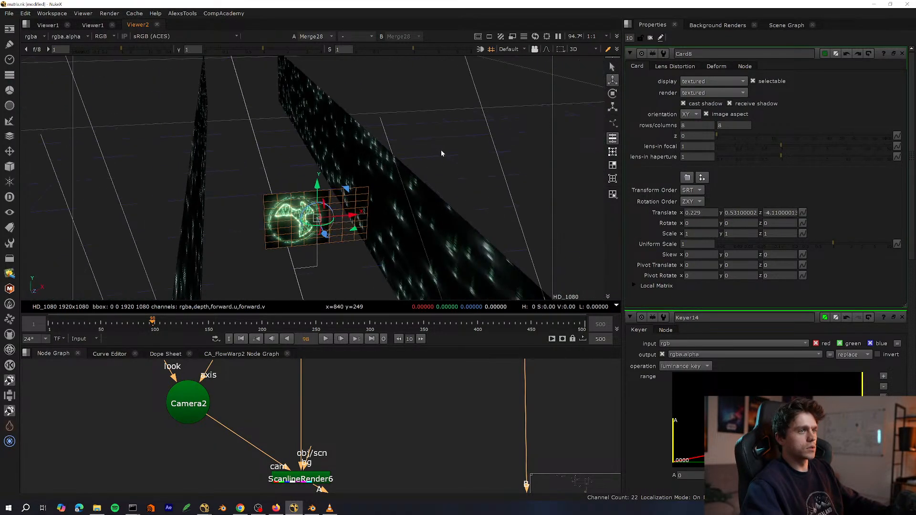
{"action": "key", "text": "Tab"}
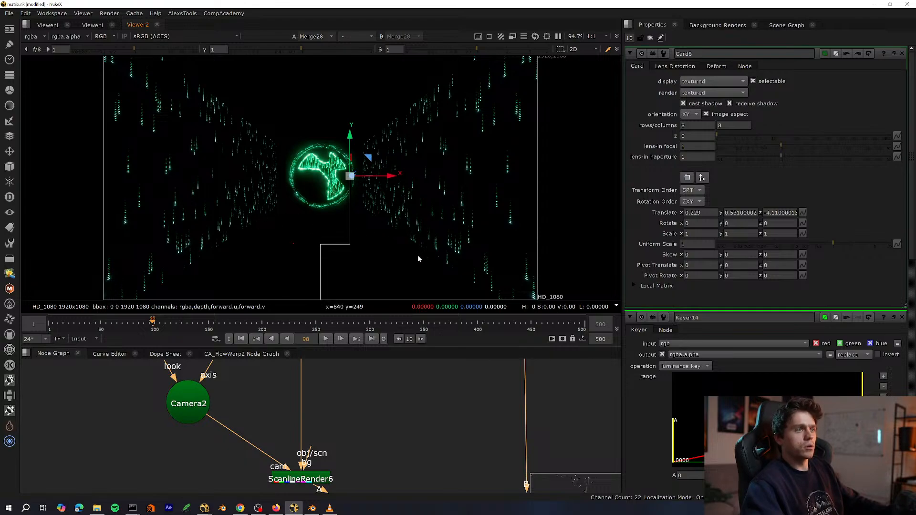
Switch to Blender, inspect the rounded frame model from several angles and select the inner cutout mesh Cube.001.
{"action": "left_click", "coordinate": [311, 508]}
{"action": "middle_click_drag", "start_coordinate": [530, 267], "coordinate": [461, 267]}
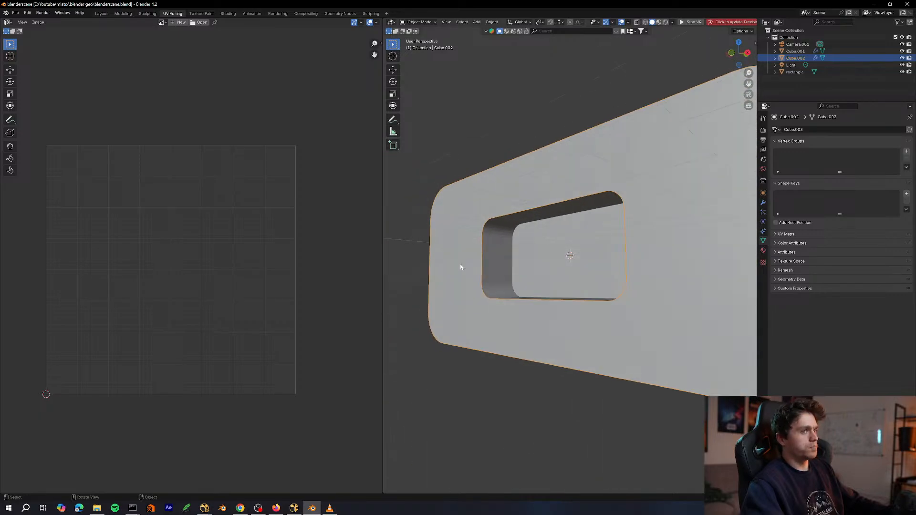
{"action": "mouse_move", "coordinate": [509, 234]}
{"action": "middle_mouse_down"}
{"action": "mouse_move", "coordinate": [521, 222]}
{"action": "mouse_move", "coordinate": [486, 222]}
{"action": "mouse_move", "coordinate": [524, 233]}
{"action": "middle_mouse_up"}
{"action": "key", "text": "Tab"}
{"action": "key", "text": "Tab"}
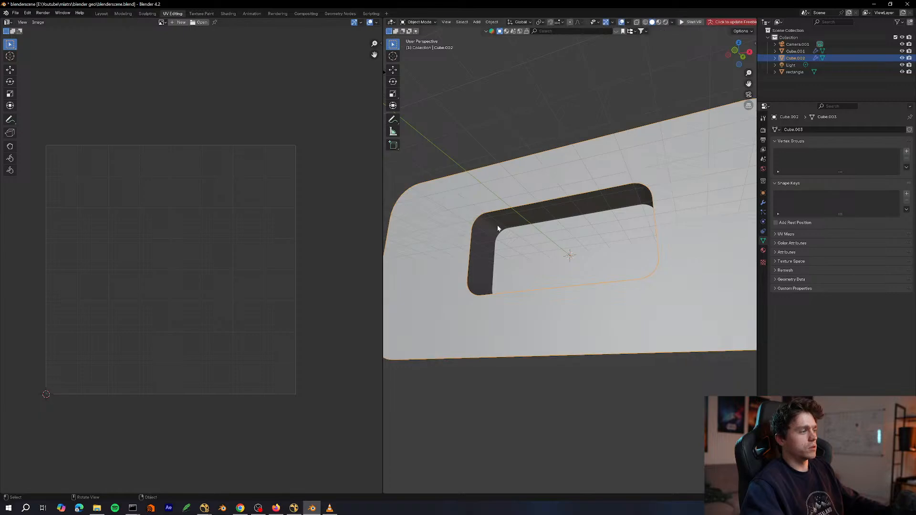
{"action": "left_click", "coordinate": [480, 234]}
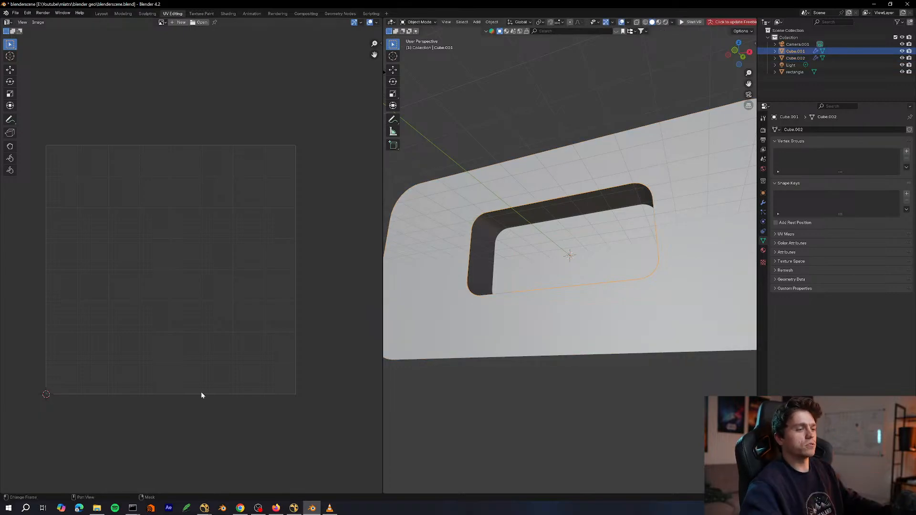
Return to Nuke, find the separate 3D setup elsewhere in the node graph and view its ScanlineRender2 output.
{"action": "left_click", "coordinate": [208, 510]}
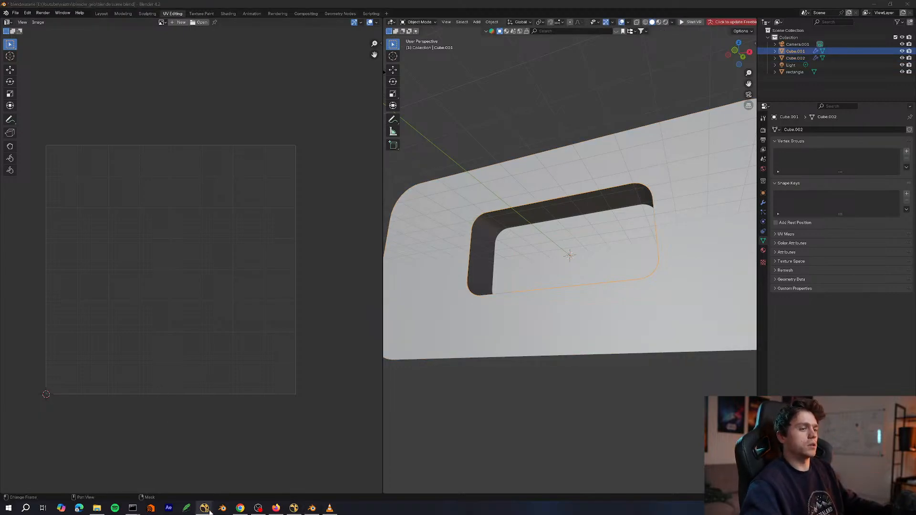
{"action": "left_click", "coordinate": [293, 508]}
{"action": "middle_click_drag", "start_coordinate": [326, 407], "coordinate": [203, 451]}
{"action": "key", "text": "space"}
{"action": "scroll", "coordinate": [281, 420], "scroll_direction": "down", "scroll_amount": 8}
{"action": "middle_click_drag", "start_coordinate": [358, 311], "coordinate": [329, 436]}
{"action": "middle_click_drag", "start_coordinate": [333, 267], "coordinate": [339, 323]}
{"action": "middle_click_drag", "start_coordinate": [334, 221], "coordinate": [360, 222]}
{"action": "scroll", "coordinate": [359, 222], "scroll_direction": "up", "scroll_amount": 4}
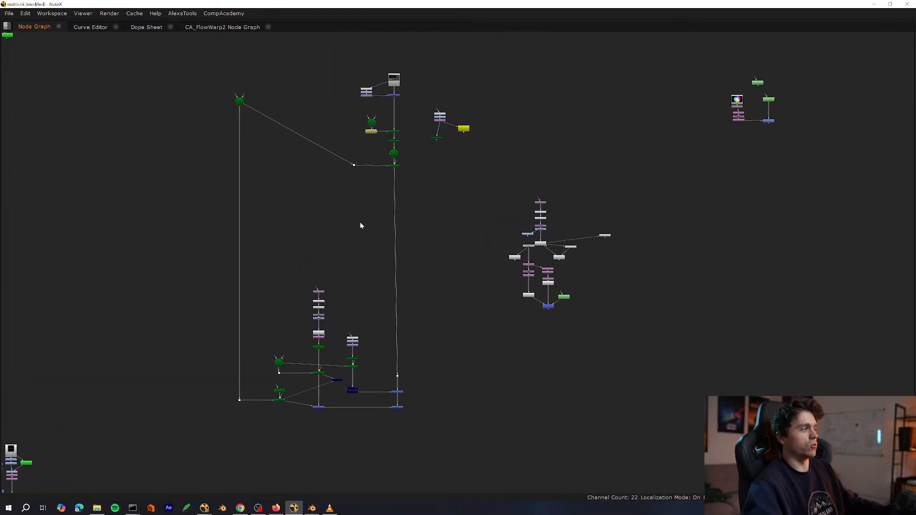
{"action": "middle_click_drag", "start_coordinate": [429, 169], "coordinate": [367, 280]}
{"action": "scroll", "coordinate": [367, 279], "scroll_direction": "up", "scroll_amount": 5}
{"action": "left_click_drag", "start_coordinate": [377, 268], "coordinate": [285, 303]}
{"action": "middle_click_drag", "start_coordinate": [316, 290], "coordinate": [298, 379]}
{"action": "key", "text": "space"}
{"action": "key", "text": "1"}
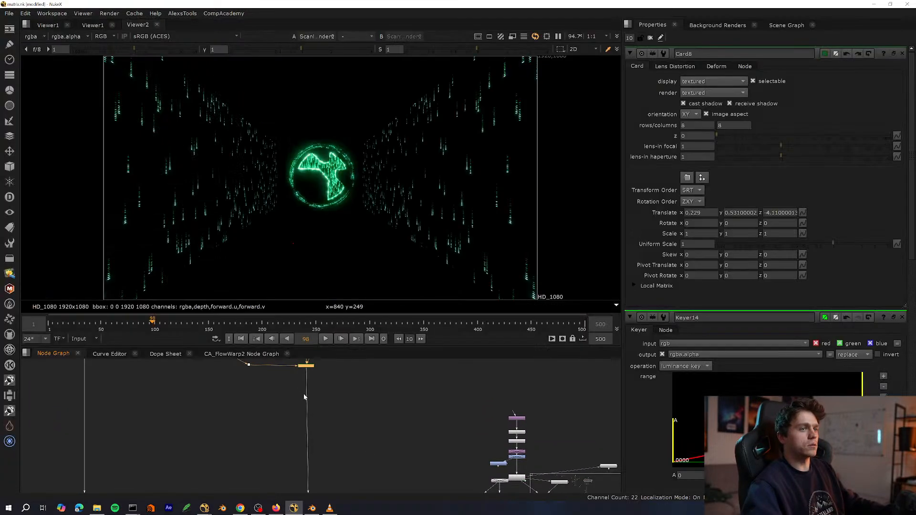
View the Merge22 output and examine the DeepMerge and stencil merge nodes feeding it.
{"action": "left_click", "coordinate": [296, 387]}
{"action": "scroll", "coordinate": [295, 389], "scroll_direction": "down", "scroll_amount": 5}
{"action": "middle_click_drag", "start_coordinate": [305, 434], "coordinate": [370, 373]}
{"action": "scroll", "coordinate": [359, 436], "scroll_direction": "up", "scroll_amount": 5}
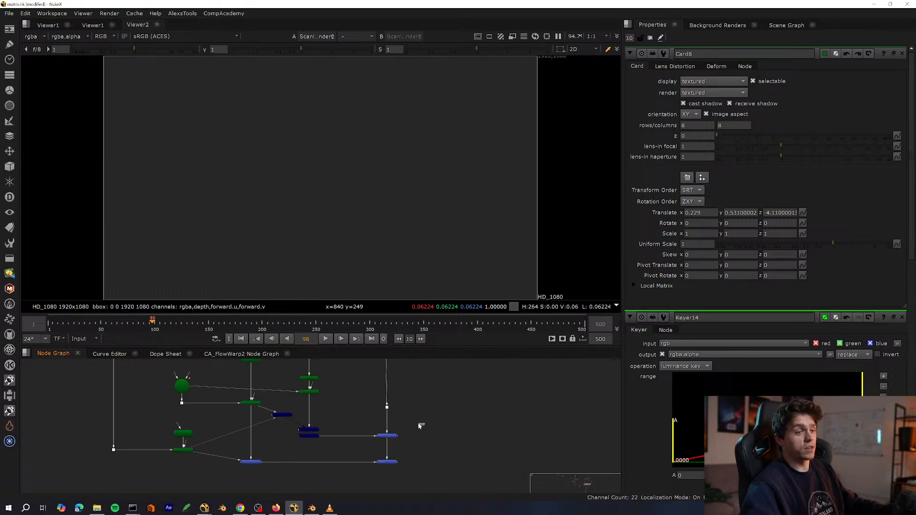
{"action": "key", "text": "1"}
{"action": "left_click", "coordinate": [369, 451]}
{"action": "middle_click_drag", "start_coordinate": [432, 452], "coordinate": [302, 451]}
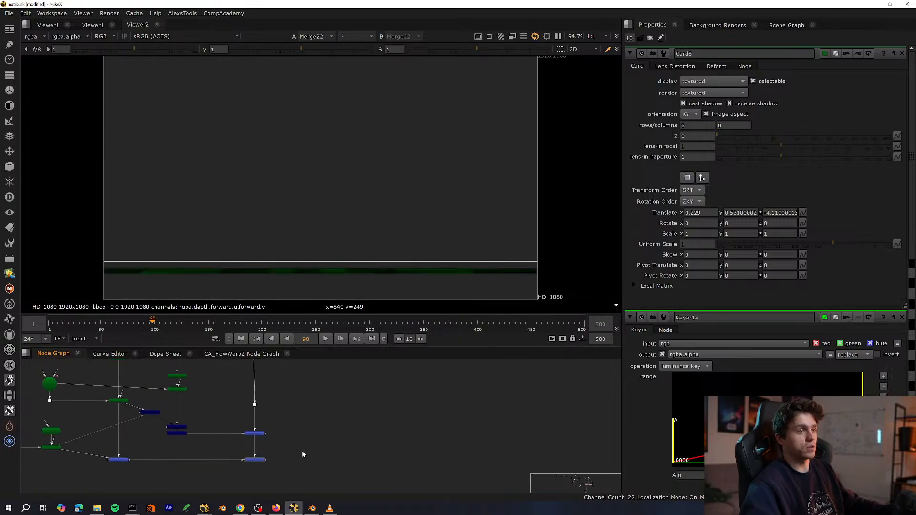
{"action": "scroll", "coordinate": [328, 450], "scroll_direction": "down", "scroll_amount": 3}
{"action": "scroll", "coordinate": [370, 373], "scroll_direction": "up", "scroll_amount": 5}
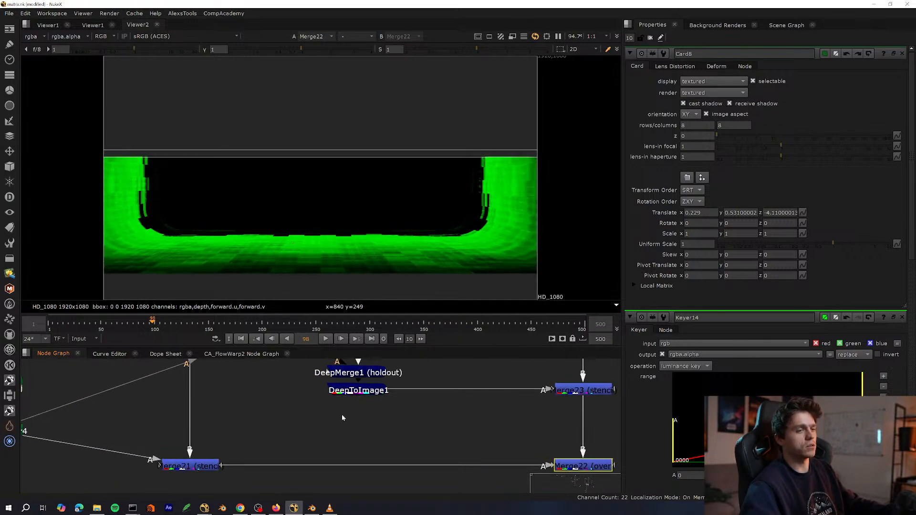
Switch to Blender and select all the UVs of the inner cutout mesh Cube.001 in Edit Mode.
{"action": "left_click", "coordinate": [312, 508]}
{"action": "middle_click_drag", "start_coordinate": [477, 334], "coordinate": [505, 347]}
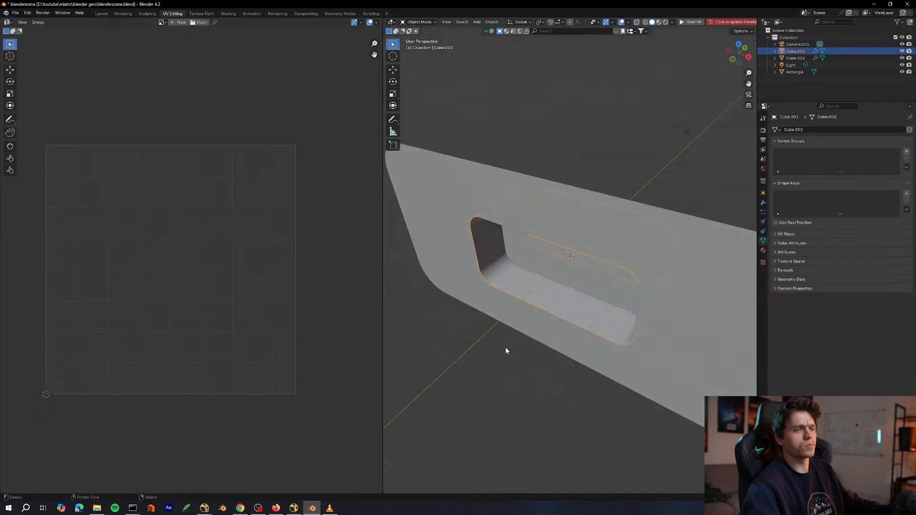
{"action": "left_click", "coordinate": [567, 303], "text": "alt"}
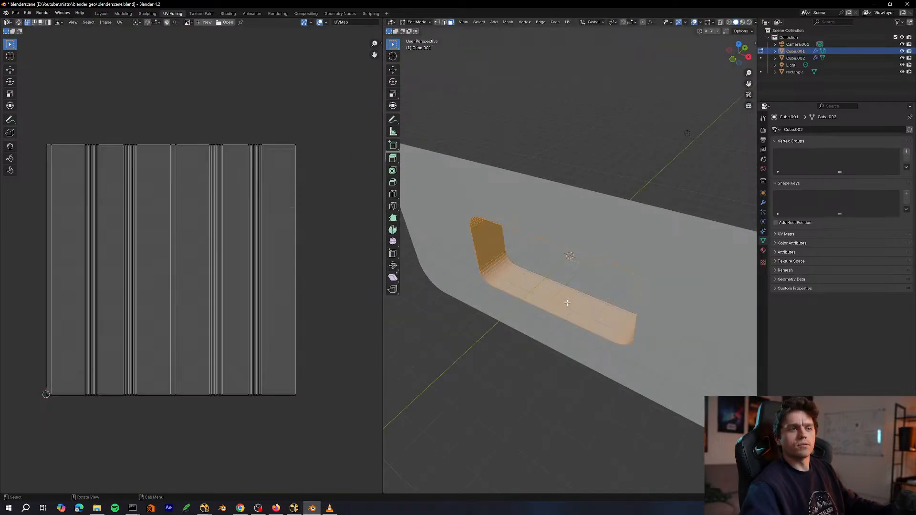
{"action": "left_click_drag", "start_coordinate": [323, 117], "coordinate": [31, 415]}
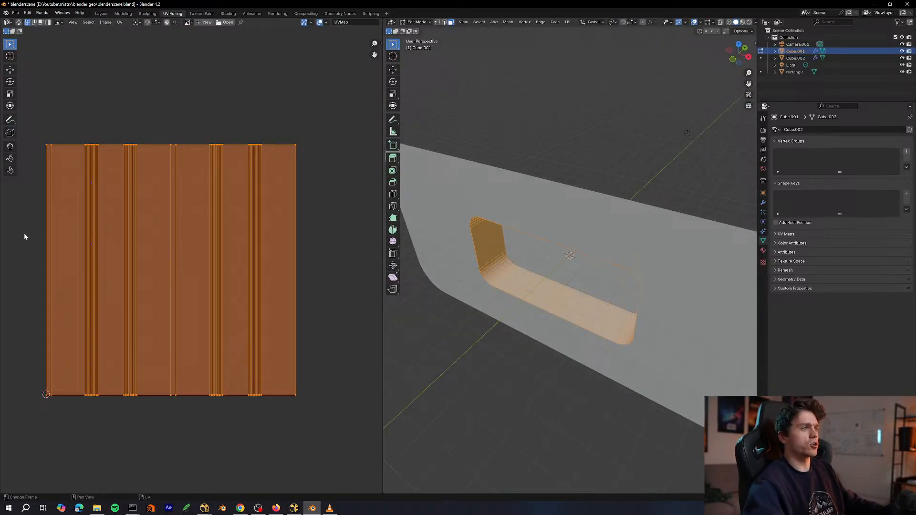
{"action": "left_click", "coordinate": [319, 250]}
{"action": "middle_click_drag", "start_coordinate": [299, 249], "coordinate": [320, 228]}
{"action": "left_click_drag", "start_coordinate": [359, 97], "coordinate": [1, 429]}
Try to scale the cutout's UV layout along X and undo the scaling.
{"action": "key", "text": "r"}
{"action": "key", "text": "s"}
{"action": "key", "text": "x"}
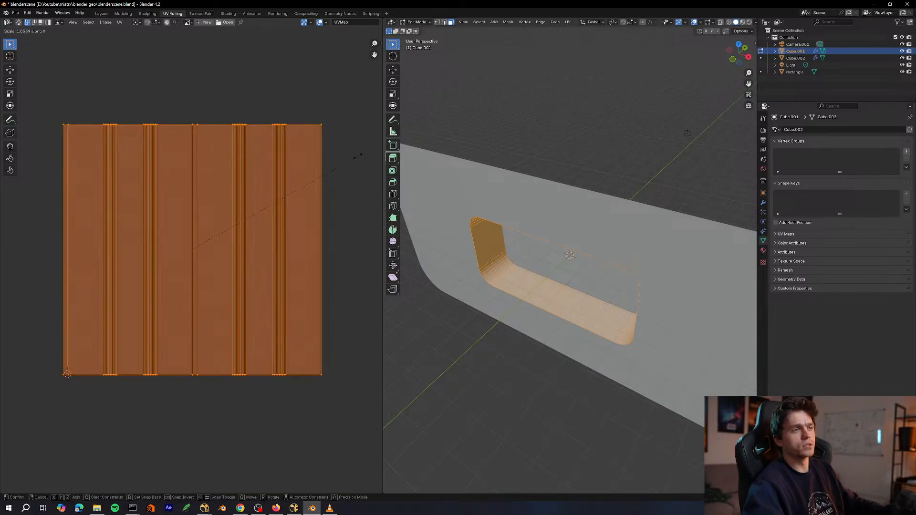
{"action": "left_click", "coordinate": [344, 173]}
{"action": "key", "text": "ctrl+z"}
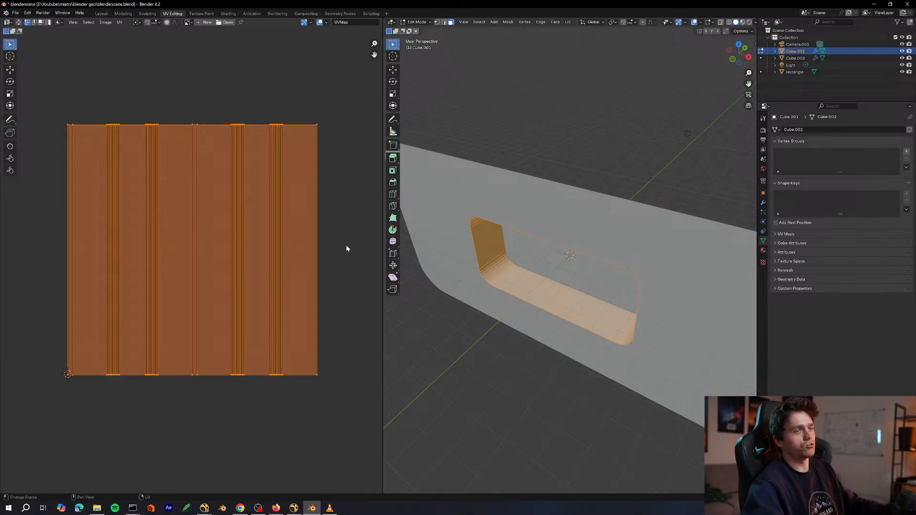
Orbit around the cutout's inner walls and compare the face strips with their UV layout.
{"action": "middle_click_drag", "start_coordinate": [582, 291], "coordinate": [619, 199]}
{"action": "key", "text": "Tab"}
{"action": "key", "text": "Tab"}
{"action": "scroll", "coordinate": [584, 215], "scroll_direction": "up", "scroll_amount": 3}
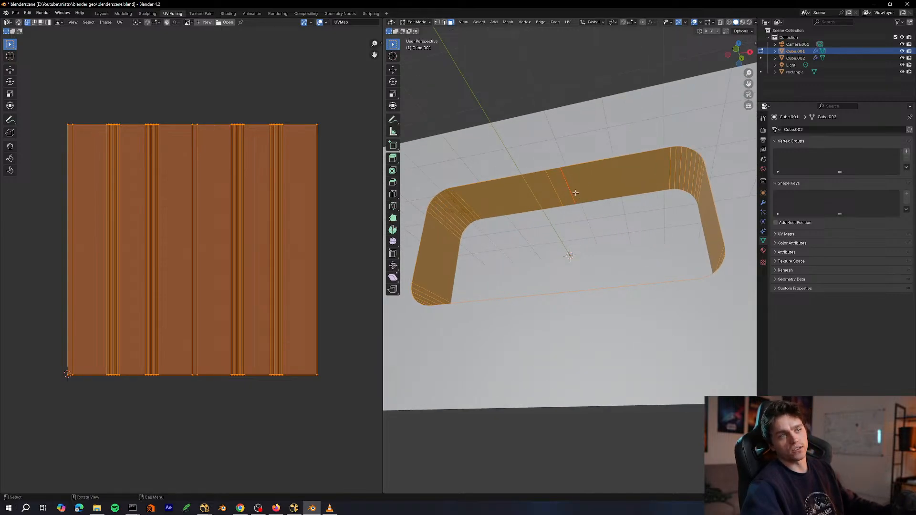
{"action": "middle_click_drag", "start_coordinate": [566, 181], "coordinate": [582, 201]}
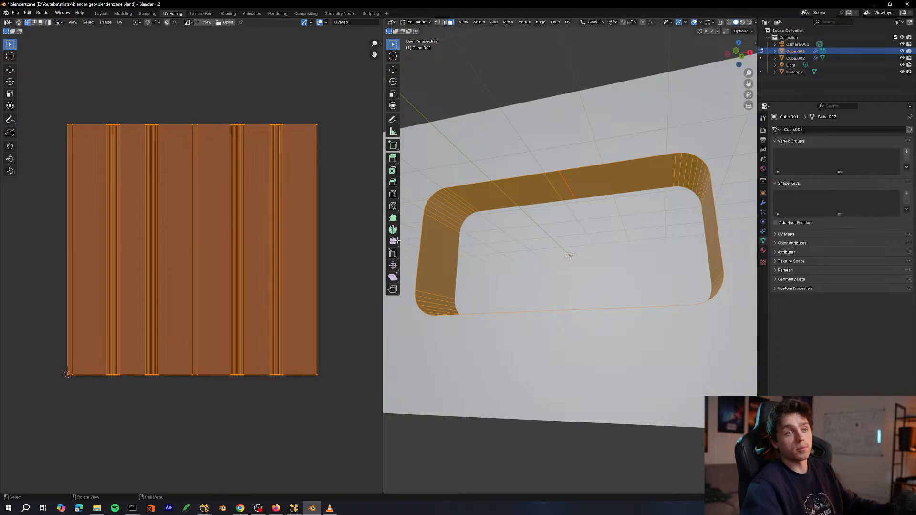
{"action": "middle_click_drag", "start_coordinate": [334, 242], "coordinate": [323, 255]}
{"action": "mouse_move", "coordinate": [624, 215]}
{"action": "middle_mouse_down"}
{"action": "mouse_move", "coordinate": [609, 219]}
{"action": "mouse_move", "coordinate": [630, 204]}
{"action": "mouse_move", "coordinate": [636, 212]}
{"action": "middle_mouse_up"}
{"action": "middle_click_drag", "start_coordinate": [453, 269], "coordinate": [452, 219]}
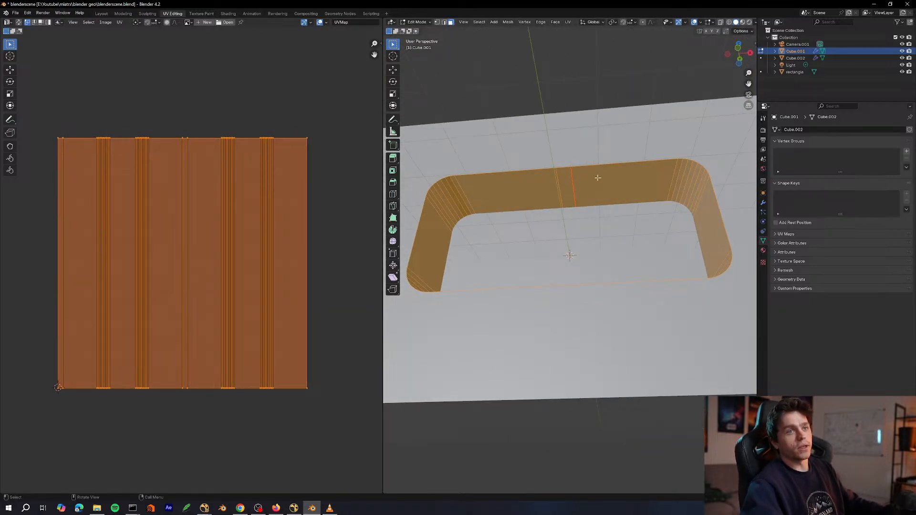
{"action": "middle_click_drag", "start_coordinate": [651, 181], "coordinate": [697, 215]}
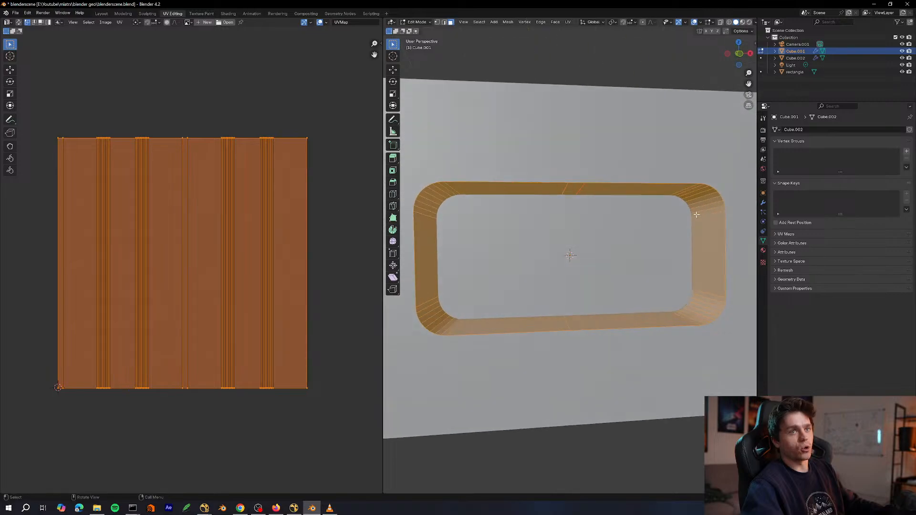
Switch back to Nuke and view the output of the Mirror2_4 node above ReadGeo1.
{"action": "middle_click_drag", "start_coordinate": [471, 325], "coordinate": [541, 189]}
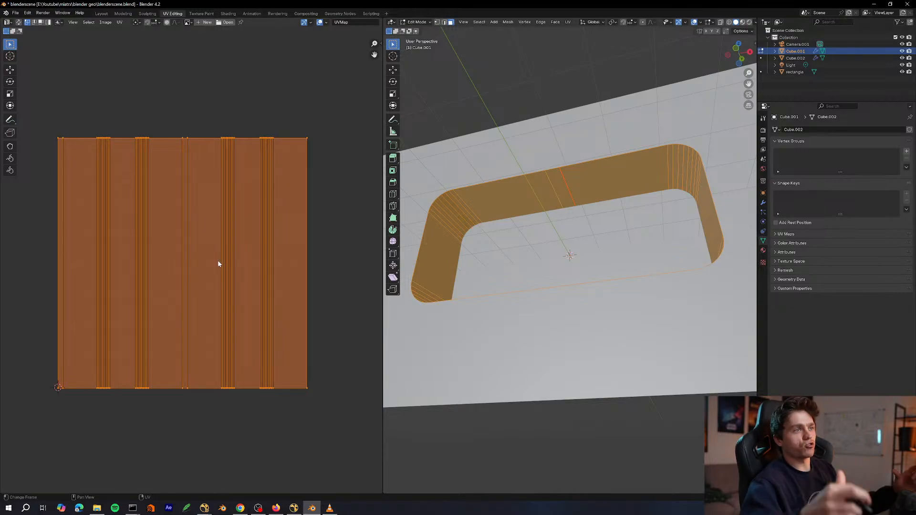
{"action": "left_click", "coordinate": [293, 508]}
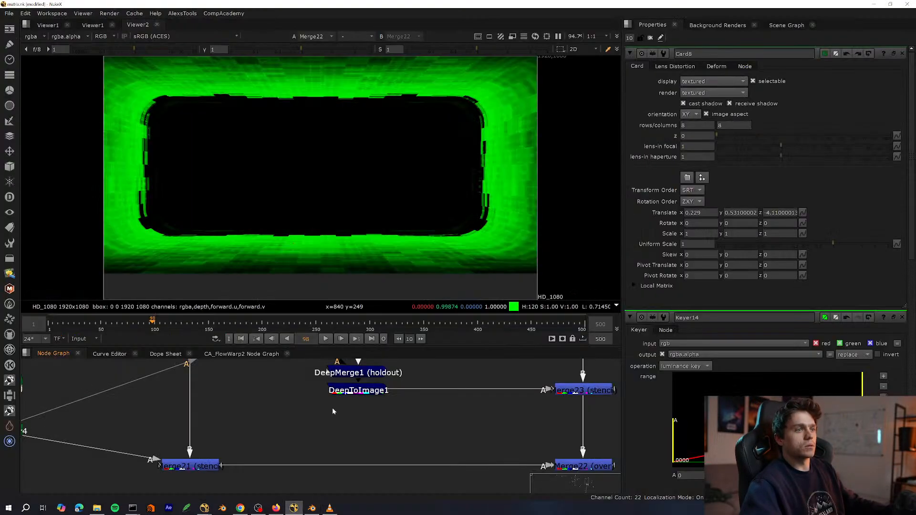
{"action": "middle_click_drag", "start_coordinate": [351, 417], "coordinate": [317, 458]}
{"action": "scroll", "coordinate": [317, 458], "scroll_direction": "down", "scroll_amount": 5}
{"action": "key", "text": "space"}
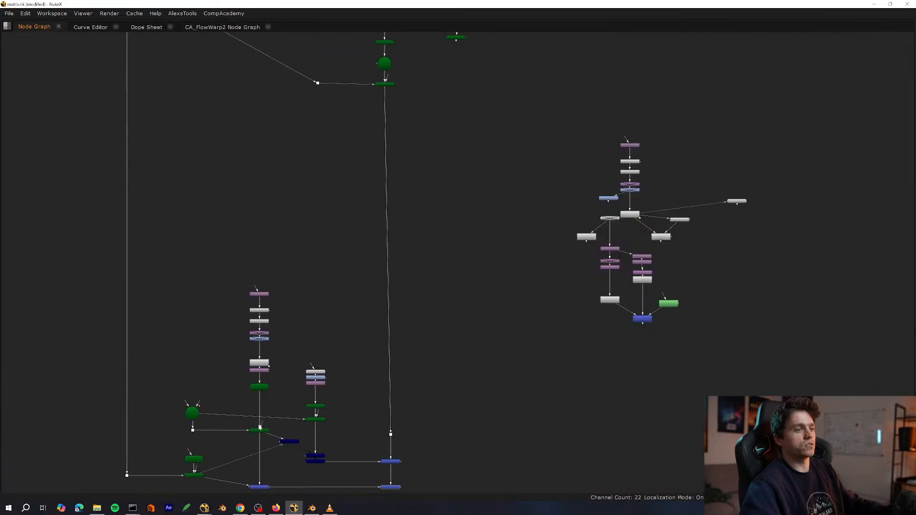
{"action": "scroll", "coordinate": [288, 385], "scroll_direction": "up", "scroll_amount": 5}
{"action": "middle_click_drag", "start_coordinate": [287, 385], "coordinate": [299, 439]}
{"action": "left_click_drag", "start_coordinate": [175, 346], "coordinate": [285, 387]}
{"action": "key", "text": "space"}
{"action": "key", "text": "1"}
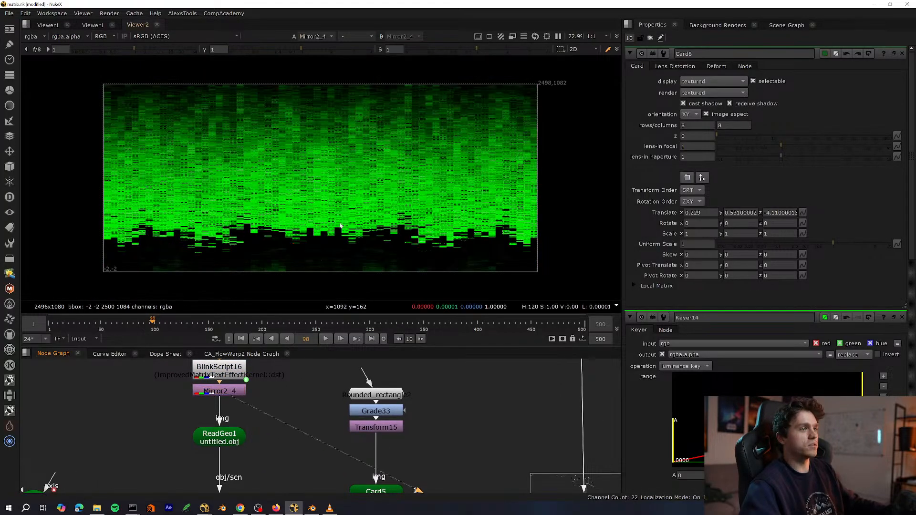
Play the mirrored digital rain texture in the enlarged viewer and return to its node branch.
{"action": "key", "text": "space"}
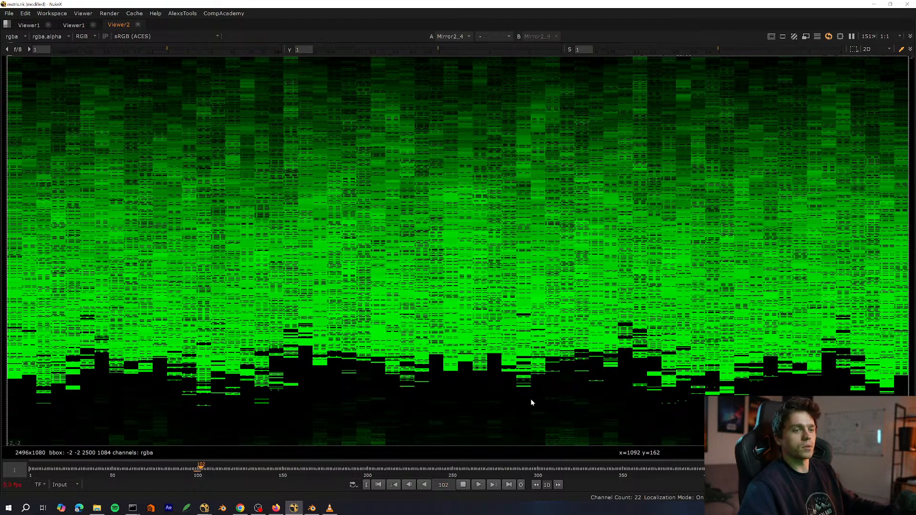
{"action": "key", "text": "space"}
{"action": "middle_click_drag", "start_coordinate": [302, 384], "coordinate": [328, 414]}
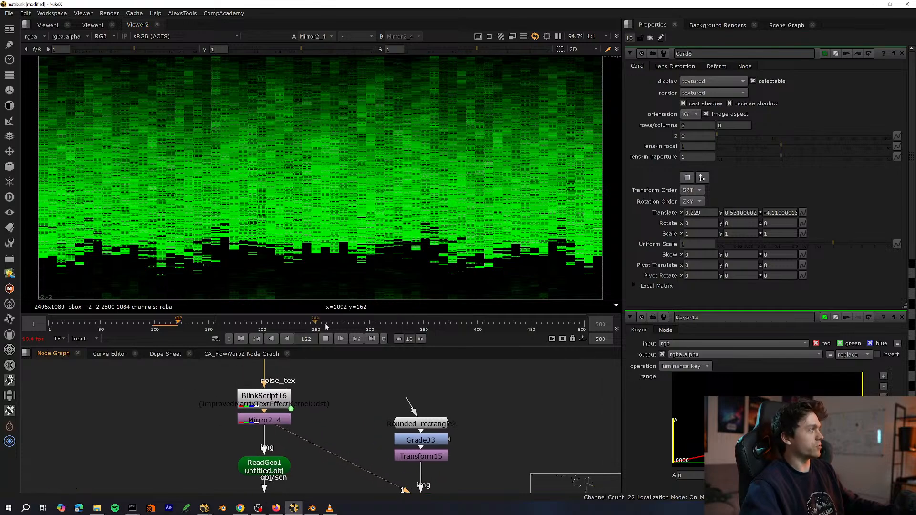
Show the kernel parameters of BlinkScript16, stop the playback and close the Card8 properties.
{"action": "double_click", "coordinate": [269, 402]}
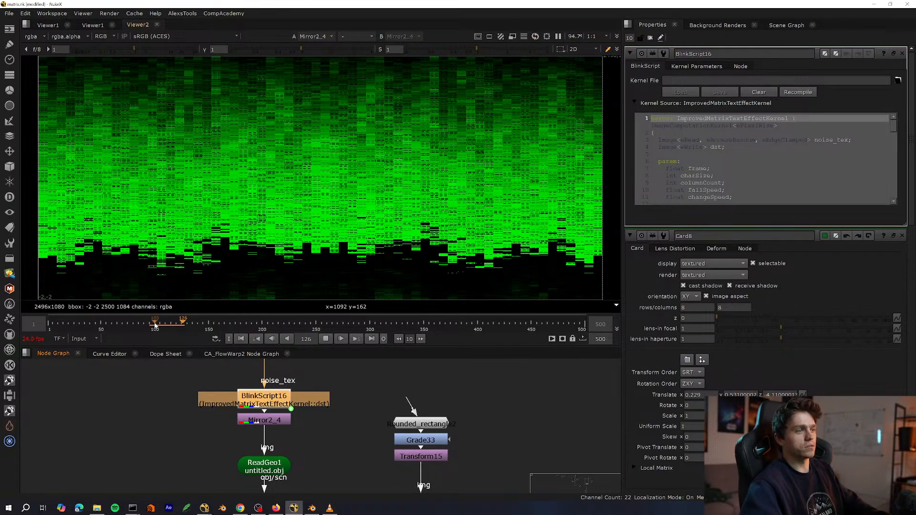
{"action": "left_click", "coordinate": [705, 67]}
{"action": "key", "text": "k"}
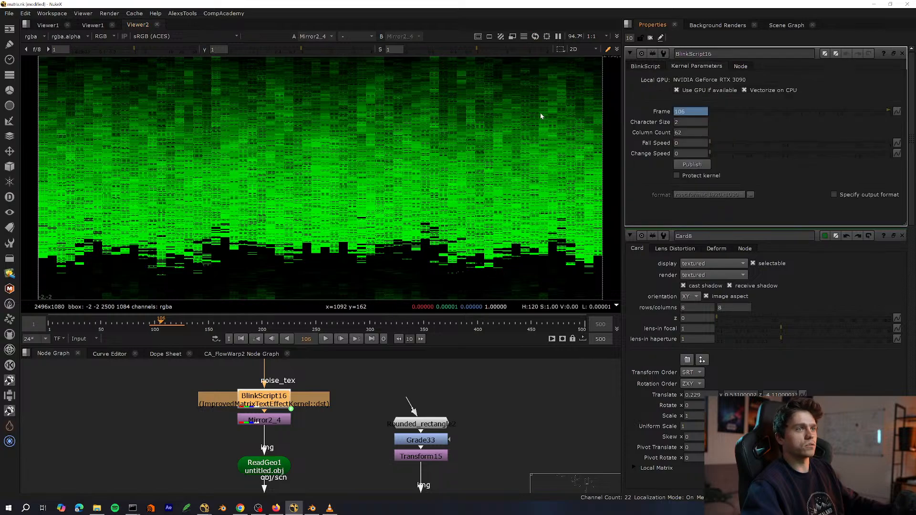
{"action": "left_click", "coordinate": [903, 236]}
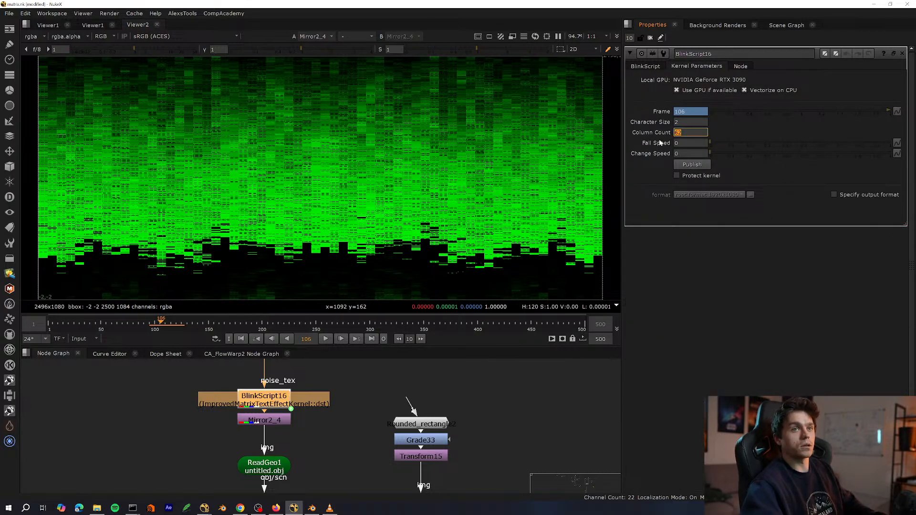
Set BlinkScript16's Column Count to 72.
{"action": "key", "text": "Down"}
{"action": "key", "text": "Down"}
{"action": "key", "text": "Down"}
{"action": "key", "text": "Up"}
{"action": "key", "text": "Up"}
{"action": "key", "text": "Up"}
{"action": "key", "text": "Up"}
{"action": "key", "text": "Up"}
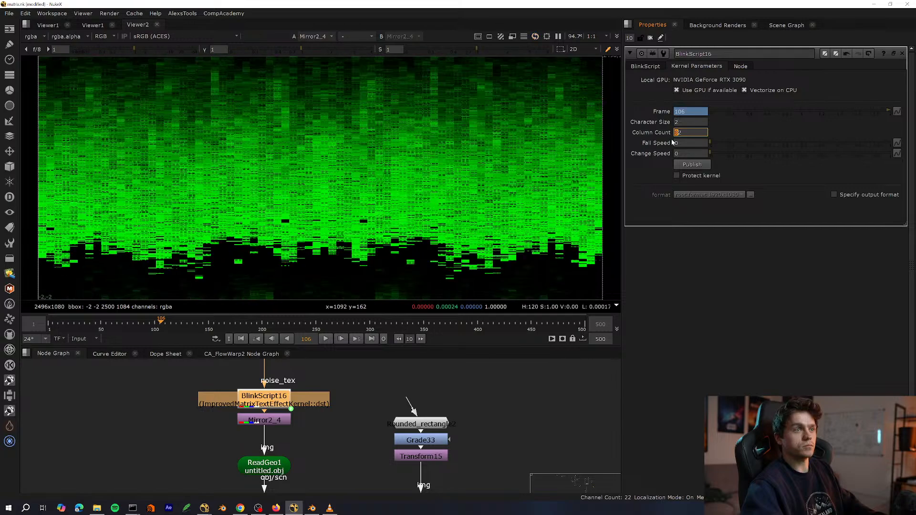
{"action": "key", "text": "Down"}
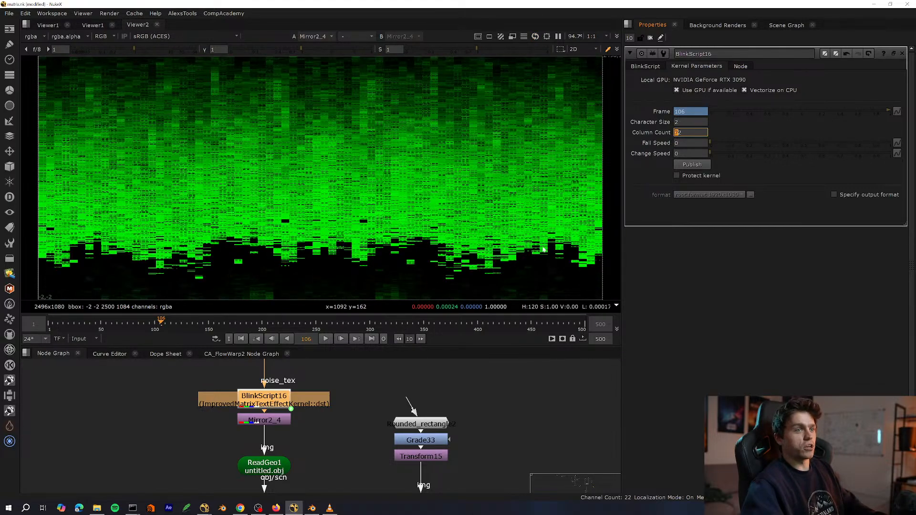
Open the Noise9 properties and view the noise and Tile3 outputs feeding BlinkScript16.
{"action": "left_click", "coordinate": [331, 405]}
{"action": "middle_click_drag", "start_coordinate": [331, 405], "coordinate": [335, 467]}
{"action": "left_click", "coordinate": [282, 395]}
{"action": "middle_click_drag", "start_coordinate": [296, 381], "coordinate": [314, 442]}
{"action": "key", "text": "space"}
{"action": "key", "text": "space"}
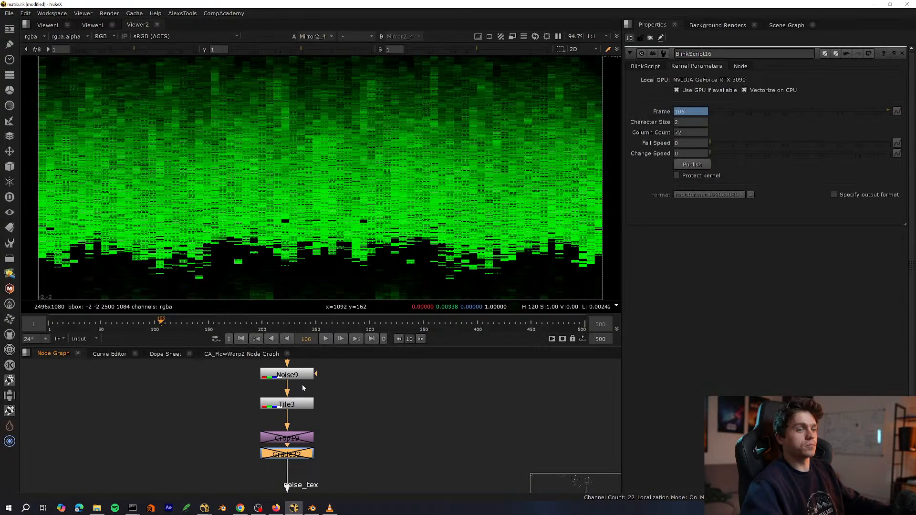
{"action": "middle_click_drag", "start_coordinate": [302, 388], "coordinate": [338, 374]}
{"action": "double_click", "coordinate": [312, 418]}
{"action": "key", "text": "1"}
{"action": "left_click", "coordinate": [310, 387]}
{"action": "key", "text": "1"}
View the BlinkScript16 output and set Noise9's z to 2.32 to change the rain pattern.
{"action": "left_click", "coordinate": [306, 438]}
{"action": "middle_click_drag", "start_coordinate": [260, 453], "coordinate": [286, 365]}
{"action": "left_click", "coordinate": [342, 421]}
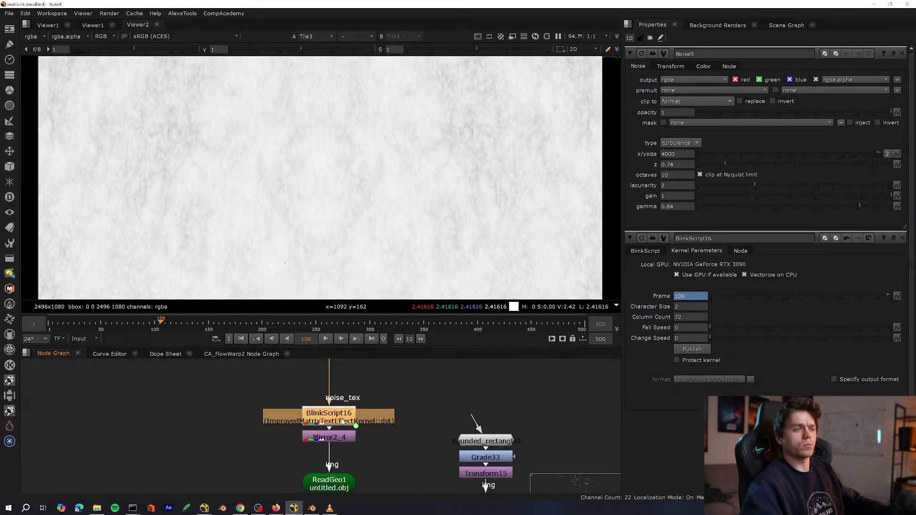
{"action": "key", "text": "1"}
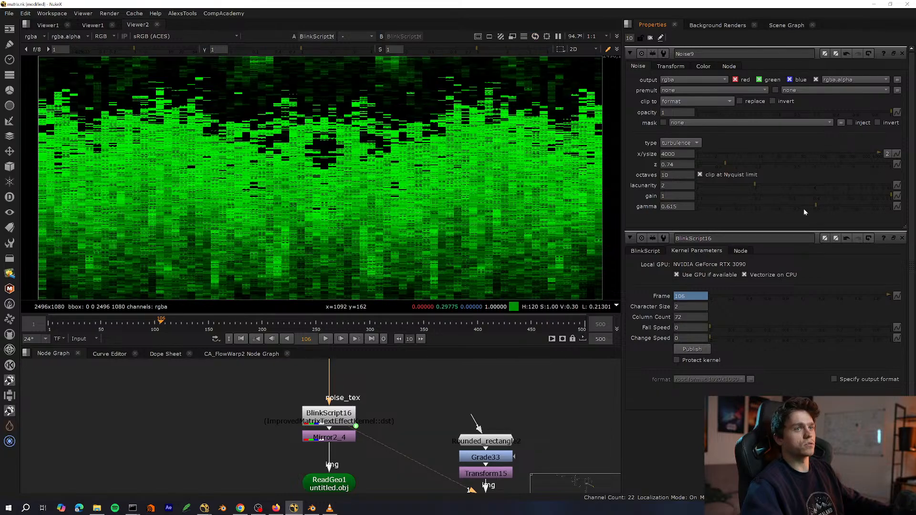
{"action": "left_click_drag", "start_coordinate": [731, 163], "coordinate": [772, 159]}
{"action": "middle_click_drag", "start_coordinate": [420, 409], "coordinate": [387, 388]}
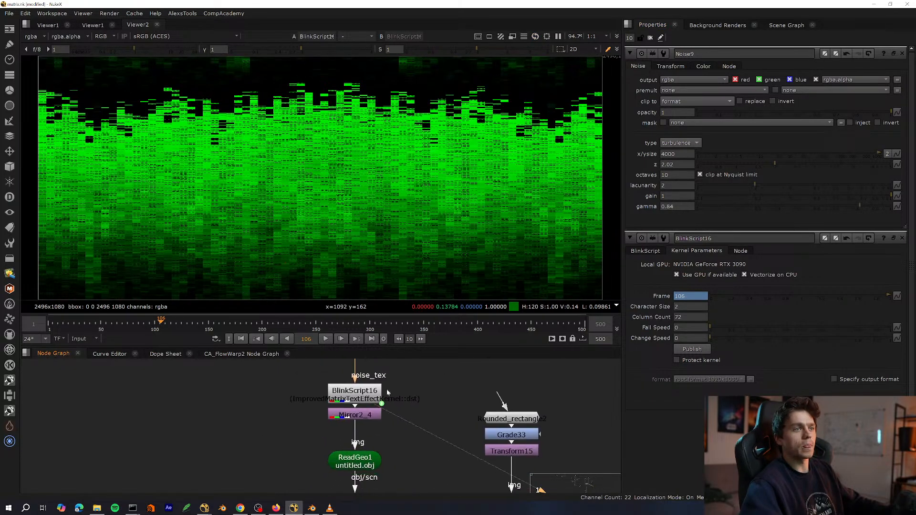
{"action": "mouse_move", "coordinate": [783, 164]}
{"action": "left_mouse_down"}
{"action": "mouse_move", "coordinate": [796, 162]}
{"action": "mouse_move", "coordinate": [786, 165]}
{"action": "left_mouse_up"}
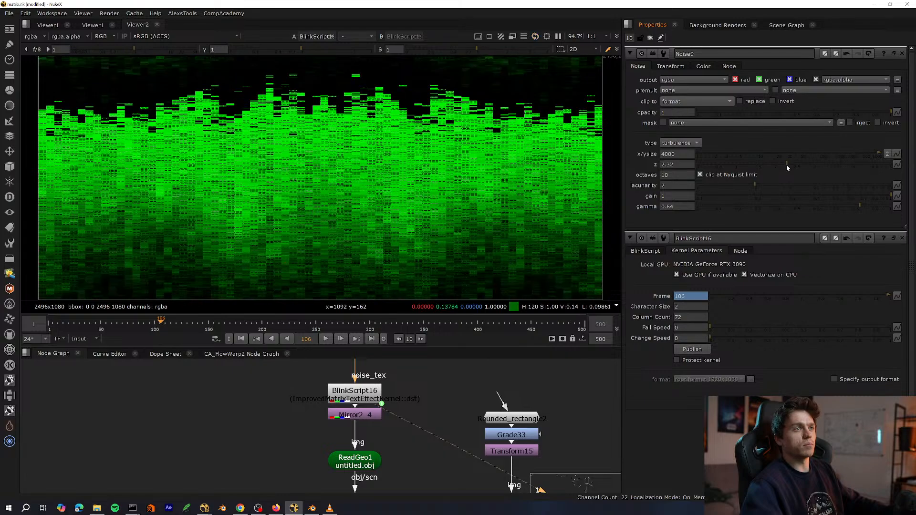
View the output of the rounded rectangle node above Grade33.
{"action": "middle_click_drag", "start_coordinate": [425, 413], "coordinate": [427, 488]}
{"action": "middle_click_drag", "start_coordinate": [353, 471], "coordinate": [330, 405]}
{"action": "key", "text": "space"}
{"action": "scroll", "coordinate": [468, 324], "scroll_direction": "up", "scroll_amount": 1}
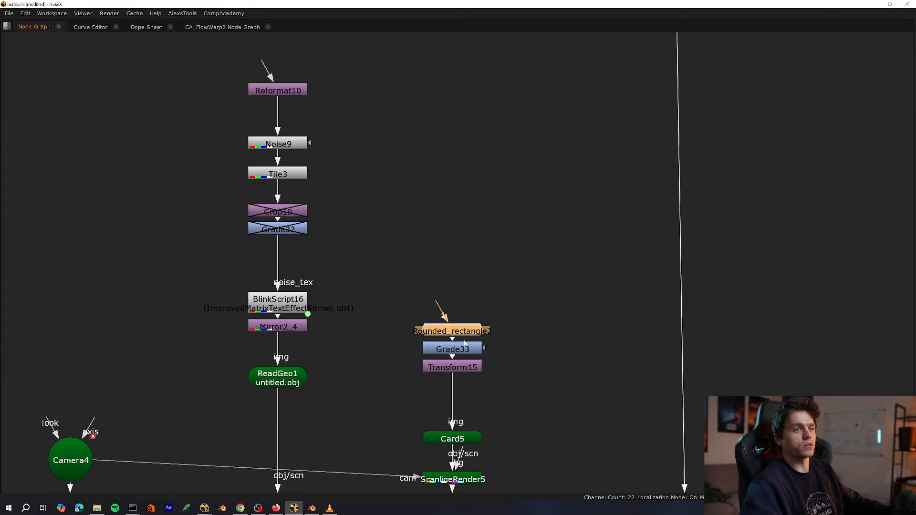
{"action": "middle_click_drag", "start_coordinate": [465, 342], "coordinate": [373, 394]}
{"action": "key", "text": "space"}
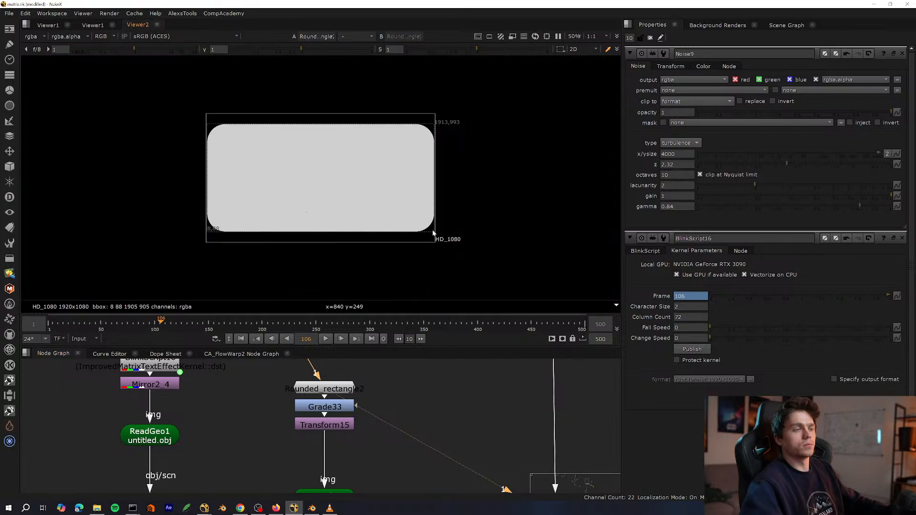
Find the Read11 node in the graph and paste a copy of it into an empty area.
{"action": "key", "text": "space"}
{"action": "scroll", "coordinate": [383, 348], "scroll_direction": "down", "scroll_amount": 4}
{"action": "middle_click_drag", "start_coordinate": [399, 91], "coordinate": [404, 354]}
{"action": "scroll", "coordinate": [386, 248], "scroll_direction": "up", "scroll_amount": 5}
{"action": "scroll", "coordinate": [425, 293], "scroll_direction": "down", "scroll_amount": 5}
{"action": "scroll", "coordinate": [244, 272], "scroll_direction": "up", "scroll_amount": 4}
{"action": "scroll", "coordinate": [254, 296], "scroll_direction": "up", "scroll_amount": 1}
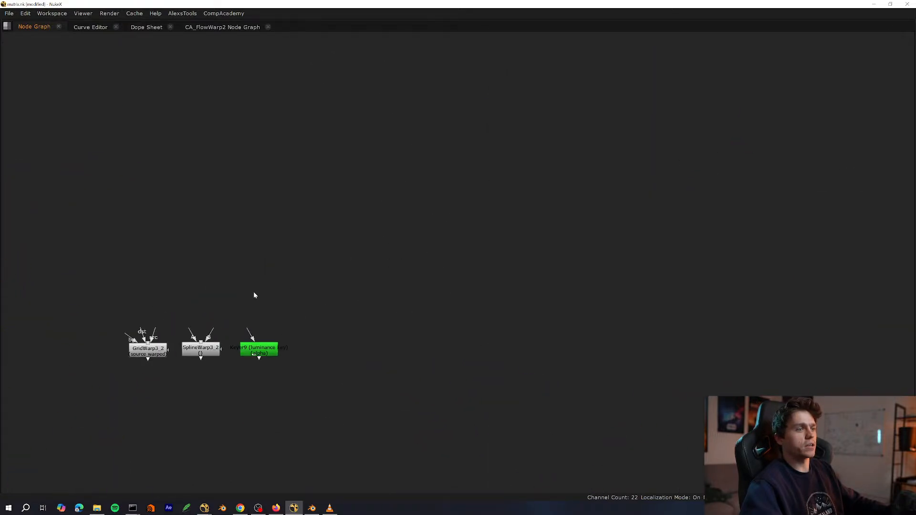
{"action": "scroll", "coordinate": [334, 281], "scroll_direction": "down", "scroll_amount": 4}
{"action": "middle_click_drag", "start_coordinate": [353, 245], "coordinate": [479, 241]}
{"action": "scroll", "coordinate": [223, 319], "scroll_direction": "up", "scroll_amount": 4}
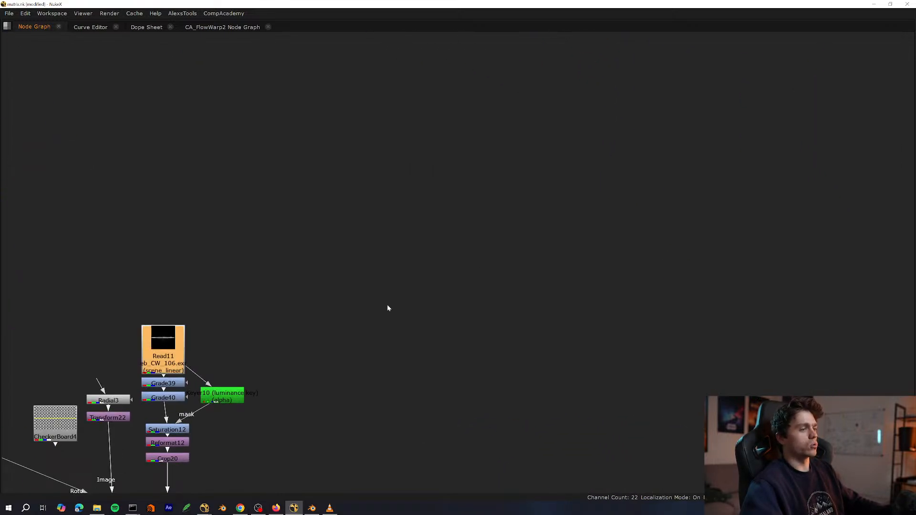
{"action": "scroll", "coordinate": [387, 308], "scroll_direction": "up", "scroll_amount": 4}
{"action": "key", "text": "ctrl+v"}
Attach a PolarDistort node to the pasted Read12, view it and set its Transform to Rectangular to Polar.
{"action": "key", "text": "Tab"}
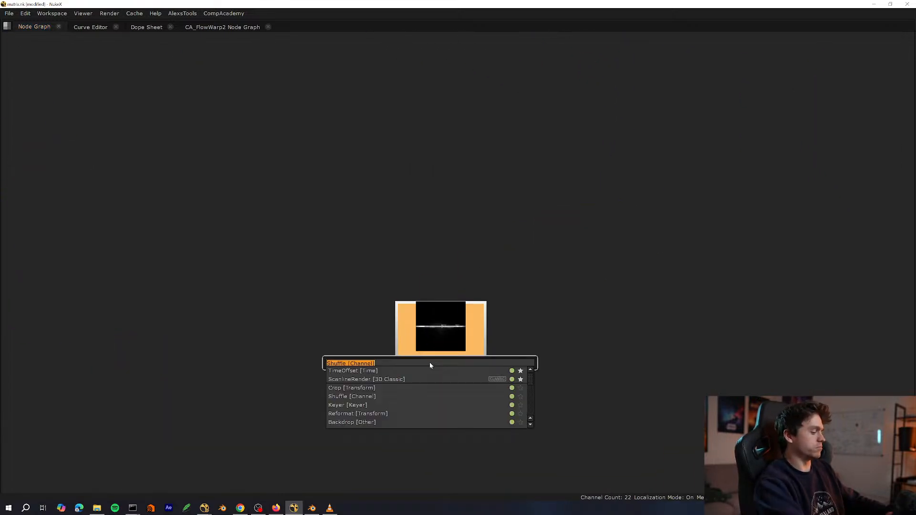
{"action": "type", "text": "polar"}
{"action": "key", "text": "Return"}
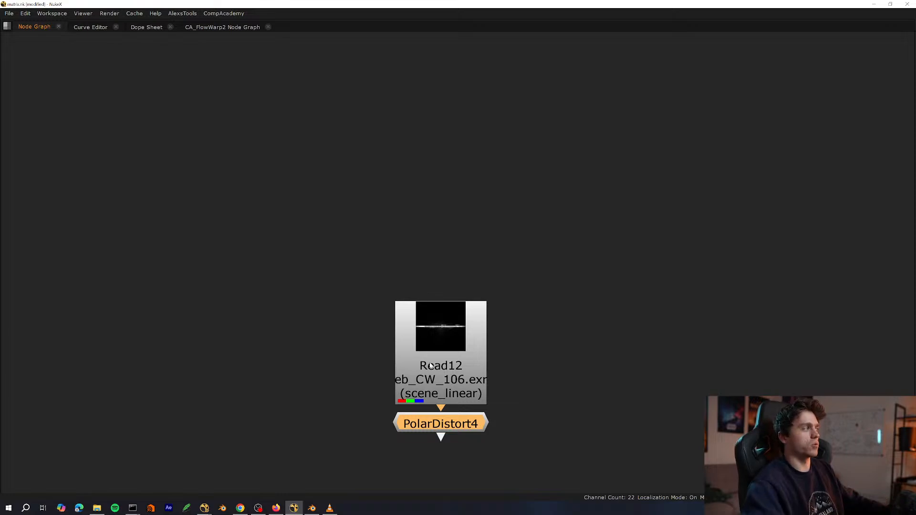
{"action": "middle_click_drag", "start_coordinate": [430, 366], "coordinate": [333, 382]}
{"action": "key", "text": "space"}
{"action": "key", "text": "1"}
{"action": "double_click", "coordinate": [371, 443]}
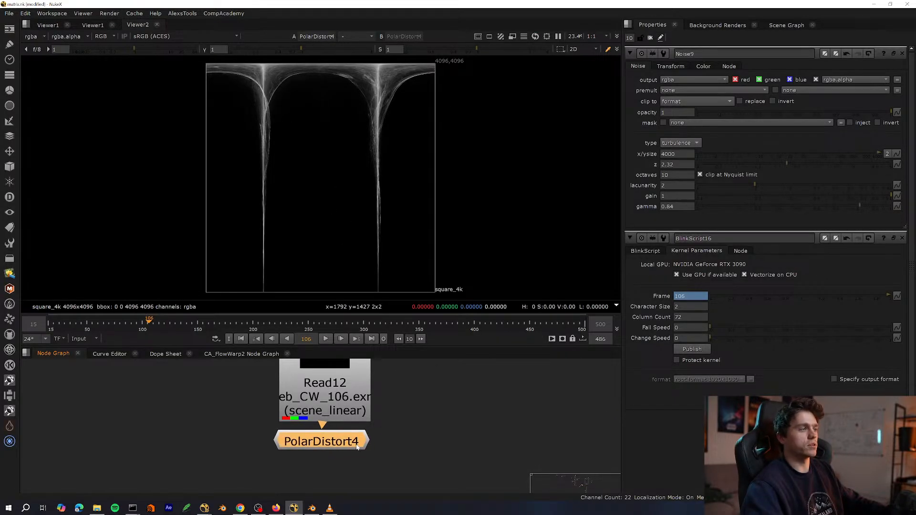
{"action": "left_click", "coordinate": [713, 80]}
{"action": "left_click", "coordinate": [706, 71]}
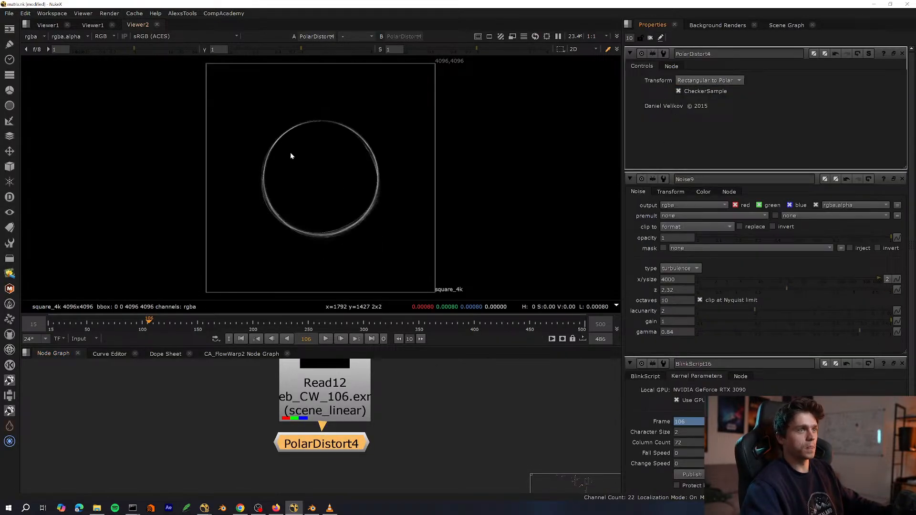
Inspect the ring, delete the PolarDistort node and look at Read12's undistorted image.
{"action": "scroll", "coordinate": [293, 155], "scroll_direction": "up", "scroll_amount": 2}
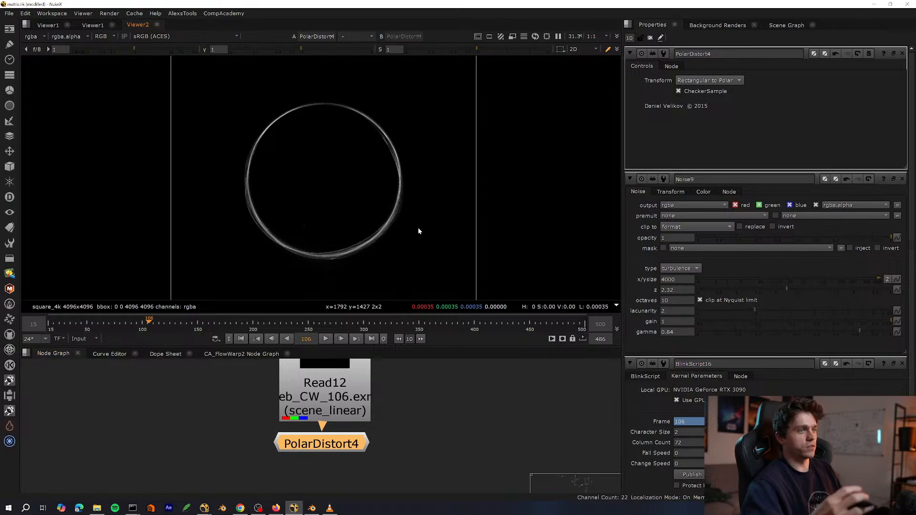
{"action": "scroll", "coordinate": [287, 461], "scroll_direction": "down", "scroll_amount": 3}
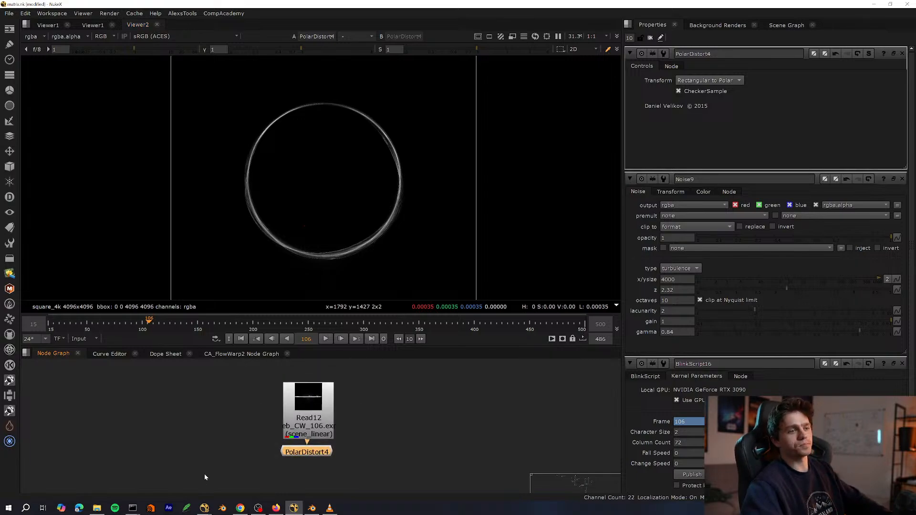
{"action": "key", "text": "Delete"}
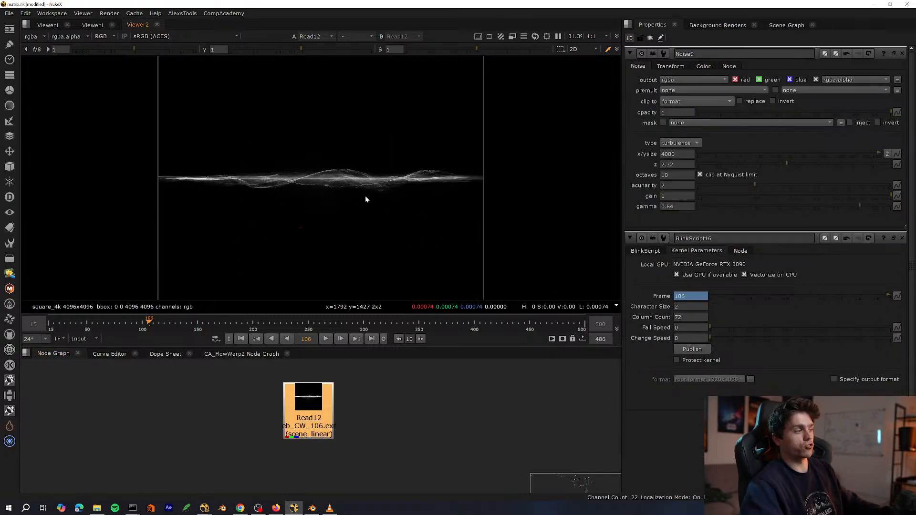
{"action": "scroll", "coordinate": [367, 198], "scroll_direction": "up", "scroll_amount": 2}
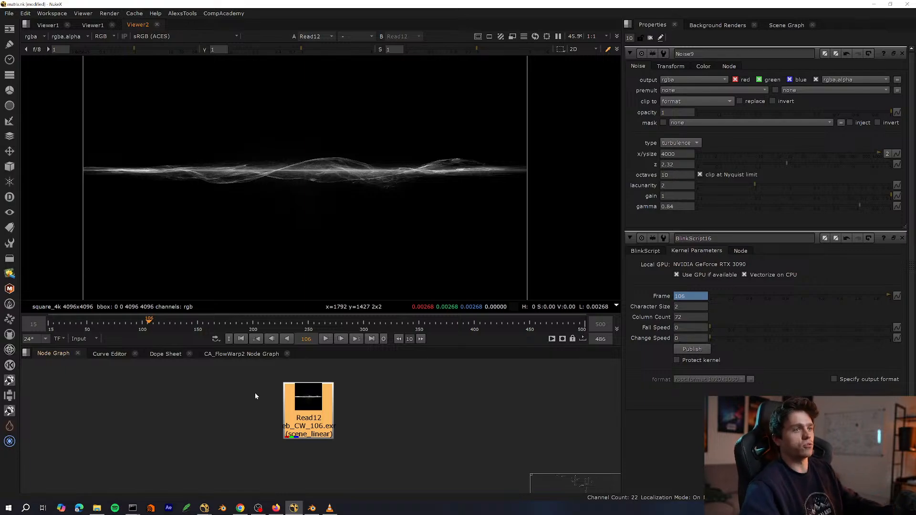
Return to the digital rain branch feeding ScanlineRender3 and view the Mirror2_4 output.
{"action": "middle_click_drag", "start_coordinate": [349, 409], "coordinate": [122, 467]}
{"action": "scroll", "coordinate": [330, 430], "scroll_direction": "down", "scroll_amount": 3}
{"action": "key", "text": "space"}
{"action": "scroll", "coordinate": [400, 367], "scroll_direction": "down", "scroll_amount": 6}
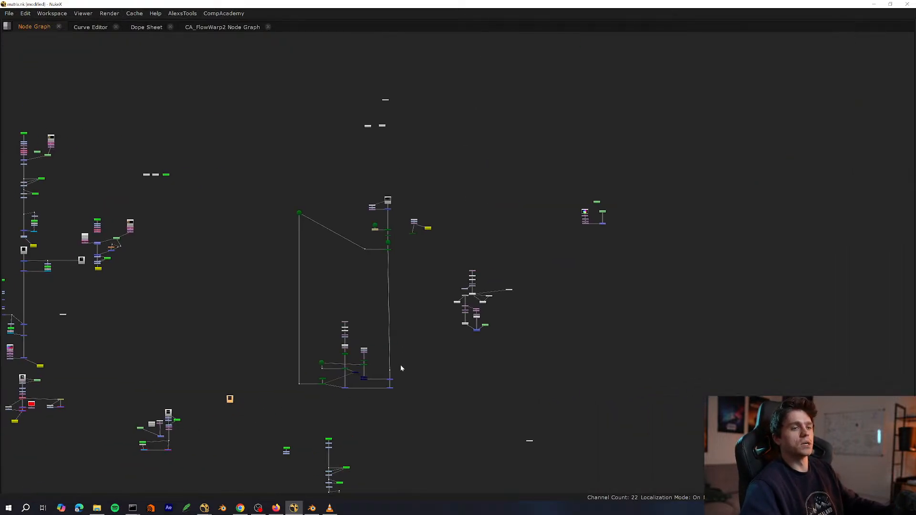
{"action": "scroll", "coordinate": [400, 368], "scroll_direction": "up", "scroll_amount": 8}
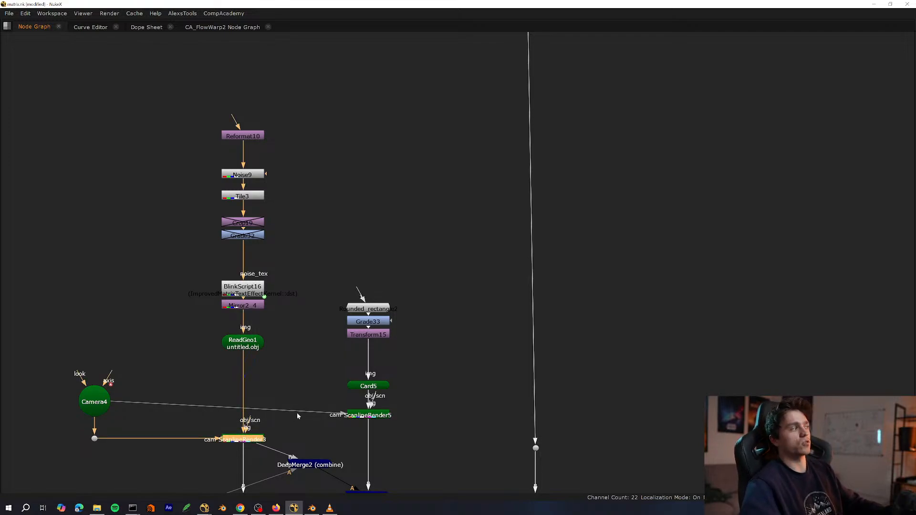
{"action": "middle_click_drag", "start_coordinate": [296, 411], "coordinate": [341, 389]}
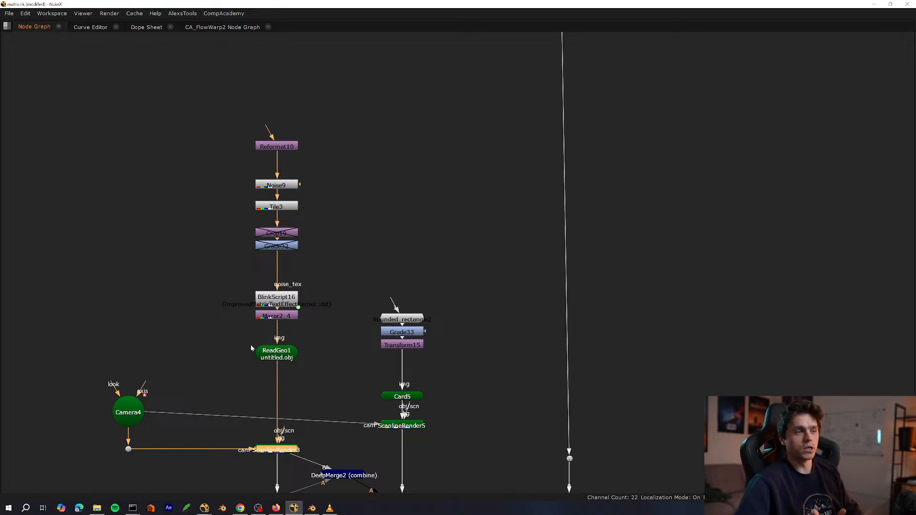
{"action": "left_click", "coordinate": [279, 317]}
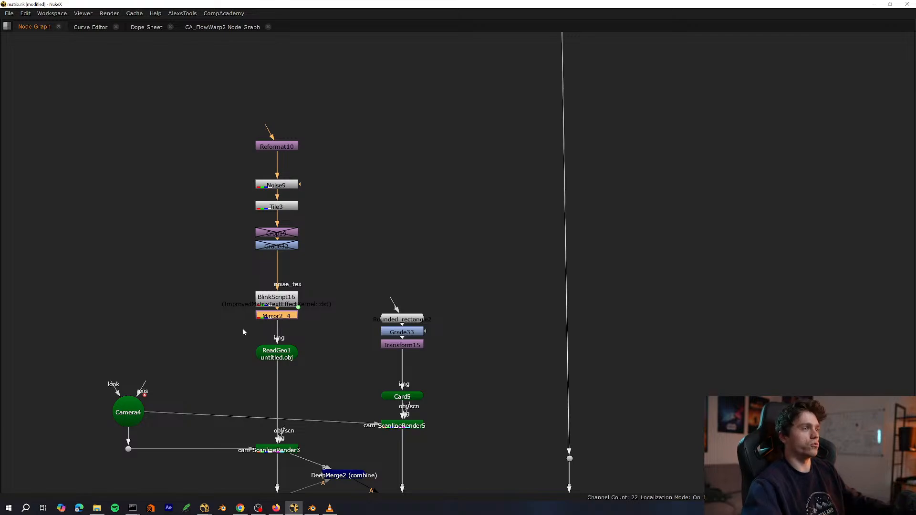
{"action": "key", "text": "space"}
{"action": "middle_click_drag", "start_coordinate": [292, 408], "coordinate": [276, 464]}
{"action": "left_click", "coordinate": [305, 446]}
{"action": "scroll", "coordinate": [305, 446], "scroll_direction": "up", "scroll_amount": 1}
{"action": "middle_click_drag", "start_coordinate": [296, 367], "coordinate": [336, 419]}
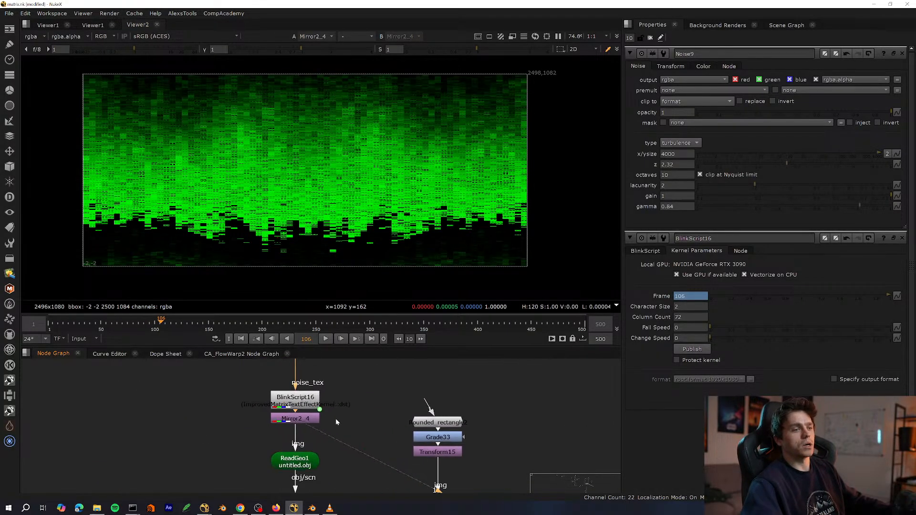
Move Mirror2_4 and the BlinkScript16 chain upward to open up space between BlinkScript16, Mirror2_4 and ReadGeo1.
{"action": "key", "text": "space"}
{"action": "left_click_drag", "start_coordinate": [313, 436], "coordinate": [312, 412]}
{"action": "left_click_drag", "start_coordinate": [401, 206], "coordinate": [215, 459]}
{"action": "middle_click_drag", "start_coordinate": [306, 445], "coordinate": [324, 454]}
{"action": "scroll", "coordinate": [325, 457], "scroll_direction": "up", "scroll_amount": 1}
{"action": "left_click_drag", "start_coordinate": [328, 459], "coordinate": [327, 356]}
{"action": "left_click", "coordinate": [320, 356]}
{"action": "middle_click_drag", "start_coordinate": [295, 395], "coordinate": [283, 429]}
{"action": "key", "text": "space"}
{"action": "left_click", "coordinate": [301, 440]}
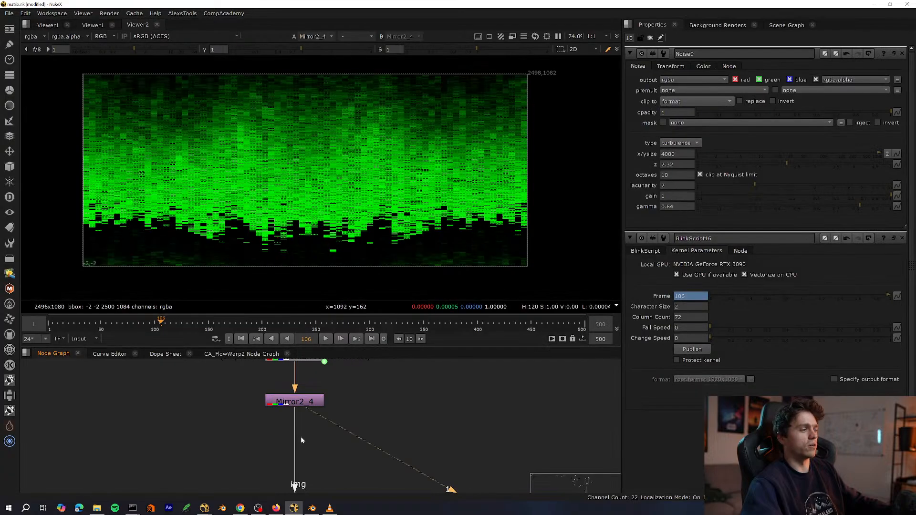
{"action": "middle_click_drag", "start_coordinate": [368, 407], "coordinate": [410, 488]}
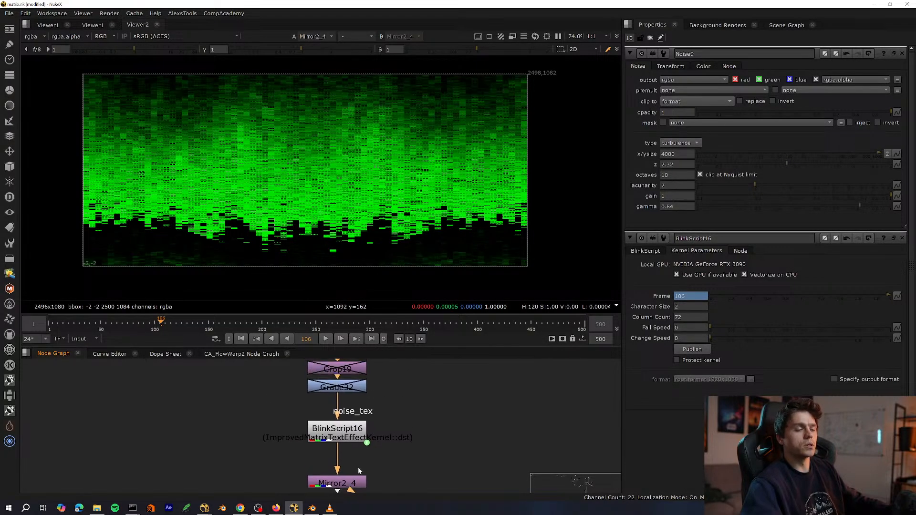
Inspect the digital rain chain from Reformat10 and Noise9 down through BlinkScript16 to Mirror2_4.
{"action": "key", "text": "space"}
{"action": "left_click", "coordinate": [355, 388]}
{"action": "key", "text": "1"}
{"action": "key", "text": "space"}
{"action": "left_click", "coordinate": [367, 405]}
{"action": "middle_click_drag", "start_coordinate": [368, 405], "coordinate": [370, 341]}
{"action": "left_click", "coordinate": [358, 466]}
{"action": "key", "text": "1"}
{"action": "left_click", "coordinate": [359, 446]}
{"action": "middle_click_drag", "start_coordinate": [359, 445], "coordinate": [380, 489]}
{"action": "left_click", "coordinate": [361, 450]}
{"action": "key", "text": "space"}
{"action": "middle_click_drag", "start_coordinate": [378, 320], "coordinate": [362, 432]}
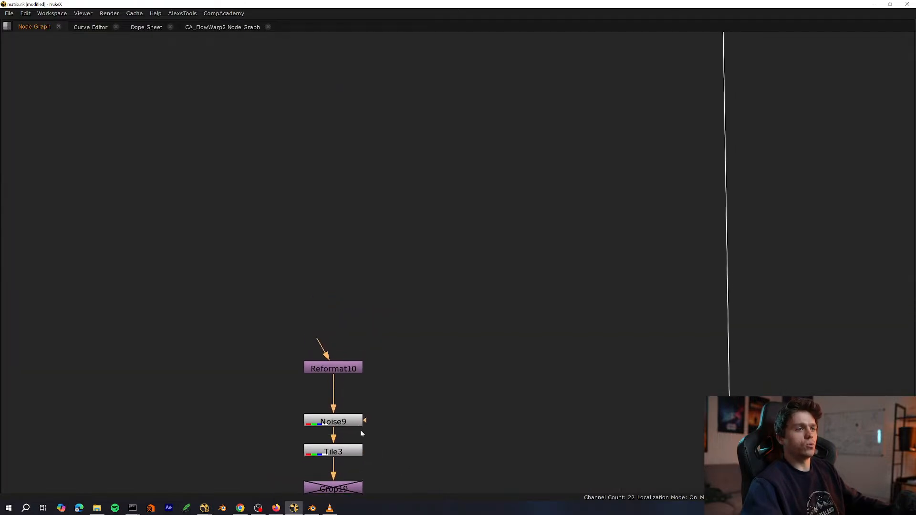
{"action": "key", "text": "space"}
Add a Transform node after Mirror2_4 and set its translate Y to 600.
{"action": "left_click", "coordinate": [355, 427]}
{"action": "scroll", "coordinate": [386, 397], "scroll_direction": "down", "scroll_amount": 3}
{"action": "middle_click_drag", "start_coordinate": [381, 481], "coordinate": [386, 359]}
{"action": "left_click_drag", "start_coordinate": [399, 413], "coordinate": [314, 449]}
{"action": "scroll", "coordinate": [360, 440], "scroll_direction": "up", "scroll_amount": 3}
{"action": "middle_click_drag", "start_coordinate": [360, 439], "coordinate": [336, 425]}
{"action": "key", "text": "t"}
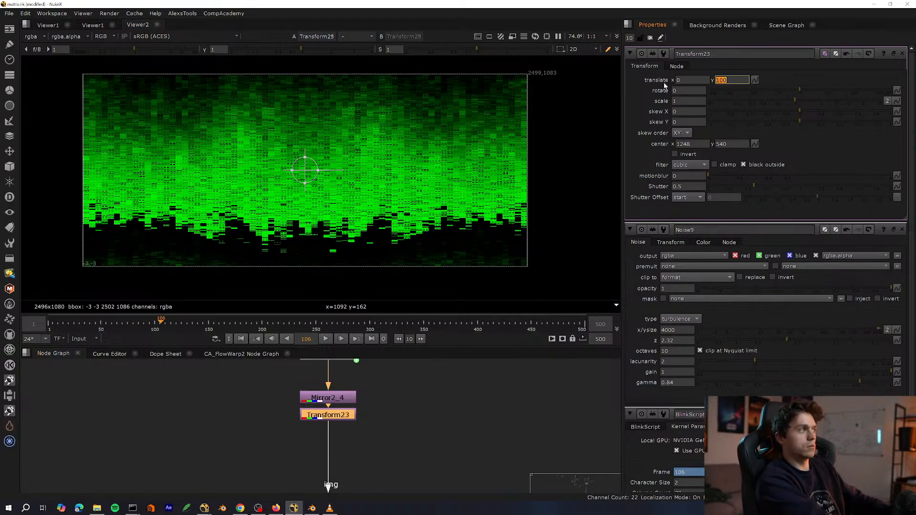
{"action": "key", "text": "Return"}
{"action": "key", "text": "Up"}
{"action": "key", "text": "Up"}
{"action": "key", "text": "Up"}
{"action": "key", "text": "Up"}
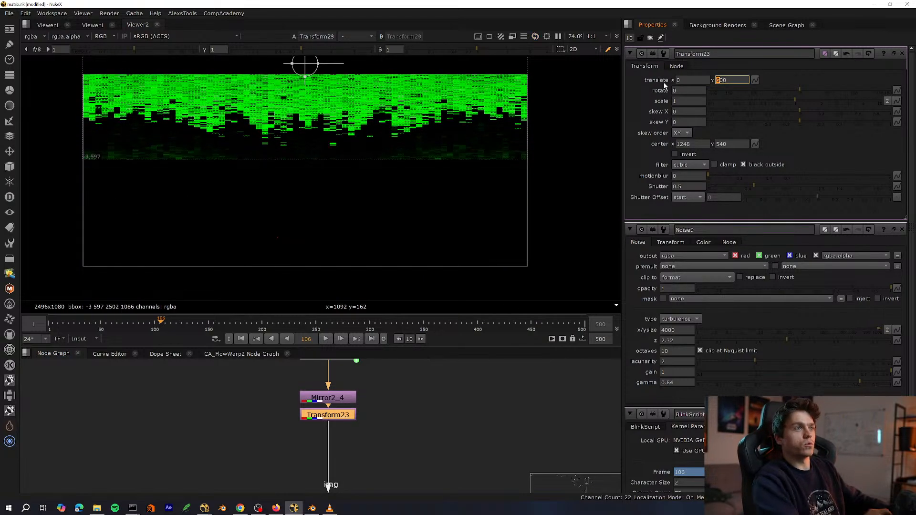
View the projected texture through ScanlineRender3 at frame 91.
{"action": "middle_click_drag", "start_coordinate": [329, 418], "coordinate": [309, 411]}
{"action": "scroll", "coordinate": [330, 423], "scroll_direction": "down", "scroll_amount": 4}
{"action": "scroll", "coordinate": [309, 410], "scroll_direction": "up", "scroll_amount": 3}
{"action": "left_click", "coordinate": [293, 417]}
{"action": "key", "text": "1"}
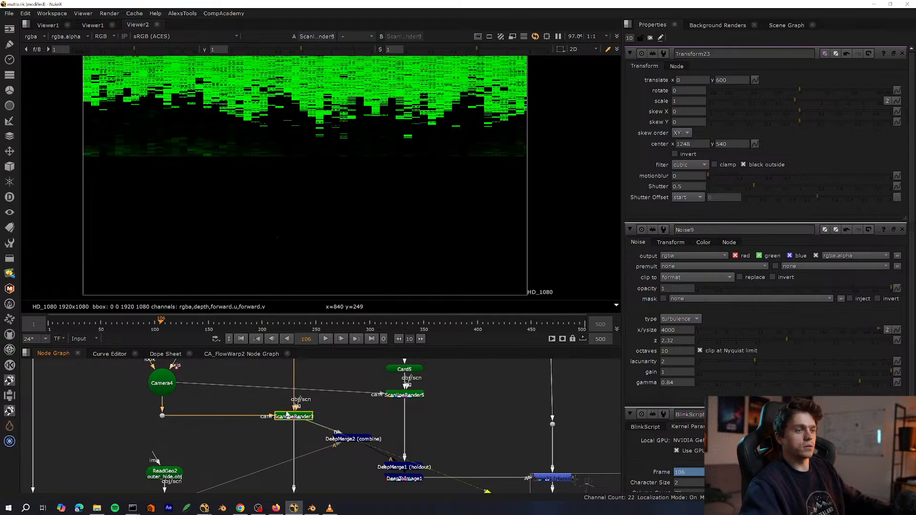
{"action": "left_click", "coordinate": [145, 327]}
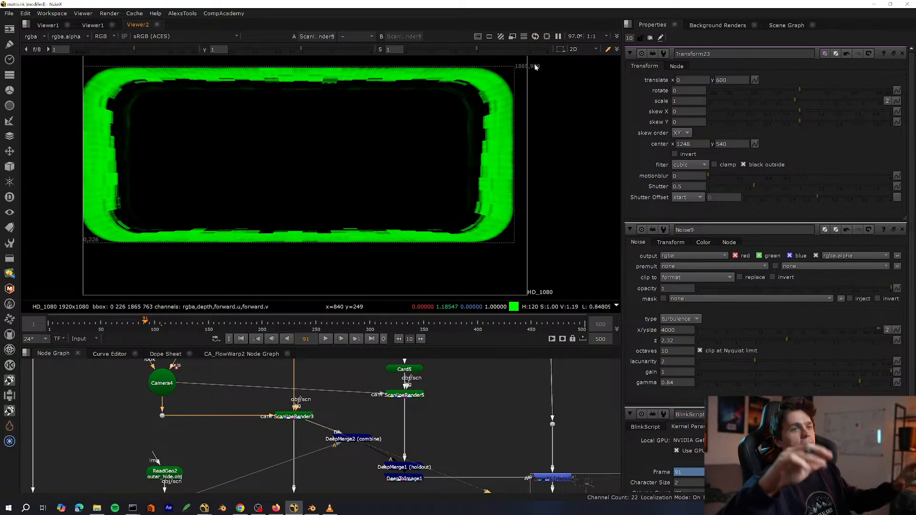
Switch to Blender, leave Edit Mode to look at the rounded frame geometry from another angle, and return to Nuke.
{"action": "left_click", "coordinate": [313, 507]}
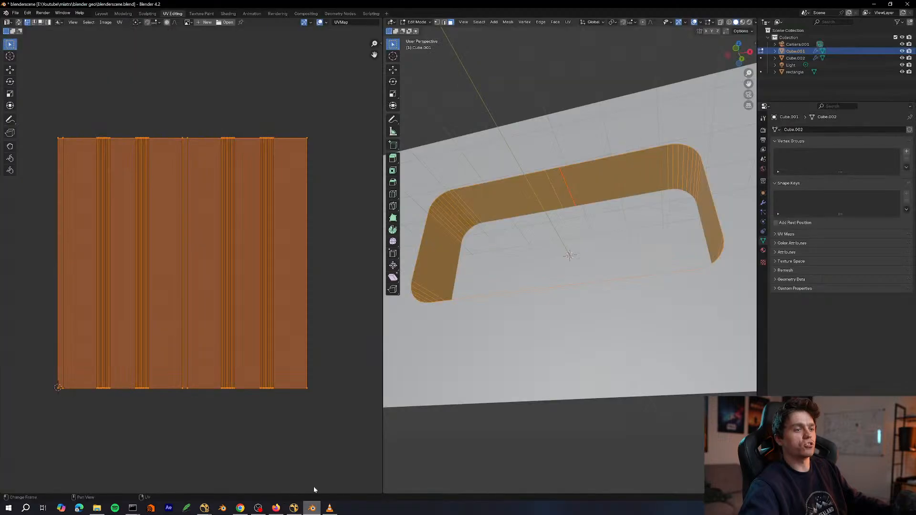
{"action": "middle_click_drag", "start_coordinate": [596, 215], "coordinate": [579, 231]}
{"action": "key", "text": "Tab"}
{"action": "middle_click_drag", "start_coordinate": [586, 181], "coordinate": [629, 179]}
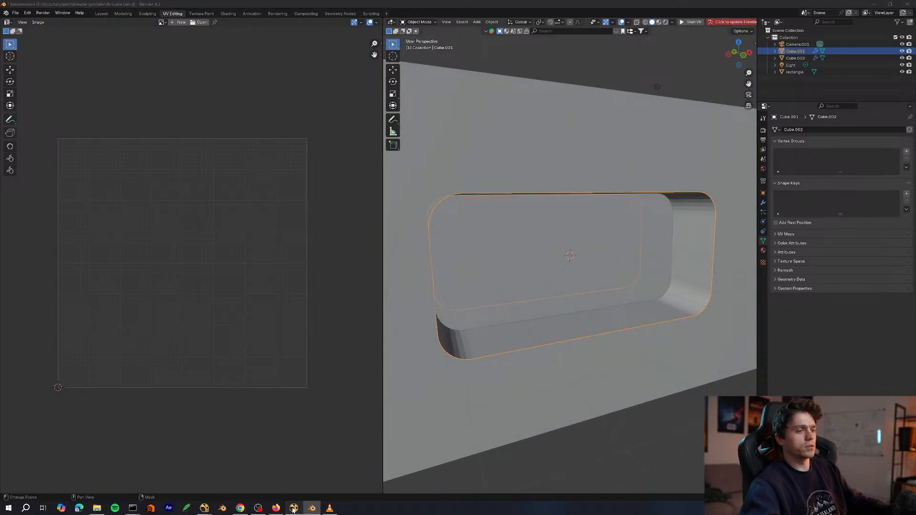
{"action": "left_click", "coordinate": [294, 508]}
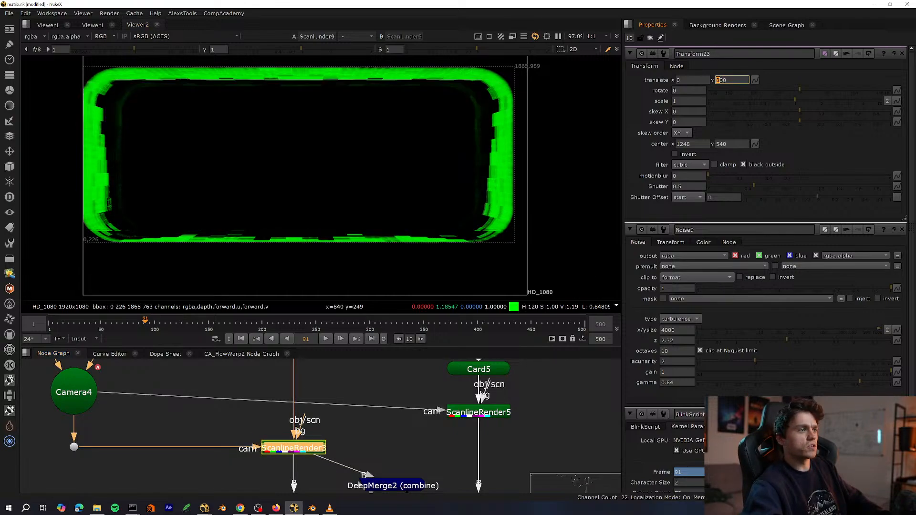
Try higher and lower translate Y values on Transform23 in the projected view and bring it back to 600.
{"action": "key", "text": "Up"}
{"action": "key", "text": "Down"}
{"action": "key", "text": "Down"}
{"action": "key", "text": "Down"}
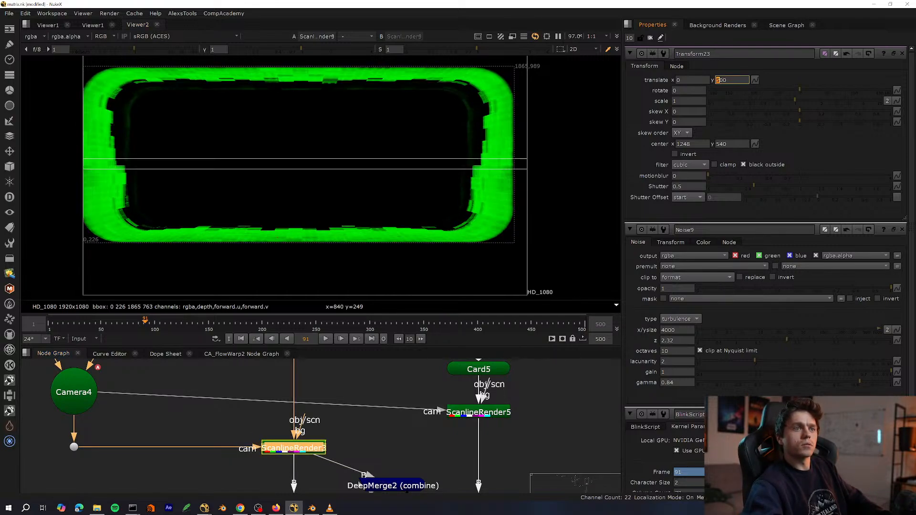
{"action": "key", "text": "Up"}
Copy the two luminance Keyers with their Saturation and Grade nodes from the main DIGITAL_RAIN branch.
{"action": "middle_click_drag", "start_coordinate": [385, 402], "coordinate": [412, 464]}
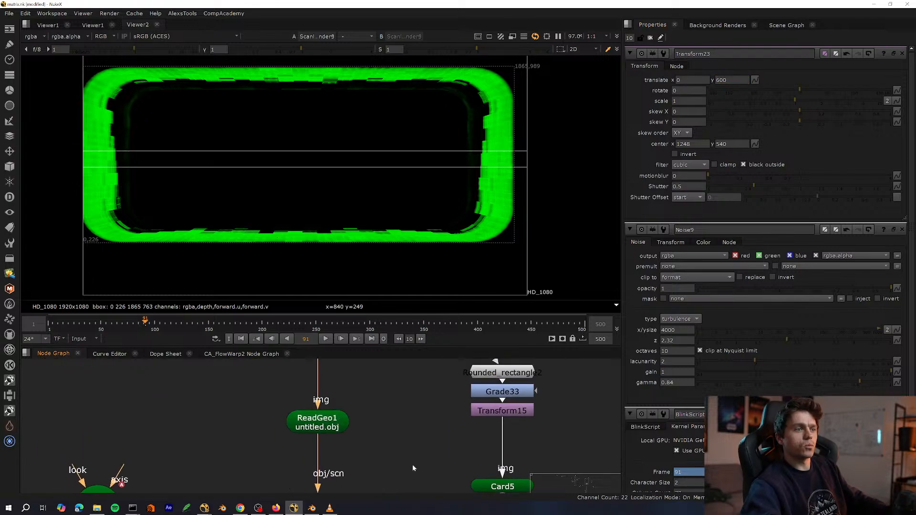
{"action": "key", "text": "space"}
{"action": "middle_click_drag", "start_coordinate": [359, 332], "coordinate": [393, 477]}
{"action": "left_click_drag", "start_coordinate": [534, 106], "coordinate": [274, 488]}
{"action": "middle_click_drag", "start_coordinate": [426, 377], "coordinate": [429, 226]}
{"action": "scroll", "coordinate": [427, 227], "scroll_direction": "down", "scroll_amount": 8}
{"action": "key", "text": "ctrl+s"}
{"action": "scroll", "coordinate": [343, 348], "scroll_direction": "up", "scroll_amount": 4}
{"action": "middle_click_drag", "start_coordinate": [351, 370], "coordinate": [329, 246]}
{"action": "middle_click_drag", "start_coordinate": [400, 361], "coordinate": [376, 233]}
{"action": "scroll", "coordinate": [400, 270], "scroll_direction": "up", "scroll_amount": 4}
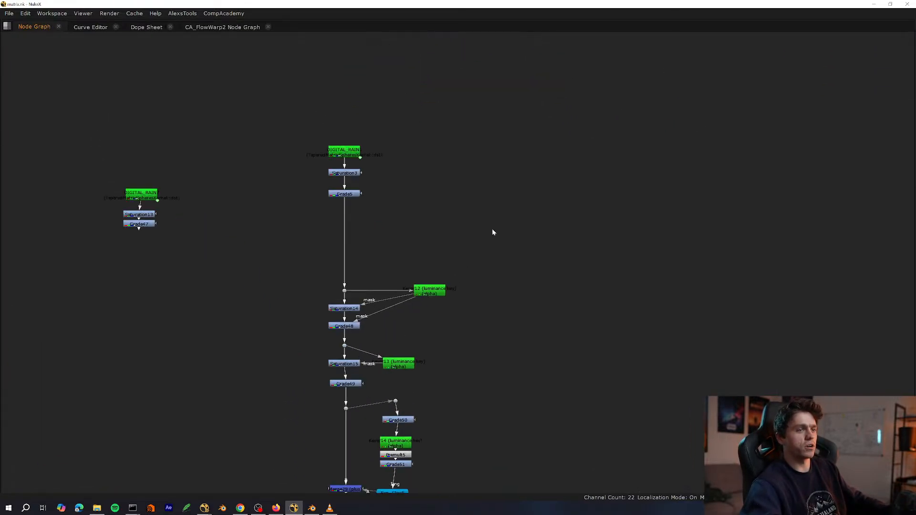
{"action": "left_click_drag", "start_coordinate": [488, 229], "coordinate": [285, 396]}
{"action": "middle_click_drag", "start_coordinate": [351, 381], "coordinate": [347, 303]}
Move the chain from Reformat10 to Transform23 upward to make room above ReadGeo1.
{"action": "scroll", "coordinate": [382, 355], "scroll_direction": "down", "scroll_amount": 8}
{"action": "middle_click_drag", "start_coordinate": [426, 81], "coordinate": [410, 235]}
{"action": "scroll", "coordinate": [393, 280], "scroll_direction": "up", "scroll_amount": 6}
{"action": "scroll", "coordinate": [360, 324], "scroll_direction": "up", "scroll_amount": 4}
{"action": "left_click_drag", "start_coordinate": [358, 357], "coordinate": [356, 263], "text": "ctrl"}
{"action": "scroll", "coordinate": [375, 255], "scroll_direction": "up", "scroll_amount": 4}
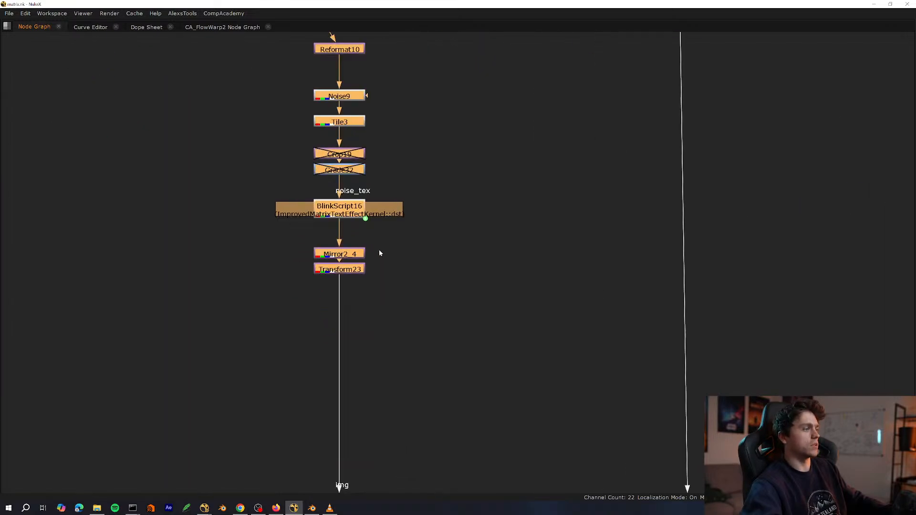
Paste the copied keyer and grade nodes between Transform23 and ReadGeo1 and align them with the chain.
{"action": "left_click", "coordinate": [354, 321]}
{"action": "key", "text": "ctrl+v"}
{"action": "middle_click_drag", "start_coordinate": [361, 343], "coordinate": [363, 310]}
{"action": "scroll", "coordinate": [365, 309], "scroll_direction": "down", "scroll_amount": 2}
{"action": "left_click_drag", "start_coordinate": [414, 341], "coordinate": [392, 292]}
{"action": "left_click_drag", "start_coordinate": [349, 267], "coordinate": [376, 361]}
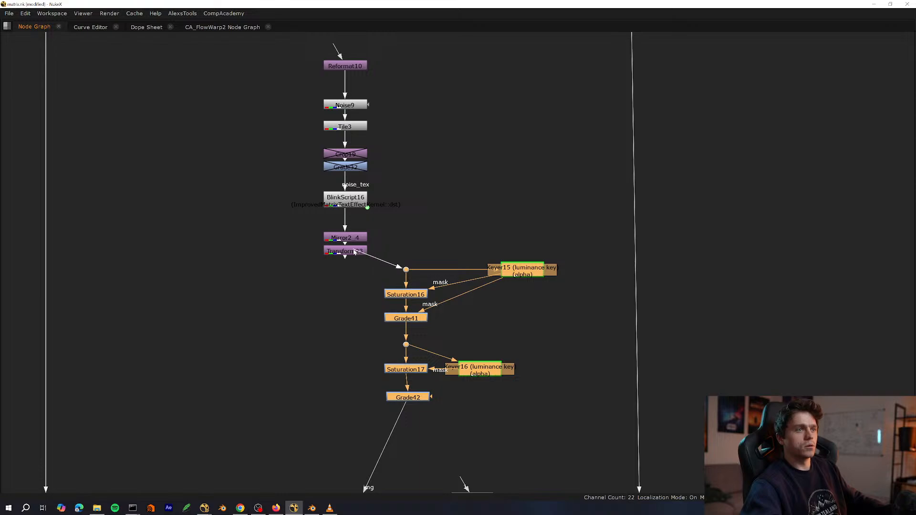
{"action": "left_click_drag", "start_coordinate": [410, 270], "coordinate": [348, 276]}
{"action": "scroll", "coordinate": [360, 289], "scroll_direction": "up", "scroll_amount": 4}
{"action": "left_click_drag", "start_coordinate": [454, 333], "coordinate": [339, 358]}
{"action": "middle_click_drag", "start_coordinate": [336, 362], "coordinate": [330, 436]}
View the Grade42 output, compare it with the ungraded Transform23 texture and turn the viewer overlay off.
{"action": "key", "text": "space"}
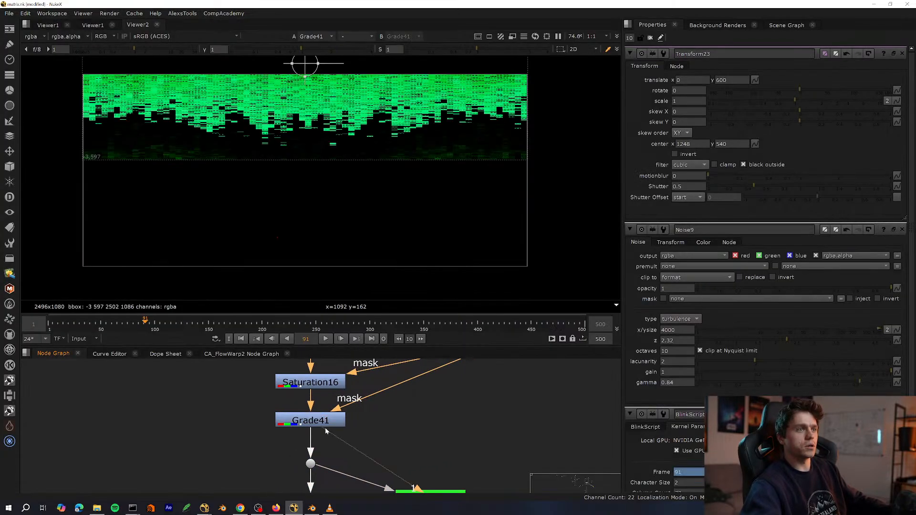
{"action": "left_click", "coordinate": [335, 476]}
{"action": "key", "text": "1"}
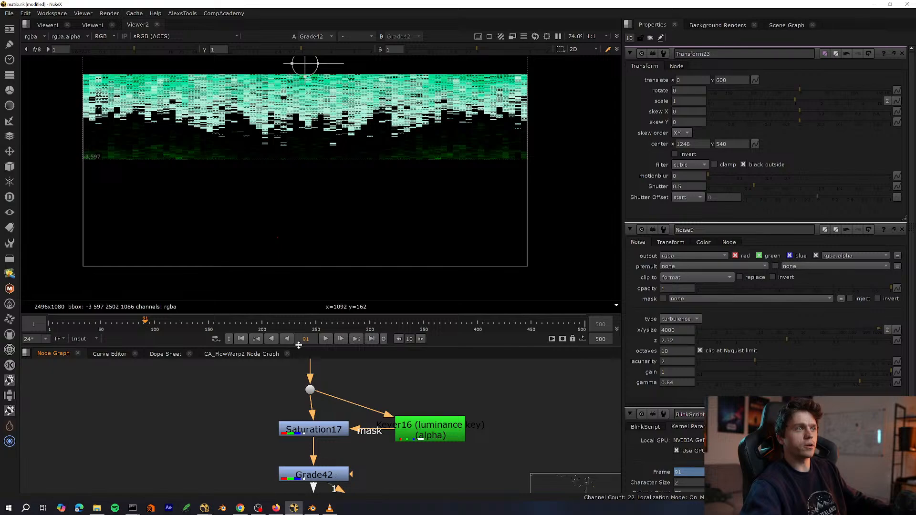
{"action": "scroll", "coordinate": [286, 93], "scroll_direction": "up", "scroll_amount": 4}
{"action": "middle_click_drag", "start_coordinate": [286, 93], "coordinate": [266, 171]}
{"action": "middle_click_drag", "start_coordinate": [282, 370], "coordinate": [275, 481]}
{"action": "left_click_drag", "start_coordinate": [360, 408], "coordinate": [237, 466]}
{"action": "key", "text": "1"}
{"action": "key", "text": "1"}
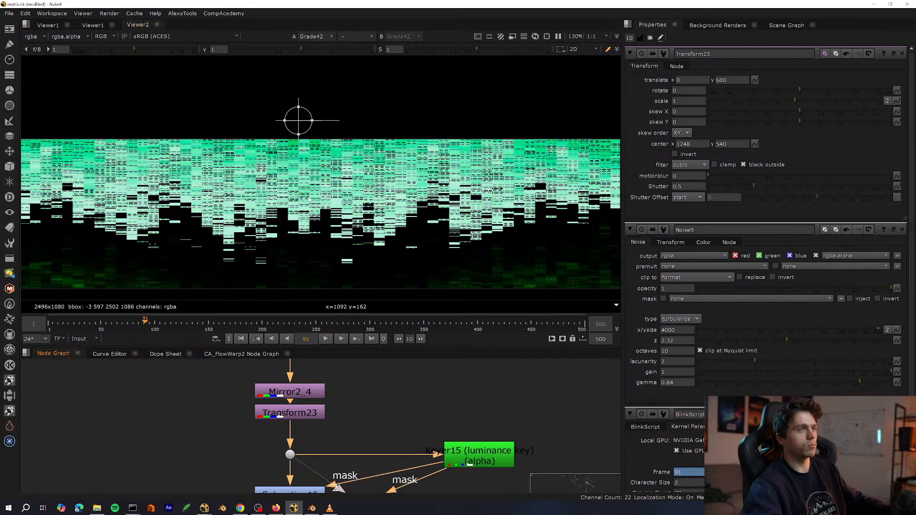
{"action": "key", "text": "2"}
{"action": "key", "text": "1"}
{"action": "key", "text": "q"}
{"action": "key", "text": "f"}
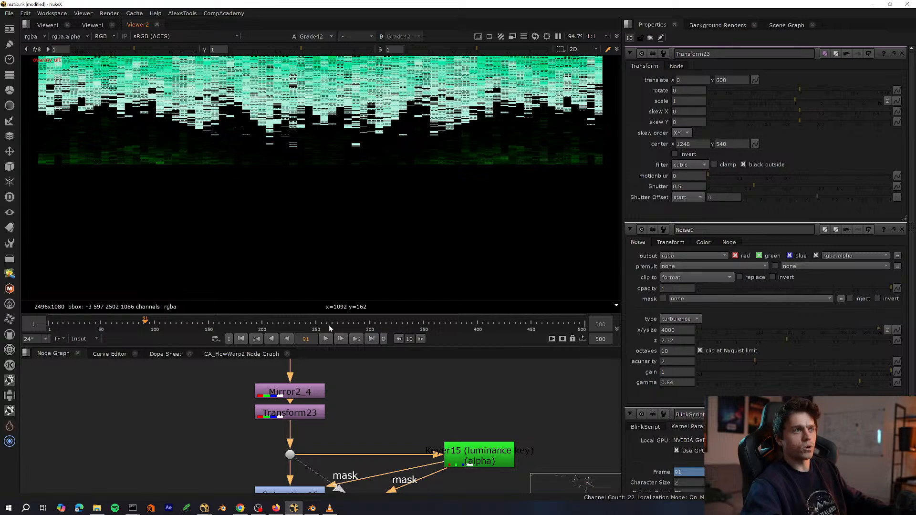
View the graded rain texture projected on the frame through ScanlineRender3.
{"action": "scroll", "coordinate": [324, 424], "scroll_direction": "down", "scroll_amount": 5}
{"action": "middle_click_drag", "start_coordinate": [317, 449], "coordinate": [314, 369]}
{"action": "key", "text": "space"}
{"action": "scroll", "coordinate": [332, 432], "scroll_direction": "up", "scroll_amount": 5}
{"action": "left_click_drag", "start_coordinate": [373, 353], "coordinate": [235, 419]}
{"action": "middle_click_drag", "start_coordinate": [235, 419], "coordinate": [254, 417]}
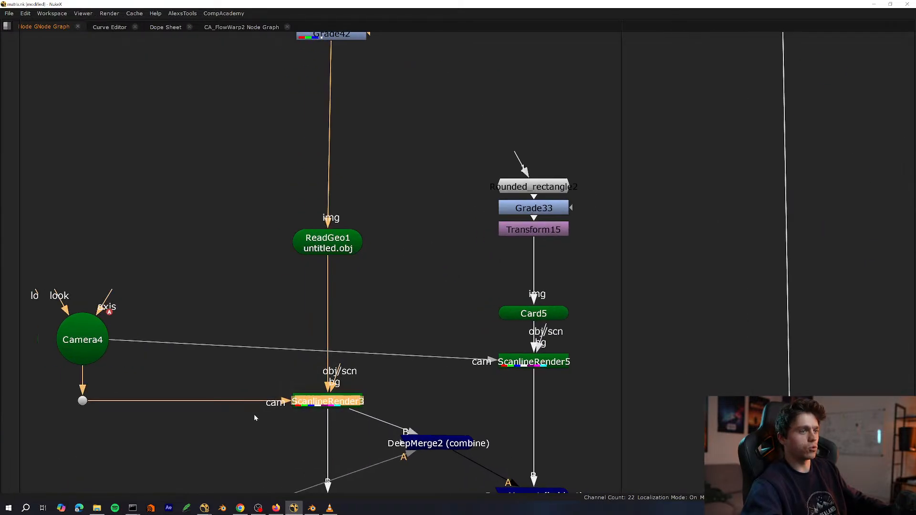
{"action": "key", "text": "space"}
{"action": "left_click", "coordinate": [285, 426]}
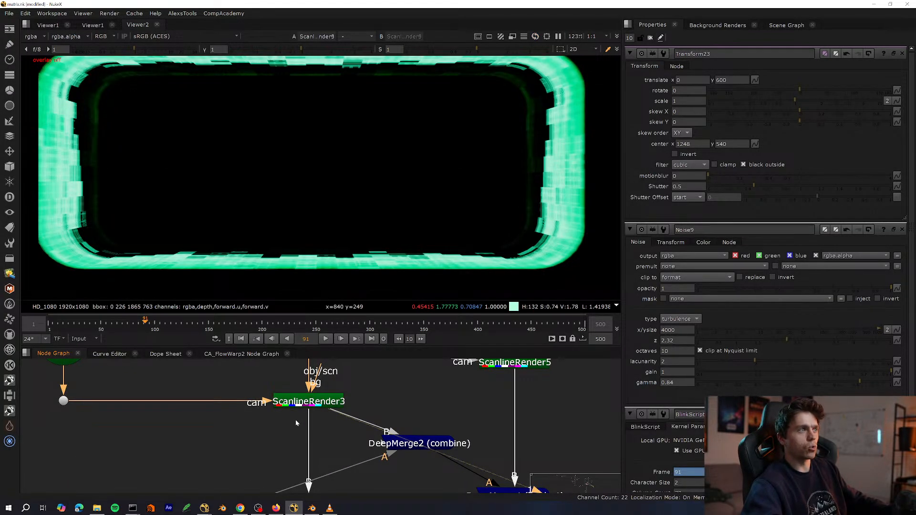
{"action": "left_click_drag", "start_coordinate": [296, 414], "coordinate": [296, 412]}
Toggle Grade41 off and on to check its effect on the projected frame.
{"action": "middle_click_drag", "start_coordinate": [297, 412], "coordinate": [289, 463]}
{"action": "middle_click_drag", "start_coordinate": [311, 364], "coordinate": [304, 436]}
{"action": "key", "text": "space"}
{"action": "middle_click_drag", "start_coordinate": [312, 239], "coordinate": [286, 465]}
{"action": "middle_click_drag", "start_coordinate": [265, 344], "coordinate": [308, 470]}
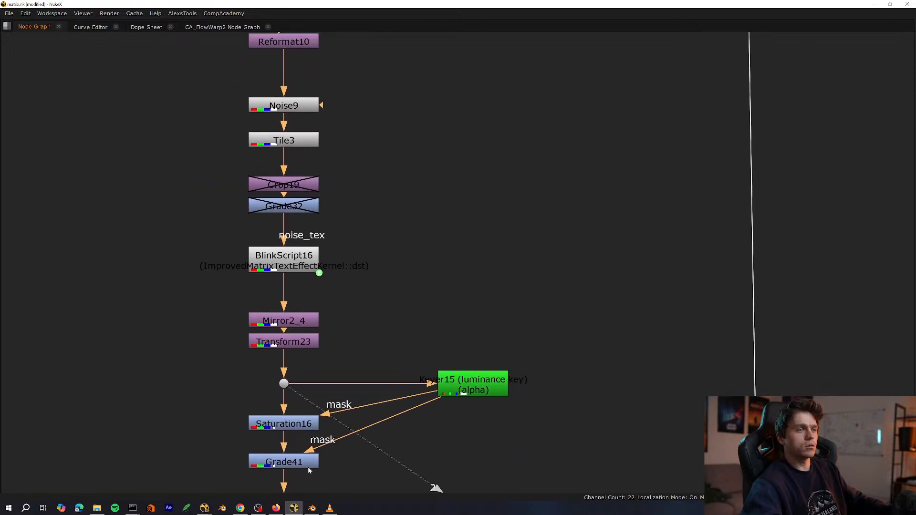
{"action": "key", "text": "space"}
{"action": "left_click", "coordinate": [324, 466]}
{"action": "key", "text": "d"}
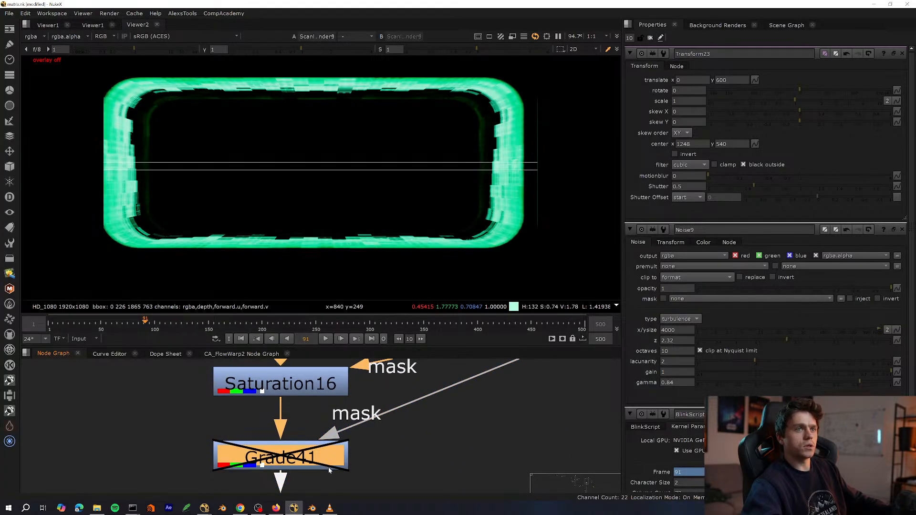
{"action": "key", "text": "d"}
Toggle Saturation17 off and on to check its effect on the projected frame.
{"action": "scroll", "coordinate": [295, 432], "scroll_direction": "down", "scroll_amount": 3}
{"action": "scroll", "coordinate": [295, 435], "scroll_direction": "up", "scroll_amount": 2}
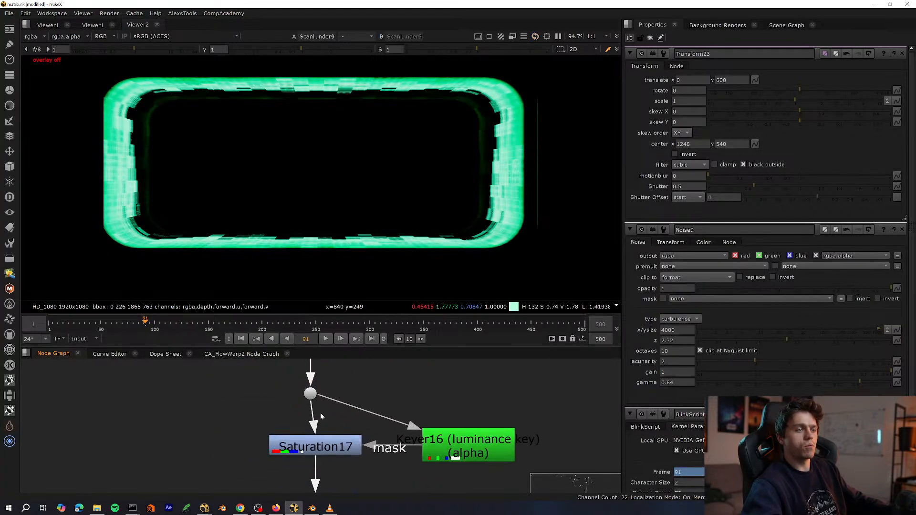
{"action": "left_click", "coordinate": [319, 410]}
{"action": "key", "text": "d"}
{"action": "key", "text": "d"}
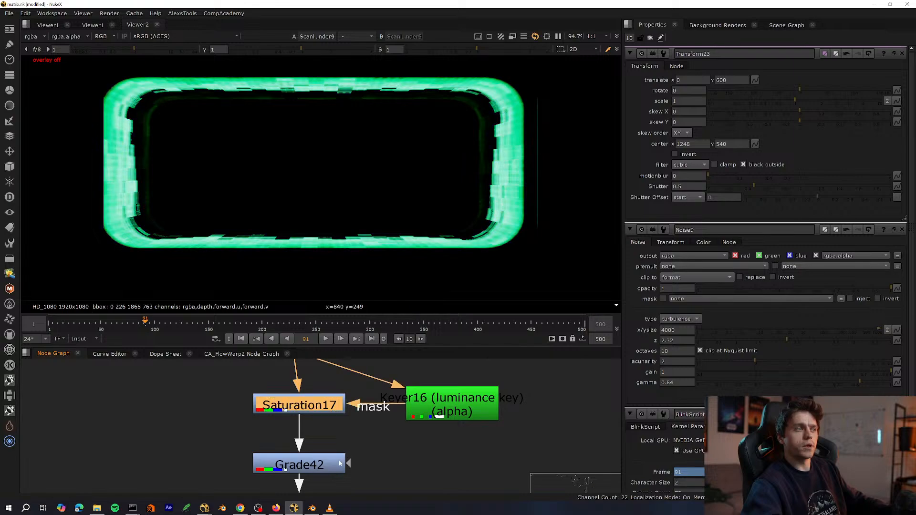
Try a multiply of 1.18 on Grade42, undo it and set the gamma to 0.9 instead.
{"action": "double_click", "coordinate": [342, 465]}
{"action": "scroll", "coordinate": [499, 163], "scroll_direction": "up", "scroll_amount": 3}
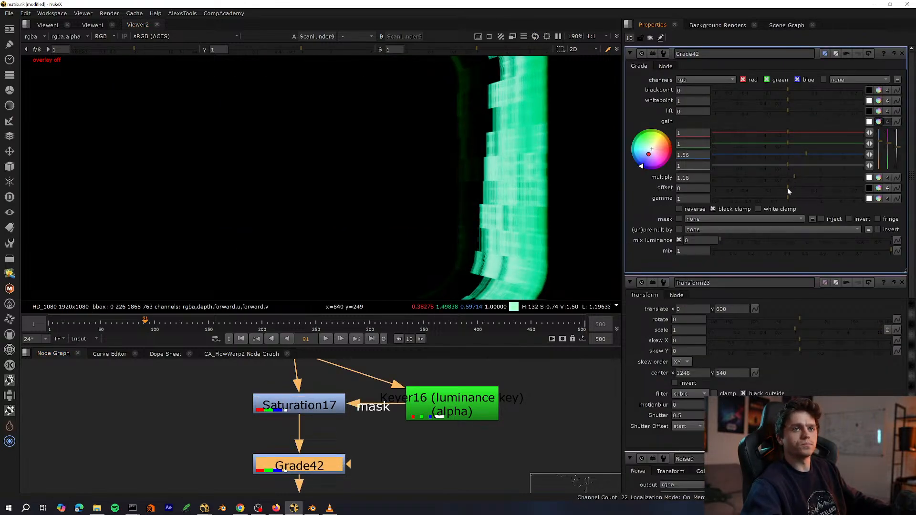
{"action": "key", "text": "ctrl+z"}
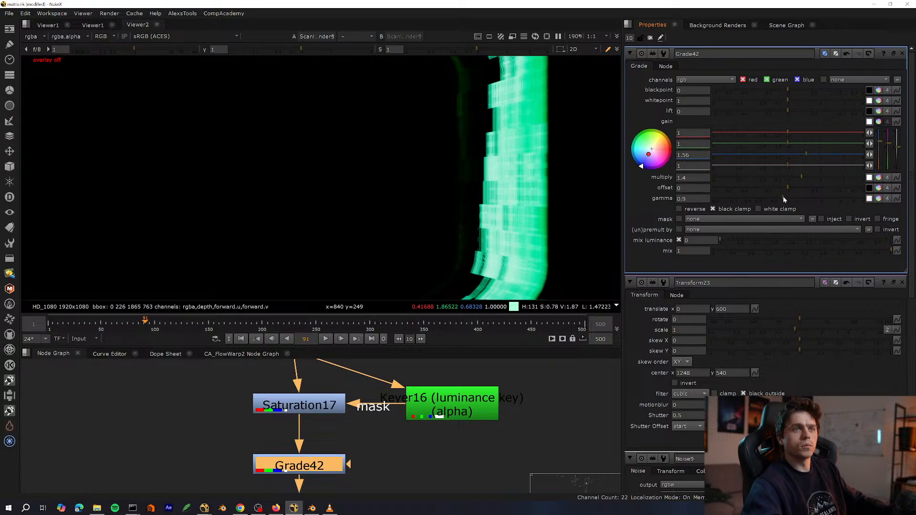
{"action": "scroll", "coordinate": [524, 206], "scroll_direction": "down", "scroll_amount": 3}
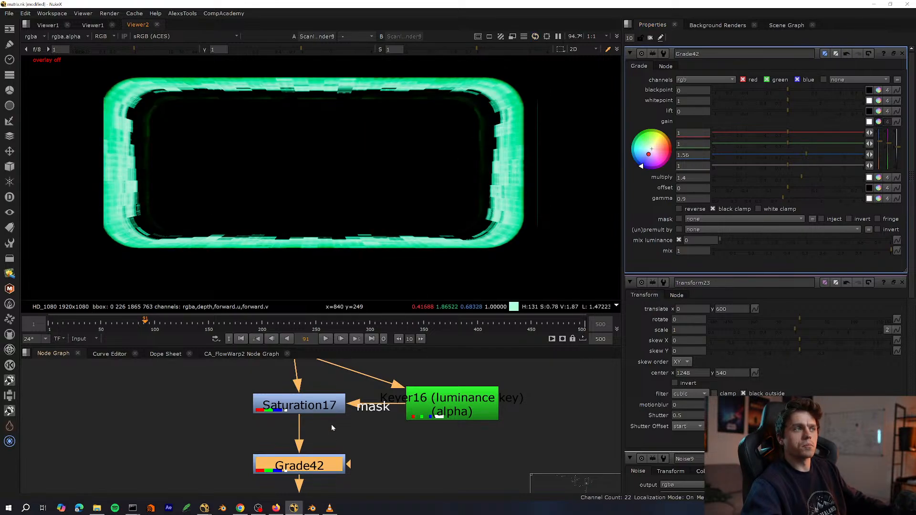
Move the texture chain ending in Grade42 upward to clear space before ReadGeo1.
{"action": "scroll", "coordinate": [332, 427], "scroll_direction": "down", "scroll_amount": 5}
{"action": "key", "text": "space"}
{"action": "left_click_drag", "start_coordinate": [508, 143], "coordinate": [272, 497]}
{"action": "left_click_drag", "start_coordinate": [369, 468], "coordinate": [367, 356]}
{"action": "scroll", "coordinate": [357, 370], "scroll_direction": "up", "scroll_amount": 2}
Insert the "satsaf" set of Colorspace, Gamma and Colorspace nodes after Grade42 and space Colorspace1 away from it.
{"action": "left_click", "coordinate": [371, 353]}
{"action": "middle_click_drag", "start_coordinate": [372, 356], "coordinate": [369, 259]}
{"action": "scroll", "coordinate": [374, 317], "scroll_direction": "up", "scroll_amount": 2}
{"action": "key", "text": "Tab"}
{"action": "type", "text": "satsaf"}
{"action": "key", "text": "Return"}
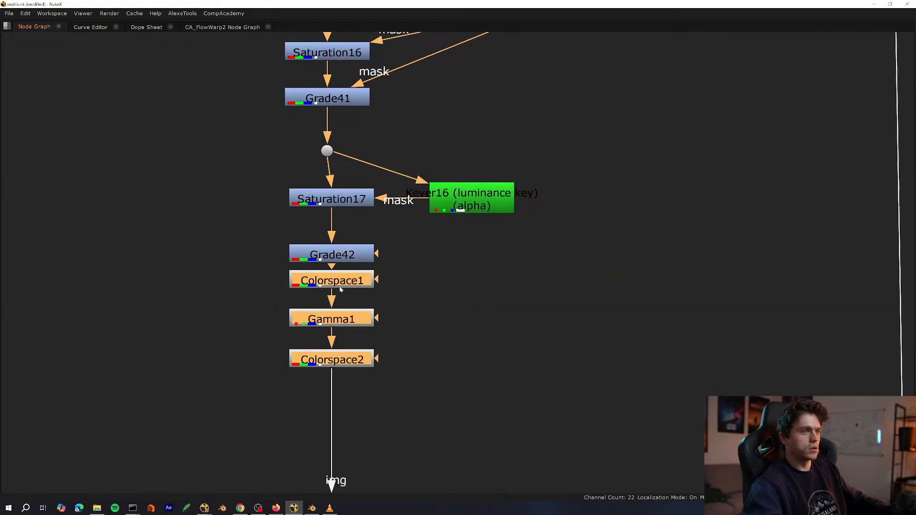
{"action": "left_click_drag", "start_coordinate": [339, 280], "coordinate": [337, 315]}
View the Colorspace1 output and open its Linear to HSV settings, closing all other node properties.
{"action": "scroll", "coordinate": [336, 315], "scroll_direction": "up", "scroll_amount": 2}
{"action": "left_click", "coordinate": [349, 289]}
{"action": "middle_click_drag", "start_coordinate": [352, 315], "coordinate": [313, 382]}
{"action": "left_click", "coordinate": [311, 385]}
{"action": "key", "text": "space"}
{"action": "mouse_move", "coordinate": [300, 423]}
{"action": "middle_mouse_down"}
{"action": "mouse_move", "coordinate": [295, 351]}
{"action": "mouse_move", "coordinate": [288, 420]}
{"action": "middle_mouse_up"}
{"action": "key", "text": "1"}
{"action": "double_click", "coordinate": [287, 426]}
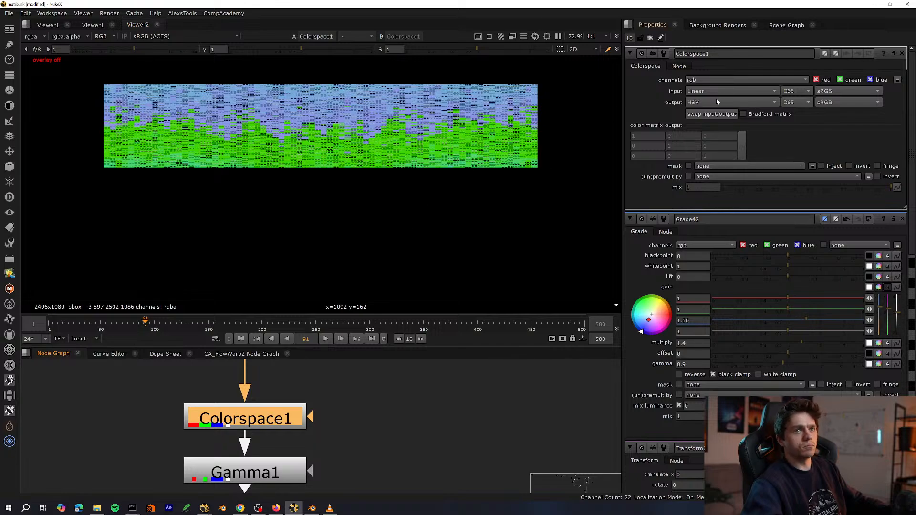
{"action": "left_click", "coordinate": [902, 219]}
{"action": "left_click", "coordinate": [902, 219]}
{"action": "left_click", "coordinate": [902, 219]}
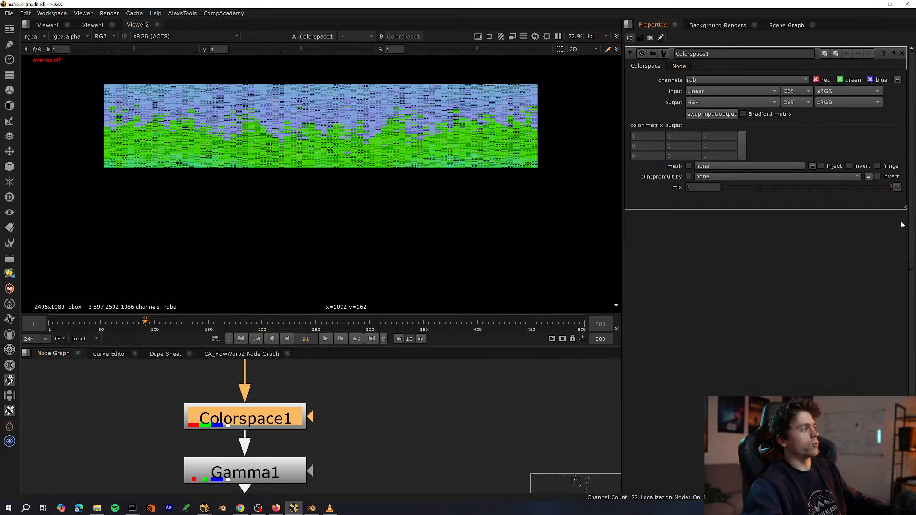
View the outputs of Gamma1 and Colorspace2 in turn and open the settings of each.
{"action": "middle_click_drag", "start_coordinate": [369, 439], "coordinate": [374, 393]}
{"action": "left_click", "coordinate": [301, 426]}
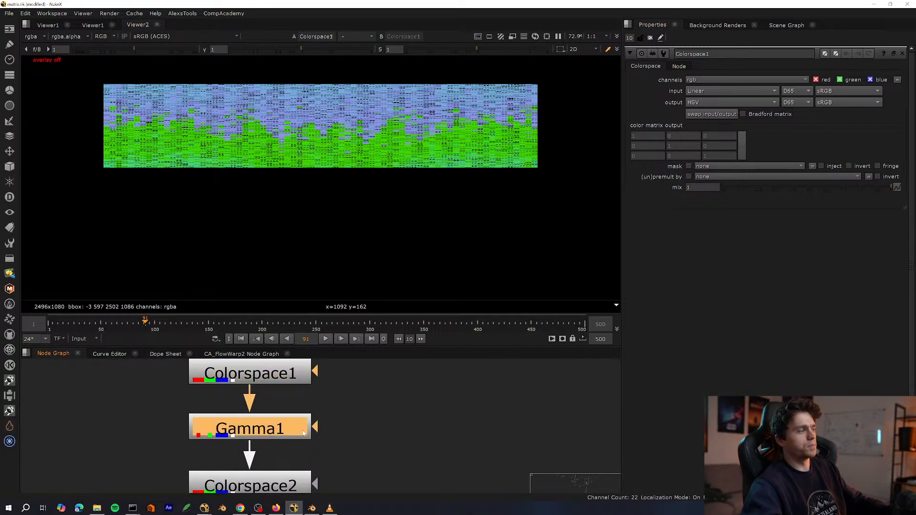
{"action": "middle_click_drag", "start_coordinate": [302, 425], "coordinate": [324, 458]}
{"action": "key", "text": "1"}
{"action": "double_click", "coordinate": [318, 452]}
{"action": "middle_click_drag", "start_coordinate": [362, 420], "coordinate": [371, 353]}
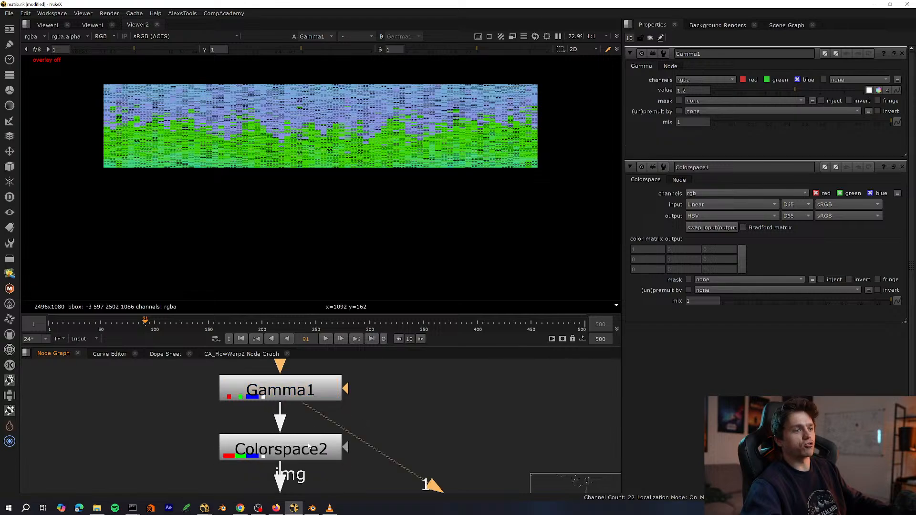
{"action": "left_click_drag", "start_coordinate": [310, 449], "coordinate": [314, 450]}
{"action": "key", "text": "1"}
{"action": "double_click", "coordinate": [314, 450]}
{"action": "middle_click_drag", "start_coordinate": [314, 450], "coordinate": [287, 422]}
Leave only Gamma1's properties open and set its value to 0.66.
{"action": "double_click", "coordinate": [255, 386]}
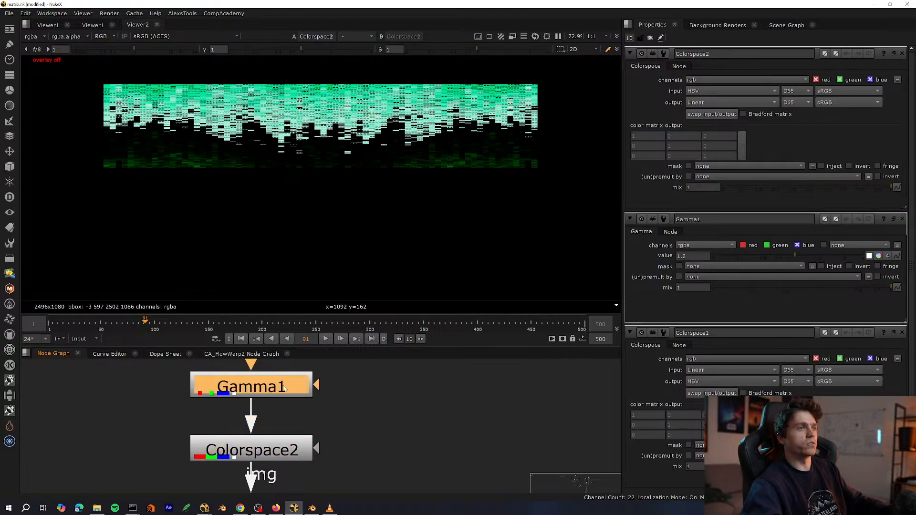
{"action": "left_click", "coordinate": [902, 167]}
{"action": "left_click", "coordinate": [902, 167]}
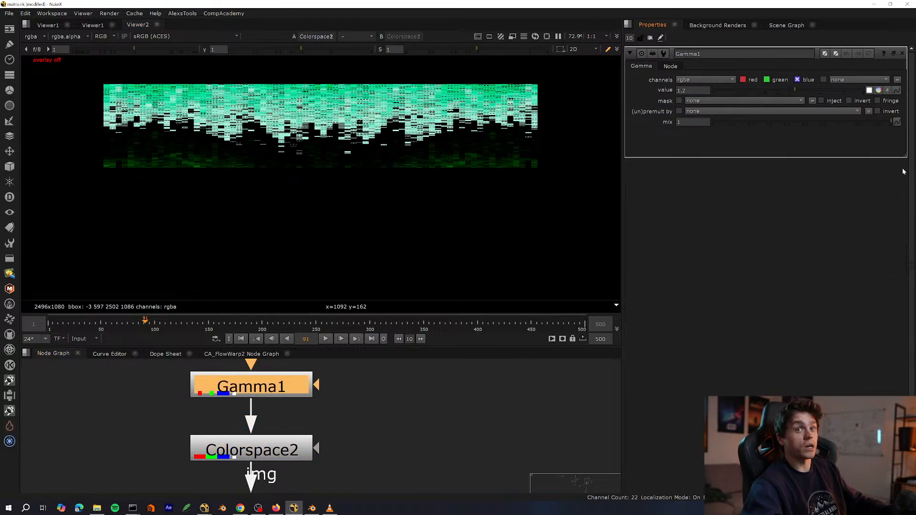
{"action": "mouse_move", "coordinate": [777, 88]}
{"action": "left_mouse_down"}
{"action": "mouse_move", "coordinate": [768, 87]}
{"action": "mouse_move", "coordinate": [794, 87]}
{"action": "mouse_move", "coordinate": [704, 92]}
{"action": "mouse_move", "coordinate": [801, 87]}
{"action": "mouse_move", "coordinate": [772, 91]}
{"action": "left_mouse_up"}
{"action": "scroll", "coordinate": [376, 143], "scroll_direction": "up", "scroll_amount": 5}
{"action": "middle_click_drag", "start_coordinate": [387, 115], "coordinate": [357, 188]}
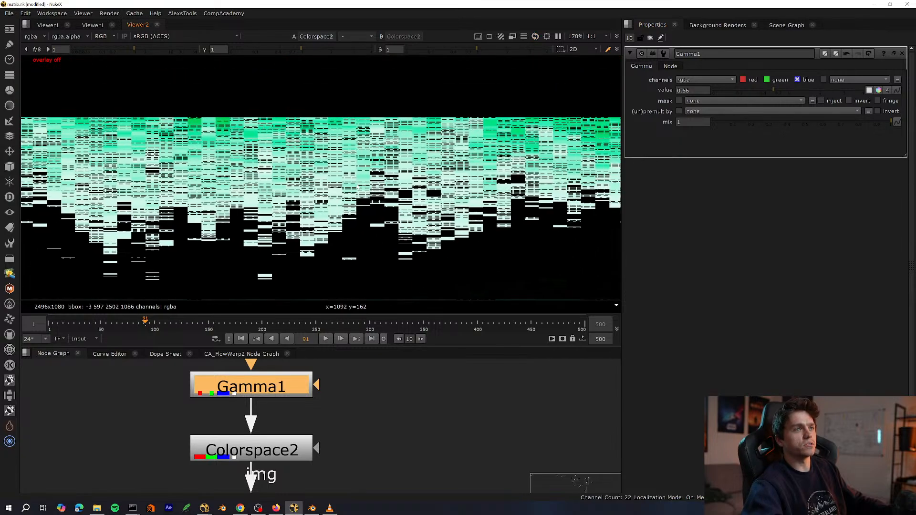
{"action": "key", "text": "f"}
{"action": "scroll", "coordinate": [354, 449], "scroll_direction": "down", "scroll_amount": 4}
{"action": "key", "text": "space"}
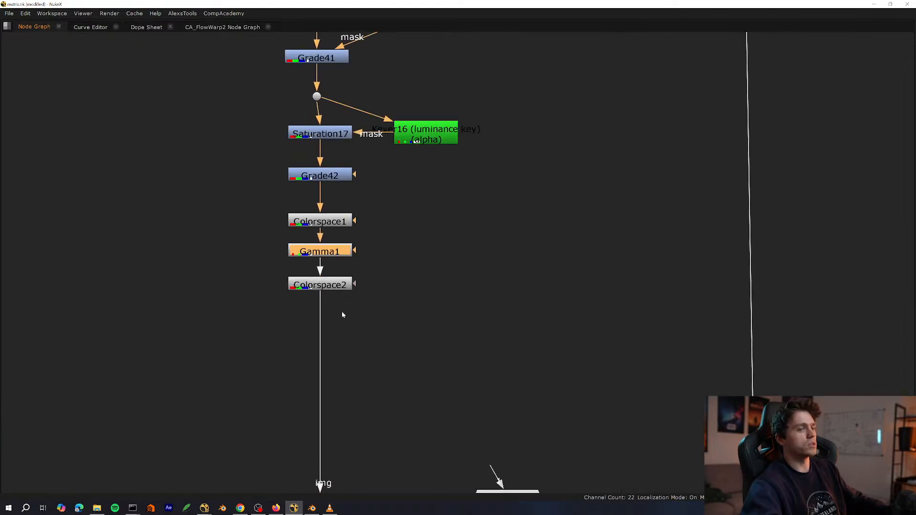
View the ScanlineRender3 output to check the graded texture on the frame geometry.
{"action": "middle_click_drag", "start_coordinate": [341, 311], "coordinate": [331, 249]}
{"action": "scroll", "coordinate": [331, 287], "scroll_direction": "down", "scroll_amount": 5}
{"action": "scroll", "coordinate": [331, 364], "scroll_direction": "up", "scroll_amount": 3}
{"action": "left_click", "coordinate": [342, 450]}
{"action": "key", "text": "space"}
{"action": "key", "text": "1"}
{"action": "middle_click_drag", "start_coordinate": [373, 437], "coordinate": [357, 477]}
{"action": "scroll", "coordinate": [335, 254], "scroll_direction": "down", "scroll_amount": 2}
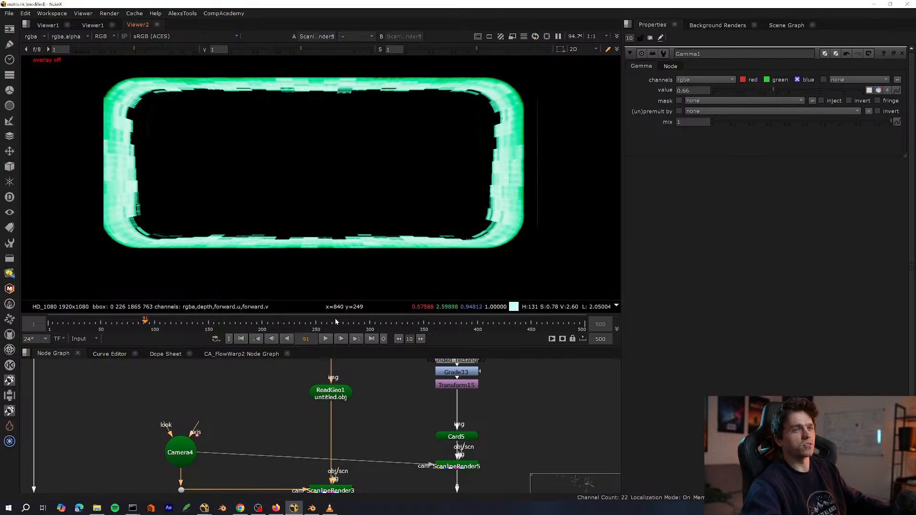
Disable the Gamma1 node between the two Colorspace nodes.
{"action": "scroll", "coordinate": [341, 433], "scroll_direction": "down", "scroll_amount": 5}
{"action": "scroll", "coordinate": [458, 371], "scroll_direction": "up", "scroll_amount": 6}
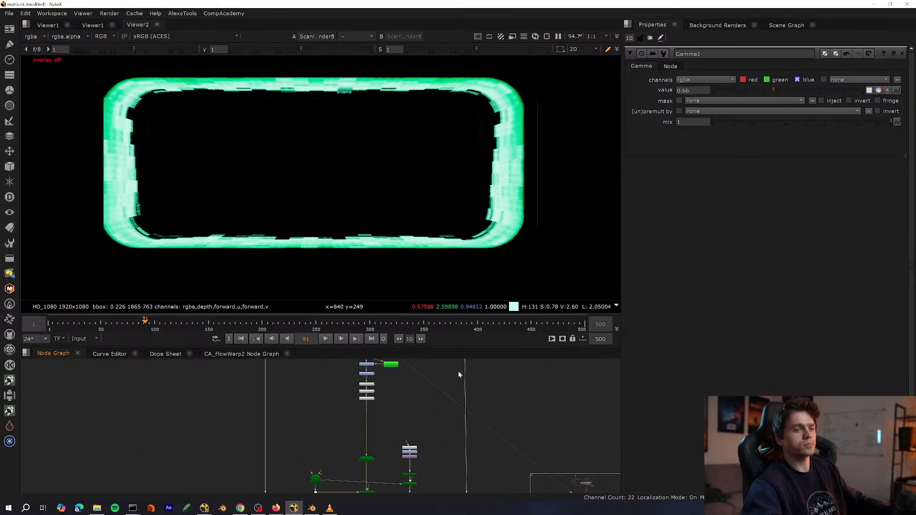
{"action": "left_click", "coordinate": [322, 409]}
{"action": "key", "text": "d"}
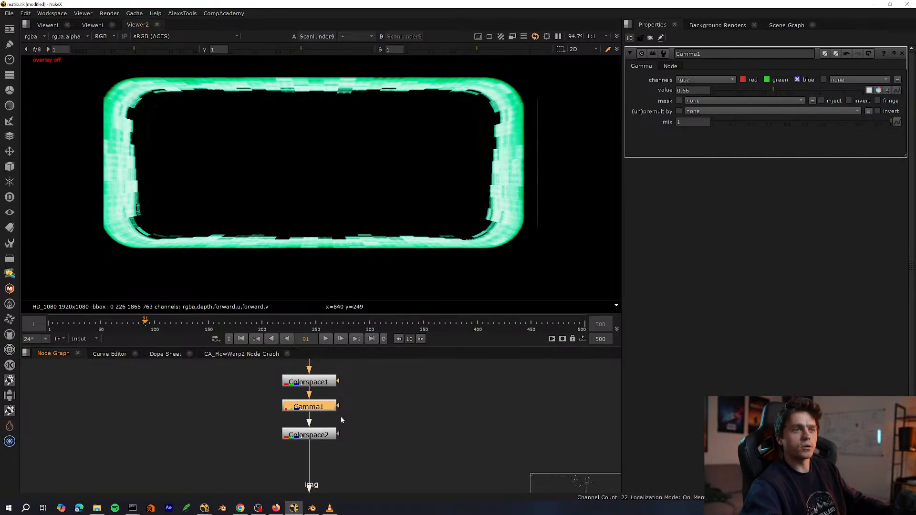
Try a Grade node with gamma 0.78 after Colorspace2, and delete it again.
{"action": "middle_click_drag", "start_coordinate": [340, 416], "coordinate": [323, 446]}
{"action": "scroll", "coordinate": [324, 446], "scroll_direction": "up", "scroll_amount": 2}
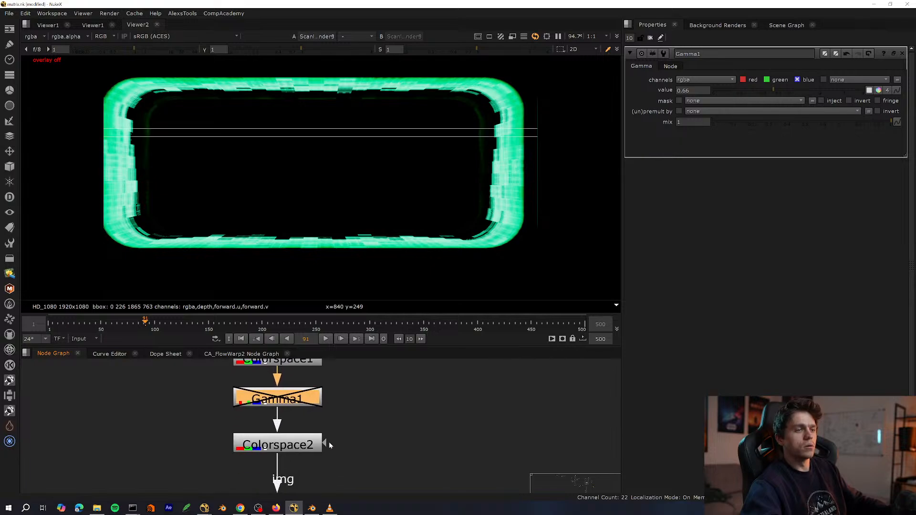
{"action": "left_click", "coordinate": [317, 445]}
{"action": "key", "text": "g"}
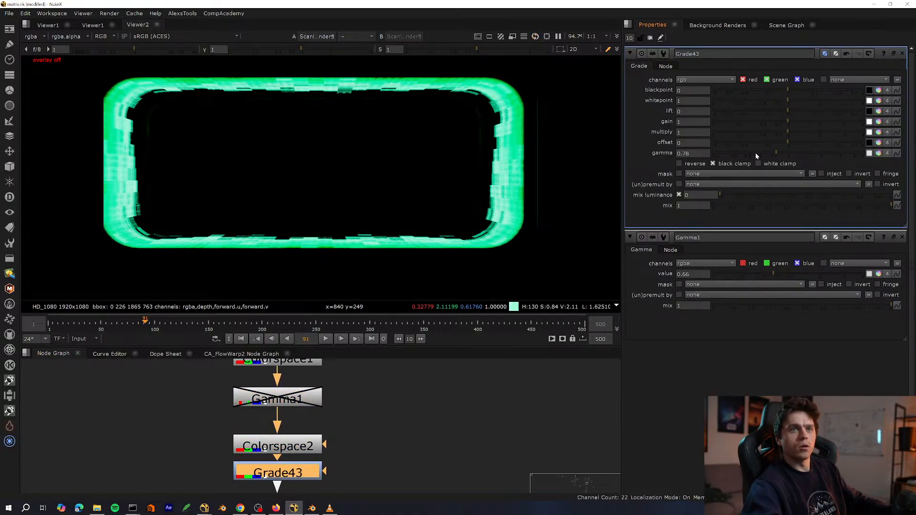
{"action": "key", "text": "Delete"}
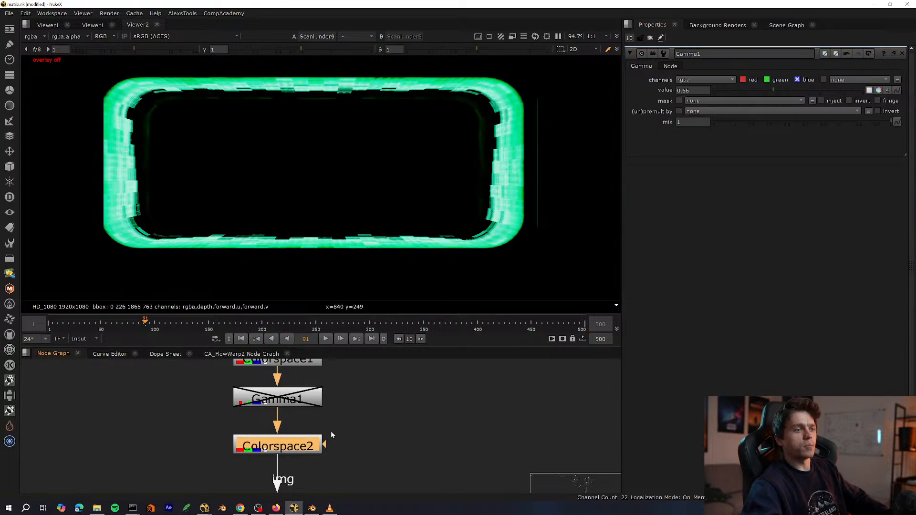
View the outputs of Colorspace1 and Grade42 in turn and examine the Grade42 texture up close.
{"action": "left_click", "coordinate": [303, 404]}
{"action": "middle_click_drag", "start_coordinate": [303, 407], "coordinate": [316, 478]}
{"action": "left_click_drag", "start_coordinate": [322, 428], "coordinate": [326, 429]}
{"action": "key", "text": "1"}
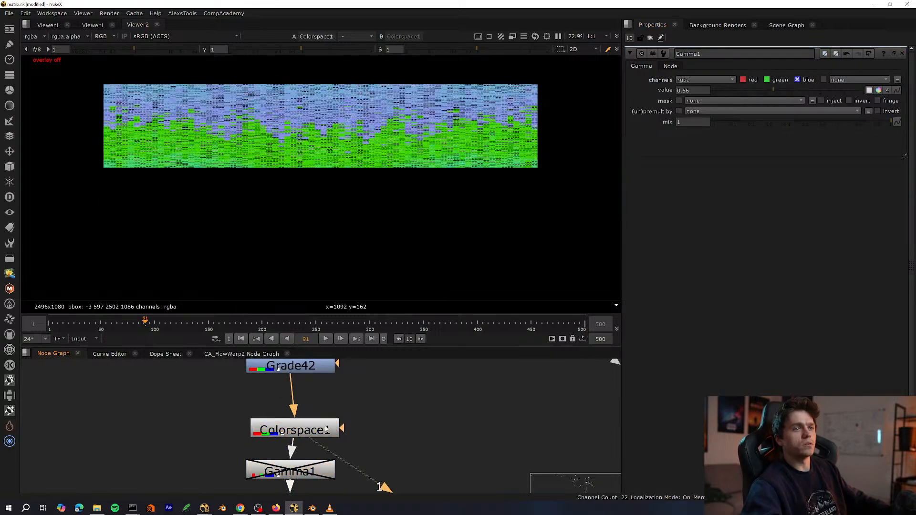
{"action": "middle_click_drag", "start_coordinate": [305, 389], "coordinate": [327, 425]}
{"action": "left_click", "coordinate": [320, 392]}
{"action": "key", "text": "1"}
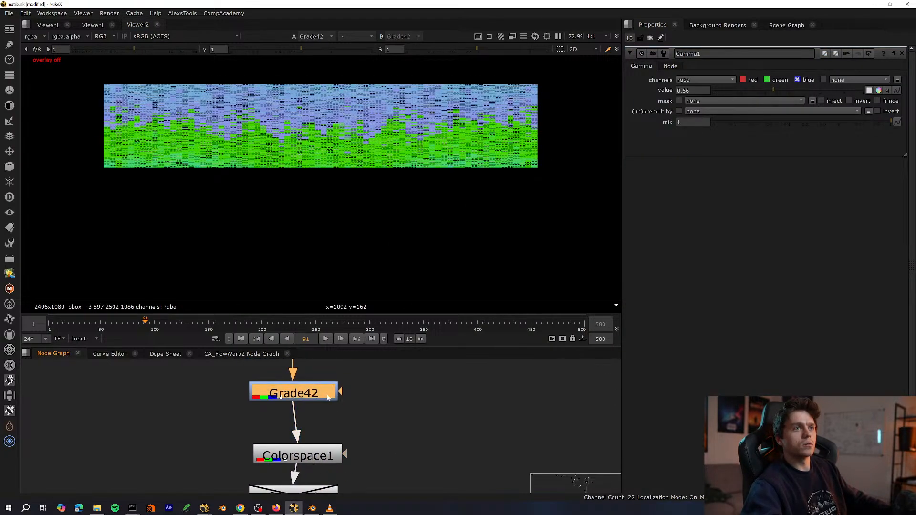
{"action": "left_click", "coordinate": [332, 406]}
{"action": "scroll", "coordinate": [400, 114], "scroll_direction": "up", "scroll_amount": 5}
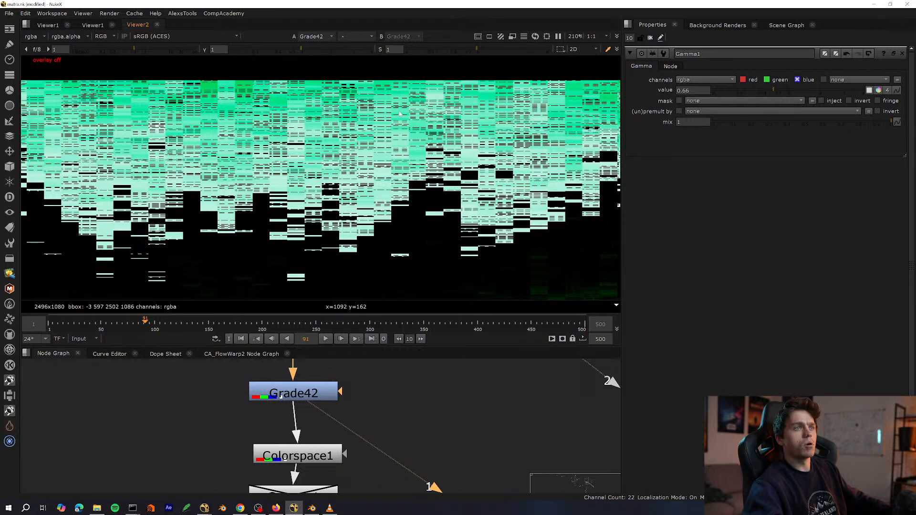
Move Colorspace1, Gamma1 and Colorspace2 together further down to make room below Grade42.
{"action": "key", "text": "space"}
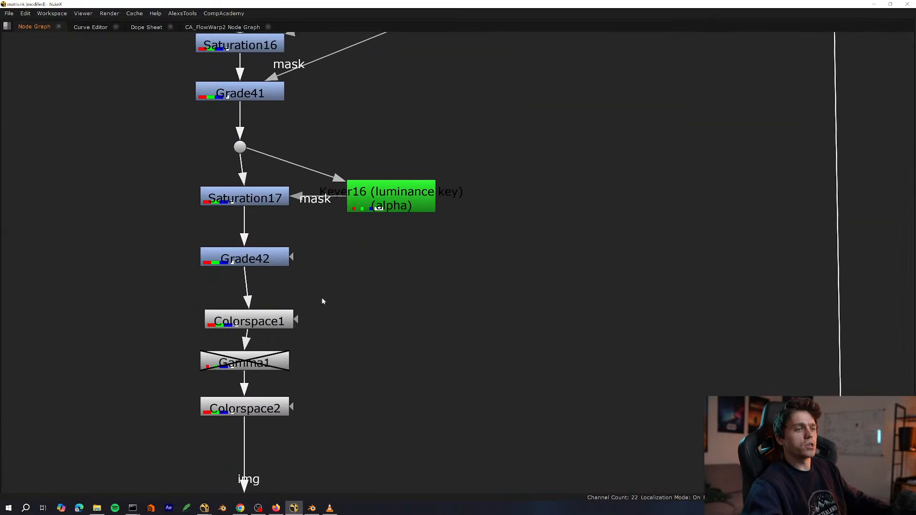
{"action": "scroll", "coordinate": [322, 297], "scroll_direction": "down", "scroll_amount": 2}
{"action": "left_click_drag", "start_coordinate": [334, 296], "coordinate": [224, 391]}
{"action": "left_click_drag", "start_coordinate": [284, 311], "coordinate": [278, 372]}
Add a luminance Keyer node beside the Grade42 branch and insert a Dot in the connection between Grade42 and Colorspace1.
{"action": "left_click", "coordinate": [374, 342]}
{"action": "key", "text": "Tab"}
{"action": "type", "text": "keyer"}
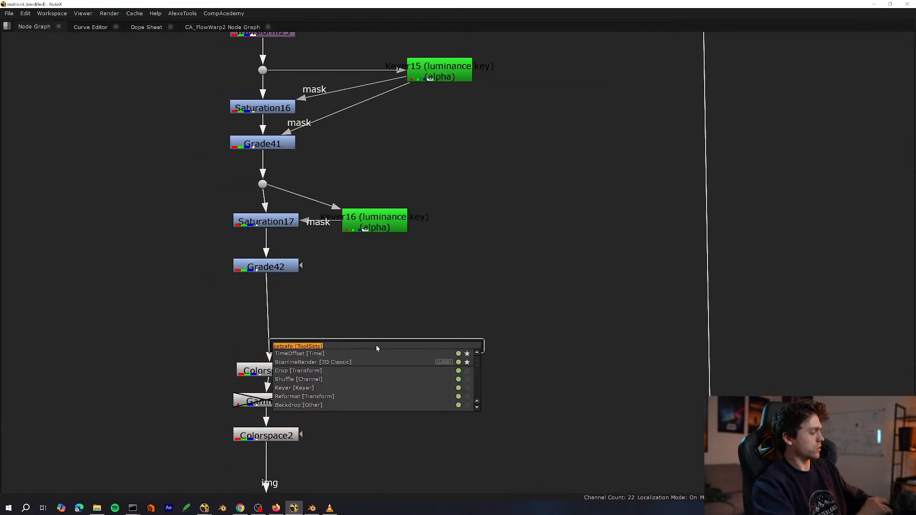
{"action": "key", "text": "Return"}
{"action": "middle_click_drag", "start_coordinate": [376, 348], "coordinate": [410, 334]}
{"action": "left_click", "coordinate": [300, 300], "text": "ctrl"}
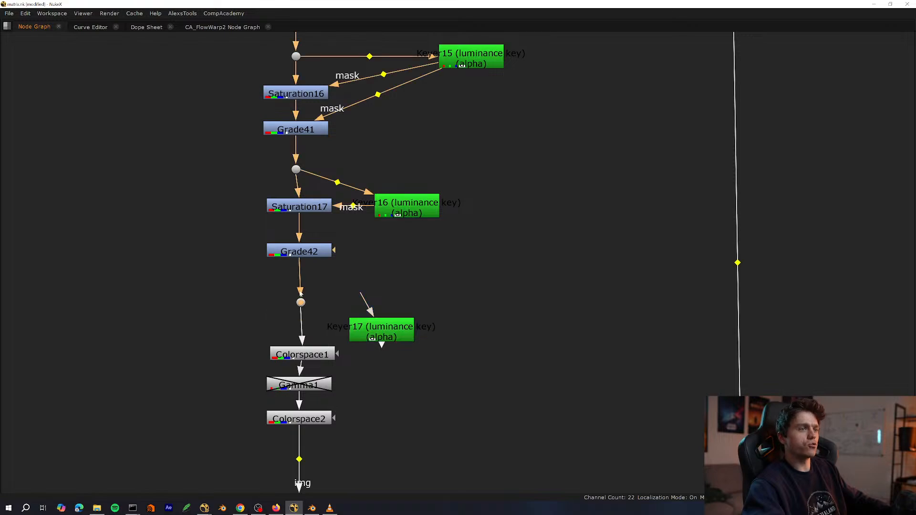
Connect Keyer17 to the dot below Grade42 and add a Quadratic_LumaKey node fed from the same dot.
{"action": "left_click_drag", "start_coordinate": [316, 291], "coordinate": [300, 290]}
{"action": "scroll", "coordinate": [256, 310], "scroll_direction": "up", "scroll_amount": 3}
{"action": "key", "text": "Tab"}
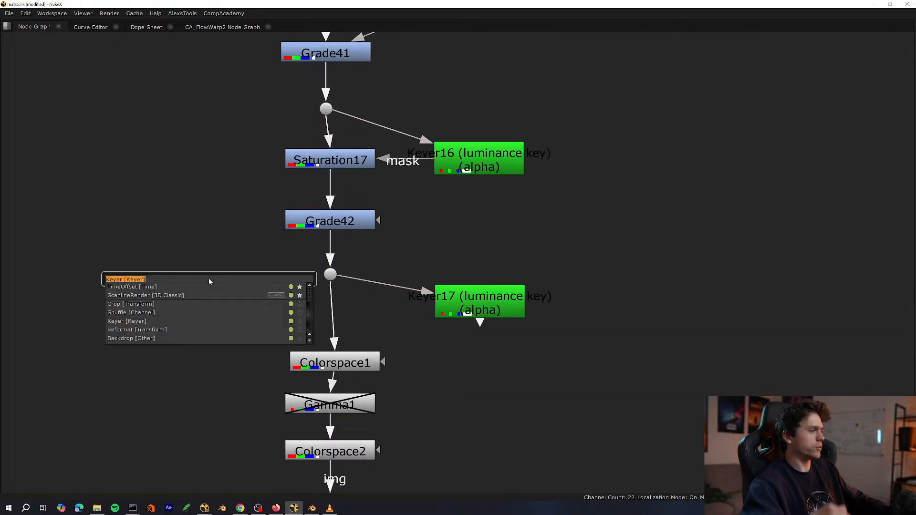
{"action": "type", "text": "qq"}
{"action": "key", "text": "Return"}
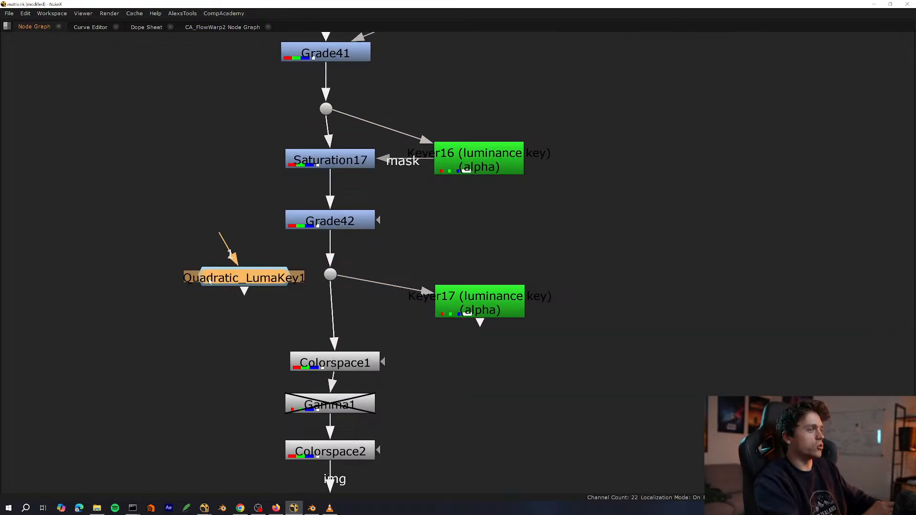
{"action": "scroll", "coordinate": [229, 338], "scroll_direction": "up", "scroll_amount": 1}
{"action": "middle_click_drag", "start_coordinate": [228, 337], "coordinate": [243, 395]}
{"action": "left_click_drag", "start_coordinate": [240, 289], "coordinate": [369, 312]}
{"action": "left_click_drag", "start_coordinate": [282, 328], "coordinate": [190, 344]}
View the output of Quadratic_LumaKey1 fitted in the viewer and place the node beside the dot.
{"action": "key", "text": "space"}
{"action": "middle_click_drag", "start_coordinate": [253, 386], "coordinate": [247, 450]}
{"action": "key", "text": "1"}
{"action": "left_click", "coordinate": [247, 451]}
{"action": "double_click", "coordinate": [170, 411]}
{"action": "key", "text": "f"}
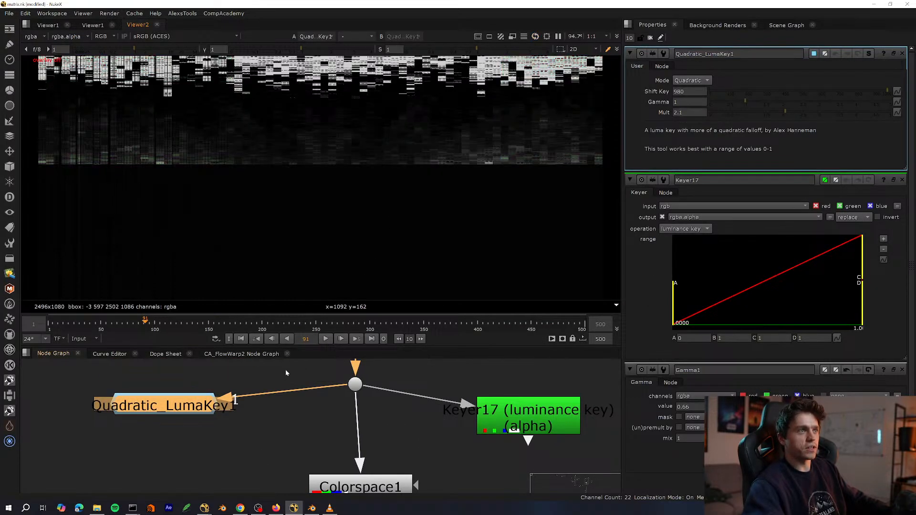
{"action": "left_click_drag", "start_coordinate": [214, 404], "coordinate": [220, 412]}
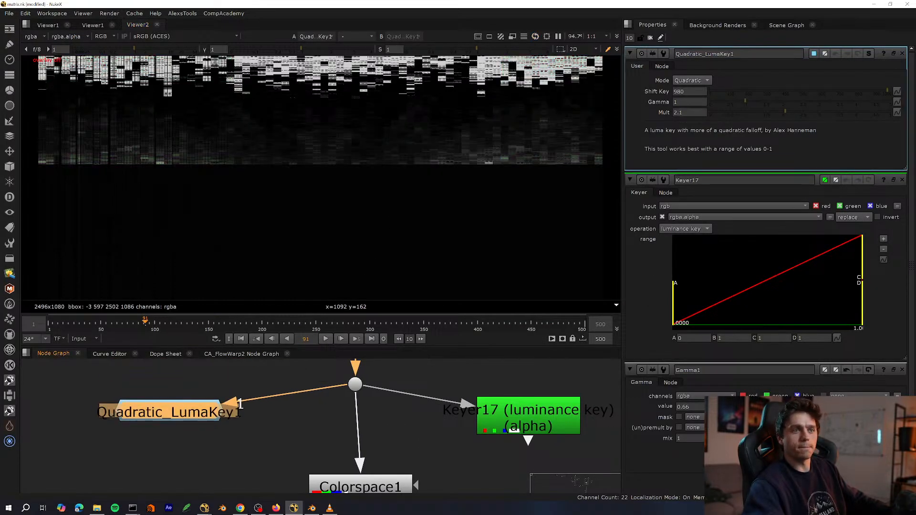
Close the other nodes' properties and set Quadratic_LumaKey1's Shift Key to 315.
{"action": "left_click", "coordinate": [902, 181]}
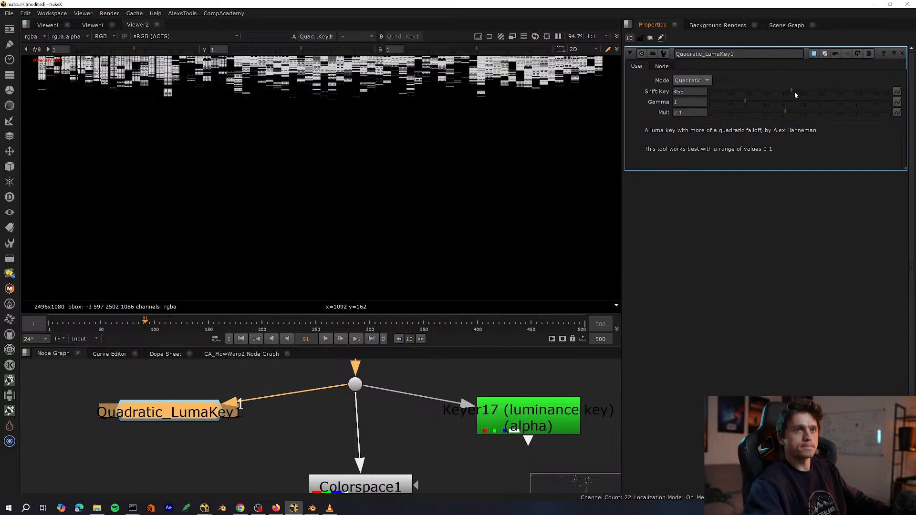
{"action": "left_click", "coordinate": [766, 92]}
{"action": "middle_click_drag", "start_coordinate": [309, 101], "coordinate": [313, 160]}
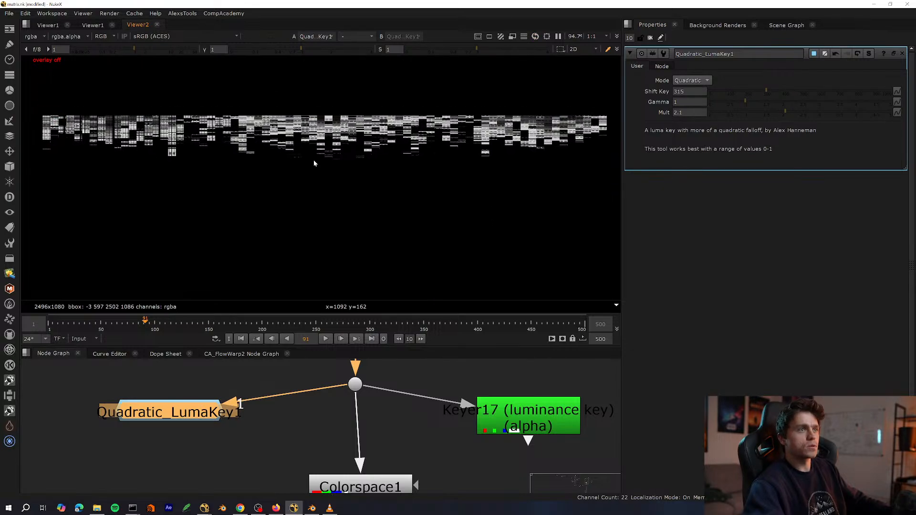
Compare the dot's colour image with the Quadratic_LumaKey1 matte in the viewer.
{"action": "left_click", "coordinate": [354, 388]}
{"action": "key", "text": "1"}
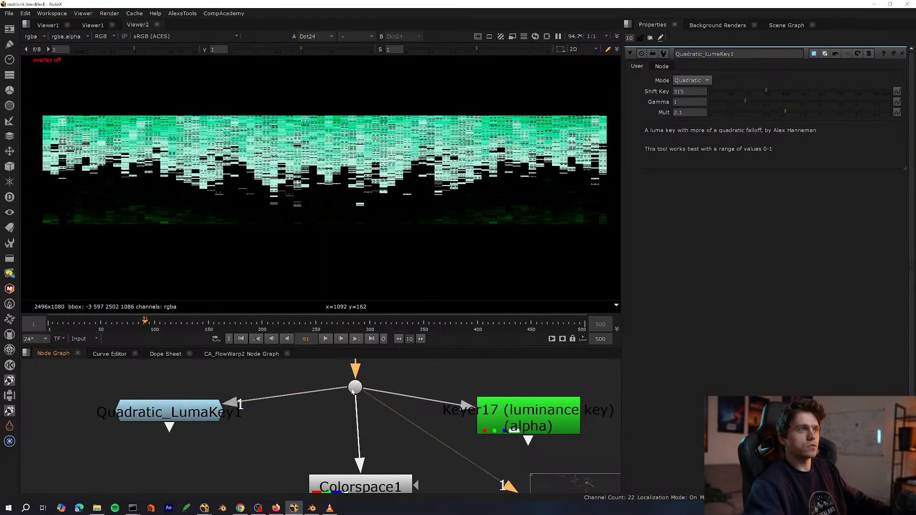
{"action": "left_click", "coordinate": [177, 414]}
{"action": "key", "text": "1"}
{"action": "left_click", "coordinate": [177, 413]}
Insert a Clamp node between the dot and Quadratic_LumaKey1.
{"action": "middle_click_drag", "start_coordinate": [237, 383], "coordinate": [253, 412]}
{"action": "left_click", "coordinate": [253, 412]}
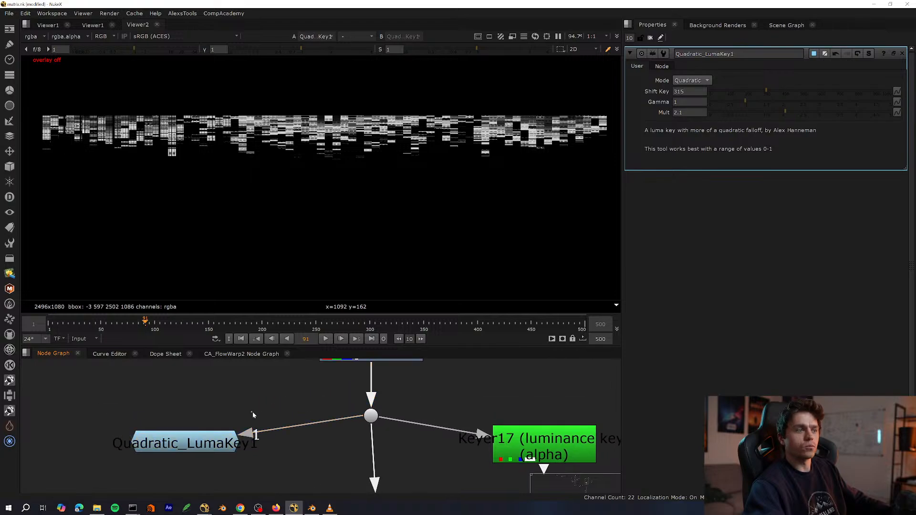
{"action": "key", "text": "Tab"}
{"action": "type", "text": "clamp"}
{"action": "key", "text": "Return"}
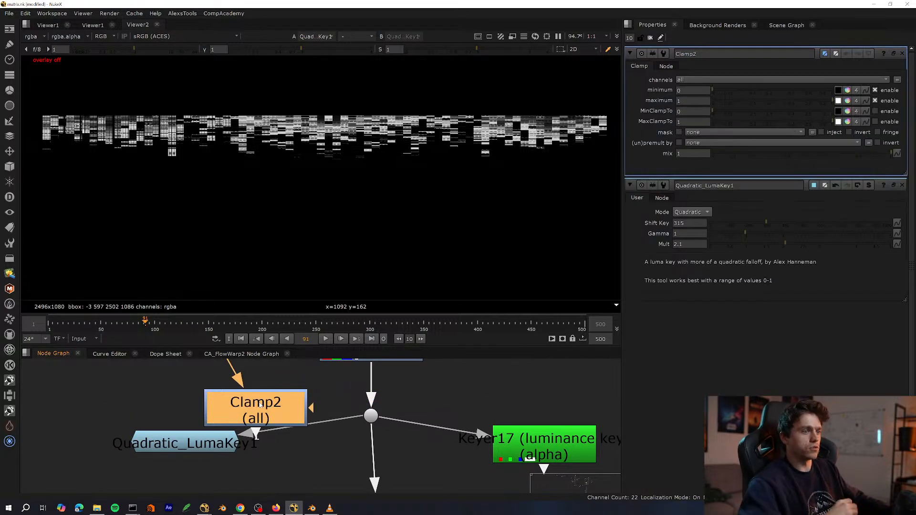
{"action": "left_click_drag", "start_coordinate": [210, 394], "coordinate": [151, 384]}
{"action": "left_click_drag", "start_coordinate": [195, 438], "coordinate": [167, 462]}
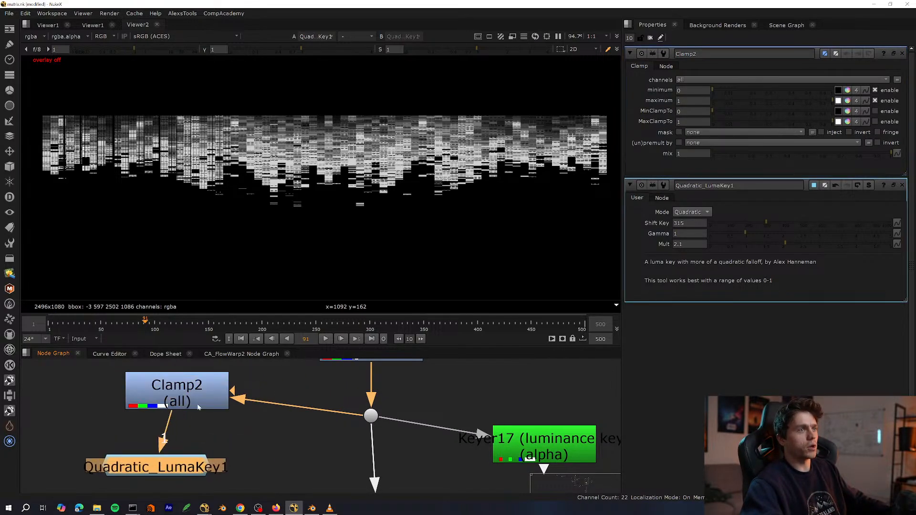
Insert a Grade node after Clamp2 with a gain of 0.97 and place the luma key below it.
{"action": "left_click", "coordinate": [207, 392]}
{"action": "key", "text": "g"}
{"action": "middle_click_drag", "start_coordinate": [684, 122], "coordinate": [685, 122]}
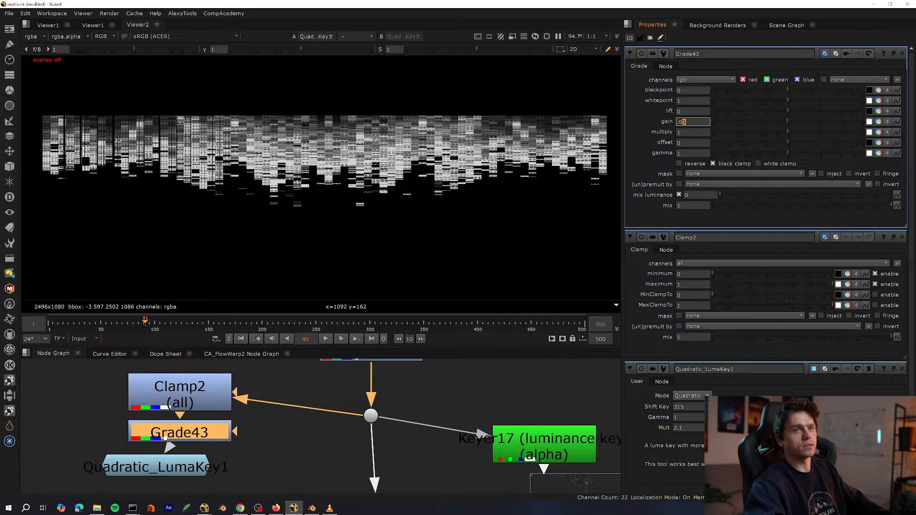
{"action": "left_click_drag", "start_coordinate": [191, 468], "coordinate": [211, 473]}
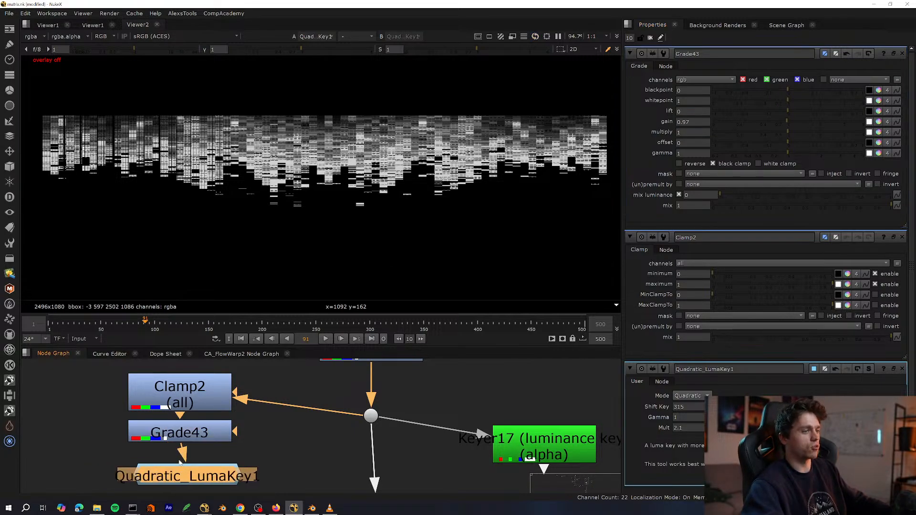
Select Clamp2, Grade43 and Quadratic_LumaKey1 and move them together beside the main stream.
{"action": "middle_click_drag", "start_coordinate": [211, 489], "coordinate": [225, 431]}
{"action": "key", "text": "space"}
{"action": "scroll", "coordinate": [226, 430], "scroll_direction": "up", "scroll_amount": 1}
{"action": "left_click_drag", "start_coordinate": [302, 276], "coordinate": [148, 412]}
{"action": "scroll", "coordinate": [224, 373], "scroll_direction": "down", "scroll_amount": 2}
{"action": "middle_click_drag", "start_coordinate": [223, 373], "coordinate": [265, 346]}
{"action": "left_click_drag", "start_coordinate": [266, 344], "coordinate": [222, 355]}
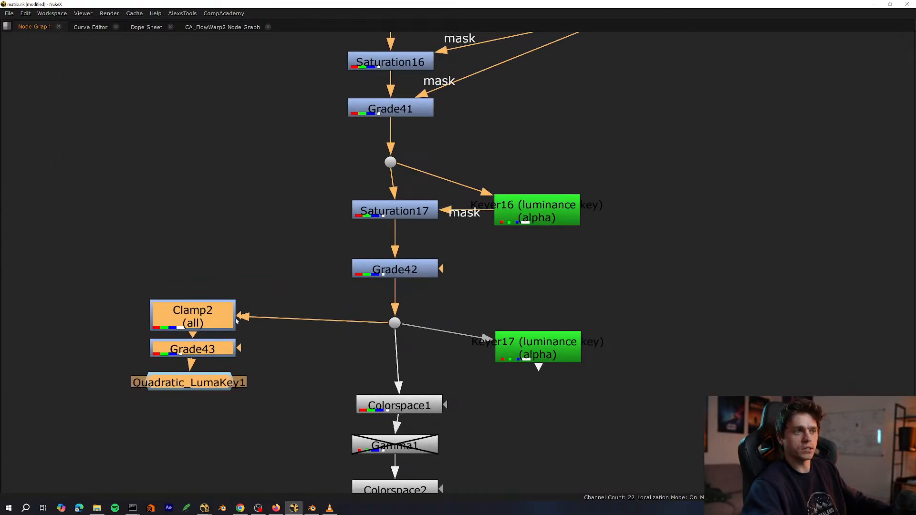
Level the clamp branch with the dot and line up Quadratic_LumaKey1 under Grade43.
{"action": "key", "text": "f"}
{"action": "key", "text": "f"}
{"action": "scroll", "coordinate": [449, 279], "scroll_direction": "up", "scroll_amount": 3}
{"action": "scroll", "coordinate": [506, 240], "scroll_direction": "up", "scroll_amount": 3}
{"action": "middle_click_drag", "start_coordinate": [505, 239], "coordinate": [293, 338]}
{"action": "left_click_drag", "start_coordinate": [269, 348], "coordinate": [259, 358]}
{"action": "key", "text": "space"}
{"action": "left_click", "coordinate": [268, 421]}
{"action": "left_click_drag", "start_coordinate": [214, 404], "coordinate": [219, 415]}
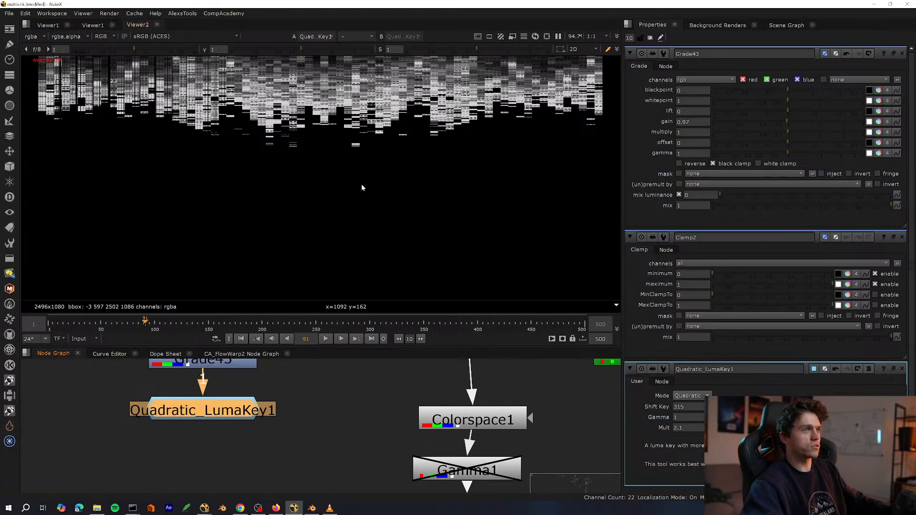
Close the Clamp2 and luma key properties, then set Grade43's gain to 0.88 and gamma to 0.73.
{"action": "scroll", "coordinate": [362, 187], "scroll_direction": "up", "scroll_amount": 3}
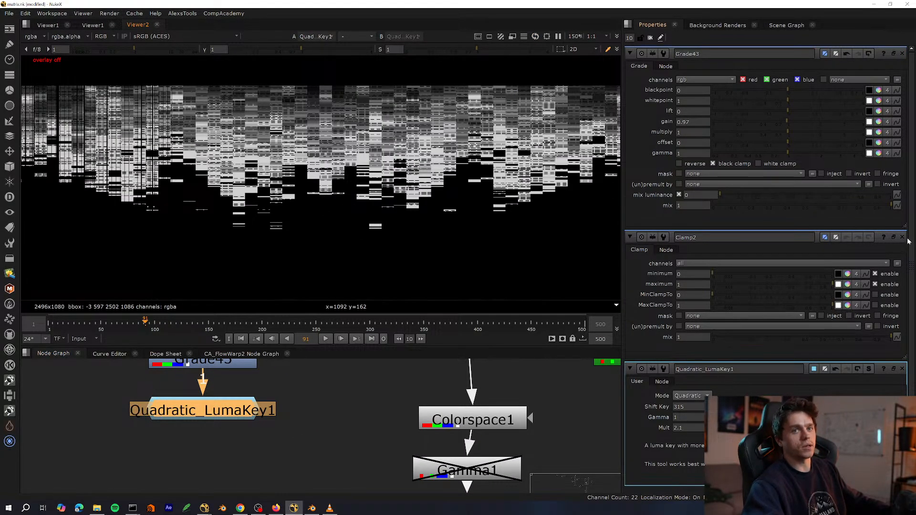
{"action": "left_click", "coordinate": [902, 238]}
{"action": "left_click", "coordinate": [903, 238]}
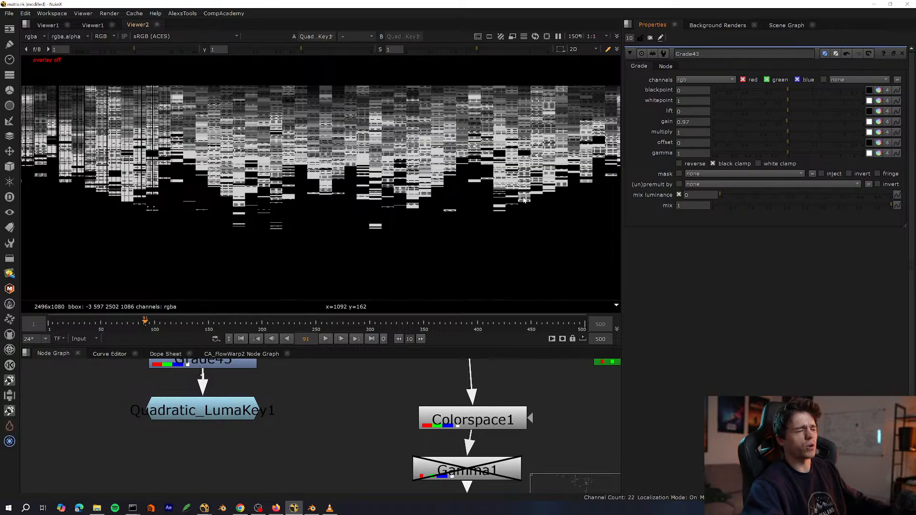
{"action": "scroll", "coordinate": [524, 200], "scroll_direction": "up", "scroll_amount": 3}
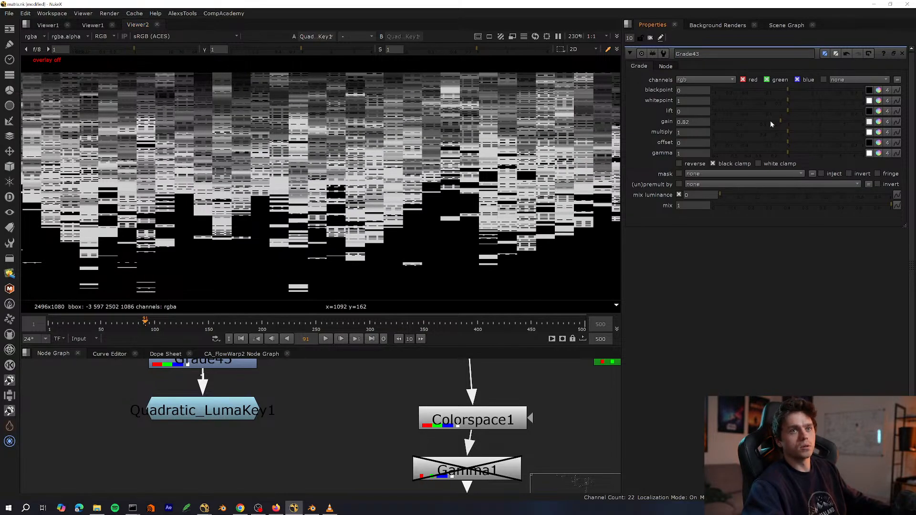
{"action": "left_click_drag", "start_coordinate": [771, 122], "coordinate": [773, 153]}
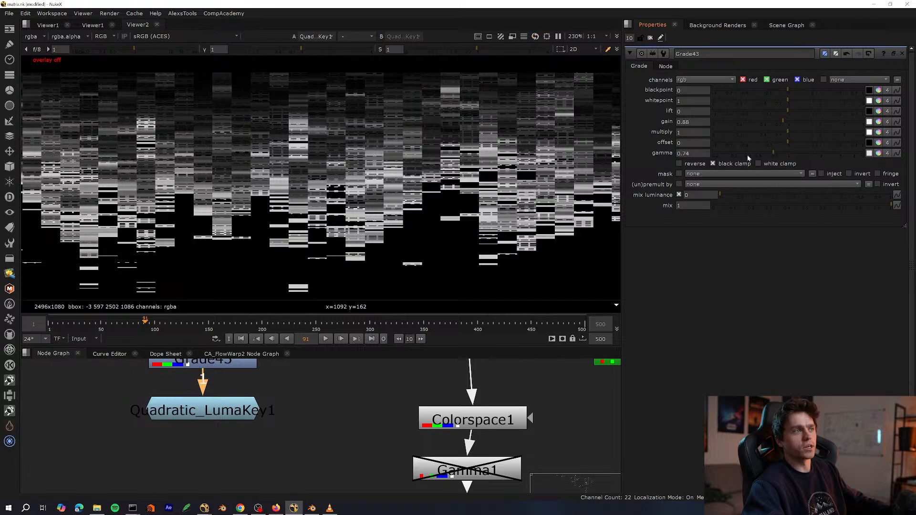
{"action": "scroll", "coordinate": [362, 150], "scroll_direction": "down", "scroll_amount": 4}
{"action": "middle_click_drag", "start_coordinate": [412, 85], "coordinate": [377, 160]}
{"action": "scroll", "coordinate": [378, 160], "scroll_direction": "up", "scroll_amount": 3}
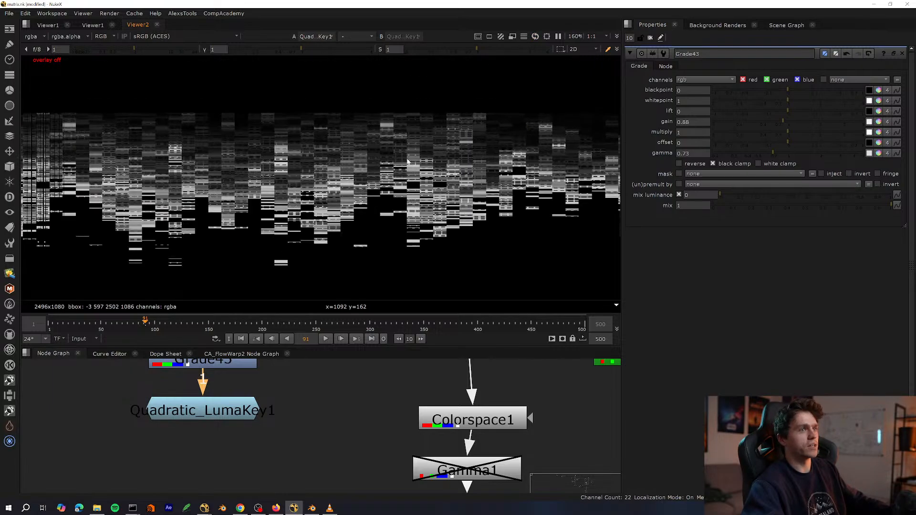
Move Colorspace1, Gamma1 and Colorspace2 down together to make room below the dot.
{"action": "middle_click_drag", "start_coordinate": [336, 402], "coordinate": [322, 365]}
{"action": "key", "text": "space"}
{"action": "scroll", "coordinate": [385, 340], "scroll_direction": "down", "scroll_amount": 4}
{"action": "middle_click_drag", "start_coordinate": [415, 357], "coordinate": [443, 249]}
{"action": "left_click_drag", "start_coordinate": [496, 236], "coordinate": [238, 358]}
{"action": "left_click_drag", "start_coordinate": [350, 256], "coordinate": [350, 331]}
{"action": "left_click", "coordinate": [353, 337]}
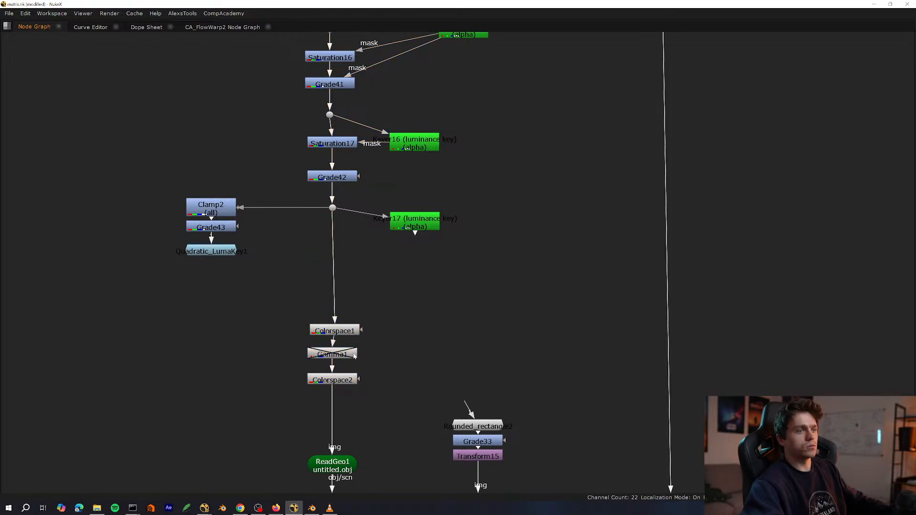
{"action": "left_click_drag", "start_coordinate": [390, 300], "coordinate": [305, 388]}
{"action": "left_click_drag", "start_coordinate": [354, 335], "coordinate": [360, 335]}
{"action": "scroll", "coordinate": [308, 256], "scroll_direction": "up", "scroll_amount": 3}
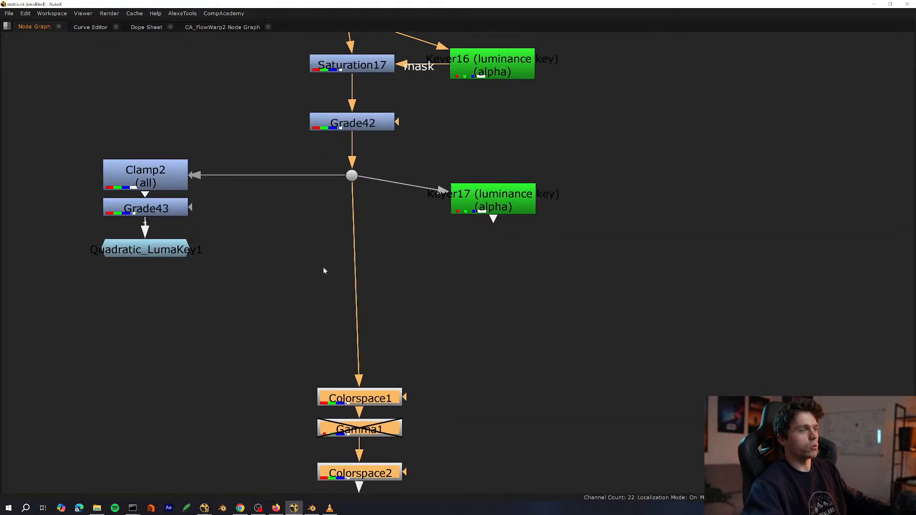
{"action": "middle_click_drag", "start_coordinate": [322, 268], "coordinate": [320, 310]}
{"action": "left_click", "coordinate": [319, 323]}
{"action": "key", "text": "g"}
Insert a Merge above Colorspace1 with Quadratic_LumaKey1 as A and the main stream as B.
{"action": "middle_click_drag", "start_coordinate": [369, 327], "coordinate": [382, 425]}
{"action": "key", "text": "space"}
{"action": "left_click_drag", "start_coordinate": [411, 371], "coordinate": [282, 411]}
{"action": "key", "text": "space"}
{"action": "middle_click_drag", "start_coordinate": [261, 422], "coordinate": [244, 339]}
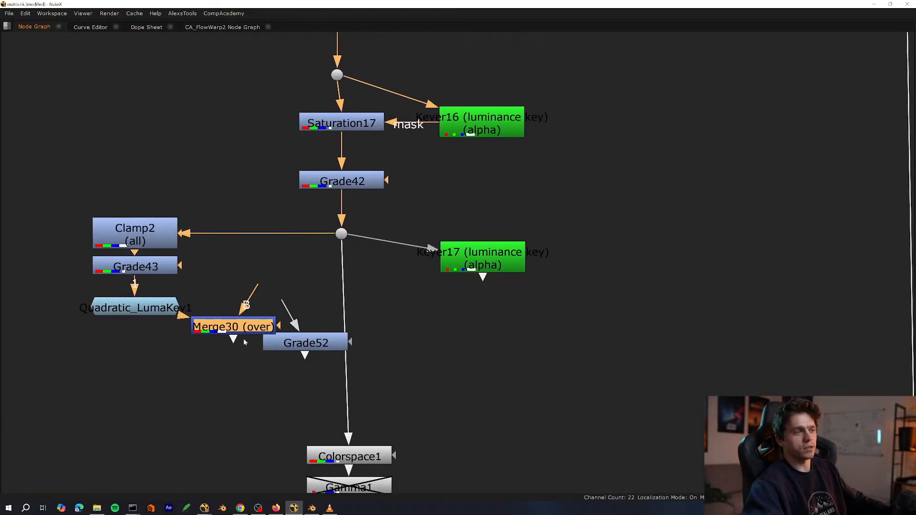
{"action": "left_click_drag", "start_coordinate": [253, 332], "coordinate": [362, 405]}
{"action": "key", "text": "space"}
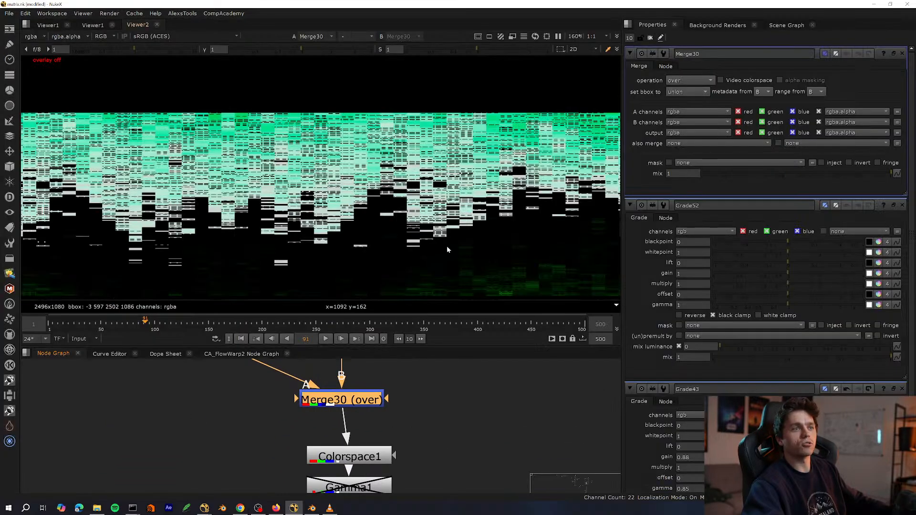
Set Merge30's operation to mask and inspect the masked green pattern at full viewer size.
{"action": "left_click", "coordinate": [701, 80]}
{"action": "left_click", "coordinate": [694, 156]}
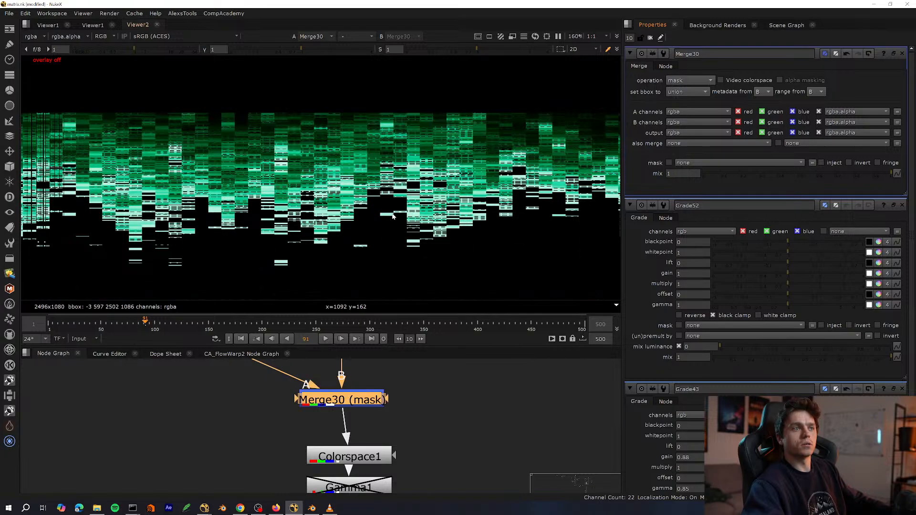
{"action": "scroll", "coordinate": [392, 216], "scroll_direction": "down", "scroll_amount": 2}
{"action": "middle_click_drag", "start_coordinate": [392, 217], "coordinate": [423, 116]}
{"action": "key", "text": "space"}
{"action": "middle_click_drag", "start_coordinate": [230, 171], "coordinate": [196, 284]}
{"action": "scroll", "coordinate": [451, 196], "scroll_direction": "up", "scroll_amount": 1}
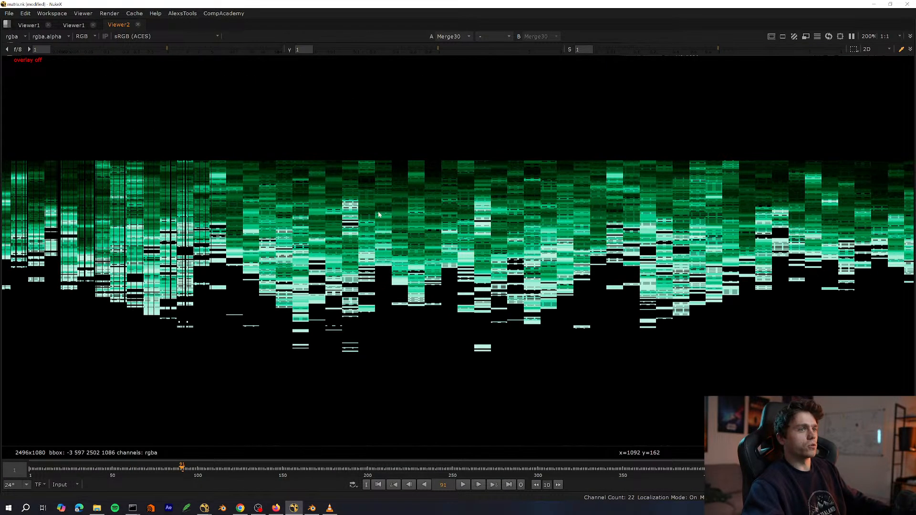
{"action": "scroll", "coordinate": [470, 195], "scroll_direction": "down", "scroll_amount": 2}
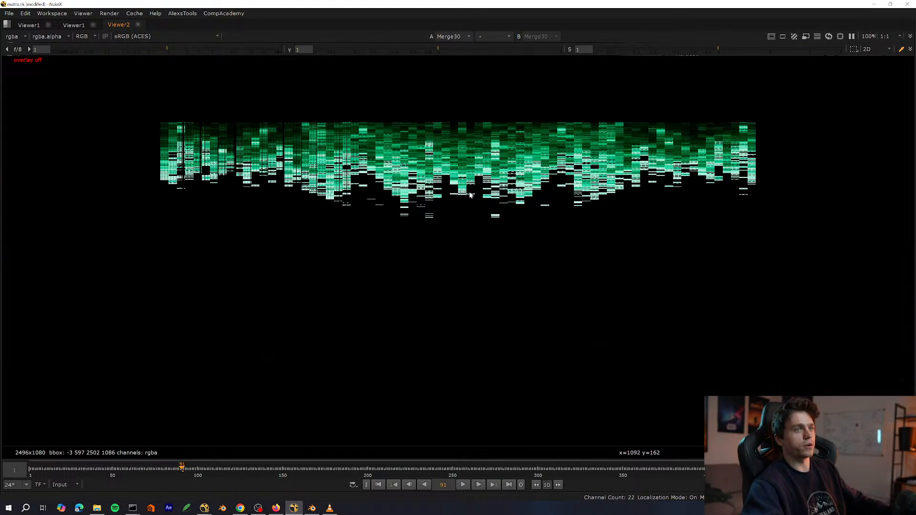
{"action": "scroll", "coordinate": [470, 194], "scroll_direction": "up", "scroll_amount": 2}
{"action": "key", "text": "space"}
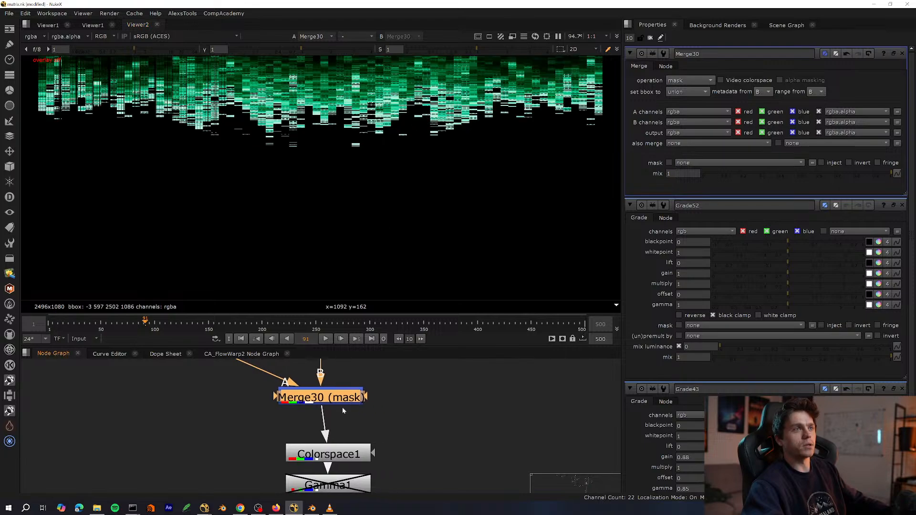
View the output of Colorspace2 in the viewer.
{"action": "scroll", "coordinate": [343, 410], "scroll_direction": "down", "scroll_amount": 2}
{"action": "key", "text": "space"}
{"action": "middle_click_drag", "start_coordinate": [403, 433], "coordinate": [417, 290]}
{"action": "left_click_drag", "start_coordinate": [421, 321], "coordinate": [326, 384]}
{"action": "key", "text": "space"}
{"action": "key", "text": "1"}
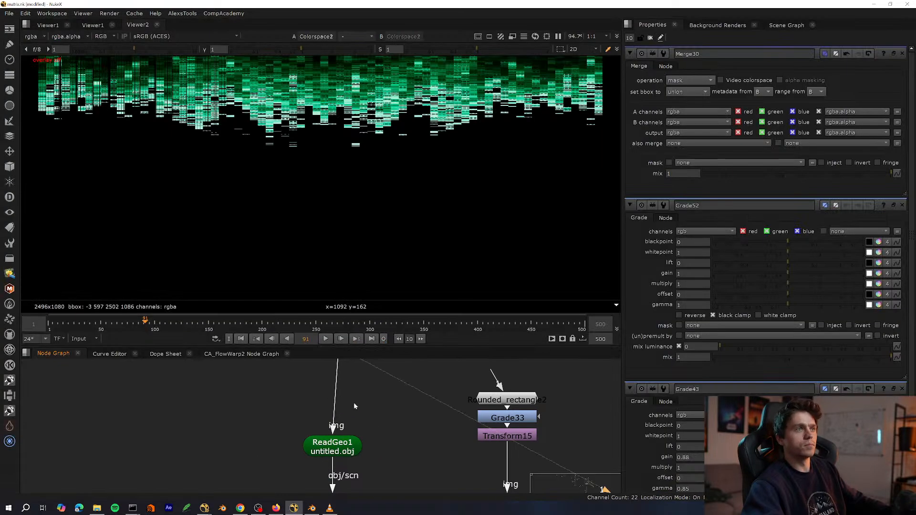
Save the script.
{"action": "scroll", "coordinate": [385, 406], "scroll_direction": "down", "scroll_amount": 3}
{"action": "scroll", "coordinate": [329, 472], "scroll_direction": "up", "scroll_amount": 4}
{"action": "middle_click_drag", "start_coordinate": [376, 462], "coordinate": [372, 367]}
{"action": "key", "text": "ctrl+s"}
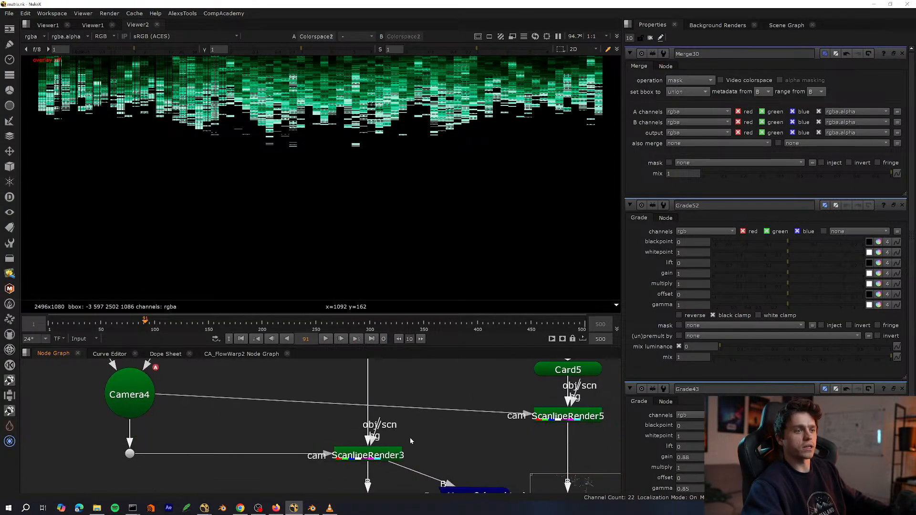
View the ScanlineRender3 output and examine the corner of the rendered green ring up close.
{"action": "middle_click_drag", "start_coordinate": [413, 439], "coordinate": [420, 421]}
{"action": "left_click", "coordinate": [360, 431]}
{"action": "middle_click_drag", "start_coordinate": [354, 426], "coordinate": [328, 379]}
{"action": "key", "text": "1"}
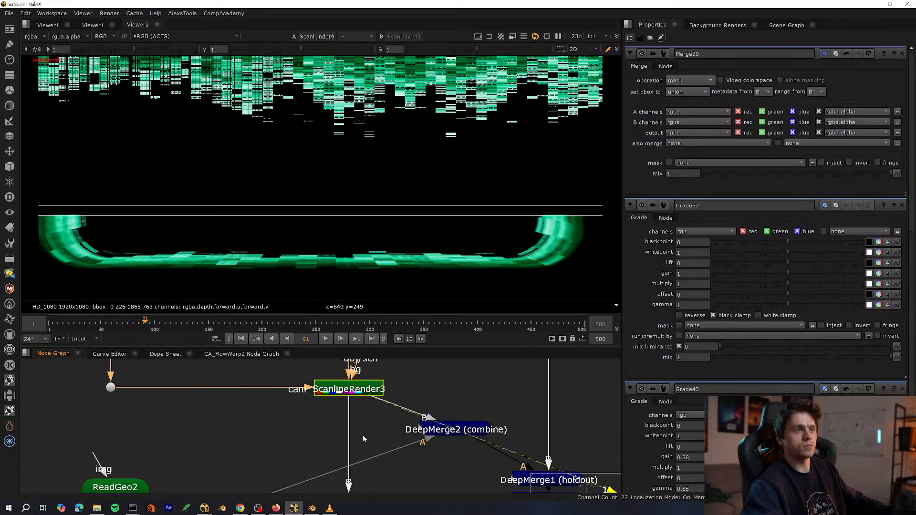
{"action": "middle_click_drag", "start_coordinate": [563, 146], "coordinate": [572, 235]}
{"action": "scroll", "coordinate": [565, 194], "scroll_direction": "up", "scroll_amount": 4}
{"action": "middle_click_drag", "start_coordinate": [519, 183], "coordinate": [737, 229]}
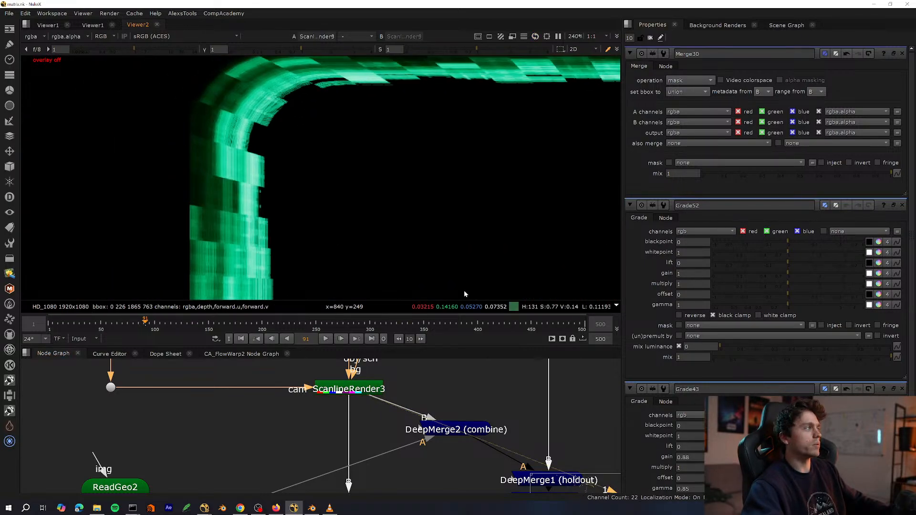
Line up the colorspace nodes below Merge30 with the main stream.
{"action": "middle_click_drag", "start_coordinate": [395, 370], "coordinate": [387, 444]}
{"action": "key", "text": "space"}
{"action": "middle_click_drag", "start_coordinate": [387, 239], "coordinate": [388, 432]}
{"action": "middle_click_drag", "start_coordinate": [423, 187], "coordinate": [448, 208]}
{"action": "left_click_drag", "start_coordinate": [457, 356], "coordinate": [268, 486]}
{"action": "left_click_drag", "start_coordinate": [361, 409], "coordinate": [355, 412]}
Delete the unused Grade52 and Keyer17 nodes beside the main stream.
{"action": "middle_click_drag", "start_coordinate": [316, 291], "coordinate": [325, 370]}
{"action": "key", "text": "Delete"}
{"action": "left_click_drag", "start_coordinate": [324, 371], "coordinate": [341, 358]}
{"action": "key", "text": "Delete"}
{"action": "middle_click_drag", "start_coordinate": [574, 266], "coordinate": [538, 366]}
{"action": "left_click_drag", "start_coordinate": [538, 366], "coordinate": [386, 451]}
{"action": "key", "text": "Delete"}
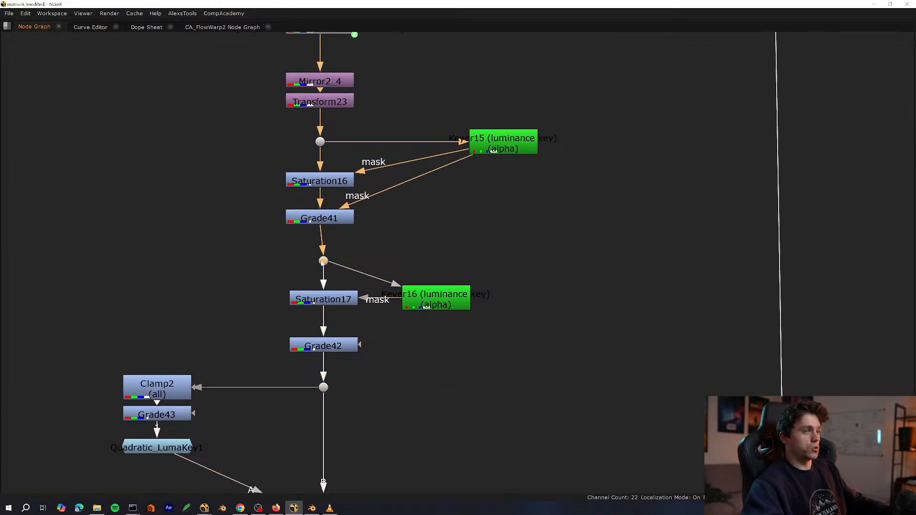
{"action": "middle_click_drag", "start_coordinate": [355, 278], "coordinate": [353, 349]}
{"action": "scroll", "coordinate": [322, 337], "scroll_direction": "down", "scroll_amount": 10}
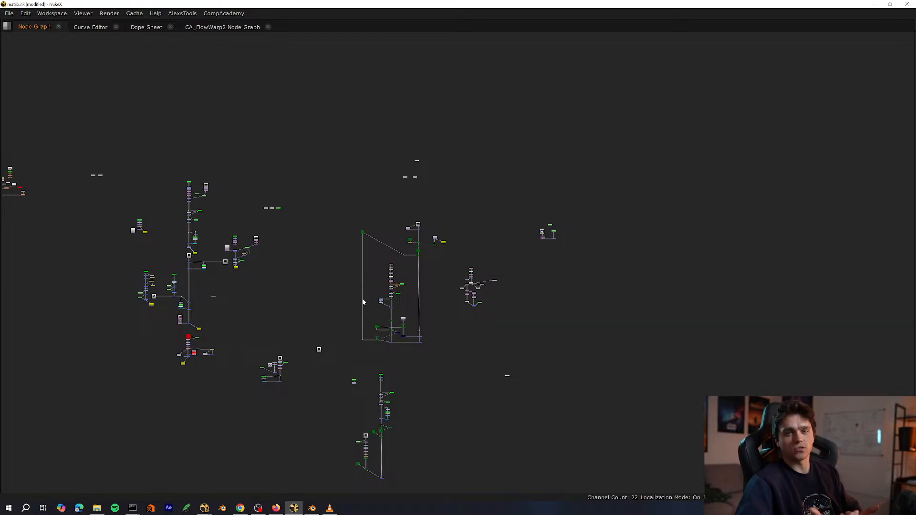
{"action": "scroll", "coordinate": [363, 301], "scroll_direction": "up", "scroll_amount": 10}
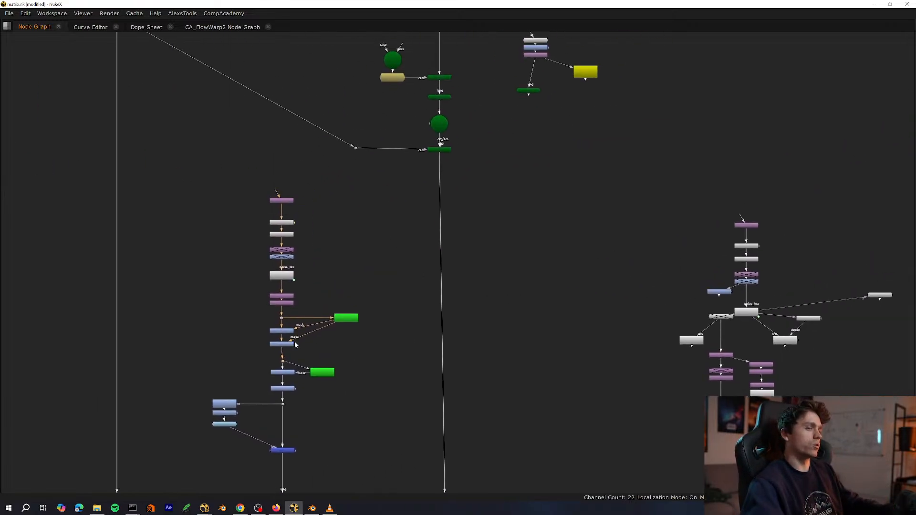
{"action": "key", "text": "space"}
{"action": "key", "text": "space"}
{"action": "scroll", "coordinate": [323, 407], "scroll_direction": "down", "scroll_amount": 10}
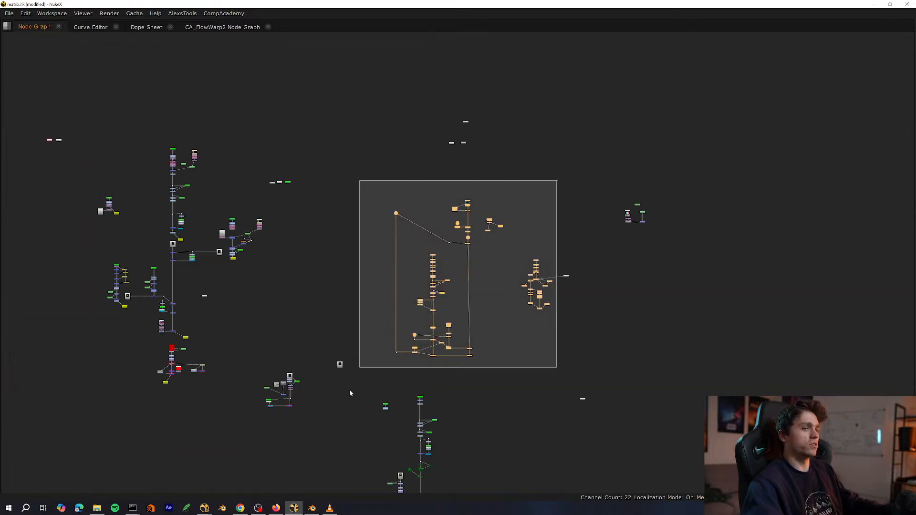
Examine the green pattern texture at successive nodes of the main stream, from below Transform23 through Grade41 and onward.
{"action": "middle_click_drag", "start_coordinate": [376, 325], "coordinate": [273, 336]}
{"action": "scroll", "coordinate": [390, 294], "scroll_direction": "up", "scroll_amount": 3}
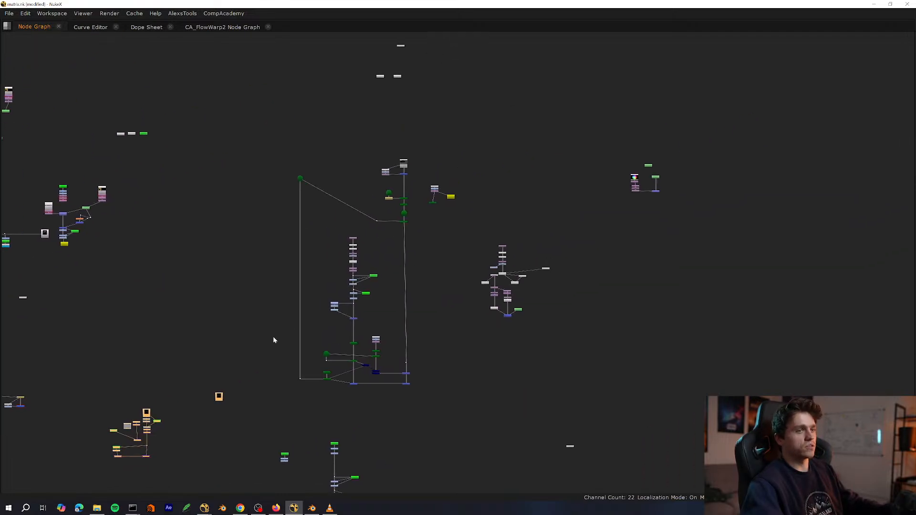
{"action": "scroll", "coordinate": [383, 305], "scroll_direction": "up", "scroll_amount": 3}
{"action": "middle_click_drag", "start_coordinate": [383, 304], "coordinate": [384, 328]}
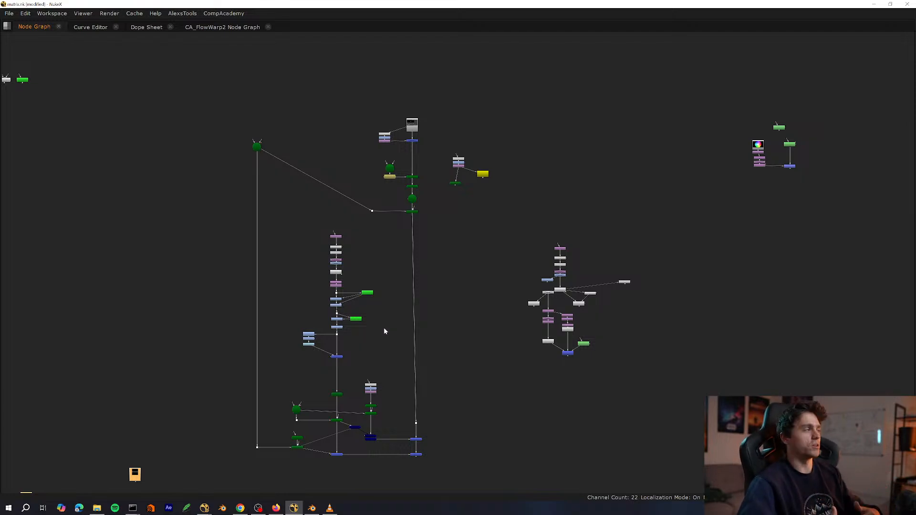
{"action": "middle_click_drag", "start_coordinate": [385, 330], "coordinate": [378, 353]}
{"action": "scroll", "coordinate": [353, 308], "scroll_direction": "up", "scroll_amount": 5}
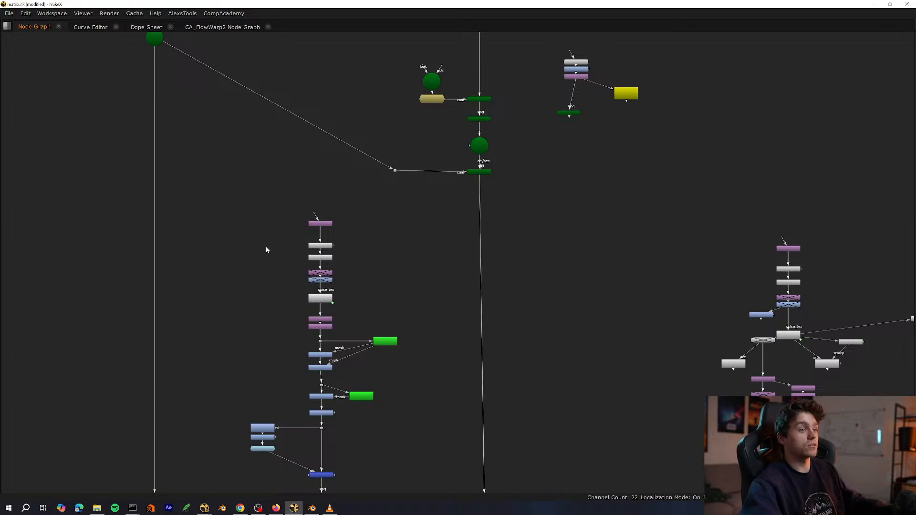
{"action": "scroll", "coordinate": [350, 336], "scroll_direction": "up", "scroll_amount": 2}
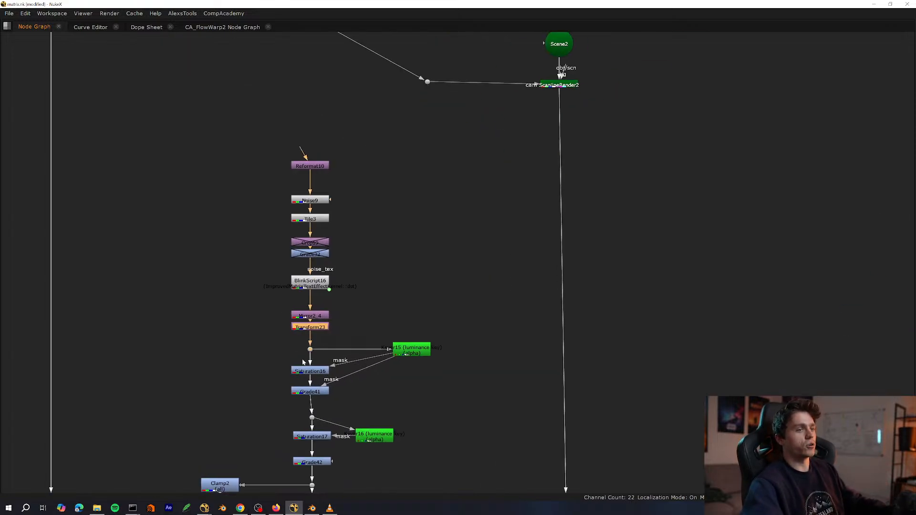
{"action": "key", "text": "space"}
{"action": "key", "text": "f"}
{"action": "middle_click_drag", "start_coordinate": [341, 460], "coordinate": [382, 405]}
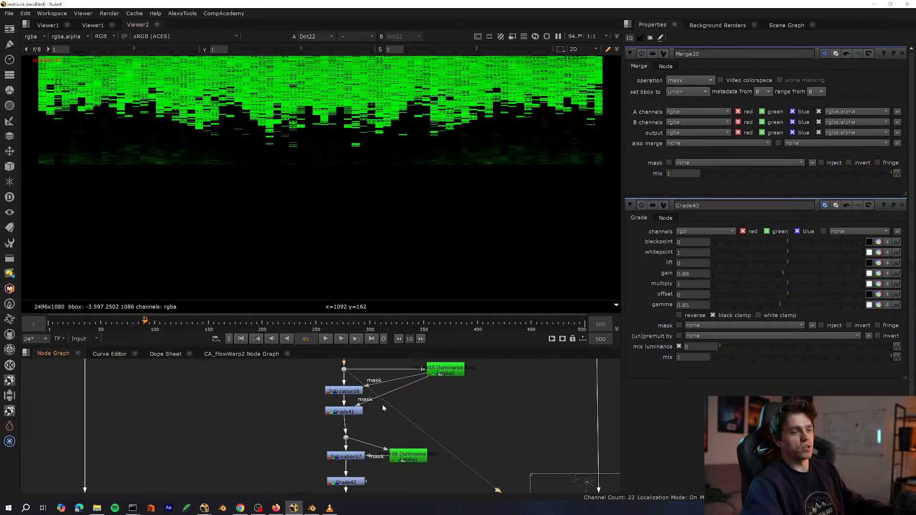
{"action": "left_click", "coordinate": [344, 411]}
{"action": "key", "text": "1"}
{"action": "middle_click_drag", "start_coordinate": [367, 476], "coordinate": [378, 404]}
{"action": "left_click", "coordinate": [360, 408]}
{"action": "key", "text": "1"}
View the Merge30 output and save the script.
{"action": "middle_click_drag", "start_coordinate": [347, 435], "coordinate": [312, 373]}
{"action": "left_click", "coordinate": [312, 443]}
{"action": "left_click", "coordinate": [315, 414]}
{"action": "key", "text": "ctrl+s"}
Set the vertical translation of the Transform23 node below Mirror2_4 to 430.
{"action": "middle_click_drag", "start_coordinate": [383, 366], "coordinate": [364, 437]}
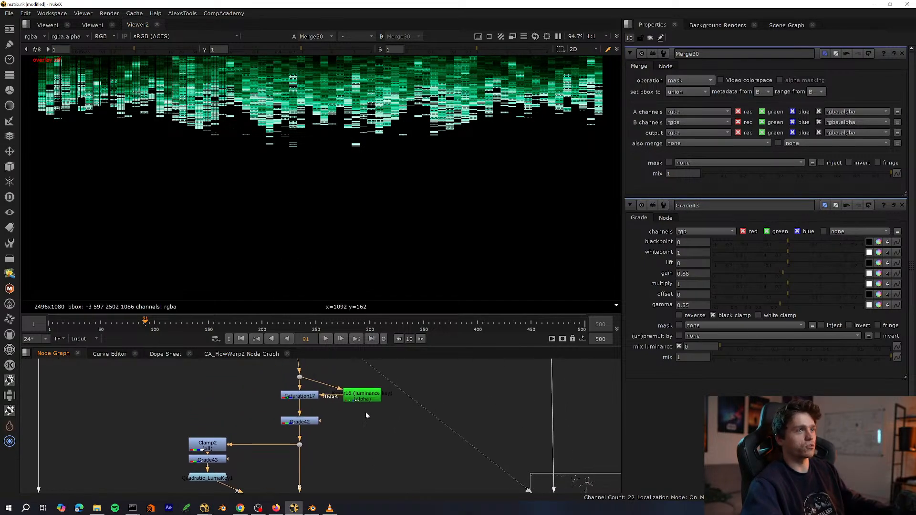
{"action": "middle_click_drag", "start_coordinate": [354, 389], "coordinate": [364, 443]}
{"action": "key", "text": "space"}
{"action": "middle_click_drag", "start_coordinate": [359, 357], "coordinate": [358, 423]}
{"action": "middle_click_drag", "start_coordinate": [352, 253], "coordinate": [351, 361]}
{"action": "scroll", "coordinate": [351, 361], "scroll_direction": "up", "scroll_amount": 3}
{"action": "middle_click_drag", "start_coordinate": [341, 307], "coordinate": [367, 265]}
{"action": "scroll", "coordinate": [368, 441], "scroll_direction": "down", "scroll_amount": 2}
{"action": "middle_click_drag", "start_coordinate": [340, 401], "coordinate": [340, 351]}
{"action": "scroll", "coordinate": [340, 351], "scroll_direction": "up", "scroll_amount": 1}
{"action": "key", "text": "space"}
{"action": "double_click", "coordinate": [339, 409]}
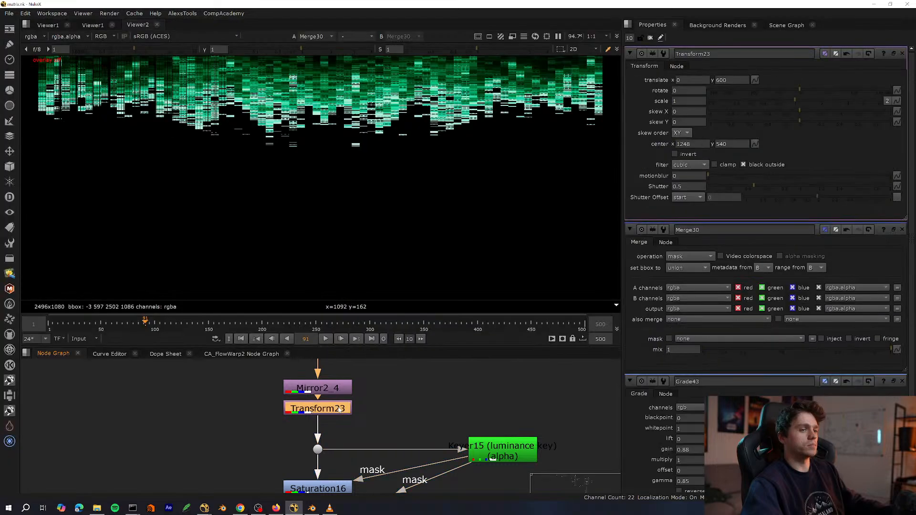
{"action": "key", "text": "Down"}
{"action": "key", "text": "Down"}
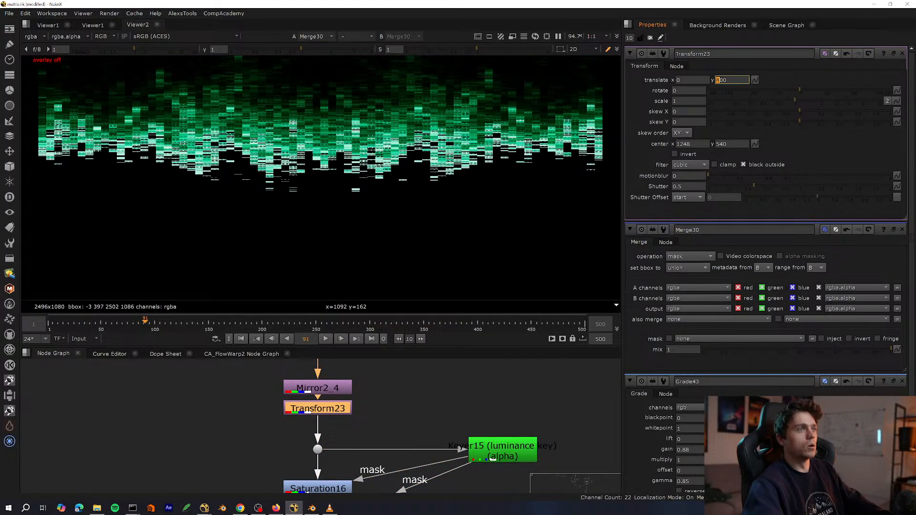
{"action": "key", "text": "Up"}
{"action": "key", "text": "Down"}
{"action": "key", "text": "Down"}
{"action": "key", "text": "Down"}
{"action": "key", "text": "Down"}
{"action": "key", "text": "Down"}
{"action": "key", "text": "Down"}
{"action": "key", "text": "Down"}
{"action": "key", "text": "Down"}
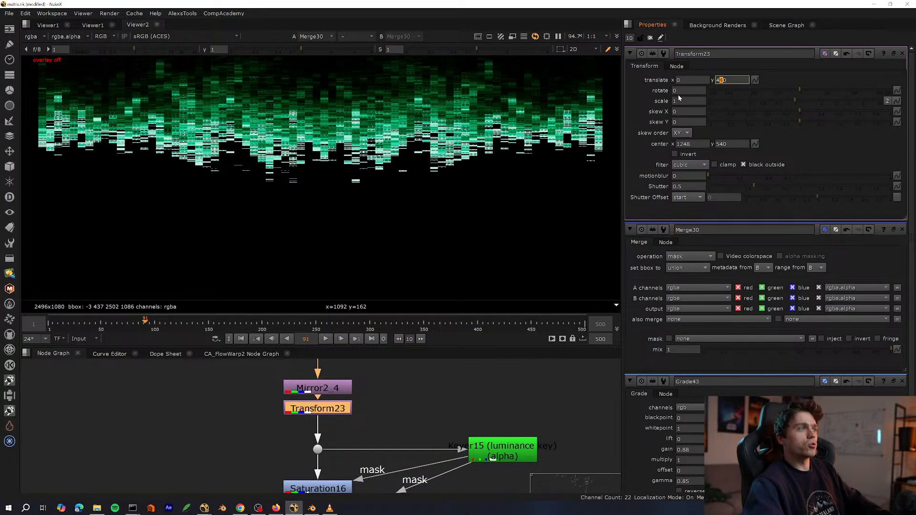
{"action": "key", "text": "Up"}
{"action": "left_click_drag", "start_coordinate": [390, 208], "coordinate": [372, 227]}
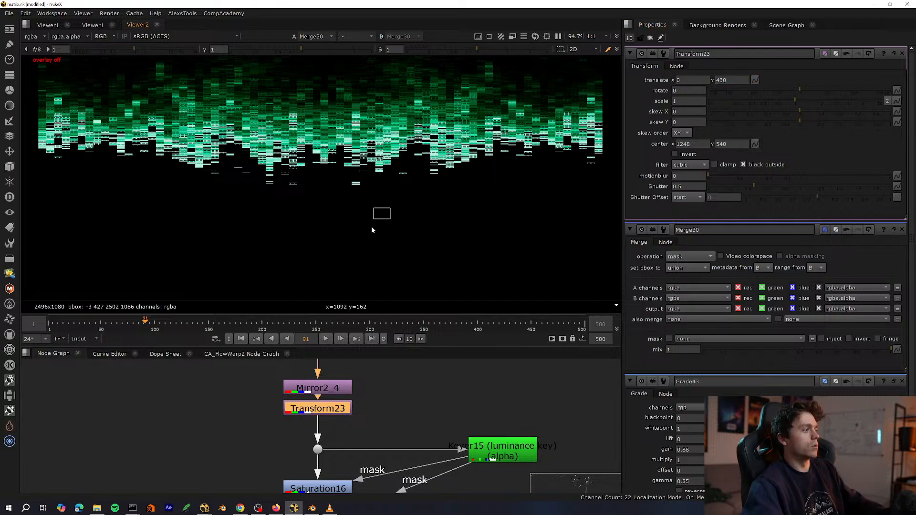
Show the viewer overlays and close the Merge30 and Grade43 properties.
{"action": "middle_click_drag", "start_coordinate": [373, 227], "coordinate": [377, 286]}
{"action": "key", "text": "q"}
{"action": "left_click", "coordinate": [902, 230]}
{"action": "left_click", "coordinate": [902, 229]}
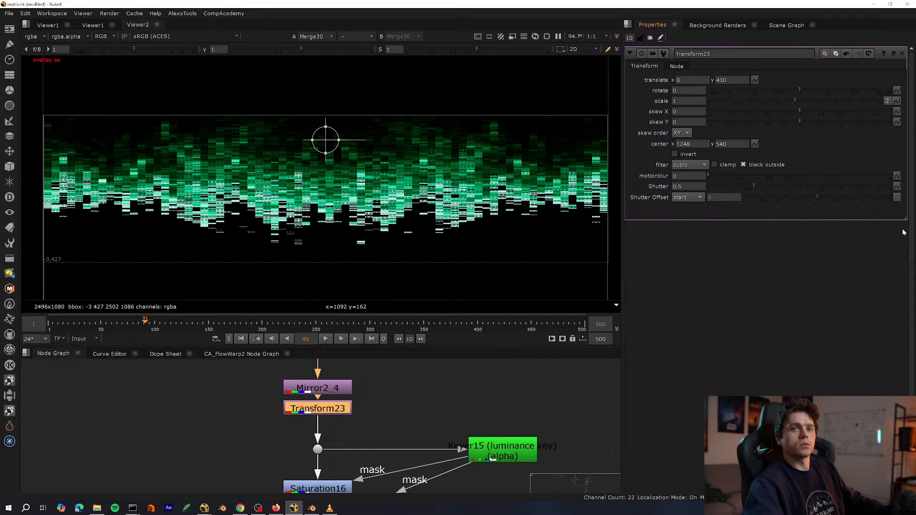
Insert a Crop node directly after Transform23 in the pattern stream.
{"action": "scroll", "coordinate": [379, 425], "scroll_direction": "down", "scroll_amount": 3}
{"action": "key", "text": "space"}
{"action": "scroll", "coordinate": [354, 383], "scroll_direction": "up", "scroll_amount": 1}
{"action": "middle_click_drag", "start_coordinate": [393, 375], "coordinate": [429, 166]}
{"action": "scroll", "coordinate": [392, 247], "scroll_direction": "down", "scroll_amount": 4}
{"action": "scroll", "coordinate": [391, 248], "scroll_direction": "up", "scroll_amount": 4}
{"action": "key", "text": "Tab"}
{"action": "type", "text": "cropp"}
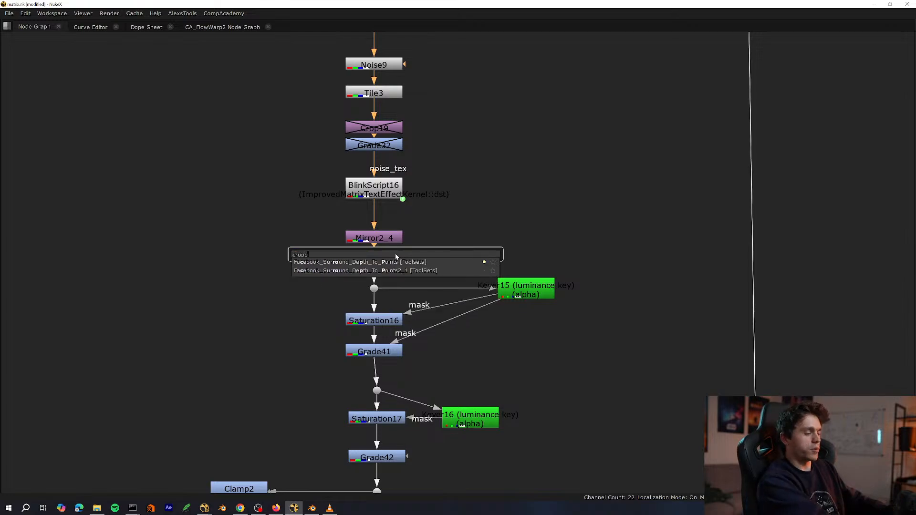
{"action": "key", "text": "BackSpace"}
{"action": "type", "text": "crop"}
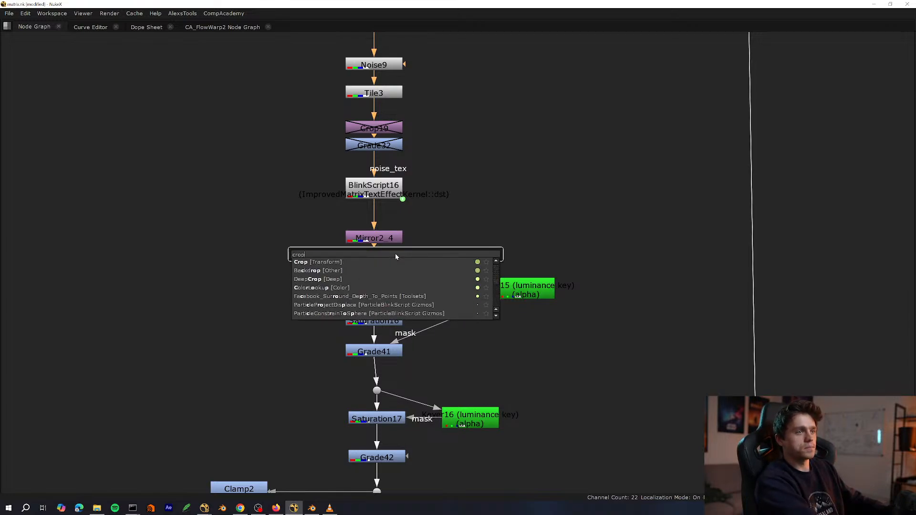
{"action": "key", "text": "Return"}
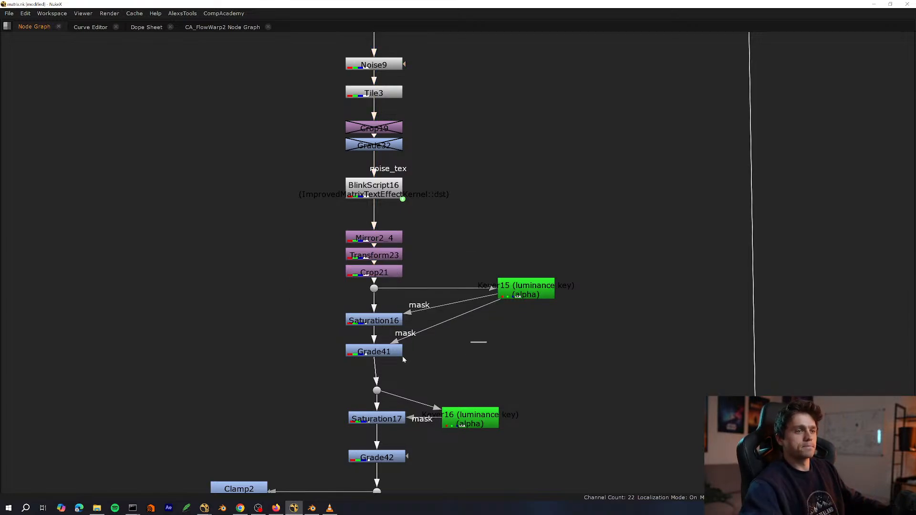
View the Merge30 output and examine the cropped pattern texture.
{"action": "key", "text": "space"}
{"action": "key", "text": "1"}
{"action": "middle_click_drag", "start_coordinate": [395, 462], "coordinate": [387, 410]}
{"action": "scroll", "coordinate": [361, 400], "scroll_direction": "down", "scroll_amount": 3}
{"action": "left_click_drag", "start_coordinate": [413, 413], "coordinate": [267, 488]}
{"action": "key", "text": "1"}
{"action": "middle_click_drag", "start_coordinate": [319, 420], "coordinate": [303, 404]}
{"action": "middle_click_drag", "start_coordinate": [382, 232], "coordinate": [410, 246]}
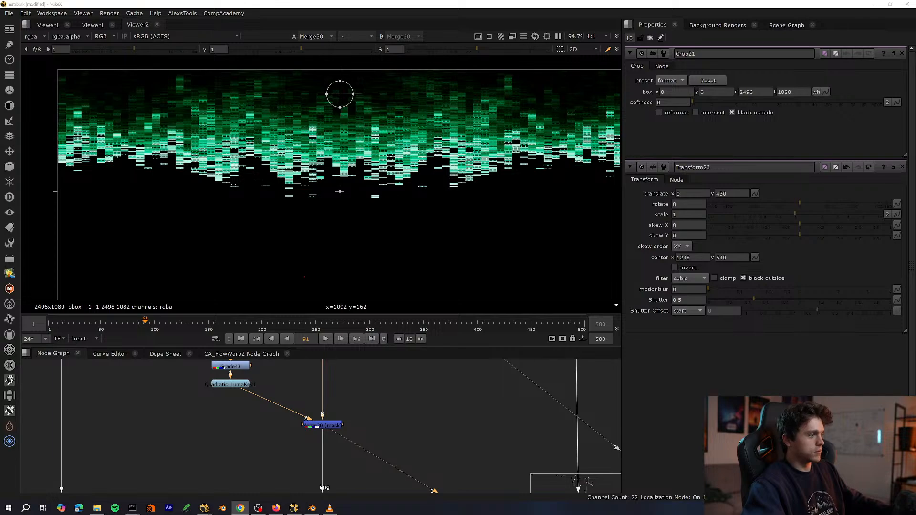
View the ScanlineRender3 output with the viewer overlays hidden and the frame fitted.
{"action": "scroll", "coordinate": [242, 442], "scroll_direction": "down", "scroll_amount": 4}
{"action": "middle_click_drag", "start_coordinate": [292, 464], "coordinate": [323, 369]}
{"action": "scroll", "coordinate": [317, 415], "scroll_direction": "up", "scroll_amount": 1}
{"action": "left_click", "coordinate": [310, 400]}
{"action": "scroll", "coordinate": [310, 401], "scroll_direction": "up", "scroll_amount": 3}
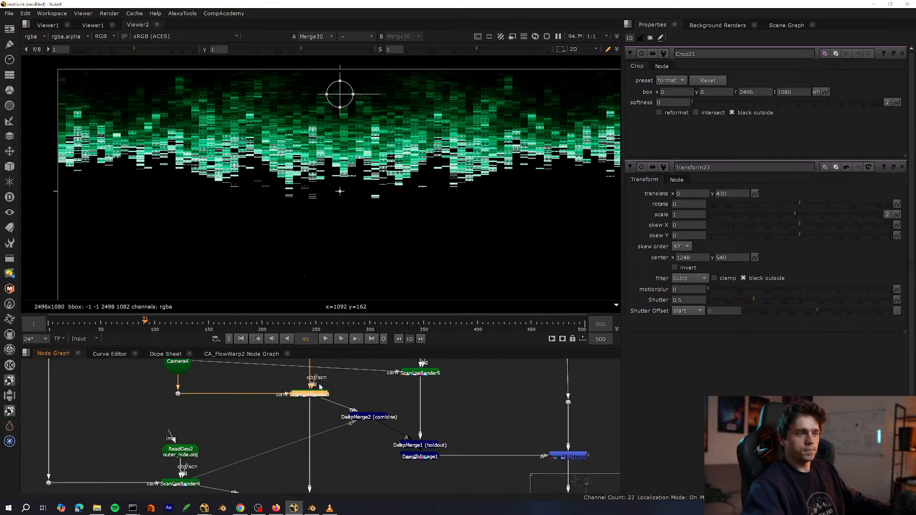
{"action": "key", "text": "1"}
{"action": "key", "text": "q"}
{"action": "key", "text": "f"}
{"action": "key", "text": "f"}
Compare the Merge21 stencil output with the Merge22 composite and inspect the area around Merge23.
{"action": "middle_click_drag", "start_coordinate": [318, 472], "coordinate": [316, 334]}
{"action": "left_click_drag", "start_coordinate": [382, 373], "coordinate": [238, 430]}
{"action": "middle_click_drag", "start_coordinate": [292, 381], "coordinate": [238, 431]}
{"action": "key", "text": "1"}
{"action": "left_click", "coordinate": [352, 408]}
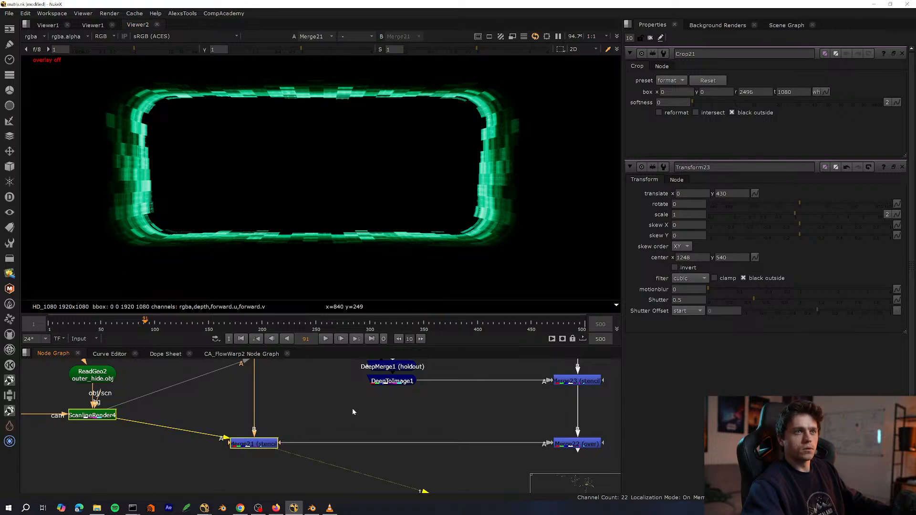
{"action": "middle_click_drag", "start_coordinate": [497, 399], "coordinate": [352, 408]}
{"action": "left_click", "coordinate": [432, 452]}
{"action": "key", "text": "1"}
{"action": "middle_click_drag", "start_coordinate": [356, 461], "coordinate": [213, 470]}
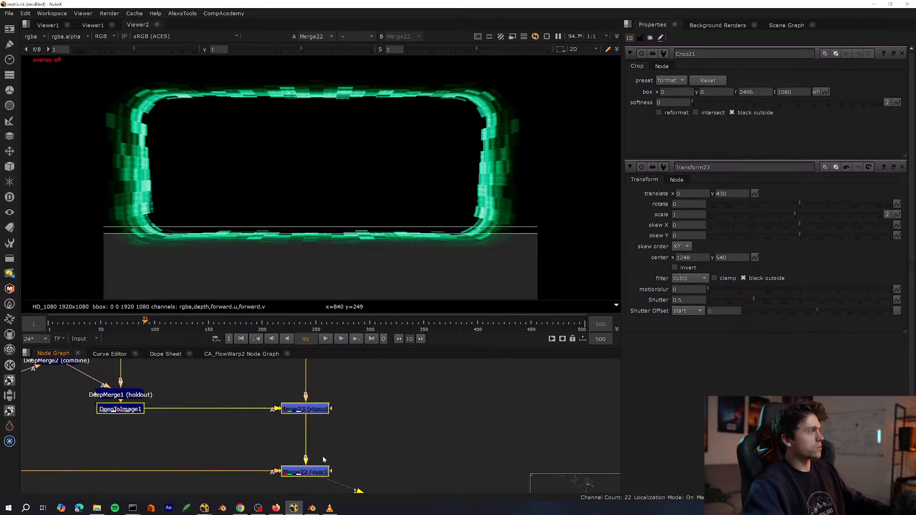
{"action": "middle_click_drag", "start_coordinate": [295, 384], "coordinate": [309, 446]}
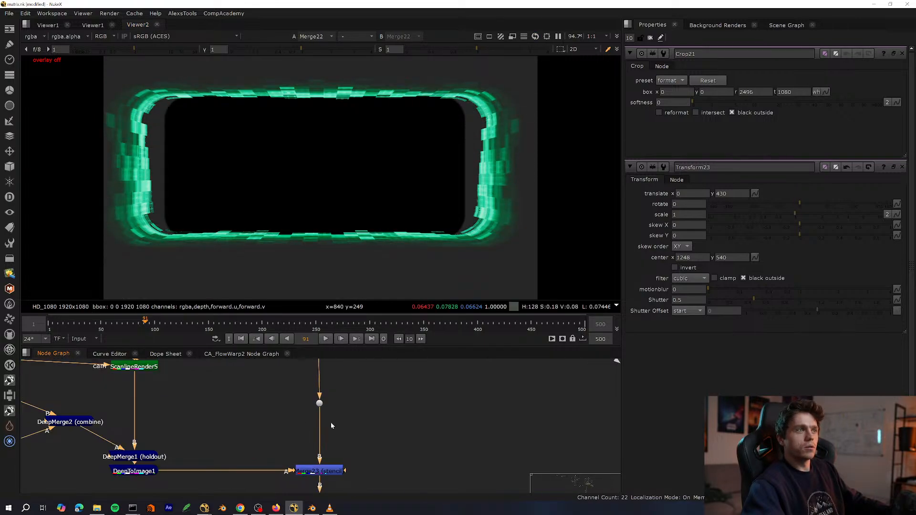
{"action": "left_click", "coordinate": [290, 476]}
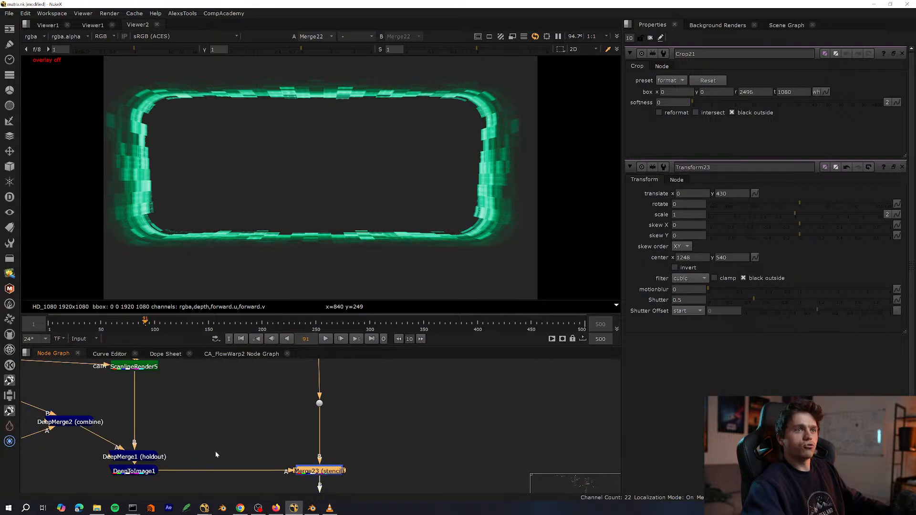
Check the ScanlineRender3 render in its alpha channel and in colour.
{"action": "middle_click_drag", "start_coordinate": [216, 450], "coordinate": [314, 409]}
{"action": "left_click", "coordinate": [184, 413]}
{"action": "key", "text": "1"}
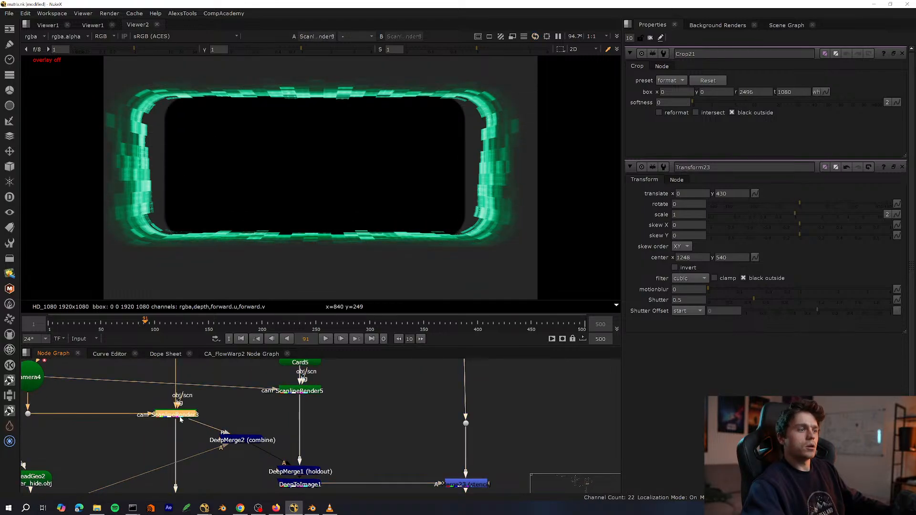
{"action": "key", "text": "a"}
{"action": "key", "text": "a"}
{"action": "middle_click_drag", "start_coordinate": [250, 394], "coordinate": [293, 441]}
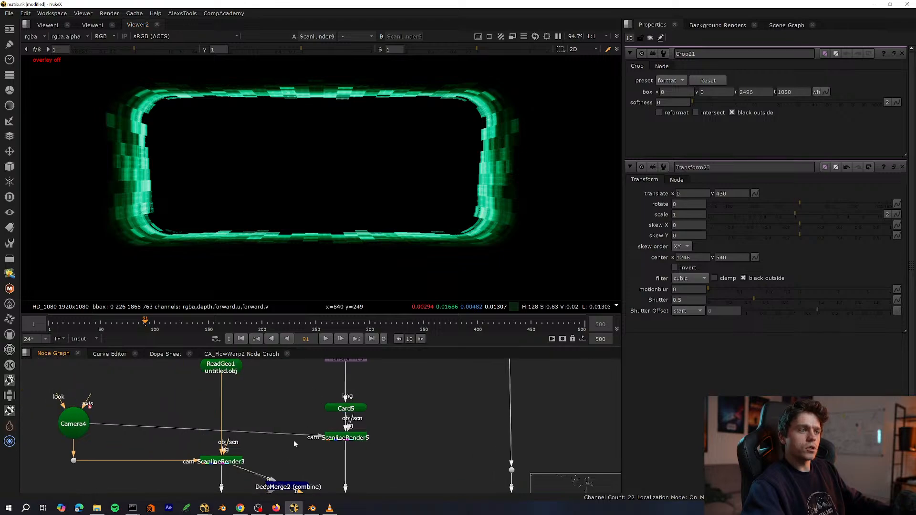
View the alpha channel of the ScanlineRender5 card render.
{"action": "key", "text": "space"}
{"action": "scroll", "coordinate": [306, 358], "scroll_direction": "up", "scroll_amount": 2}
{"action": "middle_click_drag", "start_coordinate": [305, 358], "coordinate": [332, 269]}
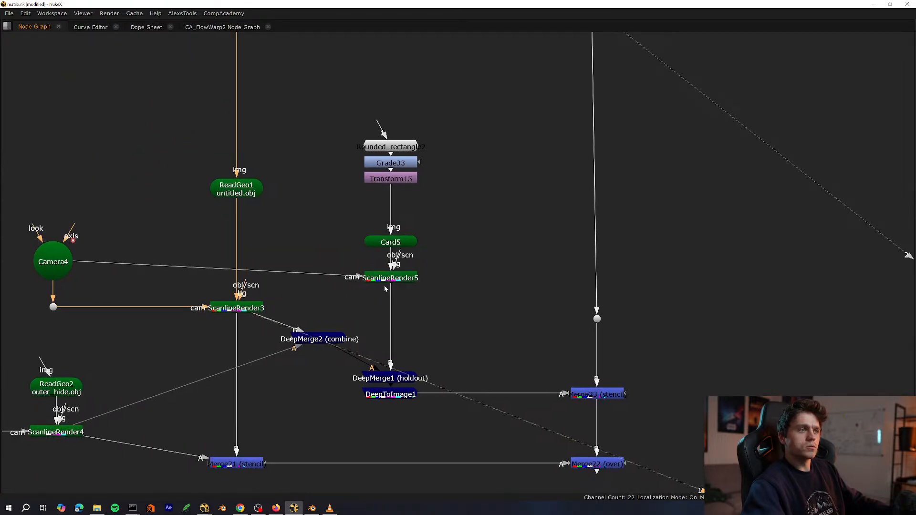
{"action": "middle_click_drag", "start_coordinate": [384, 285], "coordinate": [372, 431]}
{"action": "left_click", "coordinate": [372, 428]}
{"action": "key", "text": "1"}
{"action": "key", "text": "space"}
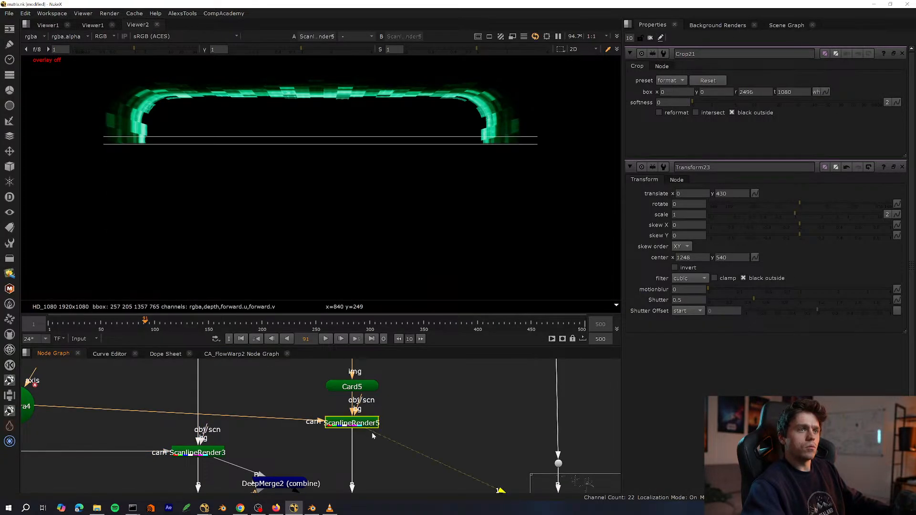
{"action": "key", "text": "a"}
Inspect the alpha of ScanlineRender4, ScanlineRender3 and the DeepMerge2 combine.
{"action": "middle_click_drag", "start_coordinate": [279, 427], "coordinate": [339, 362]}
{"action": "scroll", "coordinate": [358, 413], "scroll_direction": "down", "scroll_amount": 3}
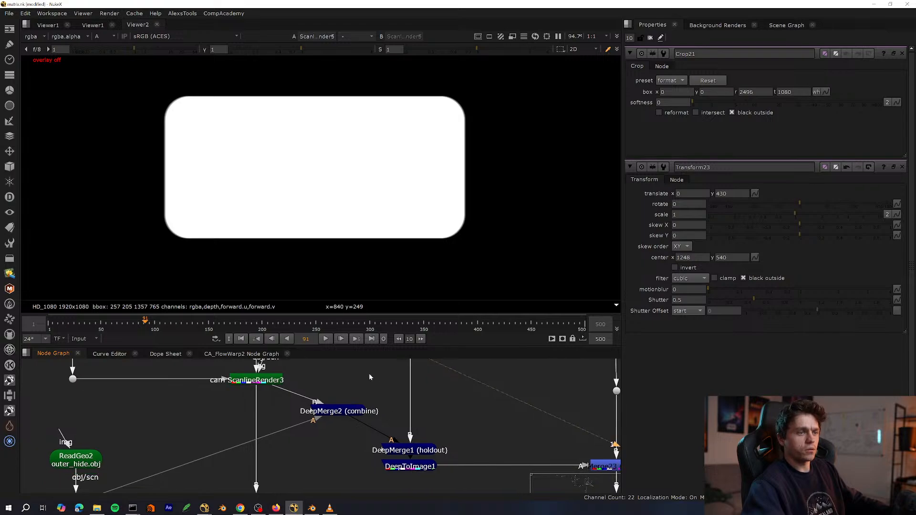
{"action": "key", "text": "1"}
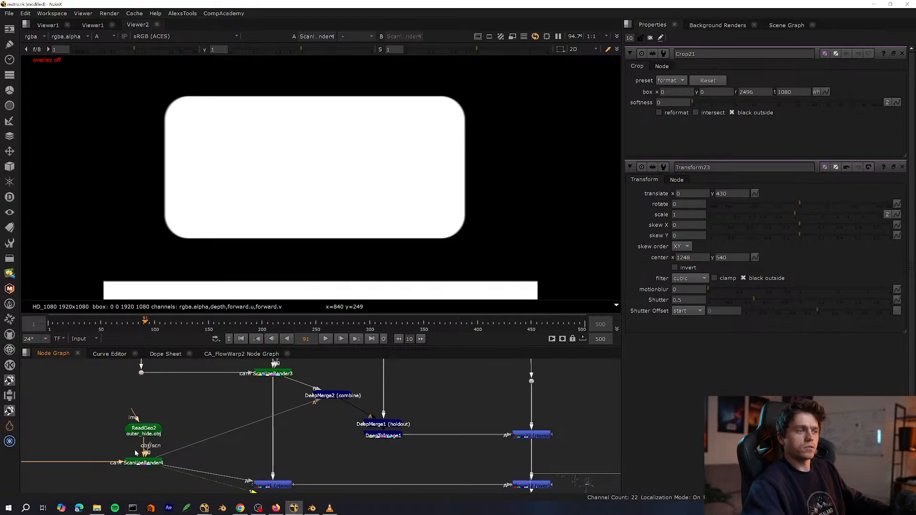
{"action": "scroll", "coordinate": [277, 411], "scroll_direction": "up", "scroll_amount": 3}
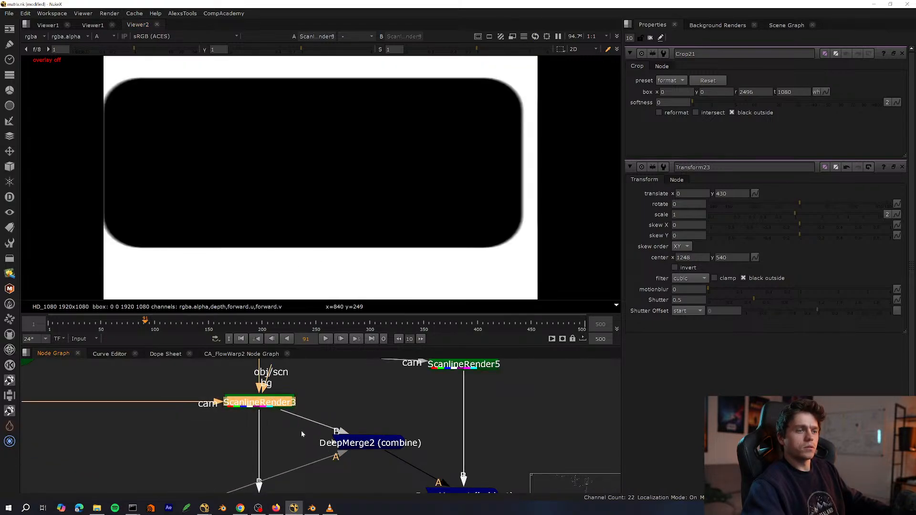
{"action": "left_click", "coordinate": [371, 444]}
{"action": "key", "text": "1"}
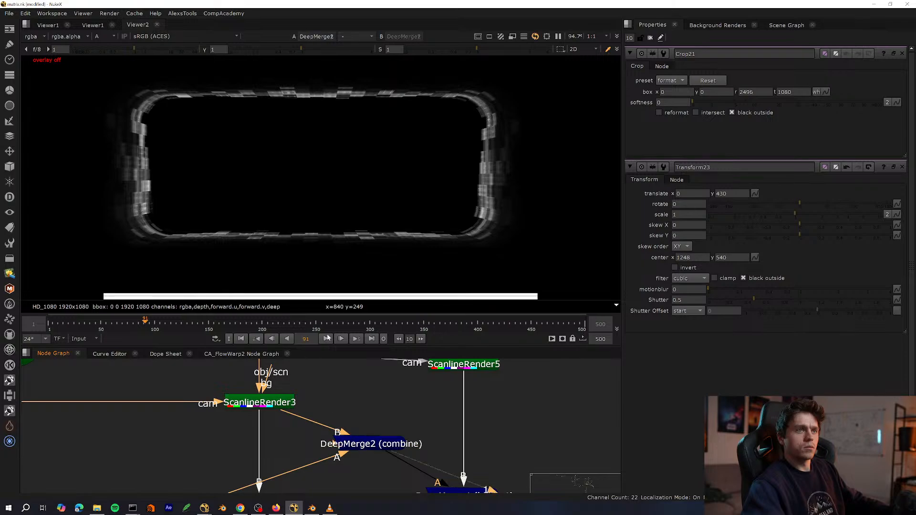
{"action": "middle_click_drag", "start_coordinate": [308, 428], "coordinate": [333, 499]}
{"action": "scroll", "coordinate": [325, 433], "scroll_direction": "down", "scroll_amount": 4}
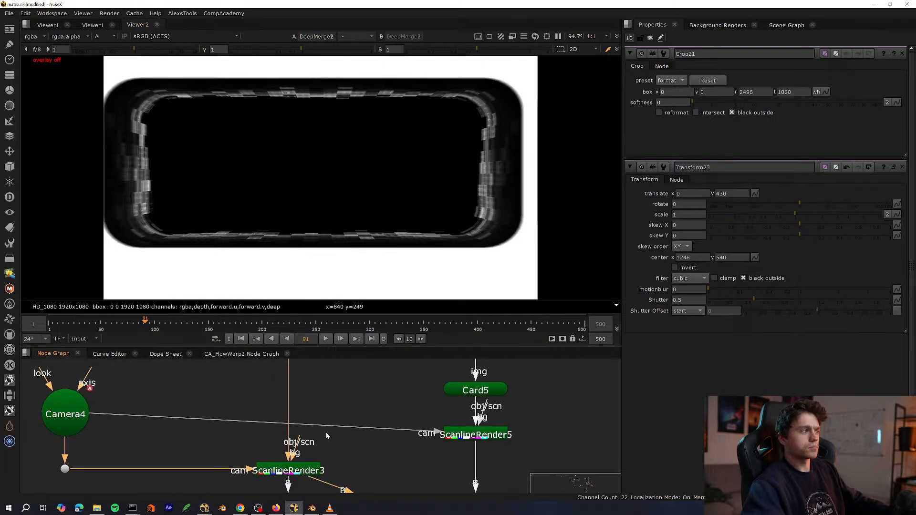
Add a Shuffle node feeding the image input of ReadGeo1 and set its rgba.alpha output to solid white.
{"action": "key", "text": "space"}
{"action": "scroll", "coordinate": [330, 370], "scroll_direction": "up", "scroll_amount": 4}
{"action": "middle_click_drag", "start_coordinate": [330, 371], "coordinate": [325, 262]}
{"action": "left_click", "coordinate": [262, 295]}
{"action": "key", "text": "Tab"}
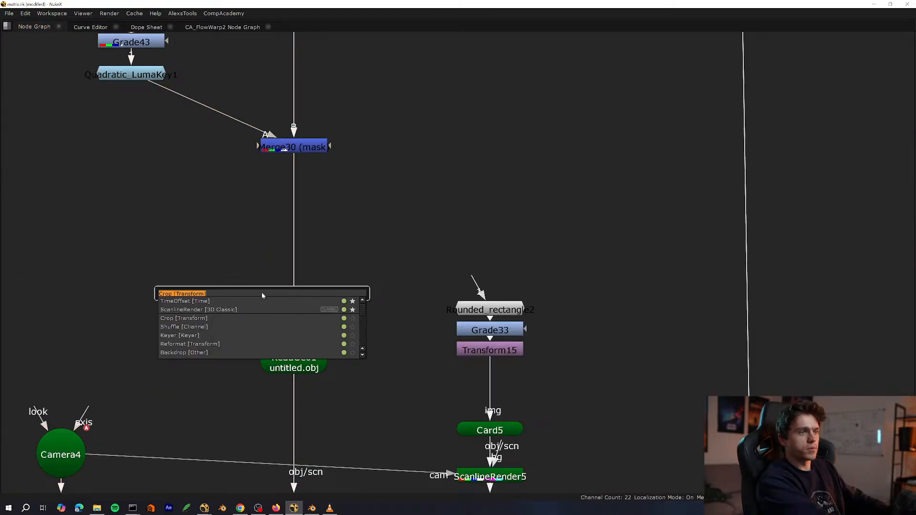
{"action": "type", "text": "shuffle"}
{"action": "key", "text": "Return"}
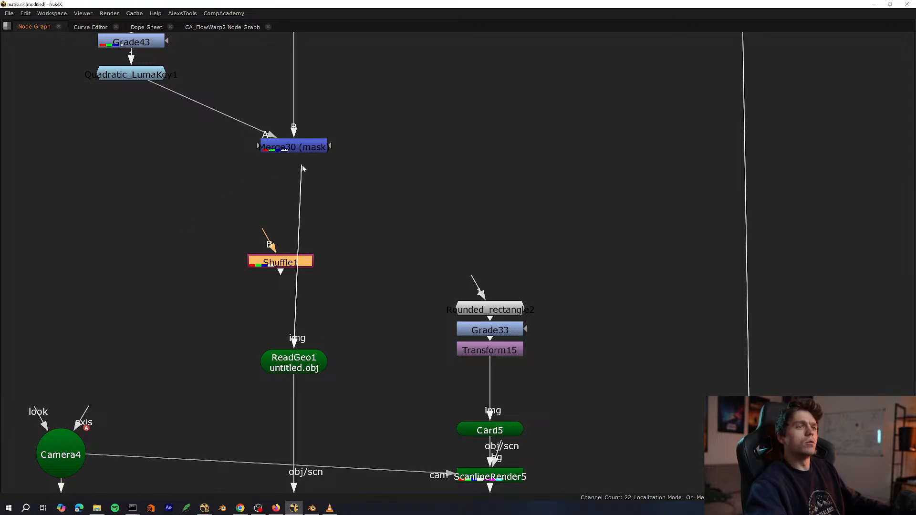
{"action": "left_click_drag", "start_coordinate": [281, 270], "coordinate": [294, 358]}
{"action": "middle_click_drag", "start_coordinate": [249, 272], "coordinate": [231, 368]}
{"action": "key", "text": "space"}
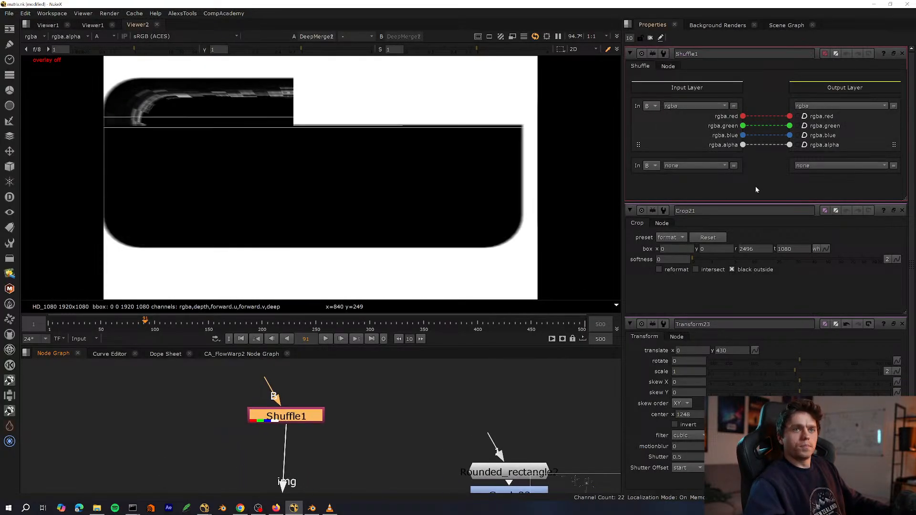
{"action": "scroll", "coordinate": [318, 413], "scroll_direction": "down", "scroll_amount": 5}
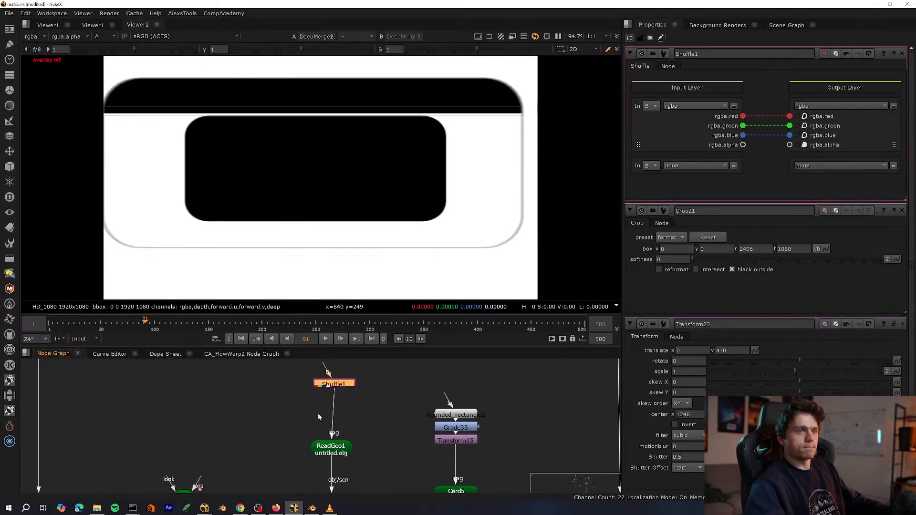
View the DeepMerge1 holdout output and check its alpha channel.
{"action": "scroll", "coordinate": [443, 420], "scroll_direction": "up", "scroll_amount": 4}
{"action": "left_click", "coordinate": [403, 432]}
{"action": "key", "text": "1"}
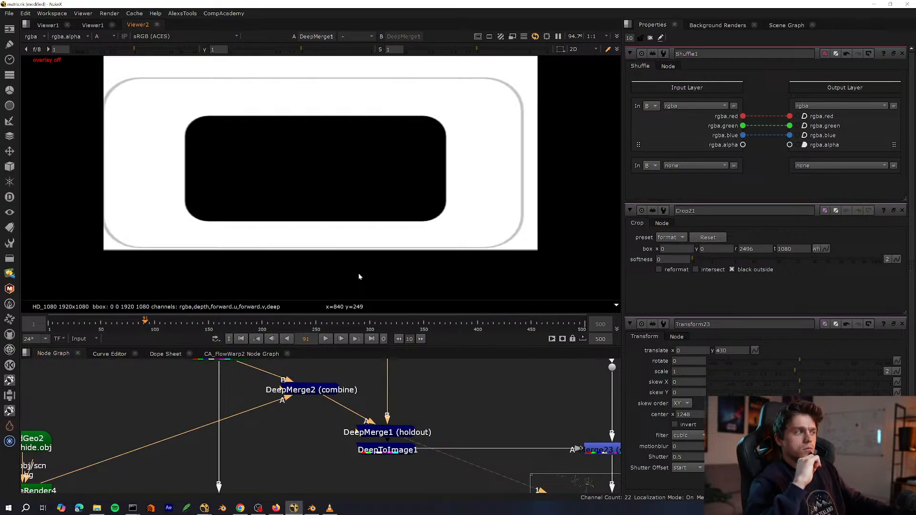
{"action": "key", "text": "a"}
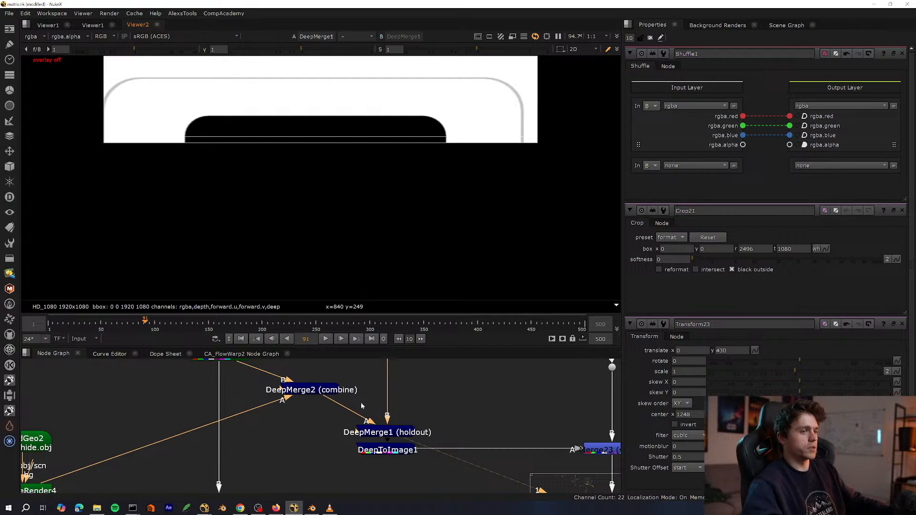
View the Merge23 stencil output and compare its alpha with its colour channels.
{"action": "middle_click_drag", "start_coordinate": [421, 412], "coordinate": [321, 442]}
{"action": "scroll", "coordinate": [322, 437], "scroll_direction": "down", "scroll_amount": 3}
{"action": "key", "text": "a"}
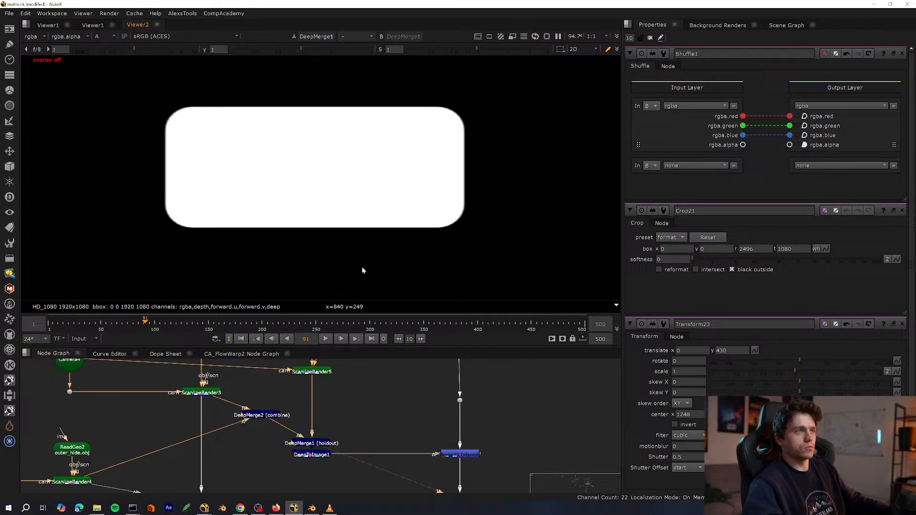
{"action": "key", "text": "a"}
{"action": "left_click_drag", "start_coordinate": [405, 492], "coordinate": [403, 493]}
{"action": "key", "text": "1"}
{"action": "left_click", "coordinate": [435, 468]}
{"action": "key", "text": "a"}
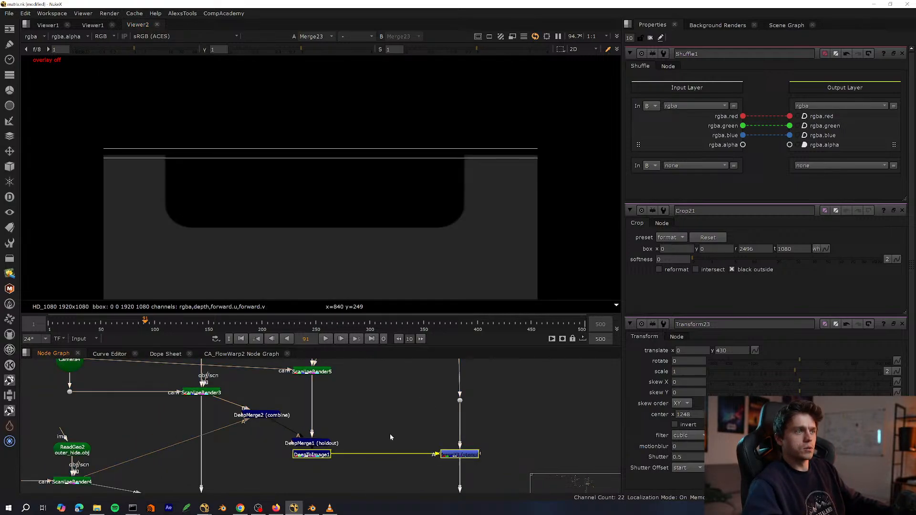
{"action": "key", "text": "a"}
Try to bypass Shuffle1 by feeding ReadGeo1's image input directly from Merge30.
{"action": "middle_click_drag", "start_coordinate": [206, 377], "coordinate": [261, 415]}
{"action": "middle_click_drag", "start_coordinate": [279, 447], "coordinate": [290, 469]}
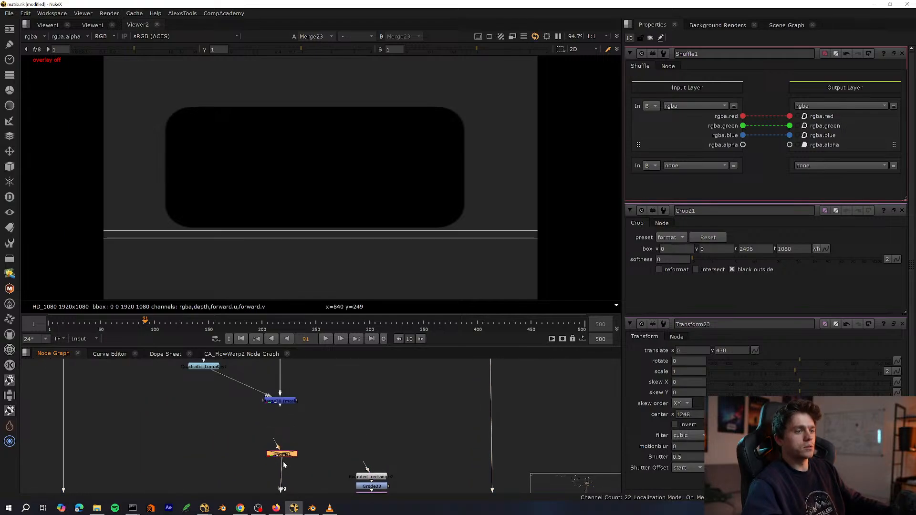
{"action": "left_click_drag", "start_coordinate": [282, 449], "coordinate": [273, 405]}
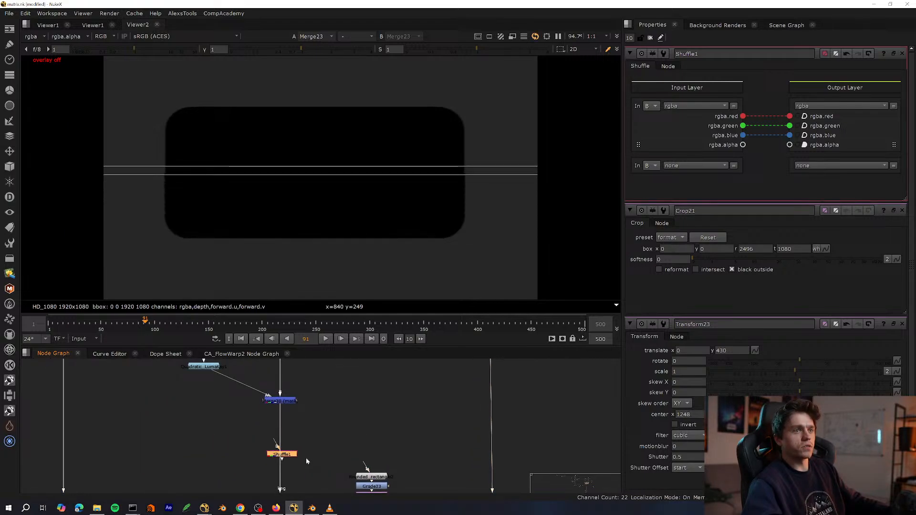
{"action": "middle_click_drag", "start_coordinate": [306, 459], "coordinate": [269, 390]}
{"action": "key", "text": "space"}
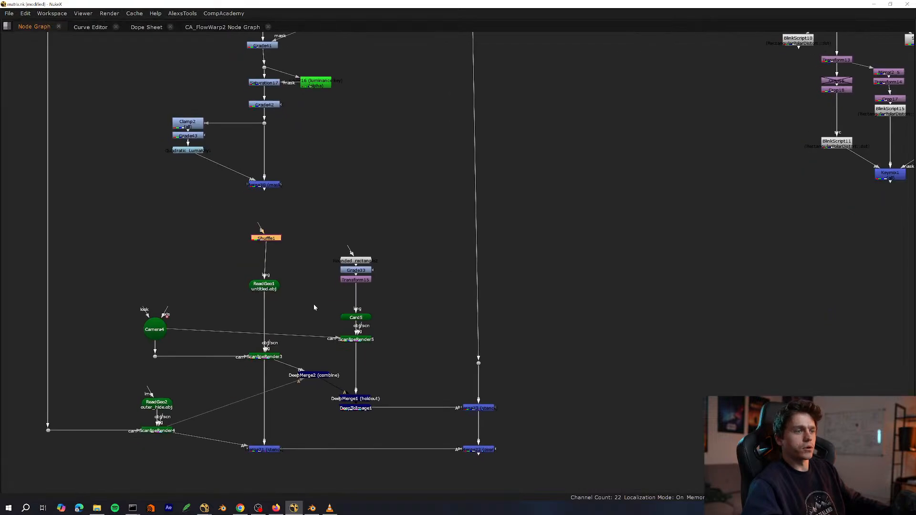
Move the Shuffle1, ReadGeo1, ScanlineRender3 and Merge21 branch closer to Camera4 to free space beside the deep nodes.
{"action": "scroll", "coordinate": [313, 307], "scroll_direction": "up", "scroll_amount": 3}
{"action": "left_click_drag", "start_coordinate": [448, 205], "coordinate": [433, 439]}
{"action": "middle_click_drag", "start_coordinate": [267, 213], "coordinate": [309, 245]}
{"action": "middle_click_drag", "start_coordinate": [324, 298], "coordinate": [389, 242]}
{"action": "scroll", "coordinate": [379, 252], "scroll_direction": "down", "scroll_amount": 3}
{"action": "scroll", "coordinate": [379, 252], "scroll_direction": "down", "scroll_amount": 1}
{"action": "left_click_drag", "start_coordinate": [405, 192], "coordinate": [310, 375]}
{"action": "scroll", "coordinate": [359, 326], "scroll_direction": "up", "scroll_amount": 3}
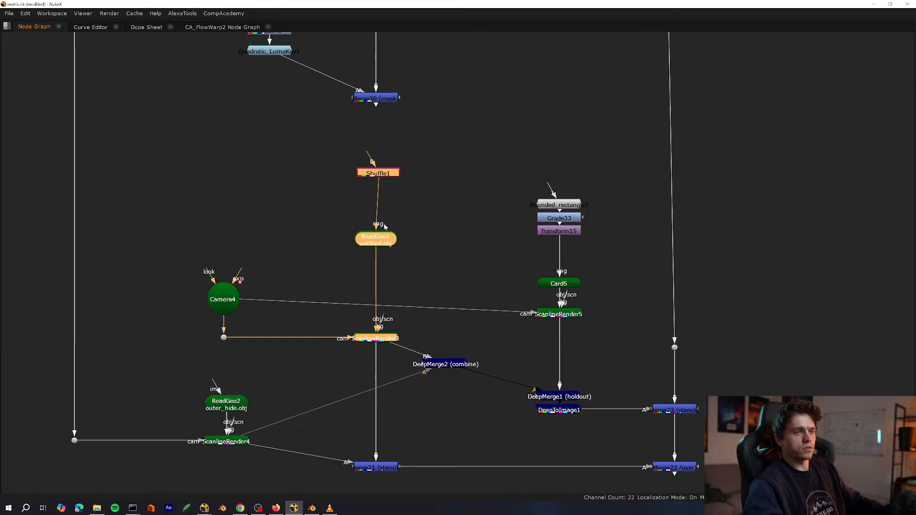
{"action": "left_click_drag", "start_coordinate": [445, 142], "coordinate": [329, 496]}
{"action": "left_click_drag", "start_coordinate": [381, 335], "coordinate": [293, 331]}
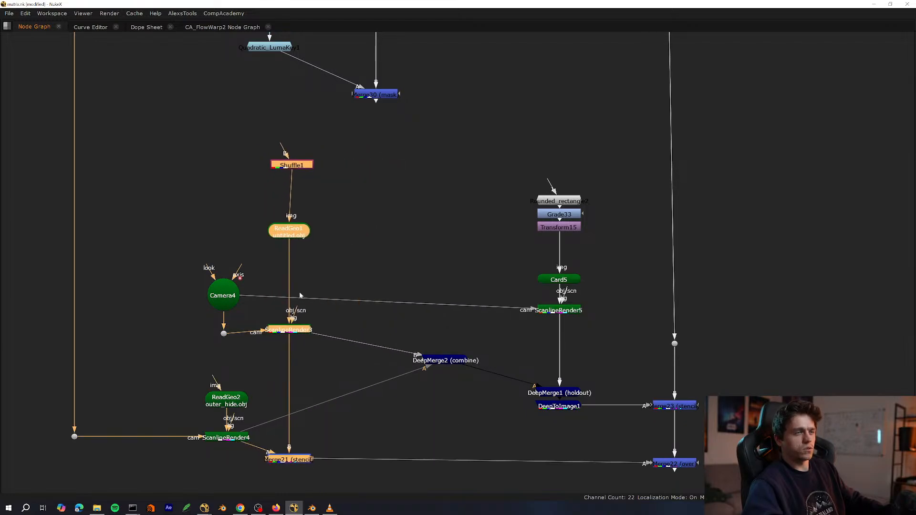
Duplicate Shuffle1, ReadGeo1, Camera4, its dot and ScanlineRender3 in the empty space beside the branch.
{"action": "left_click_drag", "start_coordinate": [343, 145], "coordinate": [123, 376]}
{"action": "key", "text": "ctrl+c"}
{"action": "middle_click_drag", "start_coordinate": [473, 167], "coordinate": [392, 228]}
{"action": "left_click", "coordinate": [392, 228]}
{"action": "key", "text": "ctrl+v"}
Place the duplicated render branch above DeepMerge2 and connect its ScanlineRender7 to DeepMerge2's B input.
{"action": "middle_click_drag", "start_coordinate": [400, 325], "coordinate": [400, 355]}
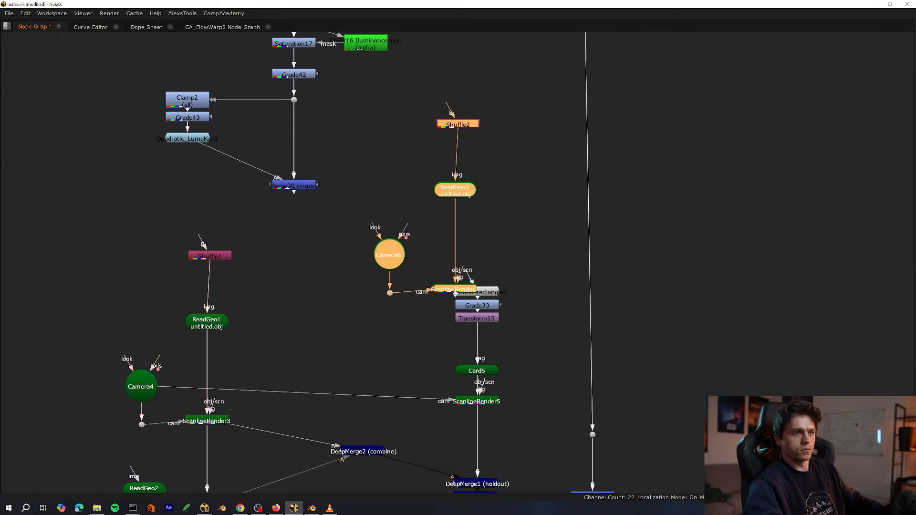
{"action": "left_click_drag", "start_coordinate": [455, 292], "coordinate": [391, 344]}
{"action": "scroll", "coordinate": [329, 323], "scroll_direction": "up", "scroll_amount": 2}
{"action": "middle_click_drag", "start_coordinate": [347, 383], "coordinate": [370, 286]}
{"action": "scroll", "coordinate": [328, 324], "scroll_direction": "down", "scroll_amount": 2}
{"action": "left_click_drag", "start_coordinate": [351, 343], "coordinate": [378, 350]}
{"action": "middle_click_drag", "start_coordinate": [195, 158], "coordinate": [242, 261]}
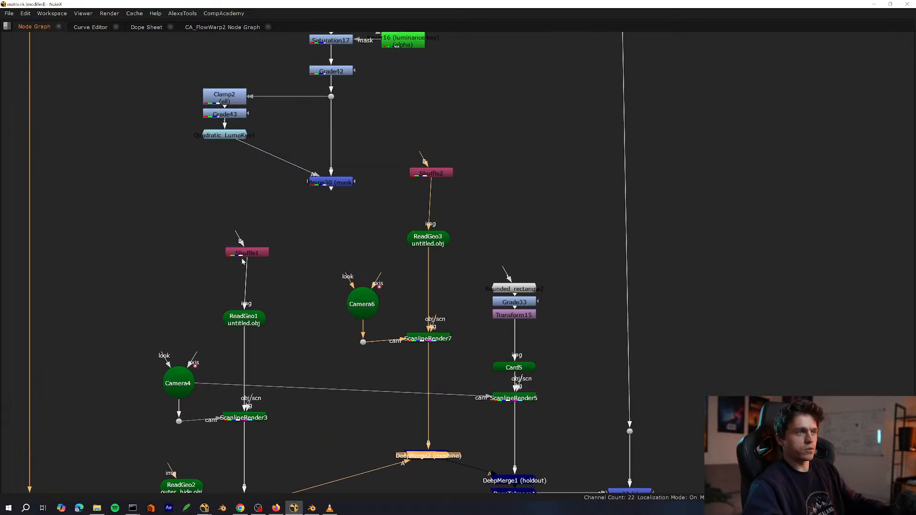
Delete Shuffle1 and feed ReadGeo1's image input straight from Merge30.
{"action": "left_click_drag", "start_coordinate": [251, 254], "coordinate": [257, 251]}
{"action": "middle_click_drag", "start_coordinate": [261, 261], "coordinate": [266, 442]}
{"action": "key", "text": "Delete"}
{"action": "middle_click_drag", "start_coordinate": [344, 444], "coordinate": [350, 440]}
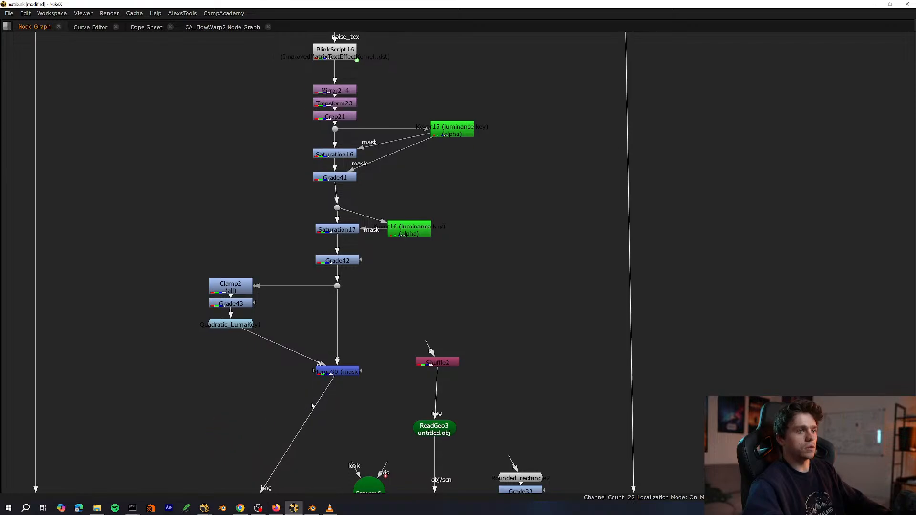
Move the whole green pattern texture chain, from its Reformat down to Merge30, in line above ReadGeo1.
{"action": "scroll", "coordinate": [351, 440], "scroll_direction": "down", "scroll_amount": 5}
{"action": "left_click_drag", "start_coordinate": [410, 208], "coordinate": [259, 368]}
{"action": "scroll", "coordinate": [350, 382], "scroll_direction": "up", "scroll_amount": 5}
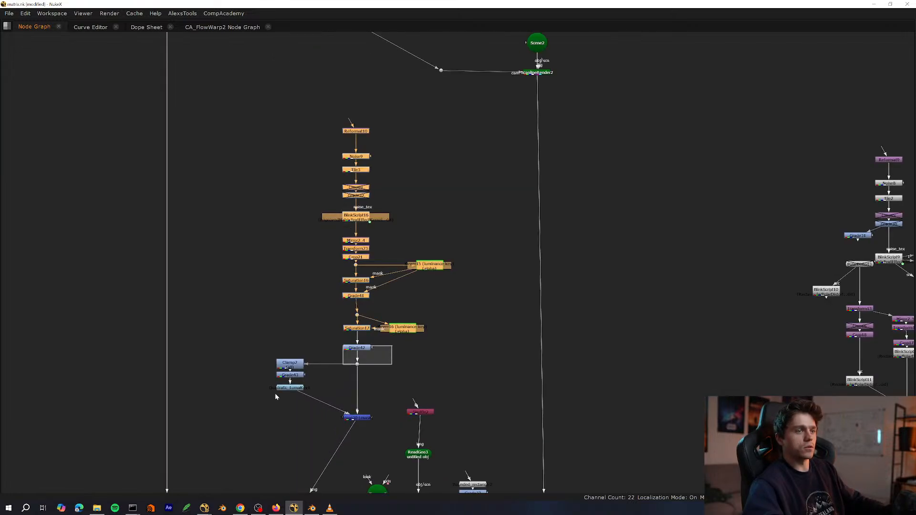
{"action": "left_click_drag", "start_coordinate": [305, 352], "coordinate": [299, 359], "text": "shift"}
{"action": "scroll", "coordinate": [372, 379], "scroll_direction": "up", "scroll_amount": 3}
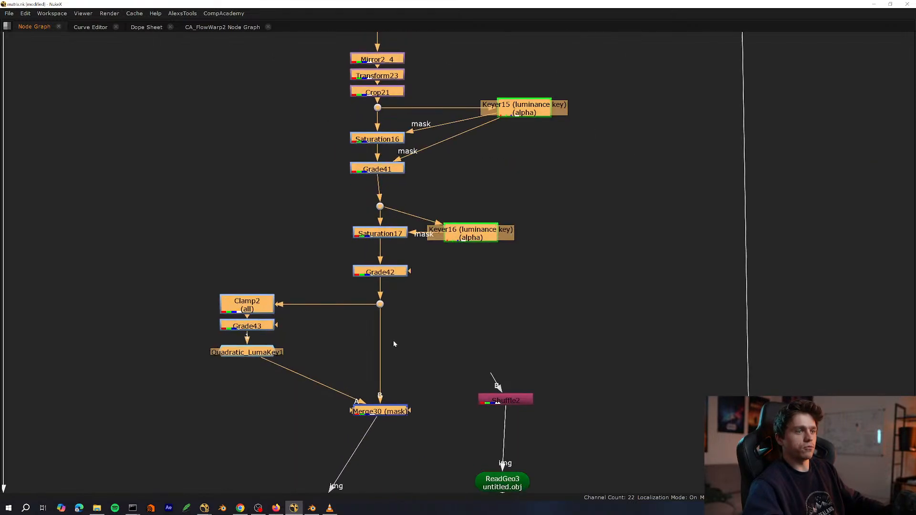
{"action": "left_click_drag", "start_coordinate": [400, 414], "coordinate": [313, 429]}
{"action": "middle_click_drag", "start_coordinate": [313, 432], "coordinate": [313, 272]}
{"action": "scroll", "coordinate": [313, 272], "scroll_direction": "down", "scroll_amount": 3}
{"action": "left_click_drag", "start_coordinate": [314, 267], "coordinate": [308, 277]}
{"action": "scroll", "coordinate": [308, 277], "scroll_direction": "down", "scroll_amount": 2}
{"action": "middle_click_drag", "start_coordinate": [291, 294], "coordinate": [291, 164]}
{"action": "scroll", "coordinate": [316, 276], "scroll_direction": "up", "scroll_amount": 6}
{"action": "left_click", "coordinate": [286, 264]}
{"action": "middle_click_drag", "start_coordinate": [295, 314], "coordinate": [293, 373]}
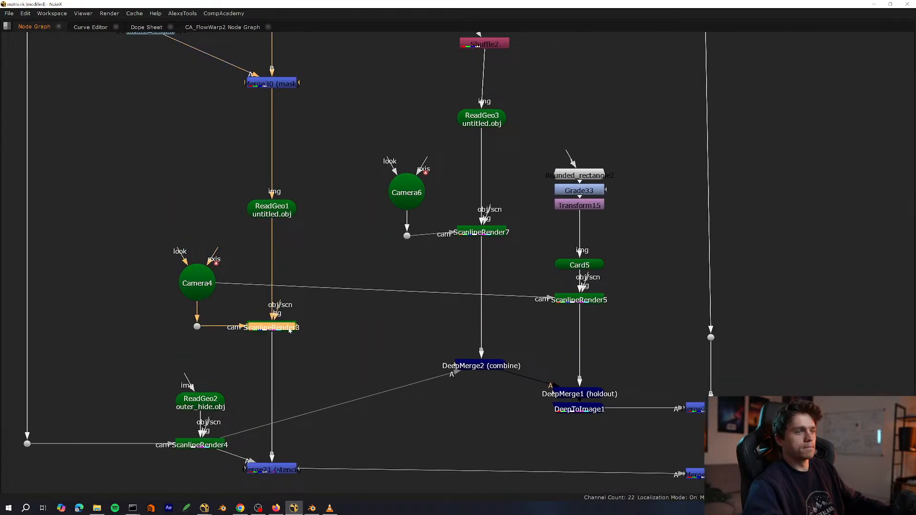
View the Merge21 stencil output and save the script.
{"action": "key", "text": "space"}
{"action": "left_click", "coordinate": [286, 467]}
{"action": "key", "text": "1"}
{"action": "key", "text": "ctrl+s"}
View the DeepMerge1 holdout output fed by the new branch and inspect its alpha.
{"action": "middle_click_drag", "start_coordinate": [320, 444], "coordinate": [185, 431]}
{"action": "scroll", "coordinate": [276, 400], "scroll_direction": "down", "scroll_amount": 4}
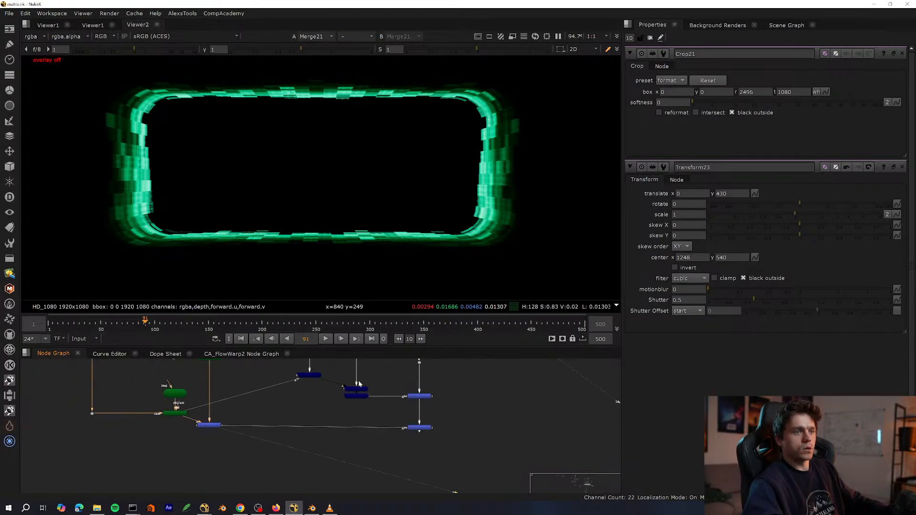
{"action": "scroll", "coordinate": [359, 383], "scroll_direction": "up", "scroll_amount": 4}
{"action": "left_click", "coordinate": [321, 453]}
{"action": "key", "text": "1"}
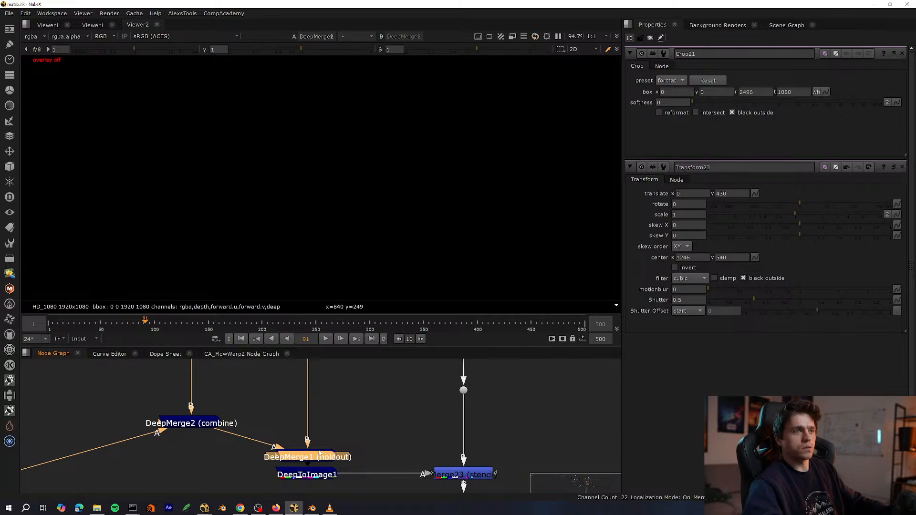
{"action": "scroll", "coordinate": [316, 468], "scroll_direction": "down", "scroll_amount": 4}
{"action": "key", "text": "space"}
{"action": "key", "text": "space"}
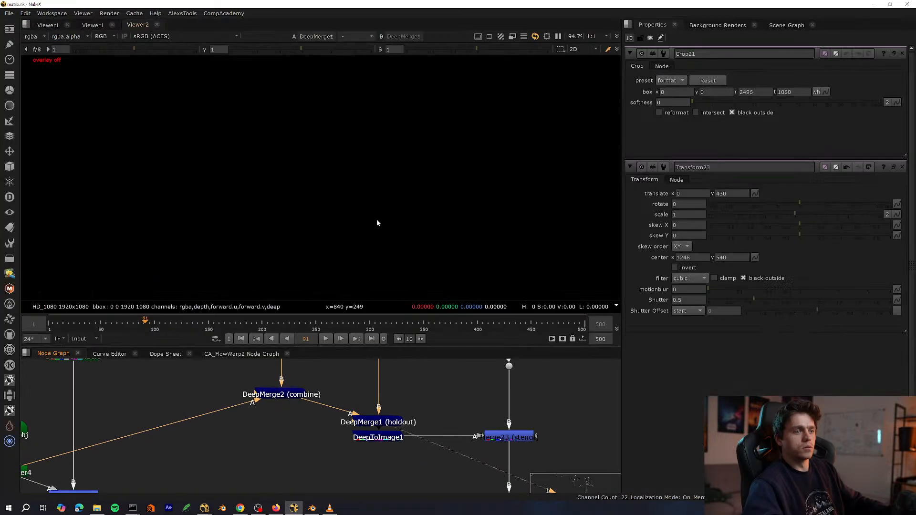
{"action": "key", "text": "a"}
{"action": "scroll", "coordinate": [222, 363], "scroll_direction": "up", "scroll_amount": 3}
View the Merge23 stencil result in colour, followed by the final Merge22 over composite.
{"action": "middle_click_drag", "start_coordinate": [222, 362], "coordinate": [173, 366]}
{"action": "left_click", "coordinate": [350, 401]}
{"action": "key", "text": "1"}
{"action": "left_click", "coordinate": [354, 435]}
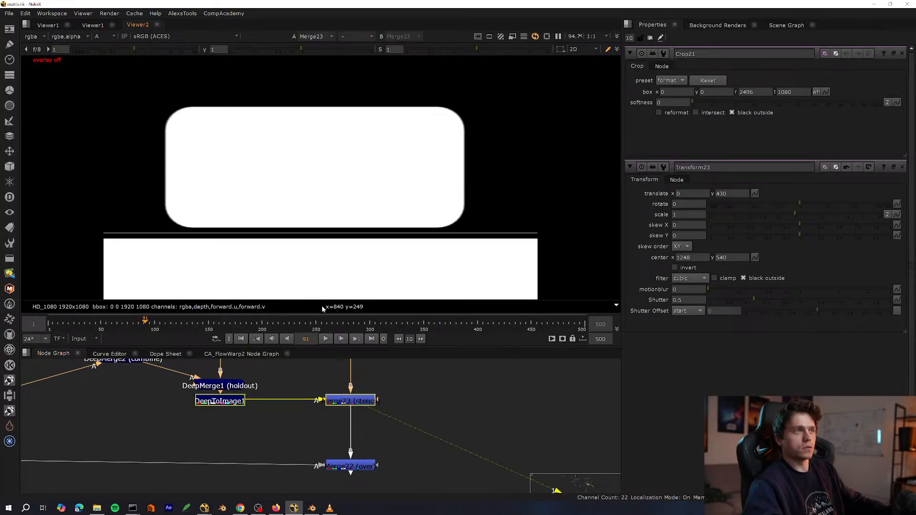
{"action": "key", "text": "a"}
{"action": "left_click", "coordinate": [334, 468]}
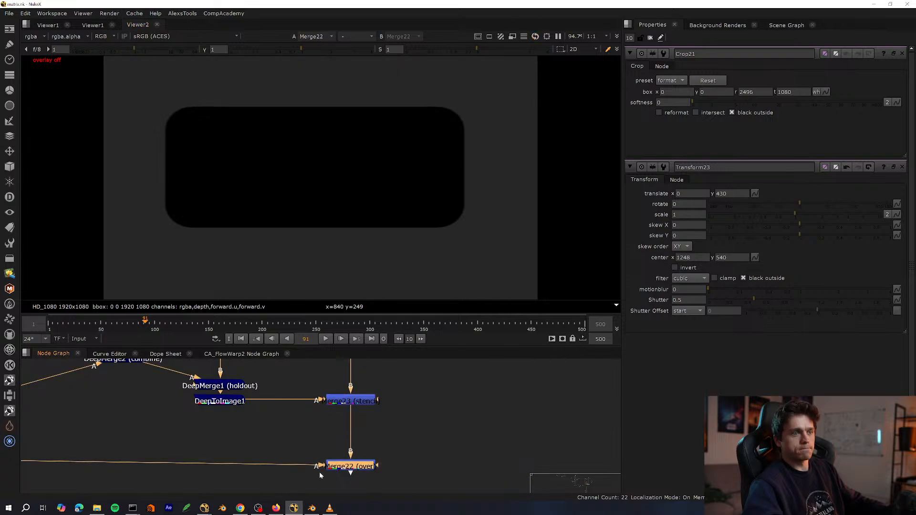
{"action": "key", "text": "1"}
Compare the alpha of the DeepMerge1 holdout with that of the ScanlineRender5 card render.
{"action": "middle_click_drag", "start_coordinate": [316, 383], "coordinate": [336, 447]}
{"action": "left_click_drag", "start_coordinate": [336, 452], "coordinate": [263, 470]}
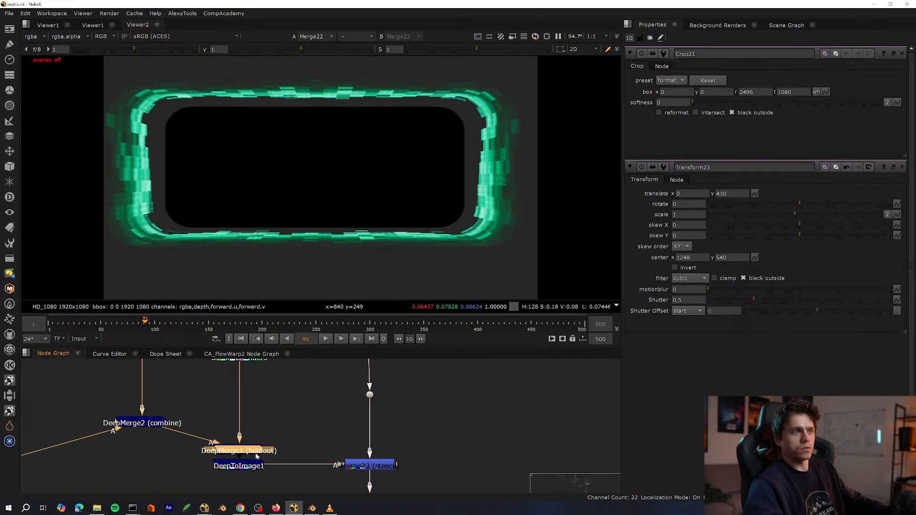
{"action": "key", "text": "1"}
{"action": "middle_click_drag", "start_coordinate": [276, 387], "coordinate": [307, 442]}
{"action": "key", "text": "a"}
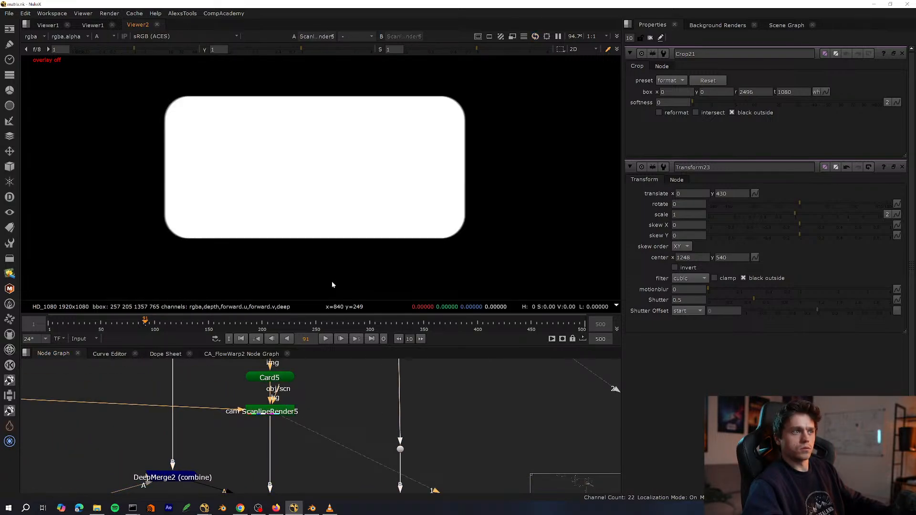
{"action": "middle_click_drag", "start_coordinate": [248, 466], "coordinate": [348, 400]}
View the alpha of the duplicated ScanlineRender7 render.
{"action": "key", "text": "space"}
{"action": "scroll", "coordinate": [348, 396], "scroll_direction": "down", "scroll_amount": 5}
{"action": "scroll", "coordinate": [302, 346], "scroll_direction": "up", "scroll_amount": 5}
{"action": "middle_click_drag", "start_coordinate": [356, 326], "coordinate": [349, 331]}
{"action": "left_click", "coordinate": [347, 336]}
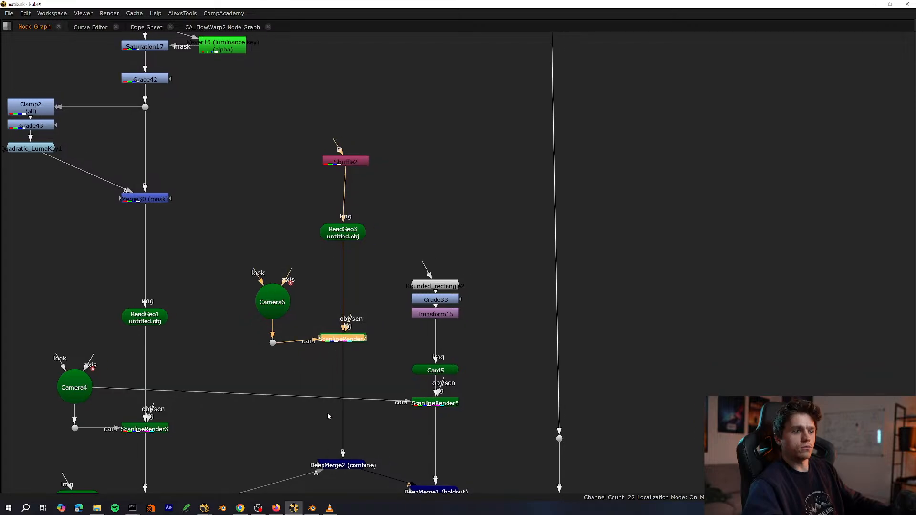
{"action": "key", "text": "1"}
{"action": "key", "text": "space"}
Open ReadGeo3's properties and inspect its untitled.obj ring geometry in the 3D view.
{"action": "middle_click_drag", "start_coordinate": [344, 467], "coordinate": [330, 491]}
{"action": "key", "text": "space"}
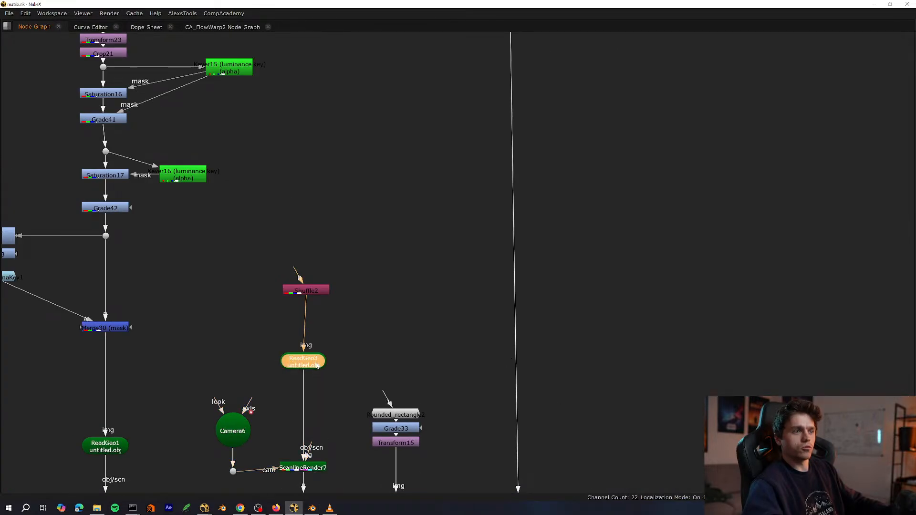
{"action": "key", "text": "space"}
{"action": "key", "text": "Tab"}
{"action": "left_click_drag", "start_coordinate": [435, 252], "coordinate": [395, 210], "text": "ctrl"}
{"action": "key", "text": "f"}
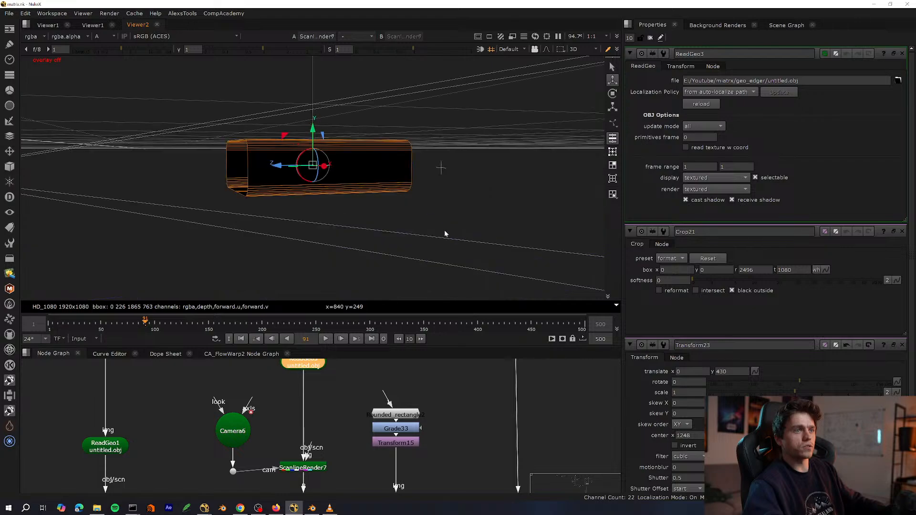
{"action": "scroll", "coordinate": [444, 230], "scroll_direction": "up", "scroll_amount": 5}
{"action": "left_click_drag", "start_coordinate": [371, 239], "coordinate": [469, 245], "text": "ctrl"}
{"action": "middle_click_drag", "start_coordinate": [325, 432], "coordinate": [402, 279]}
Open ReadGeo2's properties and inspect the outer_hide.obj geometry around the ring in 3D.
{"action": "key", "text": "space"}
{"action": "scroll", "coordinate": [250, 373], "scroll_direction": "up", "scroll_amount": 2}
{"action": "middle_click_drag", "start_coordinate": [250, 373], "coordinate": [214, 424]}
{"action": "key", "text": "space"}
{"action": "double_click", "coordinate": [262, 408]}
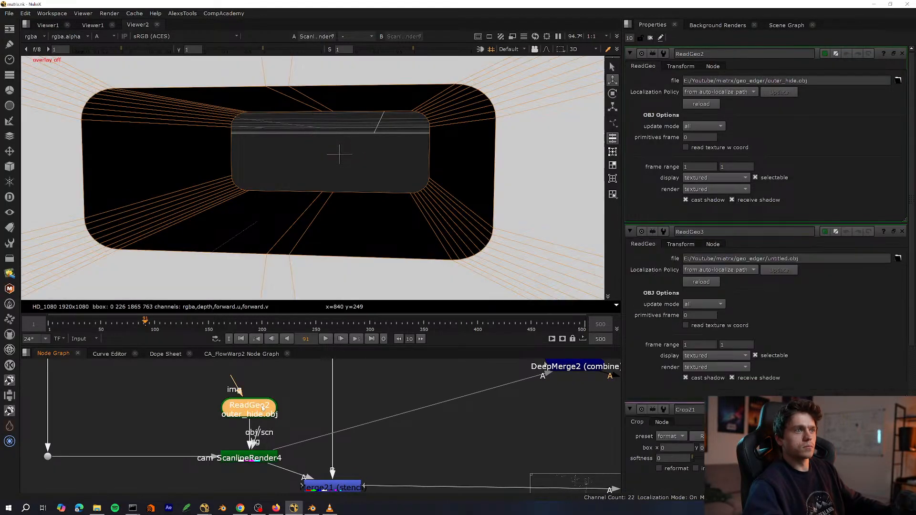
{"action": "scroll", "coordinate": [325, 256], "scroll_direction": "down", "scroll_amount": 5}
{"action": "left_click_drag", "start_coordinate": [325, 256], "coordinate": [397, 270], "text": "ctrl"}
{"action": "scroll", "coordinate": [292, 455], "scroll_direction": "down", "scroll_amount": 5}
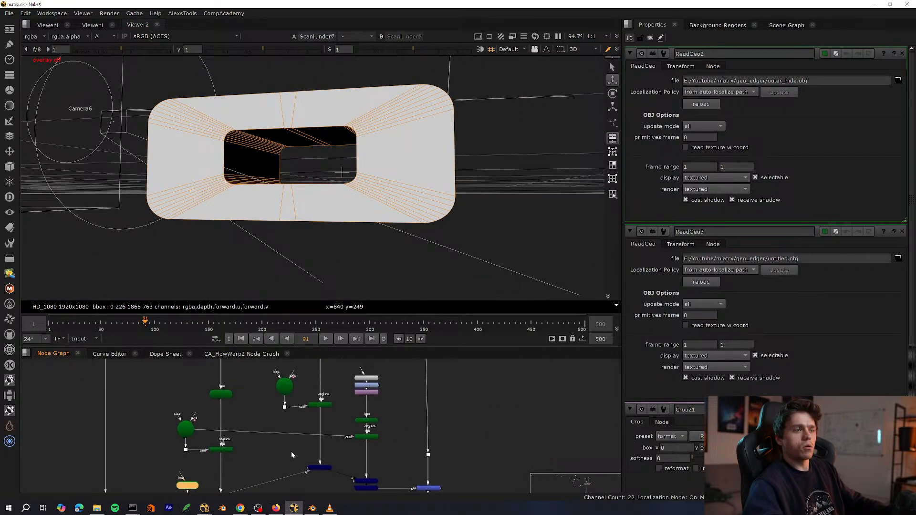
Examine ReadGeo3 and the Card5 card together inside the outer geometry in the 3D view.
{"action": "key", "text": "space"}
{"action": "scroll", "coordinate": [322, 401], "scroll_direction": "up", "scroll_amount": 6}
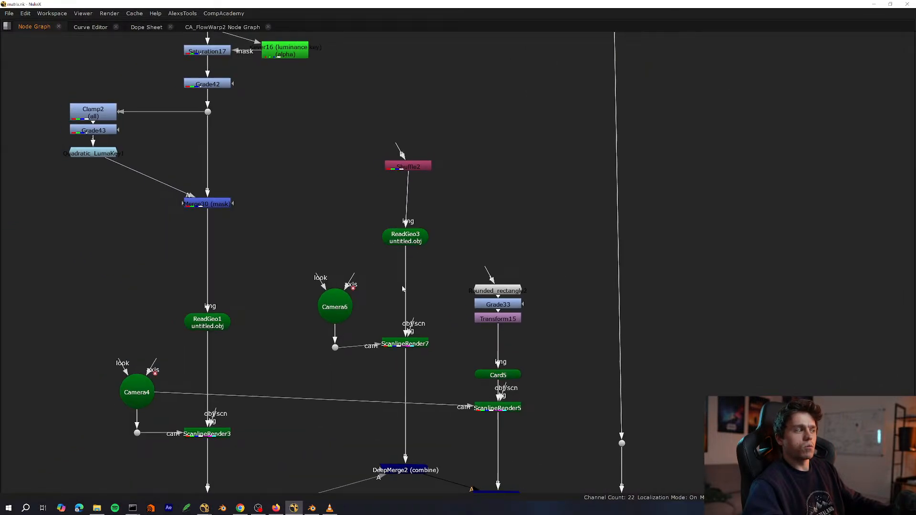
{"action": "key", "text": "space"}
{"action": "left_click_drag", "start_coordinate": [385, 266], "coordinate": [368, 259], "text": "ctrl"}
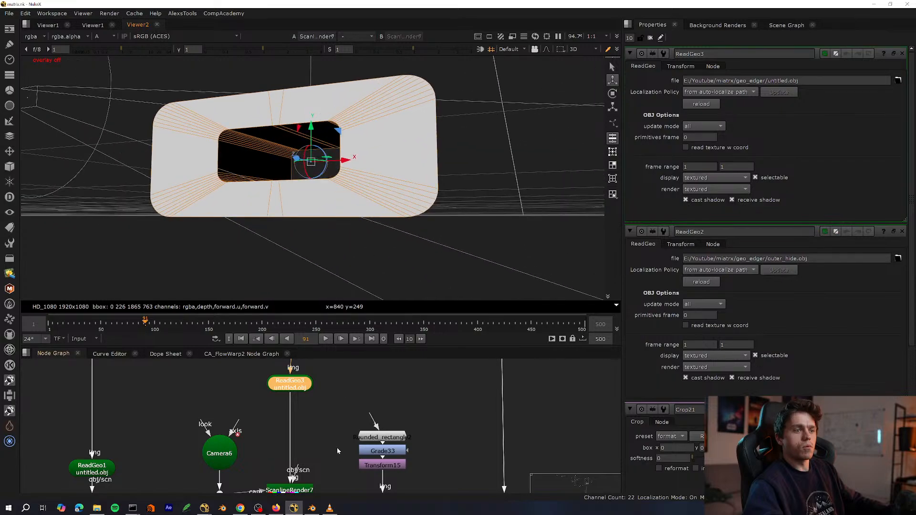
{"action": "middle_click_drag", "start_coordinate": [348, 474], "coordinate": [324, 359]}
{"action": "double_click", "coordinate": [377, 406]}
{"action": "left_click_drag", "start_coordinate": [352, 296], "coordinate": [412, 264], "text": "ctrl"}
{"action": "scroll", "coordinate": [435, 254], "scroll_direction": "up", "scroll_amount": 4}
{"action": "middle_click_drag", "start_coordinate": [393, 361], "coordinate": [479, 389]}
{"action": "scroll", "coordinate": [479, 389], "scroll_direction": "down", "scroll_amount": 3}
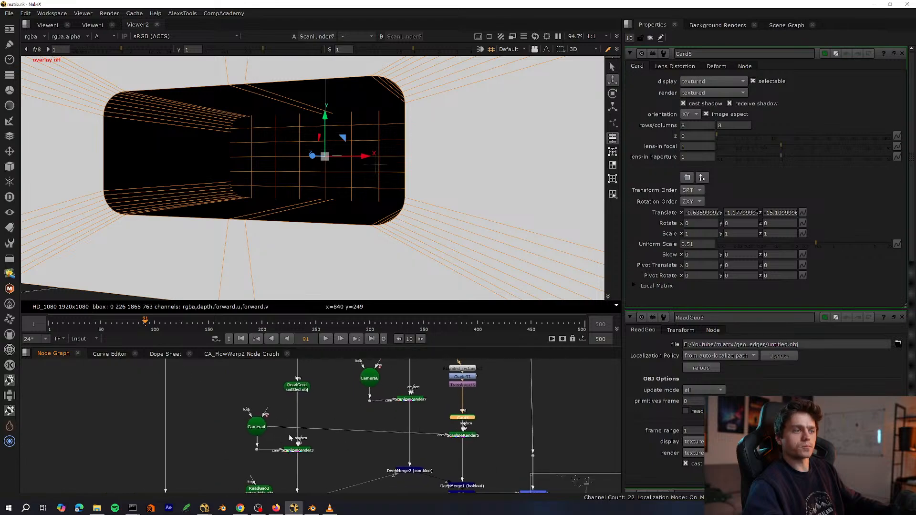
View ScanlineRender3 in 3D and examine the green texture wrapped on the ring.
{"action": "scroll", "coordinate": [288, 434], "scroll_direction": "up", "scroll_amount": 1}
{"action": "middle_click_drag", "start_coordinate": [339, 404], "coordinate": [328, 442]}
{"action": "left_click", "coordinate": [321, 443]}
{"action": "key", "text": "1"}
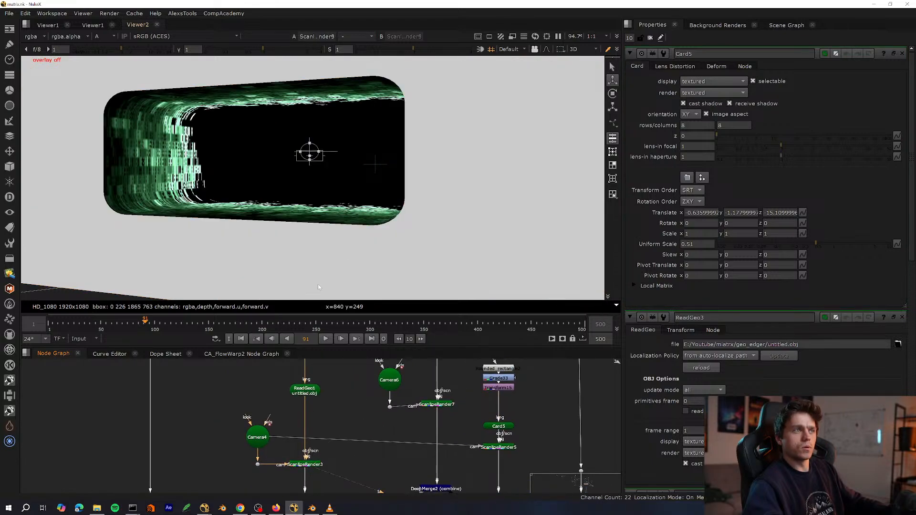
{"action": "mouse_move", "coordinate": [479, 241]}
{"action": "left_mouse_down", "text": "ctrl"}
{"action": "mouse_move", "coordinate": [346, 244]}
{"action": "mouse_move", "coordinate": [507, 255]}
{"action": "mouse_move", "coordinate": [468, 247]}
{"action": "mouse_move", "coordinate": [485, 256]}
{"action": "mouse_move", "coordinate": [485, 243]}
{"action": "mouse_move", "coordinate": [469, 248]}
{"action": "left_mouse_up", "text": "ctrl"}
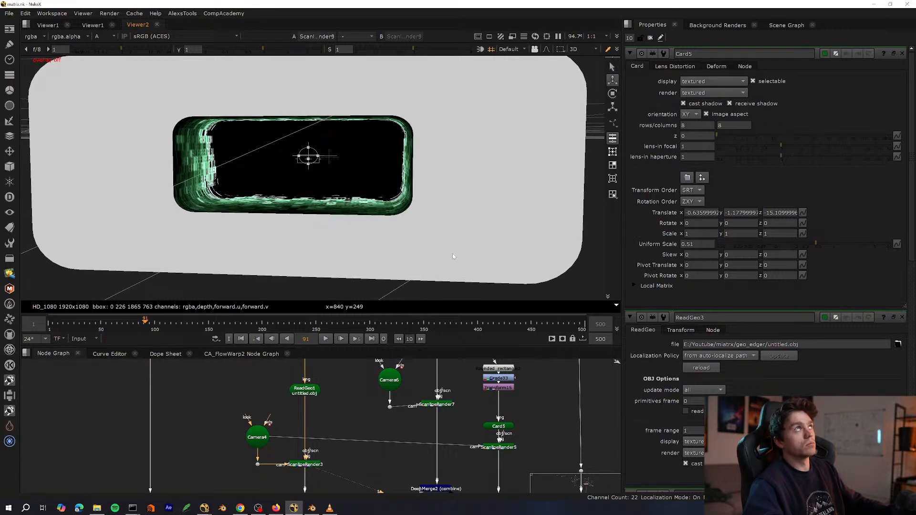
Locate Shuffle2 above ReadGeo3 and view its alpha output.
{"action": "middle_click_drag", "start_coordinate": [311, 415], "coordinate": [289, 411]}
{"action": "key", "text": "space"}
{"action": "scroll", "coordinate": [295, 403], "scroll_direction": "up", "scroll_amount": 3}
{"action": "left_click", "coordinate": [249, 376]}
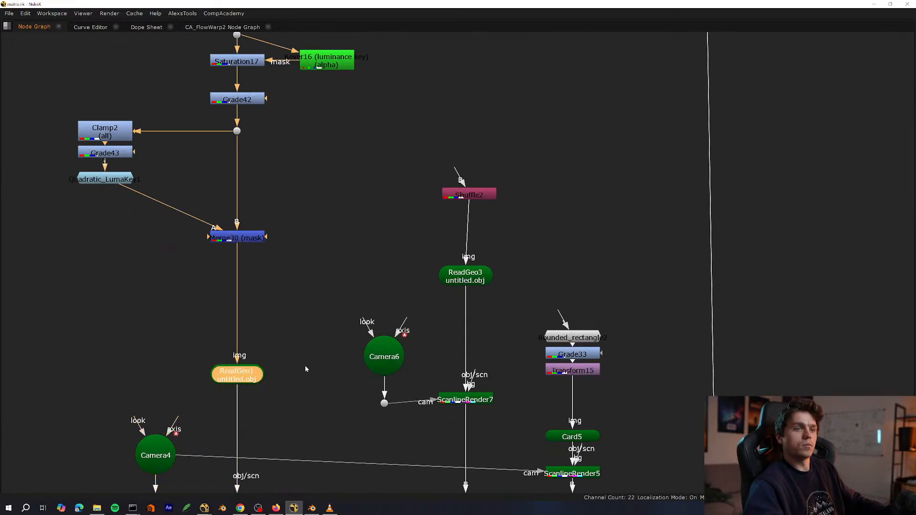
{"action": "key", "text": "space"}
{"action": "middle_click_drag", "start_coordinate": [396, 330], "coordinate": [239, 486]}
{"action": "left_click", "coordinate": [293, 437]}
{"action": "middle_click_drag", "start_coordinate": [293, 437], "coordinate": [283, 484]}
{"action": "left_click_drag", "start_coordinate": [285, 392], "coordinate": [351, 370]}
{"action": "left_click", "coordinate": [295, 402]}
{"action": "key", "text": "1"}
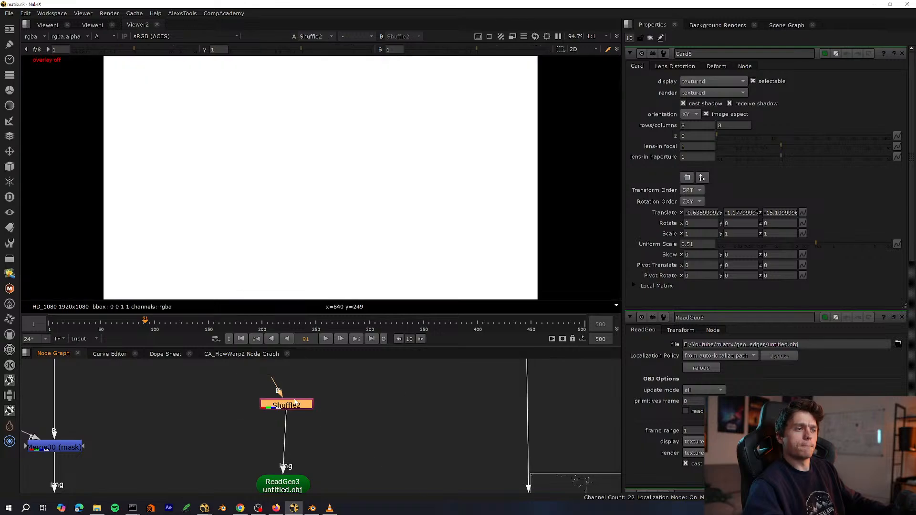
Open Shuffle2's properties and check its channel routing and colour output.
{"action": "double_click", "coordinate": [295, 402]}
{"action": "left_click", "coordinate": [693, 135]}
{"action": "key", "text": "a"}
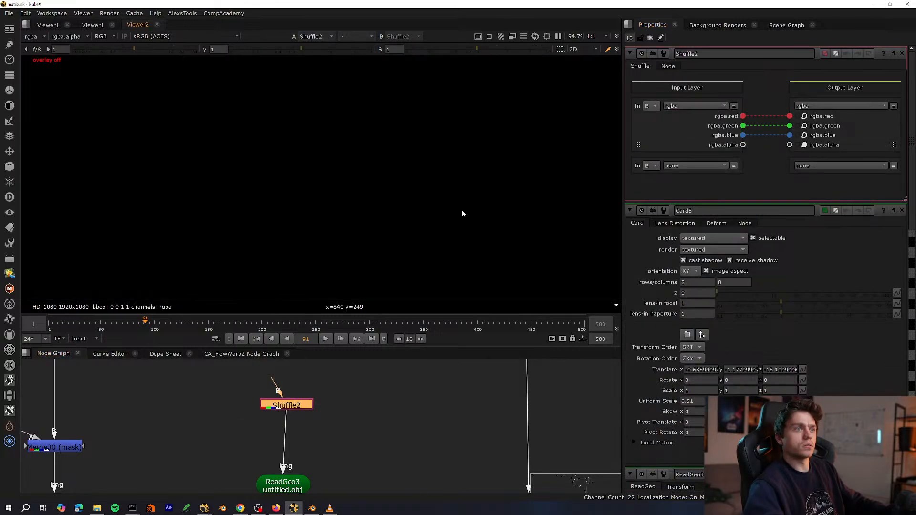
View the colour output of ScanlineRender7.
{"action": "middle_click_drag", "start_coordinate": [305, 485], "coordinate": [315, 394]}
{"action": "middle_click_drag", "start_coordinate": [299, 450], "coordinate": [305, 452]}
{"action": "left_click_drag", "start_coordinate": [354, 419], "coordinate": [245, 459]}
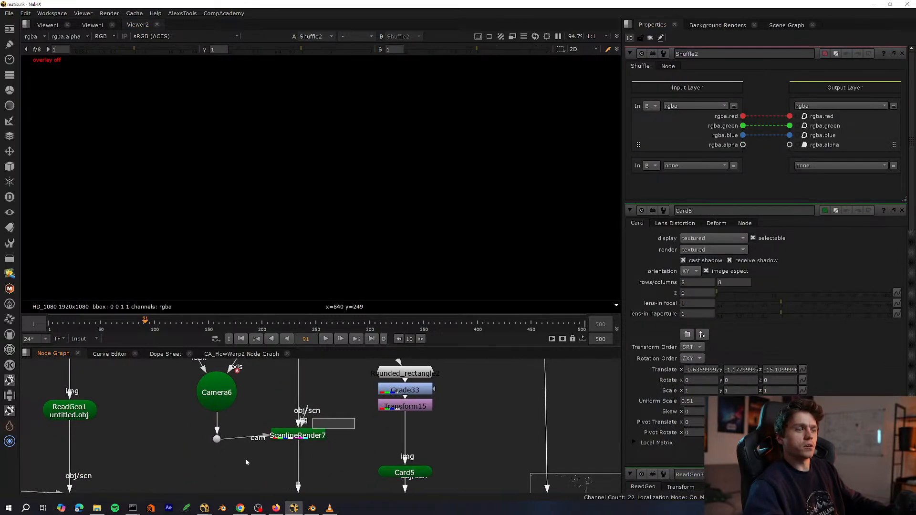
{"action": "key", "text": "space"}
{"action": "key", "text": "space"}
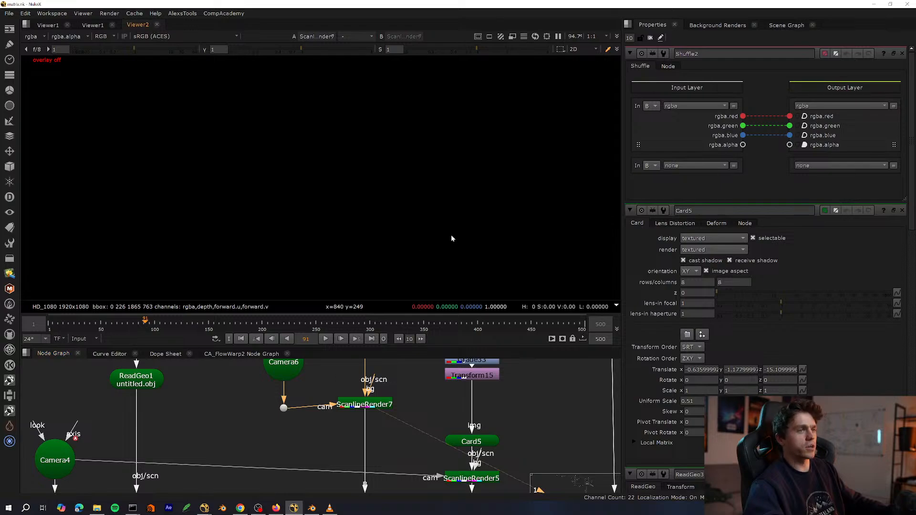
View ScanlineRender7's geometry in 3D and open ReadGeo3's properties.
{"action": "key", "text": "Tab"}
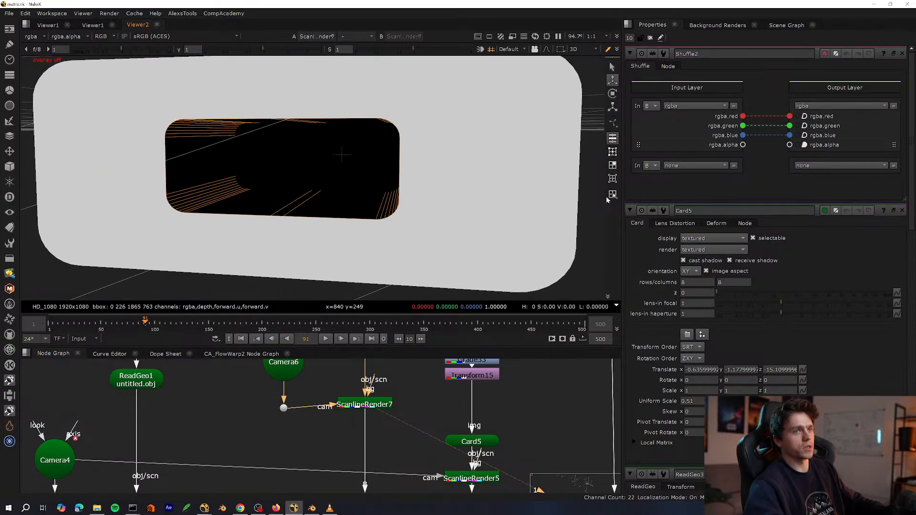
{"action": "left_click", "coordinate": [348, 216]}
{"action": "middle_click_drag", "start_coordinate": [353, 393], "coordinate": [304, 489]}
{"action": "double_click", "coordinate": [314, 381]}
{"action": "scroll", "coordinate": [314, 383], "scroll_direction": "down", "scroll_amount": 4}
{"action": "mouse_move", "coordinate": [293, 443]}
{"action": "middle_mouse_down"}
{"action": "mouse_move", "coordinate": [335, 385]}
{"action": "mouse_move", "coordinate": [253, 429]}
{"action": "mouse_move", "coordinate": [303, 439]}
{"action": "middle_mouse_up"}
{"action": "scroll", "coordinate": [324, 432], "scroll_direction": "up", "scroll_amount": 5}
Copy ReadGeo2 (outer_hide.obj) and paste the duplicate beside ReadGeo3.
{"action": "double_click", "coordinate": [358, 380]}
{"action": "scroll", "coordinate": [254, 432], "scroll_direction": "down", "scroll_amount": 5}
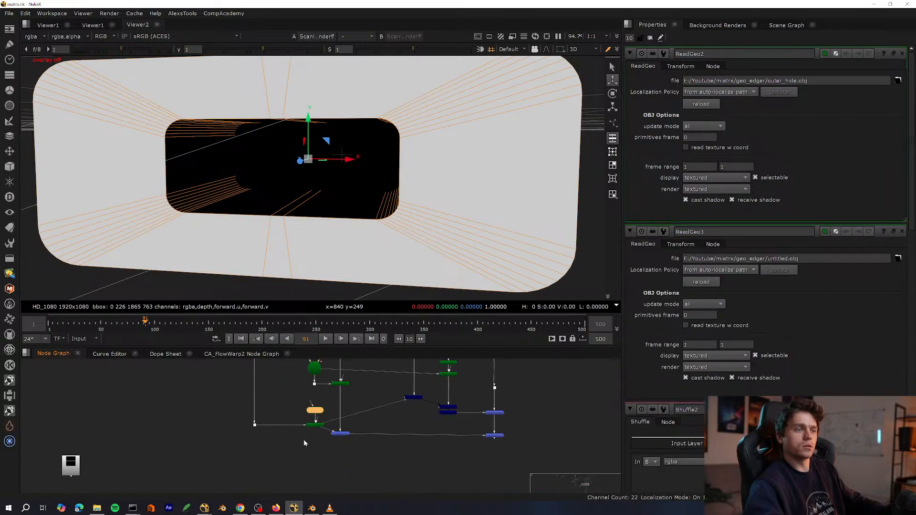
{"action": "key", "text": "space"}
{"action": "scroll", "coordinate": [377, 258], "scroll_direction": "up", "scroll_amount": 5}
{"action": "middle_click_drag", "start_coordinate": [384, 239], "coordinate": [346, 317]}
{"action": "scroll", "coordinate": [347, 321], "scroll_direction": "up", "scroll_amount": 3}
{"action": "key", "text": "ctrl+v"}
Duplicate Shuffle2, connect the copy to ReadGeo4's image input and align the two nodes.
{"action": "left_click", "coordinate": [220, 150]}
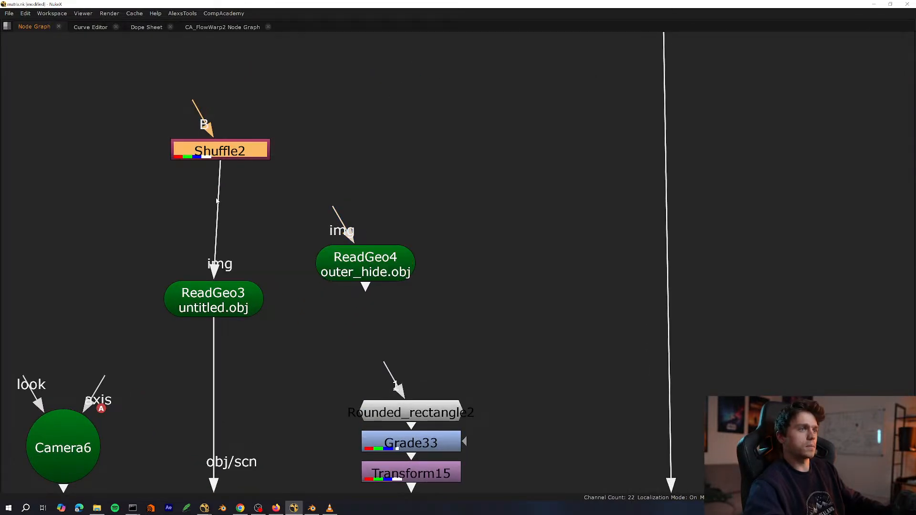
{"action": "middle_click_drag", "start_coordinate": [388, 180], "coordinate": [357, 261]}
{"action": "left_click_drag", "start_coordinate": [311, 289], "coordinate": [334, 277]}
{"action": "left_click_drag", "start_coordinate": [336, 276], "coordinate": [341, 260]}
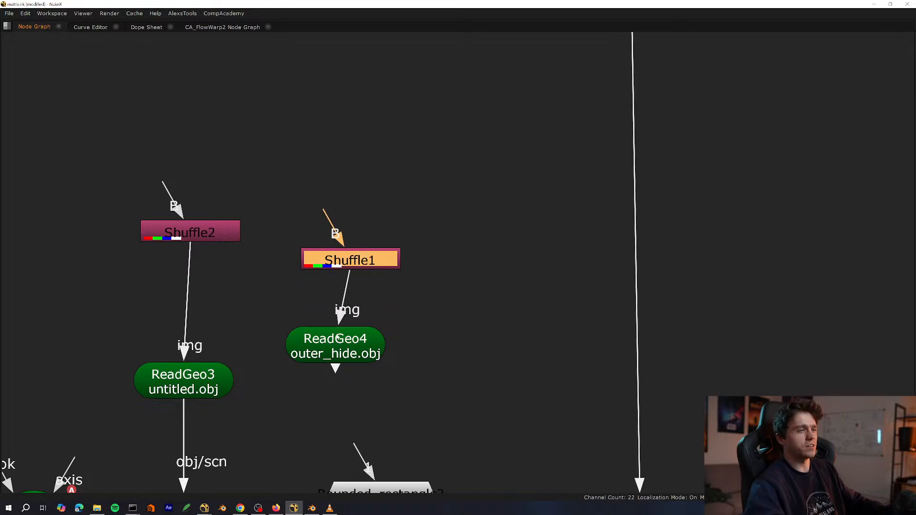
{"action": "left_click_drag", "start_coordinate": [338, 337], "coordinate": [354, 329]}
Add a Scene node that combines ReadGeo3 and ReadGeo4 and feeds ScanlineRender7.
{"action": "key", "text": "Tab"}
{"action": "type", "text": "scene"}
{"action": "key", "text": "Return"}
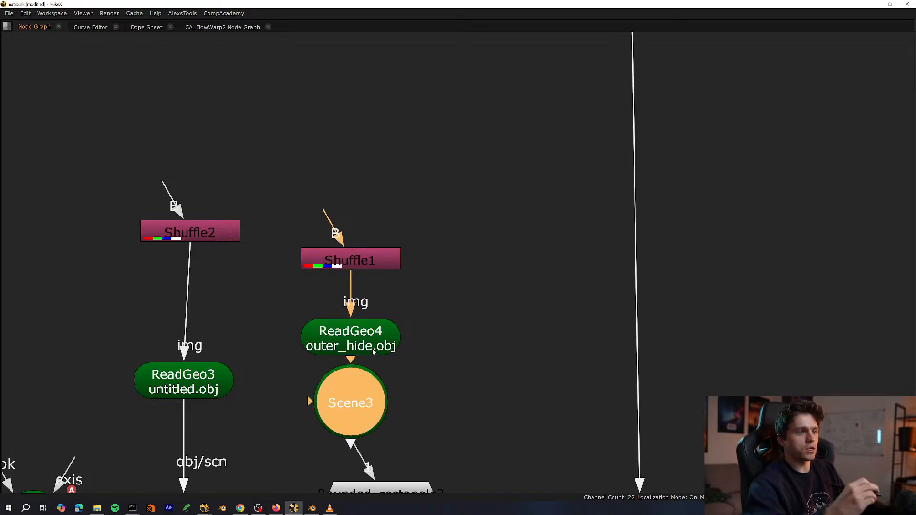
{"action": "middle_click_drag", "start_coordinate": [213, 386], "coordinate": [312, 279]}
{"action": "left_click_drag", "start_coordinate": [285, 306], "coordinate": [268, 383]}
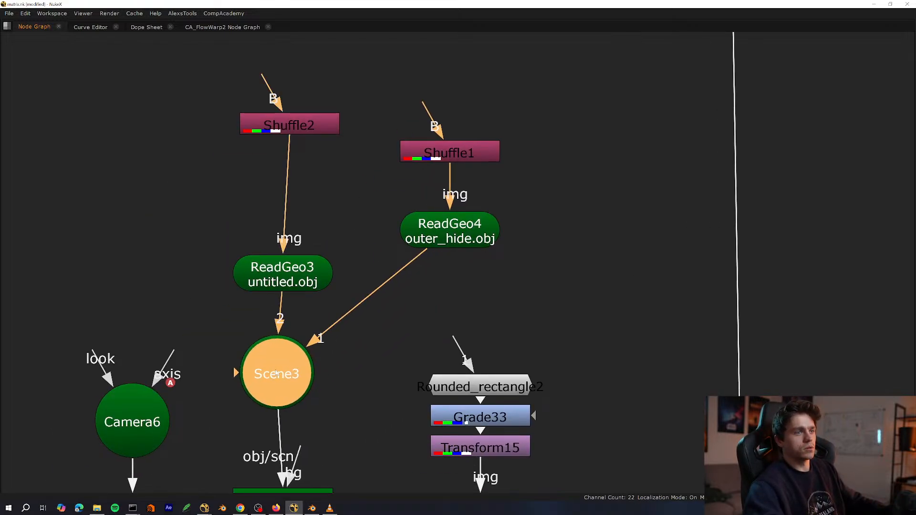
Set Shuffle1's red, green and blue outputs to black and view ScanlineRender7's alpha in 2D.
{"action": "middle_click_drag", "start_coordinate": [472, 152], "coordinate": [347, 377]}
{"action": "left_click", "coordinate": [351, 380]}
{"action": "key", "text": "space"}
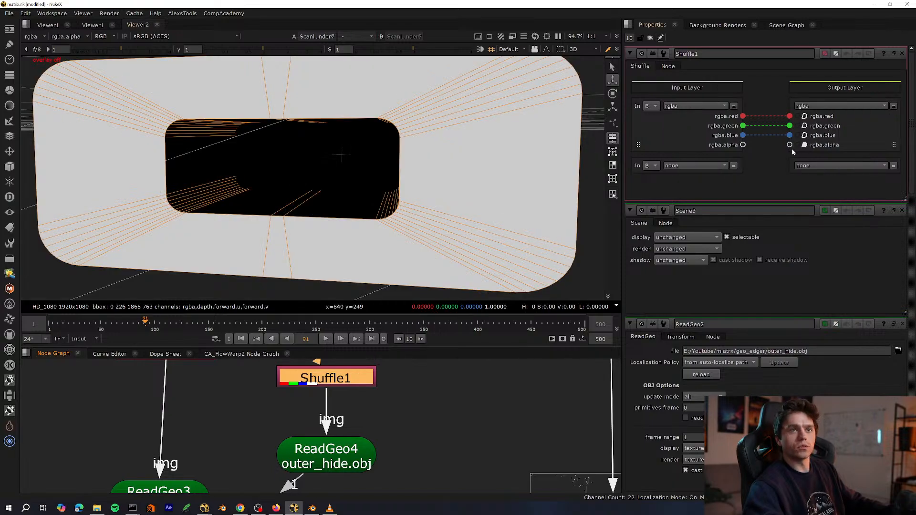
{"action": "left_click", "coordinate": [799, 136]}
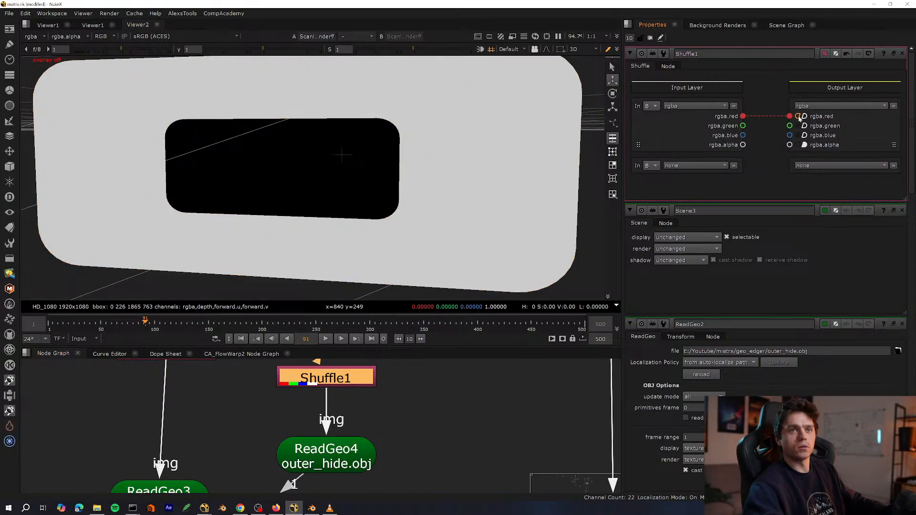
{"action": "left_click", "coordinate": [799, 117]}
{"action": "middle_click_drag", "start_coordinate": [360, 397], "coordinate": [366, 382]}
{"action": "scroll", "coordinate": [365, 382], "scroll_direction": "down", "scroll_amount": 5}
{"action": "middle_click_drag", "start_coordinate": [309, 459], "coordinate": [323, 407]}
{"action": "scroll", "coordinate": [323, 407], "scroll_direction": "up", "scroll_amount": 1}
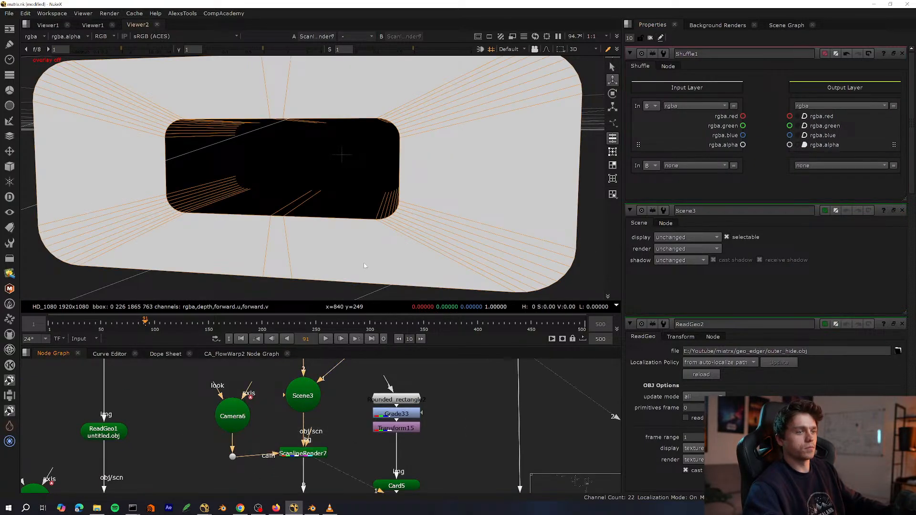
{"action": "key", "text": "Tab"}
{"action": "key", "text": "a"}
Check the alpha and colour outputs of Shuffle2 and Shuffle1 and compare their channel routing.
{"action": "middle_click_drag", "start_coordinate": [334, 402], "coordinate": [351, 462]}
{"action": "middle_click", "coordinate": [368, 212]}
{"action": "middle_click", "coordinate": [368, 213]}
{"action": "double_click", "coordinate": [346, 394]}
{"action": "key", "text": "1"}
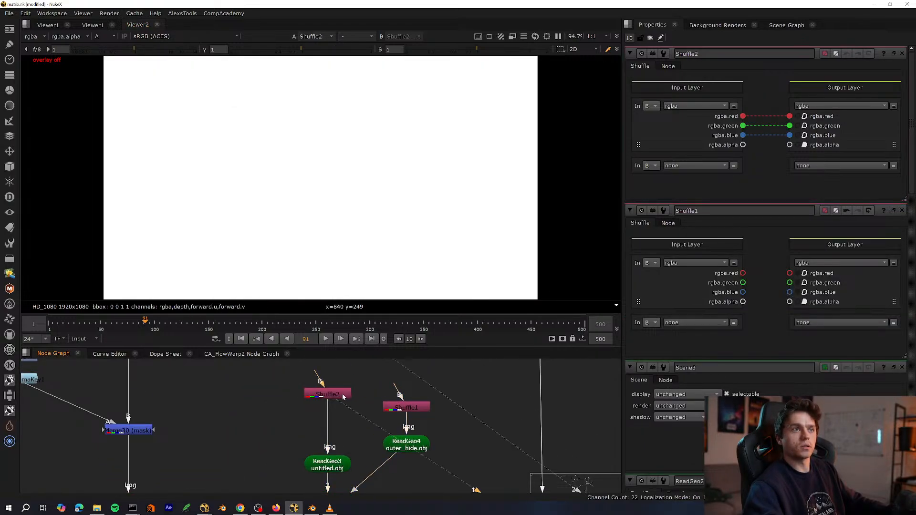
{"action": "key", "text": "a"}
{"action": "key", "text": "a"}
{"action": "middle_click_drag", "start_coordinate": [361, 419], "coordinate": [342, 396]}
{"action": "middle_click_drag", "start_coordinate": [366, 452], "coordinate": [387, 397]}
{"action": "middle_click_drag", "start_coordinate": [383, 432], "coordinate": [359, 483]}
{"action": "key", "text": "1"}
{"action": "double_click", "coordinate": [398, 382]}
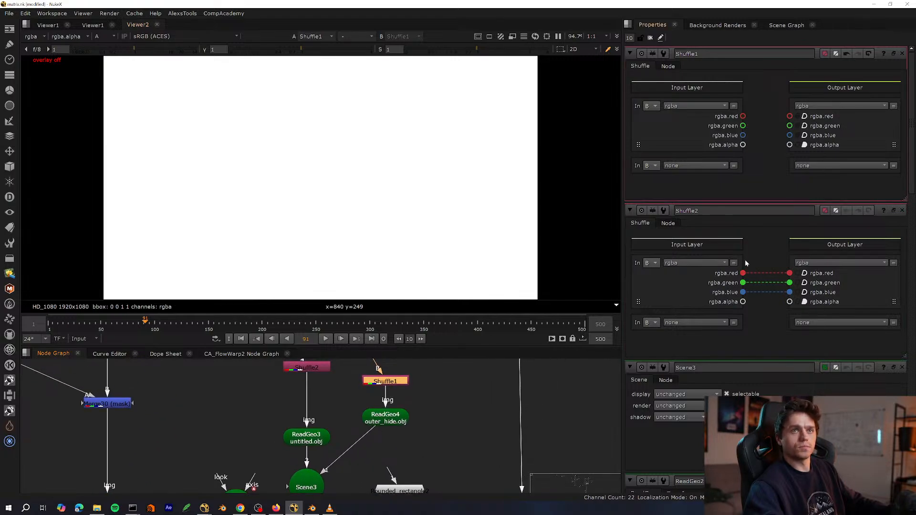
Close every properties panel except Shuffle1's and view ScanlineRender7's alpha output.
{"action": "left_click", "coordinate": [902, 211]}
{"action": "left_click", "coordinate": [902, 210]}
{"action": "left_click", "coordinate": [901, 210]}
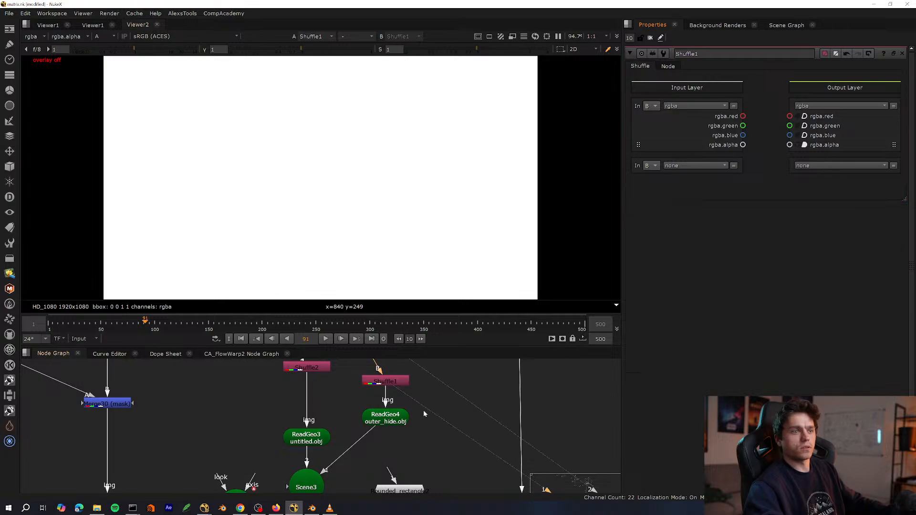
{"action": "middle_click_drag", "start_coordinate": [396, 441], "coordinate": [373, 361]}
{"action": "key", "text": "a"}
{"action": "scroll", "coordinate": [362, 408], "scroll_direction": "up", "scroll_amount": 3}
{"action": "left_click", "coordinate": [316, 446]}
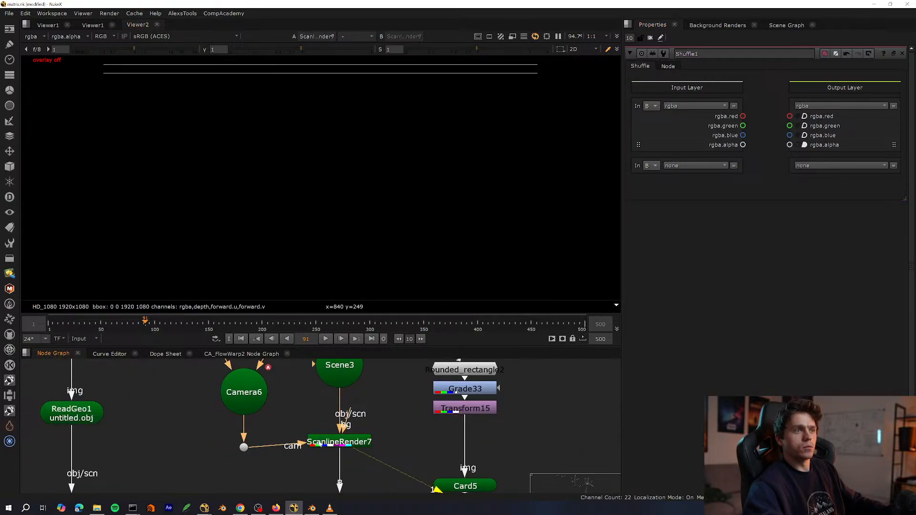
{"action": "key", "text": "a"}
{"action": "middle_click_drag", "start_coordinate": [420, 433], "coordinate": [353, 510]}
{"action": "middle_click_drag", "start_coordinate": [355, 368], "coordinate": [347, 411]}
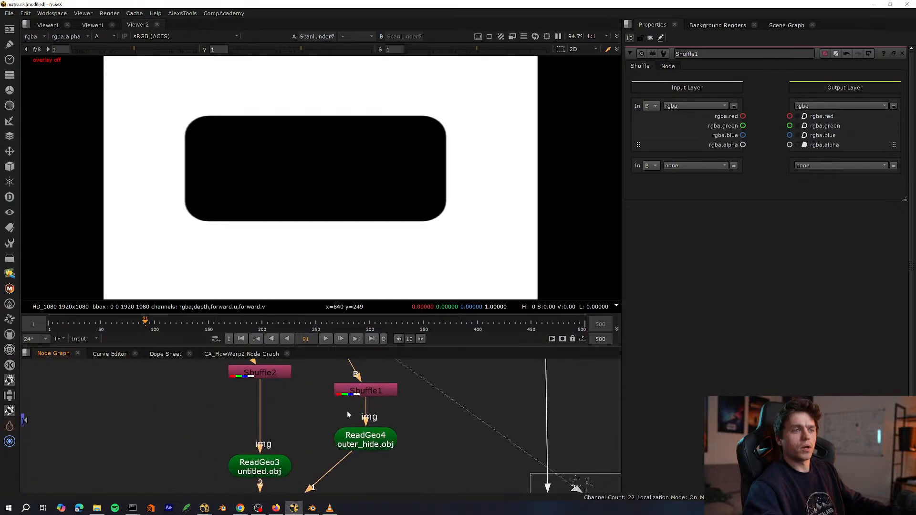
Set Shuffle2's red, green and blue outputs to white and view ScanlineRender7's colour output.
{"action": "key", "text": "space"}
{"action": "scroll", "coordinate": [278, 360], "scroll_direction": "up", "scroll_amount": 3}
{"action": "double_click", "coordinate": [277, 355]}
{"action": "key", "text": "space"}
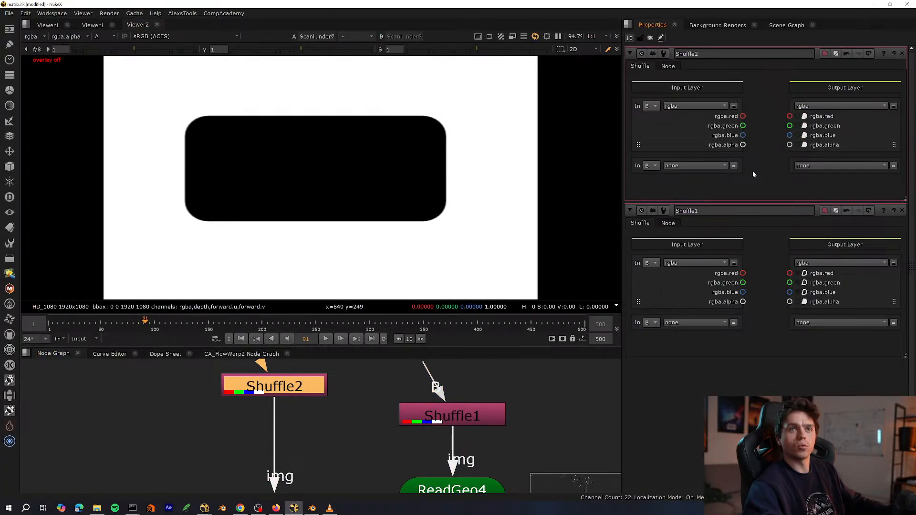
{"action": "middle_click_drag", "start_coordinate": [399, 443], "coordinate": [405, 384]}
{"action": "scroll", "coordinate": [405, 384], "scroll_direction": "down", "scroll_amount": 5}
{"action": "scroll", "coordinate": [377, 384], "scroll_direction": "up", "scroll_amount": 2}
{"action": "middle_click_drag", "start_coordinate": [371, 443], "coordinate": [372, 371]}
{"action": "key", "text": "a"}
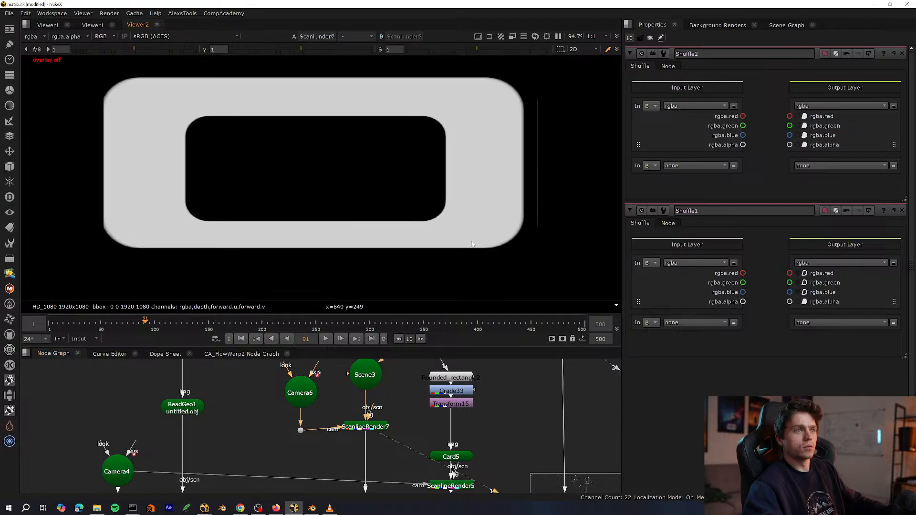
Review the node network around the Shuffle nodes, ScanlineRender3, ScanlineRender7 and ScanlineRender5.
{"action": "middle_click_drag", "start_coordinate": [384, 407], "coordinate": [379, 465]}
{"action": "key", "text": "space"}
{"action": "scroll", "coordinate": [410, 332], "scroll_direction": "up", "scroll_amount": 3}
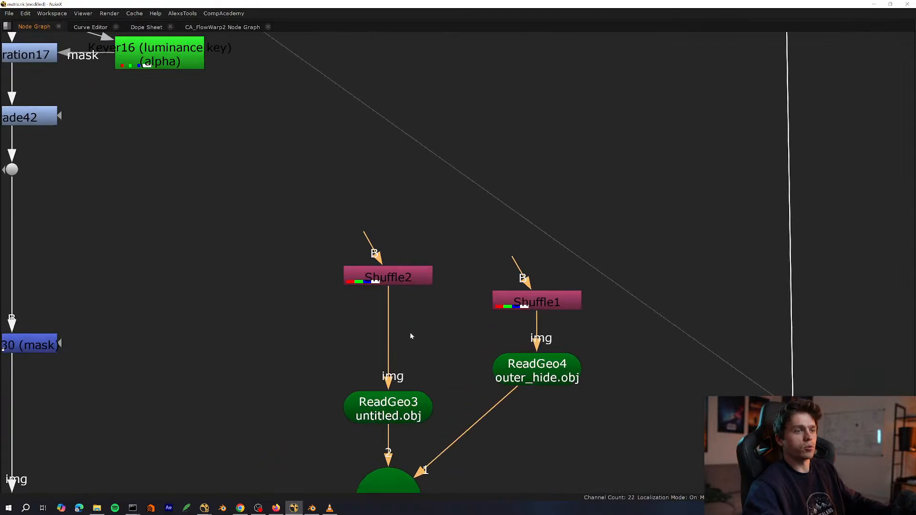
{"action": "middle_click_drag", "start_coordinate": [288, 380], "coordinate": [339, 327]}
{"action": "scroll", "coordinate": [340, 327], "scroll_direction": "down", "scroll_amount": 4}
{"action": "middle_click_drag", "start_coordinate": [183, 462], "coordinate": [358, 222]}
{"action": "scroll", "coordinate": [389, 276], "scroll_direction": "up", "scroll_amount": 4}
{"action": "middle_click_drag", "start_coordinate": [494, 61], "coordinate": [385, 262]}
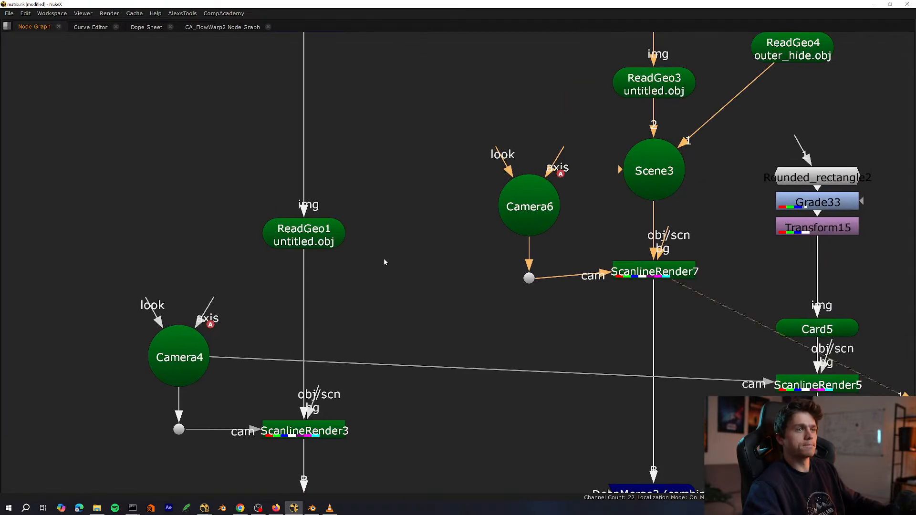
{"action": "middle_click_drag", "start_coordinate": [553, 271], "coordinate": [197, 313]}
{"action": "middle_click_drag", "start_coordinate": [356, 233], "coordinate": [373, 390]}
{"action": "middle_click_drag", "start_coordinate": [293, 253], "coordinate": [359, 382]}
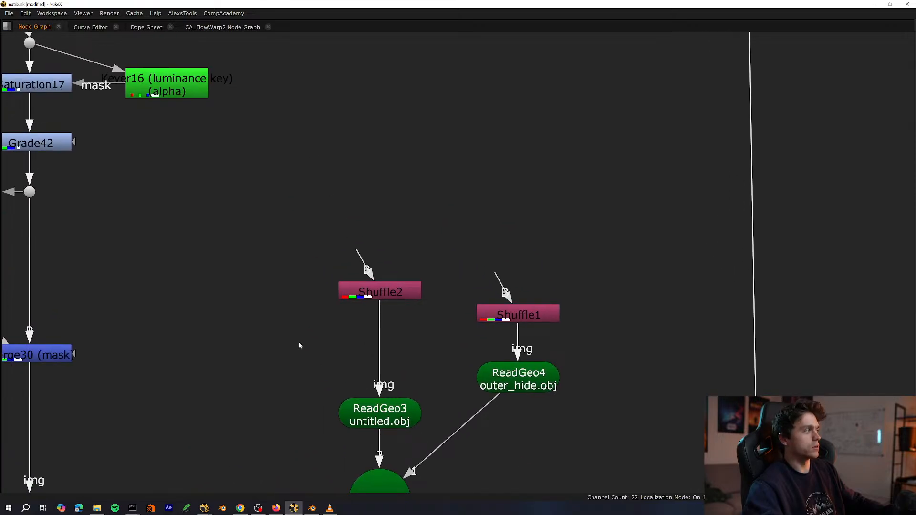
{"action": "middle_click_drag", "start_coordinate": [299, 342], "coordinate": [295, 200]}
{"action": "middle_click_drag", "start_coordinate": [341, 354], "coordinate": [312, 230]}
{"action": "key", "text": "Tab"}
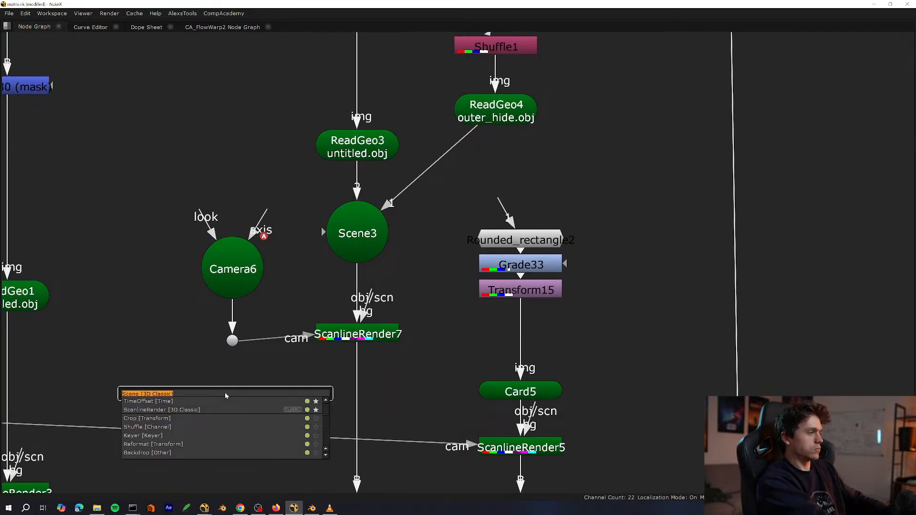
{"action": "left_click", "coordinate": [448, 470]}
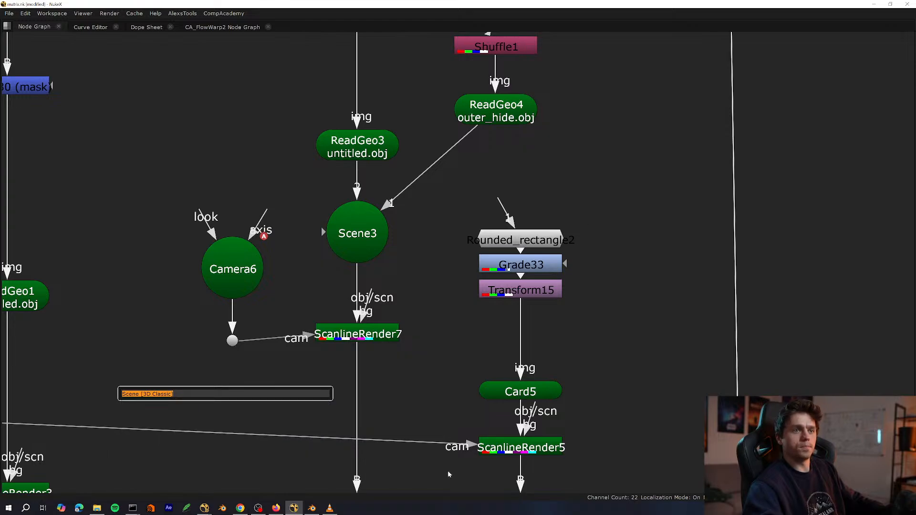
{"action": "scroll", "coordinate": [494, 287], "scroll_direction": "down", "scroll_amount": 3}
{"action": "left_click_drag", "start_coordinate": [575, 224], "coordinate": [450, 421]}
{"action": "middle_click_drag", "start_coordinate": [495, 351], "coordinate": [492, 336]}
{"action": "scroll", "coordinate": [494, 337], "scroll_direction": "up", "scroll_amount": 1}
{"action": "left_click_drag", "start_coordinate": [494, 336], "coordinate": [537, 336]}
{"action": "scroll", "coordinate": [539, 329], "scroll_direction": "down", "scroll_amount": 4}
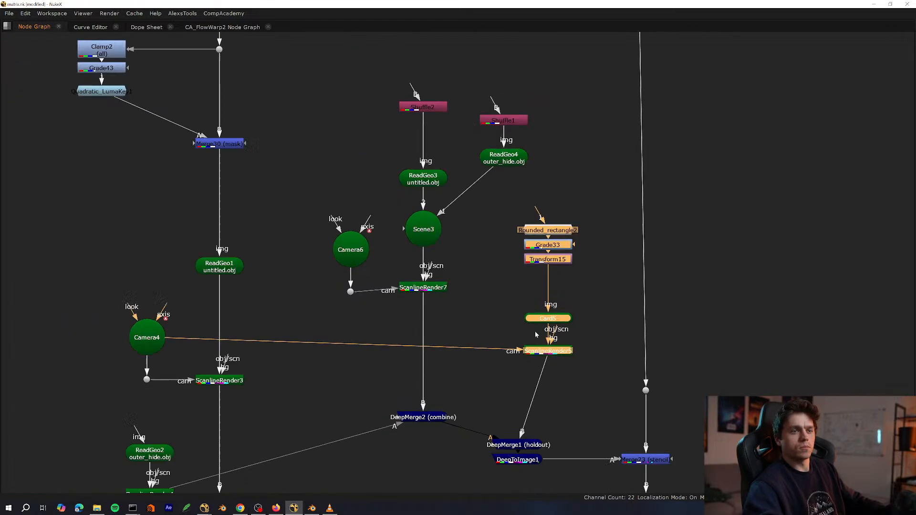
{"action": "key", "text": "ctrl+z"}
Move the pattern and ring node branches with DeepMerge2 left, away from the Card5 branch, and save the script.
{"action": "left_click_drag", "start_coordinate": [586, 240], "coordinate": [516, 441]}
{"action": "scroll", "coordinate": [477, 296], "scroll_direction": "down", "scroll_amount": 3}
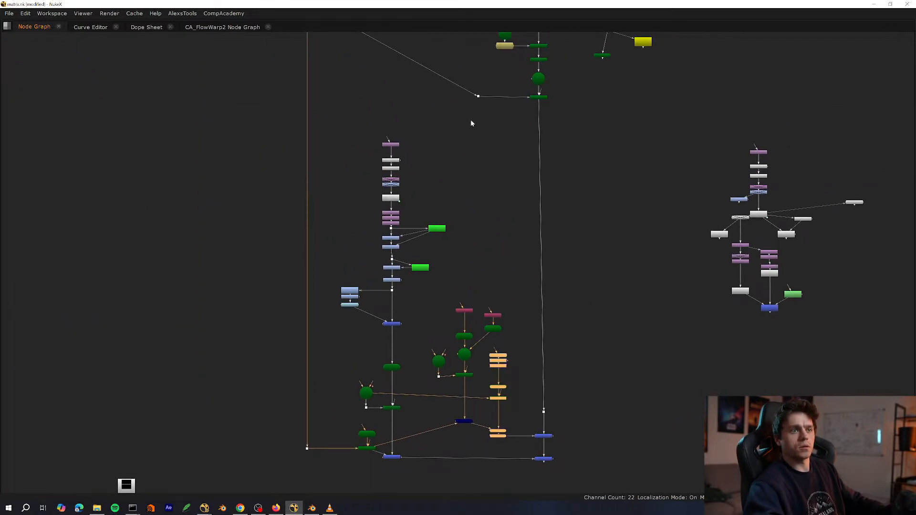
{"action": "scroll", "coordinate": [467, 114], "scroll_direction": "down", "scroll_amount": 2}
{"action": "middle_click_drag", "start_coordinate": [439, 60], "coordinate": [423, 200]}
{"action": "middle_click_drag", "start_coordinate": [393, 254], "coordinate": [396, 184]}
{"action": "left_click_drag", "start_coordinate": [402, 177], "coordinate": [257, 415]}
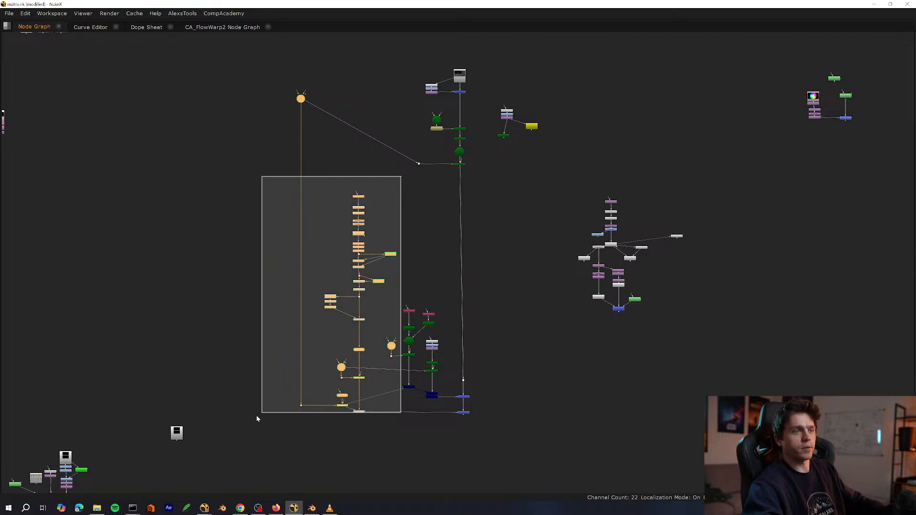
{"action": "scroll", "coordinate": [406, 305], "scroll_direction": "up", "scroll_amount": 5}
{"action": "left_click_drag", "start_coordinate": [548, 205], "coordinate": [432, 306], "text": "shift"}
{"action": "middle_click_drag", "start_coordinate": [462, 345], "coordinate": [440, 270]}
{"action": "scroll", "coordinate": [440, 270], "scroll_direction": "up", "scroll_amount": 3}
{"action": "left_click_drag", "start_coordinate": [482, 206], "coordinate": [366, 370], "text": "shift"}
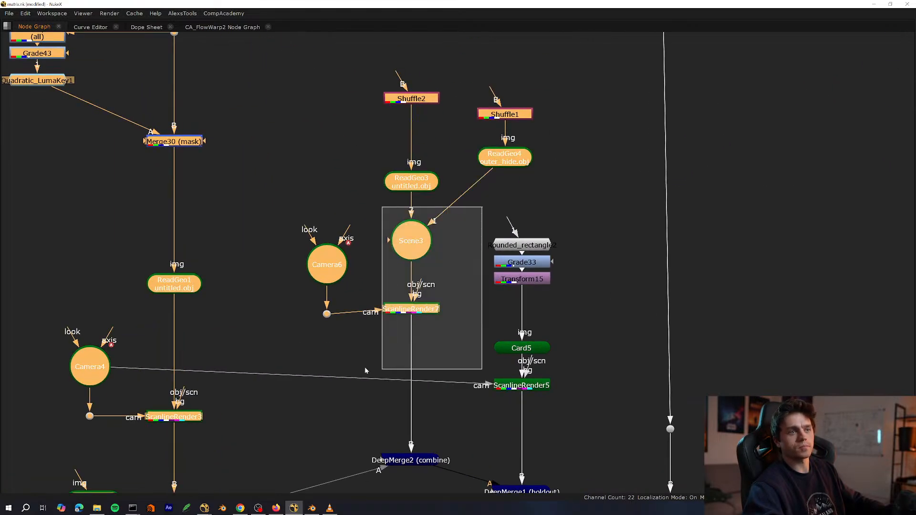
{"action": "scroll", "coordinate": [372, 370], "scroll_direction": "down", "scroll_amount": 2}
{"action": "middle_click_drag", "start_coordinate": [402, 363], "coordinate": [449, 230]}
{"action": "scroll", "coordinate": [449, 231], "scroll_direction": "down", "scroll_amount": 1}
{"action": "left_click_drag", "start_coordinate": [479, 259], "coordinate": [421, 302], "text": "shift"}
{"action": "scroll", "coordinate": [422, 301], "scroll_direction": "up", "scroll_amount": 5}
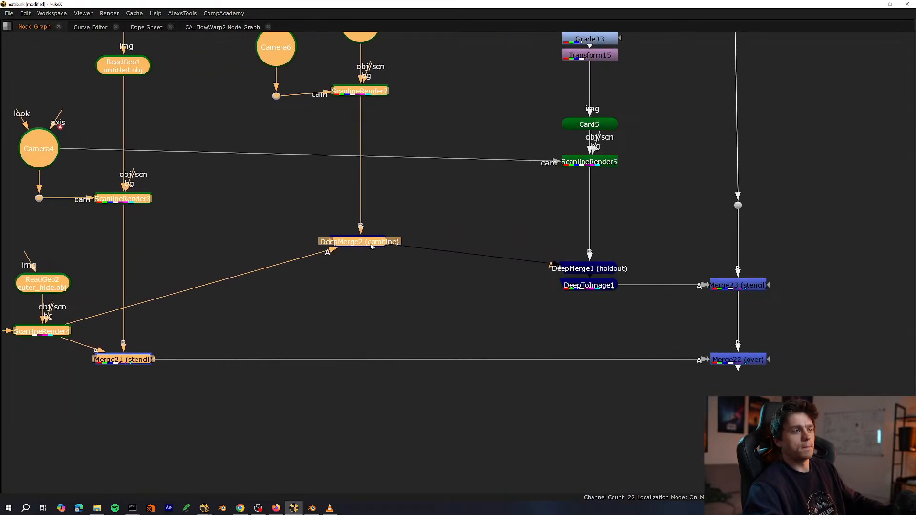
{"action": "key", "text": "ctrl+s"}
Duplicate Card5, place the copy near ReadGeo4 and connect it to Scene3.
{"action": "middle_click_drag", "start_coordinate": [394, 155], "coordinate": [345, 417]}
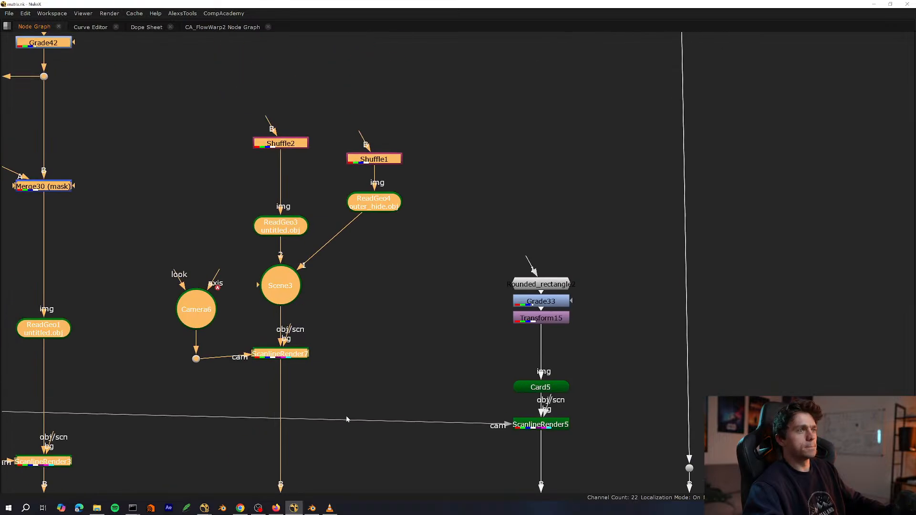
{"action": "scroll", "coordinate": [352, 313], "scroll_direction": "up", "scroll_amount": 1}
{"action": "middle_click_drag", "start_coordinate": [353, 312], "coordinate": [357, 433]}
{"action": "key", "text": "space"}
{"action": "middle_click_drag", "start_coordinate": [332, 388], "coordinate": [182, 361]}
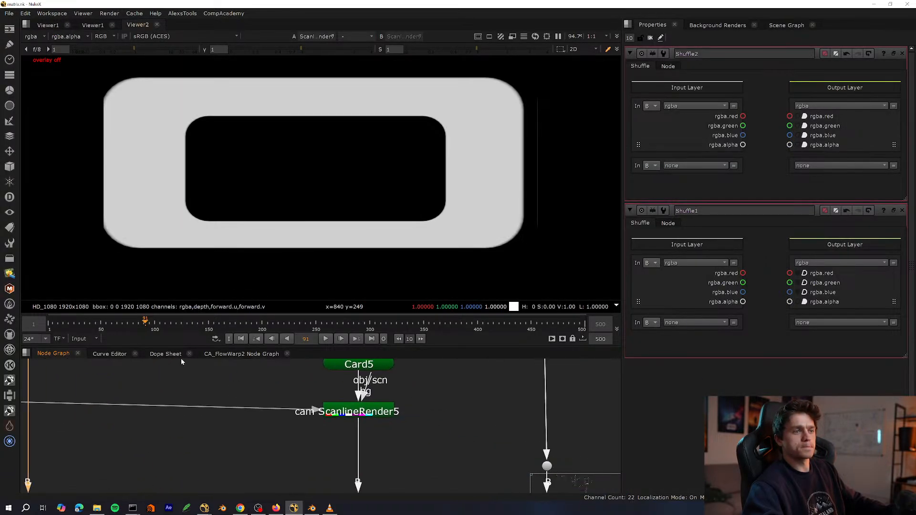
{"action": "key", "text": "space"}
{"action": "left_click_drag", "start_coordinate": [456, 333], "coordinate": [230, 377]}
{"action": "middle_click_drag", "start_coordinate": [230, 377], "coordinate": [336, 442]}
{"action": "left_click_drag", "start_coordinate": [315, 258], "coordinate": [311, 262]}
{"action": "left_click_drag", "start_coordinate": [198, 297], "coordinate": [151, 292]}
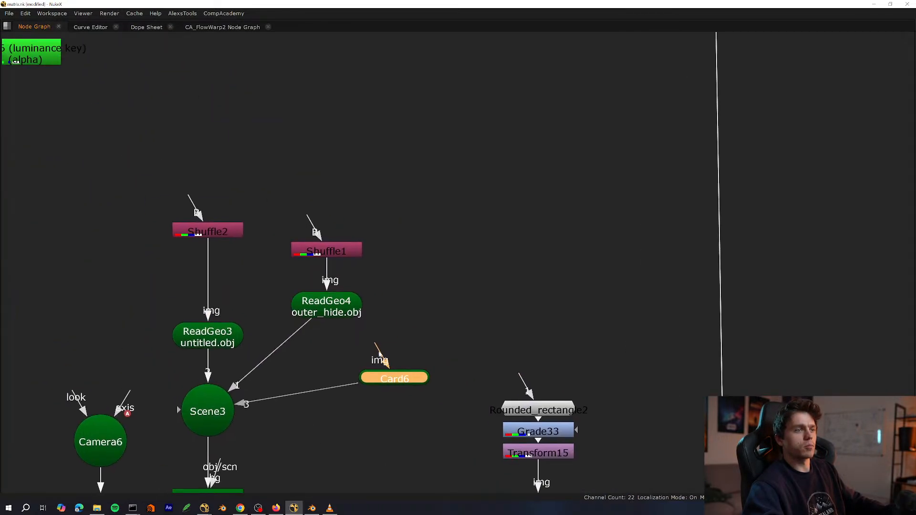
Duplicate Shuffle1 and connect the copy to Card6's image input.
{"action": "scroll", "coordinate": [305, 370], "scroll_direction": "up", "scroll_amount": 4}
{"action": "left_click", "coordinate": [248, 132]}
{"action": "key", "text": "ctrl+c"}
{"action": "key", "text": "ctrl+v"}
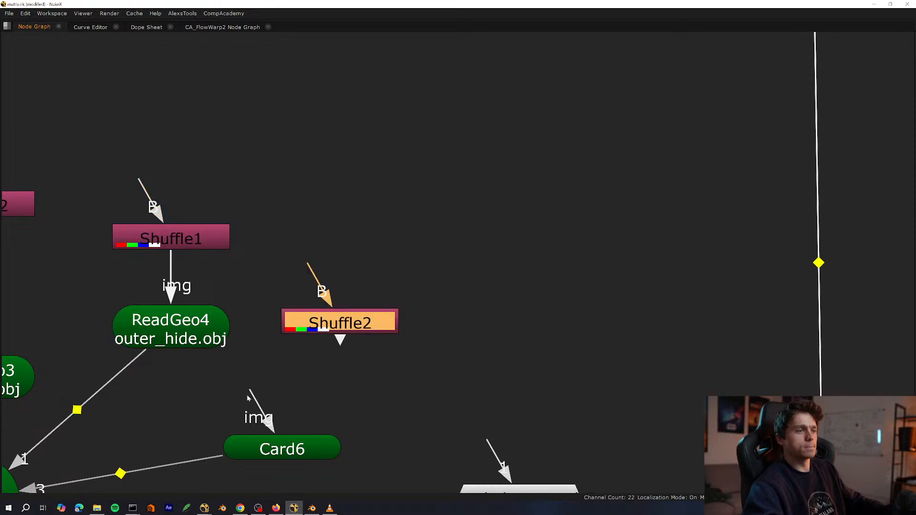
{"action": "key", "text": "space"}
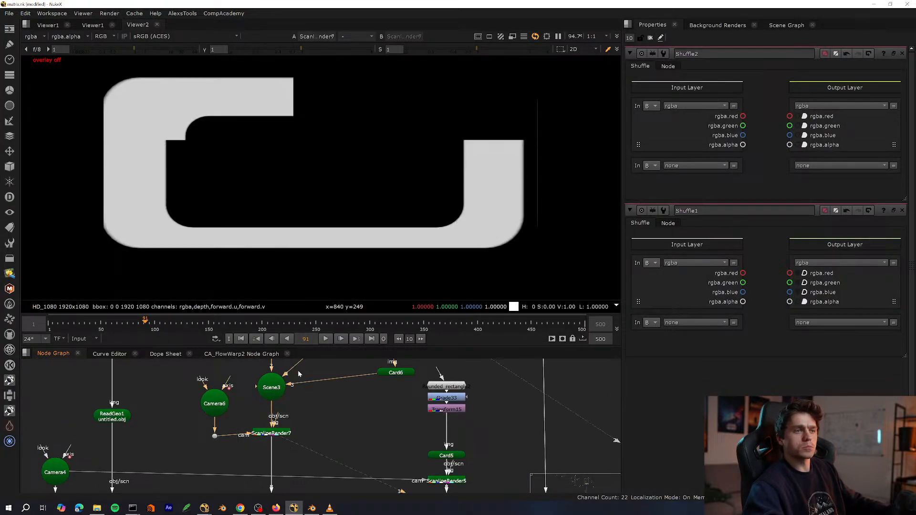
Set Shuffle3's red, green and blue outputs to white, close the other properties panels and save the script.
{"action": "scroll", "coordinate": [383, 377], "scroll_direction": "up", "scroll_amount": 2}
{"action": "double_click", "coordinate": [306, 381]}
{"action": "left_click_drag", "start_coordinate": [305, 382], "coordinate": [303, 381]}
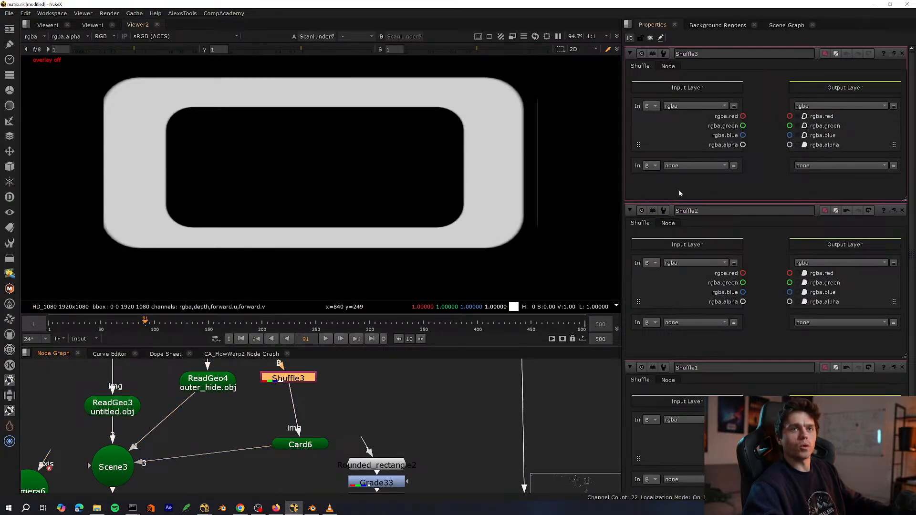
{"action": "double_click", "coordinate": [902, 211]}
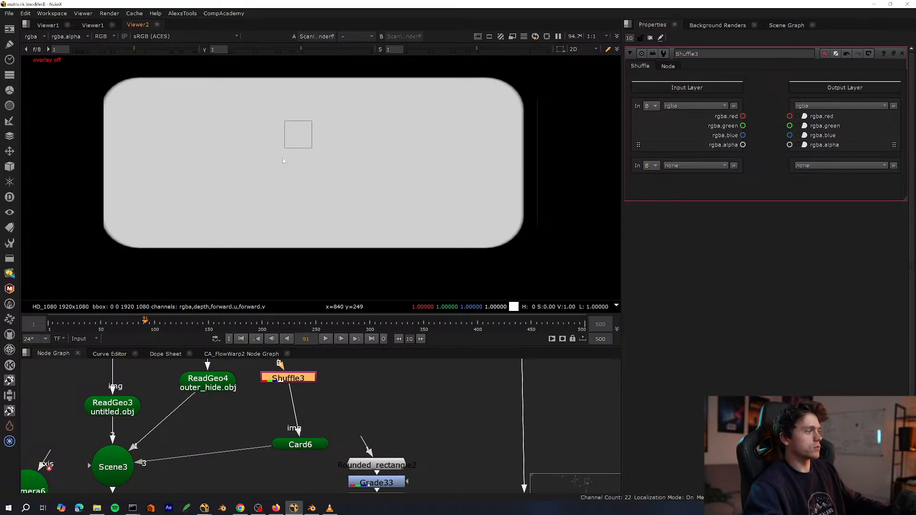
{"action": "key", "text": "ctrl+s"}
Remove DeepMerge2 (combine) so that ScanlineRender7 feeds DeepMerge1 (holdout) directly.
{"action": "key", "text": "space"}
{"action": "middle_click_drag", "start_coordinate": [248, 408], "coordinate": [353, 143]}
{"action": "scroll", "coordinate": [374, 234], "scroll_direction": "down", "scroll_amount": 2}
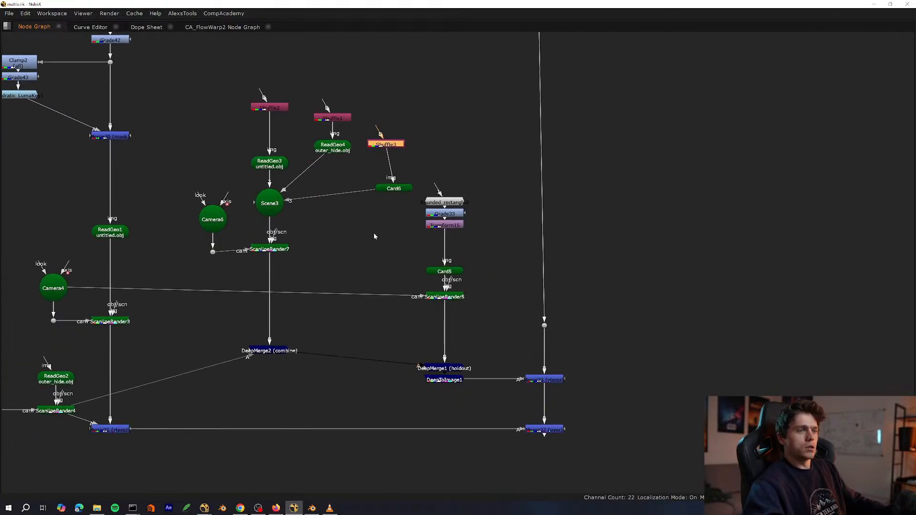
{"action": "middle_click_drag", "start_coordinate": [335, 328], "coordinate": [374, 276]}
{"action": "scroll", "coordinate": [374, 276], "scroll_direction": "up", "scroll_amount": 2}
{"action": "left_click_drag", "start_coordinate": [374, 276], "coordinate": [274, 318]}
{"action": "key", "text": "Delete"}
{"action": "key", "text": "Delete"}
{"action": "middle_click_drag", "start_coordinate": [351, 338], "coordinate": [465, 362]}
{"action": "key", "text": "ctrl+z"}
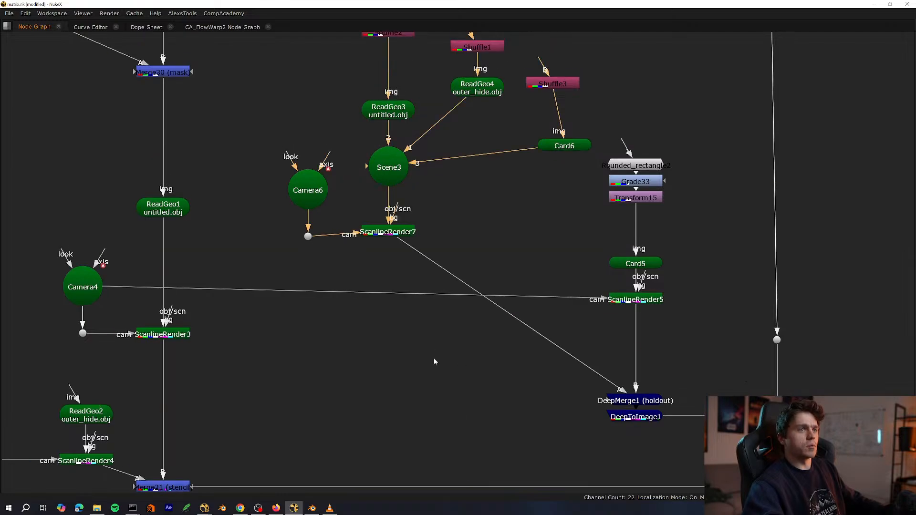
Remove DeepMerge1 (holdout) and DeepToImage1 from the branch below ScanlineRender5.
{"action": "left_click_drag", "start_coordinate": [603, 311], "coordinate": [451, 420]}
{"action": "scroll", "coordinate": [496, 382], "scroll_direction": "down", "scroll_amount": 2}
{"action": "key", "text": "Delete"}
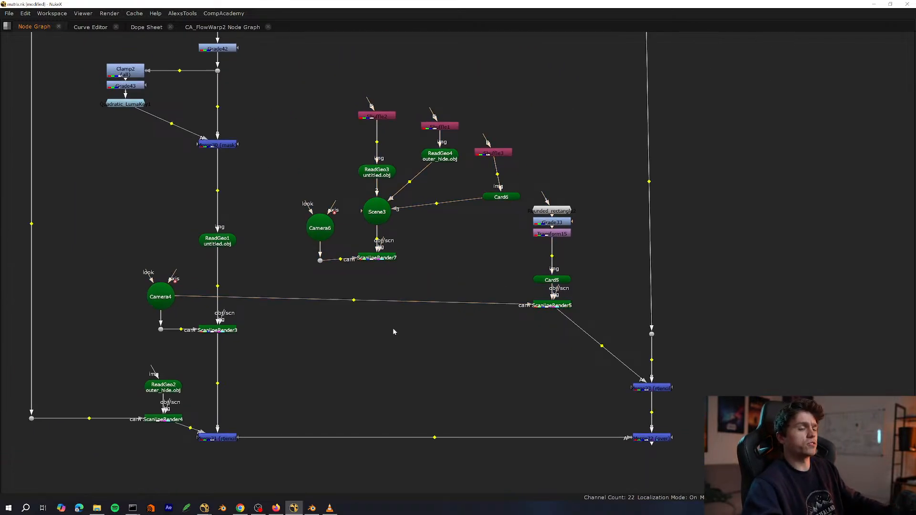
Move the whole Scene3 render setup, including Camera6, ScanlineRender7 and the Shuffle-fed geometry, below the merge row.
{"action": "left_click_drag", "start_coordinate": [441, 242], "coordinate": [329, 305]}
{"action": "scroll", "coordinate": [338, 377], "scroll_direction": "down", "scroll_amount": 4}
{"action": "left_click_drag", "start_coordinate": [439, 210], "coordinate": [293, 367]}
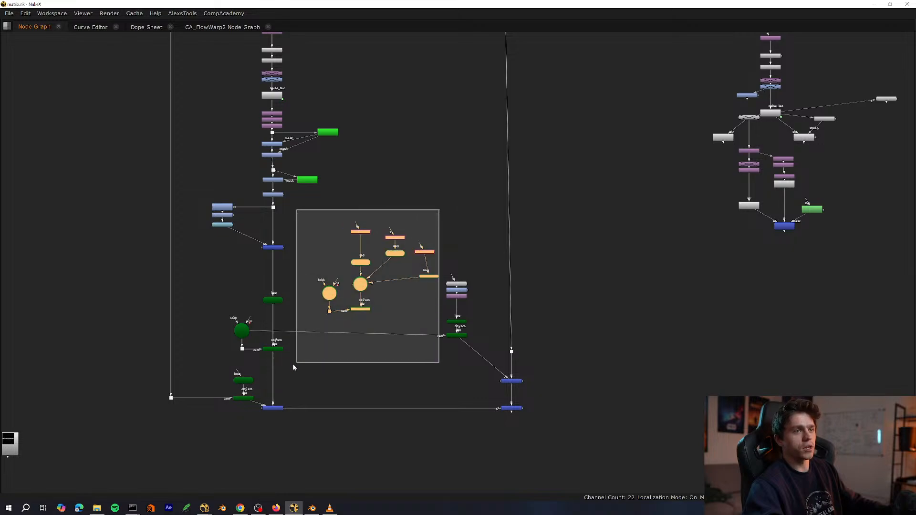
{"action": "middle_click_drag", "start_coordinate": [374, 324], "coordinate": [362, 249]}
{"action": "scroll", "coordinate": [362, 249], "scroll_direction": "up", "scroll_amount": 4}
{"action": "left_click_drag", "start_coordinate": [338, 159], "coordinate": [406, 511]}
{"action": "middle_click_drag", "start_coordinate": [407, 512], "coordinate": [353, 378]}
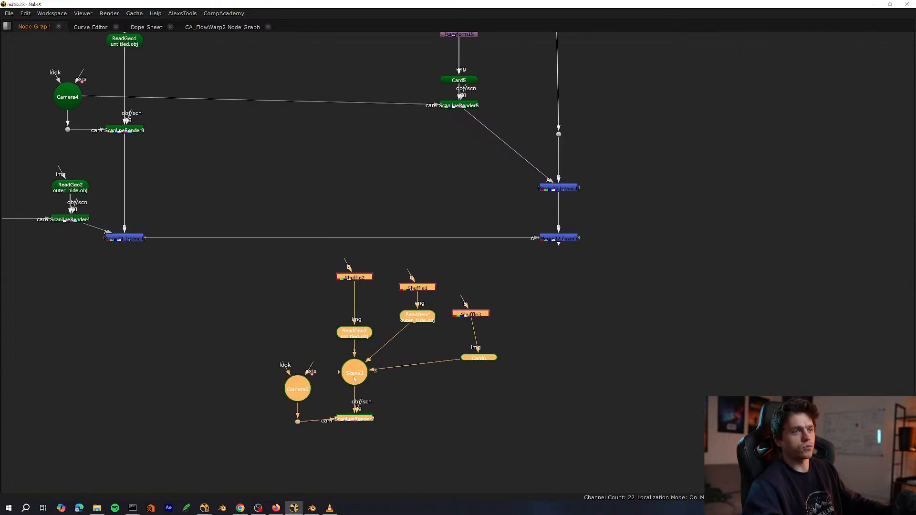
{"action": "left_click_drag", "start_coordinate": [354, 378], "coordinate": [115, 398]}
View ScanlineRender7's output in the viewer.
{"action": "middle_click_drag", "start_coordinate": [197, 395], "coordinate": [275, 409]}
{"action": "left_click_drag", "start_coordinate": [293, 432], "coordinate": [165, 469]}
{"action": "key", "text": "space"}
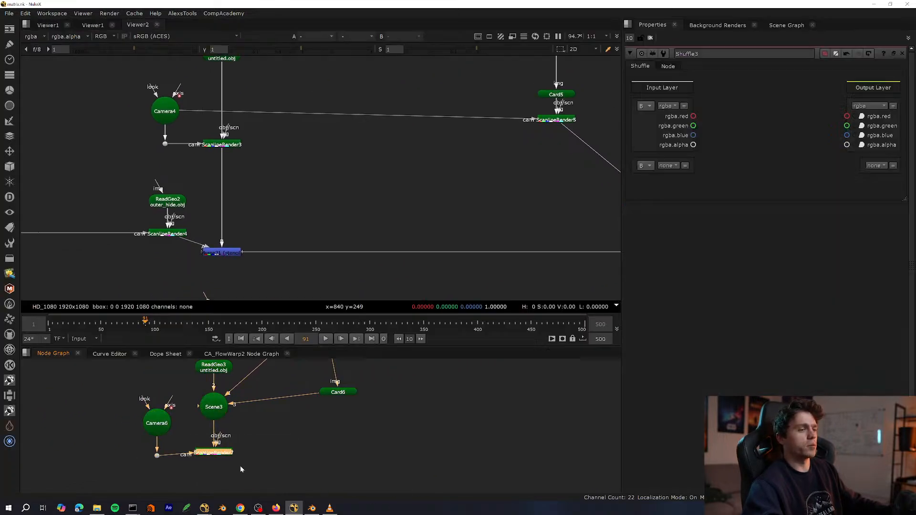
{"action": "key", "text": "1"}
View the output of Merge23 and of Merge22 below it in the viewer.
{"action": "middle_click_drag", "start_coordinate": [370, 360], "coordinate": [294, 451]}
{"action": "scroll", "coordinate": [294, 452], "scroll_direction": "down", "scroll_amount": 4}
{"action": "middle_click_drag", "start_coordinate": [462, 368], "coordinate": [460, 405]}
{"action": "scroll", "coordinate": [460, 405], "scroll_direction": "up", "scroll_amount": 3}
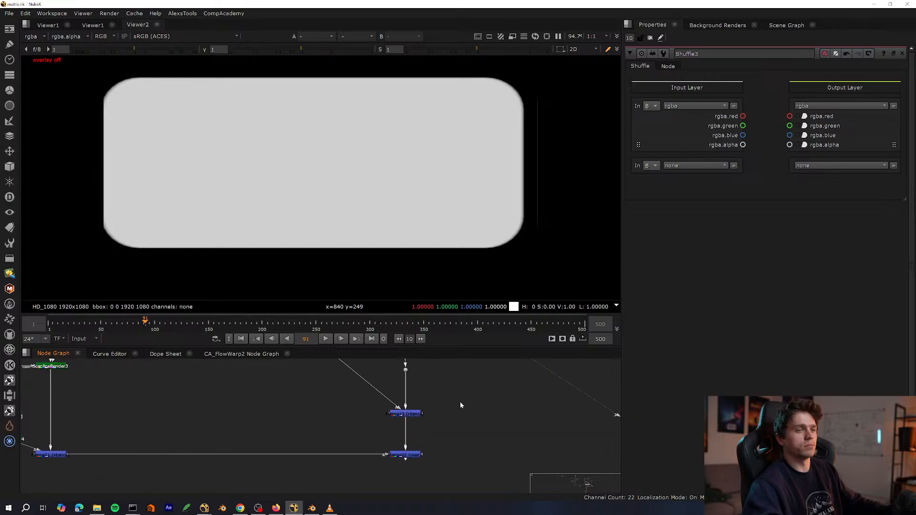
{"action": "left_click", "coordinate": [405, 414]}
{"action": "middle_click_drag", "start_coordinate": [352, 431], "coordinate": [318, 488]}
{"action": "left_click", "coordinate": [373, 470]}
{"action": "key", "text": "1"}
{"action": "middle_click_drag", "start_coordinate": [381, 472], "coordinate": [340, 374]}
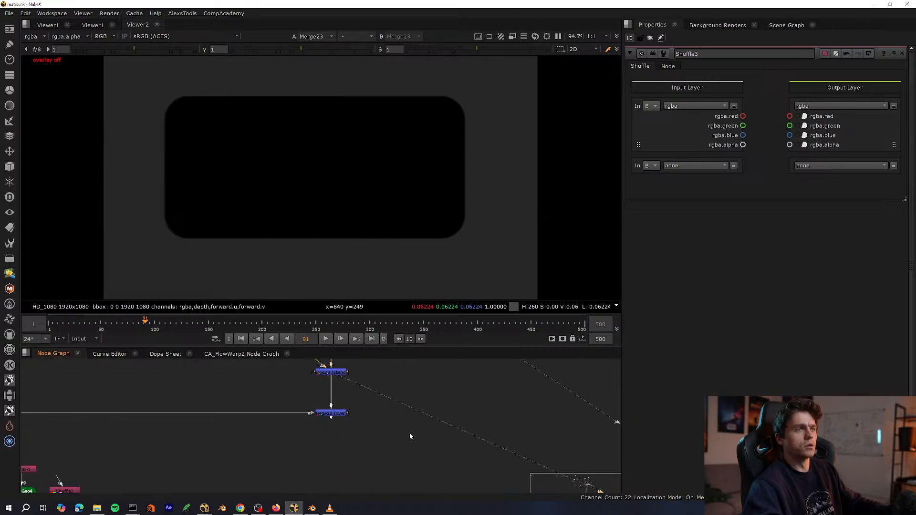
{"action": "left_click", "coordinate": [331, 414]}
{"action": "key", "text": "1"}
Move the Scene3 render setup back up between the ReadGeo1 branch and the Card5 branch.
{"action": "middle_click_drag", "start_coordinate": [257, 440], "coordinate": [284, 415]}
{"action": "scroll", "coordinate": [285, 416], "scroll_direction": "down", "scroll_amount": 2}
{"action": "scroll", "coordinate": [284, 415], "scroll_direction": "down", "scroll_amount": 4}
{"action": "middle_click_drag", "start_coordinate": [204, 438], "coordinate": [322, 406]}
{"action": "key", "text": "space"}
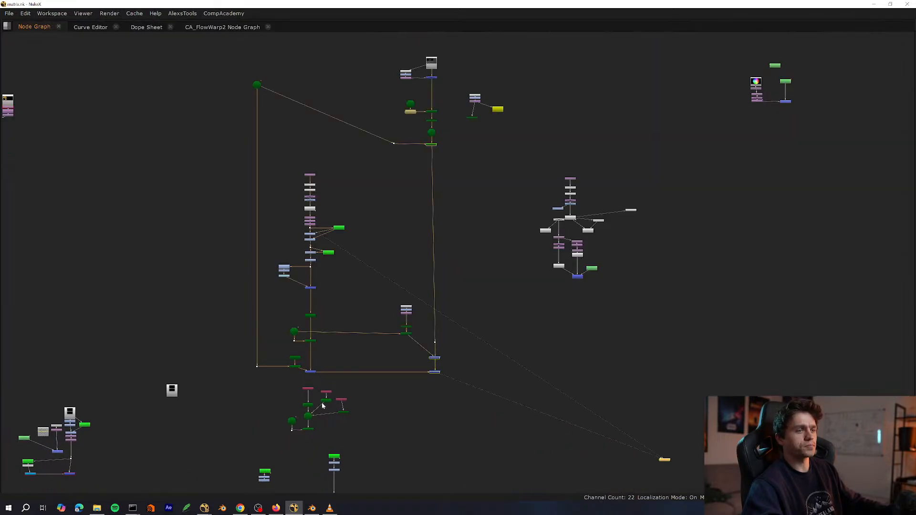
{"action": "scroll", "coordinate": [326, 405], "scroll_direction": "up", "scroll_amount": 4}
{"action": "left_click_drag", "start_coordinate": [423, 365], "coordinate": [249, 456]}
{"action": "scroll", "coordinate": [281, 428], "scroll_direction": "up", "scroll_amount": 2}
{"action": "middle_click_drag", "start_coordinate": [347, 387], "coordinate": [310, 425]}
{"action": "left_click_drag", "start_coordinate": [315, 420], "coordinate": [460, 156]}
{"action": "scroll", "coordinate": [460, 156], "scroll_direction": "up", "scroll_amount": 3}
{"action": "middle_click_drag", "start_coordinate": [451, 214], "coordinate": [412, 323]}
{"action": "left_click_drag", "start_coordinate": [411, 261], "coordinate": [392, 171]}
Check the result of Merge23 in the viewer.
{"action": "scroll", "coordinate": [362, 341], "scroll_direction": "down", "scroll_amount": 1}
{"action": "middle_click_drag", "start_coordinate": [362, 341], "coordinate": [241, 347]}
{"action": "key", "text": "space"}
{"action": "left_click", "coordinate": [379, 419]}
{"action": "key", "text": "1"}
{"action": "scroll", "coordinate": [377, 420], "scroll_direction": "down", "scroll_amount": 3}
{"action": "middle_click_drag", "start_coordinate": [377, 421], "coordinate": [362, 388]}
{"action": "left_click", "coordinate": [436, 440]}
{"action": "key", "text": "1"}
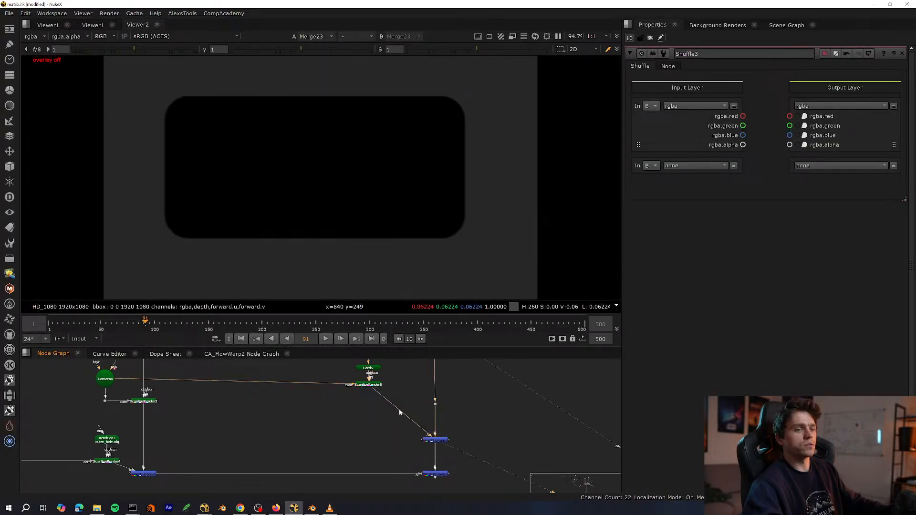
Reconnect Merge23's A input from ScanlineRender5 to ScanlineRender7.
{"action": "key", "text": "space"}
{"action": "left_click_drag", "start_coordinate": [379, 394], "coordinate": [253, 342]}
{"action": "key", "text": "space"}
{"action": "middle_click_drag", "start_coordinate": [310, 382], "coordinate": [340, 464]}
View ScanlineRender7 and inspect its alpha channel.
{"action": "left_click_drag", "start_coordinate": [328, 407], "coordinate": [259, 432]}
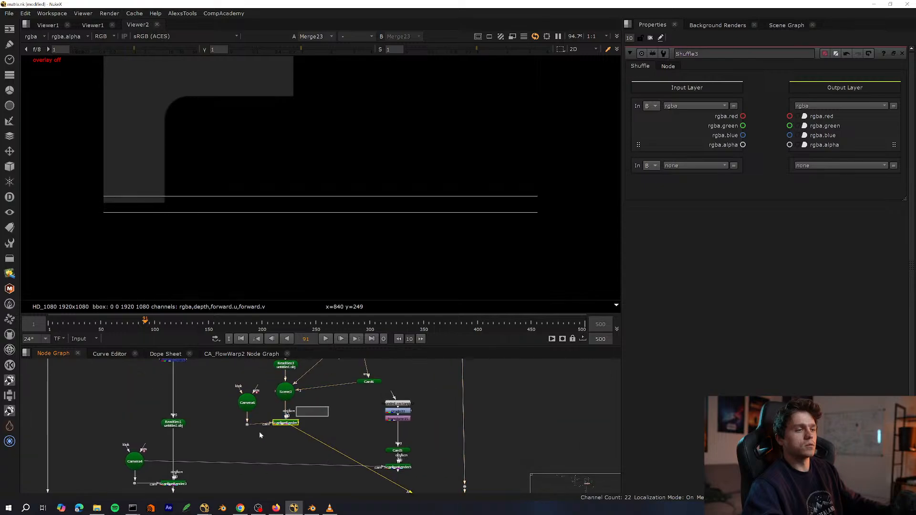
{"action": "key", "text": "Tab"}
{"action": "key", "text": "Tab"}
{"action": "key", "text": "a"}
{"action": "left_click_drag", "start_coordinate": [329, 413], "coordinate": [267, 449]}
{"action": "key", "text": "1"}
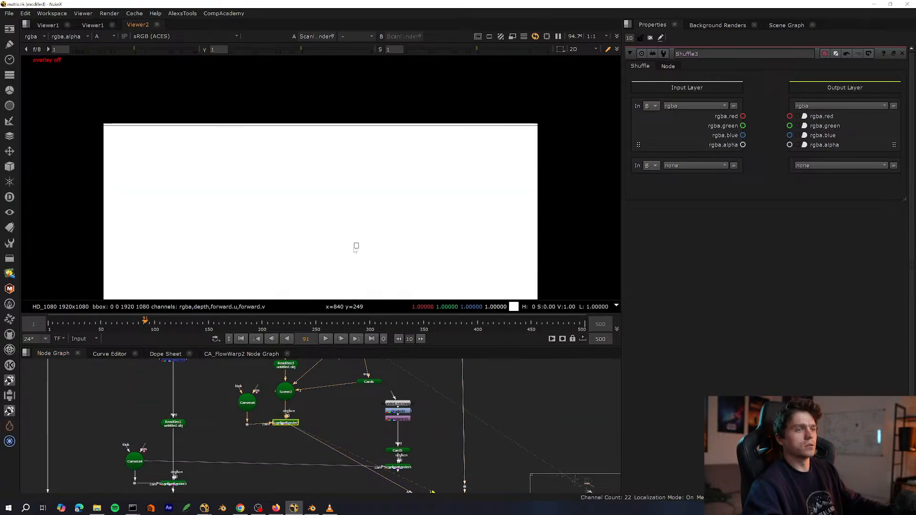
{"action": "middle_click_drag", "start_coordinate": [356, 406], "coordinate": [296, 321]}
{"action": "key", "text": "a"}
View Merge23 and compare its colour and alpha channels.
{"action": "middle_click_drag", "start_coordinate": [420, 420], "coordinate": [421, 413]}
{"action": "left_click_drag", "start_coordinate": [464, 414], "coordinate": [362, 453]}
{"action": "key", "text": "1"}
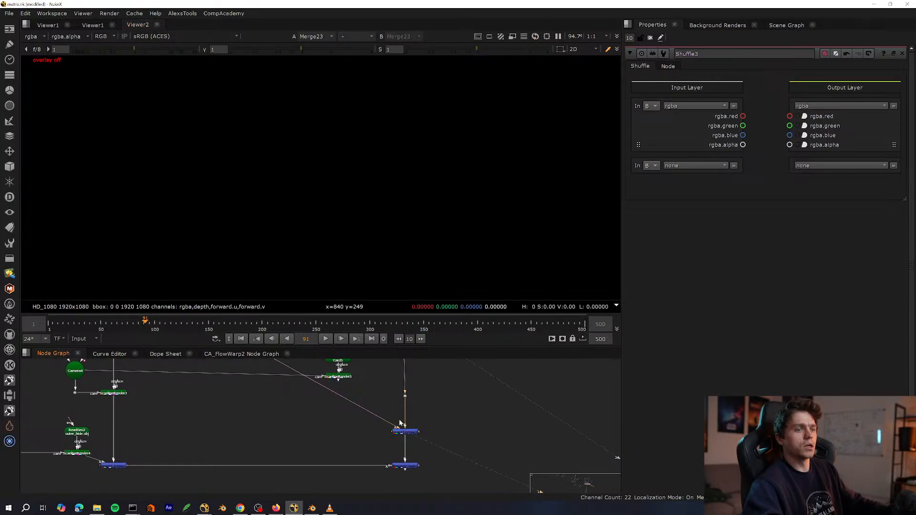
{"action": "key", "text": "a"}
{"action": "middle_click_drag", "start_coordinate": [421, 403], "coordinate": [395, 439]}
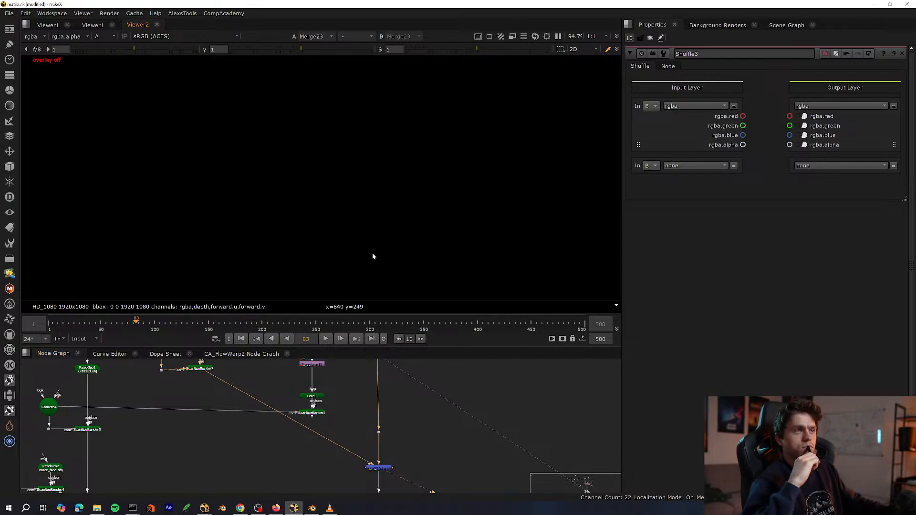
{"action": "key", "text": "a"}
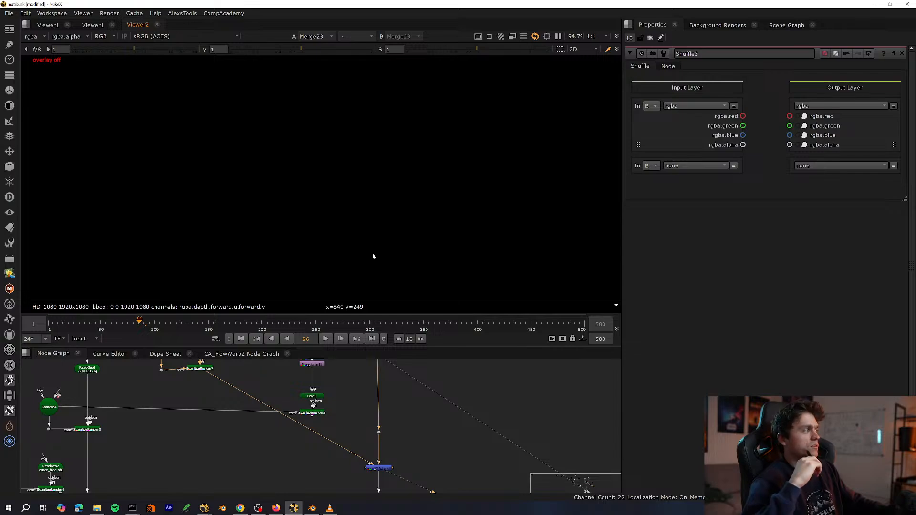
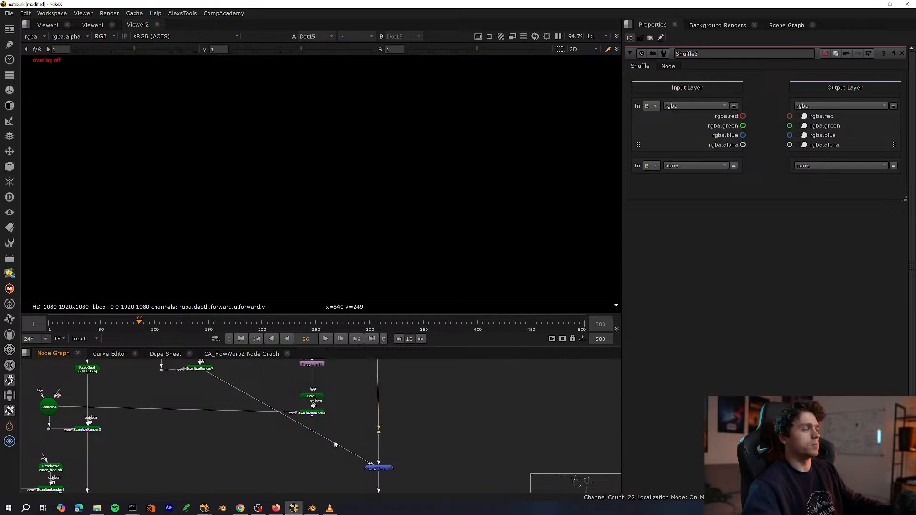
View ScanlineRender7 again and compare its alpha with its colour channels.
{"action": "scroll", "coordinate": [339, 446], "scroll_direction": "up", "scroll_amount": 2}
{"action": "key", "text": "space"}
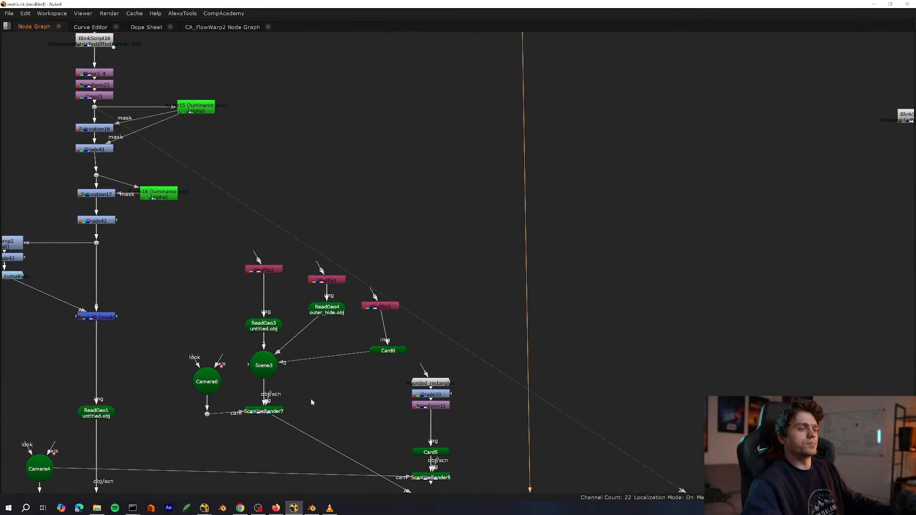
{"action": "left_click_drag", "start_coordinate": [311, 391], "coordinate": [213, 442]}
{"action": "key", "text": "space"}
{"action": "key", "text": "1"}
{"action": "middle_click_drag", "start_coordinate": [308, 422], "coordinate": [304, 408]}
{"action": "scroll", "coordinate": [304, 407], "scroll_direction": "down", "scroll_amount": 3}
{"action": "middle_click_drag", "start_coordinate": [457, 449], "coordinate": [332, 421]}
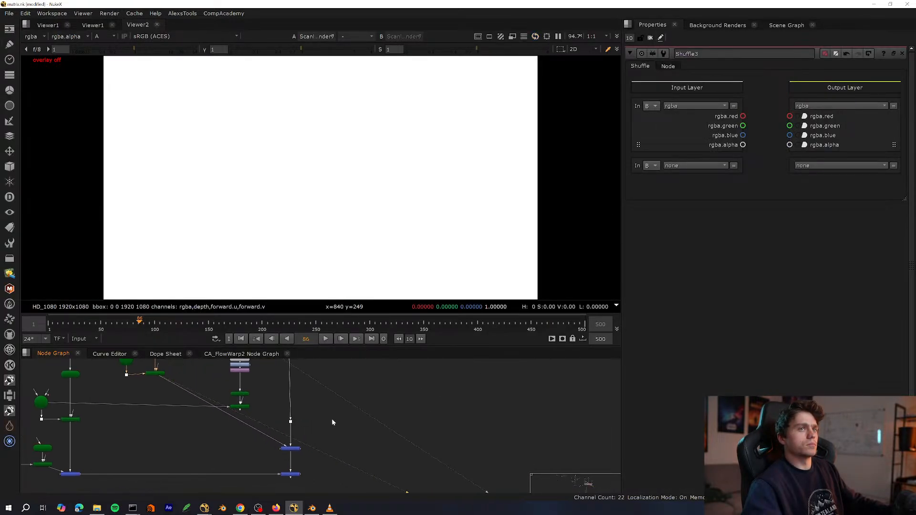
{"action": "middle_click_drag", "start_coordinate": [401, 445], "coordinate": [285, 424]}
{"action": "key", "text": "a"}
Insert a Shuffle node after ScanlineRender7 and route its red channel into the alpha output.
{"action": "middle_click_drag", "start_coordinate": [180, 361], "coordinate": [307, 413]}
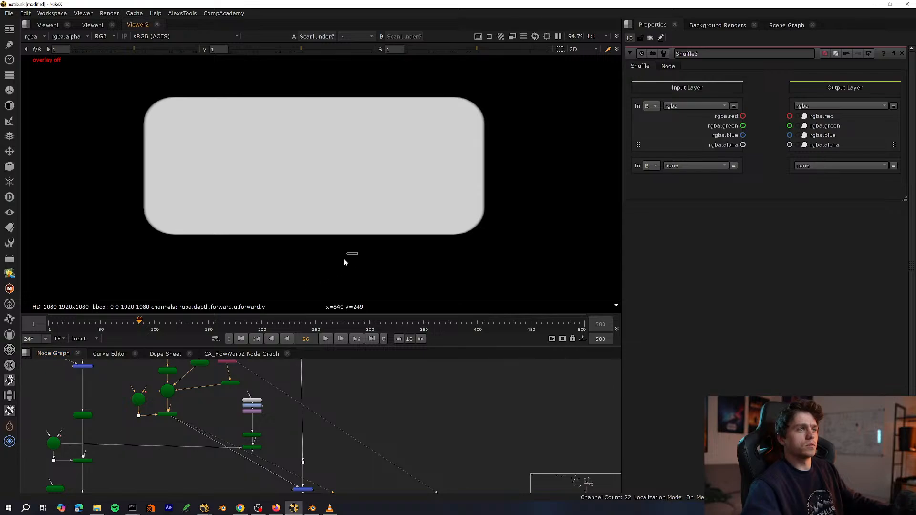
{"action": "scroll", "coordinate": [205, 401], "scroll_direction": "up", "scroll_amount": 3}
{"action": "key", "text": "Tab"}
{"action": "type", "text": "sh"}
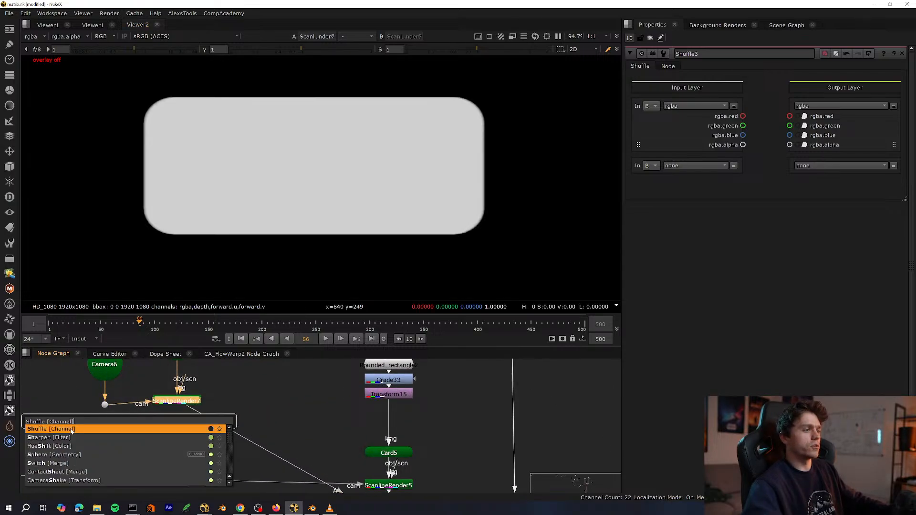
{"action": "left_click", "coordinate": [71, 430]}
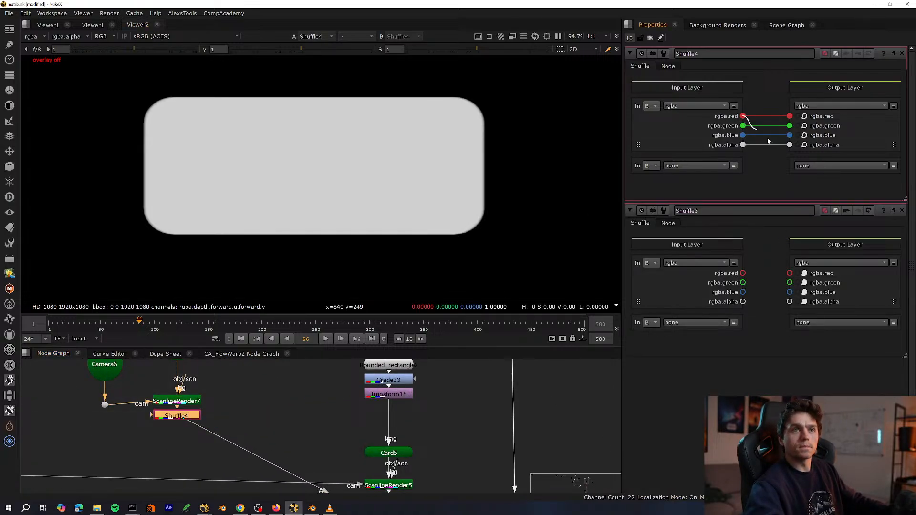
View Merge23 and toggle it off and on to compare the stencil.
{"action": "scroll", "coordinate": [291, 458], "scroll_direction": "down", "scroll_amount": 4}
{"action": "middle_click_drag", "start_coordinate": [292, 458], "coordinate": [228, 367]}
{"action": "scroll", "coordinate": [334, 406], "scroll_direction": "up", "scroll_amount": 3}
{"action": "left_click_drag", "start_coordinate": [383, 409], "coordinate": [270, 451]}
{"action": "key", "text": "1"}
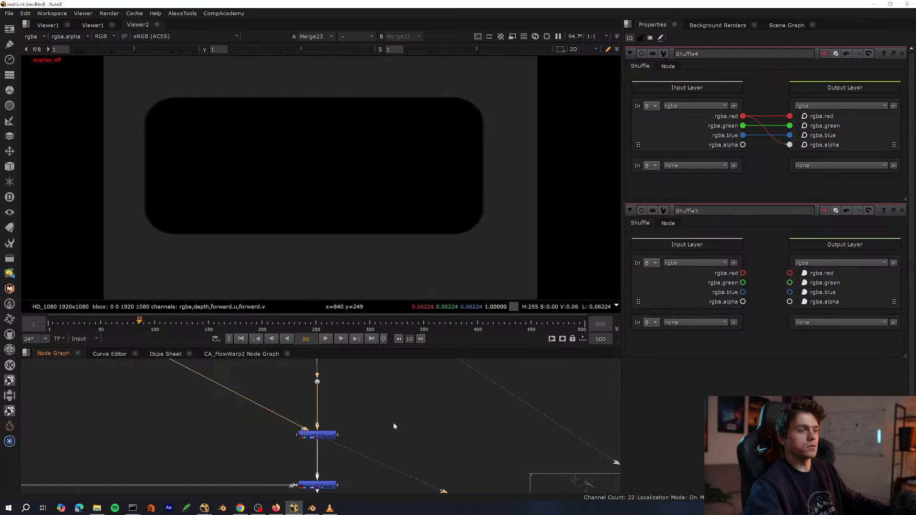
{"action": "key", "text": "d"}
{"action": "key", "text": "d"}
View the full composite at Merge22.
{"action": "middle_click_drag", "start_coordinate": [401, 467], "coordinate": [417, 400]}
{"action": "left_click_drag", "start_coordinate": [416, 400], "coordinate": [257, 439]}
{"action": "key", "text": "1"}
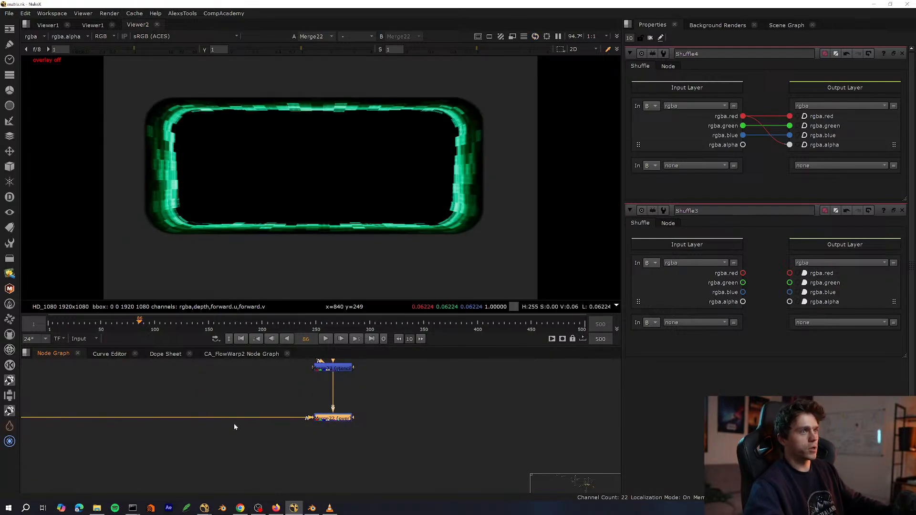
Set Transform23's translate y to 650 to shift the green pattern along the ring.
{"action": "middle_click_drag", "start_coordinate": [177, 389], "coordinate": [333, 480]}
{"action": "middle_click_drag", "start_coordinate": [317, 361], "coordinate": [296, 453]}
{"action": "key", "text": "space"}
{"action": "middle_click_drag", "start_coordinate": [475, 319], "coordinate": [436, 292]}
{"action": "middle_click_drag", "start_coordinate": [166, 322], "coordinate": [377, 496]}
{"action": "key", "text": "space"}
{"action": "middle_click_drag", "start_coordinate": [341, 425], "coordinate": [363, 513]}
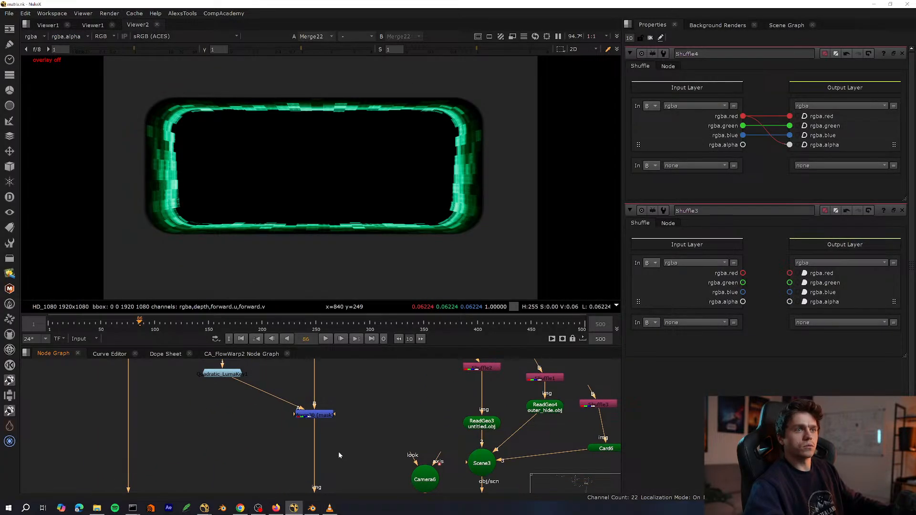
{"action": "middle_click_drag", "start_coordinate": [341, 405], "coordinate": [347, 454]}
{"action": "key", "text": "space"}
{"action": "scroll", "coordinate": [287, 392], "scroll_direction": "up", "scroll_amount": 3}
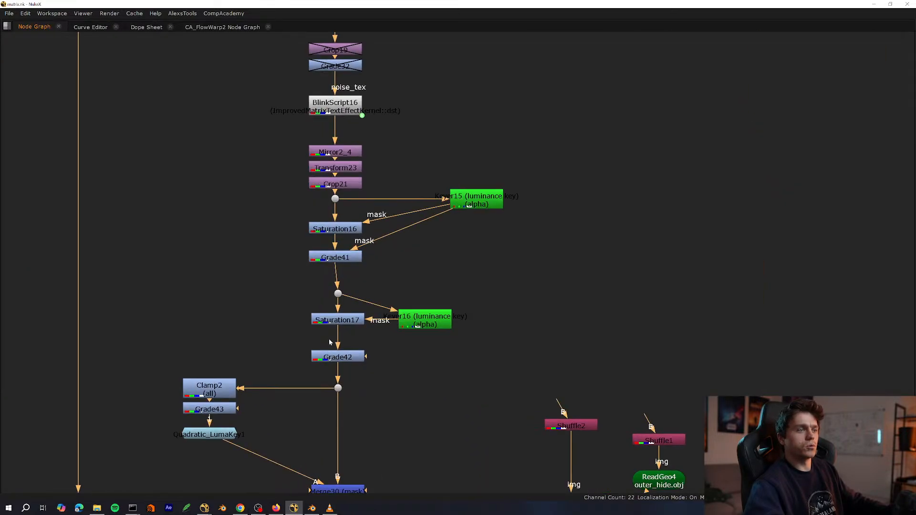
{"action": "middle_click_drag", "start_coordinate": [383, 241], "coordinate": [351, 497]}
{"action": "key", "text": "space"}
{"action": "double_click", "coordinate": [324, 428]}
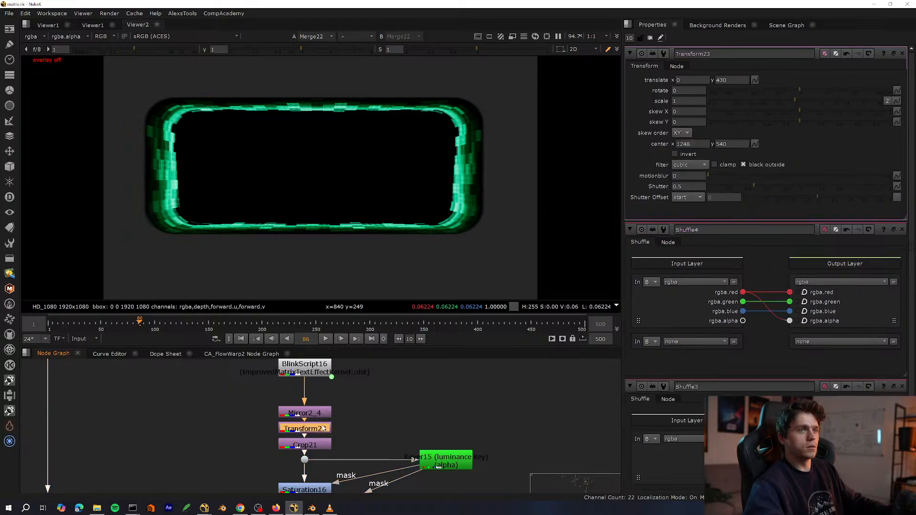
{"action": "key", "text": "Down"}
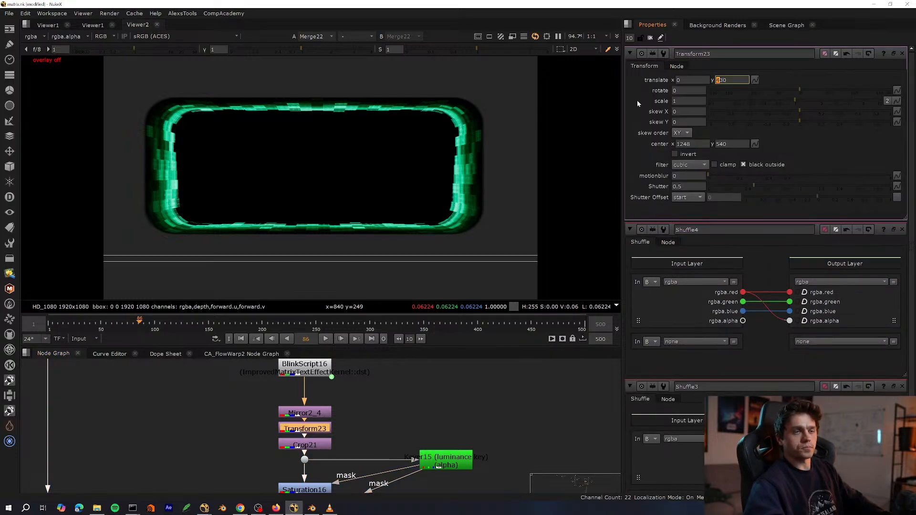
{"action": "key", "text": "Down"}
{"action": "key", "text": "Down"}
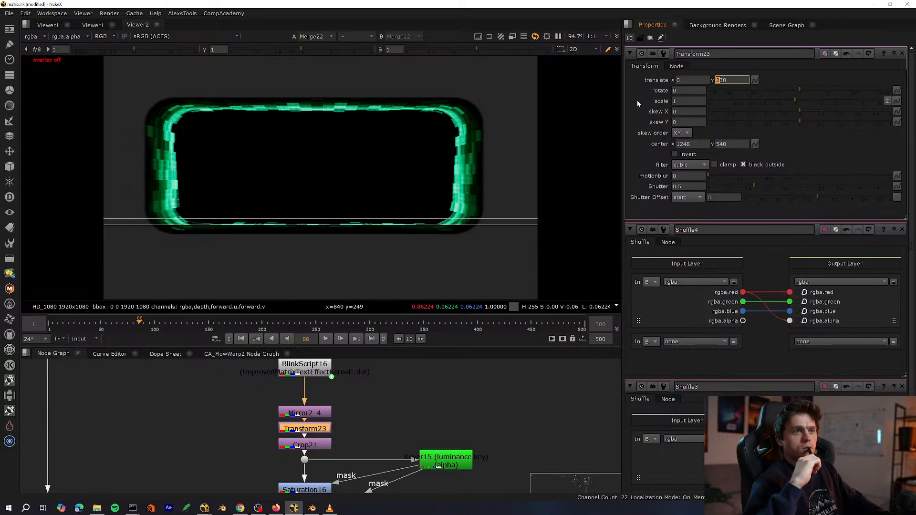
{"action": "key", "text": "Down"}
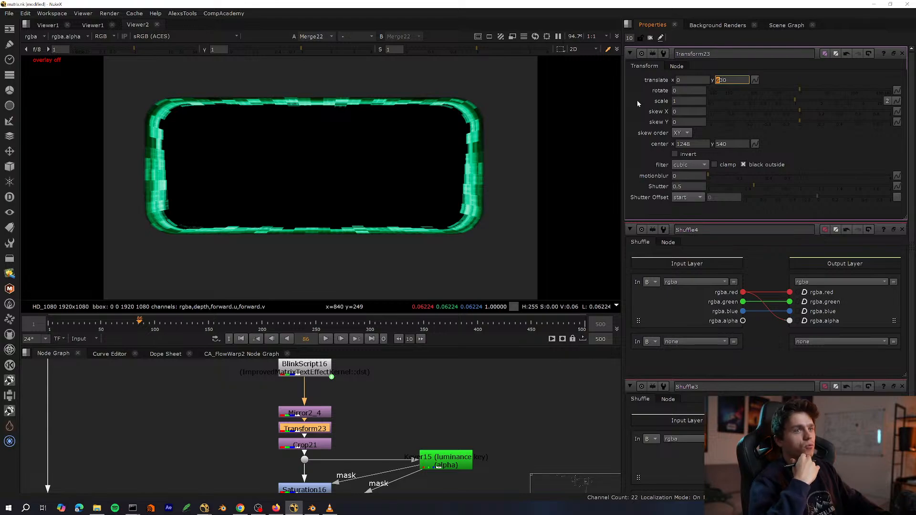
{"action": "key", "text": "Right"}
{"action": "key", "text": "Up"}
{"action": "key", "text": "Up"}
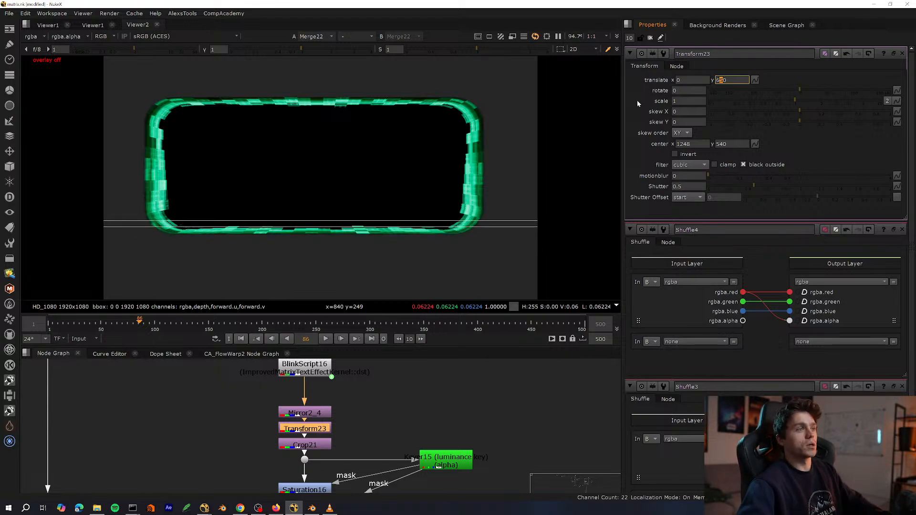
{"action": "left_click", "coordinate": [212, 430]}
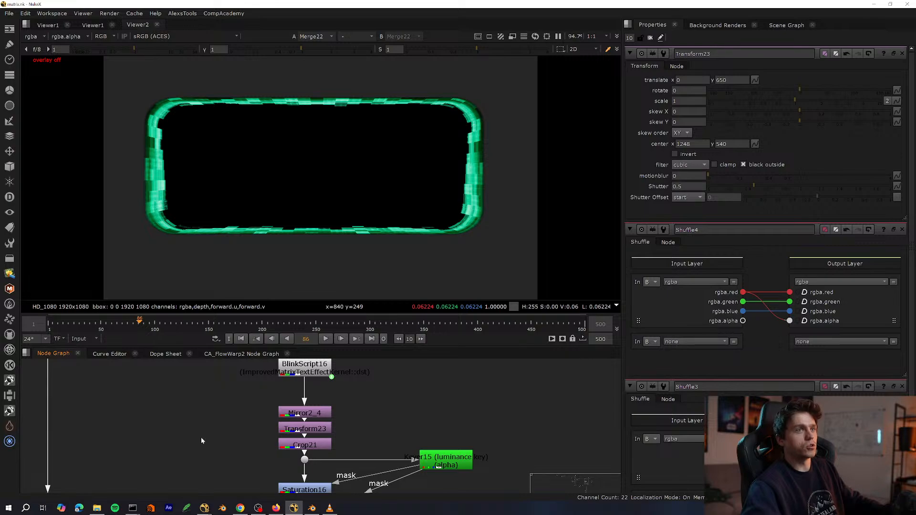
Move the entire Scene3 render setup, from its Shuffle inputs through Shuffle4, to the right of the main merge pipe.
{"action": "scroll", "coordinate": [178, 449], "scroll_direction": "down", "scroll_amount": 4}
{"action": "key", "text": "space"}
{"action": "middle_click_drag", "start_coordinate": [268, 470], "coordinate": [238, 293]}
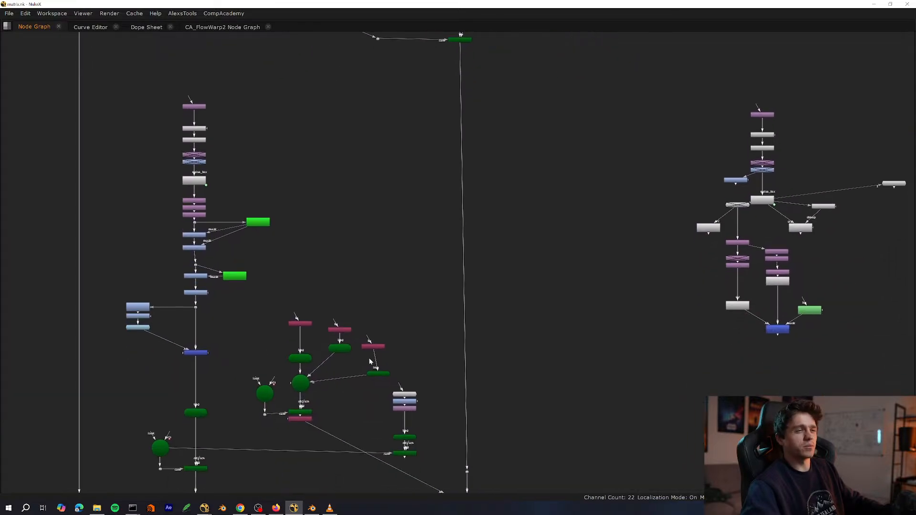
{"action": "middle_click_drag", "start_coordinate": [323, 420], "coordinate": [332, 386]}
{"action": "scroll", "coordinate": [316, 377], "scroll_direction": "up", "scroll_amount": 1}
{"action": "scroll", "coordinate": [377, 334], "scroll_direction": "up", "scroll_amount": 5}
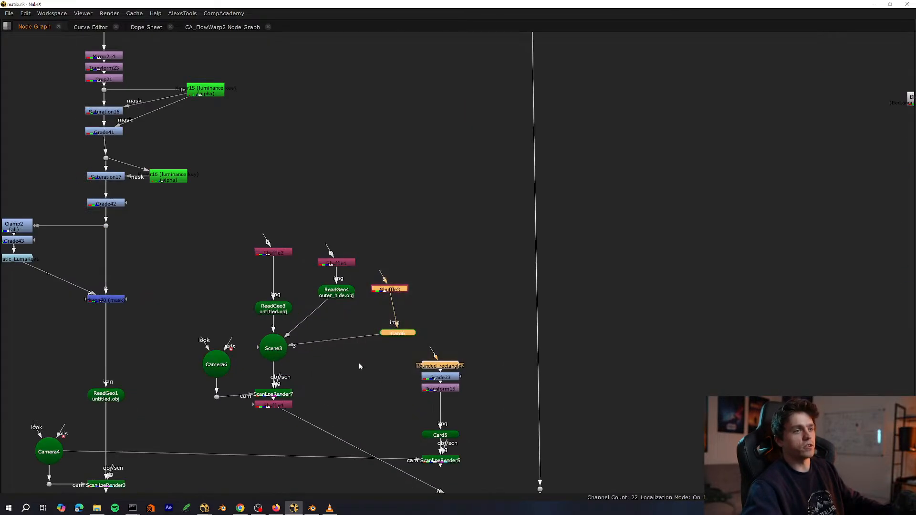
{"action": "left_click_drag", "start_coordinate": [474, 200], "coordinate": [278, 386]}
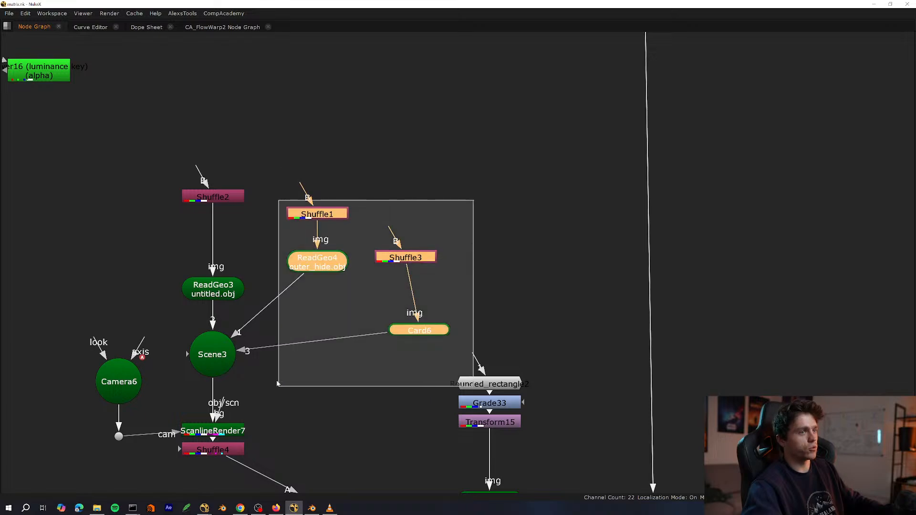
{"action": "middle_click_drag", "start_coordinate": [257, 376], "coordinate": [337, 394]}
{"action": "scroll", "coordinate": [391, 422], "scroll_direction": "down", "scroll_amount": 4}
{"action": "middle_click_drag", "start_coordinate": [391, 422], "coordinate": [336, 293]}
{"action": "left_click_drag", "start_coordinate": [417, 161], "coordinate": [224, 262]}
{"action": "scroll", "coordinate": [274, 278], "scroll_direction": "up", "scroll_amount": 2}
{"action": "left_click_drag", "start_coordinate": [339, 206], "coordinate": [162, 361], "text": "shift"}
{"action": "middle_click_drag", "start_coordinate": [223, 309], "coordinate": [199, 263]}
{"action": "scroll", "coordinate": [199, 263], "scroll_direction": "down", "scroll_amount": 1}
{"action": "left_click_drag", "start_coordinate": [253, 258], "coordinate": [660, 383]}
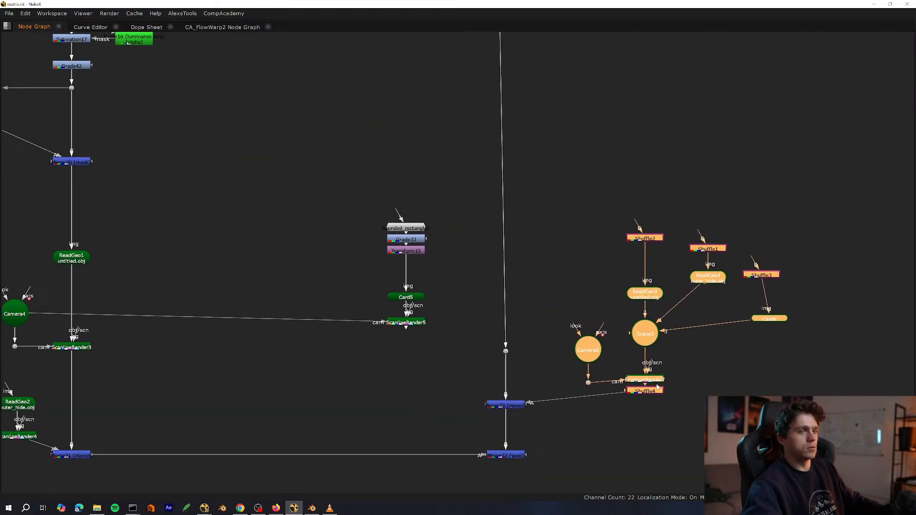
Move Shuffle4 slightly down, level with Merge23, and view its alpha channel.
{"action": "middle_click_drag", "start_coordinate": [734, 403], "coordinate": [506, 396]}
{"action": "left_click", "coordinate": [506, 396]}
{"action": "scroll", "coordinate": [400, 400], "scroll_direction": "up", "scroll_amount": 2}
{"action": "left_click_drag", "start_coordinate": [432, 384], "coordinate": [431, 393]}
{"action": "key", "text": "space"}
{"action": "key", "text": "1"}
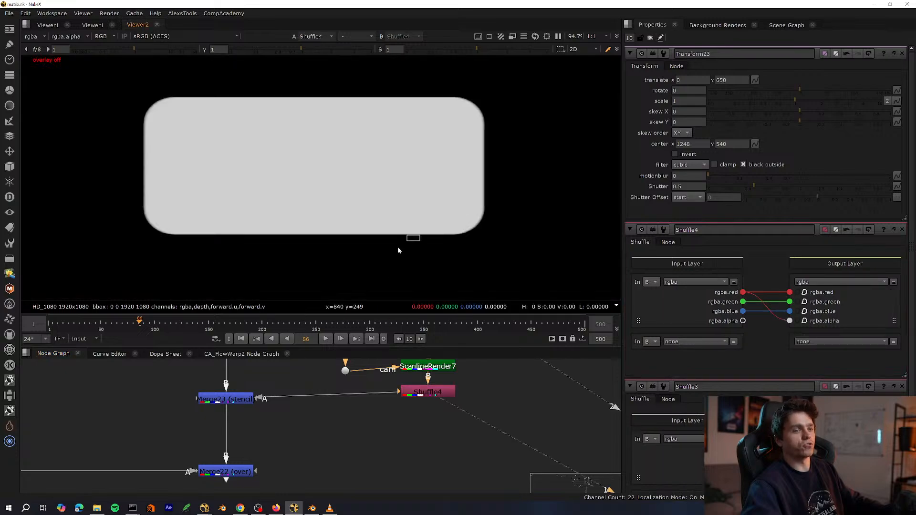
{"action": "key", "text": "a"}
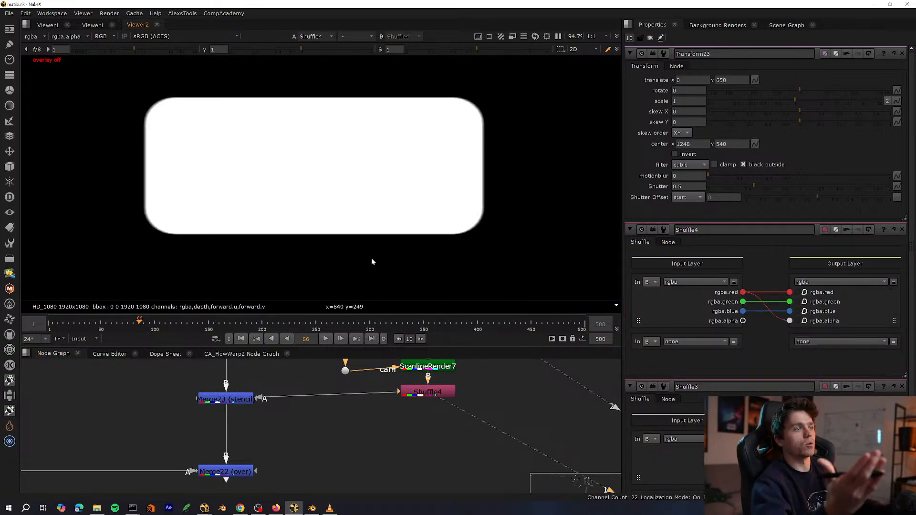
Switch the viewer back to colour, view Merge23 and then Merge22, and close all open node properties.
{"action": "key", "text": "a"}
{"action": "left_click", "coordinate": [243, 400]}
{"action": "key", "text": "1"}
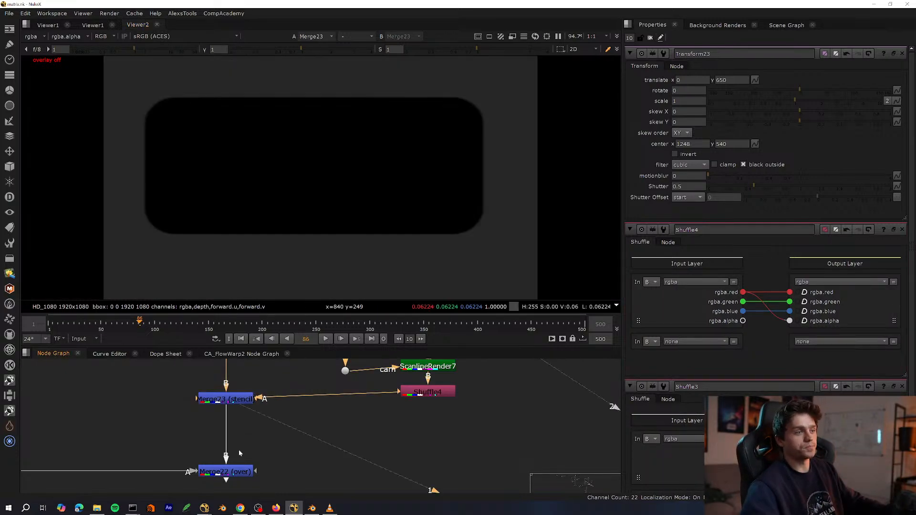
{"action": "middle_click_drag", "start_coordinate": [239, 450], "coordinate": [285, 437]}
{"action": "left_click_drag", "start_coordinate": [356, 431], "coordinate": [180, 493]}
{"action": "key", "text": "1"}
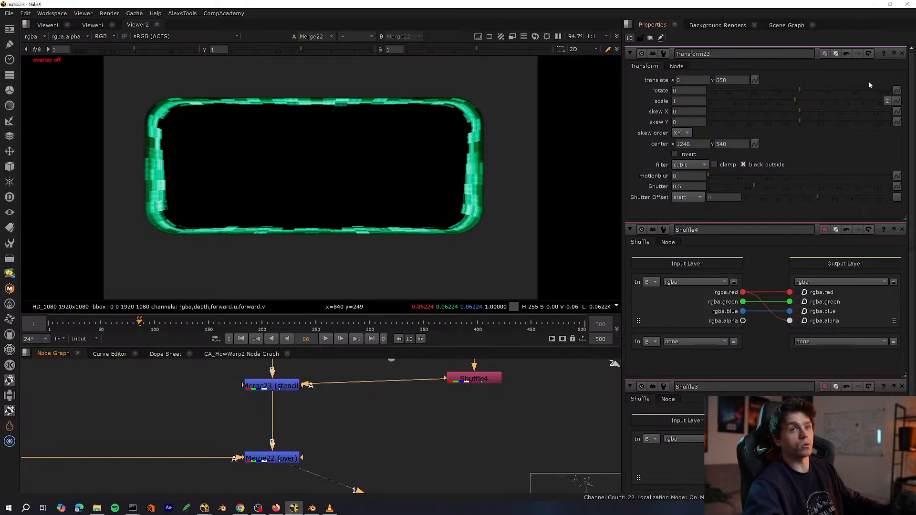
{"action": "left_click", "coordinate": [901, 53]}
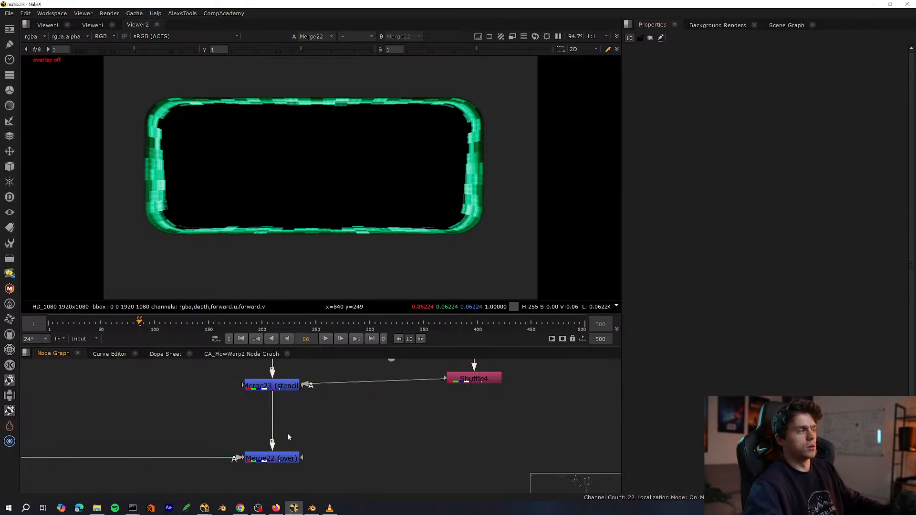
View the isolated ring at Merge21 and compare it with the full composite at Merge22.
{"action": "key", "text": "space"}
{"action": "scroll", "coordinate": [343, 370], "scroll_direction": "down", "scroll_amount": 5}
{"action": "scroll", "coordinate": [324, 375], "scroll_direction": "up", "scroll_amount": 3}
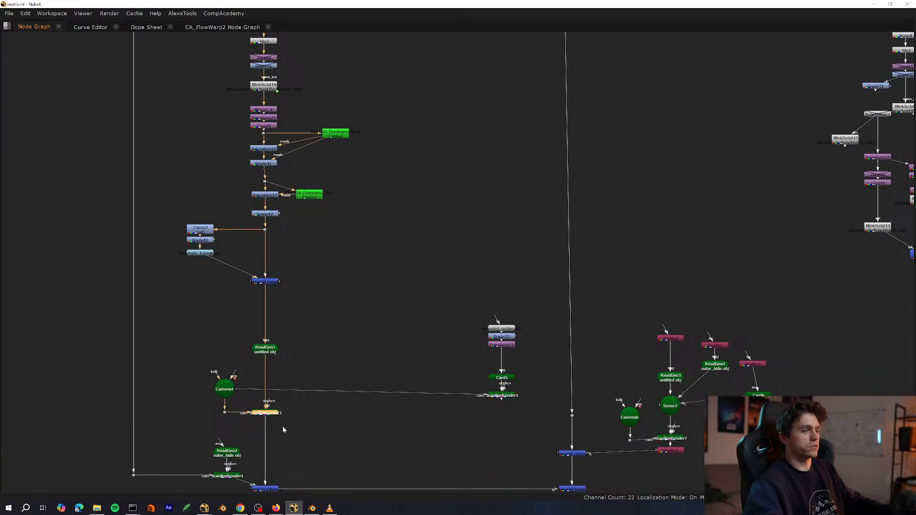
{"action": "key", "text": "space"}
{"action": "key", "text": "1"}
{"action": "middle_click_drag", "start_coordinate": [314, 411], "coordinate": [285, 361]}
{"action": "left_click_drag", "start_coordinate": [305, 421], "coordinate": [233, 466]}
{"action": "key", "text": "1"}
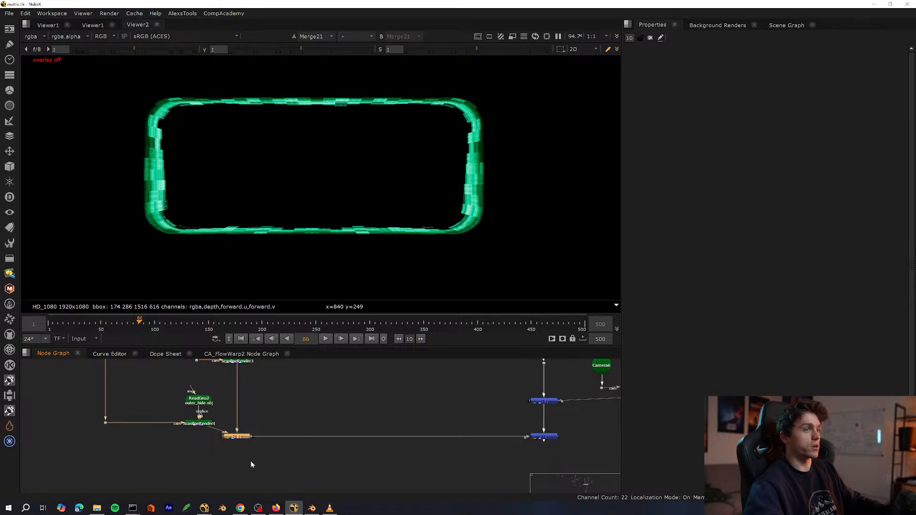
{"action": "middle_click_drag", "start_coordinate": [363, 418], "coordinate": [246, 380]}
{"action": "left_click_drag", "start_coordinate": [377, 380], "coordinate": [488, 408]}
{"action": "key", "text": "2"}
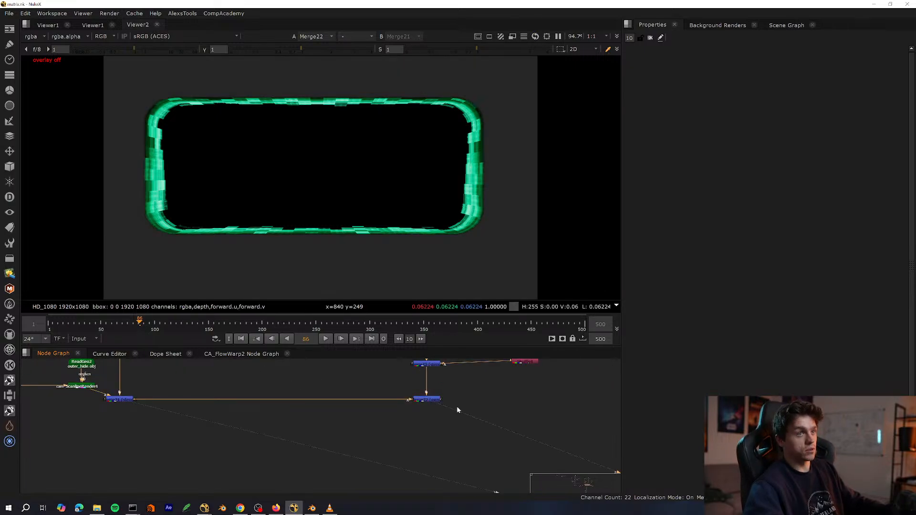
View the flat green pattern at Merge30, before it reaches ReadGeo1.
{"action": "scroll", "coordinate": [457, 405], "scroll_direction": "down", "scroll_amount": 3}
{"action": "key", "text": "space"}
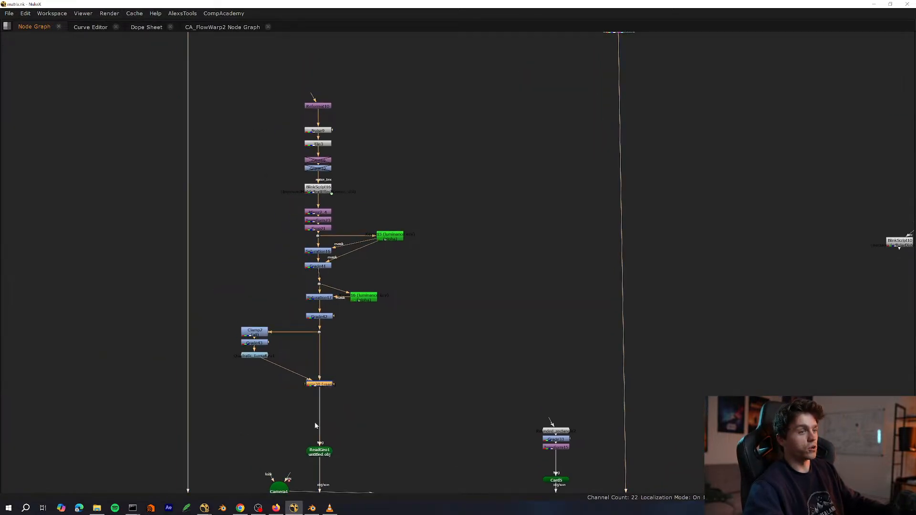
{"action": "key", "text": "space"}
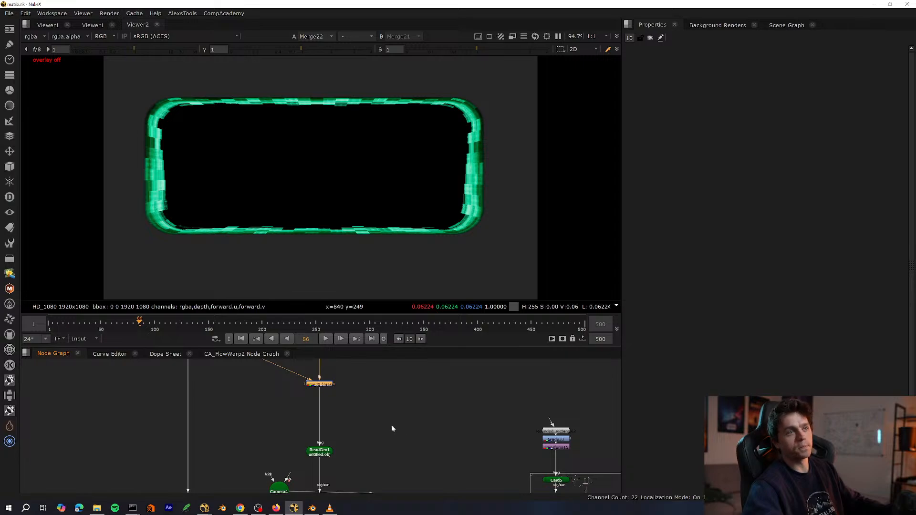
{"action": "key", "text": "1"}
{"action": "middle_click_drag", "start_coordinate": [341, 395], "coordinate": [318, 330]}
{"action": "middle_click_drag", "start_coordinate": [337, 365], "coordinate": [369, 459]}
Set Transform23's translate y to 550 to shift the green pattern downward.
{"action": "key", "text": "space"}
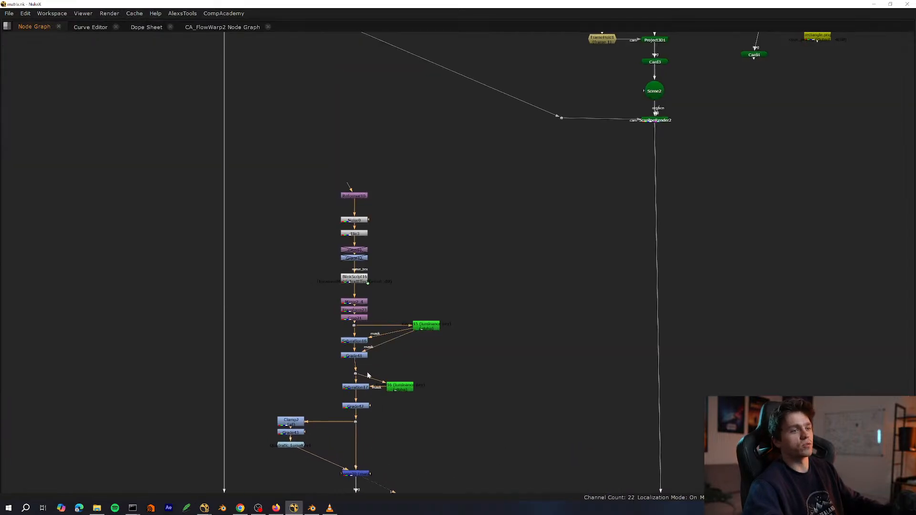
{"action": "scroll", "coordinate": [389, 282], "scroll_direction": "up", "scroll_amount": 3}
{"action": "middle_click_drag", "start_coordinate": [400, 307], "coordinate": [395, 344]}
{"action": "scroll", "coordinate": [386, 363], "scroll_direction": "up", "scroll_amount": 3}
{"action": "key", "text": "space"}
{"action": "double_click", "coordinate": [313, 369]}
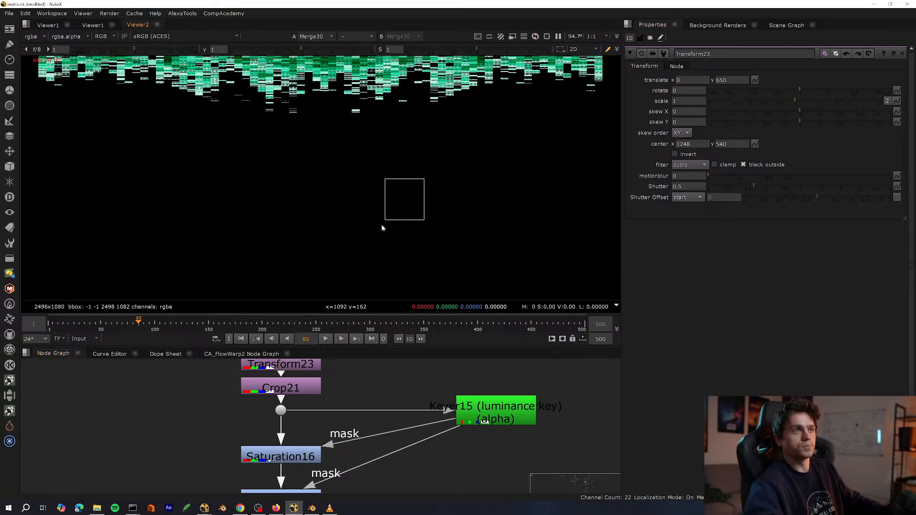
{"action": "key", "text": "Down"}
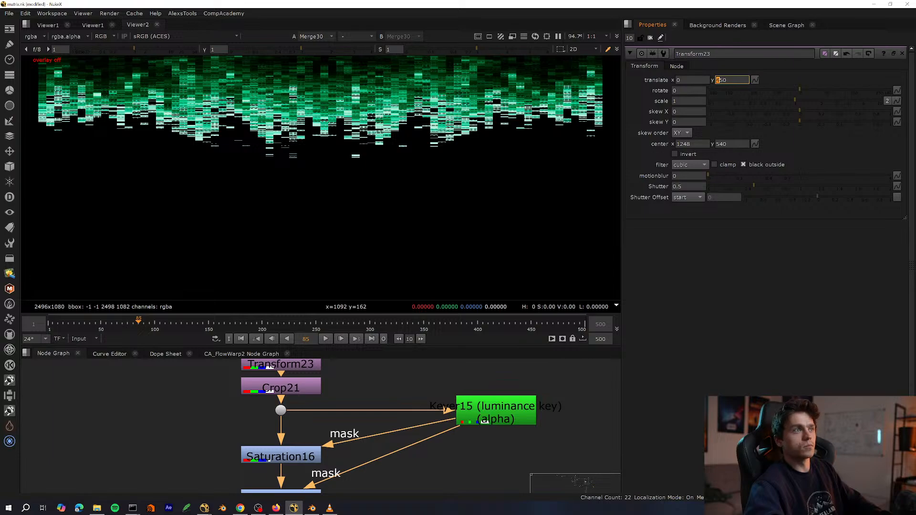
{"action": "key", "text": "Down"}
{"action": "key", "text": "Up"}
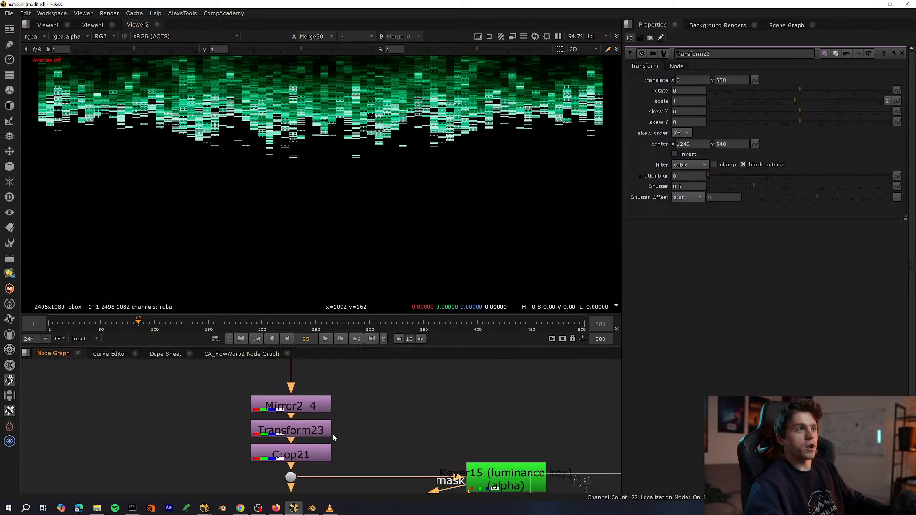
{"action": "key", "text": "space"}
{"action": "scroll", "coordinate": [329, 371], "scroll_direction": "down", "scroll_amount": 8}
{"action": "scroll", "coordinate": [302, 411], "scroll_direction": "up", "scroll_amount": 6}
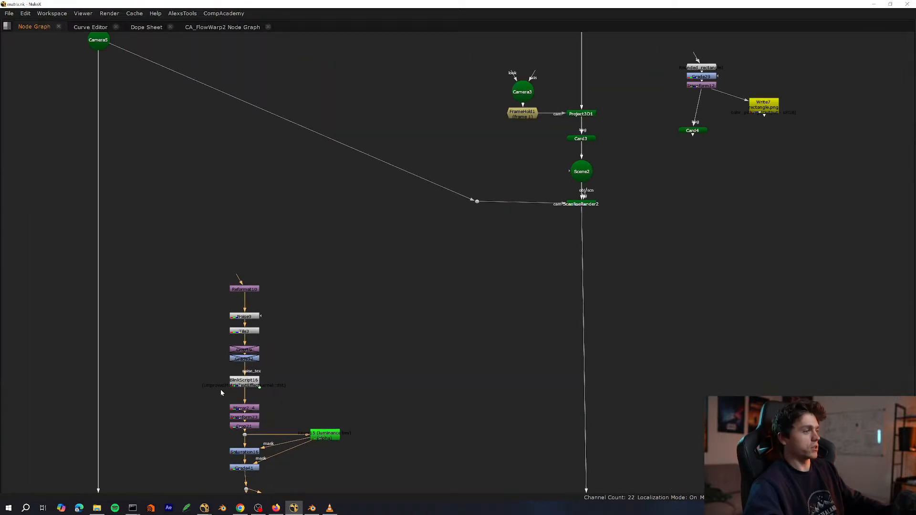
{"action": "key", "text": "Tab"}
{"action": "type", "text": "polard"}
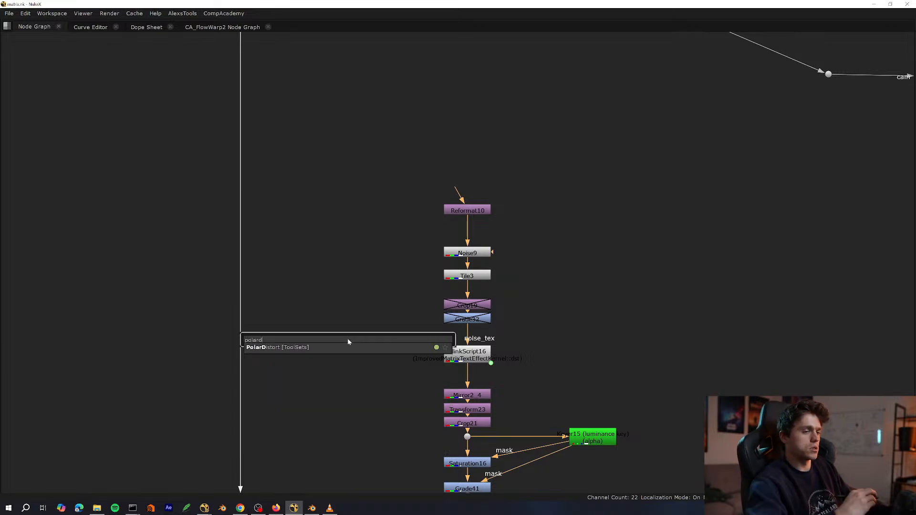
{"action": "left_click", "coordinate": [434, 260]}
Look over the standalone nodes and neighbouring node trees elsewhere in the node graph.
{"action": "scroll", "coordinate": [390, 282], "scroll_direction": "down", "scroll_amount": 8}
{"action": "middle_click_drag", "start_coordinate": [389, 282], "coordinate": [312, 383]}
{"action": "scroll", "coordinate": [431, 219], "scroll_direction": "up", "scroll_amount": 5}
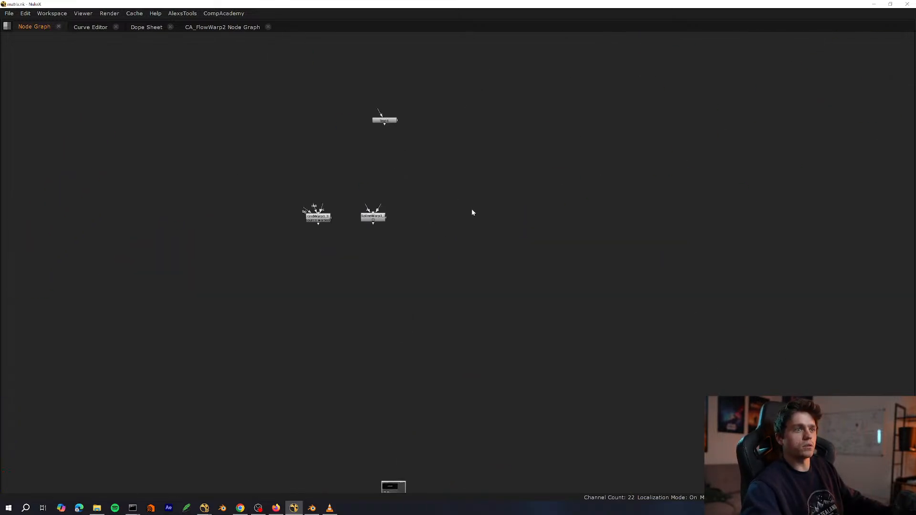
{"action": "scroll", "coordinate": [458, 248], "scroll_direction": "down", "scroll_amount": 5}
{"action": "scroll", "coordinate": [215, 296], "scroll_direction": "up", "scroll_amount": 6}
{"action": "scroll", "coordinate": [291, 267], "scroll_direction": "down", "scroll_amount": 4}
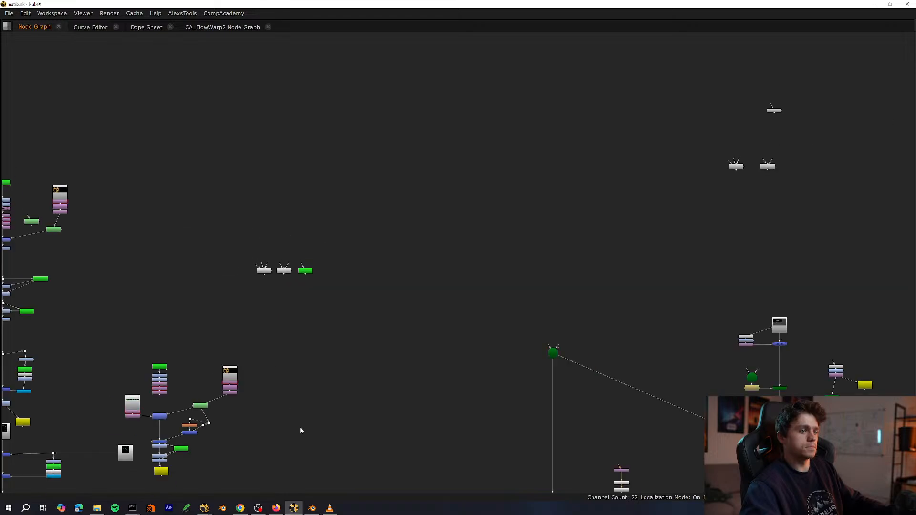
Switch to the other open Nuke script and examine its BlinkScript1 and grid node trees.
{"action": "left_click", "coordinate": [204, 507]}
{"action": "left_click", "coordinate": [245, 480]}
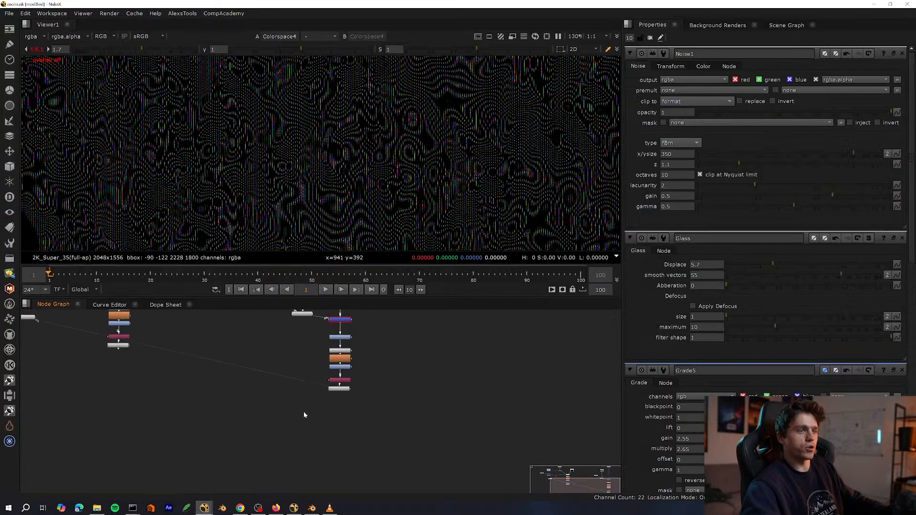
{"action": "scroll", "coordinate": [291, 405], "scroll_direction": "down", "scroll_amount": 3}
{"action": "key", "text": "space"}
{"action": "scroll", "coordinate": [186, 370], "scroll_direction": "up", "scroll_amount": 5}
{"action": "middle_click_drag", "start_coordinate": [186, 370], "coordinate": [462, 362]}
{"action": "scroll", "coordinate": [389, 337], "scroll_direction": "up", "scroll_amount": 3}
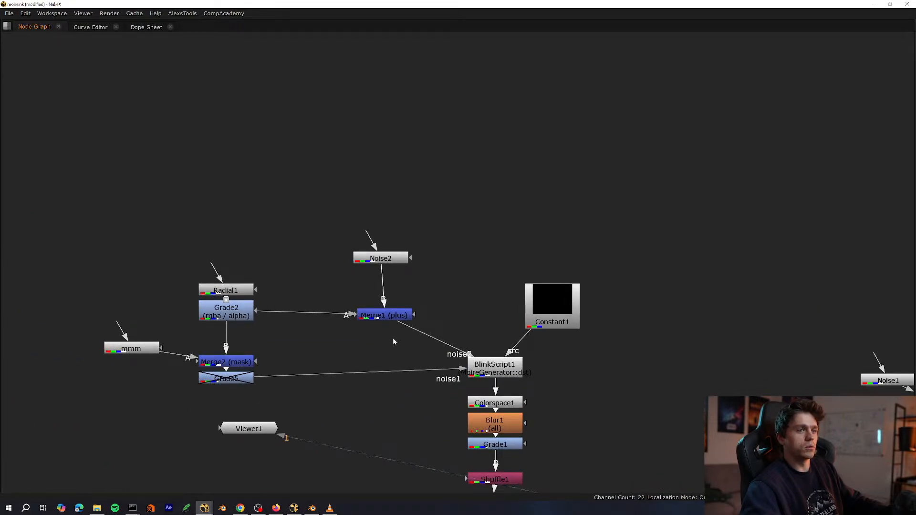
{"action": "scroll", "coordinate": [393, 344], "scroll_direction": "down", "scroll_amount": 6}
{"action": "scroll", "coordinate": [592, 353], "scroll_direction": "up", "scroll_amount": 4}
{"action": "middle_click_drag", "start_coordinate": [643, 334], "coordinate": [396, 313]}
{"action": "scroll", "coordinate": [386, 318], "scroll_direction": "up", "scroll_amount": 3}
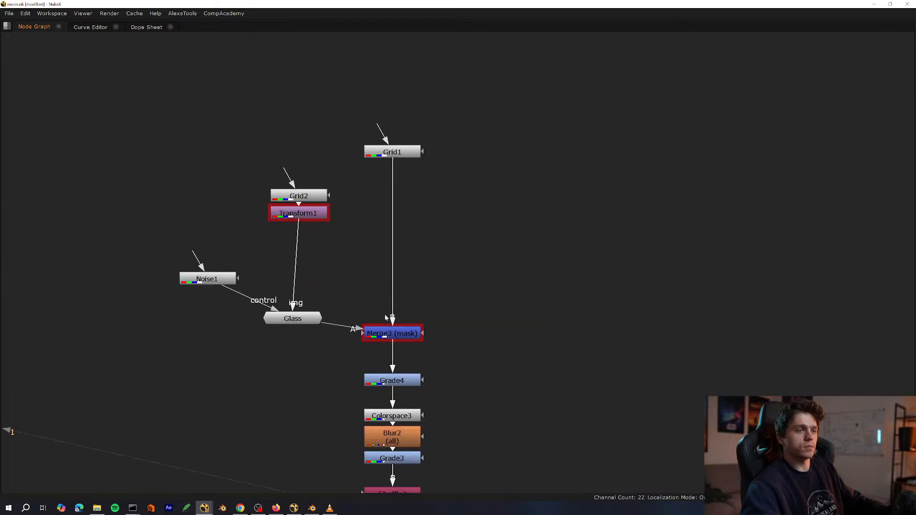
Add an unconnected BlinkScript node in the empty space beside the Grid1 tree.
{"action": "key", "text": "space"}
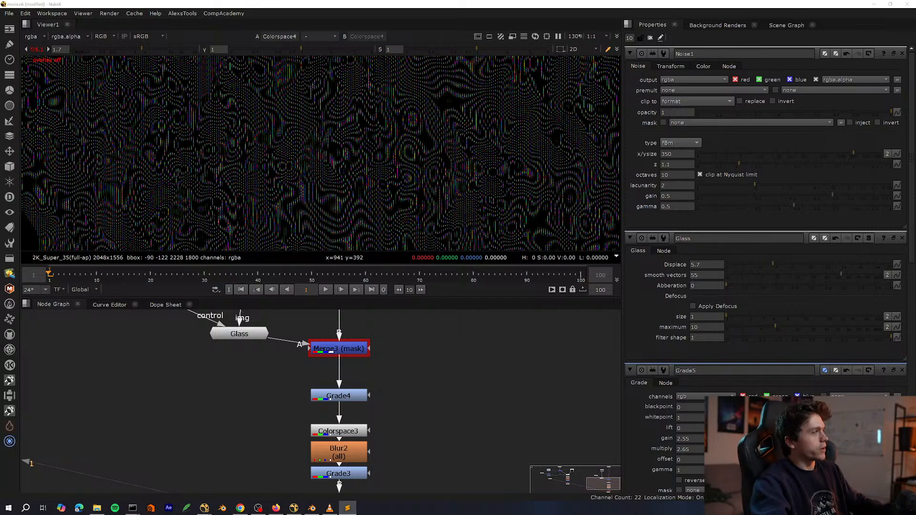
{"action": "middle_click_drag", "start_coordinate": [350, 396], "coordinate": [374, 394]}
{"action": "key", "text": "space"}
{"action": "key", "text": "Tab"}
{"action": "type", "text": "blinscr"}
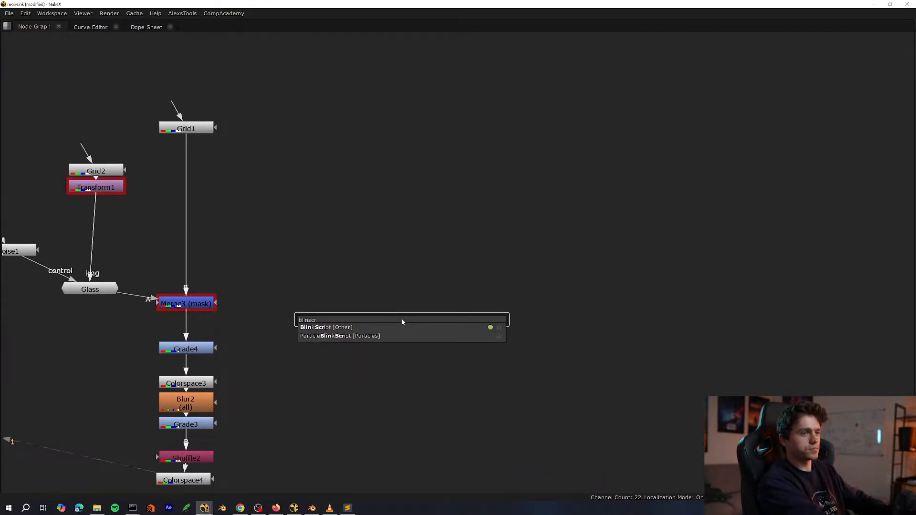
{"action": "key", "text": "Return"}
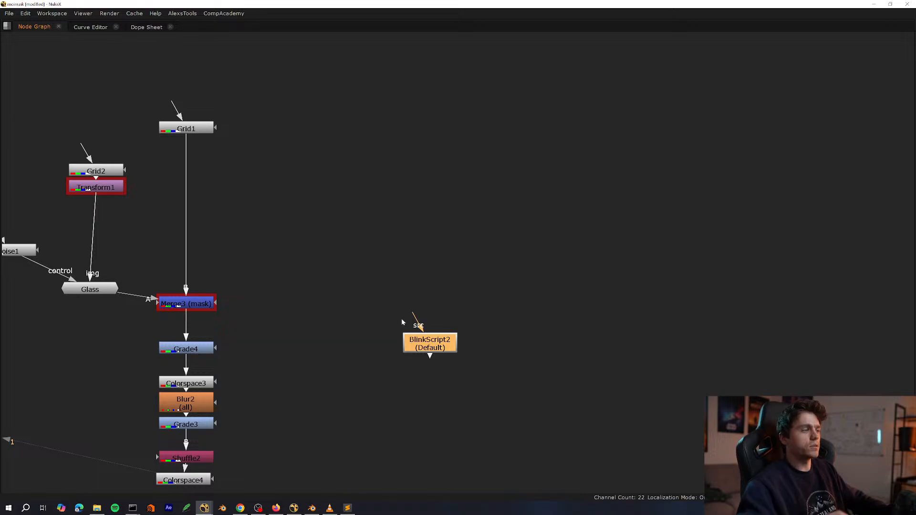
{"action": "key", "text": "plus"}
Replace the new BlinkScript's kernel source with the copied RectangularPolarDistort code and recompile it.
{"action": "key", "text": "space"}
{"action": "left_click", "coordinate": [634, 102]}
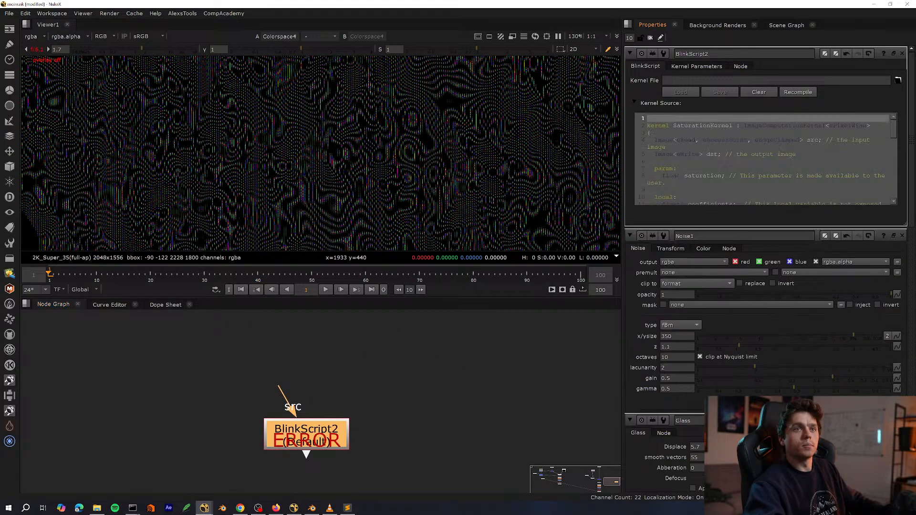
{"action": "left_click", "coordinate": [729, 160]}
{"action": "key", "text": "ctrl+a"}
{"action": "key", "text": "ctrl+v"}
{"action": "left_click", "coordinate": [798, 92]}
Close the other nodes' properties and view BlinkScript2.
{"action": "left_click", "coordinate": [902, 235]}
{"action": "left_click", "coordinate": [902, 236]}
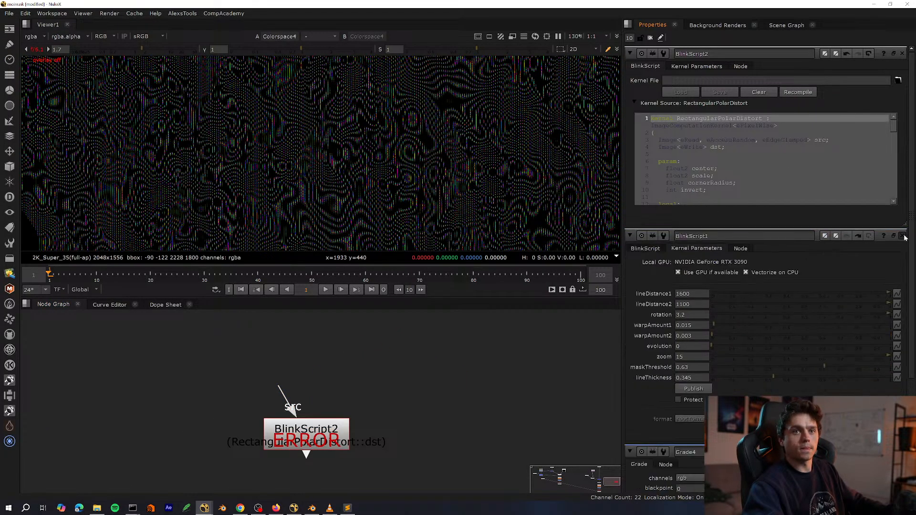
{"action": "left_click", "coordinate": [902, 236]}
{"action": "key", "text": "1"}
{"action": "scroll", "coordinate": [317, 459], "scroll_direction": "down", "scroll_amount": 5}
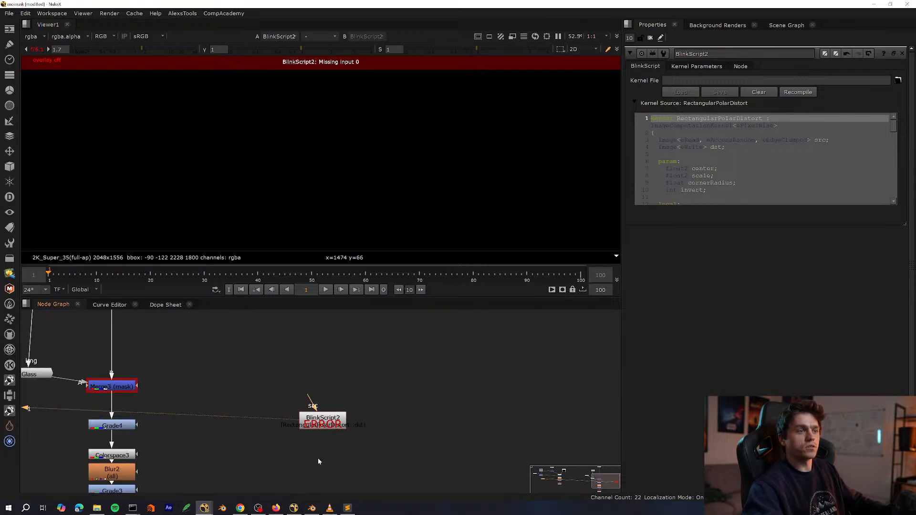
Copy the RectangularPolarDistort BlinkScript node and switch back to the green pattern's Nuke script.
{"action": "key", "text": "space"}
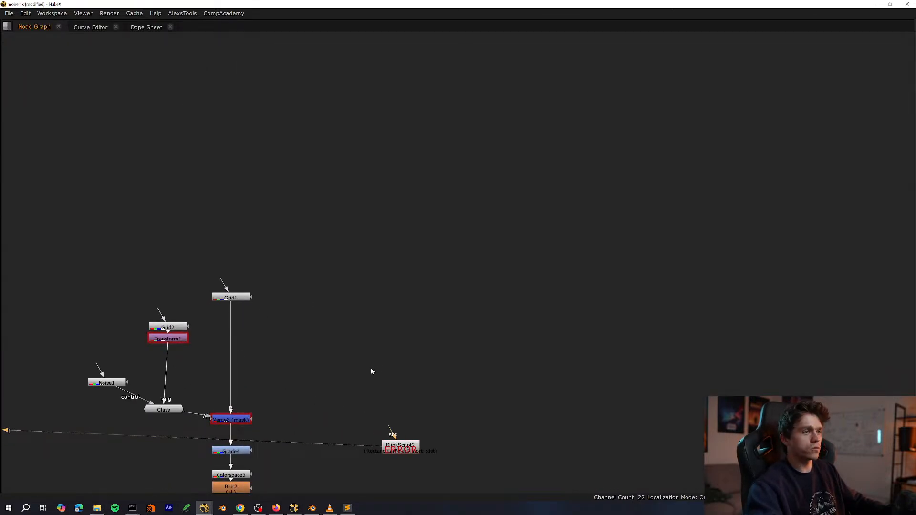
{"action": "middle_click_drag", "start_coordinate": [302, 378], "coordinate": [359, 204]}
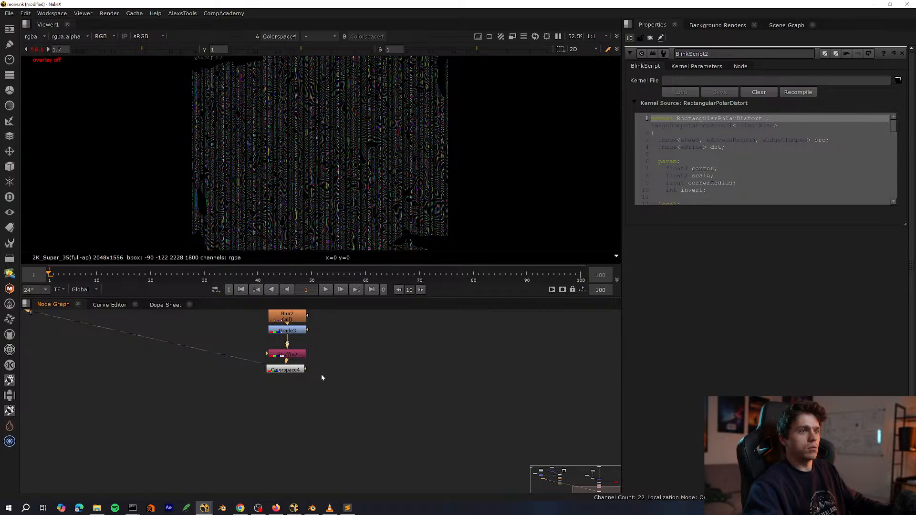
{"action": "middle_click_drag", "start_coordinate": [321, 375], "coordinate": [243, 445]}
{"action": "left_click", "coordinate": [353, 468]}
{"action": "left_click", "coordinate": [291, 511]}
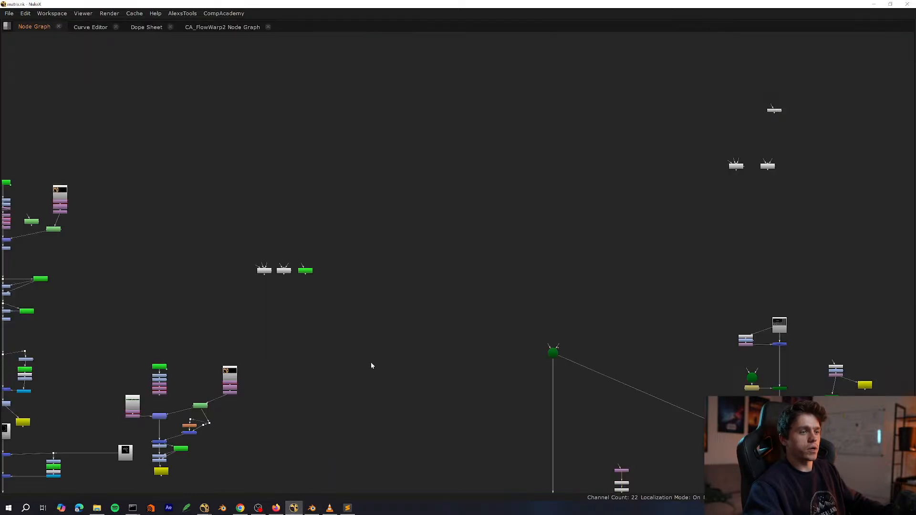
Paste the RectangularPolarDistort BlinkScript as a side branch fed by Merge30 and select it.
{"action": "scroll", "coordinate": [371, 362], "scroll_direction": "down", "scroll_amount": 6}
{"action": "middle_click_drag", "start_coordinate": [465, 453], "coordinate": [393, 328]}
{"action": "scroll", "coordinate": [356, 291], "scroll_direction": "up", "scroll_amount": 10}
{"action": "left_click", "coordinate": [313, 352]}
{"action": "key", "text": "space"}
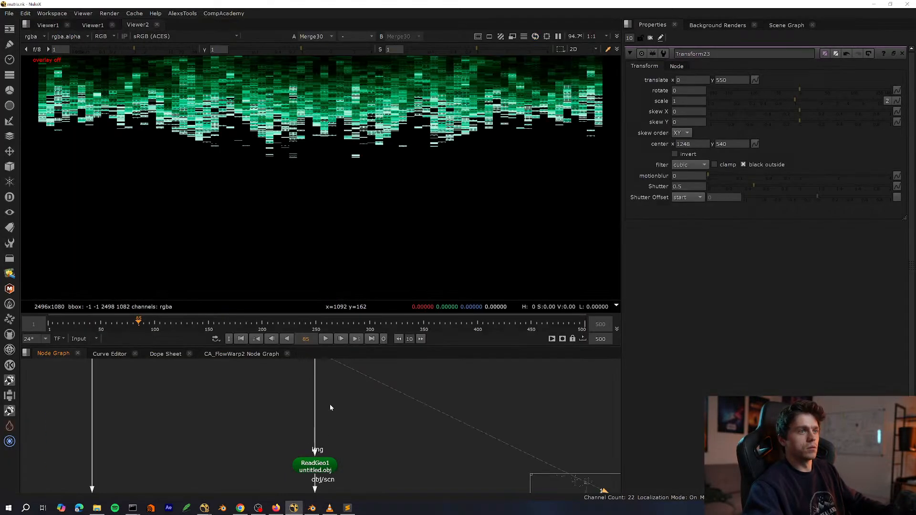
{"action": "middle_click_drag", "start_coordinate": [330, 404], "coordinate": [300, 431]}
{"action": "key", "text": "ctrl+v"}
{"action": "left_click", "coordinate": [400, 422]}
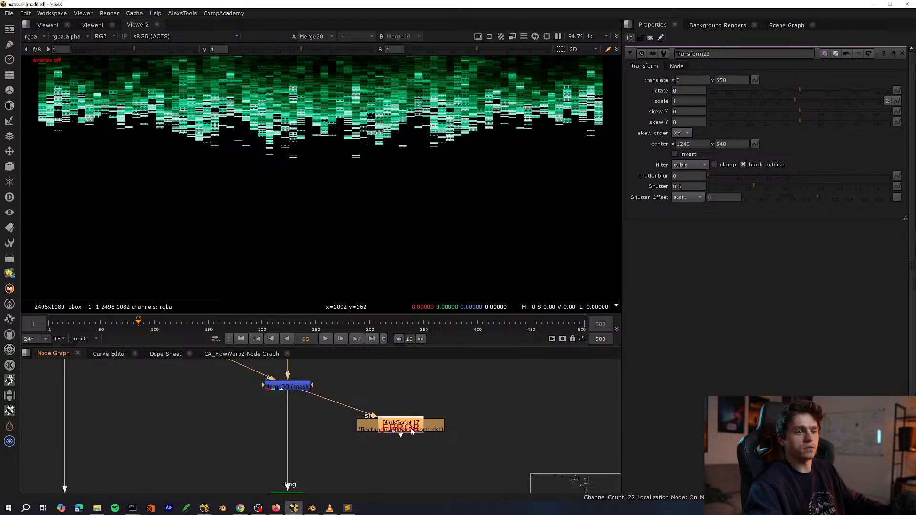
View BlinkScript17's output, open its properties, and examine the polar-distorted green pattern up close.
{"action": "key", "text": "1"}
{"action": "double_click", "coordinate": [399, 422]}
{"action": "scroll", "coordinate": [452, 183], "scroll_direction": "up", "scroll_amount": 5}
{"action": "scroll", "coordinate": [452, 183], "scroll_direction": "down", "scroll_amount": 3}
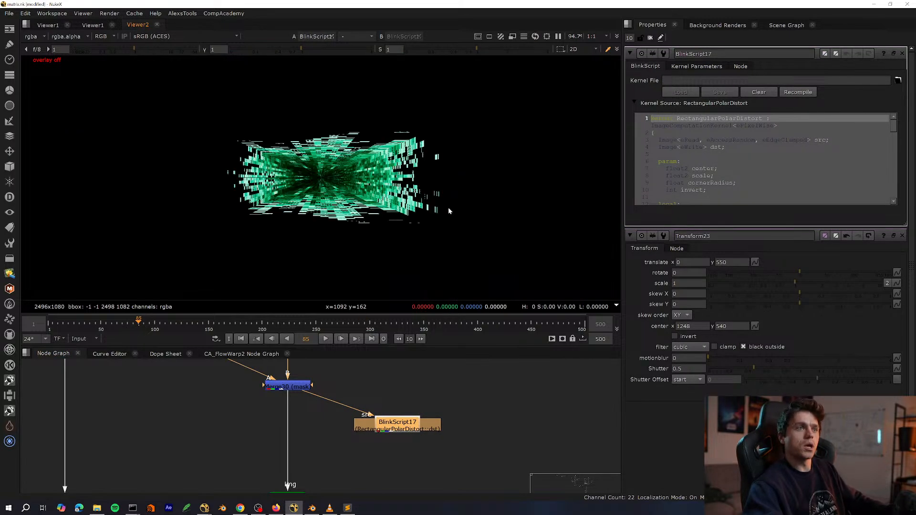
{"action": "key", "text": "space"}
{"action": "scroll", "coordinate": [313, 236], "scroll_direction": "up", "scroll_amount": 4}
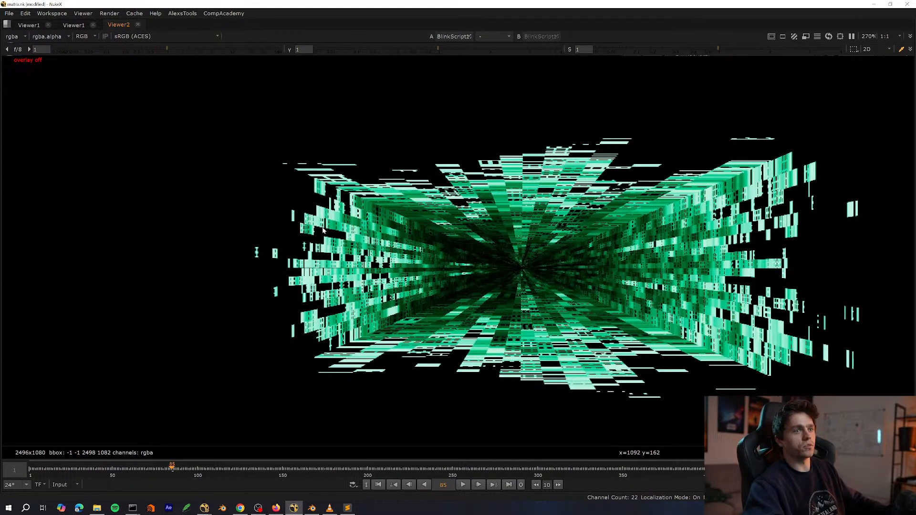
{"action": "middle_click_drag", "start_coordinate": [458, 262], "coordinate": [234, 248]}
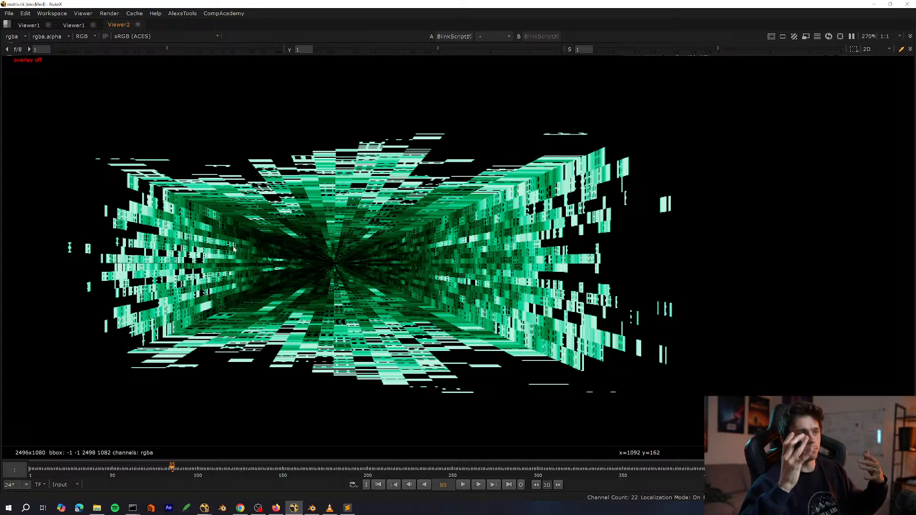
{"action": "key", "text": "space"}
{"action": "key", "text": "space"}
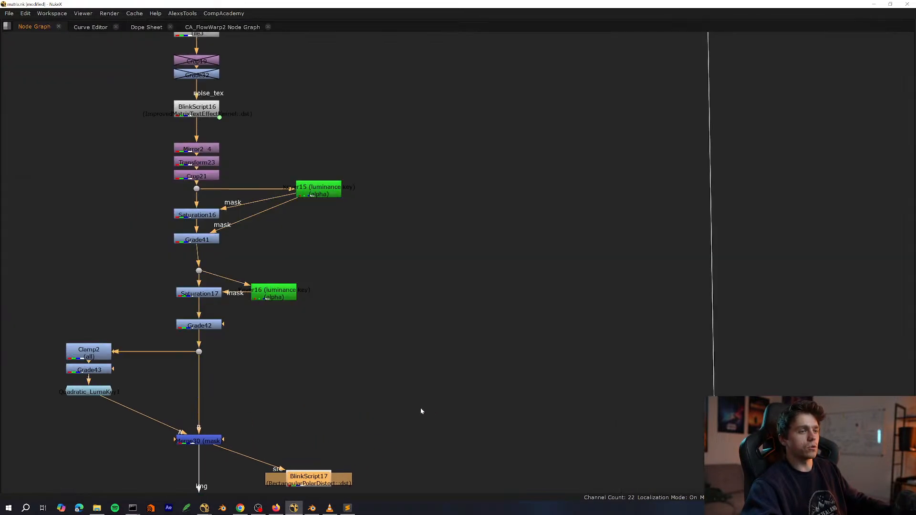
{"action": "scroll", "coordinate": [453, 358], "scroll_direction": "up", "scroll_amount": 3}
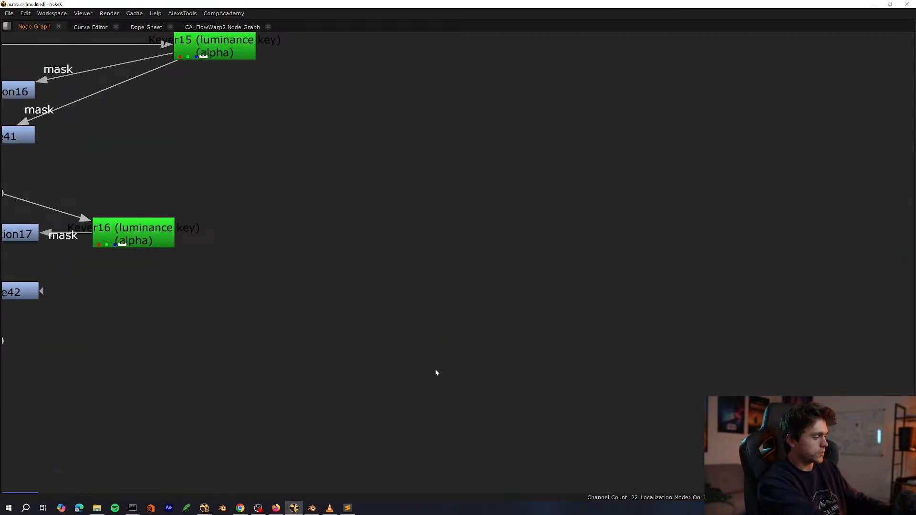
Create a Grid node in empty graph space, view it, and set its line size to 11.
{"action": "key", "text": "Tab"}
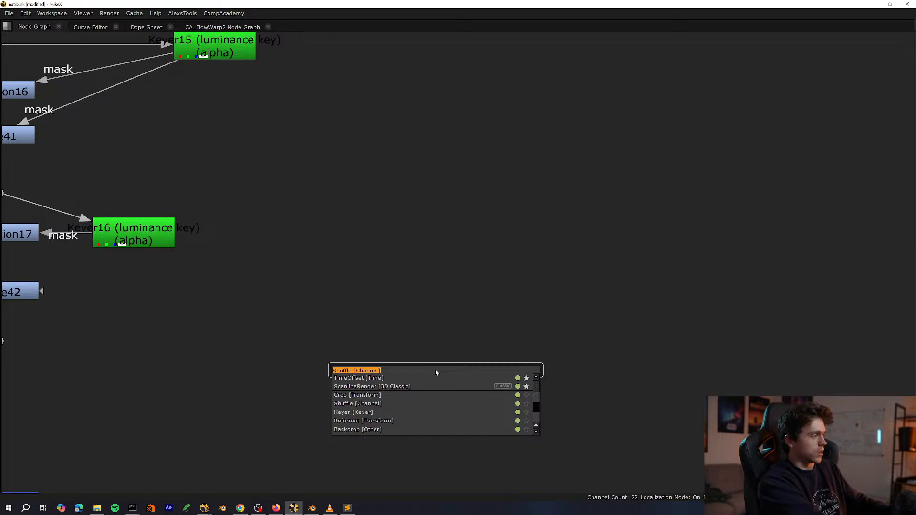
{"action": "type", "text": "grid"}
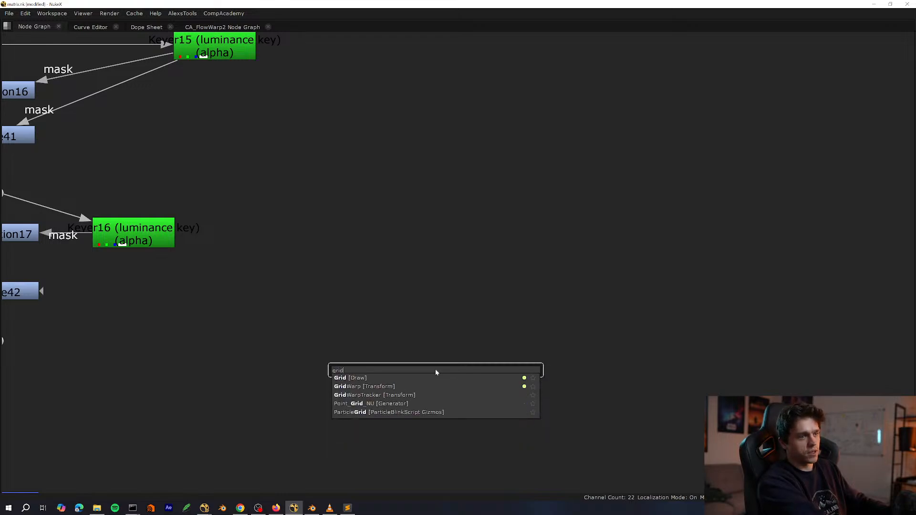
{"action": "key", "text": "Return"}
{"action": "key", "text": "space"}
{"action": "key", "text": "1"}
{"action": "left_click", "coordinate": [319, 479]}
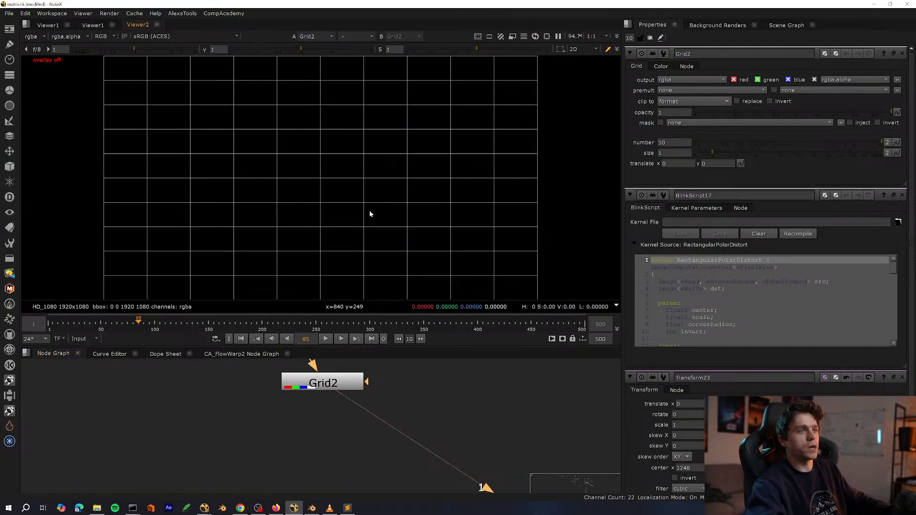
{"action": "left_click_drag", "start_coordinate": [708, 153], "coordinate": [823, 153]}
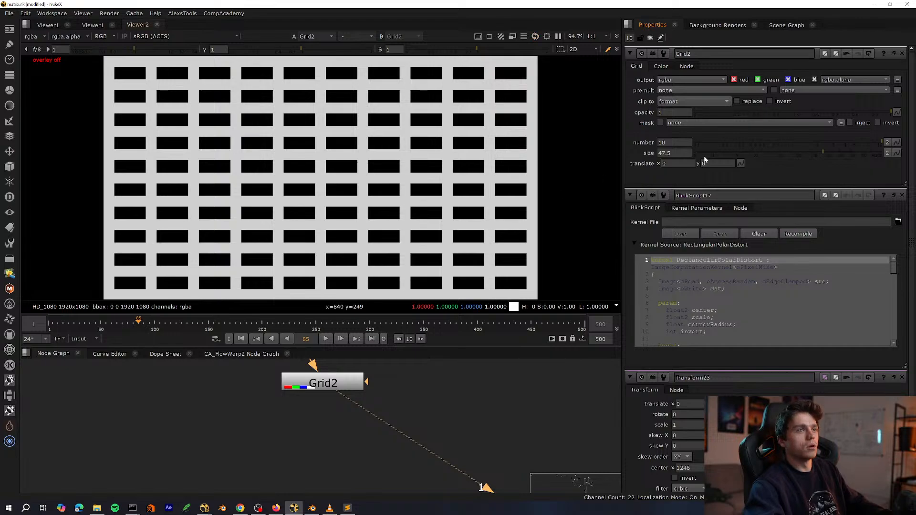
{"action": "left_click", "coordinate": [755, 154]}
Add a PolarDistort below the Grid node, set its transform to Rectangular to Polar, and space the two nodes apart.
{"action": "left_click", "coordinate": [318, 383]}
{"action": "key", "text": "Tab"}
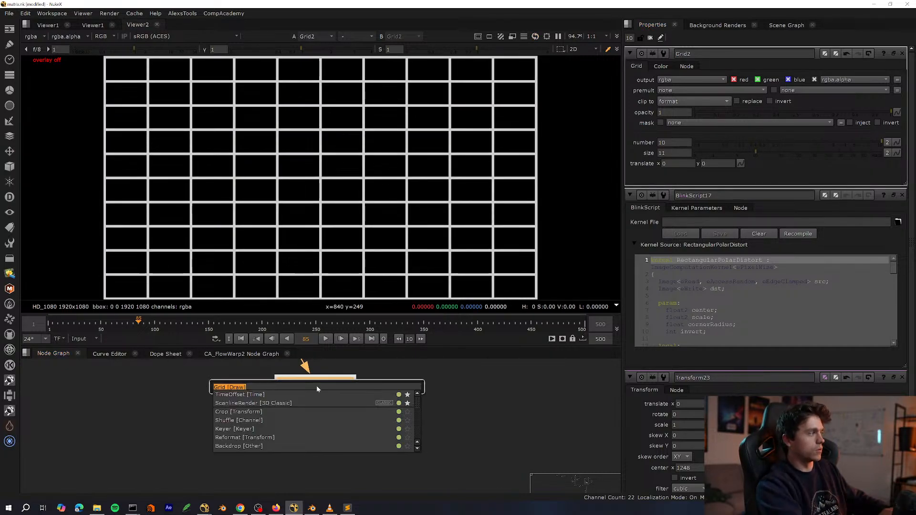
{"action": "type", "text": "polar"}
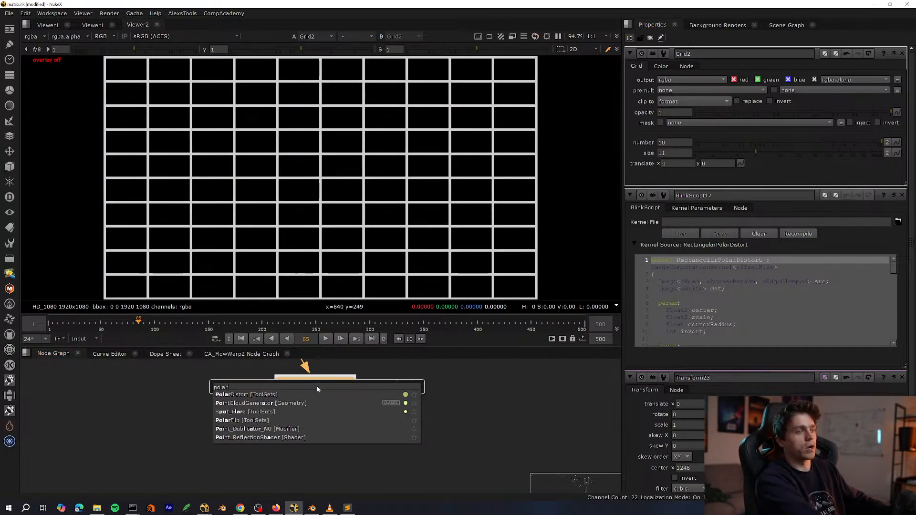
{"action": "key", "text": "Return"}
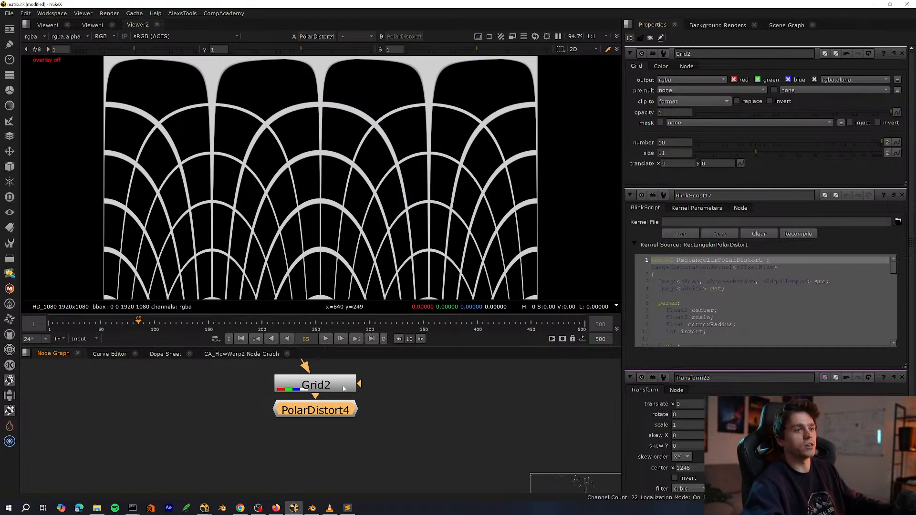
{"action": "double_click", "coordinate": [322, 412]}
{"action": "left_click", "coordinate": [697, 80]}
{"action": "left_click", "coordinate": [703, 69]}
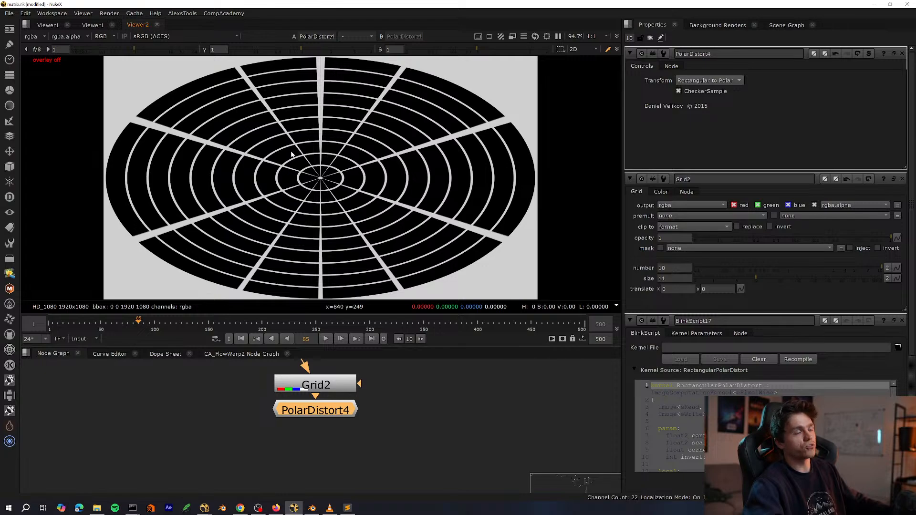
{"action": "left_click_drag", "start_coordinate": [340, 409], "coordinate": [339, 429]}
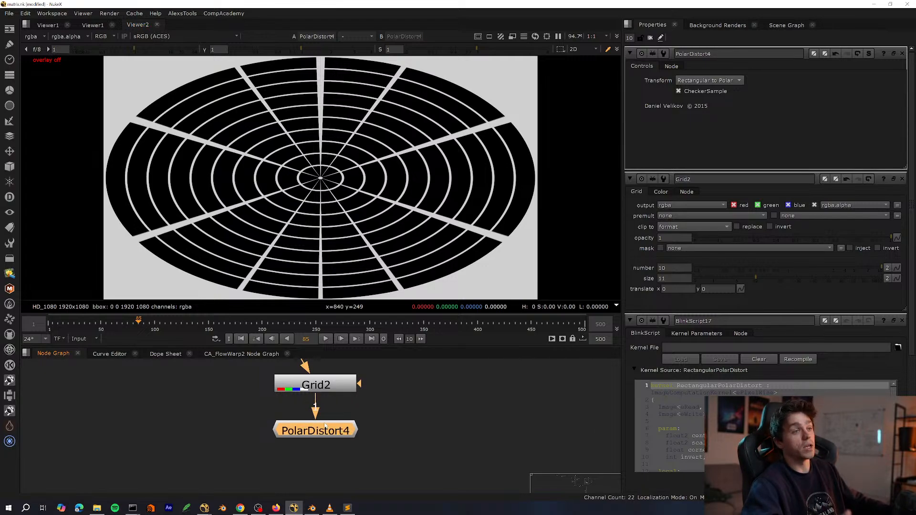
Go back to the RectangularPolarDistort BlinkScript below Merge30 and view its output.
{"action": "scroll", "coordinate": [337, 420], "scroll_direction": "down", "scroll_amount": 6}
{"action": "middle_click_drag", "start_coordinate": [338, 419], "coordinate": [384, 401]}
{"action": "scroll", "coordinate": [321, 426], "scroll_direction": "up", "scroll_amount": 6}
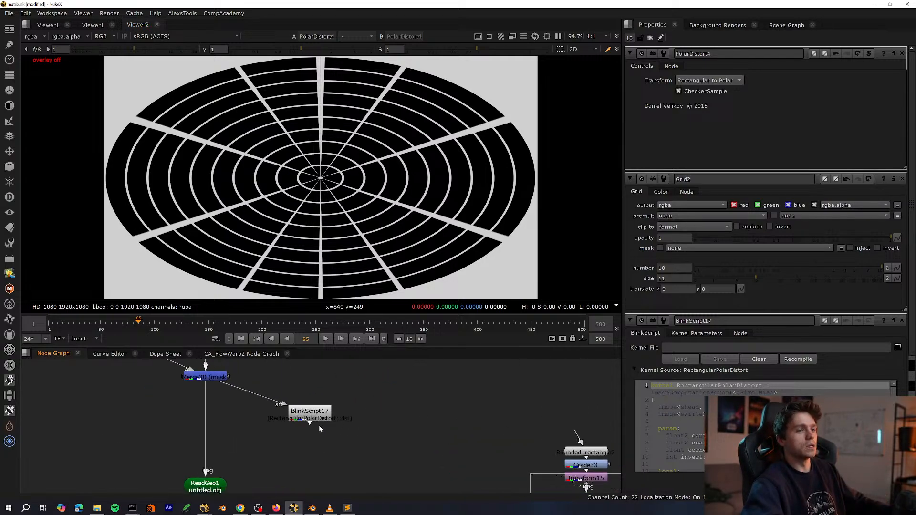
{"action": "left_click", "coordinate": [320, 416]}
{"action": "middle_click_drag", "start_coordinate": [323, 413], "coordinate": [328, 440]}
{"action": "left_click_drag", "start_coordinate": [328, 434], "coordinate": [327, 438]}
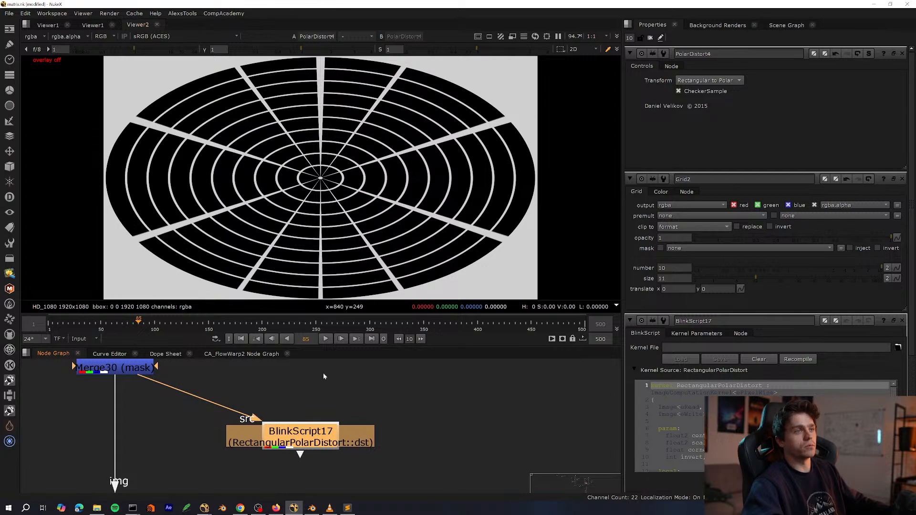
{"action": "key", "text": "1"}
{"action": "left_click", "coordinate": [273, 378]}
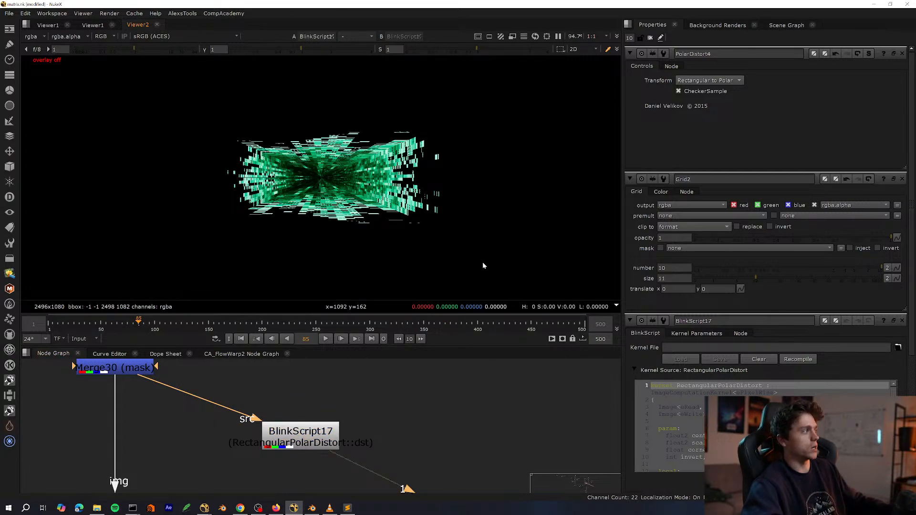
Close the Grid and old BlinkScript properties, reopen BlinkScript17's properties, and inspect its distorted pattern up close.
{"action": "left_click", "coordinate": [902, 179]}
{"action": "left_click", "coordinate": [903, 179]}
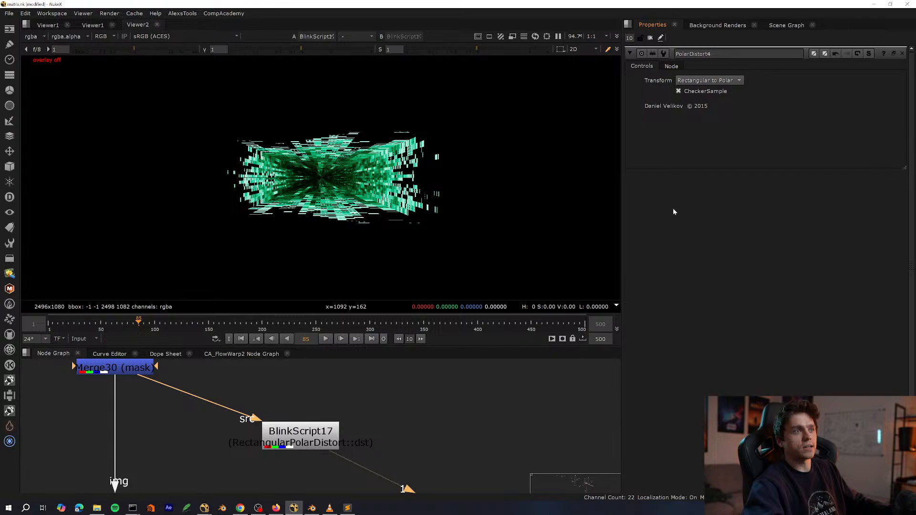
{"action": "double_click", "coordinate": [331, 445]}
{"action": "scroll", "coordinate": [279, 136], "scroll_direction": "up", "scroll_amount": 5}
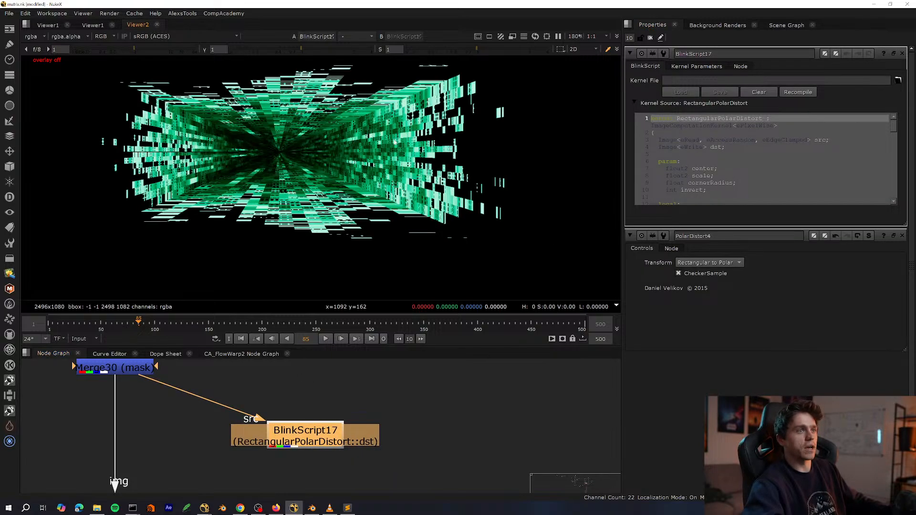
{"action": "middle_click_drag", "start_coordinate": [459, 242], "coordinate": [519, 153]}
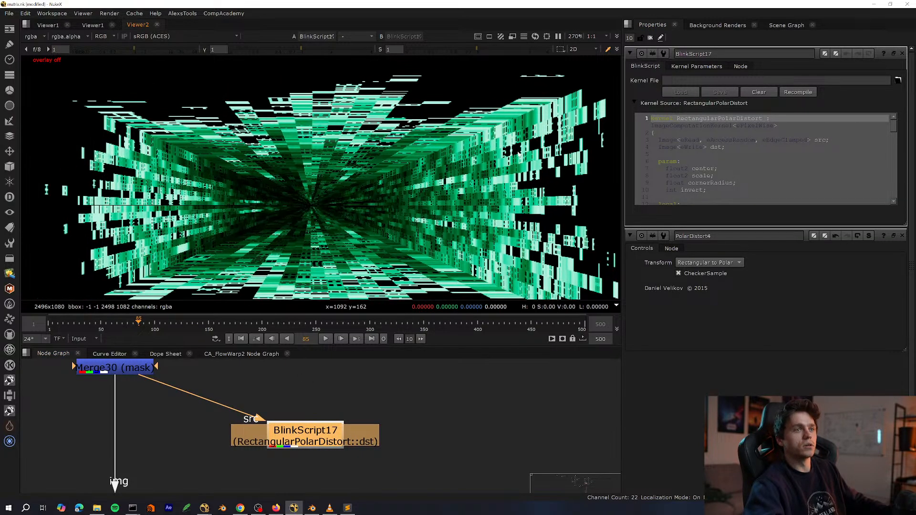
{"action": "scroll", "coordinate": [351, 162], "scroll_direction": "down", "scroll_amount": 5}
{"action": "scroll", "coordinate": [337, 167], "scroll_direction": "up", "scroll_amount": 4}
View Merge30's flat pattern fitted to the viewer and look over its full width.
{"action": "left_click", "coordinate": [131, 369]}
{"action": "key", "text": "1"}
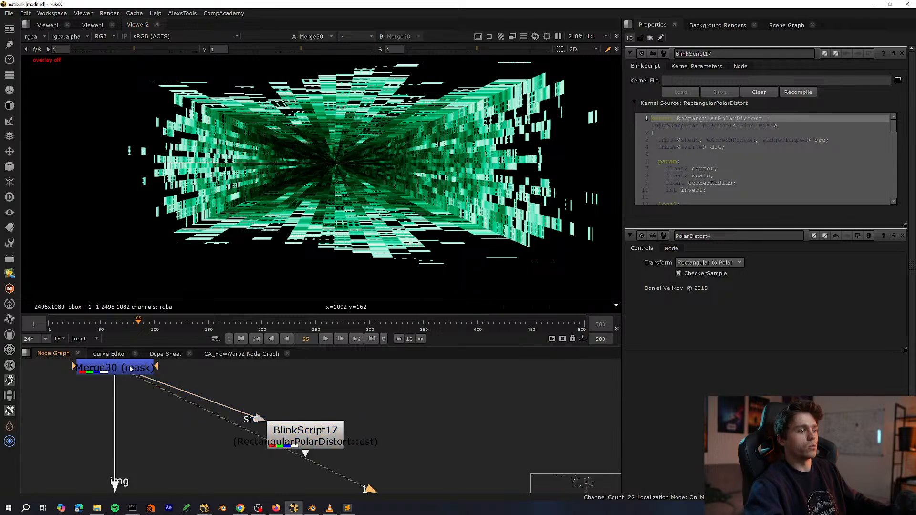
{"action": "key", "text": "f"}
{"action": "left_click_drag", "start_coordinate": [520, 130], "coordinate": [231, 185]}
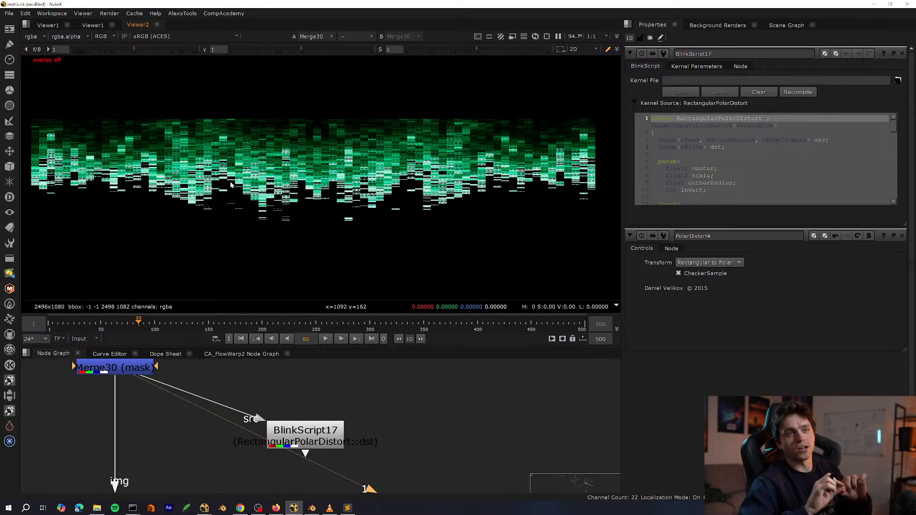
Switch the viewer back to BlinkScript17's output, fit the image, and select the node.
{"action": "middle_click_drag", "start_coordinate": [301, 397], "coordinate": [356, 333]}
{"action": "scroll", "coordinate": [311, 376], "scroll_direction": "down", "scroll_amount": 1}
{"action": "key", "text": "space"}
{"action": "left_click", "coordinate": [340, 367]}
{"action": "key", "text": "1"}
{"action": "key", "text": "space"}
{"action": "left_click", "coordinate": [254, 438]}
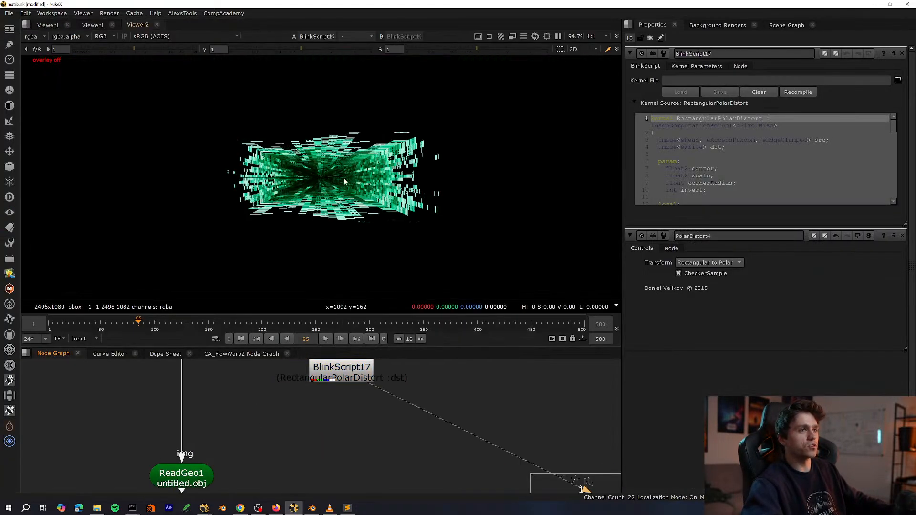
{"action": "scroll", "coordinate": [343, 181], "scroll_direction": "down", "scroll_amount": 3}
{"action": "key", "text": "f"}
{"action": "middle_click_drag", "start_coordinate": [310, 392], "coordinate": [310, 433]}
{"action": "left_click", "coordinate": [340, 409]}
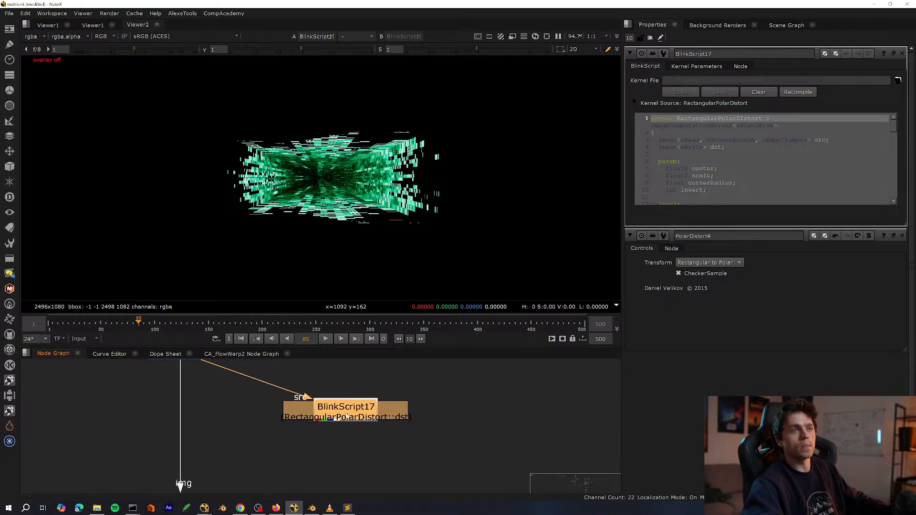
Try different corner radii in BlinkScript17's kernel parameters, leave the value at 0, and inspect the distorted pattern.
{"action": "left_click", "coordinate": [696, 66]}
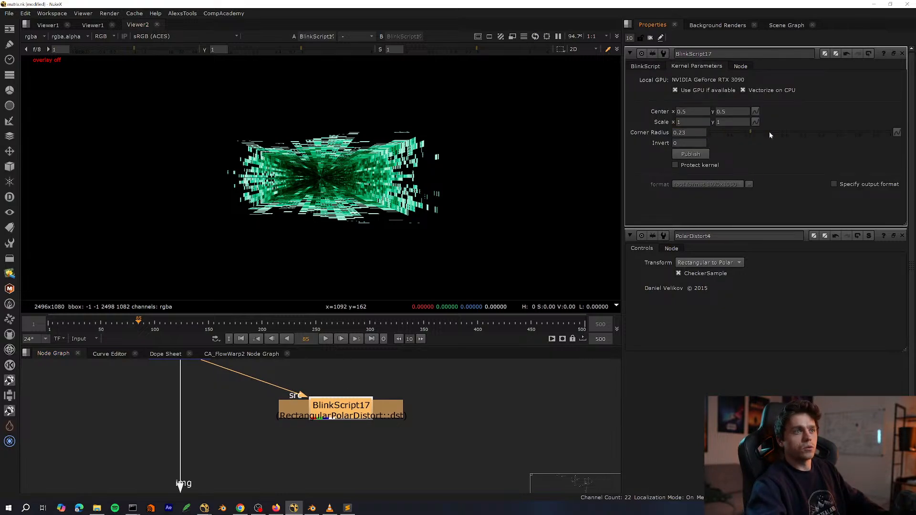
{"action": "left_click_drag", "start_coordinate": [770, 135], "coordinate": [731, 138]}
{"action": "left_click_drag", "start_coordinate": [863, 139], "coordinate": [710, 138]}
{"action": "left_click_drag", "start_coordinate": [835, 133], "coordinate": [677, 141]}
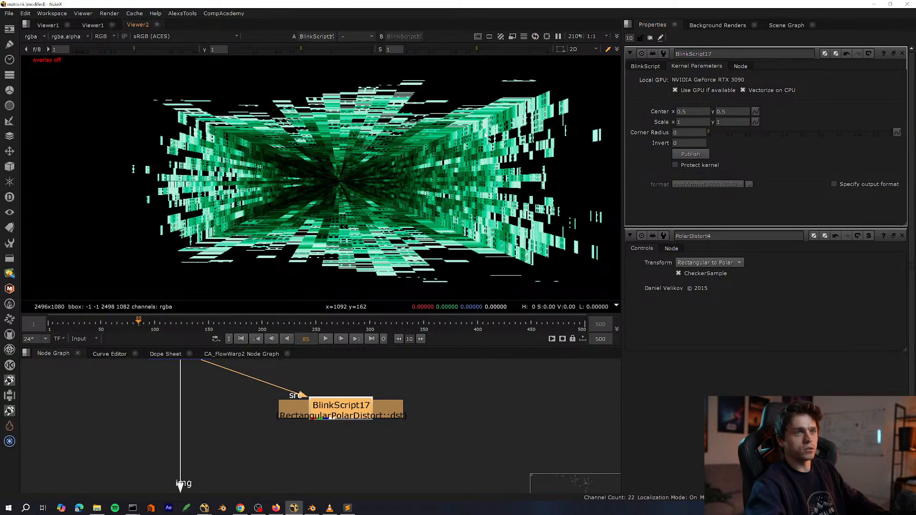
{"action": "middle_click_drag", "start_coordinate": [429, 189], "coordinate": [403, 182]}
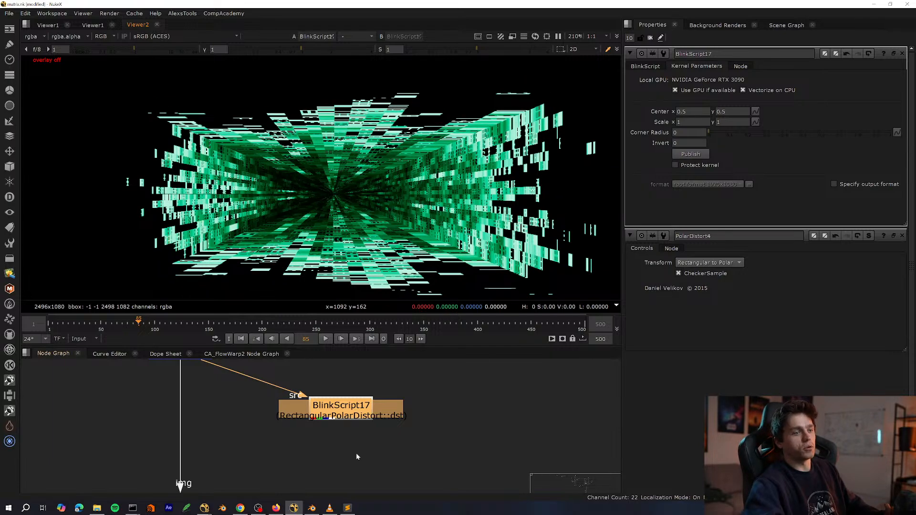
Switch to Blender to look at the rounded opening in the wall model, and return to the Nuke script.
{"action": "left_click", "coordinate": [311, 508]}
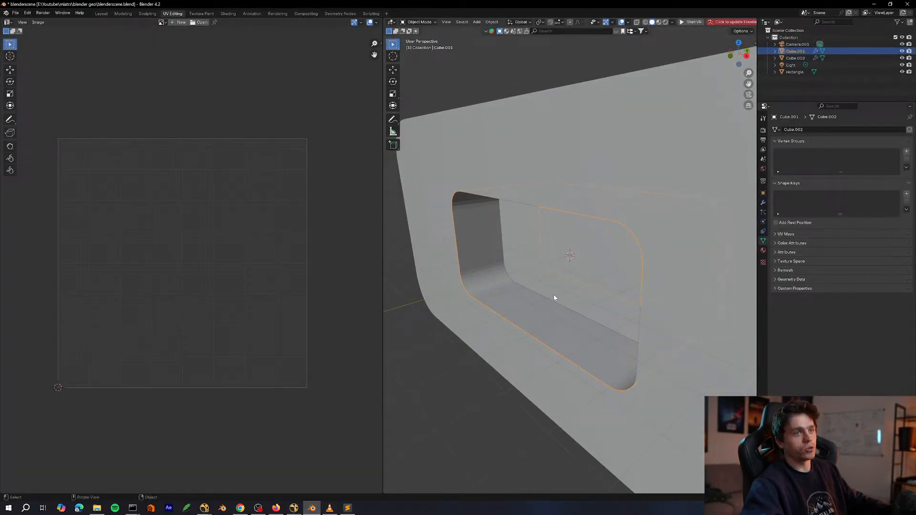
{"action": "middle_click_drag", "start_coordinate": [554, 297], "coordinate": [226, 493]}
{"action": "left_click", "coordinate": [292, 508]}
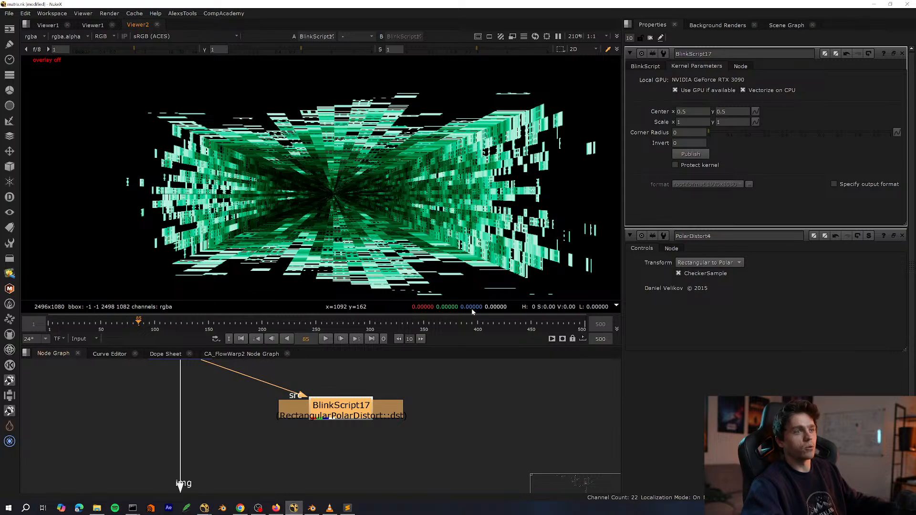
Insert a Transform node between Merge30 and BlinkScript17 and arrange it in the branch.
{"action": "left_click_drag", "start_coordinate": [355, 412], "coordinate": [360, 420]}
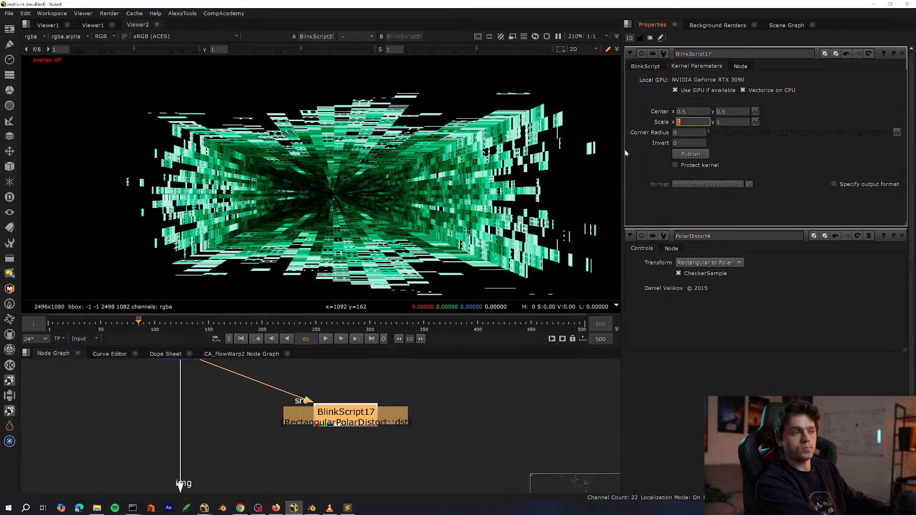
{"action": "left_click", "coordinate": [261, 441]}
{"action": "key", "text": "space"}
{"action": "scroll", "coordinate": [260, 437], "scroll_direction": "up", "scroll_amount": 3}
{"action": "key", "text": "space"}
{"action": "middle_click_drag", "start_coordinate": [328, 426], "coordinate": [331, 485]}
{"action": "key", "text": "t"}
{"action": "left_click_drag", "start_coordinate": [332, 410], "coordinate": [285, 430]}
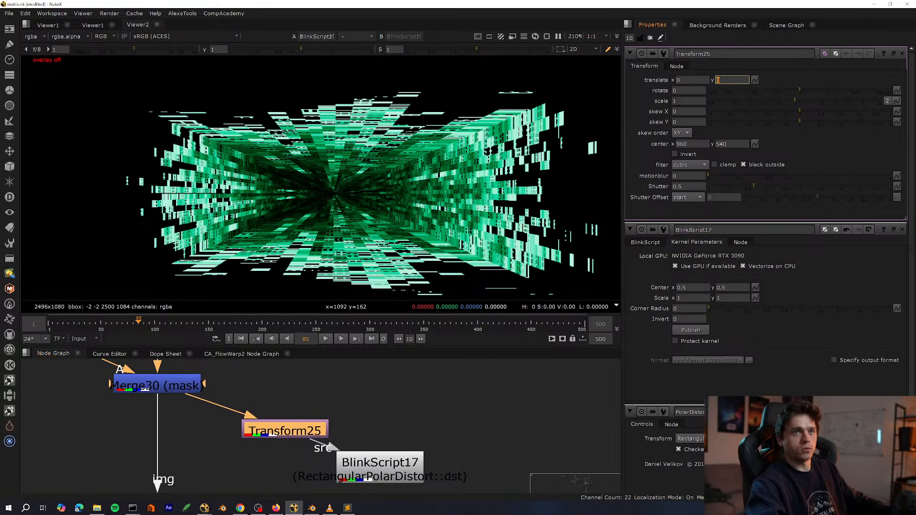
Try vertical offsets on the new Transform and set its translate y to -200.
{"action": "type", "text": "-300"}
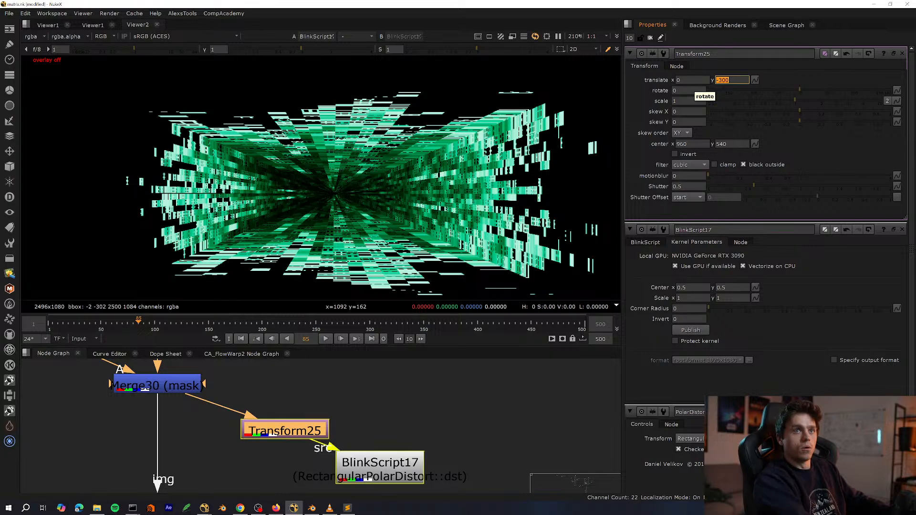
{"action": "key", "text": "Left"}
{"action": "key", "text": "Left"}
{"action": "key", "text": "Left"}
{"action": "key", "text": "Up"}
{"action": "key", "text": "Up"}
{"action": "key", "text": "Down"}
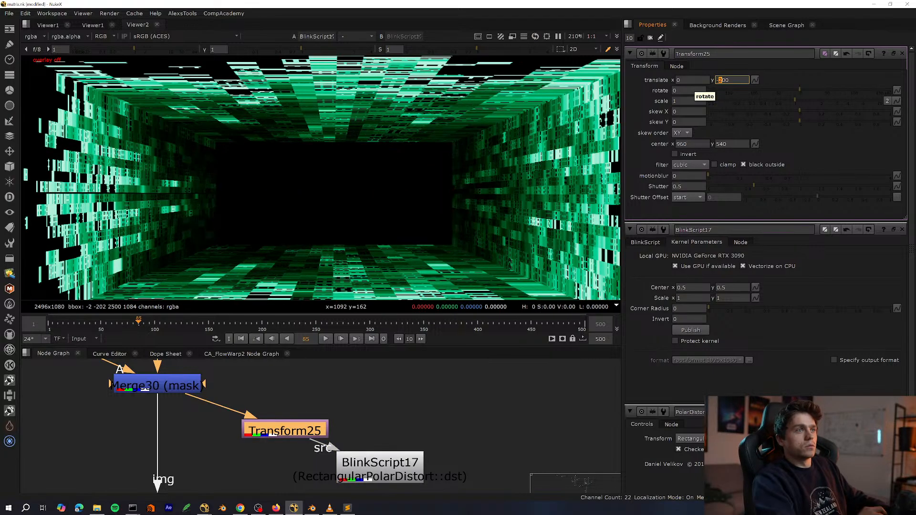
View Merge30's flat pattern fitted to the viewer, and view the ring rendered by ScanlineRender3.
{"action": "left_click", "coordinate": [171, 386]}
{"action": "key", "text": "1"}
{"action": "key", "text": "f"}
{"action": "middle_click_drag", "start_coordinate": [270, 405], "coordinate": [285, 391]}
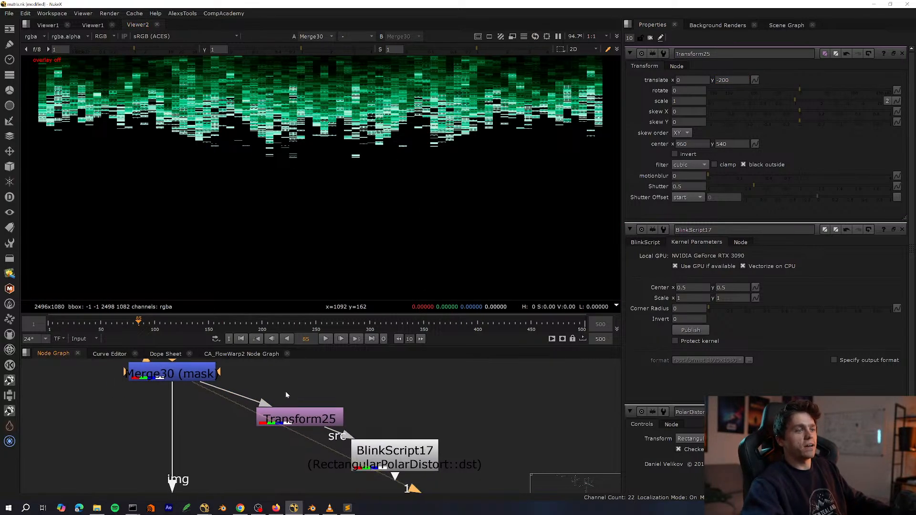
{"action": "scroll", "coordinate": [285, 392], "scroll_direction": "down", "scroll_amount": 5}
{"action": "middle_click_drag", "start_coordinate": [272, 453], "coordinate": [263, 329]}
{"action": "left_click_drag", "start_coordinate": [285, 381], "coordinate": [170, 430]}
{"action": "key", "text": "1"}
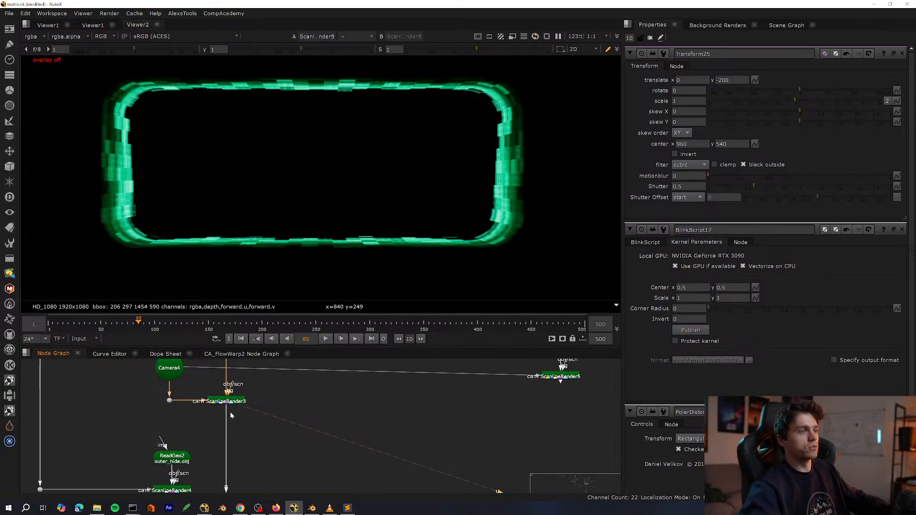
View BlinkScript17's output again and examine the offset pattern around its hollow centre.
{"action": "middle_click_drag", "start_coordinate": [230, 412], "coordinate": [270, 462]}
{"action": "key", "text": "space"}
{"action": "left_click_drag", "start_coordinate": [442, 280], "coordinate": [331, 336]}
{"action": "key", "text": "1"}
{"action": "key", "text": "space"}
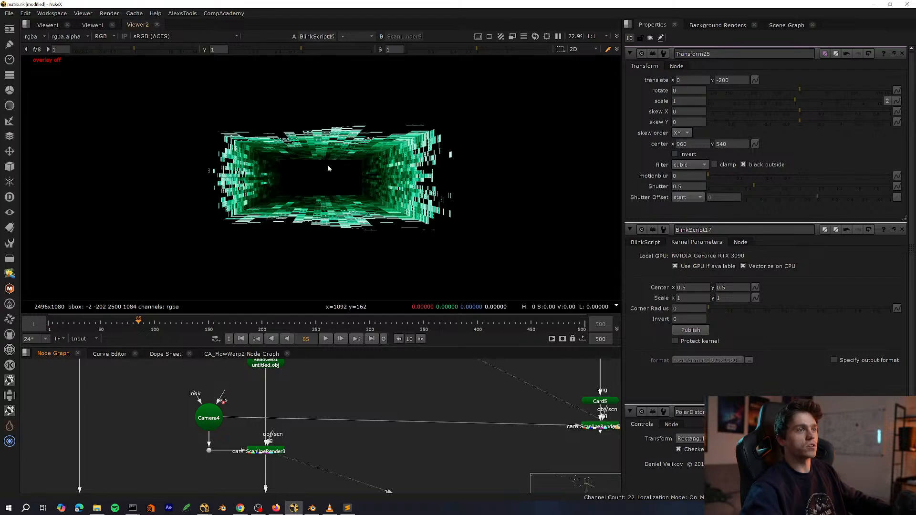
{"action": "scroll", "coordinate": [328, 169], "scroll_direction": "up", "scroll_amount": 3}
{"action": "middle_click_drag", "start_coordinate": [379, 428], "coordinate": [360, 509]}
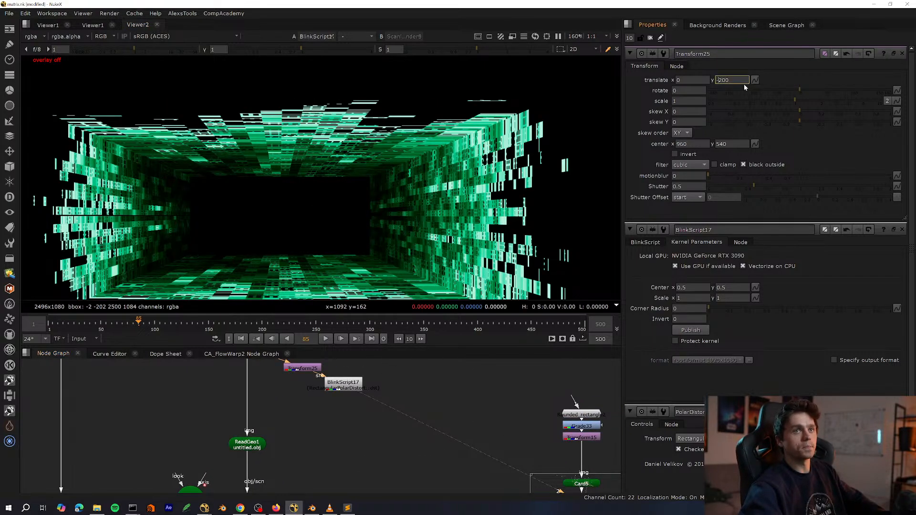
Turn on the viewer overlay, fit the image, and step Transform25's translate y down to -400.
{"action": "key", "text": "Down"}
{"action": "scroll", "coordinate": [366, 228], "scroll_direction": "down", "scroll_amount": 7}
{"action": "key", "text": "o"}
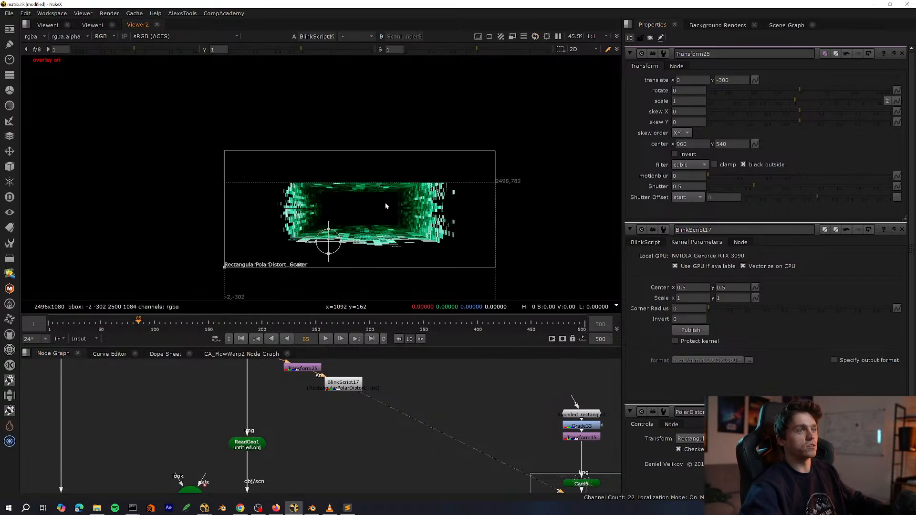
{"action": "key", "text": "f"}
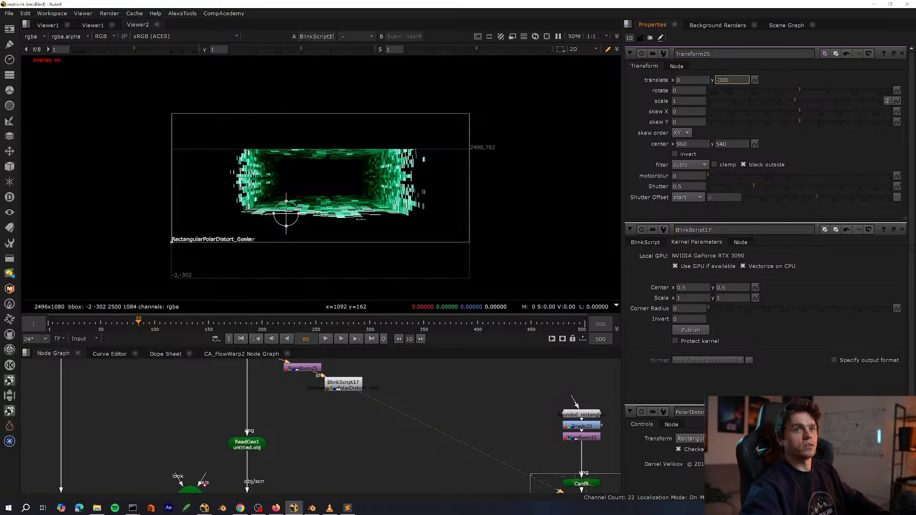
{"action": "key", "text": "Down"}
{"action": "key", "text": "Up"}
{"action": "key", "text": "Up"}
{"action": "key", "text": "Down"}
{"action": "key", "text": "Down"}
{"action": "middle_click_drag", "start_coordinate": [340, 373], "coordinate": [356, 423]}
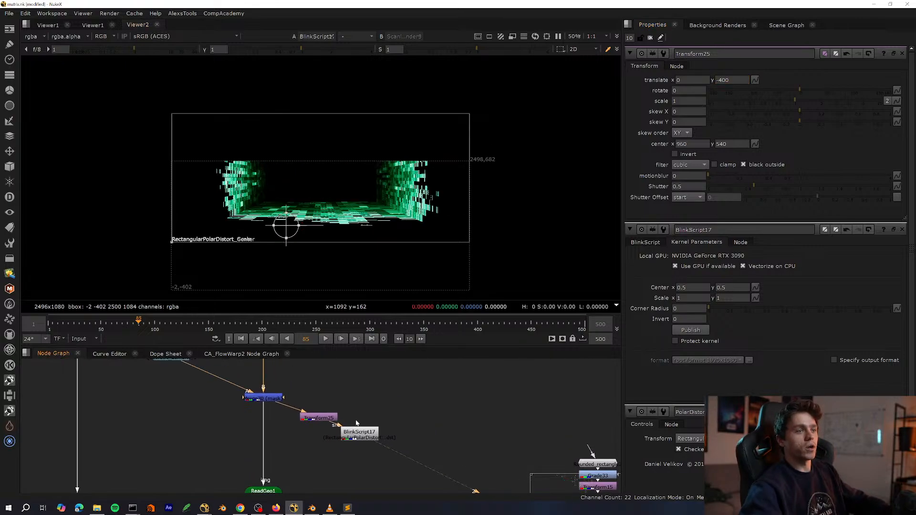
Add a Crop node between Transform25 and BlinkScript17, then view the rectangular polar distort output.
{"action": "scroll", "coordinate": [356, 423], "scroll_direction": "up", "scroll_amount": 3}
{"action": "left_click", "coordinate": [317, 409]}
{"action": "key", "text": "1"}
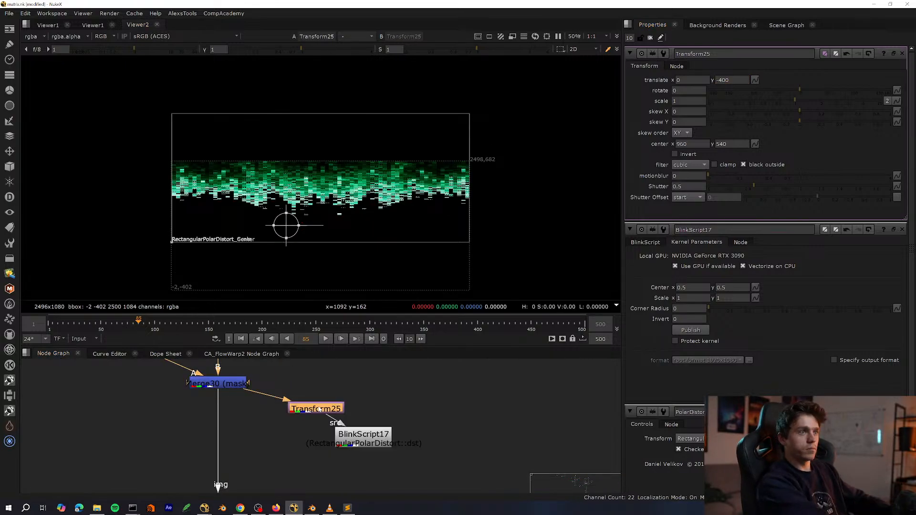
{"action": "key", "text": "shift+c"}
{"action": "left_click_drag", "start_coordinate": [358, 434], "coordinate": [362, 459]}
{"action": "key", "text": "1"}
{"action": "left_click", "coordinate": [414, 425]}
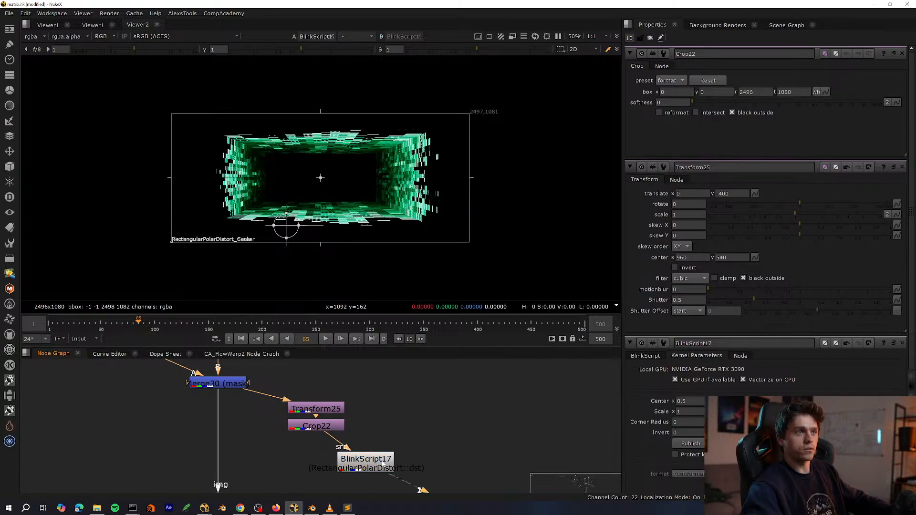
Open the settings of BlinkScript17 and Transform25, and set Transform25's translate y to -500.
{"action": "double_click", "coordinate": [381, 462]}
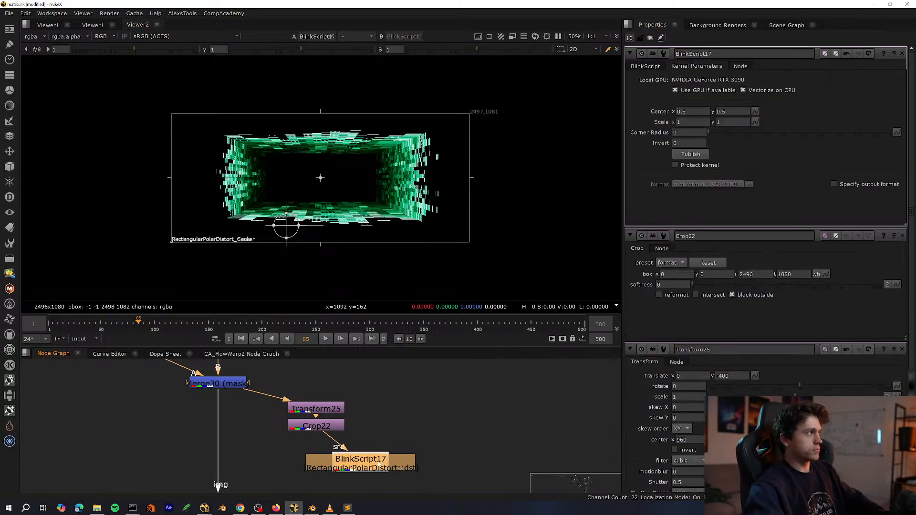
{"action": "left_click_drag", "start_coordinate": [374, 464], "coordinate": [374, 465]}
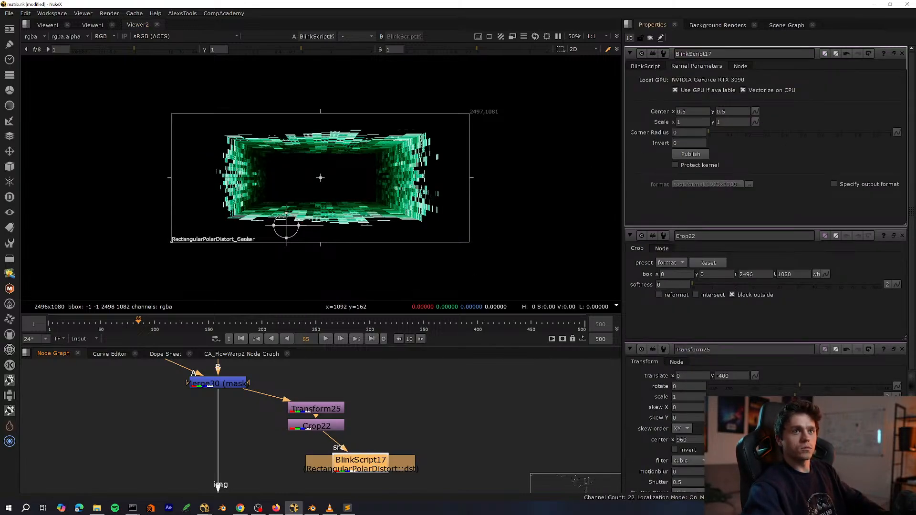
{"action": "double_click", "coordinate": [328, 409]}
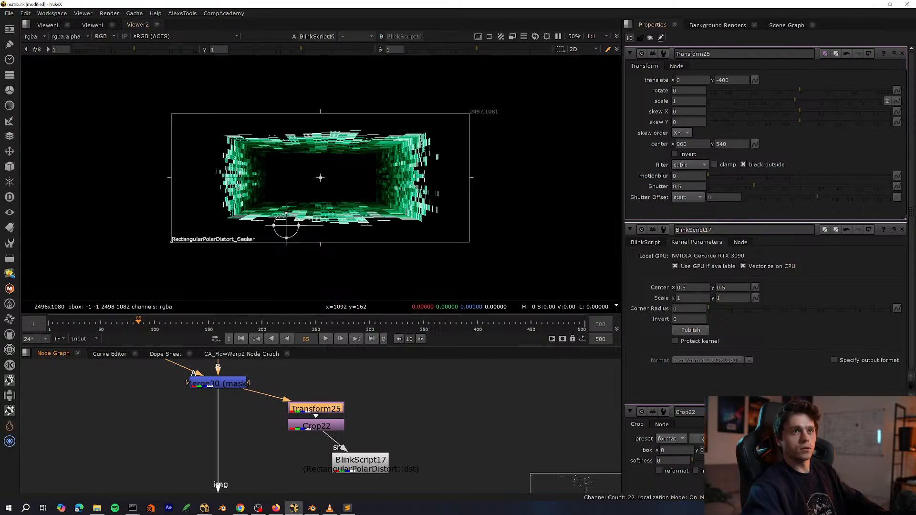
{"action": "key", "text": "Down"}
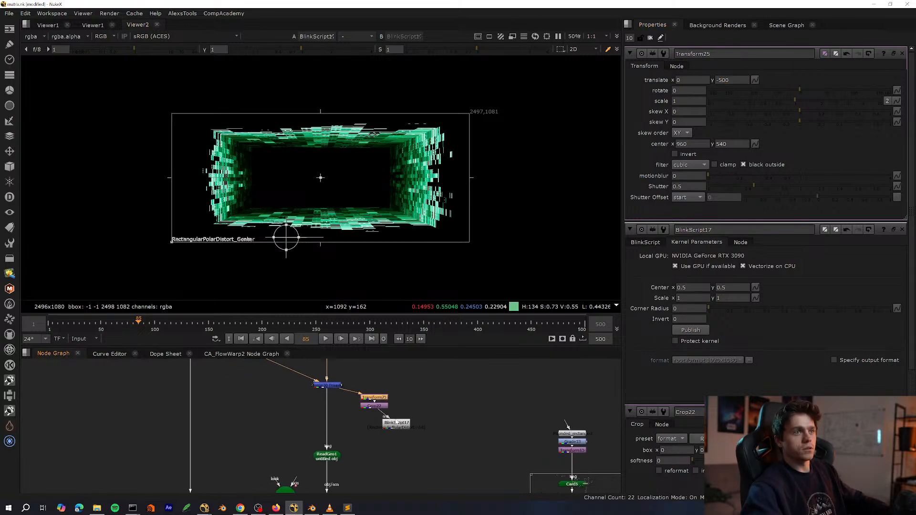
Enlarge the node graph and move BlinkScript17 further down, lined up below Crop22.
{"action": "key", "text": "space"}
{"action": "scroll", "coordinate": [439, 248], "scroll_direction": "down", "scroll_amount": 5}
{"action": "left_click_drag", "start_coordinate": [427, 193], "coordinate": [505, 194]}
{"action": "middle_click_drag", "start_coordinate": [488, 201], "coordinate": [405, 197]}
{"action": "left_click", "coordinate": [407, 202]}
{"action": "left_click_drag", "start_coordinate": [433, 213], "coordinate": [414, 264]}
{"action": "middle_click_drag", "start_coordinate": [416, 250], "coordinate": [367, 222]}
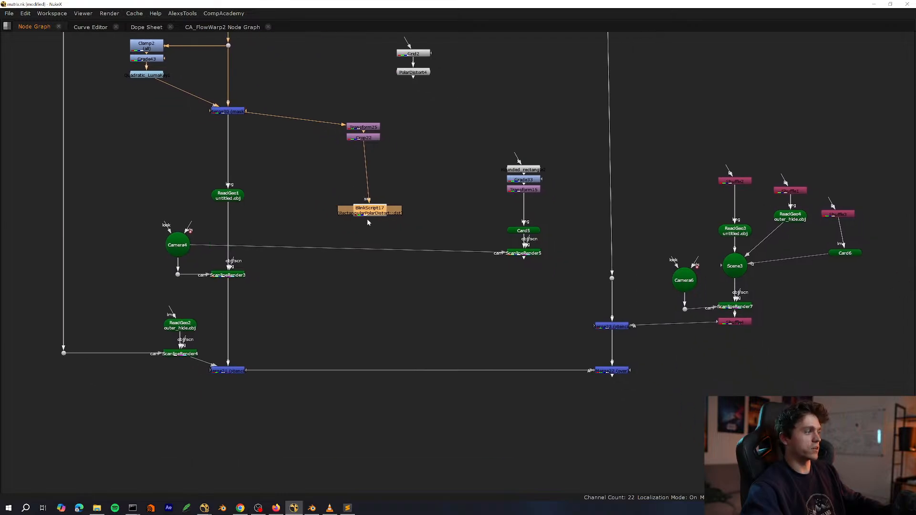
Add a Card node directly below BlinkScript17 to receive its output.
{"action": "scroll", "coordinate": [374, 213], "scroll_direction": "up", "scroll_amount": 3}
{"action": "key", "text": "Tab"}
{"action": "type", "text": "casrd"}
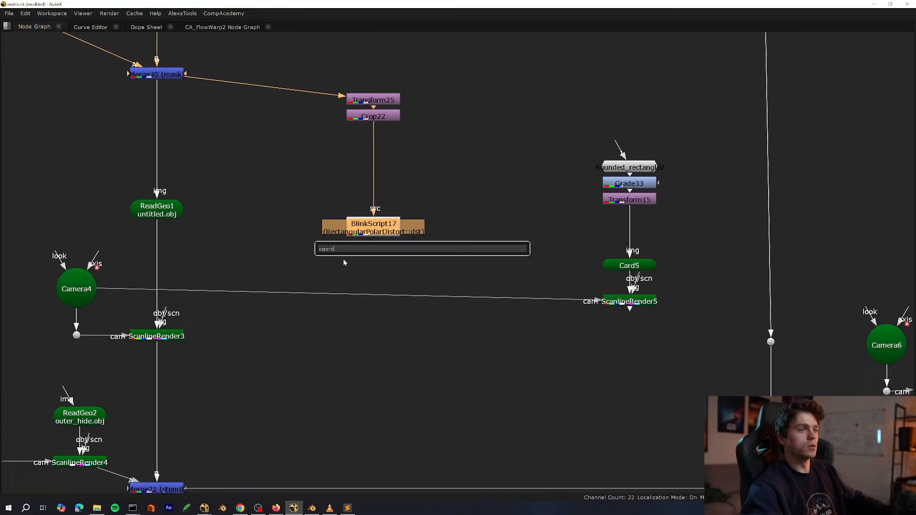
{"action": "type", "text": "card"}
{"action": "key", "text": "Return"}
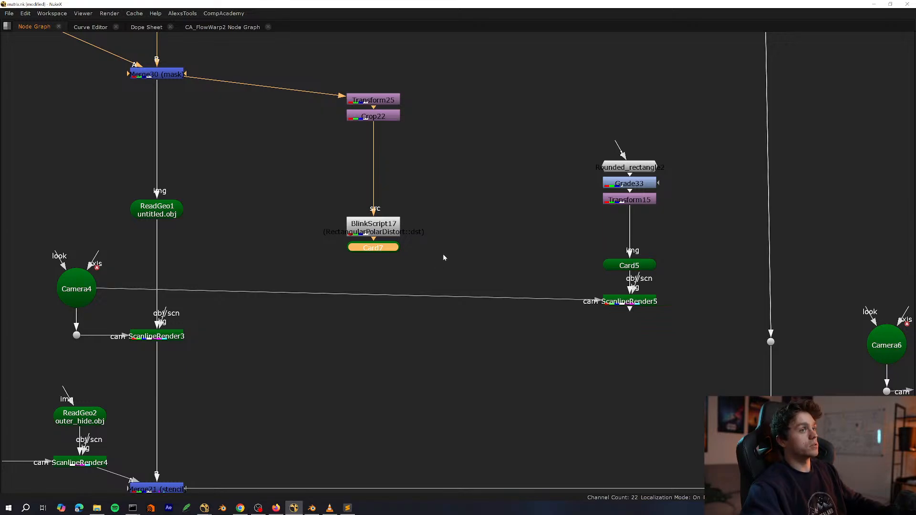
{"action": "scroll", "coordinate": [447, 229], "scroll_direction": "down", "scroll_amount": 3}
{"action": "left_click_drag", "start_coordinate": [476, 127], "coordinate": [370, 267]}
{"action": "middle_click_drag", "start_coordinate": [405, 296], "coordinate": [347, 272]}
{"action": "left_click", "coordinate": [347, 270]}
{"action": "left_click_drag", "start_coordinate": [374, 185], "coordinate": [357, 223]}
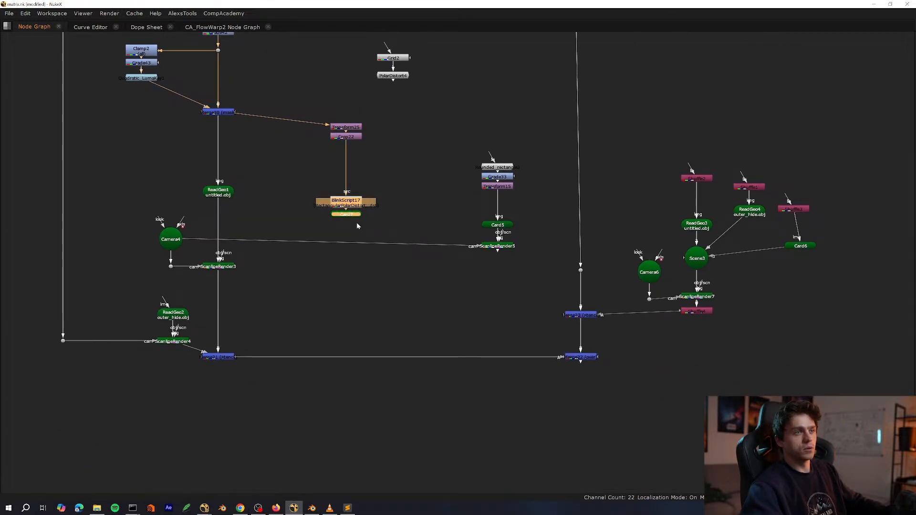
{"action": "scroll", "coordinate": [389, 299], "scroll_direction": "down", "scroll_amount": 5}
{"action": "scroll", "coordinate": [344, 345], "scroll_direction": "up", "scroll_amount": 4}
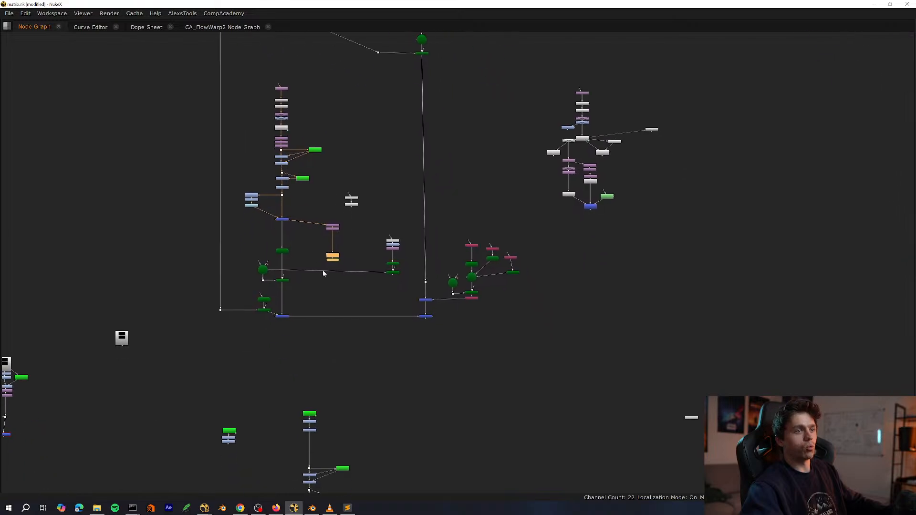
Copy Camera4 with ScanlineRender3 and paste the duplicates as a new setup below the existing tree.
{"action": "scroll", "coordinate": [253, 270], "scroll_direction": "up", "scroll_amount": 3}
{"action": "left_click_drag", "start_coordinate": [280, 220], "coordinate": [160, 301]}
{"action": "middle_click_drag", "start_coordinate": [362, 428], "coordinate": [313, 354]}
{"action": "key", "text": "ctrl+c"}
{"action": "left_click", "coordinate": [313, 355]}
{"action": "key", "text": "ctrl+v"}
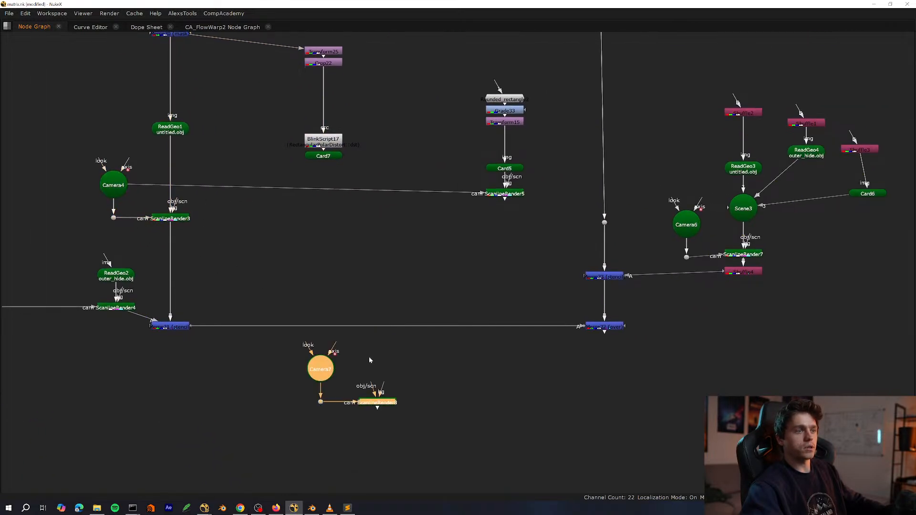
Place Card7 above the pasted ScanlineRender8 as its obj/scn input, and move BlinkScript17 down just above the card.
{"action": "middle_click_drag", "start_coordinate": [368, 356], "coordinate": [332, 305]}
{"action": "left_click_drag", "start_coordinate": [333, 319], "coordinate": [288, 105]}
{"action": "left_click_drag", "start_coordinate": [286, 305], "coordinate": [232, 369]}
{"action": "left_click_drag", "start_coordinate": [291, 105], "coordinate": [307, 368]}
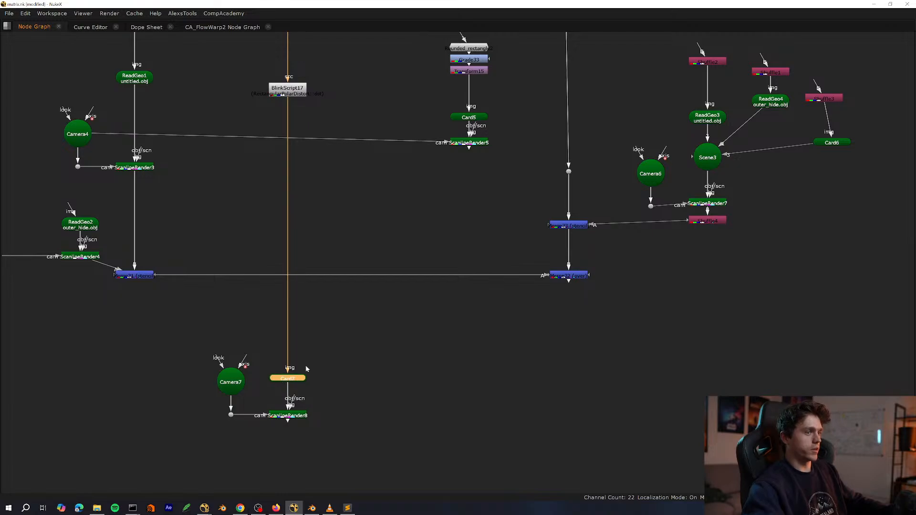
{"action": "middle_click_drag", "start_coordinate": [296, 344], "coordinate": [321, 304]}
{"action": "scroll", "coordinate": [322, 213], "scroll_direction": "down", "scroll_amount": 1}
{"action": "left_click_drag", "start_coordinate": [315, 76], "coordinate": [322, 293]}
{"action": "left_click", "coordinate": [360, 355]}
View ScanlineRender8's output in 2D fitted to the viewer, and save the script.
{"action": "scroll", "coordinate": [361, 357], "scroll_direction": "up", "scroll_amount": 3}
{"action": "middle_click_drag", "start_coordinate": [327, 336], "coordinate": [311, 370]}
{"action": "key", "text": "space"}
{"action": "left_click", "coordinate": [291, 380]}
{"action": "key", "text": "1"}
{"action": "left_click", "coordinate": [298, 411]}
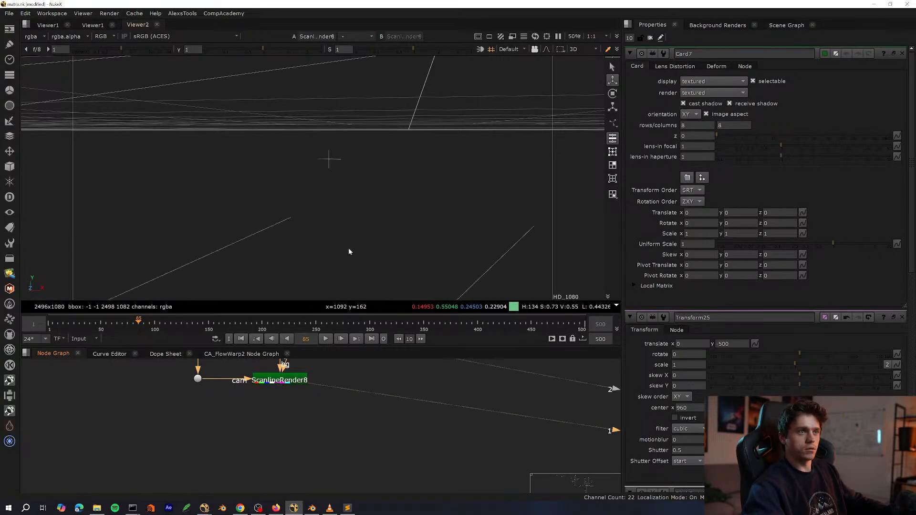
{"action": "key", "text": "Tab"}
{"action": "key", "text": "f"}
{"action": "middle_click_drag", "start_coordinate": [259, 404], "coordinate": [184, 413]}
{"action": "scroll", "coordinate": [182, 422], "scroll_direction": "down", "scroll_amount": 4}
{"action": "scroll", "coordinate": [185, 426], "scroll_direction": "up", "scroll_amount": 2}
{"action": "middle_click_drag", "start_coordinate": [244, 362], "coordinate": [253, 405]}
{"action": "key", "text": "ctrl+s"}
Select the separate node groups below the new card setup and move them further down to free up space.
{"action": "key", "text": "space"}
{"action": "scroll", "coordinate": [279, 306], "scroll_direction": "down", "scroll_amount": 5}
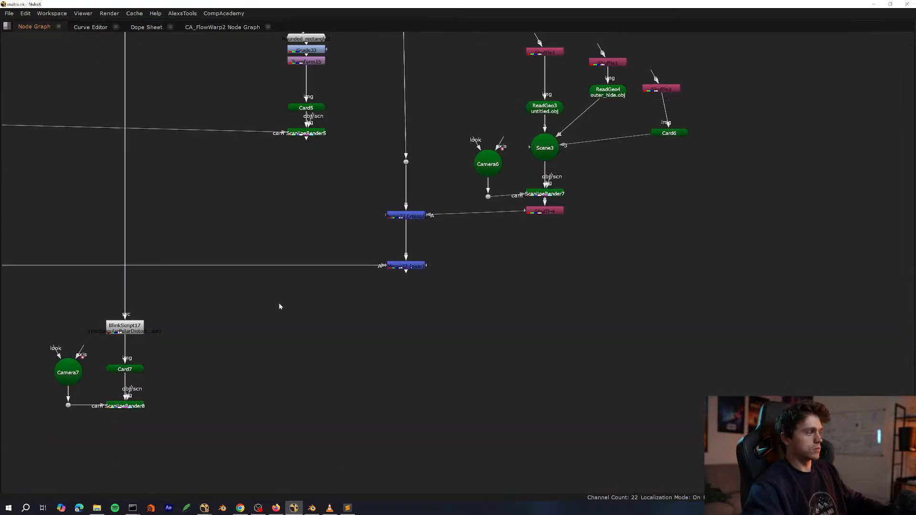
{"action": "scroll", "coordinate": [329, 268], "scroll_direction": "up", "scroll_amount": 2}
{"action": "middle_click_drag", "start_coordinate": [322, 316], "coordinate": [359, 243]}
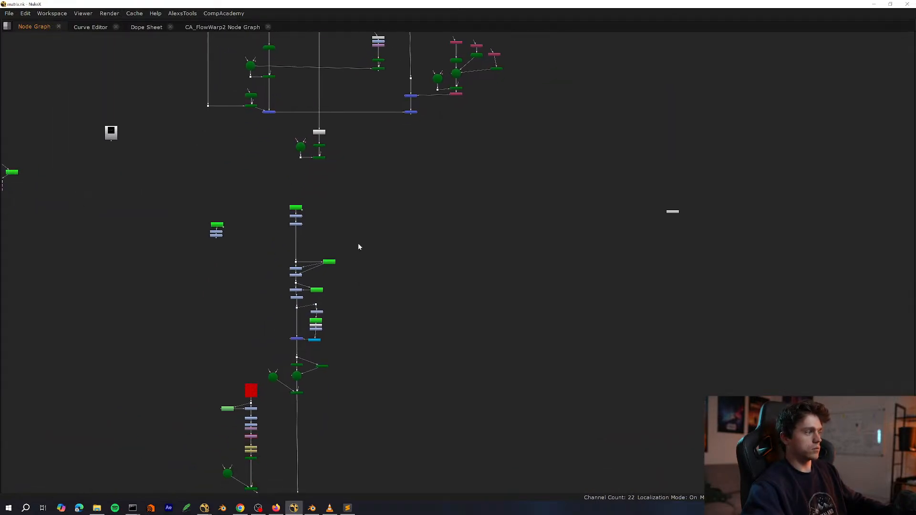
{"action": "scroll", "coordinate": [362, 244], "scroll_direction": "down", "scroll_amount": 2}
{"action": "middle_click_drag", "start_coordinate": [342, 280], "coordinate": [331, 236]}
{"action": "middle_click_drag", "start_coordinate": [426, 283], "coordinate": [439, 304]}
{"action": "scroll", "coordinate": [439, 303], "scroll_direction": "up", "scroll_amount": 1}
{"action": "left_click_drag", "start_coordinate": [384, 164], "coordinate": [183, 455]}
{"action": "scroll", "coordinate": [258, 357], "scroll_direction": "up", "scroll_amount": 2}
{"action": "scroll", "coordinate": [306, 300], "scroll_direction": "up", "scroll_amount": 3}
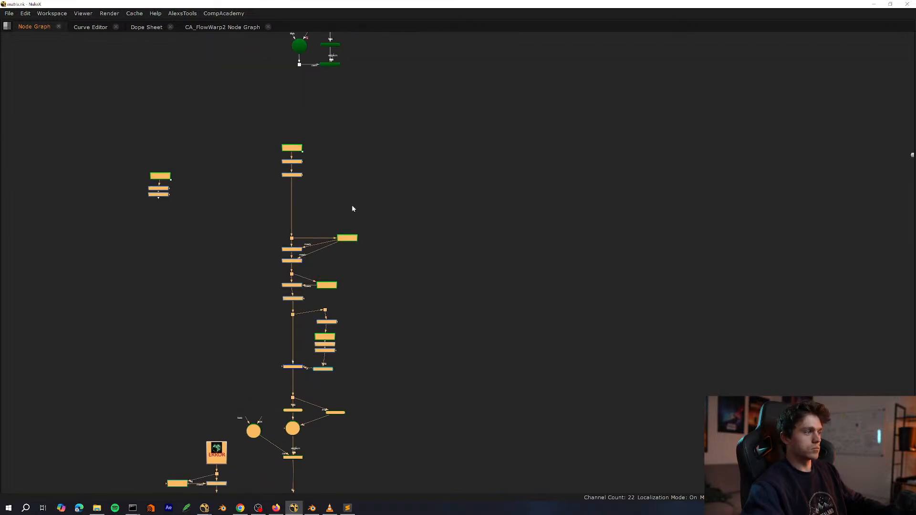
{"action": "scroll", "coordinate": [347, 208], "scroll_direction": "down", "scroll_amount": 3}
{"action": "left_click_drag", "start_coordinate": [310, 175], "coordinate": [270, 344]}
{"action": "middle_click_drag", "start_coordinate": [291, 303], "coordinate": [208, 437]}
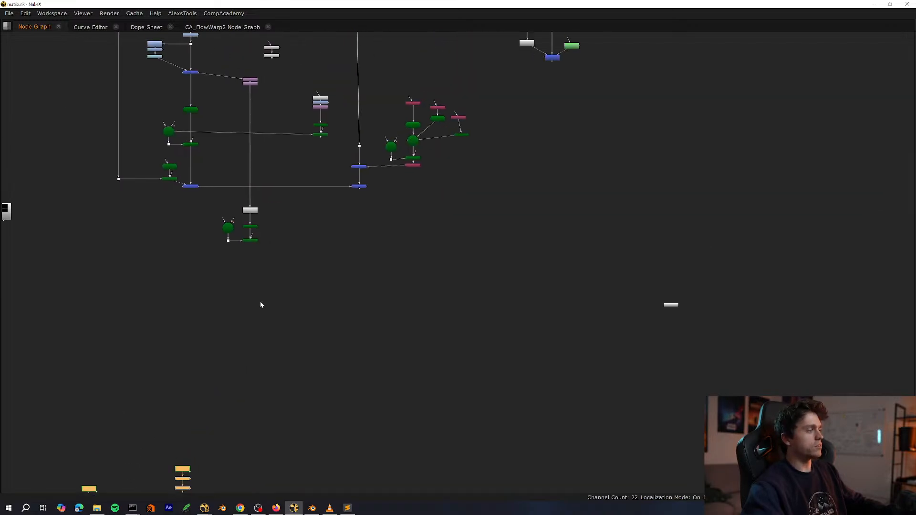
{"action": "scroll", "coordinate": [262, 277], "scroll_direction": "up", "scroll_amount": 3}
{"action": "middle_click_drag", "start_coordinate": [298, 242], "coordinate": [285, 346]}
{"action": "scroll", "coordinate": [269, 338], "scroll_direction": "up", "scroll_amount": 4}
{"action": "left_click", "coordinate": [224, 329]}
{"action": "middle_click_drag", "start_coordinate": [213, 367], "coordinate": [173, 421]}
{"action": "scroll", "coordinate": [196, 410], "scroll_direction": "up", "scroll_amount": 3}
{"action": "left_click", "coordinate": [220, 380]}
{"action": "left_click", "coordinate": [208, 360]}
{"action": "scroll", "coordinate": [186, 413], "scroll_direction": "up", "scroll_amount": 4}
{"action": "left_click", "coordinate": [199, 404]}
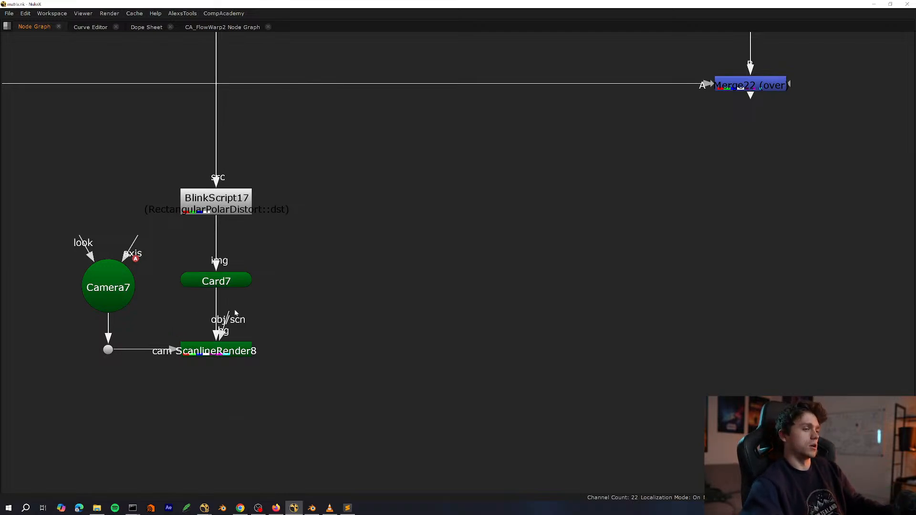
{"action": "left_click_drag", "start_coordinate": [309, 288], "coordinate": [122, 418]}
{"action": "scroll", "coordinate": [172, 410], "scroll_direction": "down", "scroll_amount": 4}
{"action": "middle_click_drag", "start_coordinate": [173, 410], "coordinate": [347, 280]}
View BlinkScript17's output and open its kernel parameters.
{"action": "key", "text": "space"}
{"action": "middle_click_drag", "start_coordinate": [227, 413], "coordinate": [207, 468]}
{"action": "left_click", "coordinate": [226, 393]}
{"action": "key", "text": "1"}
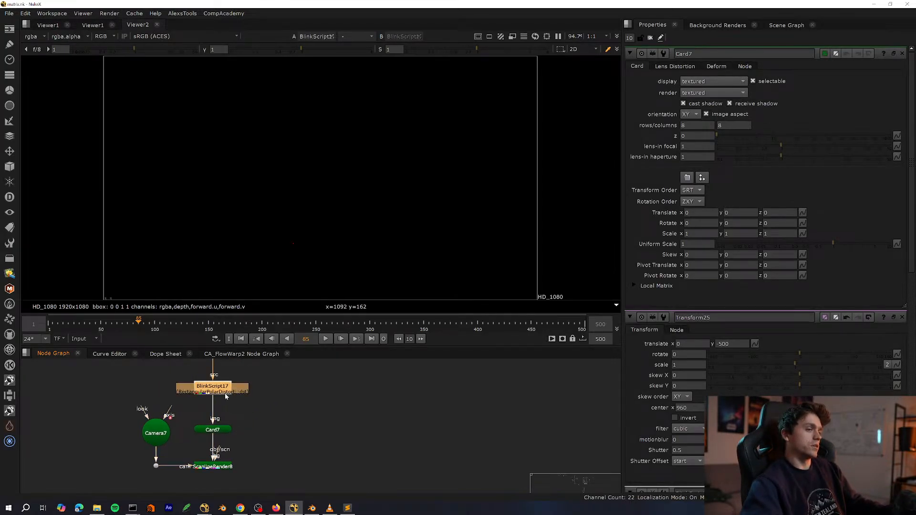
{"action": "double_click", "coordinate": [226, 393]}
{"action": "scroll", "coordinate": [230, 424], "scroll_direction": "down", "scroll_amount": 2}
{"action": "middle_click_drag", "start_coordinate": [232, 427], "coordinate": [184, 383]}
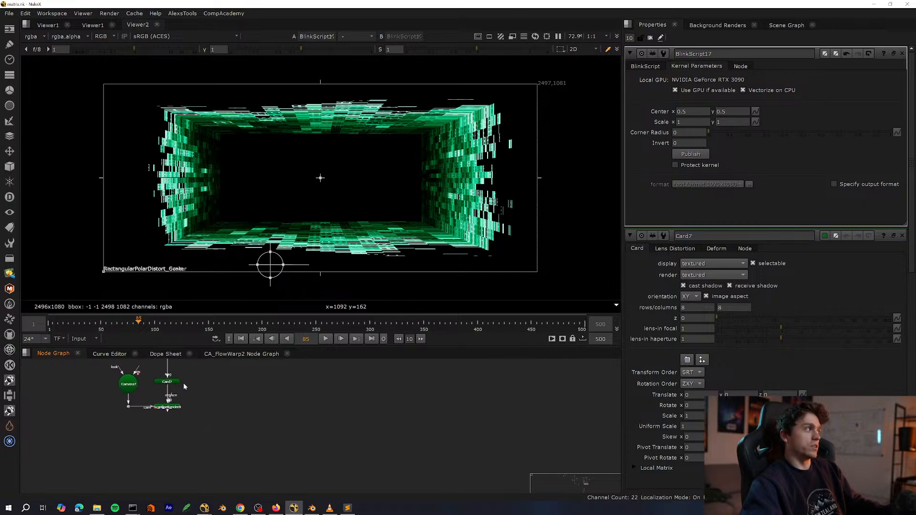
Add a Merge node with ScanlineRender8 as its A input and connect its B input to Merge22.
{"action": "scroll", "coordinate": [191, 385], "scroll_direction": "up", "scroll_amount": 3}
{"action": "left_click_drag", "start_coordinate": [214, 390], "coordinate": [112, 453]}
{"action": "middle_click_drag", "start_coordinate": [222, 407], "coordinate": [136, 347]}
{"action": "scroll", "coordinate": [79, 408], "scroll_direction": "down", "scroll_amount": 2}
{"action": "key", "text": "space"}
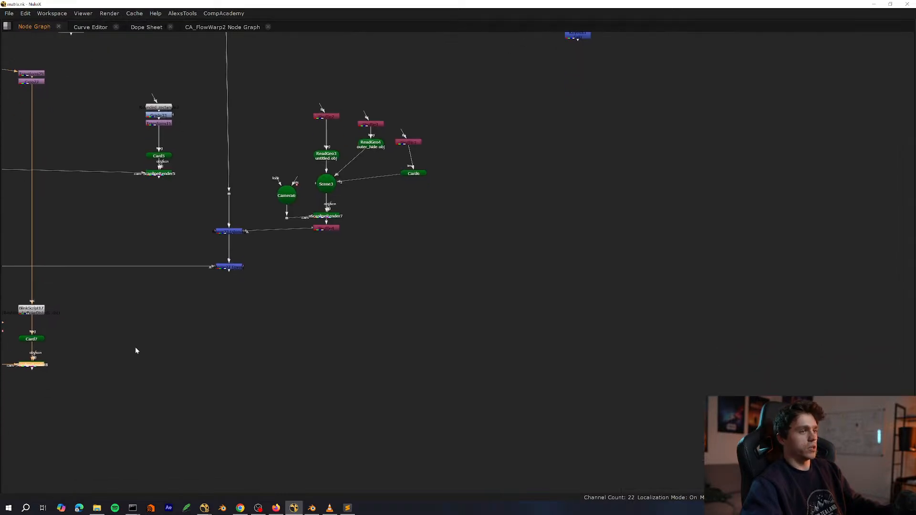
{"action": "key", "text": "m"}
{"action": "left_click_drag", "start_coordinate": [75, 355], "coordinate": [228, 269]}
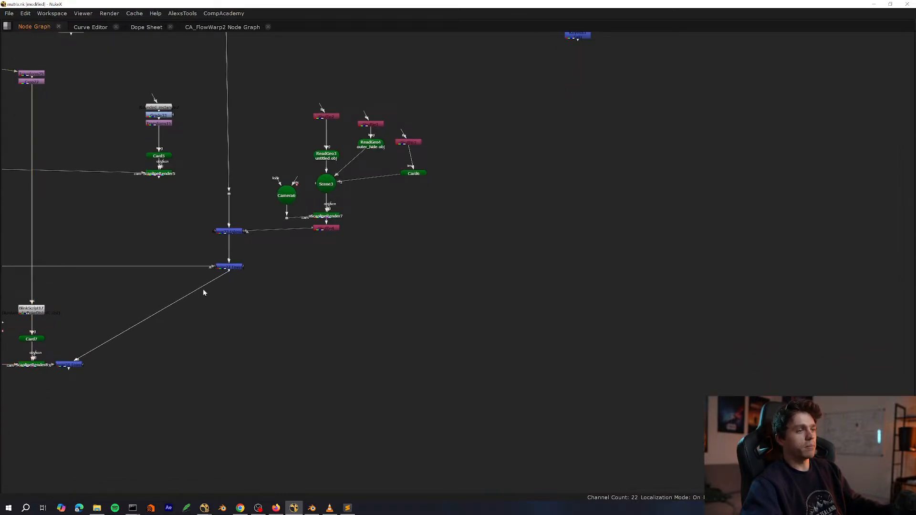
Position the new Merge node well below Merge22, in line with the main B pipe.
{"action": "middle_click_drag", "start_coordinate": [201, 292], "coordinate": [353, 283]}
{"action": "left_click_drag", "start_coordinate": [233, 359], "coordinate": [398, 416]}
{"action": "middle_click_drag", "start_coordinate": [332, 402], "coordinate": [245, 402]}
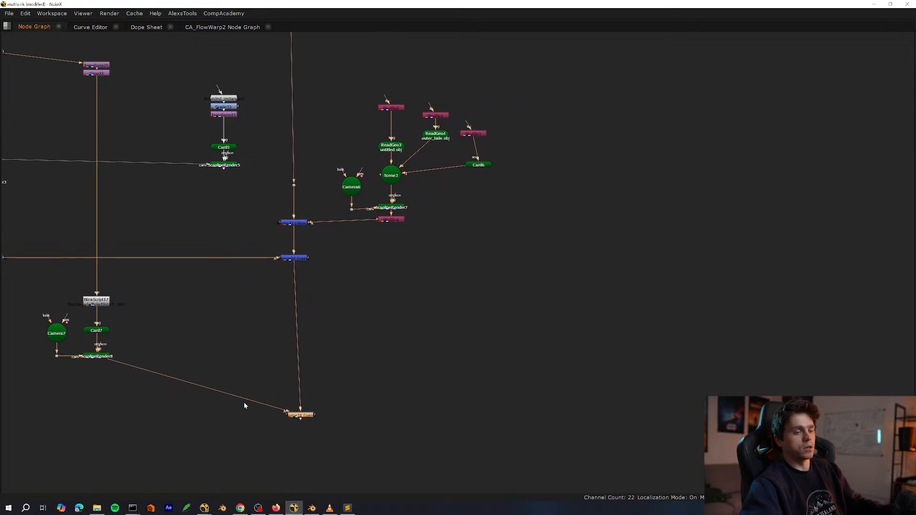
{"action": "left_click_drag", "start_coordinate": [301, 414], "coordinate": [293, 420]}
{"action": "middle_click_drag", "start_coordinate": [287, 405], "coordinate": [288, 397]}
View Merge31's output, close all open node property panels, and save the script.
{"action": "key", "text": "1"}
{"action": "left_click_drag", "start_coordinate": [325, 424], "coordinate": [147, 479]}
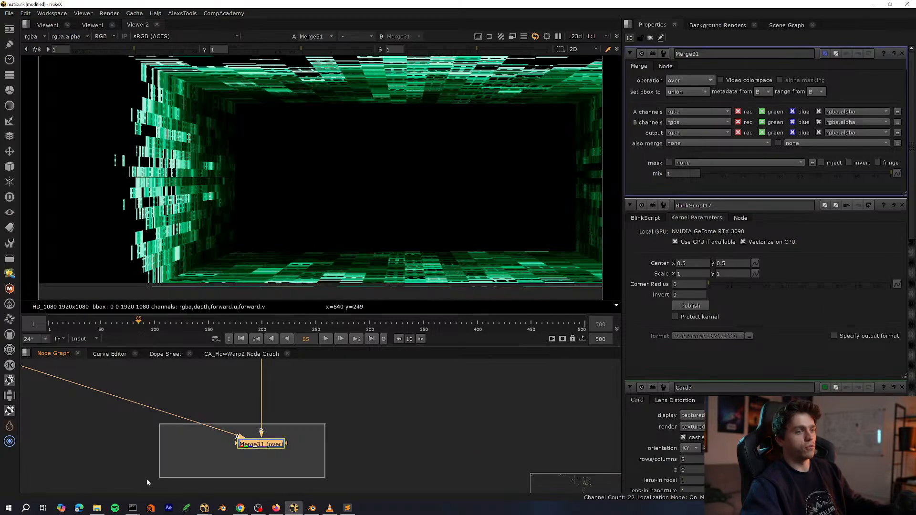
{"action": "left_click", "coordinate": [903, 55], "text": "ctrl"}
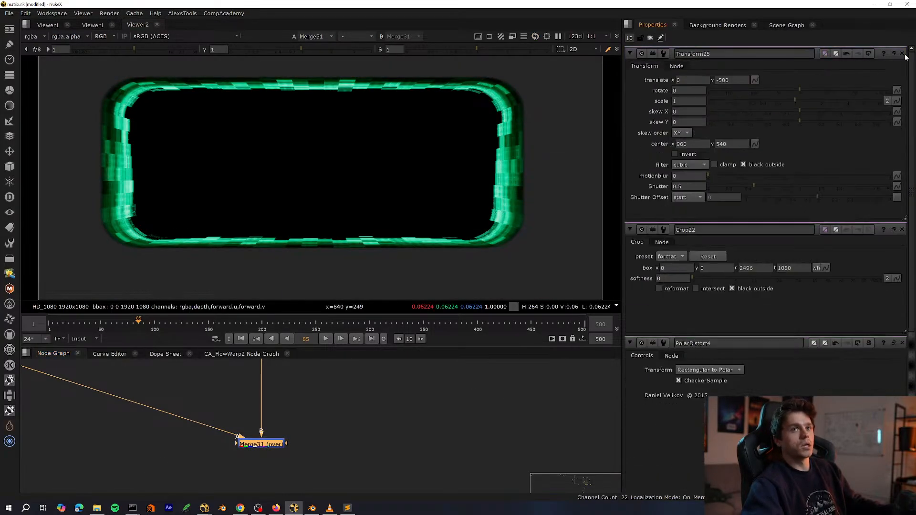
{"action": "scroll", "coordinate": [356, 383], "scroll_direction": "down", "scroll_amount": 4}
{"action": "middle_click_drag", "start_coordinate": [296, 365], "coordinate": [336, 420]}
{"action": "key", "text": "ctrl+s"}
{"action": "scroll", "coordinate": [334, 420], "scroll_direction": "down", "scroll_amount": 2}
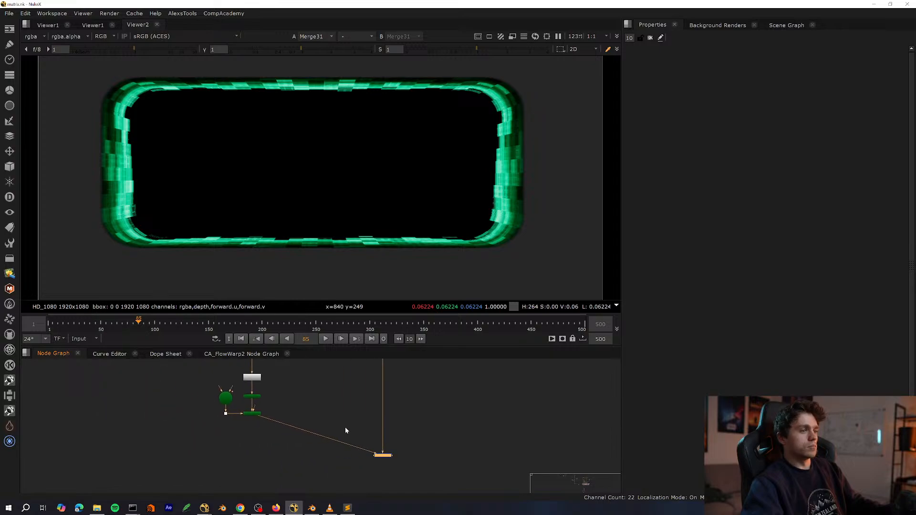
{"action": "scroll", "coordinate": [345, 427], "scroll_direction": "up", "scroll_amount": 5}
Insert a Dot in Merge31's A connection and align it directly below ScanlineRender8.
{"action": "left_click_drag", "start_coordinate": [395, 415], "coordinate": [187, 473], "text": "ctrl"}
{"action": "scroll", "coordinate": [200, 465], "scroll_direction": "down", "scroll_amount": 2}
{"action": "key", "text": "space"}
{"action": "left_click", "coordinate": [242, 450]}
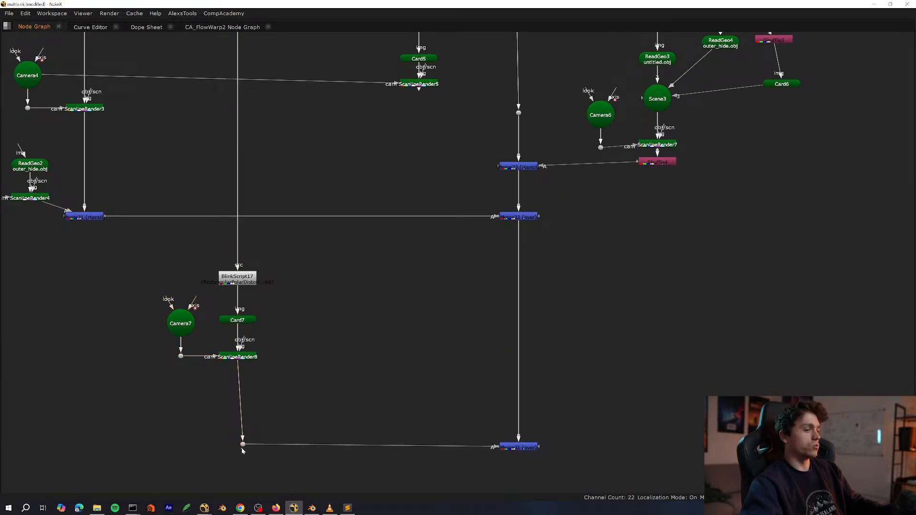
{"action": "left_click_drag", "start_coordinate": [243, 445], "coordinate": [238, 447]}
{"action": "scroll", "coordinate": [231, 444], "scroll_direction": "up", "scroll_amount": 3}
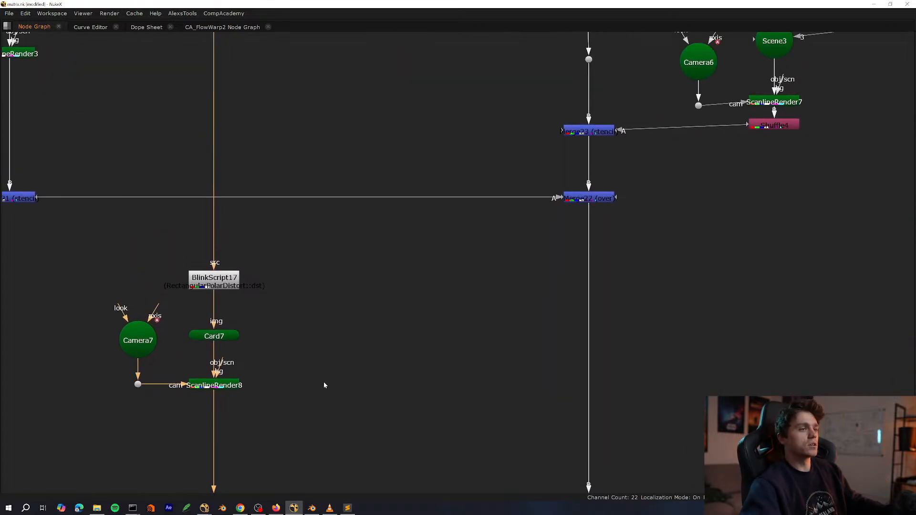
Examine the BlinkScript17, Card7 and ScanlineRender8 chain and view BlinkScript17's output again.
{"action": "scroll", "coordinate": [324, 382], "scroll_direction": "up", "scroll_amount": 3}
{"action": "left_click", "coordinate": [429, 314]}
{"action": "middle_click_drag", "start_coordinate": [371, 294], "coordinate": [232, 348]}
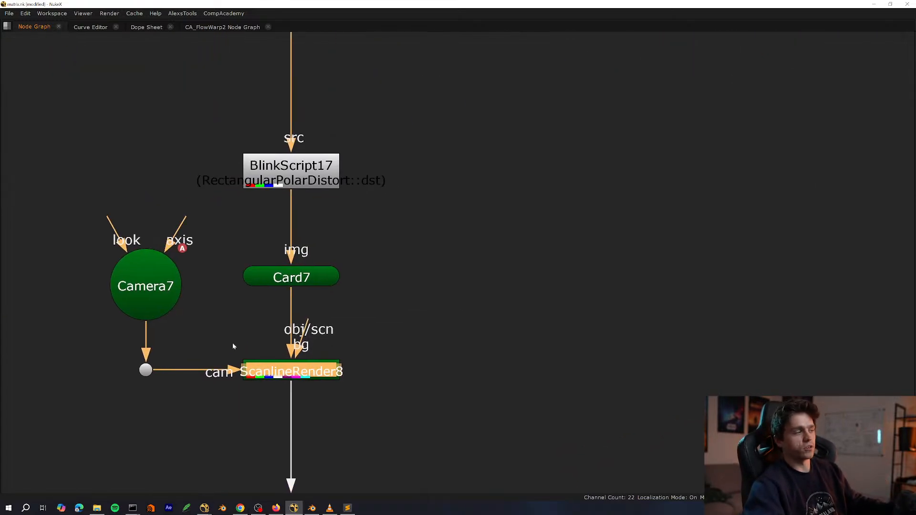
{"action": "scroll", "coordinate": [239, 363], "scroll_direction": "down", "scroll_amount": 3}
{"action": "scroll", "coordinate": [315, 300], "scroll_direction": "up", "scroll_amount": 1}
{"action": "middle_click_drag", "start_coordinate": [317, 300], "coordinate": [272, 430]}
{"action": "left_click", "coordinate": [245, 393]}
{"action": "key", "text": "space"}
{"action": "key", "text": "1"}
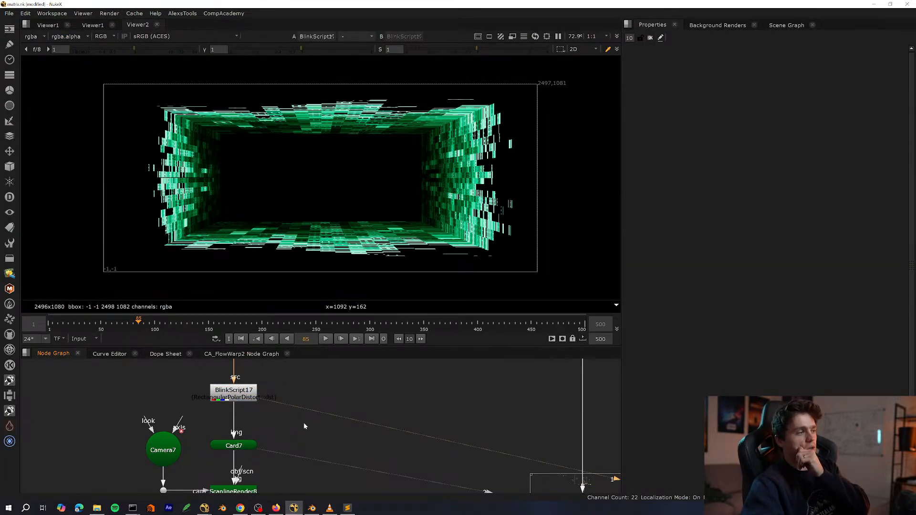
Align Card7 vertically between BlinkScript17 and ScanlineRender8, and view ScanlineRender8.
{"action": "middle_click_drag", "start_coordinate": [285, 417], "coordinate": [322, 407]}
{"action": "scroll", "coordinate": [296, 438], "scroll_direction": "up", "scroll_amount": 2}
{"action": "left_click_drag", "start_coordinate": [288, 437], "coordinate": [293, 435]}
{"action": "middle_click_drag", "start_coordinate": [332, 480], "coordinate": [322, 409]}
{"action": "left_click", "coordinate": [282, 422]}
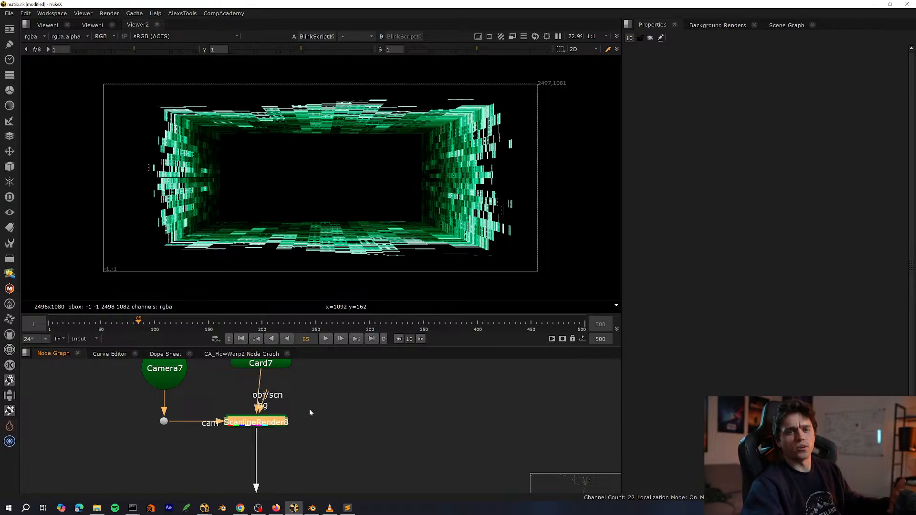
{"action": "middle_click_drag", "start_coordinate": [310, 417], "coordinate": [307, 434]}
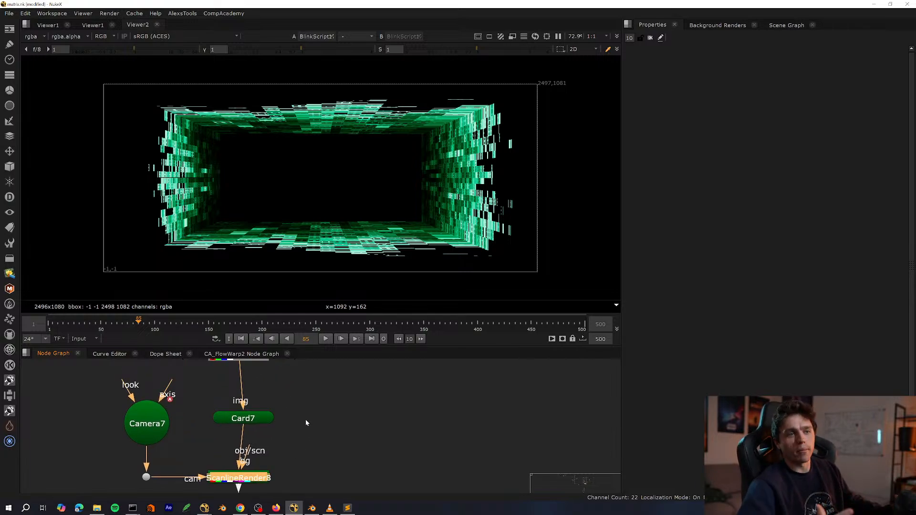
{"action": "left_click_drag", "start_coordinate": [271, 422], "coordinate": [267, 423]}
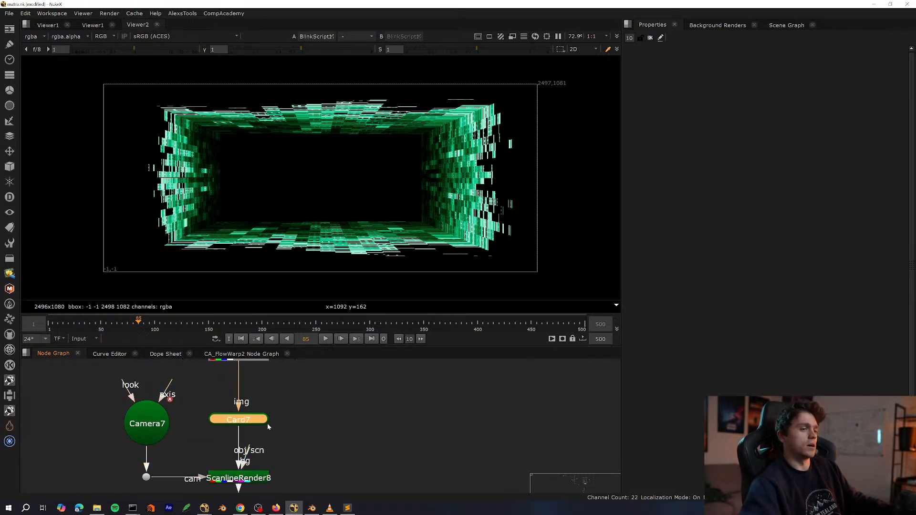
{"action": "middle_click_drag", "start_coordinate": [307, 456], "coordinate": [337, 420]}
{"action": "left_click_drag", "start_coordinate": [338, 421], "coordinate": [243, 449]}
{"action": "key", "text": "1"}
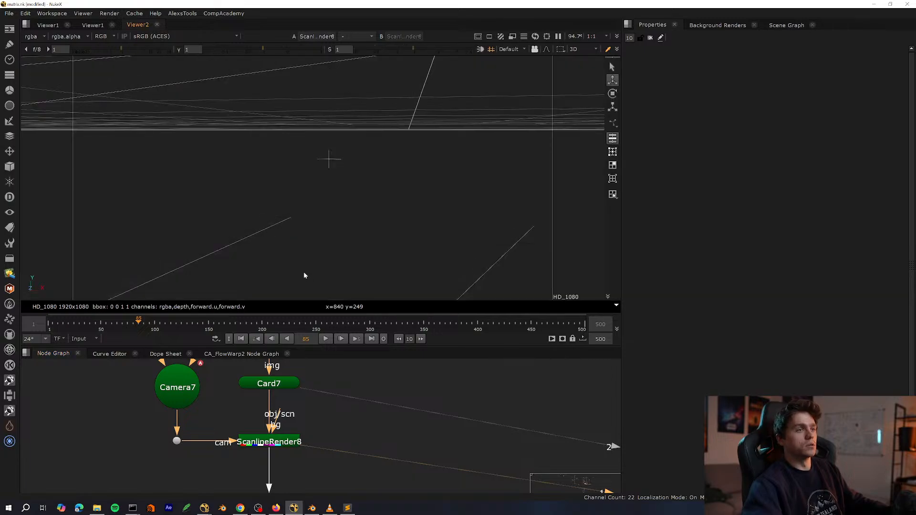
Open Card7's properties and examine the card's position relative to Camera7 in the 3D view.
{"action": "key", "text": "Tab"}
{"action": "double_click", "coordinate": [269, 383]}
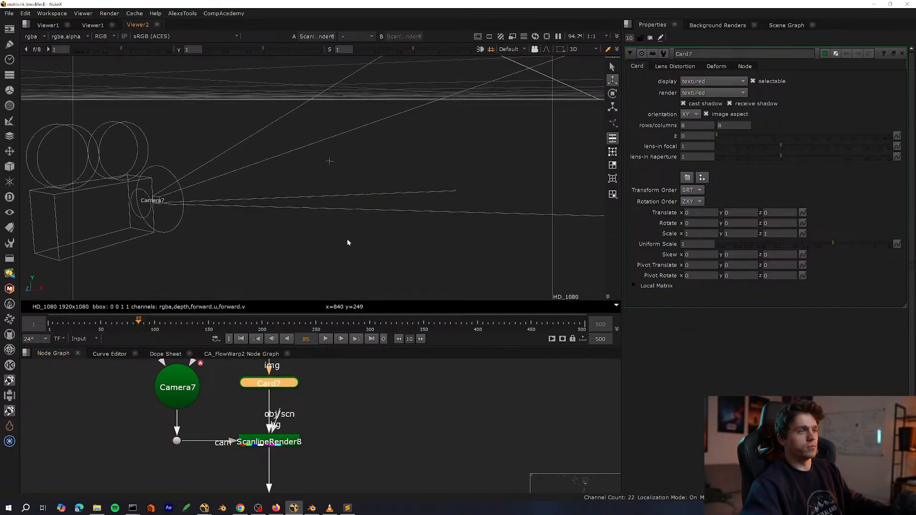
{"action": "scroll", "coordinate": [299, 257], "scroll_direction": "down", "scroll_amount": 5}
{"action": "left_click_drag", "start_coordinate": [300, 257], "coordinate": [413, 206], "text": "ctrl"}
{"action": "scroll", "coordinate": [288, 410], "scroll_direction": "down", "scroll_amount": 5}
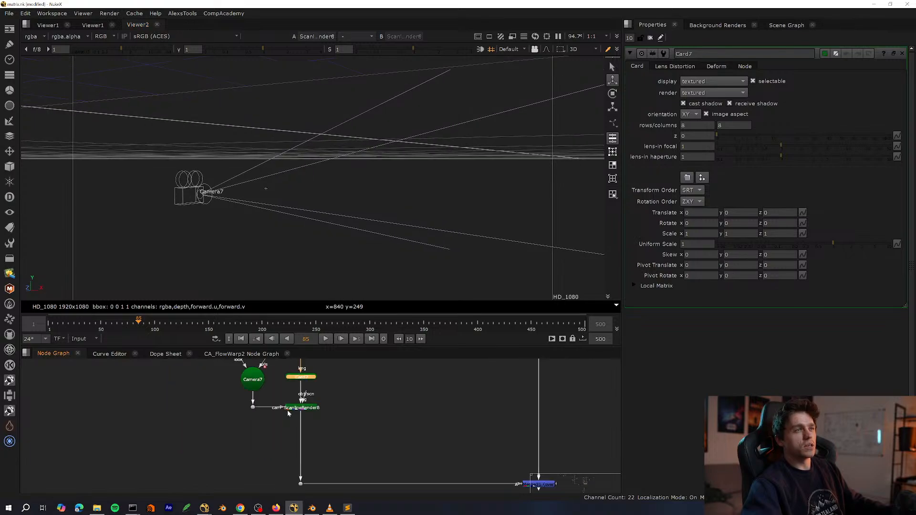
View Merge22's output, followed by BlinkScript17's polar-distorted output.
{"action": "middle_click_drag", "start_coordinate": [305, 419], "coordinate": [246, 453]}
{"action": "left_click", "coordinate": [384, 408]}
{"action": "key", "text": "1"}
{"action": "left_click", "coordinate": [339, 430]}
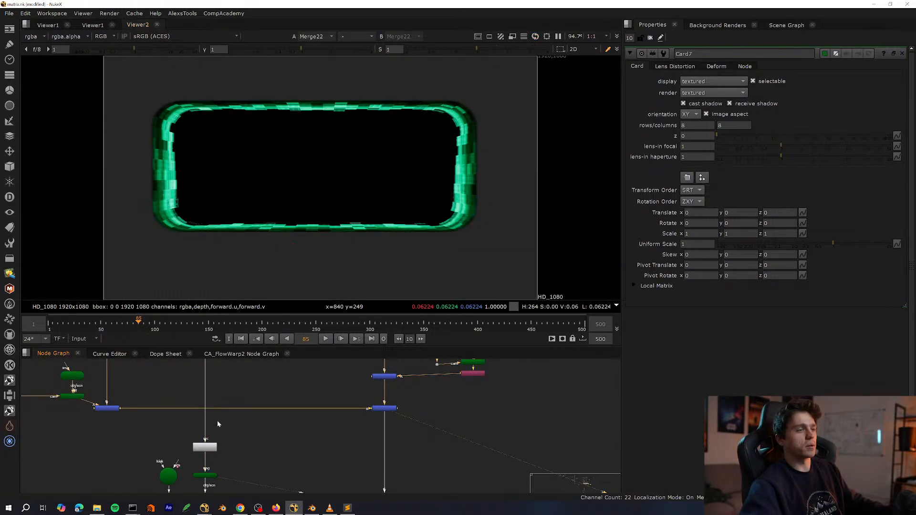
{"action": "scroll", "coordinate": [222, 441], "scroll_direction": "up", "scroll_amount": 2}
{"action": "middle_click_drag", "start_coordinate": [223, 441], "coordinate": [239, 384]}
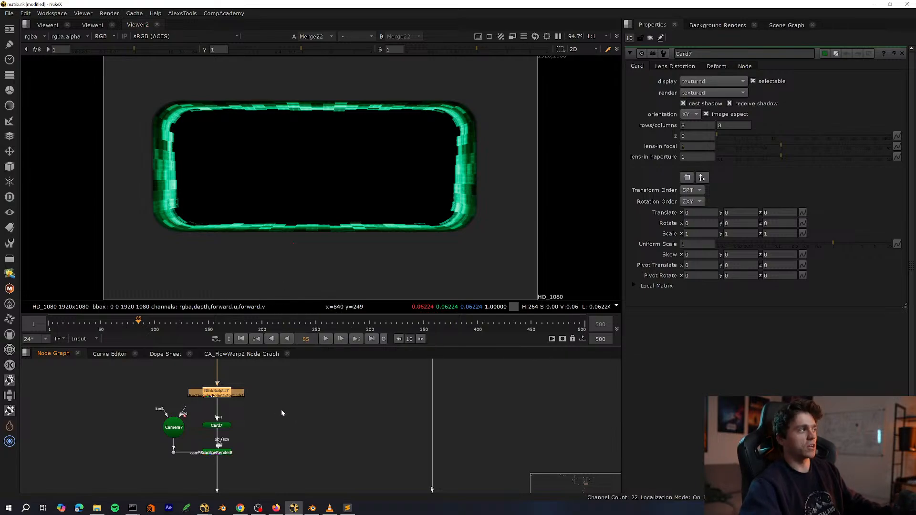
{"action": "scroll", "coordinate": [262, 416], "scroll_direction": "up", "scroll_amount": 2}
{"action": "middle_click_drag", "start_coordinate": [262, 416], "coordinate": [270, 341]}
{"action": "key", "text": "1"}
{"action": "scroll", "coordinate": [258, 429], "scroll_direction": "up", "scroll_amount": 2}
View ScanlineRender8's output and open the properties of ScanlineRender8 and Card7.
{"action": "left_click", "coordinate": [224, 431]}
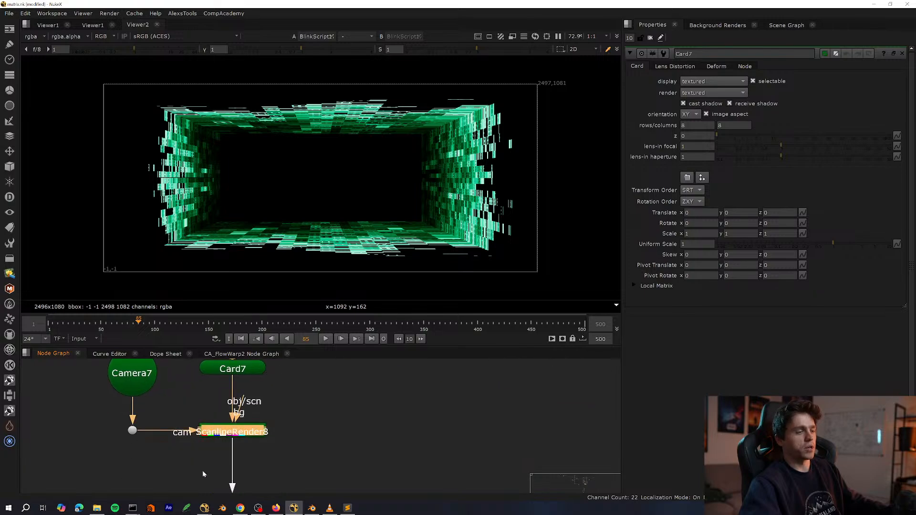
{"action": "key", "text": "1"}
{"action": "left_click", "coordinate": [232, 432]}
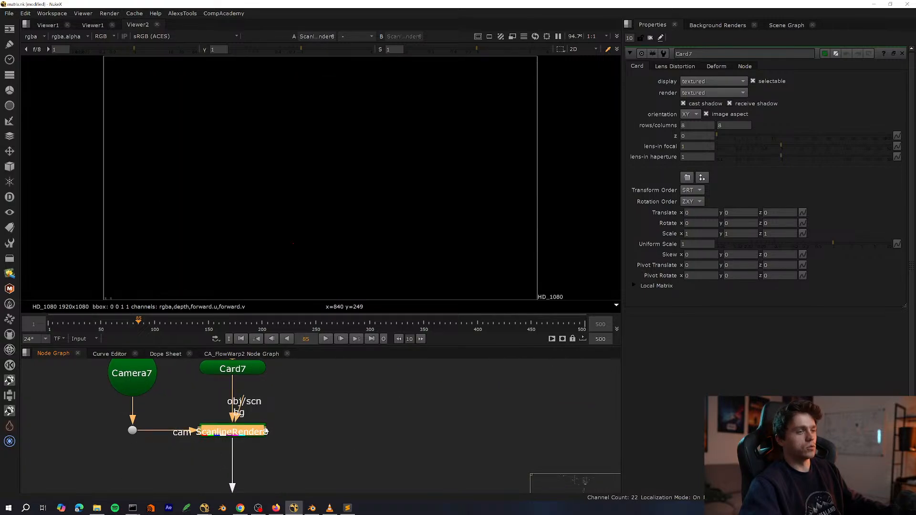
{"action": "double_click", "coordinate": [233, 432]}
{"action": "double_click", "coordinate": [257, 369]}
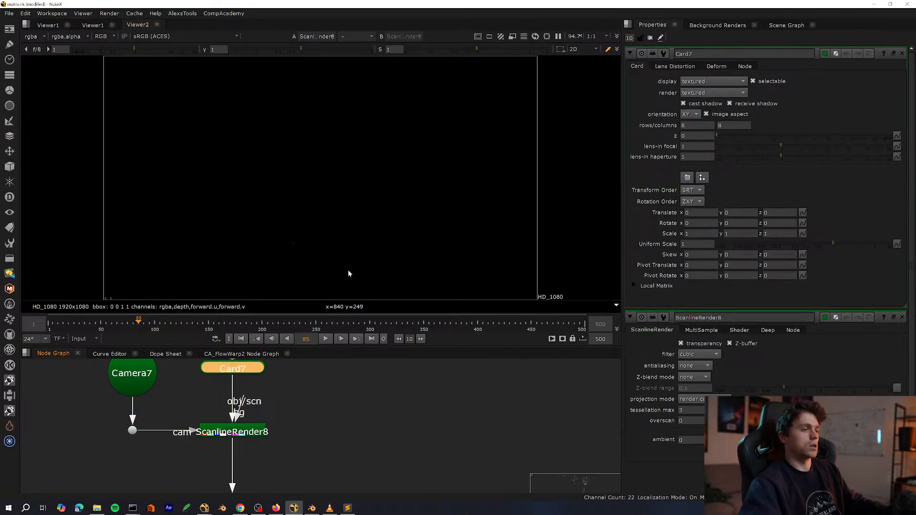
Open ReadGeo2's properties so the outer_hide.obj geometry is displayed in the 3D view as a placement reference.
{"action": "key", "text": "Tab"}
{"action": "scroll", "coordinate": [389, 246], "scroll_direction": "down", "scroll_amount": 2}
{"action": "middle_click_drag", "start_coordinate": [321, 388], "coordinate": [284, 485]}
{"action": "key", "text": "space"}
{"action": "scroll", "coordinate": [319, 466], "scroll_direction": "down", "scroll_amount": 5}
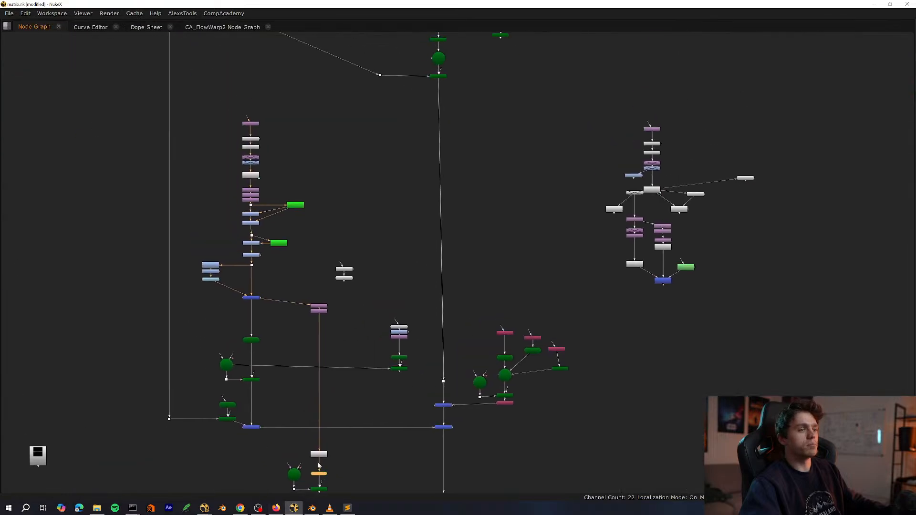
{"action": "scroll", "coordinate": [257, 389], "scroll_direction": "up", "scroll_amount": 5}
{"action": "left_click", "coordinate": [220, 415]}
{"action": "middle_click_drag", "start_coordinate": [250, 405], "coordinate": [270, 449]}
{"action": "scroll", "coordinate": [270, 448], "scroll_direction": "up", "scroll_amount": 1}
{"action": "key", "text": "space"}
{"action": "left_click", "coordinate": [235, 449]}
{"action": "double_click", "coordinate": [235, 449]}
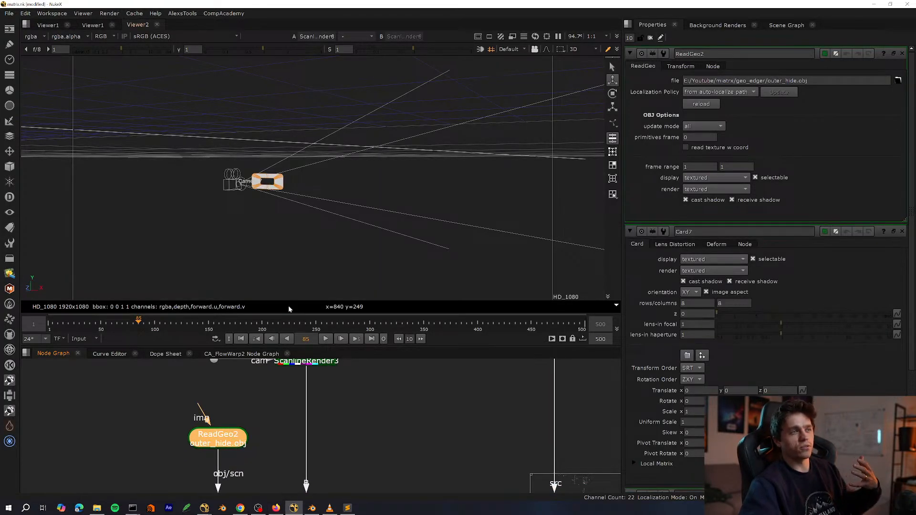
Reopen Card7's properties and move the card back toward Camera7 along z to about -9.6.
{"action": "scroll", "coordinate": [389, 187], "scroll_direction": "up", "scroll_amount": 4}
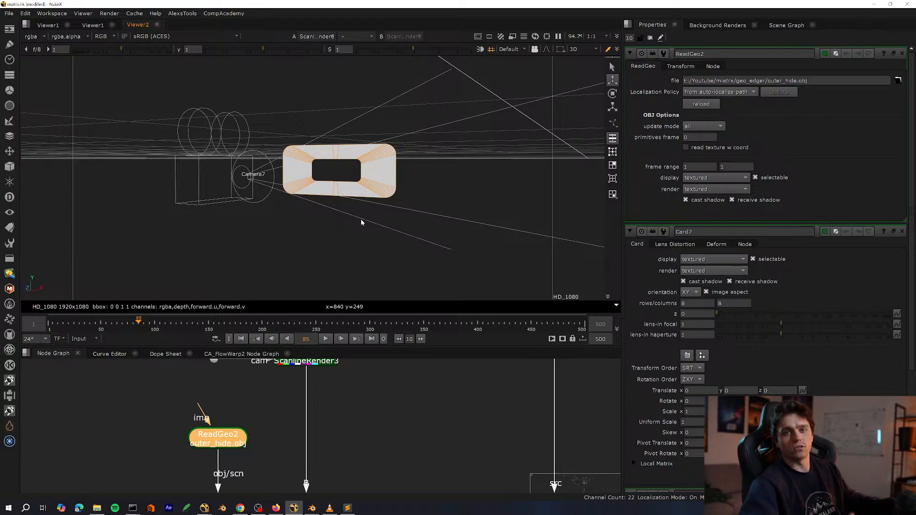
{"action": "scroll", "coordinate": [346, 247], "scroll_direction": "up", "scroll_amount": 5}
{"action": "scroll", "coordinate": [282, 402], "scroll_direction": "down", "scroll_amount": 5}
{"action": "scroll", "coordinate": [331, 385], "scroll_direction": "up", "scroll_amount": 4}
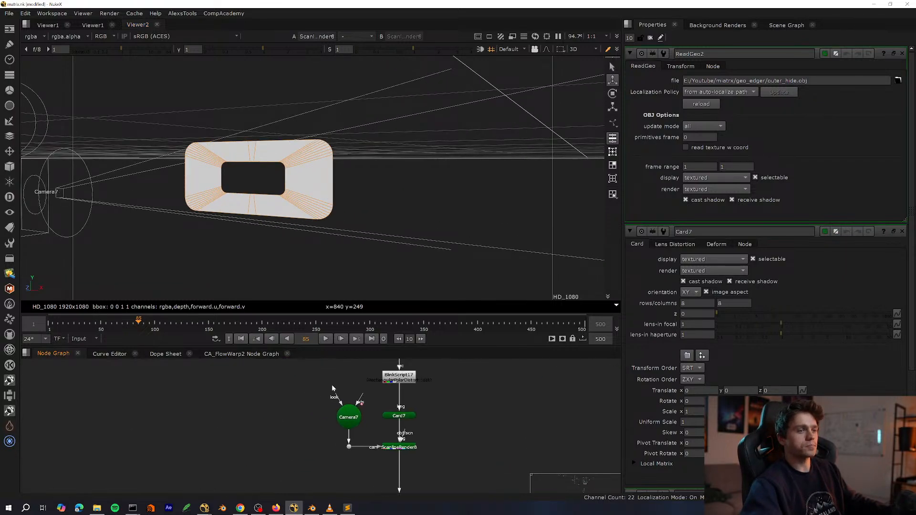
{"action": "double_click", "coordinate": [329, 451]}
{"action": "left_click_drag", "start_coordinate": [395, 258], "coordinate": [406, 291], "text": "ctrl"}
{"action": "scroll", "coordinate": [410, 251], "scroll_direction": "down", "scroll_amount": 5}
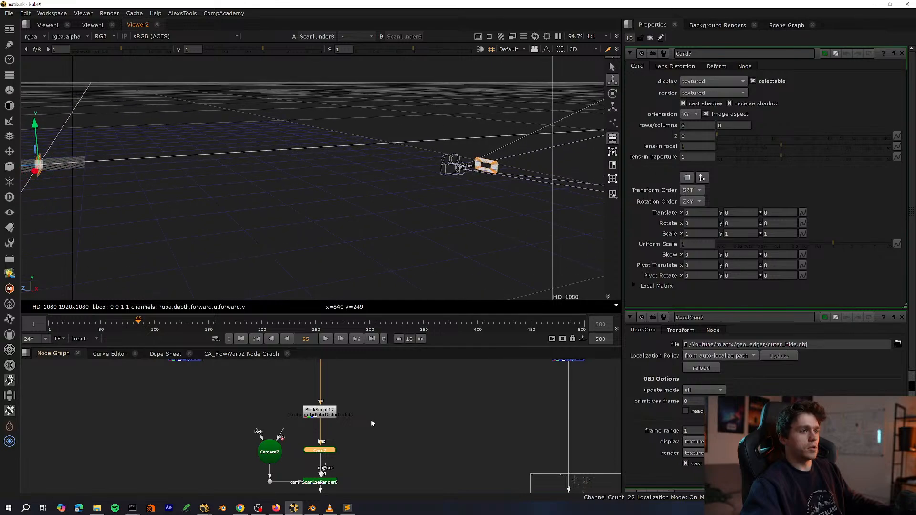
{"action": "left_click_drag", "start_coordinate": [109, 182], "coordinate": [125, 186], "text": "alt"}
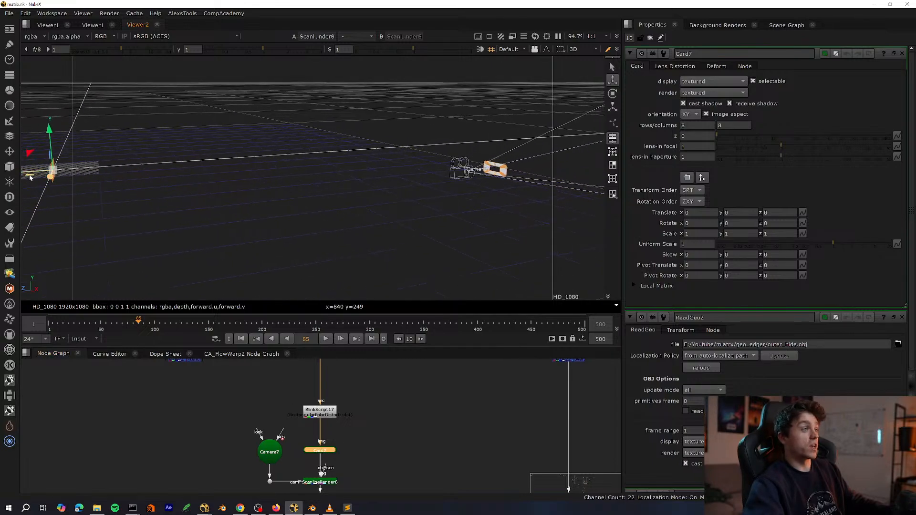
{"action": "left_click_drag", "start_coordinate": [30, 172], "coordinate": [79, 176]}
{"action": "left_click_drag", "start_coordinate": [469, 217], "coordinate": [470, 217]}
{"action": "left_click_drag", "start_coordinate": [469, 217], "coordinate": [205, 210], "text": "alt"}
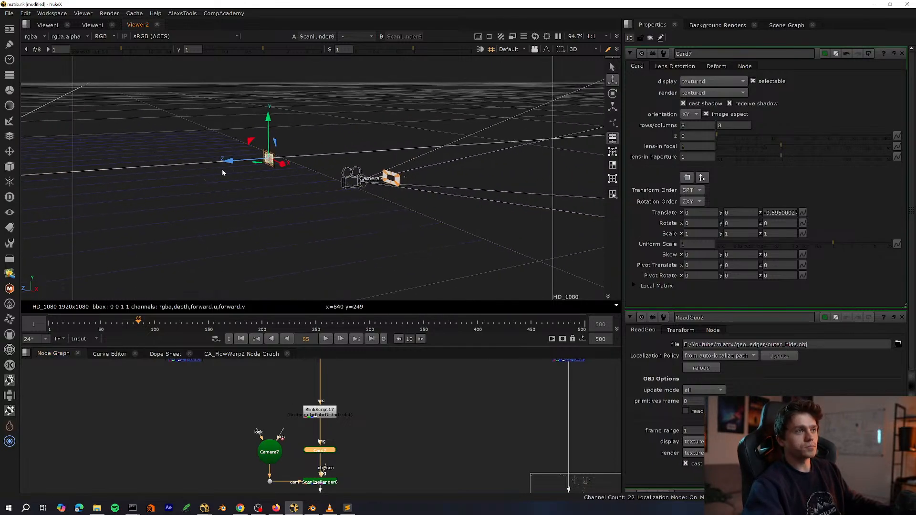
Move Card7 in front of Camera7 onto the outer_hide geometry, at about y -1.26 and z -14.59.
{"action": "left_click_drag", "start_coordinate": [403, 176], "coordinate": [404, 177]}
{"action": "left_click_drag", "start_coordinate": [404, 111], "coordinate": [396, 150]}
{"action": "key", "text": "f"}
{"action": "left_click_drag", "start_coordinate": [506, 202], "coordinate": [453, 186], "text": "ctrl"}
{"action": "scroll", "coordinate": [453, 186], "scroll_direction": "down", "scroll_amount": 2}
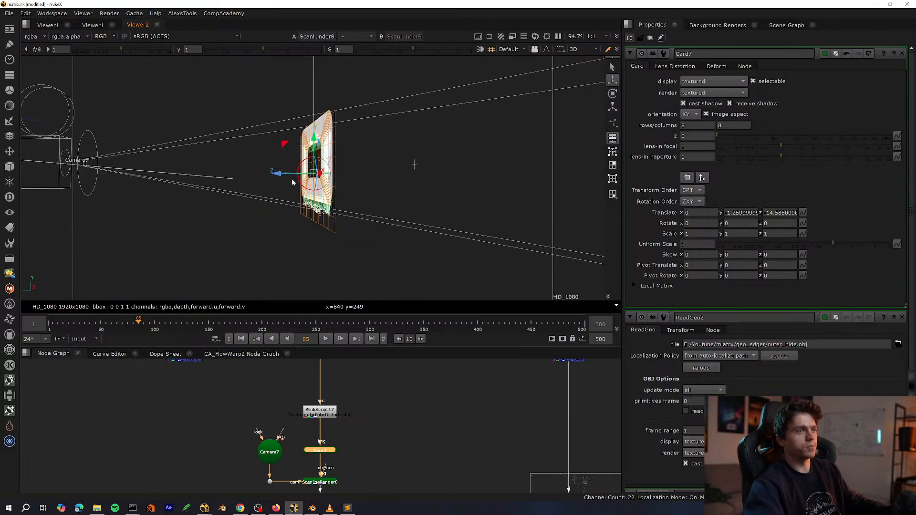
Fine-tune Card7's position over the outer_hide geometry to about x -0.64, y -1.18 and z -14.68.
{"action": "left_click_drag", "start_coordinate": [301, 184], "coordinate": [294, 186]}
{"action": "left_click_drag", "start_coordinate": [443, 210], "coordinate": [259, 176], "text": "ctrl"}
{"action": "left_click", "coordinate": [488, 184]}
{"action": "left_click", "coordinate": [438, 186]}
{"action": "scroll", "coordinate": [275, 165], "scroll_direction": "up", "scroll_amount": 3}
{"action": "left_click_drag", "start_coordinate": [364, 239], "coordinate": [292, 230], "text": "ctrl"}
{"action": "scroll", "coordinate": [296, 238], "scroll_direction": "up", "scroll_amount": 2}
{"action": "left_click_drag", "start_coordinate": [160, 233], "coordinate": [256, 225]}
{"action": "left_click_drag", "start_coordinate": [257, 225], "coordinate": [399, 234], "text": "ctrl"}
{"action": "left_click_drag", "start_coordinate": [283, 247], "coordinate": [284, 248]}
{"action": "left_click_drag", "start_coordinate": [253, 186], "coordinate": [319, 193]}
{"action": "scroll", "coordinate": [322, 224], "scroll_direction": "down", "scroll_amount": 5}
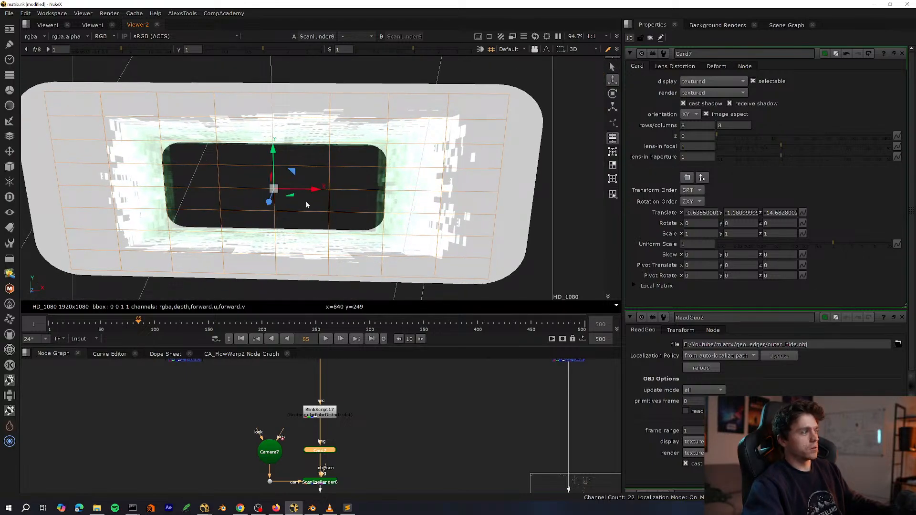
{"action": "scroll", "coordinate": [402, 387], "scroll_direction": "up", "scroll_amount": 1}
{"action": "middle_click_drag", "start_coordinate": [358, 435], "coordinate": [369, 377]}
{"action": "left_click_drag", "start_coordinate": [375, 419], "coordinate": [310, 441]}
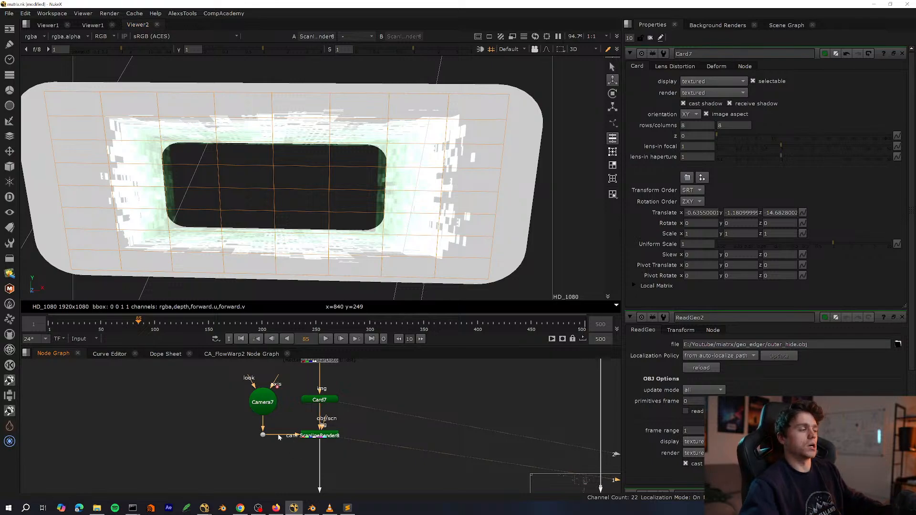
{"action": "left_click_drag", "start_coordinate": [415, 416], "coordinate": [298, 447]}
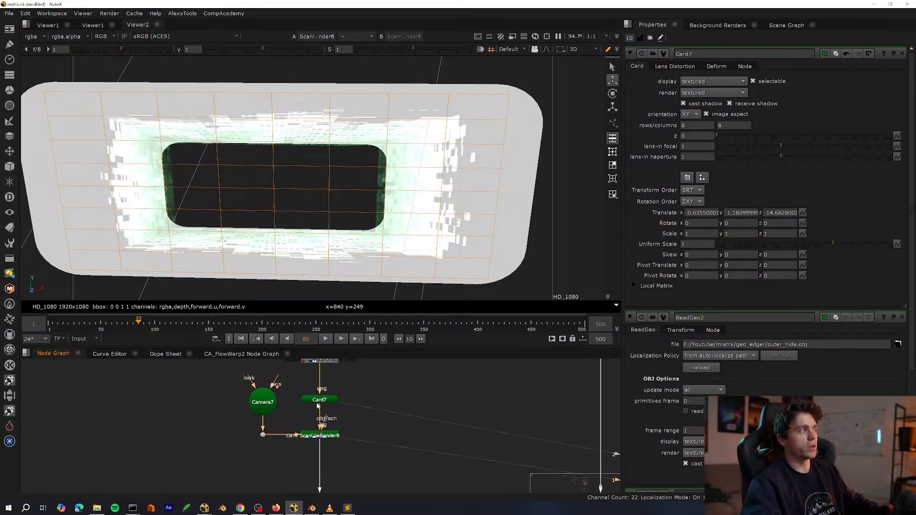
{"action": "left_click_drag", "start_coordinate": [387, 395], "coordinate": [268, 467]}
{"action": "scroll", "coordinate": [324, 439], "scroll_direction": "up", "scroll_amount": 1}
{"action": "middle_click_drag", "start_coordinate": [385, 414], "coordinate": [379, 392]}
{"action": "left_click_drag", "start_coordinate": [379, 392], "coordinate": [222, 469]}
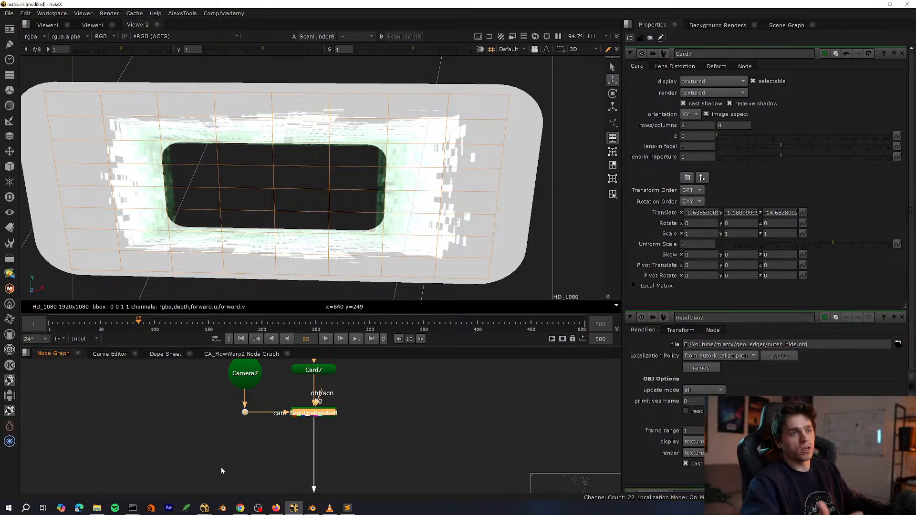
Deselect the card, view ScanlineRender8's render in 2D, and close all open property panels.
{"action": "left_click", "coordinate": [555, 248]}
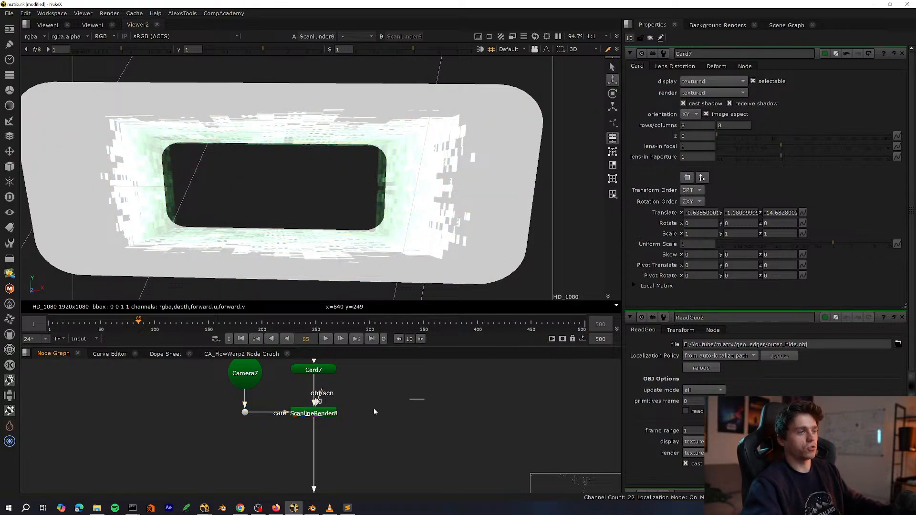
{"action": "key", "text": "Tab"}
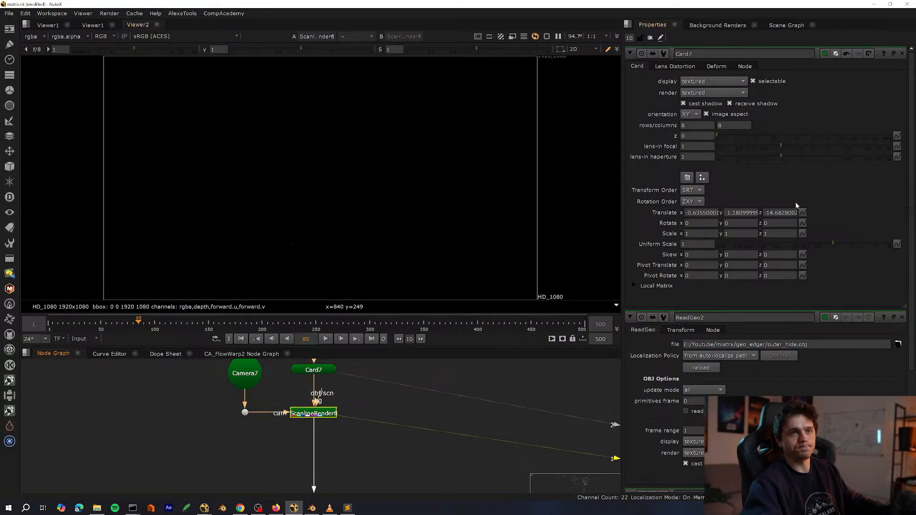
{"action": "left_click", "coordinate": [901, 54], "text": "ctrl"}
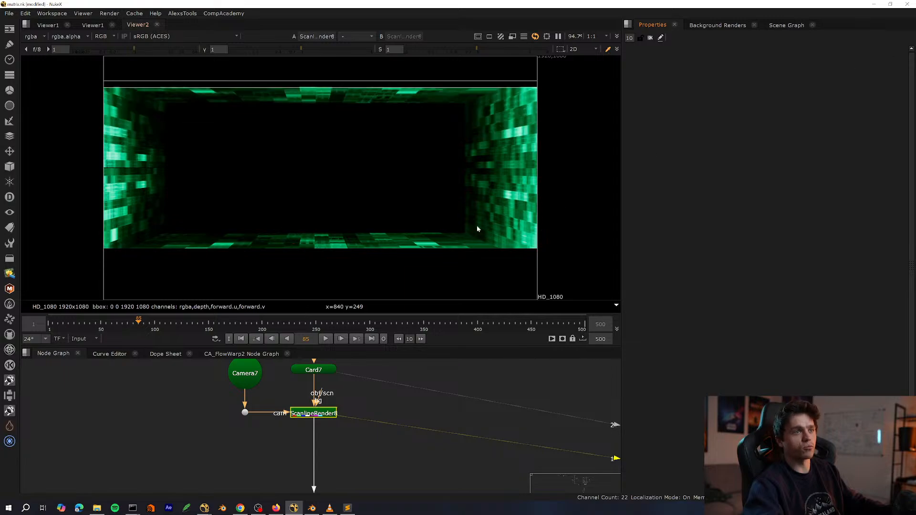
{"action": "middle_click_drag", "start_coordinate": [342, 421], "coordinate": [290, 477]}
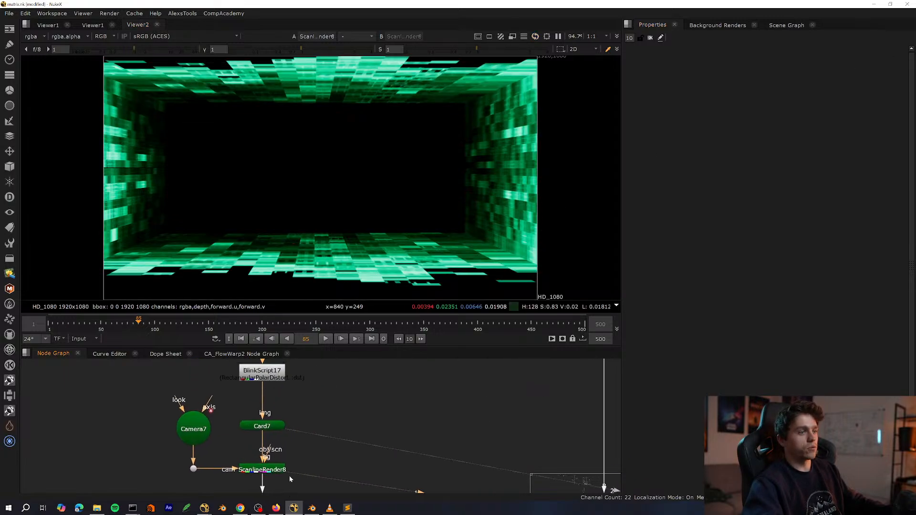
{"action": "left_click_drag", "start_coordinate": [338, 407], "coordinate": [211, 456]}
{"action": "middle_click_drag", "start_coordinate": [248, 444], "coordinate": [277, 424]}
{"action": "left_click_drag", "start_coordinate": [370, 378], "coordinate": [198, 458]}
{"action": "middle_click_drag", "start_coordinate": [280, 391], "coordinate": [186, 391]}
{"action": "middle_click_drag", "start_coordinate": [237, 440], "coordinate": [301, 425]}
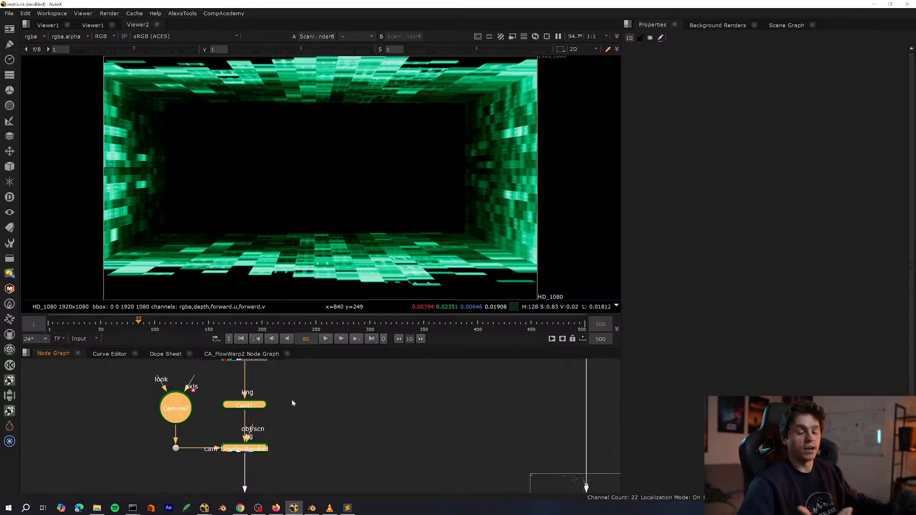
Examine the new Card7 branch within the whole node graph and view BlinkScript17's output.
{"action": "key", "text": "space"}
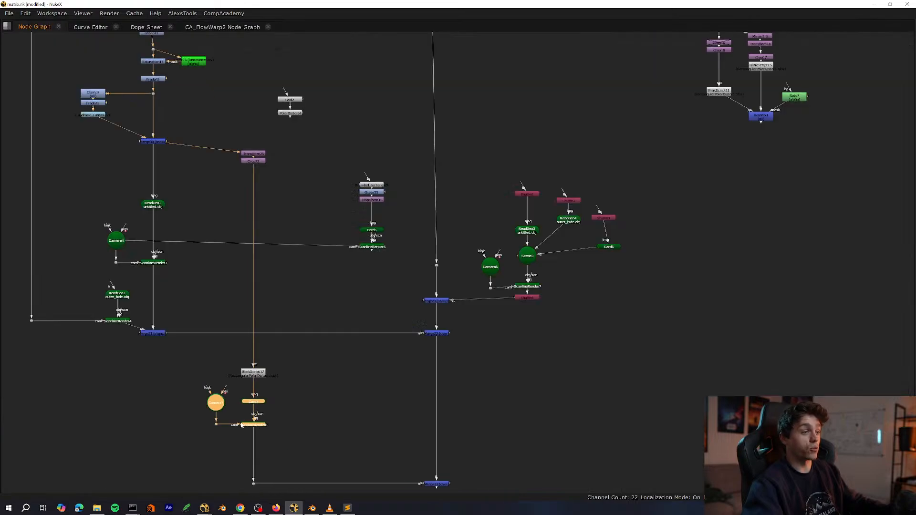
{"action": "left_click_drag", "start_coordinate": [267, 424], "coordinate": [268, 427]}
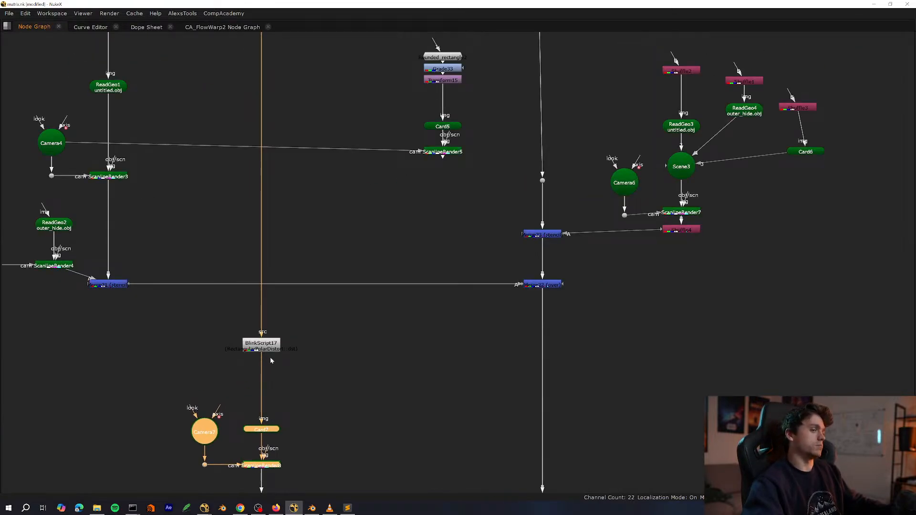
{"action": "left_click_drag", "start_coordinate": [263, 361], "coordinate": [270, 361]}
{"action": "middle_click_drag", "start_coordinate": [278, 349], "coordinate": [263, 429]}
{"action": "scroll", "coordinate": [300, 341], "scroll_direction": "up", "scroll_amount": 3}
{"action": "key", "text": "space"}
{"action": "key", "text": "1"}
{"action": "left_click", "coordinate": [300, 418]}
{"action": "left_click", "coordinate": [290, 386]}
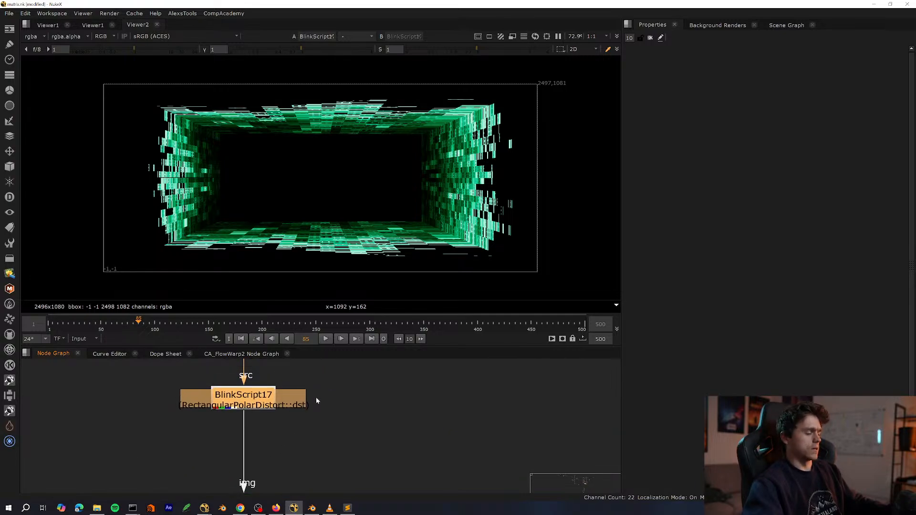
View Merge31's combined output and disable the Merge31 node.
{"action": "scroll", "coordinate": [313, 403], "scroll_direction": "down", "scroll_amount": 5}
{"action": "left_click", "coordinate": [389, 461]}
{"action": "key", "text": "1"}
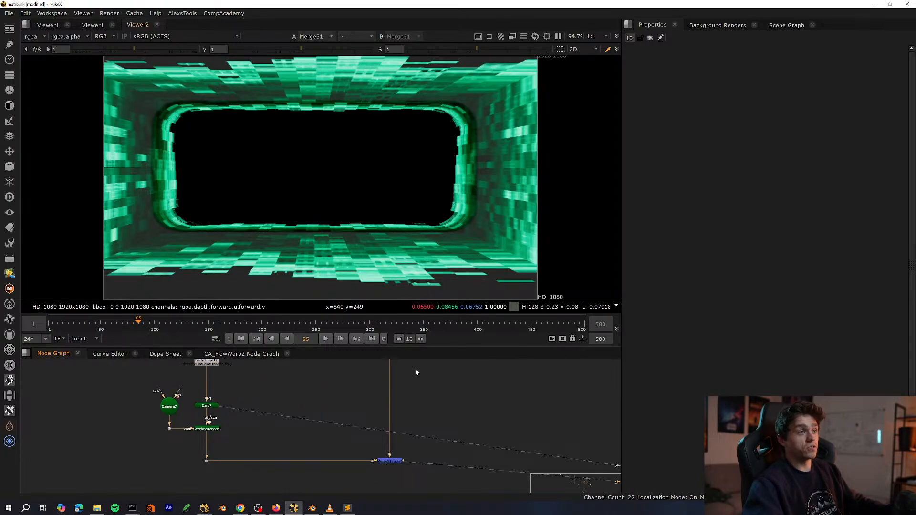
{"action": "left_click_drag", "start_coordinate": [450, 492], "coordinate": [308, 425]}
{"action": "key", "text": "d"}
Compare the outputs of Merge22 and Merge23 upstream in the main comp.
{"action": "middle_click_drag", "start_coordinate": [306, 423], "coordinate": [315, 480]}
{"action": "middle_click_drag", "start_coordinate": [375, 480], "coordinate": [297, 480]}
{"action": "key", "text": "1"}
{"action": "left_click", "coordinate": [315, 439]}
{"action": "scroll", "coordinate": [319, 435], "scroll_direction": "up", "scroll_amount": 3}
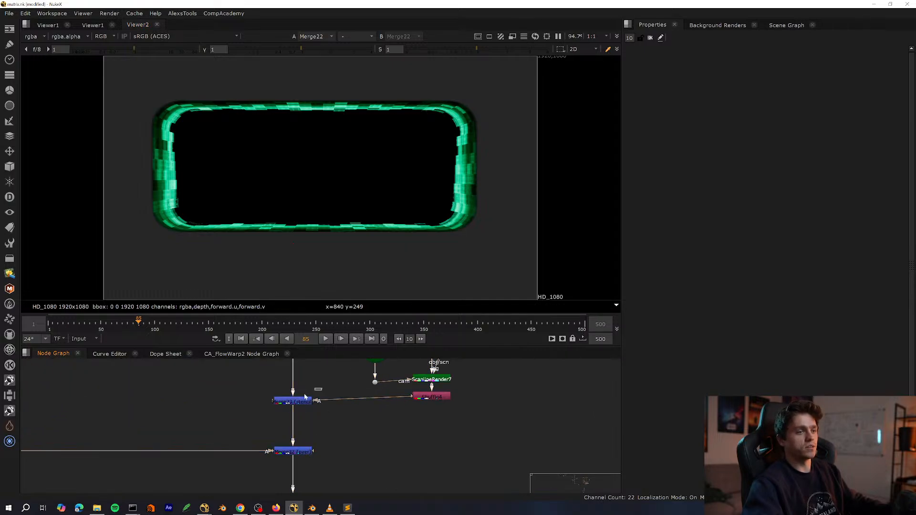
{"action": "middle_click_drag", "start_coordinate": [348, 446], "coordinate": [374, 429]}
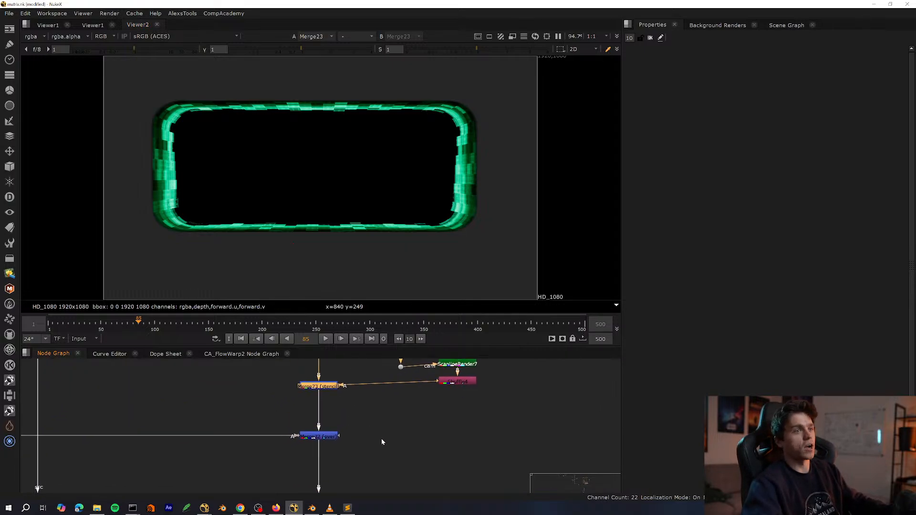
{"action": "key", "text": "1"}
{"action": "left_click", "coordinate": [382, 439]}
{"action": "middle_click_drag", "start_coordinate": [246, 408], "coordinate": [284, 406]}
Save the script and view Merge22's output again.
{"action": "scroll", "coordinate": [283, 407], "scroll_direction": "down", "scroll_amount": 5}
{"action": "middle_click_drag", "start_coordinate": [292, 452], "coordinate": [326, 388]}
{"action": "scroll", "coordinate": [414, 374], "scroll_direction": "up", "scroll_amount": 2}
{"action": "key", "text": "ctrl+s"}
{"action": "key", "text": "1"}
{"action": "left_click", "coordinate": [328, 432]}
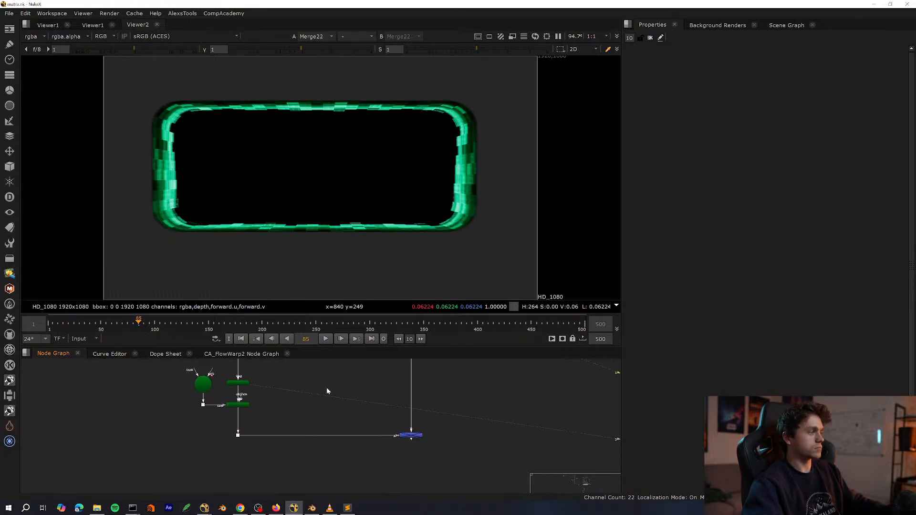
View ScanlineRender8's output and toggle its alpha channel on and off.
{"action": "scroll", "coordinate": [252, 415], "scroll_direction": "up", "scroll_amount": 3}
{"action": "middle_click_drag", "start_coordinate": [253, 415], "coordinate": [277, 469]}
{"action": "left_click", "coordinate": [267, 451]}
{"action": "key", "text": "1"}
{"action": "middle_click_drag", "start_coordinate": [321, 427], "coordinate": [349, 446]}
{"action": "left_click", "coordinate": [302, 462]}
{"action": "key", "text": "1"}
{"action": "left_click", "coordinate": [343, 444]}
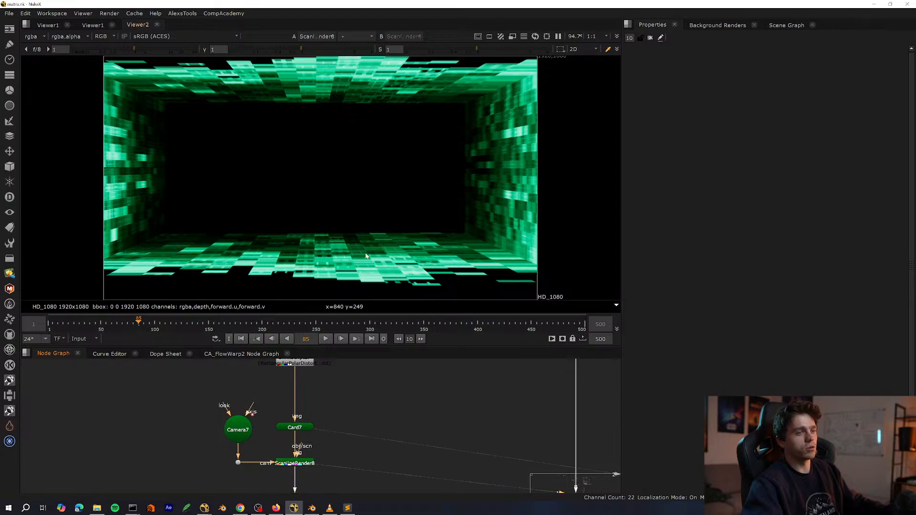
{"action": "key", "text": "a"}
{"action": "key", "text": "a"}
{"action": "key", "text": "a"}
{"action": "key", "text": "a"}
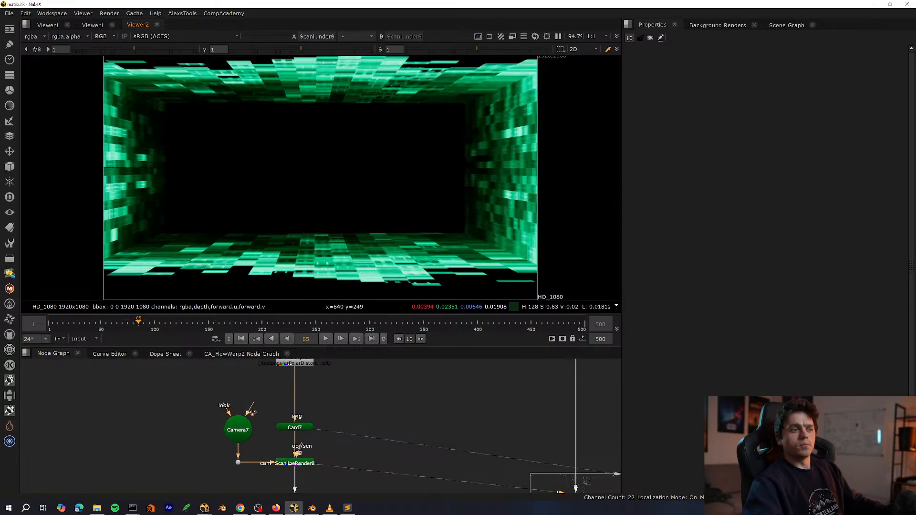
Reduce Card7's uniform scale to 0.7.
{"action": "double_click", "coordinate": [308, 428]}
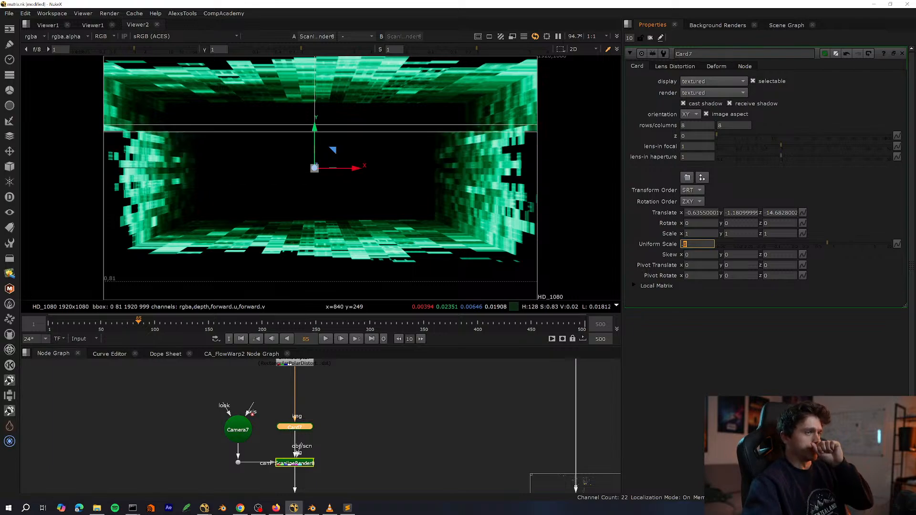
{"action": "key", "text": "Down"}
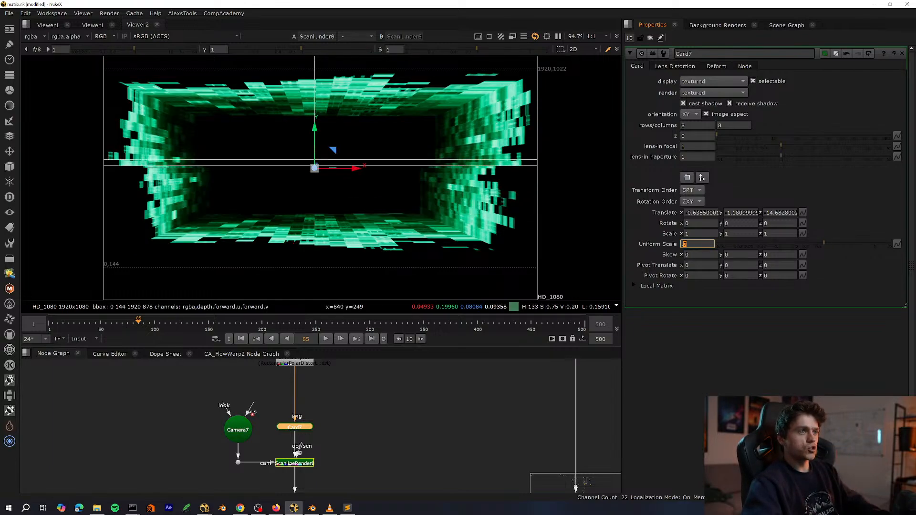
Save the script and view the output of the Dot below ScanlineRender8.
{"action": "left_click_drag", "start_coordinate": [407, 430], "coordinate": [365, 459]}
{"action": "key", "text": "ctrl+s"}
{"action": "mouse_move", "coordinate": [347, 485]}
{"action": "middle_mouse_down"}
{"action": "mouse_move", "coordinate": [331, 436]}
{"action": "mouse_move", "coordinate": [351, 399]}
{"action": "mouse_move", "coordinate": [318, 364]}
{"action": "middle_mouse_up"}
{"action": "scroll", "coordinate": [332, 434], "scroll_direction": "up", "scroll_amount": 1}
{"action": "left_click_drag", "start_coordinate": [353, 400], "coordinate": [188, 469]}
{"action": "middle_click_drag", "start_coordinate": [376, 388], "coordinate": [286, 471]}
{"action": "middle_click_drag", "start_coordinate": [320, 421], "coordinate": [260, 406]}
{"action": "key", "text": "1"}
{"action": "scroll", "coordinate": [307, 439], "scroll_direction": "down", "scroll_amount": 2}
{"action": "middle_click_drag", "start_coordinate": [329, 453], "coordinate": [284, 432]}
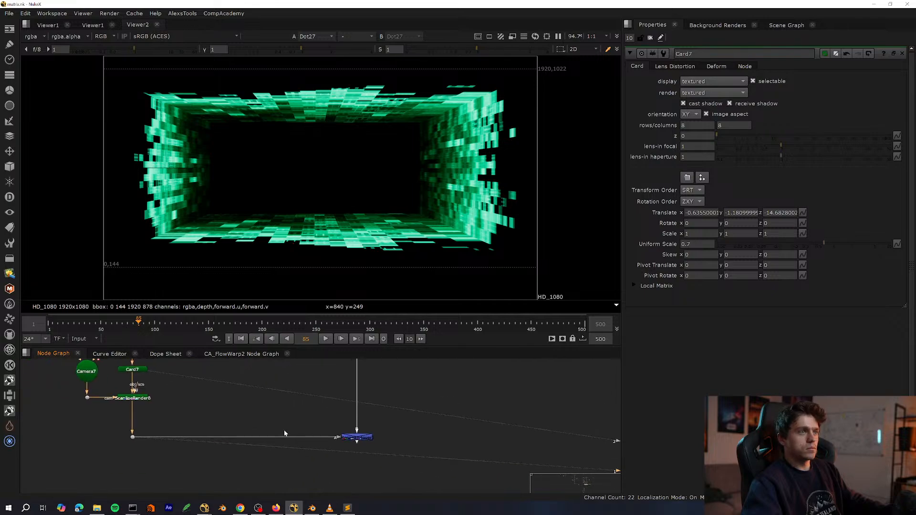
View Merge31's output in the main comp and toggle the merge to compare the projected pattern's contribution.
{"action": "left_click_drag", "start_coordinate": [329, 422], "coordinate": [322, 456]}
{"action": "key", "text": "1"}
{"action": "key", "text": "d"}
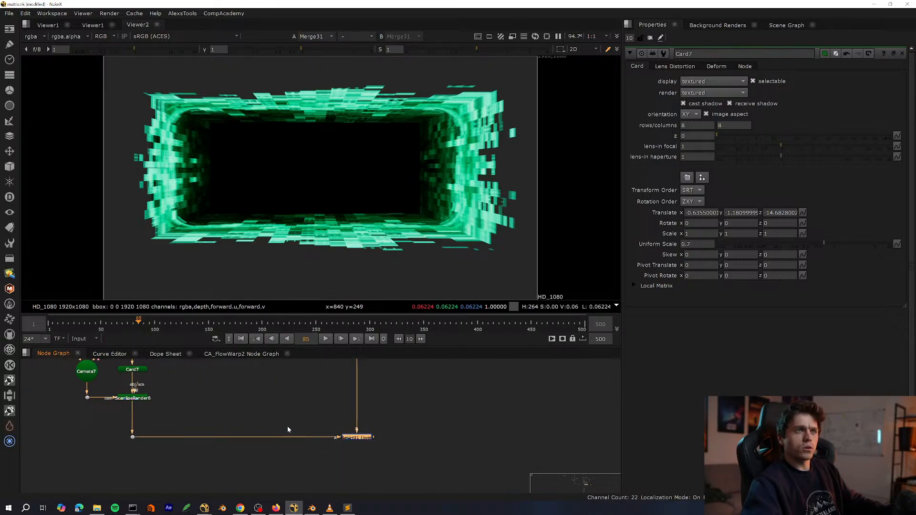
Try a Grade node directly below ScanlineRender8 and experiment with its gain.
{"action": "middle_click_drag", "start_coordinate": [282, 427], "coordinate": [389, 445]}
{"action": "scroll", "coordinate": [297, 429], "scroll_direction": "up", "scroll_amount": 3}
{"action": "middle_click_drag", "start_coordinate": [307, 411], "coordinate": [364, 444]}
{"action": "left_click", "coordinate": [268, 427]}
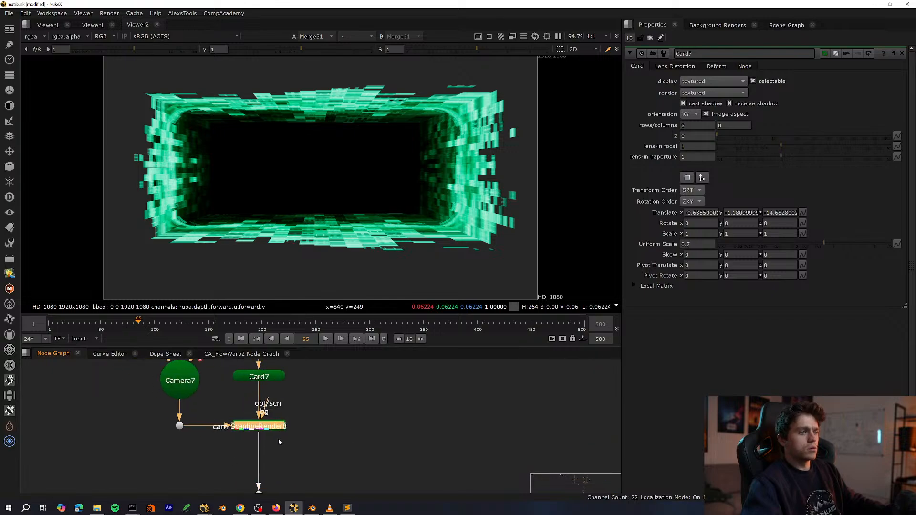
{"action": "scroll", "coordinate": [278, 438], "scroll_direction": "up", "scroll_amount": 1}
{"action": "key", "text": "g"}
{"action": "left_click_drag", "start_coordinate": [786, 123], "coordinate": [771, 125]}
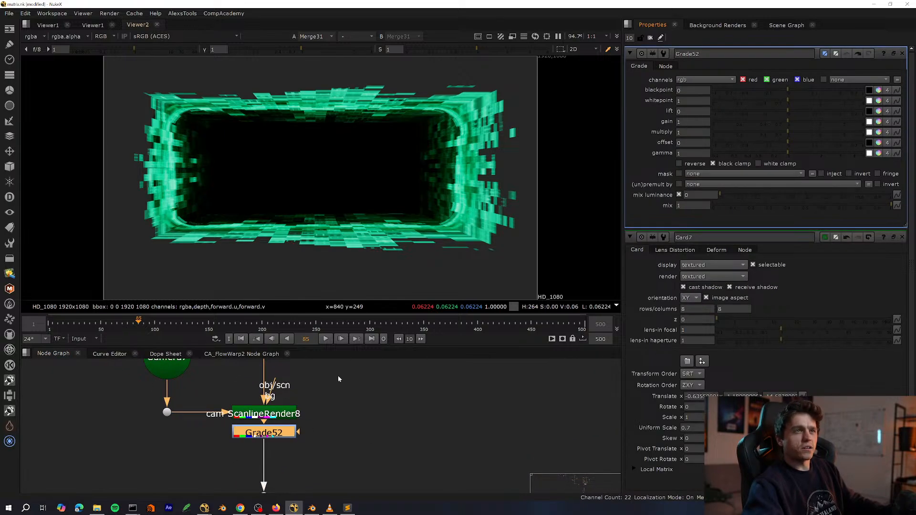
Check the alpha channel of the Grade below ScanlineRender8, return to colour, and delete the Grade.
{"action": "key", "text": "1"}
{"action": "left_click", "coordinate": [307, 431]}
{"action": "key", "text": "a"}
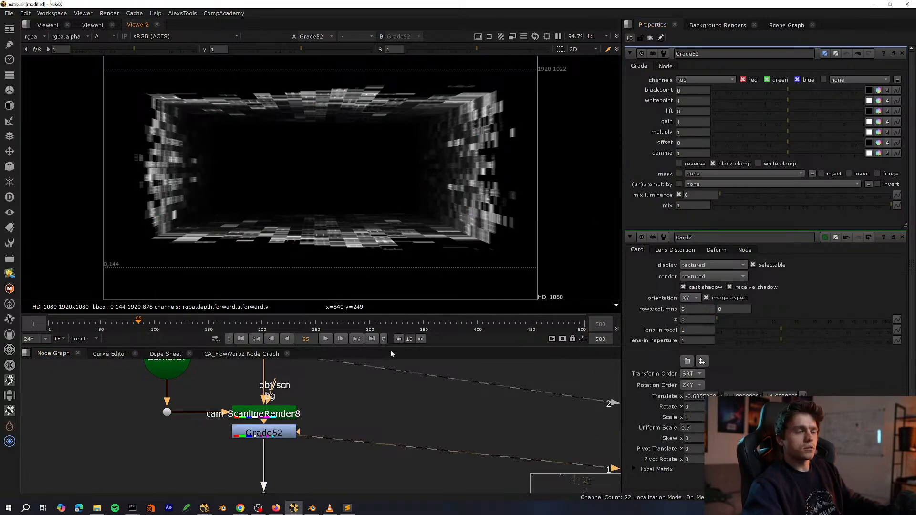
{"action": "left_click", "coordinate": [293, 433]}
{"action": "key", "text": "a"}
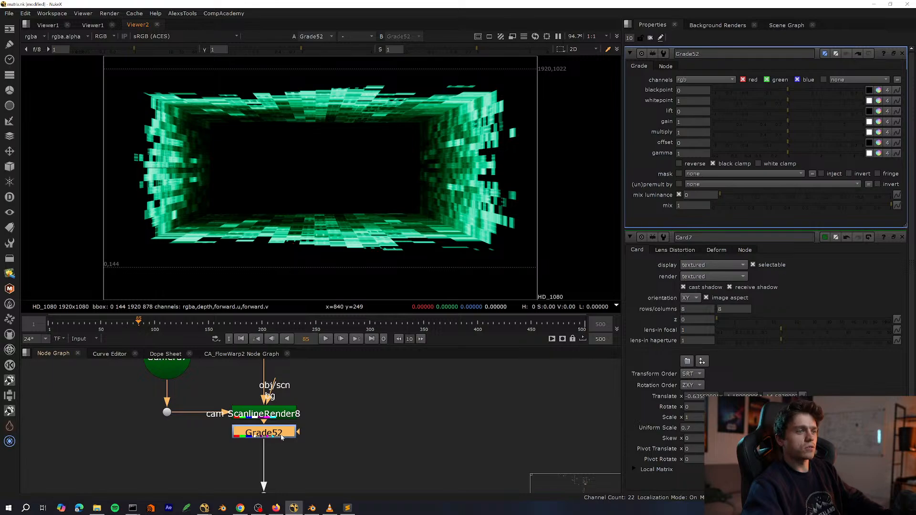
{"action": "key", "text": "Delete"}
Try a luminance Keyer below ScanlineRender8 and inspect the alpha with the Keyer toggled off and on.
{"action": "key", "text": "Tab"}
{"action": "type", "text": "key"}
{"action": "key", "text": "Return"}
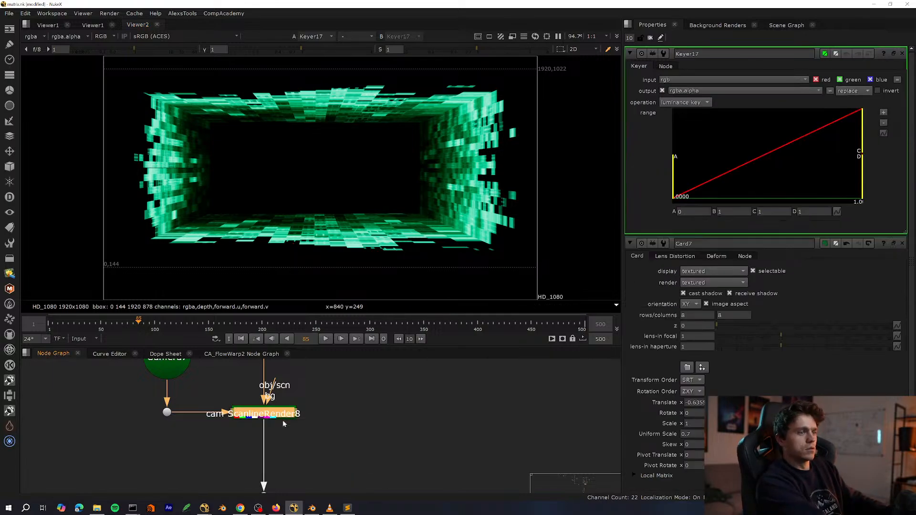
{"action": "key", "text": "a"}
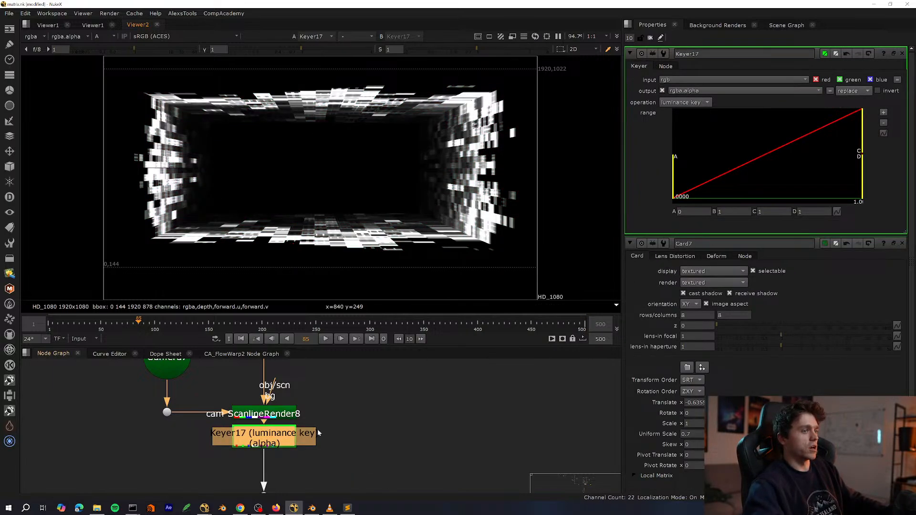
{"action": "key", "text": "d"}
{"action": "key", "text": "d"}
Compare Merge31's colour output with Keyer17 disabled and enabled, and delete the Keyer.
{"action": "scroll", "coordinate": [327, 406], "scroll_direction": "down", "scroll_amount": 4}
{"action": "middle_click_drag", "start_coordinate": [328, 406], "coordinate": [185, 376]}
{"action": "left_click", "coordinate": [362, 415]}
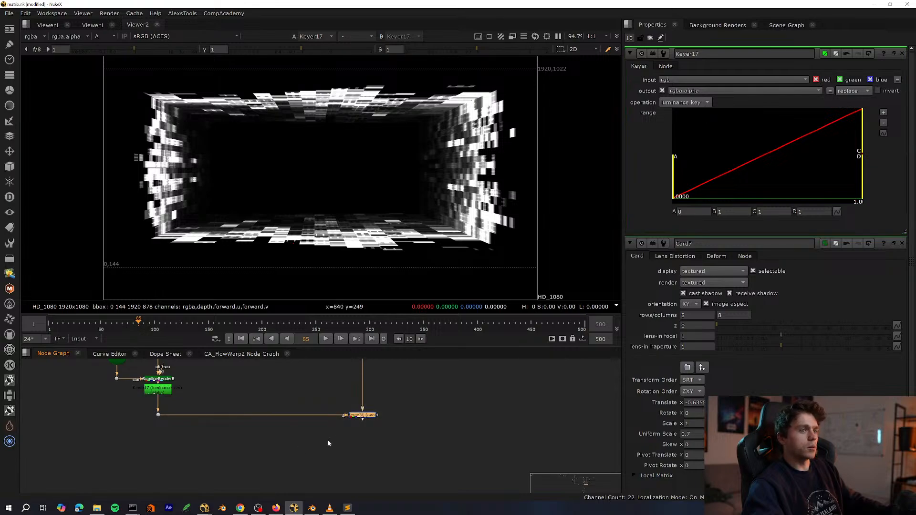
{"action": "key", "text": "1"}
{"action": "key", "text": "a"}
{"action": "scroll", "coordinate": [162, 402], "scroll_direction": "up", "scroll_amount": 3}
{"action": "left_click", "coordinate": [150, 377]}
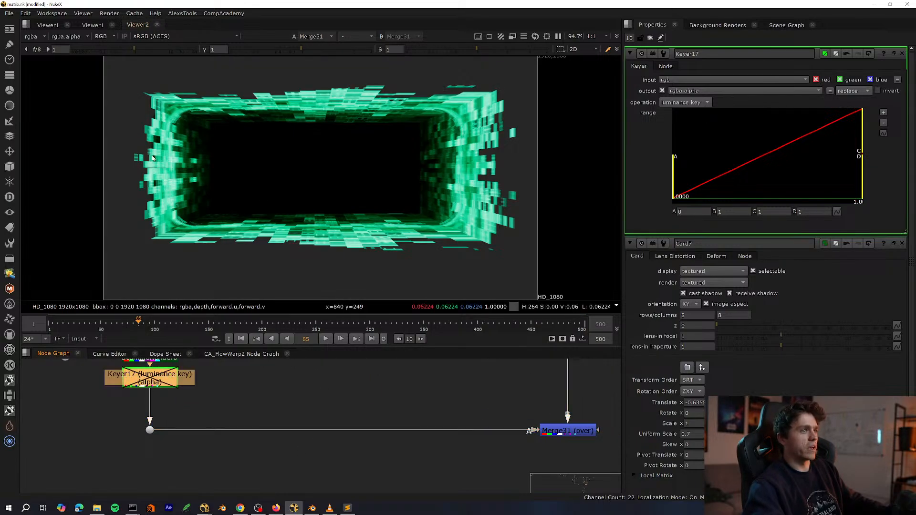
{"action": "key", "text": "d"}
{"action": "scroll", "coordinate": [262, 383], "scroll_direction": "up", "scroll_amount": 2}
{"action": "middle_click_drag", "start_coordinate": [262, 383], "coordinate": [385, 434]}
{"action": "key", "text": "d"}
{"action": "key", "text": "d"}
{"action": "key", "text": "d"}
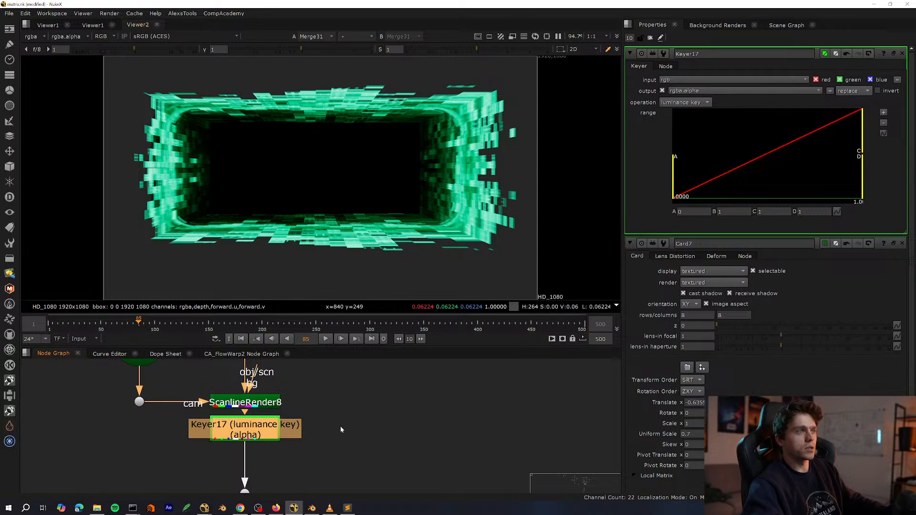
{"action": "key", "text": "Delete"}
Insert a Grade node between BlinkScript17 and Card7 and lower its gain to 0.
{"action": "scroll", "coordinate": [349, 431], "scroll_direction": "down", "scroll_amount": 5}
{"action": "middle_click_drag", "start_coordinate": [329, 379], "coordinate": [331, 429]}
{"action": "key", "text": "space"}
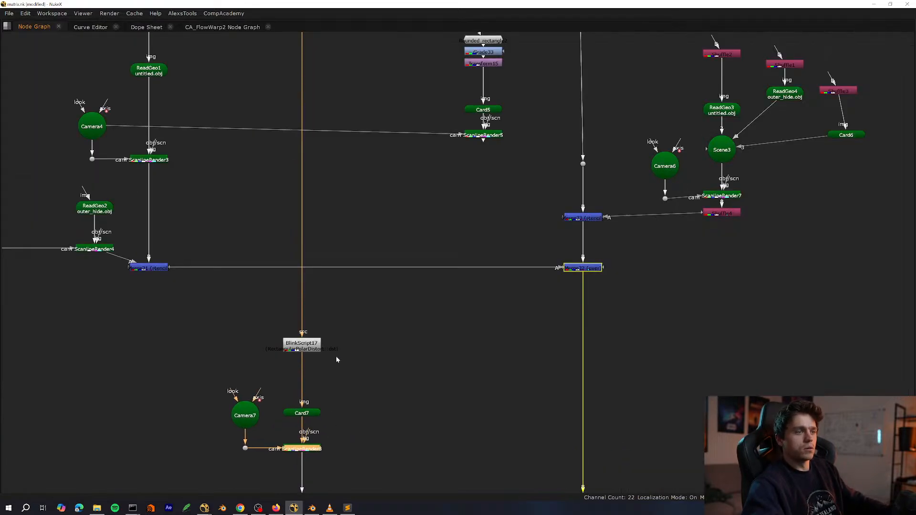
{"action": "scroll", "coordinate": [336, 357], "scroll_direction": "up", "scroll_amount": 3}
{"action": "left_click", "coordinate": [325, 339]}
{"action": "key", "text": "space"}
{"action": "middle_click_drag", "start_coordinate": [333, 376], "coordinate": [339, 422]}
{"action": "scroll", "coordinate": [340, 421], "scroll_direction": "up", "scroll_amount": 4}
{"action": "left_click", "coordinate": [316, 390]}
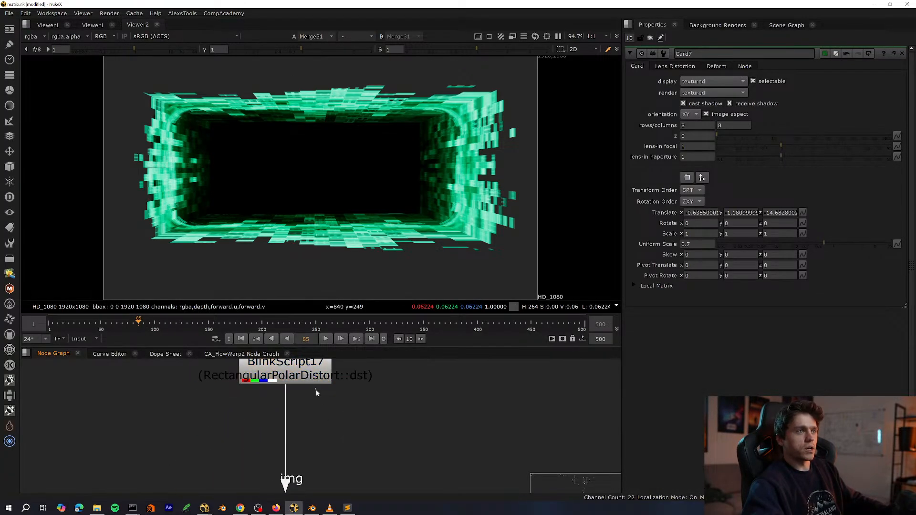
{"action": "left_click", "coordinate": [317, 382]}
{"action": "key", "text": "g"}
{"action": "key", "text": "g"}
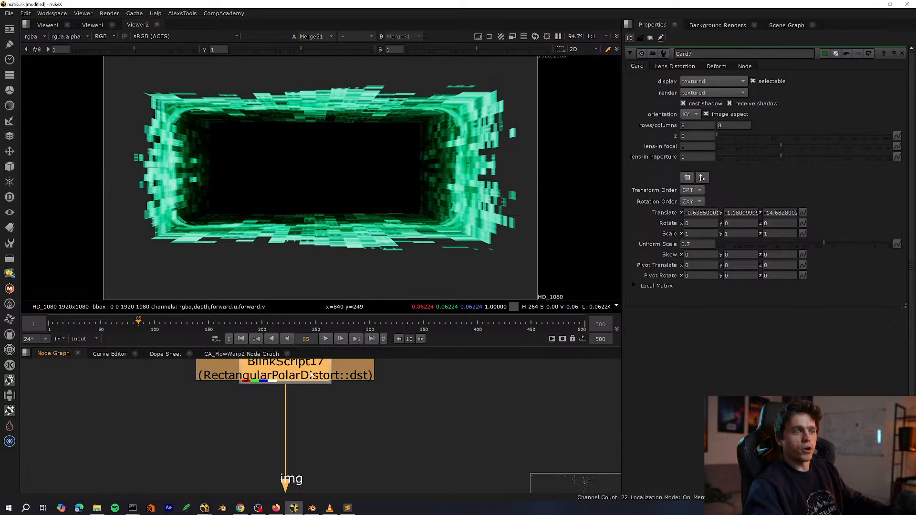
{"action": "key", "text": "g"}
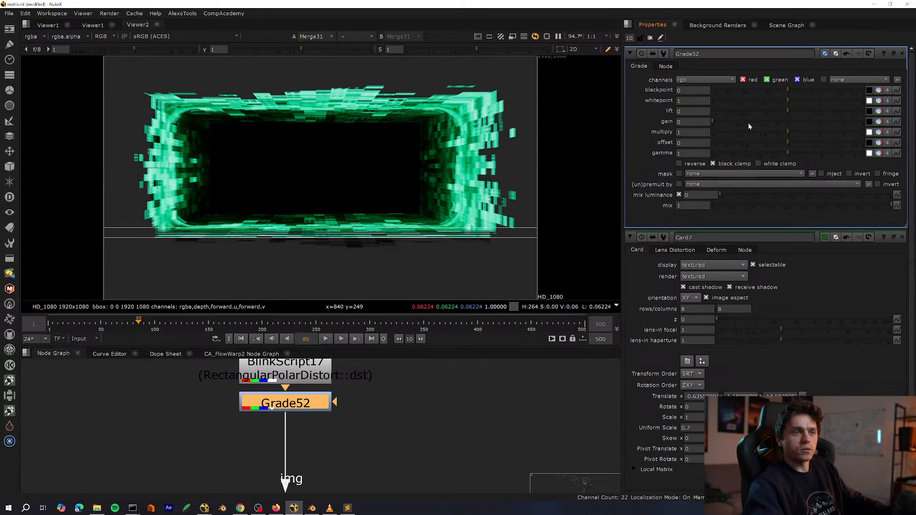
Set Grade52's channels to rgba and its gain to 0.055.
{"action": "left_click", "coordinate": [705, 80]}
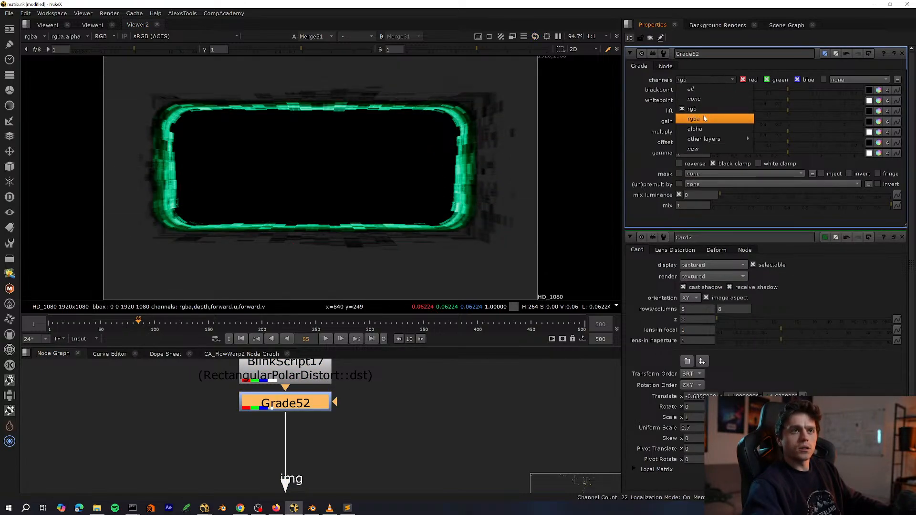
{"action": "left_click", "coordinate": [692, 119]}
{"action": "left_click", "coordinate": [728, 123]}
{"action": "scroll", "coordinate": [363, 420], "scroll_direction": "down", "scroll_amount": 6}
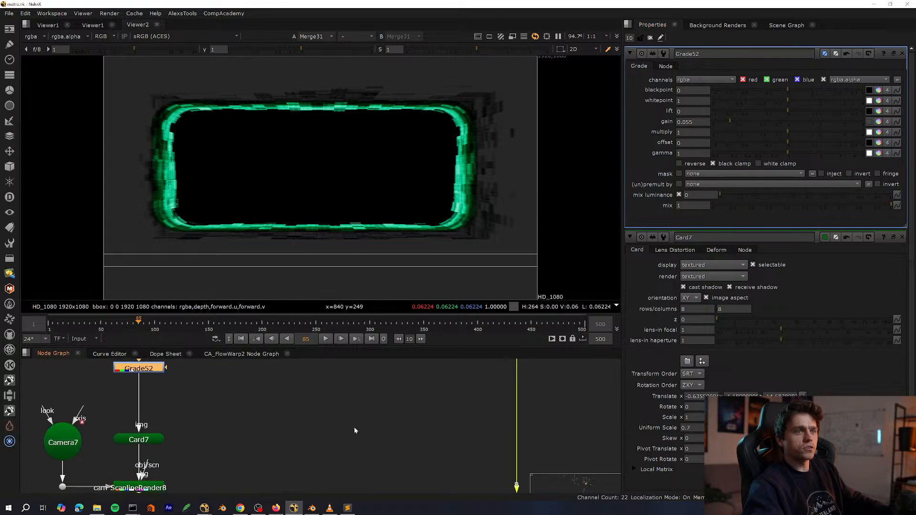
Change Merge31's operation to plus and raise Grade52's gain to 0.24.
{"action": "scroll", "coordinate": [363, 420], "scroll_direction": "up", "scroll_amount": 5}
{"action": "double_click", "coordinate": [312, 430]}
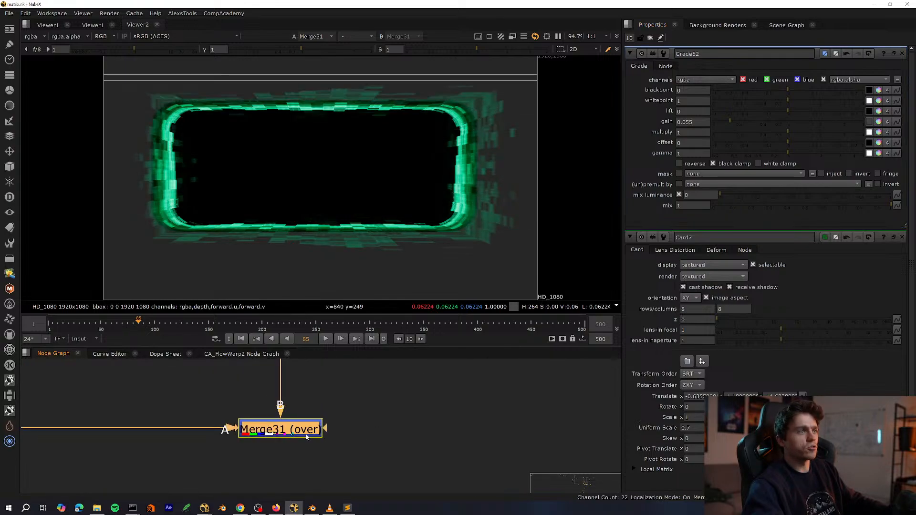
{"action": "left_click", "coordinate": [691, 80]}
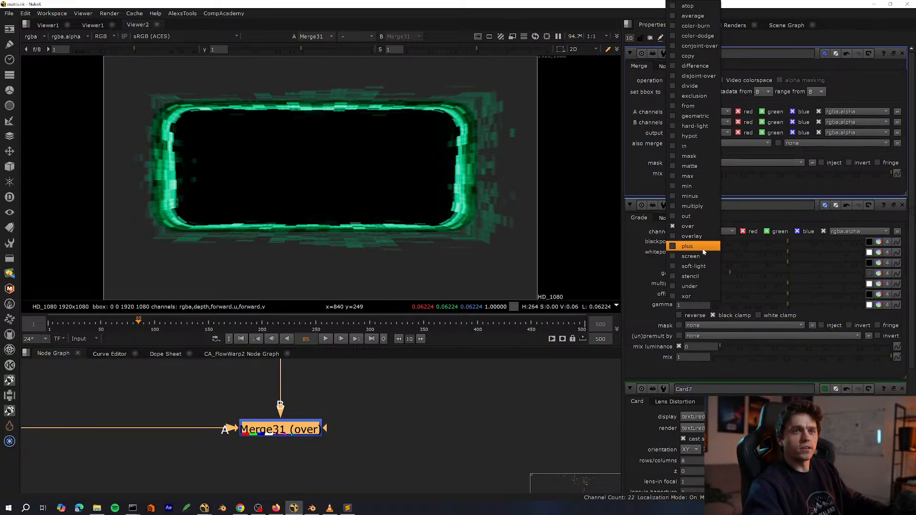
{"action": "left_click", "coordinate": [685, 244]}
{"action": "mouse_move", "coordinate": [745, 273]}
{"action": "left_mouse_down"}
{"action": "mouse_move", "coordinate": [764, 272]}
{"action": "mouse_move", "coordinate": [728, 257]}
{"action": "mouse_move", "coordinate": [751, 271]}
{"action": "left_mouse_up"}
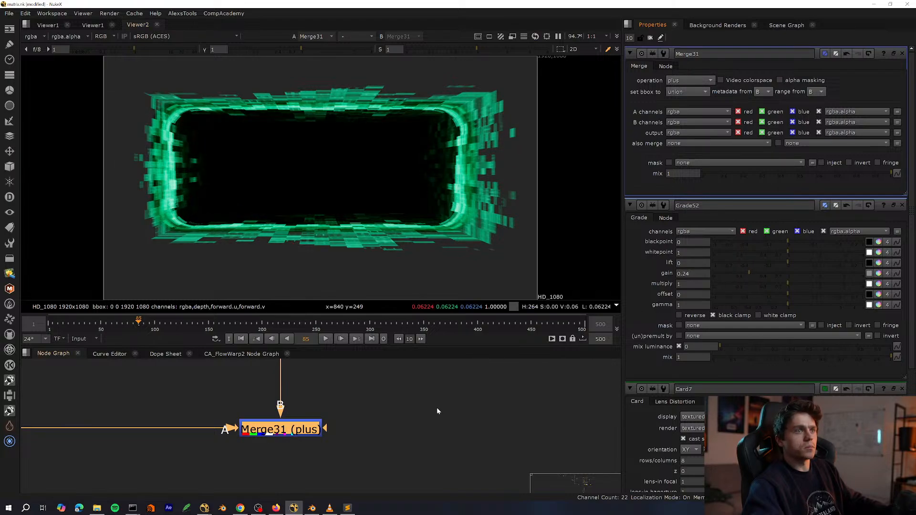
Open BlinkScript17's kernel parameters and try different corner radius values while viewing the merged comp.
{"action": "scroll", "coordinate": [382, 413], "scroll_direction": "down", "scroll_amount": 3}
{"action": "middle_click_drag", "start_coordinate": [221, 405], "coordinate": [336, 471]}
{"action": "key", "text": "space"}
{"action": "scroll", "coordinate": [263, 448], "scroll_direction": "up", "scroll_amount": 3}
{"action": "middle_click_drag", "start_coordinate": [186, 226], "coordinate": [336, 431]}
{"action": "scroll", "coordinate": [338, 443], "scroll_direction": "up", "scroll_amount": 3}
{"action": "key", "text": "space"}
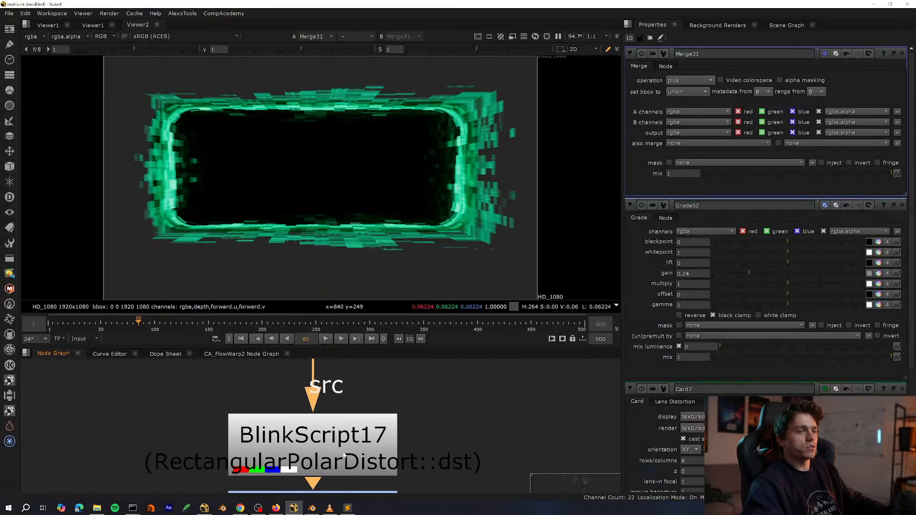
{"action": "double_click", "coordinate": [344, 455]}
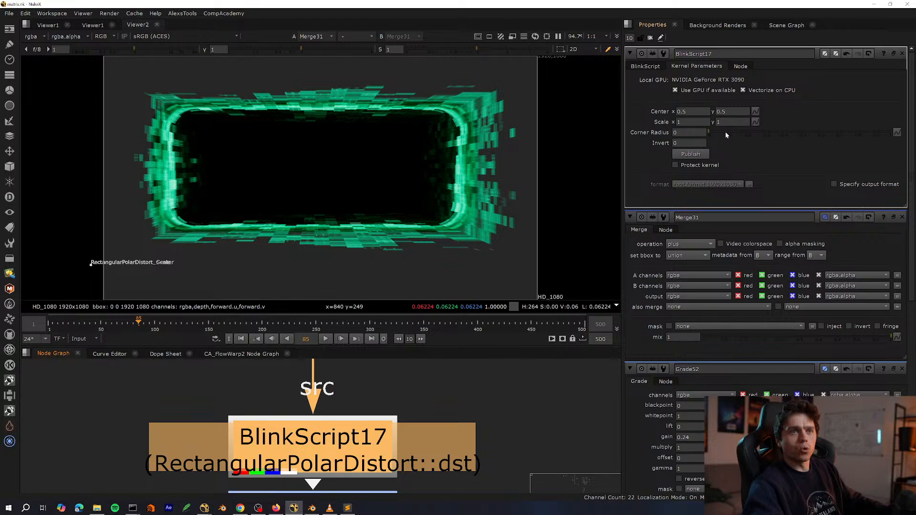
{"action": "left_click_drag", "start_coordinate": [725, 132], "coordinate": [794, 132]}
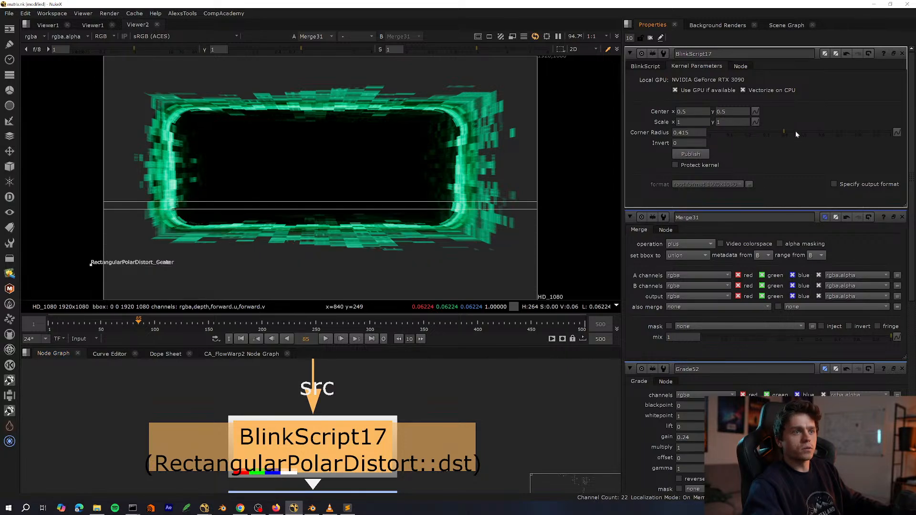
{"action": "left_click_drag", "start_coordinate": [797, 131], "coordinate": [892, 136]}
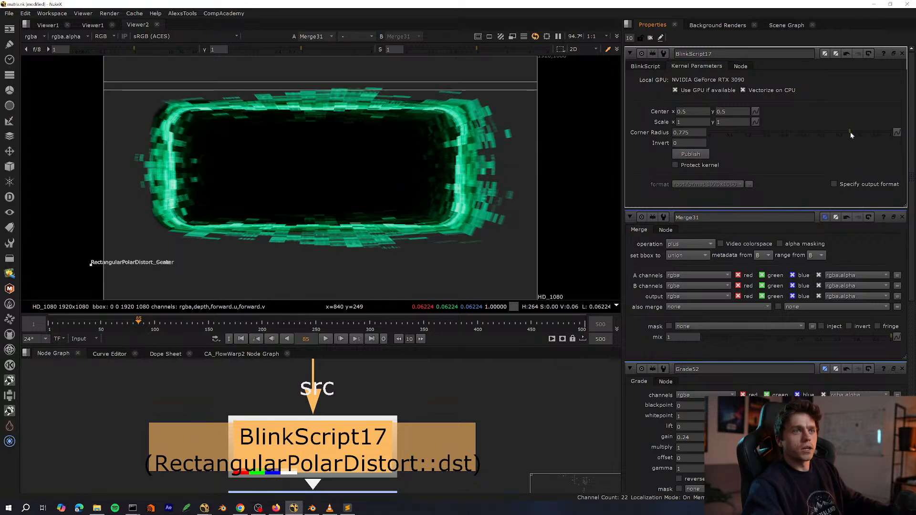
{"action": "left_click_drag", "start_coordinate": [849, 132], "coordinate": [819, 132]}
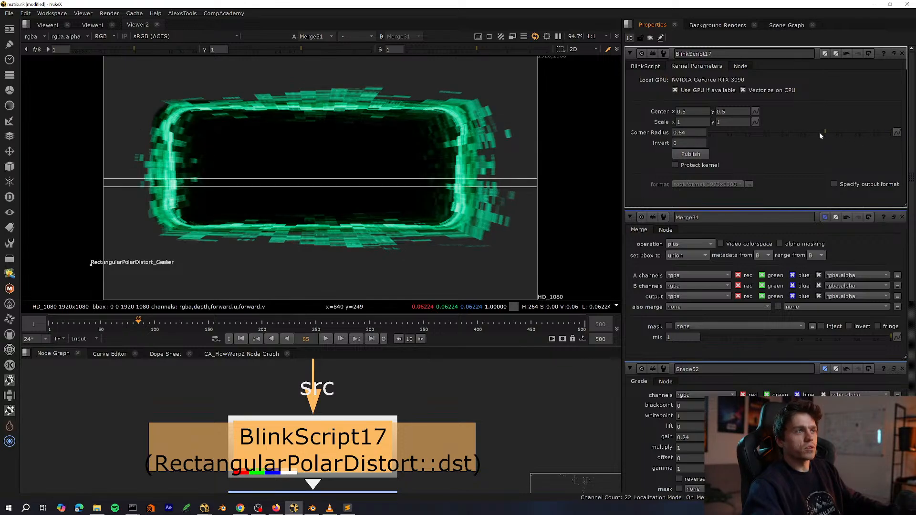
View BlinkScript17's output directly and set its corner radius to 0.715.
{"action": "left_click", "coordinate": [330, 438]}
{"action": "key", "text": "1"}
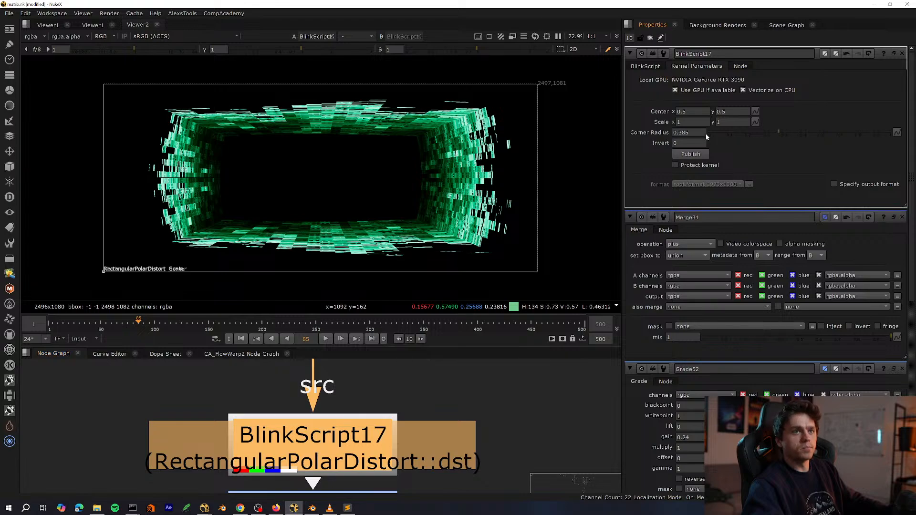
{"action": "left_click", "coordinate": [708, 133]}
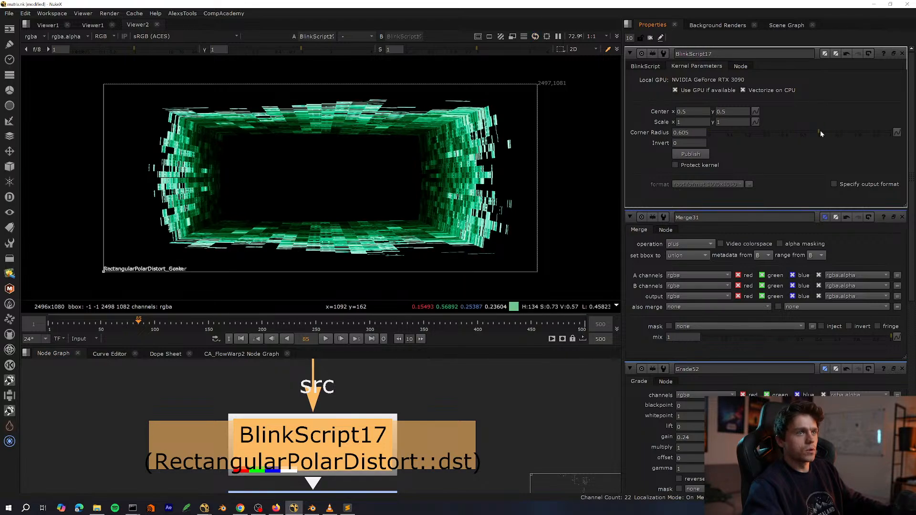
{"action": "left_click_drag", "start_coordinate": [820, 132], "coordinate": [839, 132]}
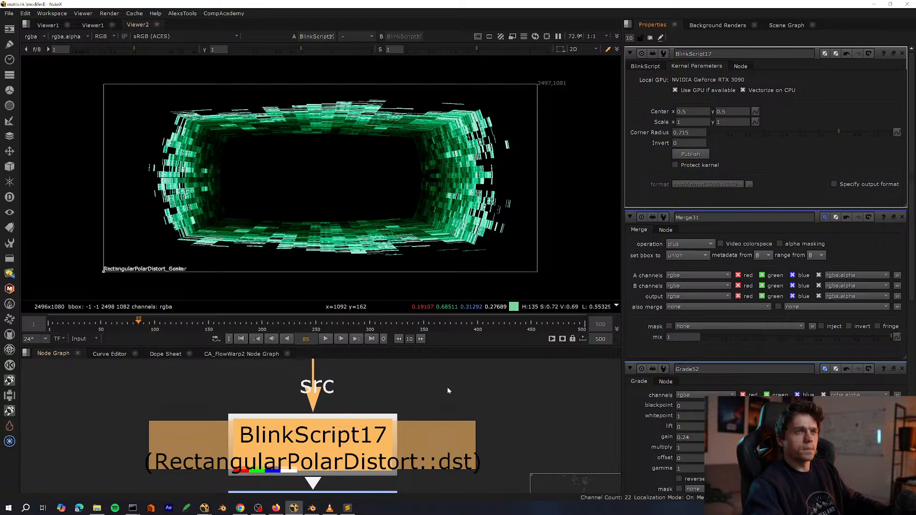
Insert a Dot above BlinkScript17's source input and inspect the undistorted green pattern there.
{"action": "scroll", "coordinate": [447, 387], "scroll_direction": "down", "scroll_amount": 3}
{"action": "scroll", "coordinate": [412, 211], "scroll_direction": "up", "scroll_amount": 5}
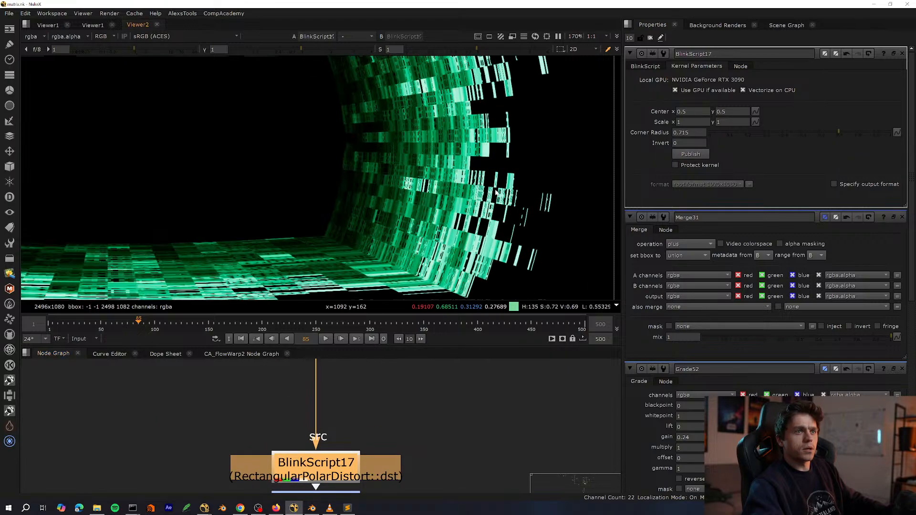
{"action": "middle_click_drag", "start_coordinate": [140, 215], "coordinate": [373, 164]}
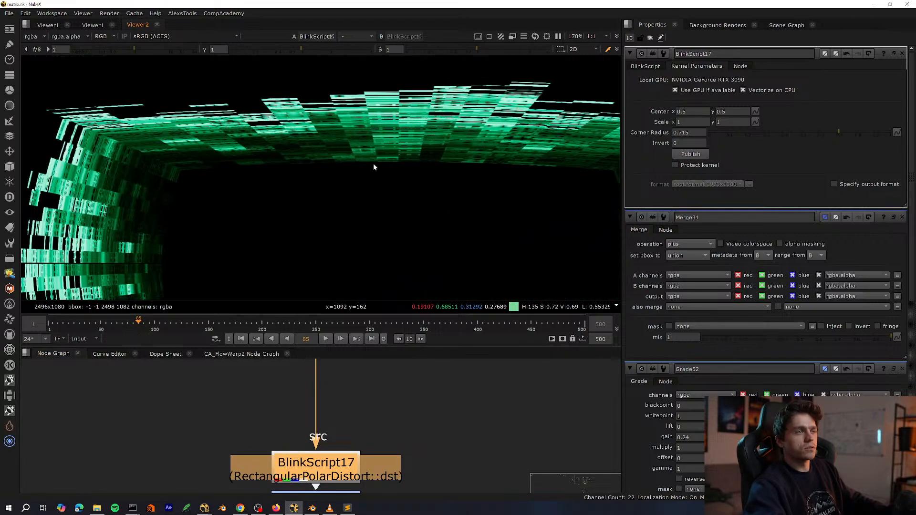
{"action": "middle_click_drag", "start_coordinate": [304, 431], "coordinate": [268, 471]}
{"action": "scroll", "coordinate": [268, 477], "scroll_direction": "down", "scroll_amount": 3}
{"action": "middle_click_drag", "start_coordinate": [275, 433], "coordinate": [298, 380]}
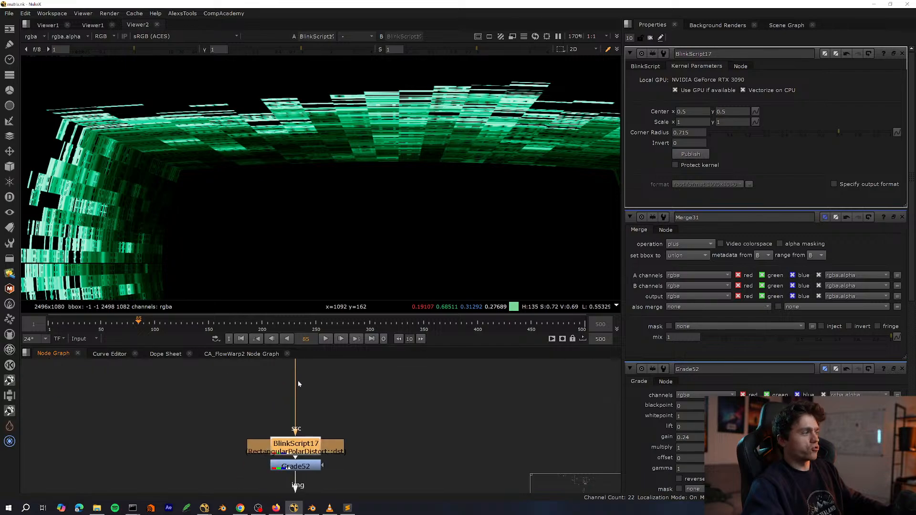
{"action": "scroll", "coordinate": [300, 406], "scroll_direction": "up", "scroll_amount": 3}
{"action": "middle_click_drag", "start_coordinate": [300, 413], "coordinate": [284, 423]}
{"action": "left_click_drag", "start_coordinate": [282, 414], "coordinate": [275, 411], "text": "ctrl"}
{"action": "key", "text": "1"}
{"action": "key", "text": "f"}
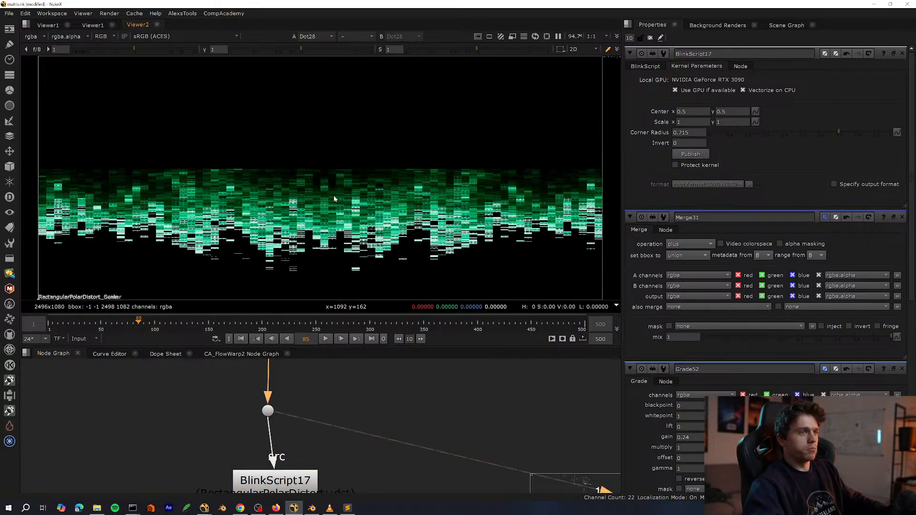
{"action": "scroll", "coordinate": [329, 257], "scroll_direction": "up", "scroll_amount": 3}
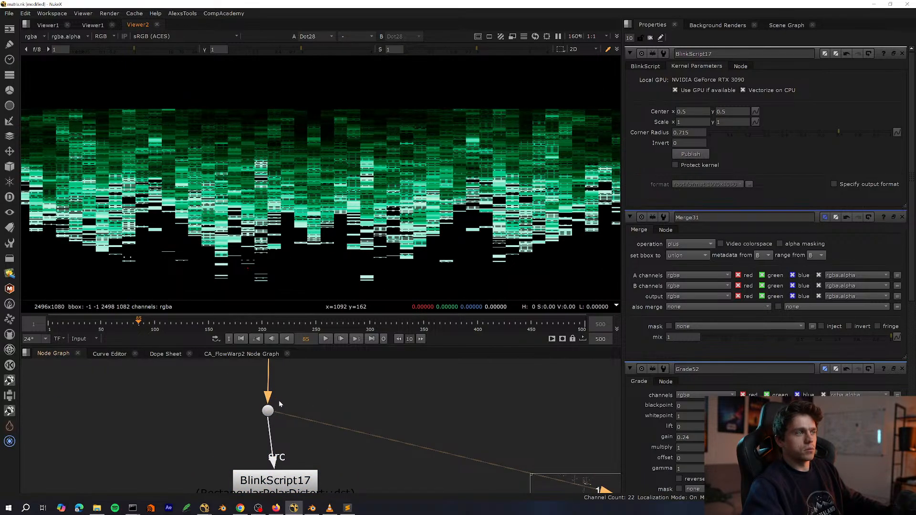
Detach Transform25 and Crop22 from the mask merge and move them down directly above the Dot feeding BlinkScript17.
{"action": "scroll", "coordinate": [279, 430], "scroll_direction": "down", "scroll_amount": 3}
{"action": "key", "text": "space"}
{"action": "scroll", "coordinate": [294, 441], "scroll_direction": "up", "scroll_amount": 4}
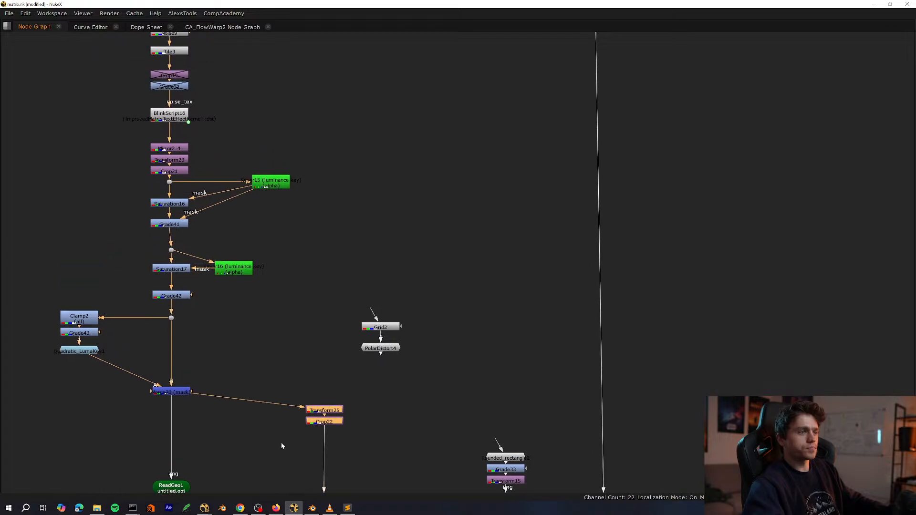
{"action": "key", "text": "space"}
{"action": "key", "text": "space"}
{"action": "scroll", "coordinate": [286, 439], "scroll_direction": "down", "scroll_amount": 2}
{"action": "left_click_drag", "start_coordinate": [313, 169], "coordinate": [165, 447]}
{"action": "scroll", "coordinate": [201, 439], "scroll_direction": "down", "scroll_amount": 4}
{"action": "middle_click_drag", "start_coordinate": [270, 468], "coordinate": [279, 209]}
{"action": "scroll", "coordinate": [286, 198], "scroll_direction": "up", "scroll_amount": 4}
{"action": "left_click_drag", "start_coordinate": [284, 124], "coordinate": [241, 160]}
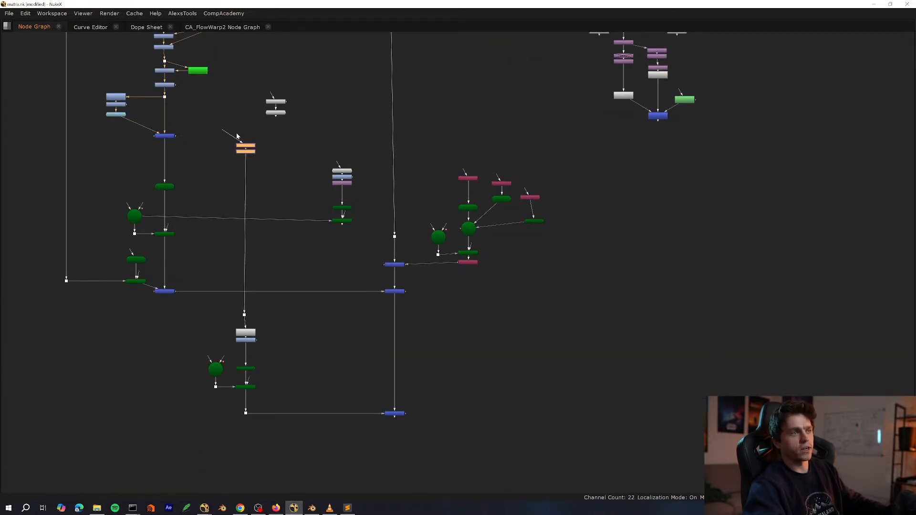
{"action": "scroll", "coordinate": [255, 298], "scroll_direction": "up", "scroll_amount": 3}
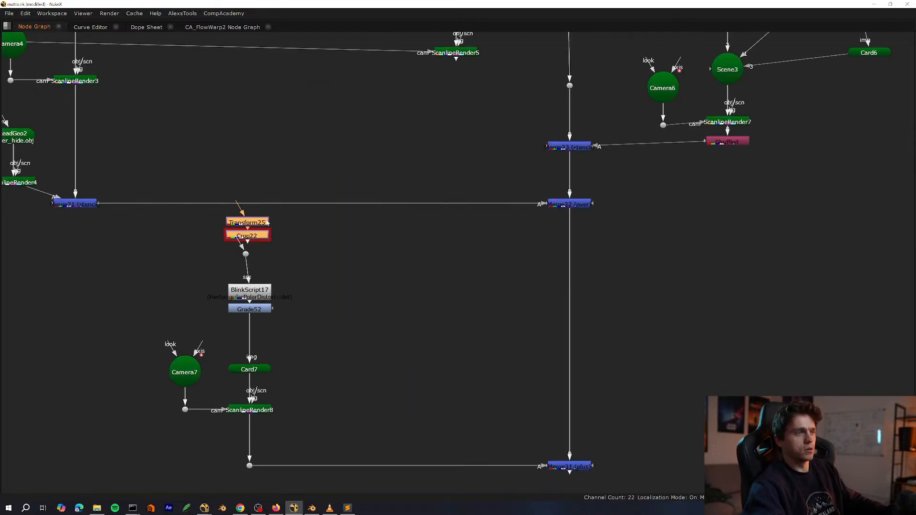
{"action": "left_click", "coordinate": [246, 254]}
{"action": "left_click_drag", "start_coordinate": [310, 163], "coordinate": [182, 255]}
{"action": "scroll", "coordinate": [270, 201], "scroll_direction": "down", "scroll_amount": 3}
{"action": "scroll", "coordinate": [380, 234], "scroll_direction": "up", "scroll_amount": 5}
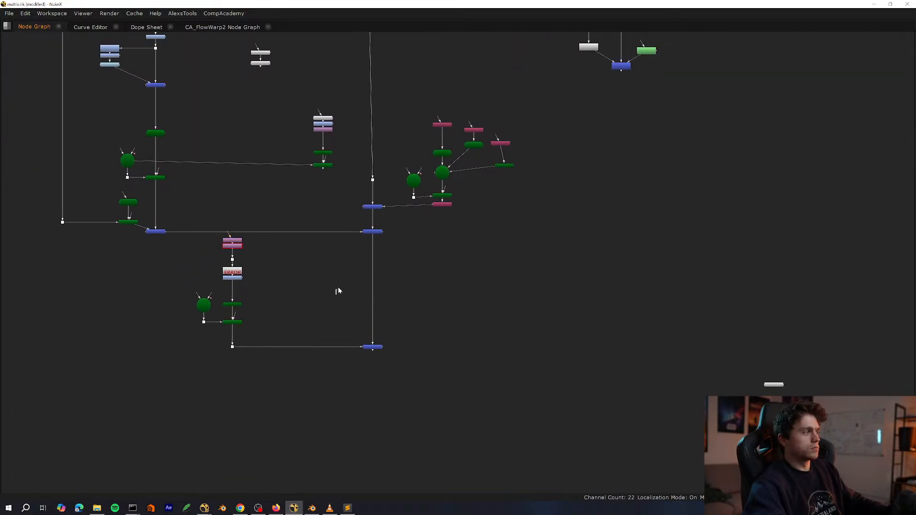
{"action": "left_click_drag", "start_coordinate": [188, 375], "coordinate": [150, 377]}
{"action": "scroll", "coordinate": [235, 287], "scroll_direction": "up", "scroll_amount": 2}
{"action": "middle_click_drag", "start_coordinate": [235, 288], "coordinate": [251, 341]}
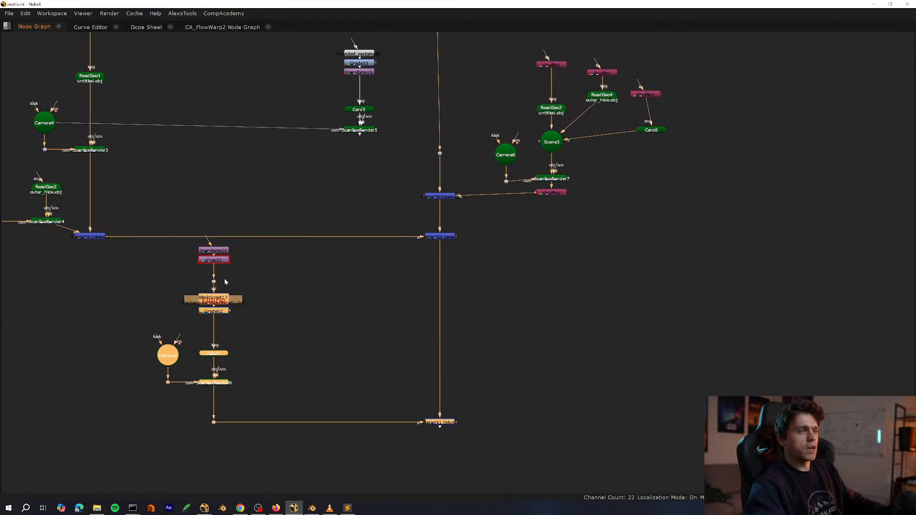
{"action": "scroll", "coordinate": [272, 353], "scroll_direction": "down", "scroll_amount": 5}
{"action": "middle_click_drag", "start_coordinate": [277, 377], "coordinate": [269, 292]}
{"action": "scroll", "coordinate": [295, 213], "scroll_direction": "up", "scroll_amount": 2}
{"action": "scroll", "coordinate": [311, 207], "scroll_direction": "up", "scroll_amount": 1}
{"action": "left_click", "coordinate": [265, 229]}
{"action": "scroll", "coordinate": [260, 179], "scroll_direction": "up", "scroll_amount": 2}
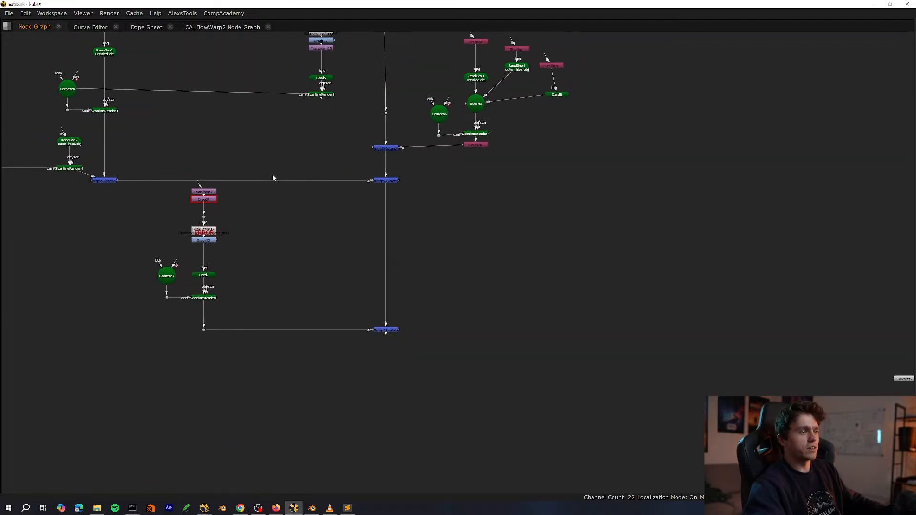
Select the lower node groups together with the Card7 branch and Merge31, and move them all further down the graph to free space.
{"action": "left_click_drag", "start_coordinate": [280, 156], "coordinate": [126, 387]}
{"action": "middle_click_drag", "start_coordinate": [363, 282], "coordinate": [334, 277]}
{"action": "scroll", "coordinate": [289, 326], "scroll_direction": "down", "scroll_amount": 6}
{"action": "middle_click_drag", "start_coordinate": [255, 385], "coordinate": [299, 222]}
{"action": "scroll", "coordinate": [303, 216], "scroll_direction": "down", "scroll_amount": 5}
{"action": "left_click_drag", "start_coordinate": [340, 214], "coordinate": [257, 354]}
{"action": "scroll", "coordinate": [307, 205], "scroll_direction": "up", "scroll_amount": 6}
{"action": "middle_click_drag", "start_coordinate": [364, 170], "coordinate": [347, 278]}
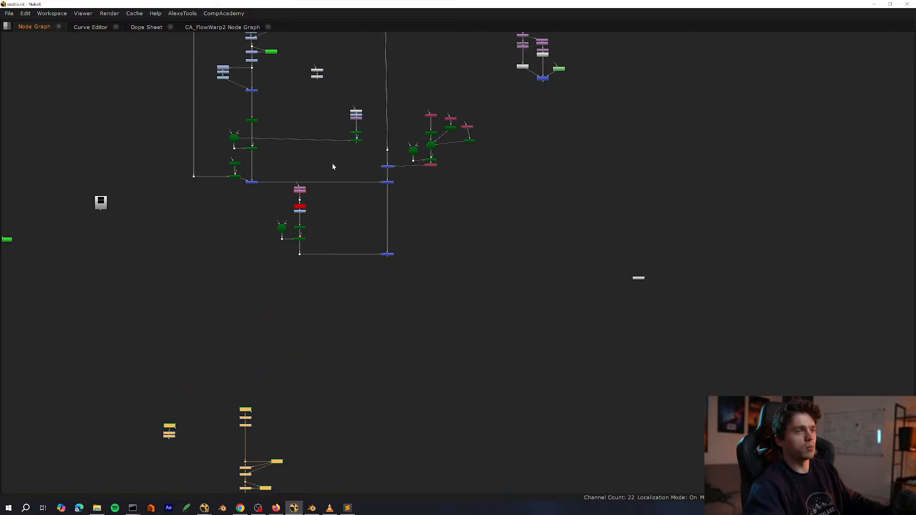
{"action": "left_click_drag", "start_coordinate": [332, 164], "coordinate": [269, 280], "text": "shift"}
{"action": "left_click_drag", "start_coordinate": [282, 231], "coordinate": [282, 446]}
{"action": "middle_click_drag", "start_coordinate": [270, 406], "coordinate": [280, 130]}
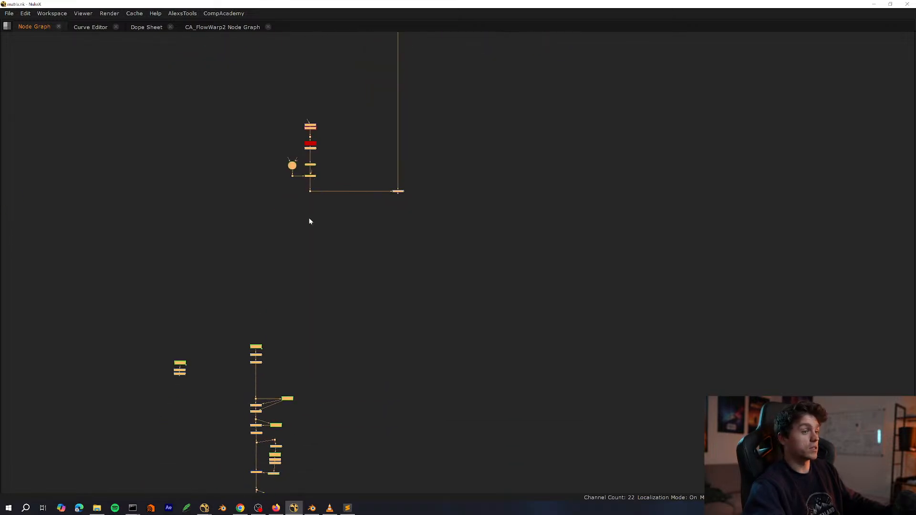
Copy the green pattern's source chain, from its Reformat to its mask merge, and paste the duplicate into the free space above Transform25.
{"action": "middle_click_drag", "start_coordinate": [290, 271], "coordinate": [239, 411]}
{"action": "middle_click_drag", "start_coordinate": [312, 244], "coordinate": [260, 336]}
{"action": "scroll", "coordinate": [252, 211], "scroll_direction": "up", "scroll_amount": 1}
{"action": "middle_click_drag", "start_coordinate": [253, 211], "coordinate": [226, 358]}
{"action": "middle_click_drag", "start_coordinate": [146, 109], "coordinate": [174, 354]}
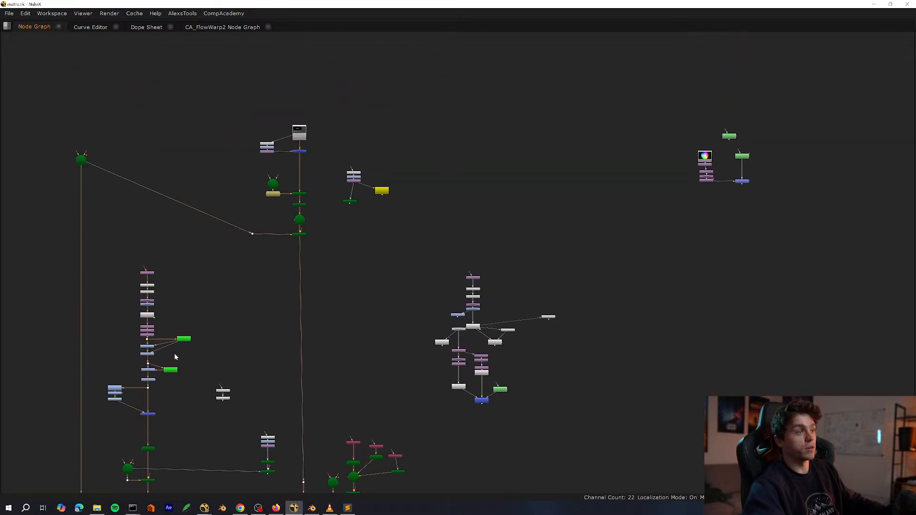
{"action": "scroll", "coordinate": [174, 354], "scroll_direction": "up", "scroll_amount": 3}
{"action": "left_click_drag", "start_coordinate": [217, 201], "coordinate": [66, 456]}
{"action": "middle_click_drag", "start_coordinate": [67, 457], "coordinate": [154, 298]}
{"action": "scroll", "coordinate": [158, 300], "scroll_direction": "down", "scroll_amount": 4}
{"action": "middle_click_drag", "start_coordinate": [270, 309], "coordinate": [272, 218]}
{"action": "scroll", "coordinate": [225, 374], "scroll_direction": "down", "scroll_amount": 1}
{"action": "middle_click_drag", "start_coordinate": [225, 374], "coordinate": [252, 191]}
{"action": "scroll", "coordinate": [257, 289], "scroll_direction": "up", "scroll_amount": 4}
{"action": "middle_click_drag", "start_coordinate": [225, 110], "coordinate": [221, 289]}
{"action": "middle_click_drag", "start_coordinate": [234, 401], "coordinate": [243, 295]}
{"action": "scroll", "coordinate": [234, 304], "scroll_direction": "up", "scroll_amount": 3}
{"action": "key", "text": "ctrl+v"}
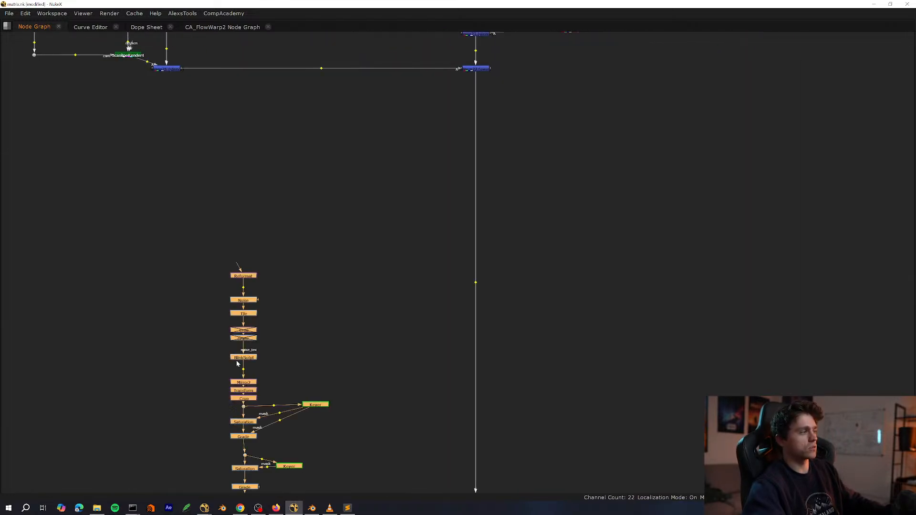
Connect the duplicated chain's mask merge, Merge32, to Transform25's input and align the chain vertically above it.
{"action": "middle_click_drag", "start_coordinate": [237, 364], "coordinate": [211, 236]}
{"action": "scroll", "coordinate": [230, 405], "scroll_direction": "up", "scroll_amount": 3}
{"action": "left_click_drag", "start_coordinate": [220, 436], "coordinate": [251, 414]}
{"action": "left_click", "coordinate": [254, 433]}
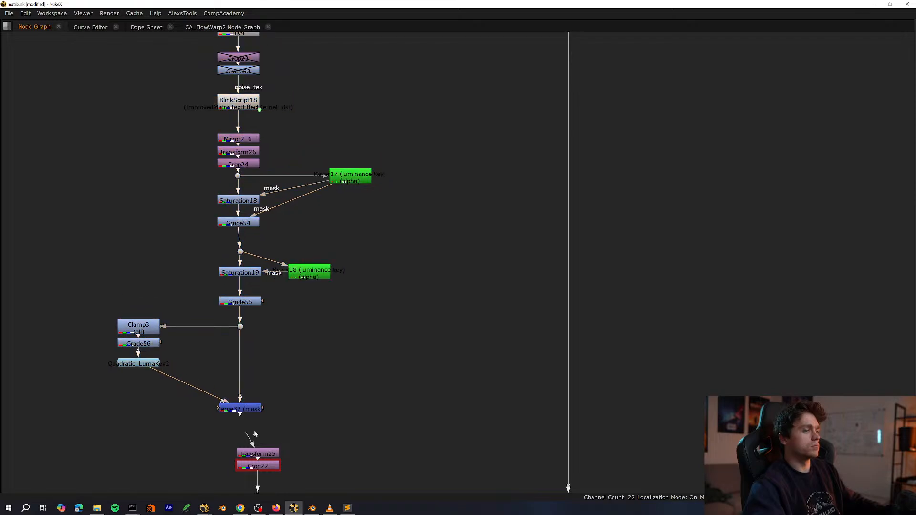
{"action": "scroll", "coordinate": [234, 372], "scroll_direction": "down", "scroll_amount": 5}
{"action": "middle_click_drag", "start_coordinate": [235, 380], "coordinate": [235, 438]}
{"action": "left_click_drag", "start_coordinate": [345, 165], "coordinate": [154, 465]}
{"action": "middle_click_drag", "start_coordinate": [210, 420], "coordinate": [199, 325]}
{"action": "scroll", "coordinate": [199, 319], "scroll_direction": "up", "scroll_amount": 6}
{"action": "middle_click_drag", "start_coordinate": [118, 318], "coordinate": [87, 278]}
{"action": "left_click_drag", "start_coordinate": [226, 355], "coordinate": [248, 313]}
{"action": "scroll", "coordinate": [252, 282], "scroll_direction": "down", "scroll_amount": 5}
{"action": "scroll", "coordinate": [239, 318], "scroll_direction": "up", "scroll_amount": 8}
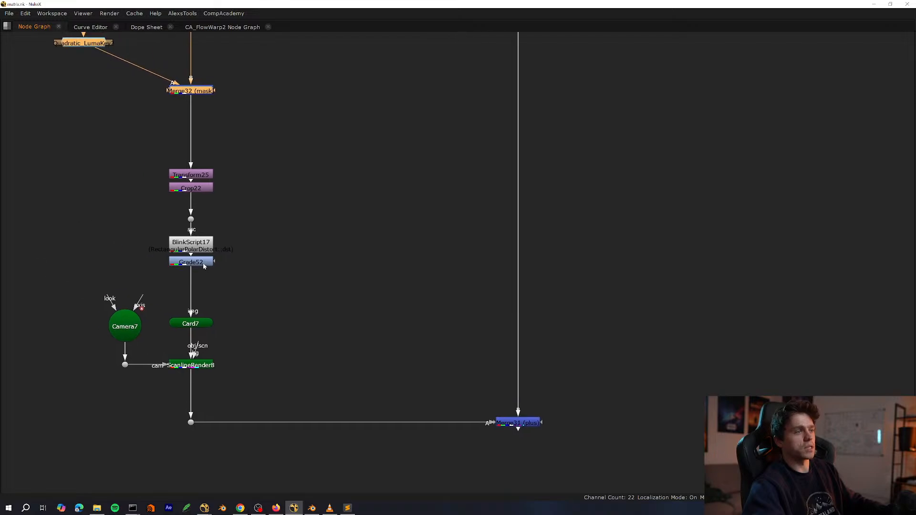
View Grade52's output with the duplicated source chain feeding it.
{"action": "left_click", "coordinate": [228, 404]}
{"action": "scroll", "coordinate": [236, 413], "scroll_direction": "up", "scroll_amount": 2}
{"action": "middle_click_drag", "start_coordinate": [236, 412], "coordinate": [227, 375]}
{"action": "key", "text": "1"}
{"action": "key", "text": "space"}
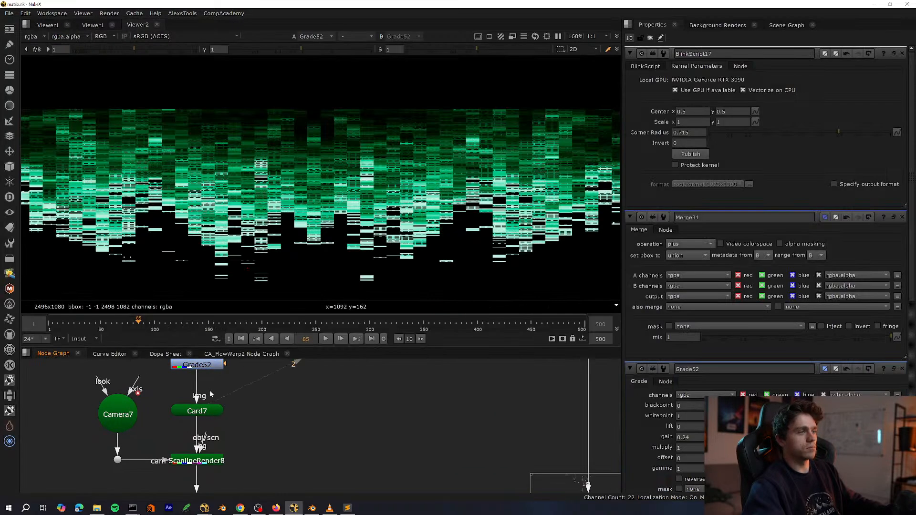
Fit the image in the viewer and close all open node property panels.
{"action": "key", "text": "f"}
{"action": "middle_click_drag", "start_coordinate": [281, 366], "coordinate": [323, 478]}
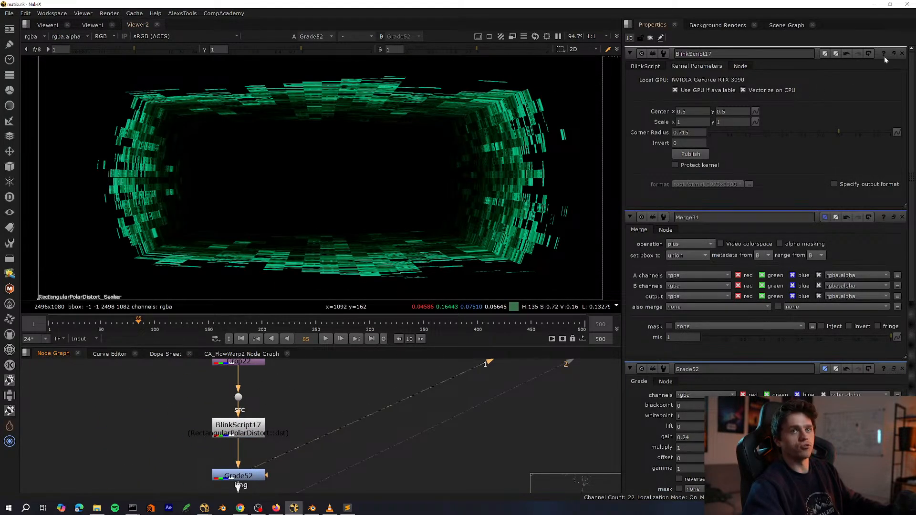
{"action": "left_click", "coordinate": [902, 53]}
{"action": "left_click", "coordinate": [902, 53]}
{"action": "left_click", "coordinate": [901, 53]}
{"action": "left_click", "coordinate": [901, 54]}
View the output of the Merge32 mask node upstream of the polar distortion.
{"action": "middle_click_drag", "start_coordinate": [327, 427], "coordinate": [349, 440]}
{"action": "scroll", "coordinate": [349, 440], "scroll_direction": "down", "scroll_amount": 3}
{"action": "key", "text": "space"}
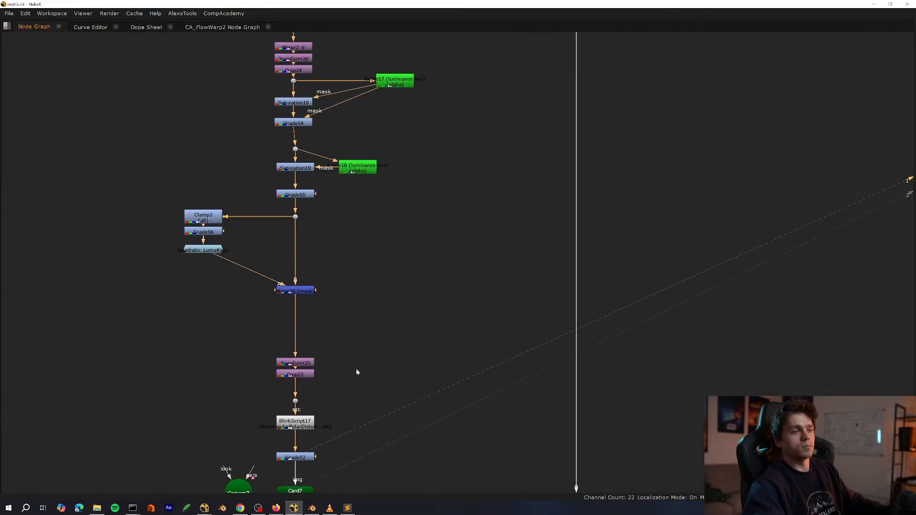
{"action": "middle_click_drag", "start_coordinate": [363, 260], "coordinate": [390, 348]}
{"action": "scroll", "coordinate": [390, 348], "scroll_direction": "down", "scroll_amount": 1}
{"action": "left_click", "coordinate": [334, 377]}
{"action": "key", "text": "1"}
{"action": "key", "text": "space"}
{"action": "middle_click_drag", "start_coordinate": [361, 378], "coordinate": [360, 431]}
{"action": "scroll", "coordinate": [359, 431], "scroll_direction": "up", "scroll_amount": 3}
{"action": "left_click", "coordinate": [357, 414]}
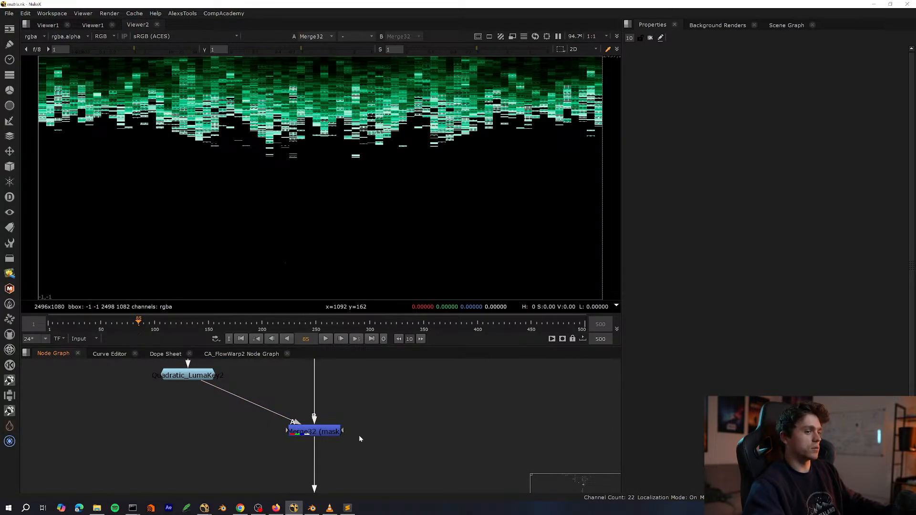
{"action": "left_click", "coordinate": [318, 433]}
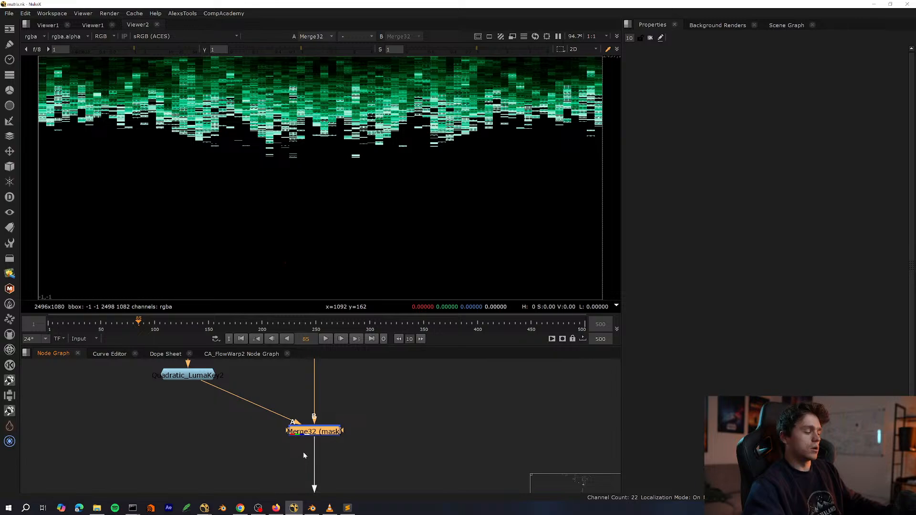
Look over the node chain from Reformat13 down to Merge32.
{"action": "middle_click_drag", "start_coordinate": [378, 430], "coordinate": [337, 443]}
{"action": "key", "text": "space"}
{"action": "scroll", "coordinate": [334, 345], "scroll_direction": "down", "scroll_amount": 3}
{"action": "scroll", "coordinate": [337, 352], "scroll_direction": "up", "scroll_amount": 2}
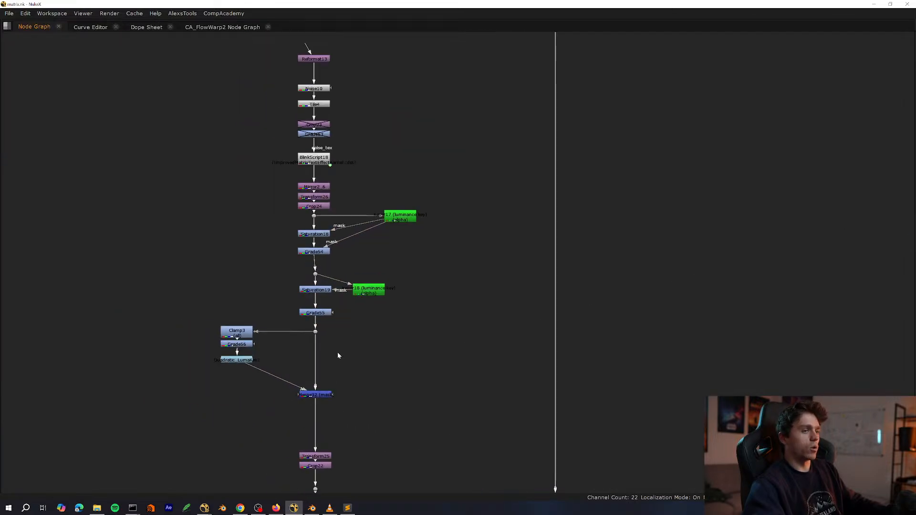
{"action": "middle_click_drag", "start_coordinate": [337, 352], "coordinate": [331, 421]}
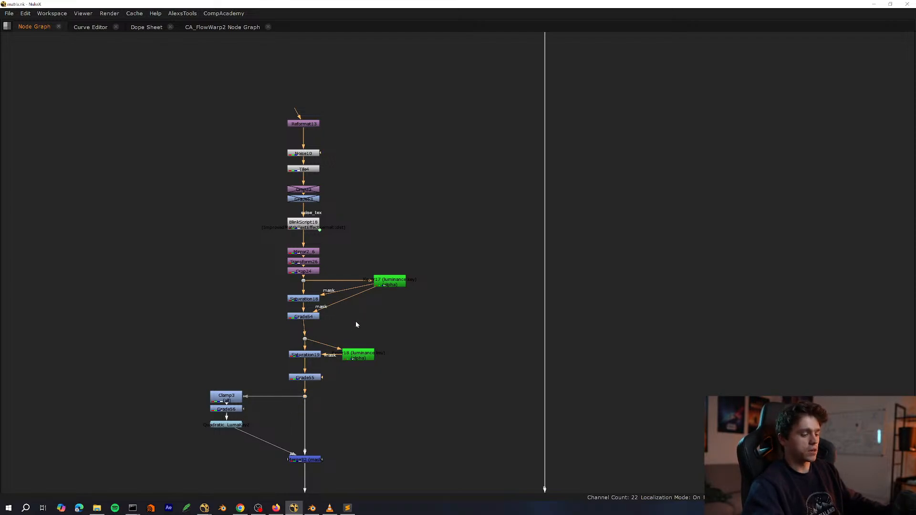
{"action": "scroll", "coordinate": [341, 342], "scroll_direction": "up", "scroll_amount": 2}
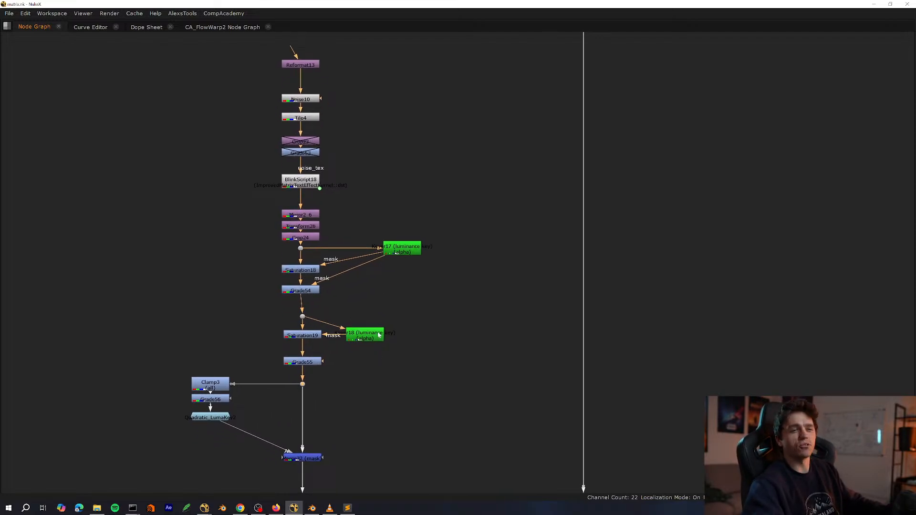
Check Merge32's colour and alpha output in the viewer and compare it with the second viewer input.
{"action": "key", "text": "space"}
{"action": "middle_click_drag", "start_coordinate": [265, 437], "coordinate": [273, 398]}
{"action": "key", "text": "1"}
{"action": "key", "text": "a"}
{"action": "key", "text": "a"}
{"action": "left_click", "coordinate": [275, 409]}
{"action": "key", "text": "1"}
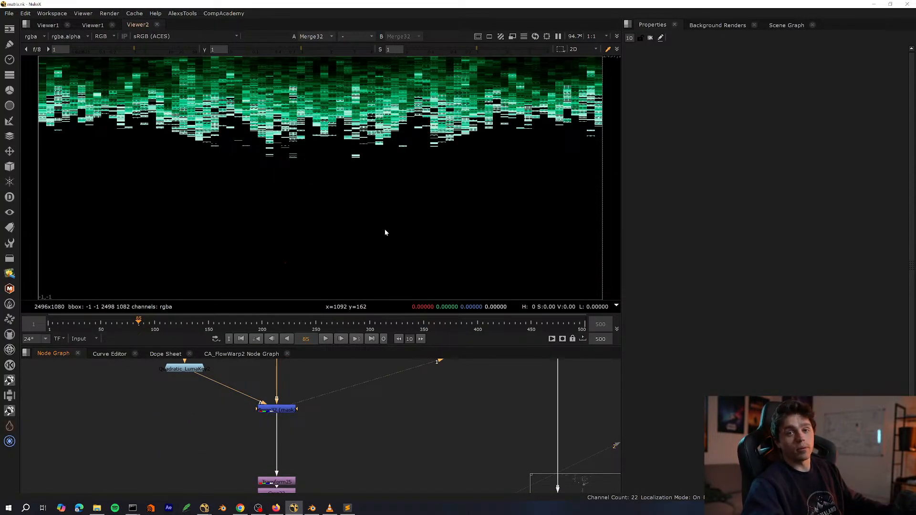
{"action": "key", "text": "2"}
{"action": "middle_click_drag", "start_coordinate": [294, 459], "coordinate": [280, 444]}
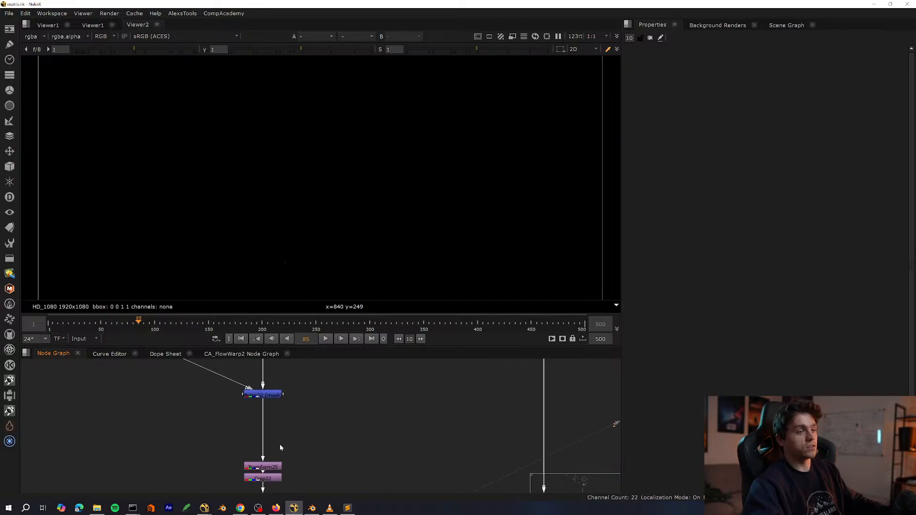
Step the viewer downstream from Merge32 through BlinkScript17 to the dot below ScanlineRender8.
{"action": "left_click_drag", "start_coordinate": [353, 389], "coordinate": [193, 419]}
{"action": "key", "text": "1"}
{"action": "middle_click_drag", "start_coordinate": [274, 479], "coordinate": [246, 396]}
{"action": "left_click_drag", "start_coordinate": [292, 420], "coordinate": [213, 451]}
{"action": "key", "text": "1"}
{"action": "scroll", "coordinate": [261, 455], "scroll_direction": "down", "scroll_amount": 3}
{"action": "middle_click_drag", "start_coordinate": [261, 455], "coordinate": [291, 426]}
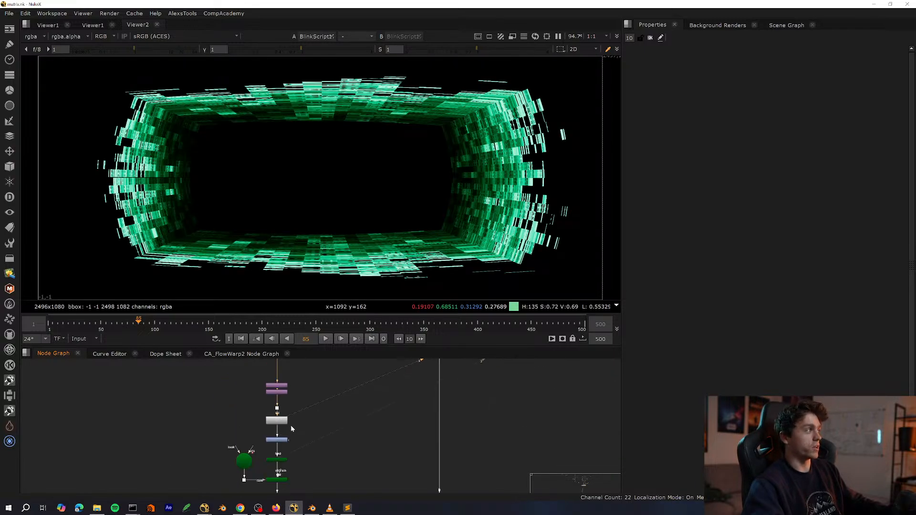
{"action": "scroll", "coordinate": [288, 485], "scroll_direction": "down", "scroll_amount": 2}
{"action": "middle_click_drag", "start_coordinate": [287, 484], "coordinate": [185, 423]}
{"action": "scroll", "coordinate": [269, 439], "scroll_direction": "up", "scroll_amount": 5}
{"action": "left_click_drag", "start_coordinate": [185, 419], "coordinate": [140, 469]}
{"action": "key", "text": "1"}
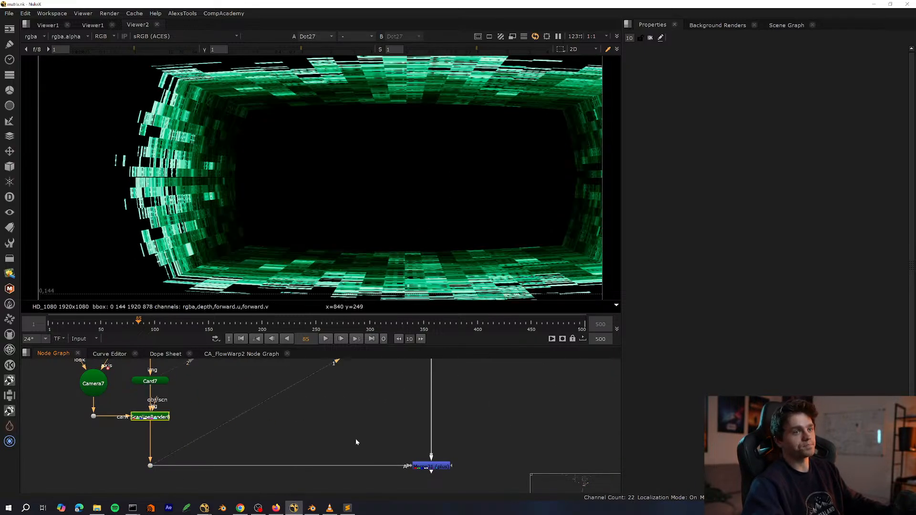
Toggle the disabled state of the merge that joins the ScanlineRender8 output to the main branch.
{"action": "middle_click_drag", "start_coordinate": [182, 363], "coordinate": [215, 383]}
{"action": "scroll", "coordinate": [251, 463], "scroll_direction": "down", "scroll_amount": 3}
{"action": "key", "text": "2"}
{"action": "left_click_drag", "start_coordinate": [411, 405], "coordinate": [317, 449]}
{"action": "key", "text": "d"}
View the output of Grade55 in the matrix text branch.
{"action": "key", "text": "space"}
{"action": "middle_click_drag", "start_coordinate": [266, 394], "coordinate": [306, 430]}
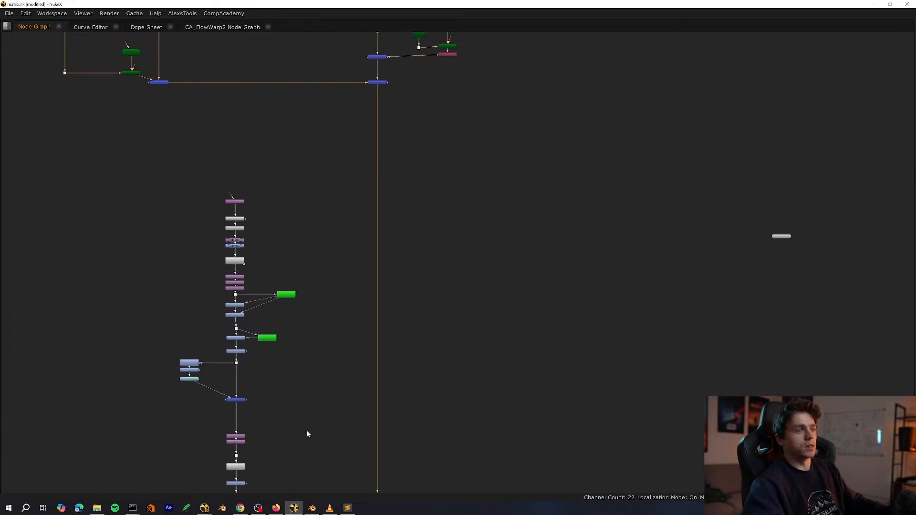
{"action": "middle_click_drag", "start_coordinate": [259, 239], "coordinate": [241, 376]}
{"action": "scroll", "coordinate": [310, 343], "scroll_direction": "up", "scroll_amount": 3}
{"action": "middle_click_drag", "start_coordinate": [214, 461], "coordinate": [278, 487]}
{"action": "left_click", "coordinate": [314, 321]}
{"action": "key", "text": "1"}
{"action": "key", "text": "space"}
{"action": "key", "text": "1"}
{"action": "key", "text": "1"}
{"action": "scroll", "coordinate": [295, 407], "scroll_direction": "up", "scroll_amount": 3}
Open BlinkScript18's kernel parameters and set its Character Size to 2.
{"action": "key", "text": "space"}
{"action": "left_click", "coordinate": [274, 405]}
{"action": "middle_click_drag", "start_coordinate": [268, 404], "coordinate": [288, 404]}
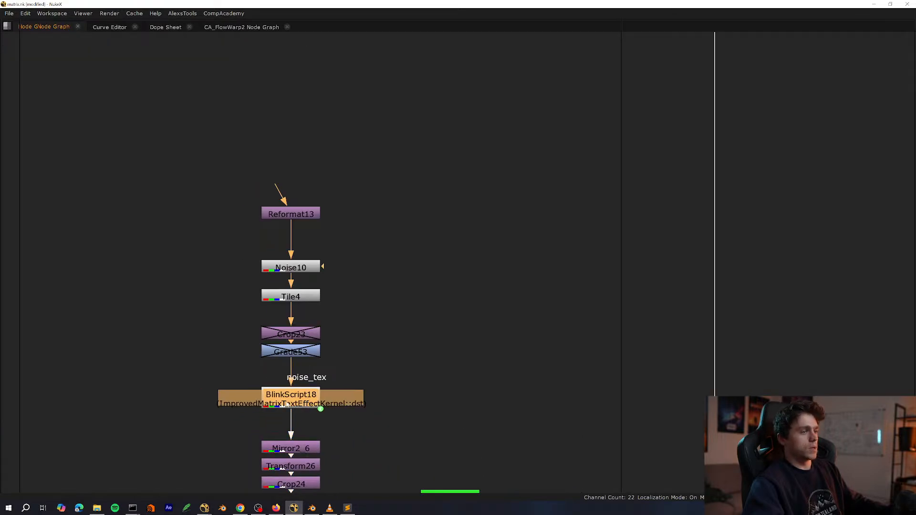
{"action": "key", "text": "space"}
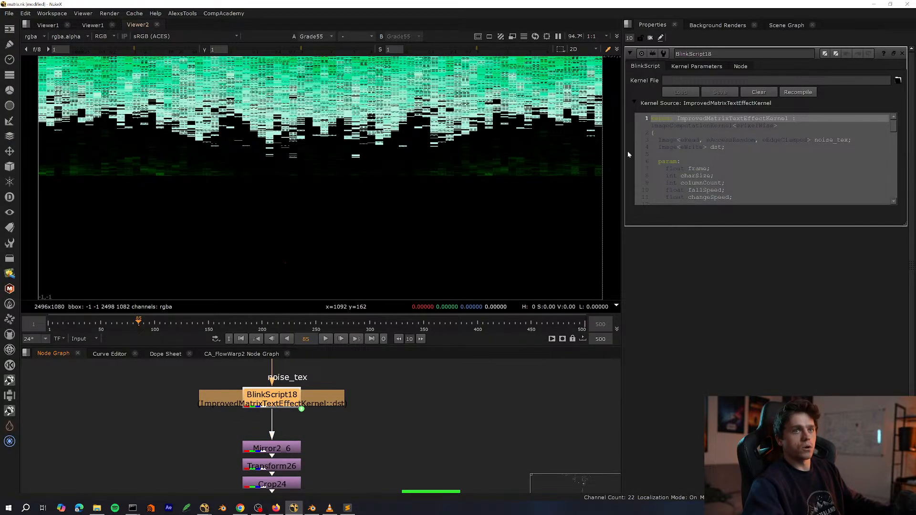
{"action": "left_click", "coordinate": [703, 69]}
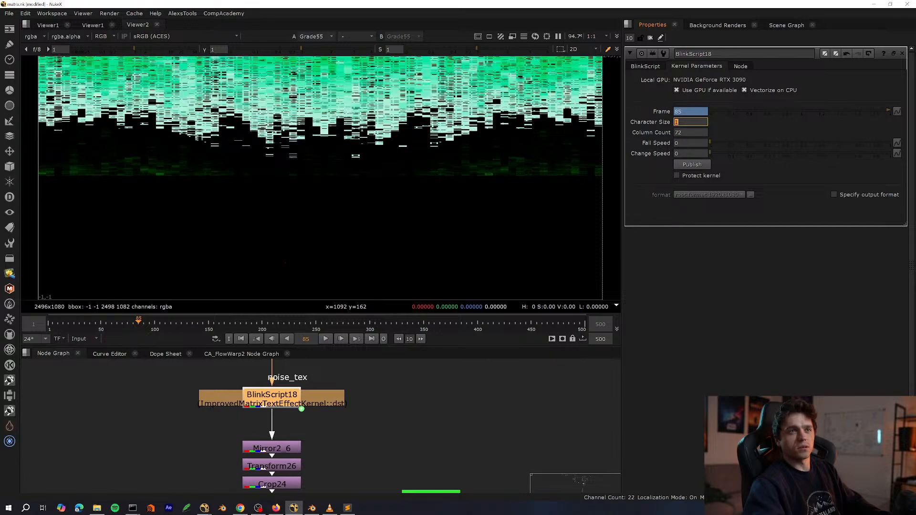
{"action": "key", "text": "Down"}
{"action": "key", "text": "Up"}
{"action": "key", "text": "Up"}
Set BlinkScript18's Column Count to 102 for a denser text pattern.
{"action": "left_click", "coordinate": [683, 133]}
{"action": "key", "text": "Left"}
{"action": "key", "text": "Down"}
{"action": "key", "text": "Down"}
{"action": "key", "text": "Down"}
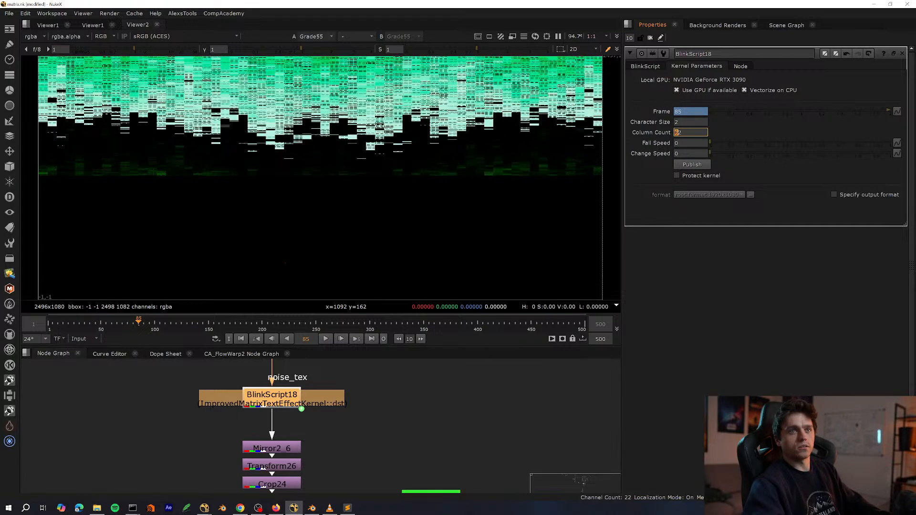
{"action": "key", "text": "Up"}
{"action": "key", "text": "Up"}
{"action": "key", "text": "Up"}
{"action": "key", "text": "Up"}
{"action": "key", "text": "Up"}
{"action": "key", "text": "Up"}
{"action": "key", "text": "Up"}
{"action": "key", "text": "Up"}
{"action": "key", "text": "Up"}
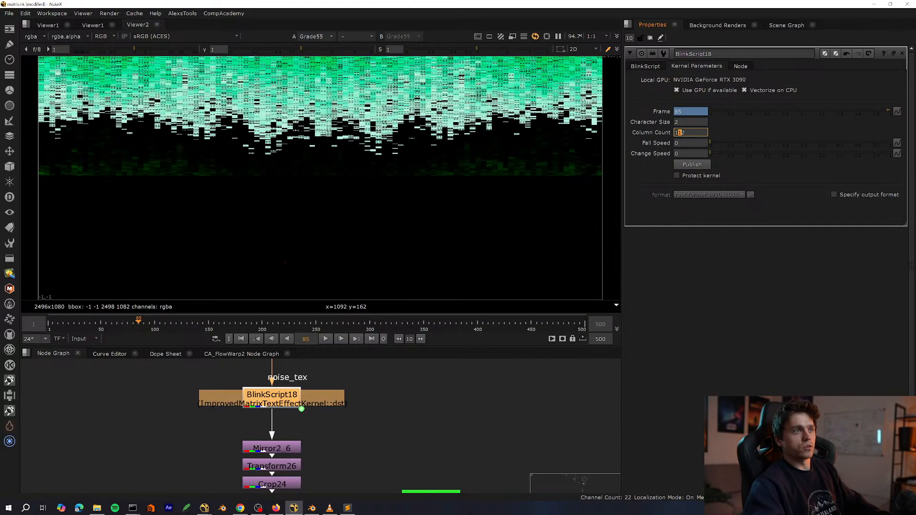
{"action": "key", "text": "Down"}
{"action": "key", "text": "Down"}
{"action": "key", "text": "Down"}
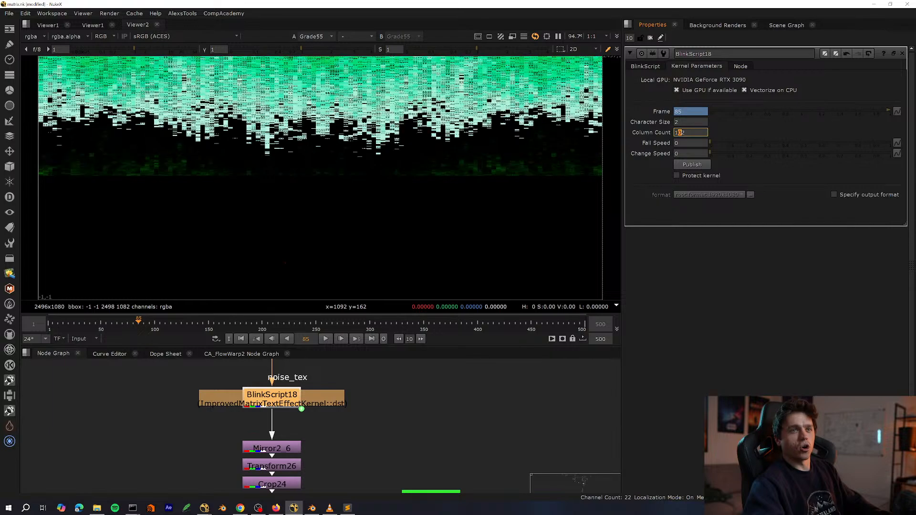
Lower the gamma of Noise10 to 0.59 while checking the text pattern up close.
{"action": "middle_click_drag", "start_coordinate": [384, 405], "coordinate": [411, 500]}
{"action": "left_click", "coordinate": [308, 393]}
{"action": "middle_click_drag", "start_coordinate": [314, 413], "coordinate": [325, 435]}
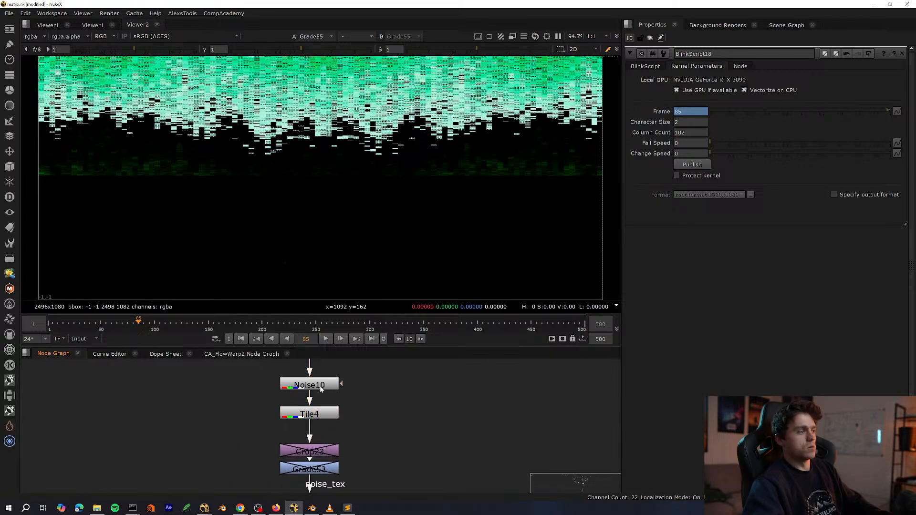
{"action": "left_click", "coordinate": [323, 385]}
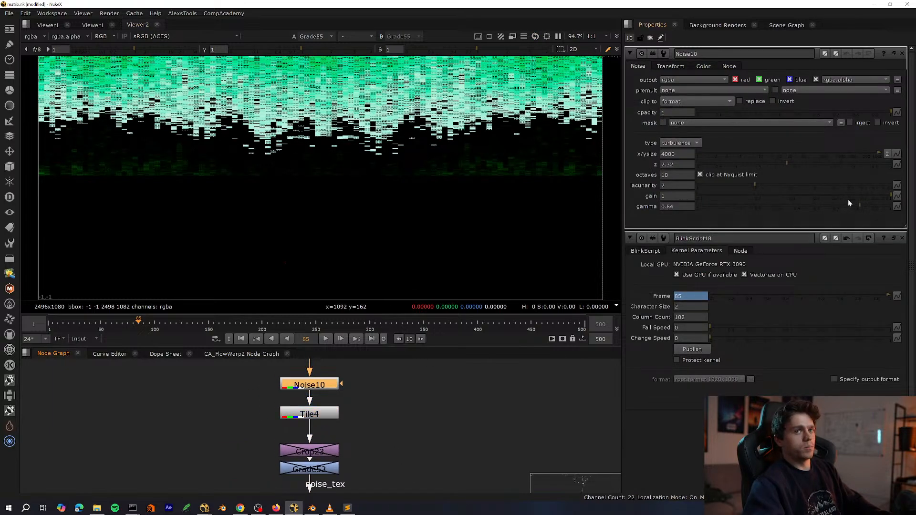
{"action": "left_click_drag", "start_coordinate": [859, 205], "coordinate": [810, 210]}
{"action": "scroll", "coordinate": [392, 137], "scroll_direction": "up", "scroll_amount": 4}
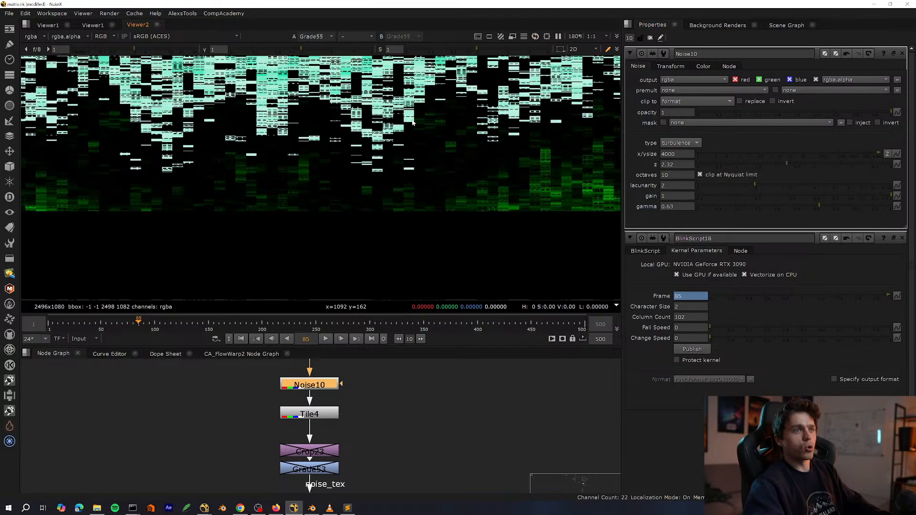
{"action": "middle_click_drag", "start_coordinate": [392, 137], "coordinate": [398, 203]}
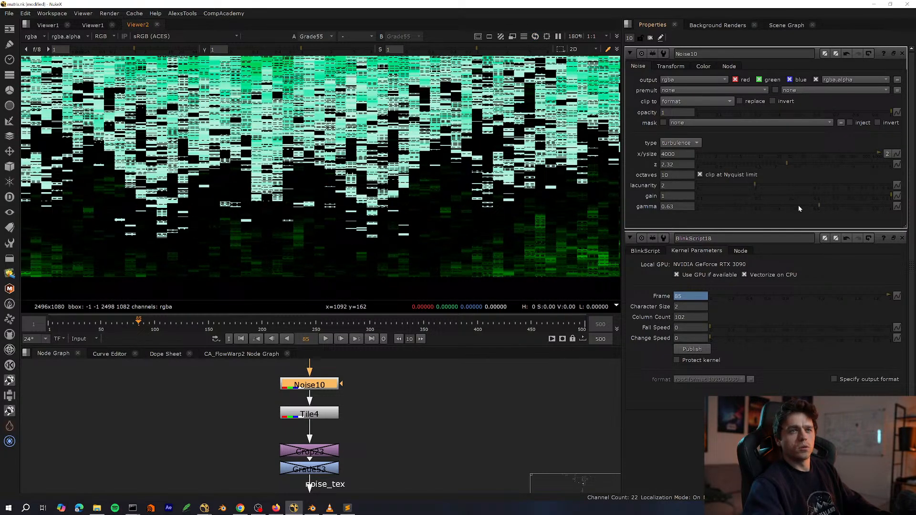
{"action": "left_click_drag", "start_coordinate": [805, 206], "coordinate": [811, 208]}
{"action": "scroll", "coordinate": [362, 191], "scroll_direction": "down", "scroll_amount": 8}
{"action": "key", "text": "f"}
View the text pattern at Crop24, below BlinkScript18.
{"action": "middle_click_drag", "start_coordinate": [306, 422], "coordinate": [289, 330]}
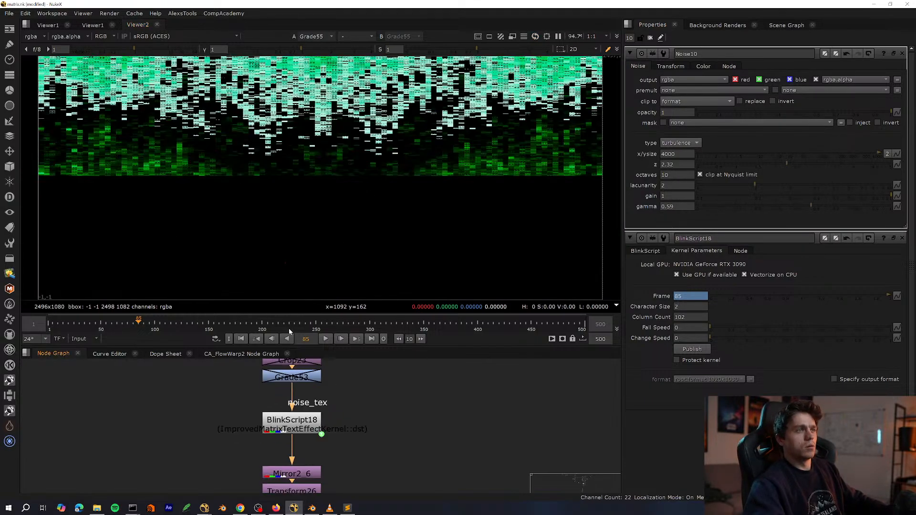
{"action": "middle_click_drag", "start_coordinate": [329, 394], "coordinate": [381, 239]}
{"action": "key", "text": "space"}
{"action": "scroll", "coordinate": [319, 421], "scroll_direction": "up", "scroll_amount": 2}
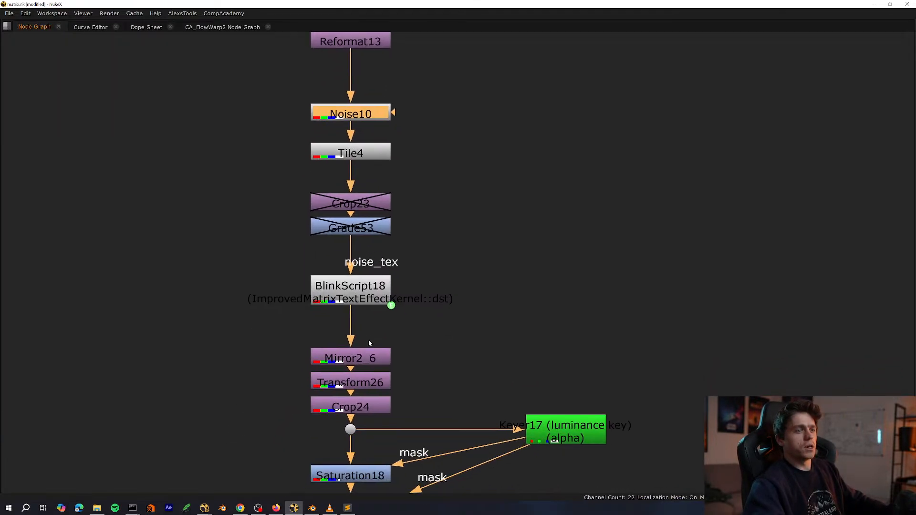
{"action": "left_click_drag", "start_coordinate": [371, 341], "coordinate": [280, 408]}
{"action": "middle_click_drag", "start_coordinate": [280, 404], "coordinate": [299, 405]}
{"action": "key", "text": "space"}
{"action": "middle_click_drag", "start_coordinate": [343, 482], "coordinate": [415, 402]}
{"action": "left_click", "coordinate": [336, 413]}
{"action": "left_click_drag", "start_coordinate": [334, 461], "coordinate": [333, 464]}
{"action": "key", "text": "1"}
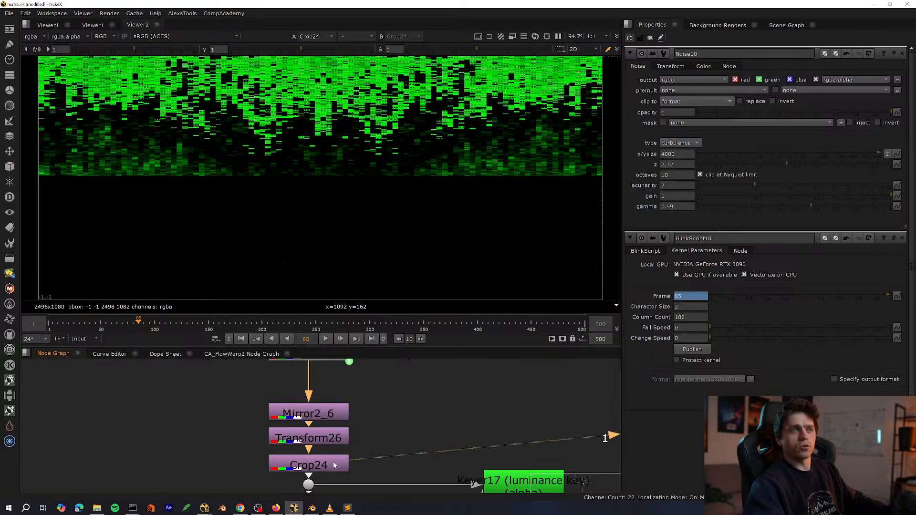
Step the viewer through the saturation and grade nodes below Crop24, from Grade54 to Grade55.
{"action": "middle_click_drag", "start_coordinate": [332, 472], "coordinate": [320, 380]}
{"action": "left_click", "coordinate": [322, 440]}
{"action": "key", "text": "1"}
{"action": "left_click", "coordinate": [313, 479]}
{"action": "key", "text": "1"}
{"action": "middle_click_drag", "start_coordinate": [313, 479], "coordinate": [308, 398]}
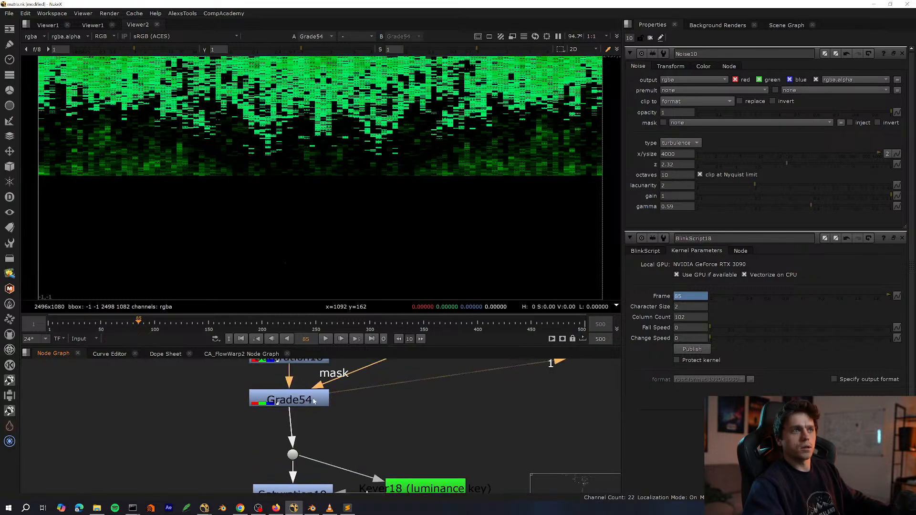
{"action": "scroll", "coordinate": [311, 375], "scroll_direction": "down", "scroll_amount": 4}
{"action": "left_click_drag", "start_coordinate": [376, 382], "coordinate": [262, 434]}
{"action": "left_click", "coordinate": [310, 423]}
{"action": "key", "text": "1"}
{"action": "left_click", "coordinate": [312, 452]}
{"action": "key", "text": "1"}
{"action": "middle_click_drag", "start_coordinate": [313, 456], "coordinate": [314, 388]}
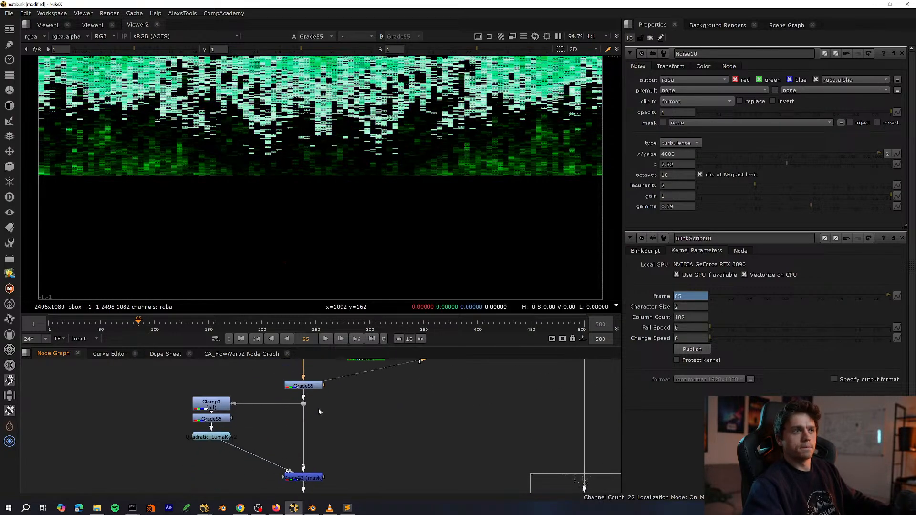
View Merge32's output full screen and inspect the text columns up close.
{"action": "left_click", "coordinate": [313, 474]}
{"action": "key", "text": "1"}
{"action": "left_click", "coordinate": [300, 431]}
{"action": "middle_click_drag", "start_coordinate": [325, 489], "coordinate": [346, 452]}
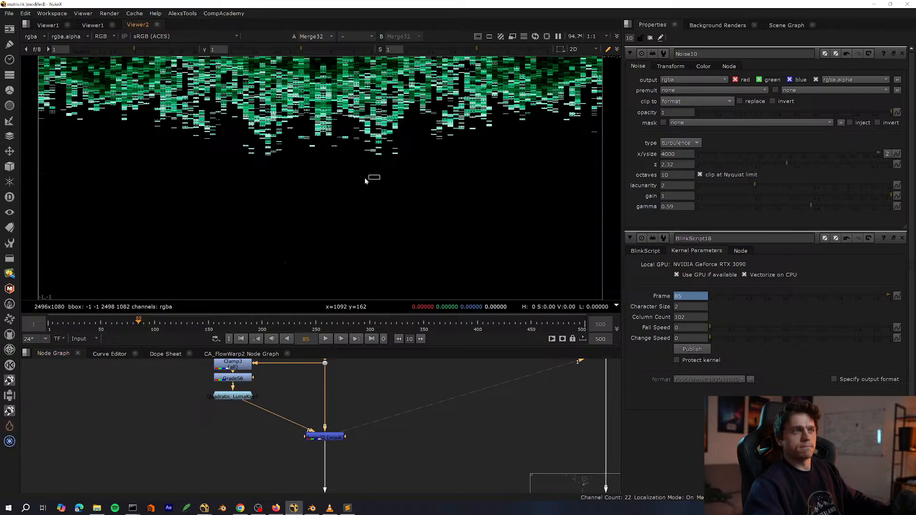
{"action": "key", "text": "space"}
{"action": "scroll", "coordinate": [421, 280], "scroll_direction": "up", "scroll_amount": 5}
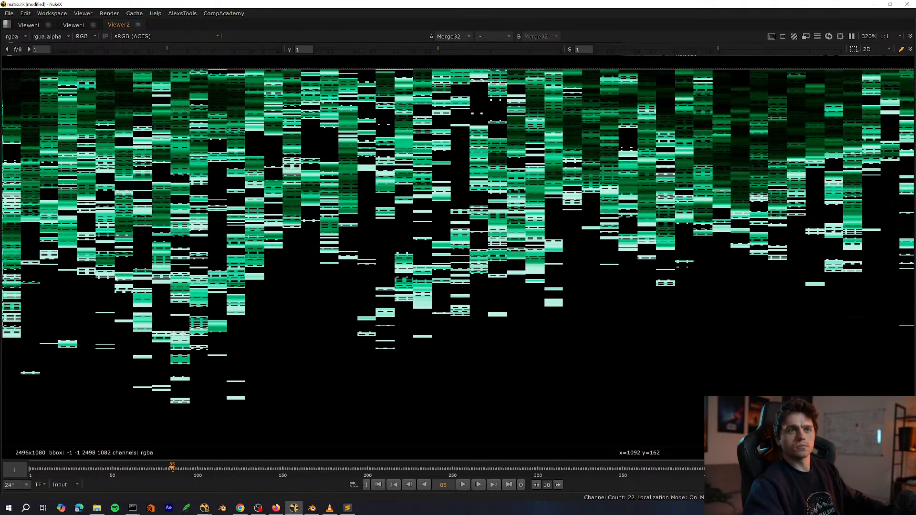
{"action": "middle_click_drag", "start_coordinate": [116, 278], "coordinate": [46, 292]}
{"action": "middle_click_drag", "start_coordinate": [517, 262], "coordinate": [626, 271]}
{"action": "middle_click_drag", "start_coordinate": [140, 270], "coordinate": [769, 263]}
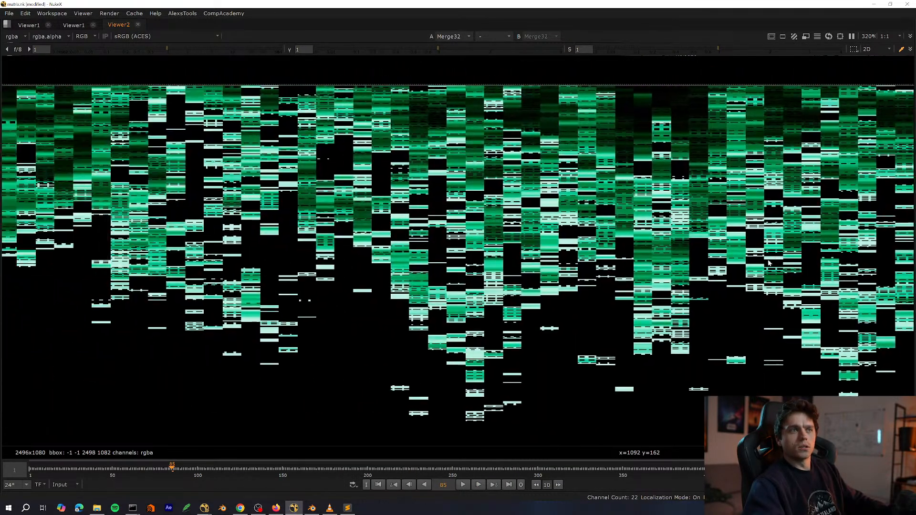
{"action": "middle_click_drag", "start_coordinate": [232, 189], "coordinate": [295, 234]}
{"action": "scroll", "coordinate": [448, 186], "scroll_direction": "down", "scroll_amount": 3}
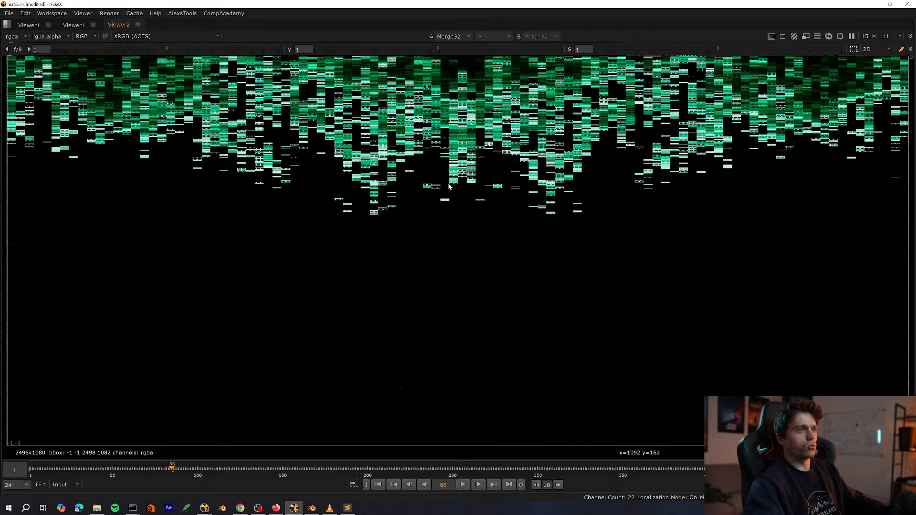
{"action": "key", "text": "space"}
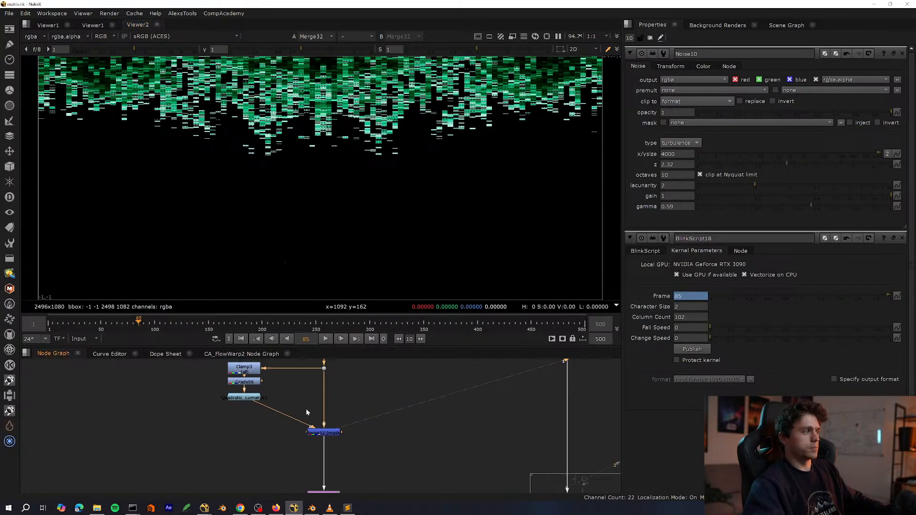
Check the text columns full screen and view them at Transform25 and Crop22, below Merge32.
{"action": "key", "text": "space"}
{"action": "scroll", "coordinate": [376, 438], "scroll_direction": "up", "scroll_amount": 2}
{"action": "middle_click_drag", "start_coordinate": [376, 438], "coordinate": [416, 390]}
{"action": "key", "text": "space"}
{"action": "middle_click_drag", "start_coordinate": [344, 447], "coordinate": [297, 367]}
{"action": "left_click_drag", "start_coordinate": [383, 392], "coordinate": [357, 403]}
{"action": "key", "text": "1"}
{"action": "left_click", "coordinate": [355, 423]}
{"action": "key", "text": "1"}
{"action": "left_click", "coordinate": [311, 373]}
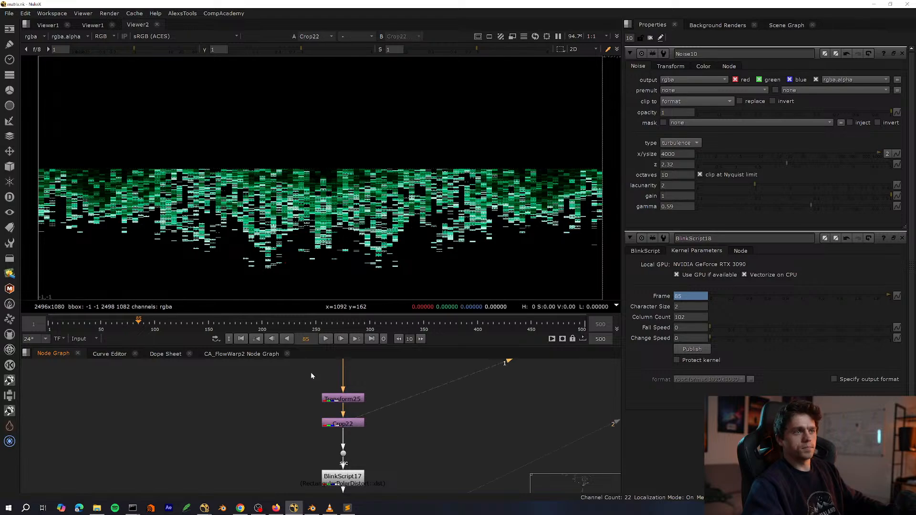
View the tunnel at BlinkScript17 and its render at ScanlineRender8.
{"action": "middle_click_drag", "start_coordinate": [323, 417], "coordinate": [292, 330]}
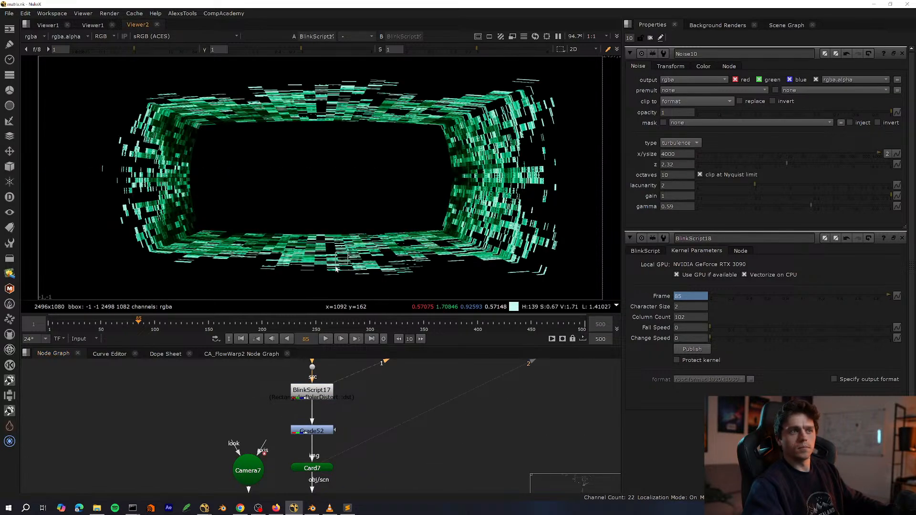
{"action": "middle_click_drag", "start_coordinate": [374, 452], "coordinate": [328, 402]}
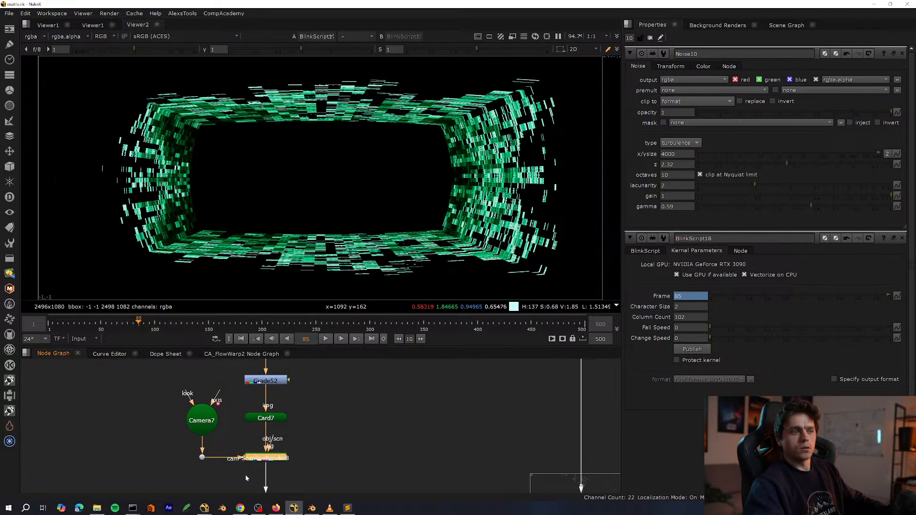
{"action": "key", "text": "1"}
{"action": "left_click_drag", "start_coordinate": [403, 401], "coordinate": [334, 444]}
{"action": "scroll", "coordinate": [326, 448], "scroll_direction": "down", "scroll_amount": 4}
{"action": "mouse_move", "coordinate": [317, 461]}
{"action": "middle_mouse_down"}
{"action": "mouse_move", "coordinate": [322, 429]}
{"action": "mouse_move", "coordinate": [243, 386]}
{"action": "middle_mouse_up"}
{"action": "scroll", "coordinate": [330, 410], "scroll_direction": "up", "scroll_amount": 4}
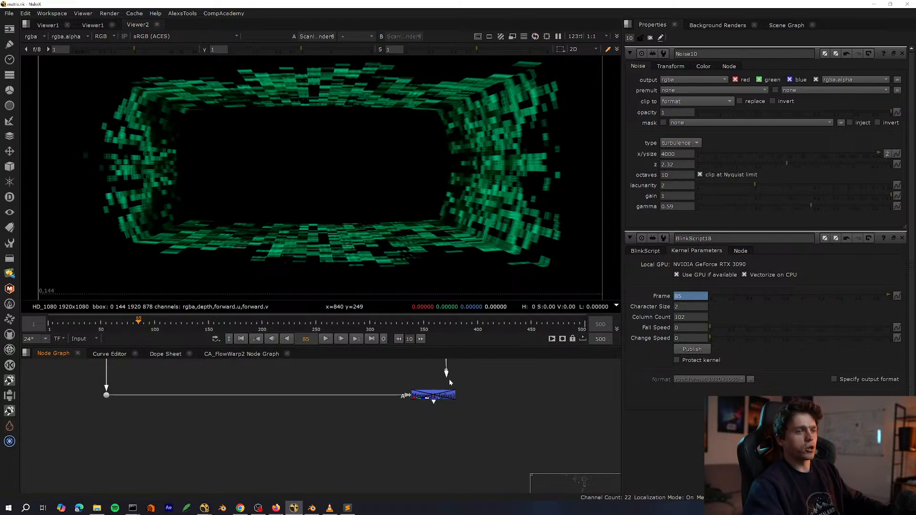
Enable Merge31 and view its combined output.
{"action": "left_click_drag", "start_coordinate": [448, 380], "coordinate": [477, 376]}
{"action": "left_click_drag", "start_coordinate": [484, 376], "coordinate": [358, 425]}
{"action": "middle_click_drag", "start_coordinate": [437, 375], "coordinate": [356, 447]}
{"action": "key", "text": "ctrl+z"}
{"action": "key", "text": "1"}
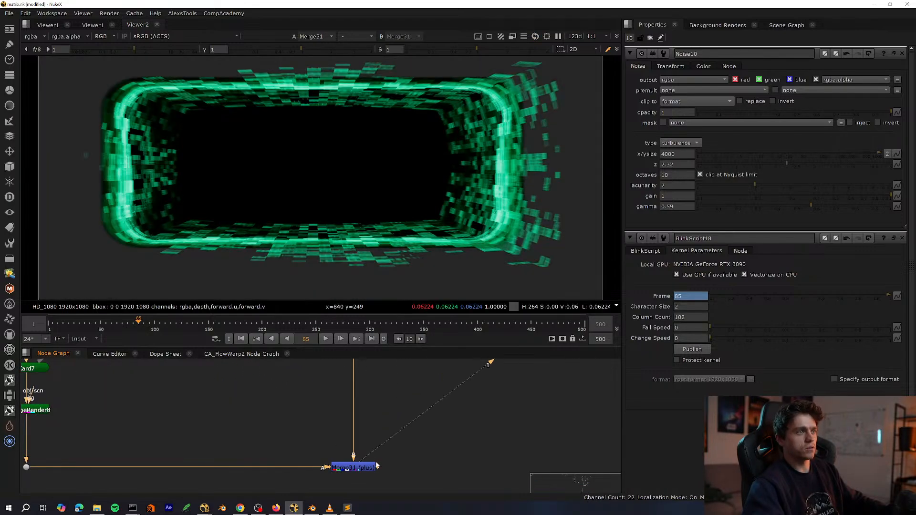
Toggle nodes off and on to compare the combined tunnel, and view ScanlineRender8 by itself.
{"action": "key", "text": "d"}
{"action": "scroll", "coordinate": [262, 419], "scroll_direction": "down", "scroll_amount": 5}
{"action": "middle_click_drag", "start_coordinate": [275, 413], "coordinate": [316, 457]}
{"action": "key", "text": "d"}
{"action": "key", "text": "d"}
{"action": "scroll", "coordinate": [315, 458], "scroll_direction": "up", "scroll_amount": 4}
{"action": "left_click", "coordinate": [240, 458]}
{"action": "key", "text": "1"}
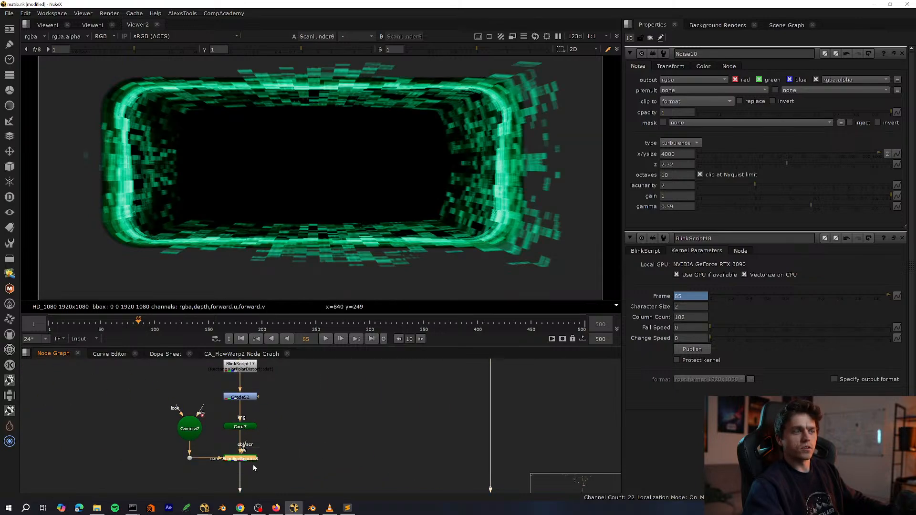
View Crop22 and examine the full text strip within its frame, toggling the viewer overlay.
{"action": "middle_click_drag", "start_coordinate": [261, 391], "coordinate": [300, 467]}
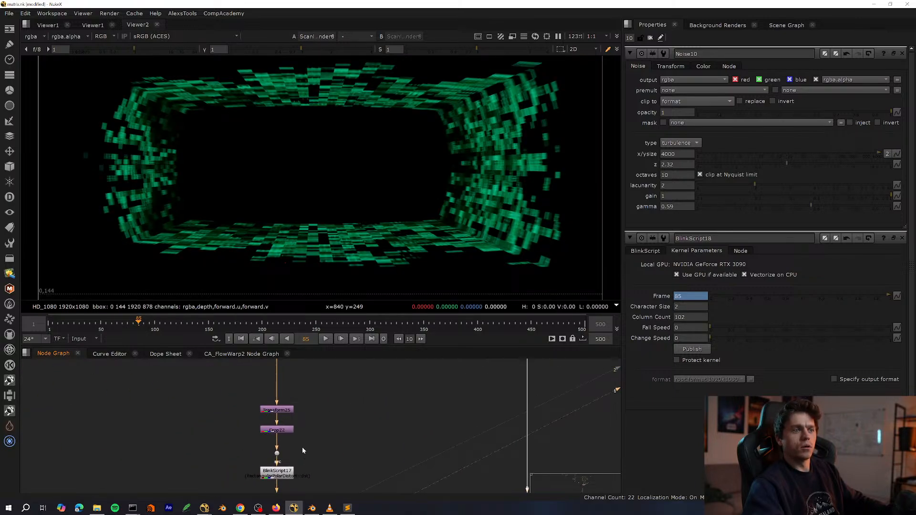
{"action": "left_click", "coordinate": [282, 430]}
{"action": "key", "text": "1"}
{"action": "key", "text": "minus"}
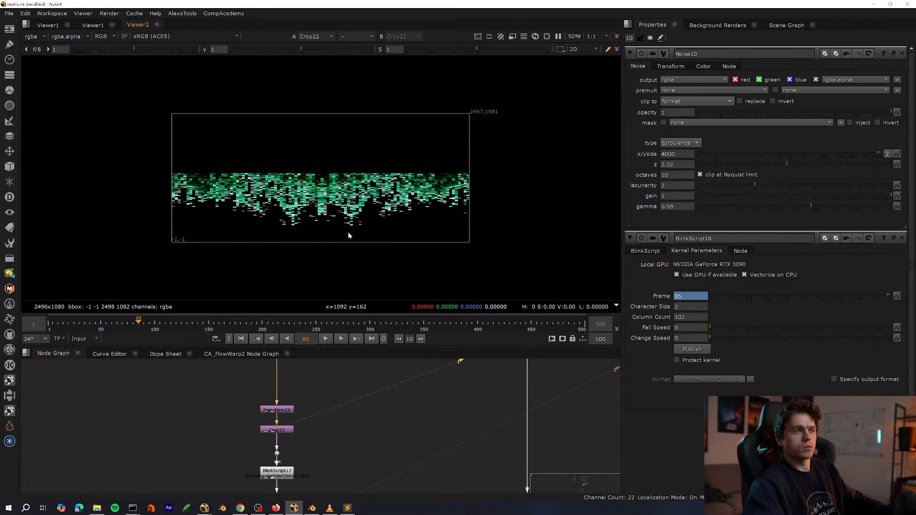
{"action": "key", "text": "o"}
{"action": "key", "text": "o"}
{"action": "key", "text": "equal"}
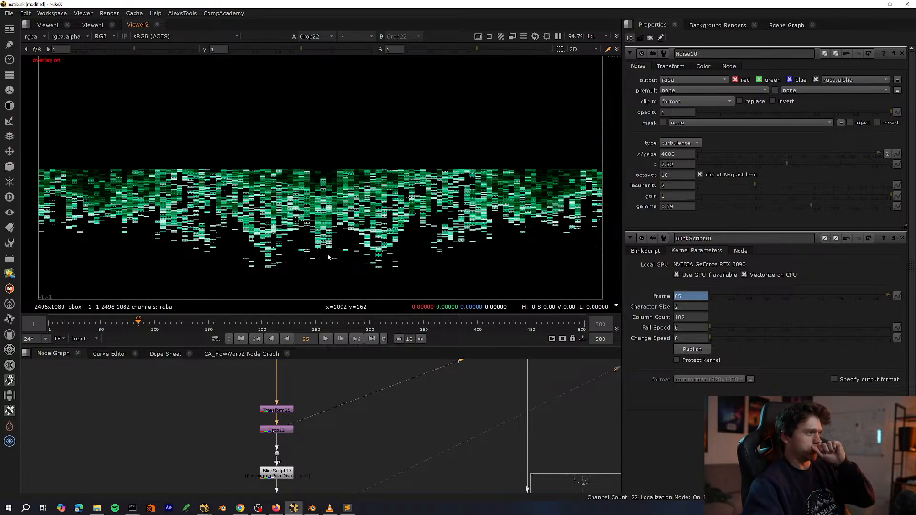
View the dot below Grade55 for comparison, and disable Merge32 so the unmasked text pattern passes through.
{"action": "middle_click_drag", "start_coordinate": [277, 400], "coordinate": [295, 490]}
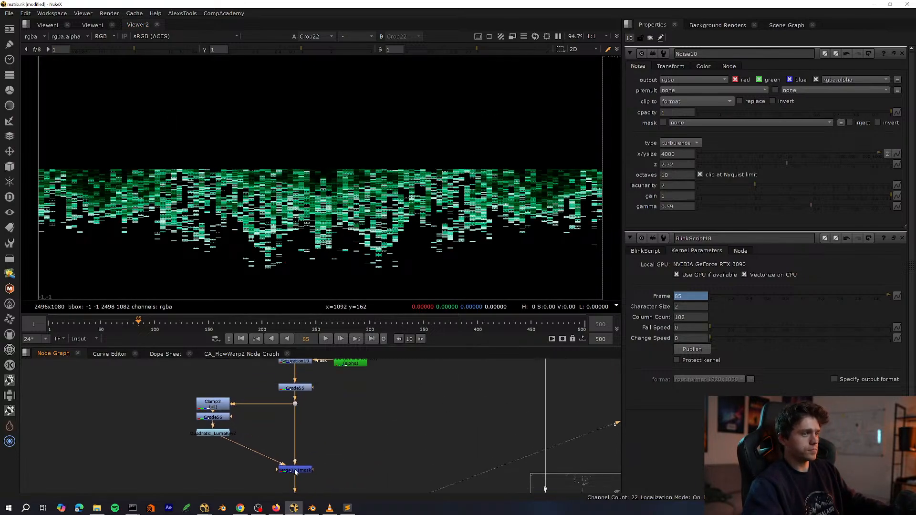
{"action": "key", "text": "space"}
{"action": "key", "text": "space"}
{"action": "left_click", "coordinate": [295, 403]}
{"action": "key", "text": "1"}
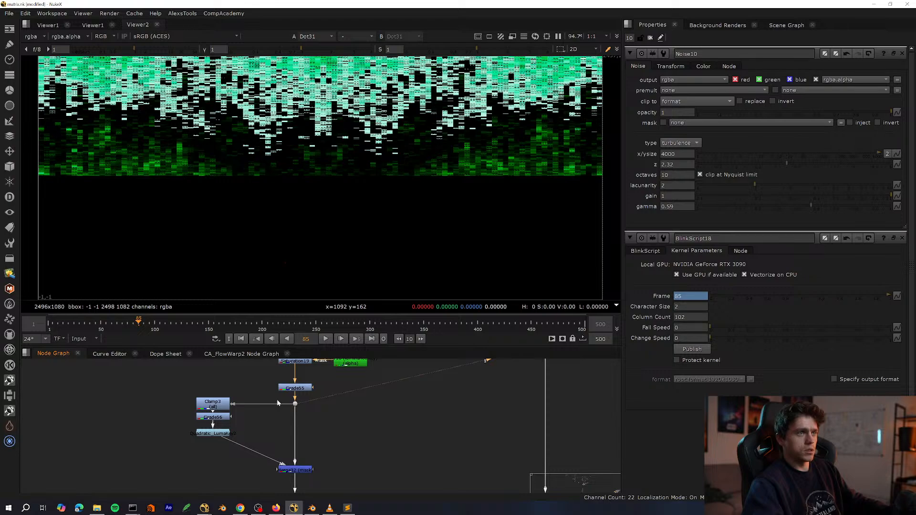
{"action": "left_click", "coordinate": [295, 470]}
{"action": "key", "text": "1"}
{"action": "middle_click_drag", "start_coordinate": [306, 467], "coordinate": [311, 365]}
{"action": "middle_click_drag", "start_coordinate": [310, 445], "coordinate": [321, 372]}
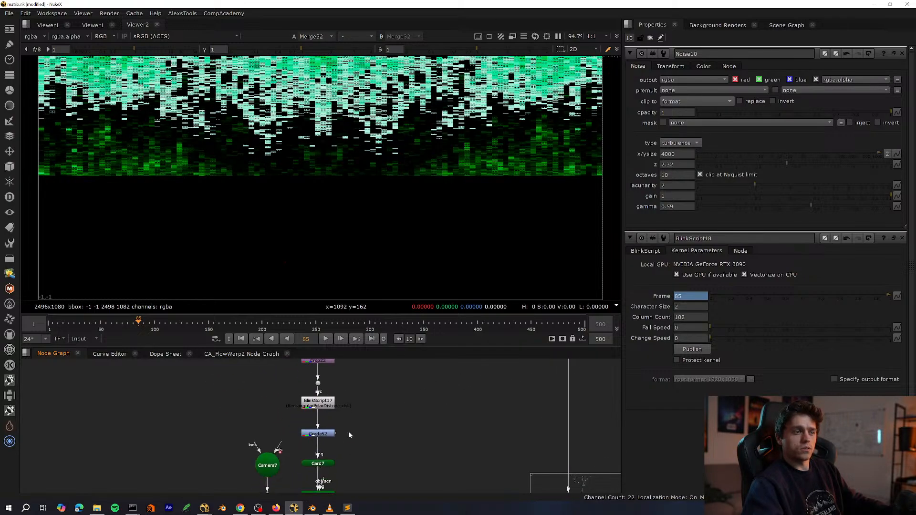
Follow the unmasked text through BlinkScript17 and ScanlineRender8, and compare the render with Merge31.
{"action": "left_click", "coordinate": [316, 403]}
{"action": "key", "text": "1"}
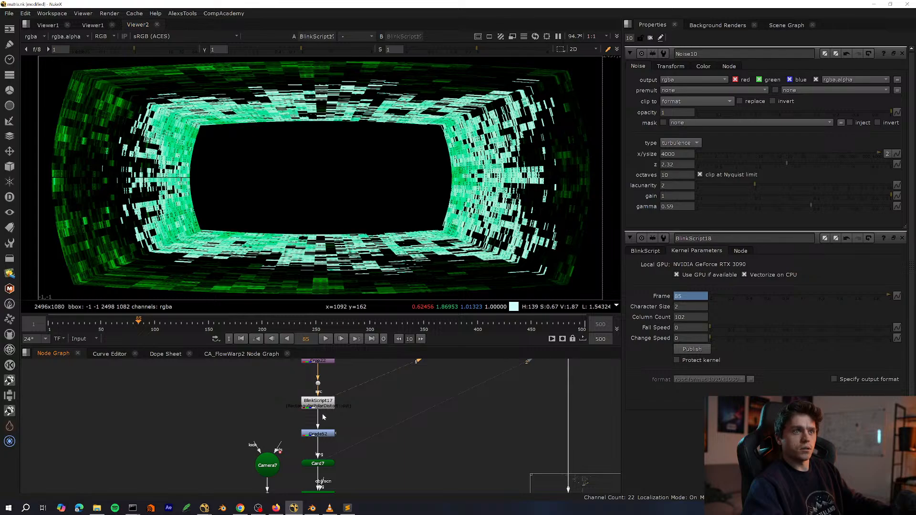
{"action": "middle_click_drag", "start_coordinate": [366, 494], "coordinate": [350, 437]}
{"action": "left_click", "coordinate": [302, 435]}
{"action": "key", "text": "1"}
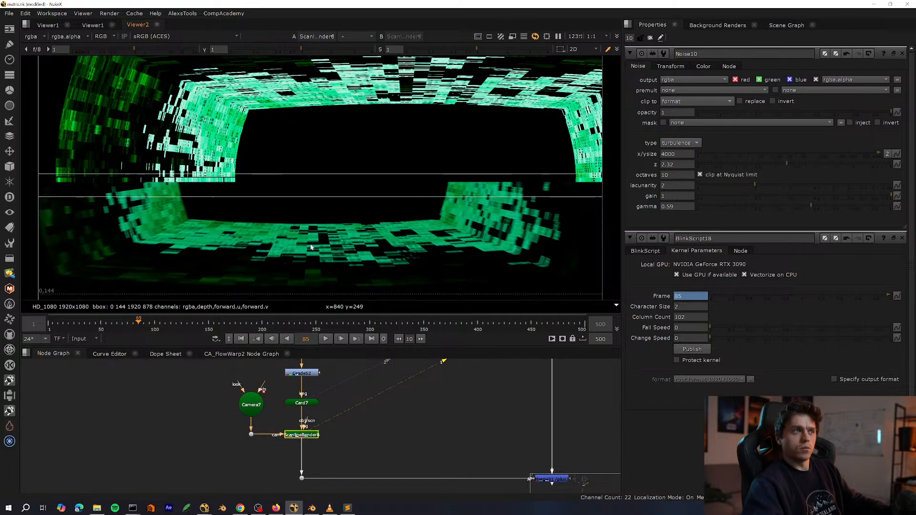
{"action": "middle_click_drag", "start_coordinate": [447, 455], "coordinate": [334, 410]}
{"action": "left_click_drag", "start_coordinate": [333, 410], "coordinate": [470, 462]}
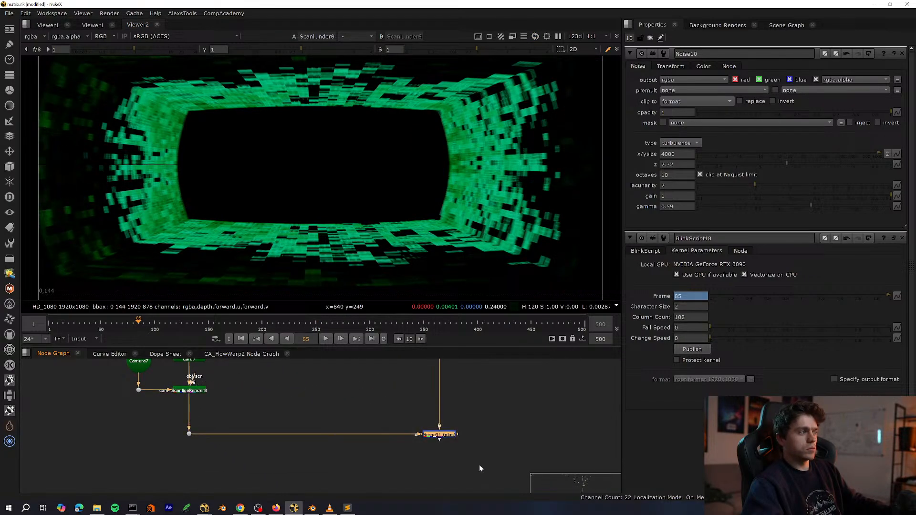
{"action": "key", "text": "2"}
{"action": "key", "text": "1"}
{"action": "key", "text": "2"}
View the graded tunnel at Grade52.
{"action": "middle_click_drag", "start_coordinate": [261, 421], "coordinate": [331, 492]}
{"action": "middle_click_drag", "start_coordinate": [279, 414], "coordinate": [320, 455]}
{"action": "scroll", "coordinate": [312, 451], "scroll_direction": "up", "scroll_amount": 3}
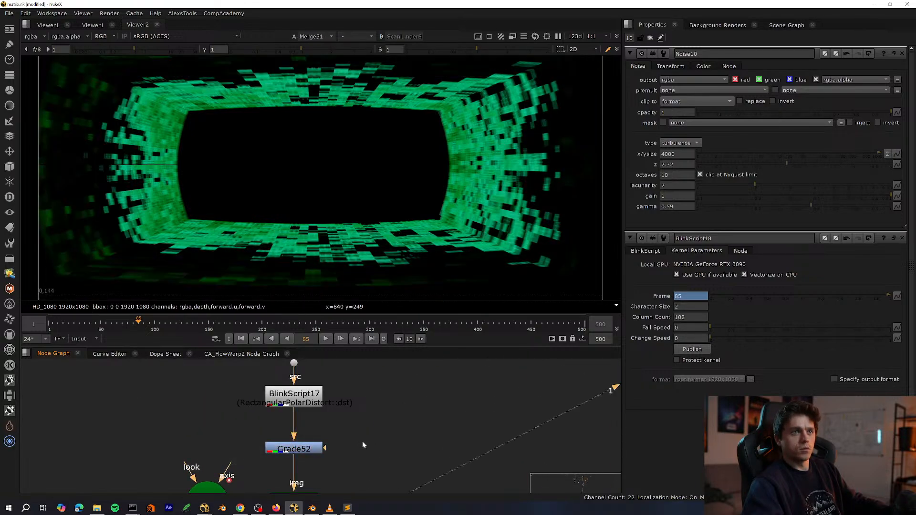
{"action": "key", "text": "1"}
{"action": "key", "text": "1"}
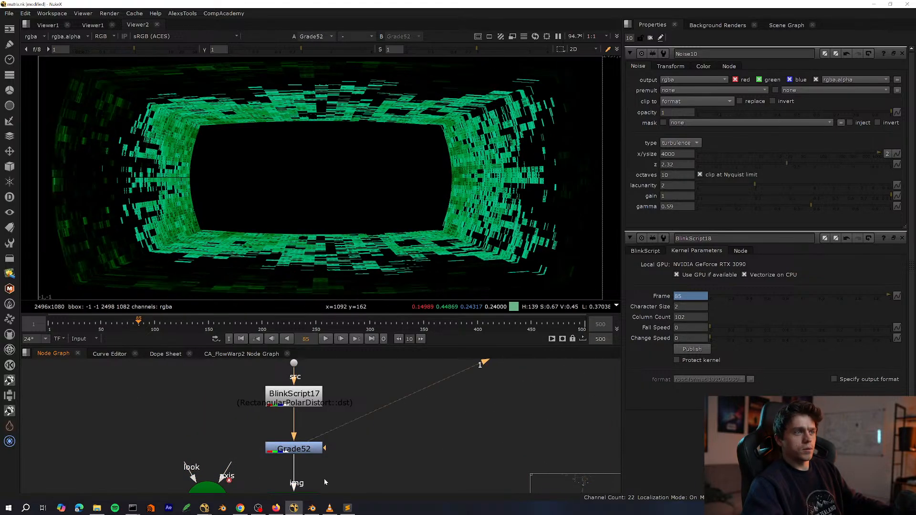
{"action": "mouse_move", "coordinate": [337, 505]}
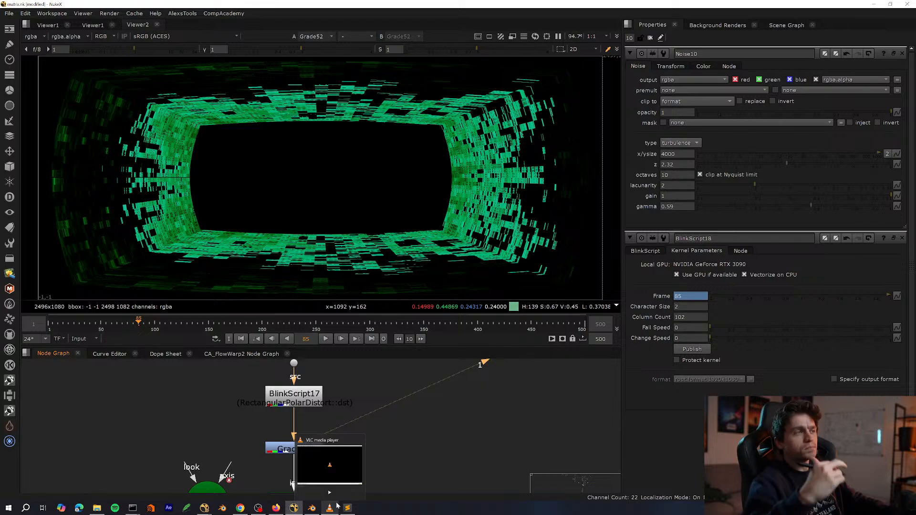
View the combined tunnel and glow at Merge31 again.
{"action": "scroll", "coordinate": [372, 446], "scroll_direction": "down", "scroll_amount": 3}
{"action": "scroll", "coordinate": [367, 386], "scroll_direction": "down", "scroll_amount": 3}
{"action": "middle_click_drag", "start_coordinate": [370, 438], "coordinate": [329, 471]}
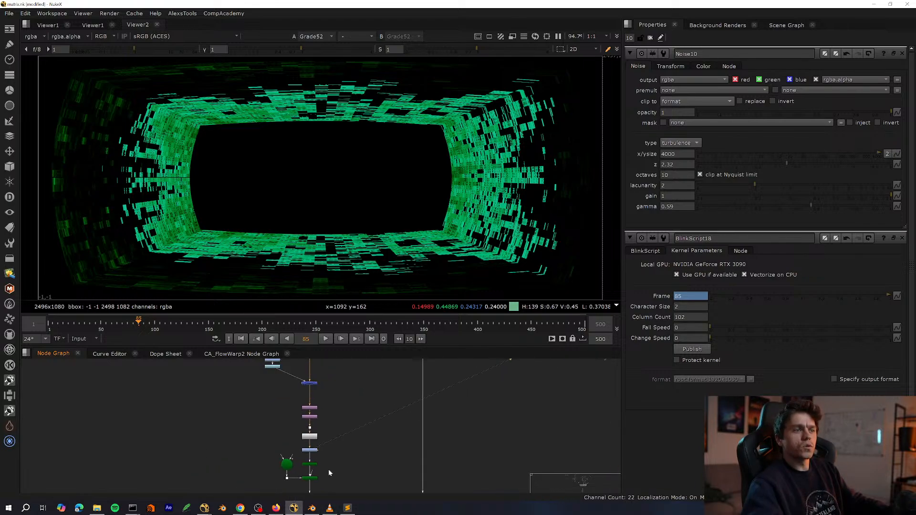
{"action": "middle_click_drag", "start_coordinate": [406, 410], "coordinate": [367, 476]}
{"action": "middle_click_drag", "start_coordinate": [354, 401], "coordinate": [322, 376]}
{"action": "key", "text": "1"}
{"action": "scroll", "coordinate": [321, 376], "scroll_direction": "down", "scroll_amount": 3}
{"action": "middle_click_drag", "start_coordinate": [315, 486], "coordinate": [315, 440]}
{"action": "scroll", "coordinate": [315, 440], "scroll_direction": "up", "scroll_amount": 3}
{"action": "left_click", "coordinate": [313, 441]}
{"action": "key", "text": "1"}
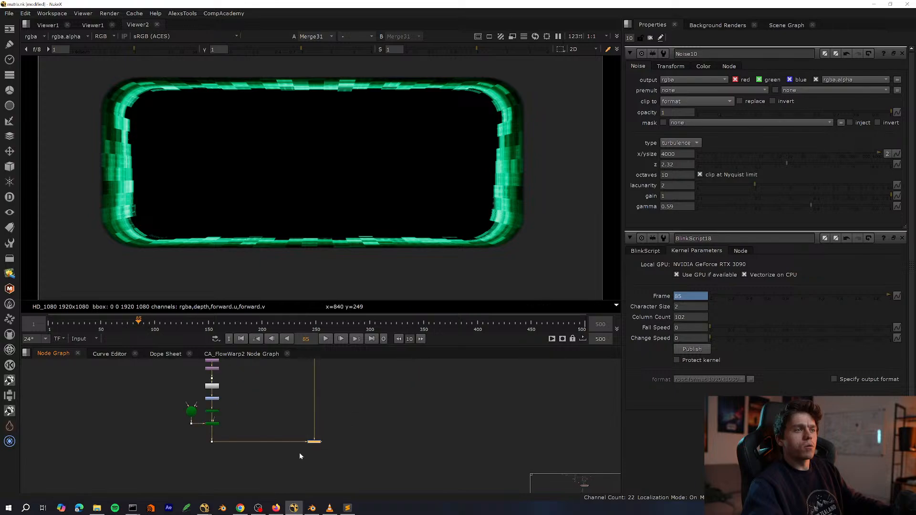
{"action": "left_click", "coordinate": [298, 453]}
View the alpha channel of Grade52.
{"action": "middle_click_drag", "start_coordinate": [248, 414], "coordinate": [302, 449]}
{"action": "scroll", "coordinate": [285, 419], "scroll_direction": "up", "scroll_amount": 3}
{"action": "middle_click_drag", "start_coordinate": [281, 419], "coordinate": [316, 441]}
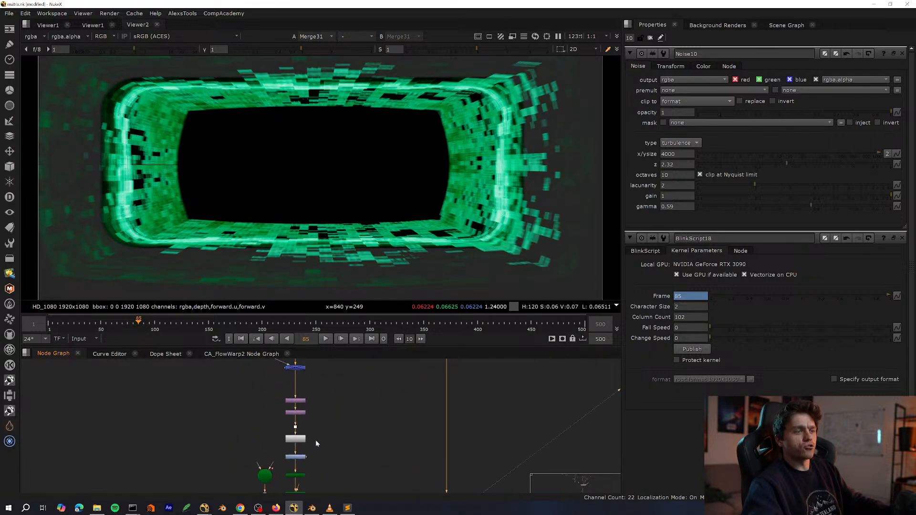
{"action": "scroll", "coordinate": [316, 440], "scroll_direction": "up", "scroll_amount": 4}
{"action": "middle_click_drag", "start_coordinate": [300, 480], "coordinate": [319, 429]}
{"action": "left_click", "coordinate": [316, 414]}
{"action": "key", "text": "1"}
{"action": "left_click", "coordinate": [319, 427]}
{"action": "key", "text": "a"}
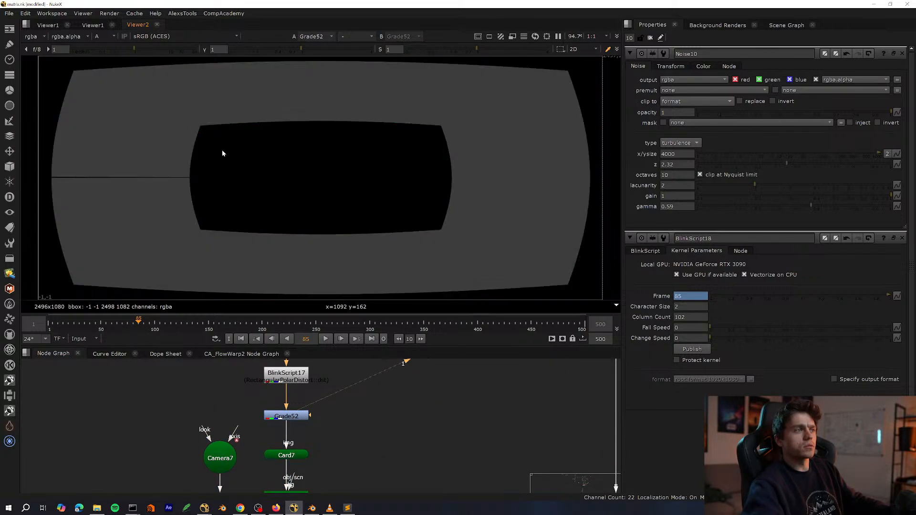
Add a luminance Keyer node near Grade52.
{"action": "scroll", "coordinate": [258, 167], "scroll_direction": "down", "scroll_amount": 3}
{"action": "key", "text": "f"}
{"action": "middle_click_drag", "start_coordinate": [314, 489], "coordinate": [334, 374]}
{"action": "key", "text": "space"}
{"action": "middle_click_drag", "start_coordinate": [430, 191], "coordinate": [379, 391]}
{"action": "scroll", "coordinate": [372, 394], "scroll_direction": "up", "scroll_amount": 2}
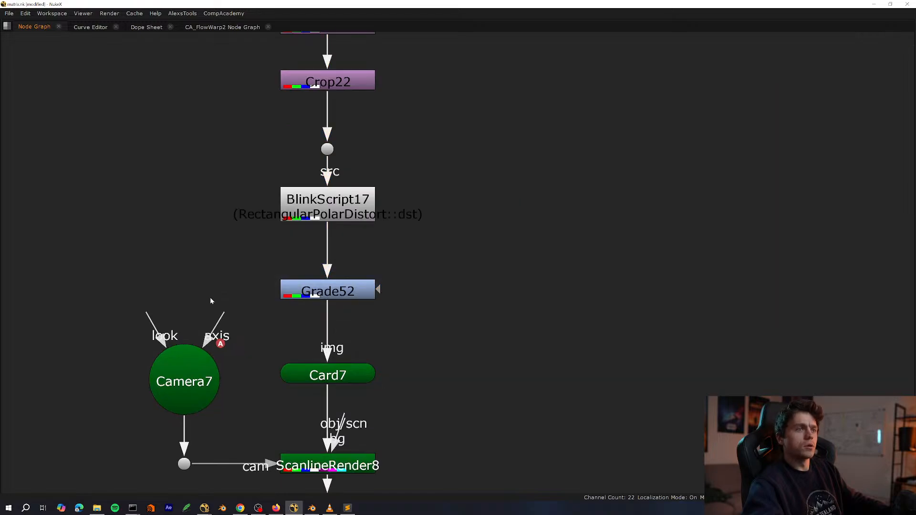
{"action": "key", "text": "Tab"}
{"action": "type", "text": "keyer"}
{"action": "key", "text": "Return"}
Insert the Keyer between Grade52 and Card7, and view its alpha channel.
{"action": "middle_click_drag", "start_coordinate": [379, 295], "coordinate": [353, 387]}
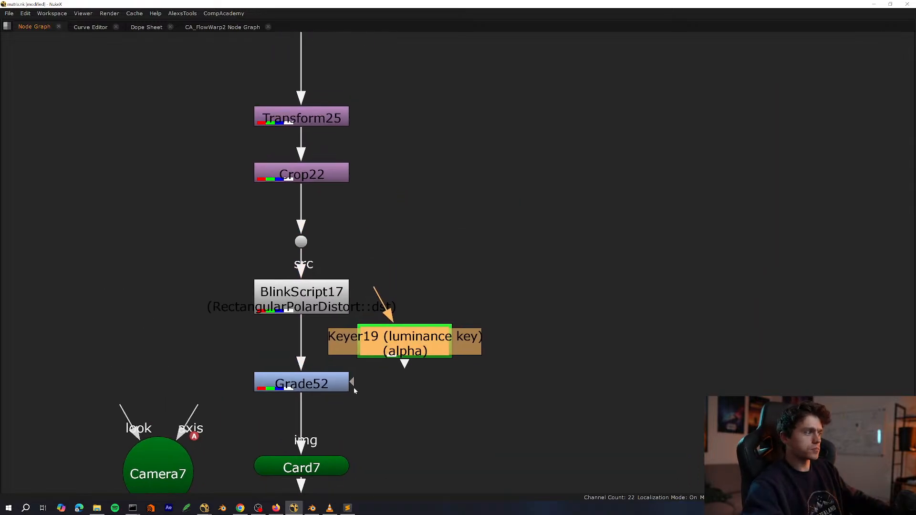
{"action": "left_click", "coordinate": [354, 388]}
{"action": "key", "text": "space"}
{"action": "key", "text": "a"}
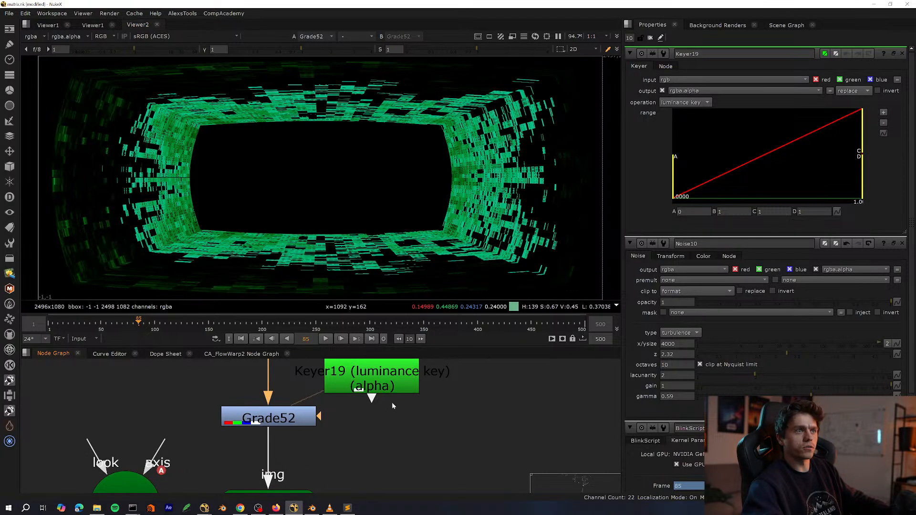
{"action": "left_click_drag", "start_coordinate": [384, 385], "coordinate": [285, 467]}
{"action": "key", "text": "1"}
{"action": "key", "text": "a"}
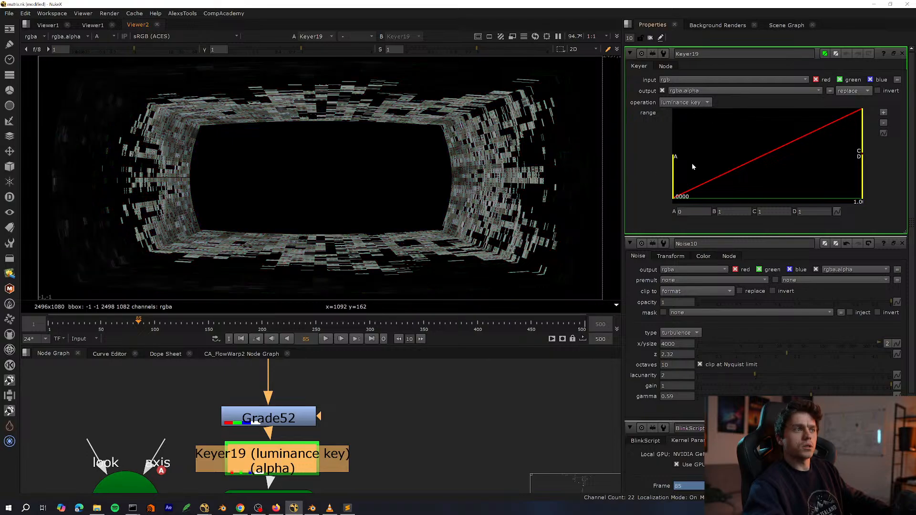
Tighten the Keyer's luminance range to about 0.12 for A and 0.62 for B.
{"action": "left_click_drag", "start_coordinate": [854, 117], "coordinate": [823, 115]}
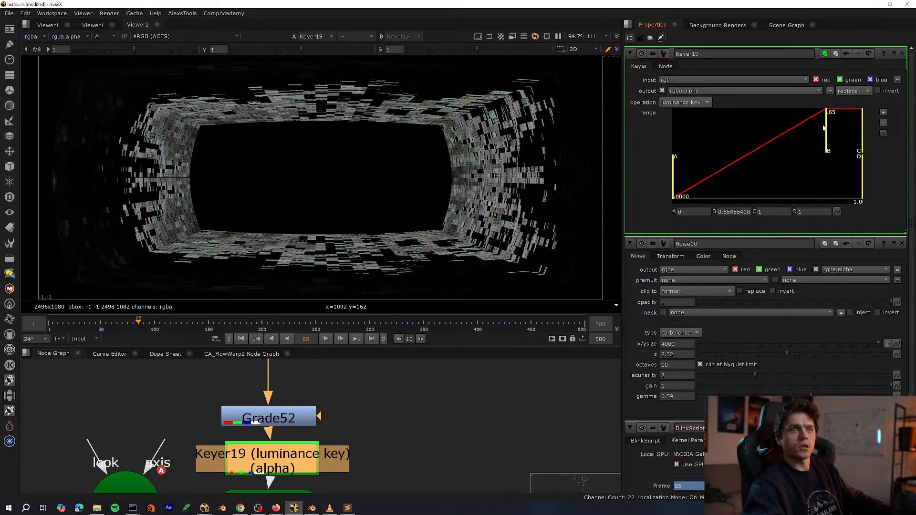
{"action": "left_click", "coordinate": [677, 173]}
{"action": "left_click_drag", "start_coordinate": [709, 171], "coordinate": [739, 172]}
View the dot below ScanlineRender8 in alpha and in colour to check the keyed tunnel.
{"action": "scroll", "coordinate": [325, 413], "scroll_direction": "down", "scroll_amount": 5}
{"action": "key", "text": "space"}
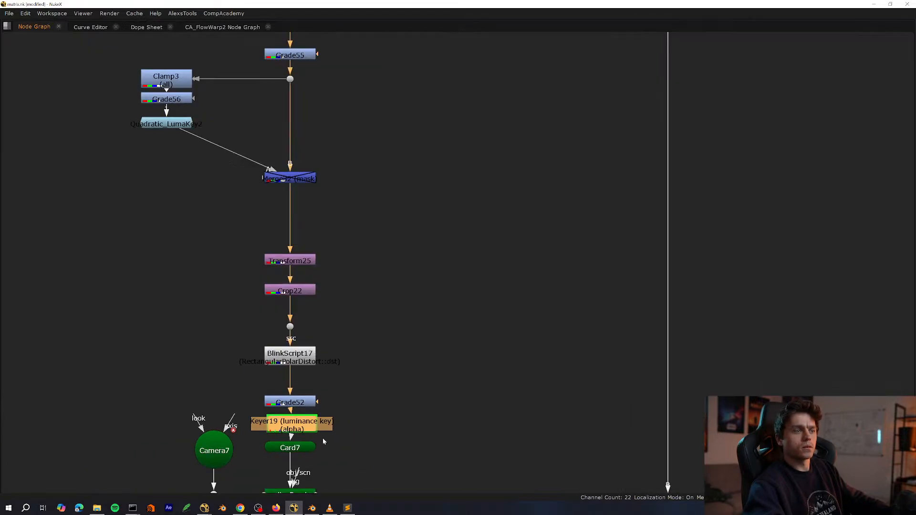
{"action": "scroll", "coordinate": [317, 431], "scroll_direction": "up", "scroll_amount": 4}
{"action": "scroll", "coordinate": [434, 309], "scroll_direction": "down", "scroll_amount": 5}
{"action": "scroll", "coordinate": [442, 260], "scroll_direction": "up", "scroll_amount": 3}
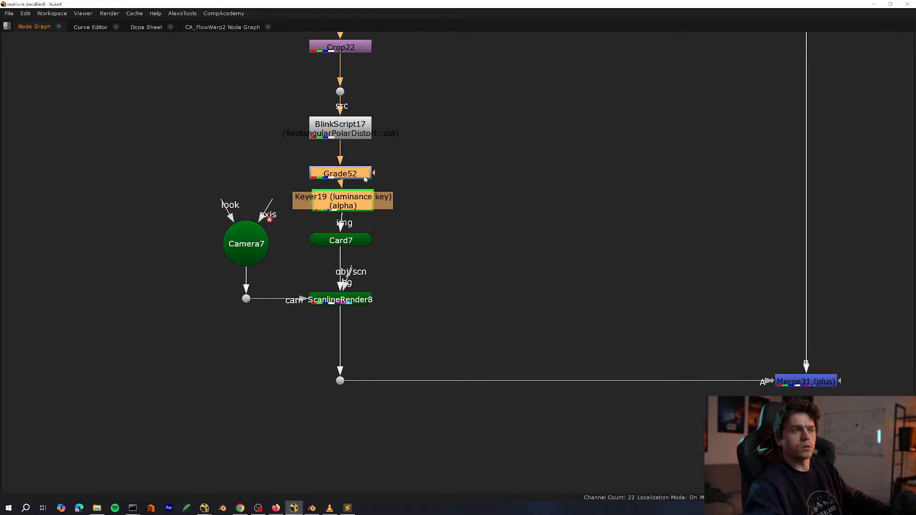
{"action": "left_click", "coordinate": [341, 300]}
{"action": "key", "text": "1"}
{"action": "key", "text": "space"}
{"action": "left_click", "coordinate": [340, 381]}
{"action": "key", "text": "1"}
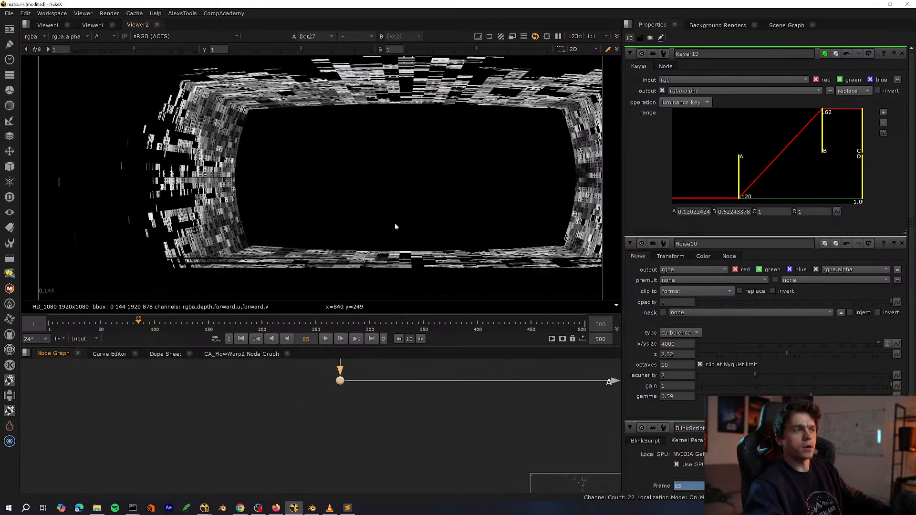
{"action": "key", "text": "a"}
{"action": "middle_click_drag", "start_coordinate": [396, 384], "coordinate": [322, 433]}
{"action": "middle_click_drag", "start_coordinate": [268, 374], "coordinate": [367, 471]}
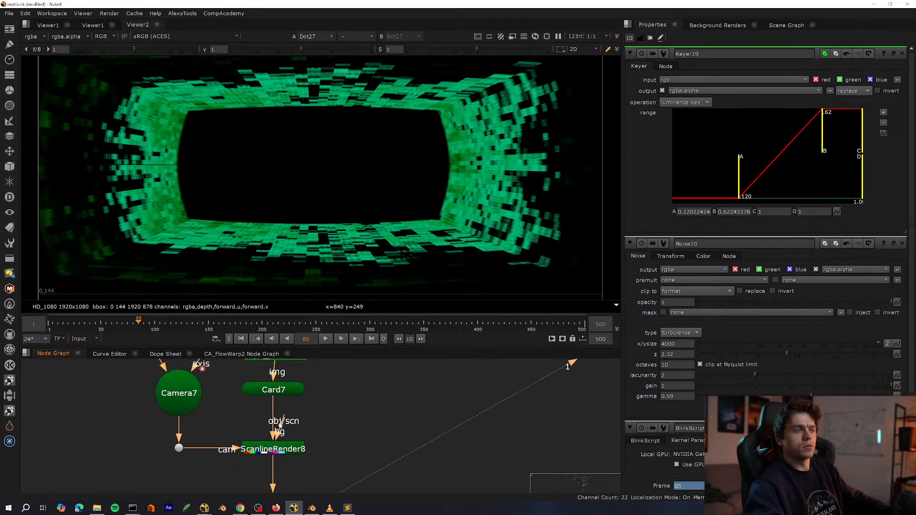
Add a Premult node between Keyer19 and Card7 to multiply RGB by the keyed alpha.
{"action": "middle_click_drag", "start_coordinate": [301, 369], "coordinate": [332, 449]}
{"action": "left_click", "coordinate": [332, 427]}
{"action": "key", "text": "Tab"}
{"action": "type", "text": "premult"}
{"action": "key", "text": "Return"}
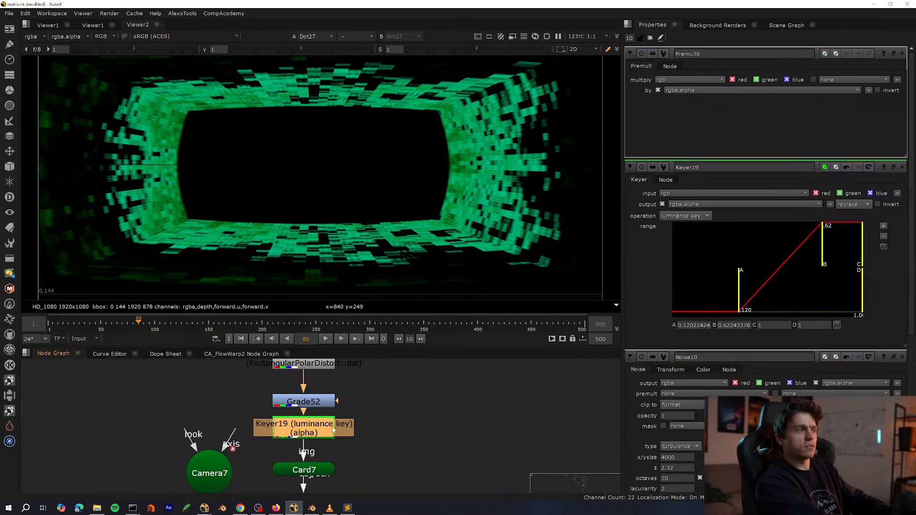
{"action": "middle_click_drag", "start_coordinate": [340, 422], "coordinate": [316, 428]}
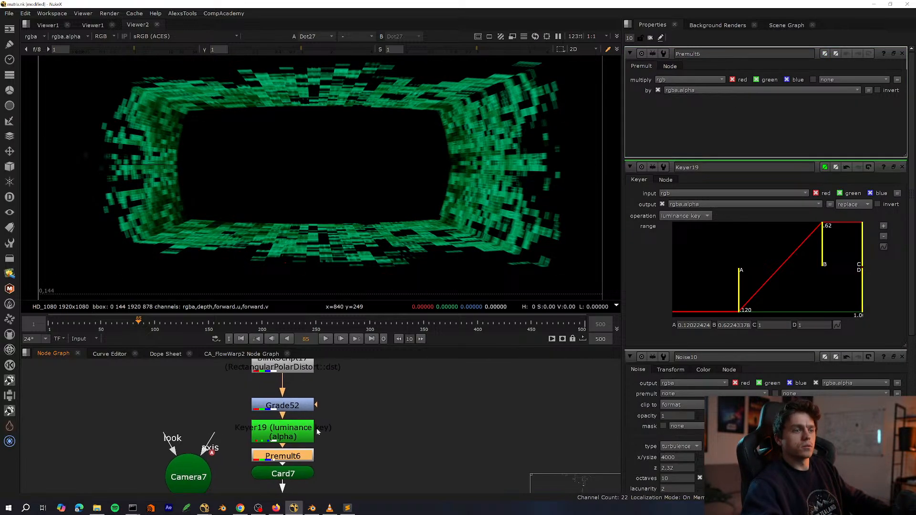
Open a gap in the chain by moving Transform25 through Premult6 up, and Card7, Camera7, ScanlineRender8 and Merge31 down.
{"action": "key", "text": "space"}
{"action": "scroll", "coordinate": [361, 340], "scroll_direction": "down", "scroll_amount": 3}
{"action": "left_click_drag", "start_coordinate": [366, 267], "coordinate": [274, 418]}
{"action": "left_click_drag", "start_coordinate": [317, 303], "coordinate": [317, 270]}
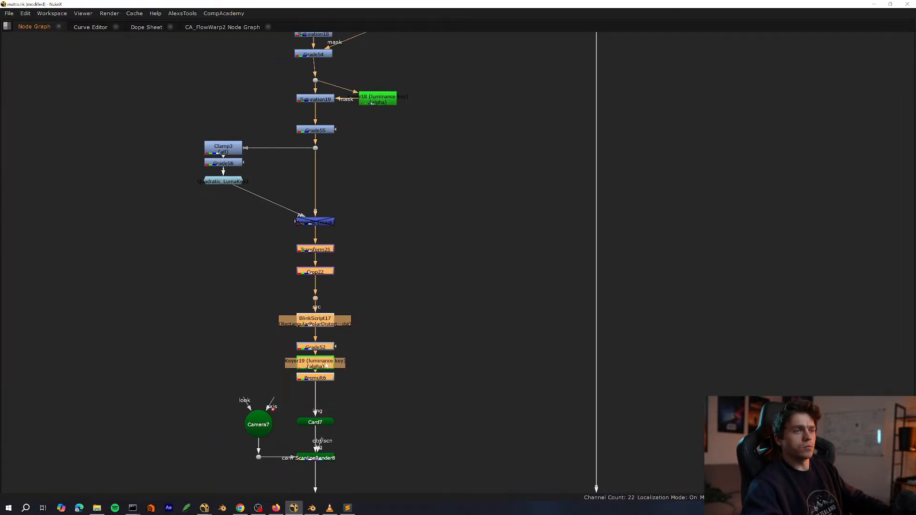
{"action": "scroll", "coordinate": [320, 248], "scroll_direction": "down", "scroll_amount": 6}
{"action": "scroll", "coordinate": [439, 323], "scroll_direction": "up", "scroll_amount": 5}
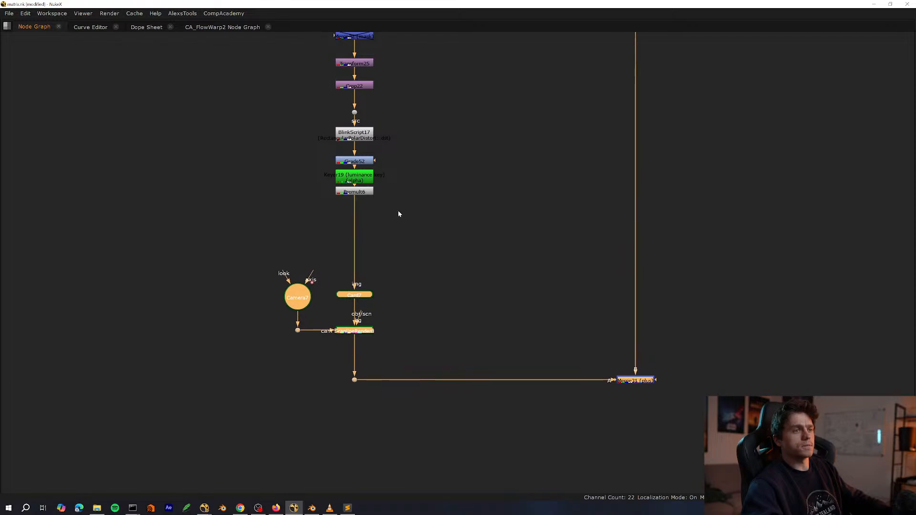
Add a second Keyer node beside Premult6.
{"action": "scroll", "coordinate": [398, 212], "scroll_direction": "up", "scroll_amount": 5}
{"action": "key", "text": "Tab"}
{"action": "type", "text": "keyer"}
{"action": "key", "text": "Return"}
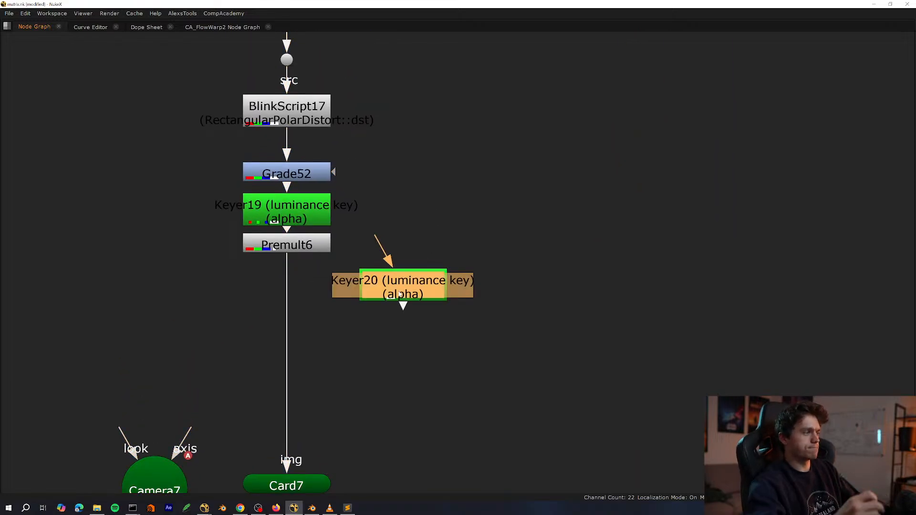
{"action": "scroll", "coordinate": [355, 267], "scroll_direction": "down", "scroll_amount": 1}
{"action": "left_click_drag", "start_coordinate": [379, 244], "coordinate": [308, 244]}
Insert a Grade node between Premult6 and Card7, with its mask fed by the new Keyer branching from Premult6.
{"action": "middle_click_drag", "start_coordinate": [329, 328], "coordinate": [317, 388]}
{"action": "left_click", "coordinate": [319, 403]}
{"action": "key", "text": "g"}
{"action": "left_click_drag", "start_coordinate": [320, 410], "coordinate": [361, 350]}
Add a Quadratic_LumaKey node beside the chain and delete the Keyer that feeds the Grade's mask.
{"action": "key", "text": "Tab"}
{"action": "type", "text": "quad"}
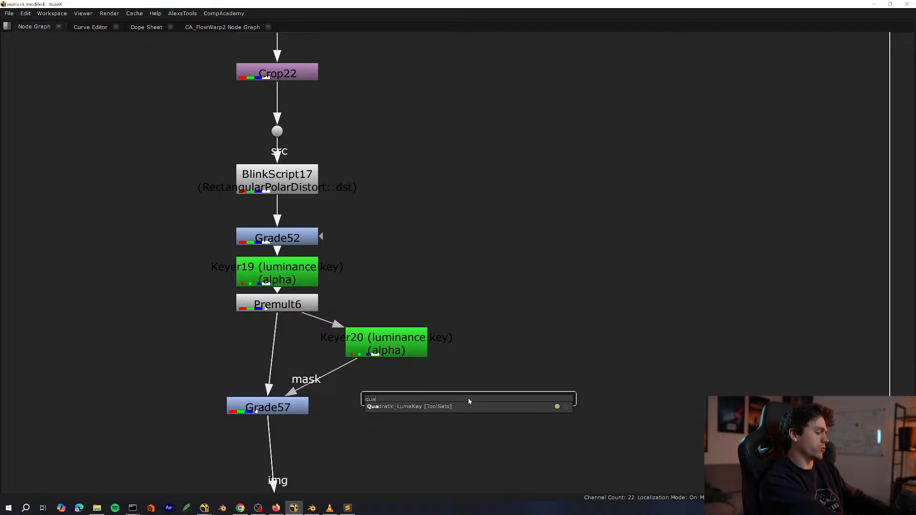
{"action": "key", "text": "Return"}
{"action": "left_click", "coordinate": [387, 352]}
{"action": "key", "text": "Delete"}
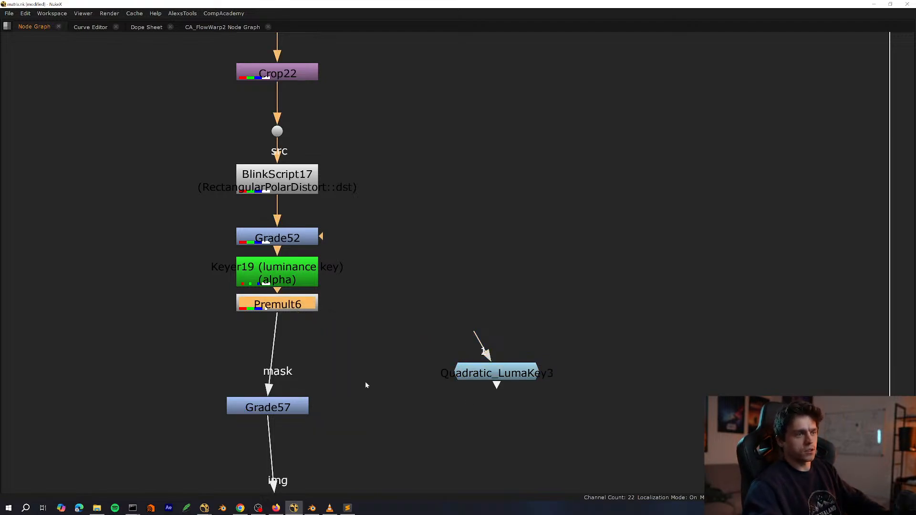
Detach Grade57's mask input and connect its main input to Premult6.
{"action": "left_click_drag", "start_coordinate": [292, 405], "coordinate": [295, 410]}
{"action": "key", "text": "ctrl+d"}
{"action": "left_click_drag", "start_coordinate": [276, 312], "coordinate": [276, 307]}
{"action": "middle_click_drag", "start_coordinate": [347, 398], "coordinate": [334, 437]}
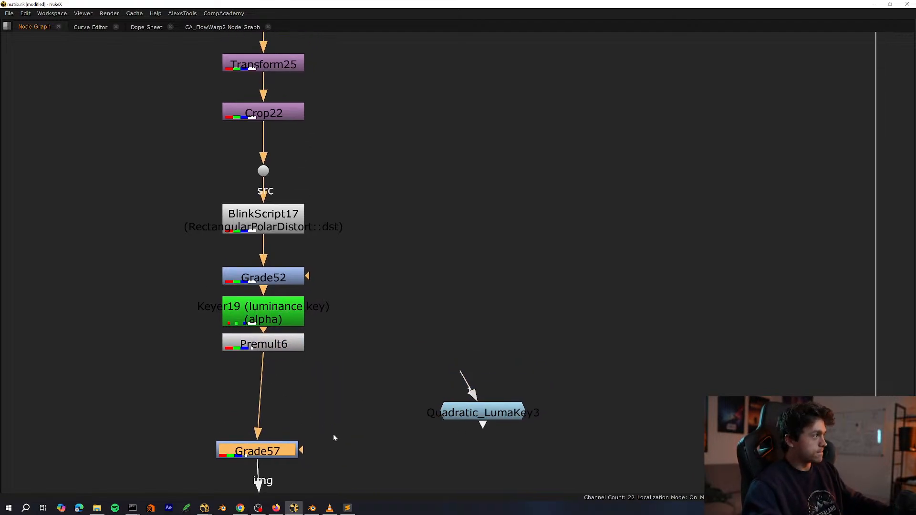
Connect Quadratic_LumaKey3 to Premult6 and set its Shift Key to 630.
{"action": "left_click_drag", "start_coordinate": [470, 392], "coordinate": [263, 342]}
{"action": "key", "text": "space"}
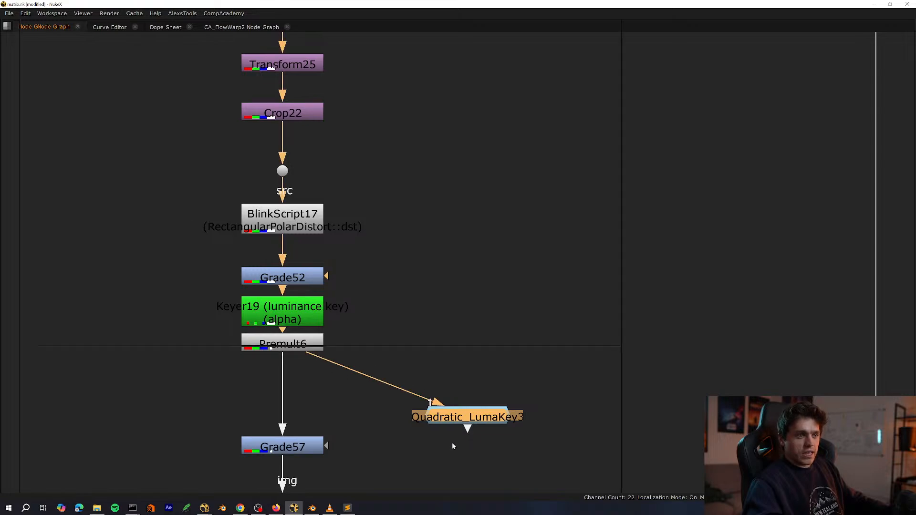
{"action": "double_click", "coordinate": [447, 418]}
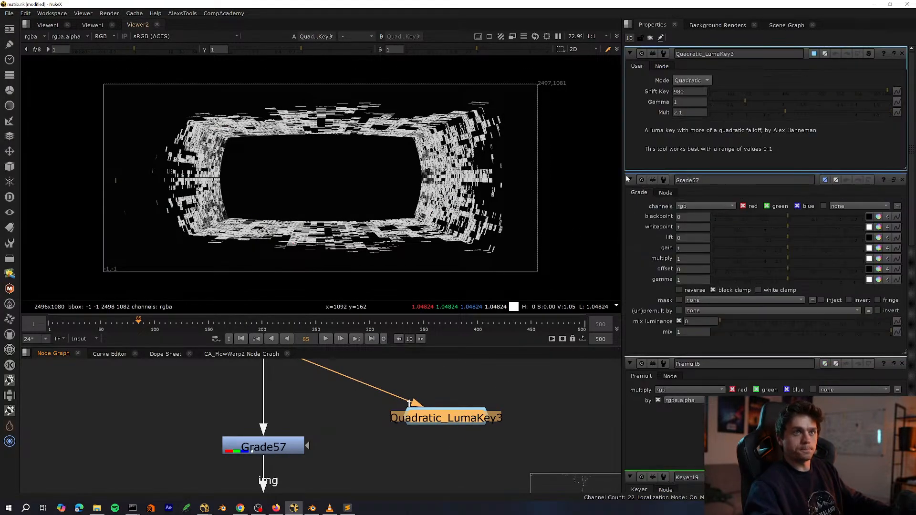
{"action": "left_click_drag", "start_coordinate": [763, 90], "coordinate": [821, 90]}
{"action": "scroll", "coordinate": [474, 391], "scroll_direction": "up", "scroll_amount": 4}
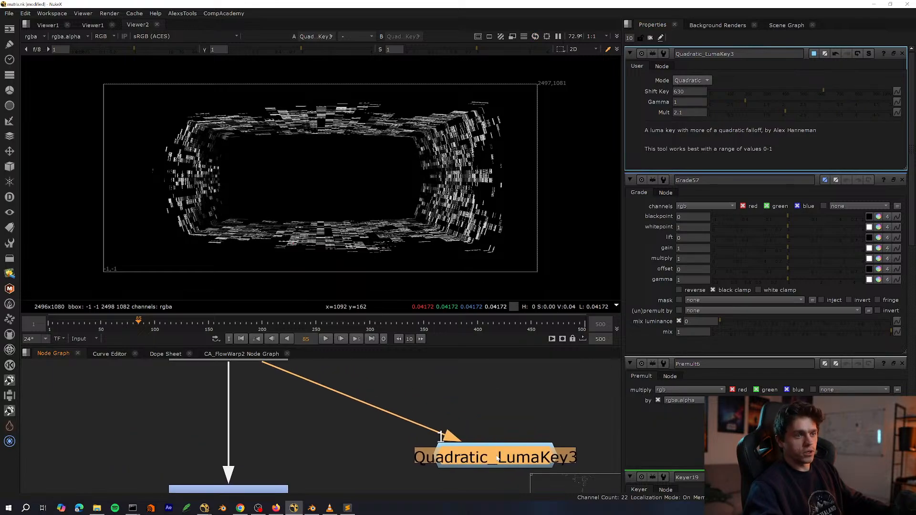
Add a comparison Keyer node on the other side of the chain and connect its input to Premult6.
{"action": "left_click", "coordinate": [99, 435]}
{"action": "key", "text": "Tab"}
{"action": "type", "text": "key"}
{"action": "key", "text": "Return"}
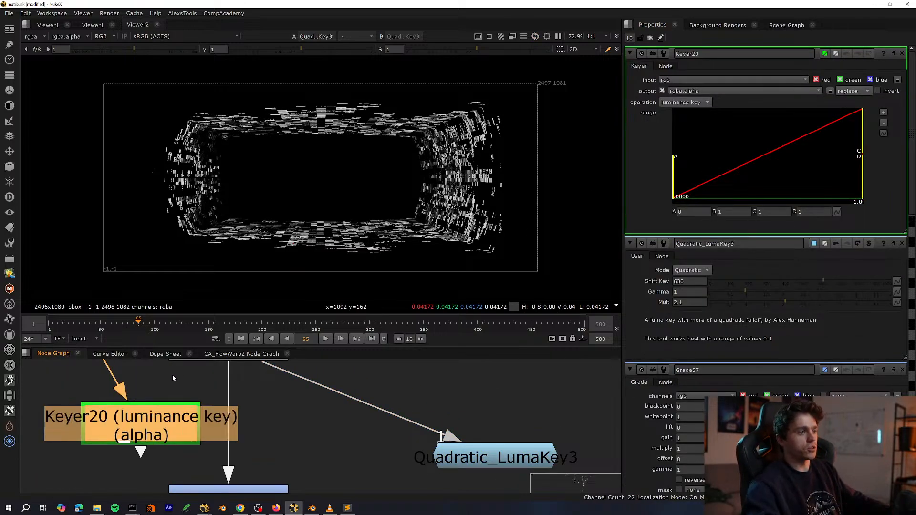
{"action": "middle_click_drag", "start_coordinate": [173, 374], "coordinate": [219, 429]}
{"action": "mouse_move", "coordinate": [170, 413]}
{"action": "left_mouse_down"}
{"action": "mouse_move", "coordinate": [245, 402]}
{"action": "mouse_move", "coordinate": [161, 424]}
{"action": "left_mouse_up"}
{"action": "left_click_drag", "start_coordinate": [251, 408], "coordinate": [254, 408]}
{"action": "left_click_drag", "start_coordinate": [215, 472], "coordinate": [211, 472]}
View Keyer20's alpha in the enlarged viewer to check the plain luminance key.
{"action": "key", "text": "1"}
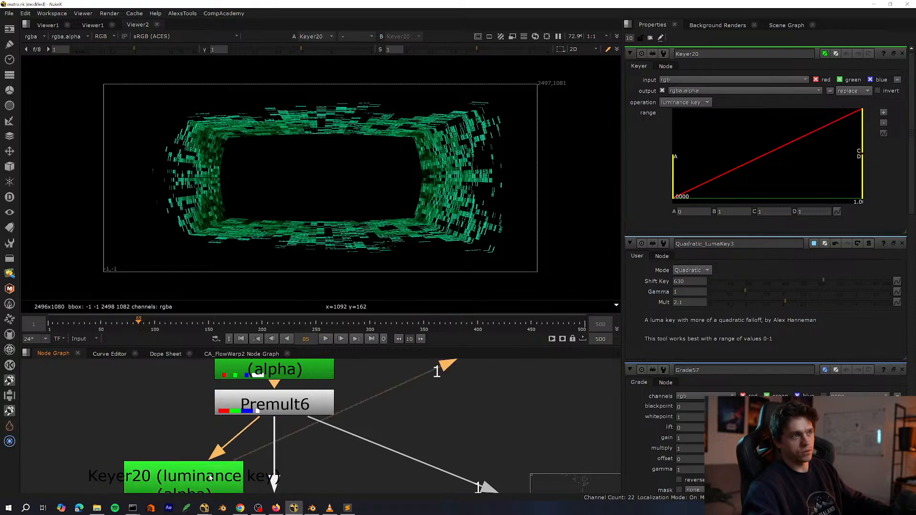
{"action": "key", "text": "a"}
{"action": "scroll", "coordinate": [444, 190], "scroll_direction": "up", "scroll_amount": 5}
{"action": "key", "text": "space"}
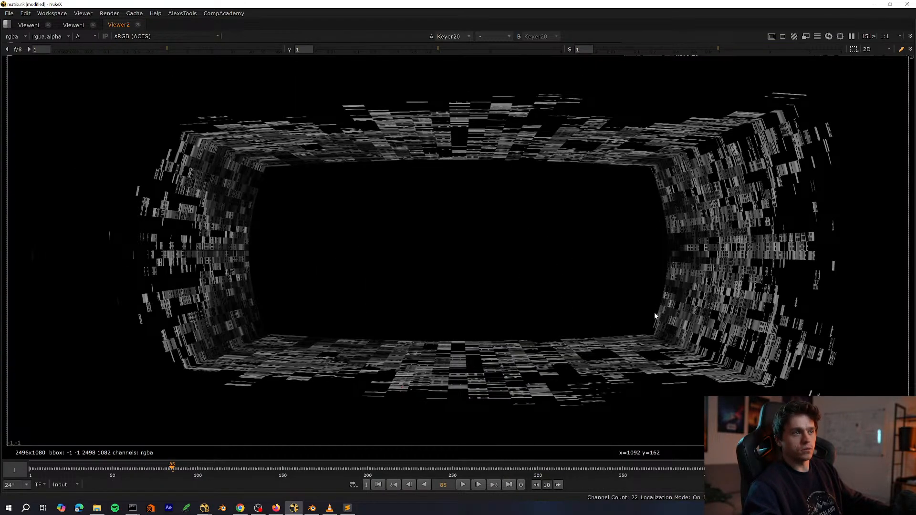
{"action": "key", "text": "space"}
{"action": "middle_click_drag", "start_coordinate": [548, 430], "coordinate": [402, 404]}
{"action": "scroll", "coordinate": [403, 404], "scroll_direction": "down", "scroll_amount": 4}
Compare the Quadratic_LumaKey3 key with Keyer20's by switching between them in the enlarged viewer.
{"action": "left_click", "coordinate": [446, 434]}
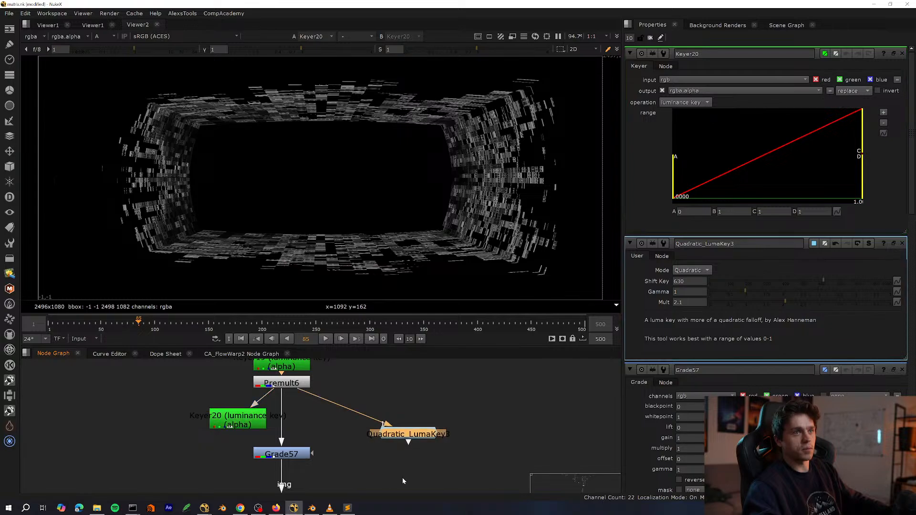
{"action": "key", "text": "1"}
{"action": "key", "text": "space"}
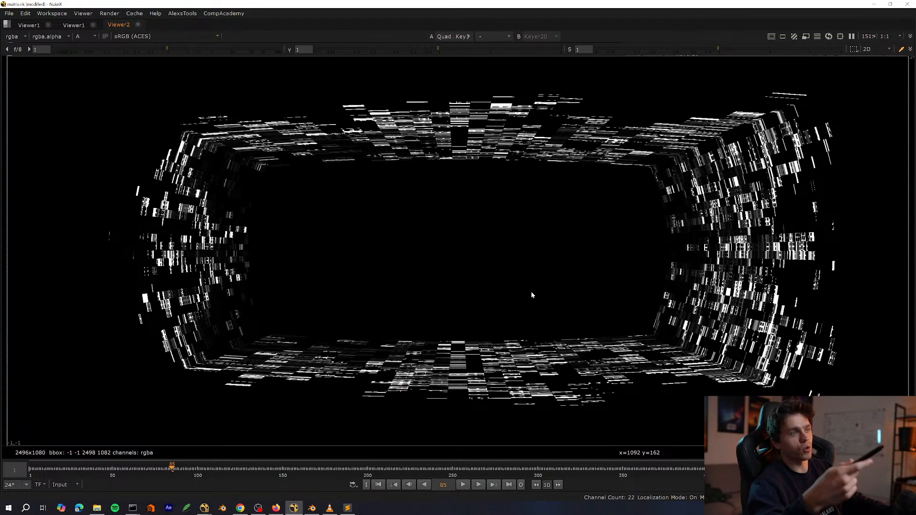
{"action": "key", "text": "2"}
{"action": "key", "text": "1"}
{"action": "key", "text": "2"}
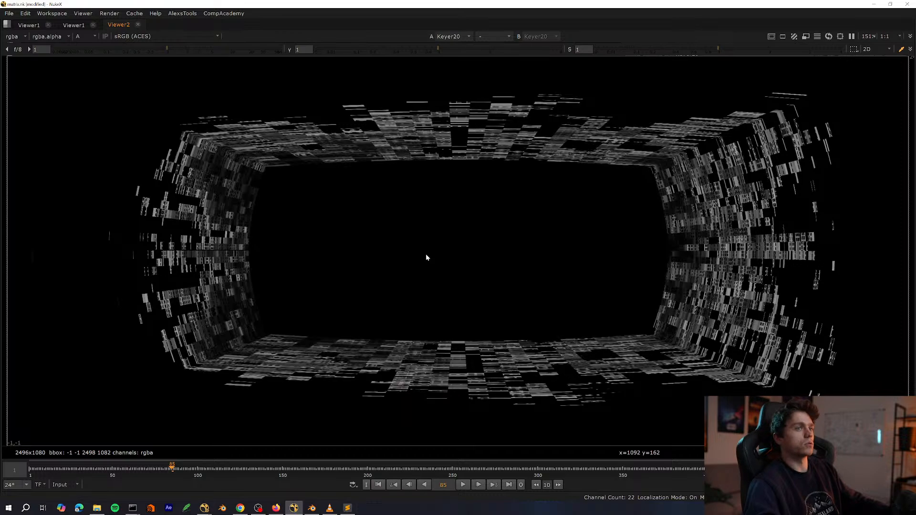
{"action": "key", "text": "1"}
{"action": "key", "text": "1"}
{"action": "key", "text": "2"}
{"action": "key", "text": "space"}
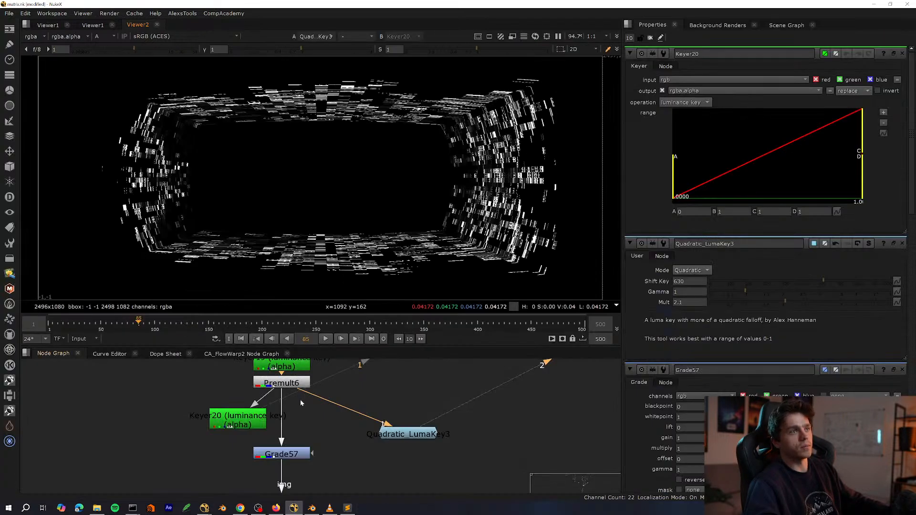
Examine the luma key's falloff up close on the tunnel's side wall.
{"action": "scroll", "coordinate": [305, 433], "scroll_direction": "up", "scroll_amount": 3}
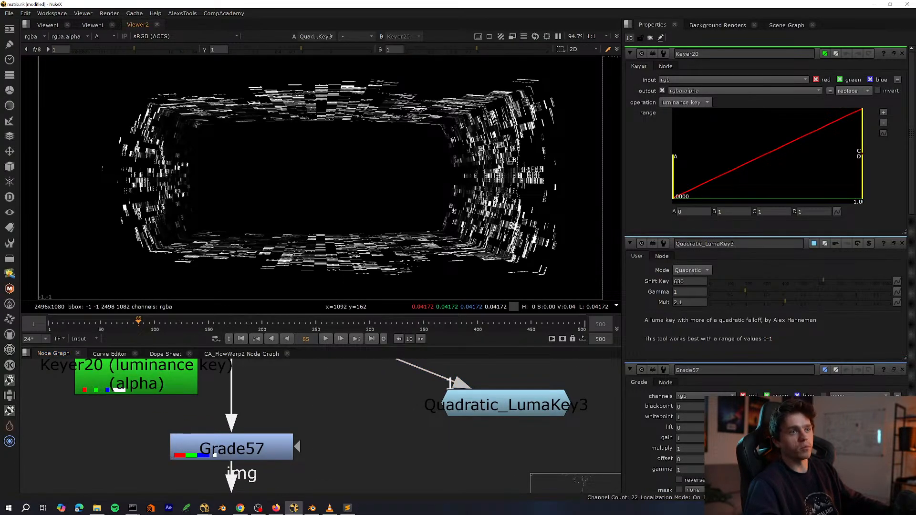
{"action": "key", "text": "space"}
{"action": "scroll", "coordinate": [747, 217], "scroll_direction": "up", "scroll_amount": 3}
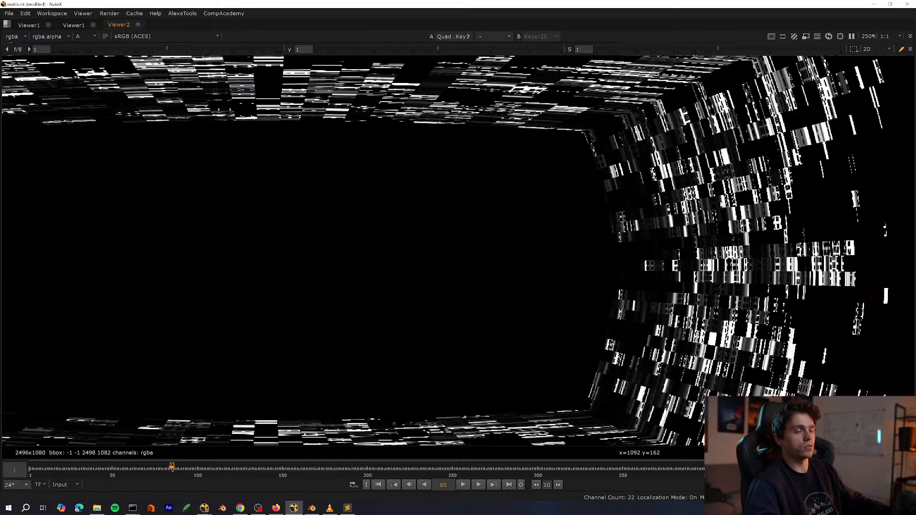
{"action": "middle_click_drag", "start_coordinate": [721, 204], "coordinate": [688, 306]}
{"action": "key", "text": "f"}
{"action": "key", "text": "space"}
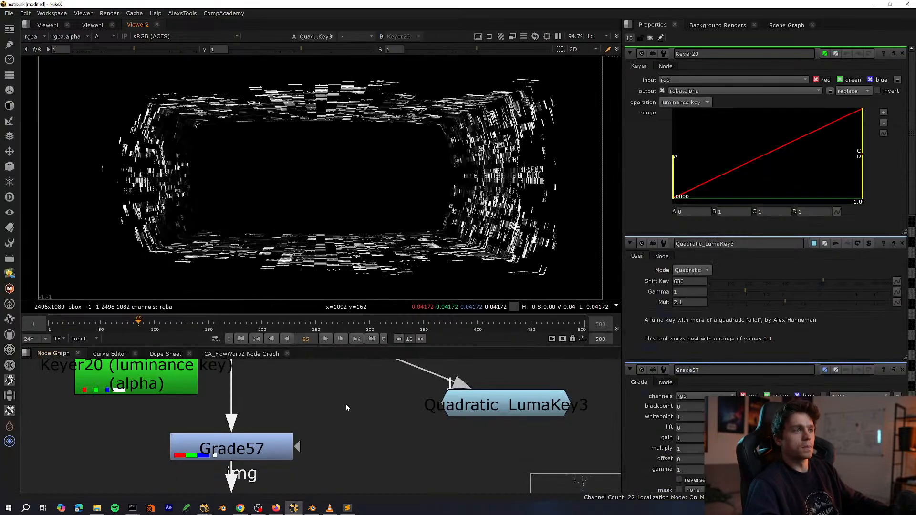
Connect Grade57's mask to Quadratic_LumaKey3 and view Grade57 with its settings open.
{"action": "middle_click_drag", "start_coordinate": [345, 404], "coordinate": [330, 348]}
{"action": "left_click_drag", "start_coordinate": [281, 390], "coordinate": [432, 383]}
{"action": "double_click", "coordinate": [259, 420]}
{"action": "key", "text": "1"}
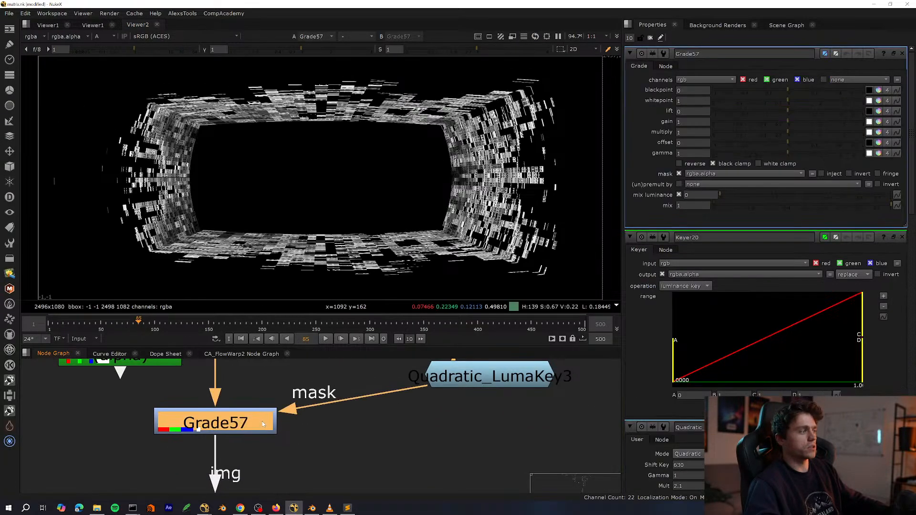
Insert a Shuffle after Quadratic_LumaKey3 that routes rgba.red into rgba.alpha for Grade57's mask.
{"action": "left_click", "coordinate": [465, 383]}
{"action": "key", "text": "Tab"}
{"action": "type", "text": "shuffle"}
{"action": "key", "text": "Return"}
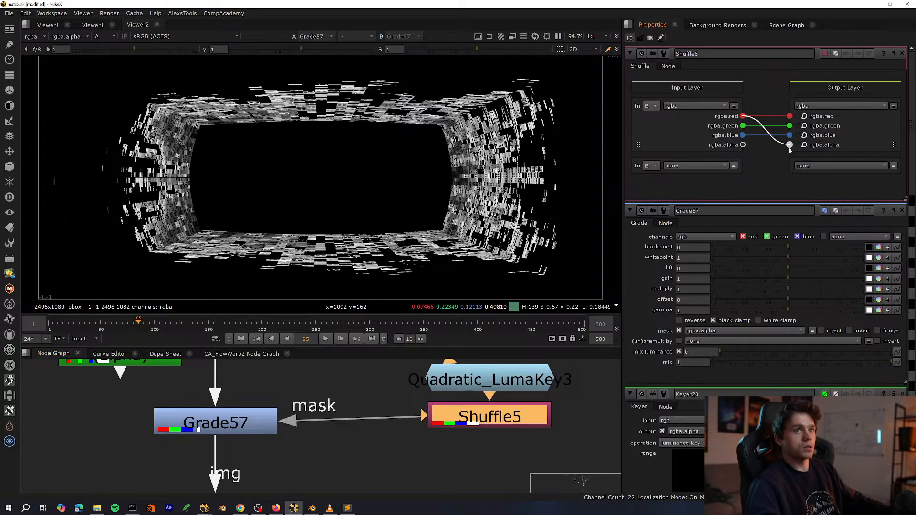
{"action": "double_click", "coordinate": [263, 428]}
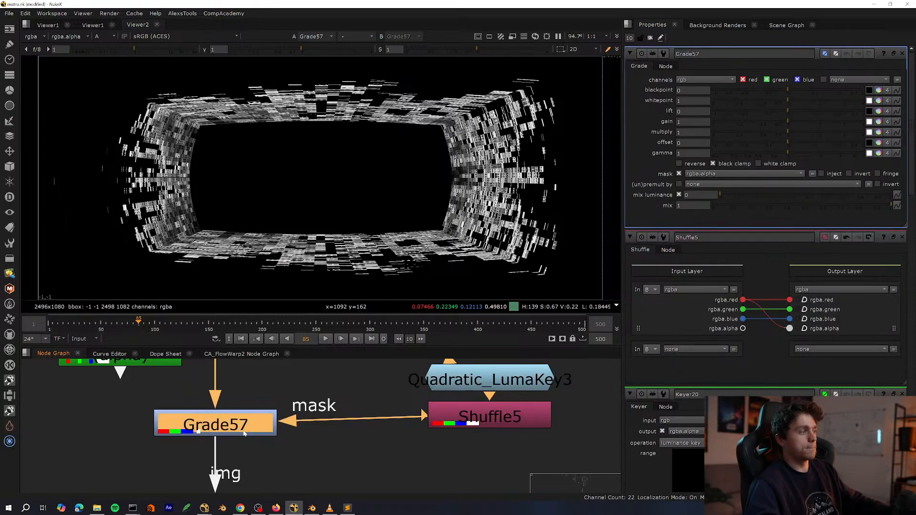
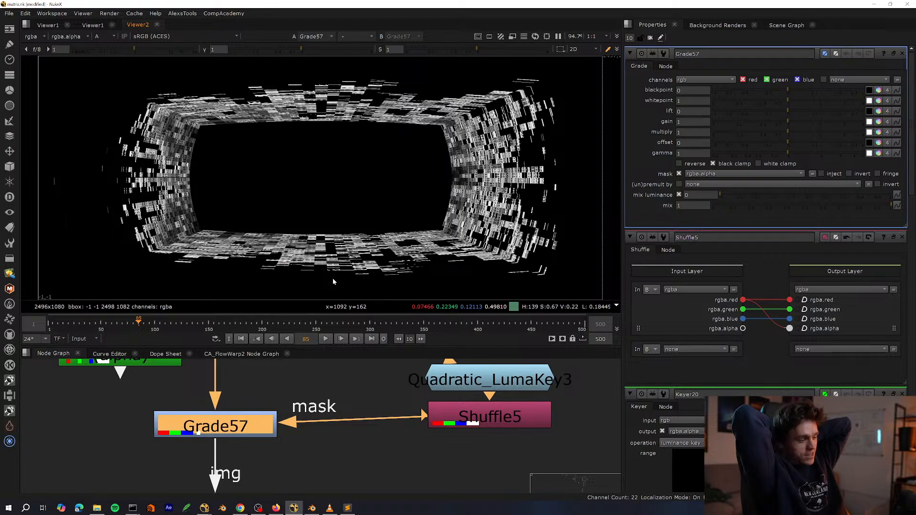
{"action": "left_click", "coordinate": [309, 383]}
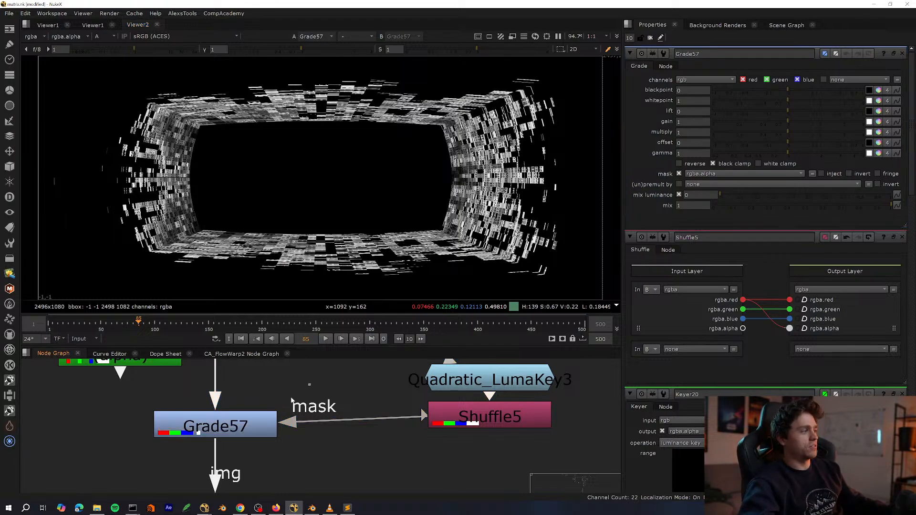
Tidy the graph by moving Keyer20 farther out and aligning Quadratic_LumaKey3 with Premult6 and the Shuffle with Grade57.
{"action": "left_click", "coordinate": [253, 426]}
{"action": "scroll", "coordinate": [296, 429], "scroll_direction": "down", "scroll_amount": 4}
{"action": "middle_click_drag", "start_coordinate": [295, 436], "coordinate": [320, 458]}
{"action": "left_click", "coordinate": [275, 422]}
{"action": "left_click_drag", "start_coordinate": [249, 407], "coordinate": [130, 428]}
{"action": "scroll", "coordinate": [272, 417], "scroll_direction": "up", "scroll_amount": 2}
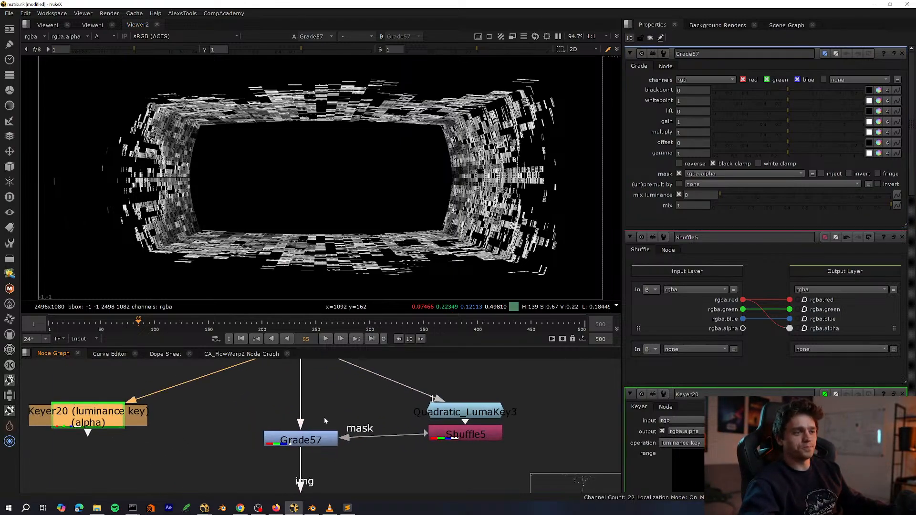
{"action": "middle_click_drag", "start_coordinate": [321, 366], "coordinate": [310, 417]}
{"action": "left_click_drag", "start_coordinate": [309, 402], "coordinate": [309, 412]}
{"action": "middle_click_drag", "start_coordinate": [431, 461], "coordinate": [390, 450]}
{"action": "left_click_drag", "start_coordinate": [391, 450], "coordinate": [395, 393]}
{"action": "middle_click_drag", "start_coordinate": [328, 440], "coordinate": [350, 406]}
Brighten the masked text in Grade57 with gain 1.54 and multiply 1.94 while viewing it in colour.
{"action": "left_click_drag", "start_coordinate": [349, 405], "coordinate": [167, 491]}
{"action": "left_click", "coordinate": [170, 488]}
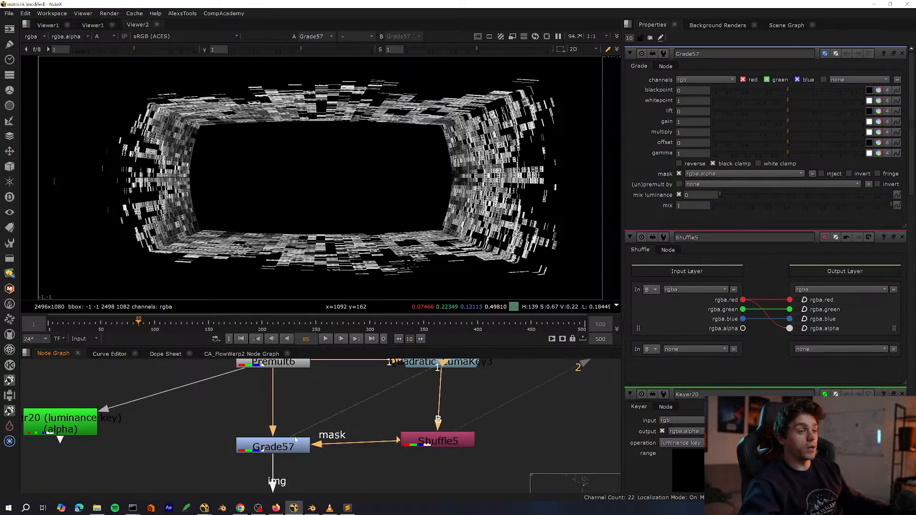
{"action": "left_click", "coordinate": [303, 441]}
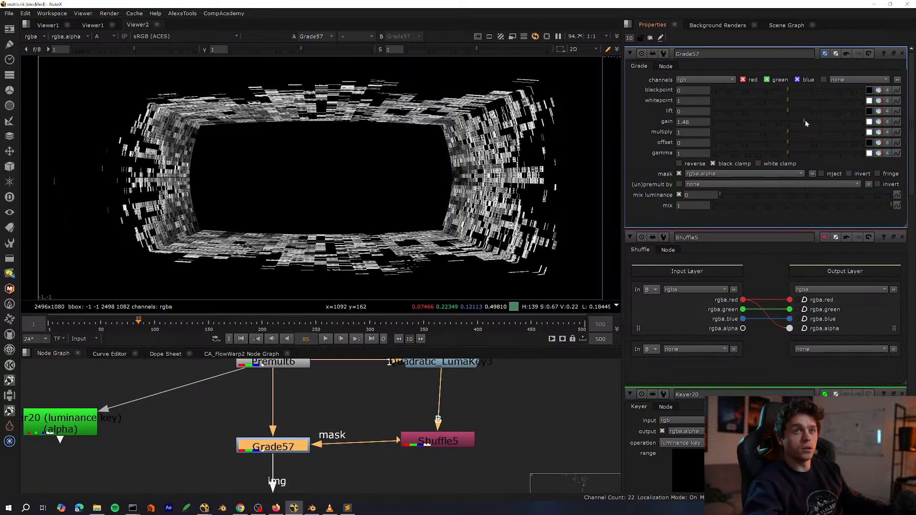
{"action": "key", "text": "a"}
{"action": "scroll", "coordinate": [465, 214], "scroll_direction": "up", "scroll_amount": 4}
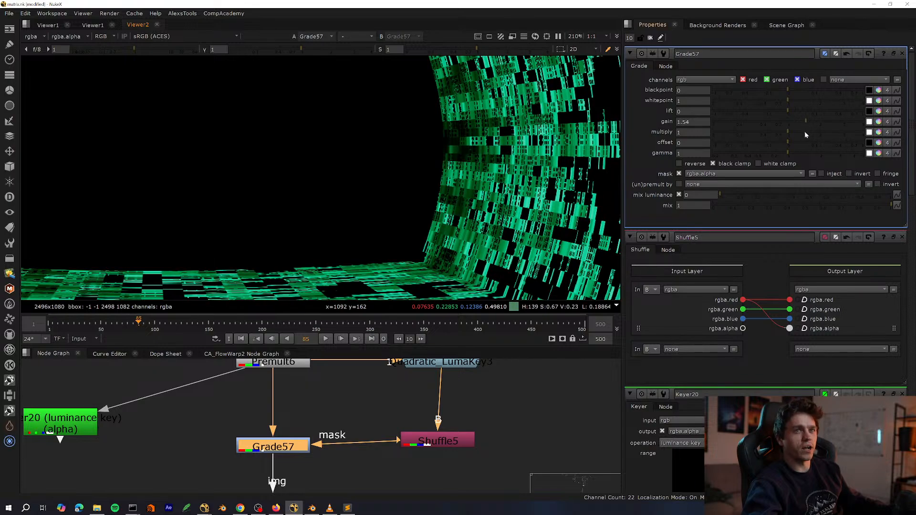
{"action": "left_click", "coordinate": [806, 132]}
{"action": "left_click", "coordinate": [817, 132]}
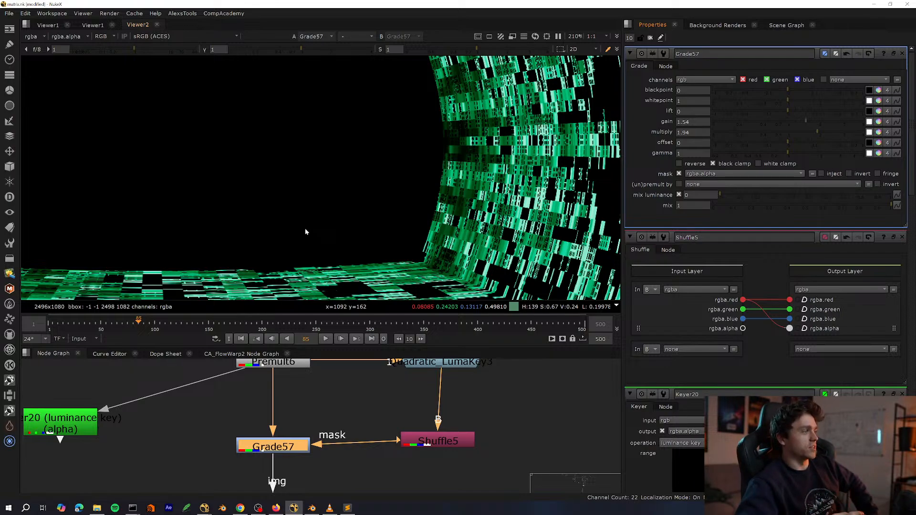
View Premult6 and Grade57 in turn to compare the text before and after the masked grade.
{"action": "scroll", "coordinate": [304, 456], "scroll_direction": "down", "scroll_amount": 3}
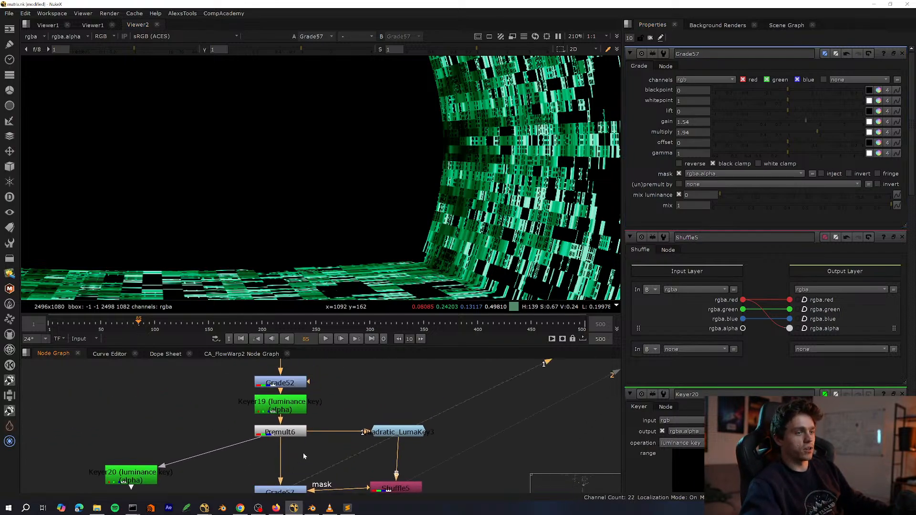
{"action": "left_click", "coordinate": [282, 433]}
{"action": "key", "text": "1"}
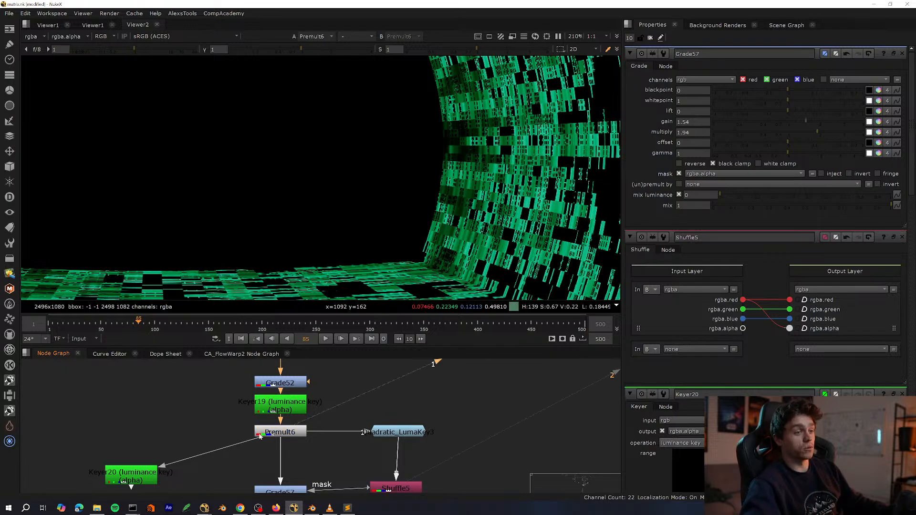
{"action": "middle_click_drag", "start_coordinate": [302, 449], "coordinate": [298, 394]}
{"action": "left_click_drag", "start_coordinate": [297, 393], "coordinate": [176, 460]}
{"action": "middle_click_drag", "start_coordinate": [313, 465], "coordinate": [281, 408]}
{"action": "scroll", "coordinate": [277, 430], "scroll_direction": "down", "scroll_amount": 1}
{"action": "scroll", "coordinate": [267, 435], "scroll_direction": "up", "scroll_amount": 2}
{"action": "left_click", "coordinate": [234, 395]}
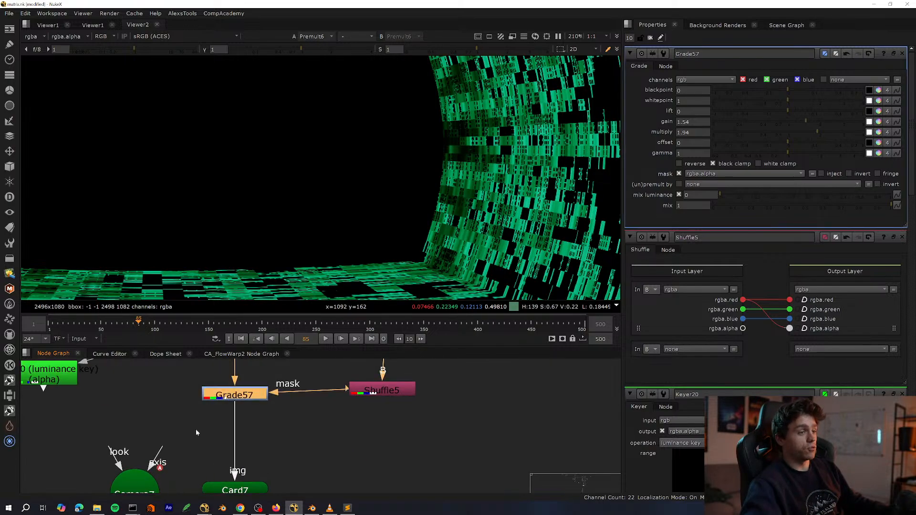
{"action": "key", "text": "1"}
View the dot below ScanlineRender8 and fit the rendered tunnel in the viewer.
{"action": "left_click", "coordinate": [197, 429]}
{"action": "scroll", "coordinate": [281, 396], "scroll_direction": "down", "scroll_amount": 4}
{"action": "middle_click_drag", "start_coordinate": [284, 466], "coordinate": [274, 425]}
{"action": "scroll", "coordinate": [270, 418], "scroll_direction": "up", "scroll_amount": 4}
{"action": "left_click", "coordinate": [229, 448]}
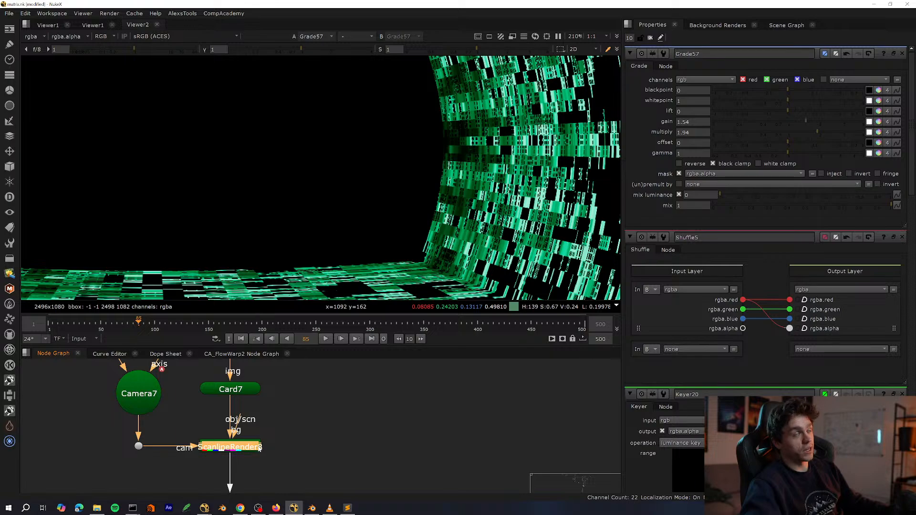
{"action": "middle_click_drag", "start_coordinate": [293, 437], "coordinate": [284, 403]}
{"action": "scroll", "coordinate": [325, 428], "scroll_direction": "down", "scroll_amount": 4}
{"action": "mouse_move", "coordinate": [325, 429]}
{"action": "middle_mouse_down"}
{"action": "mouse_move", "coordinate": [322, 466]}
{"action": "mouse_move", "coordinate": [254, 383]}
{"action": "middle_mouse_up"}
{"action": "scroll", "coordinate": [317, 458], "scroll_direction": "up", "scroll_amount": 2}
{"action": "key", "text": "1"}
{"action": "left_click_drag", "start_coordinate": [268, 415], "coordinate": [155, 496]}
{"action": "key", "text": "1"}
{"action": "key", "text": "f"}
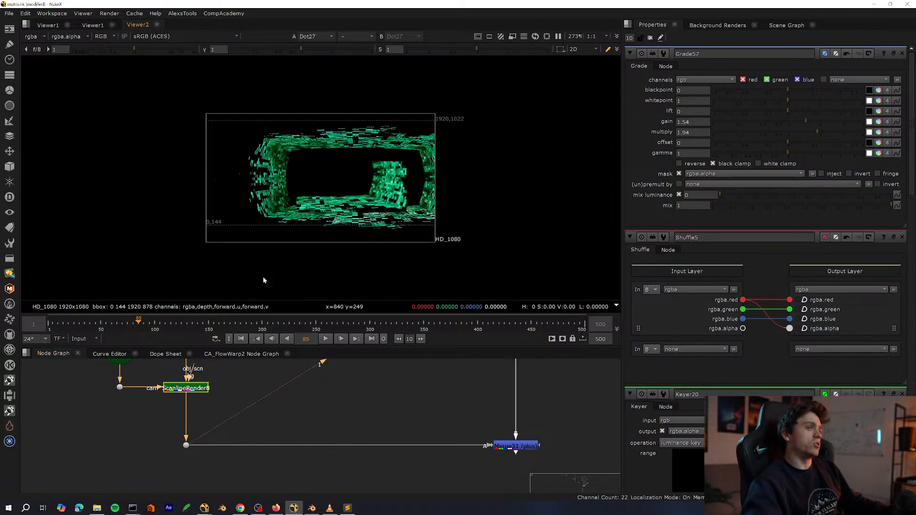
View Merge31 to check the graded text tunnel added over the background.
{"action": "middle_click_drag", "start_coordinate": [302, 392], "coordinate": [172, 399]}
{"action": "left_click_drag", "start_coordinate": [274, 407], "coordinate": [435, 475]}
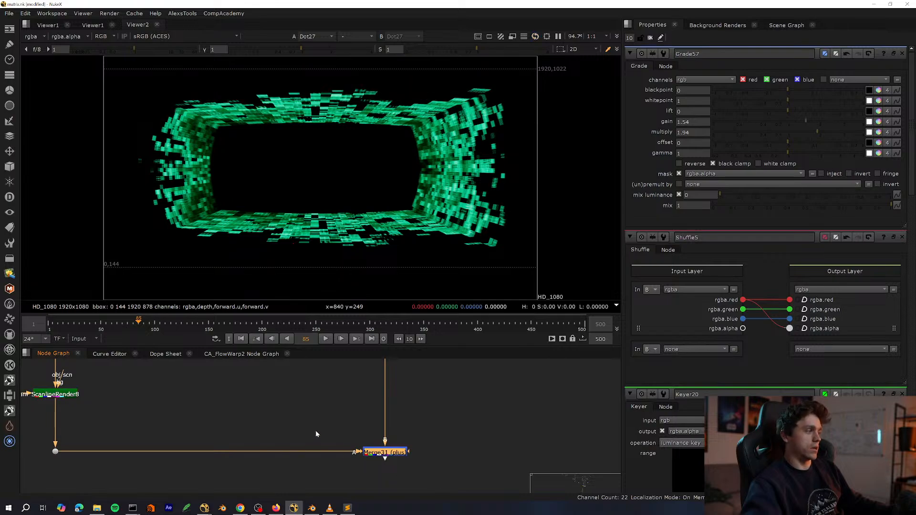
{"action": "key", "text": "1"}
{"action": "left_click", "coordinate": [311, 429]}
{"action": "middle_click_drag", "start_coordinate": [285, 414], "coordinate": [383, 452]}
{"action": "key", "text": "space"}
{"action": "scroll", "coordinate": [257, 428], "scroll_direction": "up", "scroll_amount": 3}
{"action": "key", "text": "space"}
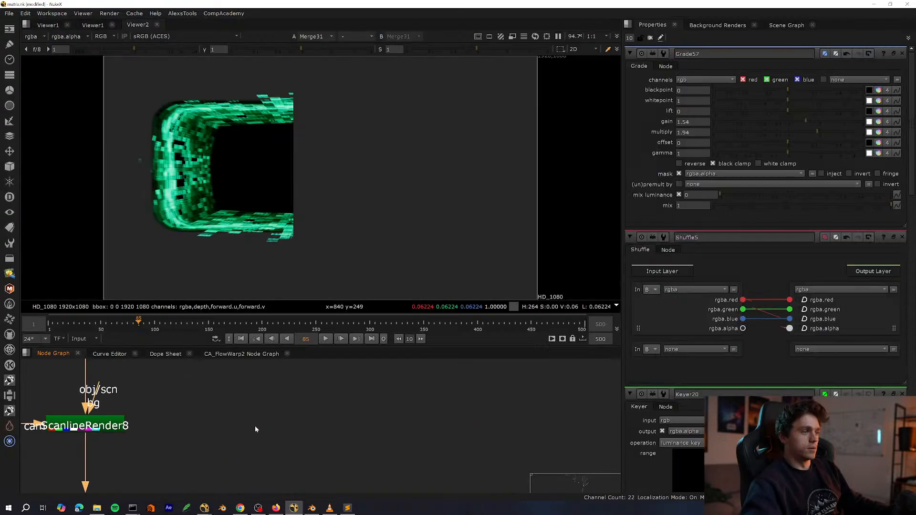
Disable and re-enable Grade57 to compare its effect on the Merge31 result.
{"action": "middle_click_drag", "start_coordinate": [174, 377], "coordinate": [287, 470]}
{"action": "key", "text": "space"}
{"action": "middle_click_drag", "start_coordinate": [226, 416], "coordinate": [254, 492]}
{"action": "key", "text": "space"}
{"action": "left_click", "coordinate": [263, 391]}
{"action": "key", "text": "d"}
{"action": "key", "text": "d"}
{"action": "scroll", "coordinate": [264, 400], "scroll_direction": "down", "scroll_amount": 3}
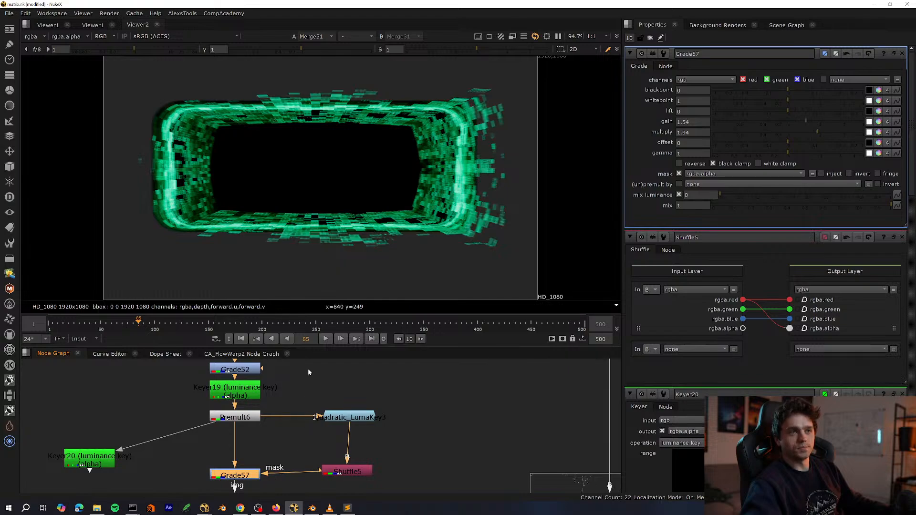
Close all open node properties and view the dot on the background branch above Merge31.
{"action": "left_click", "coordinate": [902, 55], "text": "ctrl"}
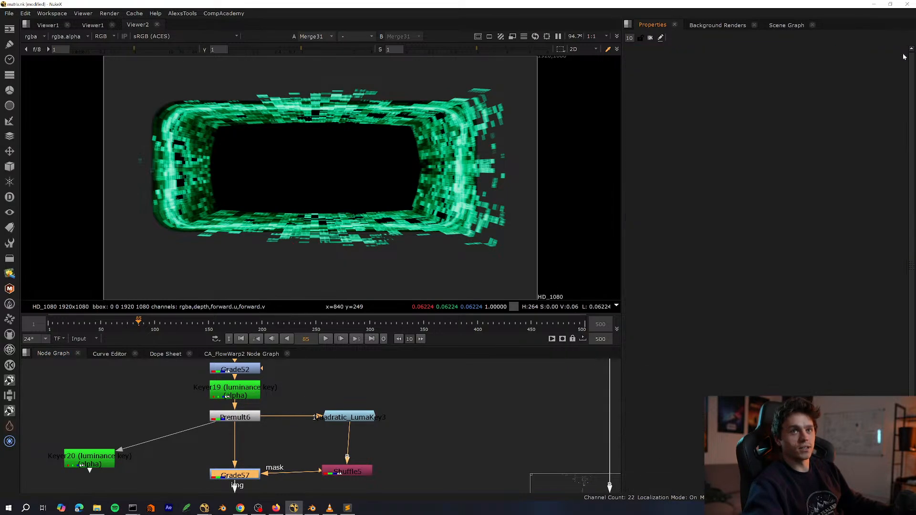
{"action": "scroll", "coordinate": [413, 425], "scroll_direction": "down", "scroll_amount": 4}
{"action": "key", "text": "space"}
{"action": "scroll", "coordinate": [453, 376], "scroll_direction": "up", "scroll_amount": 1}
{"action": "middle_click_drag", "start_coordinate": [513, 465], "coordinate": [439, 317]}
{"action": "scroll", "coordinate": [434, 309], "scroll_direction": "up", "scroll_amount": 4}
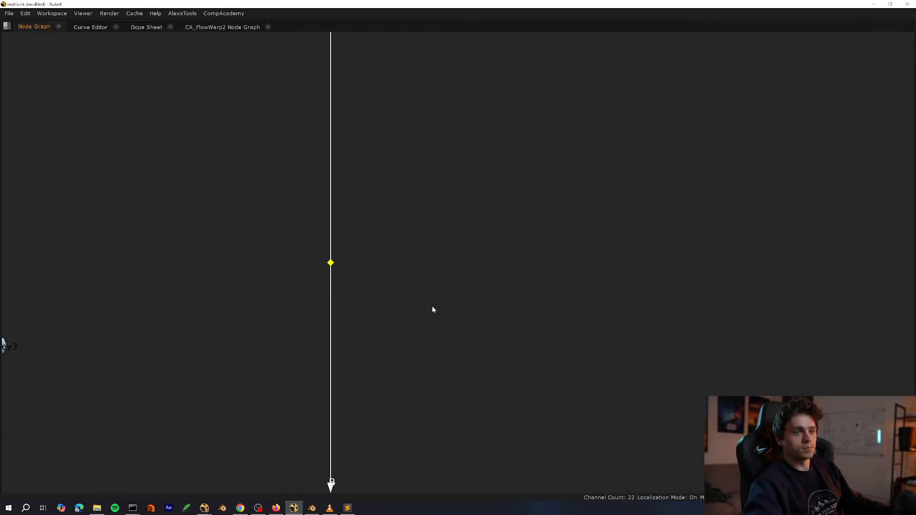
{"action": "left_click", "coordinate": [331, 262], "text": "ctrl"}
{"action": "key", "text": "1"}
View Merge31 and toggle its disabled state to compare the comp with and without the text tunnel.
{"action": "scroll", "coordinate": [368, 384], "scroll_direction": "down", "scroll_amount": 4}
{"action": "key", "text": "space"}
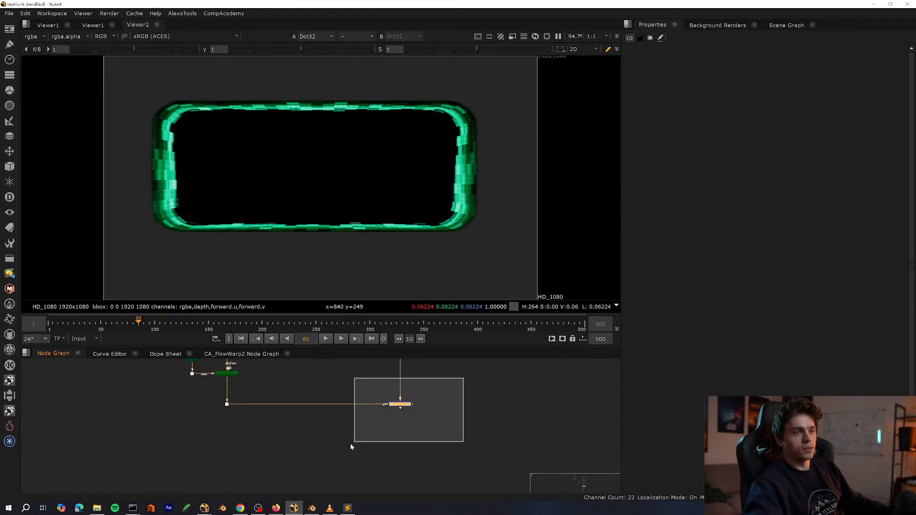
{"action": "scroll", "coordinate": [401, 439], "scroll_direction": "down", "scroll_amount": 2}
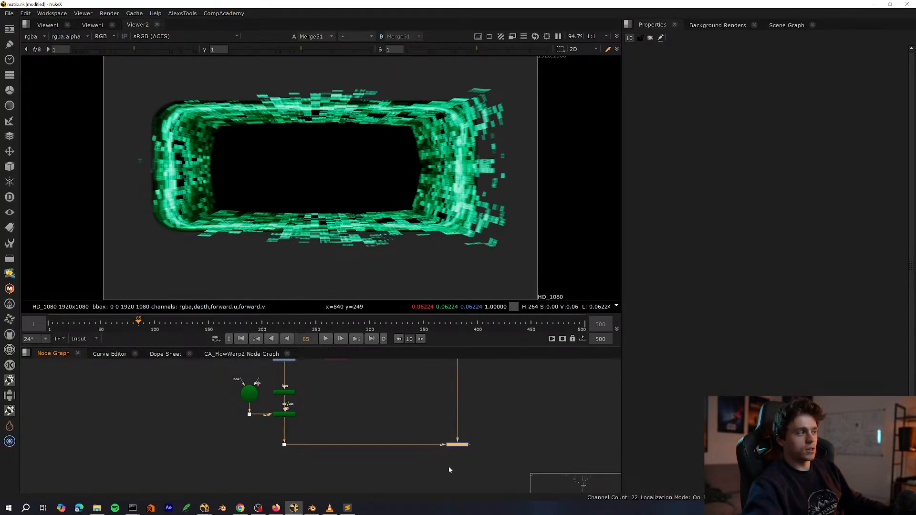
{"action": "key", "text": "d"}
{"action": "key", "text": "d"}
{"action": "middle_click_drag", "start_coordinate": [339, 419], "coordinate": [367, 435]}
{"action": "key", "text": "d"}
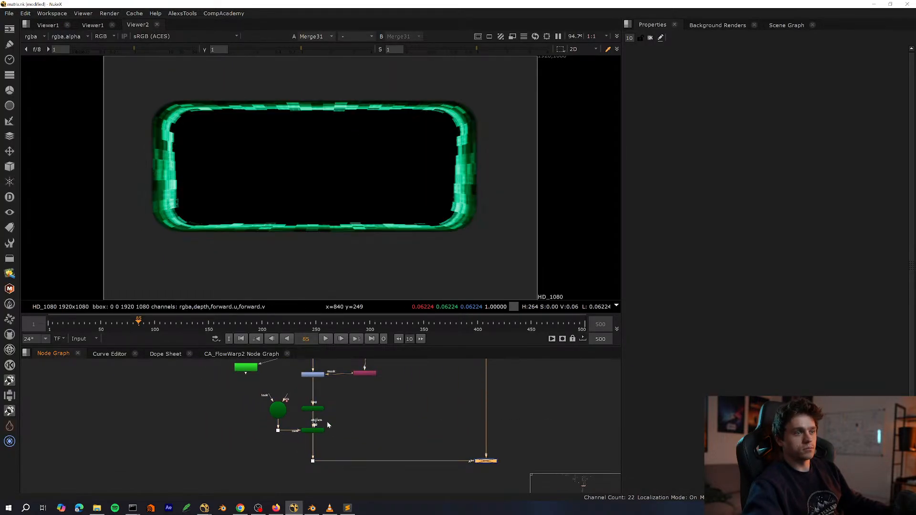
View ScanlineRender8 and Grade57 in turn to trace the text upstream of the merge.
{"action": "left_click", "coordinate": [313, 431]}
{"action": "key", "text": "1"}
{"action": "scroll", "coordinate": [310, 432], "scroll_direction": "up", "scroll_amount": 3}
{"action": "middle_click_drag", "start_coordinate": [311, 447], "coordinate": [344, 334]}
{"action": "left_click", "coordinate": [357, 422]}
{"action": "key", "text": "1"}
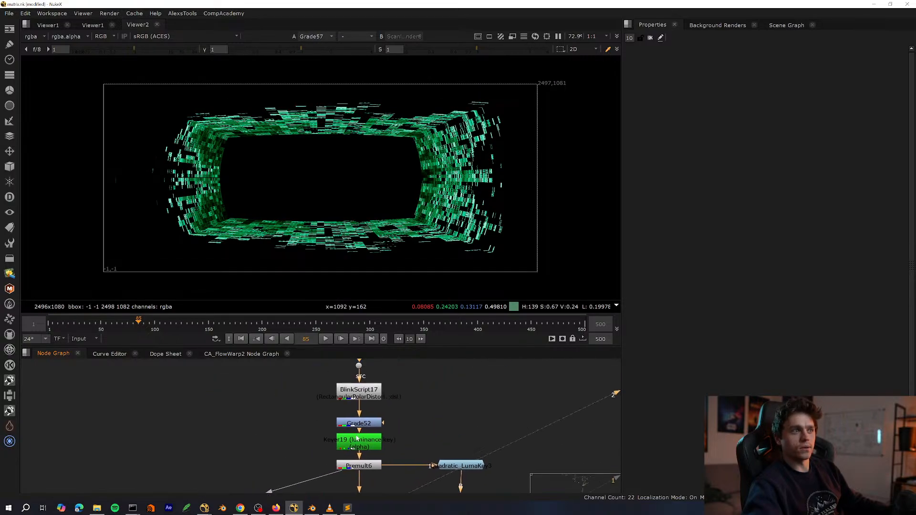
View BlinkScript17's polar distortion result and open its kernel parameters.
{"action": "middle_click_drag", "start_coordinate": [396, 481], "coordinate": [384, 438]}
{"action": "left_click", "coordinate": [346, 433]}
{"action": "key", "text": "2"}
{"action": "middle_click_drag", "start_coordinate": [481, 361], "coordinate": [366, 433]}
{"action": "middle_click_drag", "start_coordinate": [368, 491], "coordinate": [377, 462]}
{"action": "left_click", "coordinate": [357, 428]}
{"action": "key", "text": "1"}
{"action": "double_click", "coordinate": [356, 430]}
{"action": "scroll", "coordinate": [356, 430], "scroll_direction": "up", "scroll_amount": 1}
Try Transform25 with a horizontal translate of 100 and of -100, and reset it to 0.
{"action": "double_click", "coordinate": [381, 377]}
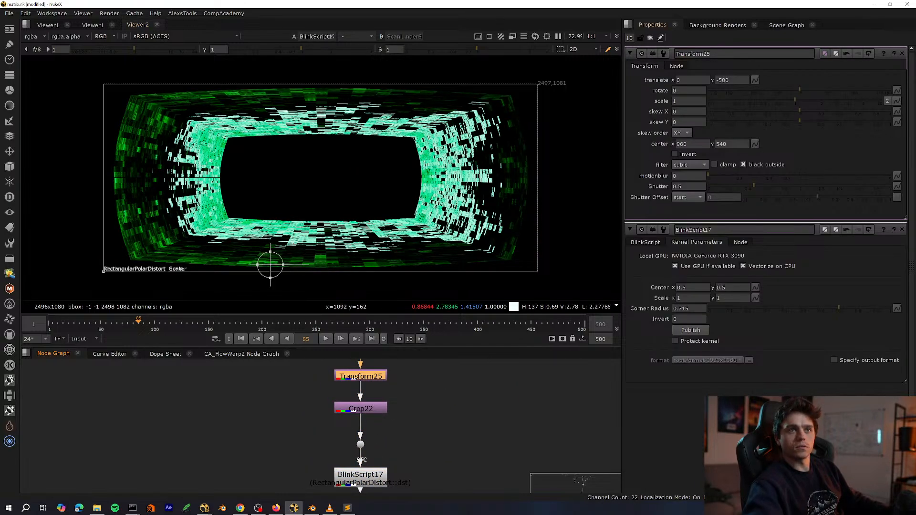
{"action": "left_click", "coordinate": [691, 79]}
{"action": "type", "text": "100"}
{"action": "key", "text": "Return"}
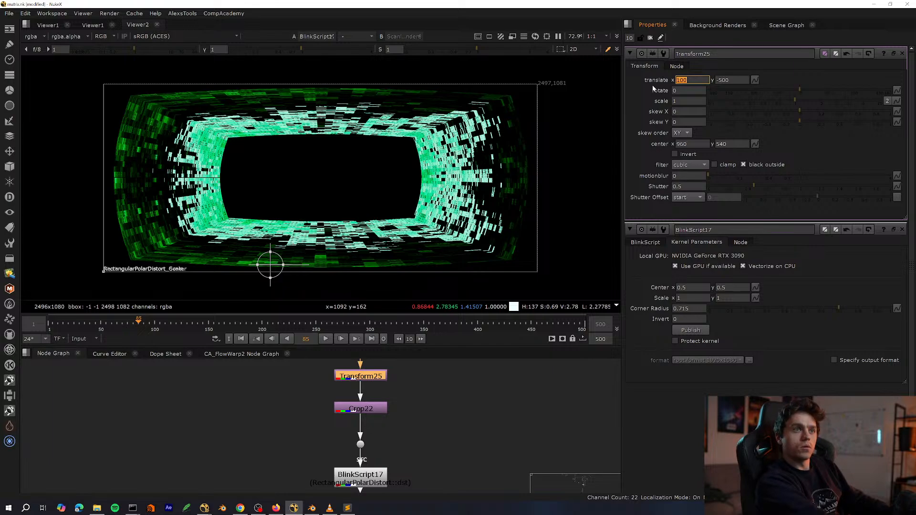
{"action": "type", "text": "-100"}
{"action": "key", "text": "Return"}
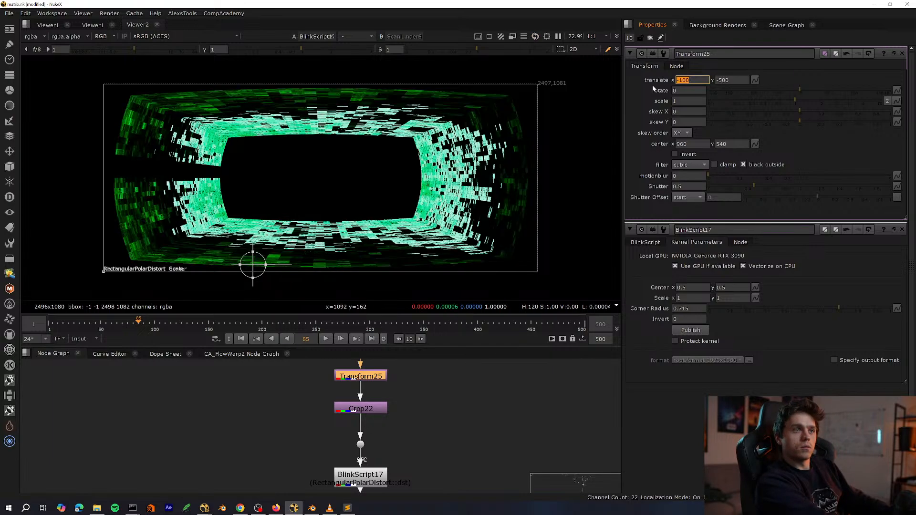
{"action": "type", "text": "0"}
Try a vertical translate of -400 on Transform25 and undo it.
{"action": "key", "text": "Tab"}
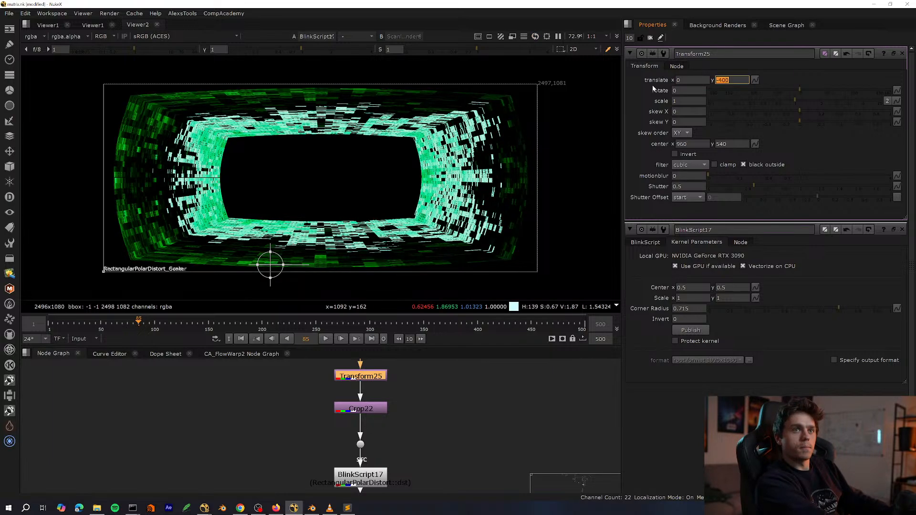
{"action": "left_click", "coordinate": [474, 433]}
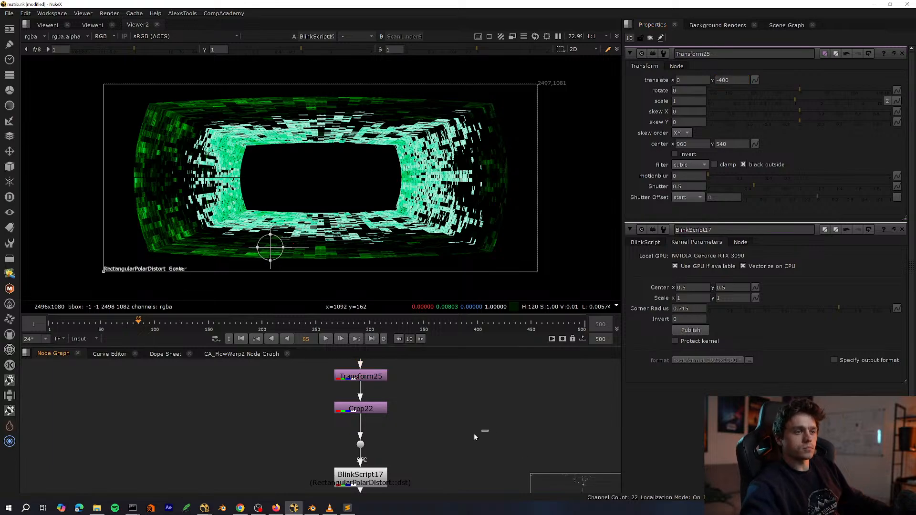
{"action": "key", "text": "ctrl+z"}
View BlinkScript17 and Crop22 in turn to compare the text after and before the polar distortion.
{"action": "left_click", "coordinate": [371, 413]}
{"action": "key", "text": "1"}
{"action": "left_click", "coordinate": [385, 482]}
{"action": "double_click", "coordinate": [384, 483]}
{"action": "key", "text": "1"}
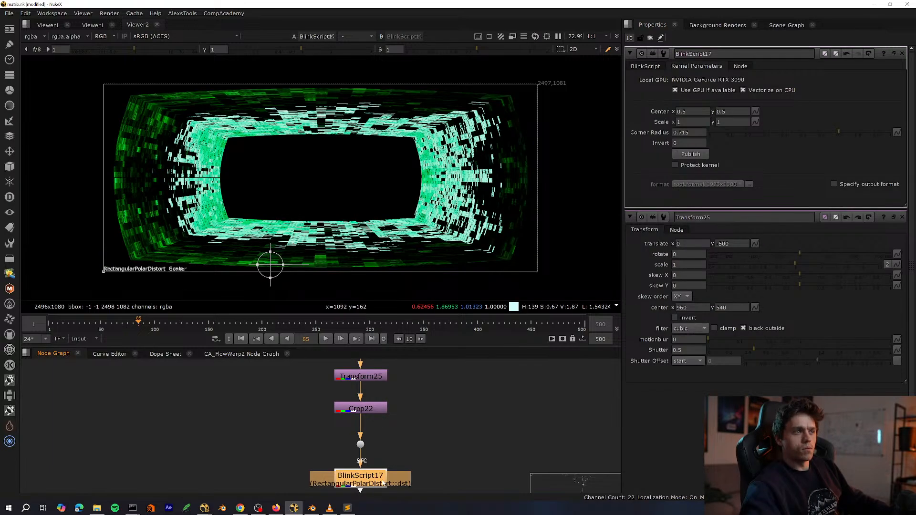
{"action": "left_click", "coordinate": [371, 412]}
{"action": "key", "text": "1"}
Raise the z value of Noise10, near the start of the text chain, to 7.32.
{"action": "middle_click_drag", "start_coordinate": [412, 369], "coordinate": [416, 445]}
{"action": "key", "text": "space"}
{"action": "scroll", "coordinate": [416, 445], "scroll_direction": "down", "scroll_amount": 4}
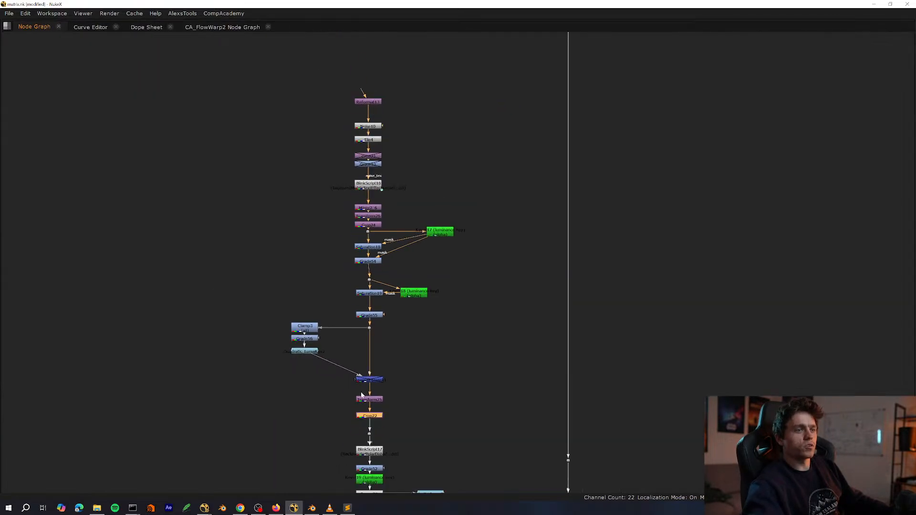
{"action": "middle_click_drag", "start_coordinate": [384, 326], "coordinate": [376, 450]}
{"action": "scroll", "coordinate": [376, 450], "scroll_direction": "up", "scroll_amount": 2}
{"action": "middle_click_drag", "start_coordinate": [376, 117], "coordinate": [412, 240]}
{"action": "scroll", "coordinate": [412, 239], "scroll_direction": "up", "scroll_amount": 2}
{"action": "middle_click_drag", "start_coordinate": [418, 316], "coordinate": [414, 413]}
{"action": "key", "text": "space"}
{"action": "scroll", "coordinate": [414, 413], "scroll_direction": "up", "scroll_amount": 2}
{"action": "double_click", "coordinate": [373, 410]}
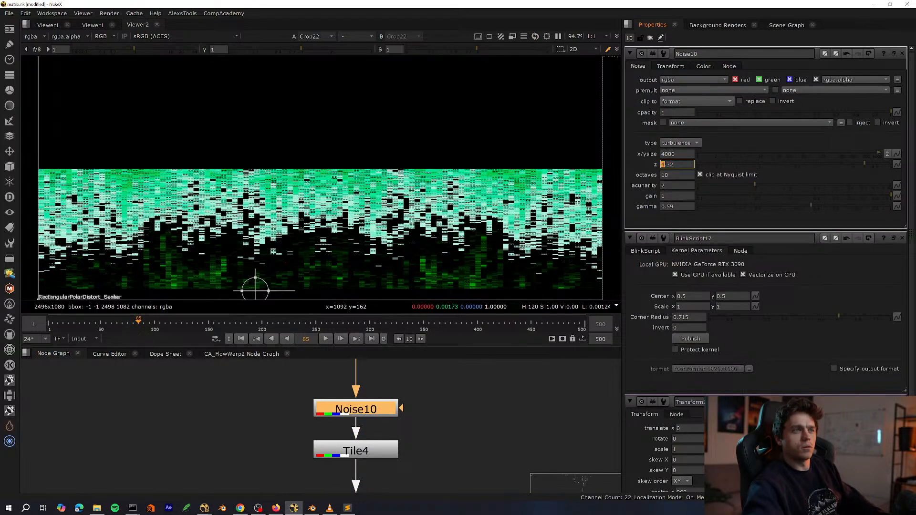
{"action": "key", "text": "Up"}
{"action": "key", "text": "Up"}
{"action": "key", "text": "Up"}
{"action": "key", "text": "Up"}
{"action": "key", "text": "Up"}
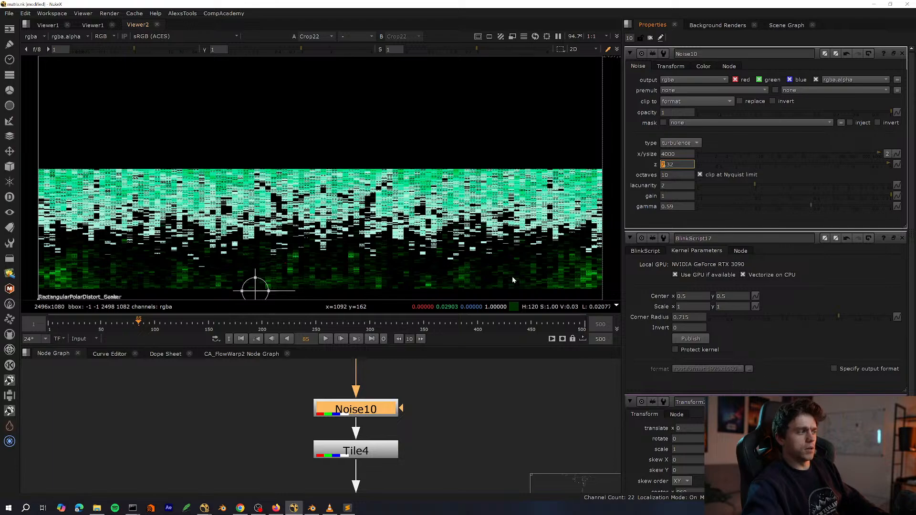
Close the BlinkScript17 and Transform25 properties and set a keyframe on Noise10's z value at frame 1.
{"action": "left_click", "coordinate": [439, 390]}
{"action": "left_click", "coordinate": [901, 238]}
{"action": "left_click", "coordinate": [902, 238]}
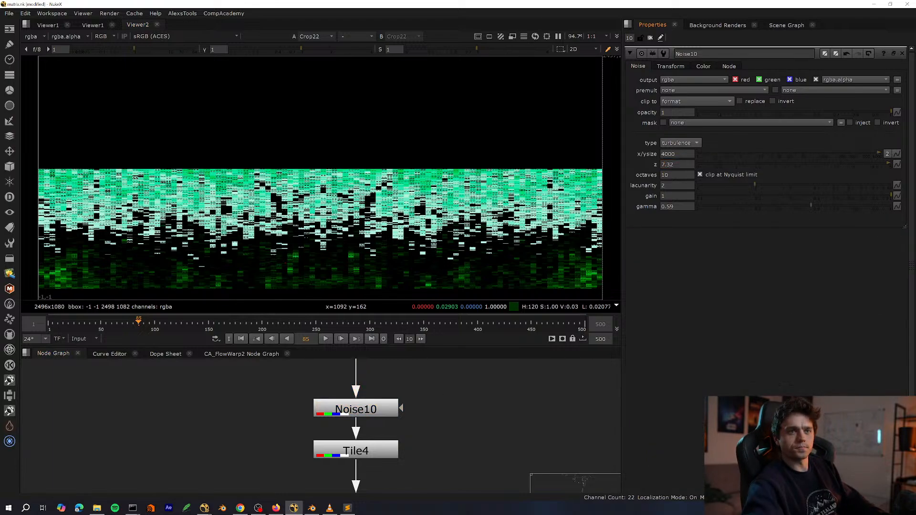
{"action": "right_click", "coordinate": [678, 165]}
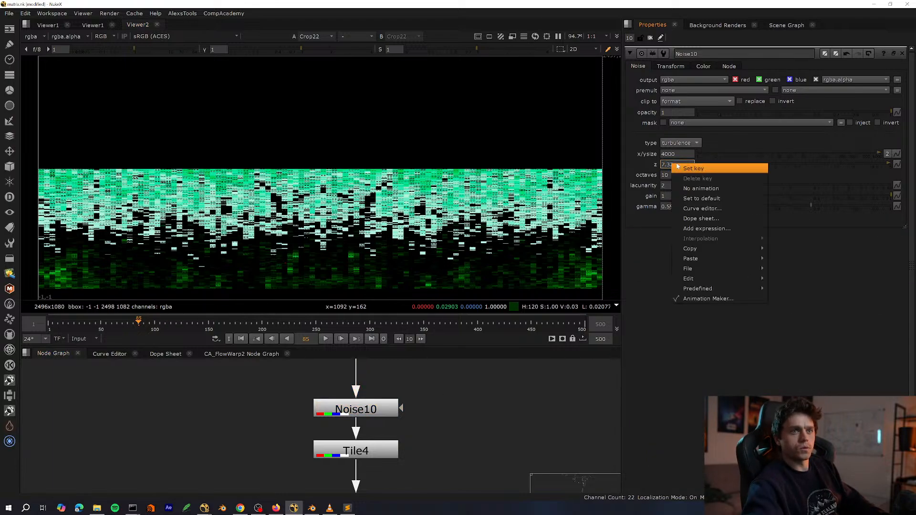
{"action": "left_click", "coordinate": [50, 323]}
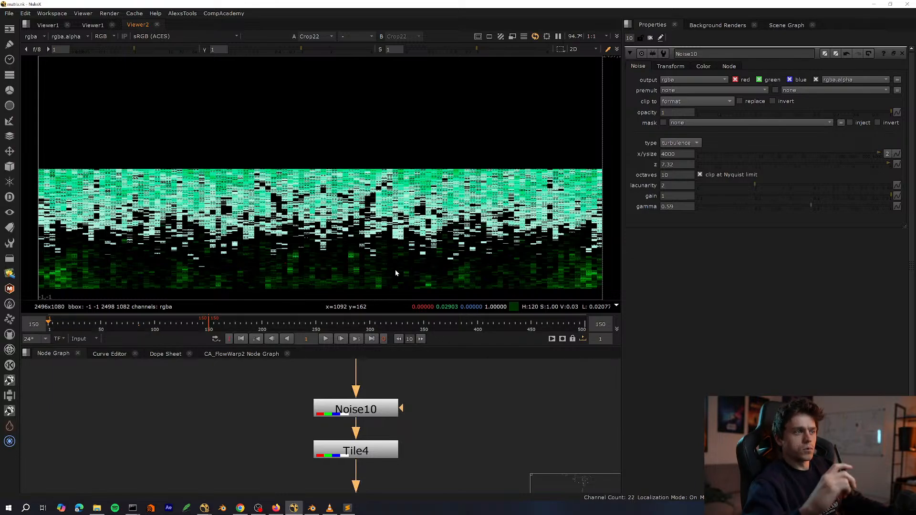
{"action": "left_click", "coordinate": [583, 339]}
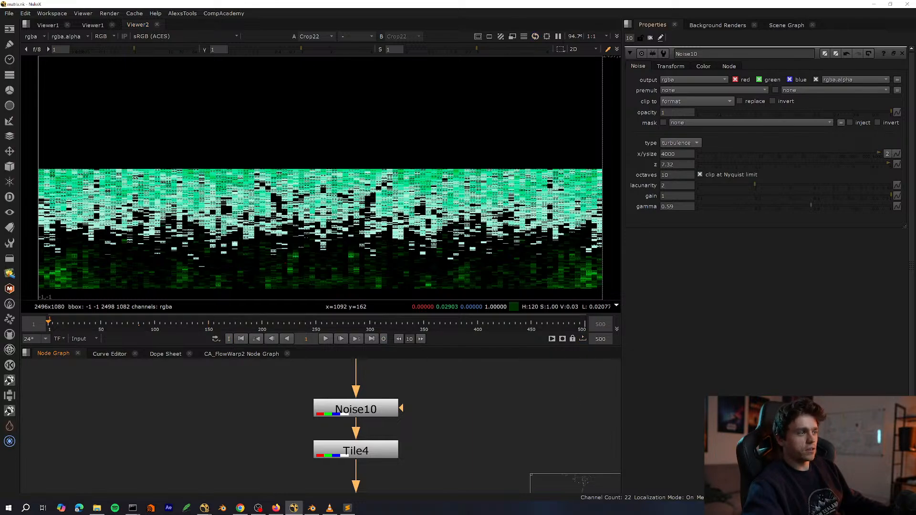
{"action": "right_click", "coordinate": [671, 164]}
{"action": "left_click", "coordinate": [684, 169]}
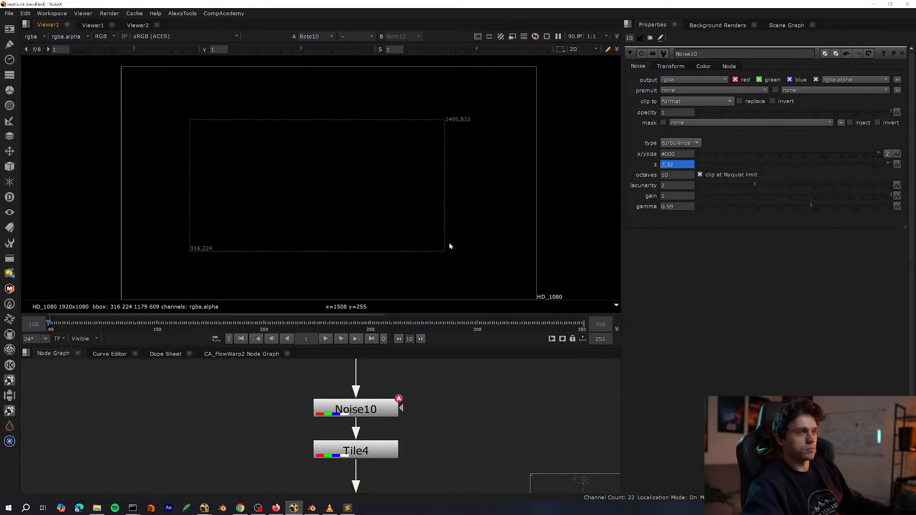
Nudge Reformat13, Noise10 and Tile4 into line in the node graph and view the tiled noise.
{"action": "middle_click_drag", "start_coordinate": [373, 416], "coordinate": [361, 471]}
{"action": "left_click", "coordinate": [363, 468]}
{"action": "left_click_drag", "start_coordinate": [372, 389], "coordinate": [367, 394]}
{"action": "left_click_drag", "start_coordinate": [371, 462], "coordinate": [376, 467]}
{"action": "key", "text": "1"}
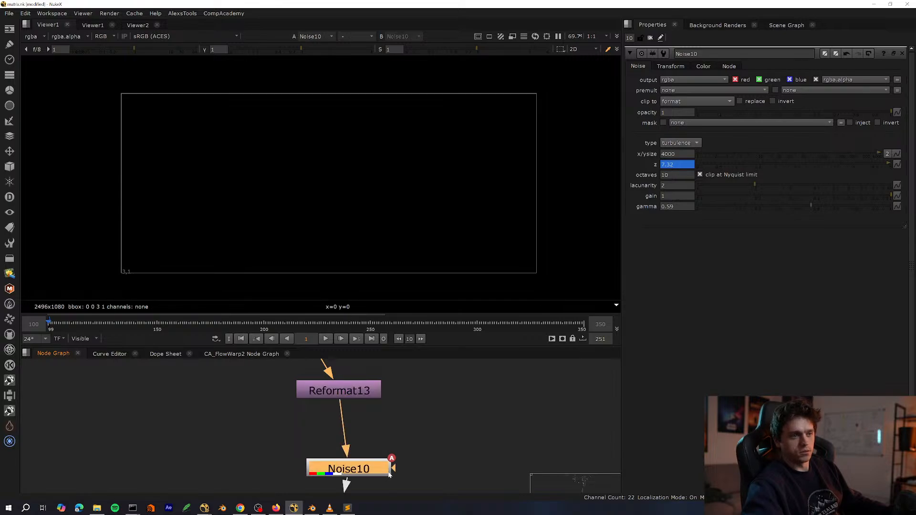
{"action": "left_click_drag", "start_coordinate": [364, 395], "coordinate": [373, 397]}
{"action": "middle_click_drag", "start_coordinate": [375, 484], "coordinate": [367, 435]}
{"action": "scroll", "coordinate": [368, 435], "scroll_direction": "down", "scroll_amount": 1}
{"action": "left_click_drag", "start_coordinate": [365, 444], "coordinate": [367, 450]}
{"action": "key", "text": "1"}
View BlinkScript18 to check the Matrix text generated from the noise.
{"action": "middle_click_drag", "start_coordinate": [360, 442], "coordinate": [352, 395]}
{"action": "key", "text": "space"}
{"action": "scroll", "coordinate": [361, 469], "scroll_direction": "down", "scroll_amount": 1}
{"action": "middle_click_drag", "start_coordinate": [361, 469], "coordinate": [361, 346]}
{"action": "left_click", "coordinate": [355, 436]}
{"action": "key", "text": "space"}
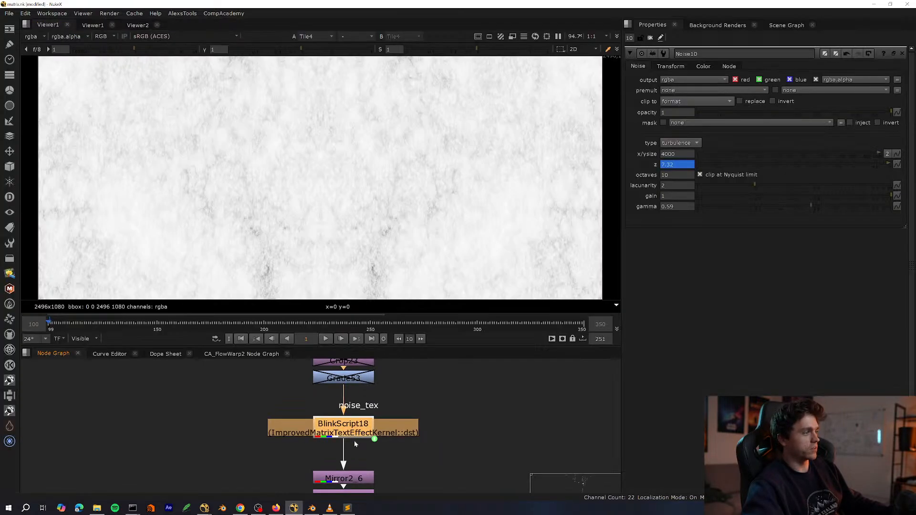
{"action": "key", "text": "1"}
{"action": "middle_click_drag", "start_coordinate": [357, 428], "coordinate": [347, 448]}
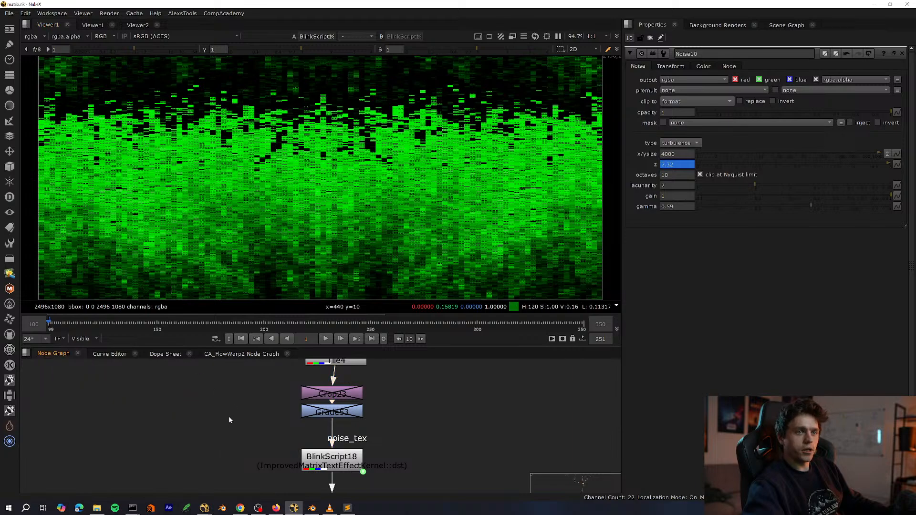
Set the last frame of the project frame range to 300 and the timeline range to Global.
{"action": "key", "text": "s"}
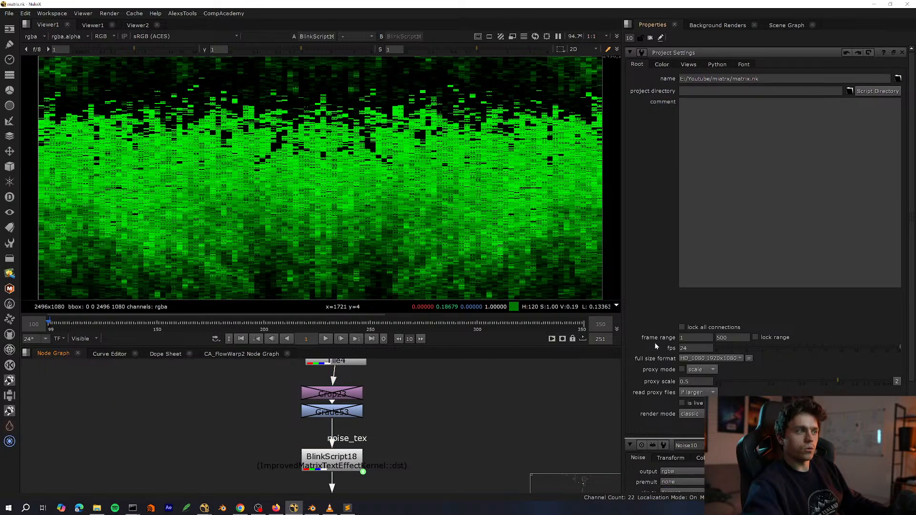
{"action": "middle_click", "coordinate": [71, 325]}
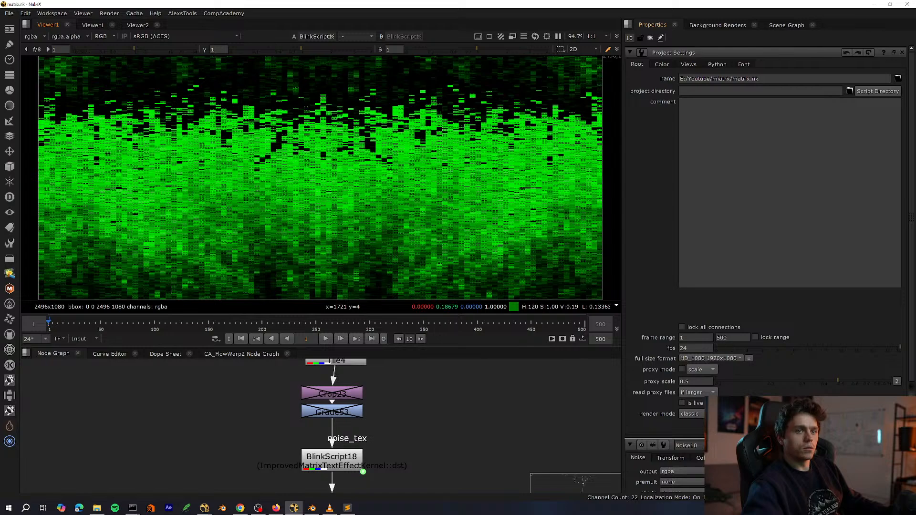
{"action": "type", "text": "30"}
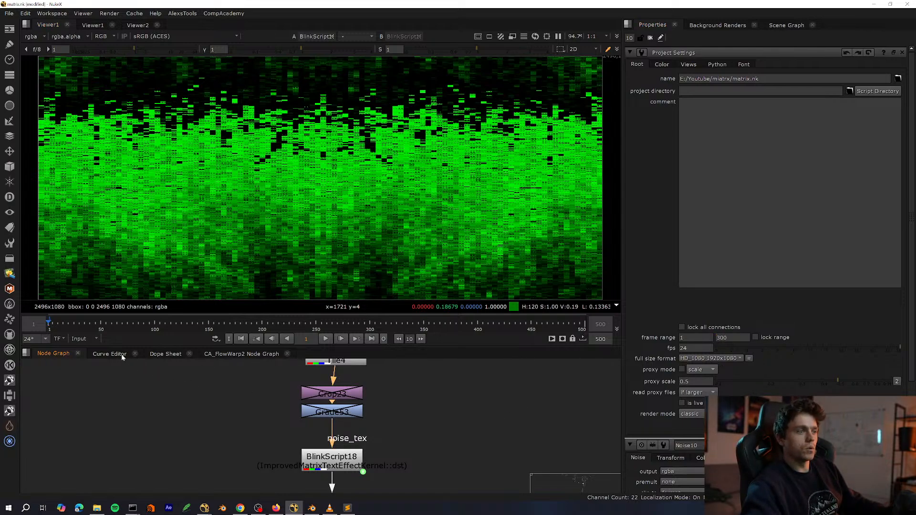
{"action": "left_click", "coordinate": [90, 340]}
{"action": "left_click", "coordinate": [94, 347]}
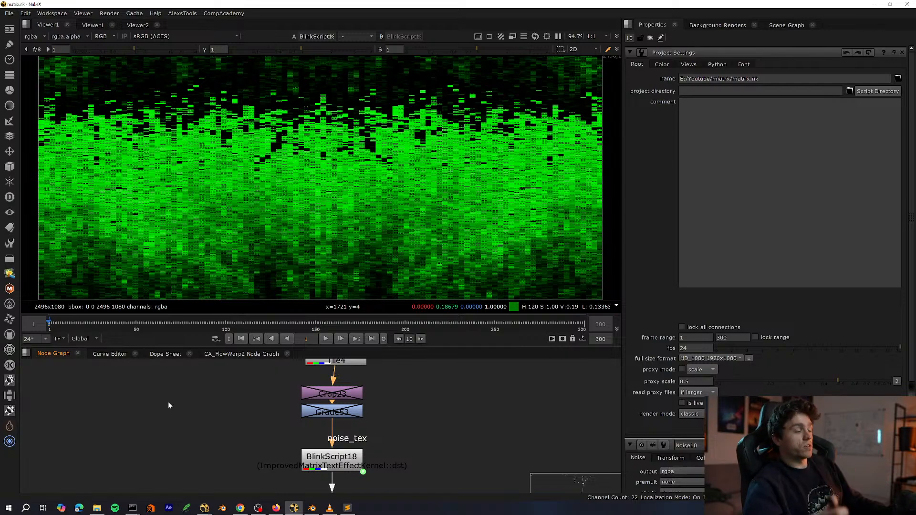
View Grade53, BlinkScript18 and Crop24 in turn to review the noise, generated text and cropped text.
{"action": "left_click", "coordinate": [311, 411]}
{"action": "key", "text": "1"}
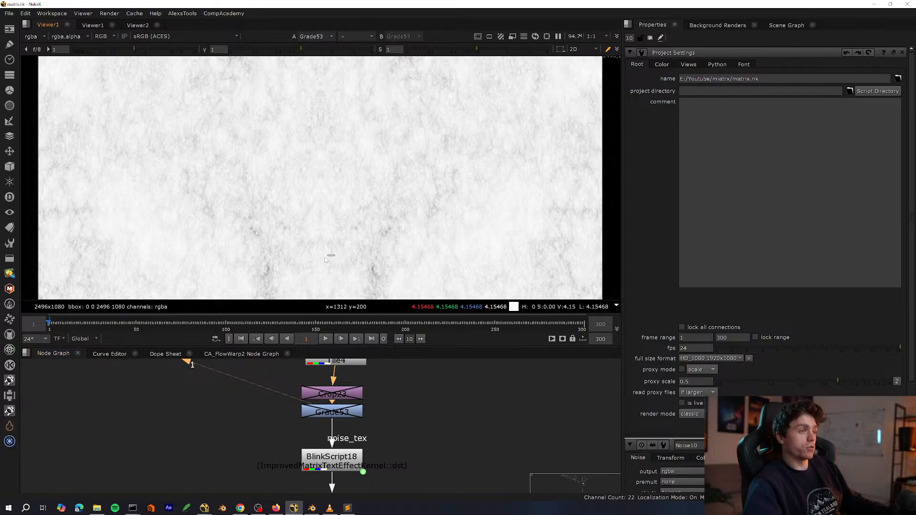
{"action": "middle_click_drag", "start_coordinate": [326, 460], "coordinate": [304, 420]}
{"action": "left_click", "coordinate": [302, 419]}
{"action": "key", "text": "1"}
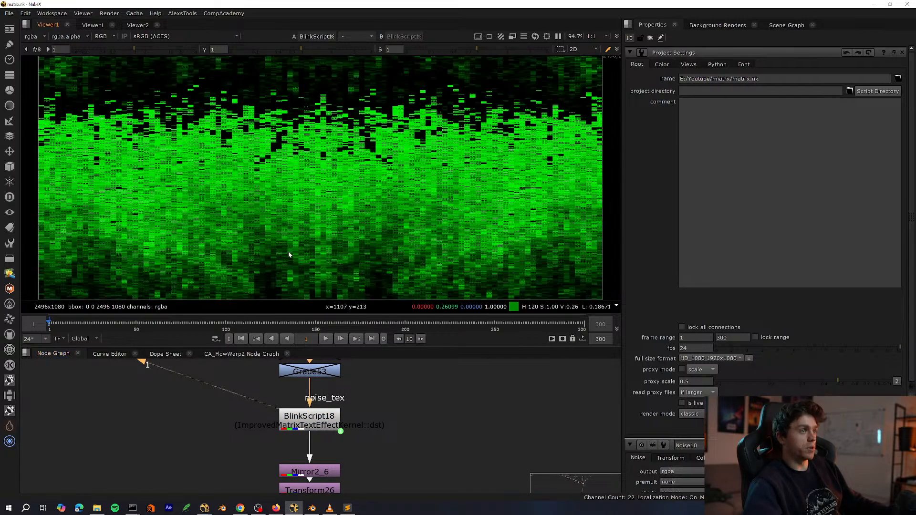
{"action": "middle_click_drag", "start_coordinate": [358, 472], "coordinate": [329, 411]}
{"action": "left_click", "coordinate": [295, 451]}
{"action": "key", "text": "1"}
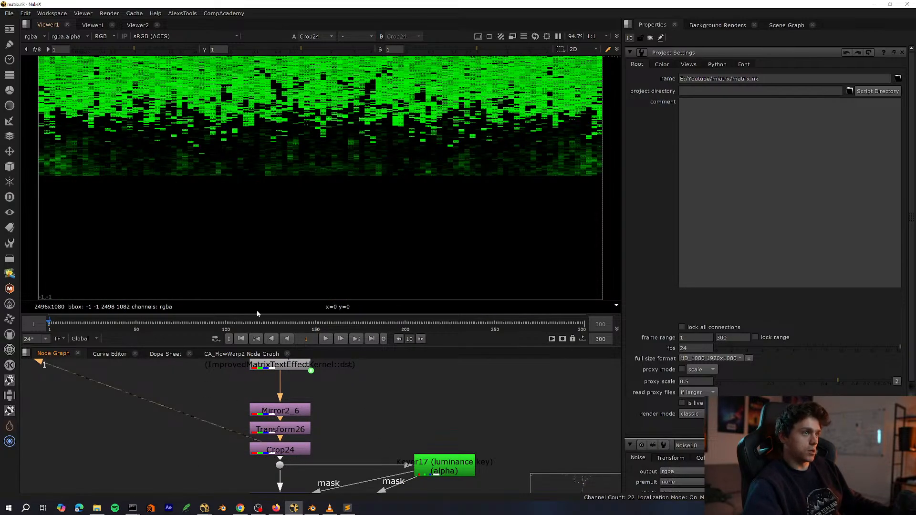
View Saturation18 and Grade54 in turn to review the first luminance-masked colour adjustments on the text.
{"action": "scroll", "coordinate": [305, 429], "scroll_direction": "down", "scroll_amount": 3}
{"action": "left_click", "coordinate": [299, 420]}
{"action": "key", "text": "1"}
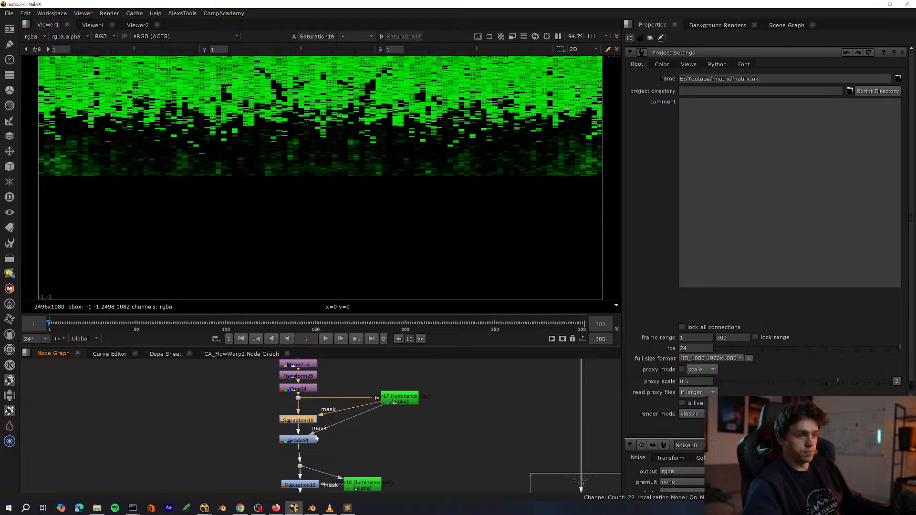
{"action": "left_click", "coordinate": [315, 439]}
{"action": "key", "text": "1"}
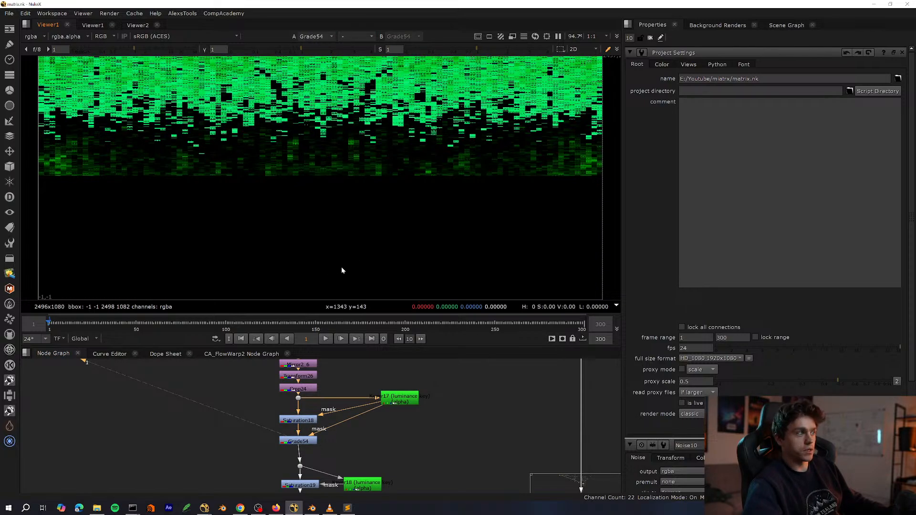
Insert a dot on the connection into Keyer18 so its branch runs squarely, and select Keyer18 together with Saturation19.
{"action": "scroll", "coordinate": [334, 453], "scroll_direction": "up", "scroll_amount": 3}
{"action": "left_click", "coordinate": [289, 422]}
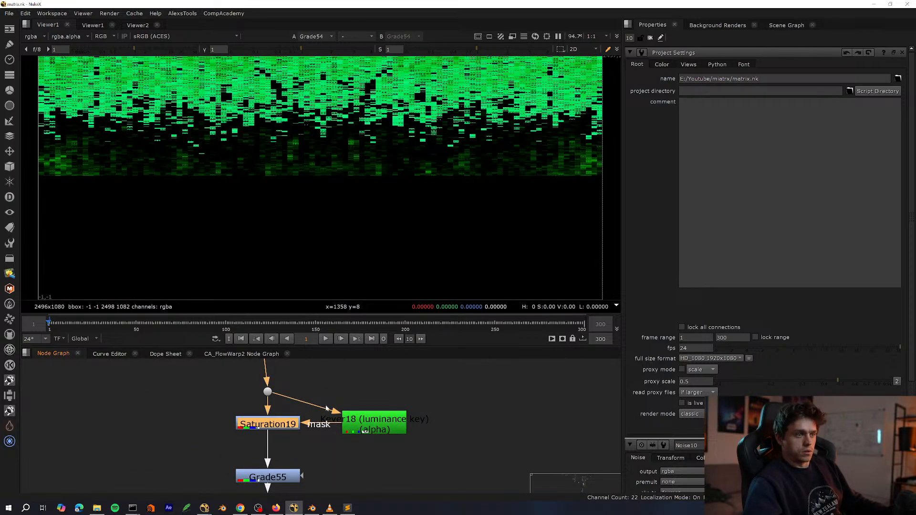
{"action": "left_click_drag", "start_coordinate": [326, 408], "coordinate": [378, 391], "text": "ctrl"}
{"action": "left_click_drag", "start_coordinate": [430, 437], "coordinate": [295, 422]}
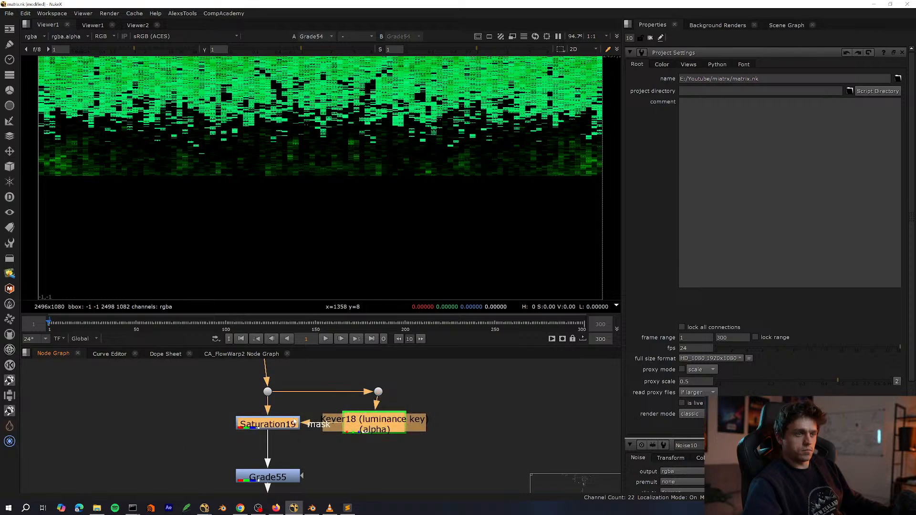
View the chain node by node from Grade55 down to Grade52 to review the brightened text and its polar-distorted tunnel shape.
{"action": "scroll", "coordinate": [294, 422], "scroll_direction": "down", "scroll_amount": 3}
{"action": "scroll", "coordinate": [315, 415], "scroll_direction": "up", "scroll_amount": 3}
{"action": "left_click", "coordinate": [322, 417]}
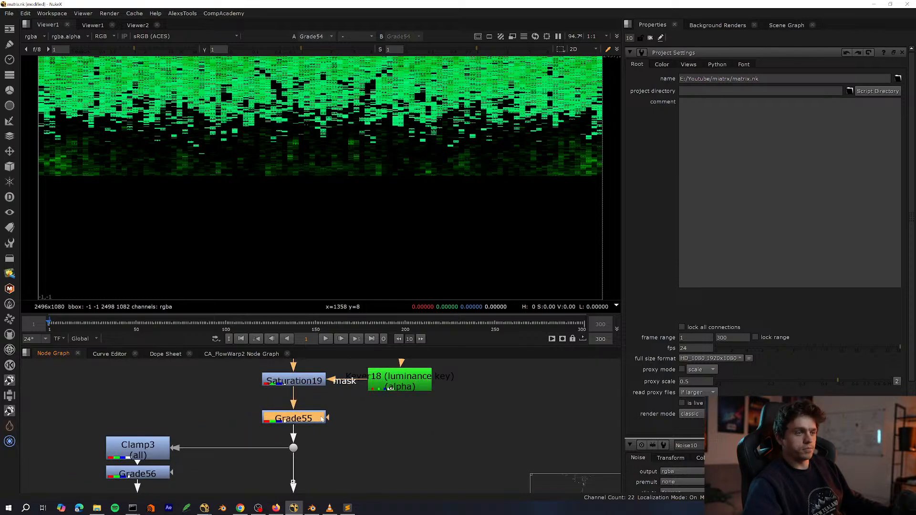
{"action": "key", "text": "1"}
{"action": "scroll", "coordinate": [347, 430], "scroll_direction": "down", "scroll_amount": 3}
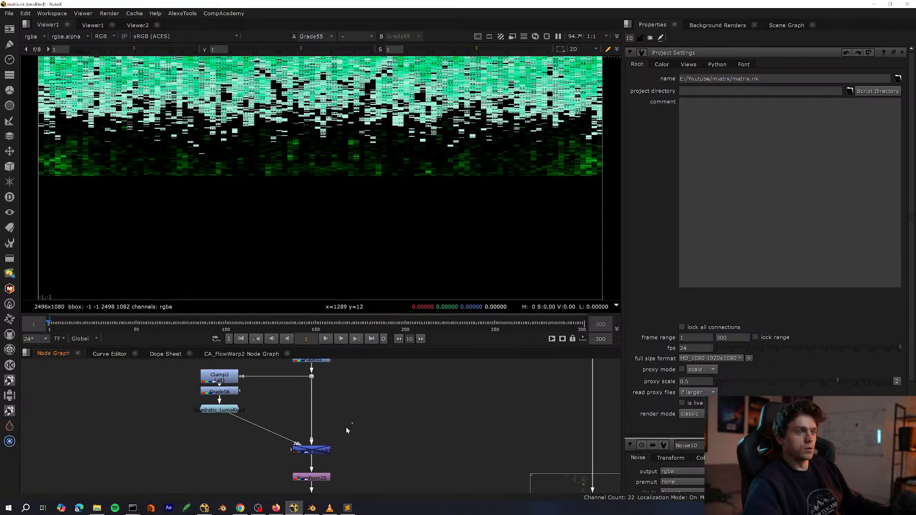
{"action": "scroll", "coordinate": [307, 454], "scroll_direction": "up", "scroll_amount": 1}
{"action": "middle_click_drag", "start_coordinate": [306, 456], "coordinate": [286, 374]}
{"action": "scroll", "coordinate": [321, 422], "scroll_direction": "down", "scroll_amount": 4}
{"action": "scroll", "coordinate": [329, 444], "scroll_direction": "up", "scroll_amount": 3}
{"action": "left_click", "coordinate": [322, 410]}
{"action": "key", "text": "1"}
{"action": "scroll", "coordinate": [305, 436], "scroll_direction": "up", "scroll_amount": 2}
{"action": "left_click", "coordinate": [299, 437]}
{"action": "key", "text": "1"}
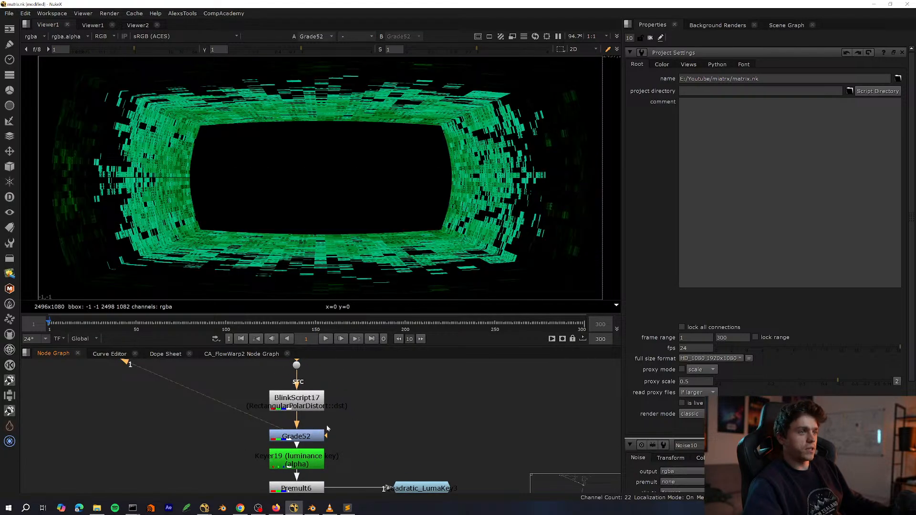
Save the script, and view Premult6 and Grade57 in turn to review the keyed and graded tunnel.
{"action": "key", "text": "ctrl+s"}
{"action": "scroll", "coordinate": [327, 457], "scroll_direction": "down", "scroll_amount": 1}
{"action": "middle_click_drag", "start_coordinate": [327, 481], "coordinate": [298, 405]}
{"action": "left_click", "coordinate": [313, 457]}
{"action": "key", "text": "1"}
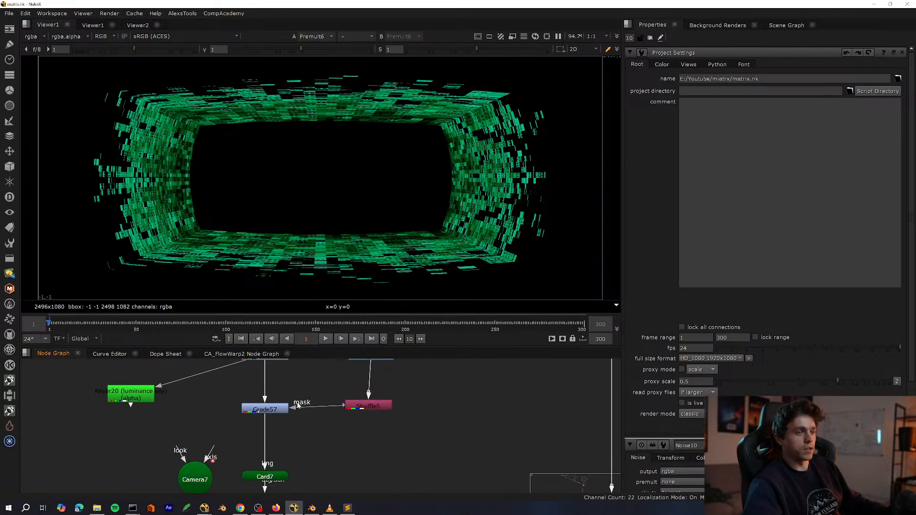
{"action": "left_click", "coordinate": [266, 409]}
{"action": "key", "text": "1"}
View the rendered card at ScanlineRender8 and the dot below it, with the whole image framed.
{"action": "scroll", "coordinate": [297, 415], "scroll_direction": "down", "scroll_amount": 3}
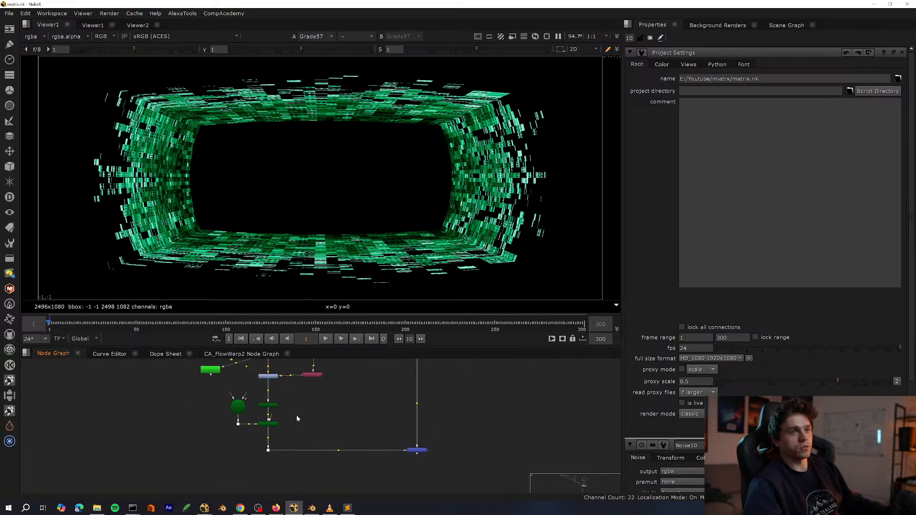
{"action": "scroll", "coordinate": [268, 427], "scroll_direction": "up", "scroll_amount": 3}
{"action": "left_click", "coordinate": [260, 424]}
{"action": "key", "text": "1"}
{"action": "left_click", "coordinate": [268, 470]}
{"action": "key", "text": "1"}
{"action": "middle_click_drag", "start_coordinate": [295, 441], "coordinate": [182, 421]}
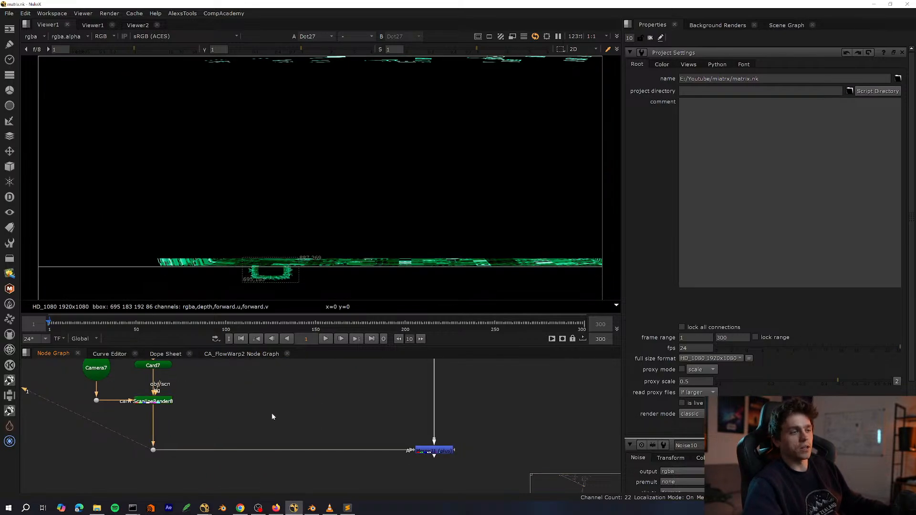
{"action": "scroll", "coordinate": [274, 418], "scroll_direction": "down", "scroll_amount": 3}
{"action": "middle_click_drag", "start_coordinate": [277, 421], "coordinate": [303, 396]}
{"action": "key", "text": "f"}
{"action": "scroll", "coordinate": [248, 371], "scroll_direction": "up", "scroll_amount": 3}
{"action": "middle_click_drag", "start_coordinate": [248, 371], "coordinate": [276, 427]}
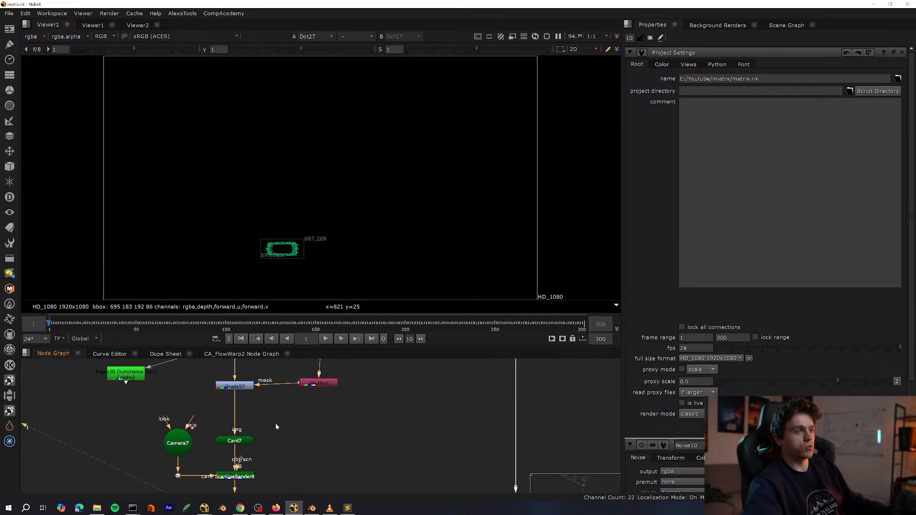
Close the Project Settings properties.
{"action": "key", "text": "alt+g"}
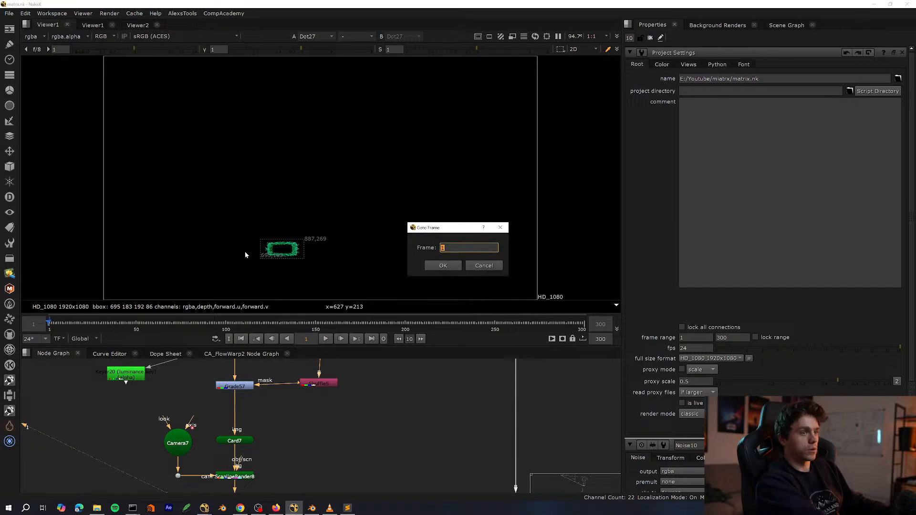
{"action": "left_click", "coordinate": [487, 267]}
{"action": "left_click", "coordinate": [902, 53]}
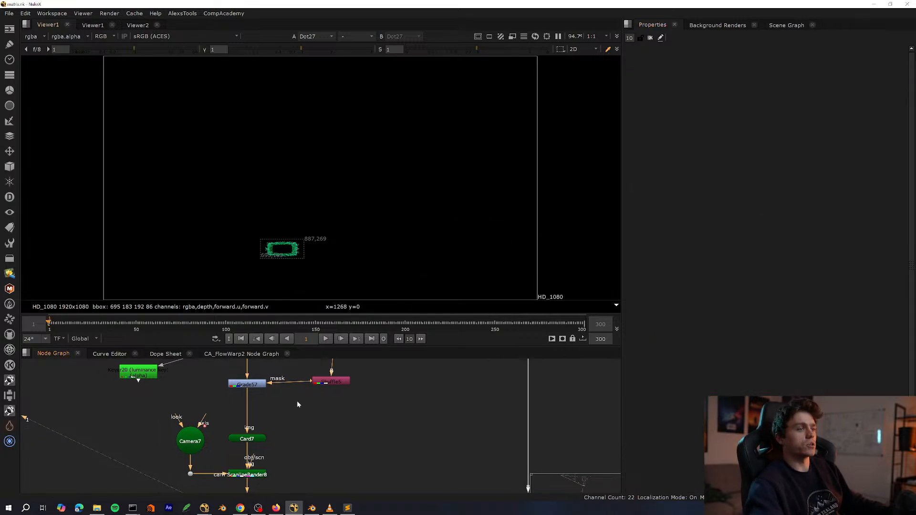
Move Premult6 and its Quadratic_LumaKeyer slightly down, and align Shuffle5 under the keyer and level with Grade57.
{"action": "key", "text": "space"}
{"action": "scroll", "coordinate": [301, 310], "scroll_direction": "up", "scroll_amount": 2}
{"action": "middle_click_drag", "start_coordinate": [300, 310], "coordinate": [304, 255]}
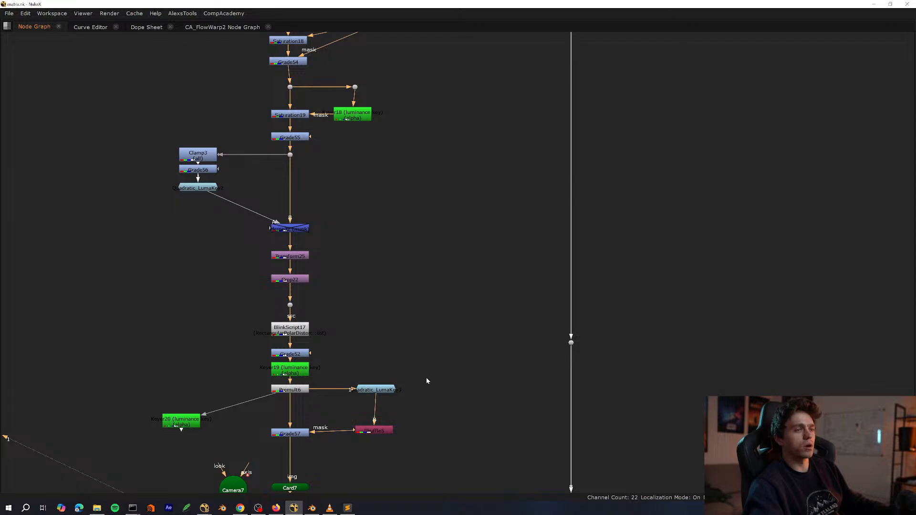
{"action": "left_click_drag", "start_coordinate": [429, 379], "coordinate": [230, 413]}
{"action": "left_click_drag", "start_coordinate": [306, 390], "coordinate": [307, 397]}
{"action": "left_click", "coordinate": [374, 344]}
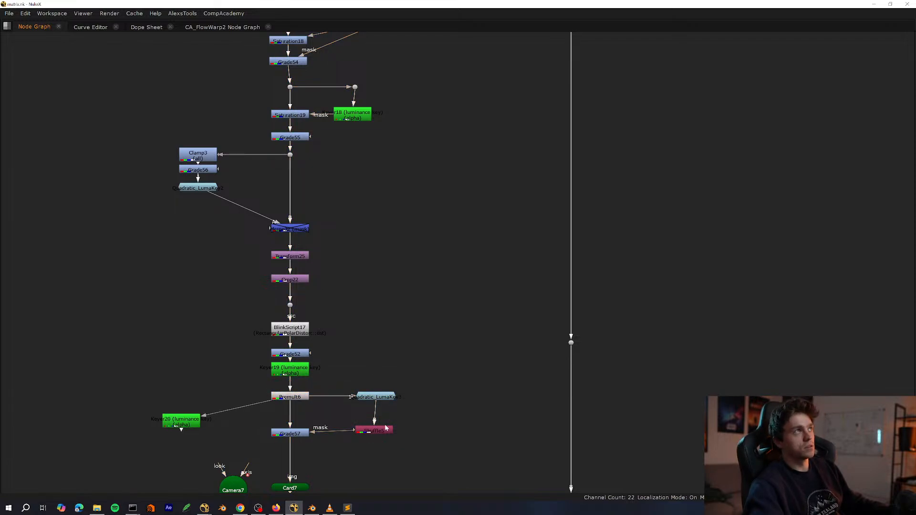
{"action": "left_click_drag", "start_coordinate": [391, 432], "coordinate": [392, 435]}
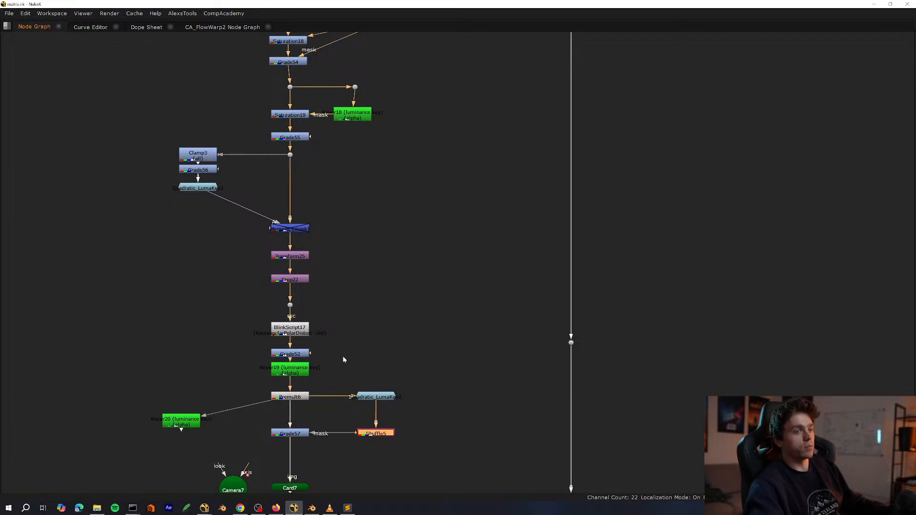
Move Keyer18 and its dot further out from Saturation19, and shift the Reformat13-to-Grade54 nodes up and in line with the main column.
{"action": "middle_click_drag", "start_coordinate": [343, 356], "coordinate": [359, 405]}
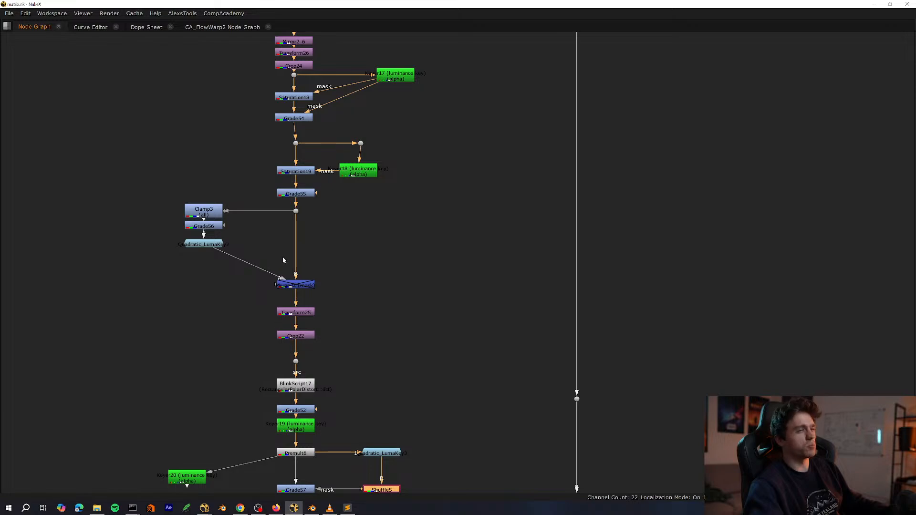
{"action": "middle_click_drag", "start_coordinate": [349, 197], "coordinate": [327, 326]}
{"action": "left_click_drag", "start_coordinate": [341, 304], "coordinate": [379, 300]}
{"action": "left_click", "coordinate": [391, 332]}
{"action": "middle_click_drag", "start_coordinate": [304, 262], "coordinate": [311, 379]}
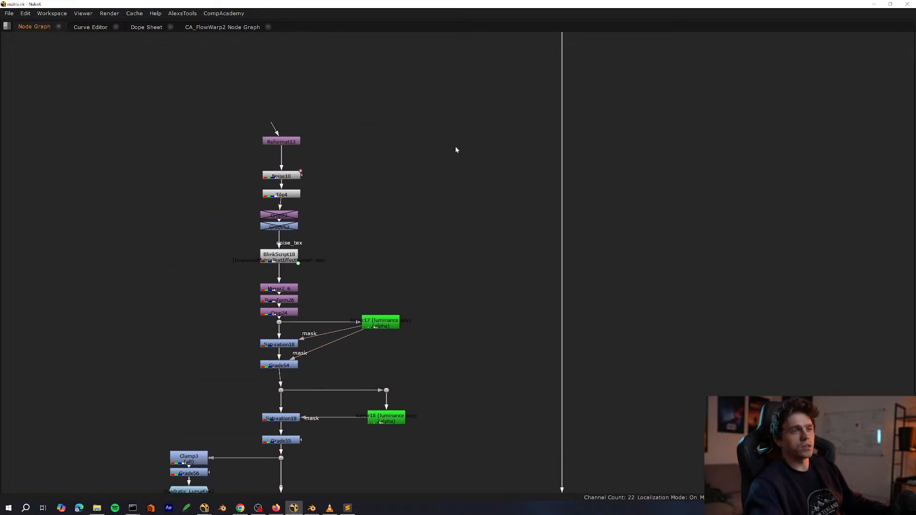
{"action": "left_click_drag", "start_coordinate": [501, 103], "coordinate": [224, 378]}
{"action": "left_click_drag", "start_coordinate": [279, 365], "coordinate": [282, 332]}
{"action": "middle_click_drag", "start_coordinate": [291, 347], "coordinate": [295, 337]}
{"action": "scroll", "coordinate": [318, 332], "scroll_direction": "up", "scroll_amount": 1}
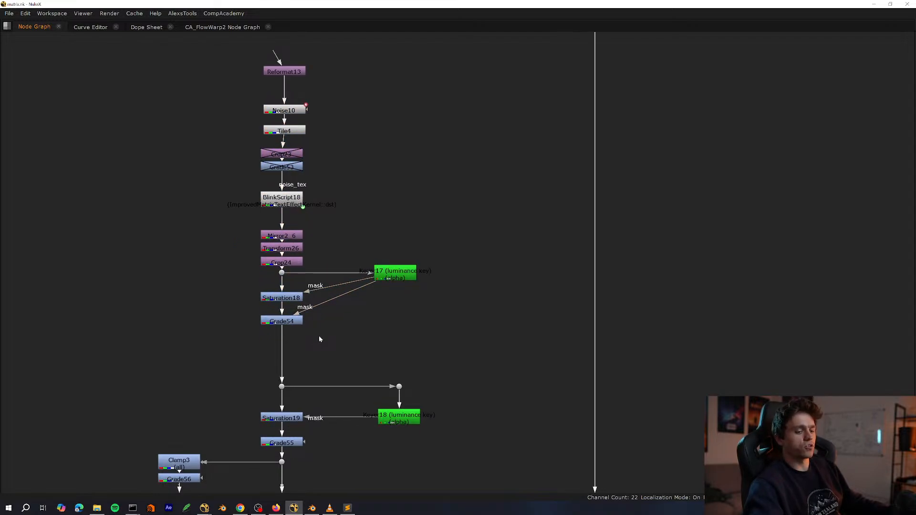
View the dot above Saturation19 and go to frame 50.
{"action": "scroll", "coordinate": [343, 297], "scroll_direction": "up", "scroll_amount": 2}
{"action": "key", "text": "space"}
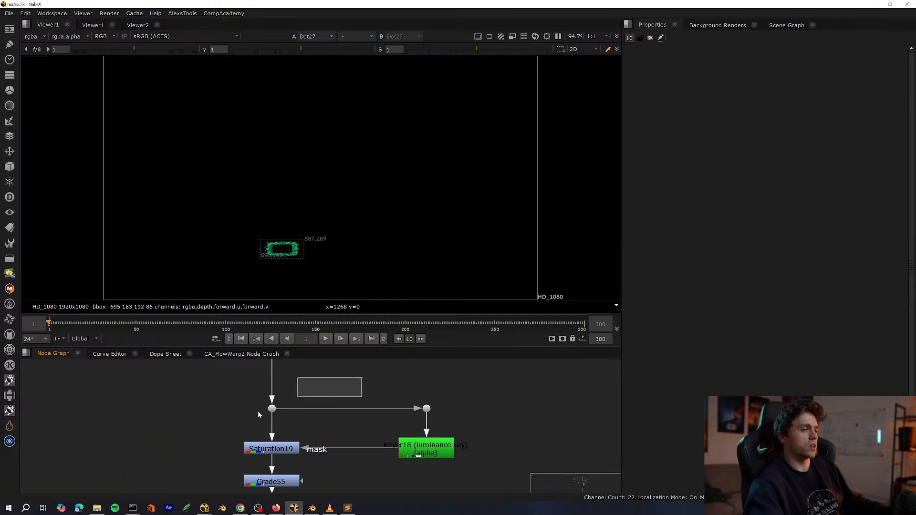
{"action": "left_click", "coordinate": [271, 408]}
{"action": "key", "text": "1"}
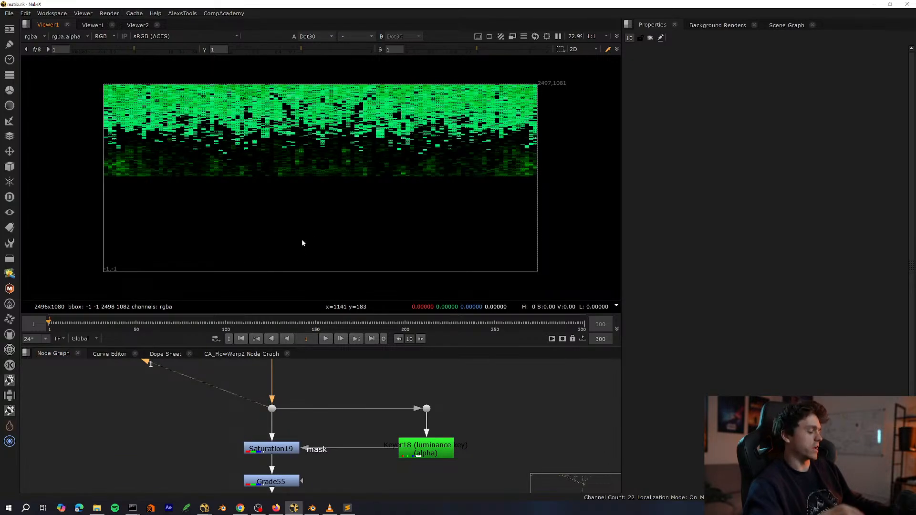
{"action": "key", "text": "alt+g"}
{"action": "type", "text": "50"}
{"action": "key", "text": "Return"}
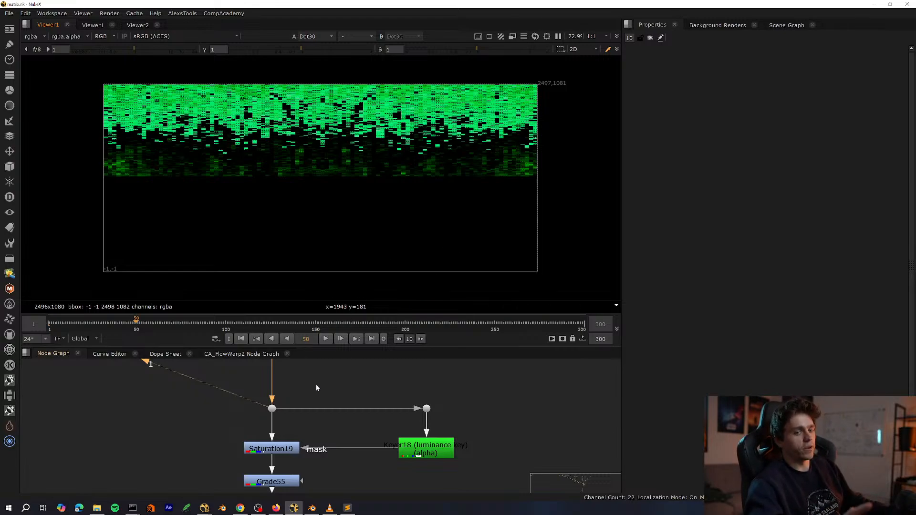
View Grade55, the disabled merge, Crop22 and BlinkScript17 in turn to review the text repositioning and polar distortion at frame 50.
{"action": "left_click_drag", "start_coordinate": [312, 396], "coordinate": [240, 431]}
{"action": "middle_click_drag", "start_coordinate": [241, 431], "coordinate": [220, 382]}
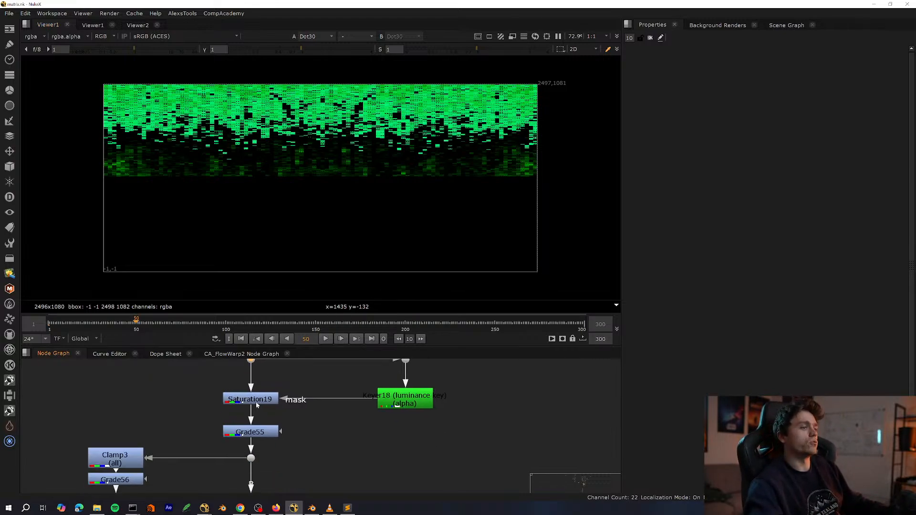
{"action": "left_click", "coordinate": [268, 436]}
{"action": "key", "text": "1"}
{"action": "scroll", "coordinate": [293, 382], "scroll_direction": "down", "scroll_amount": 5}
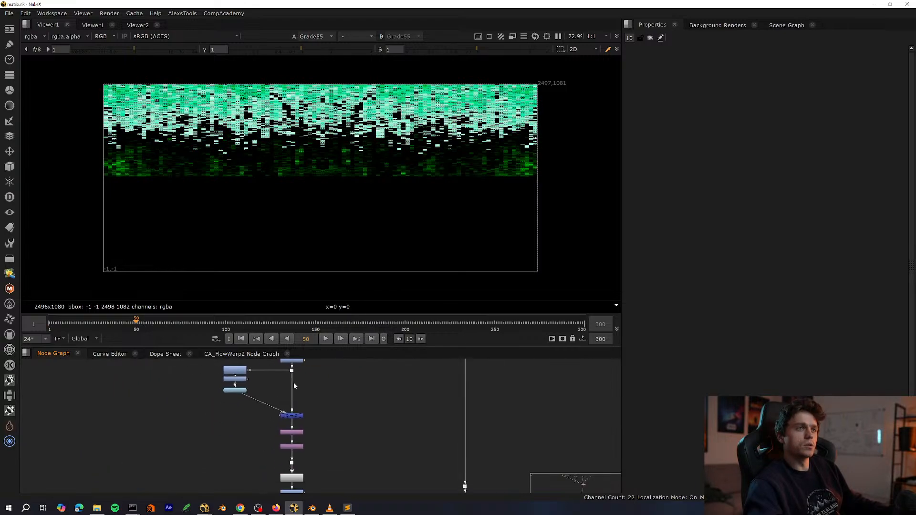
{"action": "scroll", "coordinate": [281, 413], "scroll_direction": "up", "scroll_amount": 3}
{"action": "left_click", "coordinate": [285, 416]}
{"action": "key", "text": "1"}
{"action": "left_click", "coordinate": [286, 459]}
{"action": "key", "text": "1"}
{"action": "middle_click_drag", "start_coordinate": [284, 459], "coordinate": [292, 372]}
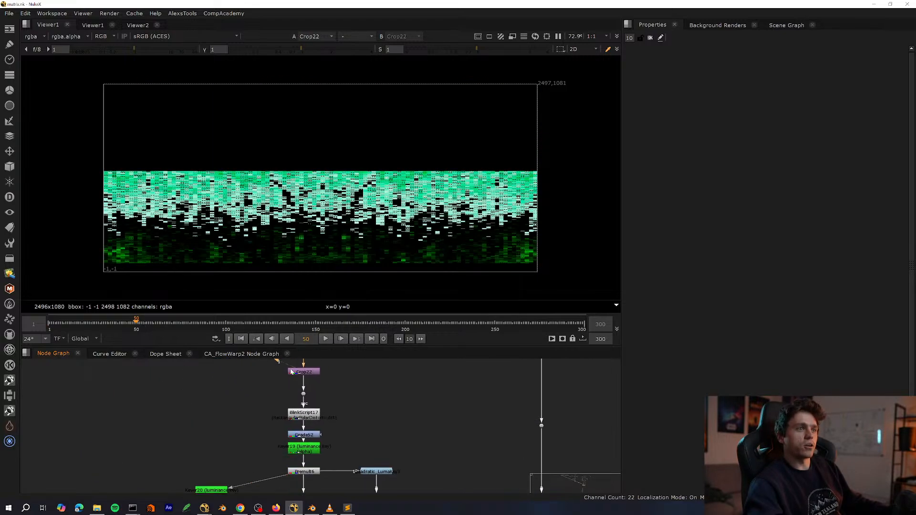
{"action": "scroll", "coordinate": [331, 423], "scroll_direction": "up", "scroll_amount": 3}
{"action": "left_click", "coordinate": [322, 427]}
{"action": "key", "text": "1"}
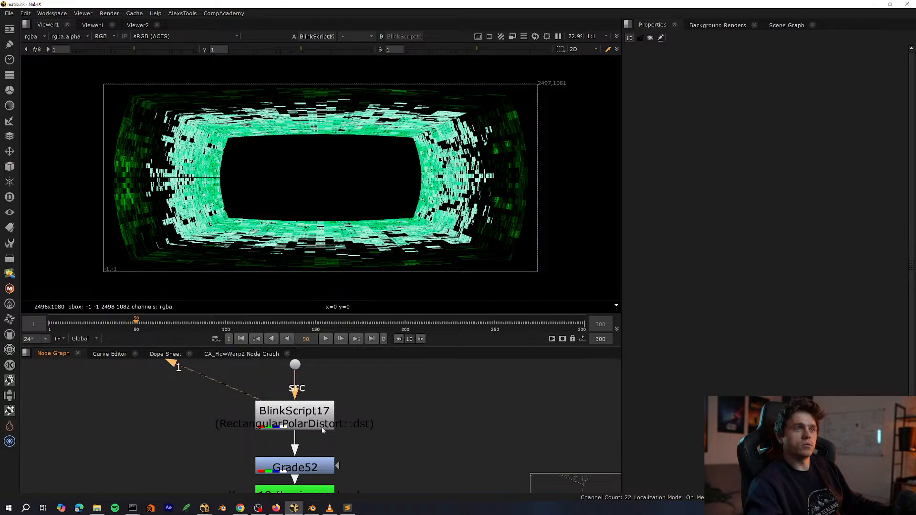
View Premult6 and Grade57 in turn to review the keyed and highlight-graded tunnel at frame 50.
{"action": "middle_click_drag", "start_coordinate": [318, 424], "coordinate": [318, 381]}
{"action": "scroll", "coordinate": [318, 381], "scroll_direction": "down", "scroll_amount": 4}
{"action": "scroll", "coordinate": [306, 412], "scroll_direction": "up", "scroll_amount": 2}
{"action": "left_click", "coordinate": [308, 413]}
{"action": "left_click", "coordinate": [318, 448]}
{"action": "key", "text": "1"}
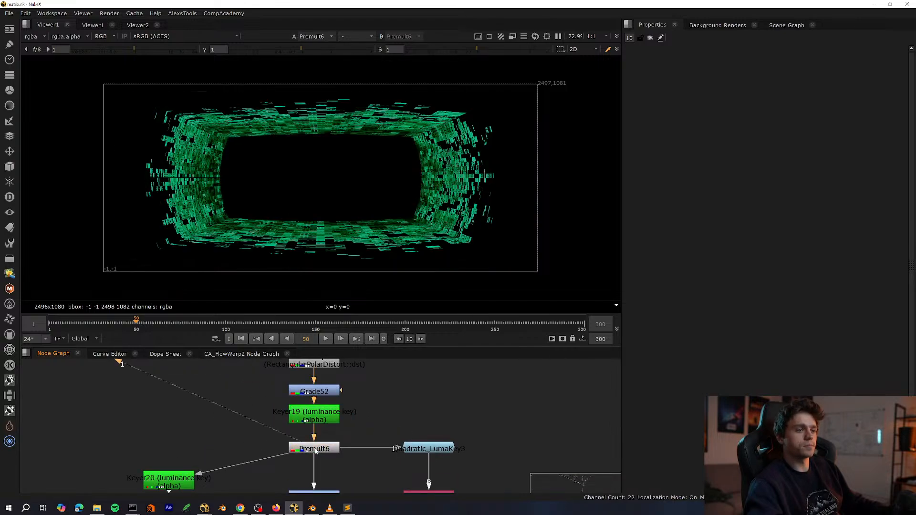
{"action": "middle_click_drag", "start_coordinate": [329, 454], "coordinate": [309, 402]}
{"action": "left_click", "coordinate": [298, 443]}
{"action": "key", "text": "1"}
{"action": "scroll", "coordinate": [276, 418], "scroll_direction": "down", "scroll_amount": 6}
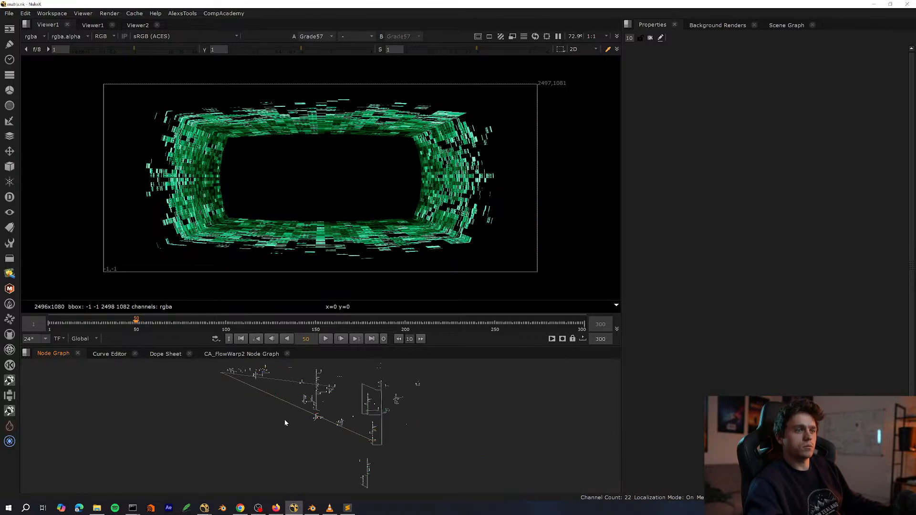
View Merge31 to review the text tunnel combined with the background plate.
{"action": "scroll", "coordinate": [314, 396], "scroll_direction": "up", "scroll_amount": 3}
{"action": "scroll", "coordinate": [296, 414], "scroll_direction": "up", "scroll_amount": 5}
{"action": "left_click", "coordinate": [290, 452]}
{"action": "key", "text": "1"}
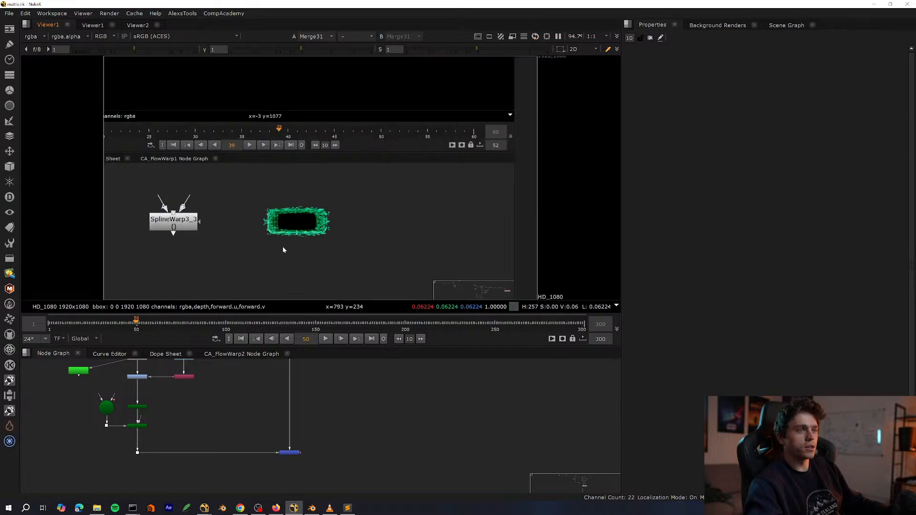
{"action": "key", "text": "alt+g"}
{"action": "left_click", "coordinate": [479, 267]}
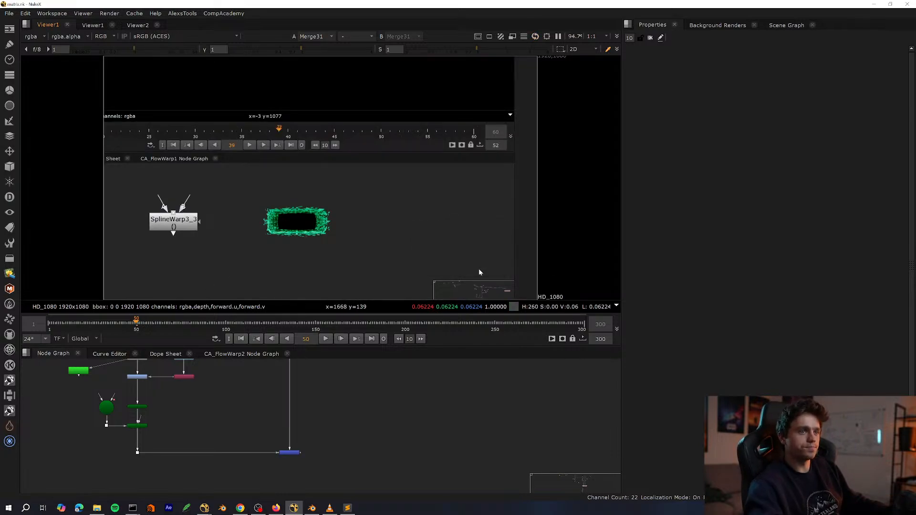
Insert a Grade node after ScanlineRender8 and set its gain to 0.37.
{"action": "scroll", "coordinate": [159, 433], "scroll_direction": "up", "scroll_amount": 3}
{"action": "key", "text": "g"}
{"action": "scroll", "coordinate": [239, 412], "scroll_direction": "up", "scroll_amount": 1}
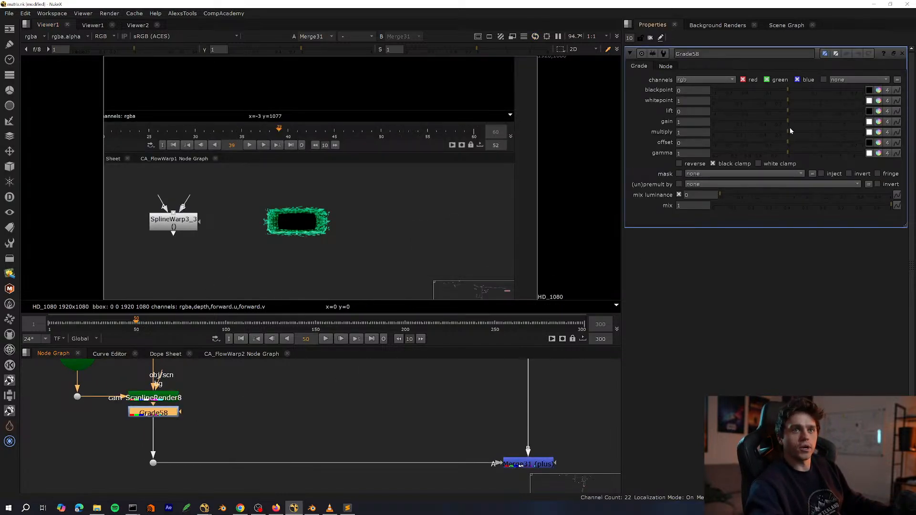
{"action": "scroll", "coordinate": [305, 229], "scroll_direction": "up", "scroll_amount": 9}
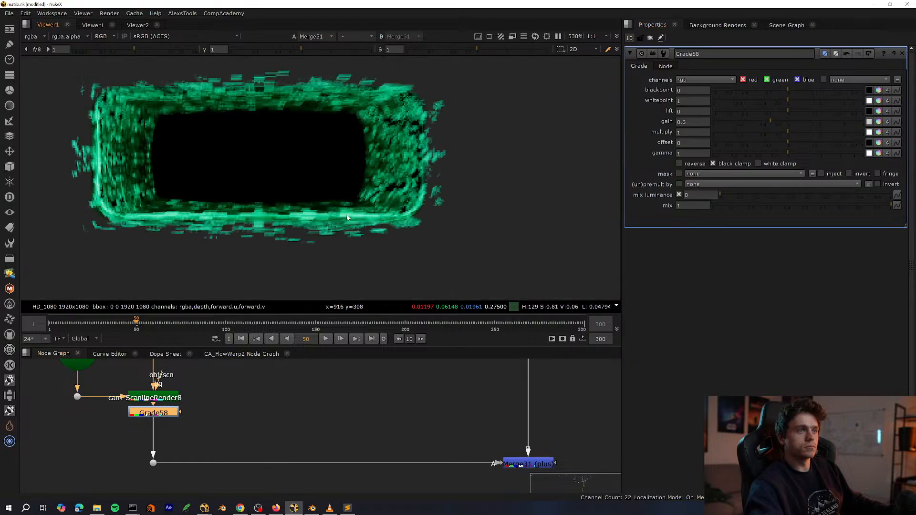
{"action": "mouse_move", "coordinate": [758, 123]}
{"action": "left_mouse_down"}
{"action": "mouse_move", "coordinate": [726, 122]}
{"action": "mouse_move", "coordinate": [757, 121]}
{"action": "left_mouse_up"}
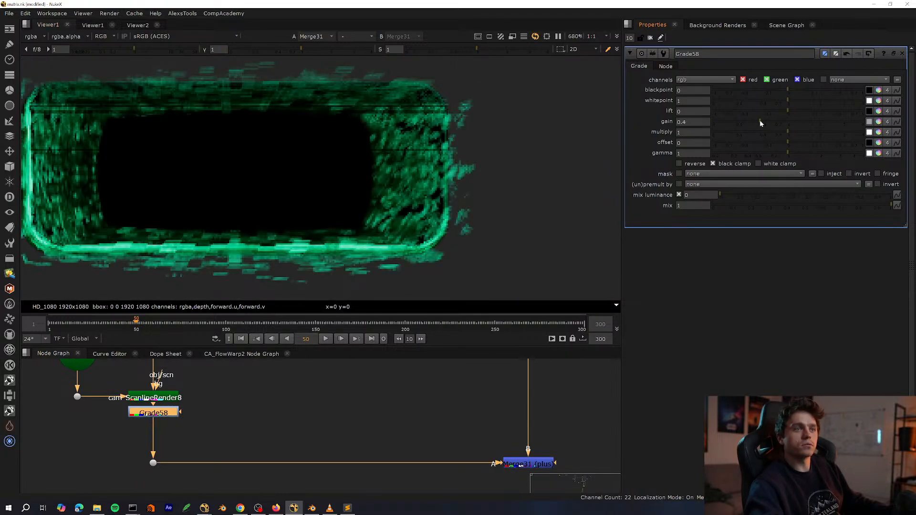
View the alpha channel of Grade58, and return to the full image framed in the viewer.
{"action": "key", "text": "1"}
{"action": "key", "text": "a"}
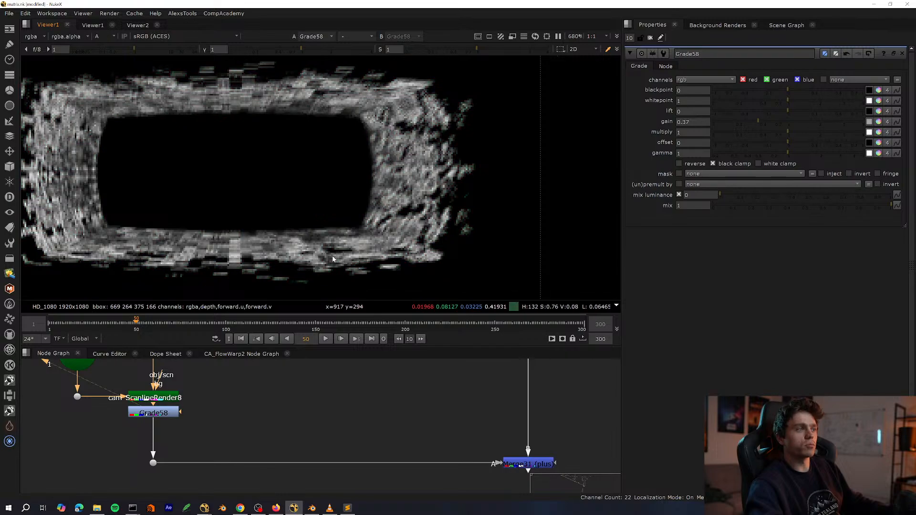
{"action": "key", "text": "a"}
{"action": "key", "text": "f"}
{"action": "scroll", "coordinate": [344, 402], "scroll_direction": "down", "scroll_amount": 4}
Find the existing geometry holdout setup in the script, checking the output of ScanlineRender5 on the way.
{"action": "key", "text": "space"}
{"action": "middle_click_drag", "start_coordinate": [363, 191], "coordinate": [405, 324]}
{"action": "scroll", "coordinate": [405, 267], "scroll_direction": "down", "scroll_amount": 2}
{"action": "scroll", "coordinate": [381, 281], "scroll_direction": "up", "scroll_amount": 4}
{"action": "left_click", "coordinate": [431, 361]}
{"action": "key", "text": "space"}
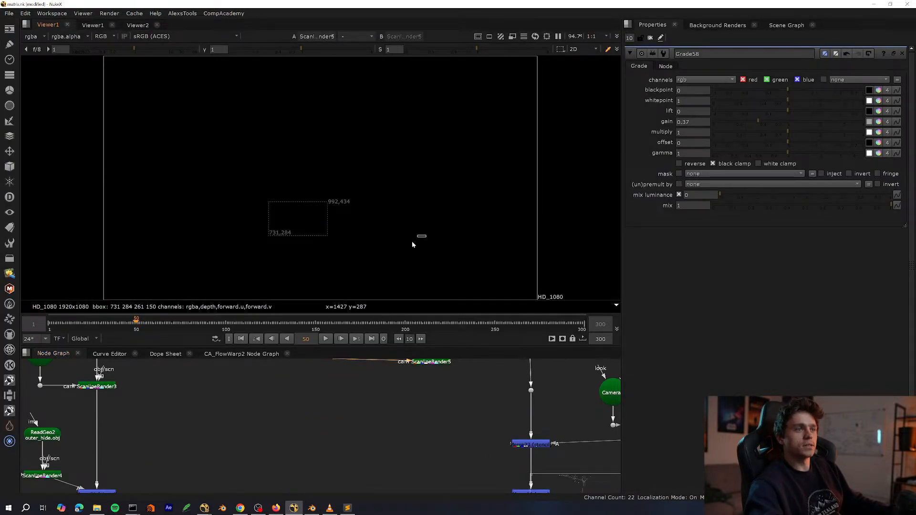
{"action": "scroll", "coordinate": [354, 431], "scroll_direction": "down", "scroll_amount": 2}
{"action": "key", "text": "space"}
{"action": "middle_click_drag", "start_coordinate": [354, 431], "coordinate": [359, 386]}
{"action": "scroll", "coordinate": [429, 388], "scroll_direction": "up", "scroll_amount": 5}
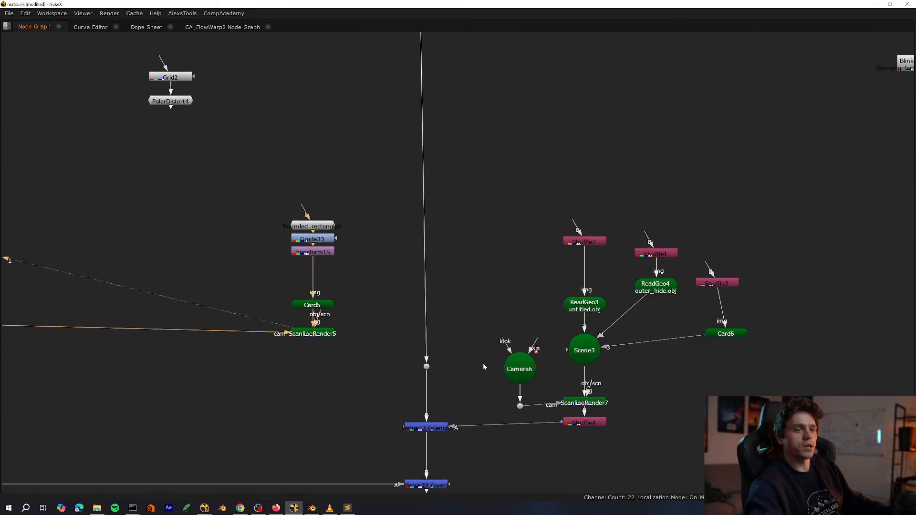
Copy the Scene3 holdout setup with its camera, ScanlineRender7 and stencil merge, and move the whole text chain further from the main branch.
{"action": "middle_click_drag", "start_coordinate": [483, 363], "coordinate": [334, 302]}
{"action": "left_click_drag", "start_coordinate": [711, 132], "coordinate": [321, 403]}
{"action": "scroll", "coordinate": [314, 339], "scroll_direction": "down", "scroll_amount": 5}
{"action": "middle_click_drag", "start_coordinate": [312, 396], "coordinate": [374, 161]}
{"action": "left_click_drag", "start_coordinate": [343, 174], "coordinate": [272, 377]}
{"action": "scroll", "coordinate": [339, 226], "scroll_direction": "down", "scroll_amount": 5}
{"action": "scroll", "coordinate": [291, 346], "scroll_direction": "up", "scroll_amount": 6}
{"action": "left_click_drag", "start_coordinate": [398, 232], "coordinate": [235, 226]}
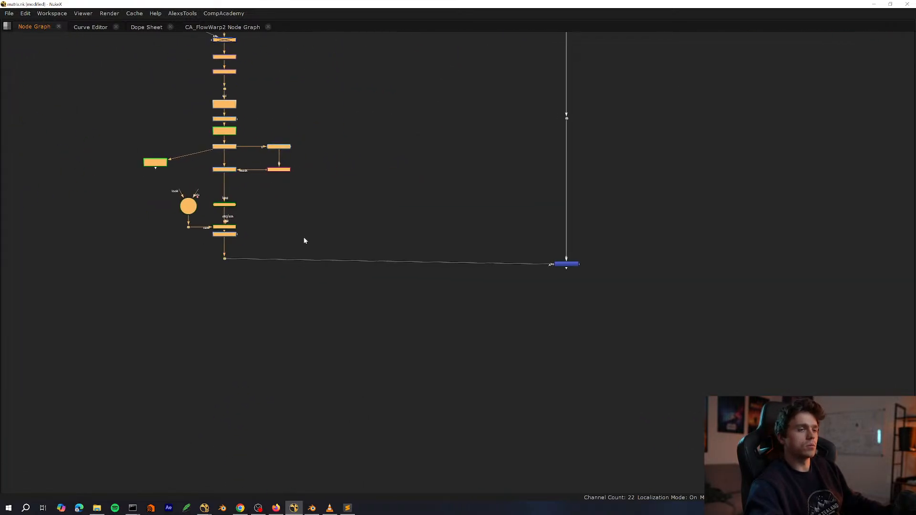
Paste the holdout setup and place it in the gap between the text chain and the main branch.
{"action": "left_click", "coordinate": [304, 238]}
{"action": "middle_click_drag", "start_coordinate": [303, 237], "coordinate": [208, 329]}
{"action": "key", "text": "ctrl+v"}
{"action": "scroll", "coordinate": [339, 158], "scroll_direction": "up", "scroll_amount": 3}
{"action": "left_click_drag", "start_coordinate": [423, 285], "coordinate": [332, 320]}
{"action": "scroll", "coordinate": [332, 322], "scroll_direction": "up", "scroll_amount": 2}
{"action": "left_click", "coordinate": [194, 357]}
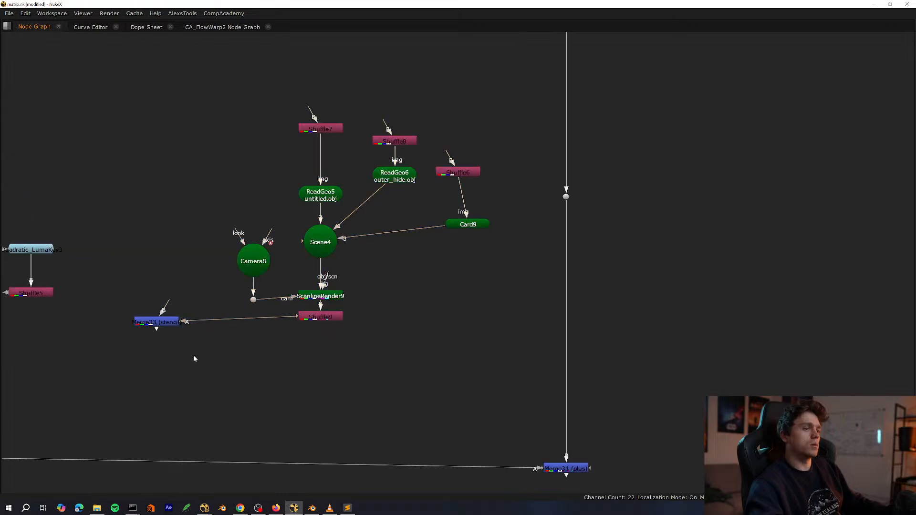
Insert the pasted stencil merge on the connection from the text chain to Merge31, and inspect the held-out tunnel.
{"action": "left_click_drag", "start_coordinate": [158, 322], "coordinate": [329, 465]}
{"action": "key", "text": "space"}
{"action": "scroll", "coordinate": [358, 228], "scroll_direction": "up", "scroll_amount": 3}
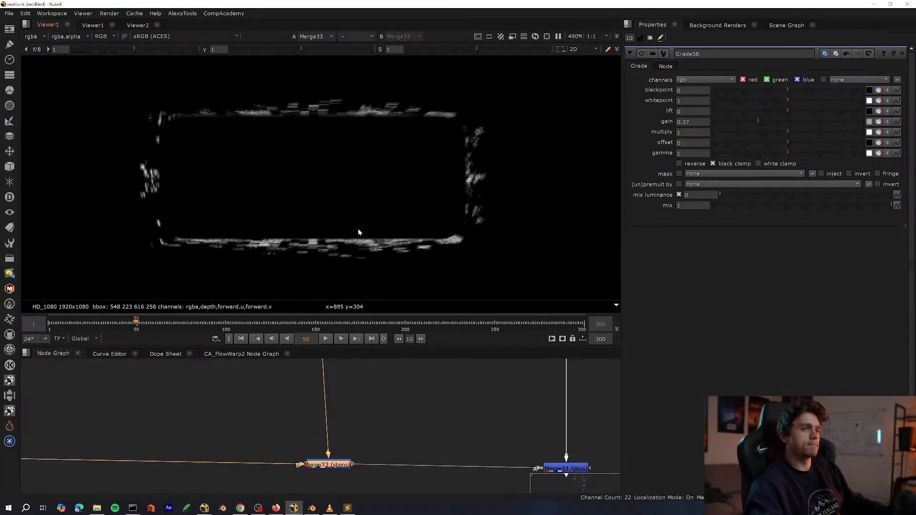
View Merge31 in full colour instead of alpha and examine the held-out tunnel edges against the plate.
{"action": "scroll", "coordinate": [357, 228], "scroll_direction": "down", "scroll_amount": 3}
{"action": "middle_click_drag", "start_coordinate": [382, 417], "coordinate": [219, 376]}
{"action": "key", "text": "1"}
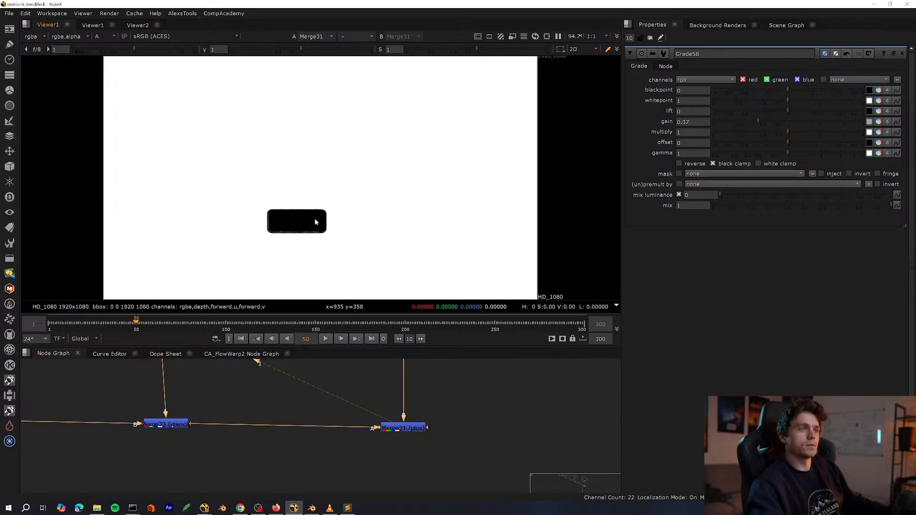
{"action": "scroll", "coordinate": [336, 219], "scroll_direction": "up", "scroll_amount": 4}
{"action": "key", "text": "a"}
{"action": "scroll", "coordinate": [311, 225], "scroll_direction": "up", "scroll_amount": 2}
{"action": "scroll", "coordinate": [286, 401], "scroll_direction": "down", "scroll_amount": 5}
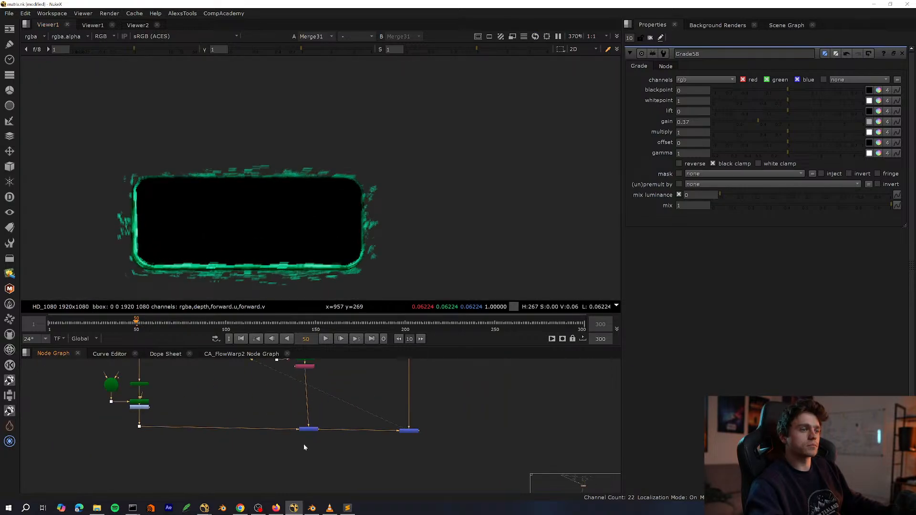
Set Transform25's vertical translate to -600, then check the tunnel over the plate with the viewer overlay turned off.
{"action": "middle_click_drag", "start_coordinate": [217, 418], "coordinate": [280, 418]}
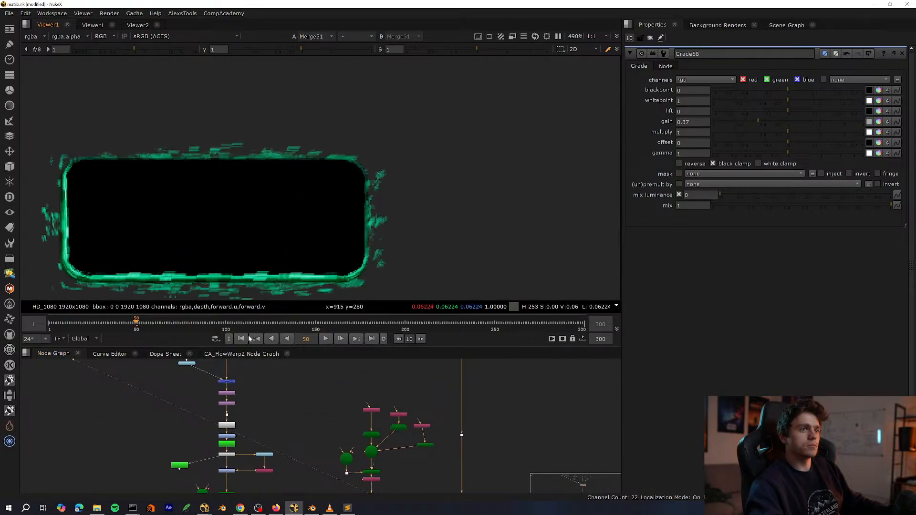
{"action": "scroll", "coordinate": [229, 413], "scroll_direction": "up", "scroll_amount": 4}
{"action": "key", "text": "space"}
{"action": "middle_click_drag", "start_coordinate": [281, 301], "coordinate": [279, 447]}
{"action": "key", "text": "space"}
{"action": "double_click", "coordinate": [236, 414]}
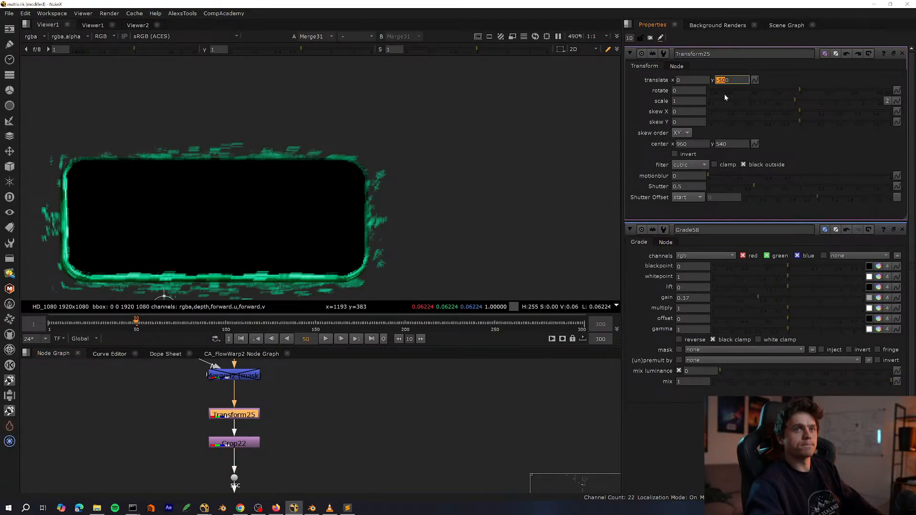
{"action": "key", "text": "Left"}
{"action": "key", "text": "Down"}
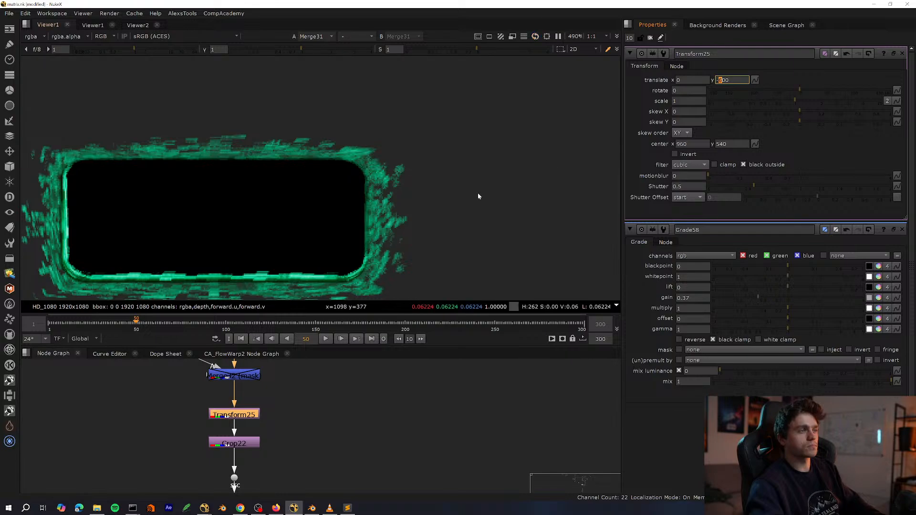
{"action": "scroll", "coordinate": [340, 234], "scroll_direction": "down", "scroll_amount": 8}
{"action": "left_click", "coordinate": [310, 414]}
{"action": "scroll", "coordinate": [310, 413], "scroll_direction": "down", "scroll_amount": 5}
{"action": "key", "text": "q"}
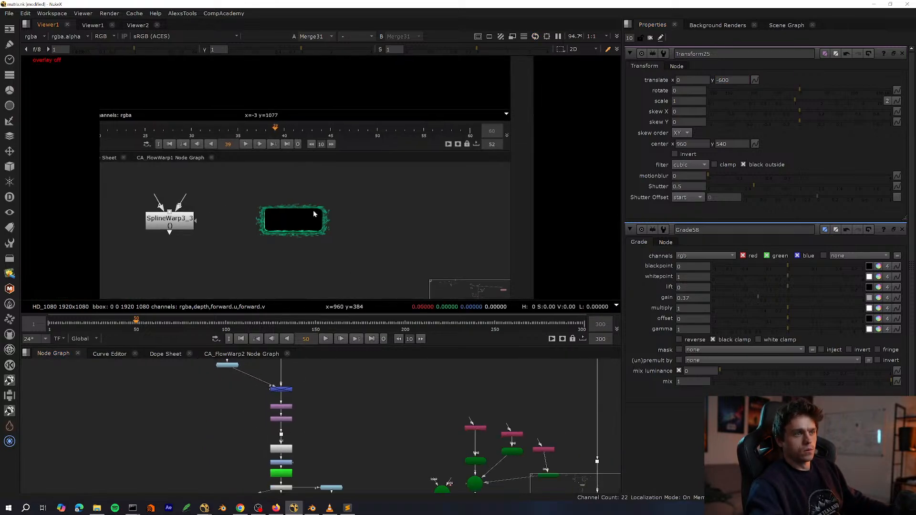
Brighten the keyed highlights in Grade57 by setting both gain and multiply to 2.55.
{"action": "scroll", "coordinate": [312, 215], "scroll_direction": "up", "scroll_amount": 6}
{"action": "middle_click_drag", "start_coordinate": [325, 382], "coordinate": [340, 327]}
{"action": "scroll", "coordinate": [363, 420], "scroll_direction": "up", "scroll_amount": 10}
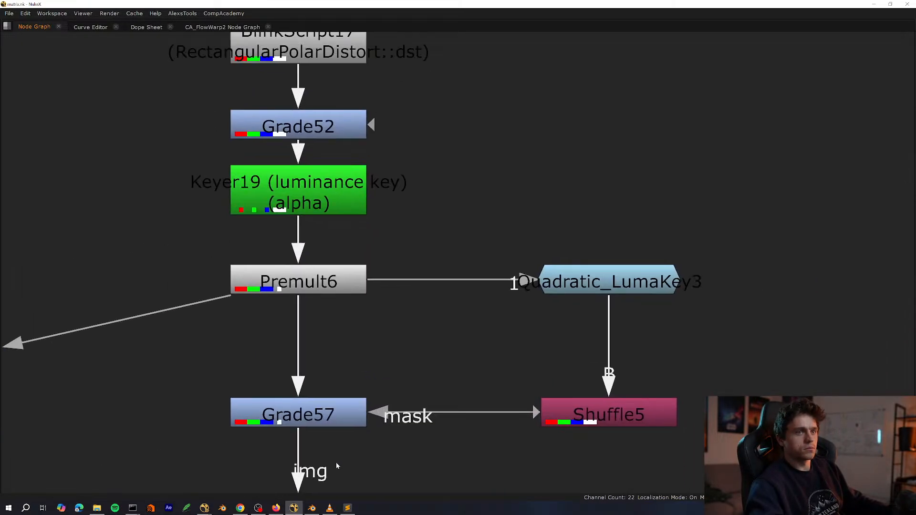
{"action": "double_click", "coordinate": [344, 431]}
{"action": "scroll", "coordinate": [301, 286], "scroll_direction": "up", "scroll_amount": 5}
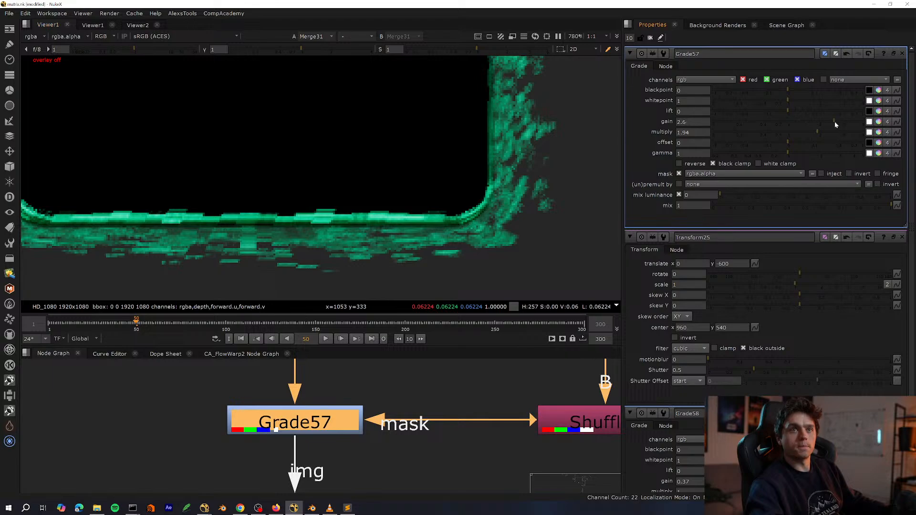
{"action": "left_click_drag", "start_coordinate": [835, 122], "coordinate": [833, 122]}
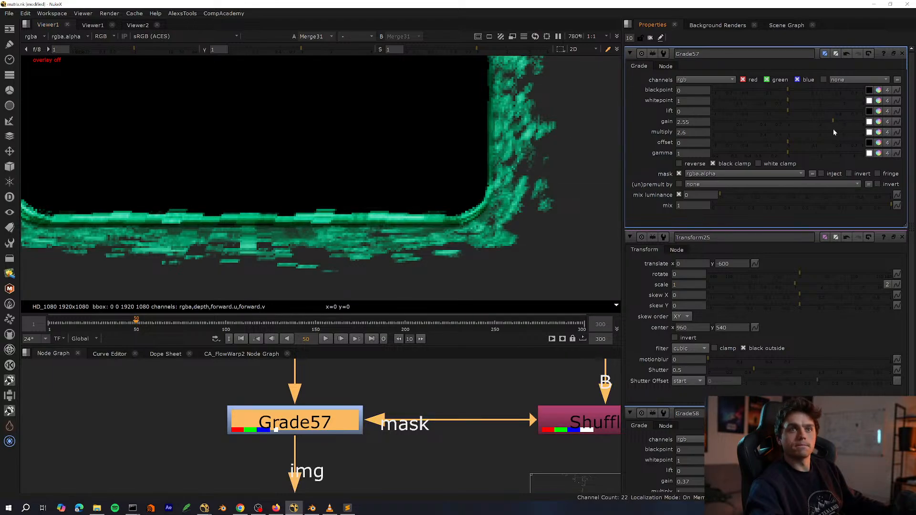
{"action": "left_click", "coordinate": [834, 132]}
{"action": "scroll", "coordinate": [446, 226], "scroll_direction": "down", "scroll_amount": 4}
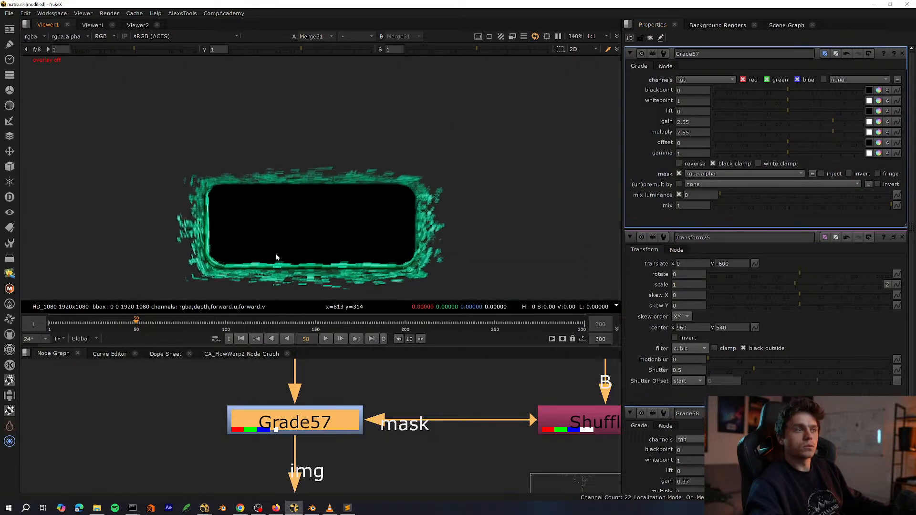
{"action": "scroll", "coordinate": [286, 239], "scroll_direction": "down", "scroll_amount": 5}
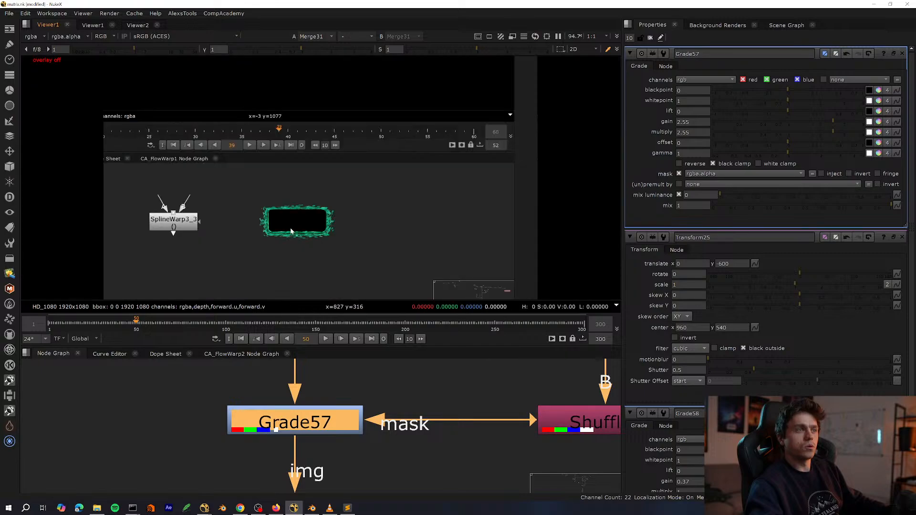
{"action": "scroll", "coordinate": [295, 238], "scroll_direction": "up", "scroll_amount": 6}
{"action": "left_click_drag", "start_coordinate": [335, 426], "coordinate": [337, 425]}
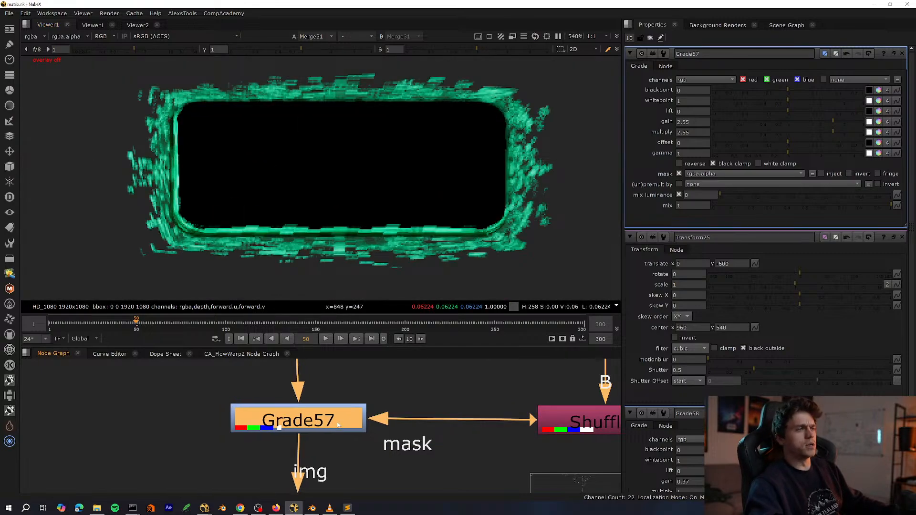
Look through the whole node graph and trace the main branch down to the render of the falling-text cards.
{"action": "scroll", "coordinate": [330, 232], "scroll_direction": "down", "scroll_amount": 6}
{"action": "middle_click_drag", "start_coordinate": [368, 366], "coordinate": [296, 412]}
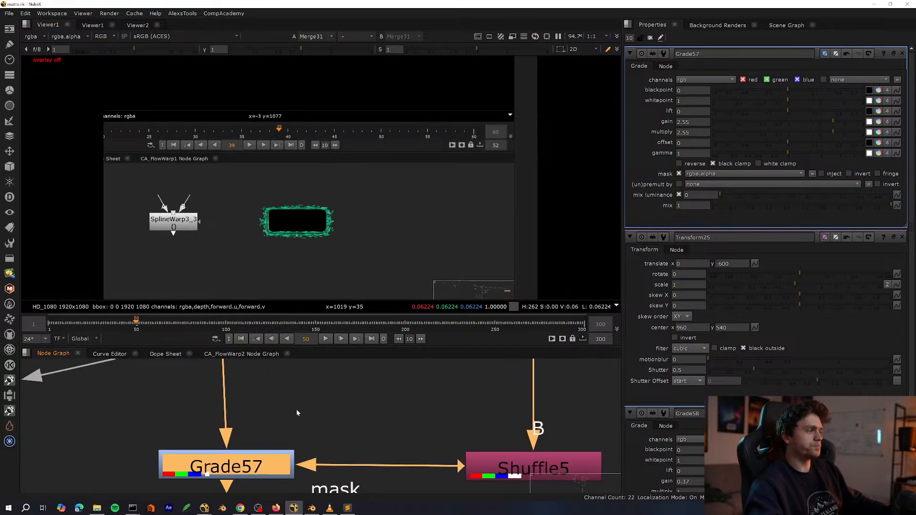
{"action": "scroll", "coordinate": [296, 412], "scroll_direction": "down", "scroll_amount": 8}
{"action": "key", "text": "space"}
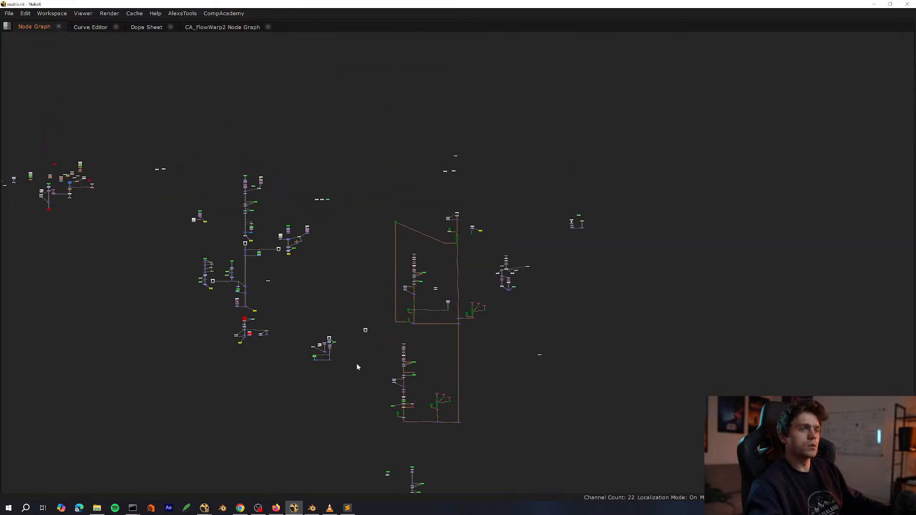
{"action": "scroll", "coordinate": [354, 367], "scroll_direction": "up", "scroll_amount": 8}
{"action": "middle_click_drag", "start_coordinate": [357, 366], "coordinate": [433, 479]}
{"action": "middle_click_drag", "start_coordinate": [356, 288], "coordinate": [410, 405]}
{"action": "middle_click_drag", "start_coordinate": [342, 405], "coordinate": [401, 357]}
{"action": "scroll", "coordinate": [408, 356], "scroll_direction": "down", "scroll_amount": 6}
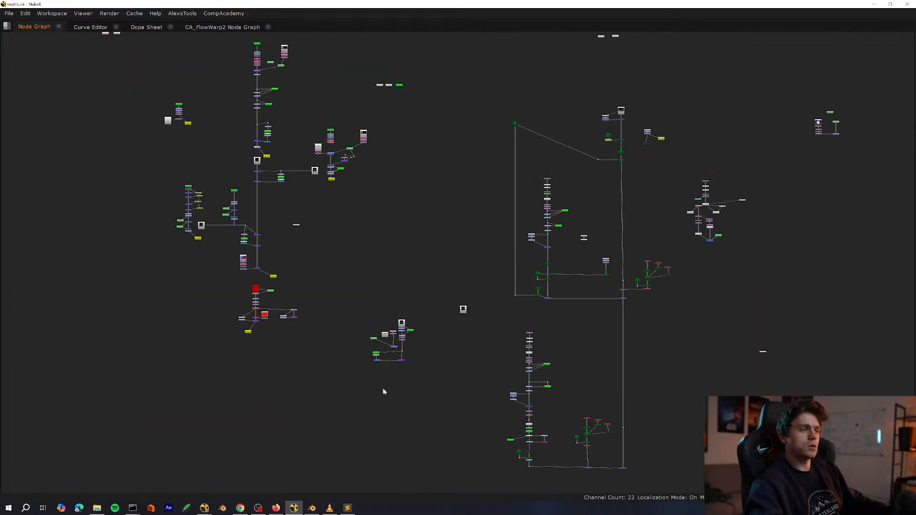
{"action": "scroll", "coordinate": [348, 371], "scroll_direction": "down", "scroll_amount": 1}
{"action": "scroll", "coordinate": [736, 227], "scroll_direction": "up", "scroll_amount": 6}
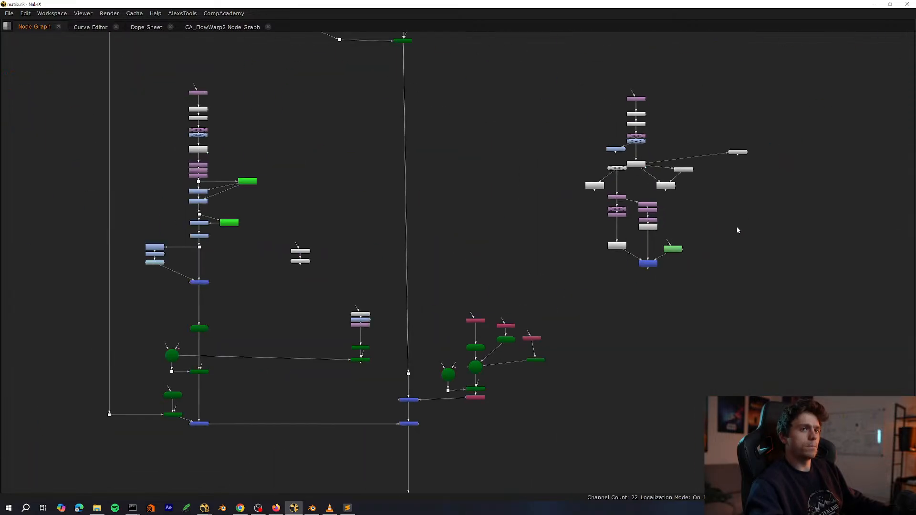
{"action": "middle_click_drag", "start_coordinate": [465, 323], "coordinate": [477, 508]}
{"action": "scroll", "coordinate": [389, 330], "scroll_direction": "down", "scroll_amount": 6}
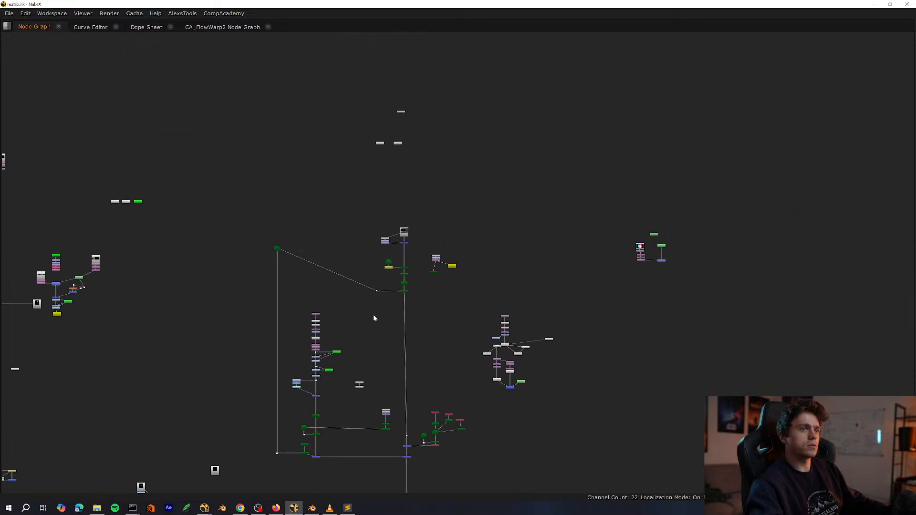
{"action": "middle_click_drag", "start_coordinate": [418, 340], "coordinate": [399, 201]}
{"action": "middle_click_drag", "start_coordinate": [426, 136], "coordinate": [530, 177]}
{"action": "scroll", "coordinate": [391, 313], "scroll_direction": "down", "scroll_amount": 3}
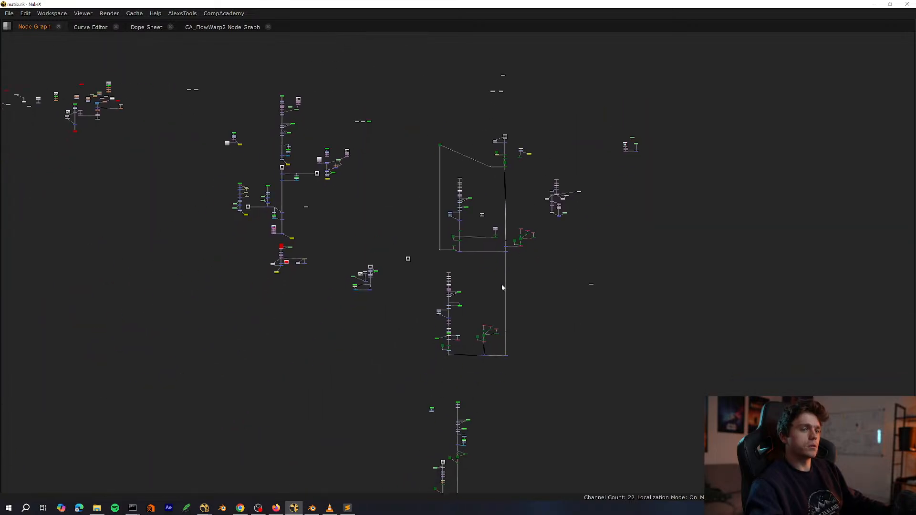
{"action": "middle_click_drag", "start_coordinate": [407, 258], "coordinate": [371, 112]}
{"action": "scroll", "coordinate": [427, 317], "scroll_direction": "up", "scroll_amount": 10}
{"action": "middle_click_drag", "start_coordinate": [456, 302], "coordinate": [458, 283]}
View the falling-text render and examine its cards and cameras from several angles in the 3D view.
{"action": "left_click", "coordinate": [398, 309]}
{"action": "key", "text": "1"}
{"action": "key", "text": "space"}
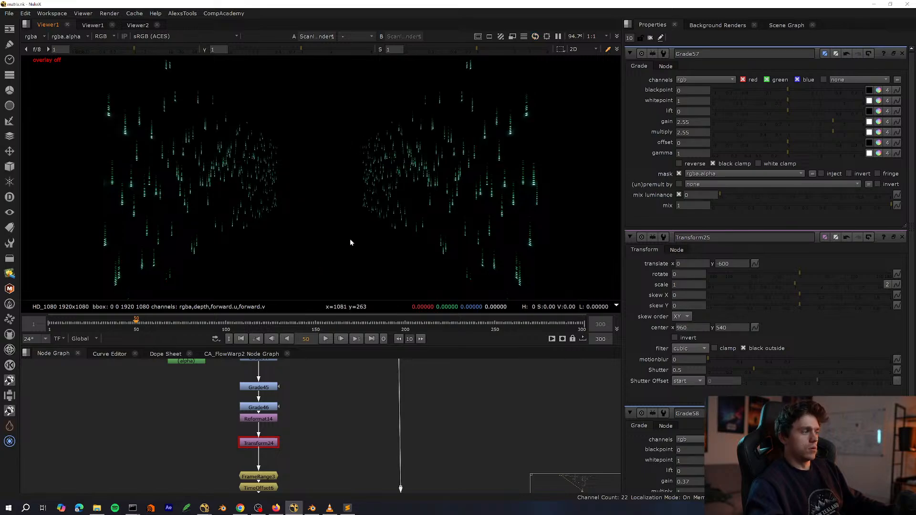
{"action": "key", "text": "Tab"}
{"action": "scroll", "coordinate": [380, 224], "scroll_direction": "down", "scroll_amount": 4}
{"action": "middle_click_drag", "start_coordinate": [380, 227], "coordinate": [341, 284]}
{"action": "scroll", "coordinate": [376, 244], "scroll_direction": "up", "scroll_amount": 3}
{"action": "left_click_drag", "start_coordinate": [387, 233], "coordinate": [499, 170], "text": "ctrl"}
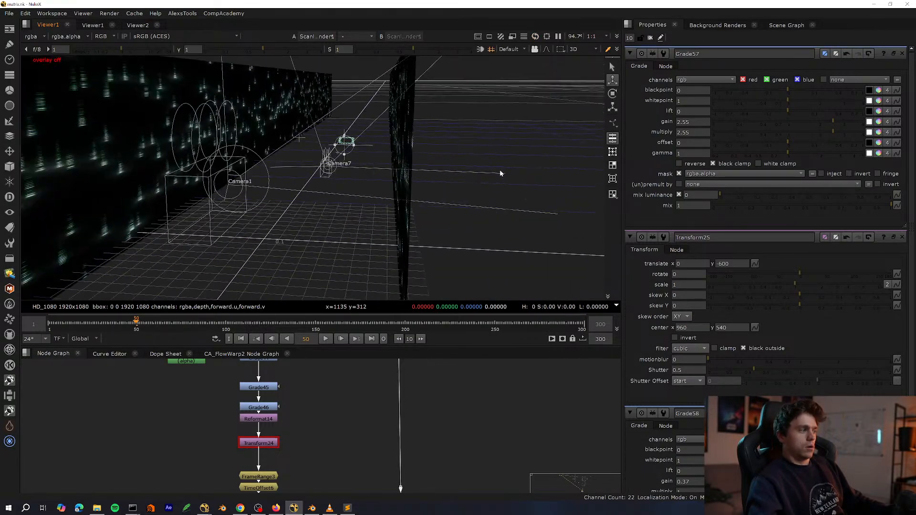
{"action": "middle_click_drag", "start_coordinate": [499, 171], "coordinate": [423, 235]}
{"action": "left_click_drag", "start_coordinate": [423, 234], "coordinate": [360, 213], "text": "ctrl"}
{"action": "scroll", "coordinate": [327, 379], "scroll_direction": "down", "scroll_amount": 5}
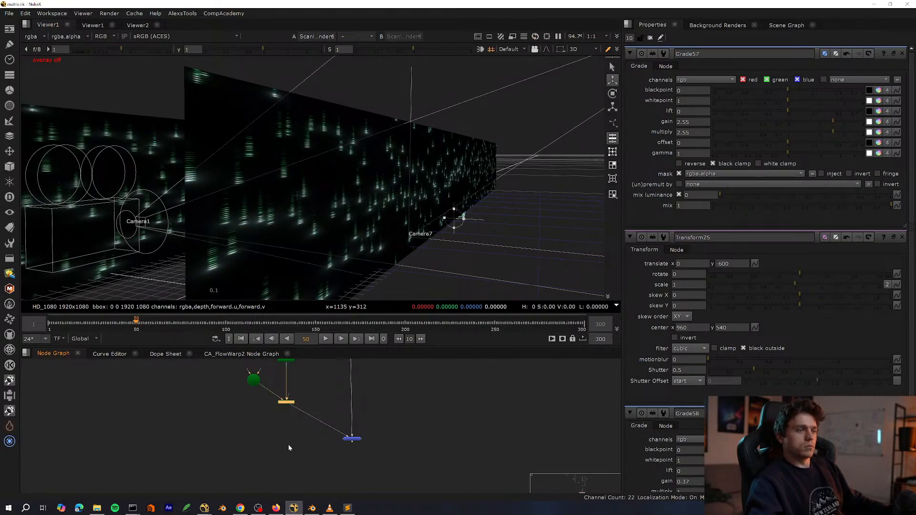
View Merge28 and toggle the merge off and on to compare the text walls with and without the logo.
{"action": "left_click", "coordinate": [352, 439]}
{"action": "key", "text": "1"}
{"action": "left_click", "coordinate": [358, 461]}
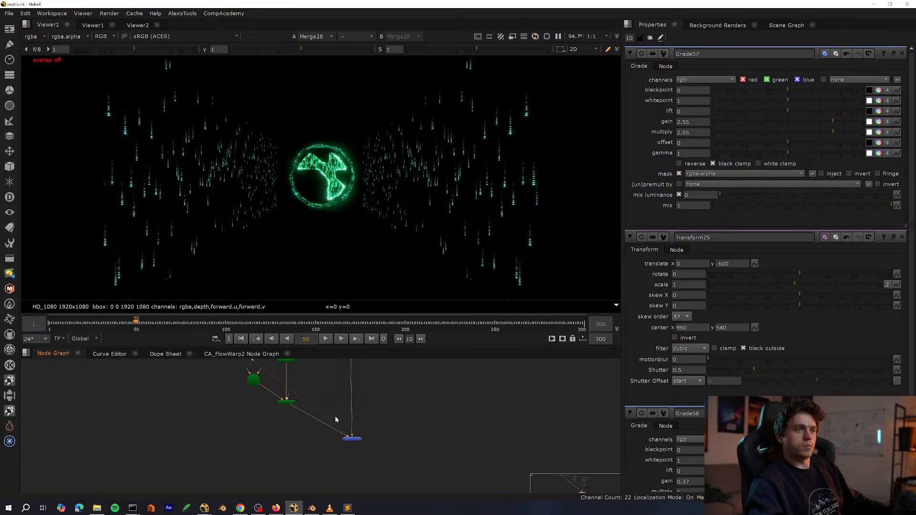
{"action": "left_click_drag", "start_coordinate": [395, 413], "coordinate": [317, 460]}
{"action": "key", "text": "d"}
{"action": "key", "text": "d"}
{"action": "key", "text": "d"}
{"action": "key", "text": "d"}
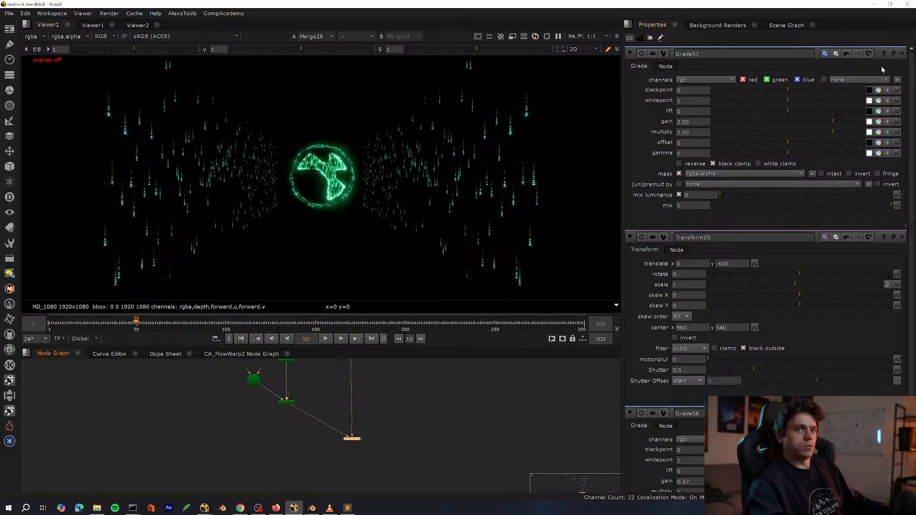
Close all the open node property panels and examine the glowing logo in the Merge28 output up close.
{"action": "left_click", "coordinate": [901, 53]}
{"action": "left_click", "coordinate": [902, 54]}
{"action": "left_click", "coordinate": [902, 54]}
{"action": "scroll", "coordinate": [357, 154], "scroll_direction": "up", "scroll_amount": 5}
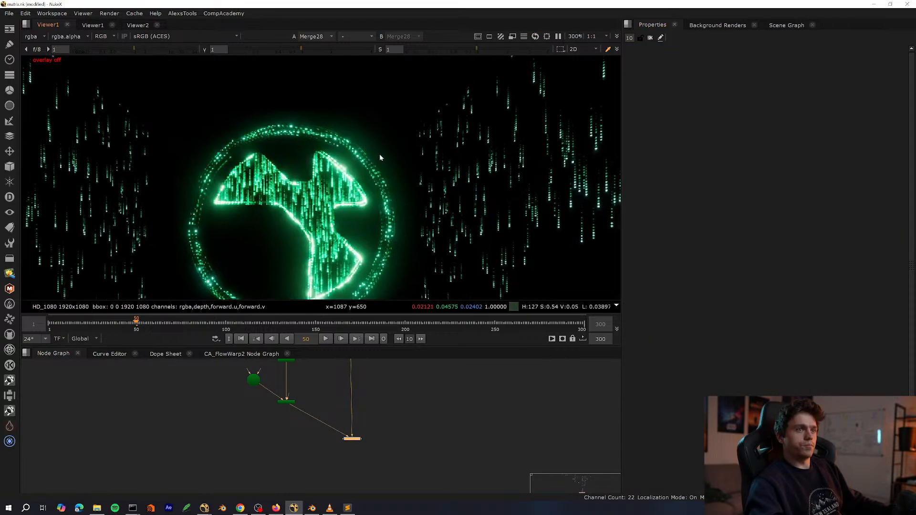
{"action": "middle_click_drag", "start_coordinate": [380, 154], "coordinate": [394, 163]}
{"action": "scroll", "coordinate": [389, 158], "scroll_direction": "up", "scroll_amount": 4}
{"action": "middle_click", "coordinate": [387, 146]}
{"action": "scroll", "coordinate": [374, 416], "scroll_direction": "up", "scroll_amount": 3}
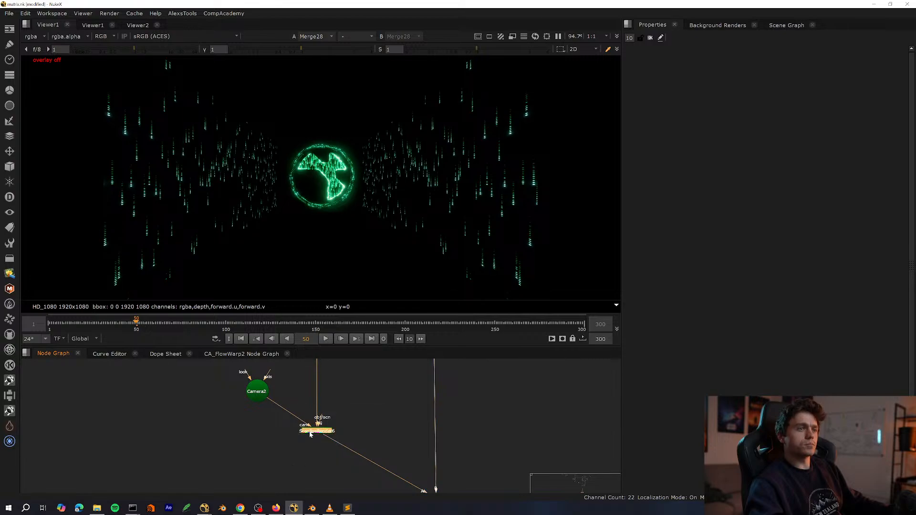
Copy the luminance-keyed glow branch with its plus merge, try pasting it further down the graph, and undo the attempt.
{"action": "key", "text": "space"}
{"action": "middle_click_drag", "start_coordinate": [332, 397], "coordinate": [336, 376]}
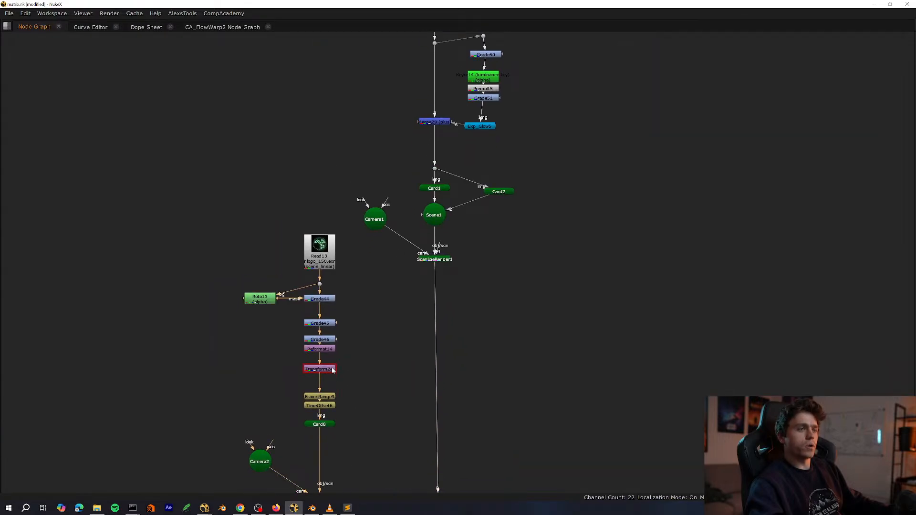
{"action": "scroll", "coordinate": [419, 297], "scroll_direction": "down", "scroll_amount": 5}
{"action": "middle_click_drag", "start_coordinate": [444, 158], "coordinate": [409, 261]}
{"action": "scroll", "coordinate": [410, 260], "scroll_direction": "up", "scroll_amount": 5}
{"action": "left_click_drag", "start_coordinate": [502, 239], "coordinate": [315, 379]}
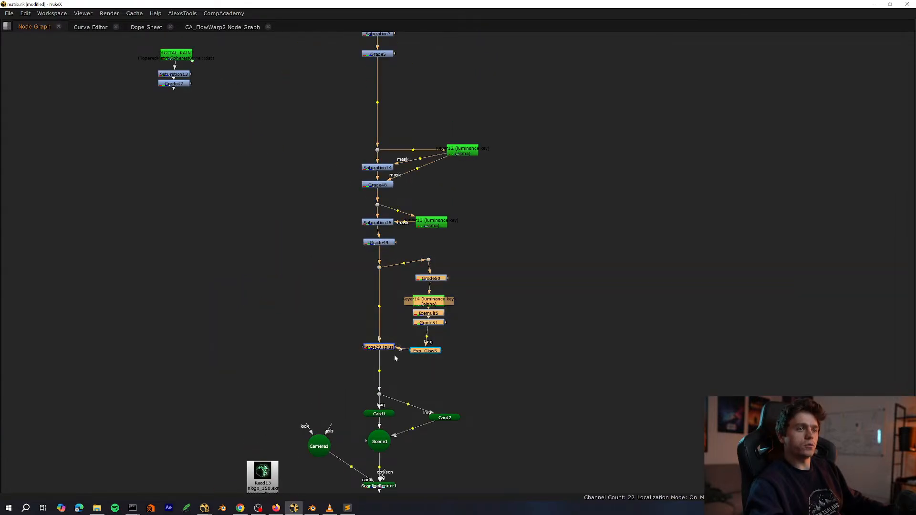
{"action": "key", "text": "ctrl+c"}
{"action": "middle_click_drag", "start_coordinate": [398, 358], "coordinate": [395, 230]}
{"action": "left_click", "coordinate": [485, 383]}
{"action": "key", "text": "ctrl+v"}
{"action": "scroll", "coordinate": [400, 405], "scroll_direction": "up", "scroll_amount": 3}
{"action": "middle_click_drag", "start_coordinate": [378, 336], "coordinate": [392, 287]}
{"action": "scroll", "coordinate": [387, 288], "scroll_direction": "down", "scroll_amount": 2}
{"action": "left_click_drag", "start_coordinate": [381, 288], "coordinate": [428, 352]}
{"action": "middle_click_drag", "start_coordinate": [392, 284], "coordinate": [396, 281]}
{"action": "scroll", "coordinate": [396, 282], "scroll_direction": "down", "scroll_amount": 2}
{"action": "key", "text": "ctrl+z"}
View the Read13 logo source and trace its chain down to the logo's ScanlineRender and Camera2.
{"action": "middle_click_drag", "start_coordinate": [310, 296], "coordinate": [325, 400]}
{"action": "key", "text": "space"}
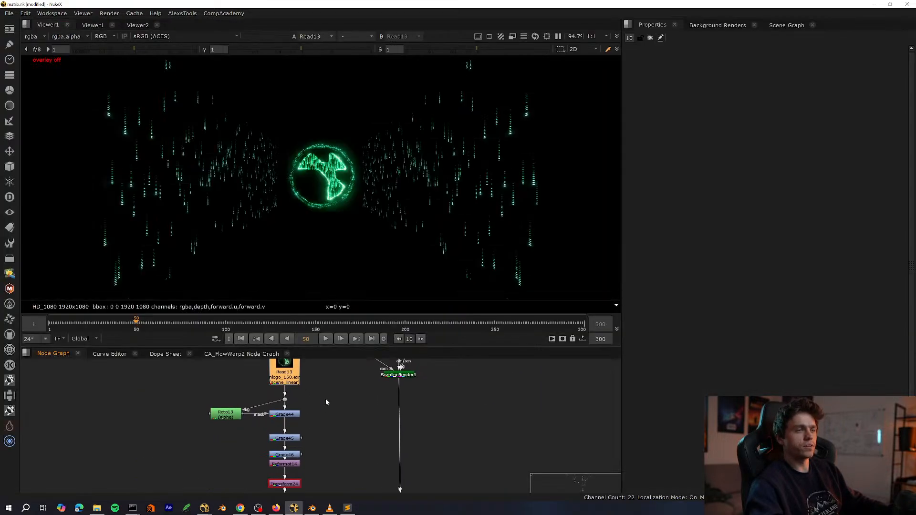
{"action": "left_click", "coordinate": [326, 400]}
{"action": "scroll", "coordinate": [337, 158], "scroll_direction": "up", "scroll_amount": 1}
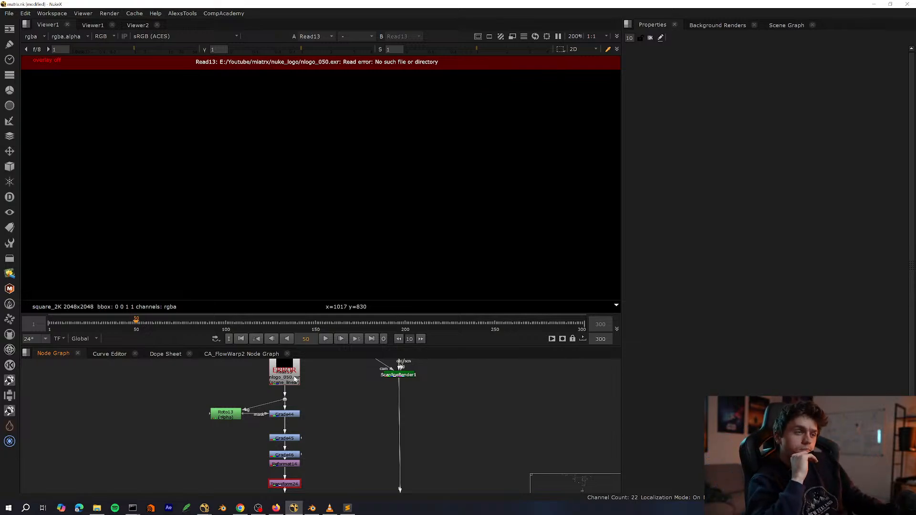
{"action": "scroll", "coordinate": [349, 413], "scroll_direction": "down", "scroll_amount": 3}
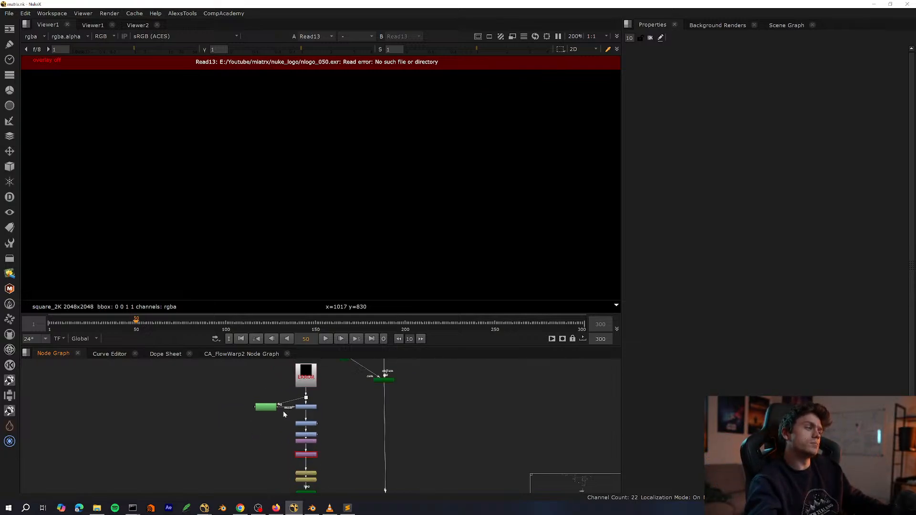
{"action": "middle_click_drag", "start_coordinate": [317, 482], "coordinate": [298, 404]}
{"action": "middle_click_drag", "start_coordinate": [288, 446], "coordinate": [282, 414]}
{"action": "scroll", "coordinate": [281, 414], "scroll_direction": "up", "scroll_amount": 3}
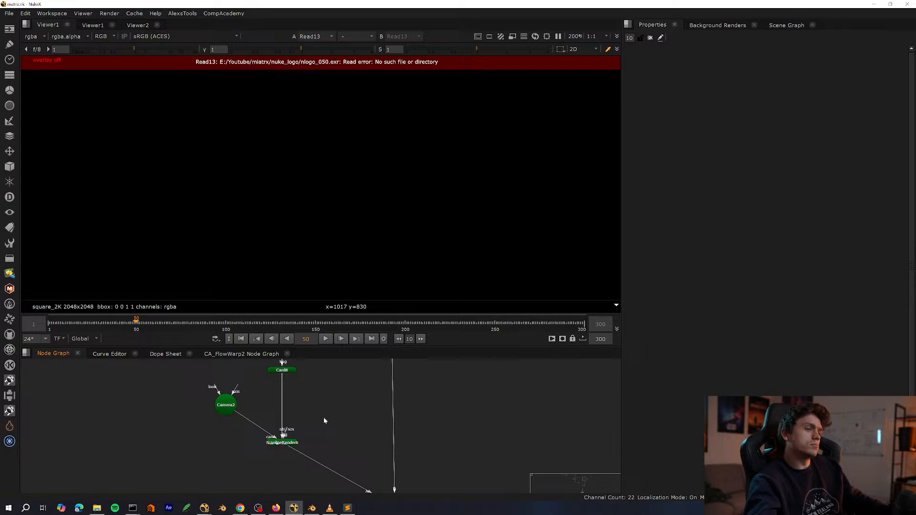
{"action": "left_click", "coordinate": [242, 471]}
{"action": "middle_click_drag", "start_coordinate": [293, 450], "coordinate": [278, 424]}
Move the whole logo chain with Camera2 away from the main branch, lining its ScanlineRender up level with Merge28.
{"action": "key", "text": "space"}
{"action": "scroll", "coordinate": [280, 377], "scroll_direction": "down", "scroll_amount": 1}
{"action": "middle_click_drag", "start_coordinate": [280, 372], "coordinate": [314, 377]}
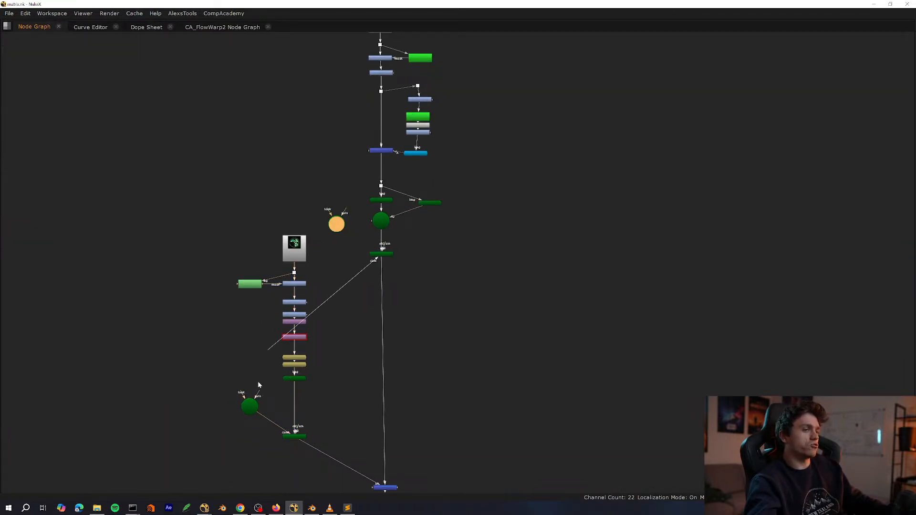
{"action": "left_click_drag", "start_coordinate": [341, 238], "coordinate": [220, 450]}
{"action": "left_click_drag", "start_coordinate": [285, 256], "coordinate": [209, 325], "text": "shift"}
{"action": "middle_click_drag", "start_coordinate": [232, 467], "coordinate": [223, 363]}
{"action": "scroll", "coordinate": [224, 364], "scroll_direction": "up", "scroll_amount": 3}
{"action": "scroll", "coordinate": [199, 418], "scroll_direction": "down", "scroll_amount": 3}
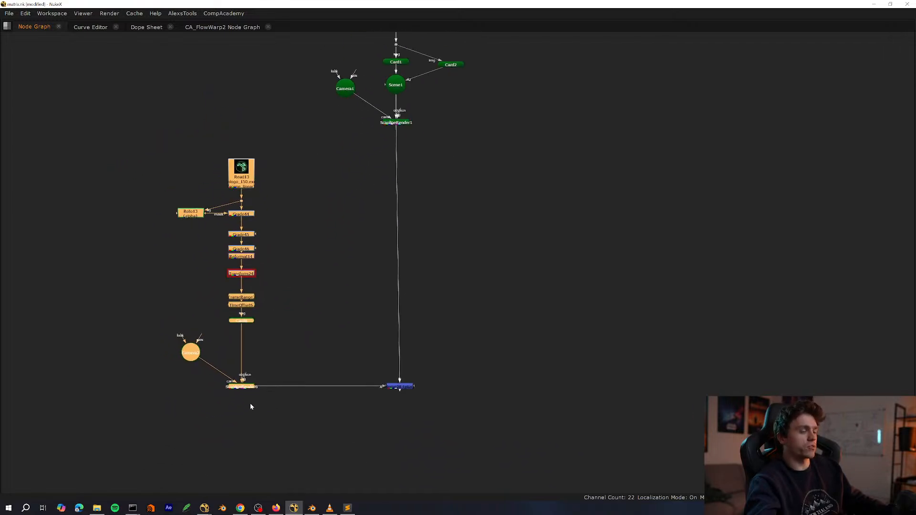
{"action": "middle_click_drag", "start_coordinate": [252, 405], "coordinate": [134, 462]}
{"action": "left_click", "coordinate": [288, 447]}
View Merge28 to check the logo over the text walls, and select the merge in the node graph.
{"action": "key", "text": "space"}
{"action": "key", "text": "1"}
{"action": "left_click", "coordinate": [264, 445]}
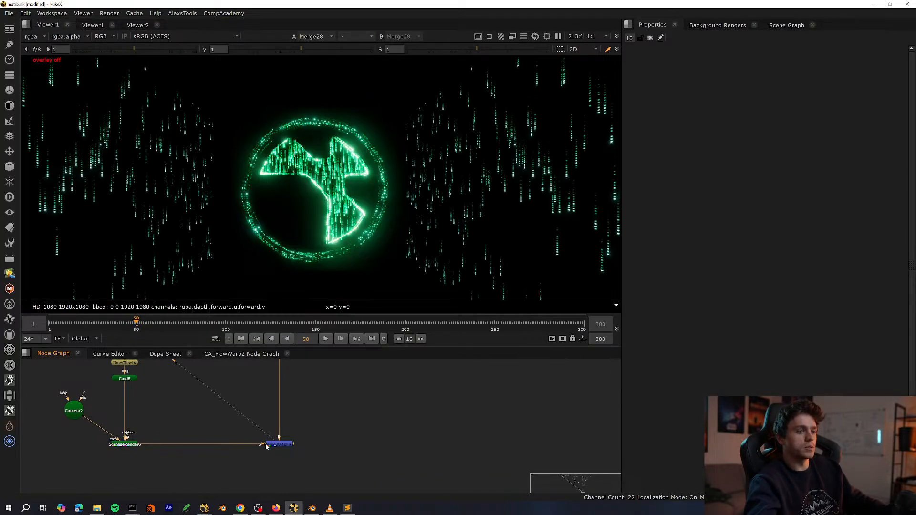
{"action": "left_click_drag", "start_coordinate": [323, 427], "coordinate": [243, 466]}
{"action": "middle_click_drag", "start_coordinate": [218, 413], "coordinate": [301, 423]}
{"action": "scroll", "coordinate": [267, 450], "scroll_direction": "up", "scroll_amount": 1}
{"action": "scroll", "coordinate": [301, 425], "scroll_direction": "down", "scroll_amount": 2}
{"action": "key", "text": "space"}
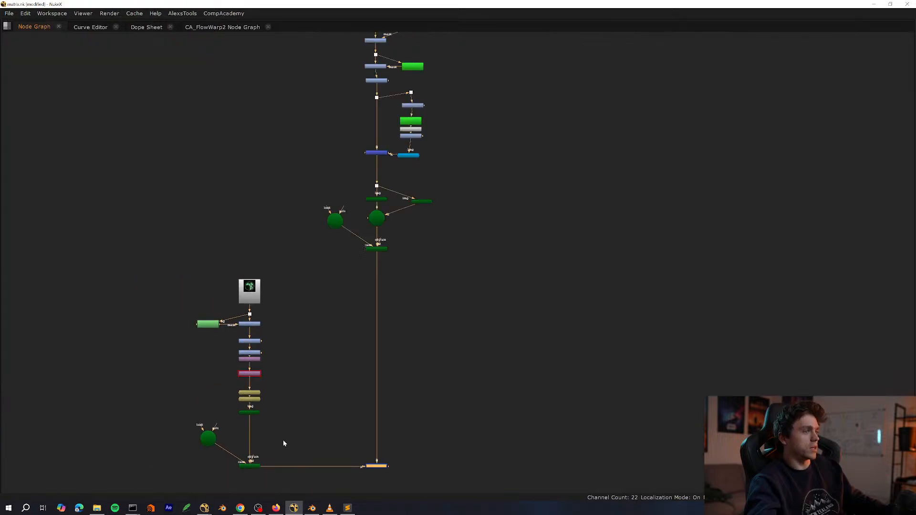
Insert a dot on the connection from the logo's ScanlineRender6 to Merge28 and align it below the render, level with the merge.
{"action": "scroll", "coordinate": [282, 440], "scroll_direction": "down", "scroll_amount": 2}
{"action": "scroll", "coordinate": [245, 456], "scroll_direction": "up", "scroll_amount": 3}
{"action": "left_click_drag", "start_coordinate": [306, 381], "coordinate": [175, 465]}
{"action": "left_click_drag", "start_coordinate": [276, 438], "coordinate": [281, 398]}
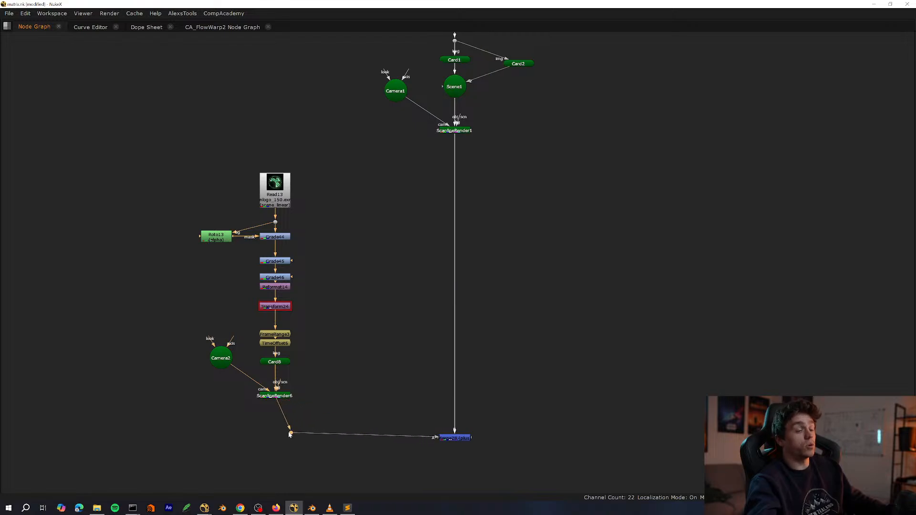
Move the logo chain with Camera2 up from the dot, and shift the chain, dot and Merge28 together further down the graph.
{"action": "scroll", "coordinate": [291, 377], "scroll_direction": "down", "scroll_amount": 2}
{"action": "left_click_drag", "start_coordinate": [302, 244], "coordinate": [219, 400]}
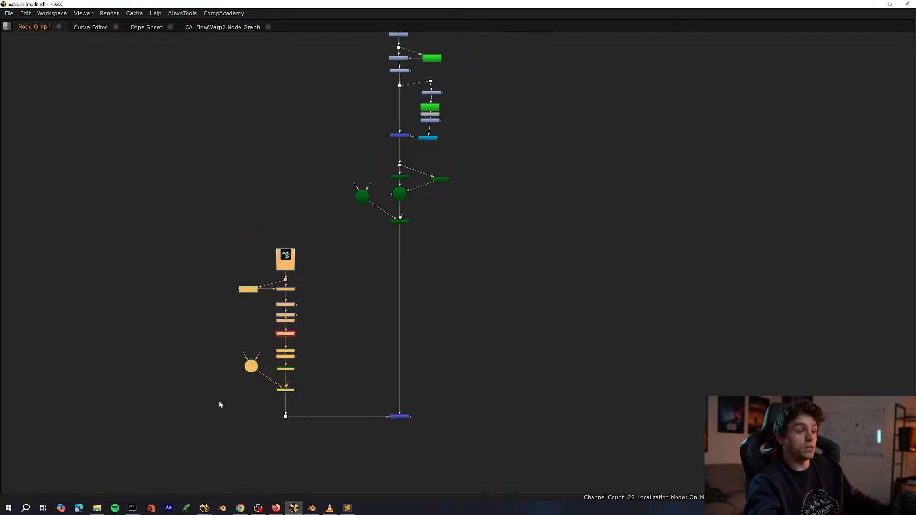
{"action": "scroll", "coordinate": [219, 401], "scroll_direction": "up", "scroll_amount": 1}
{"action": "left_click_drag", "start_coordinate": [306, 383], "coordinate": [305, 366]}
{"action": "scroll", "coordinate": [321, 353], "scroll_direction": "down", "scroll_amount": 2}
{"action": "left_click_drag", "start_coordinate": [413, 383], "coordinate": [299, 399], "text": "shift"}
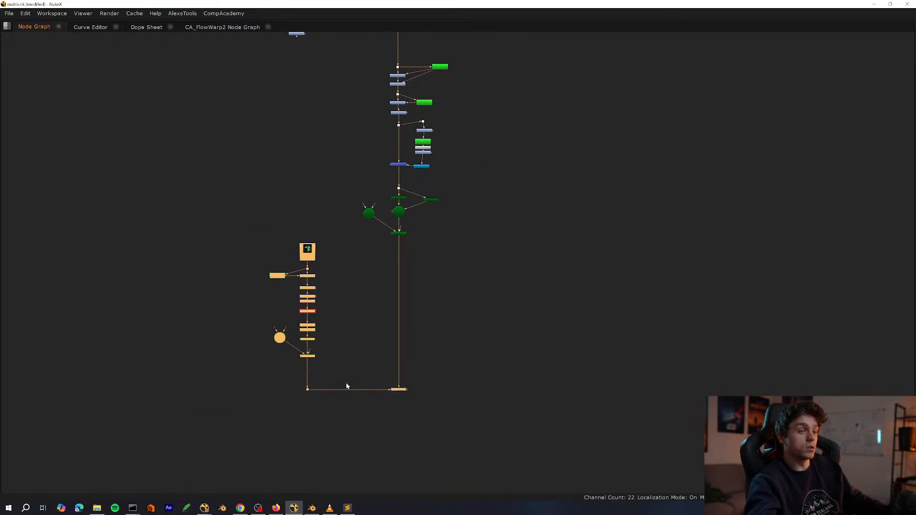
{"action": "scroll", "coordinate": [406, 391], "scroll_direction": "up", "scroll_amount": 2}
{"action": "left_click_drag", "start_coordinate": [377, 374], "coordinate": [375, 445]}
{"action": "scroll", "coordinate": [307, 405], "scroll_direction": "down", "scroll_amount": 2}
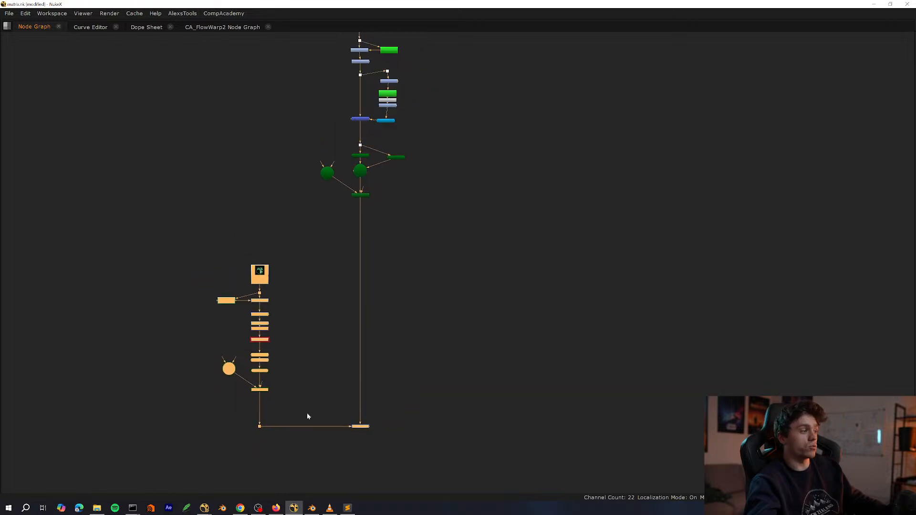
Save the script and move the logo chain with Camera2 slightly up, away from the dot.
{"action": "scroll", "coordinate": [312, 386], "scroll_direction": "up", "scroll_amount": 3}
{"action": "left_click_drag", "start_coordinate": [314, 237], "coordinate": [212, 438]}
{"action": "scroll", "coordinate": [256, 394], "scroll_direction": "down", "scroll_amount": 1}
{"action": "middle_click_drag", "start_coordinate": [256, 395], "coordinate": [305, 435]}
{"action": "scroll", "coordinate": [280, 380], "scroll_direction": "down", "scroll_amount": 2}
{"action": "key", "text": "ctrl+s"}
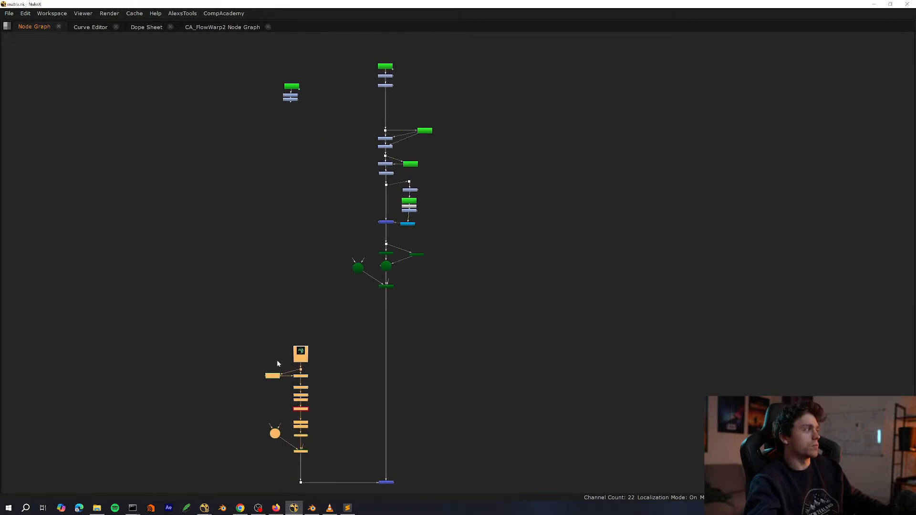
{"action": "scroll", "coordinate": [296, 382], "scroll_direction": "up", "scroll_amount": 1}
{"action": "middle_click_drag", "start_coordinate": [305, 384], "coordinate": [276, 319]}
{"action": "scroll", "coordinate": [285, 382], "scroll_direction": "up", "scroll_amount": 2}
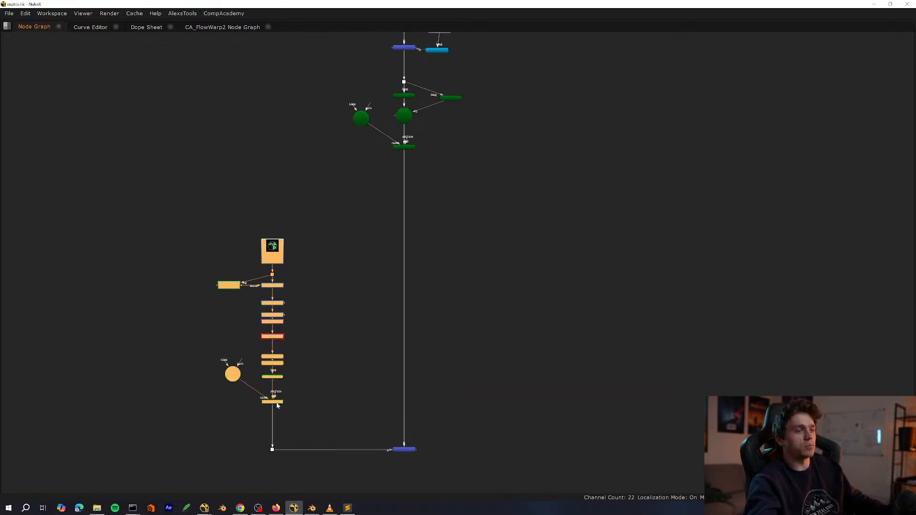
{"action": "left_click_drag", "start_coordinate": [277, 406], "coordinate": [273, 382]}
Find the nlogo Read10 node below the Write3 output of the logo-building branch and view it.
{"action": "scroll", "coordinate": [272, 382], "scroll_direction": "down", "scroll_amount": 6}
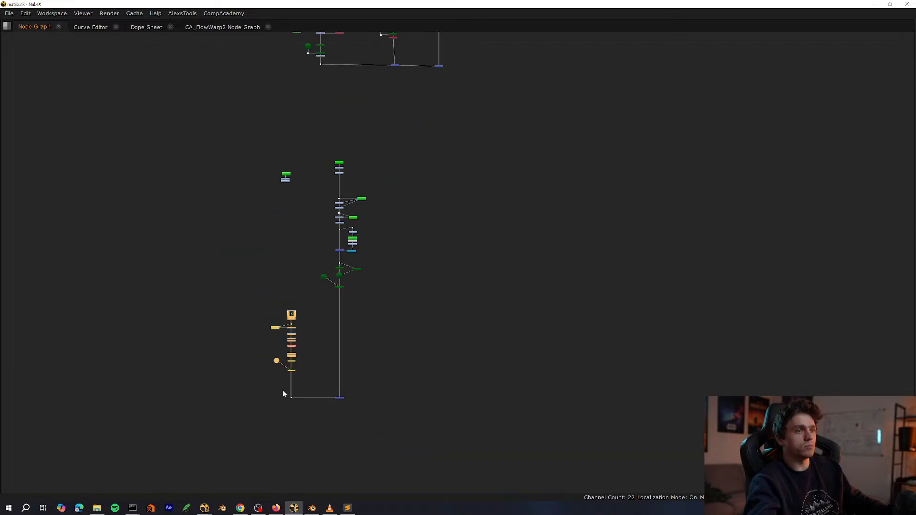
{"action": "scroll", "coordinate": [321, 313], "scroll_direction": "up", "scroll_amount": 6}
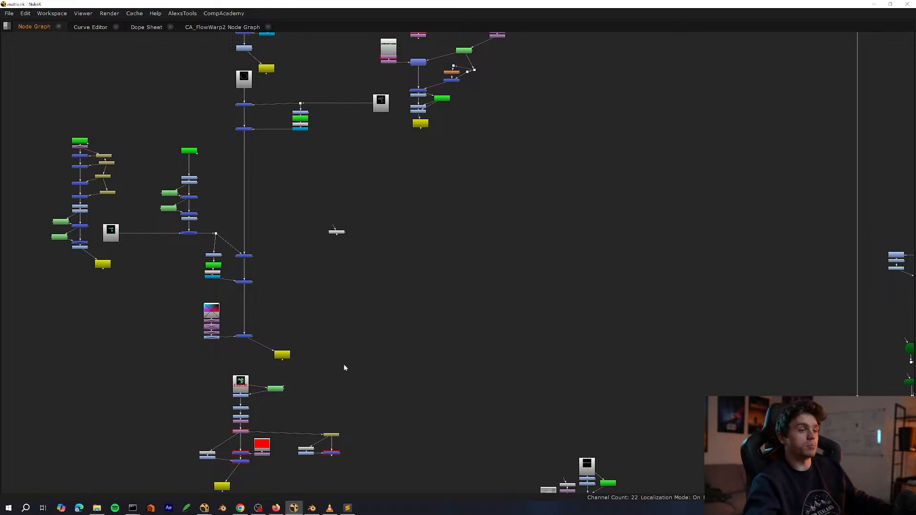
{"action": "middle_click_drag", "start_coordinate": [245, 373], "coordinate": [242, 373]}
{"action": "scroll", "coordinate": [242, 373], "scroll_direction": "up", "scroll_amount": 3}
{"action": "left_click_drag", "start_coordinate": [239, 381], "coordinate": [241, 368]}
{"action": "scroll", "coordinate": [243, 367], "scroll_direction": "down", "scroll_amount": 2}
{"action": "scroll", "coordinate": [248, 378], "scroll_direction": "up", "scroll_amount": 1}
{"action": "scroll", "coordinate": [259, 348], "scroll_direction": "down", "scroll_amount": 3}
{"action": "scroll", "coordinate": [258, 362], "scroll_direction": "up", "scroll_amount": 4}
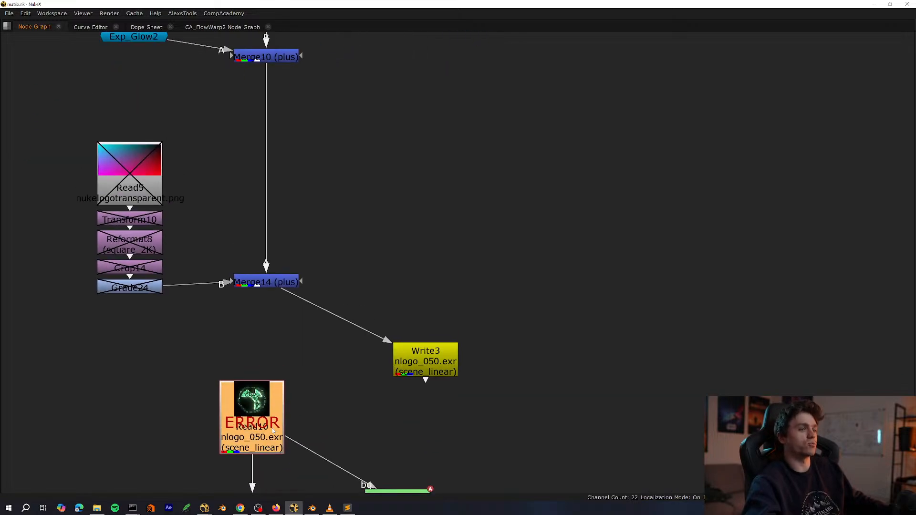
{"action": "key", "text": "space"}
{"action": "key", "text": "1"}
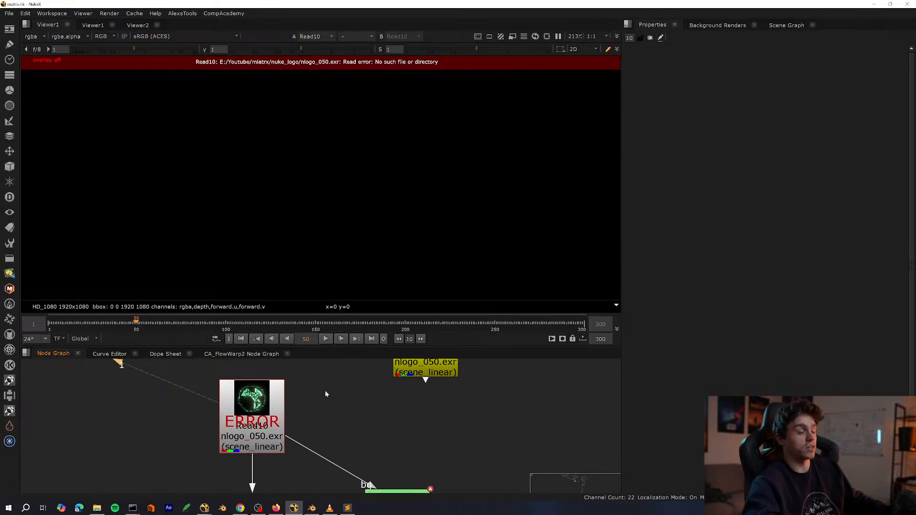
{"action": "scroll", "coordinate": [288, 413], "scroll_direction": "down", "scroll_amount": 3}
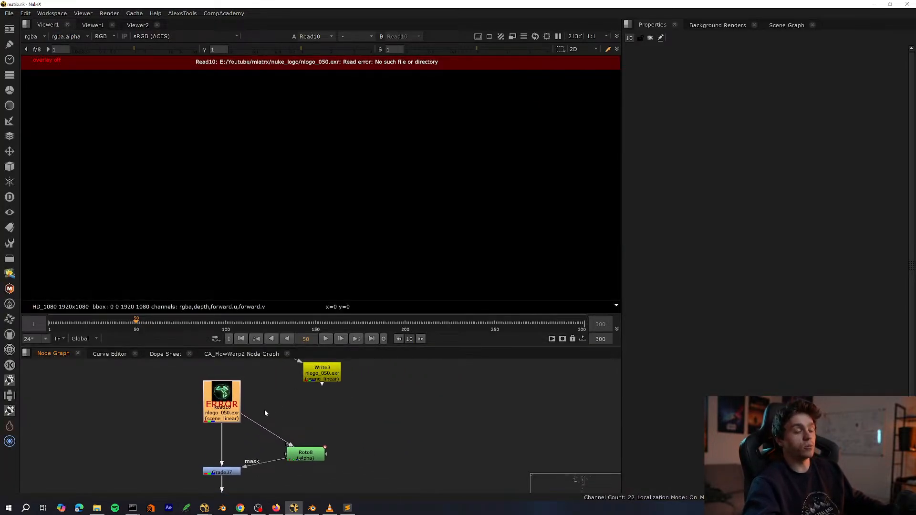
Insert a dot beneath Read10 so its output branches to Grade37 and the Roto8 mask.
{"action": "left_click", "coordinate": [233, 410]}
{"action": "key", "text": "period"}
{"action": "middle_click_drag", "start_coordinate": [240, 410], "coordinate": [262, 434]}
{"action": "scroll", "coordinate": [261, 434], "scroll_direction": "up", "scroll_amount": 2}
{"action": "left_click_drag", "start_coordinate": [248, 423], "coordinate": [248, 412]}
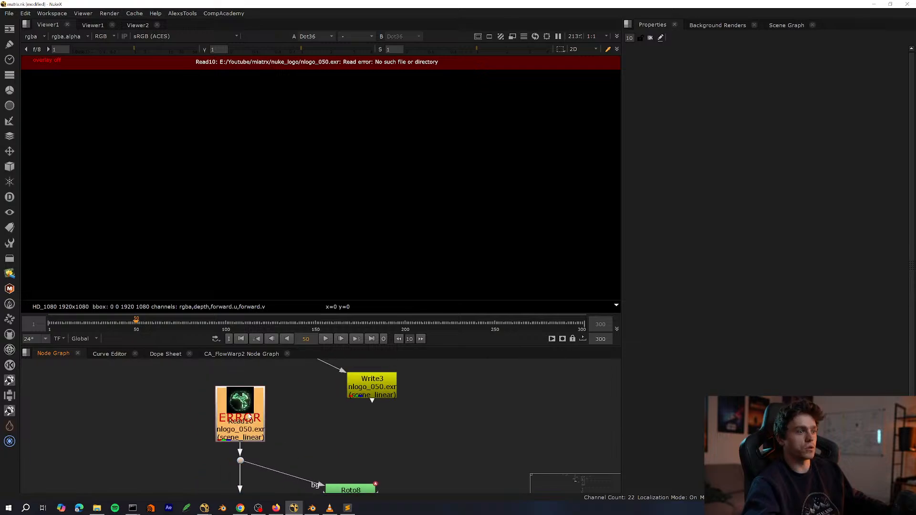
Go back to the logo's 3D chain and paste a copy of the nlogo Read node beside ScanlineRender6.
{"action": "key", "text": "space"}
{"action": "scroll", "coordinate": [289, 389], "scroll_direction": "down", "scroll_amount": 5}
{"action": "scroll", "coordinate": [288, 382], "scroll_direction": "down", "scroll_amount": 3}
{"action": "middle_click_drag", "start_coordinate": [308, 282], "coordinate": [300, 377]}
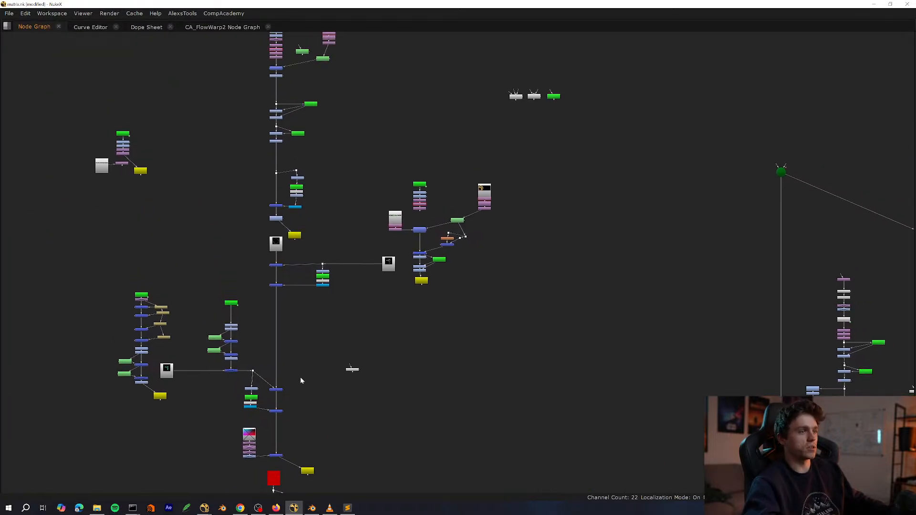
{"action": "middle_click_drag", "start_coordinate": [292, 249], "coordinate": [259, 364]}
{"action": "scroll", "coordinate": [256, 366], "scroll_direction": "up", "scroll_amount": 5}
{"action": "scroll", "coordinate": [363, 329], "scroll_direction": "down", "scroll_amount": 6}
{"action": "middle_click_drag", "start_coordinate": [357, 377], "coordinate": [336, 312]}
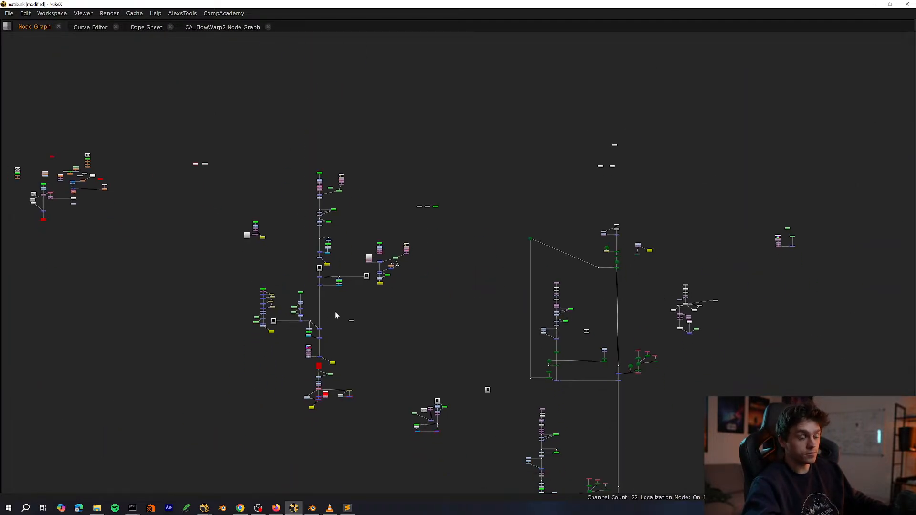
{"action": "scroll", "coordinate": [318, 344], "scroll_direction": "up", "scroll_amount": 6}
{"action": "middle_click_drag", "start_coordinate": [318, 344], "coordinate": [339, 293]}
{"action": "middle_click_drag", "start_coordinate": [393, 348], "coordinate": [361, 282]}
{"action": "scroll", "coordinate": [366, 278], "scroll_direction": "down", "scroll_amount": 8}
{"action": "middle_click_drag", "start_coordinate": [494, 388], "coordinate": [397, 310]}
{"action": "scroll", "coordinate": [460, 358], "scroll_direction": "up", "scroll_amount": 6}
{"action": "middle_click_drag", "start_coordinate": [394, 413], "coordinate": [486, 354]}
{"action": "scroll", "coordinate": [487, 354], "scroll_direction": "up", "scroll_amount": 4}
{"action": "middle_click_drag", "start_coordinate": [512, 383], "coordinate": [413, 337]}
{"action": "key", "text": "ctrl+v"}
{"action": "middle_click_drag", "start_coordinate": [403, 376], "coordinate": [300, 369]}
{"action": "left_click_drag", "start_coordinate": [299, 368], "coordinate": [290, 477]}
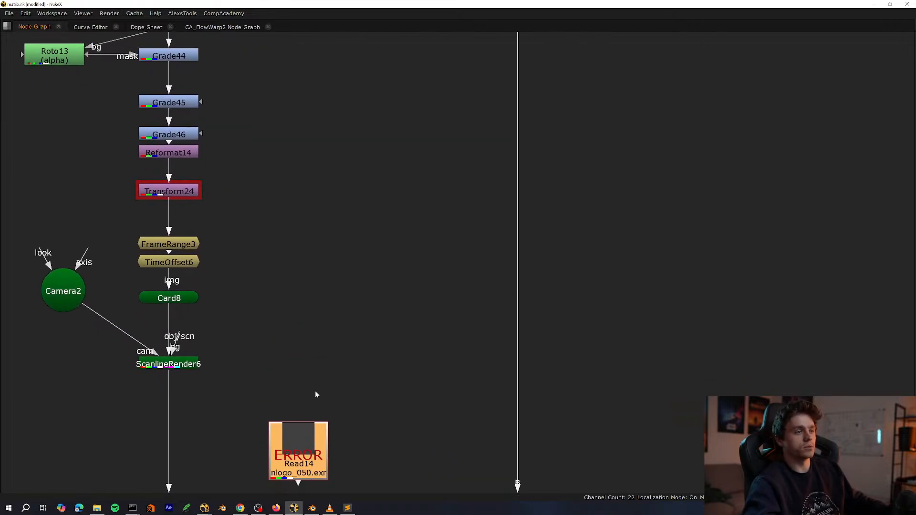
View the pasted Read14 and open its properties to check its nlogo_###.exr file path.
{"action": "middle_click_drag", "start_coordinate": [315, 390], "coordinate": [305, 332]}
{"action": "key", "text": "space"}
{"action": "key", "text": "1"}
{"action": "double_click", "coordinate": [287, 406]}
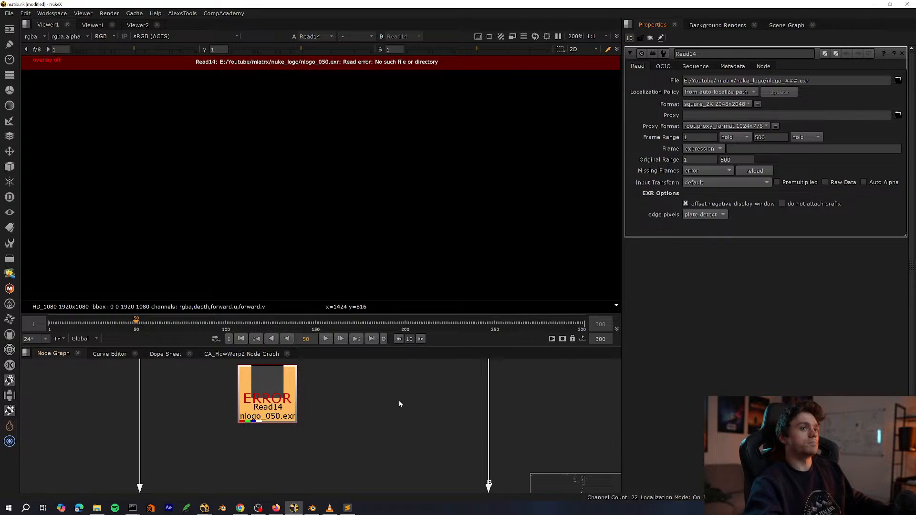
{"action": "scroll", "coordinate": [400, 404], "scroll_direction": "down", "scroll_amount": 2}
{"action": "key", "text": "space"}
Paste a fresh copy of the logo Read node beside ScanlineRender6 and delete Read14.
{"action": "left_click_drag", "start_coordinate": [299, 213], "coordinate": [299, 221]}
{"action": "key", "text": "ctrl+c"}
{"action": "middle_click_drag", "start_coordinate": [341, 371], "coordinate": [348, 358]}
{"action": "scroll", "coordinate": [348, 358], "scroll_direction": "up", "scroll_amount": 3}
{"action": "key", "text": "ctrl+v"}
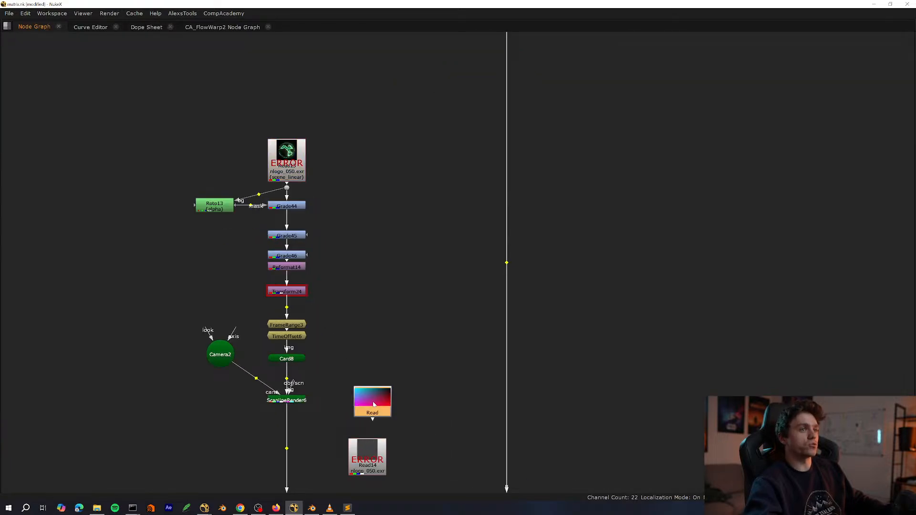
{"action": "left_click_drag", "start_coordinate": [366, 462], "coordinate": [369, 463]}
{"action": "key", "text": "Delete"}
{"action": "left_click", "coordinate": [372, 410]}
View Read15, open its properties and check the available nlogo frame sequences in its file browser without replacing the file.
{"action": "key", "text": "space"}
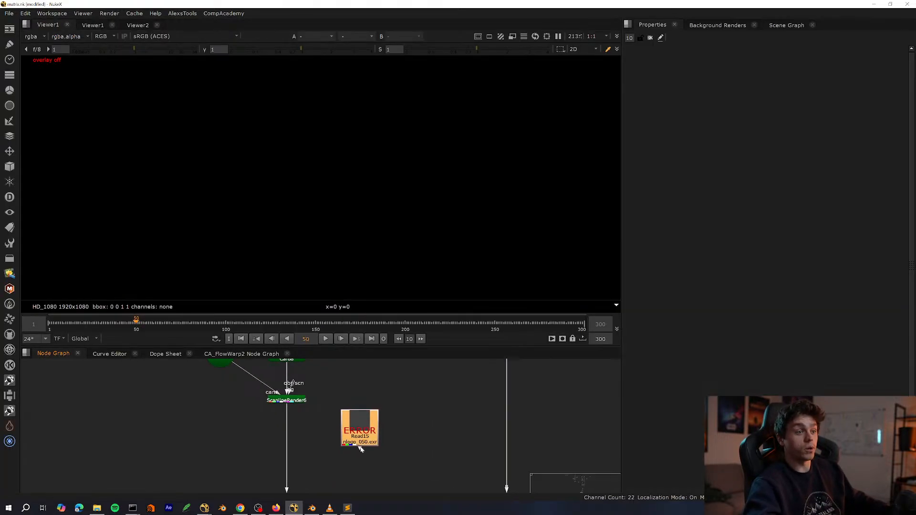
{"action": "key", "text": "1"}
{"action": "double_click", "coordinate": [362, 415]}
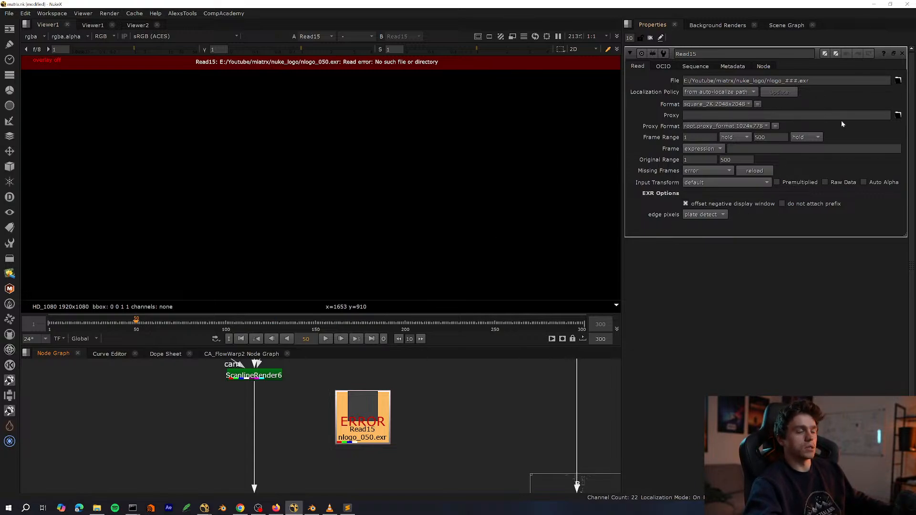
{"action": "left_click", "coordinate": [898, 81]}
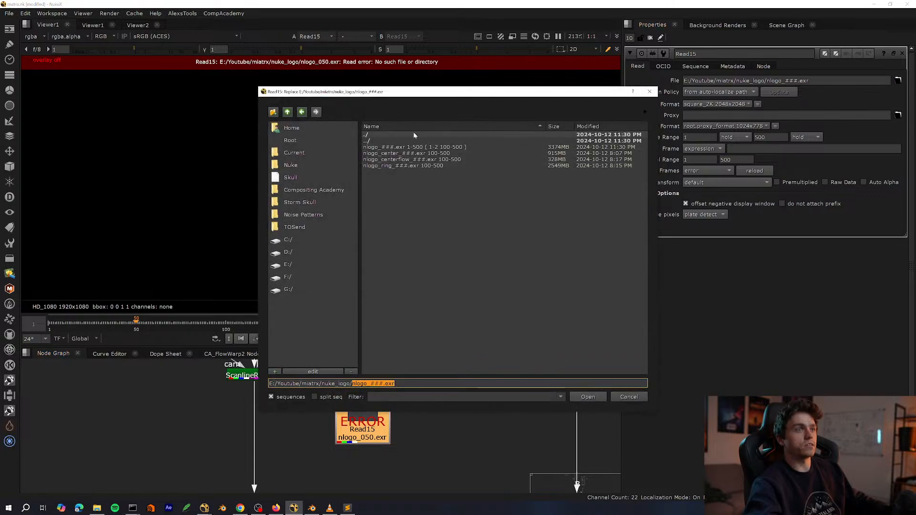
{"action": "key", "text": "Escape"}
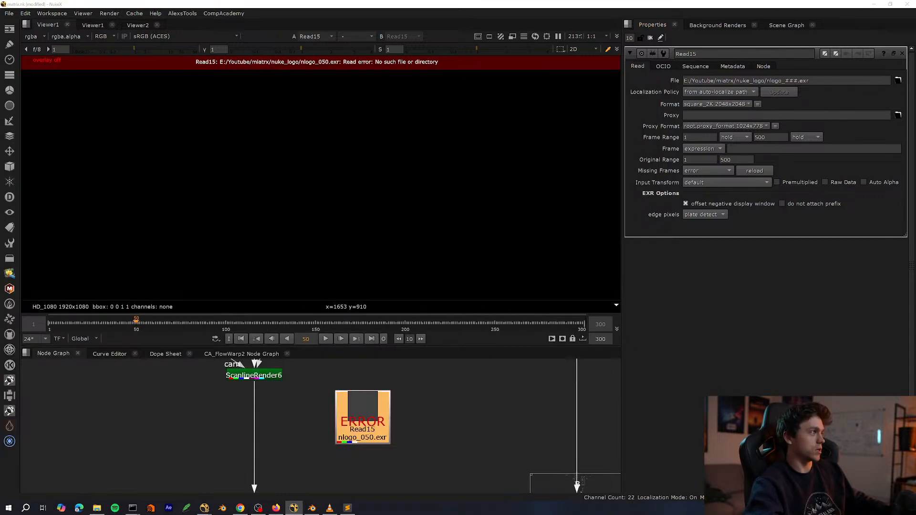
Bring the timeline range to frames 1 to 500 and reposition Read15 beside the logo chain.
{"action": "key", "text": "ctrl+z"}
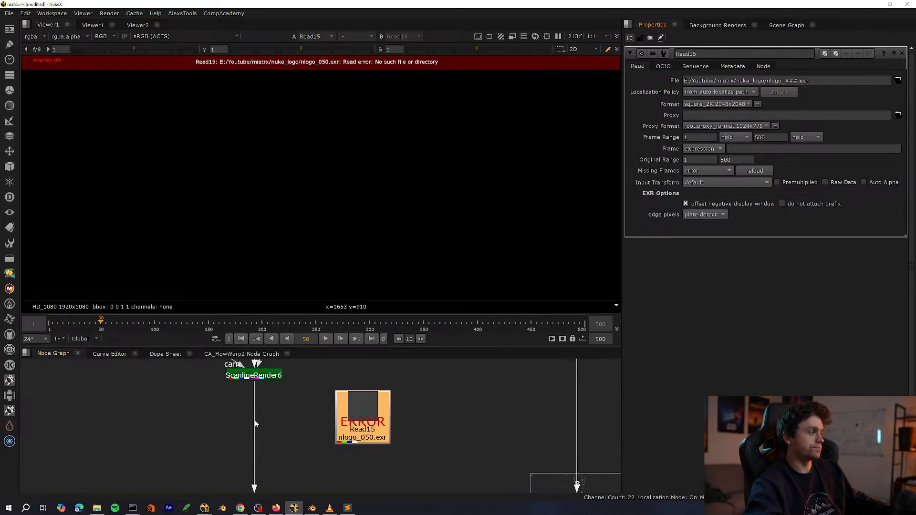
{"action": "left_click_drag", "start_coordinate": [373, 442], "coordinate": [371, 454]}
{"action": "left_click", "coordinate": [381, 465]}
{"action": "left_click", "coordinate": [374, 453]}
{"action": "left_click", "coordinate": [381, 464]}
{"action": "left_click", "coordinate": [373, 454]}
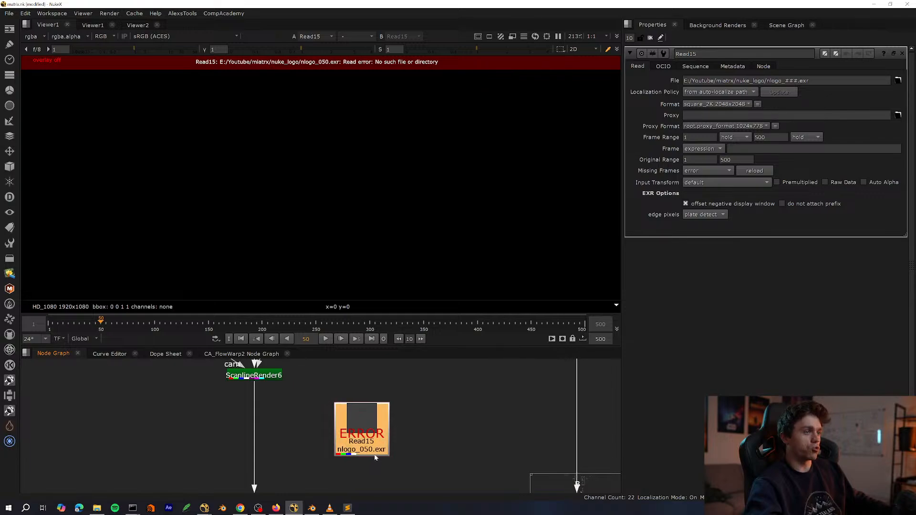
{"action": "left_click_drag", "start_coordinate": [349, 427], "coordinate": [351, 428]}
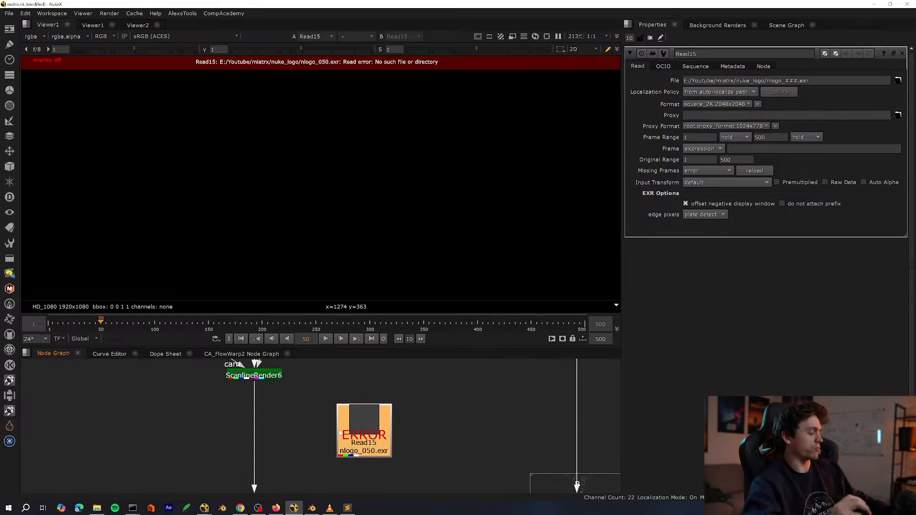
Add a TimeOffset node below Read15 and set its time offset to -100 frames.
{"action": "key", "text": "Tab"}
{"action": "type", "text": "tiom"}
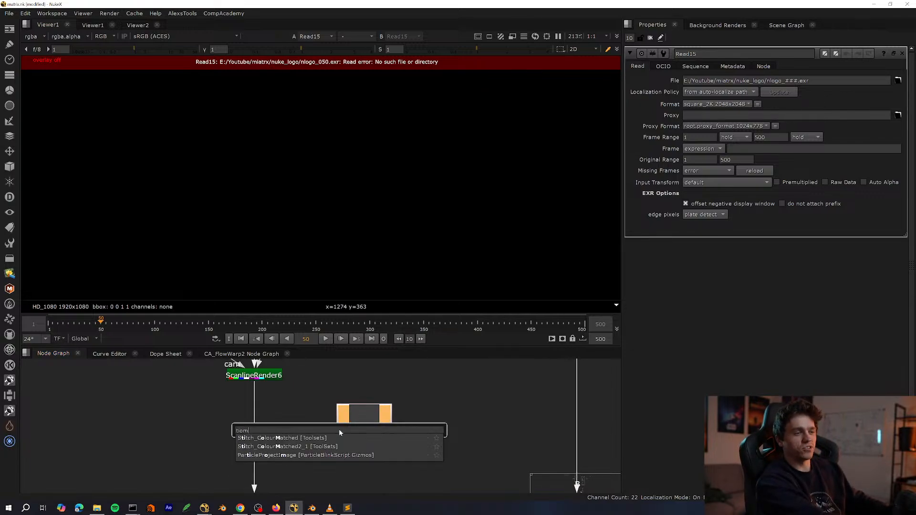
{"action": "key", "text": "BackSpace"}
{"action": "key", "text": "BackSpace"}
{"action": "key", "text": "BackSpace"}
{"action": "key", "text": "BackSpace"}
{"action": "type", "text": "timeoffset"}
{"action": "key", "text": "Return"}
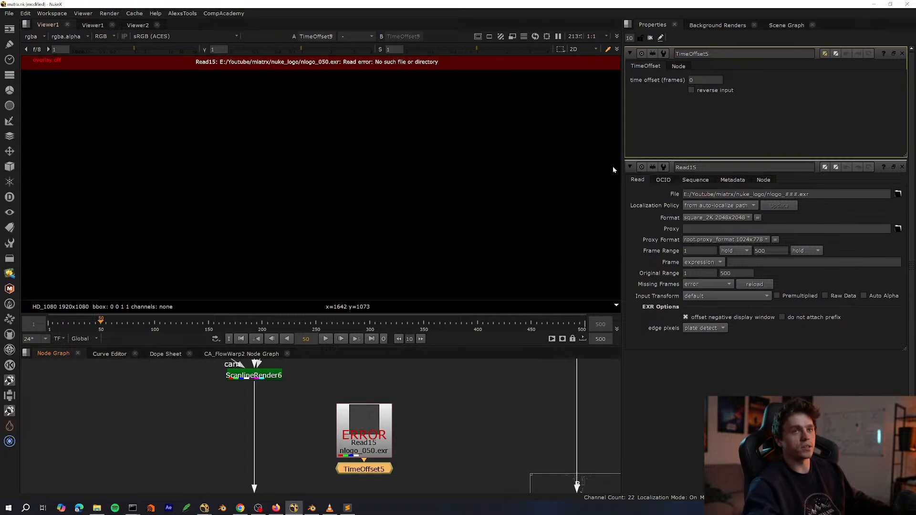
{"action": "type", "text": "-100"}
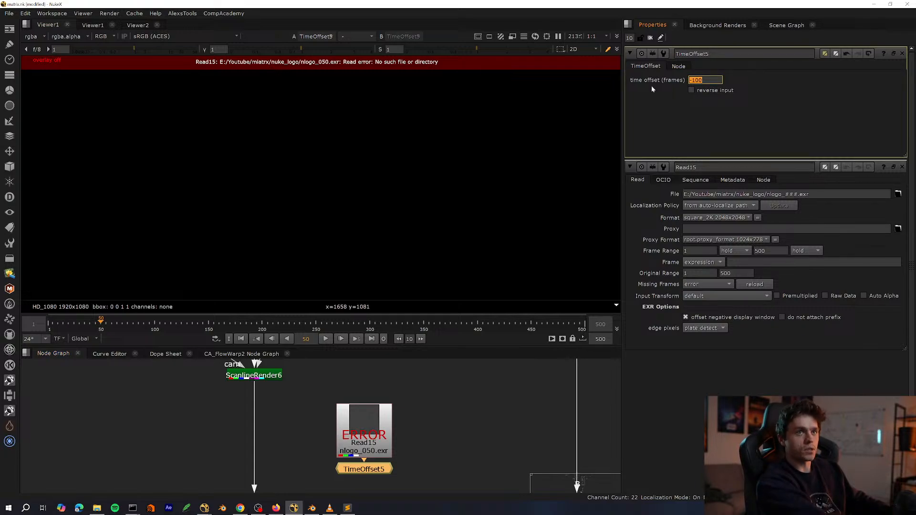
{"action": "key", "text": "Return"}
Go to frame 3 and check the time-offset logo, the logo's ScanlineRender6 and the Merge28 composite in the viewer.
{"action": "left_click", "coordinate": [51, 329]}
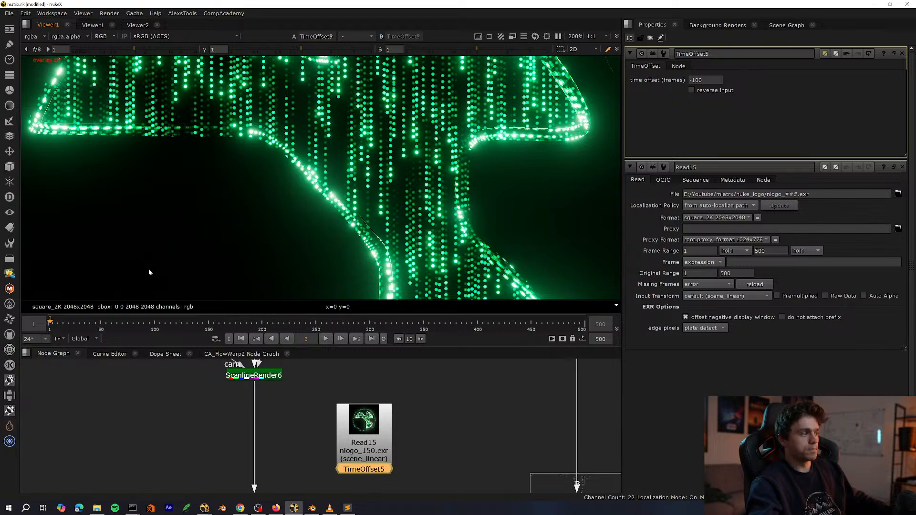
{"action": "scroll", "coordinate": [232, 191], "scroll_direction": "down", "scroll_amount": 5}
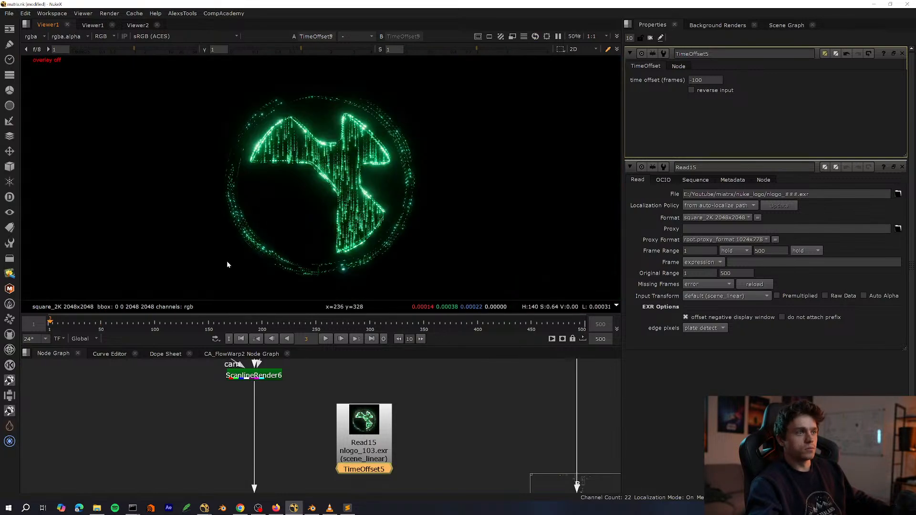
{"action": "scroll", "coordinate": [364, 437], "scroll_direction": "down", "scroll_amount": 3}
{"action": "key", "text": "space"}
{"action": "scroll", "coordinate": [382, 388], "scroll_direction": "up", "scroll_amount": 3}
{"action": "left_click", "coordinate": [337, 397]}
{"action": "key", "text": "1"}
{"action": "key", "text": "space"}
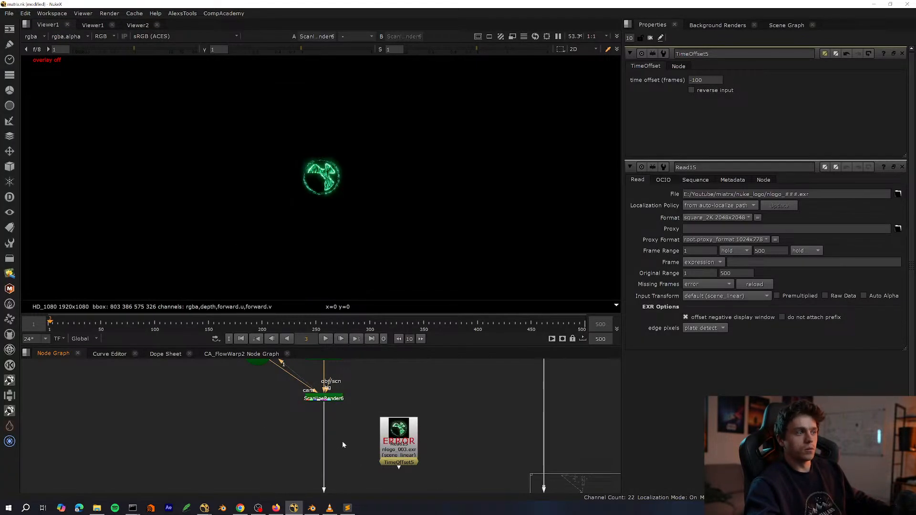
{"action": "middle_click_drag", "start_coordinate": [339, 428], "coordinate": [274, 356]}
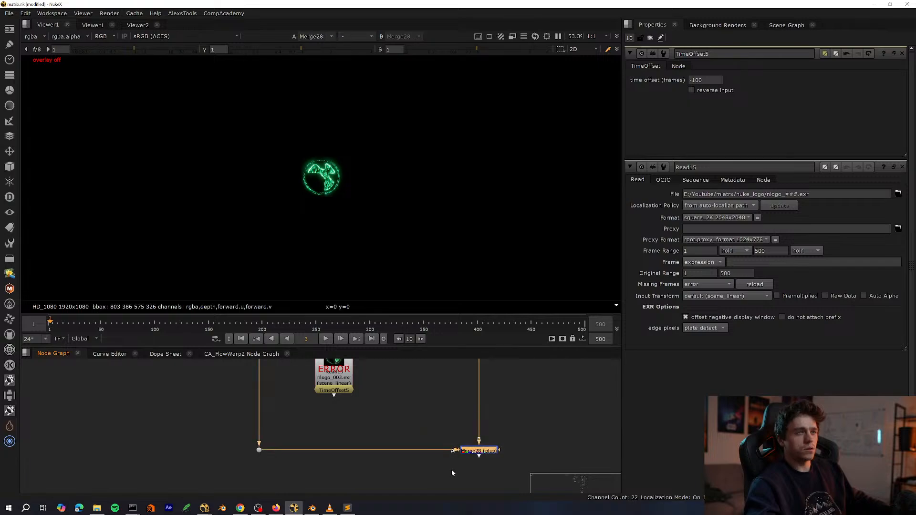
{"action": "key", "text": "1"}
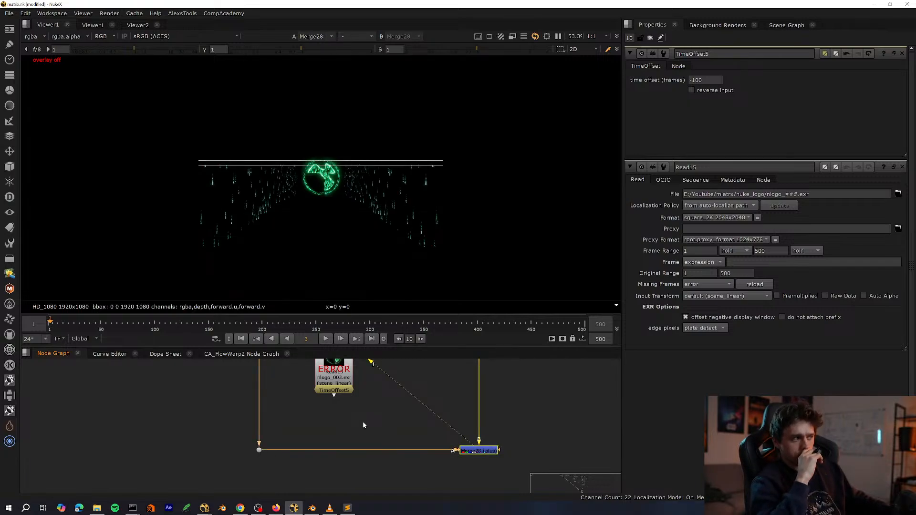
Disable and re-enable Merge28 to compare the text walls with and without the logo, and select Read15 with its TimeOffset.
{"action": "left_click", "coordinate": [363, 423]}
{"action": "left_click_drag", "start_coordinate": [532, 425], "coordinate": [386, 487]}
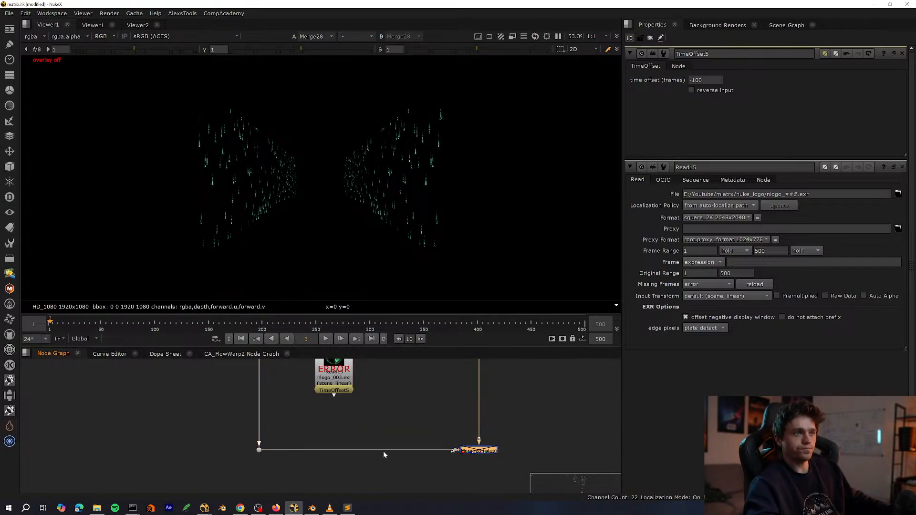
{"action": "scroll", "coordinate": [332, 162], "scroll_direction": "up", "scroll_amount": 5}
{"action": "scroll", "coordinate": [306, 201], "scroll_direction": "down", "scroll_amount": 1}
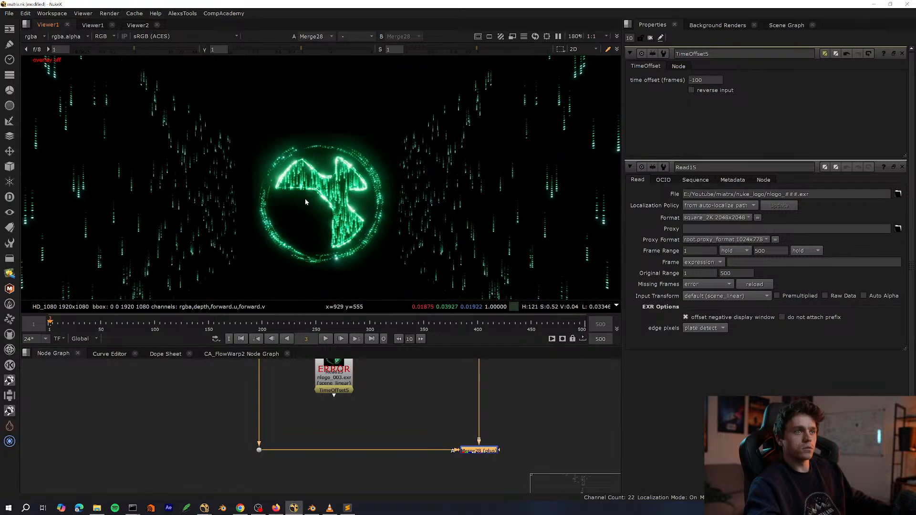
{"action": "key", "text": "space"}
{"action": "scroll", "coordinate": [400, 436], "scroll_direction": "down", "scroll_amount": 2}
{"action": "key", "text": "space"}
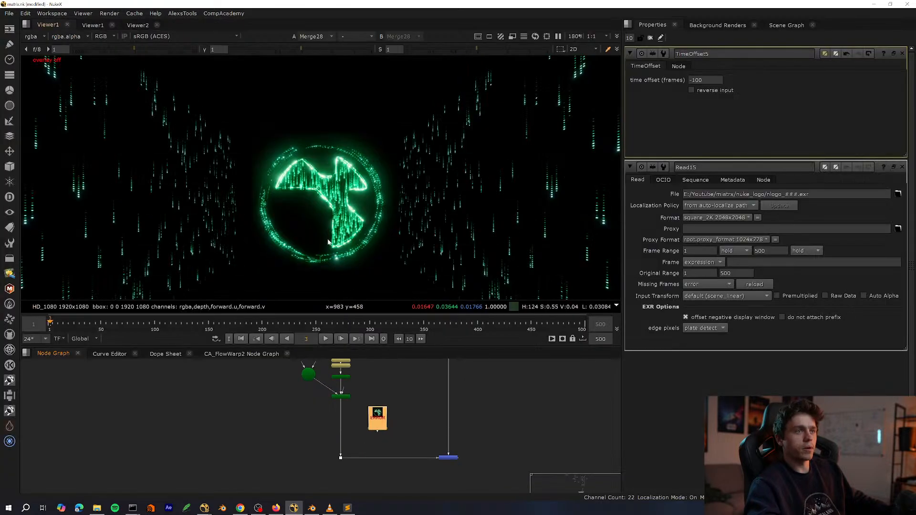
Search the node graph for an existing WriteGeo node.
{"action": "middle_click_drag", "start_coordinate": [382, 396], "coordinate": [330, 393]}
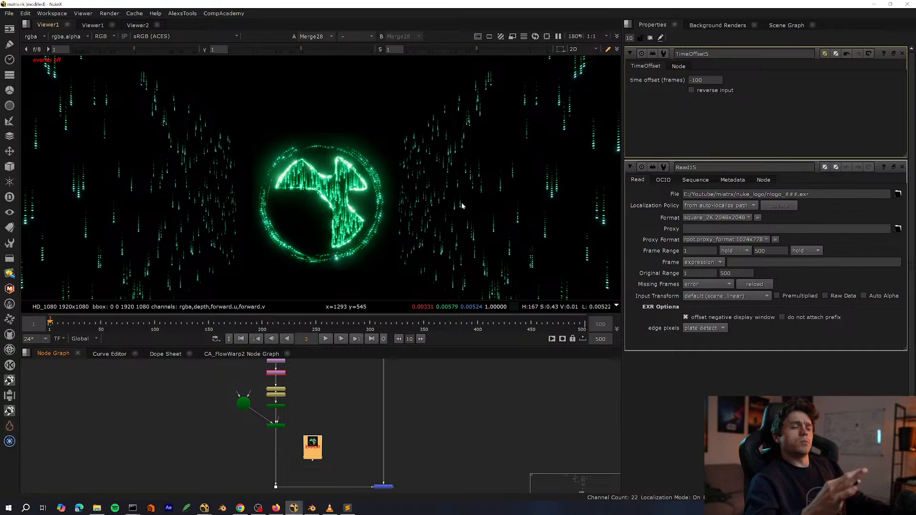
{"action": "key", "text": "space"}
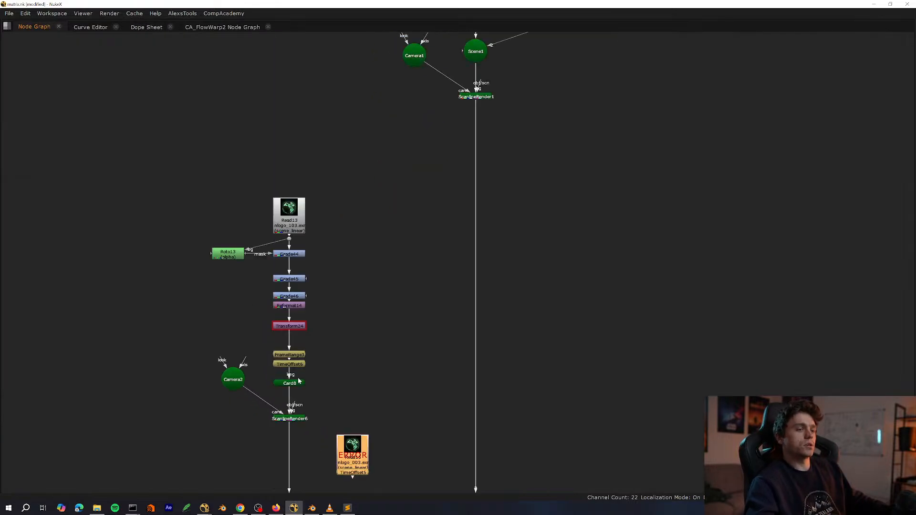
{"action": "scroll", "coordinate": [334, 357], "scroll_direction": "down", "scroll_amount": 5}
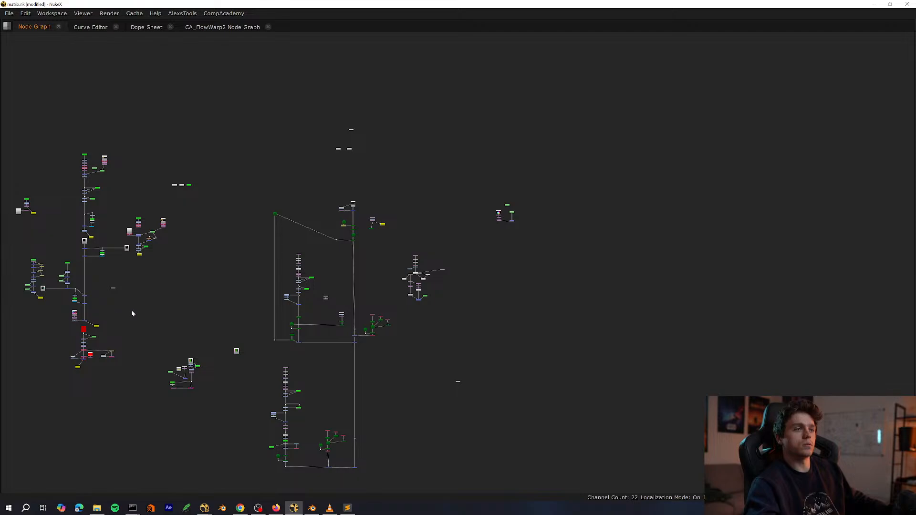
{"action": "key", "text": "slash"}
{"action": "type", "text": "writeg"}
{"action": "key", "text": "Return"}
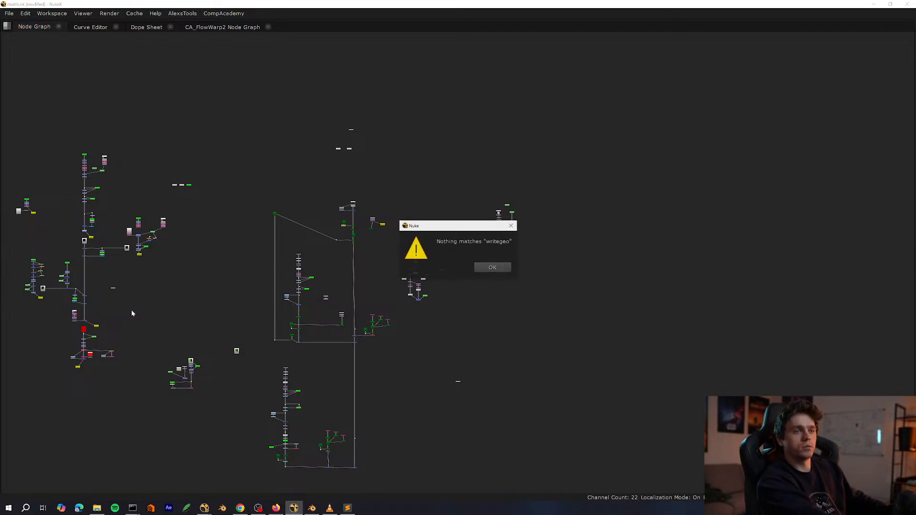
{"action": "key", "text": "Return"}
Duplicate Card1, Card2, Scene1 and their input dot into an empty area of the node graph and add a WriteGeo node.
{"action": "scroll", "coordinate": [423, 395], "scroll_direction": "up", "scroll_amount": 5}
{"action": "scroll", "coordinate": [426, 322], "scroll_direction": "up", "scroll_amount": 8}
{"action": "middle_click_drag", "start_coordinate": [426, 322], "coordinate": [387, 369]}
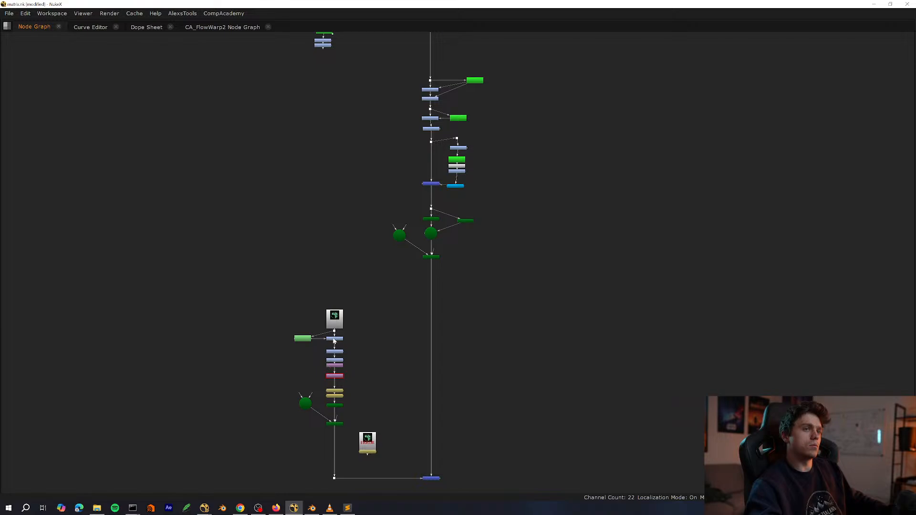
{"action": "scroll", "coordinate": [499, 146], "scroll_direction": "up", "scroll_amount": 5}
{"action": "left_click_drag", "start_coordinate": [453, 333], "coordinate": [291, 443]}
{"action": "middle_click_drag", "start_coordinate": [291, 443], "coordinate": [119, 377]}
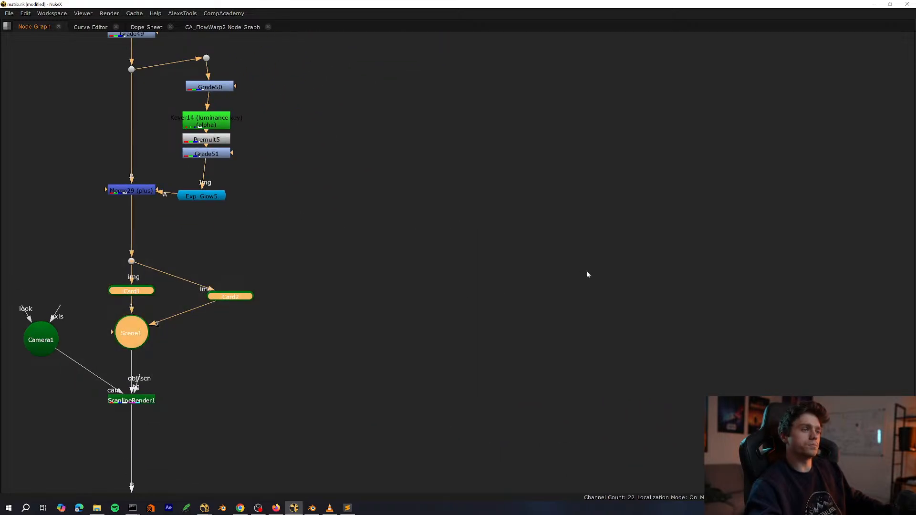
{"action": "key", "text": "ctrl+v"}
{"action": "key", "text": "Tab"}
{"action": "type", "text": "writegeo"}
{"action": "key", "text": "Return"}
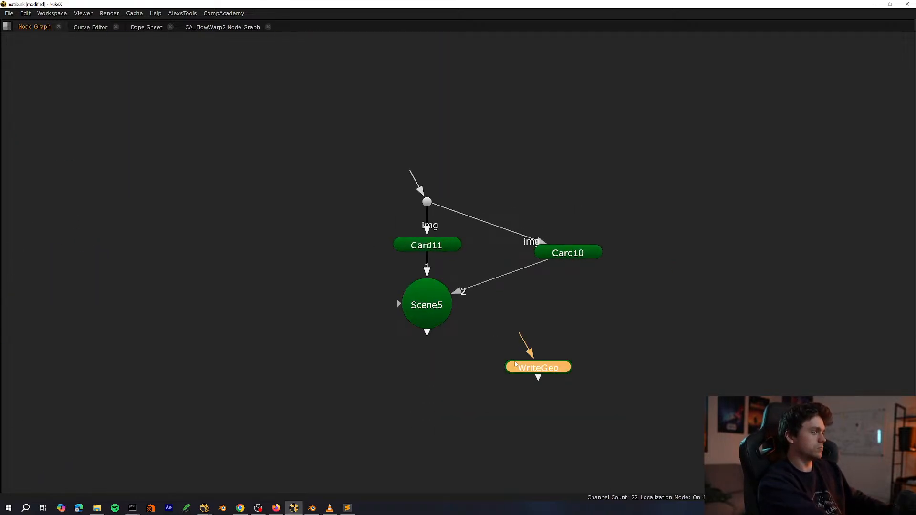
Connect the WriteGeo node to the duplicated scene, rename it Hallway and align it below.
{"action": "left_click_drag", "start_coordinate": [520, 335], "coordinate": [427, 305]}
{"action": "scroll", "coordinate": [401, 399], "scroll_direction": "up", "scroll_amount": 3}
{"action": "left_click_drag", "start_coordinate": [559, 368], "coordinate": [412, 411]}
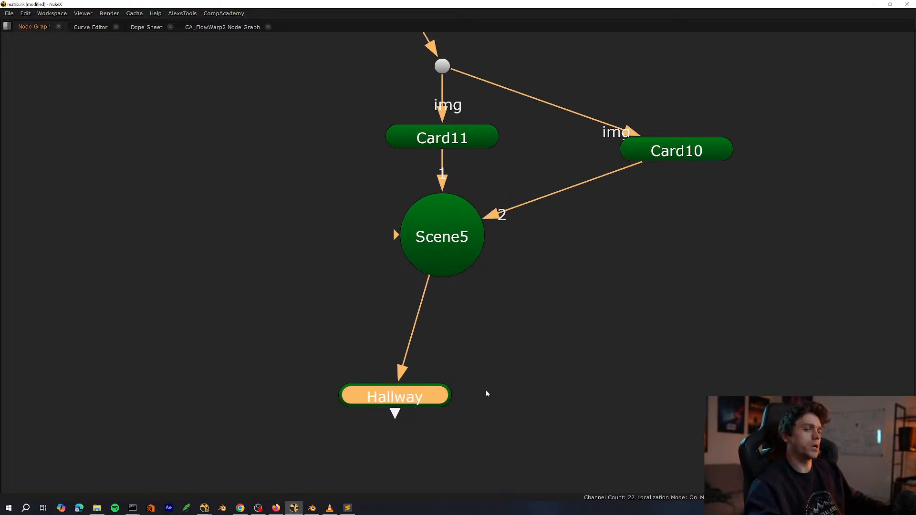
{"action": "scroll", "coordinate": [486, 391], "scroll_direction": "down", "scroll_amount": 2}
{"action": "left_click_drag", "start_coordinate": [441, 390], "coordinate": [463, 410]}
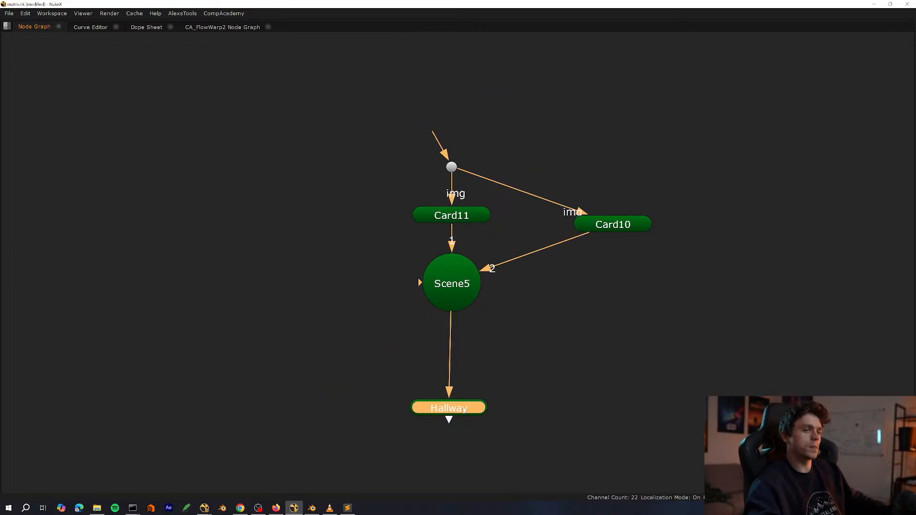
Check the Hallway wall geometry in the 3D viewer and close the properties of TimeOffset5, Read15 and Hallway.
{"action": "key", "text": "space"}
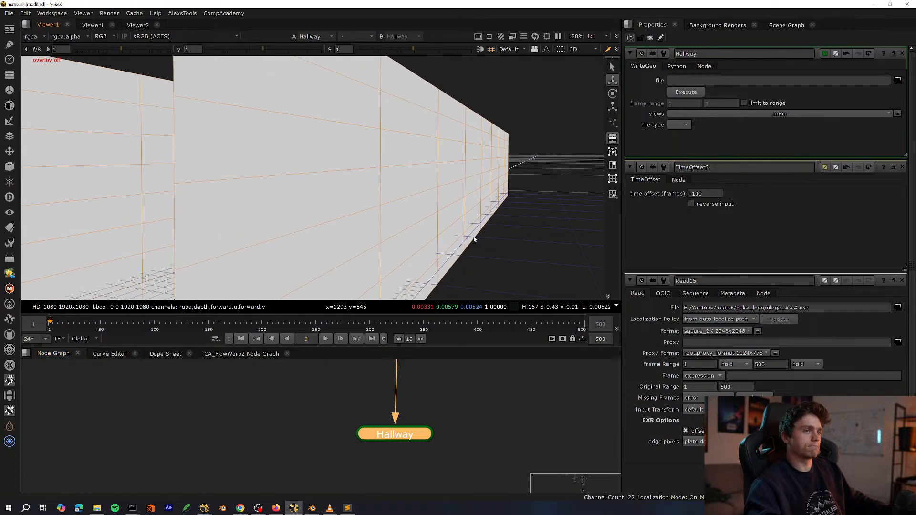
{"action": "left_click_drag", "start_coordinate": [474, 238], "coordinate": [529, 241], "text": "ctrl"}
{"action": "left_click", "coordinate": [401, 447]}
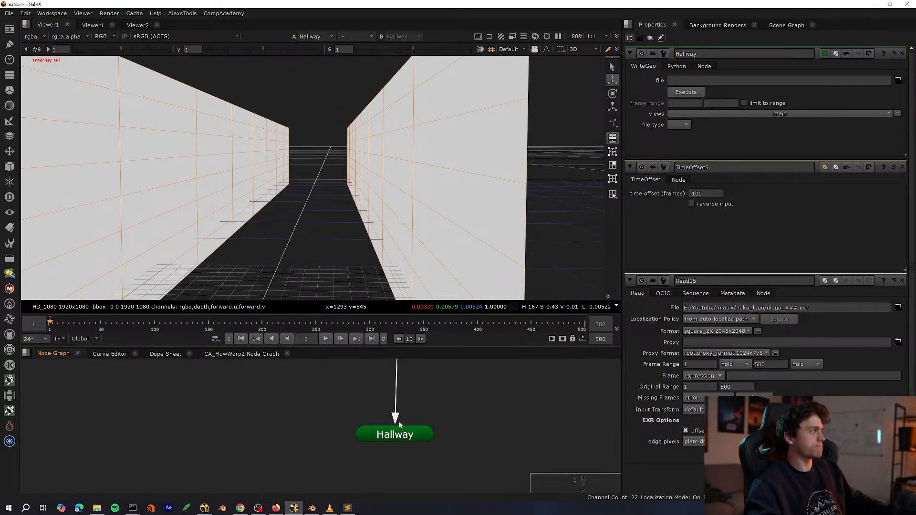
{"action": "scroll", "coordinate": [398, 422], "scroll_direction": "down", "scroll_amount": 4}
{"action": "scroll", "coordinate": [351, 452], "scroll_direction": "up", "scroll_amount": 2}
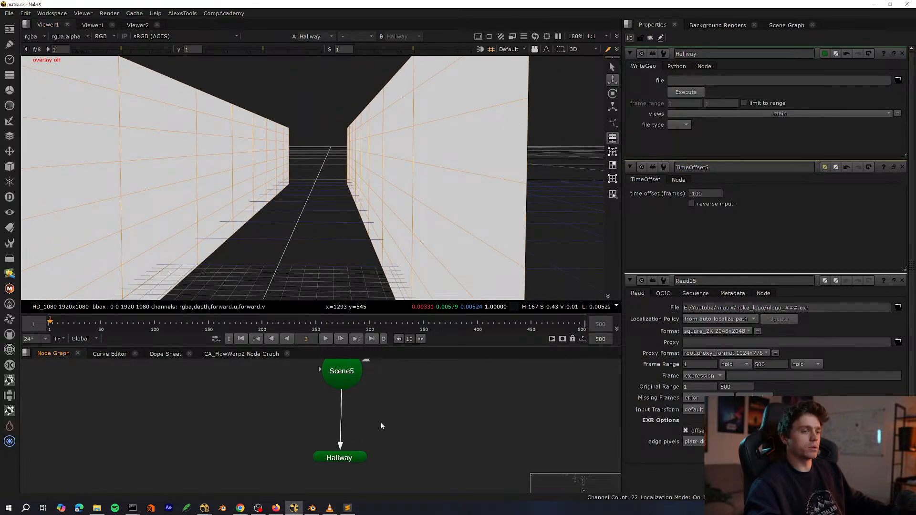
{"action": "left_click", "coordinate": [903, 169]}
{"action": "left_click", "coordinate": [903, 169]}
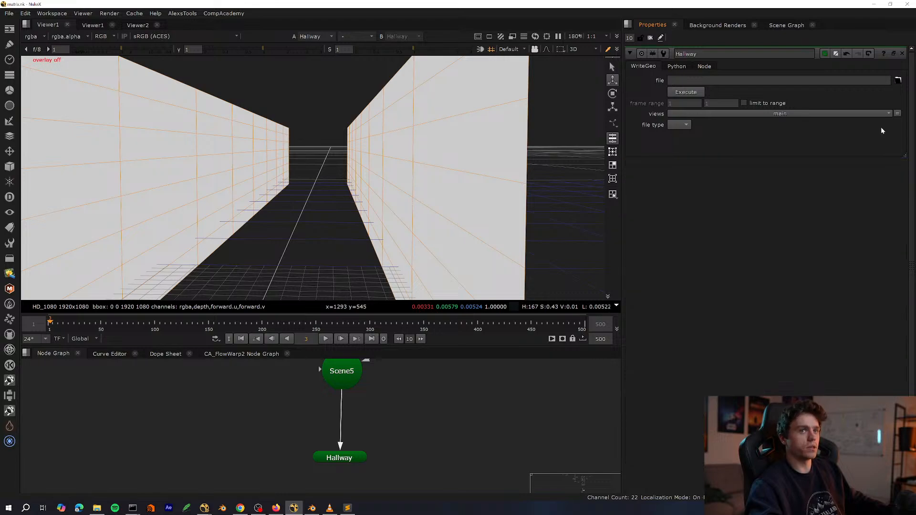
{"action": "left_click", "coordinate": [902, 54]}
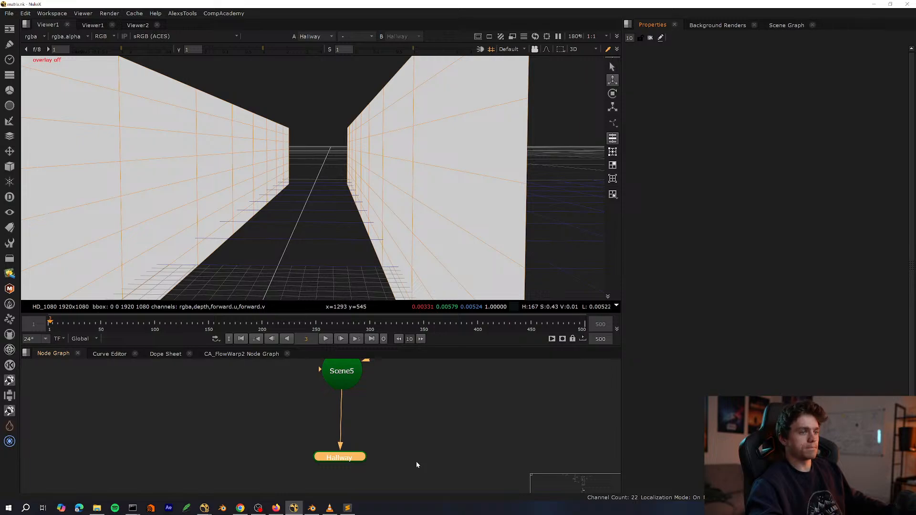
Add a ScanlineRender node connected below the Hallway node.
{"action": "key", "text": "f"}
{"action": "key", "text": "space"}
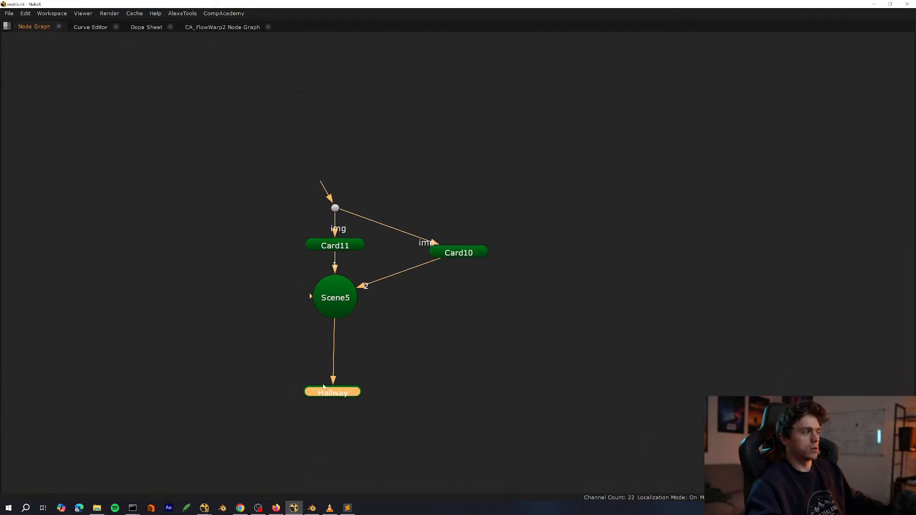
{"action": "key", "text": "Tab"}
{"action": "type", "text": "sca"}
{"action": "key", "text": "Return"}
{"action": "left_click_drag", "start_coordinate": [395, 407], "coordinate": [318, 488]}
{"action": "middle_click_drag", "start_coordinate": [450, 407], "coordinate": [398, 312]}
{"action": "scroll", "coordinate": [299, 307], "scroll_direction": "down", "scroll_amount": 4}
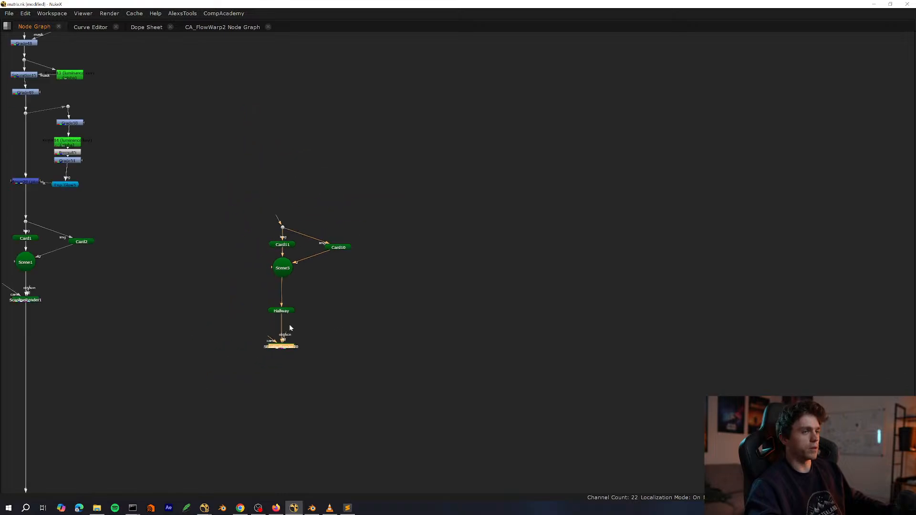
Look over the duplicated hallway chain and adjust ScanlineRender10's spacing below Hallway.
{"action": "left_click", "coordinate": [282, 346], "text": "ctrl"}
{"action": "scroll", "coordinate": [276, 391], "scroll_direction": "up", "scroll_amount": 2}
{"action": "scroll", "coordinate": [440, 351], "scroll_direction": "up", "scroll_amount": 5}
{"action": "middle_click_drag", "start_coordinate": [289, 340], "coordinate": [307, 409]}
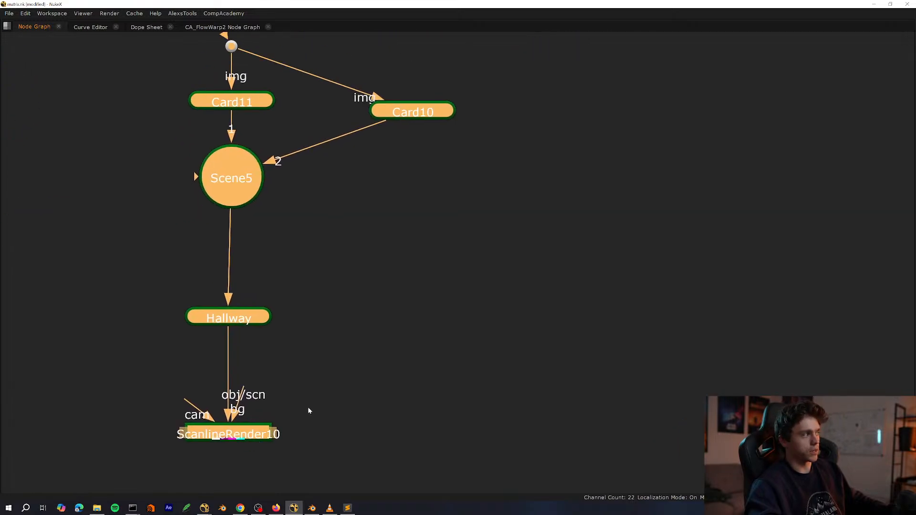
{"action": "scroll", "coordinate": [308, 408], "scroll_direction": "down", "scroll_amount": 5}
{"action": "scroll", "coordinate": [296, 418], "scroll_direction": "up", "scroll_amount": 5}
{"action": "left_click", "coordinate": [352, 379]}
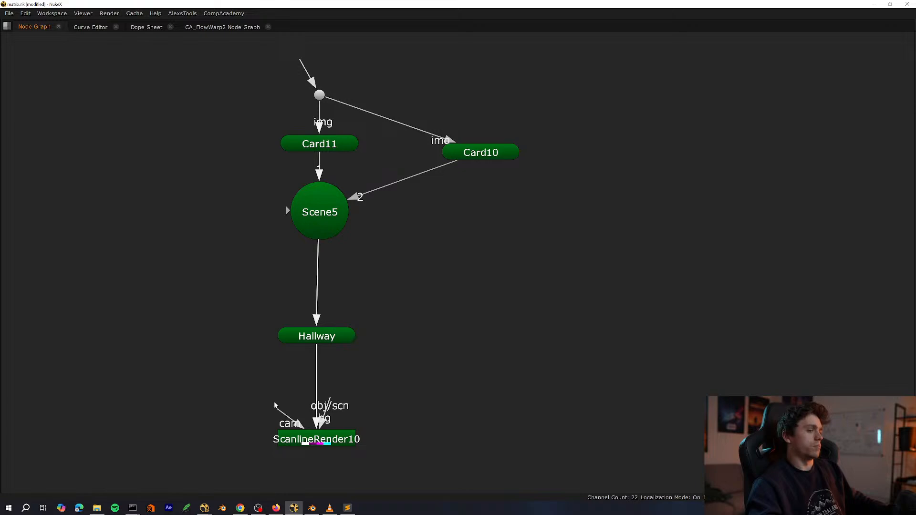
{"action": "scroll", "coordinate": [337, 393], "scroll_direction": "down", "scroll_amount": 2}
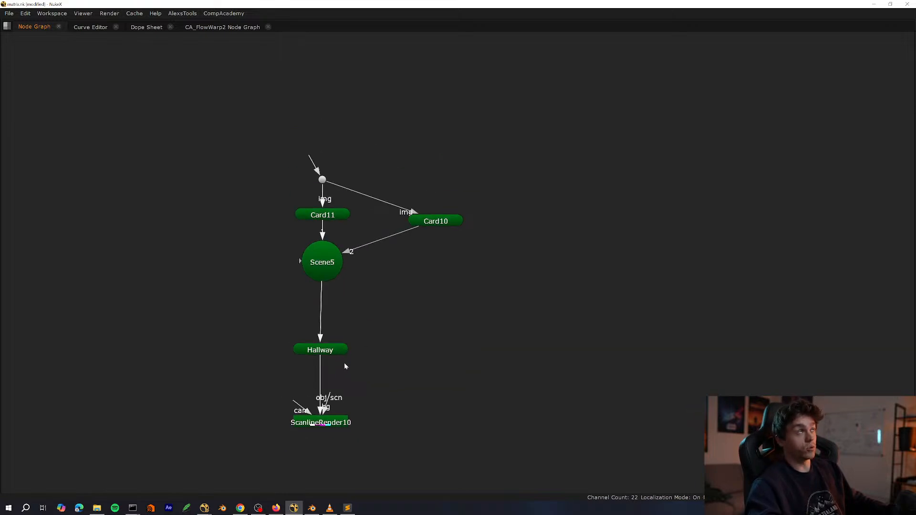
{"action": "left_click", "coordinate": [319, 350]}
{"action": "left_click_drag", "start_coordinate": [336, 424], "coordinate": [340, 457]}
{"action": "middle_click_drag", "start_coordinate": [340, 457], "coordinate": [342, 450]}
{"action": "scroll", "coordinate": [320, 422], "scroll_direction": "up", "scroll_amount": 3}
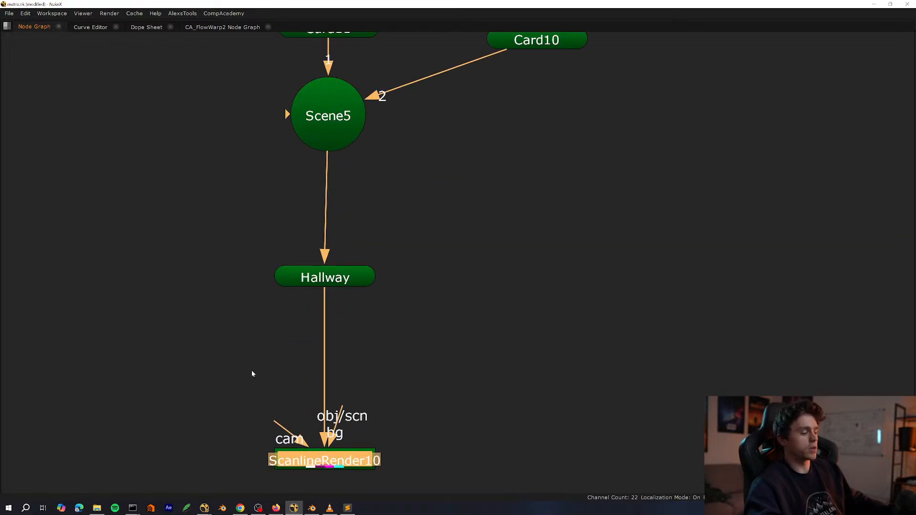
Insert two dots into ScanlineRender10's camera input and route the connection out beside the hallway chain.
{"action": "middle_click_drag", "start_coordinate": [251, 370], "coordinate": [286, 367]}
{"action": "scroll", "coordinate": [279, 381], "scroll_direction": "down", "scroll_amount": 2}
{"action": "left_click", "coordinate": [235, 363]}
{"action": "key", "text": "period"}
{"action": "left_click_drag", "start_coordinate": [322, 399], "coordinate": [630, 375]}
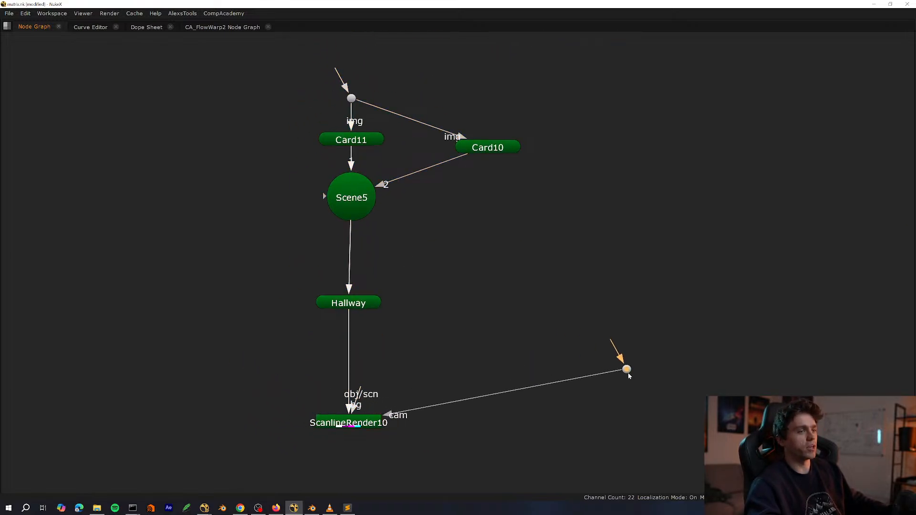
{"action": "middle_click_drag", "start_coordinate": [629, 374], "coordinate": [420, 376]}
{"action": "left_click_drag", "start_coordinate": [418, 376], "coordinate": [524, 358]}
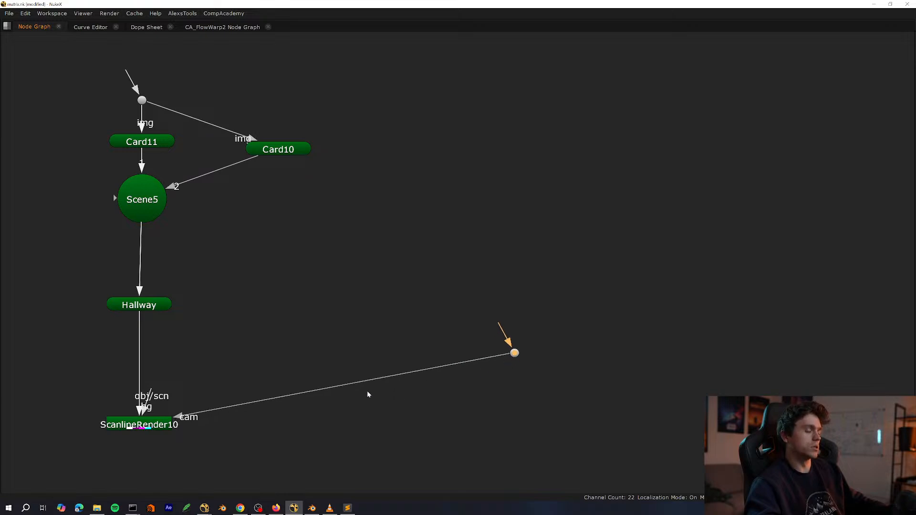
{"action": "left_click_drag", "start_coordinate": [339, 385], "coordinate": [514, 424], "text": "ctrl"}
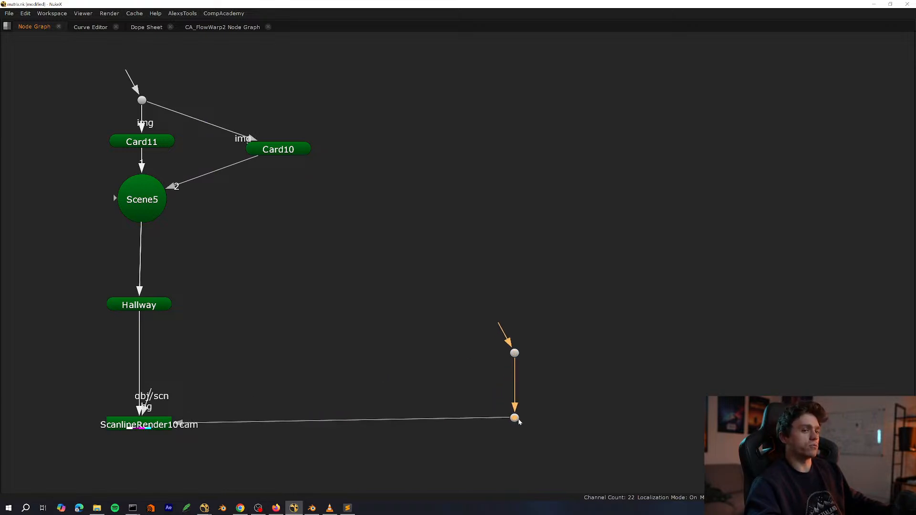
Align the lower camera dot horizontally with ScanlineRender10.
{"action": "scroll", "coordinate": [430, 406], "scroll_direction": "down", "scroll_amount": 2}
{"action": "scroll", "coordinate": [422, 398], "scroll_direction": "up", "scroll_amount": 2}
{"action": "left_click", "coordinate": [424, 374]}
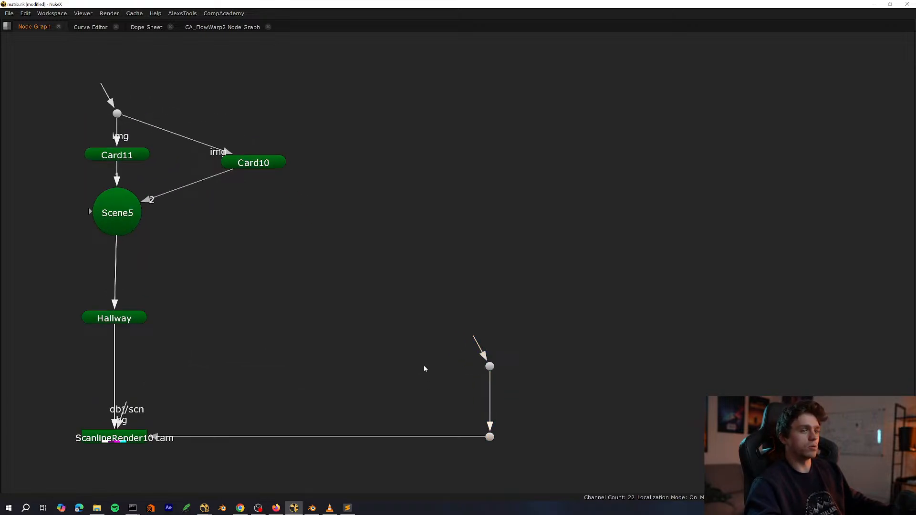
{"action": "scroll", "coordinate": [424, 365], "scroll_direction": "down", "scroll_amount": 1}
{"action": "left_click_drag", "start_coordinate": [495, 427], "coordinate": [495, 434]}
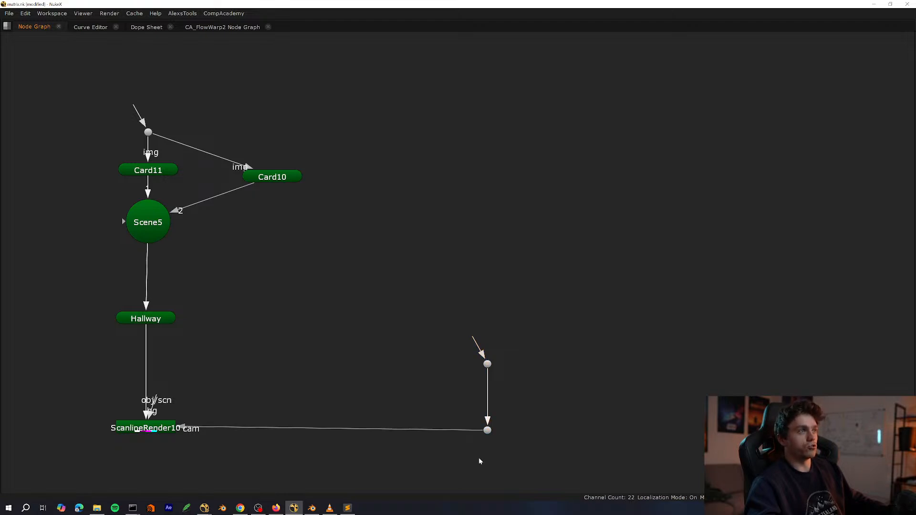
{"action": "left_click", "coordinate": [378, 395]}
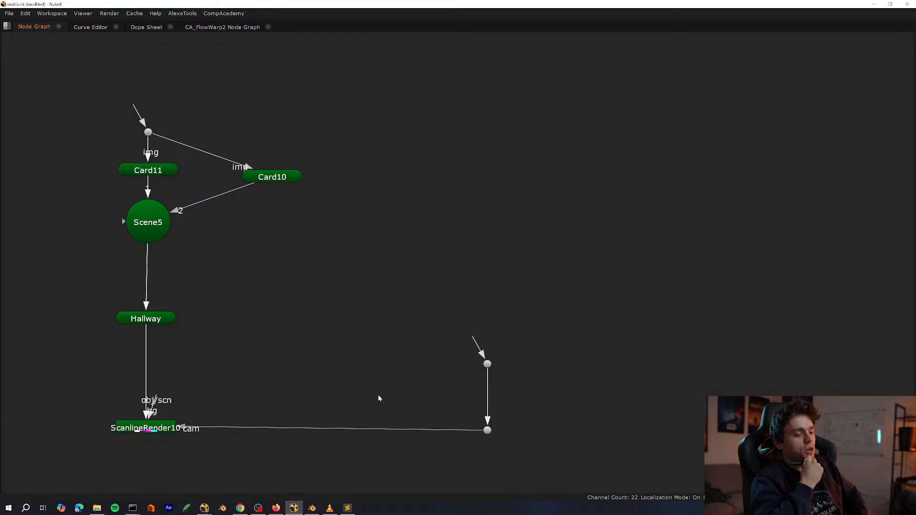
Select the logo chain's Camera2 for copying.
{"action": "scroll", "coordinate": [374, 363], "scroll_direction": "down", "scroll_amount": 4}
{"action": "scroll", "coordinate": [329, 356], "scroll_direction": "up", "scroll_amount": 3}
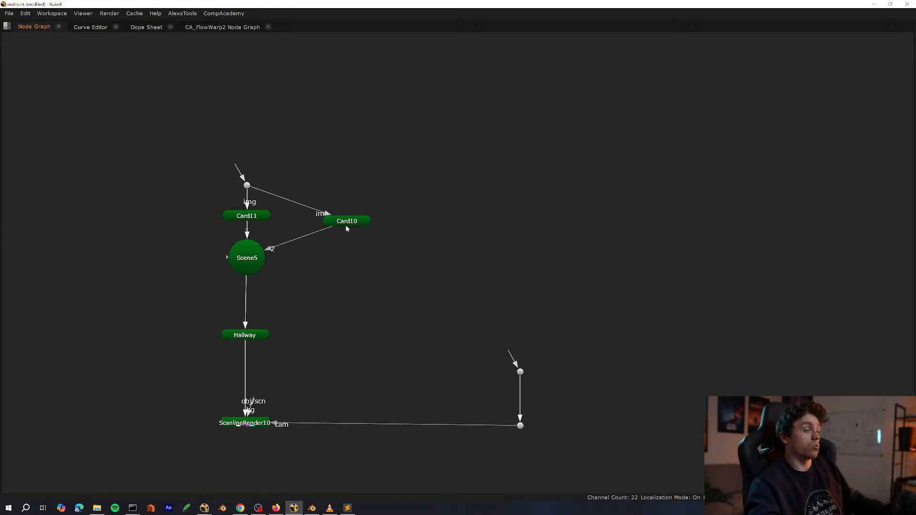
{"action": "left_click_drag", "start_coordinate": [430, 143], "coordinate": [250, 361]}
{"action": "scroll", "coordinate": [275, 341], "scroll_direction": "up", "scroll_amount": 2}
{"action": "middle_click_drag", "start_coordinate": [277, 396], "coordinate": [414, 294]}
{"action": "left_click", "coordinate": [240, 392]}
{"action": "scroll", "coordinate": [414, 294], "scroll_direction": "down", "scroll_amount": 8}
{"action": "scroll", "coordinate": [215, 334], "scroll_direction": "up", "scroll_amount": 5}
{"action": "left_click", "coordinate": [158, 367]}
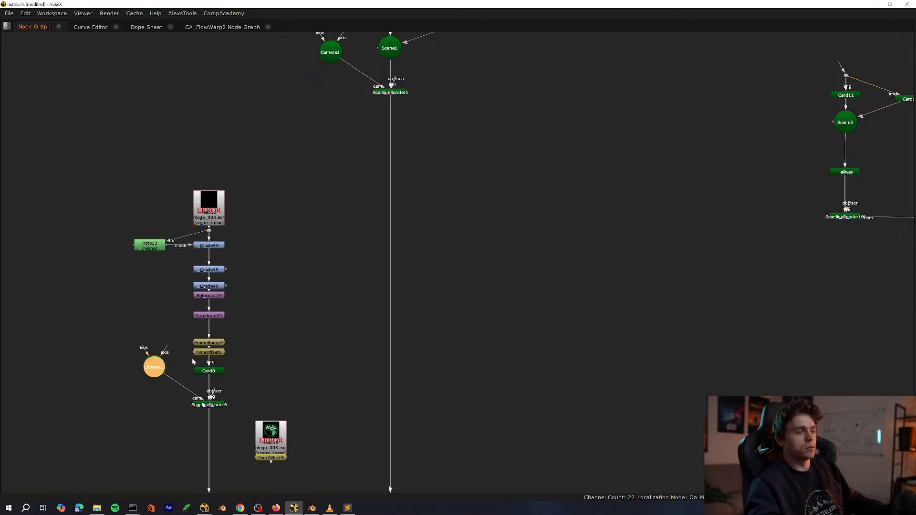
Paste a copy of the logo camera above the upper dot beside the hallway chain and connect the dot to it.
{"action": "middle_click_drag", "start_coordinate": [655, 258], "coordinate": [313, 340]}
{"action": "middle_click_drag", "start_coordinate": [596, 276], "coordinate": [327, 335]}
{"action": "scroll", "coordinate": [360, 334], "scroll_direction": "up", "scroll_amount": 5}
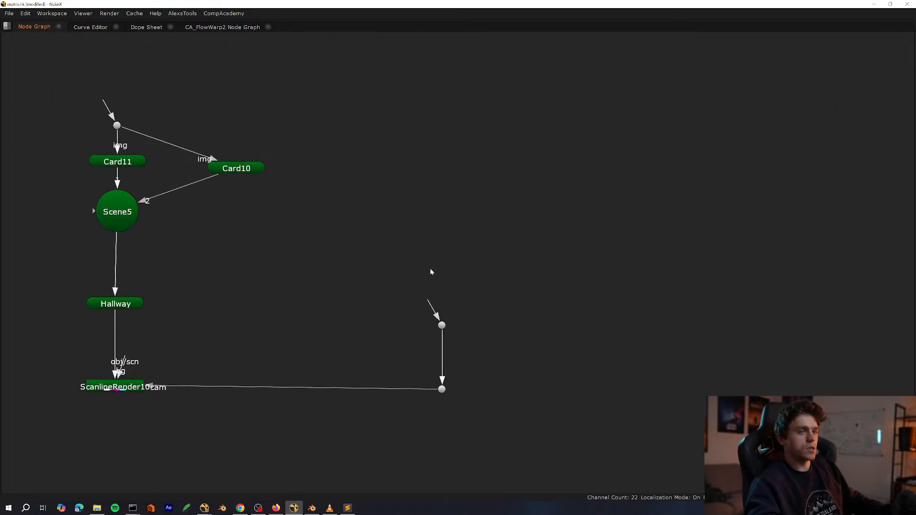
{"action": "key", "text": "ctrl+v"}
{"action": "left_click_drag", "start_coordinate": [428, 300], "coordinate": [442, 269]}
{"action": "left_click_drag", "start_coordinate": [444, 261], "coordinate": [452, 249]}
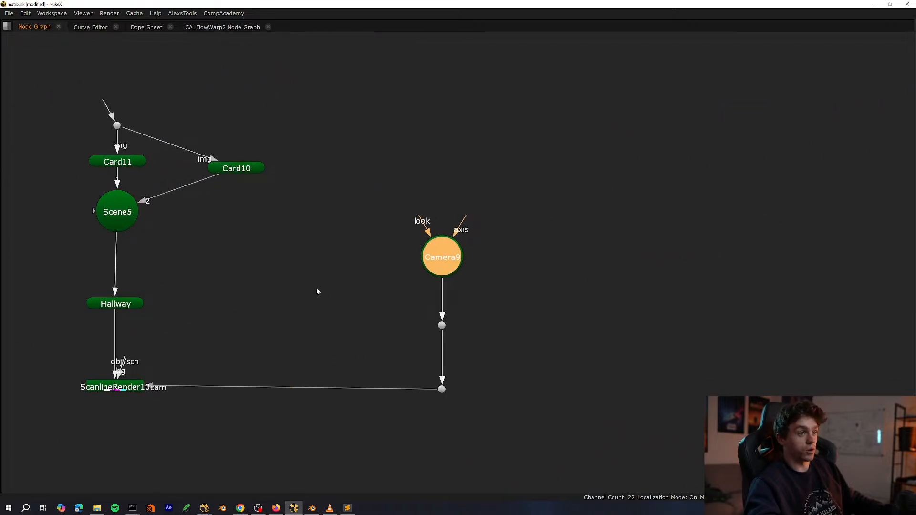
View ScanlineRender10 and examine the hallway walls together with the duplicated camera in the 3D viewer.
{"action": "left_click_drag", "start_coordinate": [251, 326], "coordinate": [37, 437]}
{"action": "key", "text": "1"}
{"action": "key", "text": "space"}
{"action": "left_click", "coordinate": [231, 419]}
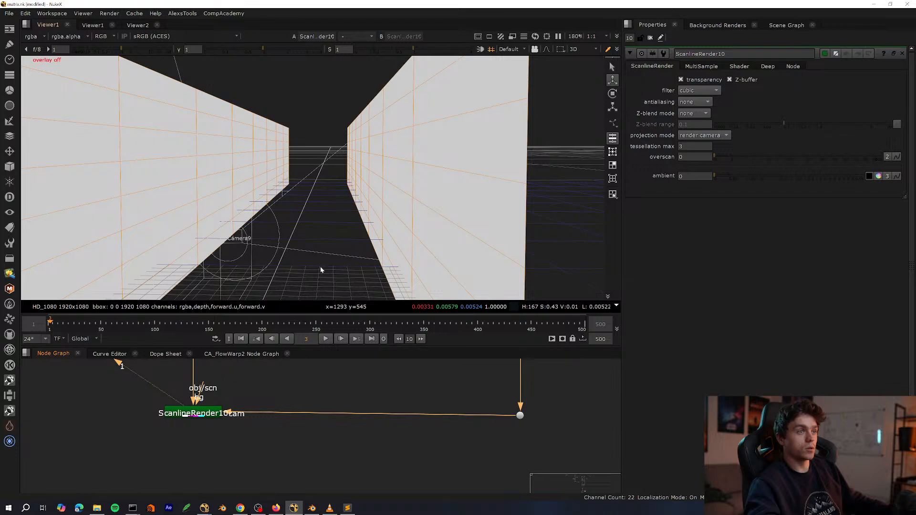
{"action": "left_click", "coordinate": [333, 240]}
{"action": "left_click_drag", "start_coordinate": [339, 246], "coordinate": [359, 244], "text": "ctrl"}
{"action": "scroll", "coordinate": [360, 245], "scroll_direction": "down", "scroll_amount": 3}
{"action": "middle_click_drag", "start_coordinate": [355, 264], "coordinate": [353, 290]}
{"action": "middle_click_drag", "start_coordinate": [325, 392], "coordinate": [284, 479]}
{"action": "scroll", "coordinate": [348, 424], "scroll_direction": "down", "scroll_amount": 2}
Delete the duplicated camera with its two dots and ScanlineRender10 from the hallway chain.
{"action": "key", "text": "space"}
{"action": "middle_click_drag", "start_coordinate": [302, 419], "coordinate": [323, 338]}
{"action": "scroll", "coordinate": [301, 420], "scroll_direction": "up", "scroll_amount": 2}
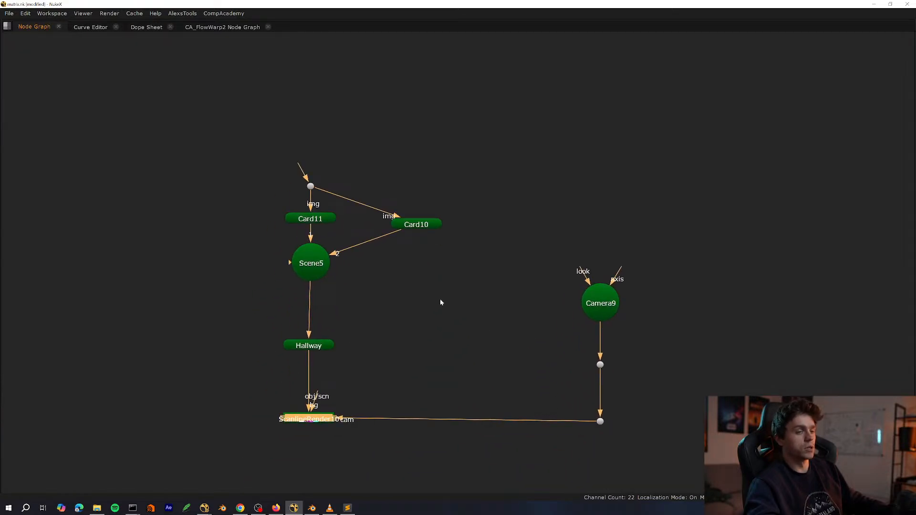
{"action": "left_click_drag", "start_coordinate": [753, 198], "coordinate": [548, 421]}
{"action": "key", "text": "Delete"}
{"action": "left_click", "coordinate": [306, 416]}
{"action": "key", "text": "Delete"}
Add a WriteGeo node below the Hallway node.
{"action": "scroll", "coordinate": [353, 348], "scroll_direction": "up", "scroll_amount": 3}
{"action": "left_click", "coordinate": [281, 344]}
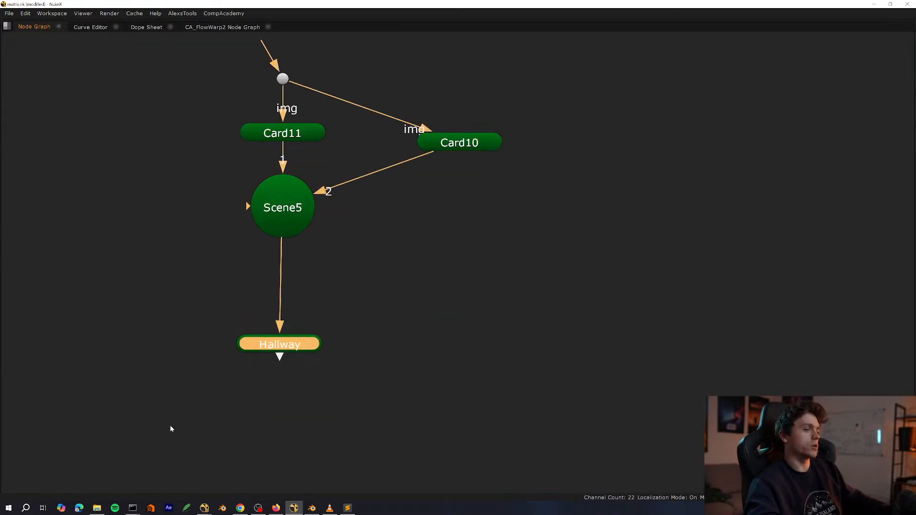
{"action": "key", "text": "Tab"}
{"action": "type", "text": "write"}
{"action": "key", "text": "Return"}
{"action": "key", "text": "space"}
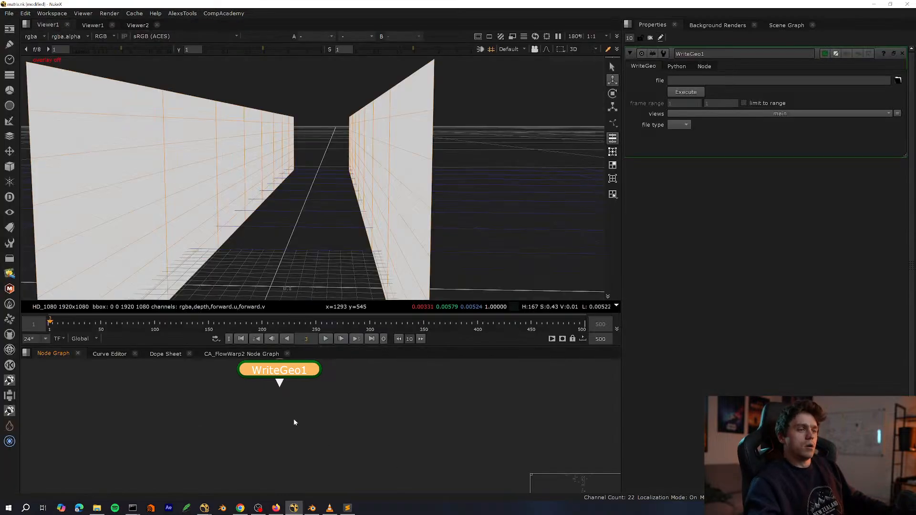
Set the WriteGeo output file to E:/Youtube/miatrx/hallway_walls/hwalls.obj.
{"action": "left_click", "coordinate": [898, 81]}
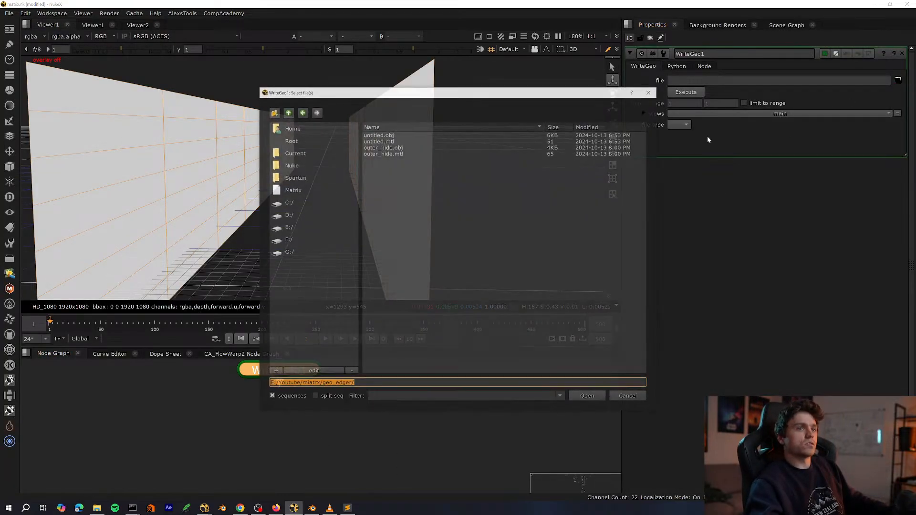
{"action": "key", "text": "Escape"}
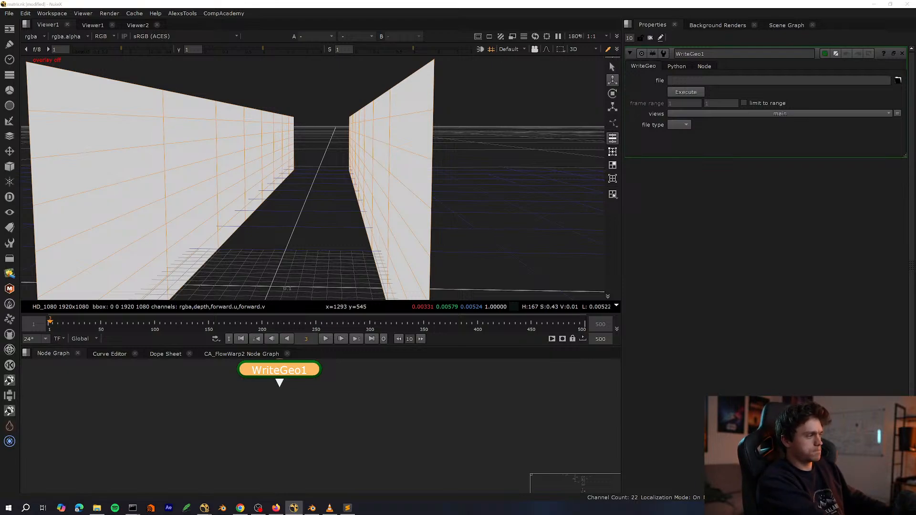
{"action": "key", "text": "Return"}
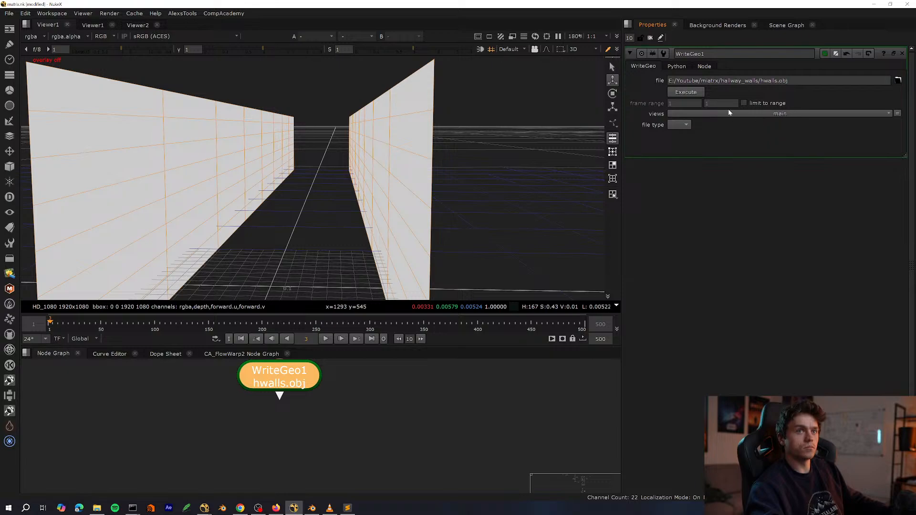
Set the WriteGeo file type to obj and execute the hallway geometry export.
{"action": "left_click", "coordinate": [686, 93]}
{"action": "left_click", "coordinate": [525, 219]}
{"action": "left_click", "coordinate": [679, 124]}
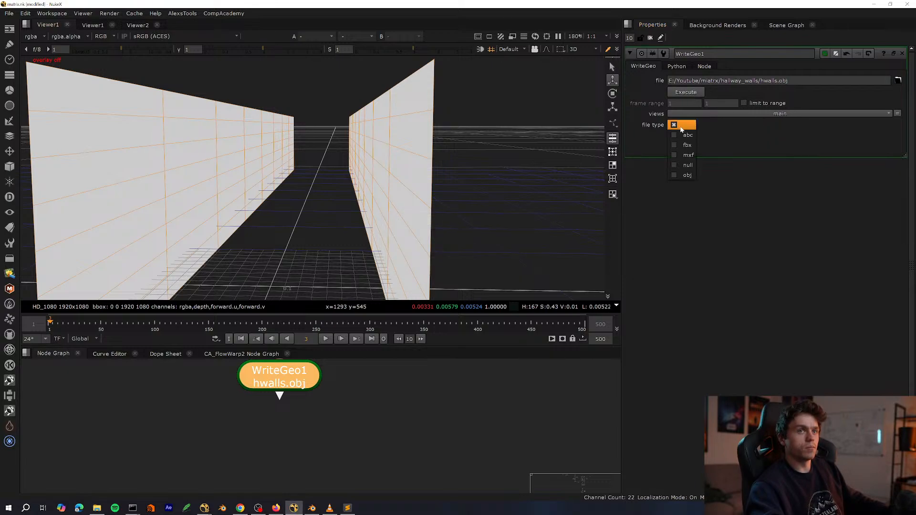
{"action": "left_click", "coordinate": [677, 175]}
{"action": "left_click", "coordinate": [686, 92]}
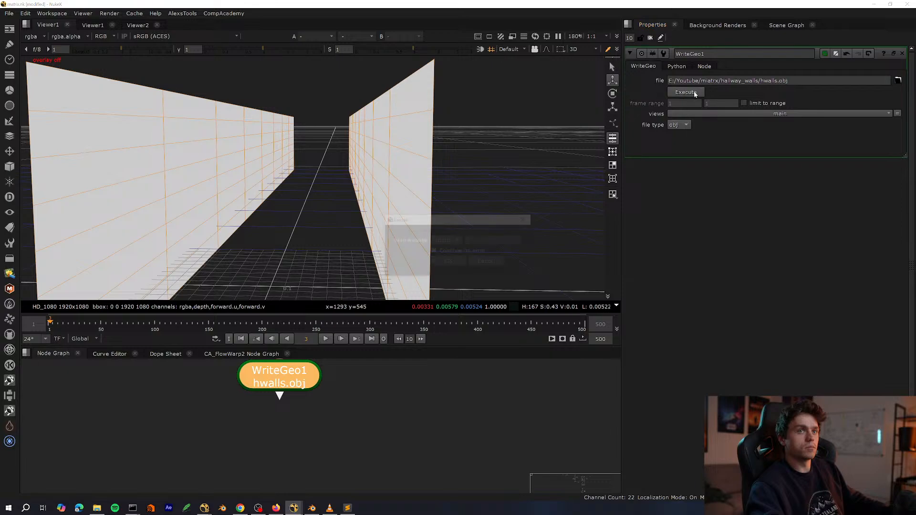
{"action": "left_click", "coordinate": [459, 262]}
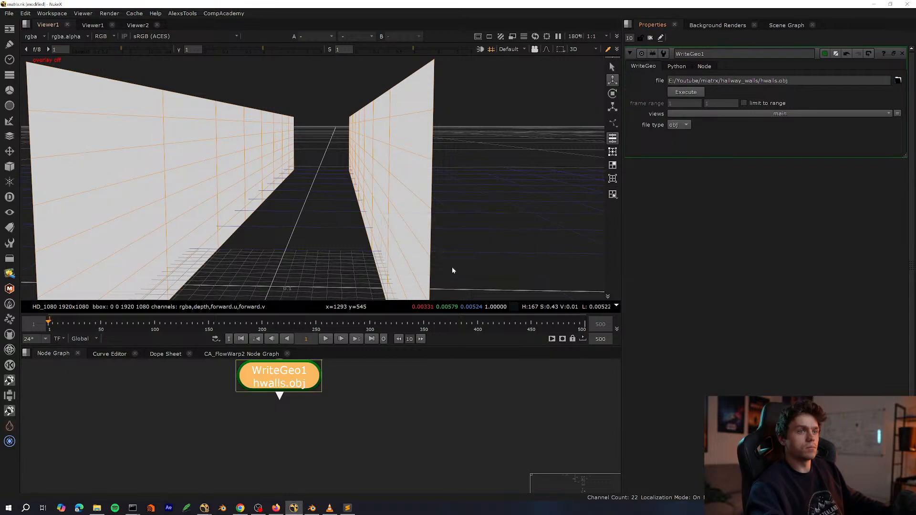
Switch to Blender and import the exported hwalls OBJ into the scene as Wavefront geometry.
{"action": "left_click", "coordinate": [313, 509]}
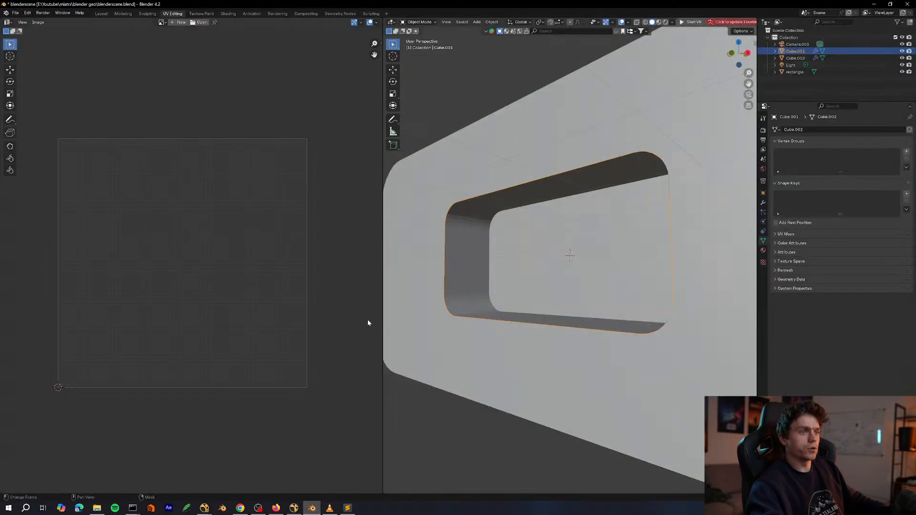
{"action": "middle_click_drag", "start_coordinate": [461, 274], "coordinate": [550, 241]}
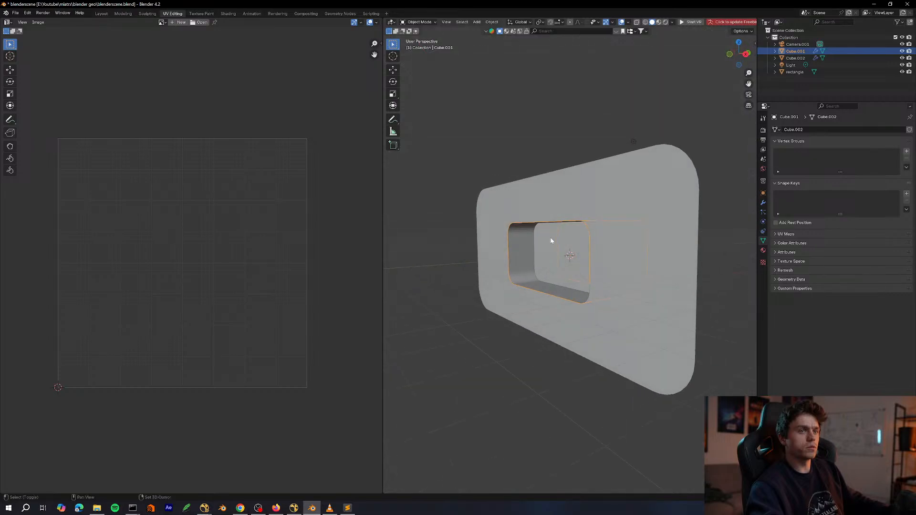
{"action": "middle_click_drag", "start_coordinate": [461, 290], "coordinate": [523, 292], "text": "shift"}
{"action": "scroll", "coordinate": [523, 292], "scroll_direction": "down", "scroll_amount": 3}
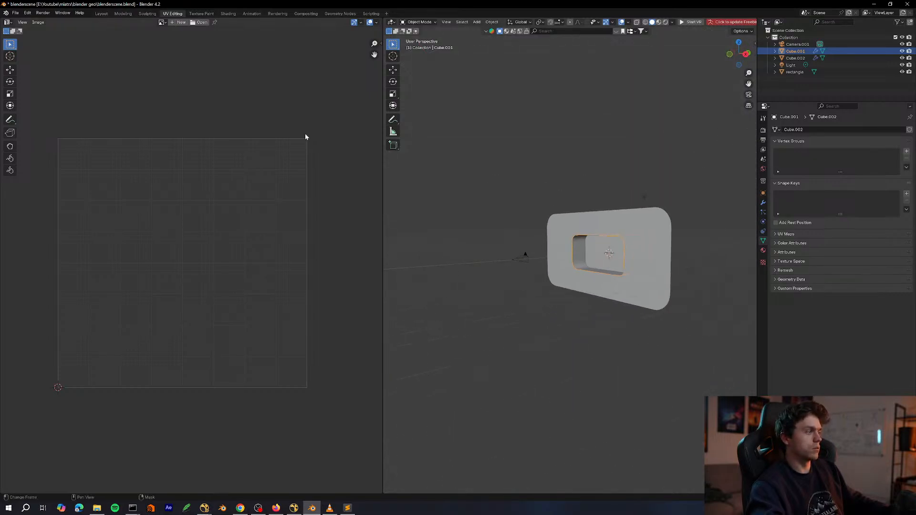
{"action": "left_click", "coordinate": [16, 13]}
{"action": "mouse_move", "coordinate": [43, 111]}
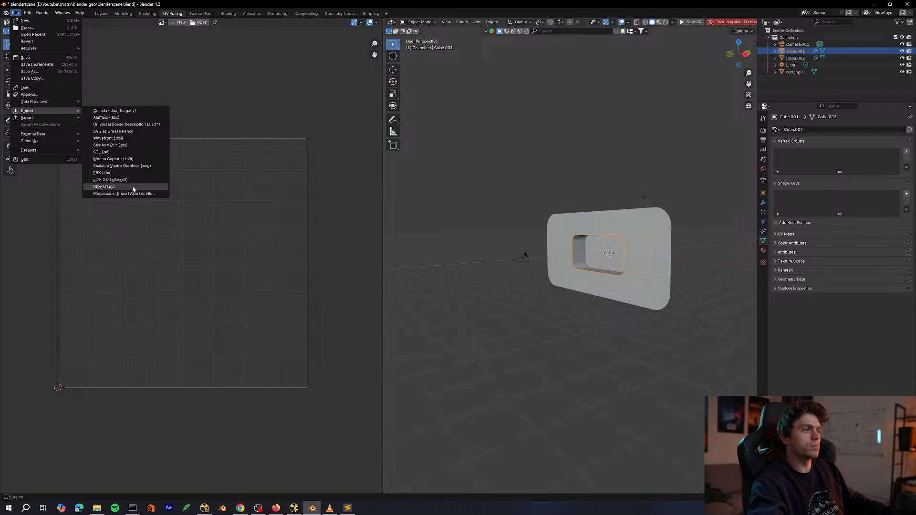
{"action": "left_click", "coordinate": [108, 138]}
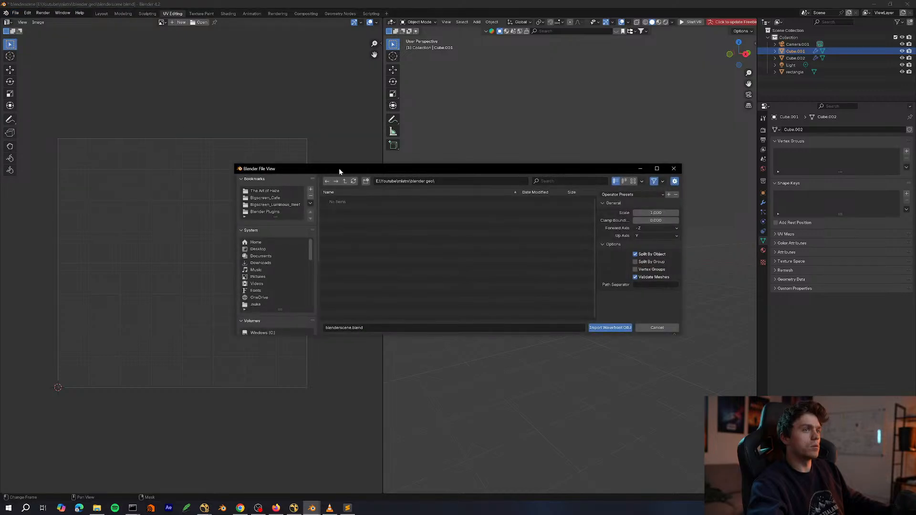
{"action": "key", "text": "Escape"}
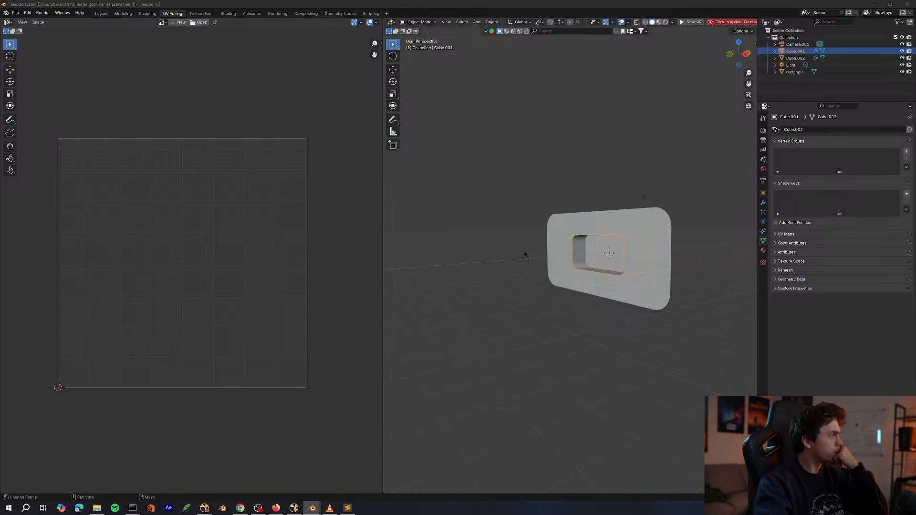
{"action": "middle_click_drag", "start_coordinate": [444, 248], "coordinate": [597, 253]}
{"action": "scroll", "coordinate": [574, 289], "scroll_direction": "up", "scroll_amount": 5}
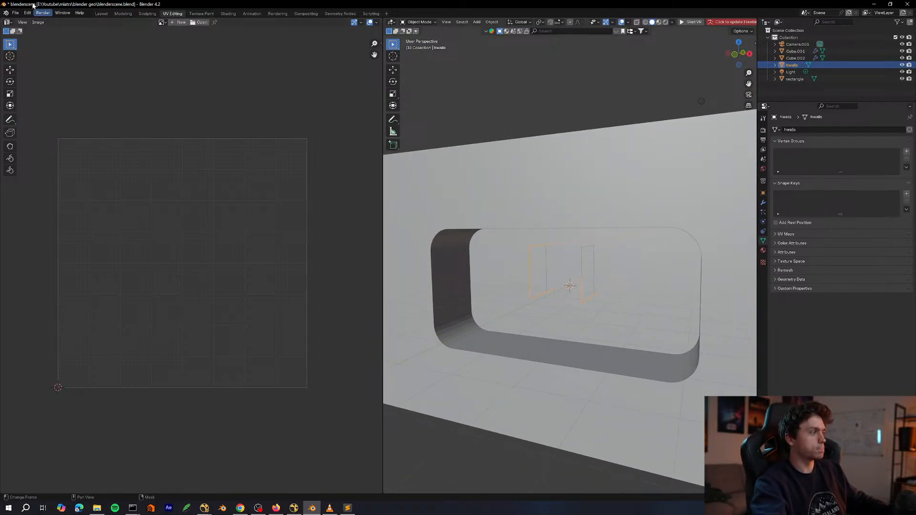
Save the Blender scene under the new name hwalls.blend in the hallway_walls folder.
{"action": "left_click", "coordinate": [15, 13]}
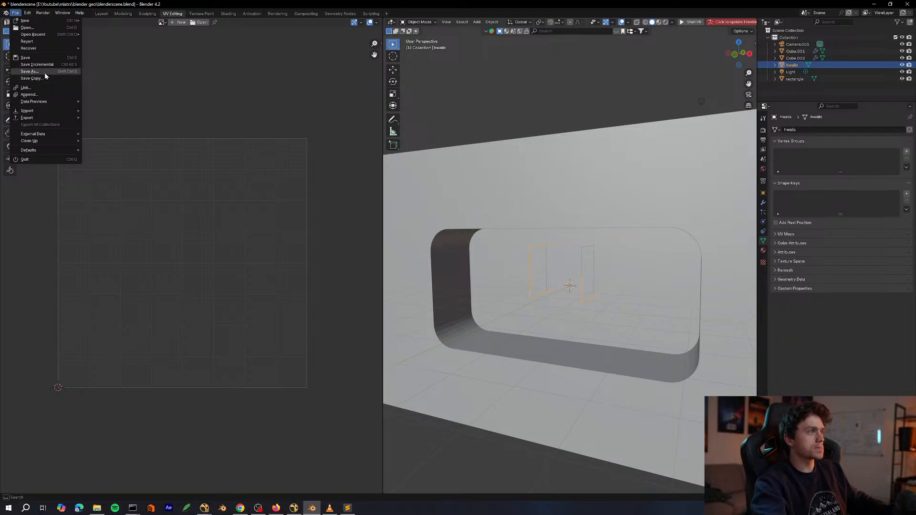
{"action": "left_click", "coordinate": [29, 71]}
{"action": "left_click_drag", "start_coordinate": [373, 170], "coordinate": [0, 162]}
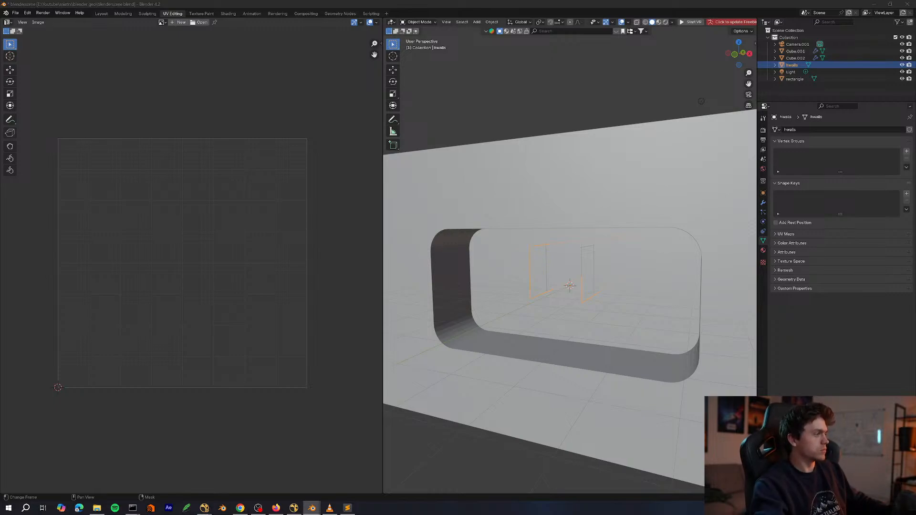
Delete the outer frame Cube.002 and the rounded inner tunnel Cube.001 from the scene.
{"action": "middle_click_drag", "start_coordinate": [474, 293], "coordinate": [453, 313]}
{"action": "left_click", "coordinate": [524, 363]}
{"action": "left_click", "coordinate": [487, 409]}
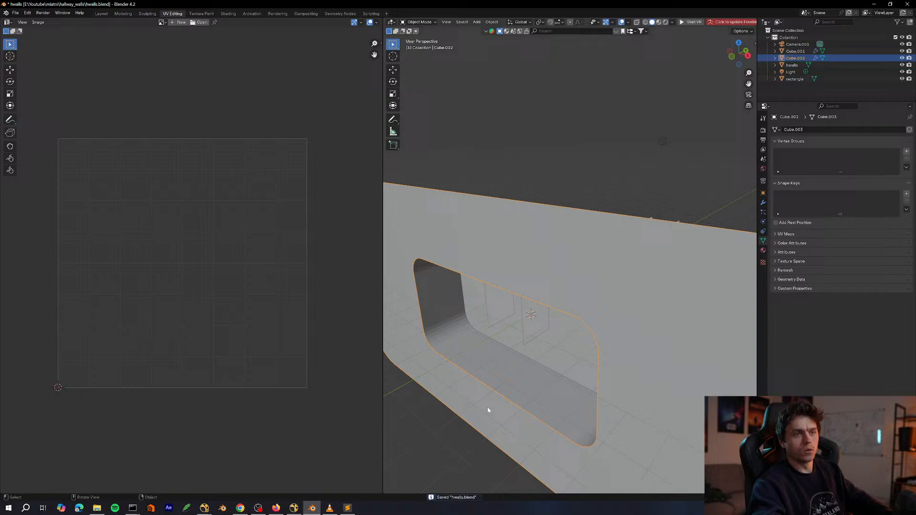
{"action": "left_click", "coordinate": [482, 382]}
{"action": "key", "text": "Delete"}
{"action": "left_click", "coordinate": [494, 383]}
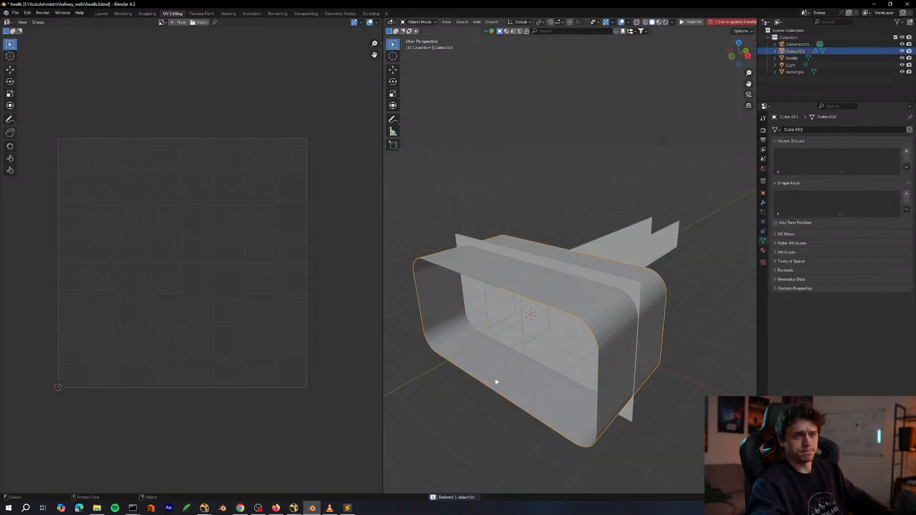
{"action": "key", "text": "Delete"}
Delete the rectangle plane and the leftover objects above the hallway walls.
{"action": "middle_click_drag", "start_coordinate": [490, 327], "coordinate": [541, 329]}
{"action": "left_click", "coordinate": [575, 339]}
{"action": "key", "text": "Delete"}
{"action": "left_click_drag", "start_coordinate": [631, 172], "coordinate": [535, 208]}
{"action": "middle_click_drag", "start_coordinate": [536, 208], "coordinate": [565, 220]}
{"action": "key", "text": "Delete"}
Switch to Nuke, move the logo chain's Camera2 level with ScanlineRender6 and open its properties.
{"action": "left_click", "coordinate": [295, 508]}
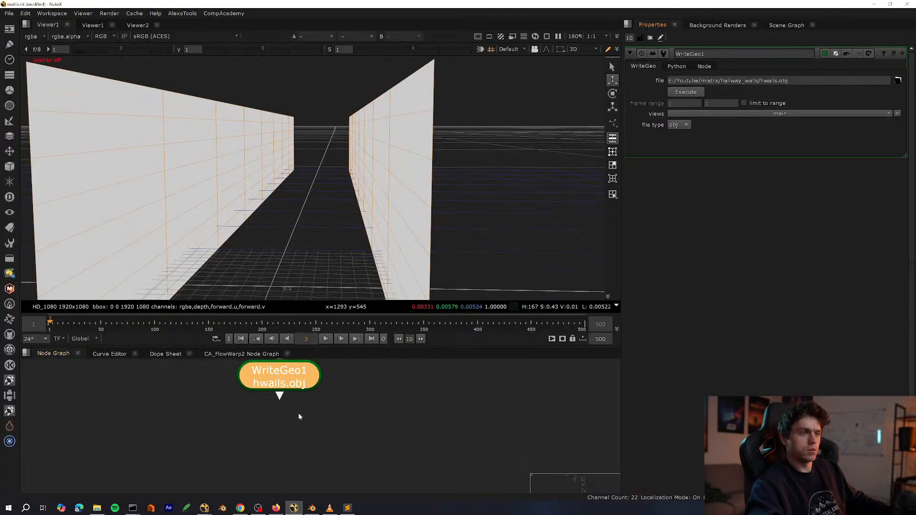
{"action": "middle_click_drag", "start_coordinate": [337, 403], "coordinate": [388, 428]}
{"action": "key", "text": "space"}
{"action": "scroll", "coordinate": [298, 445], "scroll_direction": "down", "scroll_amount": 4}
{"action": "scroll", "coordinate": [267, 427], "scroll_direction": "down", "scroll_amount": 3}
{"action": "middle_click_drag", "start_coordinate": [268, 427], "coordinate": [499, 285]}
{"action": "scroll", "coordinate": [499, 284], "scroll_direction": "down", "scroll_amount": 4}
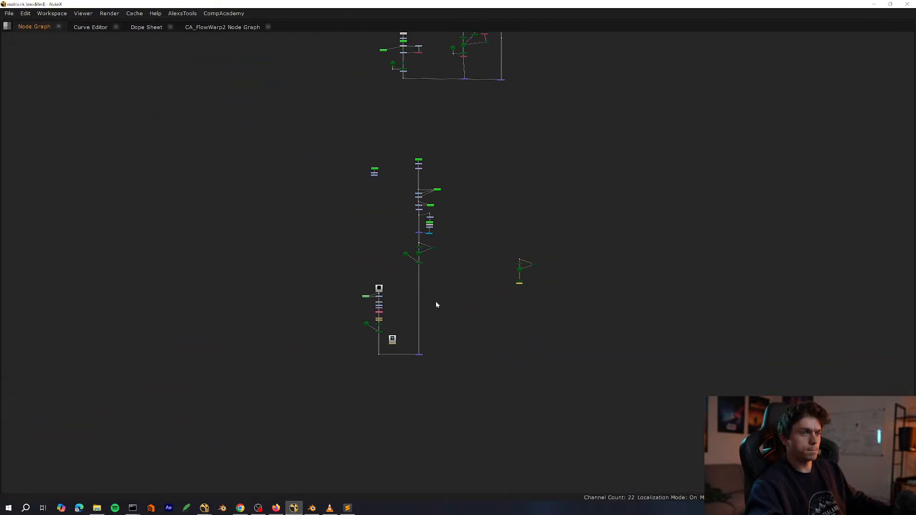
{"action": "scroll", "coordinate": [406, 264], "scroll_direction": "up", "scroll_amount": 8}
{"action": "scroll", "coordinate": [413, 231], "scroll_direction": "down", "scroll_amount": 4}
{"action": "middle_click_drag", "start_coordinate": [313, 398], "coordinate": [390, 352]}
{"action": "scroll", "coordinate": [390, 351], "scroll_direction": "up", "scroll_amount": 7}
{"action": "left_click_drag", "start_coordinate": [409, 294], "coordinate": [354, 360]}
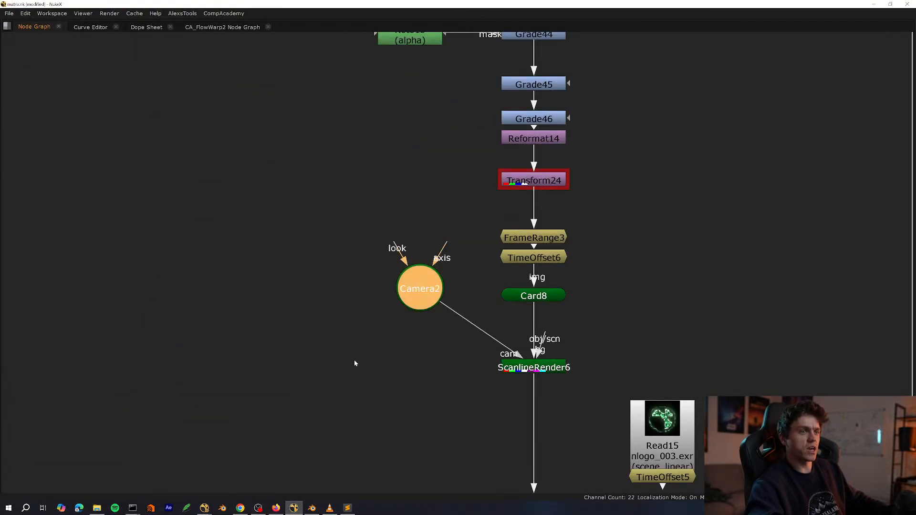
{"action": "middle_click_drag", "start_coordinate": [411, 378], "coordinate": [330, 435]}
{"action": "key", "text": "space"}
{"action": "left_click_drag", "start_coordinate": [311, 419], "coordinate": [294, 431]}
{"action": "double_click", "coordinate": [294, 430]}
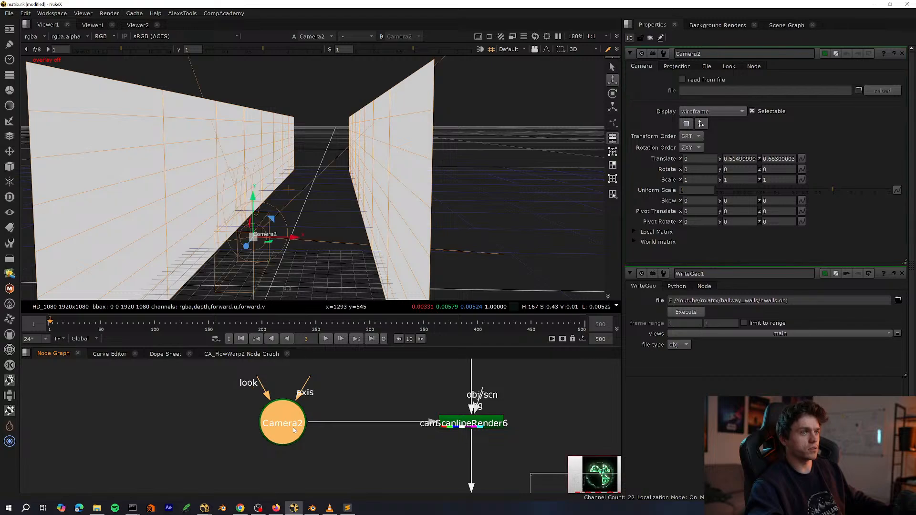
Duplicate the logo chain's Camera2 into the empty area beside the hallway geometry chain.
{"action": "left_click", "coordinate": [363, 398]}
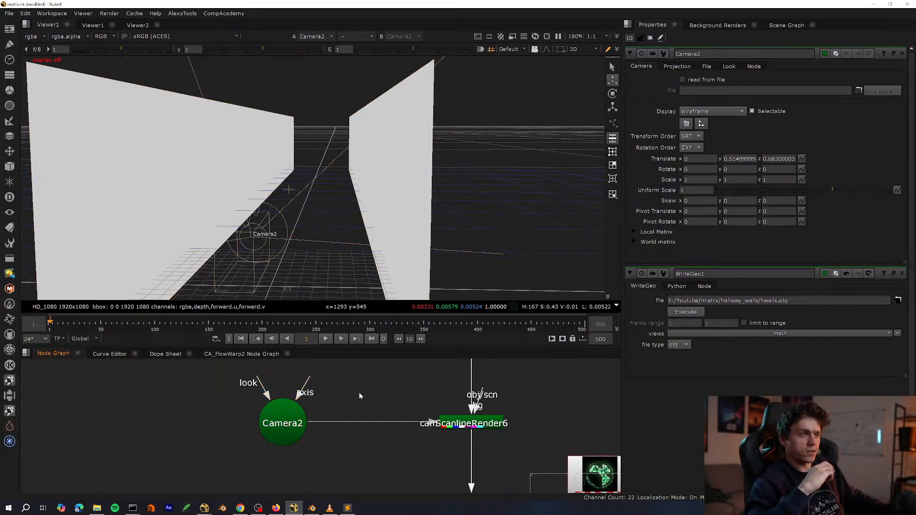
{"action": "left_click", "coordinate": [286, 424]}
{"action": "scroll", "coordinate": [281, 449], "scroll_direction": "down", "scroll_amount": 5}
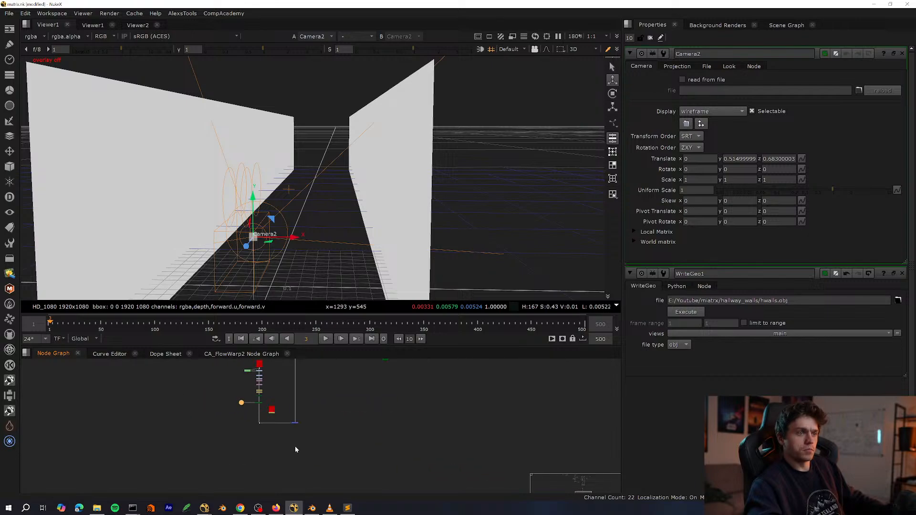
{"action": "key", "text": "space"}
{"action": "scroll", "coordinate": [370, 372], "scroll_direction": "up", "scroll_amount": 5}
{"action": "middle_click_drag", "start_coordinate": [584, 400], "coordinate": [516, 350]}
{"action": "key", "text": "ctrl+v"}
{"action": "scroll", "coordinate": [524, 350], "scroll_direction": "up", "scroll_amount": 6}
{"action": "left_click", "coordinate": [687, 270]}
Copy the hallway's WriteGeo1 node and place the duplicate below the duplicated camera.
{"action": "scroll", "coordinate": [573, 317], "scroll_direction": "down", "scroll_amount": 6}
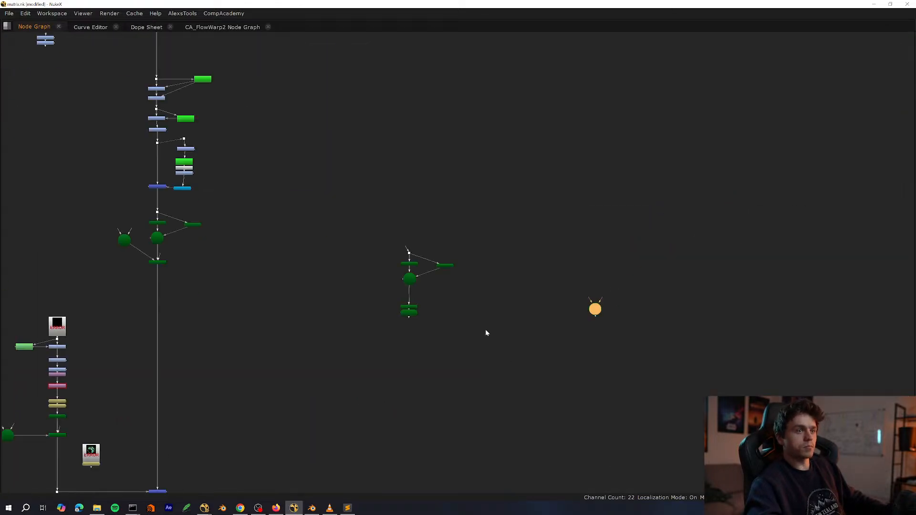
{"action": "scroll", "coordinate": [429, 317], "scroll_direction": "up", "scroll_amount": 5}
{"action": "left_click", "coordinate": [388, 308]}
{"action": "key", "text": "ctrl+c"}
{"action": "middle_click_drag", "start_coordinate": [403, 317], "coordinate": [29, 374]}
{"action": "key", "text": "ctrl+v"}
{"action": "scroll", "coordinate": [502, 366], "scroll_direction": "up", "scroll_amount": 5}
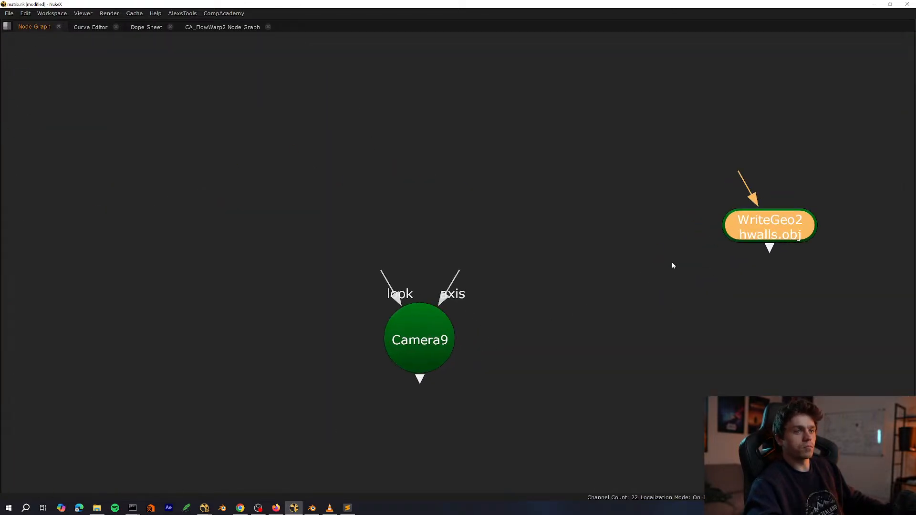
{"action": "left_click_drag", "start_coordinate": [797, 215], "coordinate": [301, 442]}
Add a Scene node under the duplicated camera and connect WriteGeo2 to it, aligned beneath.
{"action": "left_click_drag", "start_coordinate": [416, 325], "coordinate": [442, 247]}
{"action": "key", "text": "Tab"}
{"action": "left_click", "coordinate": [399, 245]}
{"action": "triple_click", "coordinate": [397, 237]}
{"action": "type", "text": "sce"}
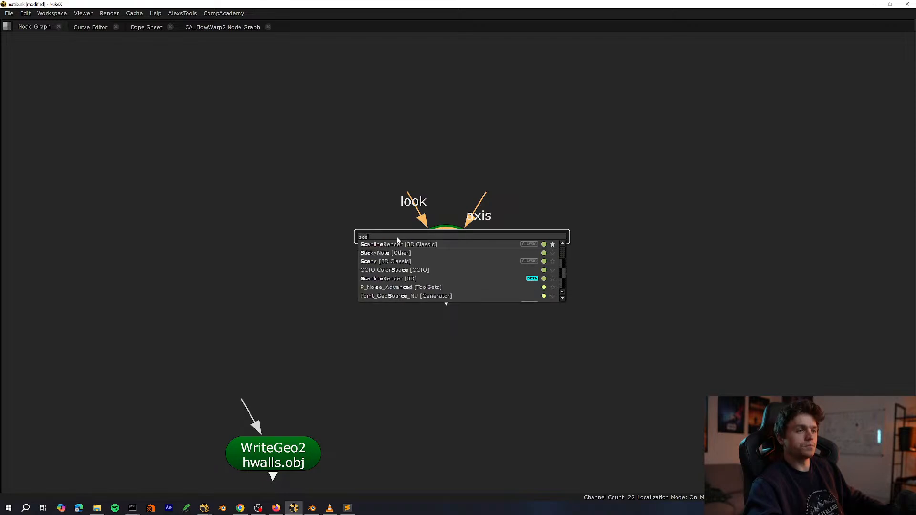
{"action": "type", "text": "ne"}
{"action": "key", "text": "Return"}
{"action": "left_click_drag", "start_coordinate": [443, 326], "coordinate": [395, 360]}
{"action": "left_click", "coordinate": [300, 397]}
{"action": "left_click_drag", "start_coordinate": [241, 404], "coordinate": [379, 370]}
{"action": "left_click_drag", "start_coordinate": [282, 449], "coordinate": [415, 451]}
{"action": "key", "text": "space"}
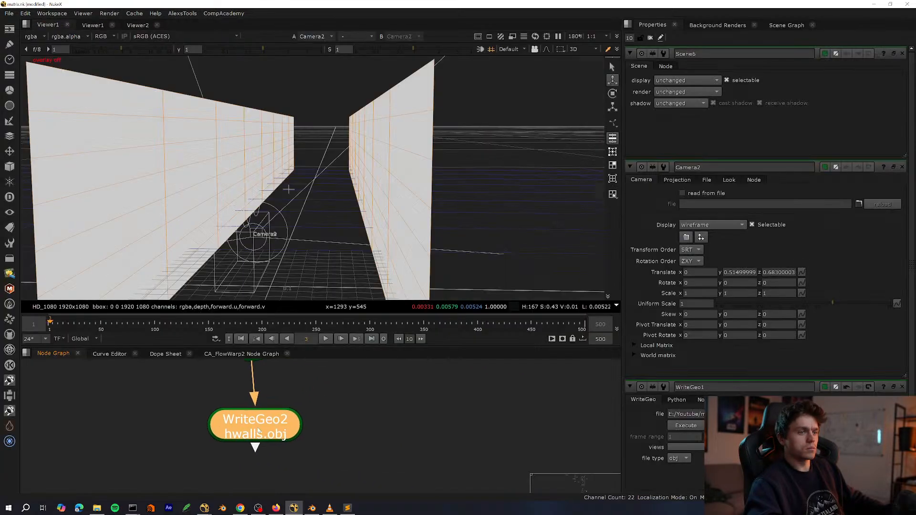
Change the file name in WriteGeo2's output path to hallway_camera.
{"action": "double_click", "coordinate": [256, 422]}
{"action": "left_click_drag", "start_coordinate": [760, 81], "coordinate": [837, 97]}
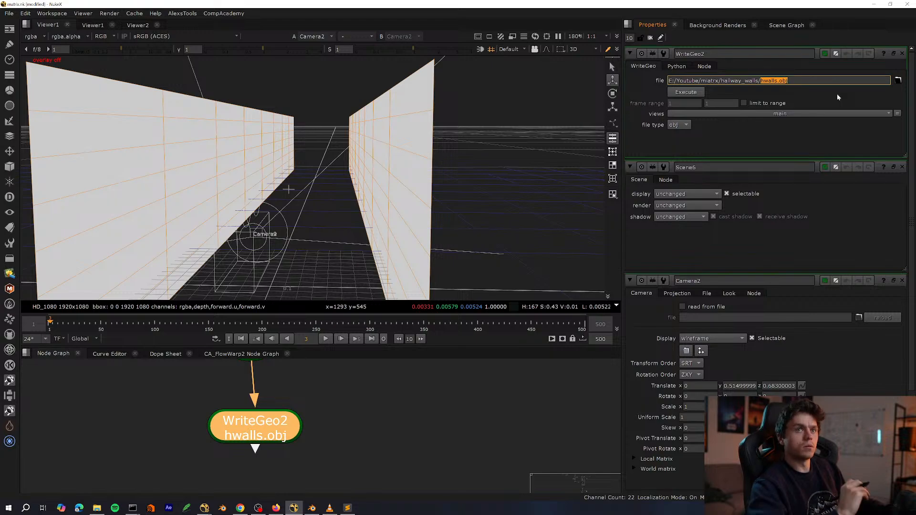
{"action": "key", "text": "BackSpace"}
{"action": "type", "text": "lway_ca"}
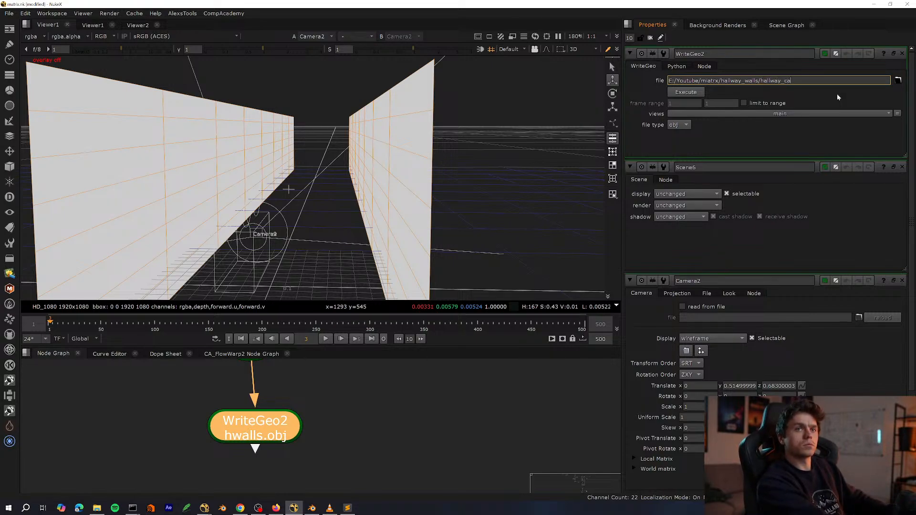
{"action": "type", "text": "mera"}
Set WriteGeo2's file type to abc with only cameras enabled and Ogawa storage, and close the Scene and Camera2 properties.
{"action": "left_click", "coordinate": [679, 125]}
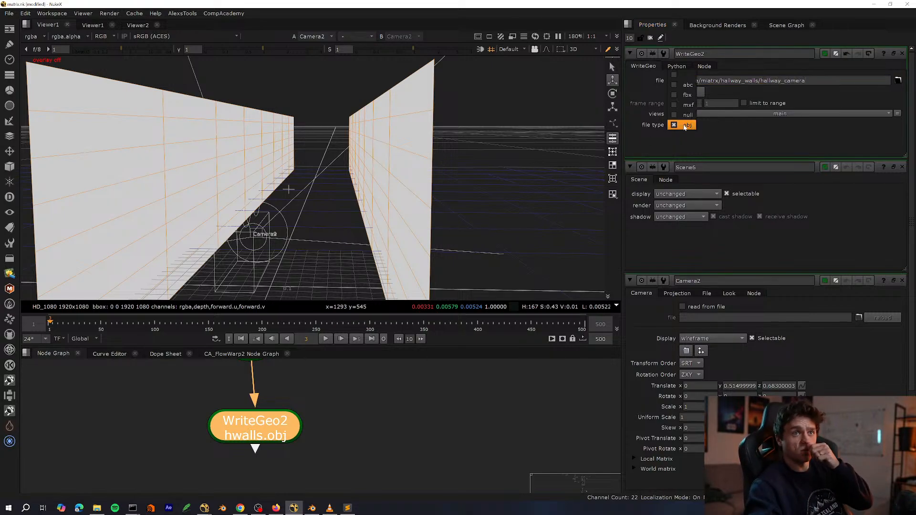
{"action": "left_click", "coordinate": [687, 85]}
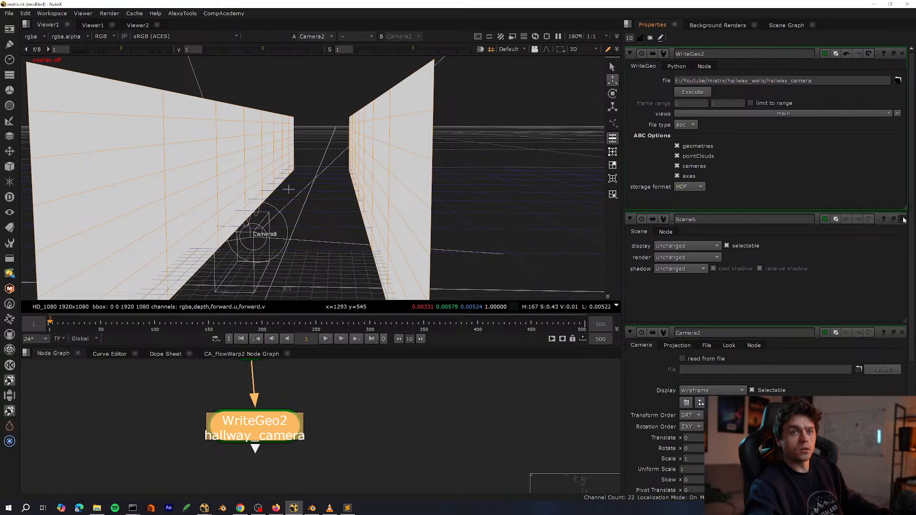
{"action": "left_click", "coordinate": [902, 222]}
{"action": "left_click", "coordinate": [902, 221]}
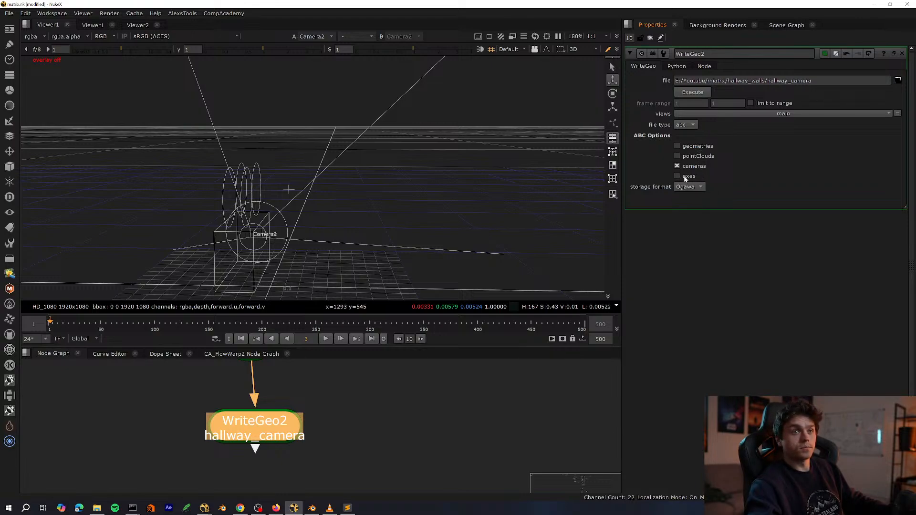
{"action": "left_click", "coordinate": [690, 92]}
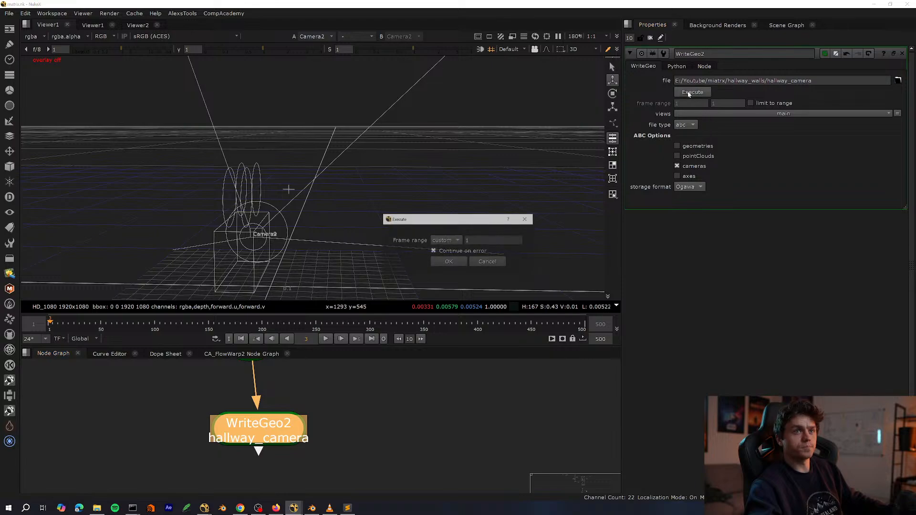
{"action": "left_click", "coordinate": [457, 241]}
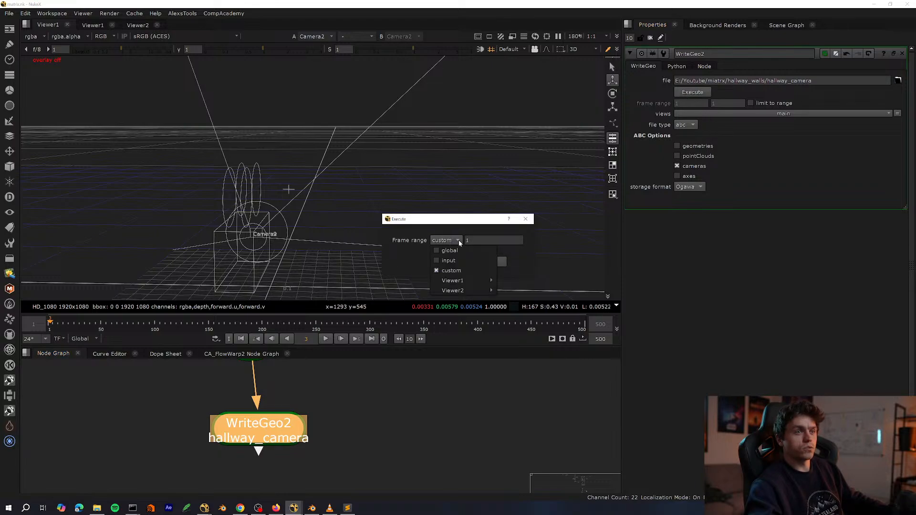
{"action": "left_click", "coordinate": [494, 270]}
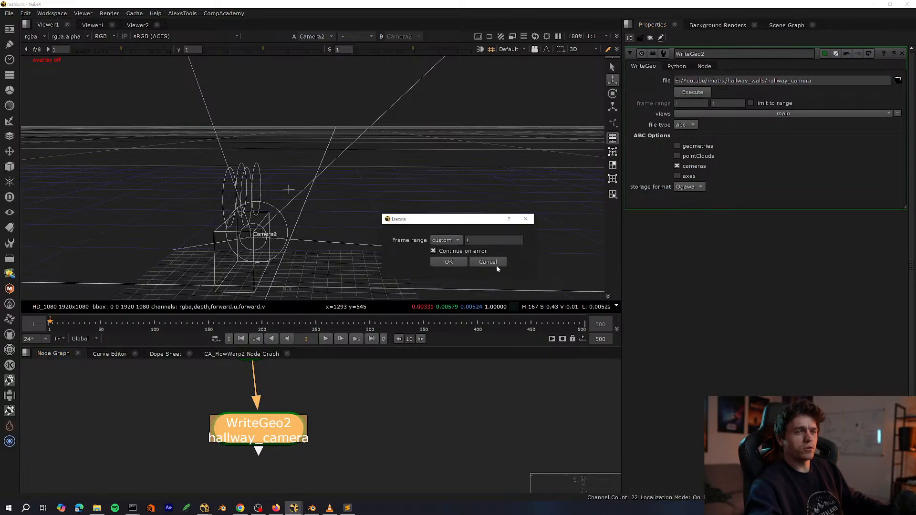
{"action": "left_click", "coordinate": [497, 266]}
Examine the Scene6 and Camera9 nodes that feed the hallway_camera export.
{"action": "middle_click_drag", "start_coordinate": [281, 396], "coordinate": [288, 450]}
{"action": "double_click", "coordinate": [255, 387]}
{"action": "middle_click_drag", "start_coordinate": [256, 381], "coordinate": [303, 473]}
{"action": "middle_click_drag", "start_coordinate": [264, 405], "coordinate": [250, 465]}
{"action": "left_click", "coordinate": [354, 432]}
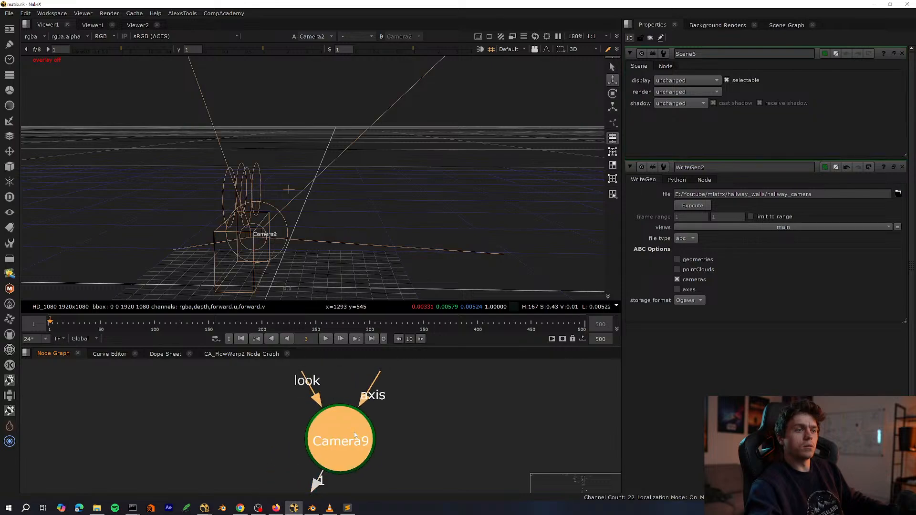
{"action": "double_click", "coordinate": [355, 435]}
Copy Camera7 from beside the Card7 render chain and return to the empty area around Camera9.
{"action": "key", "text": "space"}
{"action": "scroll", "coordinate": [270, 462], "scroll_direction": "down", "scroll_amount": 5}
{"action": "scroll", "coordinate": [260, 334], "scroll_direction": "up", "scroll_amount": 1}
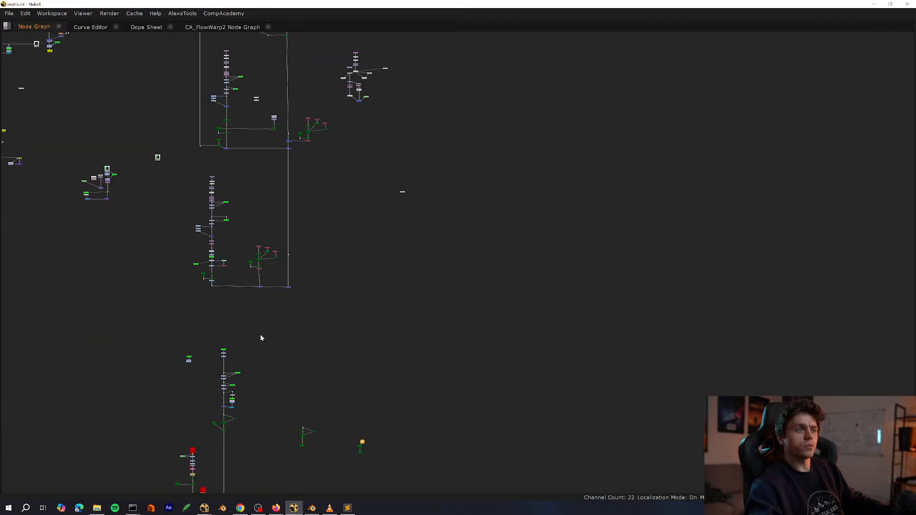
{"action": "scroll", "coordinate": [111, 328], "scroll_direction": "up", "scroll_amount": 4}
{"action": "scroll", "coordinate": [271, 412], "scroll_direction": "up", "scroll_amount": 3}
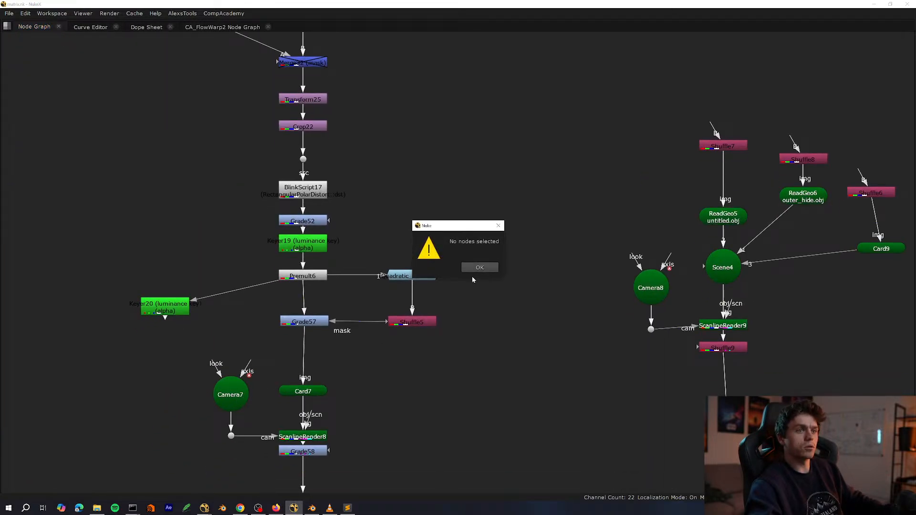
{"action": "left_click", "coordinate": [476, 267]}
{"action": "left_click", "coordinate": [230, 394]}
{"action": "scroll", "coordinate": [444, 292], "scroll_direction": "down", "scroll_amount": 4}
{"action": "scroll", "coordinate": [445, 317], "scroll_direction": "up", "scroll_amount": 5}
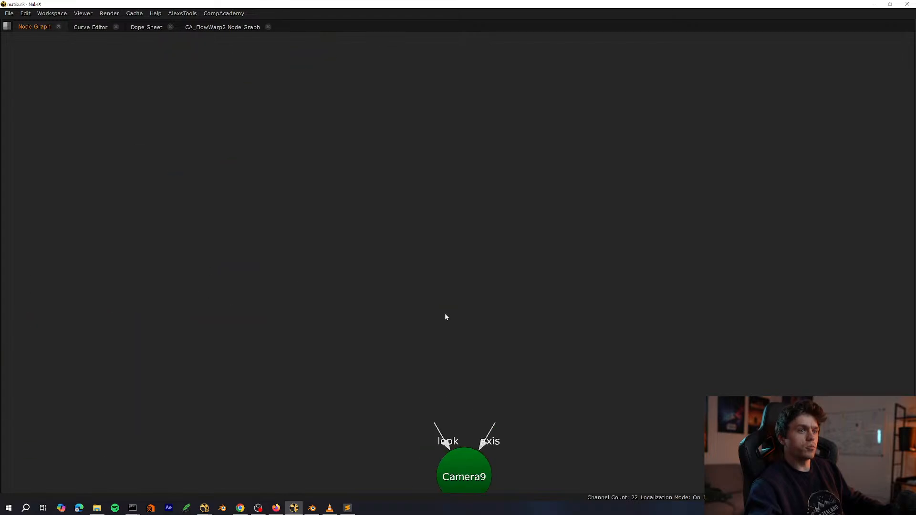
Paste the copied camera, connect it to Scene6 in place of Camera9, and delete Camera9.
{"action": "key", "text": "ctrl+v"}
{"action": "left_click_drag", "start_coordinate": [451, 305], "coordinate": [476, 270]}
{"action": "left_click_drag", "start_coordinate": [398, 331], "coordinate": [338, 319]}
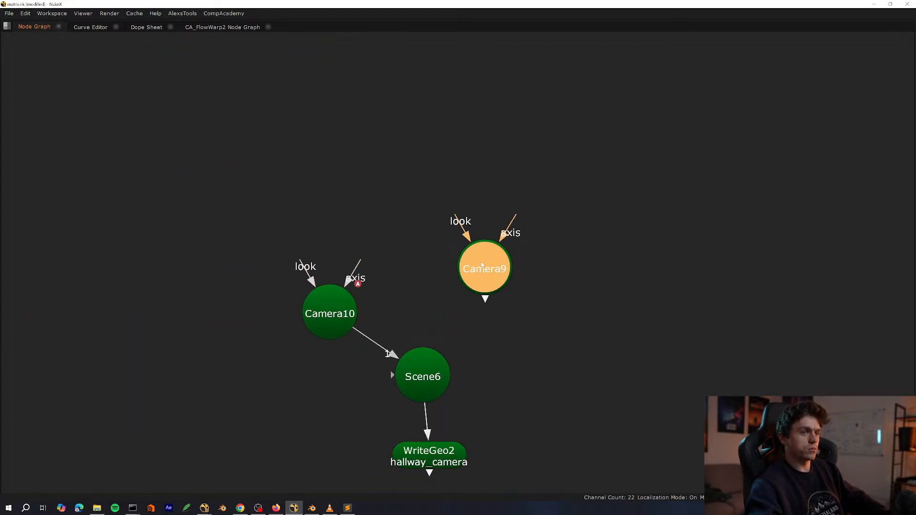
{"action": "key", "text": "Delete"}
{"action": "middle_click_drag", "start_coordinate": [405, 330], "coordinate": [335, 295]}
{"action": "scroll", "coordinate": [377, 389], "scroll_direction": "up", "scroll_amount": 3}
{"action": "left_click_drag", "start_coordinate": [416, 358], "coordinate": [216, 453]}
Inspect the replacement camera and its settings in the 3D viewer, and reopen WriteGeo2's properties.
{"action": "key", "text": "space"}
{"action": "double_click", "coordinate": [336, 425]}
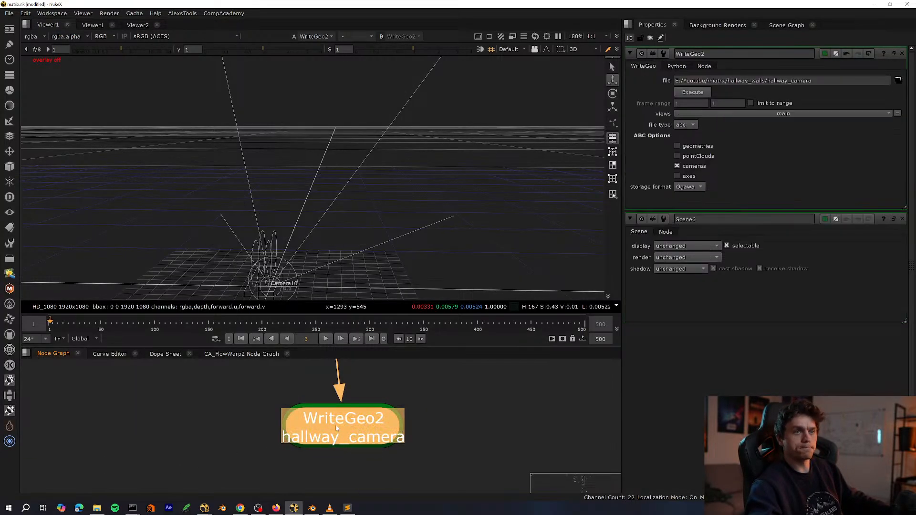
{"action": "left_click", "coordinate": [321, 229]}
{"action": "middle_click_drag", "start_coordinate": [377, 391], "coordinate": [349, 469]}
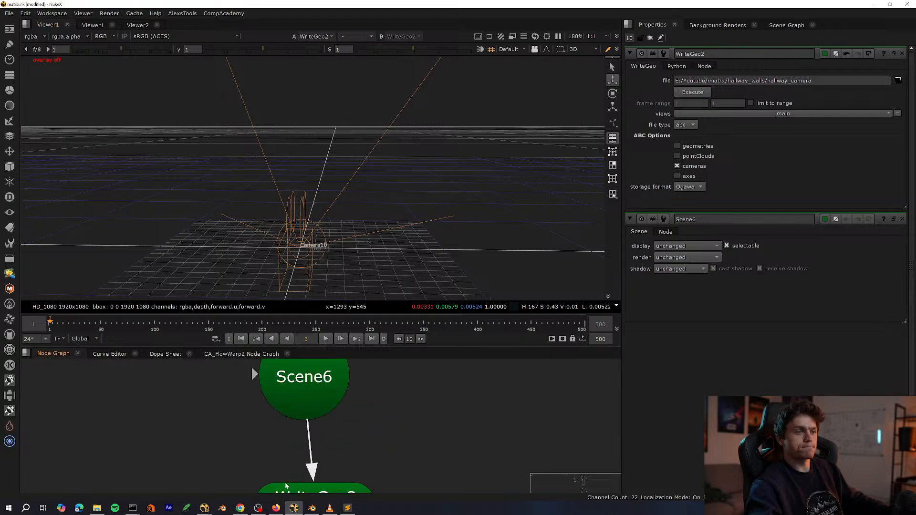
{"action": "scroll", "coordinate": [349, 469], "scroll_direction": "down", "scroll_amount": 3}
{"action": "double_click", "coordinate": [251, 380]}
{"action": "key", "text": "f"}
{"action": "left_click_drag", "start_coordinate": [494, 260], "coordinate": [321, 263], "text": "ctrl"}
{"action": "middle_click_drag", "start_coordinate": [328, 491], "coordinate": [296, 424]}
{"action": "double_click", "coordinate": [296, 425]}
{"action": "scroll", "coordinate": [310, 436], "scroll_direction": "down", "scroll_amount": 4}
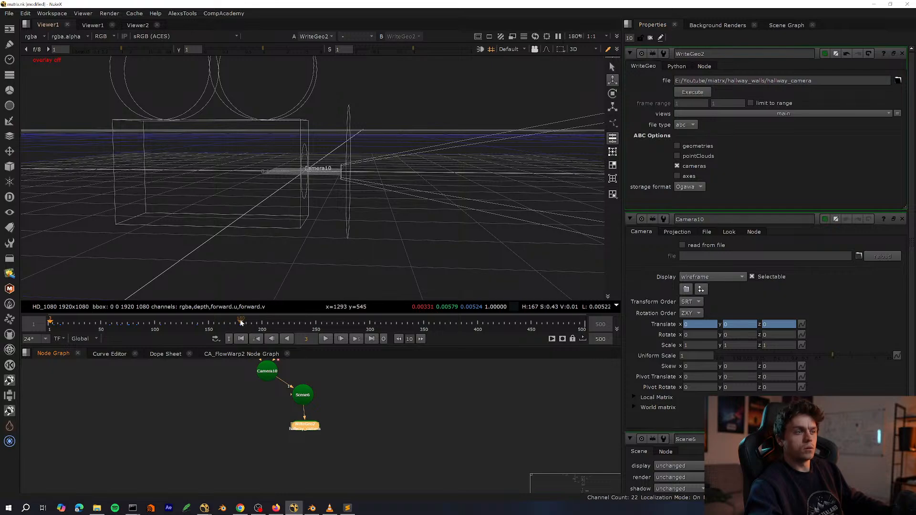
Execute WriteGeo2 over the frame range 1-180.
{"action": "left_click", "coordinate": [688, 95]}
{"action": "left_click", "coordinate": [457, 242]}
{"action": "left_click", "coordinate": [461, 249]}
{"action": "left_click_drag", "start_coordinate": [491, 241], "coordinate": [424, 248]}
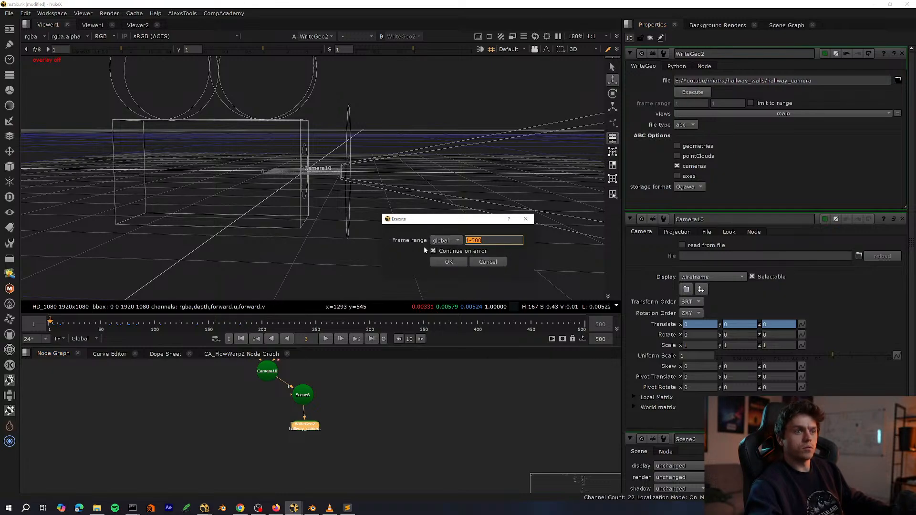
{"action": "type", "text": "1-180"}
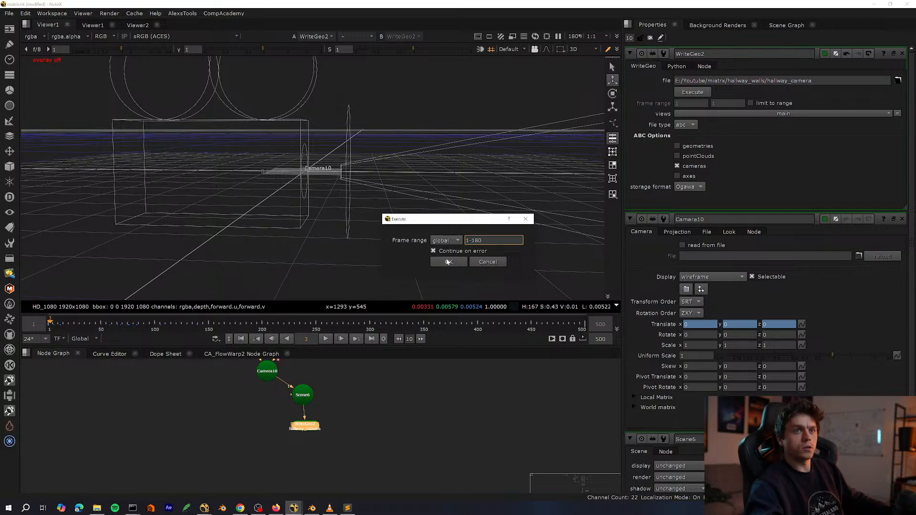
{"action": "left_click", "coordinate": [454, 265]}
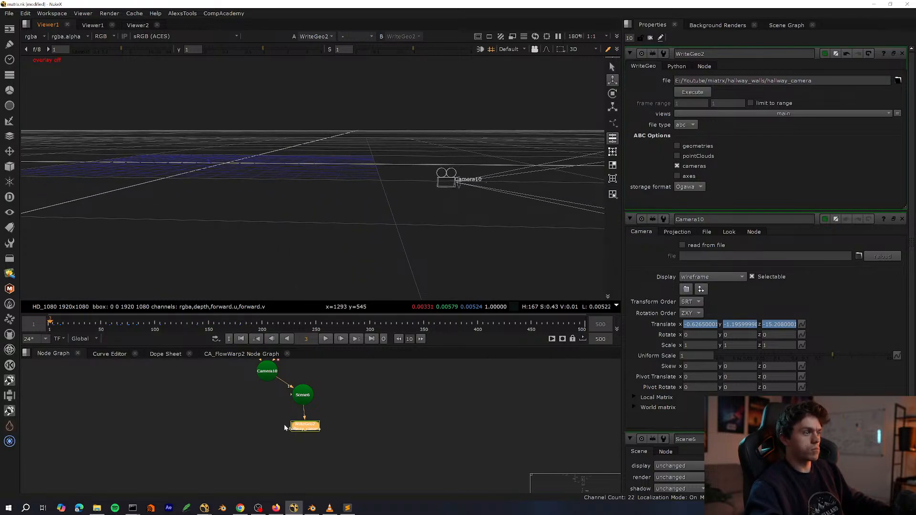
{"action": "key", "text": "ctrl+z"}
{"action": "key", "text": "ctrl+z"}
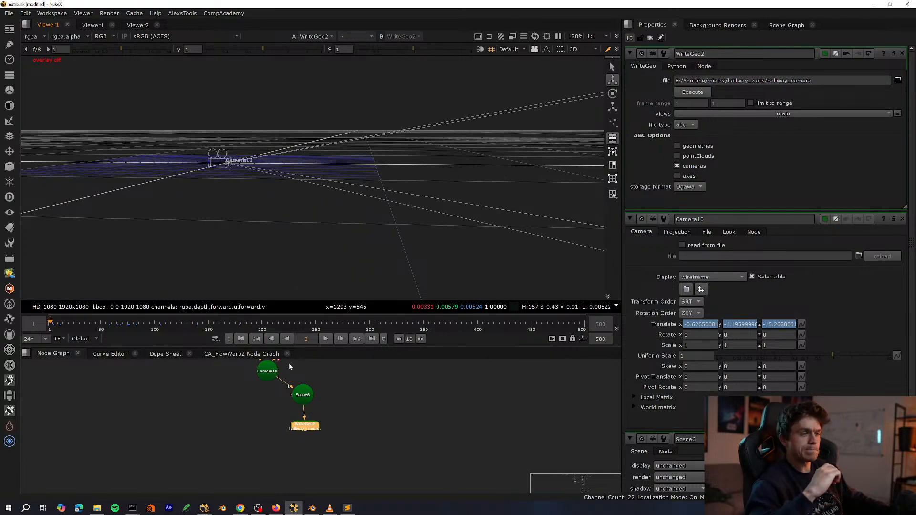
Switch to Blender and try to import the exported camera as Alembic from the hallway_walls folder.
{"action": "scroll", "coordinate": [289, 366], "scroll_direction": "down", "scroll_amount": 5}
{"action": "middle_click_drag", "start_coordinate": [293, 399], "coordinate": [405, 443]}
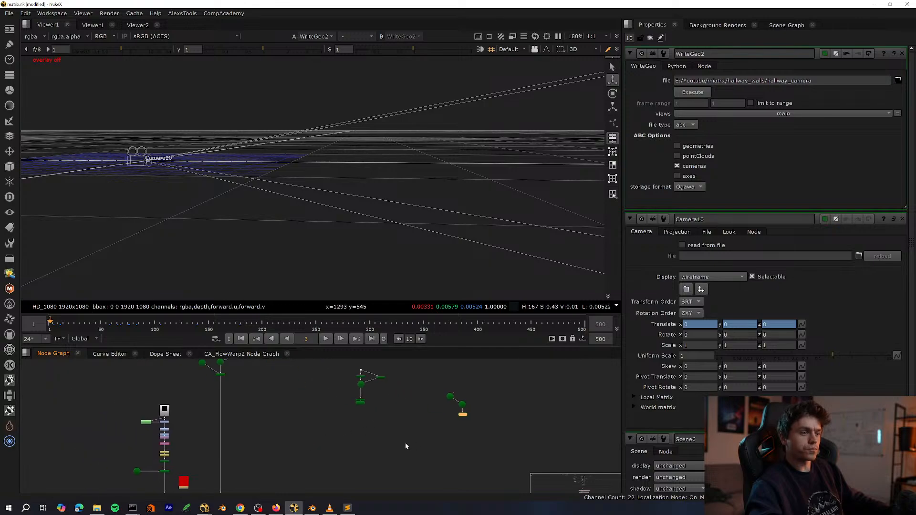
{"action": "key", "text": "space"}
{"action": "left_click", "coordinate": [313, 508]}
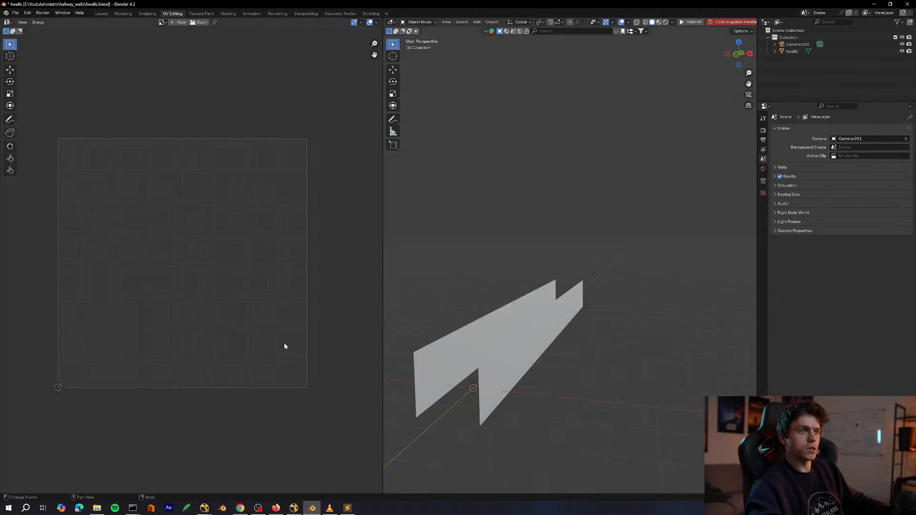
{"action": "left_click", "coordinate": [15, 13]}
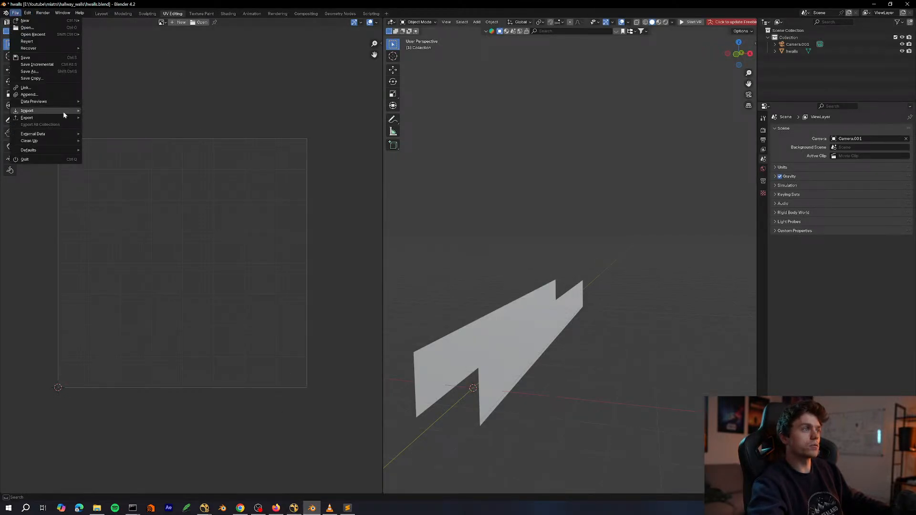
{"action": "mouse_move", "coordinate": [62, 110]}
{"action": "left_click", "coordinate": [133, 118]}
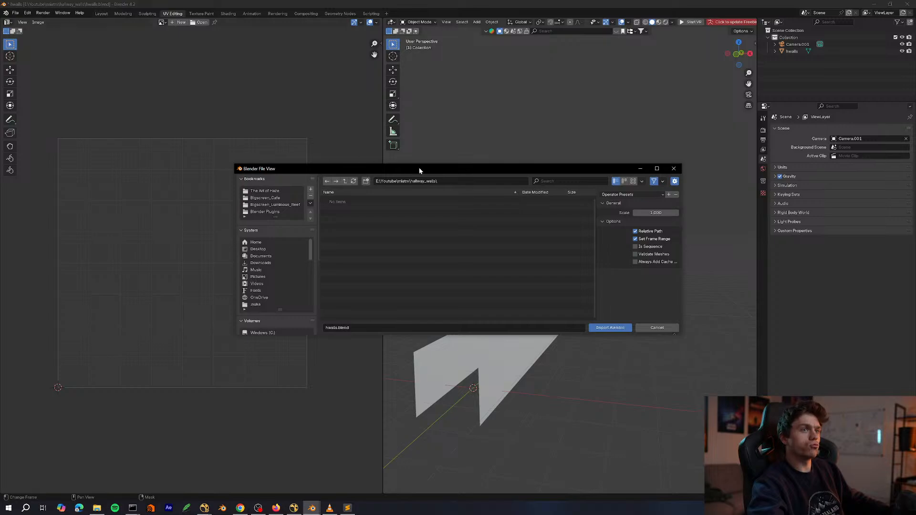
{"action": "key", "text": "Escape"}
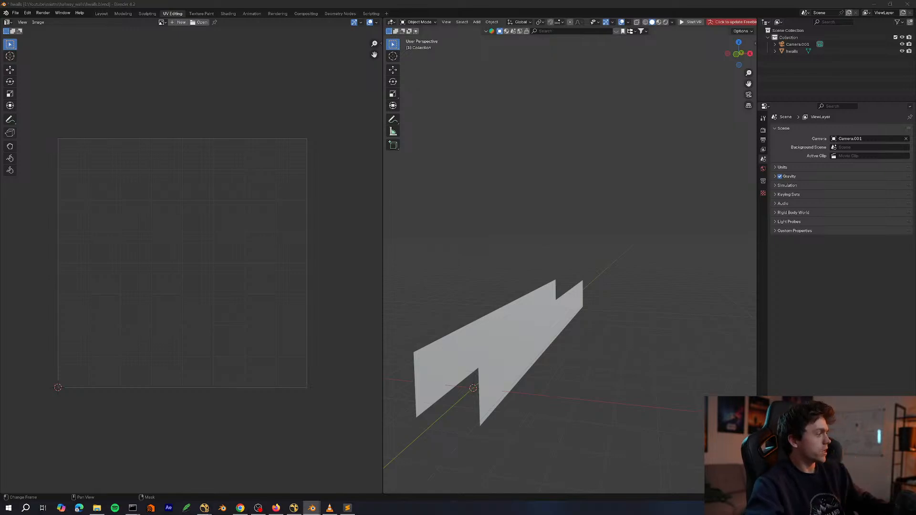
Check WriteGeo2's output path in Nuke and retry the Alembic camera import in Blender.
{"action": "key", "text": "alt+Tab"}
{"action": "key", "text": "space"}
{"action": "key", "text": "f"}
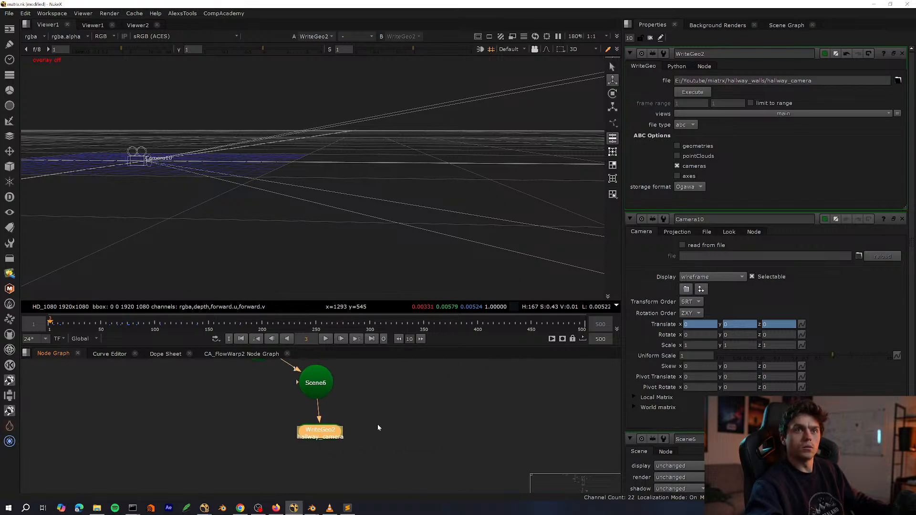
{"action": "key", "text": "alt+Tab"}
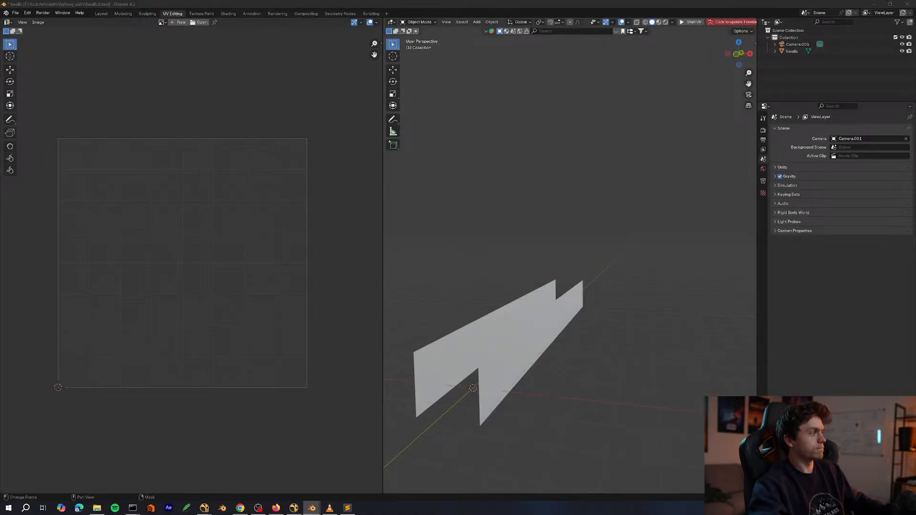
{"action": "left_click", "coordinate": [16, 13]}
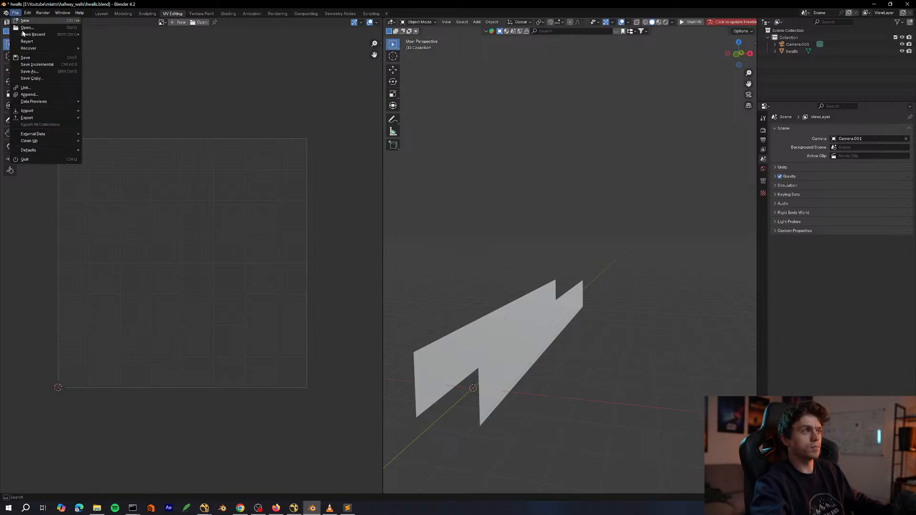
{"action": "left_click", "coordinate": [16, 13]}
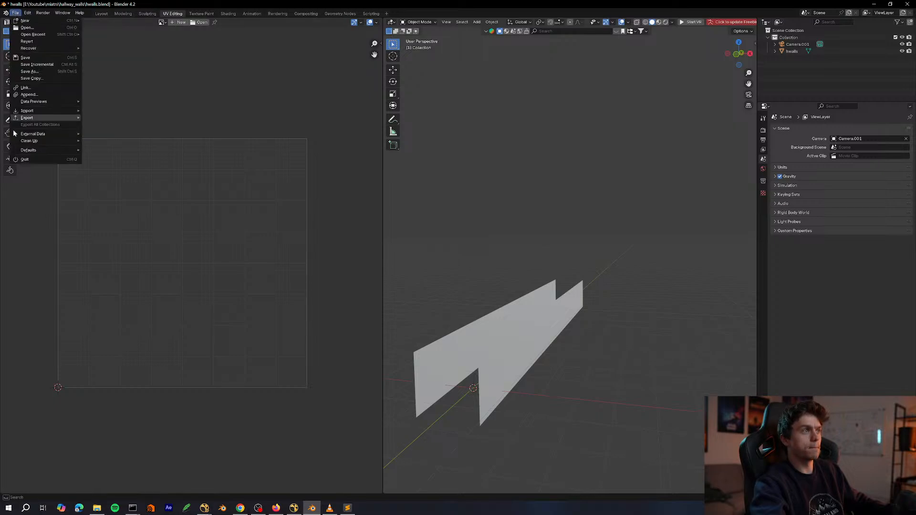
{"action": "mouse_move", "coordinate": [29, 115]}
{"action": "left_click", "coordinate": [122, 123]}
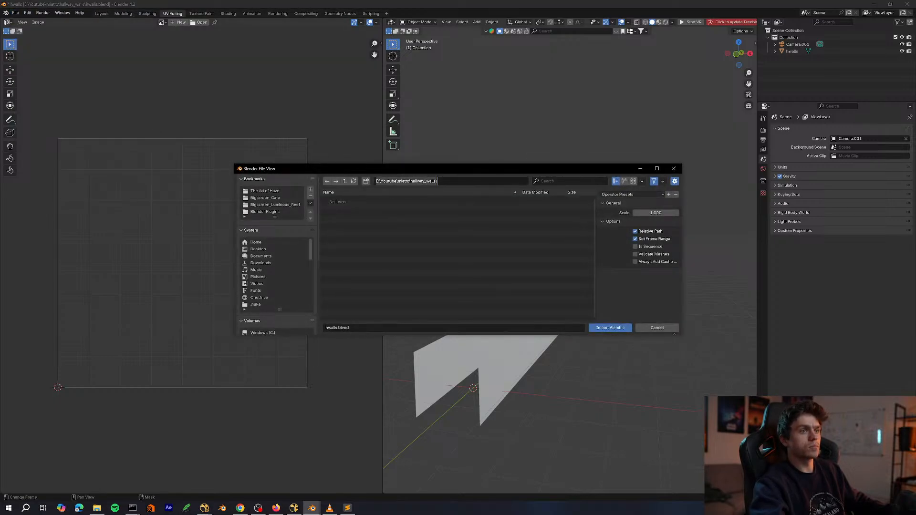
{"action": "key", "text": "Escape"}
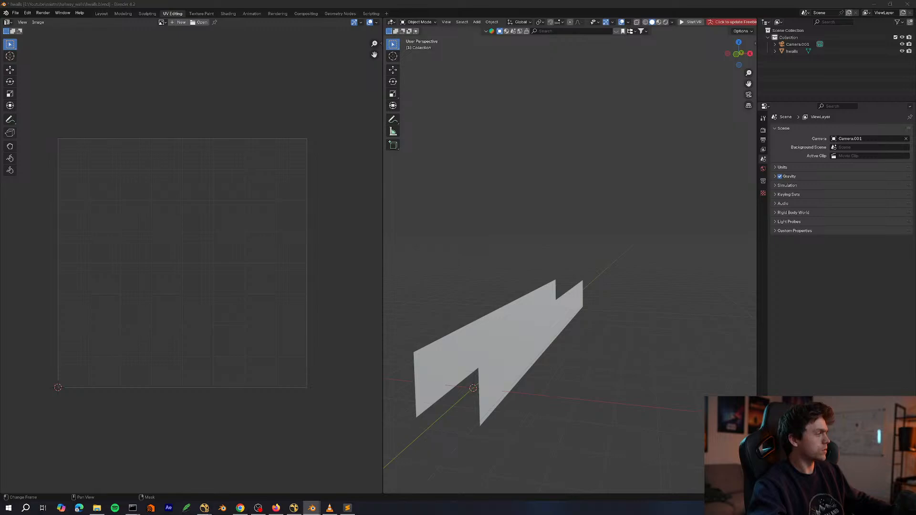
Return to Nuke and append the .abc extension to WriteGeo2's hallway_camera output path.
{"action": "key", "text": "alt+Tab"}
{"action": "left_click", "coordinate": [857, 81]}
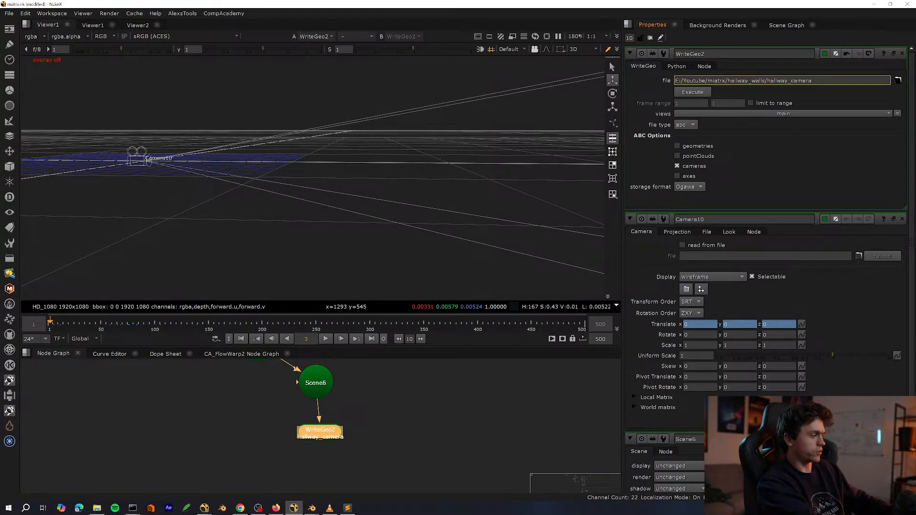
{"action": "type", "text": ".abc"}
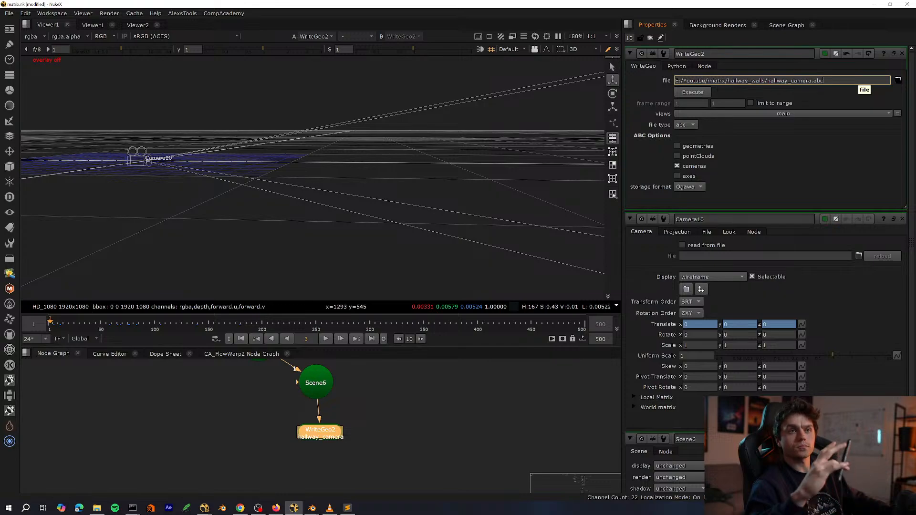
{"action": "key", "text": "Return"}
Limit WriteGeo2's frame range to 1-180 and execute the camera export.
{"action": "left_click", "coordinate": [751, 103]}
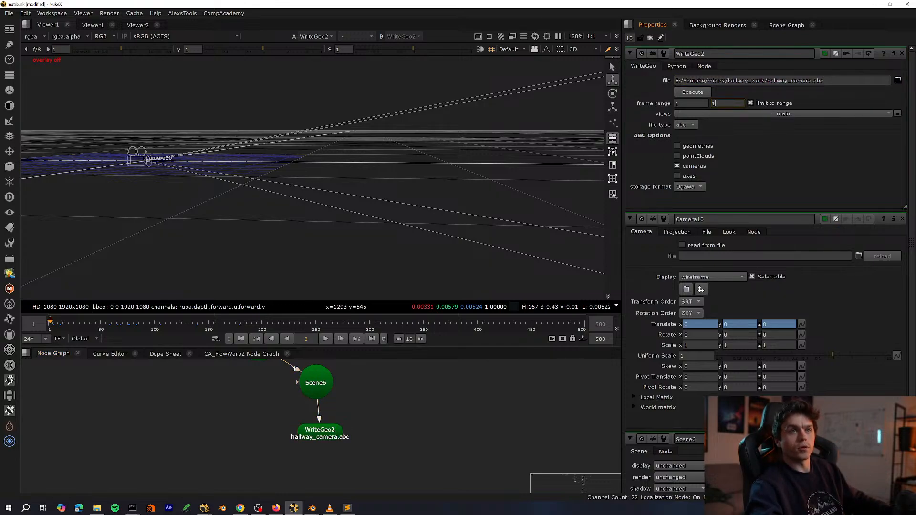
{"action": "left_click", "coordinate": [725, 103]}
{"action": "type", "text": "80"}
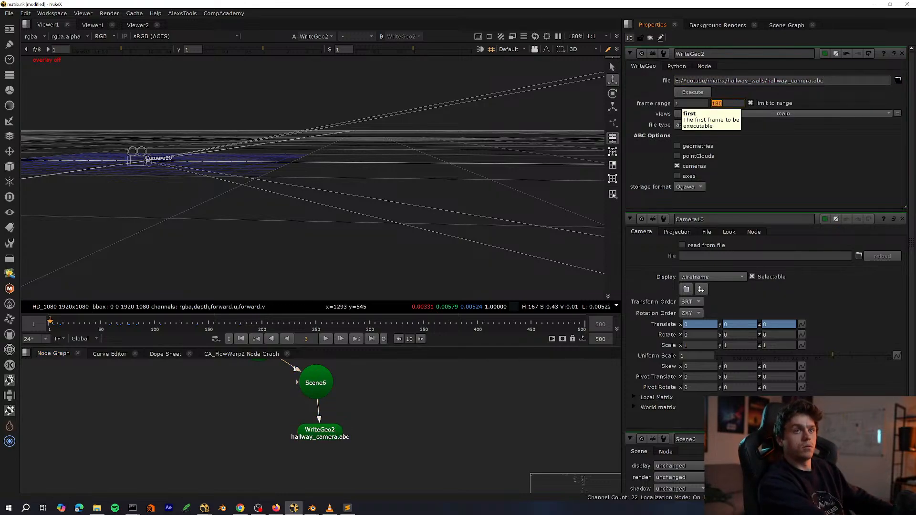
{"action": "key", "text": "Return"}
{"action": "left_click", "coordinate": [704, 92]}
{"action": "key", "text": "Return"}
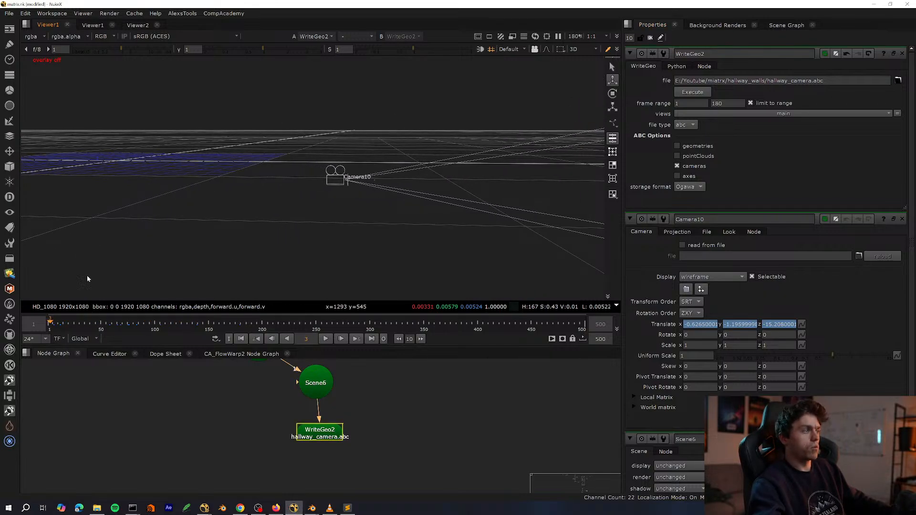
Switch to Blender and frame the imported Alembic camera to inspect its placement between the hallway walls.
{"action": "key", "text": "alt+Tab"}
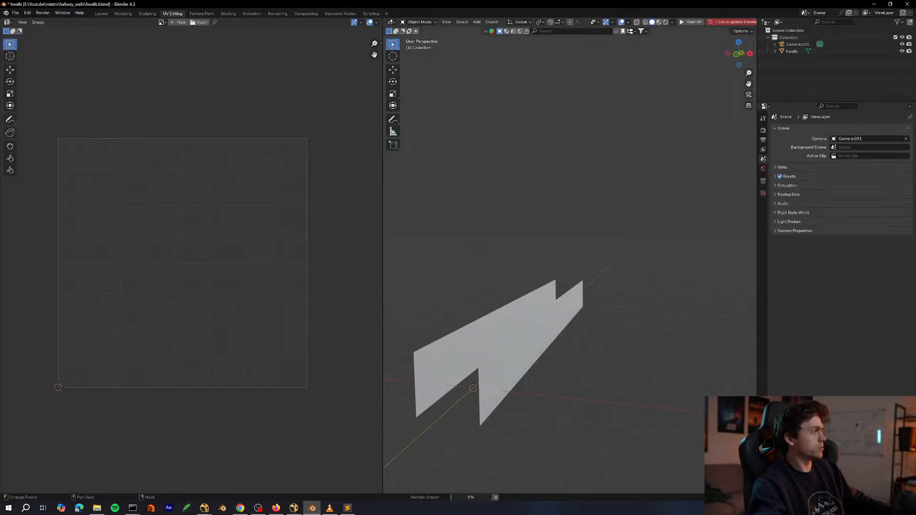
{"action": "mouse_move", "coordinate": [442, 307]}
{"action": "middle_mouse_down"}
{"action": "mouse_move", "coordinate": [485, 307]}
{"action": "mouse_move", "coordinate": [456, 305]}
{"action": "middle_mouse_up"}
{"action": "key", "text": "KP_Decimal"}
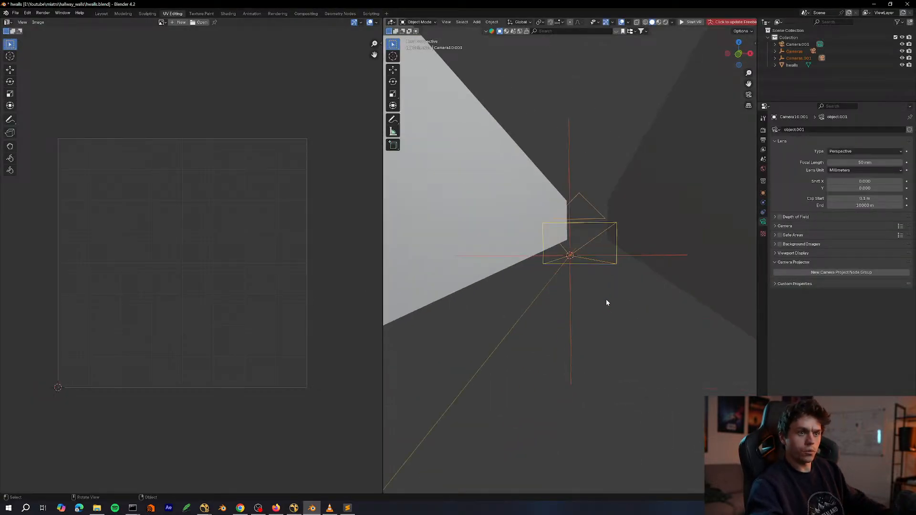
{"action": "middle_click_drag", "start_coordinate": [606, 299], "coordinate": [580, 318]}
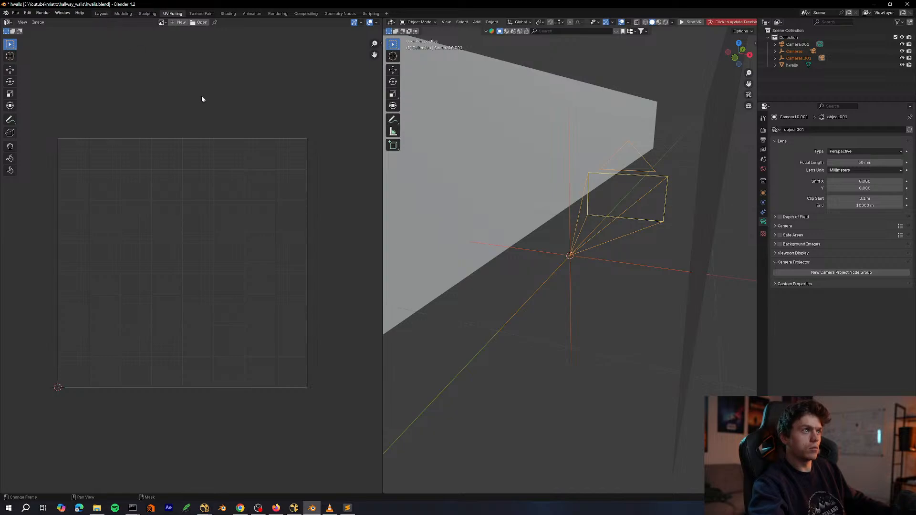
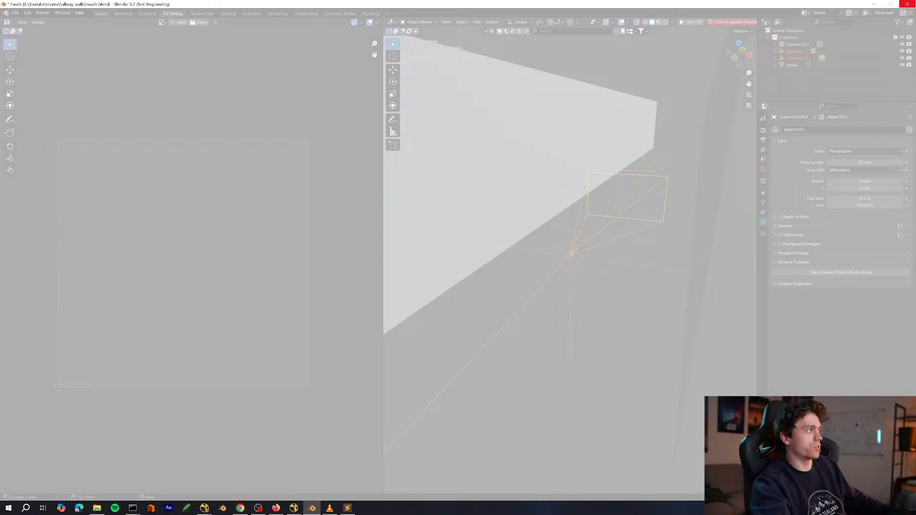
In the Layout workspace, move to frame 21 and check the imported camera's motion against the hallway walls.
{"action": "key", "text": "alt+Tab"}
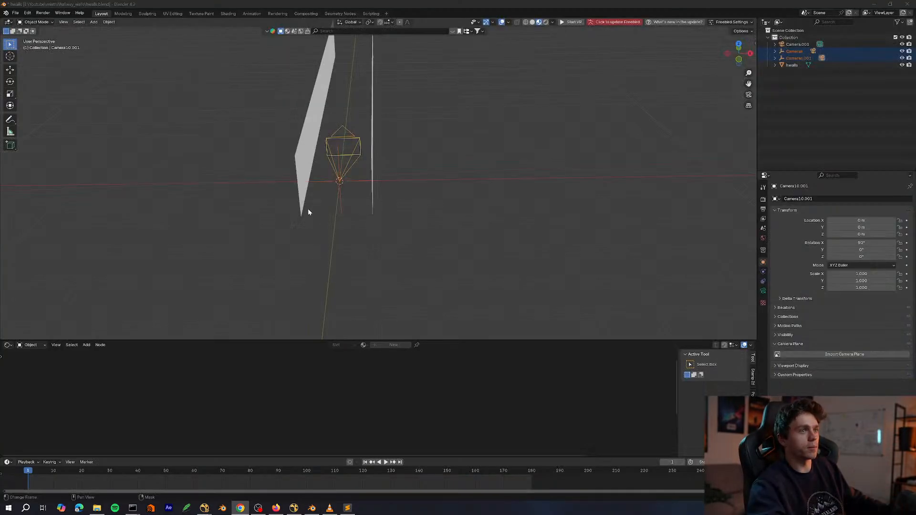
{"action": "middle_click_drag", "start_coordinate": [307, 208], "coordinate": [370, 225]}
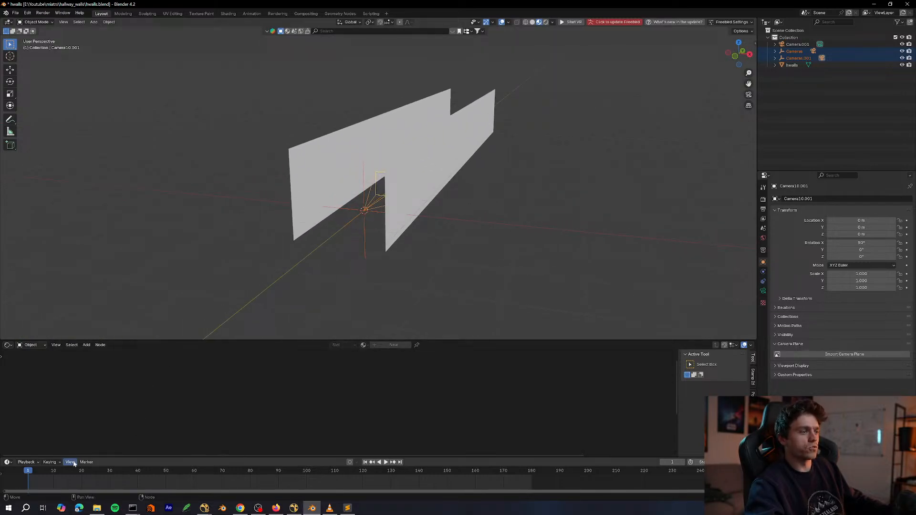
{"action": "left_click", "coordinate": [84, 472]}
{"action": "middle_click_drag", "start_coordinate": [204, 319], "coordinate": [308, 296]}
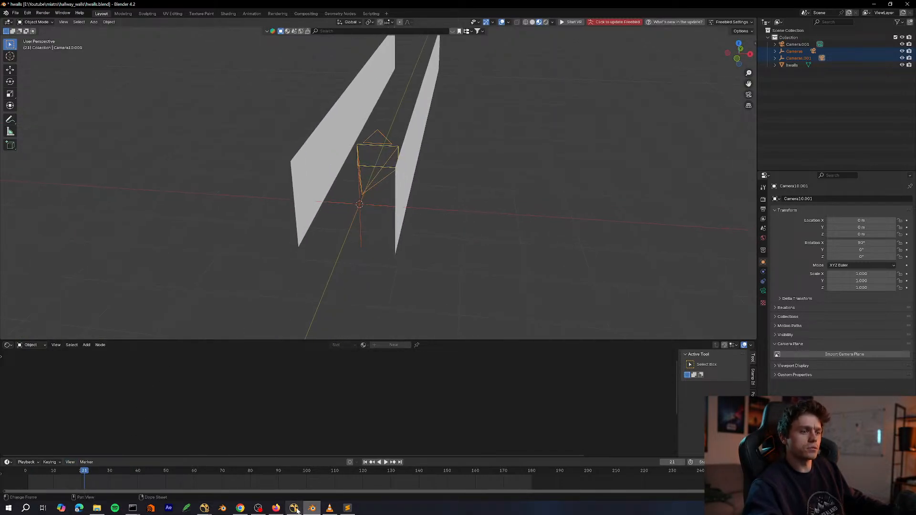
Return to Nuke and replace WriteGeo1 below Hallway with a pasted copy of the camera WriteGeo node connected to Hallway.
{"action": "left_click", "coordinate": [294, 507]}
{"action": "scroll", "coordinate": [352, 434], "scroll_direction": "down", "scroll_amount": 3}
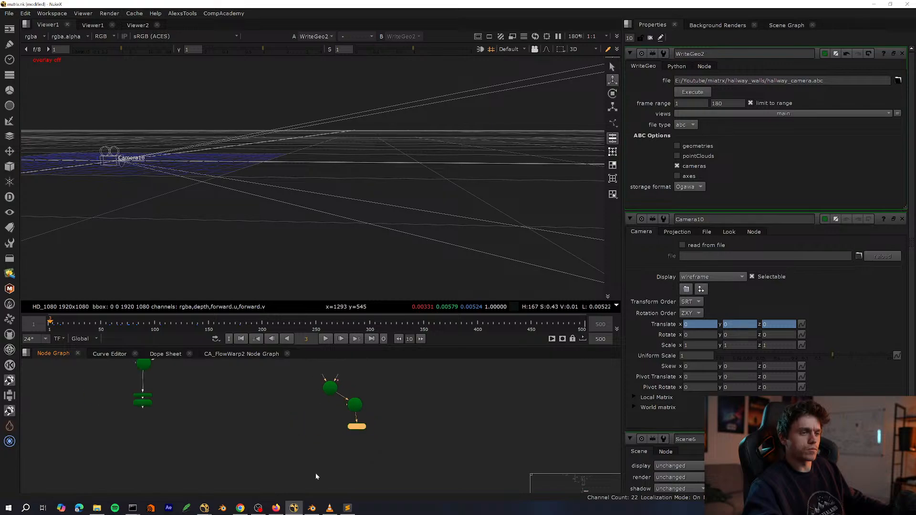
{"action": "key", "text": "space"}
{"action": "scroll", "coordinate": [377, 420], "scroll_direction": "up", "scroll_amount": 2}
{"action": "scroll", "coordinate": [334, 437], "scroll_direction": "up", "scroll_amount": 2}
{"action": "scroll", "coordinate": [337, 448], "scroll_direction": "down", "scroll_amount": 5}
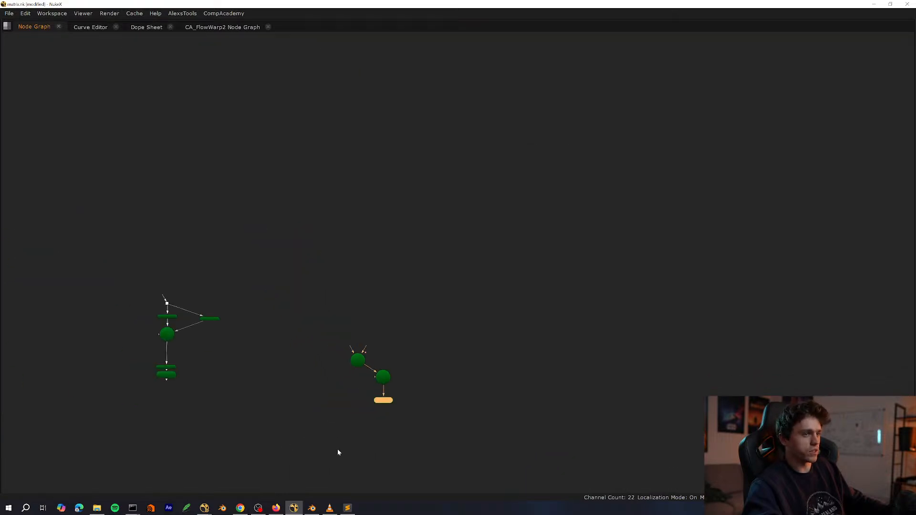
{"action": "scroll", "coordinate": [337, 363], "scroll_direction": "up", "scroll_amount": 3}
{"action": "scroll", "coordinate": [240, 308], "scroll_direction": "up", "scroll_amount": 2}
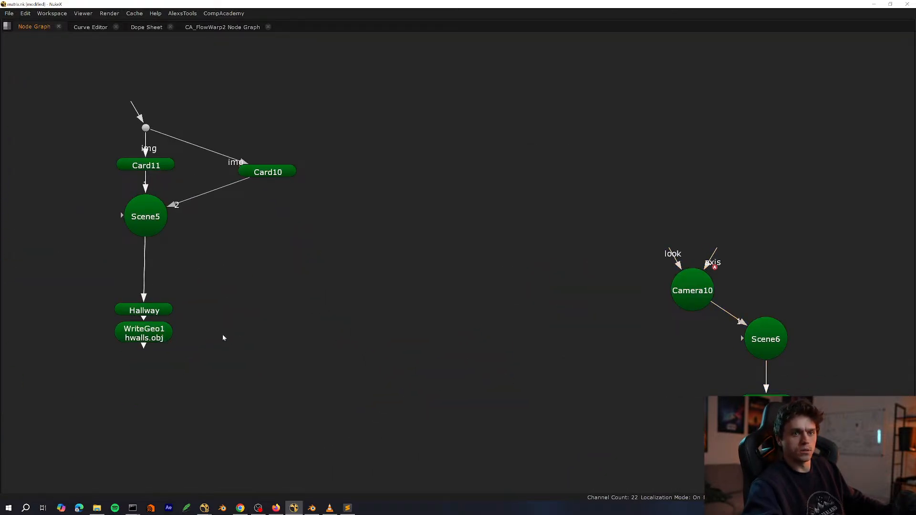
{"action": "key", "text": "ctrl+v"}
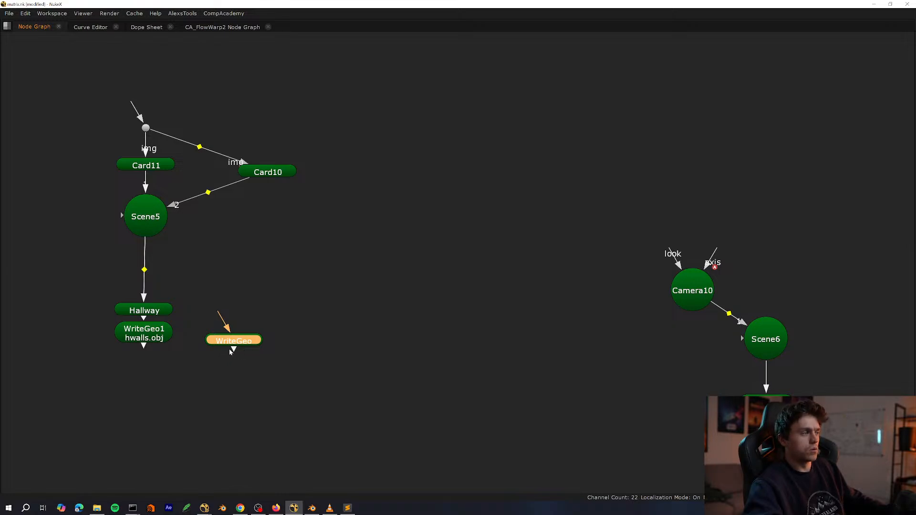
{"action": "left_click_drag", "start_coordinate": [219, 313], "coordinate": [153, 310]}
{"action": "left_click", "coordinate": [161, 336]}
{"action": "key", "text": "Delete"}
{"action": "left_click_drag", "start_coordinate": [234, 350], "coordinate": [236, 362]}
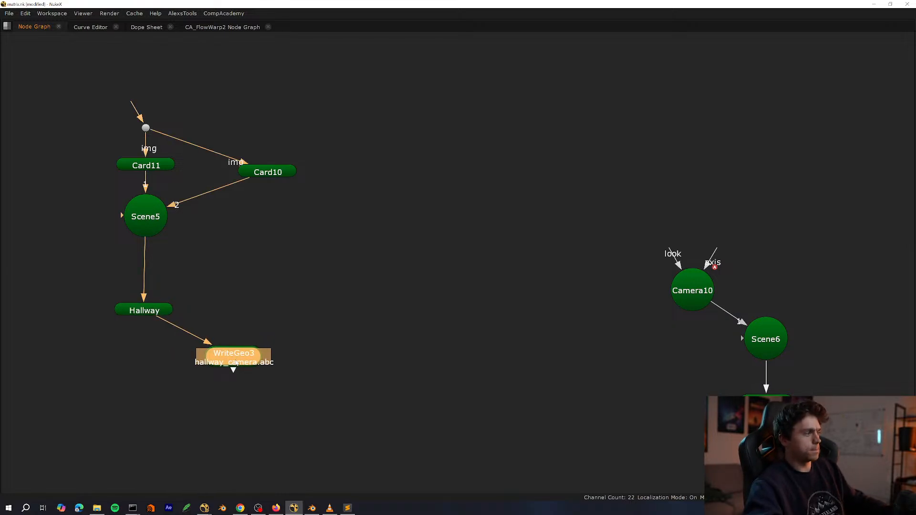
Change WriteGeo3's output file to hallway_geometry.abc in the hallway_walls folder.
{"action": "key", "text": "space"}
{"action": "left_click", "coordinate": [858, 80]}
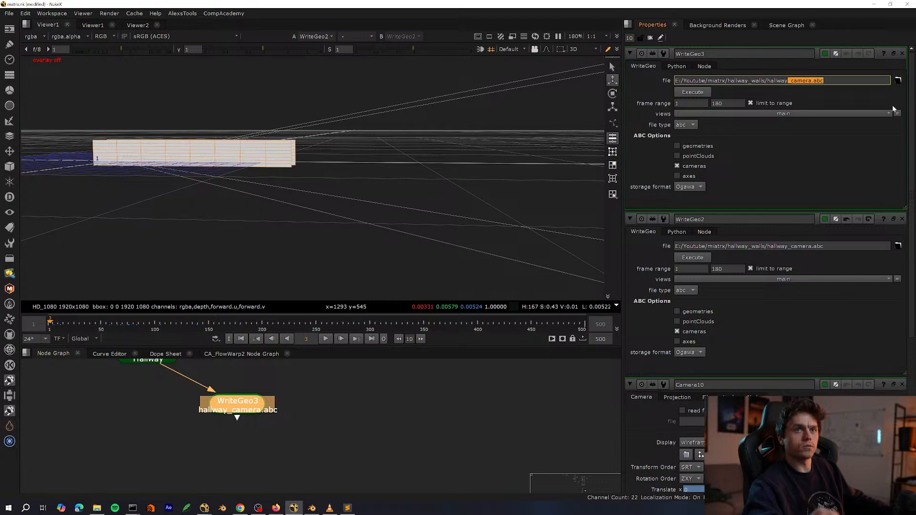
{"action": "key", "text": "BackSpace"}
{"action": "key", "text": "BackSpace"}
{"action": "key", "text": "BackSpace"}
{"action": "key", "text": "BackSpace"}
{"action": "key", "text": "BackSpace"}
{"action": "key", "text": "BackSpace"}
{"action": "key", "text": "BackSpace"}
{"action": "key", "text": "BackSpace"}
{"action": "key", "text": "BackSpace"}
{"action": "key", "text": "BackSpace"}
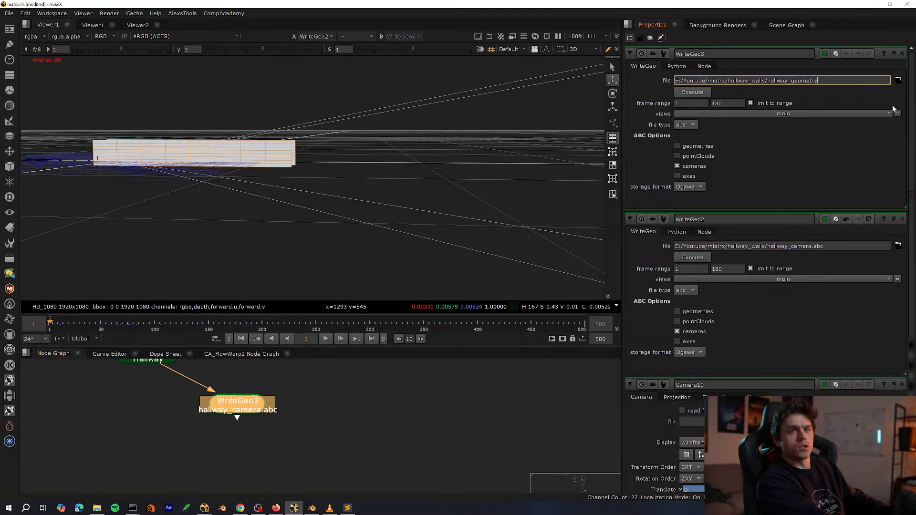
{"action": "type", "text": "geometry.abc"}
{"action": "key", "text": "Return"}
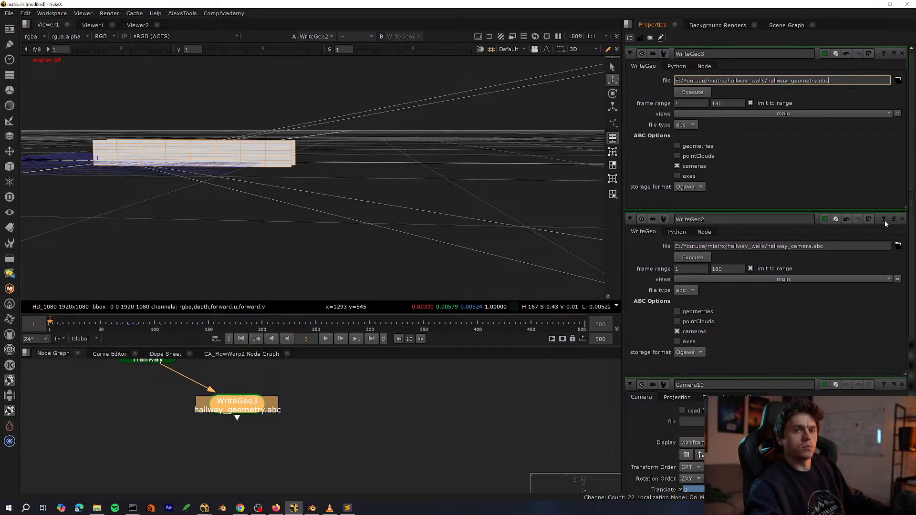
Close the other nodes' properties and execute WriteGeo3 over frames 1-180.
{"action": "left_click", "coordinate": [902, 219]}
{"action": "left_click", "coordinate": [902, 219]}
{"action": "left_click", "coordinate": [689, 93]}
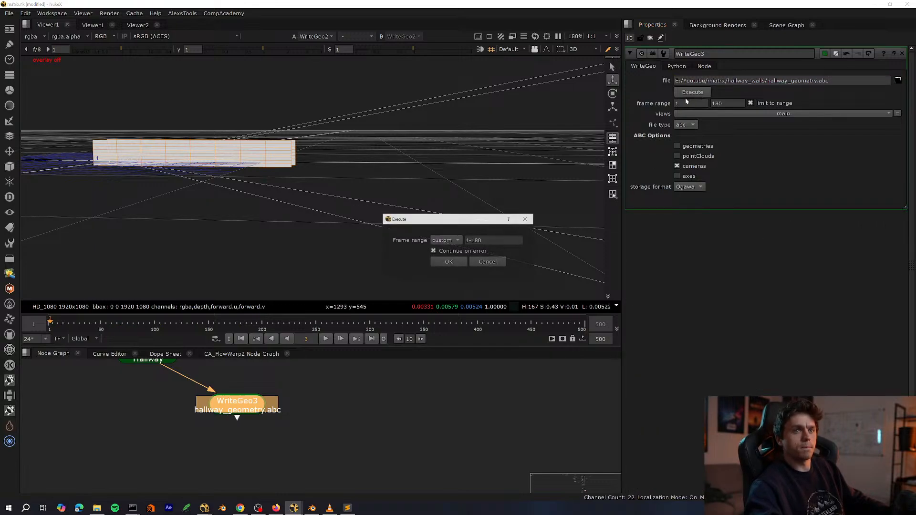
{"action": "left_click", "coordinate": [449, 263]}
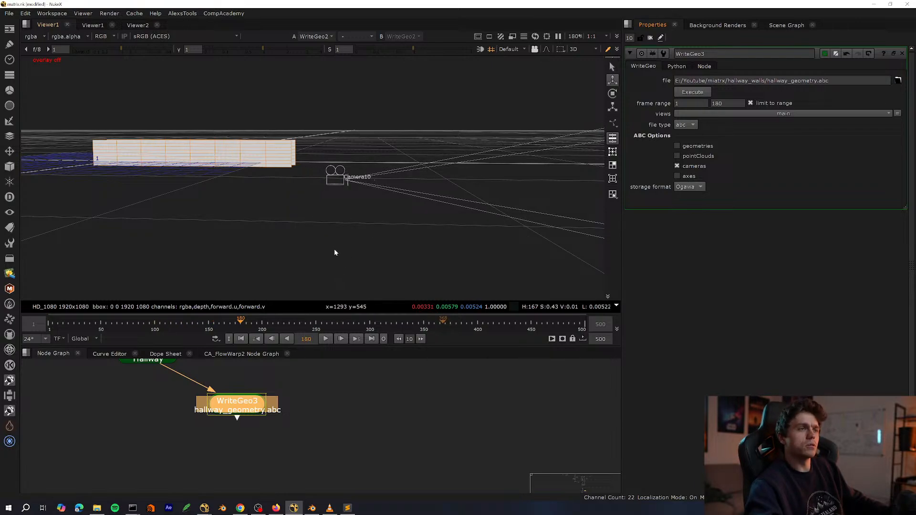
View ScanlineRender1 and examine its textured hallway walls from several angles in 3D.
{"action": "left_click_drag", "start_coordinate": [235, 252], "coordinate": [419, 280], "text": "ctrl"}
{"action": "left_click", "coordinate": [281, 206]}
{"action": "scroll", "coordinate": [403, 429], "scroll_direction": "down", "scroll_amount": 8}
{"action": "key", "text": "space"}
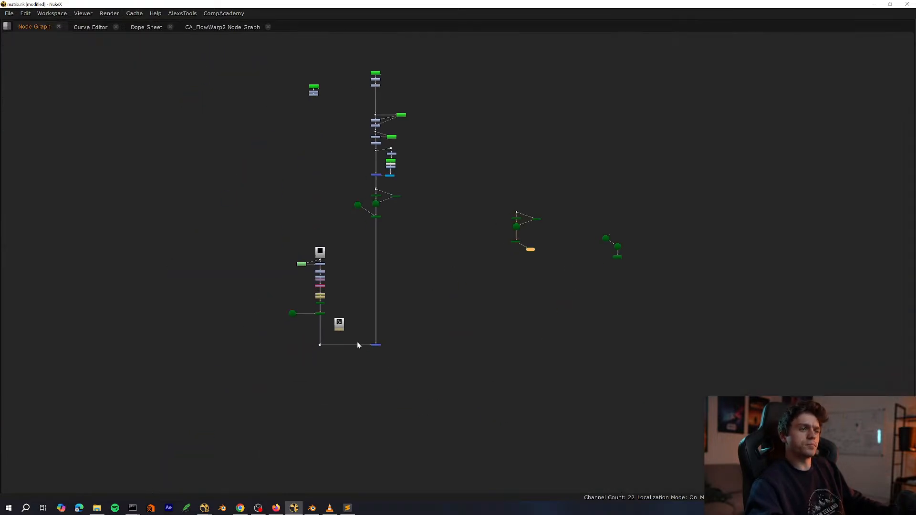
{"action": "scroll", "coordinate": [363, 345], "scroll_direction": "up", "scroll_amount": 3}
{"action": "left_click", "coordinate": [376, 343]}
{"action": "middle_click_drag", "start_coordinate": [363, 392], "coordinate": [358, 428]}
{"action": "middle_click_drag", "start_coordinate": [380, 157], "coordinate": [355, 322]}
{"action": "key", "text": "space"}
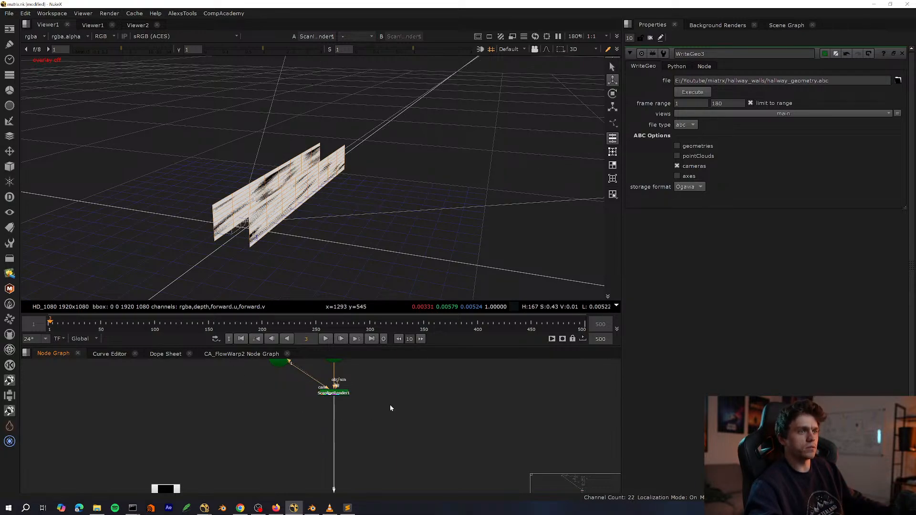
{"action": "left_click_drag", "start_coordinate": [414, 251], "coordinate": [329, 255], "text": "ctrl"}
Find the ReadGeo6 node with outer_hide.obj above Scene4 and open its properties.
{"action": "scroll", "coordinate": [362, 403], "scroll_direction": "down", "scroll_amount": 5}
{"action": "key", "text": "space"}
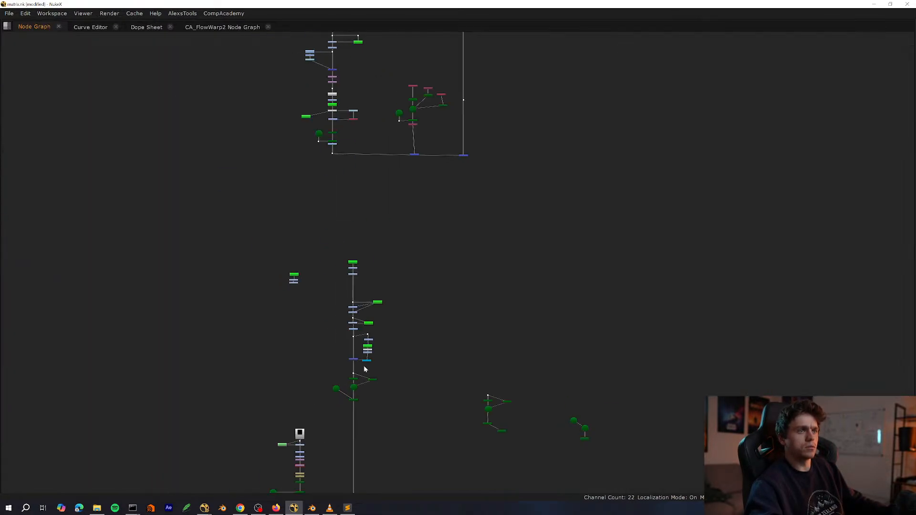
{"action": "middle_click_drag", "start_coordinate": [425, 153], "coordinate": [360, 370]}
{"action": "scroll", "coordinate": [397, 305], "scroll_direction": "up", "scroll_amount": 5}
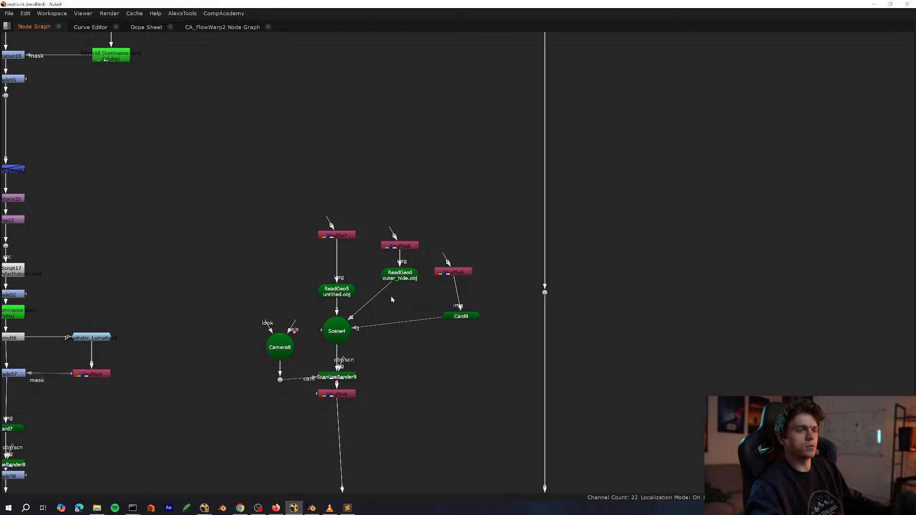
{"action": "scroll", "coordinate": [390, 295], "scroll_direction": "up", "scroll_amount": 3}
{"action": "key", "text": "space"}
{"action": "left_click", "coordinate": [368, 394]}
{"action": "double_click", "coordinate": [367, 394]}
{"action": "left_click_drag", "start_coordinate": [363, 267], "coordinate": [327, 268], "text": "ctrl"}
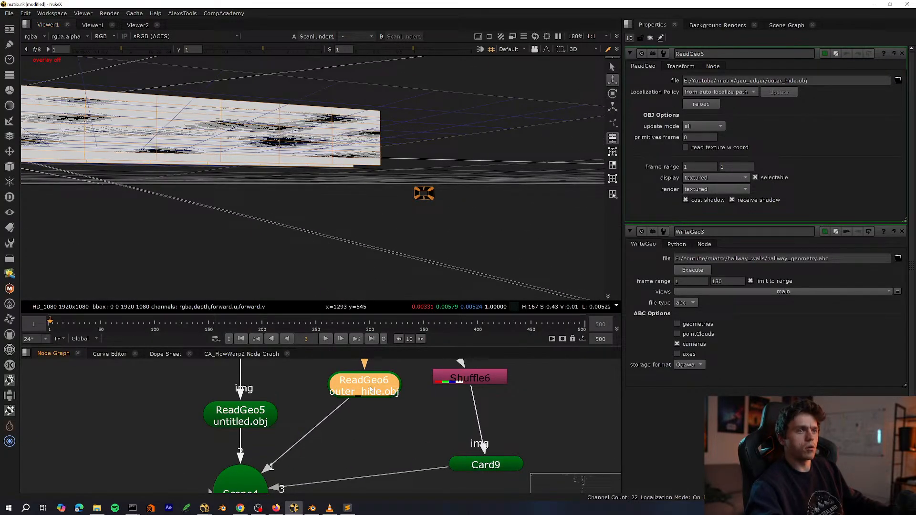
Copy the outer_hide.obj ReadGeo node and paste it beside Scene1 in the hallway setup.
{"action": "key", "text": "space"}
{"action": "scroll", "coordinate": [293, 340], "scroll_direction": "down", "scroll_amount": 3}
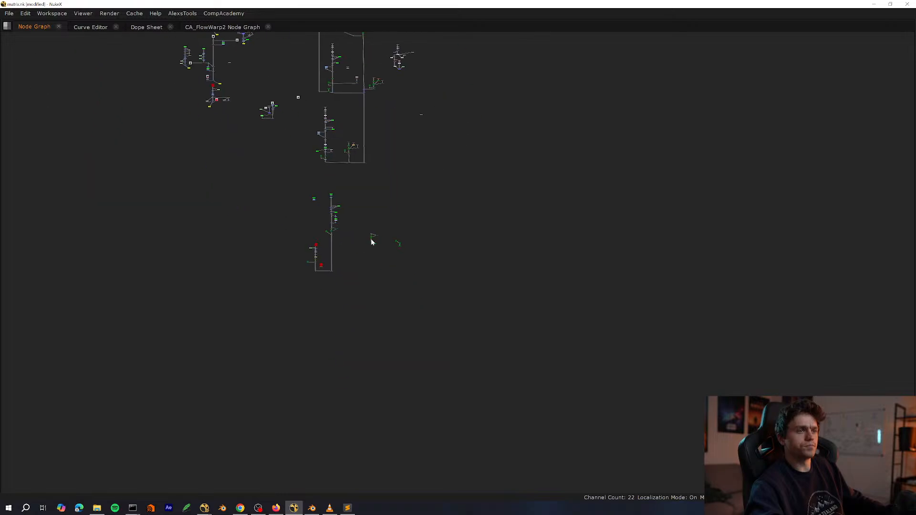
{"action": "scroll", "coordinate": [299, 272], "scroll_direction": "up", "scroll_amount": 2}
{"action": "scroll", "coordinate": [299, 276], "scroll_direction": "up", "scroll_amount": 3}
{"action": "key", "text": "ctrl+c"}
{"action": "key", "text": "ctrl+v"}
{"action": "scroll", "coordinate": [292, 374], "scroll_direction": "up", "scroll_amount": 2}
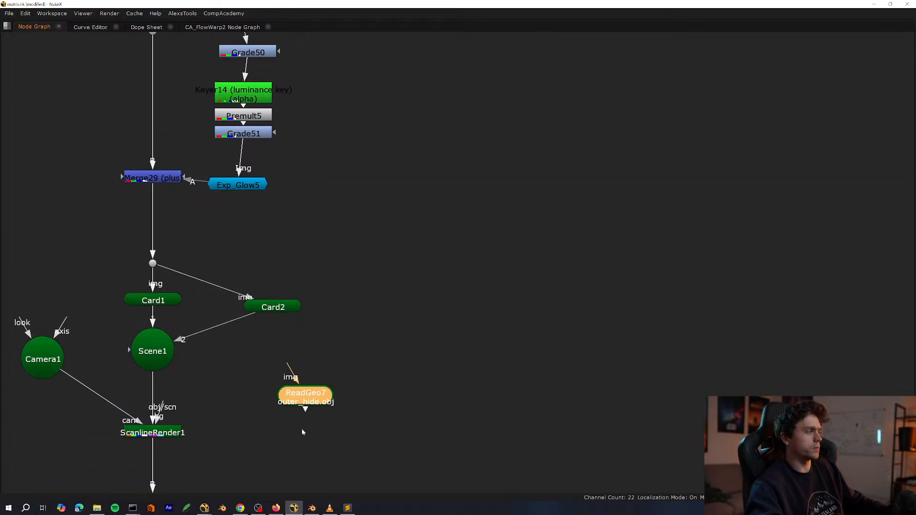
Open the properties of the ReadGeo7 outer_hide.obj node and examine its geometry in the 3D view.
{"action": "key", "text": "space"}
{"action": "scroll", "coordinate": [304, 421], "scroll_direction": "up", "scroll_amount": 2}
{"action": "double_click", "coordinate": [313, 405]}
{"action": "middle_click_drag", "start_coordinate": [220, 358], "coordinate": [227, 413]}
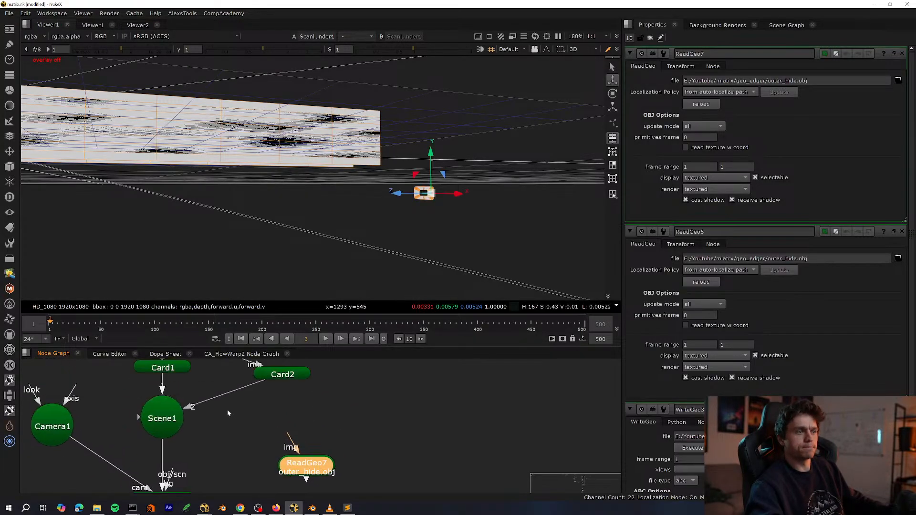
{"action": "middle_click_drag", "start_coordinate": [200, 449], "coordinate": [245, 383]}
{"action": "left_click_drag", "start_coordinate": [267, 402], "coordinate": [122, 468]}
{"action": "middle_click_drag", "start_coordinate": [254, 415], "coordinate": [256, 403]}
Check the output of the upper render branch at its Dot27 node, including its alpha, and go to frame 93.
{"action": "key", "text": "space"}
{"action": "scroll", "coordinate": [267, 429], "scroll_direction": "down", "scroll_amount": 5}
{"action": "middle_click_drag", "start_coordinate": [300, 320], "coordinate": [333, 399]}
{"action": "middle_click_drag", "start_coordinate": [405, 167], "coordinate": [385, 377]}
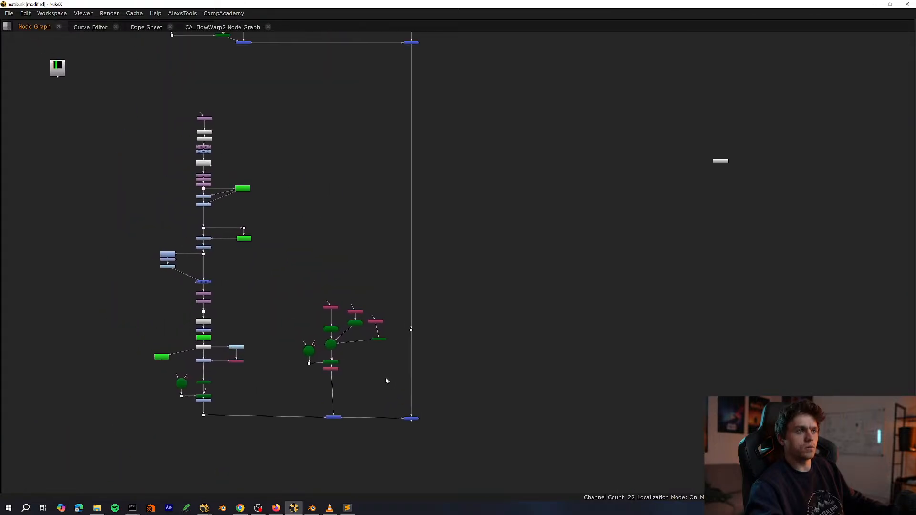
{"action": "scroll", "coordinate": [257, 388], "scroll_direction": "up", "scroll_amount": 4}
{"action": "key", "text": "space"}
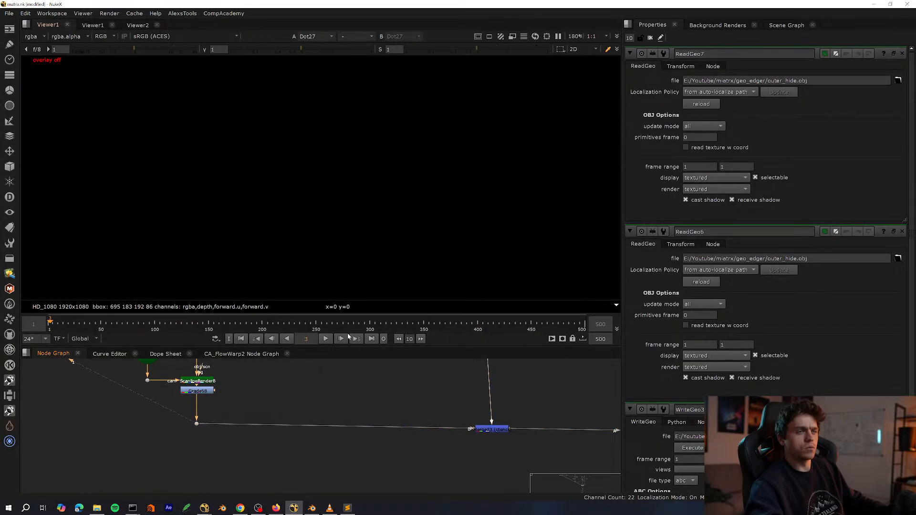
{"action": "key", "text": "a"}
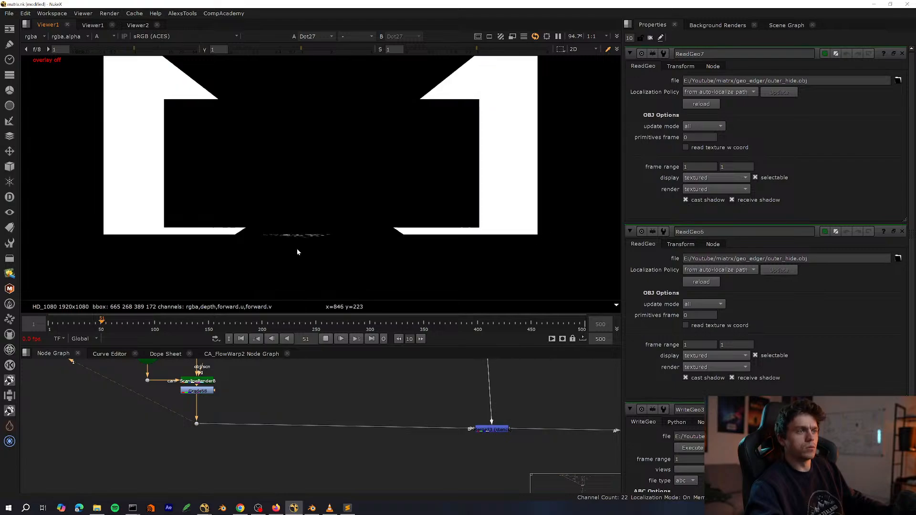
{"action": "middle_click_drag", "start_coordinate": [366, 395], "coordinate": [218, 448]}
{"action": "left_click", "coordinate": [149, 322]}
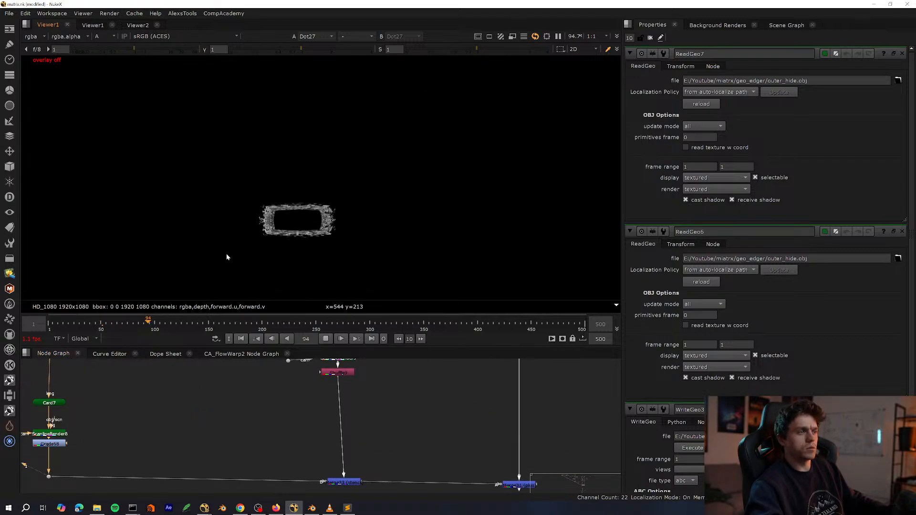
{"action": "key", "text": "Left"}
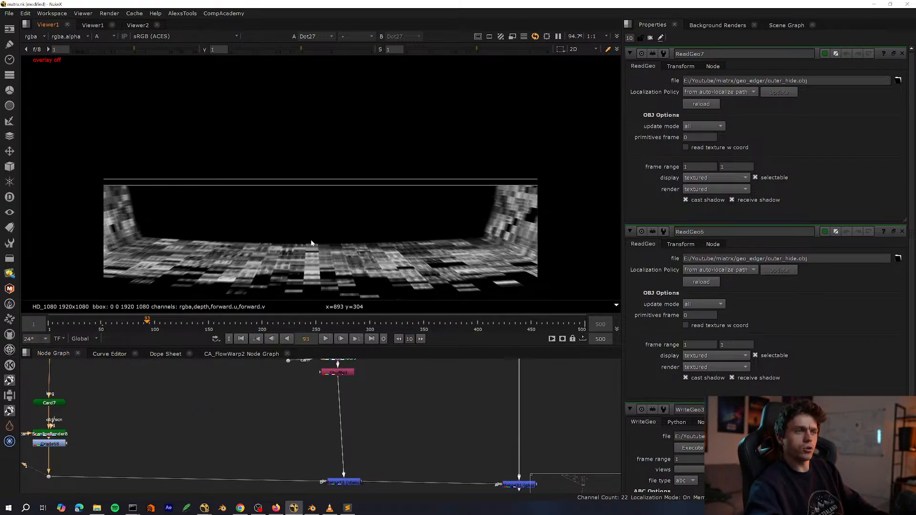
Find the ScanlineRender1 branch and examine its cards, camera and outer geometry in the 3D view.
{"action": "scroll", "coordinate": [282, 398], "scroll_direction": "down", "scroll_amount": 5}
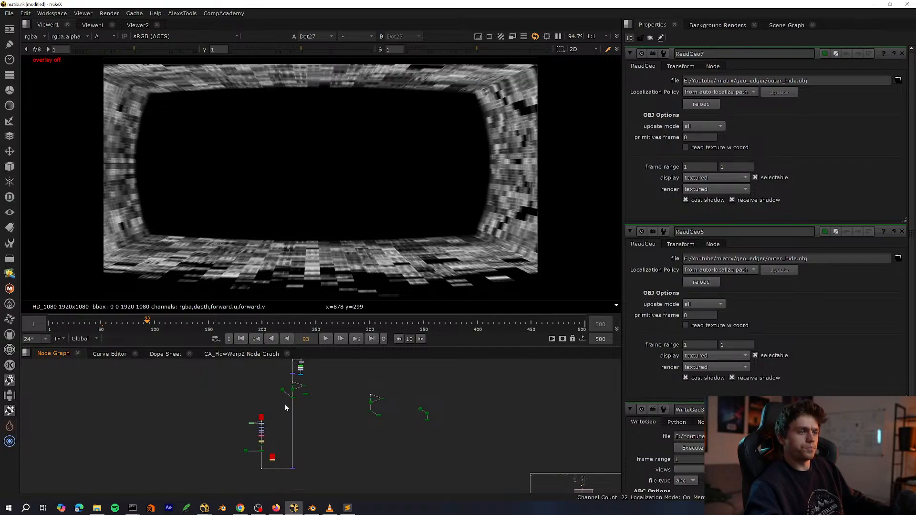
{"action": "scroll", "coordinate": [310, 441], "scroll_direction": "up", "scroll_amount": 5}
{"action": "scroll", "coordinate": [310, 439], "scroll_direction": "up", "scroll_amount": 2}
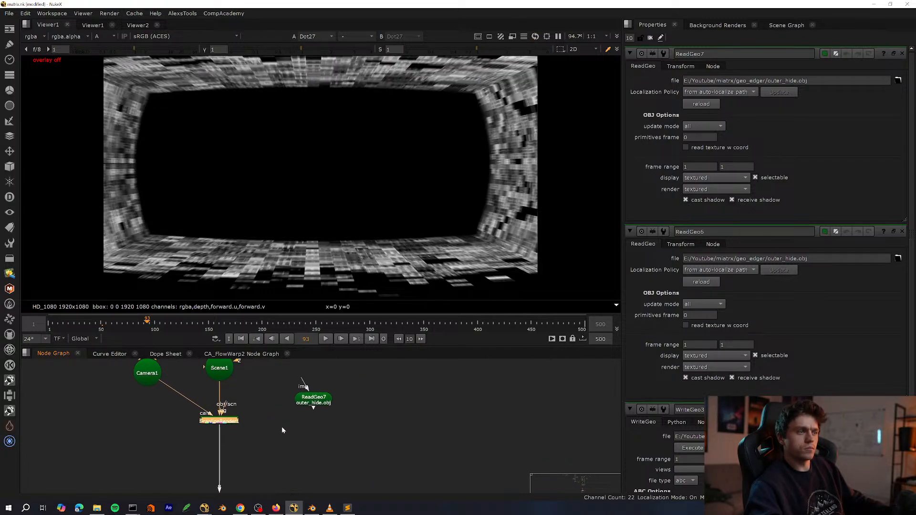
{"action": "key", "text": "Tab"}
{"action": "scroll", "coordinate": [428, 257], "scroll_direction": "up", "scroll_amount": 2}
{"action": "left_click_drag", "start_coordinate": [428, 257], "coordinate": [501, 219], "text": "ctrl"}
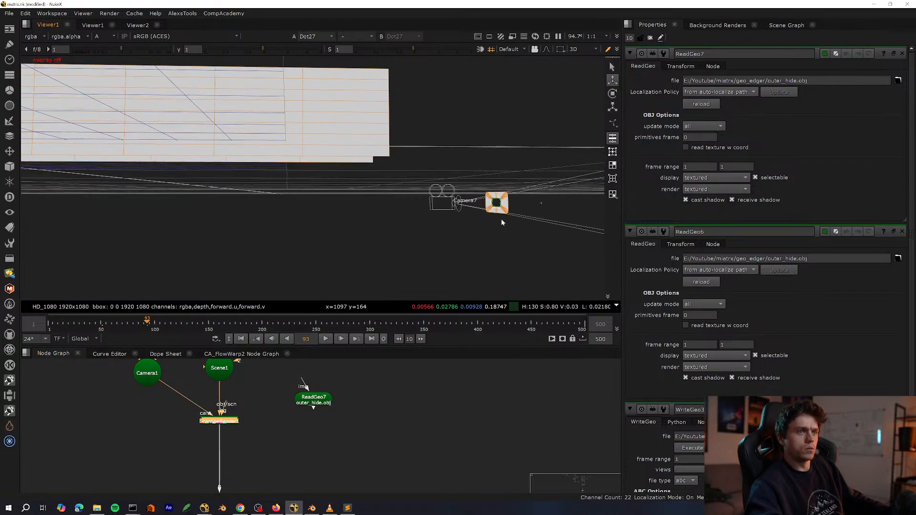
{"action": "middle_click_drag", "start_coordinate": [501, 219], "coordinate": [207, 176]}
{"action": "scroll", "coordinate": [207, 177], "scroll_direction": "up", "scroll_amount": 3}
{"action": "left_click_drag", "start_coordinate": [207, 176], "coordinate": [335, 197], "text": "ctrl"}
Open the properties of Card1 and close the other nodes' property panels.
{"action": "middle_click_drag", "start_coordinate": [230, 365], "coordinate": [251, 404]}
{"action": "double_click", "coordinate": [250, 409]}
{"action": "scroll", "coordinate": [254, 403], "scroll_direction": "up", "scroll_amount": 1}
{"action": "scroll", "coordinate": [314, 216], "scroll_direction": "down", "scroll_amount": 4}
{"action": "left_click_drag", "start_coordinate": [313, 216], "coordinate": [212, 184], "text": "ctrl"}
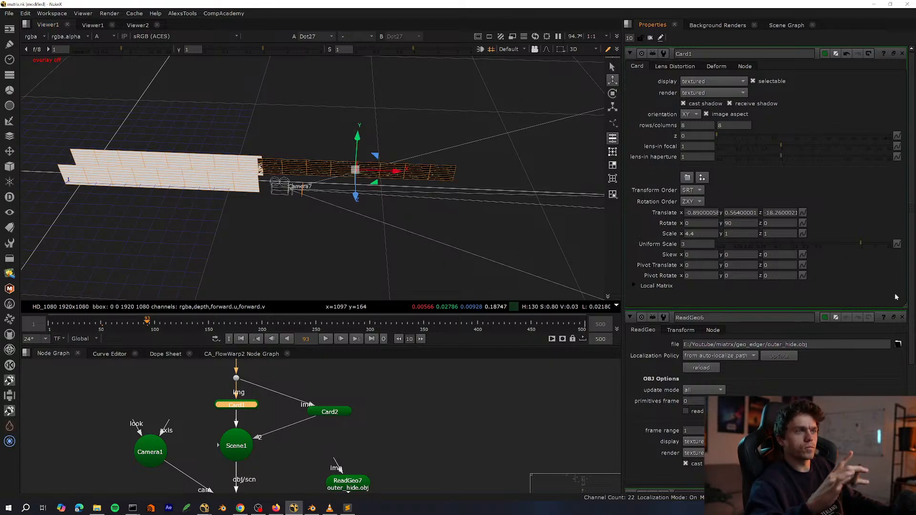
{"action": "left_click", "coordinate": [903, 317]}
{"action": "left_click", "coordinate": [903, 317]}
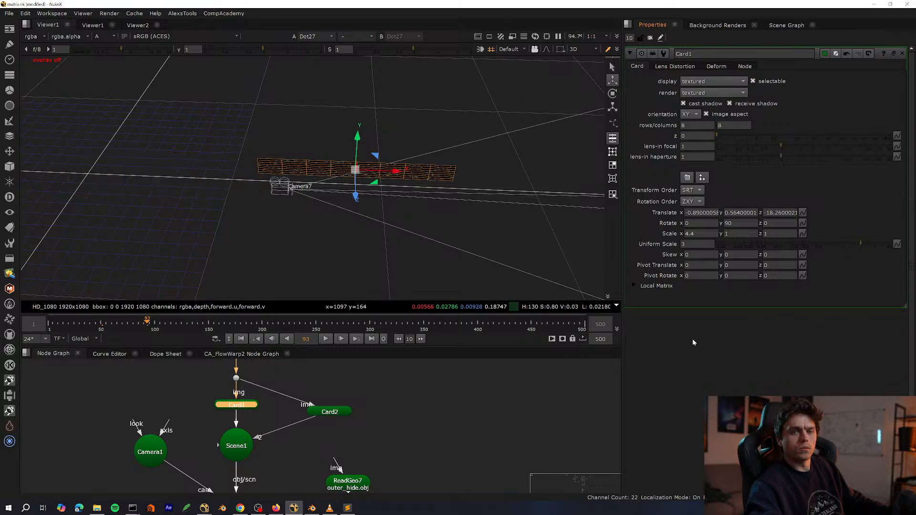
Add a CheckerBoard node, insert it between Merge29 and the dot feeding Card1 and Card2, and view it.
{"action": "middle_click_drag", "start_coordinate": [265, 426], "coordinate": [301, 463]}
{"action": "key", "text": "space"}
{"action": "left_click", "coordinate": [344, 370]}
{"action": "key", "text": "Tab"}
{"action": "type", "text": "che"}
{"action": "key", "text": "Return"}
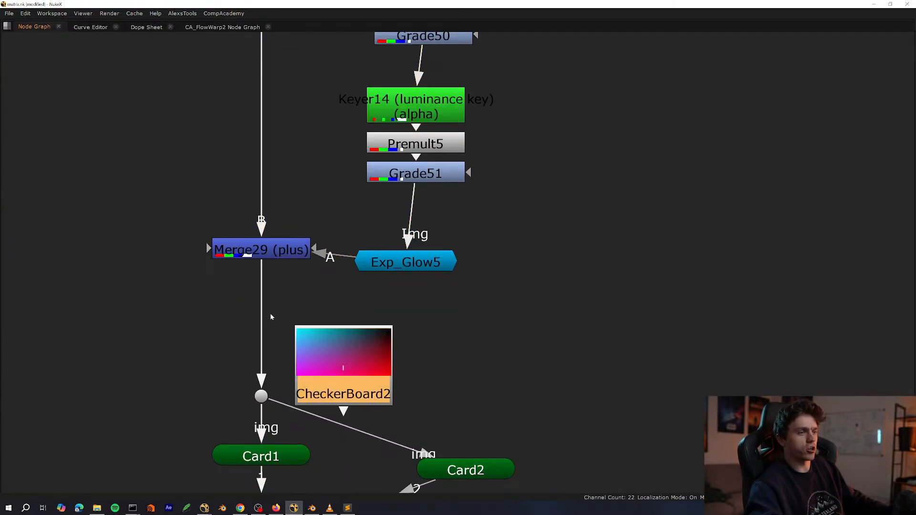
{"action": "left_click_drag", "start_coordinate": [262, 312], "coordinate": [296, 362]}
{"action": "key", "text": "1"}
{"action": "key", "text": "space"}
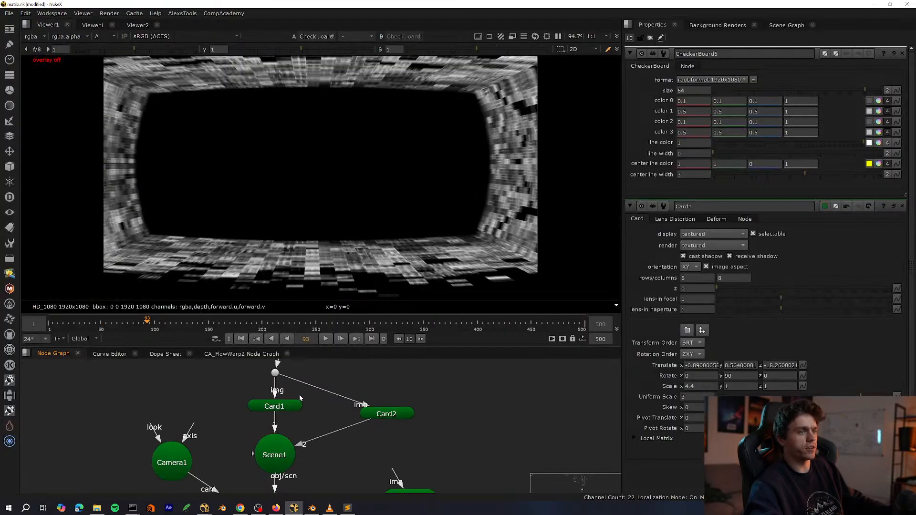
Examine the checkerboard texture on the cards in the 3D view.
{"action": "key", "text": "Tab"}
{"action": "scroll", "coordinate": [376, 259], "scroll_direction": "up", "scroll_amount": 5}
{"action": "left_click_drag", "start_coordinate": [376, 259], "coordinate": [288, 234], "text": "ctrl"}
{"action": "scroll", "coordinate": [242, 412], "scroll_direction": "down", "scroll_amount": 3}
{"action": "middle_click_drag", "start_coordinate": [223, 442], "coordinate": [228, 377]}
{"action": "scroll", "coordinate": [274, 376], "scroll_direction": "up", "scroll_amount": 3}
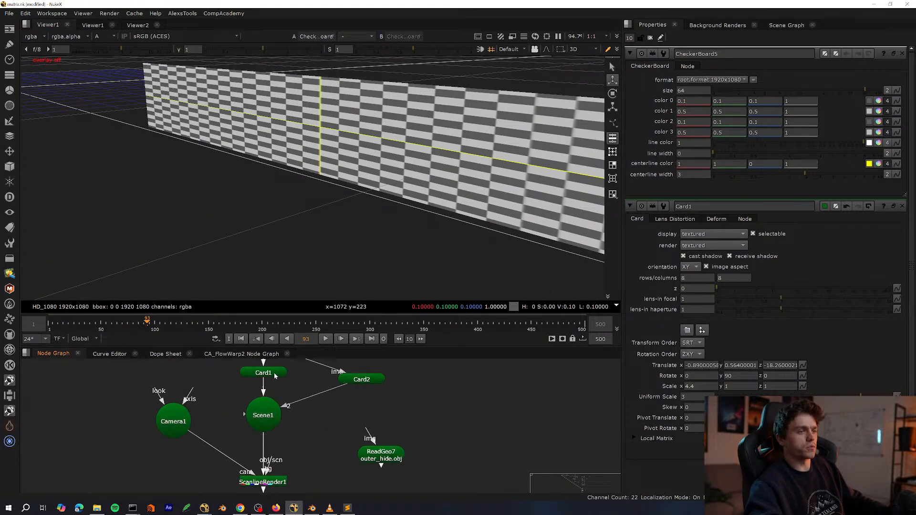
Open the properties of Card1 and Camera1 and compare their positions in the 3D scene.
{"action": "double_click", "coordinate": [274, 375]}
{"action": "scroll", "coordinate": [275, 375], "scroll_direction": "down", "scroll_amount": 5}
{"action": "middle_click_drag", "start_coordinate": [211, 420], "coordinate": [227, 423]}
{"action": "double_click", "coordinate": [233, 407]}
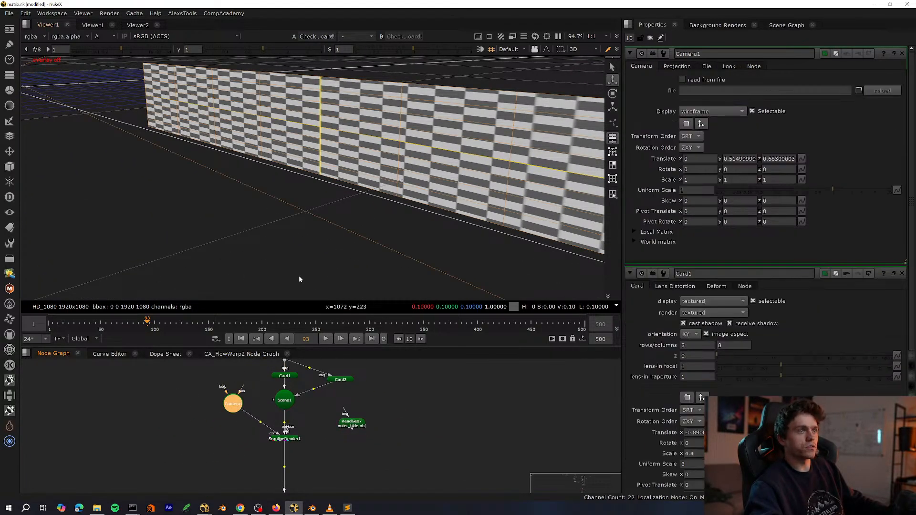
{"action": "scroll", "coordinate": [298, 275], "scroll_direction": "down", "scroll_amount": 5}
{"action": "left_click_drag", "start_coordinate": [298, 276], "coordinate": [477, 268], "text": "ctrl"}
{"action": "scroll", "coordinate": [477, 268], "scroll_direction": "down", "scroll_amount": 5}
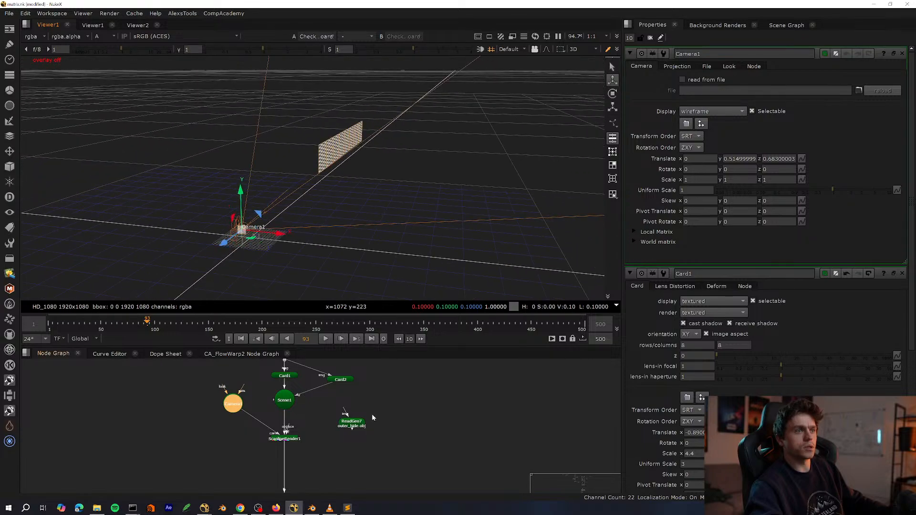
Replace Camera1 with a copy of the animated camera from the upper render branch, connected to ScanlineRender1.
{"action": "double_click", "coordinate": [352, 423]}
{"action": "key", "text": "space"}
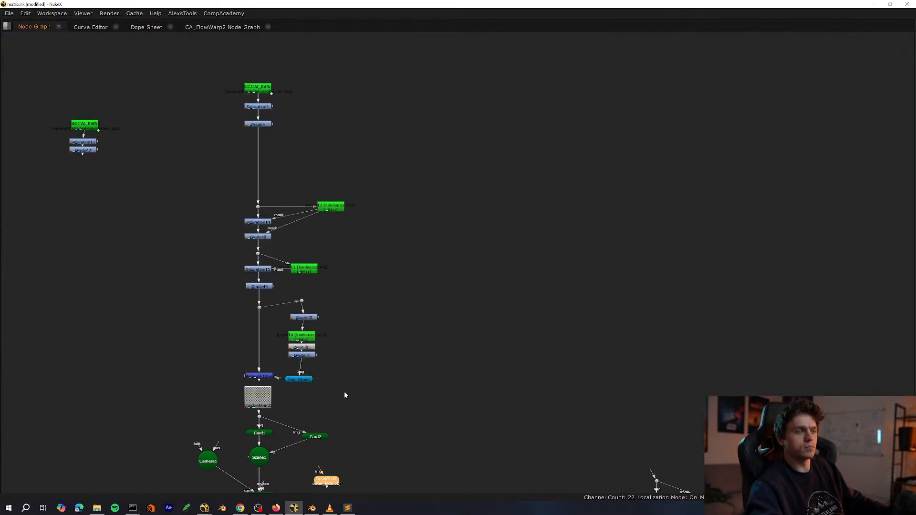
{"action": "scroll", "coordinate": [344, 392], "scroll_direction": "down", "scroll_amount": 3}
{"action": "middle_click_drag", "start_coordinate": [320, 124], "coordinate": [316, 262]}
{"action": "scroll", "coordinate": [315, 255], "scroll_direction": "up", "scroll_amount": 6}
{"action": "left_click", "coordinate": [207, 282]}
{"action": "scroll", "coordinate": [363, 274], "scroll_direction": "down", "scroll_amount": 7}
{"action": "middle_click_drag", "start_coordinate": [391, 391], "coordinate": [340, 241]}
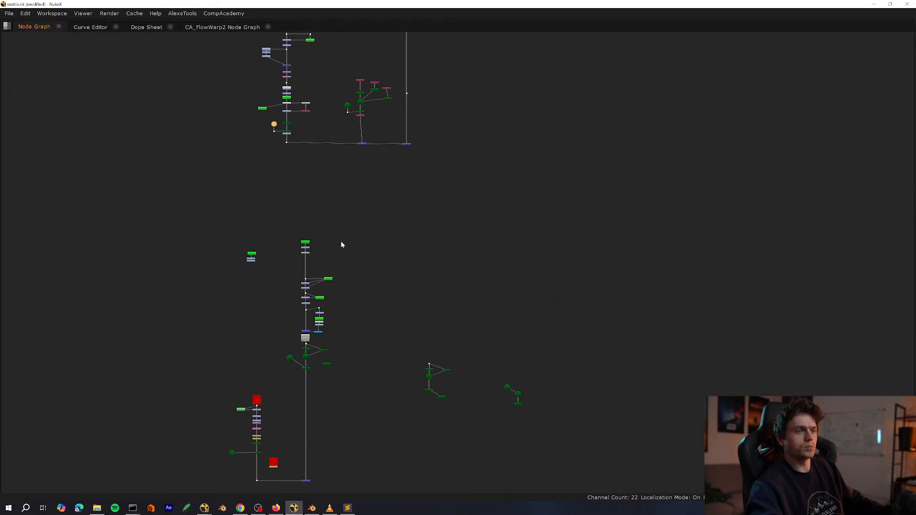
{"action": "scroll", "coordinate": [310, 327], "scroll_direction": "up", "scroll_amount": 7}
{"action": "scroll", "coordinate": [295, 391], "scroll_direction": "up", "scroll_amount": 3}
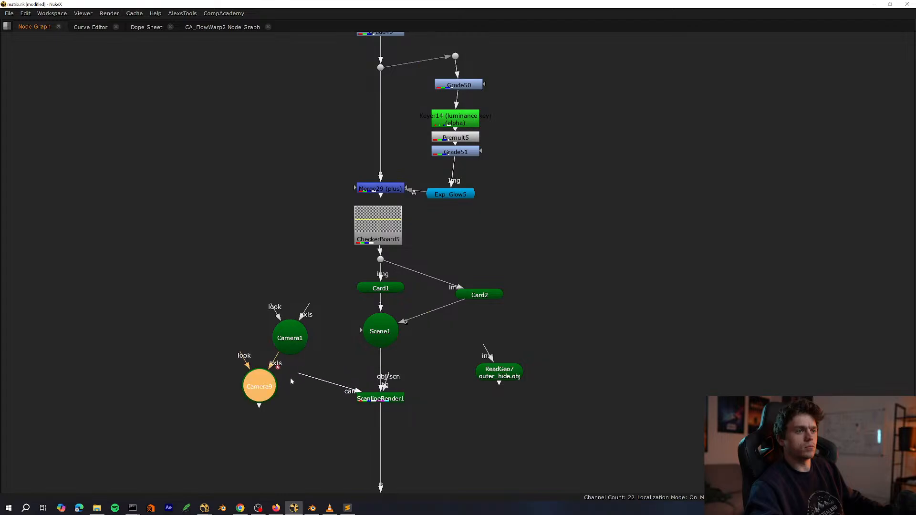
{"action": "scroll", "coordinate": [290, 372], "scroll_direction": "down", "scroll_amount": 3}
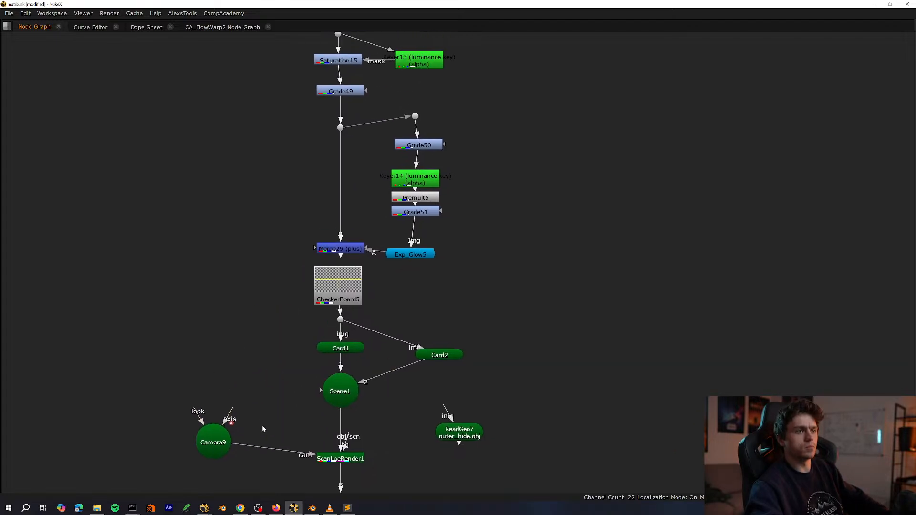
Lower Card1 to a Y translation of about -1.26 and close the other nodes' property panels.
{"action": "key", "text": "space"}
{"action": "scroll", "coordinate": [289, 476], "scroll_direction": "up", "scroll_amount": 4}
{"action": "left_click_drag", "start_coordinate": [348, 286], "coordinate": [478, 247], "text": "ctrl"}
{"action": "scroll", "coordinate": [344, 224], "scroll_direction": "up", "scroll_amount": 8}
{"action": "middle_click_drag", "start_coordinate": [398, 372], "coordinate": [361, 477]}
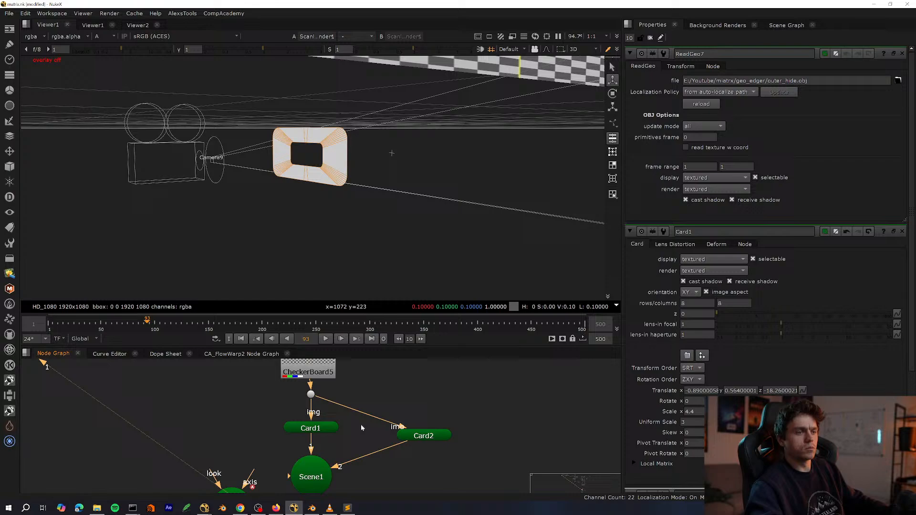
{"action": "double_click", "coordinate": [328, 432]}
{"action": "key", "text": "f"}
{"action": "left_click_drag", "start_coordinate": [355, 113], "coordinate": [355, 152]}
{"action": "left_click", "coordinate": [901, 317]}
{"action": "left_click", "coordinate": [901, 319]}
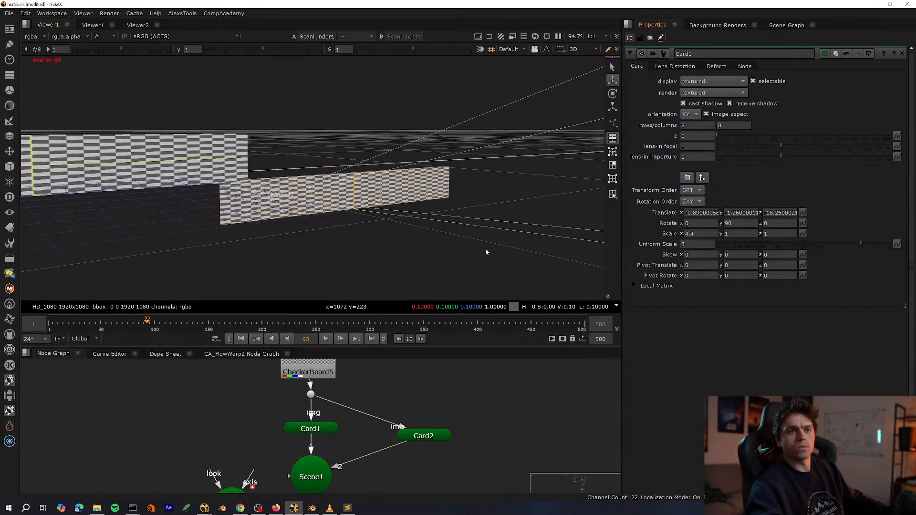
Open the properties of Card2 and ReadGeo7 and compare their placement with the camera in the 3D view.
{"action": "left_click_drag", "start_coordinate": [386, 251], "coordinate": [483, 201], "text": "ctrl"}
{"action": "left_click_drag", "start_coordinate": [444, 437], "coordinate": [450, 440]}
{"action": "double_click", "coordinate": [445, 441]}
{"action": "middle_click_drag", "start_coordinate": [387, 492], "coordinate": [339, 413]}
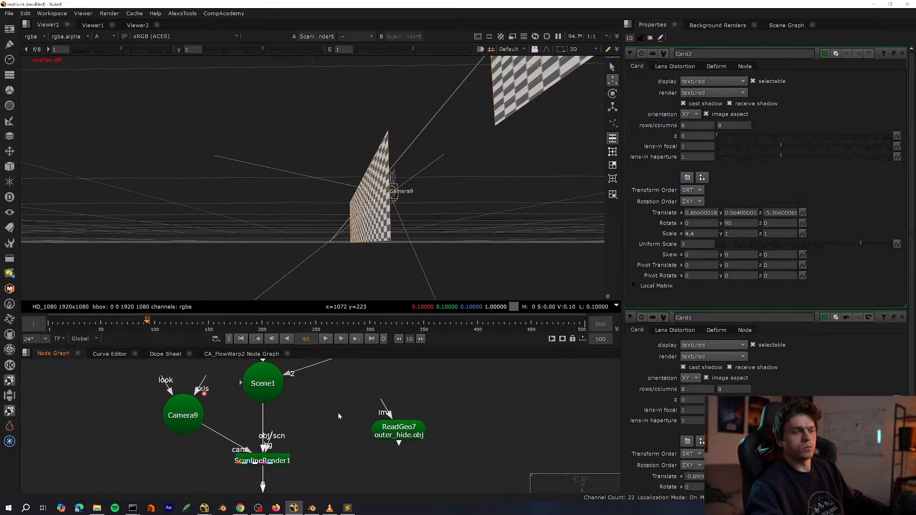
{"action": "scroll", "coordinate": [355, 409], "scroll_direction": "down", "scroll_amount": 2}
{"action": "double_click", "coordinate": [388, 426]}
{"action": "left_click_drag", "start_coordinate": [396, 248], "coordinate": [355, 291], "text": "ctrl"}
Set Card1's uniform scale to 2 and place it beside the outer geometry at about X -1.22, Y -1.17, Z -19.04.
{"action": "scroll", "coordinate": [399, 182], "scroll_direction": "up", "scroll_amount": 3}
{"action": "middle_click_drag", "start_coordinate": [342, 418], "coordinate": [365, 454]}
{"action": "left_click", "coordinate": [330, 395]}
{"action": "double_click", "coordinate": [330, 395]}
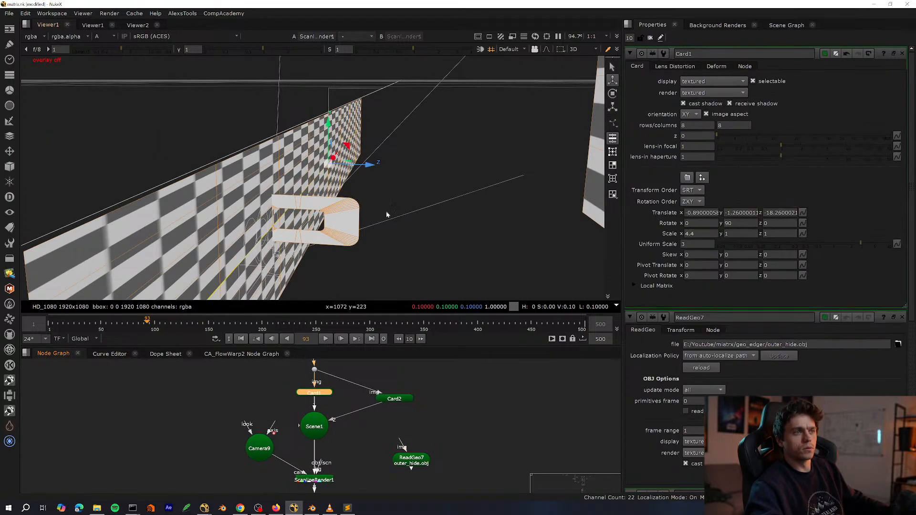
{"action": "left_click_drag", "start_coordinate": [382, 113], "coordinate": [499, 44]}
{"action": "left_click_drag", "start_coordinate": [431, 234], "coordinate": [492, 171], "text": "ctrl"}
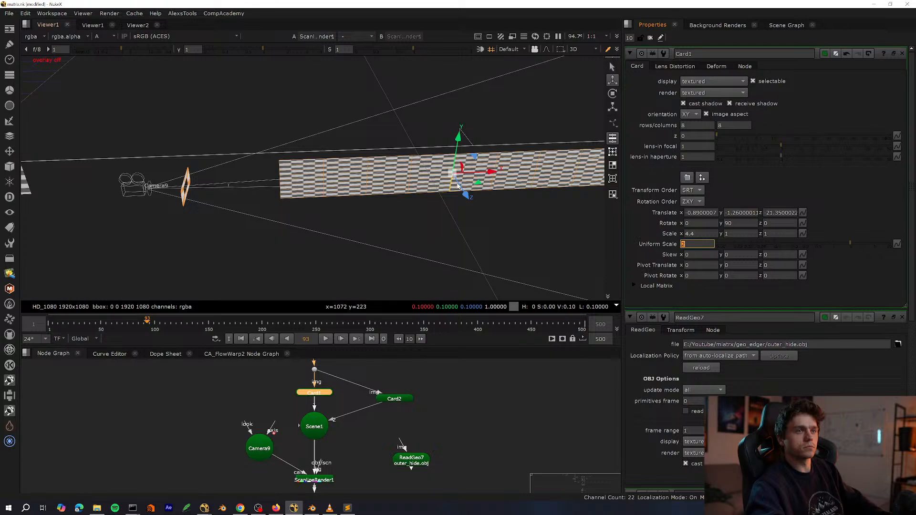
{"action": "left_click_drag", "start_coordinate": [345, 187], "coordinate": [403, 189]}
{"action": "left_click_drag", "start_coordinate": [293, 249], "coordinate": [394, 220], "text": "ctrl"}
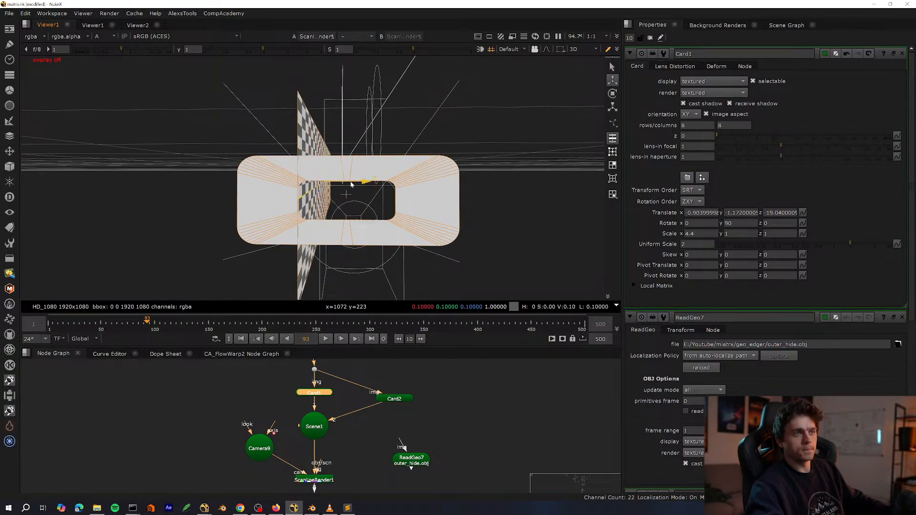
{"action": "mouse_move", "coordinate": [350, 185]}
{"action": "left_mouse_down"}
{"action": "mouse_move", "coordinate": [317, 190]}
{"action": "mouse_move", "coordinate": [335, 187]}
{"action": "left_mouse_up"}
Duplicate Card1 and delete Card2 so the duplicate takes the checkerboard input in its place.
{"action": "middle_click_drag", "start_coordinate": [383, 407], "coordinate": [342, 420]}
{"action": "scroll", "coordinate": [342, 424], "scroll_direction": "up", "scroll_amount": 3}
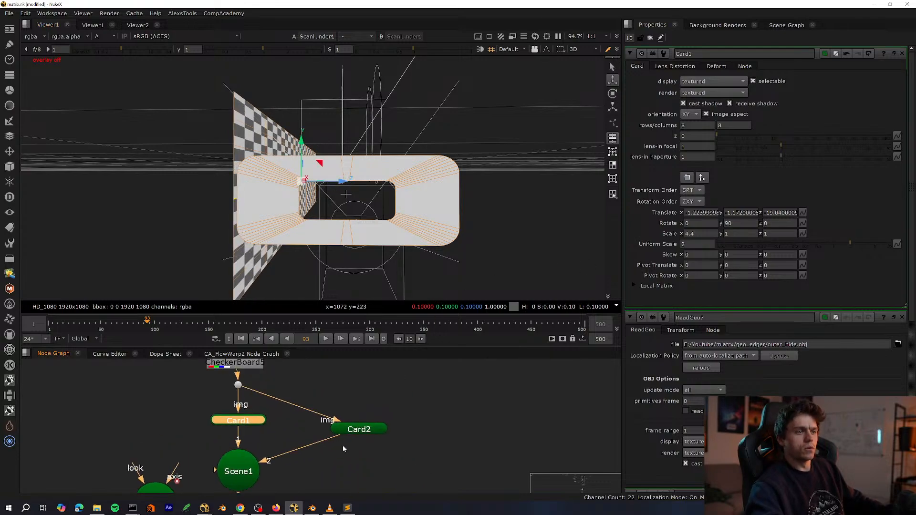
{"action": "key", "text": "space"}
{"action": "key", "text": "alt+c"}
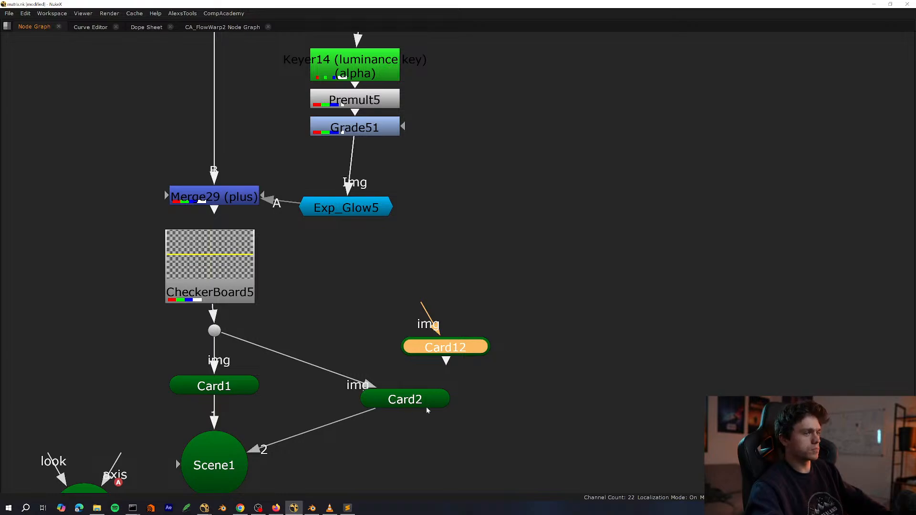
{"action": "left_click", "coordinate": [427, 406]}
{"action": "key", "text": "Delete"}
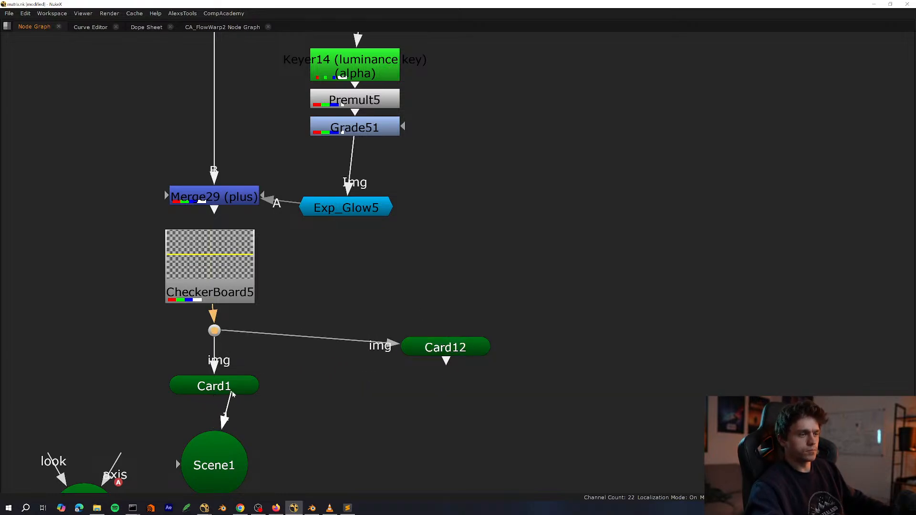
Connect the duplicated card to Scene1 and arrange both cards symmetrically above the scene node.
{"action": "left_click_drag", "start_coordinate": [232, 393], "coordinate": [131, 391]}
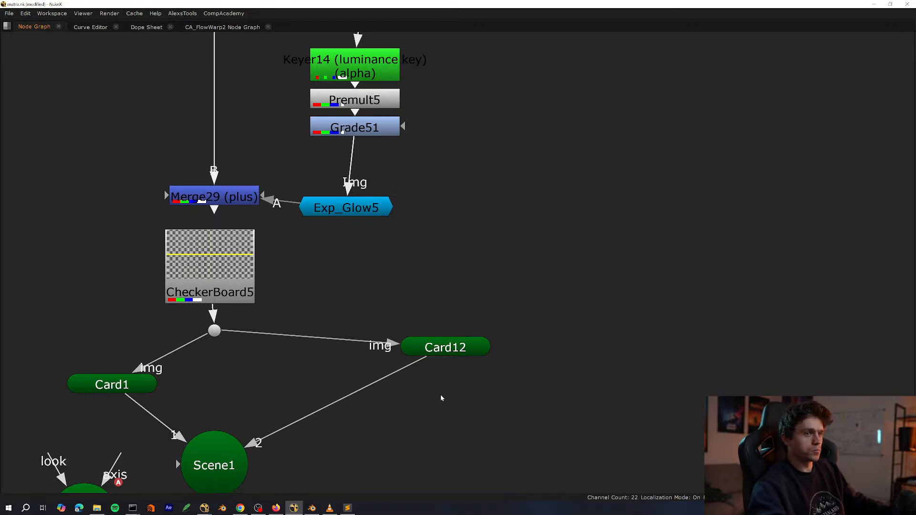
{"action": "middle_click_drag", "start_coordinate": [441, 398], "coordinate": [512, 322]}
{"action": "left_click_drag", "start_coordinate": [500, 279], "coordinate": [406, 310]}
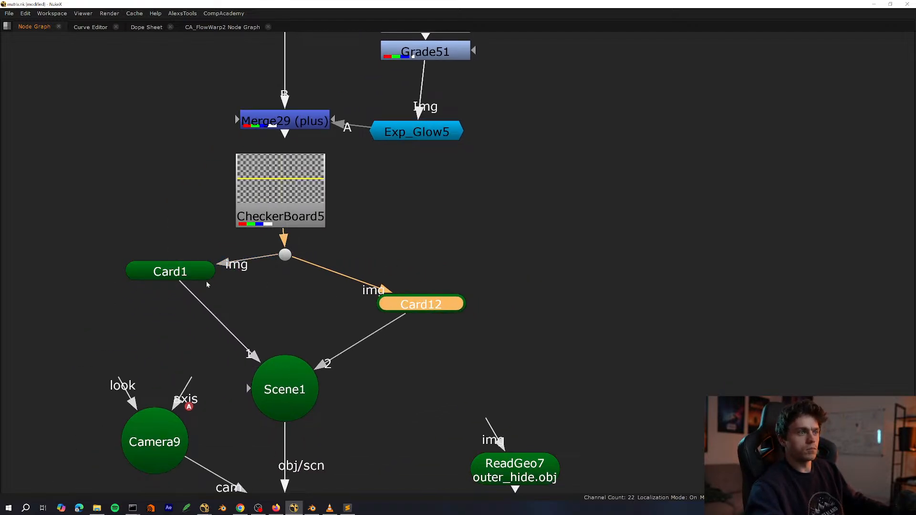
{"action": "left_click_drag", "start_coordinate": [206, 281], "coordinate": [209, 313]}
{"action": "scroll", "coordinate": [406, 359], "scroll_direction": "down", "scroll_amount": 1}
{"action": "scroll", "coordinate": [407, 360], "scroll_direction": "up", "scroll_amount": 1}
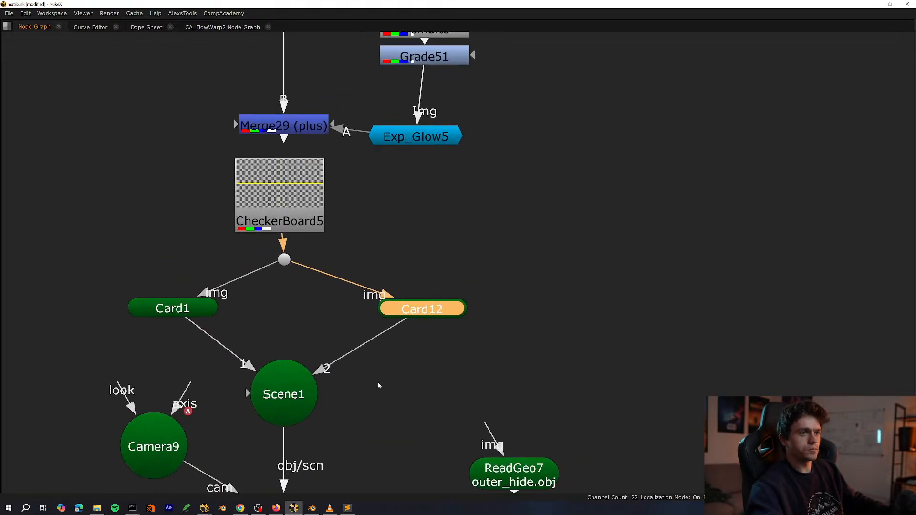
Move Card12 along X to the opposite side of the outer geometry from Card1.
{"action": "middle_click_drag", "start_coordinate": [407, 470], "coordinate": [341, 491]}
{"action": "left_click", "coordinate": [287, 415]}
{"action": "key", "text": "space"}
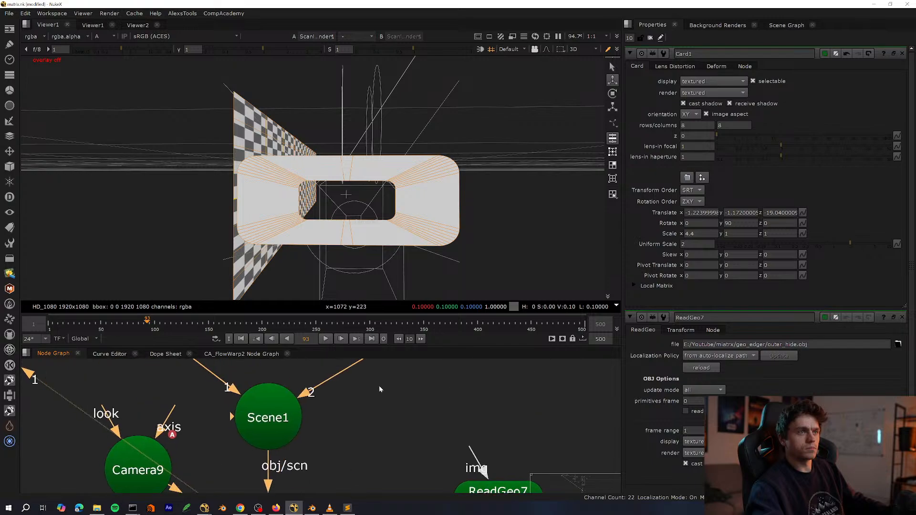
{"action": "middle_click_drag", "start_coordinate": [379, 387], "coordinate": [358, 441]}
{"action": "double_click", "coordinate": [408, 395]}
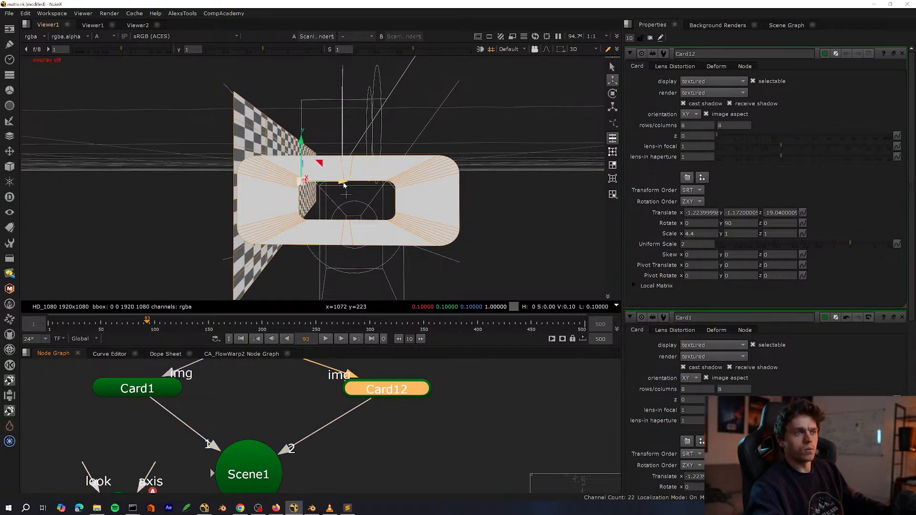
{"action": "left_click_drag", "start_coordinate": [344, 185], "coordinate": [559, 211]}
{"action": "middle_click_drag", "start_coordinate": [387, 395], "coordinate": [366, 373]}
{"action": "scroll", "coordinate": [367, 377], "scroll_direction": "down", "scroll_amount": 4}
{"action": "key", "text": "space"}
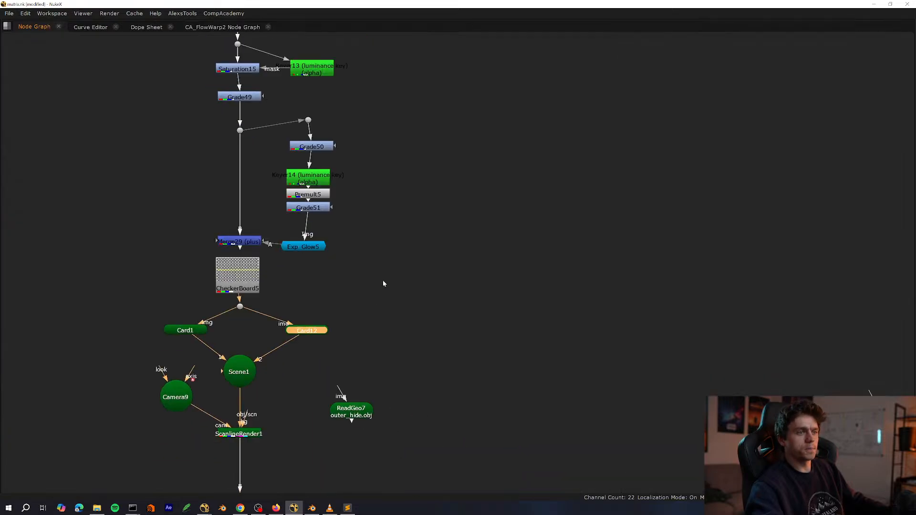
Pull CheckerBoard5 out of the pipe so Merge29 feeds Card1 and Card12, and check the rendered alpha.
{"action": "scroll", "coordinate": [335, 350], "scroll_direction": "up", "scroll_amount": 3}
{"action": "middle_click_drag", "start_coordinate": [266, 410], "coordinate": [310, 475]}
{"action": "left_click_drag", "start_coordinate": [286, 304], "coordinate": [425, 307]}
{"action": "left_click_drag", "start_coordinate": [371, 302], "coordinate": [364, 306]}
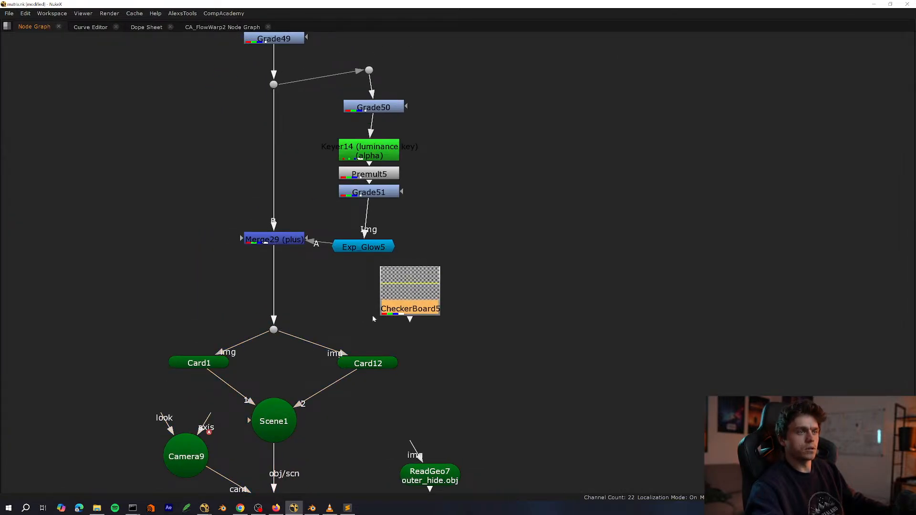
{"action": "scroll", "coordinate": [373, 319], "scroll_direction": "down", "scroll_amount": 3}
{"action": "key", "text": "space"}
{"action": "key", "text": "Tab"}
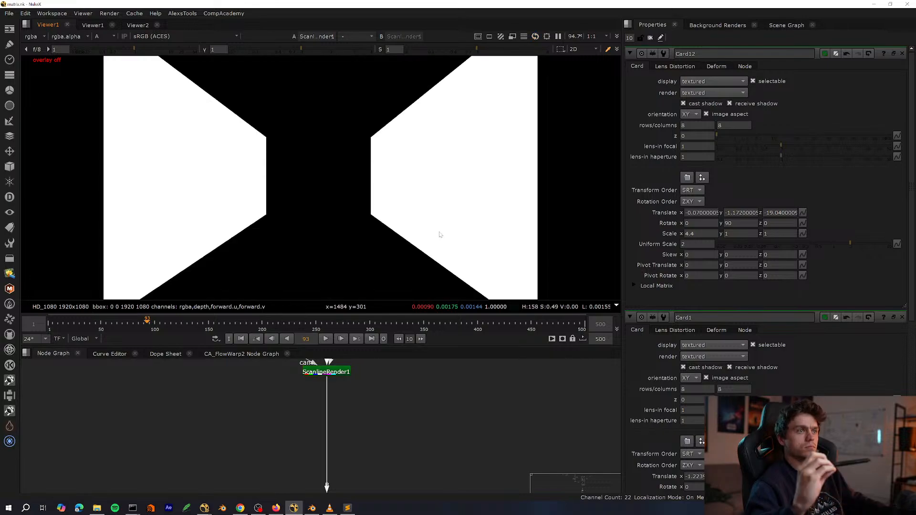
{"action": "key", "text": "a"}
Copy the existing geometry holdout setup with its camera, scene, scanline render, shuffle and merge from farther up the node graph.
{"action": "scroll", "coordinate": [339, 394], "scroll_direction": "down", "scroll_amount": 6}
{"action": "key", "text": "space"}
{"action": "middle_click_drag", "start_coordinate": [361, 473], "coordinate": [343, 250]}
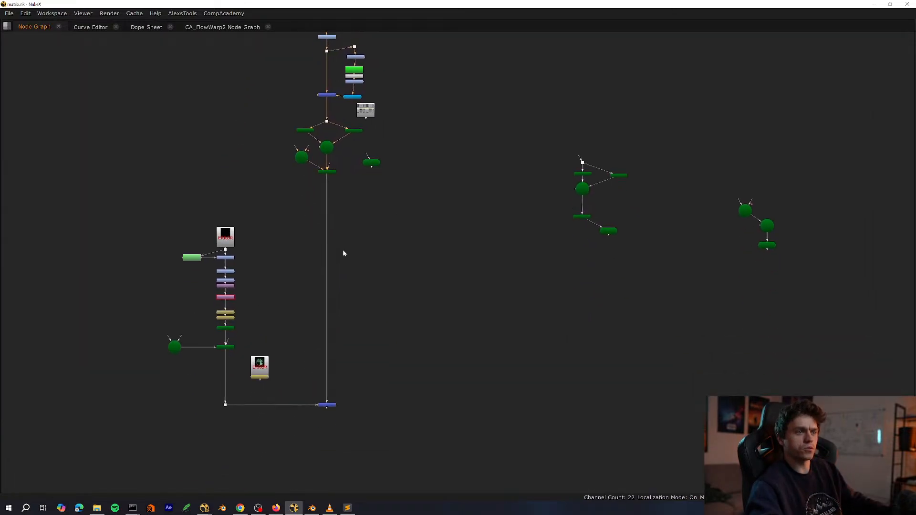
{"action": "scroll", "coordinate": [343, 250], "scroll_direction": "down", "scroll_amount": 5}
{"action": "middle_click_drag", "start_coordinate": [321, 317], "coordinate": [340, 483]}
{"action": "middle_click_drag", "start_coordinate": [427, 130], "coordinate": [427, 281]}
{"action": "scroll", "coordinate": [427, 281], "scroll_direction": "up", "scroll_amount": 1}
{"action": "scroll", "coordinate": [426, 282], "scroll_direction": "up", "scroll_amount": 5}
{"action": "left_click_drag", "start_coordinate": [484, 239], "coordinate": [362, 433]}
{"action": "scroll", "coordinate": [401, 294], "scroll_direction": "up", "scroll_amount": 1}
{"action": "left_click_drag", "start_coordinate": [465, 270], "coordinate": [334, 407]}
Move the logo branch and its merge farther down below ScanlineRender1 to make room for the holdout setup.
{"action": "scroll", "coordinate": [333, 408], "scroll_direction": "down", "scroll_amount": 6}
{"action": "middle_click_drag", "start_coordinate": [337, 477], "coordinate": [374, 299]}
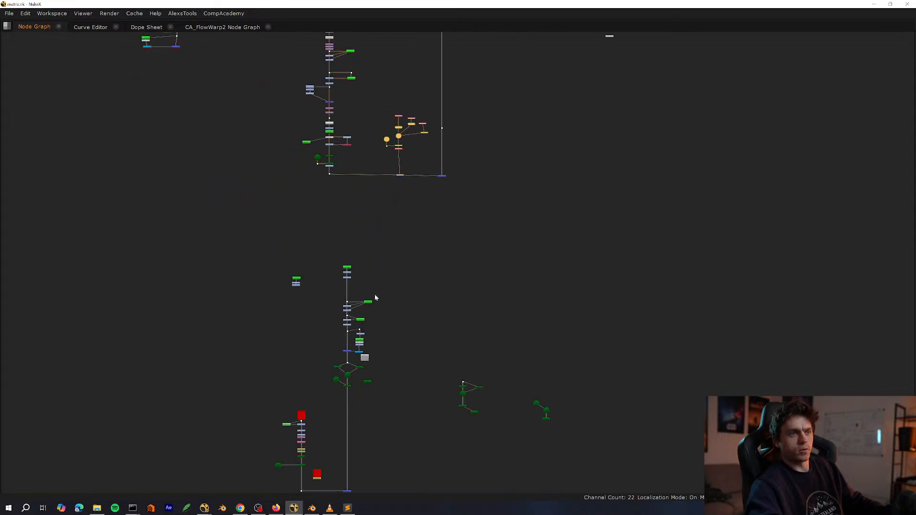
{"action": "scroll", "coordinate": [374, 298], "scroll_direction": "up", "scroll_amount": 1}
{"action": "middle_click_drag", "start_coordinate": [331, 435], "coordinate": [364, 285]}
{"action": "left_click_drag", "start_coordinate": [356, 260], "coordinate": [212, 429]}
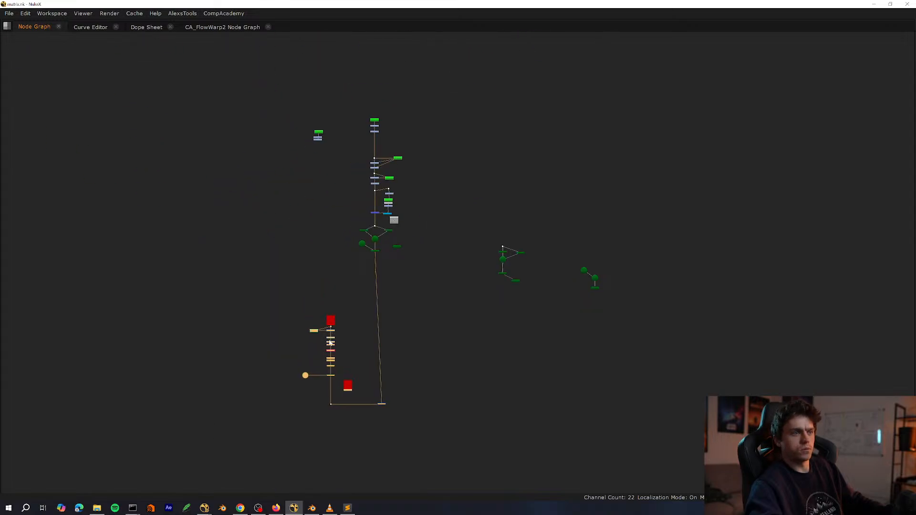
Paste the holdout setup under ScanlineRender1, connect Merge34 to ScanlineRender1's output and view Merge34.
{"action": "scroll", "coordinate": [322, 366], "scroll_direction": "up", "scroll_amount": 6}
{"action": "left_click_drag", "start_coordinate": [339, 376], "coordinate": [388, 321]}
{"action": "scroll", "coordinate": [388, 320], "scroll_direction": "up", "scroll_amount": 2}
{"action": "middle_click_drag", "start_coordinate": [399, 303], "coordinate": [331, 416]}
{"action": "left_click_drag", "start_coordinate": [330, 416], "coordinate": [381, 247]}
{"action": "key", "text": "space"}
{"action": "left_click", "coordinate": [288, 455]}
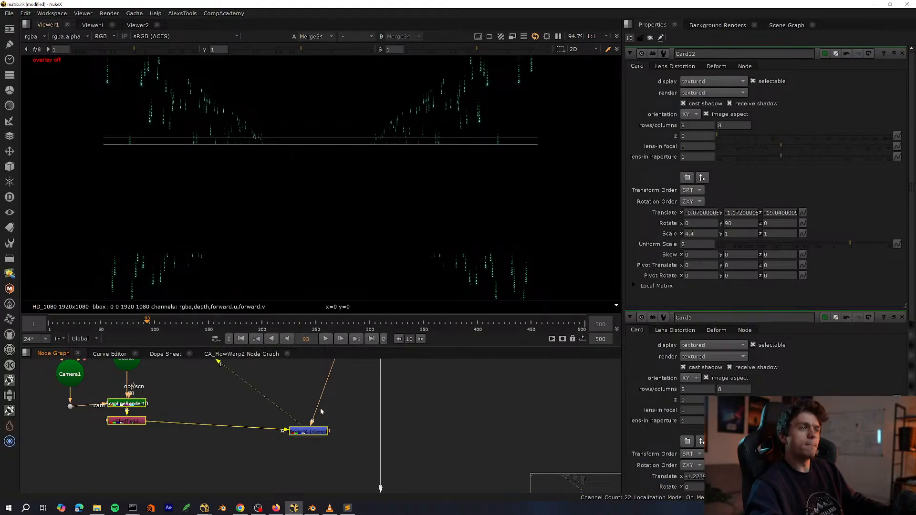
Set Merge34's operation to mask and inspect the masked code rain with the viewer gain temporarily raised to 56.
{"action": "double_click", "coordinate": [318, 433]}
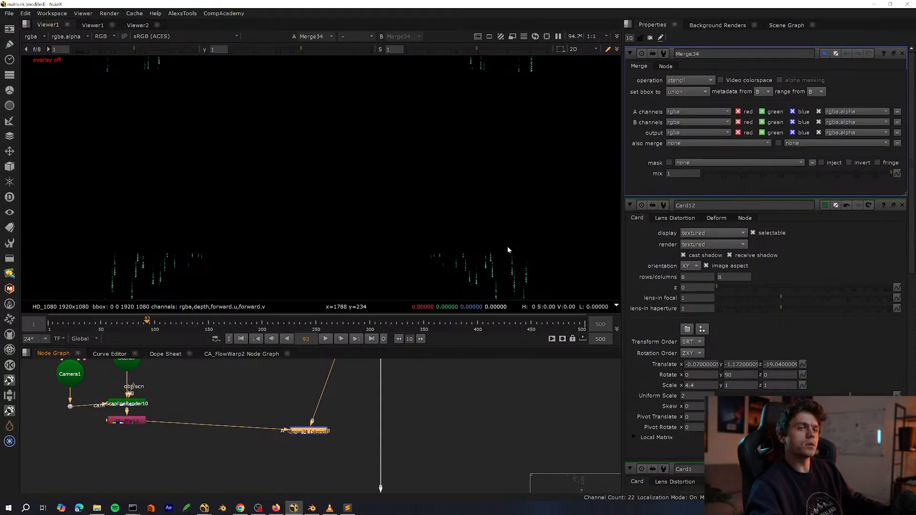
{"action": "left_click", "coordinate": [689, 80]}
{"action": "left_click", "coordinate": [687, 156]}
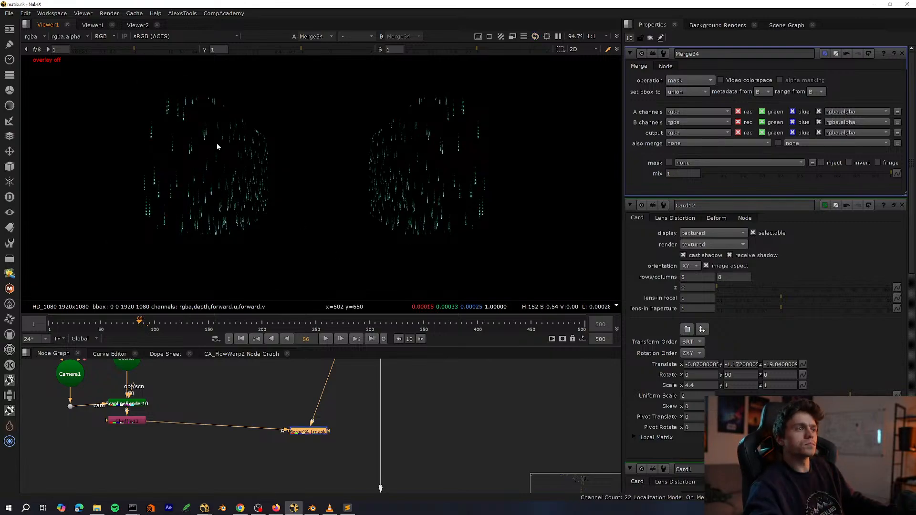
{"action": "left_click_drag", "start_coordinate": [187, 50], "coordinate": [197, 49]}
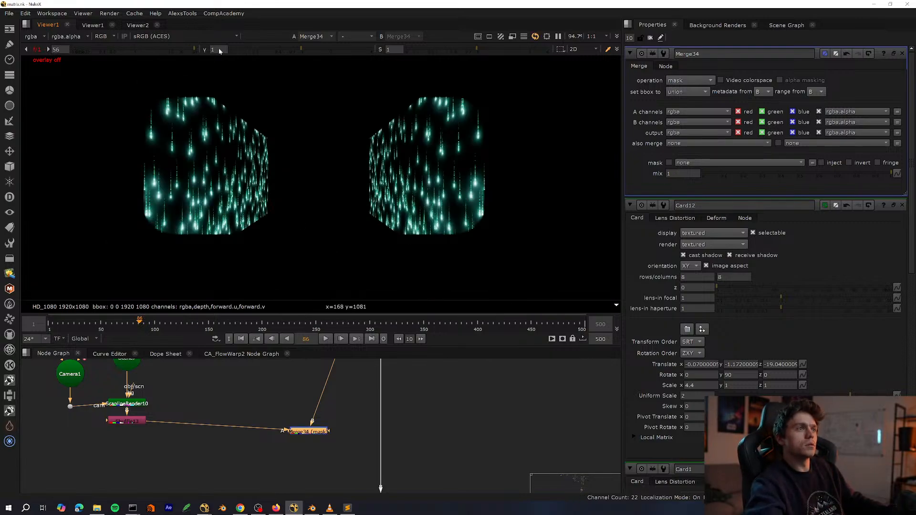
{"action": "left_click", "coordinate": [39, 50]}
View the output of Merge28, which combines the wall render with the logo branch.
{"action": "scroll", "coordinate": [298, 410], "scroll_direction": "down", "scroll_amount": 8}
{"action": "key", "text": "space"}
{"action": "scroll", "coordinate": [375, 370], "scroll_direction": "up", "scroll_amount": 6}
{"action": "left_click_drag", "start_coordinate": [445, 360], "coordinate": [337, 435]}
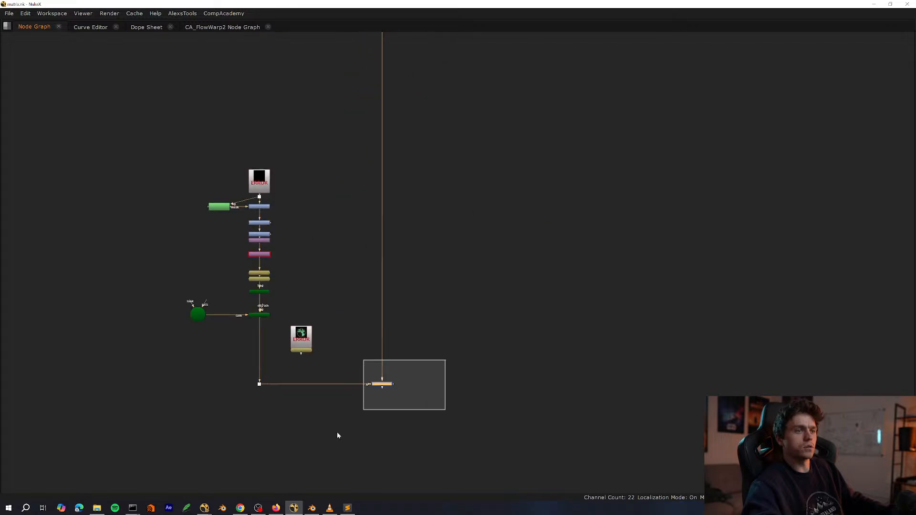
{"action": "key", "text": "space"}
{"action": "scroll", "coordinate": [352, 439], "scroll_direction": "down", "scroll_amount": 6}
{"action": "key", "text": "space"}
{"action": "middle_click_drag", "start_coordinate": [348, 427], "coordinate": [371, 355]}
{"action": "scroll", "coordinate": [305, 379], "scroll_direction": "up", "scroll_amount": 6}
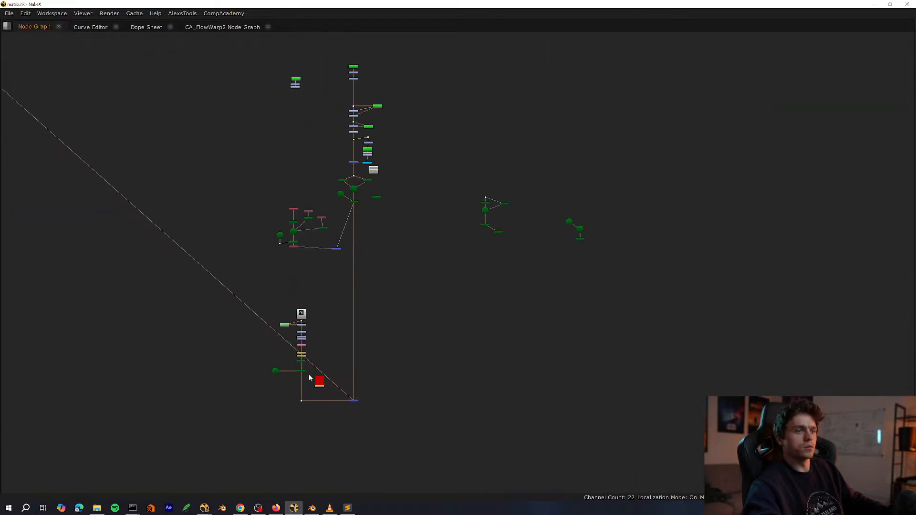
Copy Camera9 from the wall setup and paste it beside ScanlineRender6 in the logo branch.
{"action": "middle_click_drag", "start_coordinate": [377, 105], "coordinate": [389, 240]}
{"action": "middle_click_drag", "start_coordinate": [444, 88], "coordinate": [445, 227]}
{"action": "scroll", "coordinate": [445, 227], "scroll_direction": "up", "scroll_amount": 4}
{"action": "left_click", "coordinate": [370, 226]}
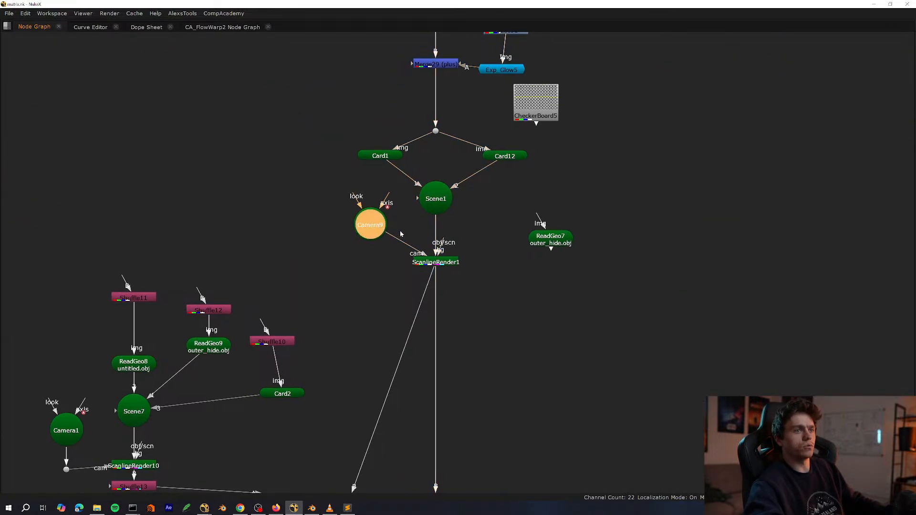
{"action": "scroll", "coordinate": [400, 231], "scroll_direction": "down", "scroll_amount": 8}
{"action": "middle_click_drag", "start_coordinate": [366, 379], "coordinate": [367, 282]}
{"action": "scroll", "coordinate": [367, 288], "scroll_direction": "up", "scroll_amount": 6}
{"action": "scroll", "coordinate": [288, 275], "scroll_direction": "up", "scroll_amount": 3}
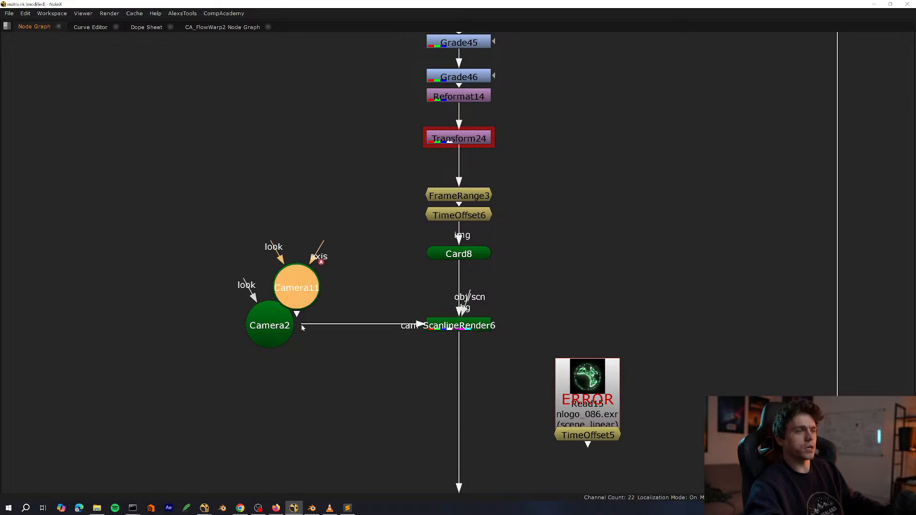
Replace Camera2 with a copy of Camera9 as ScanlineRender6's camera input and place it beside the render node.
{"action": "left_click", "coordinate": [301, 297]}
{"action": "key", "text": "Delete"}
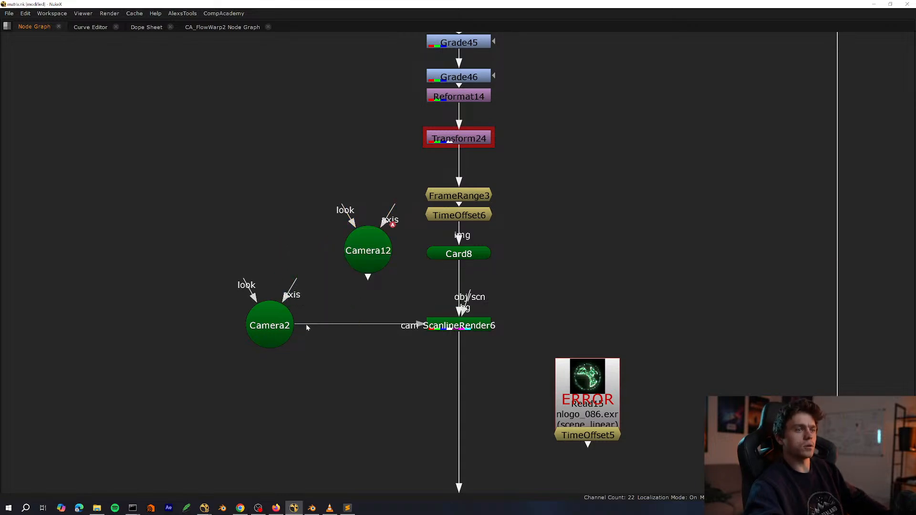
{"action": "left_click_drag", "start_coordinate": [305, 325], "coordinate": [368, 259]}
{"action": "left_click_drag", "start_coordinate": [273, 324], "coordinate": [245, 328]}
{"action": "key", "text": "Delete"}
{"action": "left_click_drag", "start_coordinate": [368, 253], "coordinate": [322, 333]}
{"action": "middle_click_drag", "start_coordinate": [322, 333], "coordinate": [137, 93]}
Open Card8's properties and move the logo card along Z in the 3D view to the hallway walls.
{"action": "key", "text": "space"}
{"action": "middle_click_drag", "start_coordinate": [297, 381], "coordinate": [293, 429]}
{"action": "double_click", "coordinate": [291, 389]}
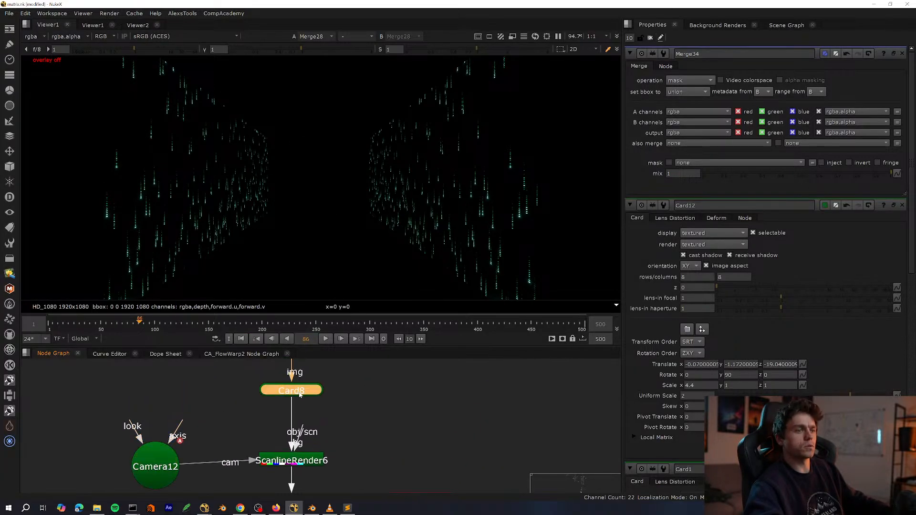
{"action": "key", "text": "space"}
{"action": "scroll", "coordinate": [466, 201], "scroll_direction": "down", "scroll_amount": 12}
{"action": "key", "text": "Tab"}
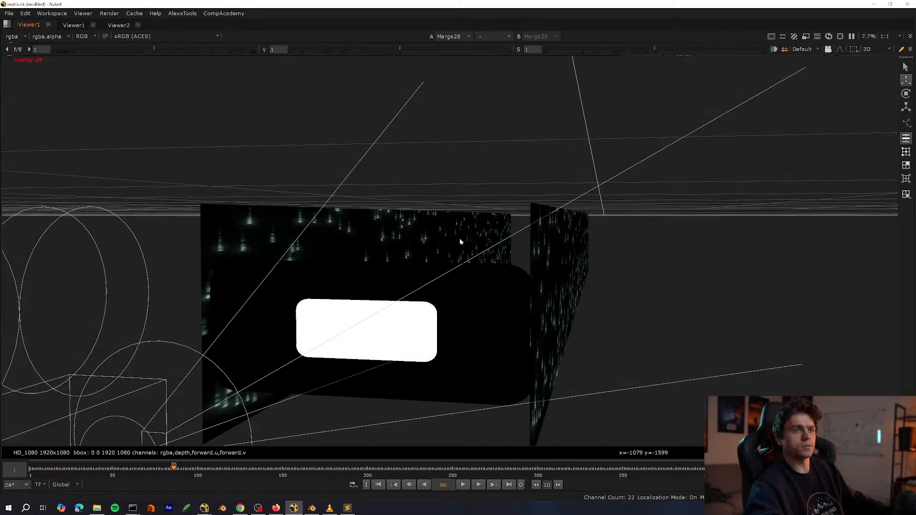
{"action": "scroll", "coordinate": [565, 271], "scroll_direction": "down", "scroll_amount": 10}
{"action": "left_click_drag", "start_coordinate": [564, 271], "coordinate": [350, 298], "text": "ctrl"}
{"action": "scroll", "coordinate": [477, 241], "scroll_direction": "up", "scroll_amount": 8}
{"action": "scroll", "coordinate": [525, 228], "scroll_direction": "down", "scroll_amount": 8}
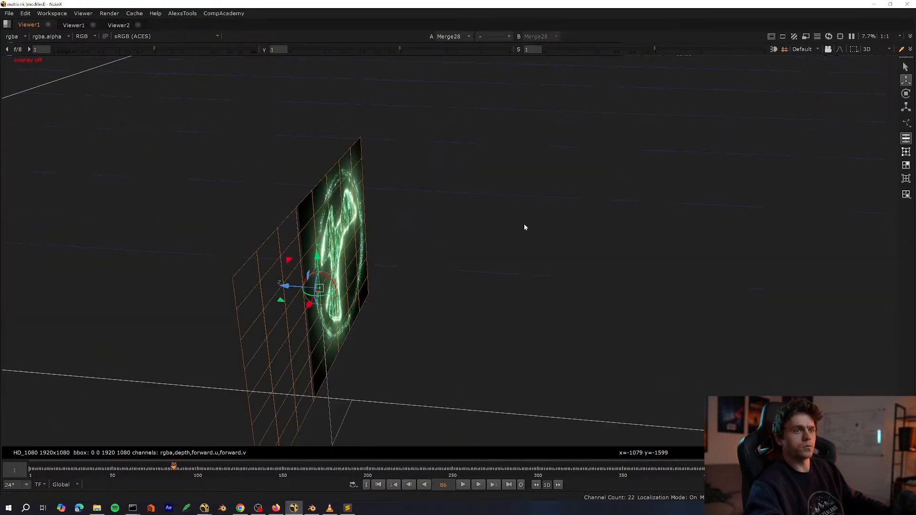
{"action": "mouse_move", "coordinate": [548, 248]}
{"action": "middle_mouse_down"}
{"action": "mouse_move", "coordinate": [491, 246]}
{"action": "mouse_move", "coordinate": [533, 244]}
{"action": "middle_mouse_up"}
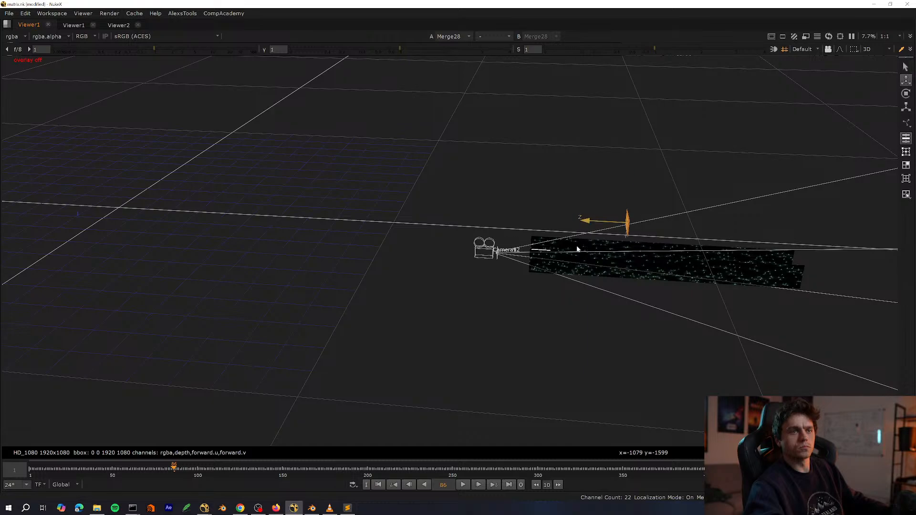
Move Card8 along X and Y to fit between the two walls, and check the logo through the render camera.
{"action": "left_click_drag", "start_coordinate": [577, 249], "coordinate": [547, 258], "text": "ctrl"}
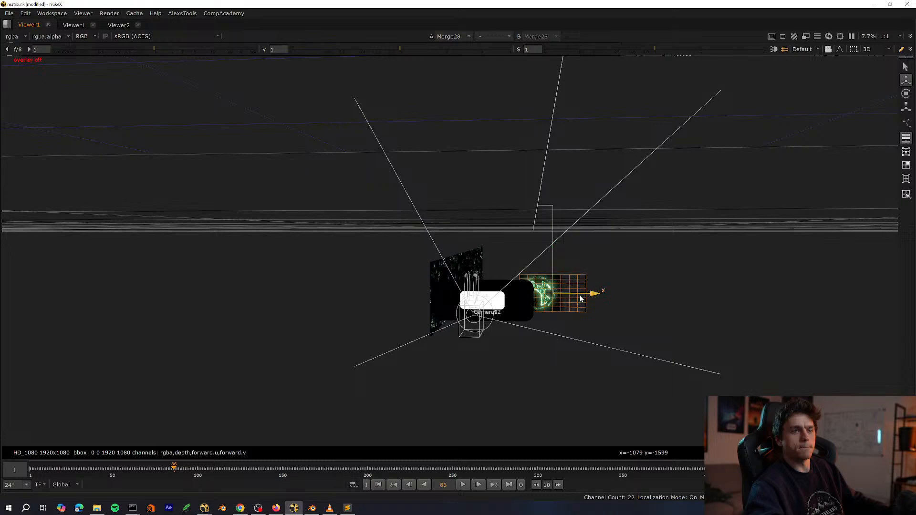
{"action": "left_click_drag", "start_coordinate": [501, 258], "coordinate": [511, 237]}
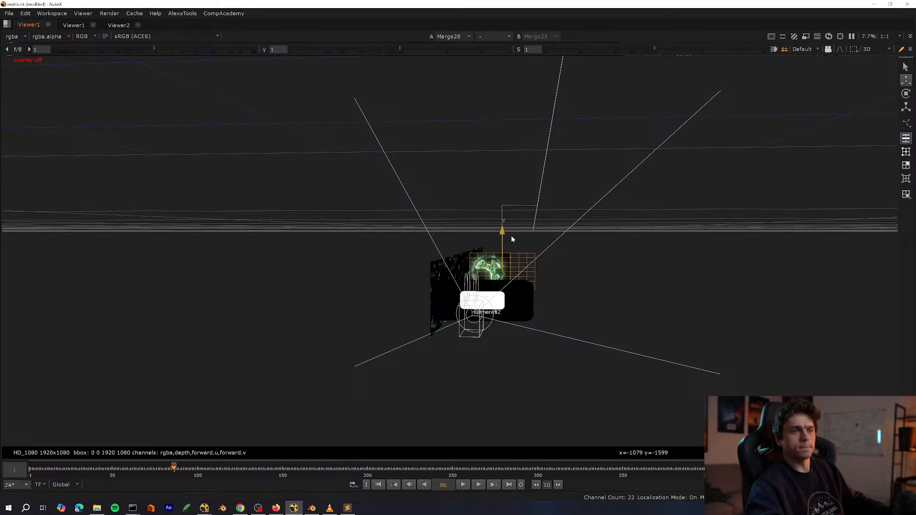
{"action": "left_click_drag", "start_coordinate": [582, 248], "coordinate": [510, 288], "text": "ctrl"}
{"action": "key", "text": "f"}
{"action": "left_click_drag", "start_coordinate": [336, 259], "coordinate": [470, 273], "text": "ctrl"}
{"action": "left_click_drag", "start_coordinate": [479, 269], "coordinate": [451, 273], "text": "ctrl"}
{"action": "scroll", "coordinate": [553, 204], "scroll_direction": "down", "scroll_amount": 3}
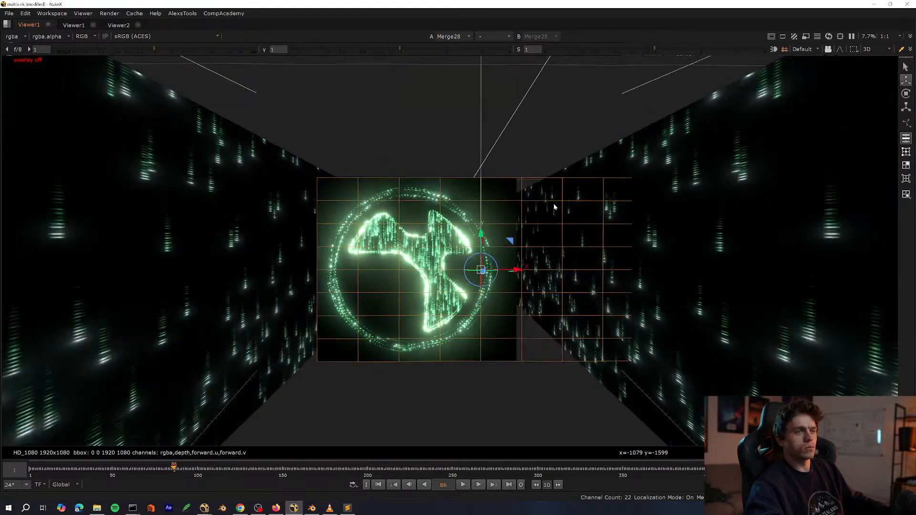
{"action": "left_click_drag", "start_coordinate": [554, 204], "coordinate": [280, 306], "text": "alt"}
{"action": "key", "text": "f"}
{"action": "key", "text": "Tab"}
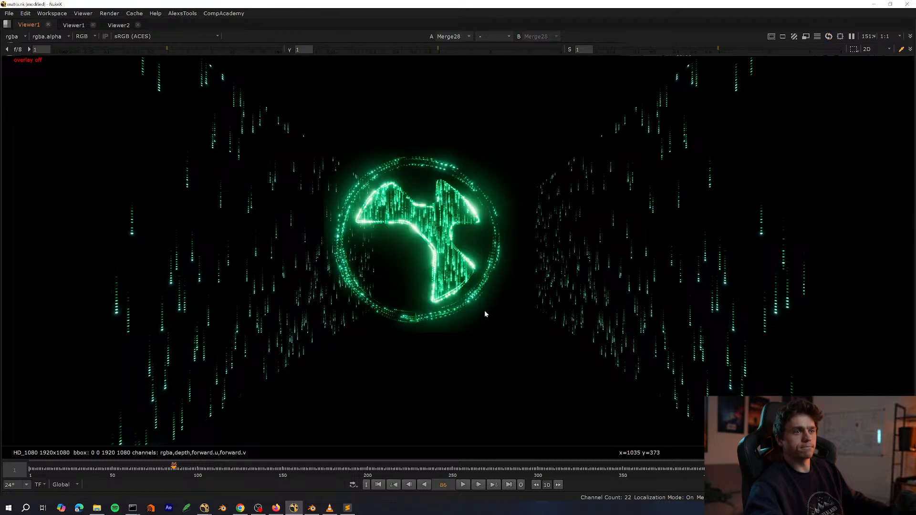
Shift Card8 along X to about -0.434 to centre the logo between the walls, and compare with the 2D render.
{"action": "key", "text": "Tab"}
{"action": "left_click_drag", "start_coordinate": [569, 293], "coordinate": [506, 268], "text": "ctrl"}
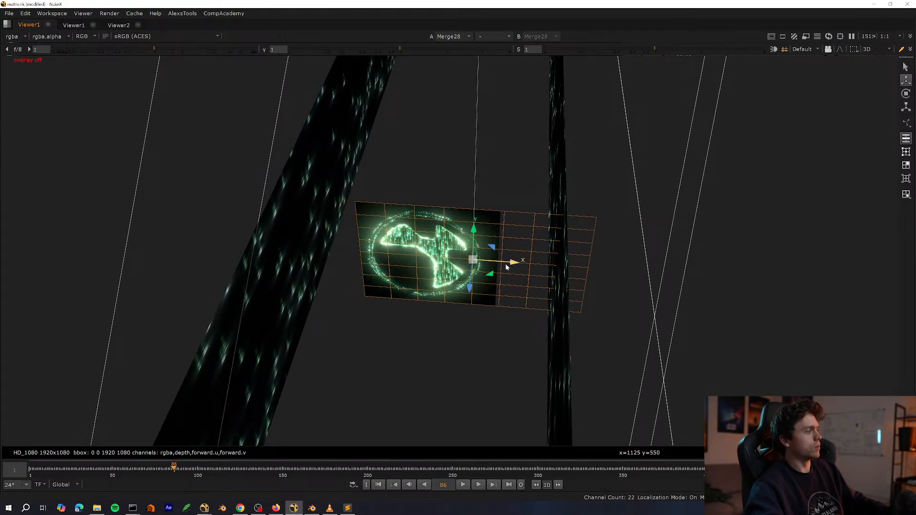
{"action": "key", "text": "Tab"}
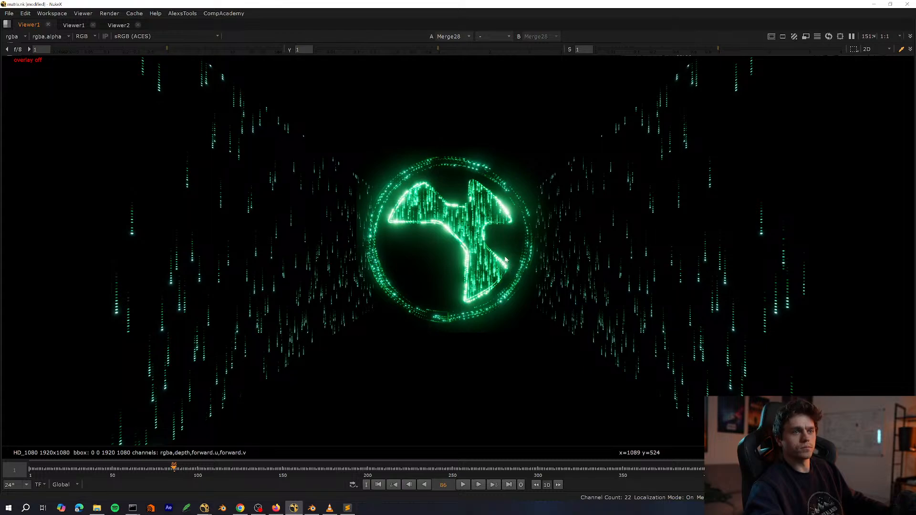
{"action": "key", "text": "Tab"}
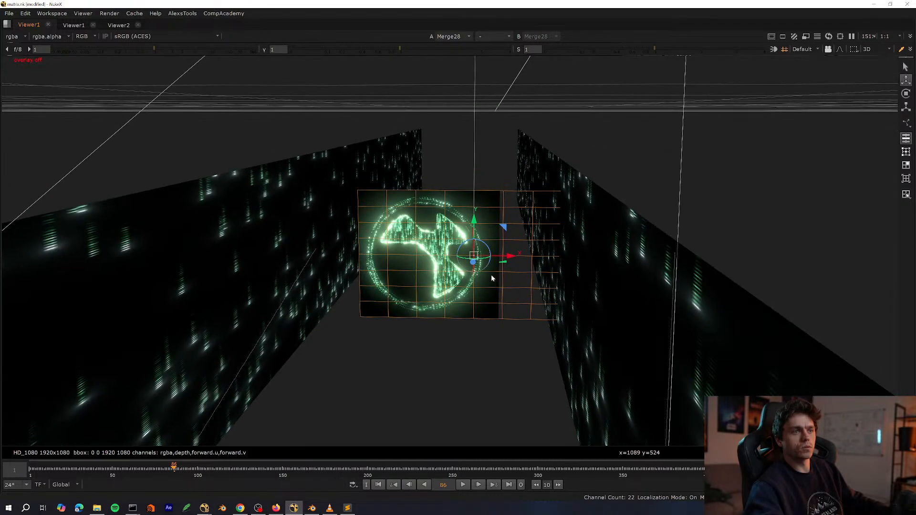
{"action": "key", "text": "Tab"}
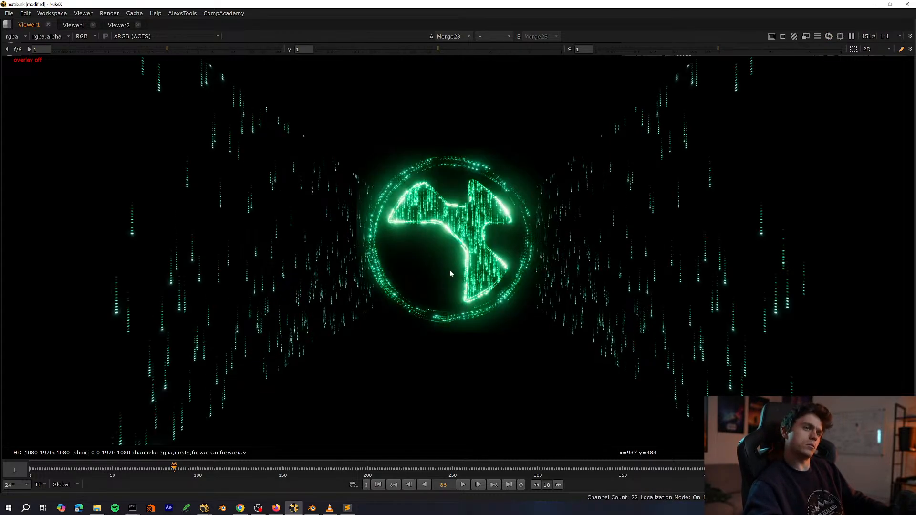
Set Card8's uniform scale to 0.9 and check the logo's size in the 2D render.
{"action": "key", "text": "Tab"}
{"action": "right_click_drag", "start_coordinate": [502, 279], "coordinate": [507, 299], "text": "alt"}
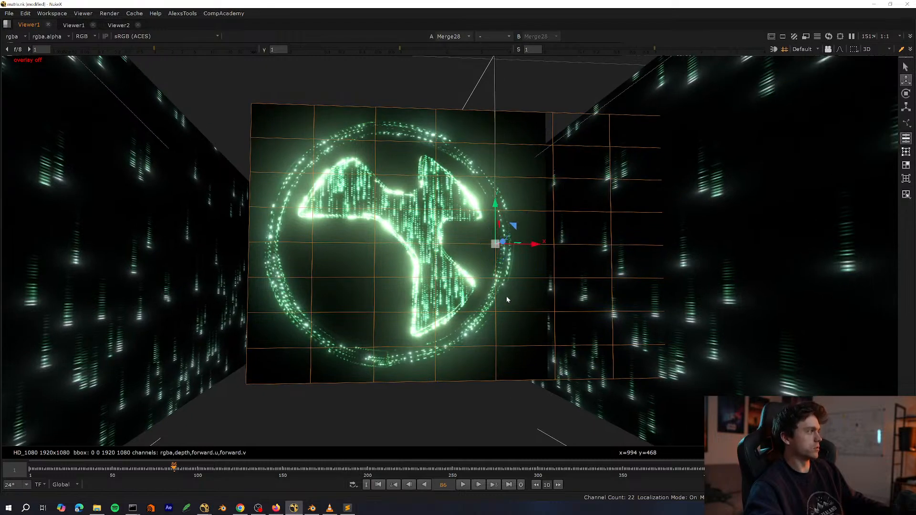
{"action": "key", "text": "space"}
{"action": "double_click", "coordinate": [704, 244]}
{"action": "type", "text": ".9"}
{"action": "key", "text": "Return"}
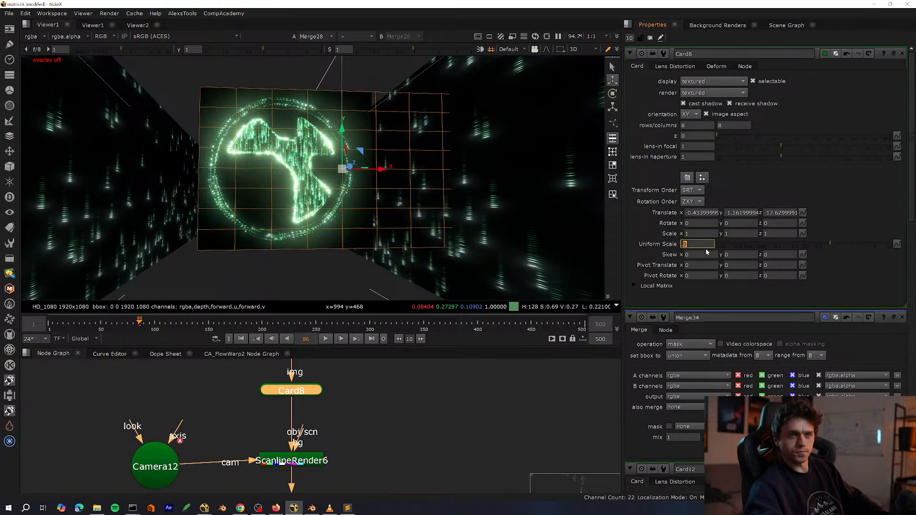
{"action": "left_click", "coordinate": [342, 256]}
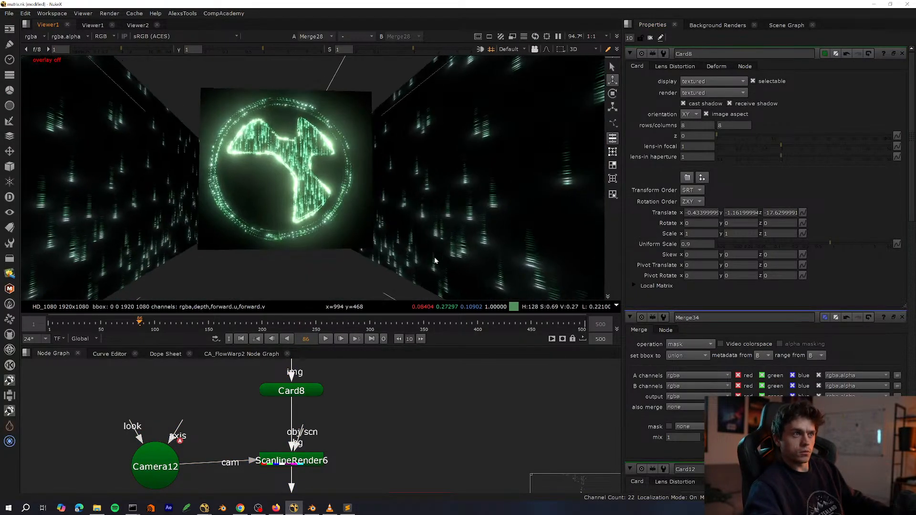
{"action": "key", "text": "Tab"}
{"action": "key", "text": "Tab"}
Fine-tune Card8's X translation to about -0.43 and inspect the logo and wall code in the 2D render.
{"action": "left_click", "coordinate": [351, 167]}
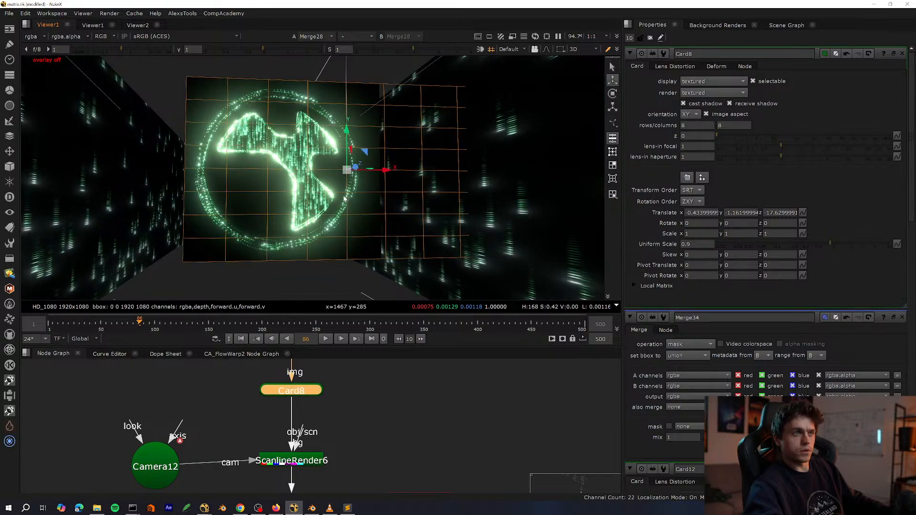
{"action": "left_click_drag", "start_coordinate": [383, 174], "coordinate": [385, 172]}
{"action": "key", "text": "Tab"}
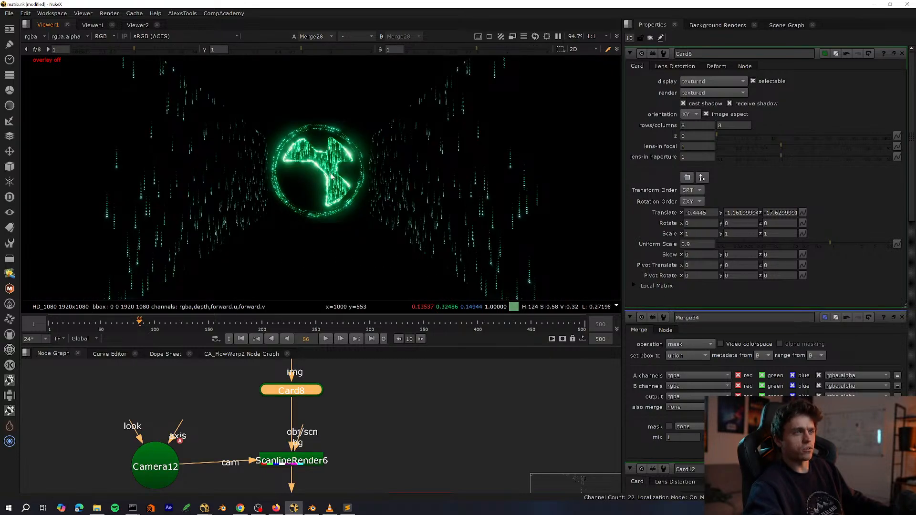
{"action": "key", "text": "Tab"}
{"action": "left_click_drag", "start_coordinate": [380, 170], "coordinate": [382, 171]}
{"action": "key", "text": "Tab"}
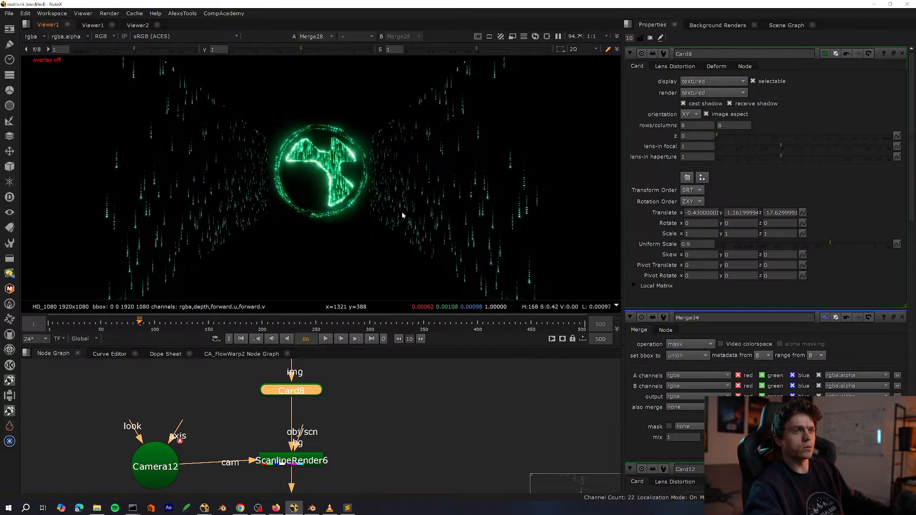
{"action": "scroll", "coordinate": [402, 218], "scroll_direction": "up", "scroll_amount": 5}
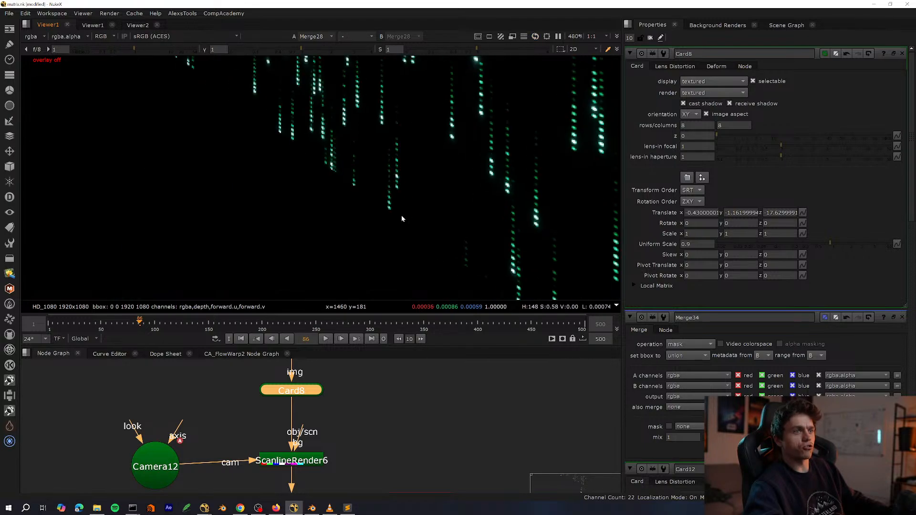
{"action": "key", "text": "f"}
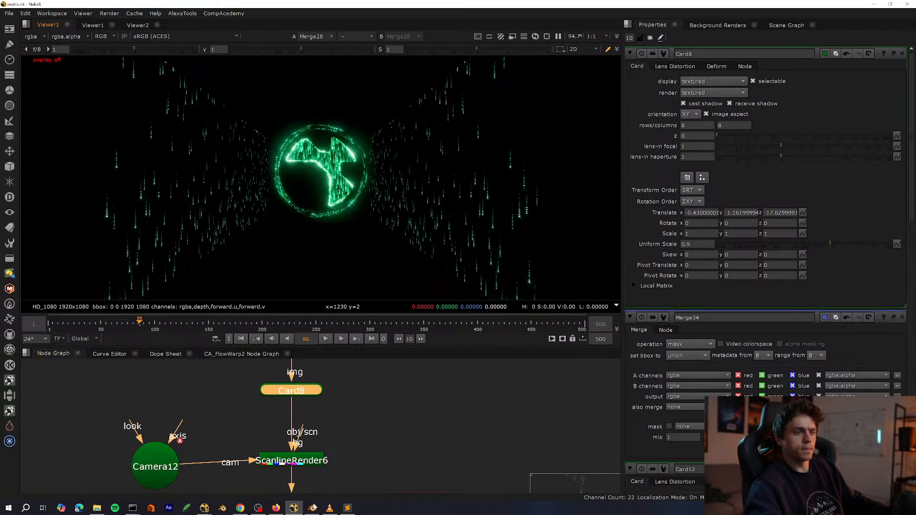
Switch to Blender and remove the hwalls object from the scene.
{"action": "left_click", "coordinate": [313, 508]}
{"action": "middle_click_drag", "start_coordinate": [460, 270], "coordinate": [459, 164]}
{"action": "left_click", "coordinate": [405, 93]}
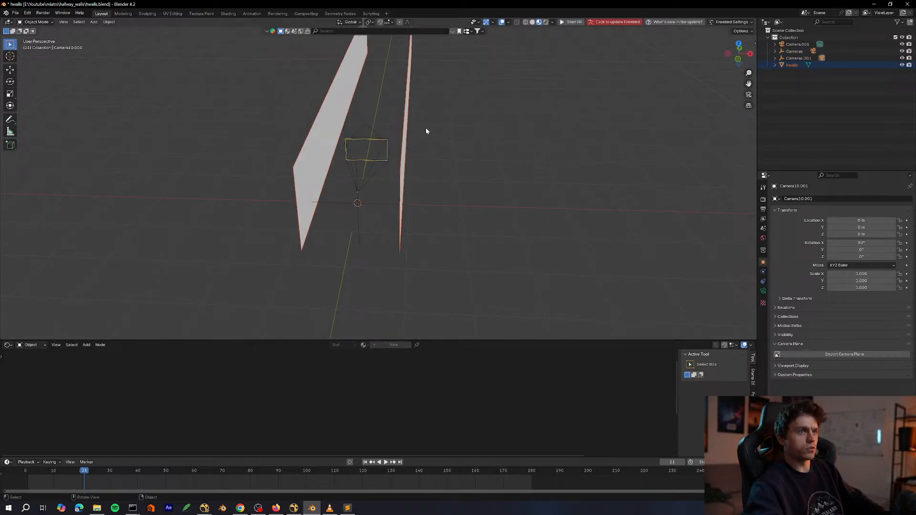
{"action": "key", "text": "h"}
Switch back to Nuke and view the logo render from ScanlineRender6.
{"action": "left_click", "coordinate": [293, 508]}
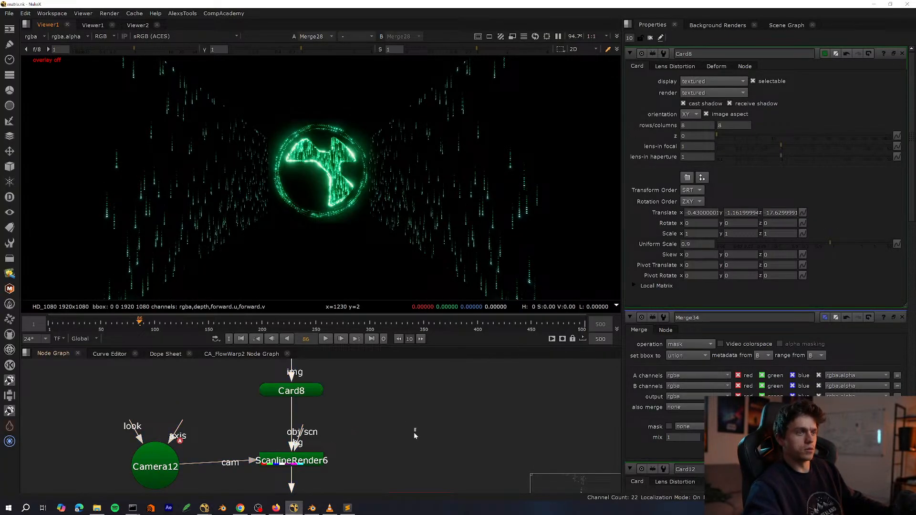
{"action": "middle_click_drag", "start_coordinate": [408, 443], "coordinate": [403, 390]}
{"action": "scroll", "coordinate": [401, 388], "scroll_direction": "down", "scroll_amount": 4}
{"action": "key", "text": "space"}
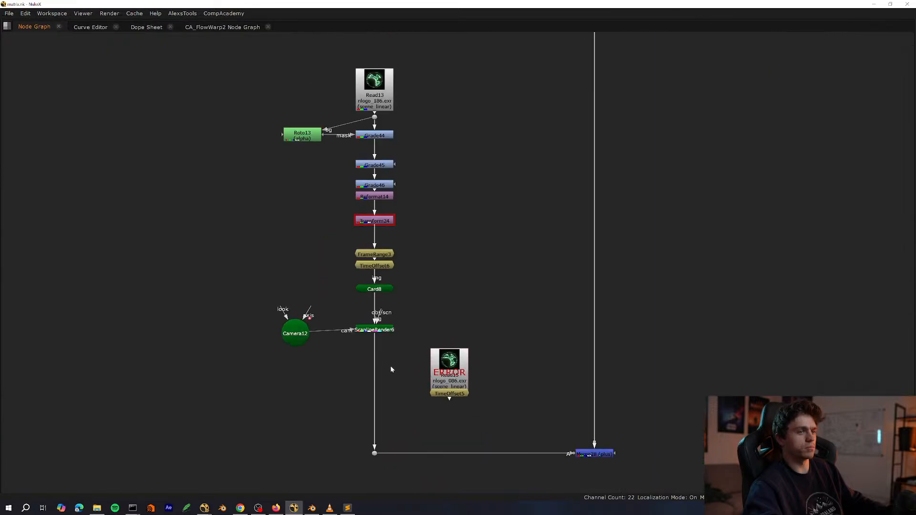
{"action": "scroll", "coordinate": [390, 367], "scroll_direction": "up", "scroll_amount": 3}
{"action": "left_click", "coordinate": [347, 332]}
{"action": "key", "text": "space"}
{"action": "key", "text": "1"}
{"action": "middle_click_drag", "start_coordinate": [338, 431], "coordinate": [316, 491]}
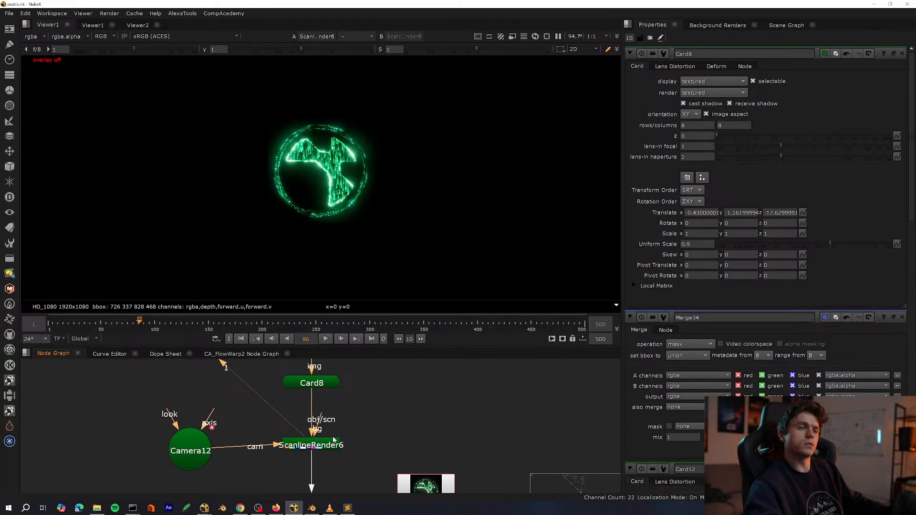
Find ScanlineRender1 in the node graph and view its render of the code walls.
{"action": "key", "text": "space"}
{"action": "scroll", "coordinate": [333, 431], "scroll_direction": "down", "scroll_amount": 6}
{"action": "scroll", "coordinate": [417, 192], "scroll_direction": "up", "scroll_amount": 5}
{"action": "middle_click_drag", "start_coordinate": [449, 123], "coordinate": [415, 285]}
{"action": "left_click_drag", "start_coordinate": [468, 315], "coordinate": [330, 378]}
{"action": "middle_click_drag", "start_coordinate": [329, 381], "coordinate": [441, 333]}
{"action": "key", "text": "space"}
{"action": "key", "text": "1"}
{"action": "left_click", "coordinate": [452, 393]}
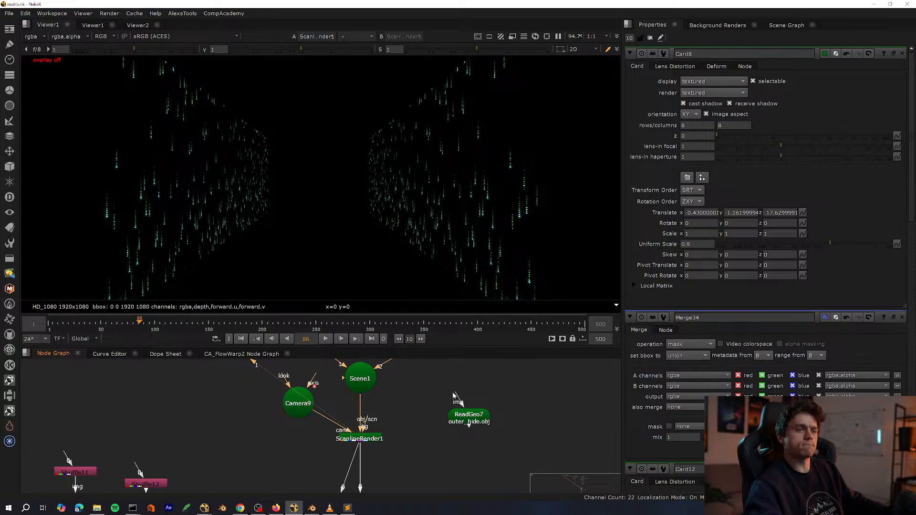
Clear the unneeded nodes beside the hallway render setup, including the ReadGeo7 node for outer_hide.obj.
{"action": "middle_click_drag", "start_coordinate": [401, 400], "coordinate": [395, 397]}
{"action": "key", "text": "space"}
{"action": "scroll", "coordinate": [394, 396], "scroll_direction": "down", "scroll_amount": 8}
{"action": "scroll", "coordinate": [431, 267], "scroll_direction": "up", "scroll_amount": 8}
{"action": "middle_click_drag", "start_coordinate": [509, 326], "coordinate": [530, 226]}
{"action": "left_click_drag", "start_coordinate": [450, 319], "coordinate": [307, 399]}
{"action": "scroll", "coordinate": [383, 357], "scroll_direction": "down", "scroll_amount": 4}
{"action": "left_click_drag", "start_coordinate": [471, 196], "coordinate": [272, 358]}
{"action": "key", "text": "Delete"}
{"action": "middle_click_drag", "start_coordinate": [83, 251], "coordinate": [347, 283]}
{"action": "scroll", "coordinate": [347, 282], "scroll_direction": "up", "scroll_amount": 5}
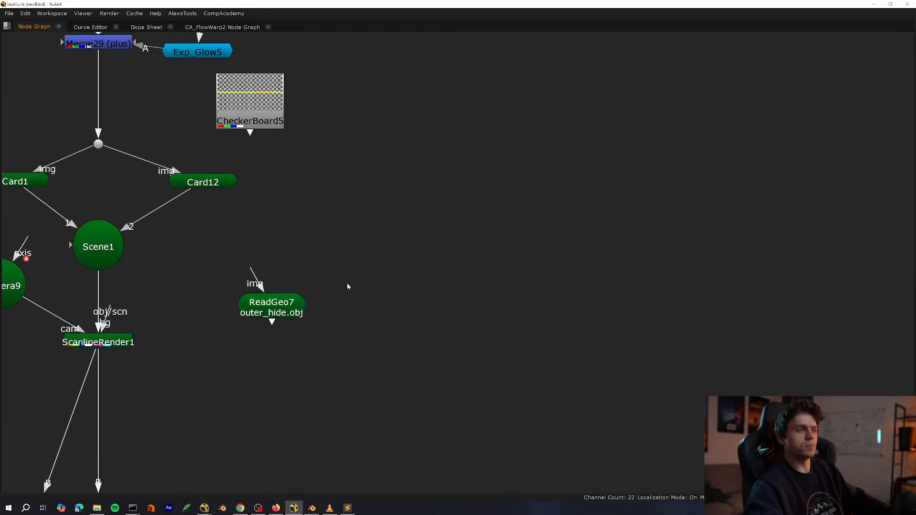
{"action": "left_click", "coordinate": [281, 306]}
{"action": "key", "text": "Delete"}
Paste the WriteGeo node for hallway_geometry.abc beside Scene1 and connect its input to Scene1.
{"action": "middle_click_drag", "start_coordinate": [360, 389], "coordinate": [528, 458]}
{"action": "key", "text": "ctrl+v"}
{"action": "middle_click_drag", "start_coordinate": [389, 362], "coordinate": [296, 402]}
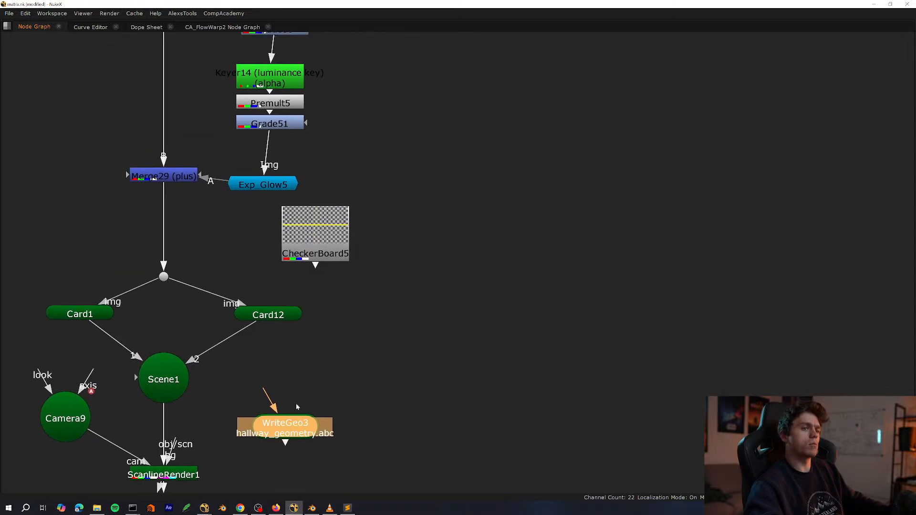
{"action": "left_click", "coordinate": [296, 402]}
{"action": "left_click_drag", "start_coordinate": [286, 426], "coordinate": [293, 432]}
Open WriteGeo3's properties and execute it to write hallway_geometry.abc.
{"action": "key", "text": "space"}
{"action": "double_click", "coordinate": [293, 432]}
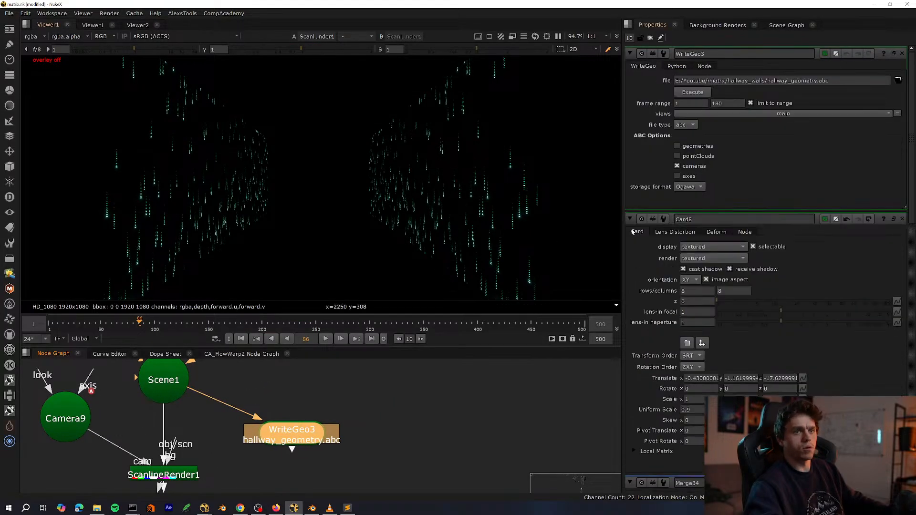
{"action": "left_click", "coordinate": [693, 91]}
{"action": "left_click", "coordinate": [454, 260]}
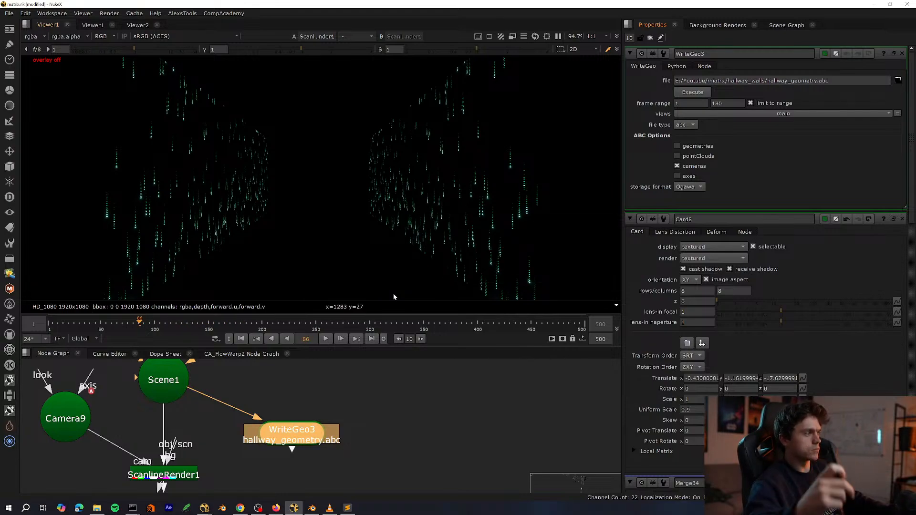
View ScanlineRender1's scene in 3D and examine the logo card between the two walls.
{"action": "middle_click_drag", "start_coordinate": [256, 438], "coordinate": [338, 407]}
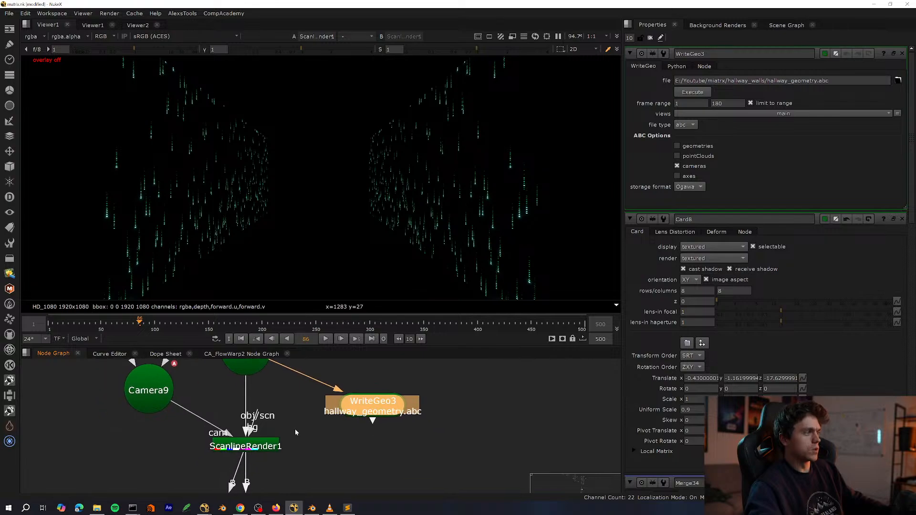
{"action": "left_click_drag", "start_coordinate": [290, 433], "coordinate": [186, 460]}
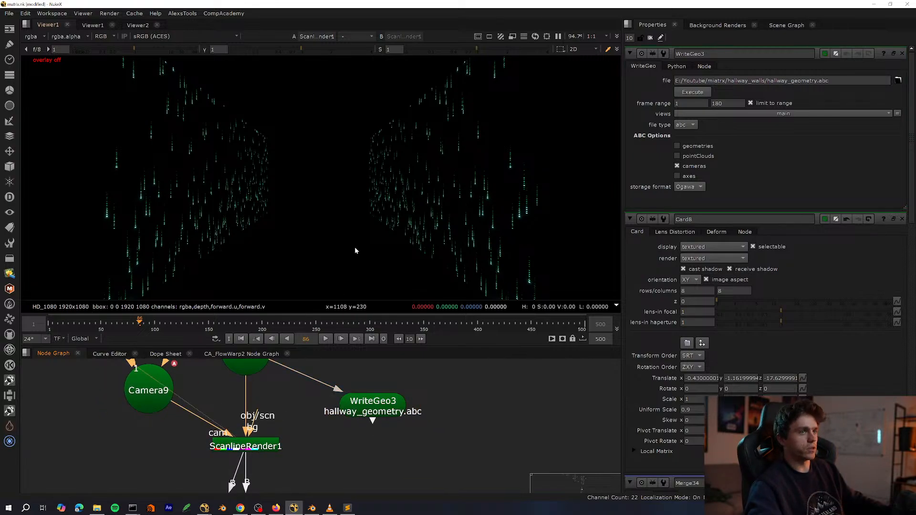
{"action": "key", "text": "Tab"}
{"action": "left_click", "coordinate": [345, 279]}
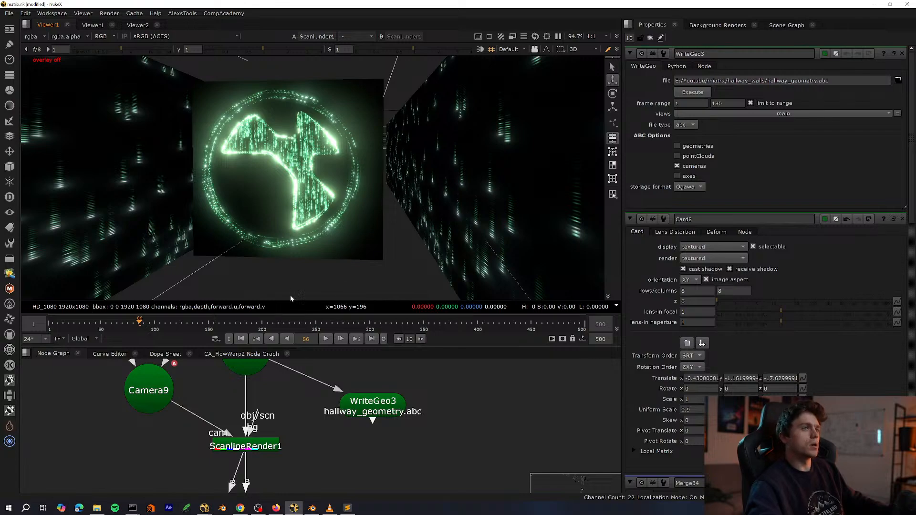
{"action": "scroll", "coordinate": [338, 234], "scroll_direction": "down", "scroll_amount": 3}
{"action": "scroll", "coordinate": [346, 239], "scroll_direction": "up", "scroll_amount": 3}
{"action": "mouse_move", "coordinate": [347, 243]}
{"action": "left_mouse_down", "text": "ctrl"}
{"action": "mouse_move", "coordinate": [380, 274]}
{"action": "mouse_move", "coordinate": [341, 254]}
{"action": "left_mouse_up", "text": "ctrl"}
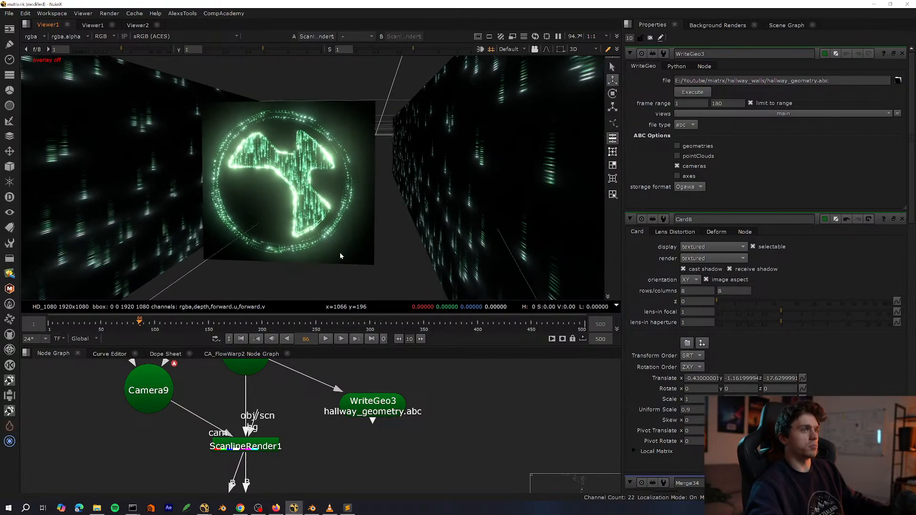
Move the WriteGeo3 node farther out to the right and slightly below ScanlineRender1.
{"action": "middle_click_drag", "start_coordinate": [344, 416], "coordinate": [346, 441]}
{"action": "key", "text": "space"}
{"action": "left_click_drag", "start_coordinate": [381, 438], "coordinate": [498, 424]}
{"action": "middle_click_drag", "start_coordinate": [498, 425], "coordinate": [472, 374]}
{"action": "scroll", "coordinate": [472, 375], "scroll_direction": "up", "scroll_amount": 2}
{"action": "scroll", "coordinate": [232, 323], "scroll_direction": "down", "scroll_amount": 4}
{"action": "left_click_drag", "start_coordinate": [364, 355], "coordinate": [404, 419]}
{"action": "scroll", "coordinate": [397, 392], "scroll_direction": "up", "scroll_amount": 3}
{"action": "key", "text": "space"}
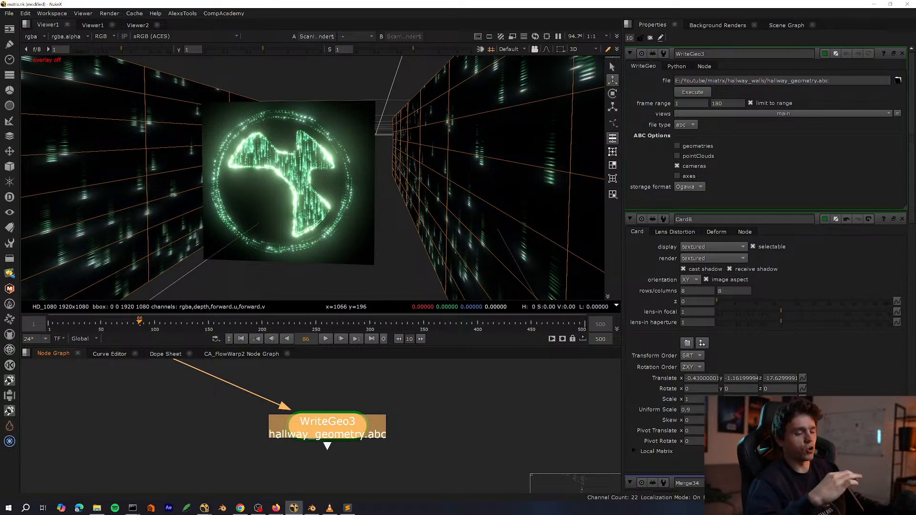
{"action": "scroll", "coordinate": [286, 399], "scroll_direction": "down", "scroll_amount": 4}
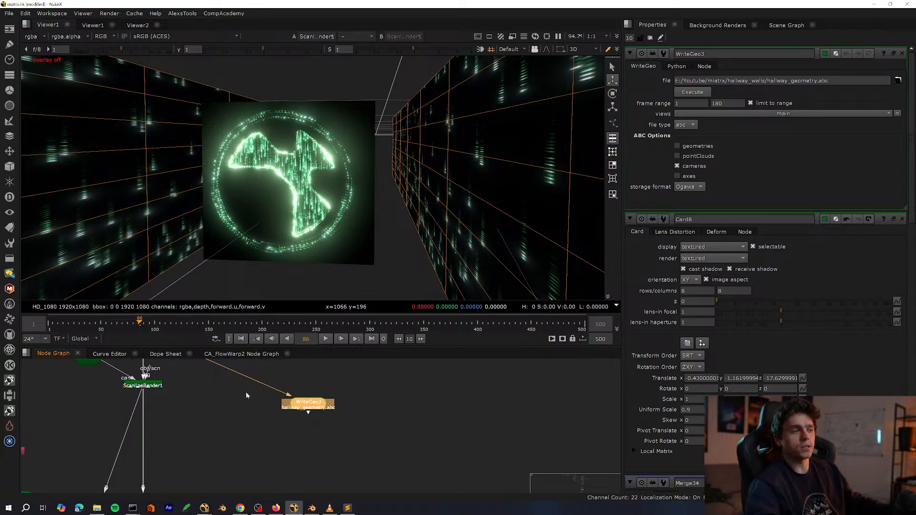
{"action": "middle_click_drag", "start_coordinate": [183, 381], "coordinate": [229, 407]}
{"action": "scroll", "coordinate": [230, 406], "scroll_direction": "up", "scroll_amount": 3}
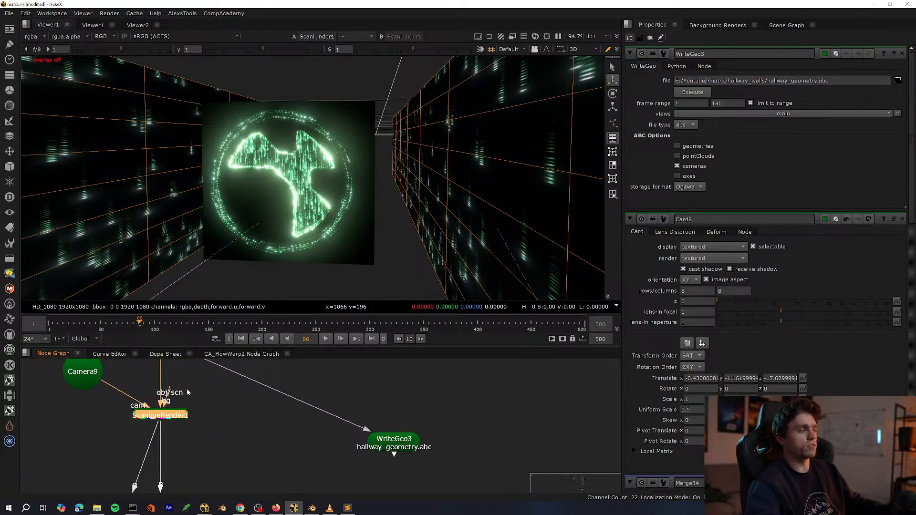
Select Camera9 together with ScanlineRender1 and shift both slightly to tidy them under Scene1.
{"action": "scroll", "coordinate": [234, 403], "scroll_direction": "down", "scroll_amount": 3}
{"action": "middle_click_drag", "start_coordinate": [187, 389], "coordinate": [314, 389]}
{"action": "scroll", "coordinate": [275, 405], "scroll_direction": "up", "scroll_amount": 1}
{"action": "left_click_drag", "start_coordinate": [210, 397], "coordinate": [240, 420], "text": "shift"}
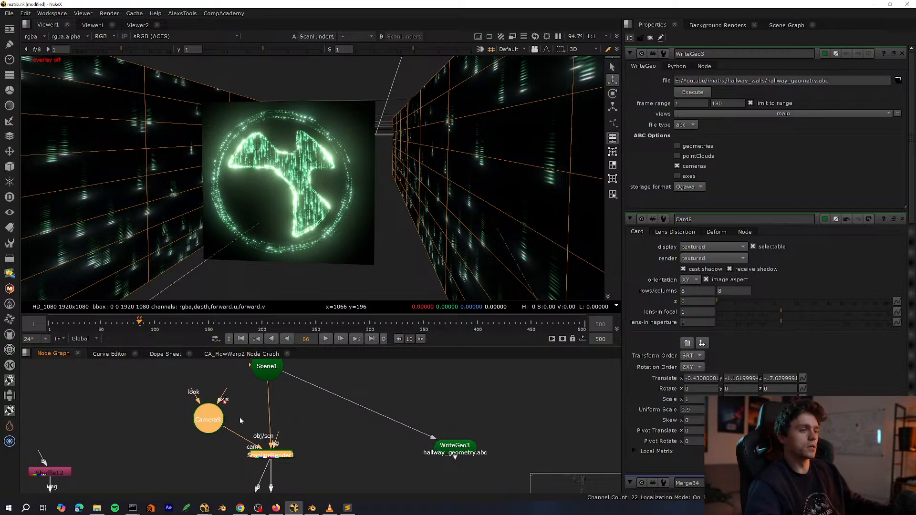
{"action": "middle_click_drag", "start_coordinate": [282, 453], "coordinate": [266, 384]}
{"action": "scroll", "coordinate": [266, 383], "scroll_direction": "down", "scroll_amount": 1}
{"action": "left_click_drag", "start_coordinate": [265, 383], "coordinate": [265, 398]}
{"action": "scroll", "coordinate": [275, 400], "scroll_direction": "up", "scroll_amount": 2}
{"action": "middle_click_drag", "start_coordinate": [276, 385], "coordinate": [273, 420]}
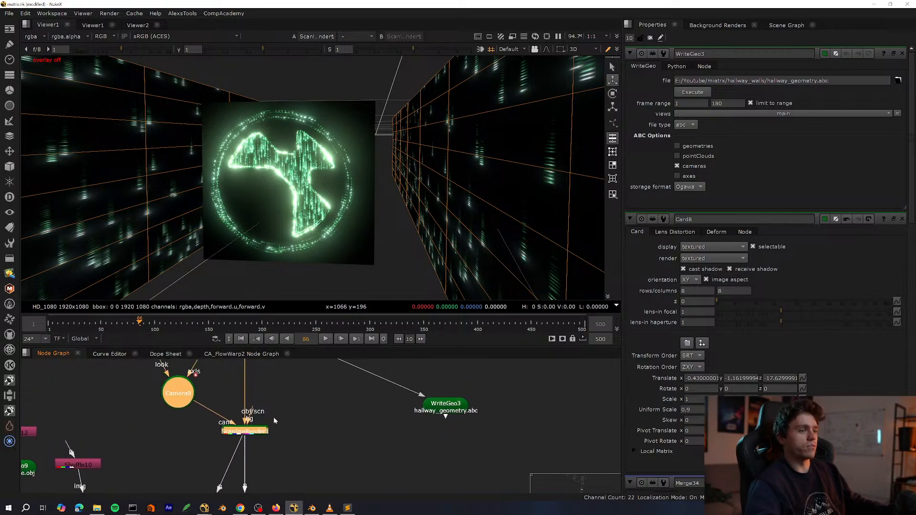
Move the Merge34 mask node directly beneath the shuffle that follows ScanlineRender10.
{"action": "key", "text": "space"}
{"action": "scroll", "coordinate": [268, 420], "scroll_direction": "down", "scroll_amount": 3}
{"action": "middle_click_drag", "start_coordinate": [287, 390], "coordinate": [311, 319]}
{"action": "scroll", "coordinate": [311, 318], "scroll_direction": "up", "scroll_amount": 3}
{"action": "middle_click_drag", "start_coordinate": [256, 384], "coordinate": [321, 339]}
{"action": "scroll", "coordinate": [322, 338], "scroll_direction": "down", "scroll_amount": 1}
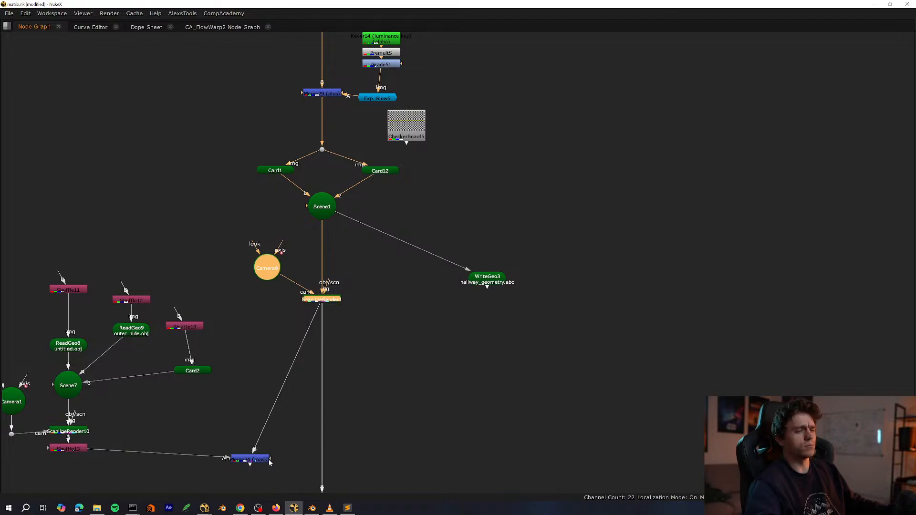
{"action": "left_click_drag", "start_coordinate": [256, 459], "coordinate": [73, 472]}
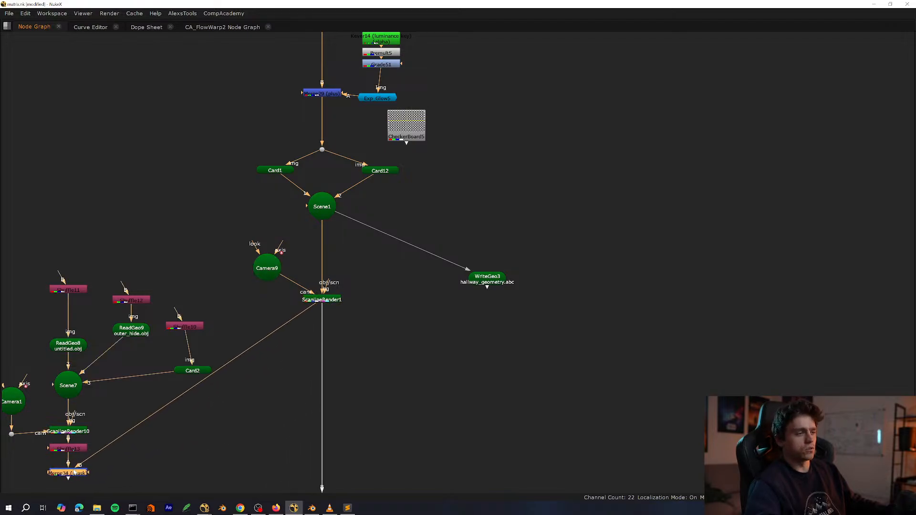
View ScanlineRender1 and look around the logo card and walls in the 3D view.
{"action": "left_click", "coordinate": [315, 300]}
{"action": "middle_click_drag", "start_coordinate": [291, 335], "coordinate": [231, 472]}
{"action": "key", "text": "space"}
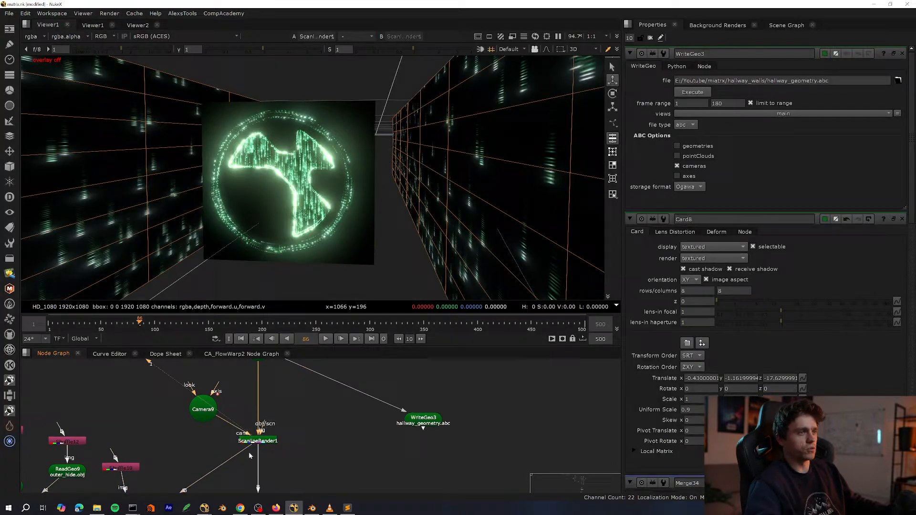
{"action": "left_click", "coordinate": [327, 291]}
{"action": "middle_click_drag", "start_coordinate": [317, 263], "coordinate": [340, 250]}
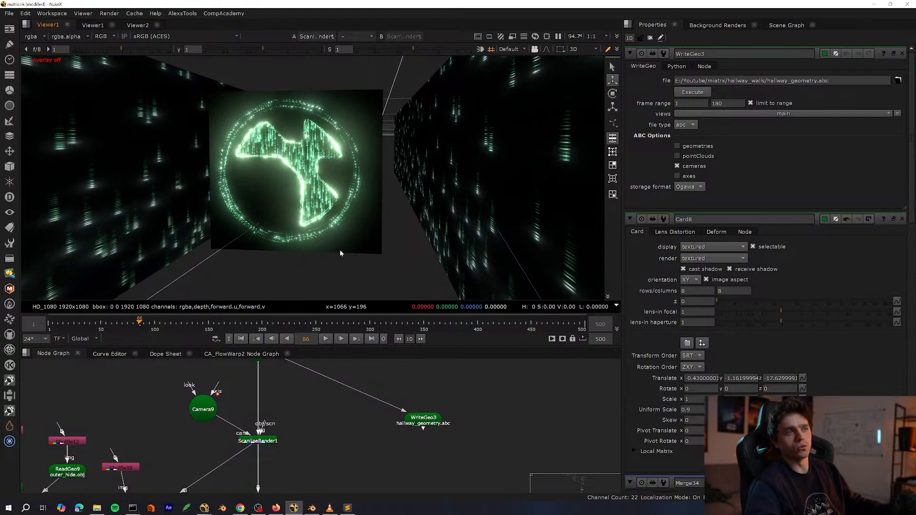
Insert two dots in the connection from Scene1 to WriteGeo3 and align them into a right-angled branch with WriteGeo3 underneath.
{"action": "key", "text": "space"}
{"action": "scroll", "coordinate": [344, 439], "scroll_direction": "up", "scroll_amount": 4}
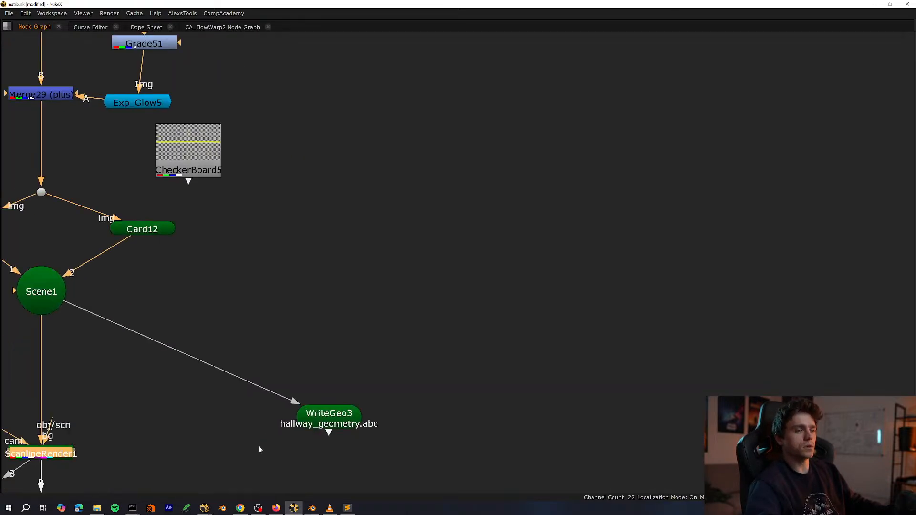
{"action": "key", "text": "space"}
{"action": "middle_click_drag", "start_coordinate": [292, 449], "coordinate": [344, 479]}
{"action": "left_click", "coordinate": [98, 432], "text": "ctrl"}
{"action": "mouse_move", "coordinate": [139, 359]}
{"action": "left_mouse_down"}
{"action": "mouse_move", "coordinate": [104, 439]}
{"action": "mouse_move", "coordinate": [127, 375]}
{"action": "mouse_move", "coordinate": [98, 431]}
{"action": "left_mouse_up"}
{"action": "middle_click_drag", "start_coordinate": [178, 460], "coordinate": [129, 404]}
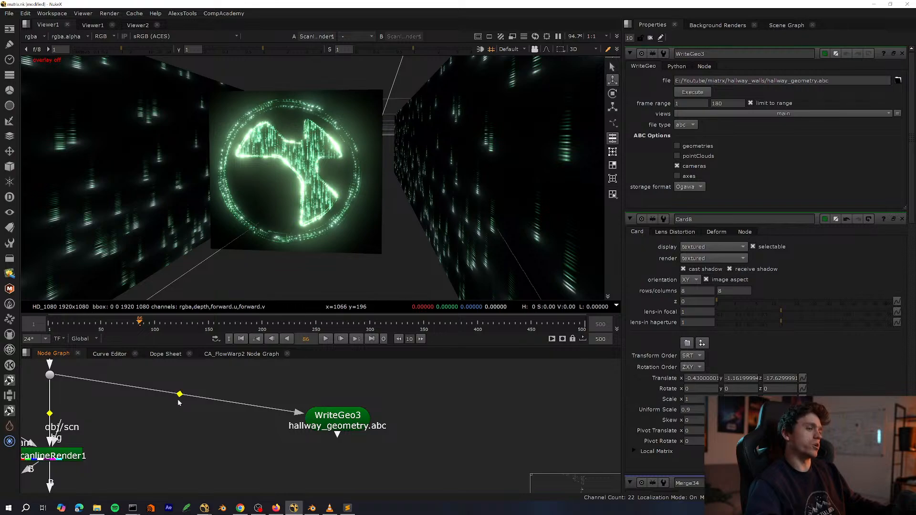
{"action": "left_click_drag", "start_coordinate": [180, 395], "coordinate": [342, 377], "text": "ctrl"}
{"action": "left_click_drag", "start_coordinate": [437, 454], "coordinate": [307, 359]}
{"action": "left_click_drag", "start_coordinate": [338, 422], "coordinate": [412, 423]}
{"action": "left_click", "coordinate": [357, 416]}
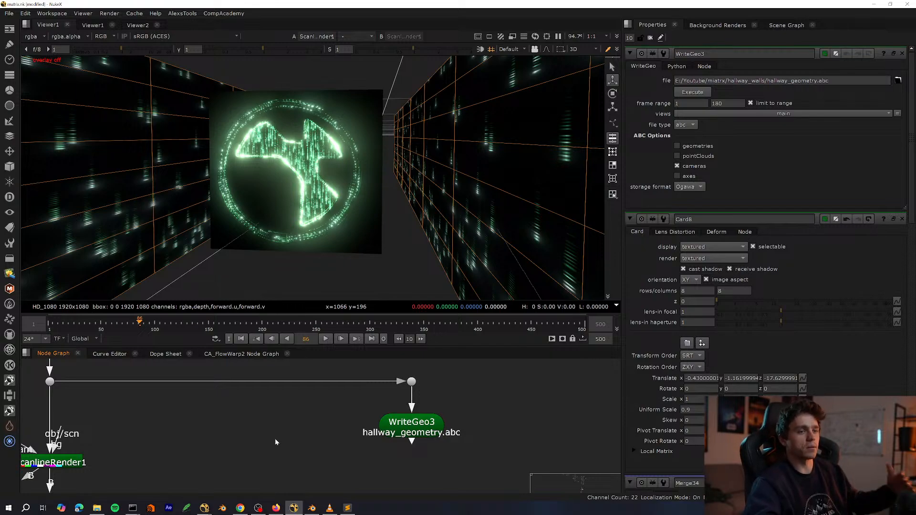
Examine the walls and logo card head-on in the 3D view and check the WriteGeo3 branch.
{"action": "scroll", "coordinate": [268, 430], "scroll_direction": "down", "scroll_amount": 3}
{"action": "left_click_drag", "start_coordinate": [139, 435], "coordinate": [135, 438]}
{"action": "middle_click_drag", "start_coordinate": [191, 448], "coordinate": [235, 409]}
{"action": "left_click_drag", "start_coordinate": [258, 411], "coordinate": [147, 482]}
{"action": "left_click", "coordinate": [206, 480]}
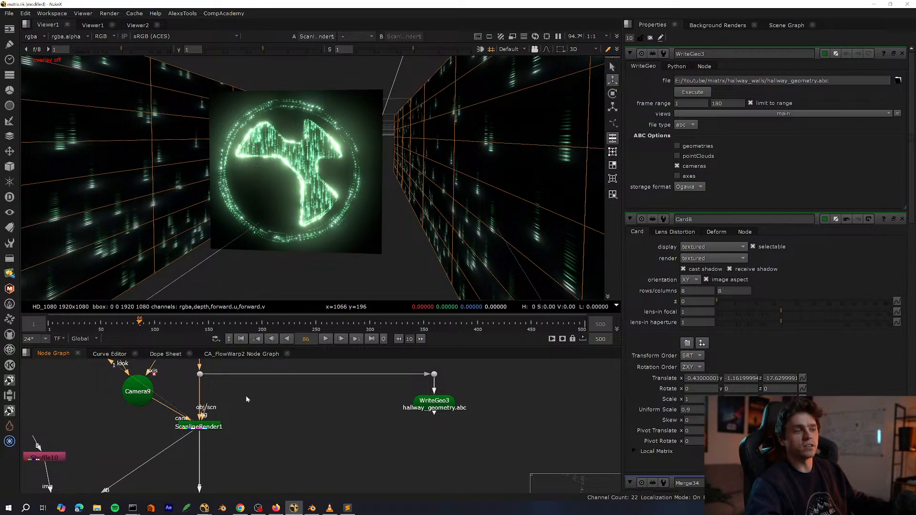
{"action": "left_click", "coordinate": [360, 251]}
{"action": "left_click", "coordinate": [351, 286]}
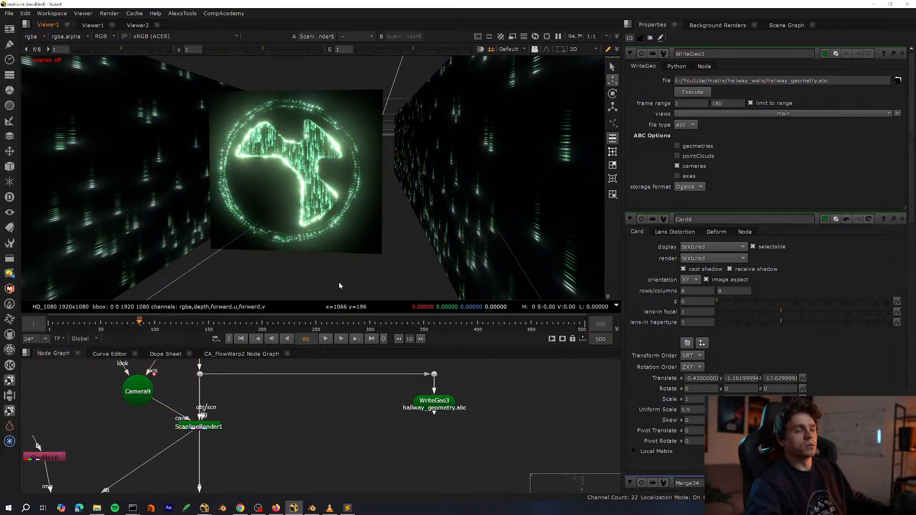
{"action": "left_click_drag", "start_coordinate": [339, 286], "coordinate": [338, 263], "text": "ctrl"}
{"action": "scroll", "coordinate": [338, 265], "scroll_direction": "up", "scroll_amount": 3}
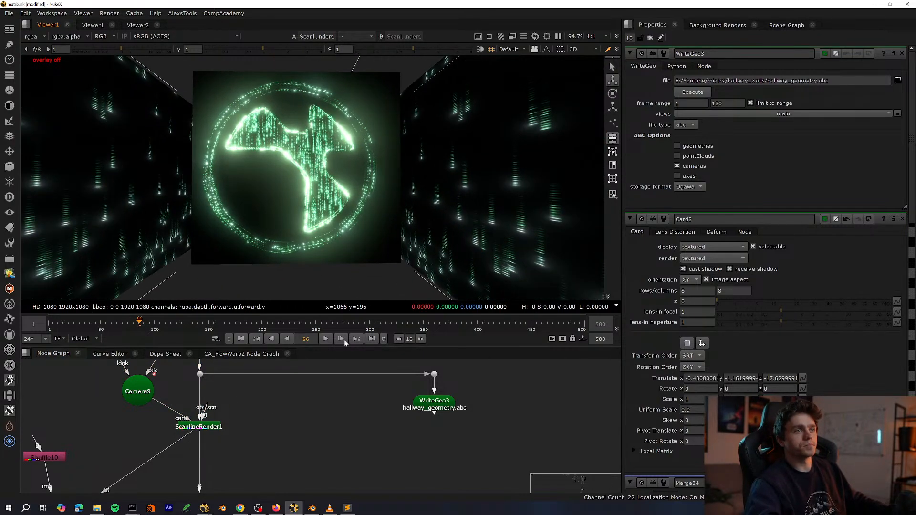
{"action": "left_click", "coordinate": [199, 426]}
{"action": "left_click", "coordinate": [189, 464]}
{"action": "middle_click_drag", "start_coordinate": [313, 435], "coordinate": [187, 445]}
{"action": "scroll", "coordinate": [343, 406], "scroll_direction": "up", "scroll_amount": 3}
{"action": "left_click", "coordinate": [325, 412]}
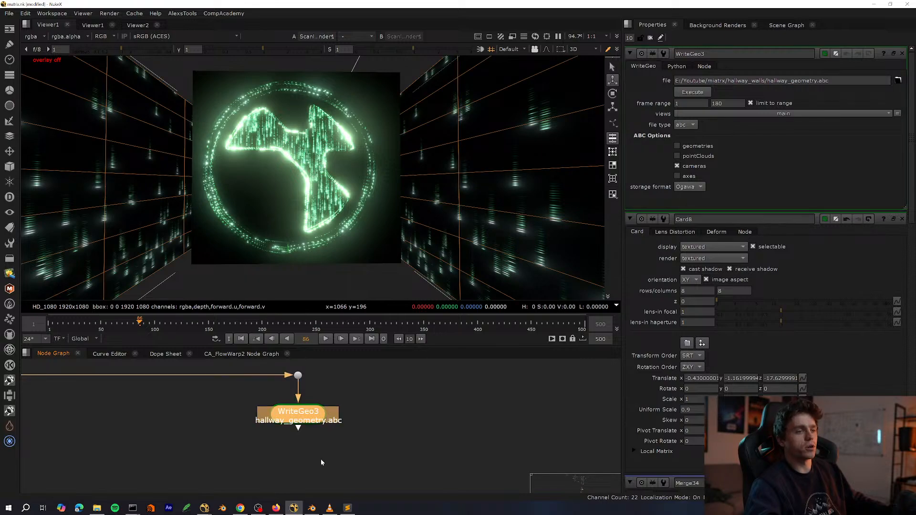
Switch to Blender and try to import hallway_geometry.abc from the hallway_walls folder as an Alembic file.
{"action": "left_click", "coordinate": [312, 508]}
{"action": "left_click", "coordinate": [15, 12]}
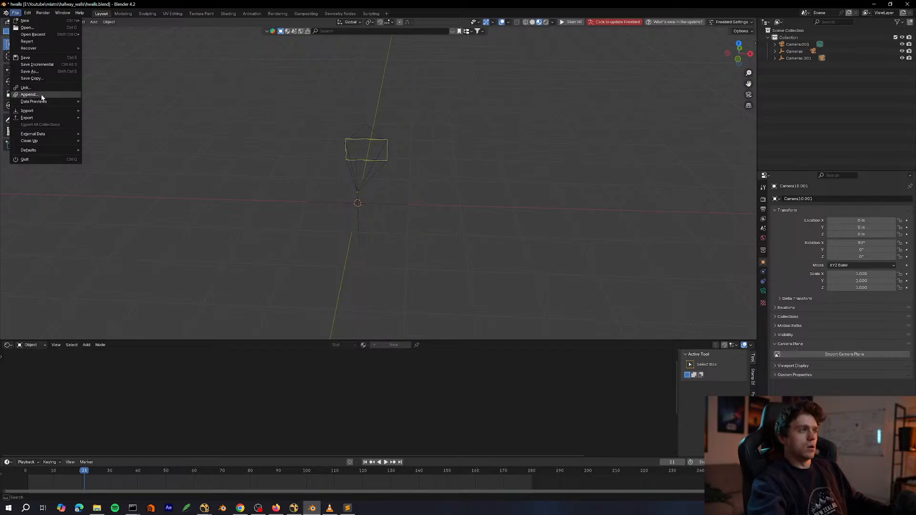
{"action": "mouse_move", "coordinate": [65, 111]}
{"action": "left_click", "coordinate": [136, 118]}
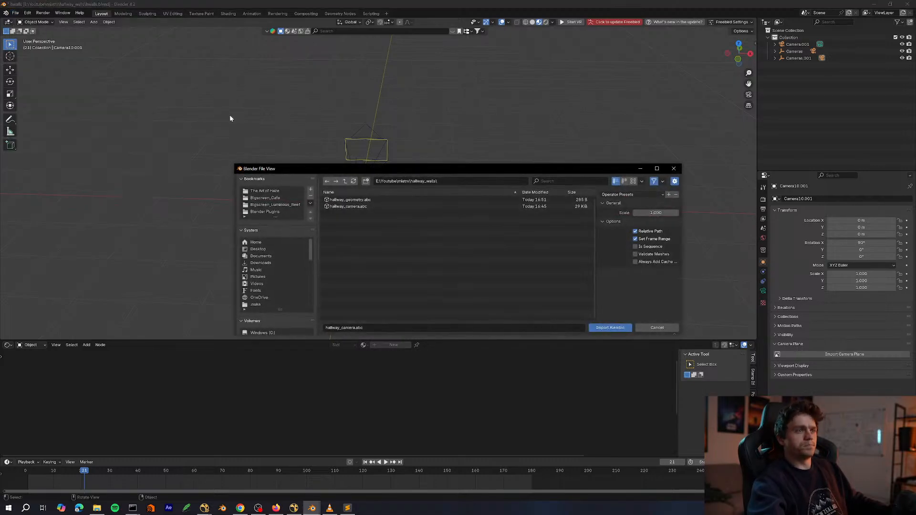
{"action": "left_click", "coordinate": [390, 199]}
{"action": "double_click", "coordinate": [389, 200]}
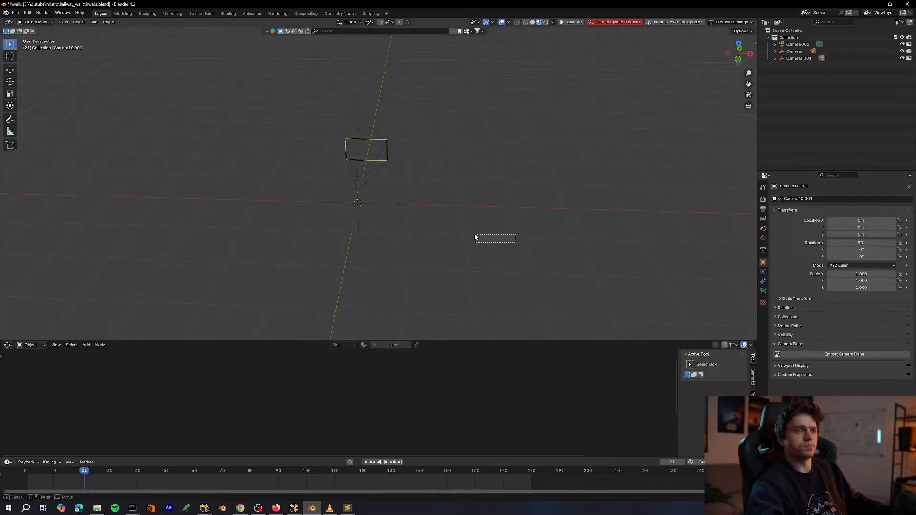
{"action": "middle_click_drag", "start_coordinate": [474, 236], "coordinate": [424, 305]}
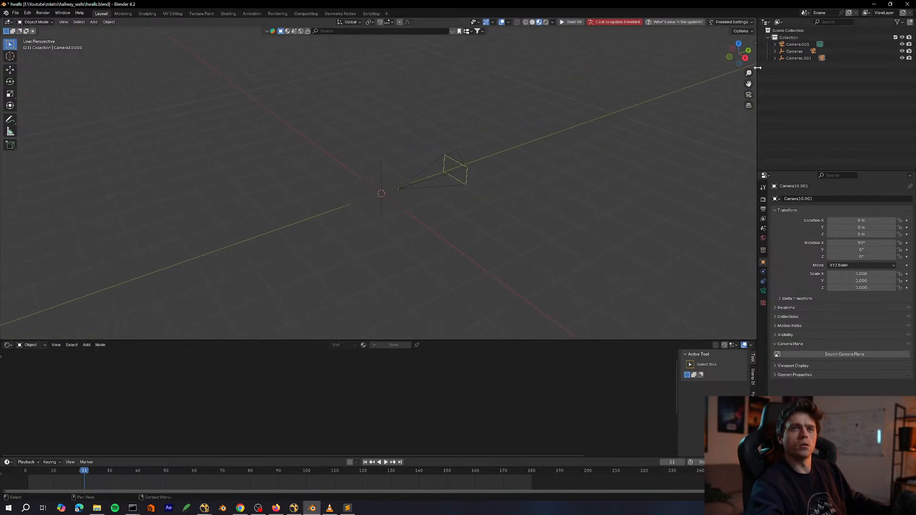
Switch back to Nuke and disconnect Merge29 from the dot that feeds Card1 and Card12.
{"action": "left_click", "coordinate": [294, 509]}
{"action": "scroll", "coordinate": [334, 465], "scroll_direction": "down", "scroll_amount": 7}
{"action": "key", "text": "space"}
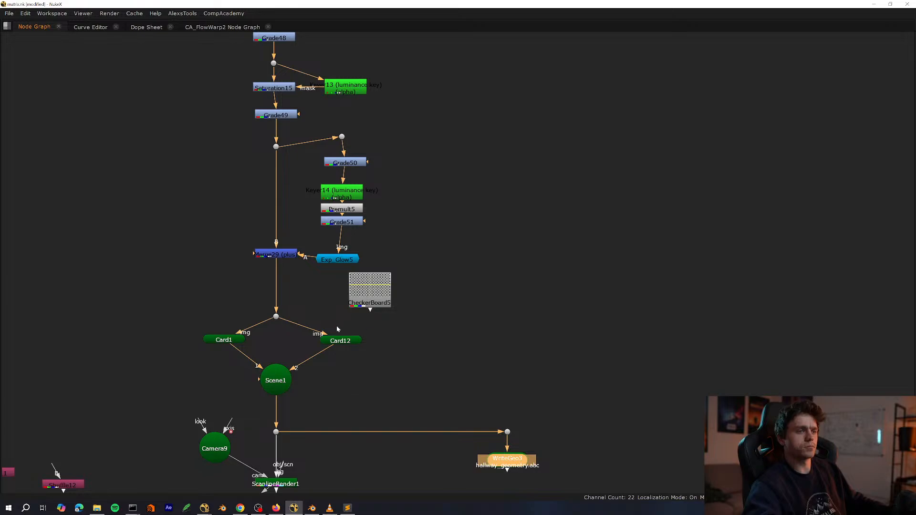
{"action": "left_click", "coordinate": [350, 383]}
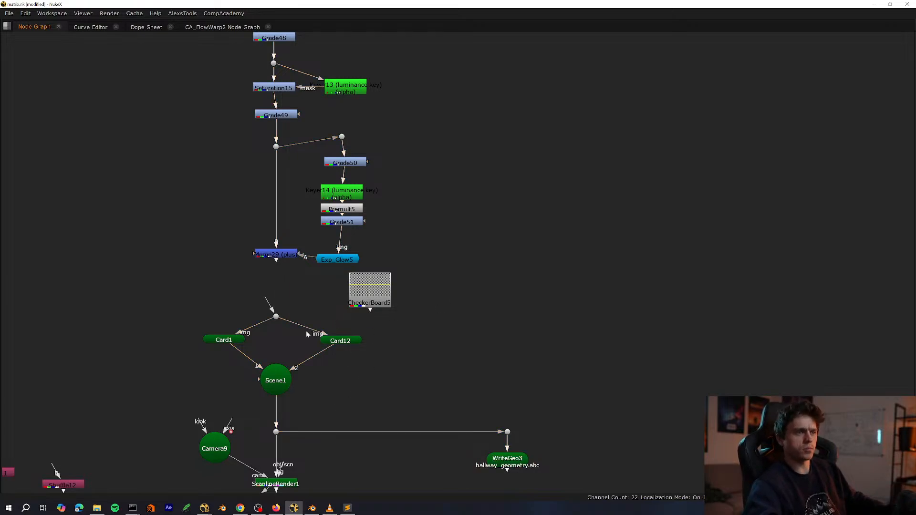
Disable cameras in WriteGeo3's Alembic options, close the Card8 properties and try to export hallway_geometry.abc for frames 1 to 180.
{"action": "scroll", "coordinate": [272, 340], "scroll_direction": "up", "scroll_amount": 3}
{"action": "left_click_drag", "start_coordinate": [222, 408], "coordinate": [190, 339]}
{"action": "double_click", "coordinate": [503, 444]}
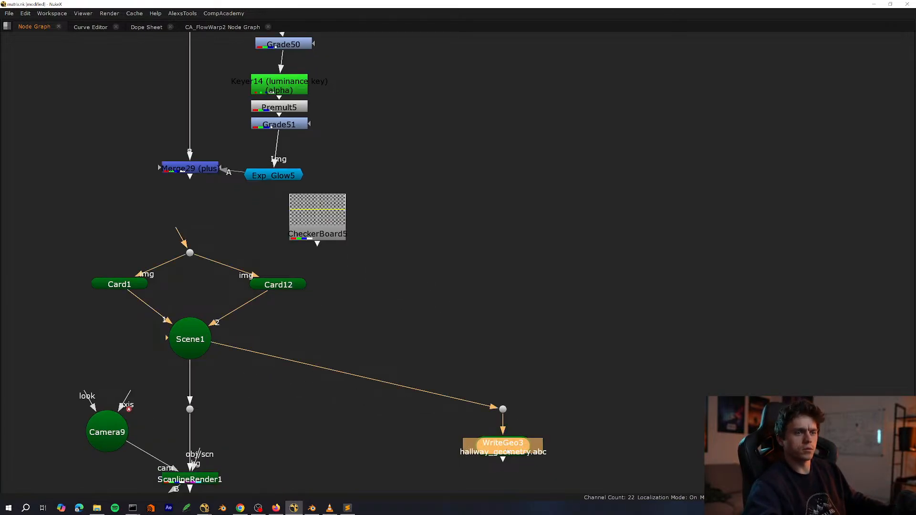
{"action": "key", "text": "space"}
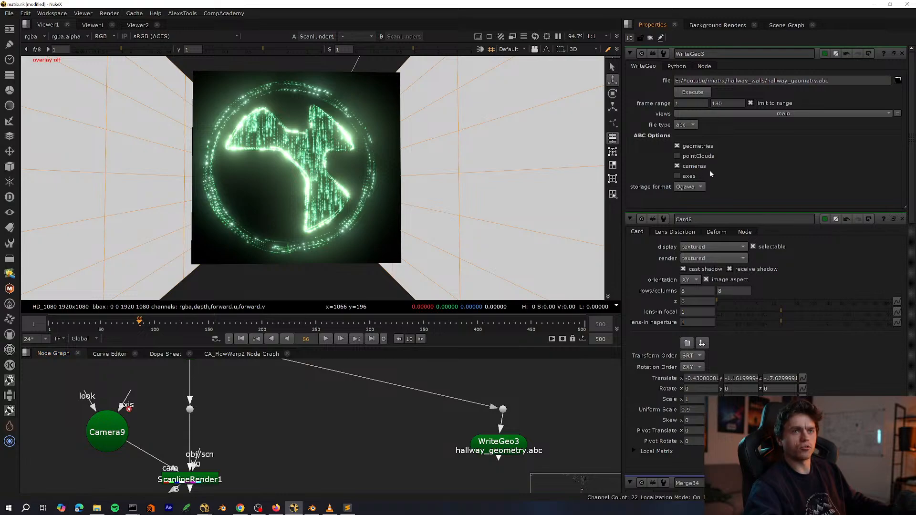
{"action": "left_click", "coordinate": [901, 219]}
{"action": "left_click", "coordinate": [696, 95]}
{"action": "key", "text": "Return"}
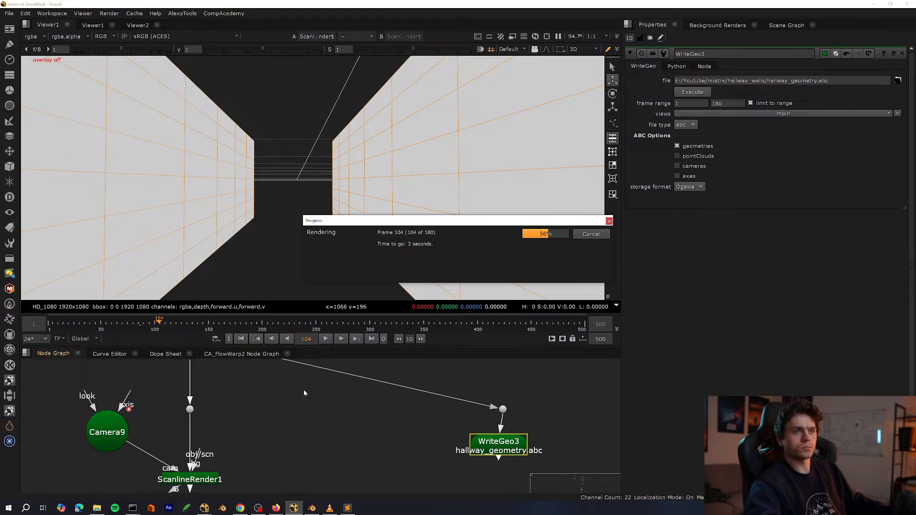
{"action": "left_click", "coordinate": [318, 507]}
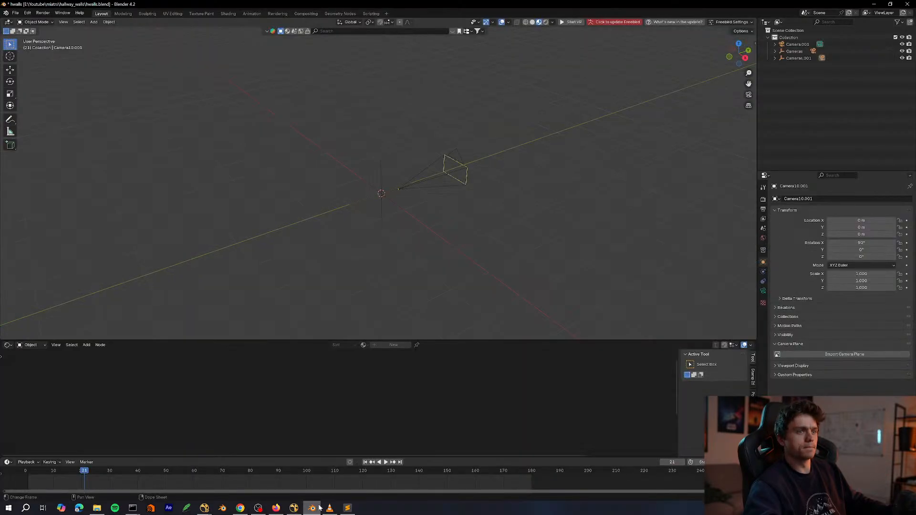
{"action": "left_click", "coordinate": [294, 508]}
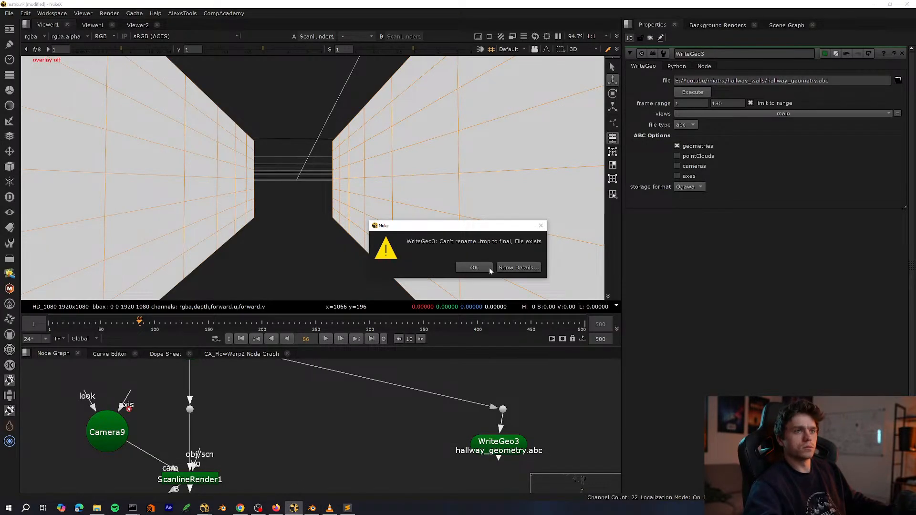
{"action": "left_click", "coordinate": [474, 267]}
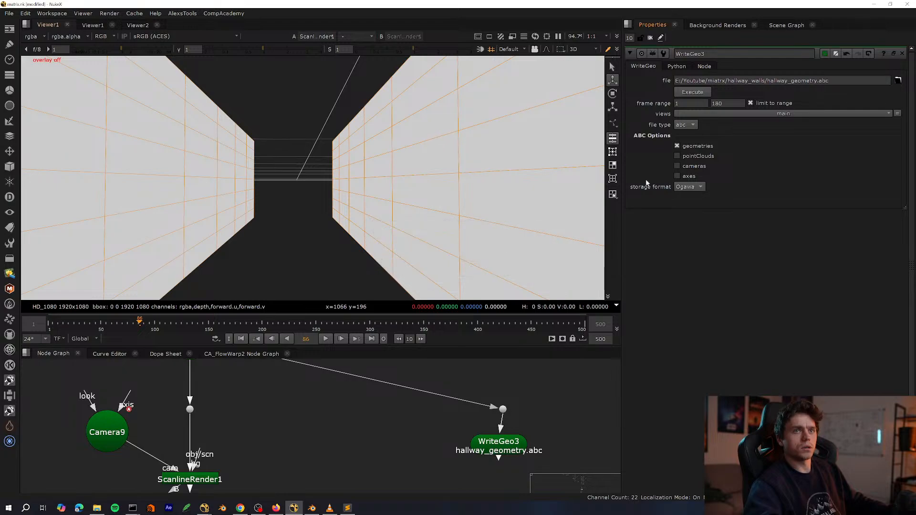
Rename WriteGeo3's output file to hallway_geometry_new.abc and export frames 1 to 180.
{"action": "left_click", "coordinate": [818, 81]}
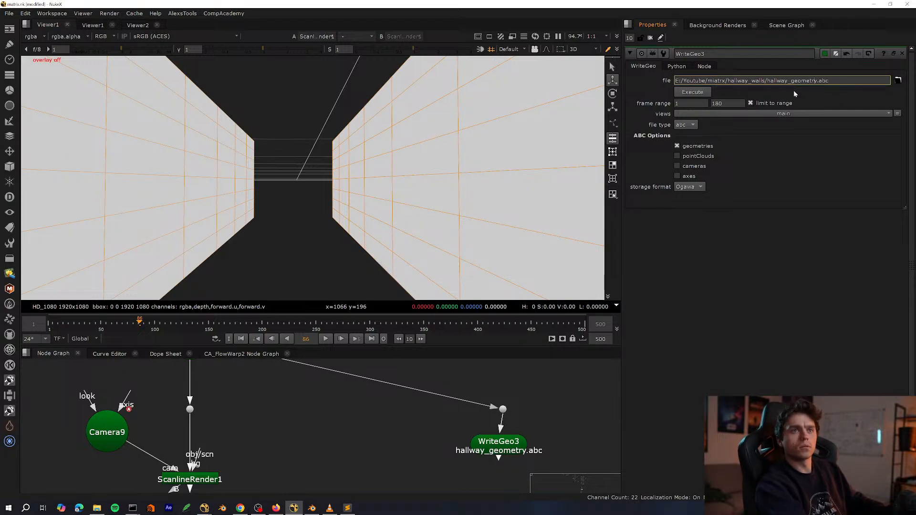
{"action": "type", "text": "_new"}
{"action": "key", "text": "Return"}
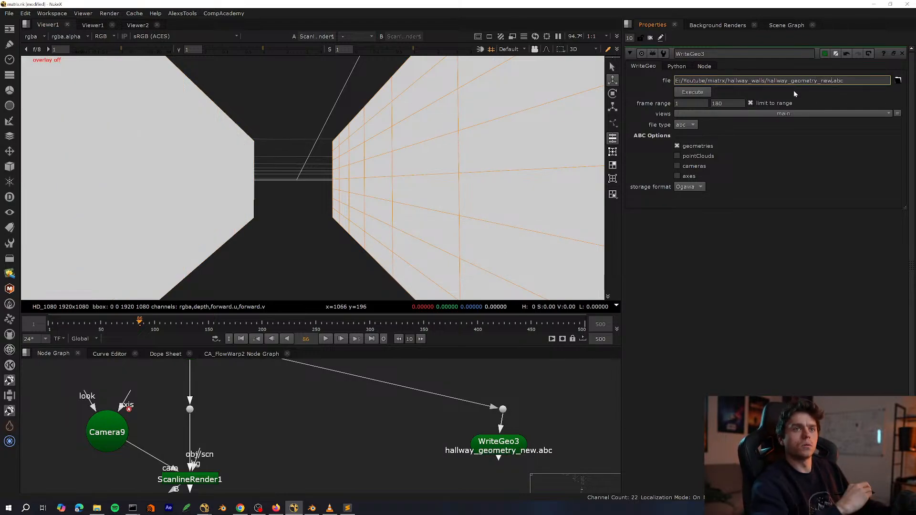
{"action": "left_click", "coordinate": [692, 92]}
{"action": "key", "text": "Return"}
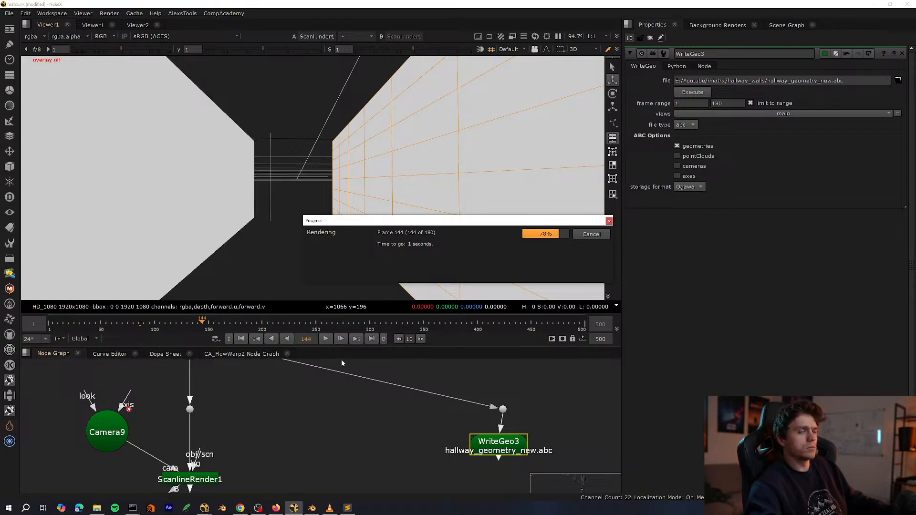
{"action": "left_click", "coordinate": [365, 388]}
Switch to Blender and import hallway_geometry_new.abc from the hallway_walls folder as an Alembic file.
{"action": "left_click", "coordinate": [311, 508]}
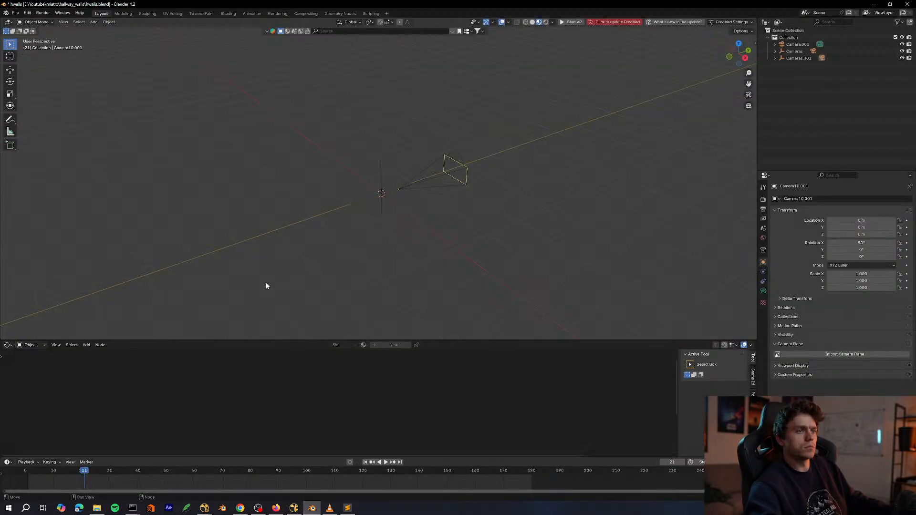
{"action": "left_click", "coordinate": [15, 13]}
{"action": "mouse_move", "coordinate": [27, 111]}
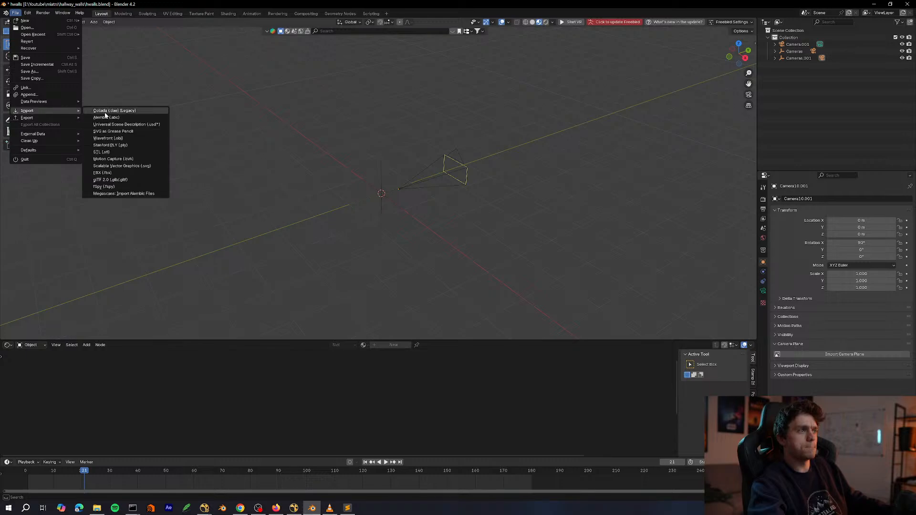
{"action": "left_click", "coordinate": [110, 121]}
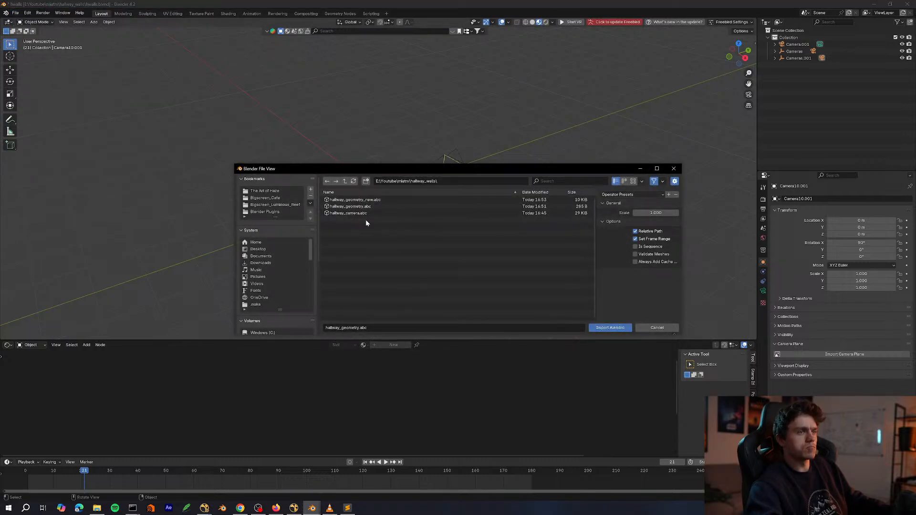
{"action": "double_click", "coordinate": [390, 199]}
Play the timeline, go to frame 70 and examine the imported walls and camera from several angles.
{"action": "middle_click_drag", "start_coordinate": [443, 231], "coordinate": [470, 222]}
{"action": "middle_click_drag", "start_coordinate": [467, 229], "coordinate": [395, 267]}
{"action": "key", "text": "space"}
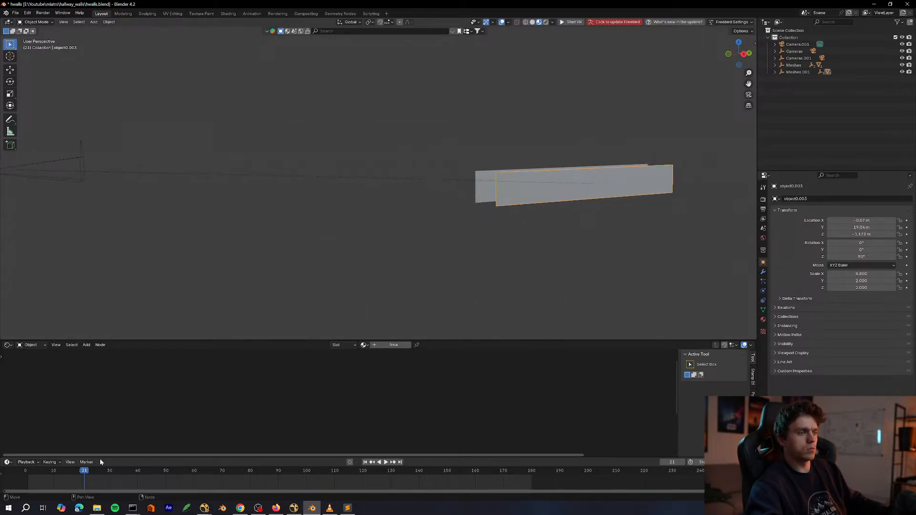
{"action": "left_click_drag", "start_coordinate": [231, 474], "coordinate": [223, 472]}
{"action": "key", "text": "space"}
{"action": "middle_click_drag", "start_coordinate": [494, 267], "coordinate": [489, 220], "text": "ctrl"}
{"action": "middle_click_drag", "start_coordinate": [489, 221], "coordinate": [413, 284], "text": "shift"}
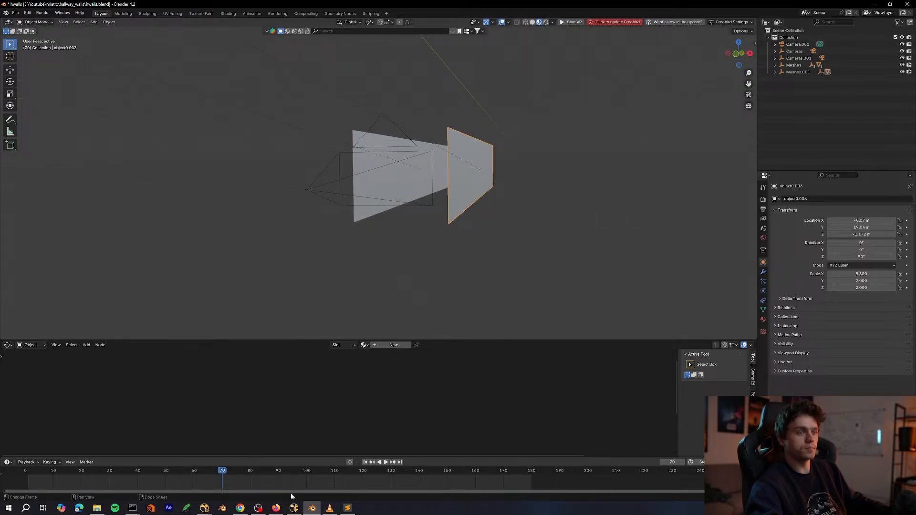
Switch back to Nuke and examine the geometry feeding ScanlineRender10 in the 3D view to identify the doorway among ReadGeo8 and ReadGeo9.
{"action": "left_click", "coordinate": [295, 508]}
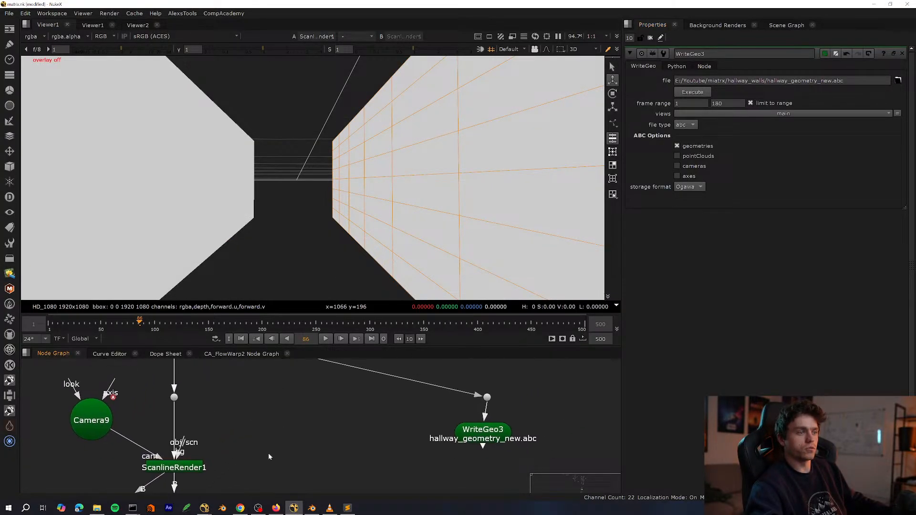
{"action": "key", "text": "space"}
{"action": "scroll", "coordinate": [331, 402], "scroll_direction": "down", "scroll_amount": 5}
{"action": "scroll", "coordinate": [248, 311], "scroll_direction": "up", "scroll_amount": 8}
{"action": "left_click", "coordinate": [362, 316]}
{"action": "scroll", "coordinate": [363, 316], "scroll_direction": "down", "scroll_amount": 3}
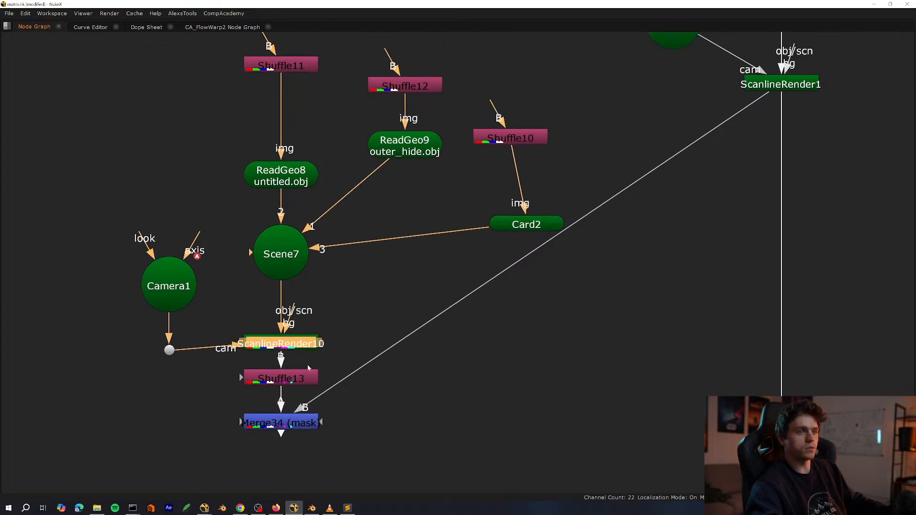
{"action": "key", "text": "space"}
{"action": "key", "text": "Tab"}
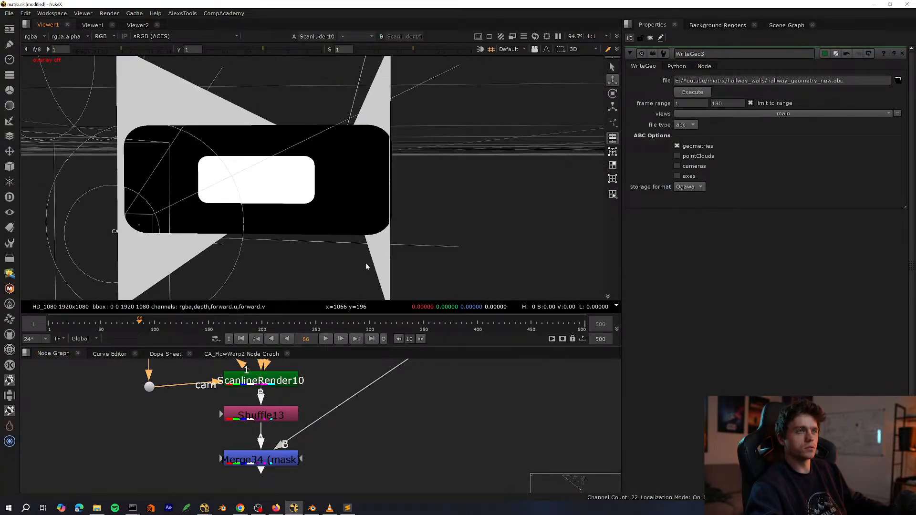
{"action": "left_click_drag", "start_coordinate": [367, 248], "coordinate": [429, 267], "text": "ctrl"}
{"action": "middle_click_drag", "start_coordinate": [465, 368], "coordinate": [359, 448]}
{"action": "left_click", "coordinate": [266, 368]}
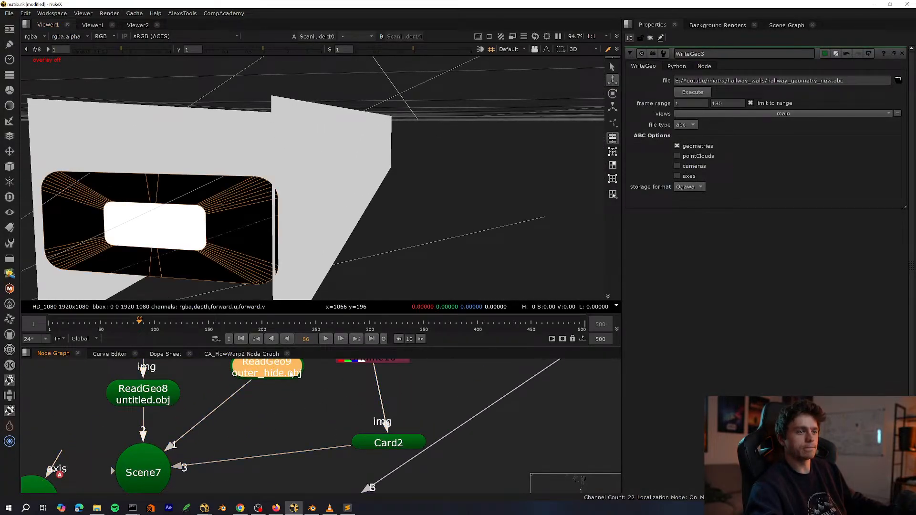
{"action": "key", "text": "1"}
{"action": "left_click", "coordinate": [268, 380]}
{"action": "left_click", "coordinate": [164, 402]}
{"action": "left_click", "coordinate": [281, 375]}
Paste a copy of the WriteGeo3 node with its dot beside the Scene7 branch.
{"action": "middle_click_drag", "start_coordinate": [288, 387], "coordinate": [304, 345]}
{"action": "scroll", "coordinate": [290, 374], "scroll_direction": "down", "scroll_amount": 1}
{"action": "key", "text": "ctrl+v"}
{"action": "left_click", "coordinate": [294, 365]}
{"action": "key", "text": "space"}
{"action": "left_click_drag", "start_coordinate": [328, 316], "coordinate": [344, 432]}
{"action": "scroll", "coordinate": [428, 320], "scroll_direction": "down", "scroll_amount": 1}
{"action": "scroll", "coordinate": [428, 324], "scroll_direction": "down", "scroll_amount": 2}
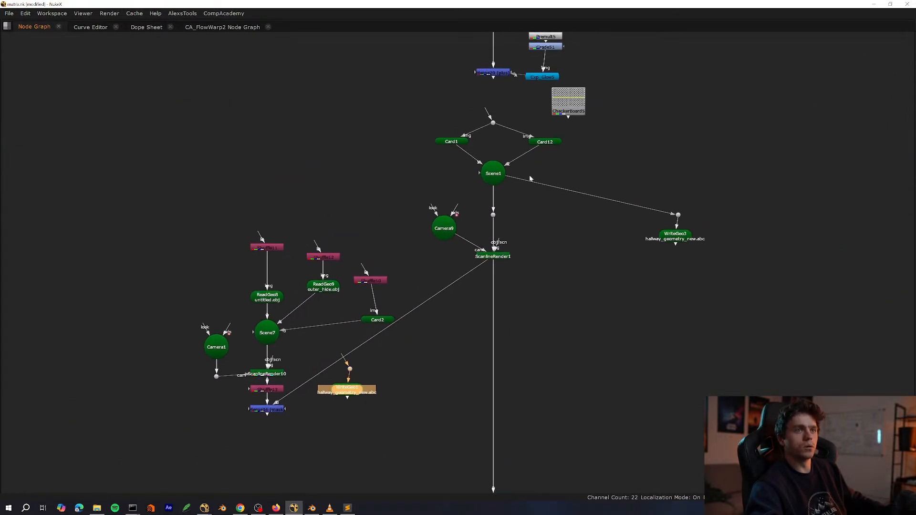
Move WriteGeo1 and its dot lower beside the Scene7 branch and paste a Scene node above them.
{"action": "scroll", "coordinate": [353, 349], "scroll_direction": "up", "scroll_amount": 2}
{"action": "middle_click_drag", "start_coordinate": [384, 364], "coordinate": [359, 309]}
{"action": "left_click_drag", "start_coordinate": [307, 345], "coordinate": [313, 431], "text": "ctrl"}
{"action": "left_click", "coordinate": [365, 366]}
{"action": "key", "text": "ctrl+v"}
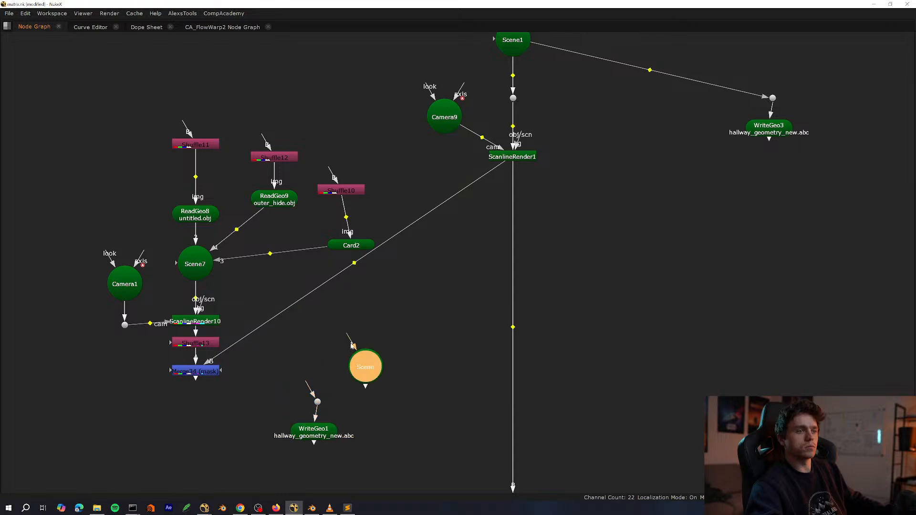
Connect the pasted Scene node to ReadGeo9 through a dot and align it vertically underneath.
{"action": "left_click_drag", "start_coordinate": [361, 337], "coordinate": [307, 298]}
{"action": "left_click_drag", "start_coordinate": [366, 373], "coordinate": [303, 362]}
{"action": "scroll", "coordinate": [296, 363], "scroll_direction": "up", "scroll_amount": 2}
{"action": "left_click_drag", "start_coordinate": [286, 251], "coordinate": [306, 250], "text": "ctrl"}
{"action": "middle_click_drag", "start_coordinate": [310, 361], "coordinate": [328, 328]}
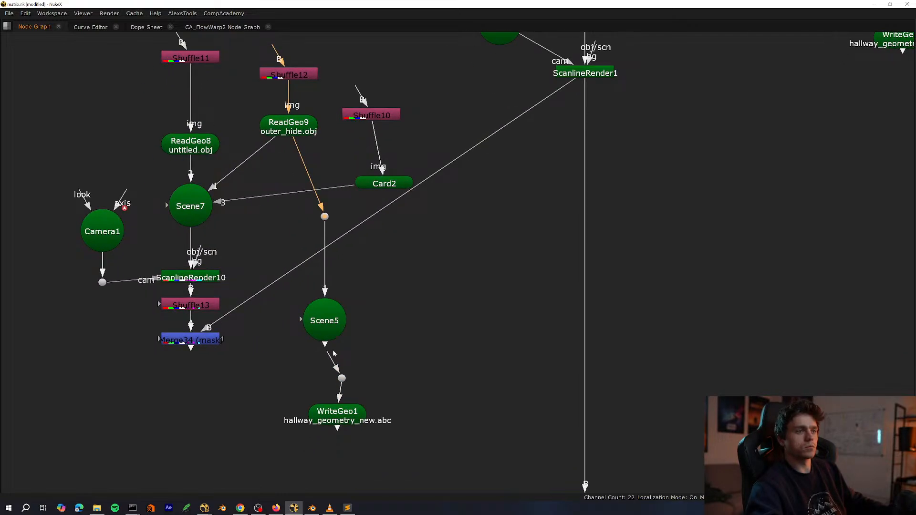
Connect WriteGeo1's dot to Scene5 and show WriteGeo1 in the viewer.
{"action": "left_click_drag", "start_coordinate": [348, 400], "coordinate": [333, 436]}
{"action": "left_click", "coordinate": [322, 404]}
{"action": "scroll", "coordinate": [322, 411], "scroll_direction": "up", "scroll_amount": 2}
{"action": "key", "text": "space"}
{"action": "key", "text": "1"}
Set WriteGeo1's output file to doorway.abc in the hallway_walls folder and export frames 1 to 180.
{"action": "double_click", "coordinate": [335, 437]}
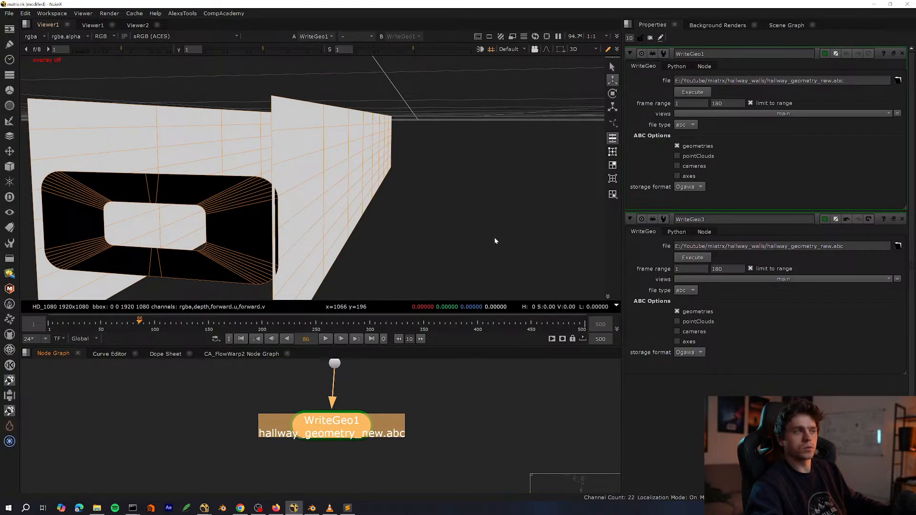
{"action": "left_click", "coordinate": [765, 80]}
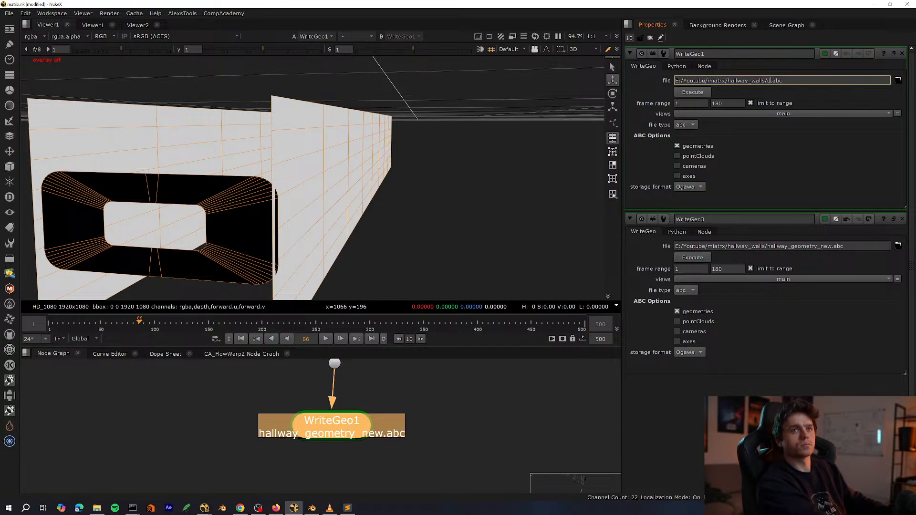
{"action": "key", "text": "Return"}
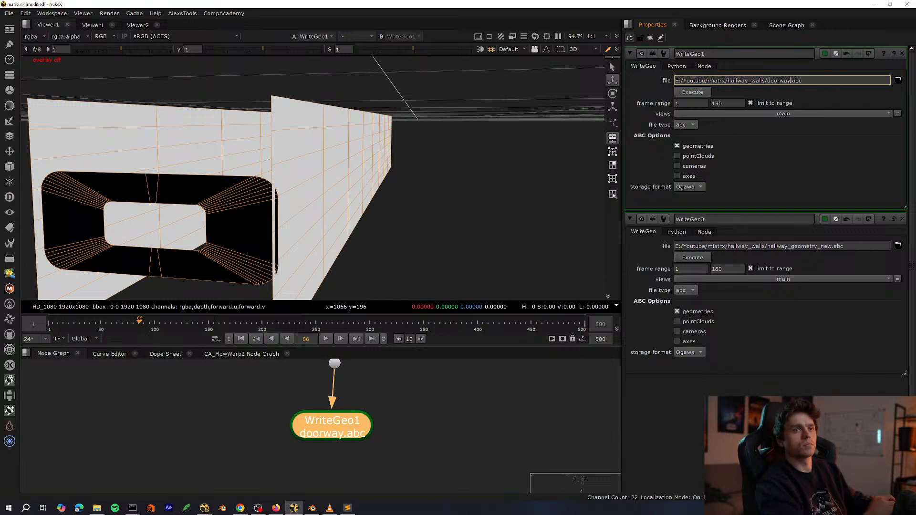
{"action": "left_click", "coordinate": [902, 219]}
{"action": "left_click_drag", "start_coordinate": [353, 438], "coordinate": [356, 442]}
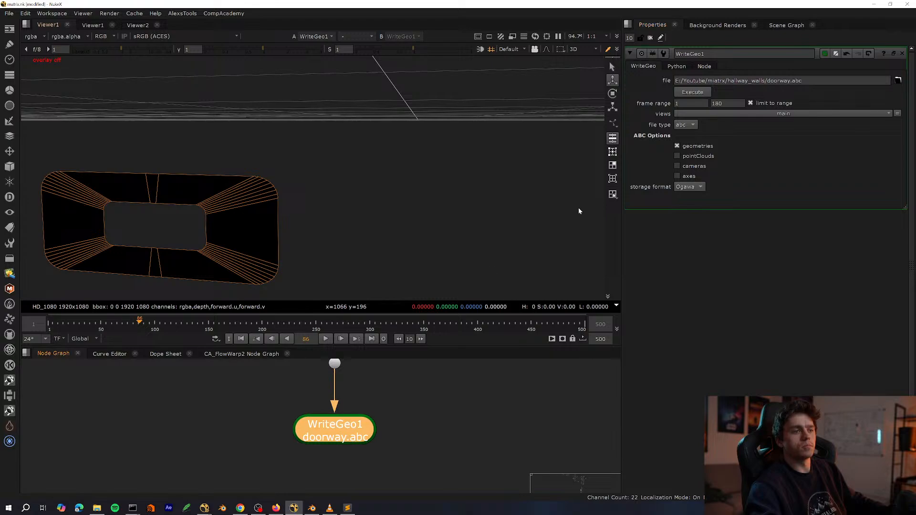
{"action": "left_click", "coordinate": [691, 93]}
{"action": "left_click", "coordinate": [450, 263]}
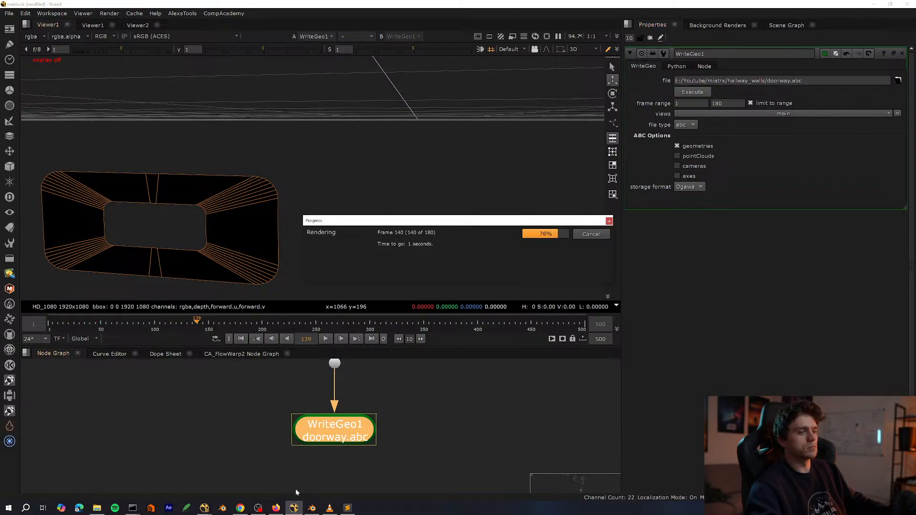
Switch to Blender and import doorway.abc from the hallway_walls folder as an Alembic file.
{"action": "left_click", "coordinate": [313, 508]}
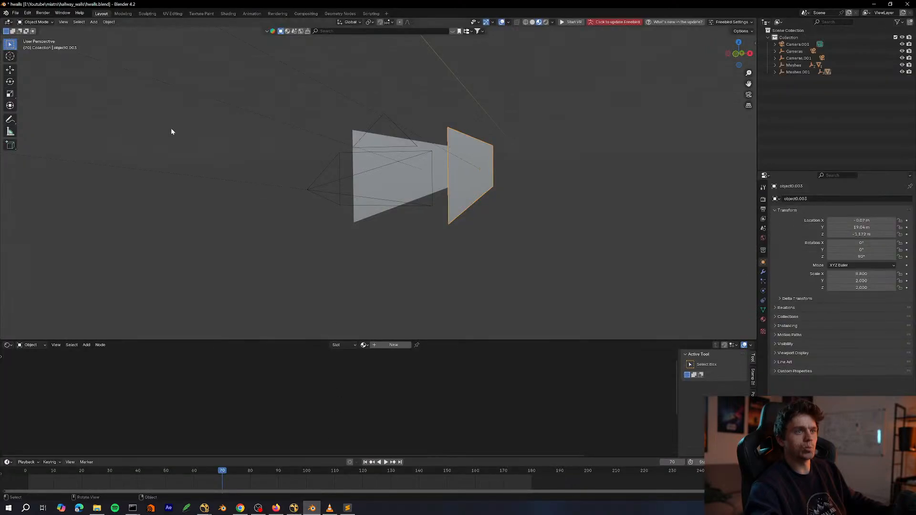
{"action": "left_click", "coordinate": [15, 12]}
{"action": "mouse_move", "coordinate": [49, 113]}
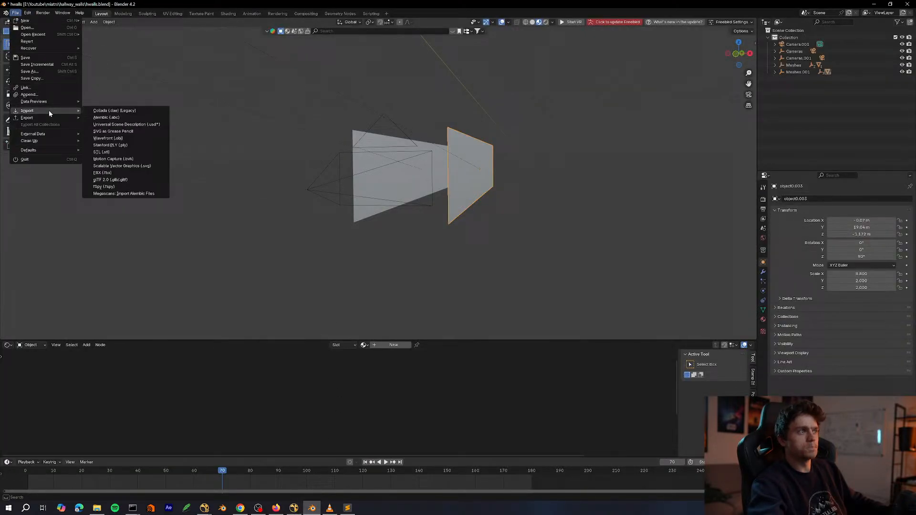
{"action": "left_click", "coordinate": [101, 117]}
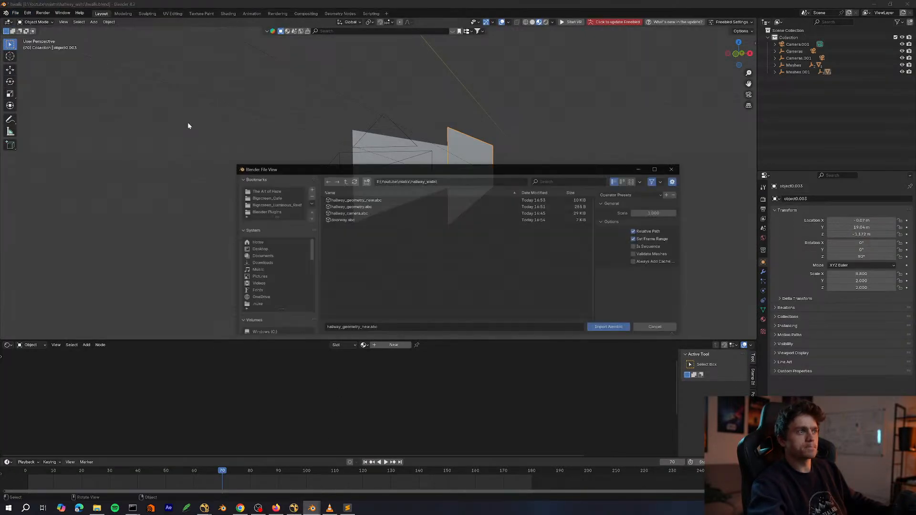
{"action": "double_click", "coordinate": [371, 220]}
{"action": "scroll", "coordinate": [517, 205], "scroll_direction": "up", "scroll_amount": 4}
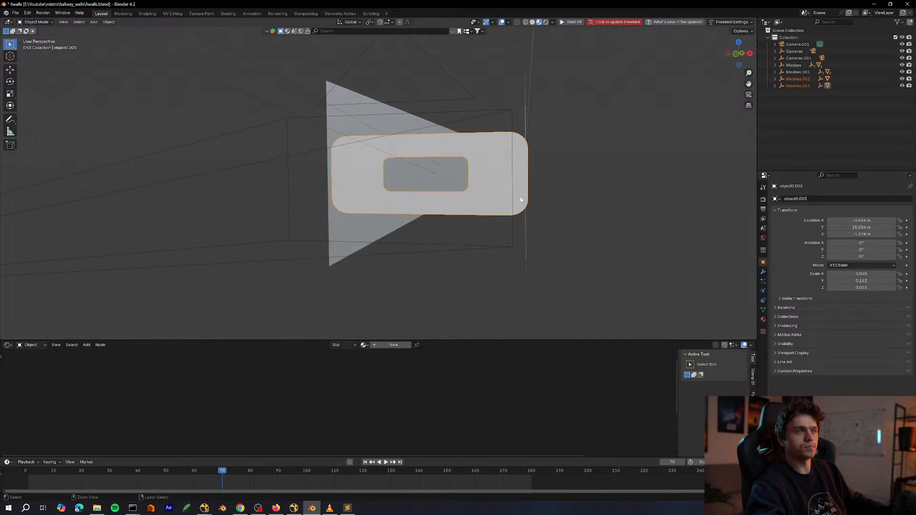
{"action": "middle_click_drag", "start_coordinate": [519, 198], "coordinate": [502, 220]}
Enter Edit Mode on the left hallway wall and select the edges along its entire bottom border.
{"action": "left_click", "coordinate": [502, 220]}
{"action": "scroll", "coordinate": [474, 172], "scroll_direction": "down", "scroll_amount": 2}
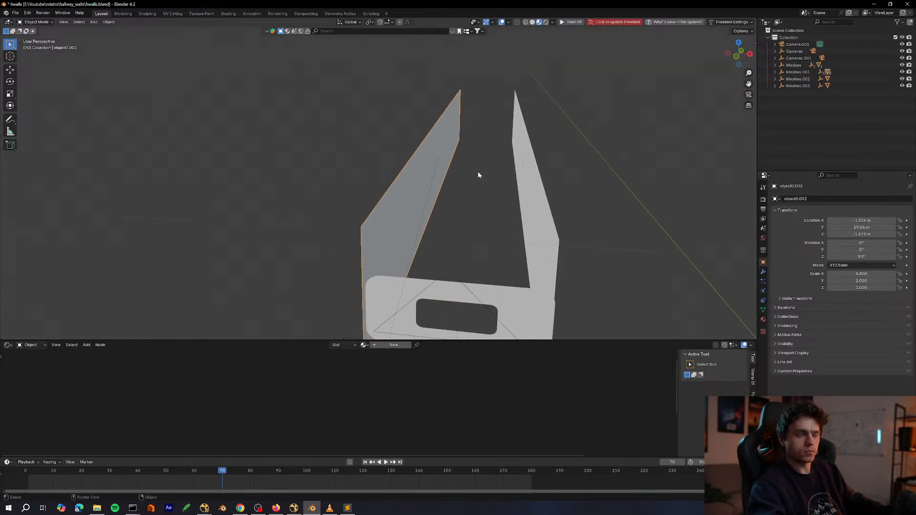
{"action": "scroll", "coordinate": [478, 172], "scroll_direction": "down", "scroll_amount": 5}
{"action": "scroll", "coordinate": [479, 175], "scroll_direction": "up", "scroll_amount": 5}
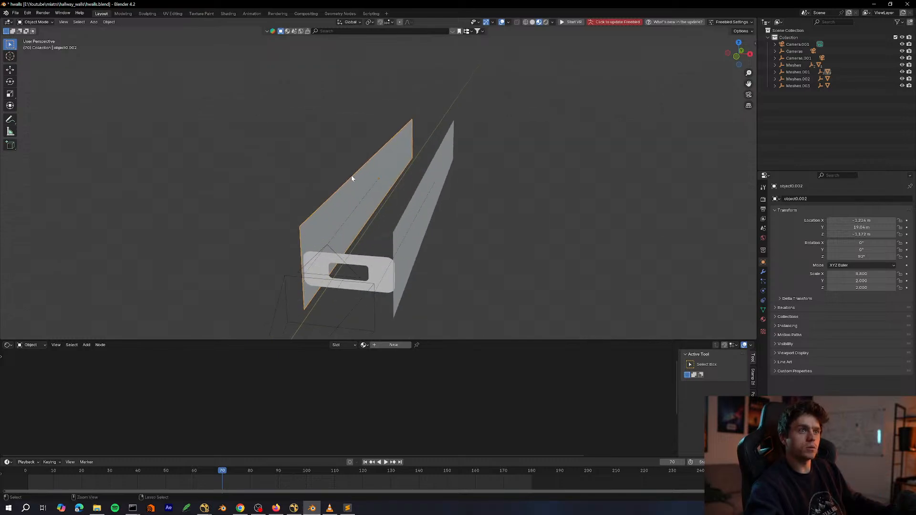
{"action": "key", "text": "Tab"}
{"action": "left_click", "coordinate": [407, 213]}
{"action": "middle_click_drag", "start_coordinate": [407, 214], "coordinate": [350, 174]}
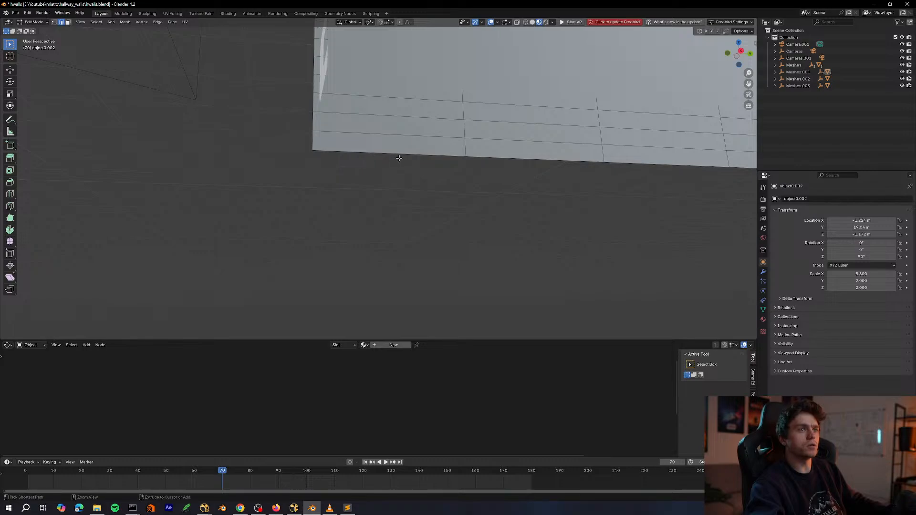
{"action": "left_click", "coordinate": [399, 158], "text": "ctrl"}
Extrude the left wall's bottom edges about 0.7 m along X to start the hallway floor.
{"action": "middle_click_drag", "start_coordinate": [399, 158], "coordinate": [457, 217]}
{"action": "scroll", "coordinate": [454, 233], "scroll_direction": "down", "scroll_amount": 3}
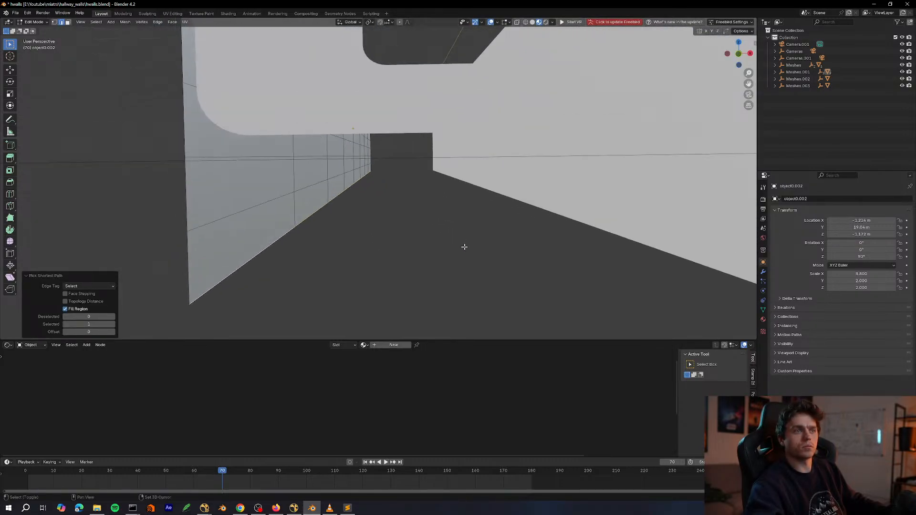
{"action": "key", "text": "e"}
{"action": "key", "text": "x"}
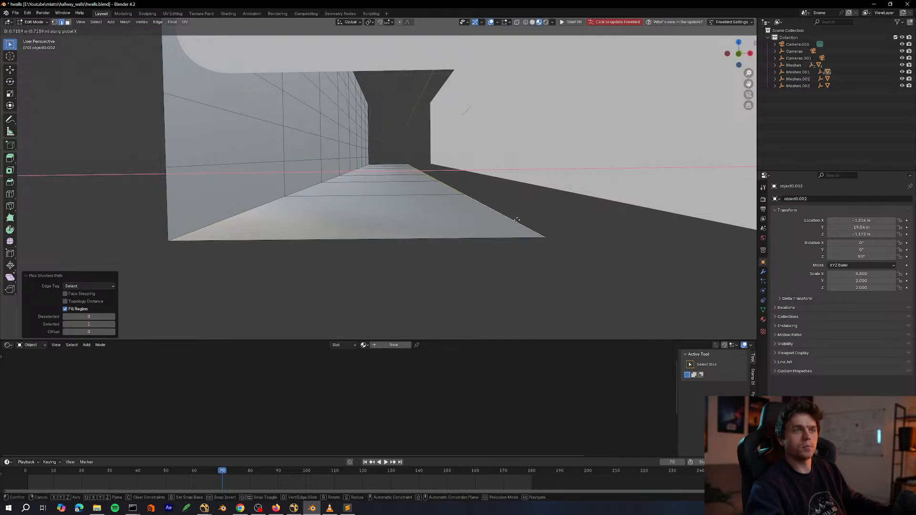
{"action": "left_click", "coordinate": [511, 228]}
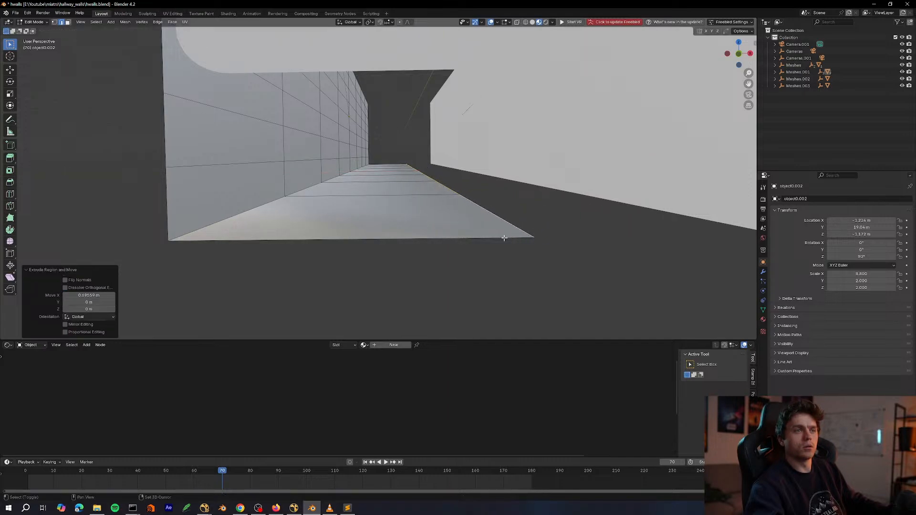
Move the left floor section's outer edge slightly back along X, near the middle of the hallway.
{"action": "middle_click_drag", "start_coordinate": [501, 235], "coordinate": [381, 153], "text": "shift"}
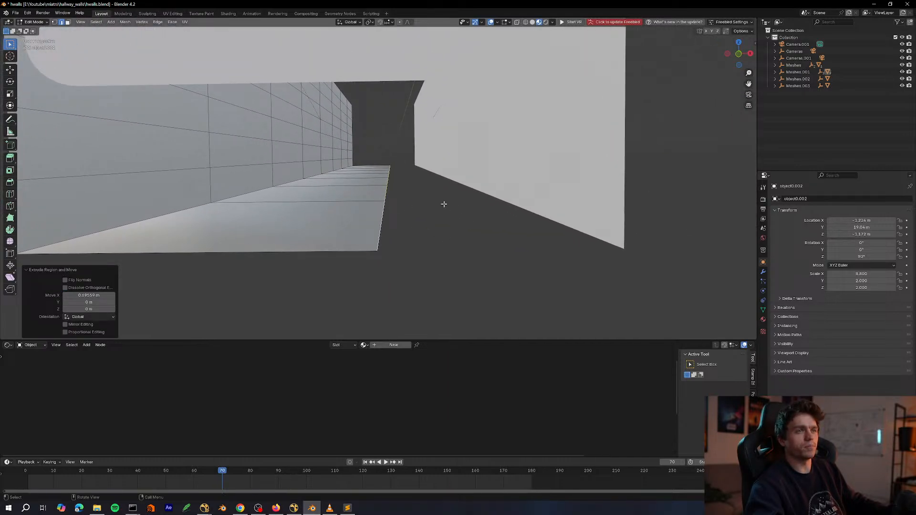
{"action": "middle_click_drag", "start_coordinate": [434, 219], "coordinate": [456, 223], "text": "shift"}
{"action": "key", "text": "g"}
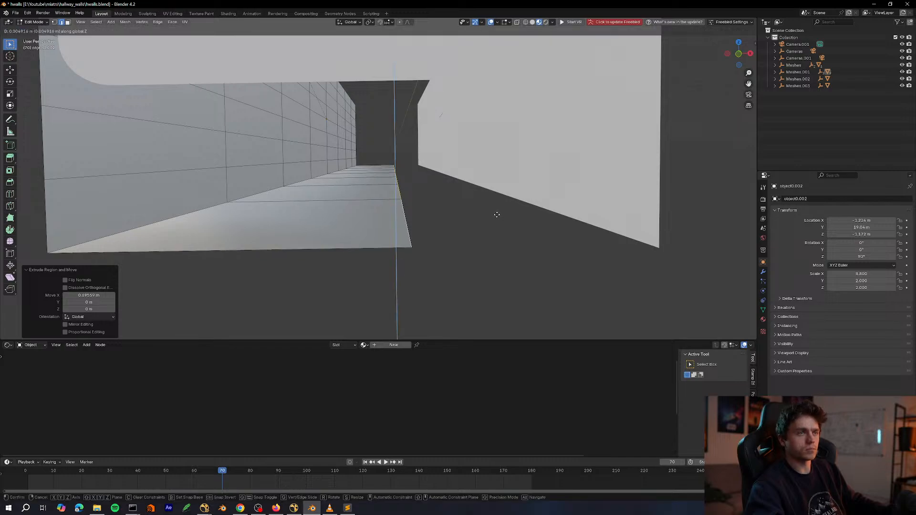
{"action": "key", "text": "x"}
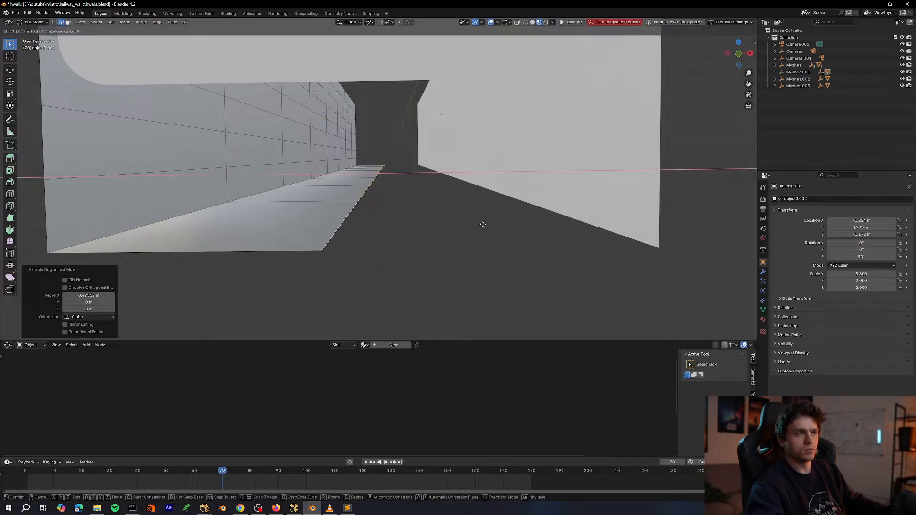
{"action": "left_click", "coordinate": [411, 202]}
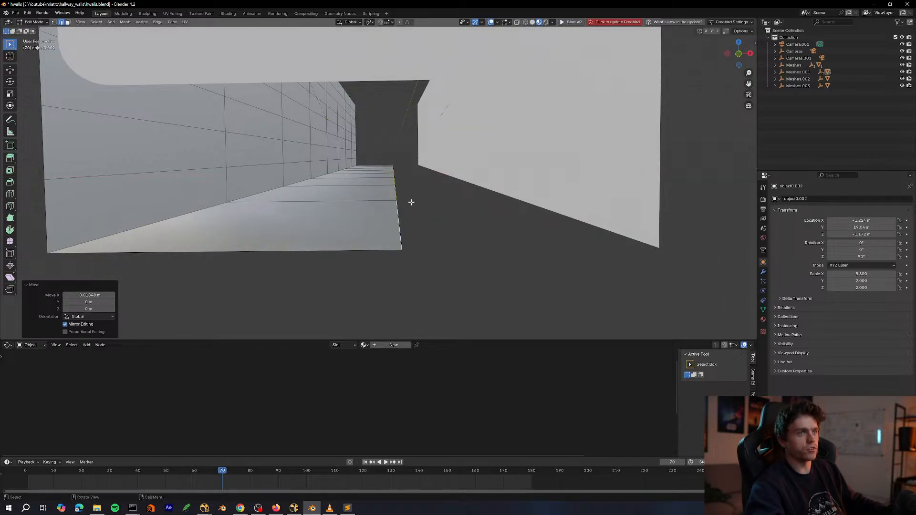
Leave the left wall, enter Edit Mode on the right hallway wall and select the edges along its bottom border.
{"action": "key", "text": "Tab"}
{"action": "left_click", "coordinate": [525, 194]}
{"action": "middle_click_drag", "start_coordinate": [519, 225], "coordinate": [473, 226]}
{"action": "key", "text": "Tab"}
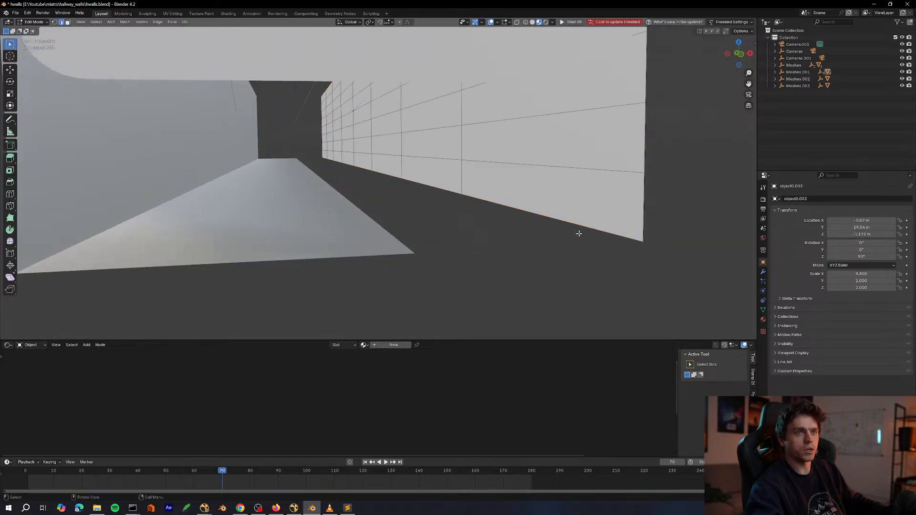
{"action": "middle_click_drag", "start_coordinate": [545, 221], "coordinate": [622, 237]}
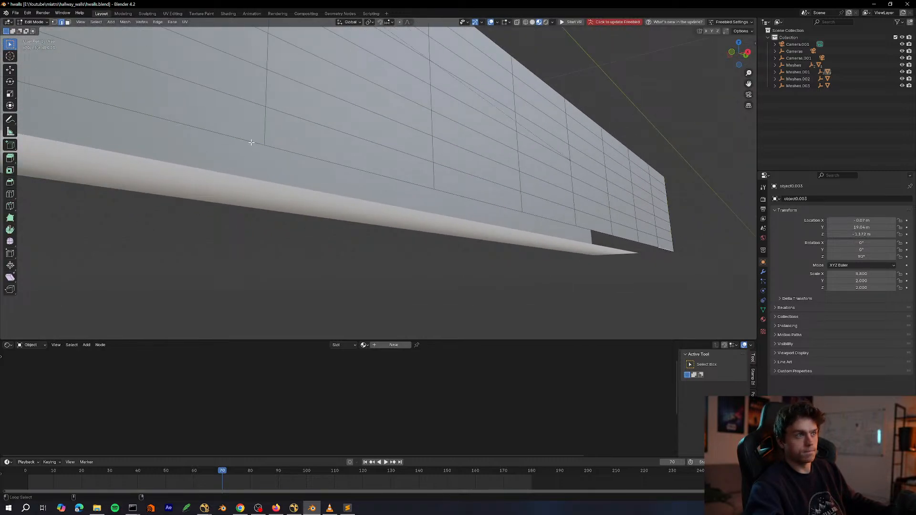
{"action": "middle_click_drag", "start_coordinate": [252, 142], "coordinate": [376, 268]}
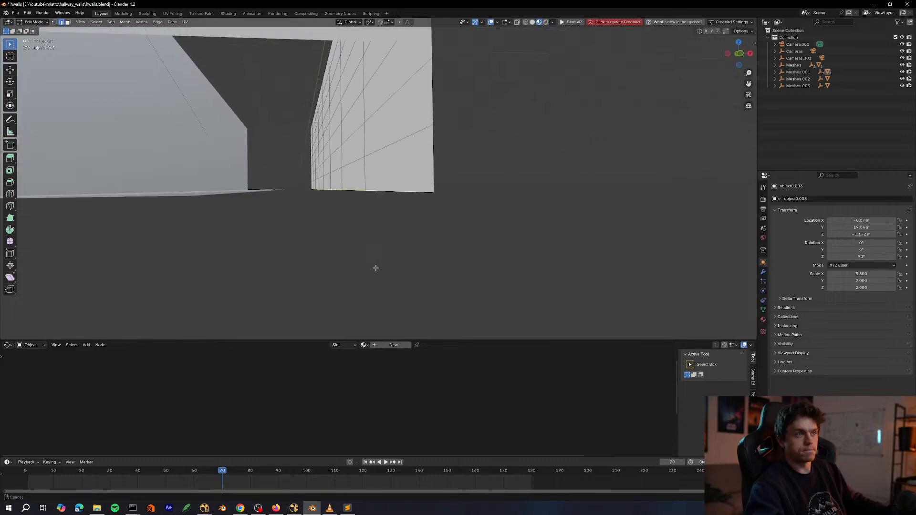
Extrude the right wall's bottom edges about -0.49 m along X to meet the left floor section.
{"action": "key", "text": "g"}
{"action": "key", "text": "z"}
{"action": "key", "text": "x"}
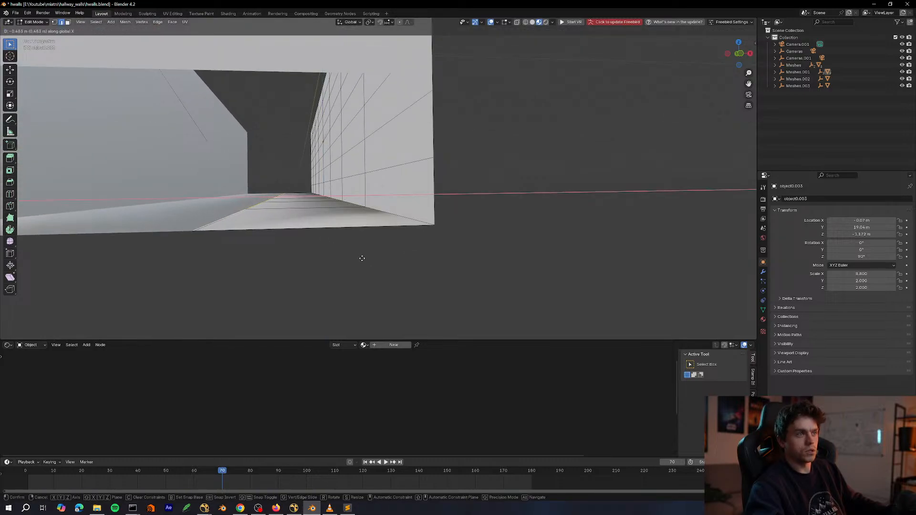
{"action": "left_click", "coordinate": [362, 260]}
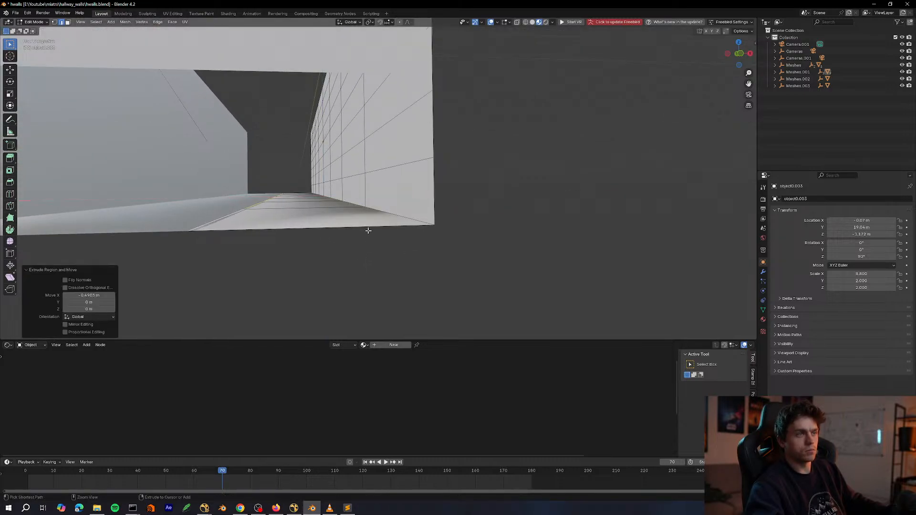
Switch to the UV Editing workspace and unwrap all faces of the right wall and its floor section.
{"action": "middle_click_drag", "start_coordinate": [362, 260], "coordinate": [455, 191]}
{"action": "key", "text": "Tab"}
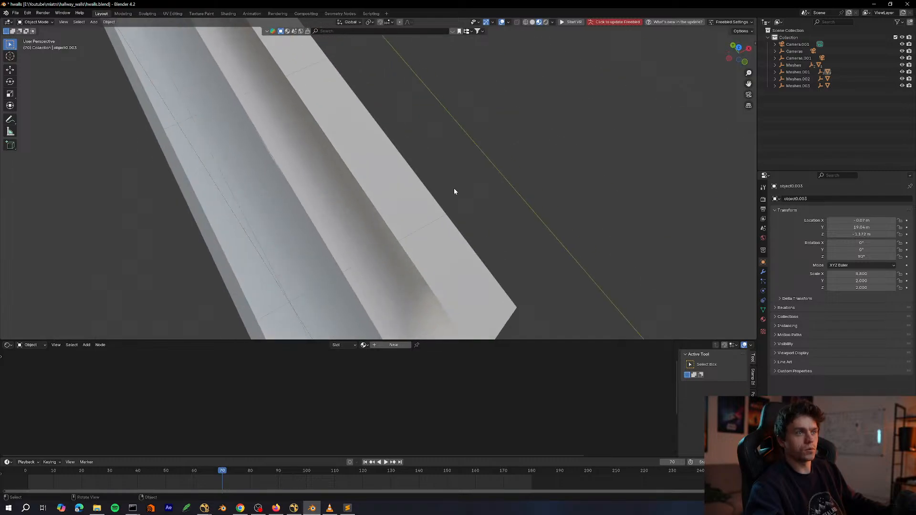
{"action": "key", "text": "Tab"}
{"action": "left_click", "coordinate": [183, 14]}
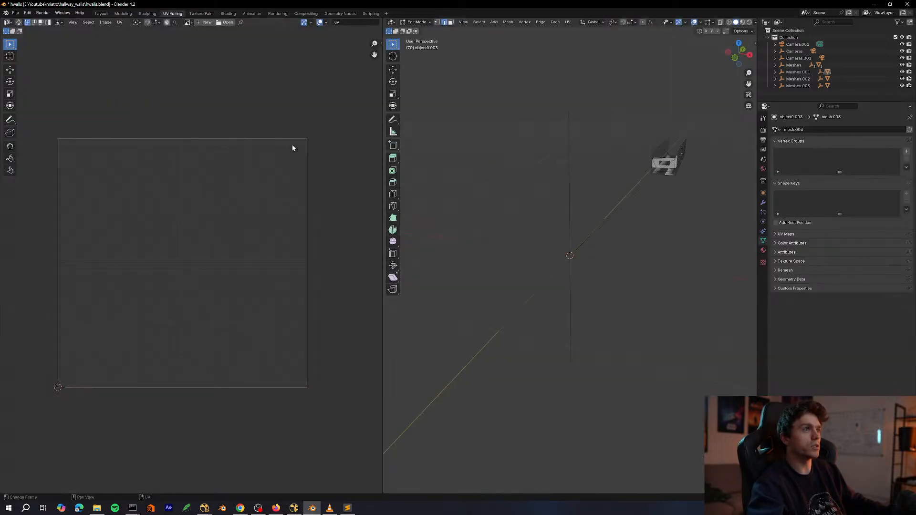
{"action": "key", "text": "KP_Decimal"}
{"action": "middle_click_drag", "start_coordinate": [628, 206], "coordinate": [634, 243]}
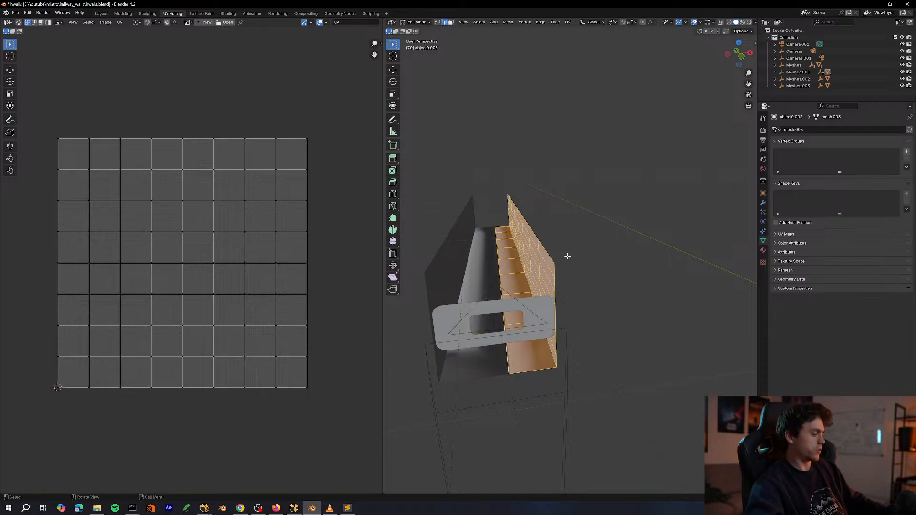
{"action": "key", "text": "u"}
{"action": "left_click", "coordinate": [527, 257]}
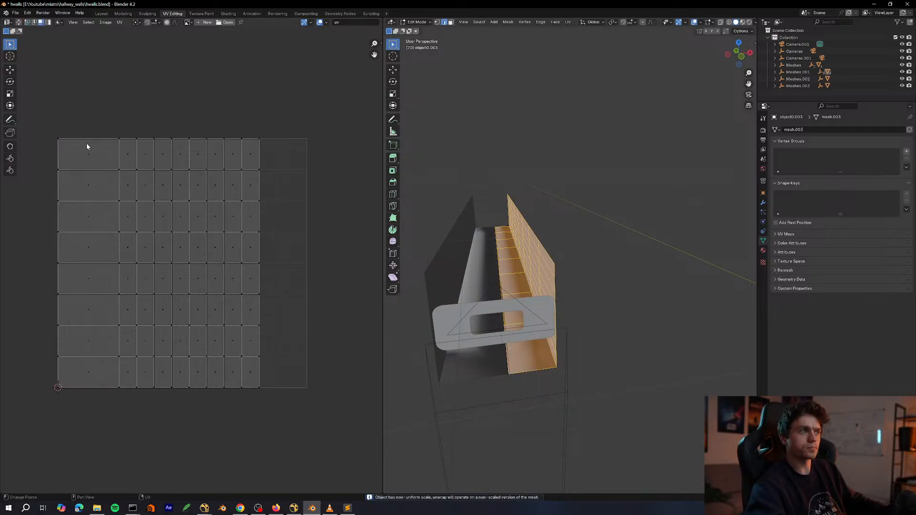
Turn on UV sync selection, check which mesh faces the wide UV faces belong to, and select the whole UV layout.
{"action": "left_click", "coordinate": [93, 177]}
{"action": "left_click", "coordinate": [101, 146]}
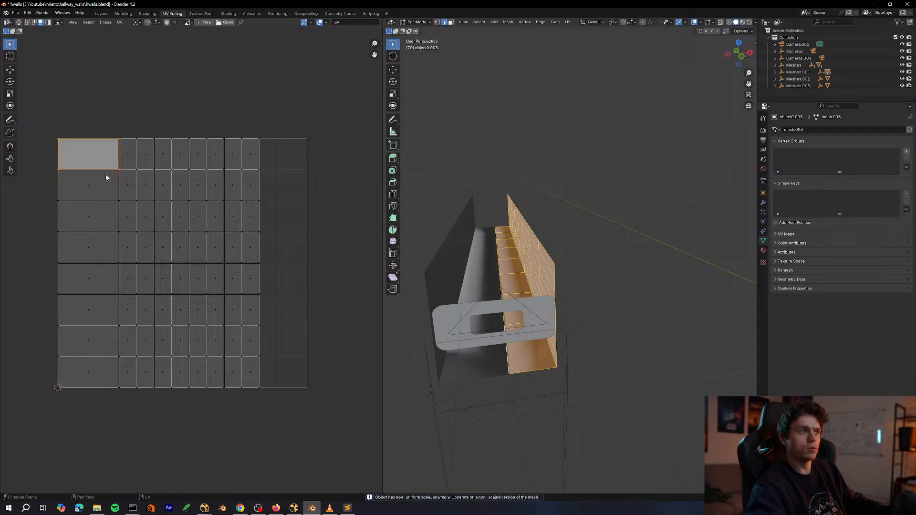
{"action": "left_click", "coordinate": [98, 181]}
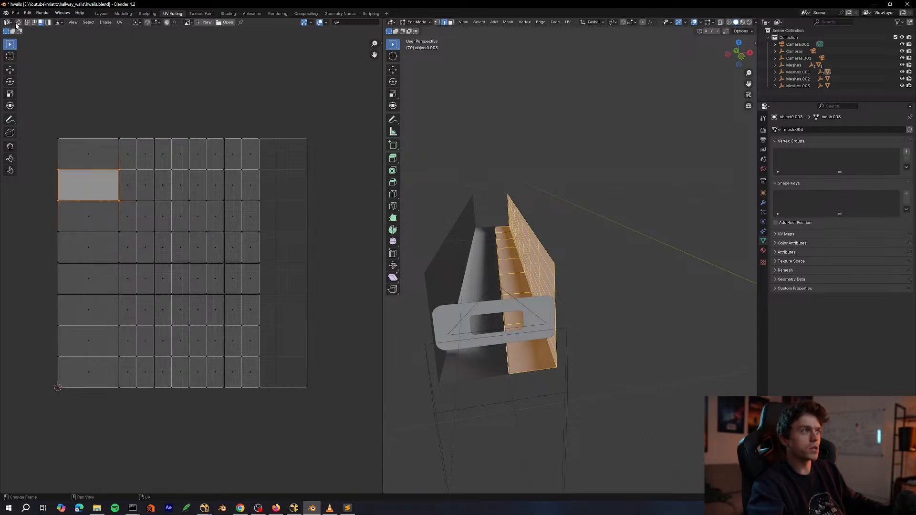
{"action": "left_click", "coordinate": [18, 23]}
{"action": "left_click", "coordinate": [94, 146]}
{"action": "left_click", "coordinate": [102, 157]}
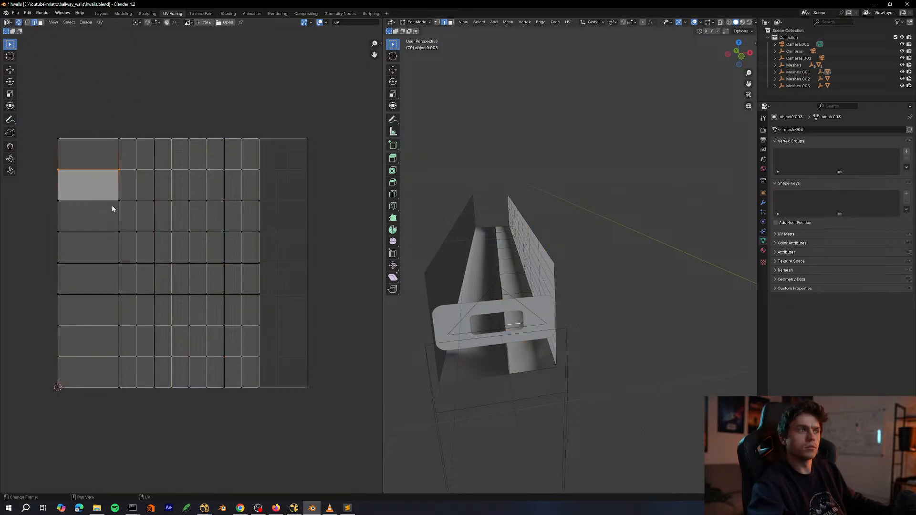
{"action": "left_click_drag", "start_coordinate": [96, 129], "coordinate": [105, 244]}
{"action": "left_click", "coordinate": [101, 216]}
{"action": "left_click", "coordinate": [106, 249]}
{"action": "left_click_drag", "start_coordinate": [318, 129], "coordinate": [1, 425]}
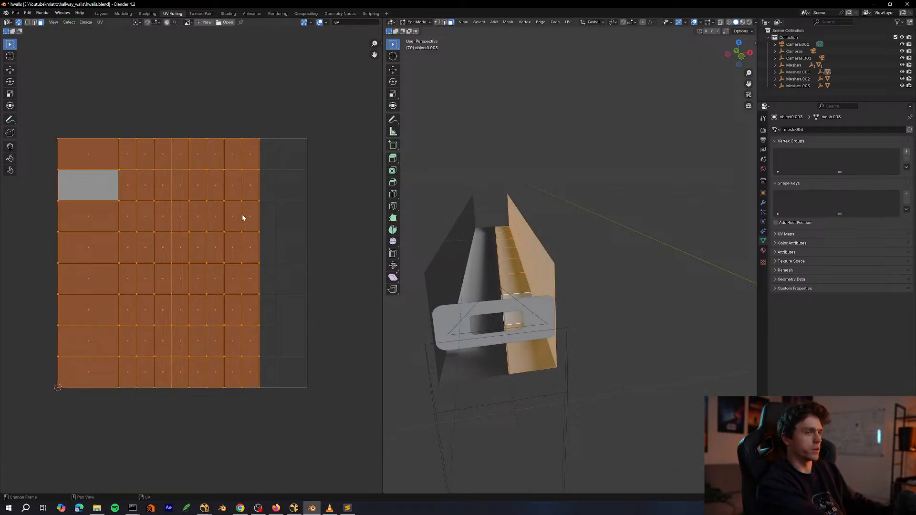
{"action": "type", "text": "r90"}
{"action": "key", "text": "Return"}
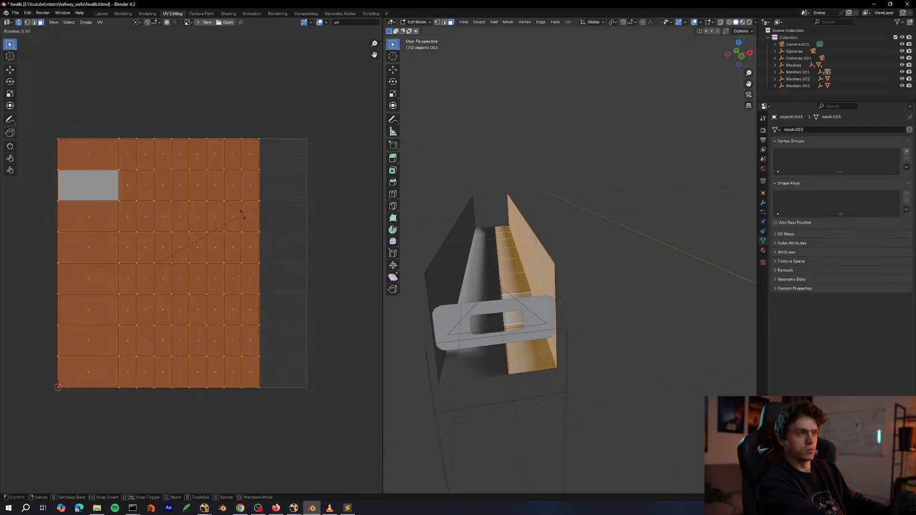
{"action": "type", "text": "s-1"}
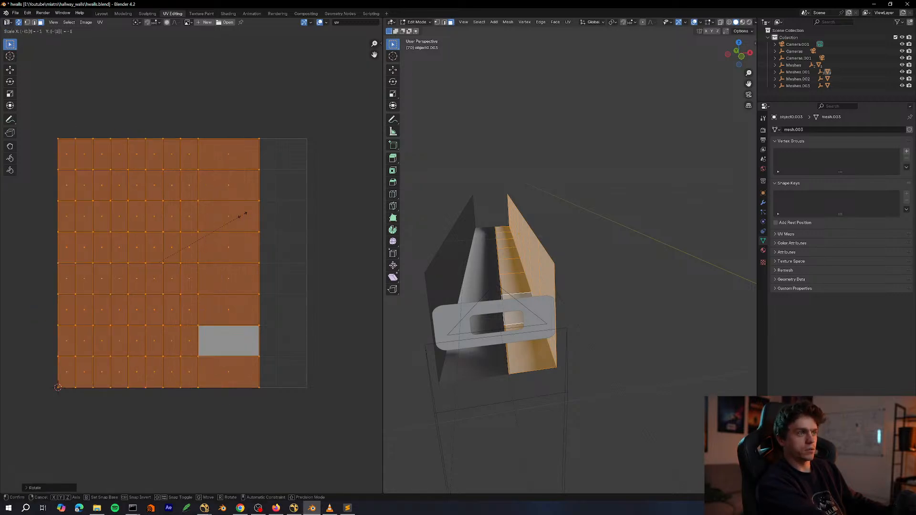
{"action": "key", "text": "BackSpace"}
{"action": "key", "text": "BackSpace"}
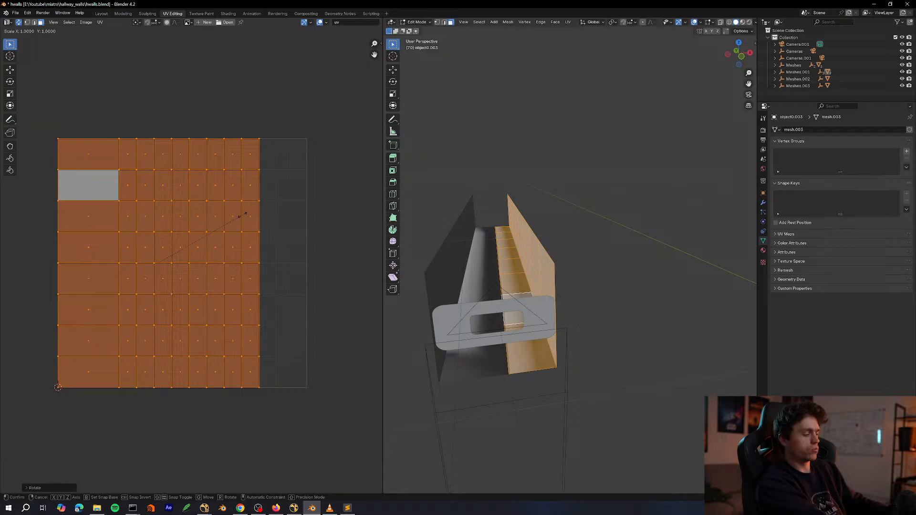
{"action": "type", "text": "90"}
{"action": "key", "text": "BackSpace"}
{"action": "key", "text": "BackSpace"}
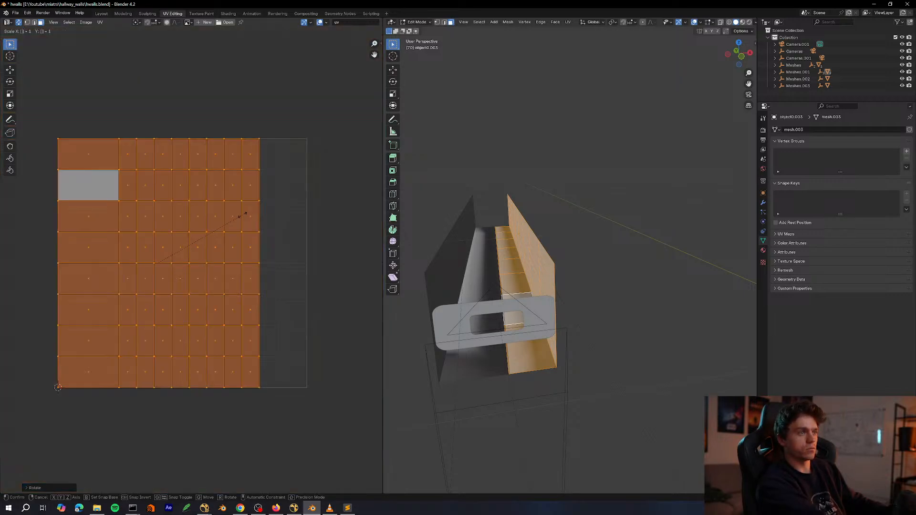
{"action": "key", "text": "Return"}
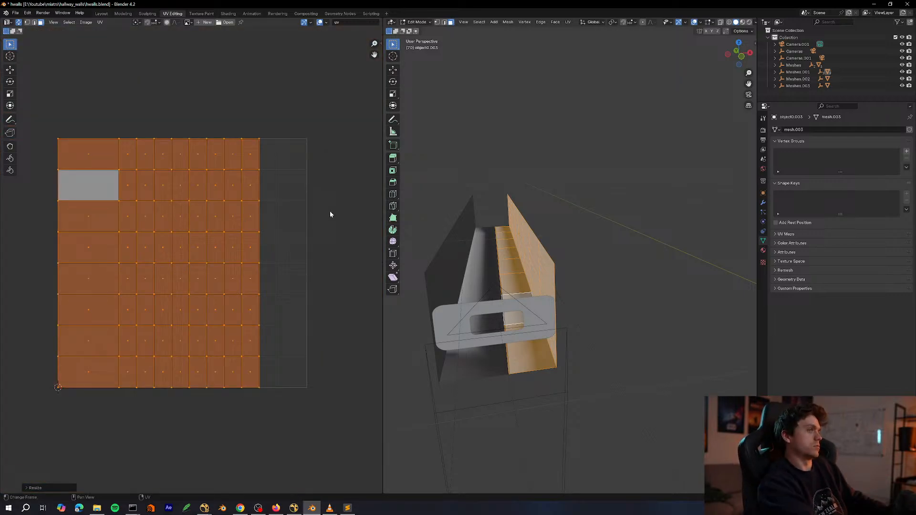
Mirror the UV layout on both axes by scaling it by -1 along X and -1 along Y.
{"action": "type", "text": "sx-1"}
{"action": "key", "text": "Return"}
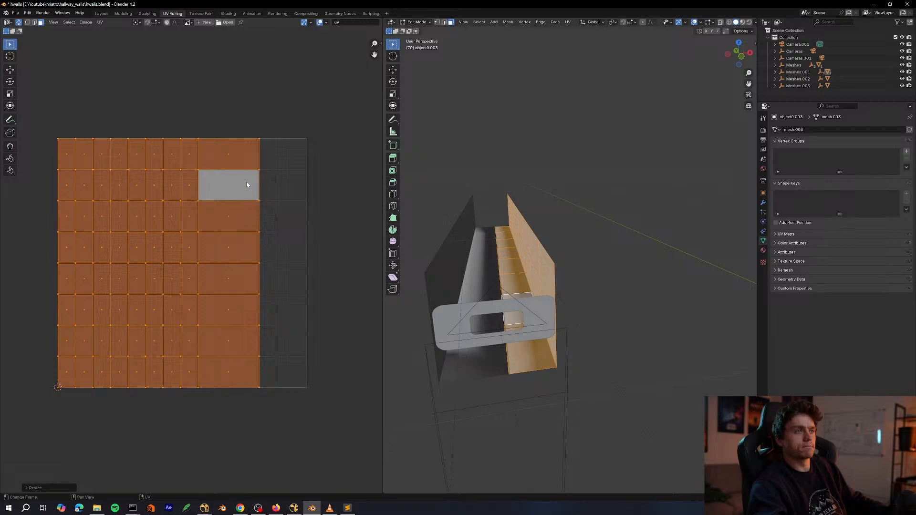
{"action": "key", "text": "r"}
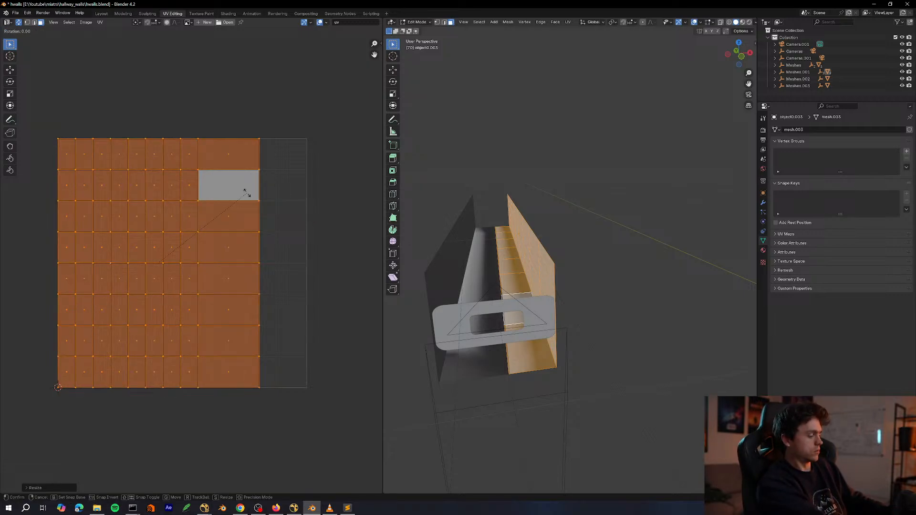
{"action": "type", "text": "sy1"}
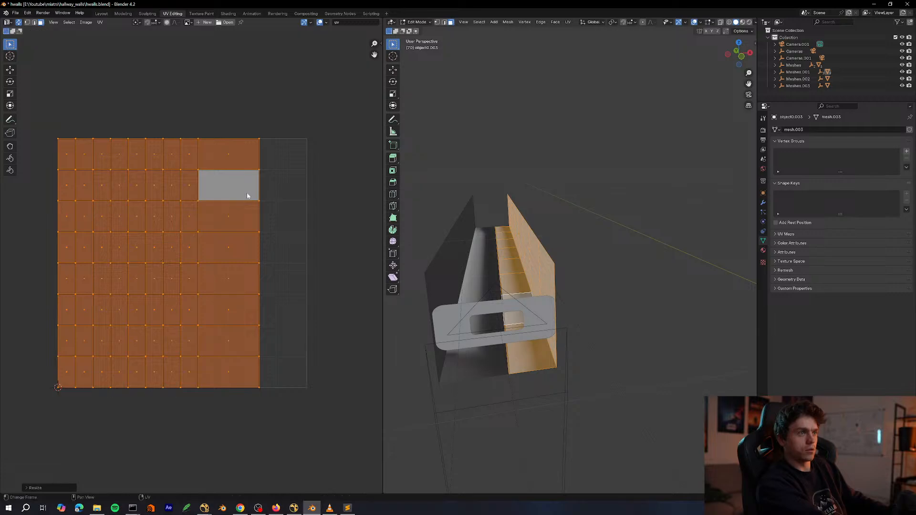
{"action": "key", "text": "minus"}
{"action": "key", "text": "Return"}
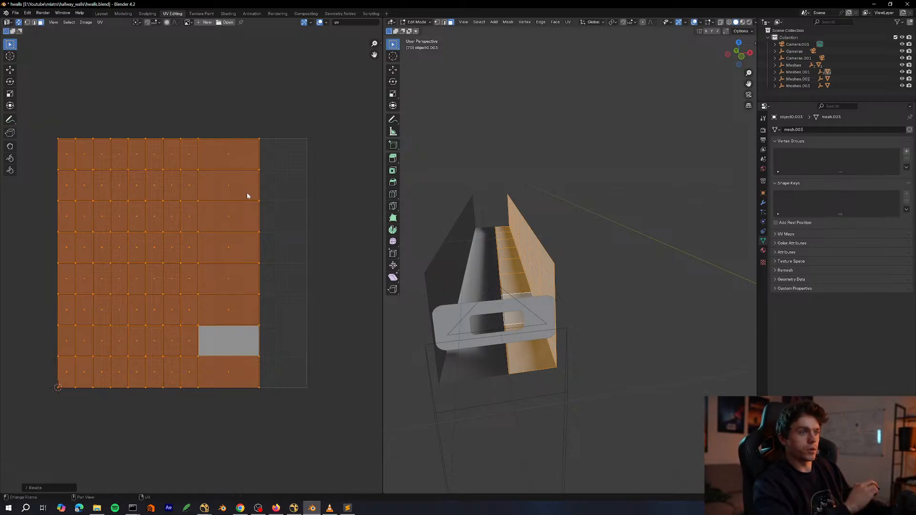
Move the UV layout along X to centre it in the UV tile and stretch it along X to span nearly the tile's full width.
{"action": "scroll", "coordinate": [299, 336], "scroll_direction": "up", "scroll_amount": 2}
{"action": "scroll", "coordinate": [300, 336], "scroll_direction": "down", "scroll_amount": 2}
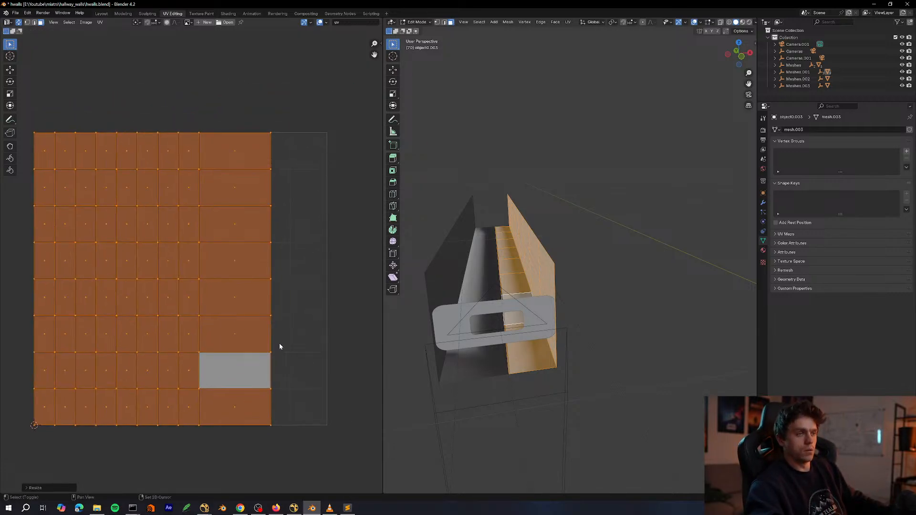
{"action": "key", "text": "g"}
{"action": "key", "text": "x"}
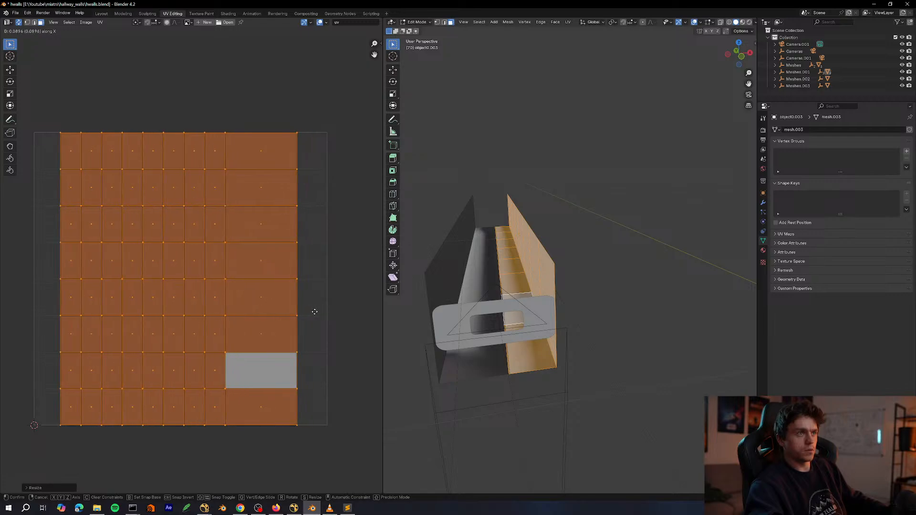
{"action": "left_click", "coordinate": [317, 315]}
{"action": "key", "text": "s"}
{"action": "key", "text": "x"}
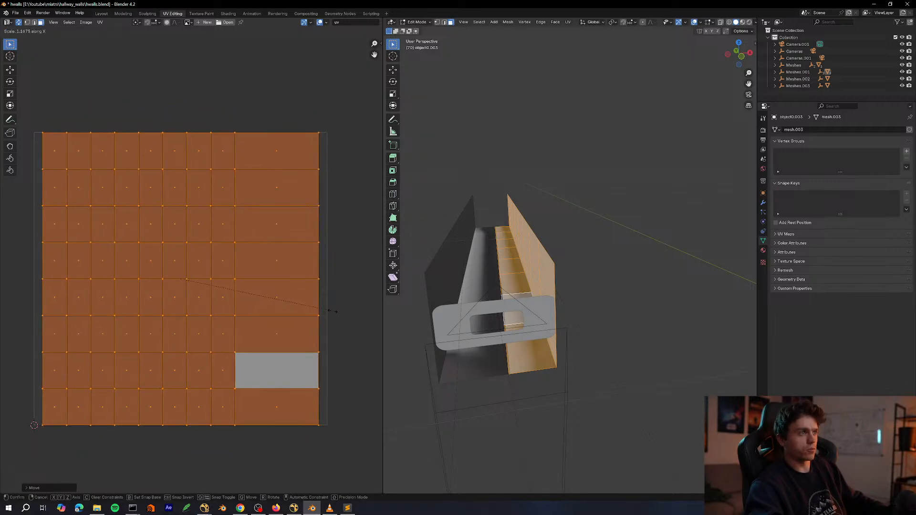
{"action": "left_click", "coordinate": [338, 311]}
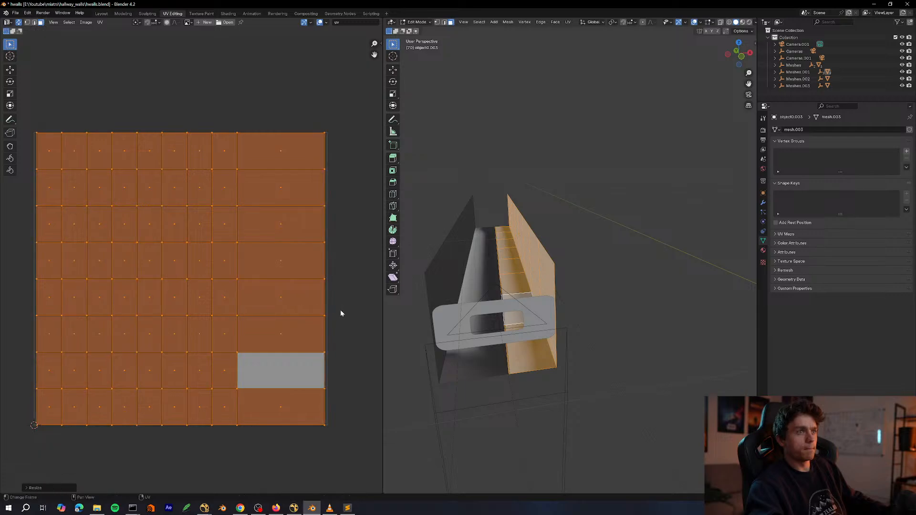
Nudge the UV layout slightly along X to line up its left edge with the UV tile and inspect the opposite edge.
{"action": "key", "text": "g"}
{"action": "key", "text": "x"}
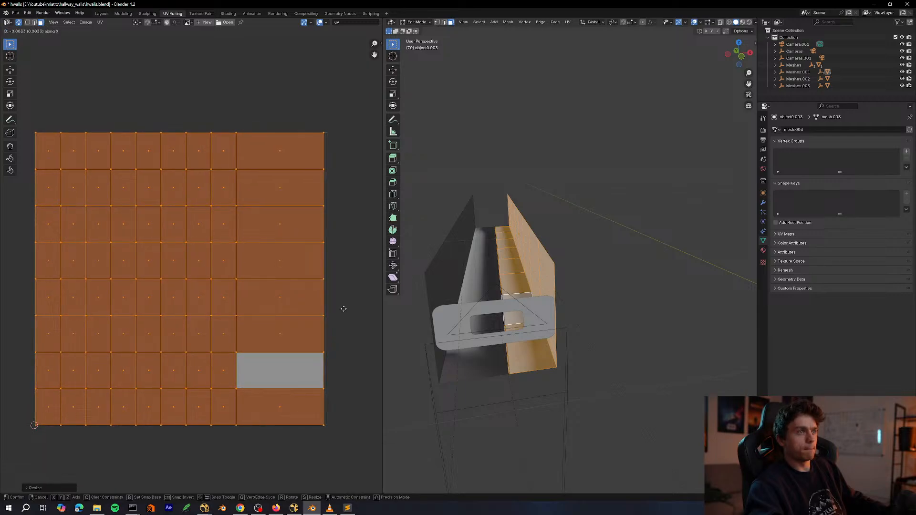
{"action": "left_click", "coordinate": [344, 308]}
{"action": "scroll", "coordinate": [240, 289], "scroll_direction": "up", "scroll_amount": 6}
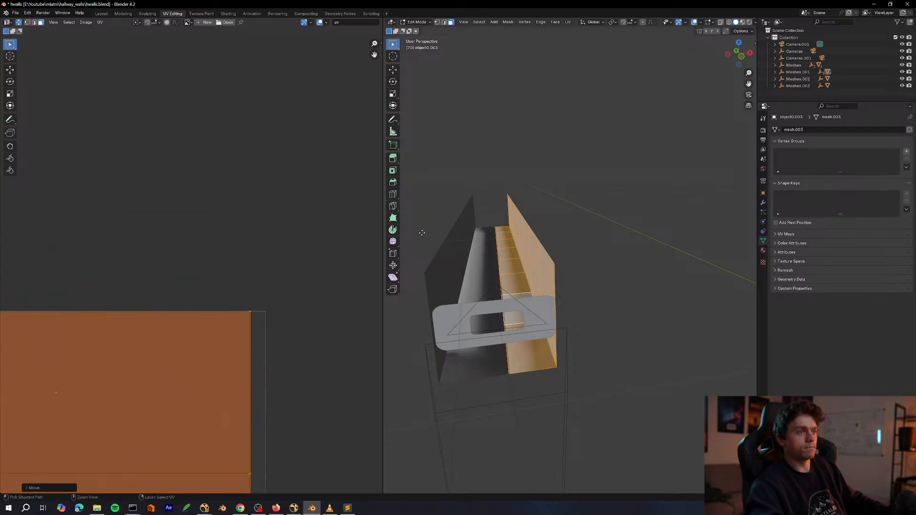
Scale the UV layout along X so its right edge meets the UV tile's right border, and inspect the fit.
{"action": "middle_click_drag", "start_coordinate": [422, 233], "coordinate": [437, 229], "text": "ctrl"}
{"action": "middle_click_drag", "start_coordinate": [299, 347], "coordinate": [289, 275]}
{"action": "key", "text": "g"}
{"action": "key", "text": "x"}
{"action": "left_click", "coordinate": [280, 285]}
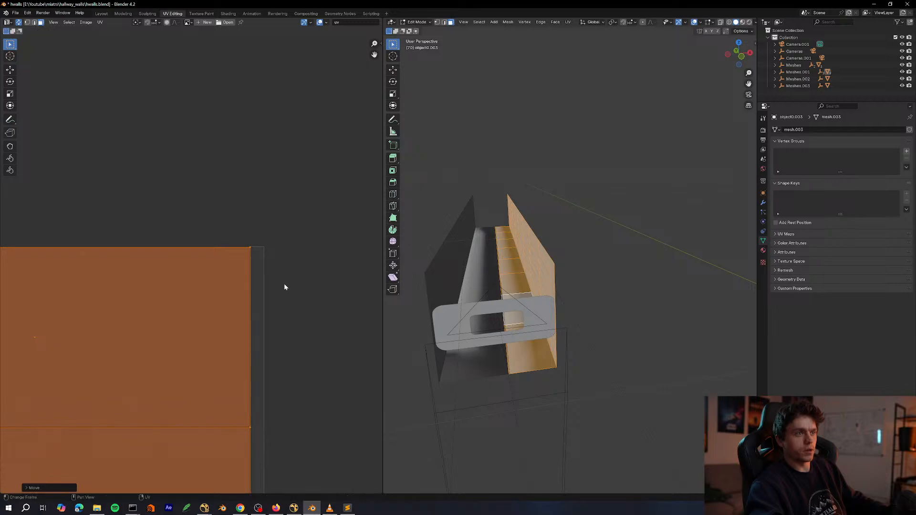
{"action": "key", "text": "s"}
{"action": "key", "text": "x"}
{"action": "left_click", "coordinate": [316, 253]}
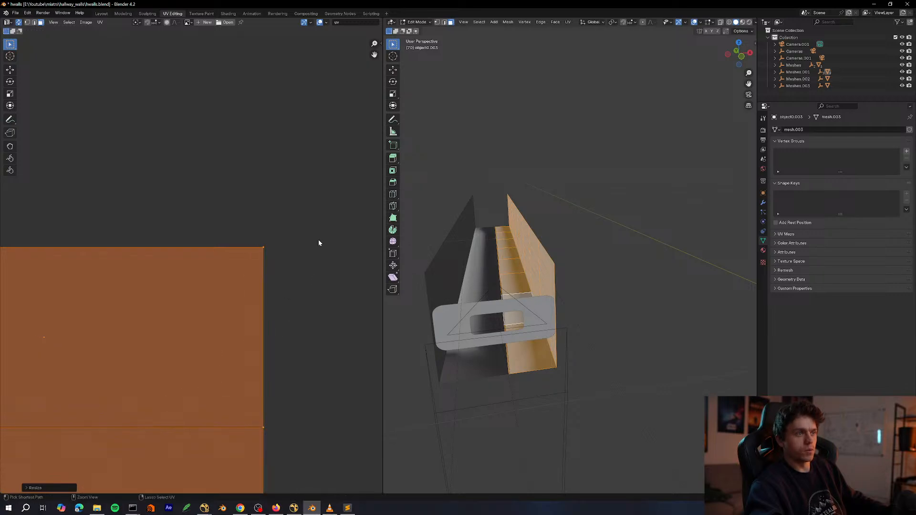
{"action": "scroll", "coordinate": [295, 271], "scroll_direction": "down", "scroll_amount": 15}
{"action": "scroll", "coordinate": [273, 247], "scroll_direction": "up", "scroll_amount": 9}
{"action": "scroll", "coordinate": [215, 284], "scroll_direction": "up", "scroll_amount": 2}
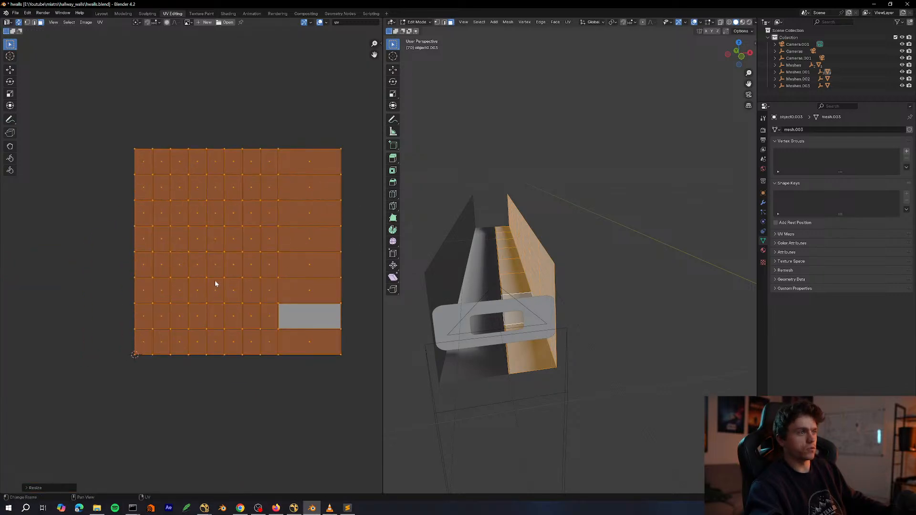
Deselect the UV faces and return the right wall-and-floor mesh to Object Mode.
{"action": "left_click", "coordinate": [250, 349]}
{"action": "scroll", "coordinate": [258, 344], "scroll_direction": "up", "scroll_amount": 2}
{"action": "middle_click_drag", "start_coordinate": [266, 336], "coordinate": [302, 347], "text": "shift"}
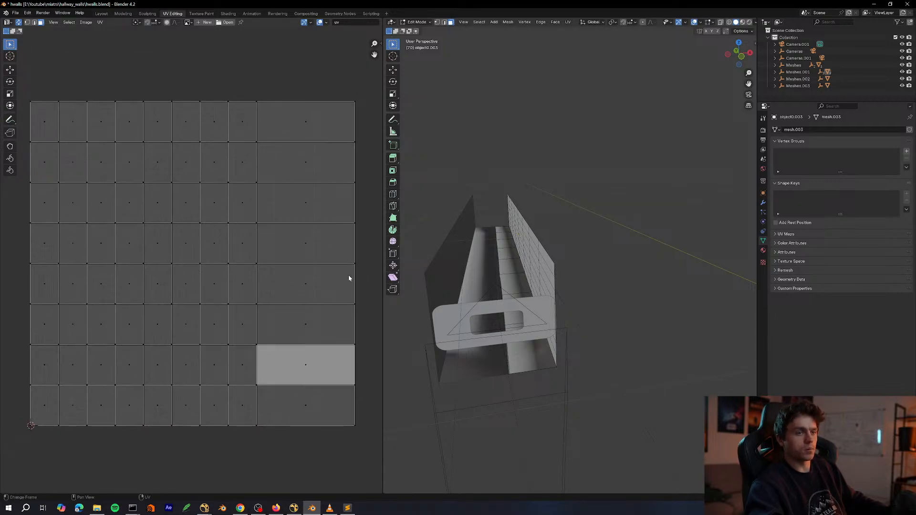
{"action": "middle_click_drag", "start_coordinate": [514, 248], "coordinate": [601, 225]}
{"action": "key", "text": "Tab"}
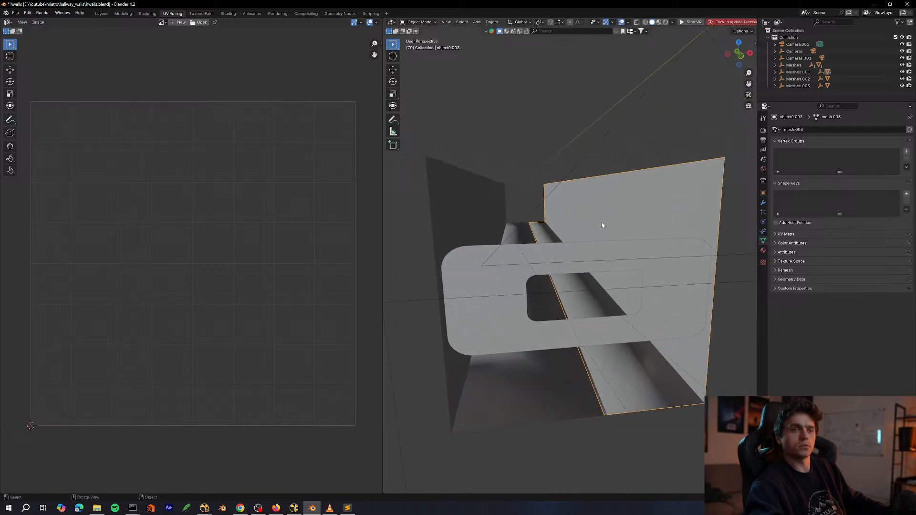
Try deleting the left wall-and-floor object to reveal what overlaps it, and undo each deletion.
{"action": "left_click", "coordinate": [482, 210]}
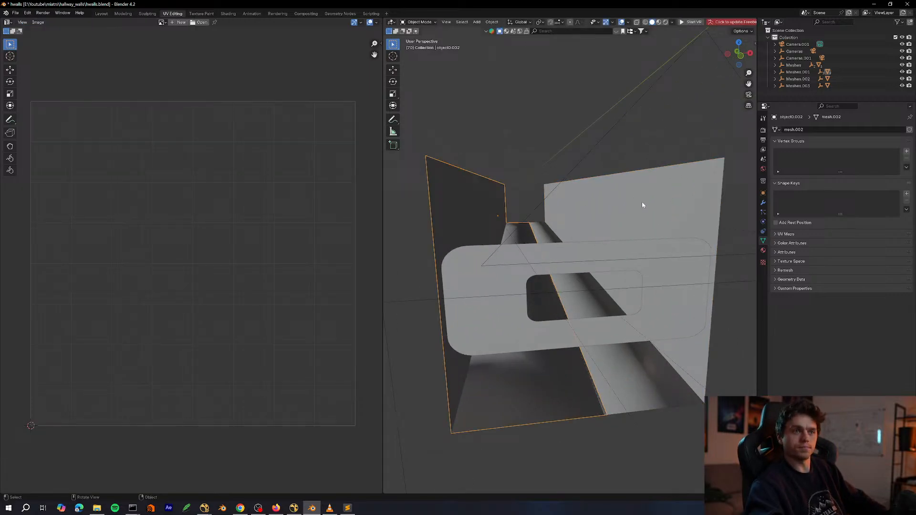
{"action": "middle_click_drag", "start_coordinate": [642, 204], "coordinate": [488, 203]}
{"action": "key", "text": "Delete"}
{"action": "left_click", "coordinate": [568, 234]}
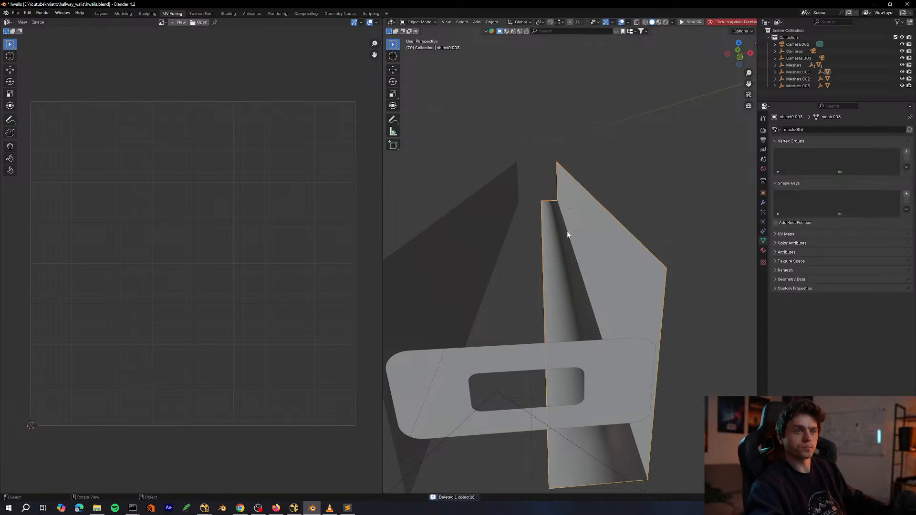
{"action": "key", "text": "ctrl+z"}
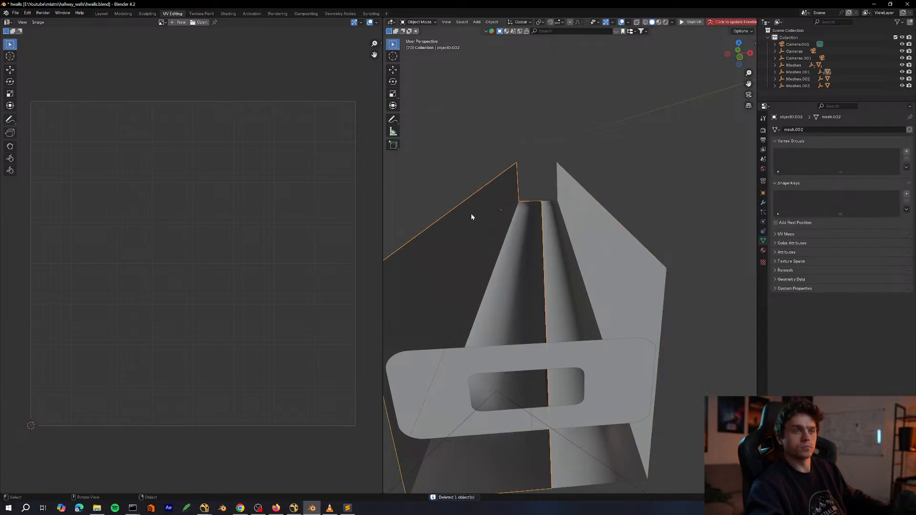
{"action": "key", "text": "Delete"}
{"action": "middle_click_drag", "start_coordinate": [489, 211], "coordinate": [547, 233]}
{"action": "key", "text": "ctrl+z"}
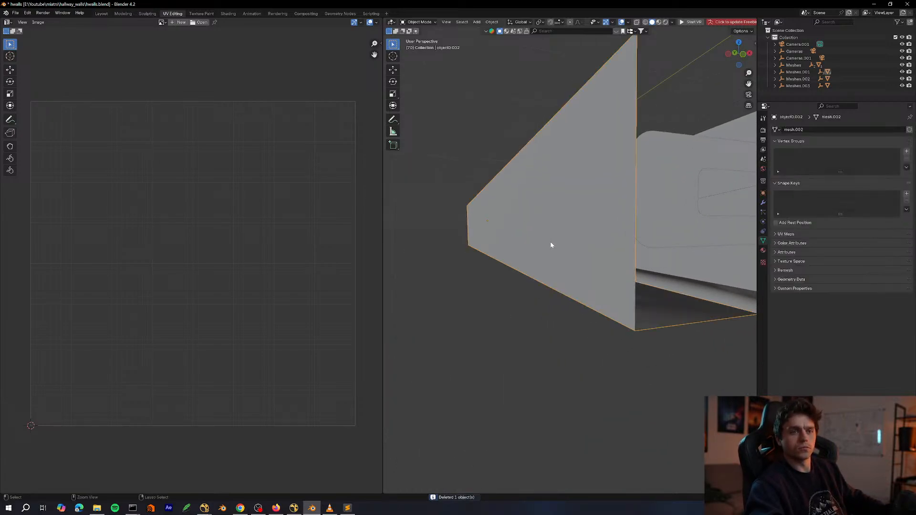
Move the left wall-and-floor object aside to expose the plain wall behind it, and undo the change.
{"action": "key", "text": "g"}
{"action": "left_click", "coordinate": [517, 313]}
{"action": "left_click", "coordinate": [600, 281]}
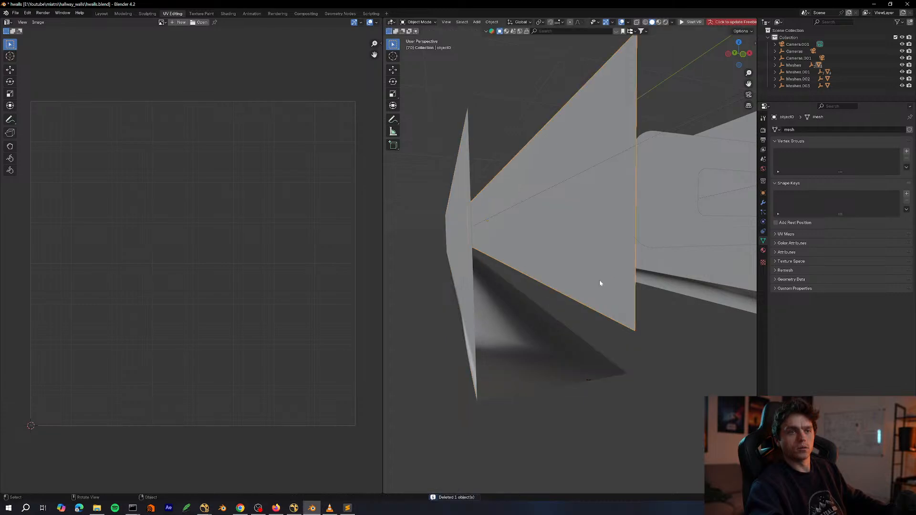
{"action": "key", "text": "ctrl+z"}
{"action": "key", "text": "ctrl+z"}
Shift the Meshes.001 and Meshes.002 empties in turn to identify the geometry each controls, undoing each move.
{"action": "left_click", "coordinate": [795, 72]}
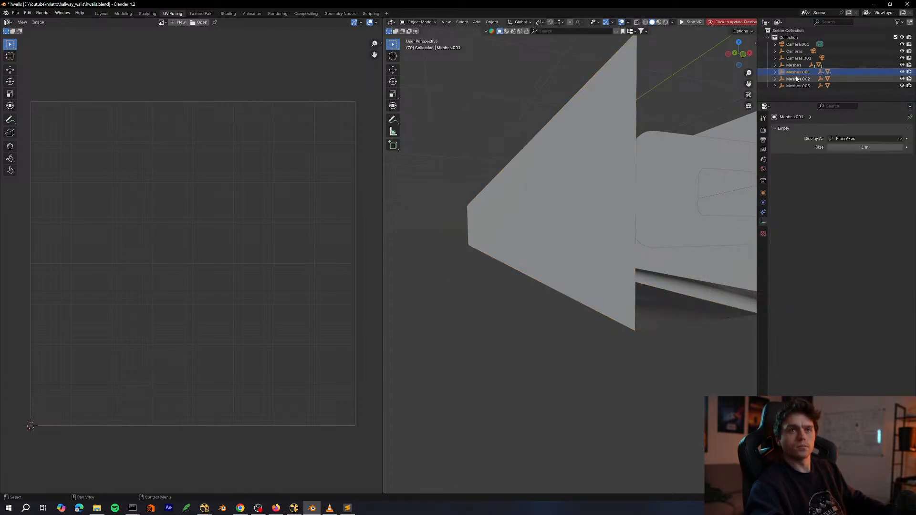
{"action": "key", "text": "g"}
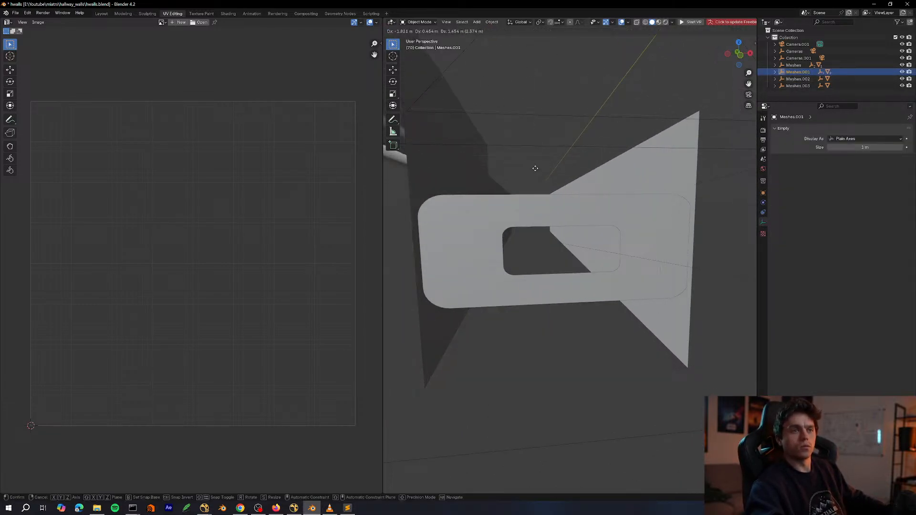
{"action": "left_click", "coordinate": [617, 158]}
{"action": "key", "text": "ctrl+z"}
{"action": "left_click", "coordinate": [801, 79]}
{"action": "key", "text": "g"}
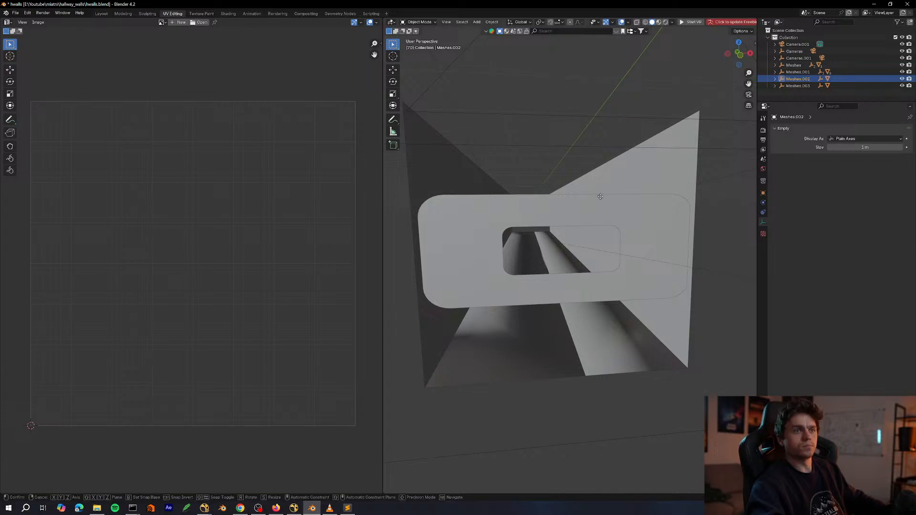
{"action": "left_click", "coordinate": [611, 174]}
{"action": "key", "text": "ctrl+z"}
Delete the Meshes.002 and Meshes.003 empties from the scene collection.
{"action": "key", "text": "Delete"}
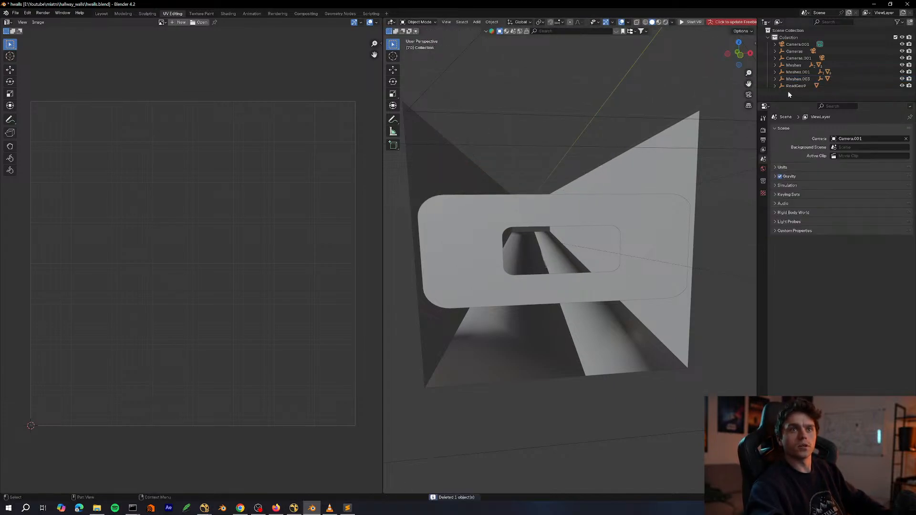
{"action": "key", "text": "ctrl+z"}
{"action": "key", "text": "Delete"}
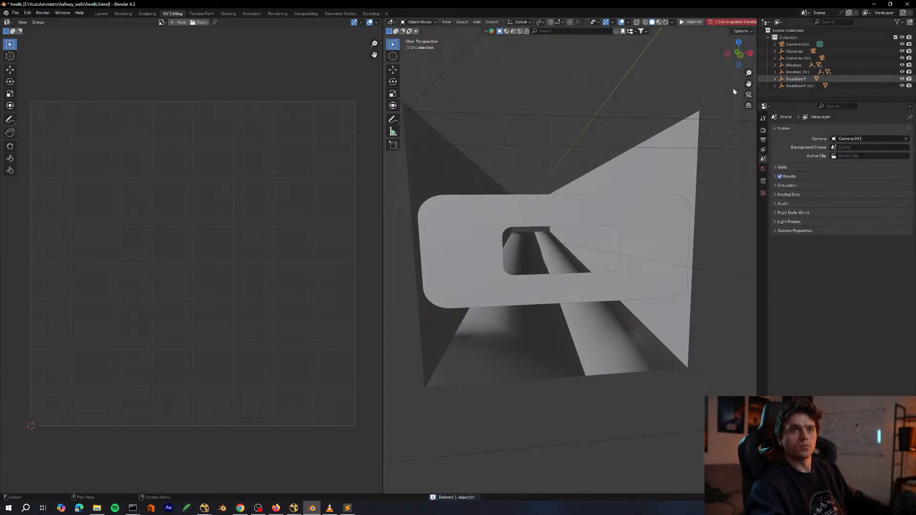
Move the left wall-and-floor object to check for a duplicate wall behind it, and undo the move.
{"action": "left_click", "coordinate": [457, 169]}
{"action": "key", "text": "g"}
{"action": "left_click", "coordinate": [474, 180]}
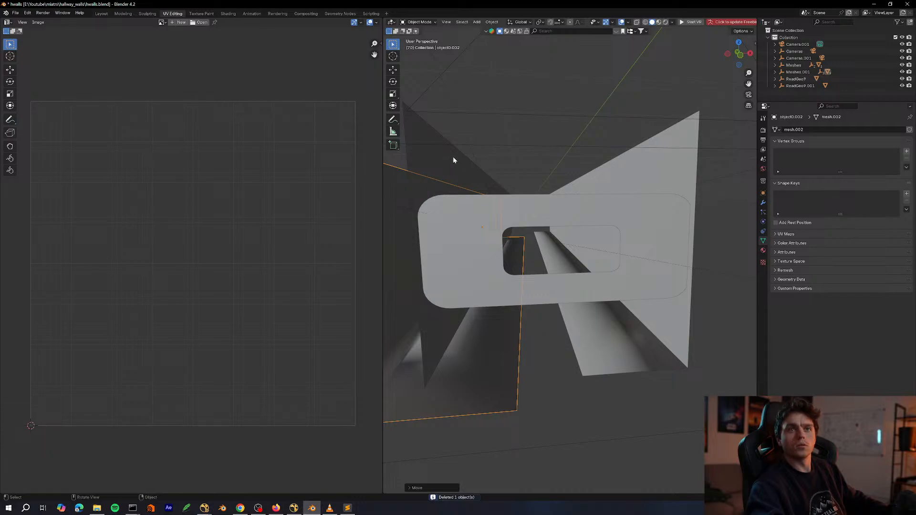
{"action": "key", "text": "ctrl+z"}
Delete the Meshes empty and select the left and right walls to check which objects they are.
{"action": "left_click", "coordinate": [792, 65]}
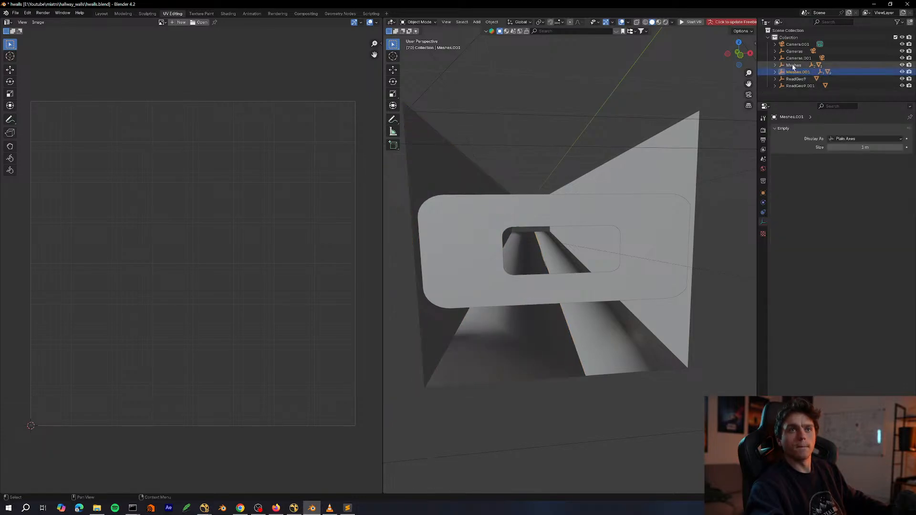
{"action": "key", "text": "x"}
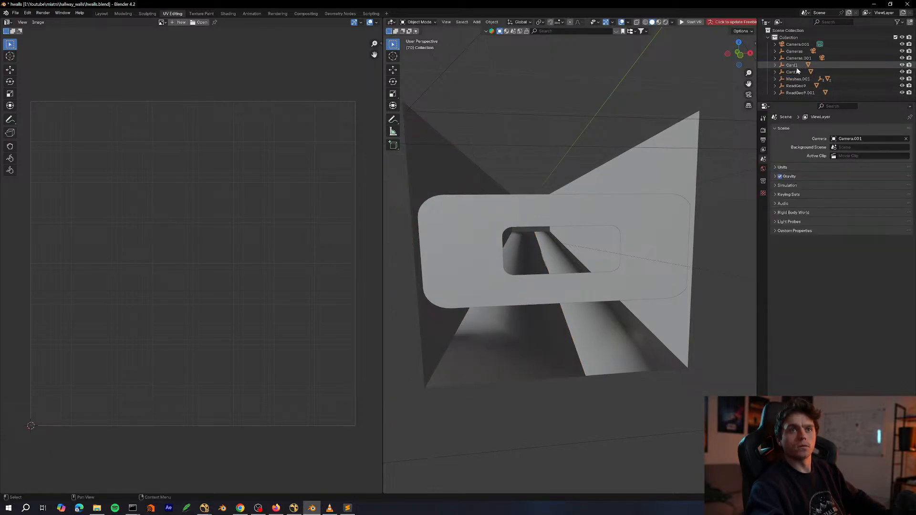
{"action": "left_click", "coordinate": [452, 180]}
{"action": "left_click", "coordinate": [603, 181]}
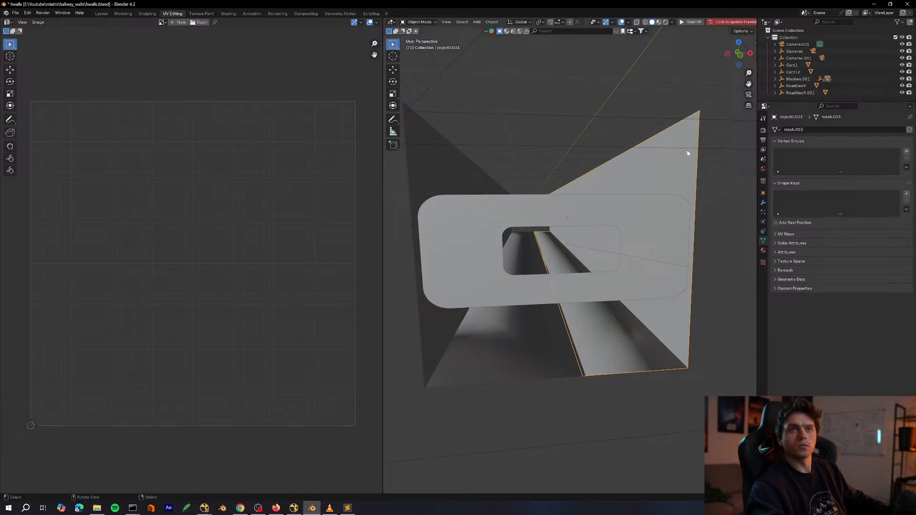
Disable Meshes.001 in the viewport and hide its child meshes object0.003 and object0.002.
{"action": "left_click", "coordinate": [778, 79]}
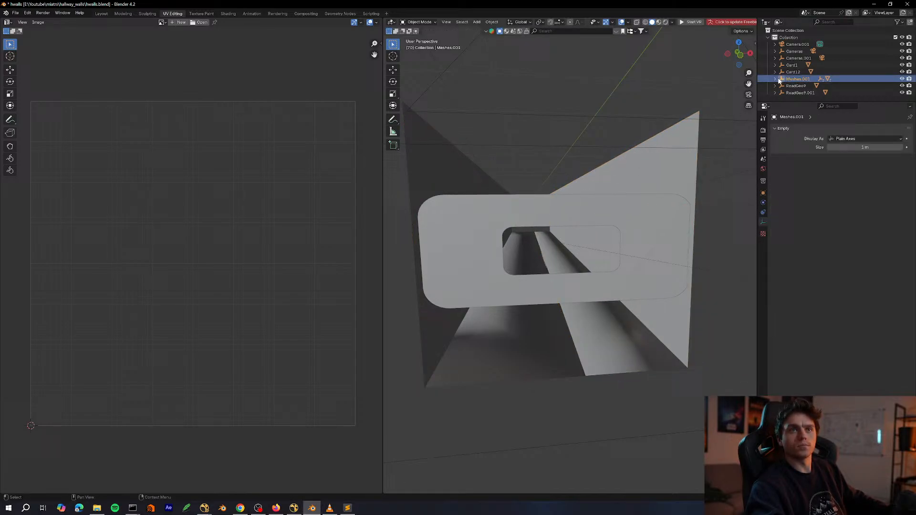
{"action": "left_click", "coordinate": [908, 79]}
{"action": "left_click", "coordinate": [688, 177]}
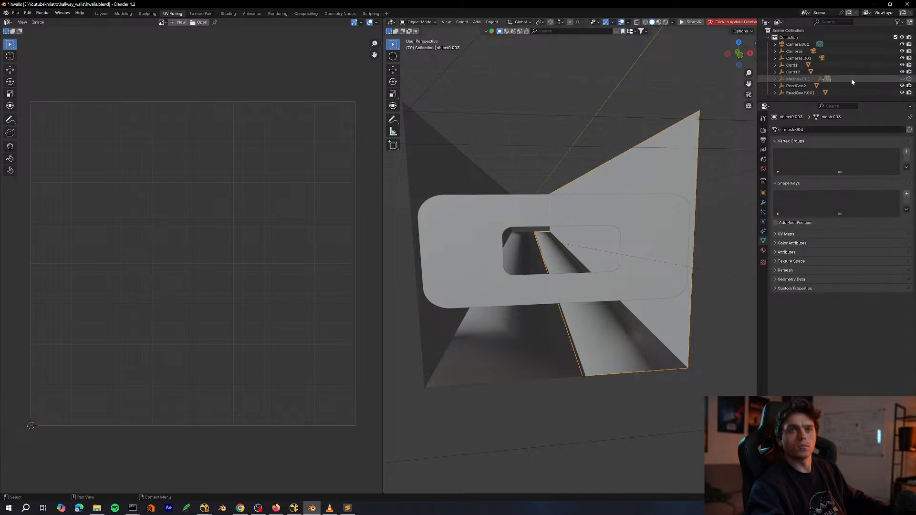
{"action": "left_click", "coordinate": [774, 79]}
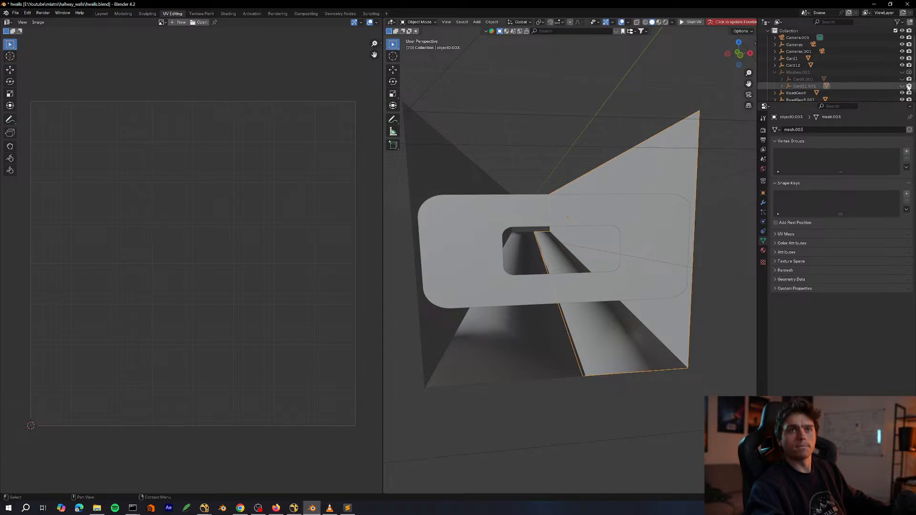
{"action": "key", "text": "period"}
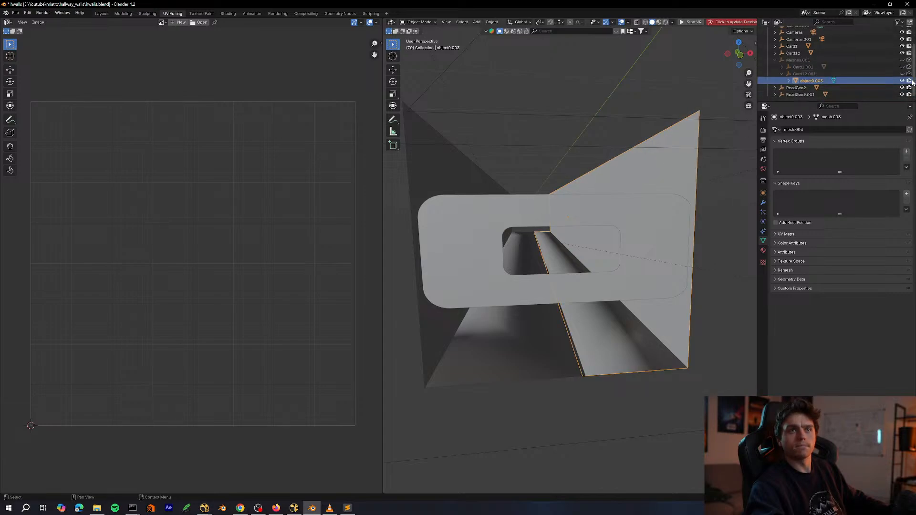
{"action": "left_click", "coordinate": [902, 81]}
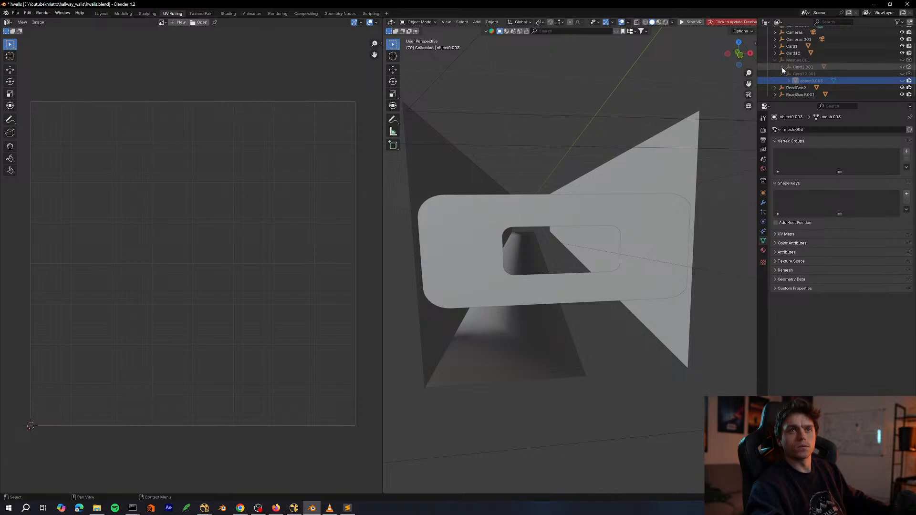
{"action": "left_click", "coordinate": [781, 67]}
{"action": "left_click", "coordinate": [902, 74]}
Delete the two duplicate plain wall meshes and unhide the wall-and-floor meshes object0.002 and object0.003.
{"action": "left_click", "coordinate": [659, 163]}
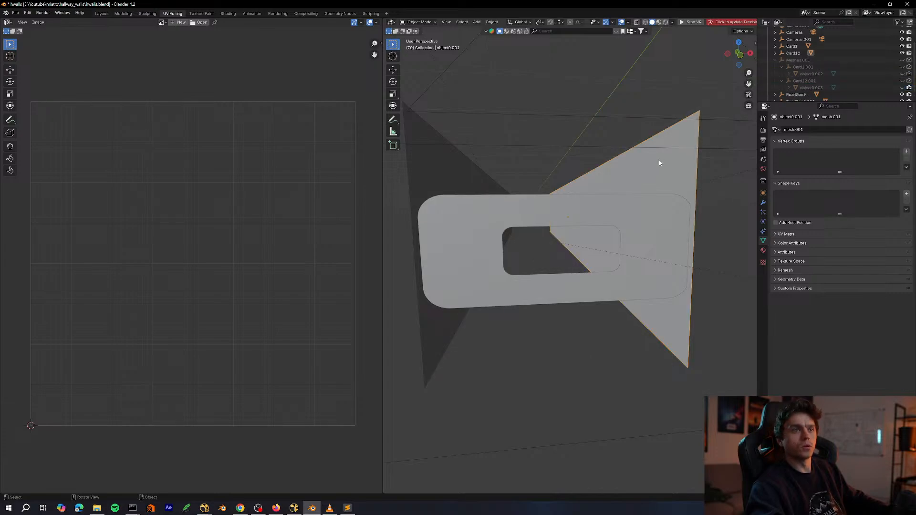
{"action": "left_click", "coordinate": [490, 186]}
{"action": "key", "text": "Delete"}
{"action": "left_click", "coordinate": [640, 176]}
{"action": "key", "text": "Delete"}
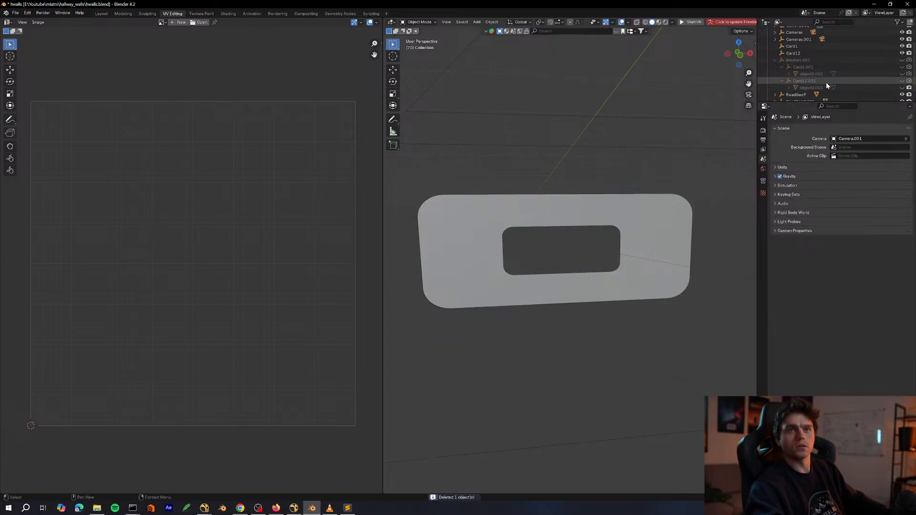
{"action": "left_click", "coordinate": [902, 88]}
{"action": "left_click", "coordinate": [902, 74]}
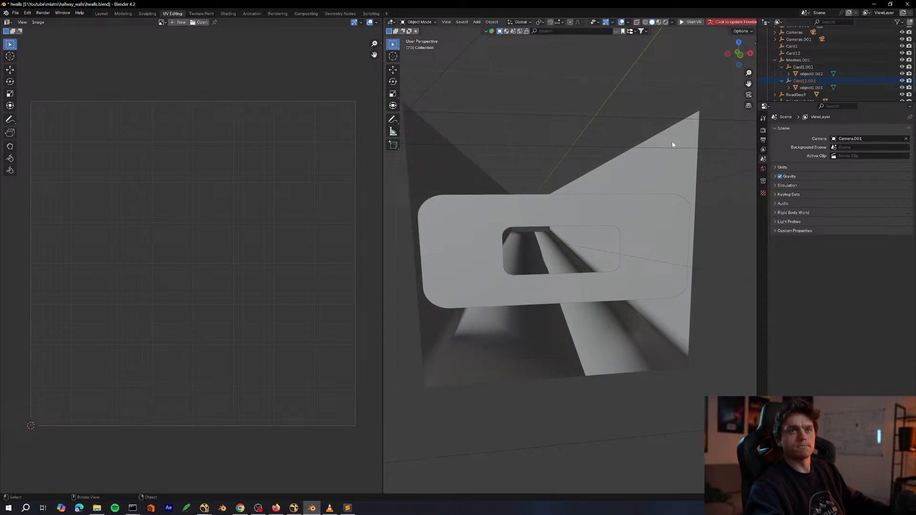
Delete the left wall-and-floor half and select the remaining right half, object0.003.
{"action": "middle_click_drag", "start_coordinate": [672, 141], "coordinate": [543, 343]}
{"action": "left_click", "coordinate": [634, 206]}
{"action": "left_click", "coordinate": [561, 233]}
{"action": "left_click", "coordinate": [528, 242]}
{"action": "key", "text": "Delete"}
{"action": "left_click", "coordinate": [568, 239]}
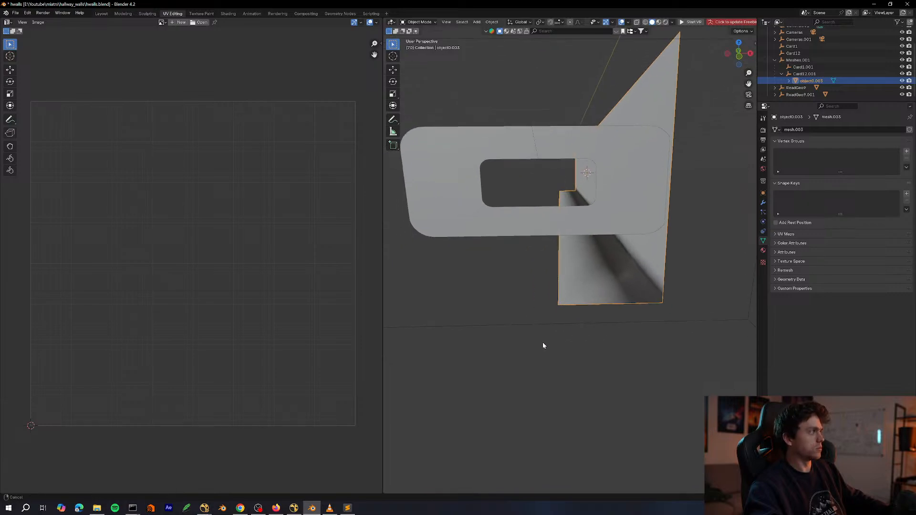
Snap the 3D cursor to the floor's inner front corner vertex and apply Origin to Geometry to the object.
{"action": "key", "text": "Tab"}
{"action": "left_click", "coordinate": [579, 311]}
{"action": "left_click", "coordinate": [594, 334]}
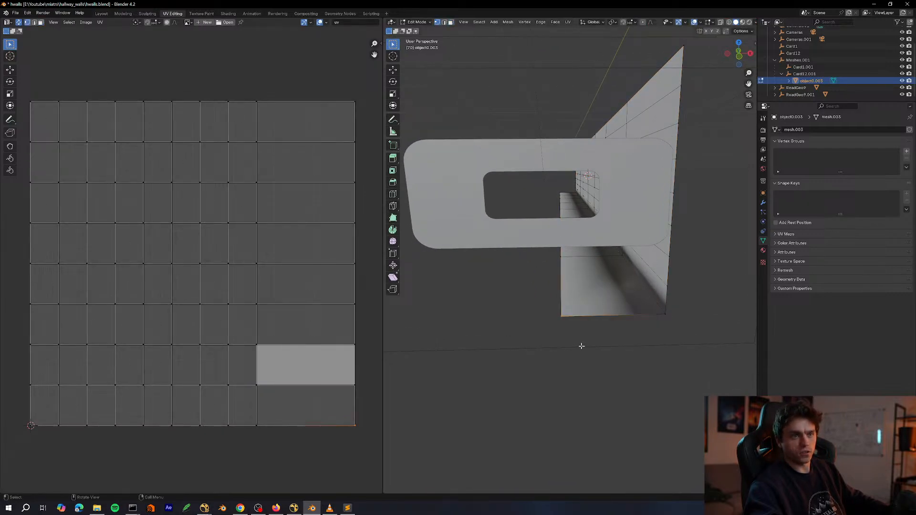
{"action": "key", "text": "Tab"}
{"action": "key", "text": "ctrl+alt+shift+c"}
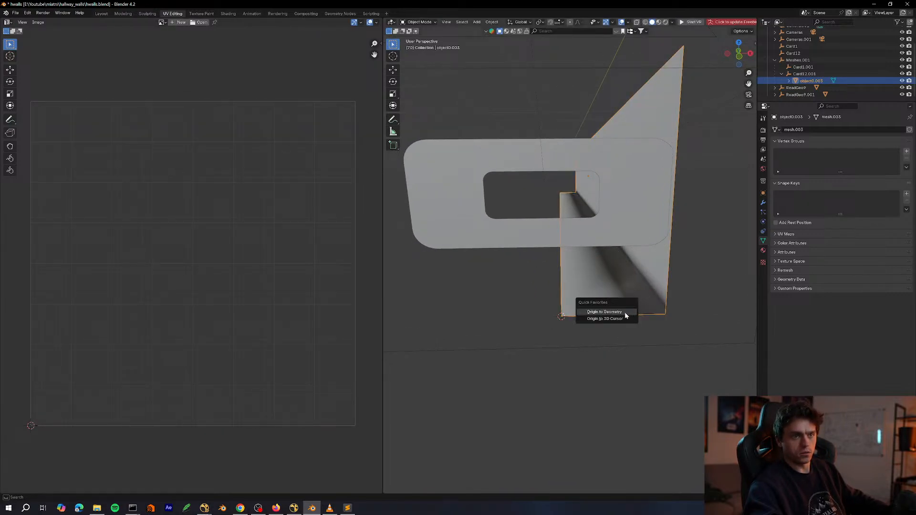
{"action": "left_click", "coordinate": [625, 312]}
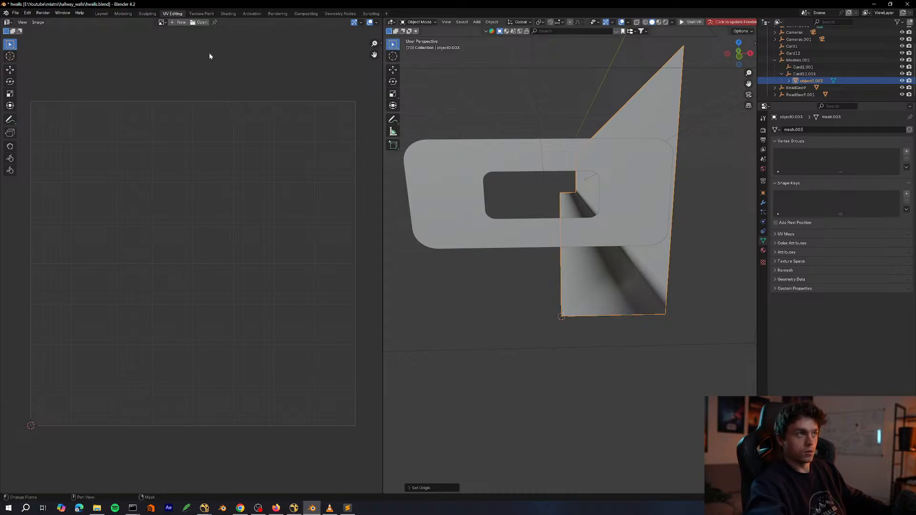
Apply all transforms to the right wall-and-floor object and duplicate it in place.
{"action": "left_click", "coordinate": [492, 22]}
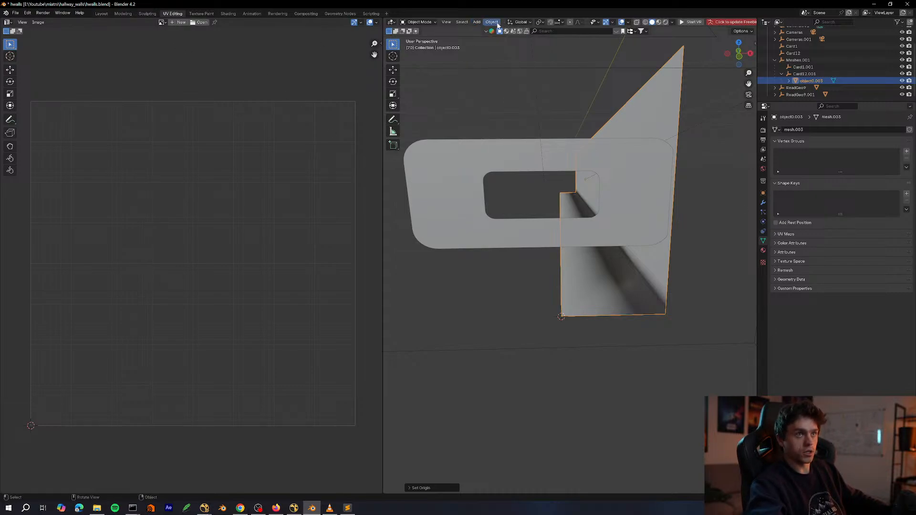
{"action": "left_click", "coordinate": [496, 23]}
{"action": "mouse_move", "coordinate": [538, 60]}
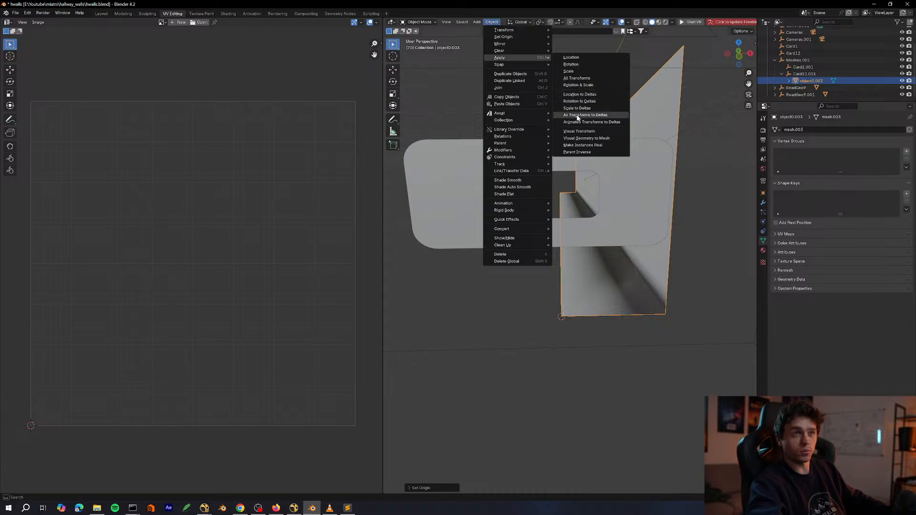
{"action": "left_click", "coordinate": [590, 79]}
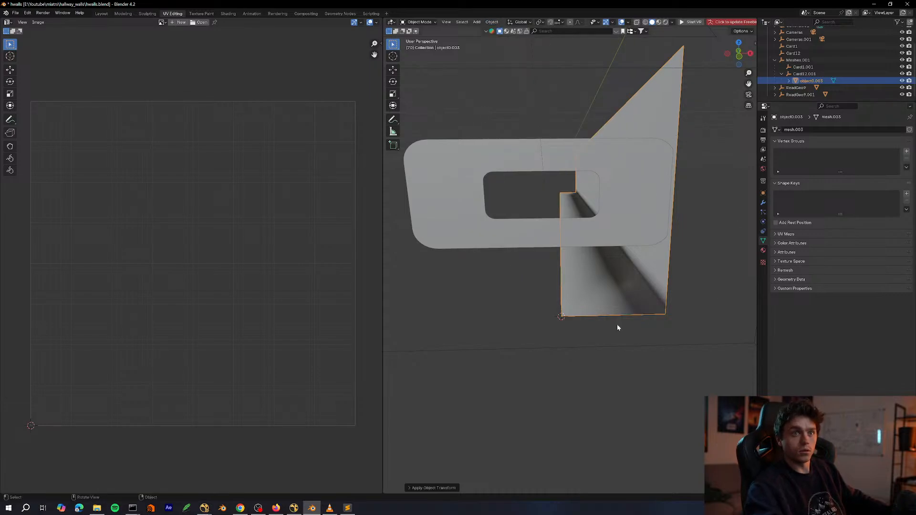
{"action": "key", "text": "shift+d"}
{"action": "right_click", "coordinate": [571, 332]}
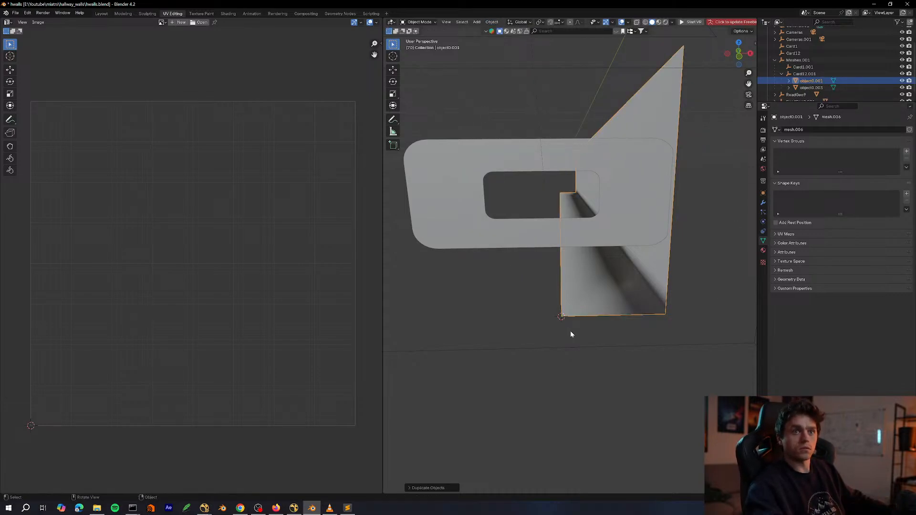
Try mirroring the duplicated wall-and-floor half with a scale of -1 on X, Y and Z in turn.
{"action": "left_click", "coordinate": [763, 192]}
{"action": "left_click", "coordinate": [861, 204]}
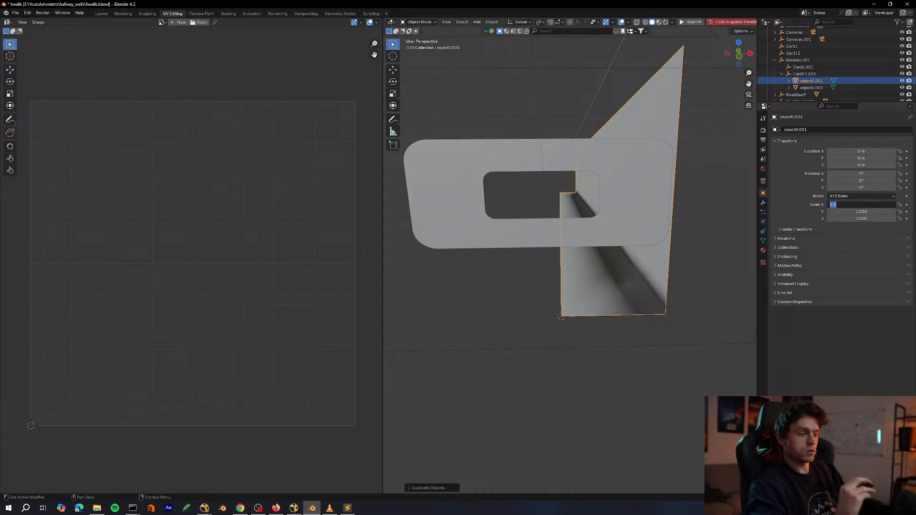
{"action": "type", "text": "-1"}
{"action": "key", "text": "Return"}
{"action": "key", "text": "ctrl+z"}
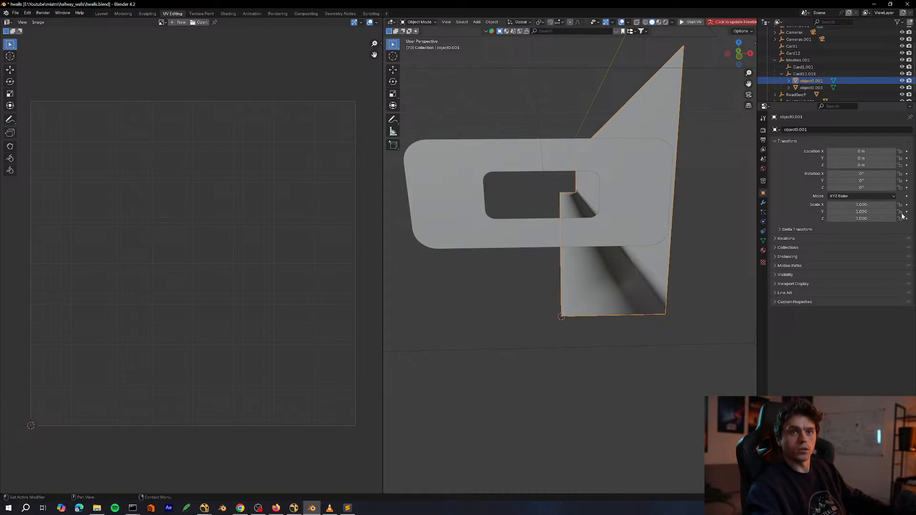
{"action": "left_click", "coordinate": [876, 211]}
{"action": "type", "text": "-1"}
{"action": "key", "text": "Return"}
{"action": "key", "text": "ctrl+z"}
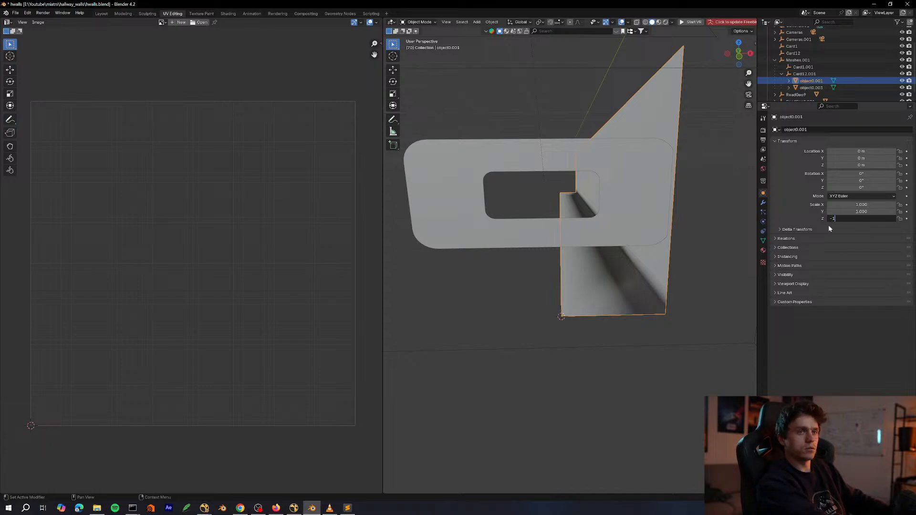
{"action": "key", "text": "Return"}
{"action": "key", "text": "ctrl+z"}
Duplicate the wall-and-floor half in place again and scale the new copy by 0.9999.
{"action": "mouse_move", "coordinate": [583, 265]}
{"action": "middle_mouse_down"}
{"action": "mouse_move", "coordinate": [588, 282]}
{"action": "mouse_move", "coordinate": [575, 277]}
{"action": "middle_mouse_up"}
{"action": "key", "text": "shift+d"}
{"action": "key", "text": "Escape"}
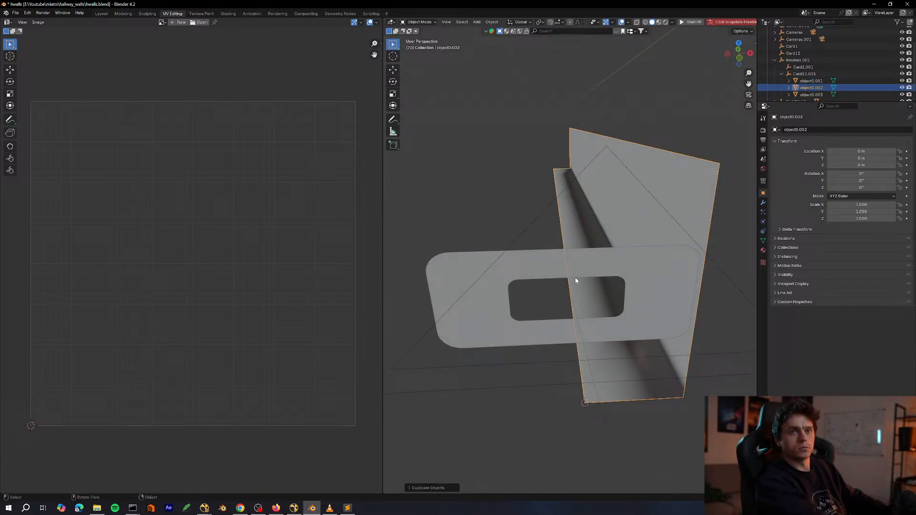
{"action": "type", "text": "s0.9999"}
{"action": "key", "text": "Return"}
Mirror the new wall-and-floor copy by setting its X scale to -1.
{"action": "middle_click_drag", "start_coordinate": [574, 277], "coordinate": [620, 305]}
{"action": "left_click_drag", "start_coordinate": [857, 205], "coordinate": [793, 212]}
{"action": "key", "text": "ctrl+z"}
{"action": "left_click", "coordinate": [859, 205]}
{"action": "type", "text": "-1"}
{"action": "key", "text": "Return"}
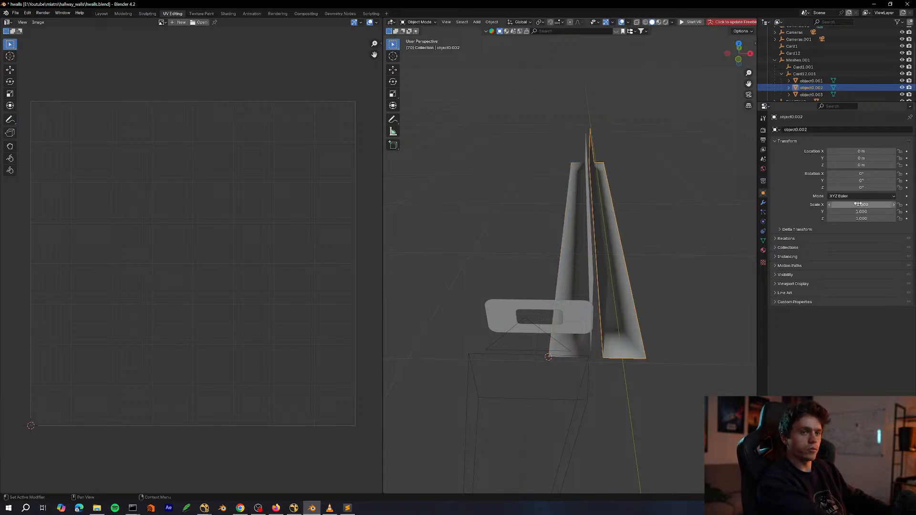
Move the mirrored half along the X axis to the opposite side of the hallway, close to the original's inner floor edge.
{"action": "key", "text": "g"}
{"action": "key", "text": "x"}
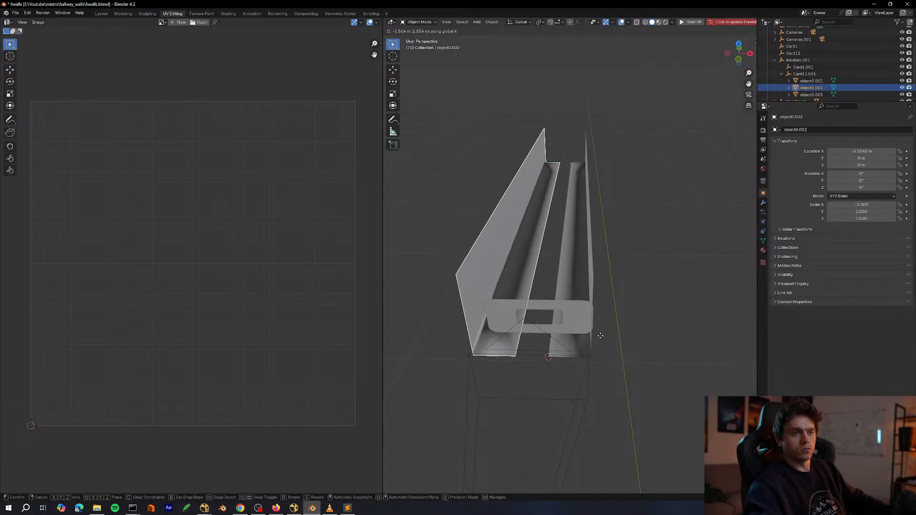
{"action": "left_click", "coordinate": [611, 335]}
{"action": "scroll", "coordinate": [591, 362], "scroll_direction": "up", "scroll_amount": 4}
{"action": "middle_click_drag", "start_coordinate": [571, 391], "coordinate": [594, 358], "text": "shift"}
{"action": "scroll", "coordinate": [616, 272], "scroll_direction": "up", "scroll_amount": 3}
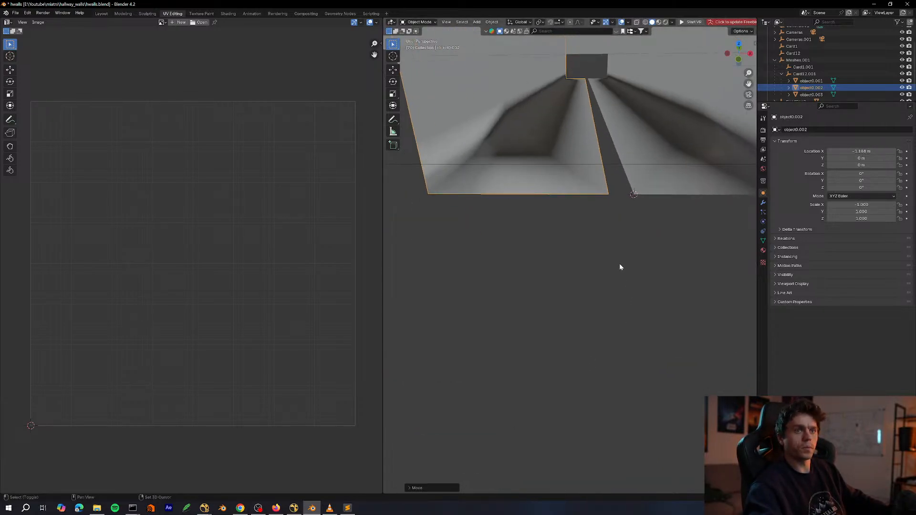
{"action": "middle_click_drag", "start_coordinate": [620, 265], "coordinate": [586, 251], "text": "shift"}
{"action": "scroll", "coordinate": [595, 288], "scroll_direction": "up", "scroll_amount": 2}
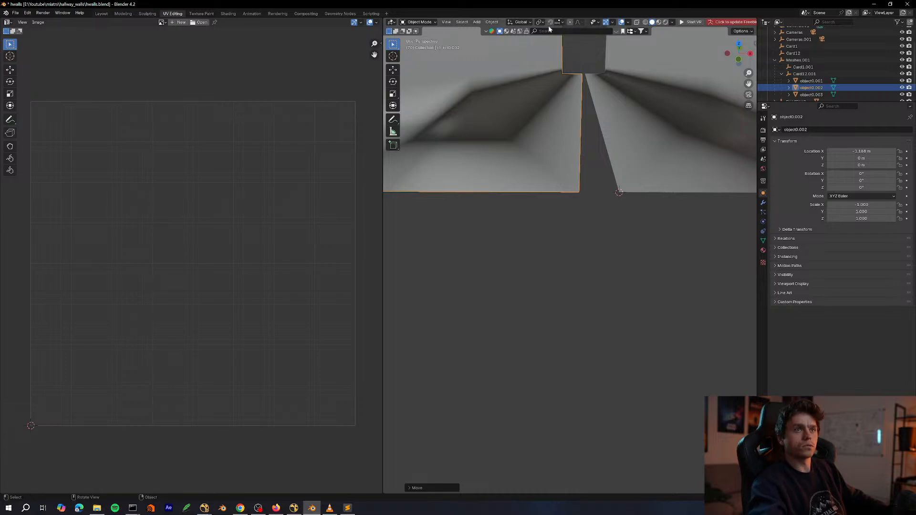
Try moving the mirrored half along X to the 3D cursor with increment snapping.
{"action": "middle_click_drag", "start_coordinate": [629, 129], "coordinate": [615, 158], "text": "shift"}
{"action": "key", "text": "g"}
{"action": "key", "text": "x"}
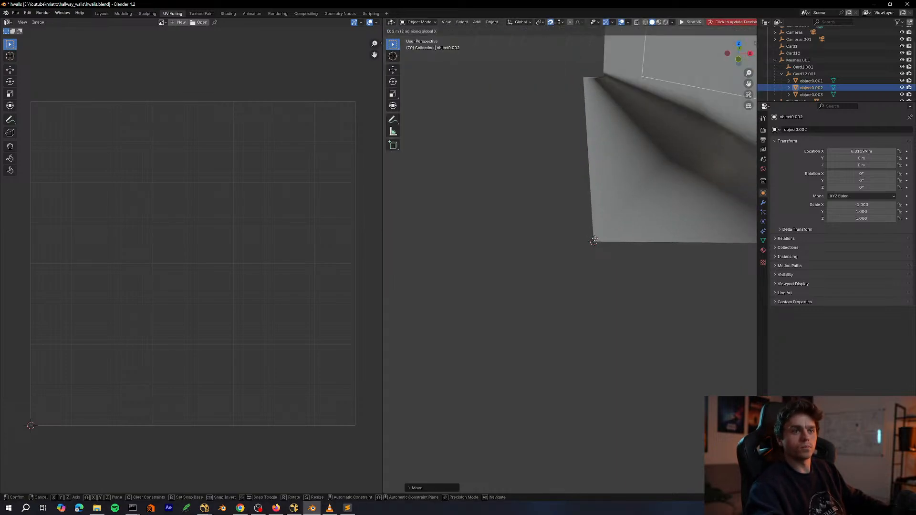
{"action": "left_click", "coordinate": [583, 238]}
{"action": "key", "text": "ctrl+z"}
Set the snap target to Vertex, snap the mirrored half to the original's inner front floor corner, and save the file.
{"action": "left_click", "coordinate": [563, 22]}
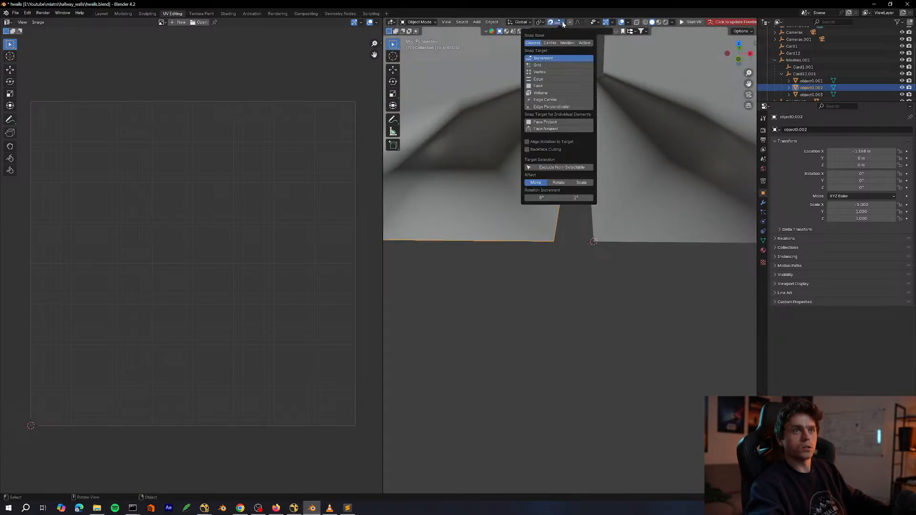
{"action": "left_click", "coordinate": [544, 71]}
{"action": "key", "text": "g"}
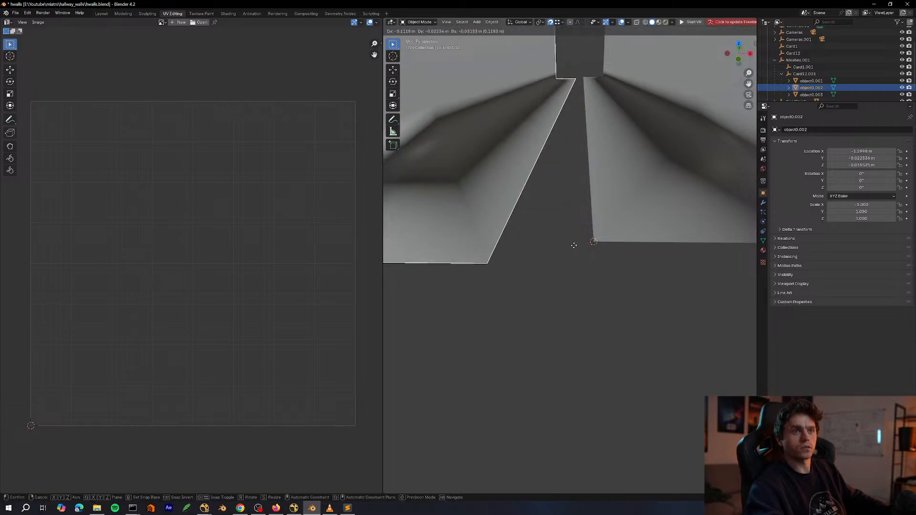
{"action": "left_click", "coordinate": [591, 244]}
{"action": "scroll", "coordinate": [592, 244], "scroll_direction": "down", "scroll_amount": 10}
{"action": "middle_click_drag", "start_coordinate": [556, 274], "coordinate": [572, 32]}
{"action": "key", "text": "ctrl+s"}
Select both wall-and-floor halves, object0.002 and object0.001, and save the Blender file.
{"action": "middle_click_drag", "start_coordinate": [594, 211], "coordinate": [620, 237]}
{"action": "left_click", "coordinate": [620, 214]}
{"action": "left_click", "coordinate": [533, 211]}
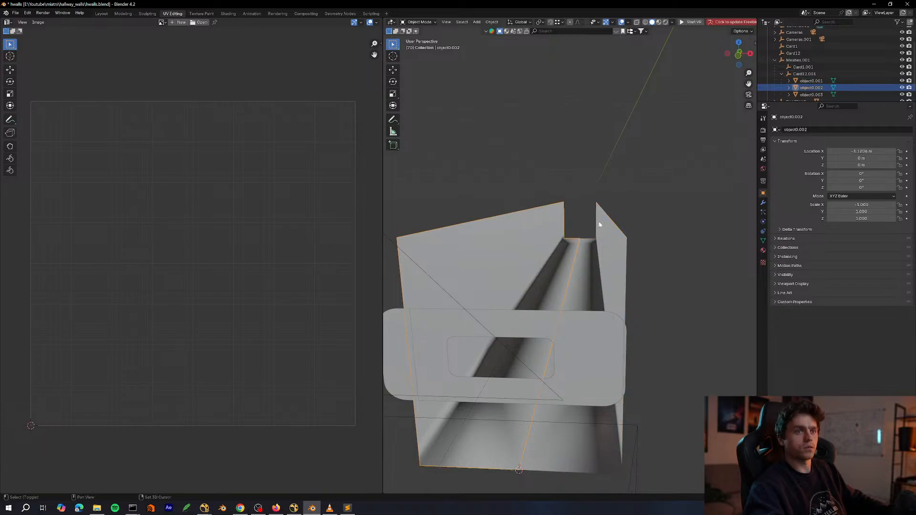
{"action": "left_click", "coordinate": [601, 225], "text": "shift"}
{"action": "key", "text": "ctrl+s"}
Start an Alembic export into the hallway_walls folder and name the file hallway_flow_geo.abc.
{"action": "left_click", "coordinate": [15, 13]}
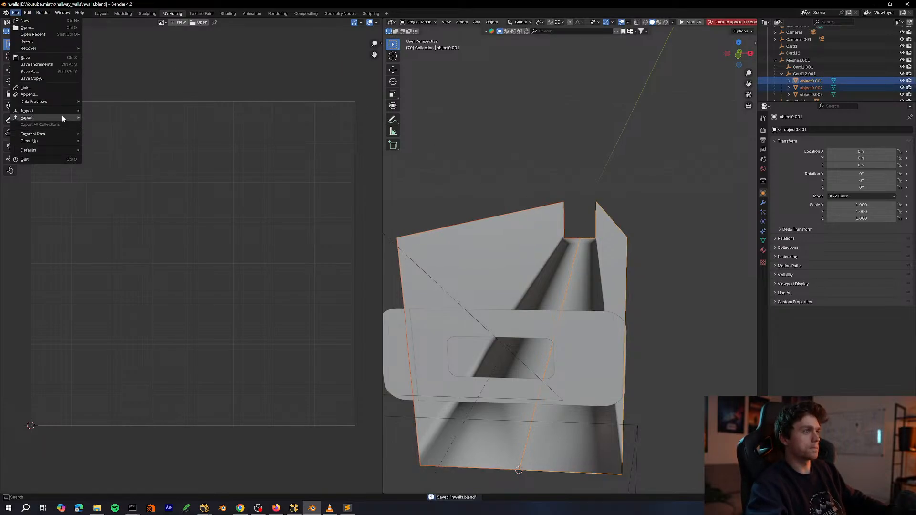
{"action": "mouse_move", "coordinate": [62, 116]}
{"action": "left_click", "coordinate": [143, 125]}
{"action": "left_click", "coordinate": [362, 328]}
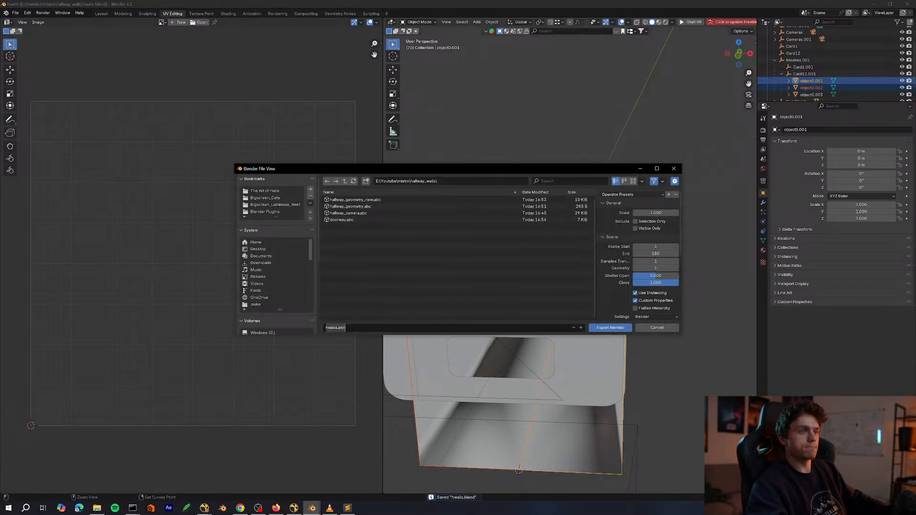
{"action": "type", "text": "hallway_flow_geo"}
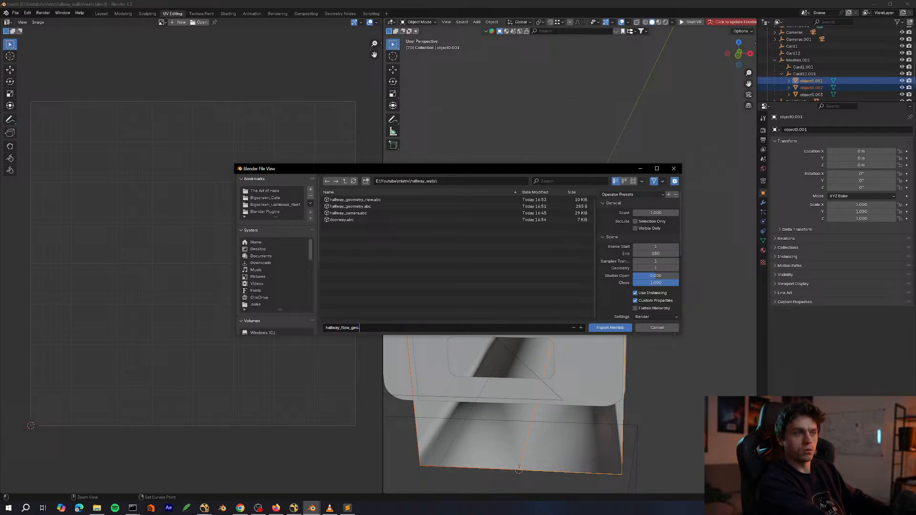
{"action": "key", "text": "BackSpace"}
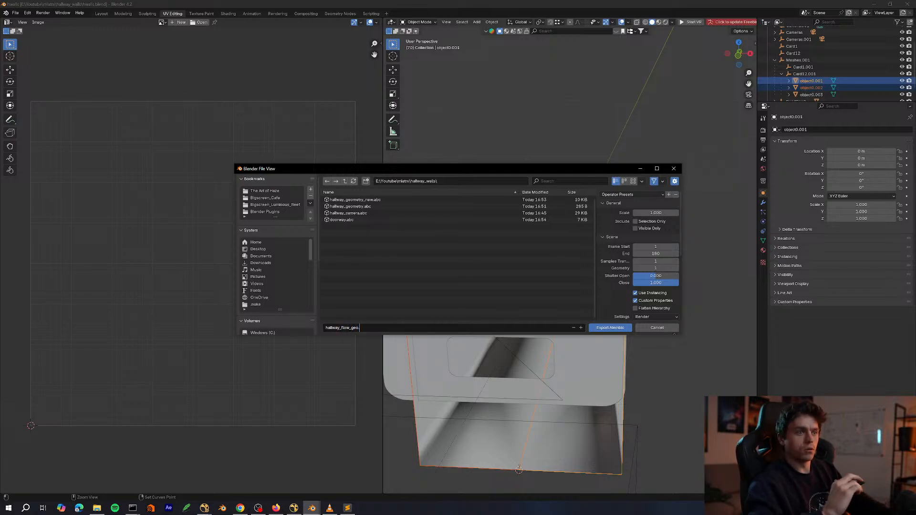
Export the Alembic with Selection Only and Flatten Hierarchy enabled and the frame range set to 1–1.
{"action": "scroll", "coordinate": [649, 260], "scroll_direction": "down", "scroll_amount": 2}
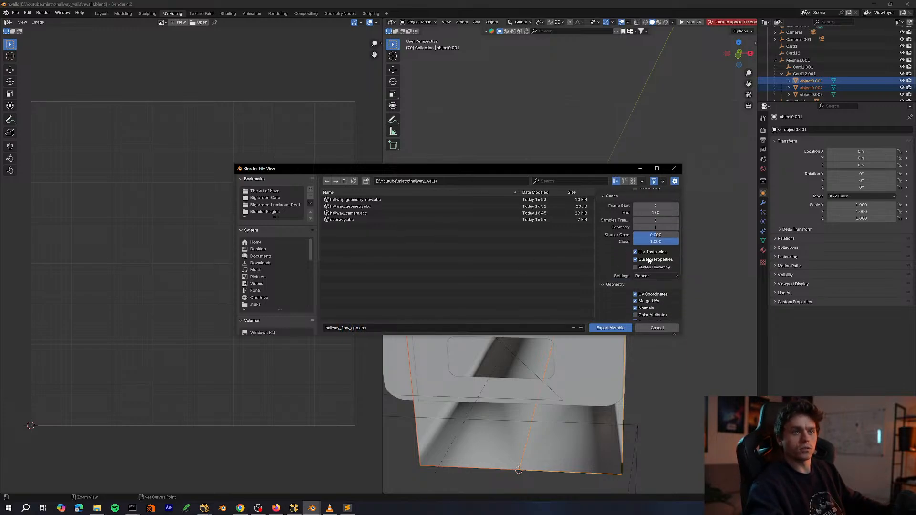
{"action": "scroll", "coordinate": [658, 270], "scroll_direction": "down", "scroll_amount": 5}
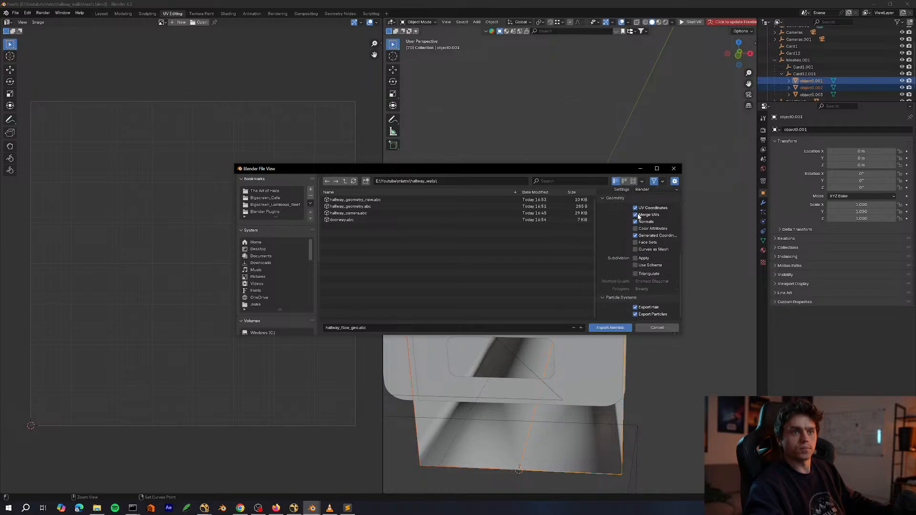
{"action": "scroll", "coordinate": [644, 293], "scroll_direction": "up", "scroll_amount": 4}
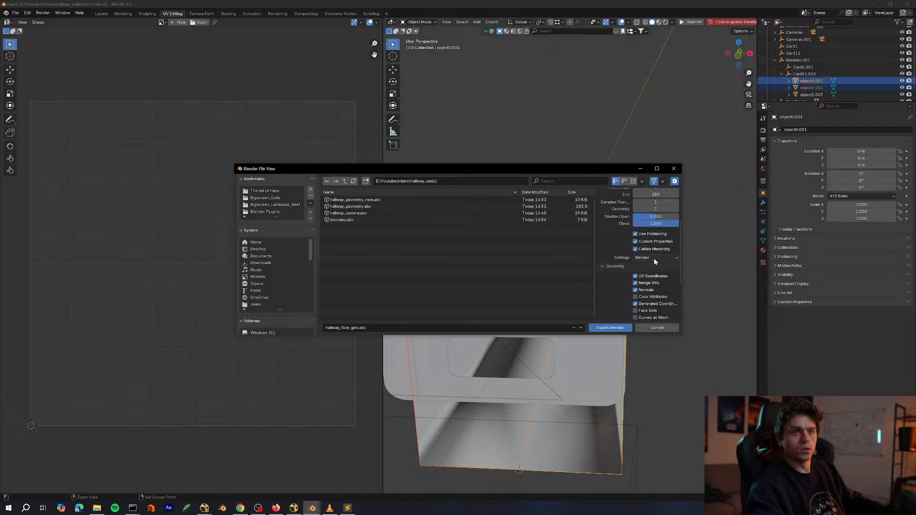
{"action": "scroll", "coordinate": [654, 261], "scroll_direction": "up", "scroll_amount": 1}
{"action": "mouse_move", "coordinate": [620, 259]}
{"action": "middle_mouse_down"}
{"action": "mouse_move", "coordinate": [622, 270]}
{"action": "mouse_move", "coordinate": [624, 261]}
{"action": "middle_mouse_up"}
{"action": "left_click", "coordinate": [643, 222]}
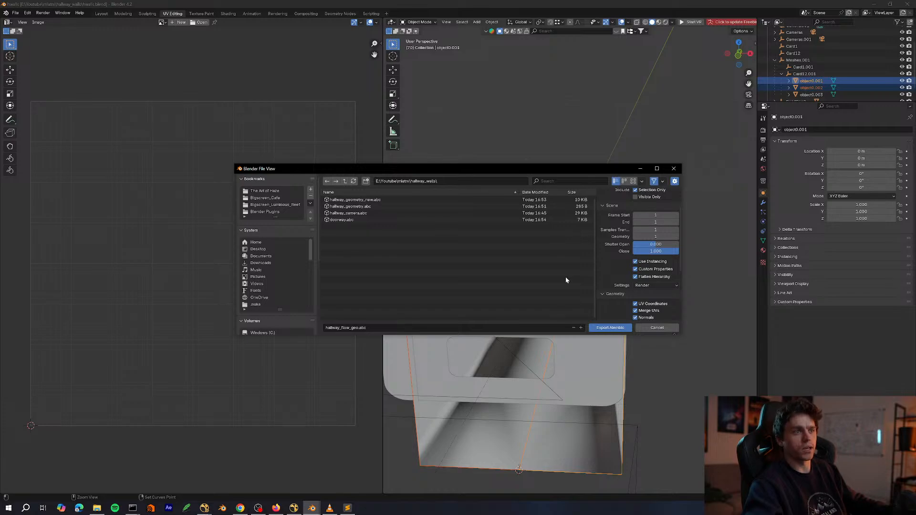
{"action": "scroll", "coordinate": [616, 244], "scroll_direction": "down", "scroll_amount": 5}
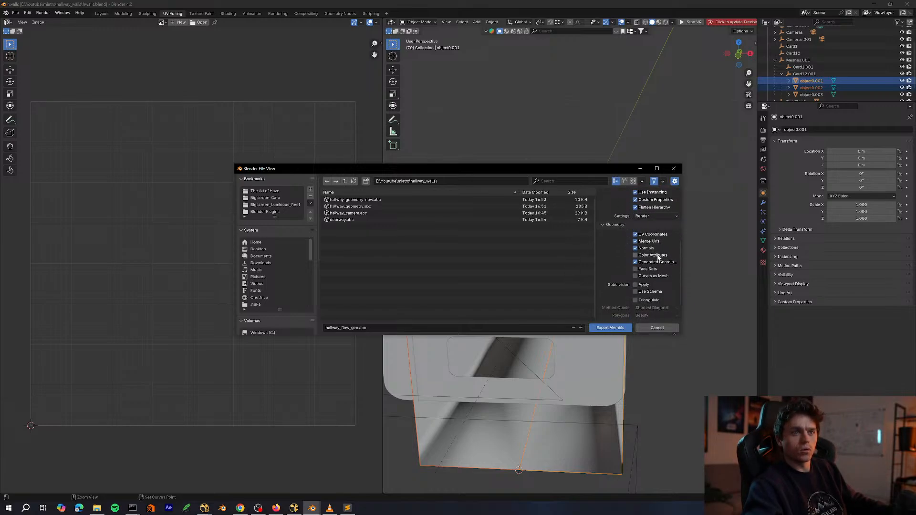
{"action": "scroll", "coordinate": [658, 284], "scroll_direction": "down", "scroll_amount": 2}
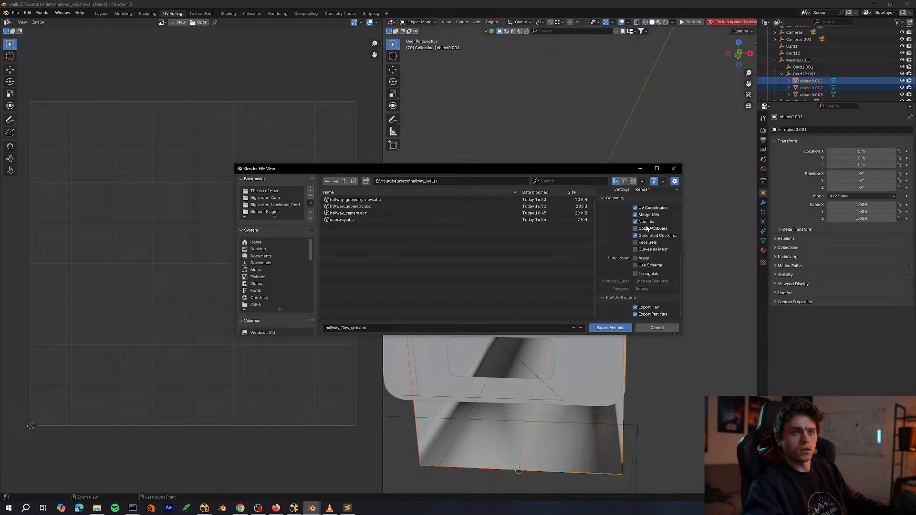
{"action": "scroll", "coordinate": [647, 228], "scroll_direction": "up", "scroll_amount": 6}
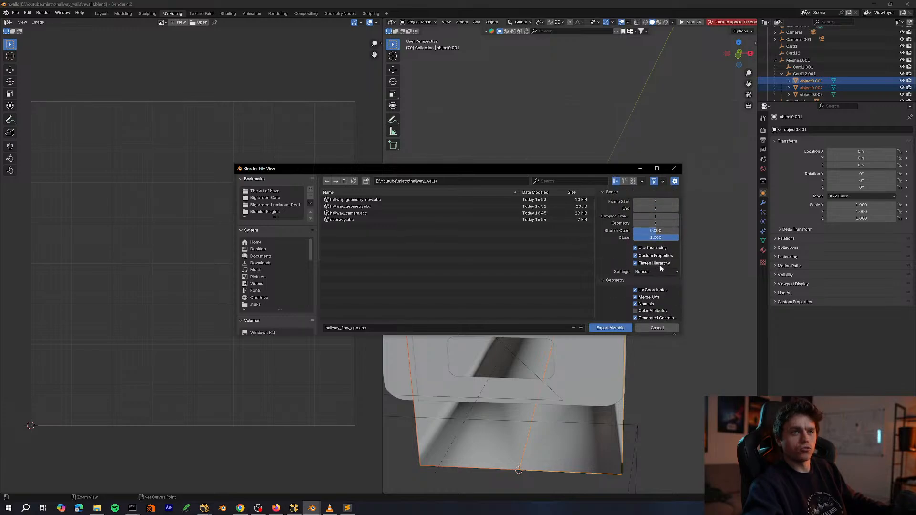
{"action": "scroll", "coordinate": [656, 263], "scroll_direction": "up", "scroll_amount": 3}
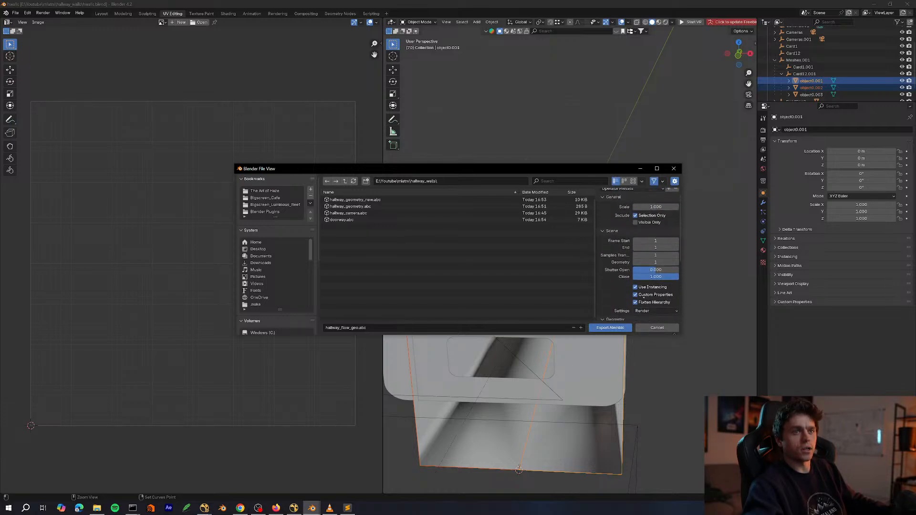
{"action": "scroll", "coordinate": [633, 301], "scroll_direction": "down", "scroll_amount": 8}
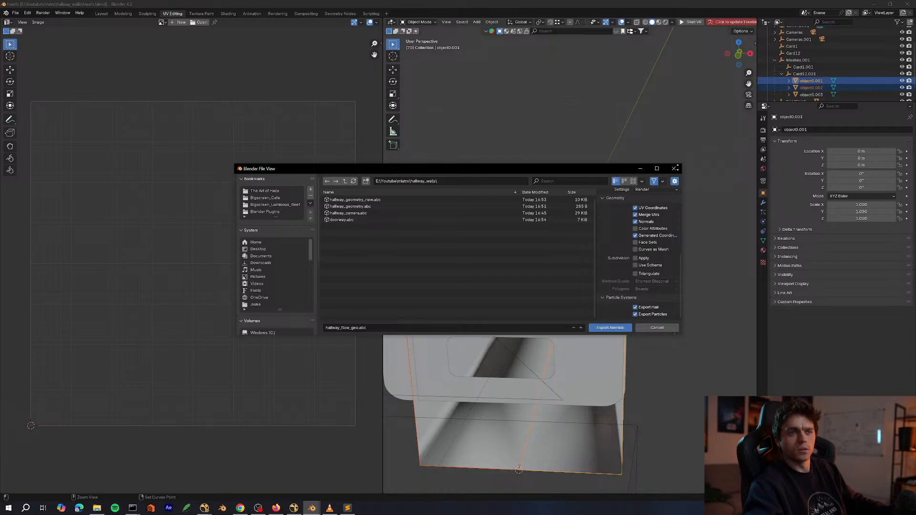
{"action": "left_click", "coordinate": [619, 329]}
Switch to Nuke and add a ReadGeo node beside Card1 above Scene1.
{"action": "mouse_move", "coordinate": [204, 508]}
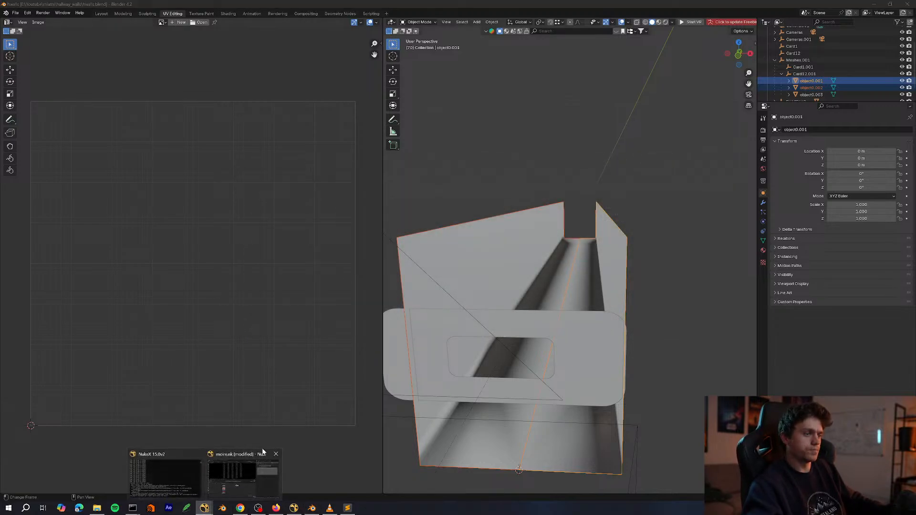
{"action": "left_click", "coordinate": [294, 510]}
{"action": "scroll", "coordinate": [344, 448], "scroll_direction": "down", "scroll_amount": 4}
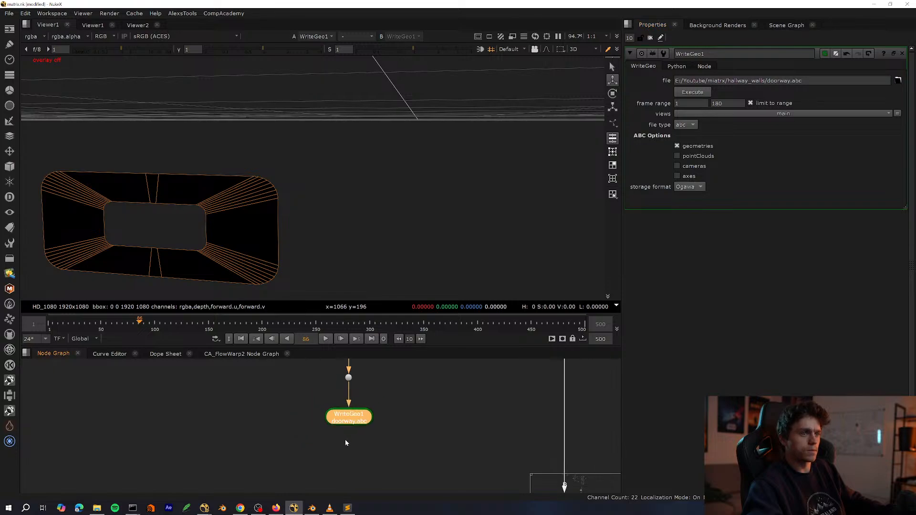
{"action": "key", "text": "space"}
{"action": "scroll", "coordinate": [348, 432], "scroll_direction": "down", "scroll_amount": 8}
{"action": "scroll", "coordinate": [412, 360], "scroll_direction": "up", "scroll_amount": 1}
{"action": "middle_click_drag", "start_coordinate": [421, 398], "coordinate": [399, 340]}
{"action": "scroll", "coordinate": [401, 342], "scroll_direction": "up", "scroll_amount": 2}
{"action": "key", "text": "space"}
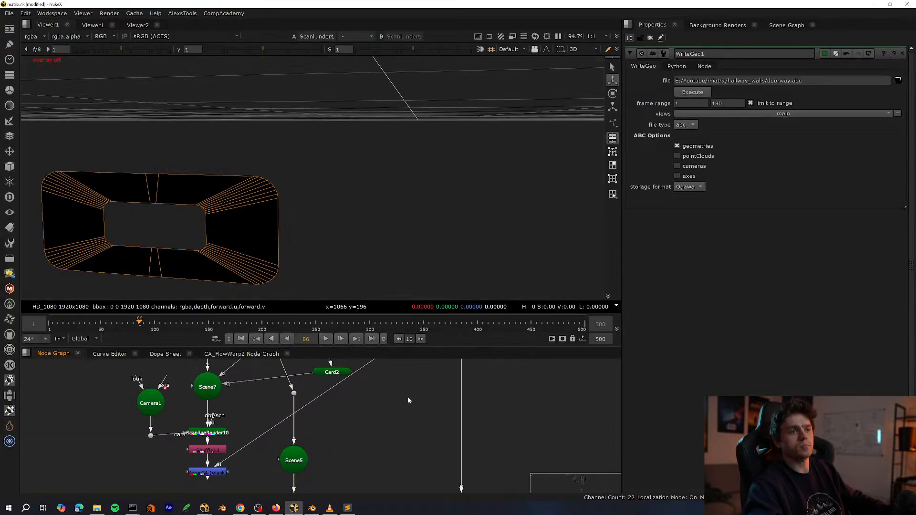
{"action": "scroll", "coordinate": [334, 445], "scroll_direction": "down", "scroll_amount": 4}
{"action": "scroll", "coordinate": [334, 445], "scroll_direction": "up", "scroll_amount": 5}
{"action": "key", "text": "space"}
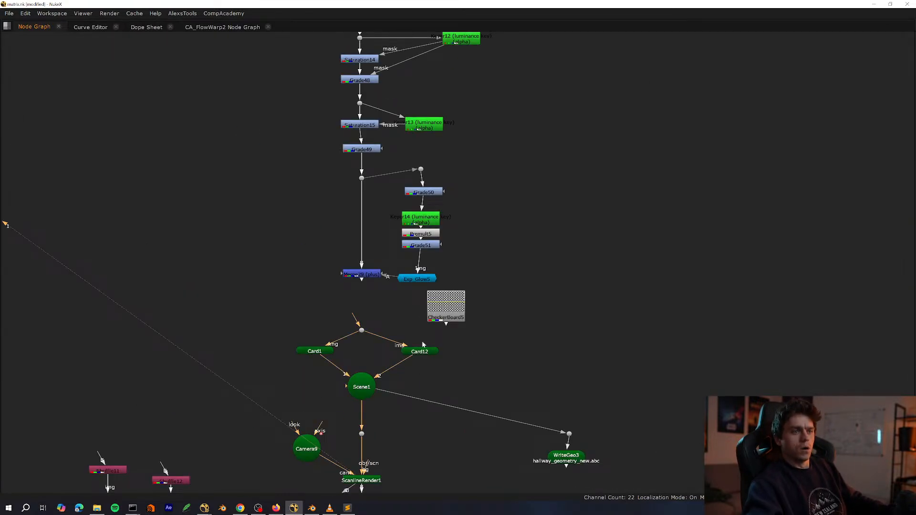
{"action": "scroll", "coordinate": [433, 373], "scroll_direction": "up", "scroll_amount": 3}
{"action": "key", "text": "Tab"}
{"action": "type", "text": "readgeo"}
{"action": "key", "text": "Return"}
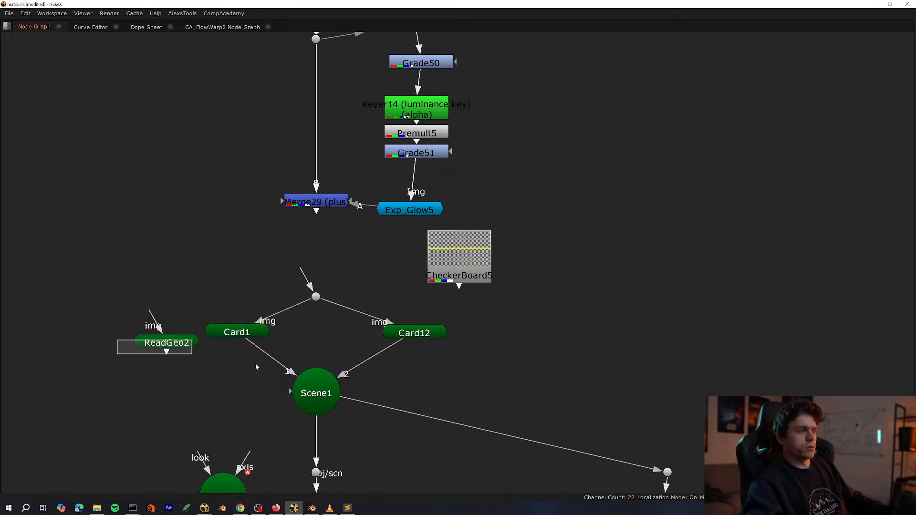
Load hallway_flow_geo.abc from the hallway_walls folder into the new ReadGeo node.
{"action": "key", "text": "space"}
{"action": "left_click_drag", "start_coordinate": [198, 413], "coordinate": [196, 412]}
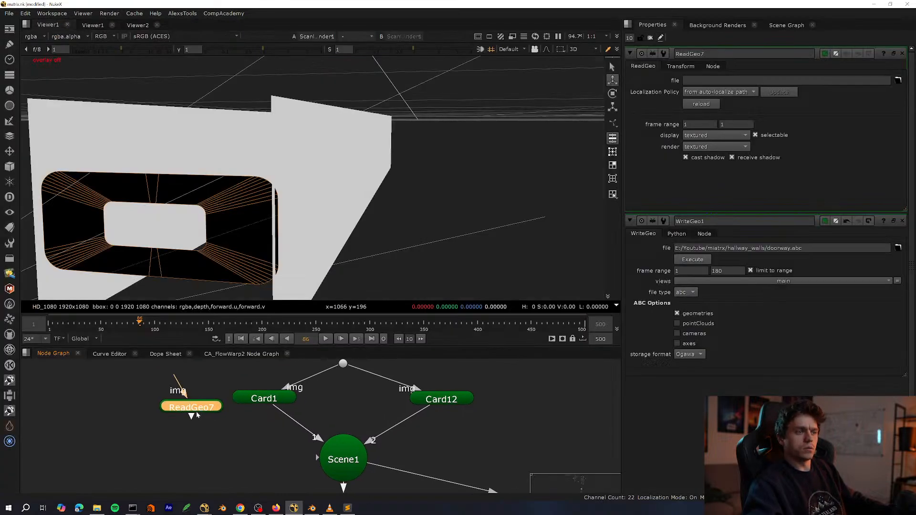
{"action": "left_click", "coordinate": [898, 80]}
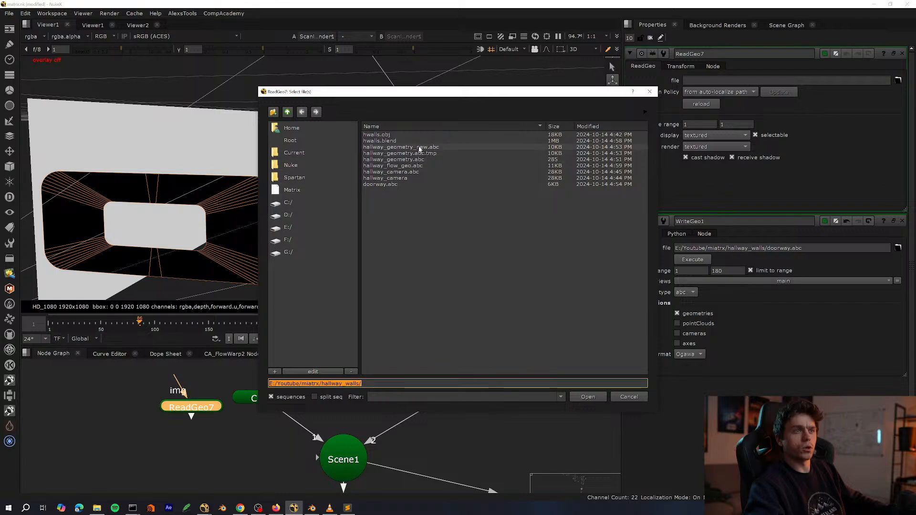
{"action": "double_click", "coordinate": [410, 165]}
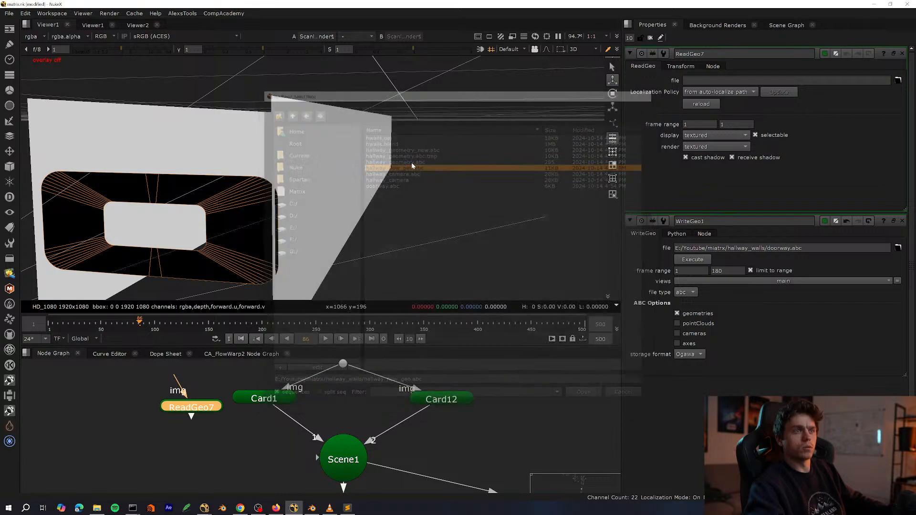
{"action": "left_click", "coordinate": [353, 349]}
{"action": "middle_click_drag", "start_coordinate": [318, 409], "coordinate": [330, 413]}
{"action": "left_click", "coordinate": [254, 430]}
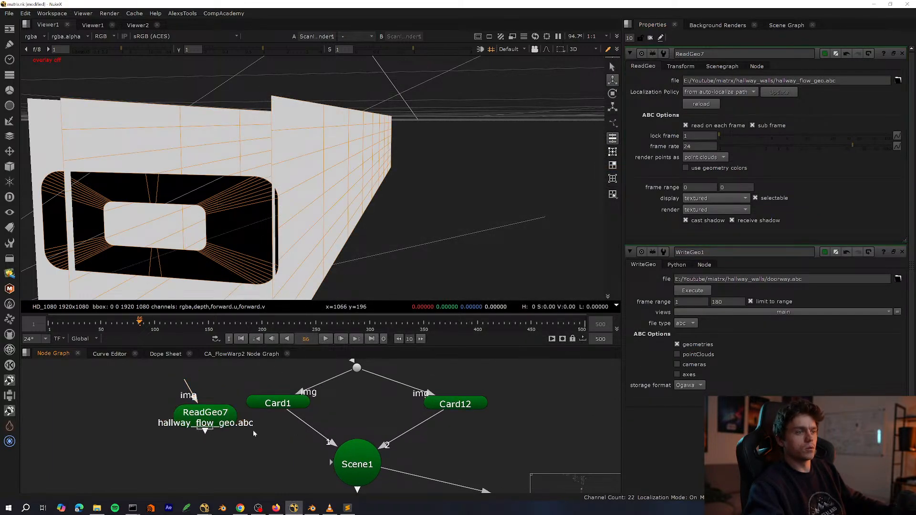
Position the hallway_flow_geo.abc ReadGeo node beside Card1 and connect it between the Merge29 output and Scene1.
{"action": "middle_click_drag", "start_coordinate": [258, 433], "coordinate": [273, 463]}
{"action": "key", "text": "space"}
{"action": "left_click_drag", "start_coordinate": [235, 455], "coordinate": [190, 365]}
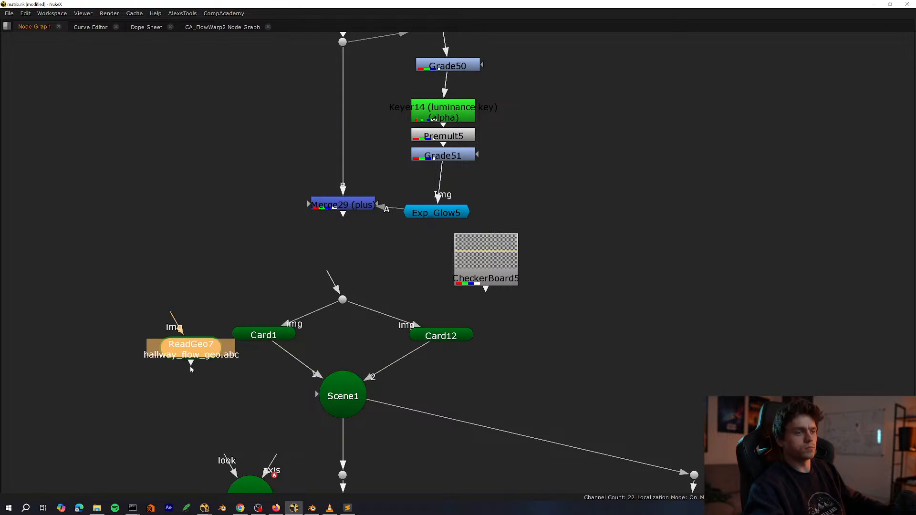
{"action": "left_click_drag", "start_coordinate": [175, 320], "coordinate": [346, 208]}
Move Card1, Card12 and their detached dot to the right of the CheckerBoard, and align ReadGeo7 between Merge29 and Scene1.
{"action": "left_click_drag", "start_coordinate": [260, 312], "coordinate": [427, 341]}
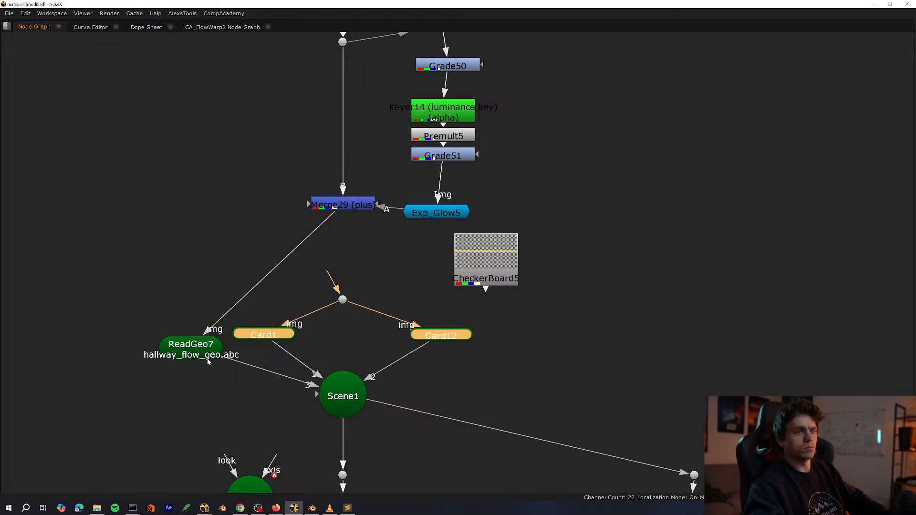
{"action": "middle_click_drag", "start_coordinate": [365, 307], "coordinate": [368, 334]}
{"action": "left_click_drag", "start_coordinate": [582, 298], "coordinate": [178, 397]}
{"action": "left_click_drag", "start_coordinate": [282, 364], "coordinate": [435, 350]}
{"action": "left_click_drag", "start_coordinate": [685, 269], "coordinate": [318, 398]}
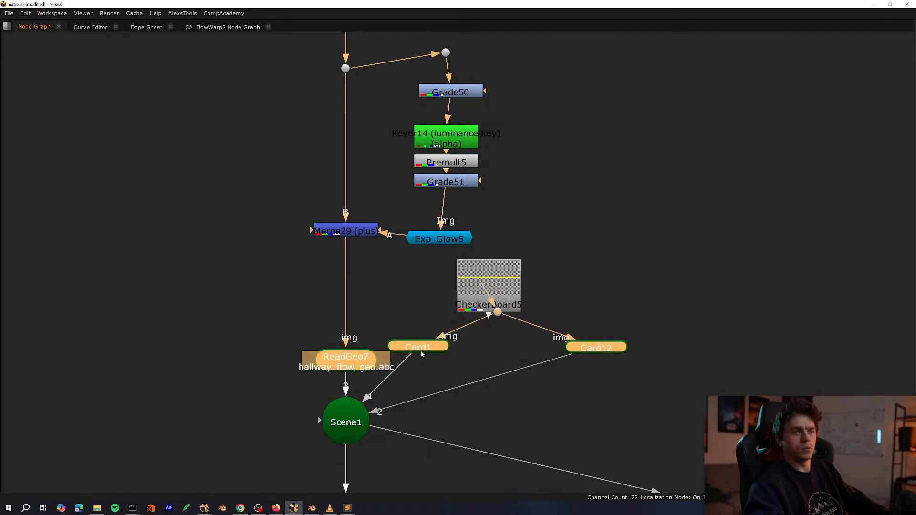
{"action": "left_click_drag", "start_coordinate": [385, 333], "coordinate": [290, 386], "text": "shift"}
{"action": "left_click_drag", "start_coordinate": [416, 348], "coordinate": [595, 347]}
{"action": "middle_click_drag", "start_coordinate": [362, 370], "coordinate": [382, 216]}
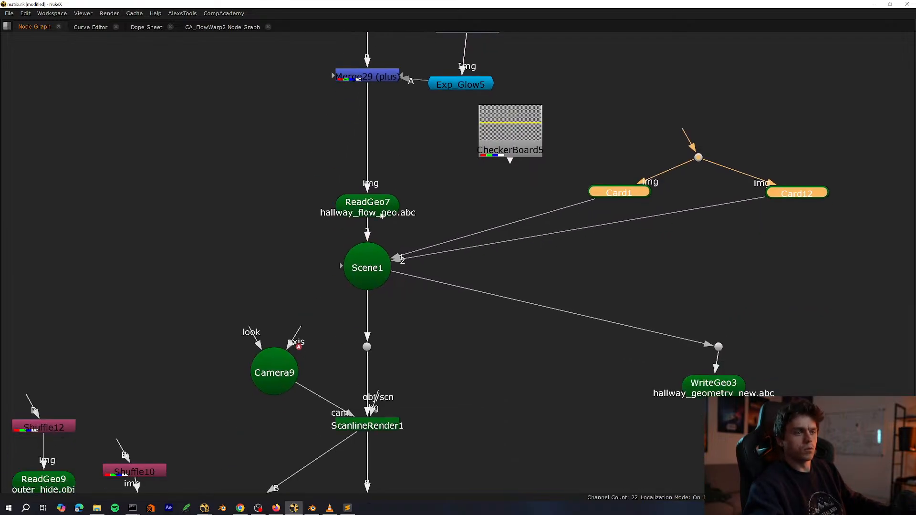
Look at the ScanlineRender1 output in the viewer's 2D mode.
{"action": "left_click_drag", "start_coordinate": [409, 403], "coordinate": [317, 421]}
{"action": "key", "text": "space"}
{"action": "left_click", "coordinate": [317, 422]}
{"action": "key", "text": "Tab"}
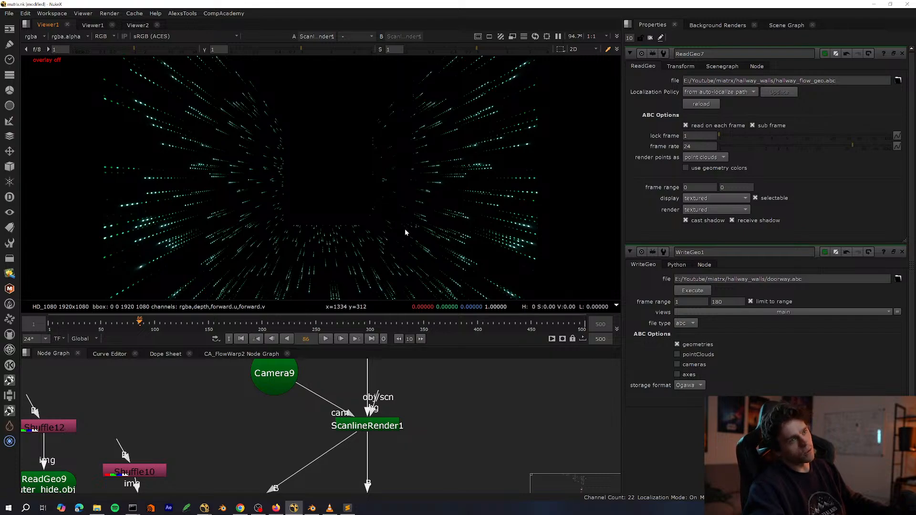
Show the Merge29 output in the viewer to examine the rain texture feeding the geometry.
{"action": "middle_click_drag", "start_coordinate": [342, 367], "coordinate": [284, 447]}
{"action": "middle_click_drag", "start_coordinate": [308, 377], "coordinate": [310, 454]}
{"action": "key", "text": "space"}
{"action": "left_click_drag", "start_coordinate": [343, 293], "coordinate": [242, 342]}
{"action": "key", "text": "1"}
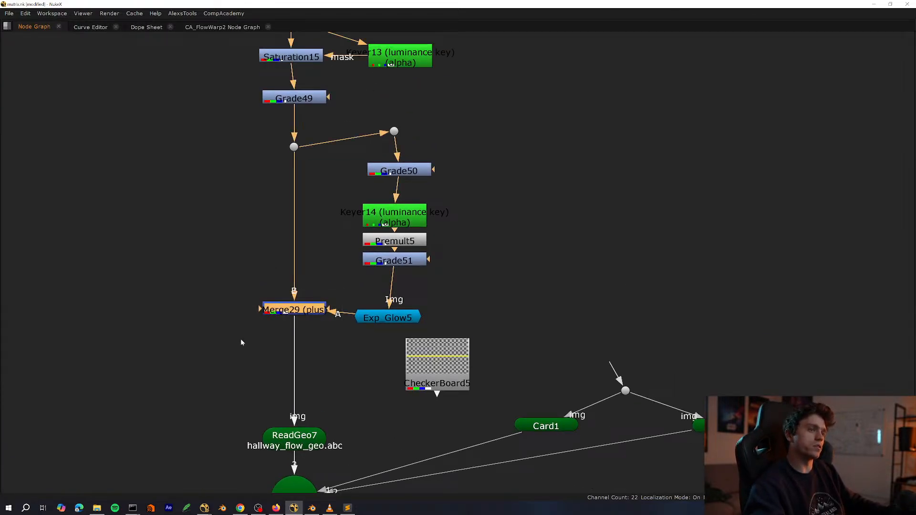
{"action": "key", "text": "space"}
{"action": "middle_click_drag", "start_coordinate": [255, 342], "coordinate": [292, 415]}
{"action": "left_click", "coordinate": [251, 427]}
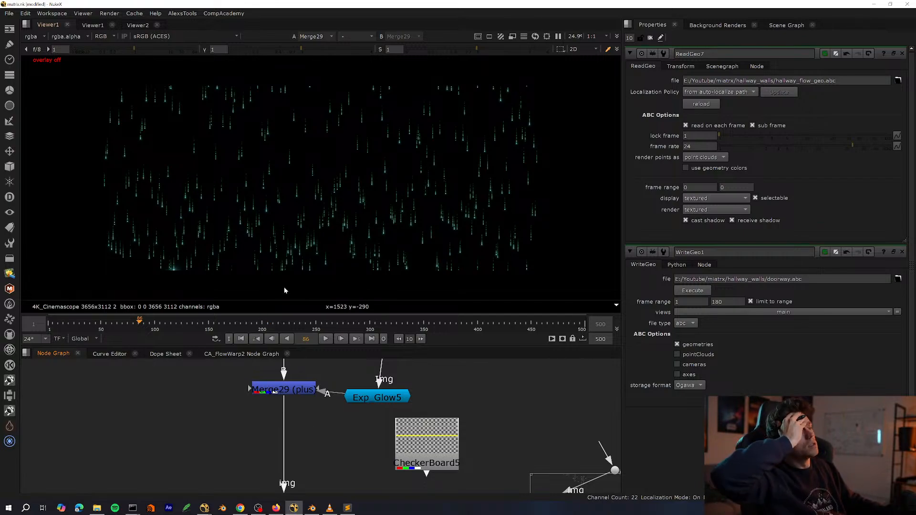
Move Grade49 and the nodes above it upward to open a gap before the glow branch.
{"action": "middle_click_drag", "start_coordinate": [325, 363], "coordinate": [311, 458]}
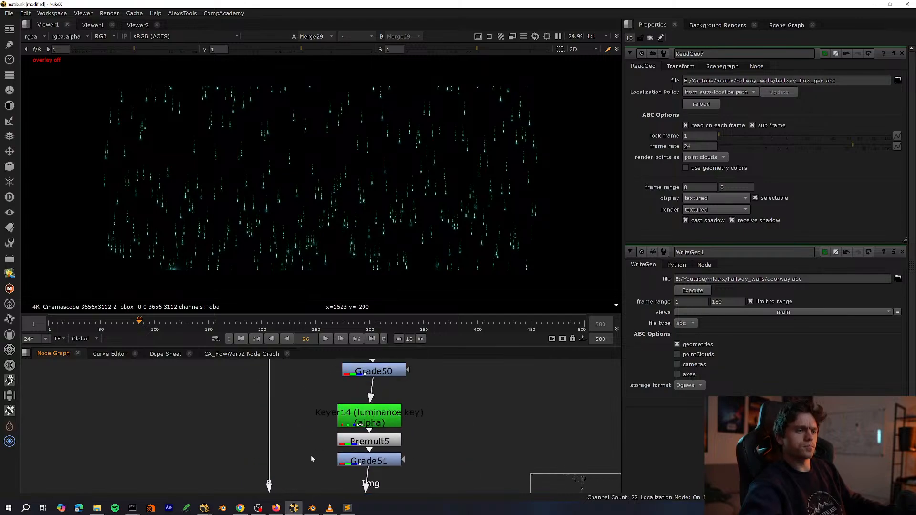
{"action": "key", "text": "space"}
{"action": "scroll", "coordinate": [296, 408], "scroll_direction": "down", "scroll_amount": 6}
{"action": "left_click_drag", "start_coordinate": [457, 76], "coordinate": [184, 290]}
{"action": "middle_click_drag", "start_coordinate": [257, 316], "coordinate": [293, 387]}
{"action": "left_click_drag", "start_coordinate": [131, 191], "coordinate": [210, 262], "text": "shift"}
{"action": "left_click_drag", "start_coordinate": [368, 340], "coordinate": [362, 281]}
Show the Grade49 output in the viewer with the overlay turned on.
{"action": "scroll", "coordinate": [330, 289], "scroll_direction": "up", "scroll_amount": 5}
{"action": "left_click", "coordinate": [258, 308]}
{"action": "middle_click_drag", "start_coordinate": [259, 308], "coordinate": [271, 382]}
{"action": "left_click", "coordinate": [310, 375]}
{"action": "key", "text": "1"}
{"action": "key", "text": "space"}
{"action": "key", "text": "o"}
{"action": "scroll", "coordinate": [390, 217], "scroll_direction": "up", "scroll_amount": 2}
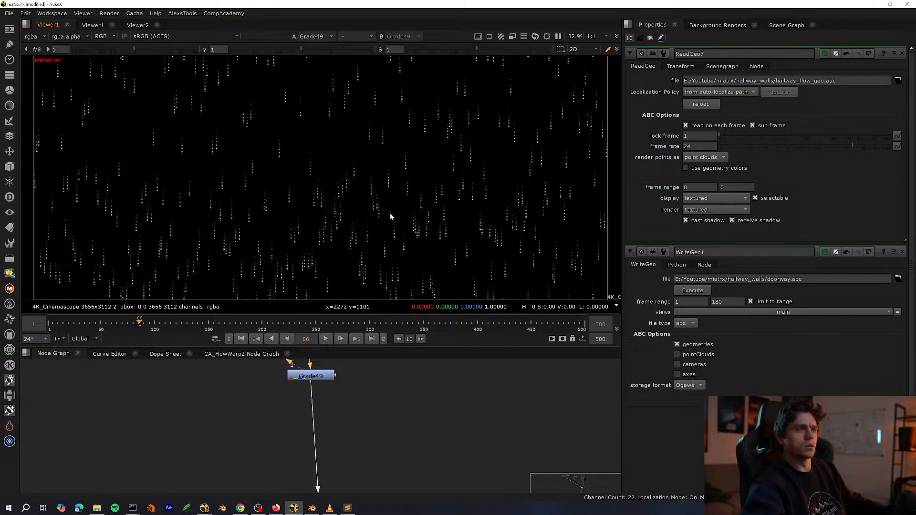
Insert a Transform node after Grade49 and place it in the gap above the glow branch.
{"action": "left_click", "coordinate": [311, 375]}
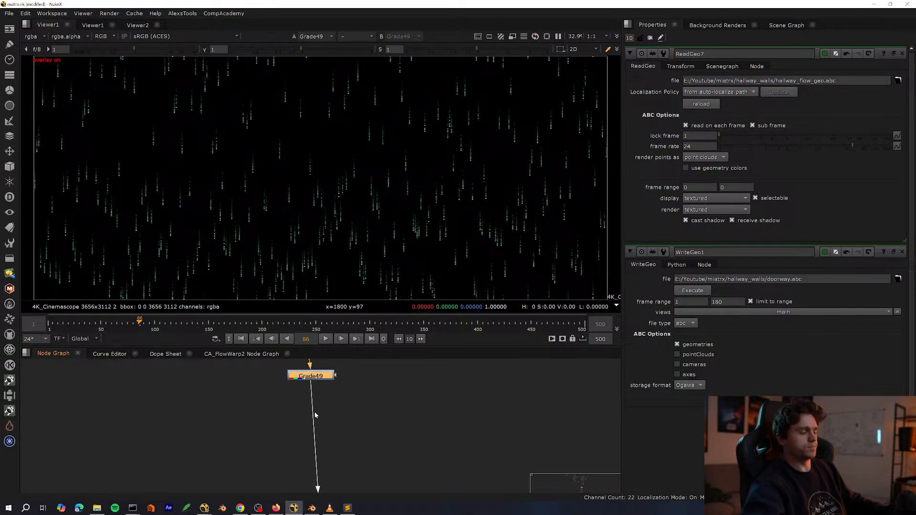
{"action": "key", "text": "Tab"}
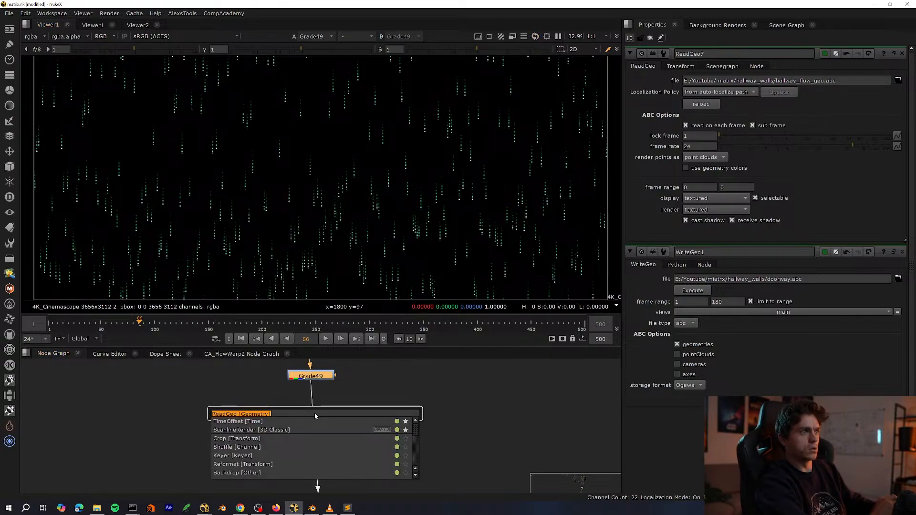
{"action": "left_click", "coordinate": [389, 235]}
{"action": "scroll", "coordinate": [353, 248], "scroll_direction": "up", "scroll_amount": 3}
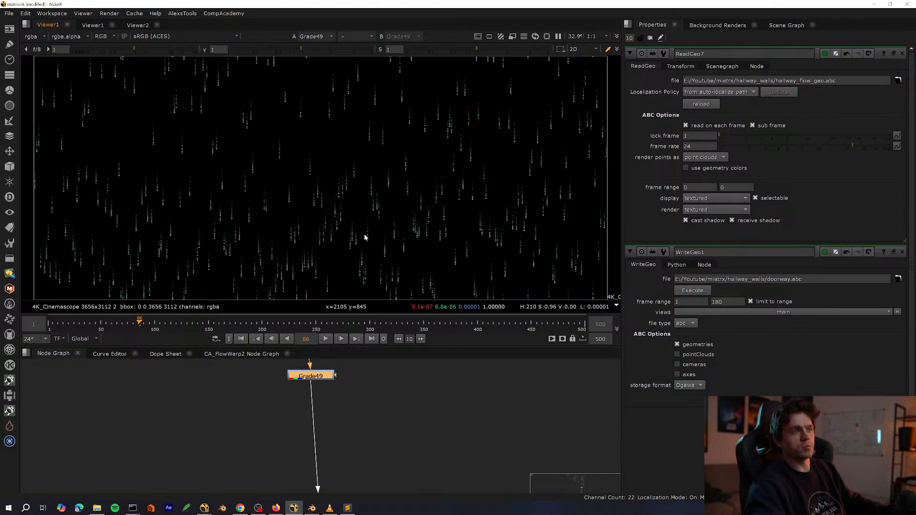
{"action": "scroll", "coordinate": [367, 436], "scroll_direction": "down", "scroll_amount": 5}
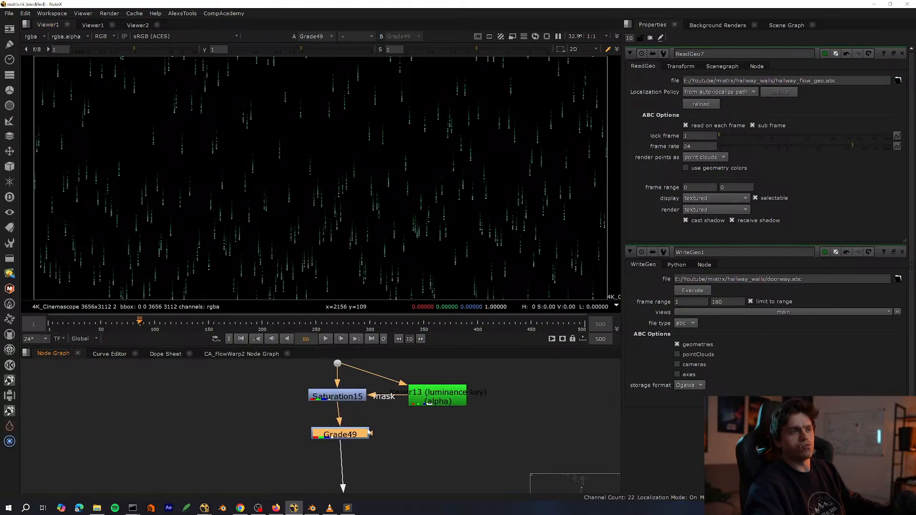
{"action": "key", "text": "space"}
{"action": "middle_click_drag", "start_coordinate": [367, 379], "coordinate": [367, 273]}
{"action": "scroll", "coordinate": [361, 174], "scroll_direction": "down", "scroll_amount": 3}
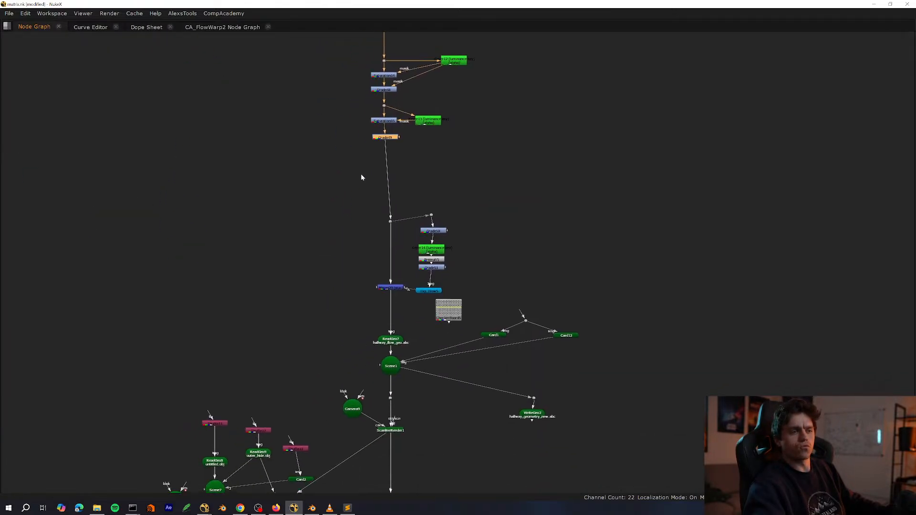
{"action": "scroll", "coordinate": [338, 248], "scroll_direction": "up", "scroll_amount": 6}
{"action": "key", "text": "t"}
{"action": "left_click_drag", "start_coordinate": [333, 228], "coordinate": [329, 262]}
{"action": "left_click_drag", "start_coordinate": [326, 236], "coordinate": [339, 287]}
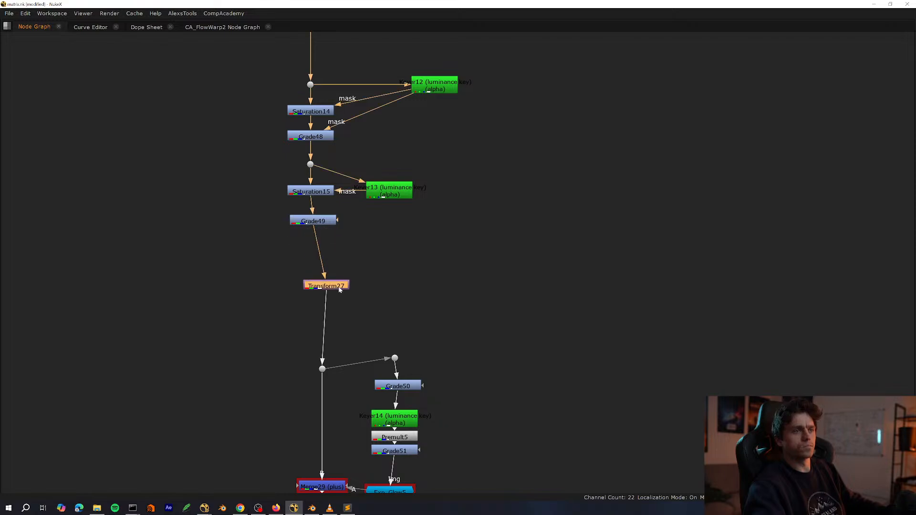
Frame the full Transform27 image in the viewer and close the ReadGeo7 and WriteGeo1 properties.
{"action": "scroll", "coordinate": [345, 296], "scroll_direction": "up", "scroll_amount": 4}
{"action": "middle_click_drag", "start_coordinate": [345, 296], "coordinate": [341, 422]}
{"action": "left_click", "coordinate": [342, 422]}
{"action": "key", "text": "space"}
{"action": "left_click", "coordinate": [325, 412]}
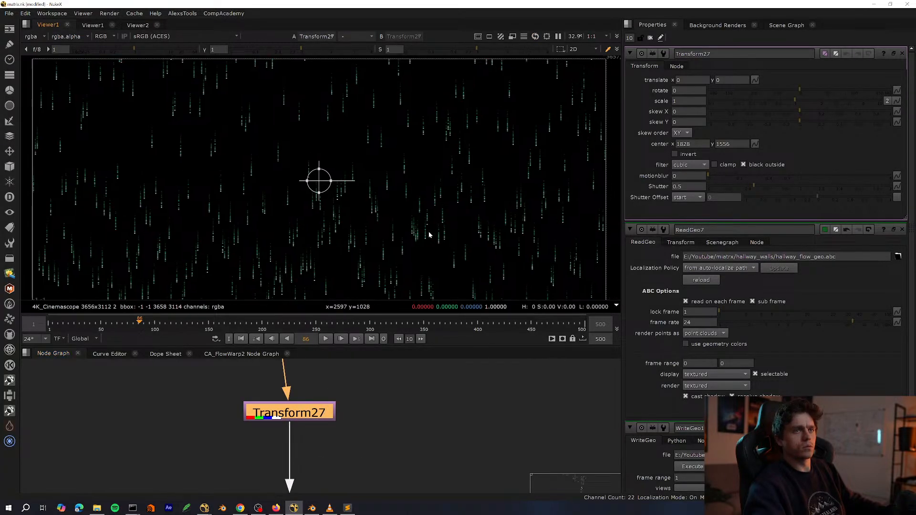
{"action": "scroll", "coordinate": [428, 231], "scroll_direction": "down", "scroll_amount": 4}
{"action": "scroll", "coordinate": [456, 248], "scroll_direction": "up", "scroll_amount": 1}
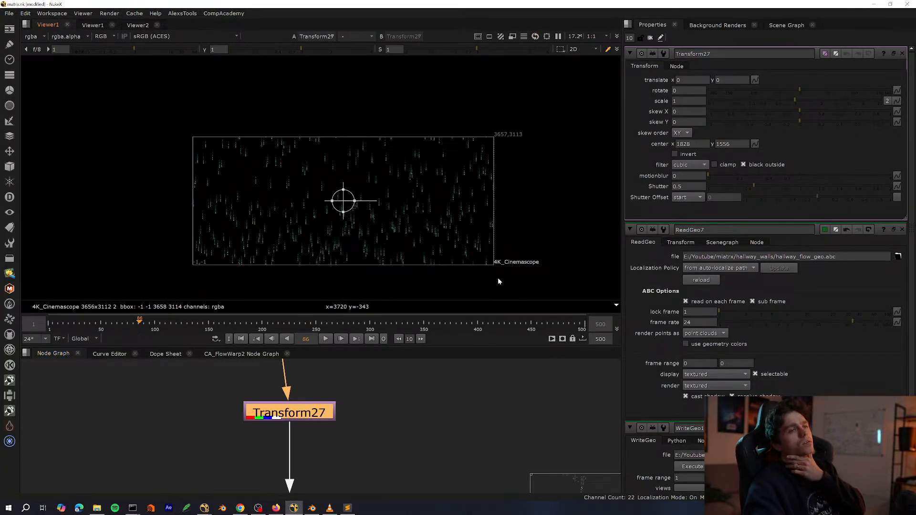
{"action": "left_click", "coordinate": [902, 229]}
{"action": "scroll", "coordinate": [331, 436], "scroll_direction": "up", "scroll_amount": 1}
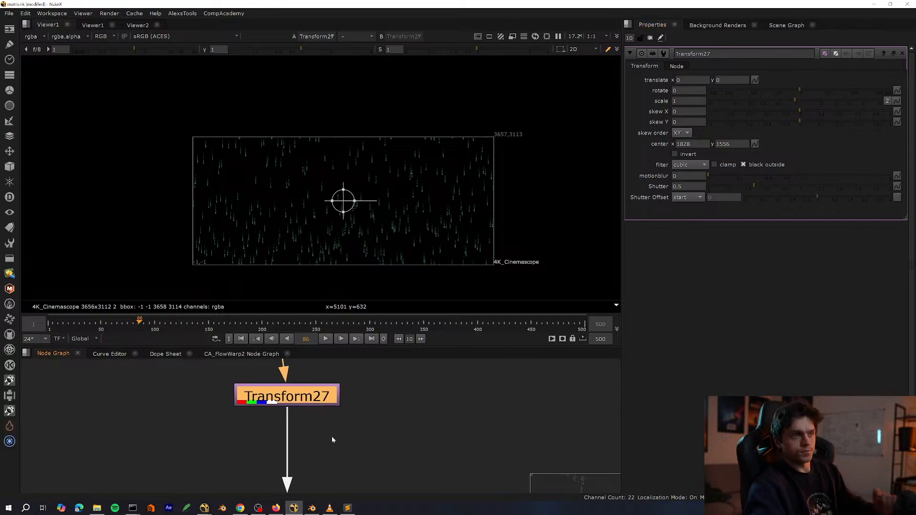
Add a Reformat node after Transform27 and disable it.
{"action": "scroll", "coordinate": [320, 437], "scroll_direction": "down", "scroll_amount": 2}
{"action": "key", "text": "Tab"}
{"action": "type", "text": "ref"}
{"action": "key", "text": "Return"}
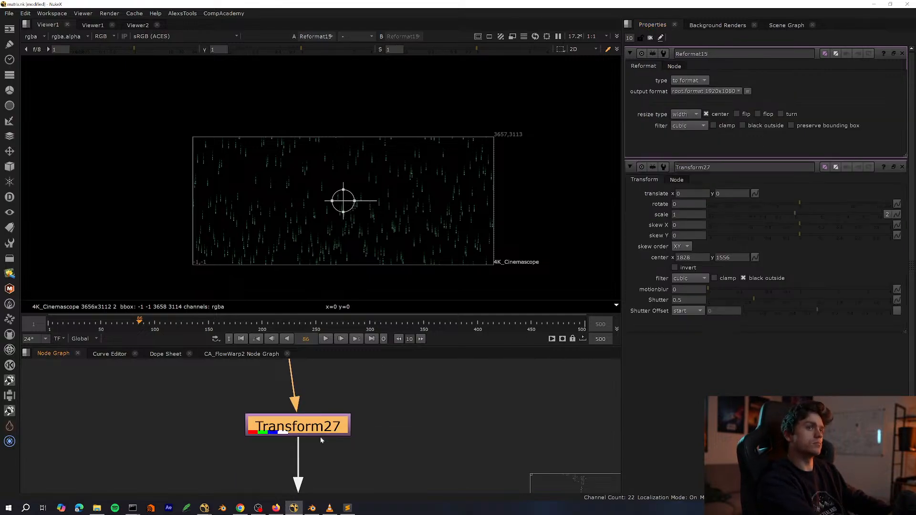
{"action": "key", "text": "d"}
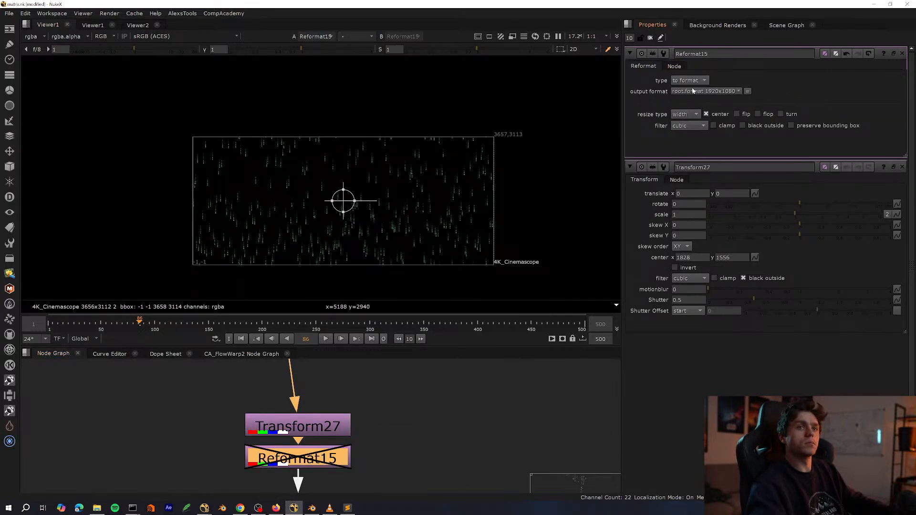
Change the Reformat type to "to box" and set its width to 3657.
{"action": "left_click", "coordinate": [687, 80]}
{"action": "left_click", "coordinate": [691, 93]}
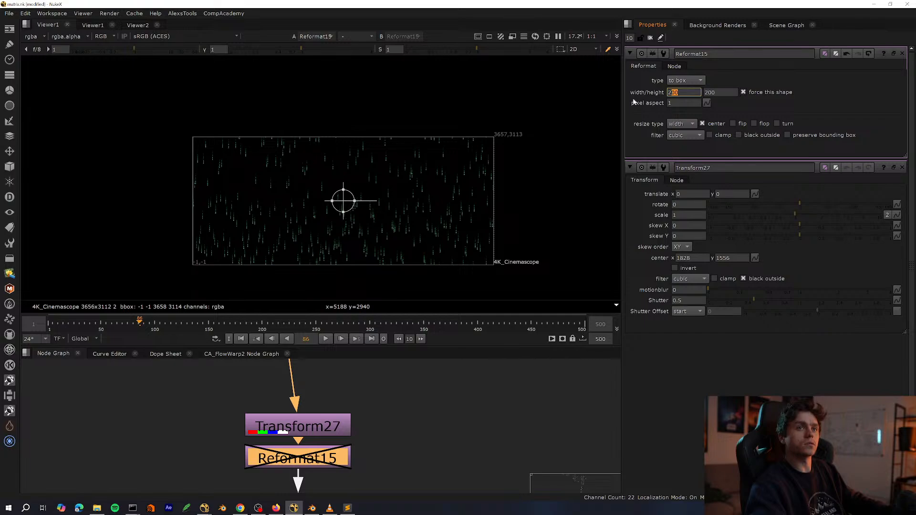
{"action": "key", "text": "BackSpace"}
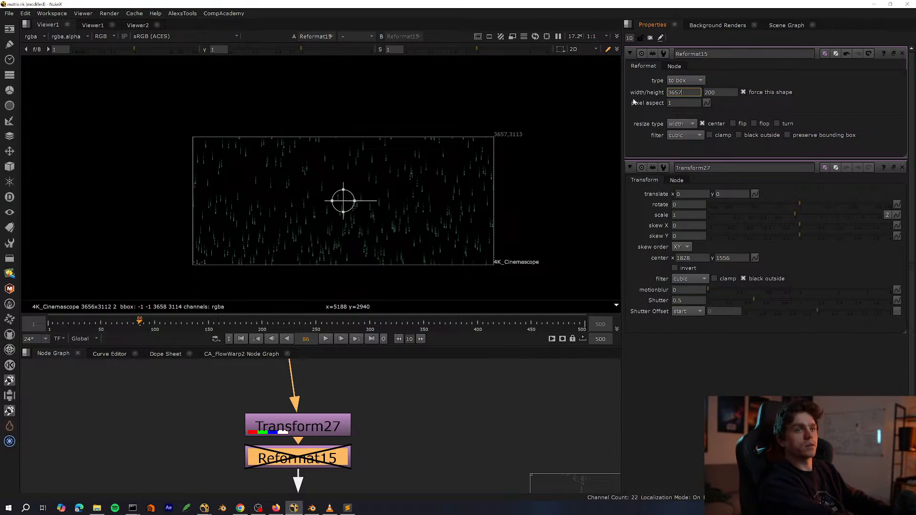
{"action": "left_click", "coordinate": [394, 399]}
View the Grade49 output and examine the upper-right corner of its frame for the exact image resolution.
{"action": "scroll", "coordinate": [394, 399], "scroll_direction": "down", "scroll_amount": 5}
{"action": "middle_click_drag", "start_coordinate": [394, 399], "coordinate": [387, 469]}
{"action": "scroll", "coordinate": [368, 416], "scroll_direction": "up", "scroll_amount": 2}
{"action": "left_click", "coordinate": [358, 418]}
{"action": "key", "text": "1"}
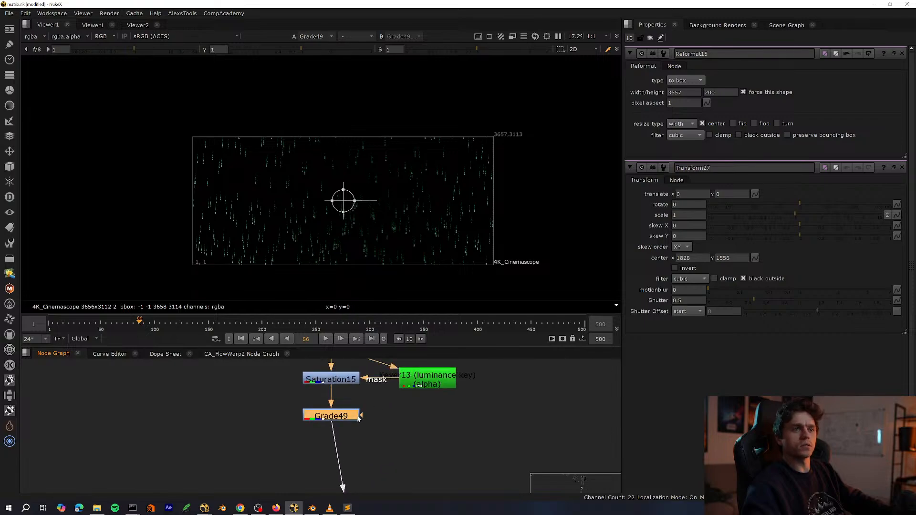
{"action": "scroll", "coordinate": [548, 144], "scroll_direction": "up", "scroll_amount": 2}
{"action": "scroll", "coordinate": [405, 196], "scroll_direction": "up", "scroll_amount": 3}
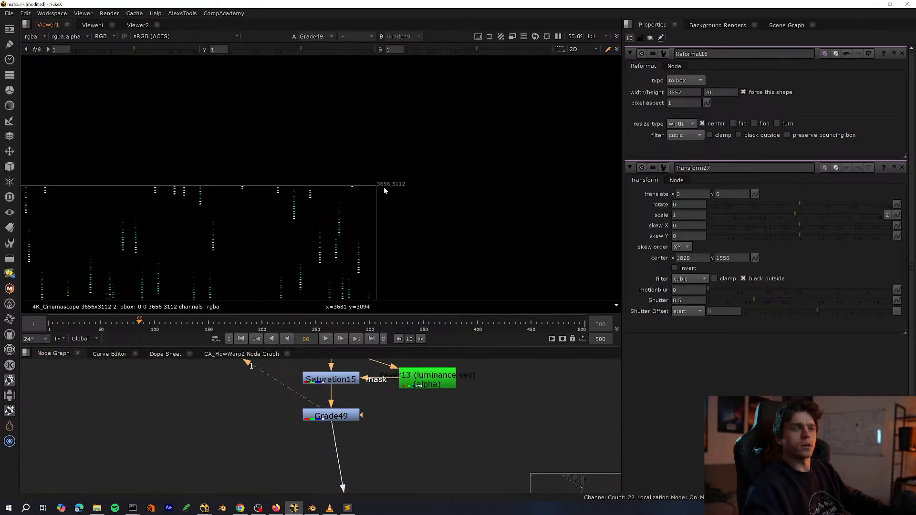
{"action": "scroll", "coordinate": [401, 187], "scroll_direction": "down", "scroll_amount": 2}
{"action": "key", "text": "o"}
{"action": "scroll", "coordinate": [391, 205], "scroll_direction": "down", "scroll_amount": 1}
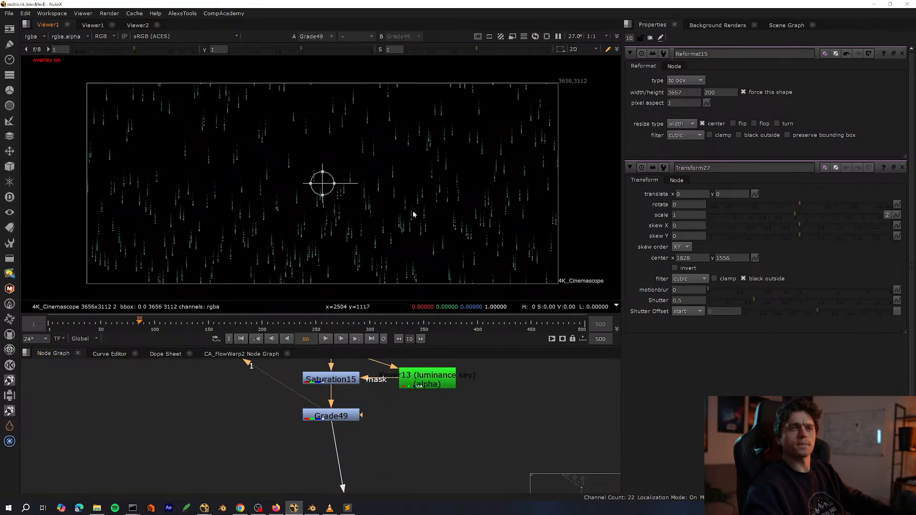
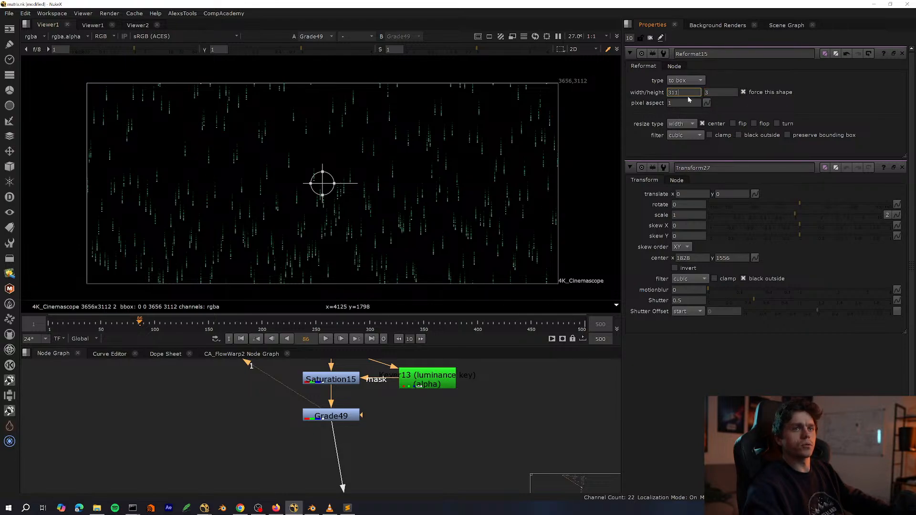
Set the Reformat15 box to 3112 wide by 3656 high and view the re-enabled node's output.
{"action": "type", "text": "656"}
{"action": "key", "text": "Return"}
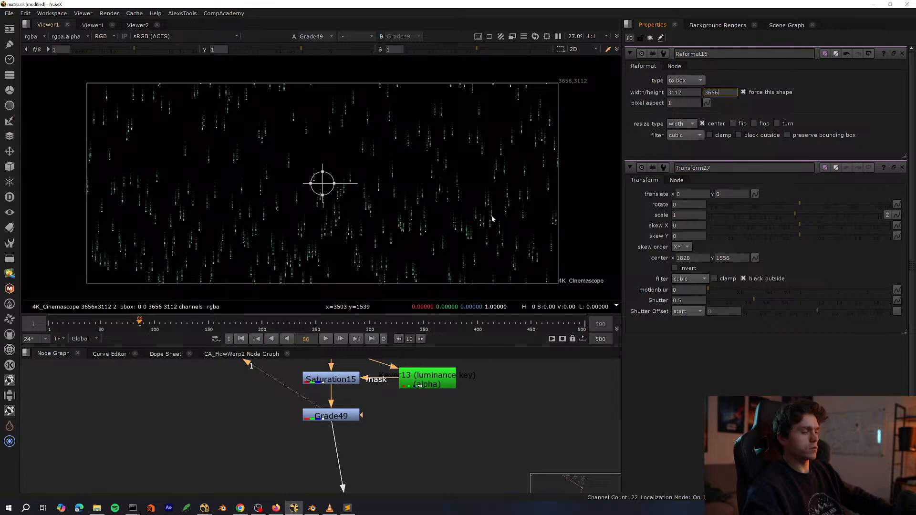
{"action": "scroll", "coordinate": [375, 418], "scroll_direction": "down", "scroll_amount": 2}
{"action": "middle_click_drag", "start_coordinate": [375, 418], "coordinate": [334, 426]}
{"action": "scroll", "coordinate": [322, 456], "scroll_direction": "up", "scroll_amount": 1}
{"action": "left_click", "coordinate": [322, 456]}
{"action": "key", "text": "1"}
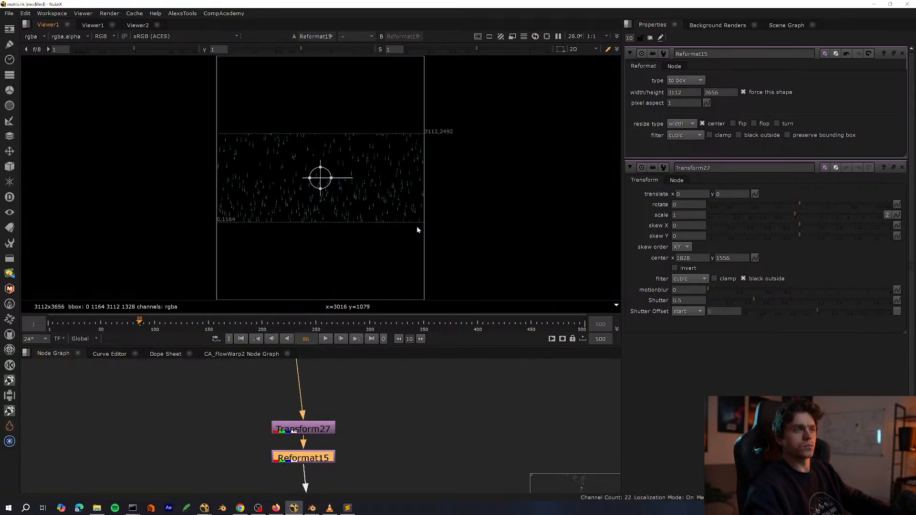
Cut Transform27 from above Reformat15 and paste it back in directly after the Reformat.
{"action": "left_click", "coordinate": [327, 431]}
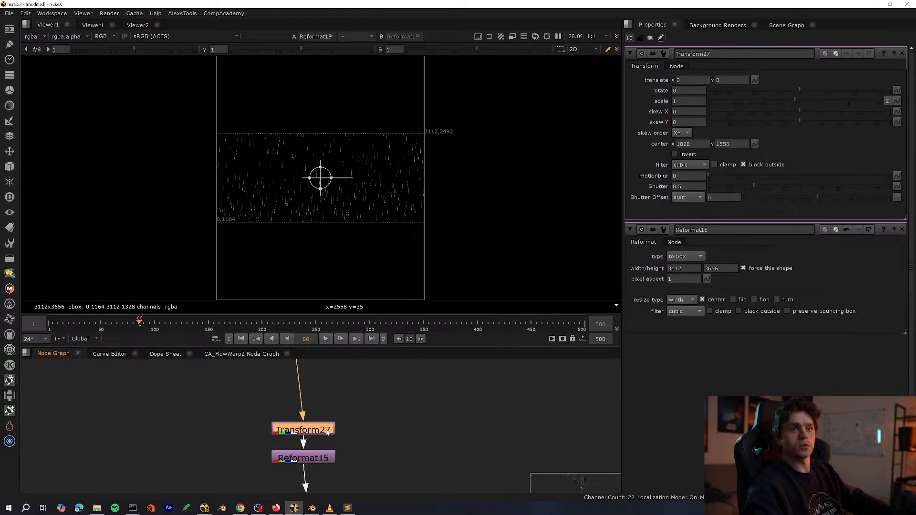
{"action": "key", "text": "ctrl+x"}
{"action": "left_click", "coordinate": [303, 457]}
{"action": "key", "text": "ctrl+v"}
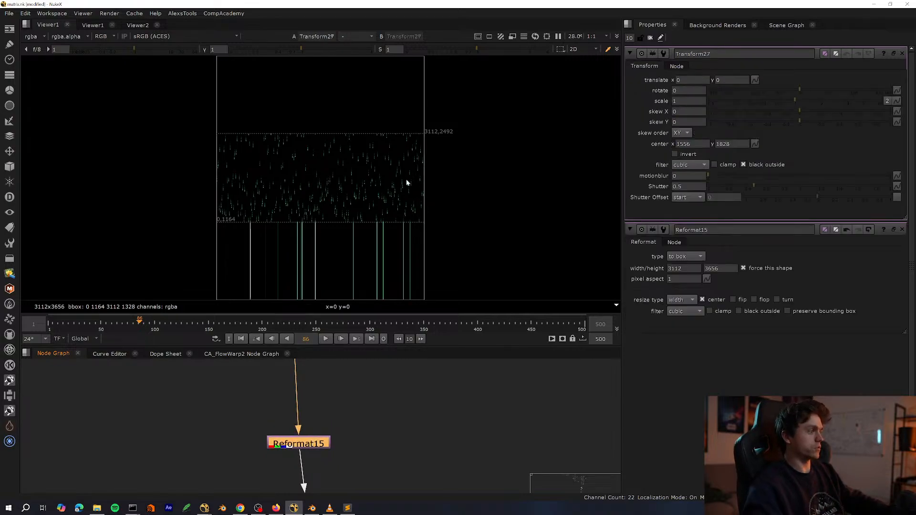
{"action": "key", "text": "ctrl+v"}
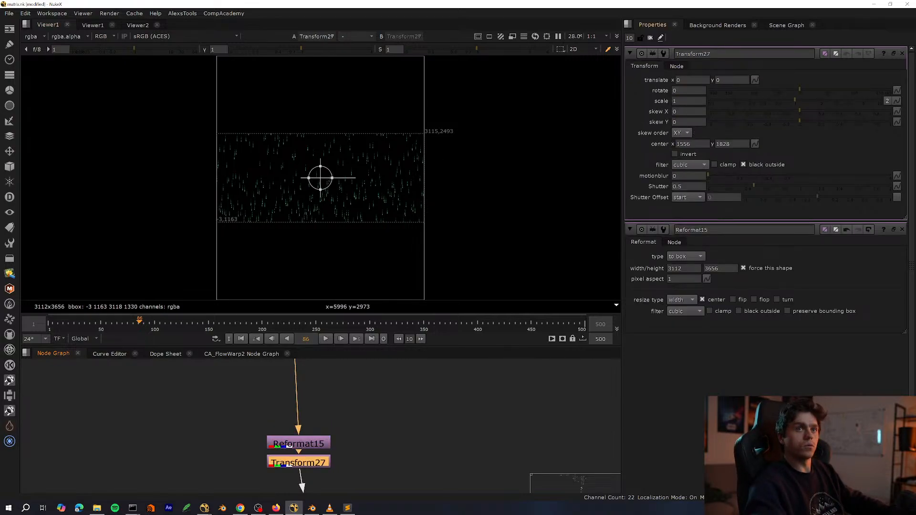
Set Transform27's rotation to 90 degrees.
{"action": "left_click", "coordinate": [688, 91]}
{"action": "type", "text": "90"}
{"action": "key", "text": "Return"}
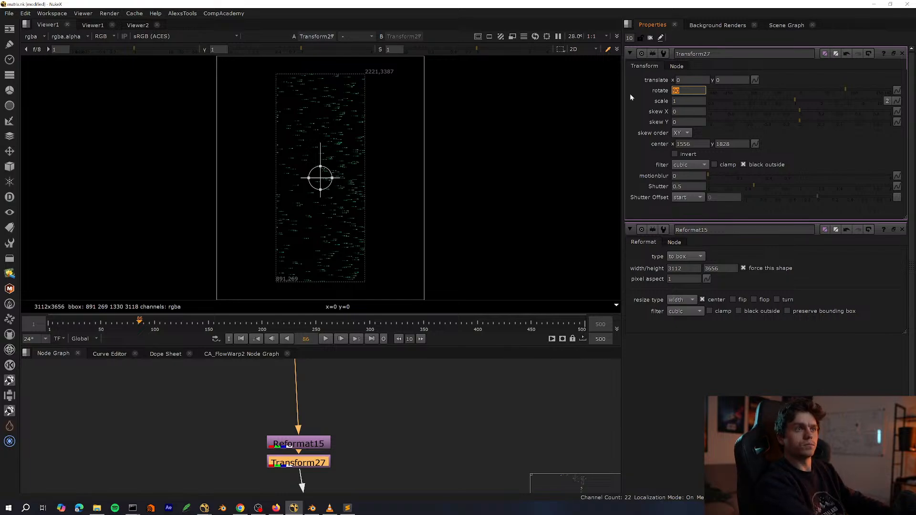
{"action": "scroll", "coordinate": [359, 187], "scroll_direction": "down", "scroll_amount": 5}
{"action": "scroll", "coordinate": [375, 182], "scroll_direction": "up", "scroll_amount": 3}
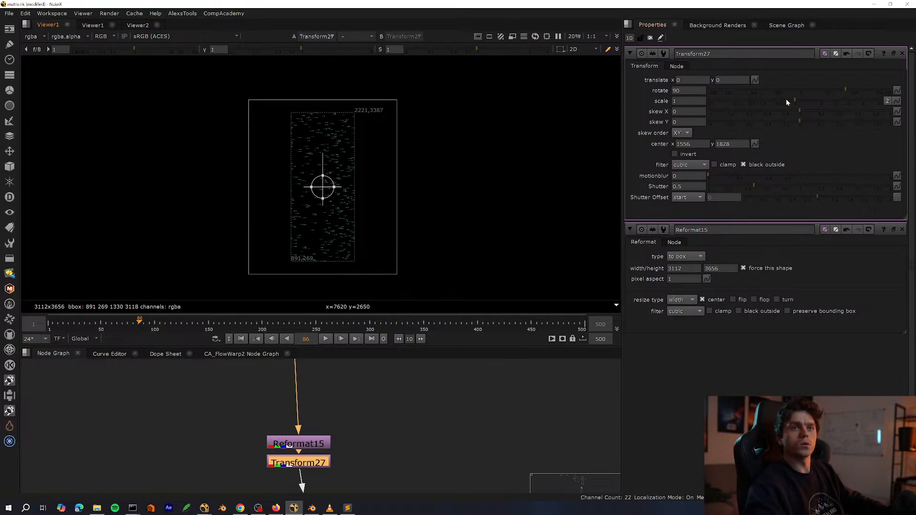
Scale Transform27 to 2.5, reduce its width scale to about 1.24, and fit the image in view with the overlay off.
{"action": "left_click_drag", "start_coordinate": [813, 102], "coordinate": [829, 101]}
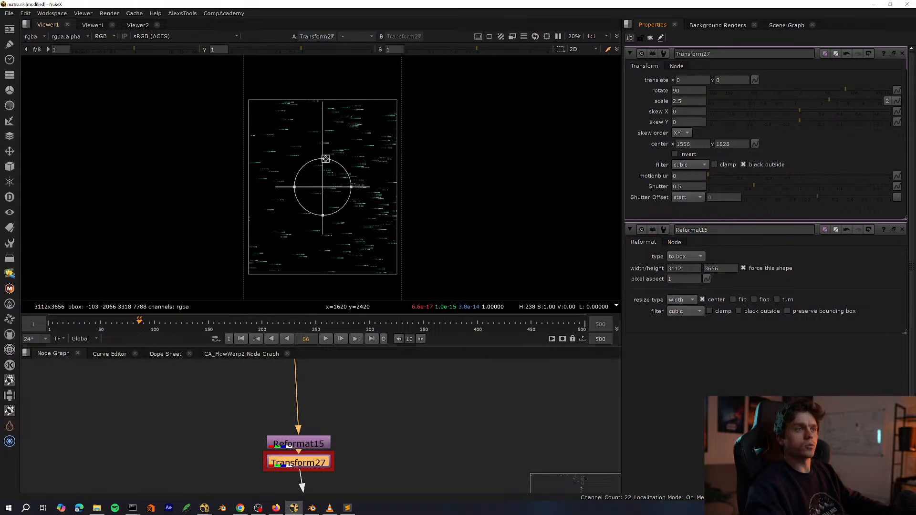
{"action": "left_click_drag", "start_coordinate": [326, 159], "coordinate": [331, 174]}
{"action": "key", "text": "q"}
{"action": "key", "text": "f"}
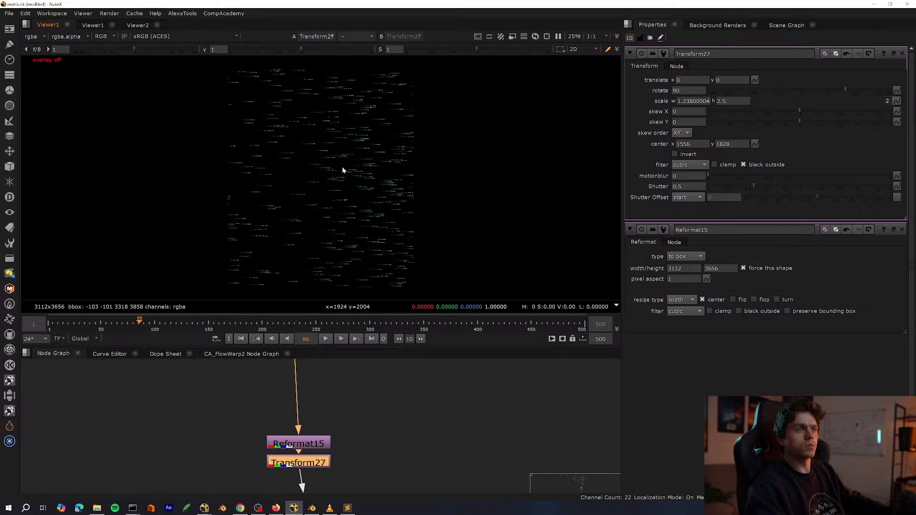
Save the script and view ScanlineRender1's output at the edge where the hallway's wall meets the floor.
{"action": "key", "text": "ctrl+s"}
{"action": "scroll", "coordinate": [358, 437], "scroll_direction": "down", "scroll_amount": 3}
{"action": "middle_click_drag", "start_coordinate": [360, 438], "coordinate": [364, 378]}
{"action": "key", "text": "space"}
{"action": "scroll", "coordinate": [366, 357], "scroll_direction": "down", "scroll_amount": 3}
{"action": "middle_click_drag", "start_coordinate": [353, 425], "coordinate": [352, 206]}
{"action": "scroll", "coordinate": [365, 319], "scroll_direction": "up", "scroll_amount": 1}
{"action": "key", "text": "space"}
{"action": "middle_click_drag", "start_coordinate": [374, 440], "coordinate": [355, 381]}
{"action": "left_click", "coordinate": [313, 414]}
{"action": "key", "text": "1"}
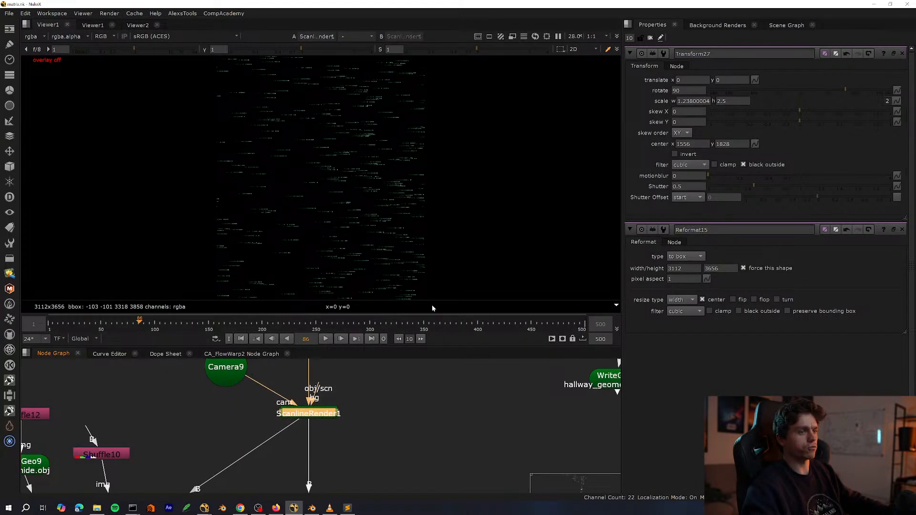
{"action": "scroll", "coordinate": [301, 229], "scroll_direction": "up", "scroll_amount": 10}
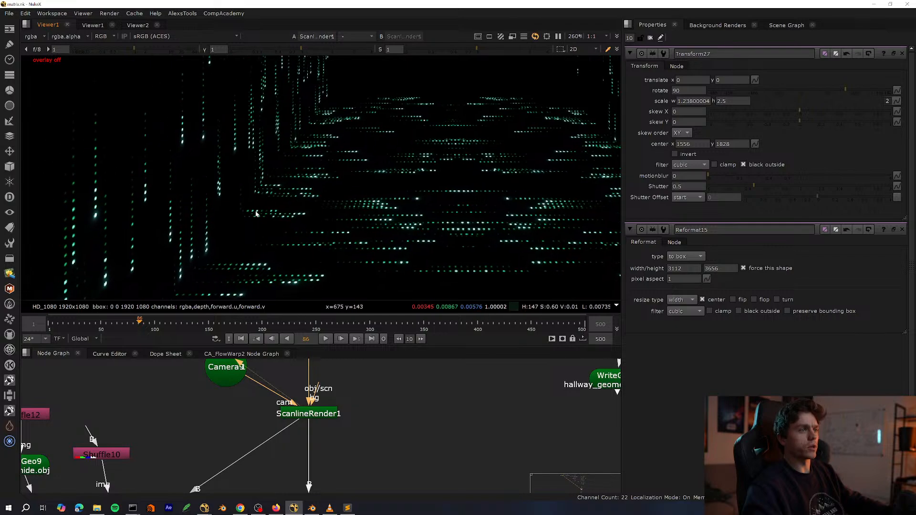
{"action": "scroll", "coordinate": [256, 214], "scroll_direction": "up", "scroll_amount": 3}
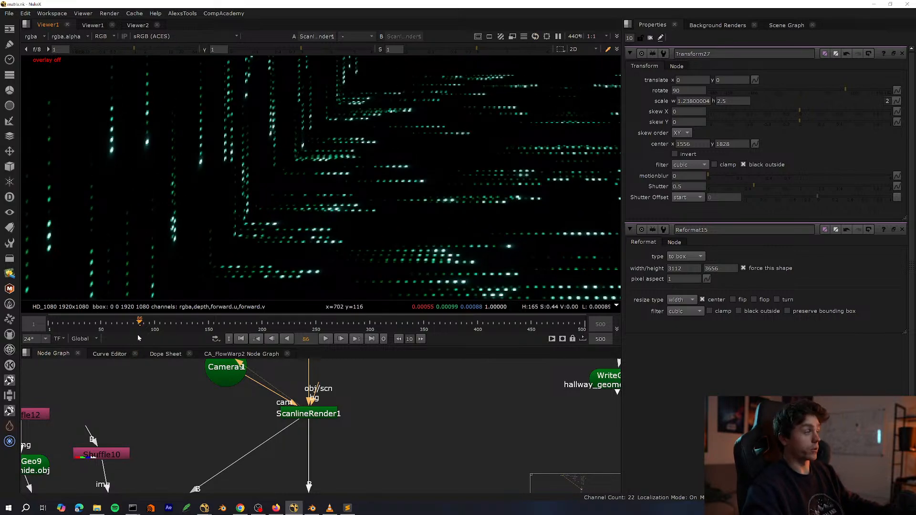
Play the rendered hallway sequence to check how the rain flows from wall to floor, and stop the playback.
{"action": "left_click", "coordinate": [326, 340]}
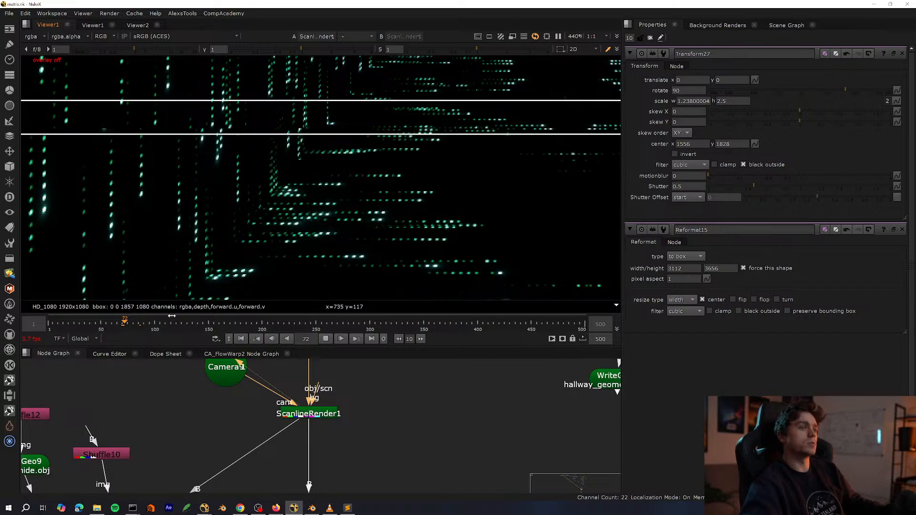
{"action": "scroll", "coordinate": [113, 328], "scroll_direction": "up", "scroll_amount": 5}
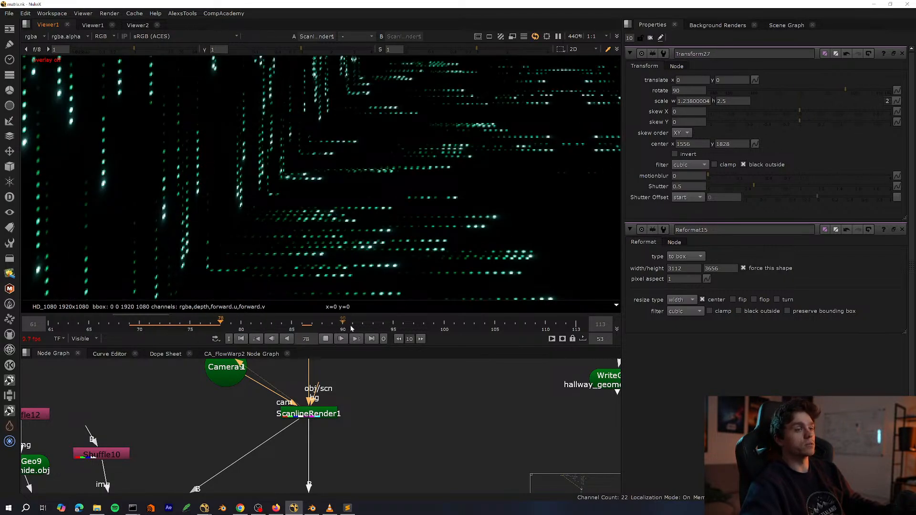
{"action": "left_click", "coordinate": [326, 340]}
Add a new unconnected Card node and place it in the empty area beside the hallway card setup.
{"action": "middle_click_drag", "start_coordinate": [510, 363], "coordinate": [381, 421]}
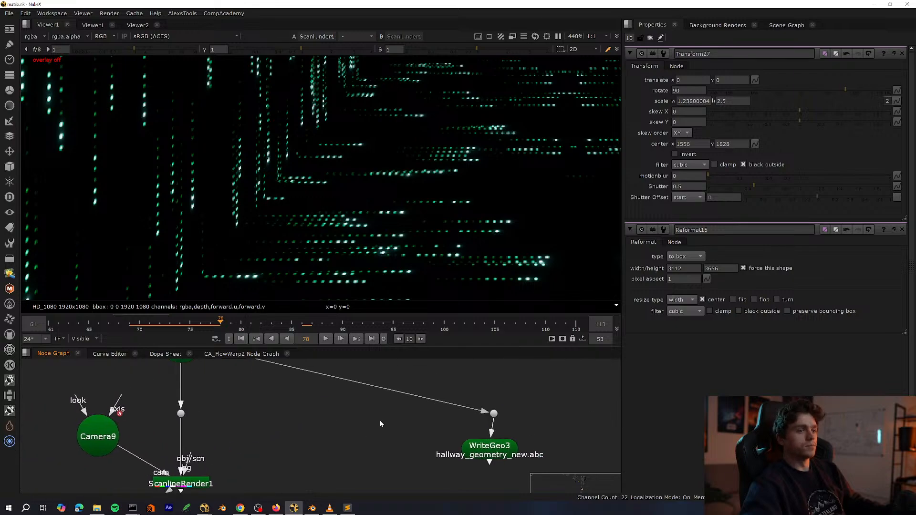
{"action": "middle_click_drag", "start_coordinate": [534, 381], "coordinate": [305, 458]}
{"action": "key", "text": "space"}
{"action": "key", "text": "Tab"}
{"action": "left_click", "coordinate": [399, 321]}
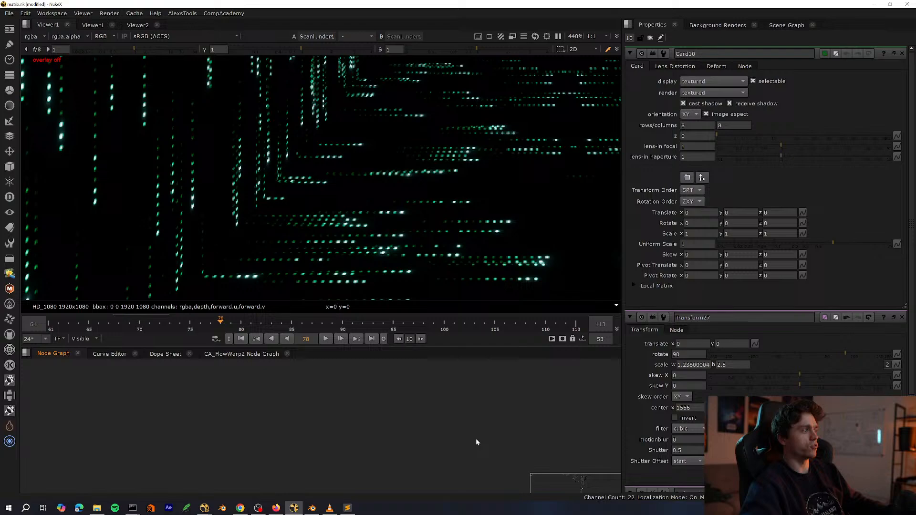
{"action": "scroll", "coordinate": [185, 465], "scroll_direction": "down", "scroll_amount": 5}
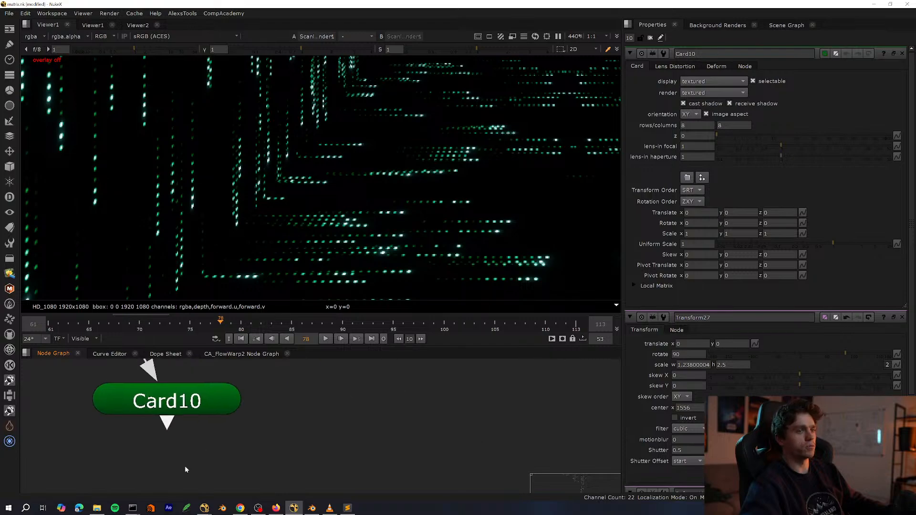
{"action": "key", "text": "space"}
{"action": "scroll", "coordinate": [201, 414], "scroll_direction": "down", "scroll_amount": 3}
{"action": "left_click_drag", "start_coordinate": [233, 395], "coordinate": [517, 293]}
{"action": "scroll", "coordinate": [517, 293], "scroll_direction": "down", "scroll_amount": 7}
{"action": "left_click_drag", "start_coordinate": [380, 341], "coordinate": [400, 335]}
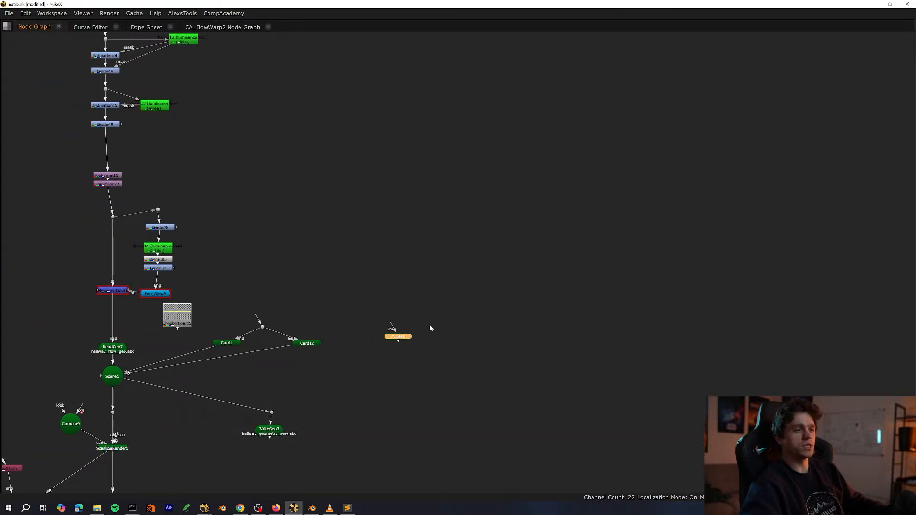
View the new card in the 3D viewer and look at it from an angle.
{"action": "key", "text": "f"}
{"action": "middle_click_drag", "start_coordinate": [515, 301], "coordinate": [348, 409]}
{"action": "key", "text": "space"}
{"action": "left_click_drag", "start_coordinate": [335, 411], "coordinate": [336, 408]}
{"action": "key", "text": "f"}
{"action": "left_click_drag", "start_coordinate": [404, 238], "coordinate": [323, 256], "text": "ctrl"}
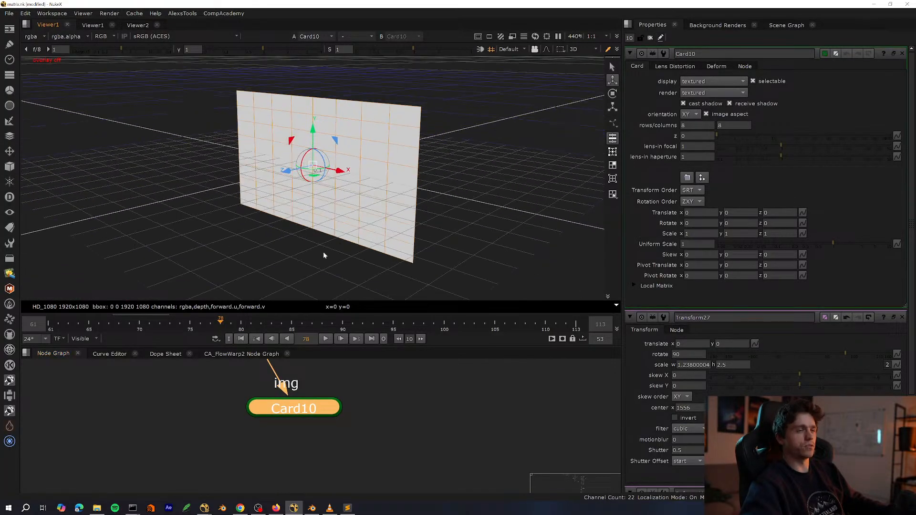
{"action": "scroll", "coordinate": [323, 256], "scroll_direction": "up", "scroll_amount": 5}
Close Transform27's properties and set Card10's deform type to bilinear.
{"action": "left_click", "coordinate": [715, 66]}
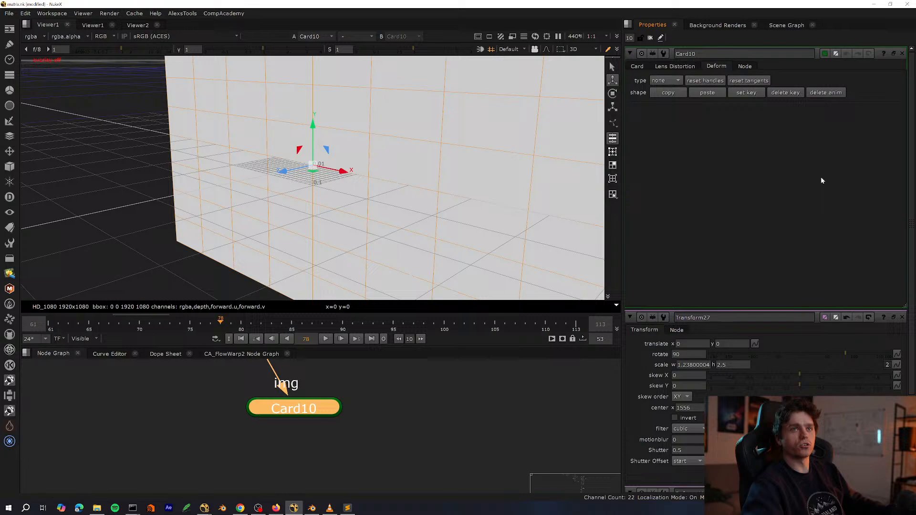
{"action": "left_click", "coordinate": [902, 317]}
{"action": "left_click", "coordinate": [667, 81]}
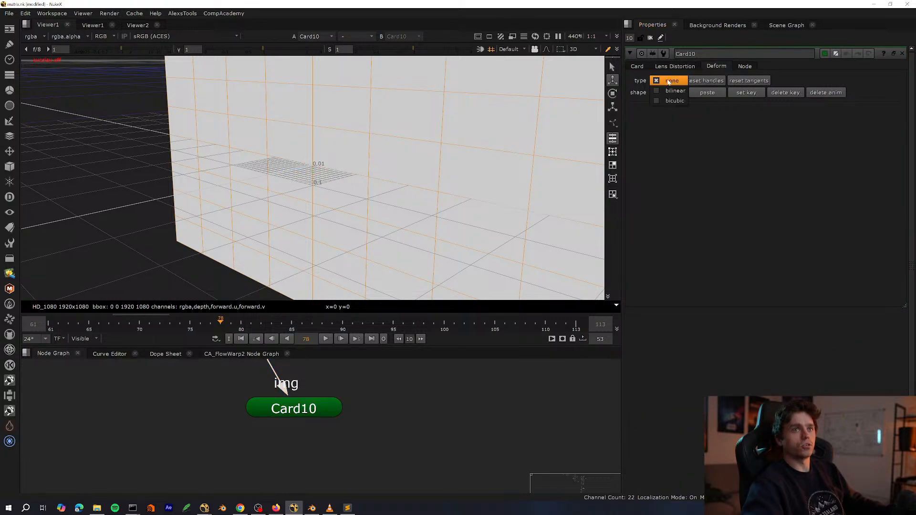
{"action": "left_click", "coordinate": [672, 91]}
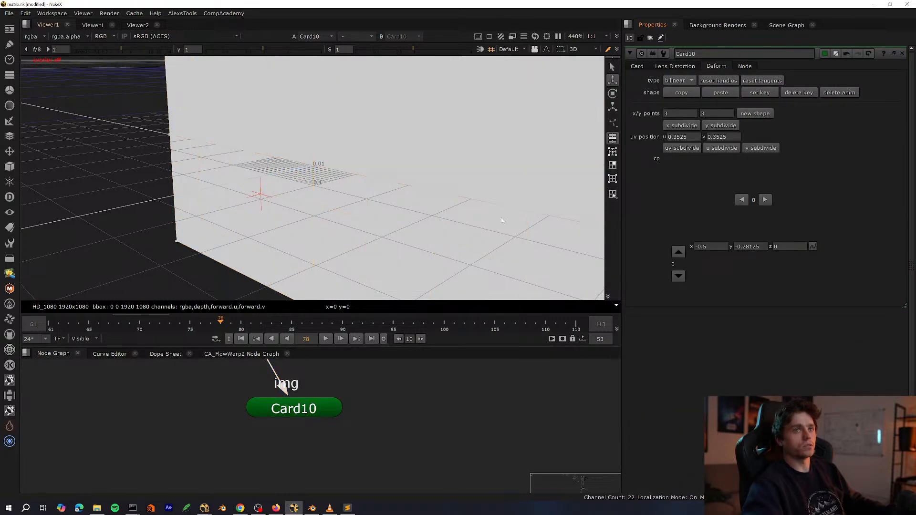
Pull the card's lower middle control point up and forward out of the card's plane.
{"action": "left_click_drag", "start_coordinate": [501, 217], "coordinate": [295, 282], "text": "ctrl"}
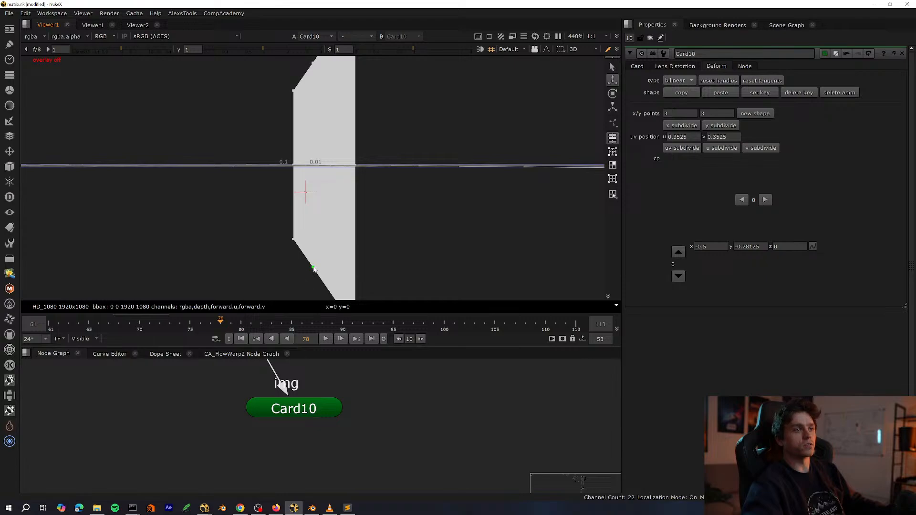
{"action": "left_click_drag", "start_coordinate": [302, 173], "coordinate": [302, 170]}
{"action": "left_click_drag", "start_coordinate": [280, 235], "coordinate": [269, 288], "text": "ctrl"}
{"action": "left_click_drag", "start_coordinate": [242, 193], "coordinate": [351, 203], "text": "ctrl"}
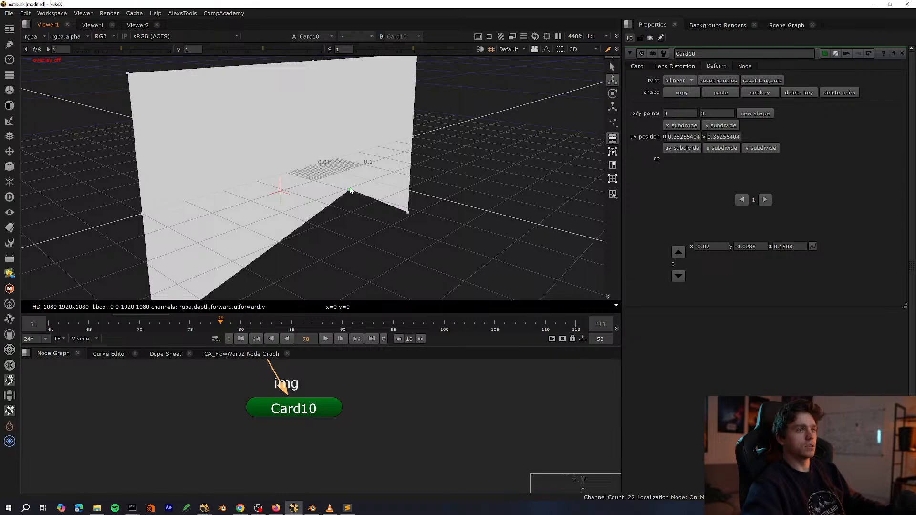
{"action": "left_click_drag", "start_coordinate": [428, 223], "coordinate": [514, 189], "text": "ctrl"}
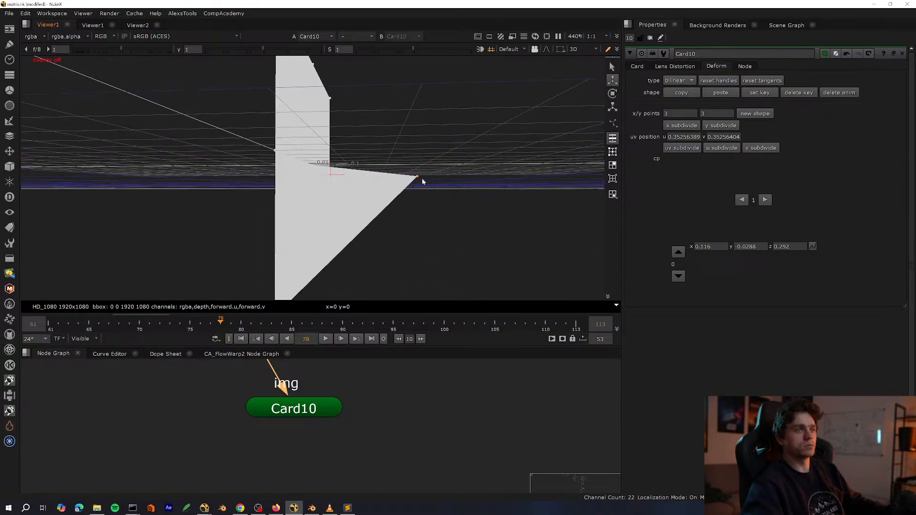
{"action": "left_click_drag", "start_coordinate": [410, 172], "coordinate": [402, 169]}
Pull the card's remaining lower control points forward and align the middle one, bending the card into a wall and floor.
{"action": "left_click_drag", "start_coordinate": [446, 201], "coordinate": [330, 244], "text": "ctrl"}
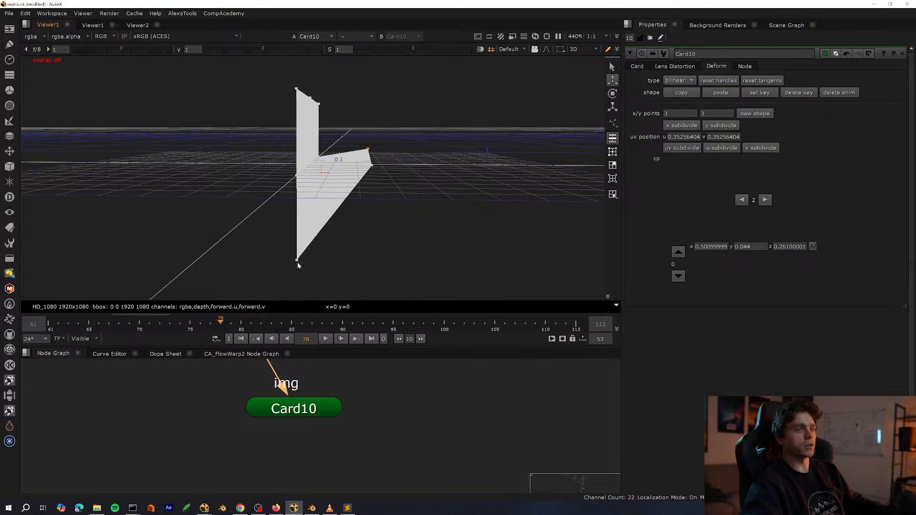
{"action": "left_click_drag", "start_coordinate": [418, 190], "coordinate": [385, 183]}
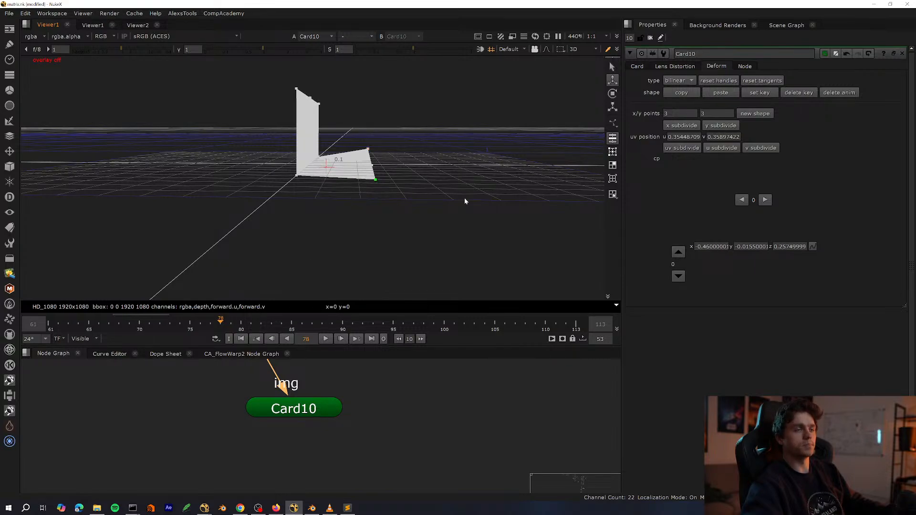
{"action": "left_click_drag", "start_coordinate": [465, 201], "coordinate": [344, 187], "text": "ctrl"}
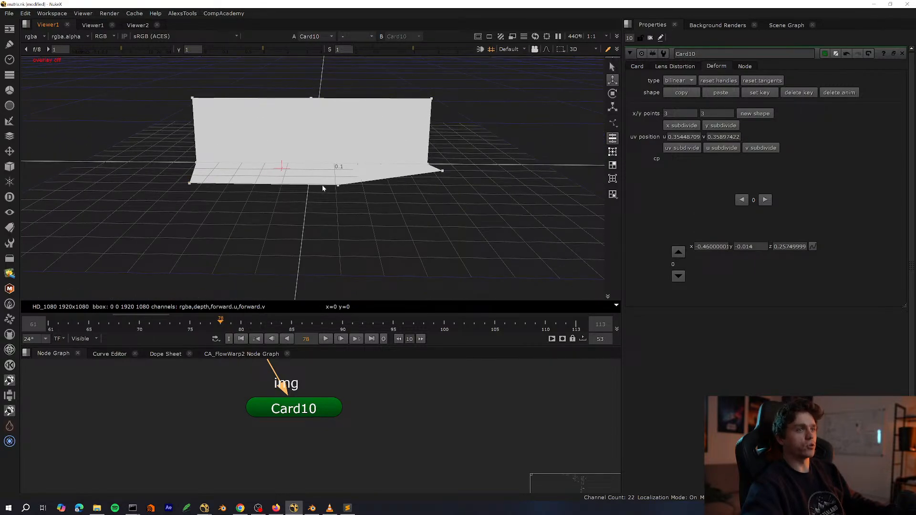
{"action": "left_click", "coordinate": [337, 185]}
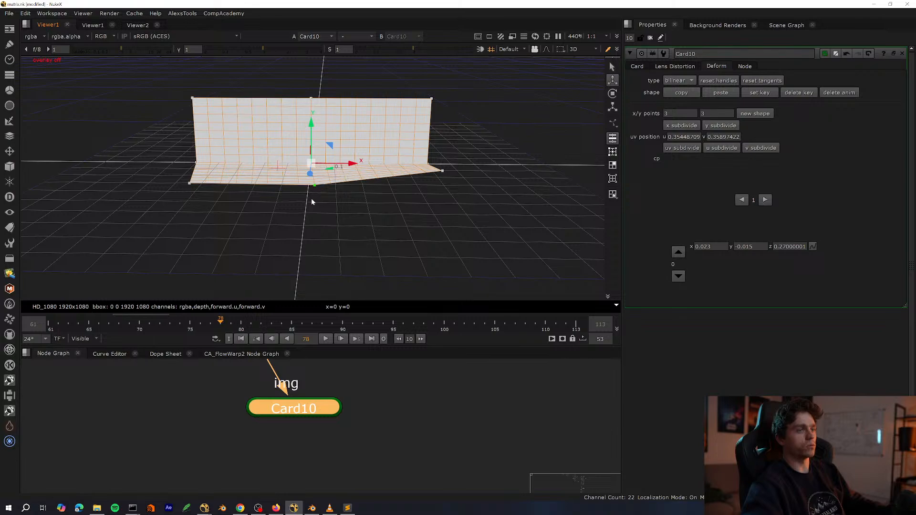
{"action": "left_click", "coordinate": [311, 202]}
{"action": "left_click_drag", "start_coordinate": [423, 231], "coordinate": [374, 215], "text": "ctrl"}
Return to the 2D view of ScanlineRender1 and examine the rain on the hallway's walls and floor.
{"action": "key", "text": "Tab"}
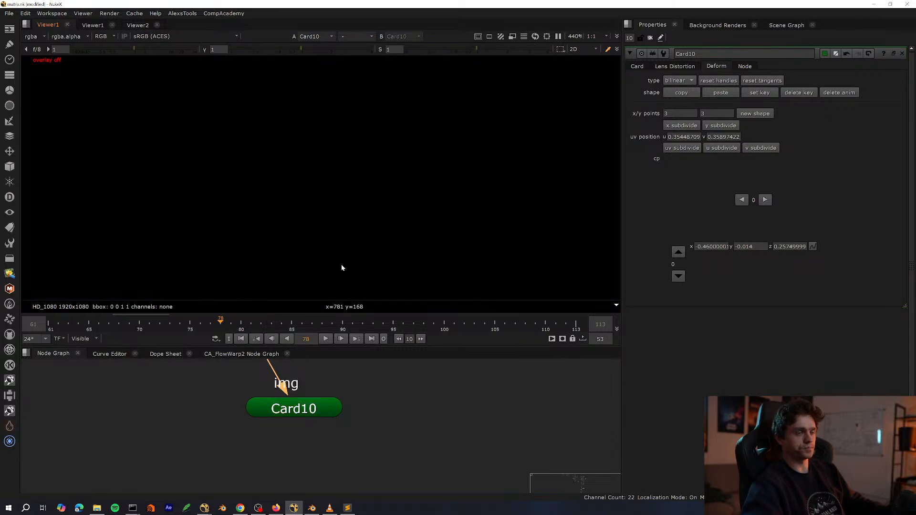
{"action": "scroll", "coordinate": [311, 450], "scroll_direction": "down", "scroll_amount": 5}
{"action": "key", "text": "space"}
{"action": "scroll", "coordinate": [377, 289], "scroll_direction": "up", "scroll_amount": 5}
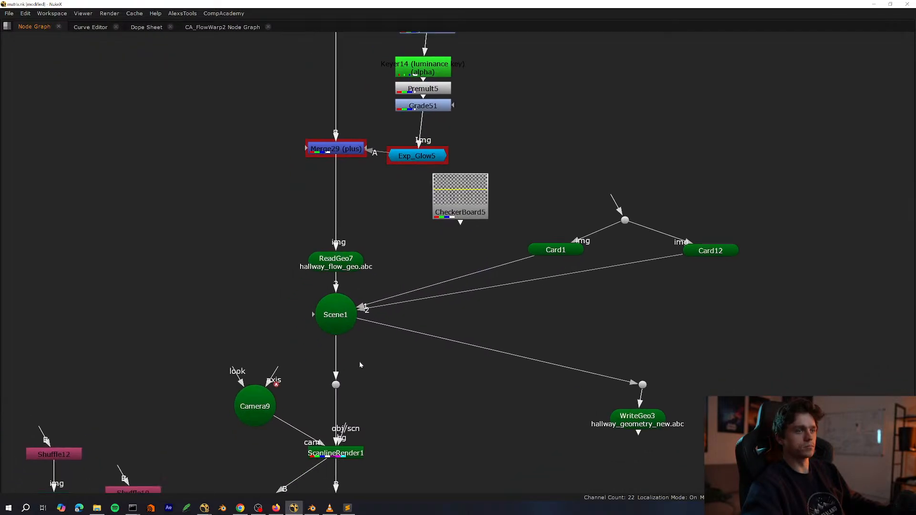
{"action": "key", "text": "space"}
{"action": "left_click", "coordinate": [318, 442]}
{"action": "key", "text": "1"}
{"action": "scroll", "coordinate": [348, 238], "scroll_direction": "down", "scroll_amount": 4}
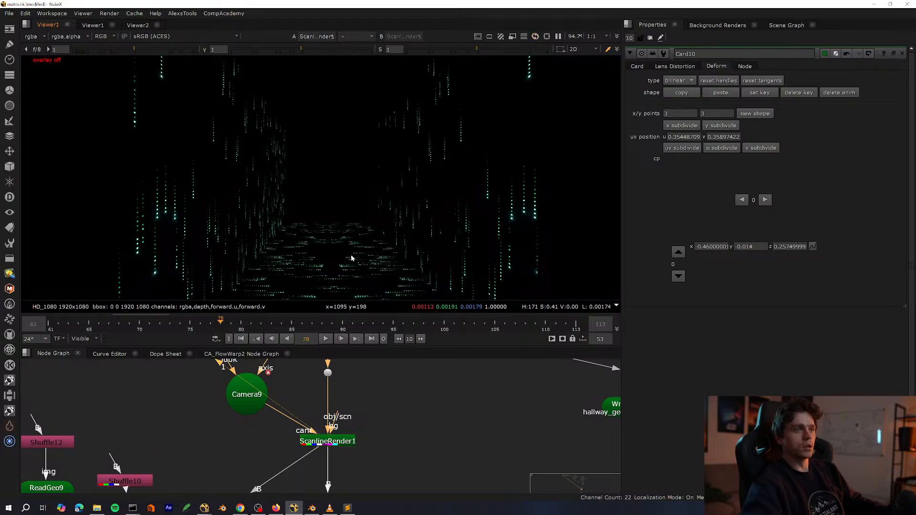
{"action": "scroll", "coordinate": [349, 256], "scroll_direction": "up", "scroll_amount": 2}
{"action": "scroll", "coordinate": [329, 203], "scroll_direction": "down", "scroll_amount": 3}
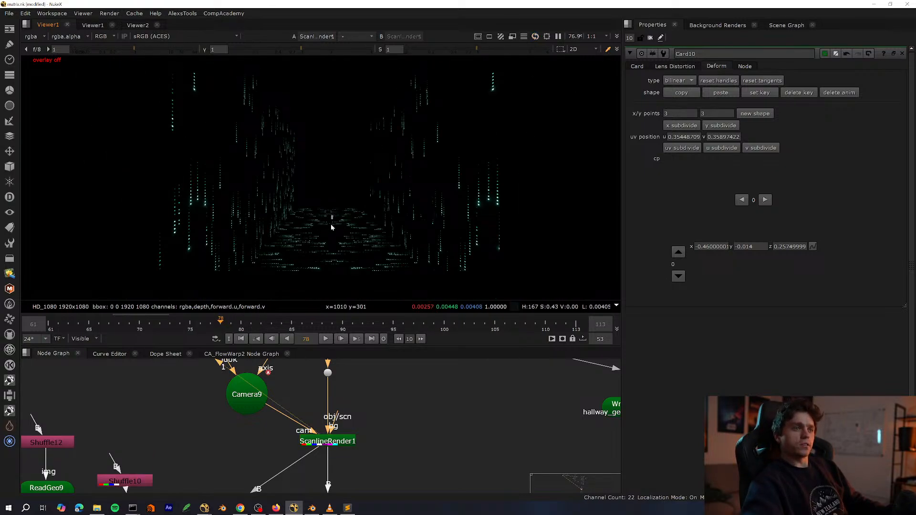
{"action": "scroll", "coordinate": [353, 214], "scroll_direction": "up", "scroll_amount": 4}
{"action": "scroll", "coordinate": [354, 221], "scroll_direction": "down", "scroll_amount": 3}
{"action": "scroll", "coordinate": [366, 259], "scroll_direction": "up", "scroll_amount": 4}
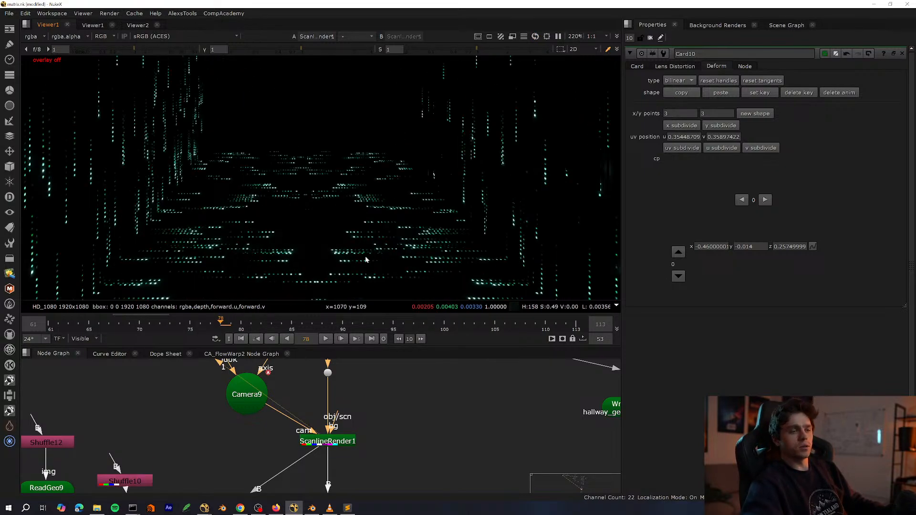
{"action": "scroll", "coordinate": [358, 266], "scroll_direction": "down", "scroll_amount": 3}
View Merge28's output to check the hallway combined with the glowing logo.
{"action": "scroll", "coordinate": [310, 441], "scroll_direction": "down", "scroll_amount": 5}
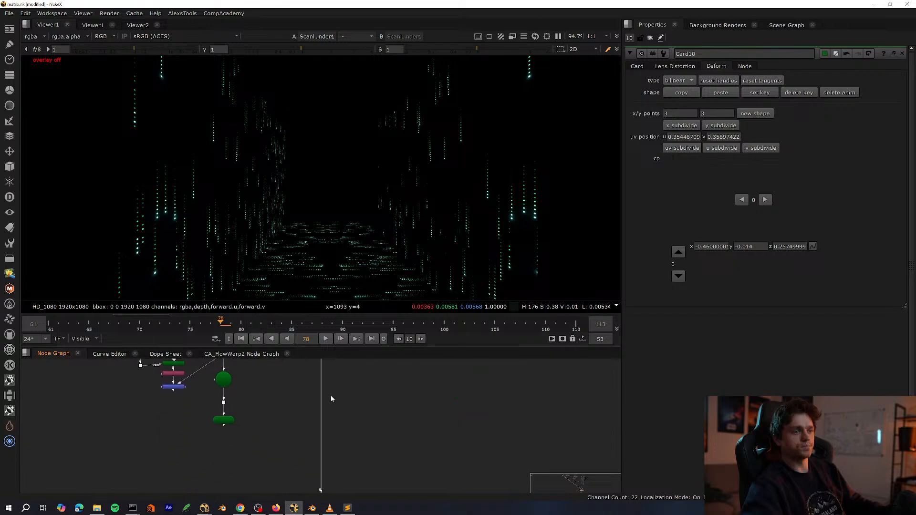
{"action": "middle_click_drag", "start_coordinate": [329, 419], "coordinate": [327, 364]}
{"action": "scroll", "coordinate": [329, 382], "scroll_direction": "up", "scroll_amount": 2}
{"action": "scroll", "coordinate": [362, 434], "scroll_direction": "up", "scroll_amount": 3}
{"action": "left_click", "coordinate": [360, 395]}
{"action": "key", "text": "1"}
{"action": "middle_click_drag", "start_coordinate": [374, 422], "coordinate": [342, 469]}
{"action": "left_click", "coordinate": [366, 456]}
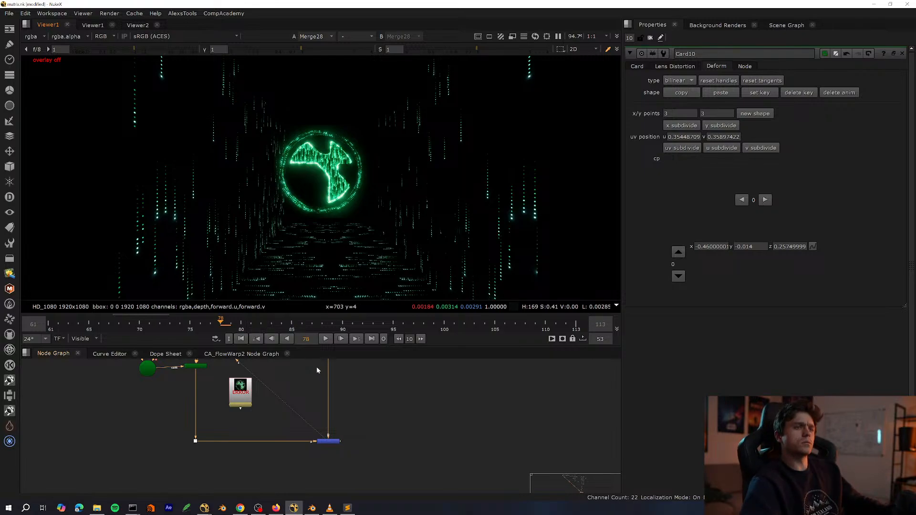
Open the properties of Card8, which feeds ScanlineRender6.
{"action": "middle_click_drag", "start_coordinate": [232, 367], "coordinate": [268, 402]}
{"action": "key", "text": "space"}
{"action": "middle_click_drag", "start_coordinate": [305, 330], "coordinate": [319, 354]}
{"action": "key", "text": "space"}
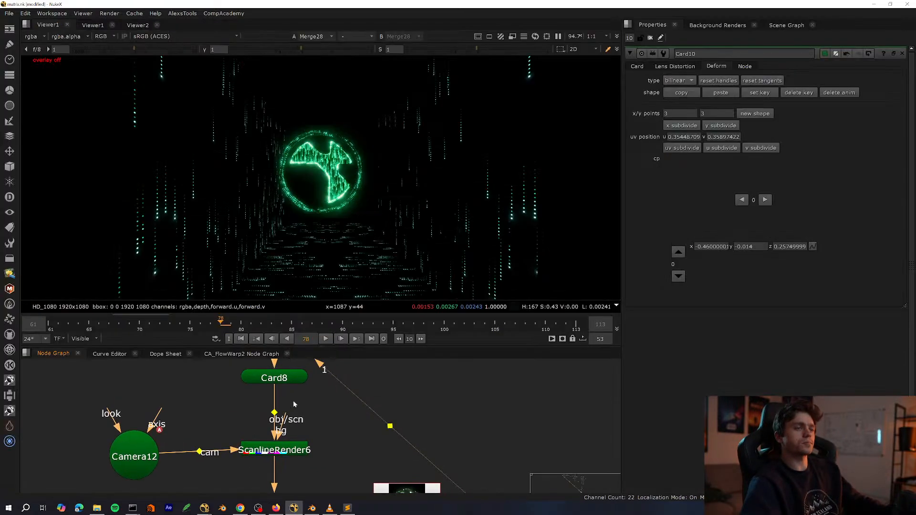
{"action": "double_click", "coordinate": [272, 376]}
{"action": "key", "text": "space"}
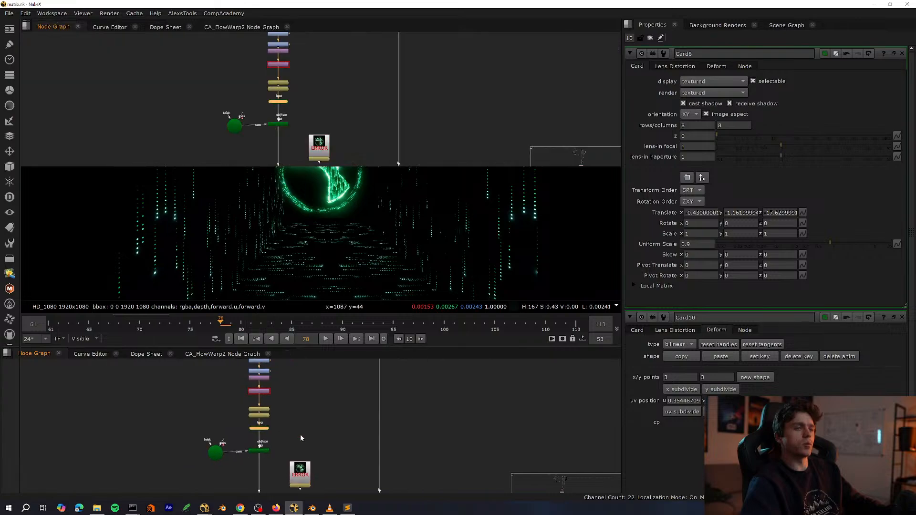
Insert a TransformGeo node between ReadGeo7 (hallway_flow_geo.abc) and Scene1.
{"action": "scroll", "coordinate": [340, 301], "scroll_direction": "down", "scroll_amount": 5}
{"action": "scroll", "coordinate": [328, 315], "scroll_direction": "up", "scroll_amount": 5}
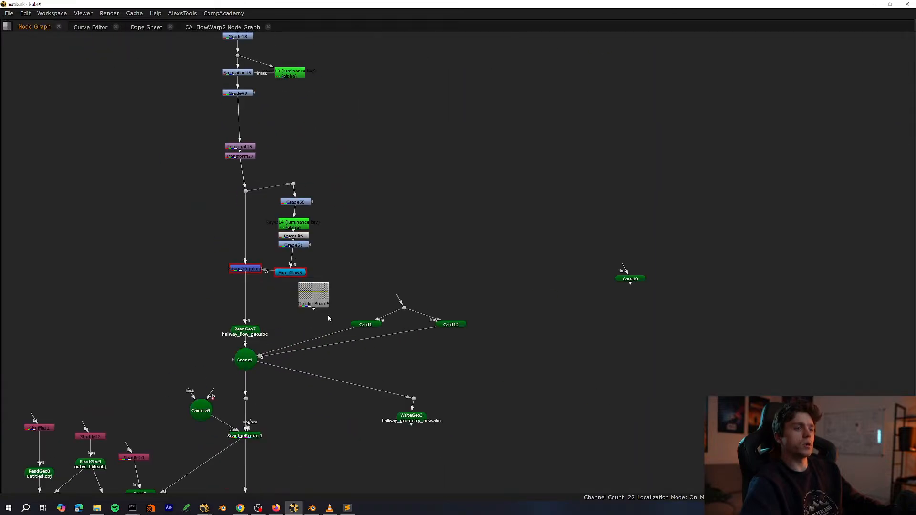
{"action": "scroll", "coordinate": [309, 318], "scroll_direction": "up", "scroll_amount": 5}
{"action": "key", "text": "Tab"}
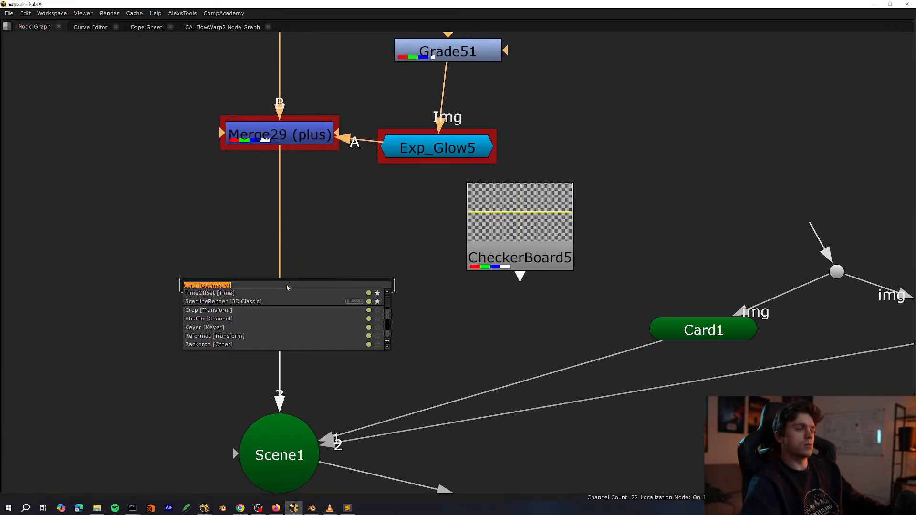
{"action": "type", "text": "trasns"}
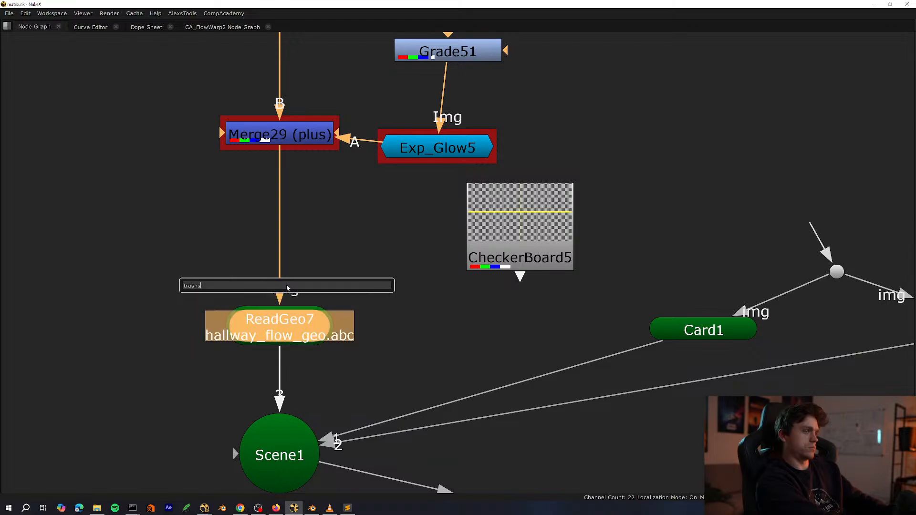
{"action": "key", "text": "BackSpace"}
{"action": "key", "text": "BackSpace"}
{"action": "key", "text": "BackSpace"}
{"action": "type", "text": "nsformgeo"}
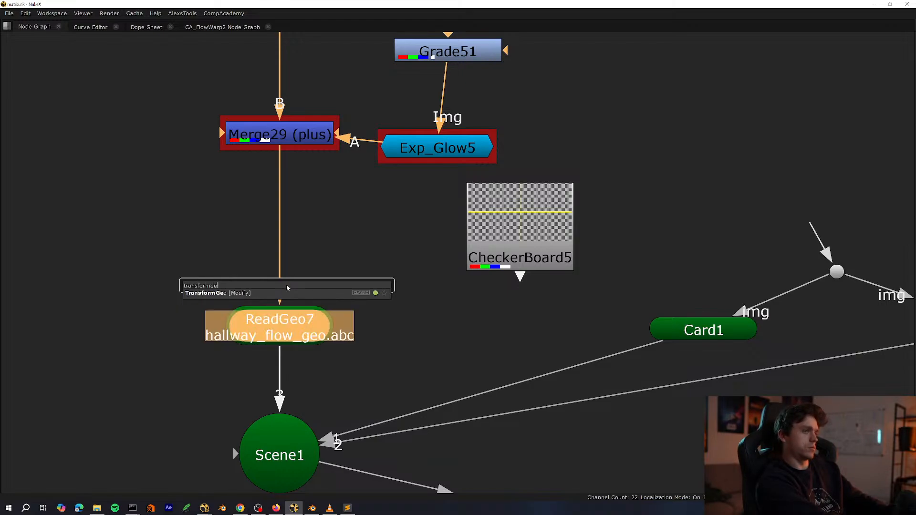
{"action": "key", "text": "Return"}
Move ReadGeo7 and its TransformGeo node up together to leave more space above Scene1.
{"action": "middle_click_drag", "start_coordinate": [350, 391], "coordinate": [348, 472]}
{"action": "key", "text": "space"}
{"action": "left_click", "coordinate": [327, 421], "text": "shift"}
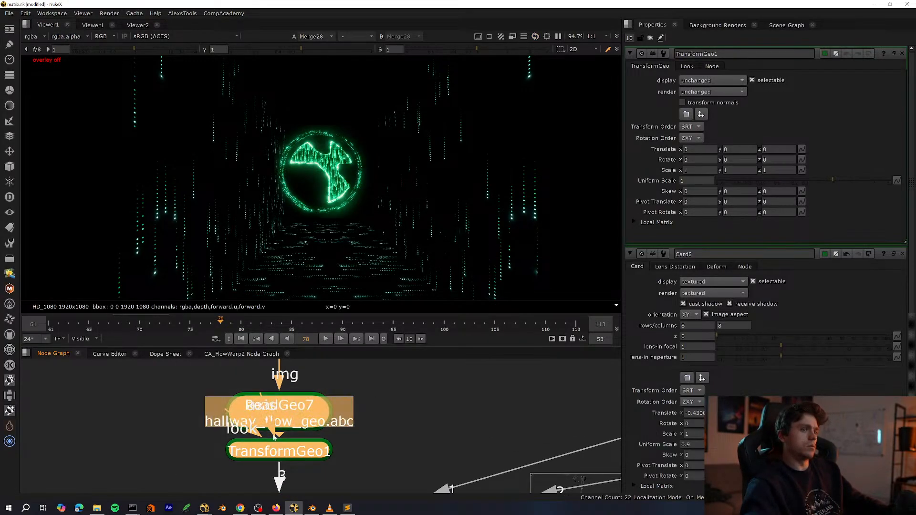
{"action": "left_click_drag", "start_coordinate": [328, 422], "coordinate": [322, 384]}
{"action": "middle_click_drag", "start_coordinate": [322, 386], "coordinate": [309, 440]}
{"action": "left_click", "coordinate": [363, 409]}
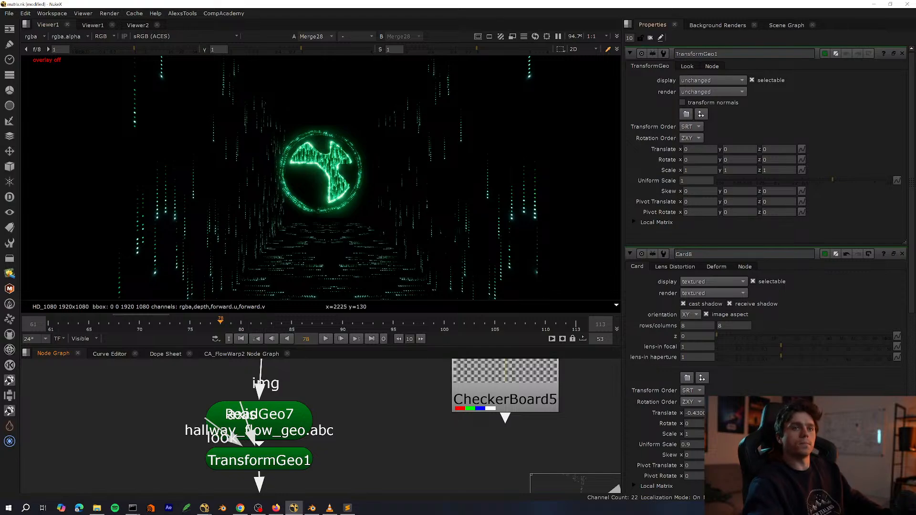
Set TransformGeo1's Scale x to 1.3 to widen the hallway geometry.
{"action": "left_click", "coordinate": [699, 170]}
{"action": "key", "text": "Up"}
{"action": "key", "text": "Up"}
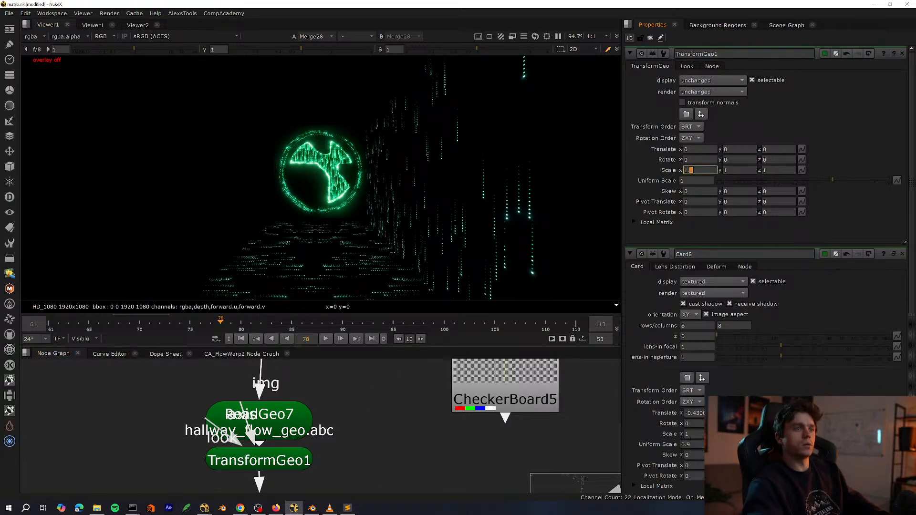
{"action": "key", "text": "Up"}
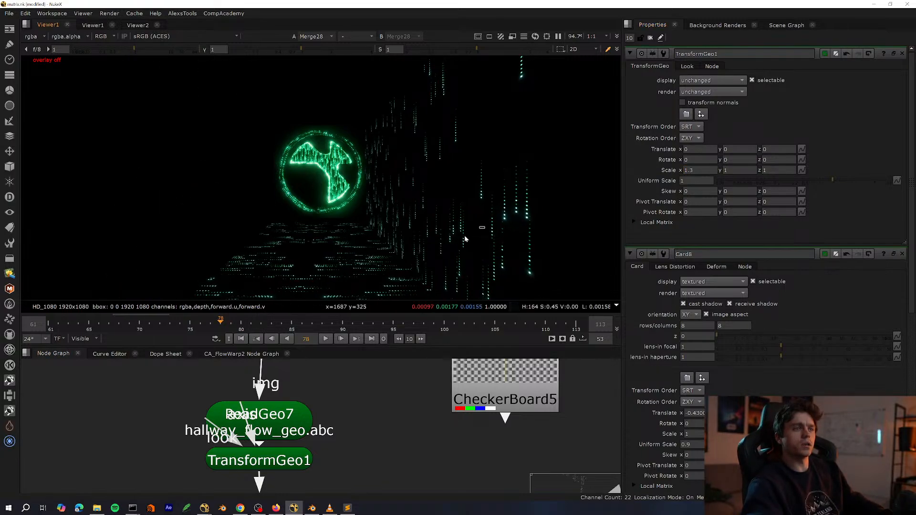
View TransformGeo1's output in the 3D viewer and close all open properties panels.
{"action": "key", "text": "1"}
{"action": "scroll", "coordinate": [441, 248], "scroll_direction": "down", "scroll_amount": 3}
{"action": "left_click", "coordinate": [297, 465]}
{"action": "key", "text": "1"}
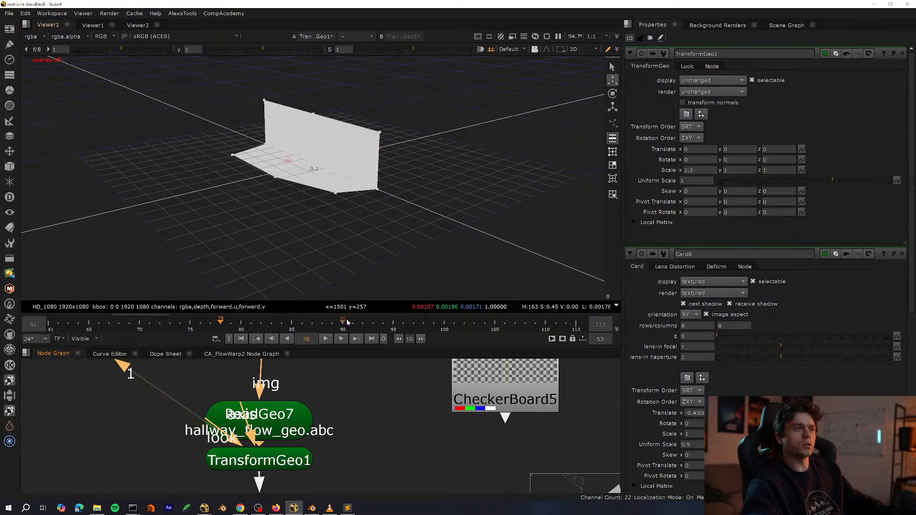
{"action": "left_click", "coordinate": [902, 54], "text": "ctrl"}
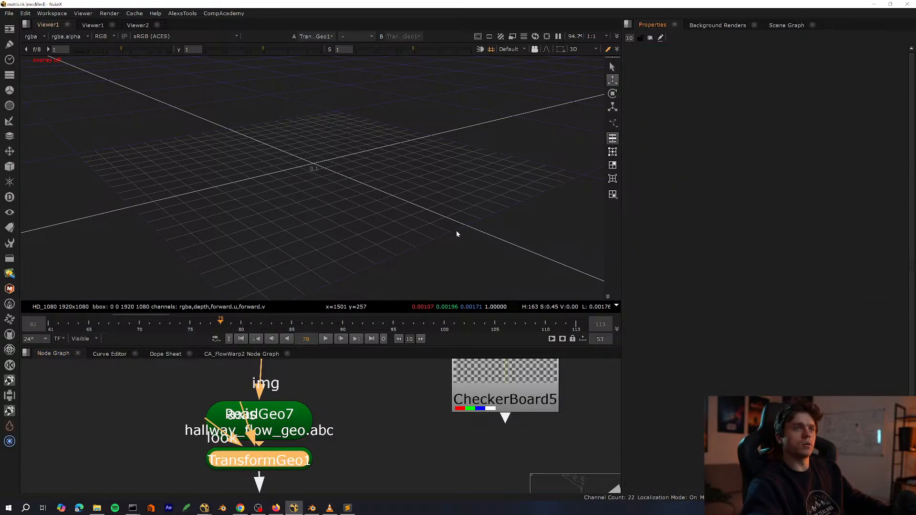
Inspect the textured hallway geometry in 3D along its length, toggling TransformGeo1 off and on to compare the scaling.
{"action": "left_click_drag", "start_coordinate": [457, 233], "coordinate": [400, 228], "text": "ctrl"}
{"action": "left_click_drag", "start_coordinate": [207, 420], "coordinate": [129, 373]}
{"action": "key", "text": "f"}
{"action": "left_click_drag", "start_coordinate": [363, 263], "coordinate": [398, 281], "text": "ctrl"}
{"action": "scroll", "coordinate": [307, 241], "scroll_direction": "up", "scroll_amount": 3}
{"action": "scroll", "coordinate": [464, 253], "scroll_direction": "down", "scroll_amount": 5}
{"action": "left_click_drag", "start_coordinate": [303, 462], "coordinate": [302, 465]}
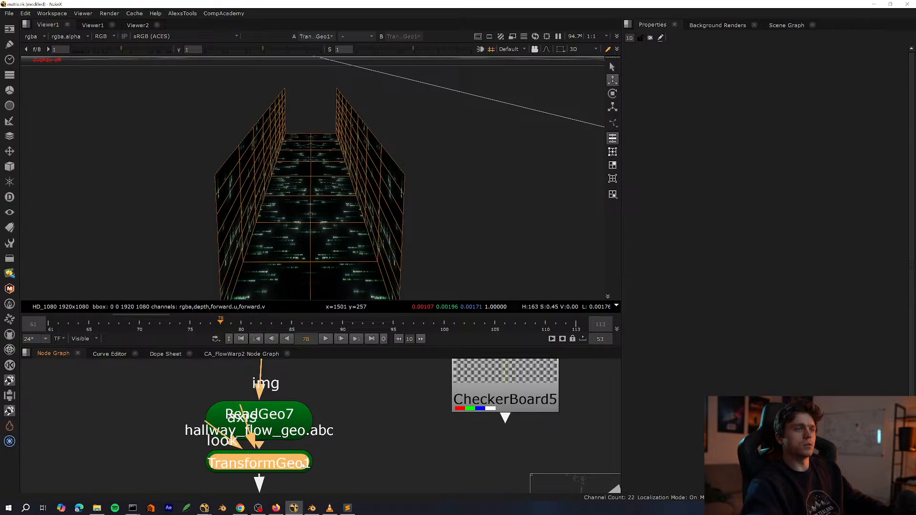
{"action": "key", "text": "d"}
{"action": "key", "text": "d"}
View ScanlineRender1's input scene in 3D to check which objects overlap the hallway walls.
{"action": "scroll", "coordinate": [303, 465], "scroll_direction": "down", "scroll_amount": 3}
{"action": "middle_click_drag", "start_coordinate": [303, 465], "coordinate": [350, 363]}
{"action": "middle_click_drag", "start_coordinate": [334, 477], "coordinate": [351, 376]}
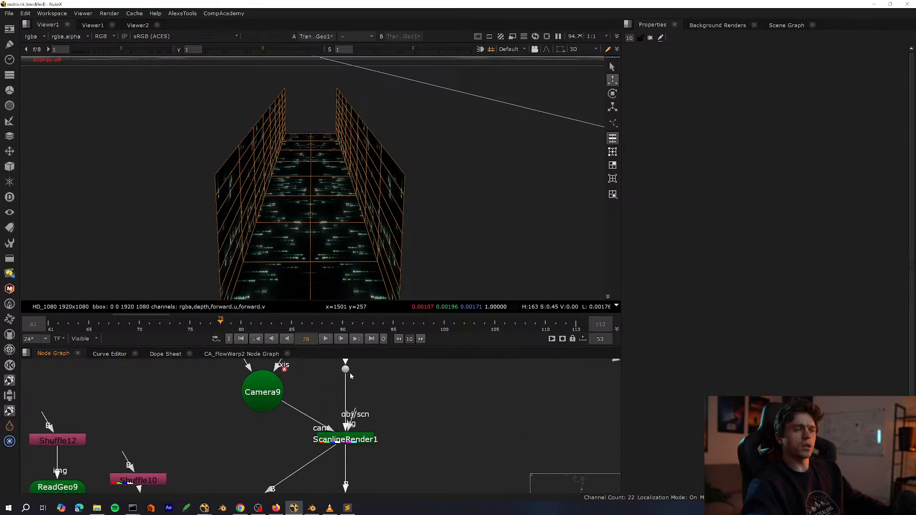
{"action": "left_click", "coordinate": [337, 439]}
{"action": "key", "text": "1"}
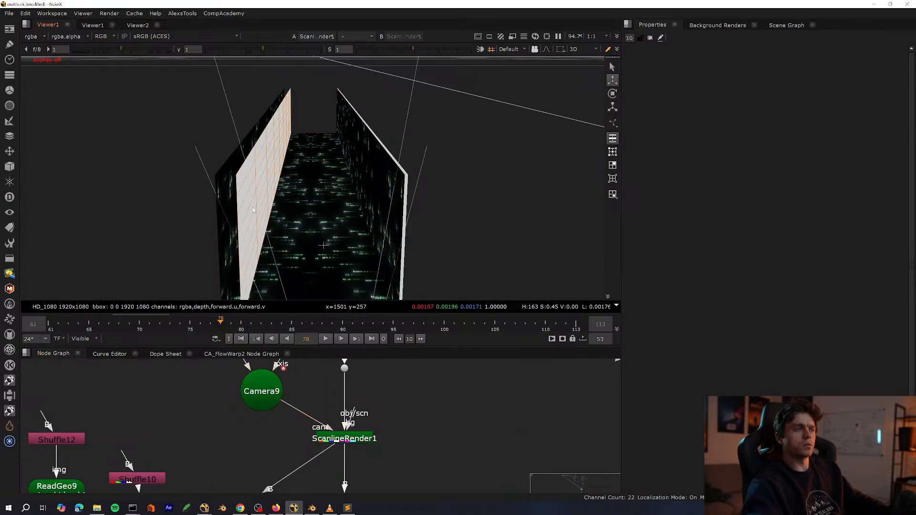
{"action": "scroll", "coordinate": [331, 418], "scroll_direction": "down", "scroll_amount": 3}
Disconnect Card1 and Card12 from Scene1 and move both cards with their shared dot away from it.
{"action": "key", "text": "space"}
{"action": "scroll", "coordinate": [416, 405], "scroll_direction": "up", "scroll_amount": 5}
{"action": "middle_click_drag", "start_coordinate": [406, 329], "coordinate": [400, 330], "text": "alt"}
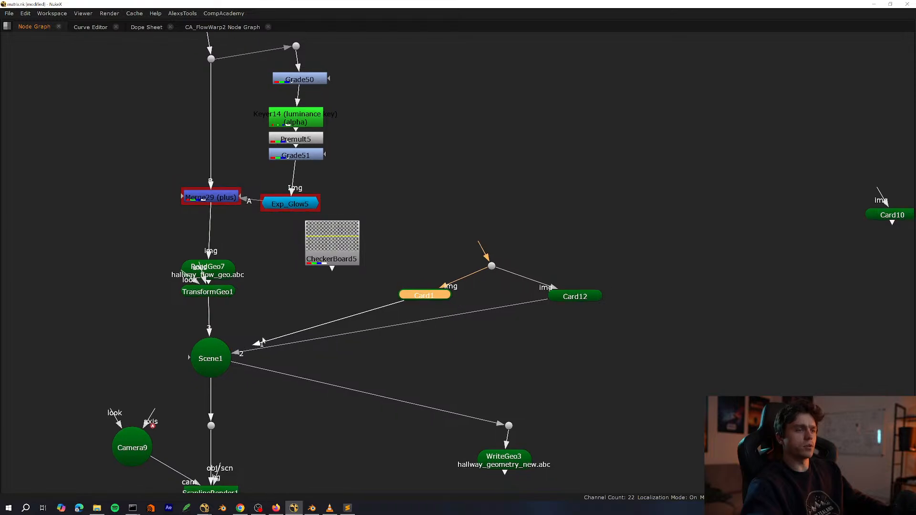
{"action": "left_click_drag", "start_coordinate": [246, 347], "coordinate": [260, 339]}
{"action": "left_click_drag", "start_coordinate": [246, 350], "coordinate": [256, 349]}
{"action": "left_click_drag", "start_coordinate": [439, 299], "coordinate": [494, 313]}
{"action": "middle_click_drag", "start_coordinate": [410, 348], "coordinate": [483, 355]}
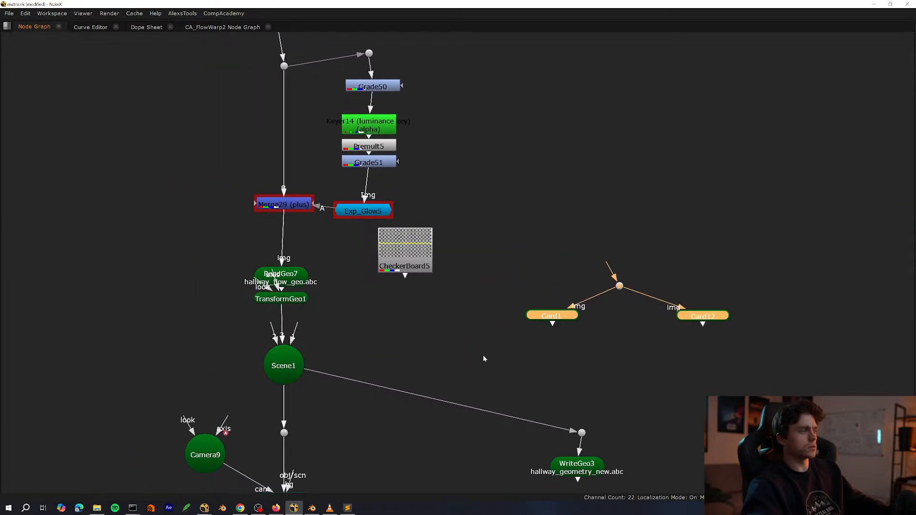
View ScanlineRender1's output in 2D to check the hallway render without the cards.
{"action": "scroll", "coordinate": [410, 289], "scroll_direction": "up", "scroll_amount": 3}
{"action": "scroll", "coordinate": [411, 288], "scroll_direction": "down", "scroll_amount": 3}
{"action": "middle_click_drag", "start_coordinate": [411, 288], "coordinate": [430, 230]}
{"action": "left_click", "coordinate": [348, 397]}
{"action": "key", "text": "1"}
{"action": "key", "text": "space"}
{"action": "key", "text": "Tab"}
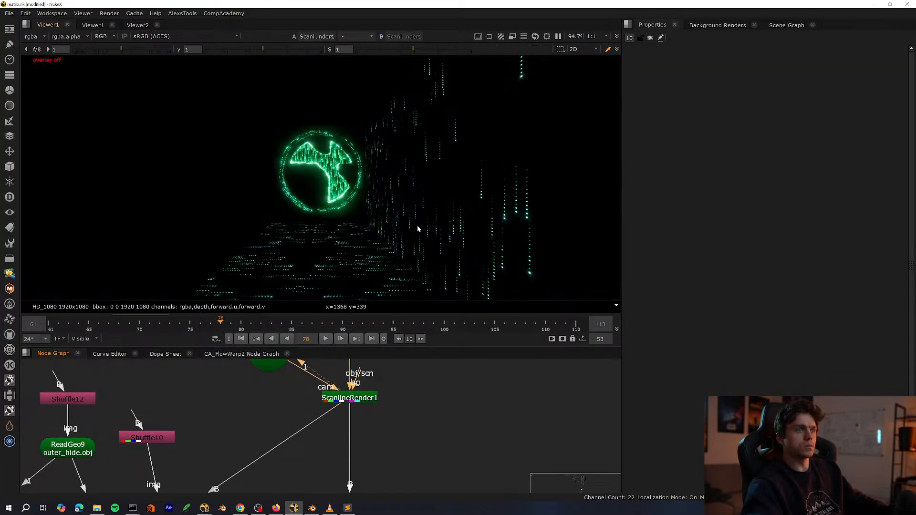
Set TransformGeo1's Translate x to 0.1 to centre the hallway, and save the script.
{"action": "middle_click_drag", "start_coordinate": [367, 368], "coordinate": [373, 439]}
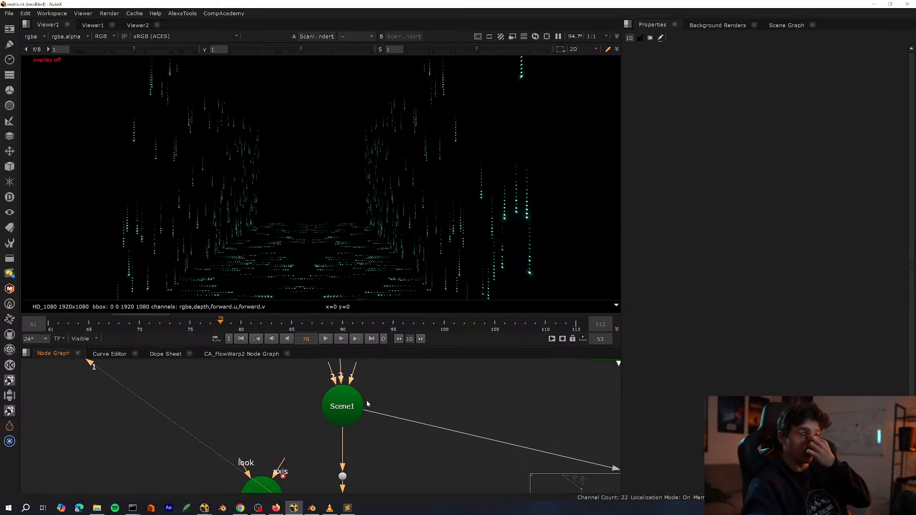
{"action": "middle_click_drag", "start_coordinate": [366, 399], "coordinate": [360, 466]}
{"action": "double_click", "coordinate": [345, 403]}
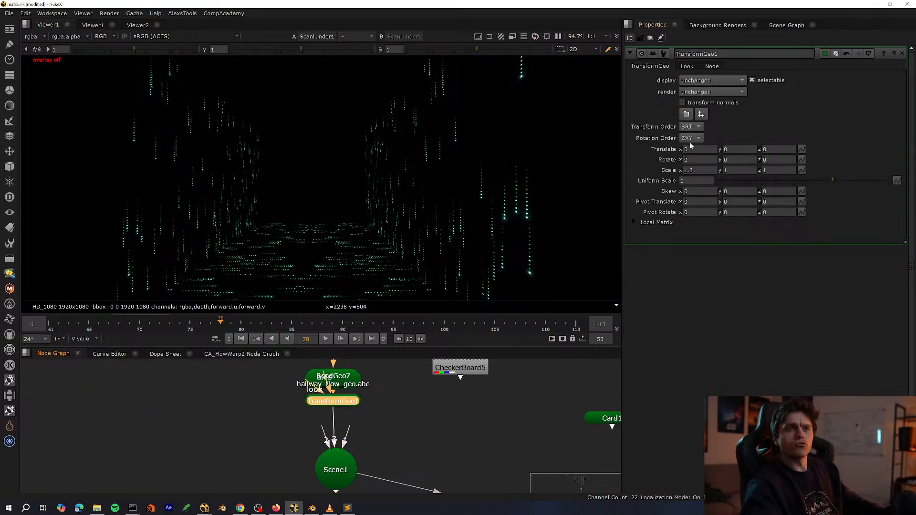
{"action": "type", "text": "10"}
{"action": "key", "text": "Return"}
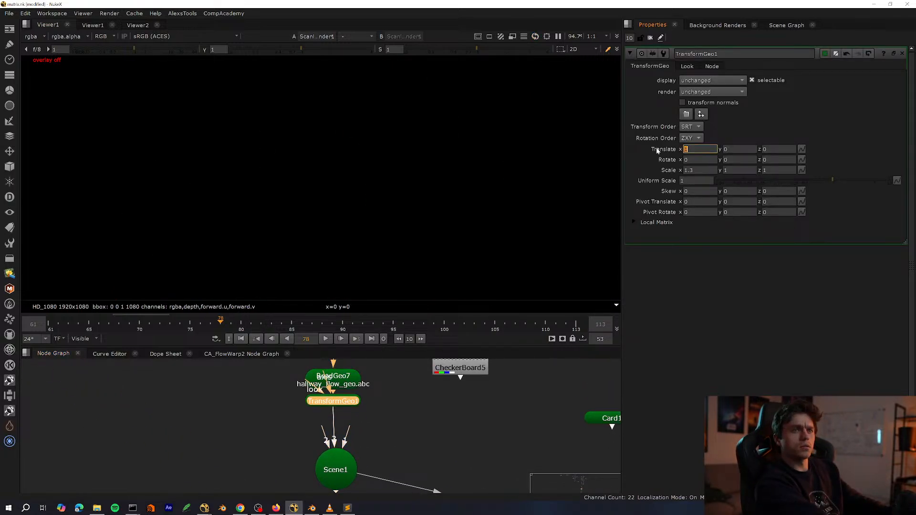
{"action": "type", "text": ".1"}
{"action": "key", "text": "Return"}
{"action": "type", "text": ".01"}
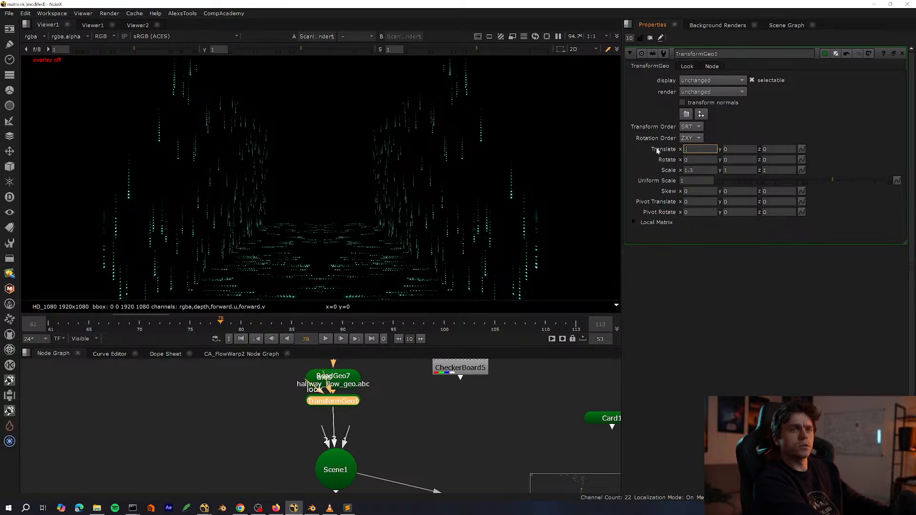
{"action": "key", "text": "Return"}
{"action": "type", "text": ".1"}
{"action": "key", "text": "Return"}
{"action": "key", "text": "ctrl+s"}
View Merge28's output and examine the widened hallway and glowing logo composite up close and at full frame.
{"action": "scroll", "coordinate": [296, 419], "scroll_direction": "down", "scroll_amount": 5}
{"action": "middle_click_drag", "start_coordinate": [296, 429], "coordinate": [296, 342]}
{"action": "middle_click_drag", "start_coordinate": [295, 458], "coordinate": [304, 322]}
{"action": "scroll", "coordinate": [299, 434], "scroll_direction": "up", "scroll_amount": 2}
{"action": "key", "text": "1"}
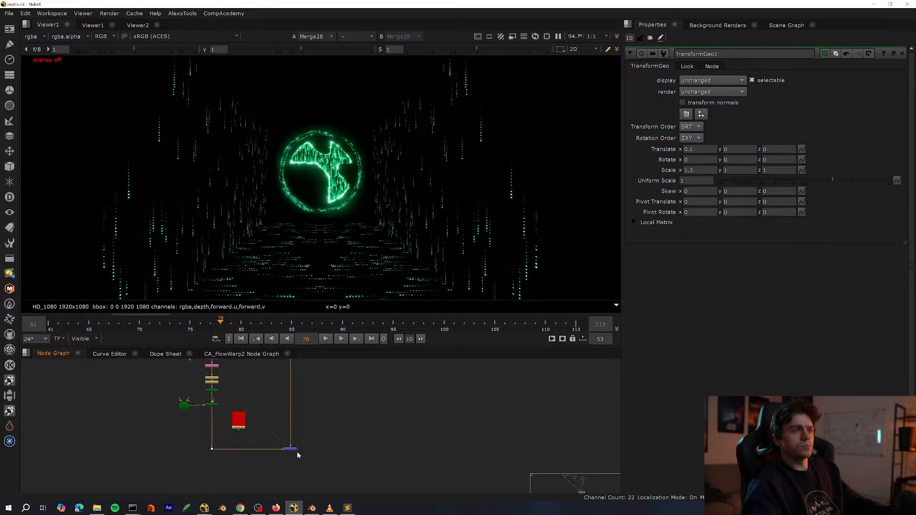
{"action": "scroll", "coordinate": [297, 439], "scroll_direction": "up", "scroll_amount": 1}
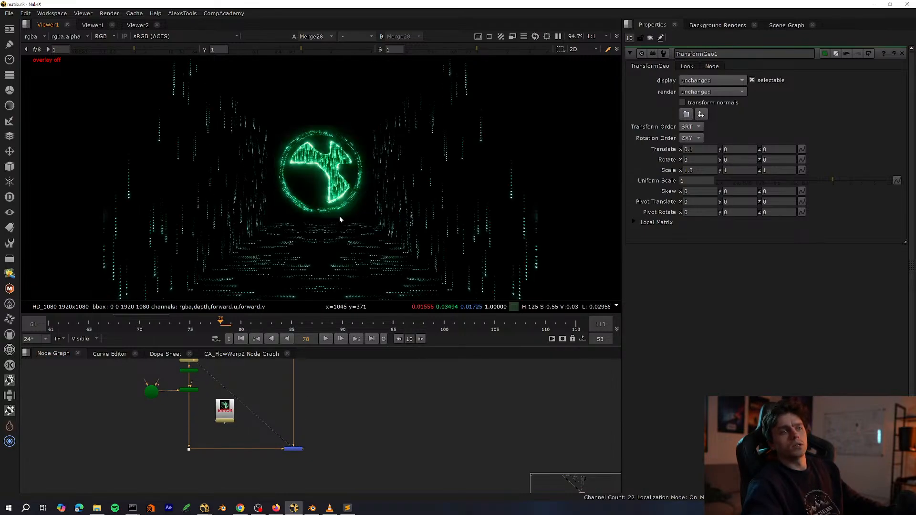
{"action": "scroll", "coordinate": [342, 411], "scroll_direction": "down", "scroll_amount": 3}
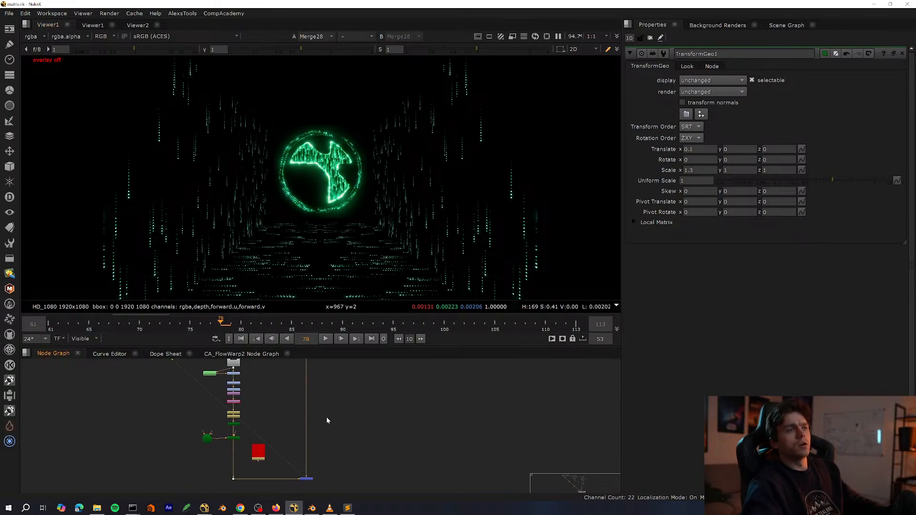
{"action": "scroll", "coordinate": [342, 448], "scroll_direction": "down", "scroll_amount": 3}
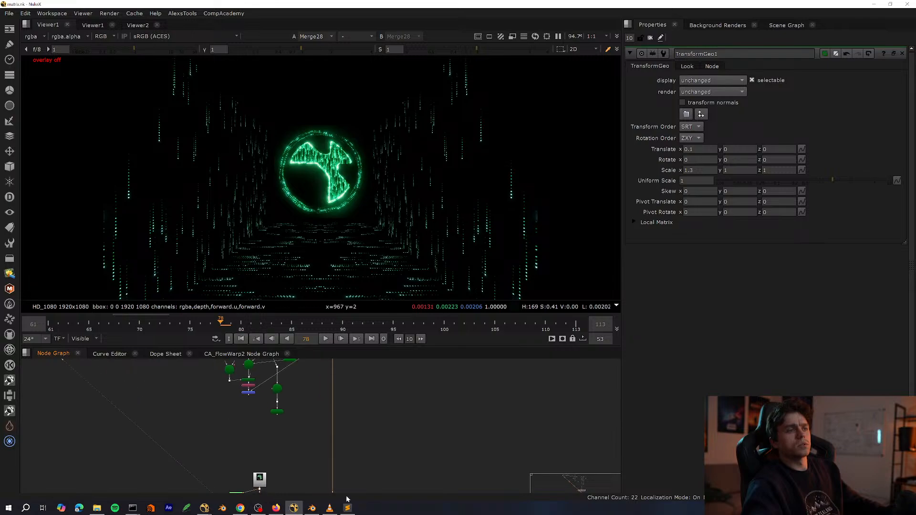
{"action": "scroll", "coordinate": [327, 245], "scroll_direction": "up", "scroll_amount": 1}
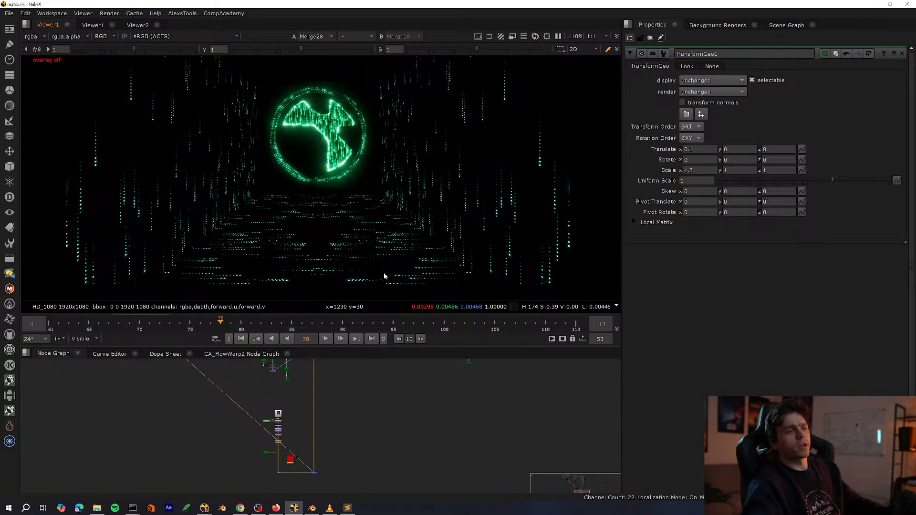
{"action": "scroll", "coordinate": [362, 228], "scroll_direction": "up", "scroll_amount": 3}
{"action": "middle_click_drag", "start_coordinate": [346, 188], "coordinate": [321, 213]}
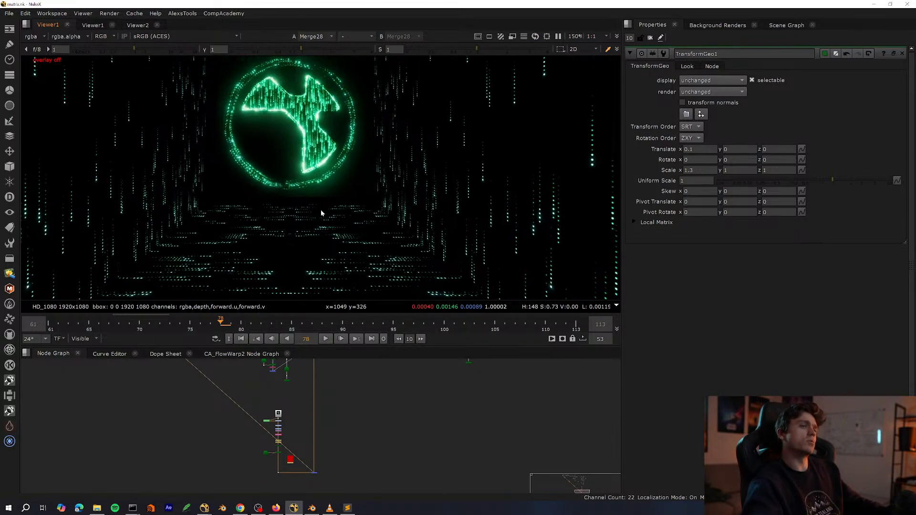
{"action": "scroll", "coordinate": [348, 196], "scroll_direction": "down", "scroll_amount": 4}
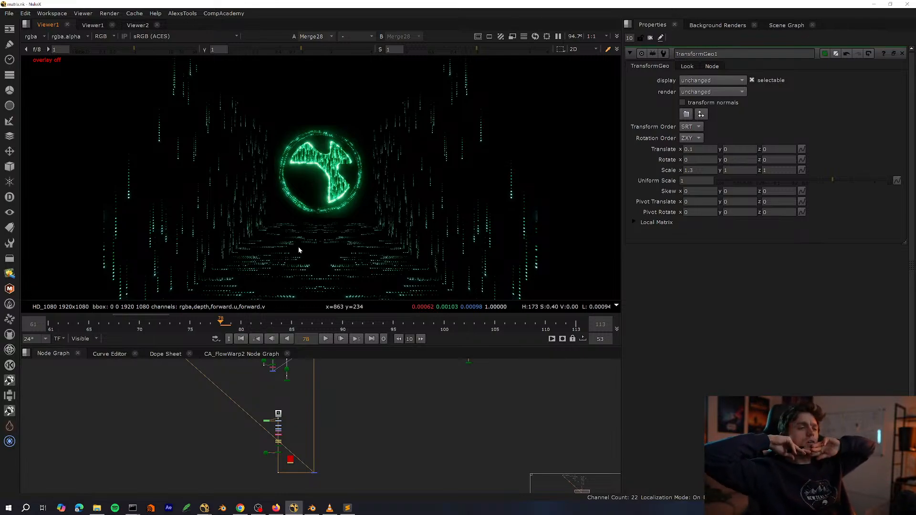
{"action": "scroll", "coordinate": [374, 434], "scroll_direction": "down", "scroll_amount": 3}
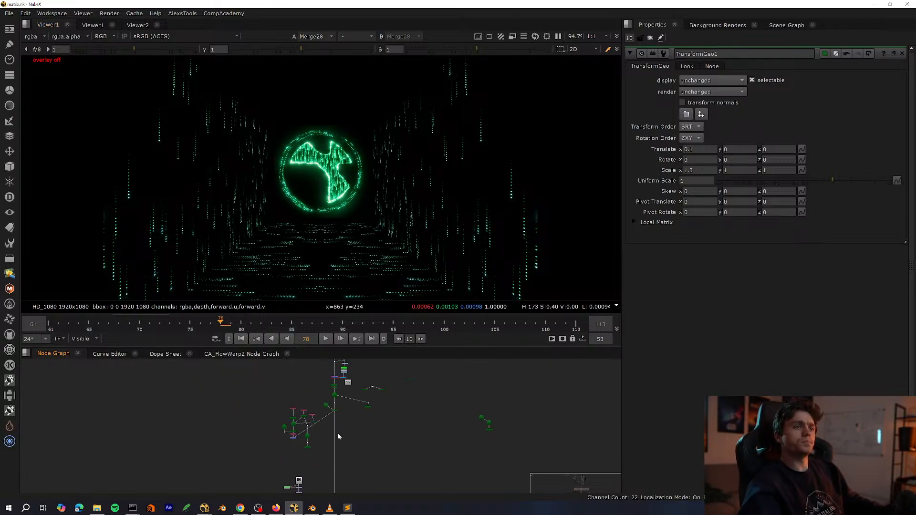
Move the texture branch down to TransformGeo1 farther above Scene1, and shift CheckerBoard5 away from it.
{"action": "key", "text": "space"}
{"action": "scroll", "coordinate": [320, 398], "scroll_direction": "up", "scroll_amount": 4}
{"action": "left_click_drag", "start_coordinate": [316, 219], "coordinate": [286, 325]}
{"action": "scroll", "coordinate": [317, 447], "scroll_direction": "up", "scroll_amount": 3}
{"action": "key", "text": "space"}
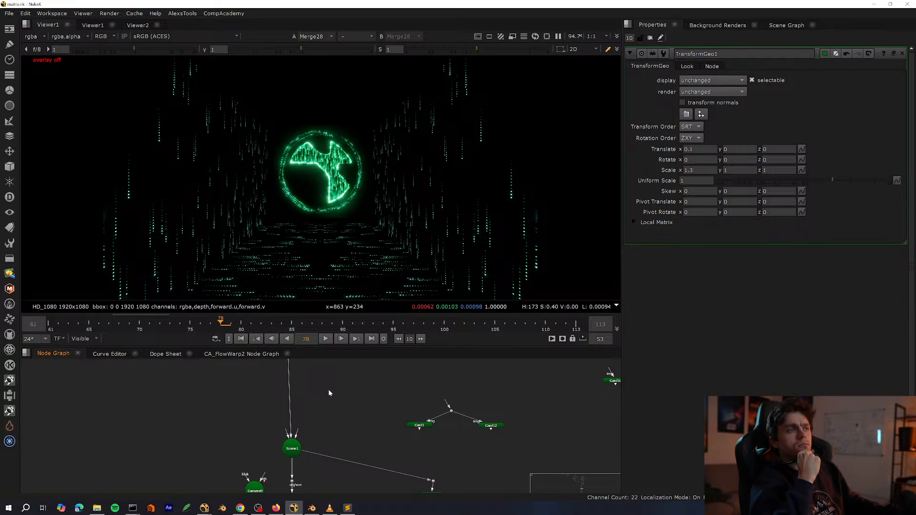
{"action": "key", "text": "space"}
{"action": "scroll", "coordinate": [324, 403], "scroll_direction": "up", "scroll_amount": 3}
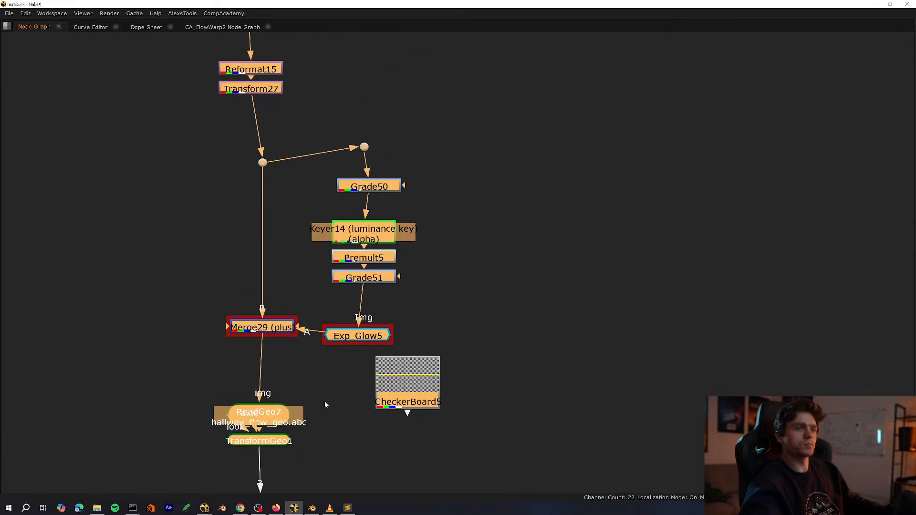
{"action": "scroll", "coordinate": [325, 404], "scroll_direction": "down", "scroll_amount": 3}
{"action": "left_click_drag", "start_coordinate": [427, 363], "coordinate": [459, 353]}
{"action": "scroll", "coordinate": [401, 296], "scroll_direction": "down", "scroll_amount": 5}
{"action": "scroll", "coordinate": [353, 396], "scroll_direction": "up", "scroll_amount": 5}
{"action": "left_click", "coordinate": [354, 333]}
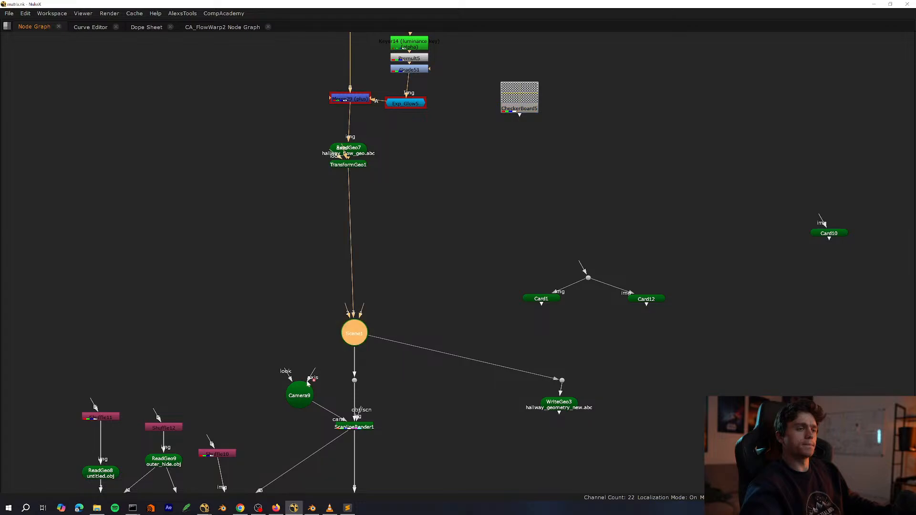
Toggle ScanlineRender1 off and on to check its effect on the composite, and save the script.
{"action": "scroll", "coordinate": [403, 404], "scroll_direction": "up", "scroll_amount": 3}
{"action": "middle_click_drag", "start_coordinate": [403, 403], "coordinate": [392, 368]}
{"action": "left_click", "coordinate": [332, 400]}
{"action": "key", "text": "space"}
{"action": "key", "text": "d"}
{"action": "middle_click_drag", "start_coordinate": [342, 382], "coordinate": [337, 421]}
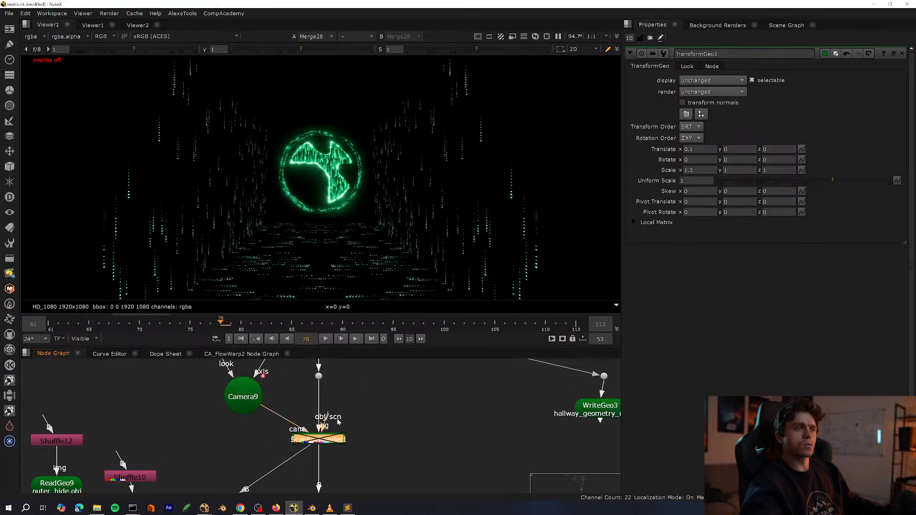
{"action": "key", "text": "d"}
{"action": "middle_click_drag", "start_coordinate": [334, 360], "coordinate": [329, 414]}
{"action": "scroll", "coordinate": [320, 125], "scroll_direction": "up", "scroll_amount": 4}
{"action": "left_click_drag", "start_coordinate": [323, 119], "coordinate": [367, 128]}
{"action": "key", "text": "ctrl+s"}
{"action": "scroll", "coordinate": [381, 152], "scroll_direction": "down", "scroll_amount": 6}
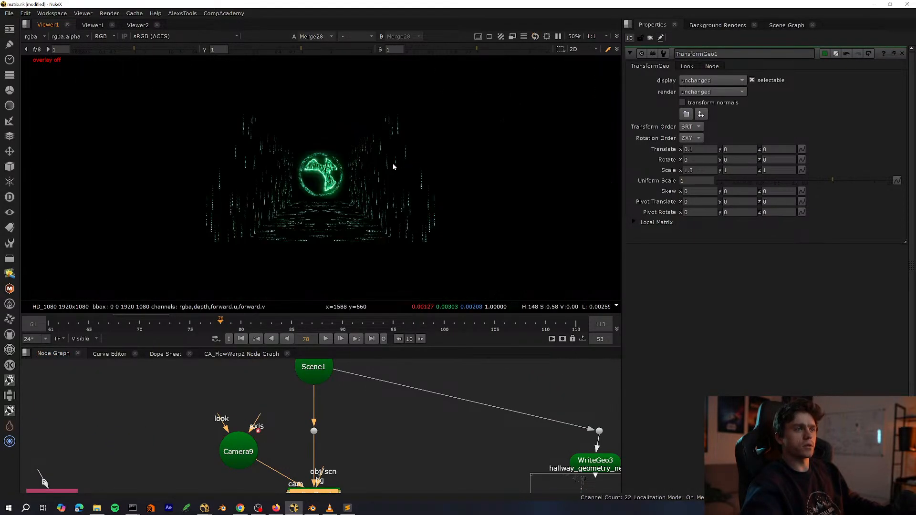
{"action": "key", "text": "f"}
View DIGITAL_RAIN1 with its properties open and raise the viewer gain to about 19.
{"action": "middle_click_drag", "start_coordinate": [360, 420], "coordinate": [343, 438]}
{"action": "scroll", "coordinate": [343, 431], "scroll_direction": "down", "scroll_amount": 3}
{"action": "middle_click_drag", "start_coordinate": [288, 410], "coordinate": [302, 449]}
{"action": "key", "text": "space"}
{"action": "middle_click_drag", "start_coordinate": [292, 344], "coordinate": [279, 448]}
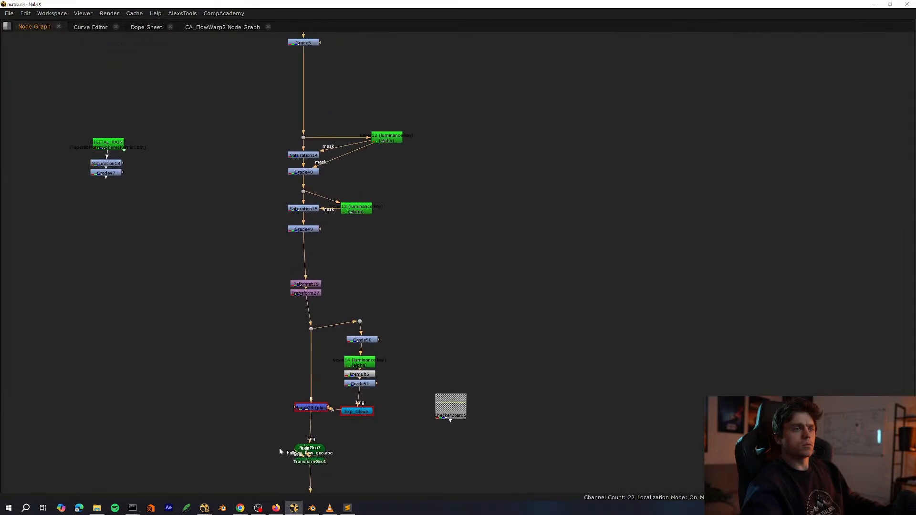
{"action": "scroll", "coordinate": [286, 446], "scroll_direction": "down", "scroll_amount": 5}
{"action": "scroll", "coordinate": [318, 315], "scroll_direction": "up", "scroll_amount": 9}
{"action": "key", "text": "space"}
{"action": "middle_click_drag", "start_coordinate": [336, 362], "coordinate": [339, 405]}
{"action": "left_click", "coordinate": [324, 391]}
{"action": "key", "text": "1"}
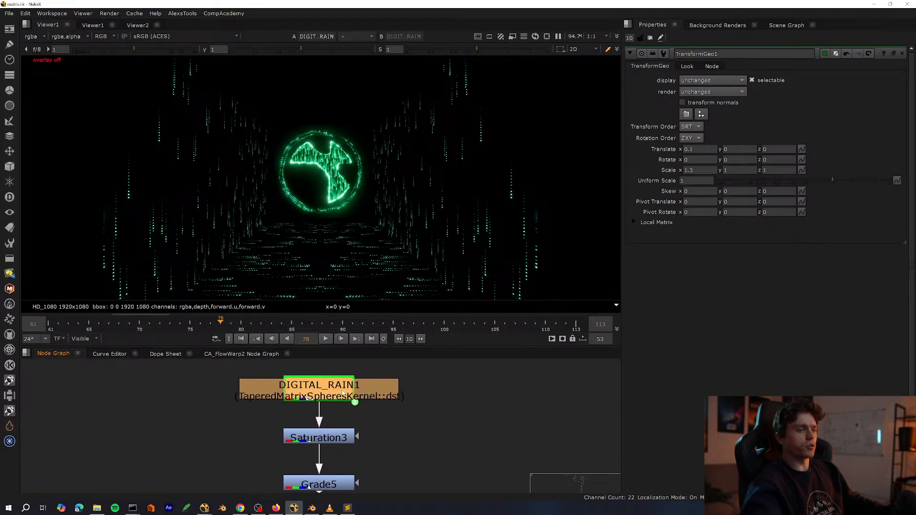
{"action": "double_click", "coordinate": [305, 389]}
{"action": "left_click_drag", "start_coordinate": [174, 50], "coordinate": [177, 50]}
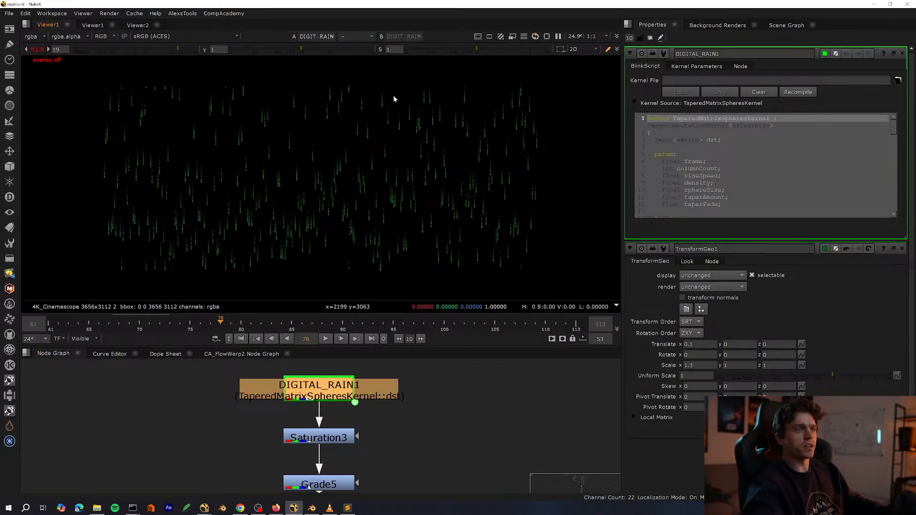
Set DIGITAL_RAIN1's Column Count kernel parameter to 1000 for denser rain.
{"action": "left_click", "coordinate": [688, 69]}
{"action": "key", "text": "Up"}
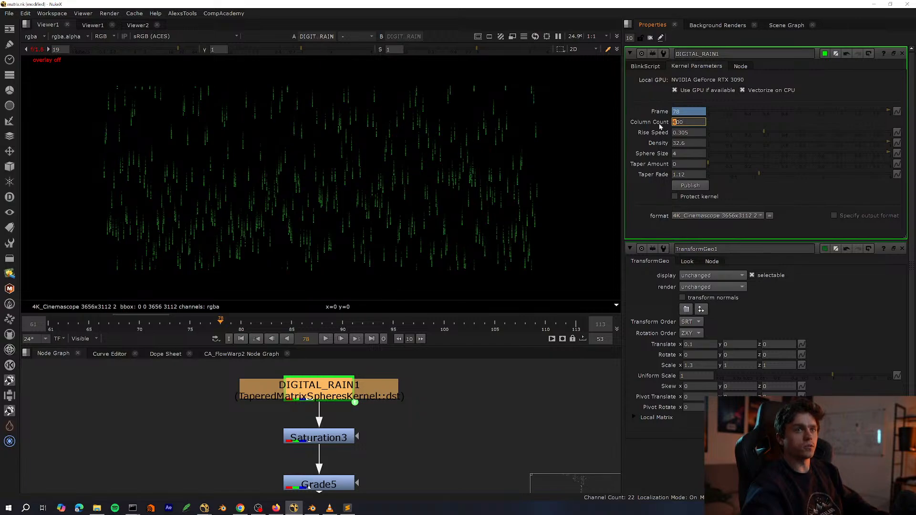
{"action": "key", "text": "Up"}
{"action": "key", "text": "Up"}
{"action": "key", "text": "Up"}
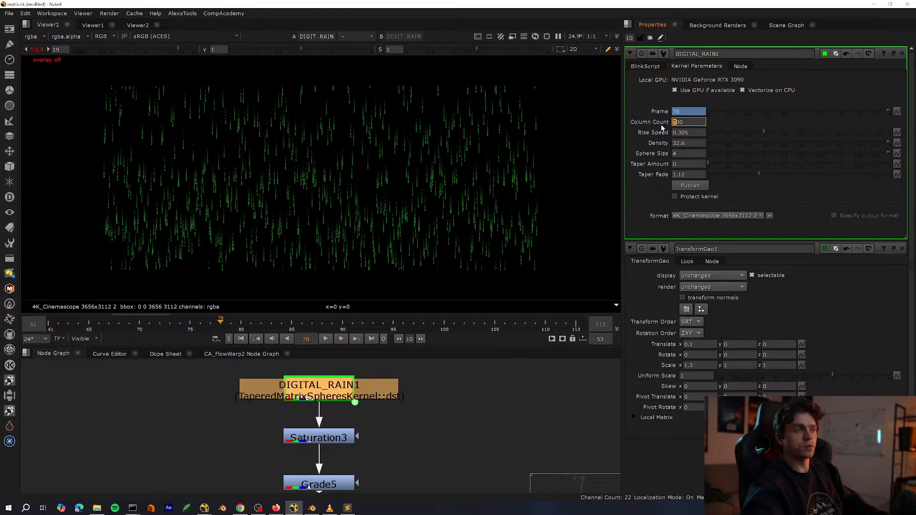
{"action": "key", "text": "Up"}
{"action": "key", "text": "Up"}
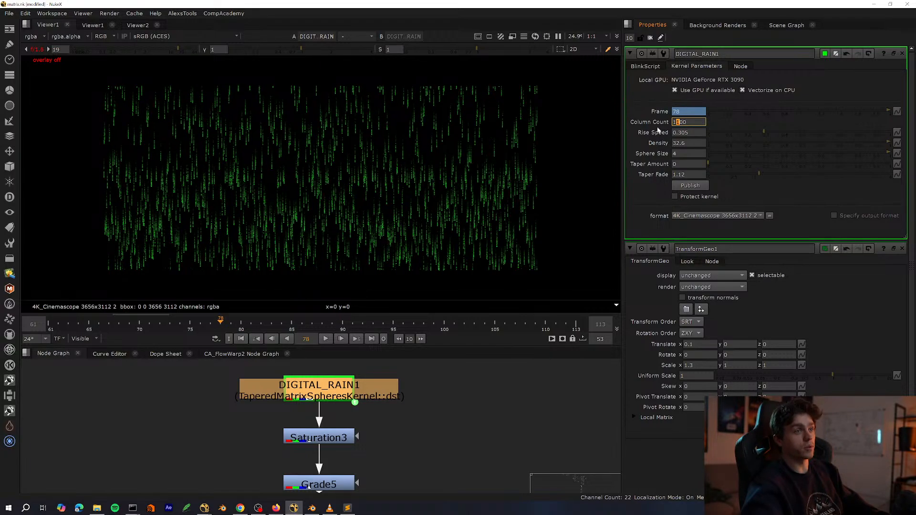
{"action": "left_click", "coordinate": [427, 404]}
View Grade5's output to check the denser rain texture, and look over the grading nodes downstream.
{"action": "scroll", "coordinate": [362, 395], "scroll_direction": "down", "scroll_amount": 3}
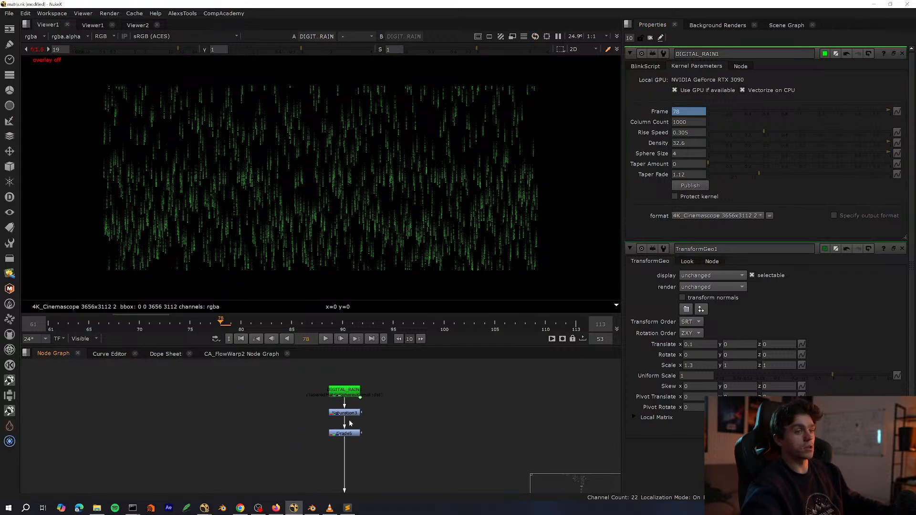
{"action": "middle_click_drag", "start_coordinate": [348, 423], "coordinate": [317, 391]}
{"action": "left_click", "coordinate": [310, 402]}
{"action": "key", "text": "1"}
{"action": "left_click", "coordinate": [331, 425]}
{"action": "middle_click_drag", "start_coordinate": [331, 426], "coordinate": [328, 381]}
{"action": "scroll", "coordinate": [328, 381], "scroll_direction": "down", "scroll_amount": 2}
{"action": "scroll", "coordinate": [338, 409], "scroll_direction": "up", "scroll_amount": 3}
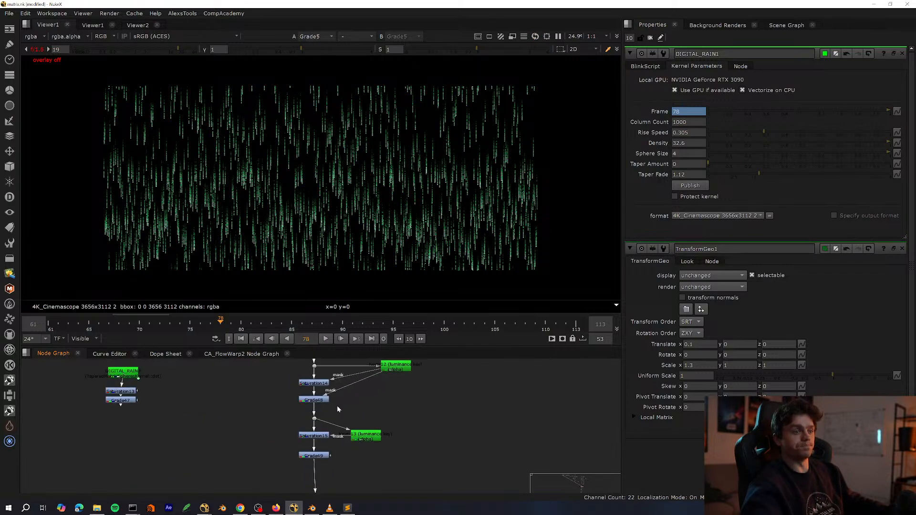
View Grade49's output to check the rain texture after the luminance-keyed saturation and grading nodes.
{"action": "left_click_drag", "start_coordinate": [389, 436], "coordinate": [285, 465]}
{"action": "key", "text": "1"}
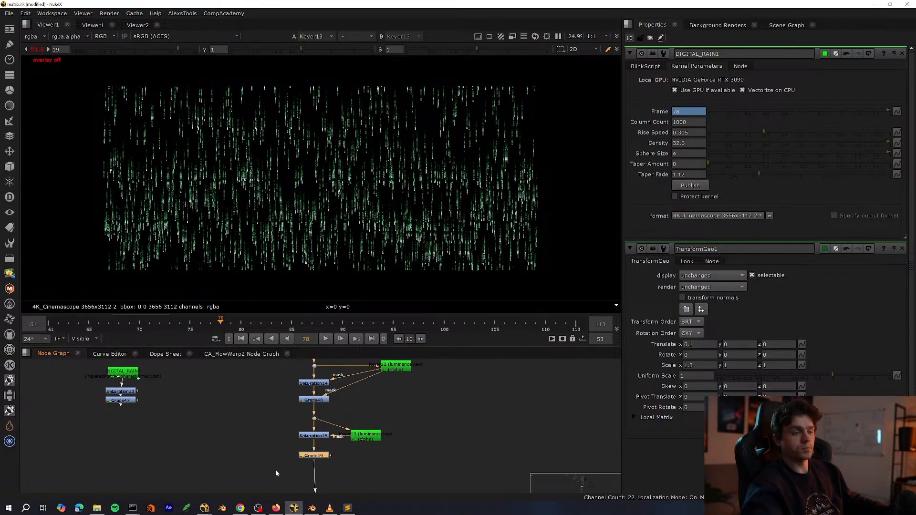
{"action": "scroll", "coordinate": [332, 472], "scroll_direction": "up", "scroll_amount": 3}
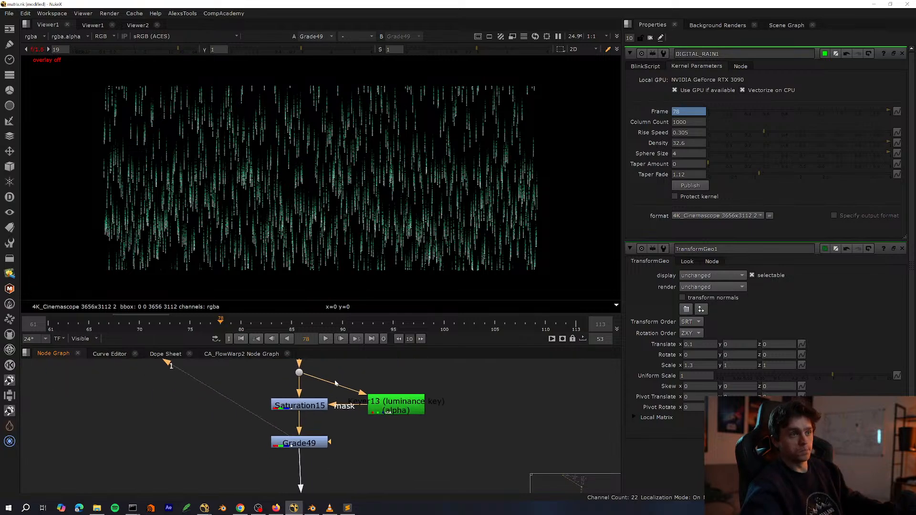
View Transform27's output below Reformat15 and play it back to check the rotated rain texture.
{"action": "scroll", "coordinate": [333, 470], "scroll_direction": "down", "scroll_amount": 6}
{"action": "middle_click_drag", "start_coordinate": [334, 470], "coordinate": [321, 362]}
{"action": "key", "text": "space"}
{"action": "scroll", "coordinate": [327, 410], "scroll_direction": "up", "scroll_amount": 6}
{"action": "left_click_drag", "start_coordinate": [314, 385], "coordinate": [232, 448]}
{"action": "key", "text": "space"}
{"action": "middle_click_drag", "start_coordinate": [285, 403], "coordinate": [329, 507]}
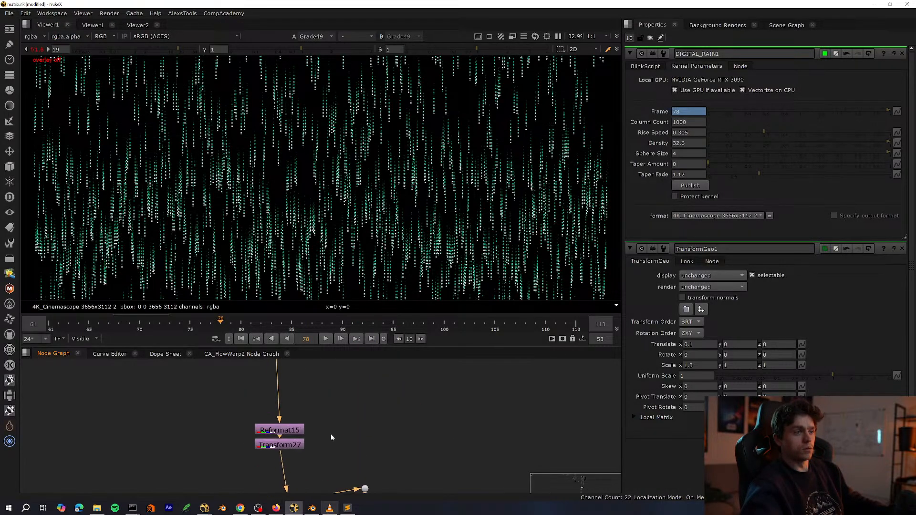
{"action": "key", "text": "1"}
{"action": "scroll", "coordinate": [353, 248], "scroll_direction": "down", "scroll_amount": 5}
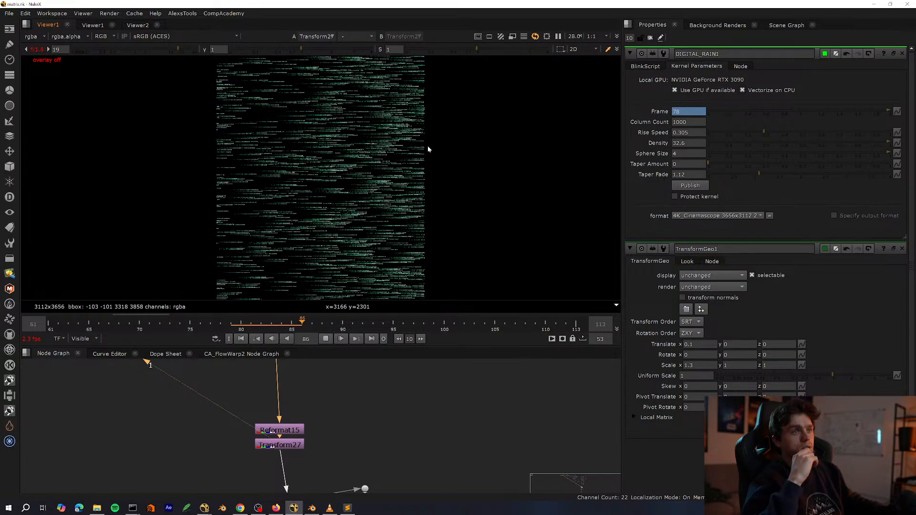
{"action": "left_click", "coordinate": [242, 322]}
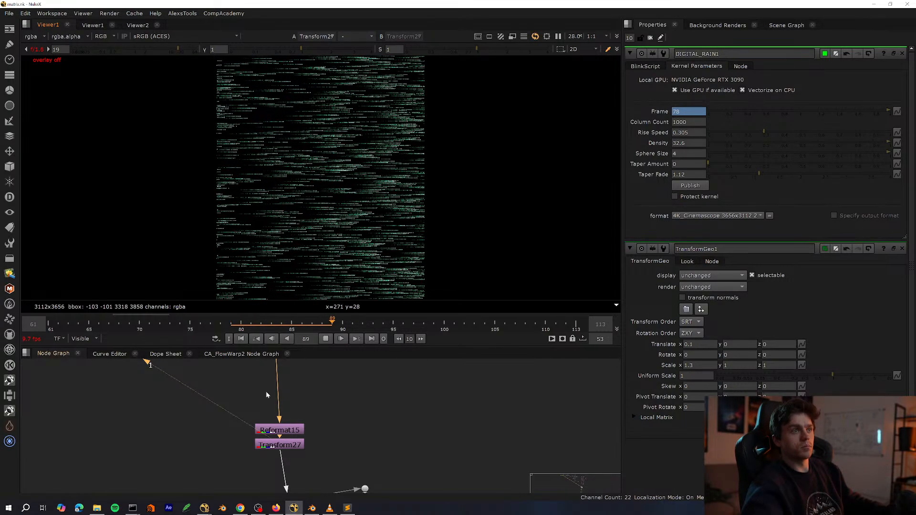
View ScanlineRender1's output, fitted to the viewer, to check the dense rain projected on the hallway geometry.
{"action": "scroll", "coordinate": [315, 415], "scroll_direction": "down", "scroll_amount": 6}
{"action": "middle_click_drag", "start_coordinate": [320, 434], "coordinate": [333, 372]}
{"action": "scroll", "coordinate": [365, 403], "scroll_direction": "up", "scroll_amount": 4}
{"action": "middle_click_drag", "start_coordinate": [367, 403], "coordinate": [345, 367]}
{"action": "scroll", "coordinate": [348, 399], "scroll_direction": "up", "scroll_amount": 3}
{"action": "left_click", "coordinate": [335, 413]}
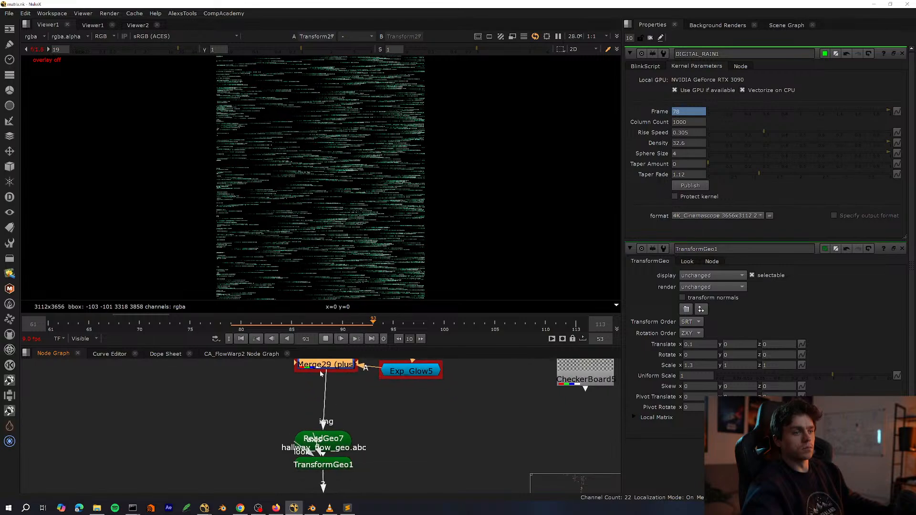
{"action": "left_click", "coordinate": [325, 461]}
{"action": "scroll", "coordinate": [324, 464], "scroll_direction": "down", "scroll_amount": 5}
{"action": "middle_click_drag", "start_coordinate": [318, 480], "coordinate": [365, 344]}
{"action": "scroll", "coordinate": [334, 432], "scroll_direction": "up", "scroll_amount": 4}
{"action": "left_click", "coordinate": [337, 461]}
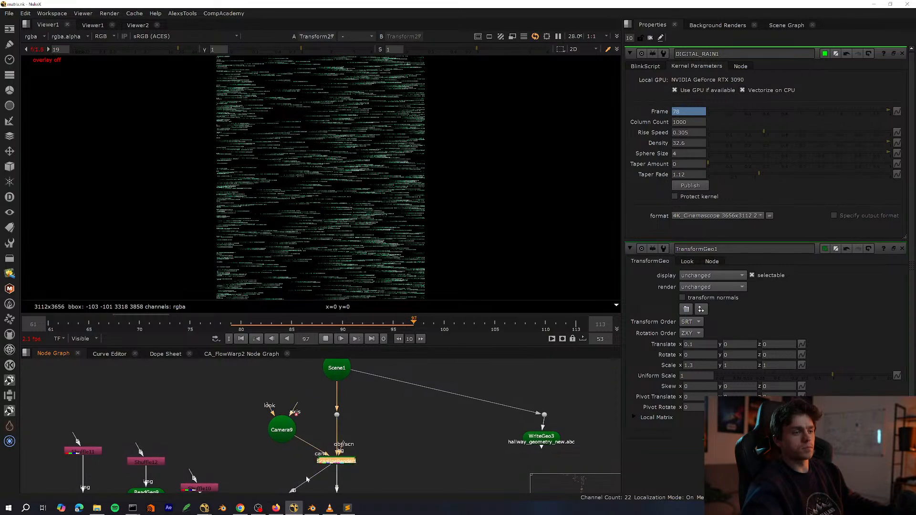
{"action": "key", "text": "1"}
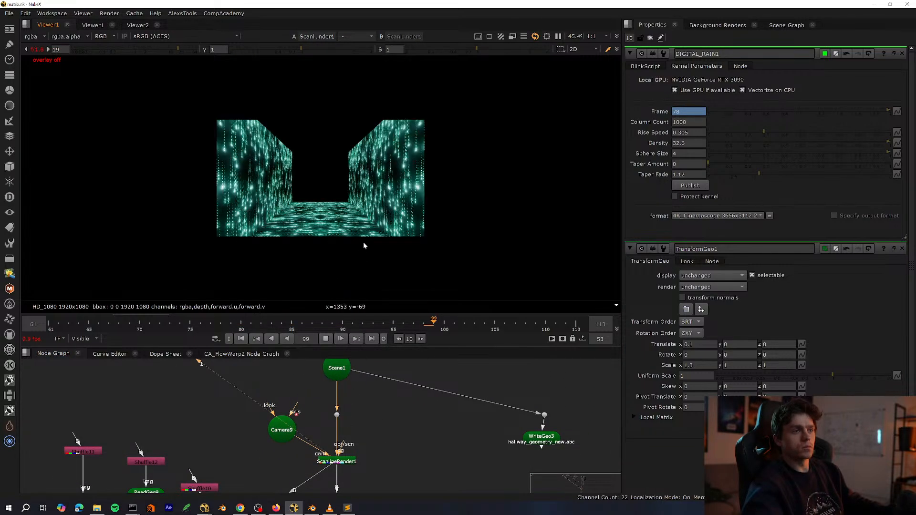
{"action": "key", "text": "f"}
Enter 1000 as DIGITAL_RAIN1's Column Count and reset the viewer gain to 1.
{"action": "left_click_drag", "start_coordinate": [683, 122], "coordinate": [668, 127]}
{"action": "type", "text": "100"}
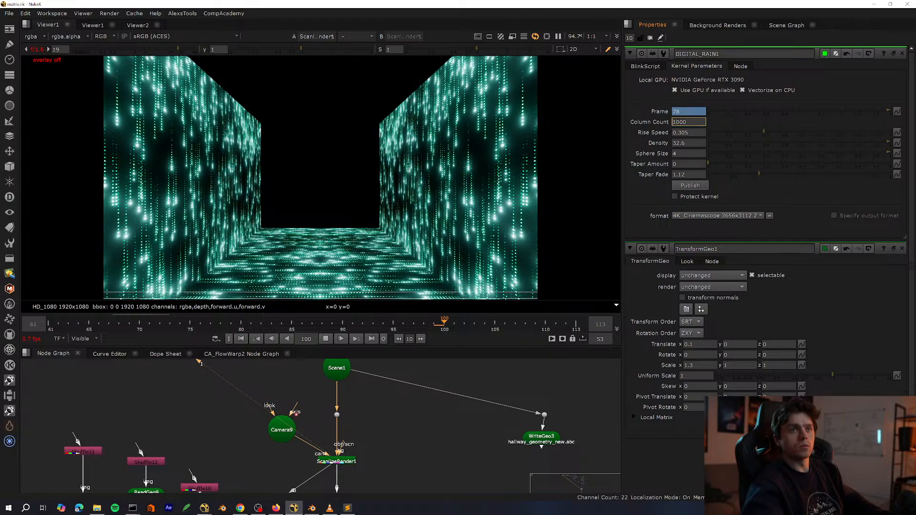
{"action": "key", "text": "Return"}
{"action": "left_click", "coordinate": [37, 49]}
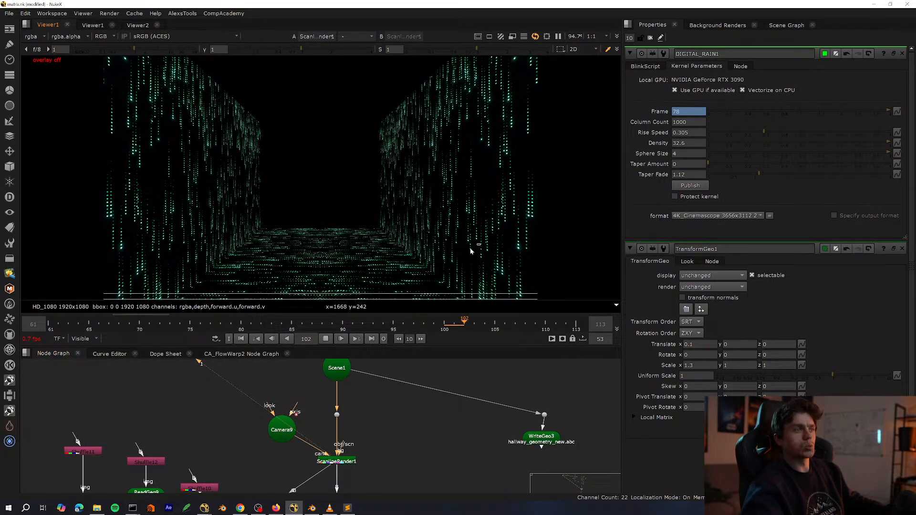
Save the script and close TransformGeo1's properties.
{"action": "scroll", "coordinate": [338, 413], "scroll_direction": "down", "scroll_amount": 5}
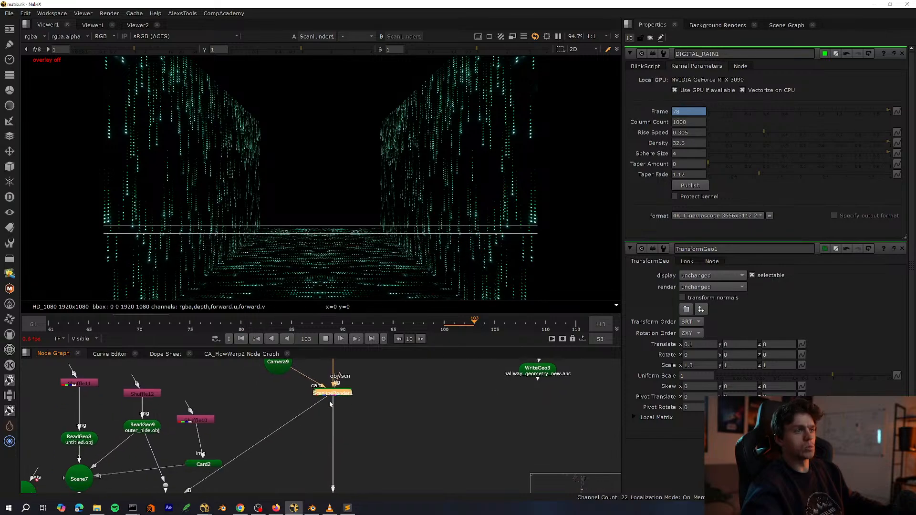
{"action": "key", "text": "ctrl+s"}
{"action": "left_click", "coordinate": [902, 249]}
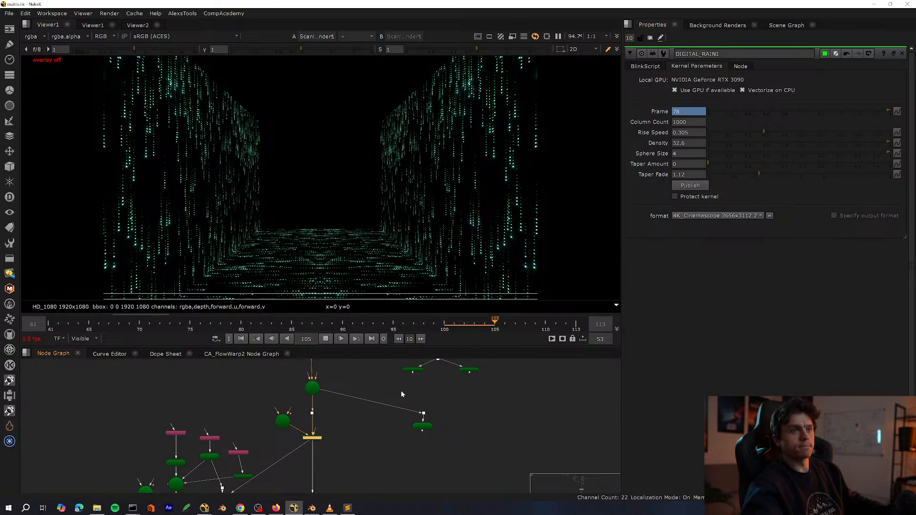
Narrow the viewer timeline to frames 95–109 and review the ScanlineRender1 rain animation in that range.
{"action": "scroll", "coordinate": [263, 431], "scroll_direction": "up", "scroll_amount": 3}
{"action": "left_click", "coordinate": [482, 322]}
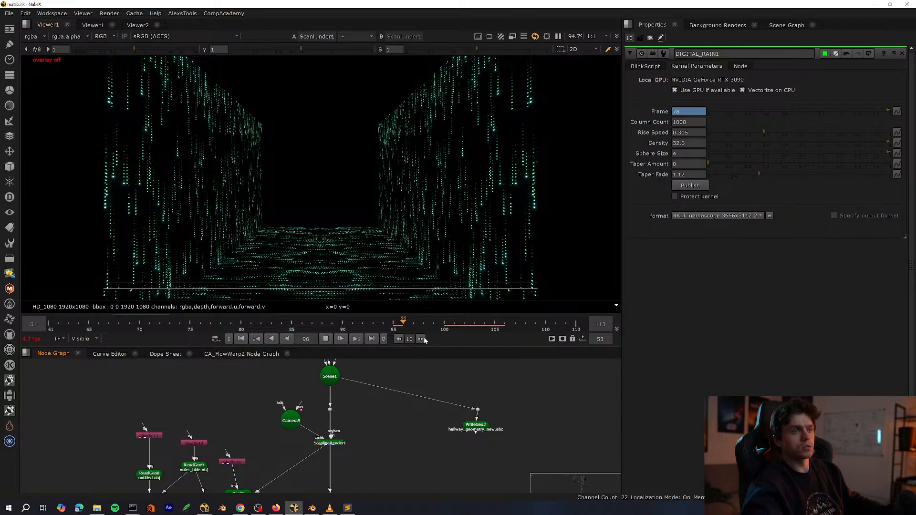
{"action": "scroll", "coordinate": [339, 417], "scroll_direction": "up", "scroll_amount": 3}
{"action": "middle_click_drag", "start_coordinate": [340, 417], "coordinate": [370, 383]}
{"action": "left_click_drag", "start_coordinate": [426, 459], "coordinate": [309, 400]}
{"action": "middle_click_drag", "start_coordinate": [393, 325], "coordinate": [528, 315]}
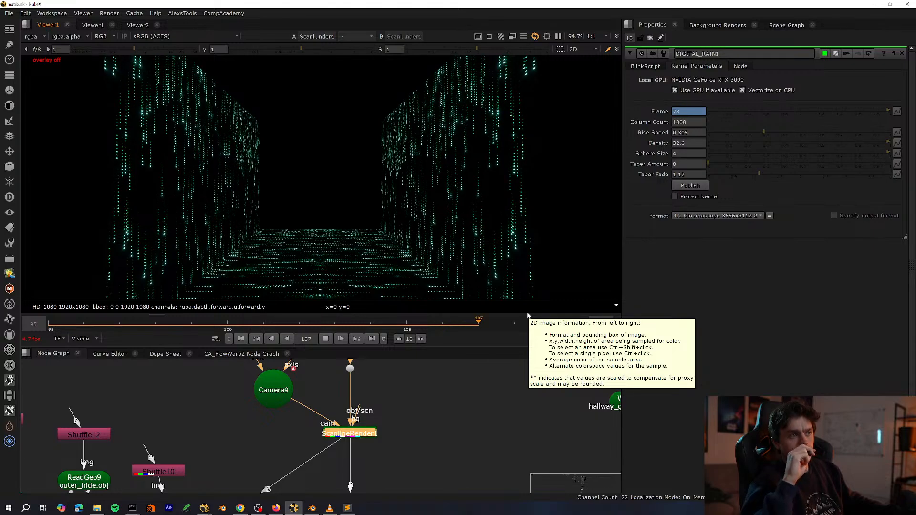
{"action": "left_click", "coordinate": [82, 324]}
{"action": "left_click", "coordinate": [81, 326]}
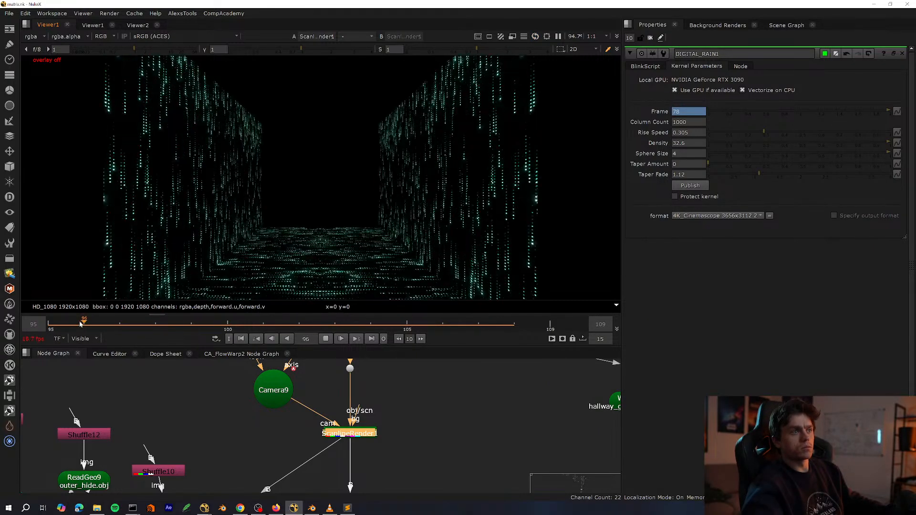
Display the output of the Merge28 node, combining the rain hallway and the logo, in the viewer.
{"action": "scroll", "coordinate": [375, 376], "scroll_direction": "down", "scroll_amount": 6}
{"action": "middle_click_drag", "start_coordinate": [328, 436], "coordinate": [291, 394]}
{"action": "scroll", "coordinate": [375, 399], "scroll_direction": "down", "scroll_amount": 7}
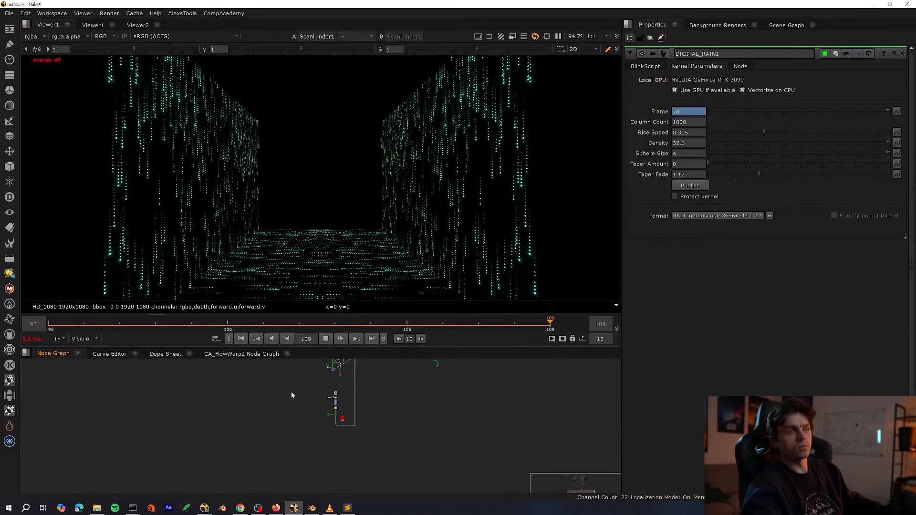
{"action": "scroll", "coordinate": [297, 408], "scroll_direction": "up", "scroll_amount": 5}
{"action": "scroll", "coordinate": [311, 424], "scroll_direction": "up", "scroll_amount": 3}
{"action": "middle_click_drag", "start_coordinate": [411, 405], "coordinate": [345, 389]}
{"action": "left_click", "coordinate": [305, 442]}
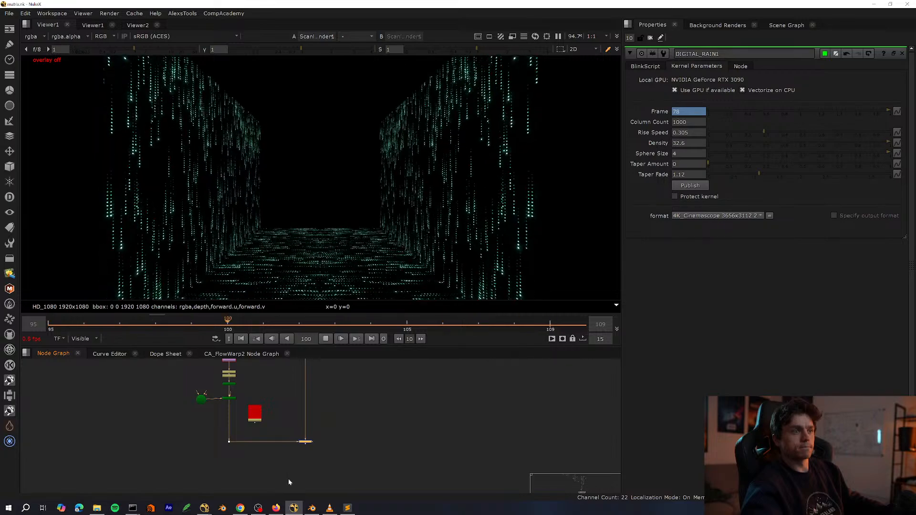
{"action": "key", "text": "1"}
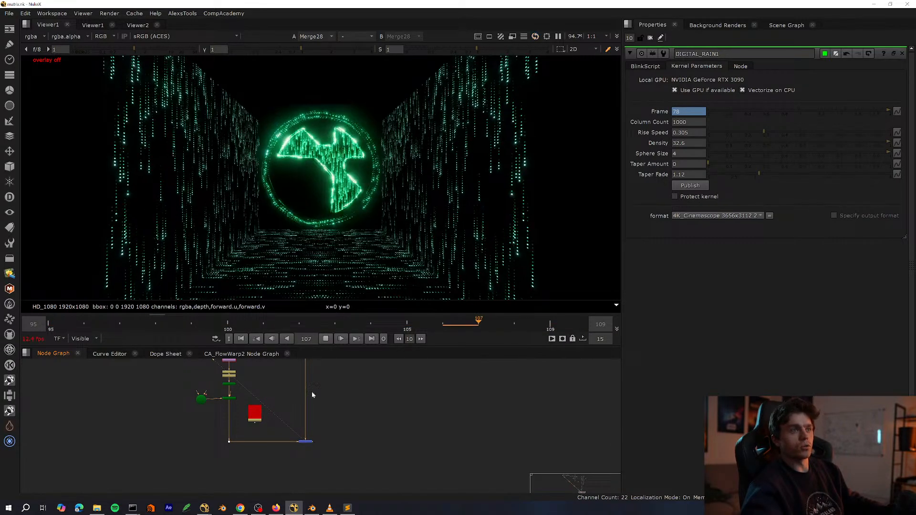
Play back the combined hallway and logo composite over frames 95–109.
{"action": "scroll", "coordinate": [296, 392], "scroll_direction": "down", "scroll_amount": 6}
{"action": "mouse_move", "coordinate": [296, 393]}
{"action": "middle_mouse_down"}
{"action": "mouse_move", "coordinate": [278, 505]}
{"action": "mouse_move", "coordinate": [300, 430]}
{"action": "mouse_move", "coordinate": [281, 391]}
{"action": "middle_mouse_up"}
{"action": "scroll", "coordinate": [301, 439], "scroll_direction": "up", "scroll_amount": 5}
{"action": "scroll", "coordinate": [292, 388], "scroll_direction": "down", "scroll_amount": 5}
{"action": "scroll", "coordinate": [282, 422], "scroll_direction": "up", "scroll_amount": 8}
{"action": "scroll", "coordinate": [301, 431], "scroll_direction": "down", "scroll_amount": 4}
{"action": "scroll", "coordinate": [281, 392], "scroll_direction": "up", "scroll_amount": 2}
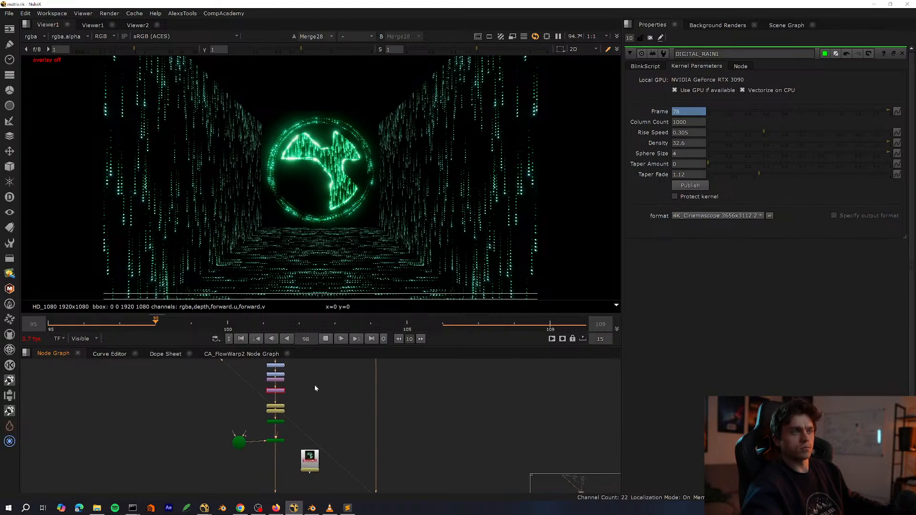
{"action": "left_click", "coordinate": [326, 340]}
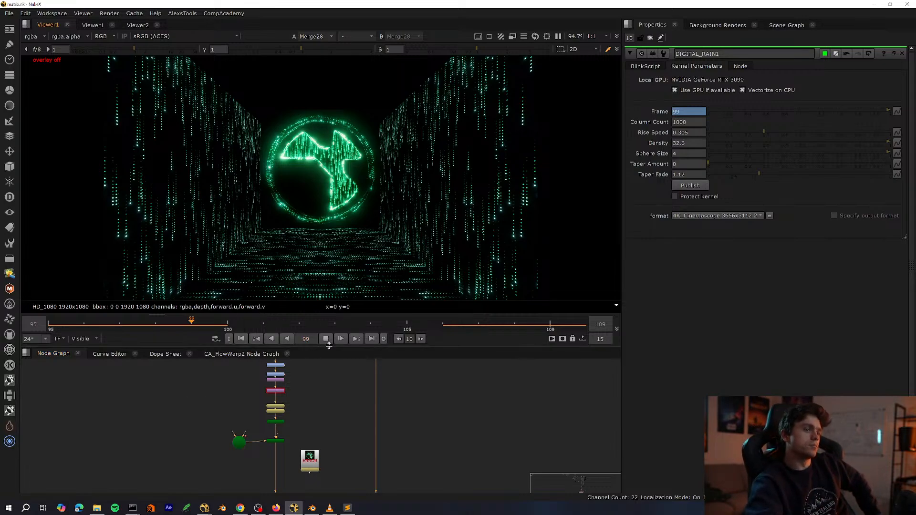
{"action": "key", "text": "l"}
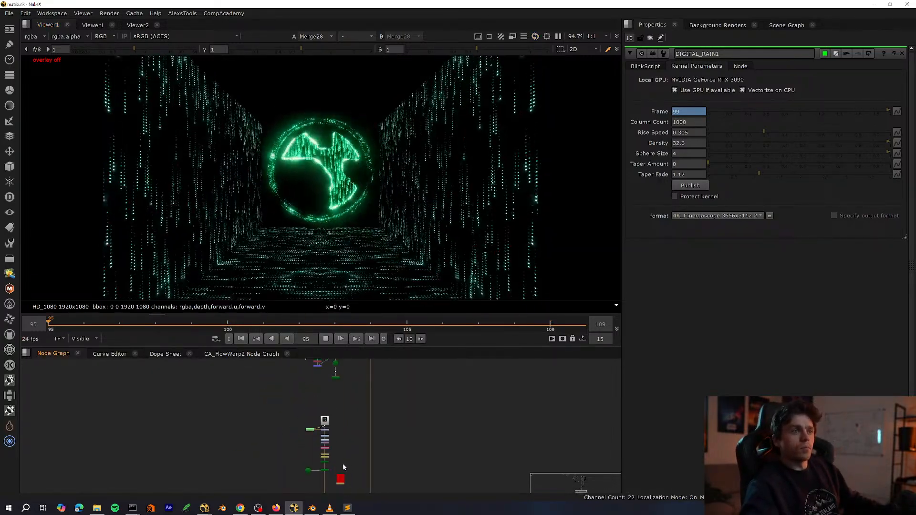
Find the Read8 node with the pre-rendered logo ring and display it in the viewer, framed to fit.
{"action": "key", "text": "space"}
{"action": "scroll", "coordinate": [344, 296], "scroll_direction": "down", "scroll_amount": 3}
{"action": "scroll", "coordinate": [309, 316], "scroll_direction": "up", "scroll_amount": 5}
{"action": "key", "text": "space"}
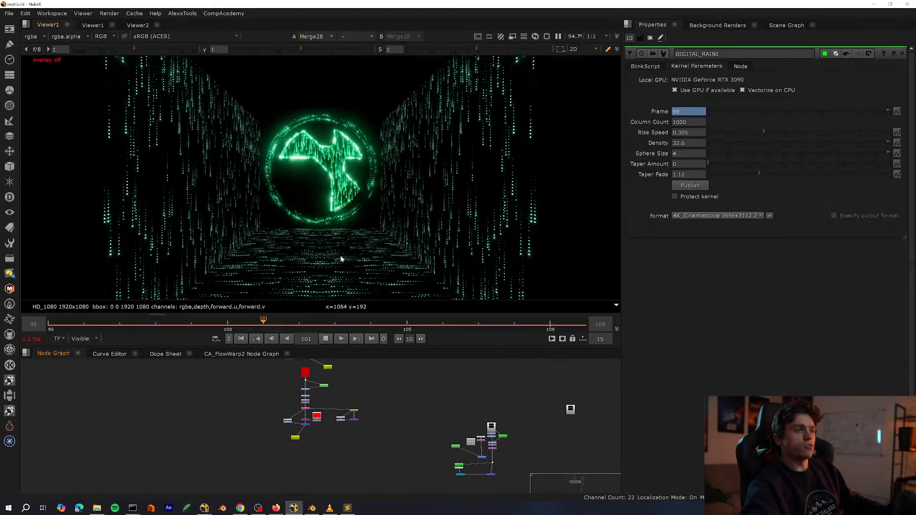
{"action": "scroll", "coordinate": [339, 452], "scroll_direction": "up", "scroll_amount": 5}
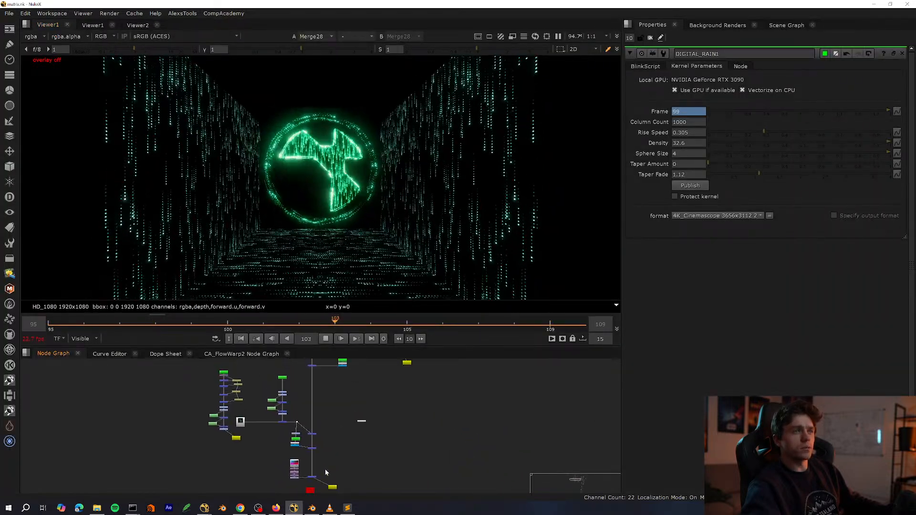
{"action": "key", "text": "space"}
{"action": "scroll", "coordinate": [330, 374], "scroll_direction": "up", "scroll_amount": 6}
{"action": "left_click", "coordinate": [294, 385]}
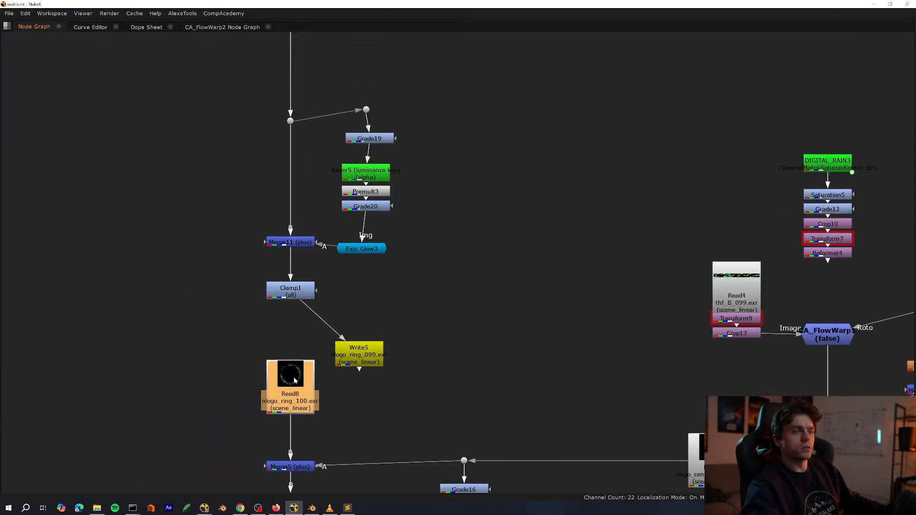
{"action": "key", "text": "1"}
{"action": "key", "text": "space"}
{"action": "scroll", "coordinate": [329, 376], "scroll_direction": "down", "scroll_amount": 3}
{"action": "middle_click_drag", "start_coordinate": [313, 410], "coordinate": [230, 423]}
{"action": "key", "text": "f"}
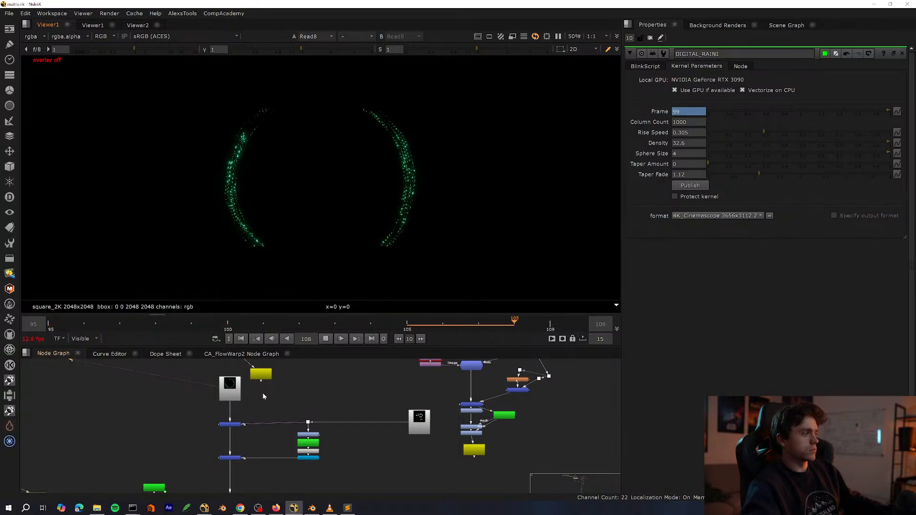
Display the Merge9 result with the glowing logo outline, followed by the Merge10 result with the rain-filled logo.
{"action": "scroll", "coordinate": [270, 428], "scroll_direction": "up", "scroll_amount": 4}
{"action": "left_click", "coordinate": [203, 473]}
{"action": "key", "text": "1"}
{"action": "scroll", "coordinate": [229, 444], "scroll_direction": "down", "scroll_amount": 4}
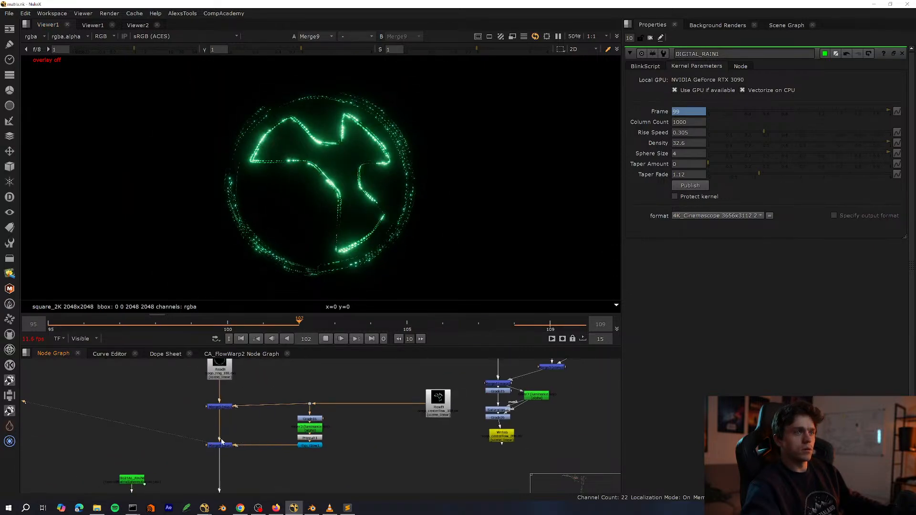
{"action": "scroll", "coordinate": [261, 414], "scroll_direction": "down", "scroll_amount": 5}
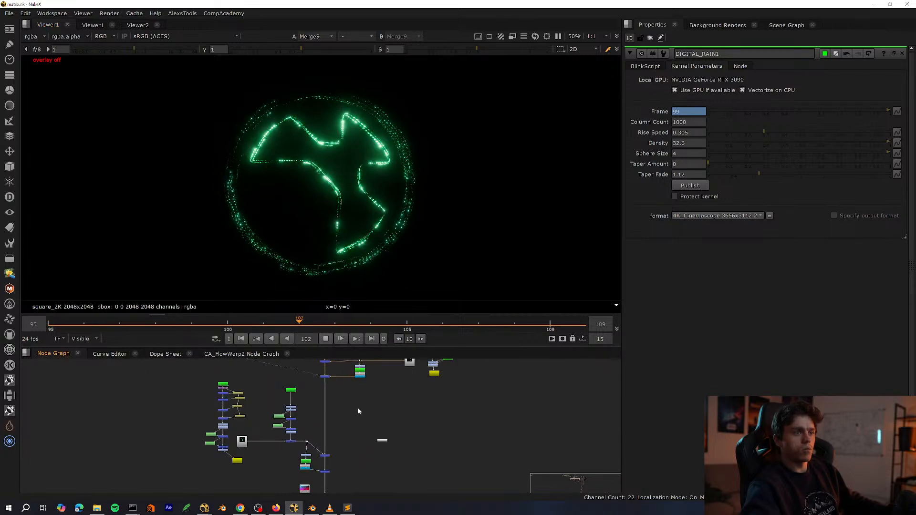
{"action": "scroll", "coordinate": [319, 481], "scroll_direction": "up", "scroll_amount": 6}
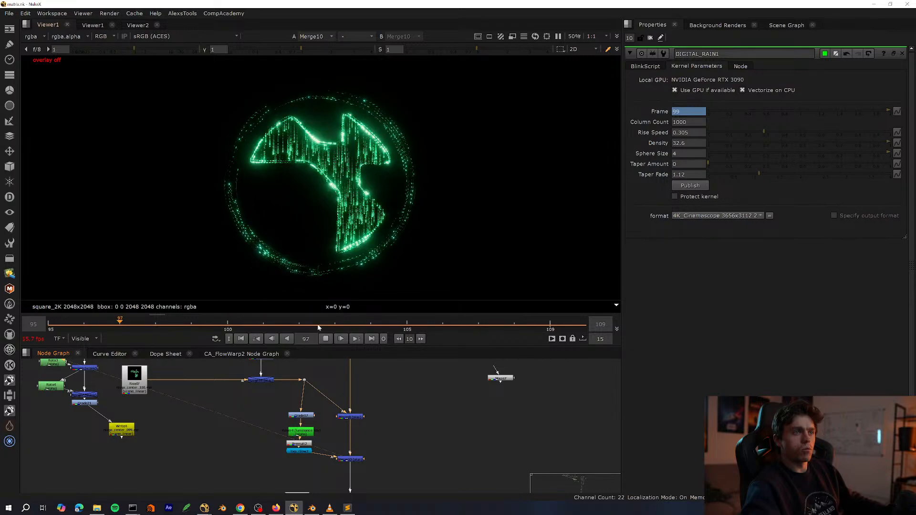
Change the visible timeline range to frames 101–154, play the Merge10 logo, and stop at frame 117.
{"action": "middle_click", "coordinate": [259, 321]}
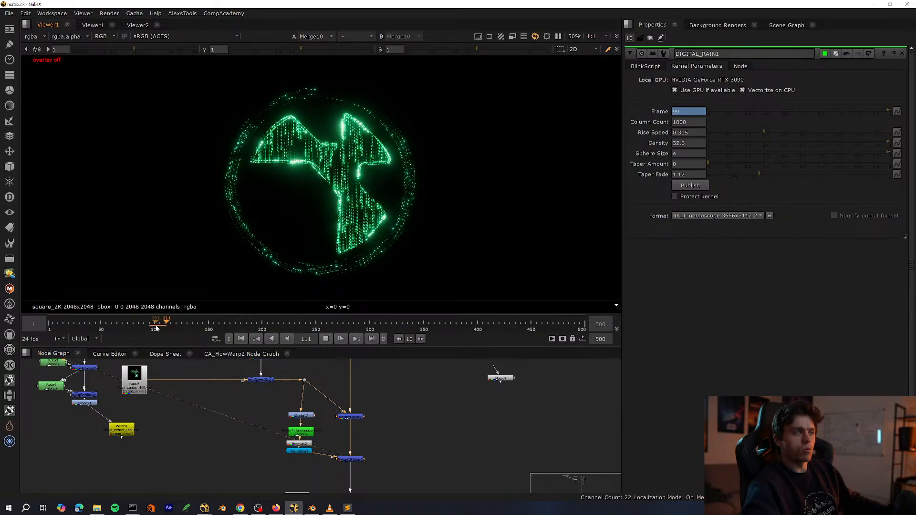
{"action": "middle_click_drag", "start_coordinate": [157, 328], "coordinate": [213, 325]}
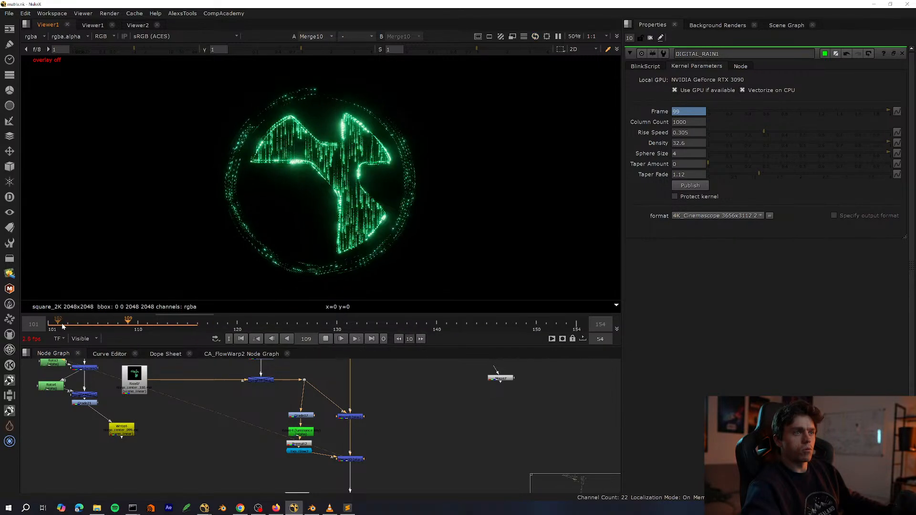
{"action": "left_click", "coordinate": [324, 339]}
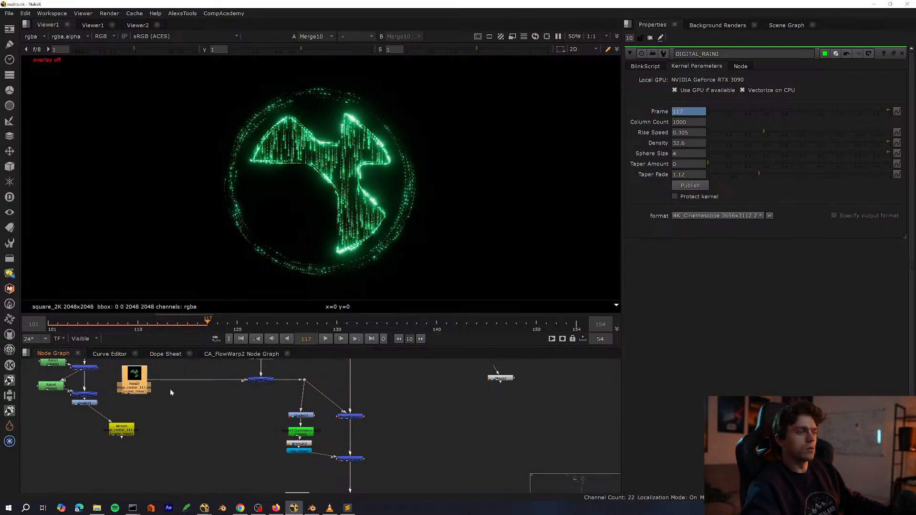
View the Read7 logo-centre rain render on its own.
{"action": "middle_click_drag", "start_coordinate": [201, 369], "coordinate": [270, 411]}
{"action": "scroll", "coordinate": [282, 422], "scroll_direction": "down", "scroll_amount": 3}
{"action": "key", "text": "1"}
{"action": "left_click", "coordinate": [284, 443]}
{"action": "middle_click_drag", "start_coordinate": [378, 376], "coordinate": [303, 429]}
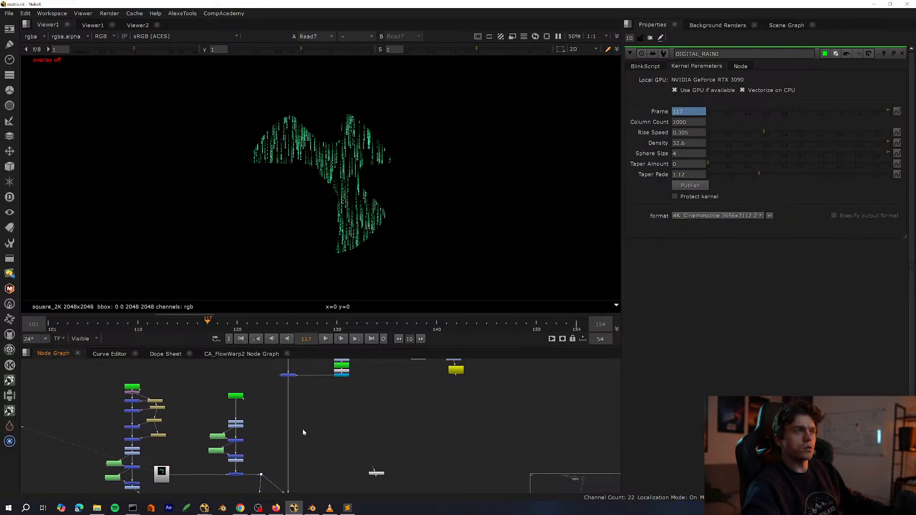
View the Read9 centerflow render of the logo outline on its own.
{"action": "scroll", "coordinate": [302, 432], "scroll_direction": "up", "scroll_amount": 4}
{"action": "key", "text": "space"}
{"action": "middle_click_drag", "start_coordinate": [371, 387], "coordinate": [301, 436]}
{"action": "left_click", "coordinate": [449, 414]}
{"action": "key", "text": "space"}
{"action": "key", "text": "1"}
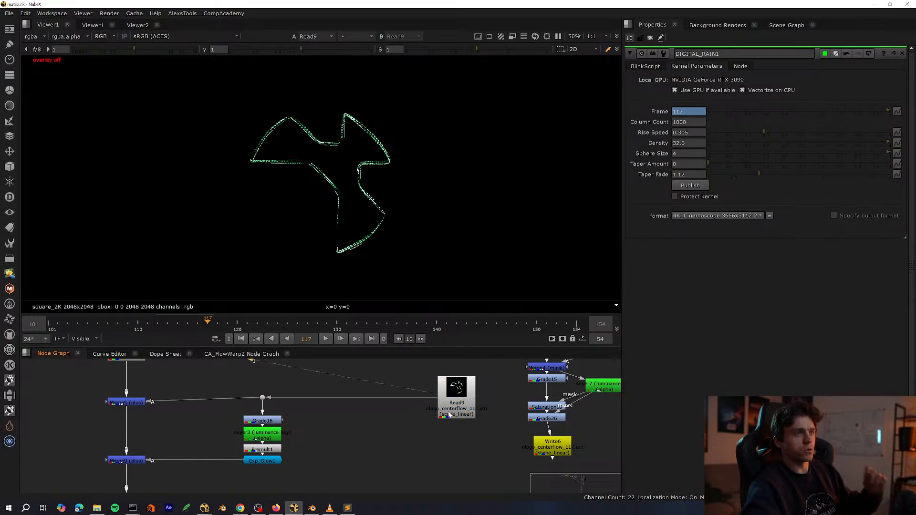
Display the Merge9 result, where the outline glow is added over the ring.
{"action": "scroll", "coordinate": [196, 444], "scroll_direction": "up", "scroll_amount": 3}
{"action": "left_click_drag", "start_coordinate": [162, 439], "coordinate": [113, 469]}
{"action": "key", "text": "1"}
{"action": "middle_click_drag", "start_coordinate": [156, 458], "coordinate": [200, 444]}
{"action": "left_click", "coordinate": [260, 427]}
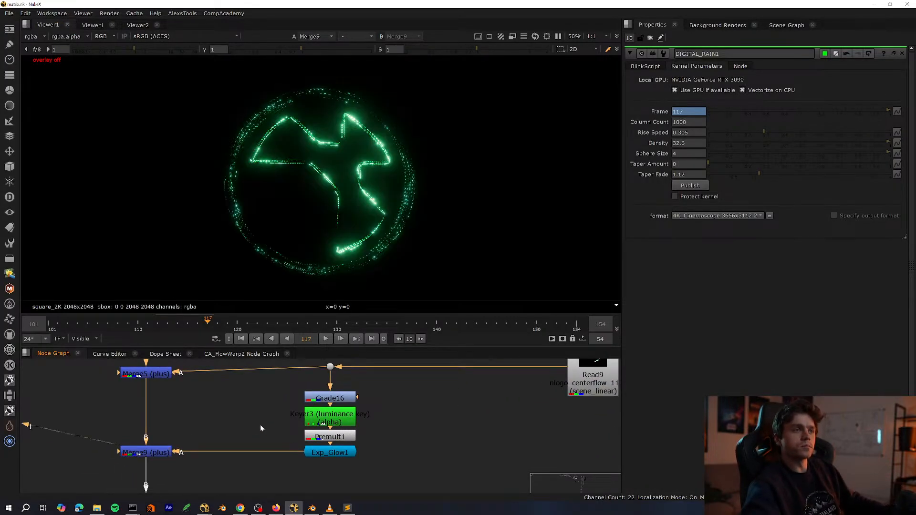
Reduce the outline glow in Exp_Glow1 by setting blur to 0.52 and brightness to 0.13.
{"action": "double_click", "coordinate": [337, 453]}
{"action": "scroll", "coordinate": [419, 139], "scroll_direction": "up", "scroll_amount": 5}
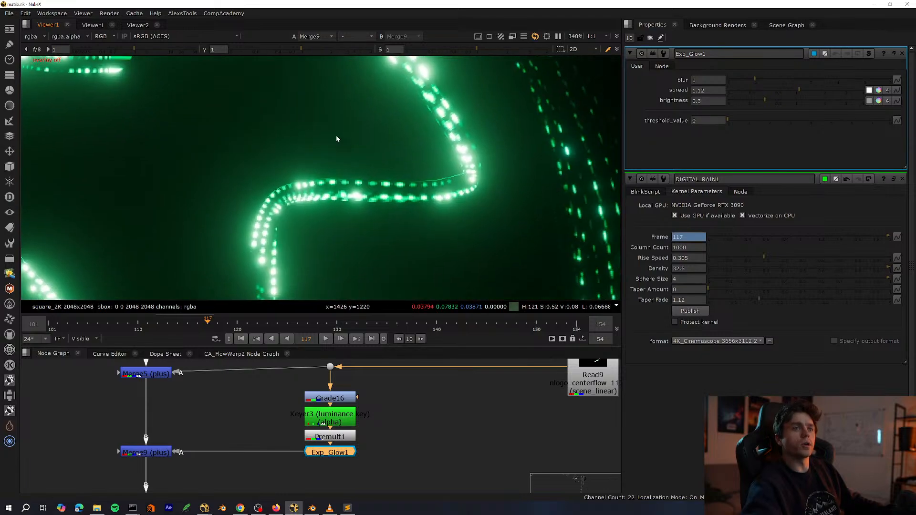
{"action": "scroll", "coordinate": [592, 181], "scroll_direction": "down", "scroll_amount": 2}
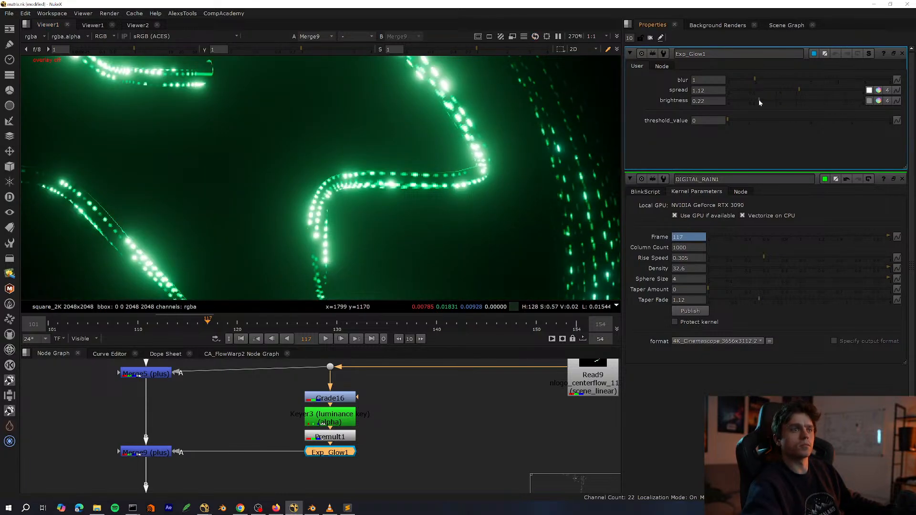
{"action": "left_click_drag", "start_coordinate": [759, 100], "coordinate": [758, 100]}
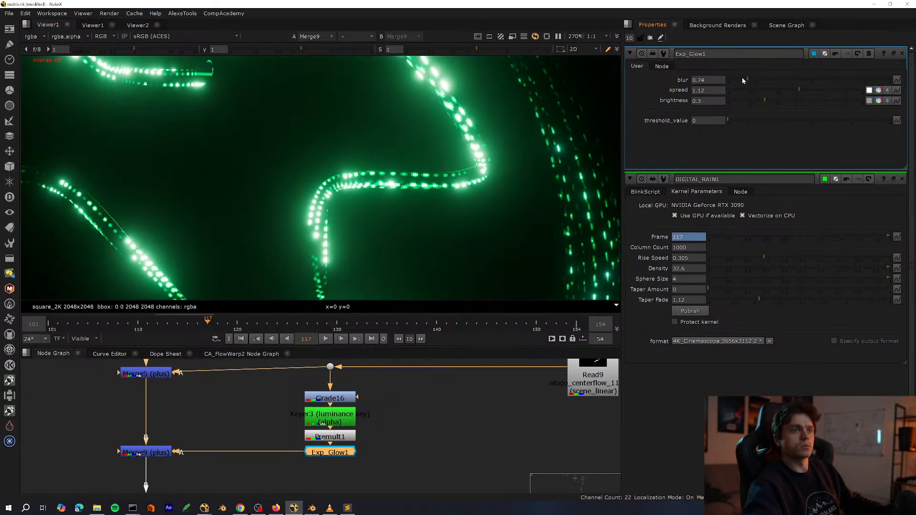
{"action": "left_click", "coordinate": [741, 79]}
{"action": "left_click", "coordinate": [752, 100]}
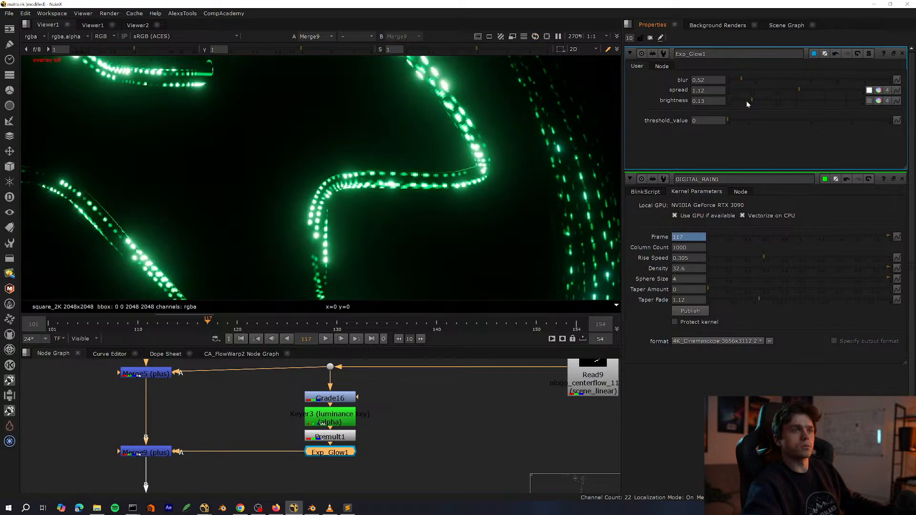
{"action": "scroll", "coordinate": [444, 169], "scroll_direction": "down", "scroll_amount": 5}
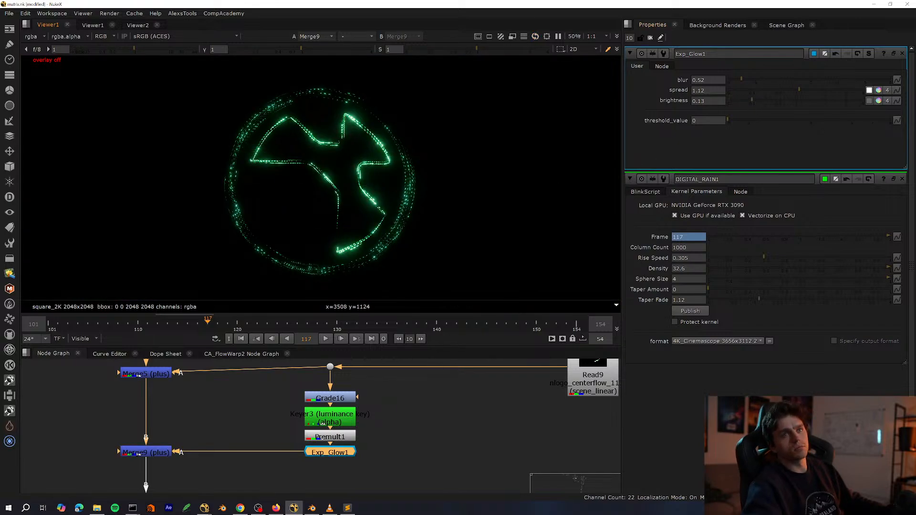
{"action": "left_click", "coordinate": [745, 79]}
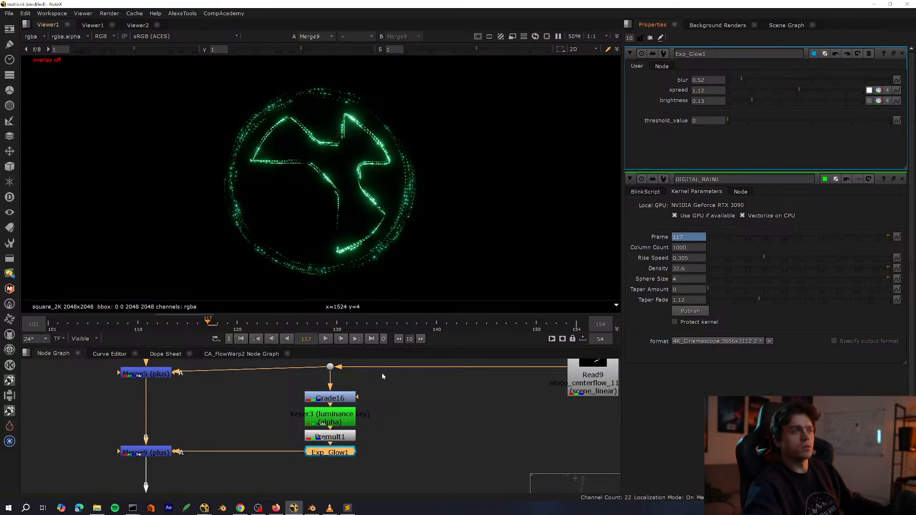
Duplicate the outline glow branch from Grade16 to Exp_Glow1, together with its dot and the Merge9 plus node.
{"action": "scroll", "coordinate": [372, 371], "scroll_direction": "down", "scroll_amount": 3}
{"action": "key", "text": "space"}
{"action": "scroll", "coordinate": [357, 280], "scroll_direction": "up", "scroll_amount": 3}
{"action": "key", "text": "ctrl+c"}
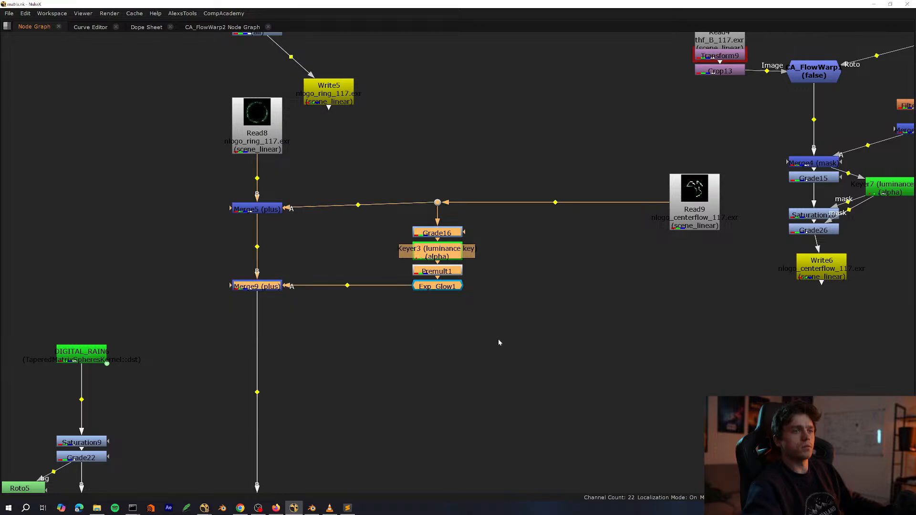
{"action": "key", "text": "ctrl+v"}
Feed the duplicated glow branch from a new dot on the Read9 connection and insert its plus merge into the main stream below Merge9.
{"action": "left_click_drag", "start_coordinate": [555, 202], "coordinate": [515, 203], "text": "ctrl"}
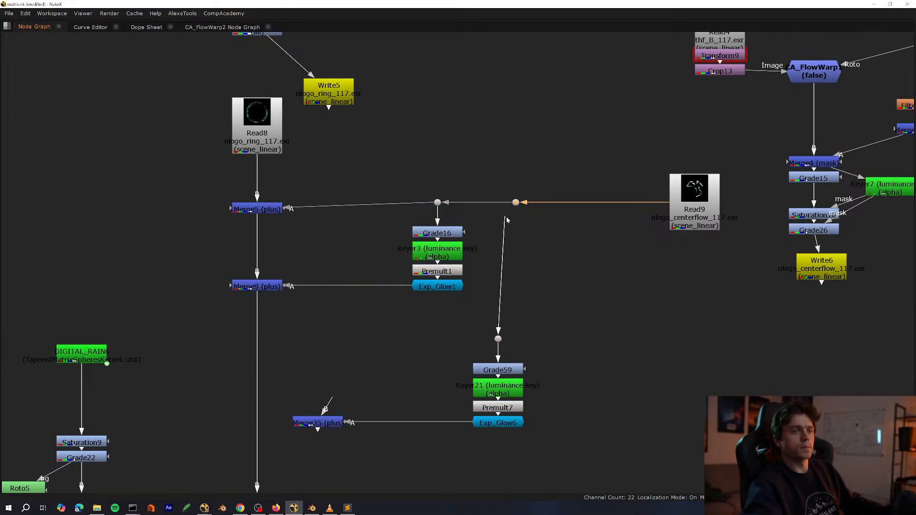
{"action": "left_click_drag", "start_coordinate": [329, 424], "coordinate": [265, 430]}
{"action": "key", "text": "space"}
{"action": "middle_click_drag", "start_coordinate": [380, 426], "coordinate": [217, 425]}
{"action": "key", "text": "space"}
{"action": "scroll", "coordinate": [315, 429], "scroll_direction": "up", "scroll_amount": 2}
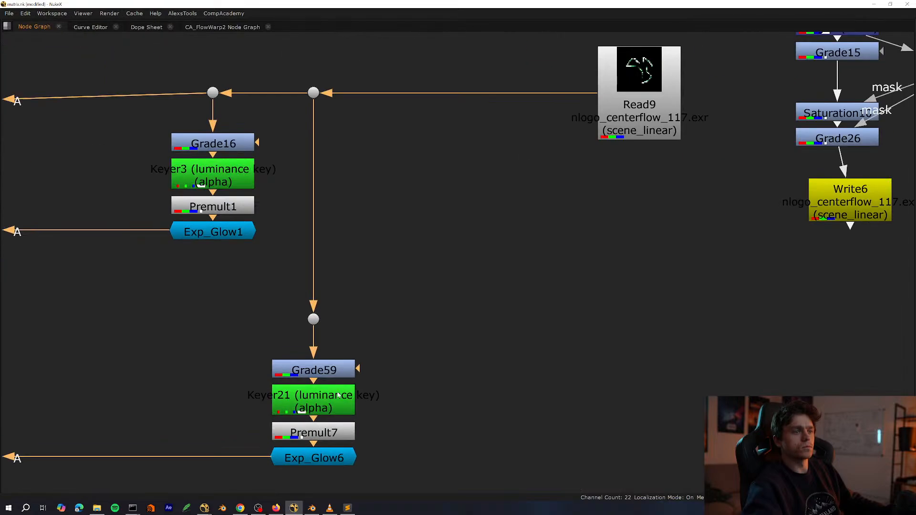
Display Exp_Glow6 with its properties open, and close the properties of Exp_Glow1 and DIGITAL_RAIN1.
{"action": "left_click", "coordinate": [330, 432]}
{"action": "key", "text": "1"}
{"action": "key", "text": "space"}
{"action": "double_click", "coordinate": [335, 456]}
{"action": "key", "text": "1"}
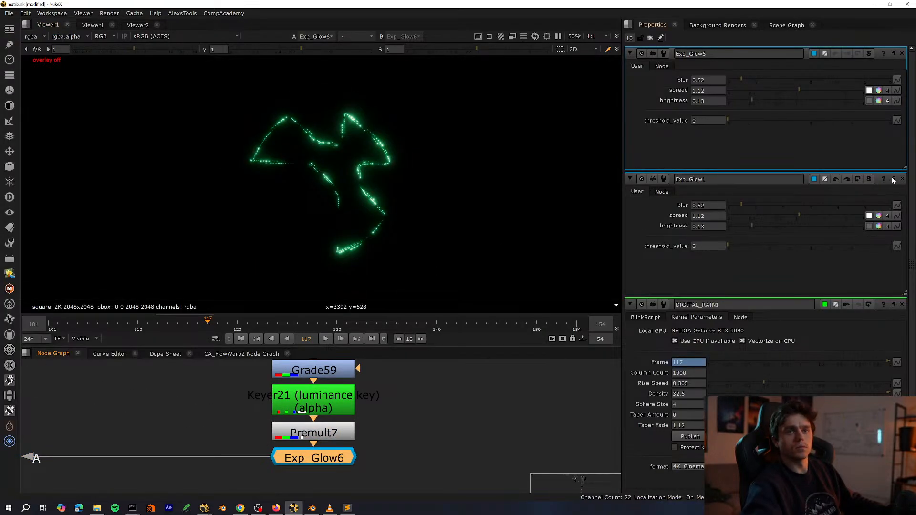
{"action": "left_click", "coordinate": [902, 180]}
{"action": "left_click", "coordinate": [902, 180]}
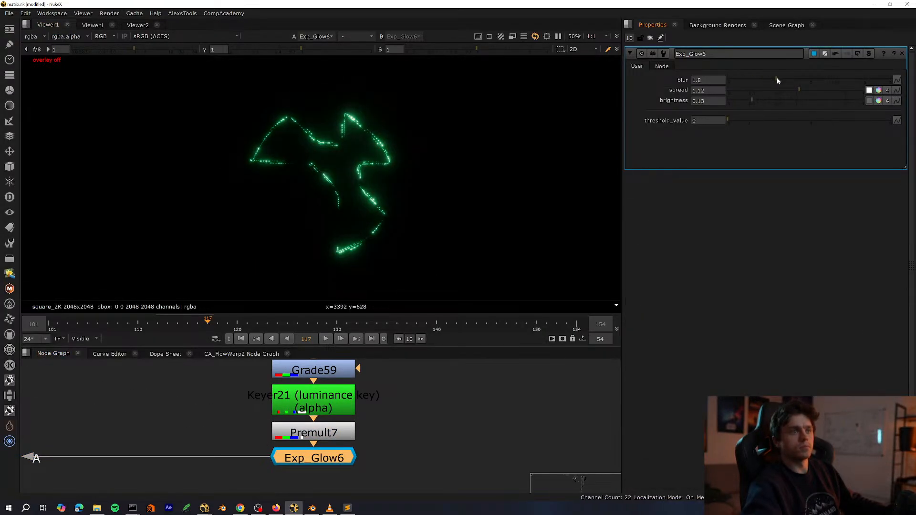
Turn Exp_Glow6 into a wide, faint glow with blur 0.4, spread 1.64 and brightness 0.01.
{"action": "left_click", "coordinate": [813, 89]}
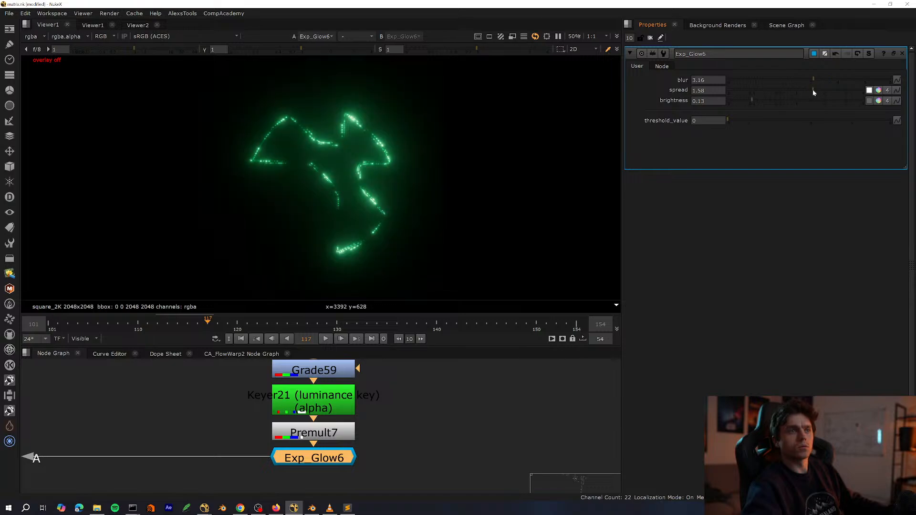
{"action": "left_click", "coordinate": [737, 80]}
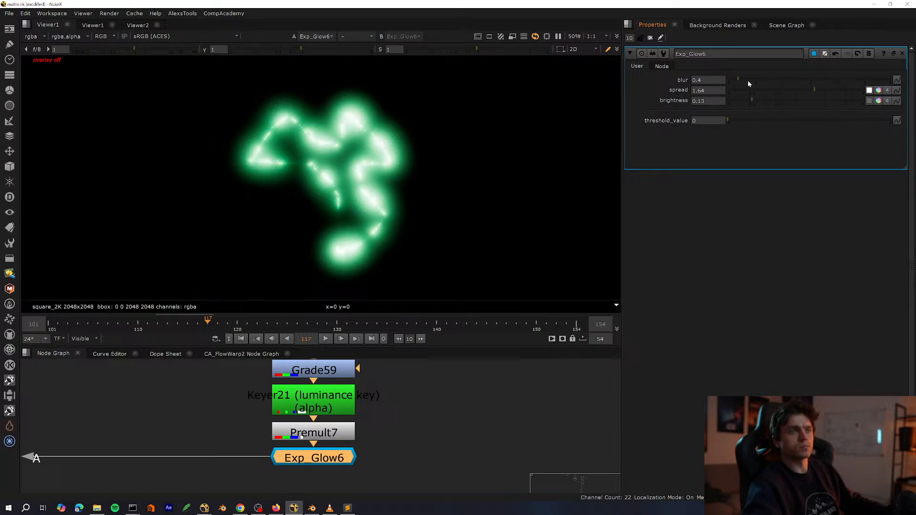
{"action": "left_click", "coordinate": [732, 101]}
{"action": "left_click", "coordinate": [734, 100]}
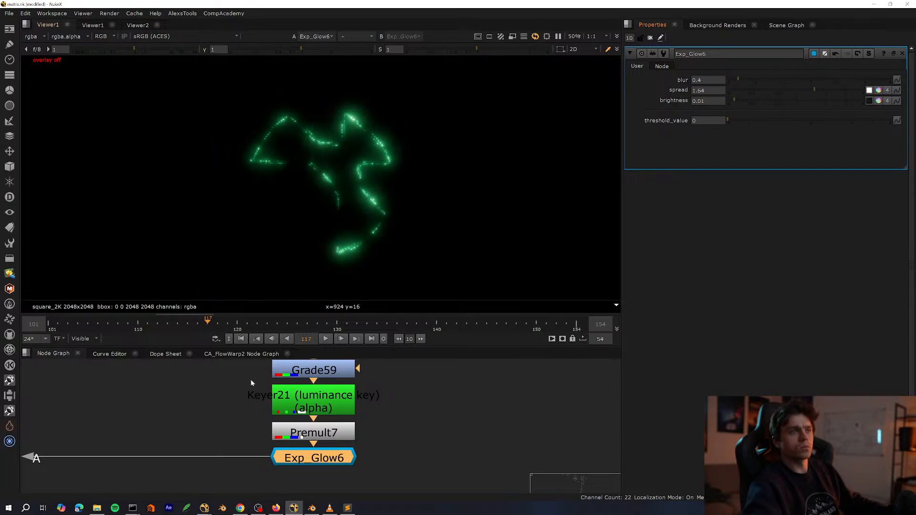
Display the Merge35 result and fine-tune the Exp_Glow6 brightness to 0.008.
{"action": "scroll", "coordinate": [250, 380], "scroll_direction": "down", "scroll_amount": 4}
{"action": "middle_click_drag", "start_coordinate": [174, 410], "coordinate": [271, 429]}
{"action": "scroll", "coordinate": [220, 433], "scroll_direction": "up", "scroll_amount": 2}
{"action": "left_click", "coordinate": [184, 431]}
{"action": "key", "text": "1"}
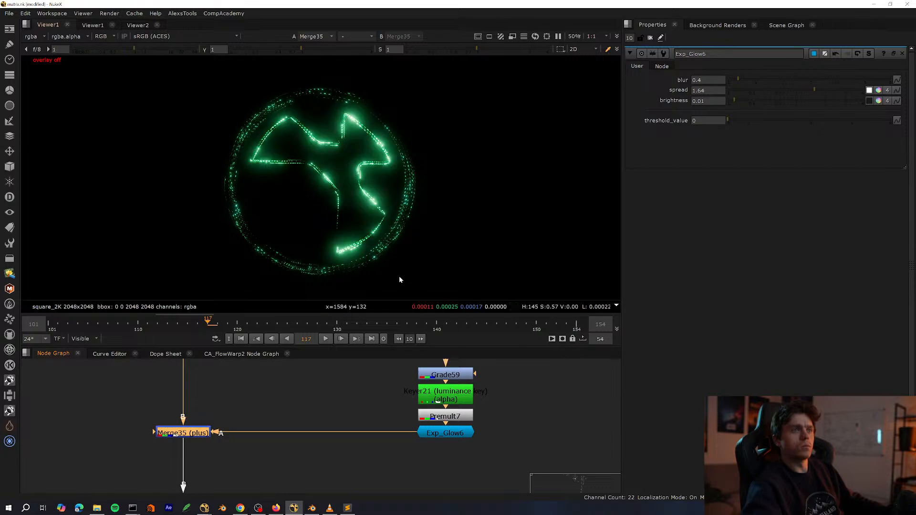
{"action": "left_click", "coordinate": [734, 101]}
{"action": "scroll", "coordinate": [351, 190], "scroll_direction": "up", "scroll_amount": 5}
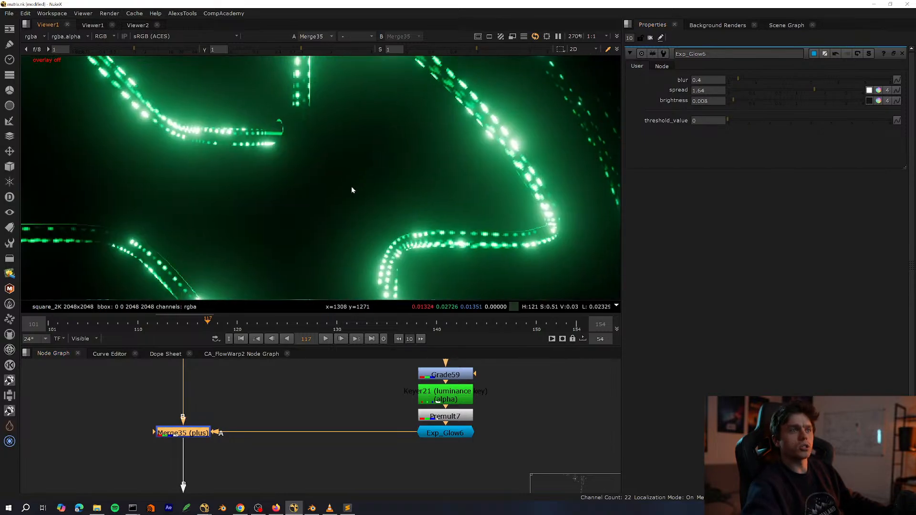
Reduce the Exp_Glow6 brightness to 0.004, trying 0 and undoing that change.
{"action": "key", "text": "Down"}
{"action": "key", "text": "Down"}
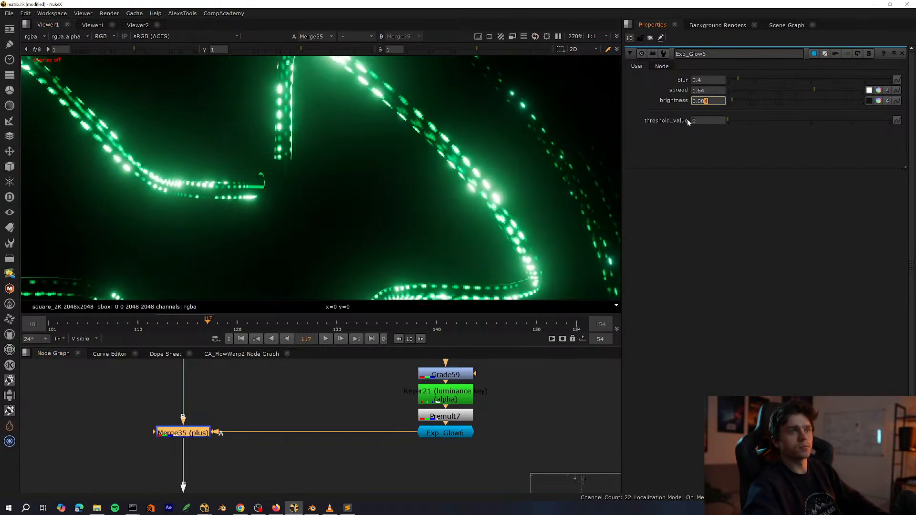
{"action": "left_click_drag", "start_coordinate": [725, 101], "coordinate": [683, 122]}
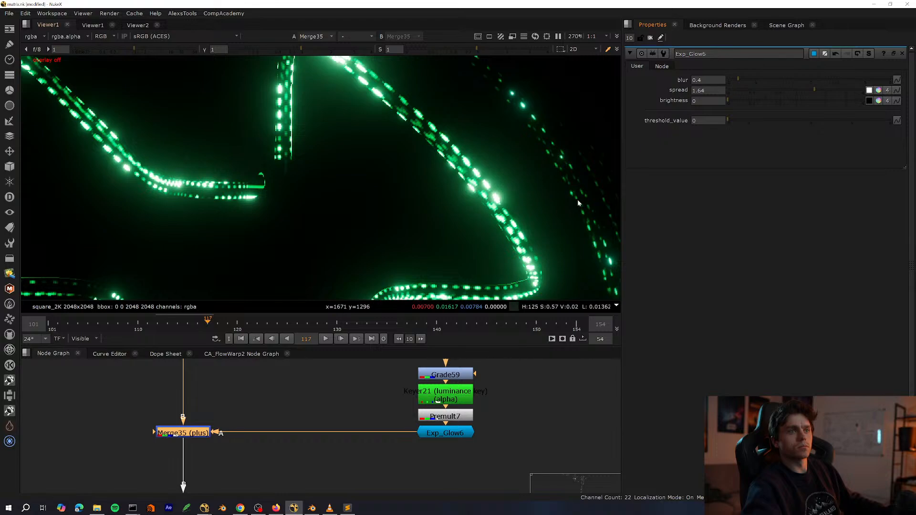
{"action": "middle_click_drag", "start_coordinate": [368, 361], "coordinate": [370, 482]}
{"action": "key", "text": "ctrl+z"}
Open the Exp_Glow1 properties, set its brightness to 0.012 and view the whole logo.
{"action": "double_click", "coordinate": [381, 408]}
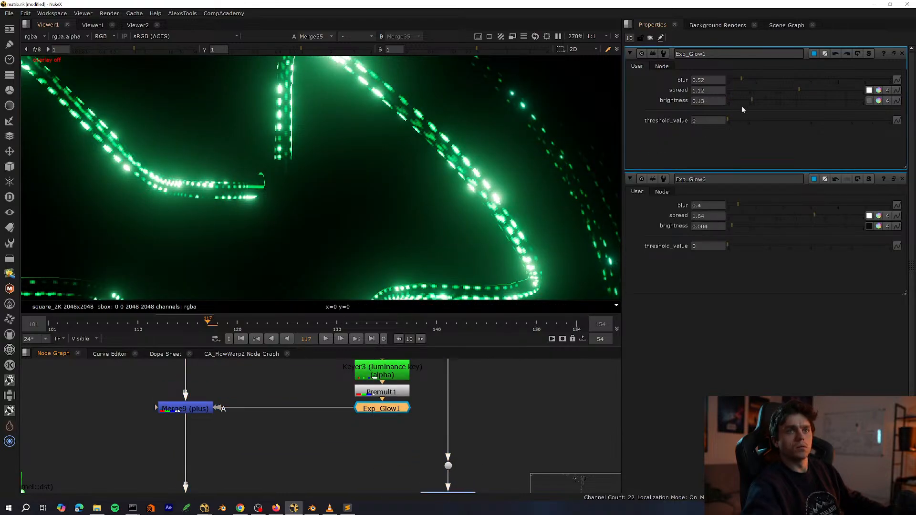
{"action": "left_click_drag", "start_coordinate": [734, 101], "coordinate": [732, 101]}
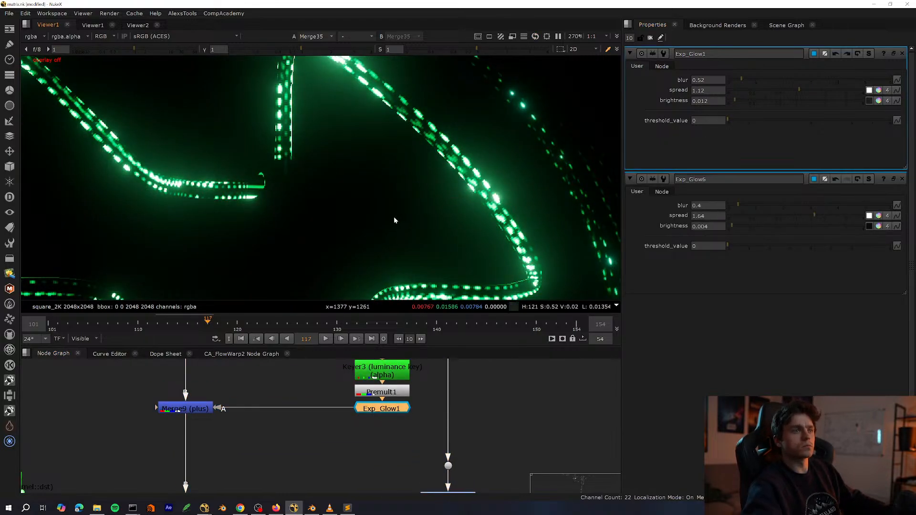
{"action": "key", "text": "f"}
Toggle Merge35 off and on to compare the logo with and without the wide glow, and save the script.
{"action": "middle_click_drag", "start_coordinate": [304, 487], "coordinate": [351, 388]}
{"action": "left_click_drag", "start_coordinate": [309, 428], "coordinate": [207, 480]}
{"action": "key", "text": "d"}
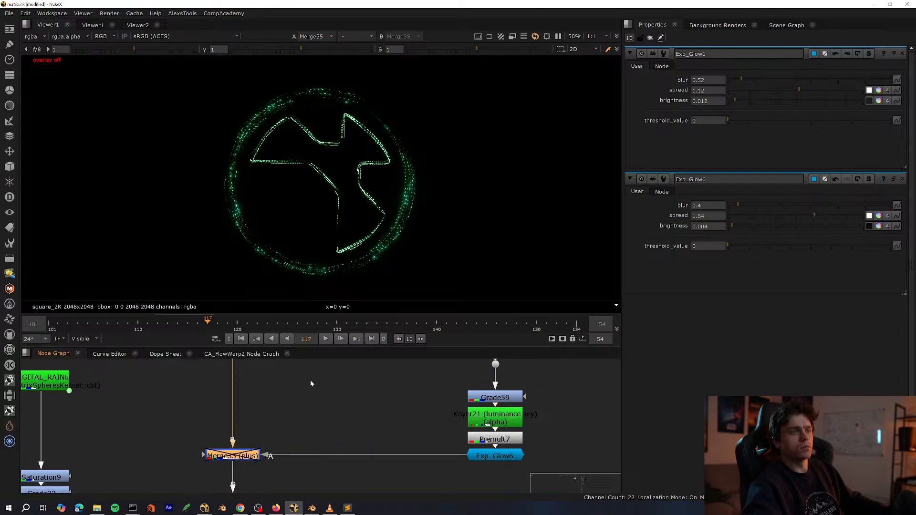
{"action": "key", "text": "d"}
{"action": "key", "text": "d"}
{"action": "key", "text": "d"}
{"action": "key", "text": "ctrl+s"}
Display the Read9 logo outline render and examine its dashes up close.
{"action": "scroll", "coordinate": [315, 424], "scroll_direction": "down", "scroll_amount": 5}
{"action": "middle_click_drag", "start_coordinate": [444, 380], "coordinate": [377, 415]}
{"action": "key", "text": "space"}
{"action": "scroll", "coordinate": [377, 415], "scroll_direction": "up", "scroll_amount": 5}
{"action": "left_click", "coordinate": [417, 396]}
{"action": "key", "text": "space"}
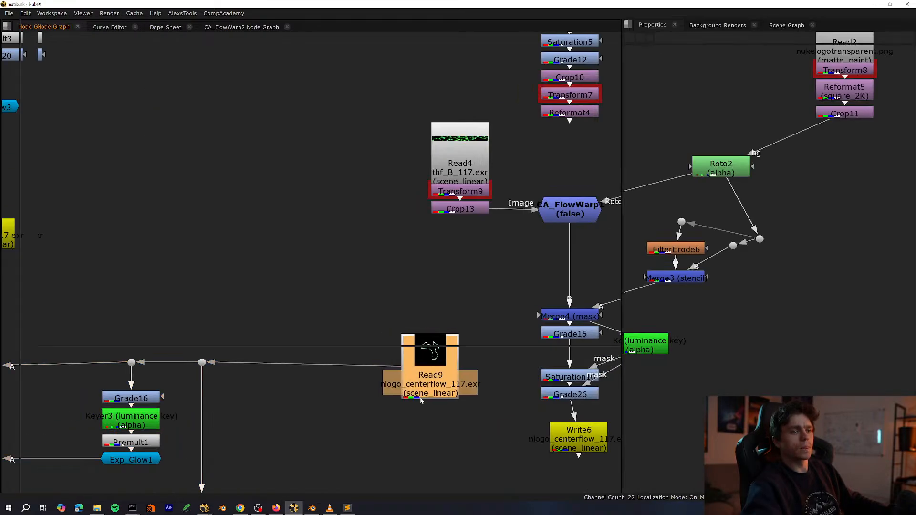
{"action": "key", "text": "1"}
{"action": "scroll", "coordinate": [360, 174], "scroll_direction": "up", "scroll_amount": 2}
{"action": "scroll", "coordinate": [363, 172], "scroll_direction": "up", "scroll_amount": 3}
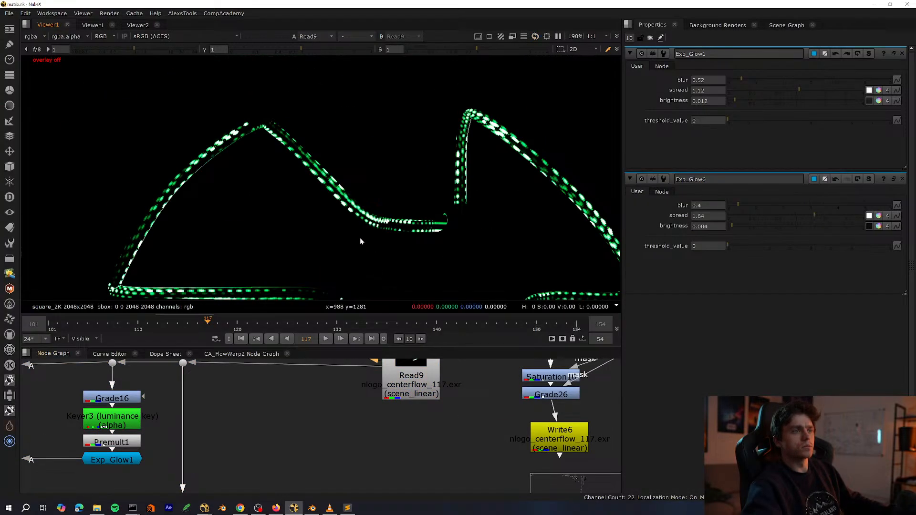
Open the internal node graph of CA_FlowWarp1 and display BlinkScript12 through a viewer node placed beside it.
{"action": "middle_click_drag", "start_coordinate": [351, 428], "coordinate": [194, 451]}
{"action": "key", "text": "space"}
{"action": "middle_click_drag", "start_coordinate": [365, 229], "coordinate": [331, 361]}
{"action": "left_click", "coordinate": [323, 375]}
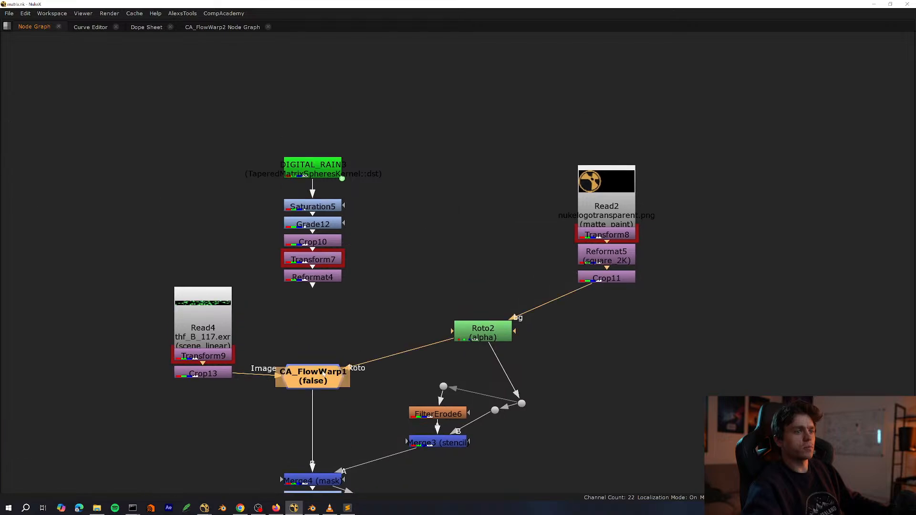
{"action": "key", "text": "space"}
{"action": "key", "text": "ctrl+Return"}
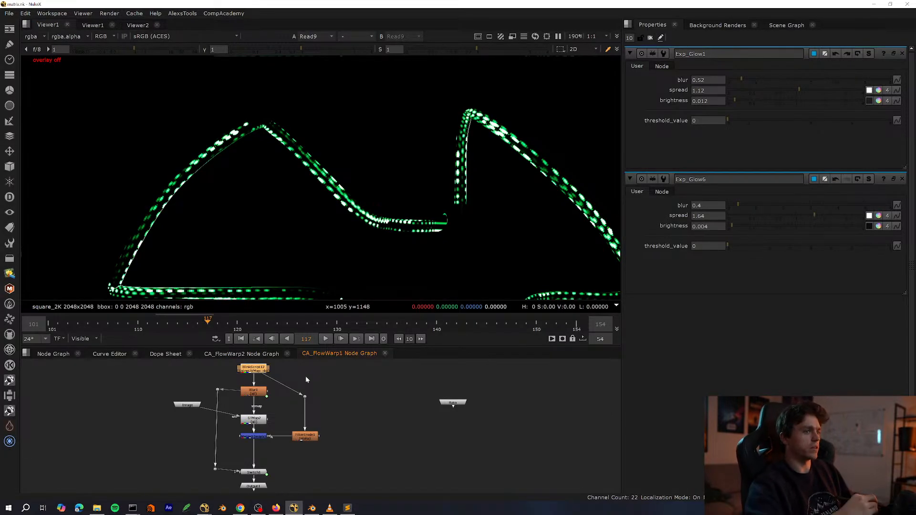
{"action": "key", "text": "1"}
{"action": "scroll", "coordinate": [265, 384], "scroll_direction": "up", "scroll_amount": 3}
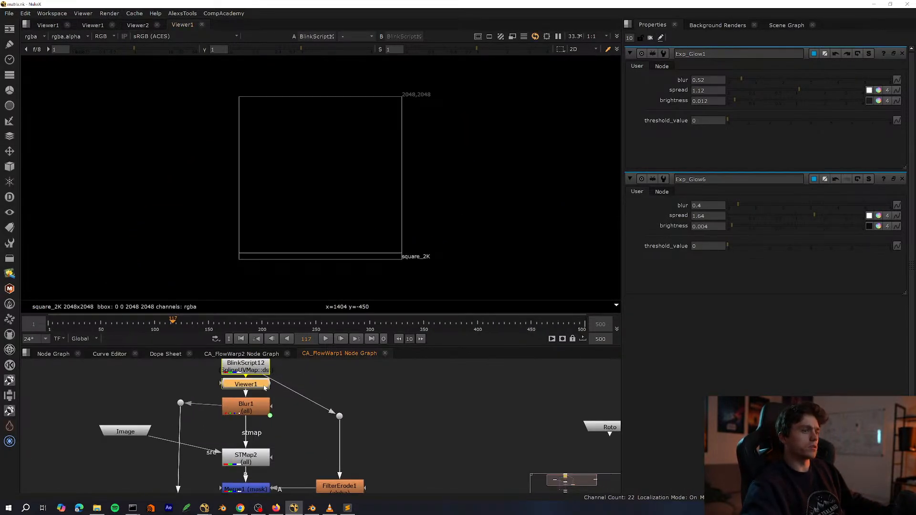
{"action": "left_click_drag", "start_coordinate": [265, 388], "coordinate": [122, 375]}
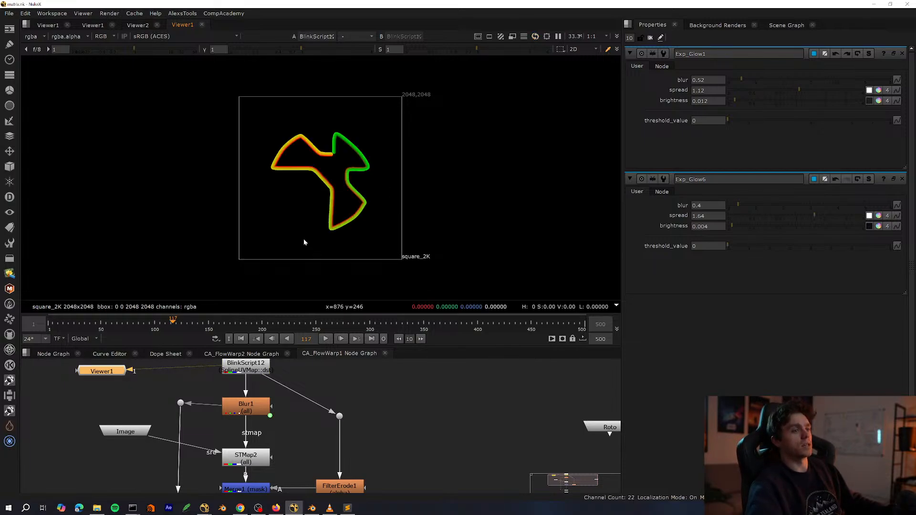
Examine the outline's UV map enlarged, focusing on the gap where its start and end meet.
{"action": "key", "text": "f"}
{"action": "key", "text": "space"}
{"action": "scroll", "coordinate": [487, 198], "scroll_direction": "up", "scroll_amount": 3}
{"action": "middle_click_drag", "start_coordinate": [506, 203], "coordinate": [435, 305]}
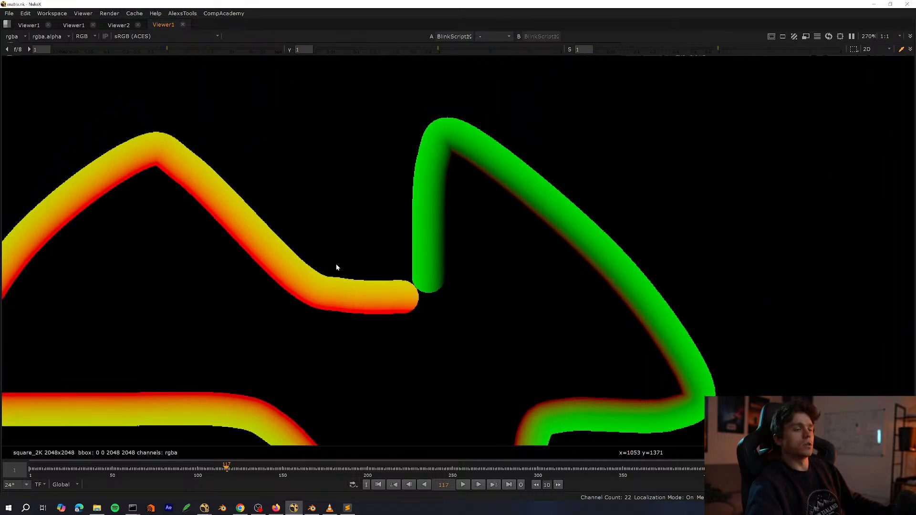
{"action": "scroll", "coordinate": [413, 291], "scroll_direction": "up", "scroll_amount": 3}
{"action": "scroll", "coordinate": [416, 300], "scroll_direction": "down", "scroll_amount": 3}
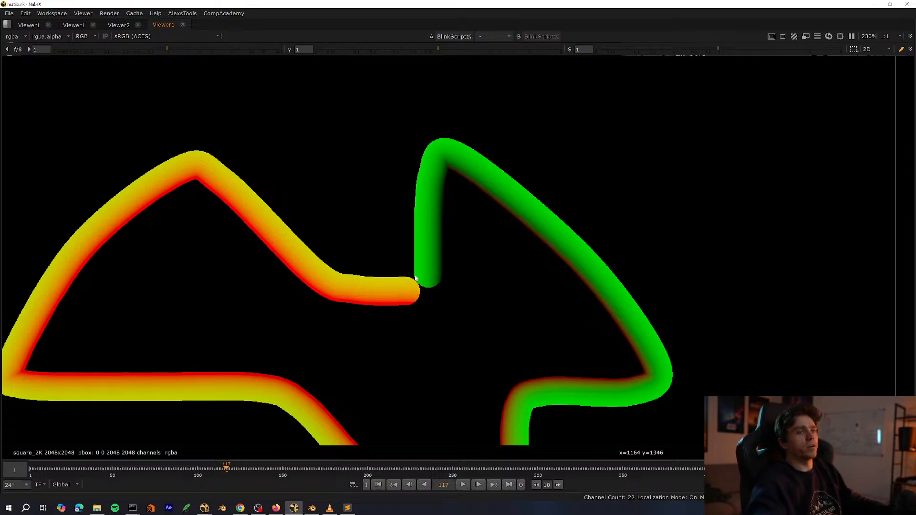
{"action": "key", "text": "f"}
{"action": "scroll", "coordinate": [579, 237], "scroll_direction": "up", "scroll_amount": 2}
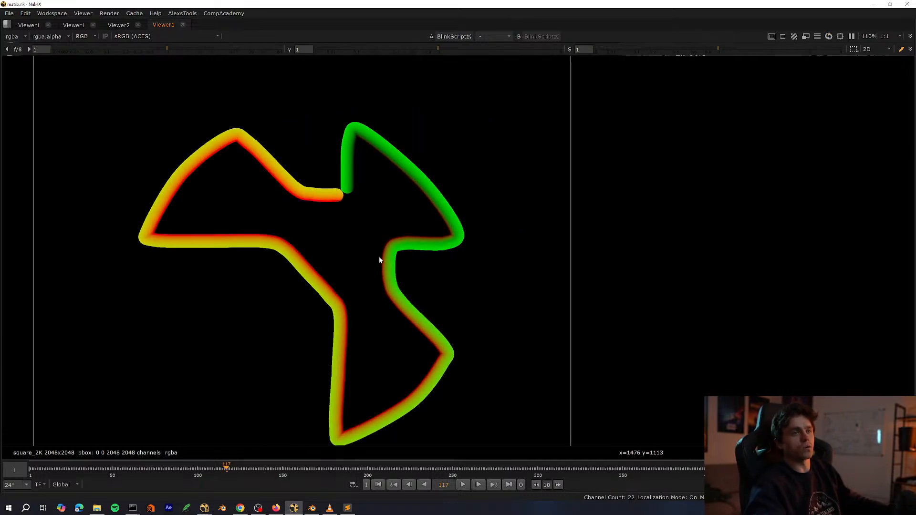
{"action": "key", "text": "f"}
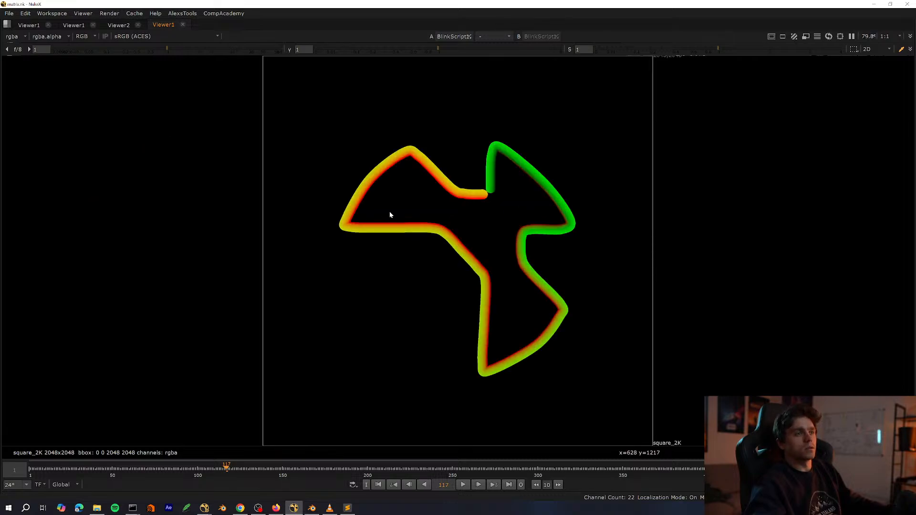
{"action": "key", "text": "space"}
Return to the main node graph and display the complete Read9 logo render.
{"action": "left_click", "coordinate": [62, 354]}
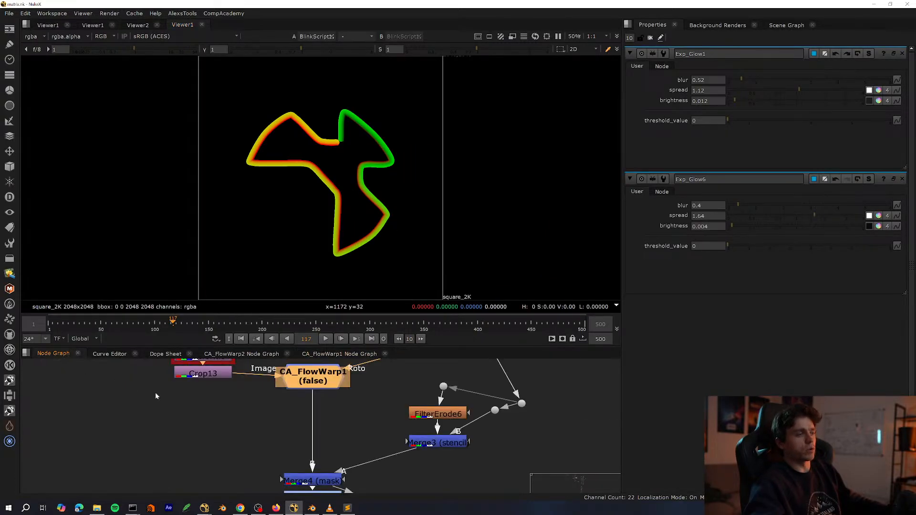
{"action": "scroll", "coordinate": [207, 446], "scroll_direction": "down", "scroll_amount": 5}
{"action": "key", "text": "space"}
{"action": "middle_click_drag", "start_coordinate": [225, 446], "coordinate": [299, 382]}
{"action": "scroll", "coordinate": [298, 382], "scroll_direction": "up", "scroll_amount": 4}
{"action": "left_click", "coordinate": [232, 447]}
{"action": "key", "text": "1"}
{"action": "left_click_drag", "start_coordinate": [232, 447], "coordinate": [237, 441]}
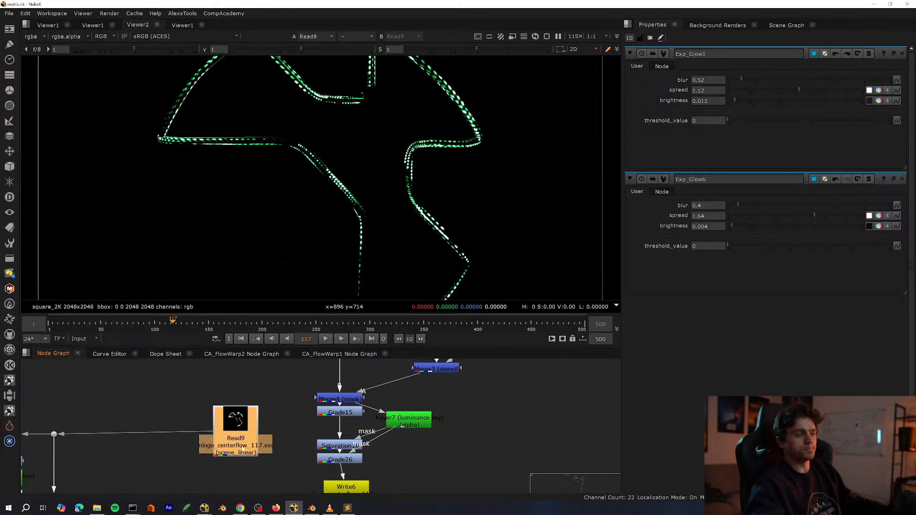
{"action": "key", "text": "f"}
Display the Merge5 result where the Read9 outline joins the main stream.
{"action": "scroll", "coordinate": [282, 458], "scroll_direction": "down", "scroll_amount": 5}
{"action": "middle_click_drag", "start_coordinate": [272, 472], "coordinate": [331, 418]}
{"action": "key", "text": "space"}
{"action": "middle_click_drag", "start_coordinate": [329, 239], "coordinate": [260, 393]}
{"action": "scroll", "coordinate": [259, 392], "scroll_direction": "up", "scroll_amount": 4}
{"action": "left_click", "coordinate": [183, 397]}
{"action": "key", "text": "space"}
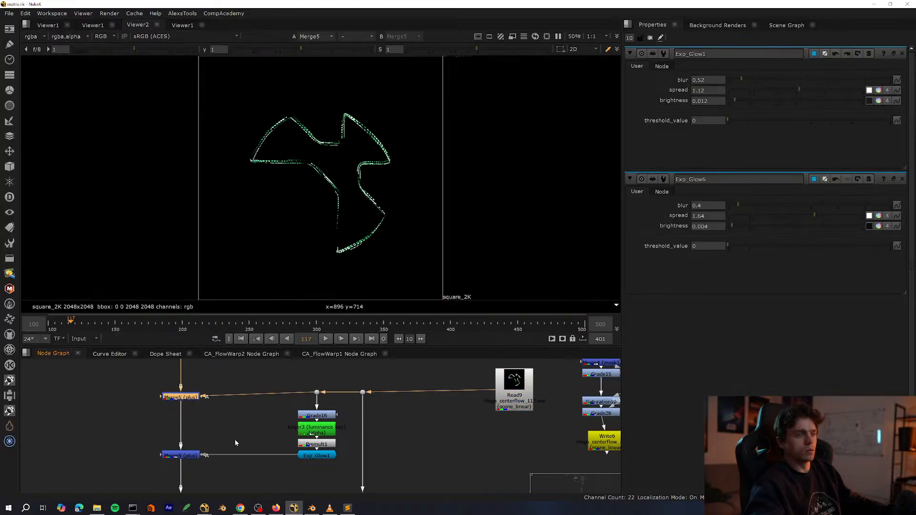
{"action": "key", "text": "1"}
Display the Merge9 and Merge35 results in turn to review the glow layers on the logo.
{"action": "left_click", "coordinate": [182, 455]}
{"action": "key", "text": "1"}
{"action": "middle_click_drag", "start_coordinate": [256, 431], "coordinate": [217, 413]}
{"action": "left_click", "coordinate": [218, 471]}
{"action": "key", "text": "1"}
{"action": "left_click", "coordinate": [223, 480]}
{"action": "scroll", "coordinate": [322, 130], "scroll_direction": "up", "scroll_amount": 4}
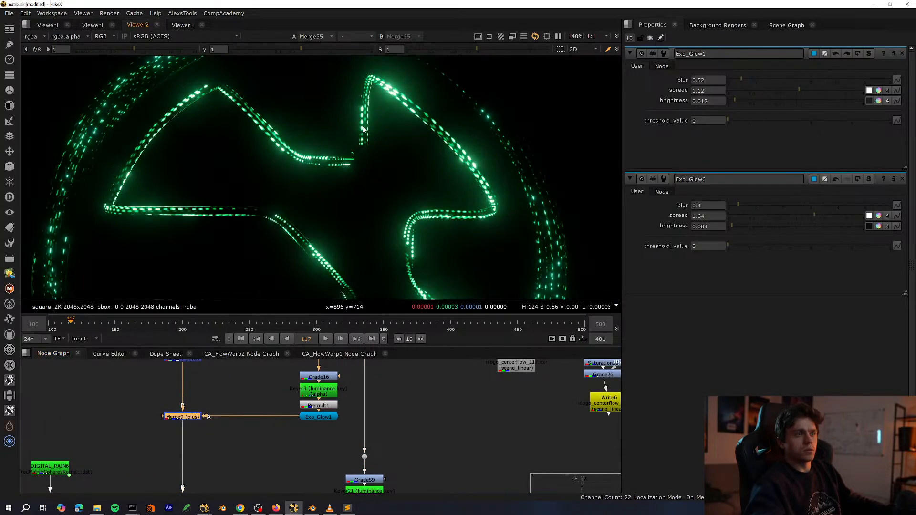
Display Exp_Glow1 on its own and raise its brightness to 0.05.
{"action": "left_click", "coordinate": [313, 417]}
{"action": "key", "text": "1"}
{"action": "left_click_drag", "start_coordinate": [313, 420], "coordinate": [319, 420]}
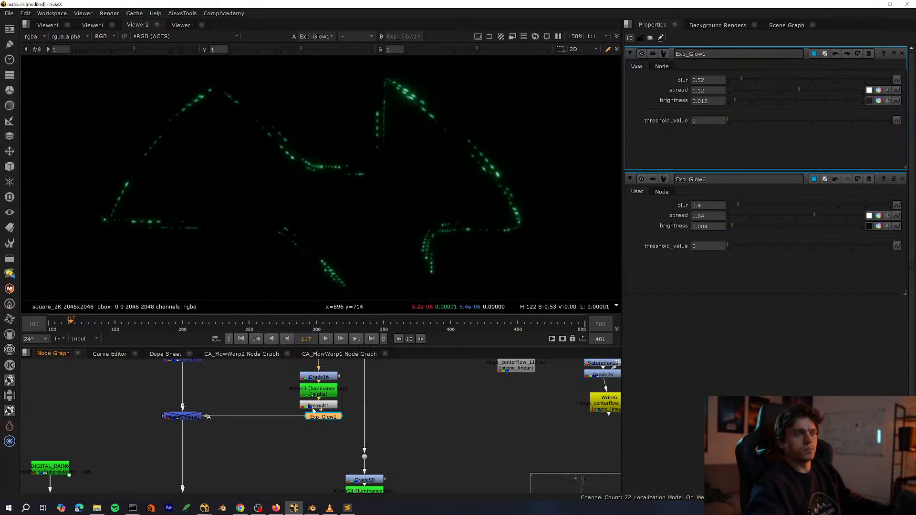
{"action": "scroll", "coordinate": [442, 218], "scroll_direction": "up", "scroll_amount": 4}
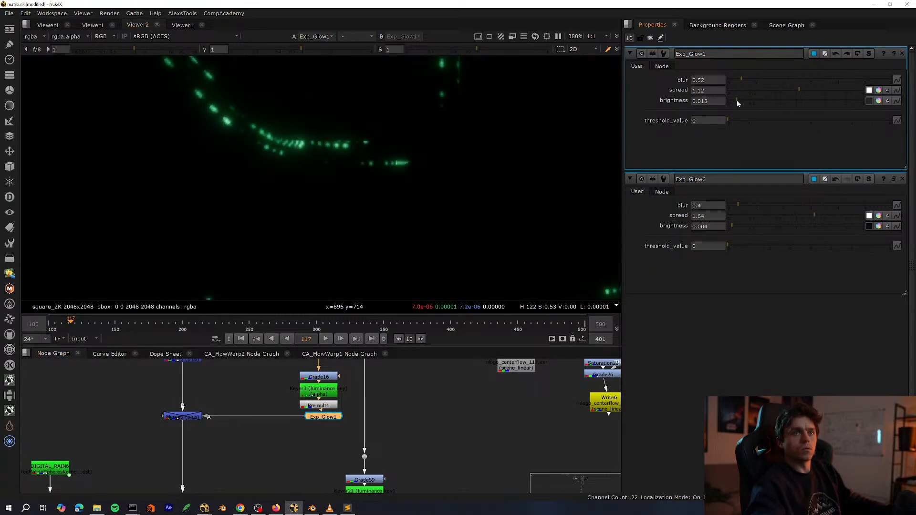
{"action": "left_click_drag", "start_coordinate": [736, 100], "coordinate": [743, 99]}
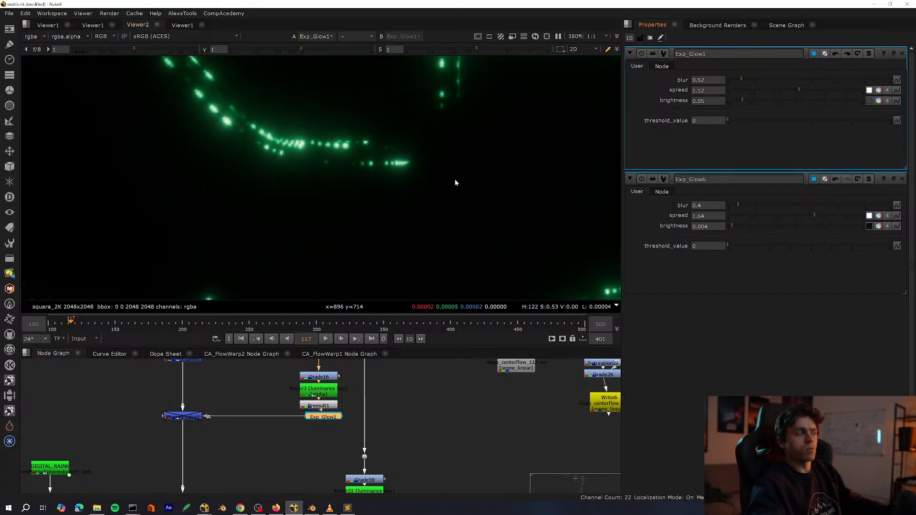
Display the Merge9 result and toggle that merge to check the inner glow's contribution.
{"action": "middle_click_drag", "start_coordinate": [222, 410], "coordinate": [256, 419]}
{"action": "left_click", "coordinate": [222, 426]}
{"action": "key", "text": "1"}
{"action": "left_click", "coordinate": [167, 448]}
{"action": "left_click", "coordinate": [230, 424]}
{"action": "key", "text": "d"}
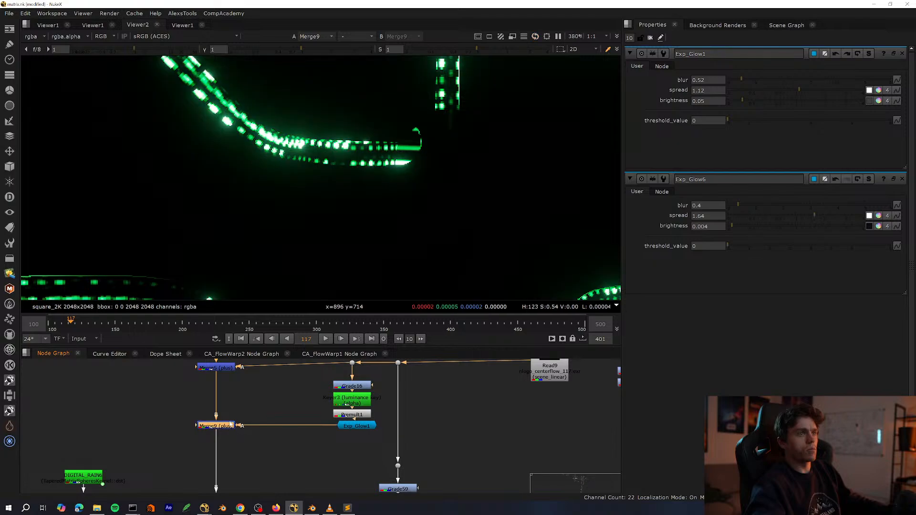
View the whole logo and toggle Merge35 off and on to compare the wide glow's effect.
{"action": "key", "text": "f"}
{"action": "middle_click_drag", "start_coordinate": [286, 480], "coordinate": [309, 399]}
{"action": "left_click_drag", "start_coordinate": [311, 402], "coordinate": [187, 479]}
{"action": "key", "text": "d"}
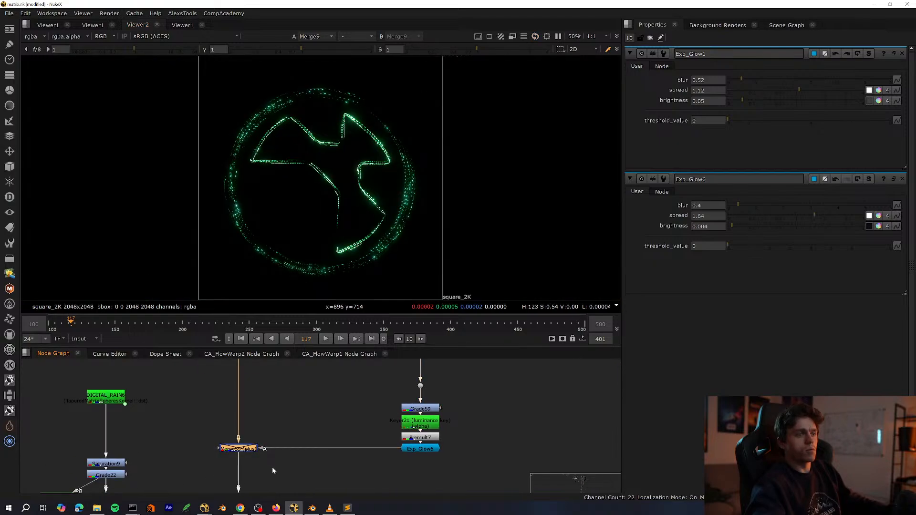
{"action": "key", "text": "d"}
{"action": "left_click", "coordinate": [276, 464]}
{"action": "left_click", "coordinate": [246, 449]}
Bring up the Exp_Glow6 properties and set its brightness to 0.002.
{"action": "middle_click_drag", "start_coordinate": [453, 441], "coordinate": [402, 397]}
{"action": "scroll", "coordinate": [402, 397], "scroll_direction": "up", "scroll_amount": 3}
{"action": "left_click", "coordinate": [363, 411]}
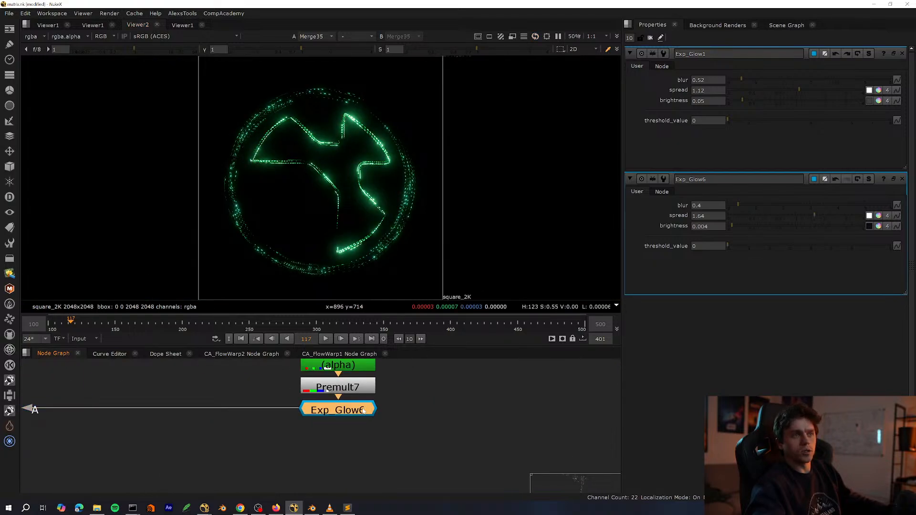
{"action": "double_click", "coordinate": [363, 410]}
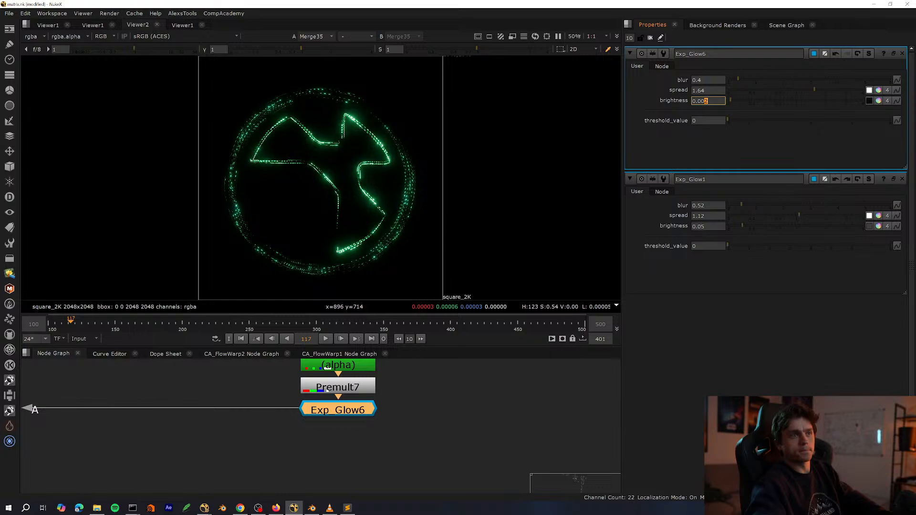
Try an extra Grade between the dot and Grade59 with gamma 2 and gain 2.9.
{"action": "middle_click_drag", "start_coordinate": [353, 384], "coordinate": [315, 492]}
{"action": "key", "text": "space"}
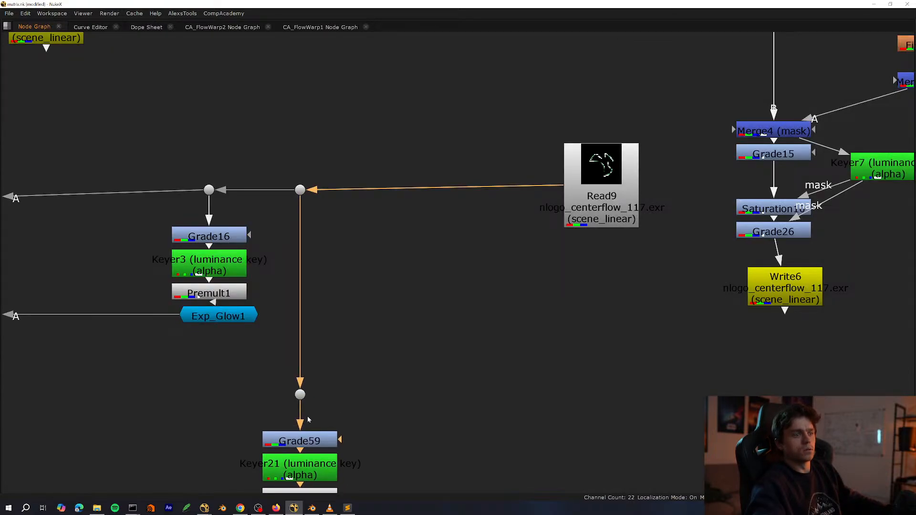
{"action": "key", "text": "space"}
{"action": "left_click", "coordinate": [303, 397]}
{"action": "key", "text": "g"}
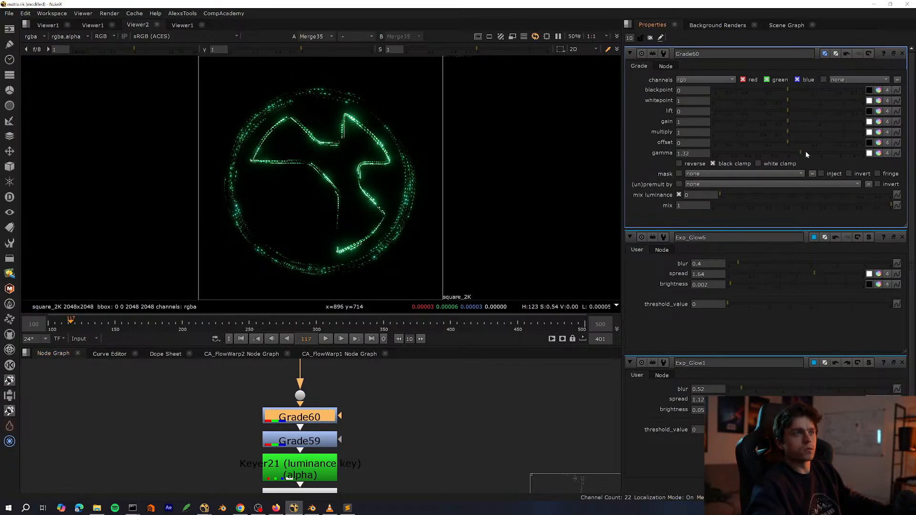
{"action": "left_click_drag", "start_coordinate": [809, 152], "coordinate": [821, 151]}
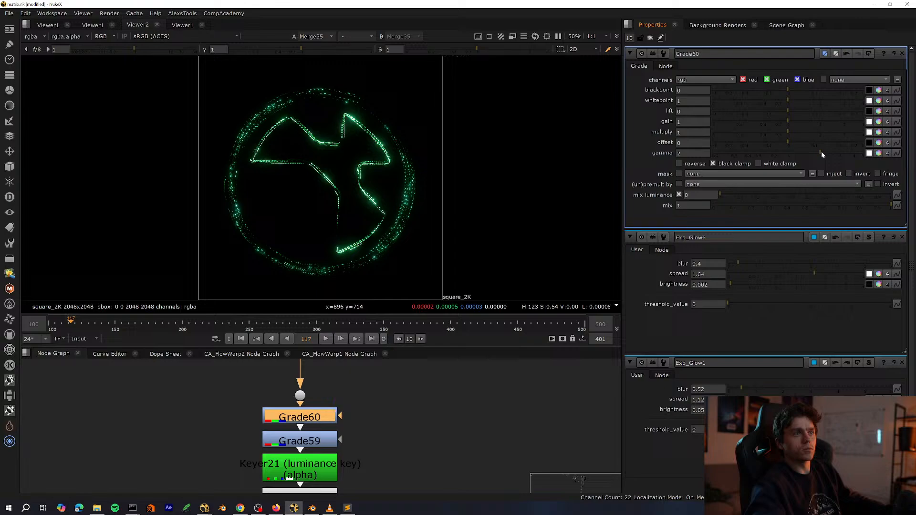
{"action": "left_click", "coordinate": [819, 122]}
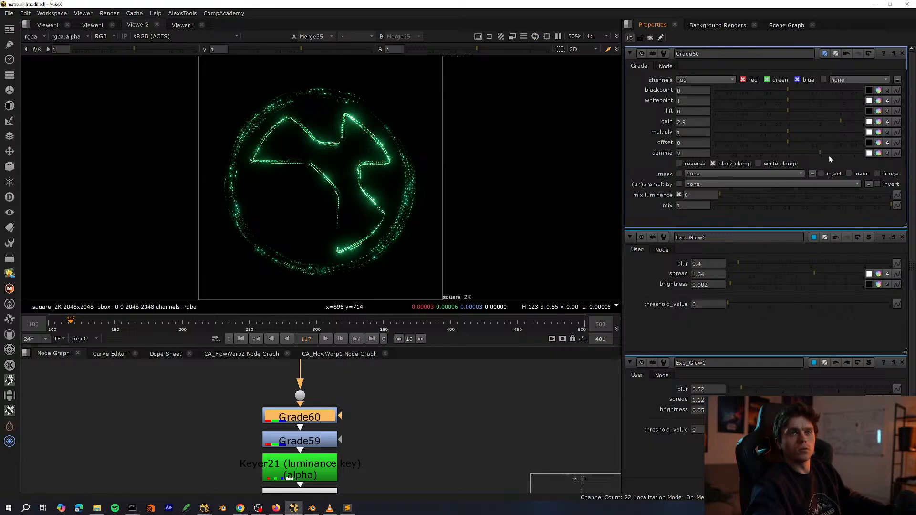
Delete the extra Grade above Grade59.
{"action": "key", "text": "space"}
{"action": "scroll", "coordinate": [333, 397], "scroll_direction": "up", "scroll_amount": 3}
{"action": "middle_click_drag", "start_coordinate": [333, 397], "coordinate": [363, 298]}
{"action": "key", "text": "Delete"}
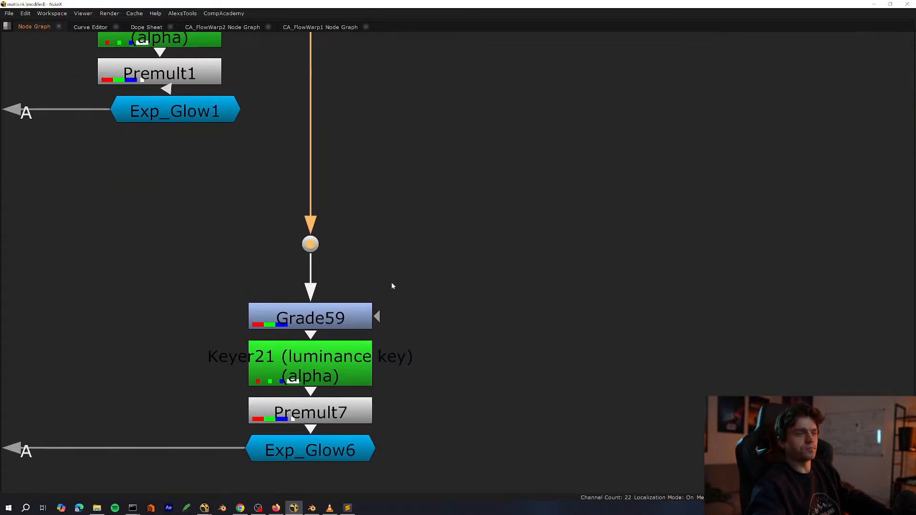
Display the Keyer21 alpha and lower point B of its luminance range to about 0.388.
{"action": "left_click_drag", "start_coordinate": [515, 179], "coordinate": [175, 381]}
{"action": "left_click", "coordinate": [402, 344]}
{"action": "key", "text": "space"}
{"action": "double_click", "coordinate": [329, 371]}
{"action": "key", "text": "1"}
{"action": "key", "text": "a"}
{"action": "scroll", "coordinate": [382, 191], "scroll_direction": "up", "scroll_amount": 3}
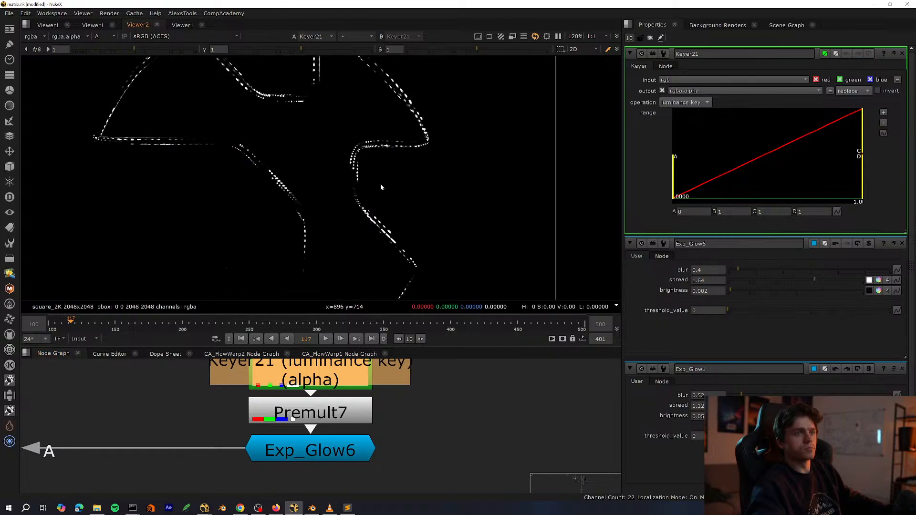
{"action": "middle_click_drag", "start_coordinate": [380, 188], "coordinate": [375, 238]}
{"action": "left_click_drag", "start_coordinate": [862, 114], "coordinate": [790, 134]}
Move Grade59 slightly up from Keyer21 and set its gamma to 1.76.
{"action": "middle_click_drag", "start_coordinate": [386, 367], "coordinate": [380, 471]}
{"action": "scroll", "coordinate": [380, 472], "scroll_direction": "down", "scroll_amount": 3}
{"action": "left_click_drag", "start_coordinate": [364, 451], "coordinate": [364, 433]}
{"action": "double_click", "coordinate": [362, 433]}
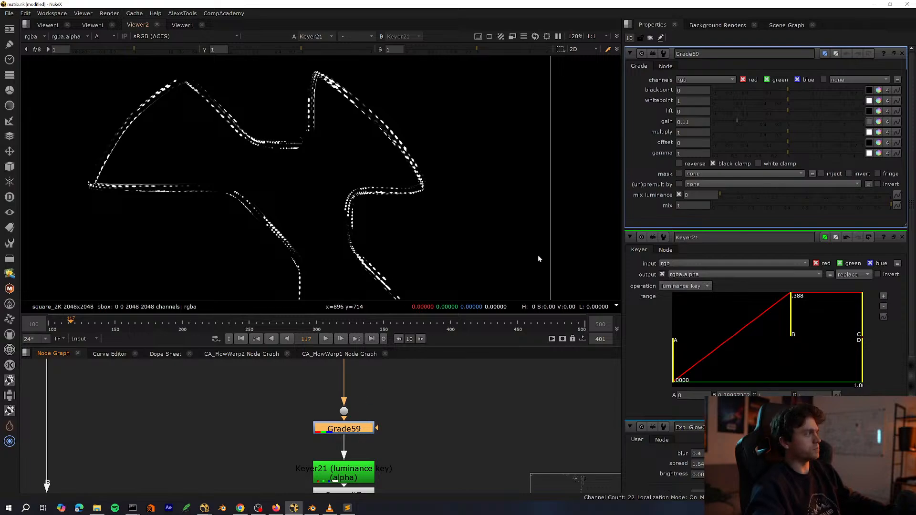
{"action": "left_click_drag", "start_coordinate": [806, 154], "coordinate": [814, 155]}
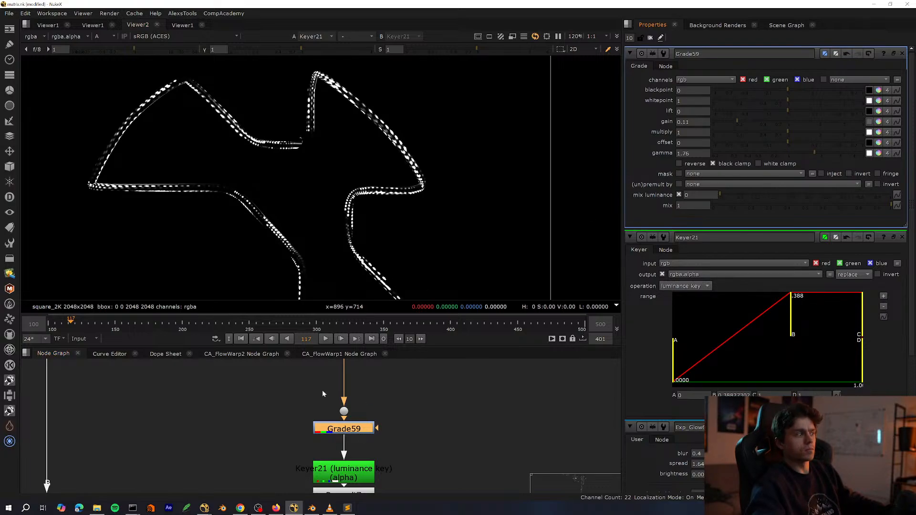
{"action": "scroll", "coordinate": [414, 444], "scroll_direction": "down", "scroll_amount": 3}
{"action": "key", "text": "space"}
{"action": "scroll", "coordinate": [389, 368], "scroll_direction": "up", "scroll_amount": 5}
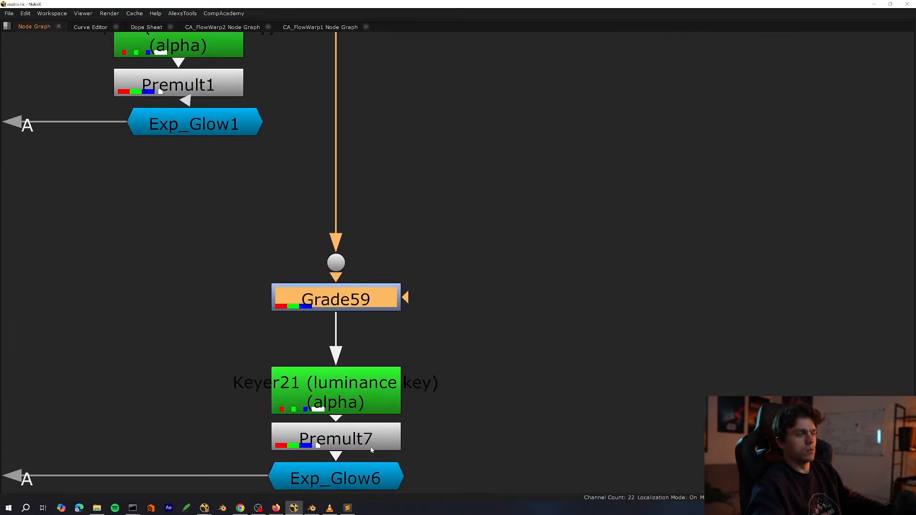
Display the Premult7 output and the combined Merge35 (plus) result in the viewer.
{"action": "key", "text": "space"}
{"action": "key", "text": "f"}
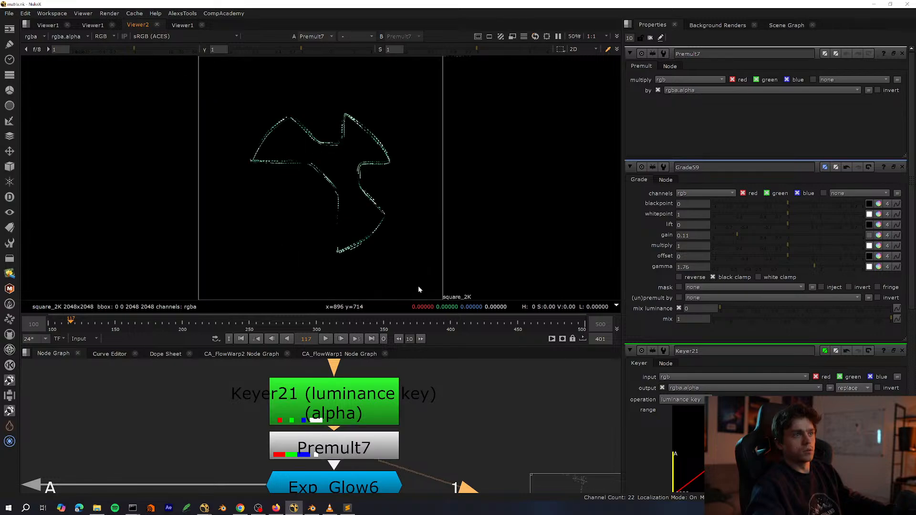
{"action": "scroll", "coordinate": [422, 425], "scroll_direction": "down", "scroll_amount": 3}
{"action": "left_click", "coordinate": [422, 425]}
{"action": "key", "text": "1"}
{"action": "middle_click_drag", "start_coordinate": [287, 389], "coordinate": [379, 398]}
{"action": "left_click_drag", "start_coordinate": [379, 399], "coordinate": [149, 492]}
{"action": "key", "text": "1"}
{"action": "left_click_drag", "start_coordinate": [353, 402], "coordinate": [210, 453]}
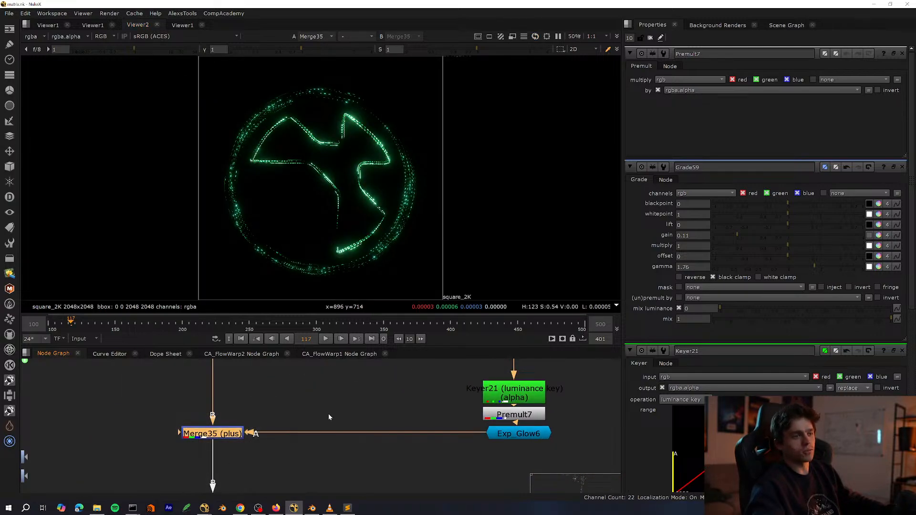
Check the alpha channel of the Merge35 result and return to the colour display.
{"action": "left_click", "coordinate": [357, 415]}
{"action": "key", "text": "a"}
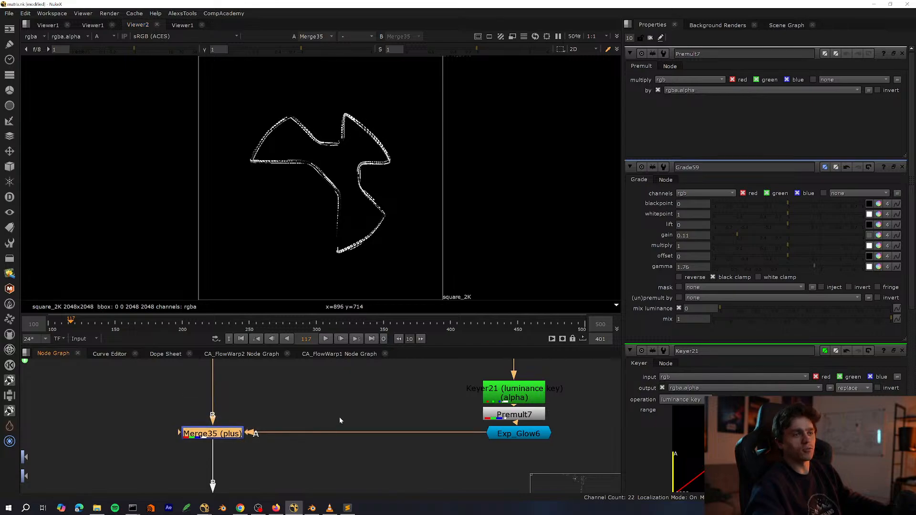
{"action": "key", "text": "a"}
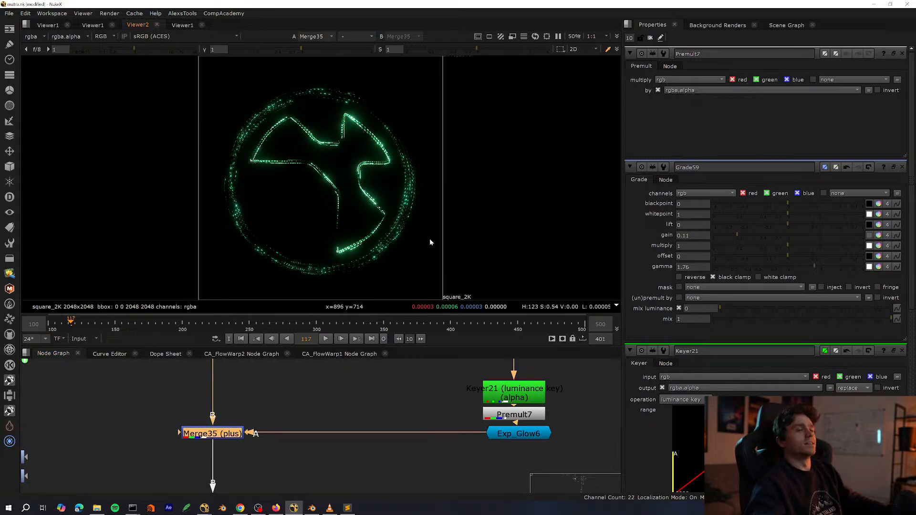
Follow the composite downstream and display the Merge10 and Merge14 outputs in the viewer.
{"action": "scroll", "coordinate": [351, 378], "scroll_direction": "down", "scroll_amount": 6}
{"action": "middle_click_drag", "start_coordinate": [301, 441], "coordinate": [340, 331]}
{"action": "key", "text": "space"}
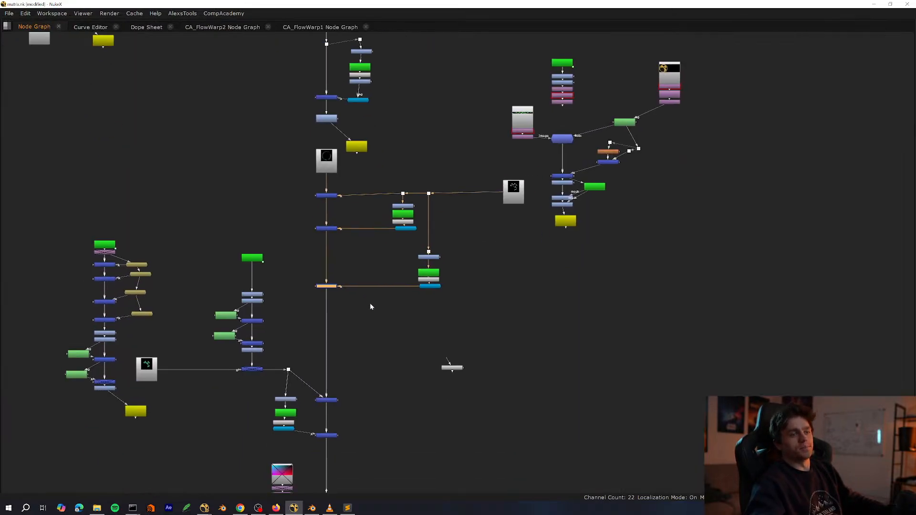
{"action": "scroll", "coordinate": [370, 306], "scroll_direction": "up", "scroll_amount": 3}
{"action": "key", "text": "space"}
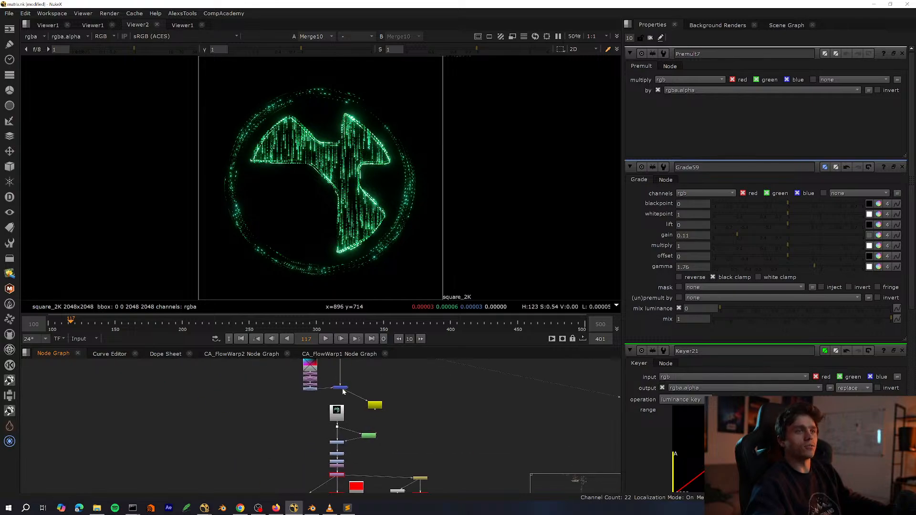
{"action": "scroll", "coordinate": [383, 373], "scroll_direction": "up", "scroll_amount": 2}
{"action": "scroll", "coordinate": [339, 441], "scroll_direction": "up", "scroll_amount": 3}
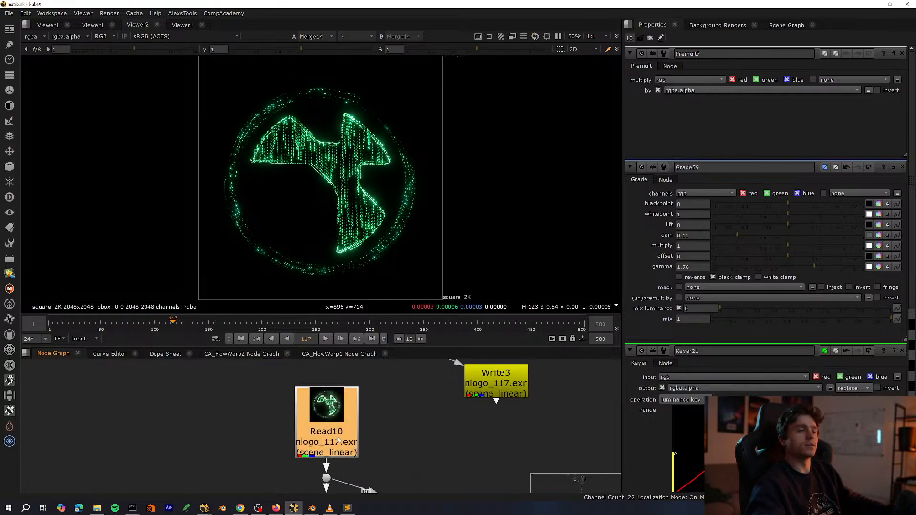
Compare the Merge14 composite with the previously rendered Read10 image in the viewer.
{"action": "middle_click_drag", "start_coordinate": [360, 395], "coordinate": [308, 427]}
{"action": "left_click", "coordinate": [308, 427]}
{"action": "key", "text": "2"}
{"action": "key", "text": "1"}
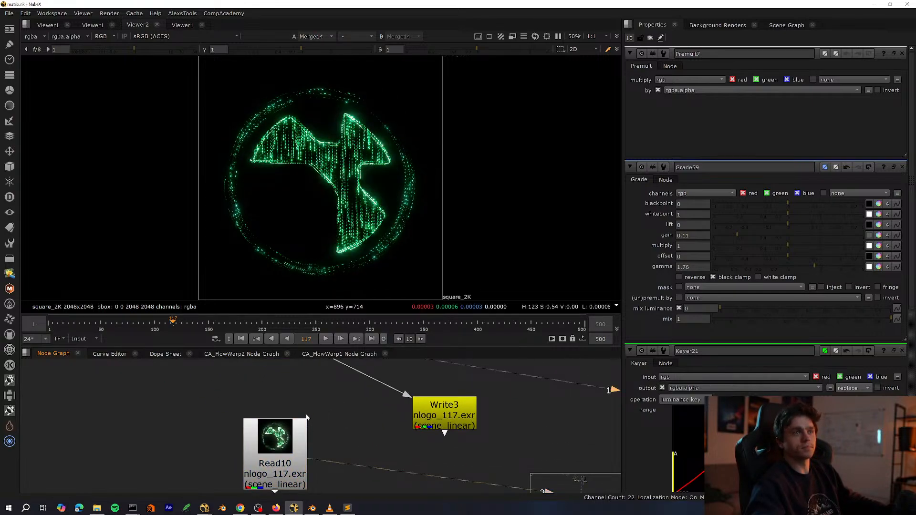
Insert a Grade node between Read9 and the dots feeding the glow branches, with gain 1.18.
{"action": "scroll", "coordinate": [308, 418], "scroll_direction": "down", "scroll_amount": 3}
{"action": "scroll", "coordinate": [313, 393], "scroll_direction": "down", "scroll_amount": 3}
{"action": "key", "text": "space"}
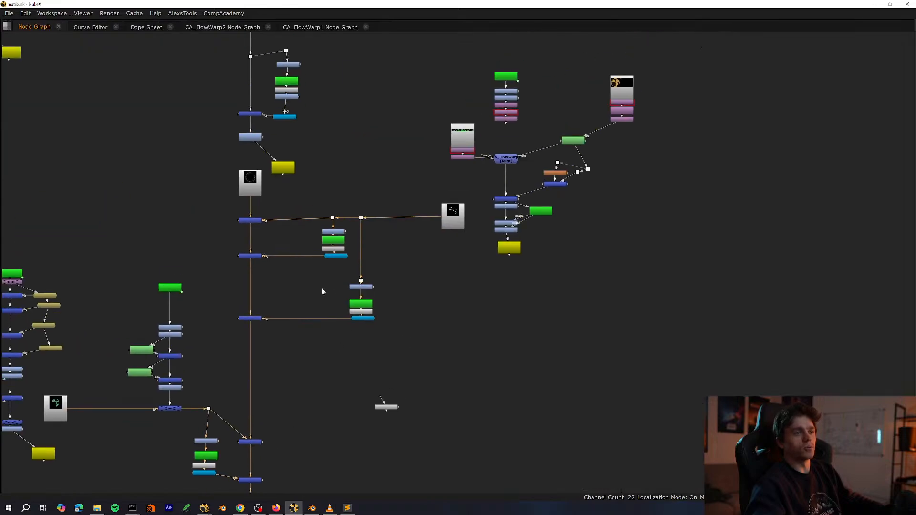
{"action": "scroll", "coordinate": [329, 284], "scroll_direction": "up", "scroll_amount": 4}
{"action": "middle_click_drag", "start_coordinate": [420, 219], "coordinate": [416, 313]}
{"action": "middle_click_drag", "start_coordinate": [510, 272], "coordinate": [353, 376]}
{"action": "key", "text": "space"}
{"action": "scroll", "coordinate": [348, 406], "scroll_direction": "up", "scroll_amount": 1}
{"action": "middle_click_drag", "start_coordinate": [342, 425], "coordinate": [305, 468]}
{"action": "left_click", "coordinate": [378, 418]}
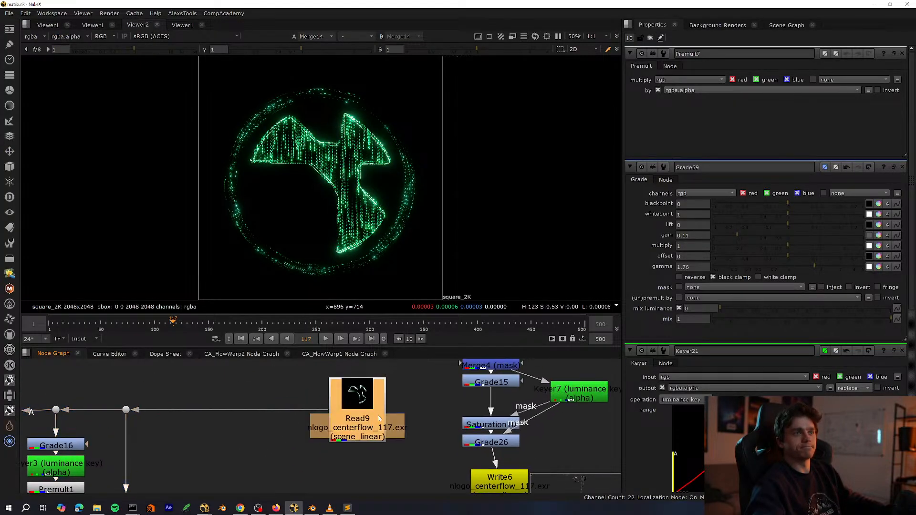
{"action": "key", "text": "g"}
{"action": "left_click_drag", "start_coordinate": [373, 454], "coordinate": [258, 411]}
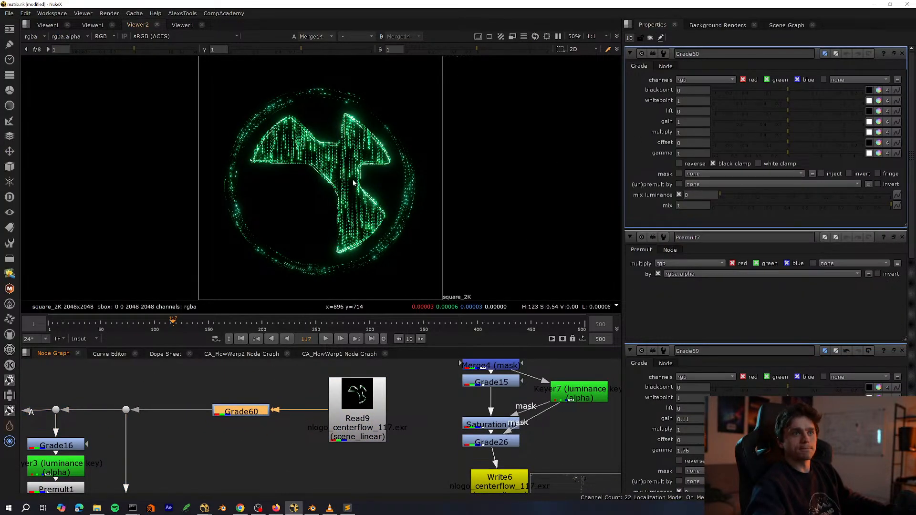
{"action": "scroll", "coordinate": [353, 183], "scroll_direction": "up", "scroll_amount": 2}
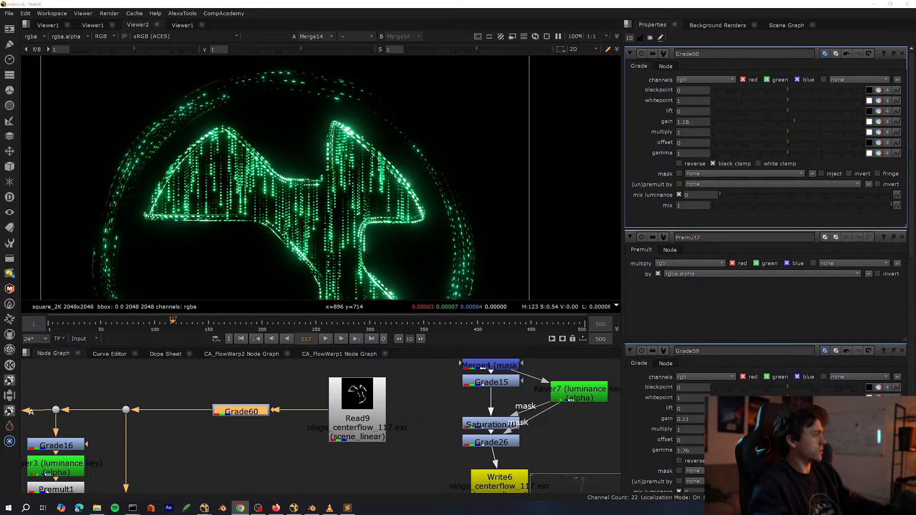
Switch to the web browser and open the Assets page of the Compositing Academy site.
{"action": "key", "text": "alt+Tab"}
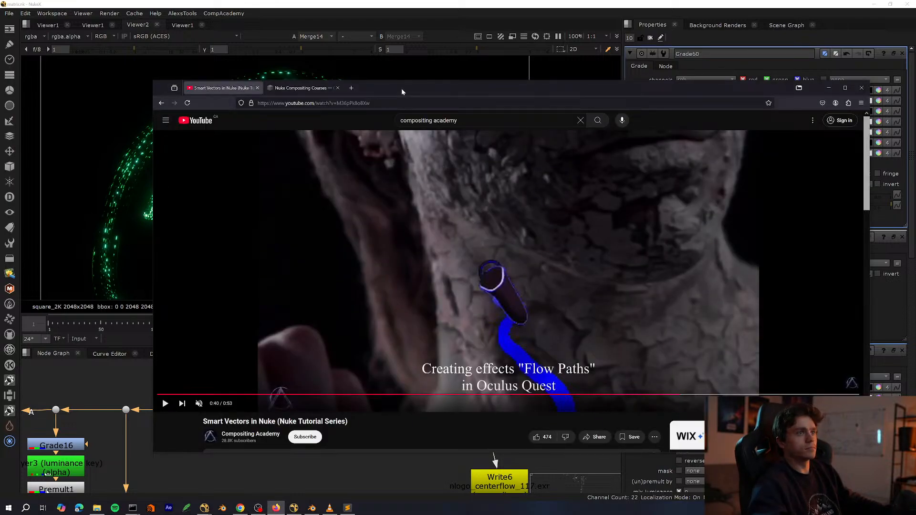
{"action": "left_click_drag", "start_coordinate": [401, 92], "coordinate": [387, 93]}
{"action": "left_click", "coordinate": [267, 91]}
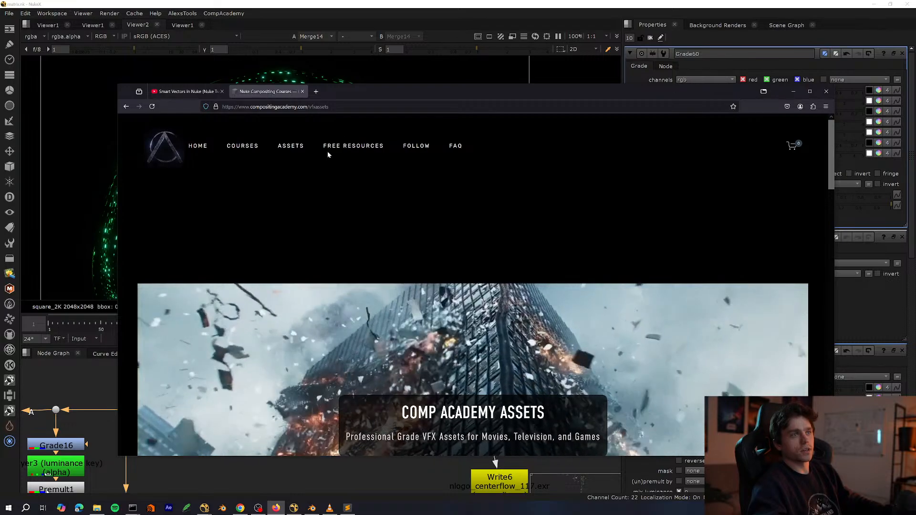
{"action": "left_click", "coordinate": [293, 148]}
Look through the Nuke Plugins and VFX Assets sections of the assets page.
{"action": "scroll", "coordinate": [432, 300], "scroll_direction": "down", "scroll_amount": 18}
{"action": "scroll", "coordinate": [477, 342], "scroll_direction": "up", "scroll_amount": 14}
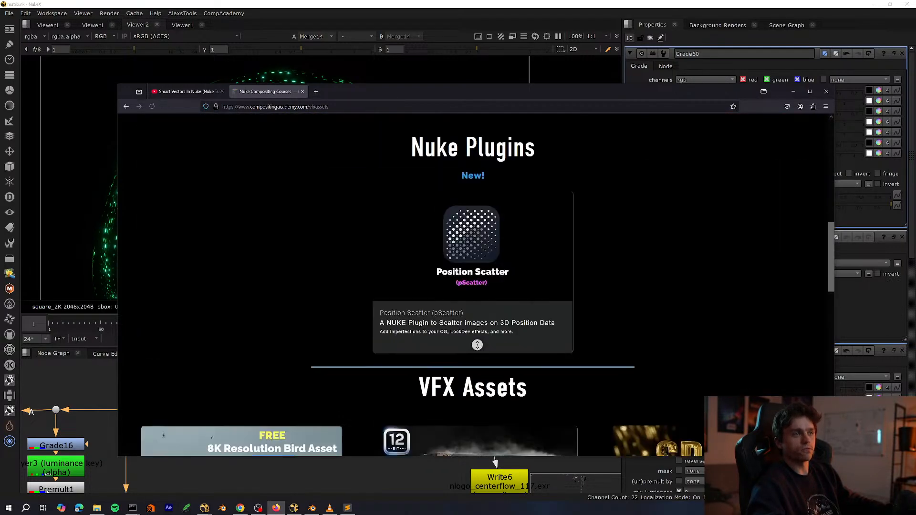
{"action": "scroll", "coordinate": [496, 289], "scroll_direction": "down", "scroll_amount": 8}
{"action": "scroll", "coordinate": [615, 186], "scroll_direction": "up", "scroll_amount": 4}
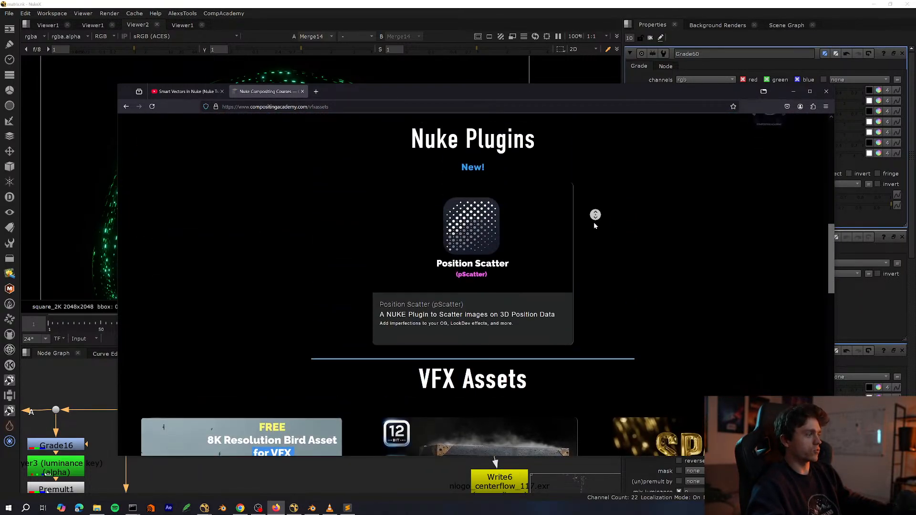
{"action": "scroll", "coordinate": [594, 217], "scroll_direction": "down", "scroll_amount": 6}
{"action": "scroll", "coordinate": [591, 287], "scroll_direction": "up", "scroll_amount": 3}
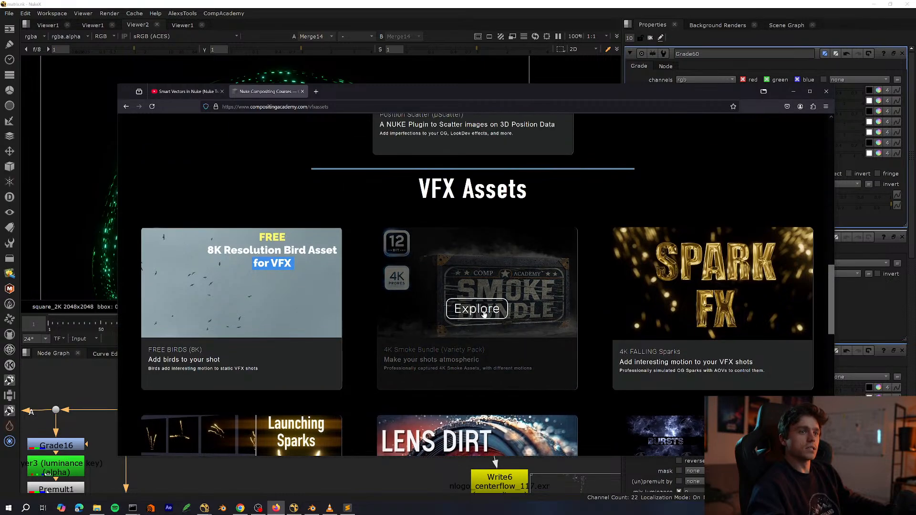
{"action": "scroll", "coordinate": [552, 244], "scroll_direction": "down", "scroll_amount": 1}
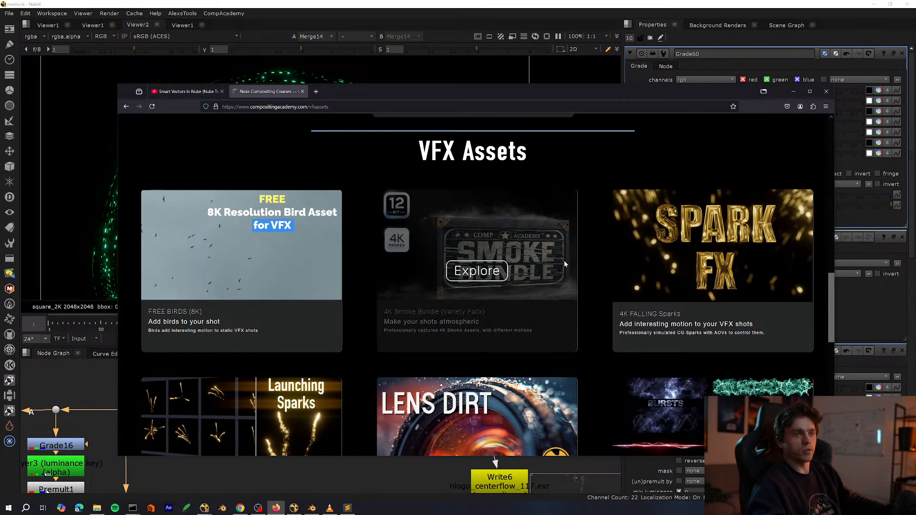
{"action": "scroll", "coordinate": [424, 315], "scroll_direction": "down", "scroll_amount": 6}
{"action": "scroll", "coordinate": [422, 267], "scroll_direction": "up", "scroll_amount": 4}
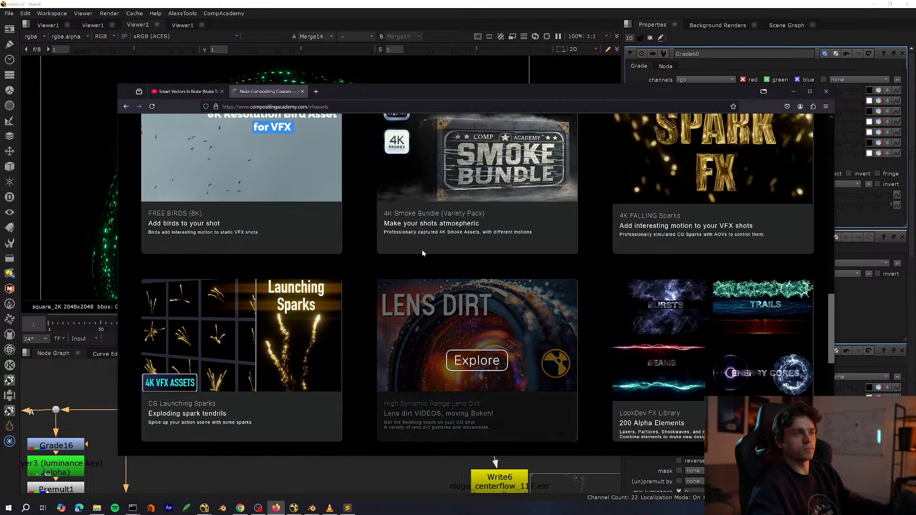
{"action": "scroll", "coordinate": [400, 267], "scroll_direction": "up", "scroll_amount": 4}
{"action": "scroll", "coordinate": [362, 246], "scroll_direction": "down", "scroll_amount": 5}
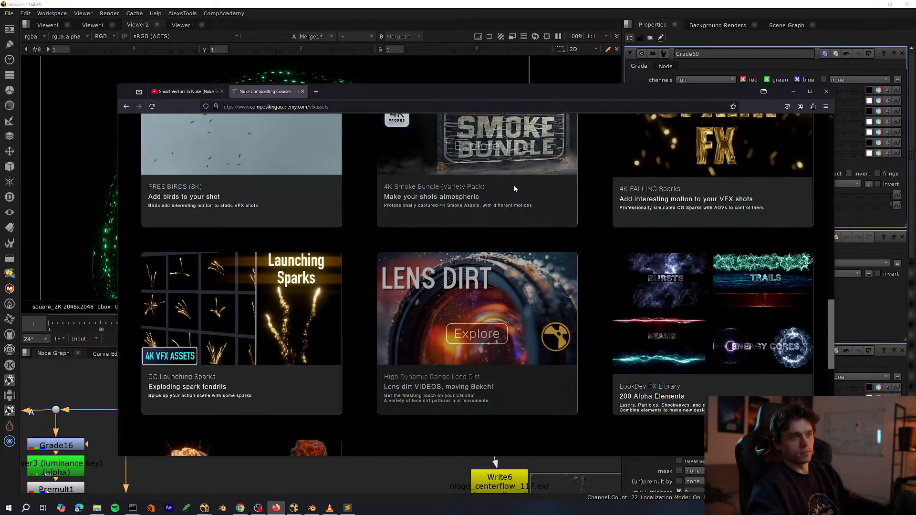
{"action": "middle_click", "coordinate": [365, 318]}
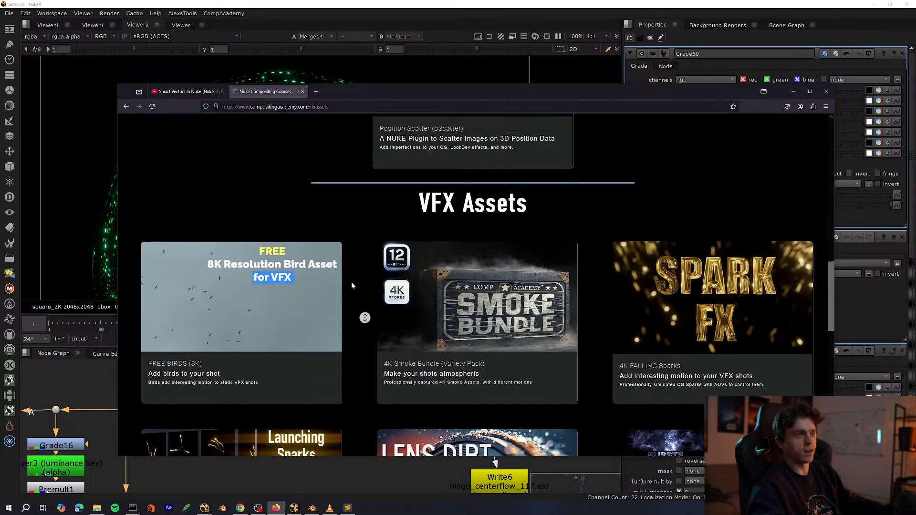
{"action": "middle_click", "coordinate": [362, 251]}
{"action": "scroll", "coordinate": [603, 333], "scroll_direction": "down", "scroll_amount": 5}
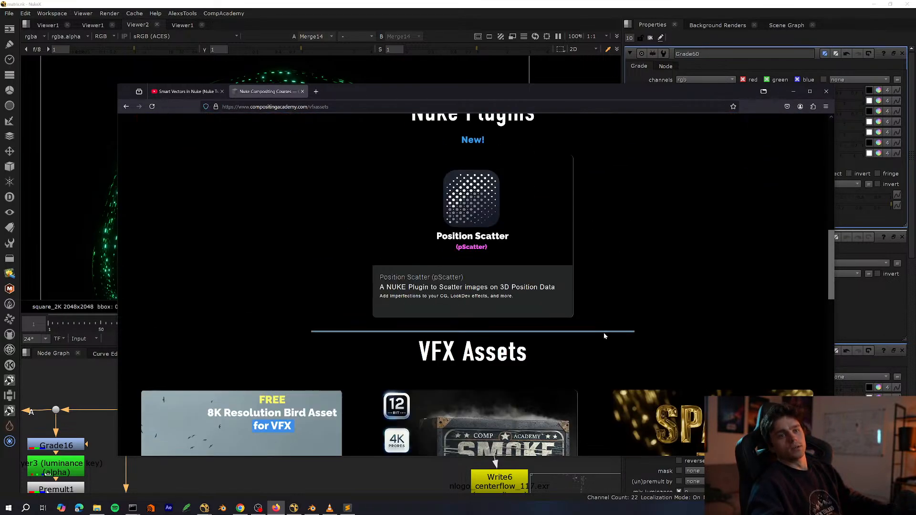
{"action": "scroll", "coordinate": [598, 204], "scroll_direction": "up", "scroll_amount": 3}
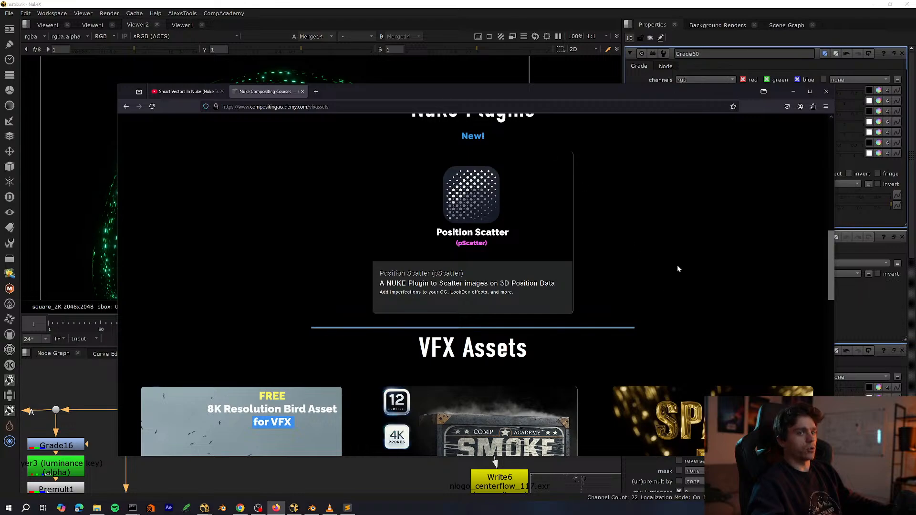
{"action": "scroll", "coordinate": [663, 279], "scroll_direction": "down", "scroll_amount": 3}
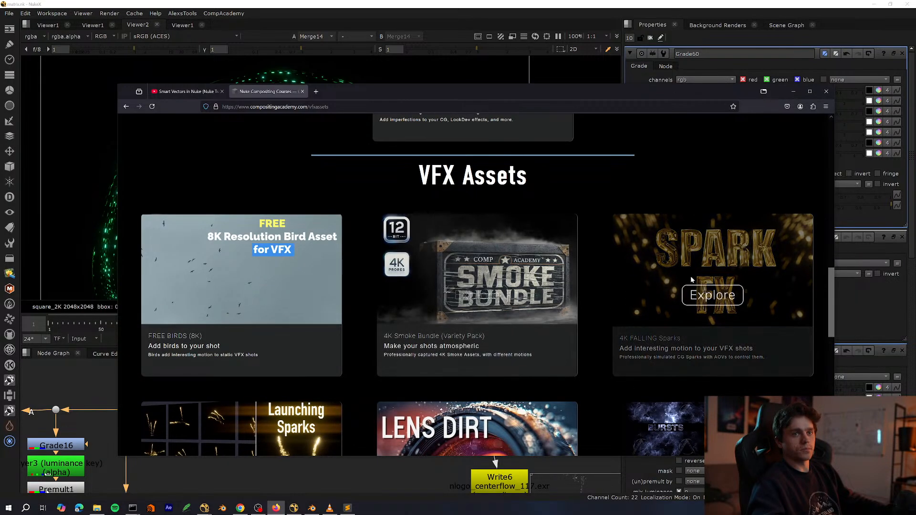
{"action": "scroll", "coordinate": [744, 307], "scroll_direction": "down", "scroll_amount": 3}
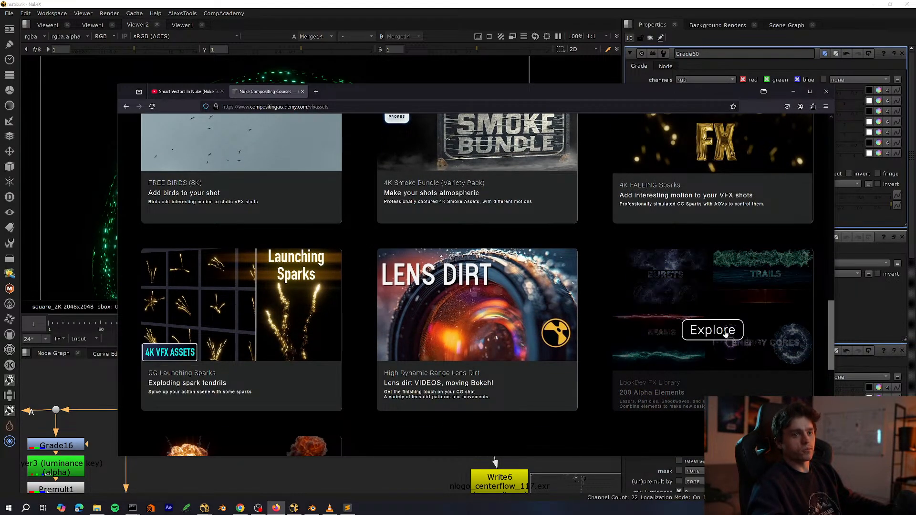
Open the LookDev FX Library product page from the VFX assets and glance over it.
{"action": "left_click", "coordinate": [683, 322]}
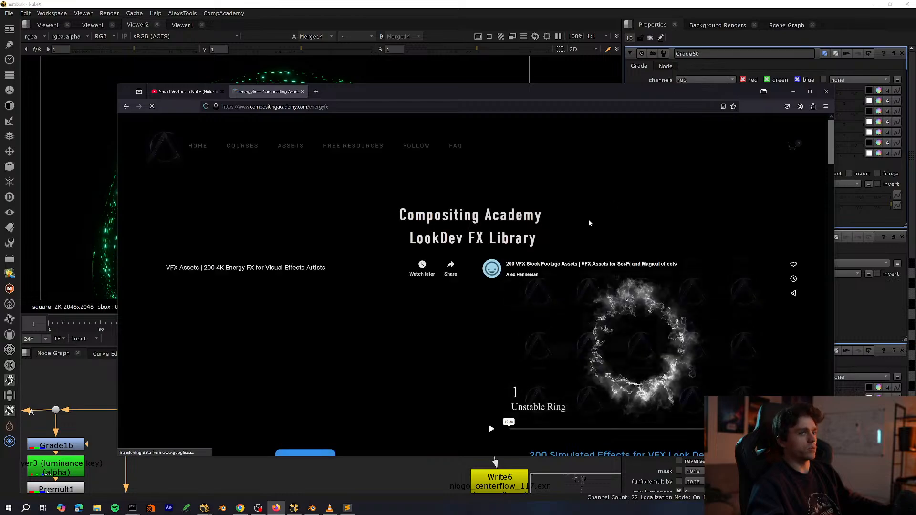
{"action": "scroll", "coordinate": [587, 248], "scroll_direction": "down", "scroll_amount": 4}
{"action": "scroll", "coordinate": [620, 257], "scroll_direction": "up", "scroll_amount": 5}
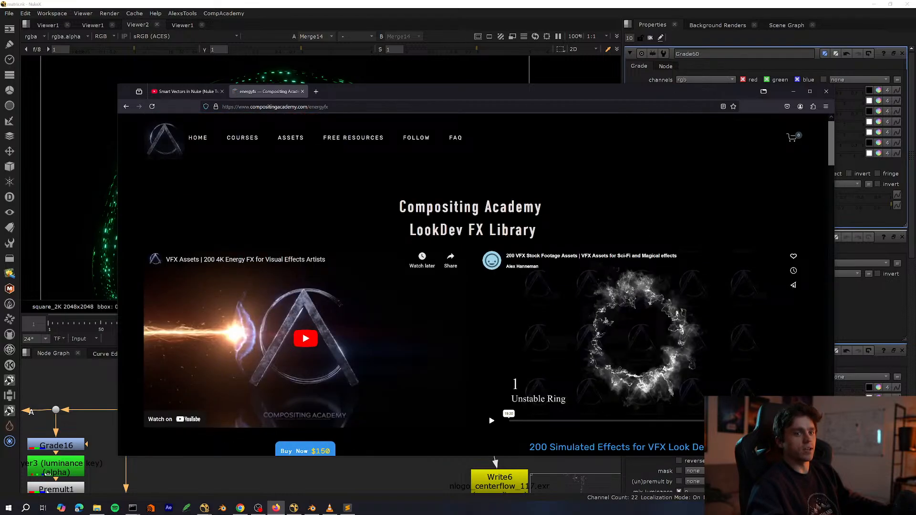
Play the 200 VFX Stock Footage Assets preview full screen, skip ahead twice, and leave full screen.
{"action": "double_click", "coordinate": [495, 391]}
{"action": "left_click", "coordinate": [130, 502]}
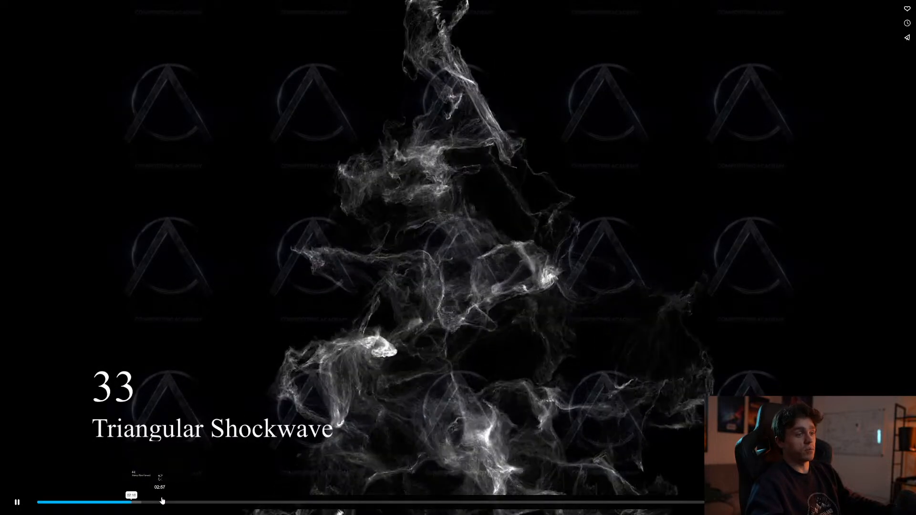
{"action": "left_click", "coordinate": [160, 502]}
{"action": "key", "text": "Escape"}
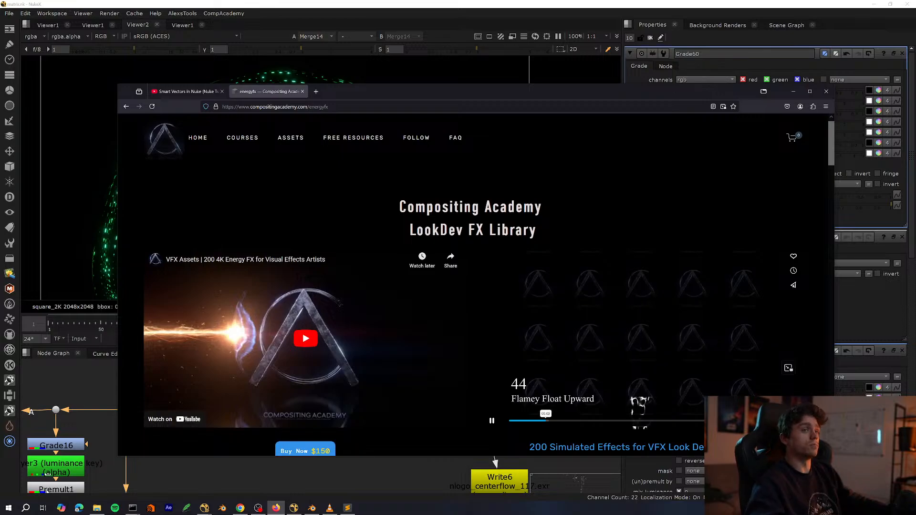
Read through the LookDev FX Library description and return to its beginning.
{"action": "scroll", "coordinate": [484, 338], "scroll_direction": "down", "scroll_amount": 10}
{"action": "scroll", "coordinate": [483, 338], "scroll_direction": "up", "scroll_amount": 5}
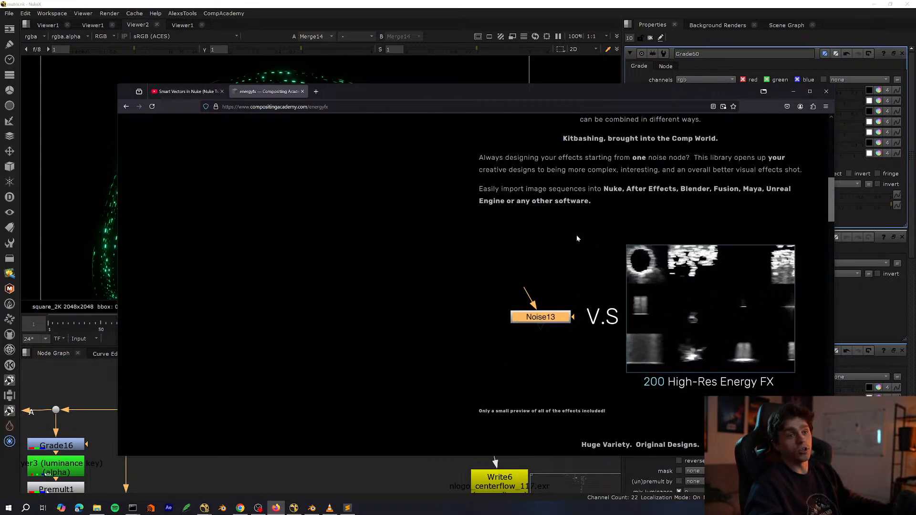
{"action": "scroll", "coordinate": [492, 285], "scroll_direction": "down", "scroll_amount": 10}
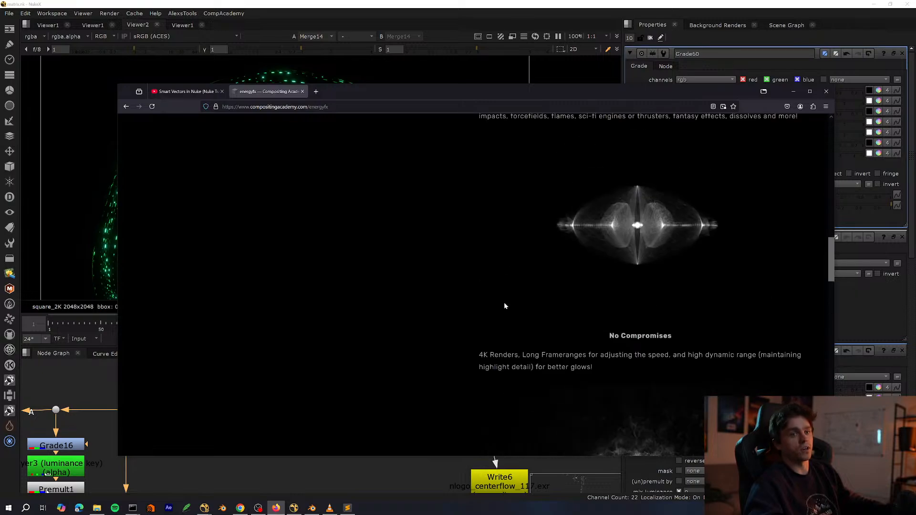
{"action": "scroll", "coordinate": [496, 283], "scroll_direction": "up", "scroll_amount": 15}
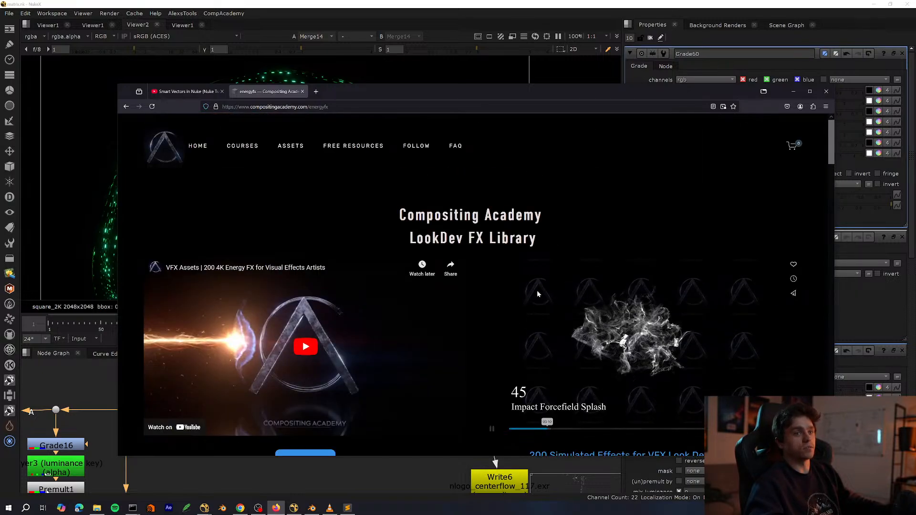
Skip the embedded stock footage preview further ahead and look over the library page again.
{"action": "left_click", "coordinate": [629, 435]}
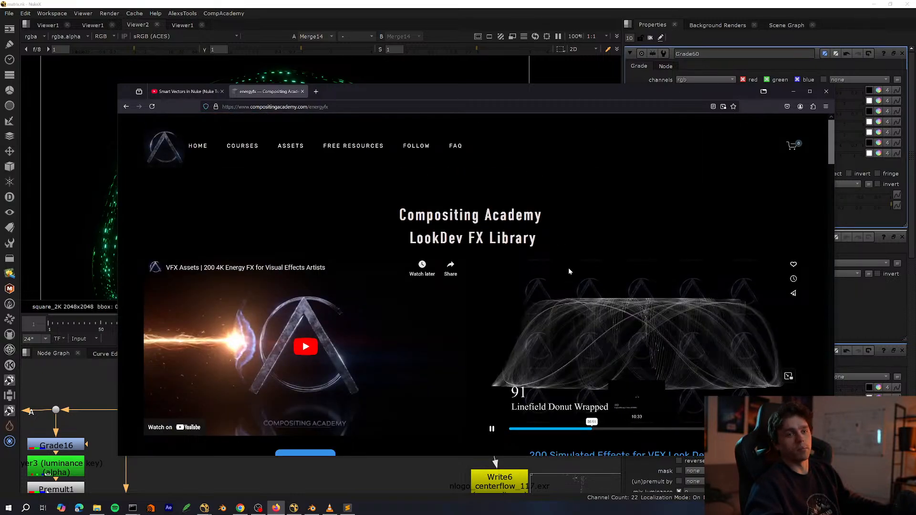
{"action": "scroll", "coordinate": [620, 420], "scroll_direction": "down", "scroll_amount": 1}
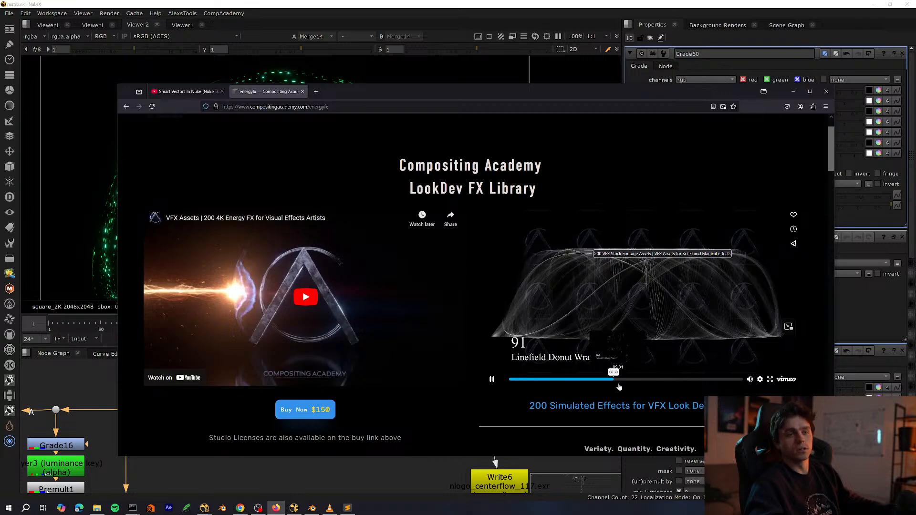
{"action": "scroll", "coordinate": [539, 268], "scroll_direction": "down", "scroll_amount": 10}
{"action": "scroll", "coordinate": [565, 282], "scroll_direction": "up", "scroll_amount": 12}
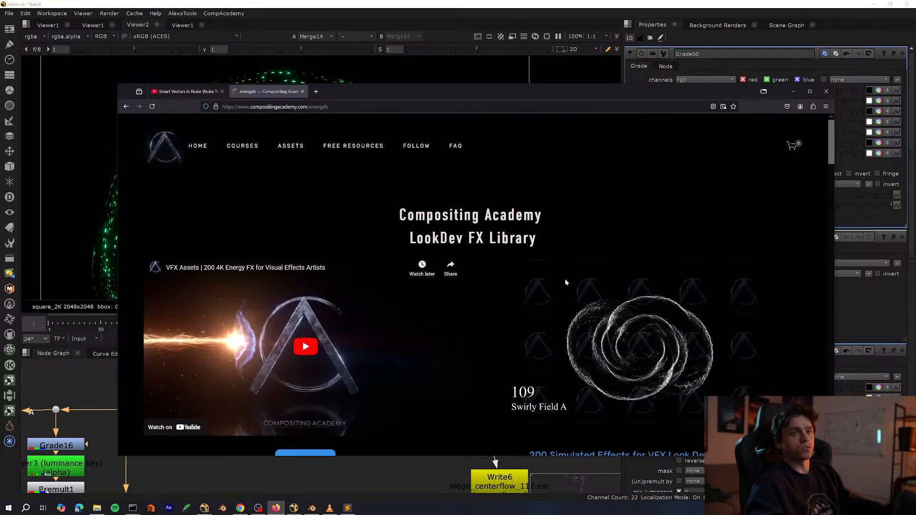
Glance over the LookDev FX Library page once more and switch back to the NukeX script.
{"action": "scroll", "coordinate": [592, 262], "scroll_direction": "down", "scroll_amount": 8}
{"action": "scroll", "coordinate": [593, 310], "scroll_direction": "up", "scroll_amount": 8}
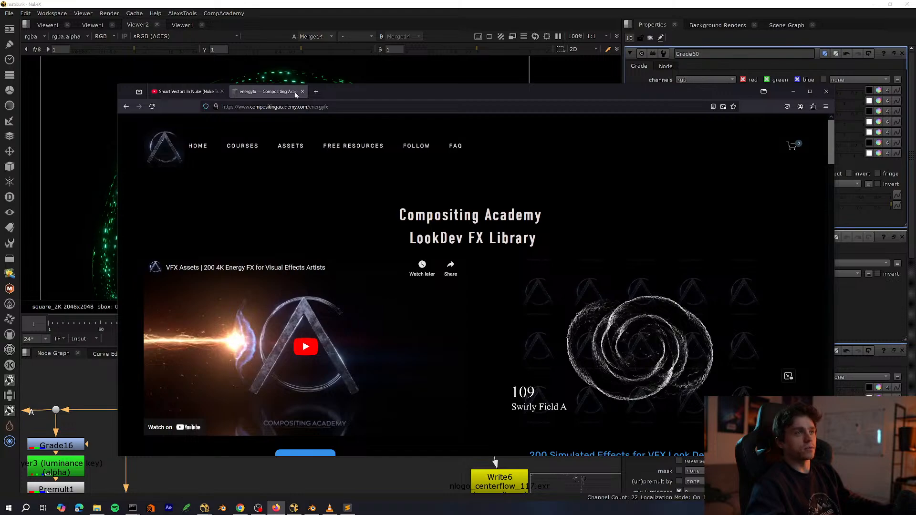
{"action": "left_click", "coordinate": [793, 91]}
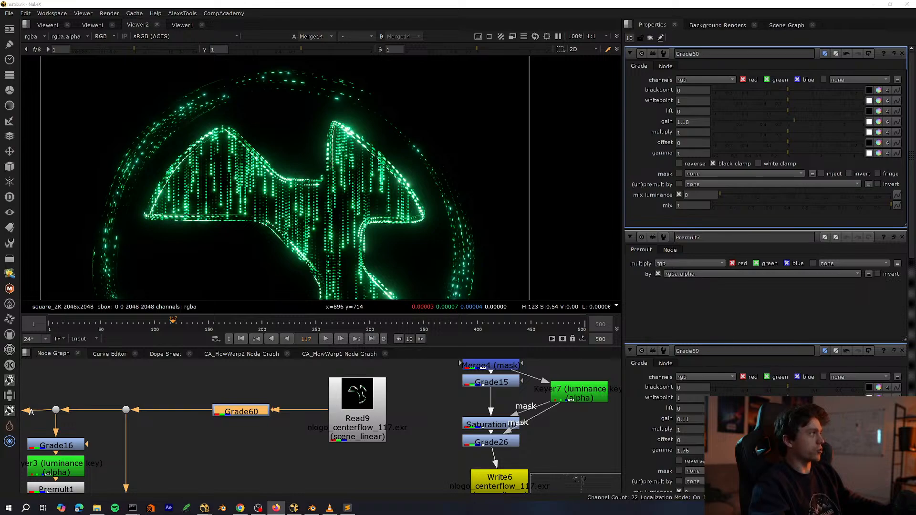
View the Read9 and Grade60 outline branch stage by stage, from its first merges down to Merge35.
{"action": "scroll", "coordinate": [283, 441], "scroll_direction": "down", "scroll_amount": 2}
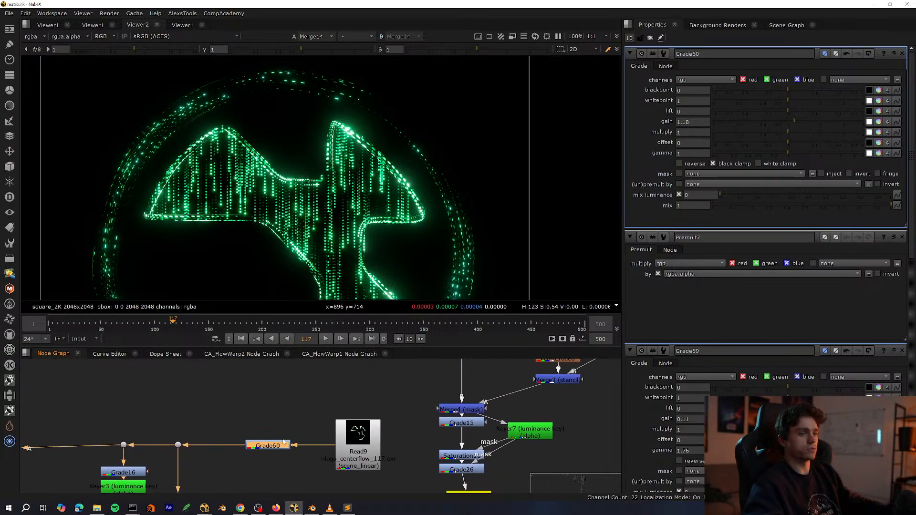
{"action": "key", "text": "1"}
{"action": "left_click_drag", "start_coordinate": [316, 425], "coordinate": [229, 482]}
{"action": "left_click", "coordinate": [327, 437]}
{"action": "scroll", "coordinate": [262, 426], "scroll_direction": "up", "scroll_amount": 2}
{"action": "middle_click_drag", "start_coordinate": [334, 443], "coordinate": [379, 394]}
{"action": "left_click", "coordinate": [267, 426]}
{"action": "key", "text": "1"}
{"action": "left_click", "coordinate": [256, 466]}
{"action": "scroll", "coordinate": [256, 465], "scroll_direction": "down", "scroll_amount": 3}
{"action": "scroll", "coordinate": [312, 436], "scroll_direction": "down", "scroll_amount": 2}
{"action": "left_click", "coordinate": [201, 447]}
{"action": "key", "text": "1"}
{"action": "left_click", "coordinate": [247, 430]}
{"action": "scroll", "coordinate": [341, 146], "scroll_direction": "down", "scroll_amount": 5}
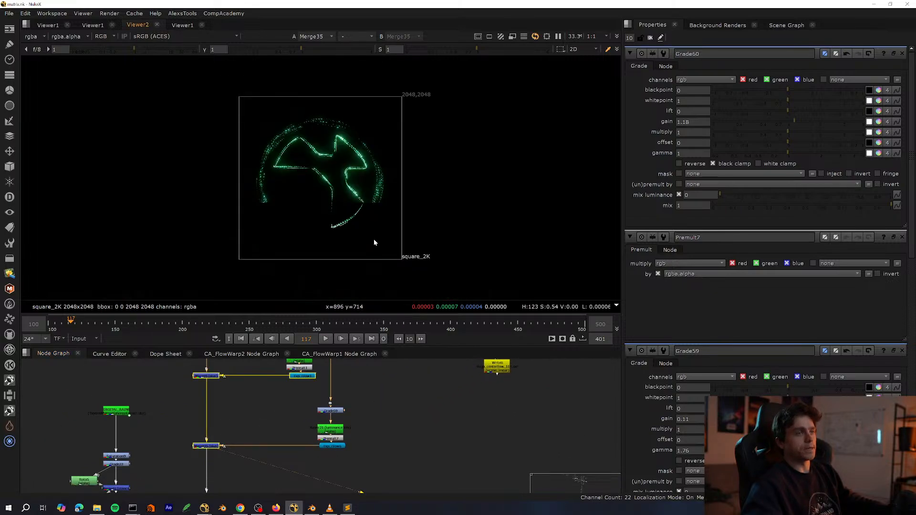
Fit the image in the viewer and display Merge8, where the digital rain joins the outline.
{"action": "key", "text": "f"}
{"action": "middle_click_drag", "start_coordinate": [272, 409], "coordinate": [330, 389]}
{"action": "middle_click_drag", "start_coordinate": [313, 477], "coordinate": [327, 372]}
{"action": "scroll", "coordinate": [308, 427], "scroll_direction": "down", "scroll_amount": 2}
{"action": "key", "text": "space"}
{"action": "scroll", "coordinate": [307, 427], "scroll_direction": "up", "scroll_amount": 3}
{"action": "middle_click_drag", "start_coordinate": [310, 408], "coordinate": [329, 358]}
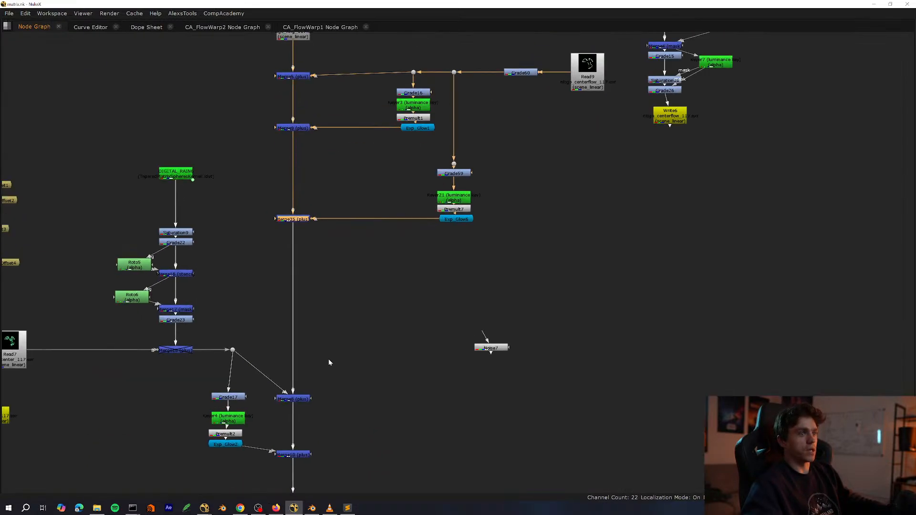
{"action": "left_click", "coordinate": [293, 397]}
{"action": "key", "text": "space"}
{"action": "key", "text": "1"}
{"action": "middle_click_drag", "start_coordinate": [309, 396], "coordinate": [315, 456]}
{"action": "left_click_drag", "start_coordinate": [312, 457], "coordinate": [315, 414]}
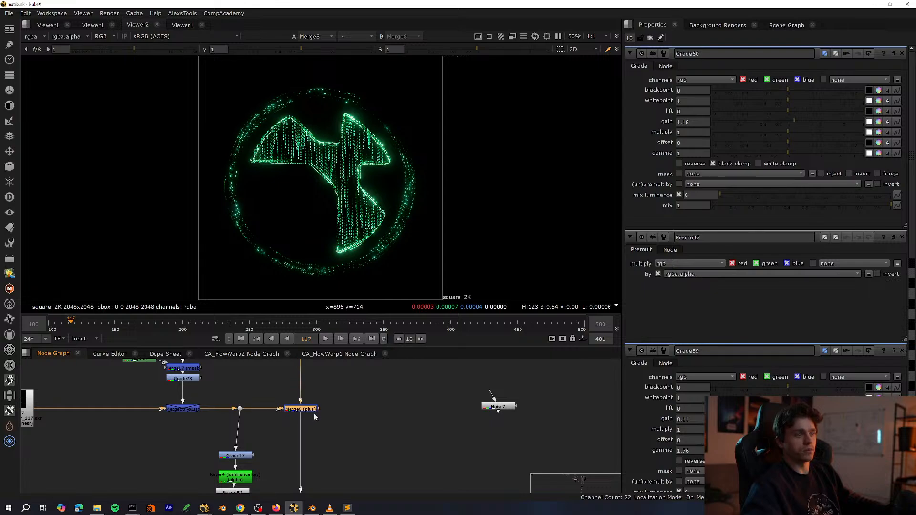
Line up the glow branch below Merge8: Grade17, Keyer4, Premult2 and Exp_Glow2, with the glow level with Merge10.
{"action": "middle_click_drag", "start_coordinate": [307, 430], "coordinate": [310, 381]}
{"action": "left_click_drag", "start_coordinate": [292, 397], "coordinate": [241, 443]}
{"action": "middle_click_drag", "start_coordinate": [266, 394], "coordinate": [280, 370]}
{"action": "left_click", "coordinate": [265, 409]}
{"action": "left_click", "coordinate": [267, 457]}
{"action": "scroll", "coordinate": [276, 448], "scroll_direction": "up", "scroll_amount": 2}
{"action": "left_click", "coordinate": [268, 424]}
{"action": "left_click", "coordinate": [269, 446]}
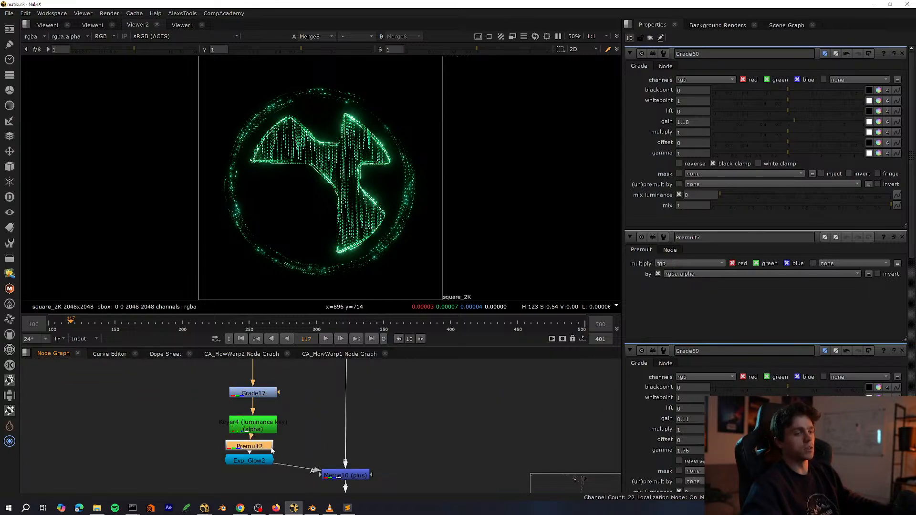
{"action": "left_click_drag", "start_coordinate": [259, 449], "coordinate": [266, 473]}
Display the glow merge Merge10, followed by the logo's final merge, Merge14.
{"action": "middle_click_drag", "start_coordinate": [382, 465], "coordinate": [343, 424]}
{"action": "left_click_drag", "start_coordinate": [370, 425], "coordinate": [283, 470]}
{"action": "key", "text": "1"}
{"action": "left_click", "coordinate": [320, 460]}
{"action": "scroll", "coordinate": [270, 486], "scroll_direction": "down", "scroll_amount": 3}
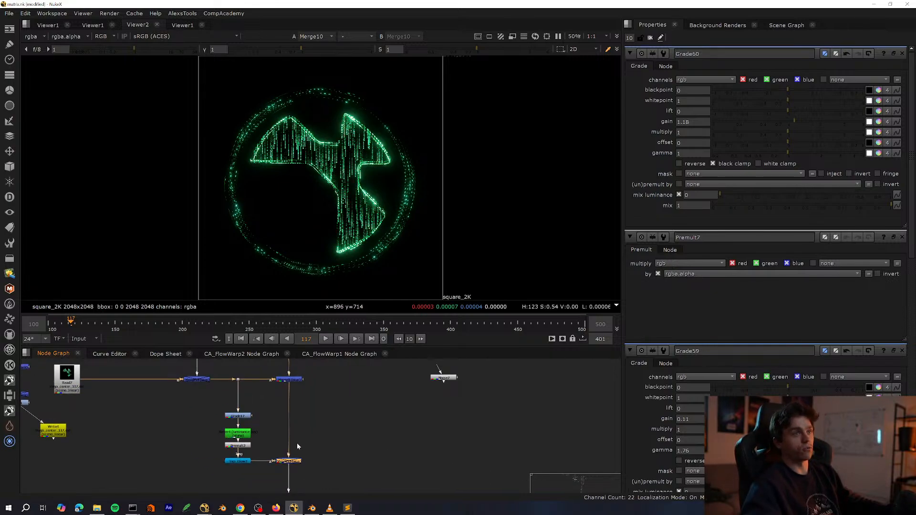
{"action": "scroll", "coordinate": [297, 442], "scroll_direction": "up", "scroll_amount": 1}
{"action": "middle_click_drag", "start_coordinate": [327, 427], "coordinate": [340, 412]}
{"action": "middle_click_drag", "start_coordinate": [341, 454], "coordinate": [374, 374]}
{"action": "left_click_drag", "start_coordinate": [395, 402], "coordinate": [354, 429]}
{"action": "key", "text": "1"}
{"action": "left_click", "coordinate": [351, 431]}
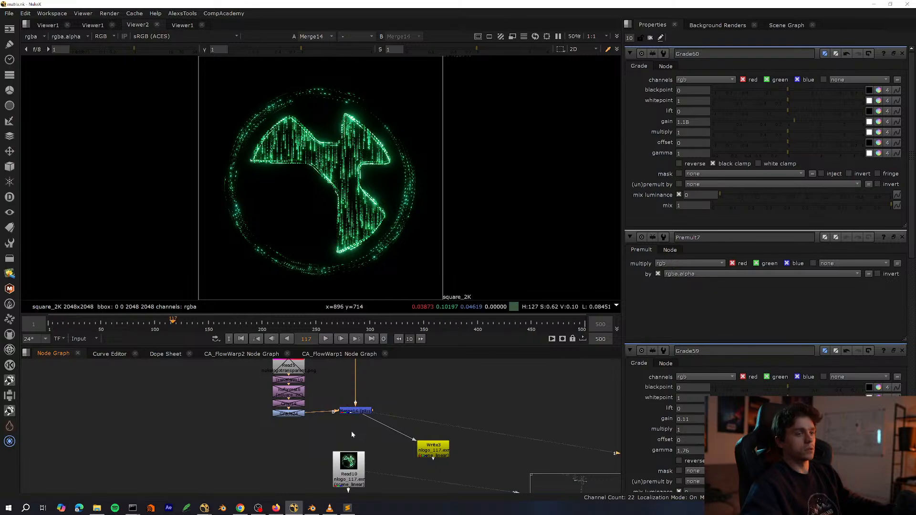
Examine the Write3 and Read10 nodes below Merge14 and display the pre-rendered Read10 sequence.
{"action": "scroll", "coordinate": [333, 438], "scroll_direction": "up", "scroll_amount": 3}
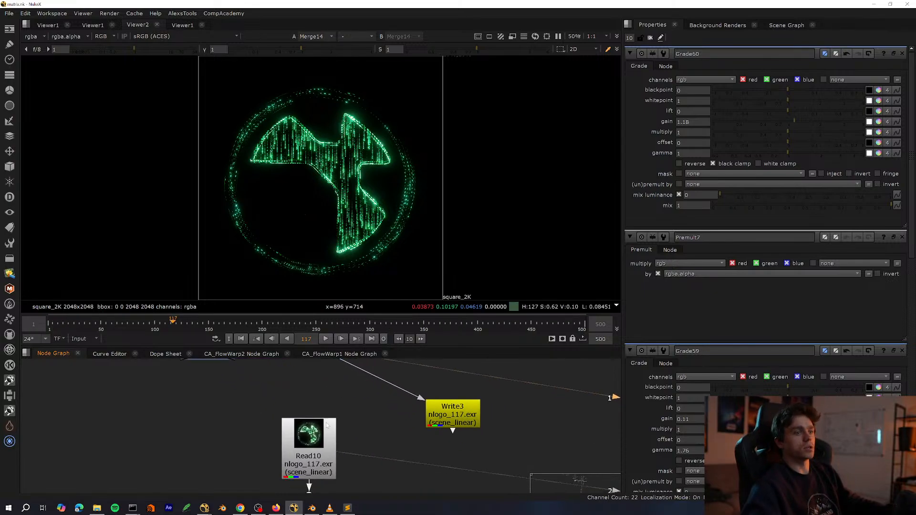
{"action": "left_click", "coordinate": [335, 444]}
{"action": "scroll", "coordinate": [335, 445], "scroll_direction": "down", "scroll_amount": 3}
{"action": "middle_click_drag", "start_coordinate": [359, 460], "coordinate": [354, 357]}
{"action": "key", "text": "space"}
{"action": "scroll", "coordinate": [362, 362], "scroll_direction": "up", "scroll_amount": 3}
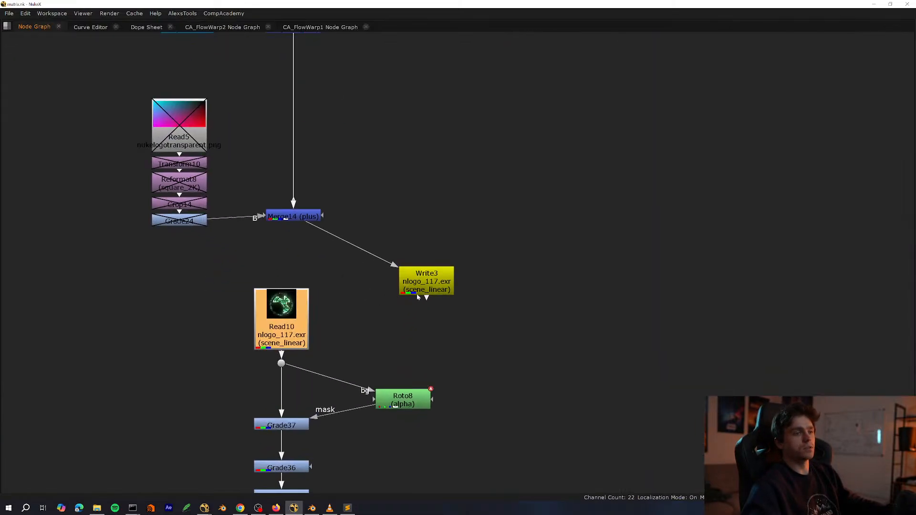
{"action": "middle_click_drag", "start_coordinate": [383, 315], "coordinate": [392, 405]}
{"action": "key", "text": "space"}
{"action": "left_click", "coordinate": [392, 406]}
{"action": "left_click_drag", "start_coordinate": [273, 420], "coordinate": [279, 420]}
{"action": "key", "text": "1"}
{"action": "middle_click_drag", "start_coordinate": [415, 379], "coordinate": [393, 434]}
Display Write3, open its properties, and check its render frame range without rendering.
{"action": "left_click", "coordinate": [394, 433]}
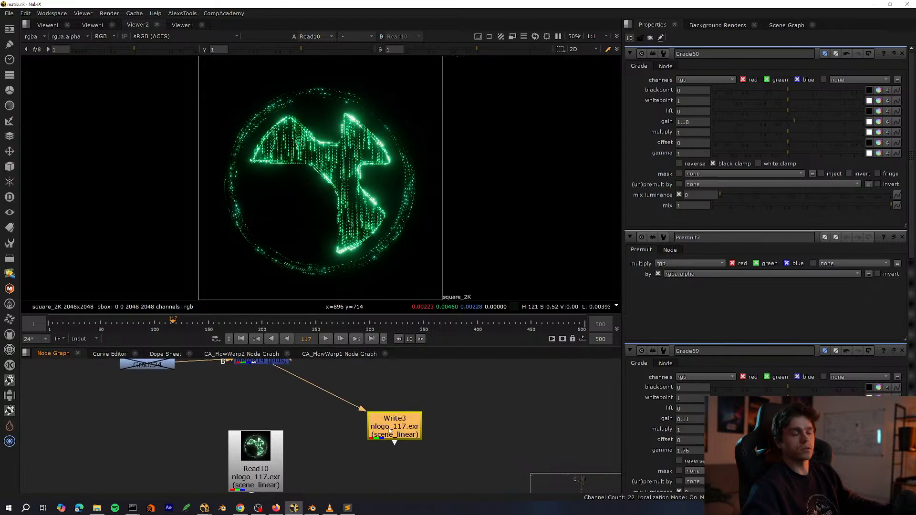
{"action": "key", "text": "1"}
{"action": "double_click", "coordinate": [394, 433]}
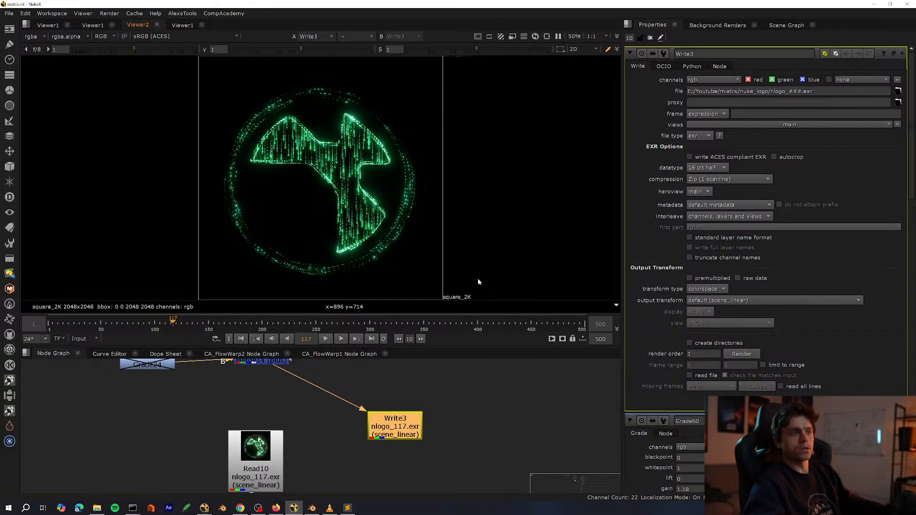
{"action": "scroll", "coordinate": [335, 396], "scroll_direction": "down", "scroll_amount": 5}
{"action": "middle_click_drag", "start_coordinate": [327, 481], "coordinate": [366, 471]}
{"action": "scroll", "coordinate": [356, 423], "scroll_direction": "up", "scroll_amount": 6}
{"action": "middle_click_drag", "start_coordinate": [374, 401], "coordinate": [324, 418]}
{"action": "left_click", "coordinate": [732, 356]}
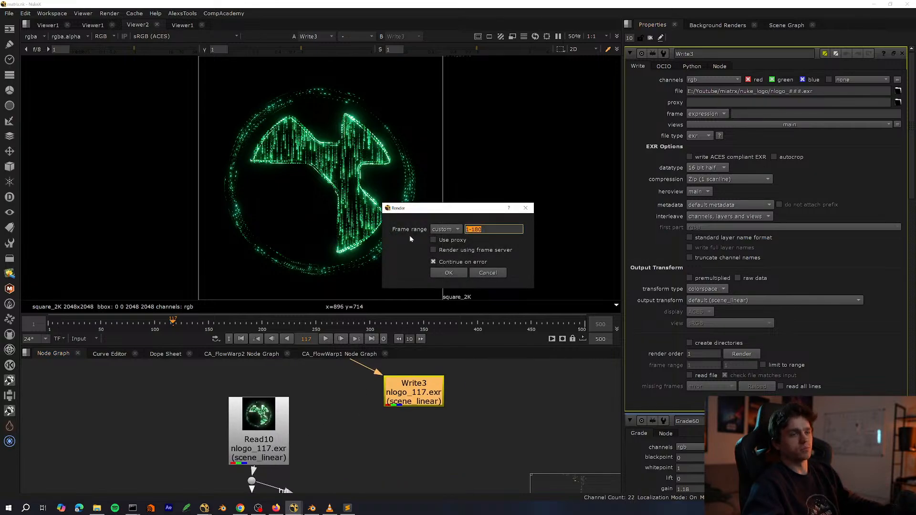
{"action": "left_click", "coordinate": [498, 276]}
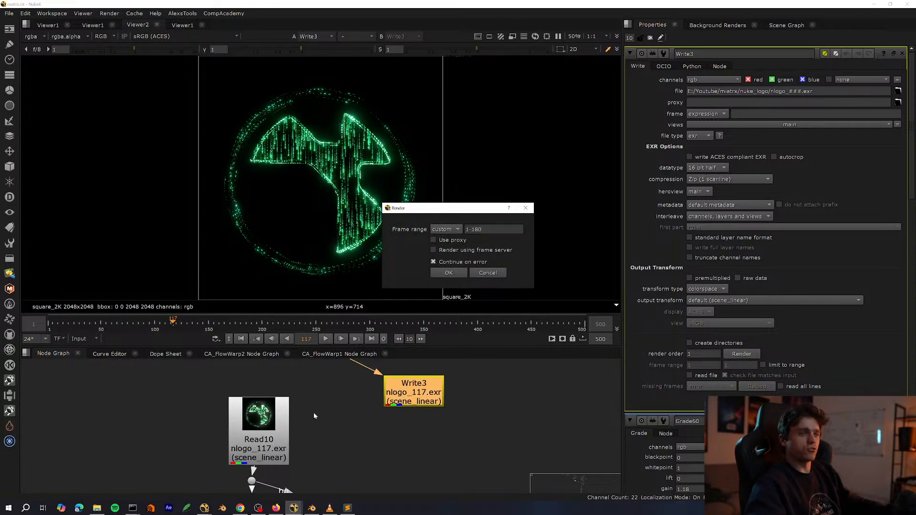
Display Read10 with the timeline range on Input and open its properties.
{"action": "left_click", "coordinate": [266, 442]}
{"action": "key", "text": "1"}
{"action": "left_click", "coordinate": [87, 339]}
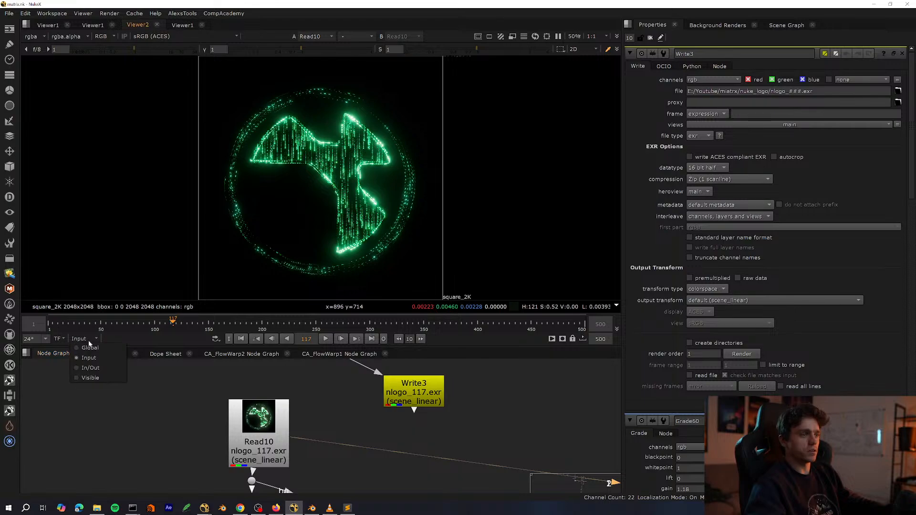
{"action": "left_click", "coordinate": [94, 358]}
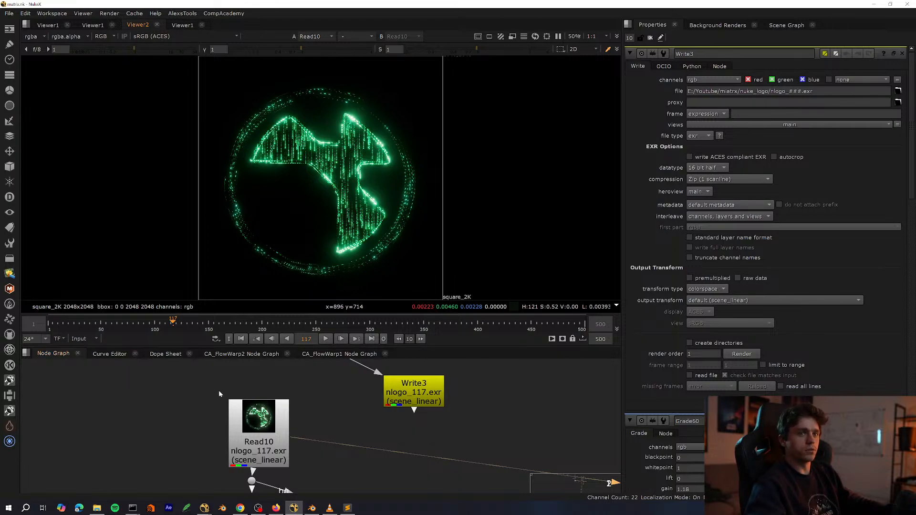
{"action": "double_click", "coordinate": [258, 420]}
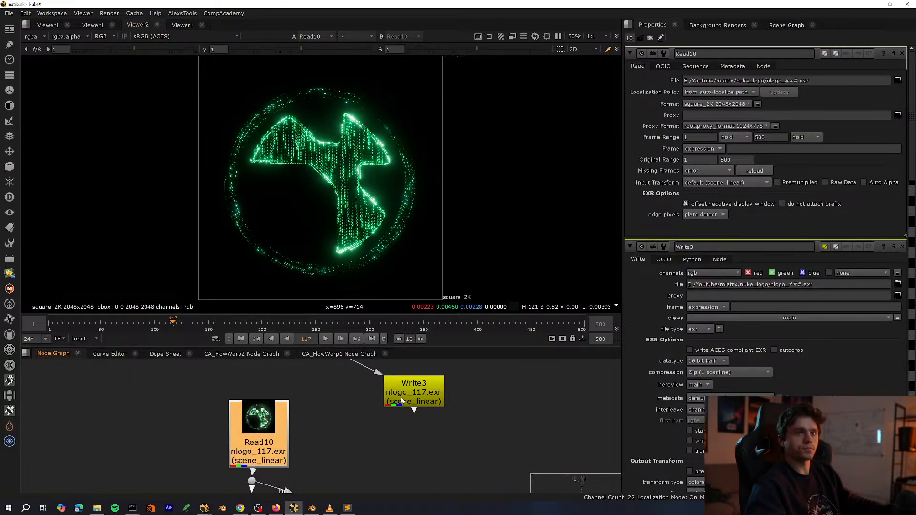
Display Merge14 again, go to frame 17, and play the logo animation.
{"action": "scroll", "coordinate": [268, 395], "scroll_direction": "down", "scroll_amount": 7}
{"action": "key", "text": "space"}
{"action": "scroll", "coordinate": [289, 388], "scroll_direction": "up", "scroll_amount": 7}
{"action": "left_click_drag", "start_coordinate": [274, 398], "coordinate": [132, 482]}
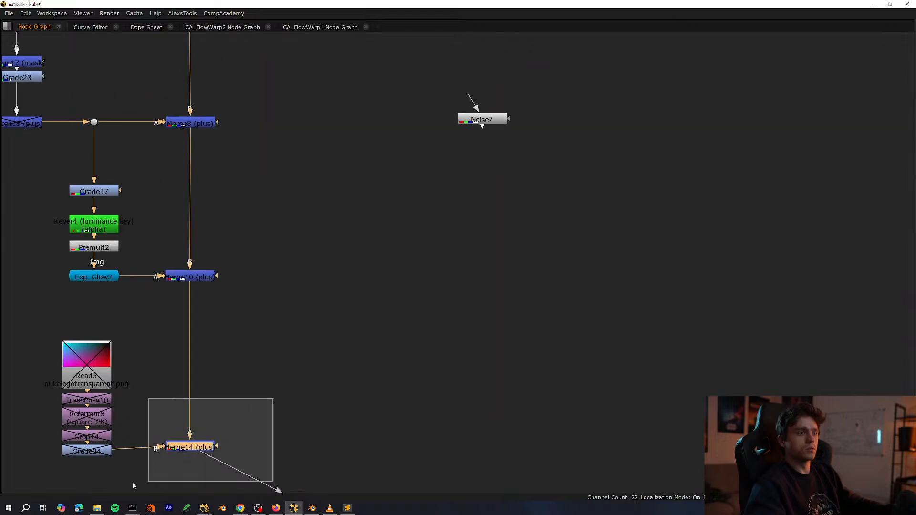
{"action": "key", "text": "1"}
{"action": "key", "text": "space"}
{"action": "left_click", "coordinate": [65, 326]}
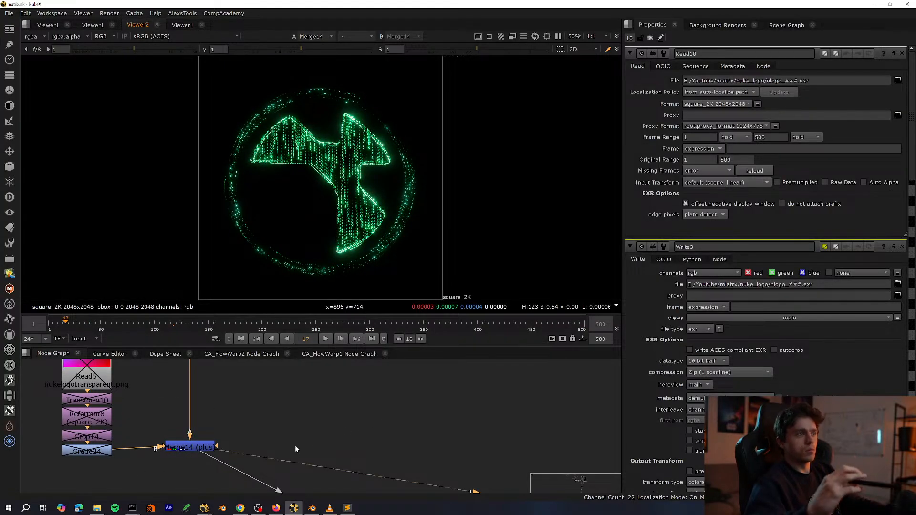
{"action": "key", "text": "l"}
Bring up the Write3 properties again and stop the playback.
{"action": "scroll", "coordinate": [240, 429], "scroll_direction": "down", "scroll_amount": 5}
{"action": "middle_click_drag", "start_coordinate": [241, 443], "coordinate": [282, 411]}
{"action": "scroll", "coordinate": [299, 418], "scroll_direction": "up", "scroll_amount": 5}
{"action": "left_click", "coordinate": [282, 411]}
{"action": "double_click", "coordinate": [281, 411]}
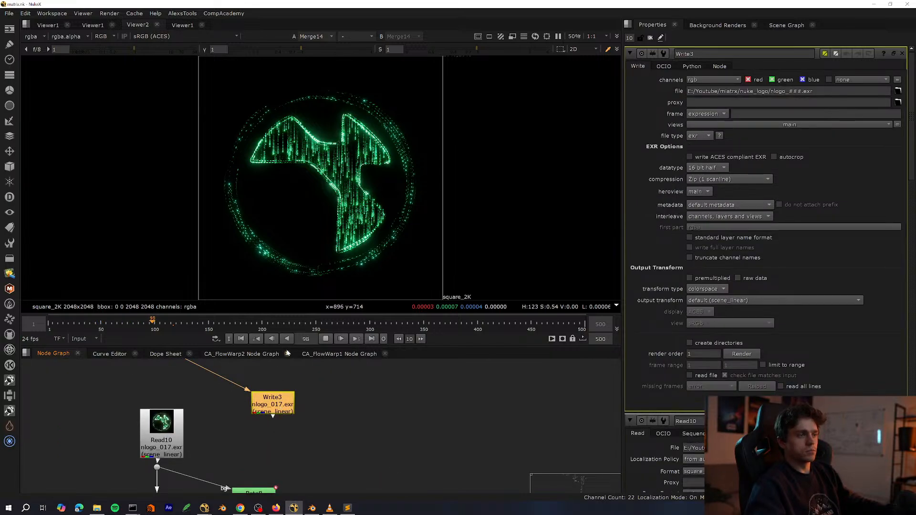
{"action": "left_click", "coordinate": [324, 339]}
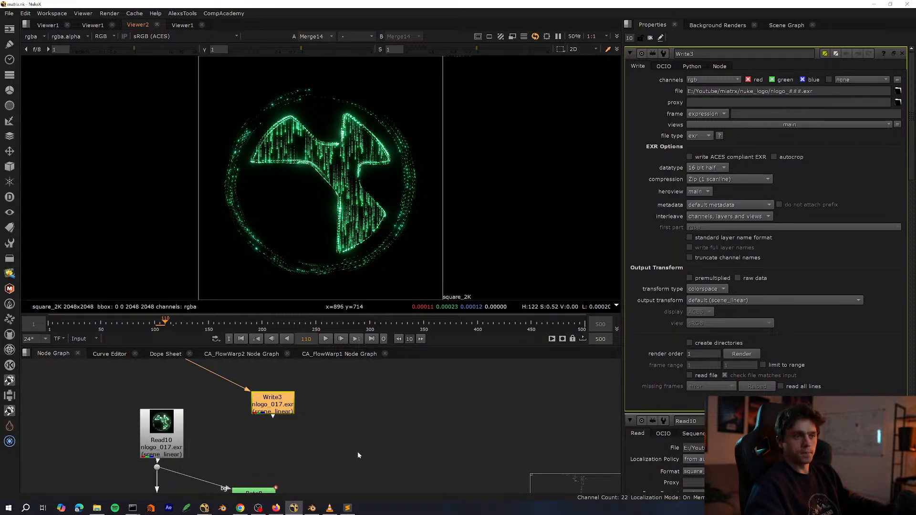
Go down the tree to the 3D setup and display Merge33 in the viewer.
{"action": "scroll", "coordinate": [381, 396], "scroll_direction": "down", "scroll_amount": 5}
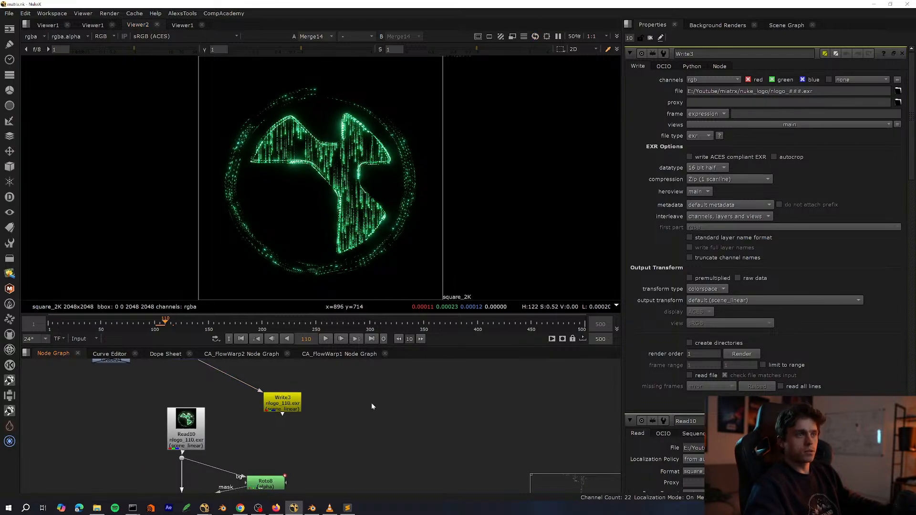
{"action": "key", "text": "space"}
{"action": "scroll", "coordinate": [429, 382], "scroll_direction": "up", "scroll_amount": 3}
{"action": "scroll", "coordinate": [430, 348], "scroll_direction": "up", "scroll_amount": 5}
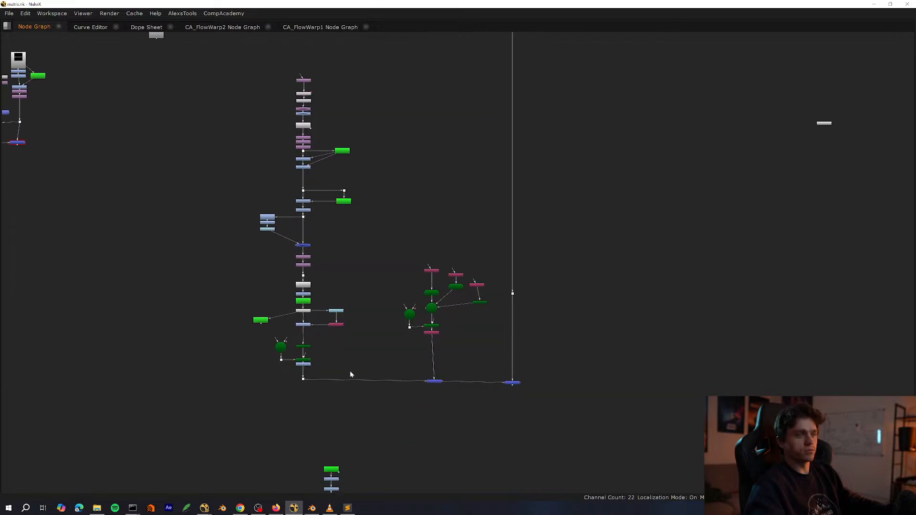
{"action": "key", "text": "space"}
{"action": "left_click", "coordinate": [394, 414]}
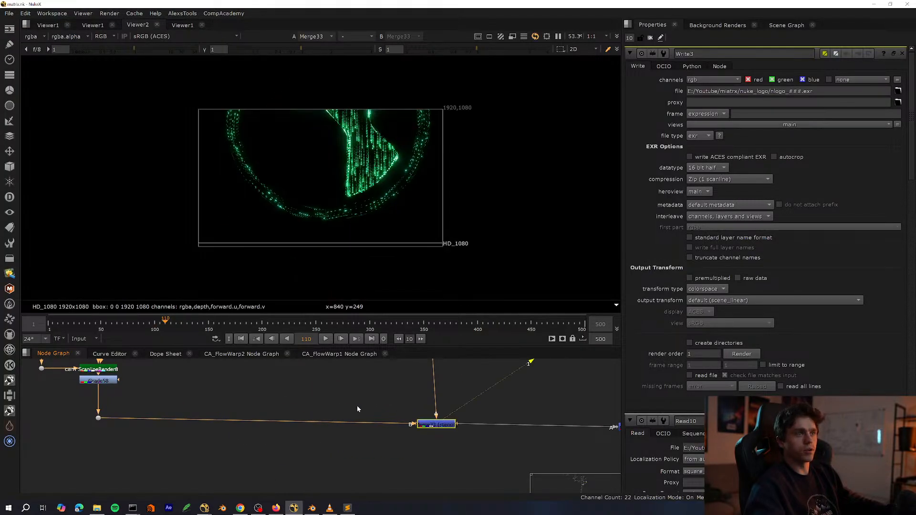
Select the hallway node groups below Transform27 and move them further down the tree.
{"action": "scroll", "coordinate": [357, 408], "scroll_direction": "down", "scroll_amount": 7}
{"action": "middle_click_drag", "start_coordinate": [320, 441], "coordinate": [329, 372]}
{"action": "scroll", "coordinate": [354, 439], "scroll_direction": "up", "scroll_amount": 4}
{"action": "key", "text": "space"}
{"action": "scroll", "coordinate": [393, 334], "scroll_direction": "down", "scroll_amount": 4}
{"action": "middle_click_drag", "start_coordinate": [393, 334], "coordinate": [377, 253]}
{"action": "left_click_drag", "start_coordinate": [428, 222], "coordinate": [290, 424]}
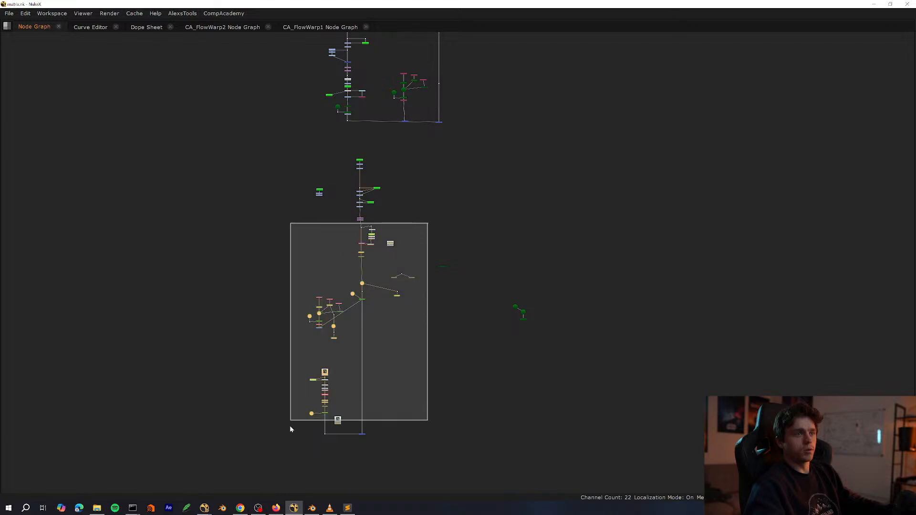
{"action": "scroll", "coordinate": [397, 196], "scroll_direction": "up", "scroll_amount": 5}
{"action": "left_click_drag", "start_coordinate": [498, 318], "coordinate": [493, 331]}
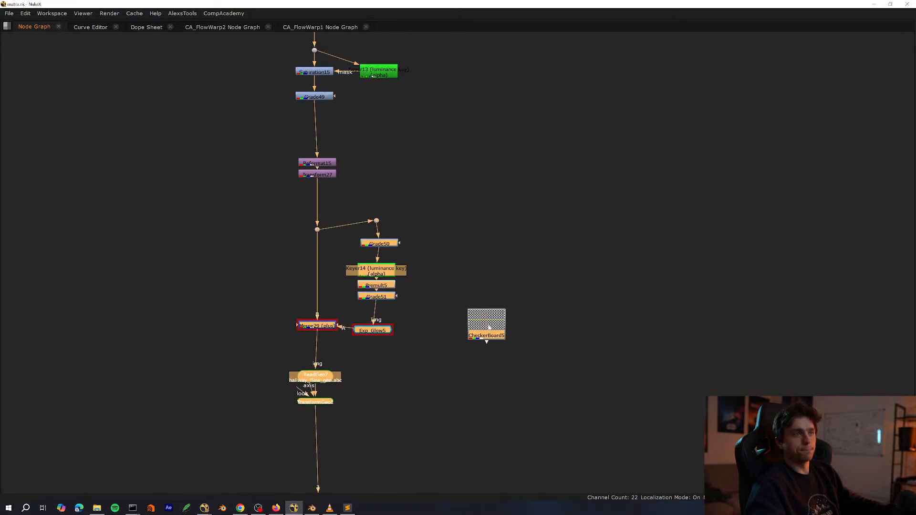
Space Transform27 out below Reformat15 and line it up with the main pipe and the nodes beneath.
{"action": "middle_click_drag", "start_coordinate": [396, 165], "coordinate": [350, 299]}
{"action": "left_click_drag", "start_coordinate": [325, 277], "coordinate": [287, 314]}
{"action": "left_click", "coordinate": [296, 295]}
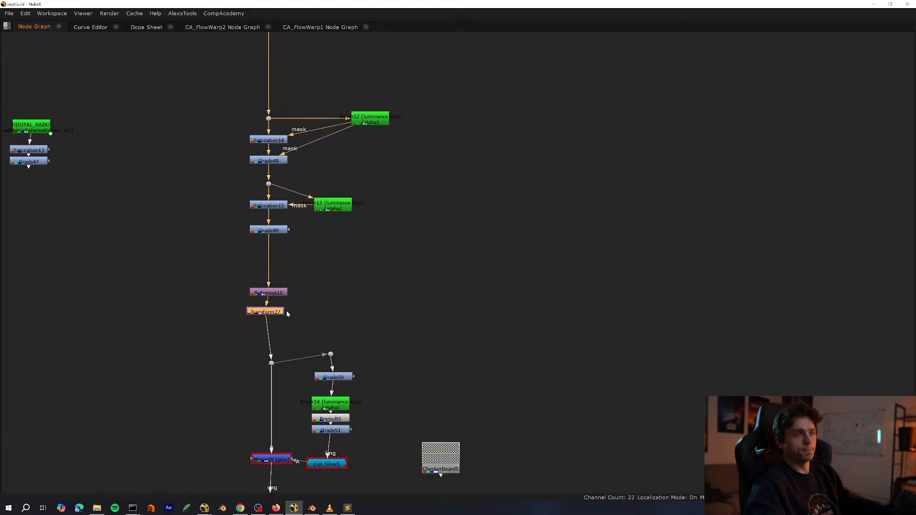
{"action": "scroll", "coordinate": [298, 324], "scroll_direction": "down", "scroll_amount": 3}
{"action": "scroll", "coordinate": [285, 391], "scroll_direction": "up", "scroll_amount": 2}
{"action": "left_click_drag", "start_coordinate": [371, 301], "coordinate": [297, 383]}
{"action": "scroll", "coordinate": [332, 304], "scroll_direction": "up", "scroll_amount": 1}
Straighten the glow branch of Grade50, Keyer14, Premult5, Grade51 and Exp_Glow5 beside Merge29.
{"action": "left_click", "coordinate": [358, 297]}
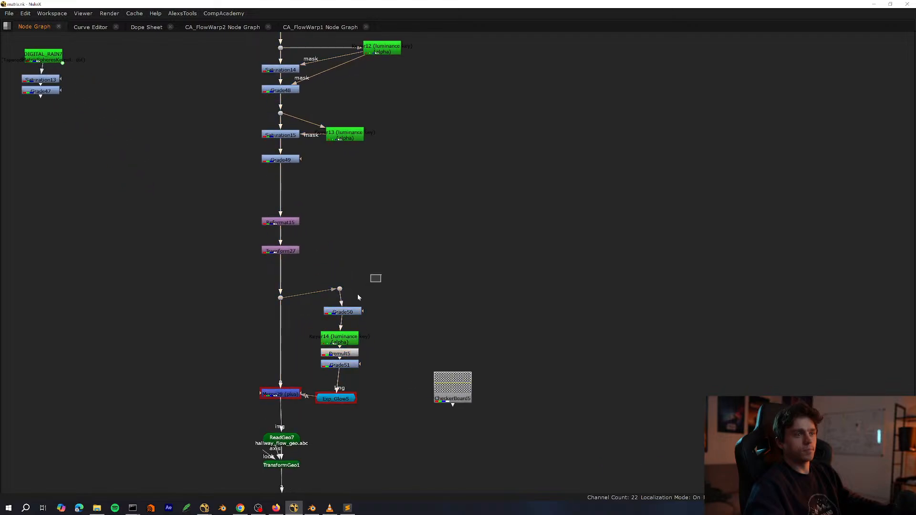
{"action": "scroll", "coordinate": [349, 315], "scroll_direction": "up", "scroll_amount": 2}
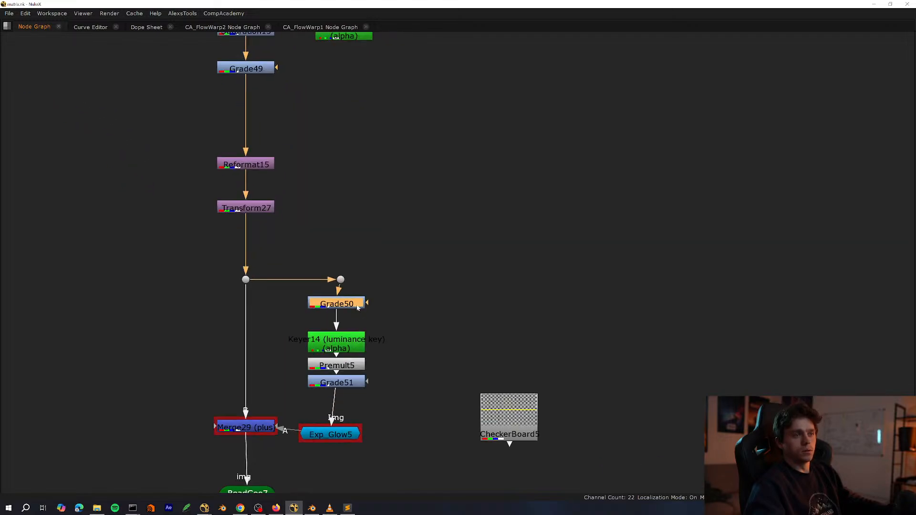
{"action": "left_click_drag", "start_coordinate": [358, 345], "coordinate": [363, 348]}
{"action": "left_click_drag", "start_coordinate": [354, 367], "coordinate": [359, 369]}
{"action": "left_click_drag", "start_coordinate": [354, 382], "coordinate": [359, 392]}
{"action": "left_click_drag", "start_coordinate": [344, 436], "coordinate": [355, 430]}
{"action": "scroll", "coordinate": [396, 279], "scroll_direction": "down", "scroll_amount": 4}
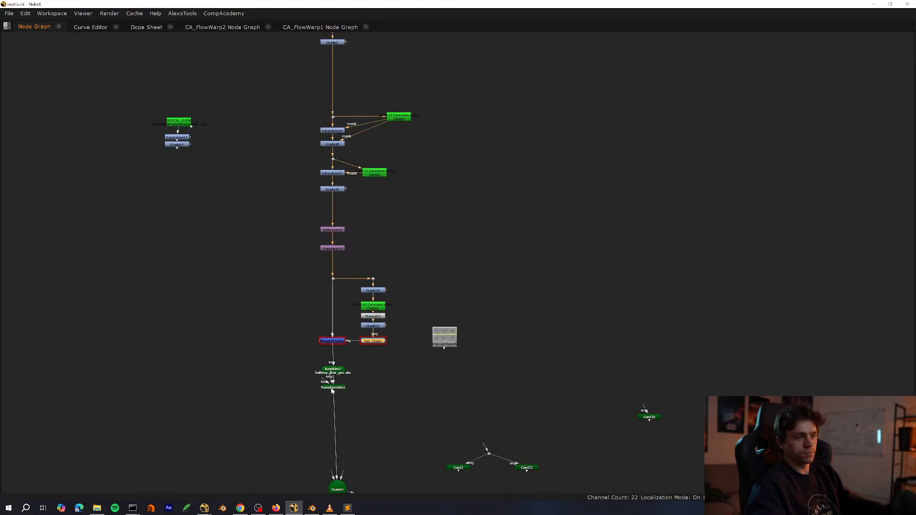
Select ReadGeo7 and TransformGeo1 and line them up in the pipe below Merge29.
{"action": "scroll", "coordinate": [383, 306], "scroll_direction": "up", "scroll_amount": 3}
{"action": "left_click_drag", "start_coordinate": [382, 332], "coordinate": [350, 307]}
{"action": "middle_click_drag", "start_coordinate": [356, 336], "coordinate": [374, 298]}
{"action": "scroll", "coordinate": [365, 362], "scroll_direction": "down", "scroll_amount": 2}
{"action": "middle_click_drag", "start_coordinate": [363, 368], "coordinate": [355, 340]}
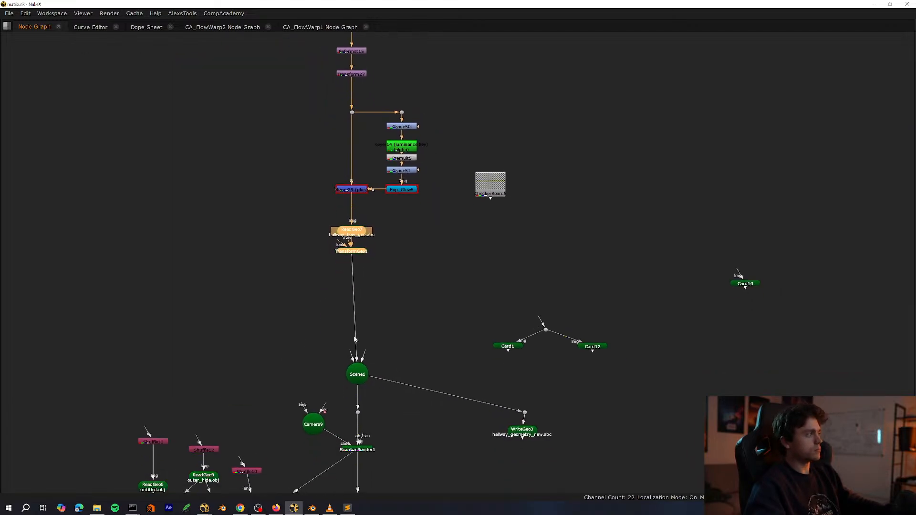
{"action": "scroll", "coordinate": [355, 339], "scroll_direction": "up", "scroll_amount": 4}
{"action": "left_click", "coordinate": [427, 322]}
{"action": "scroll", "coordinate": [428, 324], "scroll_direction": "down", "scroll_amount": 5}
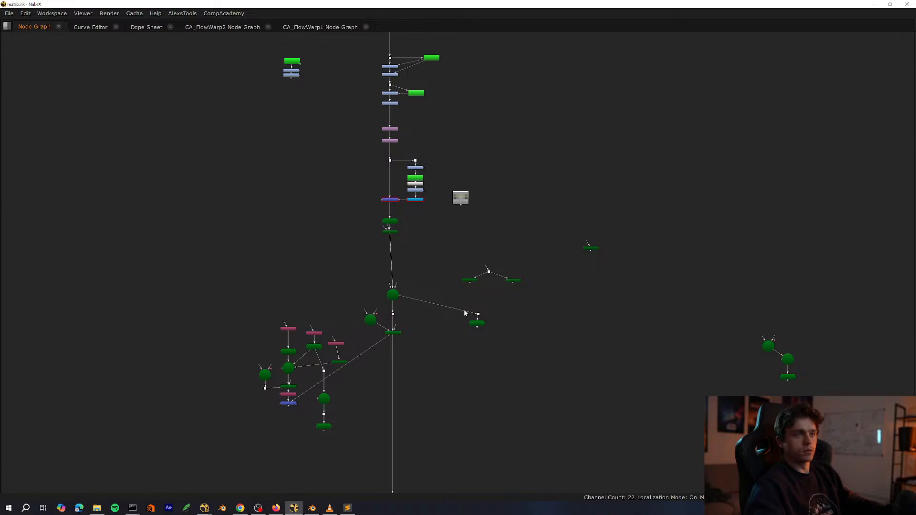
Select Scene1 with its cameras, renders and geometry branches and align the group under the main pipe.
{"action": "left_click_drag", "start_coordinate": [503, 288], "coordinate": [241, 444]}
{"action": "scroll", "coordinate": [398, 331], "scroll_direction": "up", "scroll_amount": 4}
{"action": "left_click", "coordinate": [407, 275]}
{"action": "left_click_drag", "start_coordinate": [618, 246], "coordinate": [37, 509]}
Display the final merge at the end of the tree, Merge28, in the viewer.
{"action": "scroll", "coordinate": [387, 276], "scroll_direction": "down", "scroll_amount": 6}
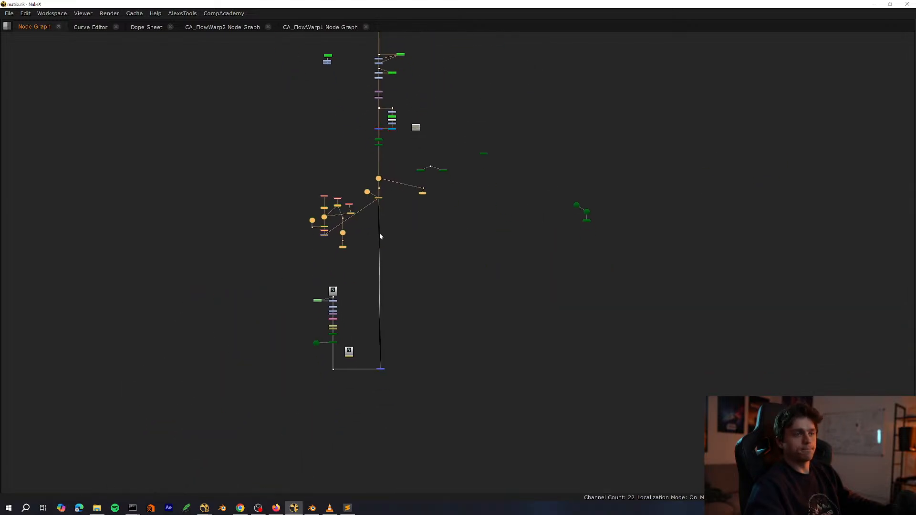
{"action": "scroll", "coordinate": [317, 450], "scroll_direction": "up", "scroll_amount": 4}
{"action": "key", "text": "space"}
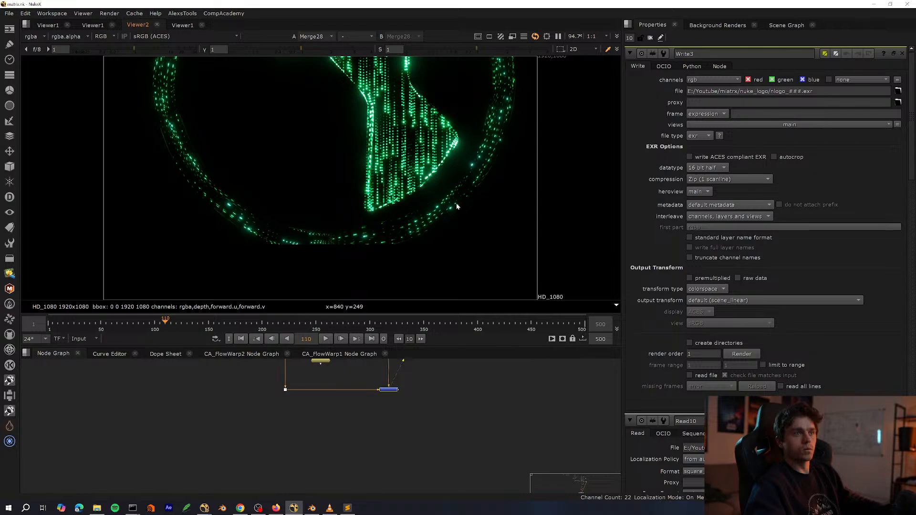
Look over the full hallway and logo composite in the viewer and the surrounding part of the node graph.
{"action": "middle_click_drag", "start_coordinate": [392, 413], "coordinate": [307, 505]}
{"action": "middle_click_drag", "start_coordinate": [389, 363], "coordinate": [346, 390]}
{"action": "middle_click_drag", "start_coordinate": [310, 363], "coordinate": [354, 425]}
{"action": "middle_click_drag", "start_coordinate": [366, 364], "coordinate": [304, 418]}
{"action": "key", "text": "space"}
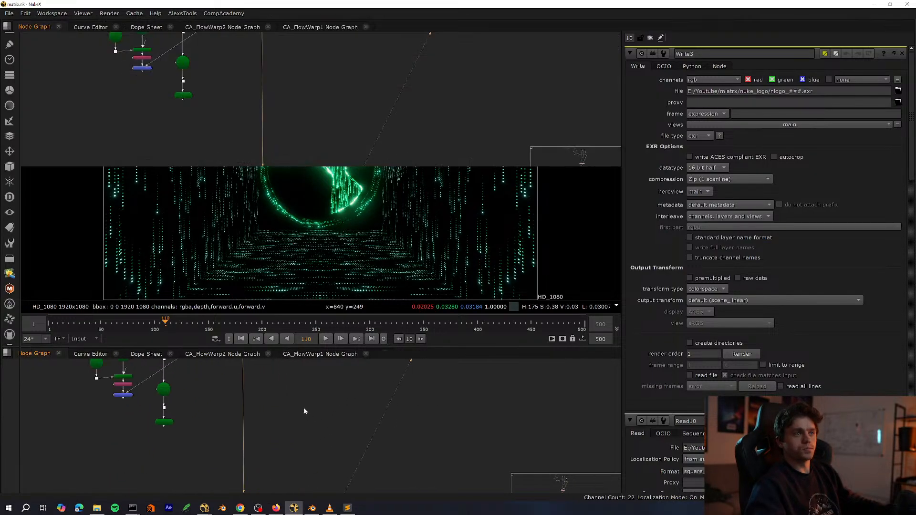
{"action": "scroll", "coordinate": [306, 408], "scroll_direction": "down", "scroll_amount": 4}
{"action": "scroll", "coordinate": [346, 416], "scroll_direction": "up", "scroll_amount": 4}
{"action": "key", "text": "space"}
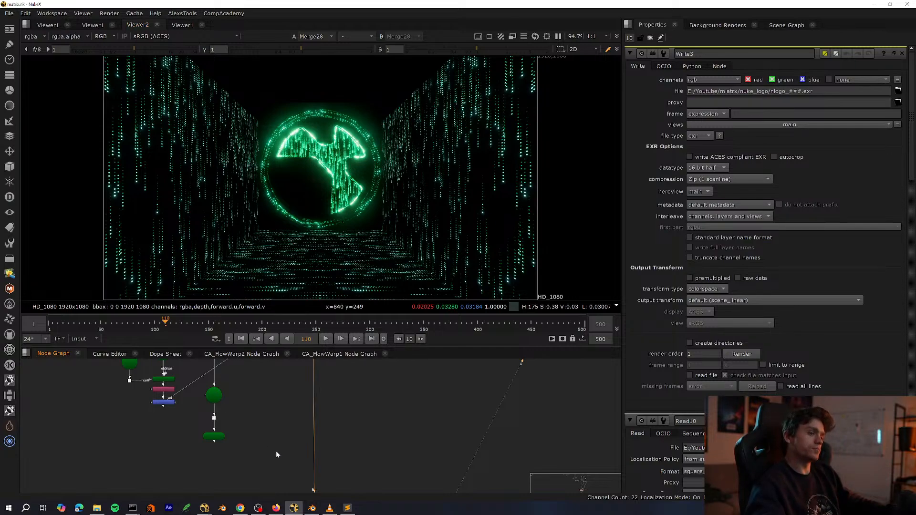
Add a Card node beside ReadGeo7 and connect its img input to Merge29.
{"action": "key", "text": "space"}
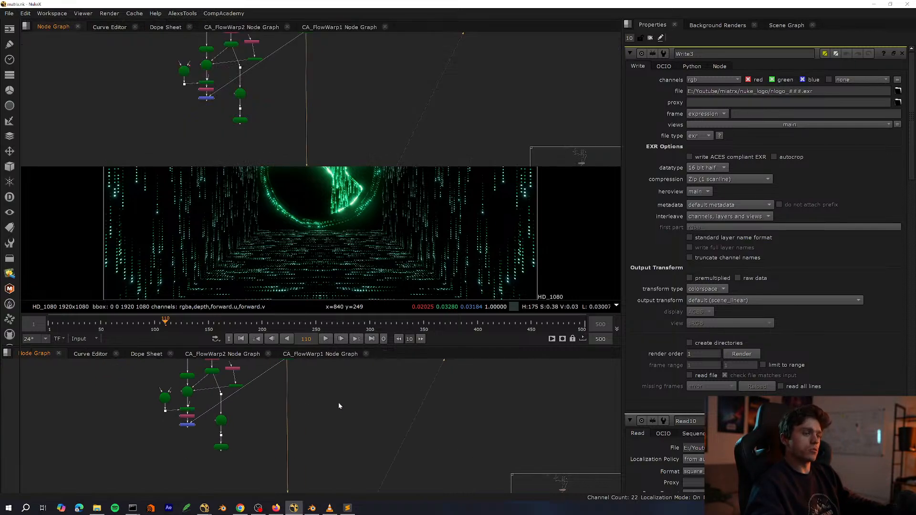
{"action": "scroll", "coordinate": [323, 434], "scroll_direction": "up", "scroll_amount": 5}
{"action": "scroll", "coordinate": [349, 345], "scroll_direction": "up", "scroll_amount": 5}
{"action": "key", "text": "Tab"}
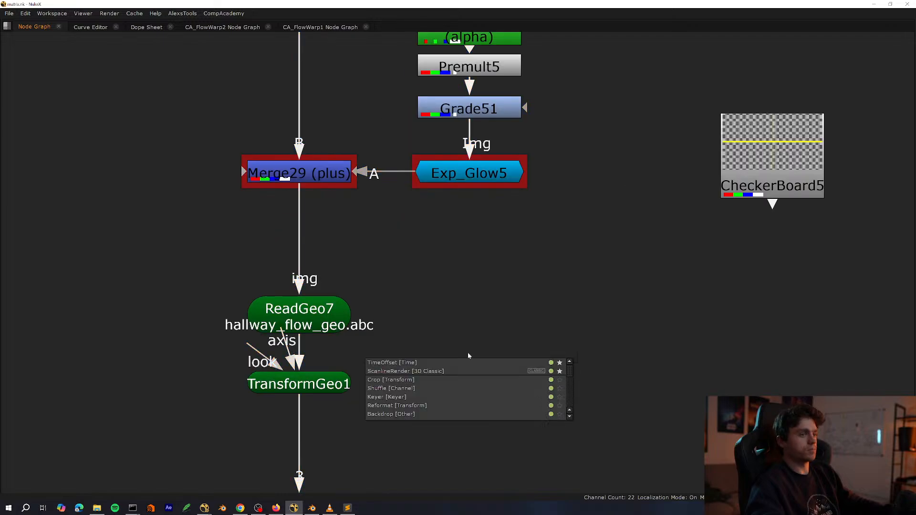
{"action": "type", "text": "card"}
{"action": "left_click", "coordinate": [412, 364]}
{"action": "left_click_drag", "start_coordinate": [462, 295], "coordinate": [310, 178]}
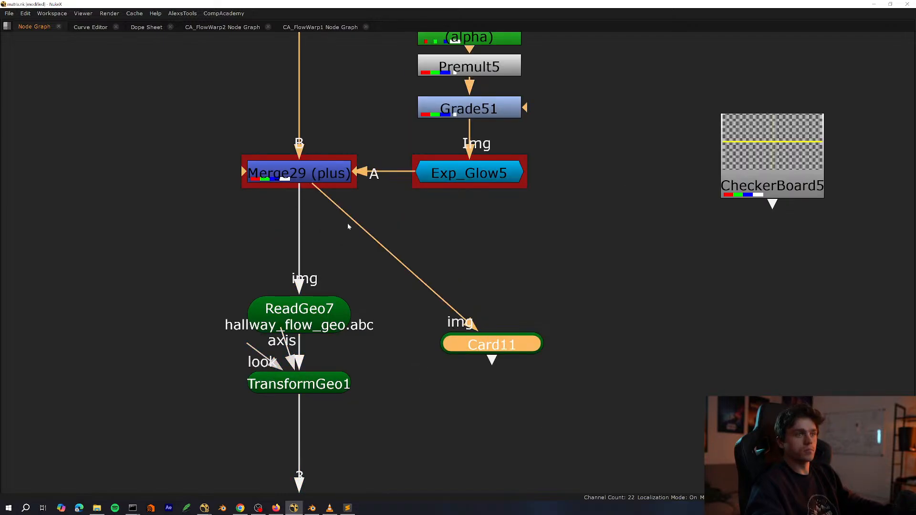
Insert a Scene node above Scene1 in the main pipe and connect the new card to it.
{"action": "scroll", "coordinate": [455, 323], "scroll_direction": "down", "scroll_amount": 5}
{"action": "scroll", "coordinate": [455, 324], "scroll_direction": "up", "scroll_amount": 4}
{"action": "key", "text": "Tab"}
{"action": "type", "text": "scene"}
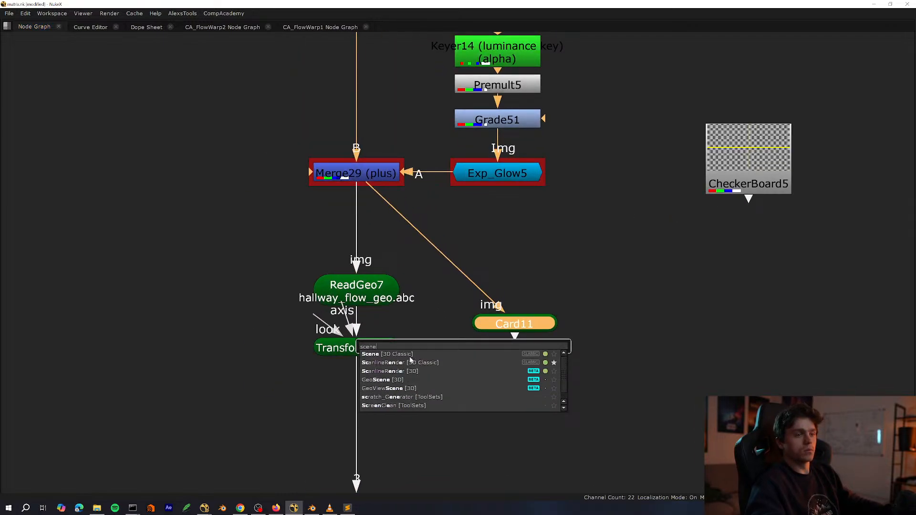
{"action": "left_click", "coordinate": [408, 356]}
{"action": "scroll", "coordinate": [407, 324], "scroll_direction": "down", "scroll_amount": 4}
{"action": "left_click_drag", "start_coordinate": [473, 296], "coordinate": [411, 377]}
{"action": "left_click_drag", "start_coordinate": [398, 323], "coordinate": [413, 382]}
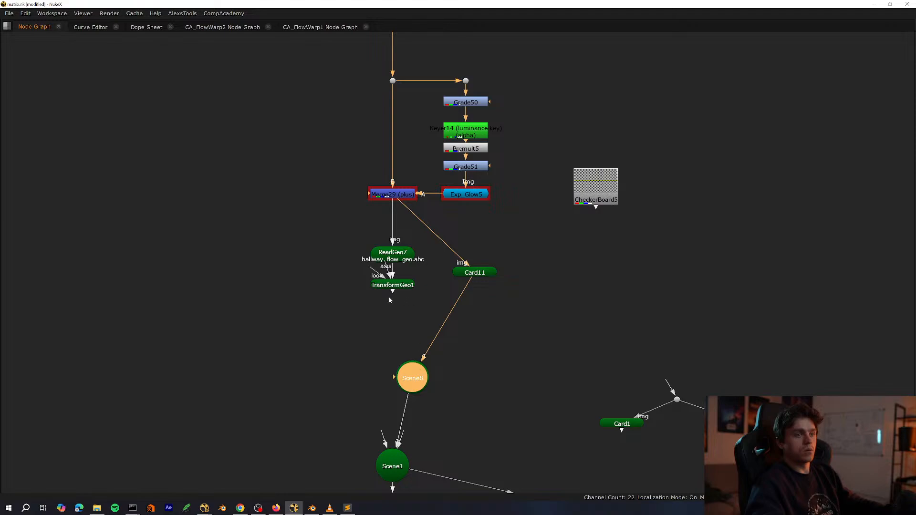
Connect TransformGeo1 to the new scene, line the scene up under it and place the card off to the side.
{"action": "scroll", "coordinate": [399, 270], "scroll_direction": "up", "scroll_amount": 2}
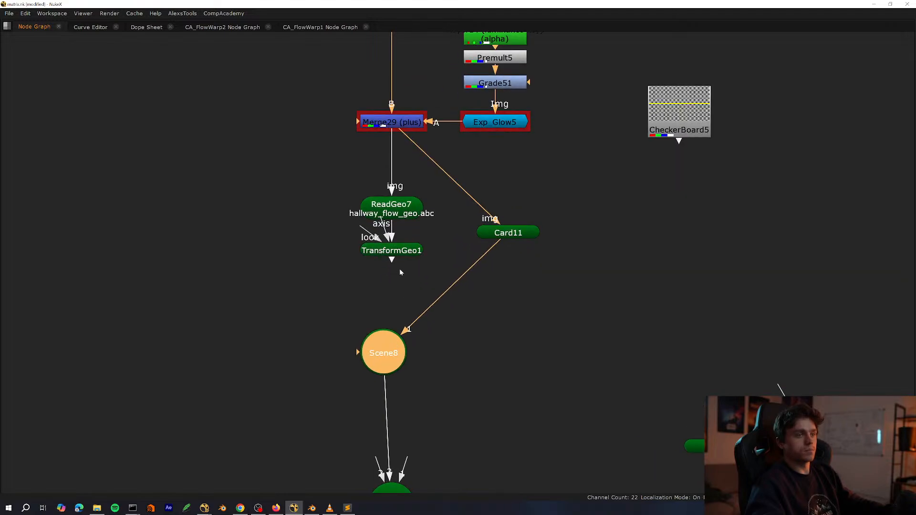
{"action": "left_click_drag", "start_coordinate": [390, 355], "coordinate": [398, 351]}
{"action": "middle_click_drag", "start_coordinate": [370, 379], "coordinate": [304, 447]}
{"action": "scroll", "coordinate": [433, 344], "scroll_direction": "up", "scroll_amount": 3}
{"action": "left_click_drag", "start_coordinate": [474, 281], "coordinate": [583, 345]}
{"action": "middle_click_drag", "start_coordinate": [539, 358], "coordinate": [362, 417]}
In the 3D view, move Card11 back along Z into the hallway to about -20.08.
{"action": "key", "text": "space"}
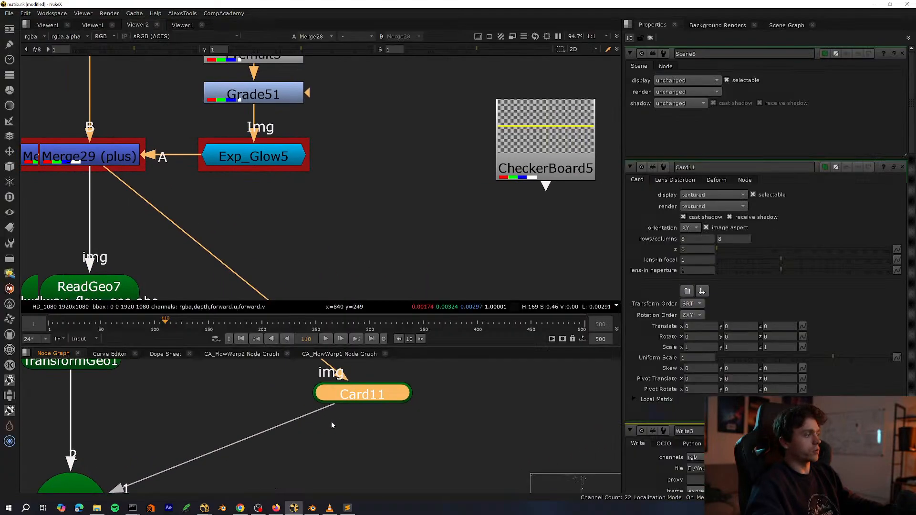
{"action": "left_click", "coordinate": [366, 409]}
{"action": "left_click", "coordinate": [363, 396]}
{"action": "key", "text": "Tab"}
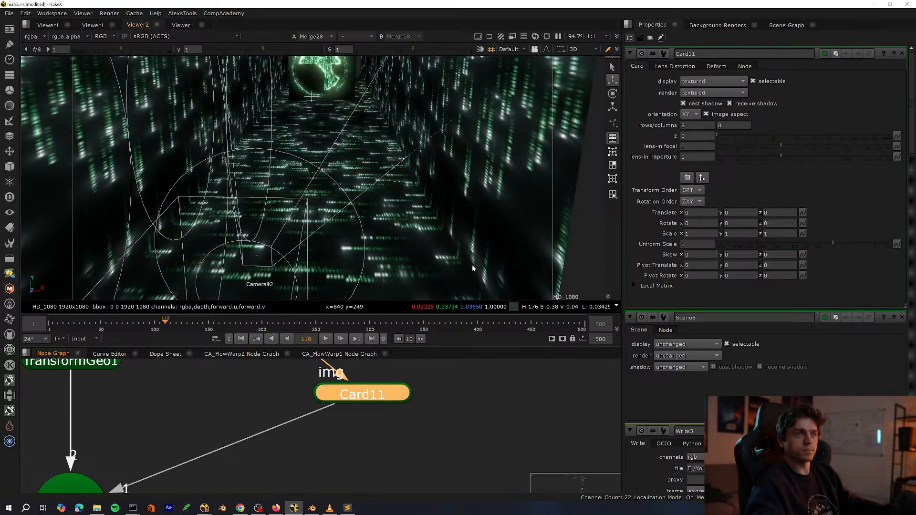
{"action": "left_click_drag", "start_coordinate": [432, 227], "coordinate": [300, 254], "text": "ctrl"}
{"action": "scroll", "coordinate": [299, 254], "scroll_direction": "down", "scroll_amount": 8}
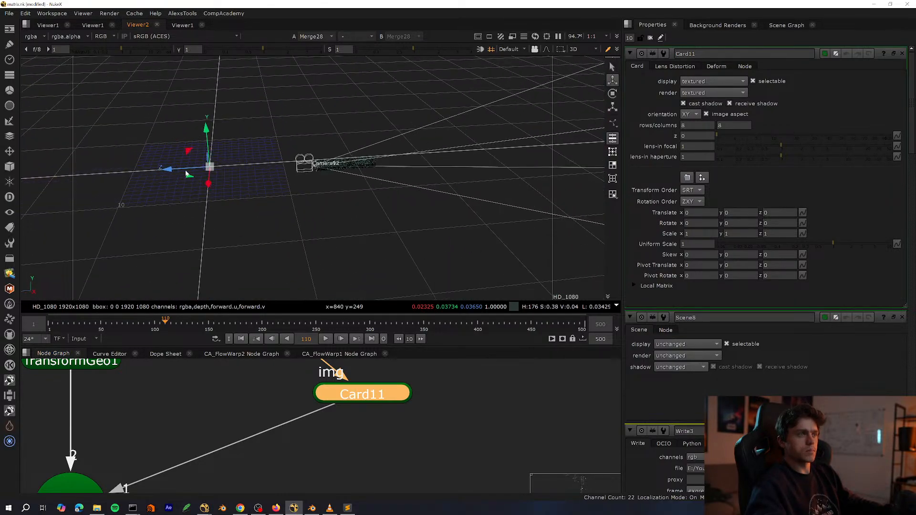
{"action": "left_click_drag", "start_coordinate": [347, 173], "coordinate": [334, 173]}
{"action": "key", "text": "f"}
{"action": "scroll", "coordinate": [375, 205], "scroll_direction": "down", "scroll_amount": 4}
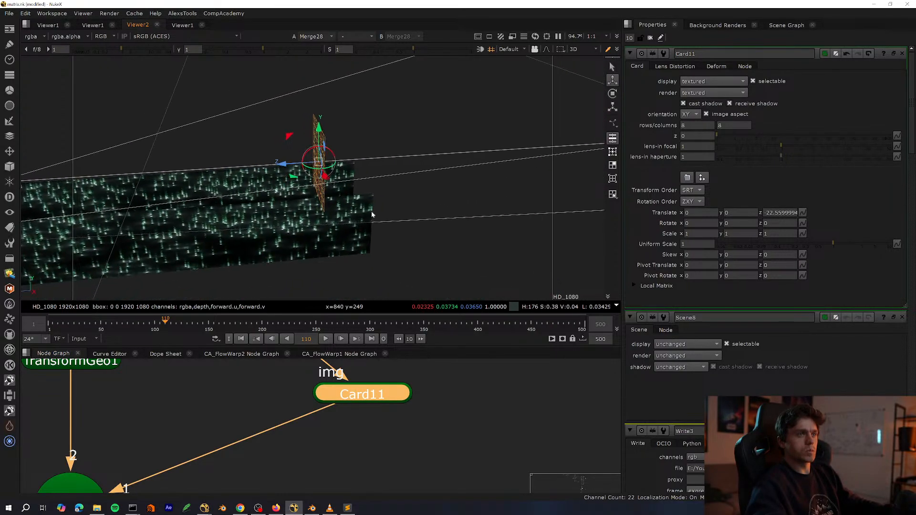
{"action": "mouse_move", "coordinate": [372, 211]}
{"action": "left_mouse_down", "text": "ctrl"}
{"action": "mouse_move", "coordinate": [394, 183]}
{"action": "mouse_move", "coordinate": [482, 198]}
{"action": "mouse_move", "coordinate": [354, 208]}
{"action": "mouse_move", "coordinate": [425, 210]}
{"action": "mouse_move", "coordinate": [347, 257]}
{"action": "mouse_move", "coordinate": [377, 196]}
{"action": "left_mouse_up", "text": "ctrl"}
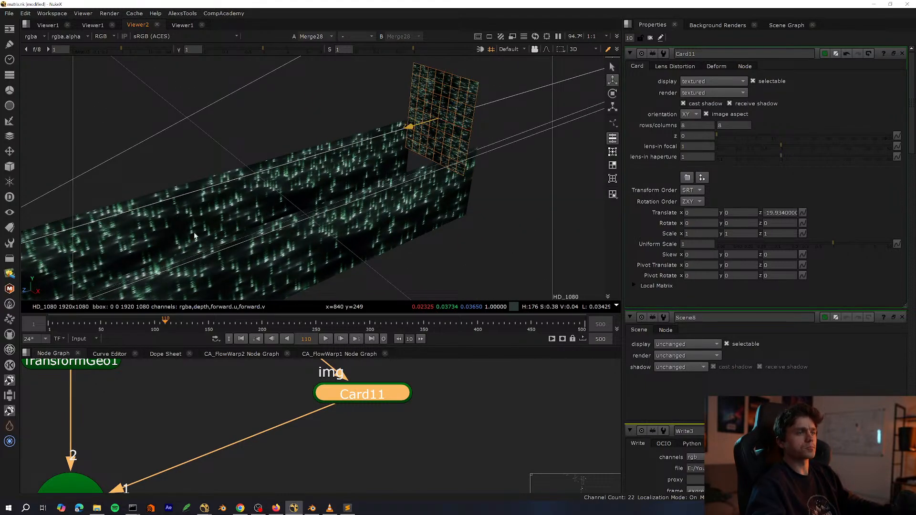
{"action": "left_click_drag", "start_coordinate": [194, 236], "coordinate": [202, 233]}
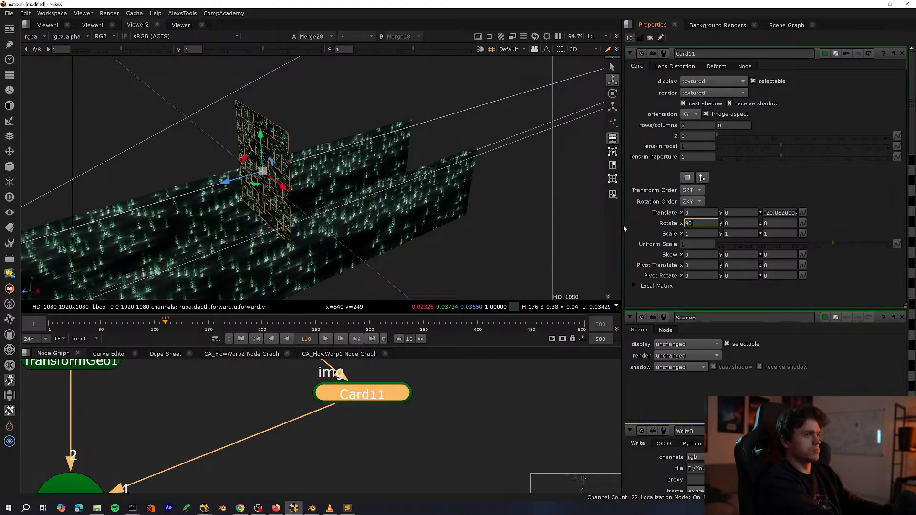
Rotate Card11 by 90 in X and 90 in Y so it lies flat.
{"action": "type", "text": "90"}
{"action": "key", "text": "Return"}
{"action": "key", "text": "Tab"}
{"action": "type", "text": "90"}
{"action": "key", "text": "Return"}
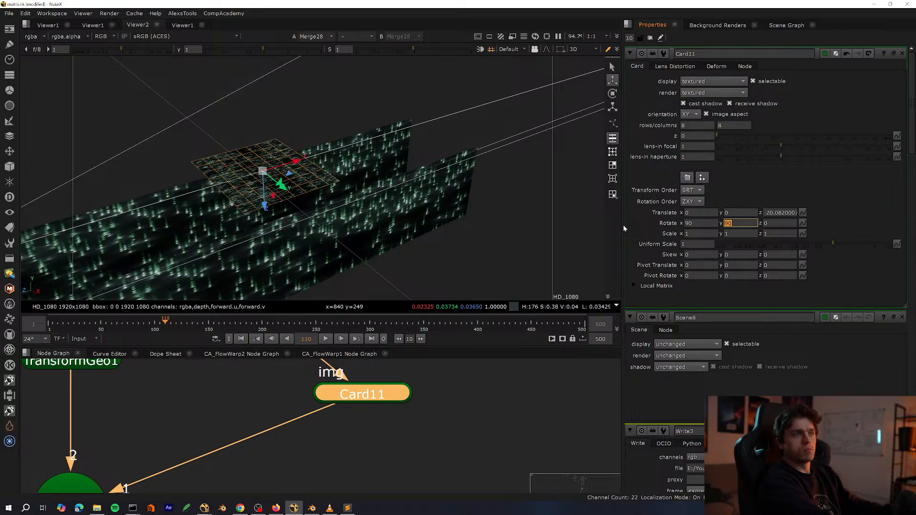
Stretch Card11 along the hallway by setting its X scale to 6.
{"action": "left_click_drag", "start_coordinate": [312, 208], "coordinate": [405, 200], "text": "ctrl"}
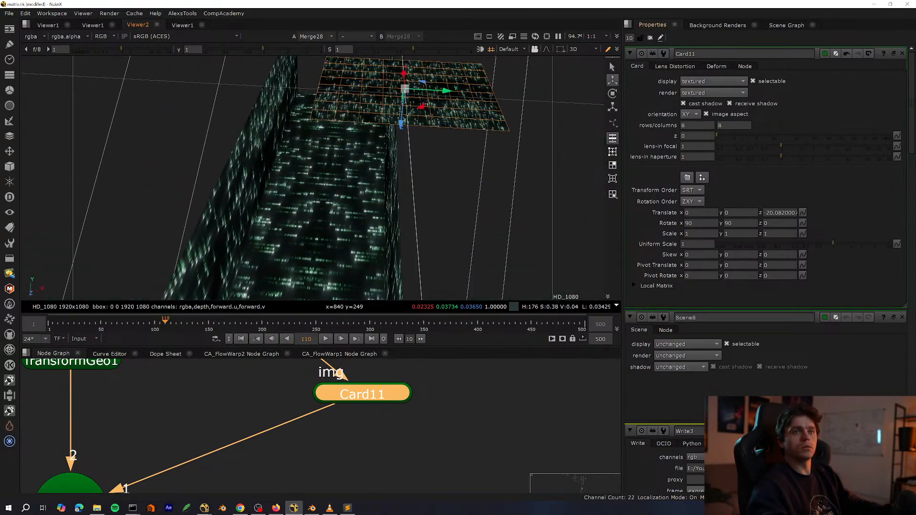
{"action": "key", "text": "Up"}
{"action": "key", "text": "Up"}
{"action": "key", "text": "Up"}
{"action": "key", "text": "Up"}
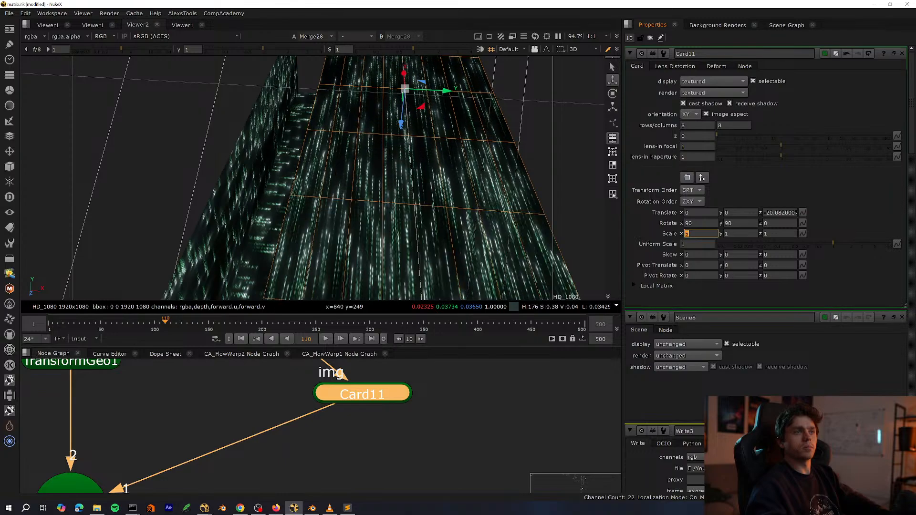
Move Card11 down to the hallway floor, to about X -0.54, Y -1.73, Z -15.82.
{"action": "left_click_drag", "start_coordinate": [481, 196], "coordinate": [373, 164], "text": "ctrl"}
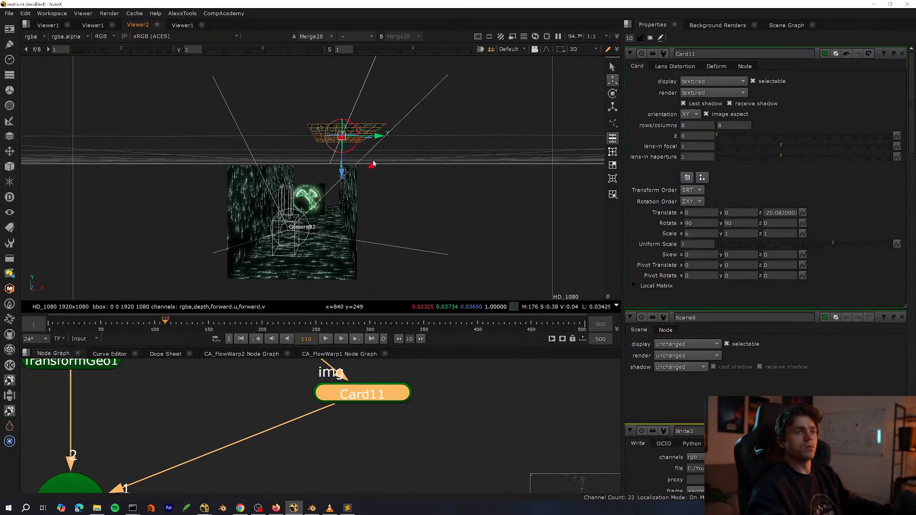
{"action": "left_click_drag", "start_coordinate": [313, 248], "coordinate": [314, 258]}
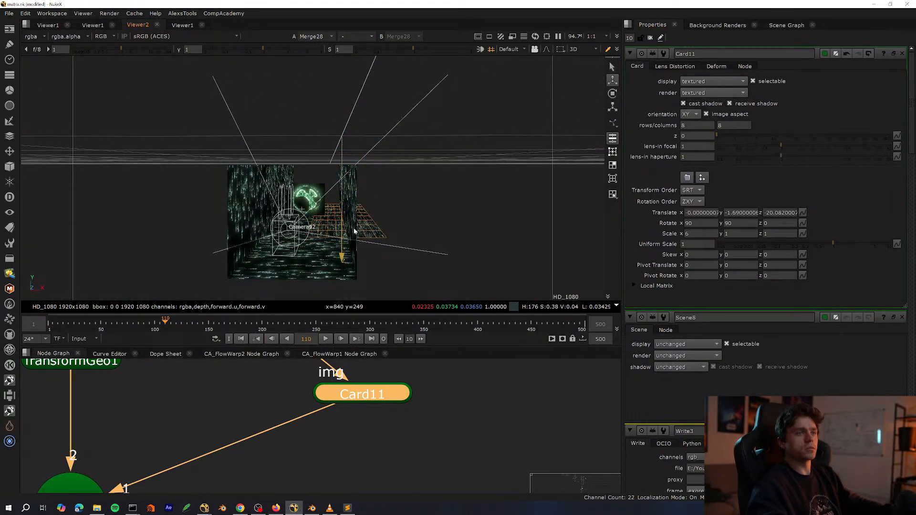
{"action": "key", "text": "f"}
{"action": "left_click_drag", "start_coordinate": [440, 202], "coordinate": [445, 169], "text": "ctrl"}
{"action": "left_click_drag", "start_coordinate": [468, 200], "coordinate": [332, 191], "text": "ctrl"}
{"action": "scroll", "coordinate": [360, 221], "scroll_direction": "up", "scroll_amount": 5}
{"action": "scroll", "coordinate": [360, 220], "scroll_direction": "down", "scroll_amount": 3}
Move CheckerBoard5 away from the main pipe to free up space beside the hallway branch.
{"action": "middle_click_drag", "start_coordinate": [355, 415], "coordinate": [341, 474]}
{"action": "key", "text": "space"}
{"action": "scroll", "coordinate": [342, 448], "scroll_direction": "down", "scroll_amount": 7}
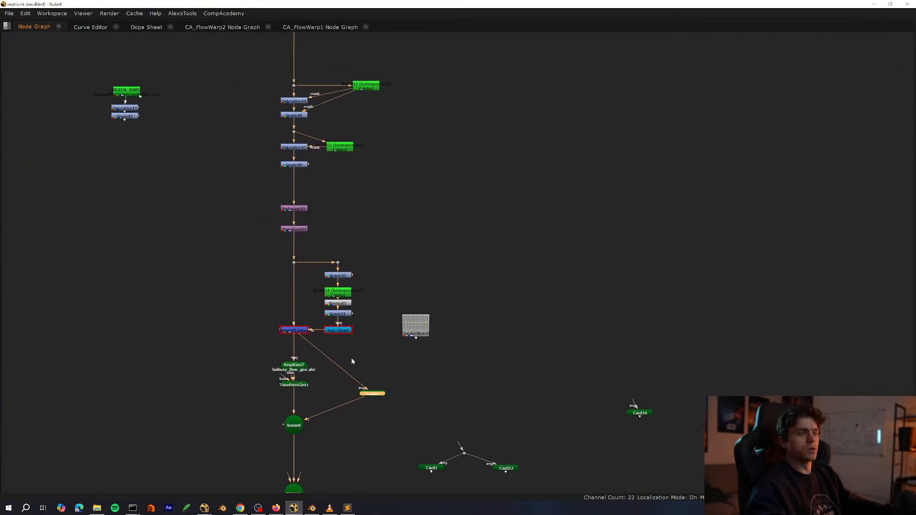
{"action": "scroll", "coordinate": [351, 357], "scroll_direction": "up", "scroll_amount": 2}
{"action": "left_click_drag", "start_coordinate": [446, 312], "coordinate": [649, 221]}
{"action": "middle_click_drag", "start_coordinate": [391, 210], "coordinate": [391, 322]}
Duplicate the digital rain branch down to Merge29, place the copy beside the original and move CheckerBoard5 farther out.
{"action": "scroll", "coordinate": [391, 321], "scroll_direction": "down", "scroll_amount": 4}
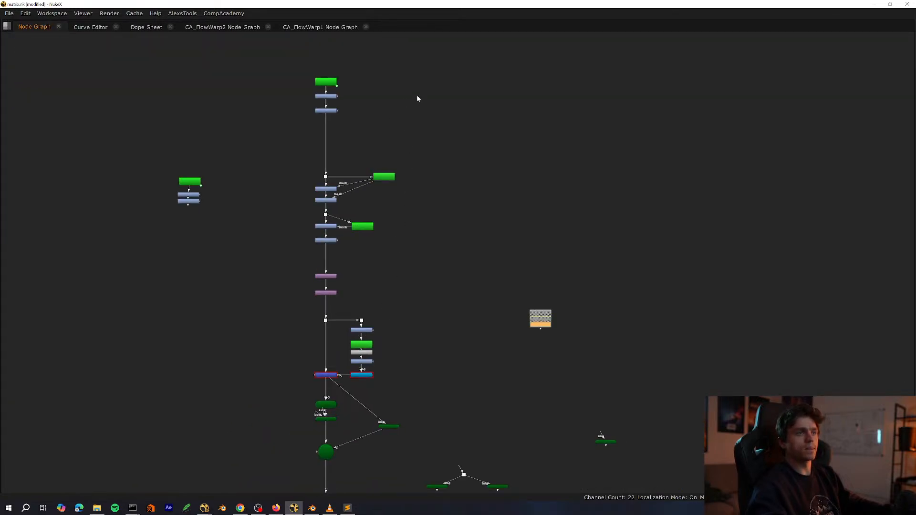
{"action": "left_click_drag", "start_coordinate": [474, 61], "coordinate": [268, 396]}
{"action": "key", "text": "ctrl+c"}
{"action": "middle_click_drag", "start_coordinate": [300, 386], "coordinate": [122, 311]}
{"action": "left_click_drag", "start_coordinate": [359, 249], "coordinate": [632, 194]}
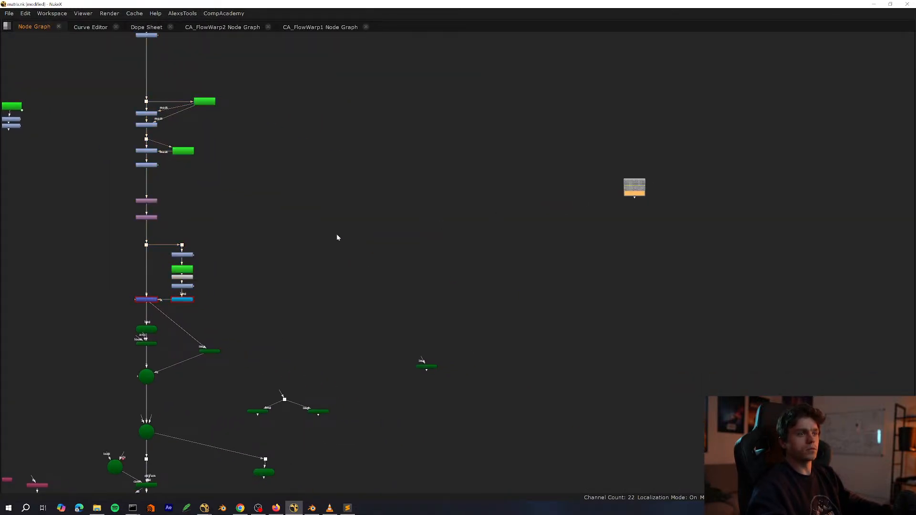
{"action": "left_click", "coordinate": [327, 288]}
{"action": "key", "text": "ctrl+v"}
{"action": "scroll", "coordinate": [326, 293], "scroll_direction": "up", "scroll_amount": 2}
{"action": "left_click_drag", "start_coordinate": [369, 367], "coordinate": [383, 133]}
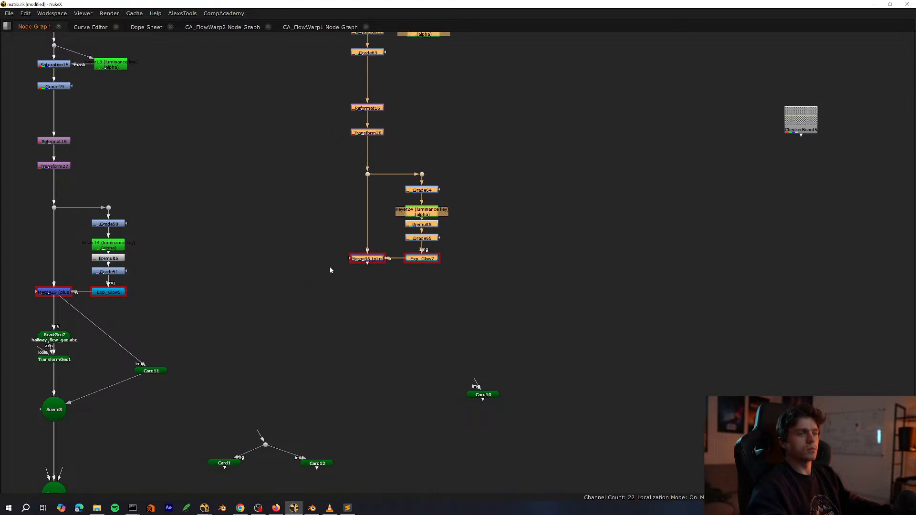
{"action": "middle_click_drag", "start_coordinate": [330, 267], "coordinate": [492, 309]}
{"action": "left_click_drag", "start_coordinate": [538, 306], "coordinate": [532, 303]}
{"action": "middle_click_drag", "start_coordinate": [496, 344], "coordinate": [328, 410]}
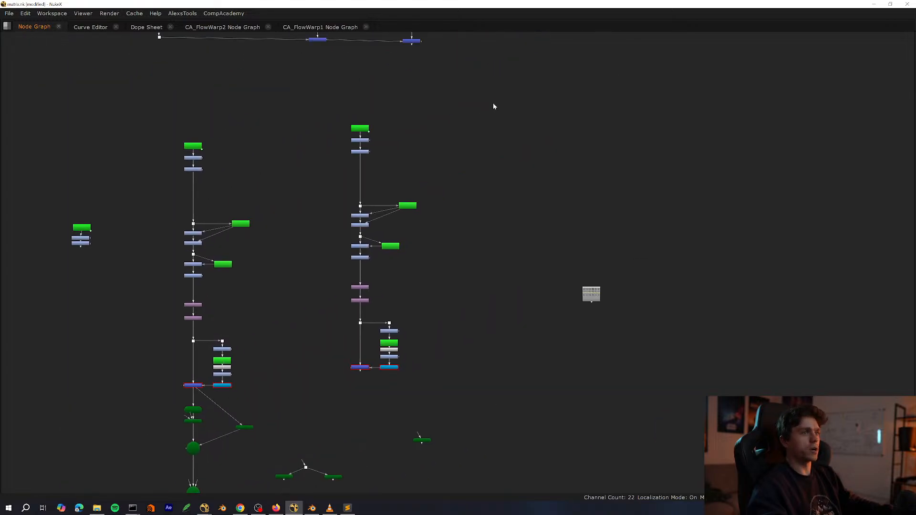
Feed Card11 from the duplicated branch's merge instead of Merge29, position the card under that branch and save the script.
{"action": "left_click_drag", "start_coordinate": [506, 91], "coordinate": [286, 368]}
{"action": "scroll", "coordinate": [312, 372], "scroll_direction": "up", "scroll_amount": 4}
{"action": "left_click_drag", "start_coordinate": [430, 354], "coordinate": [267, 357]}
{"action": "middle_click_drag", "start_coordinate": [293, 413], "coordinate": [315, 370]}
{"action": "scroll", "coordinate": [315, 370], "scroll_direction": "down", "scroll_amount": 2}
{"action": "left_click", "coordinate": [315, 373]}
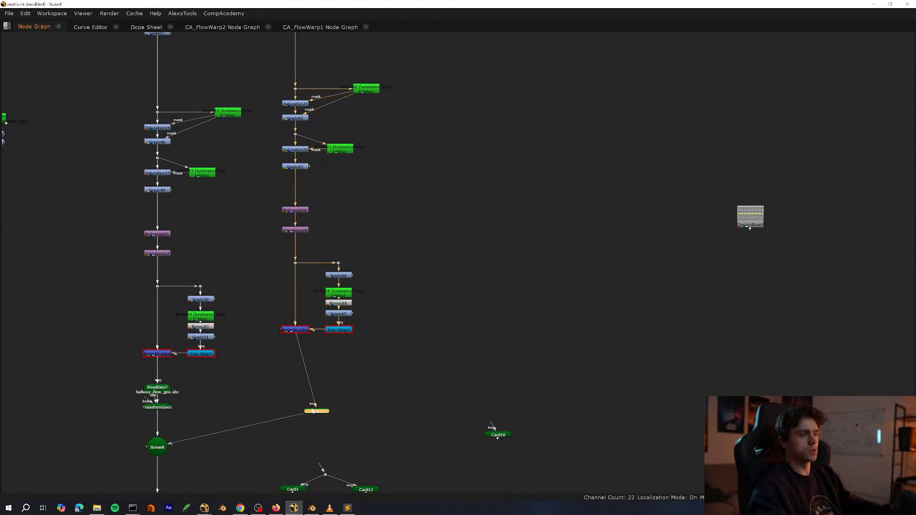
{"action": "key", "text": "ctrl+s"}
View the duplicated branch's merge, and its output at the dot above the glow branch.
{"action": "middle_click_drag", "start_coordinate": [313, 411], "coordinate": [276, 478]}
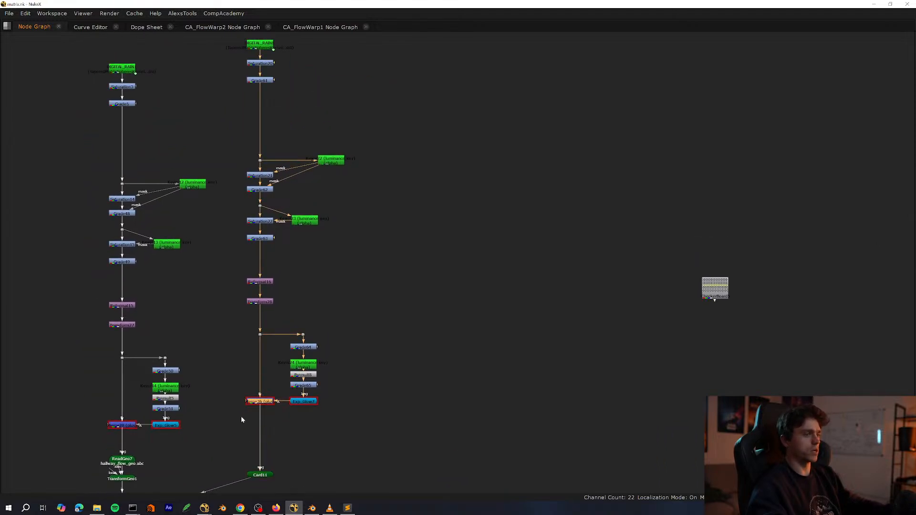
{"action": "key", "text": "space"}
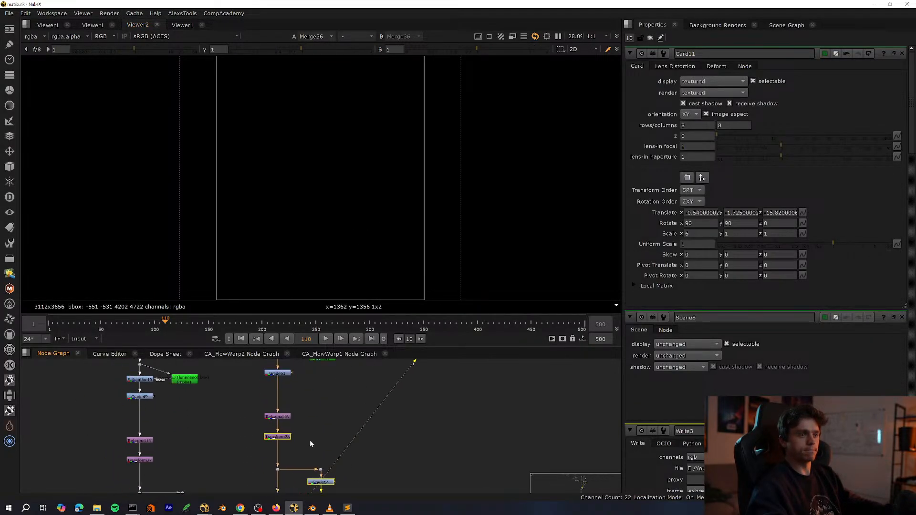
{"action": "scroll", "coordinate": [310, 443], "scroll_direction": "up", "scroll_amount": 3}
{"action": "left_click", "coordinate": [277, 469]}
{"action": "key", "text": "1"}
{"action": "key", "text": "space"}
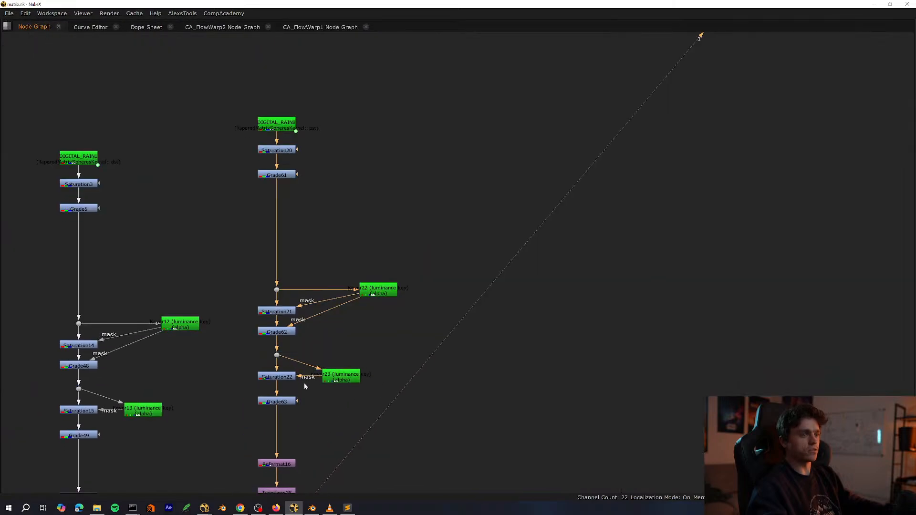
Open the kernel parameters of DIGITAL_RAIN8, close the Card11 properties and set Column Count to 600.
{"action": "scroll", "coordinate": [337, 345], "scroll_direction": "up", "scroll_amount": 10}
{"action": "scroll", "coordinate": [353, 334], "scroll_direction": "up", "scroll_amount": 2}
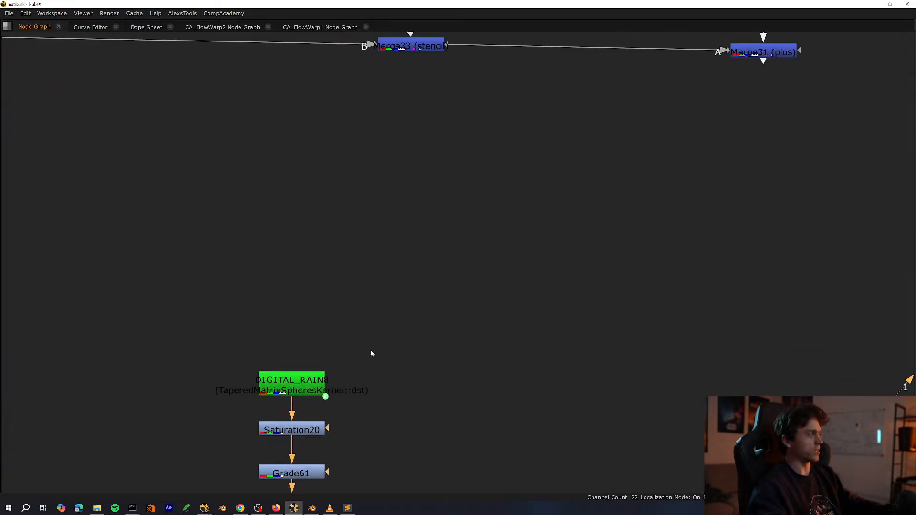
{"action": "key", "text": "space"}
{"action": "double_click", "coordinate": [280, 446]}
{"action": "left_click", "coordinate": [693, 67]}
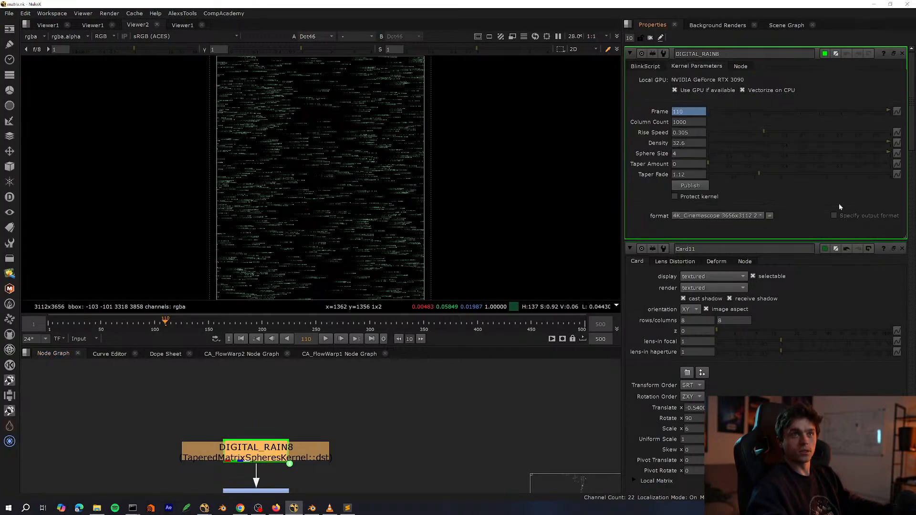
{"action": "left_click", "coordinate": [902, 249]}
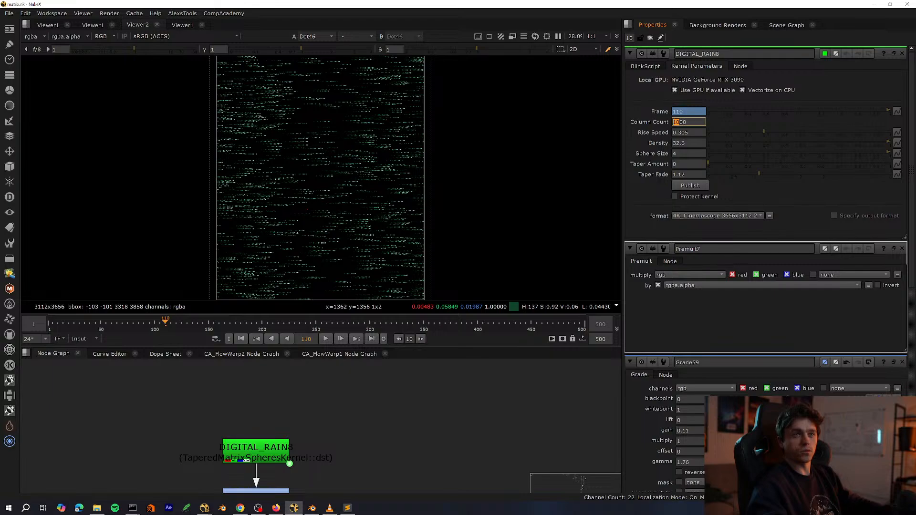
{"action": "key", "text": "Down"}
{"action": "key", "text": "Down"}
{"action": "key", "text": "Down"}
{"action": "key", "text": "Down"}
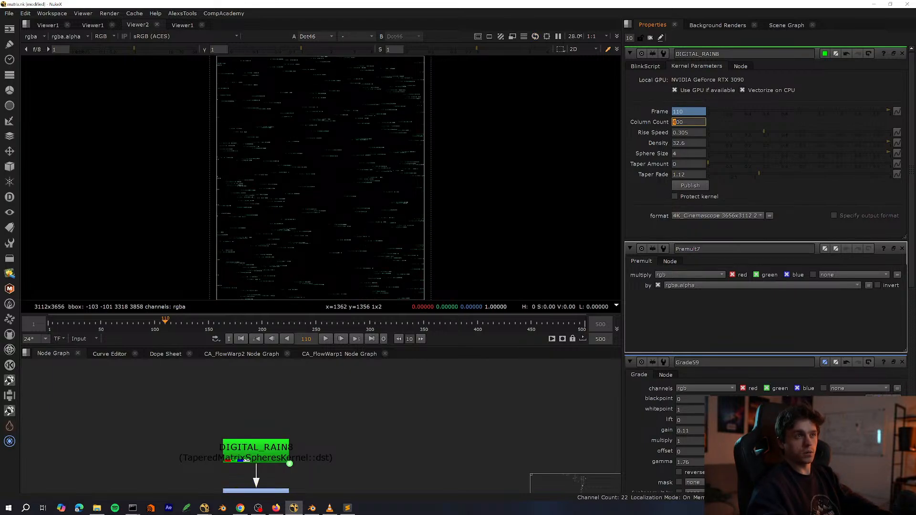
{"action": "key", "text": "Up"}
Display ScanlineRender1 in the viewer and examine the hallway walls and floor up close.
{"action": "scroll", "coordinate": [379, 394], "scroll_direction": "down", "scroll_amount": 5}
{"action": "key", "text": "space"}
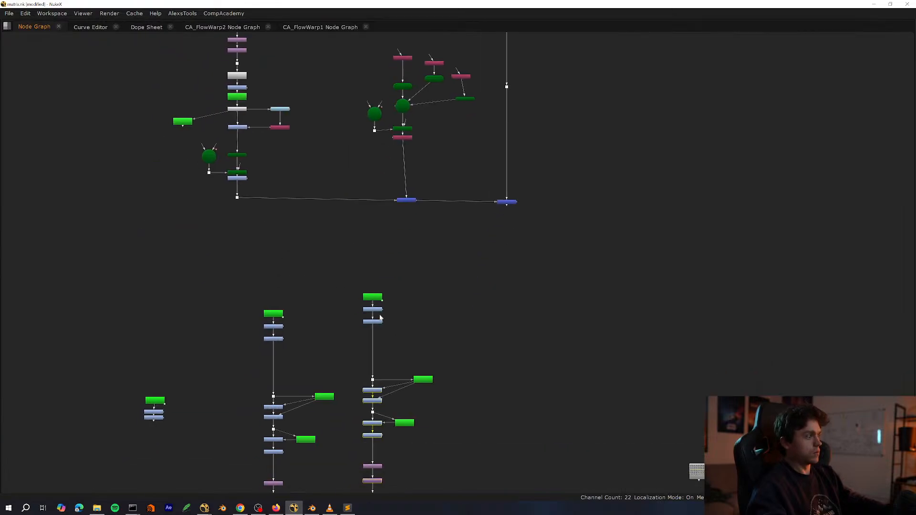
{"action": "scroll", "coordinate": [379, 315], "scroll_direction": "down", "scroll_amount": 2}
{"action": "middle_click_drag", "start_coordinate": [380, 316], "coordinate": [377, 130]}
{"action": "scroll", "coordinate": [353, 277], "scroll_direction": "up", "scroll_amount": 5}
{"action": "left_click_drag", "start_coordinate": [489, 339], "coordinate": [381, 403]}
{"action": "key", "text": "space"}
{"action": "middle_click_drag", "start_coordinate": [306, 431], "coordinate": [360, 327]}
{"action": "left_click_drag", "start_coordinate": [321, 424], "coordinate": [241, 460]}
{"action": "middle_click_drag", "start_coordinate": [253, 468], "coordinate": [266, 373]}
{"action": "key", "text": "1"}
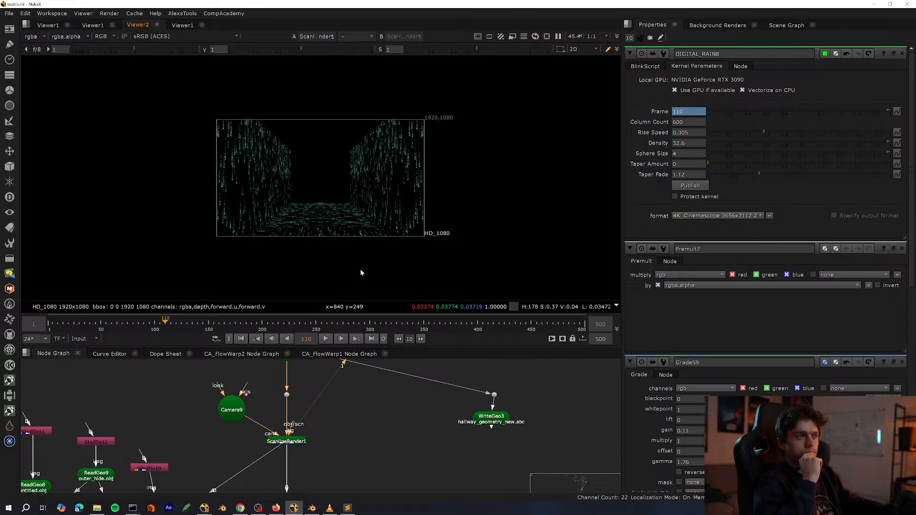
{"action": "scroll", "coordinate": [316, 262], "scroll_direction": "up", "scroll_amount": 8}
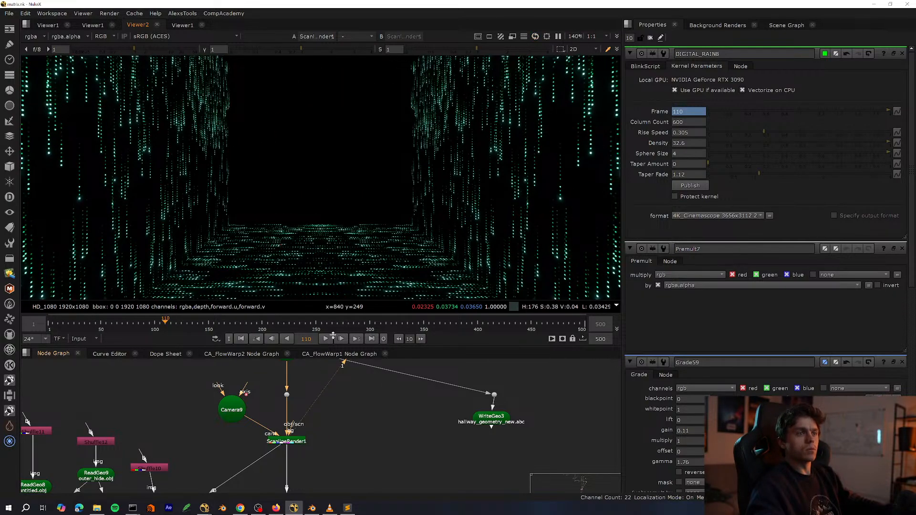
Show the hallway geometry in the 3D view and open the properties of Card11.
{"action": "key", "text": "Tab"}
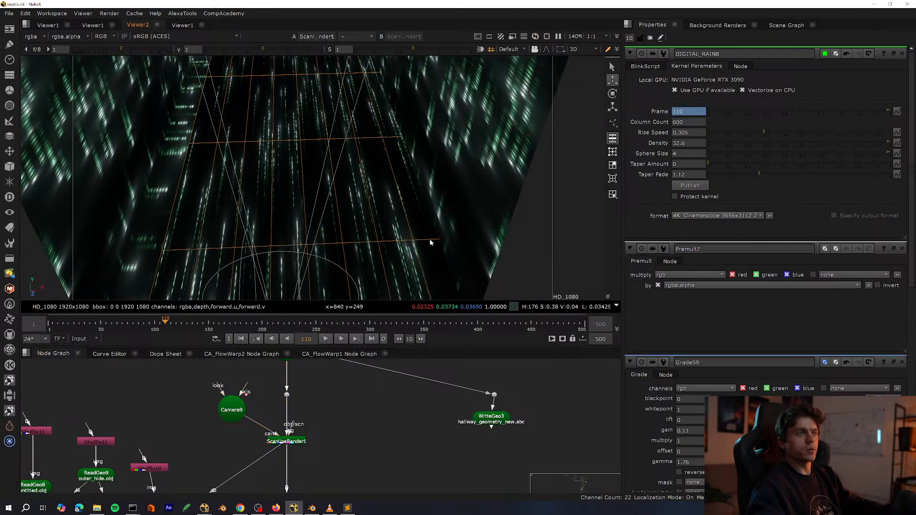
{"action": "scroll", "coordinate": [430, 242], "scroll_direction": "down", "scroll_amount": 5}
{"action": "left_click_drag", "start_coordinate": [429, 243], "coordinate": [353, 192], "text": "ctrl"}
{"action": "scroll", "coordinate": [298, 449], "scroll_direction": "down", "scroll_amount": 6}
{"action": "key", "text": "space"}
{"action": "scroll", "coordinate": [351, 390], "scroll_direction": "up", "scroll_amount": 6}
{"action": "key", "text": "space"}
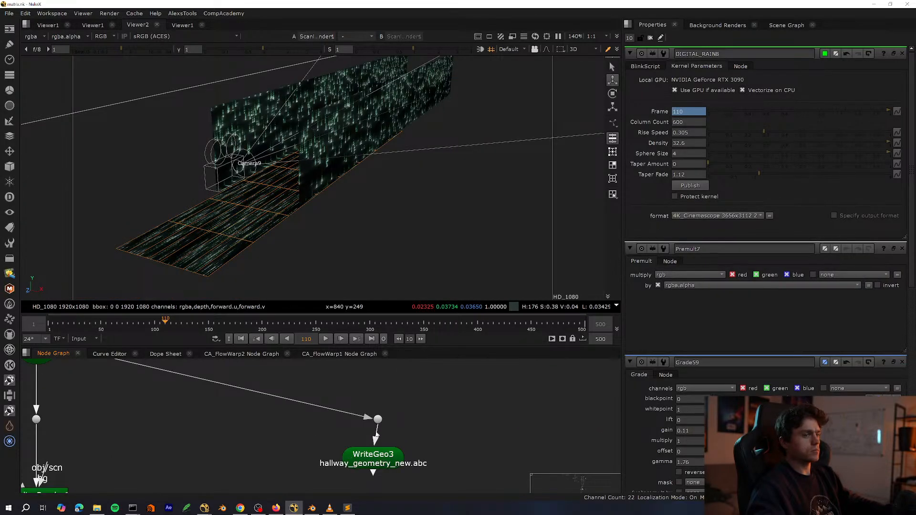
{"action": "scroll", "coordinate": [376, 435], "scroll_direction": "down", "scroll_amount": 3}
{"action": "middle_click_drag", "start_coordinate": [373, 385], "coordinate": [307, 444]}
{"action": "double_click", "coordinate": [237, 448]}
Move the floor card Card11 to about X -0.648, Y -1.705 and Z -17.094 along the hallway.
{"action": "left_click_drag", "start_coordinate": [311, 285], "coordinate": [373, 186], "text": "ctrl"}
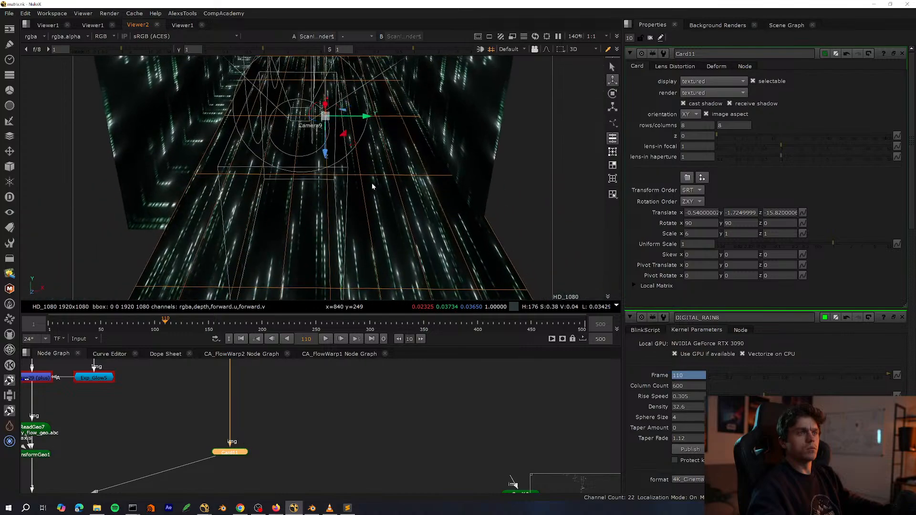
{"action": "left_click_drag", "start_coordinate": [326, 151], "coordinate": [326, 148]}
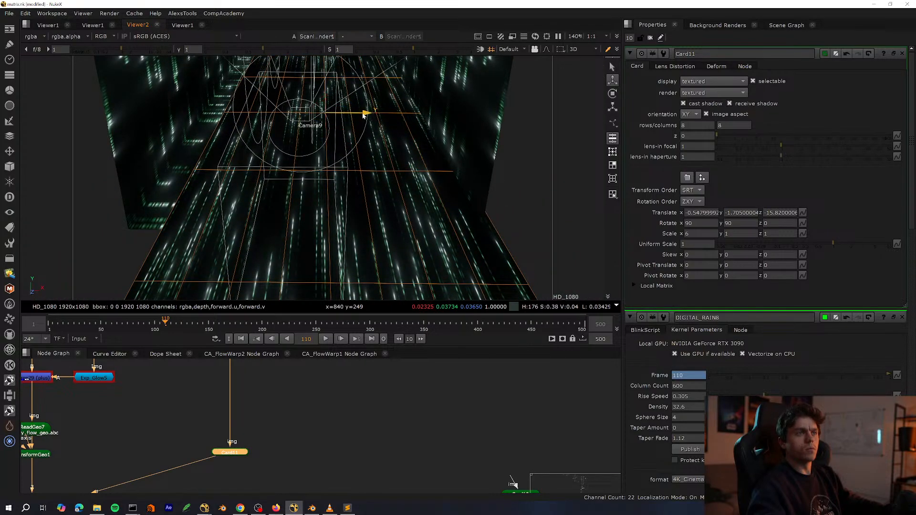
{"action": "left_click_drag", "start_coordinate": [363, 116], "coordinate": [344, 116]}
{"action": "scroll", "coordinate": [322, 290], "scroll_direction": "down", "scroll_amount": 5}
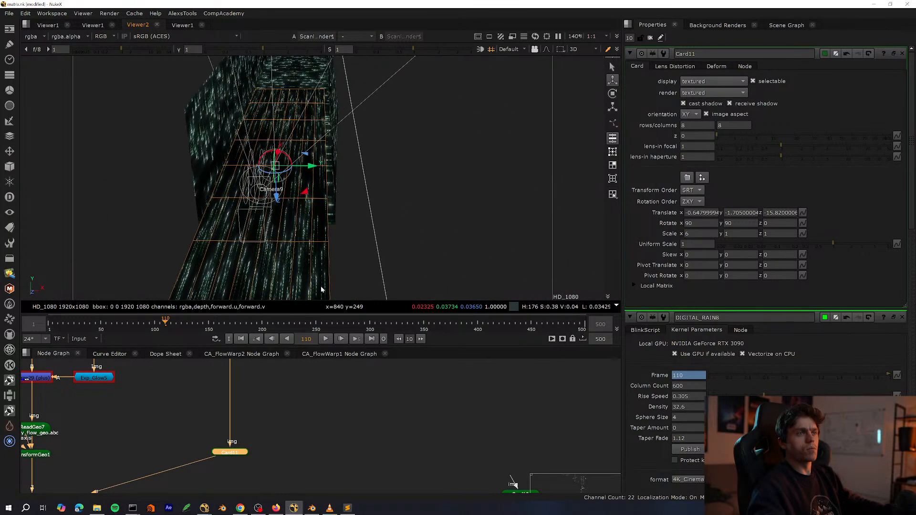
{"action": "left_click_drag", "start_coordinate": [322, 290], "coordinate": [549, 106], "text": "ctrl"}
{"action": "scroll", "coordinate": [376, 397], "scroll_direction": "down", "scroll_amount": 3}
{"action": "middle_click_drag", "start_coordinate": [306, 447], "coordinate": [325, 410]}
{"action": "scroll", "coordinate": [325, 411], "scroll_direction": "up", "scroll_amount": 3}
{"action": "key", "text": "space"}
{"action": "scroll", "coordinate": [378, 290], "scroll_direction": "up", "scroll_amount": 3}
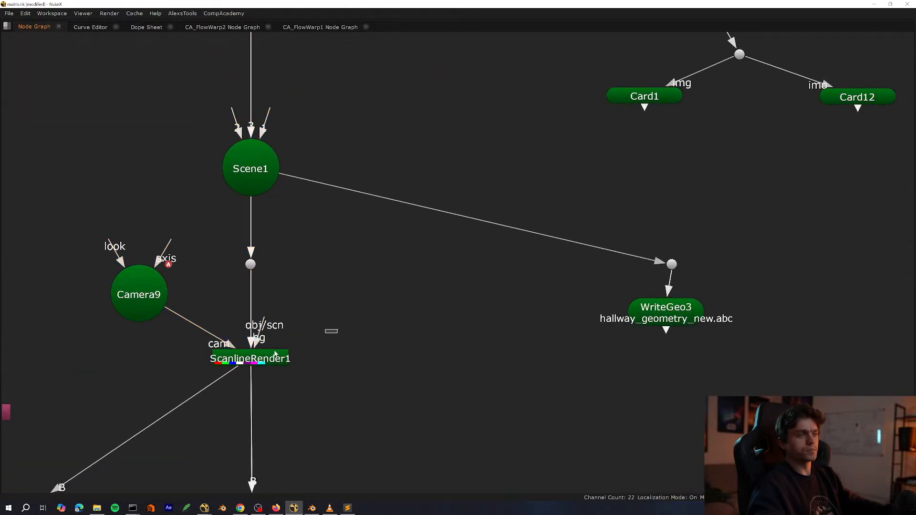
{"action": "key", "text": "space"}
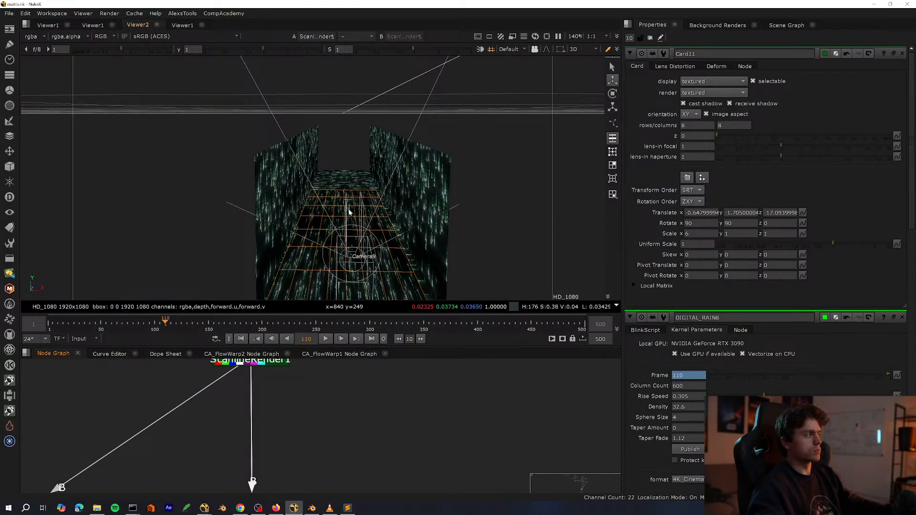
Check the floor in the 2D render of ScanlineRender1, and display Merge28 in the viewer.
{"action": "key", "text": "Tab"}
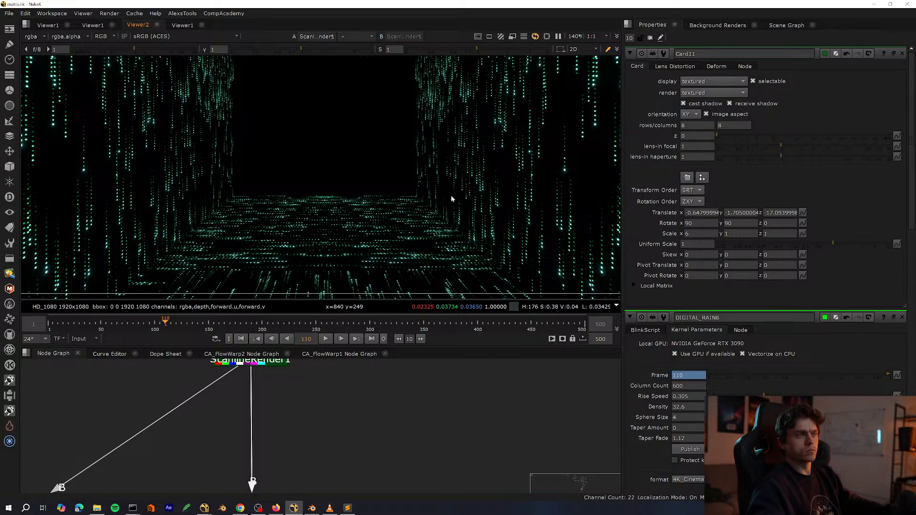
{"action": "key", "text": "f"}
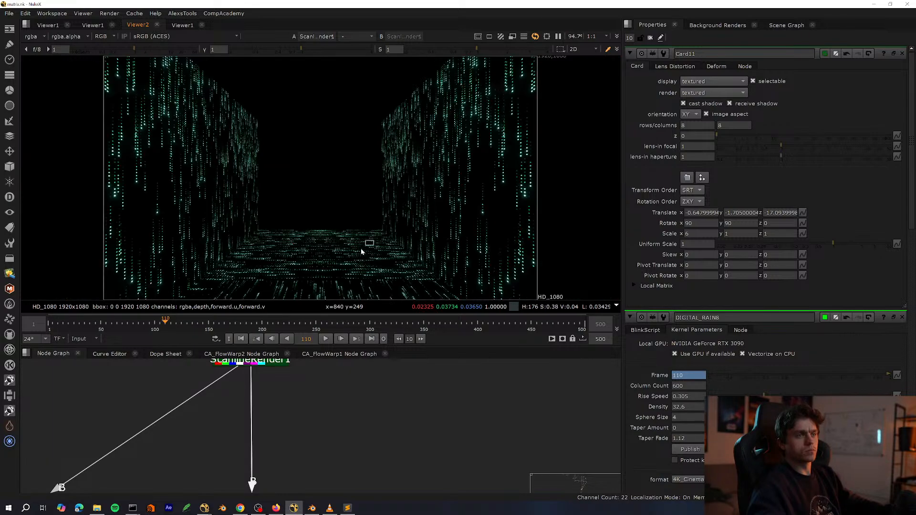
{"action": "scroll", "coordinate": [286, 448], "scroll_direction": "down", "scroll_amount": 3}
{"action": "scroll", "coordinate": [325, 432], "scroll_direction": "up", "scroll_amount": 4}
{"action": "scroll", "coordinate": [336, 434], "scroll_direction": "up", "scroll_amount": 4}
{"action": "key", "text": "space"}
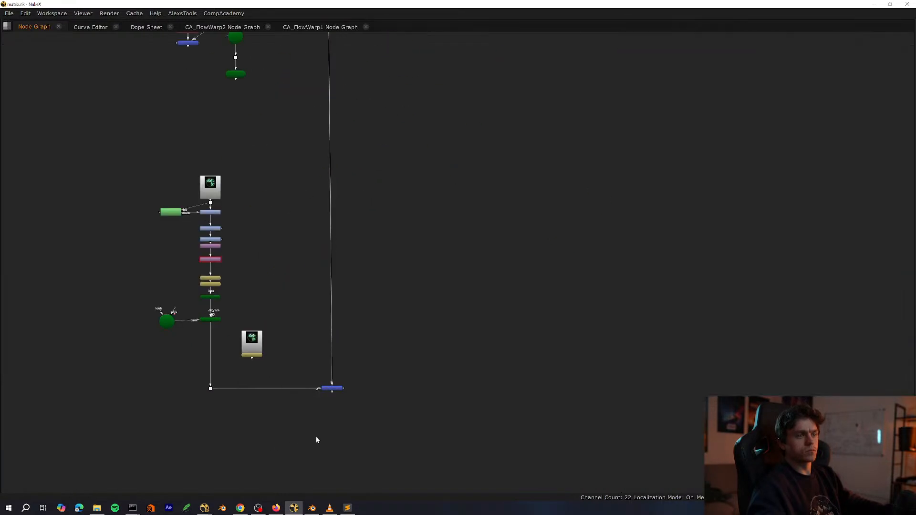
{"action": "key", "text": "space"}
{"action": "left_click_drag", "start_coordinate": [395, 376], "coordinate": [301, 414]}
{"action": "key", "text": "1"}
Raise Card11 in the 3D view to a Translate Y of about -1.52, checking it against the 2D composite.
{"action": "key", "text": "Tab"}
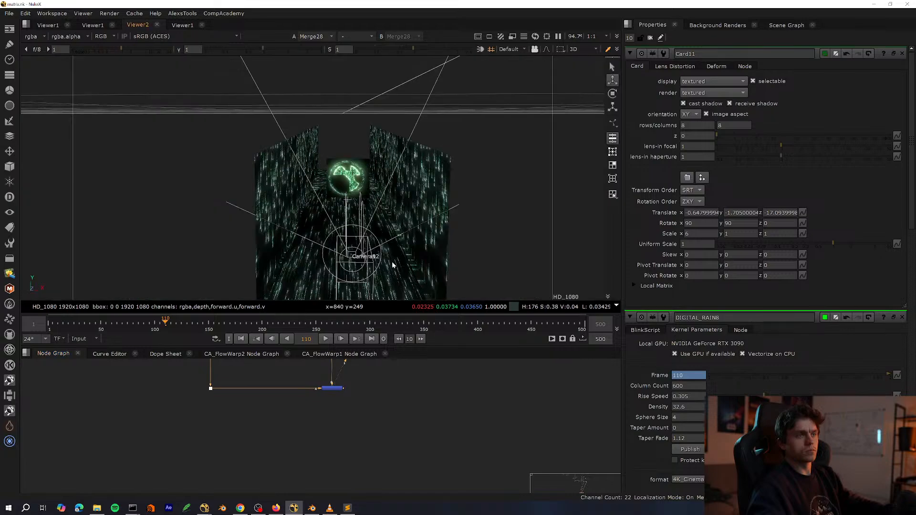
{"action": "left_click_drag", "start_coordinate": [468, 243], "coordinate": [456, 143], "text": "ctrl"}
{"action": "left_click", "coordinate": [370, 276]}
{"action": "left_click_drag", "start_coordinate": [349, 247], "coordinate": [348, 243]}
{"action": "key", "text": "Tab"}
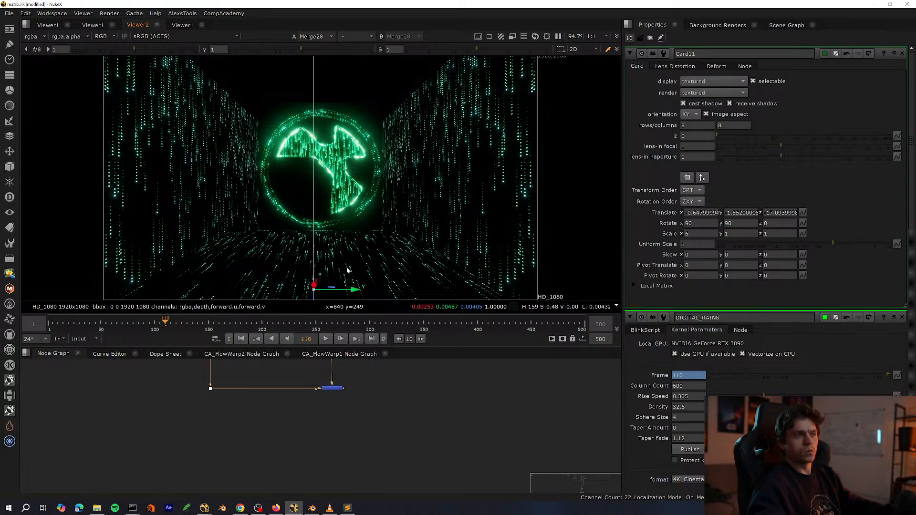
{"action": "key", "text": "Tab"}
{"action": "left_click_drag", "start_coordinate": [348, 256], "coordinate": [347, 252]}
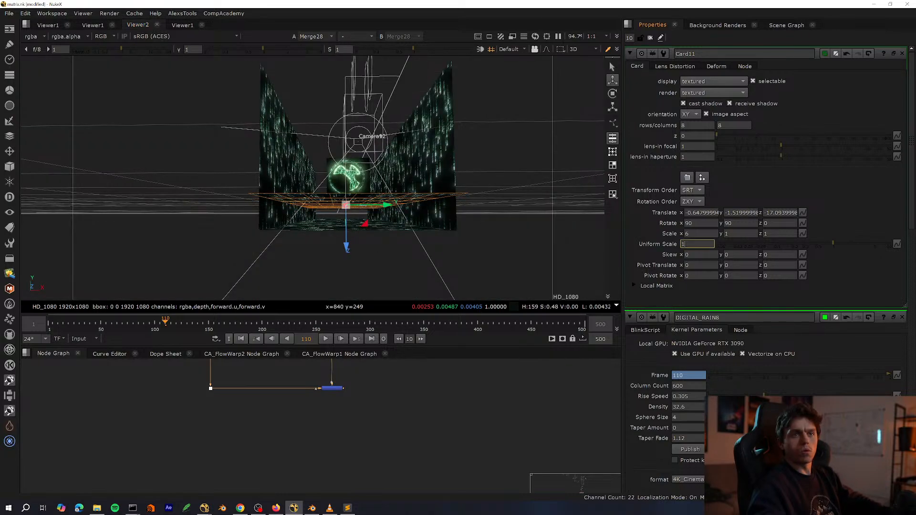
Set Card11's Scale X to 5 and shift the card sideways to a Translate X of about -0.618.
{"action": "type", "text": "5"}
{"action": "key", "text": "Return"}
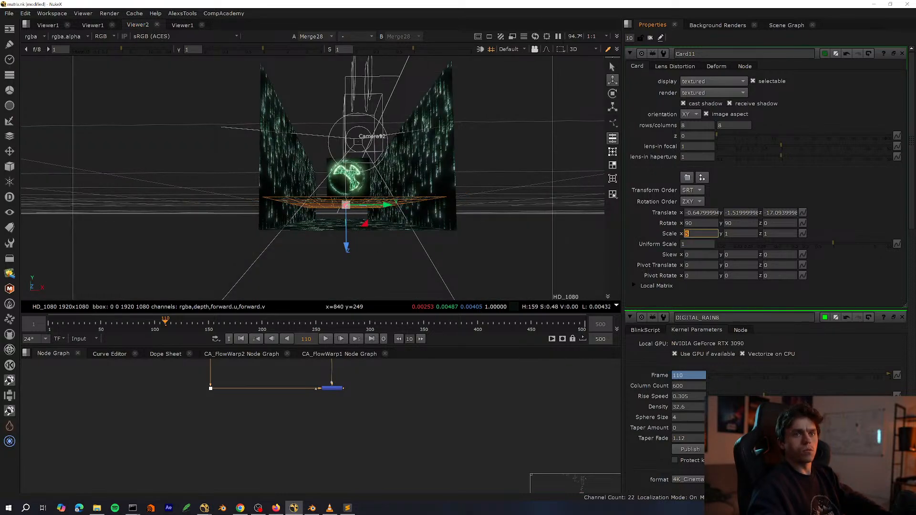
{"action": "middle_click_drag", "start_coordinate": [467, 237], "coordinate": [435, 258]}
{"action": "scroll", "coordinate": [436, 258], "scroll_direction": "up", "scroll_amount": 5}
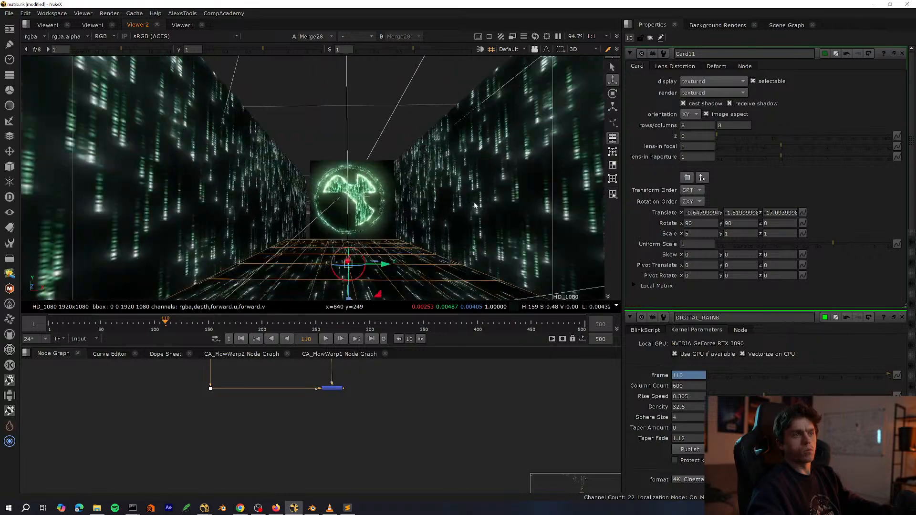
{"action": "left_click_drag", "start_coordinate": [455, 227], "coordinate": [380, 252], "text": "ctrl"}
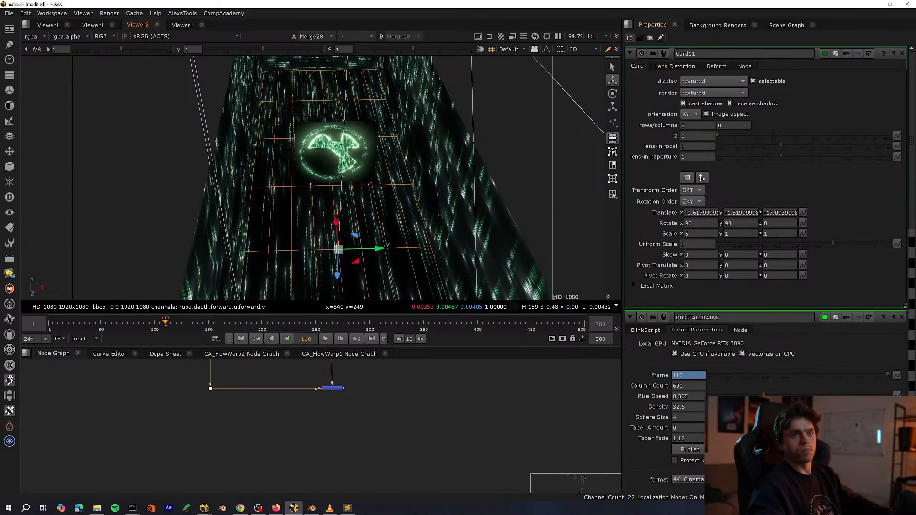
Reduce Card11's Scale Y to 0.7, raise the card to about Y -1.481 and check its fit in the composite.
{"action": "left_click", "coordinate": [738, 234]}
{"action": "key", "text": "Down"}
{"action": "key", "text": "Down"}
{"action": "key", "text": "Down"}
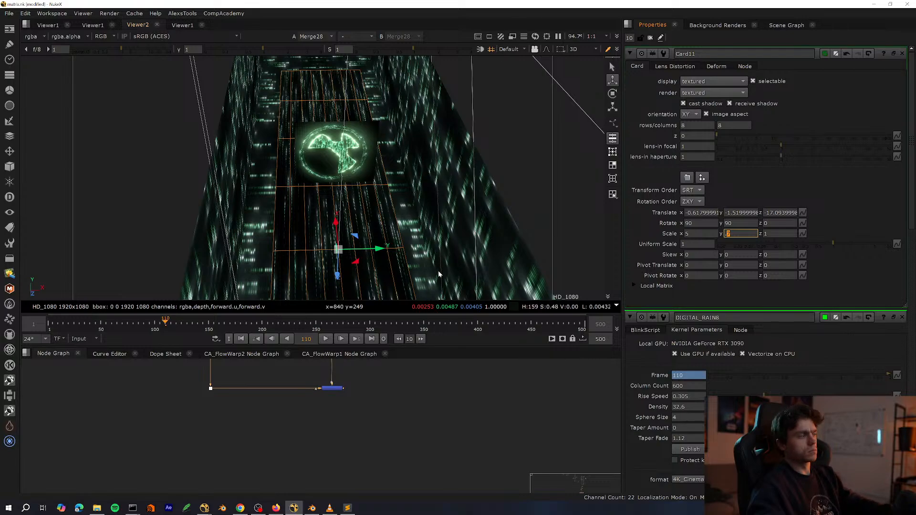
{"action": "left_click_drag", "start_coordinate": [438, 273], "coordinate": [392, 170], "text": "ctrl"}
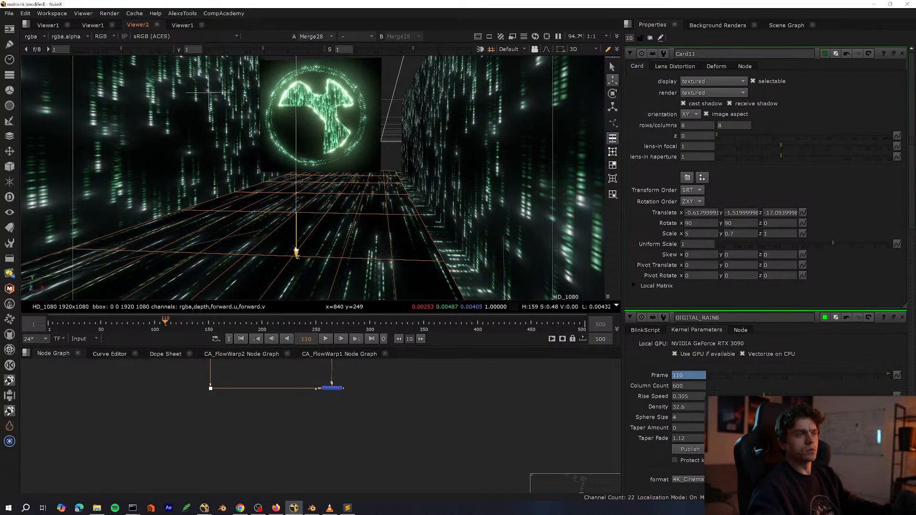
{"action": "left_click_drag", "start_coordinate": [296, 251], "coordinate": [297, 248]}
{"action": "key", "text": "Tab"}
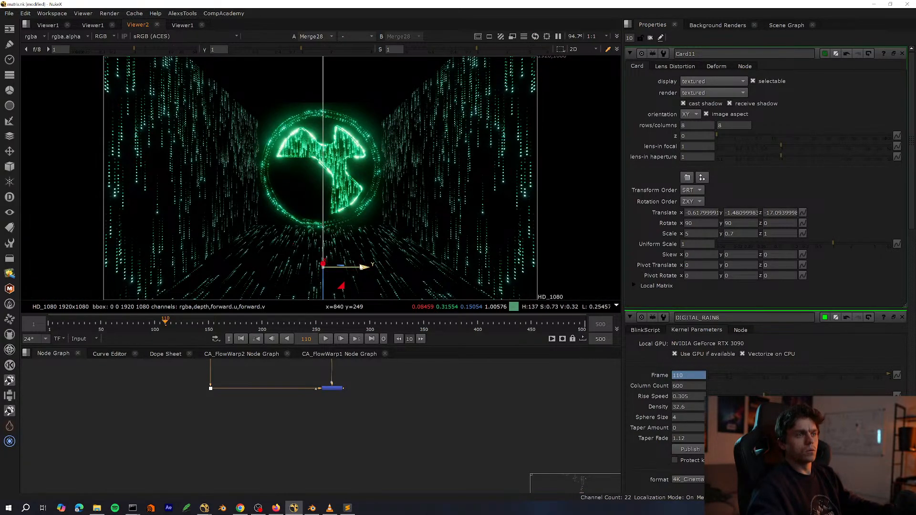
{"action": "scroll", "coordinate": [364, 250], "scroll_direction": "up", "scroll_amount": 3}
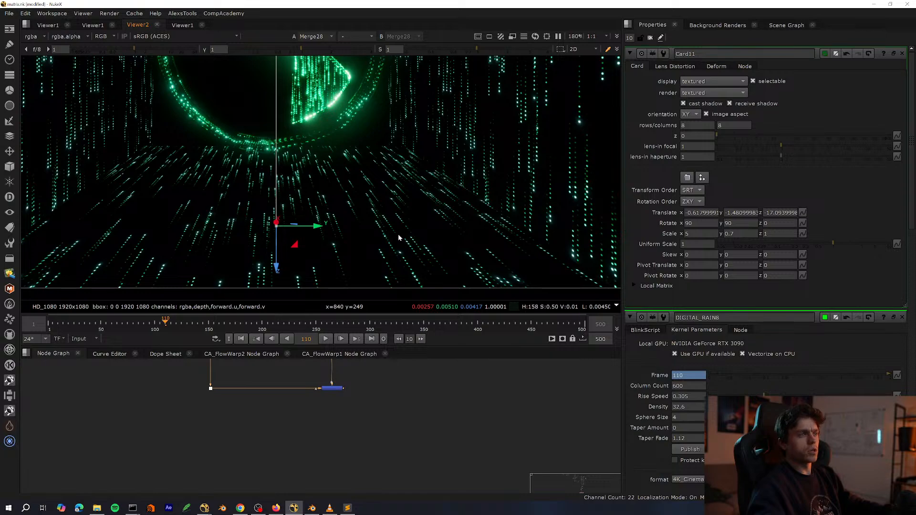
Reduce Card11's Scale Y to 0.5, lower the card to about Y -1.491 and turn off the viewer overlay.
{"action": "key", "text": "Down"}
{"action": "key", "text": "Down"}
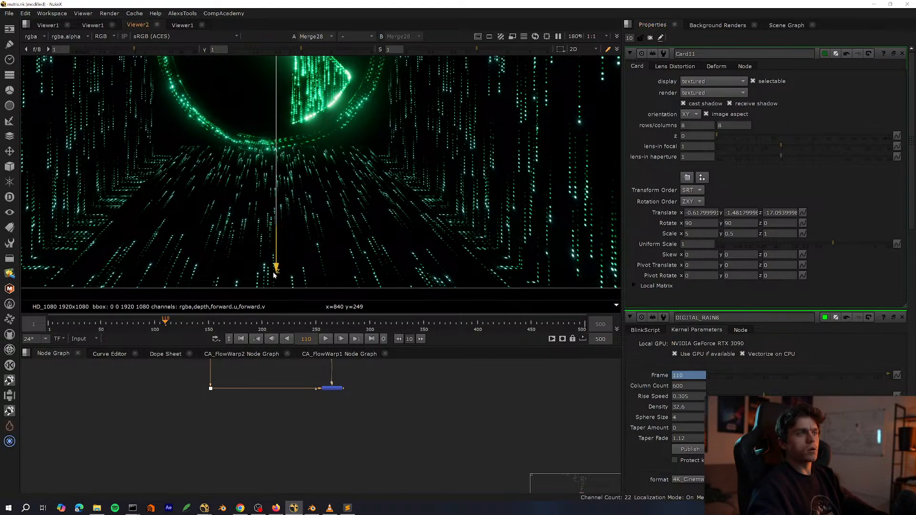
{"action": "left_click_drag", "start_coordinate": [274, 275], "coordinate": [274, 275]}
{"action": "key", "text": "q"}
Examine the floor rain, the glowing logo and the hallway walls in the composite up close and at full frame.
{"action": "scroll", "coordinate": [362, 181], "scroll_direction": "down", "scroll_amount": 5}
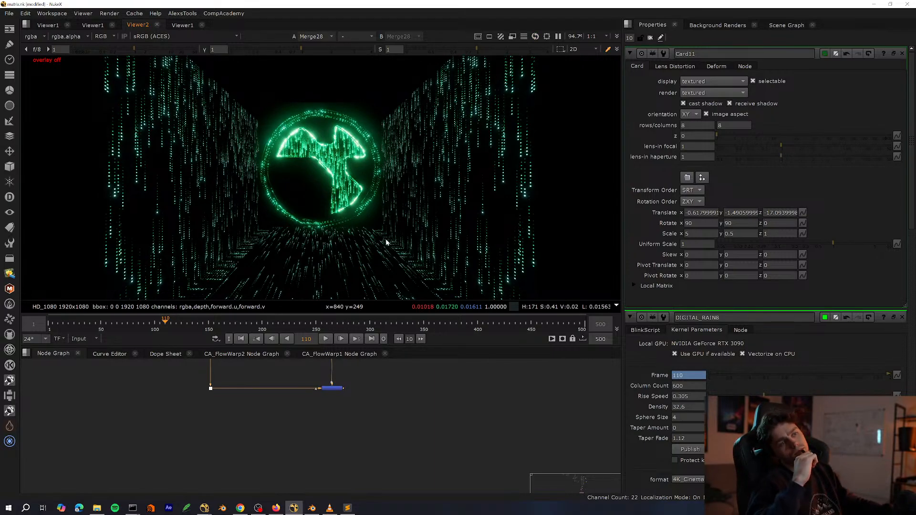
{"action": "scroll", "coordinate": [239, 232], "scroll_direction": "up", "scroll_amount": 4}
{"action": "scroll", "coordinate": [265, 181], "scroll_direction": "up", "scroll_amount": 3}
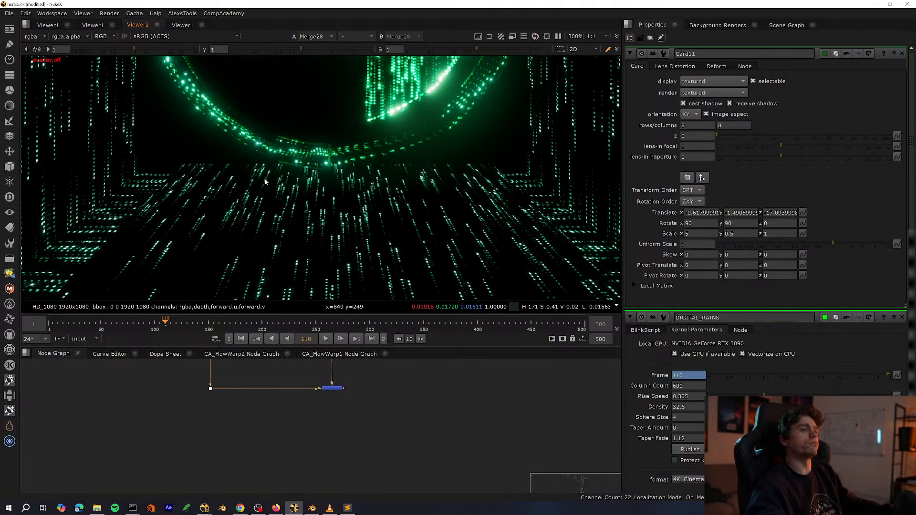
{"action": "scroll", "coordinate": [239, 159], "scroll_direction": "down", "scroll_amount": 2}
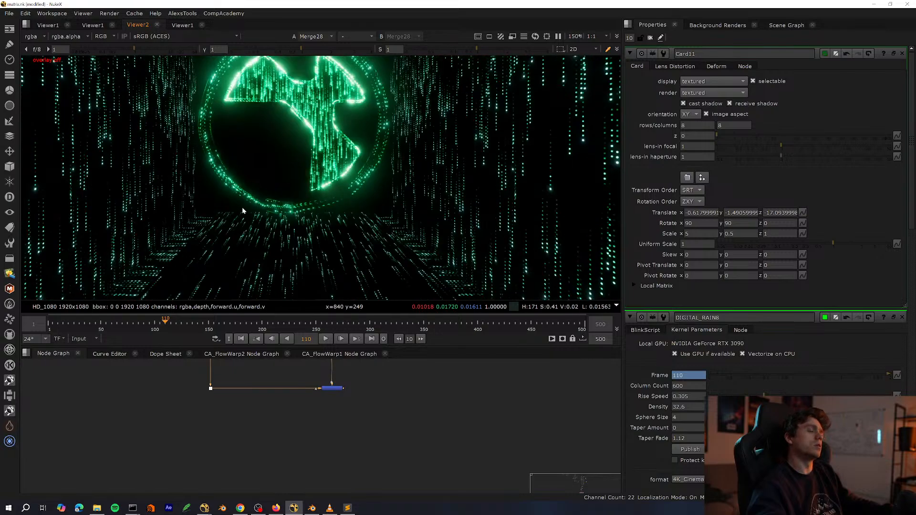
{"action": "scroll", "coordinate": [219, 170], "scroll_direction": "down", "scroll_amount": 3}
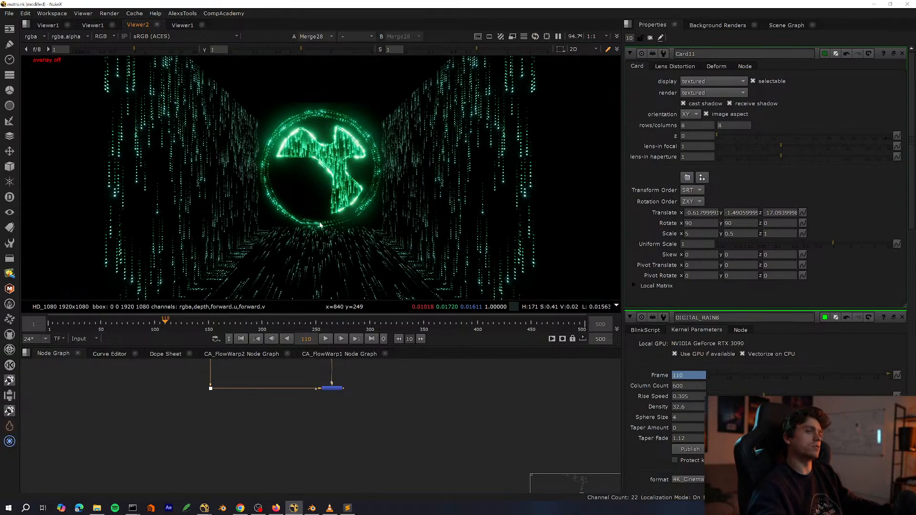
{"action": "scroll", "coordinate": [297, 219], "scroll_direction": "up", "scroll_amount": 3}
{"action": "middle_click_drag", "start_coordinate": [193, 164], "coordinate": [192, 276]}
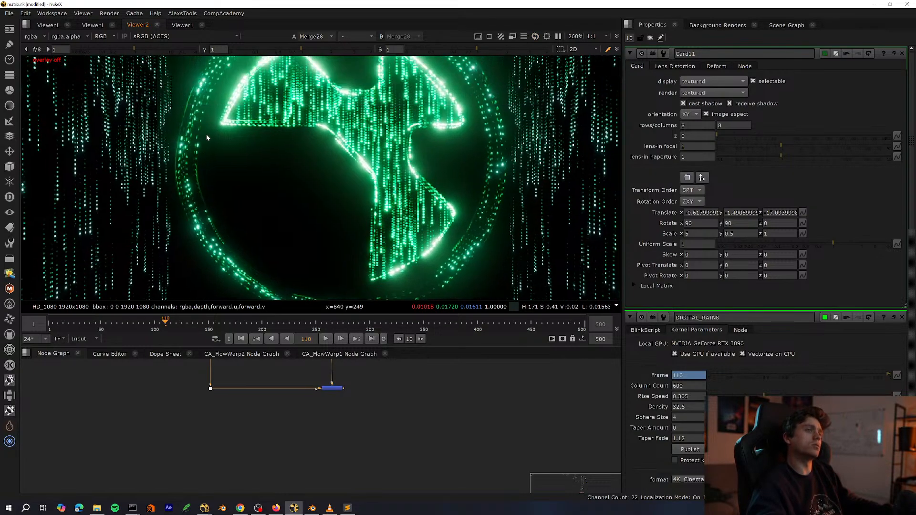
{"action": "middle_click_drag", "start_coordinate": [238, 125], "coordinate": [187, 237]}
{"action": "key", "text": "f"}
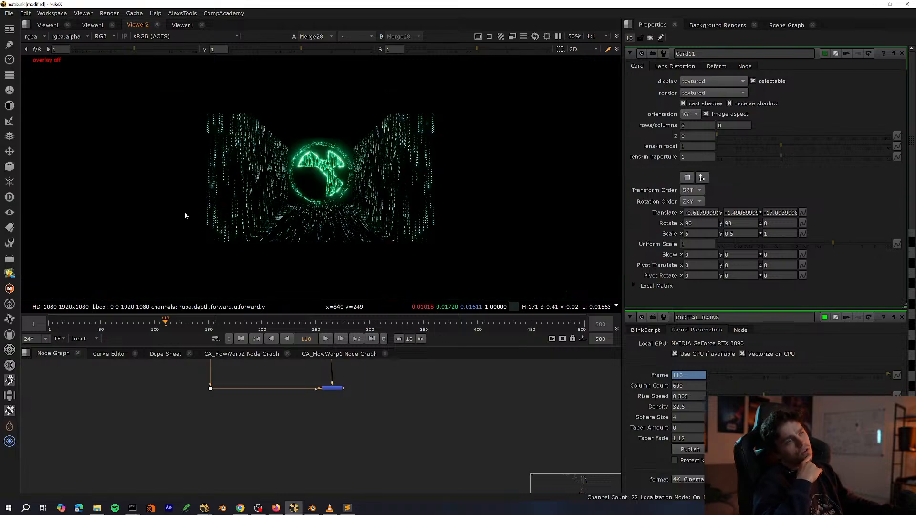
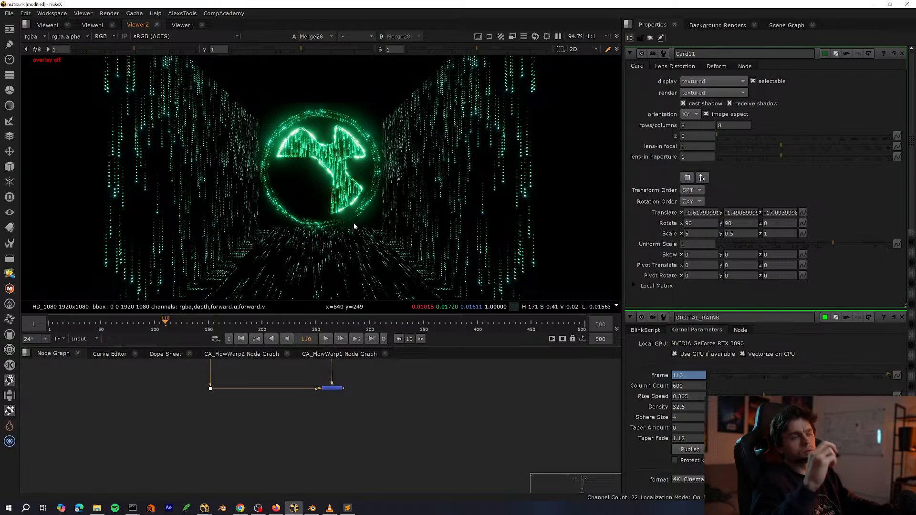
Inspect the floor card in 3D and 2D, and open Card11's Lens Distortion settings.
{"action": "key", "text": "Tab"}
{"action": "left_click_drag", "start_coordinate": [396, 193], "coordinate": [348, 233], "text": "ctrl"}
{"action": "key", "text": "Tab"}
{"action": "key", "text": "Tab"}
{"action": "left_click", "coordinate": [685, 65]}
{"action": "key", "text": "Tab"}
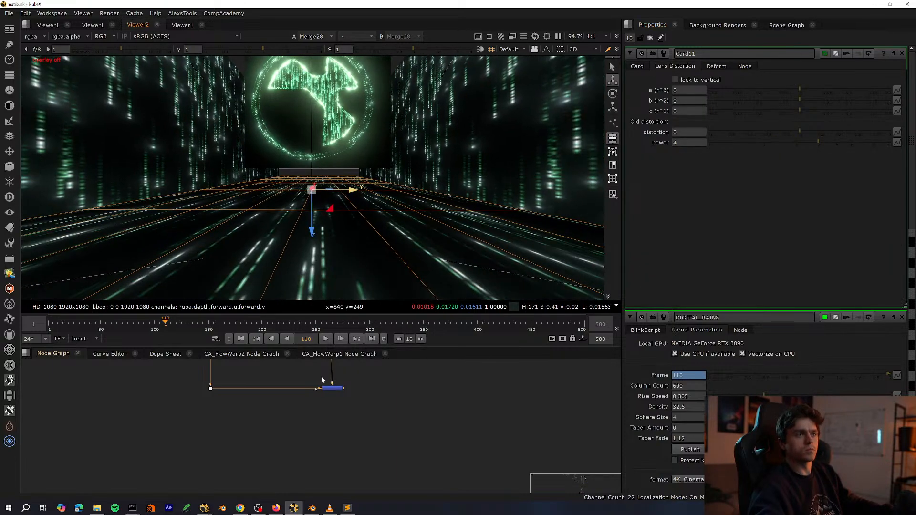
Add a DisplaceGeo node and insert it between Card11 and the scene connection.
{"action": "middle_click_drag", "start_coordinate": [321, 380], "coordinate": [327, 440]}
{"action": "key", "text": "space"}
{"action": "scroll", "coordinate": [405, 369], "scroll_direction": "up", "scroll_amount": 1}
{"action": "middle_click_drag", "start_coordinate": [369, 178], "coordinate": [353, 325]}
{"action": "scroll", "coordinate": [389, 289], "scroll_direction": "down", "scroll_amount": 3}
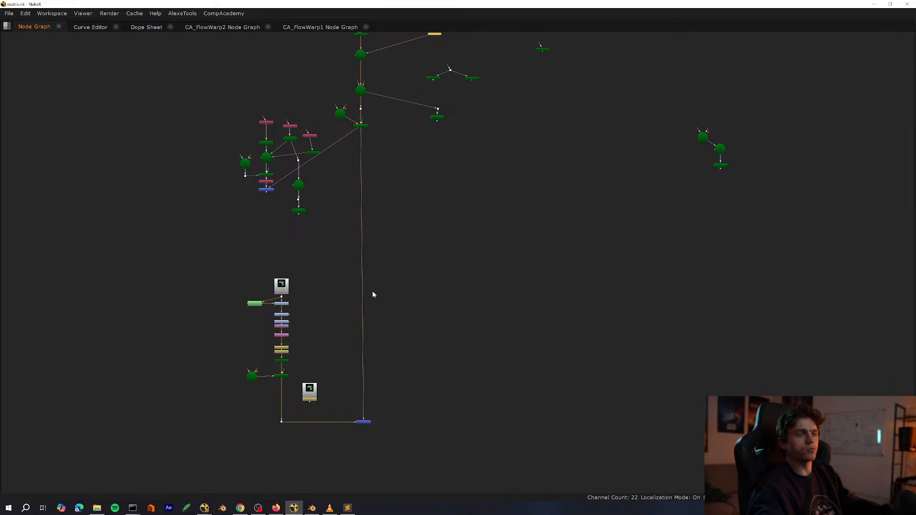
{"action": "middle_click_drag", "start_coordinate": [429, 61], "coordinate": [363, 228]}
{"action": "scroll", "coordinate": [356, 183], "scroll_direction": "up", "scroll_amount": 10}
{"action": "middle_click_drag", "start_coordinate": [471, 175], "coordinate": [440, 133]}
{"action": "left_click", "coordinate": [286, 229]}
{"action": "key", "text": "Tab"}
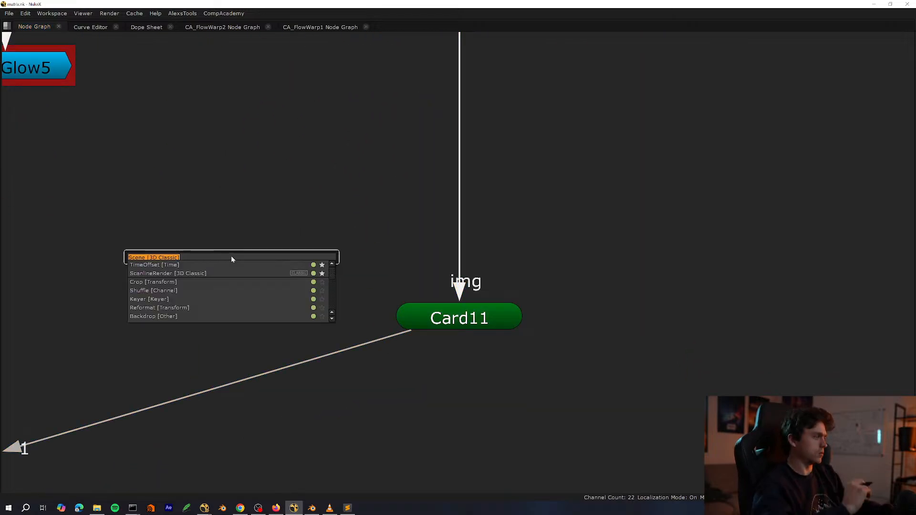
{"action": "type", "text": "displace"}
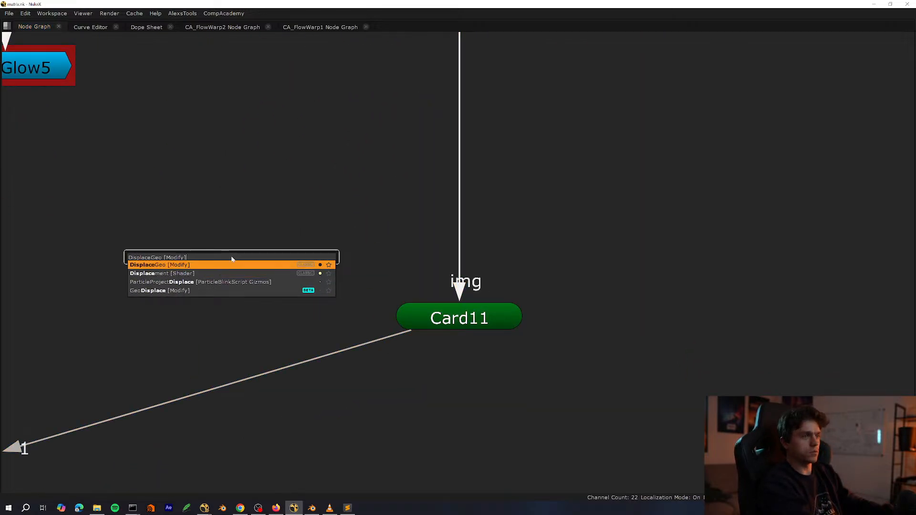
{"action": "key", "text": "Return"}
{"action": "middle_click_drag", "start_coordinate": [287, 277], "coordinate": [300, 269]}
{"action": "scroll", "coordinate": [281, 257], "scroll_direction": "down", "scroll_amount": 2}
{"action": "left_click_drag", "start_coordinate": [256, 217], "coordinate": [299, 377]}
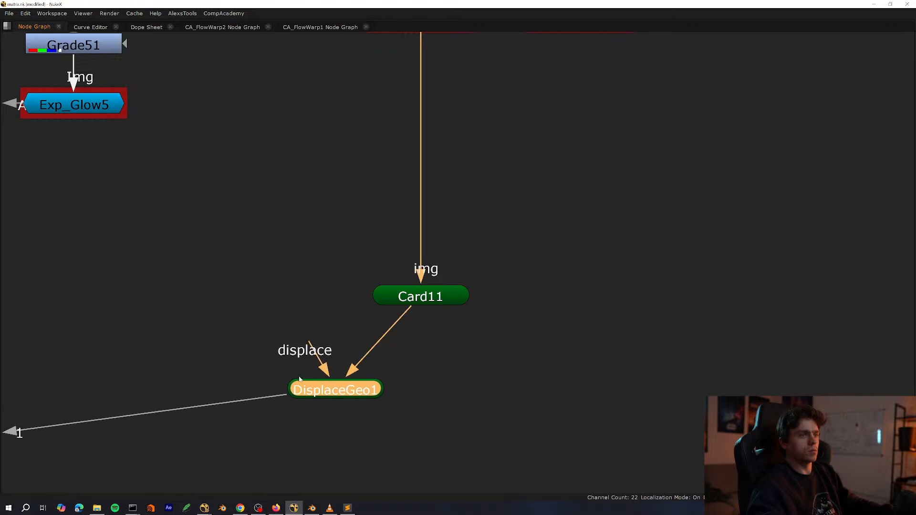
Add a Ramp node and place it beside the displace input of DisplaceGeo1.
{"action": "left_click", "coordinate": [212, 283]}
{"action": "key", "text": "Tab"}
{"action": "type", "text": "ramp"}
{"action": "key", "text": "Return"}
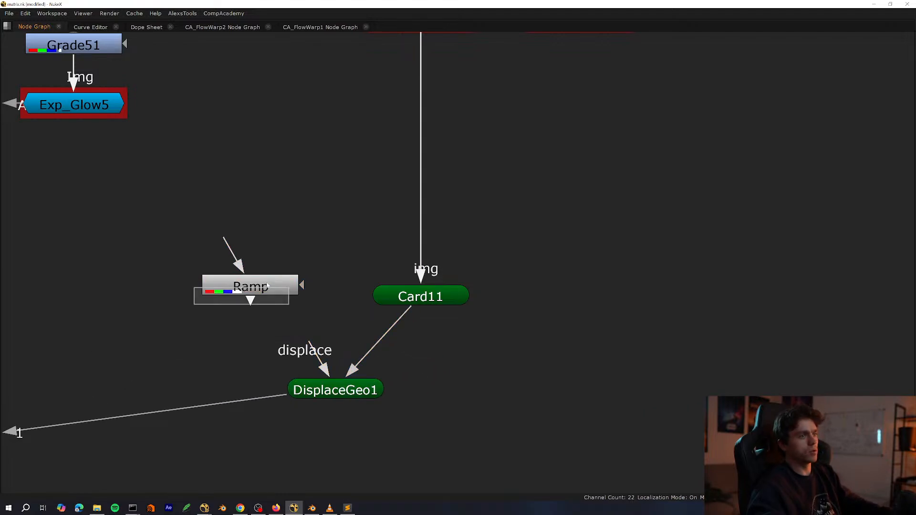
{"action": "middle_click_drag", "start_coordinate": [267, 286], "coordinate": [242, 346]}
{"action": "left_click_drag", "start_coordinate": [242, 346], "coordinate": [160, 397]}
Display the new Ramp in the viewer and turn the viewer overlay back on.
{"action": "key", "text": "space"}
{"action": "key", "text": "1"}
{"action": "left_click", "coordinate": [230, 375]}
{"action": "key", "text": "q"}
{"action": "scroll", "coordinate": [215, 243], "scroll_direction": "down", "scroll_amount": 2}
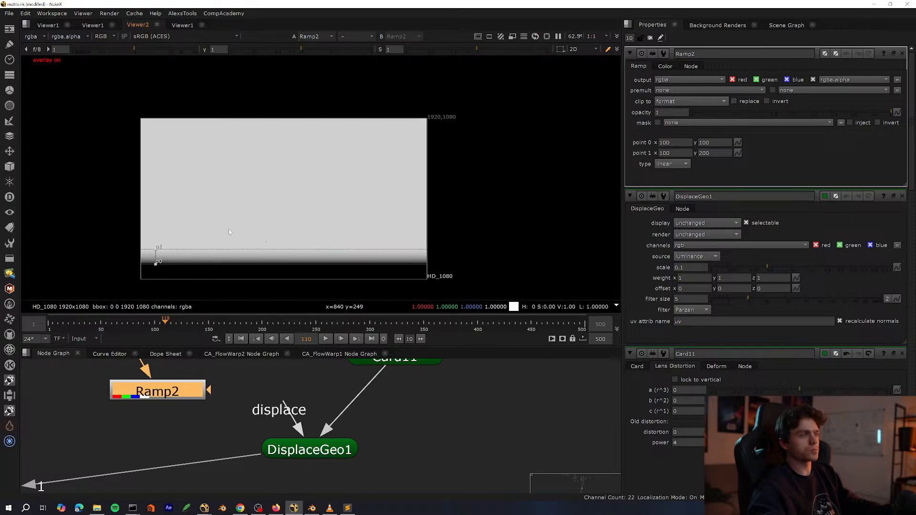
Shift Ramp2's gradient so point 0 sits at about 622, 340 and point 1 at about 622, 440.
{"action": "middle_click_drag", "start_coordinate": [174, 394], "coordinate": [228, 416]}
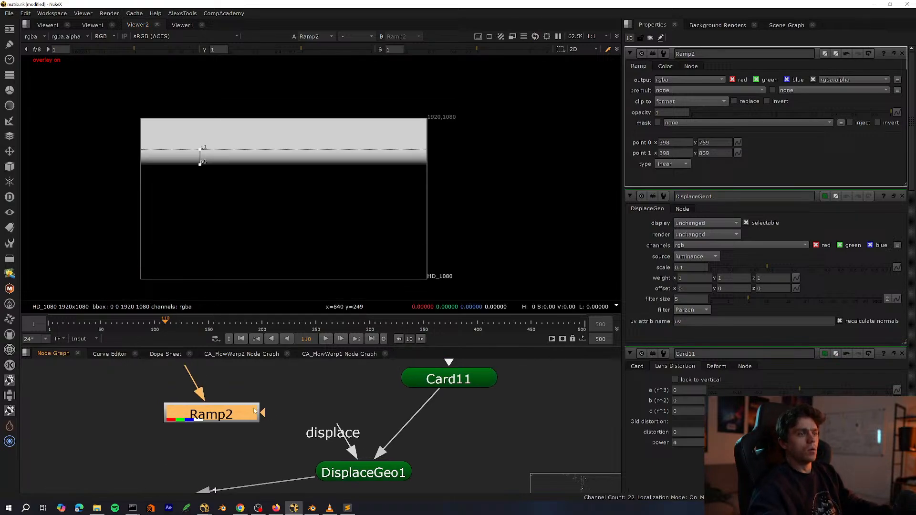
{"action": "left_click_drag", "start_coordinate": [224, 413], "coordinate": [134, 398]}
{"action": "middle_click_drag", "start_coordinate": [219, 424], "coordinate": [276, 431]}
{"action": "left_click_drag", "start_coordinate": [199, 177], "coordinate": [233, 229]}
Duplicate Ramp2 and place the copy beside it.
{"action": "scroll", "coordinate": [310, 405], "scroll_direction": "down", "scroll_amount": 3}
{"action": "scroll", "coordinate": [310, 397], "scroll_direction": "up", "scroll_amount": 1}
{"action": "left_click_drag", "start_coordinate": [334, 383], "coordinate": [323, 391], "text": "ctrl"}
{"action": "key", "text": "ctrl+v"}
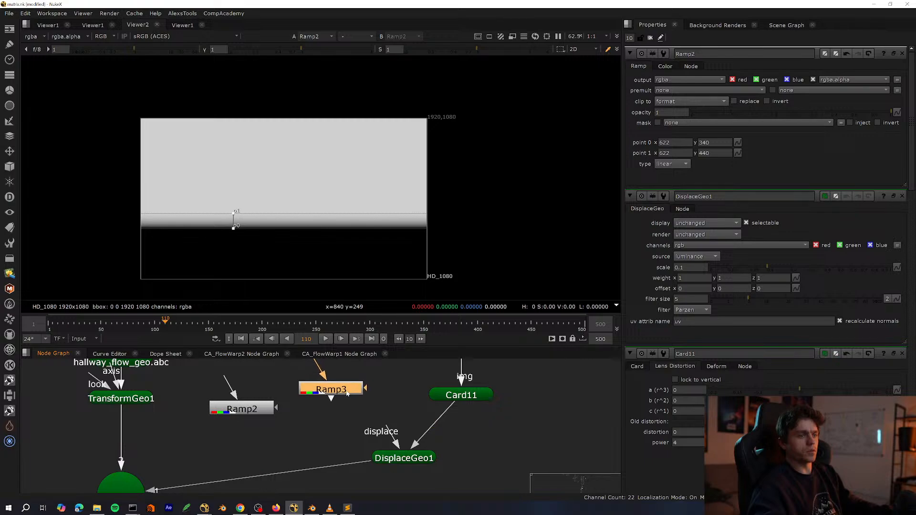
Merge the two ramps with Ramp3 as the A input, set the operation to stencil, and view the merge.
{"action": "key", "text": "m"}
{"action": "left_click_drag", "start_coordinate": [329, 444], "coordinate": [255, 444]}
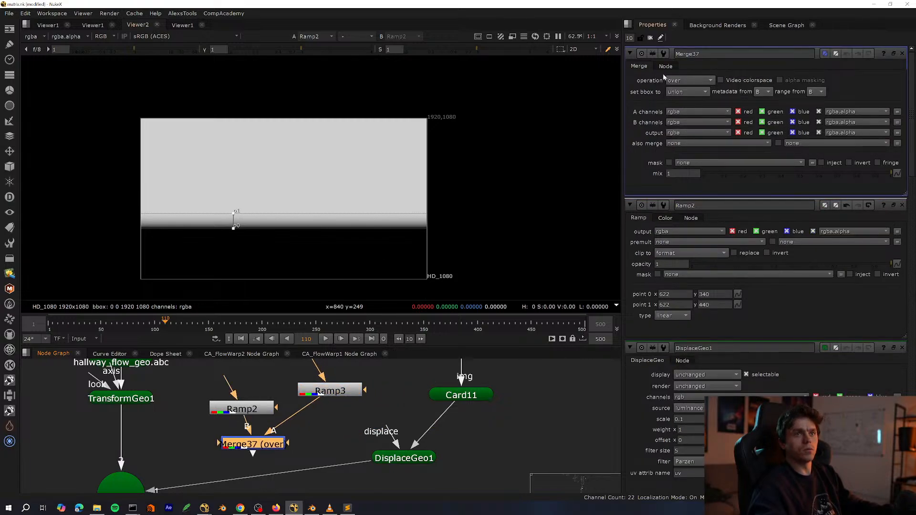
{"action": "left_click", "coordinate": [666, 80]}
{"action": "left_click", "coordinate": [679, 276]}
{"action": "scroll", "coordinate": [297, 456], "scroll_direction": "up", "scroll_amount": 1}
{"action": "left_click_drag", "start_coordinate": [333, 384], "coordinate": [343, 387]}
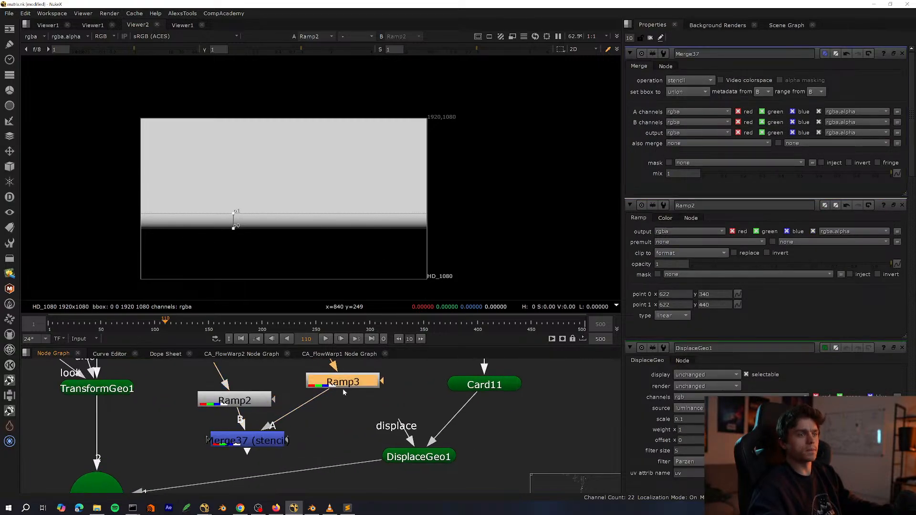
{"action": "left_click", "coordinate": [267, 441]}
{"action": "key", "text": "1"}
Open Ramp3's properties and close all the other nodes' property panels.
{"action": "double_click", "coordinate": [356, 388]}
{"action": "left_click", "coordinate": [902, 196]}
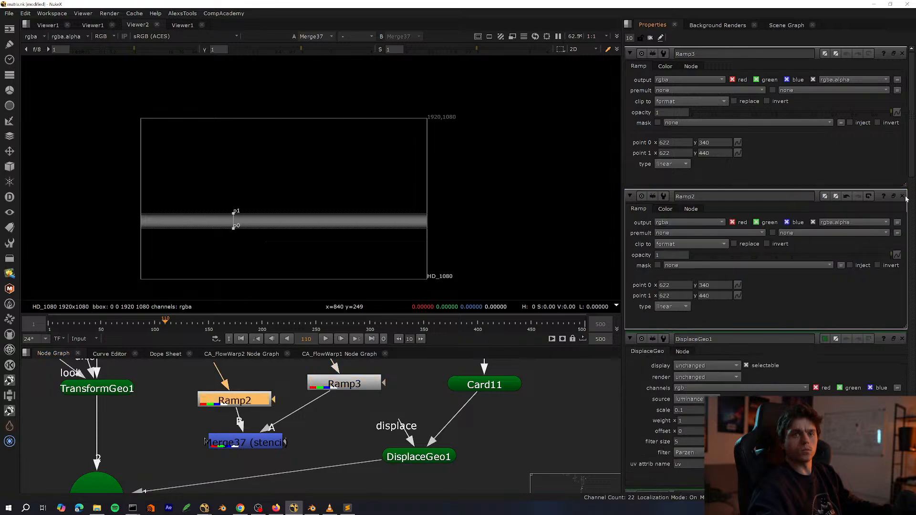
{"action": "left_click", "coordinate": [902, 196]}
{"action": "left_click", "coordinate": [902, 197]}
{"action": "left_click", "coordinate": [902, 196]}
{"action": "left_click", "coordinate": [902, 197]}
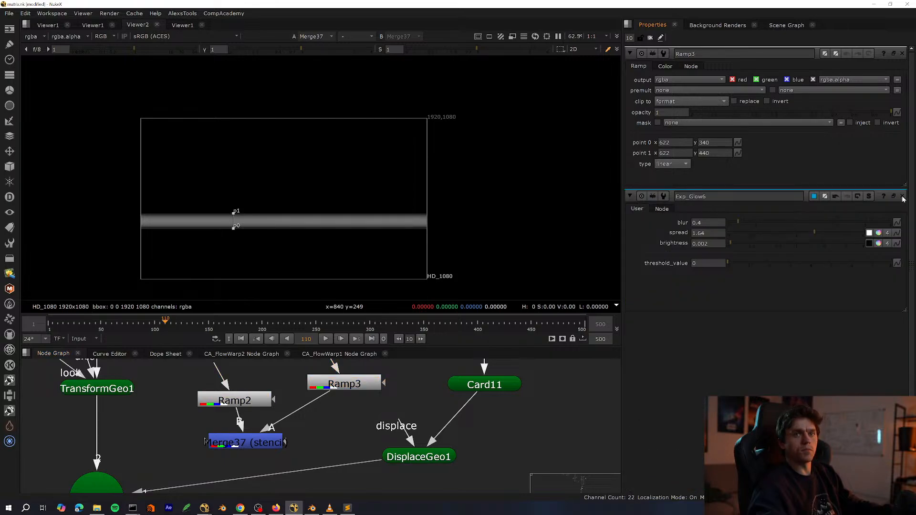
{"action": "left_click", "coordinate": [902, 197]}
Move Ramp3's gradient up to about y 672 for point 0 and 772 for point 1, widening the band.
{"action": "left_click_drag", "start_coordinate": [234, 232], "coordinate": [232, 201]}
{"action": "key", "text": "o"}
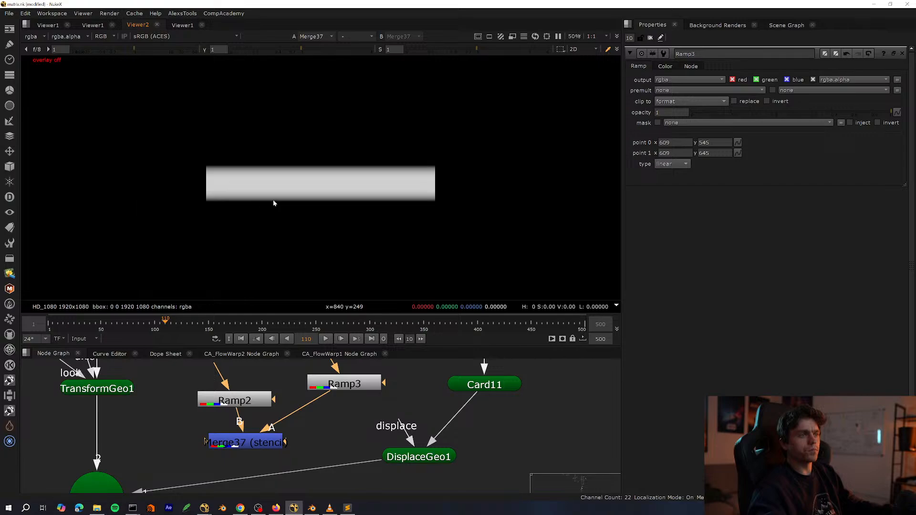
{"action": "key", "text": "f"}
{"action": "key", "text": "minus"}
{"action": "key", "text": "o"}
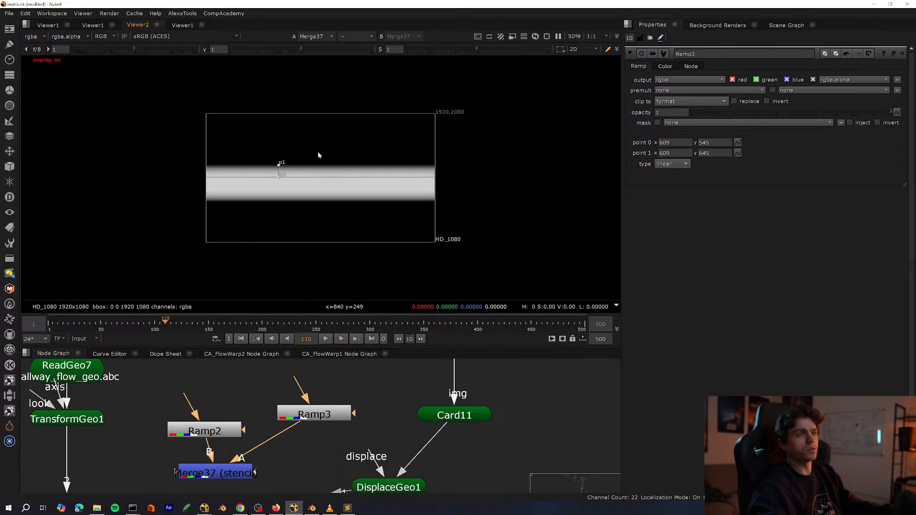
{"action": "left_click_drag", "start_coordinate": [279, 177], "coordinate": [274, 165]}
Add an Invert node below the stencil merge and check the inverted band in the viewer.
{"action": "middle_click_drag", "start_coordinate": [231, 464], "coordinate": [243, 416]}
{"action": "left_click_drag", "start_coordinate": [242, 421], "coordinate": [230, 419]}
{"action": "key", "text": "Tab"}
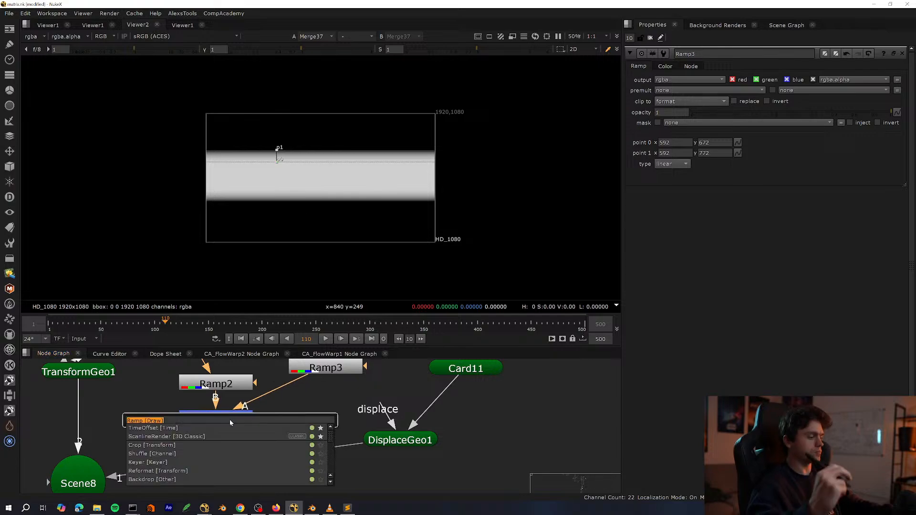
{"action": "type", "text": "inv"}
{"action": "key", "text": "Return"}
{"action": "middle_click_drag", "start_coordinate": [295, 399], "coordinate": [330, 422]}
{"action": "key", "text": "q"}
{"action": "key", "text": "f"}
{"action": "key", "text": "q"}
{"action": "middle_click_drag", "start_coordinate": [333, 209], "coordinate": [338, 216]}
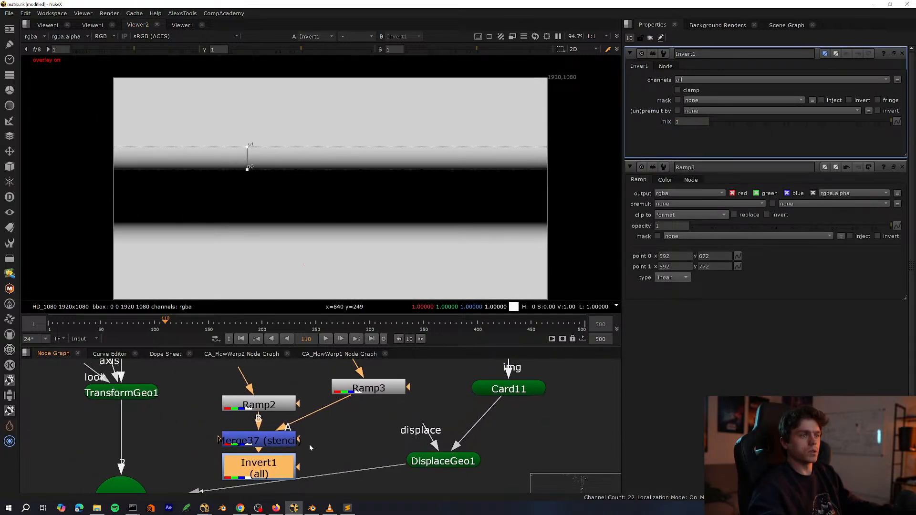
Move the ramp, stencil merge and Invert group to the other side of Card11 in the node graph.
{"action": "key", "text": "space"}
{"action": "middle_click_drag", "start_coordinate": [342, 305], "coordinate": [217, 384]}
{"action": "left_click_drag", "start_coordinate": [159, 379], "coordinate": [561, 362]}
{"action": "scroll", "coordinate": [546, 365], "scroll_direction": "up", "scroll_amount": 4}
{"action": "middle_click_drag", "start_coordinate": [546, 365], "coordinate": [253, 417]}
Add a Transform after Invert1 and set its vertical translate to -50.
{"action": "left_click", "coordinate": [282, 337]}
{"action": "key", "text": "t"}
{"action": "key", "text": "space"}
{"action": "left_click_drag", "start_coordinate": [735, 81], "coordinate": [676, 89]}
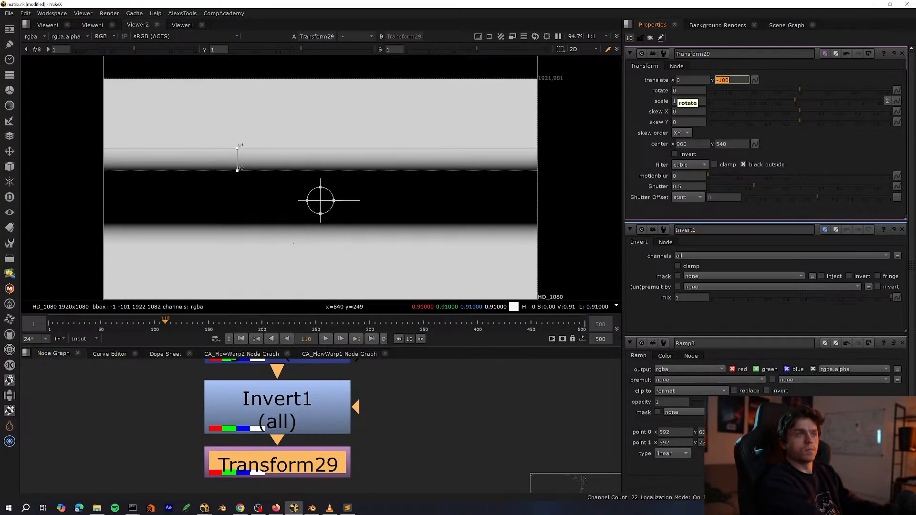
{"action": "type", "text": "-50"}
{"action": "key", "text": "Return"}
{"action": "scroll", "coordinate": [331, 414], "scroll_direction": "down", "scroll_amount": 3}
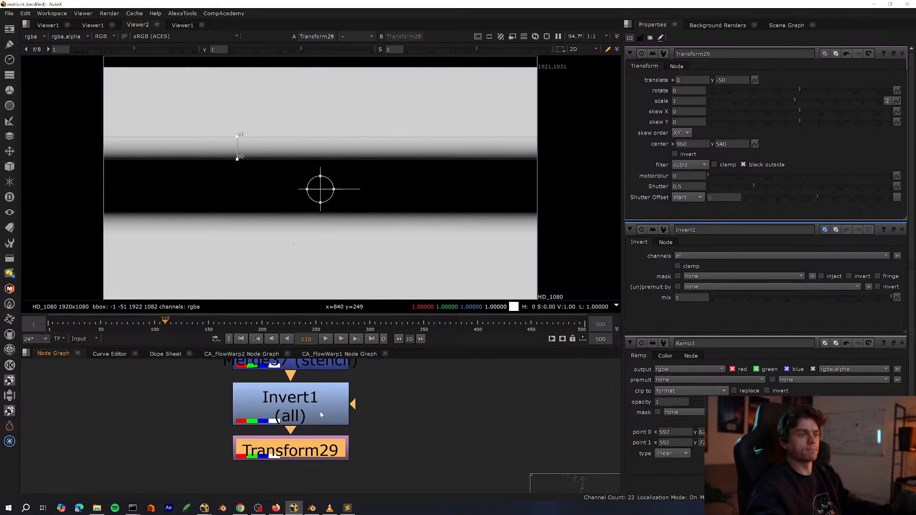
Paste a copy of the Transform between the stencil merge and Invert1, and delete the original below Invert1.
{"action": "key", "text": "space"}
{"action": "scroll", "coordinate": [318, 429], "scroll_direction": "up", "scroll_amount": 2}
{"action": "left_click_drag", "start_coordinate": [310, 439], "coordinate": [310, 475]}
{"action": "left_click_drag", "start_coordinate": [306, 411], "coordinate": [302, 441], "text": "ctrl"}
{"action": "left_click_drag", "start_coordinate": [525, 290], "coordinate": [197, 429]}
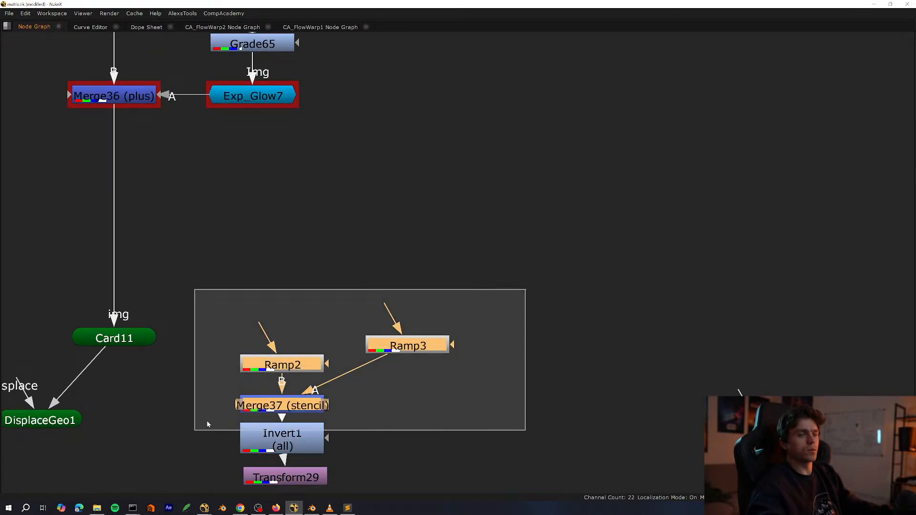
{"action": "left_click_drag", "start_coordinate": [296, 406], "coordinate": [297, 366]}
{"action": "key", "text": "ctrl+v"}
{"action": "left_click", "coordinate": [301, 476]}
{"action": "key", "text": "Delete"}
{"action": "middle_click_drag", "start_coordinate": [365, 403], "coordinate": [366, 363]}
View Invert1 and set Transform30's vertical translate to -30 to centre the dark band.
{"action": "middle_click_drag", "start_coordinate": [285, 418], "coordinate": [331, 438]}
{"action": "key", "text": "1"}
{"action": "left_click", "coordinate": [331, 438]}
{"action": "key", "text": "space"}
{"action": "key", "text": "q"}
{"action": "scroll", "coordinate": [370, 236], "scroll_direction": "down", "scroll_amount": 5}
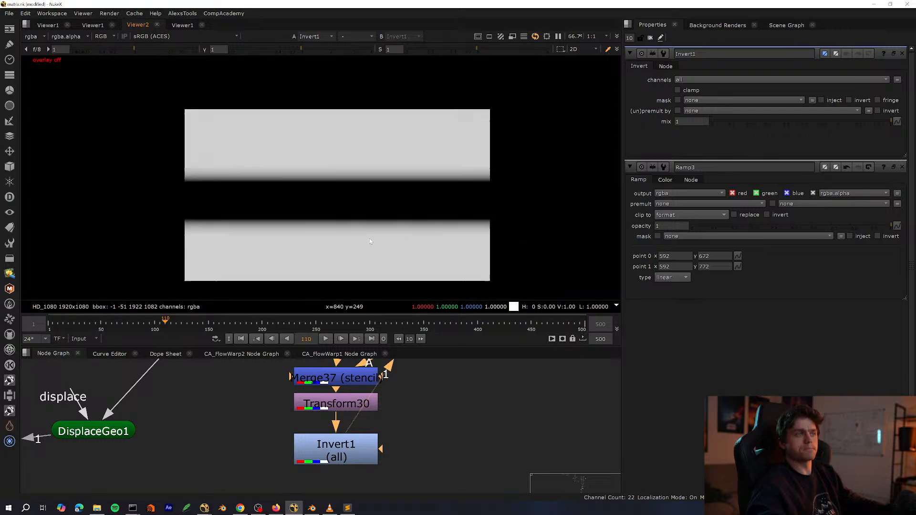
{"action": "double_click", "coordinate": [359, 402]}
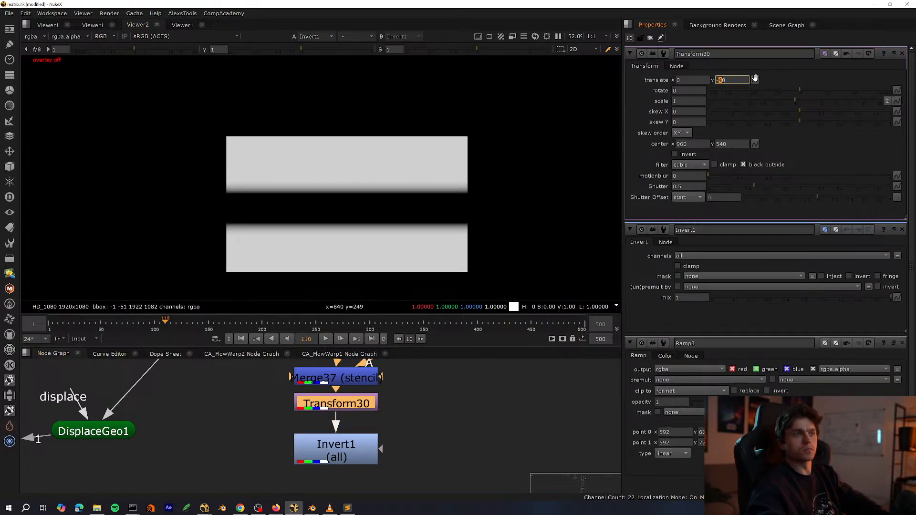
{"action": "key", "text": "Up"}
{"action": "key", "text": "Up"}
{"action": "key", "text": "Up"}
{"action": "key", "text": "Down"}
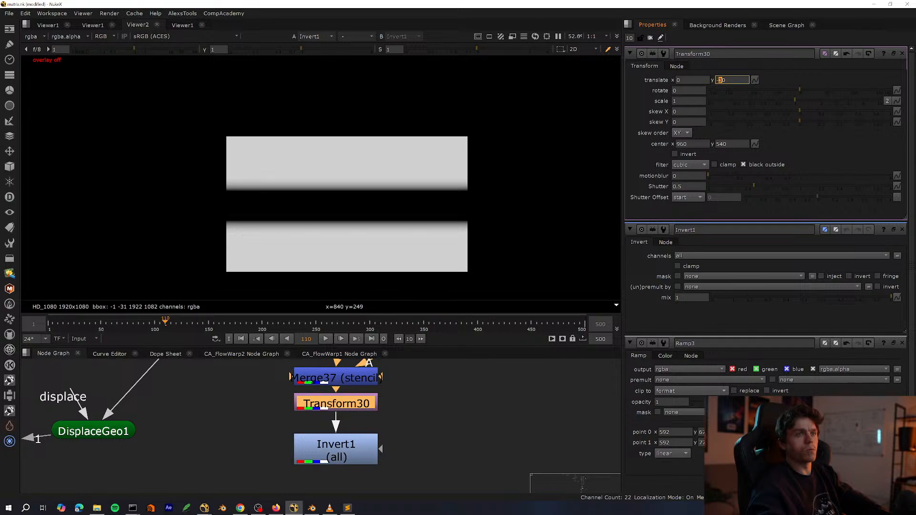
Connect Invert1 to the displace input of DisplaceGeo1 and view the ScanlineRender of the hallway.
{"action": "left_click", "coordinate": [405, 414]}
{"action": "scroll", "coordinate": [430, 409], "scroll_direction": "down", "scroll_amount": 2}
{"action": "key", "text": "space"}
{"action": "scroll", "coordinate": [239, 389], "scroll_direction": "up", "scroll_amount": 3}
{"action": "left_click_drag", "start_coordinate": [190, 399], "coordinate": [483, 476]}
{"action": "scroll", "coordinate": [280, 459], "scroll_direction": "down", "scroll_amount": 3}
{"action": "middle_click_drag", "start_coordinate": [281, 459], "coordinate": [389, 385]}
{"action": "middle_click_drag", "start_coordinate": [212, 388], "coordinate": [296, 323]}
{"action": "key", "text": "space"}
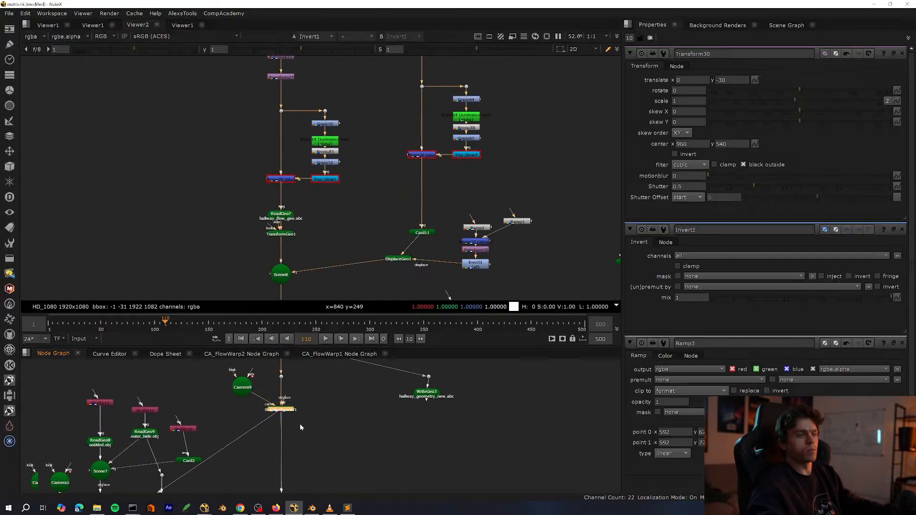
{"action": "scroll", "coordinate": [335, 398], "scroll_direction": "up", "scroll_amount": 5}
{"action": "scroll", "coordinate": [335, 403], "scroll_direction": "up", "scroll_amount": 1}
Toggle DisplaceGeo1 off and on to compare the floor with and without displacement.
{"action": "left_click", "coordinate": [233, 381]}
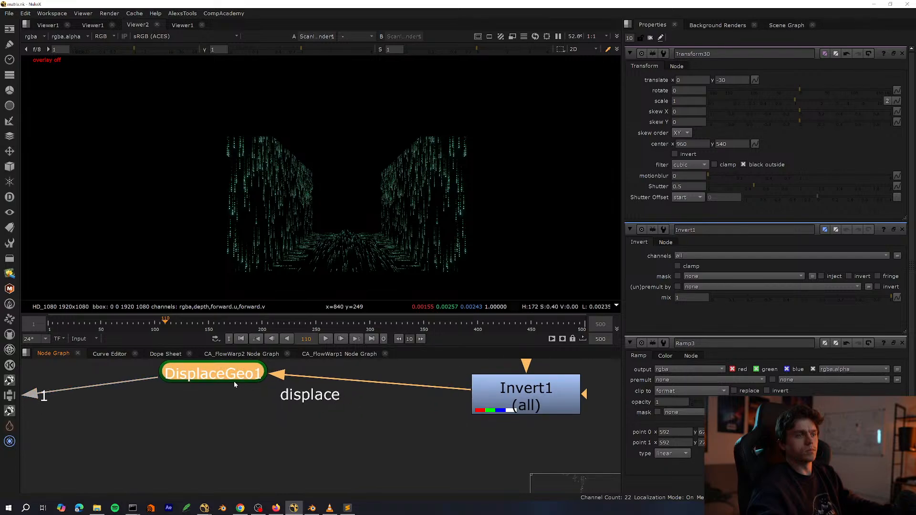
{"action": "key", "text": "d"}
{"action": "scroll", "coordinate": [360, 256], "scroll_direction": "up", "scroll_amount": 7}
{"action": "key", "text": "d"}
{"action": "key", "text": "d"}
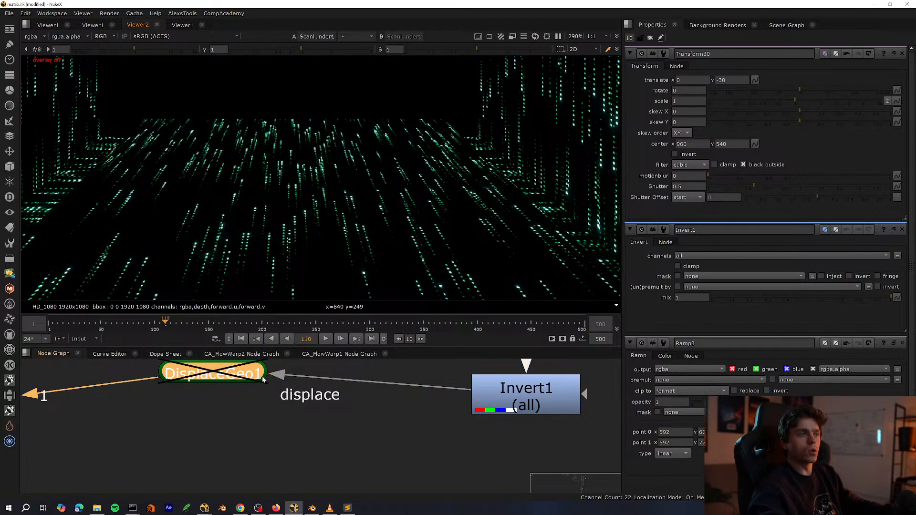
{"action": "key", "text": "d"}
Set DisplaceGeo1's scale to -0.07 to reverse and soften the floor displacement.
{"action": "double_click", "coordinate": [248, 376]}
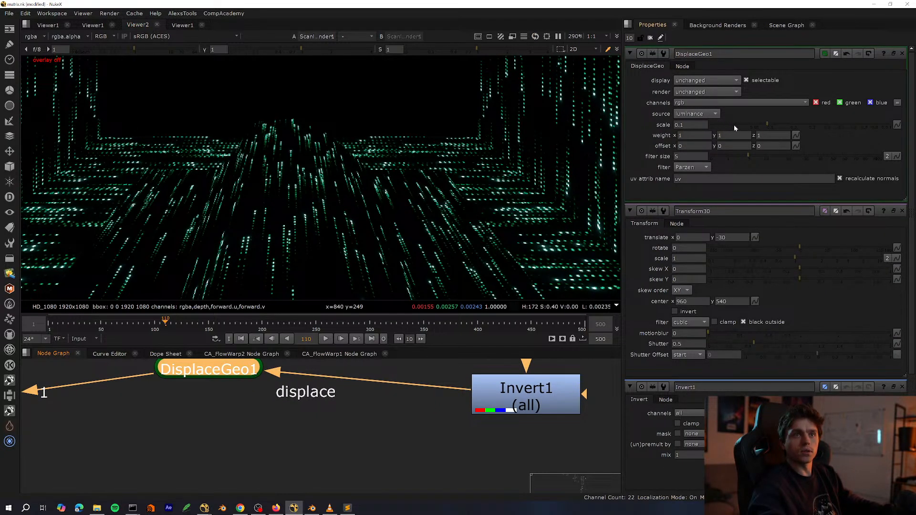
{"action": "left_click_drag", "start_coordinate": [735, 127], "coordinate": [707, 126]}
{"action": "left_click", "coordinate": [682, 126]}
{"action": "scroll", "coordinate": [682, 125], "scroll_direction": "down", "scroll_amount": 1}
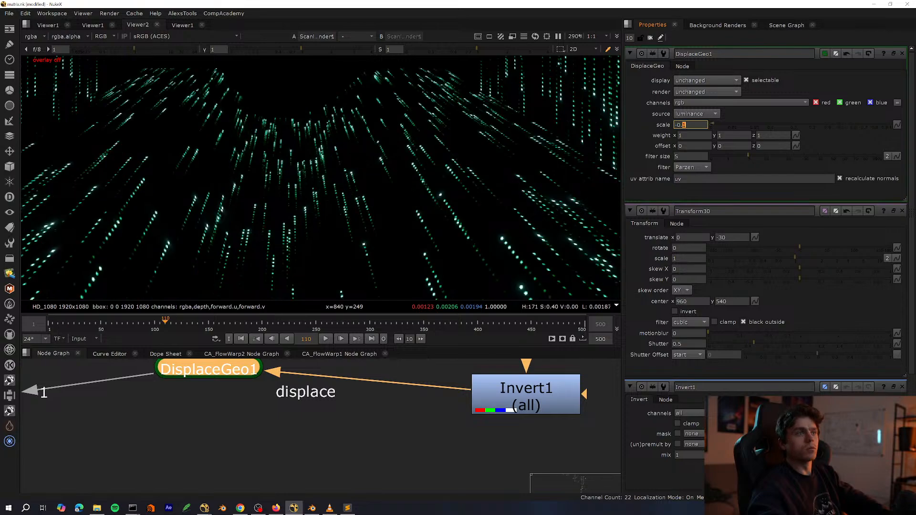
{"action": "type", "text": "7"}
{"action": "key", "text": "Return"}
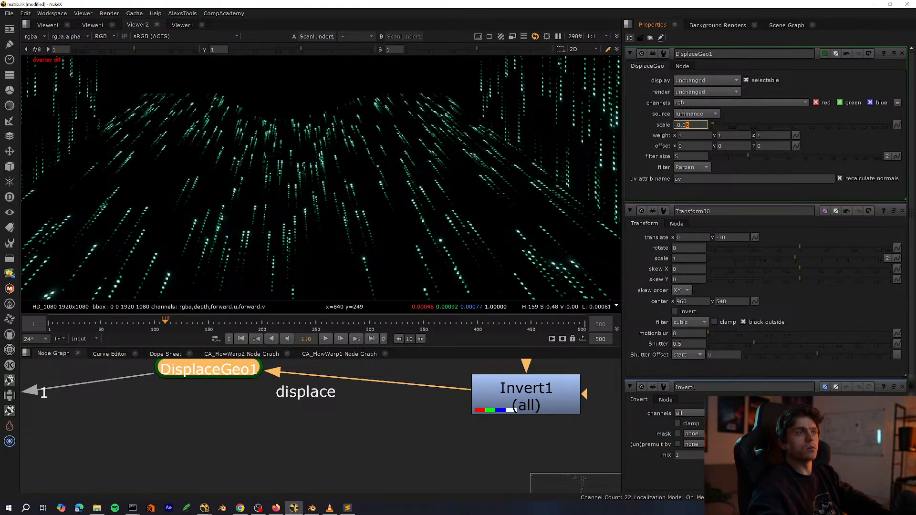
Add a Blur between Invert1 and DisplaceGeo1 and set its size to 94.
{"action": "scroll", "coordinate": [323, 419], "scroll_direction": "down", "scroll_amount": 3}
{"action": "middle_click_drag", "start_coordinate": [322, 420], "coordinate": [294, 431]}
{"action": "key", "text": "b"}
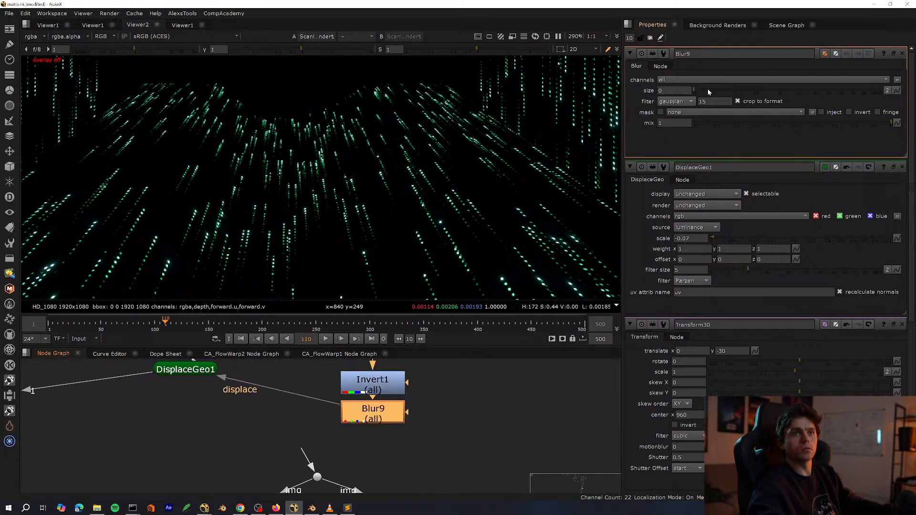
{"action": "left_click_drag", "start_coordinate": [708, 89], "coordinate": [823, 87]}
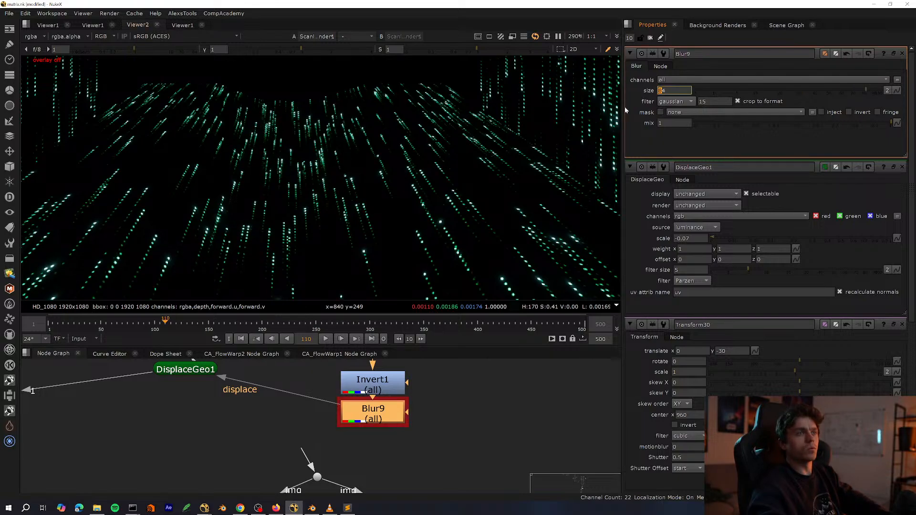
{"action": "scroll", "coordinate": [534, 161], "scroll_direction": "down", "scroll_amount": 5}
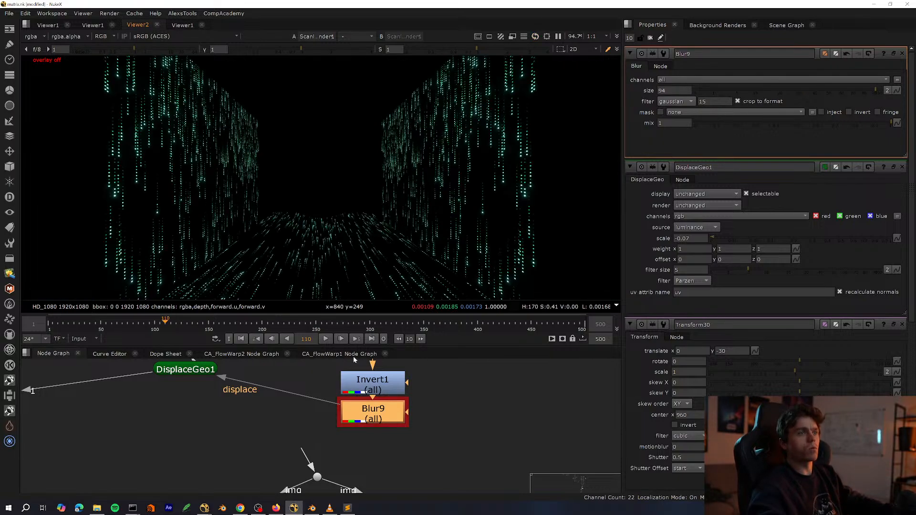
Shift the two ramps and the stencil merge upward to make room in the node tree.
{"action": "middle_click_drag", "start_coordinate": [397, 368], "coordinate": [300, 452]}
{"action": "scroll", "coordinate": [350, 420], "scroll_direction": "down", "scroll_amount": 5}
{"action": "scroll", "coordinate": [344, 419], "scroll_direction": "up", "scroll_amount": 5}
{"action": "key", "text": "space"}
{"action": "left_click", "coordinate": [303, 384]}
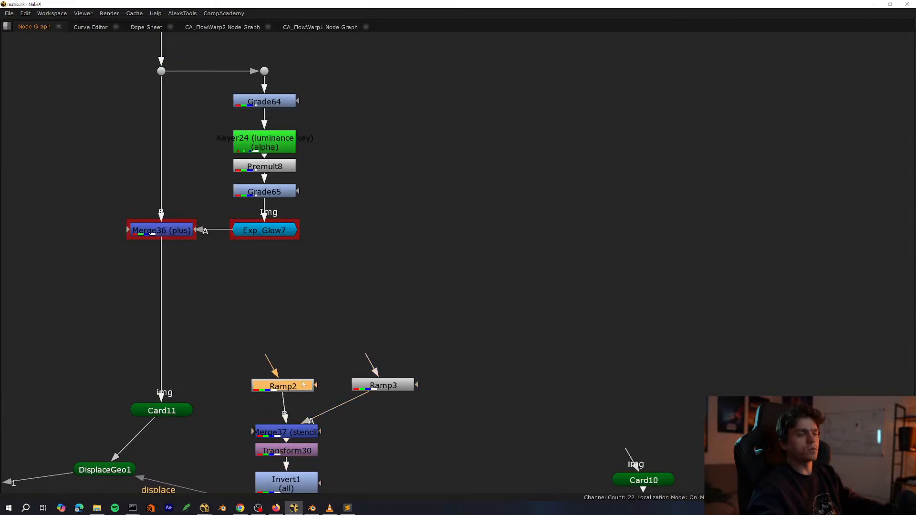
{"action": "left_click_drag", "start_coordinate": [483, 332], "coordinate": [247, 457]}
View Transform30 with its overlay on and move its center to about x 958, y 584.
{"action": "double_click", "coordinate": [304, 451]}
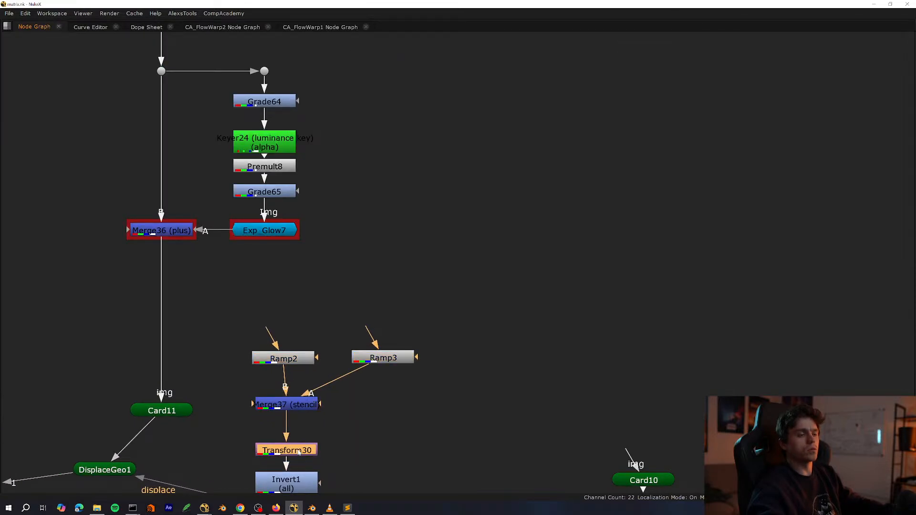
{"action": "key", "text": "space"}
{"action": "key", "text": "o"}
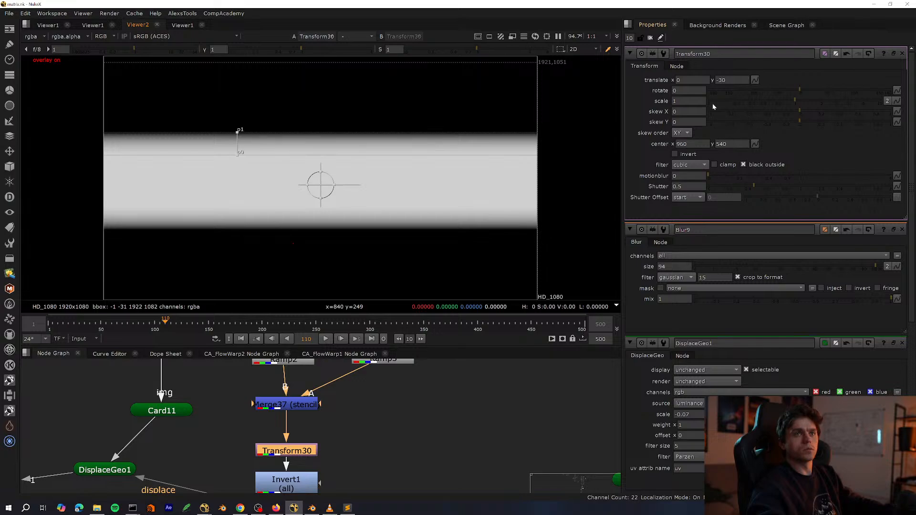
{"action": "left_click_drag", "start_coordinate": [321, 181], "coordinate": [321, 171], "text": "ctrl"}
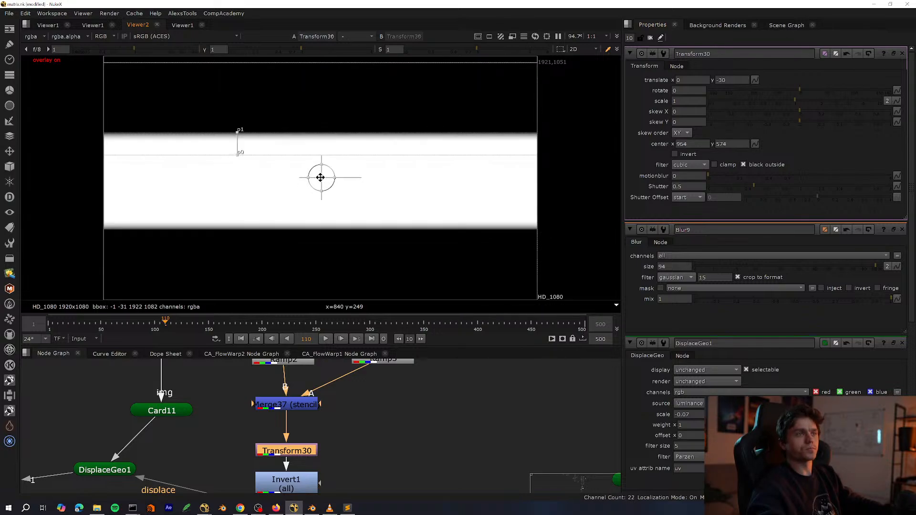
Add another Transform after Transform30 and limit the open property panels to 1.
{"action": "key", "text": "t"}
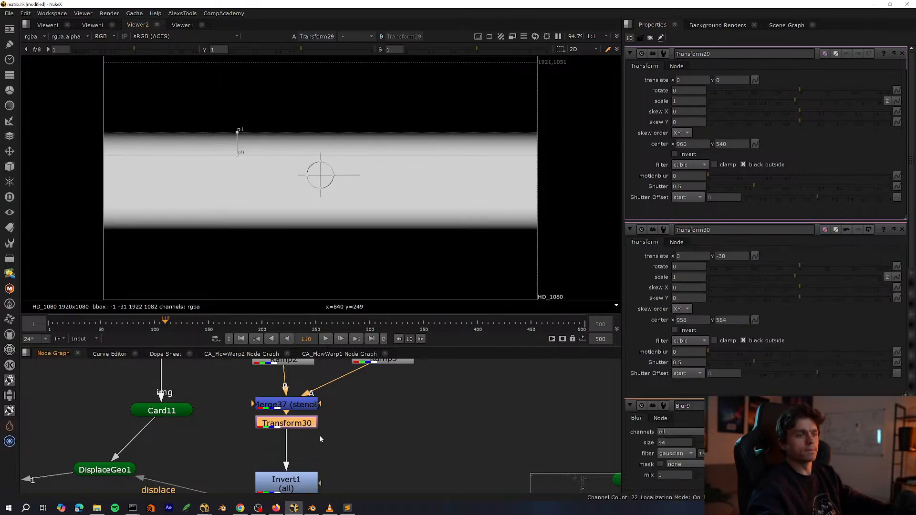
{"action": "type", "text": "1"}
{"action": "key", "text": "Return"}
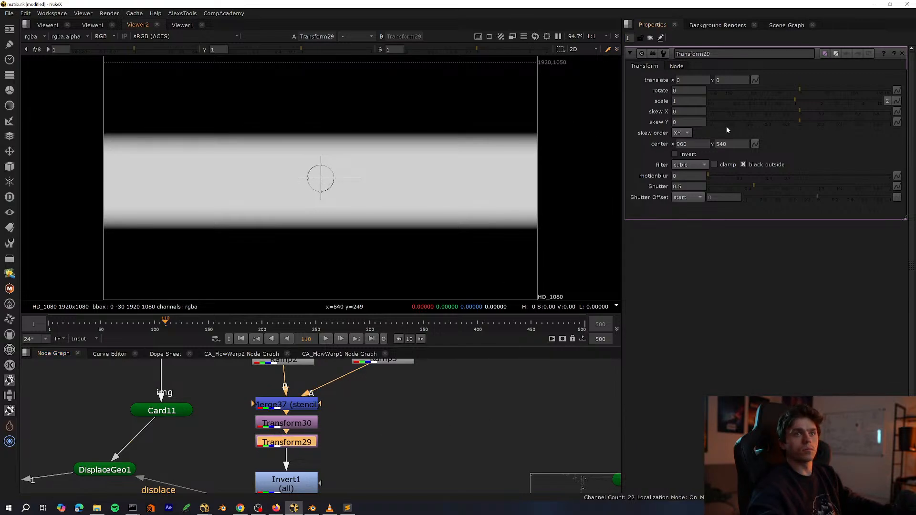
Set Transform29's height scale to 1.8, keeping width at 1, and examine the floor curve in the ScanlineRender.
{"action": "left_click", "coordinate": [723, 101]}
{"action": "type", "text": "1.1"}
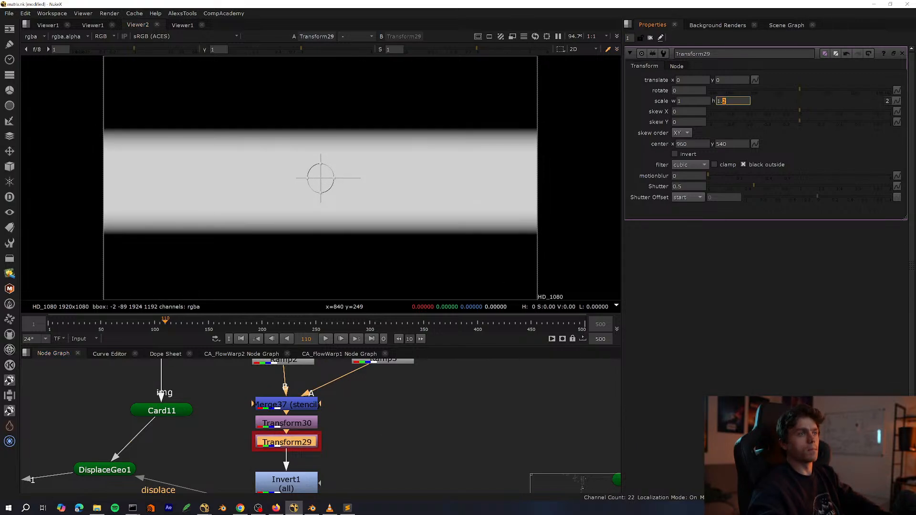
{"action": "key", "text": "Up"}
{"action": "scroll", "coordinate": [386, 411], "scroll_direction": "down", "scroll_amount": 6}
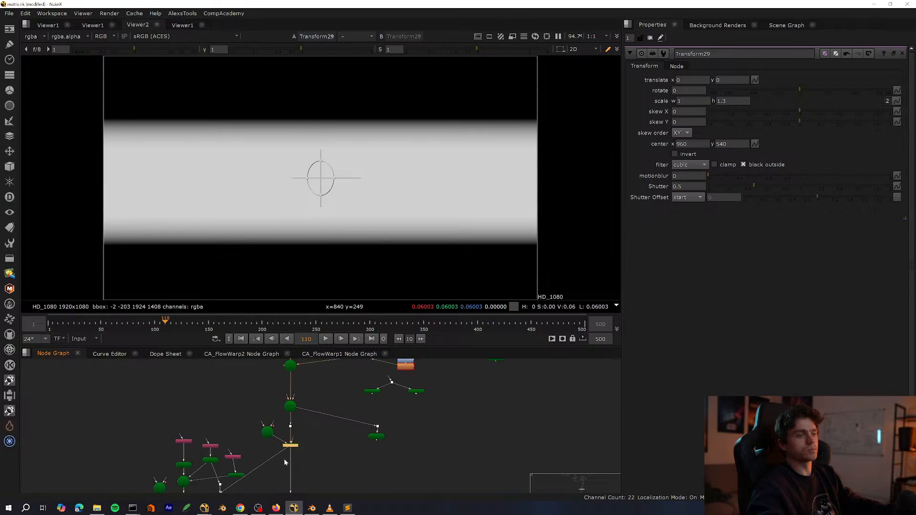
{"action": "key", "text": "1"}
{"action": "scroll", "coordinate": [324, 409], "scroll_direction": "up", "scroll_amount": 4}
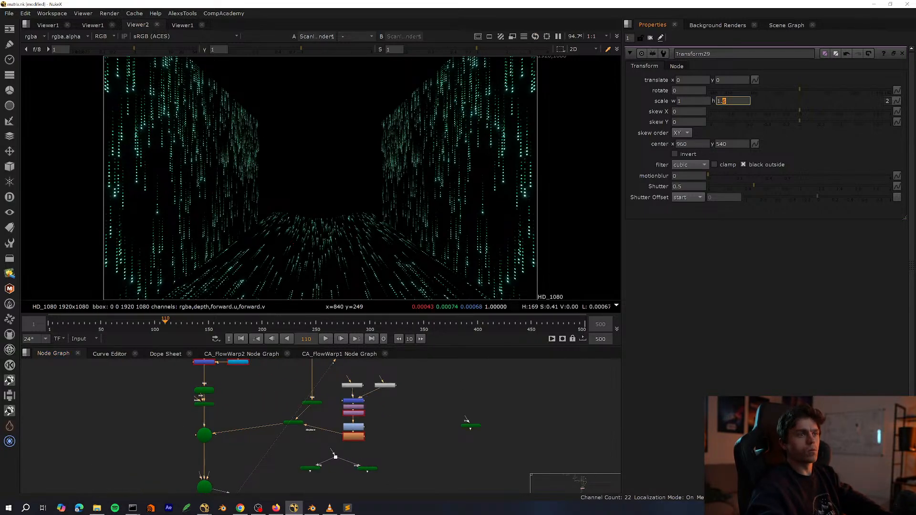
{"action": "scroll", "coordinate": [353, 206], "scroll_direction": "up", "scroll_amount": 6}
{"action": "scroll", "coordinate": [354, 206], "scroll_direction": "up", "scroll_amount": 2}
{"action": "scroll", "coordinate": [372, 429], "scroll_direction": "up", "scroll_amount": 3}
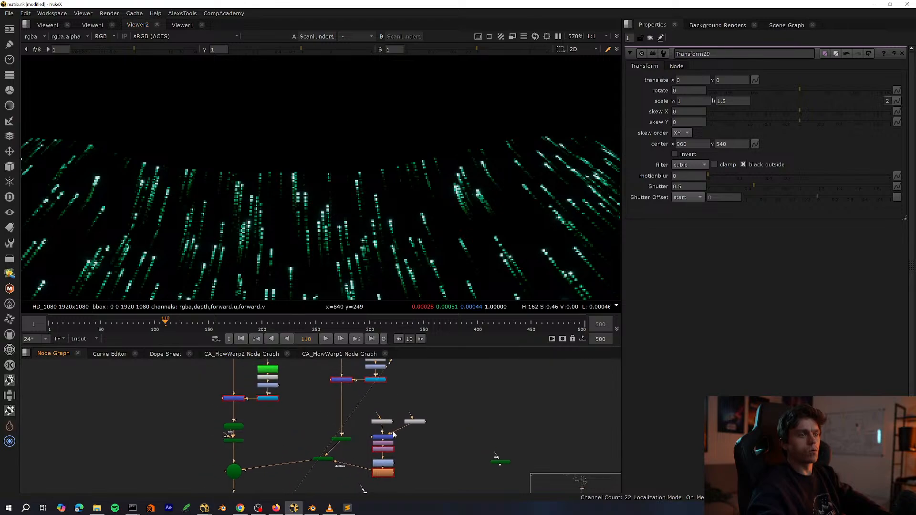
Set DisplaceGeo1's scale to -0.11 and check the stronger floor curve in the rendered view.
{"action": "double_click", "coordinate": [288, 400]}
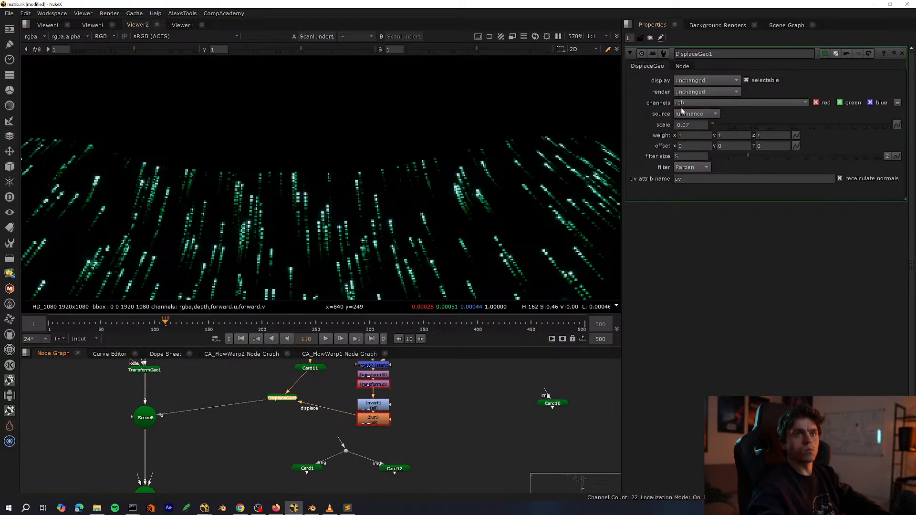
{"action": "key", "text": "Down"}
{"action": "key", "text": "Down"}
{"action": "key", "text": "Down"}
{"action": "key", "text": "Down"}
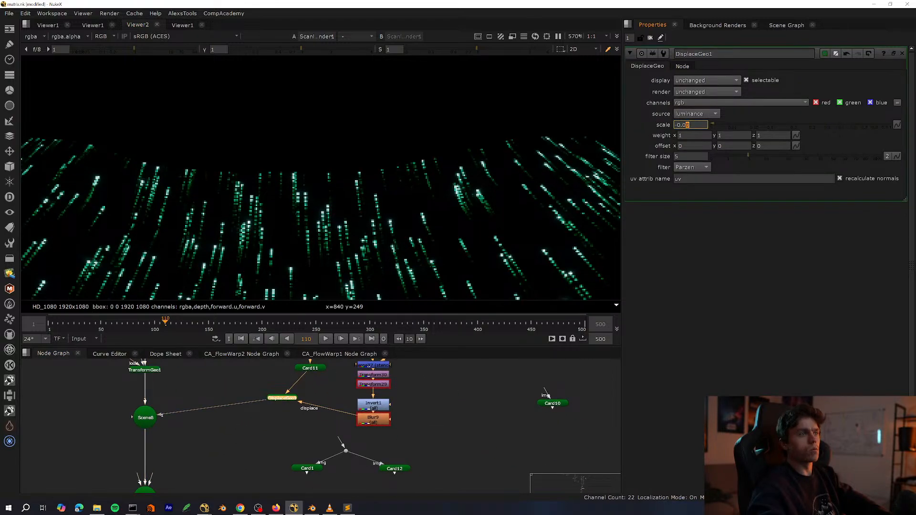
{"action": "key", "text": "Down"}
{"action": "key", "text": "Up"}
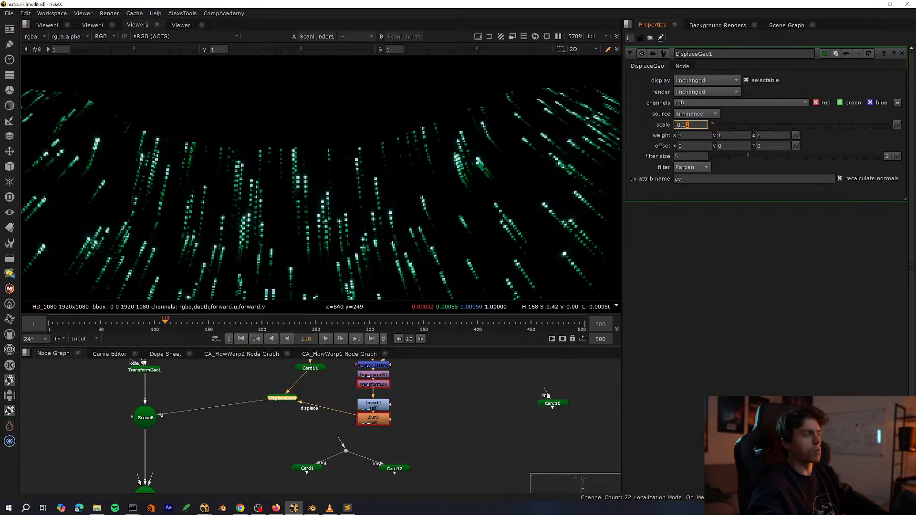
{"action": "middle_click", "coordinate": [347, 211]}
{"action": "scroll", "coordinate": [347, 211], "scroll_direction": "up", "scroll_amount": 8}
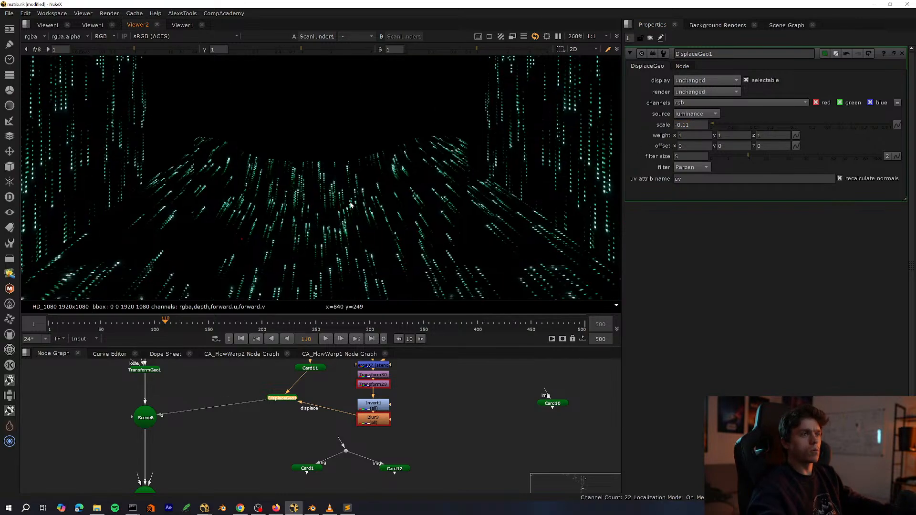
Set Transform29's height scale to 2.1, turn the viewer overlay off and frame the whole hallway render.
{"action": "middle_click_drag", "start_coordinate": [364, 380], "coordinate": [353, 435]}
{"action": "scroll", "coordinate": [352, 433], "scroll_direction": "up", "scroll_amount": 1}
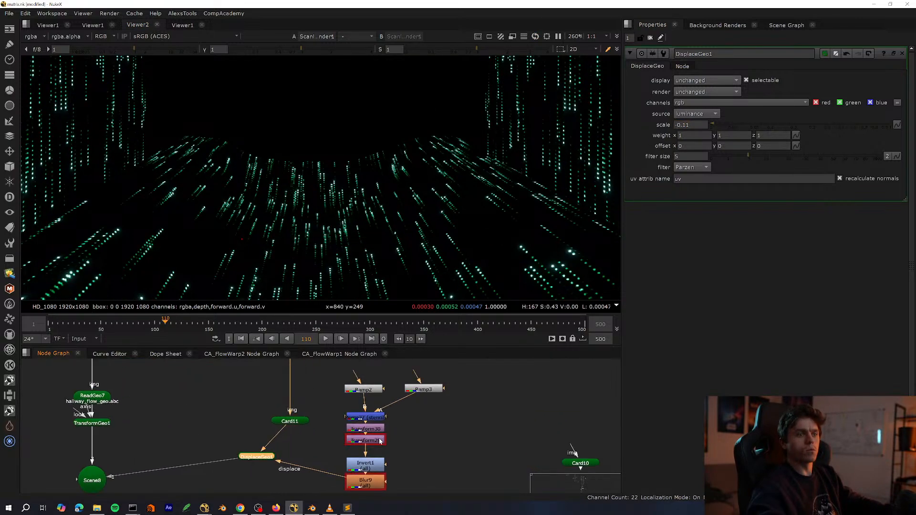
{"action": "double_click", "coordinate": [366, 439]}
{"action": "key", "text": "Up"}
{"action": "key", "text": "Up"}
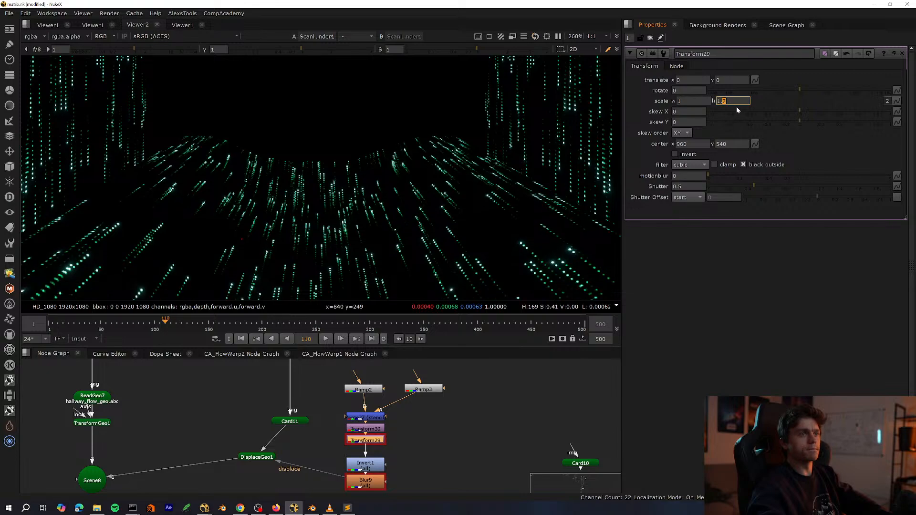
{"action": "key", "text": "Up"}
{"action": "key", "text": "Up"}
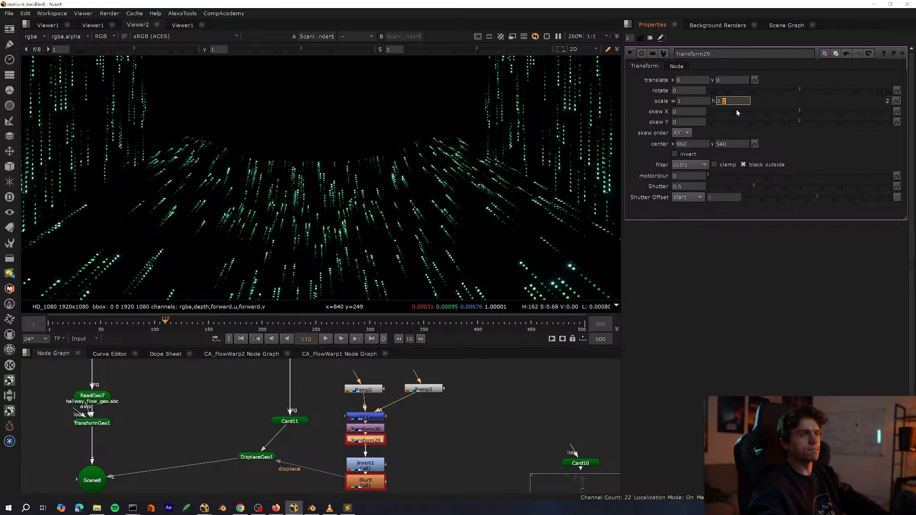
{"action": "key", "text": "Down"}
{"action": "key", "text": "Down"}
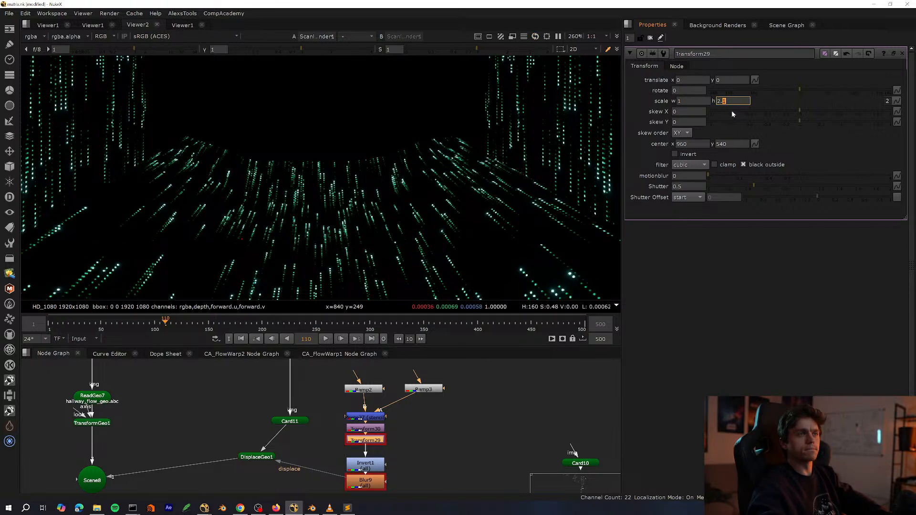
{"action": "key", "text": "q"}
{"action": "key", "text": "f"}
{"action": "scroll", "coordinate": [334, 178], "scroll_direction": "up", "scroll_amount": 3}
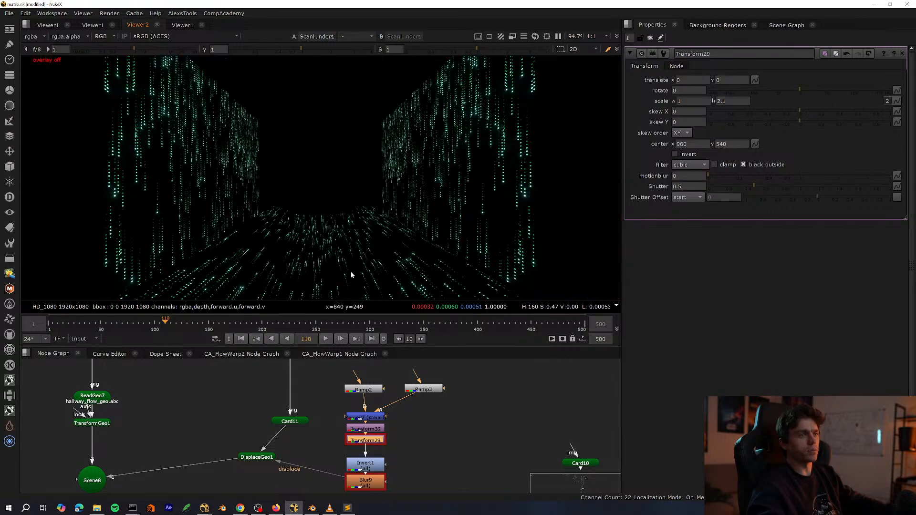
View the Merge28 composite and examine how the curved floor sits beneath the glowing logo.
{"action": "scroll", "coordinate": [294, 408], "scroll_direction": "down", "scroll_amount": 5}
{"action": "key", "text": "space"}
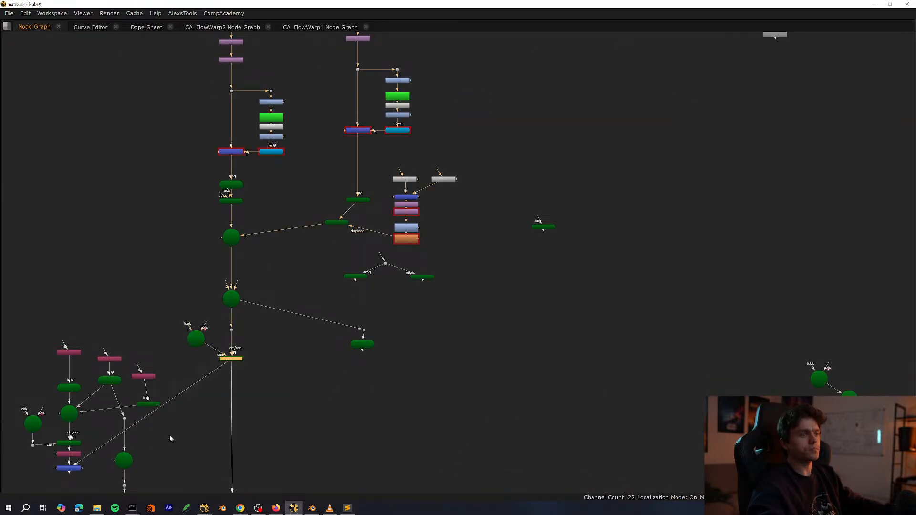
{"action": "key", "text": "space"}
{"action": "key", "text": "space"}
{"action": "key", "text": "space"}
{"action": "scroll", "coordinate": [329, 429], "scroll_direction": "up", "scroll_amount": 5}
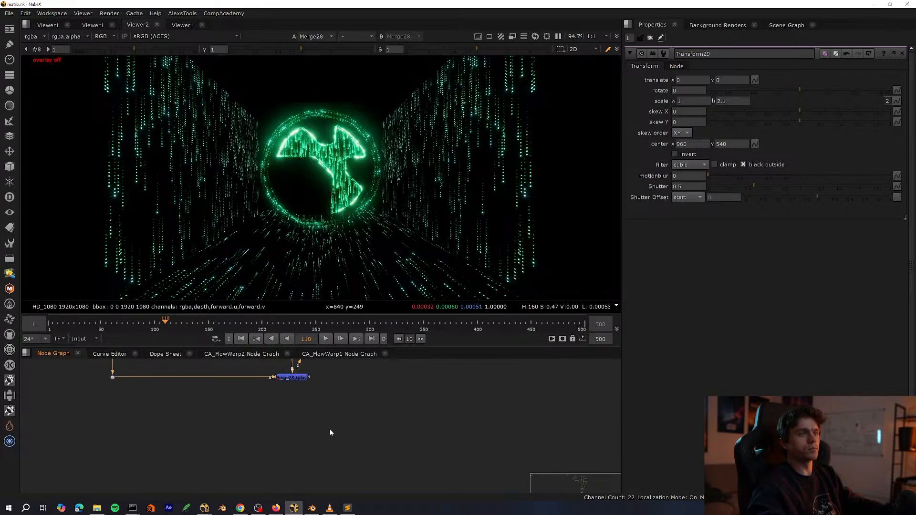
{"action": "scroll", "coordinate": [343, 212], "scroll_direction": "up", "scroll_amount": 3}
{"action": "middle_click_drag", "start_coordinate": [361, 368], "coordinate": [321, 407]}
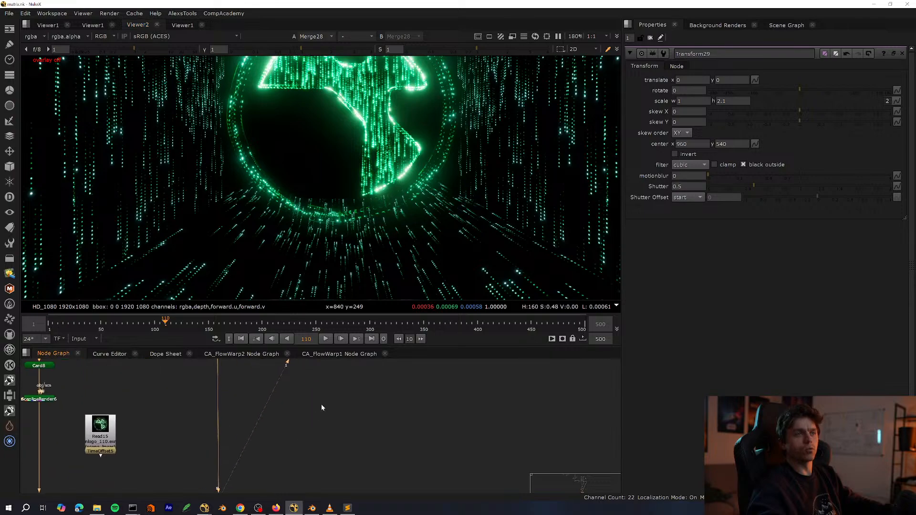
{"action": "scroll", "coordinate": [370, 262], "scroll_direction": "down", "scroll_amount": 3}
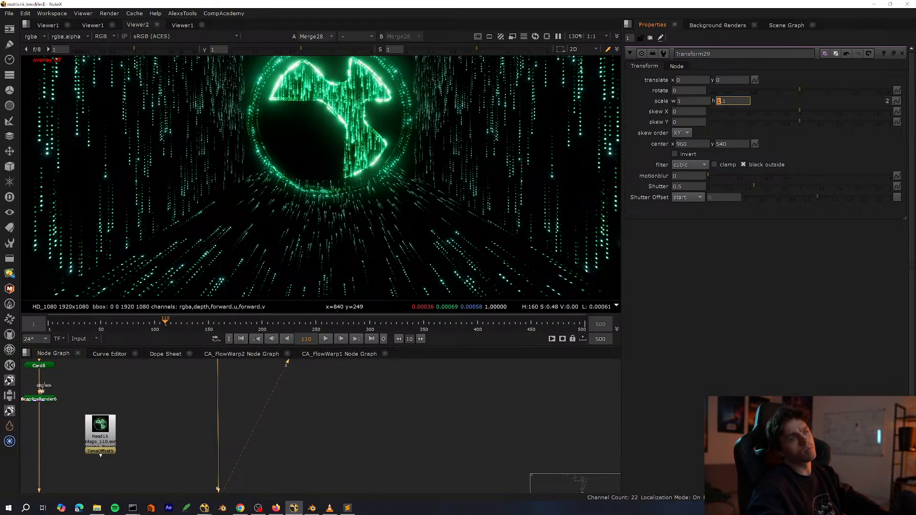
Try other whole-number steps of Transform29's height scale while watching the floor in the composite.
{"action": "key", "text": "Down"}
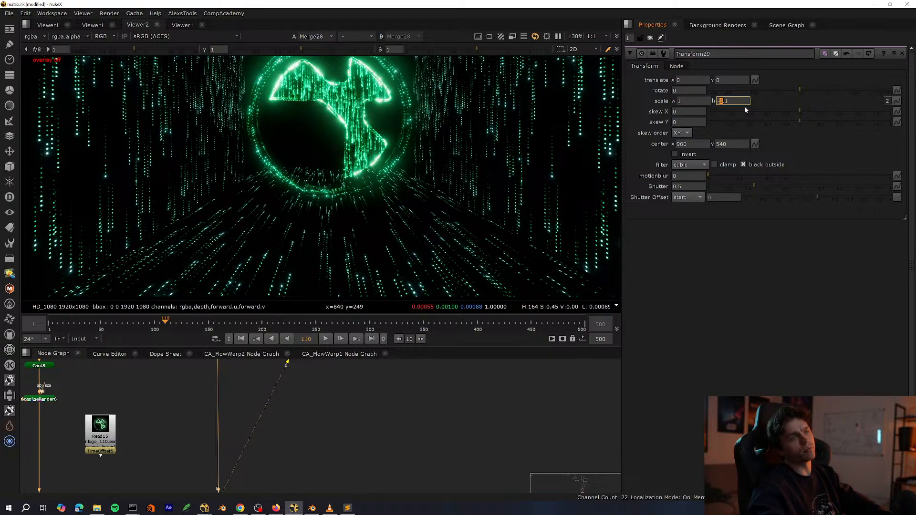
{"action": "key", "text": "Up"}
{"action": "key", "text": "Up"}
{"action": "key", "text": "Up"}
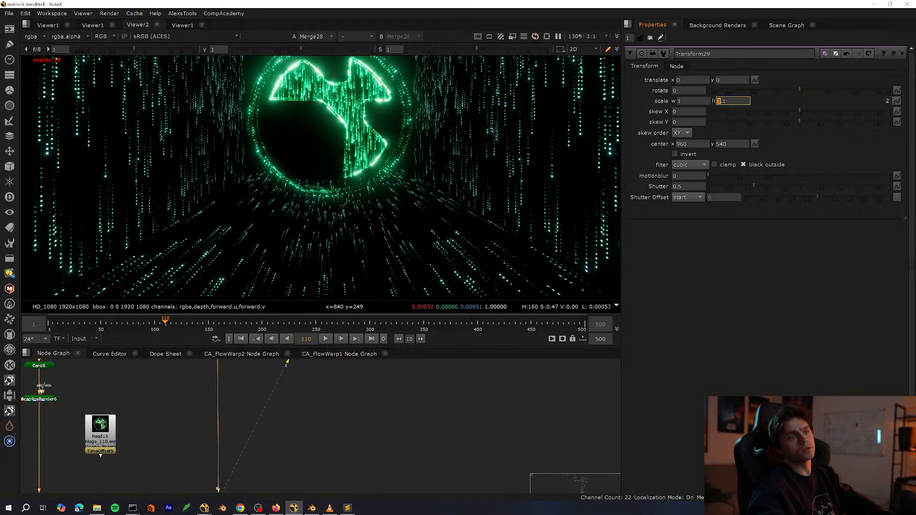
Open Card11's properties at its main card settings.
{"action": "scroll", "coordinate": [309, 392], "scroll_direction": "down", "scroll_amount": 3}
{"action": "key", "text": "space"}
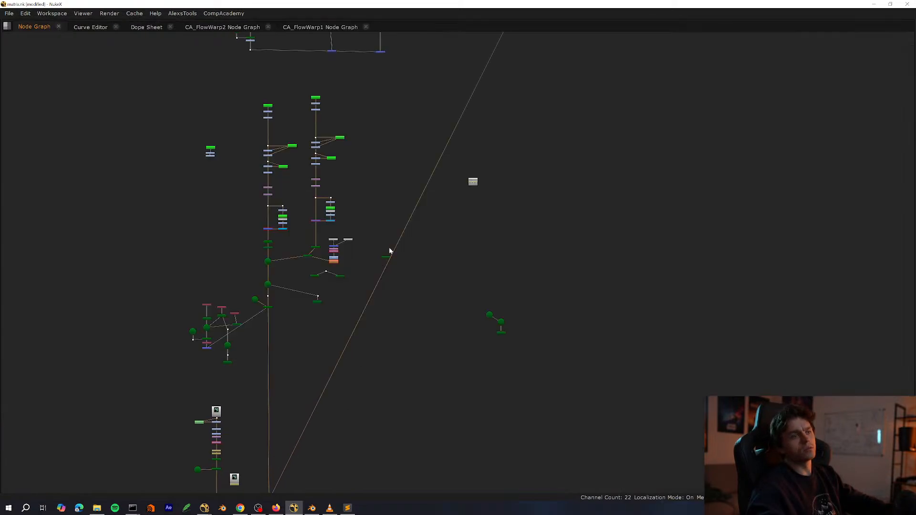
{"action": "scroll", "coordinate": [381, 238], "scroll_direction": "up", "scroll_amount": 5}
{"action": "key", "text": "space"}
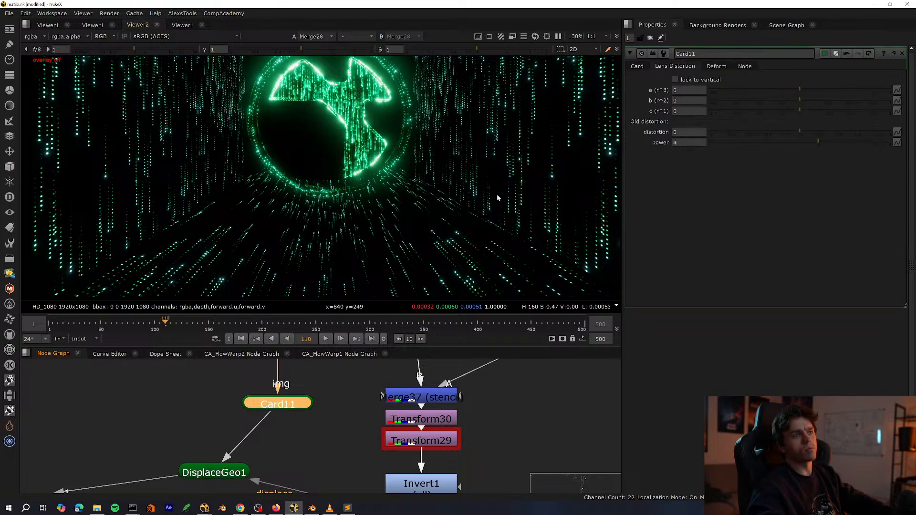
{"action": "left_click", "coordinate": [639, 67]}
{"action": "scroll", "coordinate": [316, 408], "scroll_direction": "down", "scroll_amount": 3}
Move the ramp, merge, transform, invert and blur nodes away from Card11 to make room in the node tree.
{"action": "key", "text": "space"}
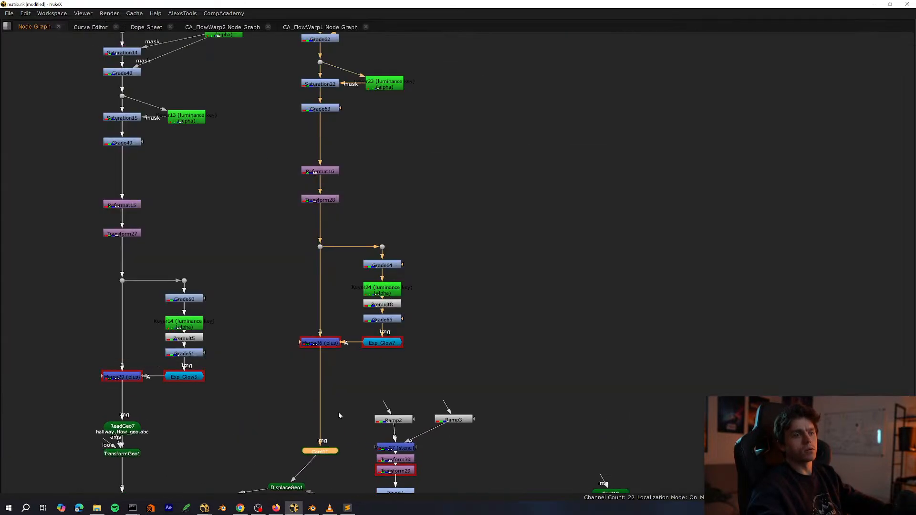
{"action": "scroll", "coordinate": [336, 406], "scroll_direction": "down", "scroll_amount": 4}
{"action": "scroll", "coordinate": [371, 367], "scroll_direction": "up", "scroll_amount": 4}
{"action": "left_click_drag", "start_coordinate": [423, 275], "coordinate": [450, 351]}
{"action": "scroll", "coordinate": [296, 320], "scroll_direction": "up", "scroll_amount": 3}
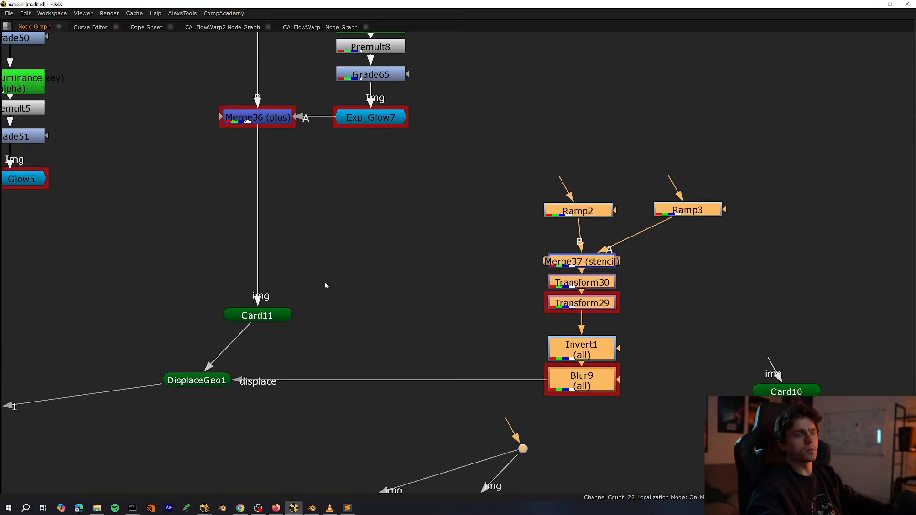
Create a Ramp node and a Grade node, insert the Grade between Merge36 and Card11, and view it.
{"action": "middle_click_drag", "start_coordinate": [307, 189], "coordinate": [320, 322]}
{"action": "left_click", "coordinate": [337, 352]}
{"action": "key", "text": "Tab"}
{"action": "type", "text": "ramp"}
{"action": "key", "text": "Return"}
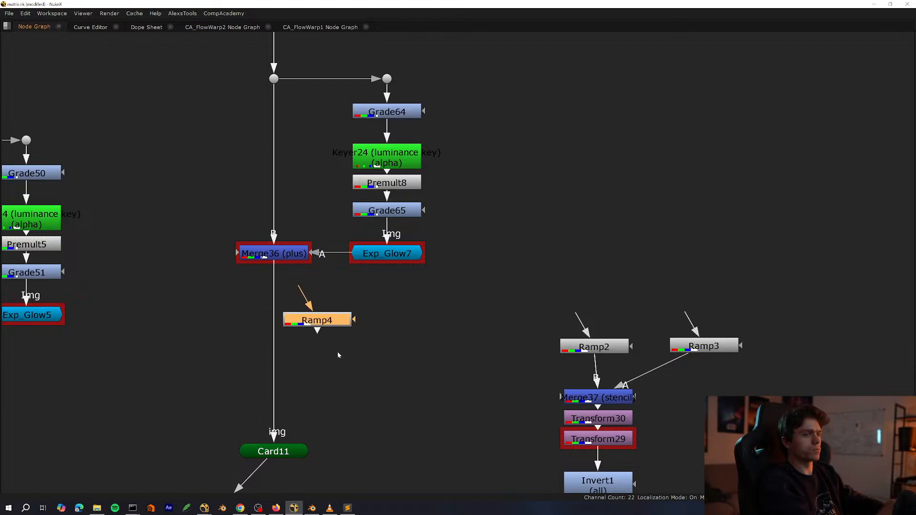
{"action": "key", "text": "g"}
{"action": "left_click_drag", "start_coordinate": [228, 375], "coordinate": [267, 384]}
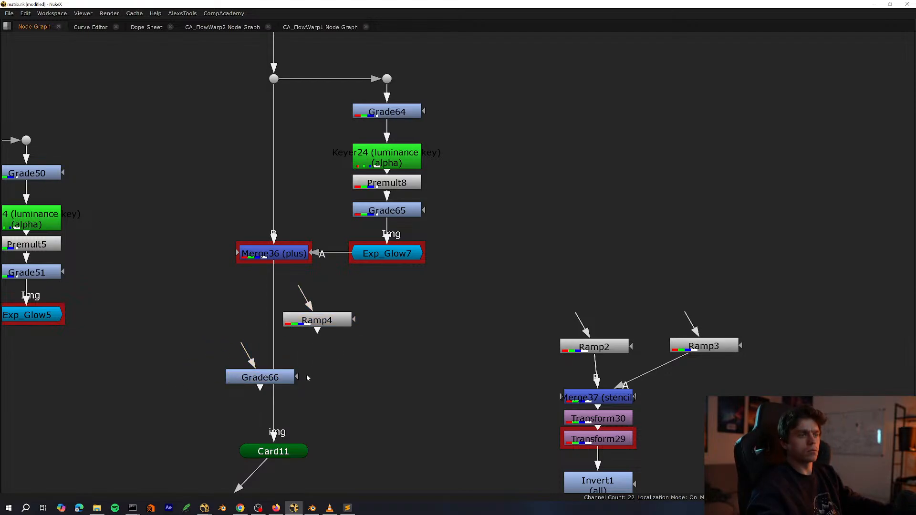
{"action": "left_click", "coordinate": [286, 378]}
{"action": "key", "text": "1"}
{"action": "key", "text": "space"}
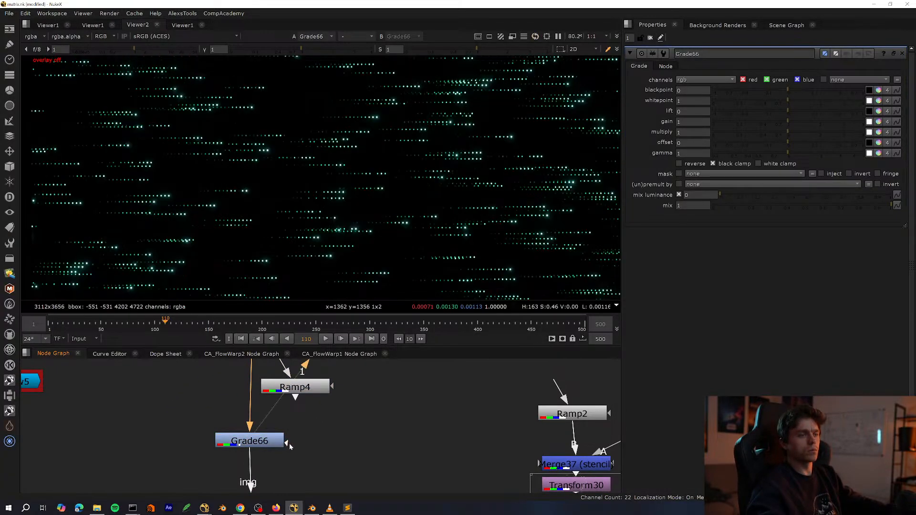
Connect Grade66's mask input to Ramp4, tidy both nodes and frame the image with the overlay on.
{"action": "left_click_drag", "start_coordinate": [290, 443], "coordinate": [301, 387]}
{"action": "left_click_drag", "start_coordinate": [303, 388], "coordinate": [336, 394]}
{"action": "key", "text": "f"}
{"action": "key", "text": "q"}
{"action": "left_click_drag", "start_coordinate": [274, 441], "coordinate": [276, 443]}
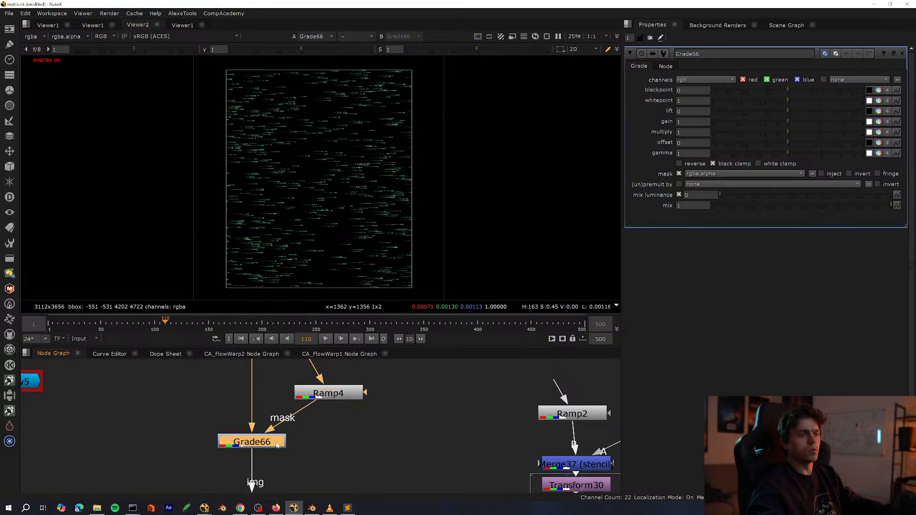
Open Ramp4's properties and compare the ScanlineRender output with the flat rain image at Grade66.
{"action": "double_click", "coordinate": [339, 397]}
{"action": "scroll", "coordinate": [329, 391], "scroll_direction": "down", "scroll_amount": 5}
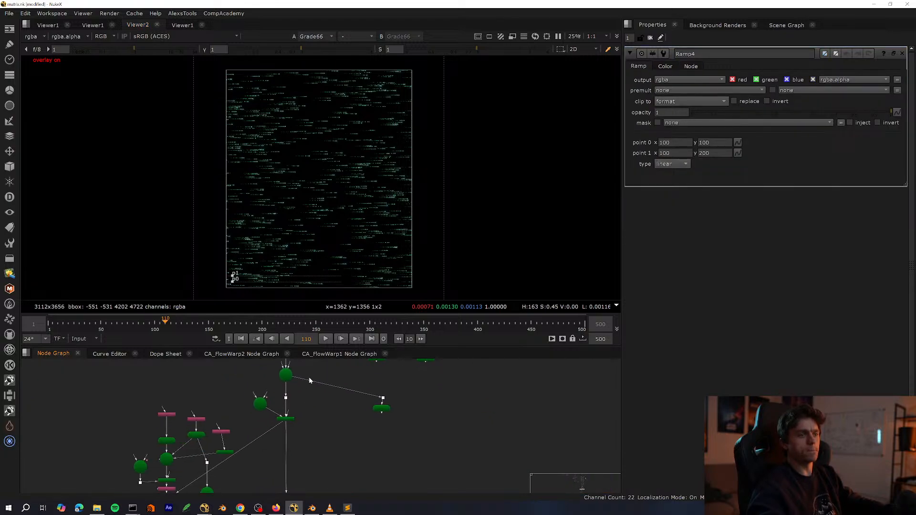
{"action": "middle_click_drag", "start_coordinate": [336, 408], "coordinate": [277, 464]}
{"action": "scroll", "coordinate": [294, 395], "scroll_direction": "up", "scroll_amount": 4}
{"action": "middle_click_drag", "start_coordinate": [294, 395], "coordinate": [291, 443]}
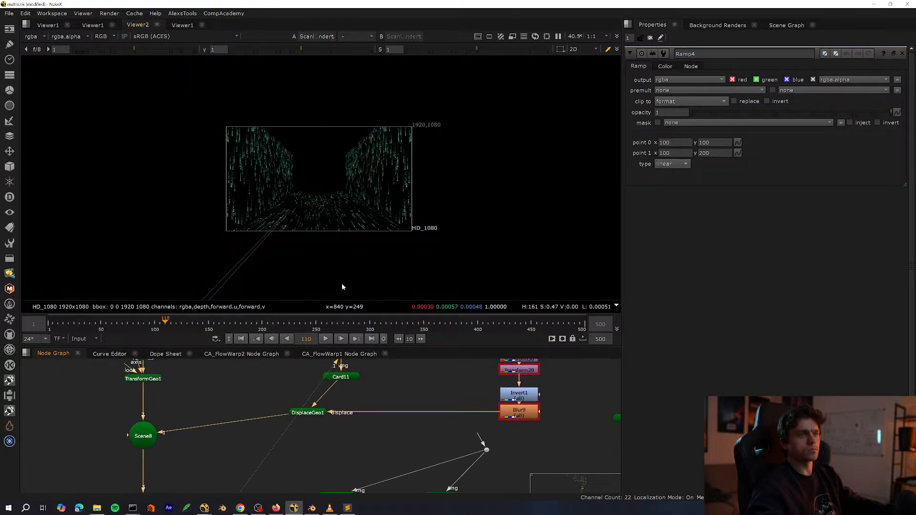
{"action": "scroll", "coordinate": [310, 400], "scroll_direction": "down", "scroll_amount": 4}
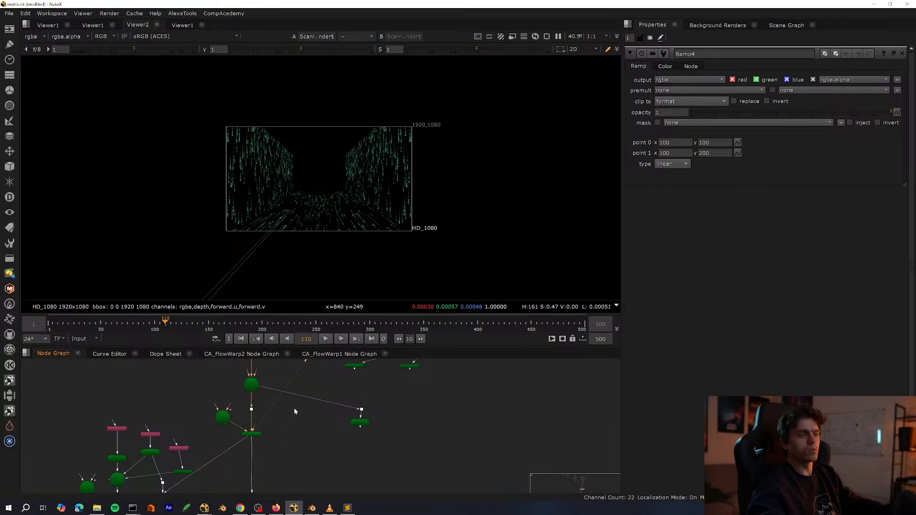
{"action": "scroll", "coordinate": [294, 411], "scroll_direction": "up", "scroll_amount": 4}
{"action": "double_click", "coordinate": [291, 429]}
{"action": "key", "text": "1"}
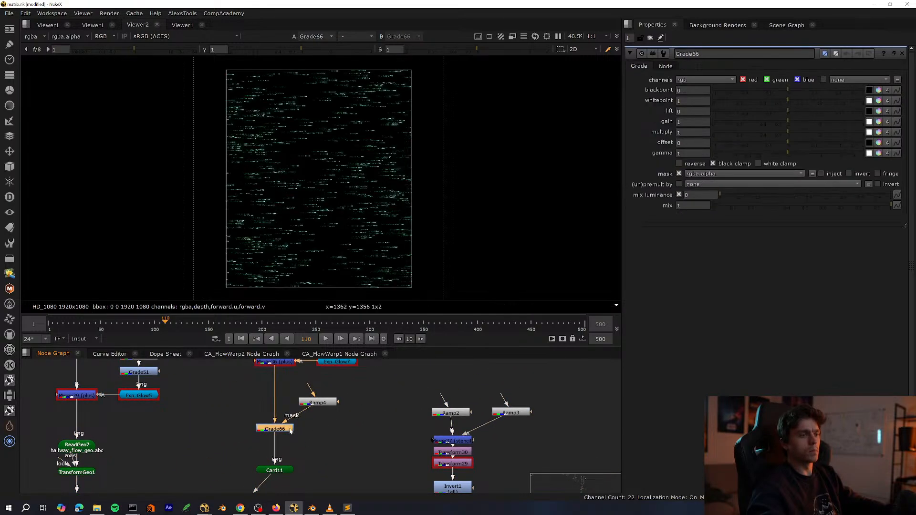
Add a Crop node directly after Merge36 to trim the bounding box to the format, and view it.
{"action": "scroll", "coordinate": [243, 256], "scroll_direction": "down", "scroll_amount": 3}
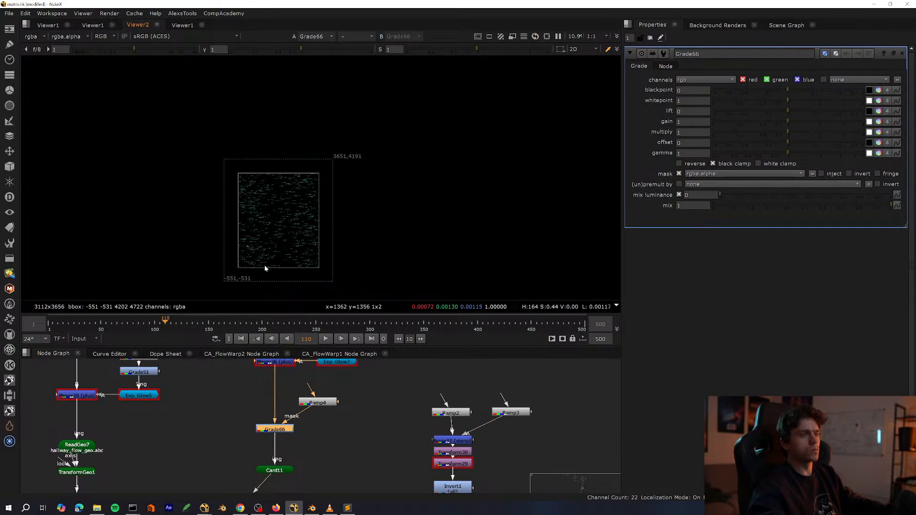
{"action": "scroll", "coordinate": [294, 367], "scroll_direction": "up", "scroll_amount": 2}
{"action": "key", "text": "Tab"}
{"action": "type", "text": "crop"}
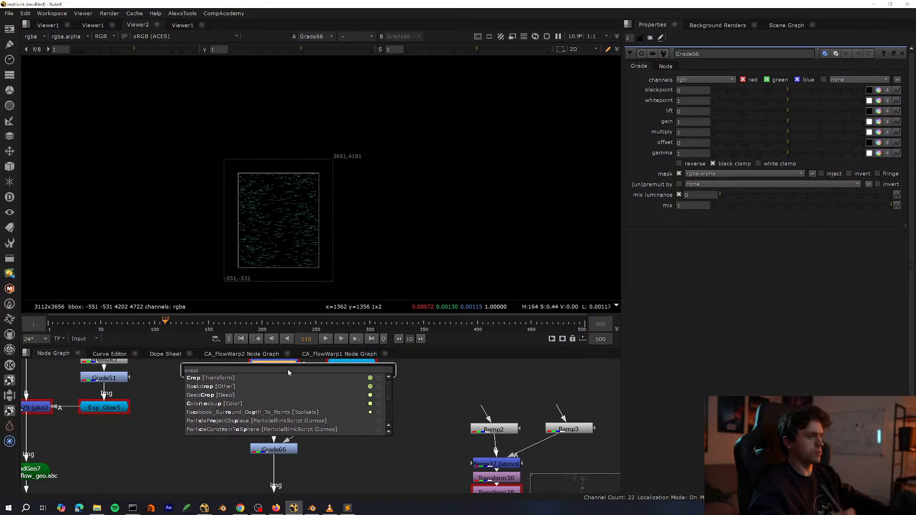
{"action": "key", "text": "Return"}
{"action": "key", "text": "1"}
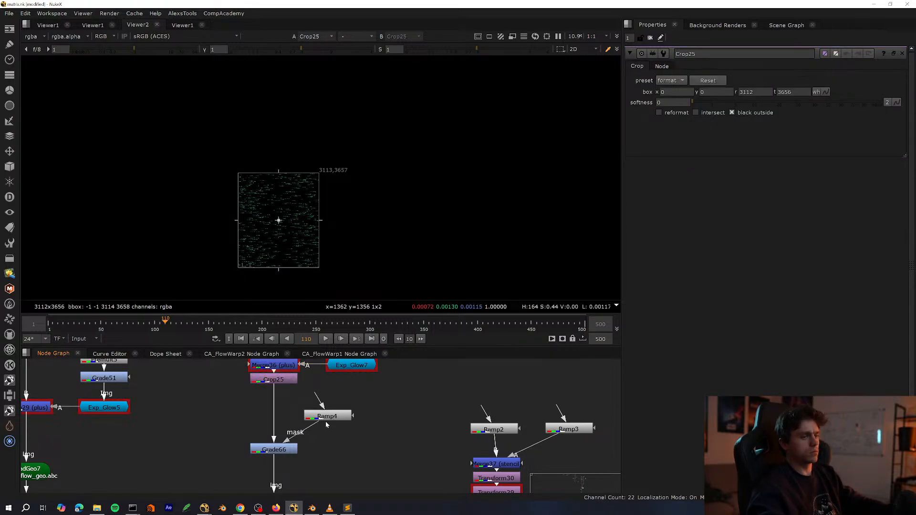
Place Ramp4's point 0 at about x 2688, y 2160 and point 1 at about x 3102, y 2172.
{"action": "left_click_drag", "start_coordinate": [320, 416], "coordinate": [320, 414]}
{"action": "double_click", "coordinate": [320, 413]}
{"action": "scroll", "coordinate": [280, 213], "scroll_direction": "up", "scroll_amount": 5}
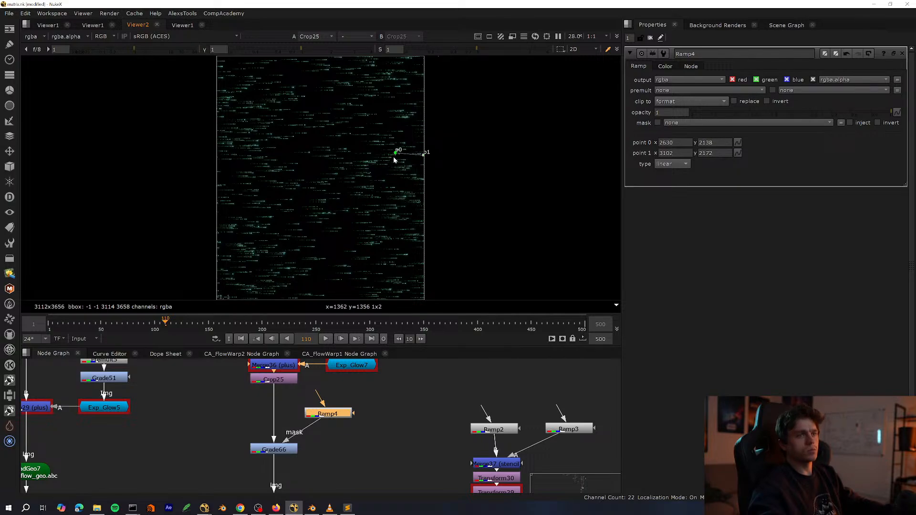
{"action": "scroll", "coordinate": [403, 158], "scroll_direction": "up", "scroll_amount": 5}
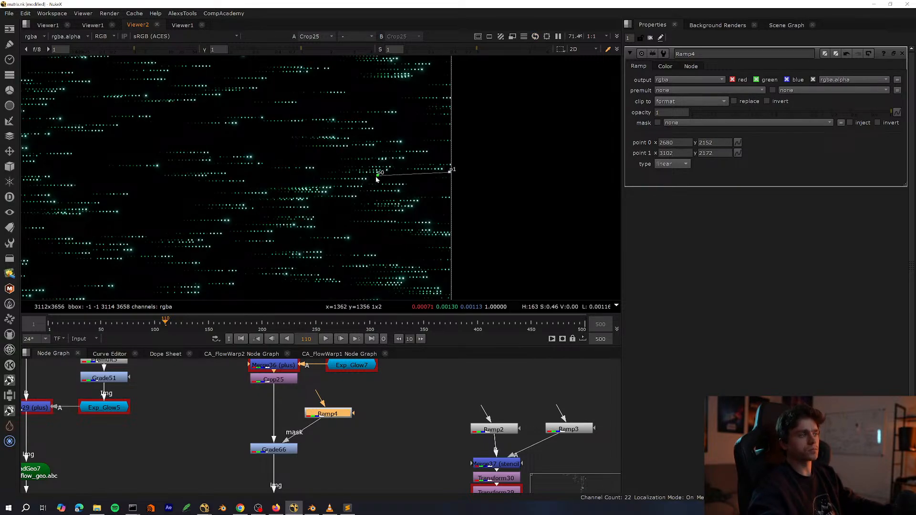
{"action": "key", "text": "f"}
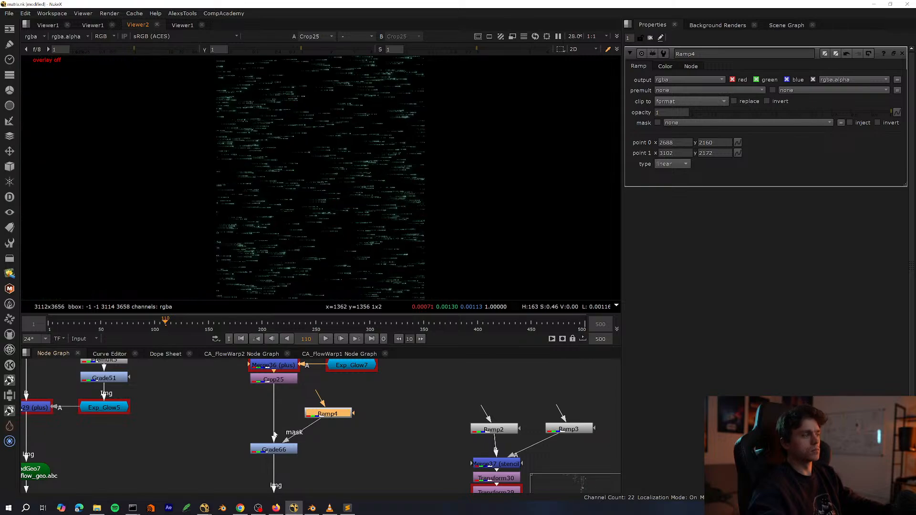
View the ScanlineRender output of the hallway and return to the Grade66 area of the node tree.
{"action": "scroll", "coordinate": [334, 406], "scroll_direction": "down", "scroll_amount": 6}
{"action": "key", "text": "space"}
{"action": "scroll", "coordinate": [297, 349], "scroll_direction": "up", "scroll_amount": 4}
{"action": "left_click_drag", "start_coordinate": [274, 446], "coordinate": [223, 480]}
{"action": "key", "text": "space"}
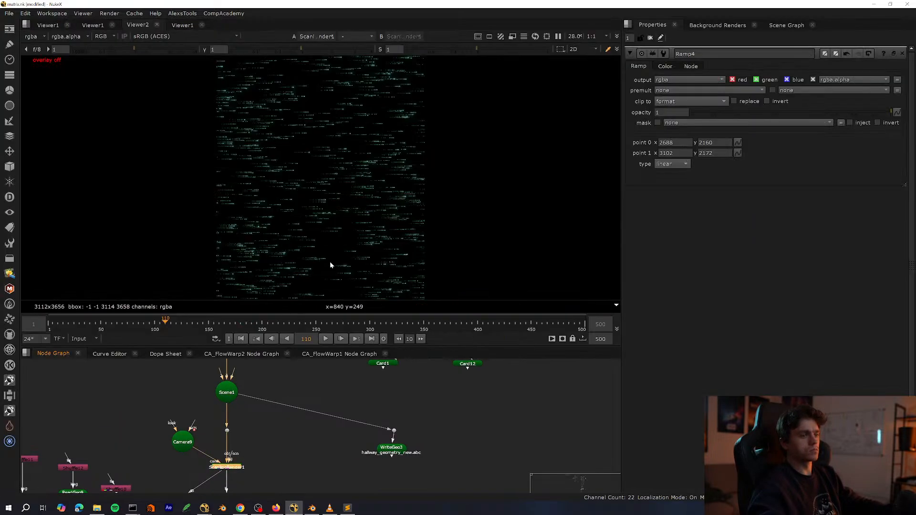
{"action": "scroll", "coordinate": [351, 402], "scroll_direction": "up", "scroll_amount": 3}
{"action": "scroll", "coordinate": [332, 419], "scroll_direction": "up", "scroll_amount": 2}
{"action": "middle_click_drag", "start_coordinate": [332, 419], "coordinate": [315, 452]}
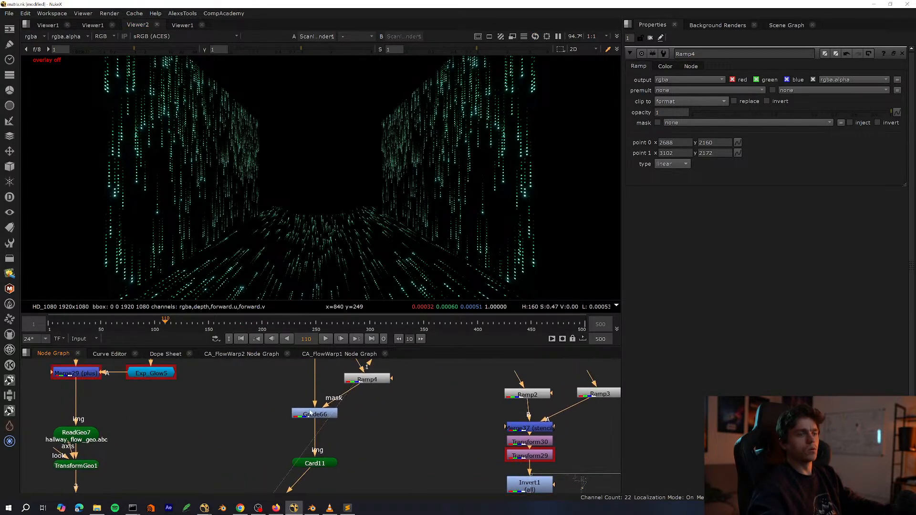
Move Ramp4 slightly away from Grade66 and turn on the ramp's replace option.
{"action": "left_click", "coordinate": [315, 413]}
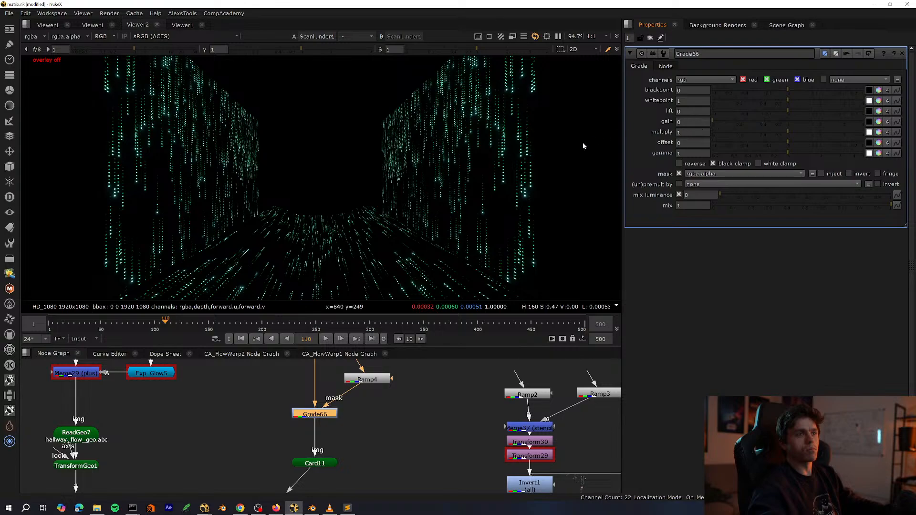
{"action": "middle_click_drag", "start_coordinate": [355, 390], "coordinate": [357, 413]}
{"action": "left_click_drag", "start_coordinate": [379, 404], "coordinate": [387, 412]}
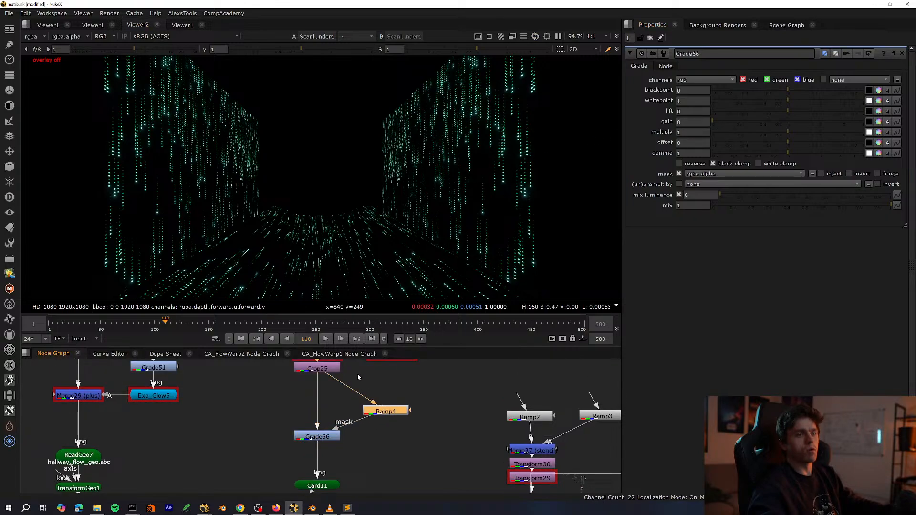
{"action": "double_click", "coordinate": [384, 411]}
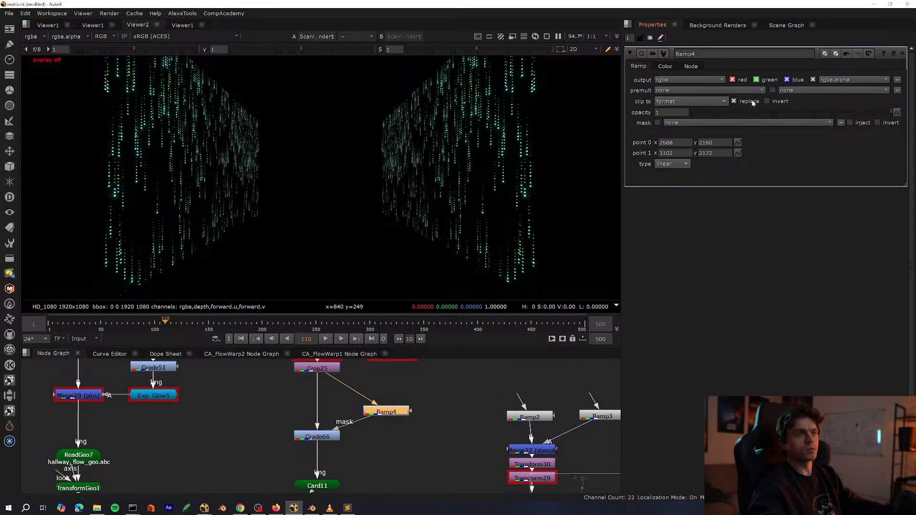
{"action": "left_click", "coordinate": [328, 441]}
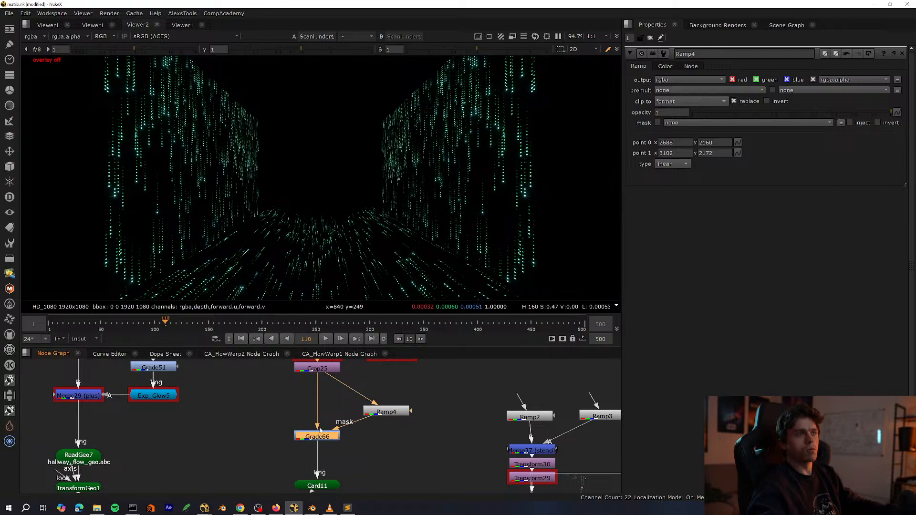
View the Merge28 composite of the hallway and logo and reopen Ramp4's properties.
{"action": "scroll", "coordinate": [321, 430], "scroll_direction": "down", "scroll_amount": 10}
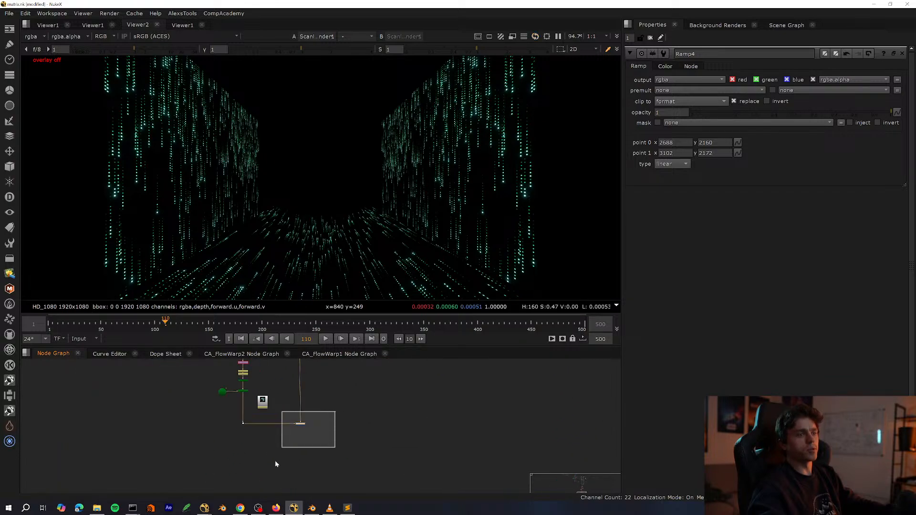
{"action": "left_click_drag", "start_coordinate": [275, 460], "coordinate": [277, 457]}
{"action": "key", "text": "1"}
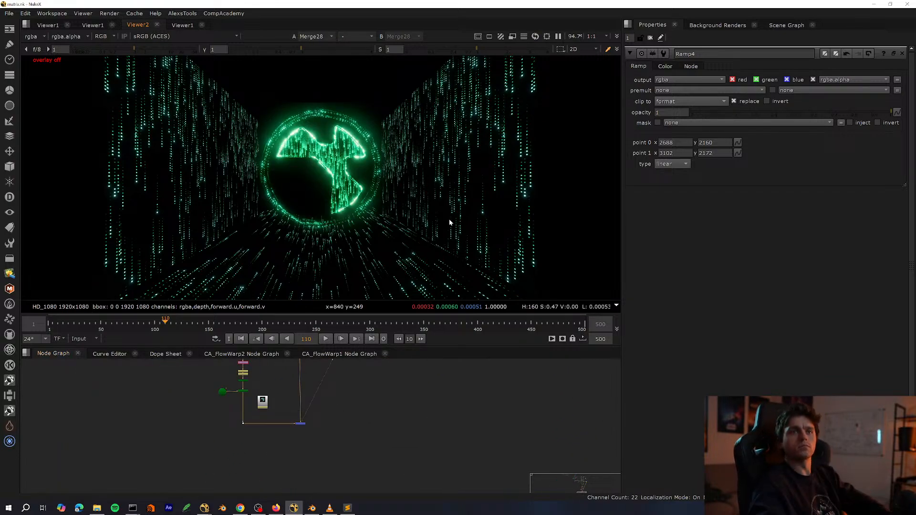
{"action": "key", "text": "space"}
{"action": "scroll", "coordinate": [362, 382], "scroll_direction": "up", "scroll_amount": 6}
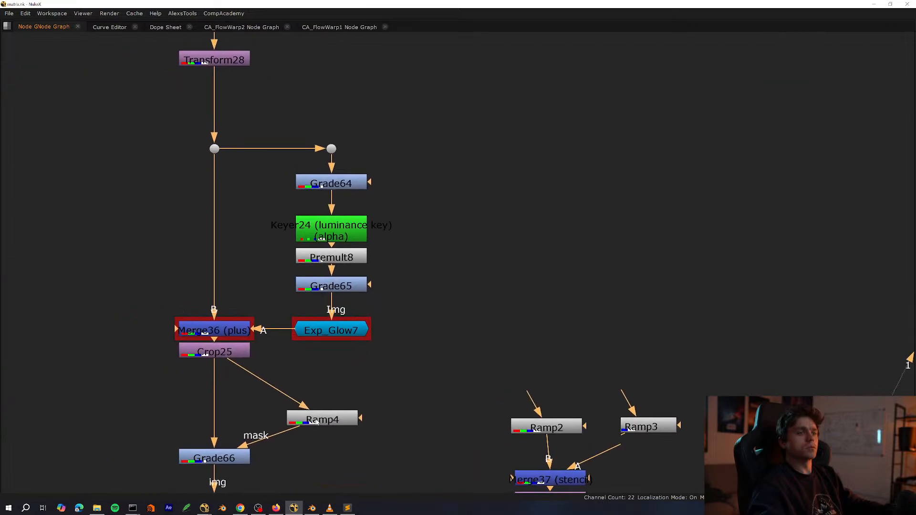
{"action": "double_click", "coordinate": [315, 421]}
{"action": "key", "text": "space"}
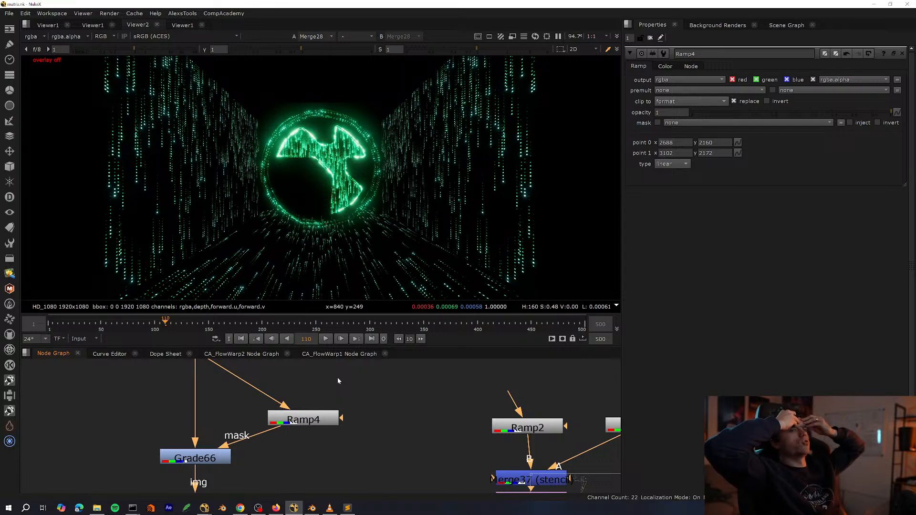
Add a PolarDistort node fed by Crop25, view its output and open its properties.
{"action": "scroll", "coordinate": [328, 395], "scroll_direction": "down", "scroll_amount": 5}
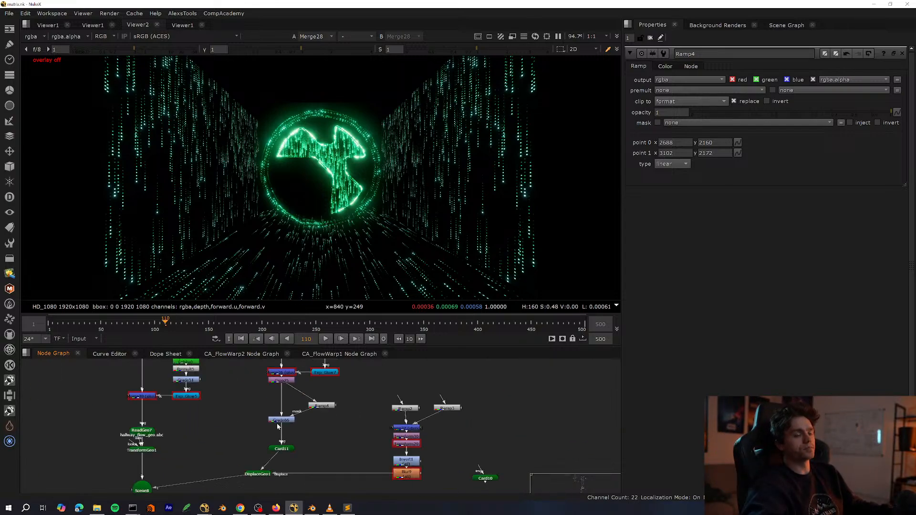
{"action": "key", "text": "space"}
{"action": "scroll", "coordinate": [334, 388], "scroll_direction": "up", "scroll_amount": 3}
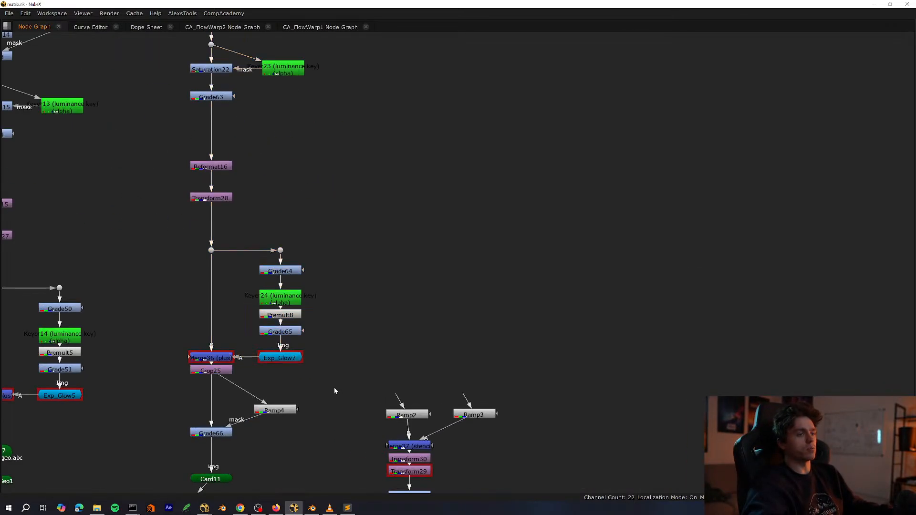
{"action": "key", "text": "Tab"}
{"action": "type", "text": "pol"}
{"action": "key", "text": "Return"}
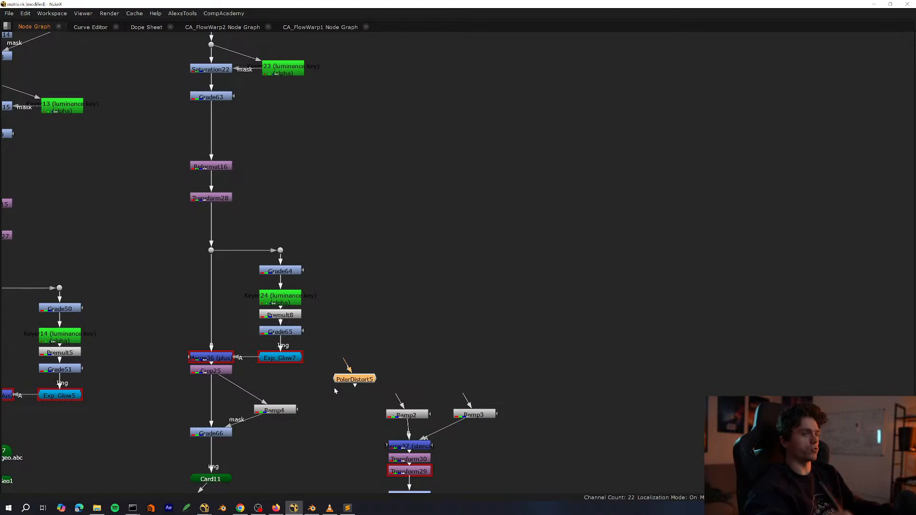
{"action": "left_click", "coordinate": [332, 355]}
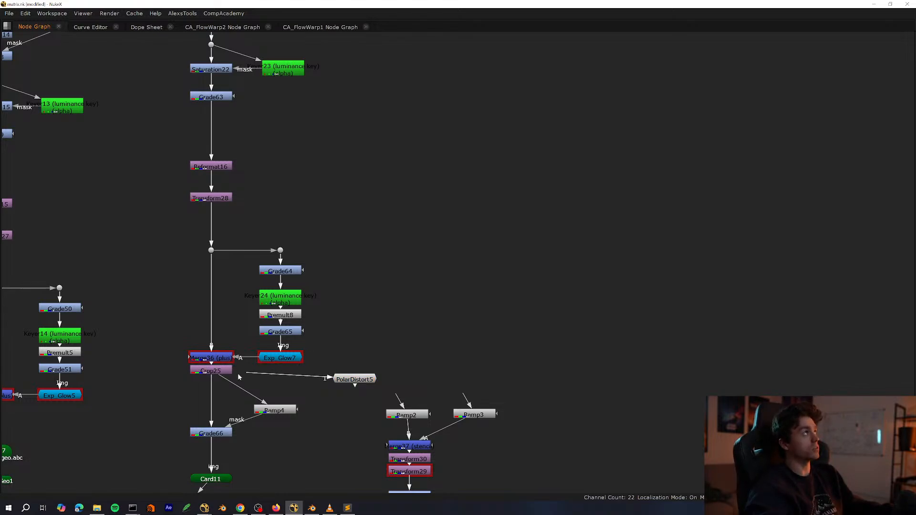
{"action": "left_click_drag", "start_coordinate": [369, 380], "coordinate": [377, 382]}
{"action": "key", "text": "space"}
{"action": "key", "text": "1"}
{"action": "double_click", "coordinate": [375, 382]}
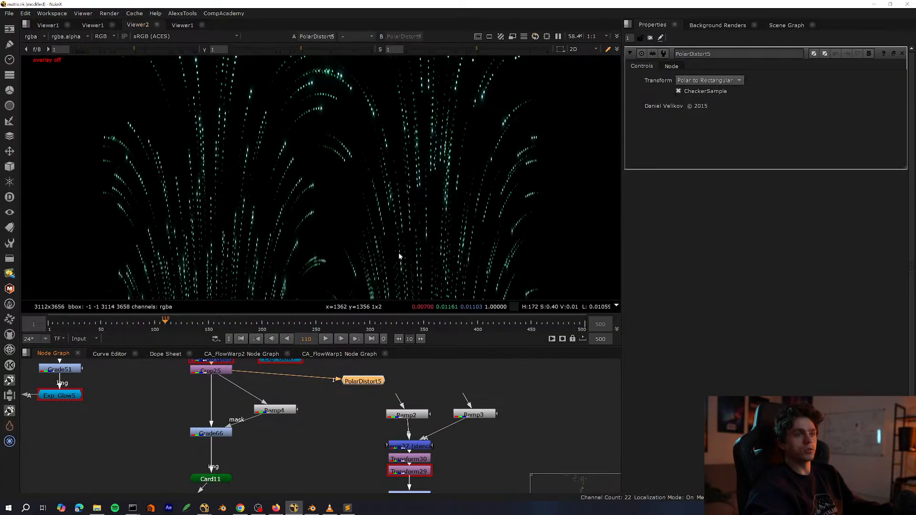
Set PolarDistort5's transform to Rectangular to Polar and view the result enlarged.
{"action": "left_click", "coordinate": [719, 81]}
{"action": "left_click", "coordinate": [711, 80]}
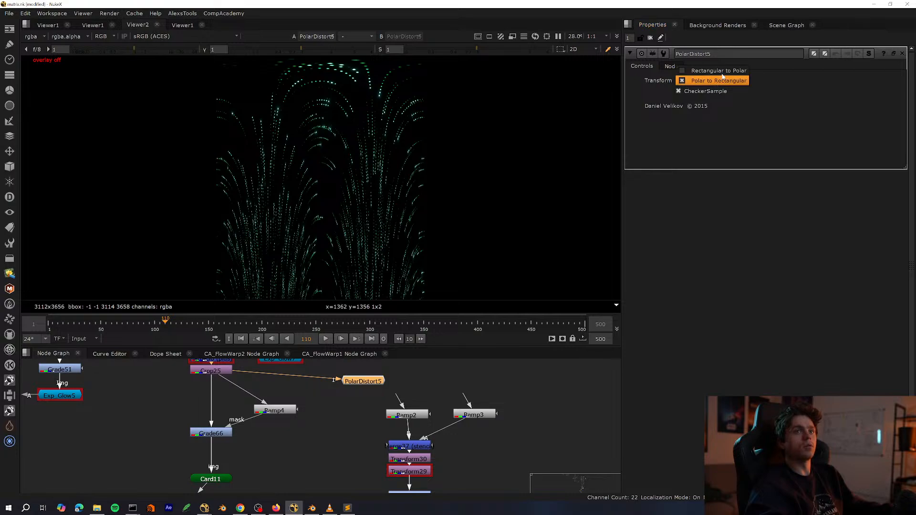
{"action": "left_click", "coordinate": [719, 70]}
{"action": "key", "text": "space"}
{"action": "scroll", "coordinate": [505, 202], "scroll_direction": "up", "scroll_amount": 3}
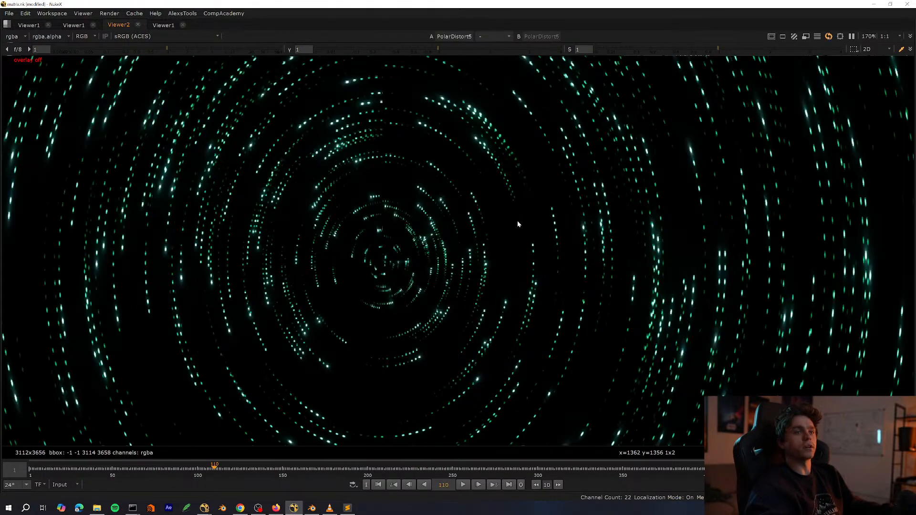
Examine the polar-distorted rain pattern, play a few frames and step back to frame 110.
{"action": "scroll", "coordinate": [517, 220], "scroll_direction": "down", "scroll_amount": 2}
{"action": "scroll", "coordinate": [470, 247], "scroll_direction": "up", "scroll_amount": 2}
{"action": "scroll", "coordinate": [484, 235], "scroll_direction": "down", "scroll_amount": 5}
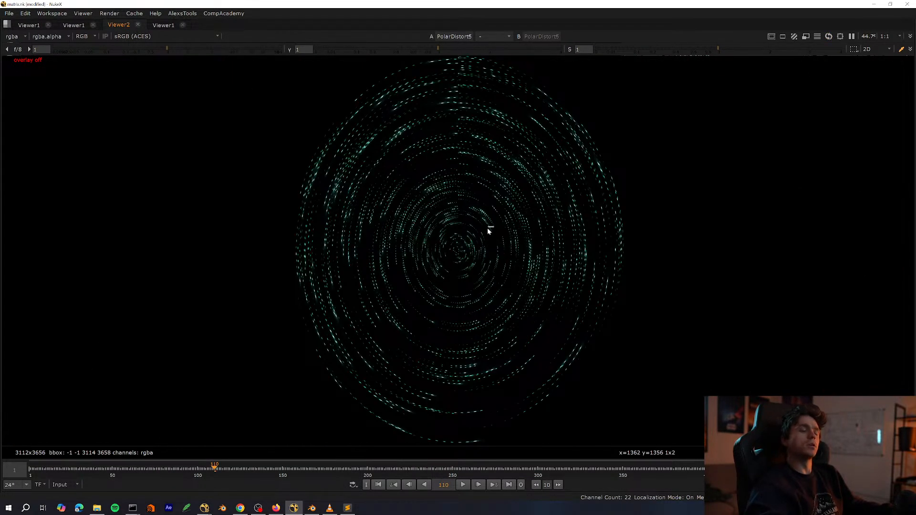
{"action": "scroll", "coordinate": [479, 251], "scroll_direction": "up", "scroll_amount": 2}
{"action": "key", "text": "f"}
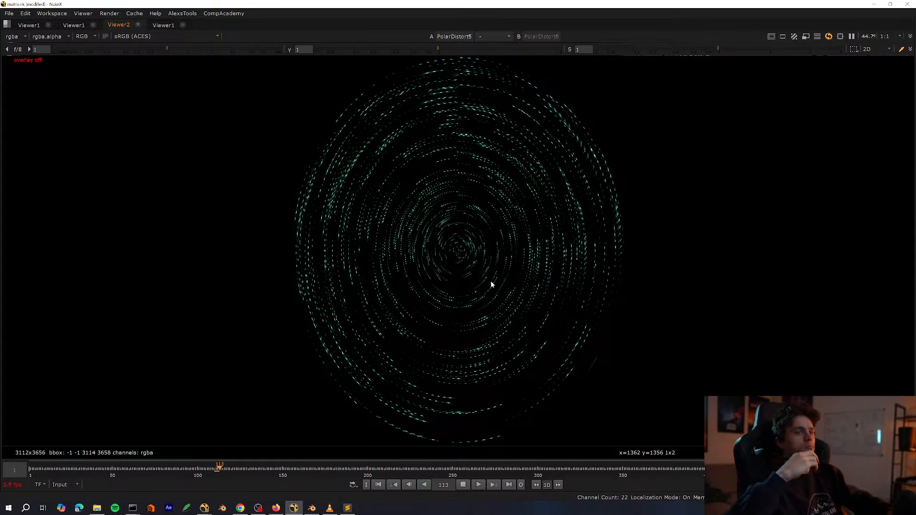
{"action": "key", "text": "Left"}
{"action": "key", "text": "Left"}
{"action": "key", "text": "Left"}
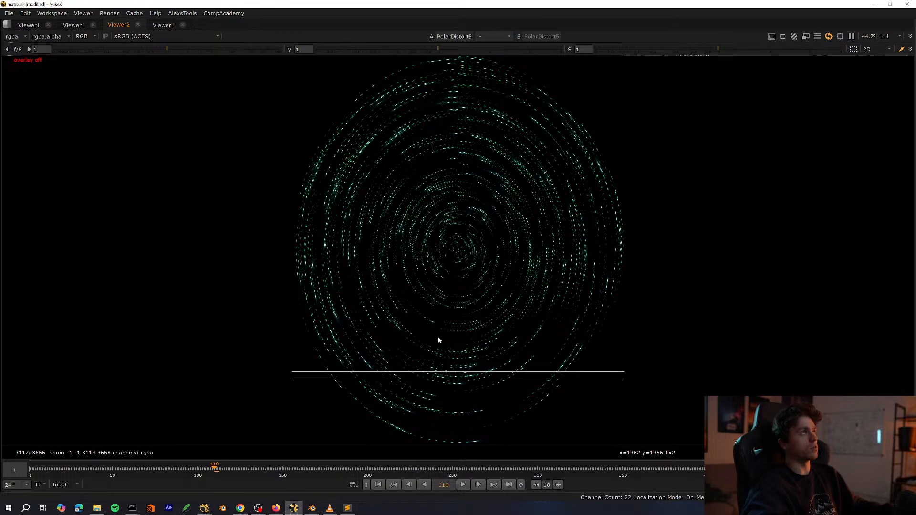
{"action": "key", "text": "space"}
View the undistorted Crop25 output and align PolarDistort5 level with Crop25.
{"action": "scroll", "coordinate": [373, 418], "scroll_direction": "up", "scroll_amount": 5}
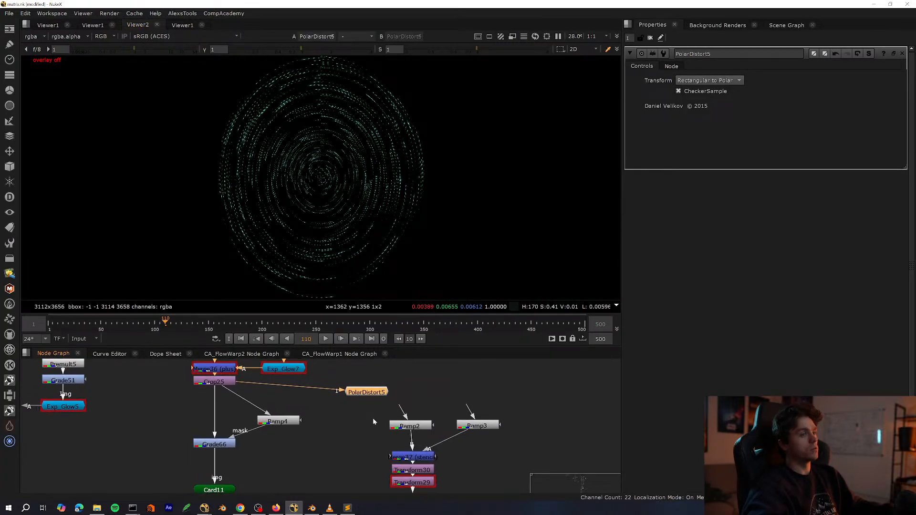
{"action": "left_click", "coordinate": [175, 407]}
{"action": "key", "text": "1"}
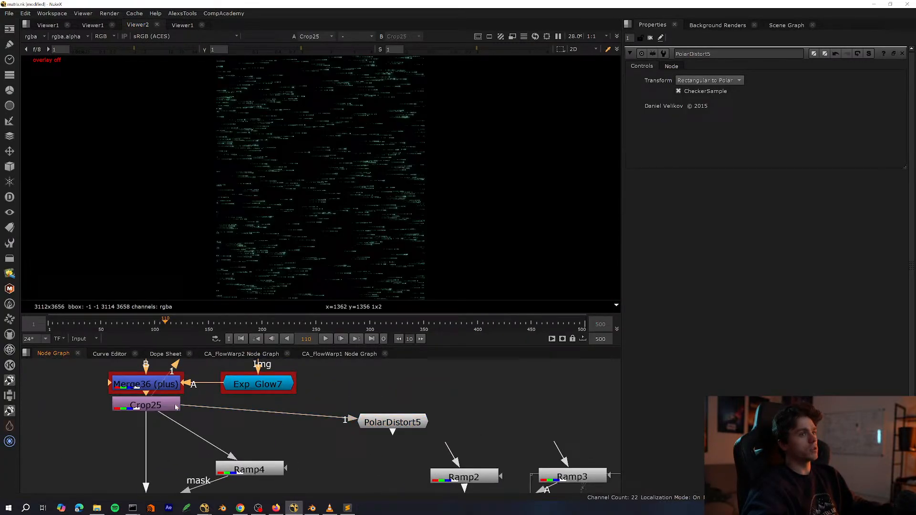
{"action": "left_click_drag", "start_coordinate": [405, 414], "coordinate": [513, 397]}
{"action": "left_click", "coordinate": [400, 404]}
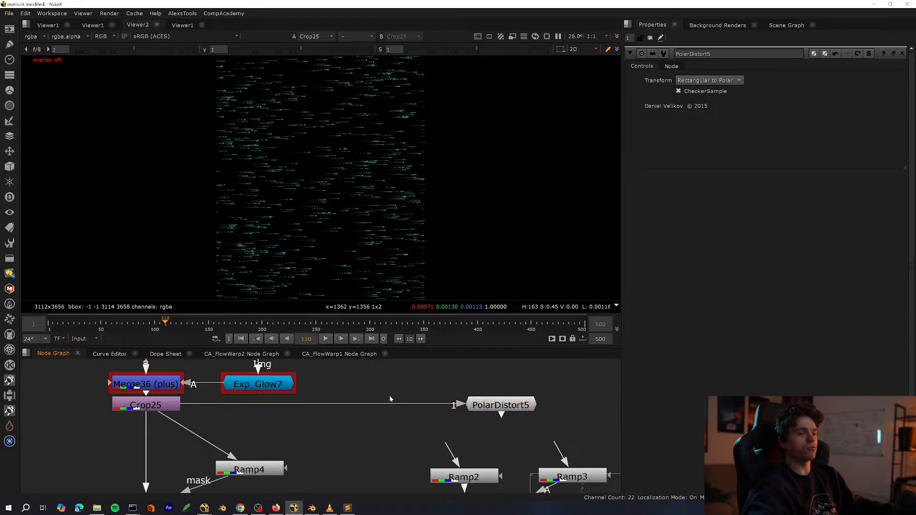
Relocate PolarDistort5 upstream so that it branches off Grade63, and view its output.
{"action": "scroll", "coordinate": [303, 480], "scroll_direction": "down", "scroll_amount": 6}
{"action": "key", "text": "space"}
{"action": "key", "text": "ctrl+x"}
{"action": "scroll", "coordinate": [374, 465], "scroll_direction": "down", "scroll_amount": 4}
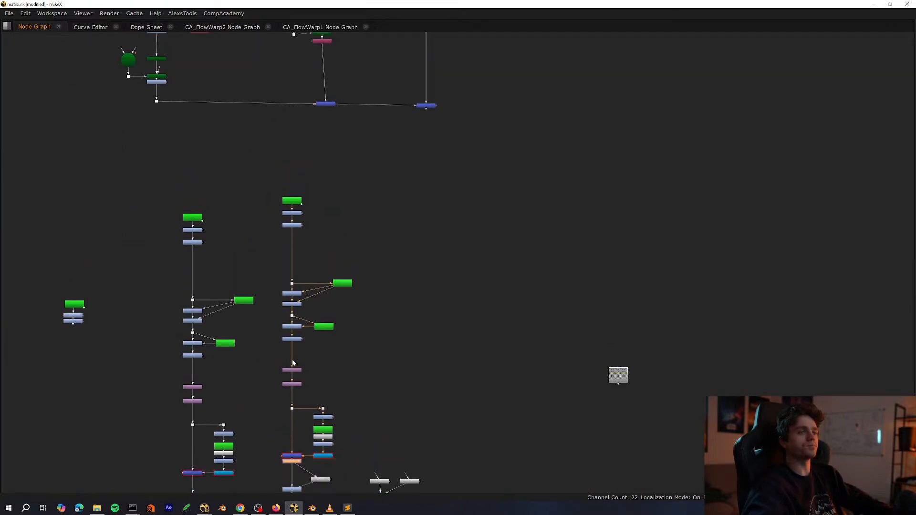
{"action": "scroll", "coordinate": [293, 358], "scroll_direction": "up", "scroll_amount": 6}
{"action": "key", "text": "ctrl+v"}
{"action": "left_click_drag", "start_coordinate": [301, 304], "coordinate": [301, 304]}
{"action": "key", "text": "space"}
{"action": "key", "text": "1"}
{"action": "middle_click_drag", "start_coordinate": [426, 393], "coordinate": [357, 441]}
{"action": "left_click", "coordinate": [358, 438]}
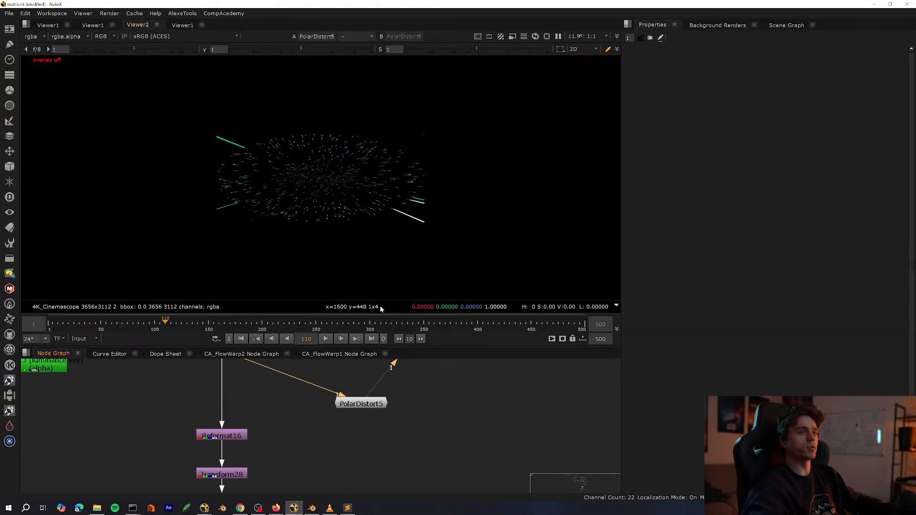
Examine the radial rain from PolarDistort5 and move the node farther away from Grade63.
{"action": "key", "text": "space"}
{"action": "scroll", "coordinate": [410, 219], "scroll_direction": "up", "scroll_amount": 5}
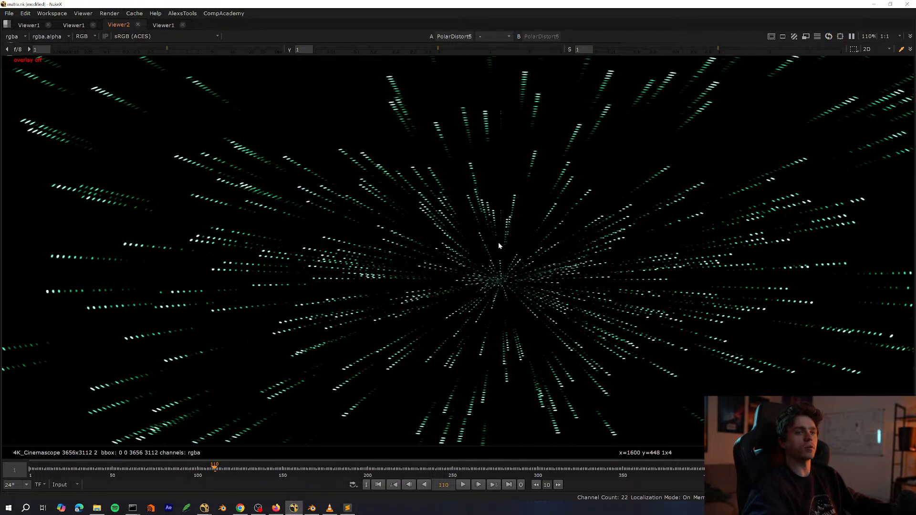
{"action": "middle_click_drag", "start_coordinate": [351, 226], "coordinate": [346, 228]}
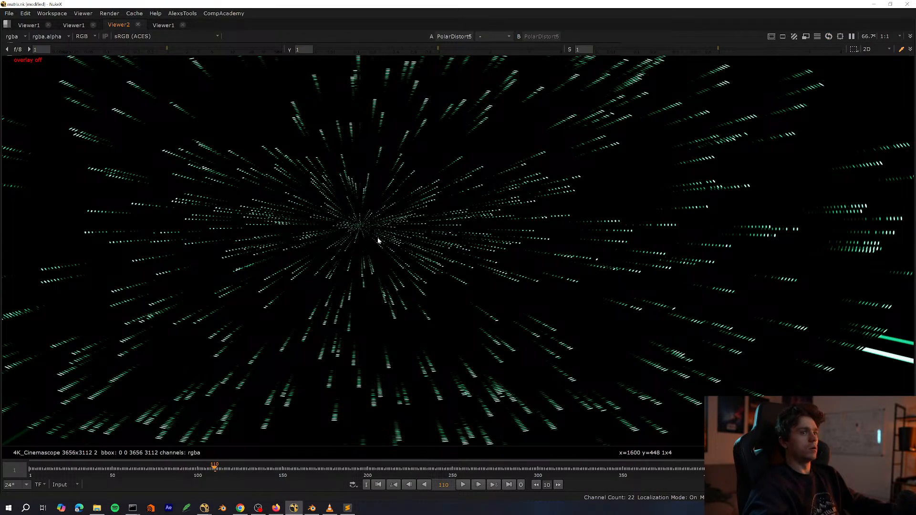
{"action": "key", "text": "f"}
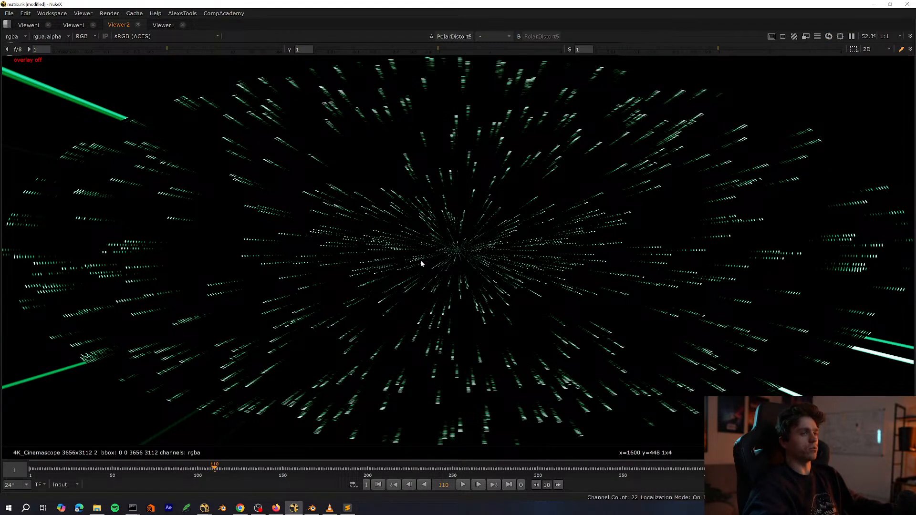
{"action": "key", "text": "space"}
{"action": "left_click_drag", "start_coordinate": [356, 405], "coordinate": [430, 401]}
{"action": "middle_click_drag", "start_coordinate": [372, 385], "coordinate": [269, 407]}
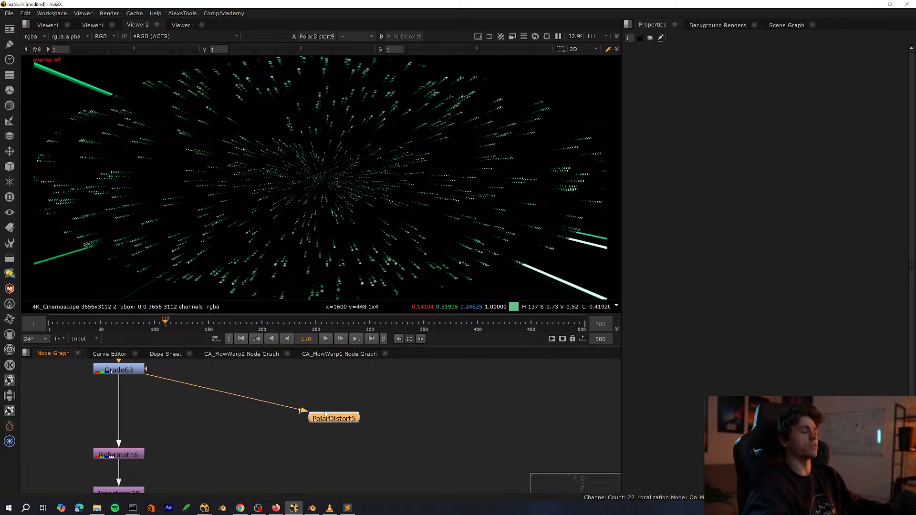
{"action": "middle_click_drag", "start_coordinate": [324, 413], "coordinate": [293, 412]}
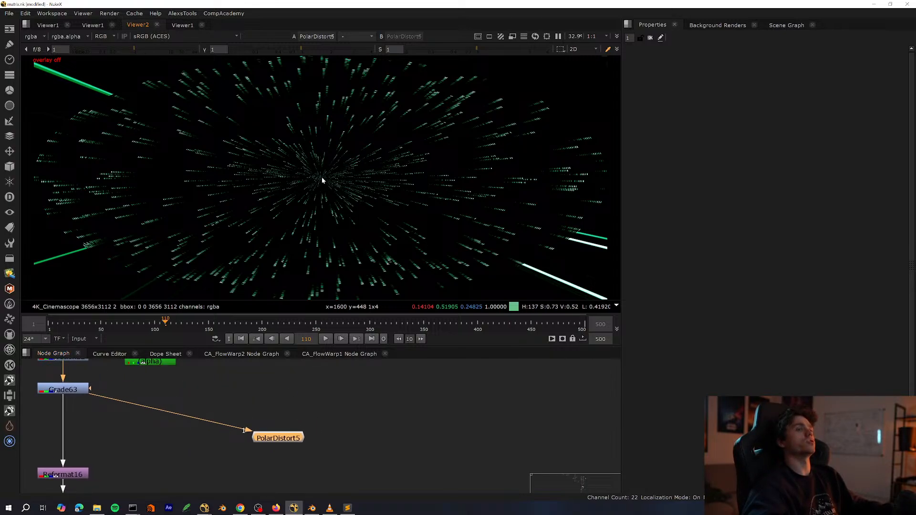
Play the radial rain animation from frame 110 to check its motion.
{"action": "scroll", "coordinate": [322, 180], "scroll_direction": "up", "scroll_amount": 4}
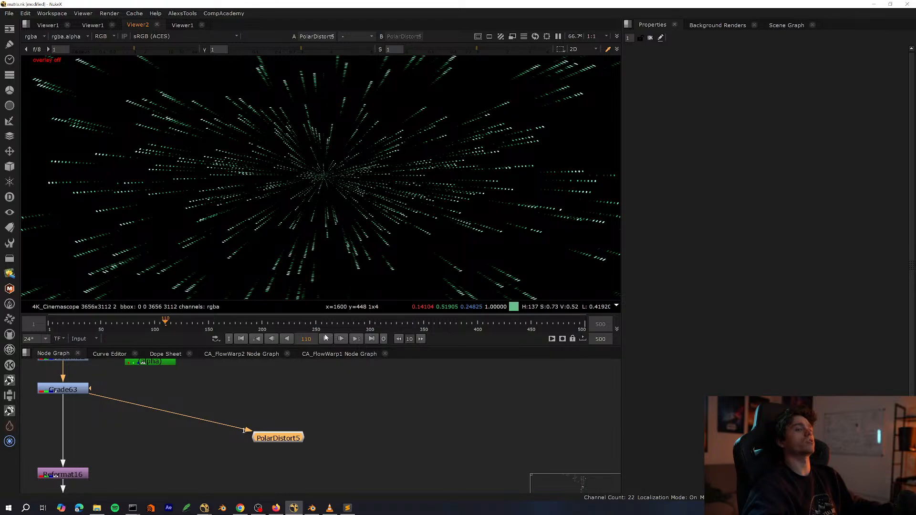
{"action": "left_click", "coordinate": [436, 418]}
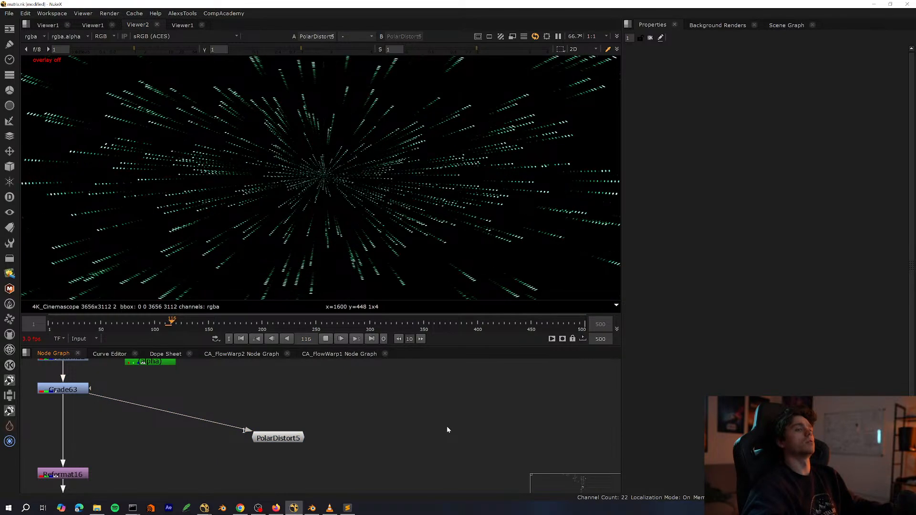
{"action": "left_click", "coordinate": [168, 326]}
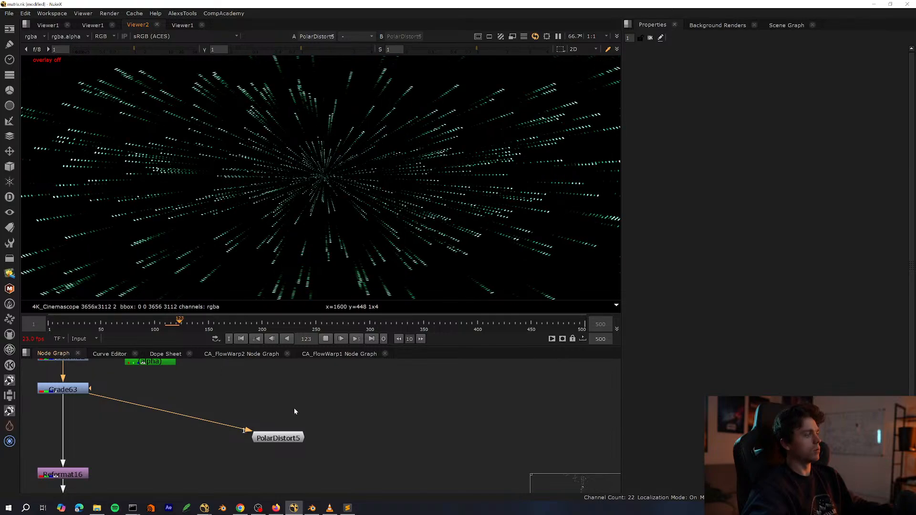
Duplicate the rain generator nodes from BlinkScript through PolarDistort5 and place the copy beside the logo's Camera12 and ScanlineRender6.
{"action": "left_click", "coordinate": [278, 438]}
{"action": "scroll", "coordinate": [282, 429], "scroll_direction": "down", "scroll_amount": 5}
{"action": "key", "text": "space"}
{"action": "left_click_drag", "start_coordinate": [436, 156], "coordinate": [259, 377]}
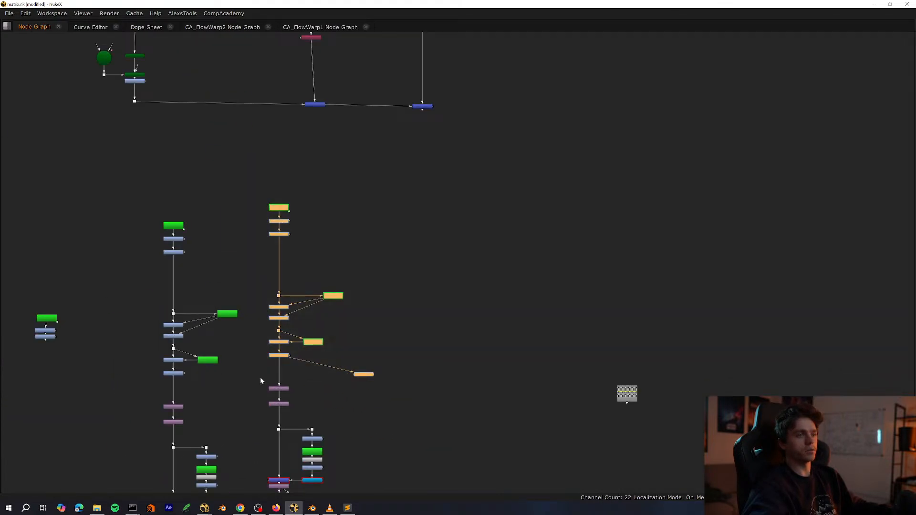
{"action": "scroll", "coordinate": [267, 375], "scroll_direction": "down", "scroll_amount": 5}
{"action": "scroll", "coordinate": [329, 287], "scroll_direction": "up", "scroll_amount": 5}
{"action": "middle_click_drag", "start_coordinate": [401, 143], "coordinate": [468, 215]}
{"action": "scroll", "coordinate": [381, 267], "scroll_direction": "up", "scroll_amount": 4}
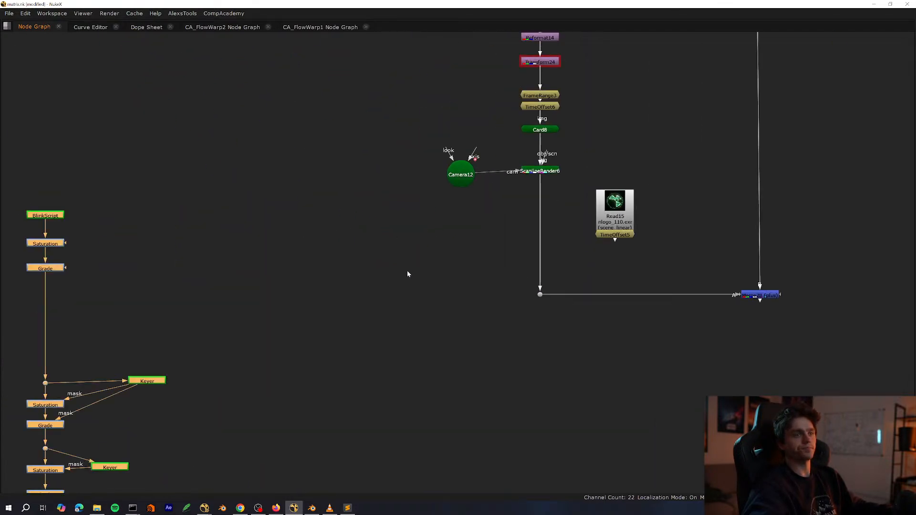
{"action": "scroll", "coordinate": [362, 296], "scroll_direction": "down", "scroll_amount": 2}
{"action": "scroll", "coordinate": [368, 281], "scroll_direction": "up", "scroll_amount": 5}
Move the copied rain branch next to the logo nodes and add a Merge node joining PolarDistort6 with the logo.
{"action": "left_click_drag", "start_coordinate": [443, 246], "coordinate": [226, 338]}
{"action": "key", "text": "m"}
{"action": "scroll", "coordinate": [295, 398], "scroll_direction": "down", "scroll_amount": 4}
{"action": "scroll", "coordinate": [353, 362], "scroll_direction": "up", "scroll_amount": 2}
{"action": "left_click_drag", "start_coordinate": [392, 344], "coordinate": [514, 232]}
View the new merge, place it below PolarDistort6 and swap its A and B inputs so the logo sits over the rain.
{"action": "key", "text": "space"}
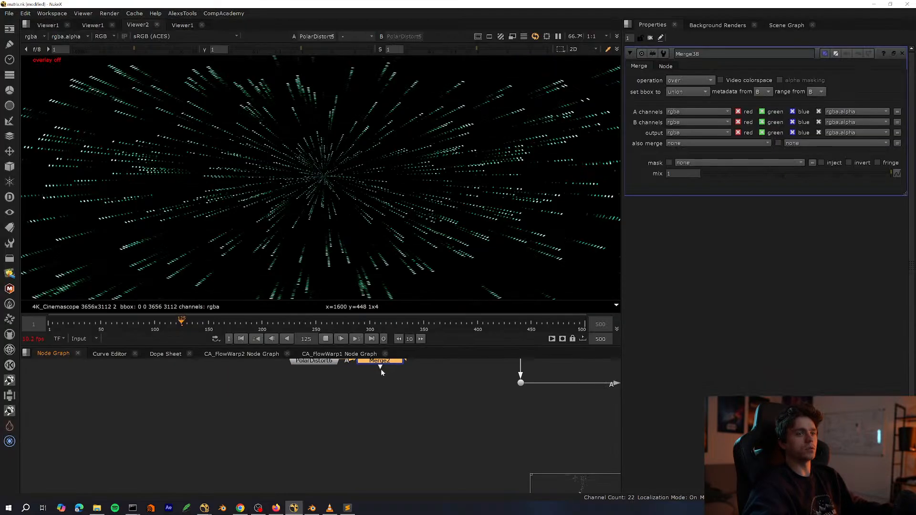
{"action": "key", "text": "1"}
{"action": "left_click_drag", "start_coordinate": [381, 364], "coordinate": [318, 416]}
{"action": "key", "text": "shift+x"}
{"action": "scroll", "coordinate": [355, 249], "scroll_direction": "up", "scroll_amount": 2}
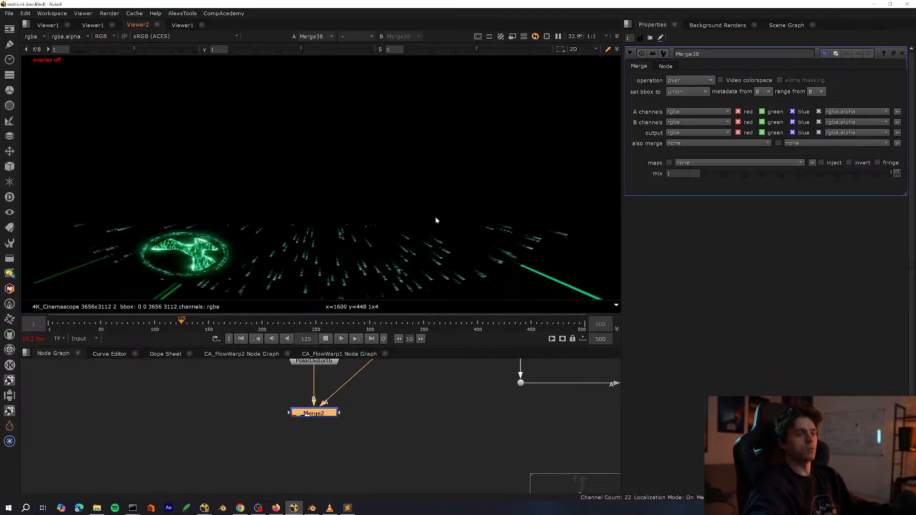
Add a Transform node to the logo's connection feeding the A input of Merge38 and place it beside PolarDistort6.
{"action": "middle_click_drag", "start_coordinate": [306, 367], "coordinate": [332, 421]}
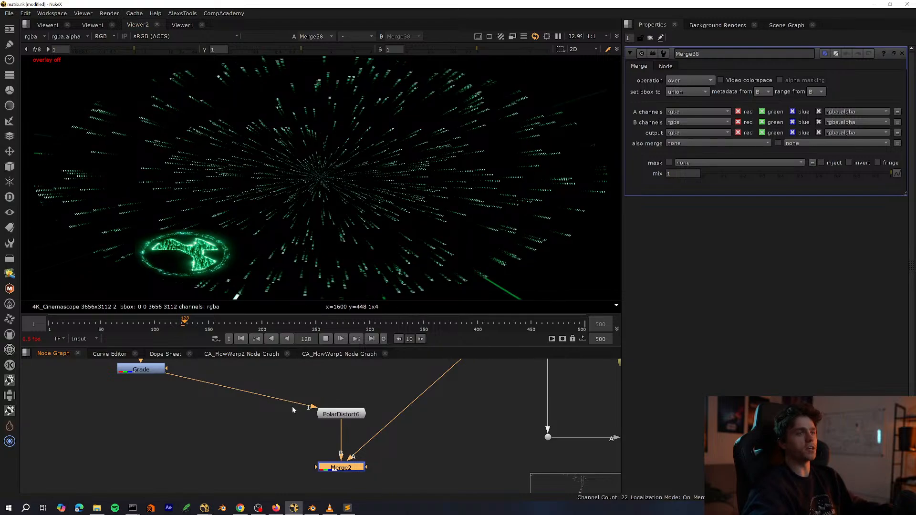
{"action": "left_click", "coordinate": [201, 383]}
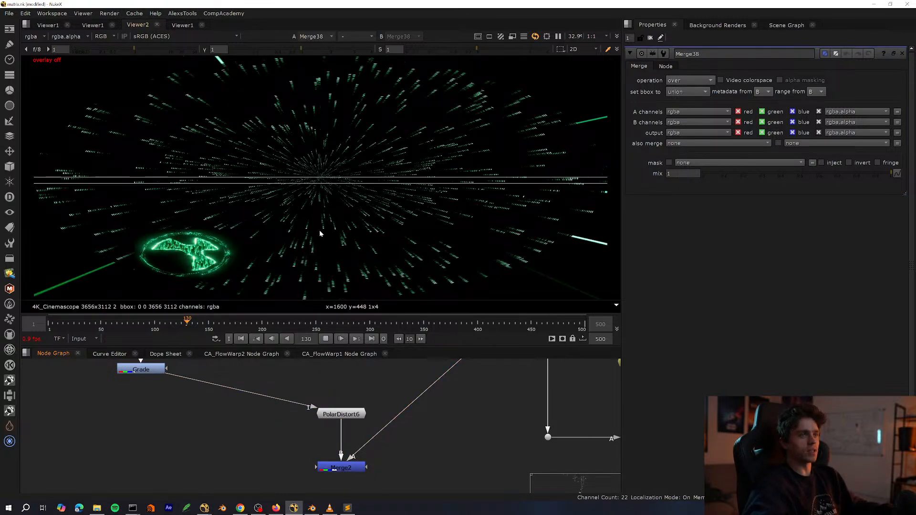
{"action": "middle_click_drag", "start_coordinate": [278, 411], "coordinate": [311, 450]}
{"action": "left_click", "coordinate": [174, 409]}
{"action": "middle_click_drag", "start_coordinate": [107, 465], "coordinate": [144, 443]}
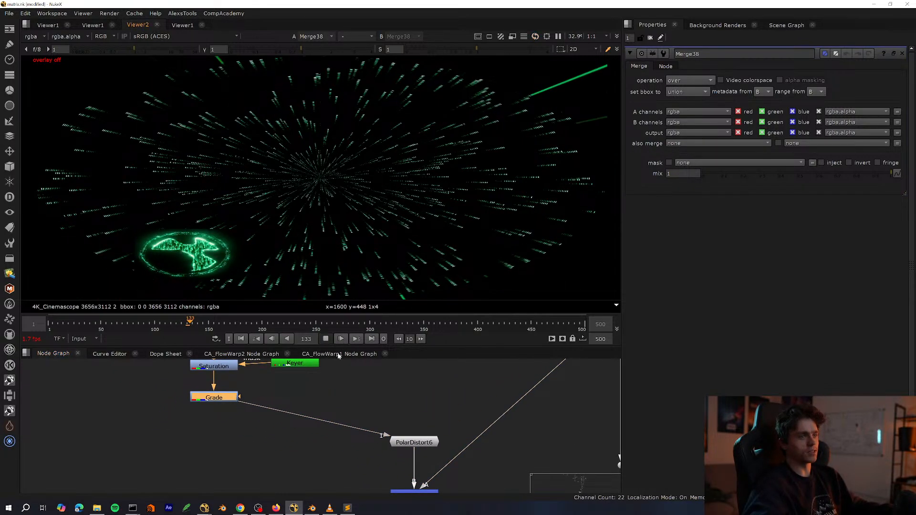
{"action": "left_click", "coordinate": [352, 395]}
{"action": "scroll", "coordinate": [365, 403], "scroll_direction": "down", "scroll_amount": 4}
{"action": "key", "text": "space"}
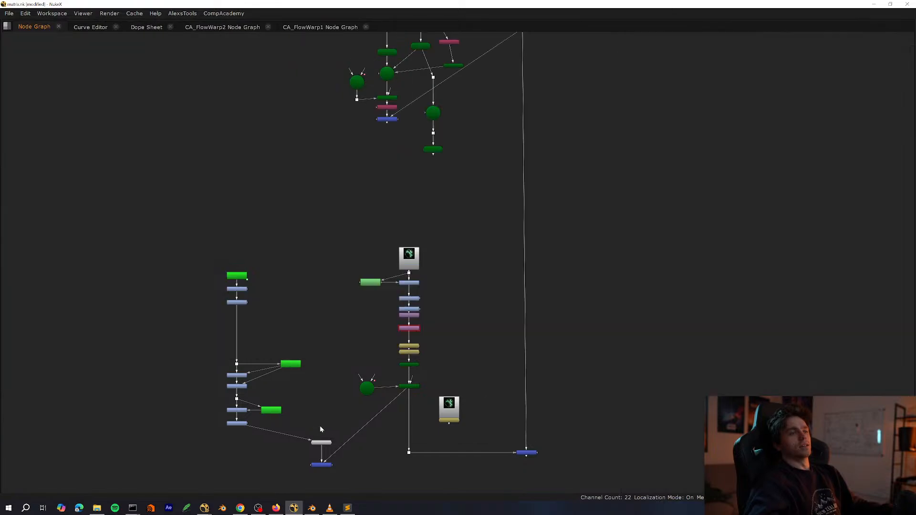
{"action": "scroll", "coordinate": [383, 355], "scroll_direction": "up", "scroll_amount": 3}
{"action": "scroll", "coordinate": [377, 377], "scroll_direction": "up", "scroll_amount": 2}
{"action": "key", "text": "space"}
{"action": "key", "text": "t"}
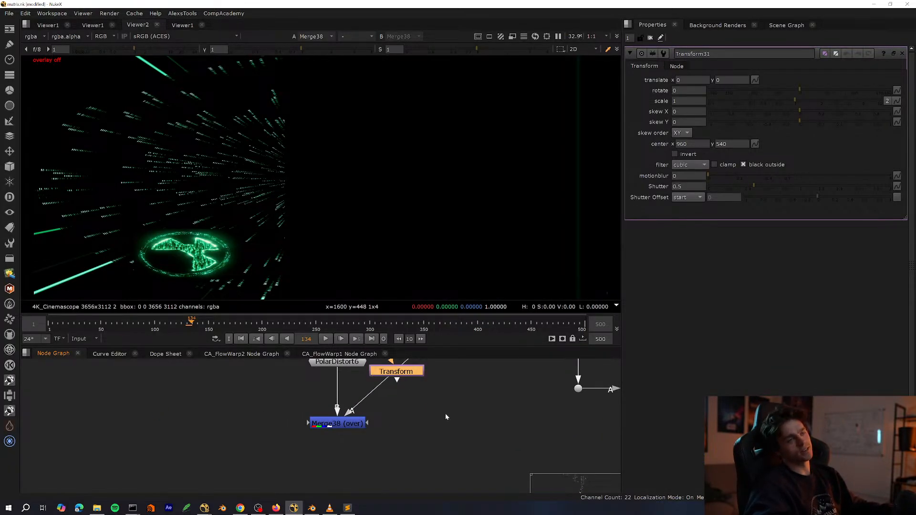
{"action": "middle_click_drag", "start_coordinate": [452, 423], "coordinate": [440, 461]}
{"action": "left_click_drag", "start_coordinate": [398, 412], "coordinate": [409, 414]}
Centre the logo on the radial rain by translating it to x 876, y 974, and scale it to 2.15.
{"action": "key", "text": "o"}
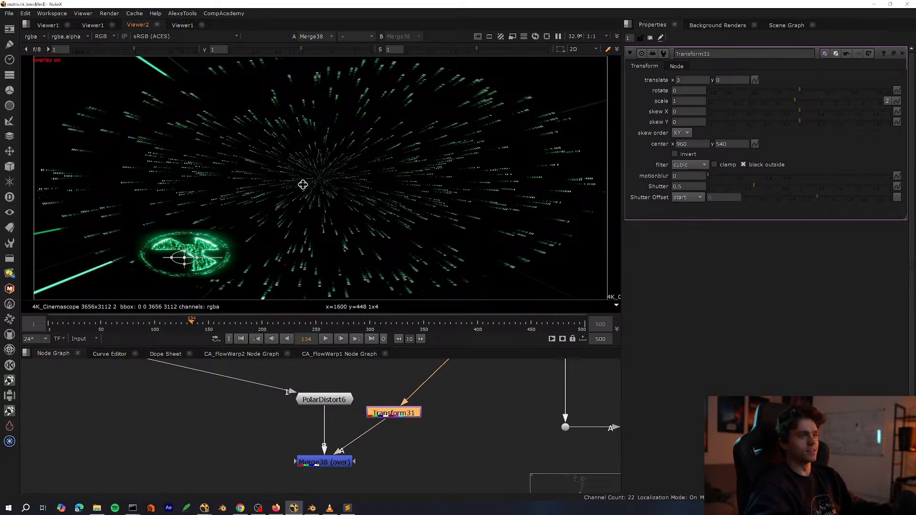
{"action": "left_click_drag", "start_coordinate": [184, 257], "coordinate": [322, 181]}
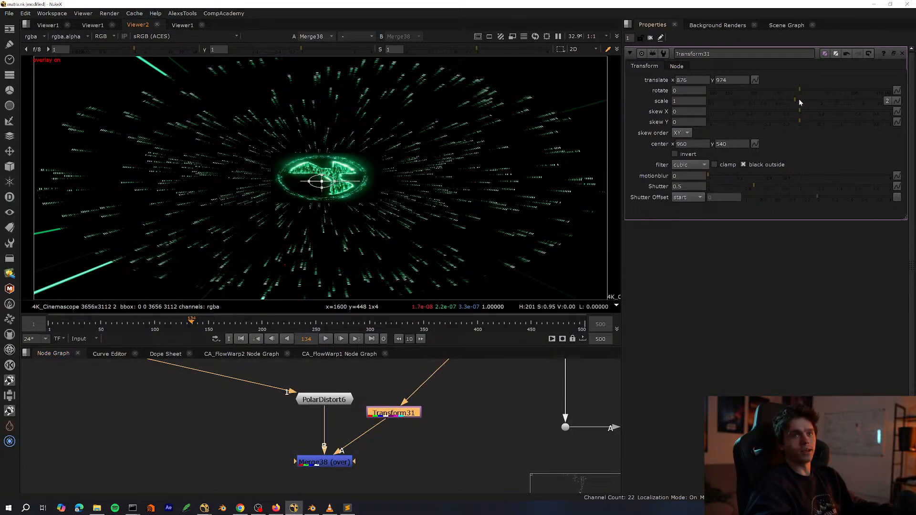
{"action": "key", "text": "o"}
{"action": "left_click_drag", "start_coordinate": [799, 99], "coordinate": [822, 99]}
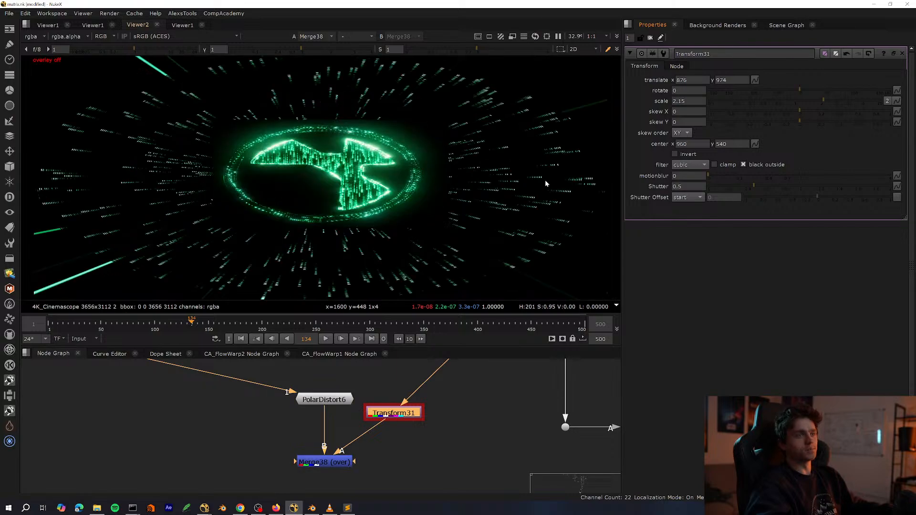
Set the Merge38 operation to plus and check the logo over the radial rain.
{"action": "left_click_drag", "start_coordinate": [347, 463], "coordinate": [343, 458]}
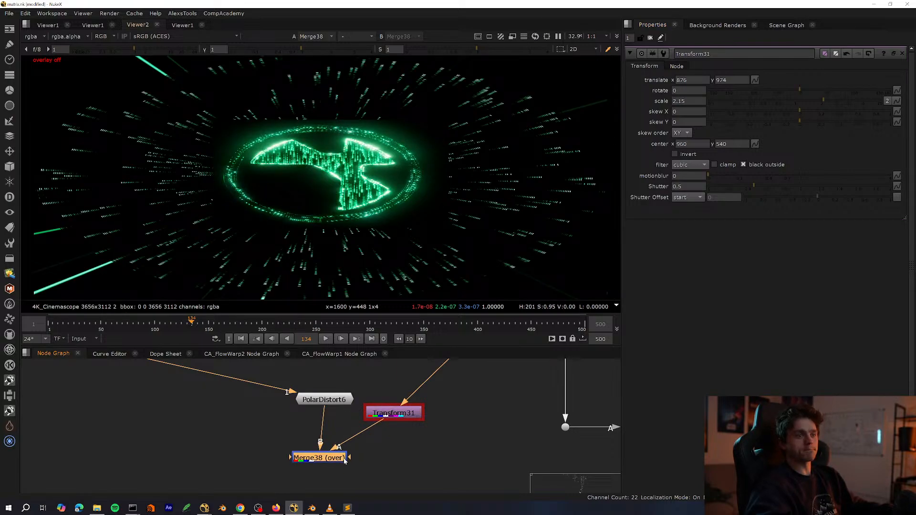
{"action": "double_click", "coordinate": [338, 459]}
{"action": "left_click", "coordinate": [704, 80]}
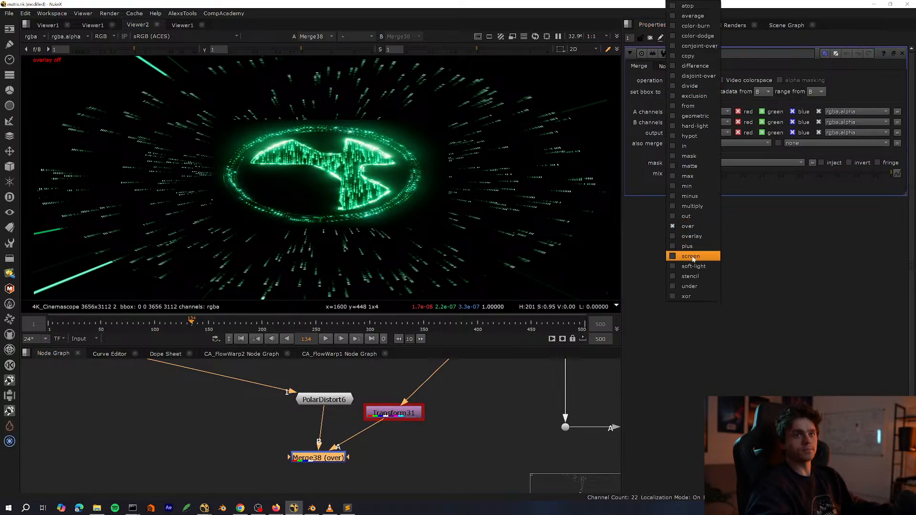
{"action": "left_click", "coordinate": [699, 256]}
{"action": "scroll", "coordinate": [320, 217], "scroll_direction": "down", "scroll_amount": 3}
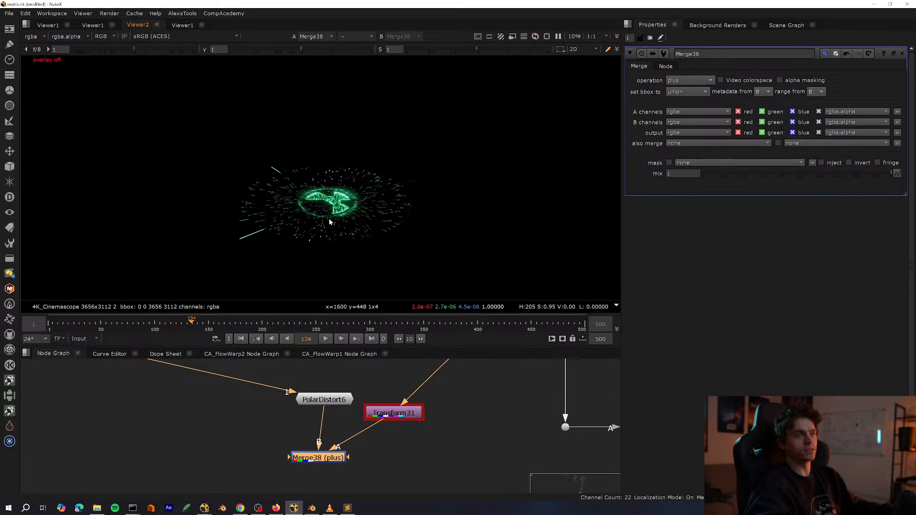
{"action": "scroll", "coordinate": [329, 218], "scroll_direction": "up", "scroll_amount": 3}
View the Merge28 output at frame 134 to check the rain hallway combined with the logo.
{"action": "key", "text": "space"}
{"action": "scroll", "coordinate": [355, 456], "scroll_direction": "down", "scroll_amount": 5}
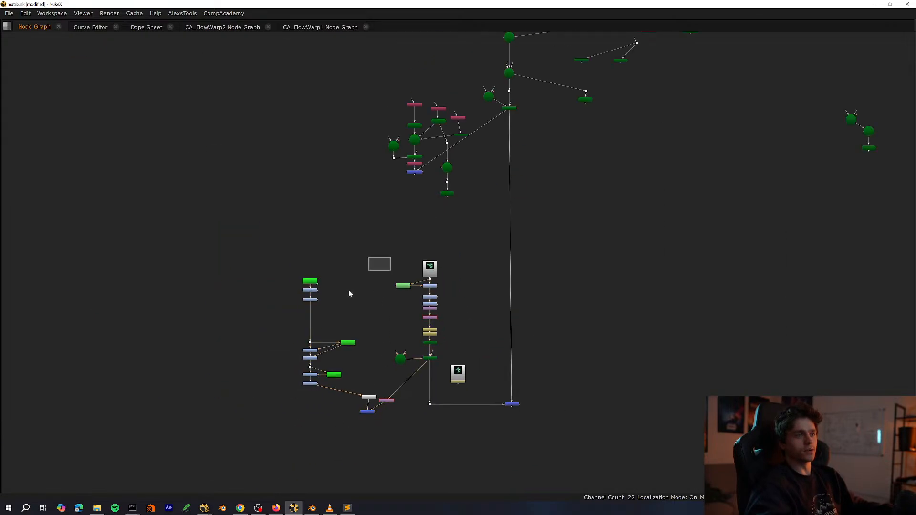
{"action": "scroll", "coordinate": [476, 361], "scroll_direction": "up", "scroll_amount": 3}
{"action": "scroll", "coordinate": [319, 379], "scroll_direction": "up", "scroll_amount": 6}
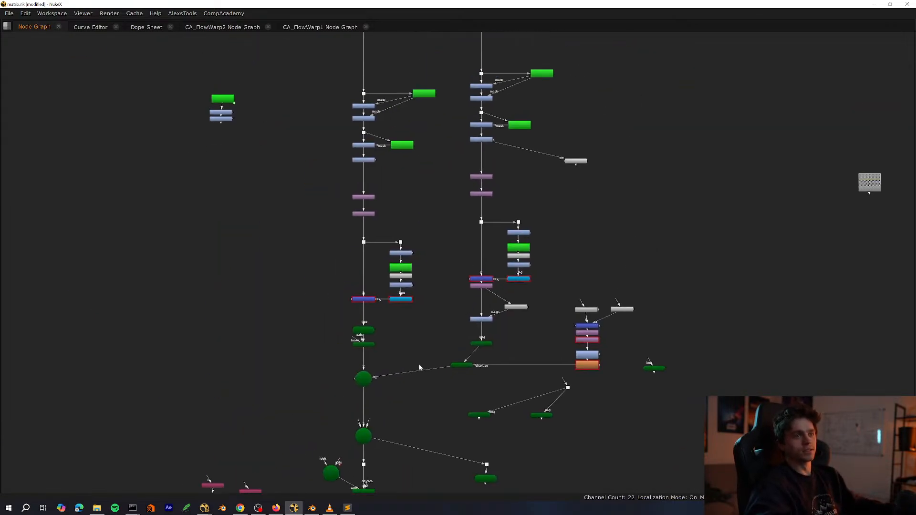
{"action": "key", "text": "space"}
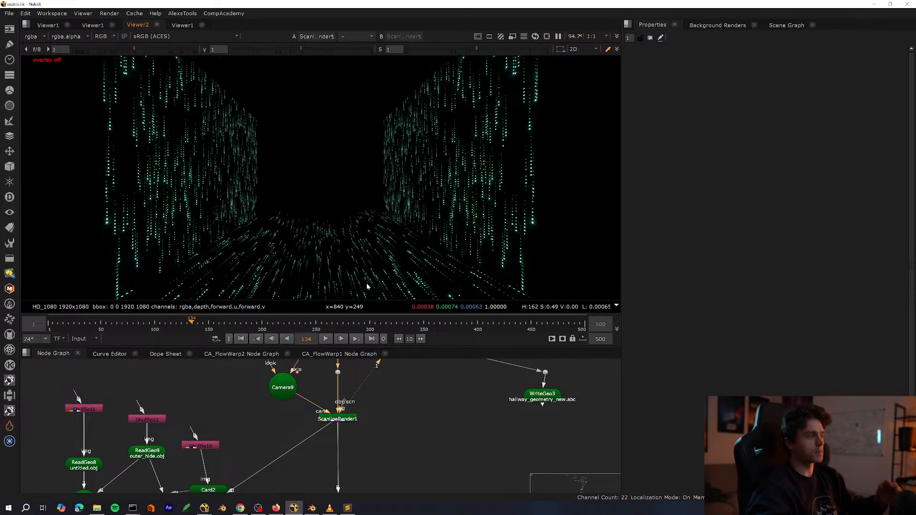
{"action": "scroll", "coordinate": [301, 372], "scroll_direction": "down", "scroll_amount": 5}
{"action": "middle_click_drag", "start_coordinate": [338, 445], "coordinate": [327, 380]}
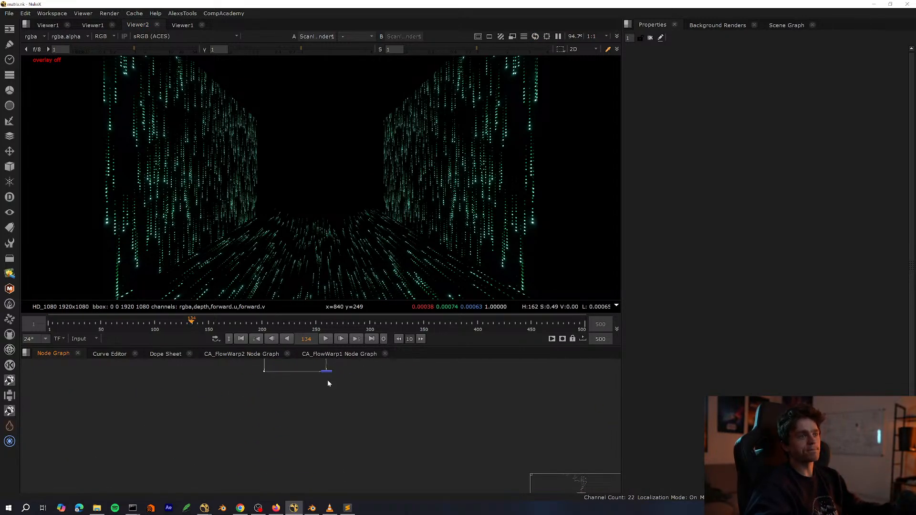
{"action": "key", "text": "1"}
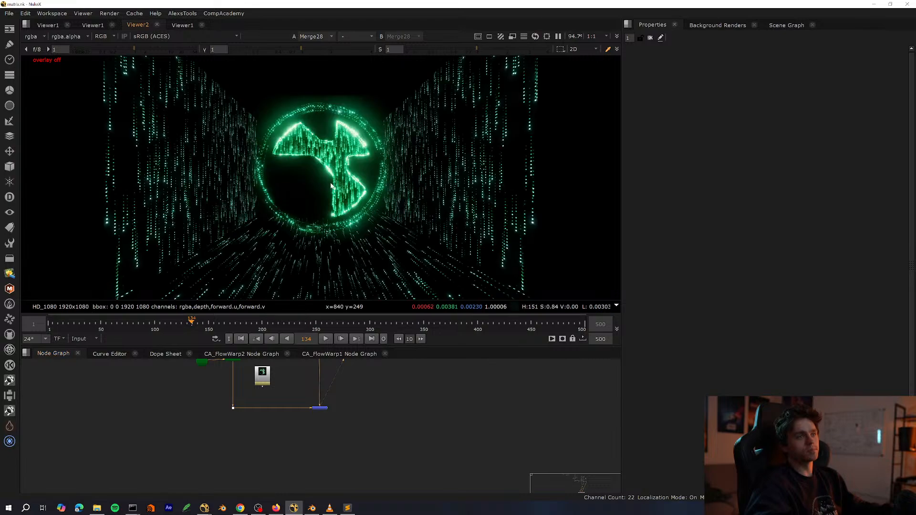
{"action": "scroll", "coordinate": [327, 246], "scroll_direction": "down", "scroll_amount": 4}
{"action": "key", "text": "f"}
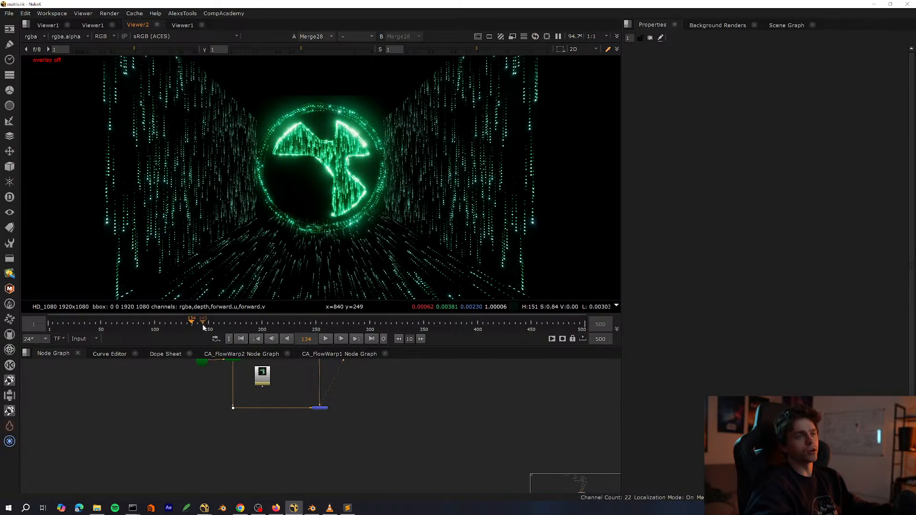
View Merge31 in the section above and examine its output at frames 91 and 71.
{"action": "middle_click_drag", "start_coordinate": [252, 366], "coordinate": [284, 462]}
{"action": "key", "text": "space"}
{"action": "scroll", "coordinate": [382, 396], "scroll_direction": "down", "scroll_amount": 7}
{"action": "middle_click_drag", "start_coordinate": [428, 193], "coordinate": [410, 270]}
{"action": "scroll", "coordinate": [479, 349], "scroll_direction": "up", "scroll_amount": 3}
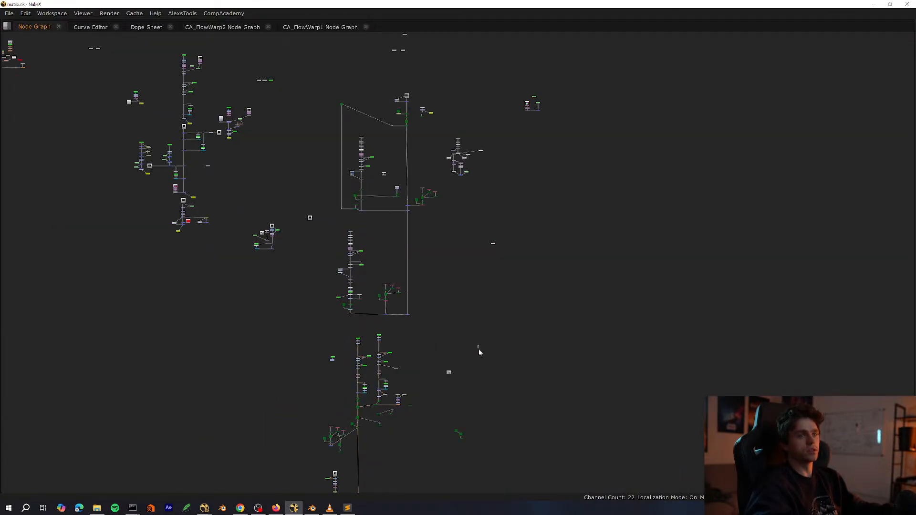
{"action": "scroll", "coordinate": [338, 339], "scroll_direction": "up", "scroll_amount": 5}
{"action": "key", "text": "space"}
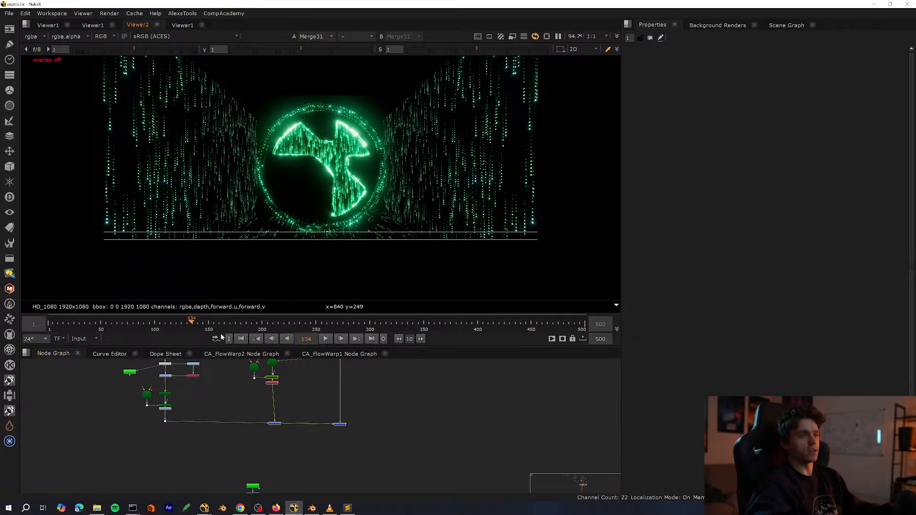
{"action": "left_click", "coordinate": [145, 324]}
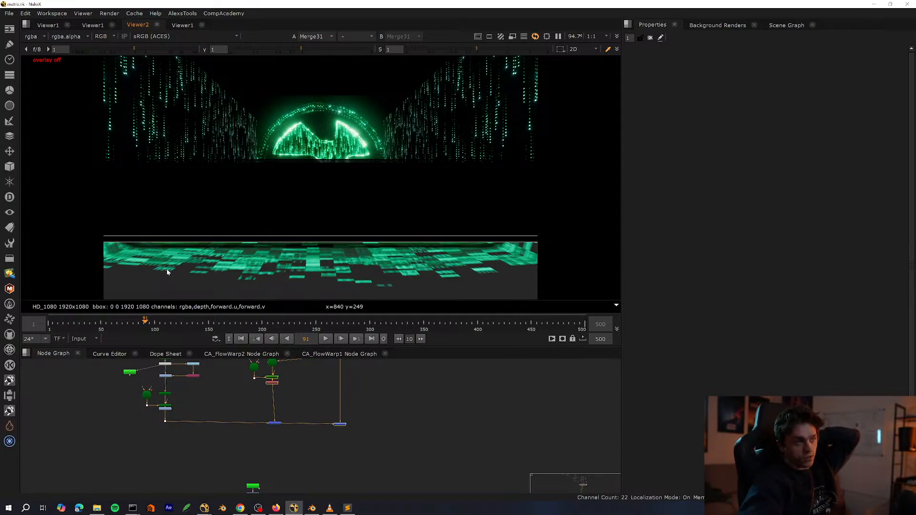
{"action": "left_click", "coordinate": [124, 325]}
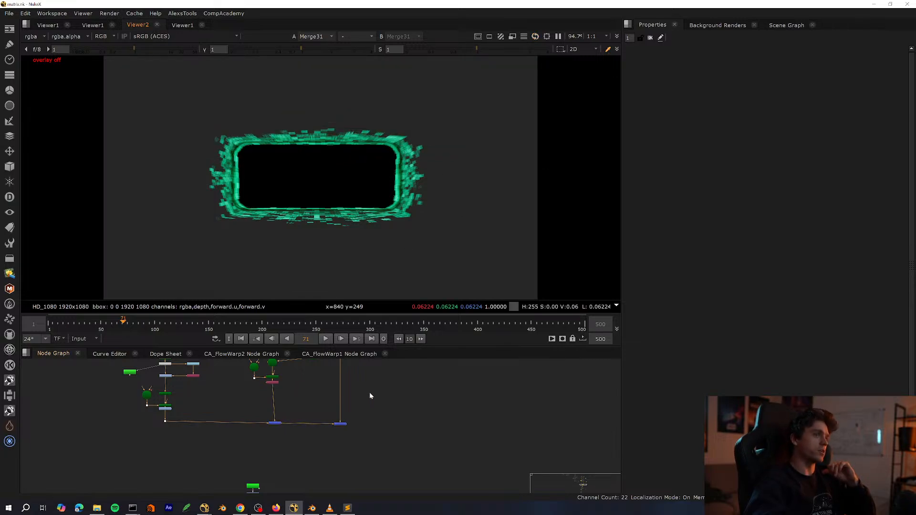
Compare the Dot32 background, the stencil merge feeding Merge31 and the full Merge31 result at frame 71.
{"action": "scroll", "coordinate": [369, 396], "scroll_direction": "up", "scroll_amount": 5}
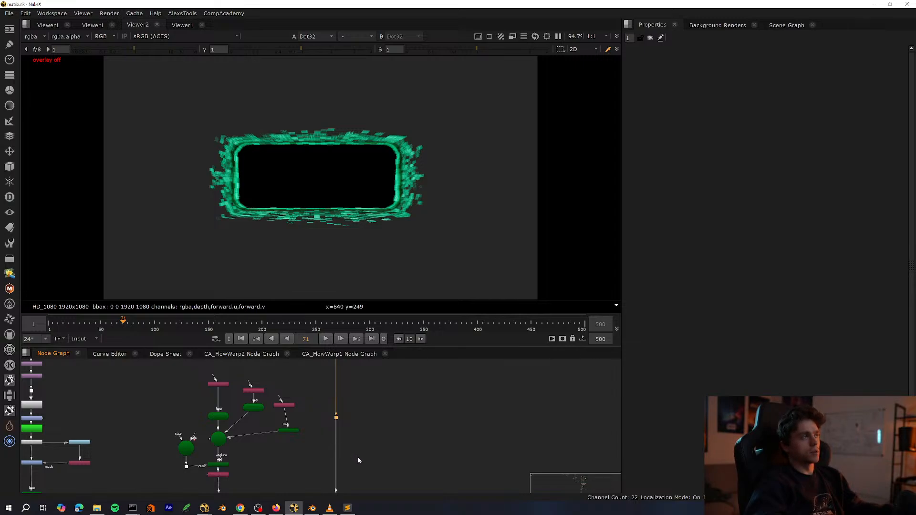
{"action": "middle_click_drag", "start_coordinate": [345, 446], "coordinate": [345, 372]}
{"action": "scroll", "coordinate": [345, 373], "scroll_direction": "down", "scroll_amount": 2}
{"action": "middle_click_drag", "start_coordinate": [292, 432], "coordinate": [300, 406]}
{"action": "scroll", "coordinate": [301, 406], "scroll_direction": "up", "scroll_amount": 2}
{"action": "left_click_drag", "start_coordinate": [301, 405], "coordinate": [239, 442]}
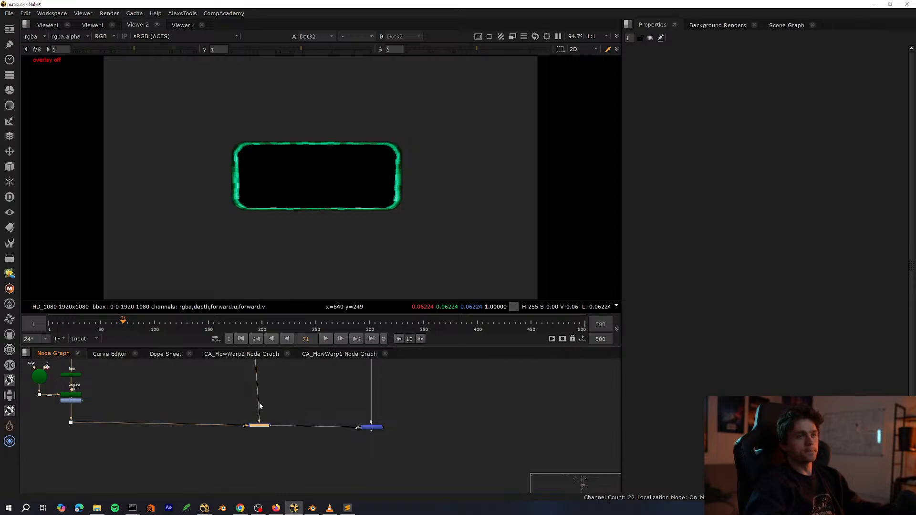
{"action": "left_click", "coordinate": [372, 428]}
{"action": "key", "text": "1"}
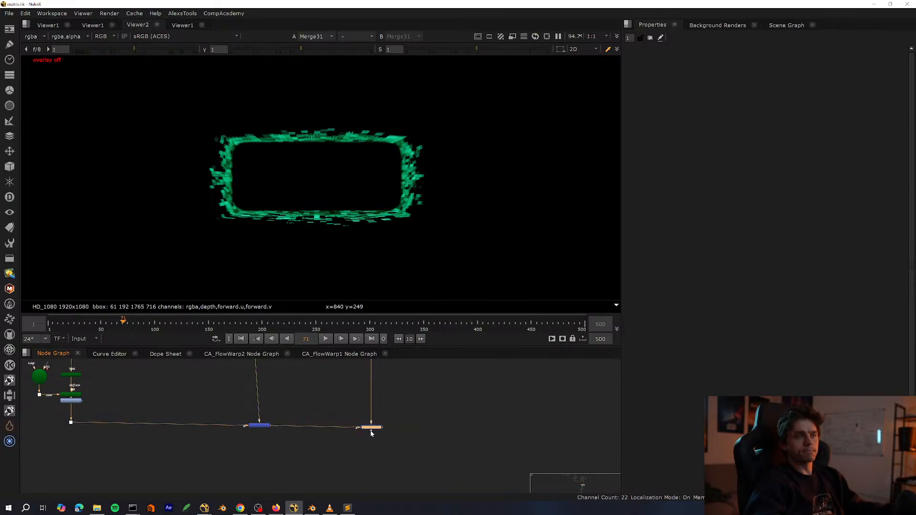
Toggle Merge31 off and on and inspect the disintegrating green blocks around the black frame up close.
{"action": "scroll", "coordinate": [374, 426], "scroll_direction": "up", "scroll_amount": 5}
{"action": "left_click", "coordinate": [429, 403]}
{"action": "left_click_drag", "start_coordinate": [429, 403], "coordinate": [320, 440]}
{"action": "key", "text": "d"}
{"action": "key", "text": "d"}
{"action": "scroll", "coordinate": [410, 200], "scroll_direction": "up", "scroll_amount": 4}
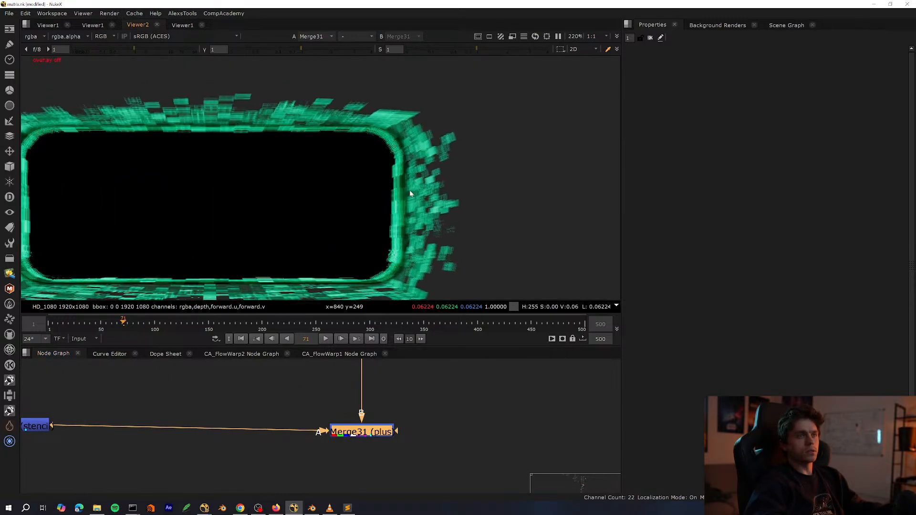
{"action": "key", "text": "f"}
{"action": "middle_click_drag", "start_coordinate": [336, 146], "coordinate": [310, 222]}
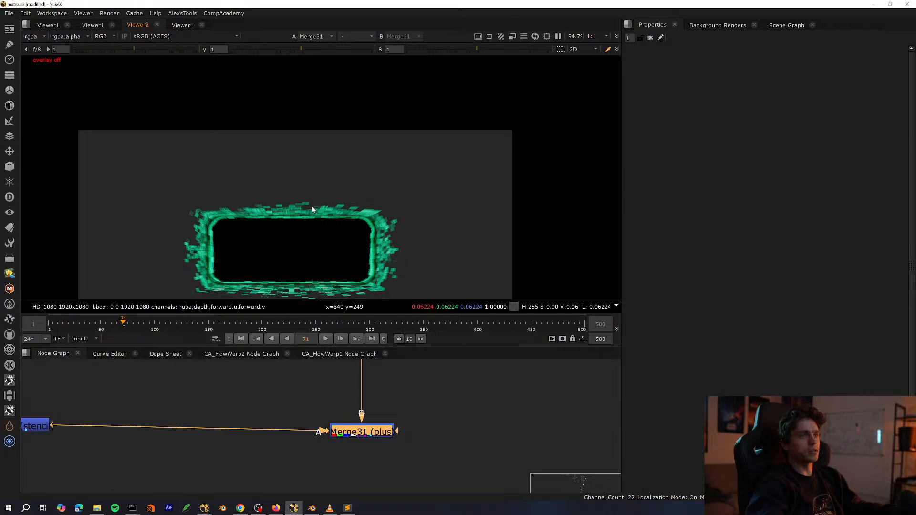
{"action": "scroll", "coordinate": [279, 162], "scroll_direction": "up", "scroll_amount": 4}
{"action": "middle_click_drag", "start_coordinate": [255, 210], "coordinate": [265, 237]}
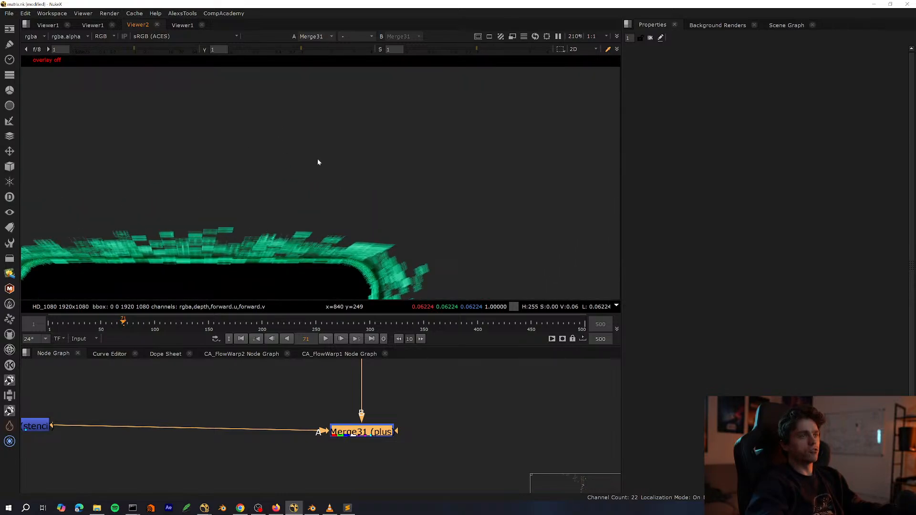
{"action": "middle_click_drag", "start_coordinate": [318, 162], "coordinate": [181, 154]}
{"action": "key", "text": "f"}
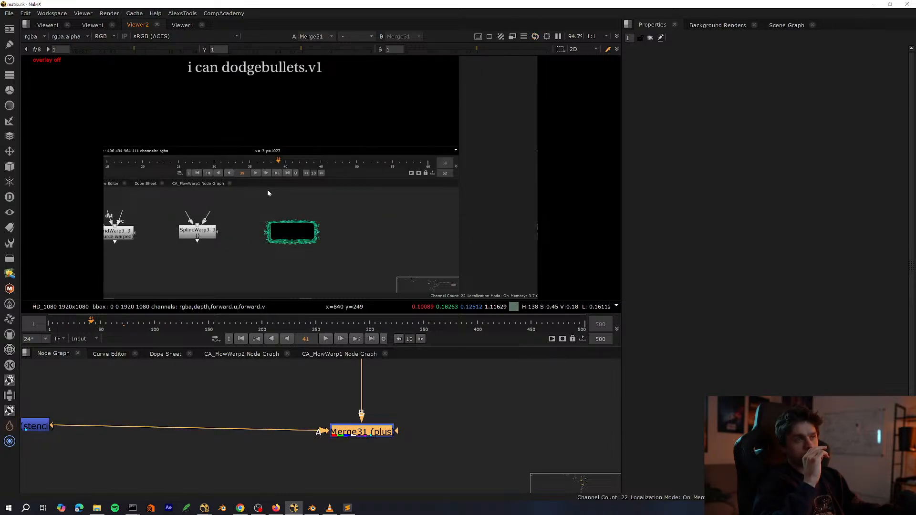
Examine the small glowing frame in the Merge31 output closely at frame 41, along with its feeding nodes.
{"action": "scroll", "coordinate": [215, 215], "scroll_direction": "up", "scroll_amount": 5}
{"action": "middle_click_drag", "start_coordinate": [232, 238], "coordinate": [547, 161]}
{"action": "key", "text": "f"}
{"action": "middle_click_drag", "start_coordinate": [299, 416], "coordinate": [194, 411]}
{"action": "key", "text": "space"}
{"action": "middle_click_drag", "start_coordinate": [215, 348], "coordinate": [317, 403]}
{"action": "scroll", "coordinate": [316, 403], "scroll_direction": "down", "scroll_amount": 5}
{"action": "key", "text": "space"}
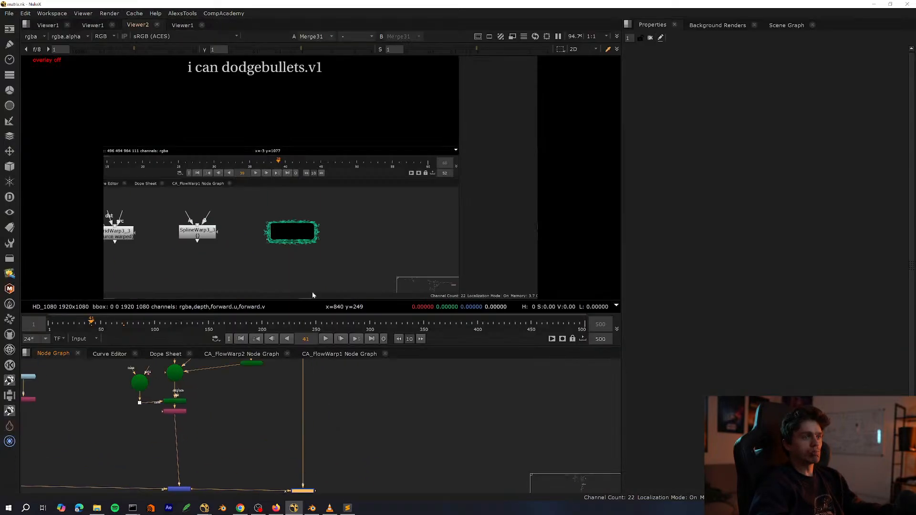
{"action": "scroll", "coordinate": [324, 446], "scroll_direction": "down", "scroll_amount": 3}
{"action": "key", "text": "space"}
{"action": "scroll", "coordinate": [382, 218], "scroll_direction": "up", "scroll_amount": 3}
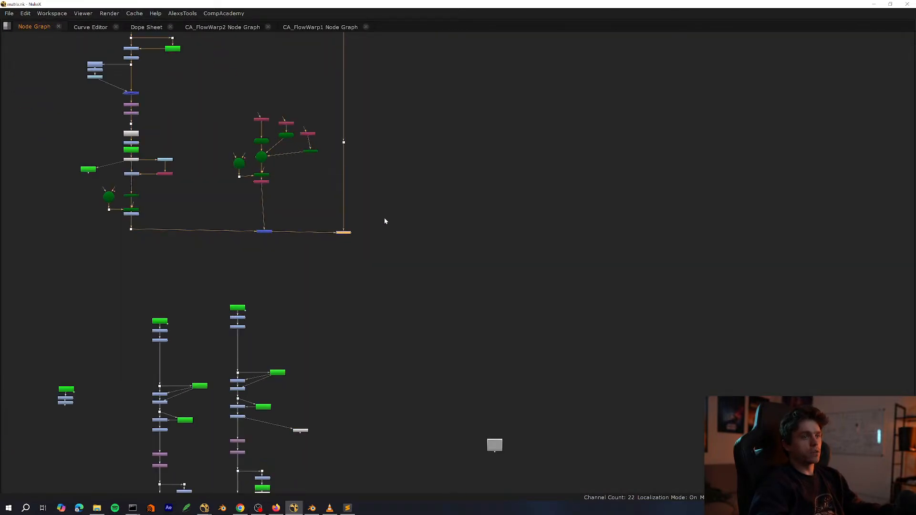
{"action": "key", "text": "space"}
{"action": "scroll", "coordinate": [318, 405], "scroll_direction": "up", "scroll_amount": 5}
{"action": "scroll", "coordinate": [302, 233], "scroll_direction": "up", "scroll_amount": 6}
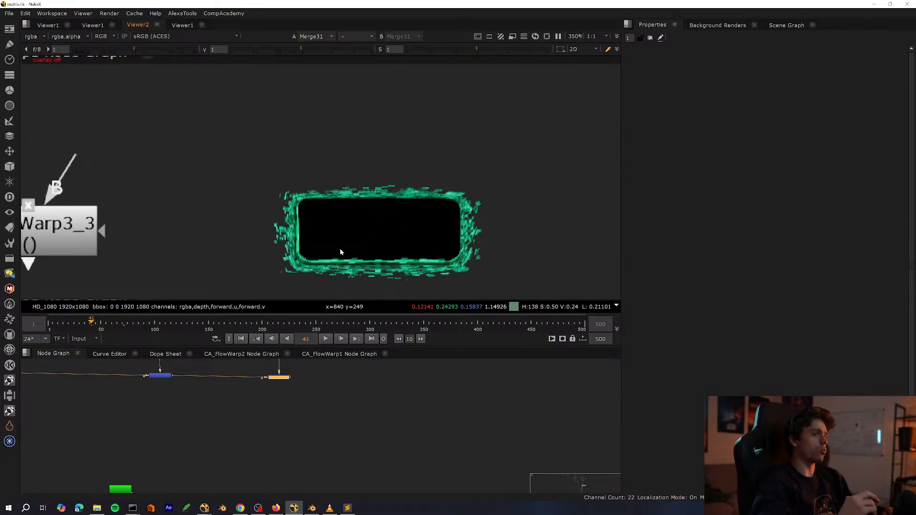
{"action": "scroll", "coordinate": [340, 248], "scroll_direction": "up", "scroll_amount": 5}
{"action": "scroll", "coordinate": [347, 225], "scroll_direction": "down", "scroll_amount": 10}
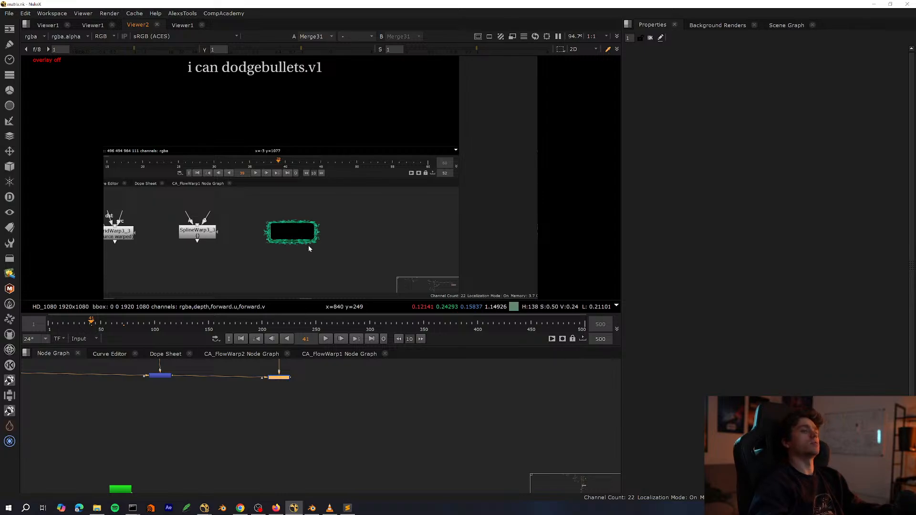
{"action": "scroll", "coordinate": [308, 245], "scroll_direction": "up", "scroll_amount": 6}
{"action": "scroll", "coordinate": [374, 185], "scroll_direction": "down", "scroll_amount": 6}
Locate the final merge below the hallway and logo branches and view its output.
{"action": "key", "text": "space"}
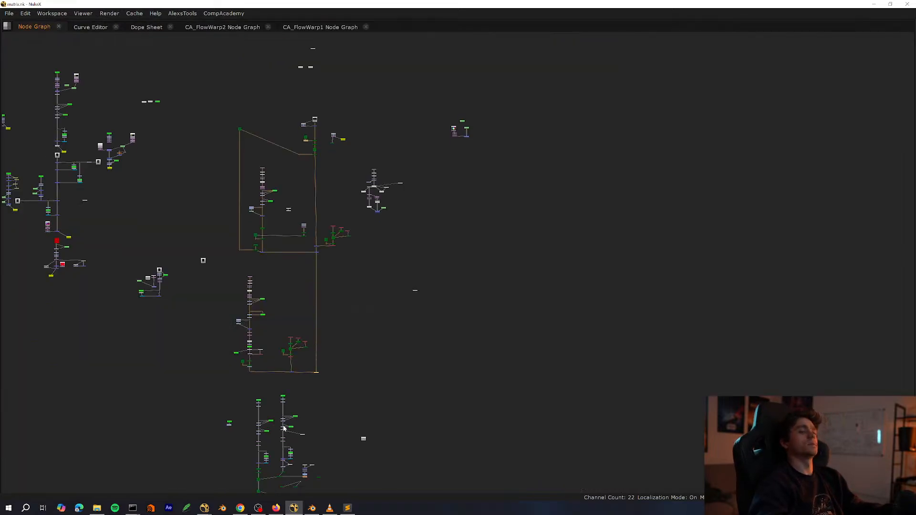
{"action": "middle_click_drag", "start_coordinate": [283, 428], "coordinate": [287, 242]}
{"action": "scroll", "coordinate": [306, 308], "scroll_direction": "up", "scroll_amount": 5}
{"action": "middle_click_drag", "start_coordinate": [249, 466], "coordinate": [261, 290]}
{"action": "left_click_drag", "start_coordinate": [305, 363], "coordinate": [224, 451]}
{"action": "key", "text": "space"}
{"action": "left_click_drag", "start_coordinate": [262, 378], "coordinate": [182, 441]}
{"action": "key", "text": "1"}
{"action": "middle_click_drag", "start_coordinate": [223, 417], "coordinate": [220, 460]}
{"action": "scroll", "coordinate": [218, 459], "scroll_direction": "down", "scroll_amount": 5}
{"action": "middle_click_drag", "start_coordinate": [257, 422], "coordinate": [266, 393]}
{"action": "key", "text": "space"}
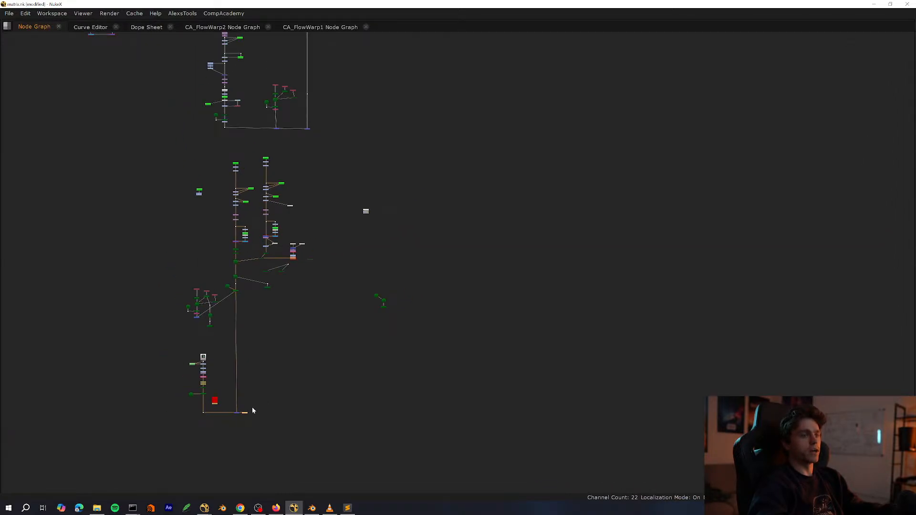
{"action": "mouse_move", "coordinate": [244, 409]}
{"action": "left_mouse_down"}
{"action": "mouse_move", "coordinate": [299, 324]}
{"action": "mouse_move", "coordinate": [310, 186]}
{"action": "mouse_move", "coordinate": [241, 413]}
{"action": "left_mouse_up"}
{"action": "middle_click_drag", "start_coordinate": [242, 413], "coordinate": [252, 412]}
{"action": "scroll", "coordinate": [252, 413], "scroll_direction": "up", "scroll_amount": 1}
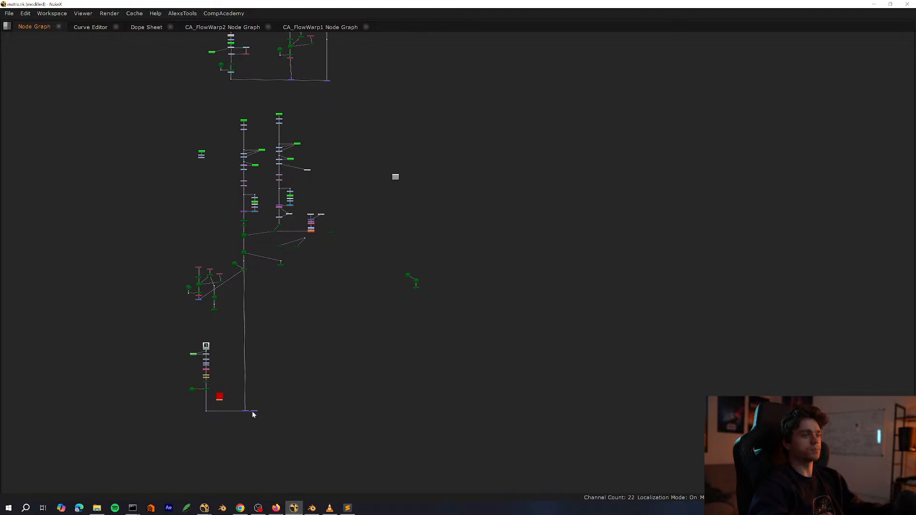
Swap the A and B inputs of Merge38, the final merge joining the hallway and logo branches.
{"action": "left_click_drag", "start_coordinate": [319, 100], "coordinate": [325, 83]}
{"action": "scroll", "coordinate": [329, 387], "scroll_direction": "up", "scroll_amount": 5}
{"action": "key", "text": "space"}
{"action": "scroll", "coordinate": [322, 436], "scroll_direction": "up", "scroll_amount": 5}
{"action": "left_click_drag", "start_coordinate": [314, 426], "coordinate": [353, 429]}
{"action": "key", "text": "shift+x"}
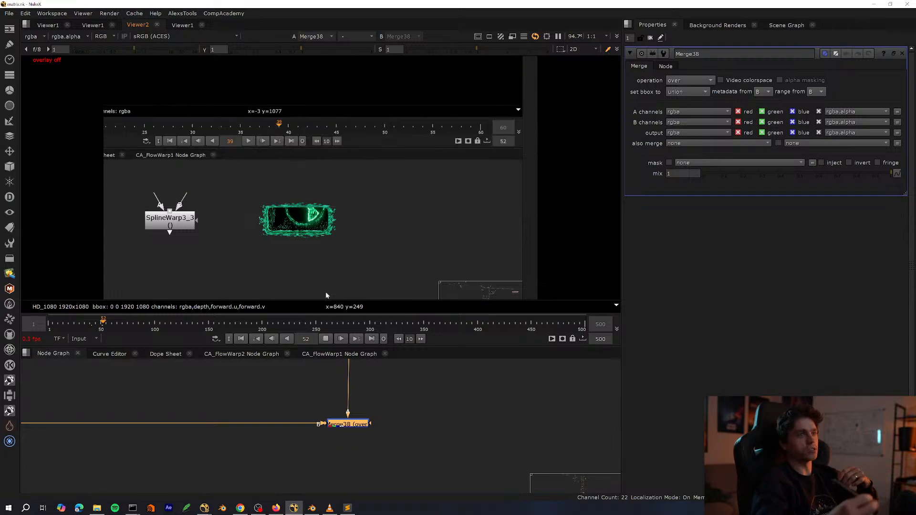
Review the Merge38 output as the glowing frame grows, checking frames from 52 to 74.
{"action": "left_click", "coordinate": [103, 326]}
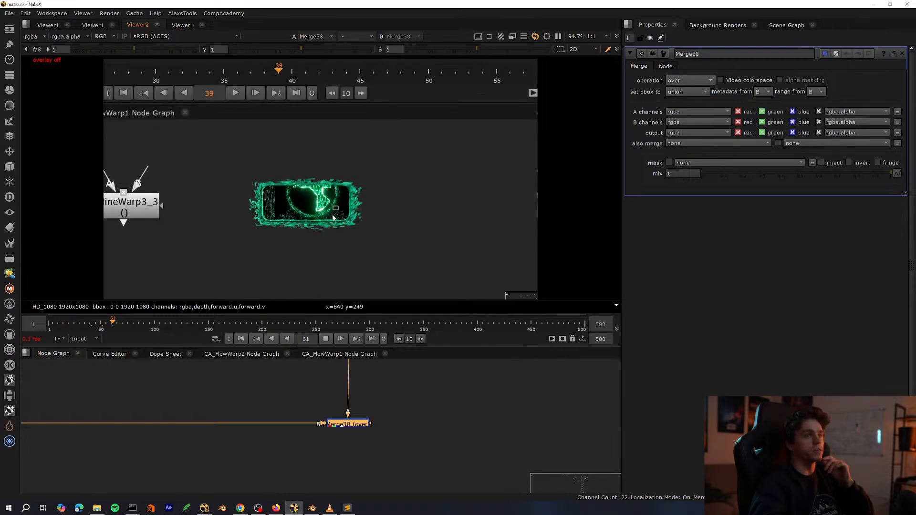
{"action": "left_click", "coordinate": [122, 324]}
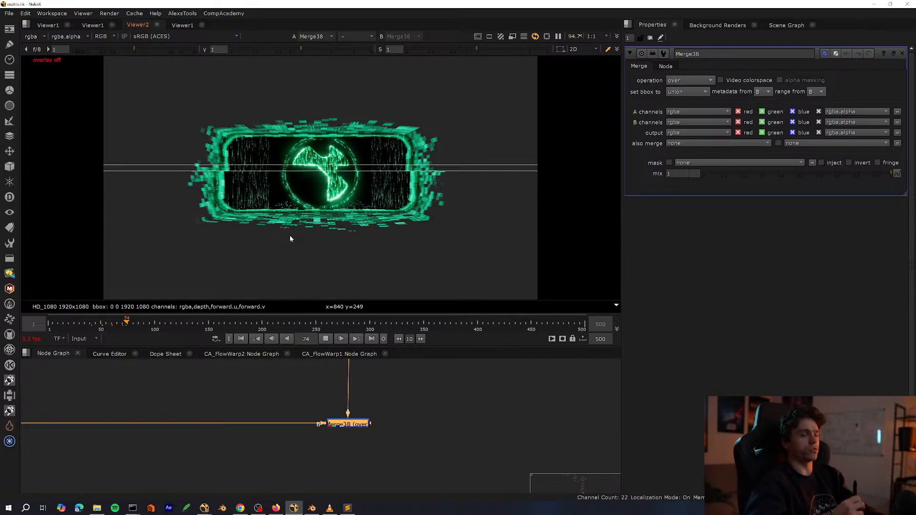
{"action": "left_click", "coordinate": [123, 327]}
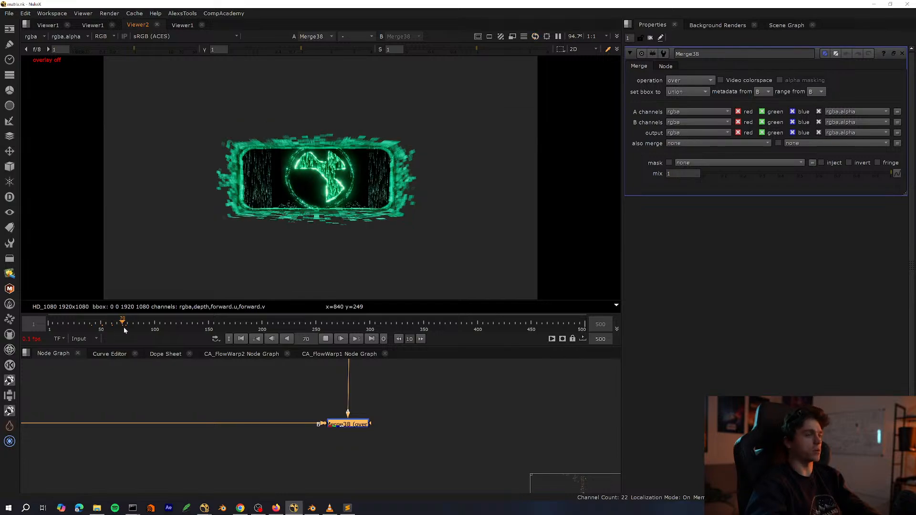
Narrow the visible timeline to frames 67–126, inspect frames 71 and 72, and restore the input frame range.
{"action": "left_click", "coordinate": [124, 328]}
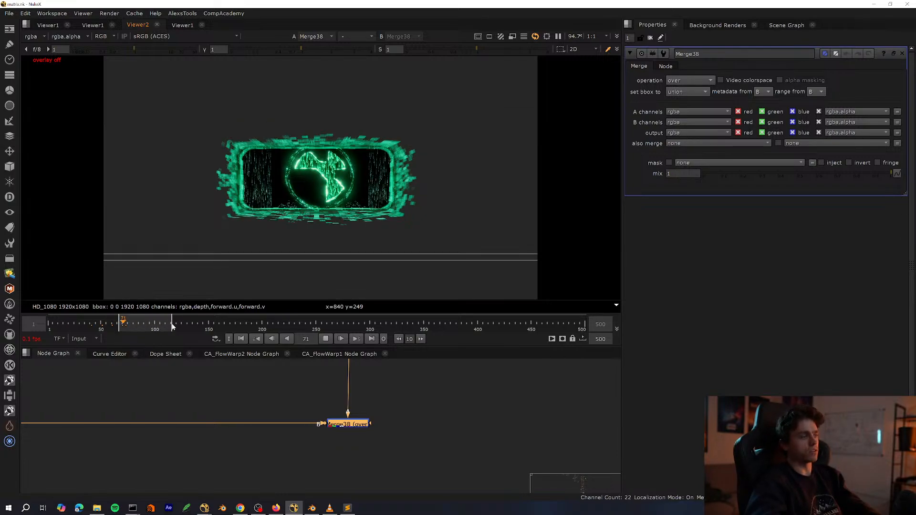
{"action": "scroll", "coordinate": [195, 321], "scroll_direction": "up", "scroll_amount": 5}
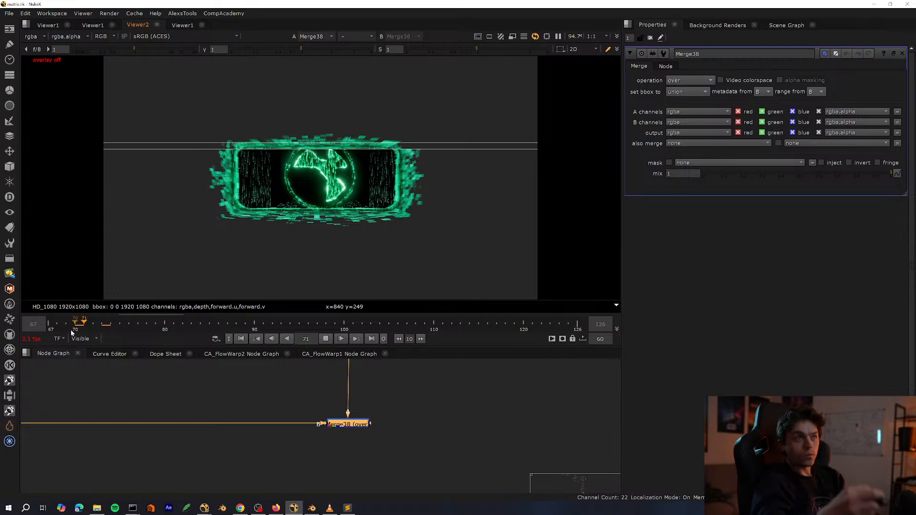
{"action": "left_click", "coordinate": [84, 339]}
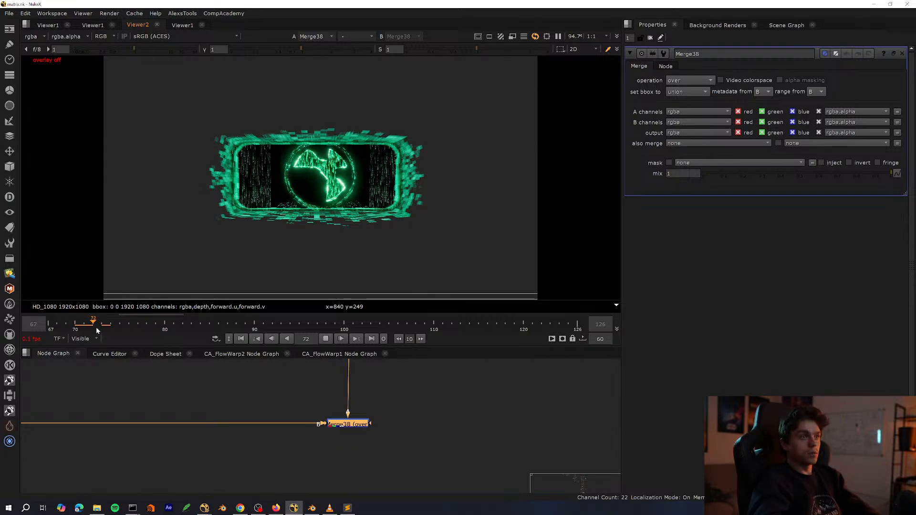
{"action": "left_click", "coordinate": [81, 329]}
Examine the small glowing frame beside the SplineWarp3_3 node up close at frames 42 and 23.
{"action": "left_click", "coordinate": [92, 327]}
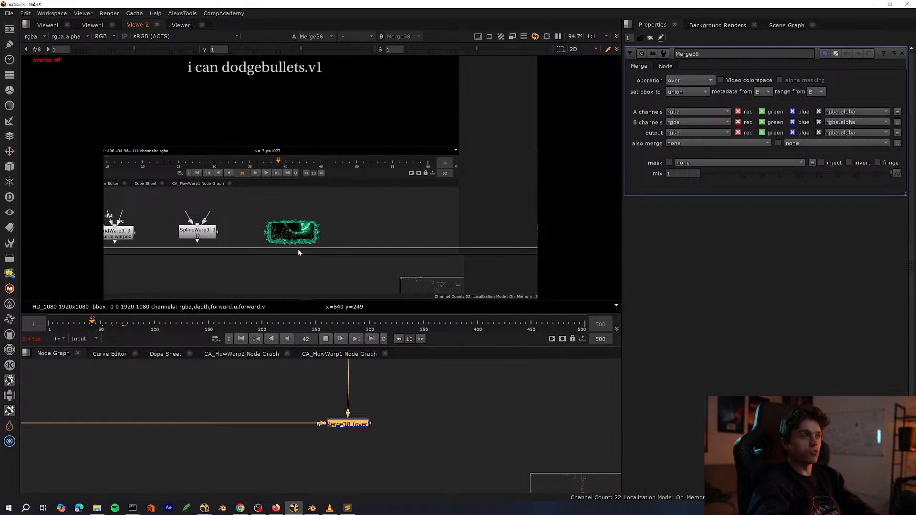
{"action": "scroll", "coordinate": [299, 252], "scroll_direction": "up", "scroll_amount": 5}
{"action": "scroll", "coordinate": [466, 202], "scroll_direction": "down", "scroll_amount": 4}
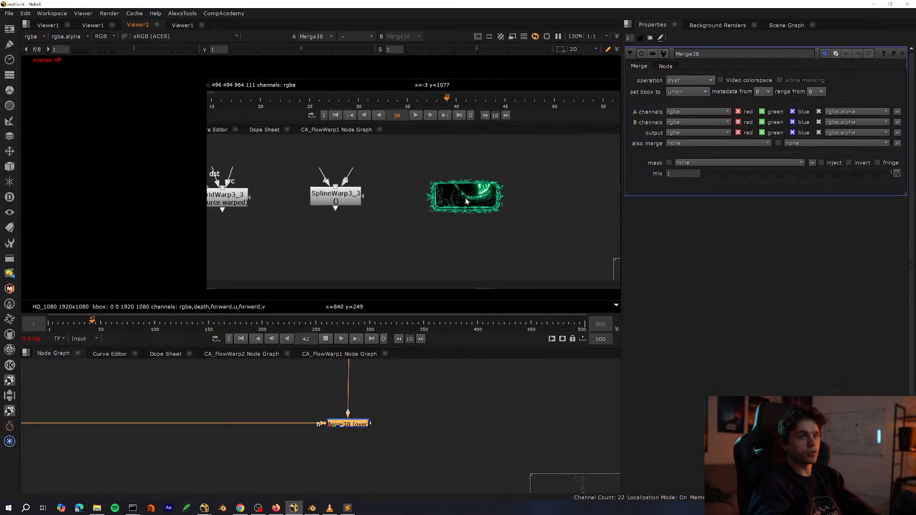
{"action": "scroll", "coordinate": [466, 202], "scroll_direction": "down", "scroll_amount": 3}
{"action": "scroll", "coordinate": [453, 202], "scroll_direction": "up", "scroll_amount": 6}
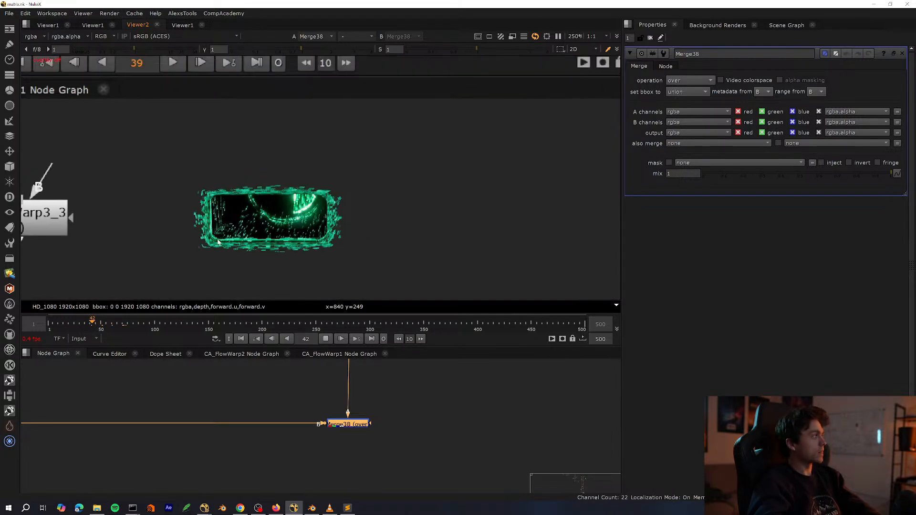
{"action": "left_click", "coordinate": [71, 324]}
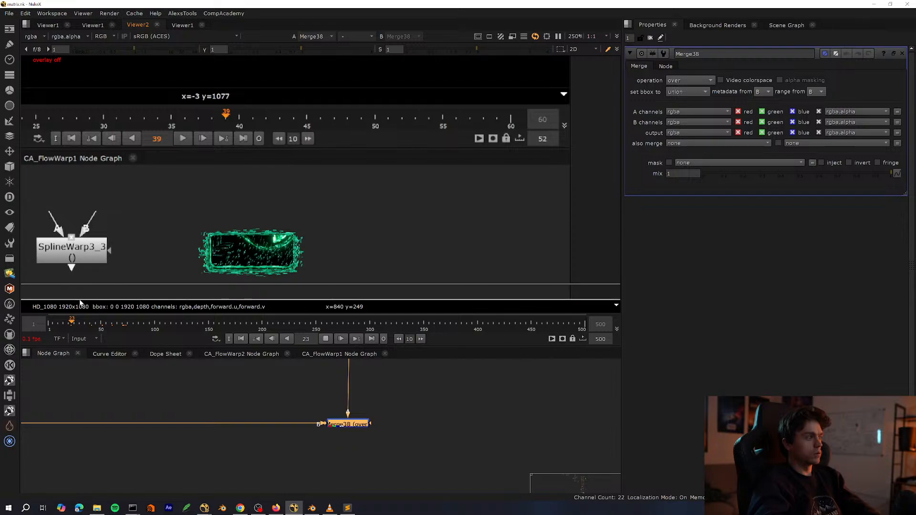
Jump to frame 14, stop playback and examine the green glowing node shape beside SplineWarp3_3 up close in the viewer.
{"action": "left_click", "coordinate": [63, 323]}
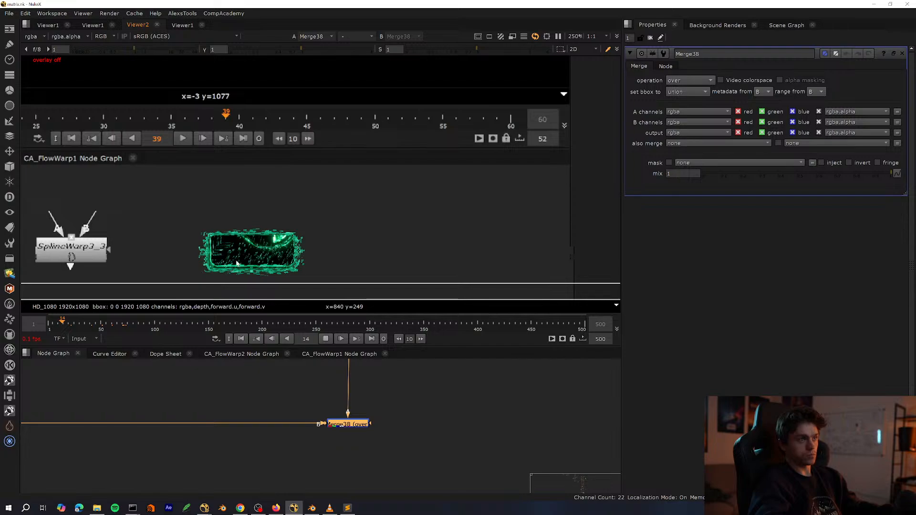
{"action": "scroll", "coordinate": [329, 267], "scroll_direction": "down", "scroll_amount": 5}
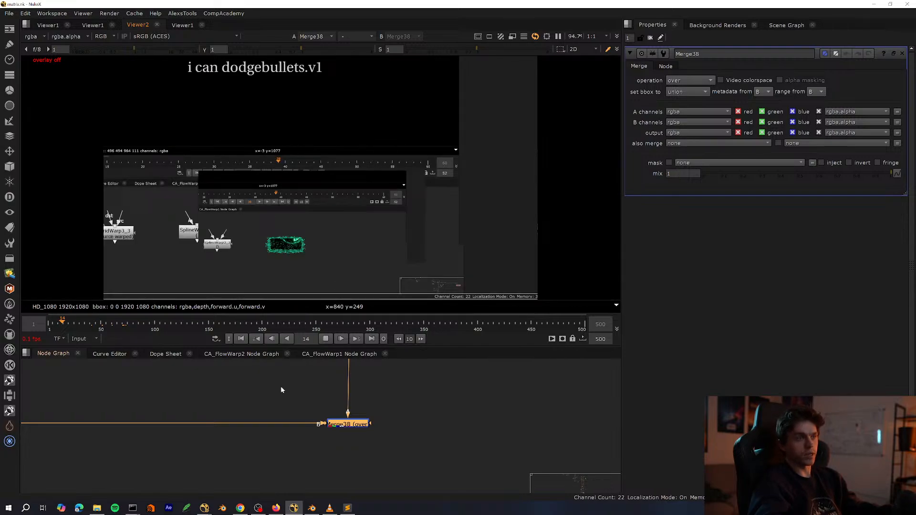
{"action": "scroll", "coordinate": [272, 425], "scroll_direction": "down", "scroll_amount": 2}
{"action": "middle_click_drag", "start_coordinate": [263, 423], "coordinate": [202, 460]}
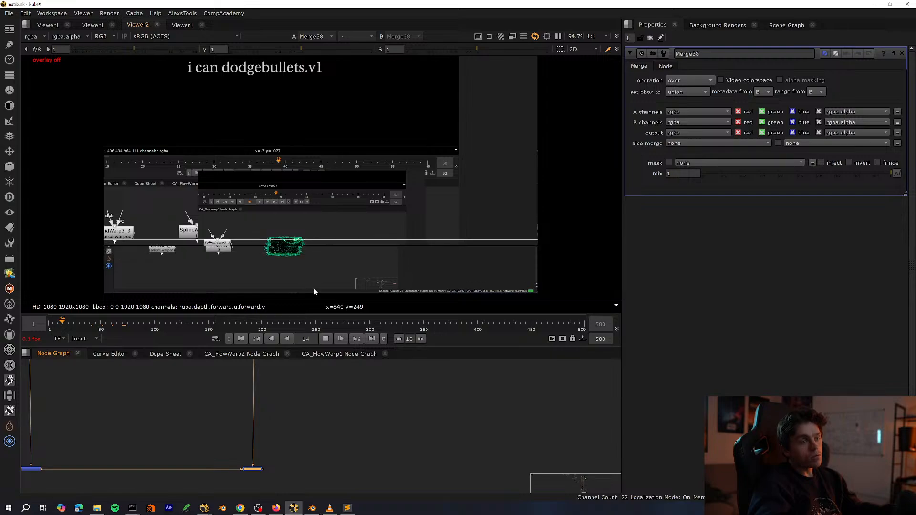
{"action": "left_click", "coordinate": [326, 339]}
{"action": "scroll", "coordinate": [281, 245], "scroll_direction": "up", "scroll_amount": 5}
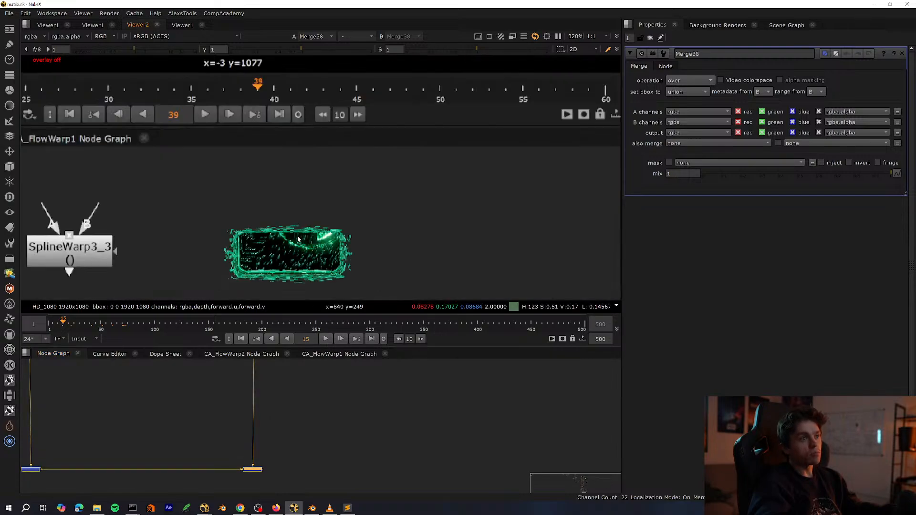
Survey the matrix comp's whole node graph in a full-screen view, including the separate branches around the main tree.
{"action": "scroll", "coordinate": [267, 371], "scroll_direction": "down", "scroll_amount": 2}
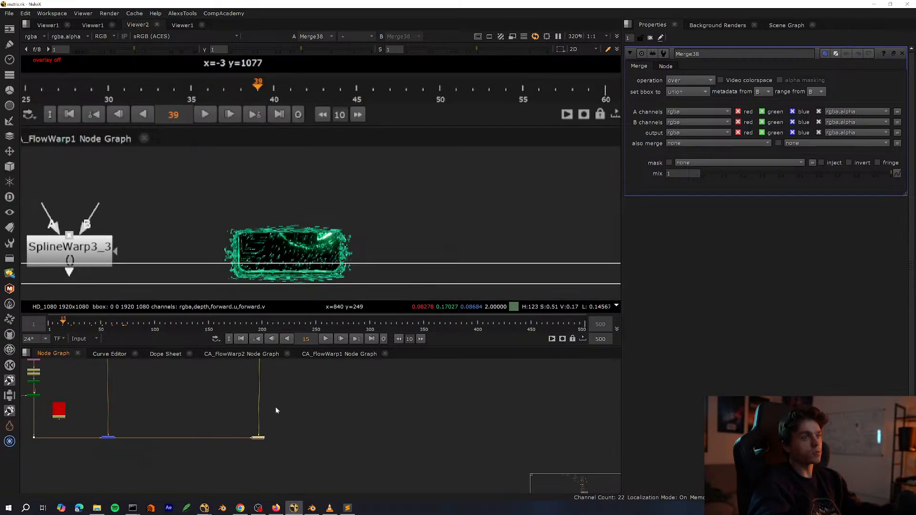
{"action": "scroll", "coordinate": [286, 401], "scroll_direction": "down", "scroll_amount": 2}
{"action": "middle_click_drag", "start_coordinate": [324, 379], "coordinate": [236, 412]}
{"action": "middle_click_drag", "start_coordinate": [281, 370], "coordinate": [184, 501]}
{"action": "scroll", "coordinate": [291, 421], "scroll_direction": "up", "scroll_amount": 4}
{"action": "key", "text": "space"}
{"action": "scroll", "coordinate": [281, 354], "scroll_direction": "down", "scroll_amount": 3}
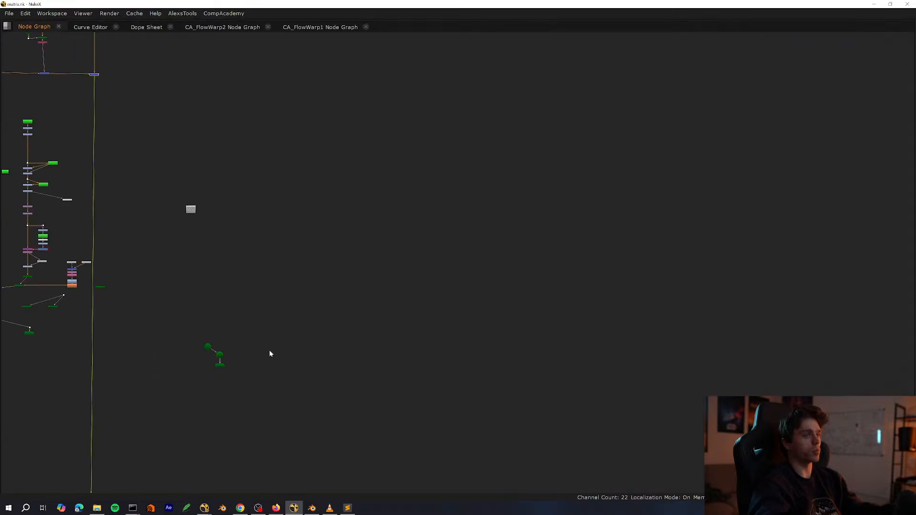
{"action": "middle_click_drag", "start_coordinate": [243, 296], "coordinate": [205, 492]}
{"action": "scroll", "coordinate": [240, 238], "scroll_direction": "down", "scroll_amount": 3}
{"action": "middle_click_drag", "start_coordinate": [243, 200], "coordinate": [257, 273]}
{"action": "scroll", "coordinate": [248, 180], "scroll_direction": "up", "scroll_amount": 6}
{"action": "middle_click_drag", "start_coordinate": [249, 178], "coordinate": [310, 173]}
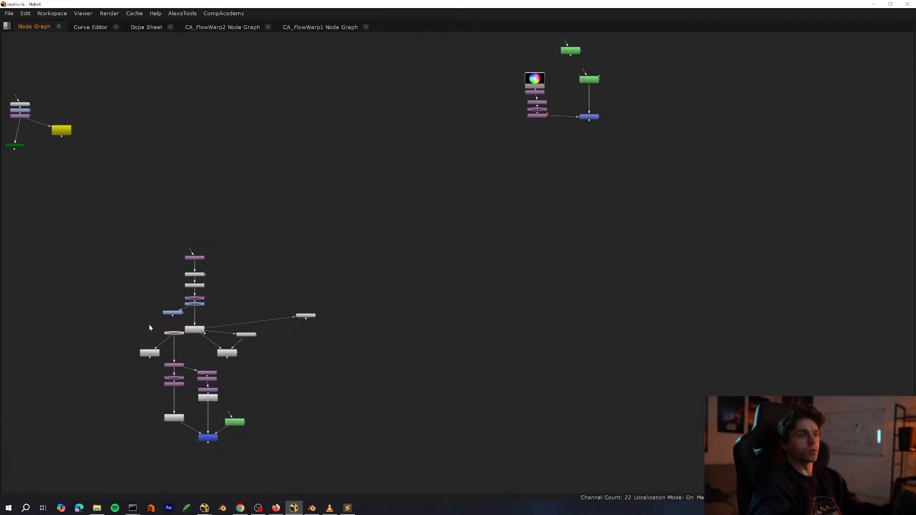
{"action": "scroll", "coordinate": [189, 325], "scroll_direction": "down", "scroll_amount": 3}
{"action": "scroll", "coordinate": [436, 167], "scroll_direction": "up", "scroll_amount": 5}
{"action": "scroll", "coordinate": [436, 167], "scroll_direction": "down", "scroll_amount": 6}
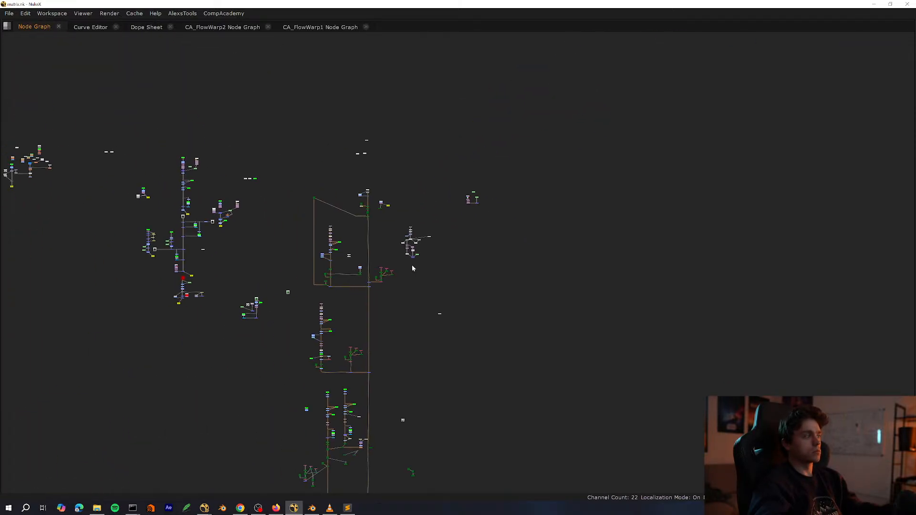
{"action": "scroll", "coordinate": [361, 267], "scroll_direction": "up", "scroll_amount": 3}
{"action": "middle_click_drag", "start_coordinate": [363, 269], "coordinate": [327, 289]}
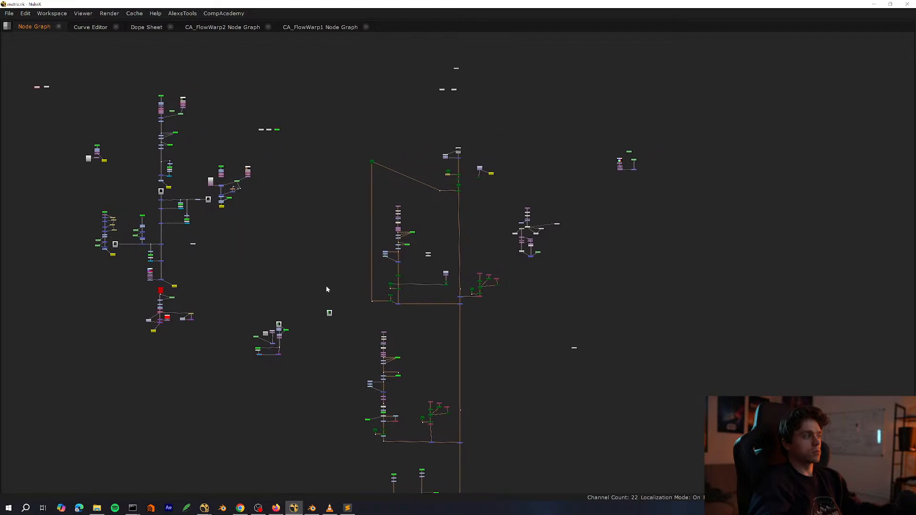
Try to open the recent comp E:/Apps/Nuke/GlitchWave/gw.nk.
{"action": "left_click", "coordinate": [9, 14]}
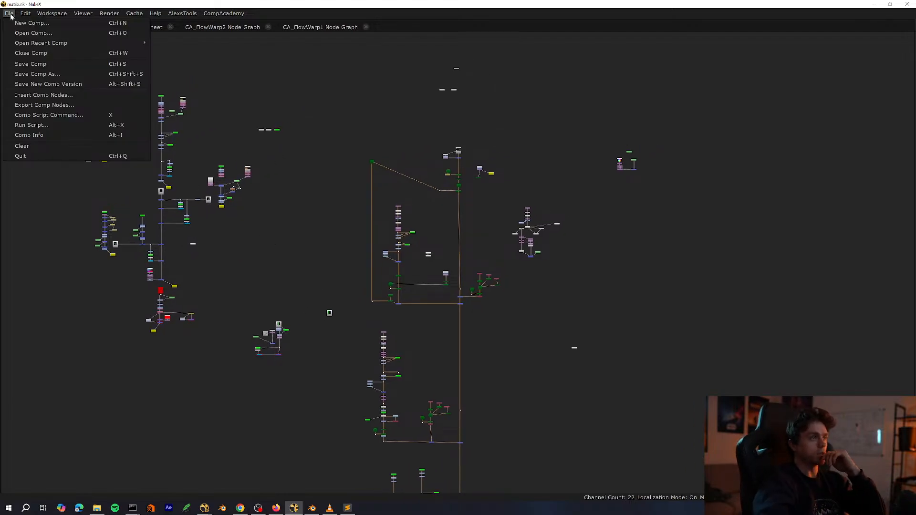
{"action": "mouse_move", "coordinate": [95, 43]}
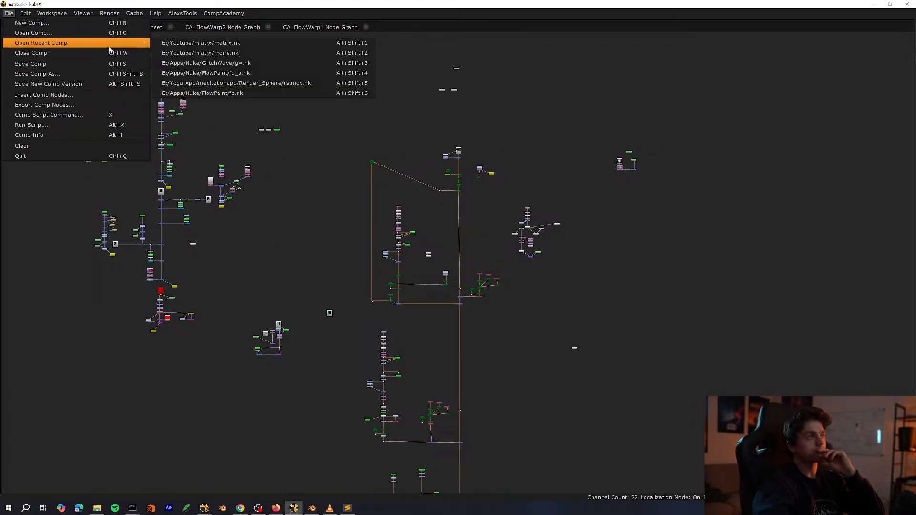
{"action": "left_click", "coordinate": [261, 64]}
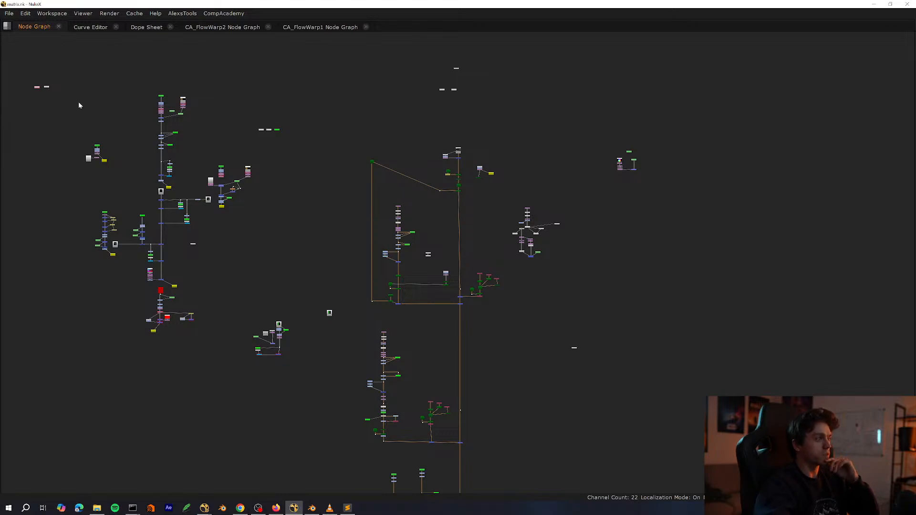
Open the recent comp E:/Apps/Nuke/FlowPaint/fp_b.nk.
{"action": "left_click", "coordinate": [9, 13]}
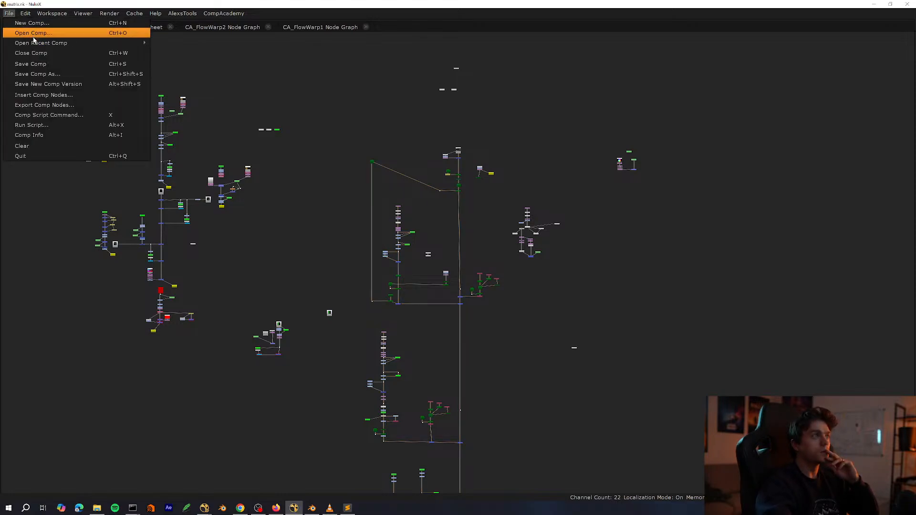
{"action": "mouse_move", "coordinate": [115, 43]}
{"action": "left_click", "coordinate": [232, 73]}
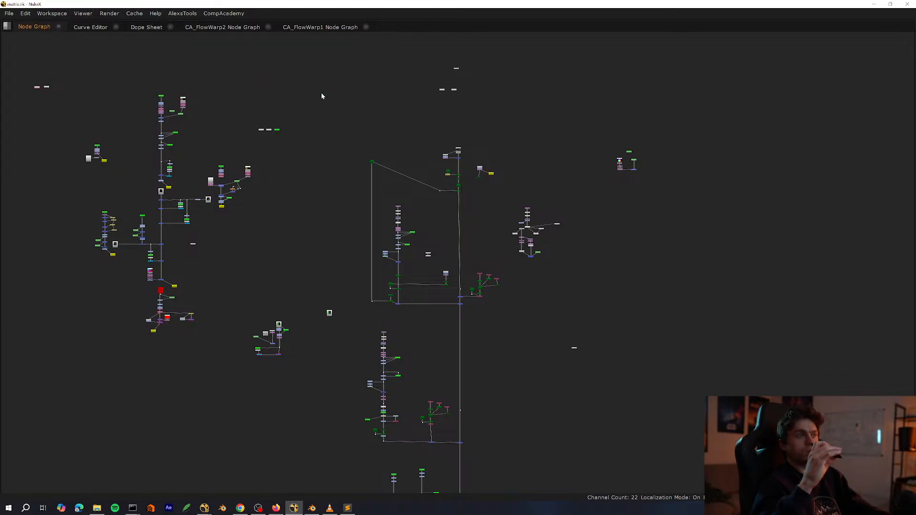
Move the green round node atop the long side branch level with the dot feeding the main tree.
{"action": "scroll", "coordinate": [376, 167], "scroll_direction": "up", "scroll_amount": 5}
{"action": "middle_click_drag", "start_coordinate": [376, 169], "coordinate": [259, 157]}
{"action": "left_click_drag", "start_coordinate": [292, 156], "coordinate": [297, 258]}
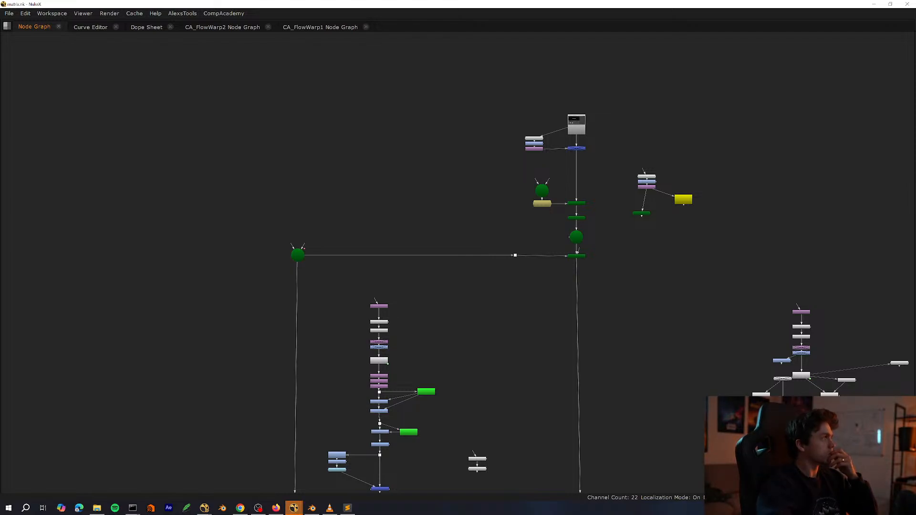
Switch to the fp_b.nk comp and survey its full-screen node graph, from the Flow Warp backdrops to the Read7 branch.
{"action": "left_click_drag", "start_coordinate": [498, 62], "coordinate": [465, 1]}
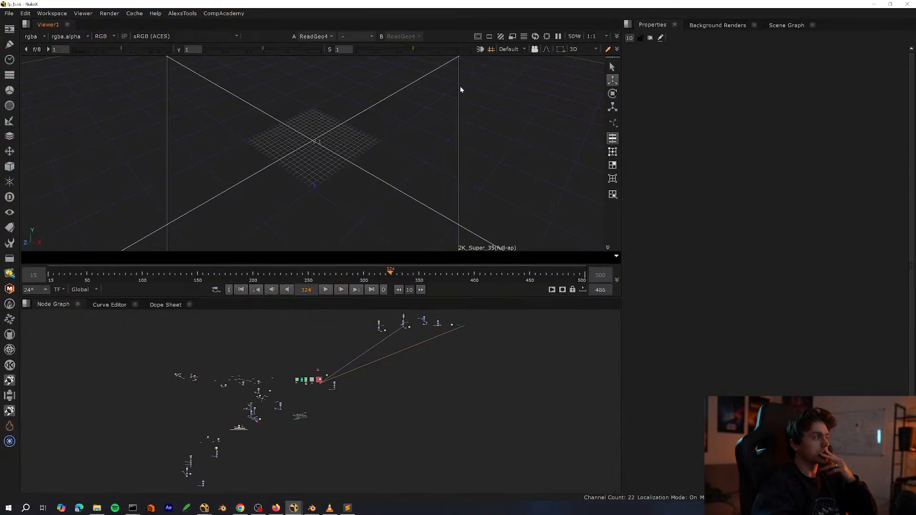
{"action": "middle_click_drag", "start_coordinate": [320, 418], "coordinate": [202, 399]}
{"action": "key", "text": "space"}
{"action": "scroll", "coordinate": [211, 358], "scroll_direction": "up", "scroll_amount": 10}
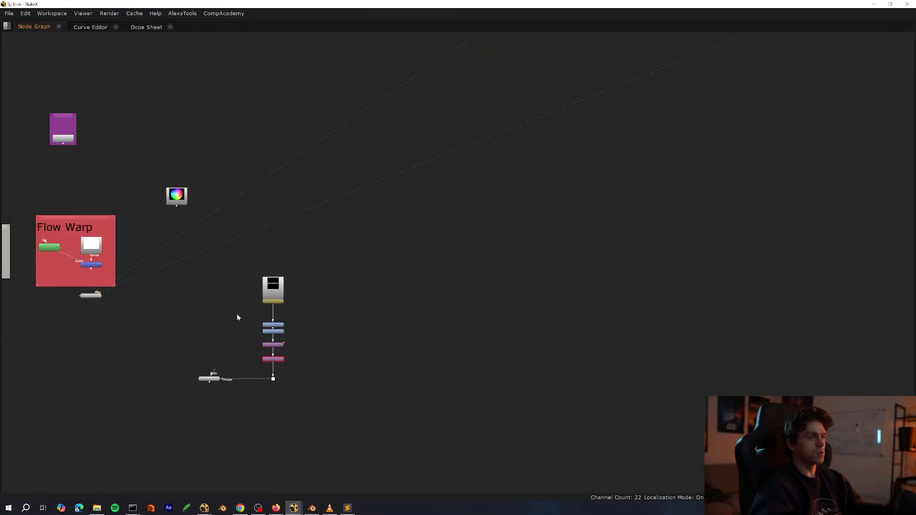
{"action": "scroll", "coordinate": [184, 321], "scroll_direction": "up", "scroll_amount": 3}
{"action": "middle_click_drag", "start_coordinate": [183, 323], "coordinate": [350, 337]}
{"action": "scroll", "coordinate": [296, 327], "scroll_direction": "down", "scroll_amount": 3}
{"action": "middle_click_drag", "start_coordinate": [430, 314], "coordinate": [317, 307]}
{"action": "scroll", "coordinate": [316, 307], "scroll_direction": "up", "scroll_amount": 5}
{"action": "scroll", "coordinate": [372, 271], "scroll_direction": "down", "scroll_amount": 8}
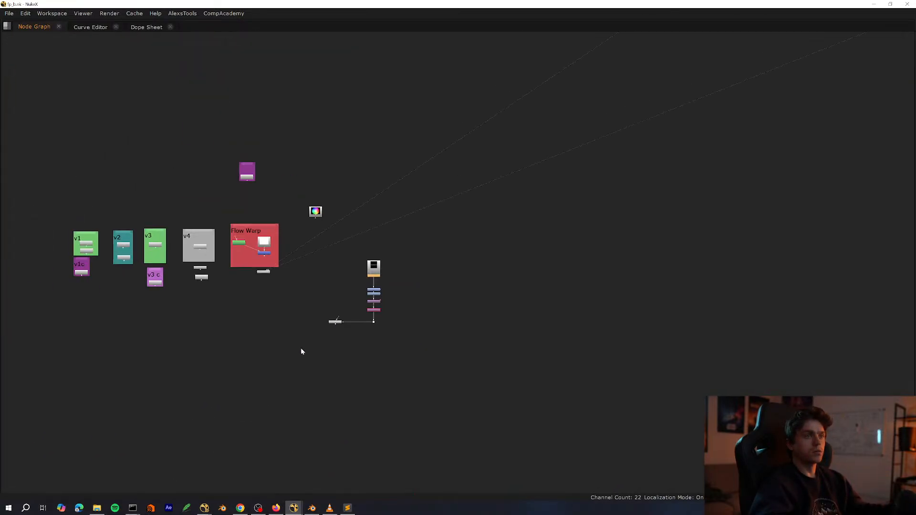
{"action": "middle_click_drag", "start_coordinate": [328, 342], "coordinate": [338, 329]}
{"action": "scroll", "coordinate": [338, 329], "scroll_direction": "down", "scroll_amount": 5}
{"action": "middle_click_drag", "start_coordinate": [553, 191], "coordinate": [435, 251]}
{"action": "scroll", "coordinate": [426, 265], "scroll_direction": "up", "scroll_amount": 7}
{"action": "middle_click_drag", "start_coordinate": [410, 290], "coordinate": [421, 282]}
{"action": "scroll", "coordinate": [414, 283], "scroll_direction": "up", "scroll_amount": 6}
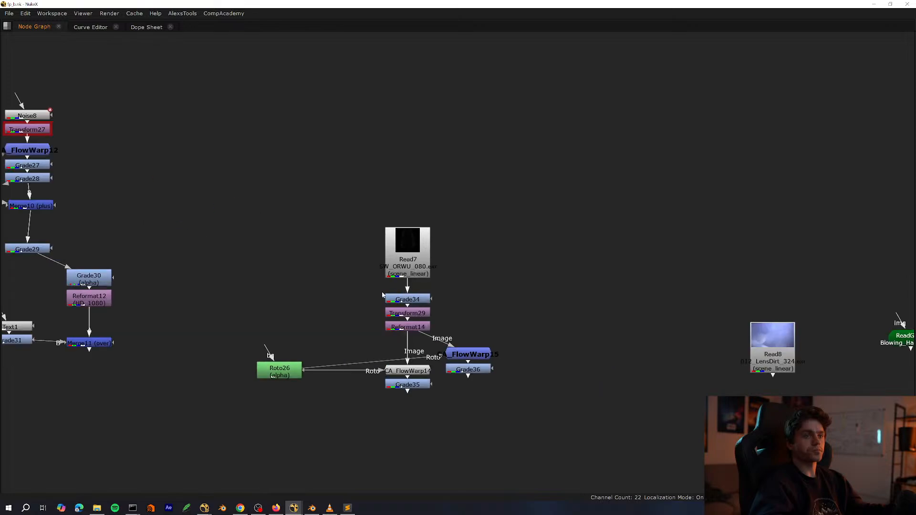
Examine the neighbouring FlowWarp node trees, from the CA_FlowWarp12 branch to the ones beside it.
{"action": "scroll", "coordinate": [305, 305], "scroll_direction": "down", "scroll_amount": 2}
{"action": "middle_click_drag", "start_coordinate": [304, 306], "coordinate": [465, 319]}
{"action": "scroll", "coordinate": [329, 316], "scroll_direction": "up", "scroll_amount": 2}
{"action": "left_click", "coordinate": [310, 356]}
{"action": "middle_click_drag", "start_coordinate": [301, 375], "coordinate": [348, 369]}
{"action": "scroll", "coordinate": [348, 370], "scroll_direction": "down", "scroll_amount": 5}
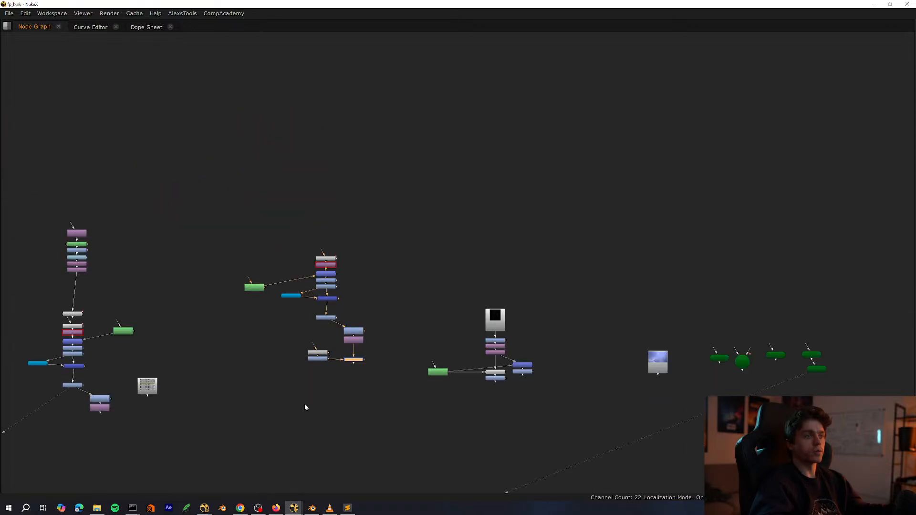
{"action": "scroll", "coordinate": [307, 406], "scroll_direction": "down", "scroll_amount": 1}
{"action": "middle_click_drag", "start_coordinate": [128, 377], "coordinate": [207, 368]}
{"action": "scroll", "coordinate": [207, 368], "scroll_direction": "up", "scroll_amount": 5}
{"action": "scroll", "coordinate": [216, 354], "scroll_direction": "down", "scroll_amount": 4}
{"action": "middle_click_drag", "start_coordinate": [149, 356], "coordinate": [367, 309]}
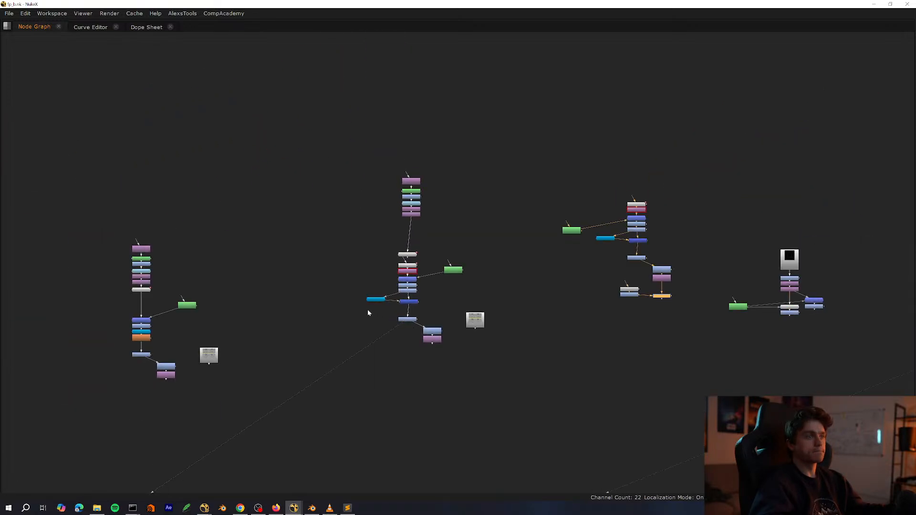
Display the Merge9 (plus) output in the viewer and raise the viewer gain to 5.4.
{"action": "scroll", "coordinate": [405, 301], "scroll_direction": "up", "scroll_amount": 4}
{"action": "middle_click_drag", "start_coordinate": [505, 290], "coordinate": [458, 380]}
{"action": "left_click", "coordinate": [362, 391]}
{"action": "key", "text": "space"}
{"action": "key", "text": "1"}
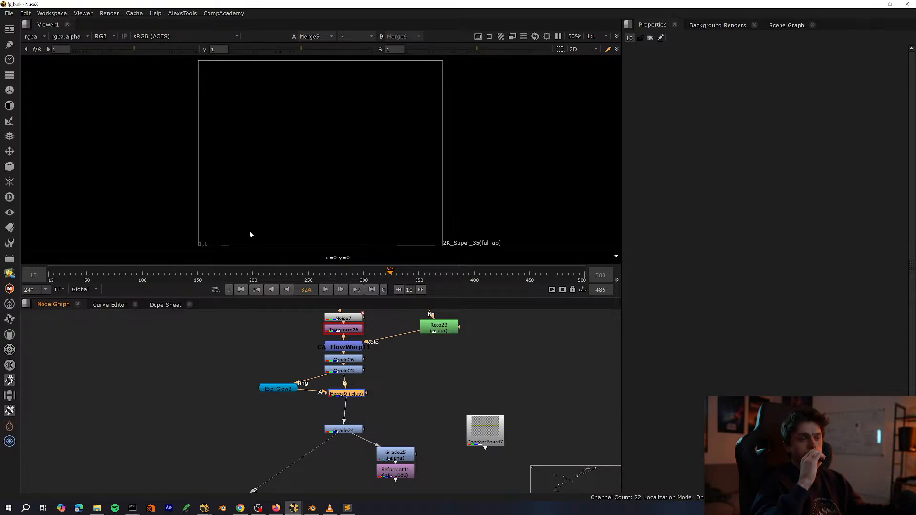
{"action": "key", "text": "1"}
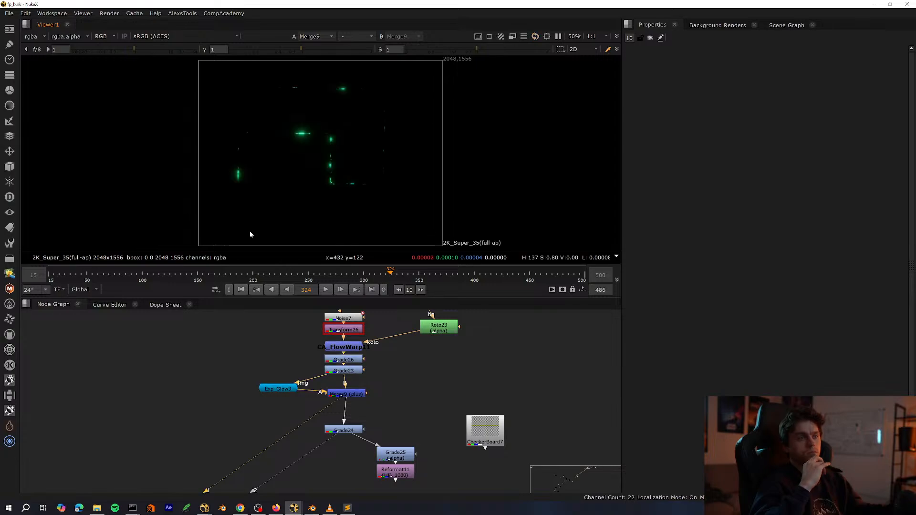
{"action": "left_click", "coordinate": [151, 49]}
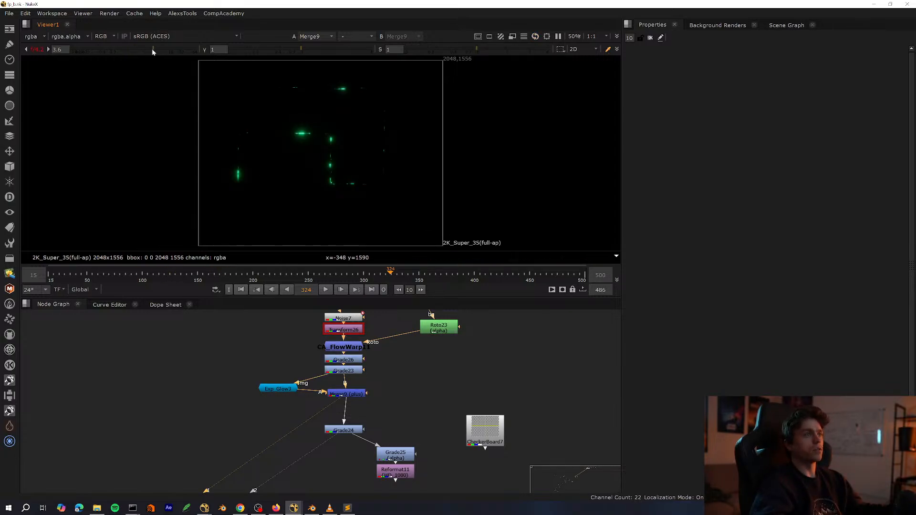
{"action": "left_click_drag", "start_coordinate": [152, 48], "coordinate": [159, 49]}
Display the Noise7 node's output in the viewer to inspect the source streaks.
{"action": "middle_click_drag", "start_coordinate": [313, 323], "coordinate": [272, 405]}
{"action": "left_click", "coordinate": [308, 403]}
{"action": "key", "text": "1"}
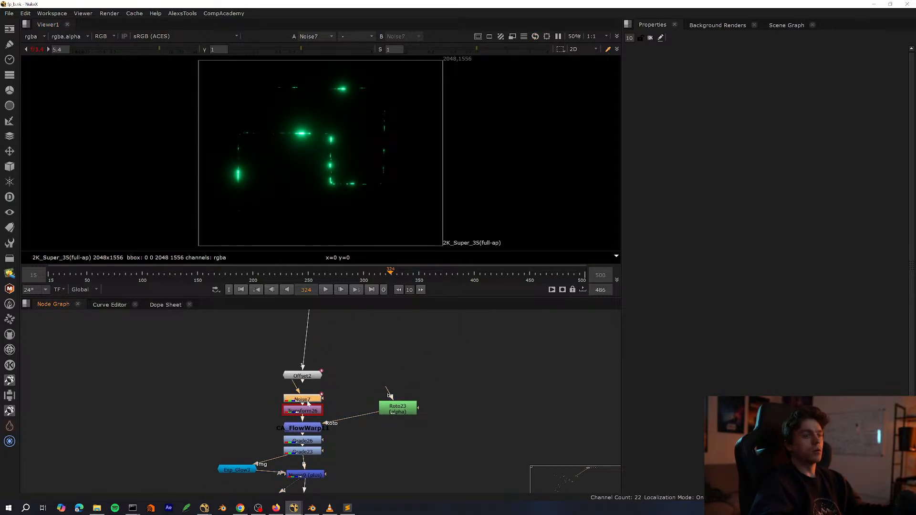
{"action": "scroll", "coordinate": [334, 231], "scroll_direction": "up", "scroll_amount": 1}
{"action": "scroll", "coordinate": [300, 377], "scroll_direction": "up", "scroll_amount": 3}
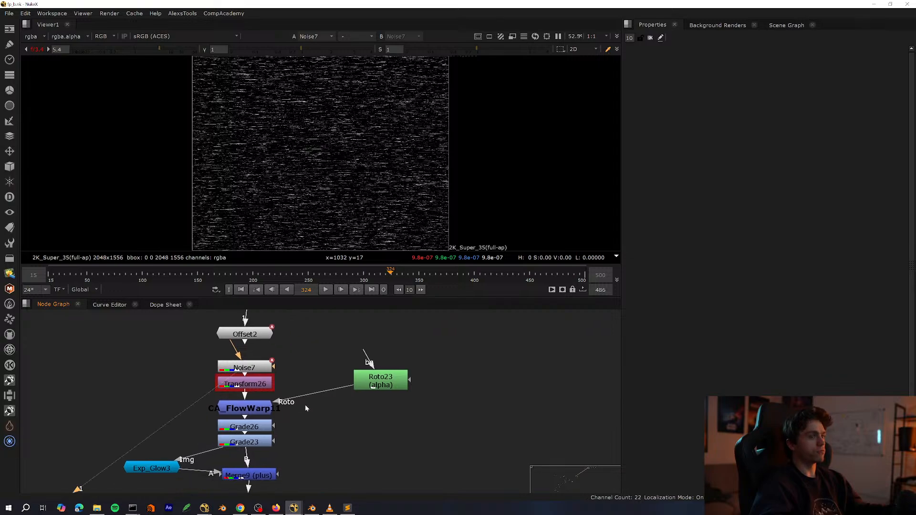
Display the CA_FlowWarp11 output with the viewer gain at 20 and inspect the warped line's corners up close.
{"action": "left_click", "coordinate": [244, 408]}
{"action": "key", "text": "1"}
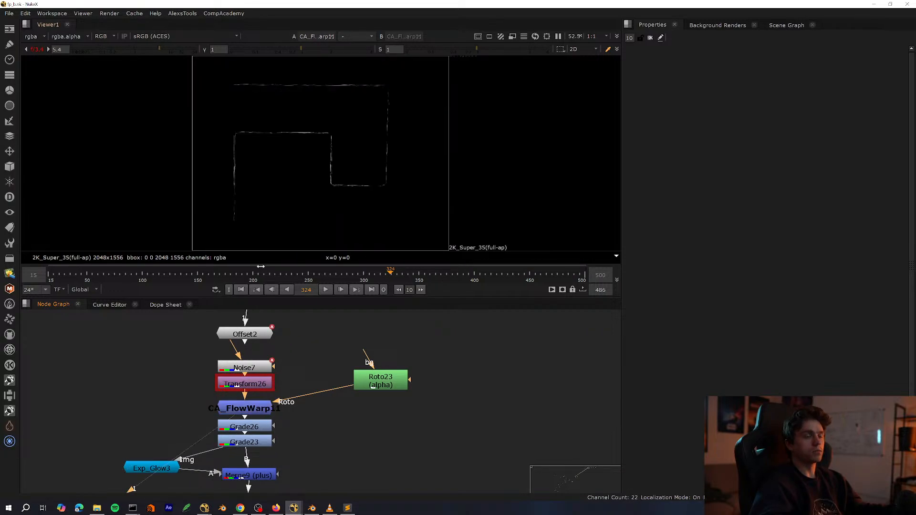
{"action": "left_click_drag", "start_coordinate": [160, 49], "coordinate": [179, 50]}
{"action": "scroll", "coordinate": [341, 163], "scroll_direction": "up", "scroll_amount": 6}
{"action": "middle_click_drag", "start_coordinate": [361, 179], "coordinate": [344, 231]}
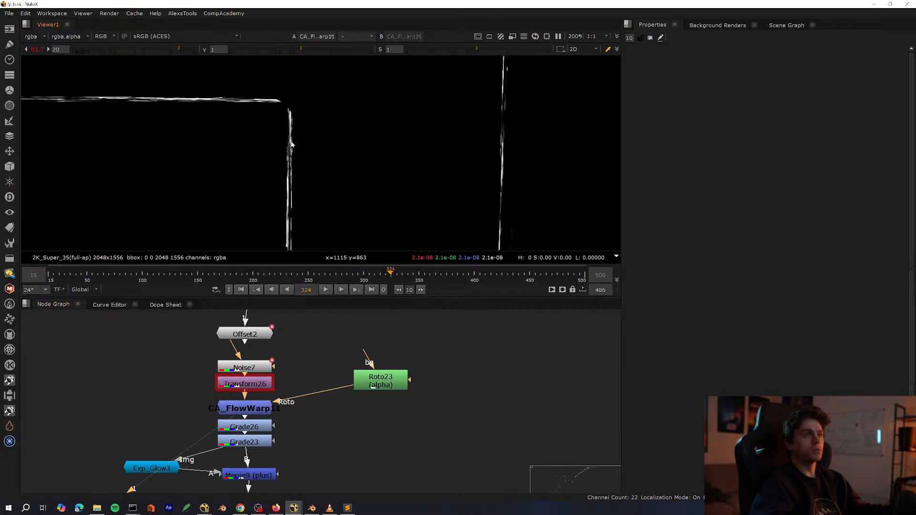
Play the CA_FlowWarp11 animation from about frame 50 and watch the streaks flow around the corners.
{"action": "left_click", "coordinate": [86, 277]}
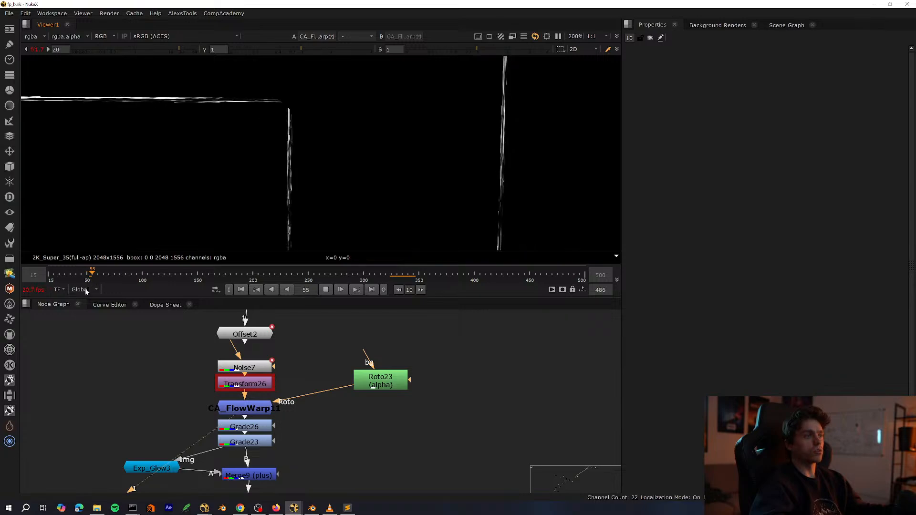
{"action": "scroll", "coordinate": [293, 154], "scroll_direction": "down", "scroll_amount": 2}
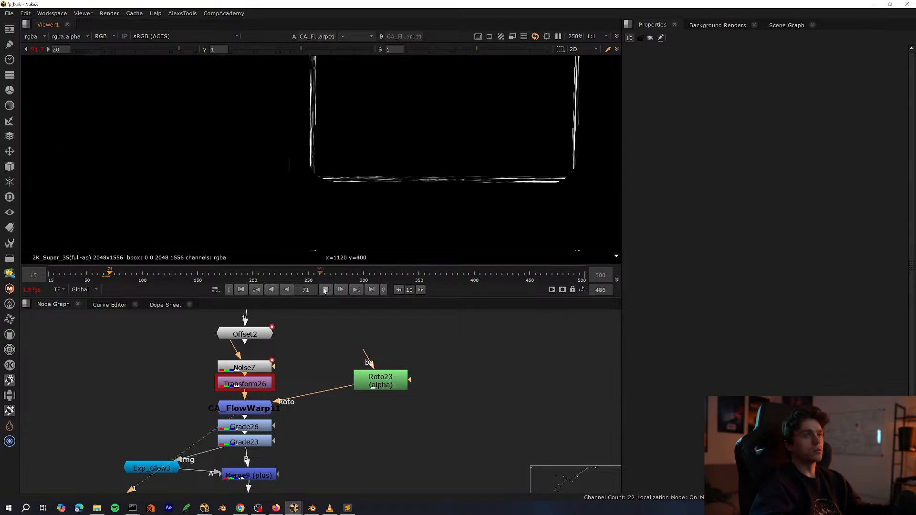
{"action": "scroll", "coordinate": [311, 105], "scroll_direction": "up", "scroll_amount": 3}
Open the CA_FlowWarp11 properties and set Curve Tightness to 0.
{"action": "double_click", "coordinate": [267, 409]}
{"action": "scroll", "coordinate": [329, 242], "scroll_direction": "down", "scroll_amount": 3}
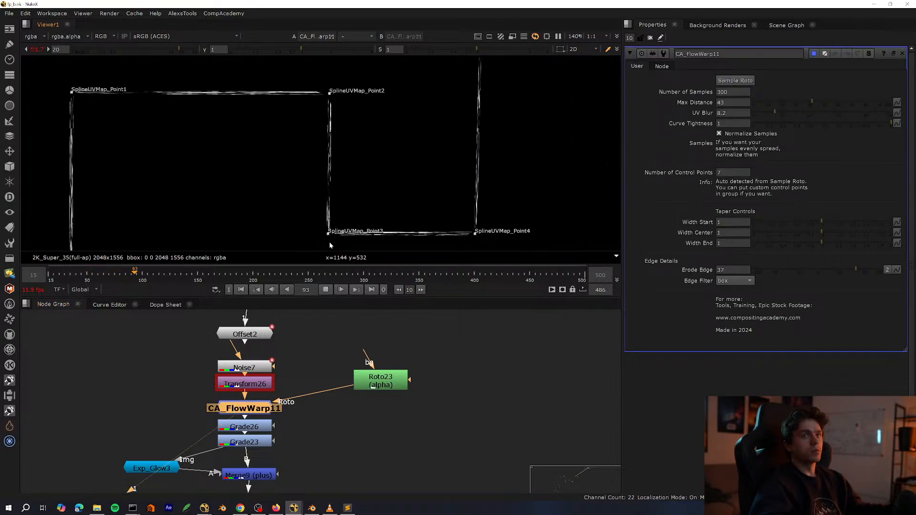
{"action": "left_click_drag", "start_coordinate": [843, 123], "coordinate": [731, 129]}
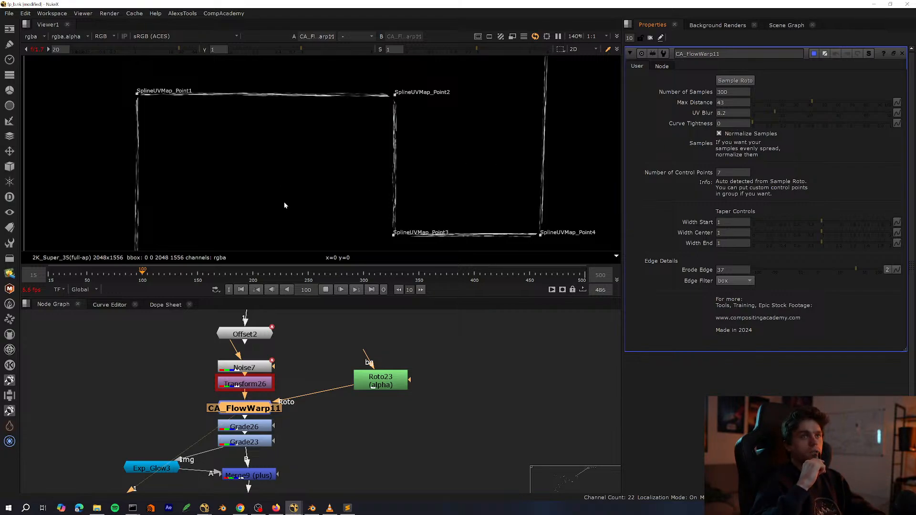
Stop playback at frame 100, view the whole warped path, and replay it to check the loosened curve.
{"action": "middle_click_drag", "start_coordinate": [285, 202], "coordinate": [286, 237]}
{"action": "left_click", "coordinate": [326, 289]}
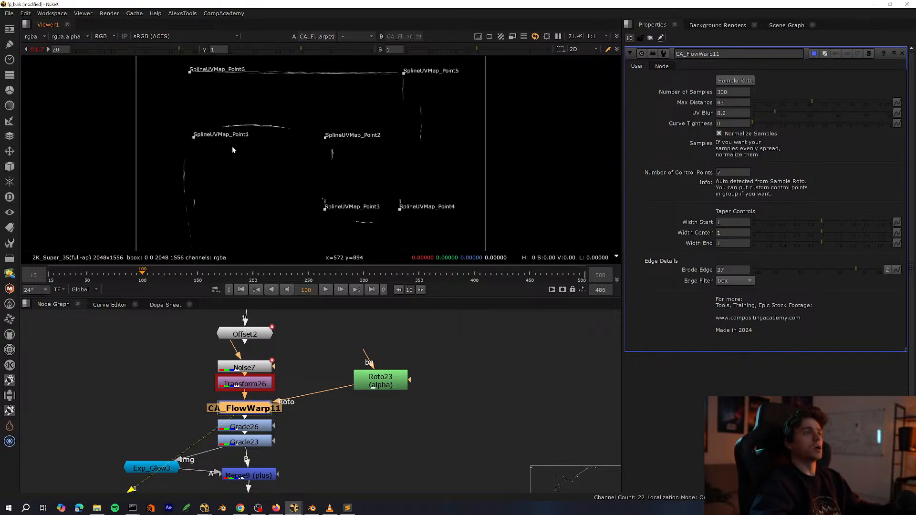
{"action": "scroll", "coordinate": [231, 146], "scroll_direction": "down", "scroll_amount": 5}
{"action": "scroll", "coordinate": [268, 136], "scroll_direction": "up", "scroll_amount": 2}
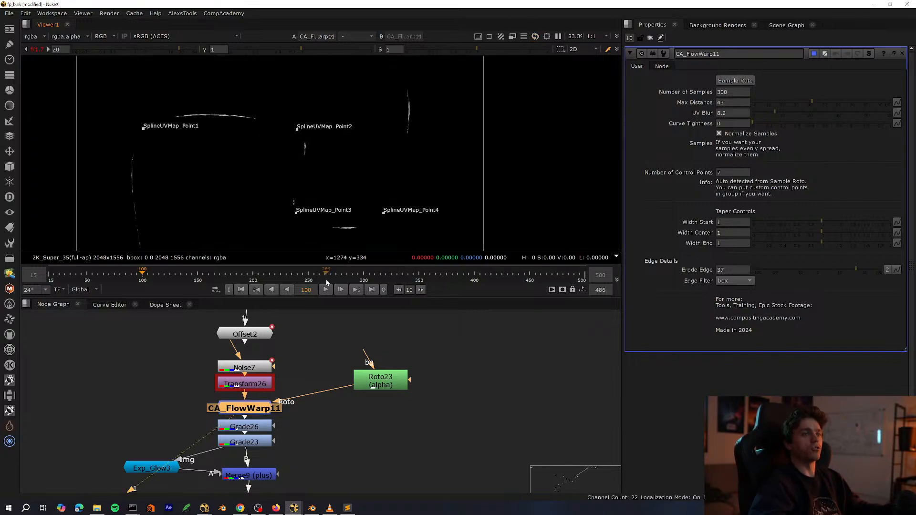
{"action": "key", "text": "l"}
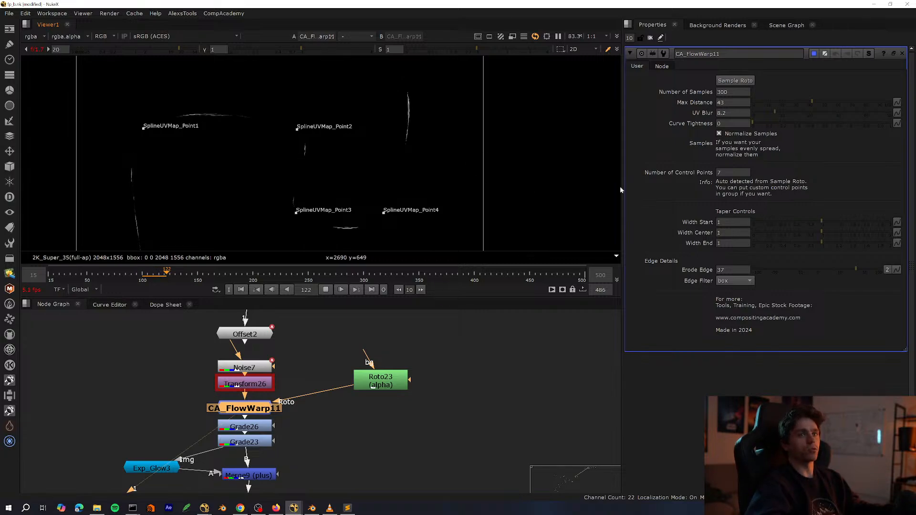
Set the Curve Tightness of CA_FlowWarp11 to 1.
{"action": "left_click", "coordinate": [730, 123]}
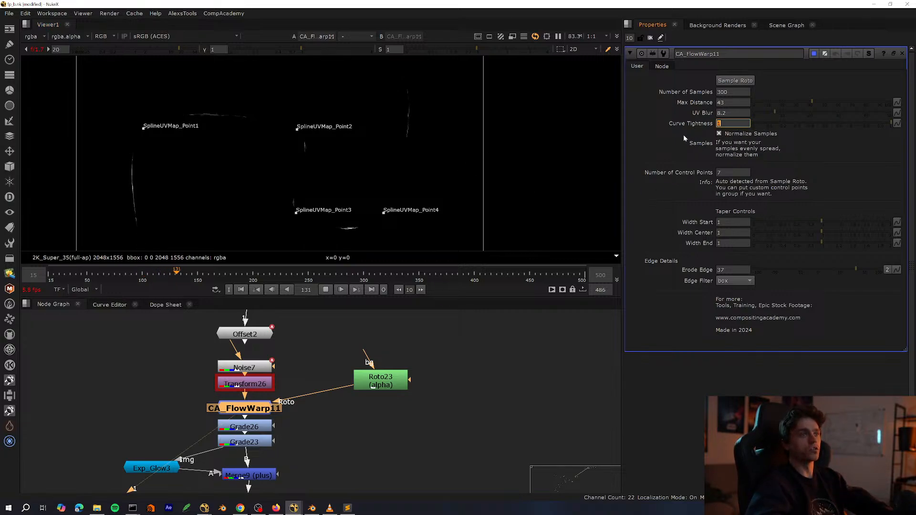
Display the Grade20 output of the CA_FlowWarp10 setup and frame it in an enlarged viewer.
{"action": "scroll", "coordinate": [329, 342], "scroll_direction": "down", "scroll_amount": 8}
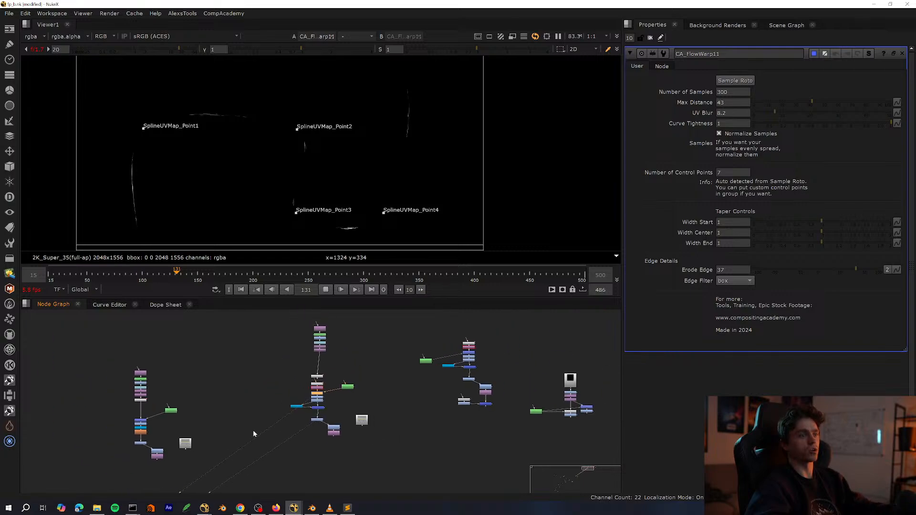
{"action": "scroll", "coordinate": [251, 437], "scroll_direction": "up", "scroll_amount": 4}
{"action": "scroll", "coordinate": [377, 397], "scroll_direction": "down", "scroll_amount": 4}
{"action": "scroll", "coordinate": [231, 411], "scroll_direction": "up", "scroll_amount": 4}
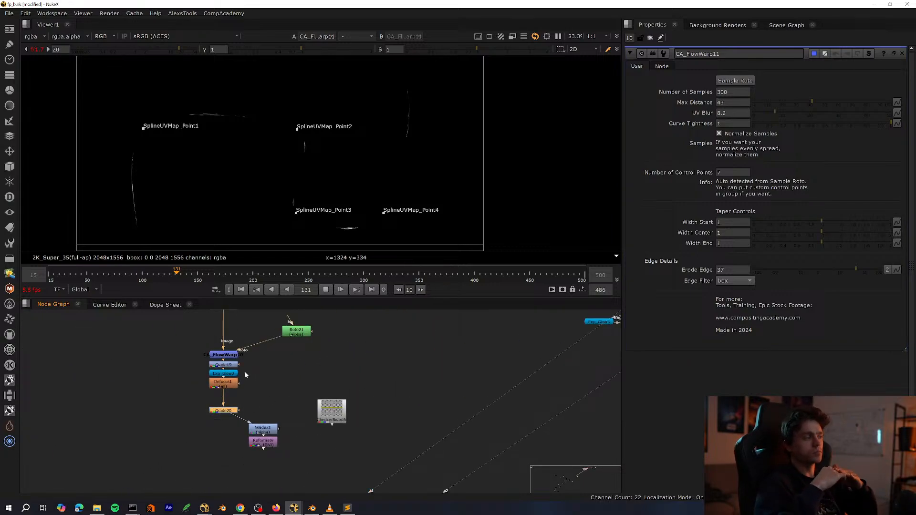
{"action": "key", "text": "1"}
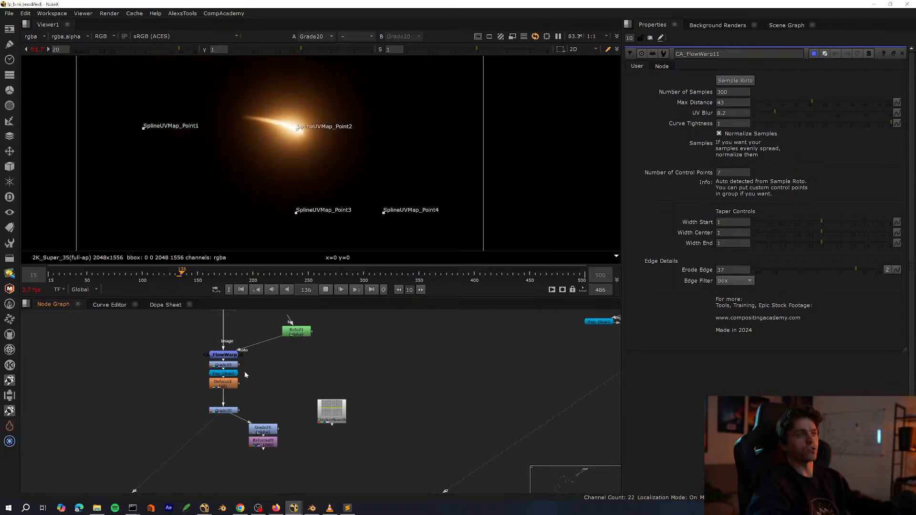
{"action": "key", "text": "f"}
{"action": "key", "text": "space"}
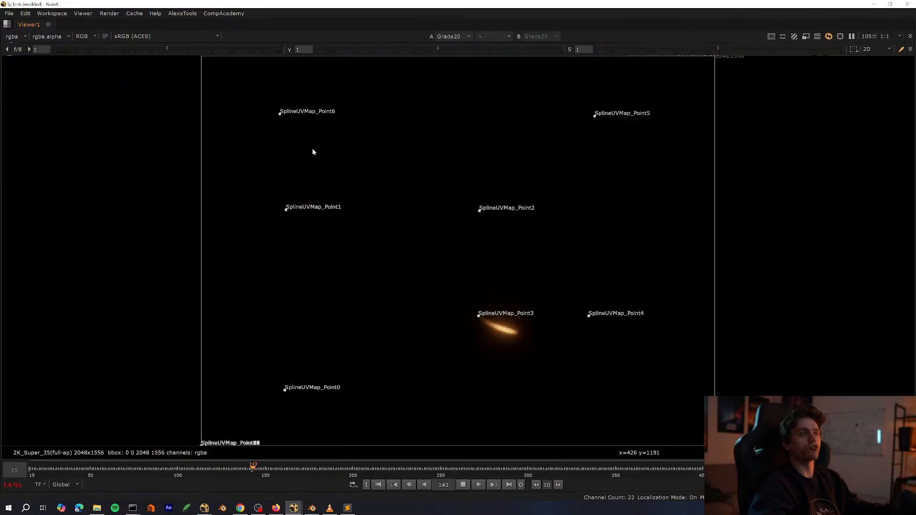
Toggle the viewer overlays and replay the glowing streak from about frame 40 to watch it travel around the control points.
{"action": "key", "text": "o"}
{"action": "key", "text": "o"}
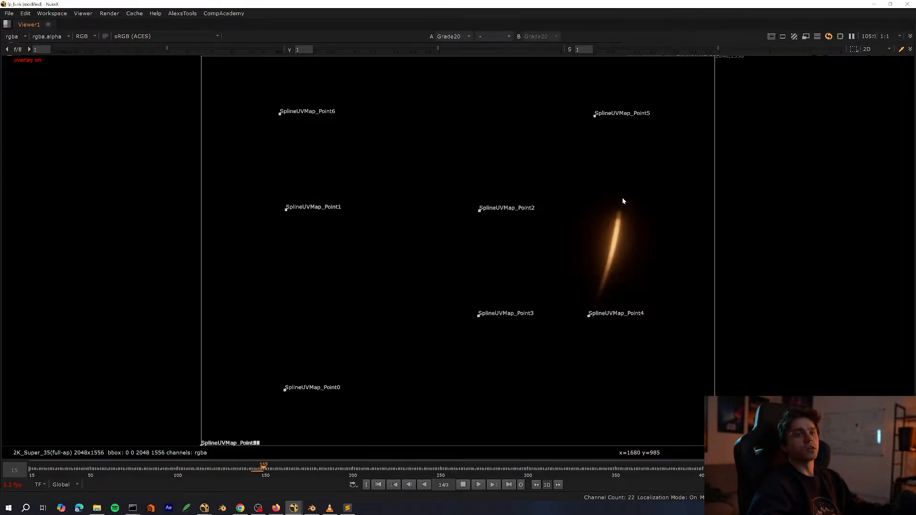
{"action": "key", "text": "o"}
{"action": "key", "text": "o"}
{"action": "scroll", "coordinate": [583, 203], "scroll_direction": "down", "scroll_amount": 2}
{"action": "scroll", "coordinate": [590, 176], "scroll_direction": "up", "scroll_amount": 3}
{"action": "key", "text": "k"}
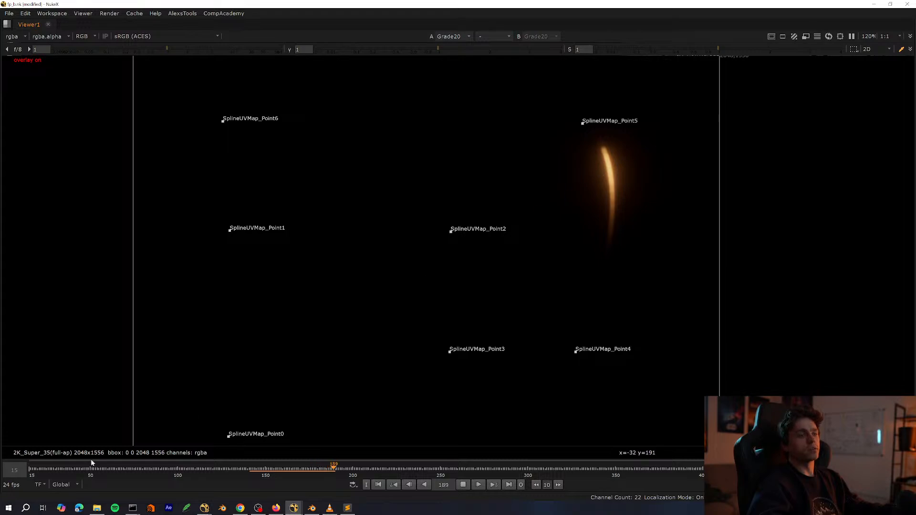
{"action": "key", "text": "l"}
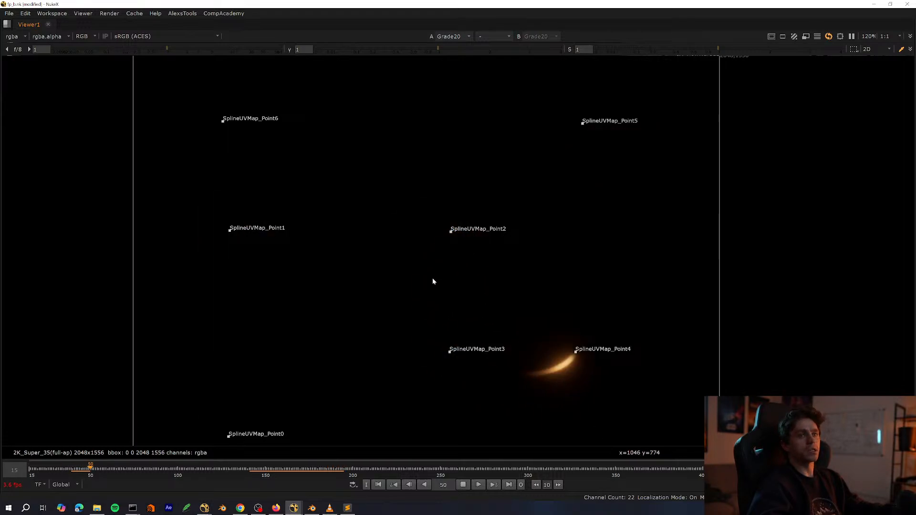
Restore the full panel layout, replay the Grade20 streak from about frame 45, and stop playback at frame 52.
{"action": "key", "text": "space"}
{"action": "key", "text": "f"}
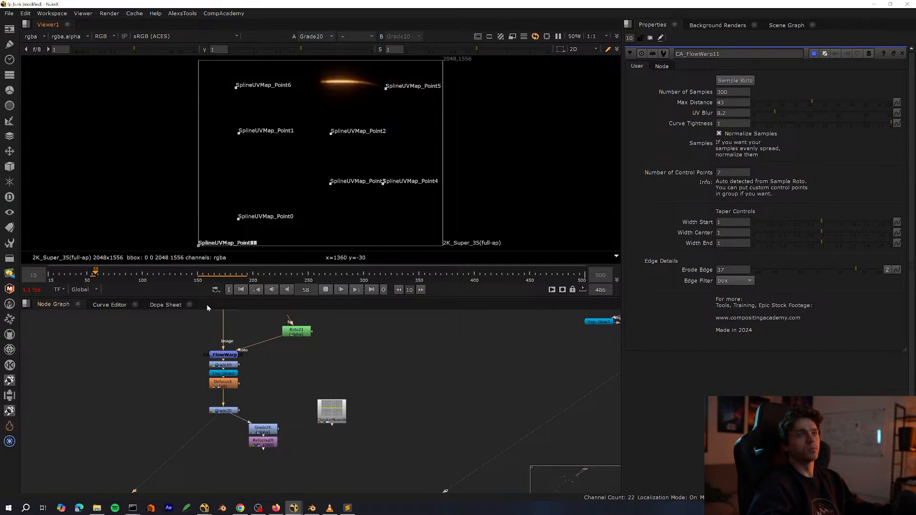
{"action": "left_click", "coordinate": [79, 275]}
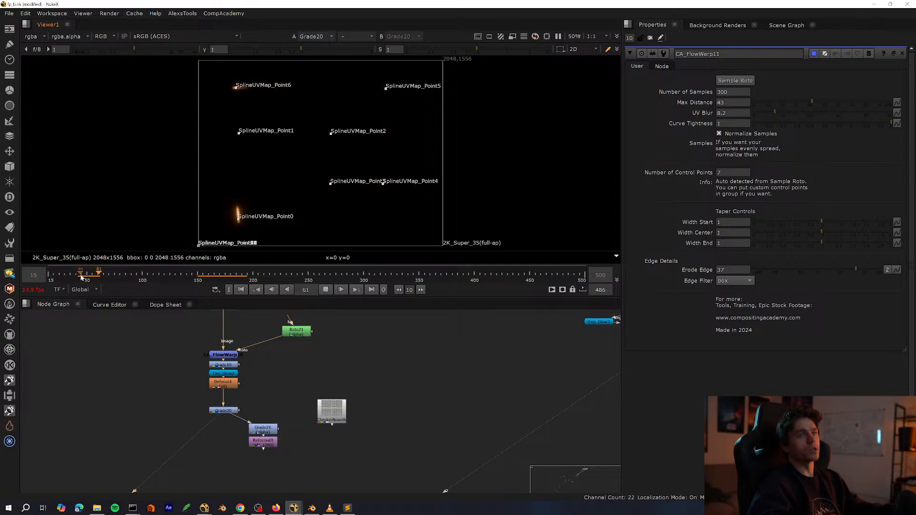
{"action": "left_click", "coordinate": [82, 277]}
{"action": "left_click", "coordinate": [75, 275]}
{"action": "key", "text": "k"}
Inspect the Offset1 properties, then play its output with all properties panels closed.
{"action": "middle_click_drag", "start_coordinate": [265, 318], "coordinate": [372, 367]}
{"action": "scroll", "coordinate": [255, 403], "scroll_direction": "up", "scroll_amount": 3}
{"action": "double_click", "coordinate": [275, 428]}
{"action": "key", "text": "1"}
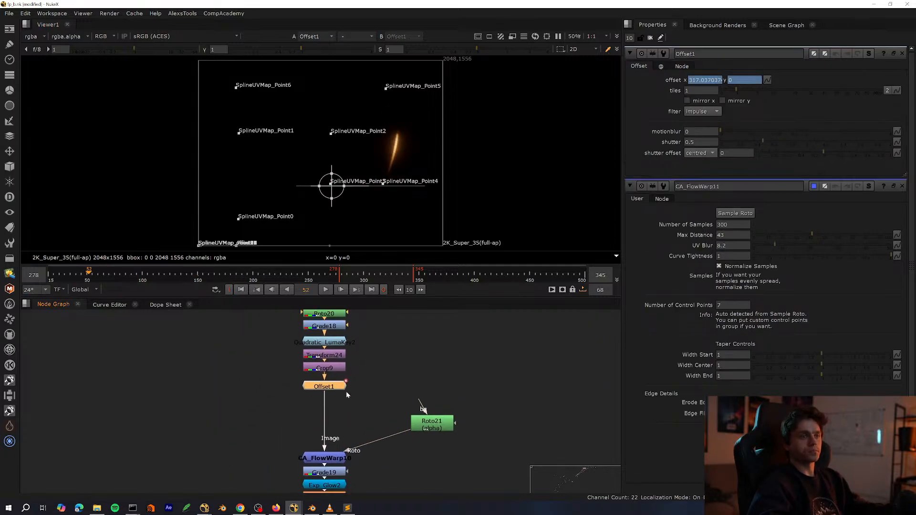
{"action": "left_click", "coordinate": [346, 394]}
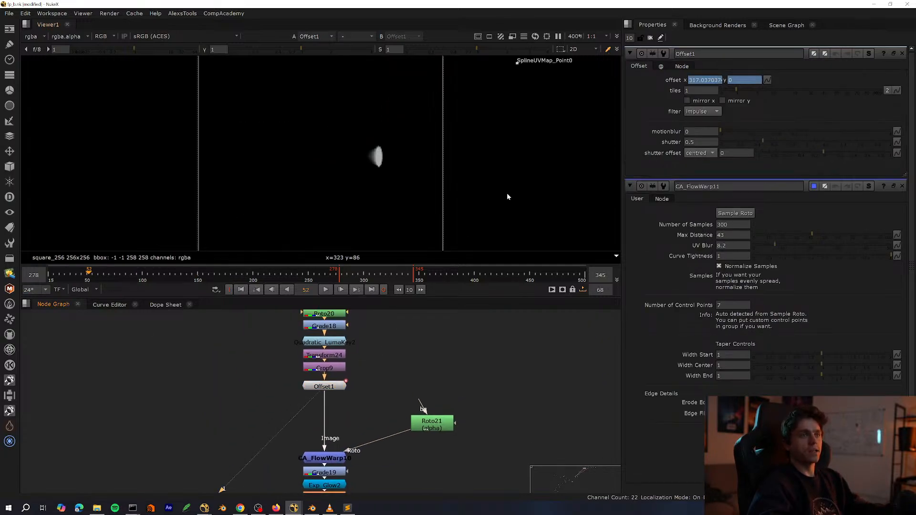
{"action": "left_click", "coordinate": [903, 54]}
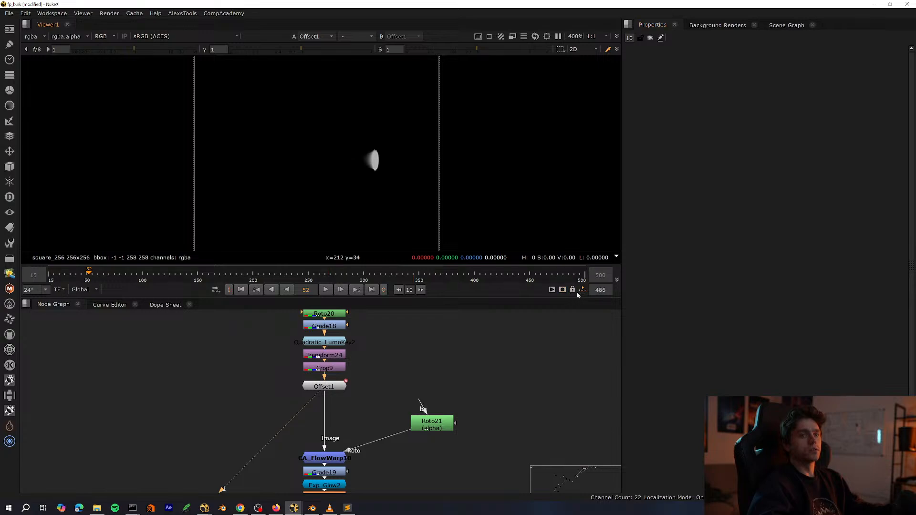
{"action": "left_click", "coordinate": [325, 290]}
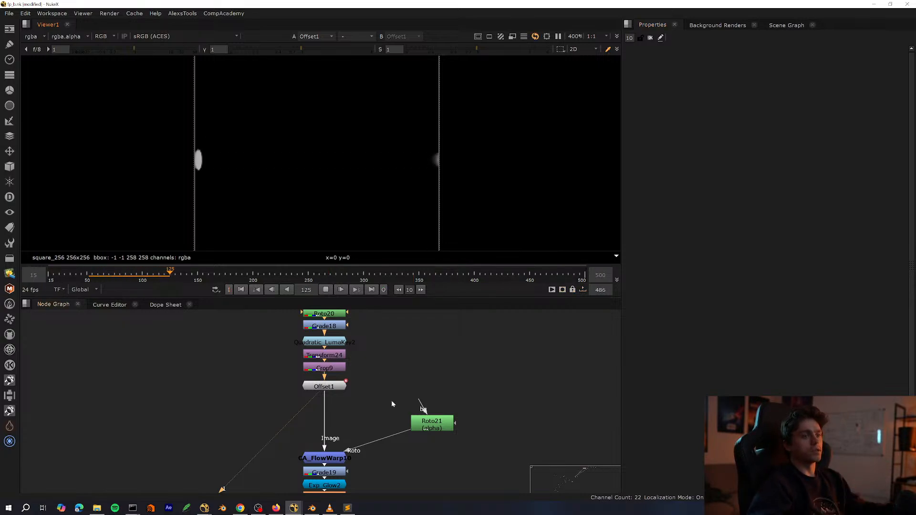
Display the CA_FlowWarp10 output in an enlarged viewer and watch the thin streak follow the roto path.
{"action": "scroll", "coordinate": [392, 404], "scroll_direction": "up", "scroll_amount": 2}
{"action": "left_click", "coordinate": [305, 425]}
{"action": "key", "text": "1"}
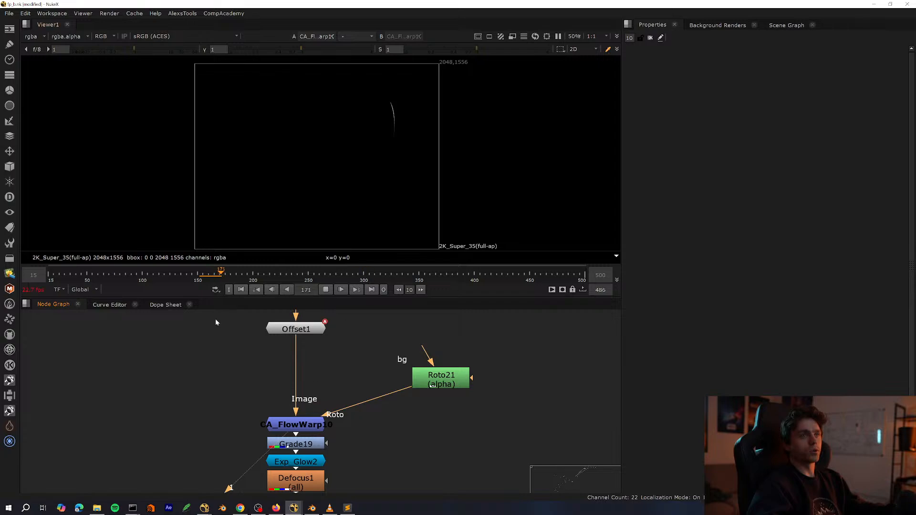
{"action": "key", "text": "space"}
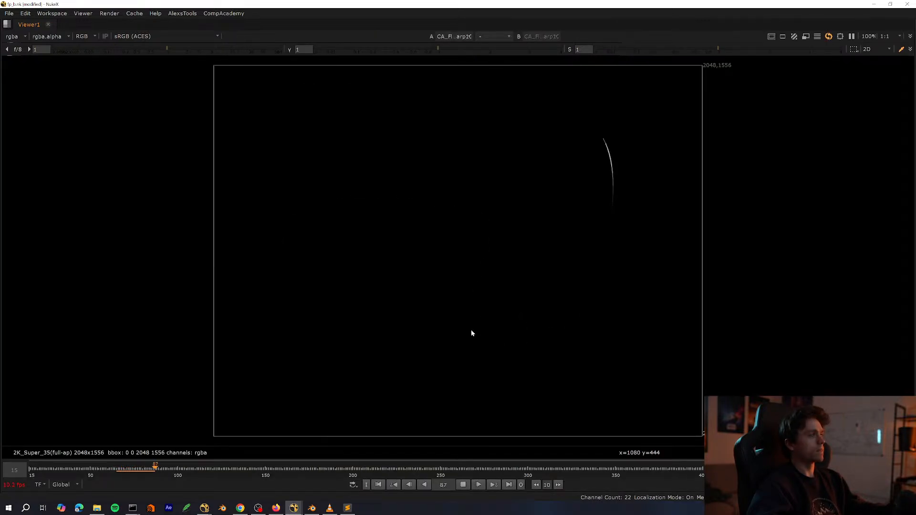
Restore the panel layout and display the Exp_Glow2 output.
{"action": "key", "text": "space"}
{"action": "scroll", "coordinate": [326, 391], "scroll_direction": "up", "scroll_amount": 2}
{"action": "left_click", "coordinate": [326, 386]}
{"action": "key", "text": "1"}
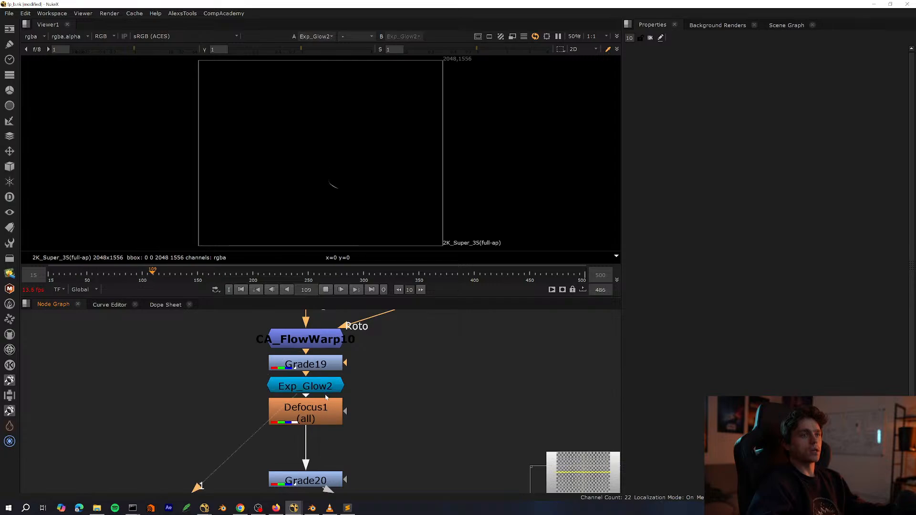
Open the CA_FlowWarp10 properties and inspect the glowing streak up close as it passes the spline control points.
{"action": "scroll", "coordinate": [382, 392], "scroll_direction": "down", "scroll_amount": 3}
{"action": "middle_click_drag", "start_coordinate": [390, 363], "coordinate": [302, 436]}
{"action": "scroll", "coordinate": [274, 447], "scroll_direction": "up", "scroll_amount": 2}
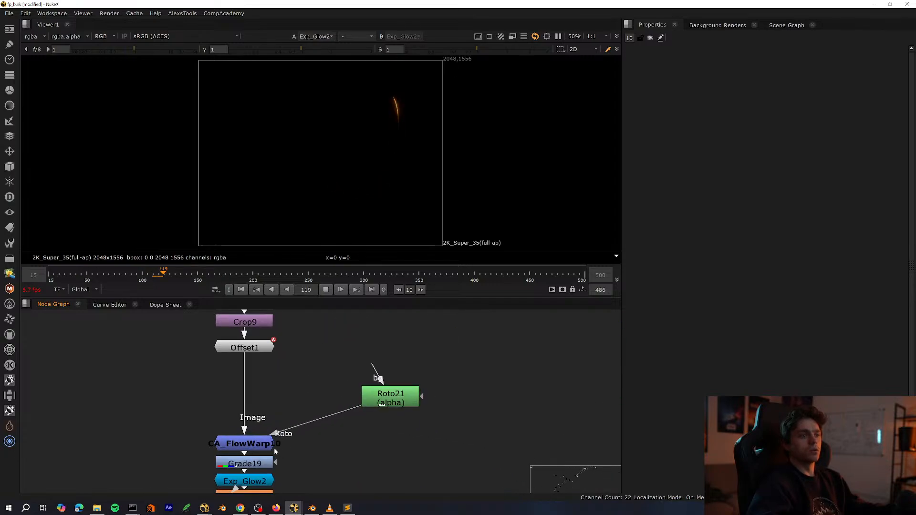
{"action": "double_click", "coordinate": [267, 445]}
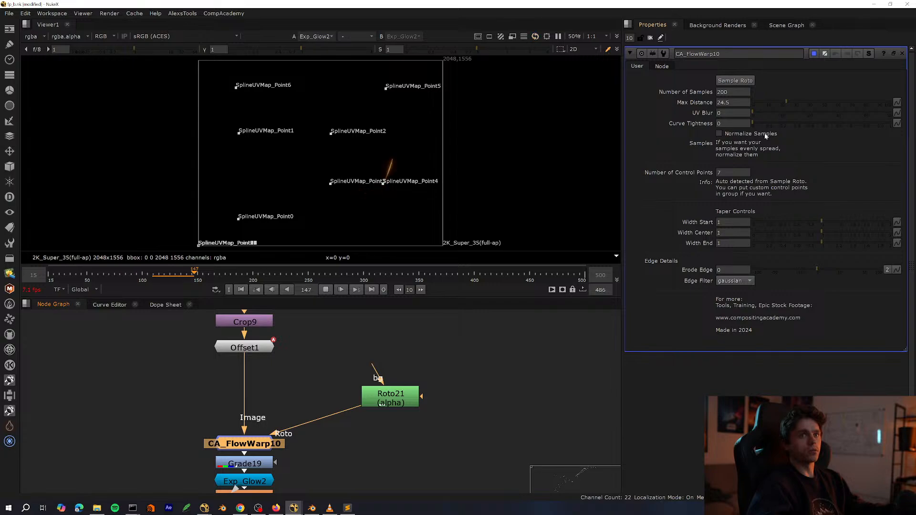
{"action": "scroll", "coordinate": [389, 190], "scroll_direction": "up", "scroll_amount": 1}
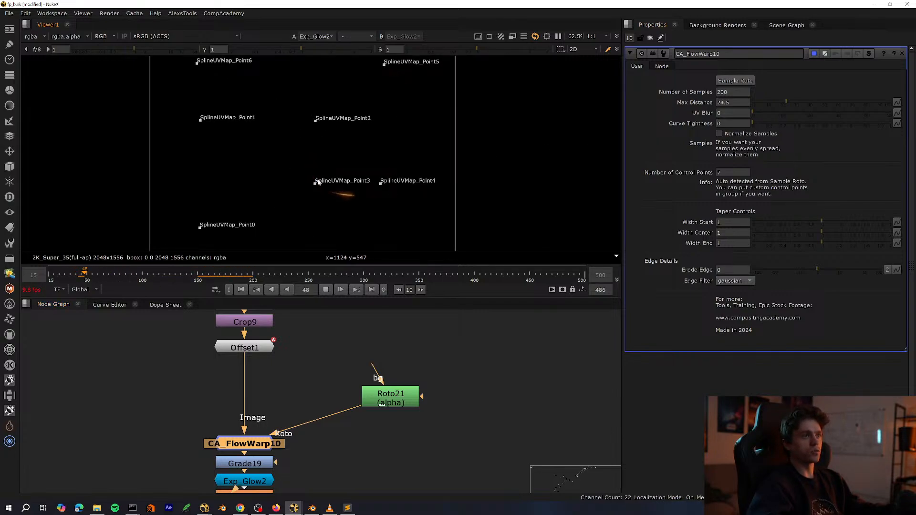
{"action": "middle_click_drag", "start_coordinate": [614, 149], "coordinate": [635, 166]}
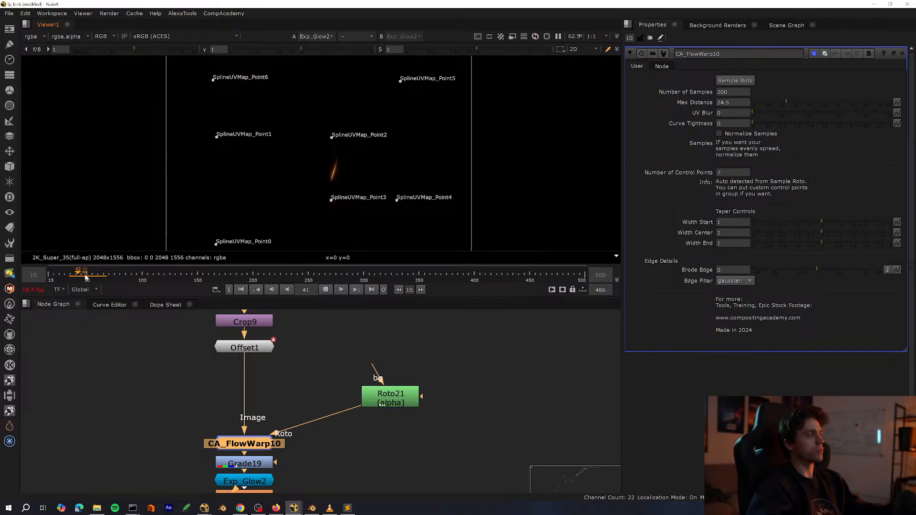
Locate the Read7 setup with CA_FlowWarp14 and CA_FlowWarp15 in the node graph and display its Grade35 output.
{"action": "scroll", "coordinate": [340, 365], "scroll_direction": "down", "scroll_amount": 4}
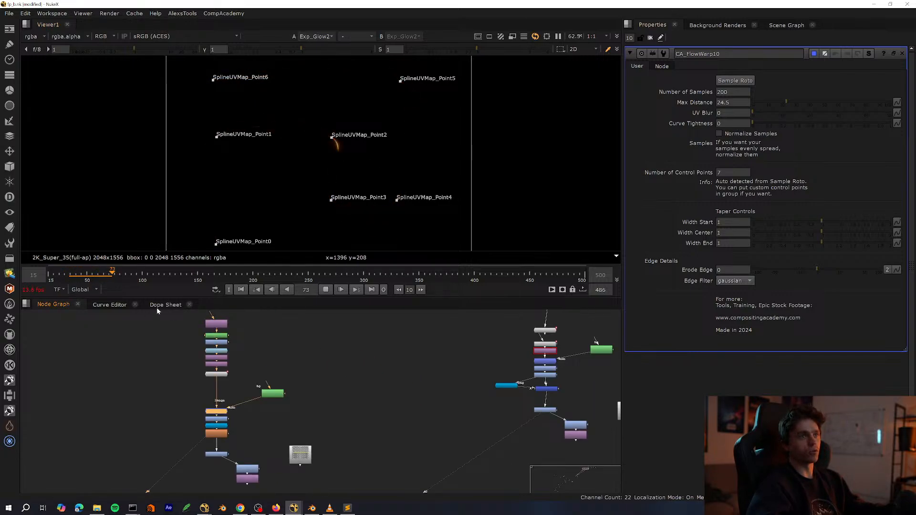
{"action": "scroll", "coordinate": [338, 393], "scroll_direction": "down", "scroll_amount": 3}
{"action": "key", "text": "space"}
{"action": "scroll", "coordinate": [443, 336], "scroll_direction": "up", "scroll_amount": 5}
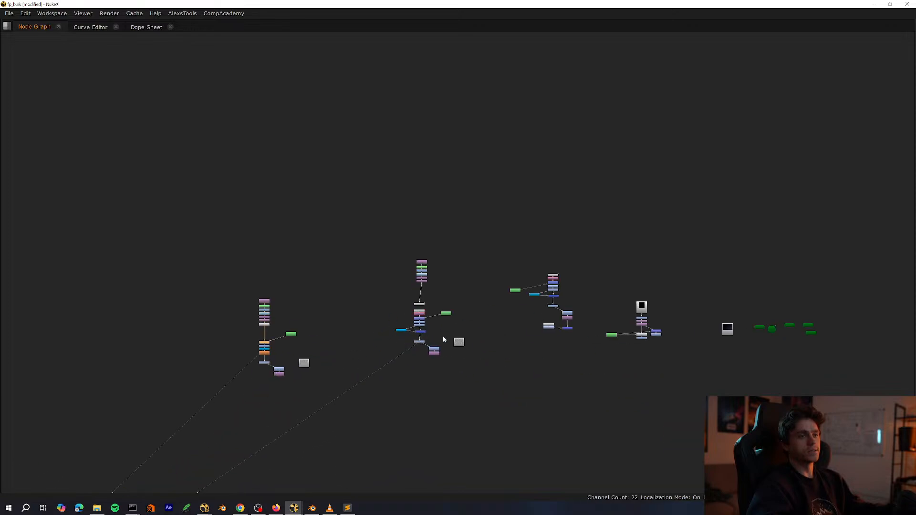
{"action": "scroll", "coordinate": [689, 279], "scroll_direction": "up", "scroll_amount": 2}
{"action": "middle_click_drag", "start_coordinate": [690, 278], "coordinate": [394, 314]}
{"action": "middle_click_drag", "start_coordinate": [320, 400], "coordinate": [254, 397]}
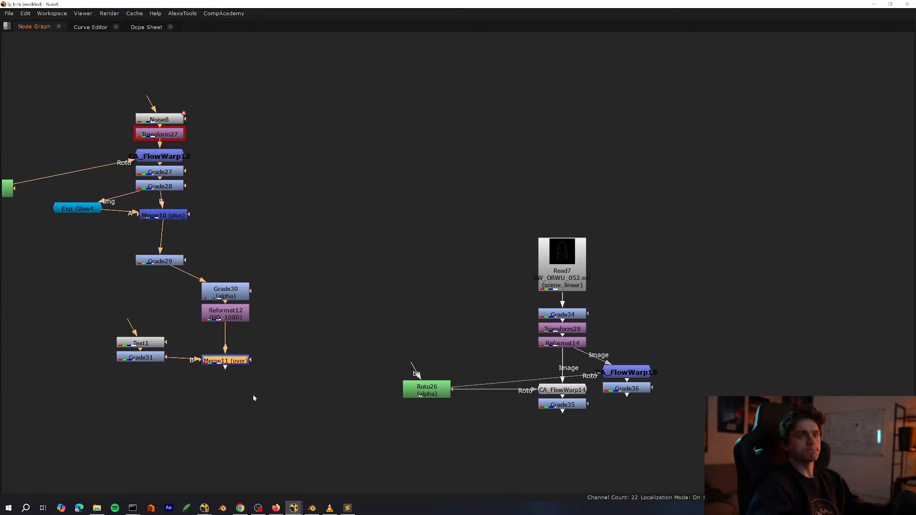
{"action": "middle_click_drag", "start_coordinate": [315, 378], "coordinate": [91, 378]}
{"action": "key", "text": "space"}
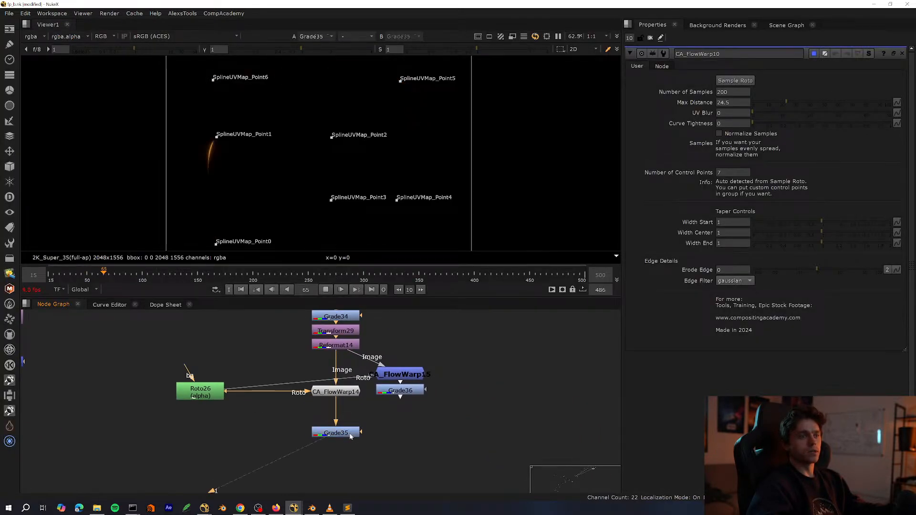
Shift Grade36 slightly lower beneath CA_FlowWarp15 and display its output.
{"action": "left_click_drag", "start_coordinate": [400, 391], "coordinate": [401, 398]}
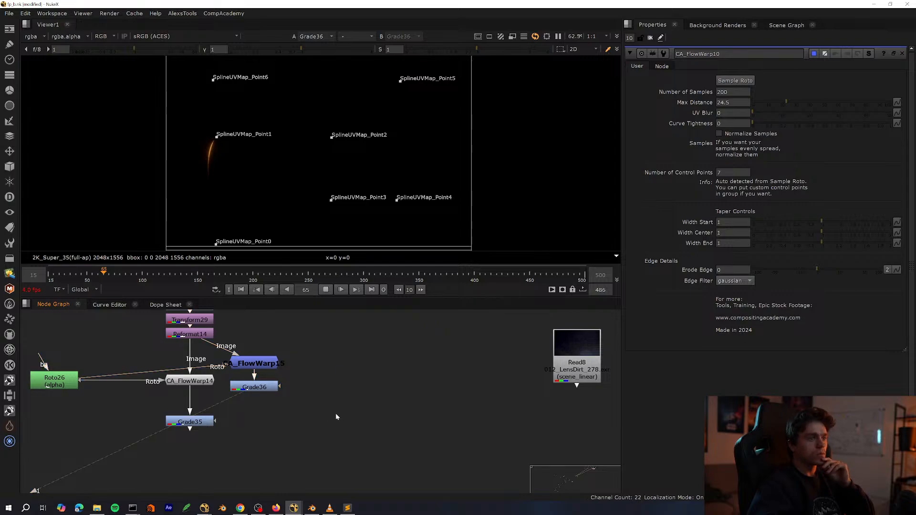
{"action": "middle_click_drag", "start_coordinate": [290, 367], "coordinate": [323, 401]}
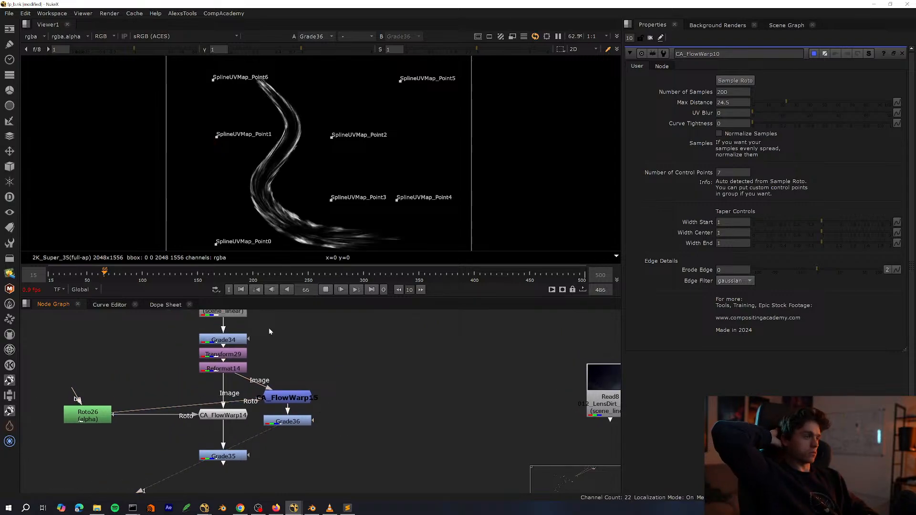
Display the Read7 source in an enlarged viewer with the gain at 6, toggling the overlays to inspect the shockwave.
{"action": "middle_click_drag", "start_coordinate": [269, 329], "coordinate": [327, 388]}
{"action": "left_click", "coordinate": [295, 353], "text": "ctrl+shift"}
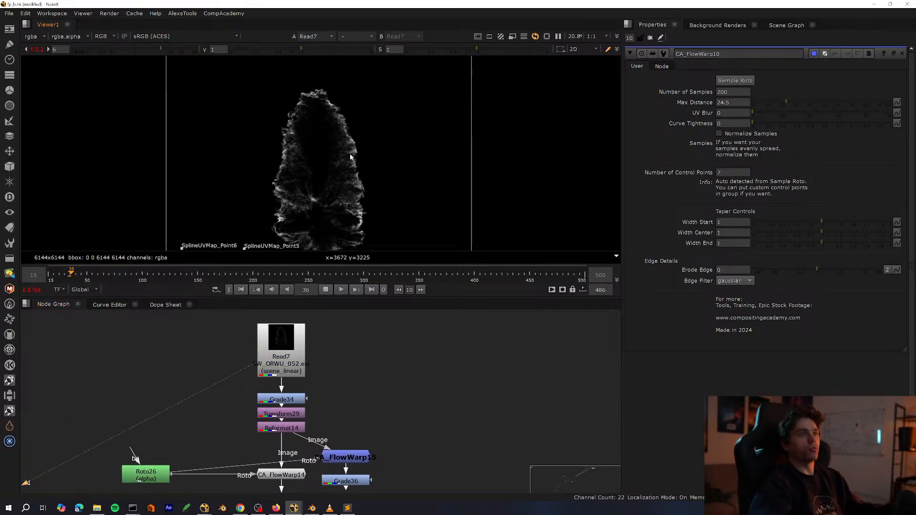
{"action": "key", "text": "space"}
{"action": "key", "text": "f"}
{"action": "key", "text": "q"}
{"action": "key", "text": "q"}
{"action": "key", "text": "q"}
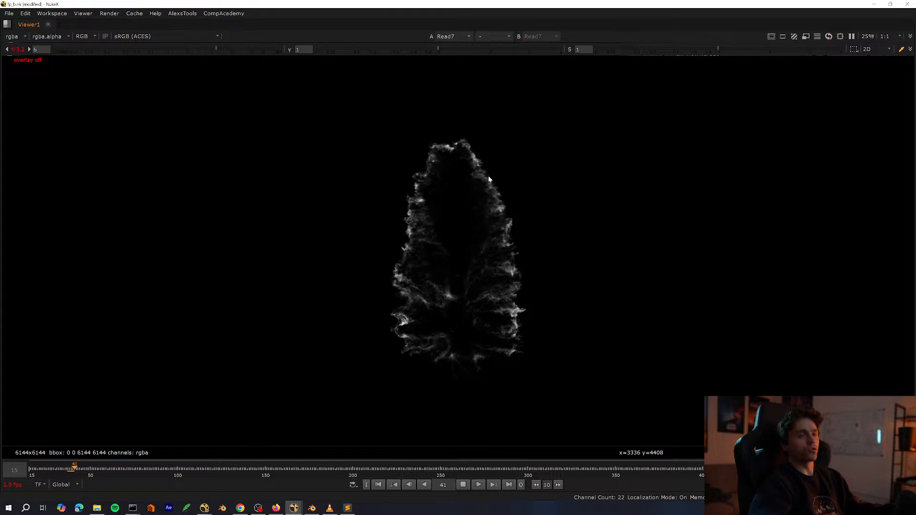
{"action": "key", "text": "q"}
{"action": "scroll", "coordinate": [471, 253], "scroll_direction": "up", "scroll_amount": 2}
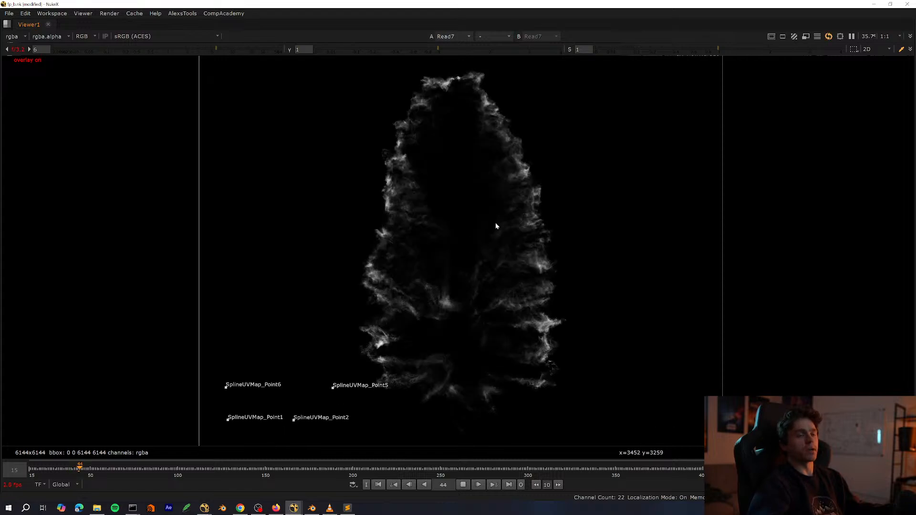
Replay the Read7 shockwave from about frame 33 and frame the whole image to study its expansion.
{"action": "left_click", "coordinate": [72, 472]}
{"action": "left_click_drag", "start_coordinate": [73, 472], "coordinate": [59, 470]}
{"action": "key", "text": "q"}
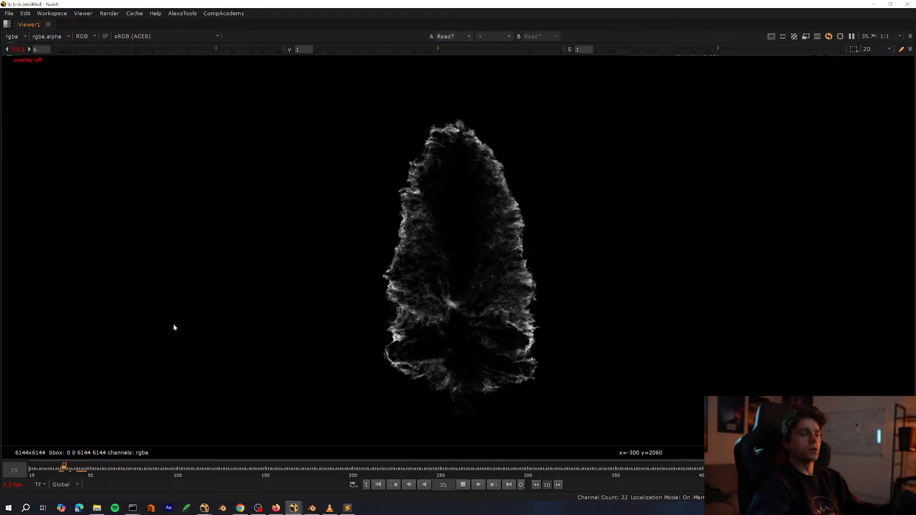
{"action": "key", "text": "f"}
{"action": "key", "text": "q"}
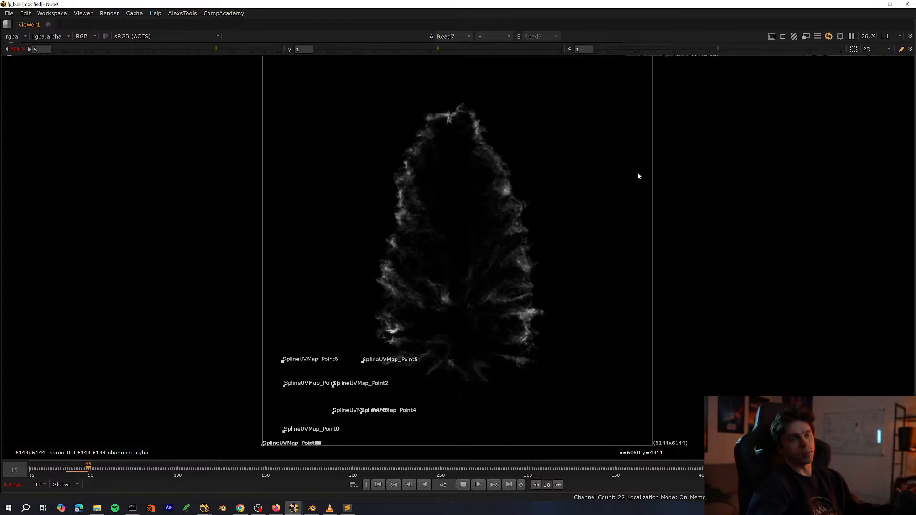
Replay the Read7 shockwave in the smaller viewer, locate the warp nodes beneath it and display Grade36's output.
{"action": "key", "text": "space"}
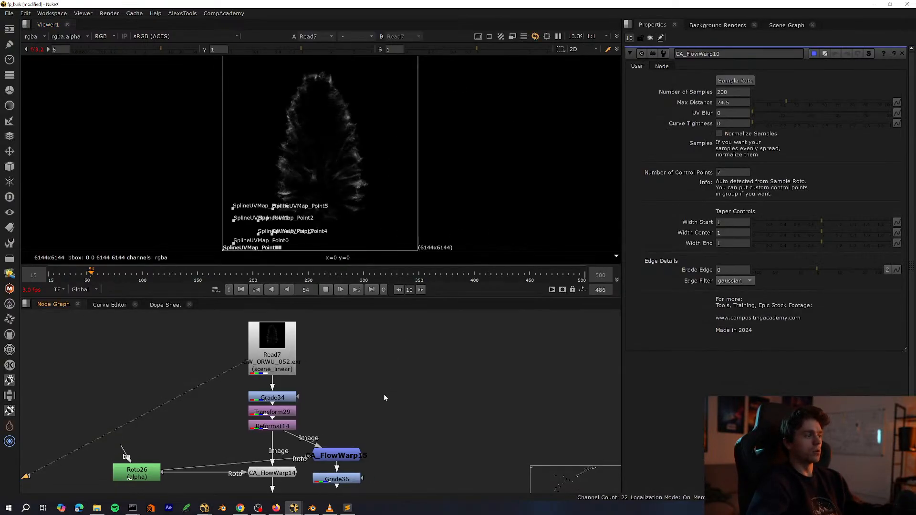
{"action": "middle_click_drag", "start_coordinate": [353, 395], "coordinate": [337, 345]}
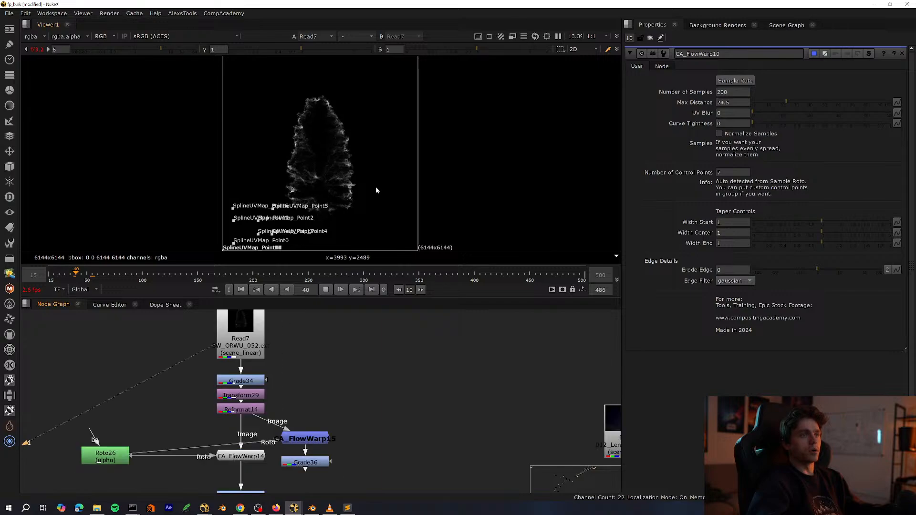
{"action": "key", "text": "space"}
{"action": "key", "text": "space"}
{"action": "middle_click_drag", "start_coordinate": [342, 438], "coordinate": [357, 387]}
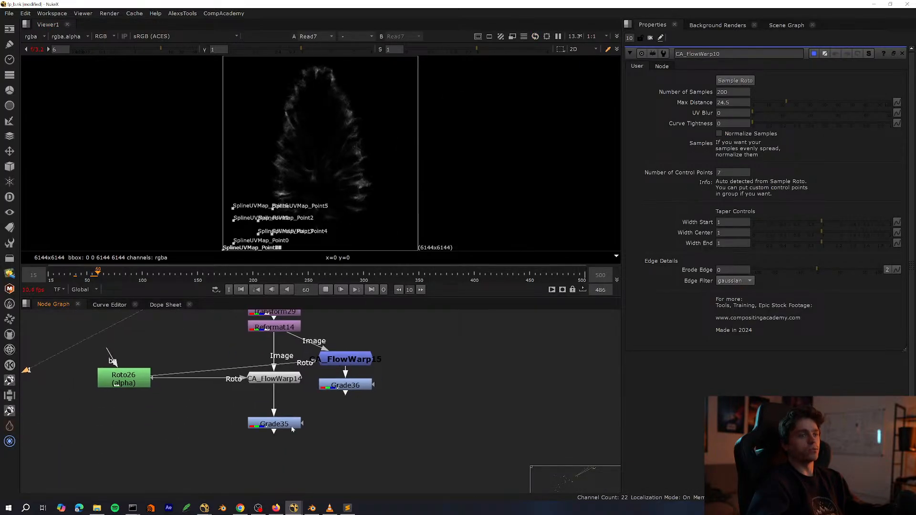
{"action": "key", "text": "1"}
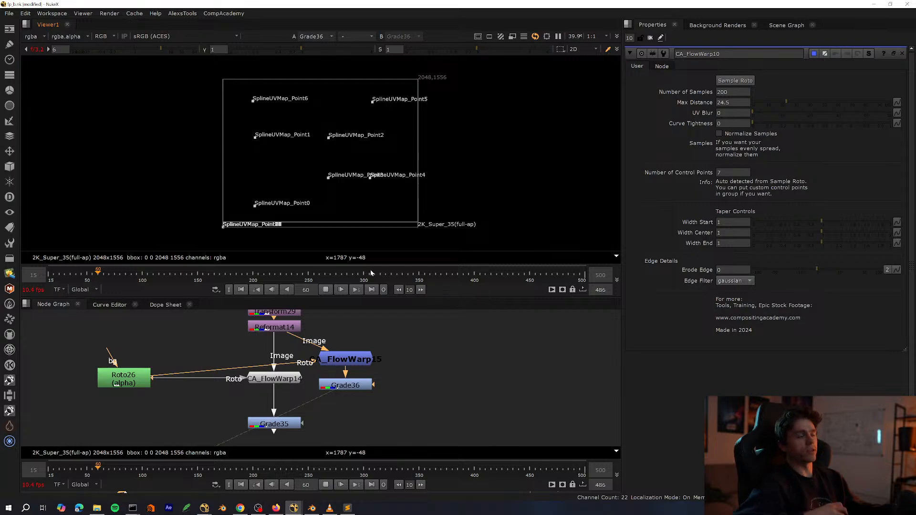
Enlarge the Grade36 view, restore the gain to 1 and replay the warped shockwave from about frame 42.
{"action": "key", "text": "space"}
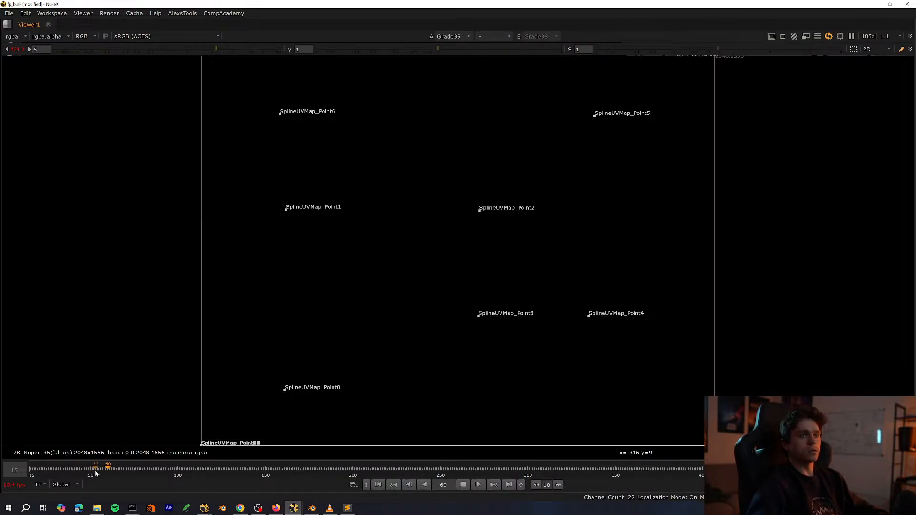
{"action": "left_click", "coordinate": [73, 468]}
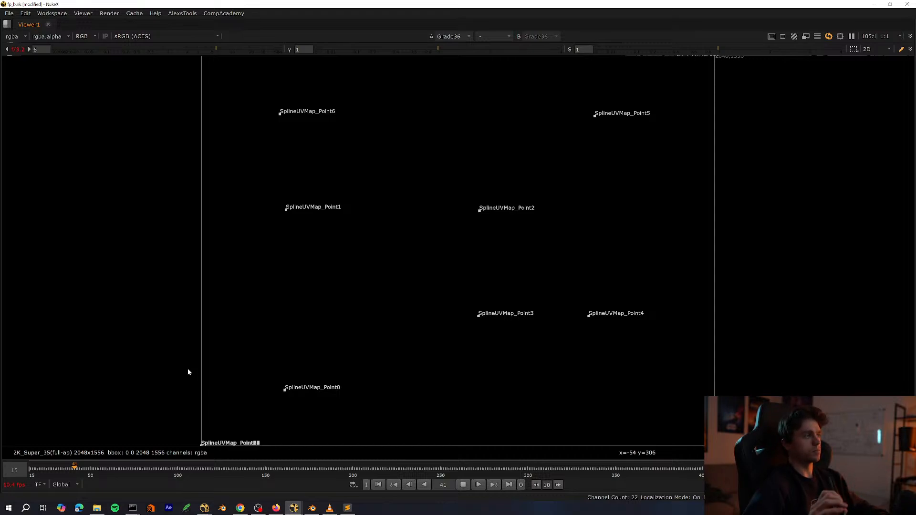
{"action": "key", "text": "Right"}
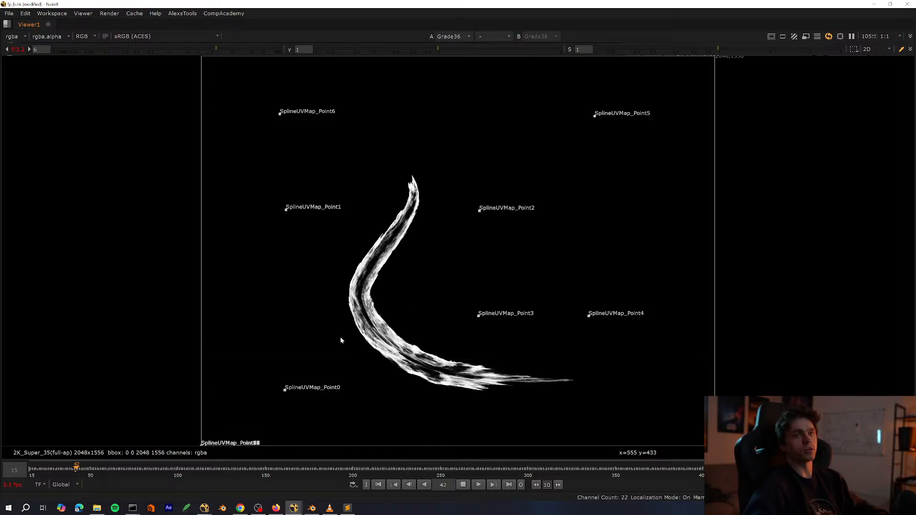
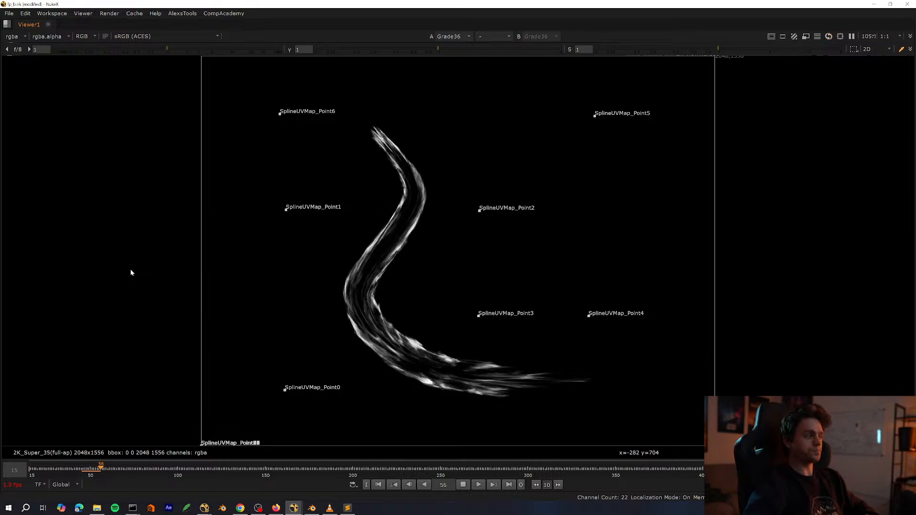
{"action": "left_click", "coordinate": [79, 470]}
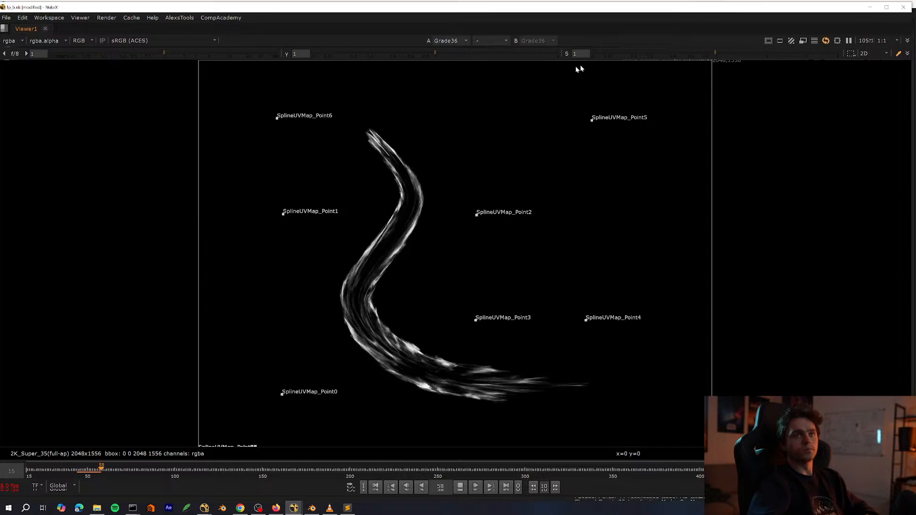
Close the FlowWarp example script and return to the other open script's full node graph.
{"action": "left_click_drag", "start_coordinate": [809, 55], "coordinate": [680, 65]}
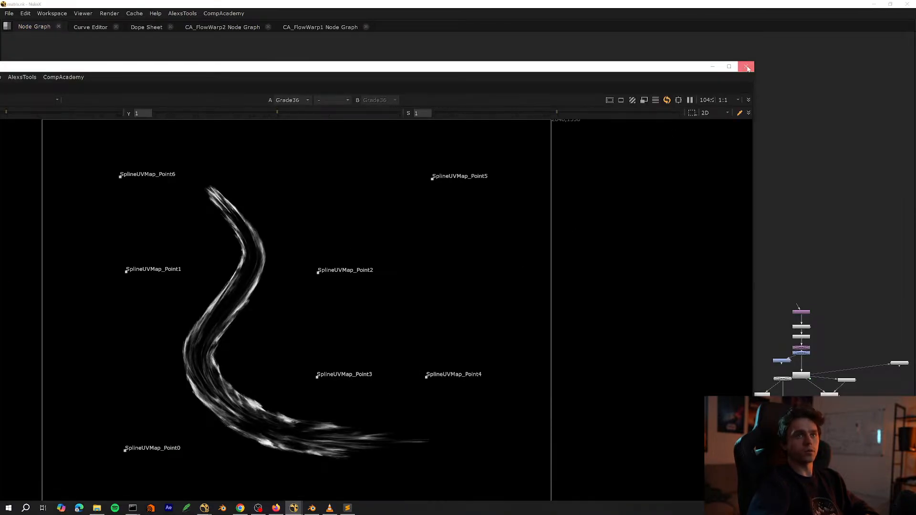
{"action": "left_click", "coordinate": [746, 67]}
{"action": "left_click", "coordinate": [167, 330]}
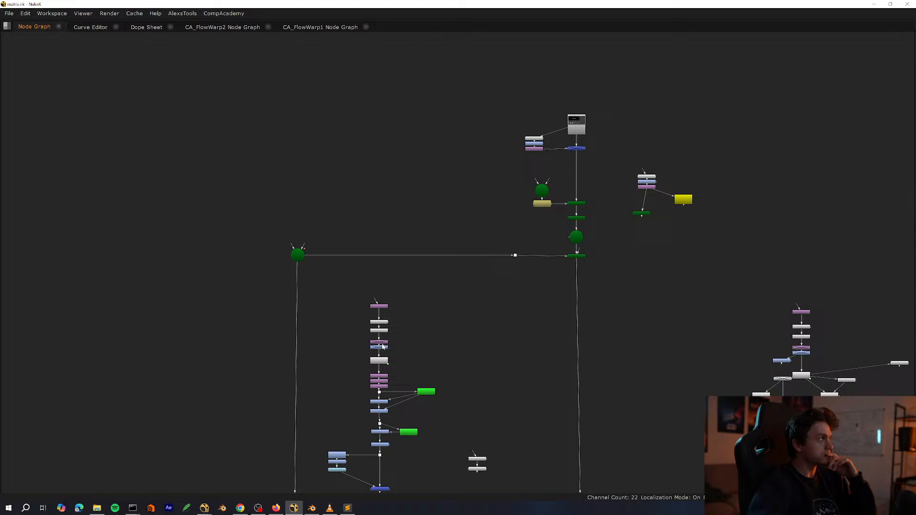
Examine the overall composite tree and display the Merge22 output framed in the viewer.
{"action": "middle_click_drag", "start_coordinate": [389, 352], "coordinate": [330, 262]}
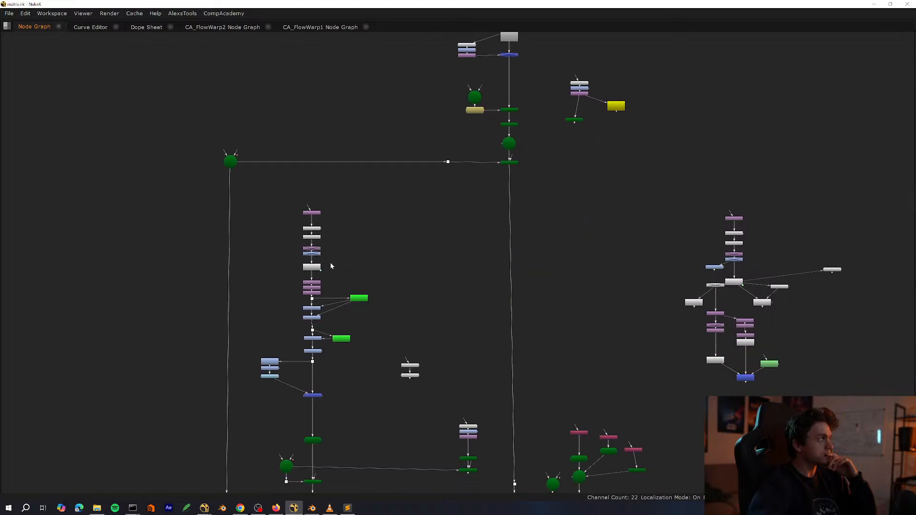
{"action": "scroll", "coordinate": [329, 282], "scroll_direction": "down", "scroll_amount": 5}
{"action": "scroll", "coordinate": [391, 336], "scroll_direction": "up", "scroll_amount": 5}
{"action": "middle_click_drag", "start_coordinate": [387, 293], "coordinate": [388, 236]}
{"action": "key", "text": "space"}
{"action": "left_click_drag", "start_coordinate": [387, 402], "coordinate": [340, 383]}
{"action": "middle_click_drag", "start_coordinate": [345, 415], "coordinate": [325, 449]}
{"action": "scroll", "coordinate": [343, 225], "scroll_direction": "down", "scroll_amount": 8}
{"action": "key", "text": "f"}
{"action": "scroll", "coordinate": [321, 406], "scroll_direction": "down", "scroll_amount": 4}
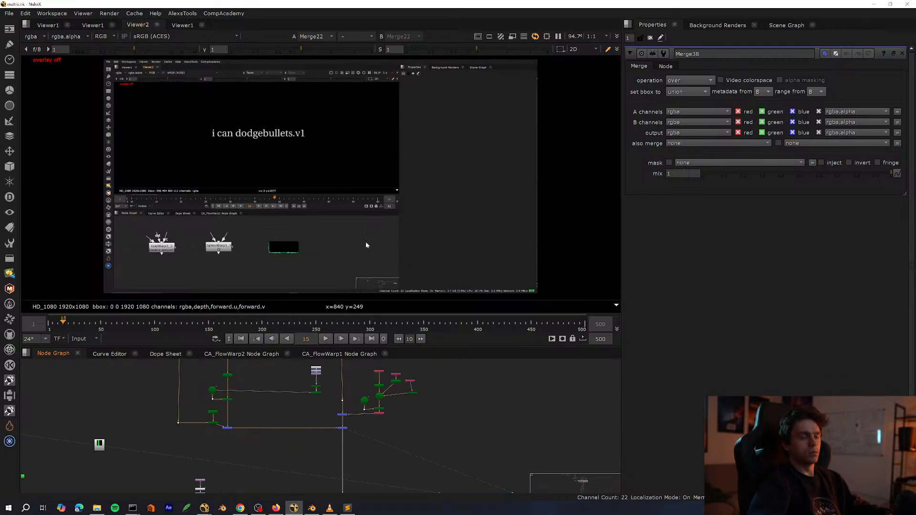
{"action": "scroll", "coordinate": [276, 423], "scroll_direction": "down", "scroll_amount": 3}
Display the green effect at the dot beneath Grade58 and locate the Premult6 and Grade57 nodes in its branch.
{"action": "key", "text": "space"}
{"action": "scroll", "coordinate": [354, 390], "scroll_direction": "up", "scroll_amount": 6}
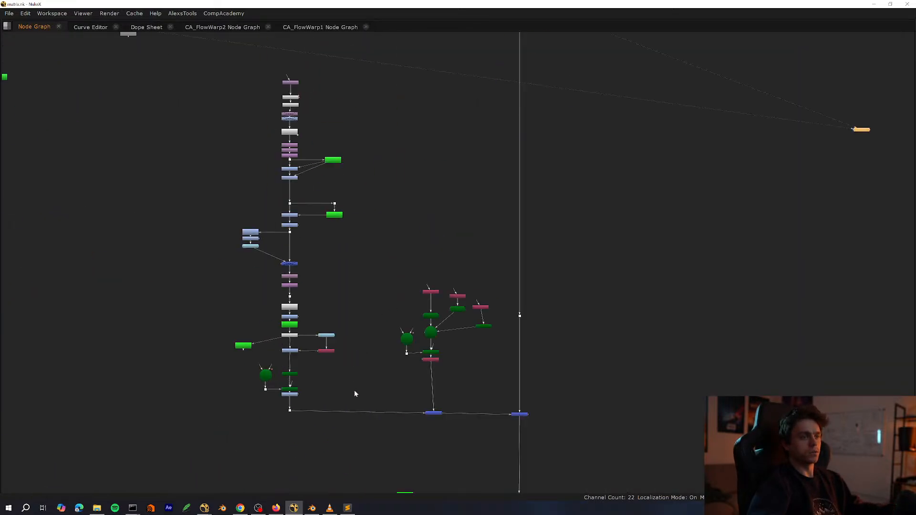
{"action": "key", "text": "space"}
{"action": "scroll", "coordinate": [359, 237], "scroll_direction": "up", "scroll_amount": 5}
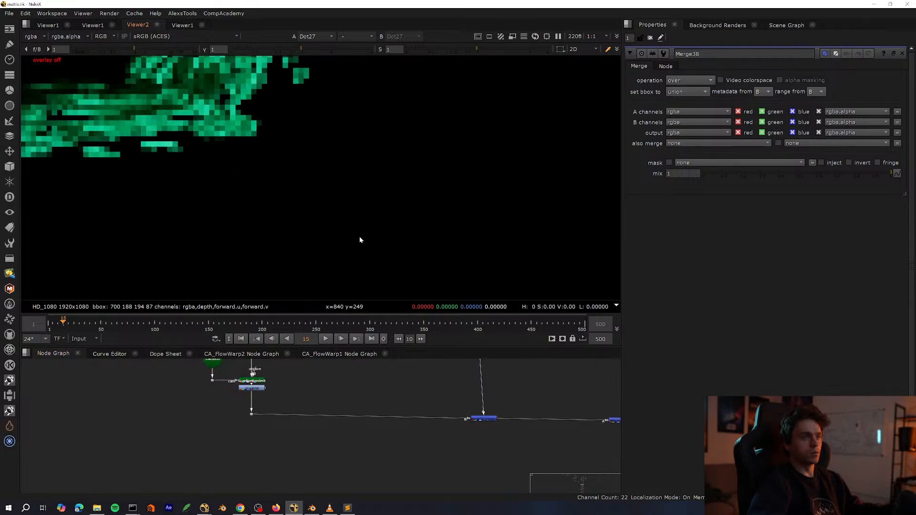
{"action": "scroll", "coordinate": [385, 247], "scroll_direction": "down", "scroll_amount": 3}
{"action": "key", "text": "space"}
{"action": "scroll", "coordinate": [373, 365], "scroll_direction": "up", "scroll_amount": 4}
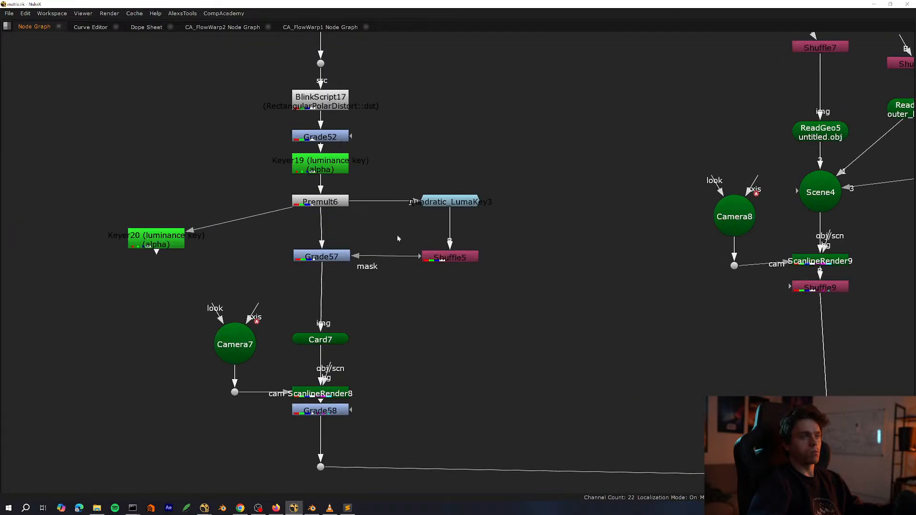
Copy Quadratic_LumaKey3 with Shuffle5 and paste the pair beneath the connection between Merge33 and Merge31.
{"action": "left_click", "coordinate": [447, 201]}
{"action": "middle_click_drag", "start_coordinate": [421, 278], "coordinate": [390, 208]}
{"action": "left_click", "coordinate": [417, 186]}
{"action": "middle_click_drag", "start_coordinate": [480, 261], "coordinate": [486, 256]}
{"action": "scroll", "coordinate": [487, 258], "scroll_direction": "down", "scroll_amount": 3}
{"action": "middle_click_drag", "start_coordinate": [720, 316], "coordinate": [458, 275]}
{"action": "key", "text": "space"}
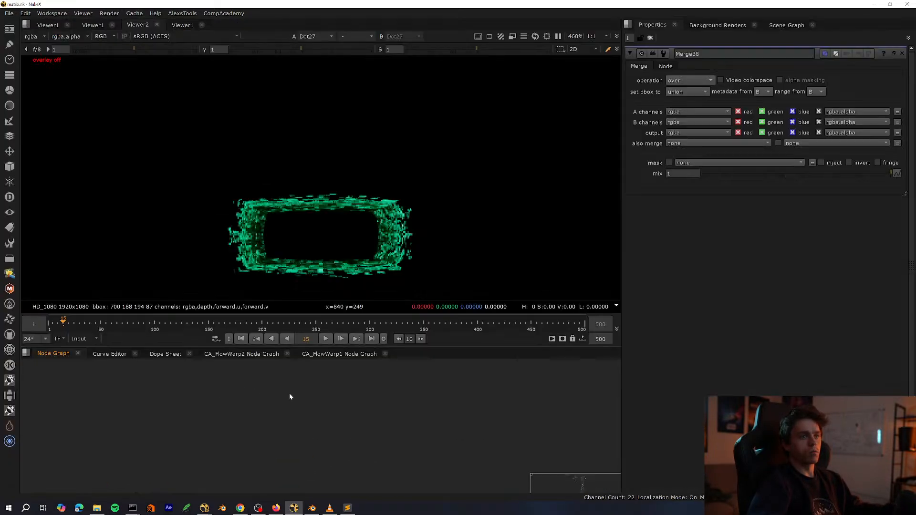
{"action": "scroll", "coordinate": [339, 425], "scroll_direction": "up", "scroll_amount": 3}
{"action": "key", "text": "space"}
{"action": "key", "text": "ctrl+v"}
Insert a dot between Merge33 and Merge31, connect the pasted luma key to it and align the pasted nodes underneath.
{"action": "left_click", "coordinate": [335, 325], "text": "ctrl"}
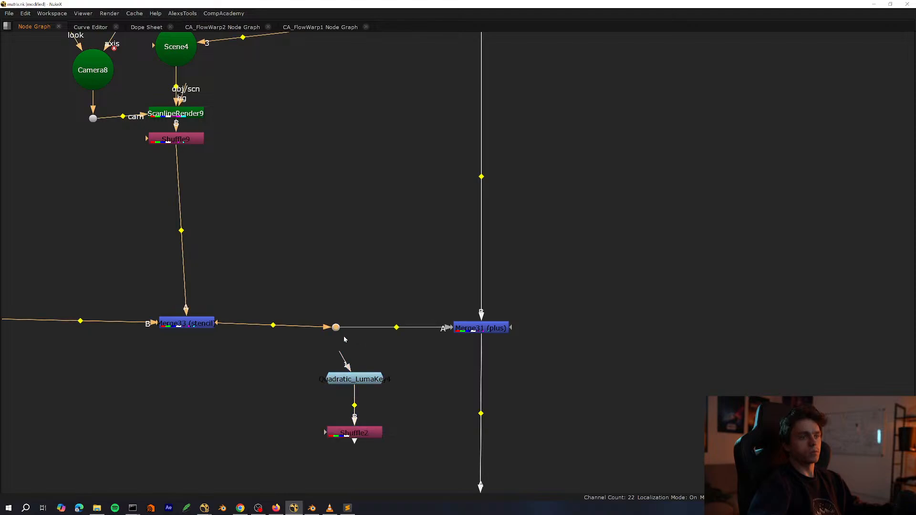
{"action": "left_click_drag", "start_coordinate": [351, 354], "coordinate": [340, 332]}
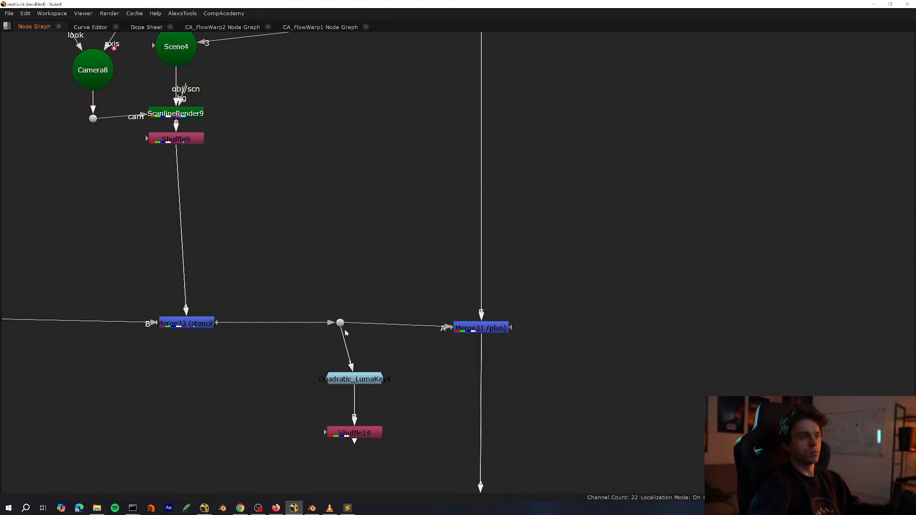
{"action": "left_click_drag", "start_coordinate": [388, 356], "coordinate": [329, 436]}
{"action": "left_click_drag", "start_coordinate": [365, 376], "coordinate": [351, 411]}
{"action": "scroll", "coordinate": [351, 411], "scroll_direction": "up", "scroll_amount": 2}
{"action": "left_click", "coordinate": [438, 383]}
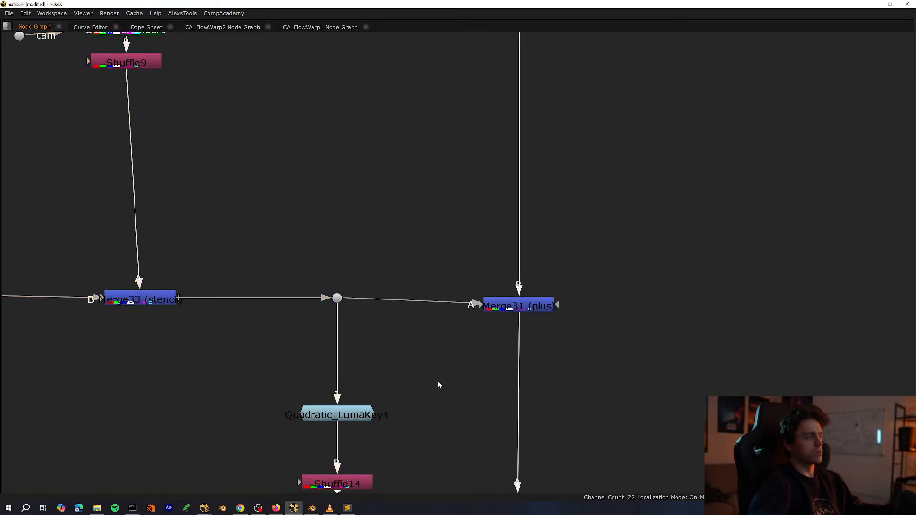
Display Quadratic_LumaKey4's output, open its properties and set Shift Key to 520.
{"action": "left_click", "coordinate": [344, 417]}
{"action": "scroll", "coordinate": [344, 417], "scroll_direction": "up", "scroll_amount": 3}
{"action": "middle_click_drag", "start_coordinate": [344, 417], "coordinate": [450, 319]}
{"action": "key", "text": "space"}
{"action": "key", "text": "1"}
{"action": "double_click", "coordinate": [354, 461]}
{"action": "middle_click_drag", "start_coordinate": [355, 458], "coordinate": [330, 416]}
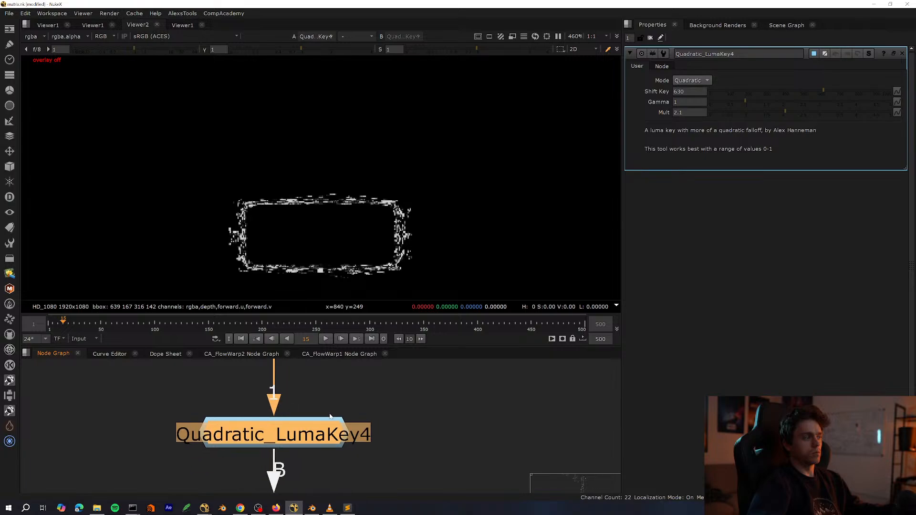
{"action": "scroll", "coordinate": [330, 416], "scroll_direction": "down", "scroll_amount": 2}
{"action": "left_click_drag", "start_coordinate": [793, 92], "coordinate": [802, 91]}
Shift the dot, Quadratic_LumaKey4 and Shuffle14 slightly farther from Merge31 and display the Merge31 output.
{"action": "scroll", "coordinate": [342, 411], "scroll_direction": "down", "scroll_amount": 2}
{"action": "scroll", "coordinate": [342, 413], "scroll_direction": "down", "scroll_amount": 1}
{"action": "key", "text": "space"}
{"action": "middle_click_drag", "start_coordinate": [343, 412], "coordinate": [357, 281]}
{"action": "scroll", "coordinate": [314, 405], "scroll_direction": "up", "scroll_amount": 3}
{"action": "left_click_drag", "start_coordinate": [404, 141], "coordinate": [139, 425]}
{"action": "left_click_drag", "start_coordinate": [260, 371], "coordinate": [239, 371]}
{"action": "key", "text": "space"}
{"action": "left_click", "coordinate": [338, 405]}
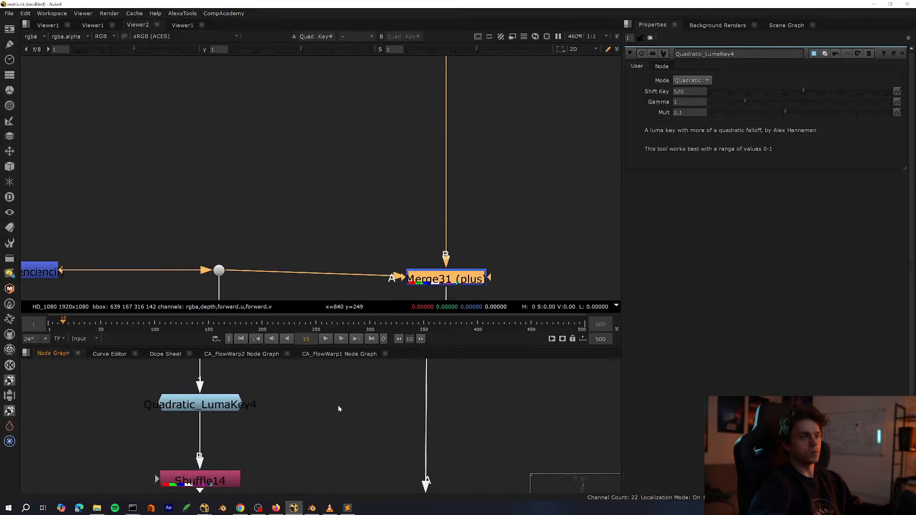
{"action": "scroll", "coordinate": [336, 437], "scroll_direction": "down", "scroll_amount": 2}
{"action": "scroll", "coordinate": [321, 442], "scroll_direction": "up", "scroll_amount": 2}
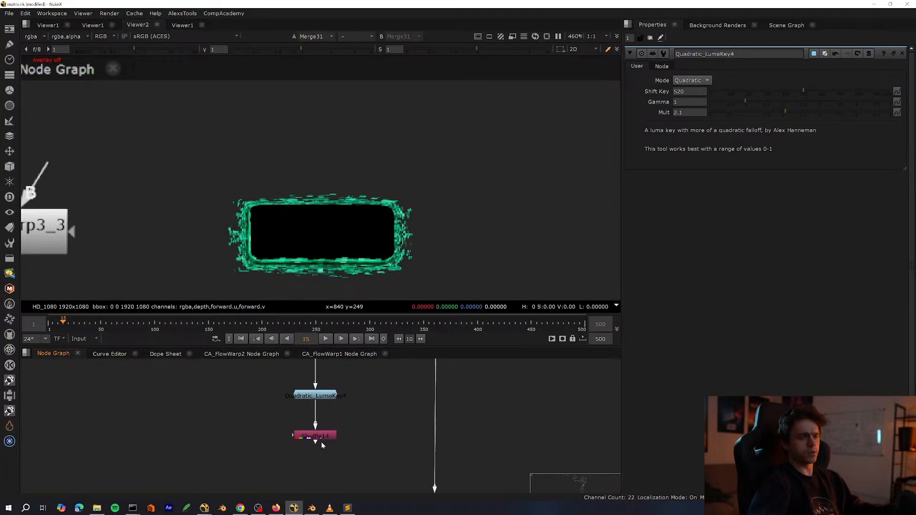
Return to the branch ending beneath Grade58 and display the output of its last dot.
{"action": "key", "text": "space"}
{"action": "scroll", "coordinate": [356, 285], "scroll_direction": "down", "scroll_amount": 3}
{"action": "scroll", "coordinate": [327, 341], "scroll_direction": "up", "scroll_amount": 2}
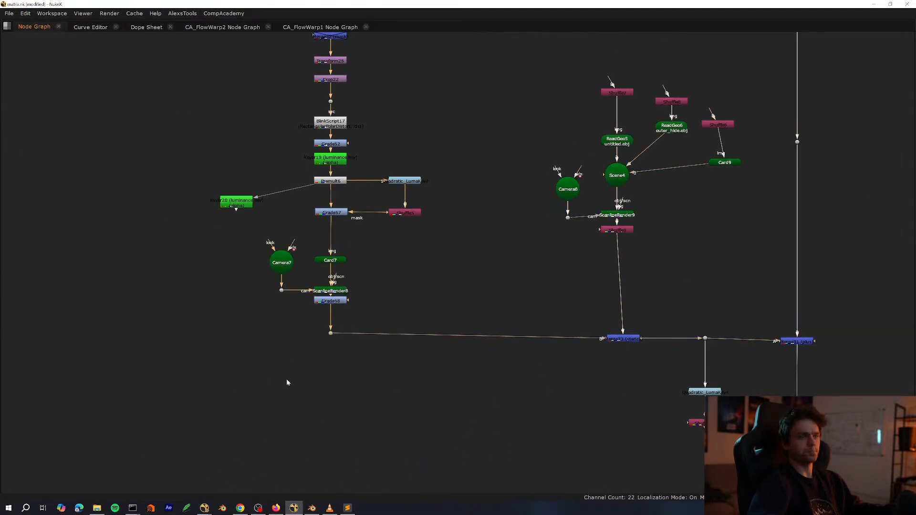
{"action": "key", "text": "space"}
{"action": "mouse_move", "coordinate": [307, 428]}
{"action": "middle_mouse_down"}
{"action": "mouse_move", "coordinate": [293, 488]}
{"action": "mouse_move", "coordinate": [304, 471]}
{"action": "middle_mouse_up"}
Compare the green effect with the Merge32 mask enabled and disabled, leaving it disabled.
{"action": "key", "text": "space"}
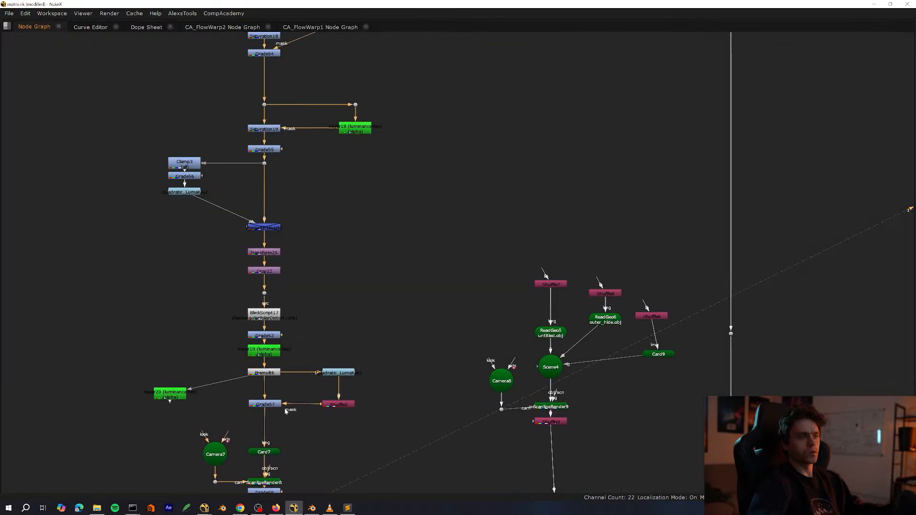
{"action": "scroll", "coordinate": [391, 307], "scroll_direction": "up", "scroll_amount": 2}
{"action": "key", "text": "space"}
{"action": "scroll", "coordinate": [286, 451], "scroll_direction": "up", "scroll_amount": 2}
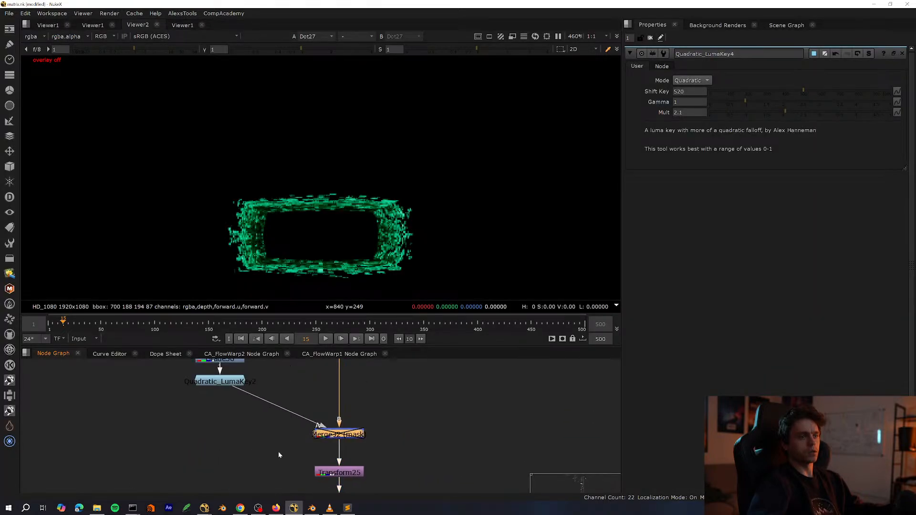
{"action": "scroll", "coordinate": [301, 448], "scroll_direction": "up", "scroll_amount": 3}
{"action": "middle_click_drag", "start_coordinate": [302, 447], "coordinate": [139, 431]}
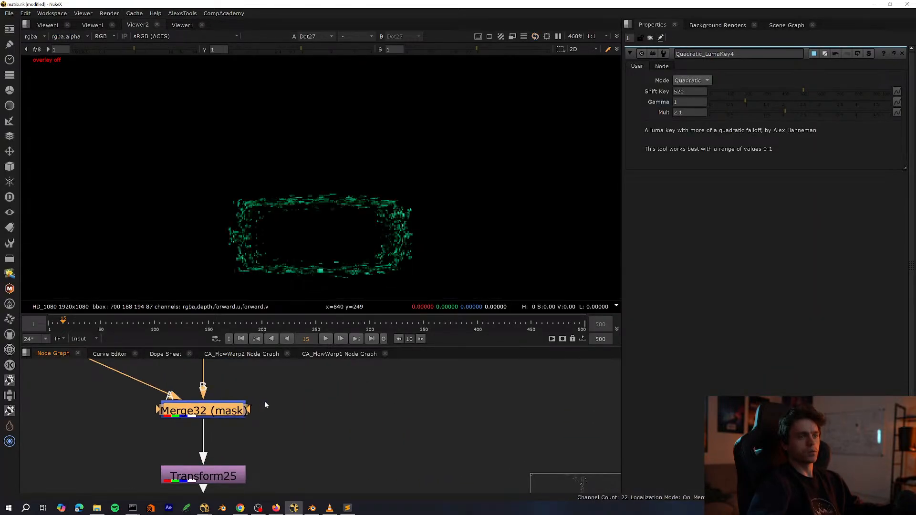
{"action": "scroll", "coordinate": [296, 398], "scroll_direction": "down", "scroll_amount": 4}
{"action": "middle_click_drag", "start_coordinate": [361, 454], "coordinate": [224, 396]}
{"action": "key", "text": "d"}
{"action": "scroll", "coordinate": [293, 433], "scroll_direction": "down", "scroll_amount": 3}
{"action": "scroll", "coordinate": [328, 450], "scroll_direction": "up", "scroll_amount": 3}
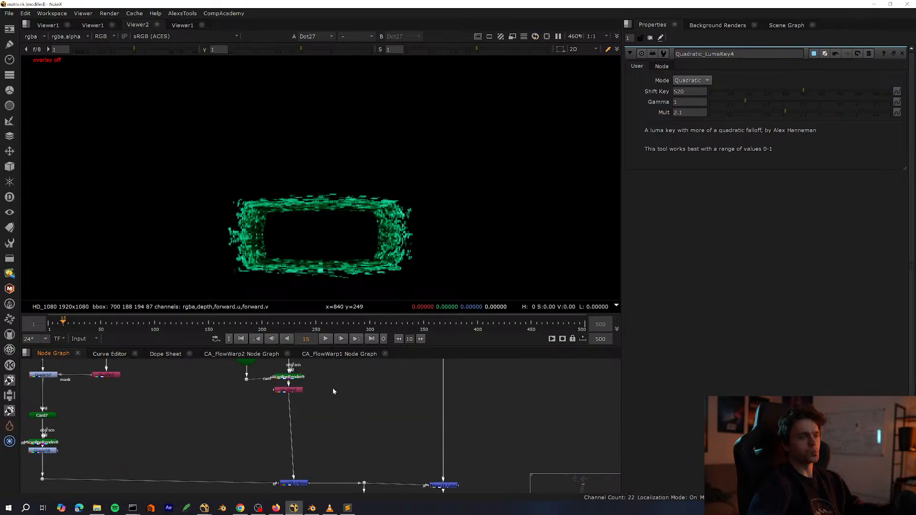
Display Shuffle9's output and check its alpha channel.
{"action": "left_click", "coordinate": [288, 431]}
{"action": "key", "text": "a"}
{"action": "key", "text": "a"}
{"action": "middle_click_drag", "start_coordinate": [312, 432], "coordinate": [329, 416]}
{"action": "scroll", "coordinate": [328, 417], "scroll_direction": "up", "scroll_amount": 4}
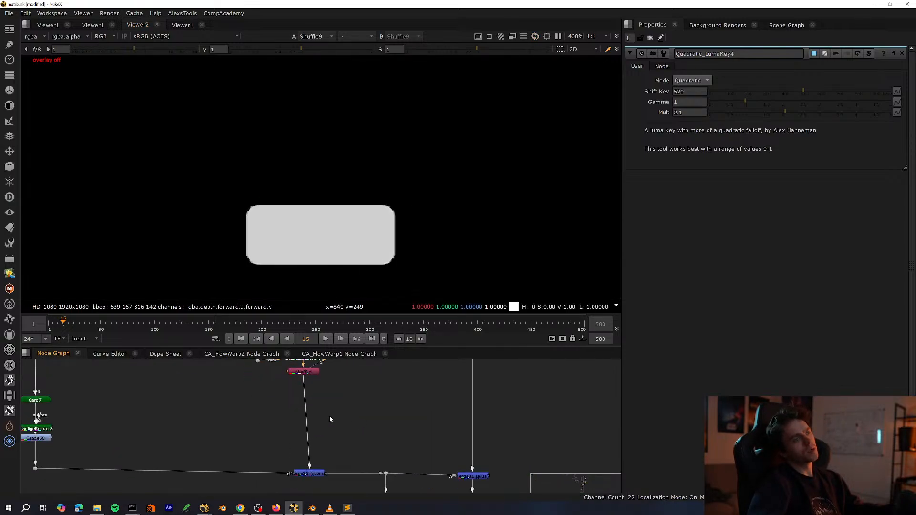
Add a FilterErode node, connect its input to Shuffle9 and place it beside the branch leading to Merge33.
{"action": "middle_click_drag", "start_coordinate": [258, 441], "coordinate": [284, 418]}
{"action": "key", "text": "space"}
{"action": "key", "text": "Tab"}
{"action": "type", "text": "er"}
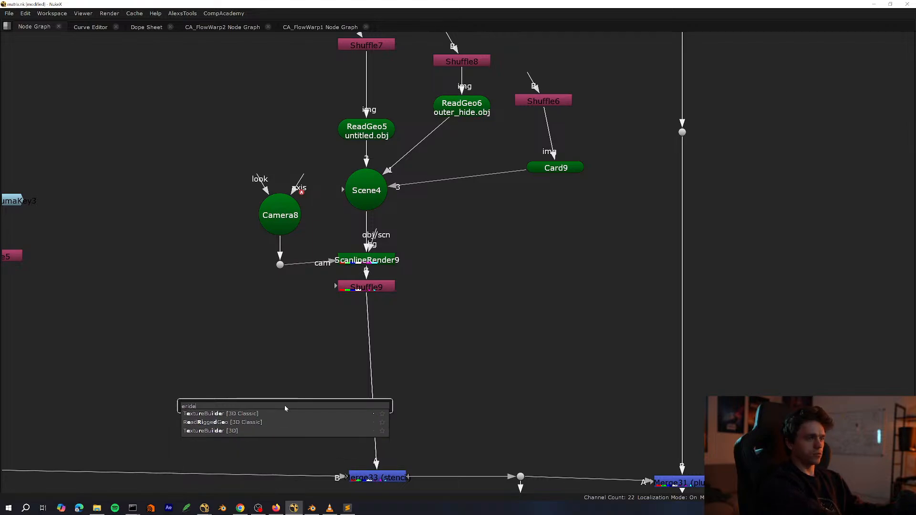
{"action": "type", "text": "od"}
{"action": "key", "text": "Return"}
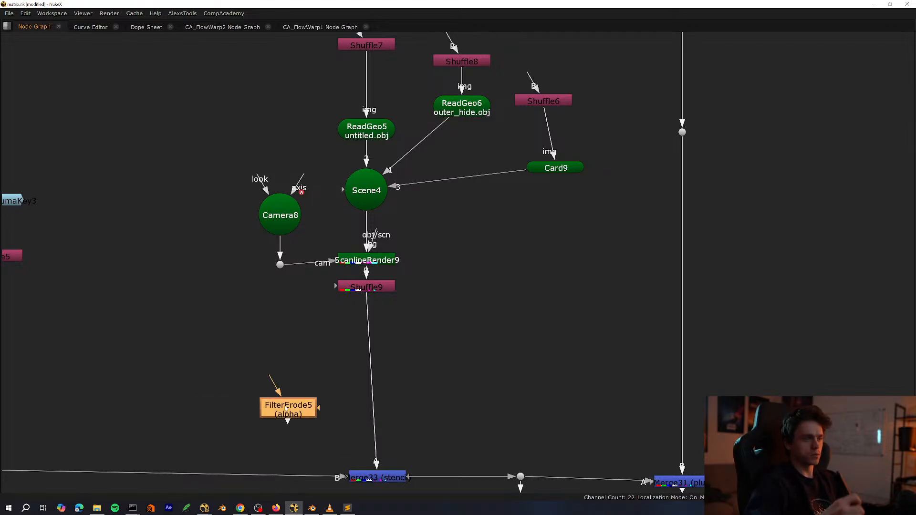
{"action": "middle_click_drag", "start_coordinate": [319, 366], "coordinate": [360, 327]}
{"action": "left_click", "coordinate": [360, 327]}
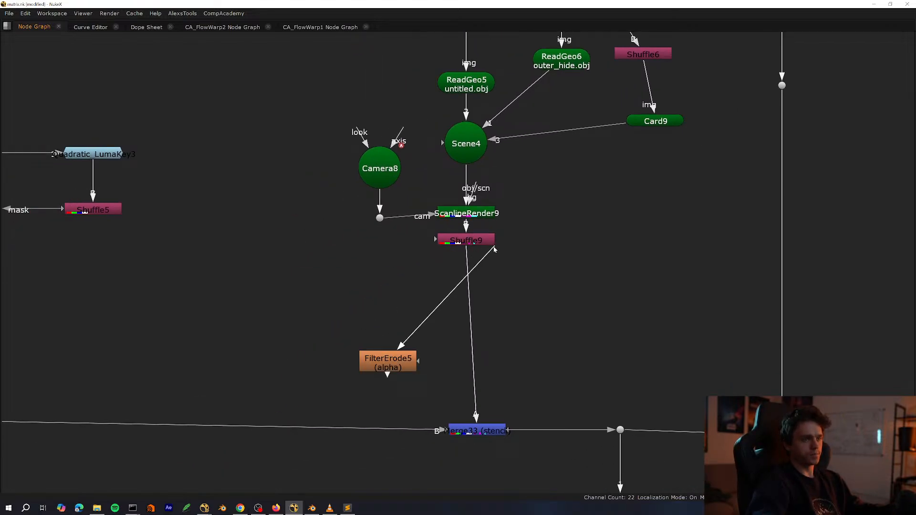
{"action": "left_click_drag", "start_coordinate": [407, 371], "coordinate": [310, 334]}
Paste a copy of the quadratic luma key node, connect it to ScanlineRender8 and position it near FilterErode5.
{"action": "middle_click_drag", "start_coordinate": [279, 337], "coordinate": [470, 323]}
{"action": "scroll", "coordinate": [470, 323], "scroll_direction": "down", "scroll_amount": 4}
{"action": "scroll", "coordinate": [370, 273], "scroll_direction": "up", "scroll_amount": 1}
{"action": "middle_click_drag", "start_coordinate": [372, 269], "coordinate": [345, 370]}
{"action": "left_click_drag", "start_coordinate": [388, 292], "coordinate": [270, 347]}
{"action": "key", "text": "ctrl+c"}
{"action": "scroll", "coordinate": [365, 450], "scroll_direction": "up", "scroll_amount": 4}
{"action": "left_click", "coordinate": [333, 431]}
{"action": "key", "text": "ctrl+v"}
{"action": "left_click_drag", "start_coordinate": [319, 405], "coordinate": [176, 429]}
{"action": "middle_click_drag", "start_coordinate": [357, 430], "coordinate": [228, 374]}
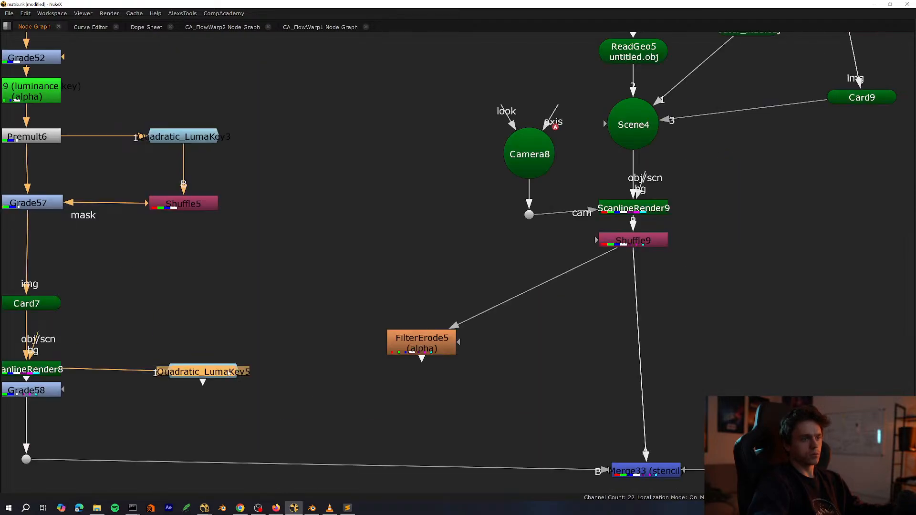
{"action": "left_click_drag", "start_coordinate": [228, 375], "coordinate": [361, 372]}
Display Quadratic_LumaKey5's output and magnify the keyed rectangular outline in the viewer.
{"action": "scroll", "coordinate": [407, 375], "scroll_direction": "up", "scroll_amount": 4}
{"action": "middle_click_drag", "start_coordinate": [407, 376], "coordinate": [295, 436]}
{"action": "key", "text": "space"}
{"action": "key", "text": "1"}
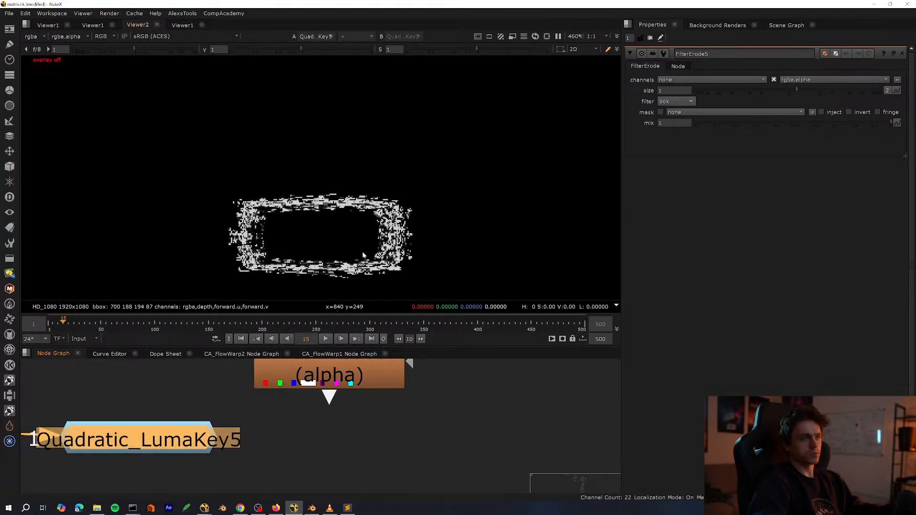
{"action": "middle_click_drag", "start_coordinate": [346, 275], "coordinate": [345, 240]}
{"action": "scroll", "coordinate": [345, 240], "scroll_direction": "up", "scroll_amount": 3}
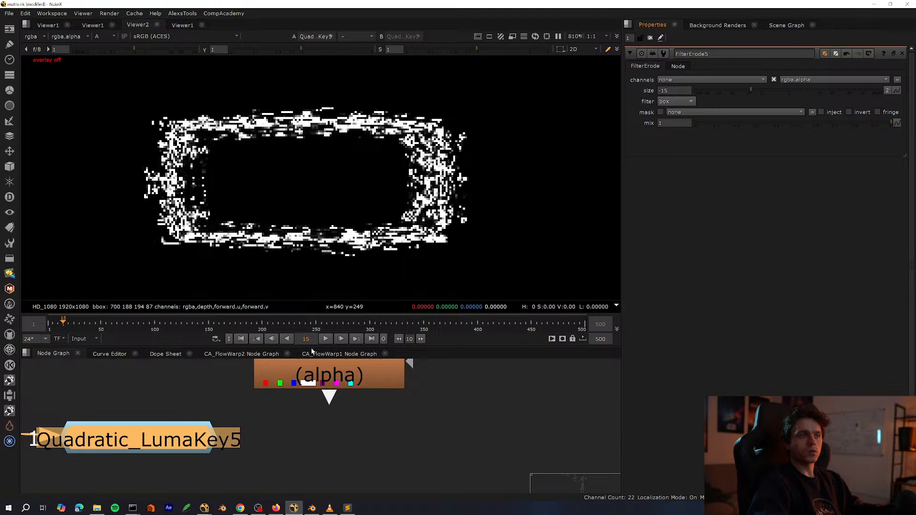
Thin out the keyed outline by adjusting Quadratic_LumaKey5's Shift Key.
{"action": "double_click", "coordinate": [162, 439]}
{"action": "mouse_move", "coordinate": [789, 89]}
{"action": "left_mouse_down"}
{"action": "mouse_move", "coordinate": [763, 93]}
{"action": "mouse_move", "coordinate": [790, 90]}
{"action": "left_mouse_up"}
{"action": "scroll", "coordinate": [282, 437], "scroll_direction": "down", "scroll_amount": 2}
Add a Merge below FilterErode5, using the eroded matte as input A and Quadratic_LumaKey5 as input B.
{"action": "key", "text": "m"}
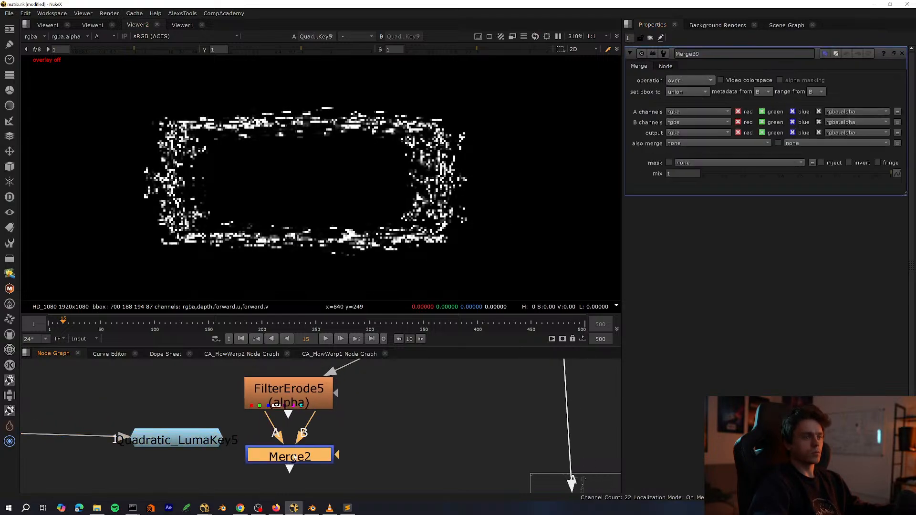
{"action": "left_click_drag", "start_coordinate": [191, 444], "coordinate": [187, 442]}
{"action": "left_click_drag", "start_coordinate": [314, 416], "coordinate": [295, 400]}
{"action": "left_click_drag", "start_coordinate": [298, 454], "coordinate": [296, 459]}
{"action": "key", "text": "shift+x"}
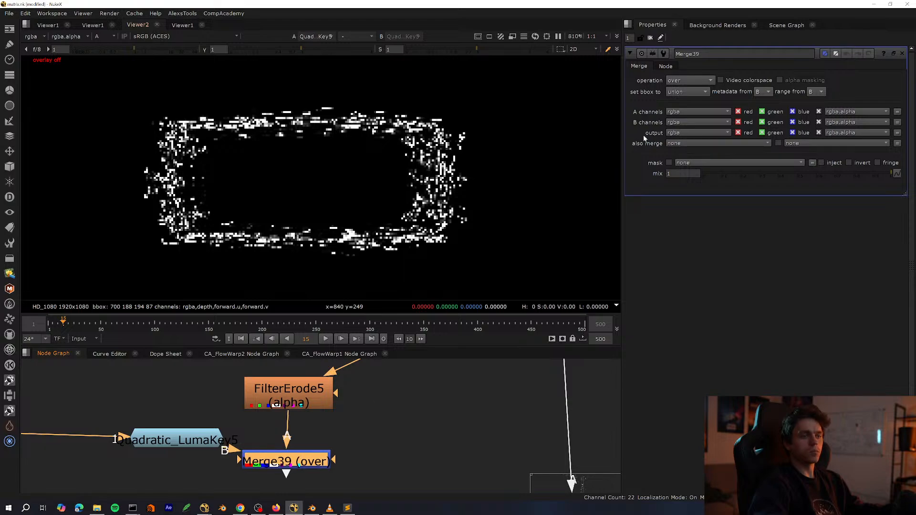
Try the mask operation on the Merge that combines FilterErode5 and Quadratic_LumaKey5.
{"action": "left_click", "coordinate": [696, 81]}
{"action": "left_click", "coordinate": [689, 156]}
{"action": "middle_click_drag", "start_coordinate": [363, 430], "coordinate": [378, 457]}
{"action": "middle_click_drag", "start_coordinate": [316, 445], "coordinate": [318, 402]}
{"action": "left_click_drag", "start_coordinate": [315, 445], "coordinate": [317, 448]}
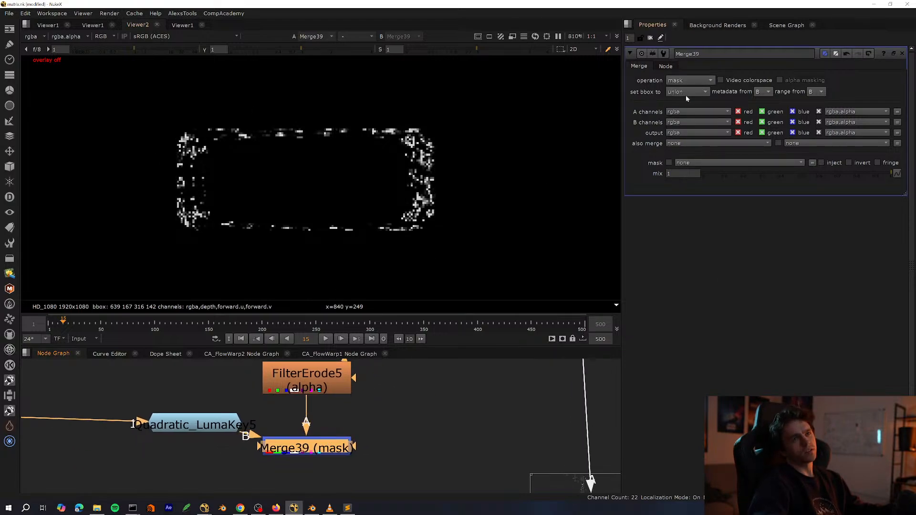
Set Merge39's operation to stencil and adjust the erosion size in FilterErode5.
{"action": "left_click", "coordinate": [687, 81]}
{"action": "left_click", "coordinate": [680, 277]}
{"action": "middle_click_drag", "start_coordinate": [292, 388], "coordinate": [284, 406]}
{"action": "double_click", "coordinate": [284, 407]}
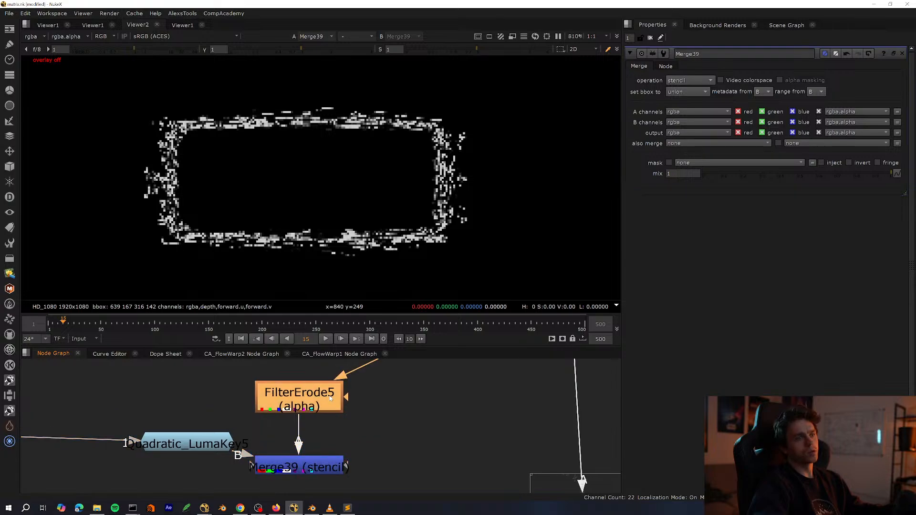
{"action": "left_click_drag", "start_coordinate": [776, 88], "coordinate": [779, 88]}
{"action": "key", "text": "f"}
{"action": "scroll", "coordinate": [347, 375], "scroll_direction": "down", "scroll_amount": 3}
Add a Premult node after Merge39 and place it well below in the node graph.
{"action": "key", "text": "space"}
{"action": "mouse_move", "coordinate": [331, 447]}
{"action": "middle_mouse_down"}
{"action": "mouse_move", "coordinate": [338, 412]}
{"action": "mouse_move", "coordinate": [329, 245]}
{"action": "middle_mouse_up"}
{"action": "mouse_move", "coordinate": [376, 203]}
{"action": "left_mouse_down"}
{"action": "mouse_move", "coordinate": [247, 282]}
{"action": "mouse_move", "coordinate": [256, 270]}
{"action": "left_mouse_up"}
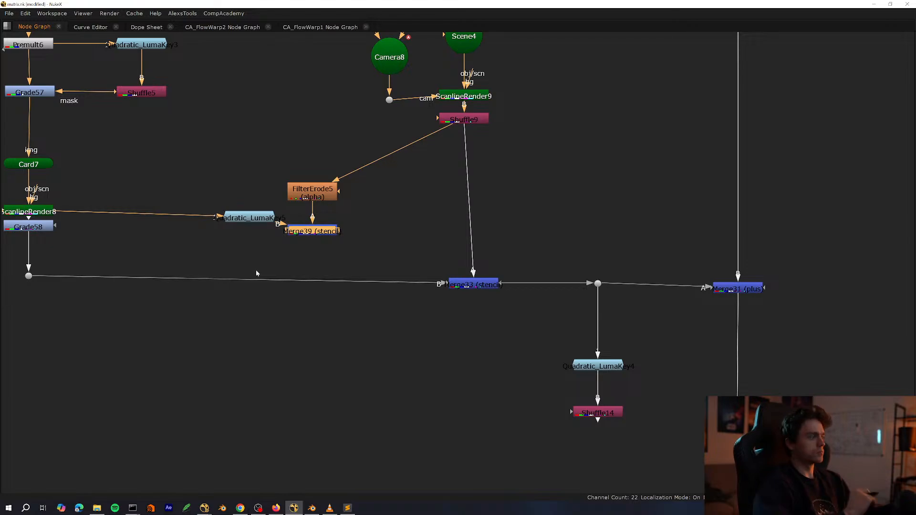
{"action": "key", "text": "Tab"}
{"action": "type", "text": "premult"}
{"action": "key", "text": "Return"}
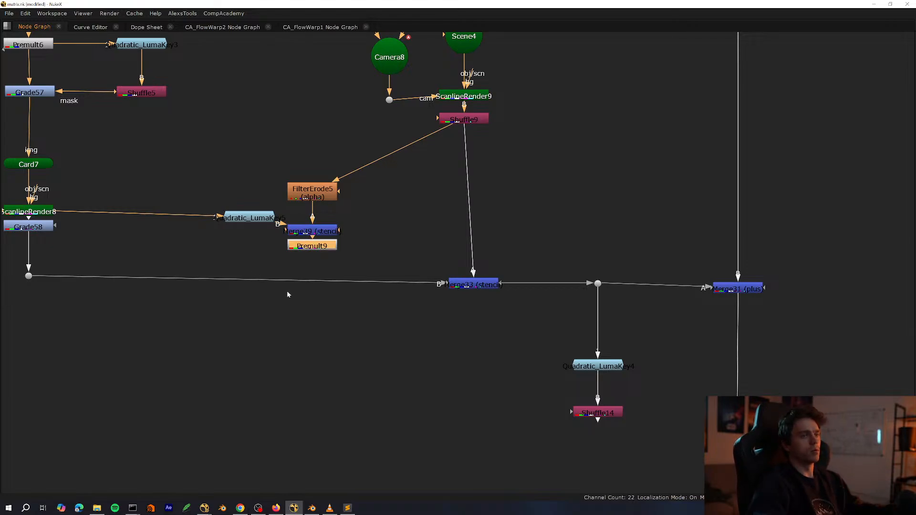
{"action": "left_click_drag", "start_coordinate": [293, 249], "coordinate": [283, 390]}
Add an Exp_Glow node after Premult9, discard the extra Merge attached to it and magnify the glowing rectangle.
{"action": "key", "text": "Tab"}
{"action": "type", "text": "expglow"}
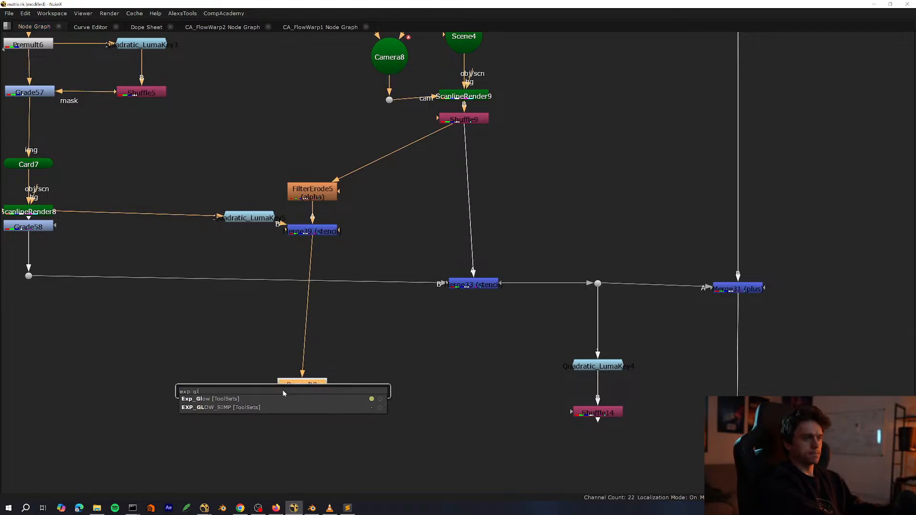
{"action": "key", "text": "Return"}
{"action": "key", "text": "space"}
{"action": "key", "text": "m"}
{"action": "key", "text": "a"}
{"action": "key", "text": "Delete"}
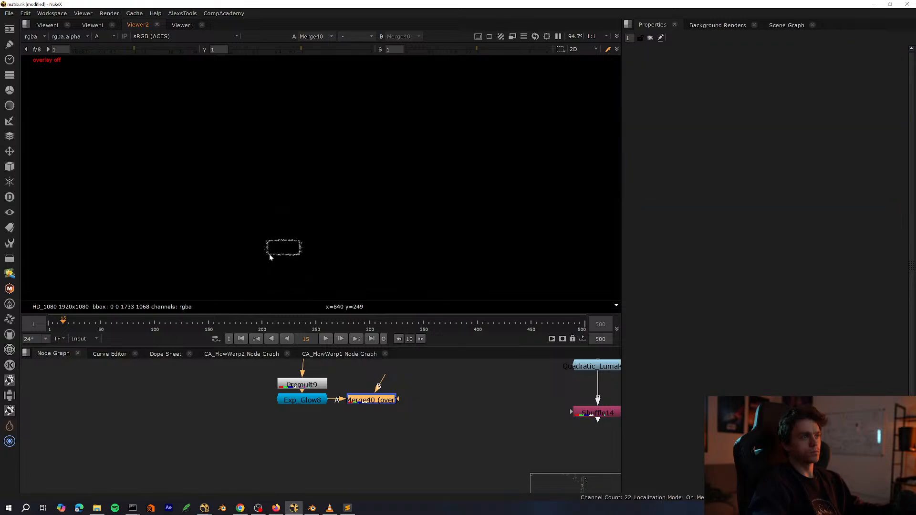
{"action": "scroll", "coordinate": [270, 255], "scroll_direction": "up", "scroll_amount": 7}
{"action": "key", "text": "a"}
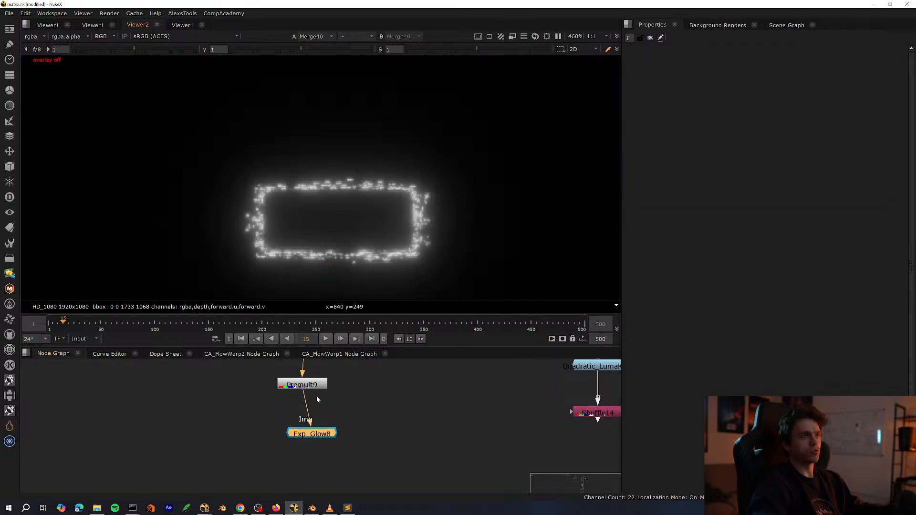
Compare Premult9's output with Quadratic_LumaKey5's output in the viewer.
{"action": "left_click", "coordinate": [312, 385]}
{"action": "key", "text": "1"}
{"action": "scroll", "coordinate": [306, 477], "scroll_direction": "down", "scroll_amount": 3}
{"action": "middle_click_drag", "start_coordinate": [278, 370], "coordinate": [273, 447]}
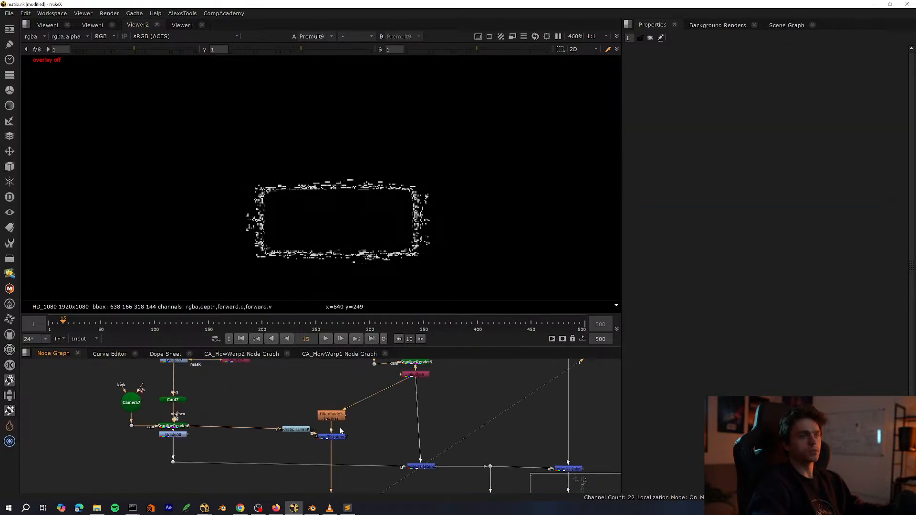
{"action": "scroll", "coordinate": [273, 446], "scroll_direction": "up", "scroll_amount": 3}
{"action": "left_click", "coordinate": [318, 414]}
{"action": "key", "text": "1"}
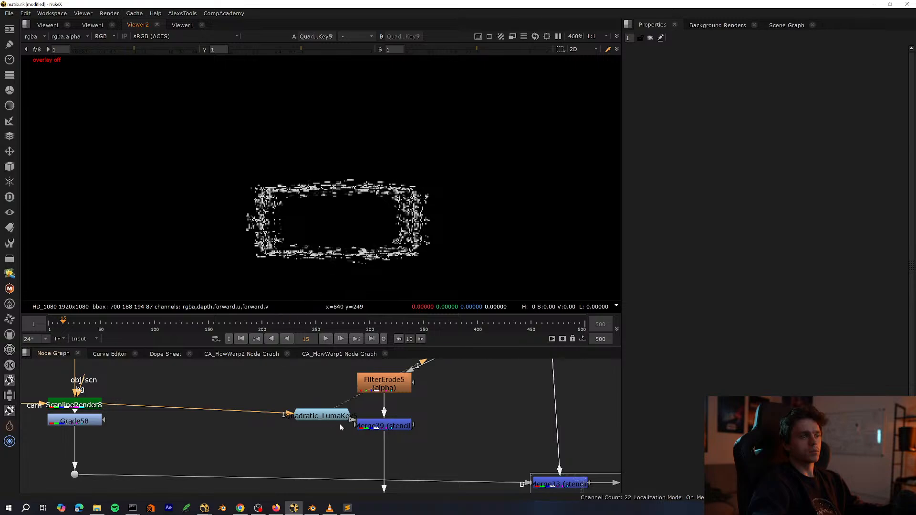
{"action": "key", "text": "1"}
Insert a Merge between Merge39 and Premult9, with Merge39 as input A and Grade58 as input B.
{"action": "left_click", "coordinate": [340, 455]}
{"action": "middle_click_drag", "start_coordinate": [340, 456], "coordinate": [357, 394]}
{"action": "key", "text": "m"}
{"action": "key", "text": "space"}
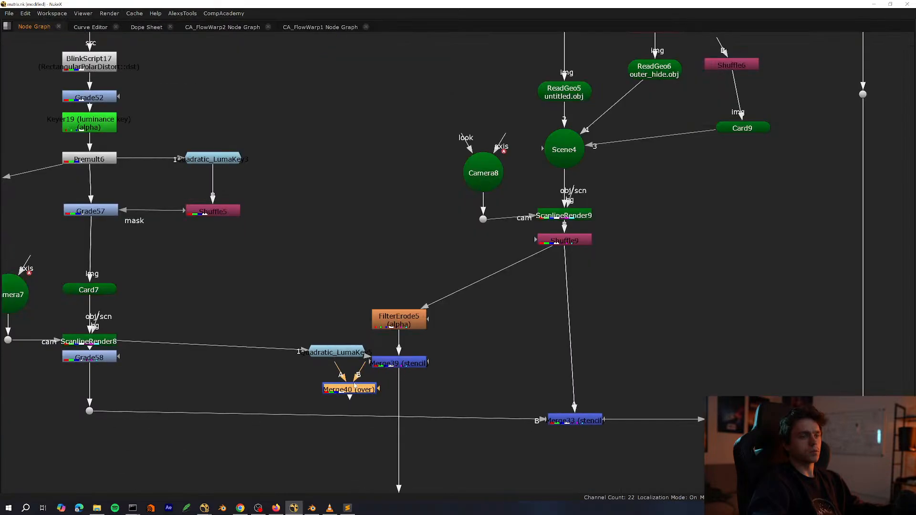
{"action": "left_click_drag", "start_coordinate": [357, 390], "coordinate": [400, 400]}
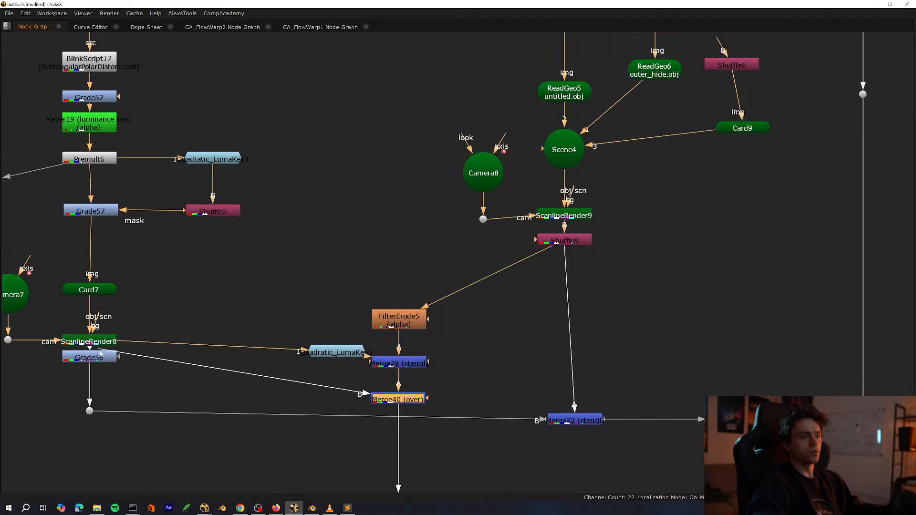
{"action": "left_click_drag", "start_coordinate": [100, 353], "coordinate": [91, 358]}
Display Merge40's output and set its operation to mask.
{"action": "key", "text": "space"}
{"action": "key", "text": "1"}
{"action": "left_click", "coordinate": [690, 80]}
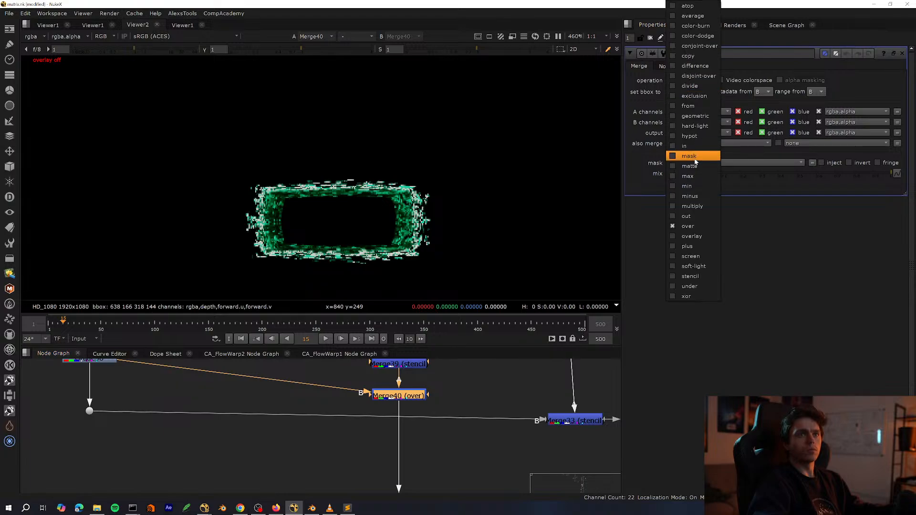
{"action": "left_click", "coordinate": [692, 158]}
Add a luminance Keyer beside Exp_Glow8 and feed it from Premult9.
{"action": "middle_click_drag", "start_coordinate": [384, 435], "coordinate": [325, 429]}
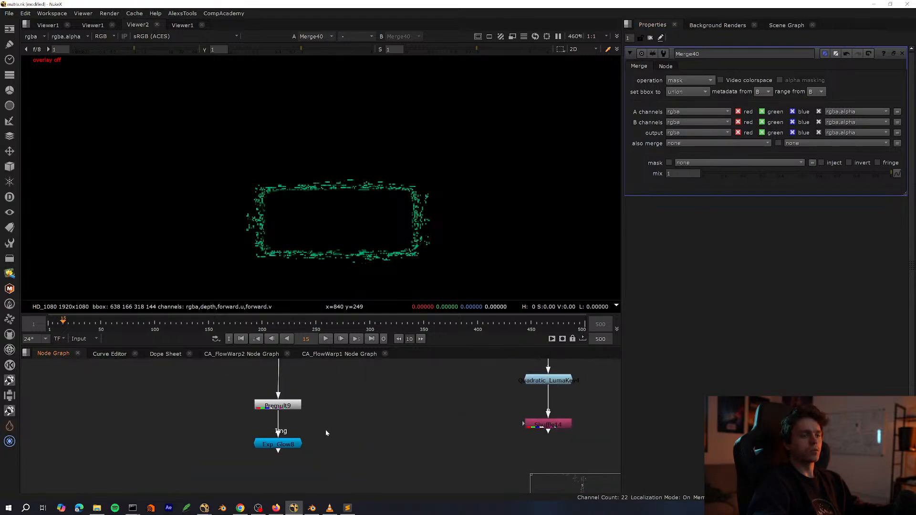
{"action": "key", "text": "Tab"}
{"action": "type", "text": "keyer"}
{"action": "key", "text": "Return"}
{"action": "scroll", "coordinate": [330, 424], "scroll_direction": "up", "scroll_amount": 1}
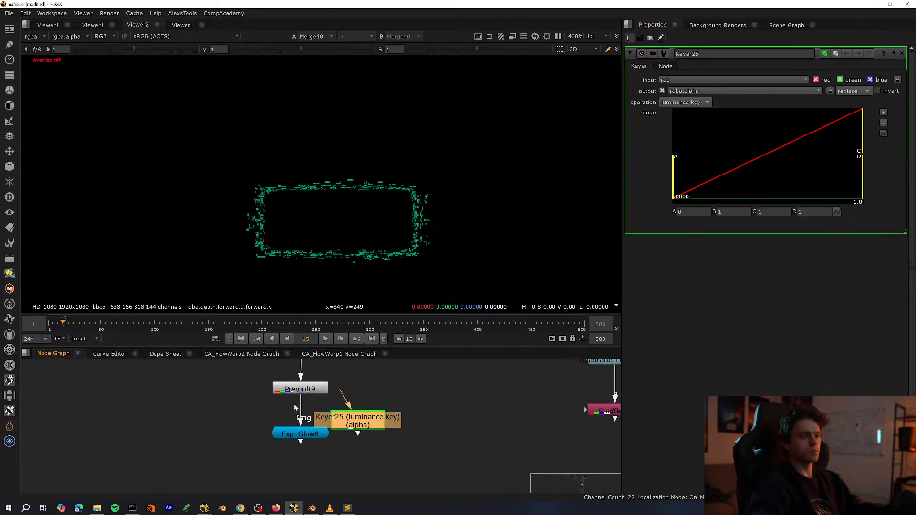
{"action": "left_click_drag", "start_coordinate": [348, 418], "coordinate": [304, 406]}
{"action": "left_click", "coordinate": [348, 409]}
Add a Saturation node between Premult9 and Exp_Glow8, mask it with the Keyer and display its output.
{"action": "key", "text": "Tab"}
{"action": "type", "text": "sat"}
{"action": "key", "text": "Return"}
{"action": "scroll", "coordinate": [338, 421], "scroll_direction": "up", "scroll_amount": 2}
{"action": "left_click_drag", "start_coordinate": [338, 403], "coordinate": [290, 419]}
{"action": "key", "text": "1"}
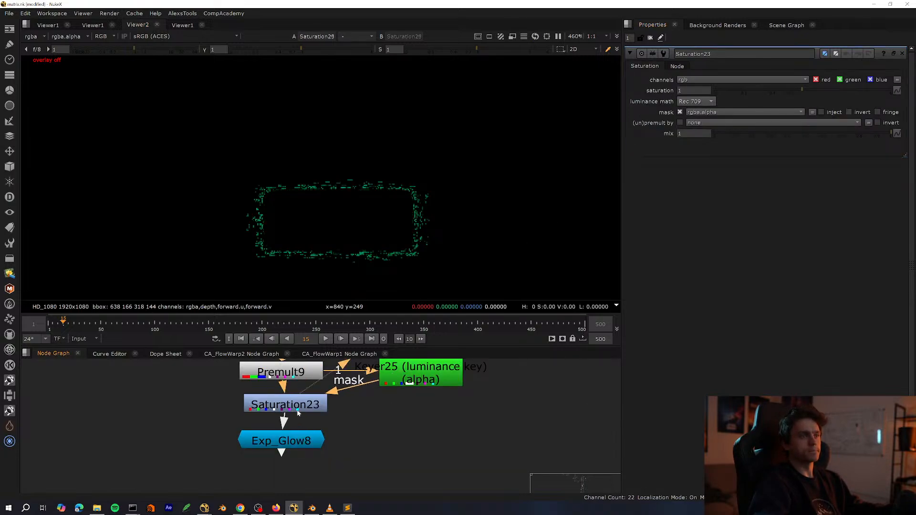
{"action": "scroll", "coordinate": [299, 219], "scroll_direction": "up", "scroll_amount": 6}
{"action": "middle_click_drag", "start_coordinate": [278, 426], "coordinate": [270, 429]}
{"action": "scroll", "coordinate": [269, 427], "scroll_direction": "down", "scroll_amount": 3}
Delete the luminance Keyer and the Saturation node below Premult9.
{"action": "key", "text": "space"}
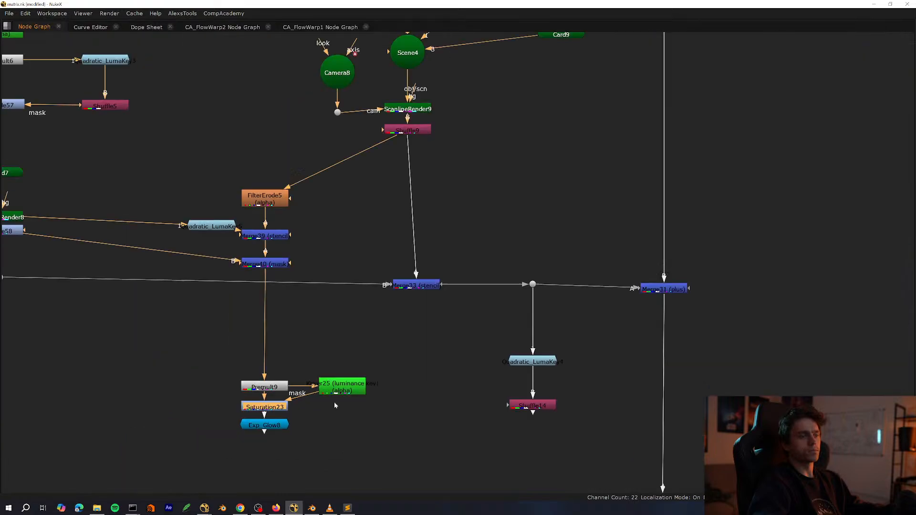
{"action": "scroll", "coordinate": [334, 405], "scroll_direction": "up", "scroll_amount": 2}
{"action": "left_click", "coordinate": [347, 374]}
{"action": "key", "text": "Delete"}
{"action": "left_click", "coordinate": [248, 402]}
{"action": "key", "text": "Delete"}
Paste a copy of Quadratic_LumaKey4 beside Premult9 and connect its input to Premult9.
{"action": "left_click", "coordinate": [625, 341]}
{"action": "key", "text": "ctrl+c"}
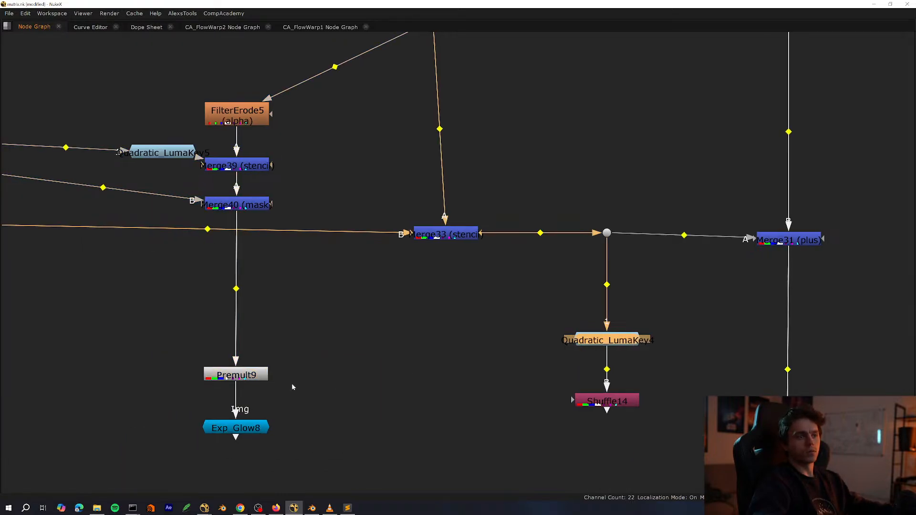
{"action": "left_click", "coordinate": [292, 391]}
{"action": "key", "text": "ctrl+v"}
{"action": "scroll", "coordinate": [292, 394], "scroll_direction": "up", "scroll_amount": 3}
{"action": "left_click_drag", "start_coordinate": [293, 341], "coordinate": [215, 361]}
{"action": "left_click_drag", "start_coordinate": [292, 391], "coordinate": [346, 385]}
{"action": "middle_click_drag", "start_coordinate": [318, 407], "coordinate": [409, 339]}
Insert a Saturation node between Premult9 and Exp_Glow8 and connect its mask input to Quadratic_LumaKey6.
{"action": "left_click", "coordinate": [372, 364]}
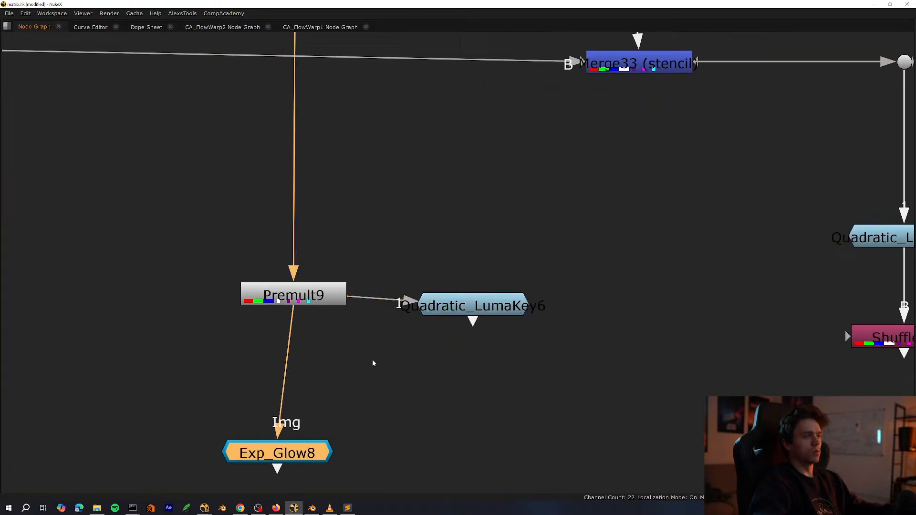
{"action": "key", "text": "Tab"}
{"action": "type", "text": "sat"}
{"action": "key", "text": "Return"}
{"action": "left_click_drag", "start_coordinate": [362, 341], "coordinate": [362, 363]}
{"action": "scroll", "coordinate": [363, 363], "scroll_direction": "down", "scroll_amount": 2}
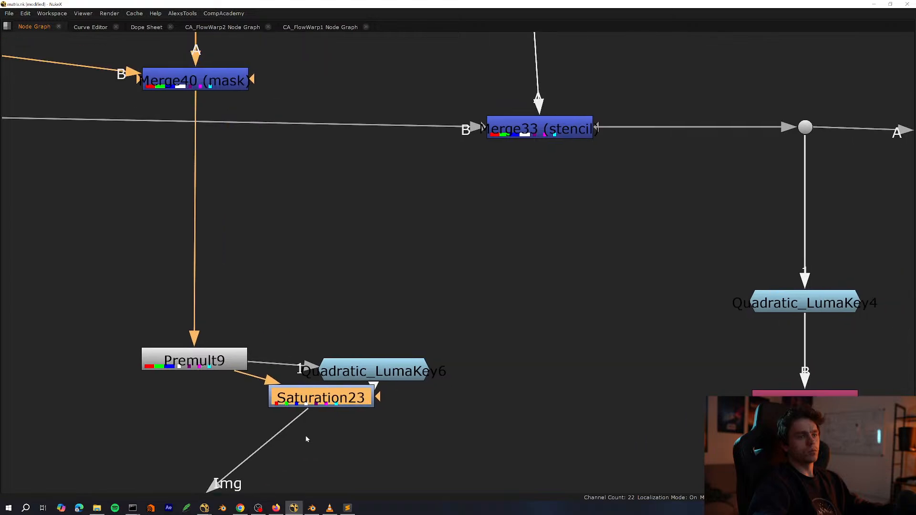
{"action": "left_click_drag", "start_coordinate": [319, 395], "coordinate": [213, 437]}
{"action": "left_click_drag", "start_coordinate": [272, 438], "coordinate": [358, 375]}
Open Quadratic_LumaKey6's settings and compare its output with Premult9's output at full frame.
{"action": "key", "text": "space"}
{"action": "double_click", "coordinate": [404, 369]}
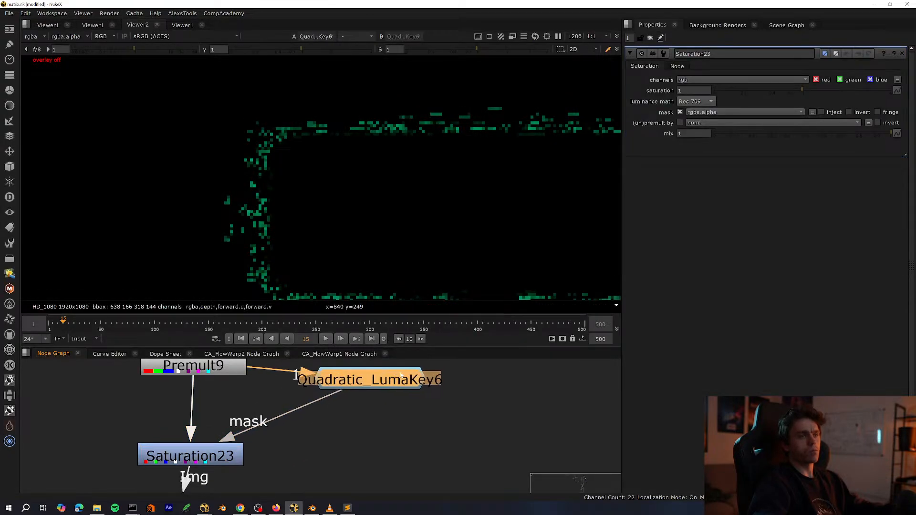
{"action": "key", "text": "1"}
{"action": "key", "text": "a"}
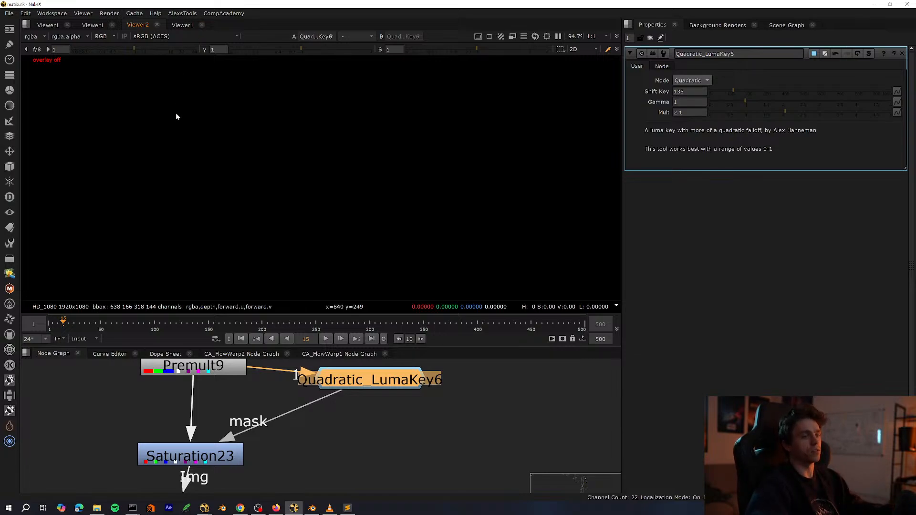
{"action": "left_click", "coordinate": [231, 372]}
{"action": "middle_click_drag", "start_coordinate": [241, 392], "coordinate": [289, 398]}
{"action": "key", "text": "1"}
{"action": "left_click", "coordinate": [266, 414]}
{"action": "scroll", "coordinate": [292, 396], "scroll_direction": "down", "scroll_amount": 2}
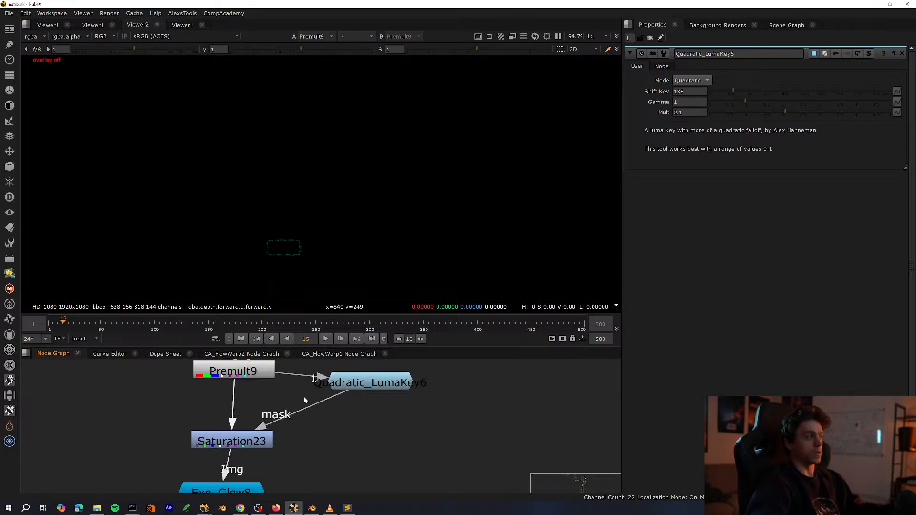
Display Quadratic_LumaKey6's output again and shift the node slightly away from Premult9.
{"action": "scroll", "coordinate": [304, 397], "scroll_direction": "up", "scroll_amount": 3}
{"action": "middle_click_drag", "start_coordinate": [282, 461], "coordinate": [296, 410]}
{"action": "key", "text": "space"}
{"action": "key", "text": "1"}
{"action": "key", "text": "space"}
{"action": "mouse_move", "coordinate": [260, 425]}
{"action": "left_mouse_down"}
{"action": "mouse_move", "coordinate": [275, 438]}
{"action": "mouse_move", "coordinate": [262, 438]}
{"action": "left_mouse_up"}
{"action": "scroll", "coordinate": [282, 260], "scroll_direction": "up", "scroll_amount": 9}
{"action": "middle_click_drag", "start_coordinate": [382, 372], "coordinate": [408, 389]}
{"action": "left_click", "coordinate": [408, 391]}
{"action": "key", "text": "1"}
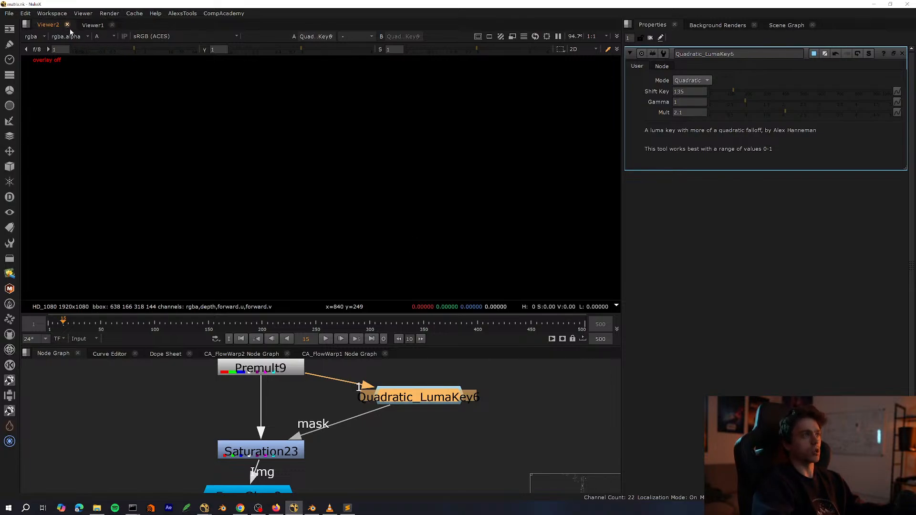
{"action": "left_click_drag", "start_coordinate": [418, 396], "coordinate": [403, 414]}
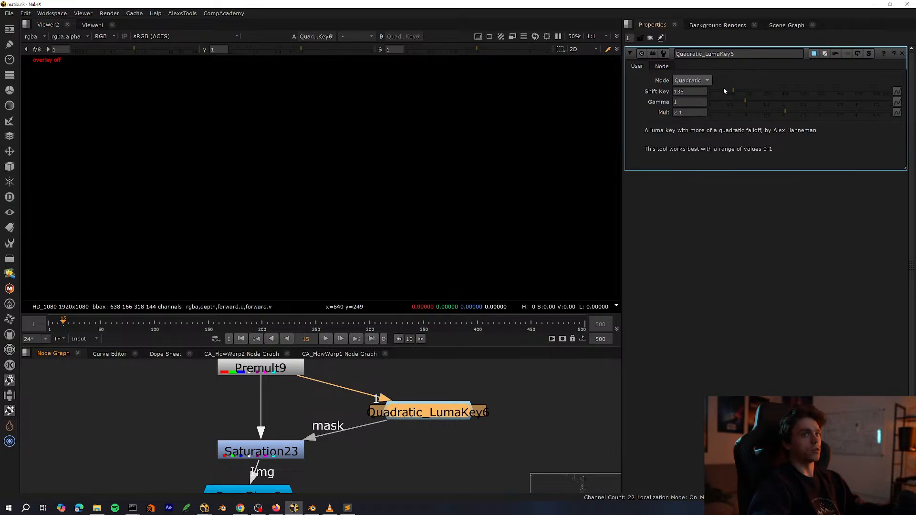
Move Quadratic_LumaKey6 farther aside and insert a Grade between it and Saturation23's mask input.
{"action": "scroll", "coordinate": [266, 430], "scroll_direction": "down", "scroll_amount": 4}
{"action": "middle_click_drag", "start_coordinate": [265, 430], "coordinate": [218, 378]}
{"action": "key", "text": "space"}
{"action": "scroll", "coordinate": [243, 382], "scroll_direction": "up", "scroll_amount": 7}
{"action": "left_click_drag", "start_coordinate": [443, 340], "coordinate": [500, 336]}
{"action": "scroll", "coordinate": [402, 329], "scroll_direction": "down", "scroll_amount": 6}
{"action": "key", "text": "space"}
{"action": "middle_click_drag", "start_coordinate": [372, 354], "coordinate": [328, 438]}
{"action": "key", "text": "g"}
{"action": "left_click_drag", "start_coordinate": [270, 380], "coordinate": [271, 385]}
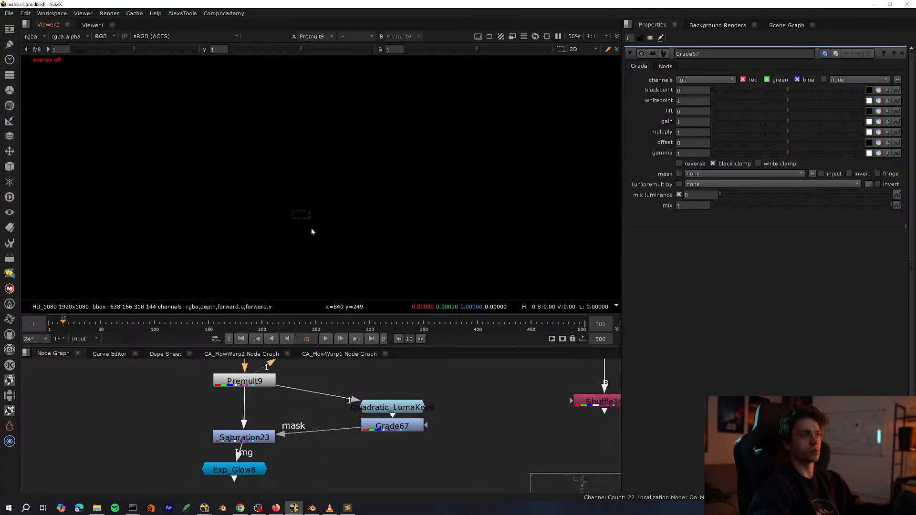
Magnify Premult9's outline in the viewer and check Quadratic_LumaKey6's output against it.
{"action": "scroll", "coordinate": [311, 231], "scroll_direction": "up", "scroll_amount": 10}
{"action": "left_click", "coordinate": [393, 407]}
{"action": "key", "text": "1"}
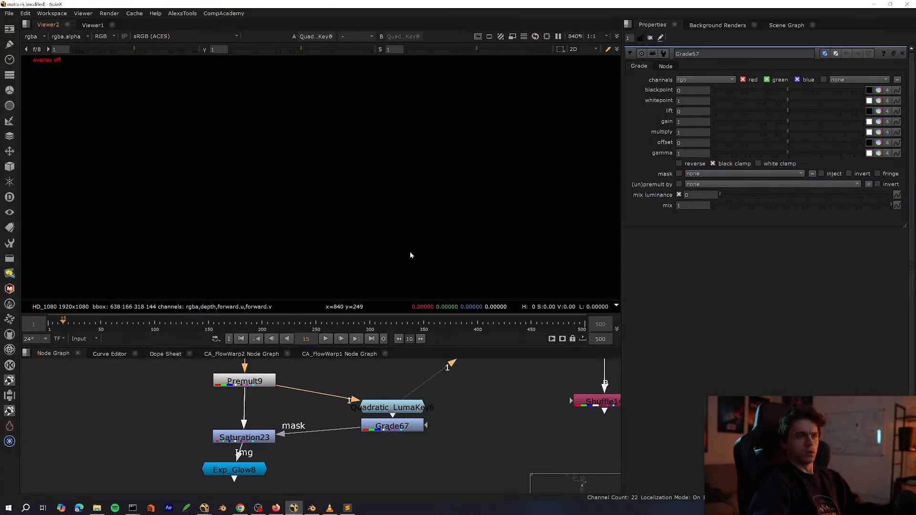
{"action": "key", "text": "a"}
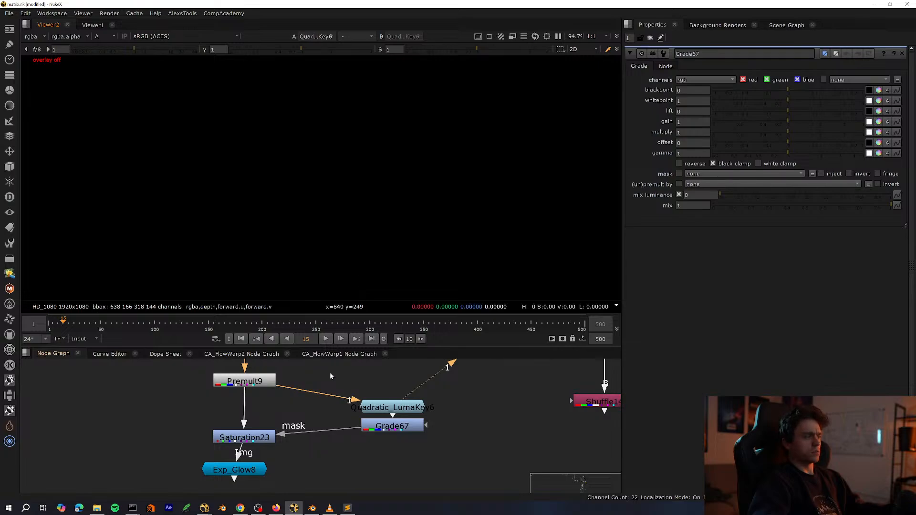
Insert a Grade between Premult9 and Quadratic_LumaKey6, with gain 2.06 and multiply 3.65.
{"action": "scroll", "coordinate": [321, 409], "scroll_direction": "up", "scroll_amount": 2}
{"action": "key", "text": "g"}
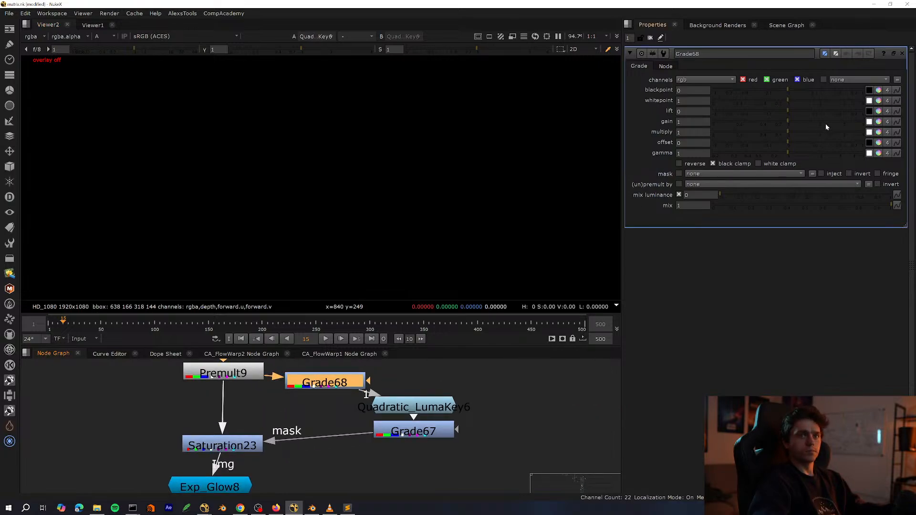
{"action": "key", "text": "a"}
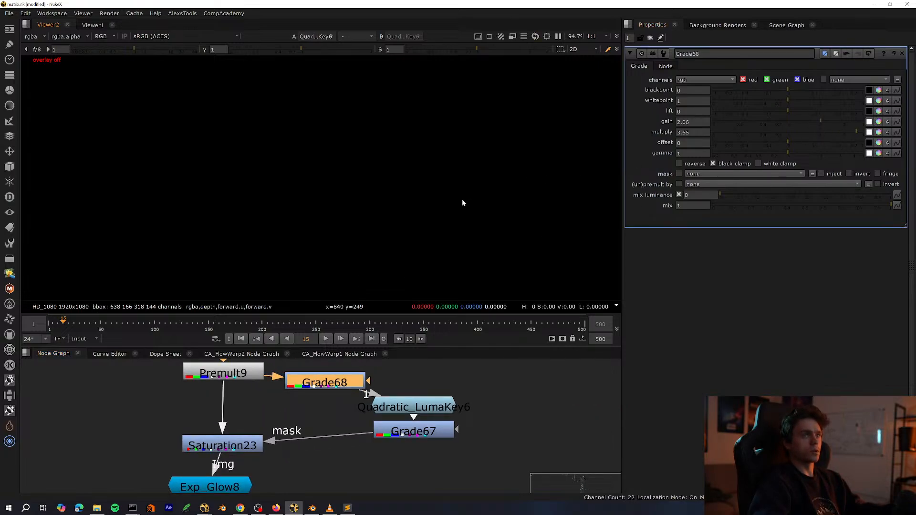
Display Grade68's brightened outline up close and move the node above Quadratic_LumaKey6.
{"action": "middle_click_drag", "start_coordinate": [307, 402], "coordinate": [262, 423]}
{"action": "left_click", "coordinate": [282, 404]}
{"action": "key", "text": "1"}
{"action": "left_click_drag", "start_coordinate": [282, 406], "coordinate": [348, 400]}
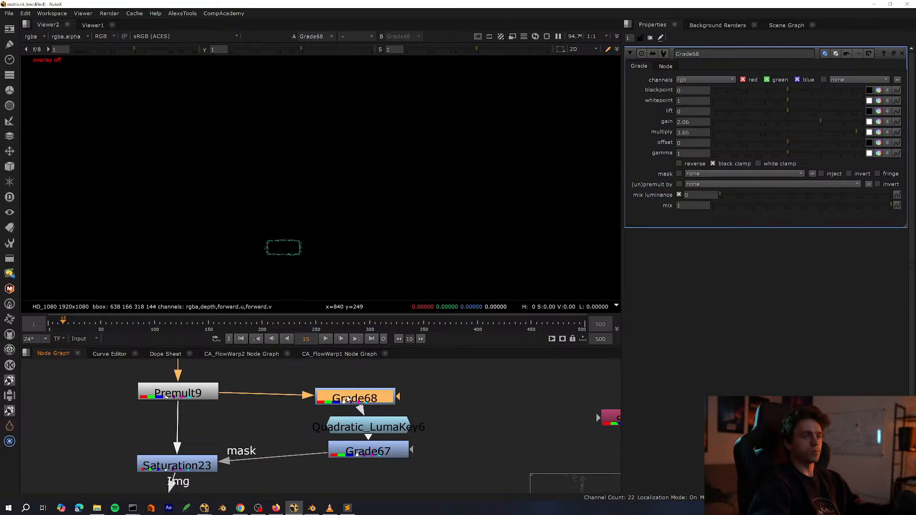
{"action": "scroll", "coordinate": [278, 244], "scroll_direction": "up", "scroll_amount": 5}
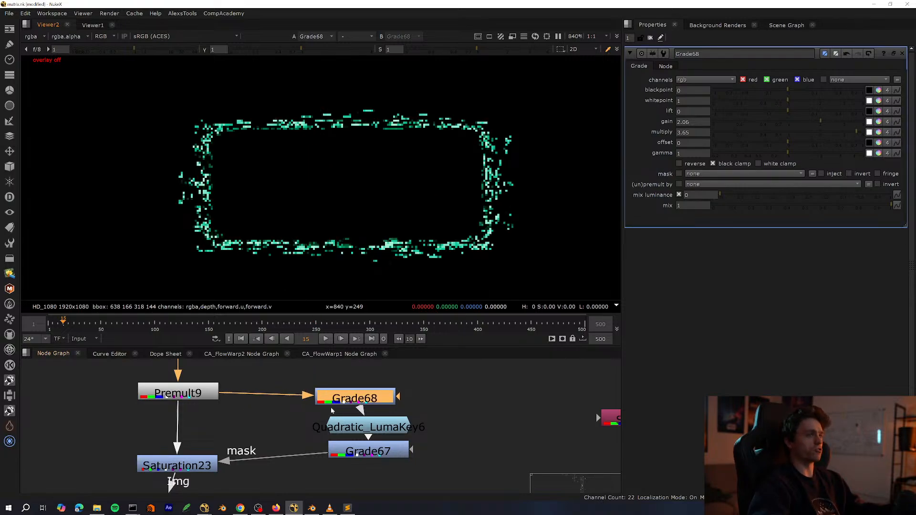
Display Quadratic_LumaKey6's output and set its Shift Key to 75.
{"action": "left_click", "coordinate": [324, 423]}
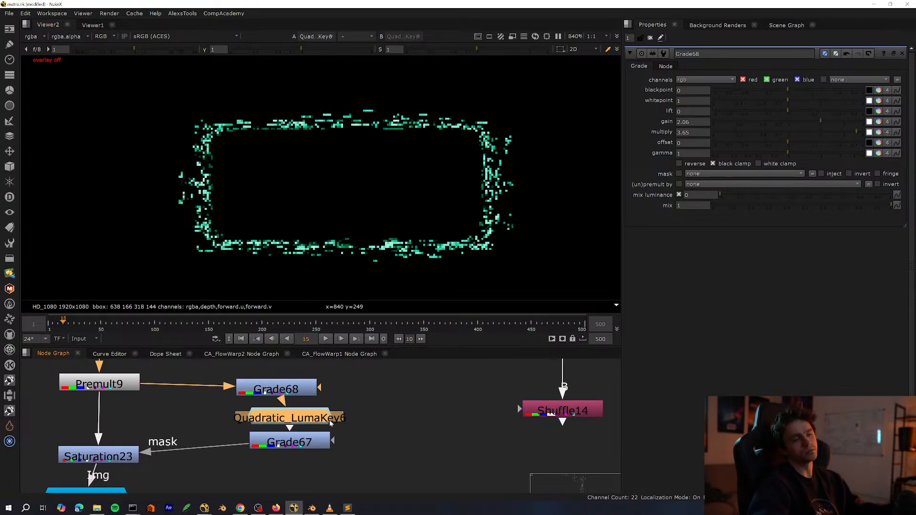
{"action": "key", "text": "1"}
{"action": "double_click", "coordinate": [311, 417]}
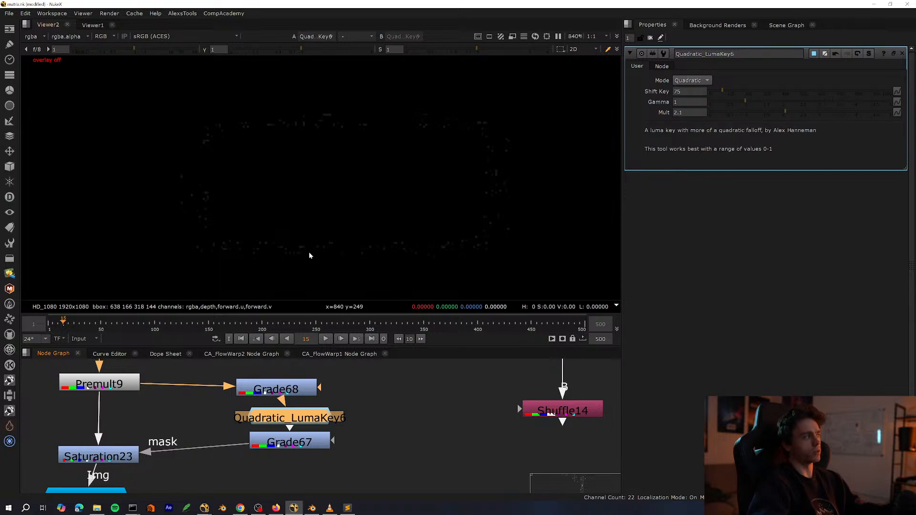
Try Grade68 with gain 5.1 and multiply 11, checking Quadratic_LumaKey6's output.
{"action": "double_click", "coordinate": [305, 387]}
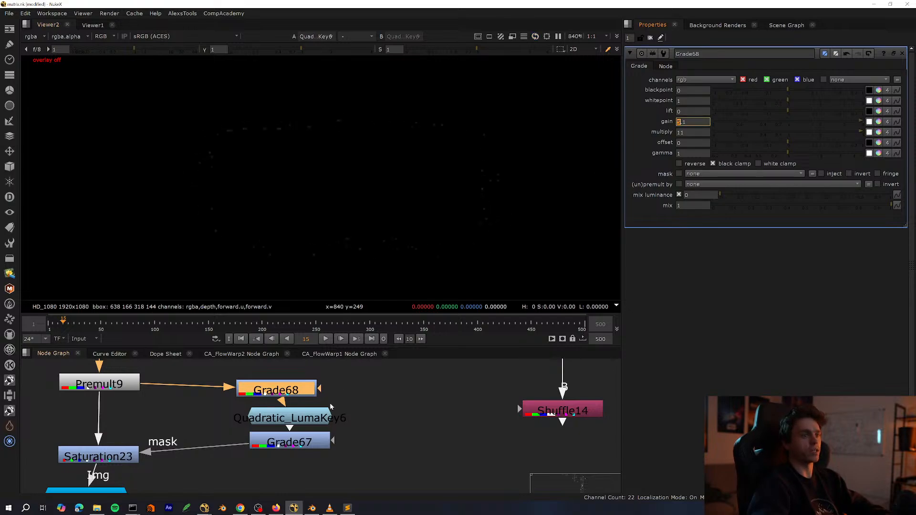
{"action": "left_click_drag", "start_coordinate": [306, 393], "coordinate": [314, 387]}
{"action": "key", "text": "1"}
{"action": "double_click", "coordinate": [301, 415]}
{"action": "key", "text": "1"}
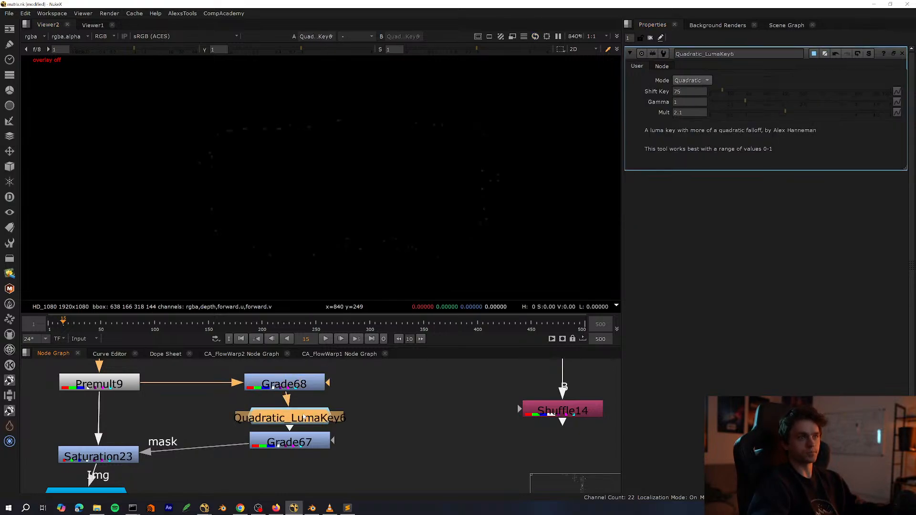
{"action": "double_click", "coordinate": [302, 389]}
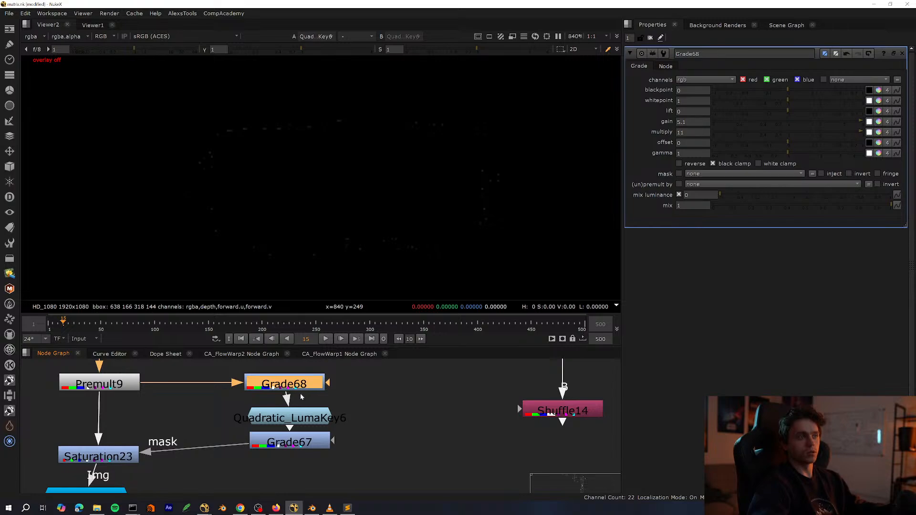
Delete Grade68, insert a dot between Premult9 and Quadratic_LumaKey6, and display the dot's output.
{"action": "key", "text": "Delete"}
{"action": "left_click_drag", "start_coordinate": [194, 400], "coordinate": [306, 383], "text": "ctrl"}
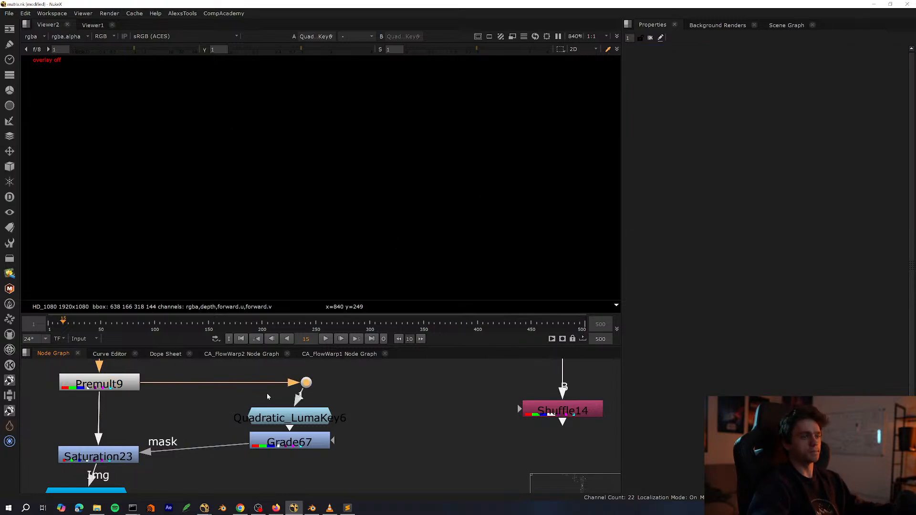
{"action": "key", "text": "1"}
Tidy the key branch so the dot is level with Premult9 and Quadratic_LumaKey6 and Grade67 hang straight below it.
{"action": "scroll", "coordinate": [283, 416], "scroll_direction": "down", "scroll_amount": 4}
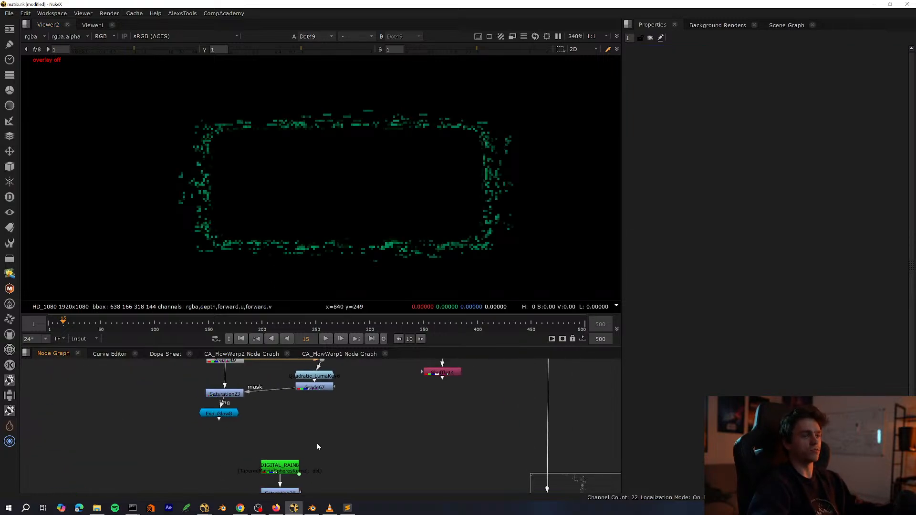
{"action": "key", "text": "space"}
{"action": "middle_click_drag", "start_coordinate": [486, 327], "coordinate": [519, 266]}
{"action": "left_click_drag", "start_coordinate": [523, 262], "coordinate": [115, 439]}
{"action": "left_click_drag", "start_coordinate": [404, 295], "coordinate": [420, 339]}
{"action": "left_click_drag", "start_coordinate": [439, 318], "coordinate": [331, 356]}
{"action": "left_click_drag", "start_coordinate": [286, 325], "coordinate": [191, 412]}
{"action": "left_click_drag", "start_coordinate": [205, 375], "coordinate": [191, 367]}
{"action": "key", "text": "space"}
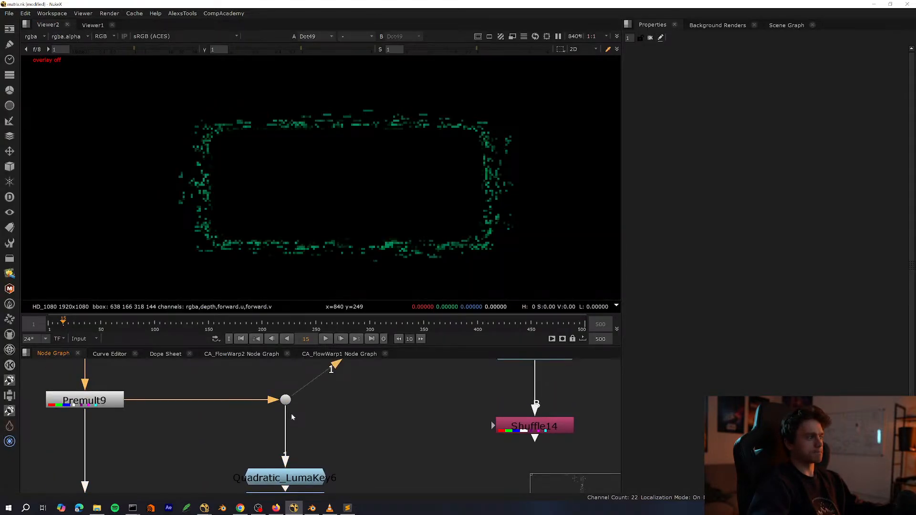
Display Quadratic_LumaKey6's output and raise its Shift Key until the outline reads brightly in the alpha.
{"action": "middle_click_drag", "start_coordinate": [291, 413], "coordinate": [303, 404]}
{"action": "key", "text": "a"}
{"action": "left_click", "coordinate": [310, 469]}
{"action": "key", "text": "1"}
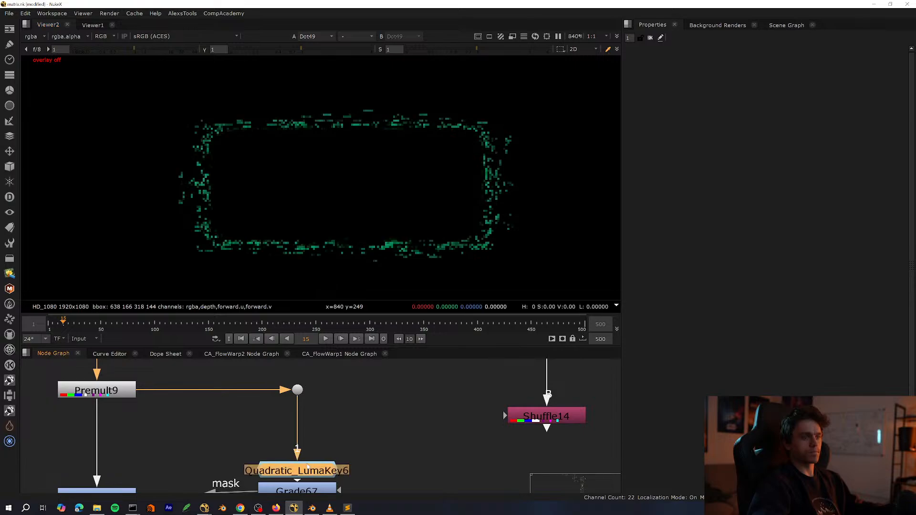
{"action": "double_click", "coordinate": [313, 470]}
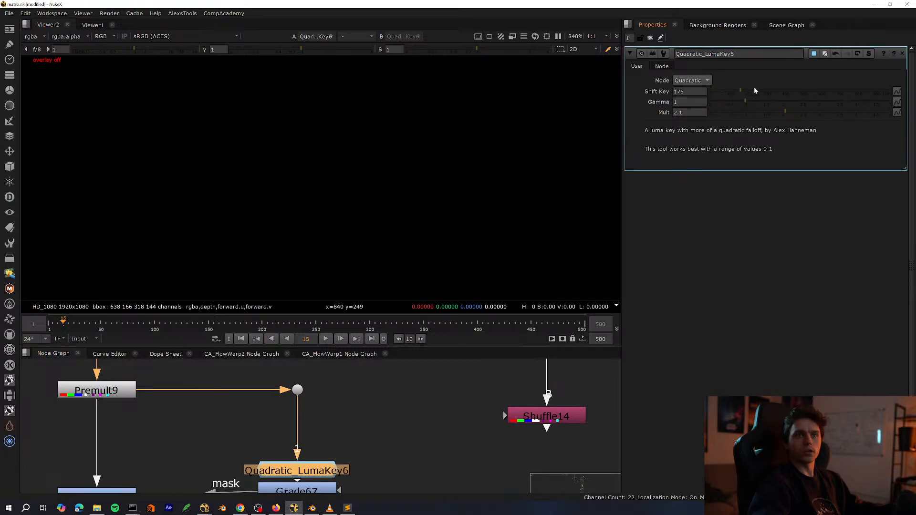
{"action": "left_click_drag", "start_coordinate": [851, 98], "coordinate": [842, 98]}
Open Grade67 and check its output in the viewer, followed by Exp_Glow8's output.
{"action": "scroll", "coordinate": [337, 448], "scroll_direction": "down", "scroll_amount": 1}
{"action": "middle_click_drag", "start_coordinate": [337, 447], "coordinate": [362, 419]}
{"action": "scroll", "coordinate": [362, 419], "scroll_direction": "down", "scroll_amount": 1}
{"action": "left_click_drag", "start_coordinate": [342, 441], "coordinate": [342, 450]}
{"action": "double_click", "coordinate": [342, 454]}
{"action": "key", "text": "1"}
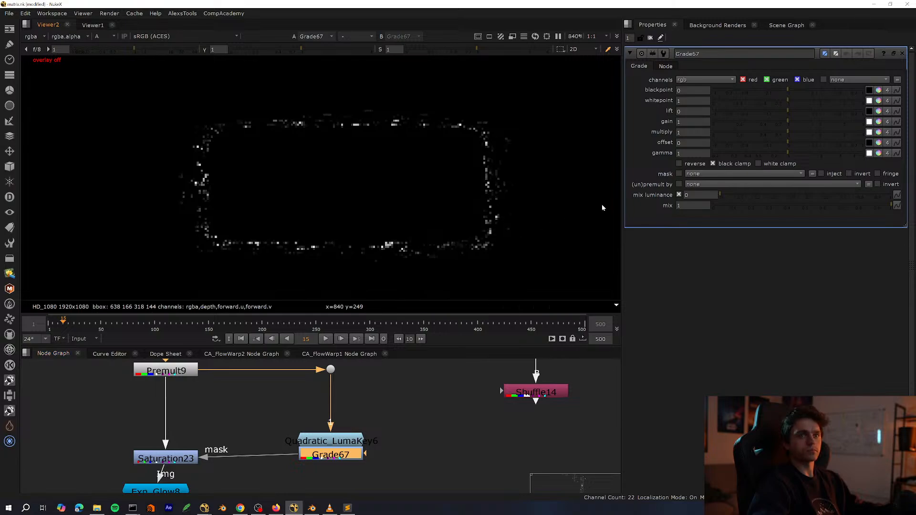
{"action": "middle_click_drag", "start_coordinate": [183, 458], "coordinate": [200, 414]}
{"action": "left_click", "coordinate": [211, 443]}
{"action": "key", "text": "1"}
{"action": "left_click_drag", "start_coordinate": [174, 432], "coordinate": [194, 444]}
{"action": "key", "text": "1"}
{"action": "key", "text": "space"}
Move Premult9 with its saturation, key, grade and glow nodes up closer to Merge40.
{"action": "scroll", "coordinate": [294, 397], "scroll_direction": "down", "scroll_amount": 3}
{"action": "scroll", "coordinate": [277, 407], "scroll_direction": "up", "scroll_amount": 4}
{"action": "left_click_drag", "start_coordinate": [458, 242], "coordinate": [220, 395]}
{"action": "middle_click_drag", "start_coordinate": [276, 356], "coordinate": [279, 355]}
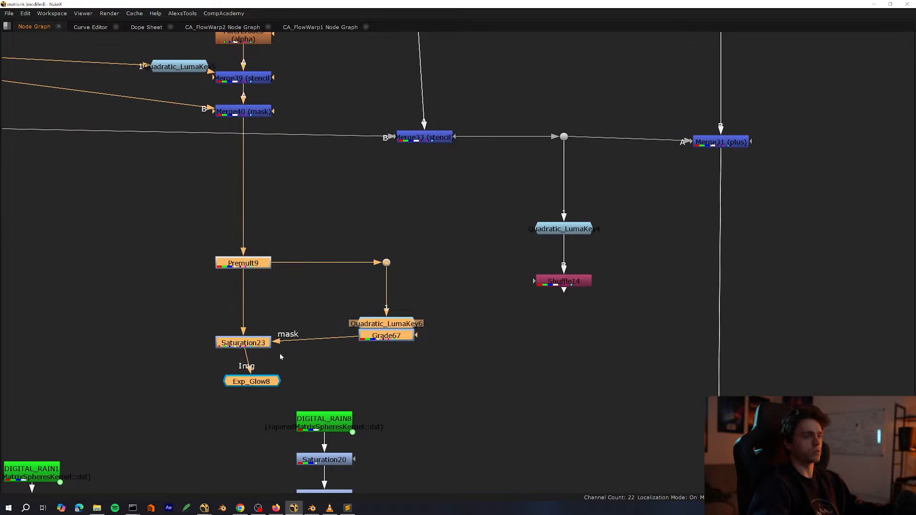
{"action": "scroll", "coordinate": [274, 359], "scroll_direction": "up", "scroll_amount": 2}
{"action": "left_click_drag", "start_coordinate": [260, 338], "coordinate": [259, 297]}
{"action": "scroll", "coordinate": [267, 317], "scroll_direction": "down", "scroll_amount": 4}
{"action": "scroll", "coordinate": [257, 338], "scroll_direction": "up", "scroll_amount": 1}
{"action": "left_click_drag", "start_coordinate": [258, 333], "coordinate": [258, 325]}
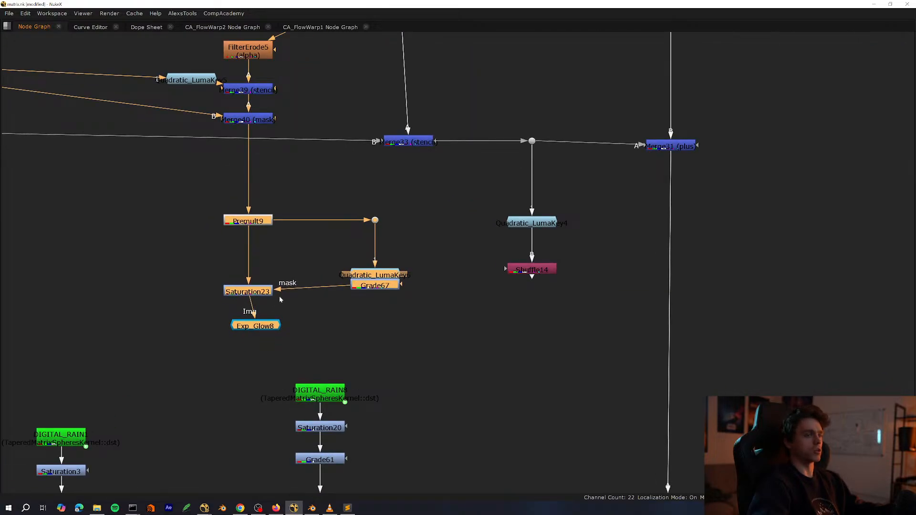
Select the node trees below the glow setup and shift them down the graph to make room.
{"action": "scroll", "coordinate": [281, 300], "scroll_direction": "down", "scroll_amount": 8}
{"action": "middle_click_drag", "start_coordinate": [299, 363], "coordinate": [363, 276]}
{"action": "scroll", "coordinate": [332, 313], "scroll_direction": "down", "scroll_amount": 2}
{"action": "scroll", "coordinate": [382, 253], "scroll_direction": "down", "scroll_amount": 1}
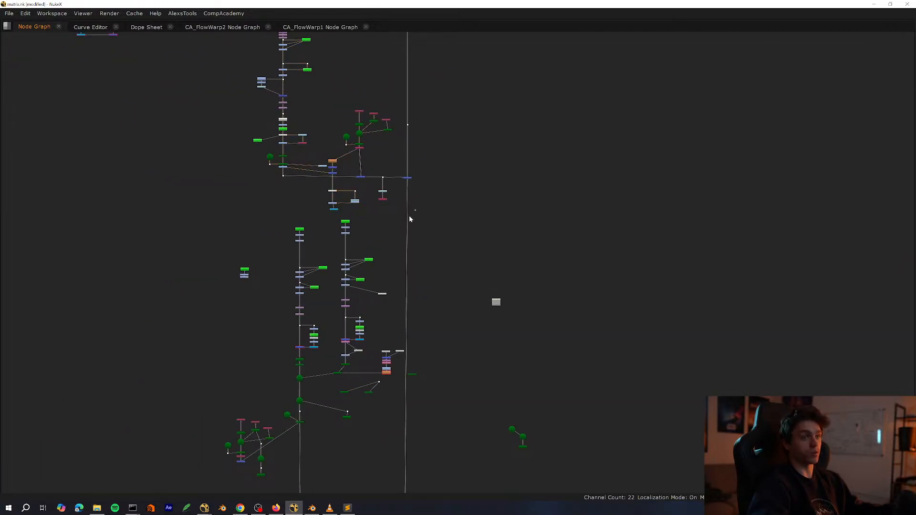
{"action": "left_click_drag", "start_coordinate": [416, 210], "coordinate": [152, 478]}
{"action": "scroll", "coordinate": [263, 293], "scroll_direction": "down", "scroll_amount": 3}
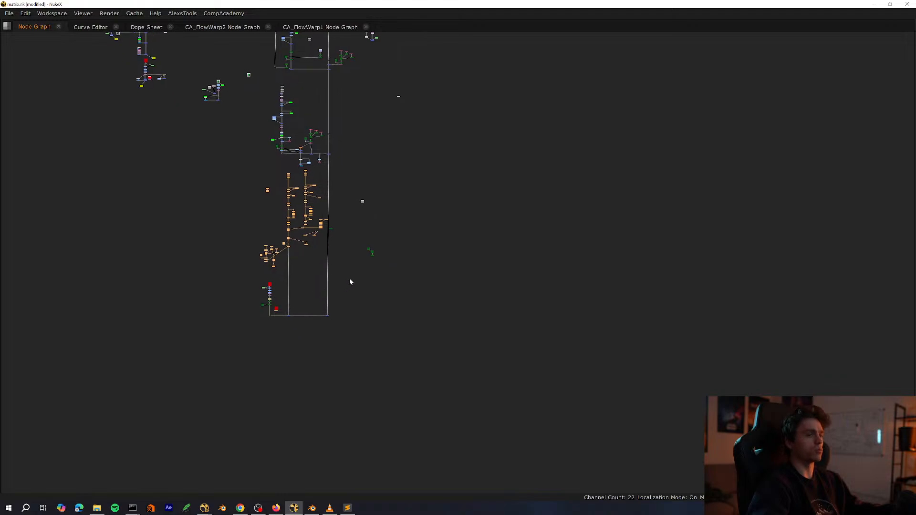
{"action": "scroll", "coordinate": [296, 270], "scroll_direction": "up", "scroll_amount": 3}
{"action": "left_click_drag", "start_coordinate": [262, 276], "coordinate": [263, 369]}
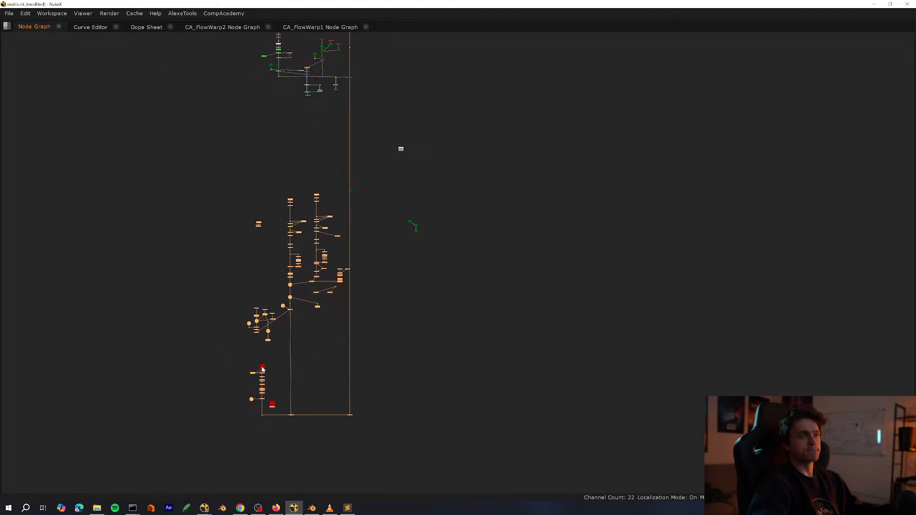
Move the loose dark green 3D nodes beside the main pipe farther out to the right of the graph.
{"action": "middle_click_drag", "start_coordinate": [374, 188], "coordinate": [323, 303]}
{"action": "scroll", "coordinate": [318, 304], "scroll_direction": "up", "scroll_amount": 6}
{"action": "left_click_drag", "start_coordinate": [344, 292], "coordinate": [322, 302]}
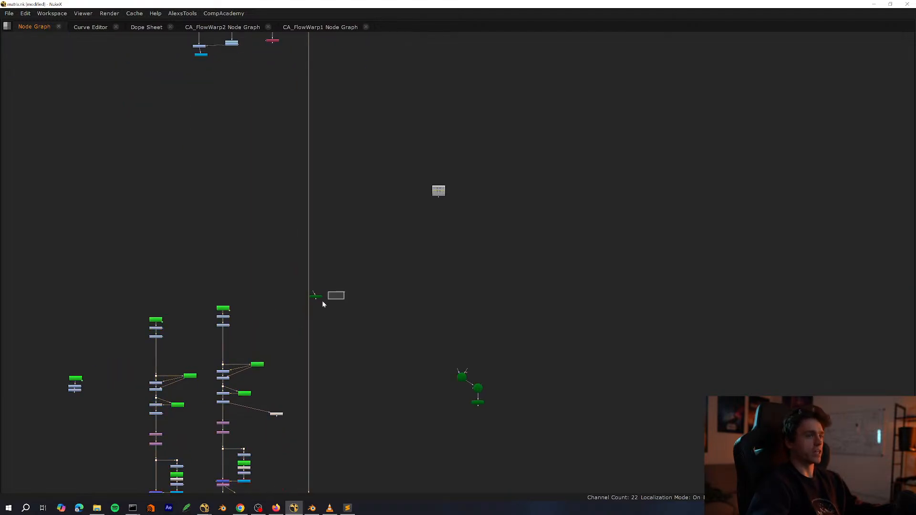
{"action": "left_click_drag", "start_coordinate": [523, 292], "coordinate": [330, 441]}
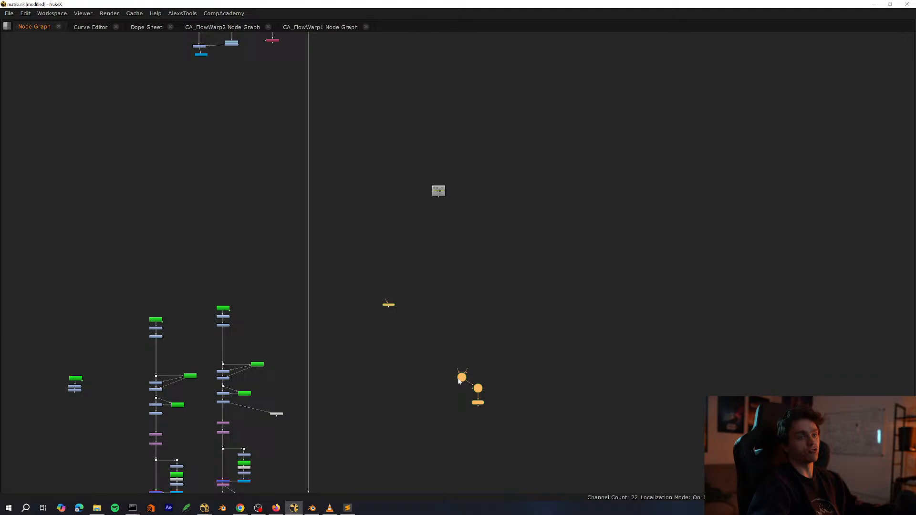
{"action": "left_click_drag", "start_coordinate": [462, 378], "coordinate": [501, 305]}
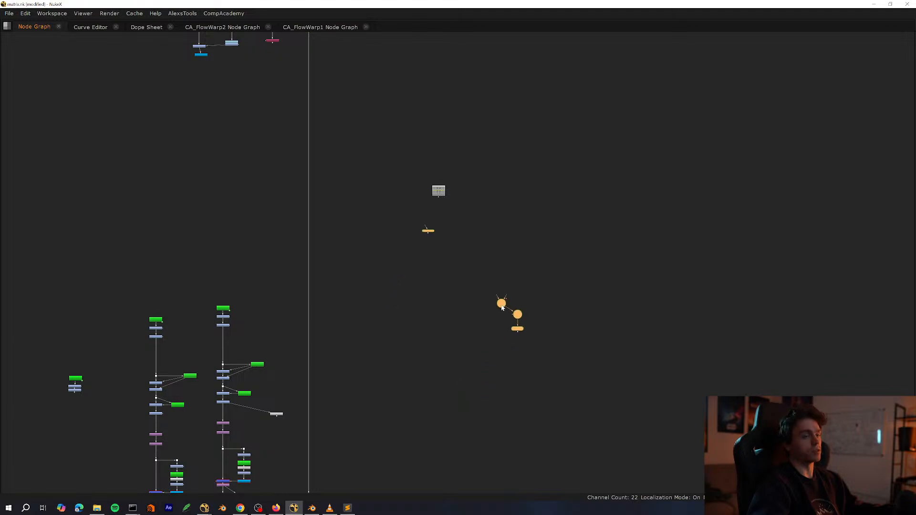
Align Exp_Glow8 under Saturation23 and move the whole Premult9, key and glow group farther down below Merge40.
{"action": "scroll", "coordinate": [373, 354], "scroll_direction": "up", "scroll_amount": 6}
{"action": "middle_click_drag", "start_coordinate": [466, 314], "coordinate": [331, 462]}
{"action": "scroll", "coordinate": [332, 462], "scroll_direction": "down", "scroll_amount": 6}
{"action": "middle_click_drag", "start_coordinate": [183, 205], "coordinate": [268, 295]}
{"action": "scroll", "coordinate": [268, 295], "scroll_direction": "up", "scroll_amount": 3}
{"action": "scroll", "coordinate": [165, 286], "scroll_direction": "up", "scroll_amount": 5}
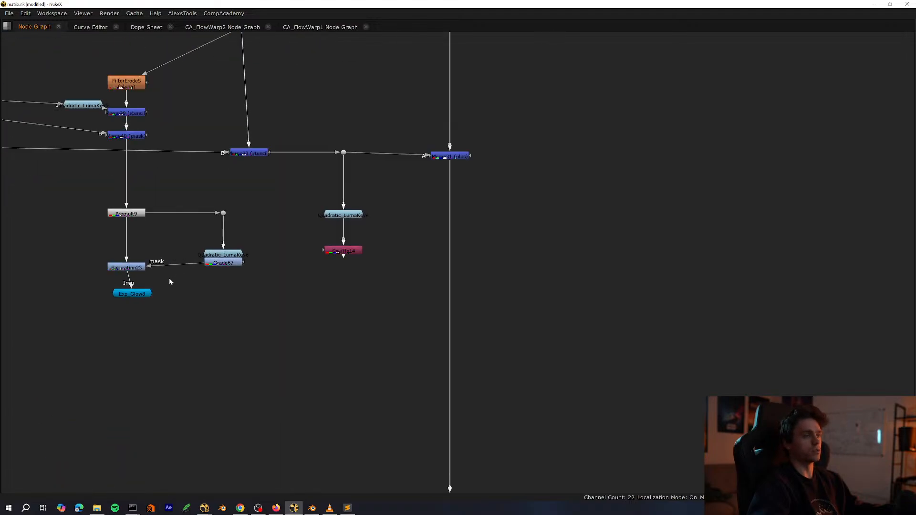
{"action": "middle_click_drag", "start_coordinate": [169, 278], "coordinate": [249, 319]}
{"action": "left_click", "coordinate": [218, 334]}
{"action": "left_click_drag", "start_coordinate": [324, 256], "coordinate": [154, 403]}
{"action": "scroll", "coordinate": [247, 338], "scroll_direction": "down", "scroll_amount": 5}
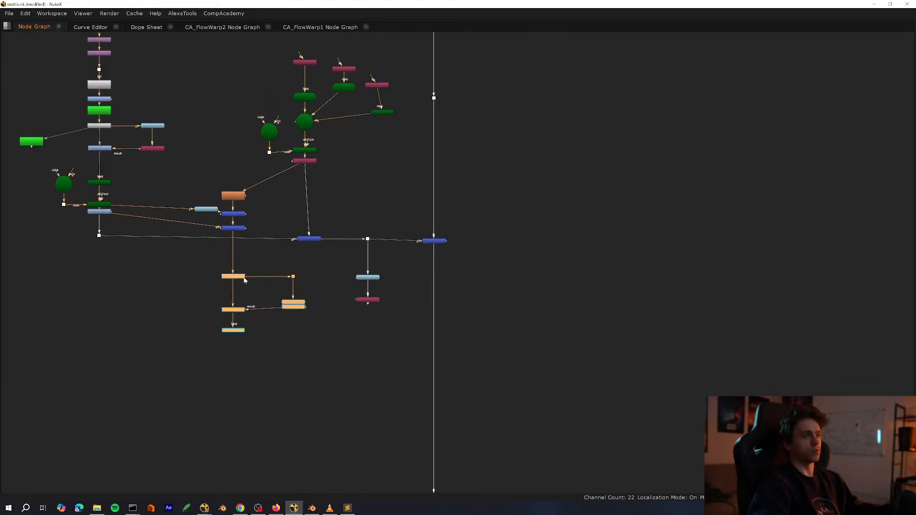
{"action": "left_click_drag", "start_coordinate": [240, 278], "coordinate": [242, 367]}
{"action": "scroll", "coordinate": [242, 368], "scroll_direction": "up", "scroll_amount": 4}
{"action": "middle_click_drag", "start_coordinate": [242, 368], "coordinate": [296, 330]}
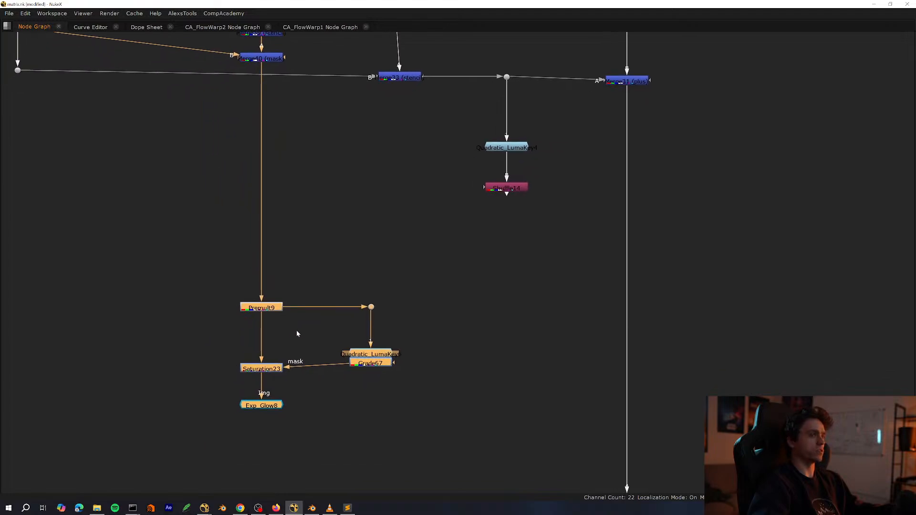
Display Exp_Glow8's output and add a Merge that takes it as input A.
{"action": "left_click", "coordinate": [279, 367]}
{"action": "scroll", "coordinate": [306, 377], "scroll_direction": "up", "scroll_amount": 3}
{"action": "left_click_drag", "start_coordinate": [321, 405], "coordinate": [210, 441]}
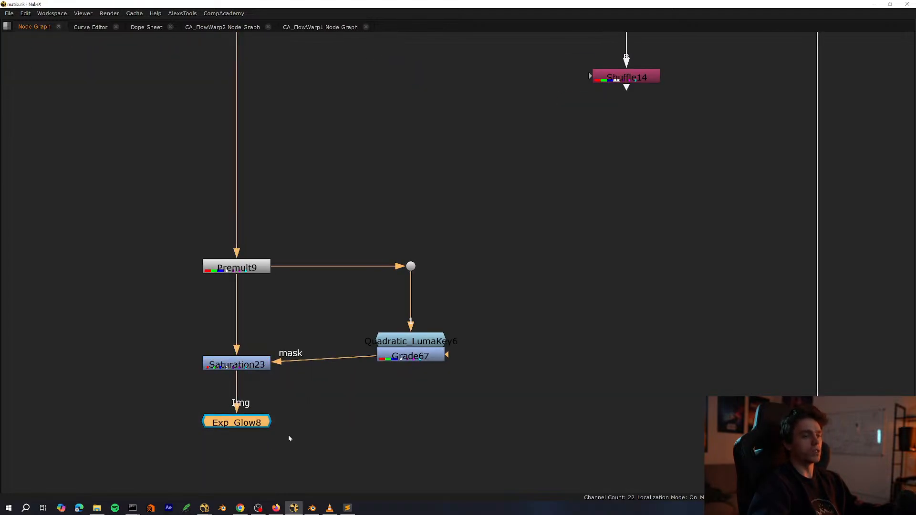
{"action": "key", "text": "1"}
{"action": "key", "text": "space"}
{"action": "scroll", "coordinate": [302, 406], "scroll_direction": "down", "scroll_amount": 4}
{"action": "middle_click_drag", "start_coordinate": [296, 446], "coordinate": [261, 382]}
{"action": "left_click", "coordinate": [261, 441]}
{"action": "key", "text": "space"}
{"action": "scroll", "coordinate": [219, 432], "scroll_direction": "up", "scroll_amount": 1}
Insert the new Merge into the main vertical pipe below Merge31, routing Exp_Glow8 into input A through a dot.
{"action": "left_click_drag", "start_coordinate": [189, 383], "coordinate": [431, 423]}
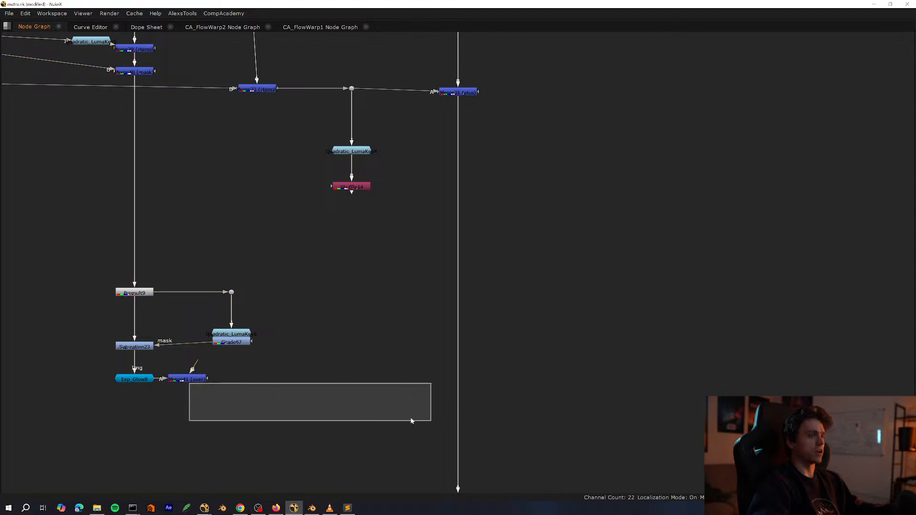
{"action": "middle_click_drag", "start_coordinate": [233, 393], "coordinate": [146, 339]}
{"action": "left_click_drag", "start_coordinate": [97, 326], "coordinate": [340, 375]}
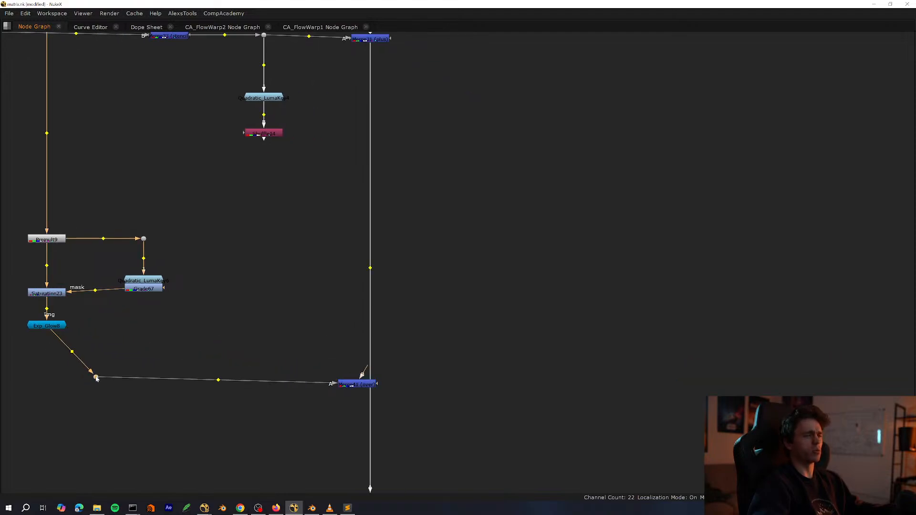
{"action": "middle_click_drag", "start_coordinate": [244, 384], "coordinate": [210, 456]}
{"action": "scroll", "coordinate": [195, 442], "scroll_direction": "down", "scroll_amount": 4}
{"action": "scroll", "coordinate": [275, 433], "scroll_direction": "up", "scroll_amount": 5}
Set Merge41's operation to plus and toggle the node off and on to compare the result.
{"action": "key", "text": "space"}
{"action": "left_click_drag", "start_coordinate": [243, 447], "coordinate": [260, 454]}
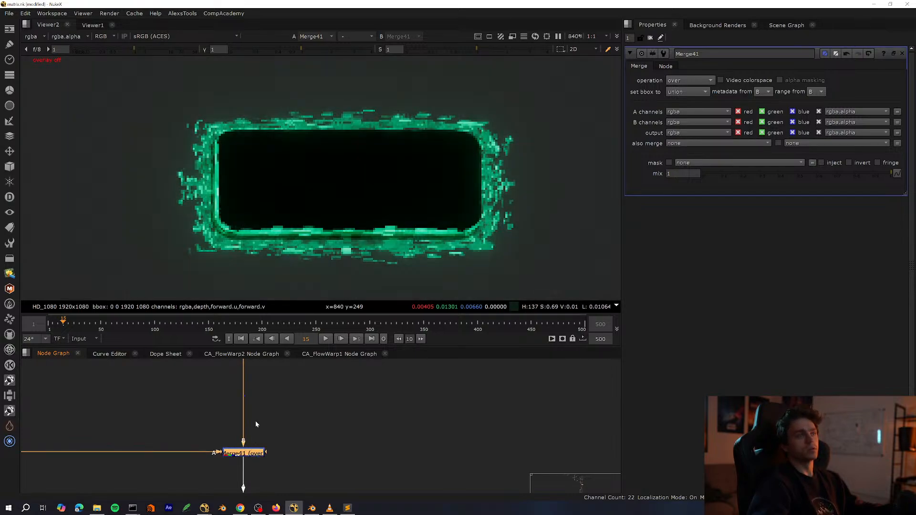
{"action": "left_click", "coordinate": [692, 81]}
{"action": "left_click", "coordinate": [695, 246]}
{"action": "middle_click_drag", "start_coordinate": [263, 434], "coordinate": [366, 419]}
{"action": "key", "text": "d"}
{"action": "key", "text": "d"}
With Exp_Glow8 displayed, insert a Grade after Saturation23 masked by Grade67, with gain 3.15 and multiply 1.5.
{"action": "scroll", "coordinate": [296, 398], "scroll_direction": "down", "scroll_amount": 2}
{"action": "middle_click_drag", "start_coordinate": [172, 398], "coordinate": [279, 434]}
{"action": "scroll", "coordinate": [260, 437], "scroll_direction": "up", "scroll_amount": 2}
{"action": "left_click_drag", "start_coordinate": [262, 399], "coordinate": [162, 431]}
{"action": "key", "text": "1"}
{"action": "left_click", "coordinate": [210, 421]}
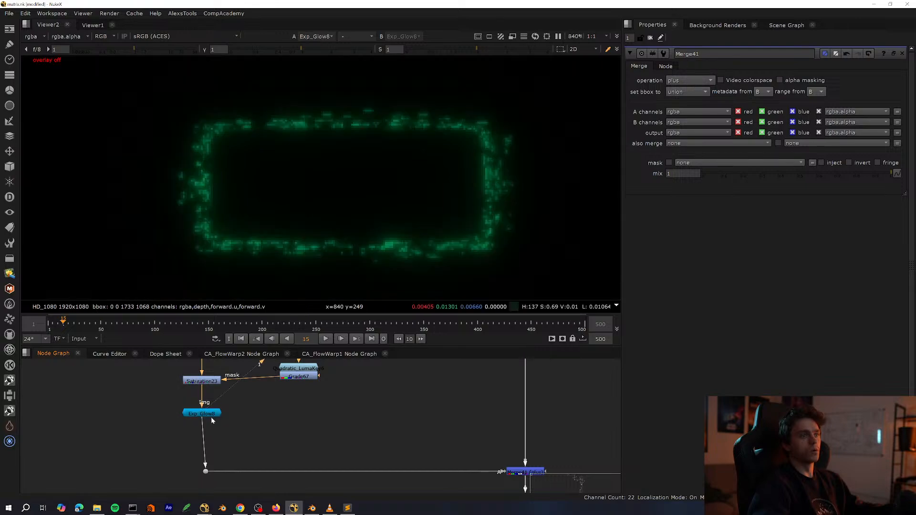
{"action": "scroll", "coordinate": [217, 386], "scroll_direction": "up", "scroll_amount": 1}
{"action": "middle_click_drag", "start_coordinate": [220, 384], "coordinate": [258, 409]}
{"action": "left_click", "coordinate": [250, 403]}
{"action": "key", "text": "g"}
{"action": "left_click_drag", "start_coordinate": [263, 414], "coordinate": [344, 398]}
{"action": "mouse_move", "coordinate": [825, 122]}
{"action": "left_mouse_down"}
{"action": "mouse_move", "coordinate": [838, 122]}
{"action": "mouse_move", "coordinate": [811, 133]}
{"action": "left_mouse_up"}
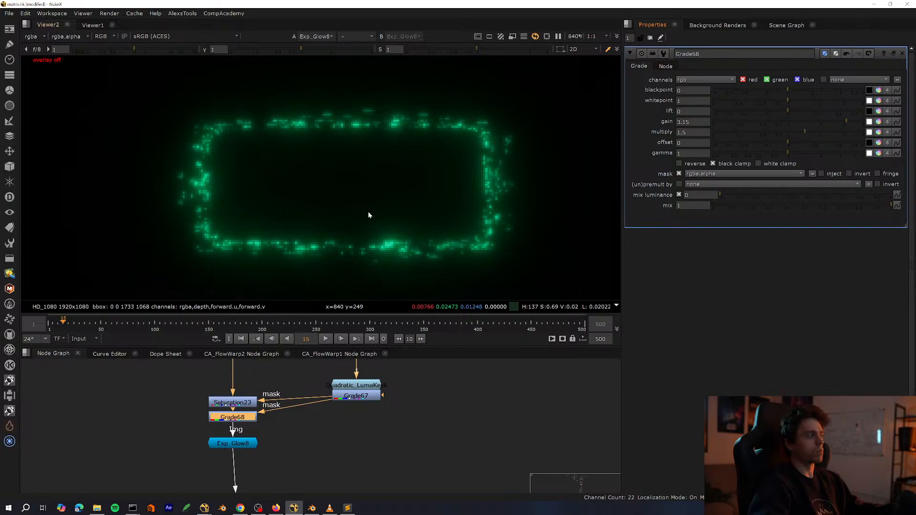
Frame the whole image in the viewer, check the glow at the dot, and inspect Merge41's combined output up close.
{"action": "key", "text": "f"}
{"action": "mouse_move", "coordinate": [329, 422]}
{"action": "middle_mouse_down"}
{"action": "mouse_move", "coordinate": [358, 375]}
{"action": "mouse_move", "coordinate": [360, 353]}
{"action": "middle_mouse_up"}
{"action": "scroll", "coordinate": [267, 376], "scroll_direction": "up", "scroll_amount": 1}
{"action": "left_click", "coordinate": [267, 376]}
{"action": "scroll", "coordinate": [301, 379], "scroll_direction": "down", "scroll_amount": 3}
{"action": "left_click_drag", "start_coordinate": [328, 394], "coordinate": [251, 448]}
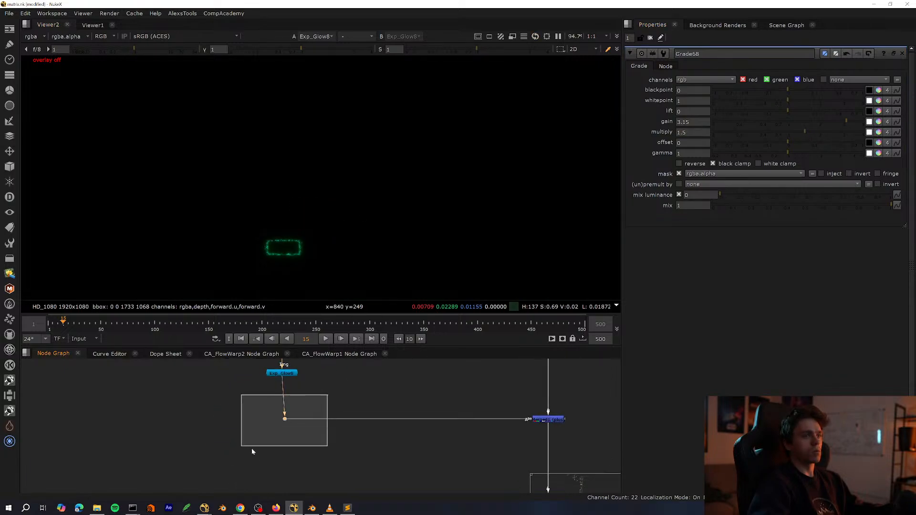
{"action": "key", "text": "1"}
{"action": "middle_click_drag", "start_coordinate": [453, 405], "coordinate": [327, 399]}
{"action": "left_click_drag", "start_coordinate": [539, 385], "coordinate": [392, 451]}
{"action": "key", "text": "1"}
{"action": "scroll", "coordinate": [289, 239], "scroll_direction": "up", "scroll_amount": 6}
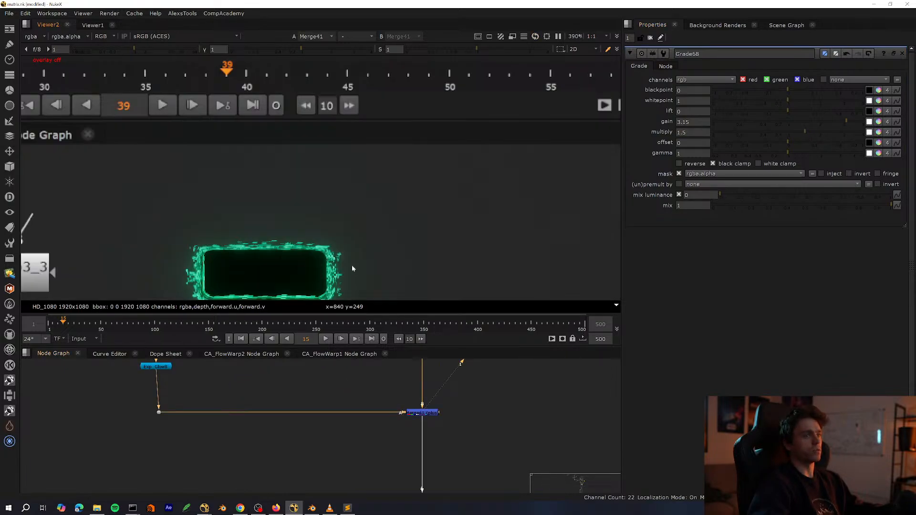
{"action": "scroll", "coordinate": [310, 420], "scroll_direction": "down", "scroll_amount": 3}
Display Merge31's output and toggle Grade57 upstream to examine its effect on the outline.
{"action": "key", "text": "space"}
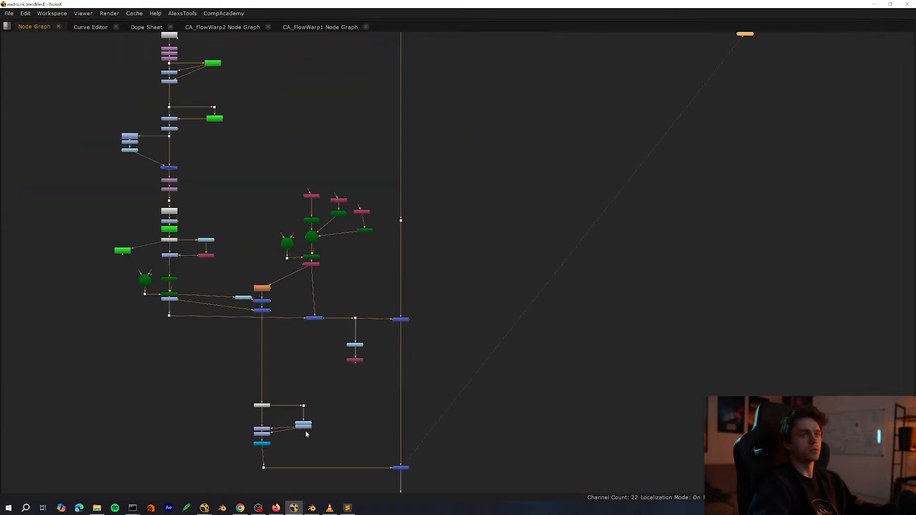
{"action": "scroll", "coordinate": [431, 377], "scroll_direction": "up", "scroll_amount": 4}
{"action": "key", "text": "space"}
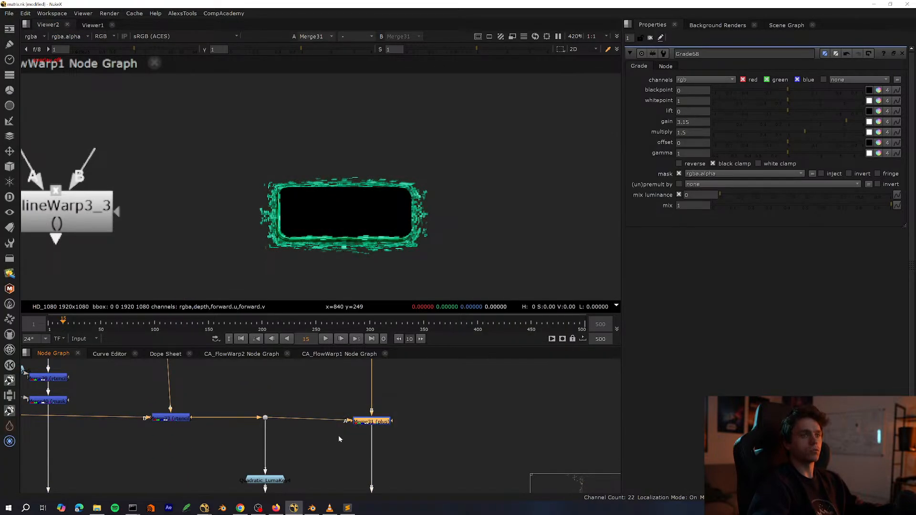
{"action": "scroll", "coordinate": [286, 423], "scroll_direction": "down", "scroll_amount": 4}
{"action": "key", "text": "space"}
{"action": "scroll", "coordinate": [286, 382], "scroll_direction": "up", "scroll_amount": 5}
{"action": "key", "text": "space"}
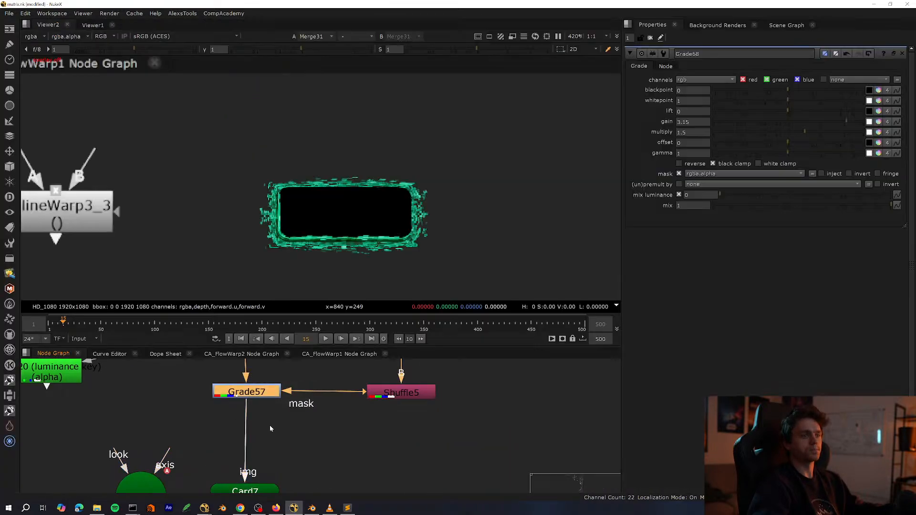
{"action": "key", "text": "d"}
{"action": "scroll", "coordinate": [286, 411], "scroll_direction": "down", "scroll_amount": 4}
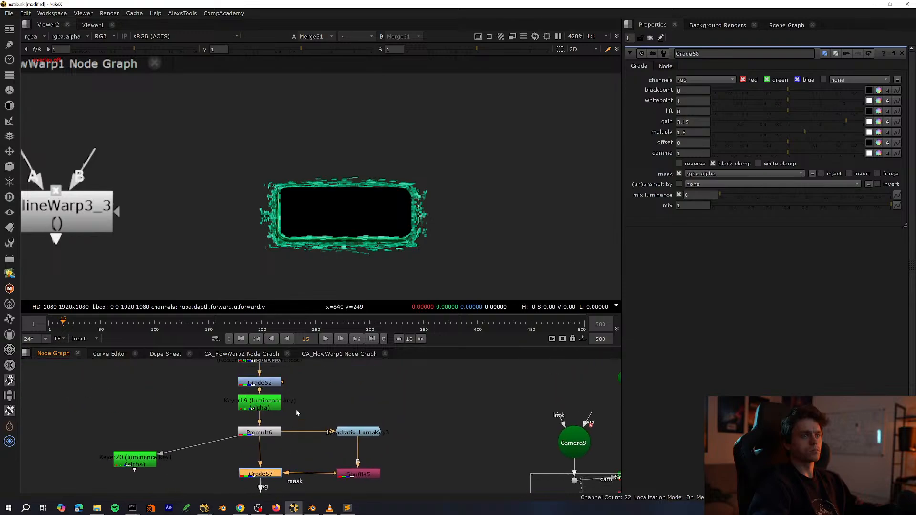
Toggle Merge32 (mask) on and off to compare the outline in Merge31's output, leaving the node disabled.
{"action": "key", "text": "space"}
{"action": "scroll", "coordinate": [295, 396], "scroll_direction": "up", "scroll_amount": 3}
{"action": "key", "text": "space"}
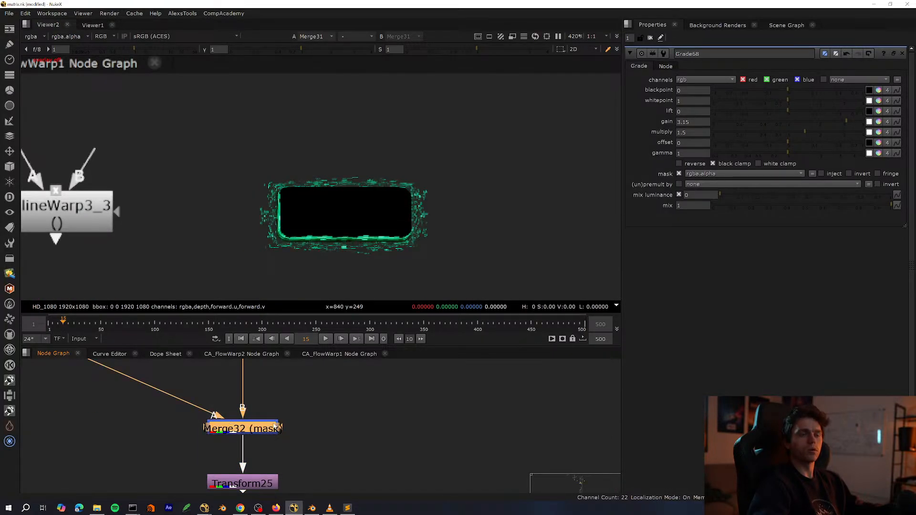
{"action": "scroll", "coordinate": [286, 411], "scroll_direction": "up", "scroll_amount": 1}
{"action": "key", "text": "d"}
{"action": "key", "text": "d"}
{"action": "key", "text": "d"}
{"action": "scroll", "coordinate": [306, 429], "scroll_direction": "up", "scroll_amount": 1}
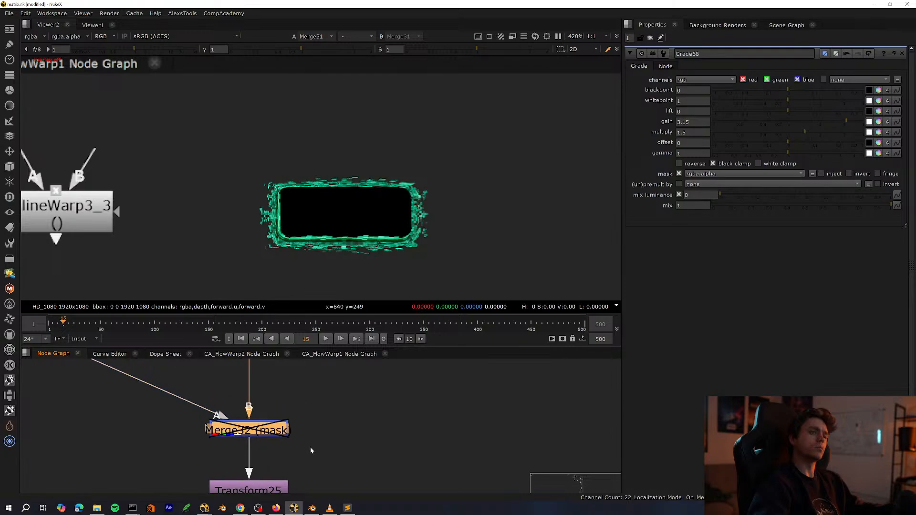
{"action": "scroll", "coordinate": [310, 450], "scroll_direction": "down", "scroll_amount": 5}
{"action": "key", "text": "space"}
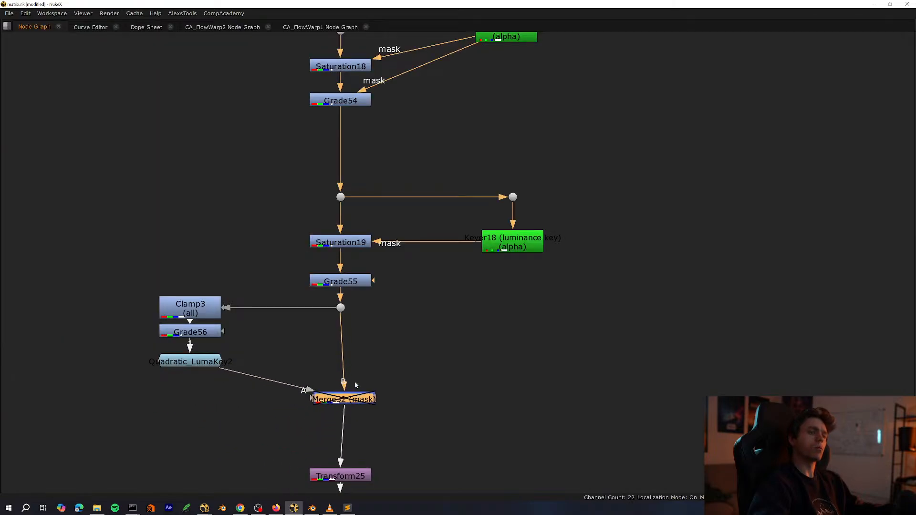
Frame the full colour image in the viewer and display Merge32's output.
{"action": "key", "text": "space"}
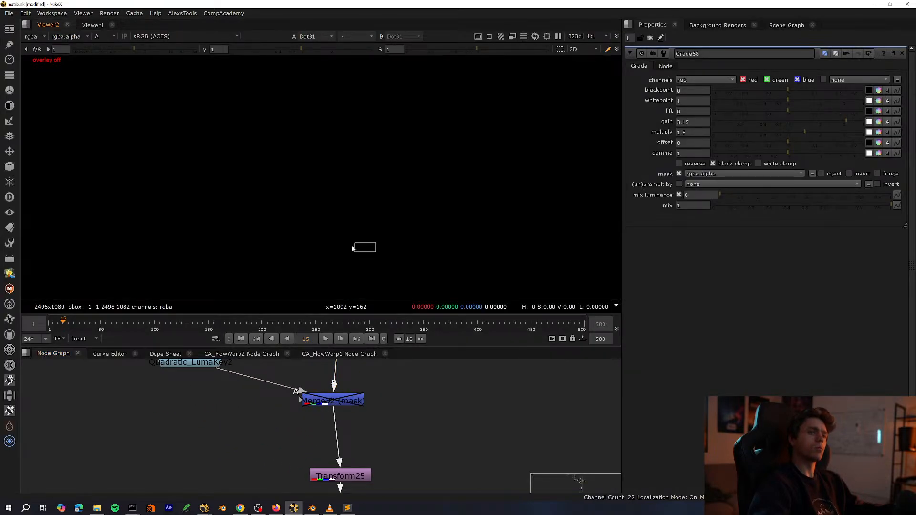
{"action": "key", "text": "f"}
{"action": "key", "text": "a"}
{"action": "key", "text": "f"}
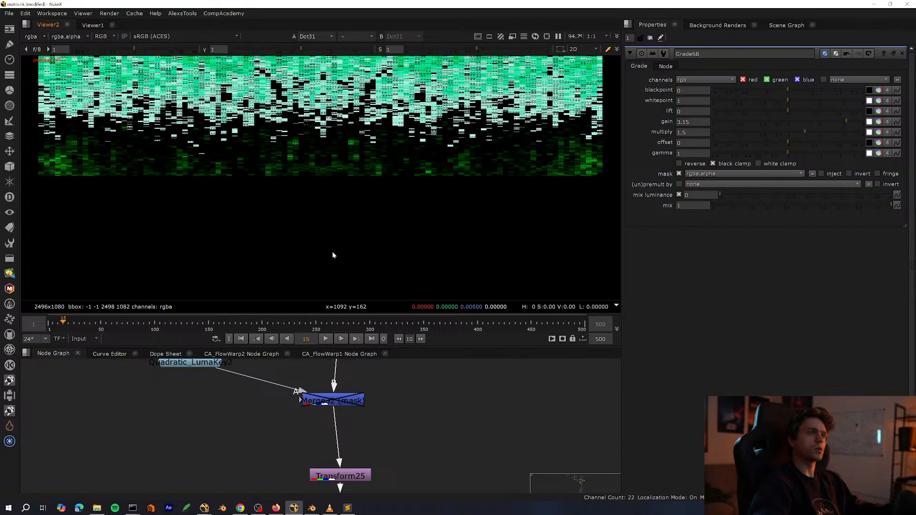
{"action": "left_click_drag", "start_coordinate": [341, 405], "coordinate": [348, 411]}
{"action": "key", "text": "1"}
Re-enable Merge32 (mask) and connect a new Roto node to its mask input.
{"action": "left_click", "coordinate": [254, 410]}
{"action": "middle_click_drag", "start_coordinate": [254, 410], "coordinate": [323, 417]}
{"action": "scroll", "coordinate": [323, 417], "scroll_direction": "down", "scroll_amount": 3}
{"action": "key", "text": "space"}
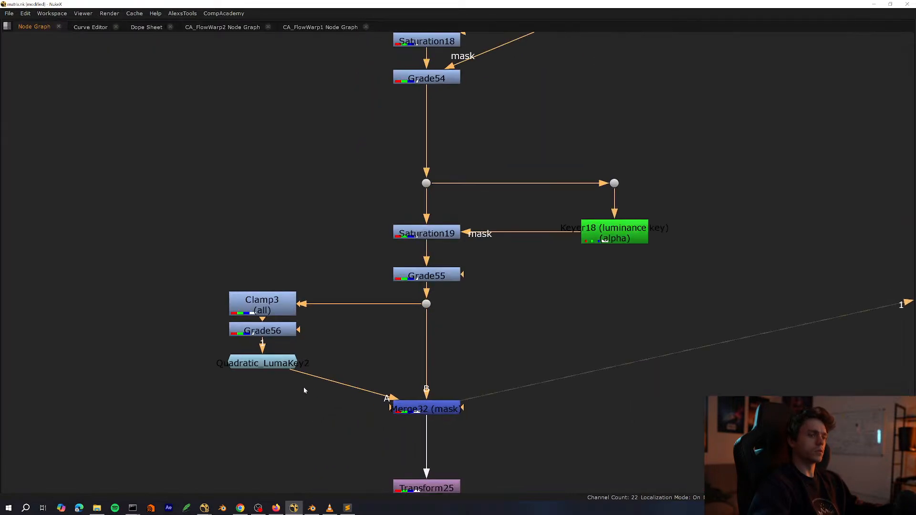
{"action": "scroll", "coordinate": [371, 372], "scroll_direction": "up", "scroll_amount": 3}
{"action": "key", "text": "o"}
{"action": "left_click_drag", "start_coordinate": [260, 391], "coordinate": [378, 312]}
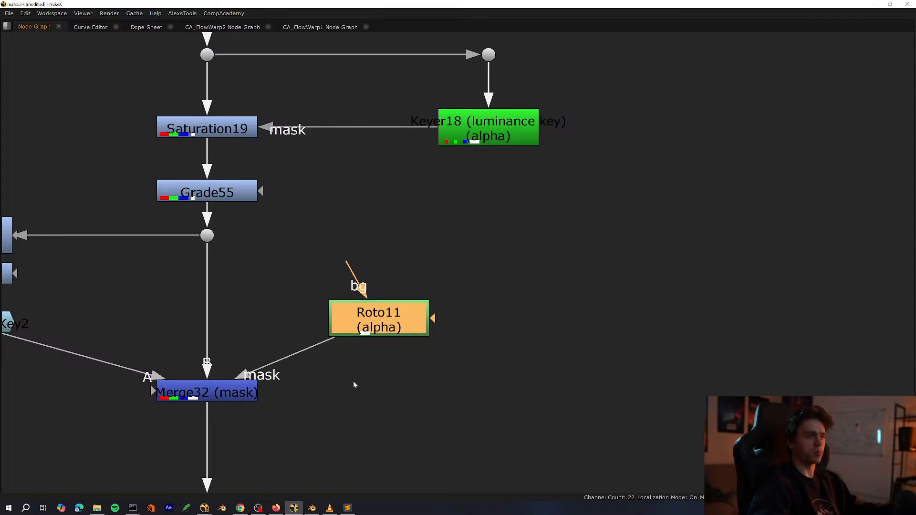
With Merge32 displayed and the overlay on, draw a rectangle in Roto11 over the lower code band, extending past both image sides.
{"action": "key", "text": "space"}
{"action": "left_click", "coordinate": [179, 492]}
{"action": "middle_click_drag", "start_coordinate": [179, 492], "coordinate": [288, 449]}
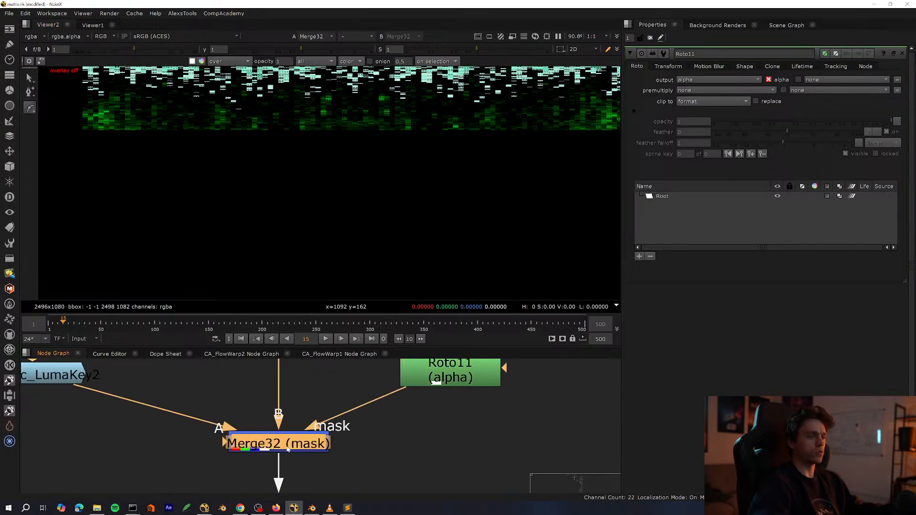
{"action": "key", "text": "space"}
{"action": "middle_click_drag", "start_coordinate": [353, 411], "coordinate": [353, 424]}
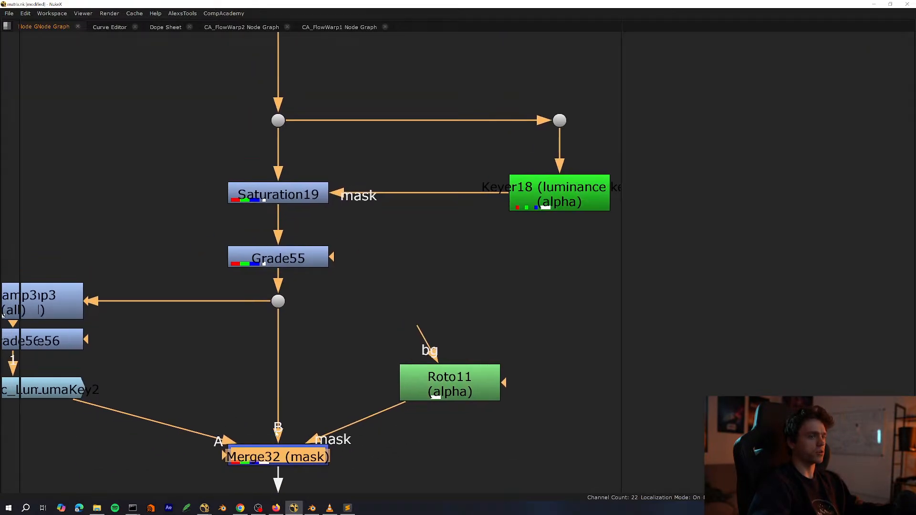
{"action": "key", "text": "space"}
{"action": "left_click_drag", "start_coordinate": [149, 161], "coordinate": [539, 217]}
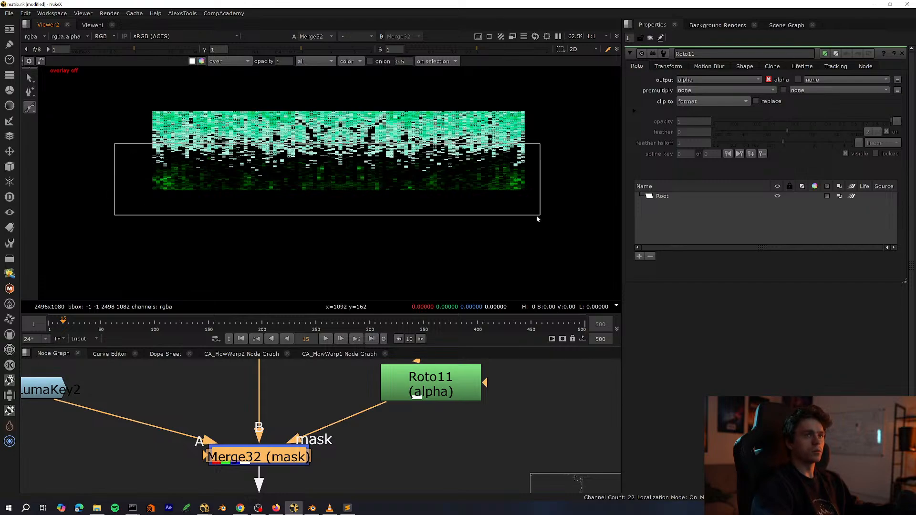
{"action": "key", "text": "o"}
{"action": "left_click_drag", "start_coordinate": [547, 141], "coordinate": [95, 253]}
{"action": "key", "text": "ctrl+z"}
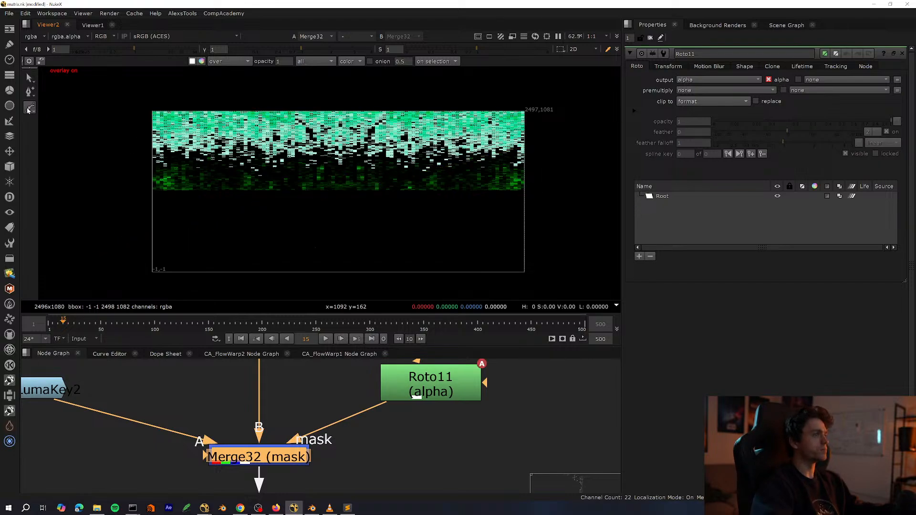
{"action": "right_click", "coordinate": [29, 107]}
{"action": "left_click", "coordinate": [62, 135]}
{"action": "left_click_drag", "start_coordinate": [112, 137], "coordinate": [566, 219]}
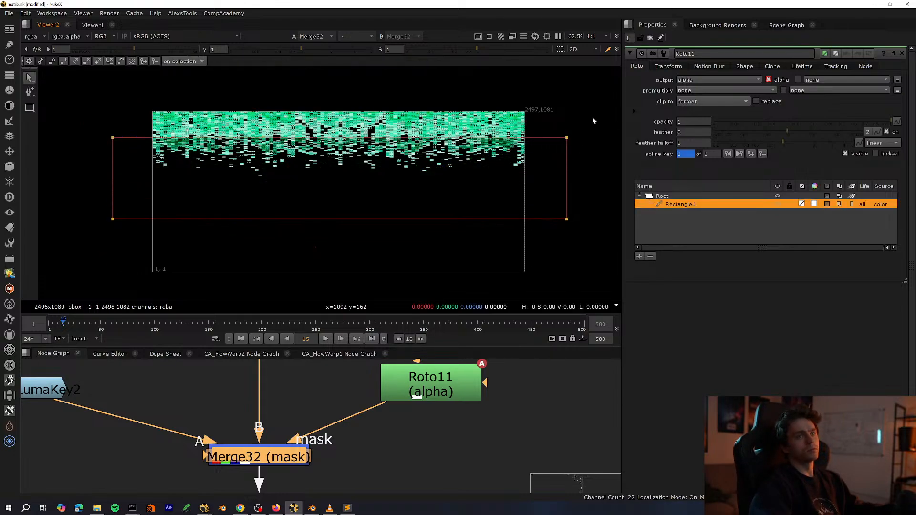
Nudge the whole Roto11 rectangle and feather it outward with smooth1 falloff, checking the blend in the code band.
{"action": "left_click_drag", "start_coordinate": [594, 105], "coordinate": [99, 244]}
{"action": "mouse_move", "coordinate": [364, 197]}
{"action": "left_mouse_down"}
{"action": "mouse_move", "coordinate": [354, 193]}
{"action": "mouse_move", "coordinate": [367, 203]}
{"action": "left_mouse_up"}
{"action": "key", "text": "e"}
{"action": "scroll", "coordinate": [271, 143], "scroll_direction": "up", "scroll_amount": 5}
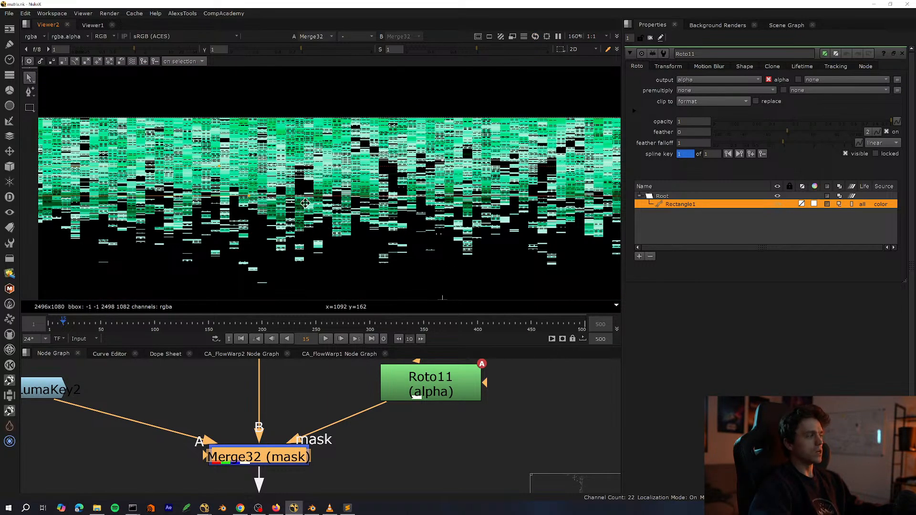
{"action": "scroll", "coordinate": [429, 267], "scroll_direction": "down", "scroll_amount": 2}
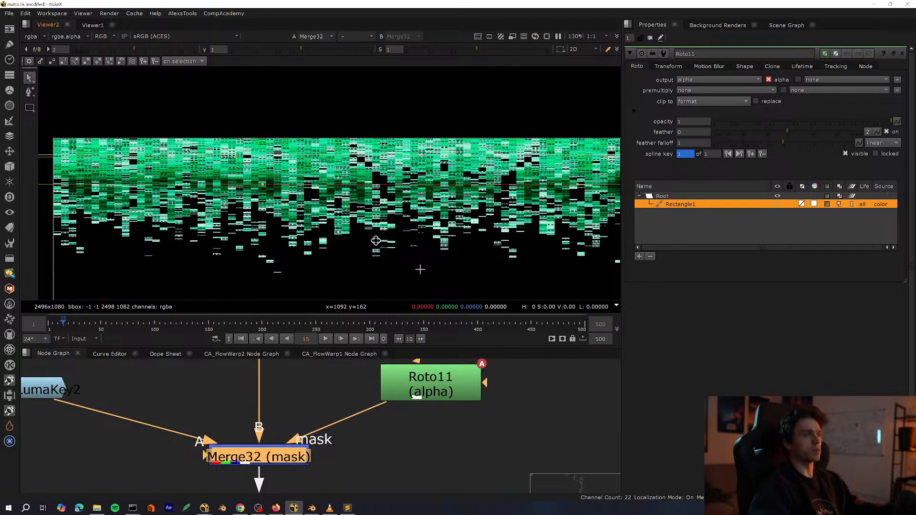
{"action": "mouse_move", "coordinate": [420, 269]}
{"action": "left_mouse_down"}
{"action": "mouse_move", "coordinate": [423, 281]}
{"action": "mouse_move", "coordinate": [427, 274]}
{"action": "left_mouse_up"}
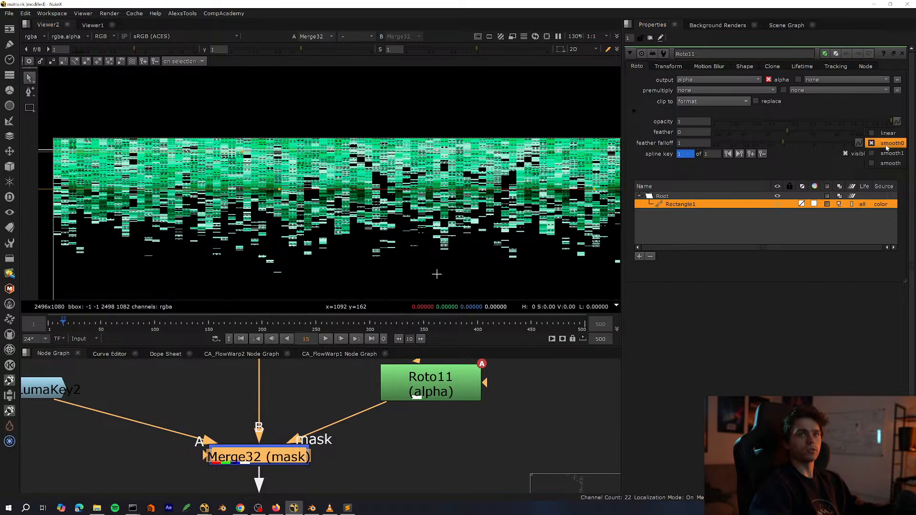
{"action": "middle_click_drag", "start_coordinate": [508, 219], "coordinate": [331, 206]}
{"action": "key", "text": "q"}
{"action": "scroll", "coordinate": [329, 222], "scroll_direction": "down", "scroll_amount": 1}
{"action": "key", "text": "q"}
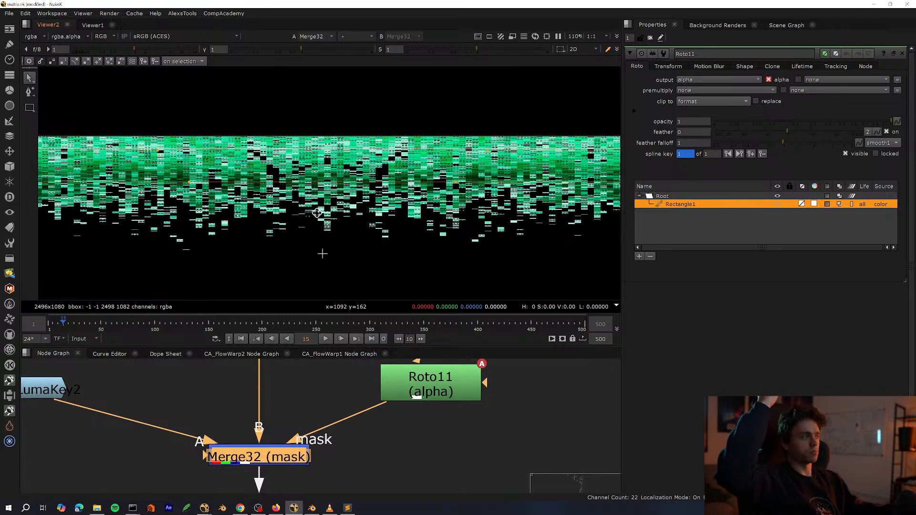
Move Roto11 away from Merge32 and insert a dot on its mask connection, aligned beneath the Roto.
{"action": "middle_click_drag", "start_coordinate": [320, 458], "coordinate": [275, 453]}
{"action": "key", "text": "space"}
{"action": "left_click_drag", "start_coordinate": [379, 387], "coordinate": [439, 361]}
{"action": "middle_click_drag", "start_coordinate": [374, 406], "coordinate": [327, 351]}
{"action": "left_click", "coordinate": [280, 353], "text": "ctrl"}
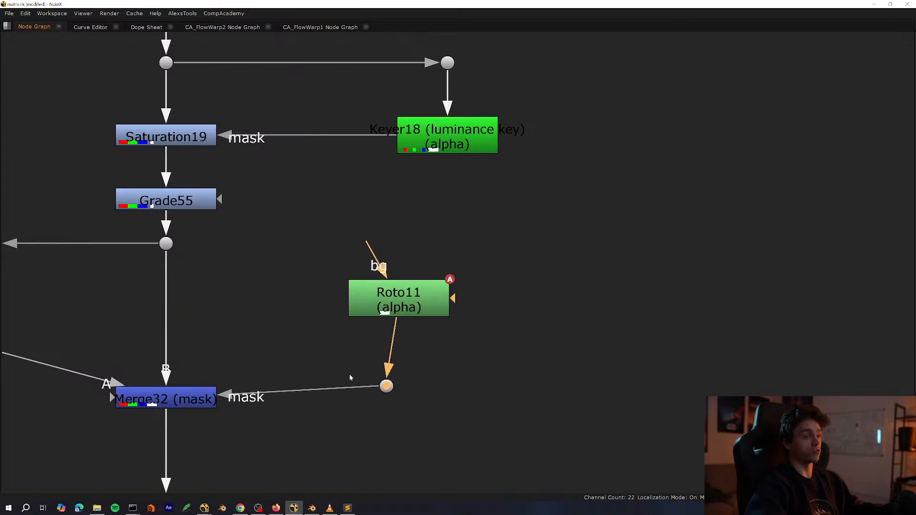
{"action": "left_click_drag", "start_coordinate": [387, 387], "coordinate": [406, 389]}
Toggle Merge32 (mask) off and on to compare the masked effect on the framed code band.
{"action": "left_click", "coordinate": [146, 402]}
{"action": "key", "text": "space"}
{"action": "middle_click_drag", "start_coordinate": [216, 411], "coordinate": [369, 395]}
{"action": "key", "text": "d"}
{"action": "key", "text": "d"}
{"action": "scroll", "coordinate": [345, 248], "scroll_direction": "down", "scroll_amount": 3}
{"action": "key", "text": "f"}
{"action": "scroll", "coordinate": [288, 415], "scroll_direction": "down", "scroll_amount": 4}
Inspect the branch downstream by displaying the dot above BlinkScript17, BlinkScript17's output, and Grade57's output.
{"action": "key", "text": "space"}
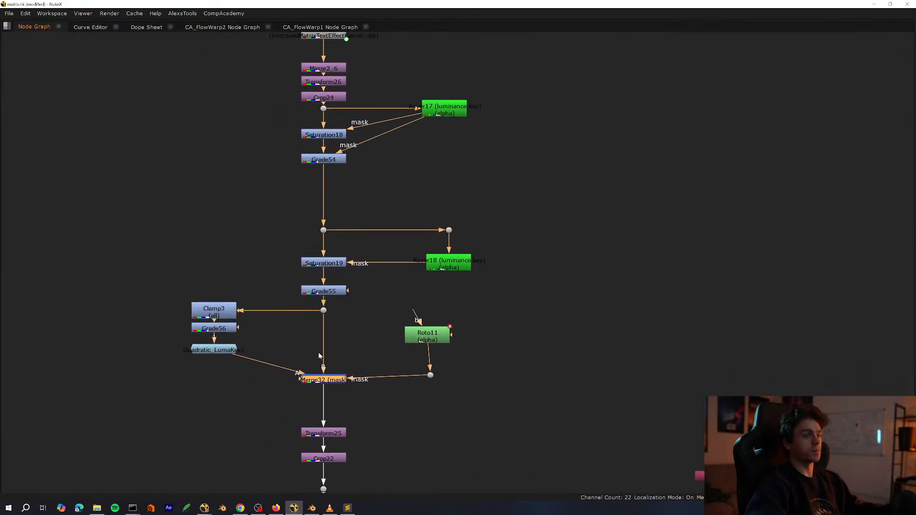
{"action": "scroll", "coordinate": [319, 352], "scroll_direction": "down", "scroll_amount": 4}
{"action": "middle_click_drag", "start_coordinate": [350, 425], "coordinate": [354, 337]}
{"action": "left_click", "coordinate": [354, 336]}
{"action": "scroll", "coordinate": [356, 325], "scroll_direction": "up", "scroll_amount": 5}
{"action": "left_click_drag", "start_coordinate": [356, 319], "coordinate": [249, 355]}
{"action": "key", "text": "1"}
{"action": "key", "text": "space"}
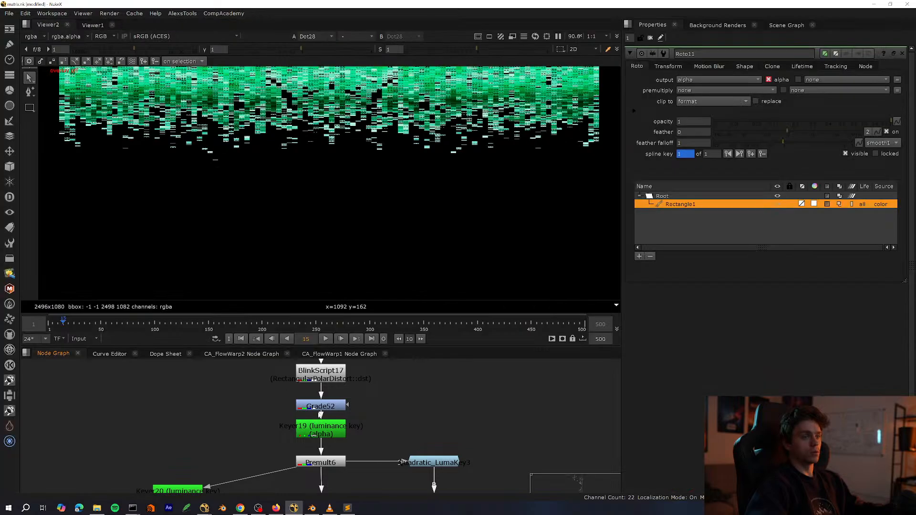
{"action": "left_click", "coordinate": [340, 380]}
{"action": "key", "text": "1"}
{"action": "scroll", "coordinate": [328, 410], "scroll_direction": "down", "scroll_amount": 3}
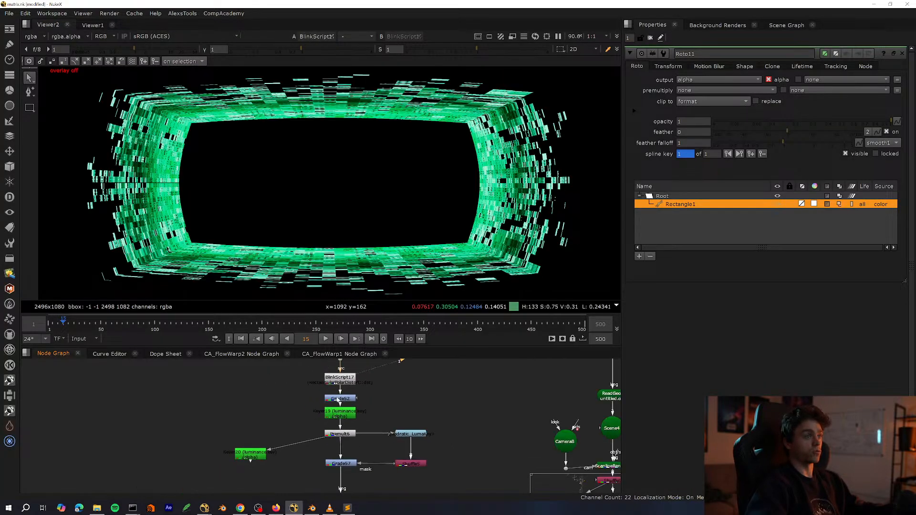
{"action": "middle_click_drag", "start_coordinate": [359, 462], "coordinate": [328, 410]}
{"action": "middle_click_drag", "start_coordinate": [322, 490], "coordinate": [319, 391]}
{"action": "scroll", "coordinate": [317, 407], "scroll_direction": "up", "scroll_amount": 1}
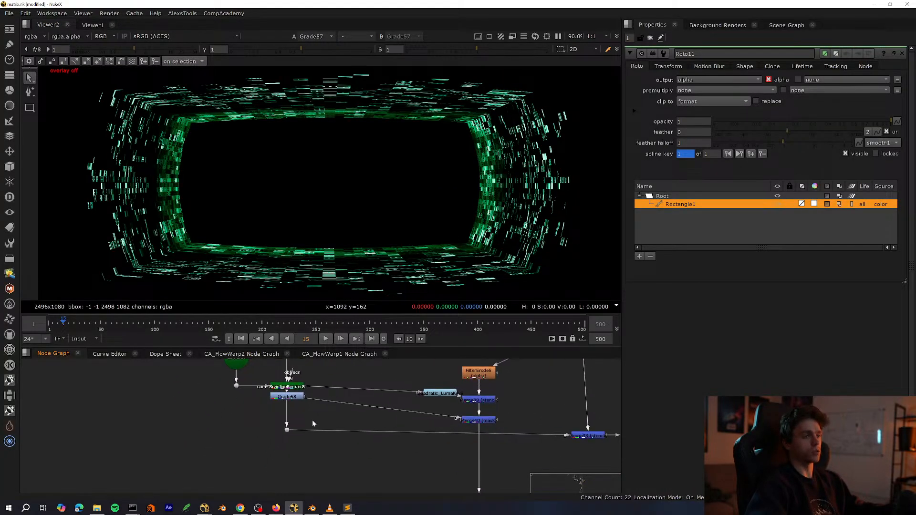
Display the dot below Grade58 and save the script.
{"action": "middle_click_drag", "start_coordinate": [448, 420], "coordinate": [303, 409]}
{"action": "scroll", "coordinate": [298, 414], "scroll_direction": "up", "scroll_amount": 3}
{"action": "middle_click_drag", "start_coordinate": [432, 399], "coordinate": [224, 428]}
{"action": "key", "text": "ctrl+s"}
{"action": "scroll", "coordinate": [302, 428], "scroll_direction": "down", "scroll_amount": 3}
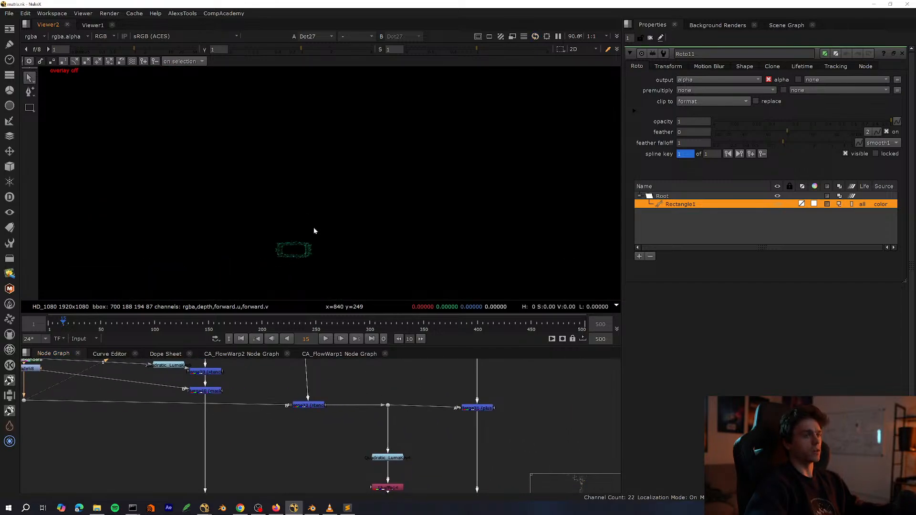
Toggle Merge32 (mask) repeatedly to compare the small code rectangle at the dot below Grade58, leaving the node enabled.
{"action": "key", "text": "space"}
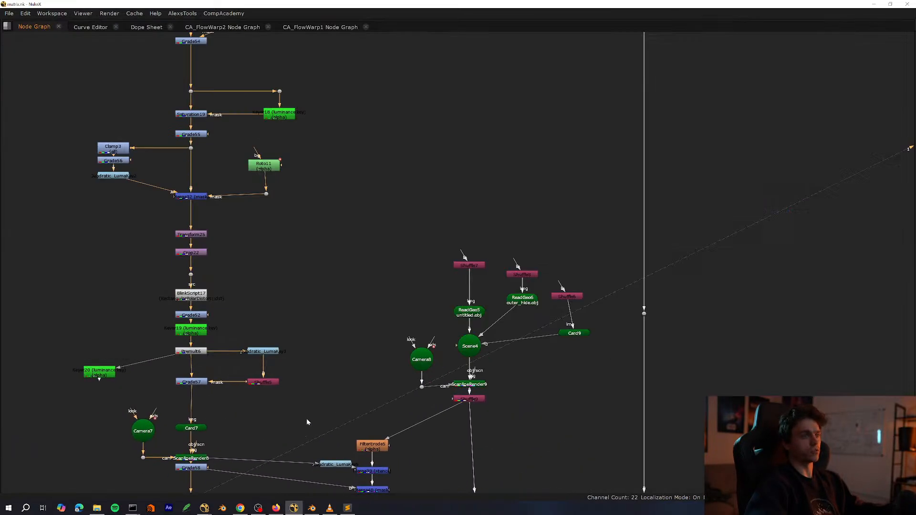
{"action": "middle_click_drag", "start_coordinate": [262, 296], "coordinate": [333, 375]}
{"action": "scroll", "coordinate": [333, 375], "scroll_direction": "up", "scroll_amount": 4}
{"action": "left_click", "coordinate": [268, 398]}
{"action": "key", "text": "space"}
{"action": "middle_click_drag", "start_coordinate": [242, 432], "coordinate": [292, 490]}
{"action": "key", "text": "d"}
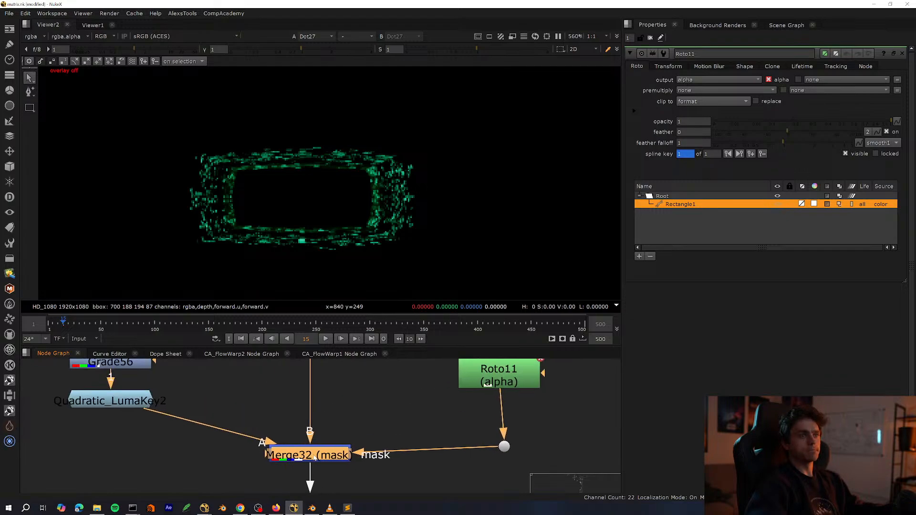
{"action": "key", "text": "d"}
{"action": "key", "text": "d"}
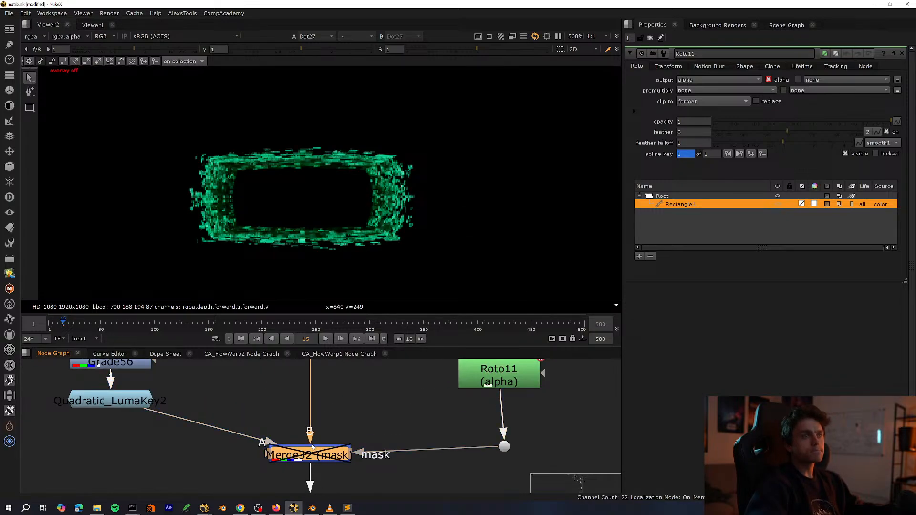
{"action": "key", "text": "d"}
With Merge32's output and the overlay displayed, move the whole feathered Roto11 rectangle downward and save the script.
{"action": "middle_click_drag", "start_coordinate": [322, 416], "coordinate": [325, 415]}
{"action": "scroll", "coordinate": [329, 425], "scroll_direction": "down", "scroll_amount": 2}
{"action": "left_click_drag", "start_coordinate": [388, 408], "coordinate": [232, 476]}
{"action": "key", "text": "2"}
{"action": "key", "text": "f"}
{"action": "key", "text": "o"}
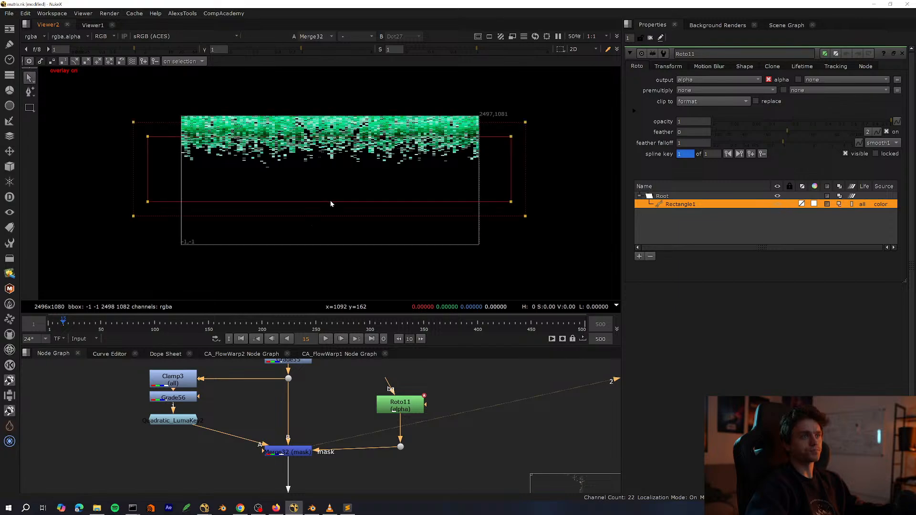
{"action": "scroll", "coordinate": [331, 202], "scroll_direction": "down", "scroll_amount": 2}
{"action": "left_click_drag", "start_coordinate": [466, 153], "coordinate": [202, 229]}
{"action": "scroll", "coordinate": [328, 196], "scroll_direction": "up", "scroll_amount": 3}
{"action": "left_click_drag", "start_coordinate": [385, 173], "coordinate": [381, 186]}
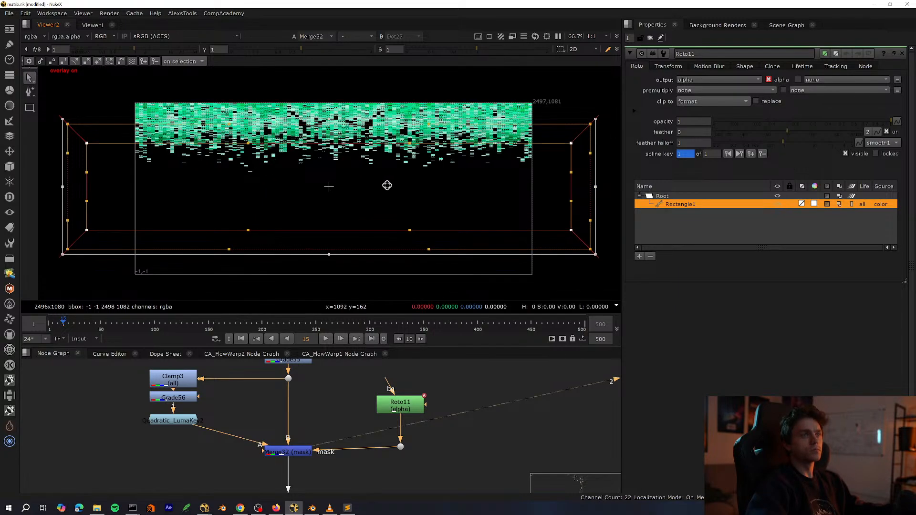
{"action": "key", "text": "ctrl+s"}
Display Merge33's output and examine the green outline up close.
{"action": "scroll", "coordinate": [320, 403], "scroll_direction": "down", "scroll_amount": 6}
{"action": "scroll", "coordinate": [379, 438], "scroll_direction": "up", "scroll_amount": 5}
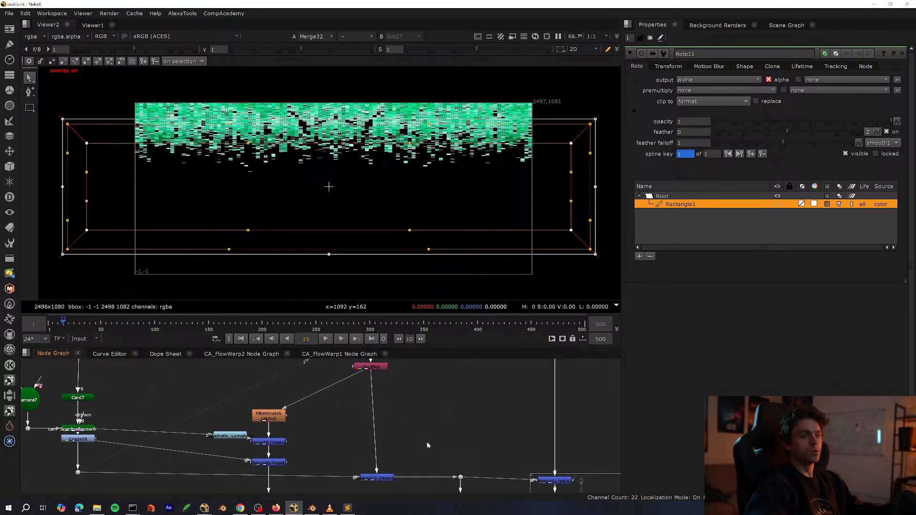
{"action": "left_click_drag", "start_coordinate": [427, 442], "coordinate": [359, 490]}
{"action": "key", "text": "1"}
{"action": "scroll", "coordinate": [277, 267], "scroll_direction": "up", "scroll_amount": 10}
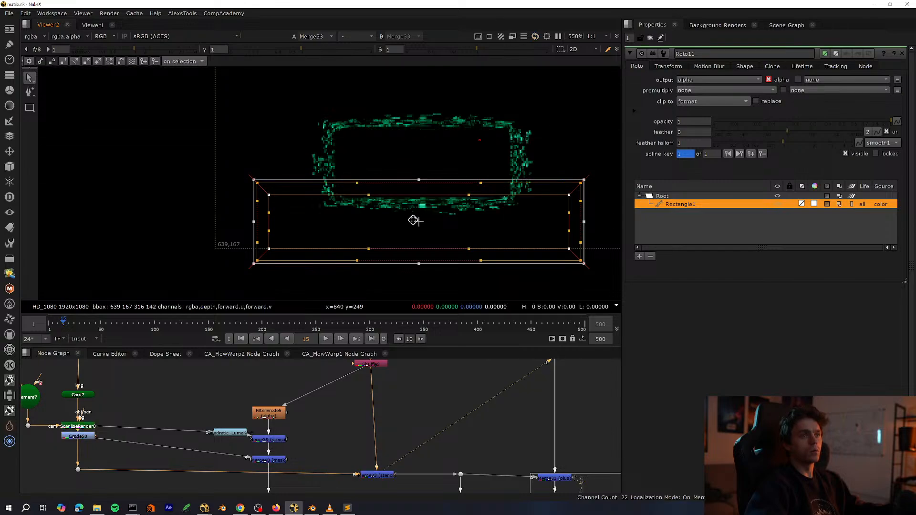
{"action": "scroll", "coordinate": [293, 382], "scroll_direction": "down", "scroll_amount": 5}
{"action": "scroll", "coordinate": [239, 381], "scroll_direction": "up", "scroll_amount": 8}
Compare Merge33's output with Merge32 off and on, then shift Roto11's rectangle slightly lower with Merge32 enabled.
{"action": "key", "text": "space"}
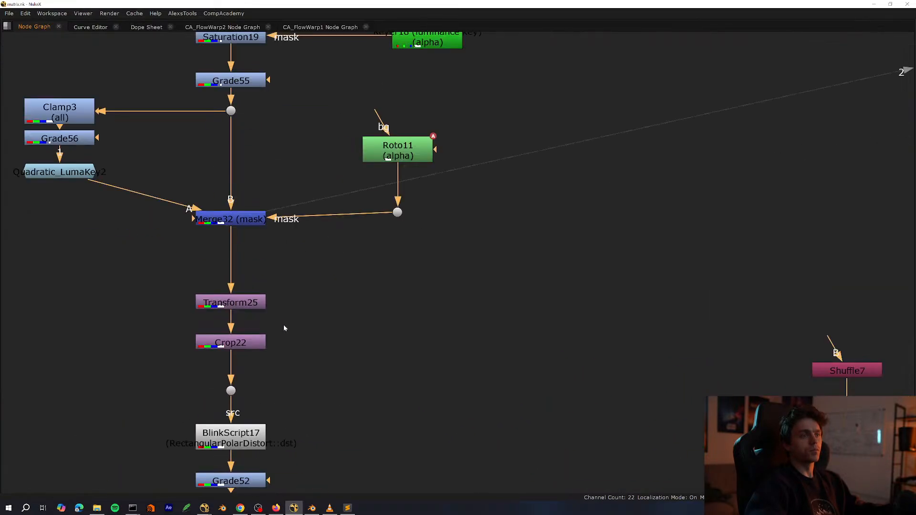
{"action": "middle_click_drag", "start_coordinate": [299, 191], "coordinate": [313, 416]}
{"action": "left_click_drag", "start_coordinate": [316, 416], "coordinate": [204, 455]}
{"action": "key", "text": "space"}
{"action": "key", "text": "d"}
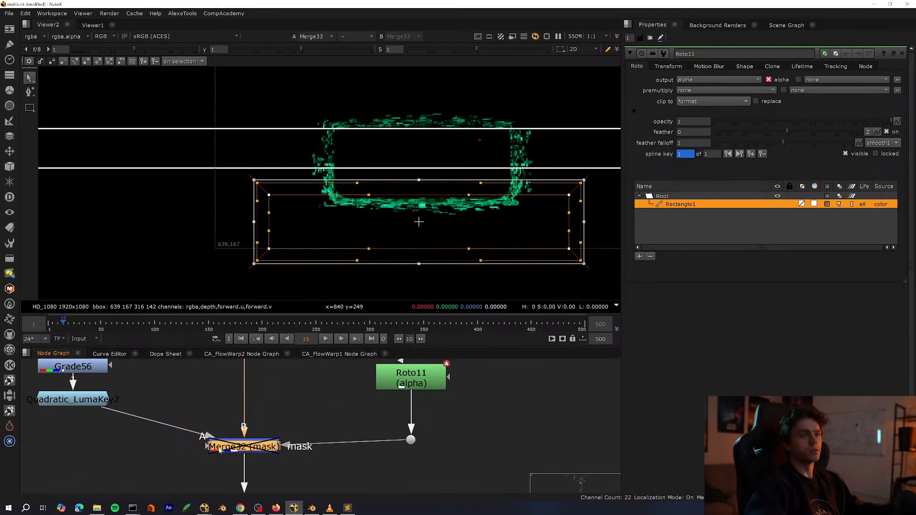
{"action": "key", "text": "d"}
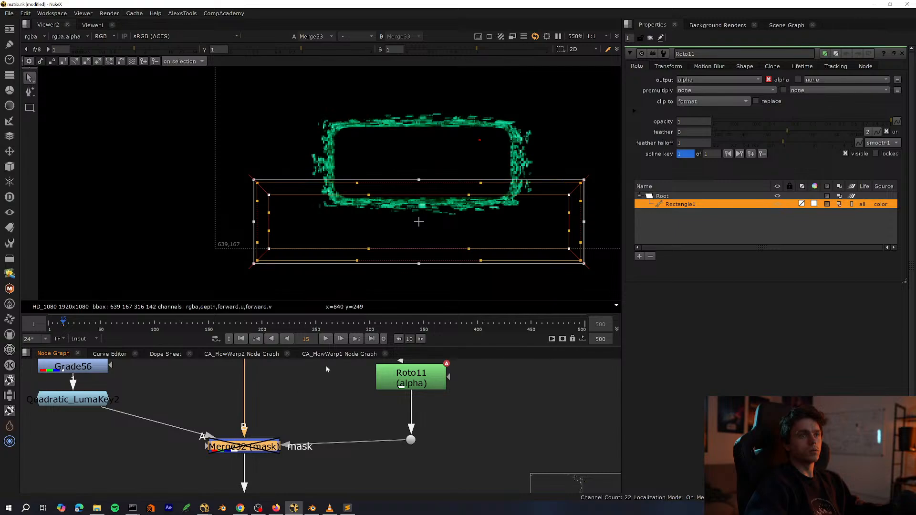
{"action": "key", "text": "d"}
{"action": "left_click_drag", "start_coordinate": [422, 230], "coordinate": [421, 251]}
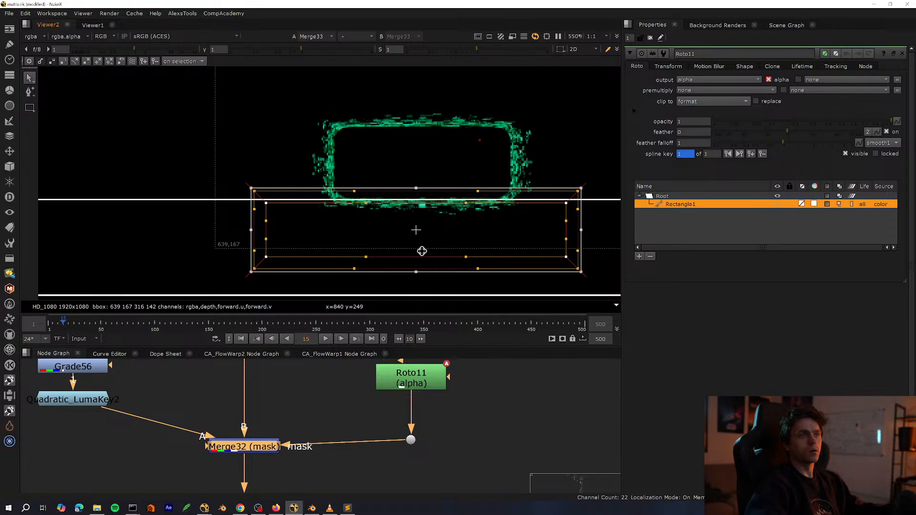
Insert a Grade above Merge32's B input, mask it with Roto11, and set its gain to 2.06.
{"action": "left_click", "coordinate": [242, 402]}
{"action": "key", "text": "g"}
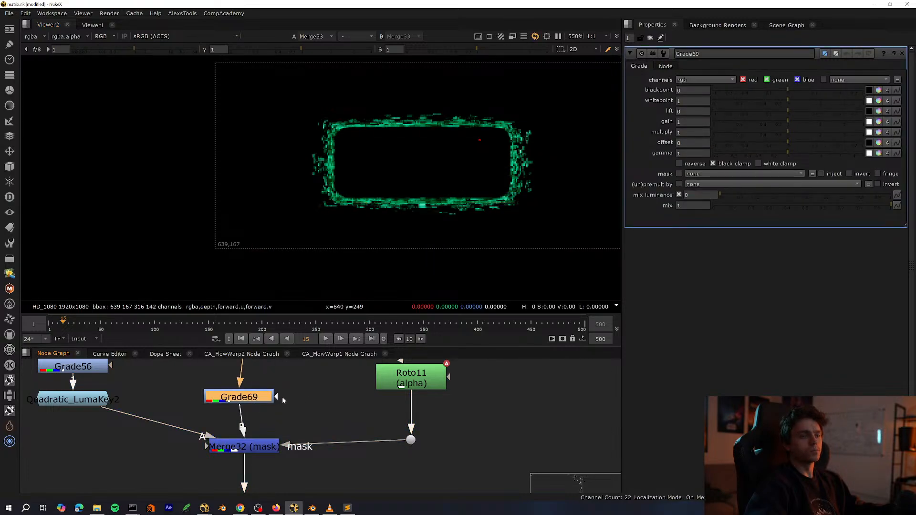
{"action": "left_click_drag", "start_coordinate": [276, 397], "coordinate": [411, 378]}
{"action": "left_click", "coordinate": [821, 122]}
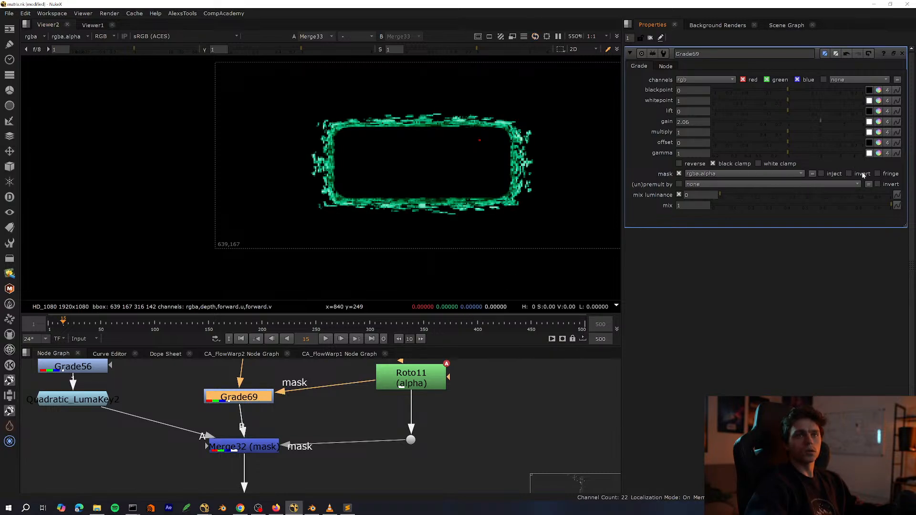
Insert a Grade between the dot below Grade58 and Merge33, masked by Merge40, set its gain to 1.4, and display it.
{"action": "scroll", "coordinate": [246, 402], "scroll_direction": "down", "scroll_amount": 4}
{"action": "key", "text": "space"}
{"action": "scroll", "coordinate": [351, 315], "scroll_direction": "up", "scroll_amount": 6}
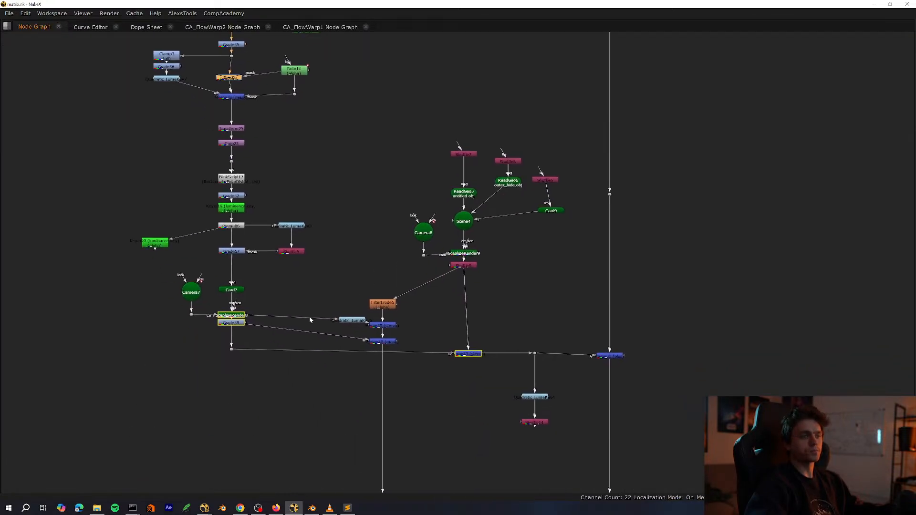
{"action": "left_click_drag", "start_coordinate": [85, 379], "coordinate": [456, 449], "text": "alt"}
{"action": "key", "text": "space"}
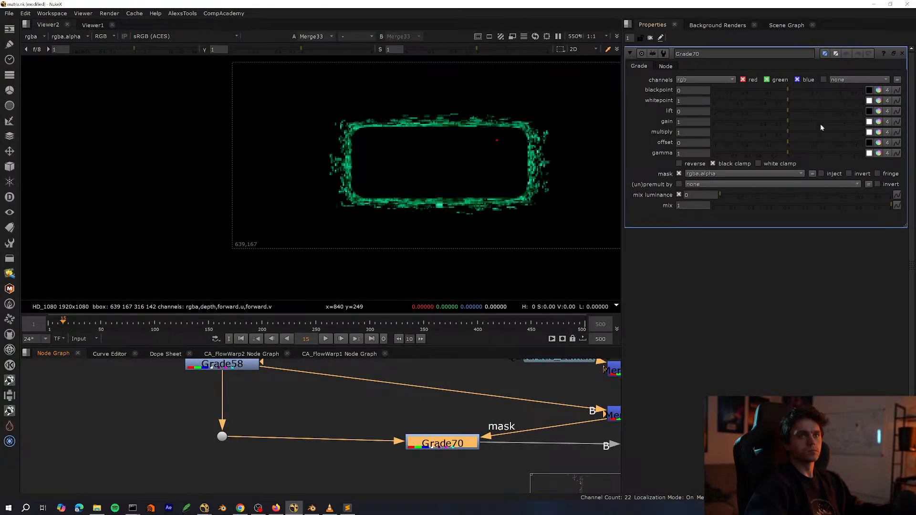
{"action": "left_click_drag", "start_coordinate": [820, 124], "coordinate": [803, 122]}
{"action": "left_click_drag", "start_coordinate": [448, 429], "coordinate": [274, 424], "text": "alt"}
{"action": "key", "text": "1"}
{"action": "left_click", "coordinate": [274, 424]}
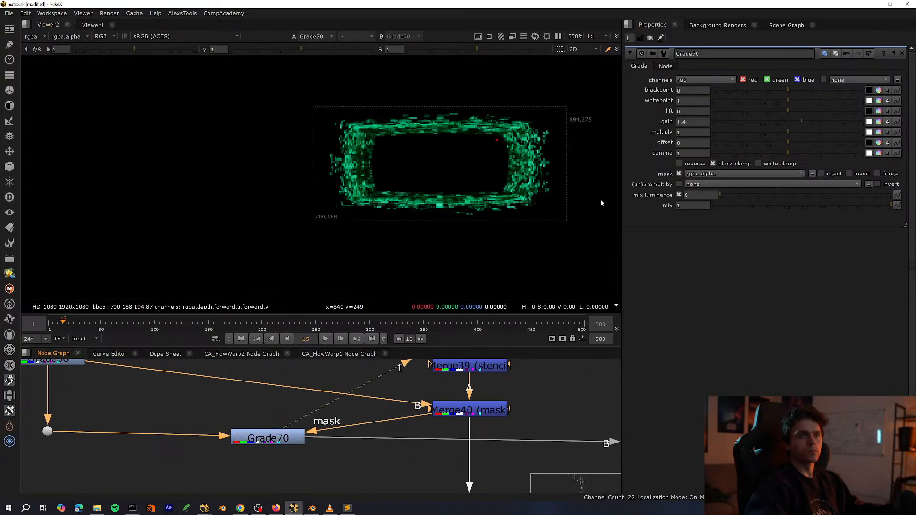
Set Grade70's gain to 2.38 and multiply to 1.46, and display Merge33's output.
{"action": "mouse_move", "coordinate": [803, 135]}
{"action": "left_mouse_down"}
{"action": "mouse_move", "coordinate": [822, 131]}
{"action": "mouse_move", "coordinate": [814, 130]}
{"action": "left_mouse_up"}
{"action": "scroll", "coordinate": [407, 391], "scroll_direction": "down", "scroll_amount": 5}
{"action": "scroll", "coordinate": [407, 390], "scroll_direction": "up", "scroll_amount": 5}
{"action": "middle_click_drag", "start_coordinate": [406, 390], "coordinate": [403, 441]}
{"action": "left_click_drag", "start_coordinate": [345, 395], "coordinate": [237, 452]}
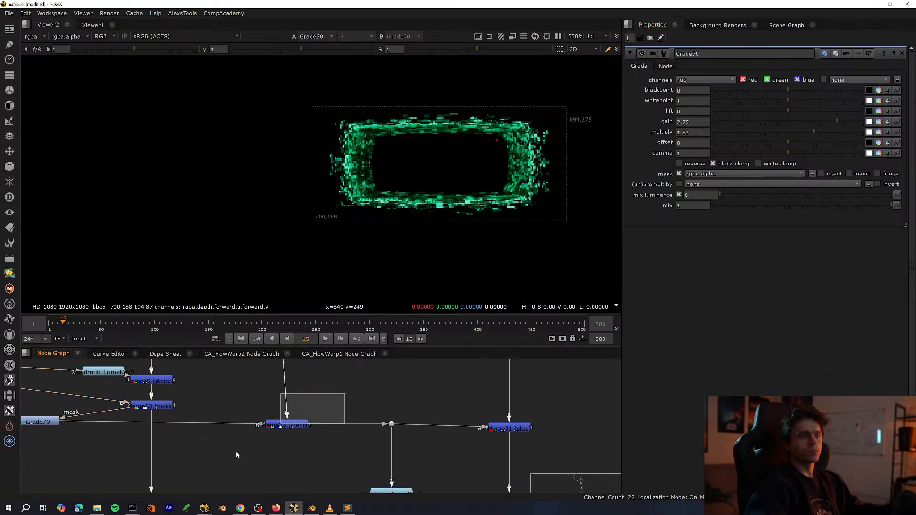
{"action": "key", "text": "1"}
{"action": "left_click", "coordinate": [257, 444]}
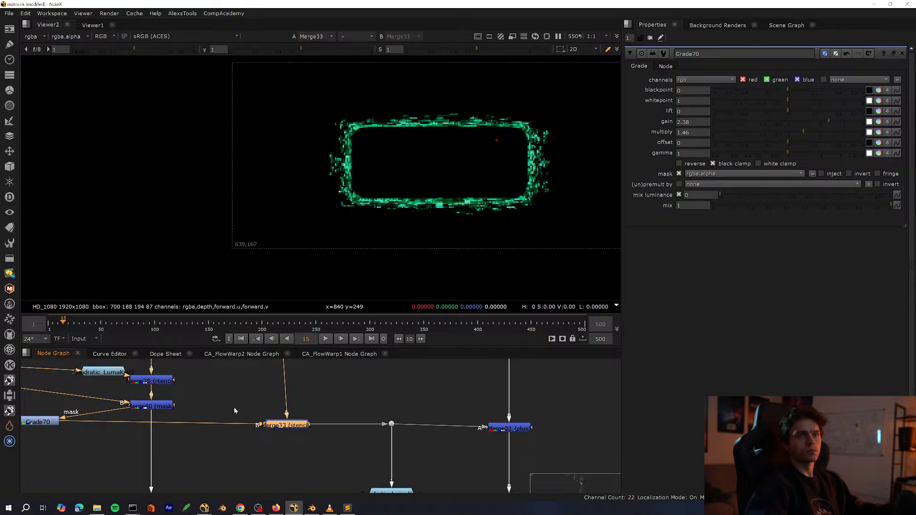
Compare Merge33's output with Grade70 off and on, and save the script.
{"action": "middle_click_drag", "start_coordinate": [101, 440], "coordinate": [216, 418]}
{"action": "key", "text": "d"}
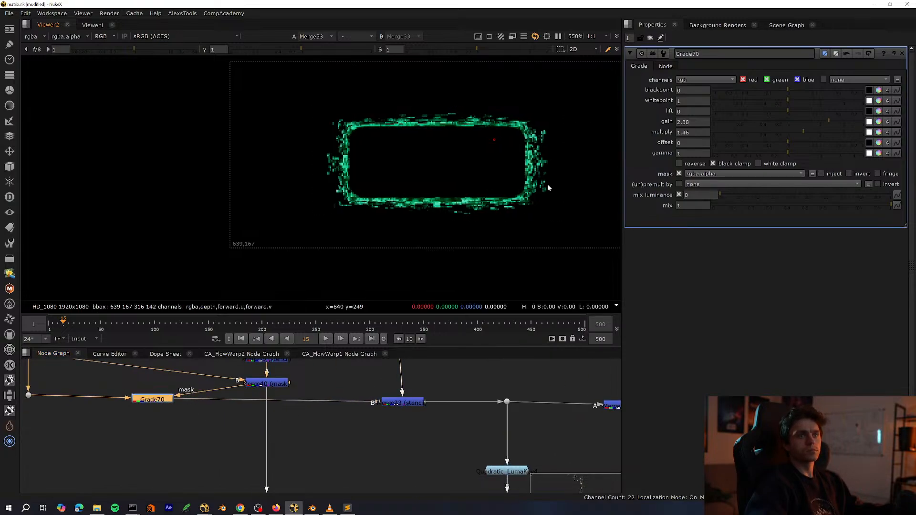
{"action": "scroll", "coordinate": [552, 183], "scroll_direction": "up", "scroll_amount": 5}
{"action": "middle_click_drag", "start_coordinate": [554, 184], "coordinate": [560, 260]}
{"action": "key", "text": "d"}
{"action": "key", "text": "d"}
{"action": "key", "text": "f"}
{"action": "middle_click_drag", "start_coordinate": [327, 425], "coordinate": [194, 406]}
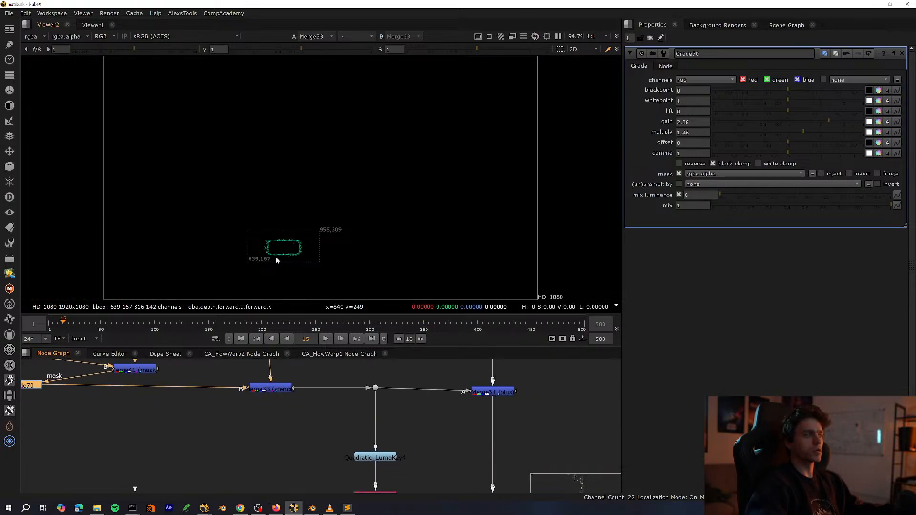
{"action": "scroll", "coordinate": [293, 258], "scroll_direction": "up", "scroll_amount": 5}
{"action": "middle_click_drag", "start_coordinate": [293, 258], "coordinate": [383, 216]}
{"action": "scroll", "coordinate": [371, 226], "scroll_direction": "up", "scroll_amount": 3}
{"action": "key", "text": "ctrl+s"}
Display Merge31's output, compare it with Merge31 off and on, and save the script.
{"action": "middle_click_drag", "start_coordinate": [505, 372], "coordinate": [395, 429]}
{"action": "left_click_drag", "start_coordinate": [450, 394], "coordinate": [360, 462]}
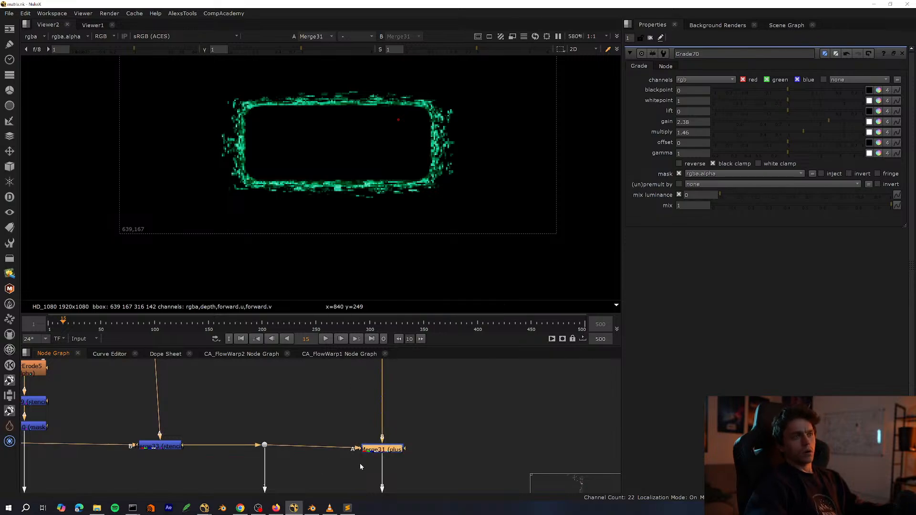
{"action": "key", "text": "1"}
{"action": "scroll", "coordinate": [334, 241], "scroll_direction": "up", "scroll_amount": 2}
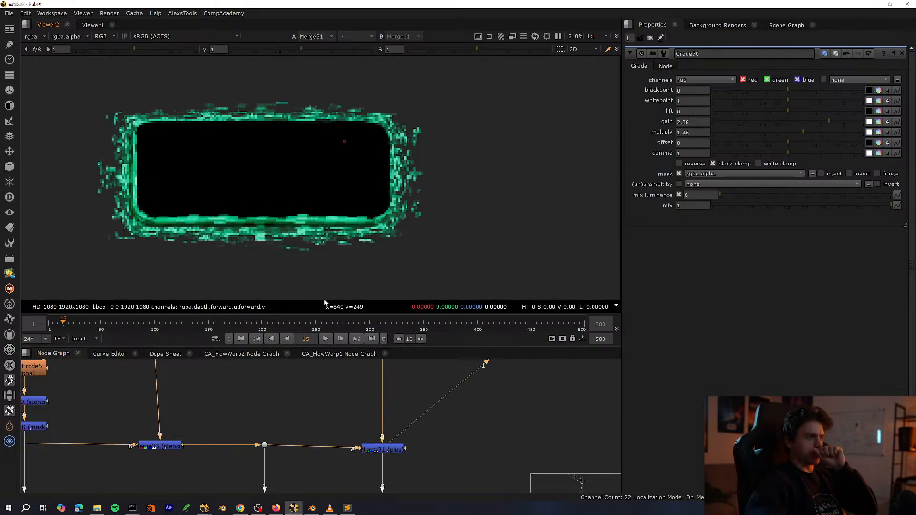
{"action": "middle_click_drag", "start_coordinate": [367, 401], "coordinate": [354, 443]}
{"action": "left_click", "coordinate": [384, 465]}
{"action": "key", "text": "d"}
{"action": "key", "text": "d"}
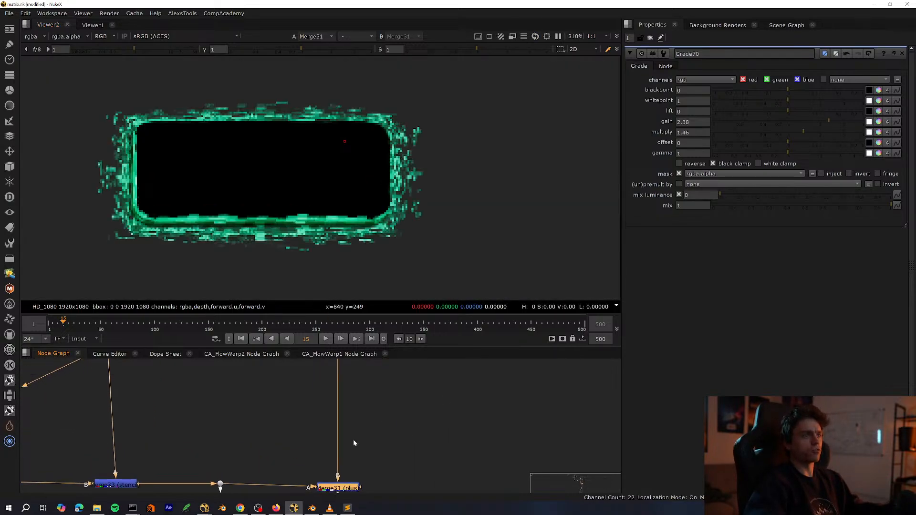
{"action": "key", "text": "ctrl+s"}
Display Merge22's output further up the node graph and examine the button's green edges.
{"action": "key", "text": "space"}
{"action": "scroll", "coordinate": [305, 468], "scroll_direction": "down", "scroll_amount": 5}
{"action": "middle_click_drag", "start_coordinate": [342, 358], "coordinate": [391, 401]}
{"action": "scroll", "coordinate": [392, 401], "scroll_direction": "up", "scroll_amount": 2}
{"action": "scroll", "coordinate": [391, 402], "scroll_direction": "down", "scroll_amount": 5}
{"action": "scroll", "coordinate": [391, 306], "scroll_direction": "up", "scroll_amount": 6}
{"action": "middle_click_drag", "start_coordinate": [391, 305], "coordinate": [467, 372]}
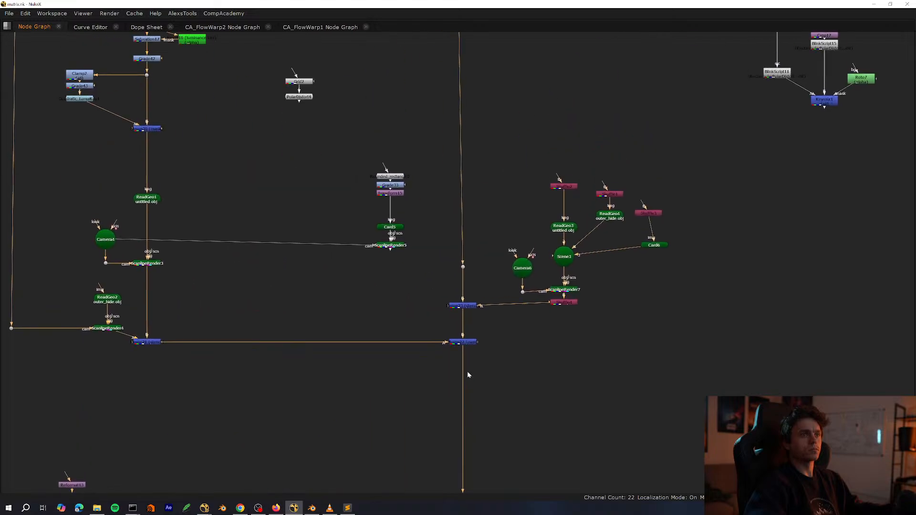
{"action": "middle_click_drag", "start_coordinate": [506, 348], "coordinate": [429, 472]}
{"action": "key", "text": "space"}
{"action": "left_click_drag", "start_coordinate": [424, 449], "coordinate": [357, 476]}
{"action": "key", "text": "1"}
{"action": "left_click", "coordinate": [357, 476]}
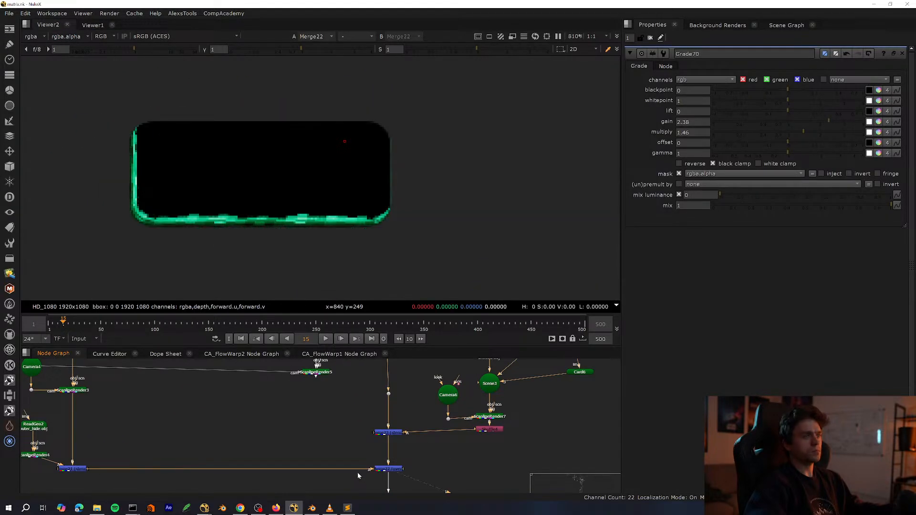
{"action": "scroll", "coordinate": [180, 227], "scroll_direction": "up", "scroll_amount": 2}
{"action": "scroll", "coordinate": [197, 242], "scroll_direction": "down", "scroll_amount": 3}
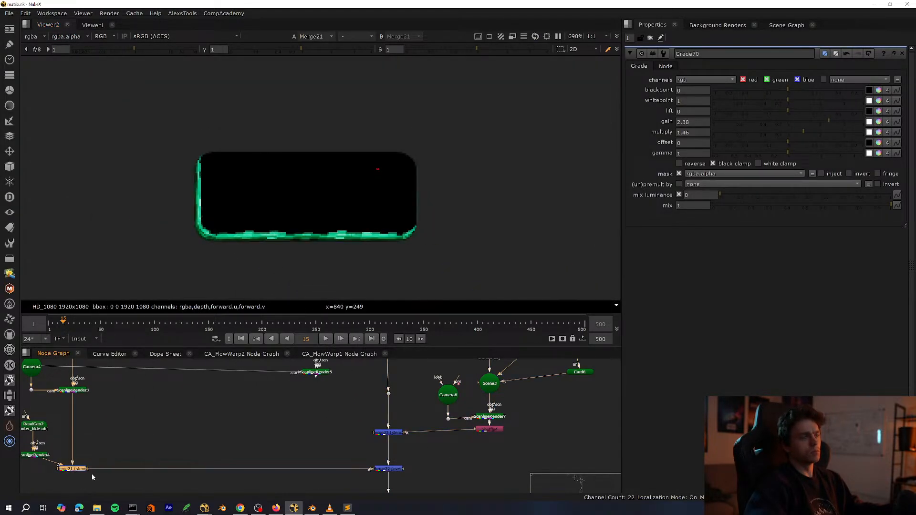
Display Merge21's output and Merge30's output, with Merge30's full frame fitted in the viewer.
{"action": "left_click", "coordinate": [92, 476]}
{"action": "middle_click_drag", "start_coordinate": [222, 408], "coordinate": [400, 493]}
{"action": "key", "text": "space"}
{"action": "left_click", "coordinate": [253, 341]}
{"action": "key", "text": "1"}
{"action": "key", "text": "space"}
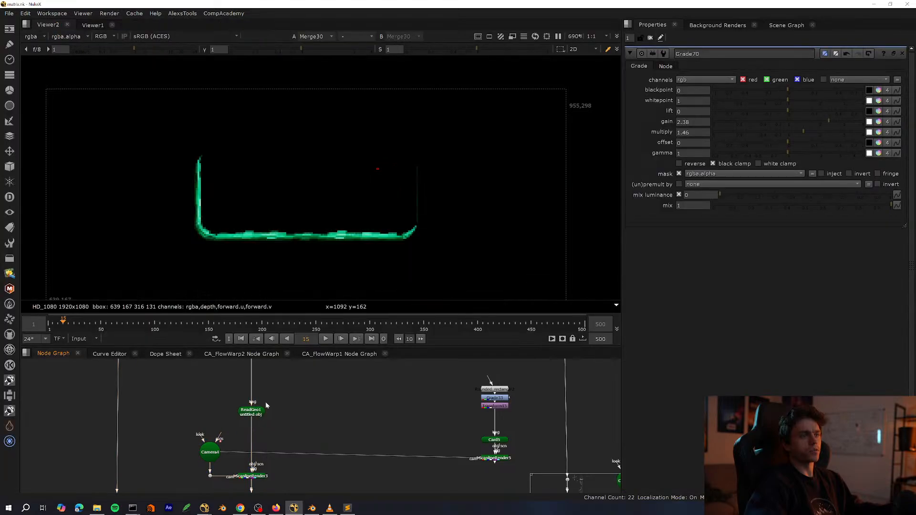
{"action": "key", "text": "f"}
{"action": "key", "text": "f"}
{"action": "middle_click_drag", "start_coordinate": [239, 370], "coordinate": [300, 408]}
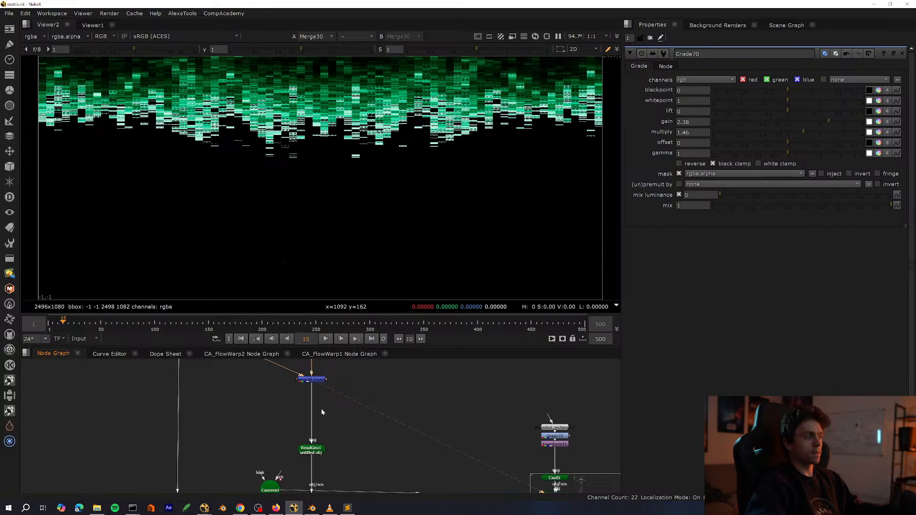
Compare the output of the dot above Merge30 with Merge30's own output.
{"action": "middle_click_drag", "start_coordinate": [321, 409], "coordinate": [329, 429]}
{"action": "key", "text": "space"}
{"action": "middle_click_drag", "start_coordinate": [342, 392], "coordinate": [372, 339]}
{"action": "scroll", "coordinate": [374, 333], "scroll_direction": "up", "scroll_amount": 5}
{"action": "middle_click_drag", "start_coordinate": [395, 267], "coordinate": [435, 340]}
{"action": "left_click", "coordinate": [366, 360]}
{"action": "key", "text": "1"}
{"action": "key", "text": "space"}
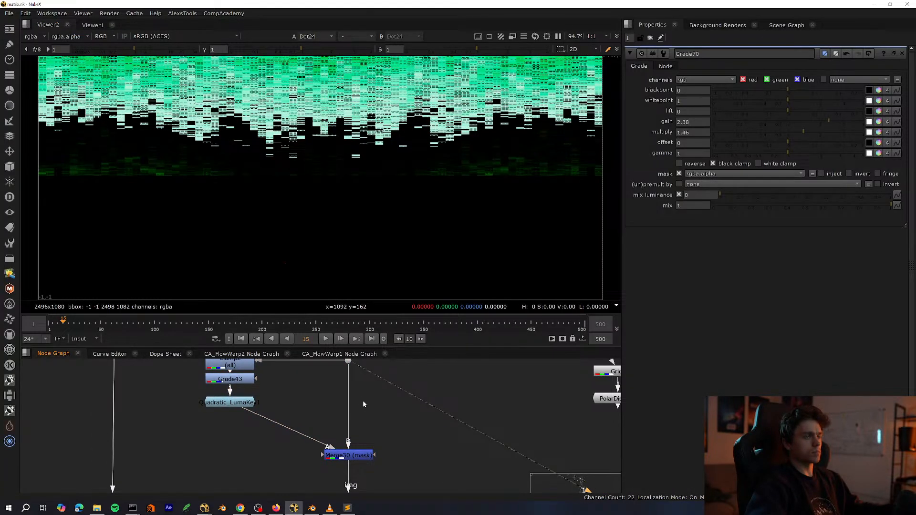
{"action": "left_click", "coordinate": [329, 457]}
{"action": "key", "text": "1"}
{"action": "key", "text": "space"}
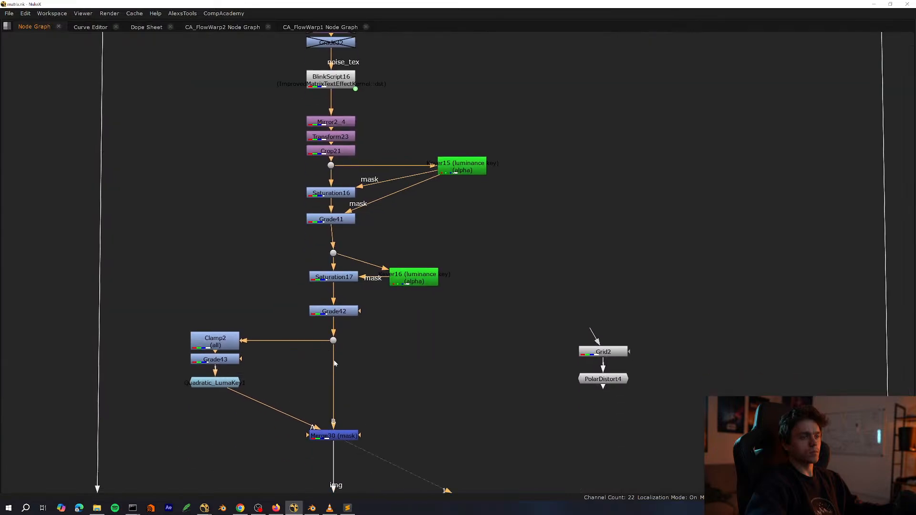
Add a Roto node beside Merge30 and connect it as Merge30's mask.
{"action": "scroll", "coordinate": [335, 364], "scroll_direction": "up", "scroll_amount": 3}
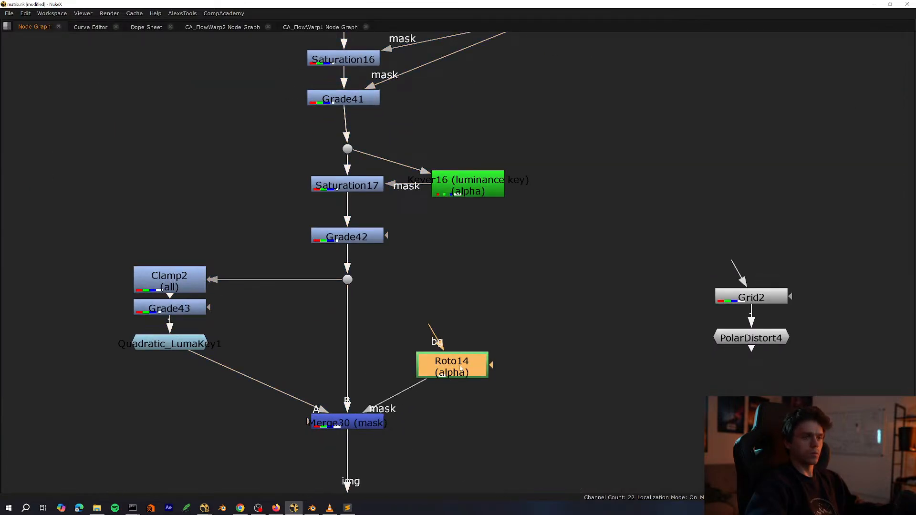
{"action": "left_click_drag", "start_coordinate": [461, 368], "coordinate": [454, 375]}
{"action": "middle_click_drag", "start_coordinate": [455, 374], "coordinate": [402, 414]}
{"action": "key", "text": "space"}
{"action": "left_click_drag", "start_coordinate": [413, 411], "coordinate": [411, 413]}
Draw a wide rectangle in Roto14 covering the code texture below its upper edge and extending beyond both sides.
{"action": "middle_click_drag", "start_coordinate": [296, 203], "coordinate": [289, 244]}
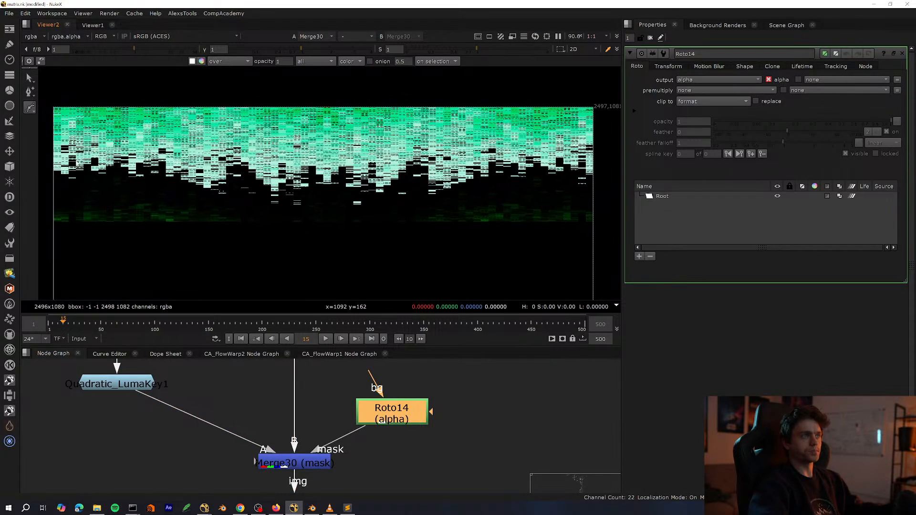
{"action": "right_click", "coordinate": [28, 108]}
{"action": "left_click", "coordinate": [56, 147]}
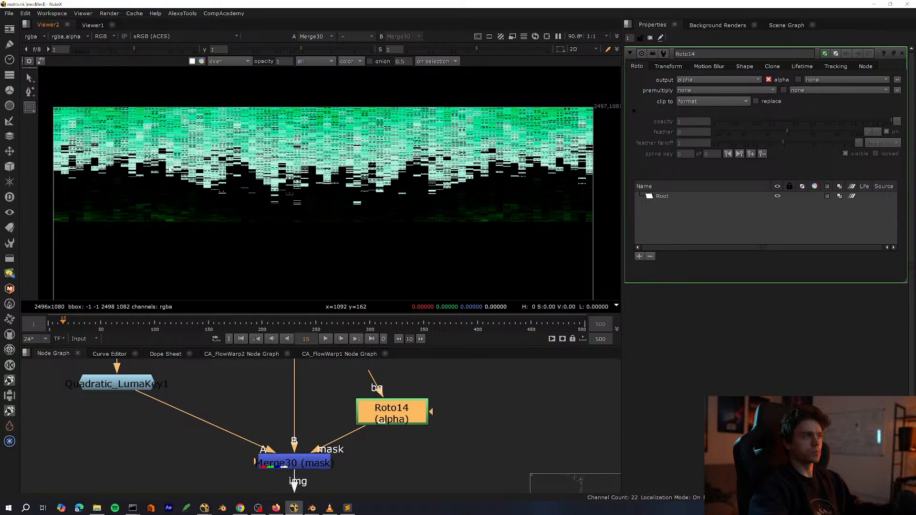
{"action": "scroll", "coordinate": [234, 159], "scroll_direction": "down", "scroll_amount": 3}
{"action": "left_click_drag", "start_coordinate": [483, 227], "coordinate": [483, 228]}
{"action": "scroll", "coordinate": [312, 161], "scroll_direction": "up", "scroll_amount": 5}
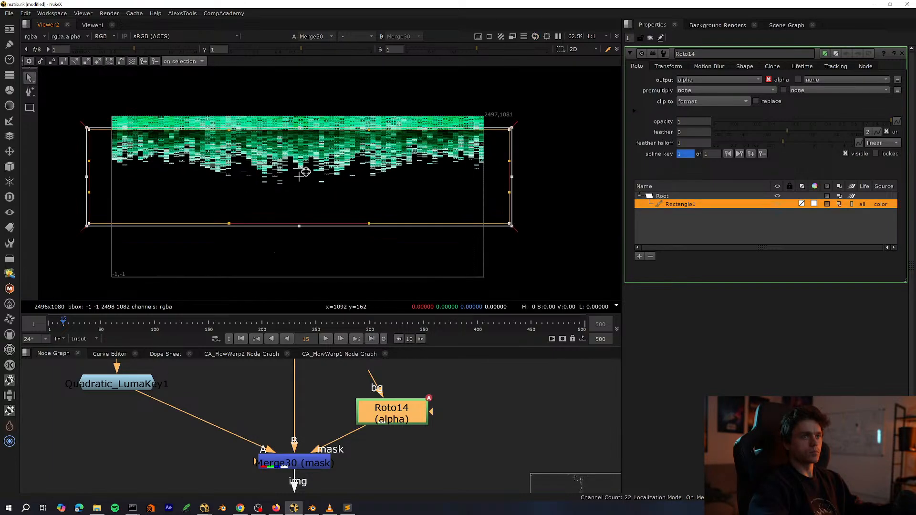
Set the feather falloff of Roto14's rectangle to smooth0 and hide the viewer overlay.
{"action": "scroll", "coordinate": [312, 162], "scroll_direction": "up", "scroll_amount": 3}
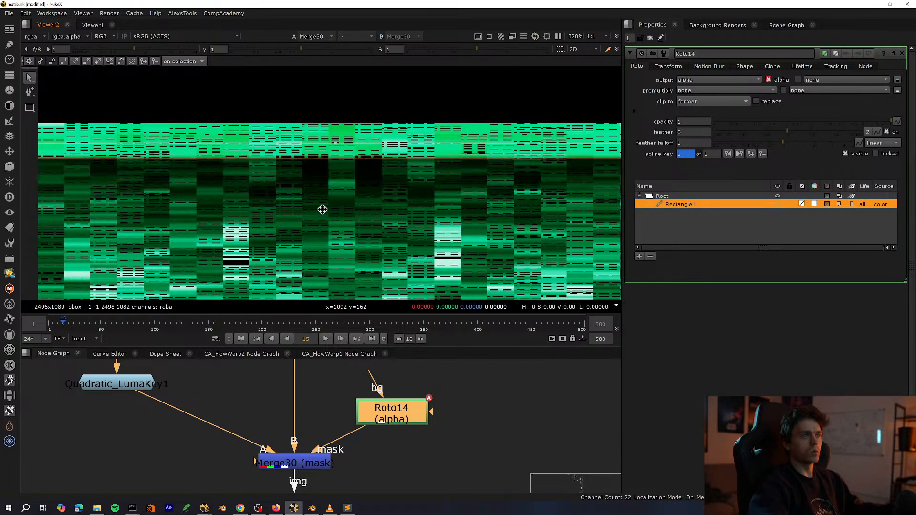
{"action": "left_click_drag", "start_coordinate": [455, 201], "coordinate": [484, 217]}
{"action": "key", "text": "q"}
{"action": "key", "text": "f"}
{"action": "key", "text": "f"}
{"action": "scroll", "coordinate": [335, 408], "scroll_direction": "down", "scroll_amount": 2}
{"action": "scroll", "coordinate": [335, 408], "scroll_direction": "down", "scroll_amount": 3}
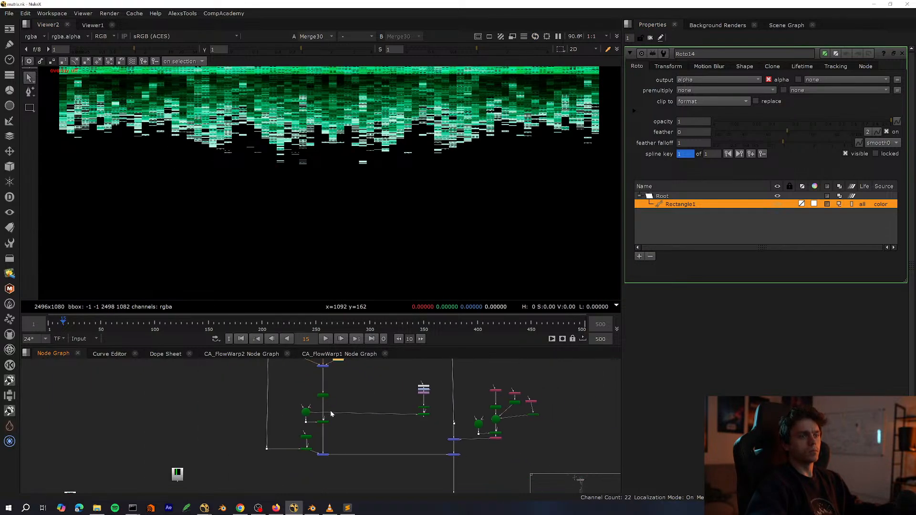
Display Merge22's output and examine the masked green border up close.
{"action": "middle_click_drag", "start_coordinate": [330, 410], "coordinate": [324, 363]}
{"action": "key", "text": "1"}
{"action": "left_click", "coordinate": [409, 416]}
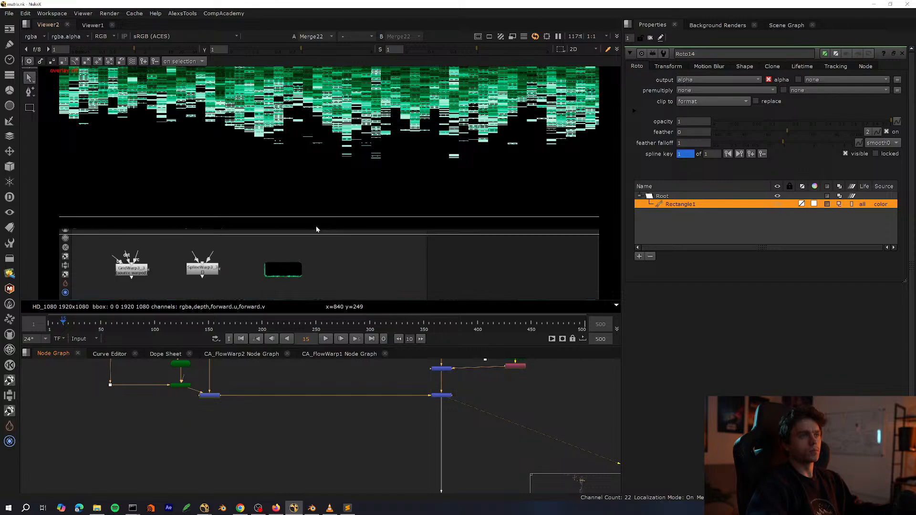
{"action": "scroll", "coordinate": [279, 276], "scroll_direction": "up", "scroll_amount": 10}
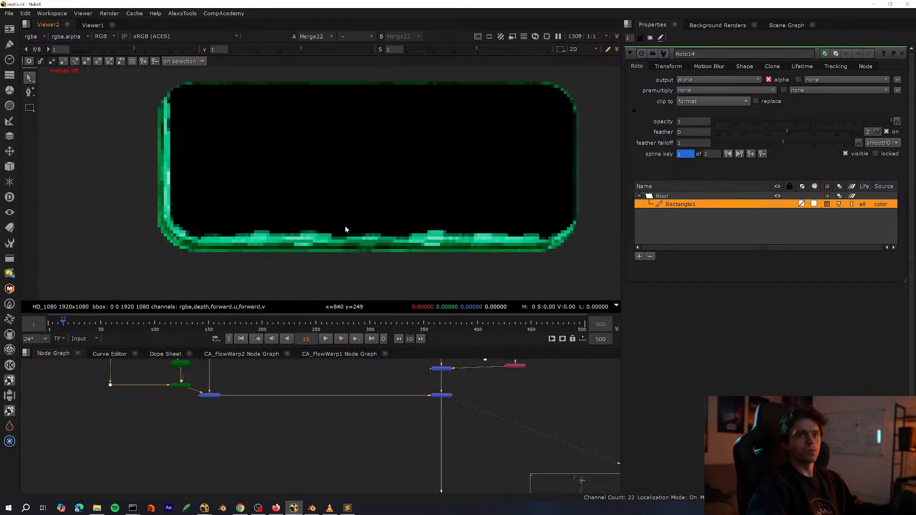
Insert a Transform between Roto14 and Merge30's mask input and set its translate y to -80.
{"action": "key", "text": "space"}
{"action": "scroll", "coordinate": [307, 454], "scroll_direction": "up", "scroll_amount": 5}
{"action": "middle_click_drag", "start_coordinate": [307, 453], "coordinate": [276, 362]}
{"action": "double_click", "coordinate": [269, 378]}
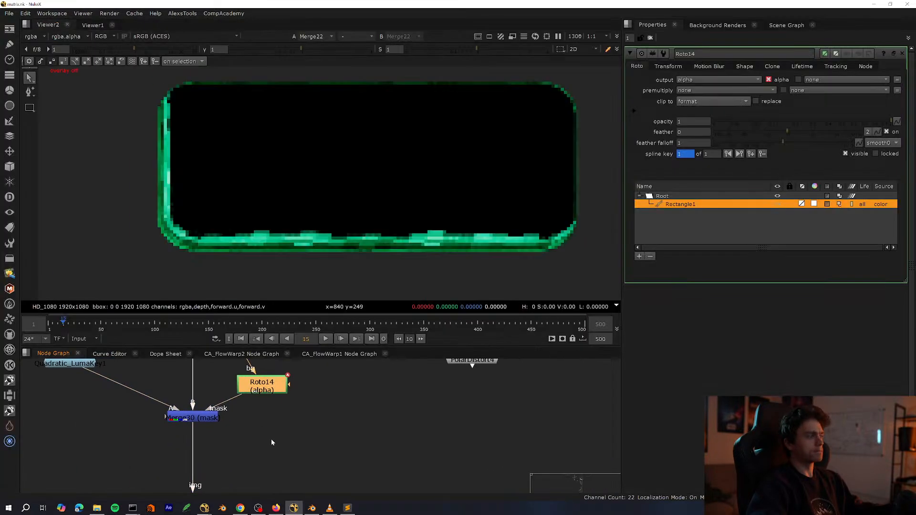
{"action": "key", "text": "t"}
{"action": "scroll", "coordinate": [281, 407], "scroll_direction": "up", "scroll_amount": 2}
{"action": "middle_click_drag", "start_coordinate": [282, 407], "coordinate": [359, 416]}
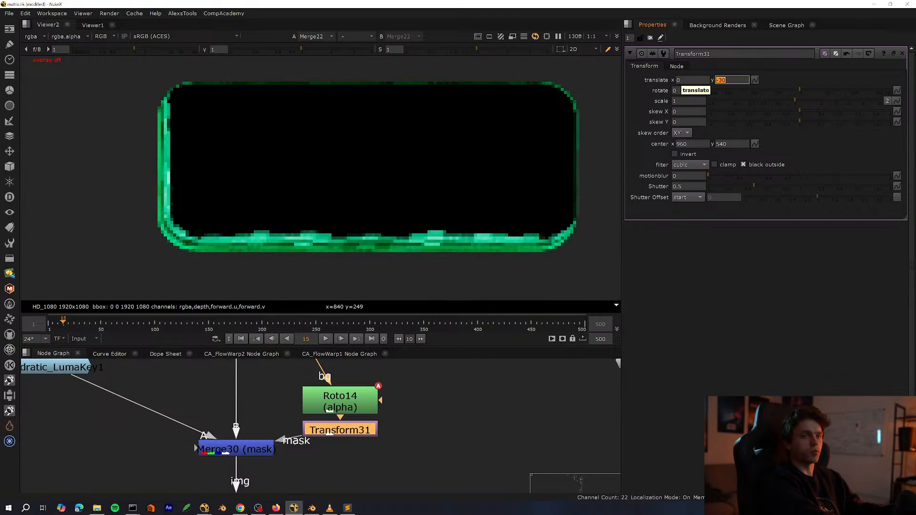
{"action": "type", "text": "-"}
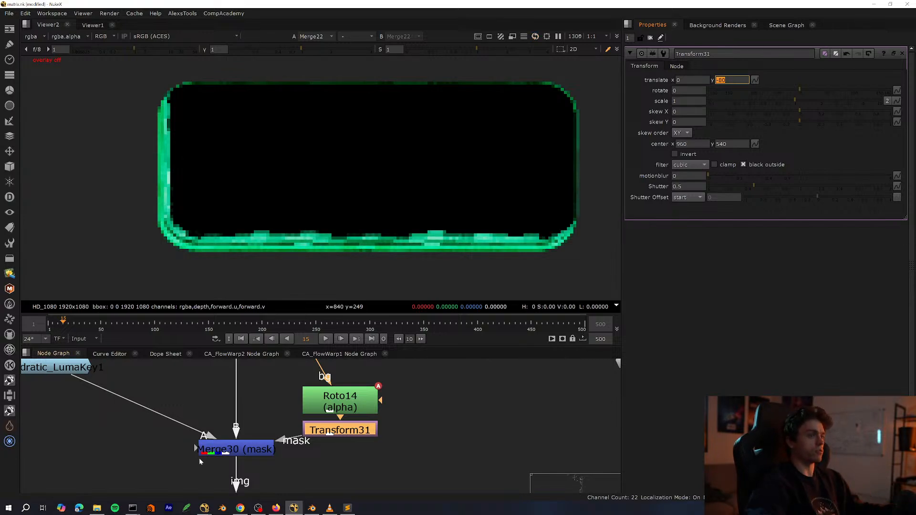
Compare Merge22's output with Merge30 off and on, and display Merge30's output with the node enabled.
{"action": "left_click_drag", "start_coordinate": [203, 454], "coordinate": [206, 454]}
{"action": "key", "text": "d"}
{"action": "key", "text": "d"}
{"action": "key", "text": "d"}
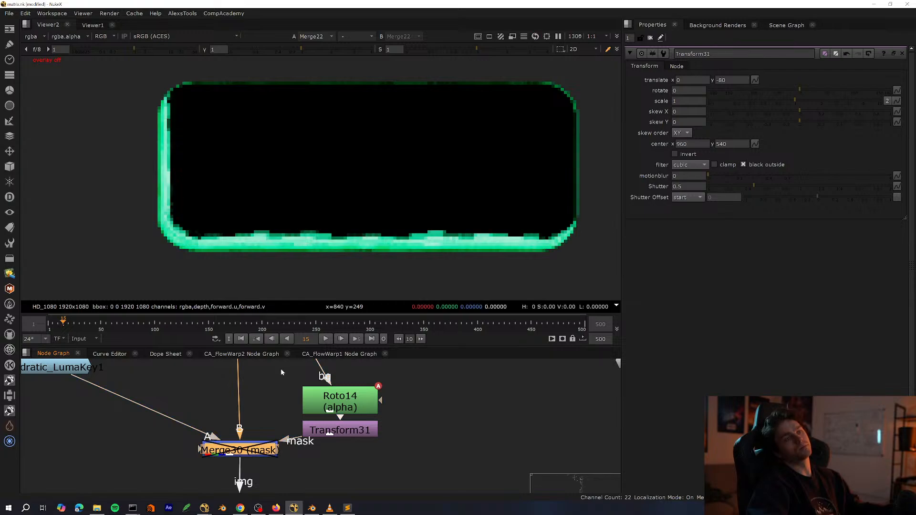
{"action": "scroll", "coordinate": [275, 393], "scroll_direction": "down", "scroll_amount": 3}
{"action": "scroll", "coordinate": [306, 446], "scroll_direction": "up", "scroll_amount": 2}
{"action": "key", "text": "d"}
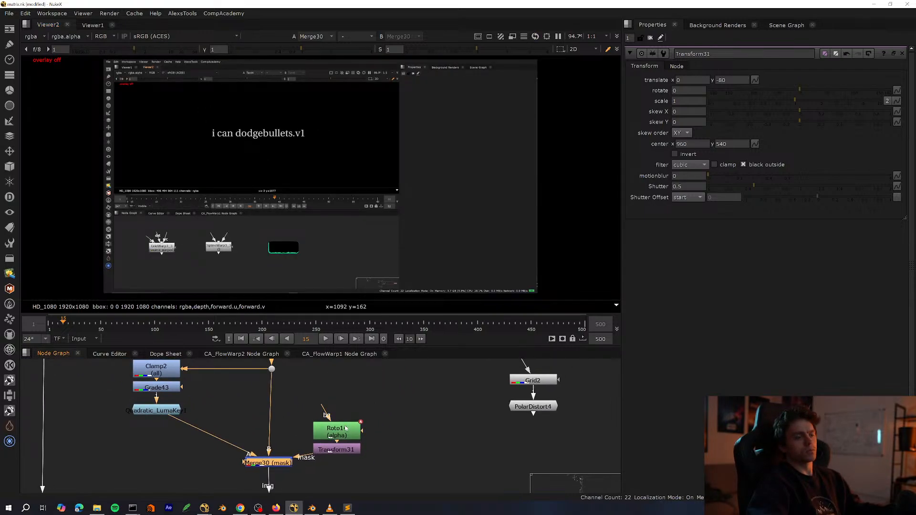
Set Roto14's clip to option to no clip and hide the viewer overlay.
{"action": "double_click", "coordinate": [346, 428]}
{"action": "scroll", "coordinate": [325, 180], "scroll_direction": "up", "scroll_amount": 2}
{"action": "left_click", "coordinate": [694, 99]}
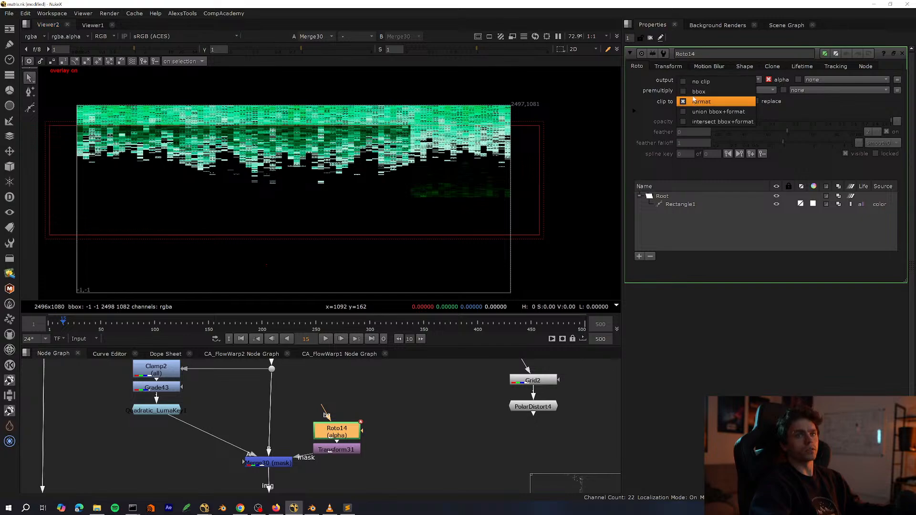
{"action": "left_click", "coordinate": [701, 82]}
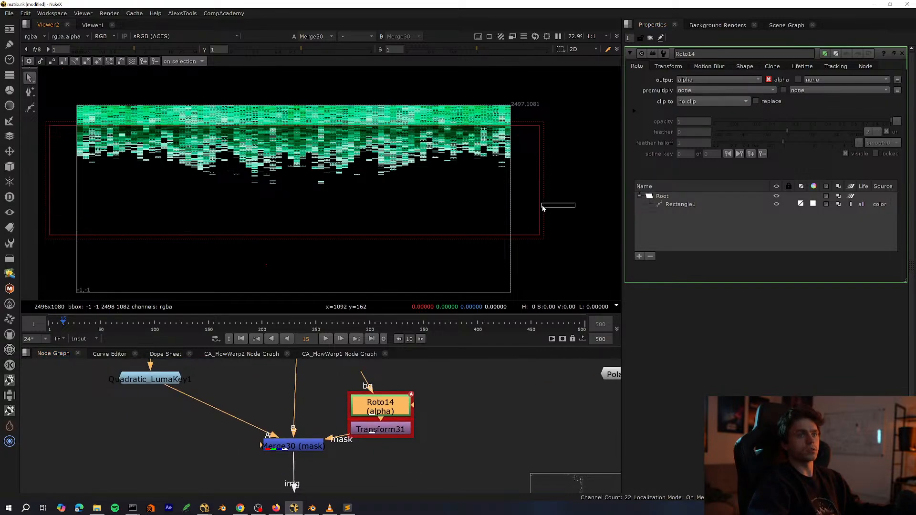
{"action": "left_click_drag", "start_coordinate": [544, 206], "coordinate": [542, 207]}
{"action": "key", "text": "q"}
Display Merge22's output and check the button's green border after the mask change.
{"action": "scroll", "coordinate": [401, 173], "scroll_direction": "down", "scroll_amount": 2}
{"action": "scroll", "coordinate": [394, 178], "scroll_direction": "up", "scroll_amount": 4}
{"action": "scroll", "coordinate": [329, 387], "scroll_direction": "down", "scroll_amount": 6}
{"action": "key", "text": "space"}
{"action": "scroll", "coordinate": [490, 464], "scroll_direction": "up", "scroll_amount": 1}
{"action": "middle_click_drag", "start_coordinate": [490, 464], "coordinate": [404, 326]}
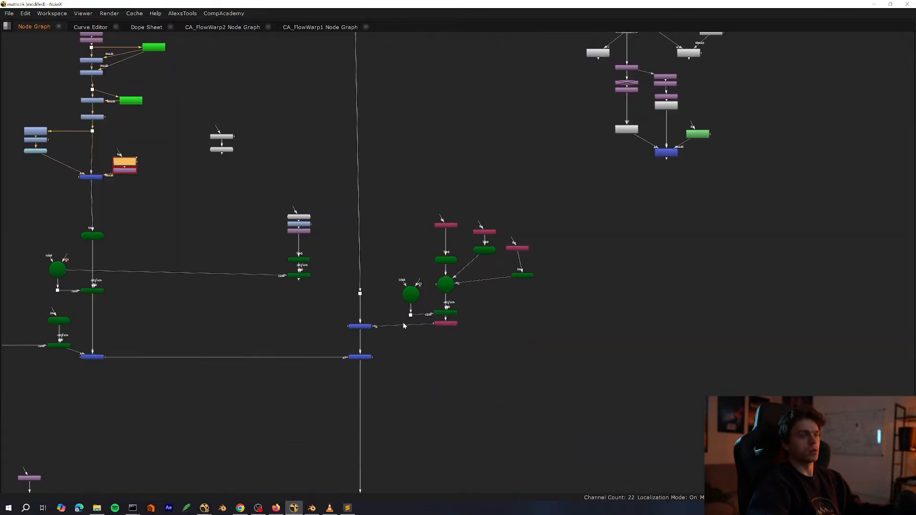
{"action": "key", "text": "space"}
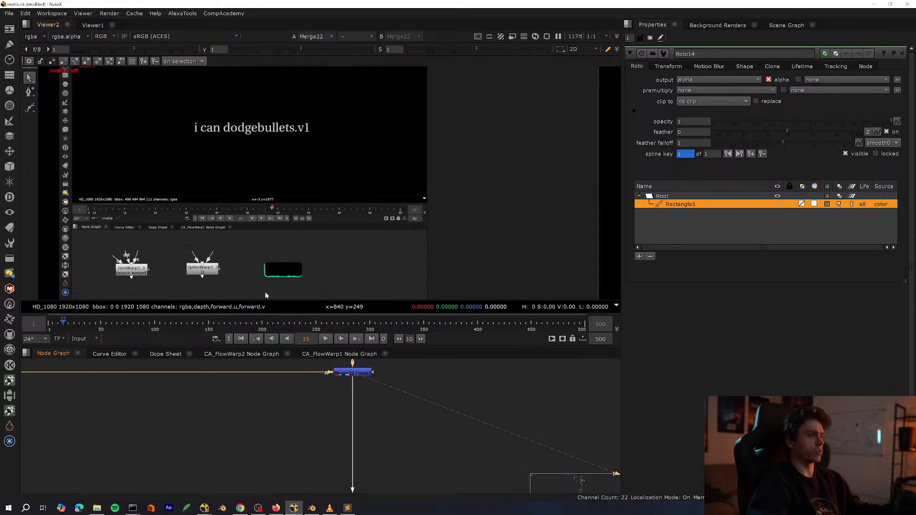
{"action": "scroll", "coordinate": [271, 283], "scroll_direction": "up", "scroll_amount": 8}
{"action": "scroll", "coordinate": [217, 369], "scroll_direction": "down", "scroll_amount": 2}
{"action": "middle_click_drag", "start_coordinate": [202, 365], "coordinate": [288, 453]}
{"action": "middle_click_drag", "start_coordinate": [292, 414], "coordinate": [306, 417]}
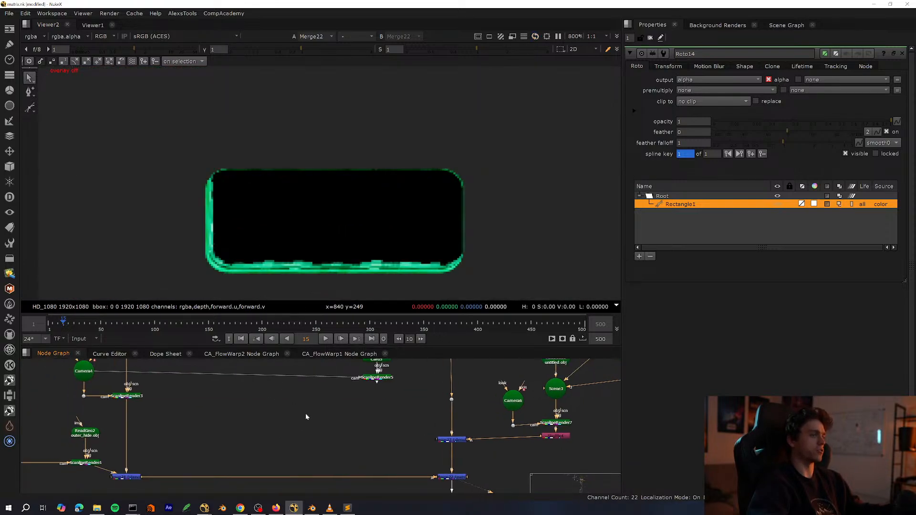
Display ReadGeo1 in the 3D view, examine the code texture on the geometry, and return to the 2D view.
{"action": "key", "text": "space"}
{"action": "scroll", "coordinate": [286, 401], "scroll_direction": "up", "scroll_amount": 5}
{"action": "key", "text": "space"}
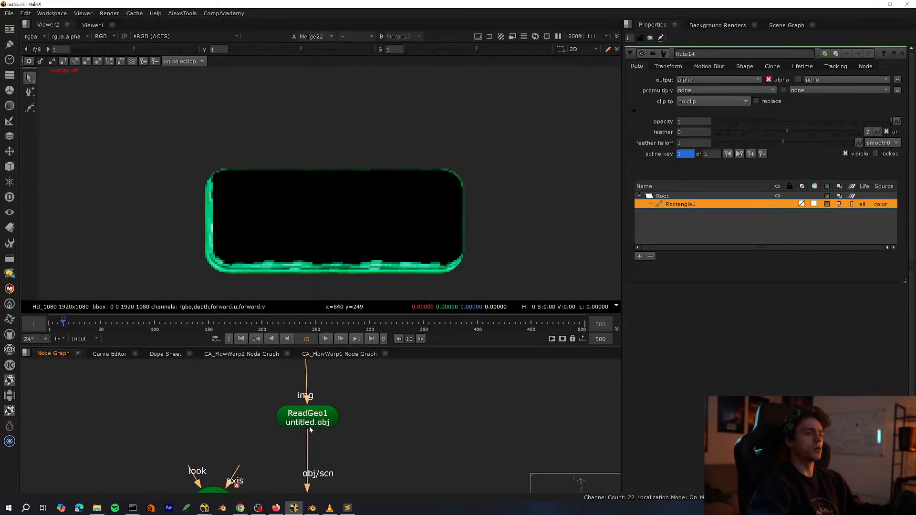
{"action": "left_click", "coordinate": [309, 426]}
{"action": "key", "text": "1"}
{"action": "key", "text": "f"}
{"action": "mouse_move", "coordinate": [419, 202]}
{"action": "left_mouse_down", "text": "ctrl"}
{"action": "mouse_move", "coordinate": [346, 234]}
{"action": "mouse_move", "coordinate": [488, 207]}
{"action": "mouse_move", "coordinate": [531, 277]}
{"action": "mouse_move", "coordinate": [362, 256]}
{"action": "mouse_move", "coordinate": [462, 207]}
{"action": "mouse_move", "coordinate": [446, 224]}
{"action": "mouse_move", "coordinate": [432, 213]}
{"action": "left_mouse_up", "text": "ctrl"}
{"action": "scroll", "coordinate": [420, 221], "scroll_direction": "up", "scroll_amount": 5}
{"action": "scroll", "coordinate": [429, 216], "scroll_direction": "down", "scroll_amount": 3}
{"action": "scroll", "coordinate": [446, 224], "scroll_direction": "up", "scroll_amount": 4}
{"action": "scroll", "coordinate": [445, 222], "scroll_direction": "down", "scroll_amount": 4}
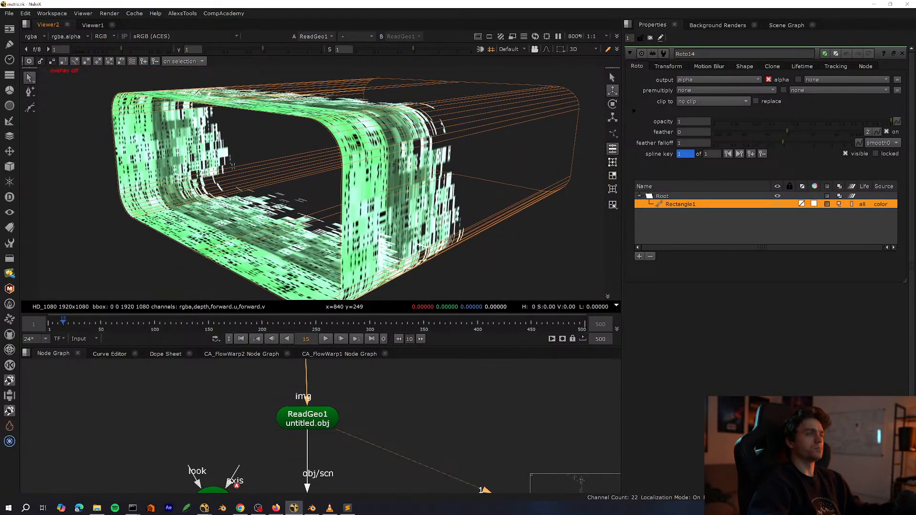
{"action": "scroll", "coordinate": [431, 212], "scroll_direction": "down", "scroll_amount": 1}
{"action": "key", "text": "Tab"}
{"action": "scroll", "coordinate": [316, 428], "scroll_direction": "down", "scroll_amount": 5}
{"action": "key", "text": "space"}
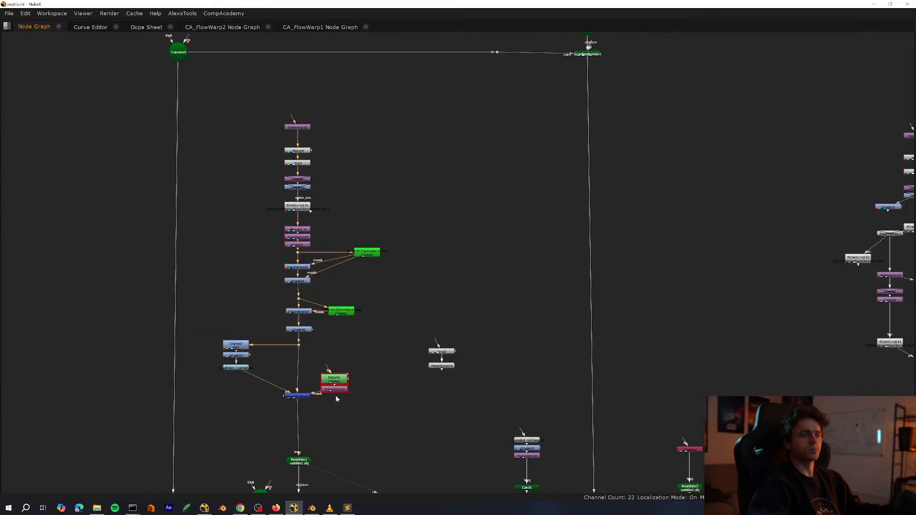
Move Roto14 and Transform31 up and away from Merge30, and display Merge30's output.
{"action": "scroll", "coordinate": [337, 399], "scroll_direction": "up", "scroll_amount": 4}
{"action": "left_click_drag", "start_coordinate": [418, 320], "coordinate": [286, 403]}
{"action": "left_click_drag", "start_coordinate": [332, 376], "coordinate": [377, 333]}
{"action": "middle_click_drag", "start_coordinate": [387, 364], "coordinate": [350, 436]}
{"action": "key", "text": "space"}
{"action": "left_click_drag", "start_coordinate": [276, 433], "coordinate": [156, 494]}
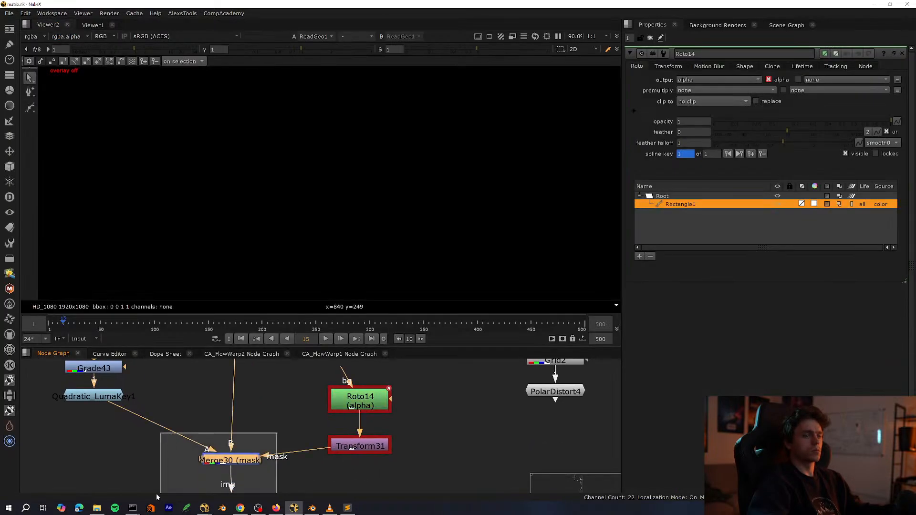
{"action": "key", "text": "1"}
{"action": "scroll", "coordinate": [297, 418], "scroll_direction": "down", "scroll_amount": 6}
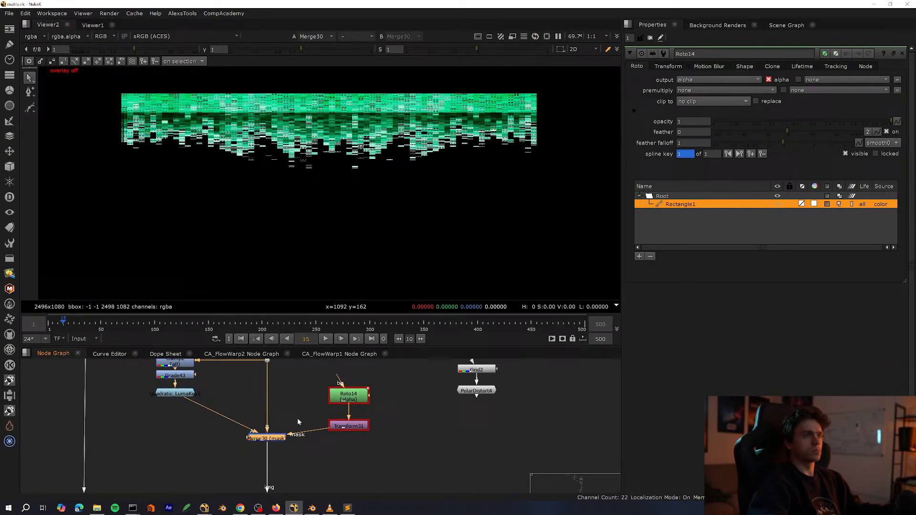
Display Merge22's output and examine the green border around the black button up close.
{"action": "scroll", "coordinate": [346, 436], "scroll_direction": "up", "scroll_amount": 4}
{"action": "left_click", "coordinate": [415, 447]}
{"action": "key", "text": "1"}
{"action": "left_click", "coordinate": [323, 421]}
{"action": "middle_click_drag", "start_coordinate": [323, 420], "coordinate": [369, 481]}
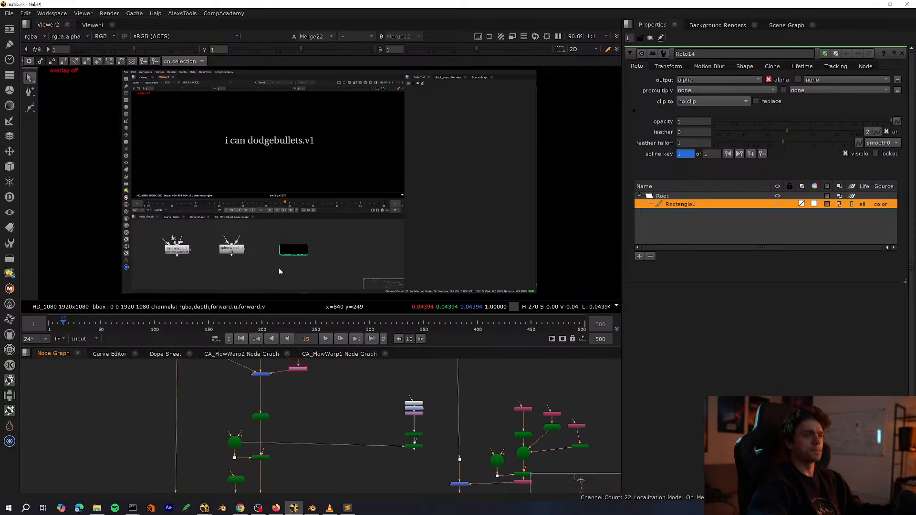
{"action": "scroll", "coordinate": [279, 271], "scroll_direction": "up", "scroll_amount": 8}
{"action": "scroll", "coordinate": [325, 286], "scroll_direction": "down", "scroll_amount": 8}
{"action": "scroll", "coordinate": [361, 203], "scroll_direction": "up", "scroll_amount": 10}
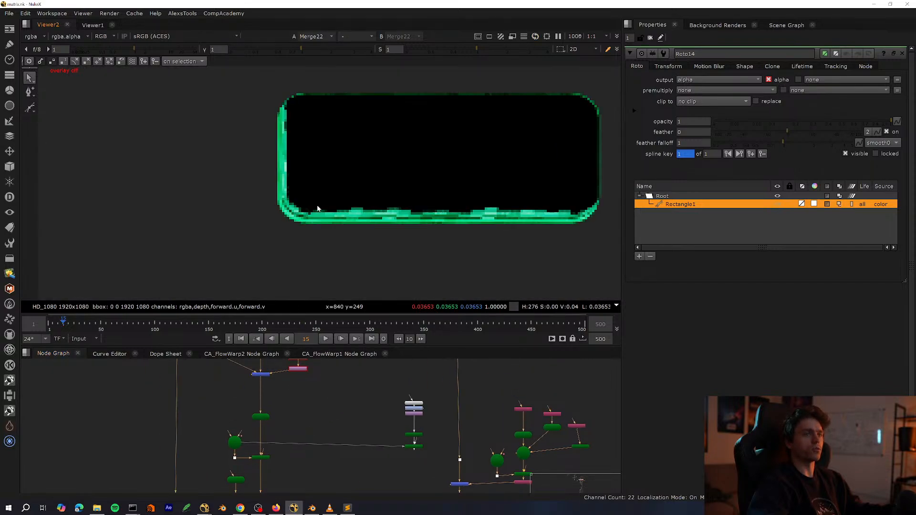
{"action": "scroll", "coordinate": [299, 408], "scroll_direction": "up", "scroll_amount": 5}
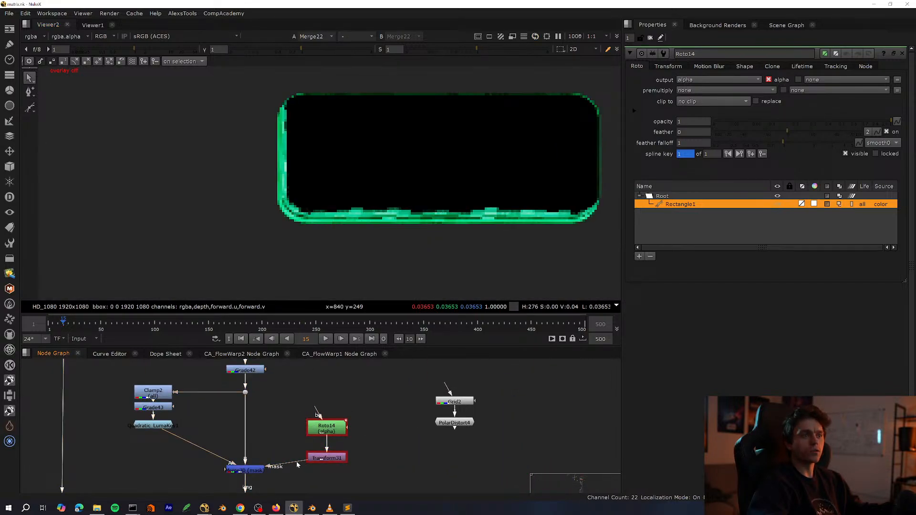
{"action": "scroll", "coordinate": [298, 469], "scroll_direction": "up", "scroll_amount": 5}
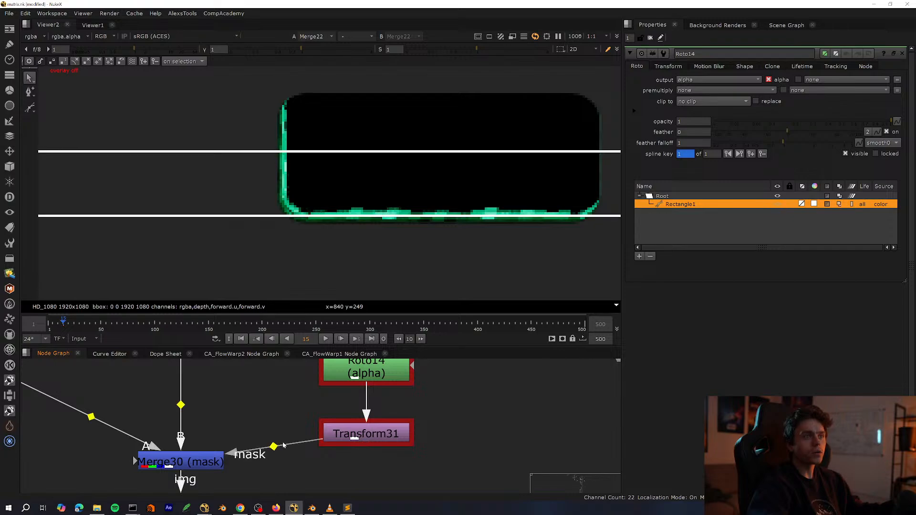
Set Transform31's vertical translate to -141 to shift the mask further down.
{"action": "double_click", "coordinate": [366, 433]}
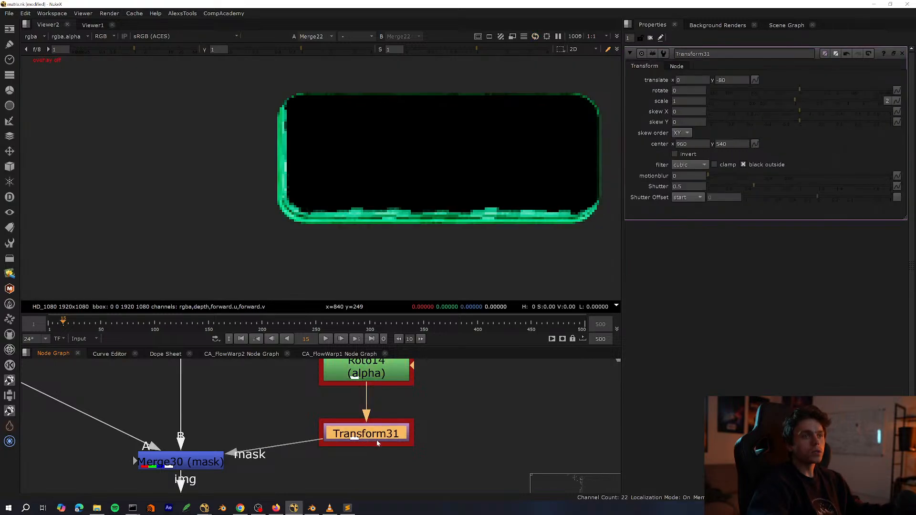
{"action": "left_click", "coordinate": [722, 80]}
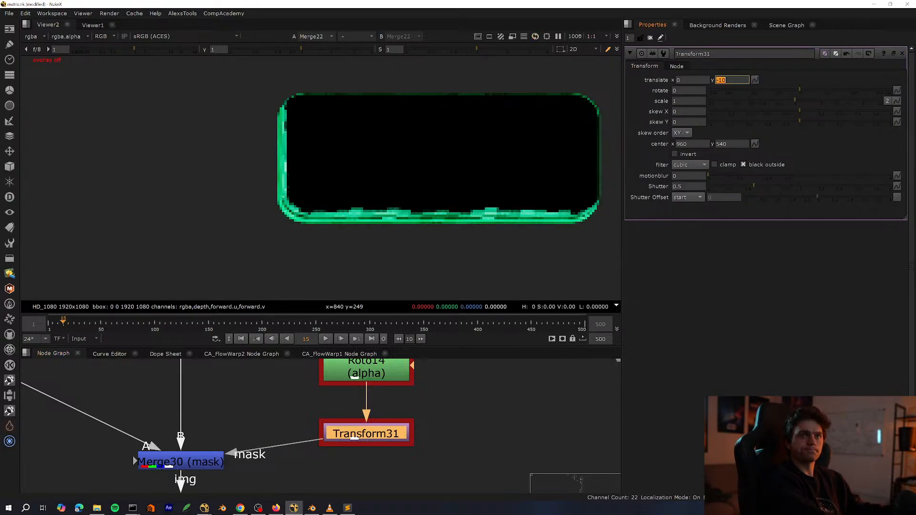
{"action": "type", "text": "100"}
{"action": "key", "text": "Return"}
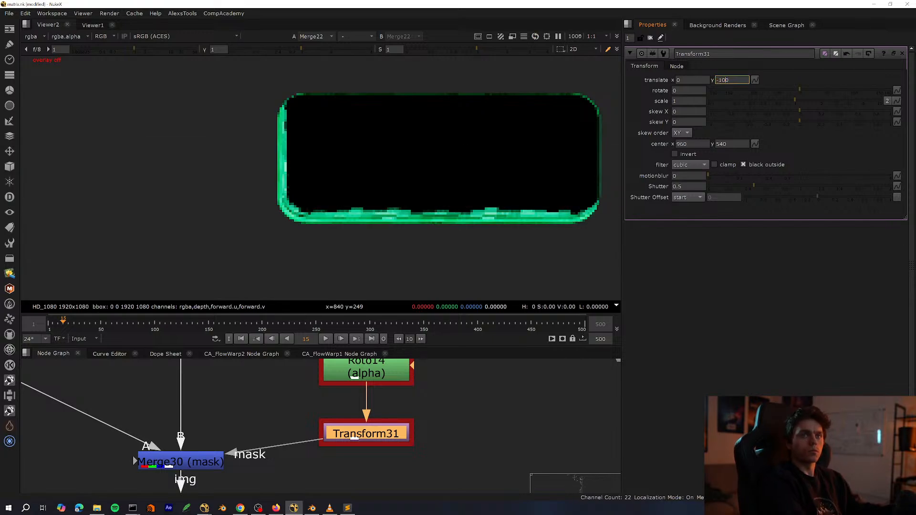
{"action": "key", "text": "Down"}
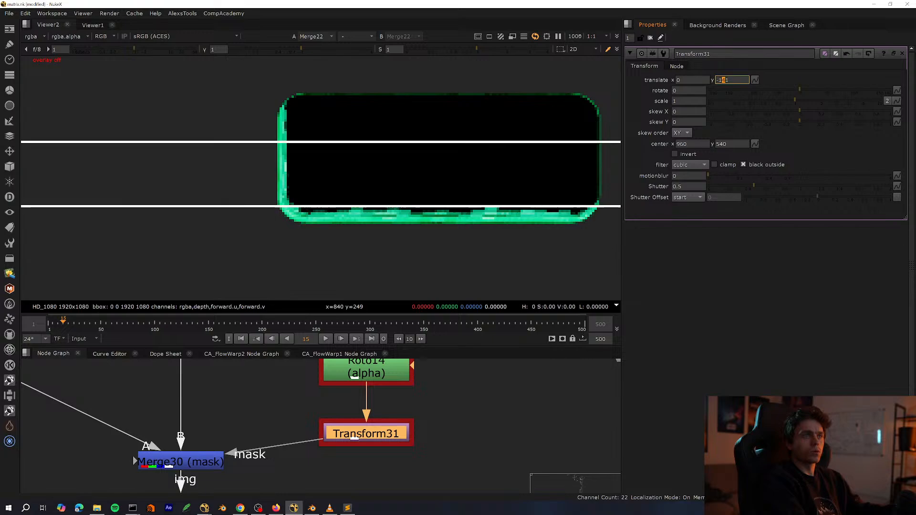
{"action": "left_click", "coordinate": [253, 415]}
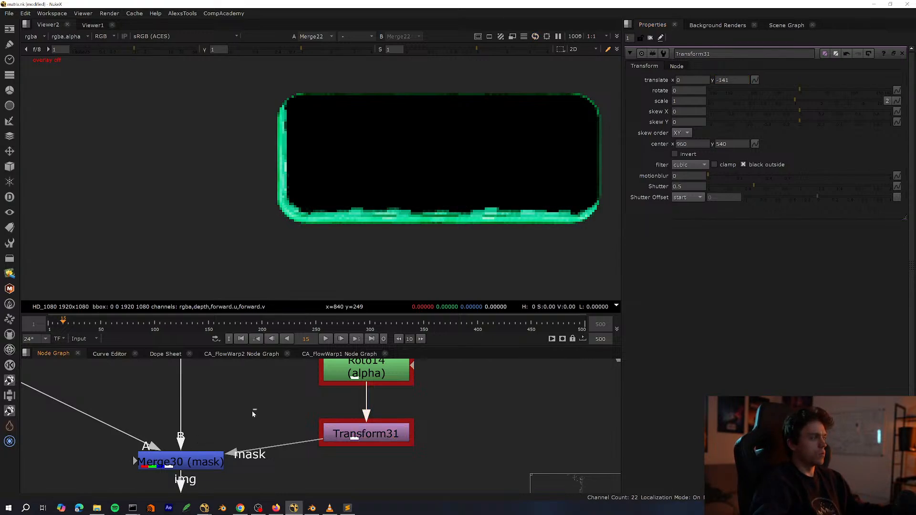
Disconnect Transform31 from Merge30's mask input, undo it, and fit the full image in view.
{"action": "scroll", "coordinate": [248, 410], "scroll_direction": "down", "scroll_amount": 3}
{"action": "key", "text": "space"}
{"action": "scroll", "coordinate": [243, 365], "scroll_direction": "up", "scroll_amount": 4}
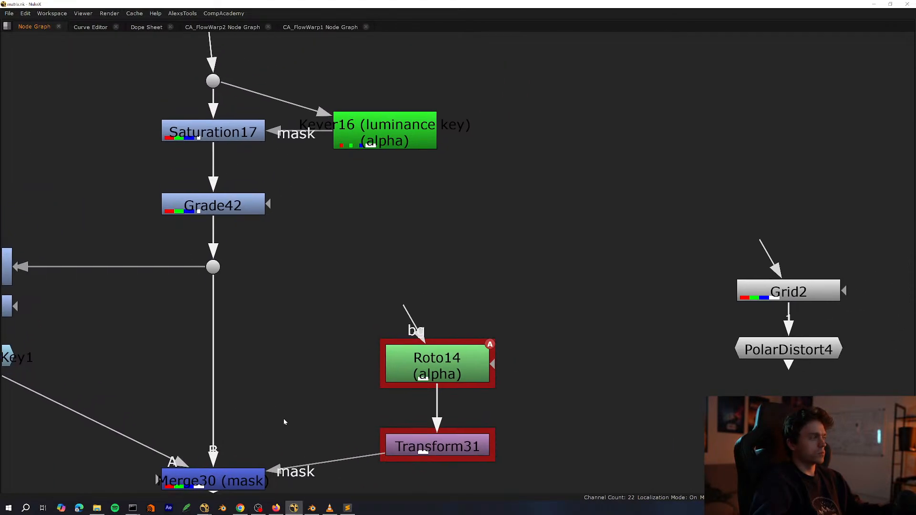
{"action": "key", "text": "space"}
{"action": "scroll", "coordinate": [286, 434], "scroll_direction": "down", "scroll_amount": 2}
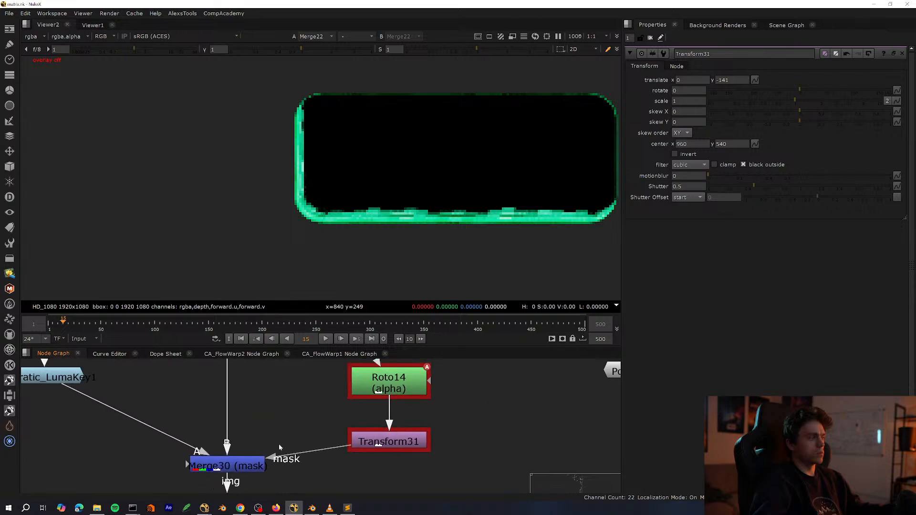
{"action": "left_click", "coordinate": [243, 457]}
{"action": "left_click_drag", "start_coordinate": [337, 448], "coordinate": [333, 437]}
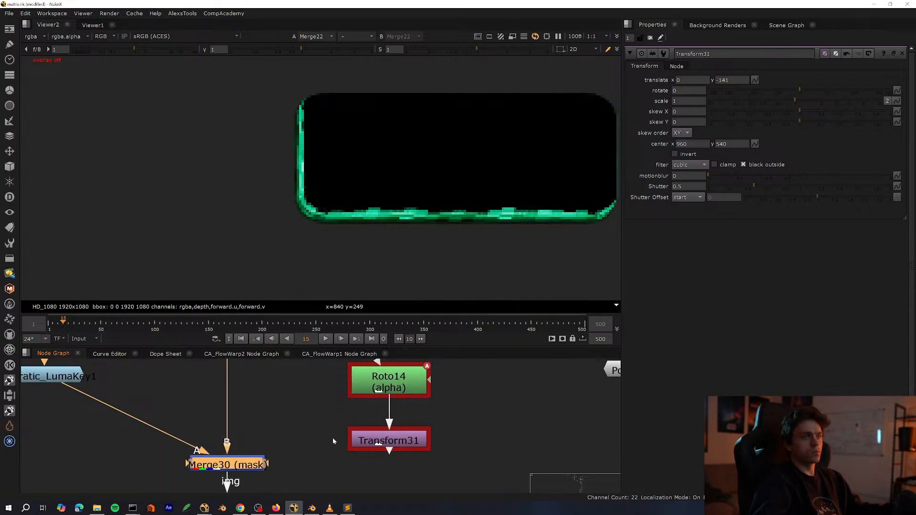
{"action": "key", "text": "ctrl+z"}
{"action": "key", "text": "f"}
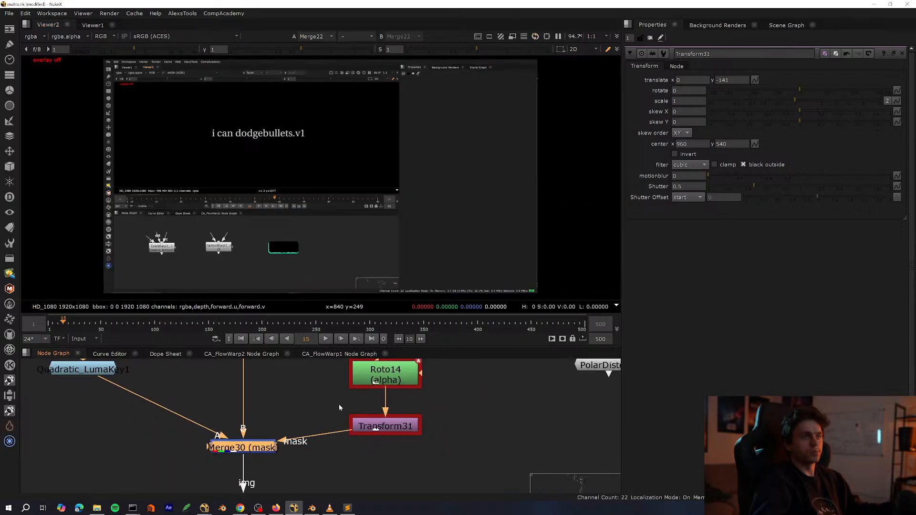
Display Merge31's output, examine the code fragments around the button, and switch to Merge41's output.
{"action": "scroll", "coordinate": [286, 405], "scroll_direction": "down", "scroll_amount": 3}
{"action": "key", "text": "space"}
{"action": "middle_click_drag", "start_coordinate": [334, 492], "coordinate": [333, 444]}
{"action": "key", "text": "space"}
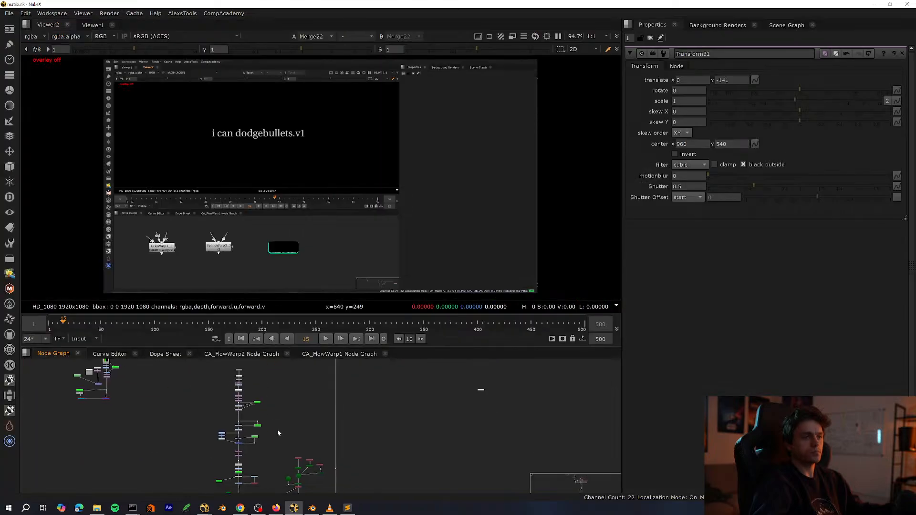
{"action": "key", "text": "f"}
{"action": "scroll", "coordinate": [260, 260], "scroll_direction": "up", "scroll_amount": 7}
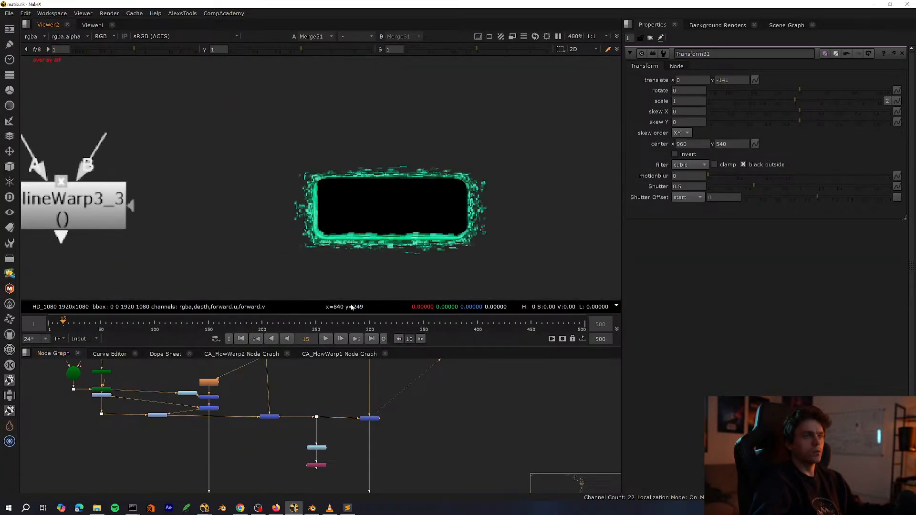
{"action": "middle_click_drag", "start_coordinate": [375, 488], "coordinate": [325, 355]}
{"action": "left_click_drag", "start_coordinate": [342, 415], "coordinate": [262, 466]}
{"action": "key", "text": "1"}
Open Merge31's properties and compare Merge41's output with Merge31 disabled and enabled.
{"action": "middle_click_drag", "start_coordinate": [339, 361], "coordinate": [374, 377]}
{"action": "key", "text": "space"}
{"action": "scroll", "coordinate": [374, 376], "scroll_direction": "up", "scroll_amount": 4}
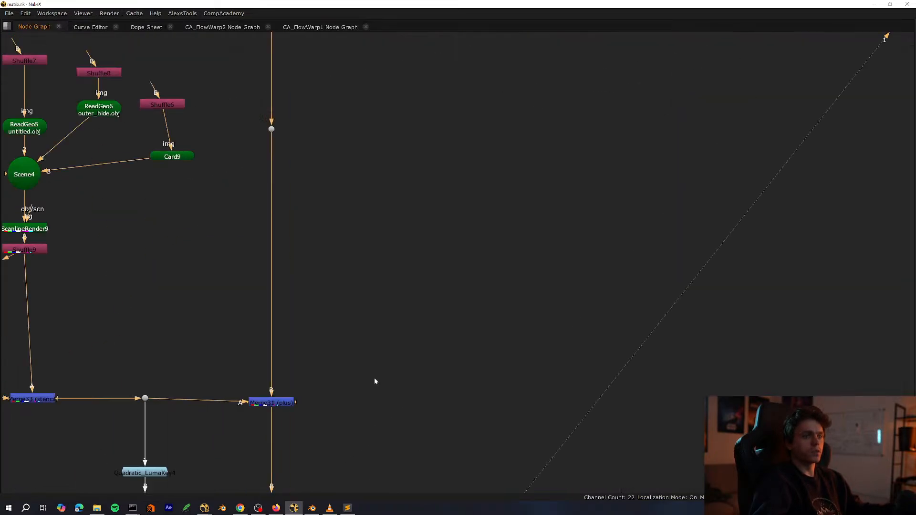
{"action": "key", "text": "space"}
{"action": "double_click", "coordinate": [264, 406]}
{"action": "scroll", "coordinate": [493, 242], "scroll_direction": "up", "scroll_amount": 4}
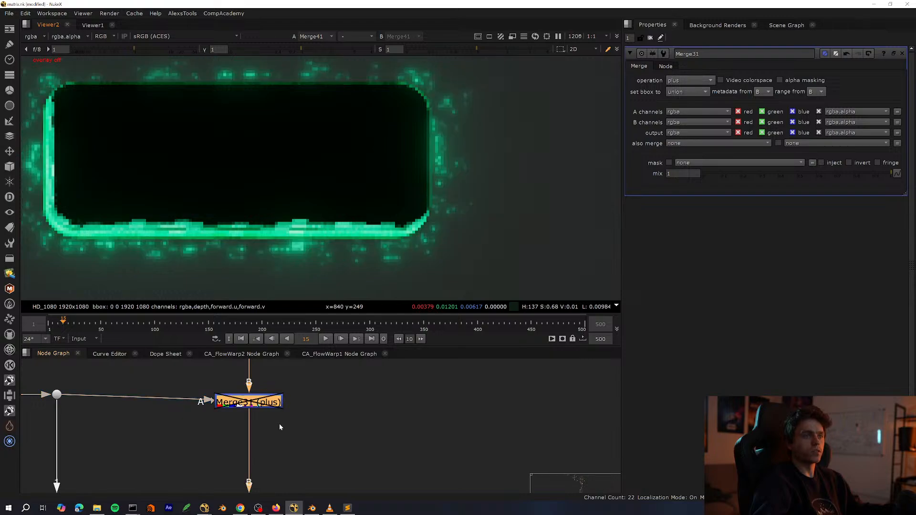
{"action": "middle_click_drag", "start_coordinate": [279, 423], "coordinate": [354, 462]}
{"action": "scroll", "coordinate": [319, 266], "scroll_direction": "down", "scroll_amount": 4}
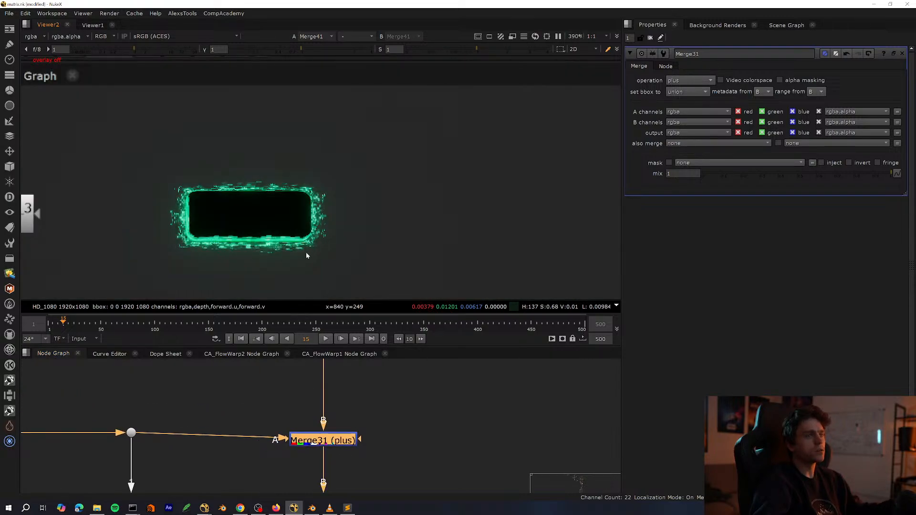
{"action": "scroll", "coordinate": [328, 441], "scroll_direction": "down", "scroll_amount": 5}
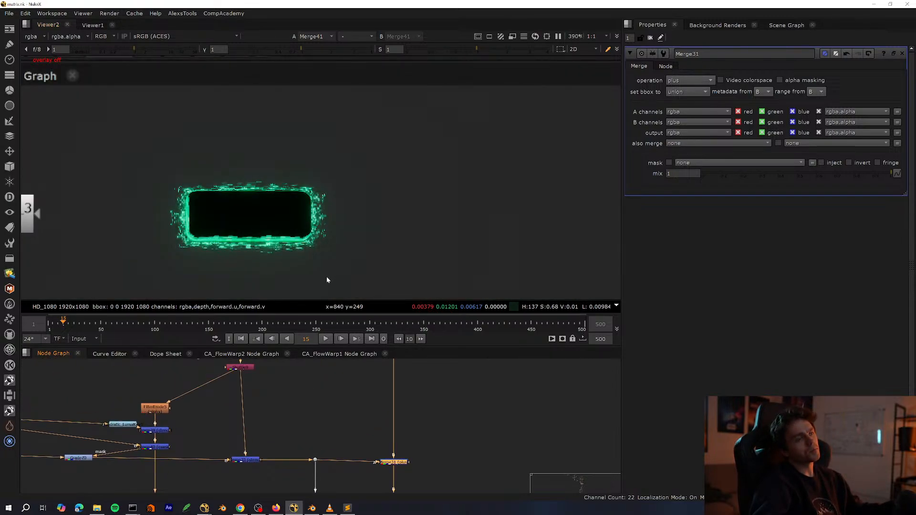
{"action": "scroll", "coordinate": [321, 276], "scroll_direction": "down", "scroll_amount": 4}
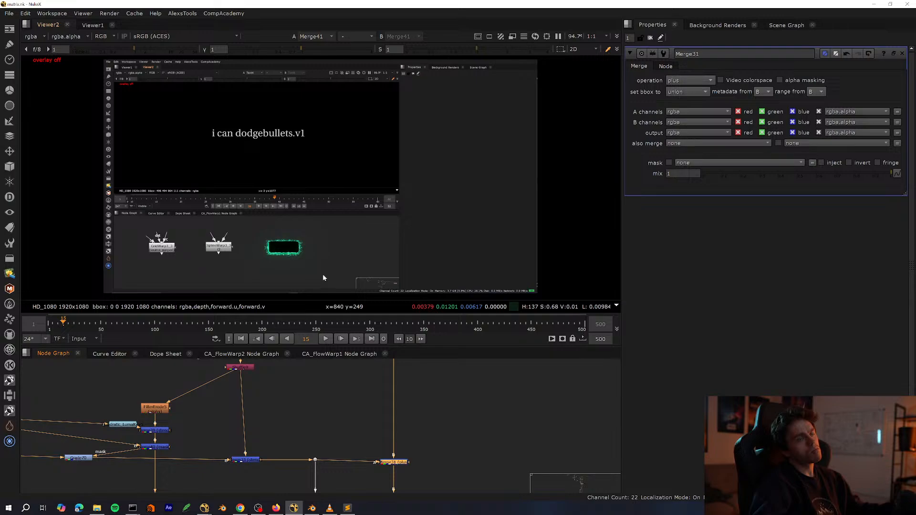
{"action": "scroll", "coordinate": [310, 242], "scroll_direction": "up", "scroll_amount": 5}
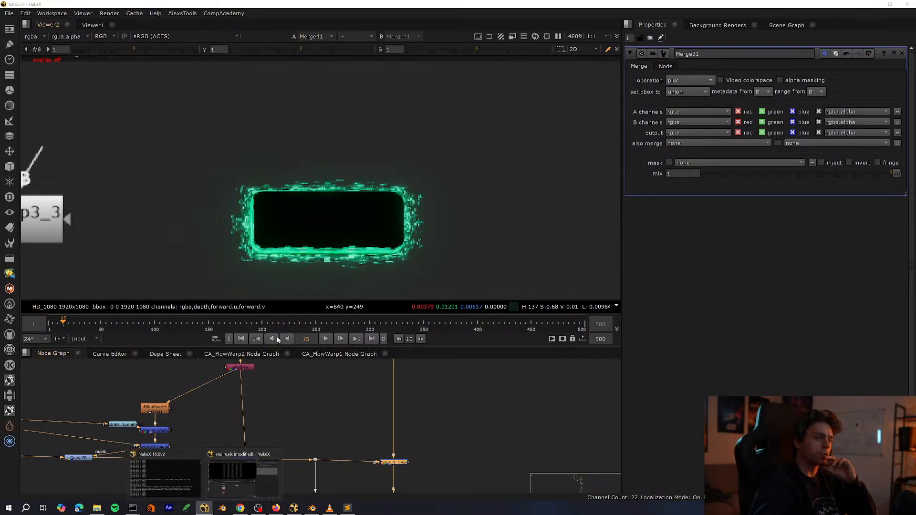
Open the recent comp that holds the BlinkScript matrix effect tests.
{"action": "left_click", "coordinate": [6, 13]}
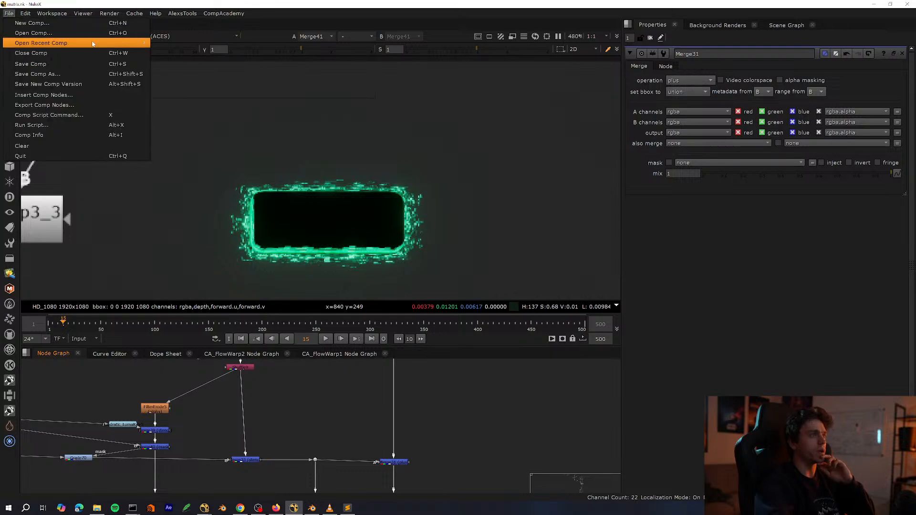
{"action": "mouse_move", "coordinate": [77, 43]}
{"action": "left_click", "coordinate": [242, 54]}
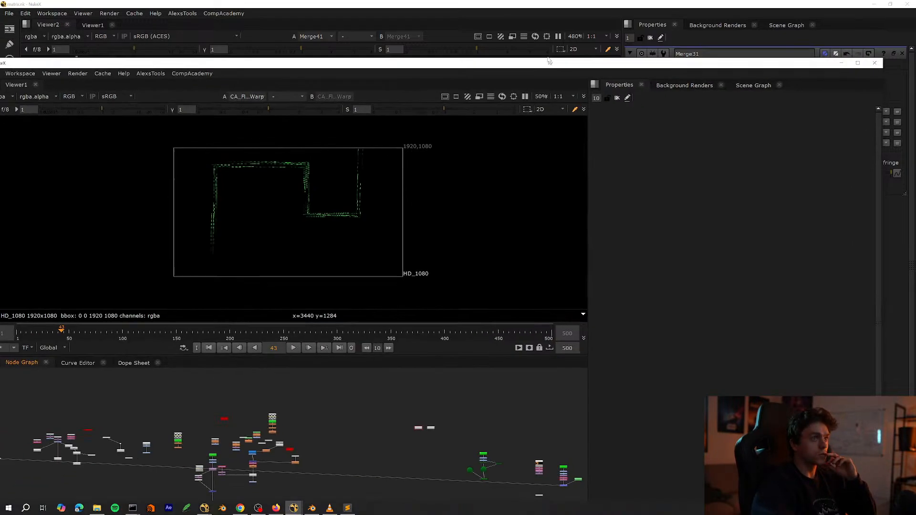
Move BlinkScript8 slightly up above Saturation2 and display Grade3's output.
{"action": "middle_click_drag", "start_coordinate": [487, 360], "coordinate": [368, 432]}
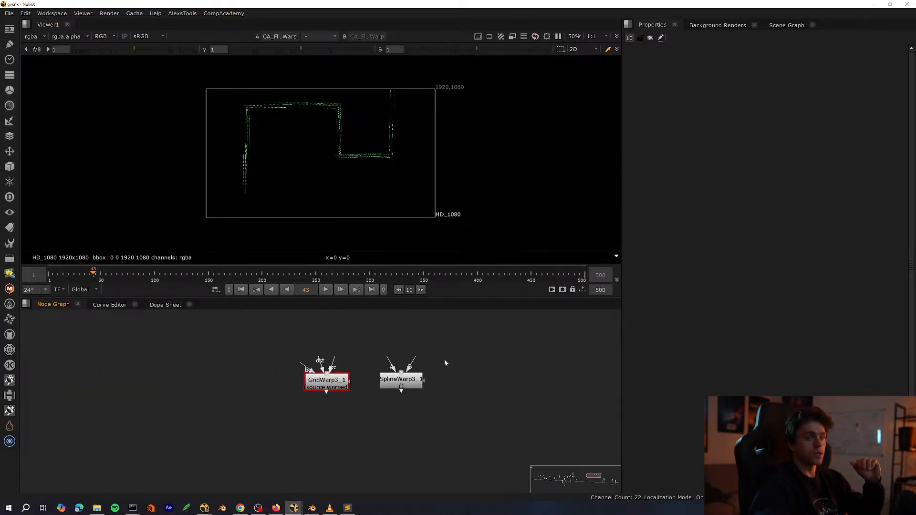
{"action": "left_click_drag", "start_coordinate": [431, 342], "coordinate": [193, 415]}
{"action": "scroll", "coordinate": [313, 417], "scroll_direction": "down", "scroll_amount": 7}
{"action": "key", "text": "space"}
{"action": "scroll", "coordinate": [317, 344], "scroll_direction": "up", "scroll_amount": 7}
{"action": "middle_click_drag", "start_coordinate": [317, 309], "coordinate": [523, 335]}
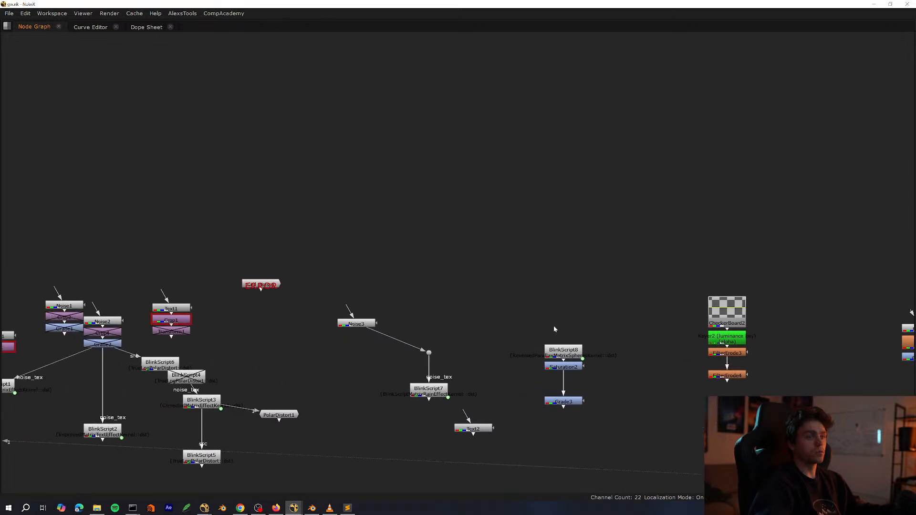
{"action": "left_click_drag", "start_coordinate": [622, 311], "coordinate": [515, 362]}
{"action": "left_click_drag", "start_coordinate": [575, 352], "coordinate": [576, 342]}
{"action": "left_click_drag", "start_coordinate": [604, 371], "coordinate": [513, 416]}
{"action": "key", "text": "space"}
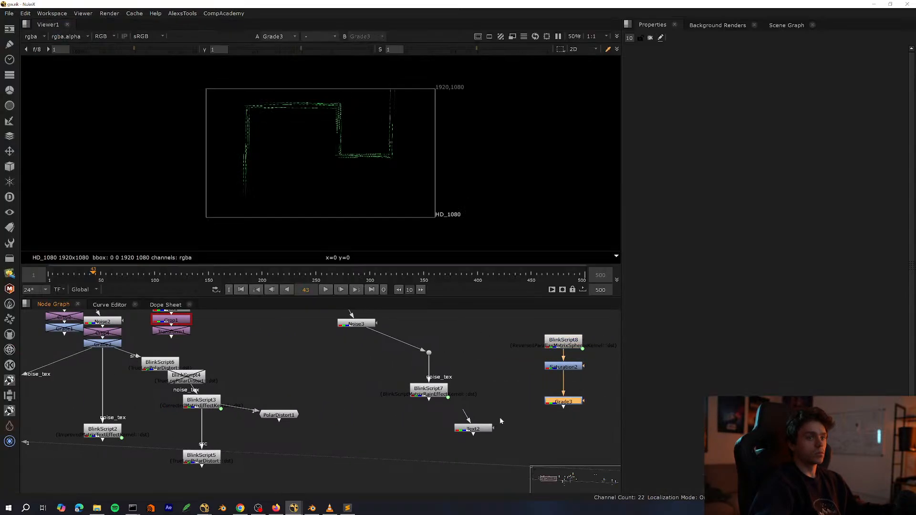
{"action": "key", "text": "1"}
Display the output of BlinkScript3, the CorrectedMatrixEffectKernel node.
{"action": "left_click", "coordinate": [491, 401]}
{"action": "middle_click_drag", "start_coordinate": [453, 335], "coordinate": [594, 336]}
{"action": "scroll", "coordinate": [295, 200], "scroll_direction": "up", "scroll_amount": 2}
{"action": "scroll", "coordinate": [363, 415], "scroll_direction": "up", "scroll_amount": 3}
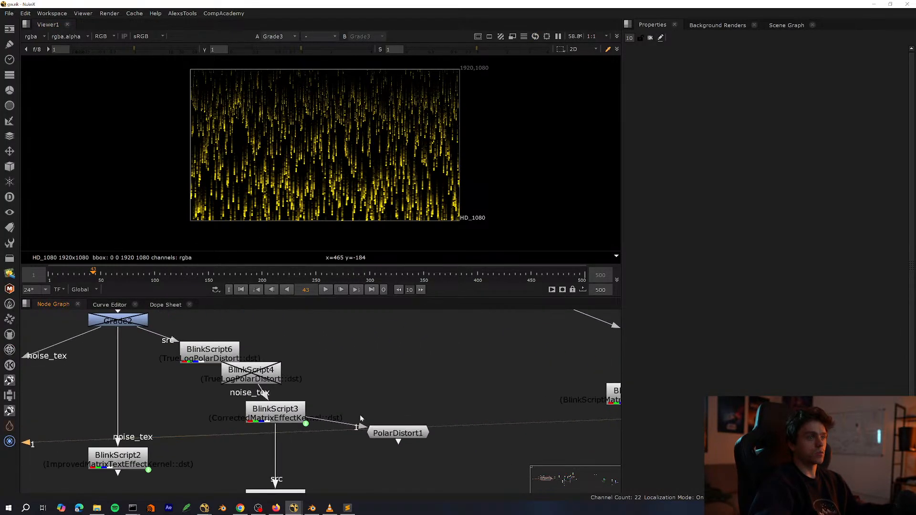
{"action": "left_click_drag", "start_coordinate": [361, 418], "coordinate": [234, 393]}
{"action": "key", "text": "1"}
Display BlinkScript7's output and examine its matrix rain effect up close.
{"action": "left_click", "coordinate": [333, 388]}
{"action": "middle_click_drag", "start_coordinate": [450, 368], "coordinate": [151, 358]}
{"action": "left_click_drag", "start_coordinate": [287, 365], "coordinate": [316, 409]}
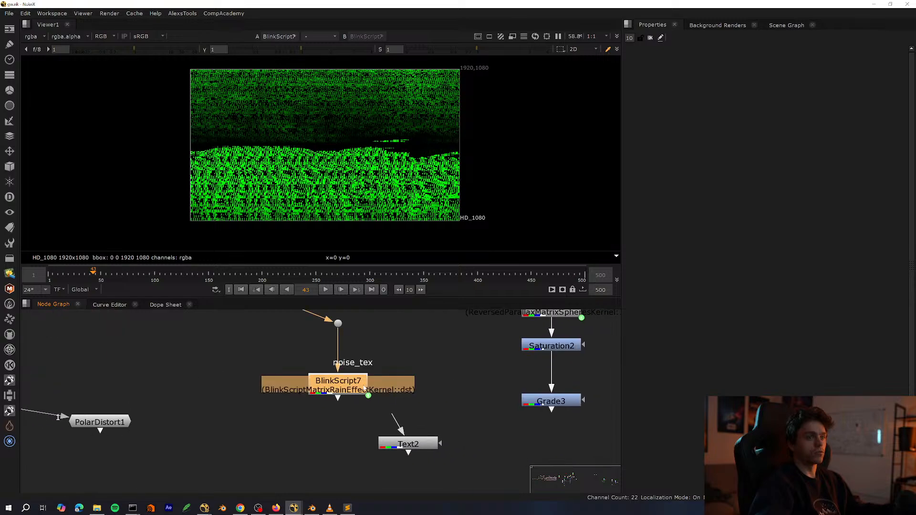
{"action": "key", "text": "1"}
{"action": "left_click", "coordinate": [312, 419]}
{"action": "middle_click_drag", "start_coordinate": [313, 419], "coordinate": [258, 466]}
{"action": "scroll", "coordinate": [294, 151], "scroll_direction": "up", "scroll_amount": 5}
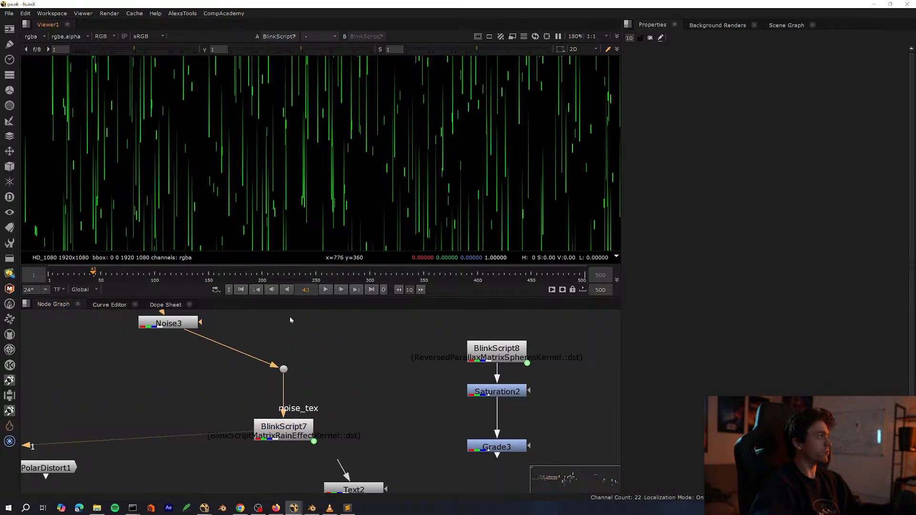
Return to BlinkScript3's output and open the kernel properties of BlinkScript6 and BlinkScript3.
{"action": "middle_click_drag", "start_coordinate": [66, 378], "coordinate": [549, 336]}
{"action": "left_click", "coordinate": [415, 408]}
{"action": "key", "text": "1"}
{"action": "left_click", "coordinate": [329, 387]}
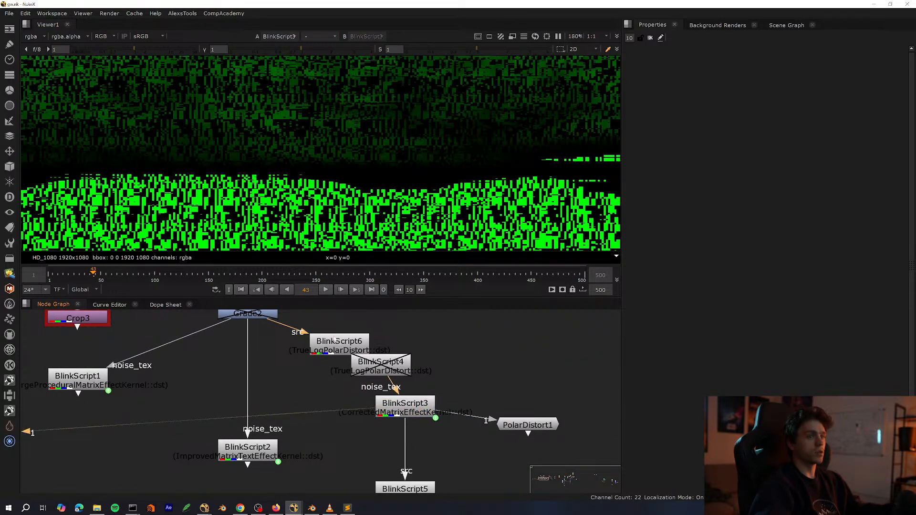
{"action": "left_click_drag", "start_coordinate": [340, 344], "coordinate": [342, 350]}
{"action": "key", "text": "f"}
{"action": "key", "text": "f"}
{"action": "key", "text": "1"}
{"action": "left_click", "coordinate": [324, 387]}
{"action": "double_click", "coordinate": [342, 349]}
{"action": "double_click", "coordinate": [425, 412]}
{"action": "key", "text": "1"}
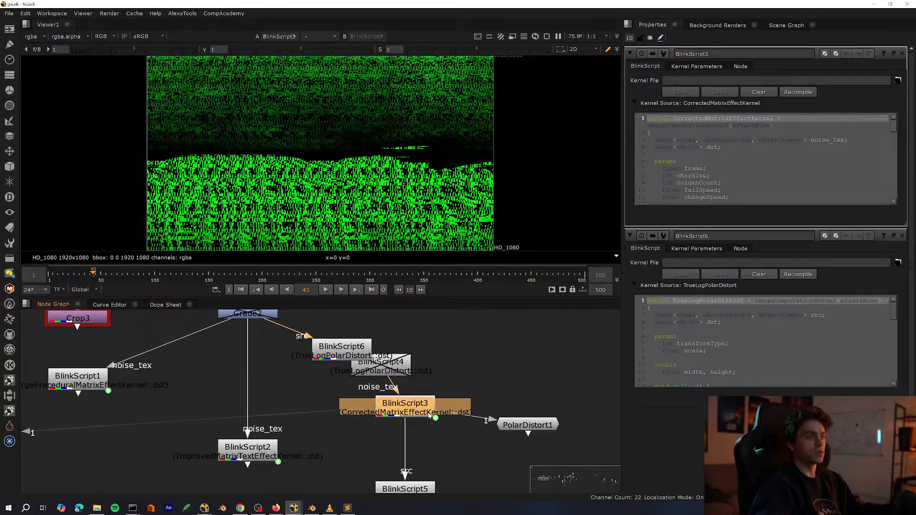
Display BlinkScript1's output in an enlarged viewer and examine the green code pattern.
{"action": "middle_click_drag", "start_coordinate": [174, 388], "coordinate": [229, 391]}
{"action": "left_click", "coordinate": [153, 391]}
{"action": "key", "text": "1"}
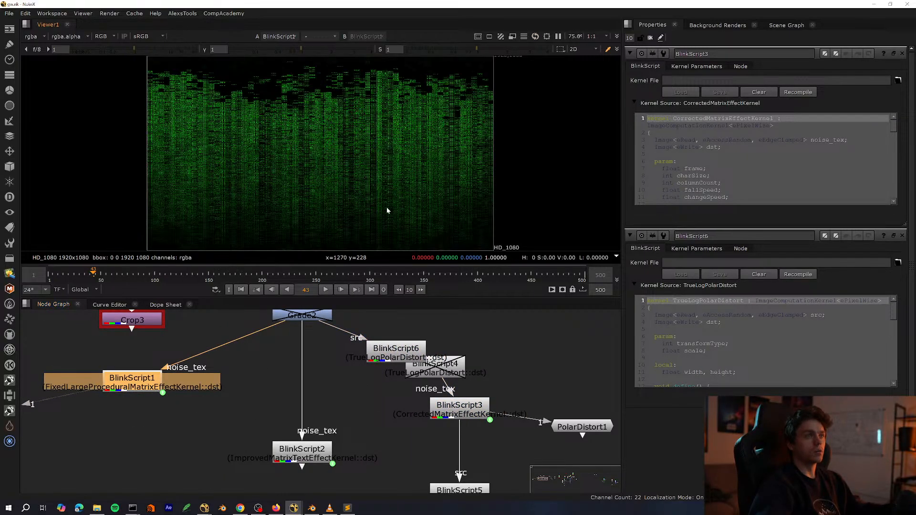
{"action": "key", "text": "space"}
{"action": "scroll", "coordinate": [422, 288], "scroll_direction": "up", "scroll_amount": 5}
{"action": "middle_click_drag", "start_coordinate": [422, 288], "coordinate": [389, 306]}
{"action": "key", "text": "f"}
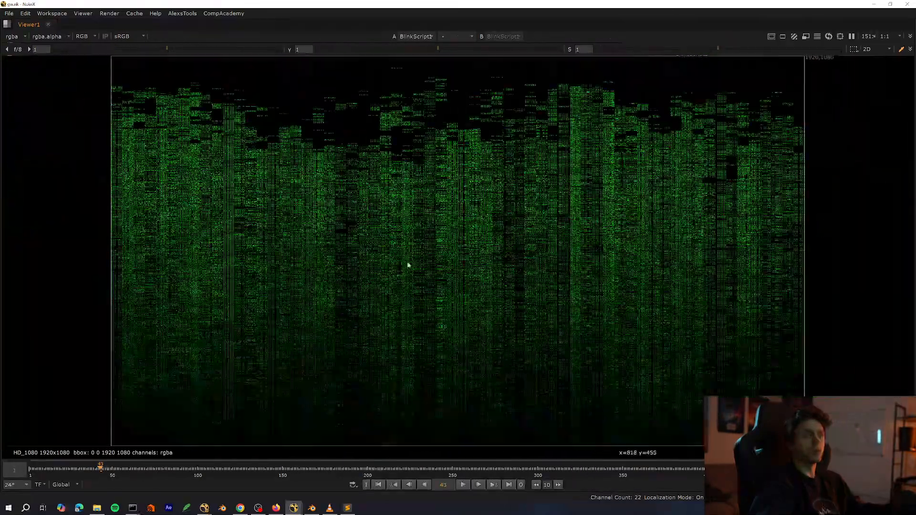
Compare the matrix outputs of BlinkScript2 and BlinkScript1, ending on BlinkScript2.
{"action": "key", "text": "space"}
{"action": "scroll", "coordinate": [362, 148], "scroll_direction": "up", "scroll_amount": 4}
{"action": "middle_click_drag", "start_coordinate": [362, 147], "coordinate": [339, 245]}
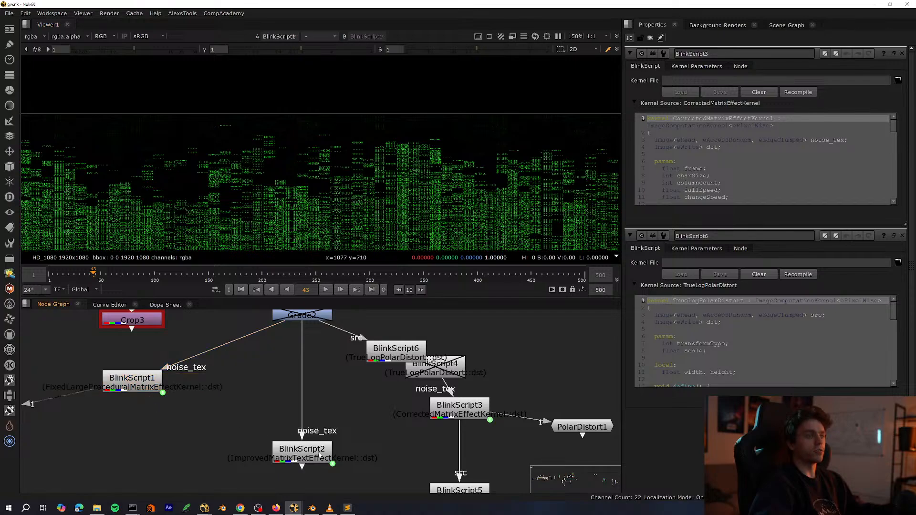
{"action": "left_click", "coordinate": [301, 451]}
{"action": "key", "text": "1"}
{"action": "key", "text": "f"}
{"action": "left_click", "coordinate": [133, 378]}
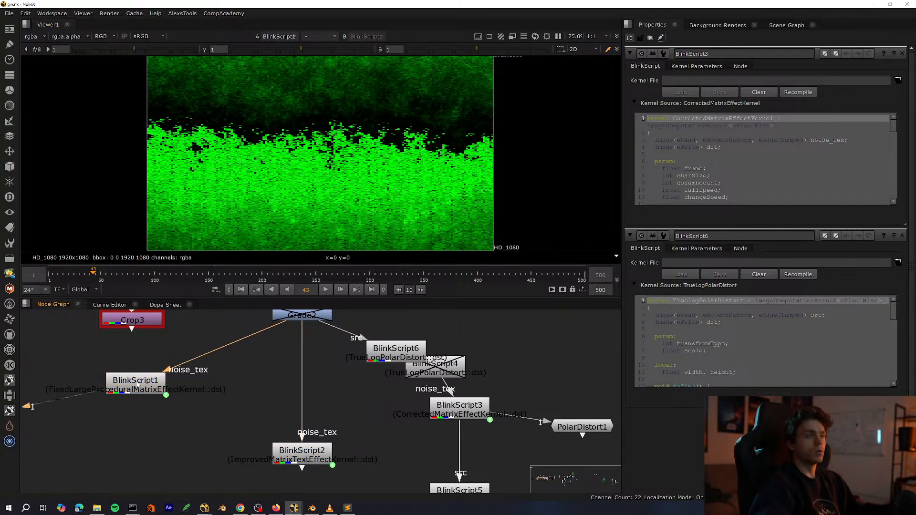
{"action": "key", "text": "1"}
{"action": "key", "text": "space"}
{"action": "key", "text": "space"}
{"action": "left_click", "coordinate": [315, 453]}
{"action": "key", "text": "1"}
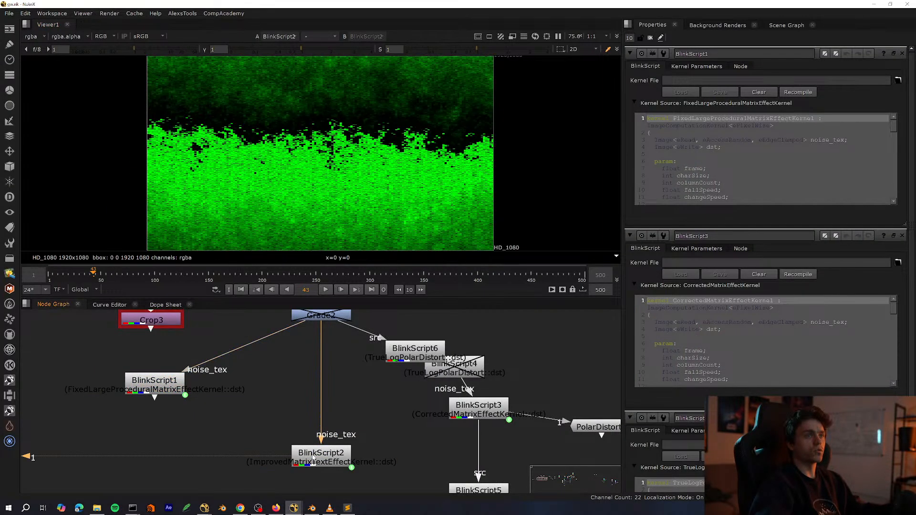
Close the open properties panels, display BlinkScript1's output and open its kernel parameters.
{"action": "left_click", "coordinate": [901, 54]}
{"action": "left_click", "coordinate": [901, 54]}
{"action": "left_click", "coordinate": [902, 54]}
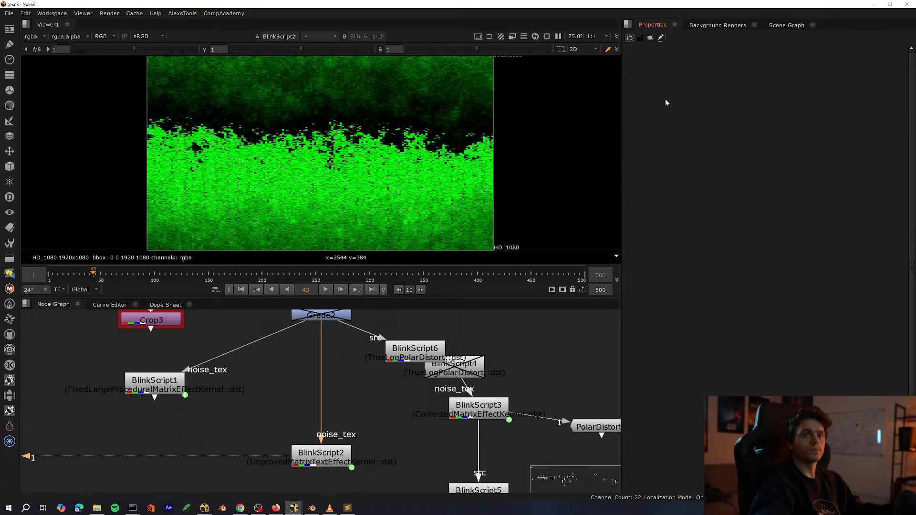
{"action": "left_click", "coordinate": [156, 388]}
{"action": "key", "text": "1"}
{"action": "double_click", "coordinate": [159, 392]}
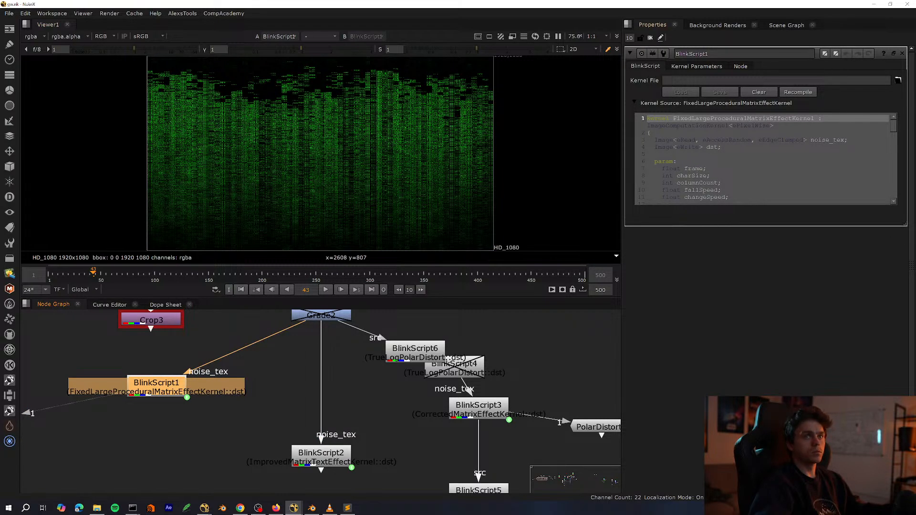
{"action": "left_click", "coordinate": [697, 67]}
{"action": "scroll", "coordinate": [427, 97], "scroll_direction": "up", "scroll_amount": 5}
{"action": "middle_click_drag", "start_coordinate": [427, 96], "coordinate": [455, 152]}
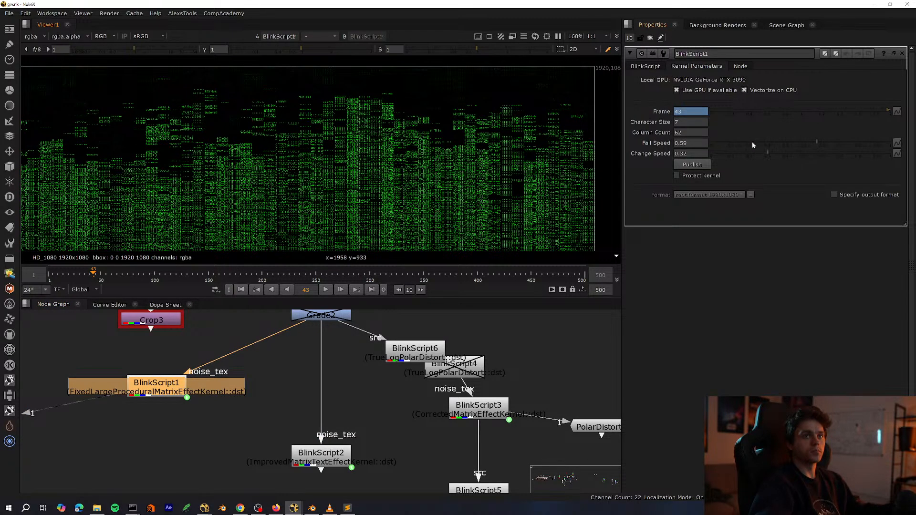
Try several Fall Speed values on BlinkScript1 between 0.52 and 0.615, ending at 0.525.
{"action": "left_click", "coordinate": [810, 142]}
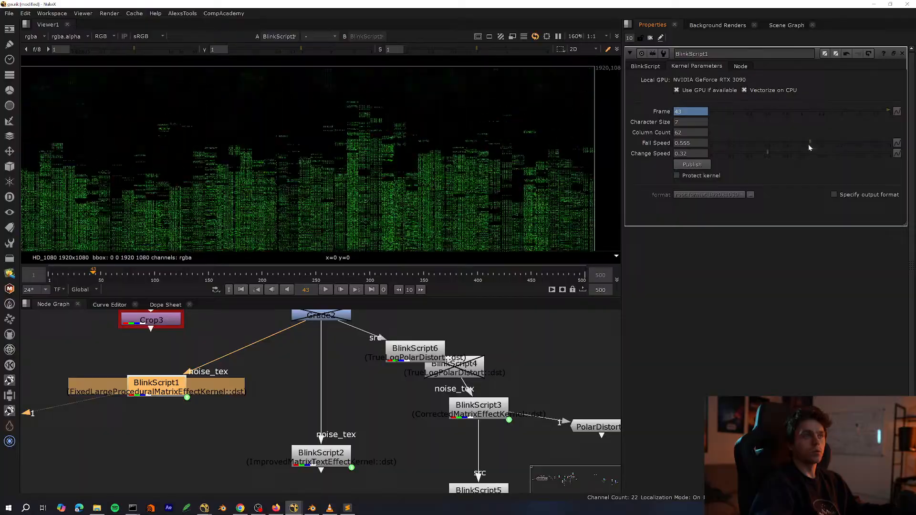
{"action": "left_click", "coordinate": [810, 144]}
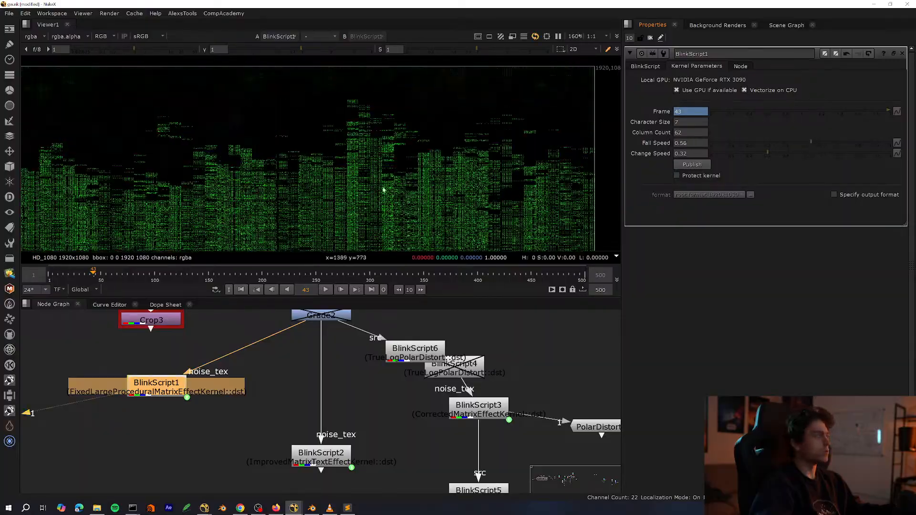
{"action": "key", "text": "space"}
{"action": "key", "text": "space"}
{"action": "middle_click_drag", "start_coordinate": [416, 196], "coordinate": [369, 235]}
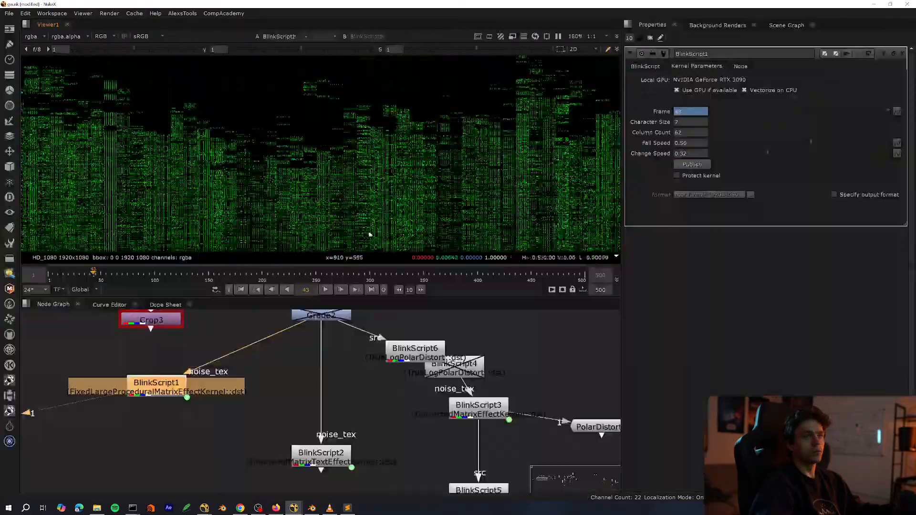
{"action": "left_click", "coordinate": [803, 143]}
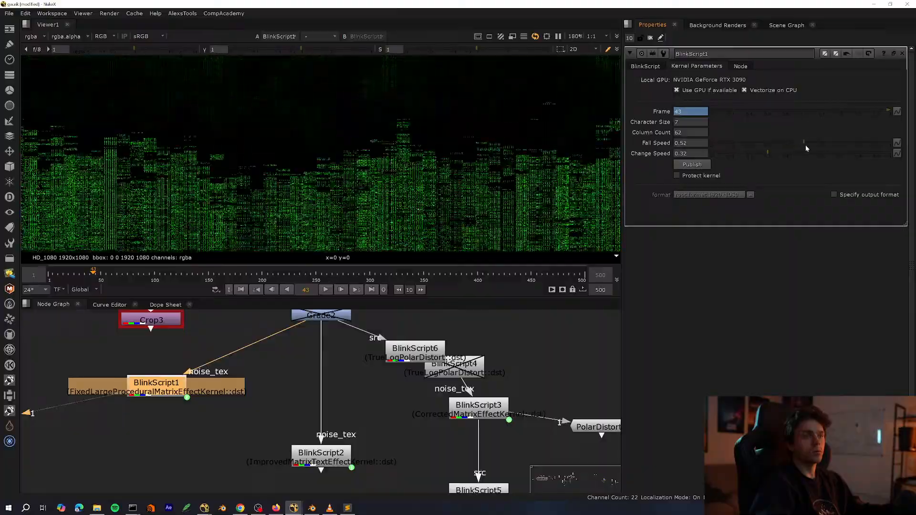
{"action": "left_click", "coordinate": [820, 144]}
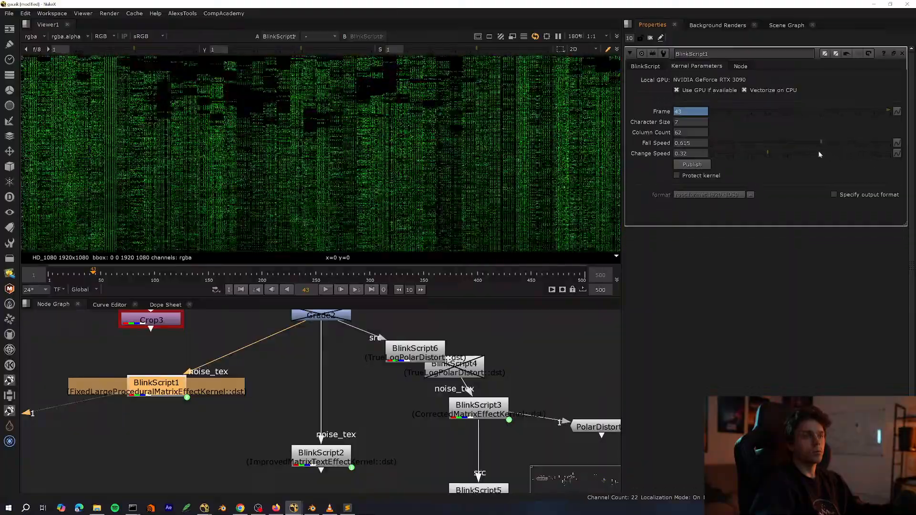
{"action": "left_click", "coordinate": [807, 143]}
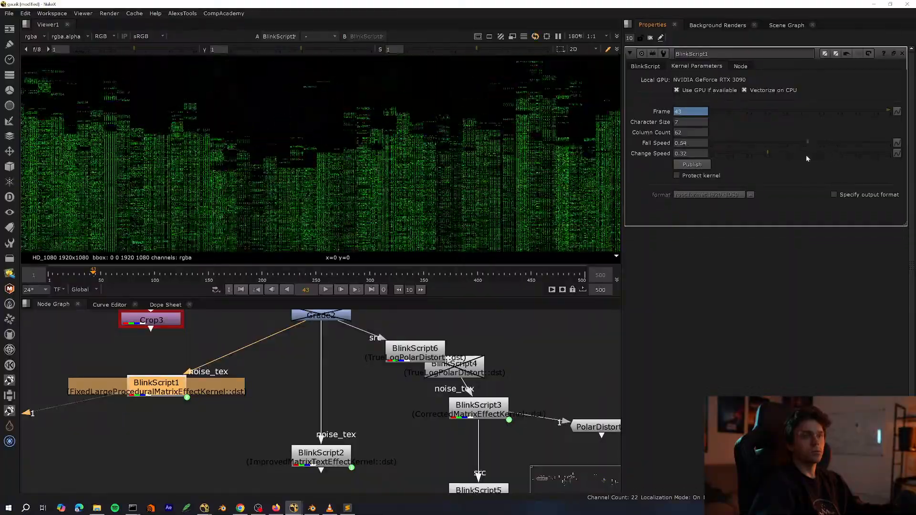
{"action": "mouse_move", "coordinate": [806, 156]}
{"action": "left_mouse_down"}
{"action": "mouse_move", "coordinate": [784, 155]}
{"action": "mouse_move", "coordinate": [805, 156]}
{"action": "left_mouse_up"}
Display BlinkScript6's output, followed by the output of BlinkScript3.
{"action": "middle_click_drag", "start_coordinate": [433, 361], "coordinate": [306, 390]}
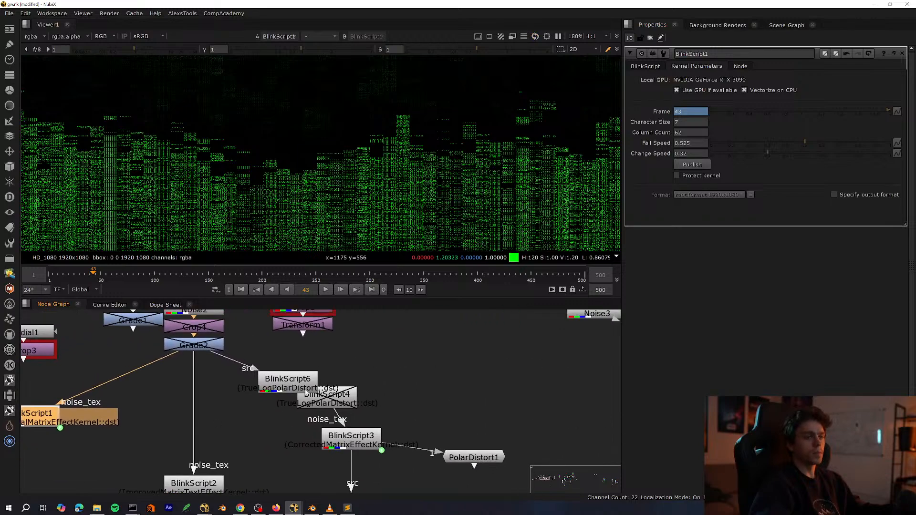
{"action": "left_click_drag", "start_coordinate": [301, 386], "coordinate": [298, 385]}
{"action": "key", "text": "1"}
{"action": "key", "text": "f"}
{"action": "left_click", "coordinate": [343, 435]}
{"action": "key", "text": "1"}
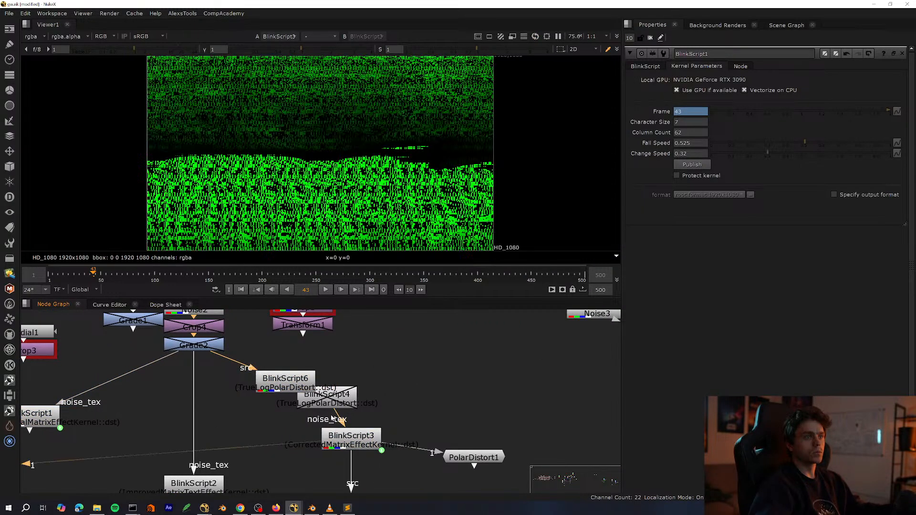
Open BlinkScript3's kernel parameters and set its Fall Speed to 0.405.
{"action": "double_click", "coordinate": [349, 443]}
{"action": "left_click", "coordinate": [712, 66]}
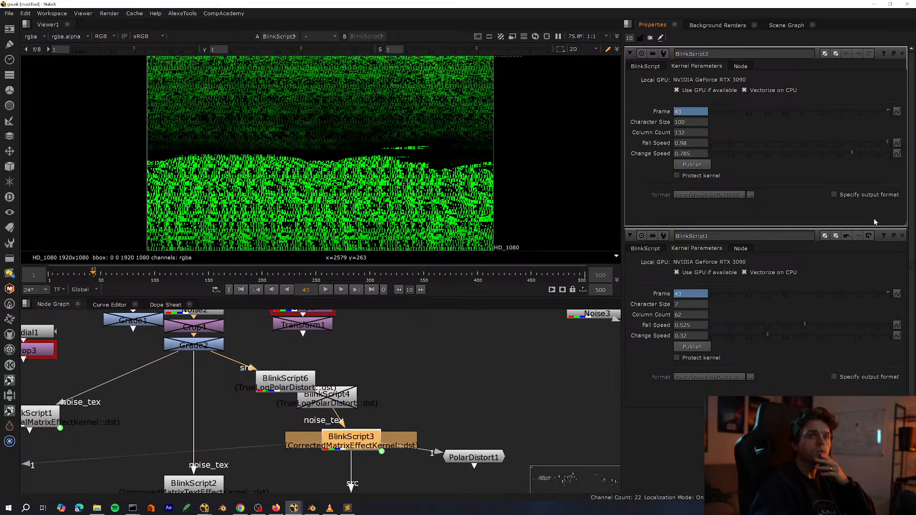
{"action": "left_click", "coordinate": [904, 238]}
{"action": "left_click_drag", "start_coordinate": [852, 143], "coordinate": [793, 156]}
Look through other parts of the node graph and return to BlinkScript3's output in the viewer.
{"action": "middle_click_drag", "start_coordinate": [358, 392], "coordinate": [409, 396]}
{"action": "key", "text": "space"}
{"action": "middle_click_drag", "start_coordinate": [375, 421], "coordinate": [320, 321]}
{"action": "left_click_drag", "start_coordinate": [453, 343], "coordinate": [289, 416]}
{"action": "middle_click_drag", "start_coordinate": [497, 247], "coordinate": [493, 286]}
{"action": "left_click_drag", "start_coordinate": [814, 276], "coordinate": [566, 365]}
{"action": "key", "text": "1"}
{"action": "key", "text": "space"}
{"action": "middle_click_drag", "start_coordinate": [460, 320], "coordinate": [326, 388]}
{"action": "left_click_drag", "start_coordinate": [325, 388], "coordinate": [234, 414]}
{"action": "key", "text": "1"}
Open the Noise2 properties and set its x/ysize to 15.5 and gamma to 0.95.
{"action": "middle_click_drag", "start_coordinate": [220, 396], "coordinate": [296, 441]}
{"action": "middle_click_drag", "start_coordinate": [188, 355], "coordinate": [251, 399]}
{"action": "key", "text": "space"}
{"action": "double_click", "coordinate": [223, 376]}
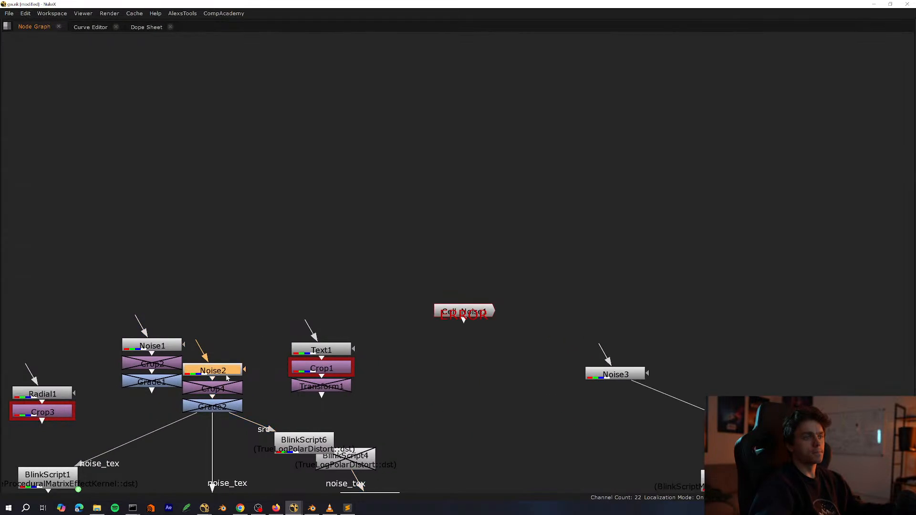
{"action": "key", "text": "space"}
{"action": "left_click_drag", "start_coordinate": [843, 153], "coordinate": [773, 163]}
{"action": "left_click", "coordinate": [793, 206]}
{"action": "left_click_drag", "start_coordinate": [785, 206], "coordinate": [881, 206]}
Try different gain values on Noise2, ending at 0.5.
{"action": "left_click", "coordinate": [663, 196]}
{"action": "key", "text": "Up"}
{"action": "key", "text": "Return"}
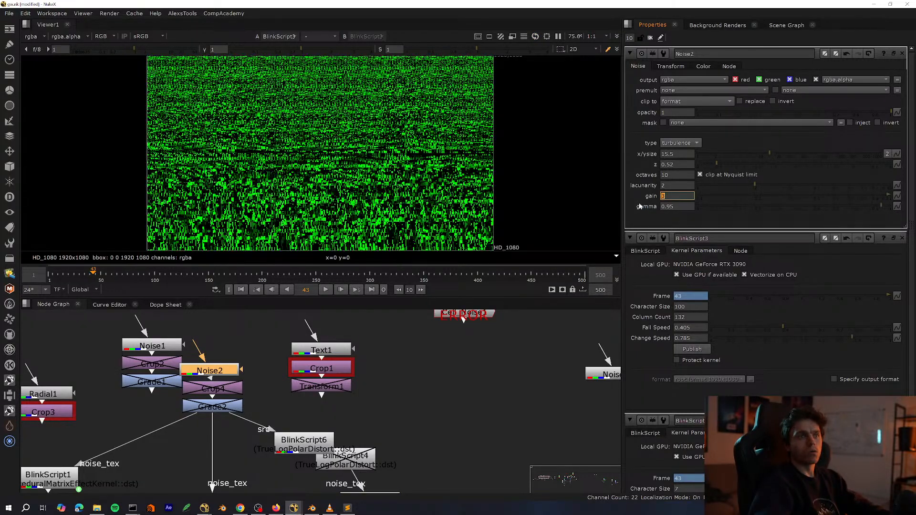
{"action": "type", "text": "1.0"}
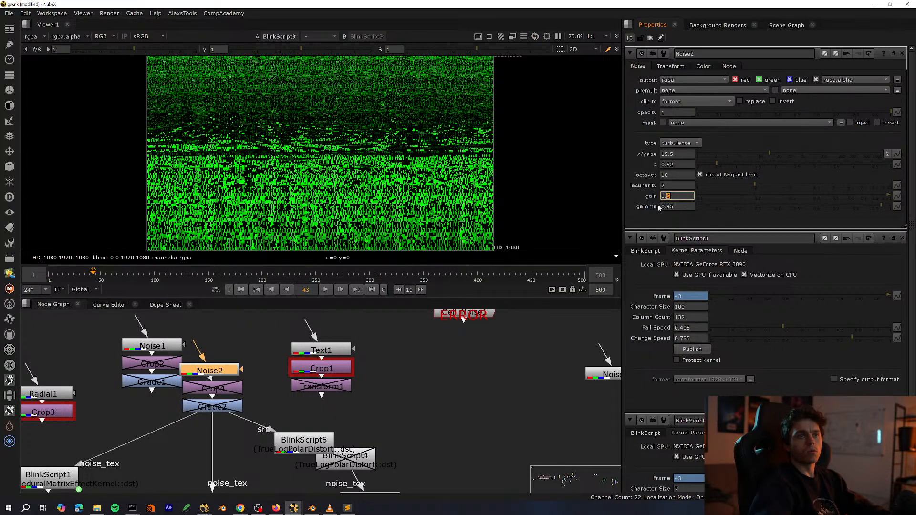
{"action": "key", "text": "Down"}
{"action": "key", "text": "Down"}
{"action": "key", "text": "Down"}
{"action": "key", "text": "Down"}
{"action": "key", "text": "Down"}
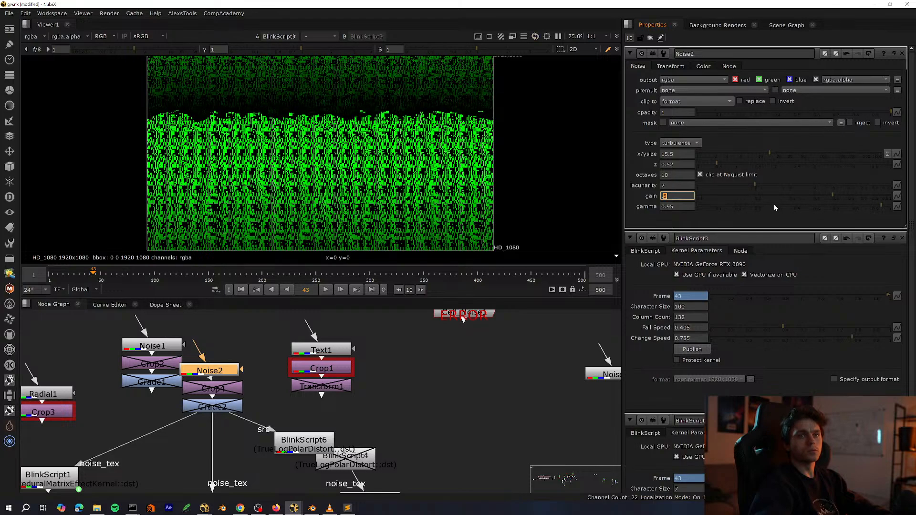
Raise Noise2's gamma to 5.
{"action": "left_click_drag", "start_coordinate": [775, 206], "coordinate": [753, 206]}
{"action": "left_click_drag", "start_coordinate": [670, 207], "coordinate": [649, 212]}
{"action": "key", "text": "Up"}
{"action": "key", "text": "Up"}
{"action": "key", "text": "Up"}
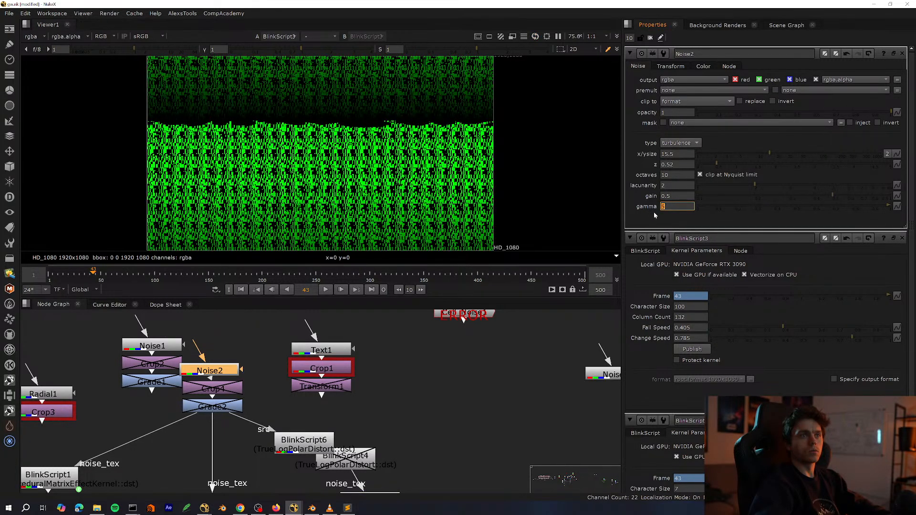
Change Noise2's type to fBm and set its x/ysize to 6.
{"action": "left_click_drag", "start_coordinate": [762, 157], "coordinate": [834, 155]}
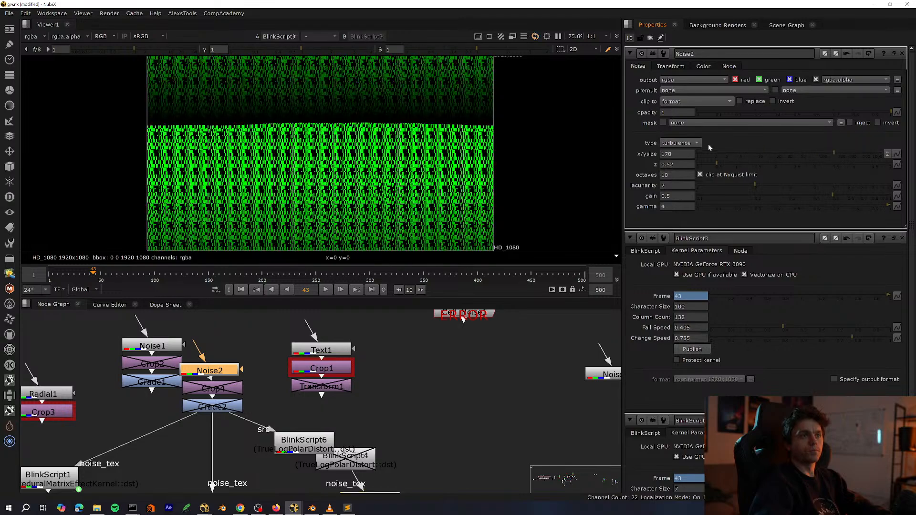
{"action": "left_click_drag", "start_coordinate": [716, 151], "coordinate": [874, 159]}
{"action": "left_click_drag", "start_coordinate": [754, 161], "coordinate": [743, 160]}
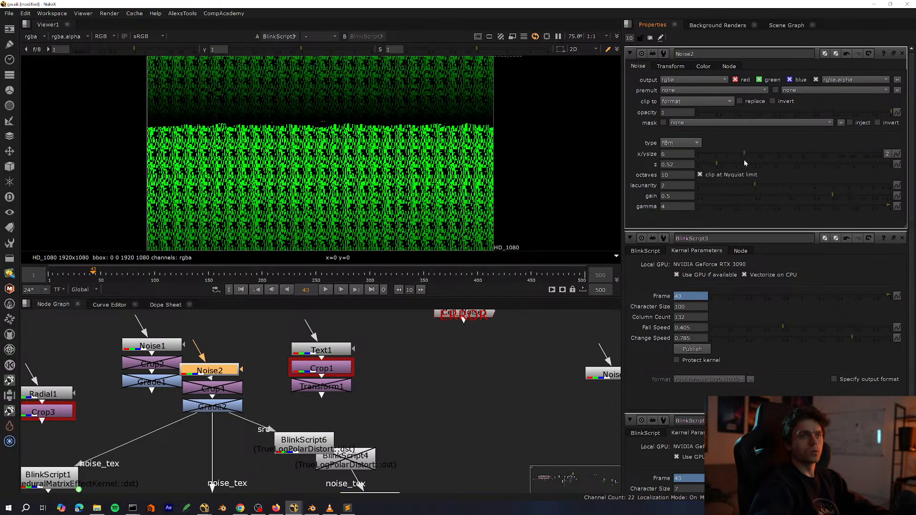
Set Noise2's gamma to 0.585, gain to 1 and x/ysize to 8.2.
{"action": "left_click", "coordinate": [793, 206]}
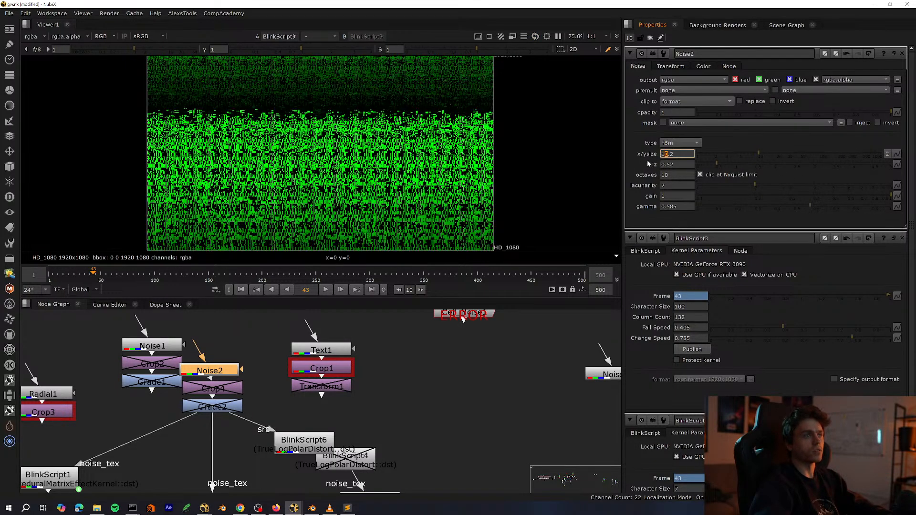
{"action": "key", "text": "Down"}
{"action": "key", "text": "Down"}
Display BlinkScript6's distorted noise with its properties open, and check the next matrix node down the branch.
{"action": "middle_click_drag", "start_coordinate": [295, 377], "coordinate": [297, 331]}
{"action": "left_click", "coordinate": [301, 403]}
{"action": "key", "text": "1"}
{"action": "double_click", "coordinate": [301, 408]}
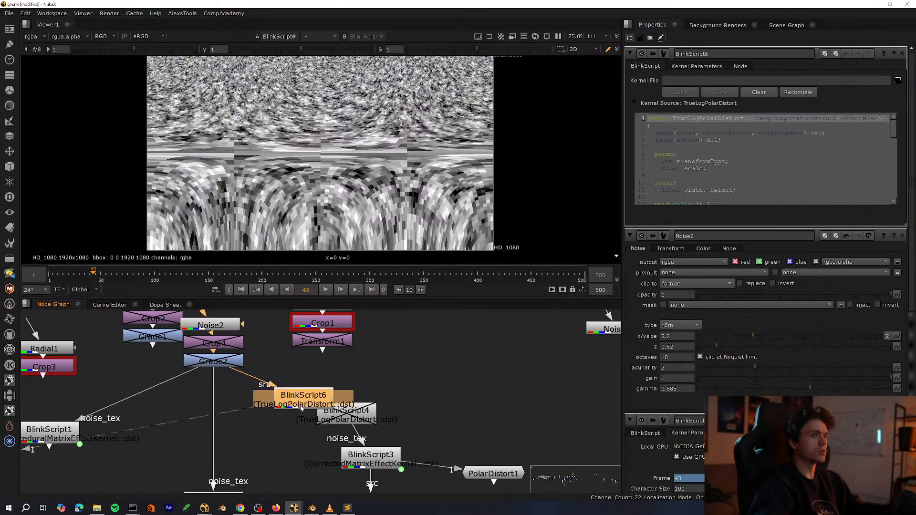
{"action": "middle_click_drag", "start_coordinate": [300, 408], "coordinate": [315, 372]}
{"action": "left_click_drag", "start_coordinate": [315, 372], "coordinate": [303, 373]}
{"action": "left_click", "coordinate": [340, 423]}
{"action": "key", "text": "1"}
{"action": "left_click", "coordinate": [319, 387]}
Display BlinkScript2's output and BlinkScript1's output in turn, opening the properties of both nodes.
{"action": "middle_click_drag", "start_coordinate": [311, 379], "coordinate": [286, 358]}
{"action": "left_click_drag", "start_coordinate": [224, 448], "coordinate": [223, 450]}
{"action": "key", "text": "1"}
{"action": "double_click", "coordinate": [222, 450]}
{"action": "middle_click_drag", "start_coordinate": [151, 416], "coordinate": [275, 442]}
{"action": "left_click", "coordinate": [175, 418]}
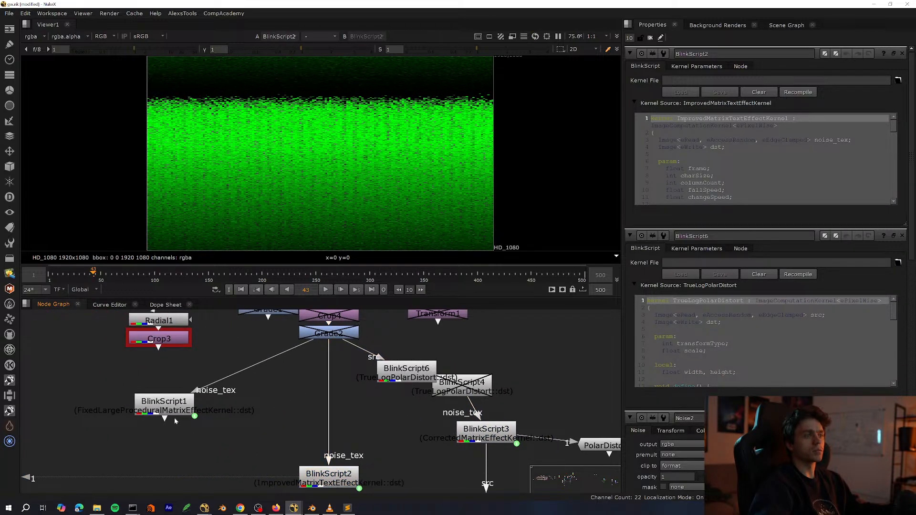
{"action": "double_click", "coordinate": [175, 414]}
{"action": "key", "text": "1"}
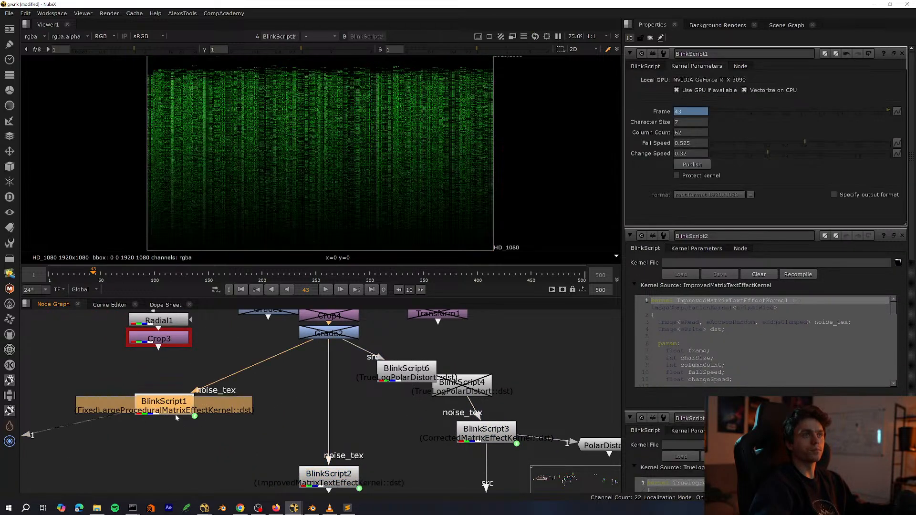
Close the other nodes' properties and set BlinkScript1's Fall Speed to 0.26 and Change Speed to 0.
{"action": "left_click", "coordinate": [902, 236]}
{"action": "left_click", "coordinate": [902, 236]}
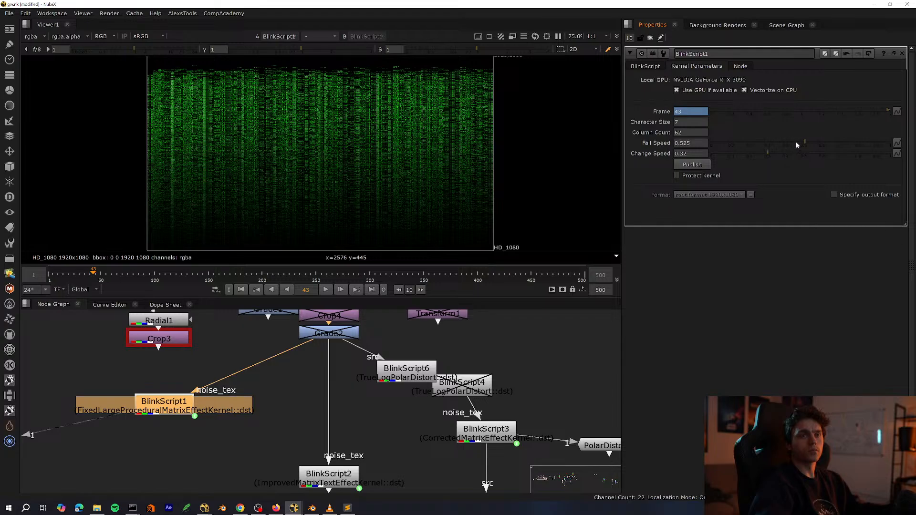
{"action": "left_click_drag", "start_coordinate": [796, 141], "coordinate": [756, 146]}
{"action": "left_click_drag", "start_coordinate": [765, 153], "coordinate": [706, 156]}
Display BlinkScript2's output again, followed by BlinkScript7's matrix rain effect.
{"action": "left_click_drag", "start_coordinate": [329, 475], "coordinate": [333, 481]}
{"action": "key", "text": "1"}
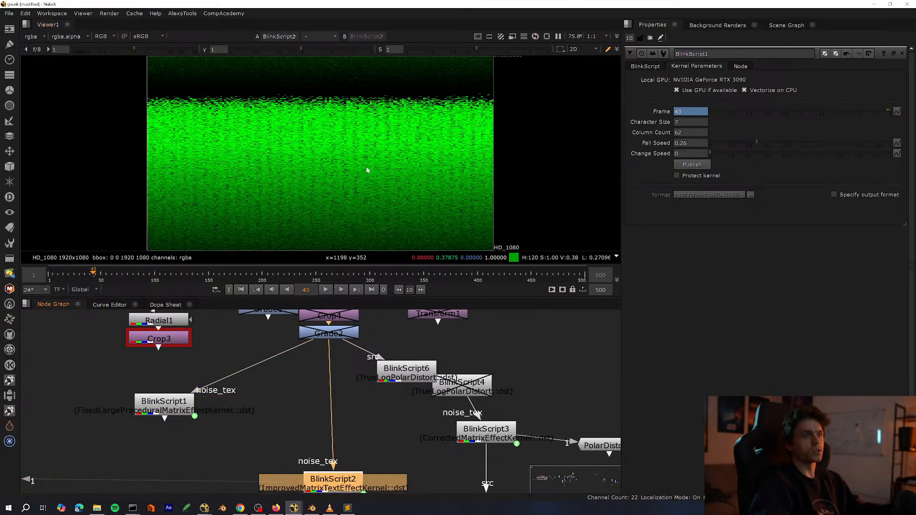
{"action": "scroll", "coordinate": [301, 400], "scroll_direction": "down", "scroll_amount": 5}
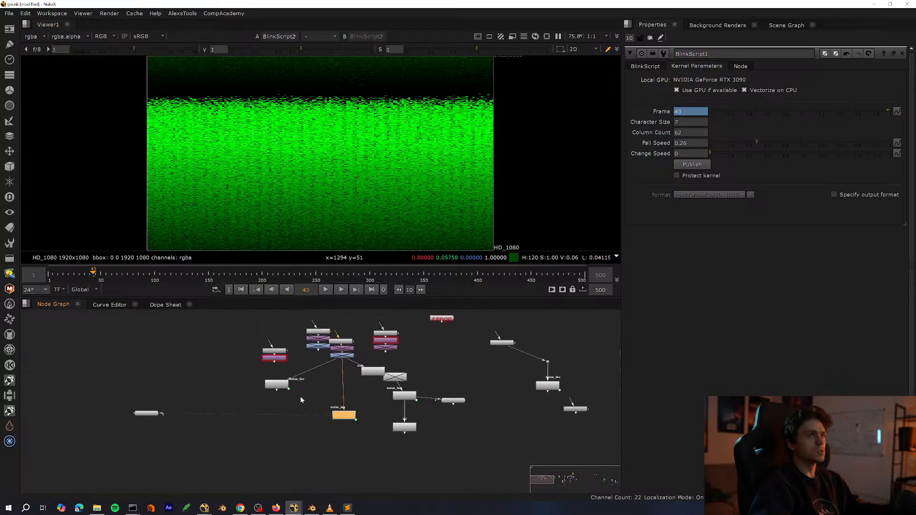
{"action": "middle_click_drag", "start_coordinate": [301, 399], "coordinate": [148, 393]}
{"action": "key", "text": "space"}
{"action": "middle_click_drag", "start_coordinate": [415, 359], "coordinate": [357, 327]}
{"action": "scroll", "coordinate": [357, 327], "scroll_direction": "up", "scroll_amount": 6}
{"action": "left_click", "coordinate": [281, 387]}
{"action": "key", "text": "space"}
{"action": "key", "text": "1"}
{"action": "left_click", "coordinate": [239, 421]}
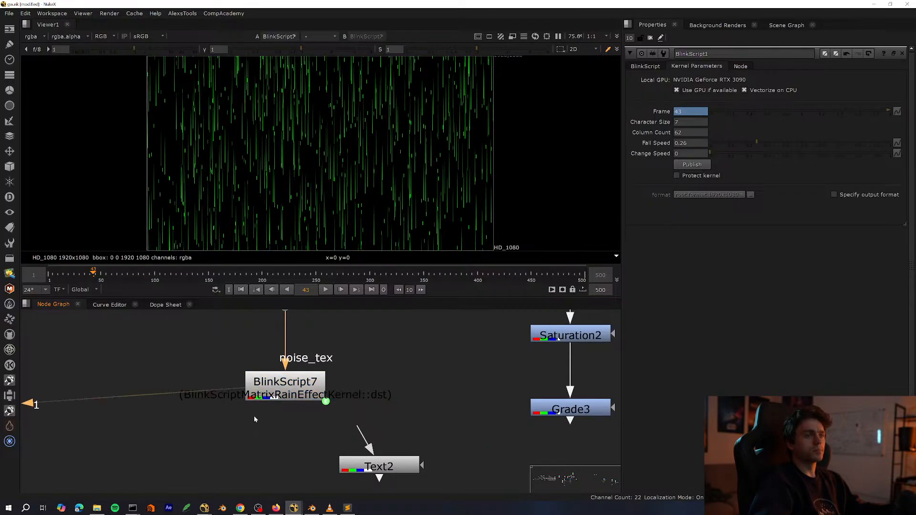
Open BlinkScript7's kernel parameters, close BlinkScript1's properties, and set Fall Speed to 0.315 and Density to 0.365.
{"action": "double_click", "coordinate": [282, 387]}
{"action": "left_click", "coordinate": [701, 67]}
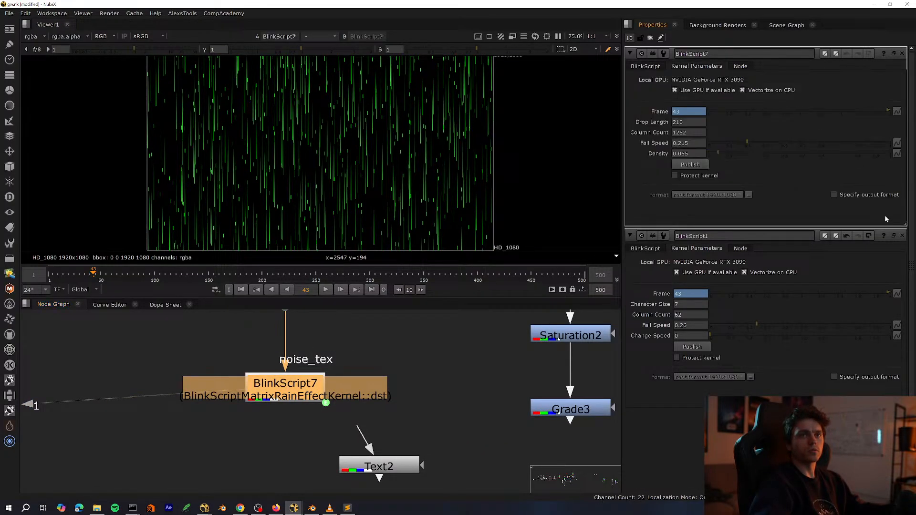
{"action": "left_click", "coordinate": [902, 236]}
{"action": "left_click_drag", "start_coordinate": [747, 147], "coordinate": [772, 153]}
Open the Noise3 properties and set z to 0.58, gamma to 0.045 and x/ysize to 410.
{"action": "scroll", "coordinate": [325, 340], "scroll_direction": "down", "scroll_amount": 3}
{"action": "double_click", "coordinate": [228, 377]}
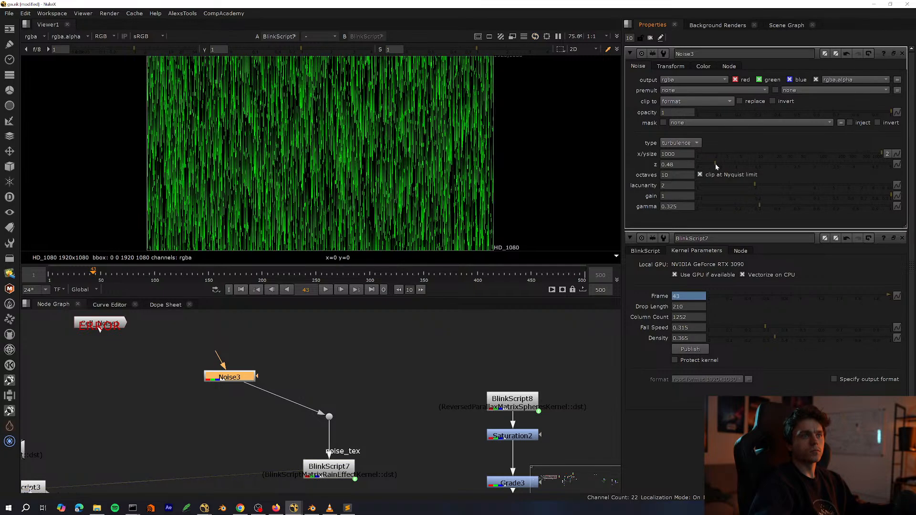
{"action": "left_click", "coordinate": [701, 208]}
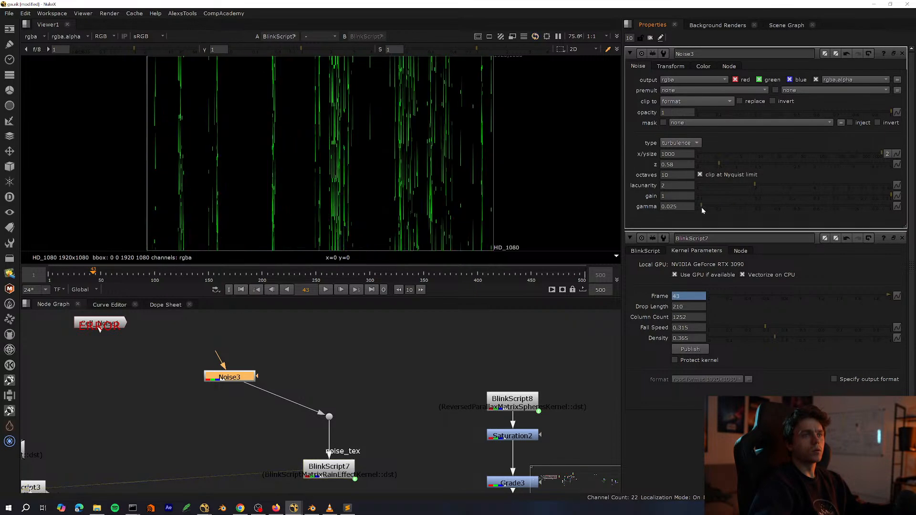
{"action": "left_click_drag", "start_coordinate": [710, 210], "coordinate": [705, 207]}
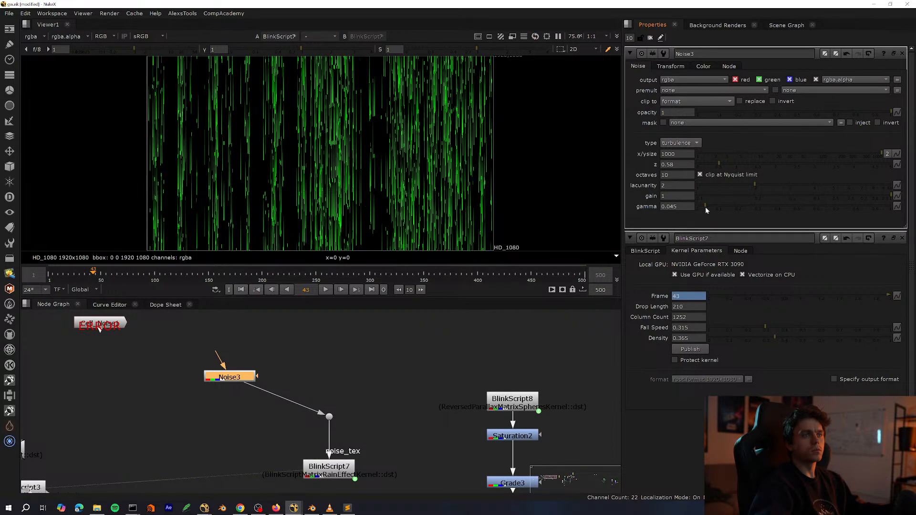
{"action": "mouse_move", "coordinate": [874, 197]}
{"action": "left_mouse_down"}
{"action": "mouse_move", "coordinate": [840, 197]}
{"action": "mouse_move", "coordinate": [875, 198]}
{"action": "left_mouse_up"}
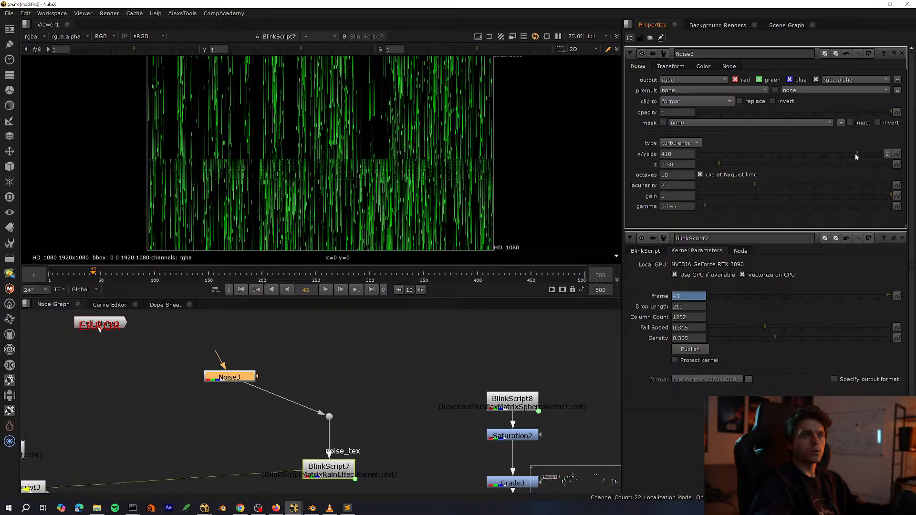
Set Noise3's x/ysize to 1840, z to 0.98 and lacunarity to 2.3.
{"action": "left_click_drag", "start_coordinate": [855, 155], "coordinate": [800, 159]}
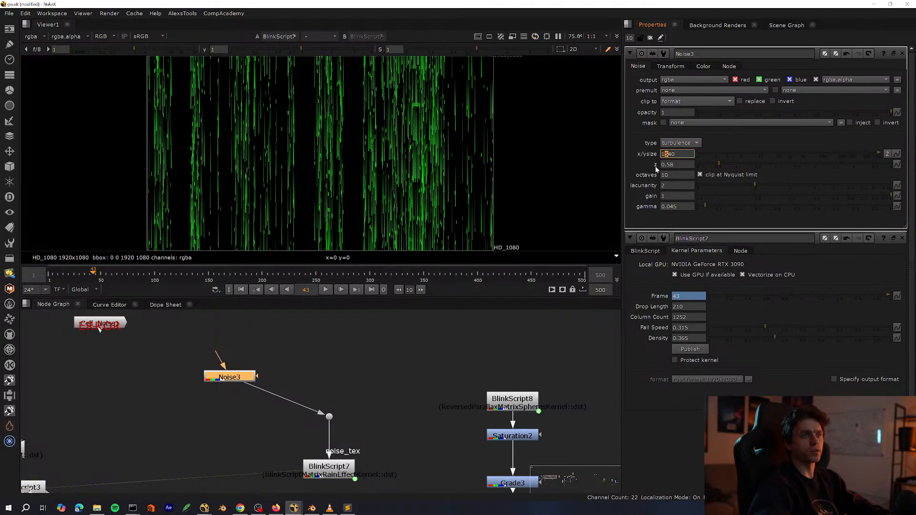
{"action": "mouse_move", "coordinate": [736, 165]}
{"action": "left_mouse_down"}
{"action": "mouse_move", "coordinate": [755, 166]}
{"action": "mouse_move", "coordinate": [743, 167]}
{"action": "left_mouse_up"}
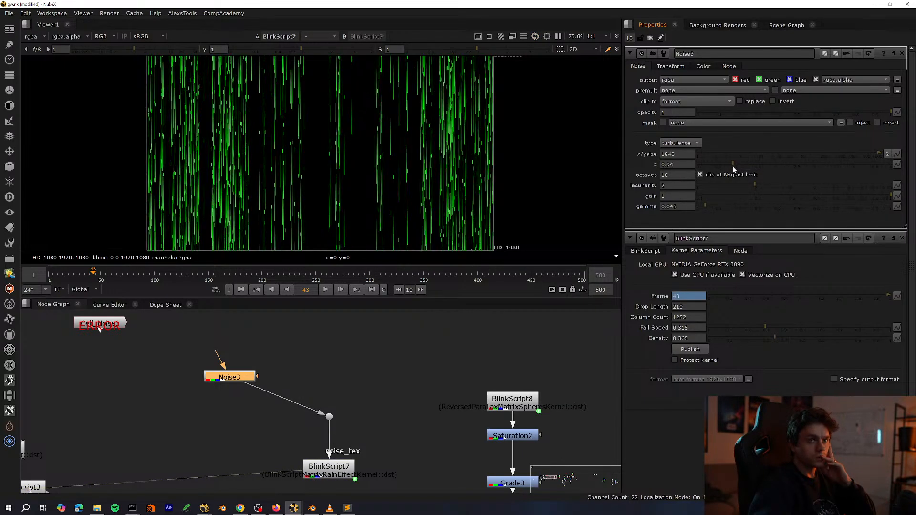
{"action": "left_click", "coordinate": [676, 185]}
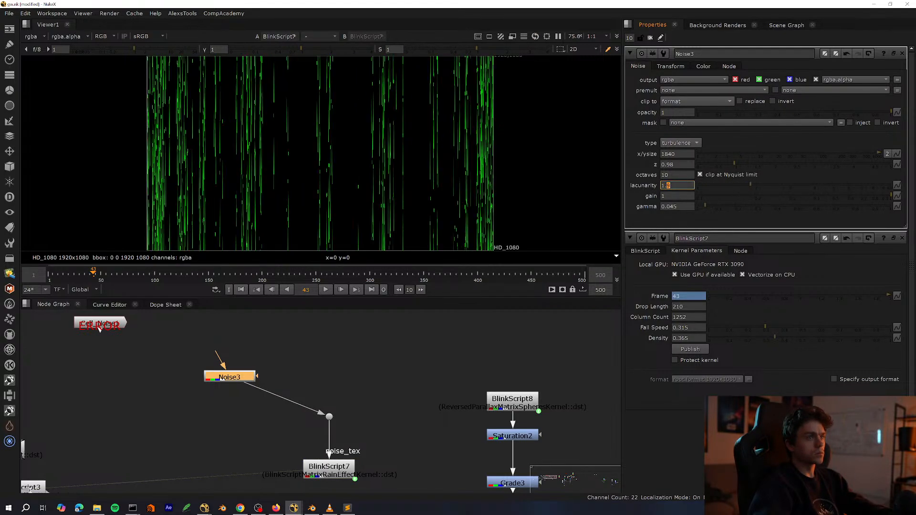
Display the output of Grade3 below BlinkScript8 in the viewer.
{"action": "scroll", "coordinate": [247, 403], "scroll_direction": "down", "scroll_amount": 3}
{"action": "key", "text": "space"}
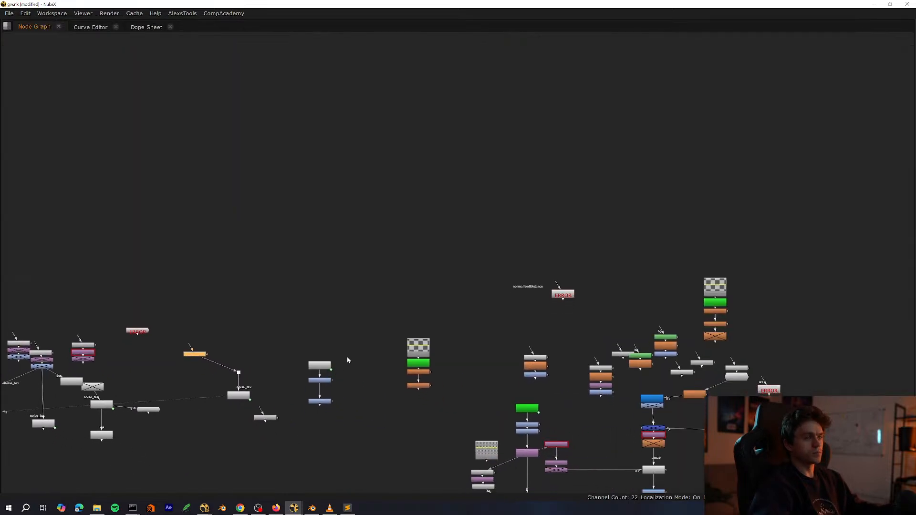
{"action": "scroll", "coordinate": [344, 369], "scroll_direction": "up", "scroll_amount": 6}
{"action": "left_click", "coordinate": [291, 442]}
{"action": "key", "text": "space"}
{"action": "key", "text": "1"}
{"action": "scroll", "coordinate": [211, 403], "scroll_direction": "down", "scroll_amount": 6}
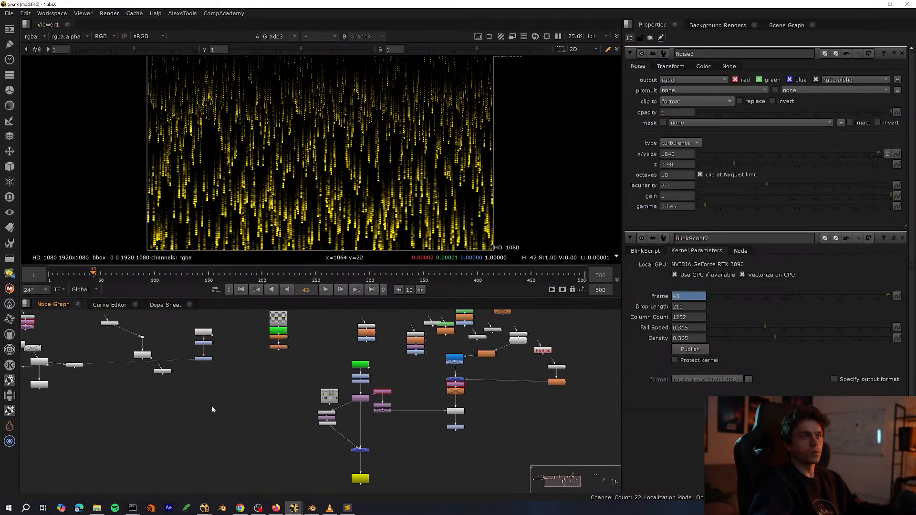
Find the STMap branch in the node graph and display BlinkScript13's flow-aligned UV output.
{"action": "key", "text": "space"}
{"action": "scroll", "coordinate": [329, 329], "scroll_direction": "up", "scroll_amount": 6}
{"action": "middle_click_drag", "start_coordinate": [330, 328], "coordinate": [375, 334]}
{"action": "left_click", "coordinate": [218, 333]}
{"action": "scroll", "coordinate": [363, 319], "scroll_direction": "down", "scroll_amount": 3}
{"action": "middle_click_drag", "start_coordinate": [496, 343], "coordinate": [384, 296]}
{"action": "middle_click_drag", "start_coordinate": [513, 326], "coordinate": [476, 213]}
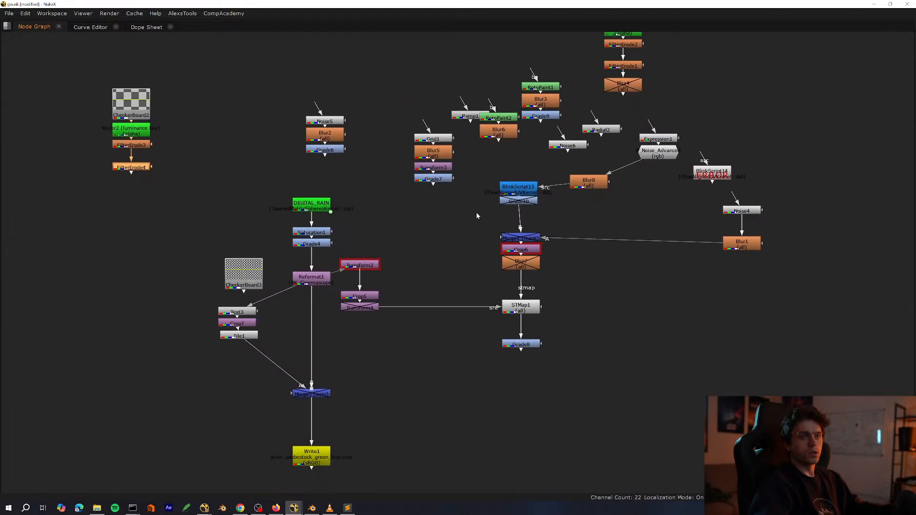
{"action": "scroll", "coordinate": [649, 166], "scroll_direction": "up", "scroll_amount": 3}
{"action": "middle_click_drag", "start_coordinate": [648, 166], "coordinate": [619, 234]}
{"action": "left_click", "coordinate": [412, 269]}
{"action": "middle_click_drag", "start_coordinate": [426, 296], "coordinate": [283, 334]}
{"action": "key", "text": "space"}
{"action": "key", "text": "1"}
Display the output of STMap1, followed by the output of Blur7 above it.
{"action": "key", "text": "space"}
{"action": "left_click", "coordinate": [280, 417]}
{"action": "middle_click_drag", "start_coordinate": [313, 460], "coordinate": [366, 313]}
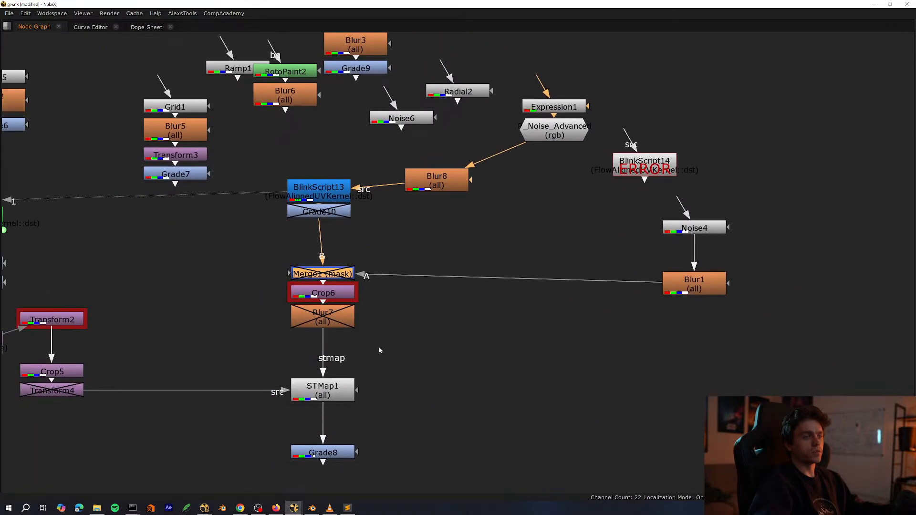
{"action": "left_click", "coordinate": [333, 385]}
{"action": "key", "text": "space"}
{"action": "key", "text": "1"}
{"action": "left_click", "coordinate": [284, 413]}
{"action": "middle_click_drag", "start_coordinate": [284, 403], "coordinate": [373, 466]}
{"action": "left_click", "coordinate": [419, 387]}
{"action": "key", "text": "1"}
{"action": "scroll", "coordinate": [350, 390], "scroll_direction": "down", "scroll_amount": 4}
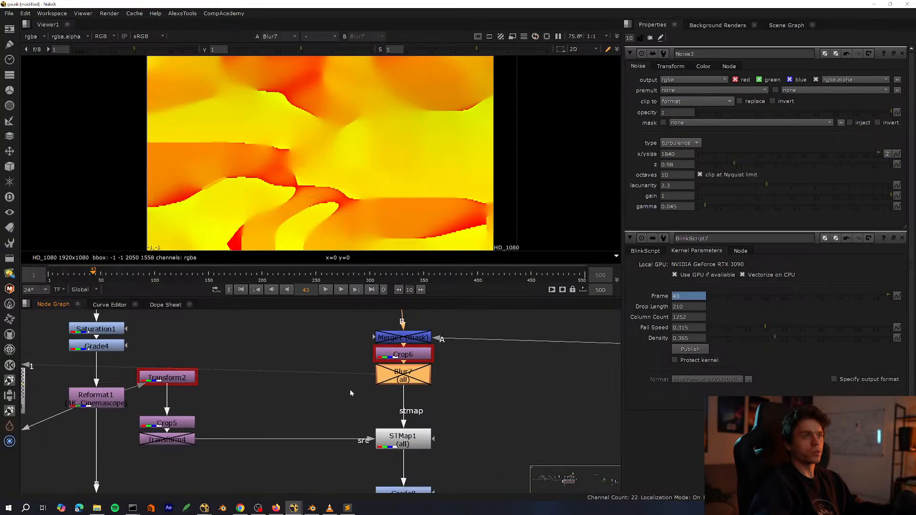
Move the RotoPaint1, Blur3, Grade9, RotoPaint2, Blur6 and Noise6 nodes up beside the CheckerBoard1 branch, away from the STMap nodes.
{"action": "middle_click_drag", "start_coordinate": [314, 391], "coordinate": [287, 463]}
{"action": "key", "text": "space"}
{"action": "scroll", "coordinate": [420, 368], "scroll_direction": "up", "scroll_amount": 2}
{"action": "middle_click_drag", "start_coordinate": [420, 369], "coordinate": [372, 275]}
{"action": "left_click_drag", "start_coordinate": [528, 199], "coordinate": [333, 287]}
{"action": "left_click_drag", "start_coordinate": [480, 188], "coordinate": [171, 285]}
{"action": "scroll", "coordinate": [219, 286], "scroll_direction": "up", "scroll_amount": 2}
{"action": "middle_click_drag", "start_coordinate": [348, 139], "coordinate": [463, 309]}
{"action": "middle_click_drag", "start_coordinate": [455, 268], "coordinate": [522, 184]}
{"action": "scroll", "coordinate": [476, 236], "scroll_direction": "down", "scroll_amount": 2}
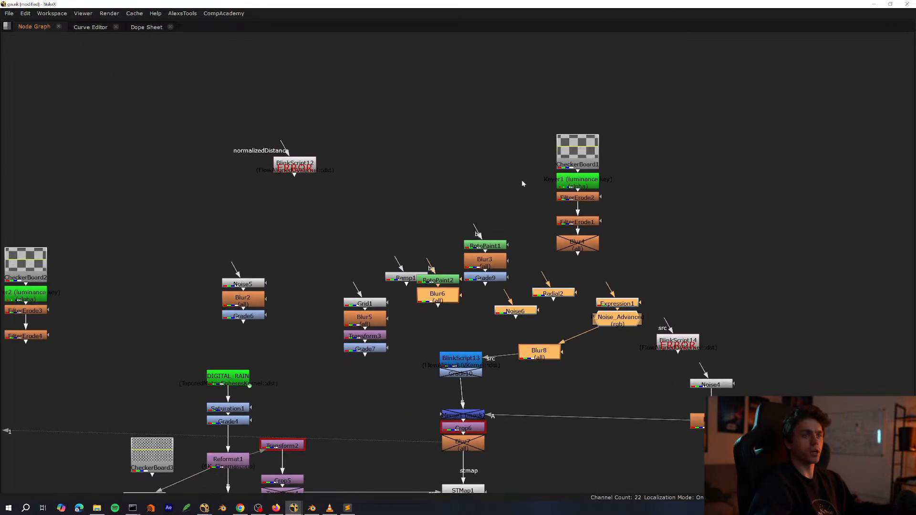
{"action": "left_click_drag", "start_coordinate": [499, 146], "coordinate": [319, 350]}
{"action": "left_click_drag", "start_coordinate": [541, 217], "coordinate": [411, 322]}
{"action": "left_click_drag", "start_coordinate": [438, 295], "coordinate": [467, 176]}
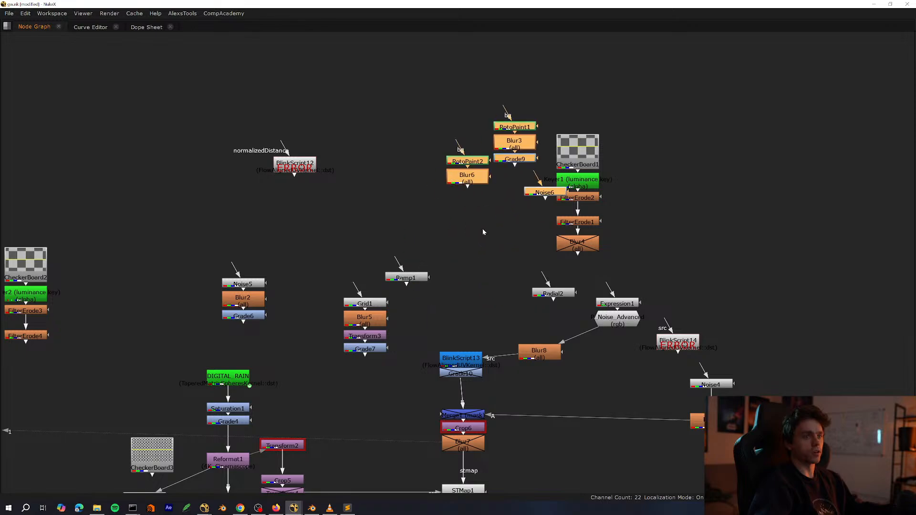
{"action": "left_click_drag", "start_coordinate": [477, 231], "coordinate": [334, 316]}
Return to the noise-driven BlinkScript tests and display BlinkScript5's polar-distorted matrix output.
{"action": "middle_click_drag", "start_coordinate": [367, 357], "coordinate": [791, 339]}
{"action": "scroll", "coordinate": [792, 339], "scroll_direction": "down", "scroll_amount": 4}
{"action": "scroll", "coordinate": [569, 319], "scroll_direction": "up", "scroll_amount": 5}
{"action": "middle_click_drag", "start_coordinate": [570, 319], "coordinate": [747, 354]}
{"action": "left_click_drag", "start_coordinate": [739, 315], "coordinate": [596, 410]}
{"action": "key", "text": "space"}
{"action": "key", "text": "1"}
{"action": "left_click", "coordinate": [356, 430]}
{"action": "key", "text": "1"}
{"action": "middle_click_drag", "start_coordinate": [162, 447], "coordinate": [331, 385]}
{"action": "left_click", "coordinate": [235, 459]}
{"action": "key", "text": "1"}
{"action": "middle_click_drag", "start_coordinate": [239, 450], "coordinate": [346, 451]}
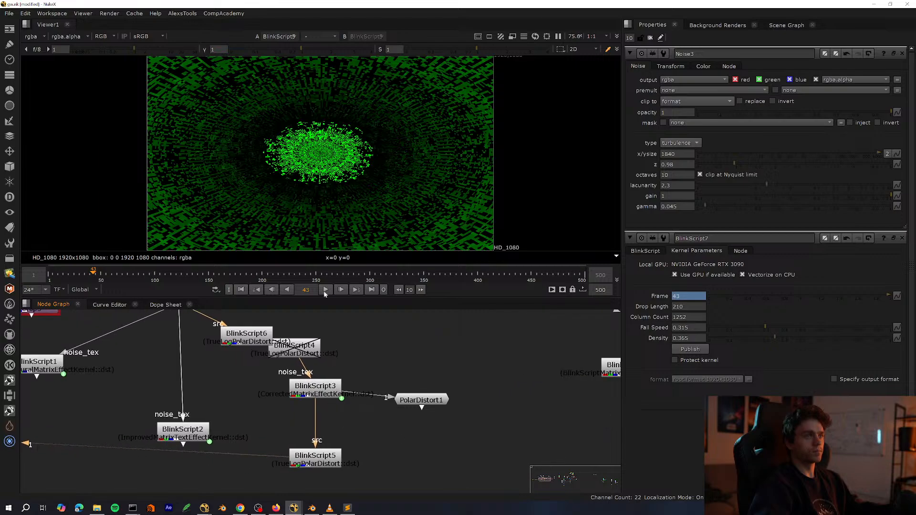
Compare BlinkScript3's flat matrix pattern with BlinkScript5's polar-distorted version in the viewer.
{"action": "scroll", "coordinate": [330, 179], "scroll_direction": "down", "scroll_amount": 2}
{"action": "scroll", "coordinate": [331, 179], "scroll_direction": "up", "scroll_amount": 2}
{"action": "left_click", "coordinate": [321, 395]}
{"action": "key", "text": "1"}
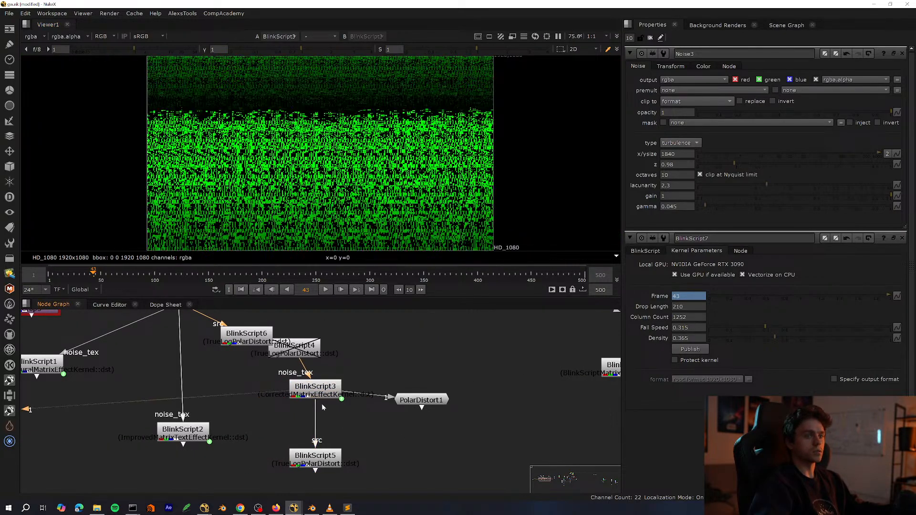
{"action": "left_click", "coordinate": [328, 466]}
{"action": "key", "text": "1"}
{"action": "scroll", "coordinate": [294, 444], "scroll_direction": "up", "scroll_amount": 4}
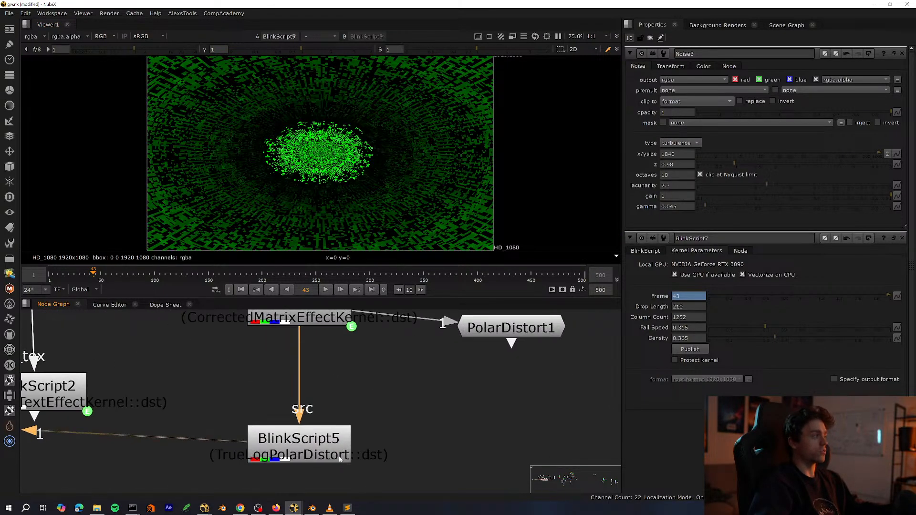
Move PolarDistort1 lower beside BlinkScript3's branch and compare its output with BlinkScript5's at full viewer size.
{"action": "left_click_drag", "start_coordinate": [410, 342], "coordinate": [458, 386]}
{"action": "key", "text": "1"}
{"action": "left_click", "coordinate": [233, 453]}
{"action": "key", "text": "1"}
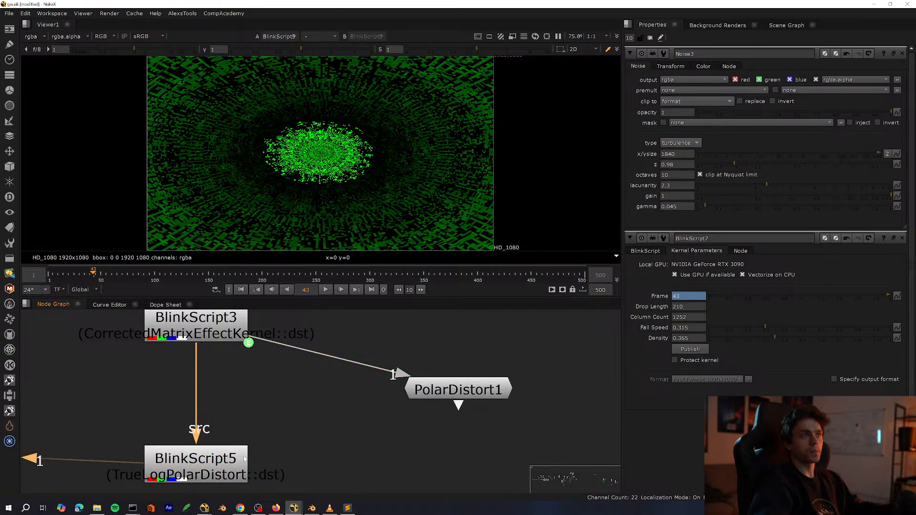
{"action": "left_click", "coordinate": [429, 387]}
{"action": "key", "text": "space"}
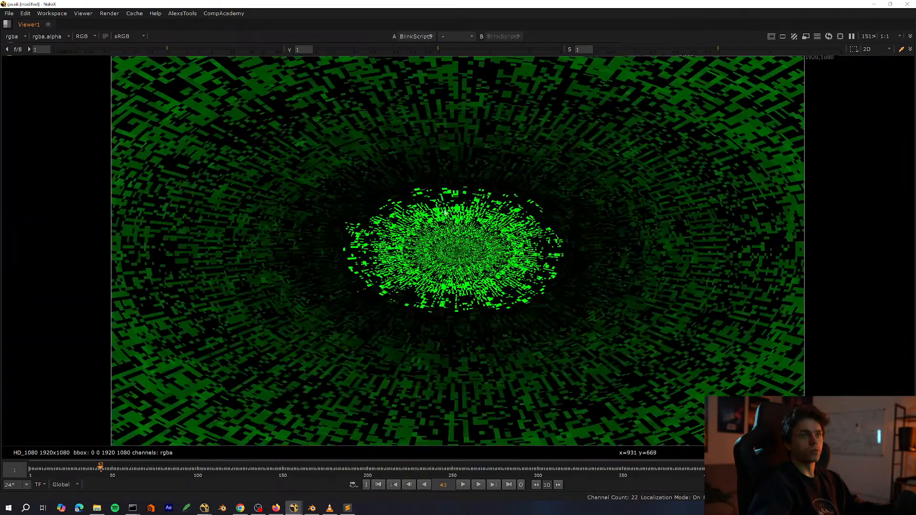
{"action": "key", "text": "space"}
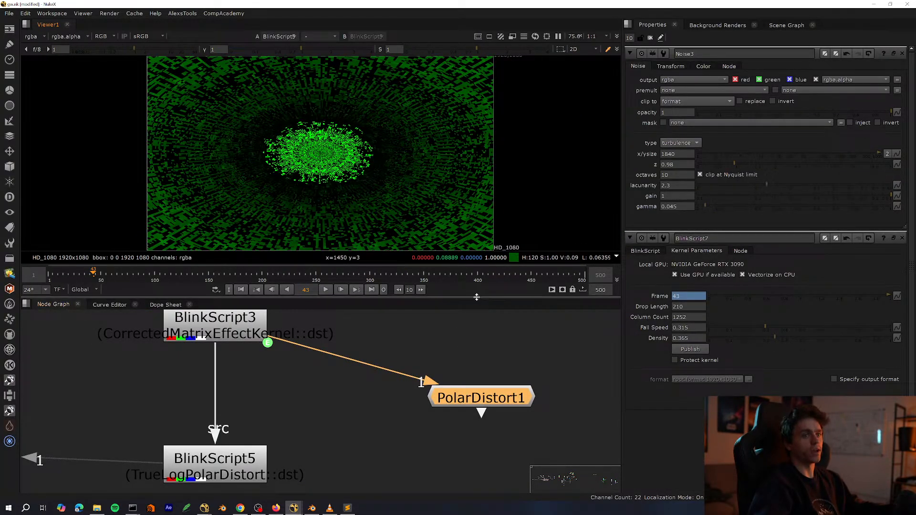
Enlarge the viewer area above the node graph and open BlinkScript5's kernel parameters.
{"action": "left_click_drag", "start_coordinate": [477, 298], "coordinate": [485, 376]}
{"action": "scroll", "coordinate": [338, 196], "scroll_direction": "up", "scroll_amount": 3}
{"action": "scroll", "coordinate": [315, 419], "scroll_direction": "down", "scroll_amount": 1}
{"action": "middle_click_drag", "start_coordinate": [298, 448], "coordinate": [321, 385]}
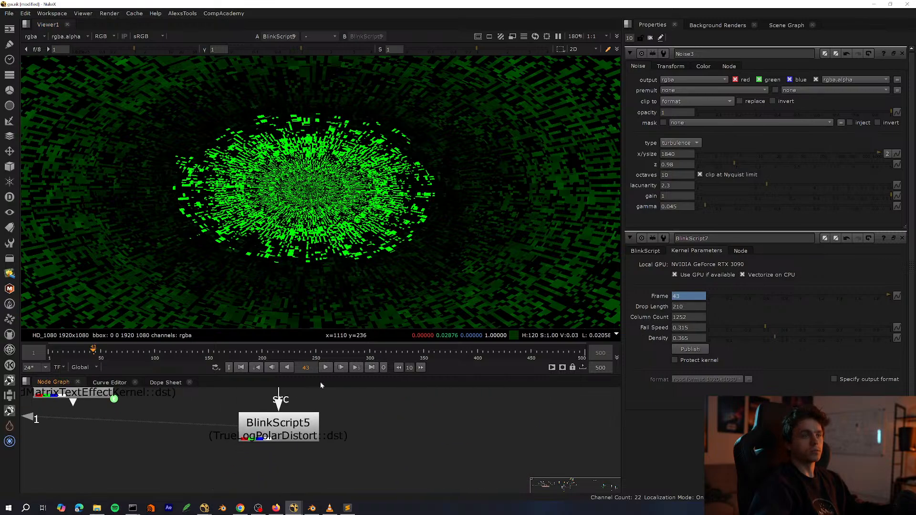
{"action": "double_click", "coordinate": [277, 429]}
{"action": "left_click", "coordinate": [718, 67]}
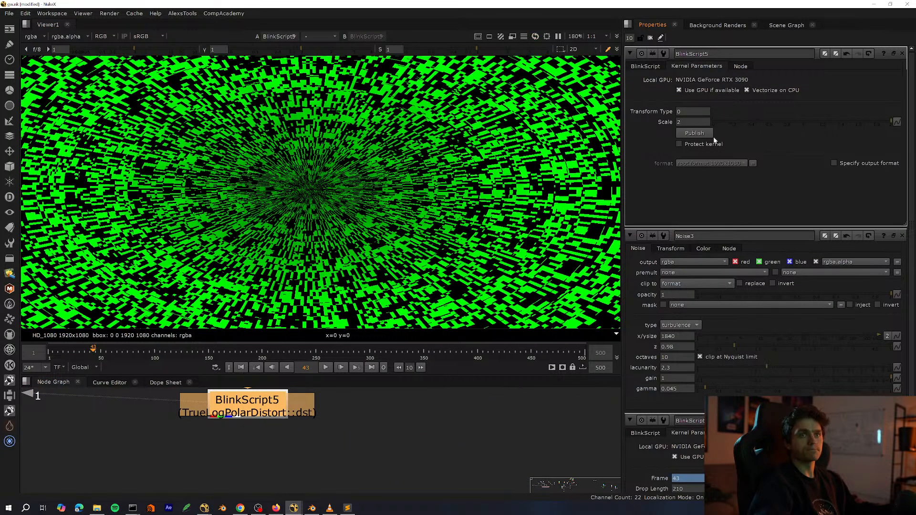
Undo the first Scale change on BlinkScript5, try higher and lower Scale values, and undo the last change.
{"action": "key", "text": "ctrl+z"}
{"action": "left_click_drag", "start_coordinate": [696, 122], "coordinate": [657, 124]}
{"action": "key", "text": "Up"}
{"action": "key", "text": "Up"}
{"action": "key", "text": "Up"}
{"action": "key", "text": "Up"}
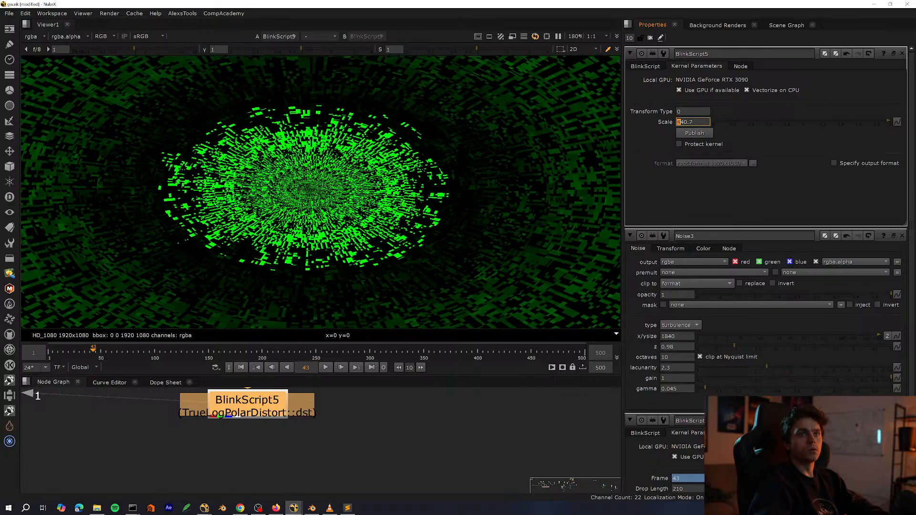
{"action": "key", "text": "Up"}
{"action": "key", "text": "Up"}
{"action": "key", "text": "Up"}
{"action": "key", "text": "Up"}
{"action": "key", "text": "Down"}
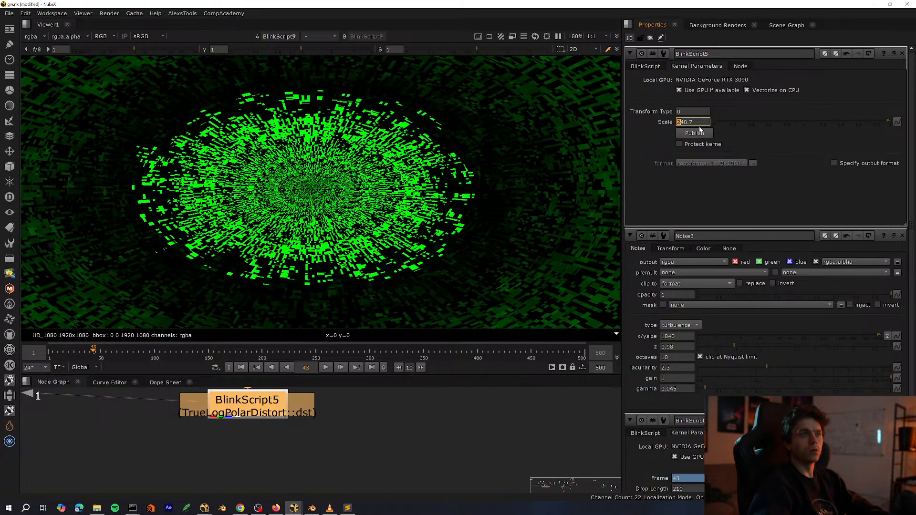
{"action": "key", "text": "Down"}
{"action": "key", "text": "Down"}
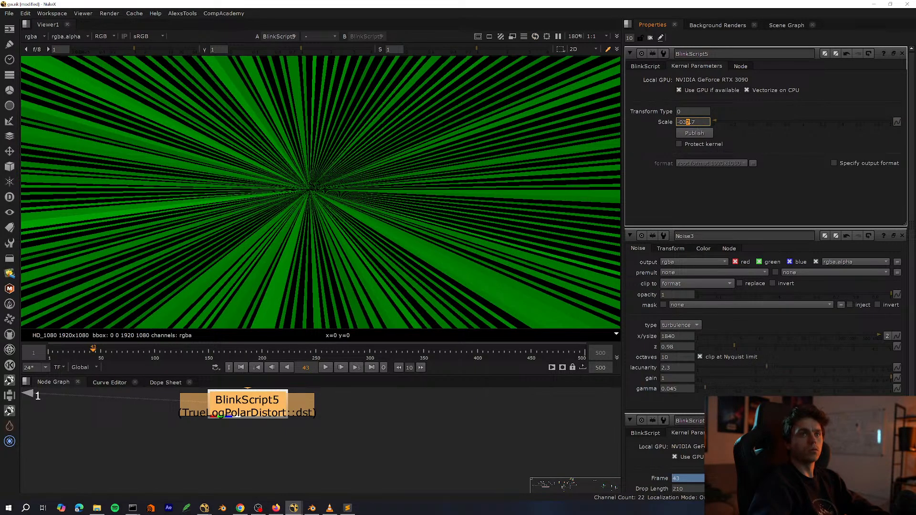
{"action": "key", "text": "ctrl+z"}
Show the node graph at full size and save the BlinkScript test script.
{"action": "scroll", "coordinate": [334, 420], "scroll_direction": "down", "scroll_amount": 4}
{"action": "key", "text": "space"}
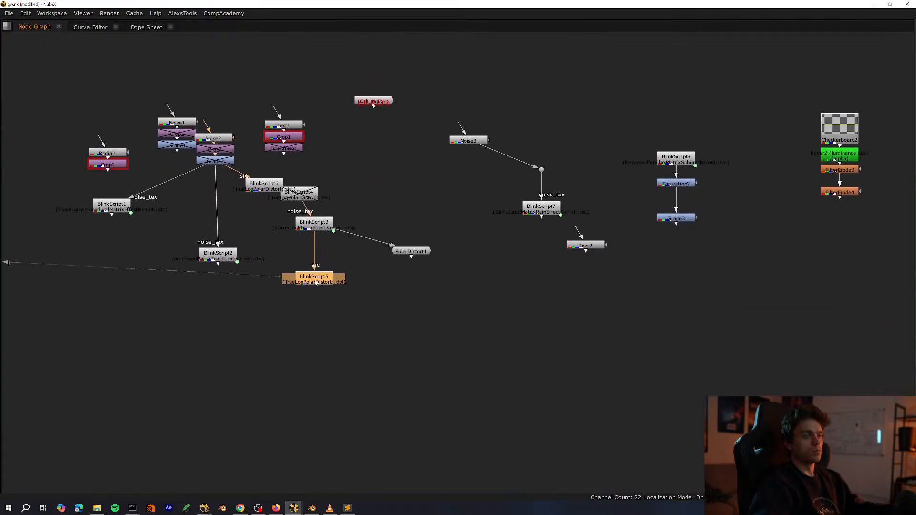
{"action": "scroll", "coordinate": [410, 458], "scroll_direction": "down", "scroll_amount": 3}
{"action": "middle_click_drag", "start_coordinate": [410, 458], "coordinate": [295, 225]}
{"action": "key", "text": "ctrl+s"}
Switch to the matrix.nk script and show its node graph at full size.
{"action": "mouse_move", "coordinate": [294, 508]}
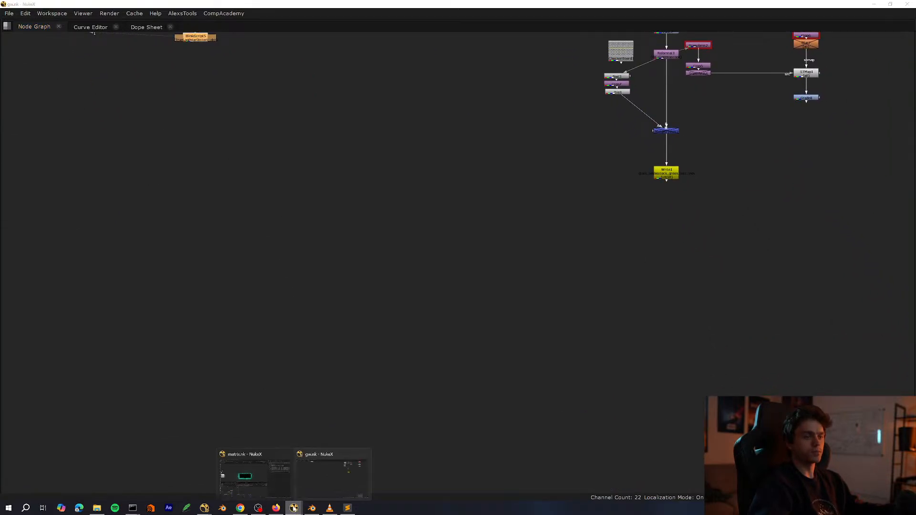
{"action": "left_click", "coordinate": [274, 459]}
{"action": "key", "text": "f"}
{"action": "middle_click_drag", "start_coordinate": [209, 416], "coordinate": [359, 427]}
{"action": "key", "text": "space"}
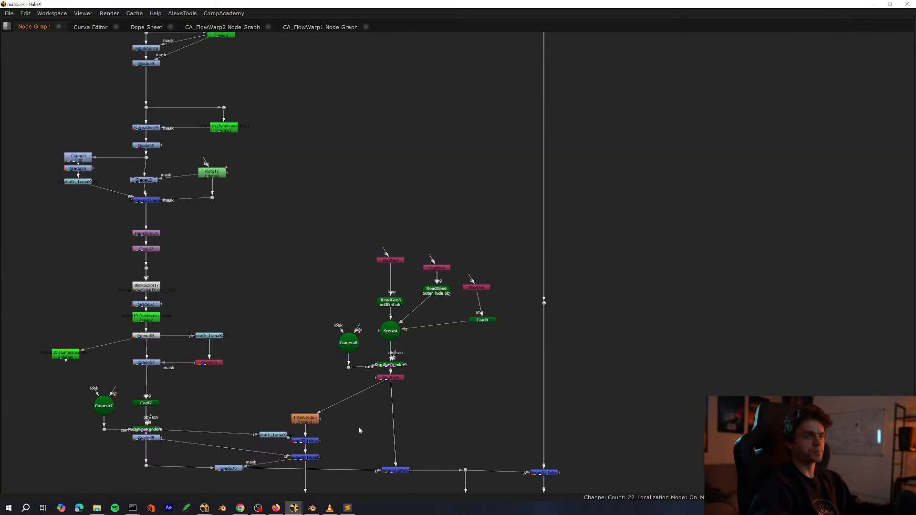
Examine the matrix.nk node graph from its upper branches down to Merge38.
{"action": "middle_click_drag", "start_coordinate": [524, 285], "coordinate": [419, 354]}
{"action": "middle_click_drag", "start_coordinate": [419, 470], "coordinate": [347, 338]}
{"action": "scroll", "coordinate": [347, 341], "scroll_direction": "down", "scroll_amount": 5}
{"action": "key", "text": "space"}
{"action": "mouse_move", "coordinate": [351, 469]}
{"action": "middle_mouse_down"}
{"action": "mouse_move", "coordinate": [363, 377]}
{"action": "mouse_move", "coordinate": [349, 453]}
{"action": "middle_mouse_up"}
{"action": "middle_click_drag", "start_coordinate": [333, 419], "coordinate": [340, 234]}
{"action": "key", "text": "space"}
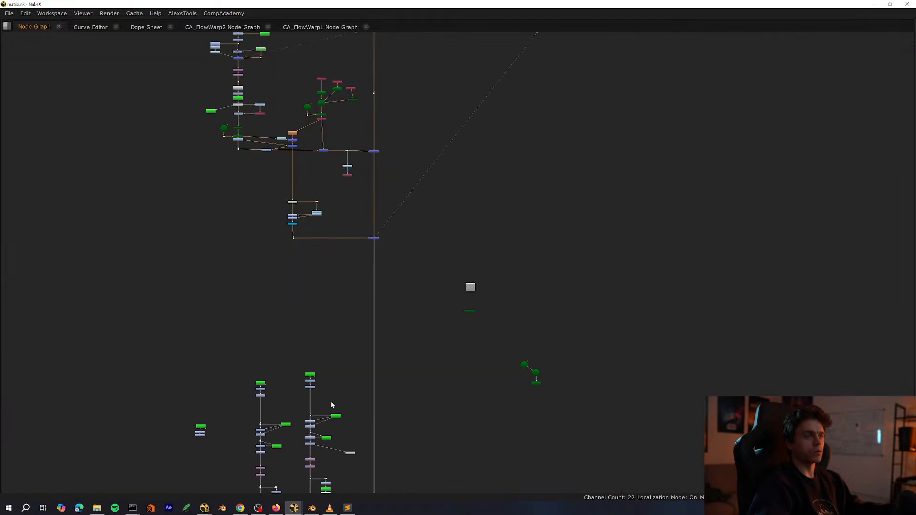
{"action": "middle_click_drag", "start_coordinate": [334, 451], "coordinate": [322, 263]}
{"action": "scroll", "coordinate": [375, 270], "scroll_direction": "up", "scroll_amount": 4}
{"action": "mouse_move", "coordinate": [375, 487]}
{"action": "middle_mouse_down"}
{"action": "mouse_move", "coordinate": [368, 254]}
{"action": "mouse_move", "coordinate": [406, 158]}
{"action": "middle_mouse_up"}
{"action": "middle_click_drag", "start_coordinate": [352, 382], "coordinate": [338, 191]}
{"action": "mouse_move", "coordinate": [318, 344]}
{"action": "middle_mouse_down"}
{"action": "mouse_move", "coordinate": [365, 262]}
{"action": "mouse_move", "coordinate": [371, 153]}
{"action": "middle_mouse_up"}
{"action": "left_click_drag", "start_coordinate": [474, 271], "coordinate": [391, 336]}
{"action": "scroll", "coordinate": [394, 329], "scroll_direction": "up", "scroll_amount": 4}
{"action": "key", "text": "space"}
{"action": "left_click", "coordinate": [395, 450]}
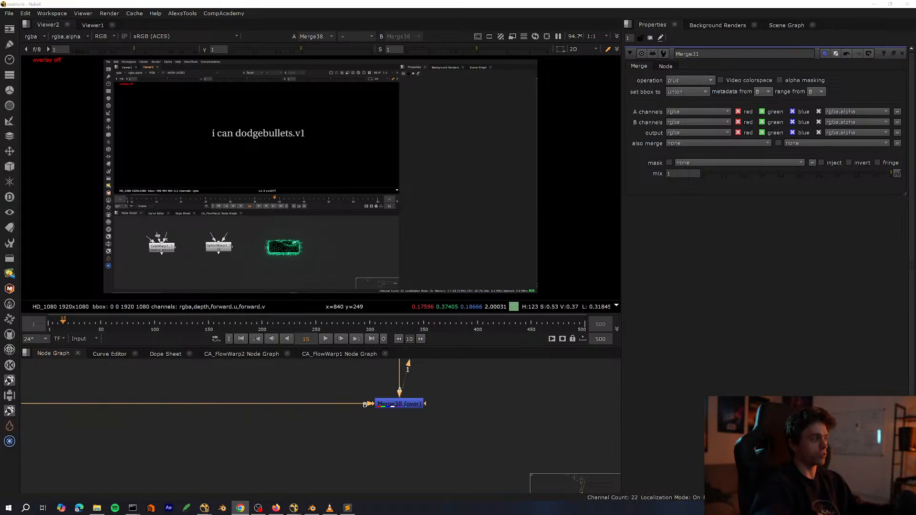
Inspect the glowing green button up close in Merge38's composite, and fit the whole frame in the viewer again.
{"action": "middle_click_drag", "start_coordinate": [446, 378], "coordinate": [402, 425]}
{"action": "middle_click_drag", "start_coordinate": [325, 434], "coordinate": [314, 456]}
{"action": "scroll", "coordinate": [258, 266], "scroll_direction": "up", "scroll_amount": 10}
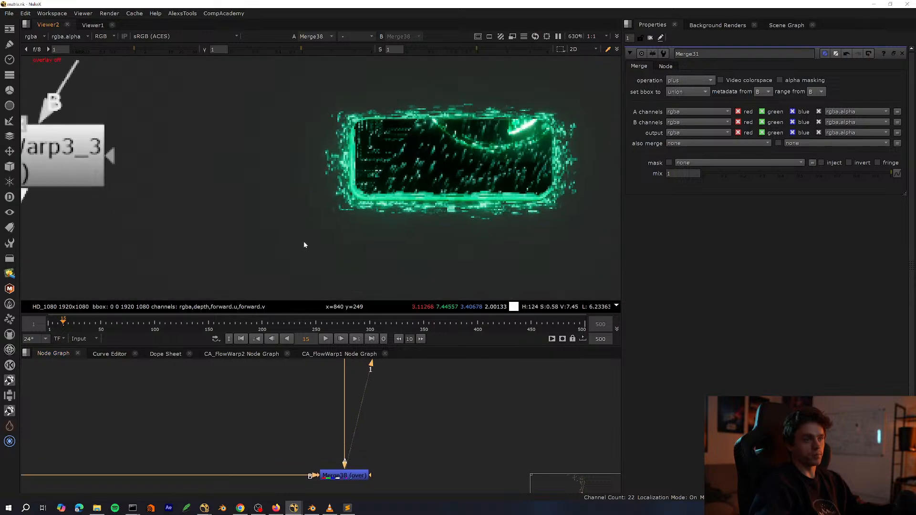
{"action": "middle_click_drag", "start_coordinate": [483, 183], "coordinate": [259, 286]}
{"action": "key", "text": "f"}
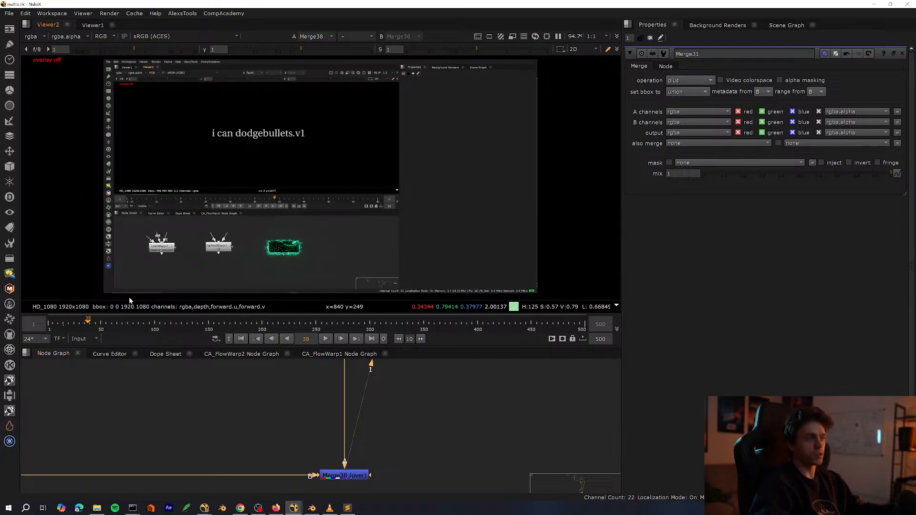
Switch to the moiré test script and examine Colorspace4's fine coloured pattern at full viewer size, both close up and whole.
{"action": "mouse_move", "coordinate": [204, 508]}
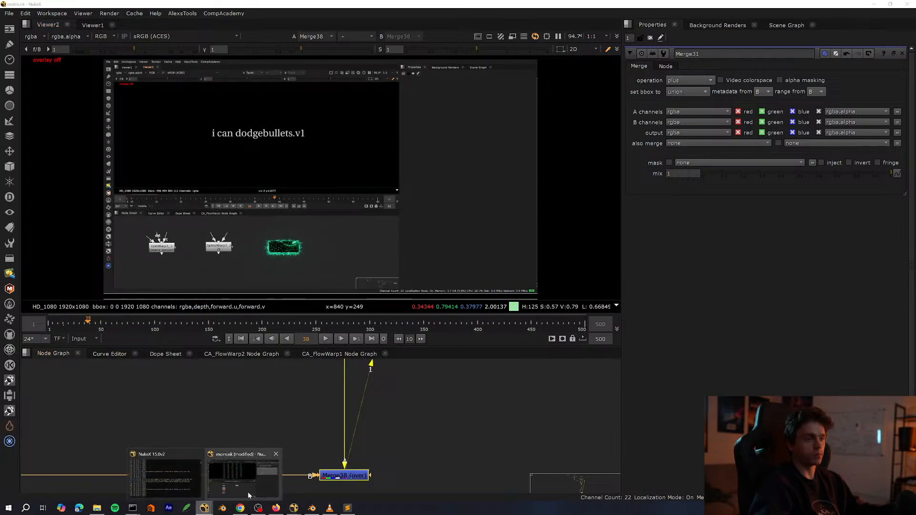
{"action": "left_click", "coordinate": [247, 491]}
{"action": "key", "text": "space"}
{"action": "scroll", "coordinate": [343, 296], "scroll_direction": "up", "scroll_amount": 7}
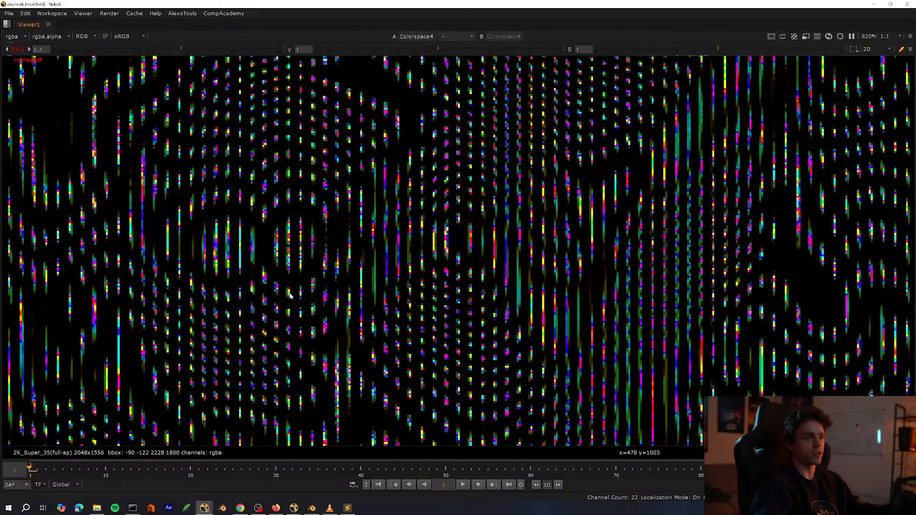
{"action": "scroll", "coordinate": [337, 299], "scroll_direction": "down", "scroll_amount": 6}
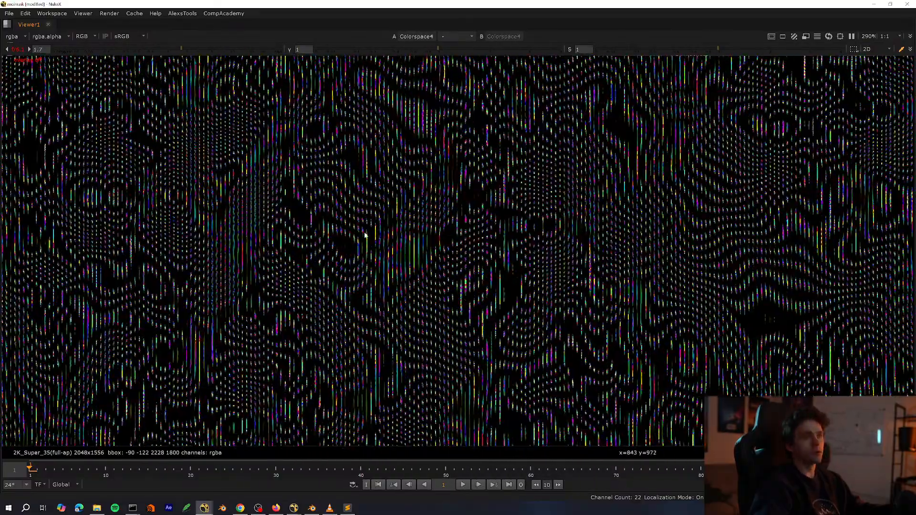
{"action": "scroll", "coordinate": [274, 279], "scroll_direction": "up", "scroll_amount": 7}
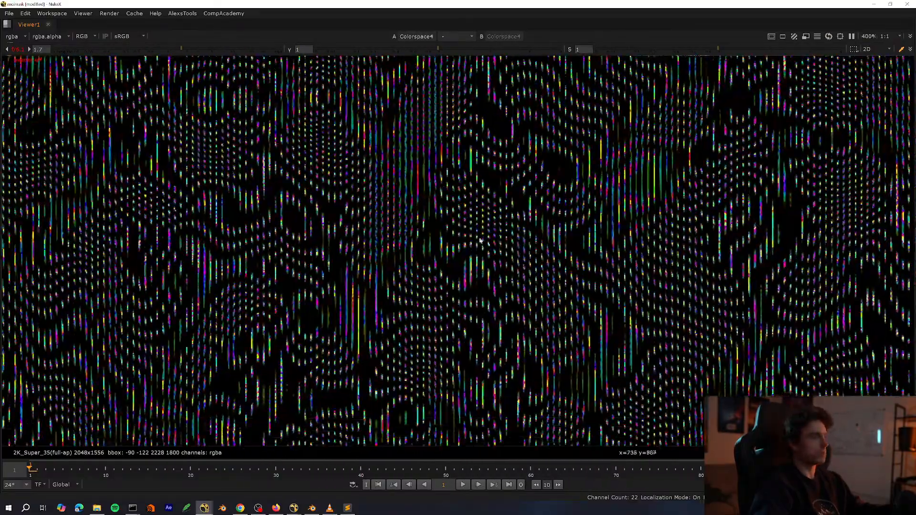
{"action": "scroll", "coordinate": [247, 395], "scroll_direction": "down", "scroll_amount": 6}
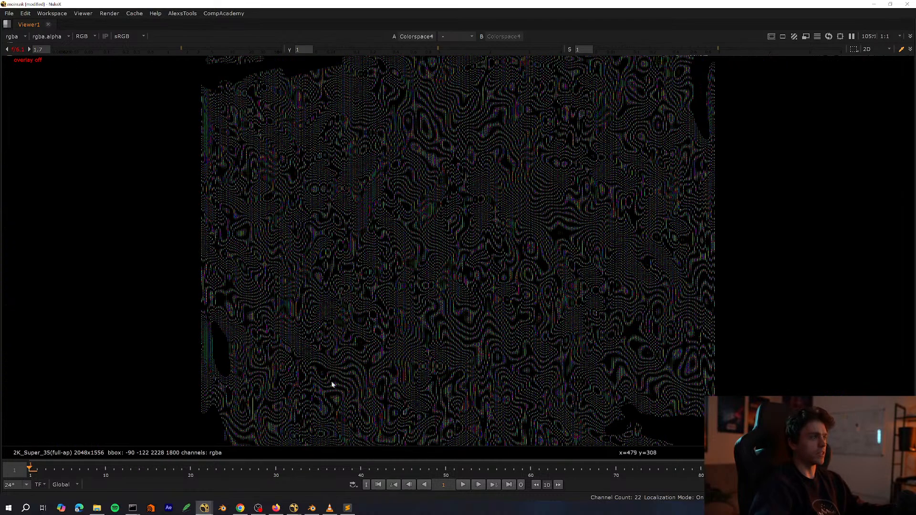
Switch back to the script containing the BlinkScript matrix tests and view its node graph.
{"action": "mouse_move", "coordinate": [294, 507]}
{"action": "left_click", "coordinate": [316, 470]}
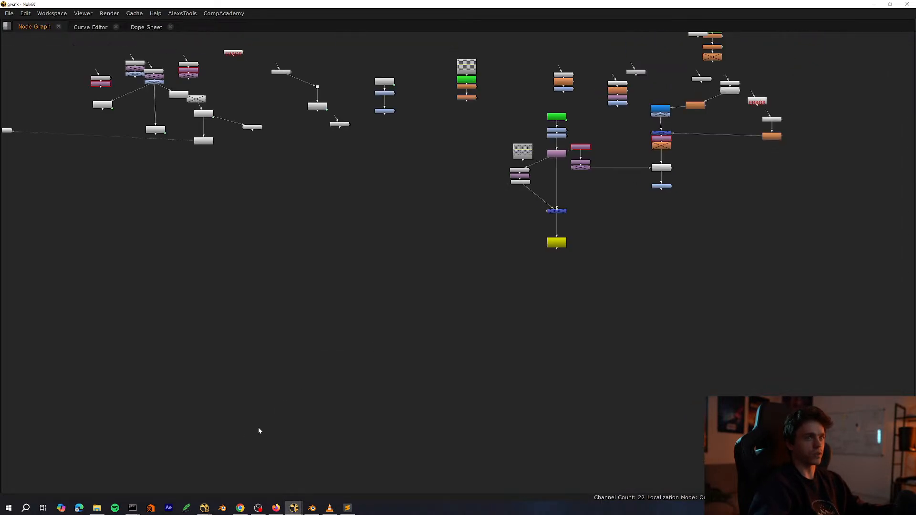
{"action": "scroll", "coordinate": [329, 395], "scroll_direction": "up", "scroll_amount": 4}
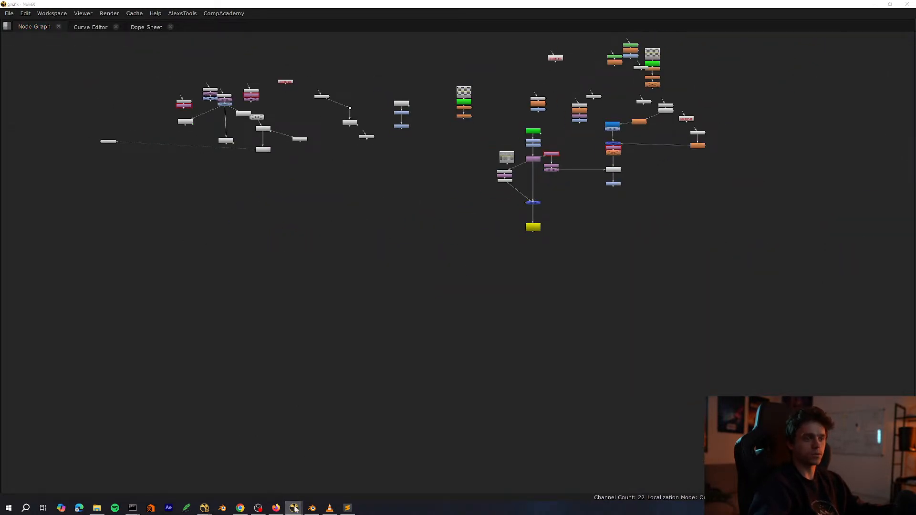
Switch to the matrix.nk script and examine its whole node graph at full window size.
{"action": "mouse_move", "coordinate": [289, 506]}
{"action": "left_click", "coordinate": [237, 473]}
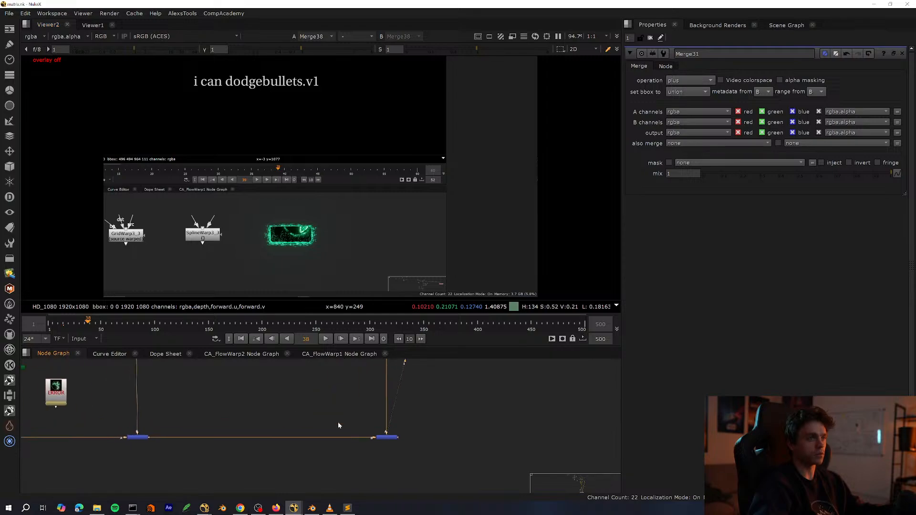
{"action": "key", "text": "space"}
{"action": "scroll", "coordinate": [387, 303], "scroll_direction": "up", "scroll_amount": 2}
{"action": "middle_click_drag", "start_coordinate": [387, 303], "coordinate": [448, 375]}
{"action": "scroll", "coordinate": [448, 362], "scroll_direction": "down", "scroll_amount": 6}
{"action": "middle_click_drag", "start_coordinate": [384, 283], "coordinate": [411, 302]}
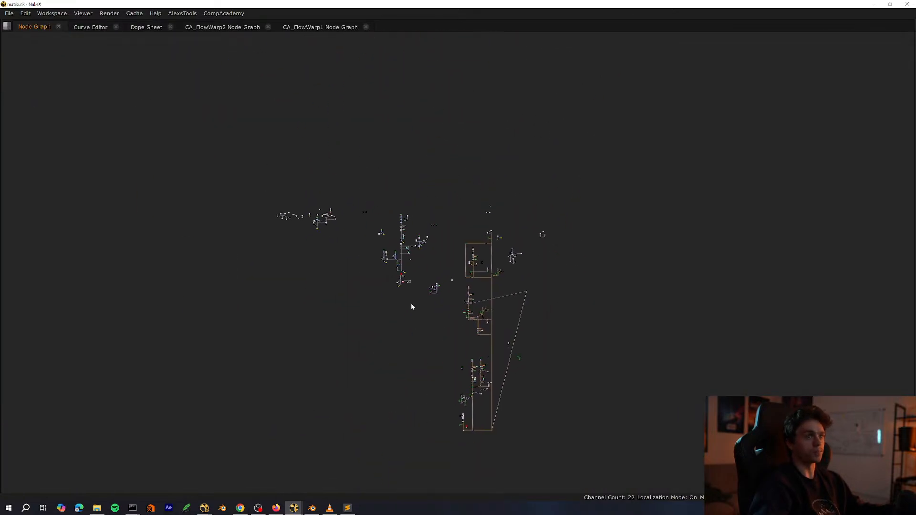
{"action": "scroll", "coordinate": [410, 281], "scroll_direction": "up", "scroll_amount": 8}
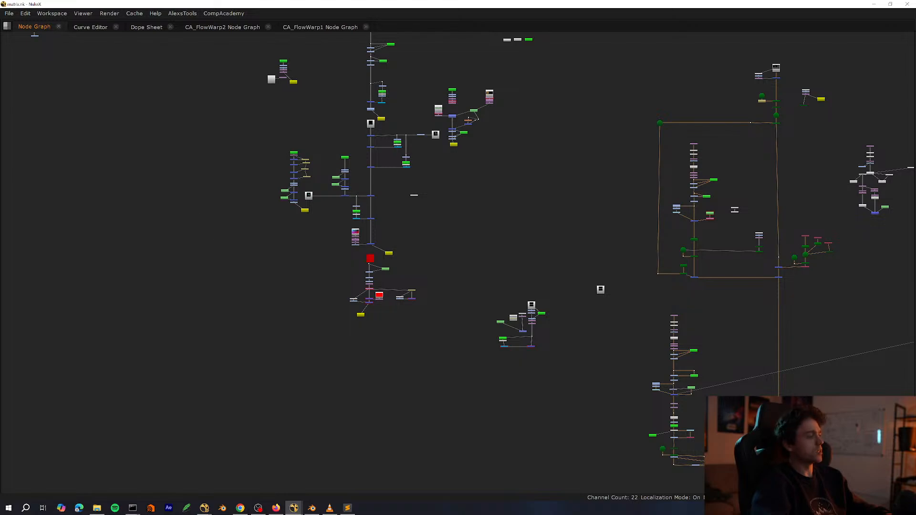
Move the lone dot beside the main column down near the lowest branches, clear of the other nodes, and deselect it.
{"action": "middle_click_drag", "start_coordinate": [594, 329], "coordinate": [359, 235]}
{"action": "scroll", "coordinate": [359, 235], "scroll_direction": "down", "scroll_amount": 5}
{"action": "middle_click_drag", "start_coordinate": [498, 284], "coordinate": [404, 211]}
{"action": "left_click", "coordinate": [462, 248]}
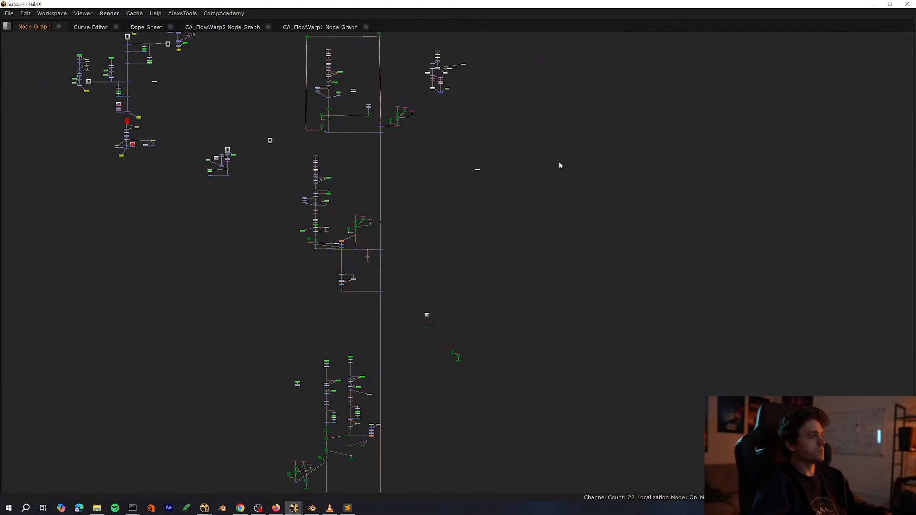
{"action": "left_click_drag", "start_coordinate": [558, 154], "coordinate": [477, 207]}
{"action": "left_click_drag", "start_coordinate": [477, 172], "coordinate": [559, 456]}
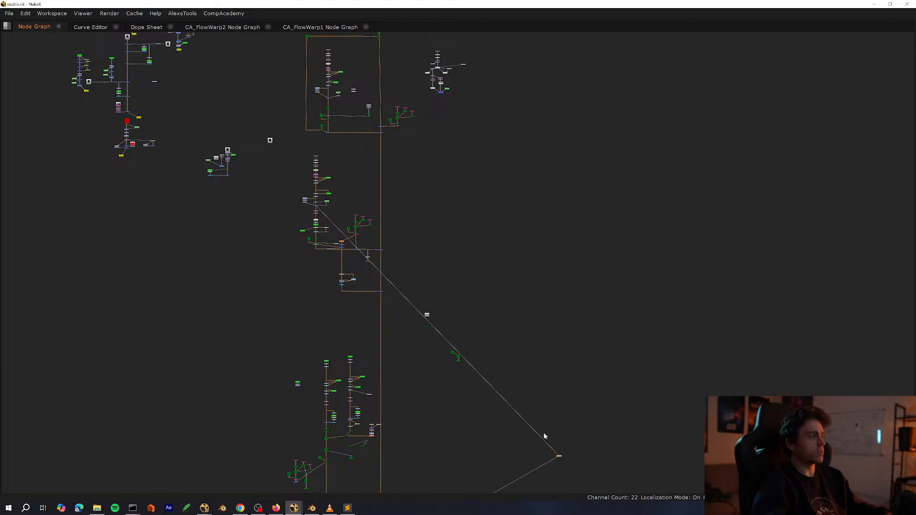
{"action": "middle_click_drag", "start_coordinate": [543, 433], "coordinate": [552, 244]}
{"action": "left_click", "coordinate": [594, 197]}
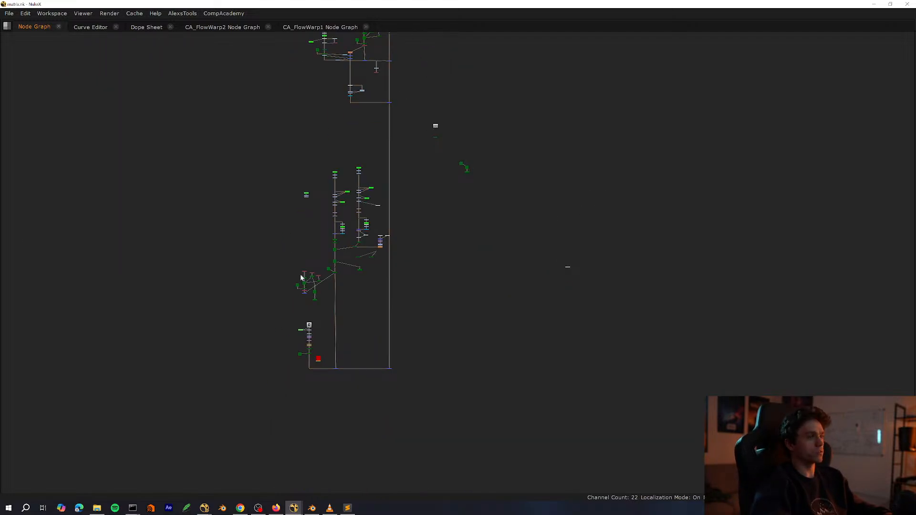
Inspect the last merges at the base of the node graph alongside Merge38's composite.
{"action": "scroll", "coordinate": [382, 299], "scroll_direction": "up", "scroll_amount": 6}
{"action": "key", "text": "space"}
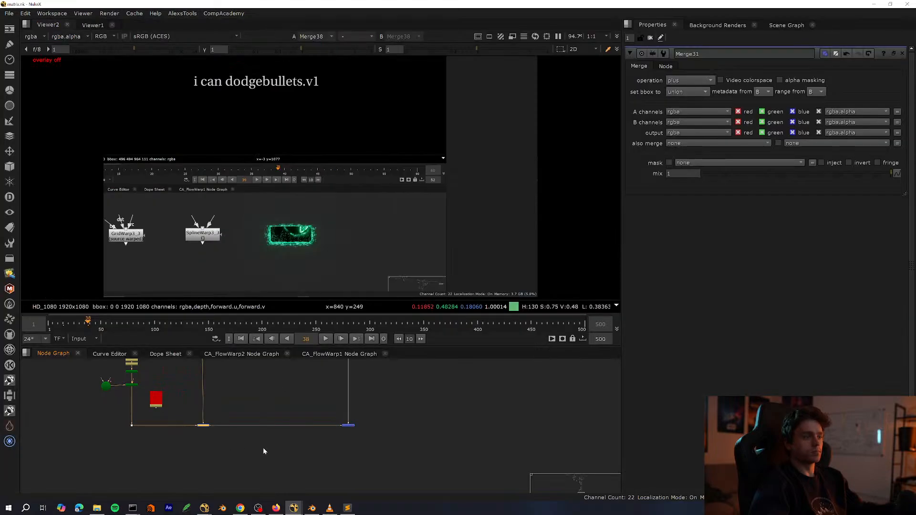
{"action": "scroll", "coordinate": [319, 453], "scroll_direction": "up", "scroll_amount": 3}
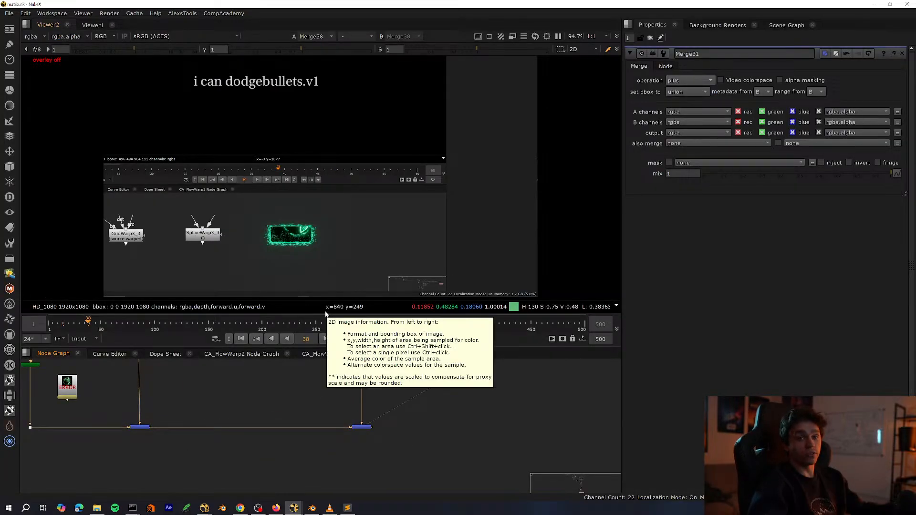
Find the camera projection setup at the start of the main column and show ScanlineRender2's output in the viewer.
{"action": "key", "text": "space"}
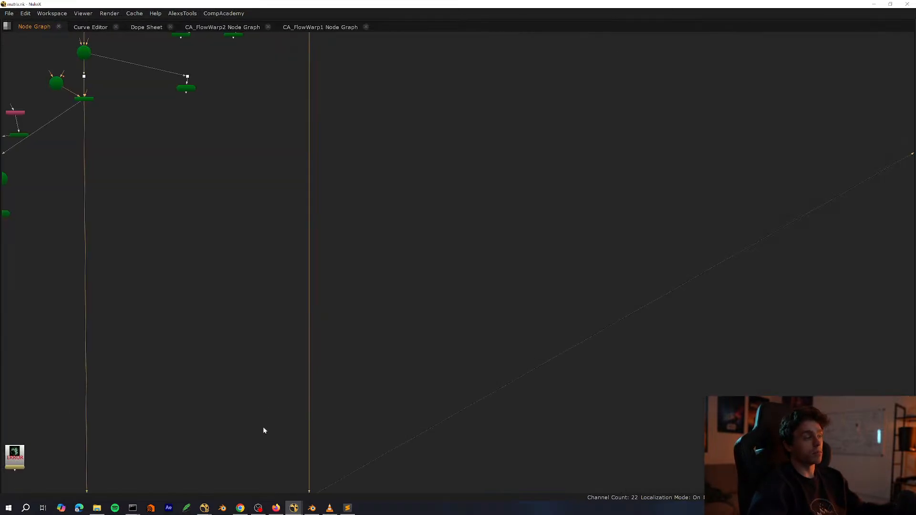
{"action": "scroll", "coordinate": [269, 354], "scroll_direction": "down", "scroll_amount": 8}
{"action": "scroll", "coordinate": [288, 397], "scroll_direction": "up", "scroll_amount": 6}
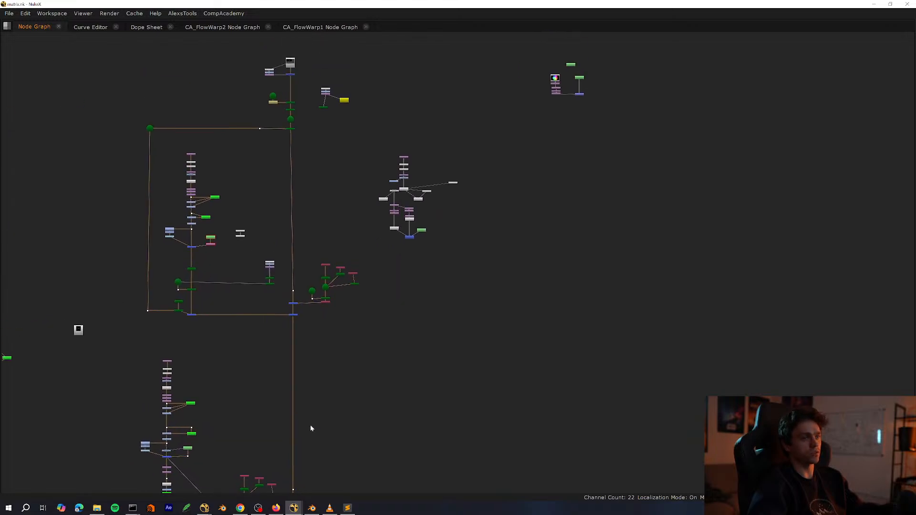
{"action": "scroll", "coordinate": [275, 286], "scroll_direction": "up", "scroll_amount": 2}
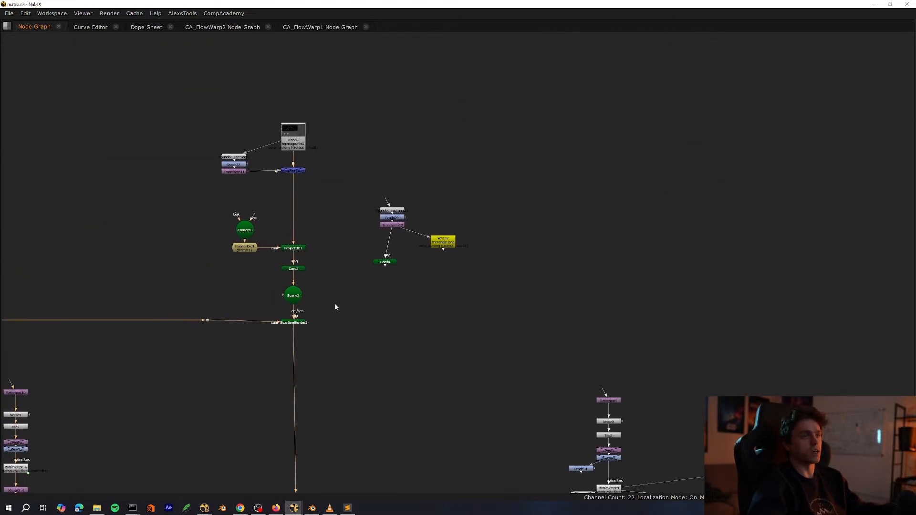
{"action": "left_click_drag", "start_coordinate": [364, 307], "coordinate": [246, 374]}
{"action": "key", "text": "space"}
{"action": "key", "text": "1"}
{"action": "key", "text": "o"}
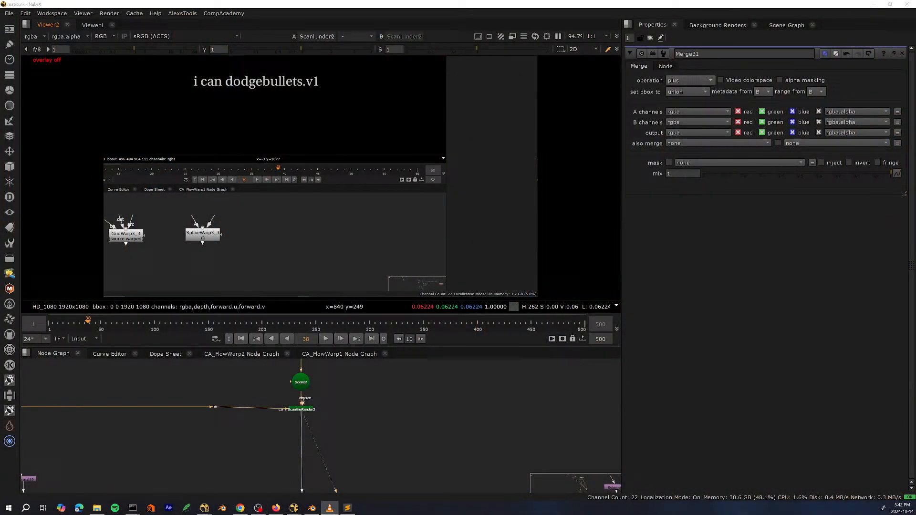
Switch to VLC media player, reposition its window and maximize it.
{"action": "left_click_drag", "start_coordinate": [440, 147], "coordinate": [535, 119]}
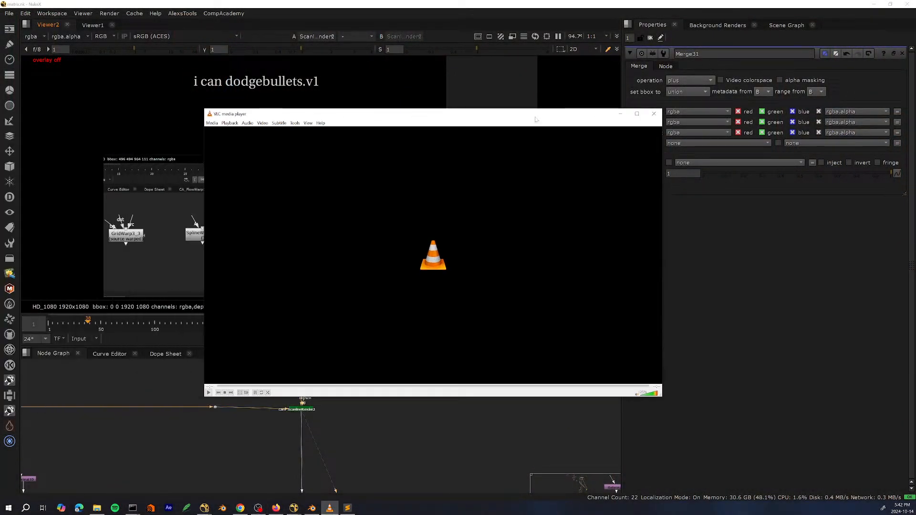
{"action": "left_click", "coordinate": [637, 114]}
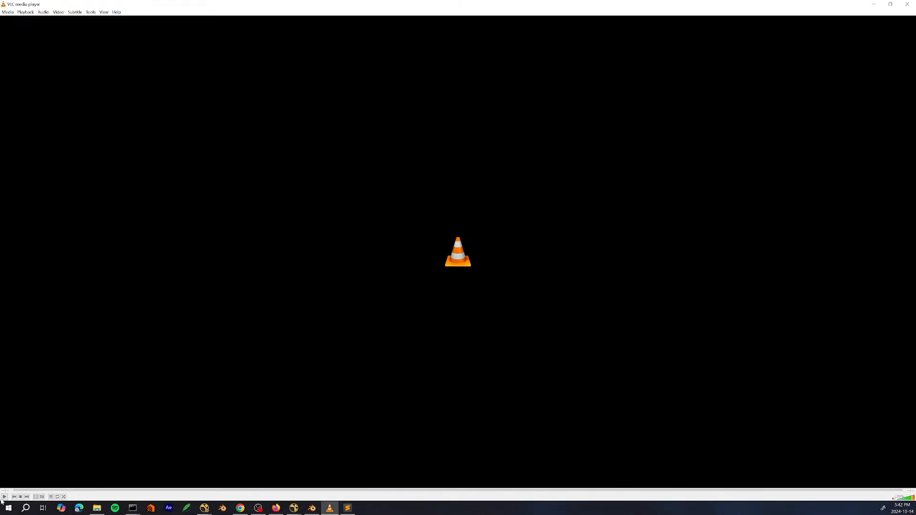